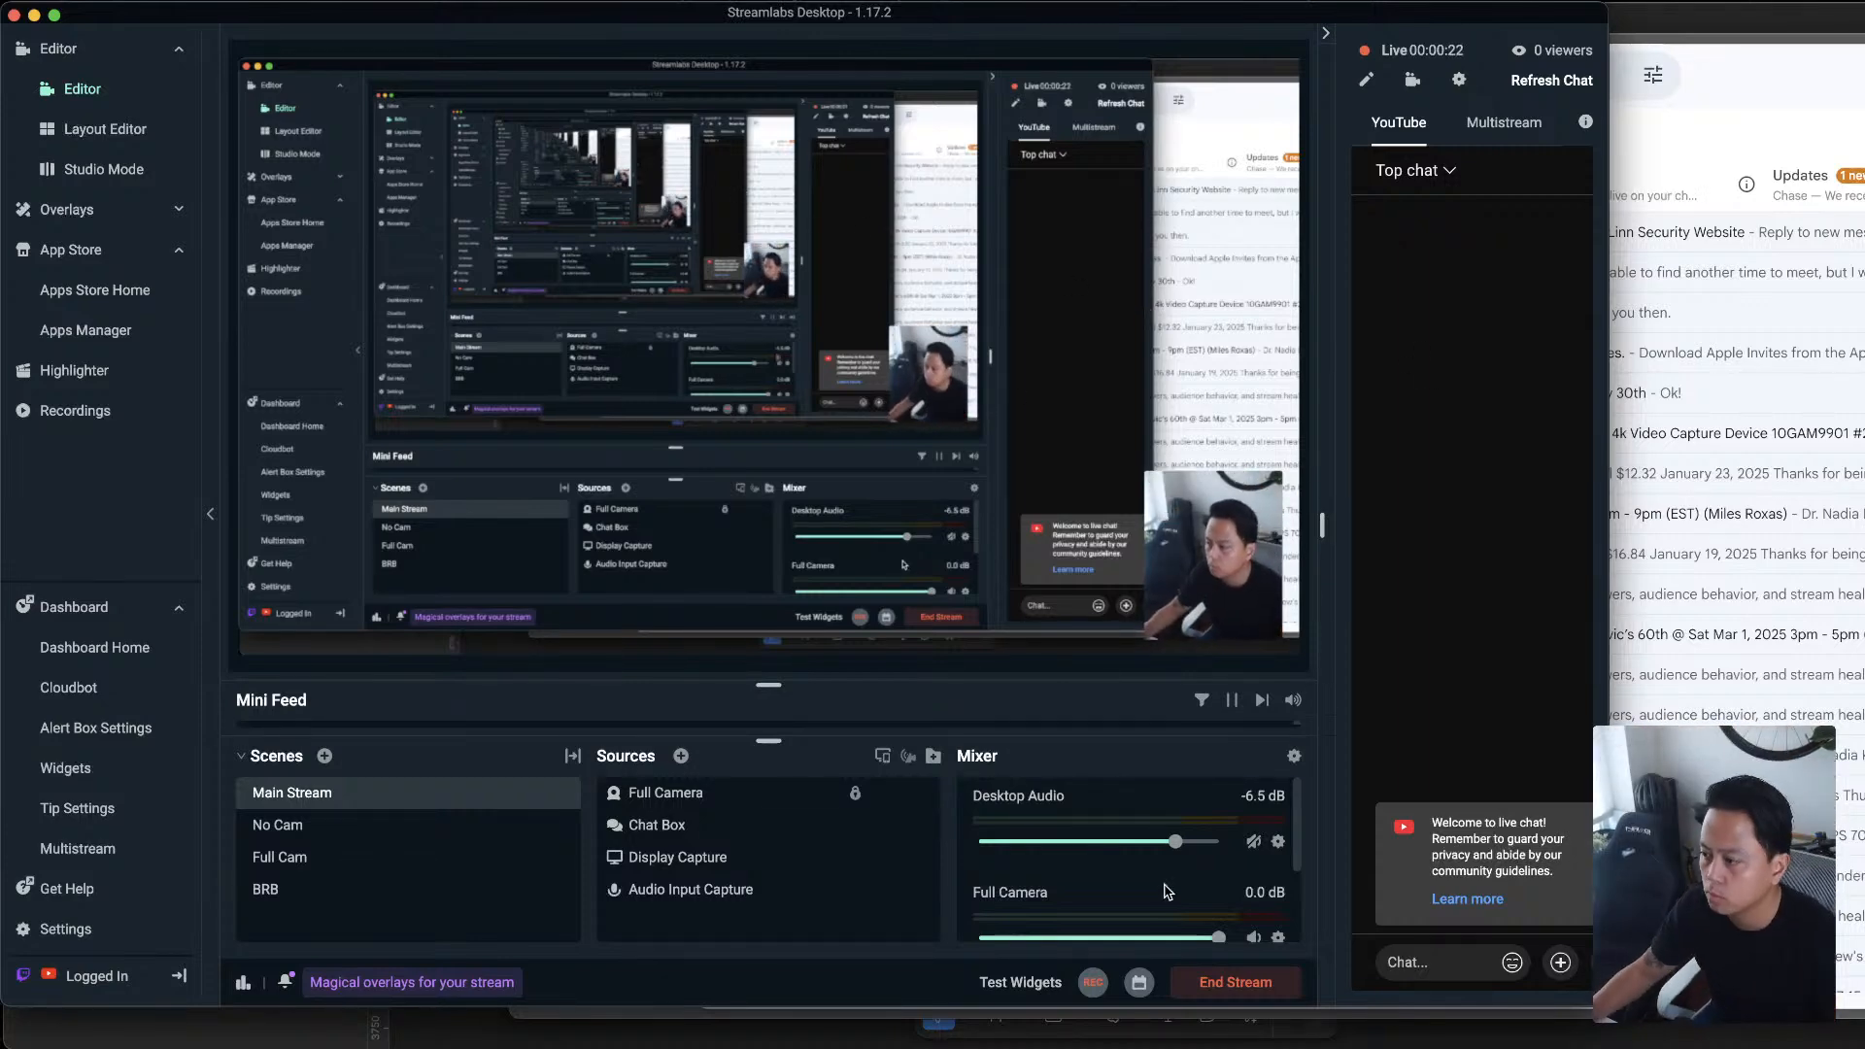
Enlarge the Mini Feed area to show its latest entry and move the Streamlabs window off this screen
scroll(1170, 891, "down", 3)
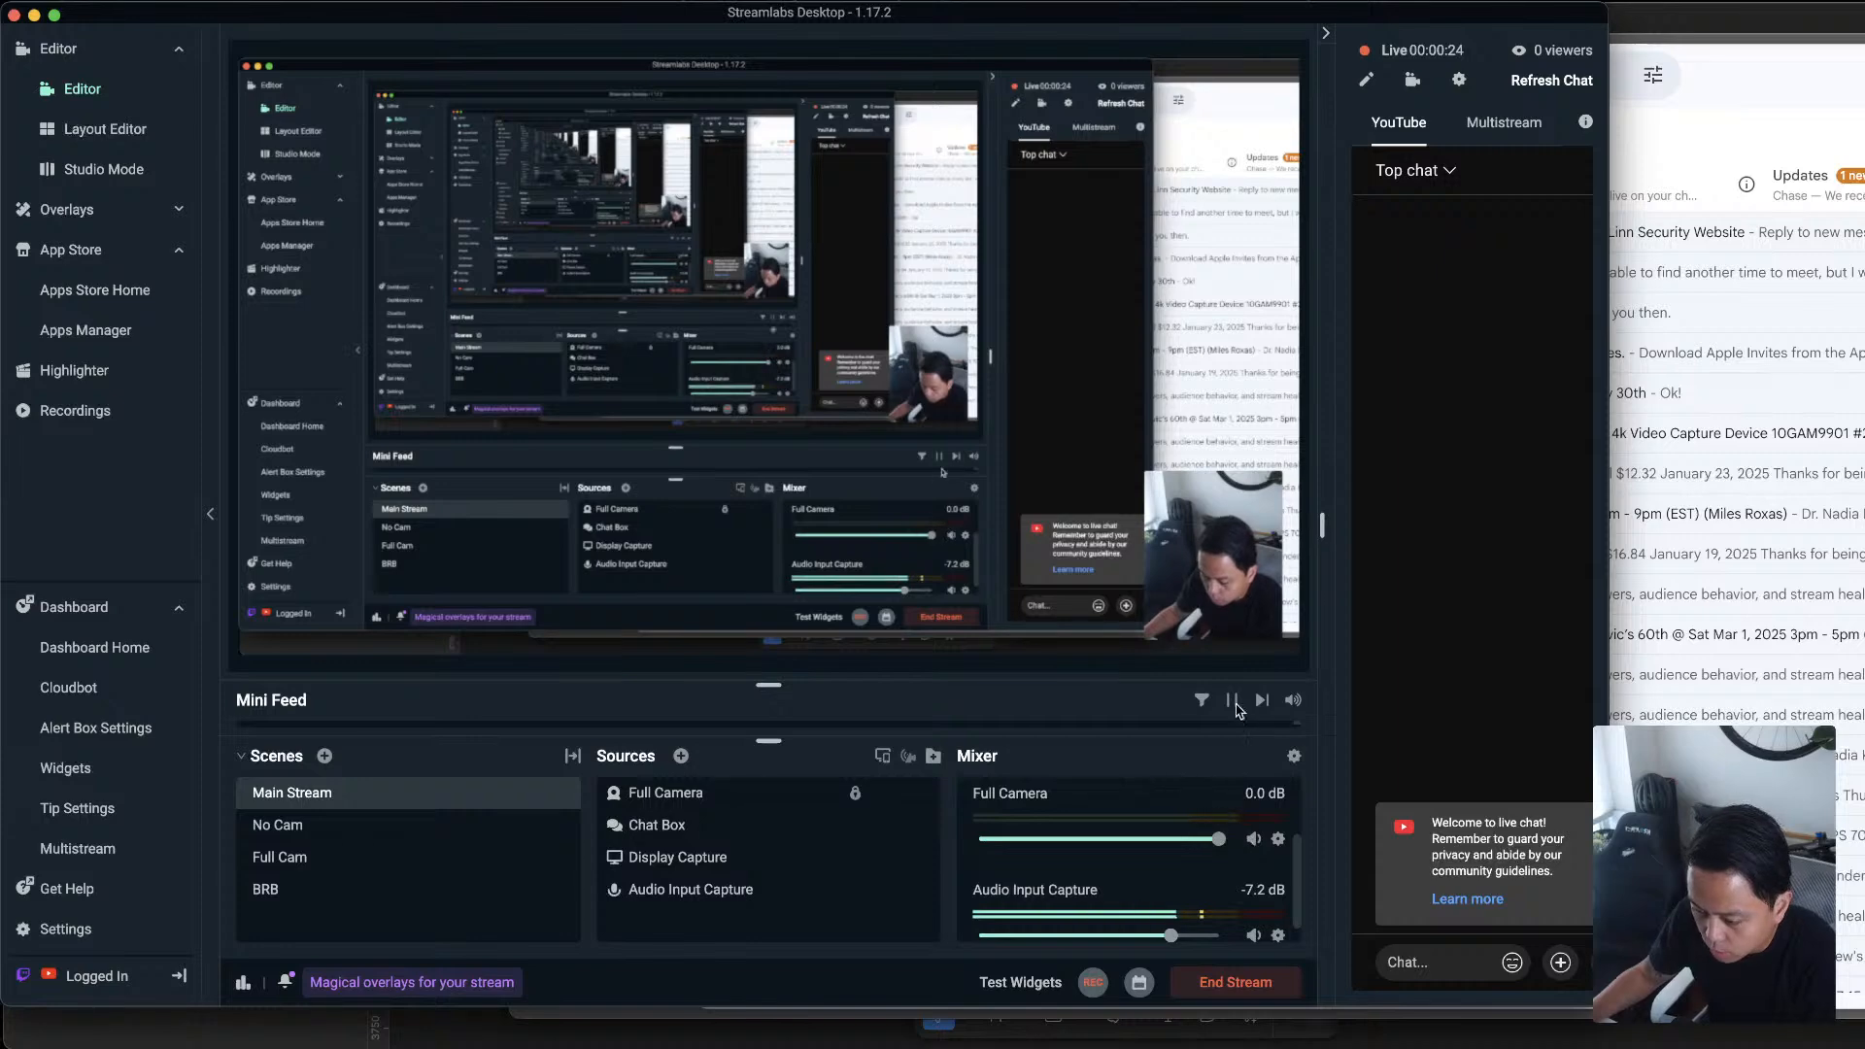
left_click_drag(1253, 683, 1253, 627)
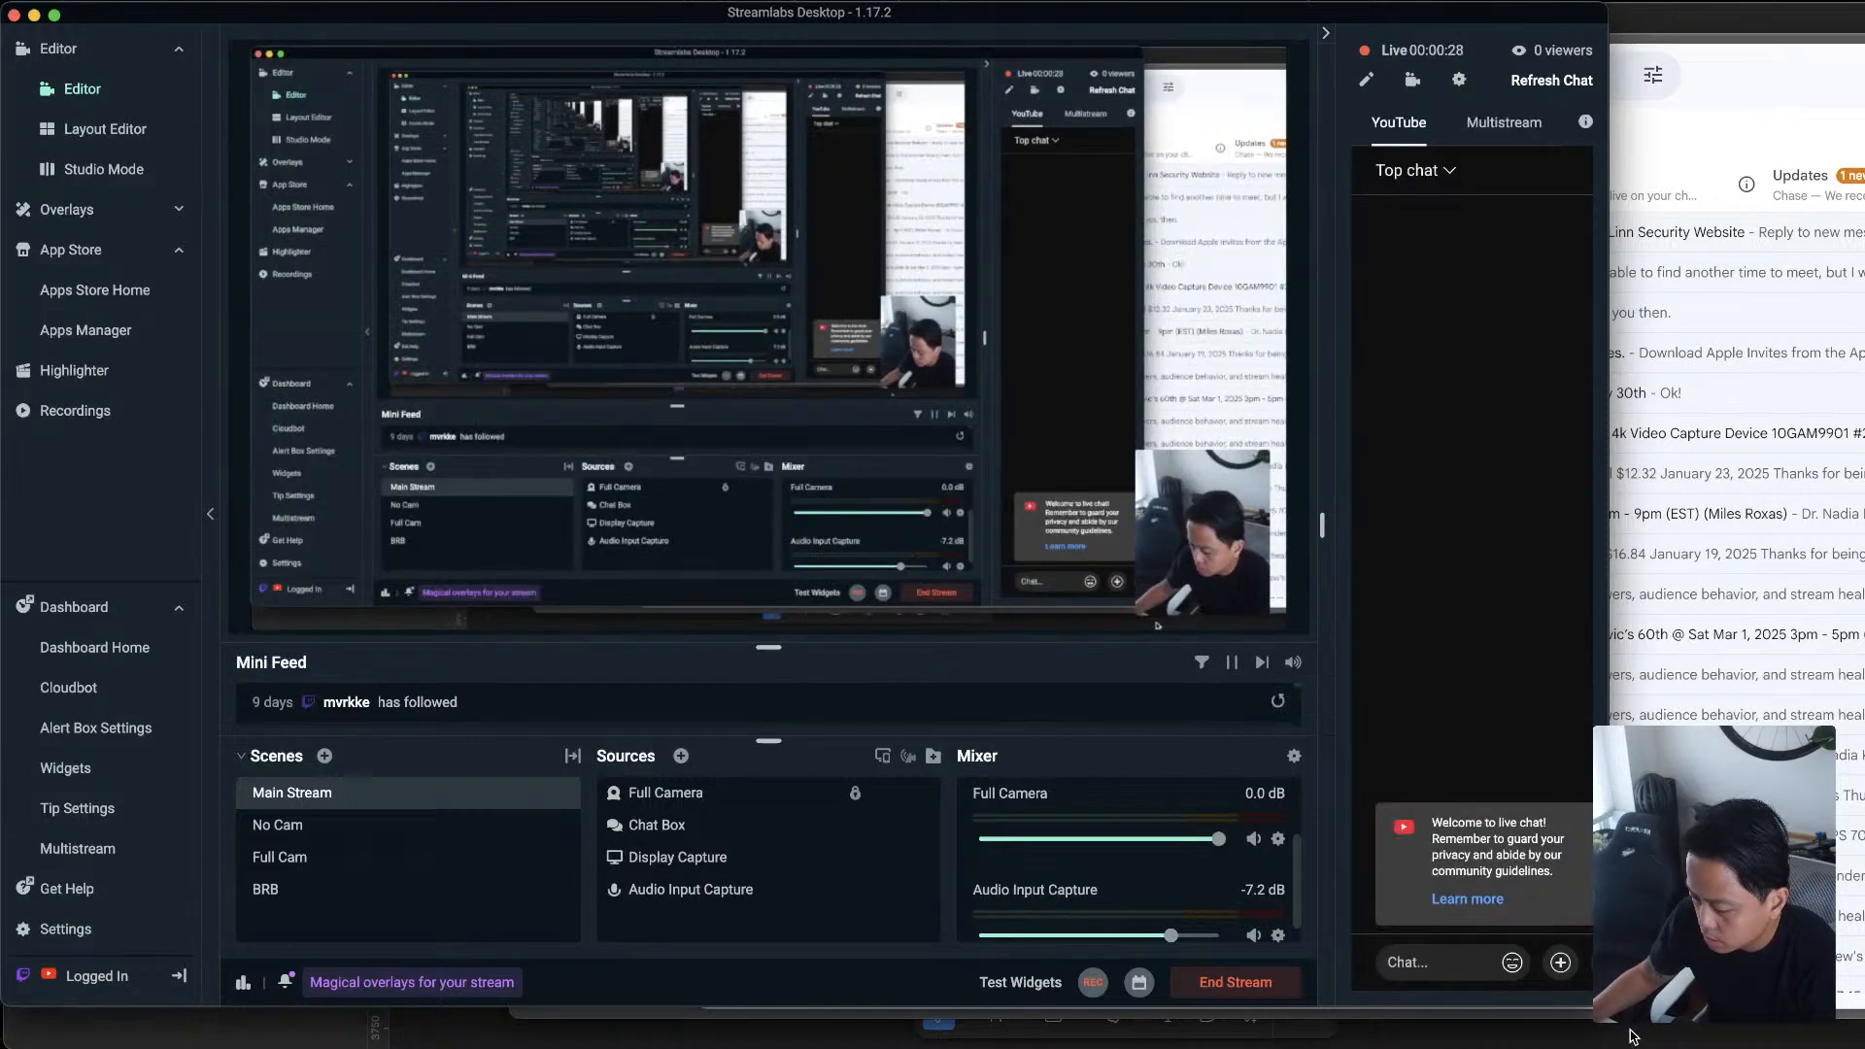
left_click_drag(1609, 1007, 1632, 1005)
left_click_drag(1217, 17, 1864, 0)
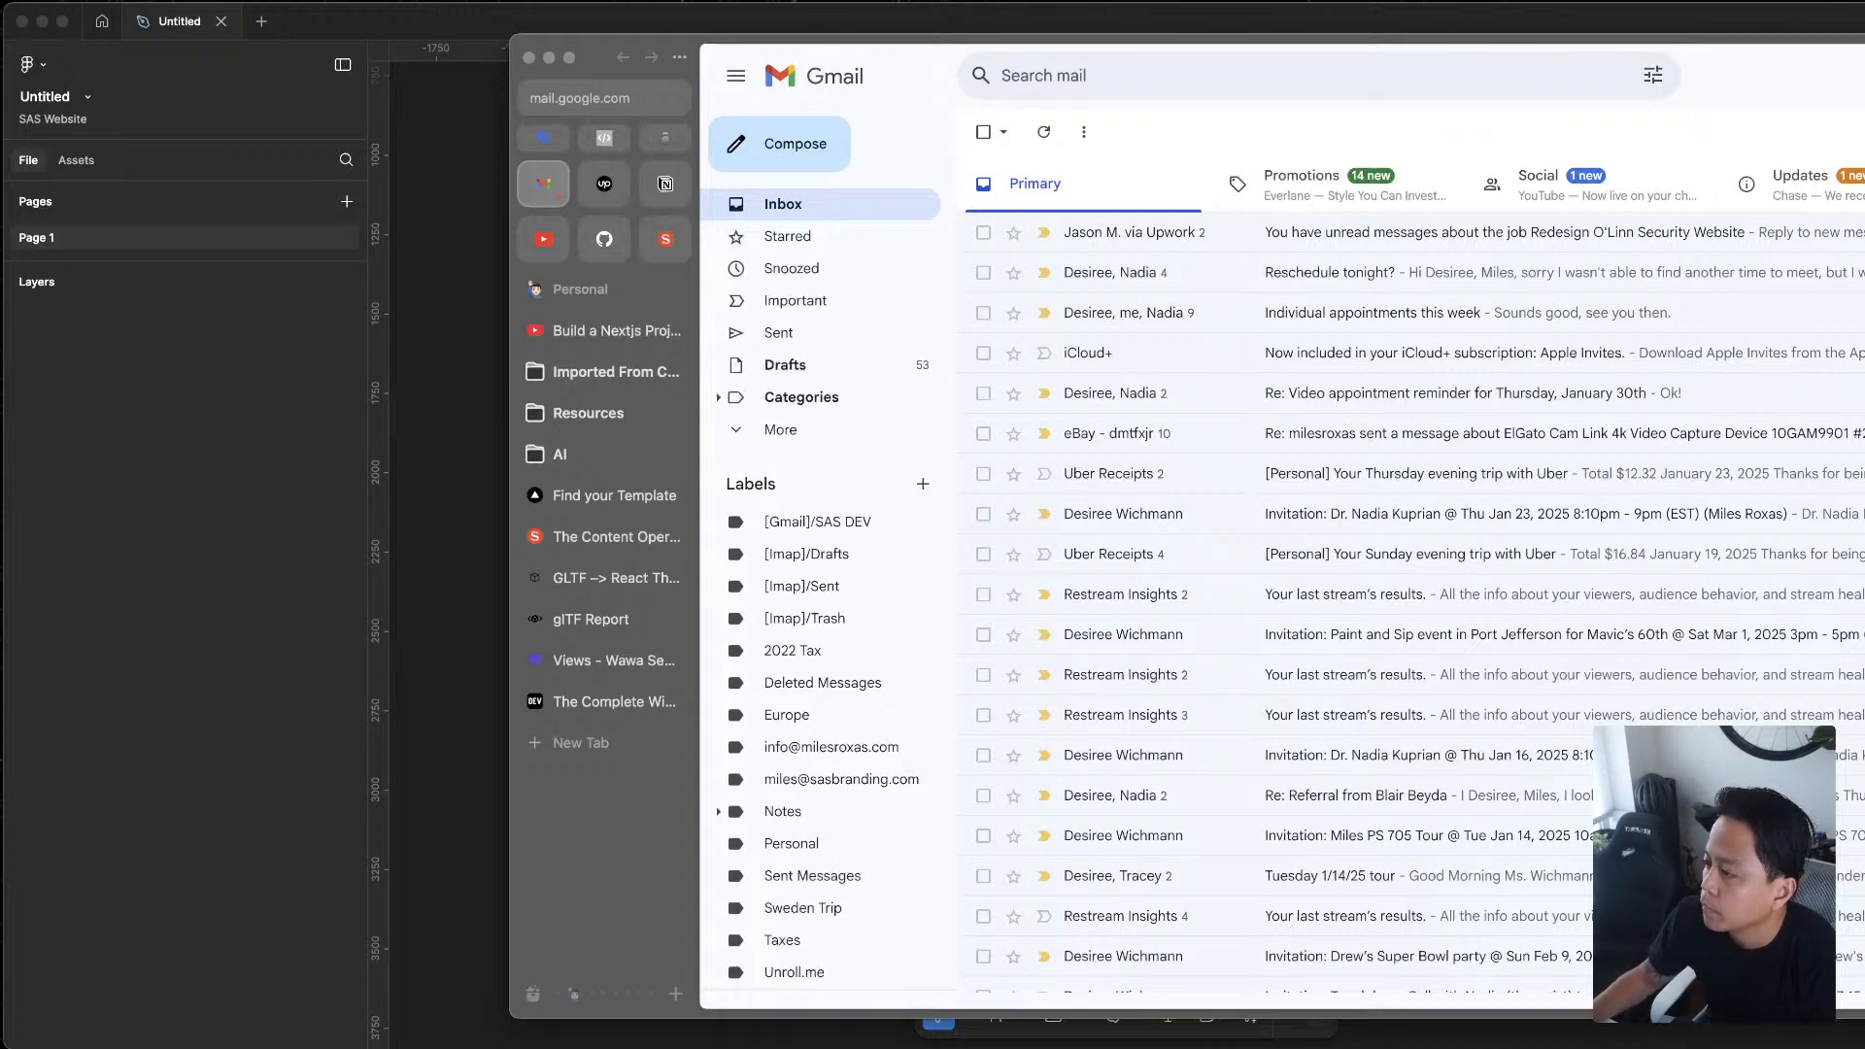
Check the Social mail category, return to Primary, and move the mail window off the screen
left_click(1642, 183)
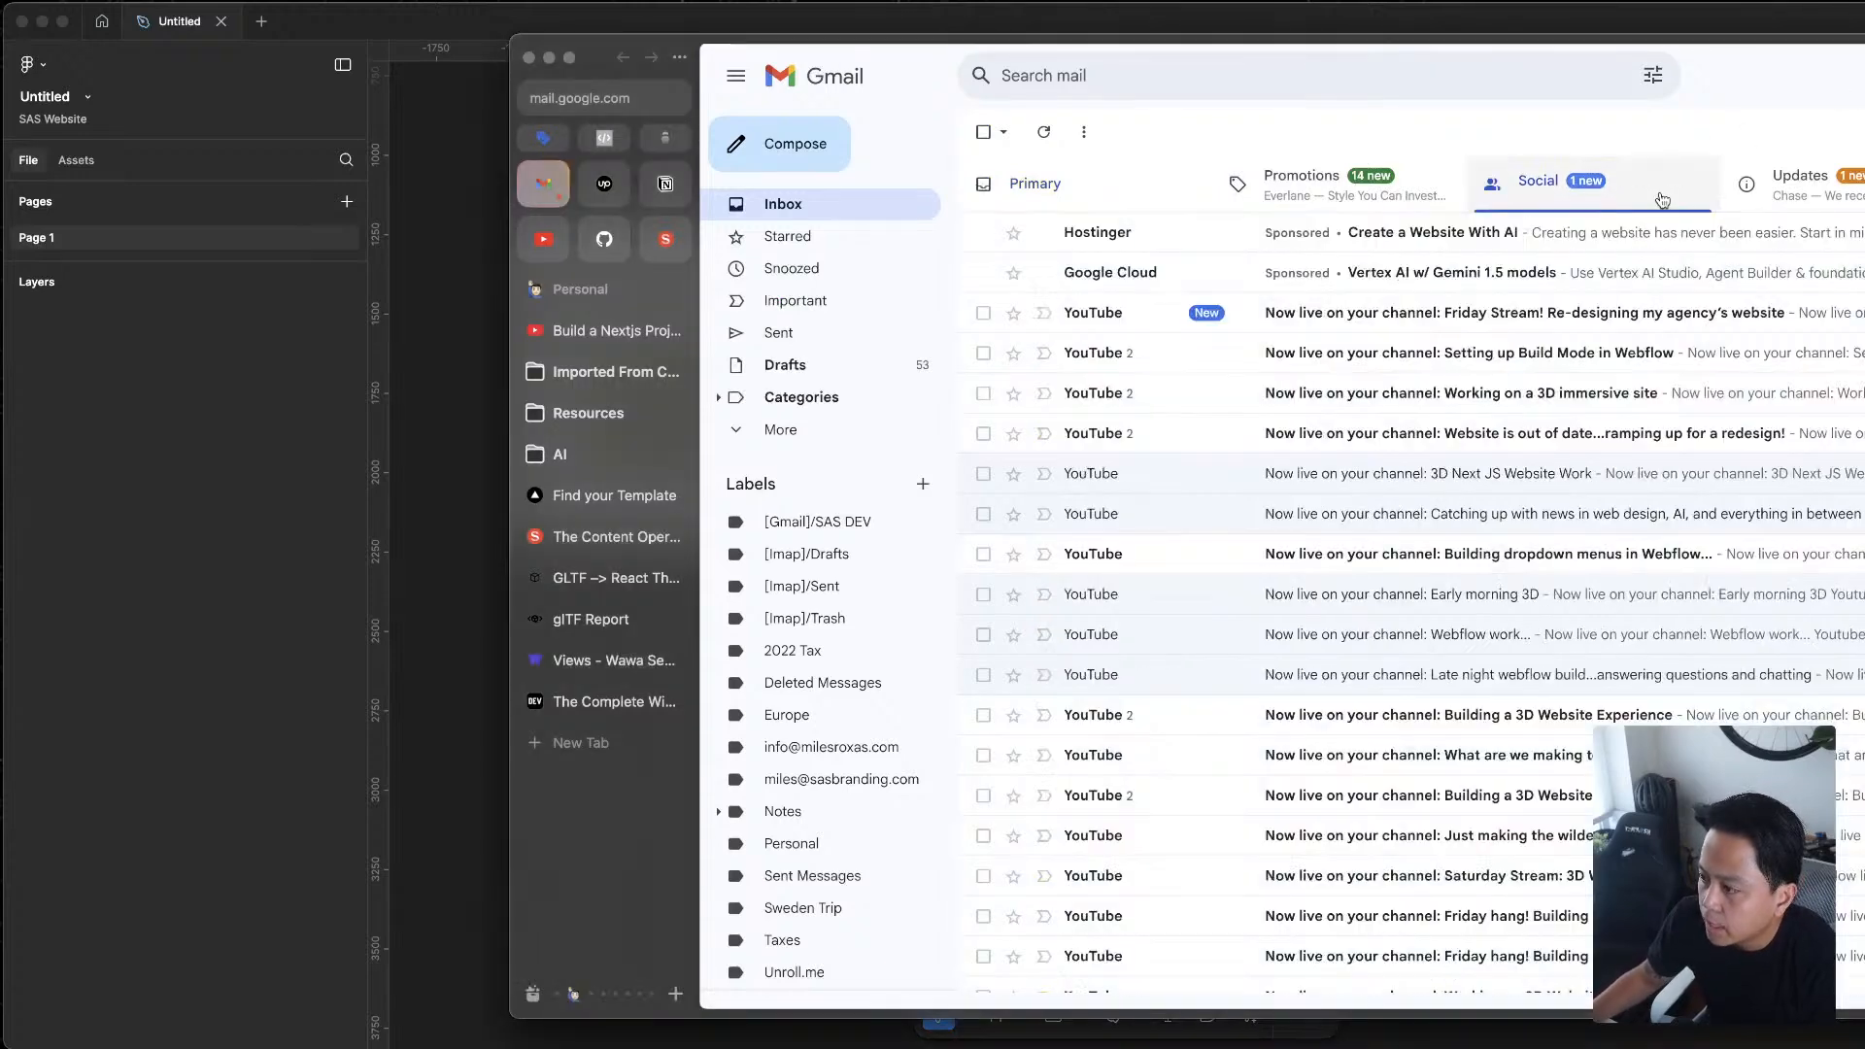
left_click(1168, 186)
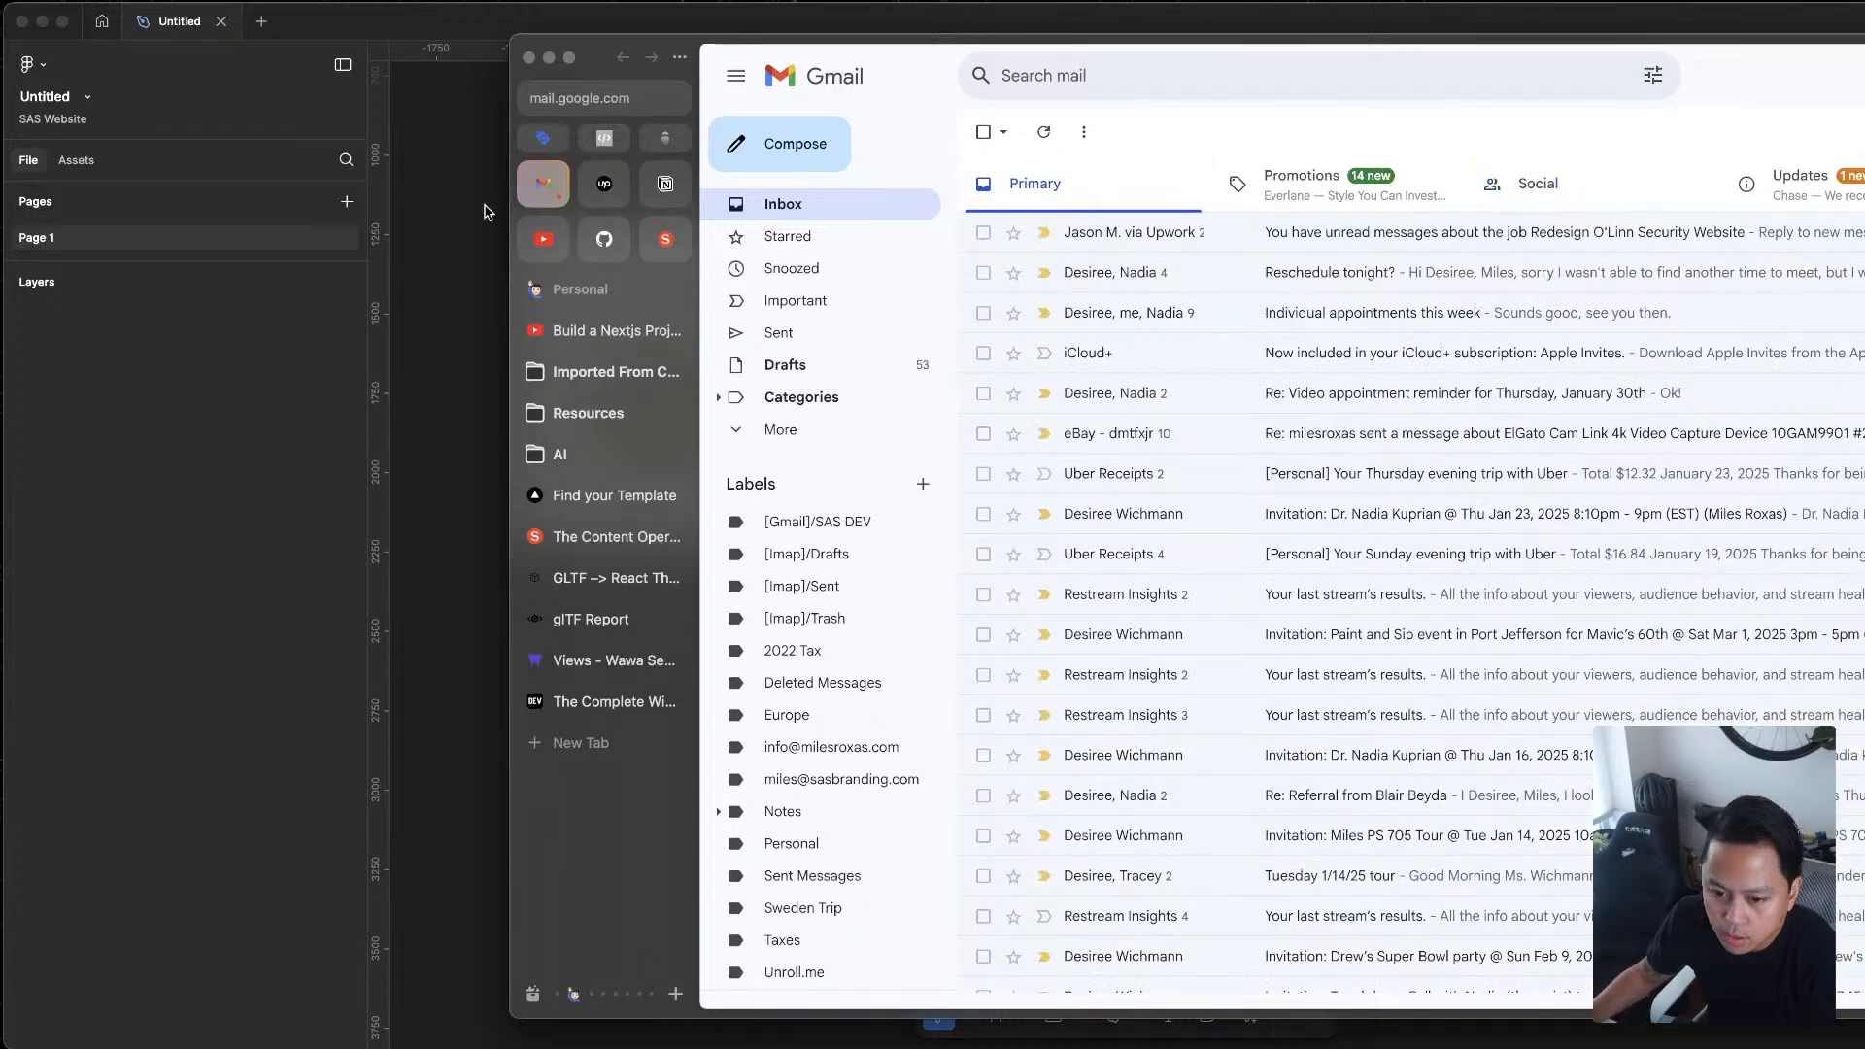
left_click_drag(1828, 58, 1864, 90)
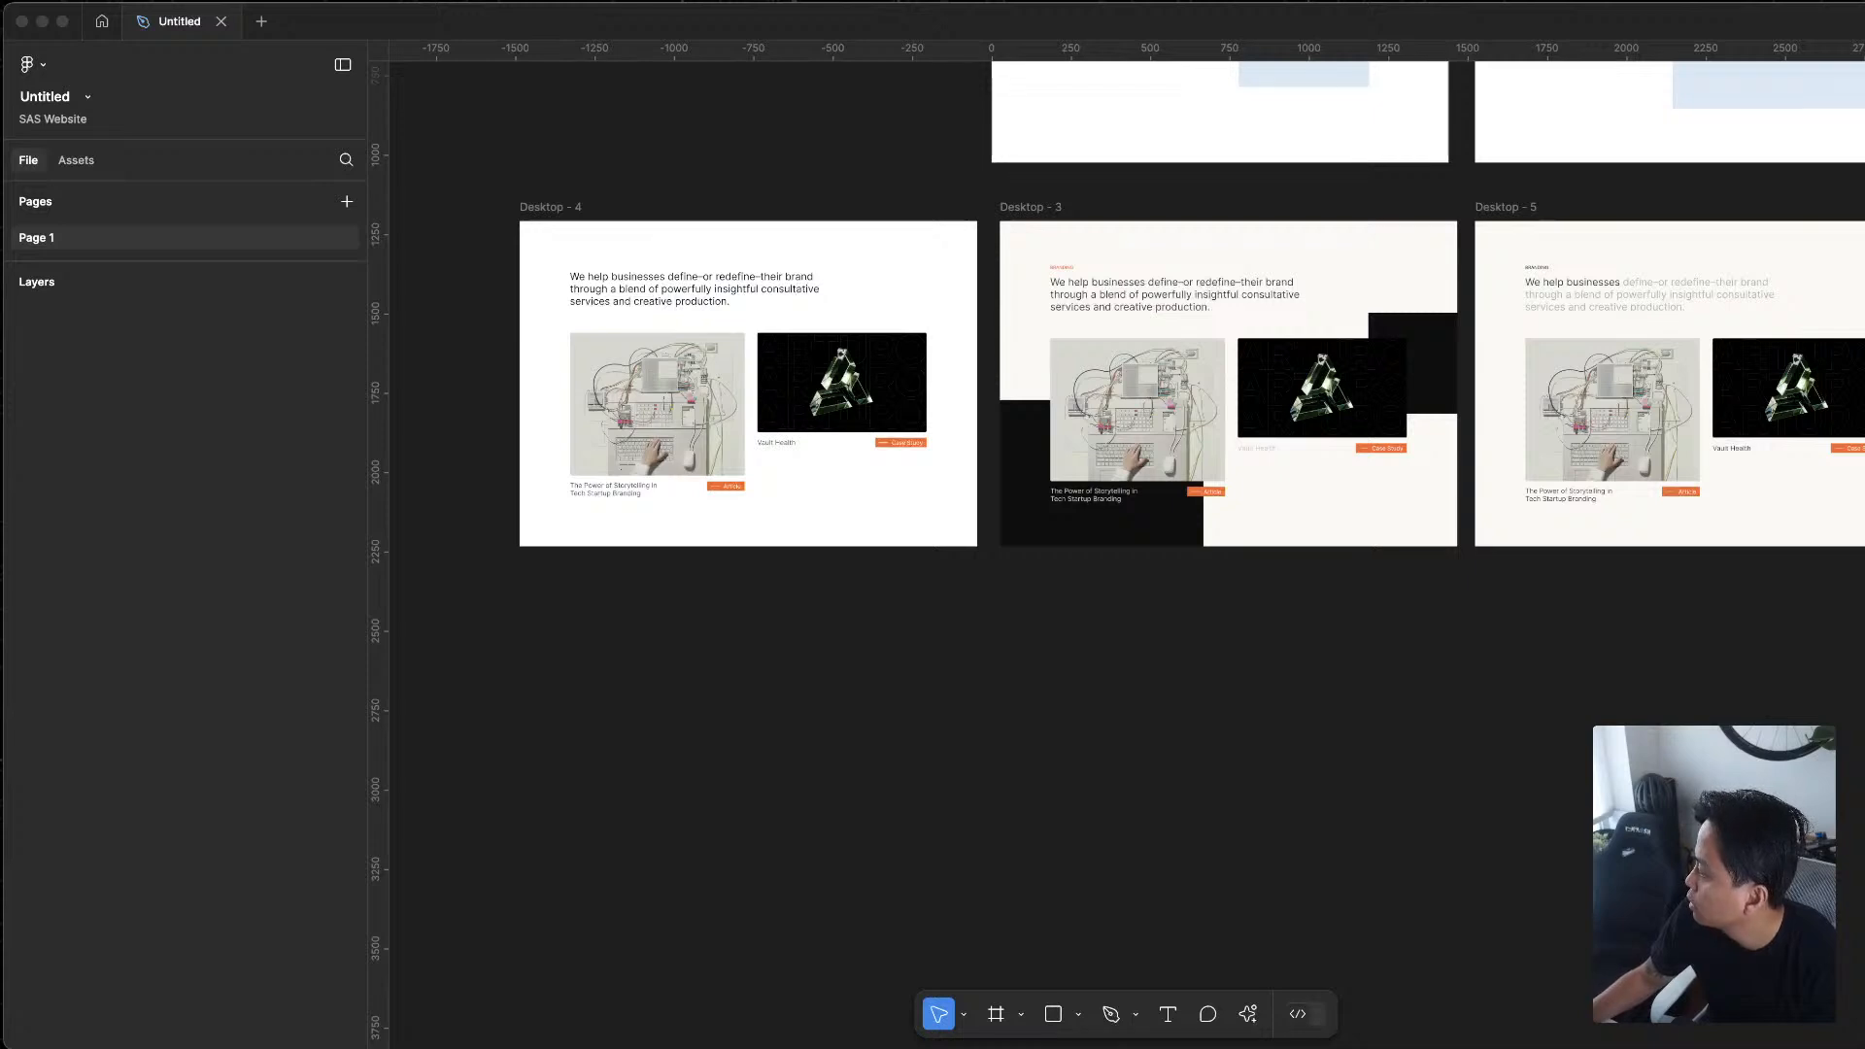
Examine the Figma canvas with all five frames, Desktop - 1 to Desktop - 5, in view
left_click(1354, 649)
left_click_drag(1483, 654, 1377, 801)
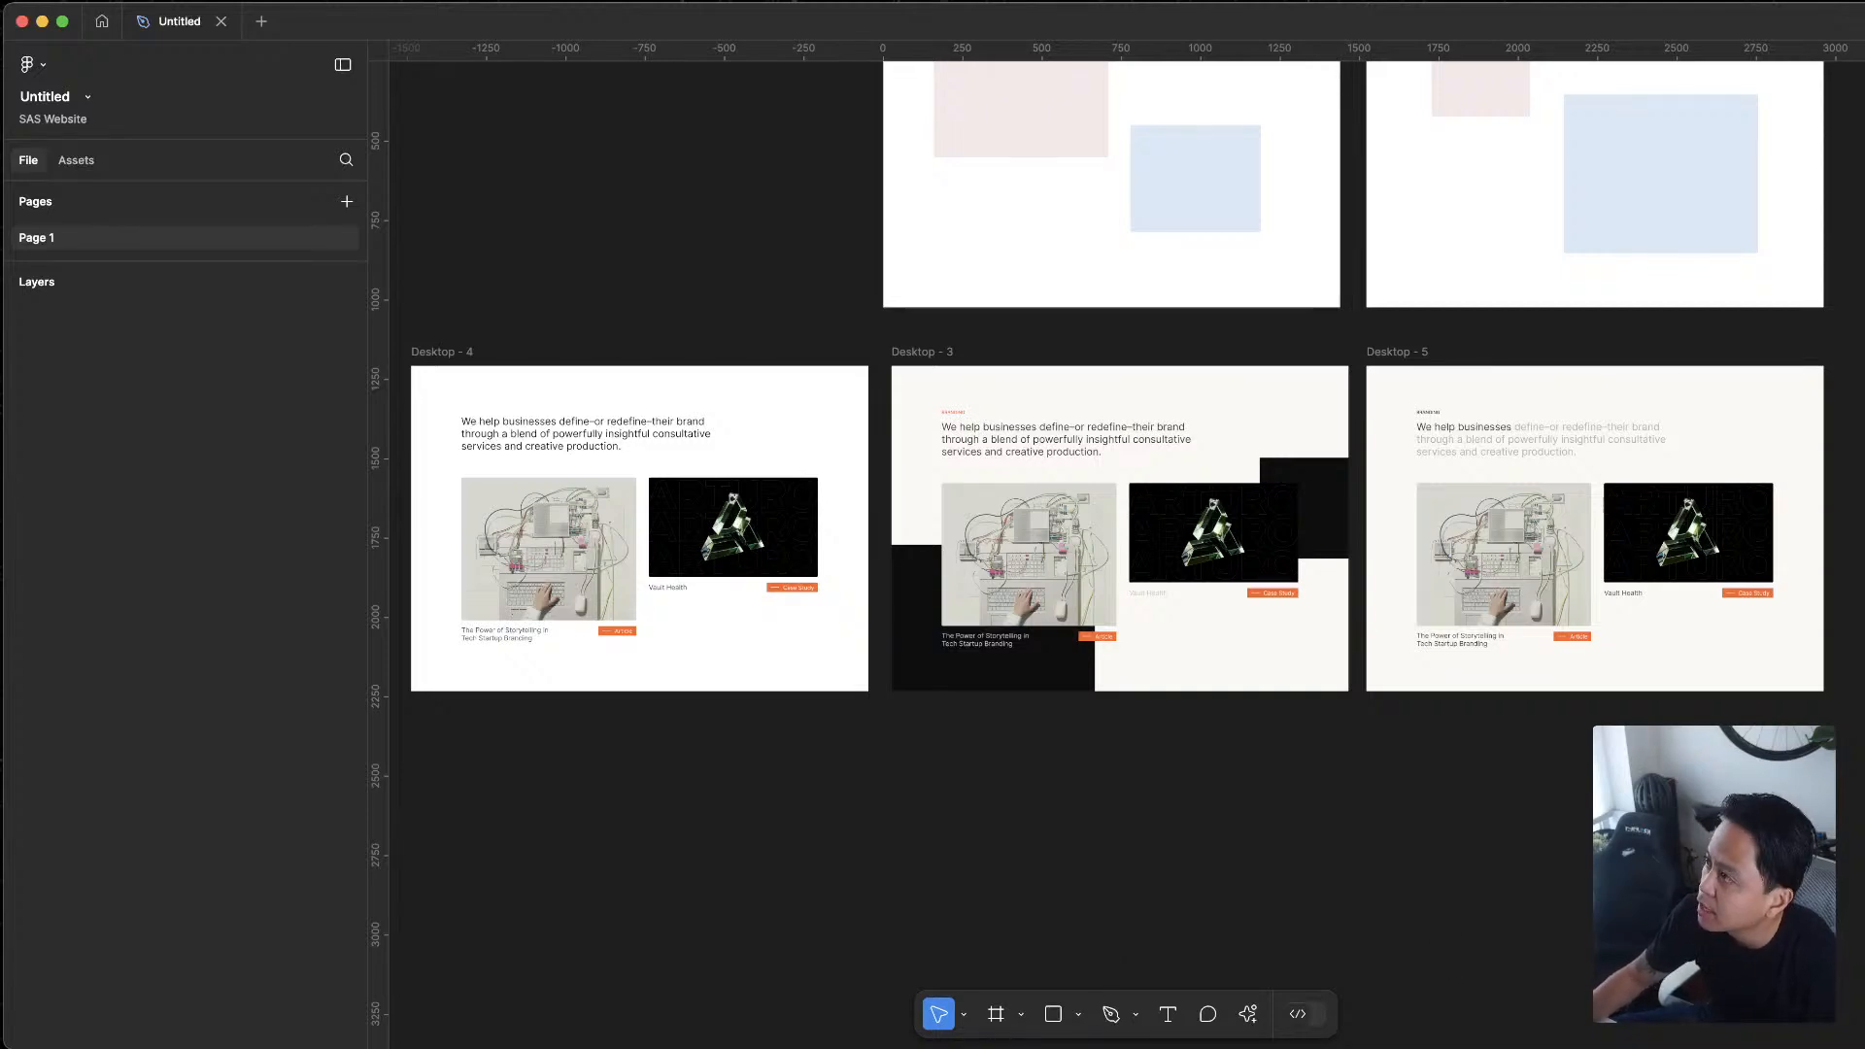
key("ctrl+Up")
left_click(1078, 625)
scroll(1447, 694, "down", 3)
scroll(1496, 731, "down", 3)
scroll(1496, 731, "right", 3)
mouse_move(1243, 1046)
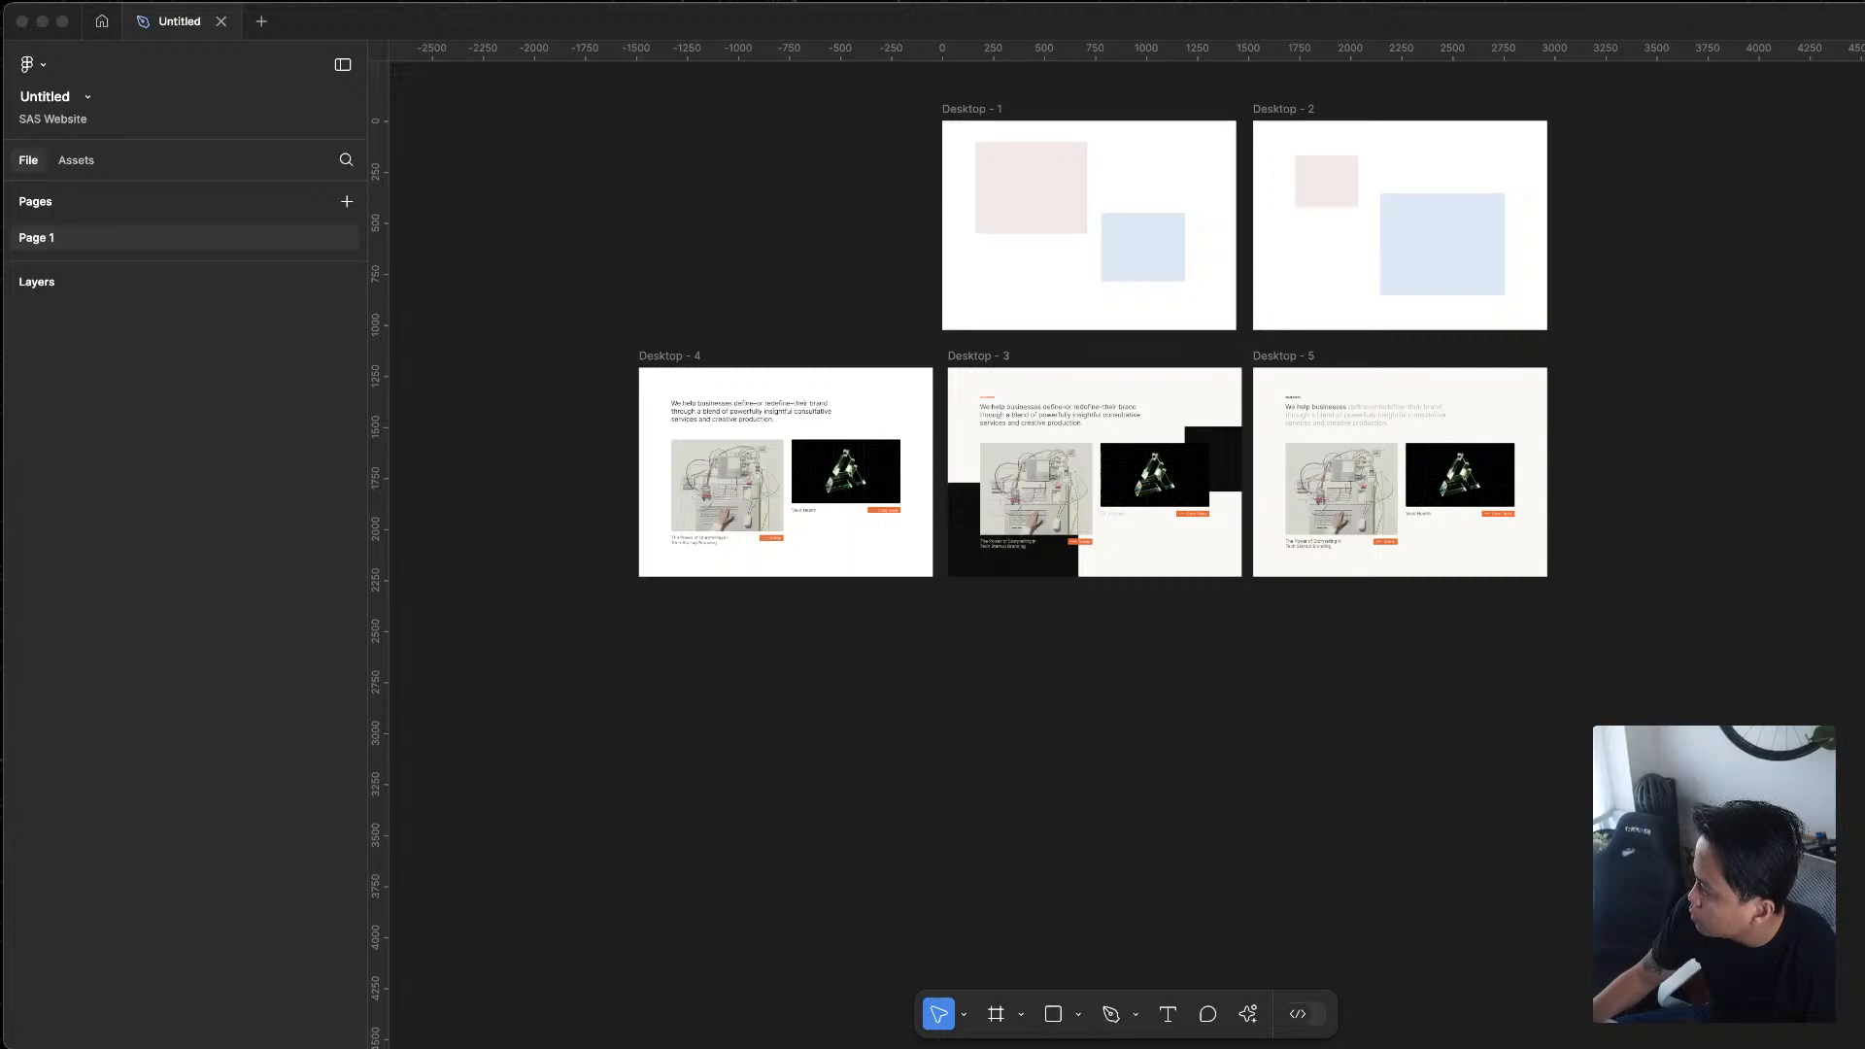
Bring the other browser window onto this screen, load suits-sandals.com in a new tab, and narrow the window to fit
left_click_drag(1253, 360, 405, 33)
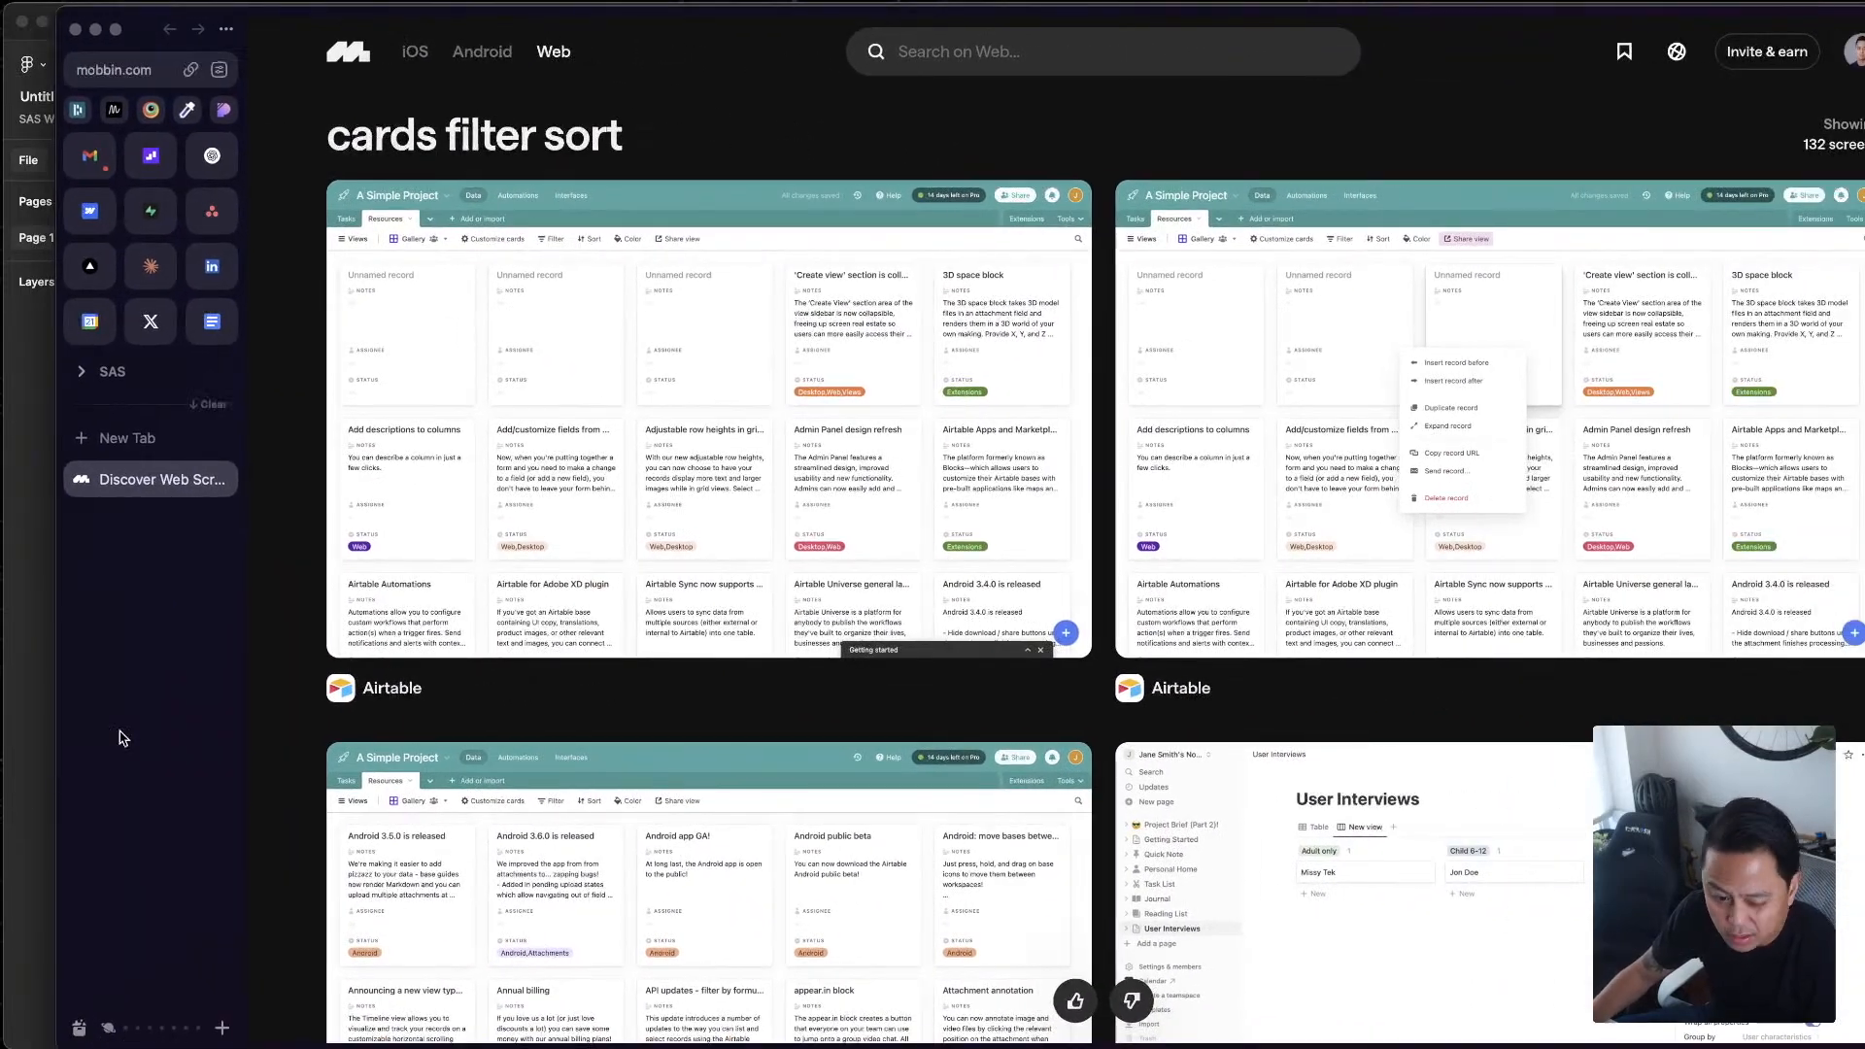
key("super+t")
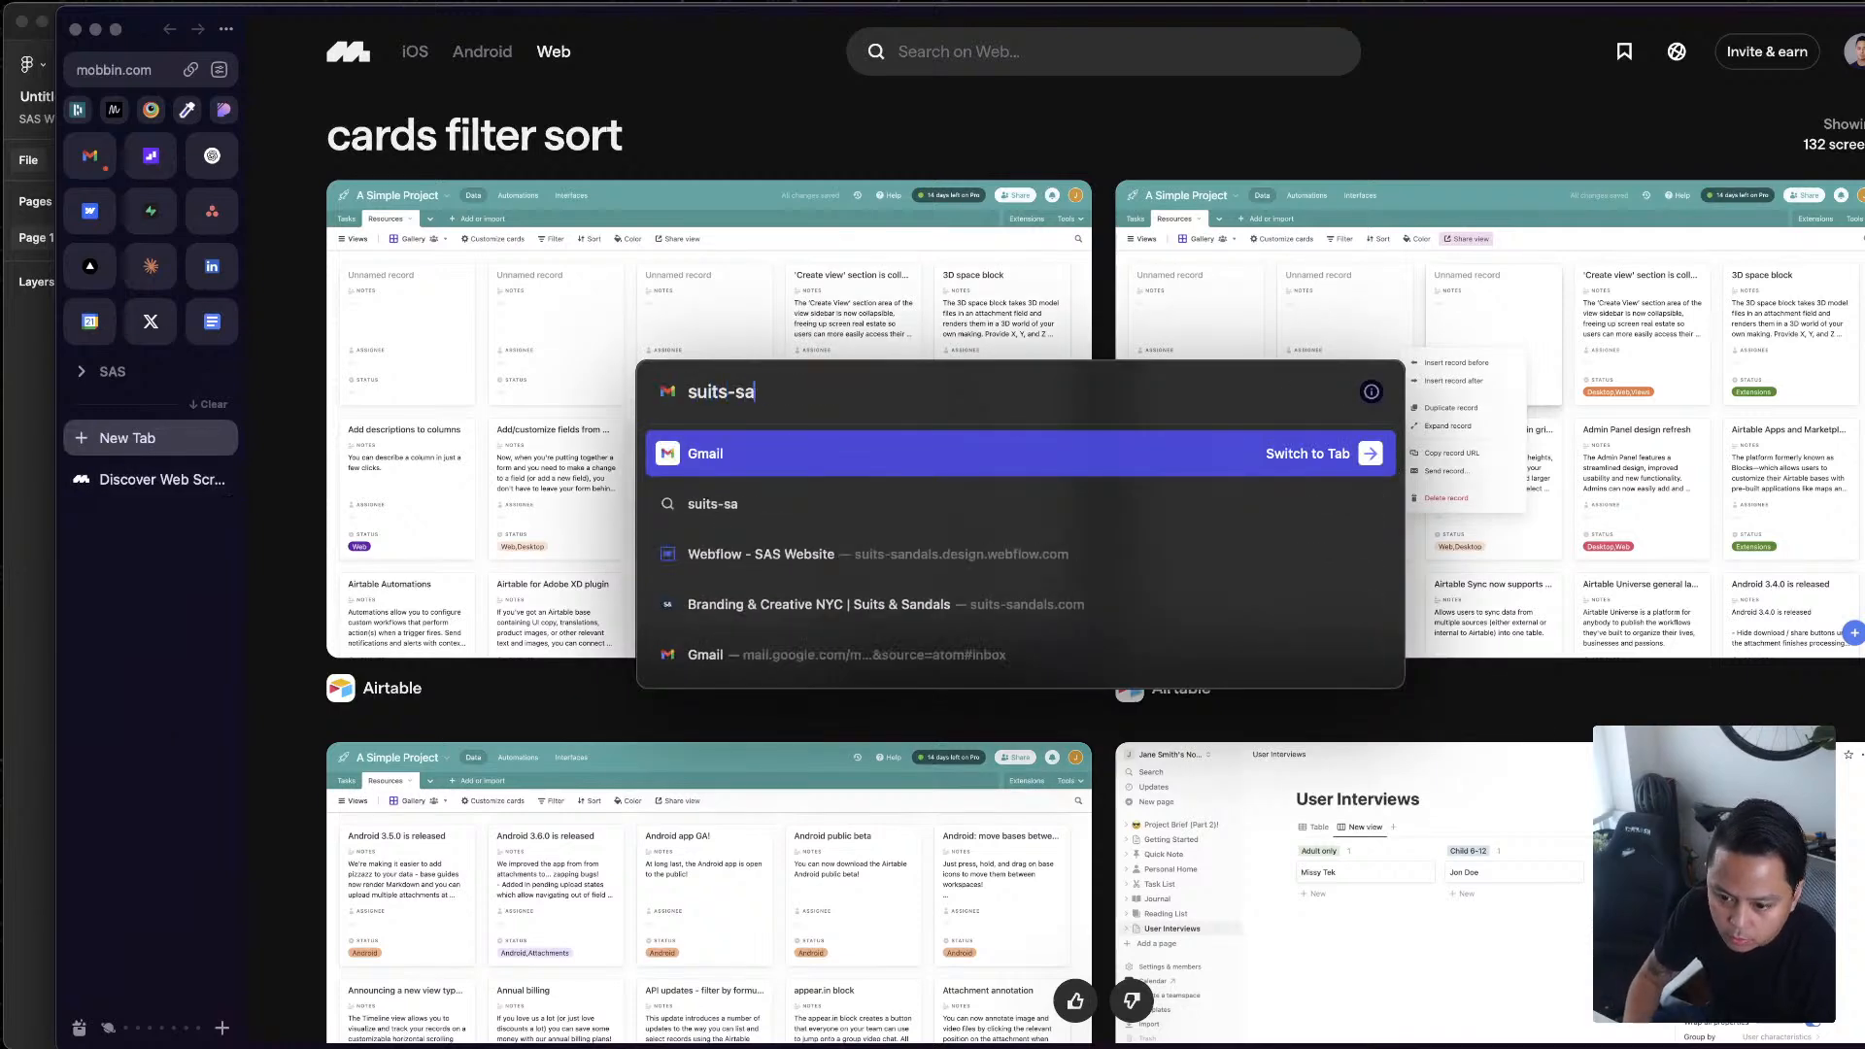
type("suits-sandals.com")
key("Return")
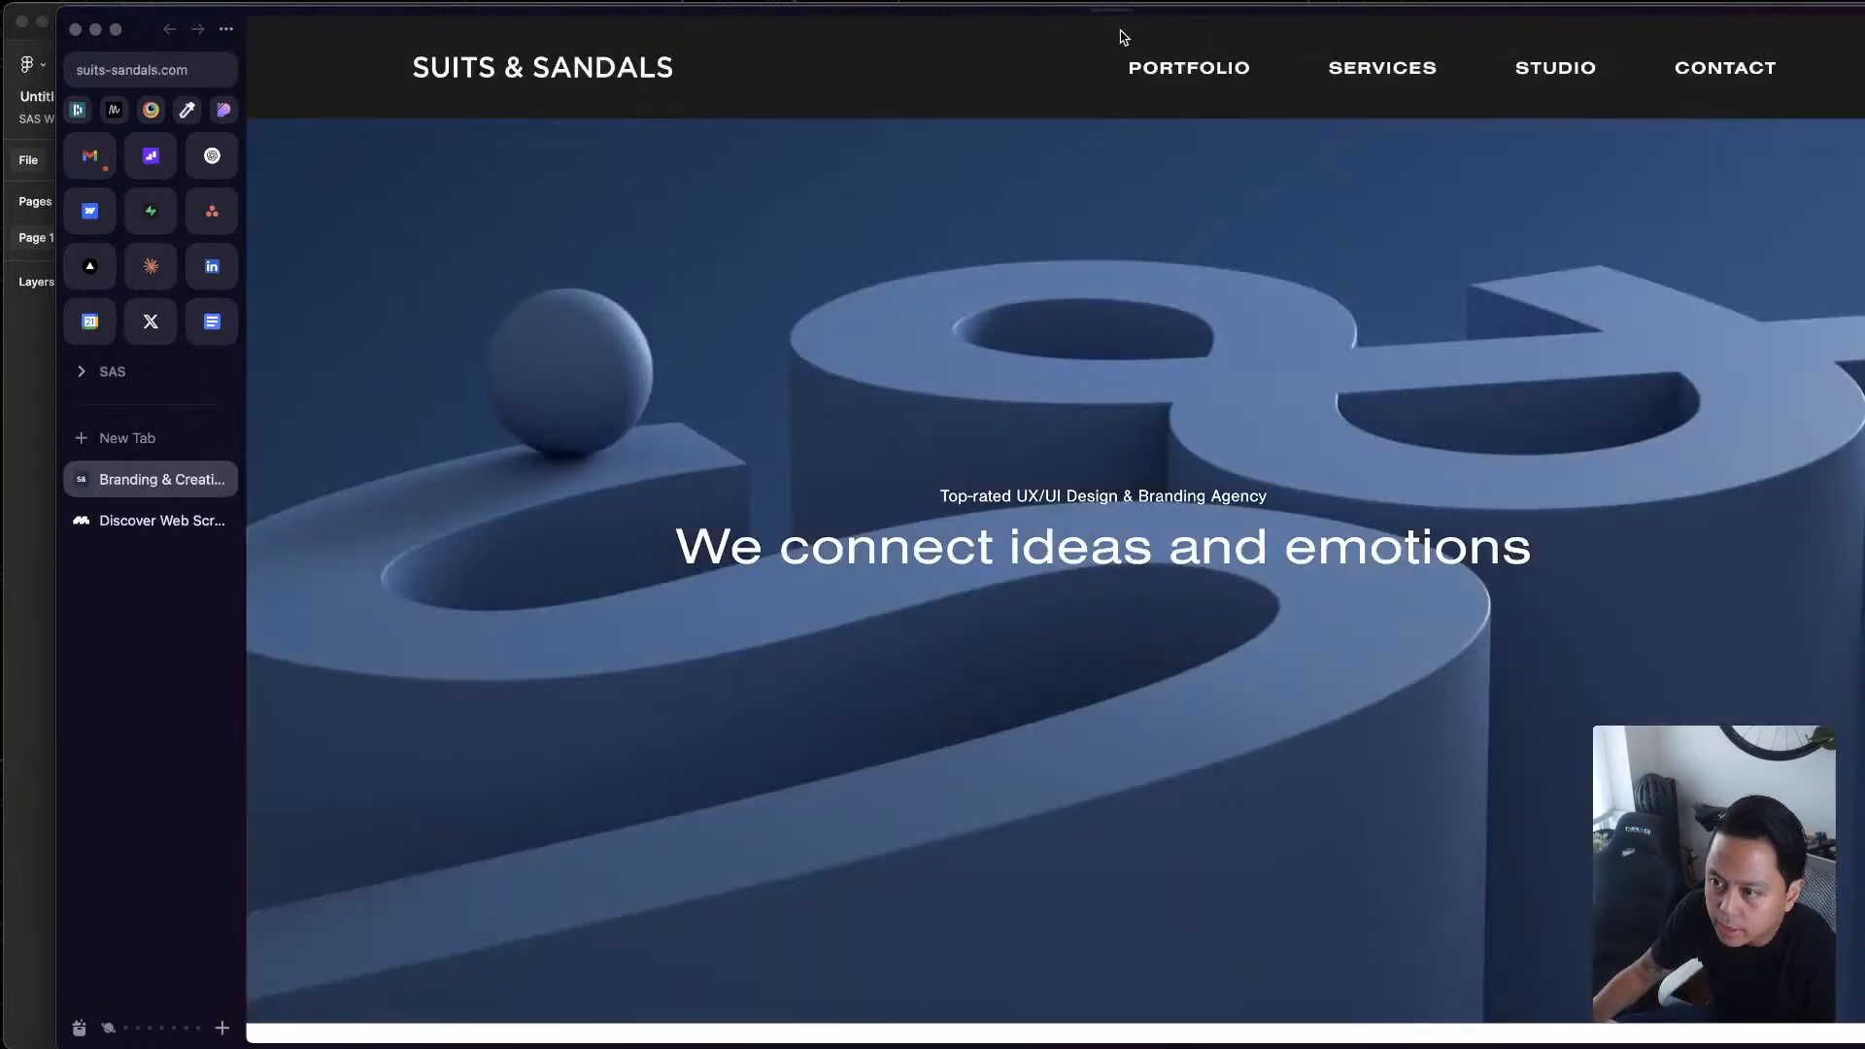
left_click_drag(1124, 37, 1069, 26)
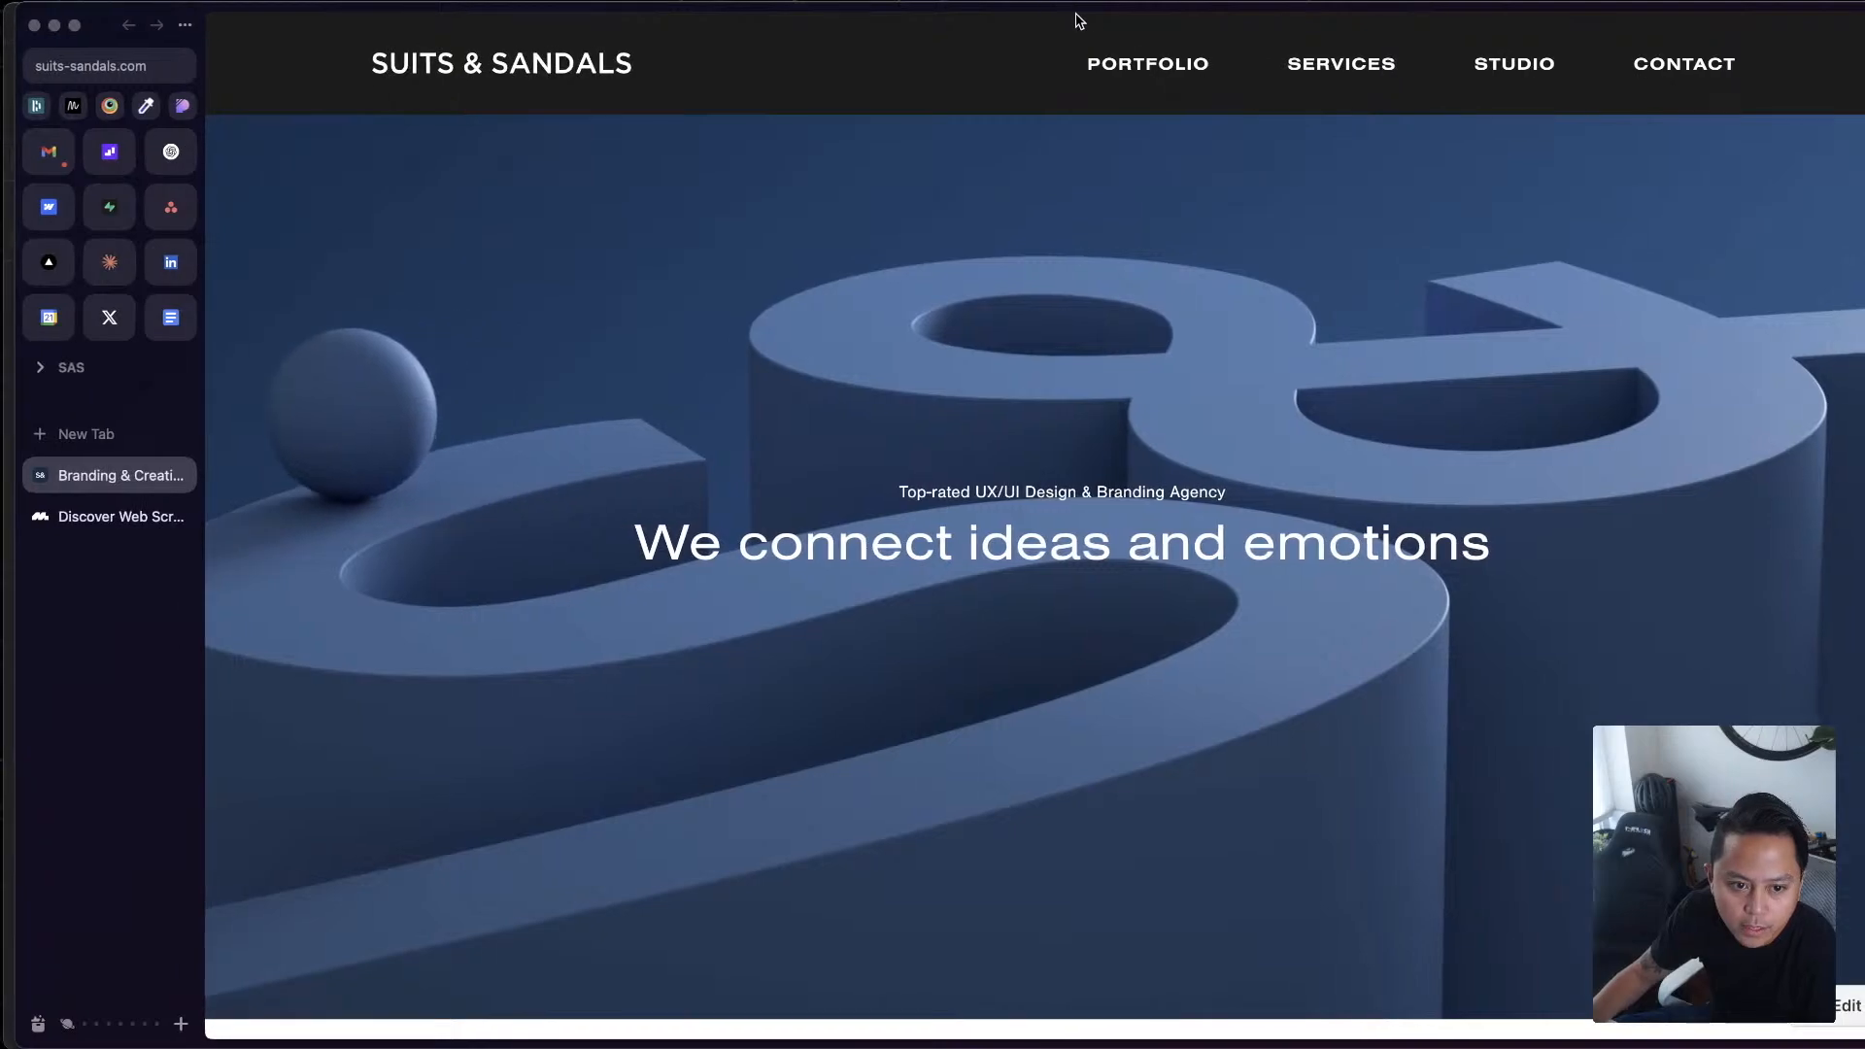
left_click_drag(1861, 127, 1795, 127)
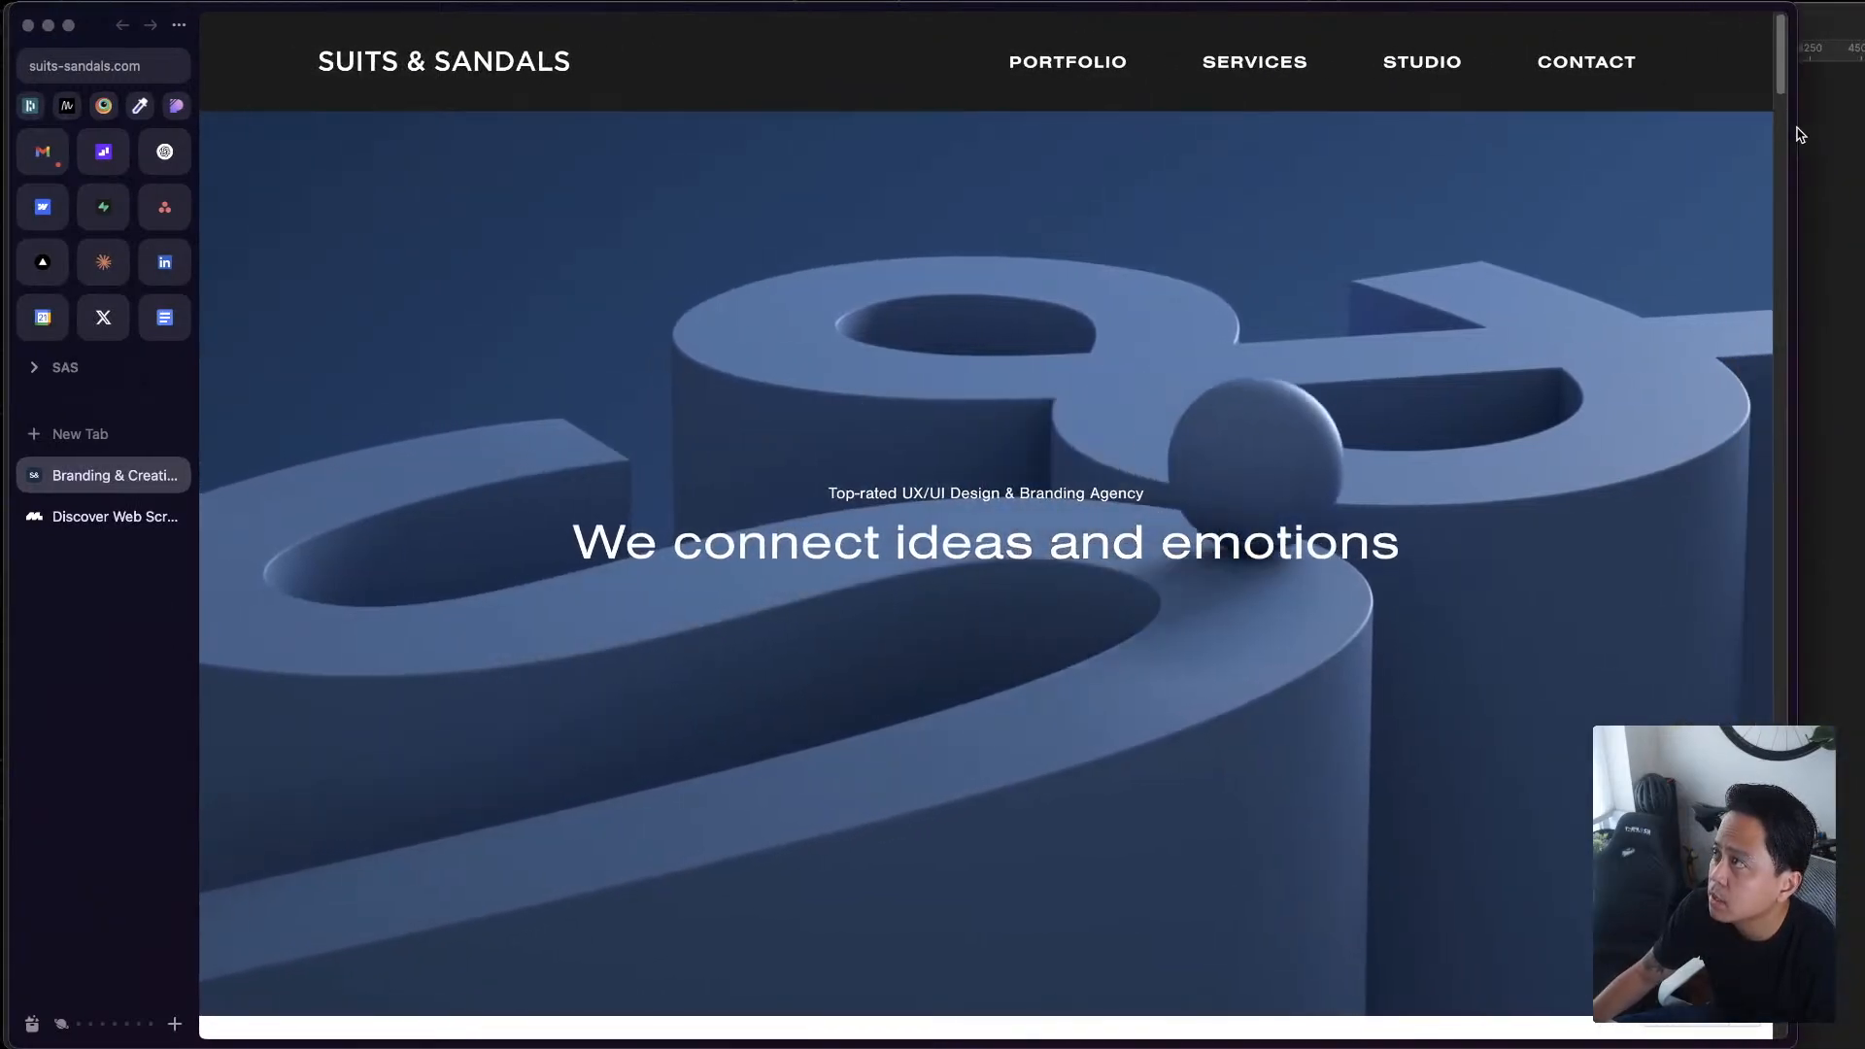
Examine the Suits & Sandals homepage from the hero through the work, services and studio sections, and return to the top
scroll(1003, 587, "down", 15)
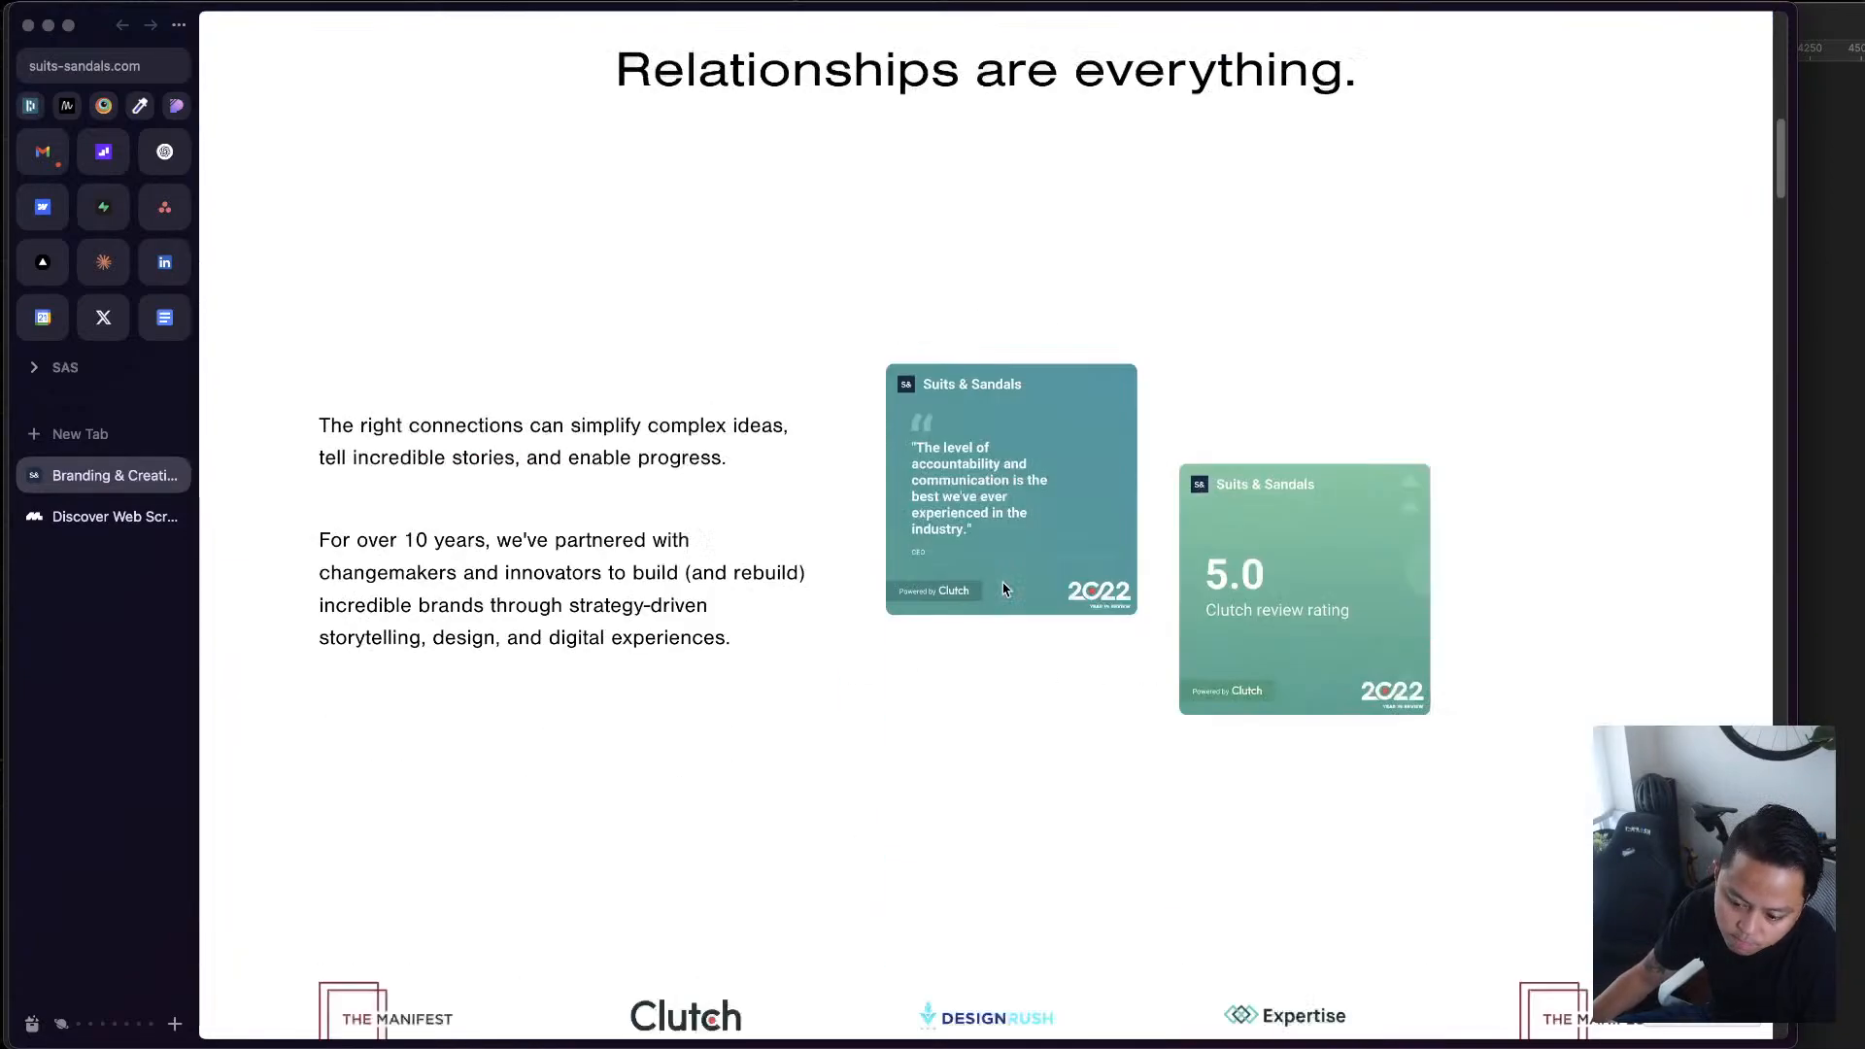
scroll(1003, 590, "down", 20)
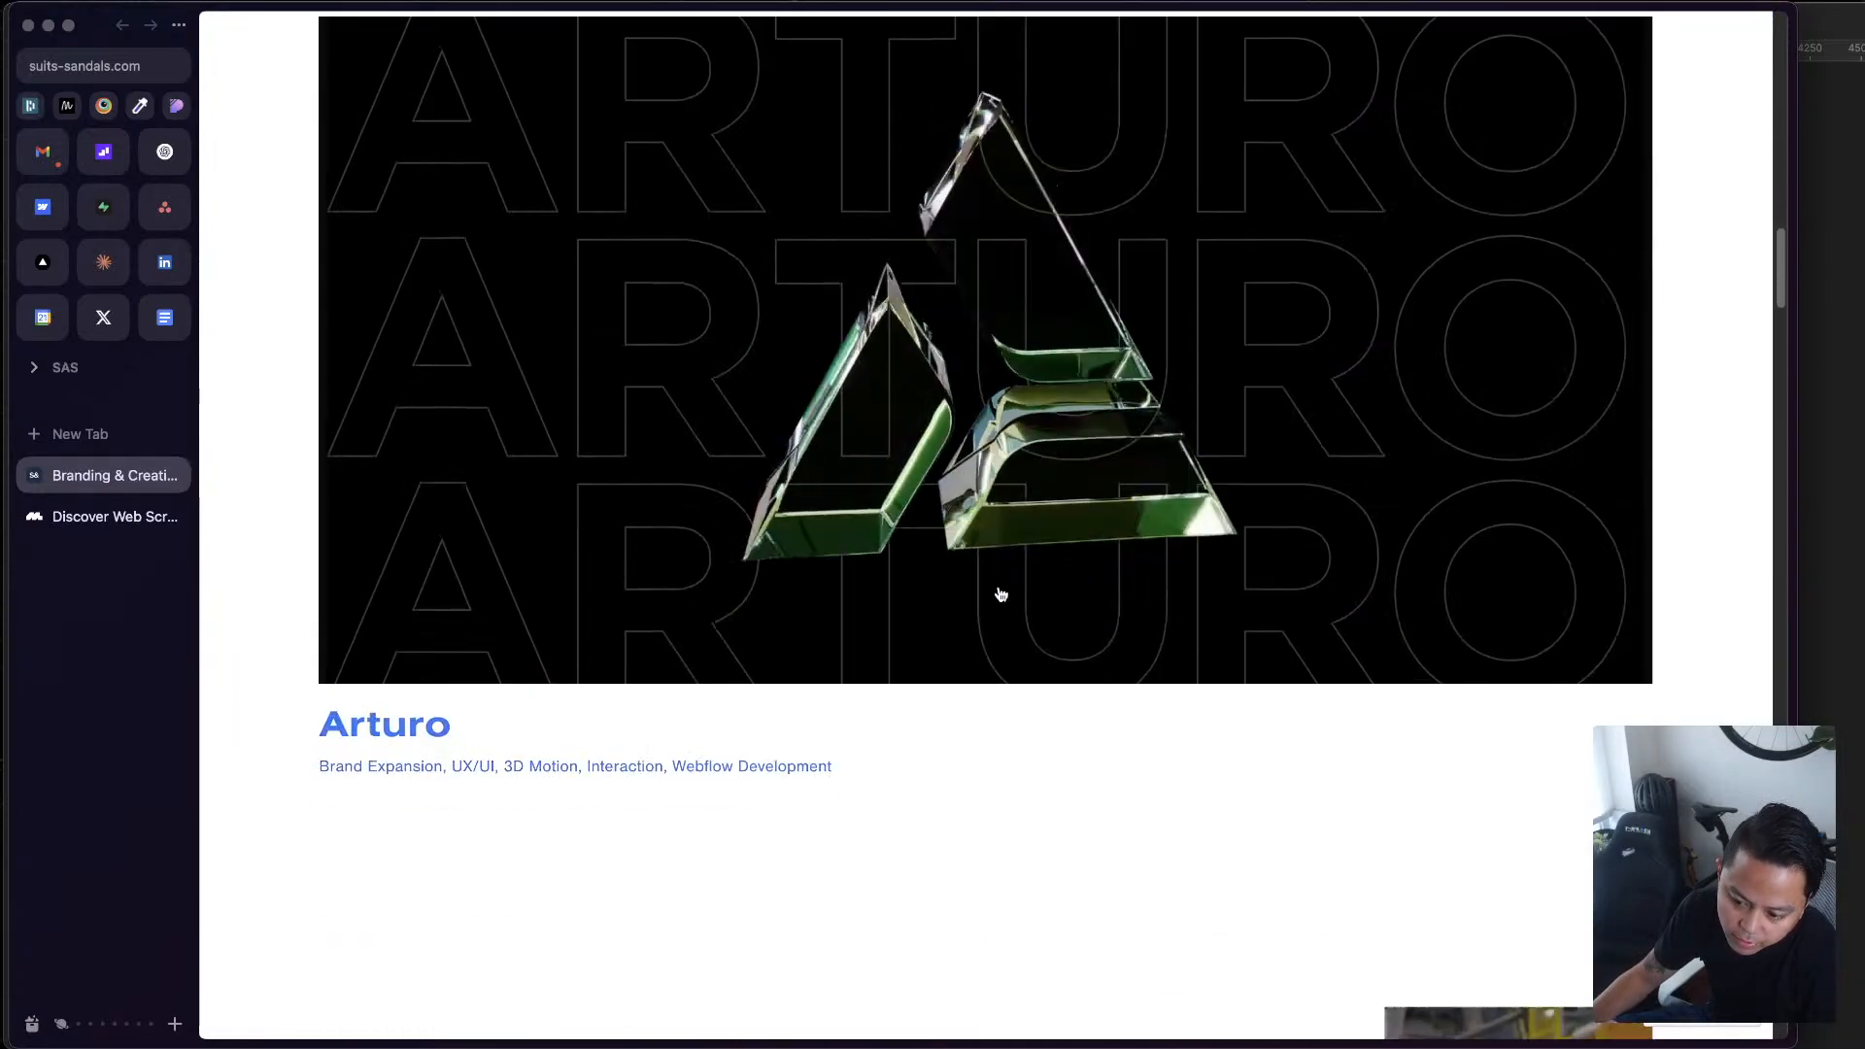
scroll(1001, 595, "down", 20)
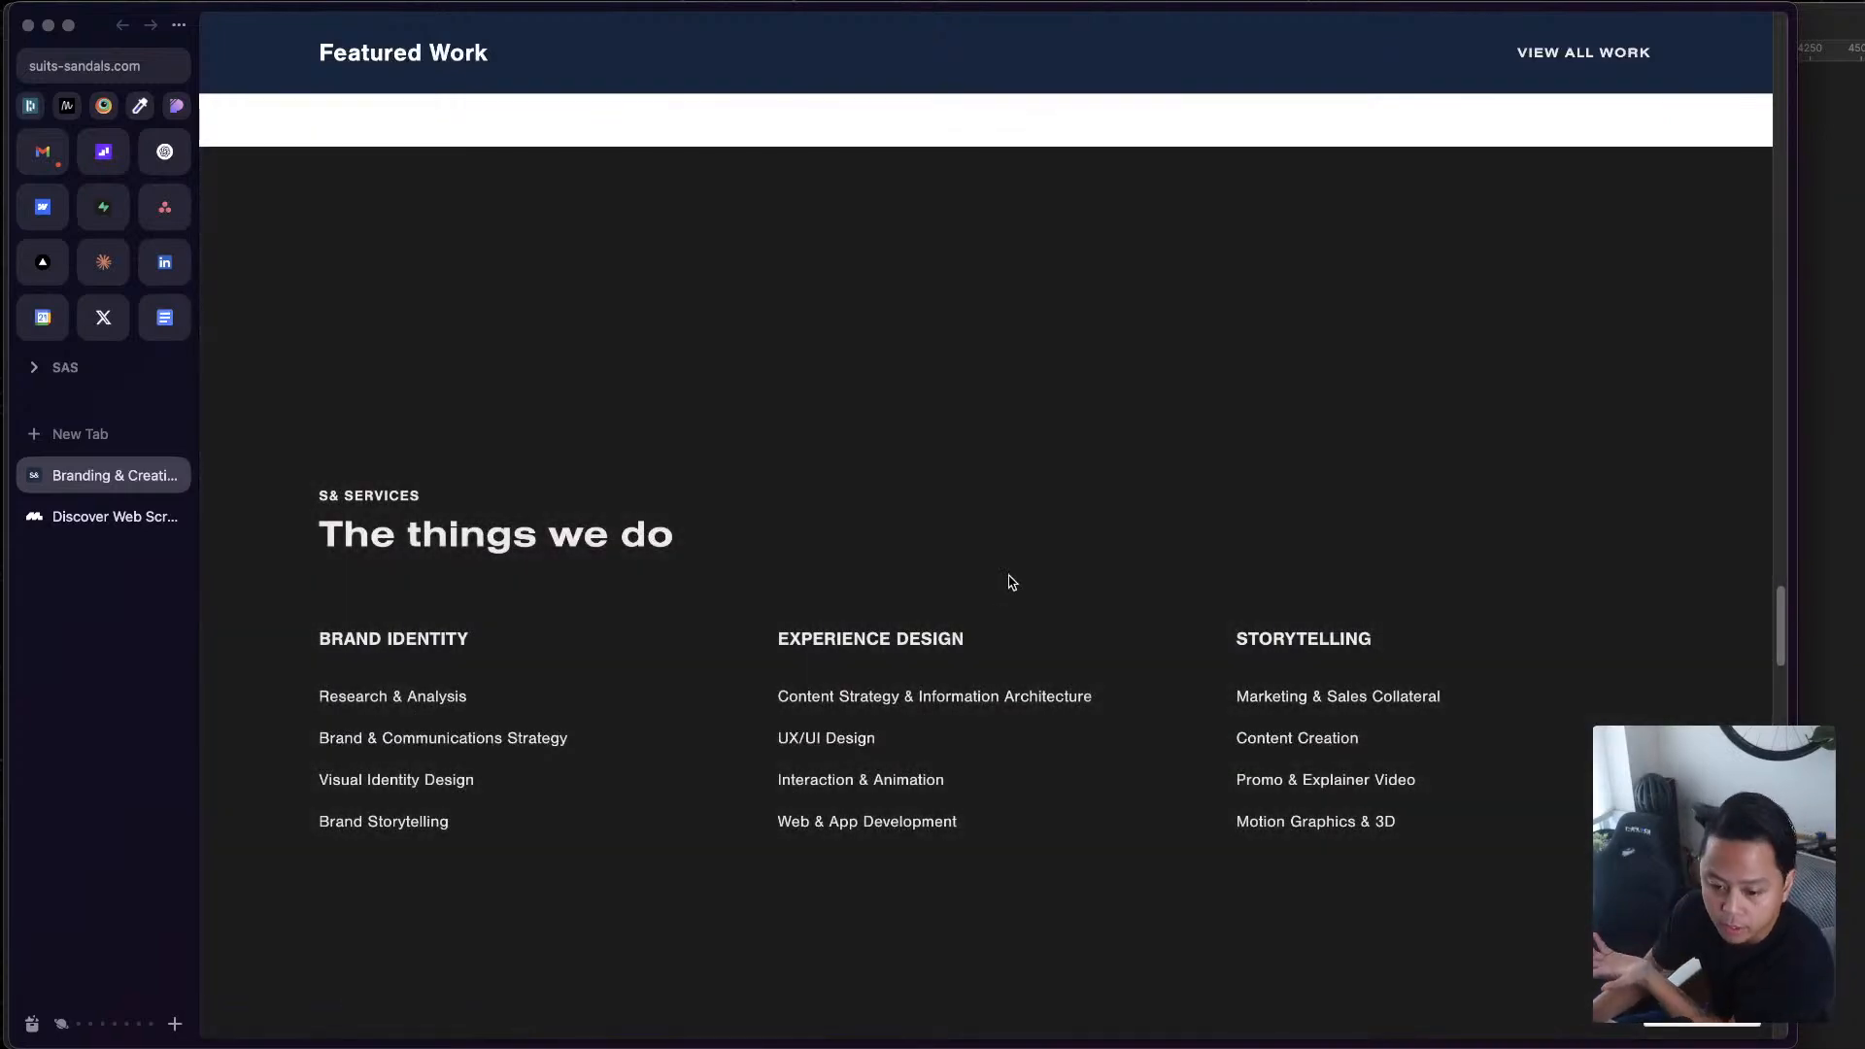
scroll(1010, 581, "down", 20)
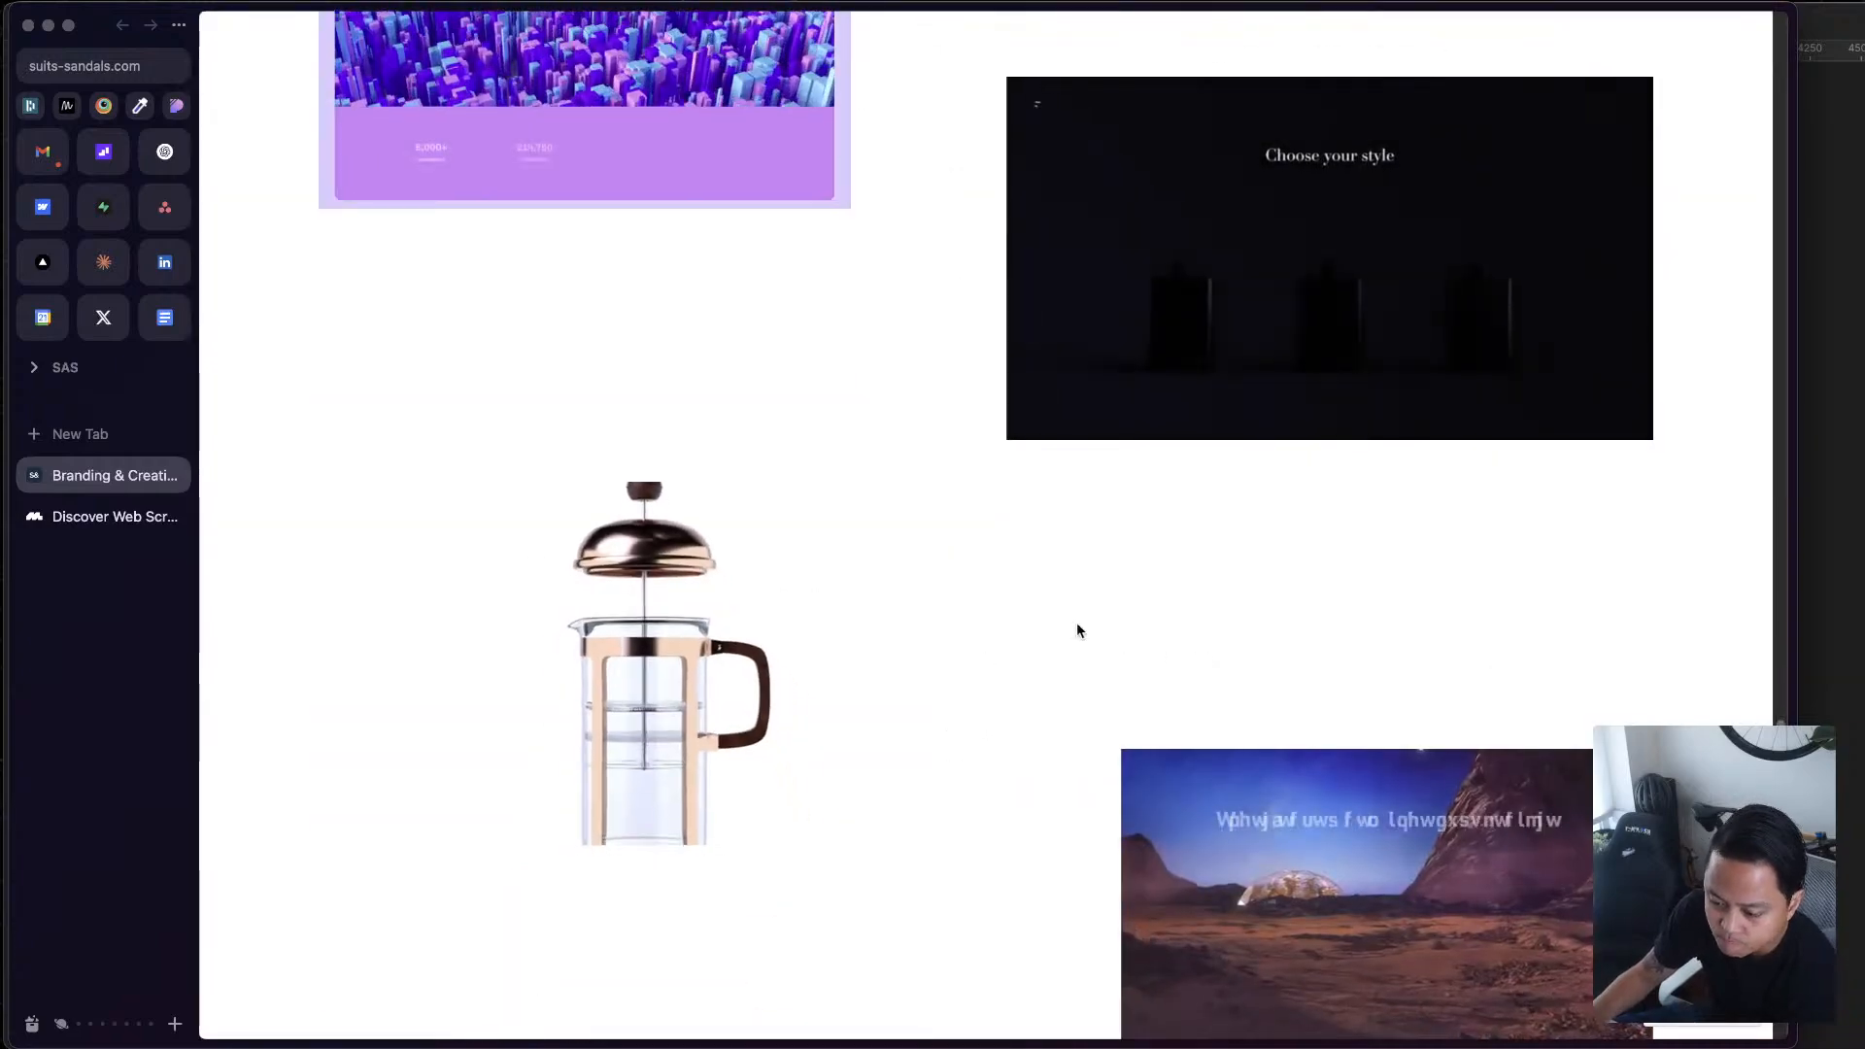
scroll(1077, 629, "down", 20)
scroll(1420, 760, "down", 20)
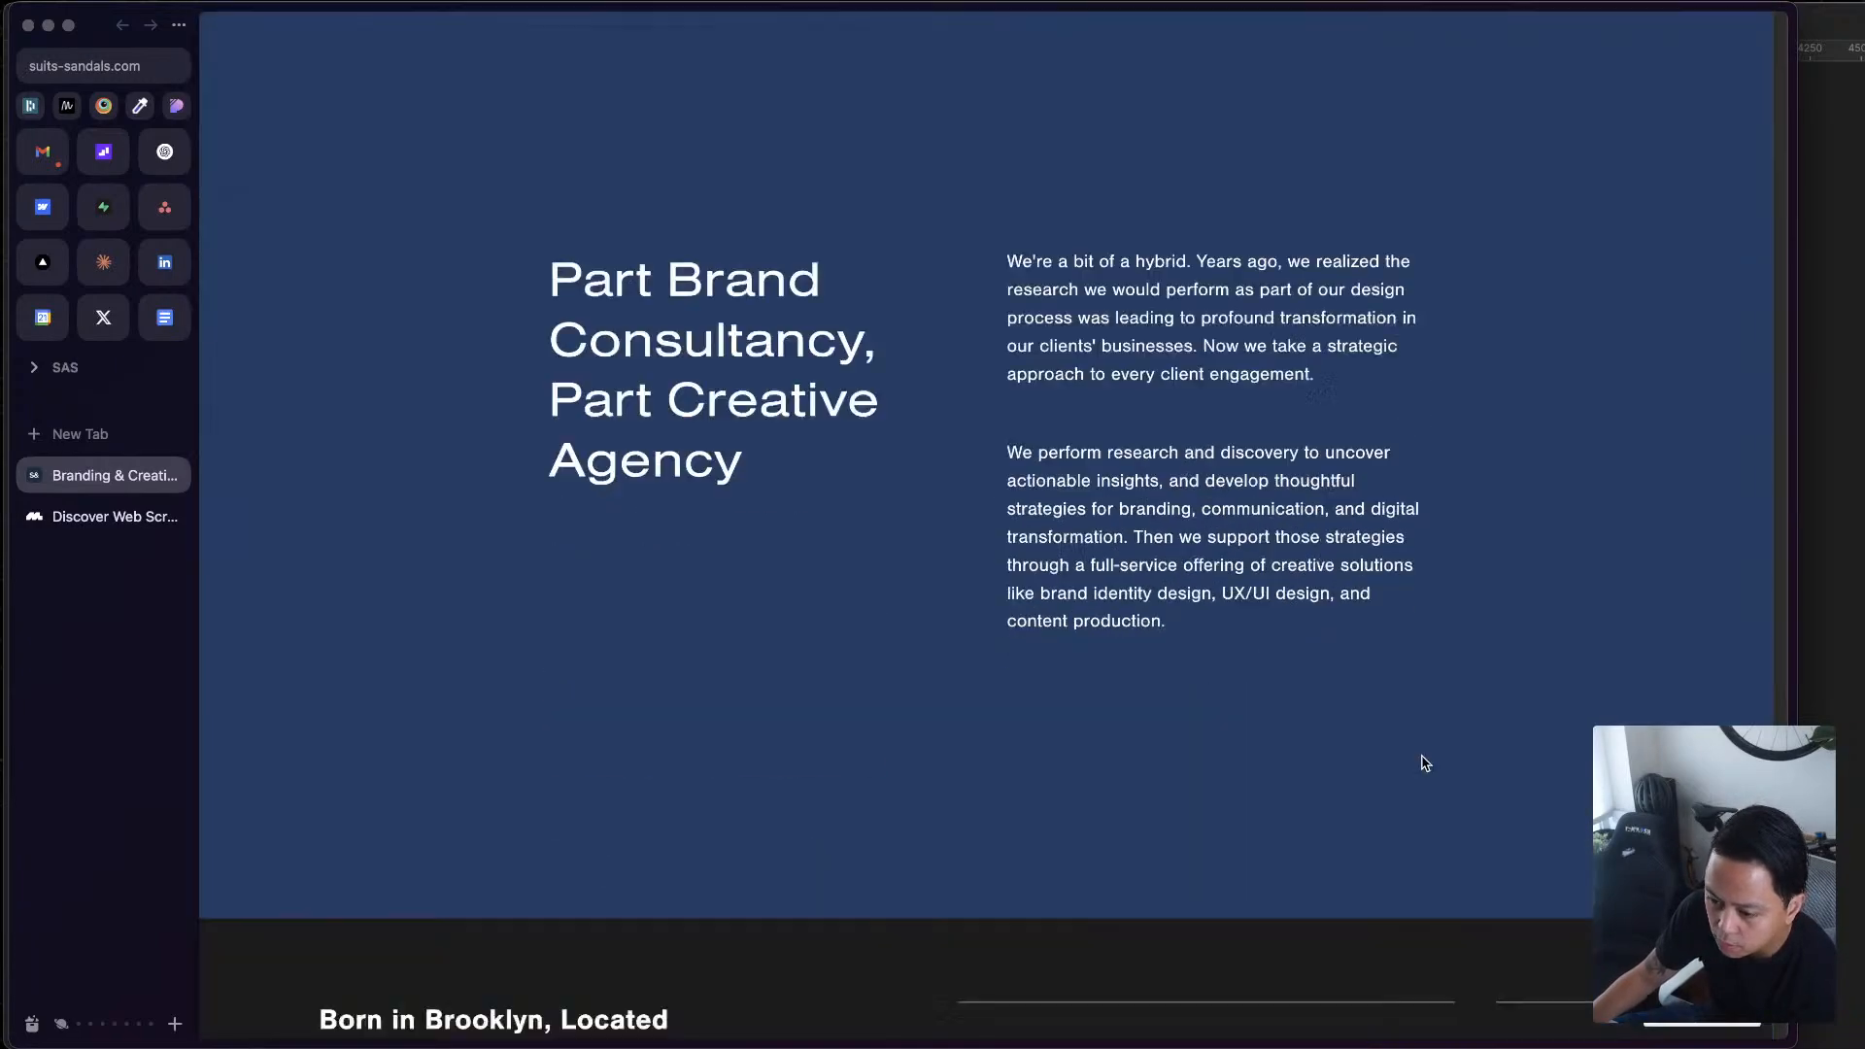
scroll(1420, 756, "up", 20)
scroll(1424, 759, "down", 2)
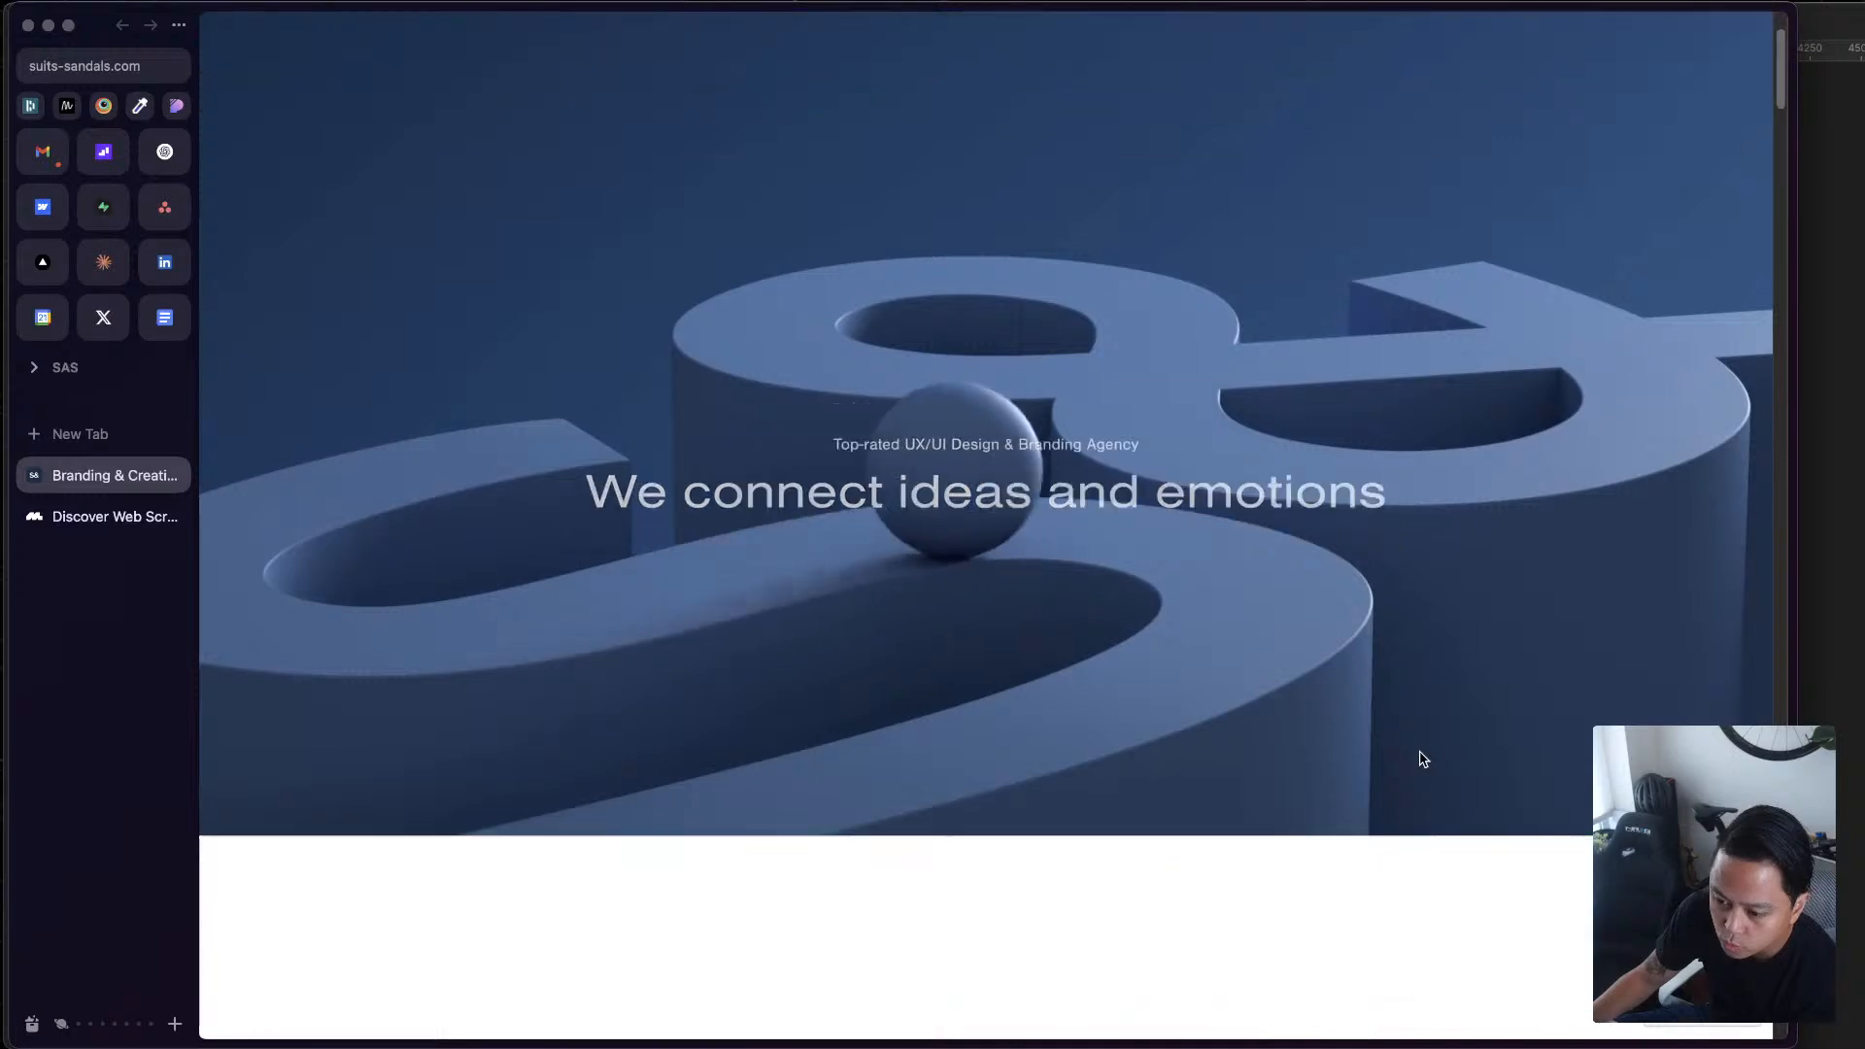
scroll(1423, 760, "down", 5)
scroll(1421, 752, "up", 8)
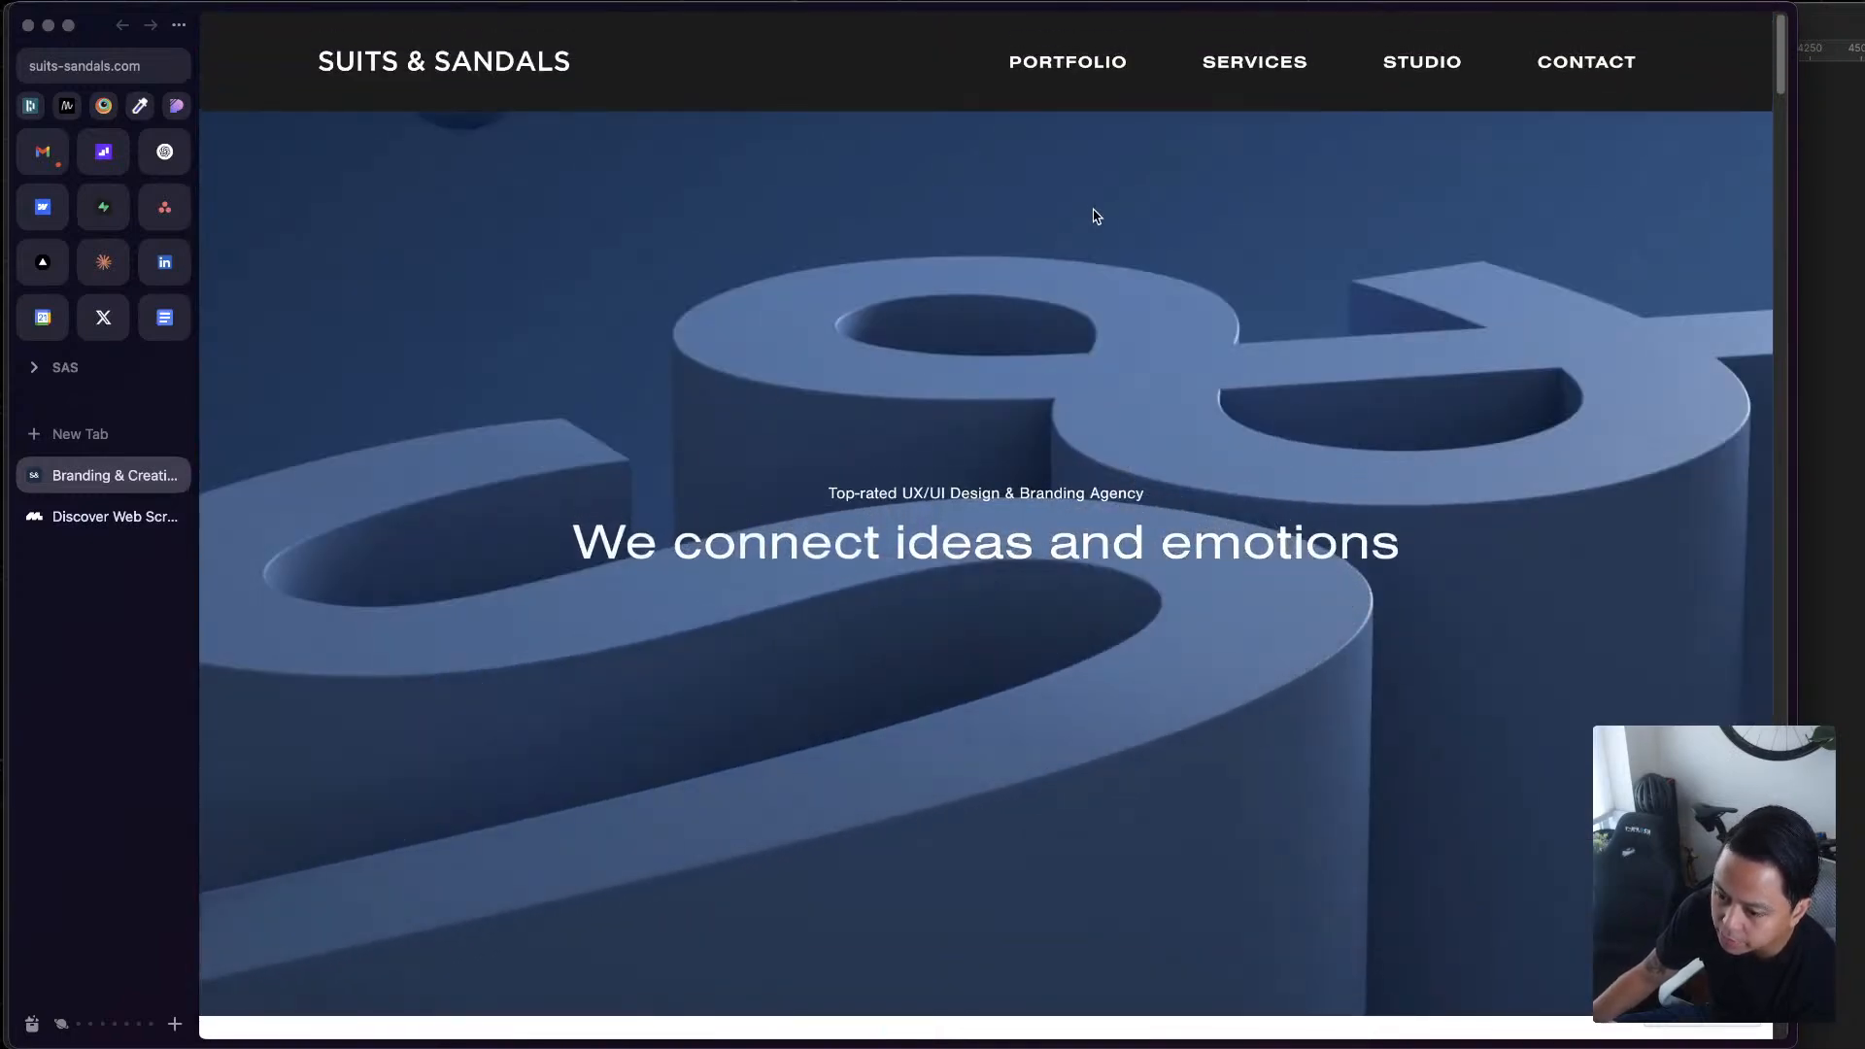
Examine the homepage's intro and Featured Work list down to Fordham Hill, and return to the Arturo project
scroll(1082, 865, "down", 10)
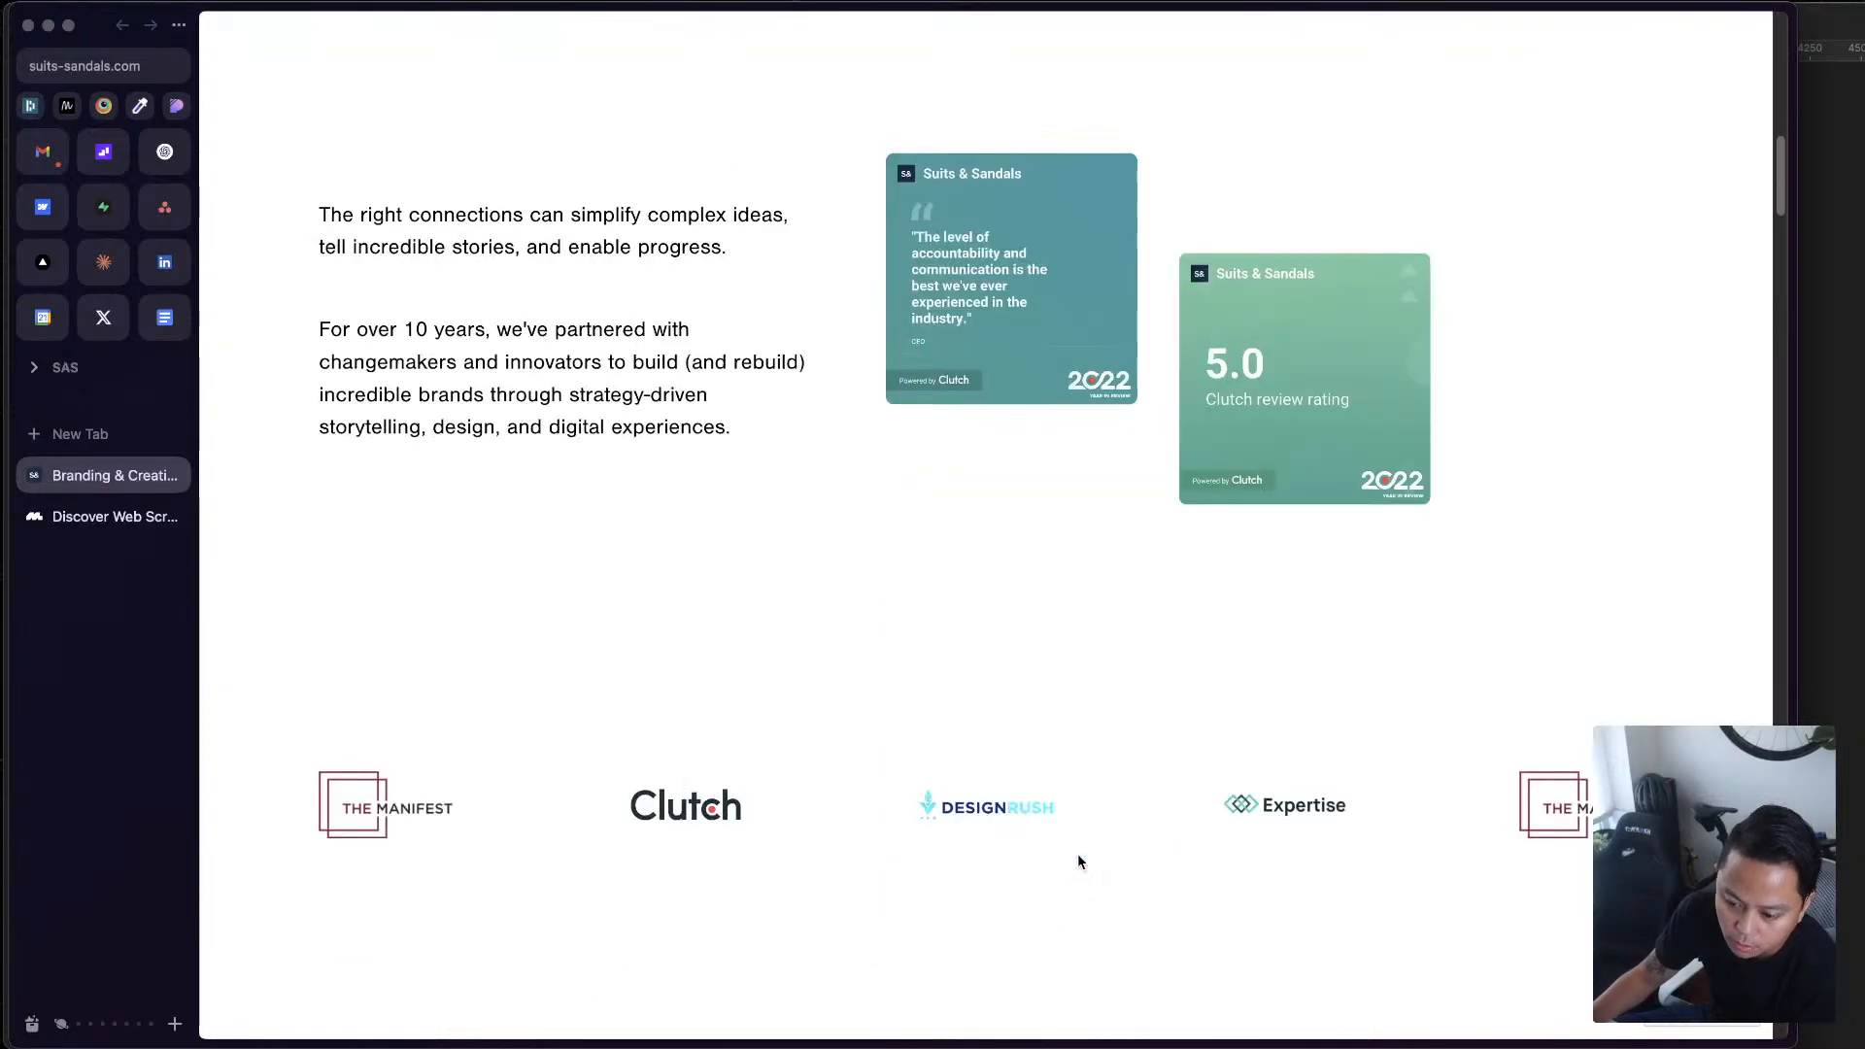
scroll(1076, 853, "down", 10)
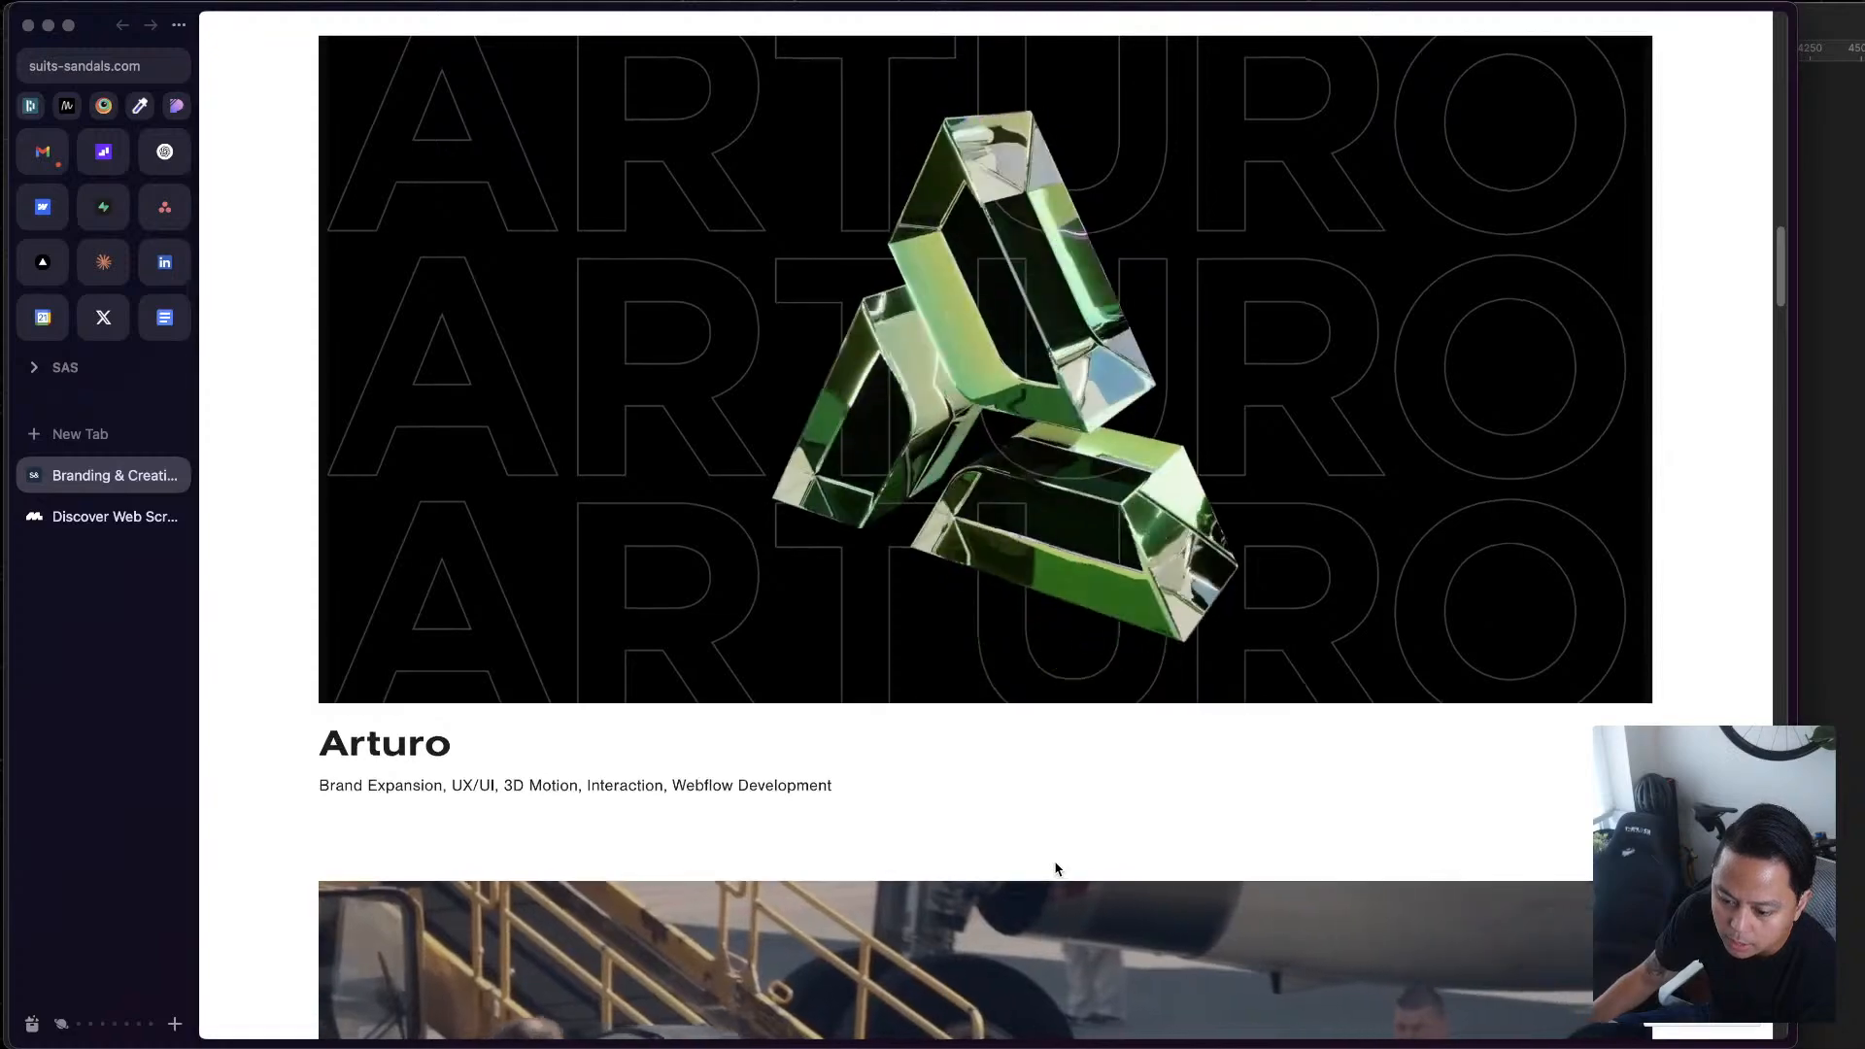
scroll(1057, 869, "down", 15)
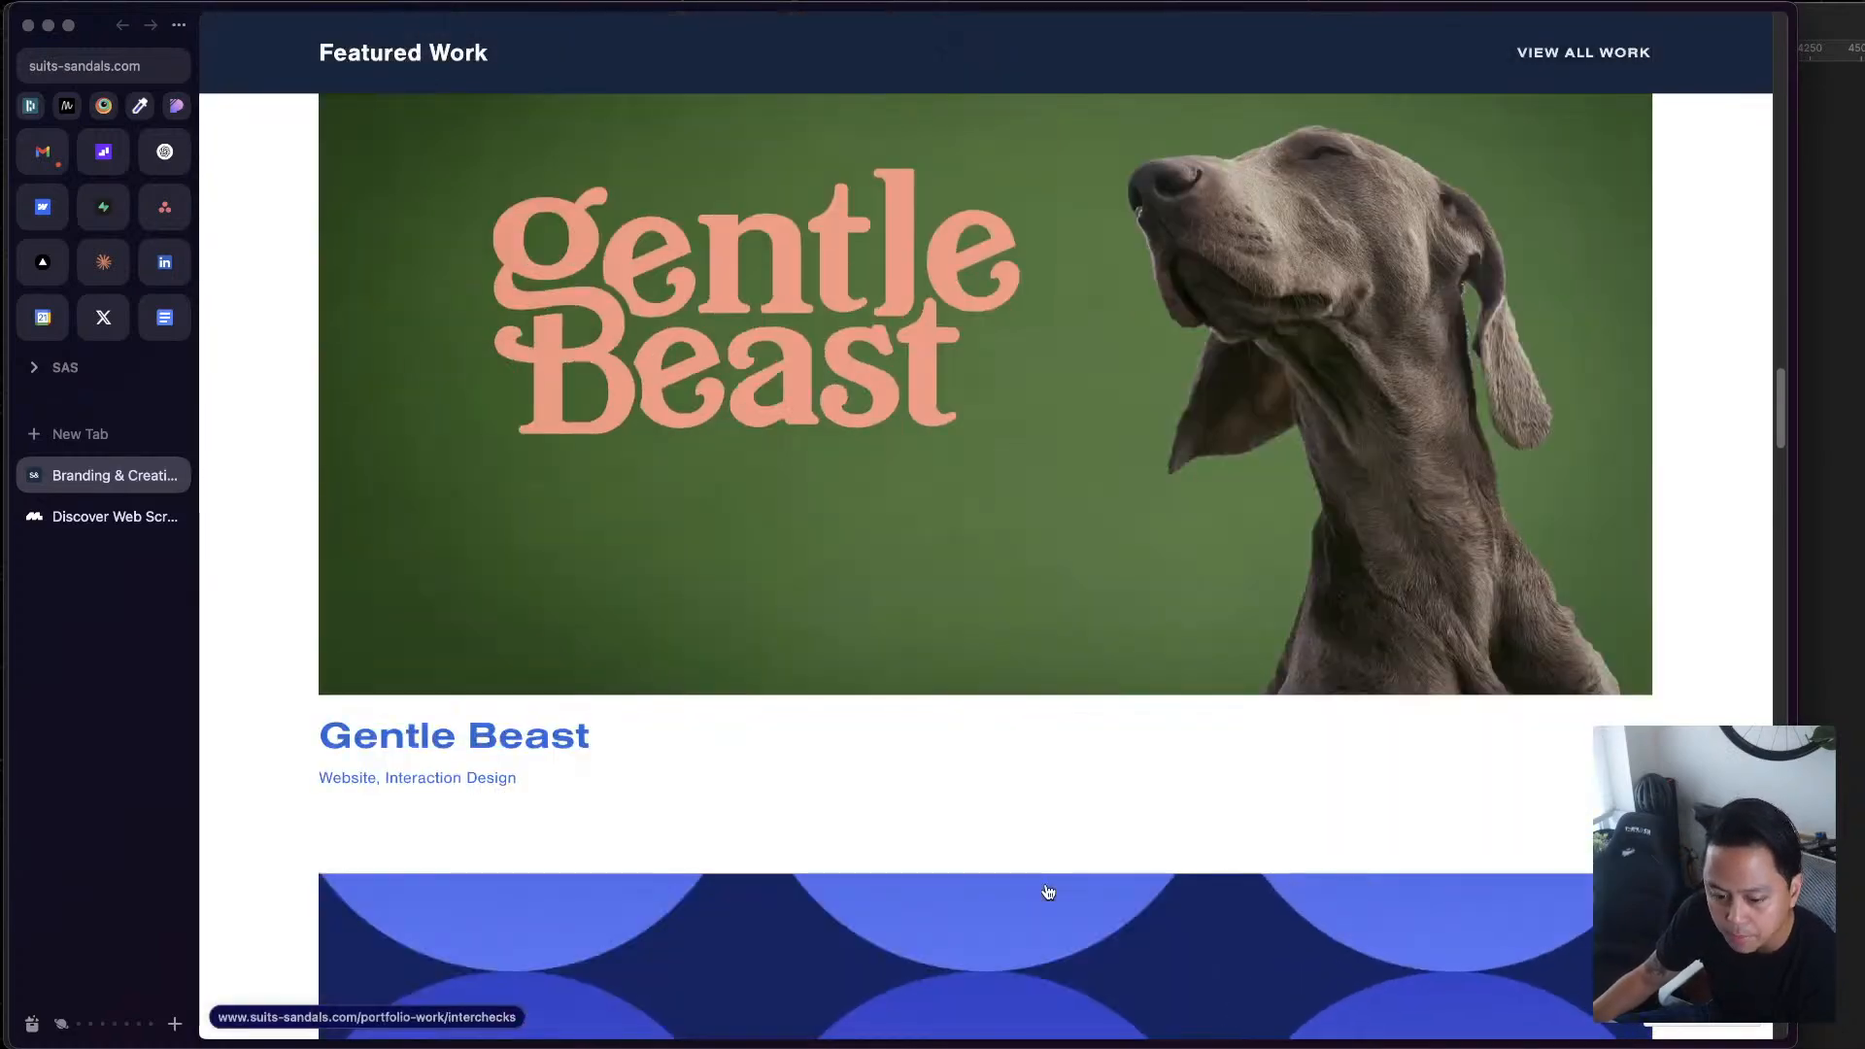
scroll(1047, 891, "down", 15)
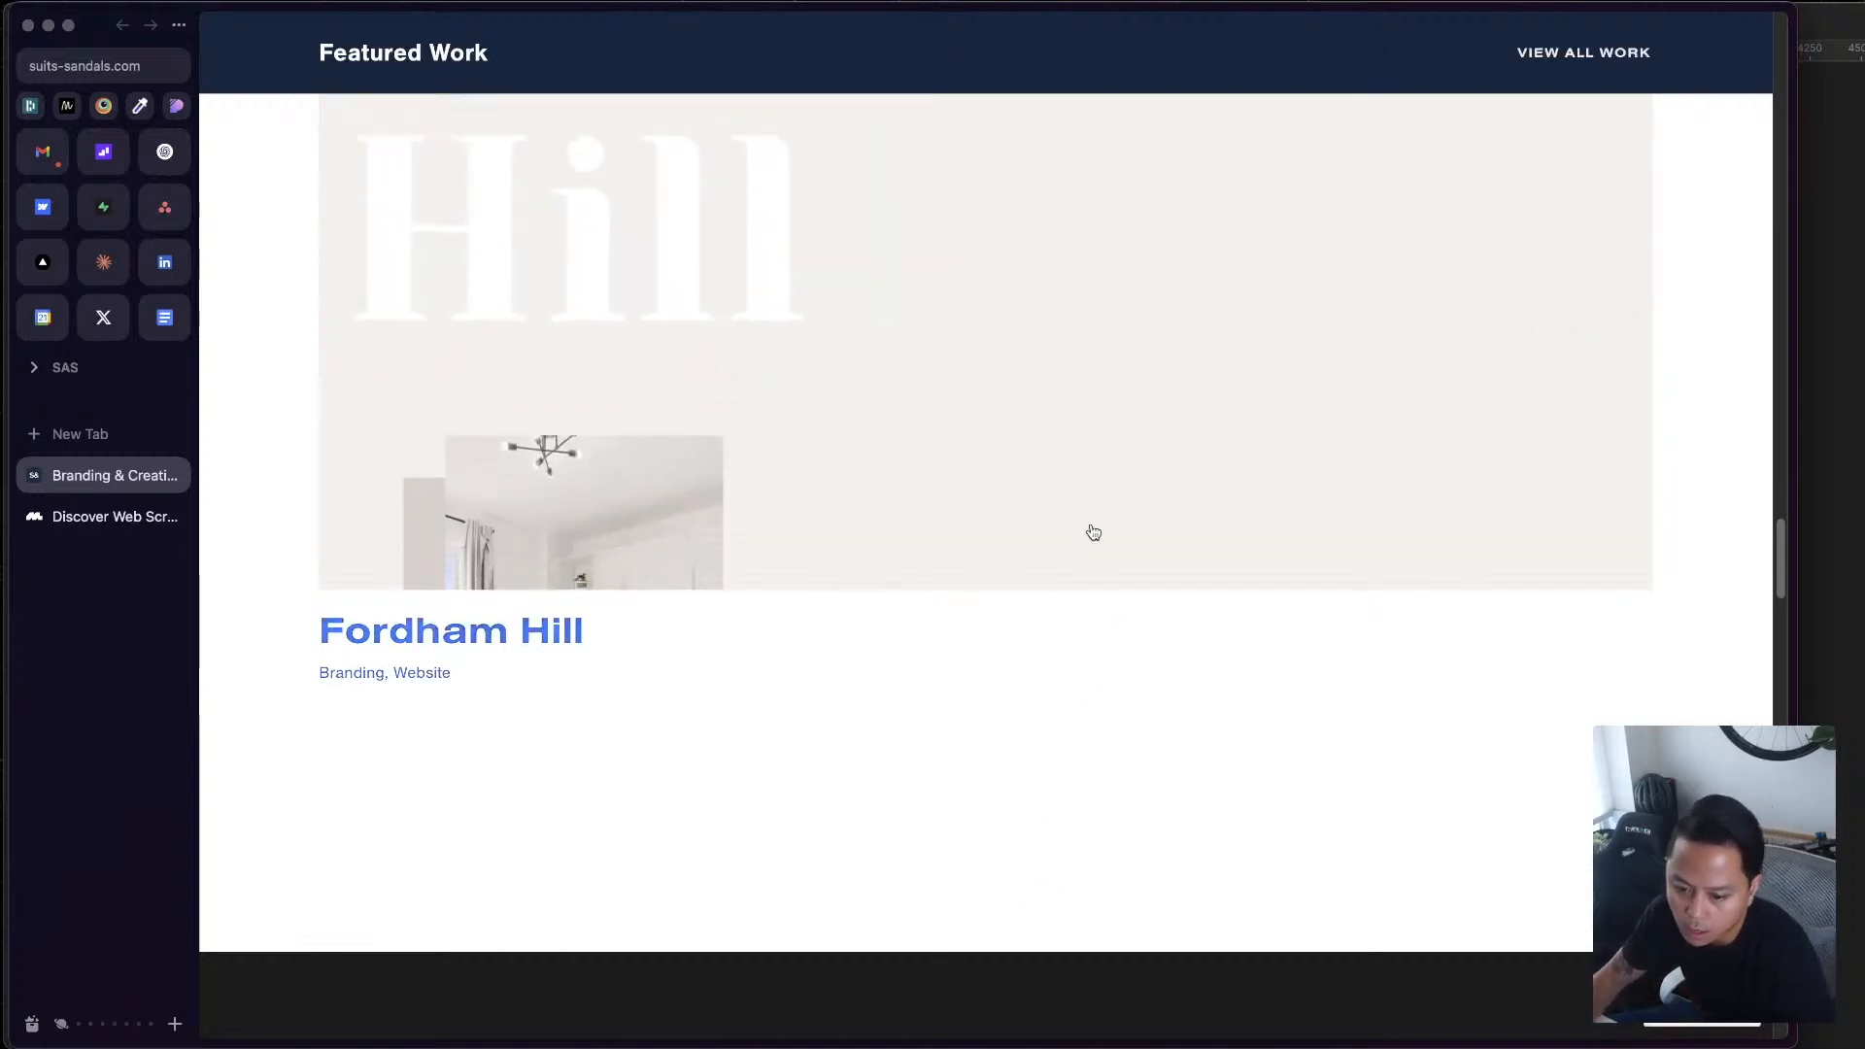
scroll(1094, 532, "up", 10)
scroll(1099, 320, "down", 5)
scroll(1118, 335, "down", 15)
scroll(1162, 408, "up", 10)
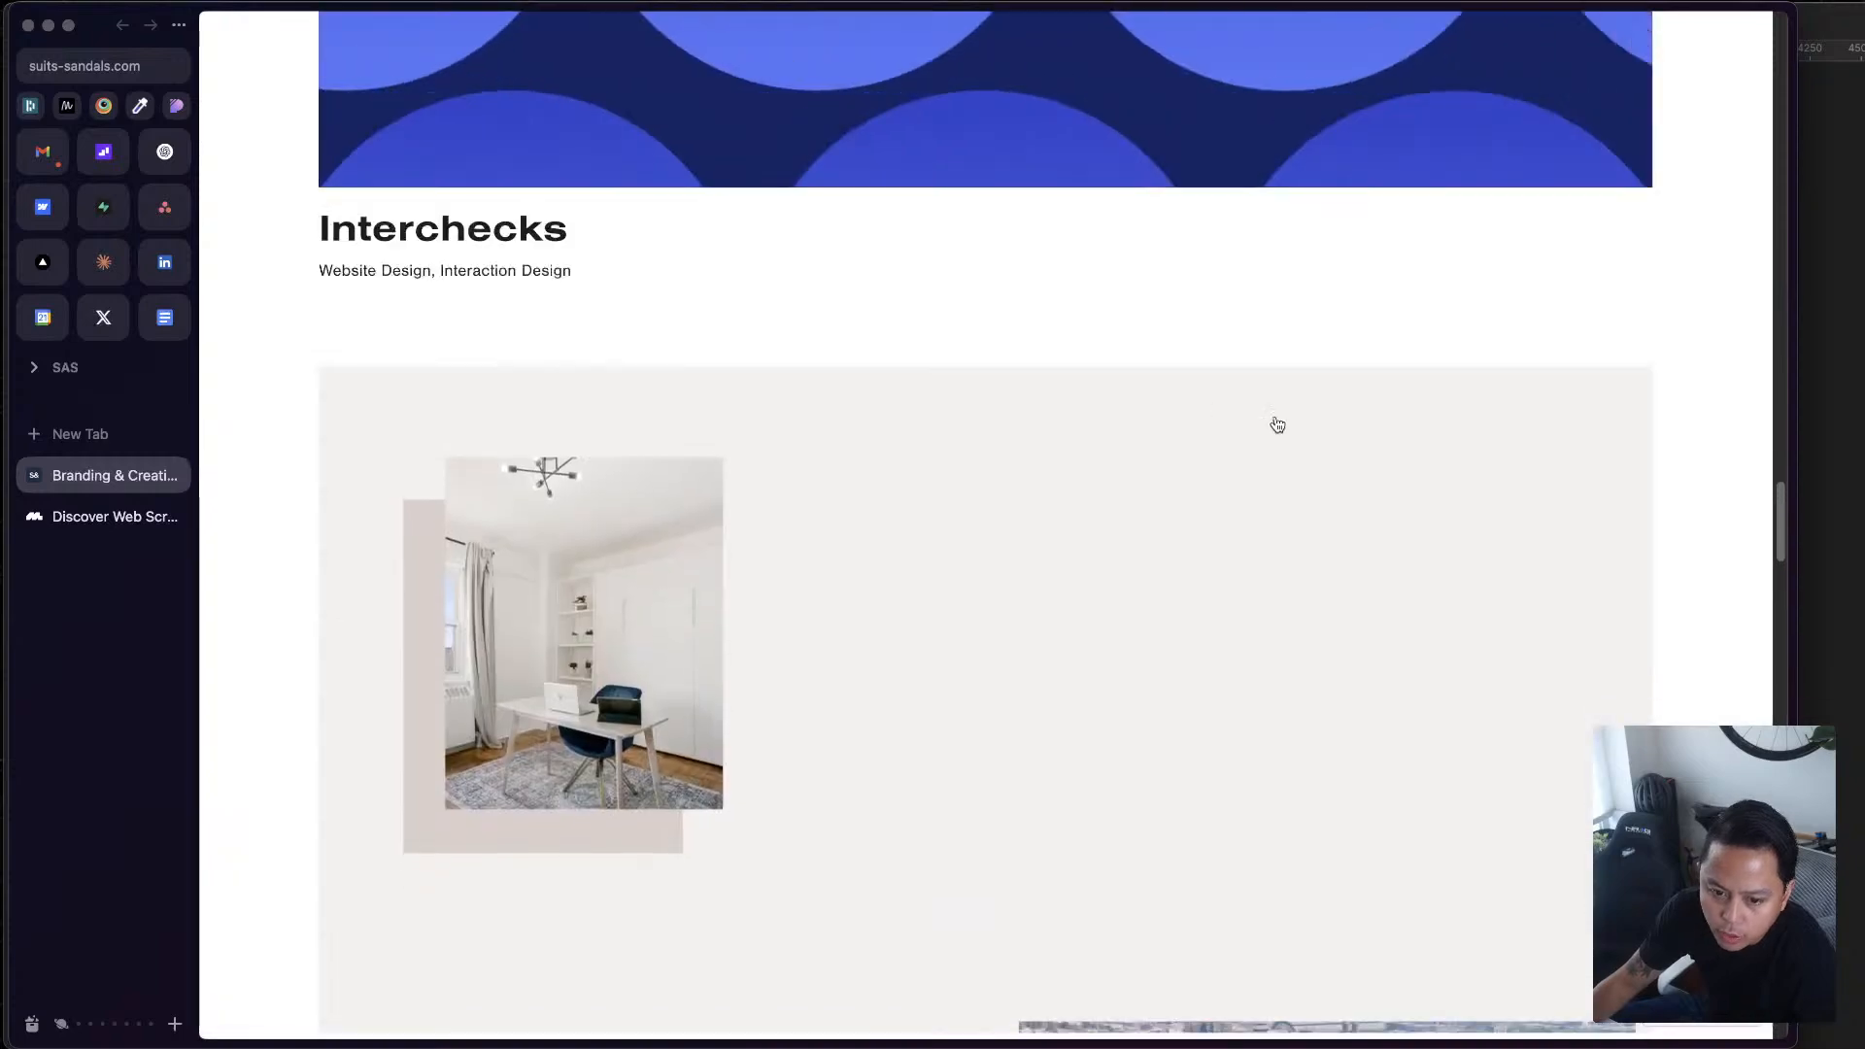
scroll(528, 307, "up", 10)
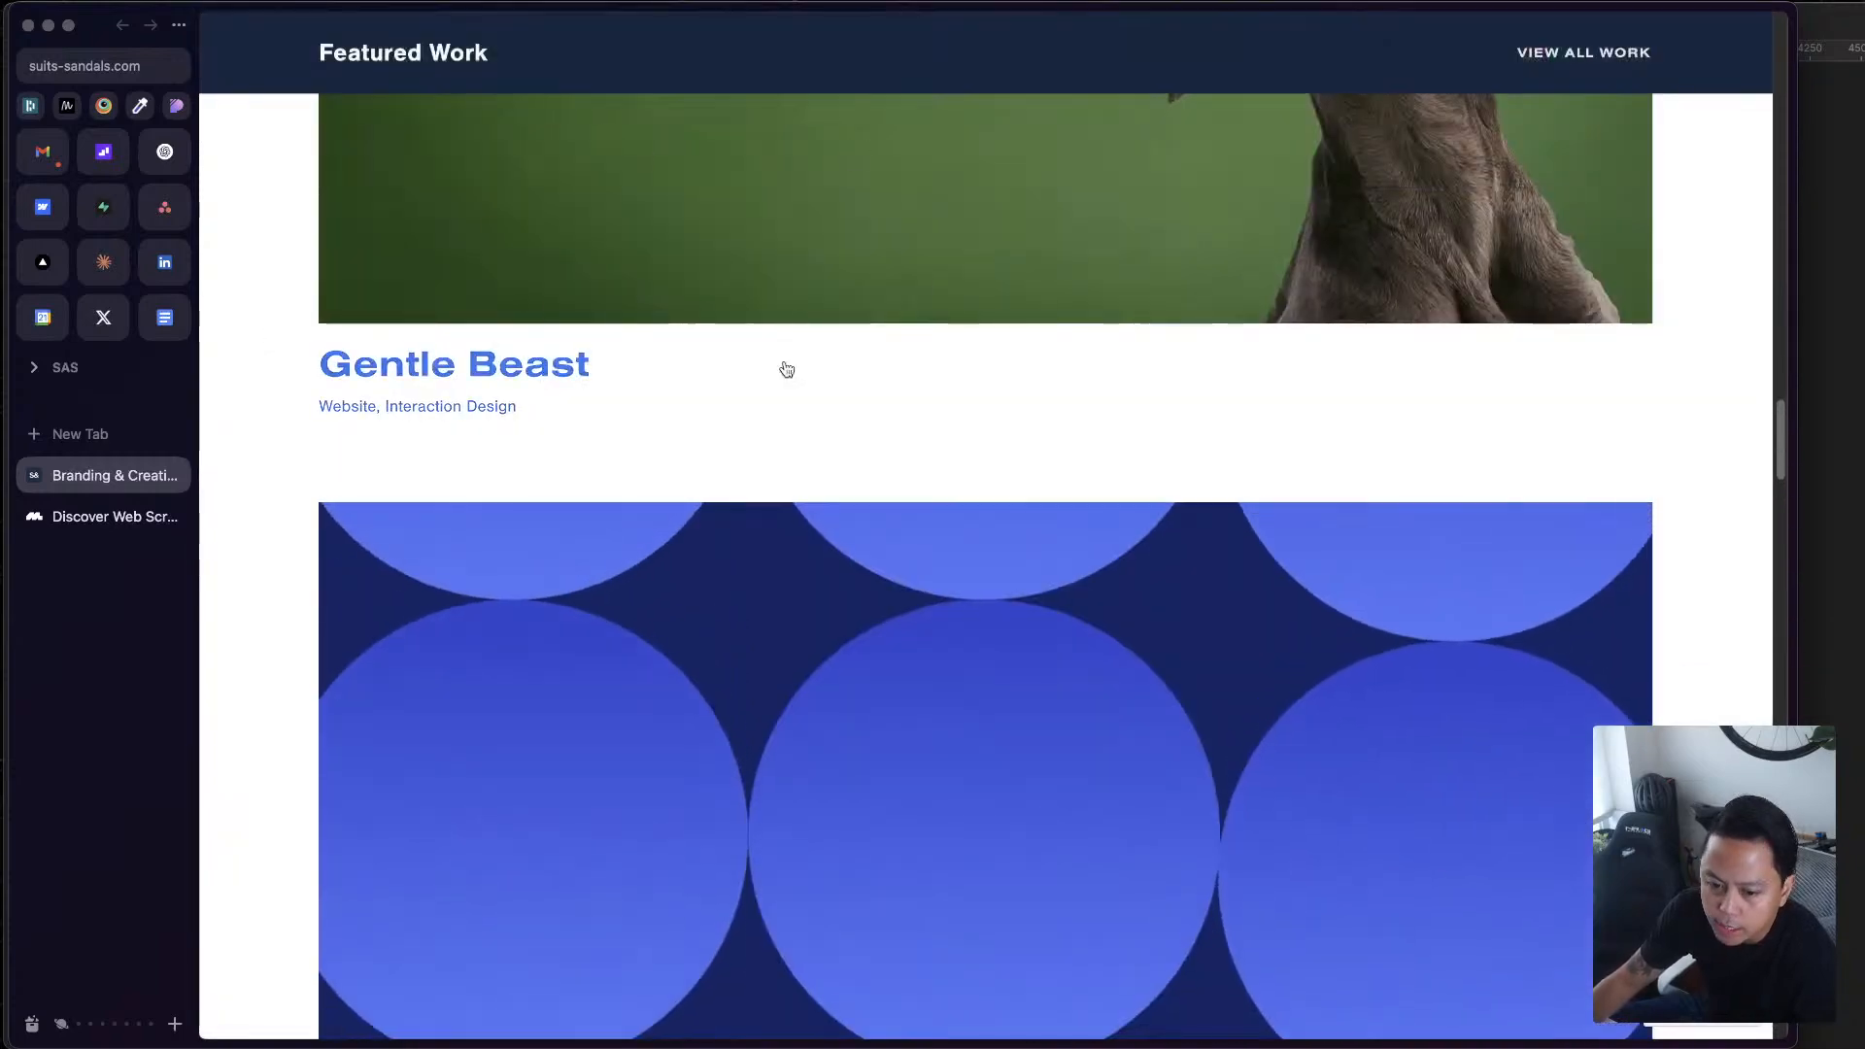
scroll(1309, 271, "up", 10)
scroll(1311, 271, "up", 10)
scroll(1317, 264, "down", 5)
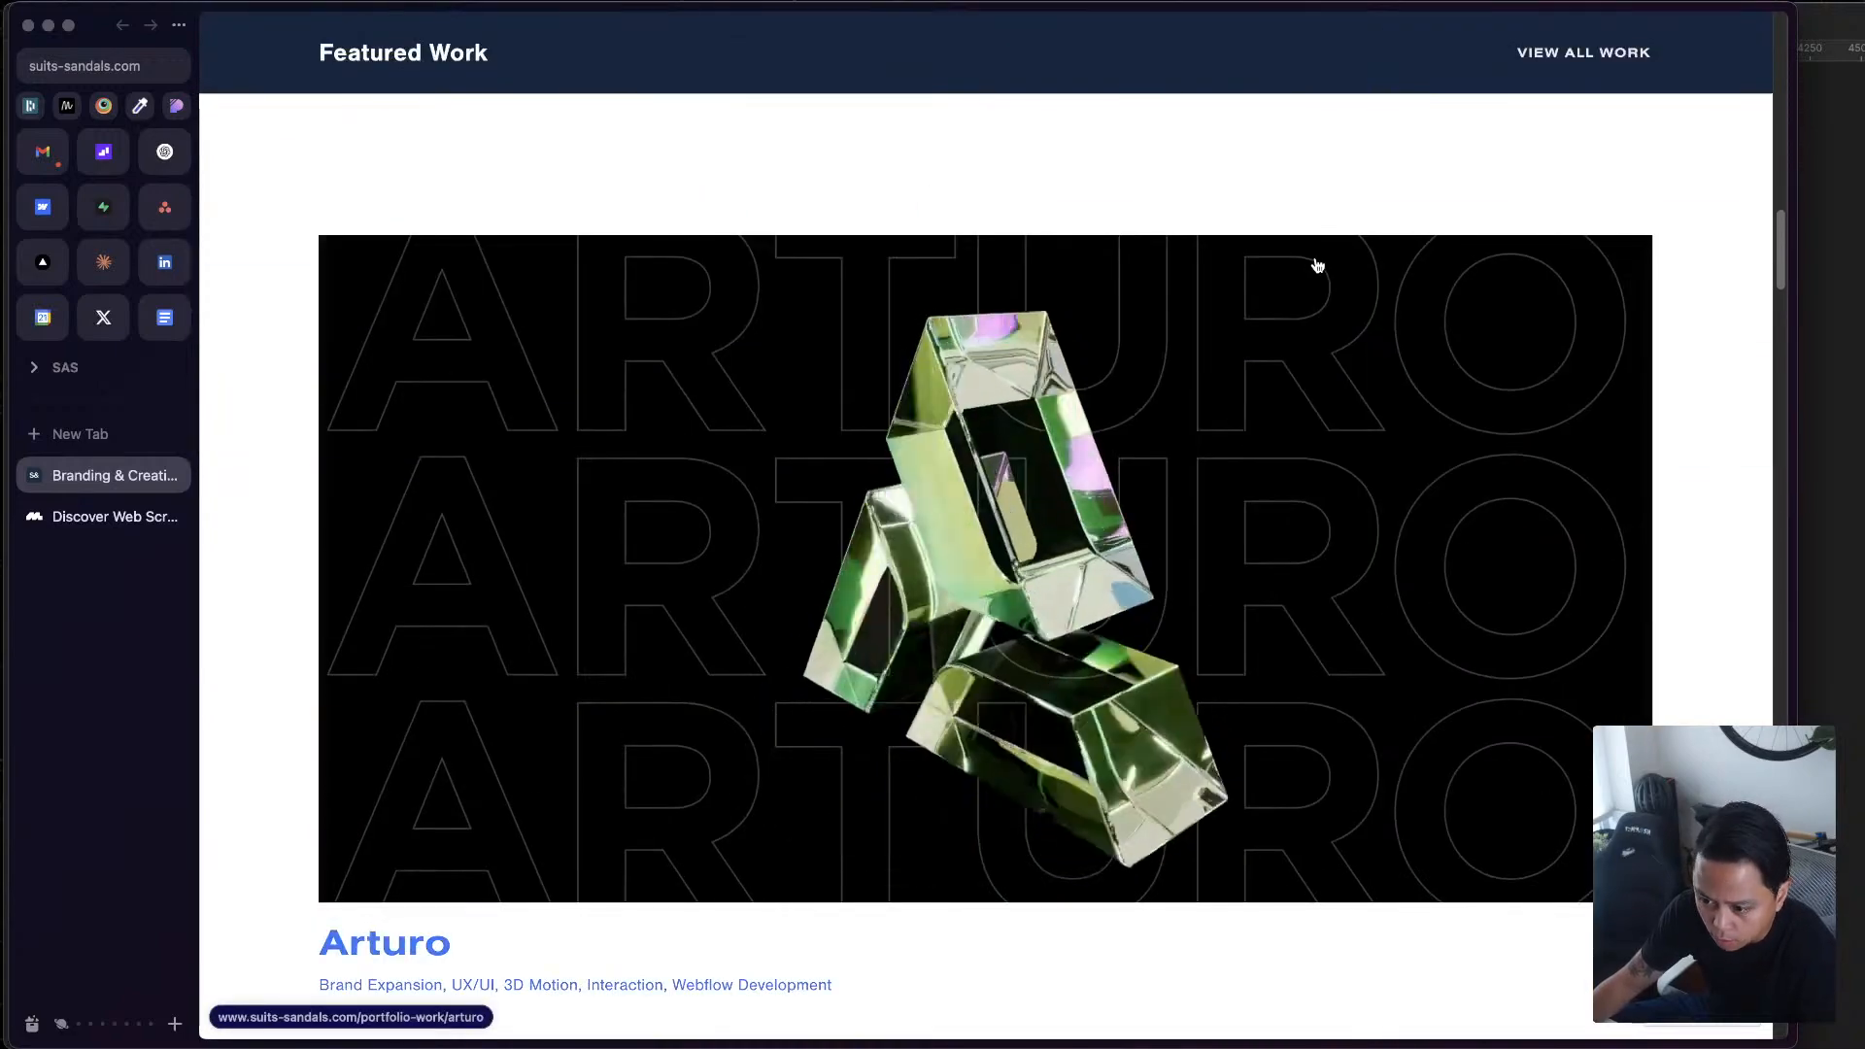
Compare how the Arturo, Vault Health, Gentle Beast and Interchecks projects are presented in the Featured Work section
scroll(1317, 269, "down", 5)
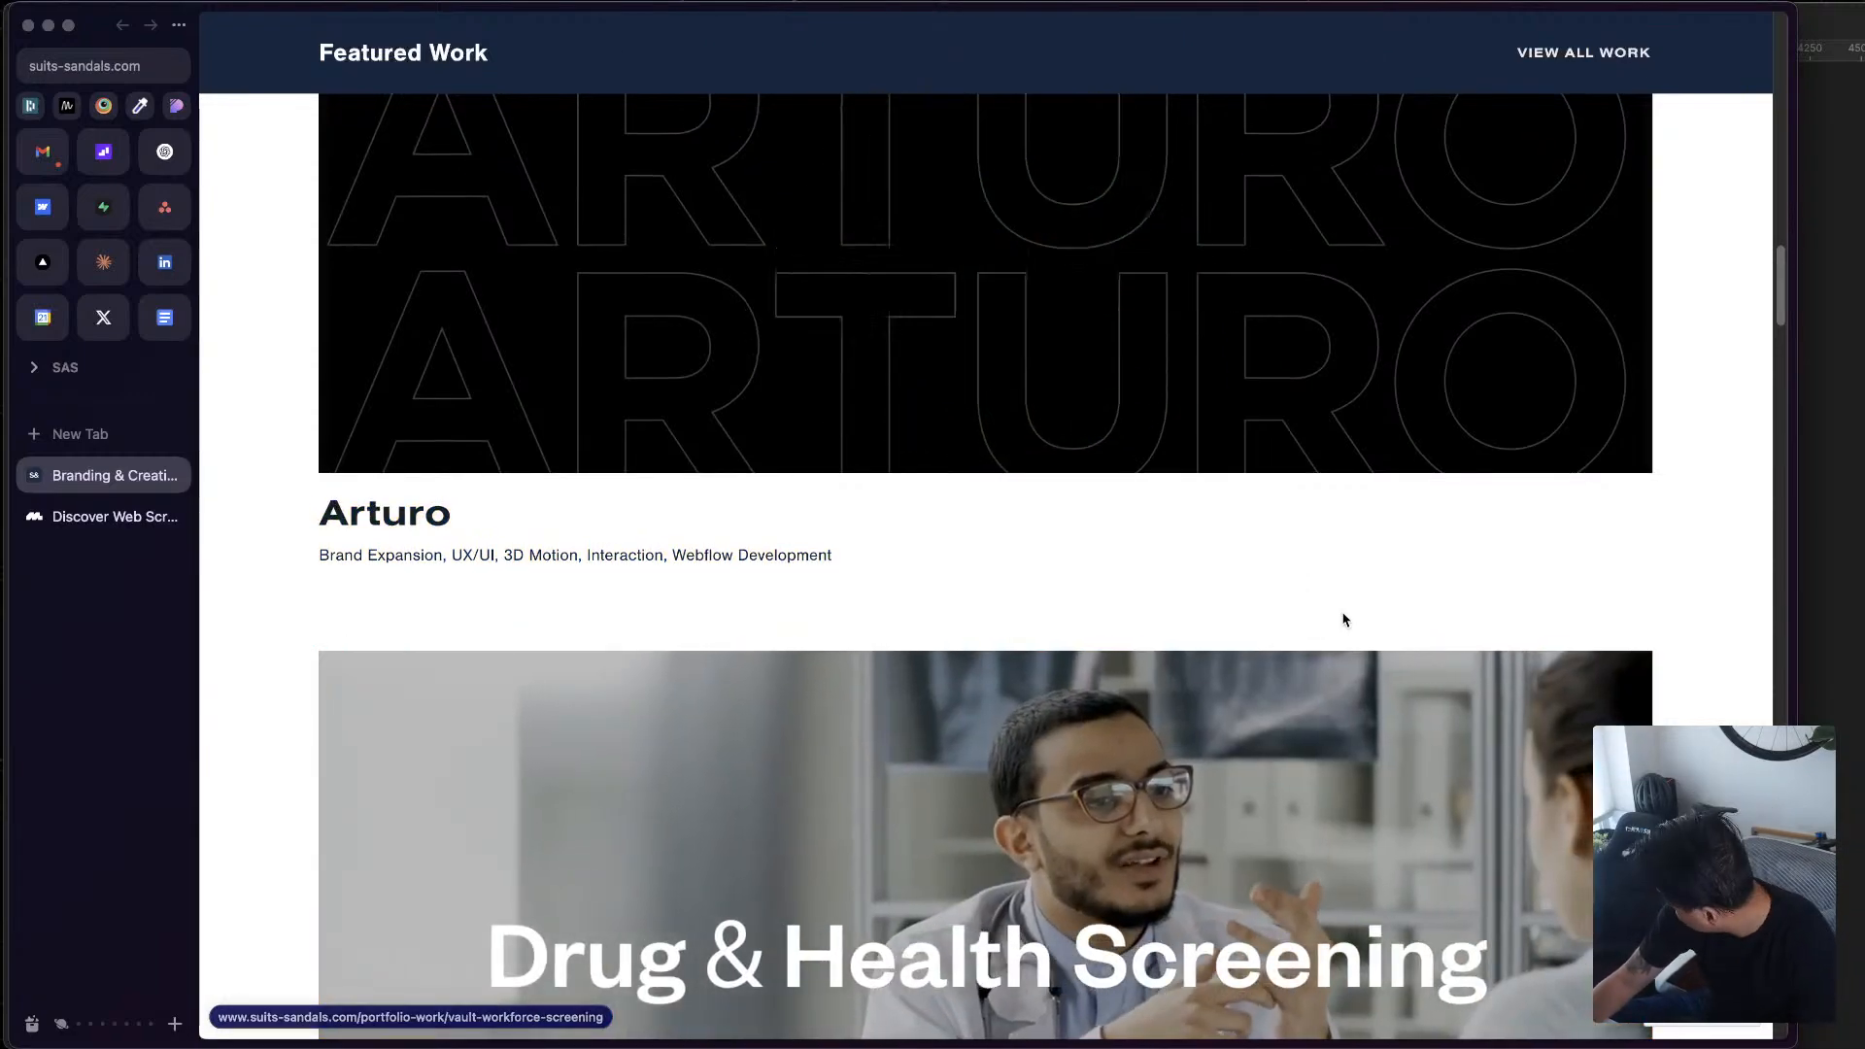
scroll(1360, 651, "down", 10)
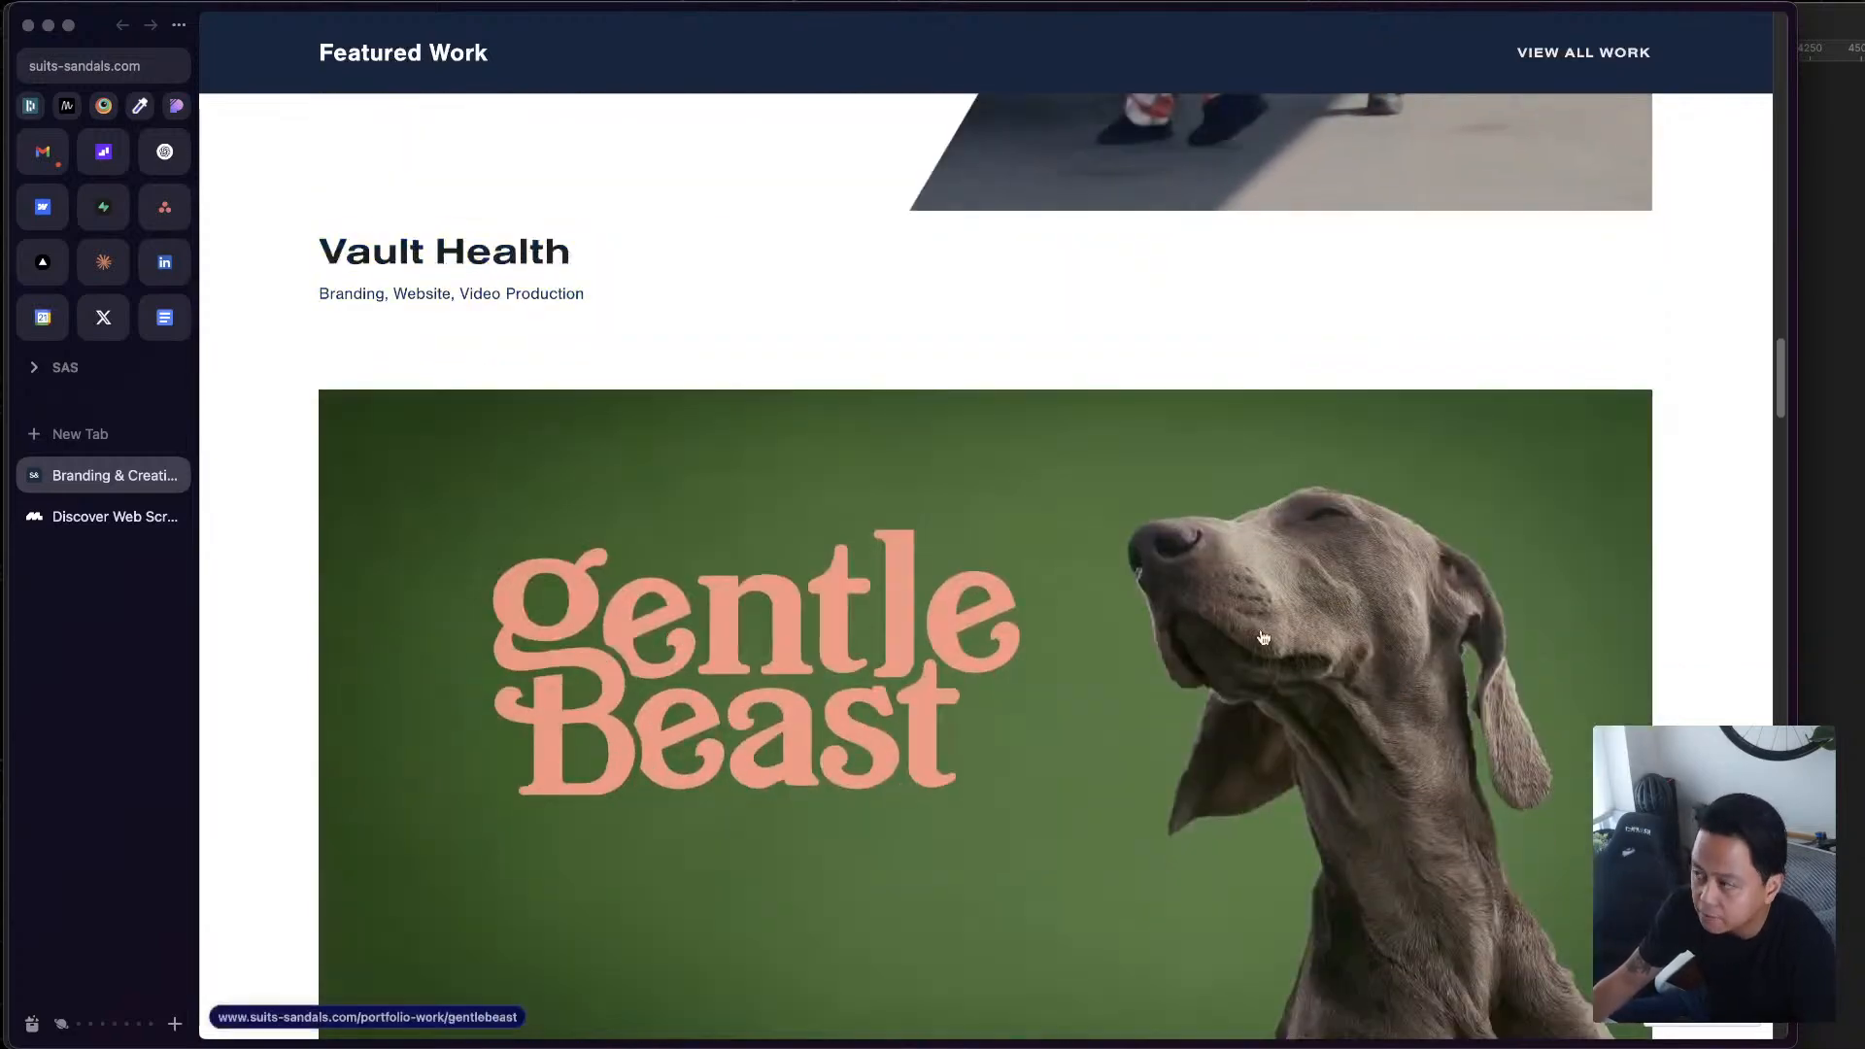
scroll(1263, 485, "down", 10)
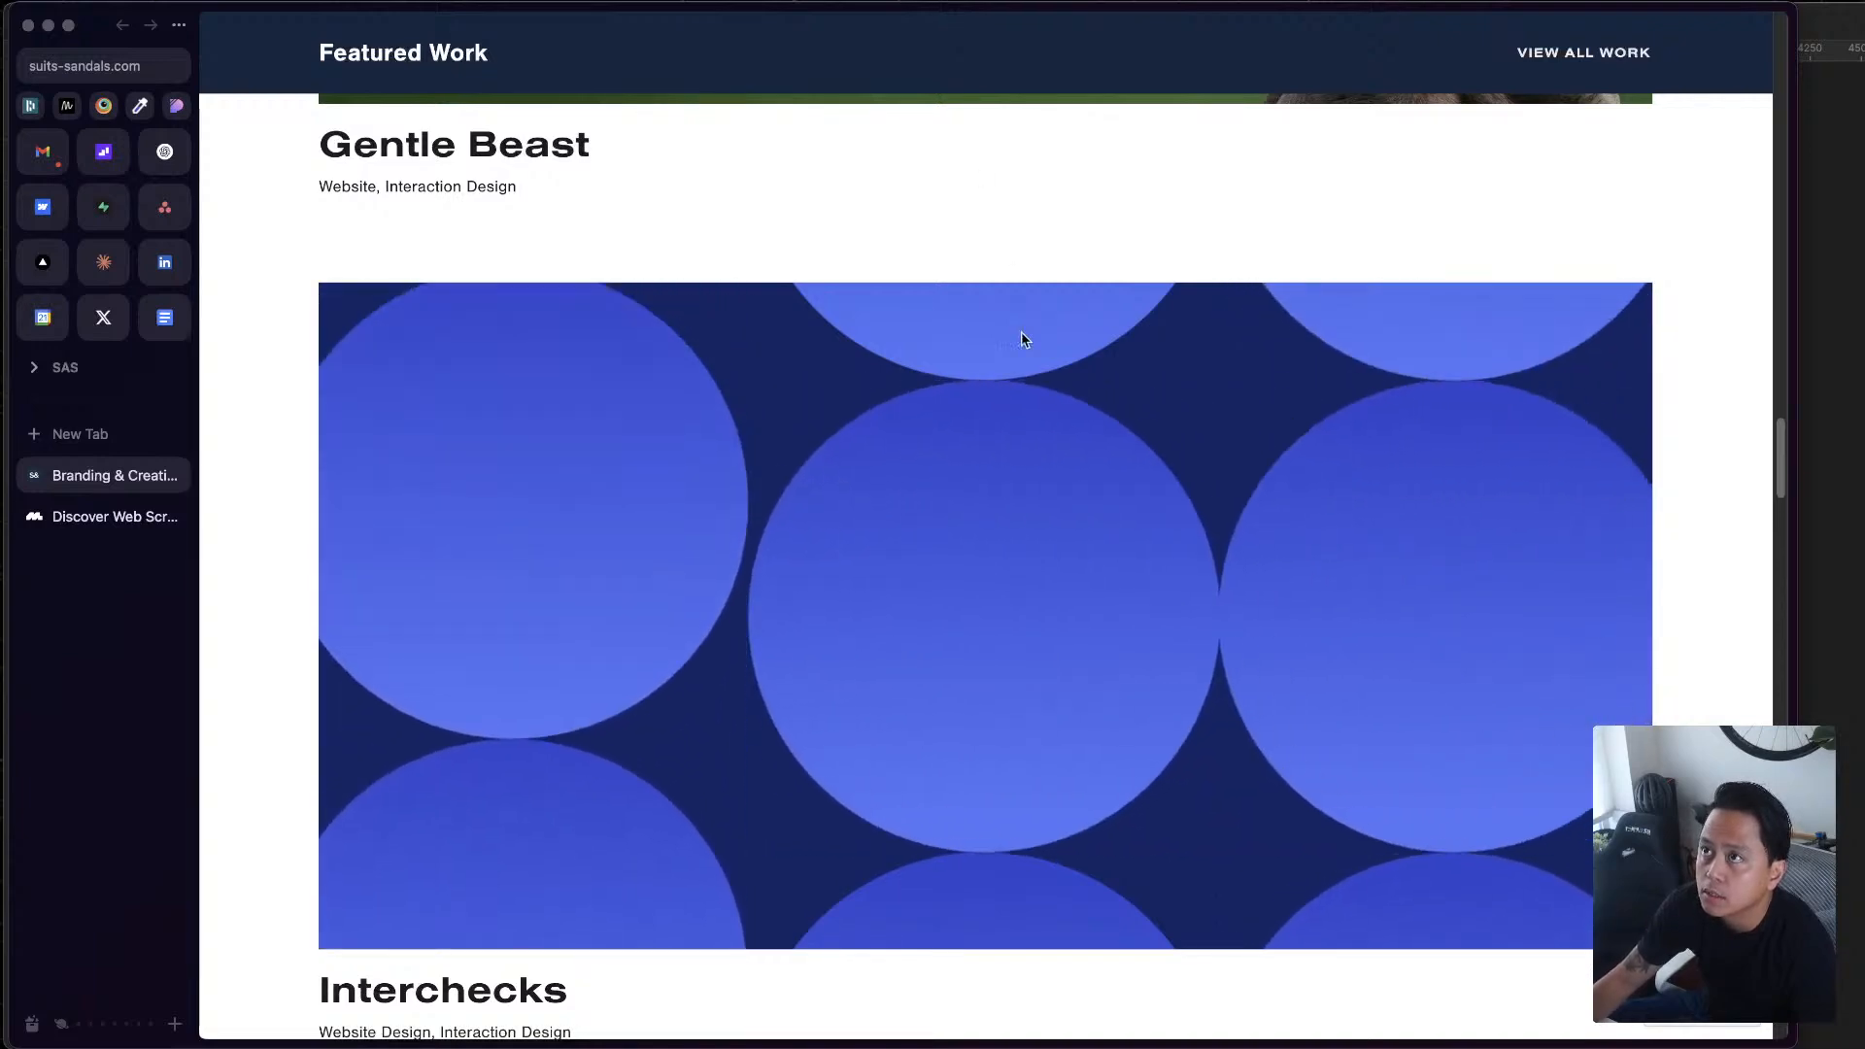
scroll(1147, 278, "up", 20)
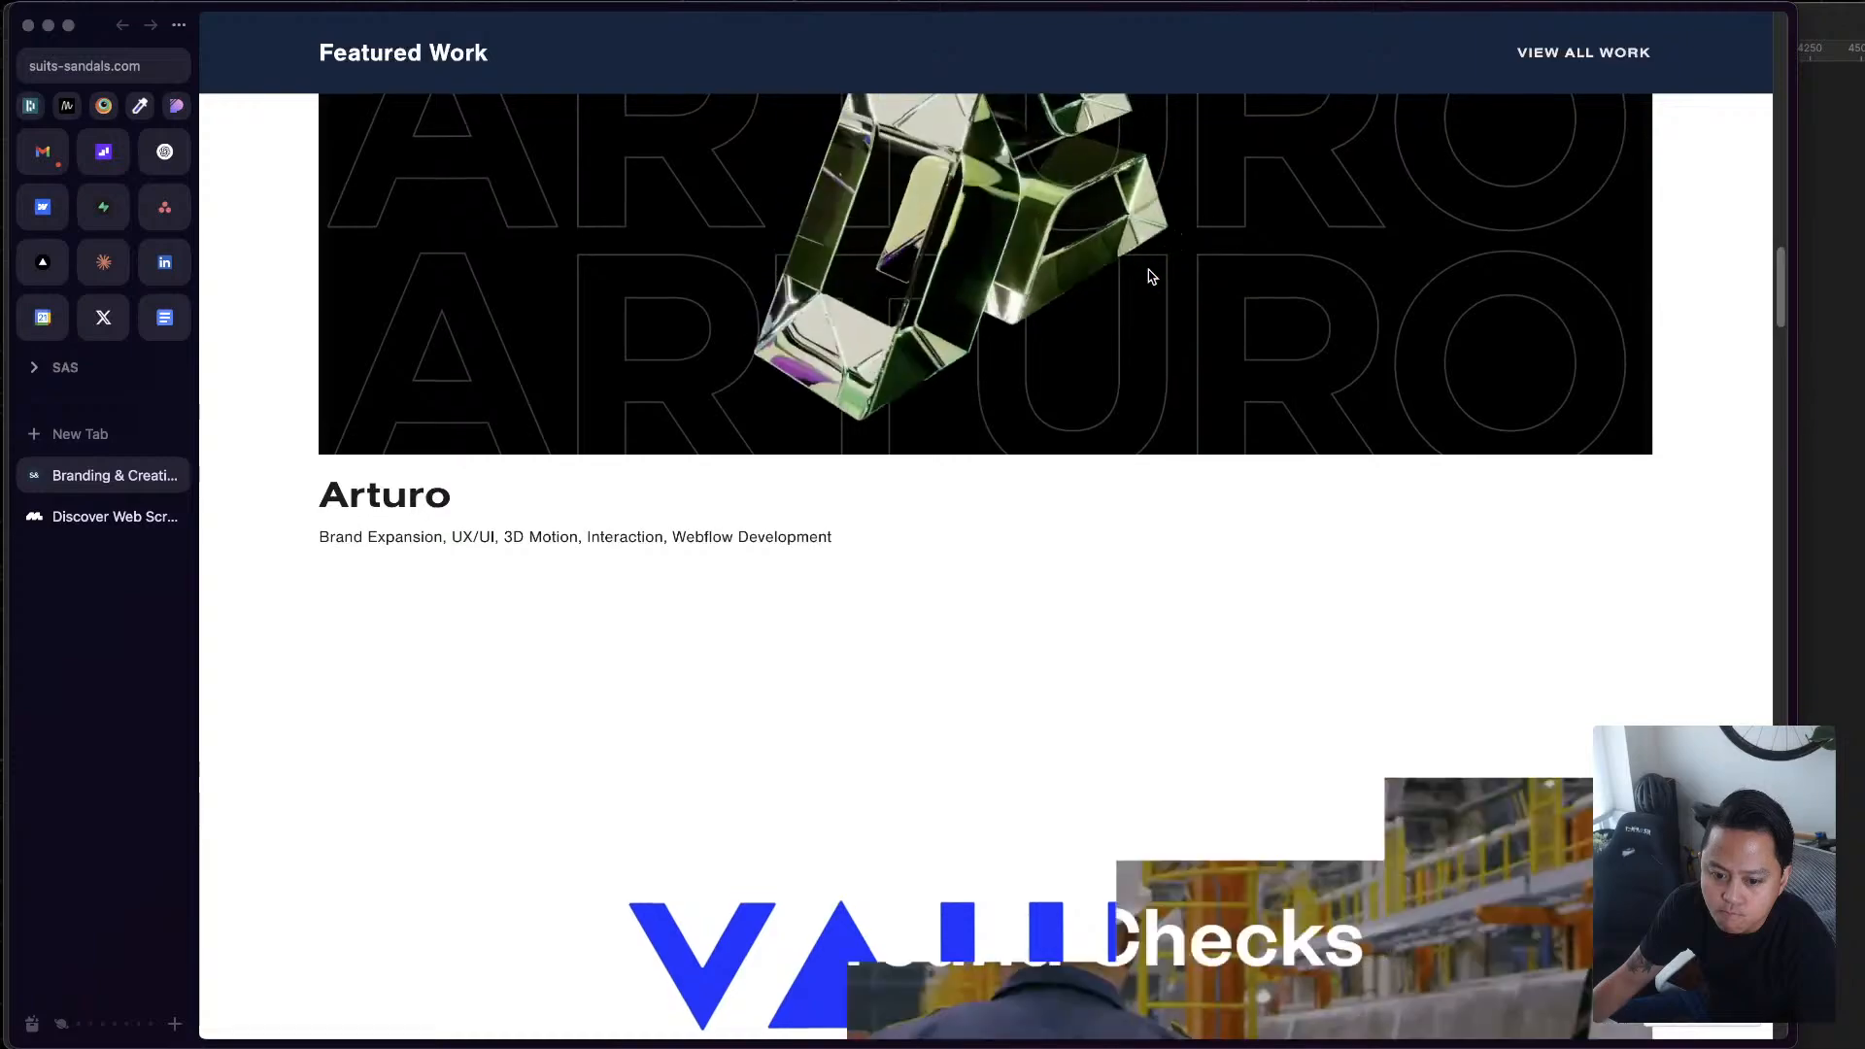
scroll(1148, 278, "down", 15)
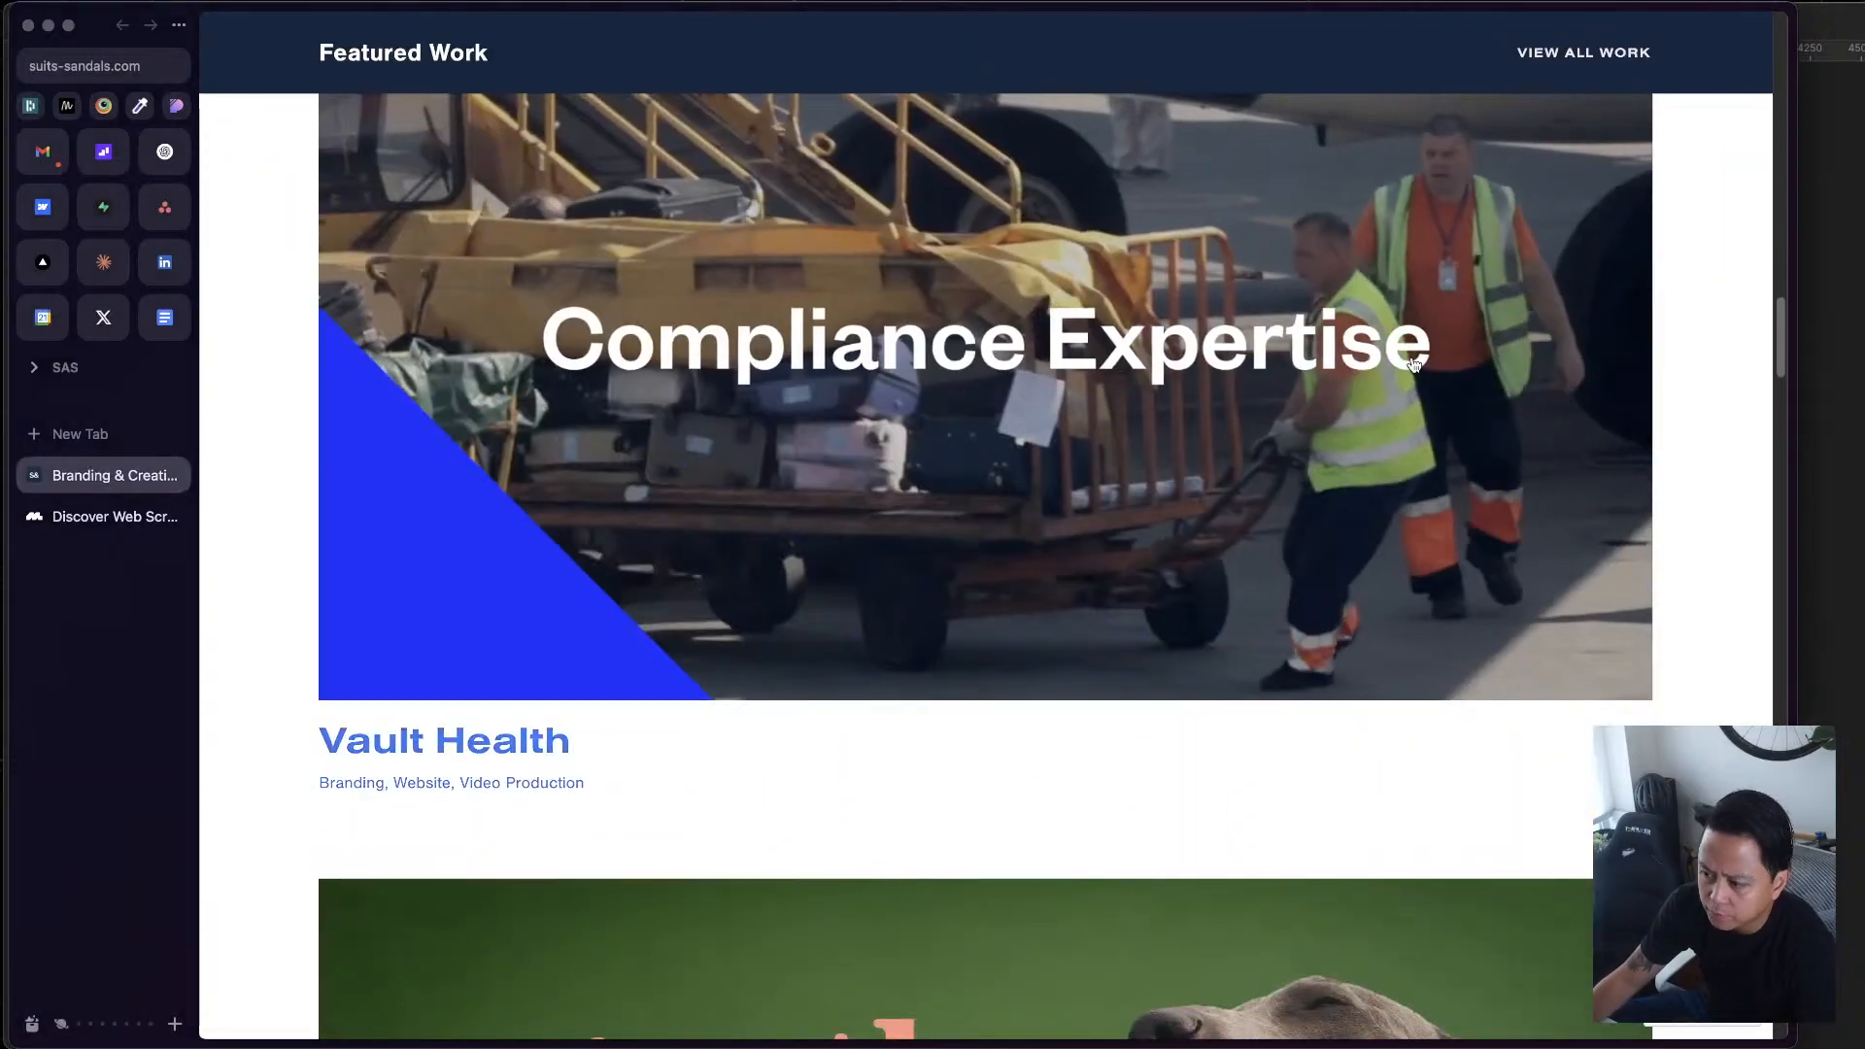
scroll(1415, 364, "up", 5)
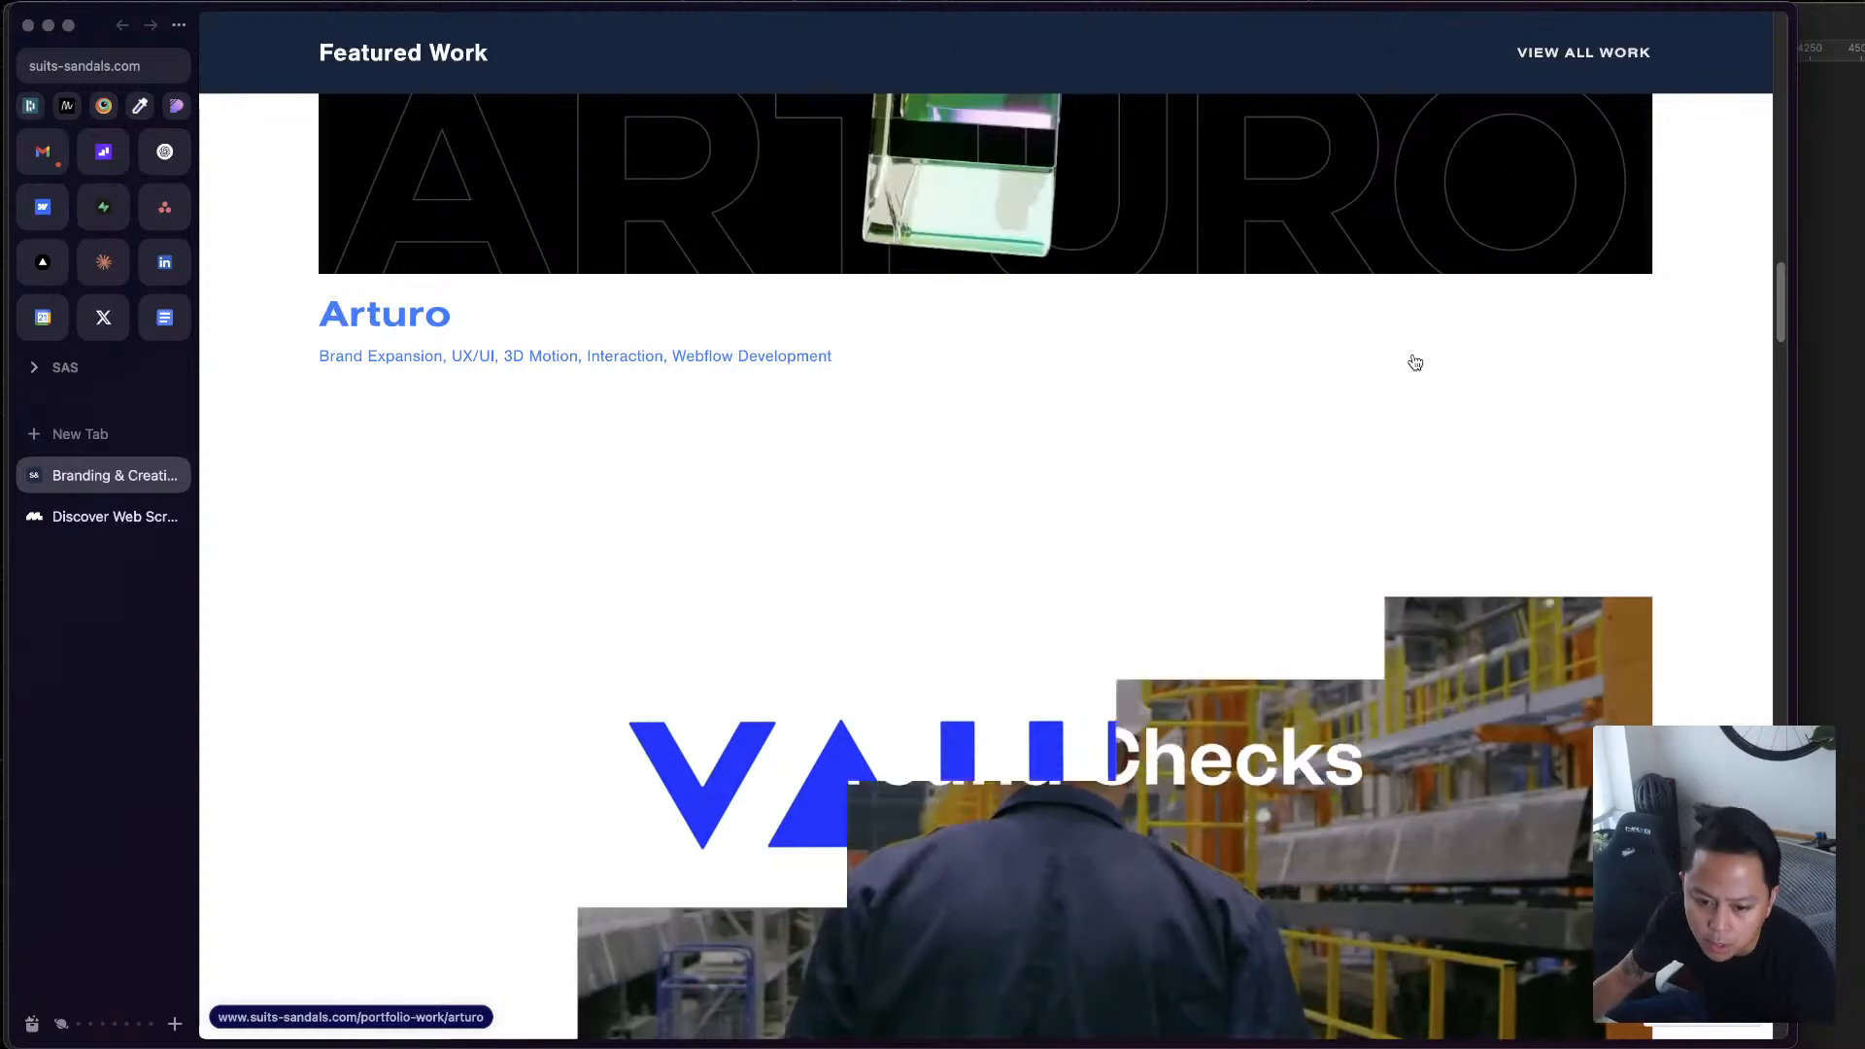
scroll(1412, 369, "down", 8)
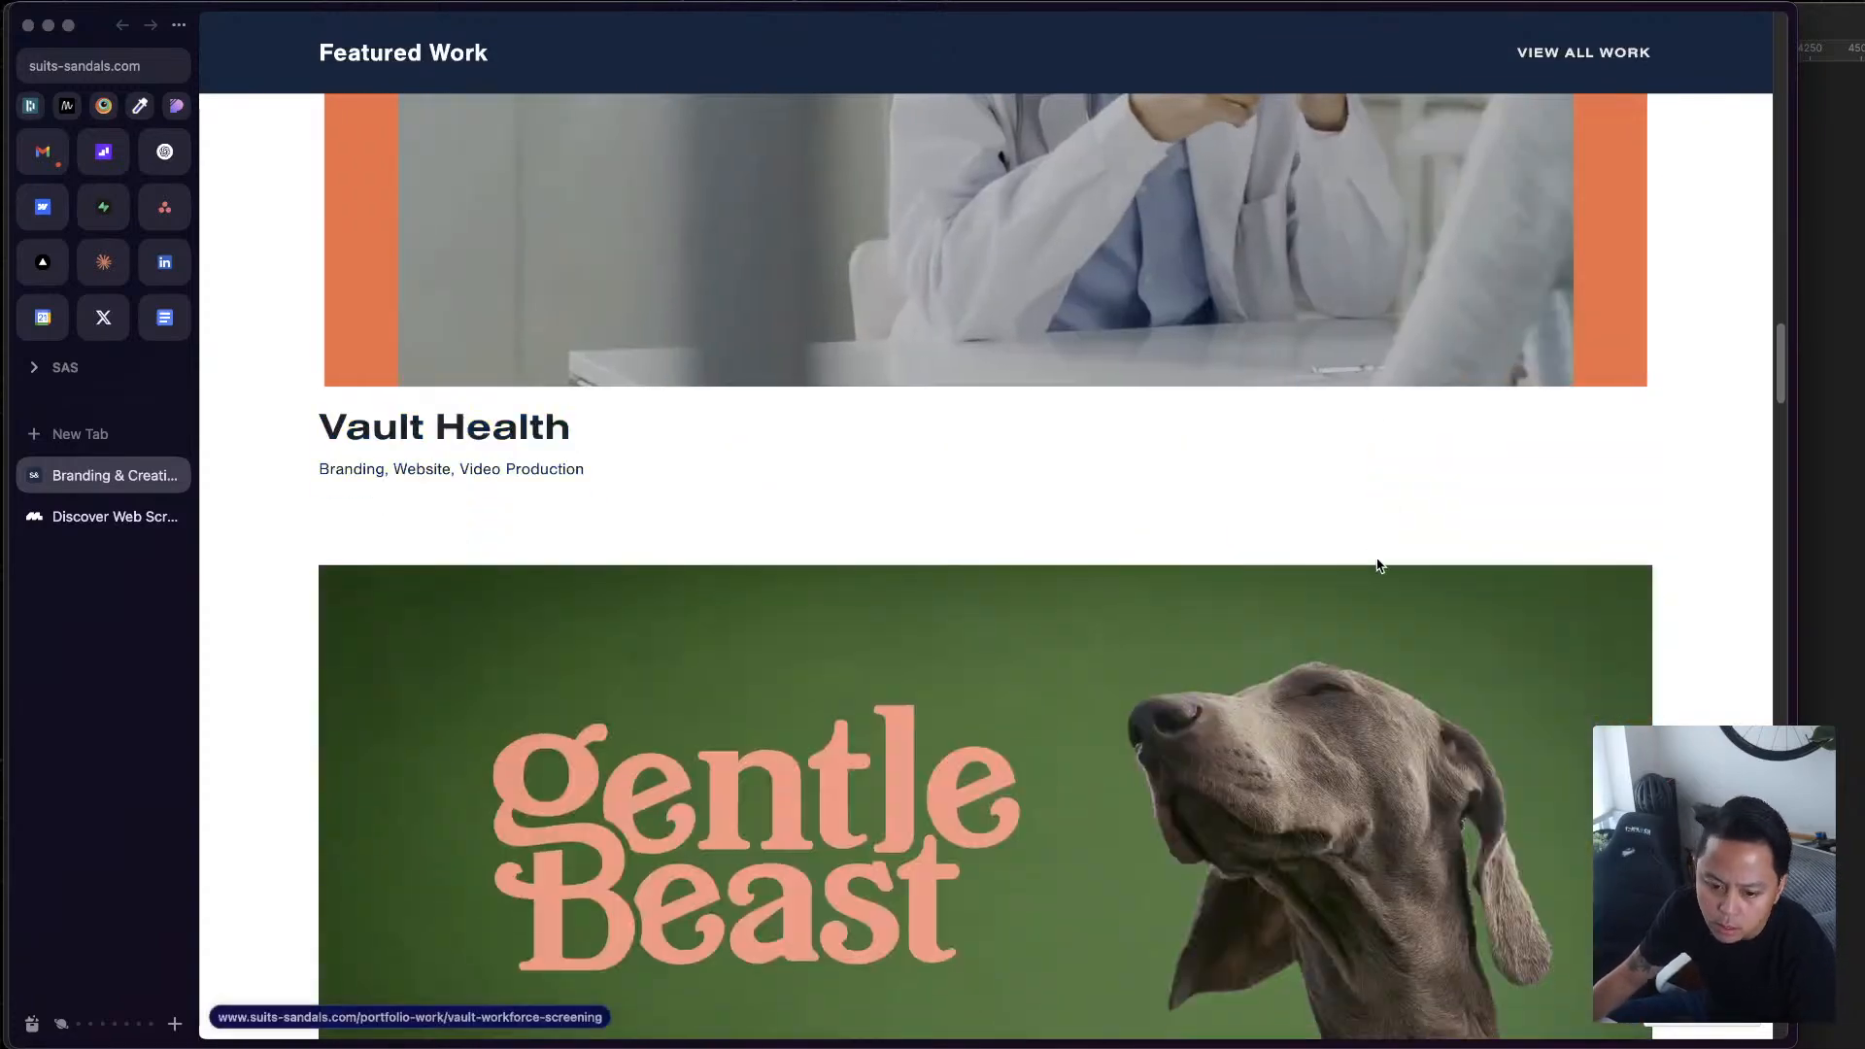
scroll(1374, 561, "down", 7)
scroll(1374, 561, "up", 10)
scroll(1378, 566, "up", 5)
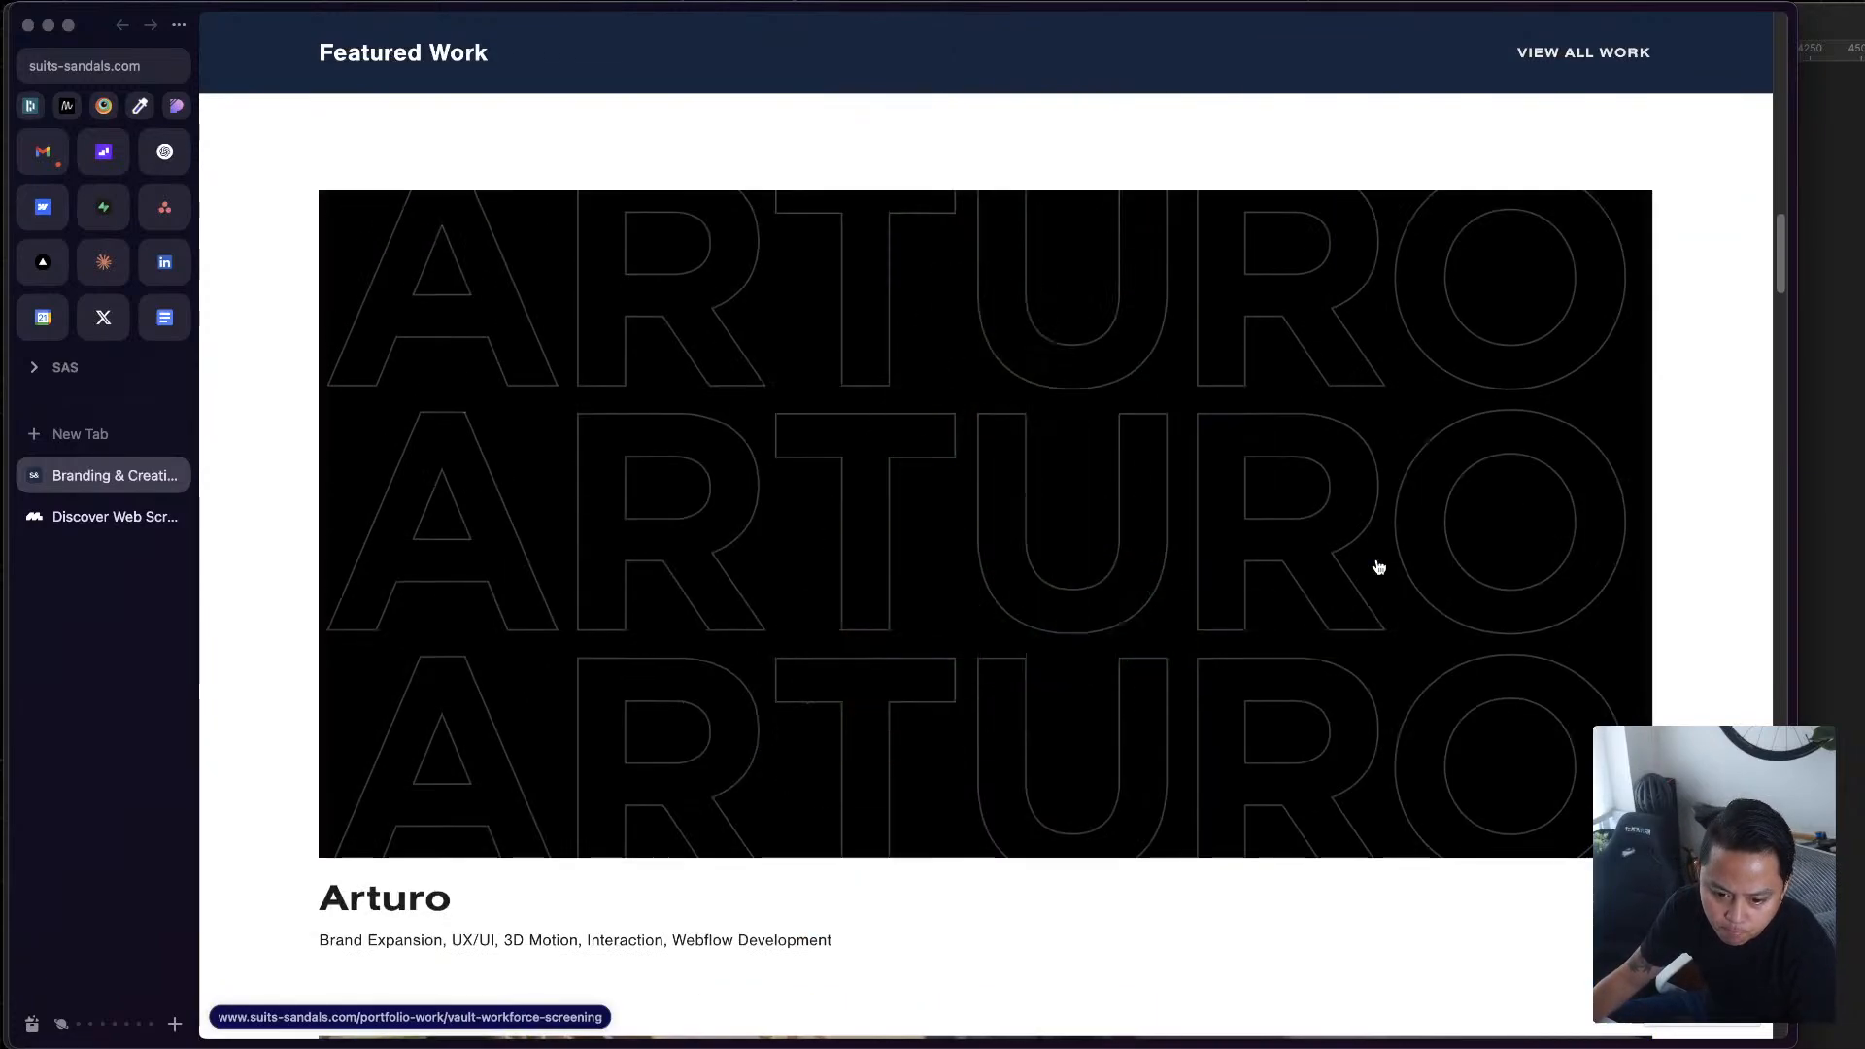
Switch to Figma, align Desktop - 3 under Desktop - 1, and shift Desktop - 4 left to even out the gaps
key("ctrl+Up")
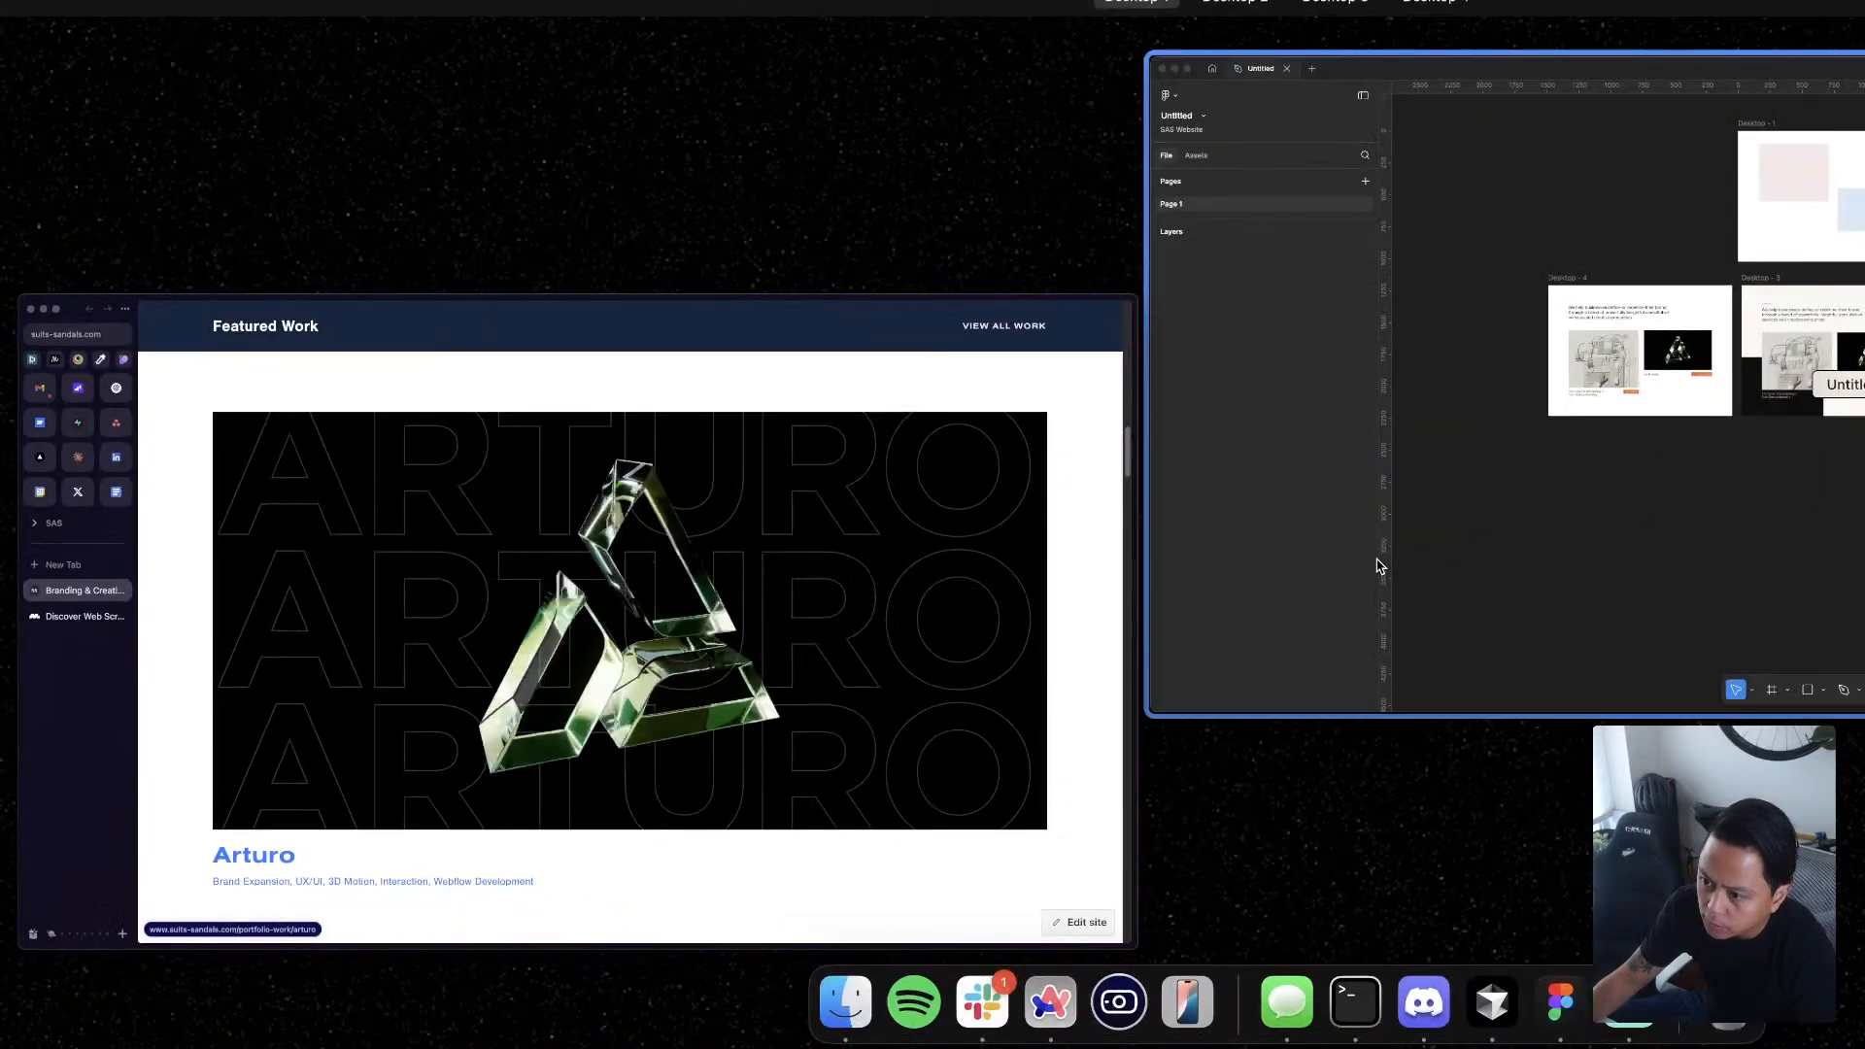
left_click(1379, 566)
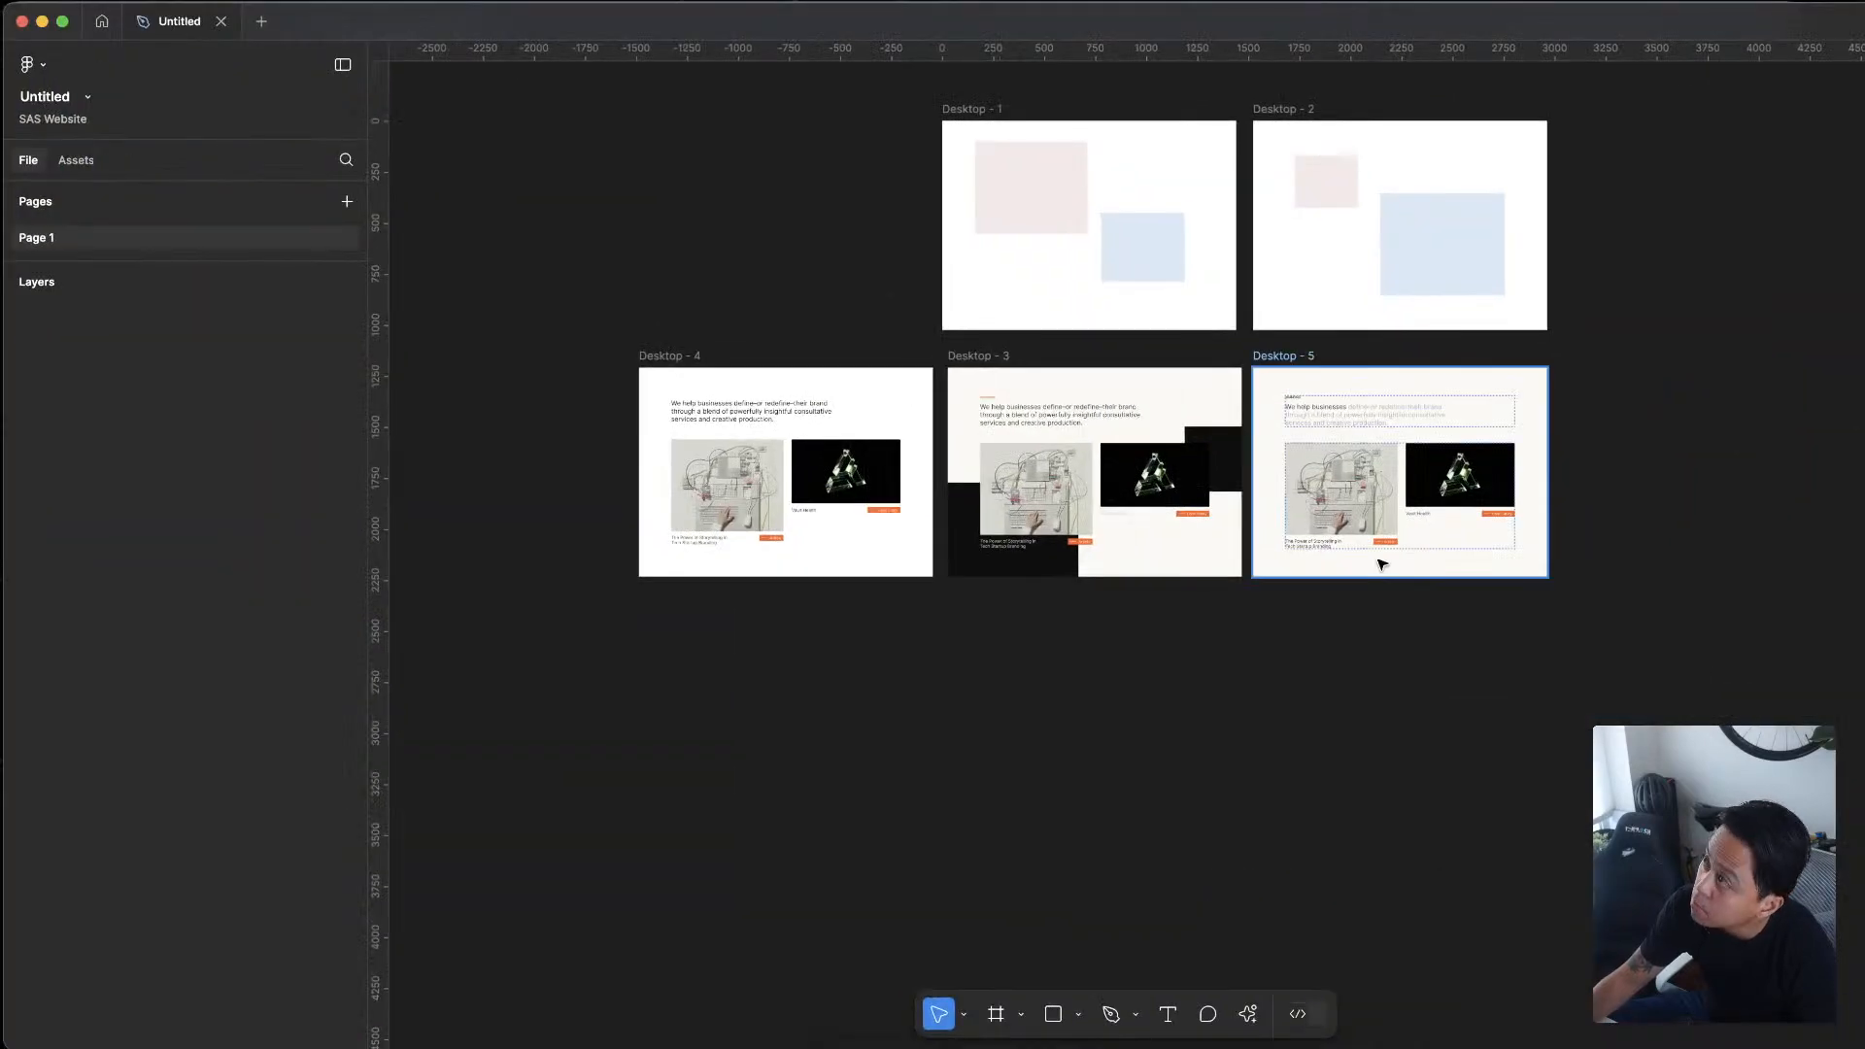
left_click_drag(1134, 745, 1338, 852)
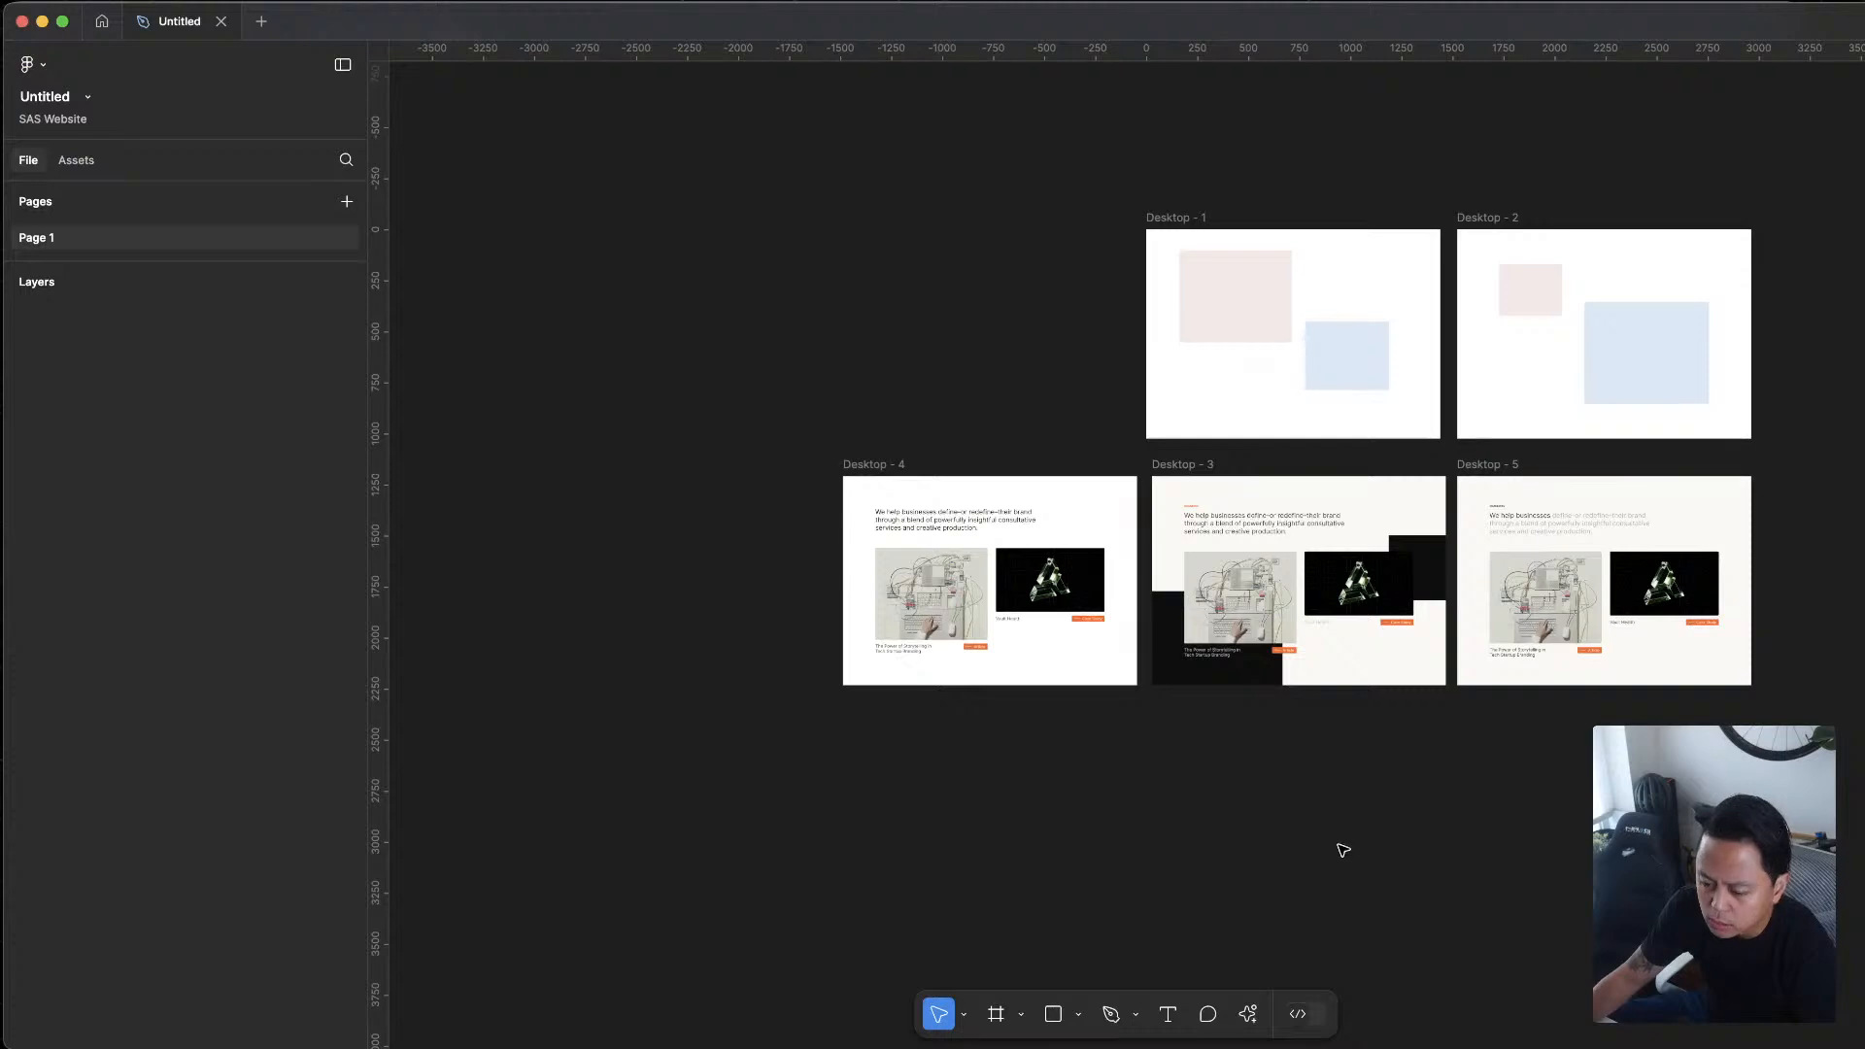
scroll(1319, 626, "up", 3)
left_click_drag(1073, 387, 1065, 387)
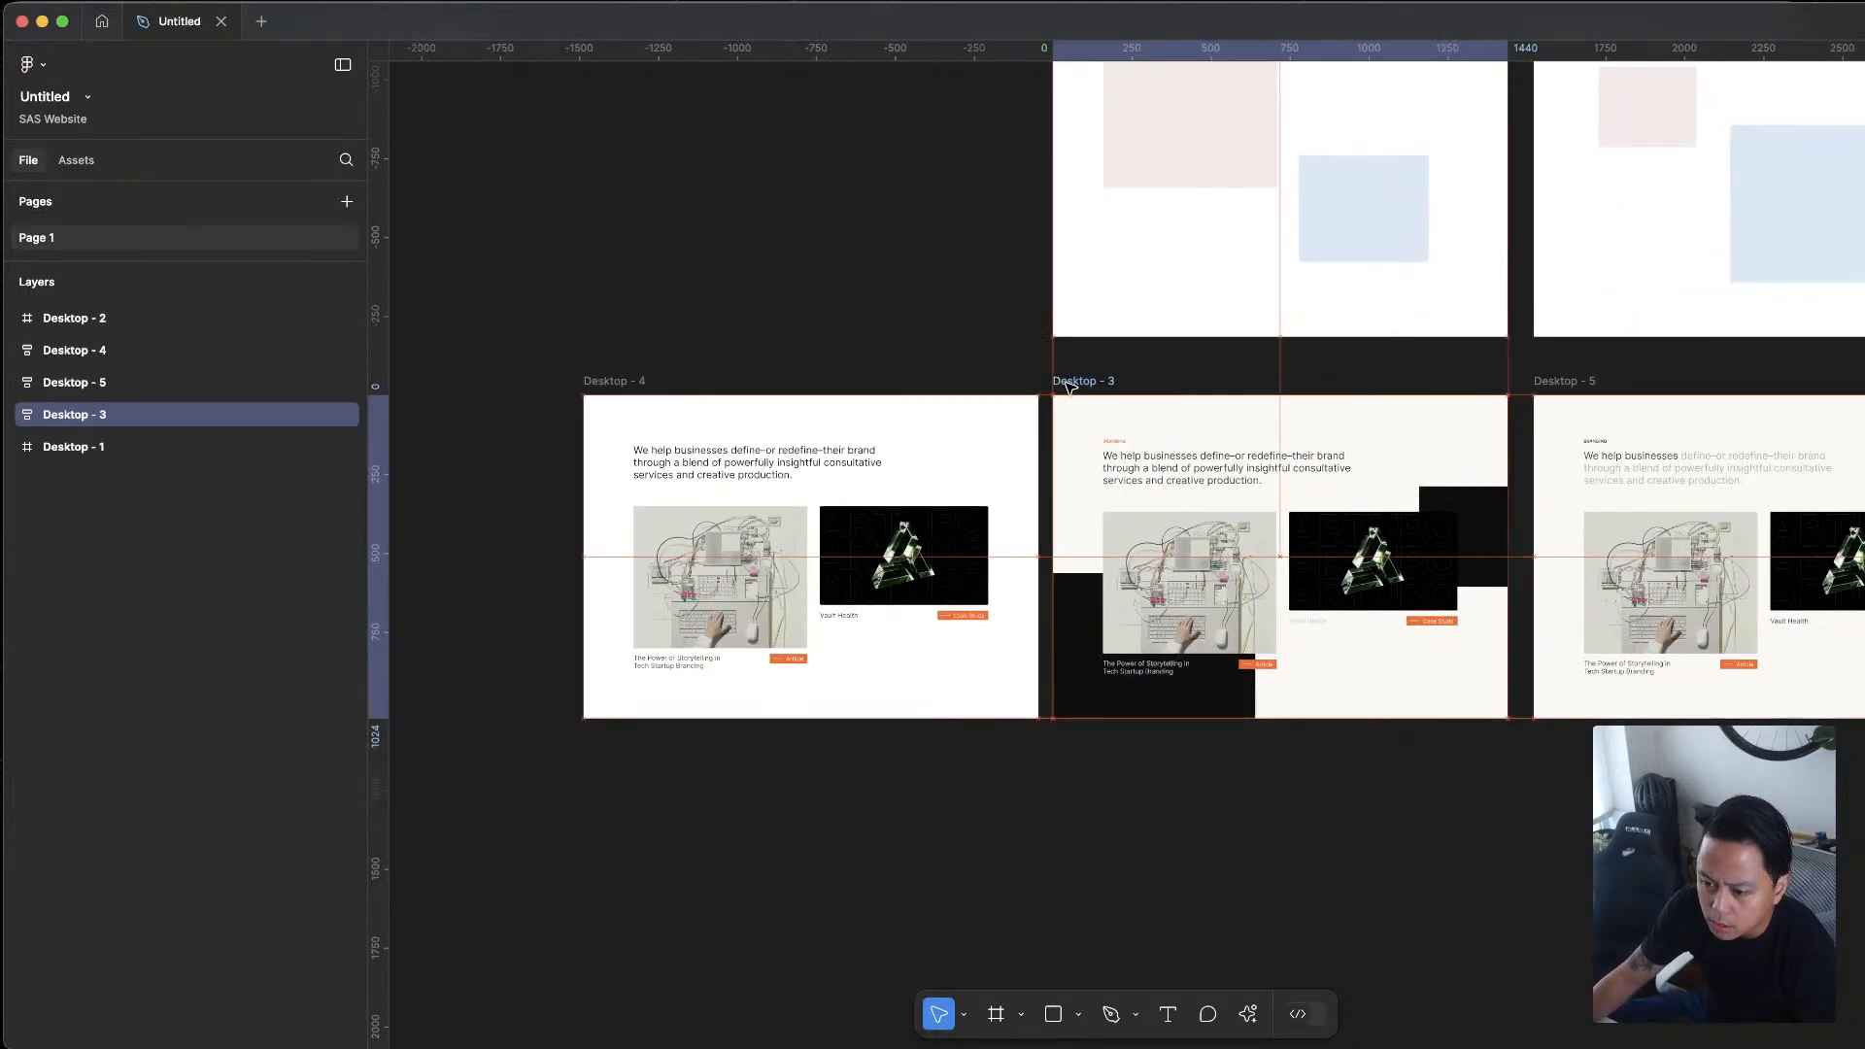
left_click(1201, 364)
left_click_drag(624, 381, 613, 380)
left_click(1295, 381)
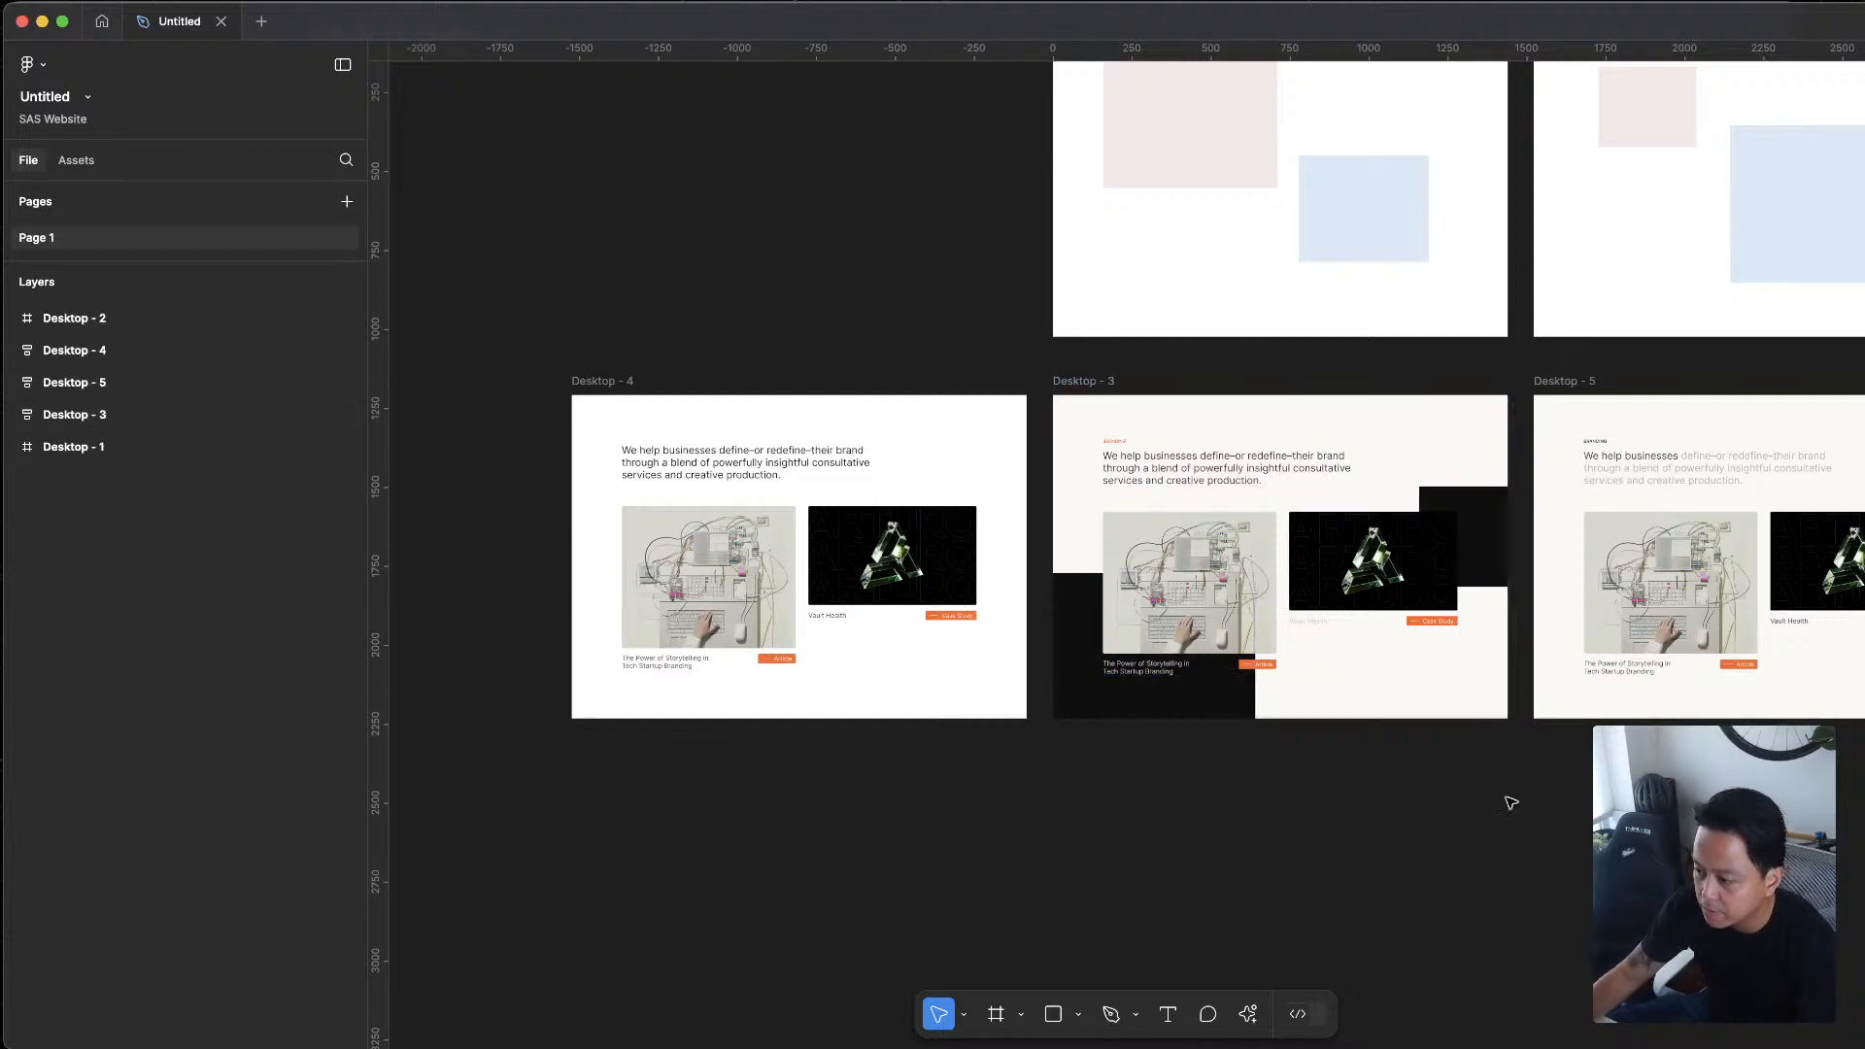
Inspect the Desktop - 3 and Desktop - 5 layout variants side by side below the placeholder frames
left_click_drag(1643, 862, 1336, 784)
scroll(1336, 299, "up", 5)
left_click_drag(1319, 285, 1387, 170)
scroll(1059, 170, "down", 2)
scroll(1020, 183, "down", 4)
left_click(983, 158)
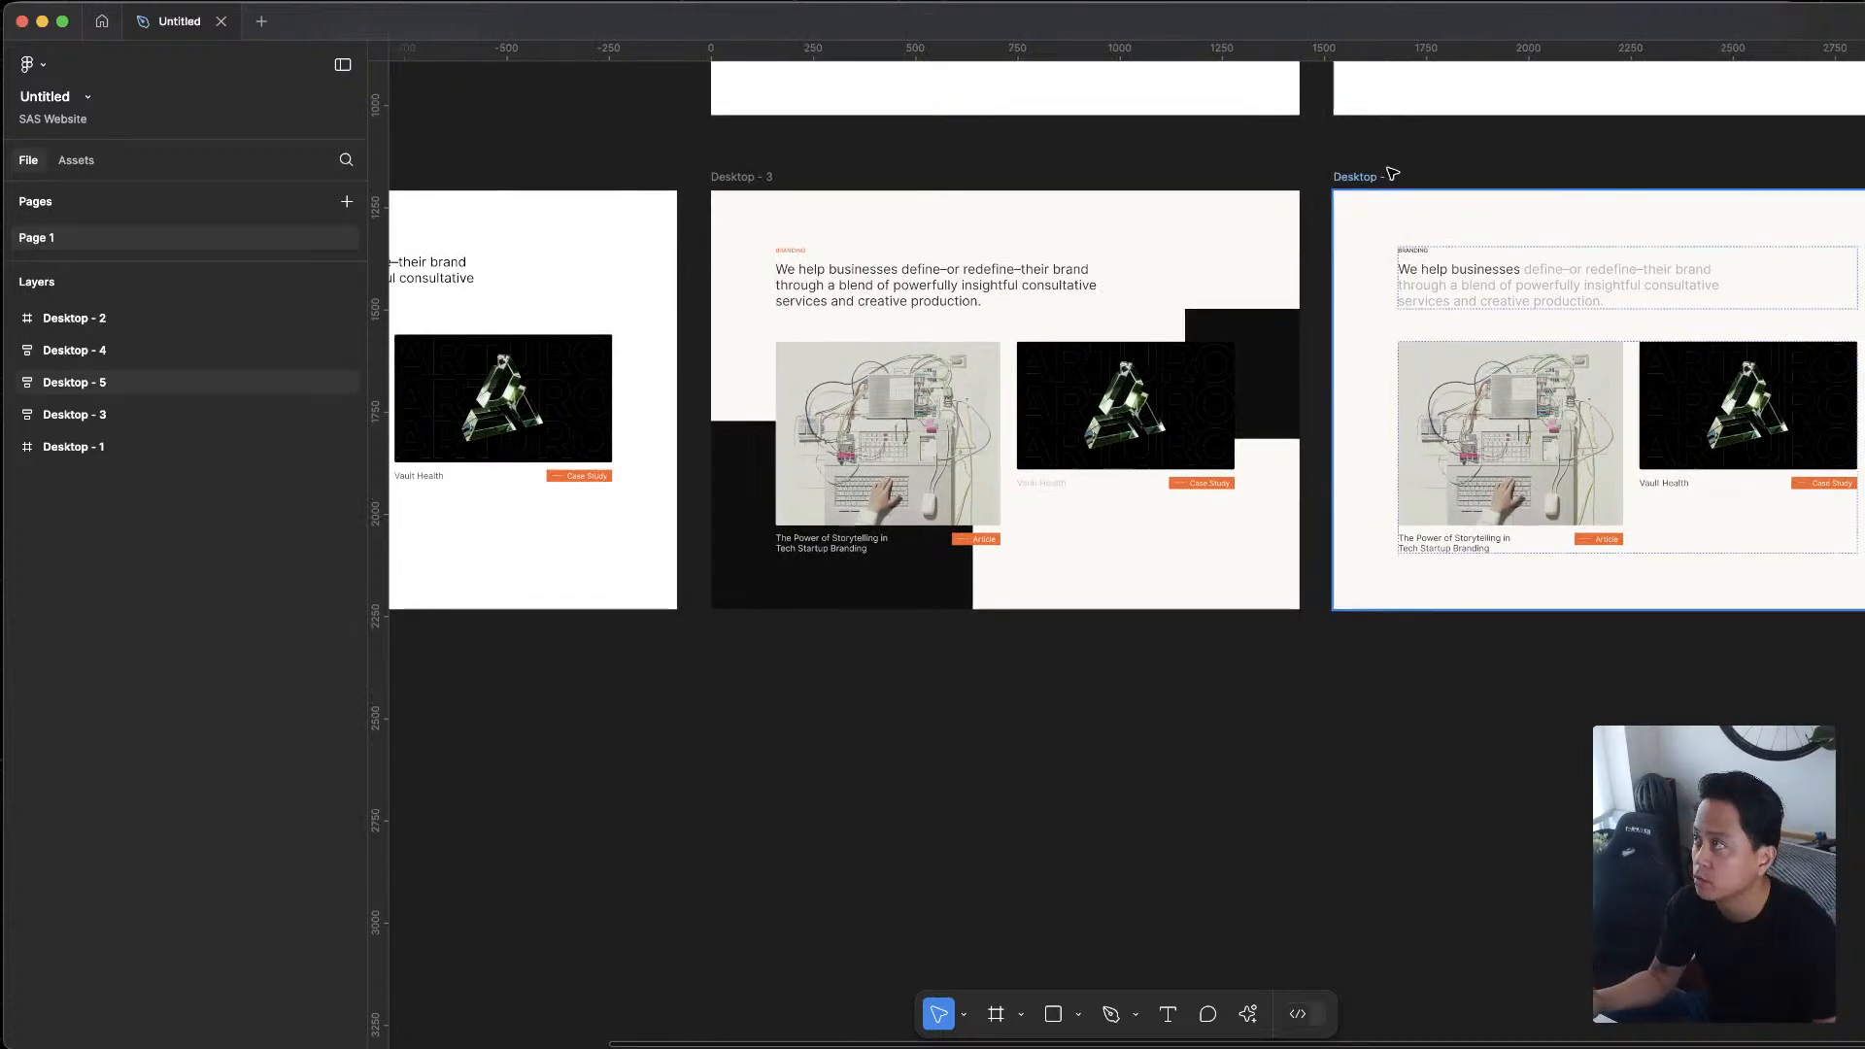
scroll(1532, 296, "up", 2)
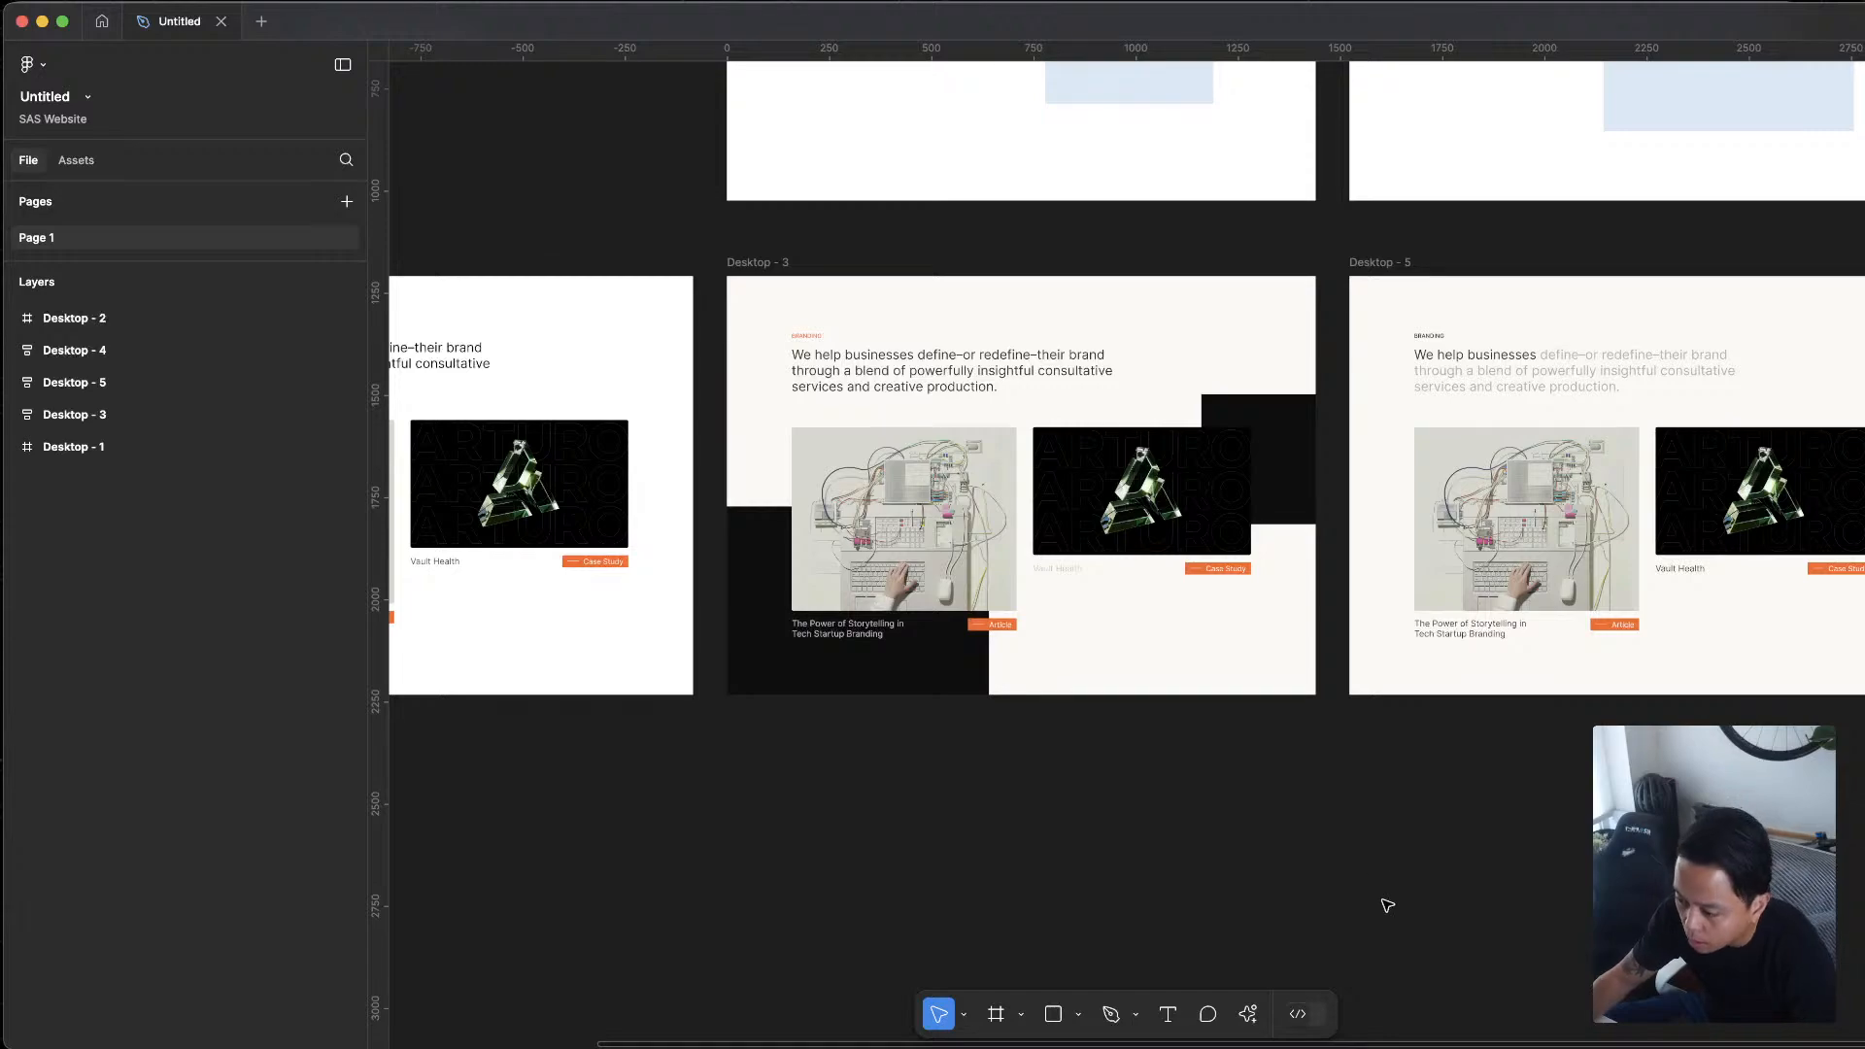
Switch back to the Suits & Sandals site and examine it from the Clutch review badges down to the Gentle Beast project
key("ctrl+Up")
left_click(1059, 386)
scroll(1045, 498, "up", 9)
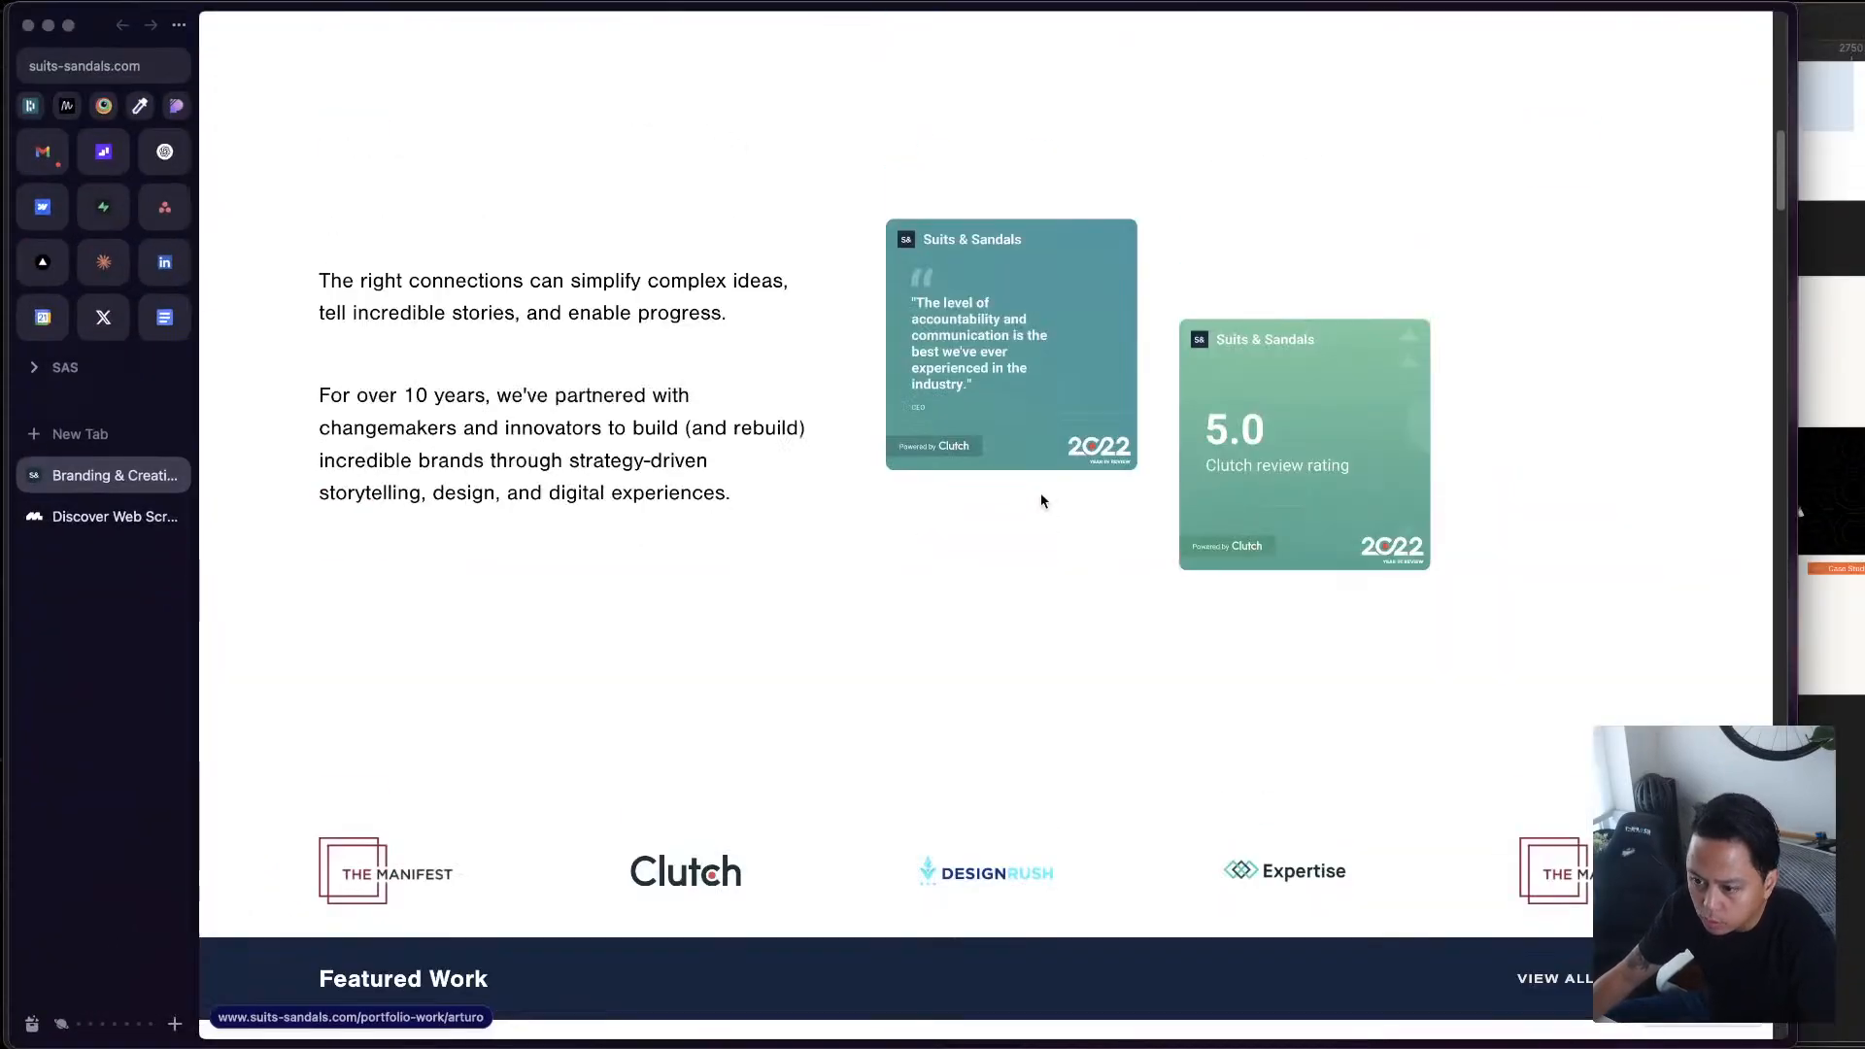
scroll(1040, 495, "down", 10)
scroll(1036, 506, "up", 4)
scroll(1036, 508, "down", 1)
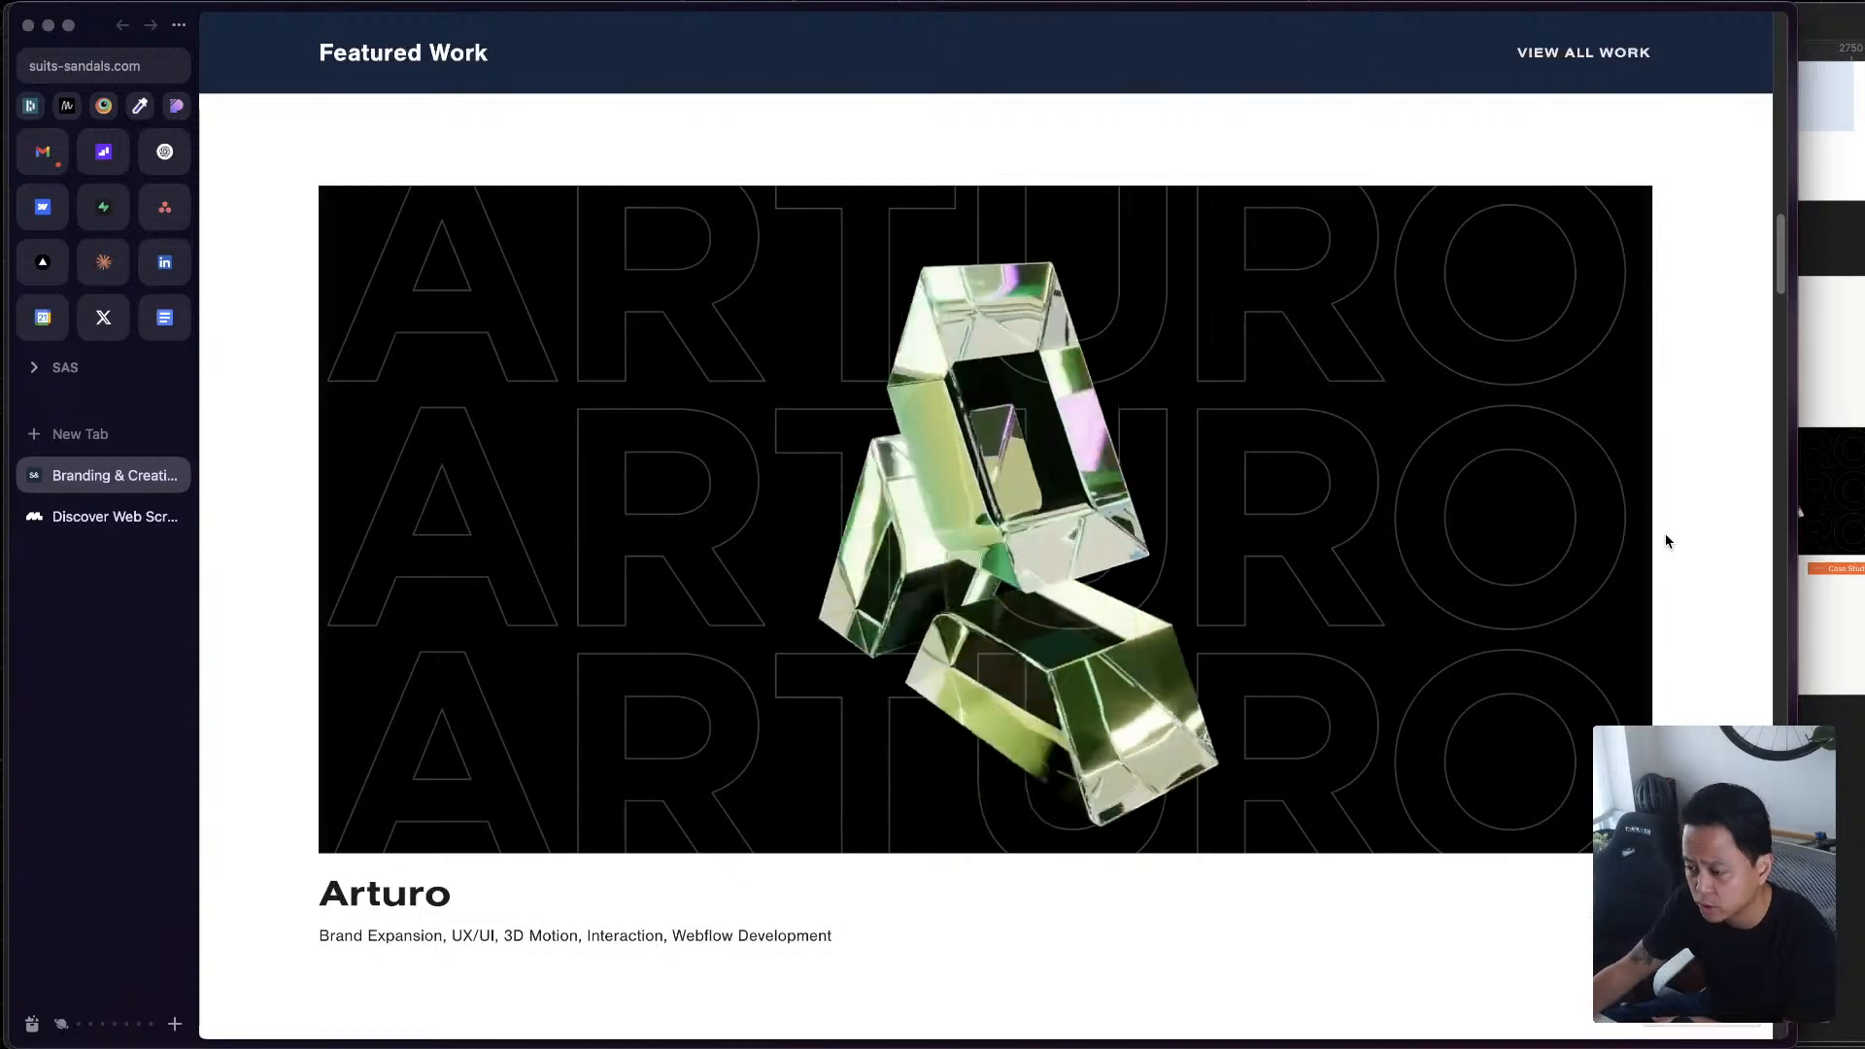
scroll(1603, 641, "down", 6)
scroll(1234, 603, "down", 10)
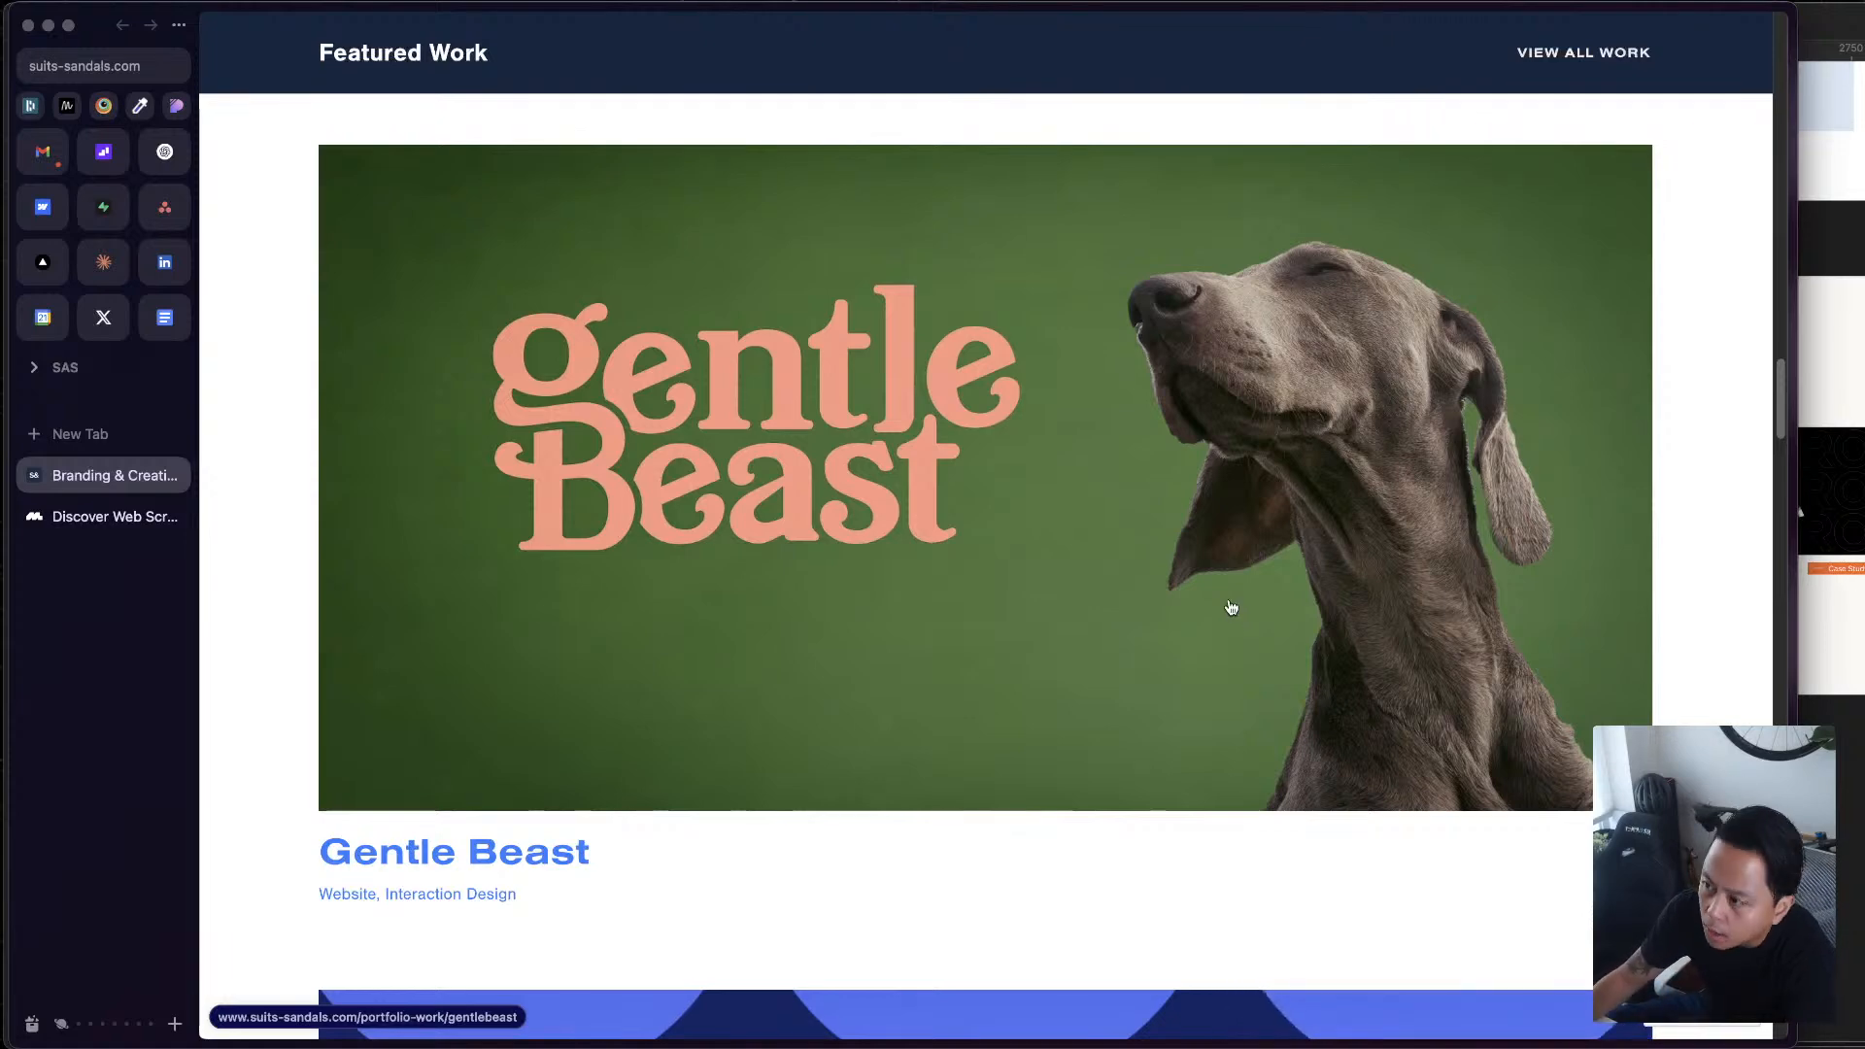
Examine the Featured Work entries from Gentle Beast through Interchecks to Fordham Hill, and return to the Arturo project
scroll(1231, 607, "up", 2)
scroll(1231, 607, "down", 2)
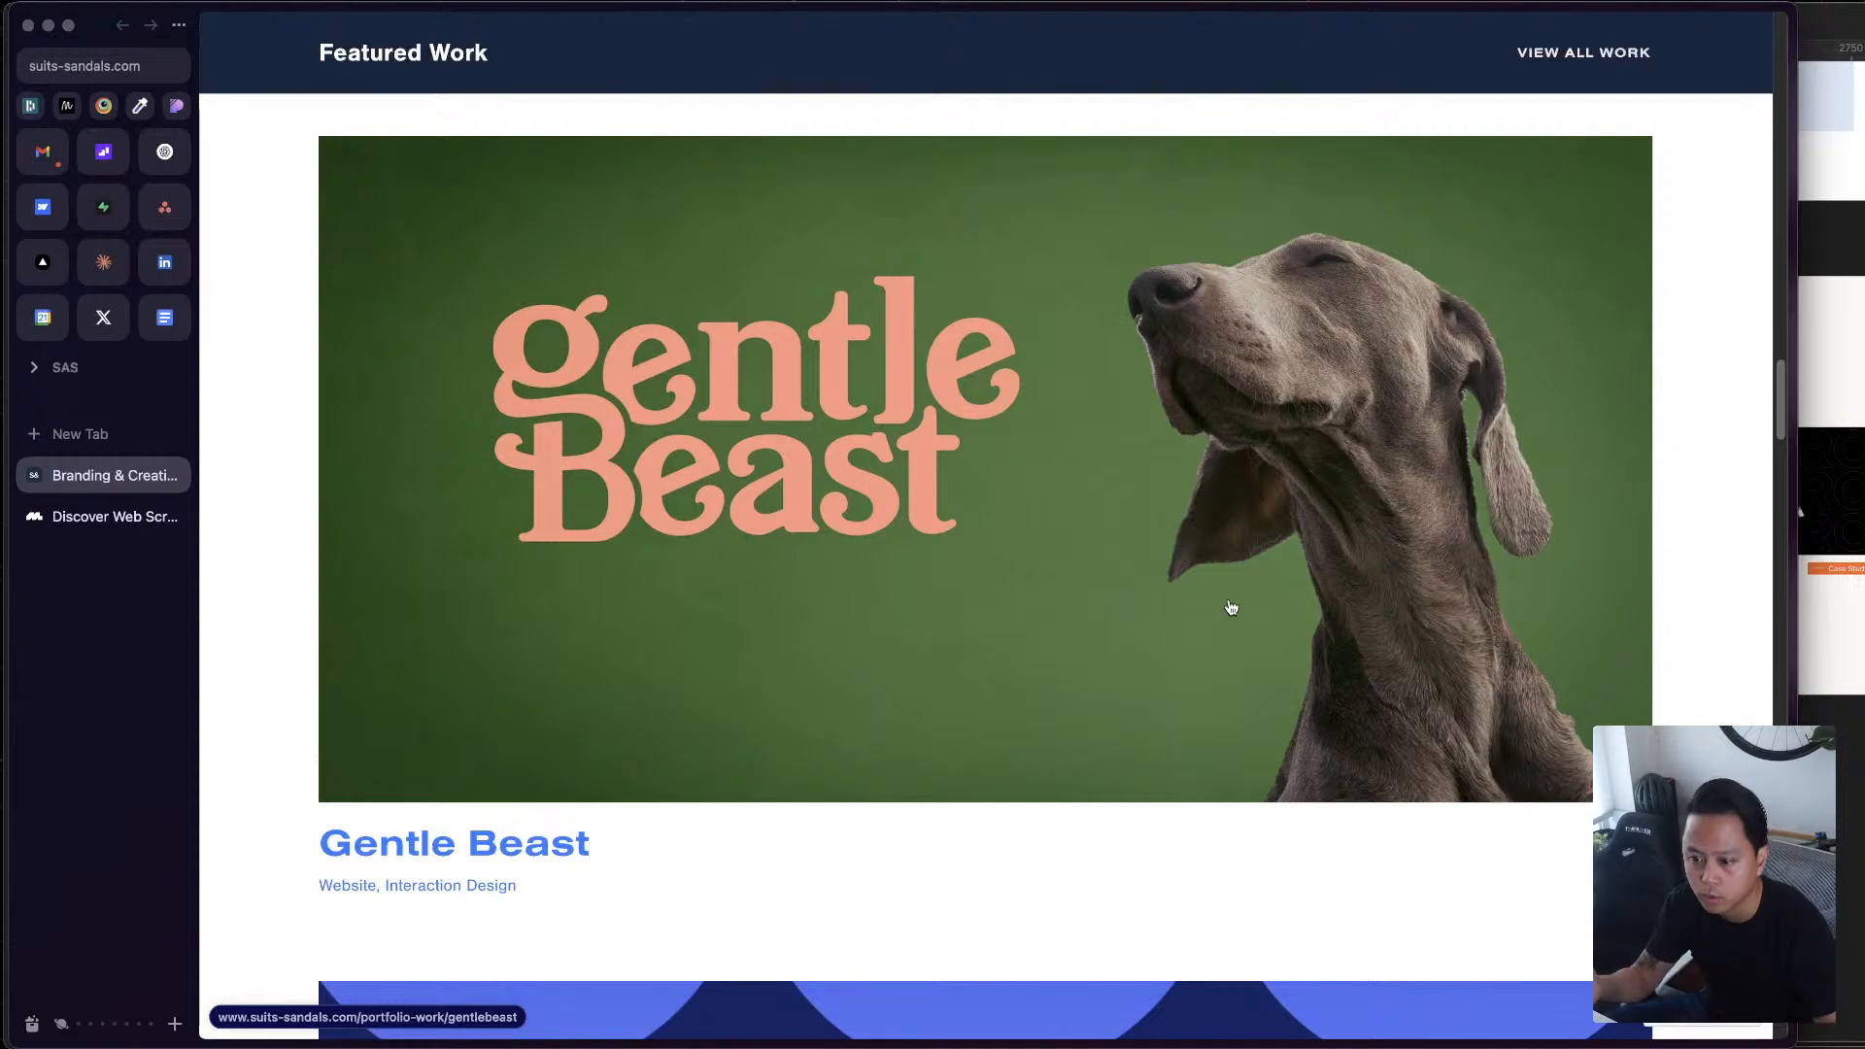
scroll(1232, 606, "down", 4)
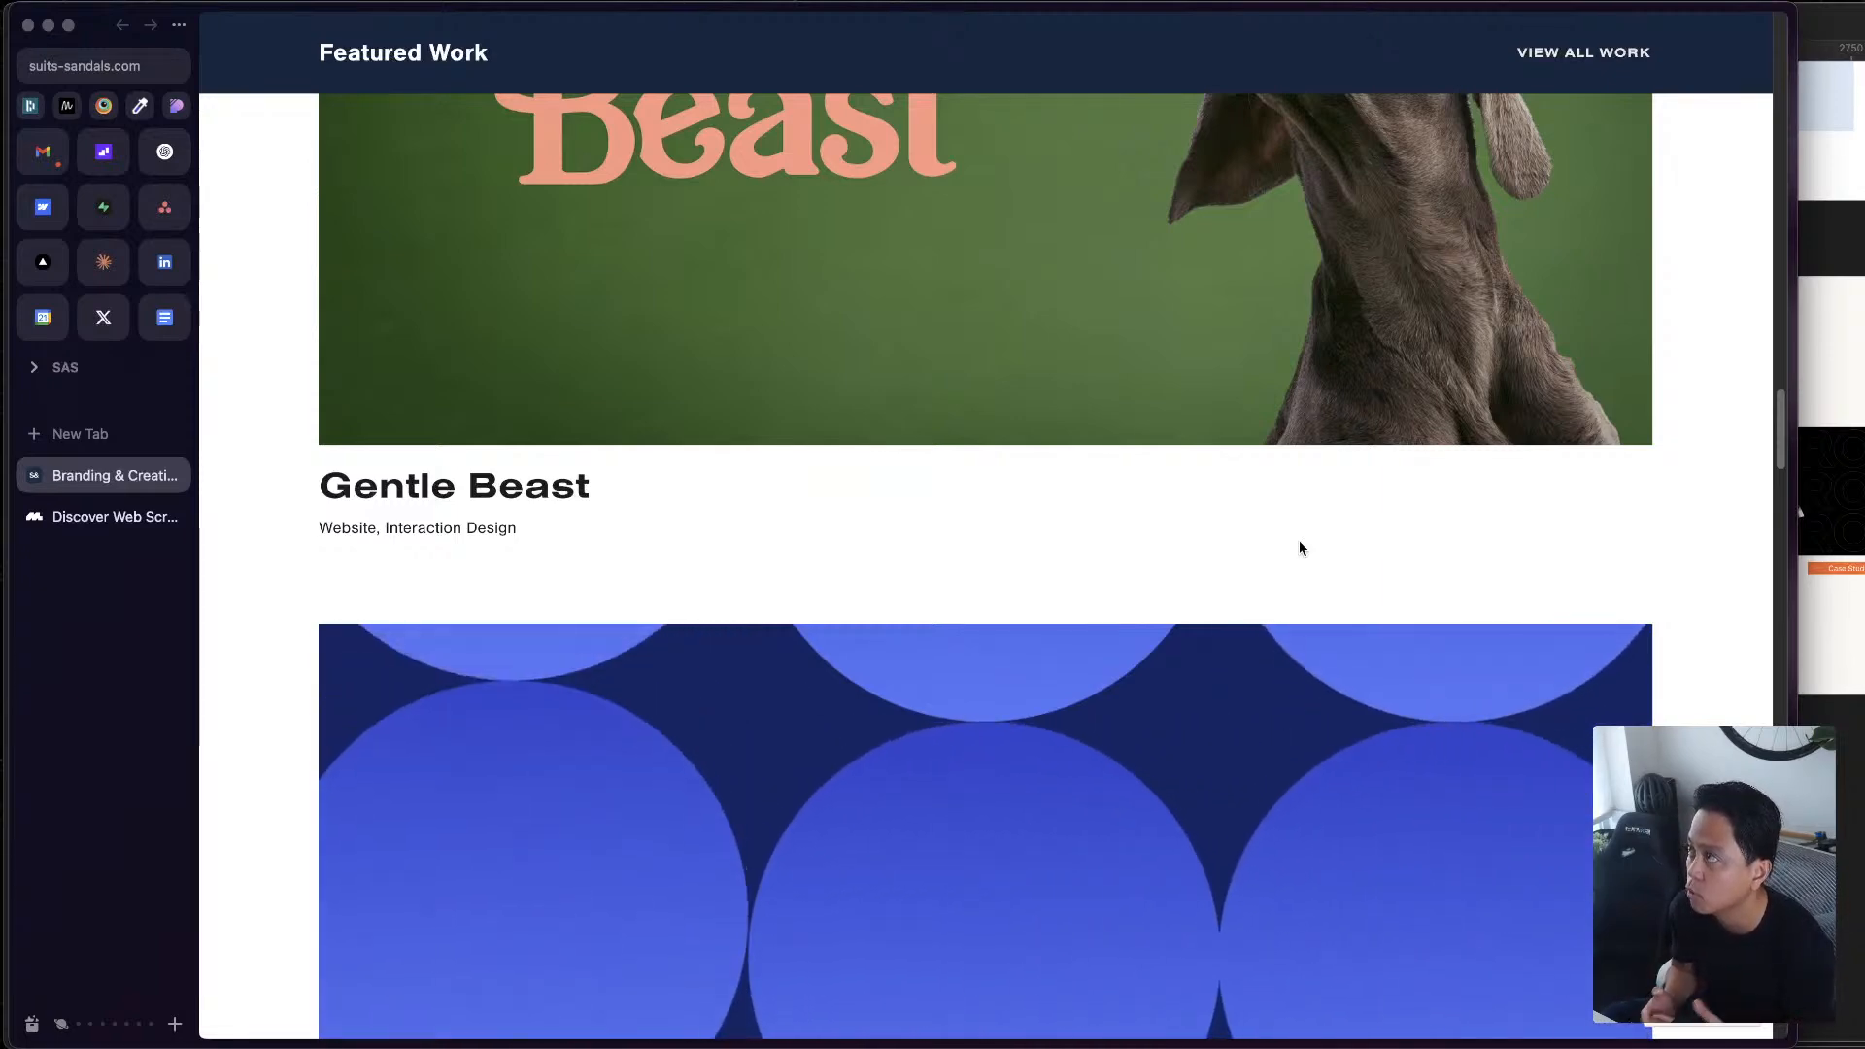
scroll(1300, 549, "down", 10)
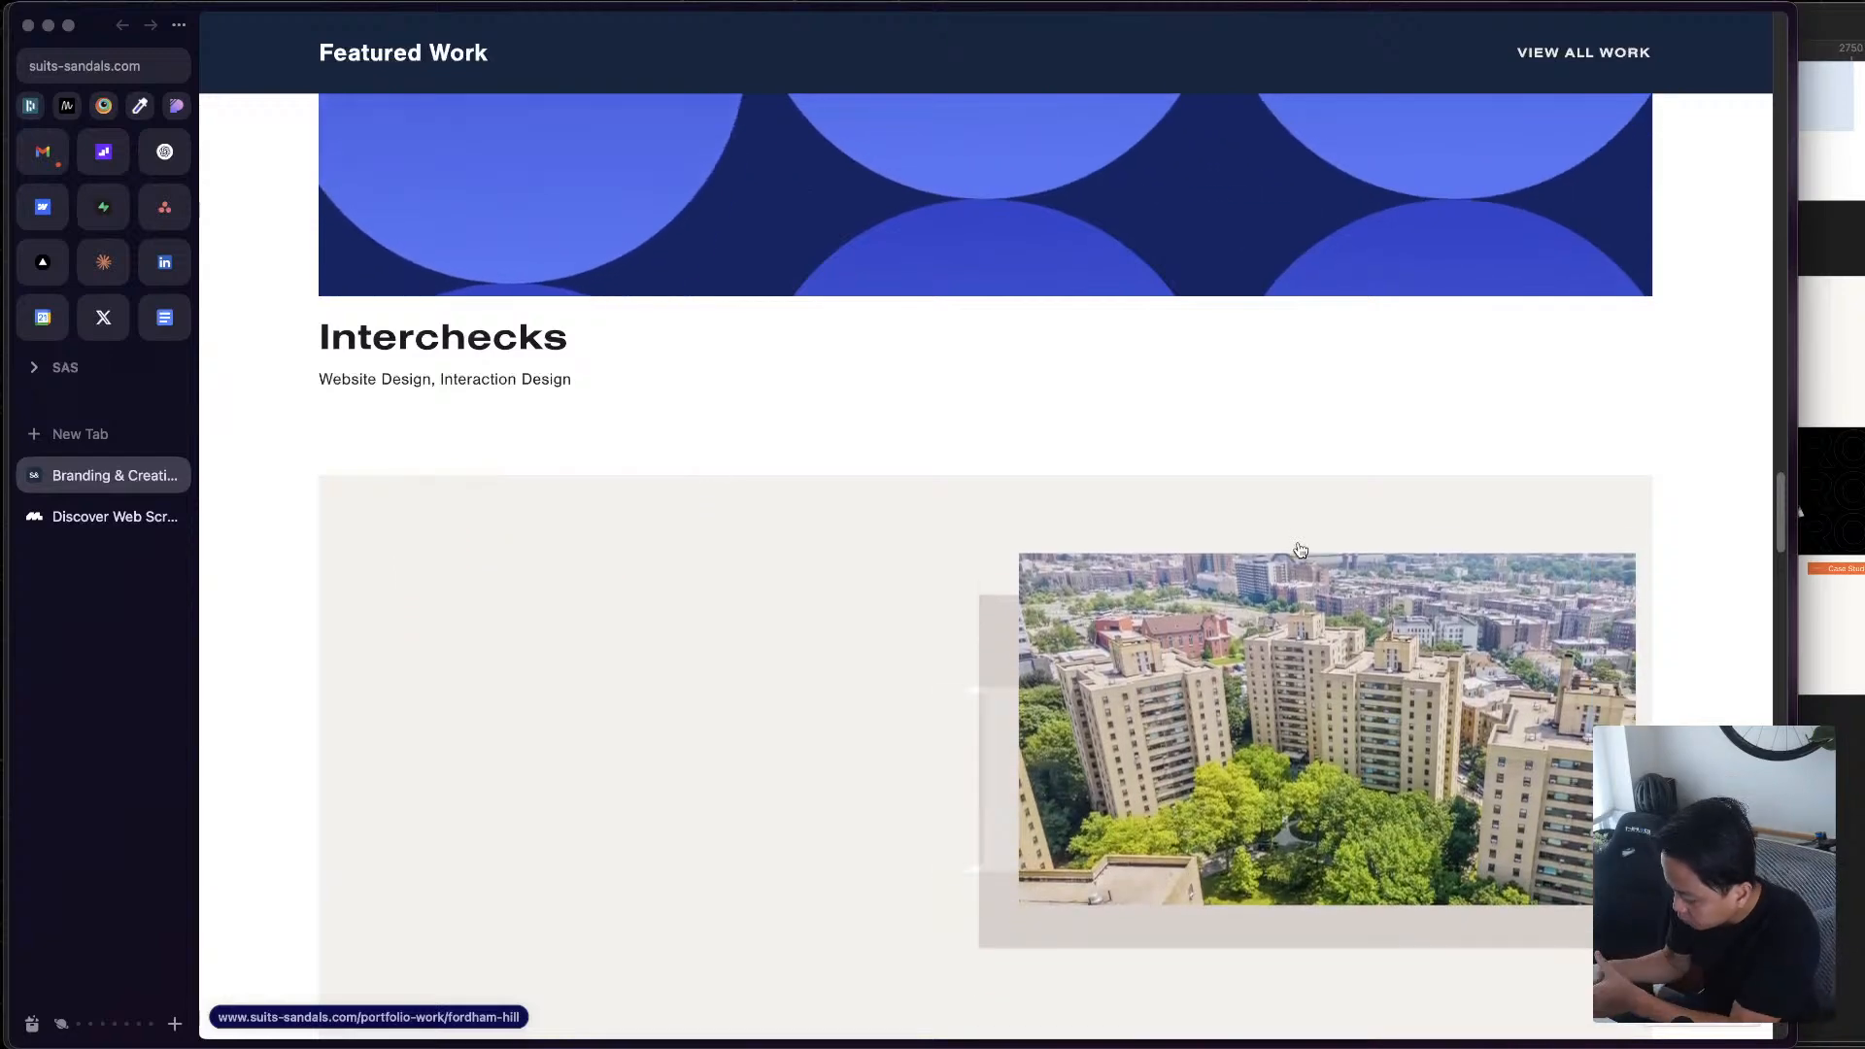
scroll(1108, 667, "down", 10)
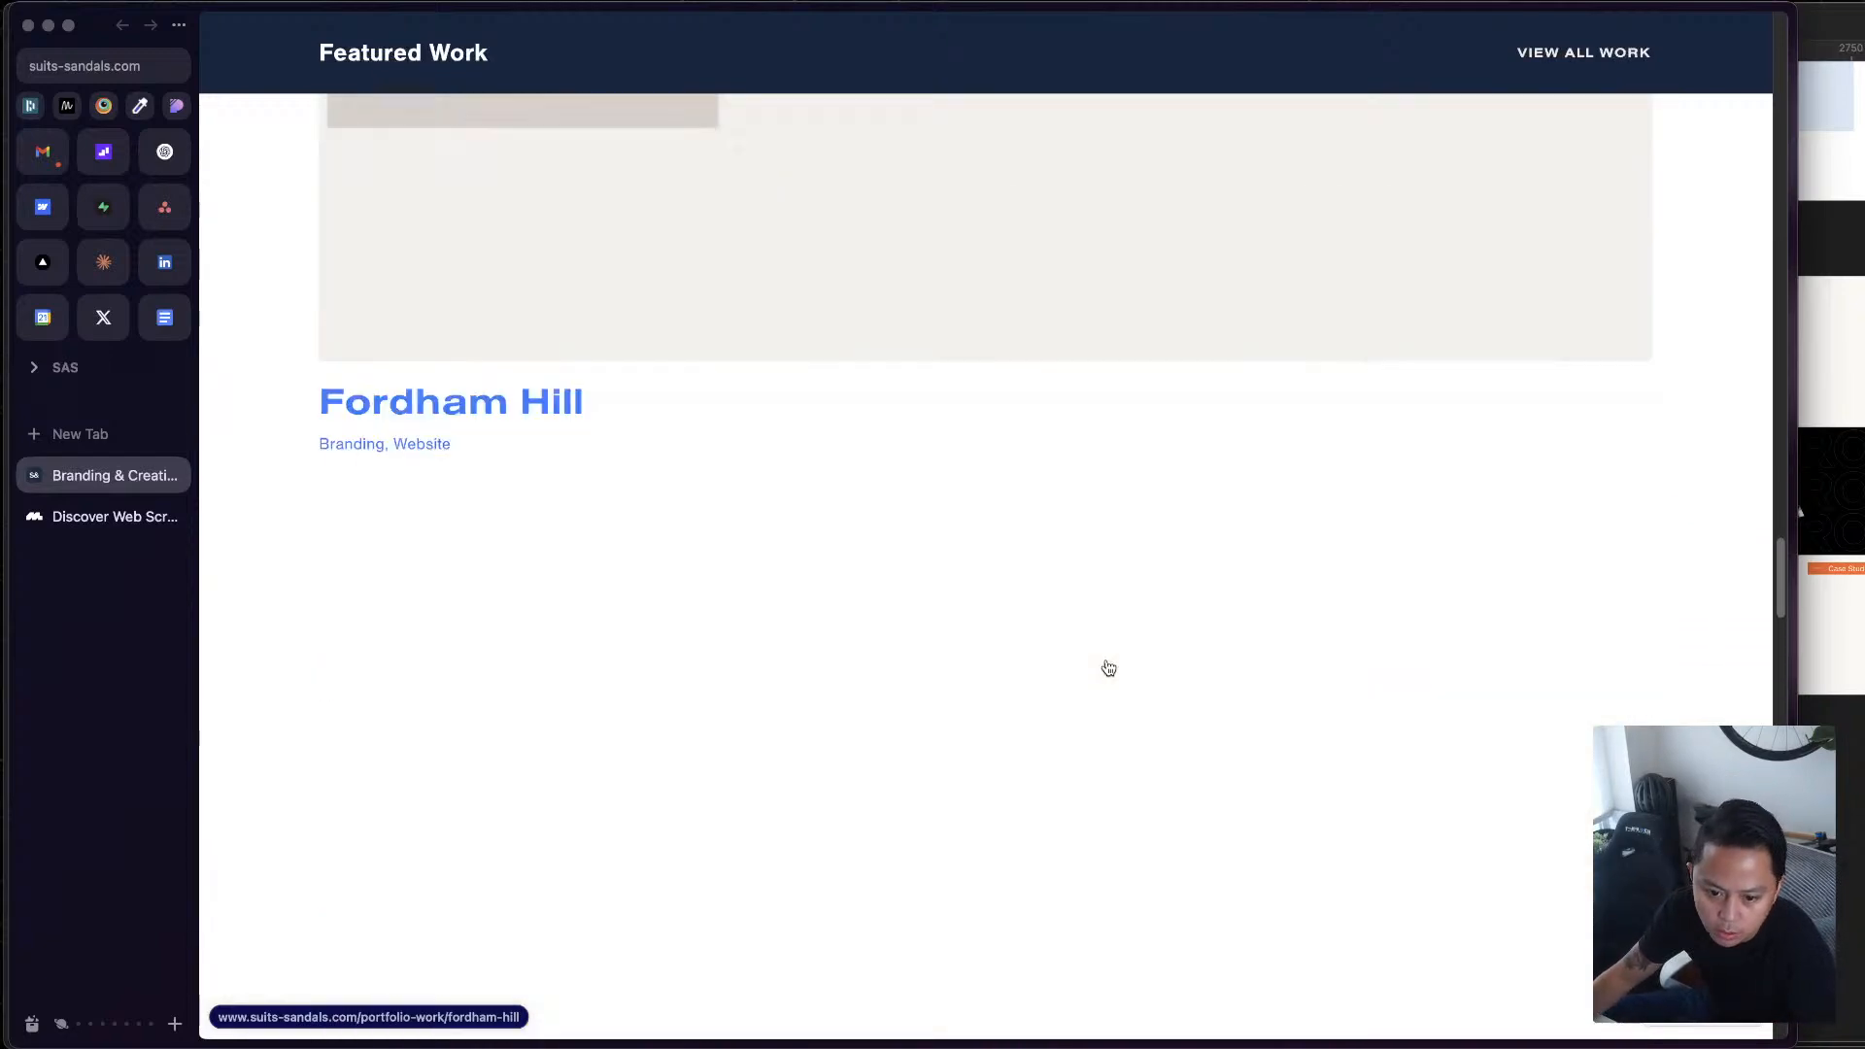
scroll(1321, 866, "up", 20)
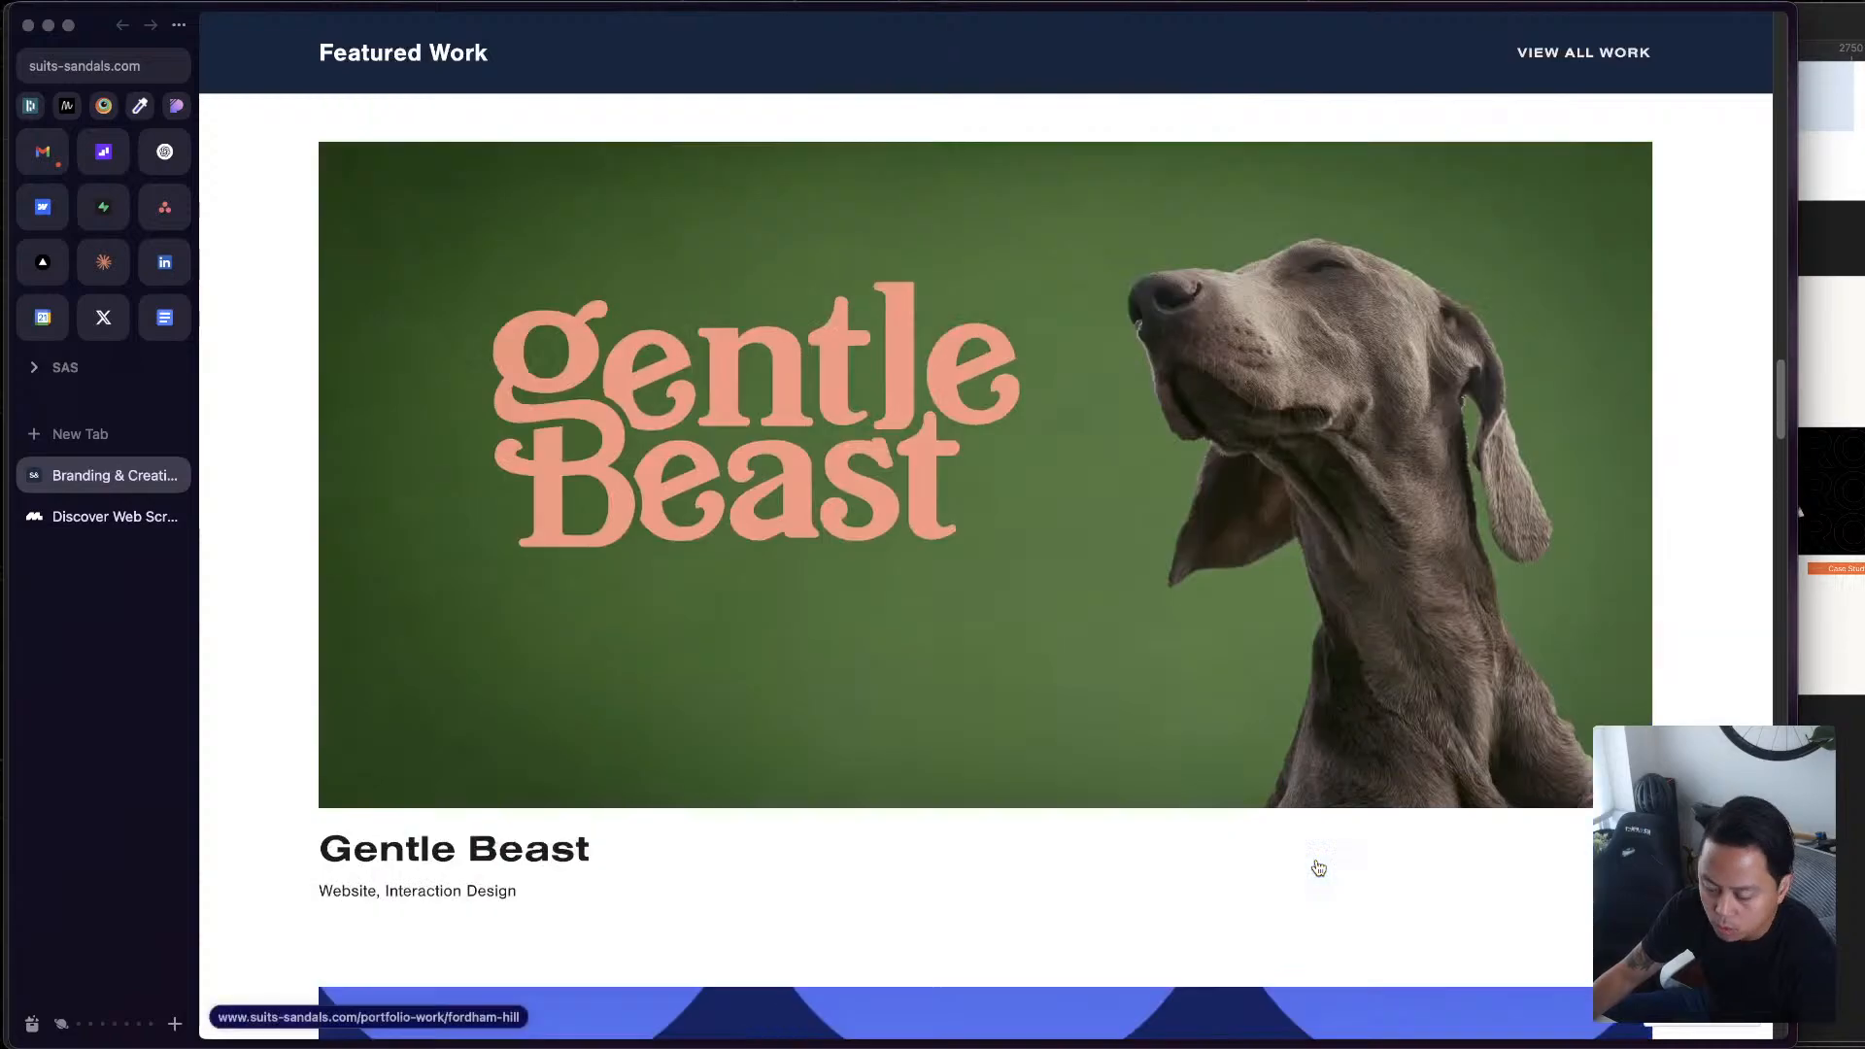
scroll(1318, 868, "up", 5)
scroll(1317, 867, "down", 4)
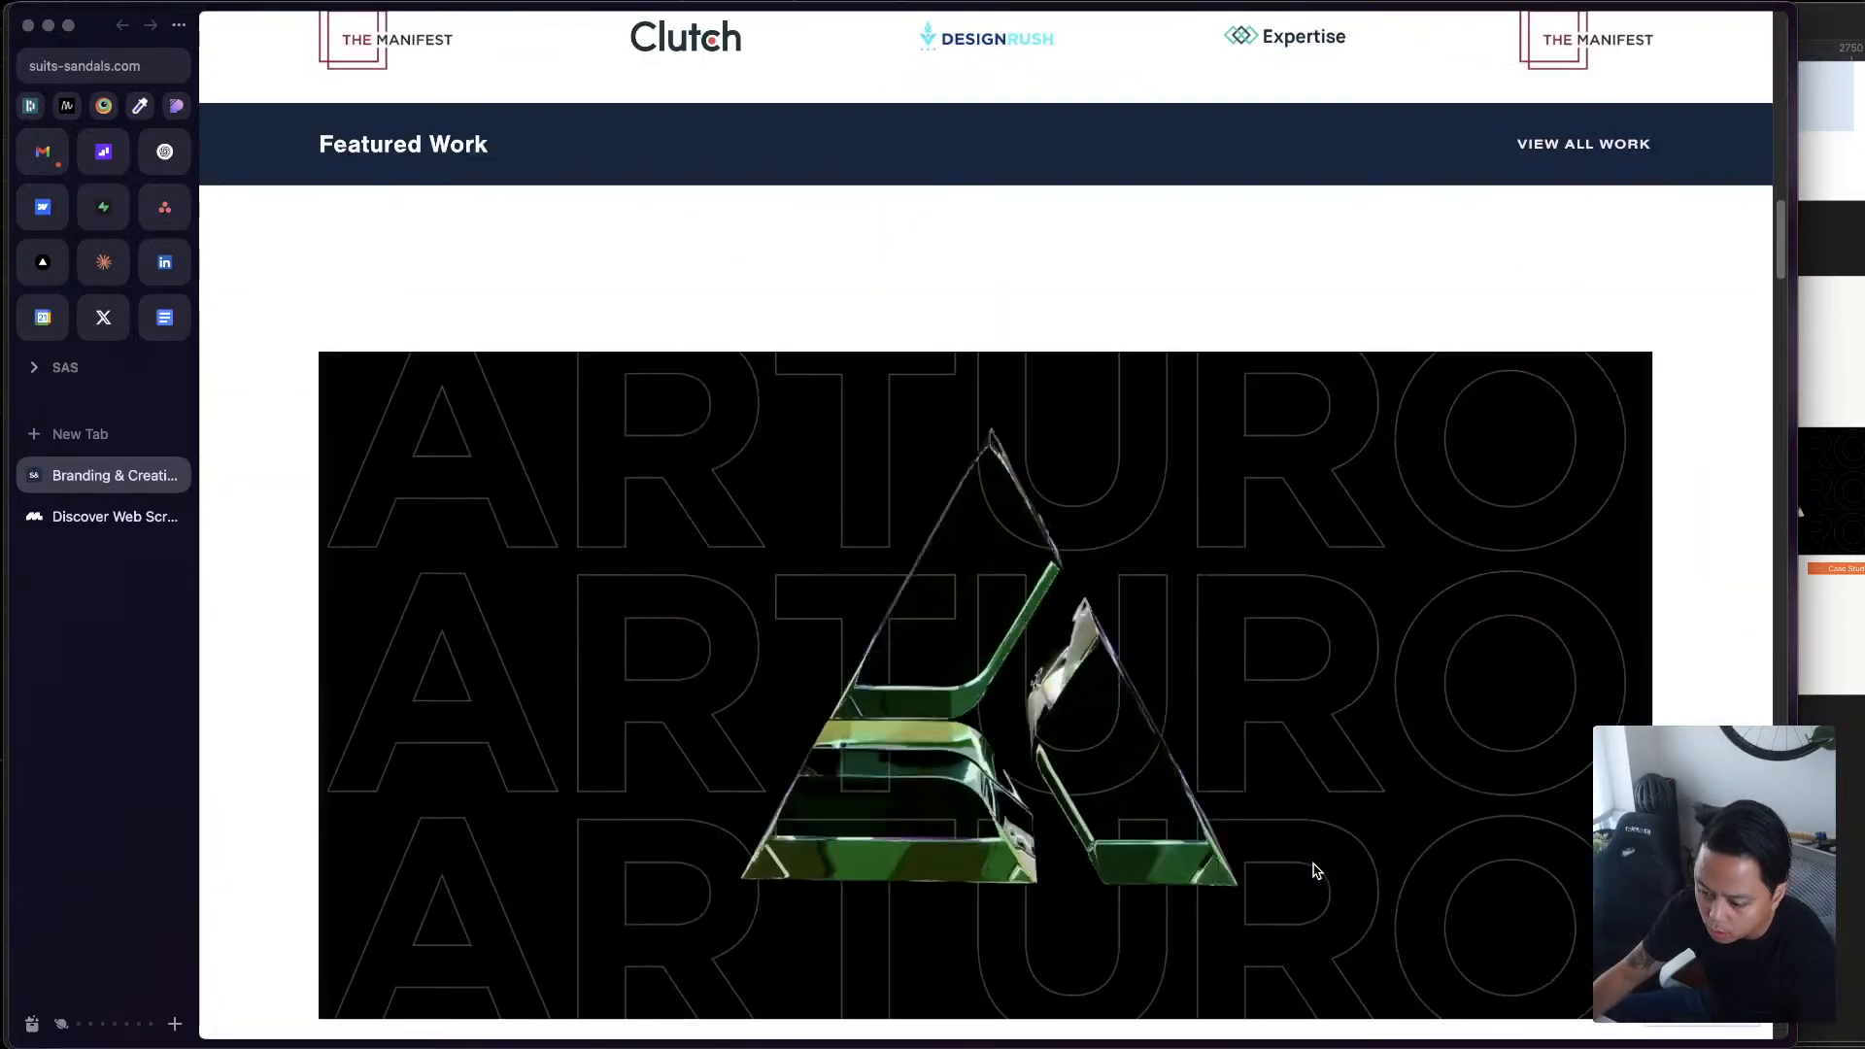
scroll(1316, 871, "down", 3)
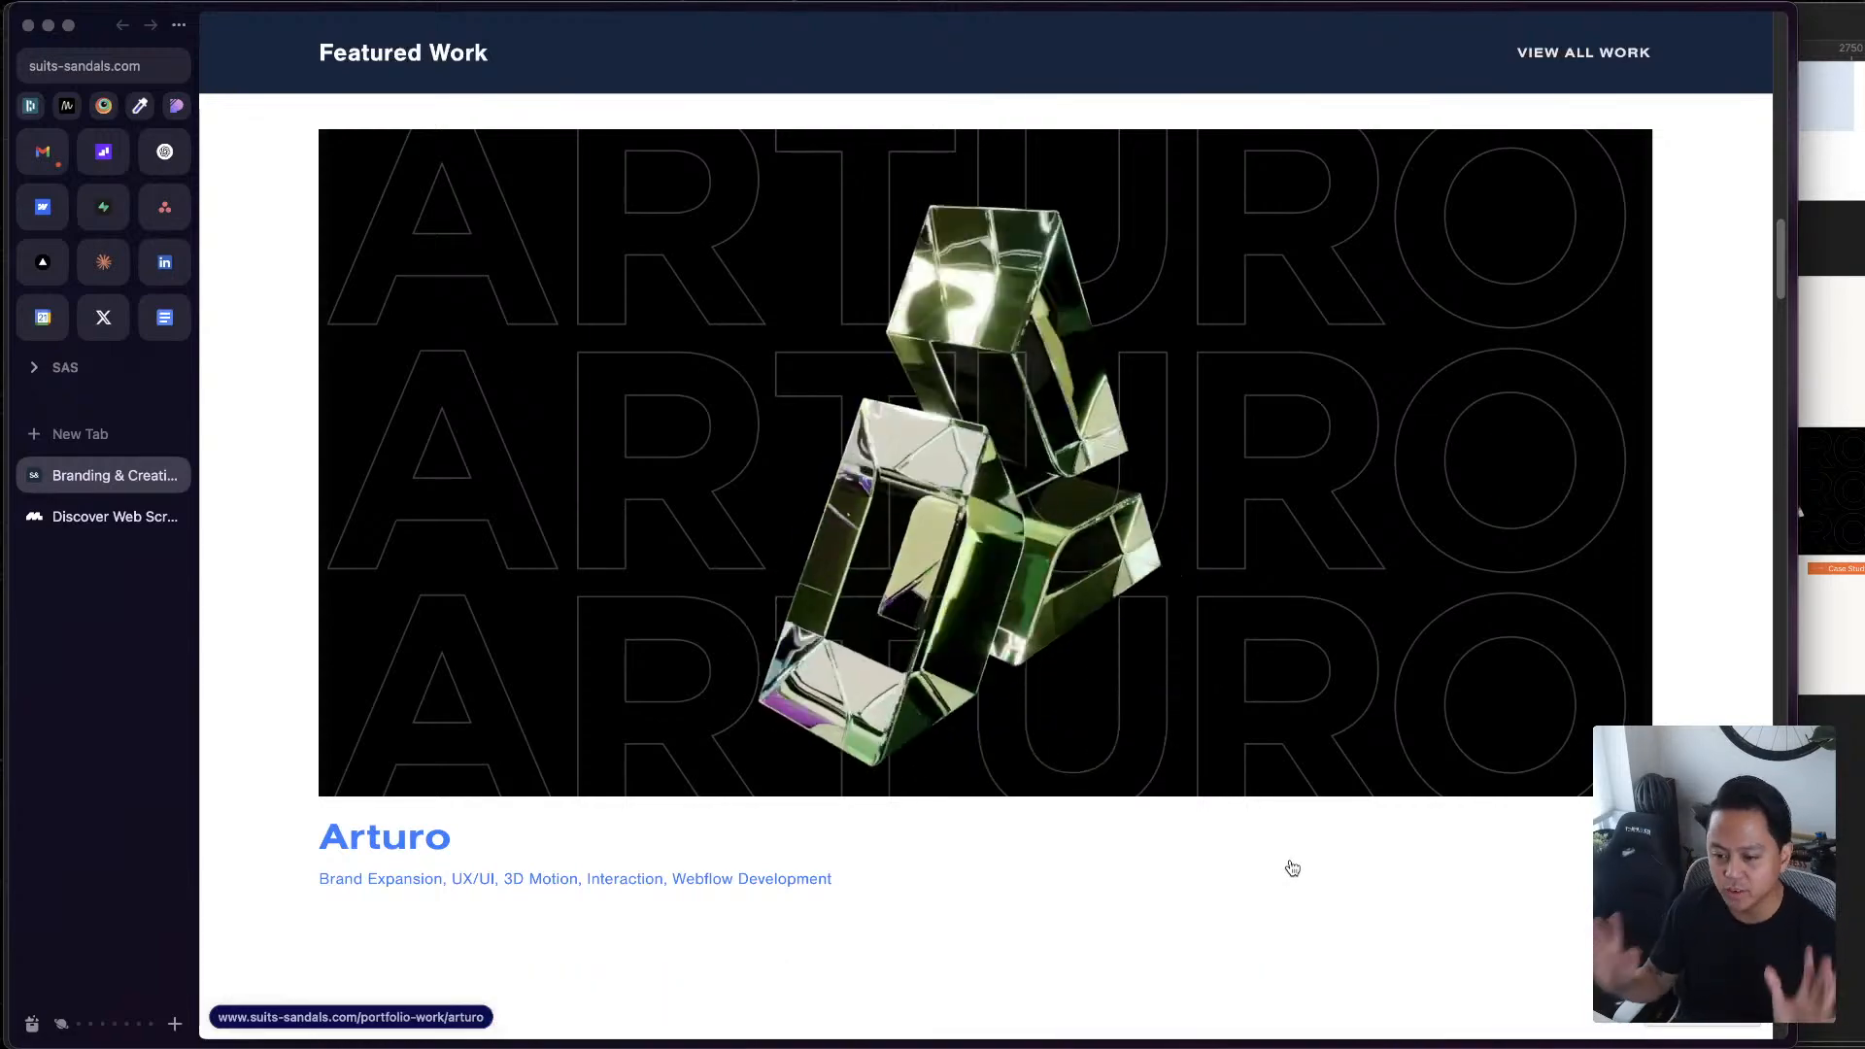
Review the full-width project images and captions in Featured Work from Arturo down to Interchecks
scroll(1356, 787, "up", 5)
scroll(1253, 777, "down", 6)
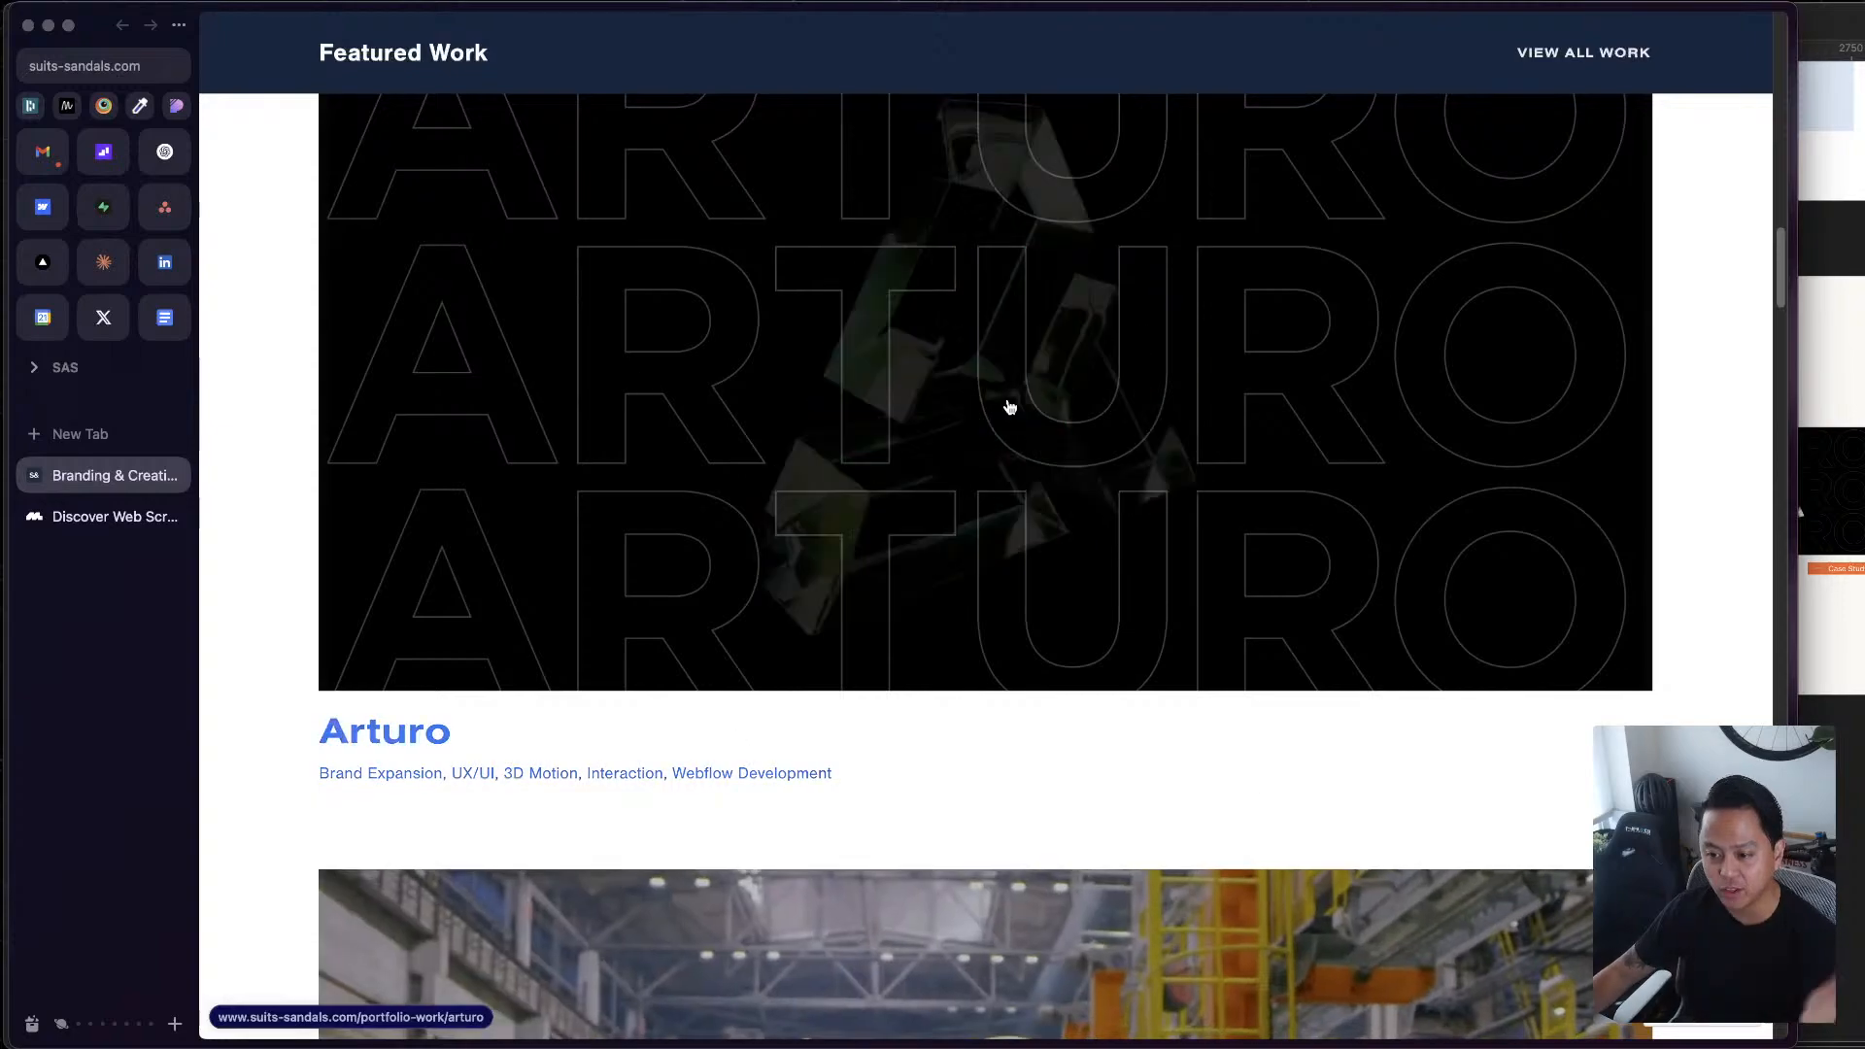
scroll(1012, 406, "down", 5)
scroll(700, 537, "down", 5)
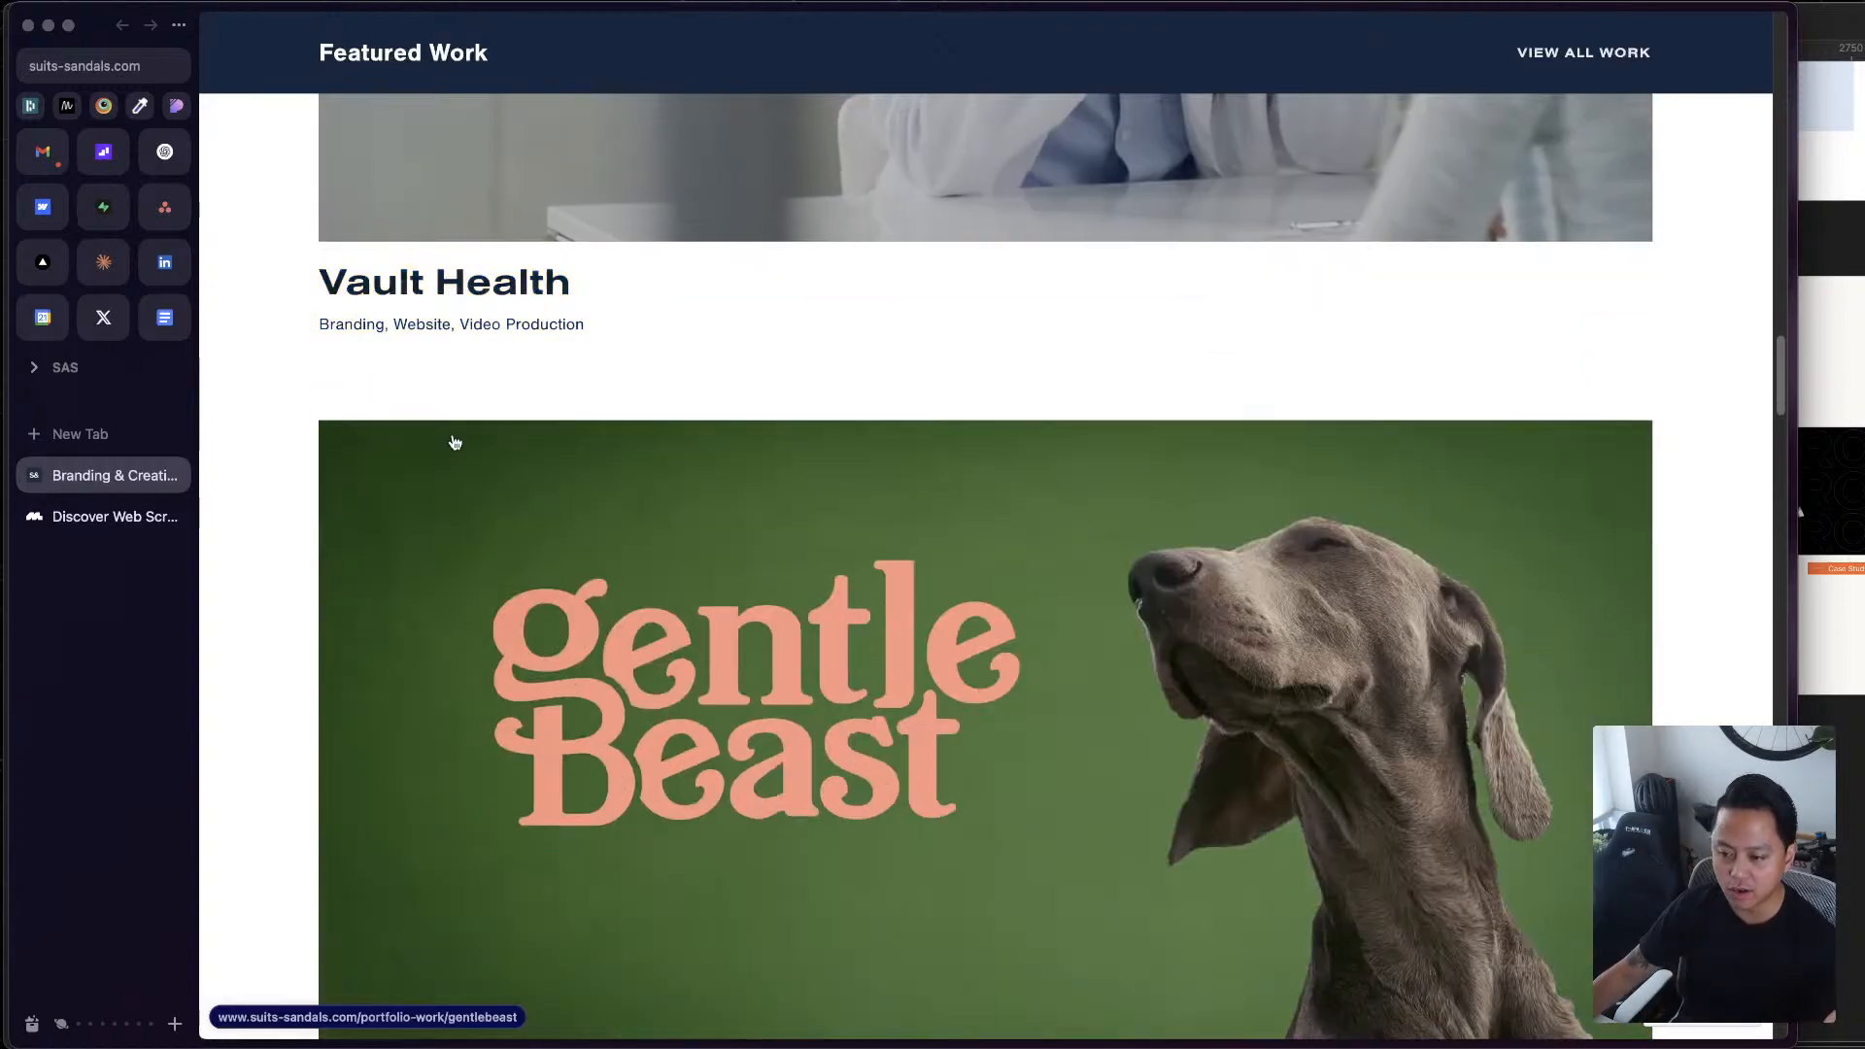
scroll(1179, 521, "down", 10)
scroll(1179, 523, "down", 12)
scroll(1453, 409, "up", 8)
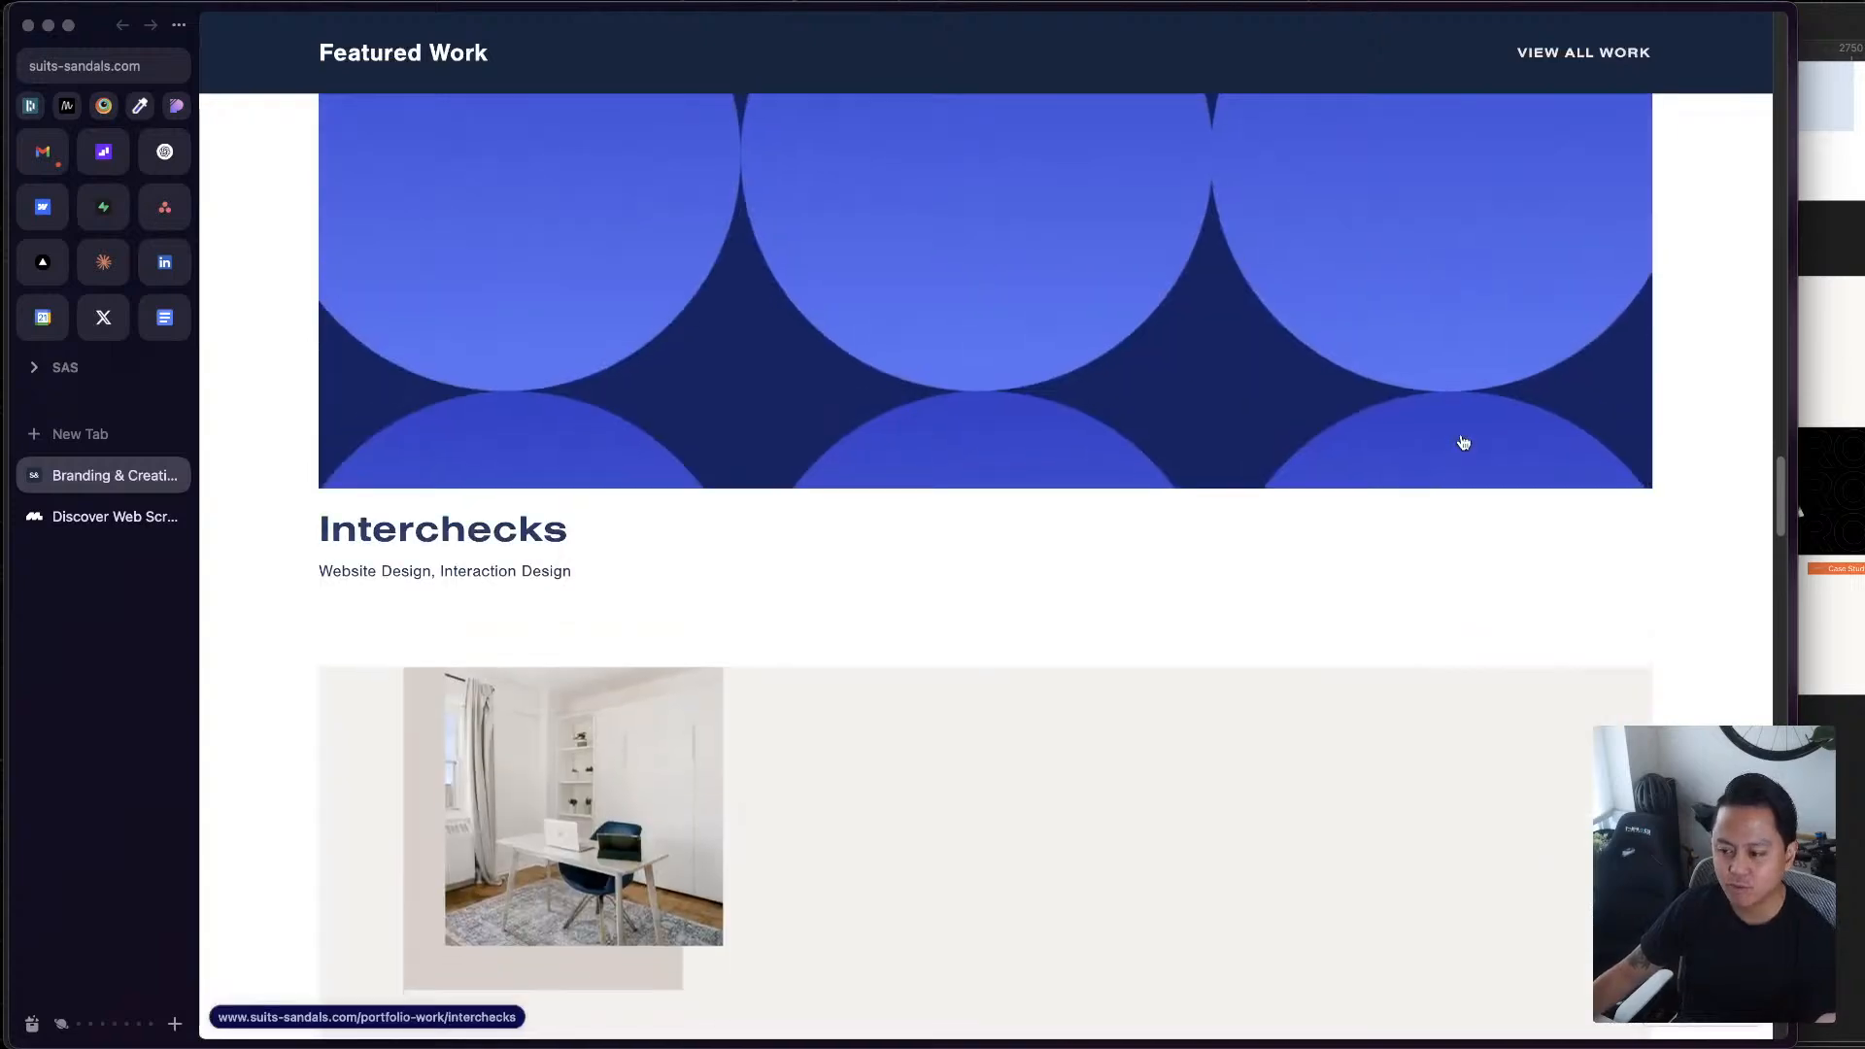
Switch back to Figma and review the five Desktop frames together on the canvas
left_click(1856, 250)
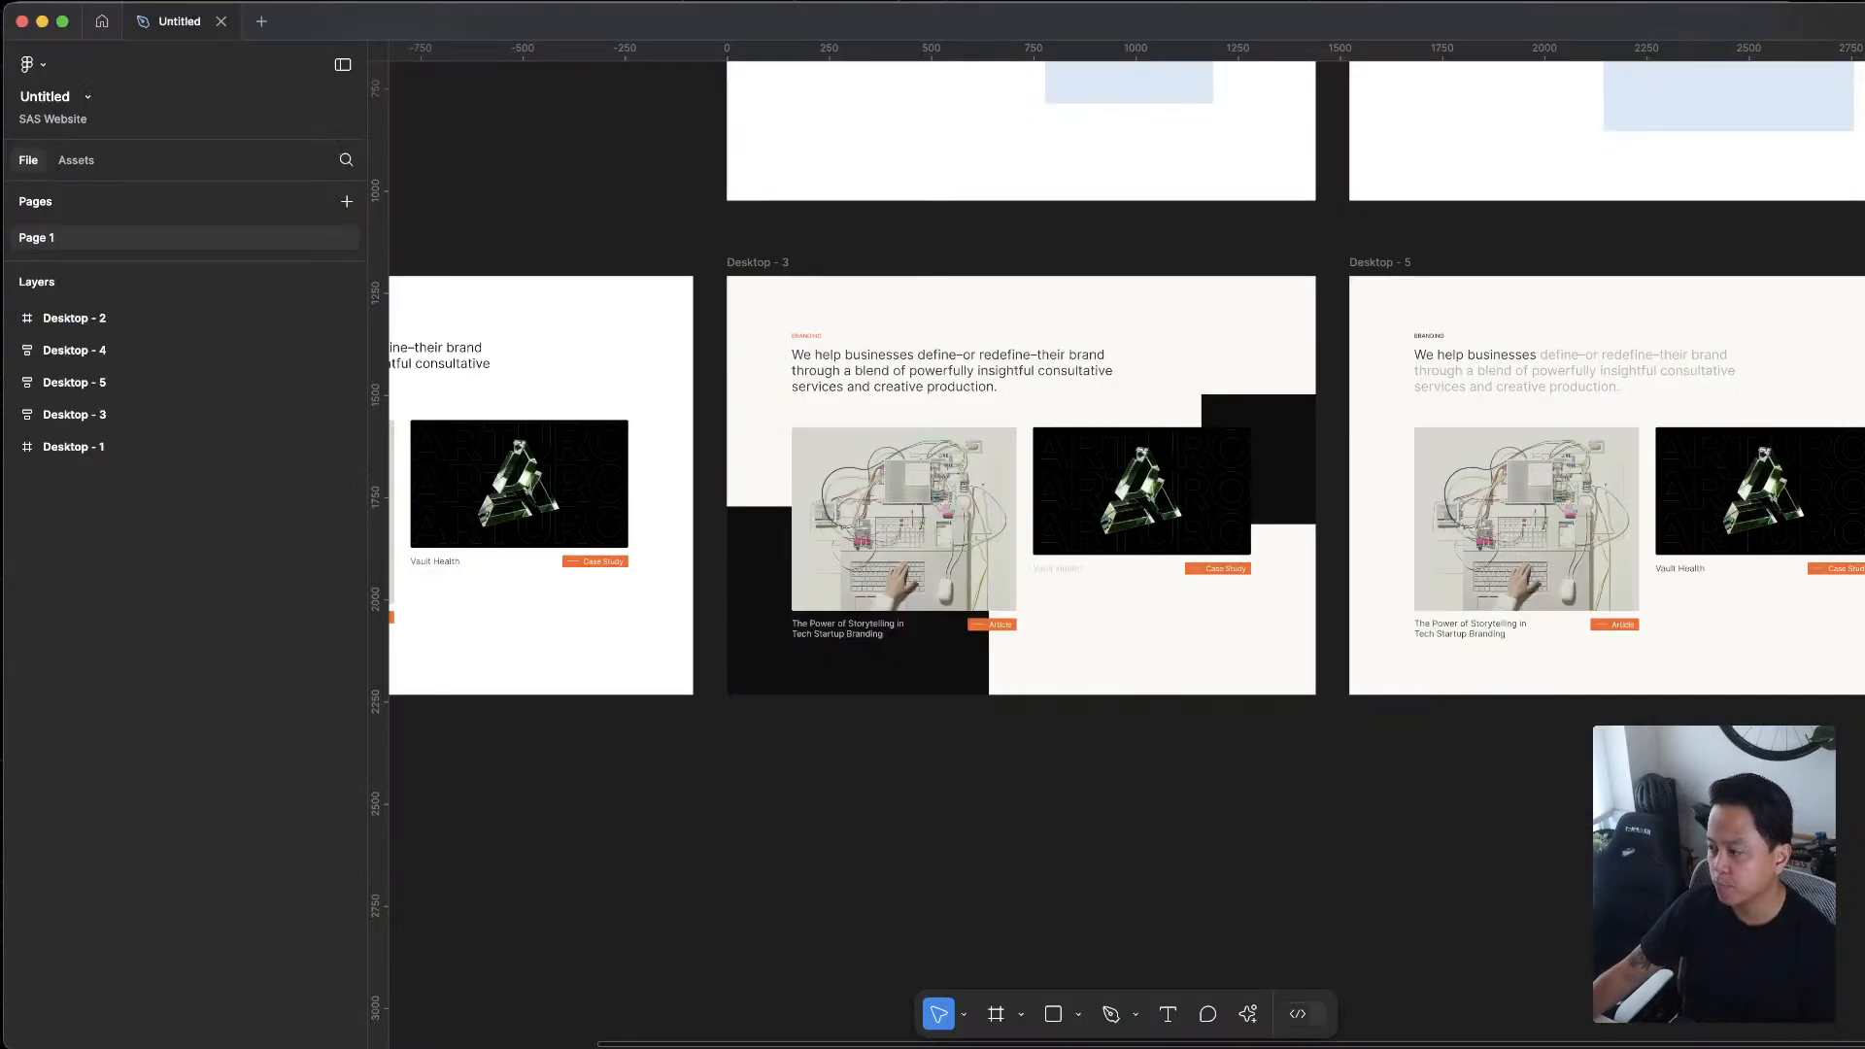
scroll(1514, 335, "down", 10)
scroll(1630, 312, "right", 5)
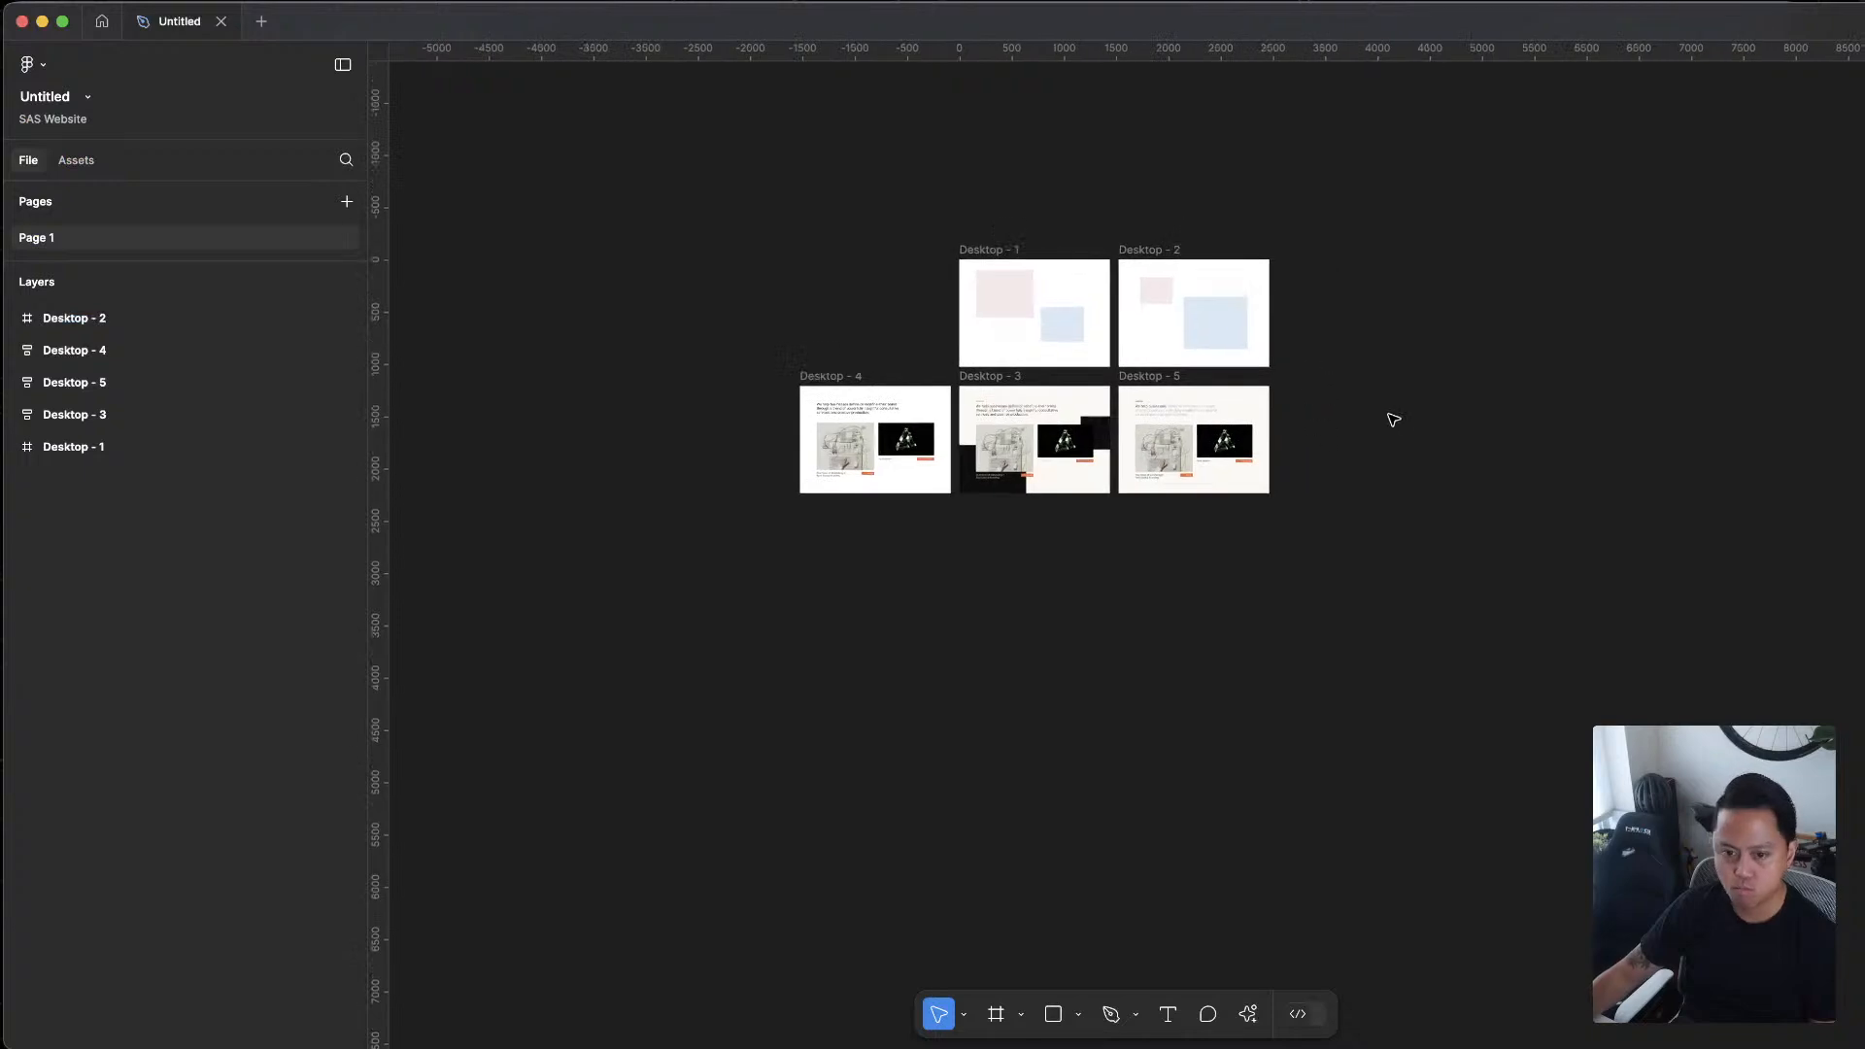
left_click(42, 98)
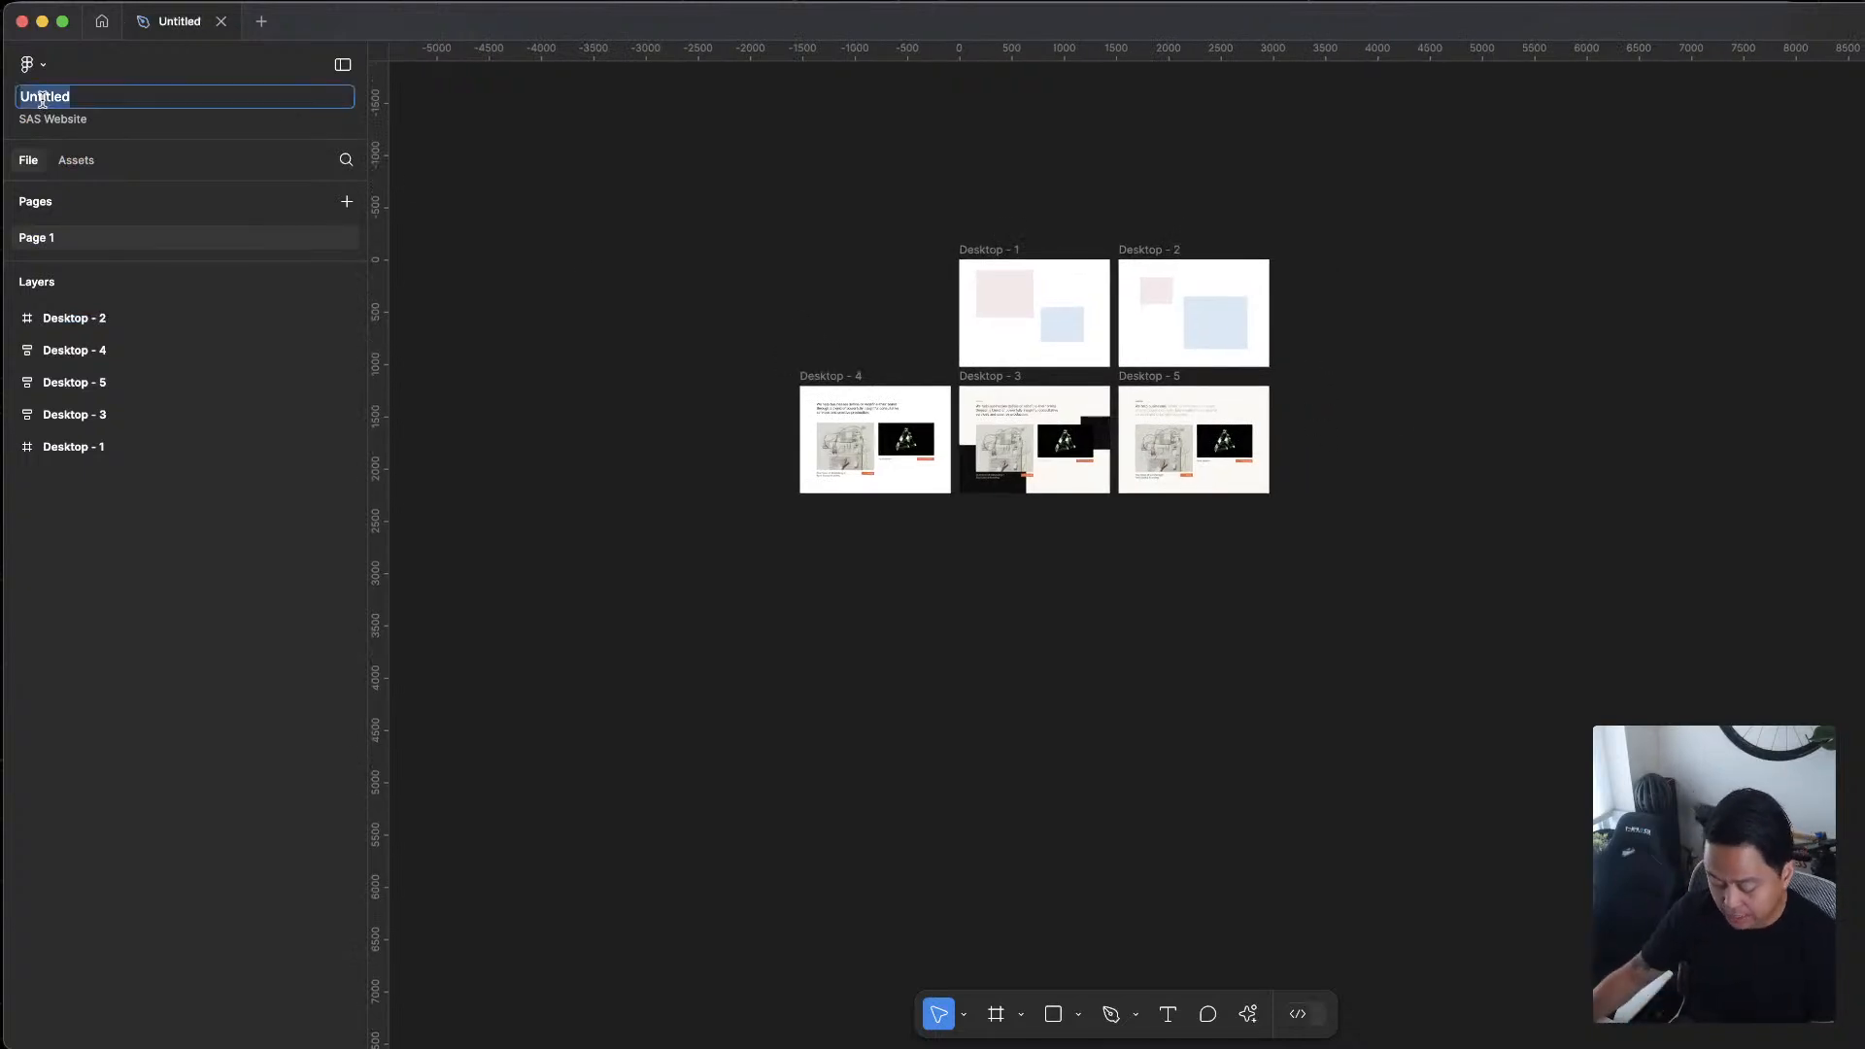
key("Escape")
scroll(1287, 505, "up", 5)
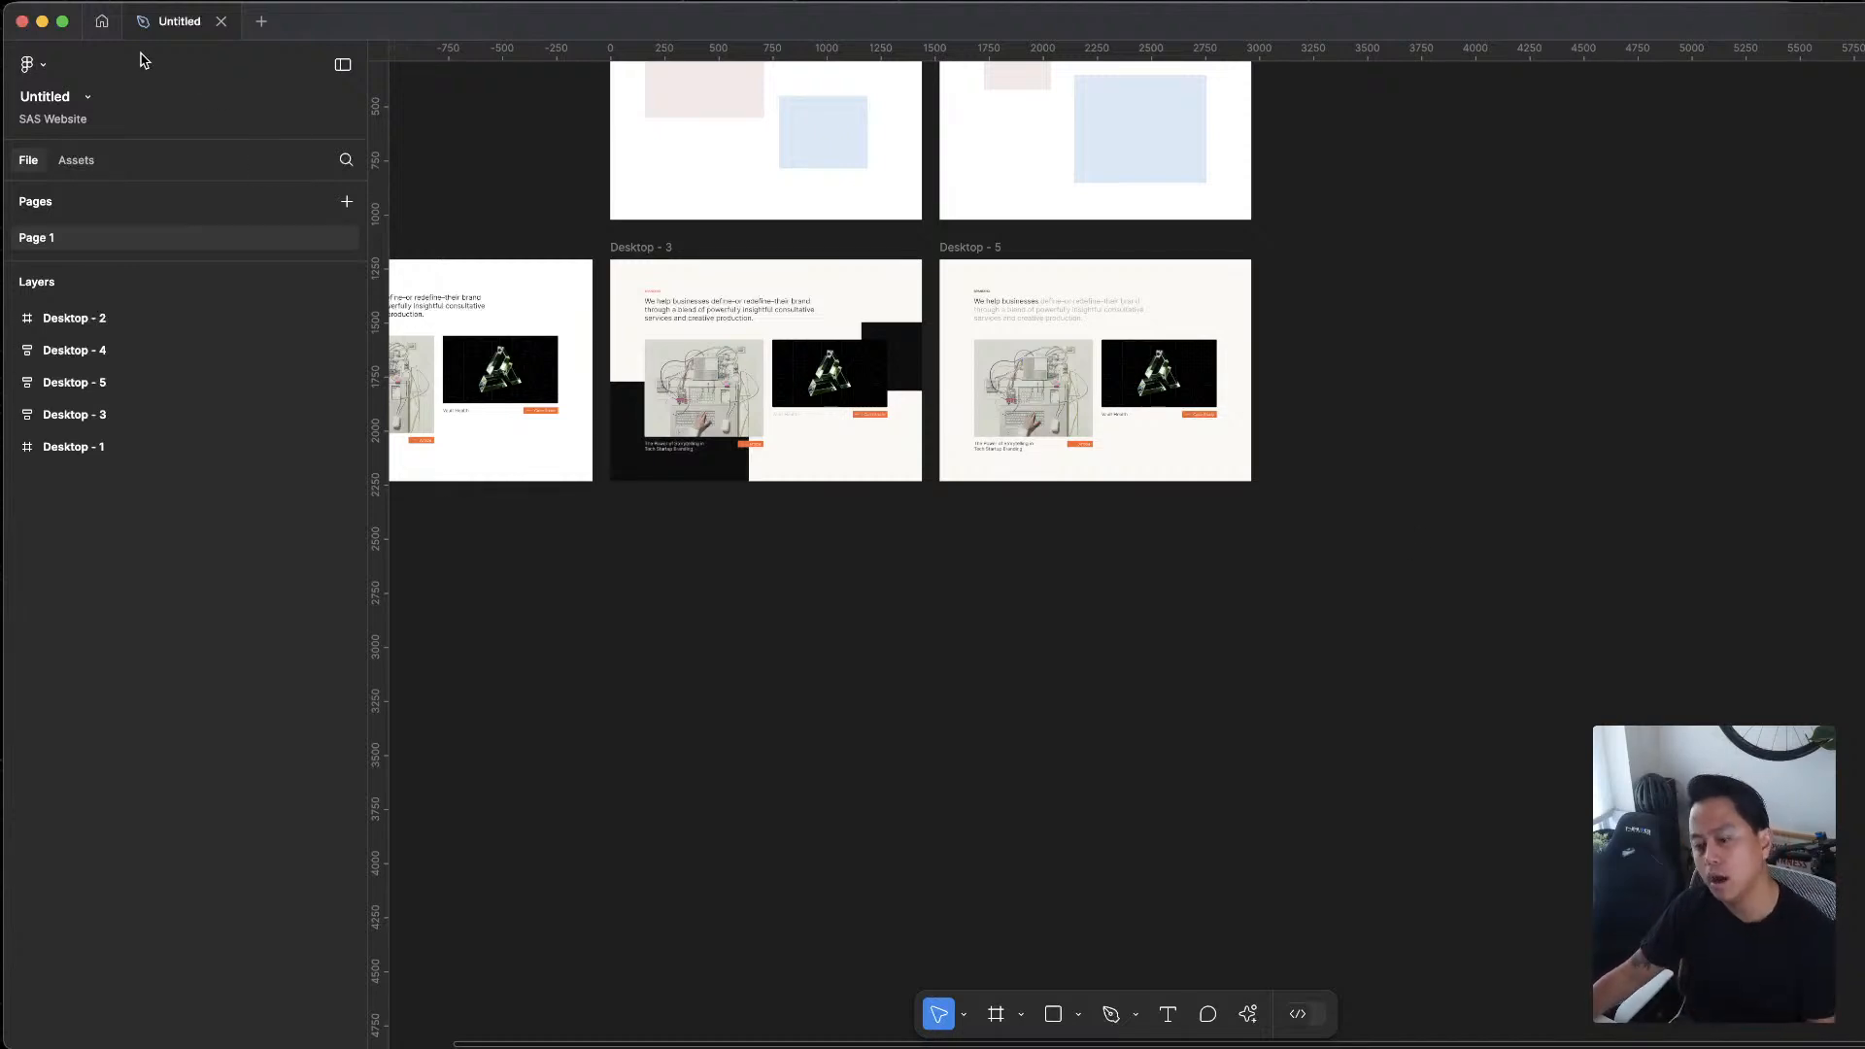
scroll(917, 603, "left", 3)
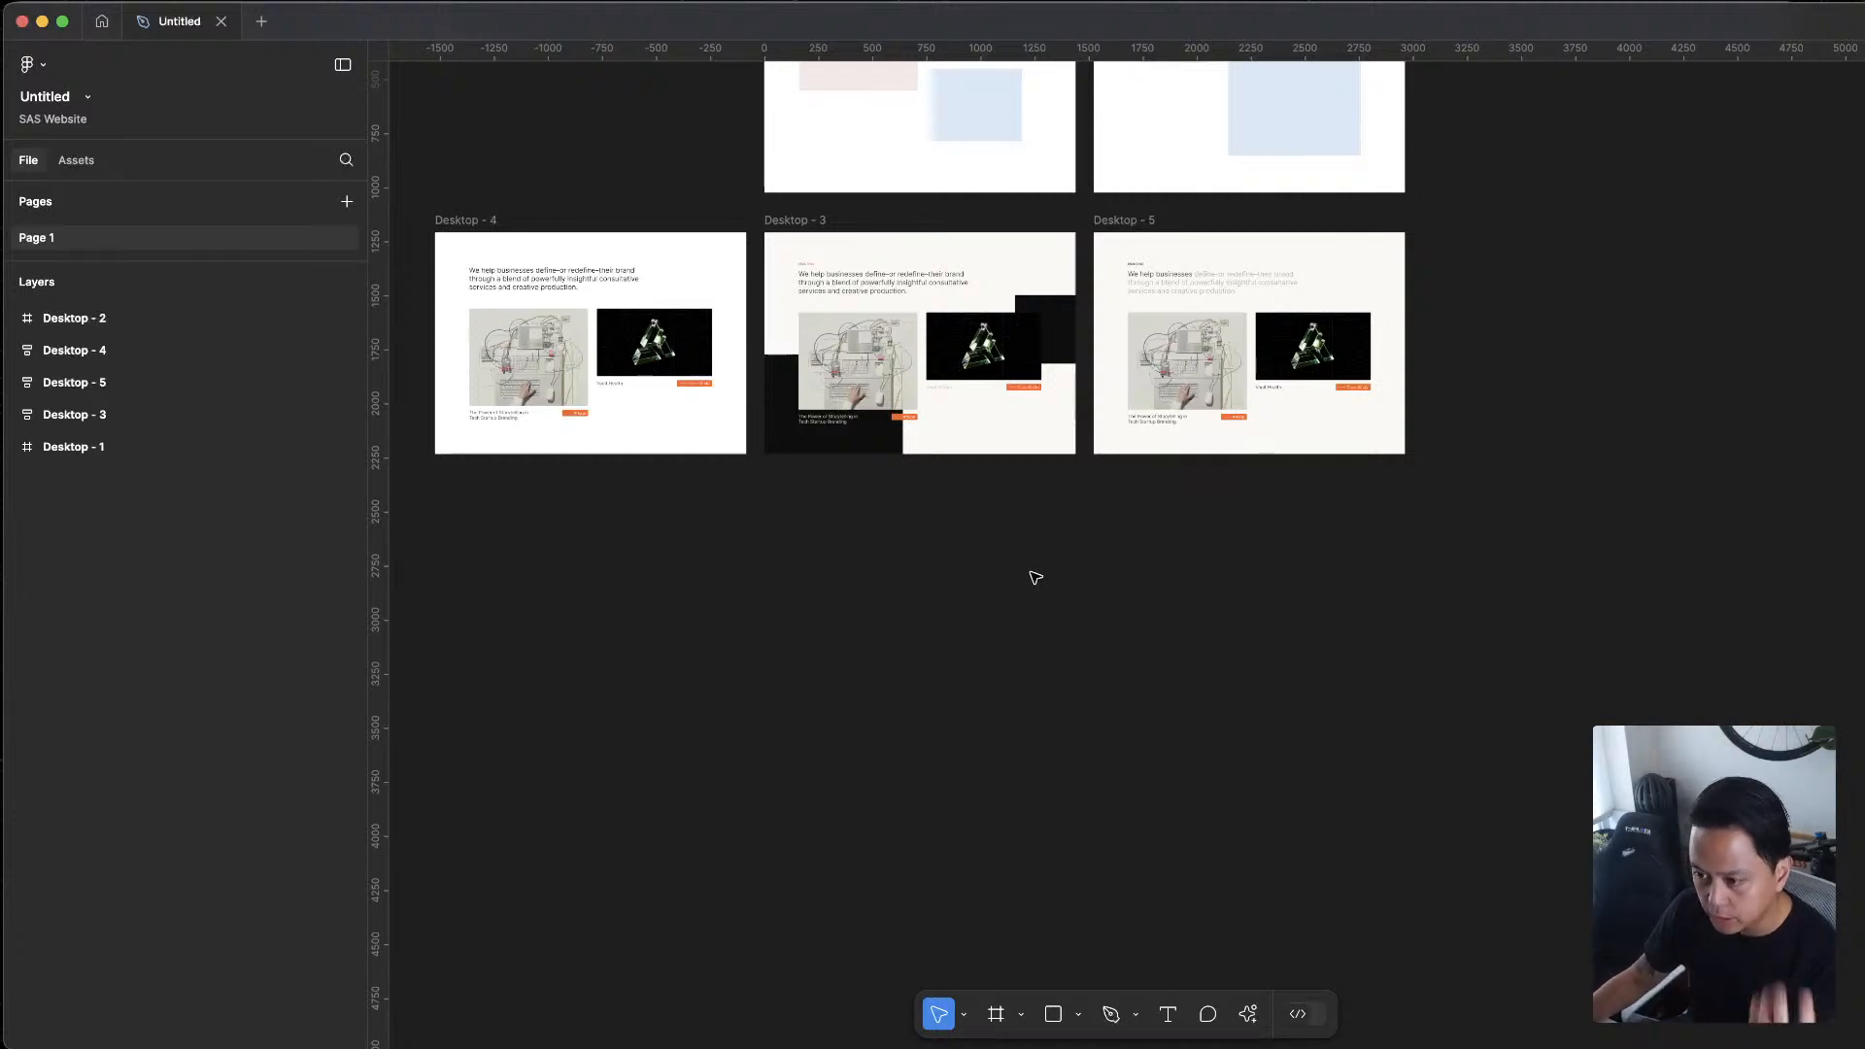
Examine the Desktop - 5 frame up close, including its Branding headline, article and case study cards
scroll(1354, 324, "up", 10)
scroll(1632, 503, "up", 1)
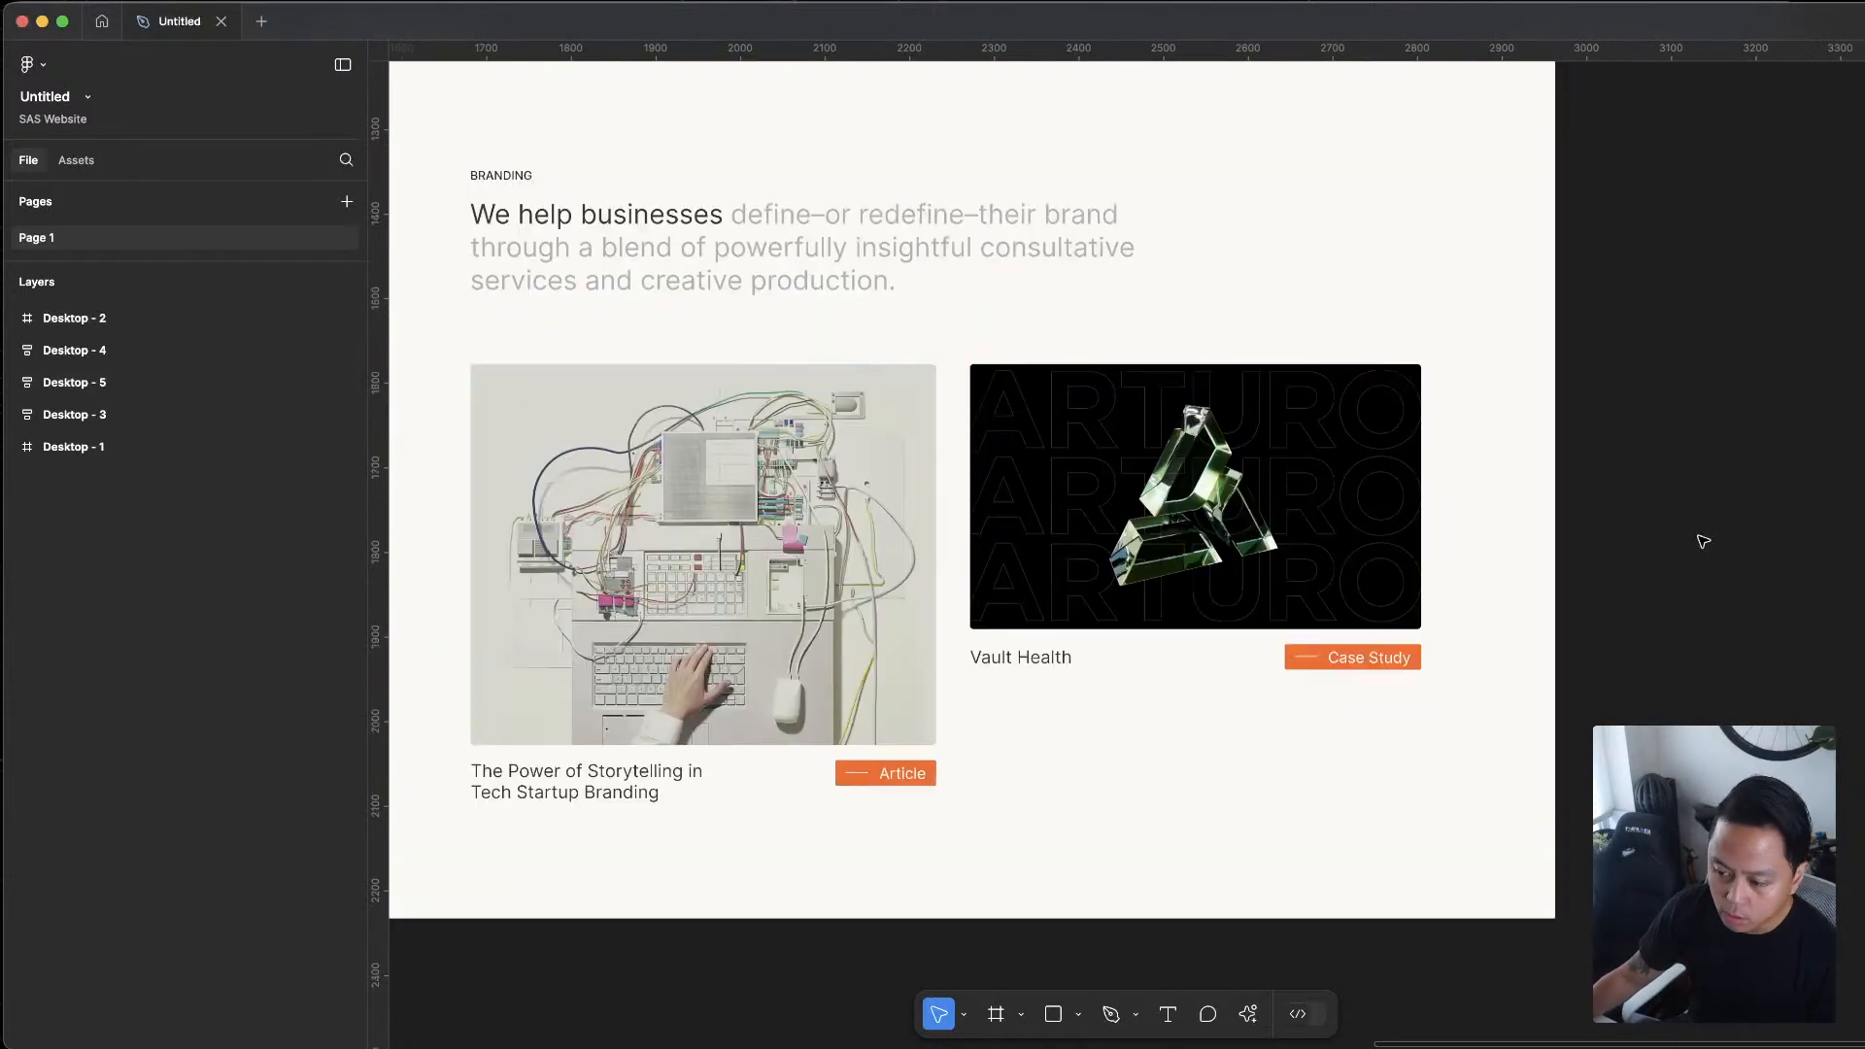
scroll(1613, 504, "left", 3)
scroll(1611, 503, "down", 2)
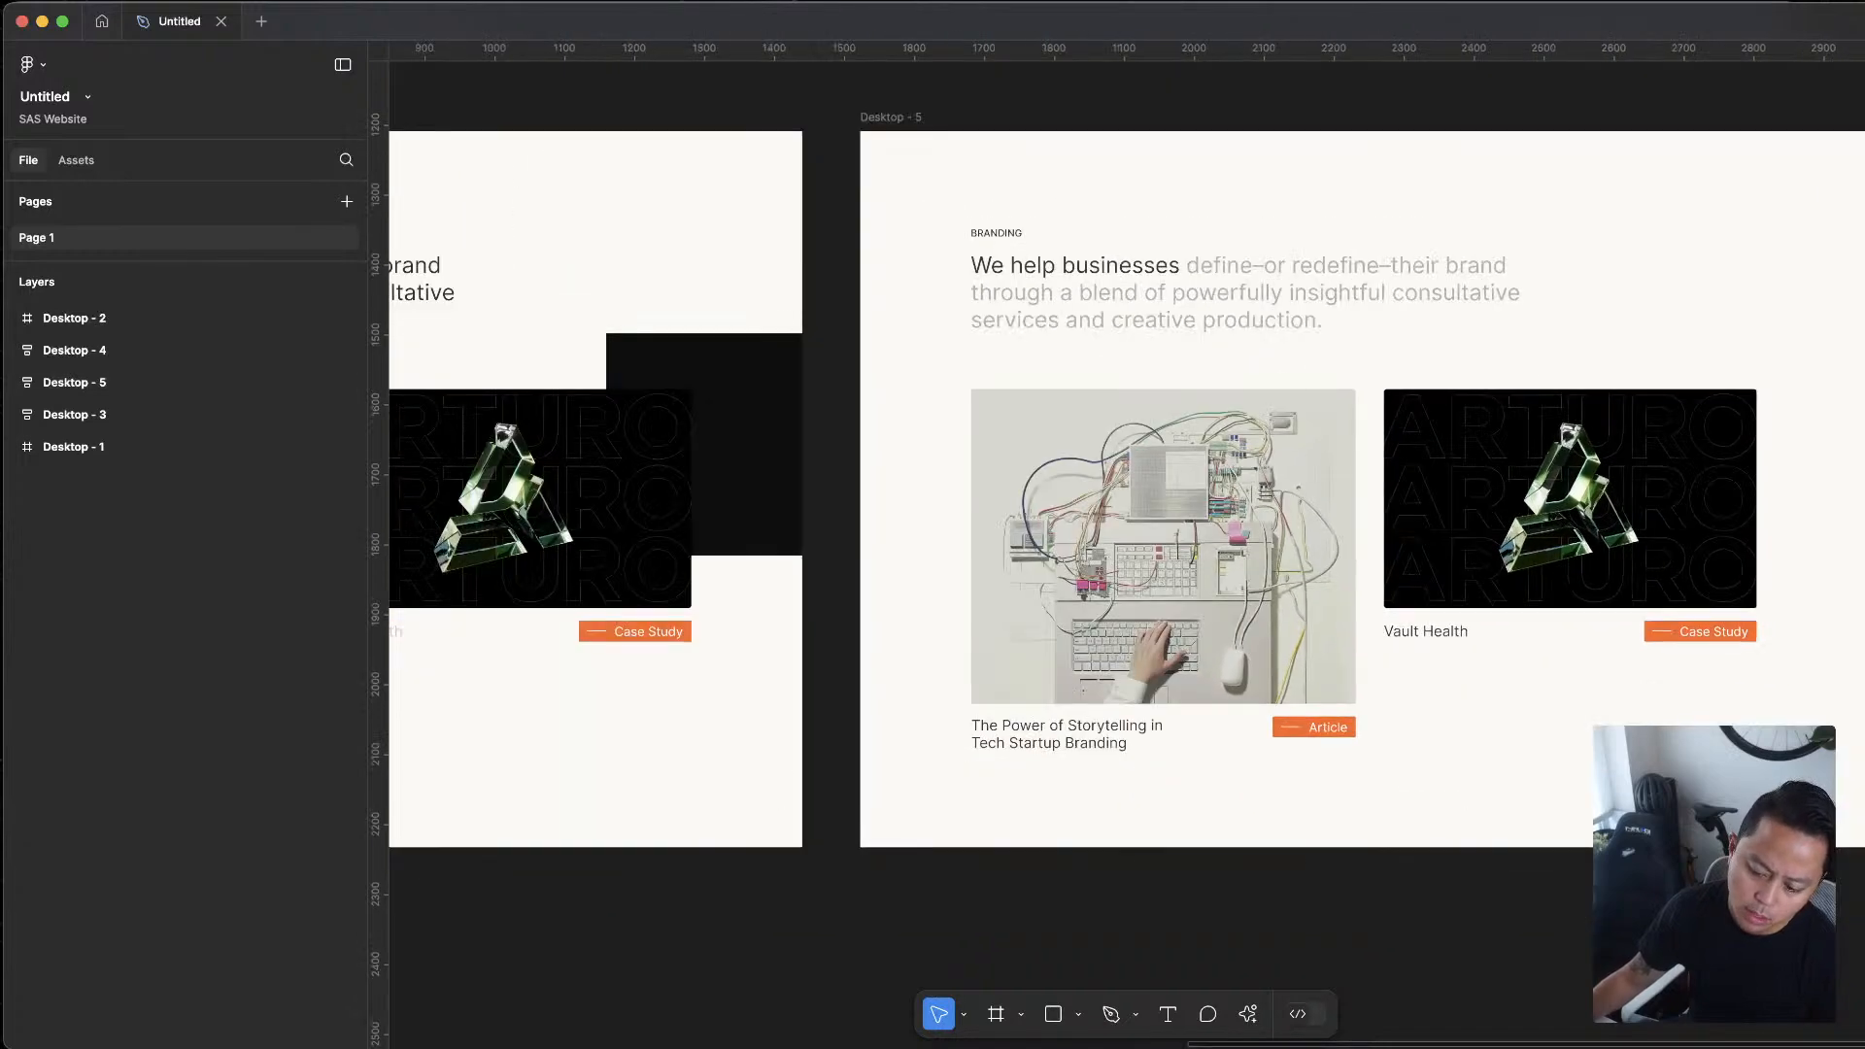
scroll(1768, 413, "right", 2)
scroll(1769, 413, "down", 1)
scroll(1819, 534, "up", 3)
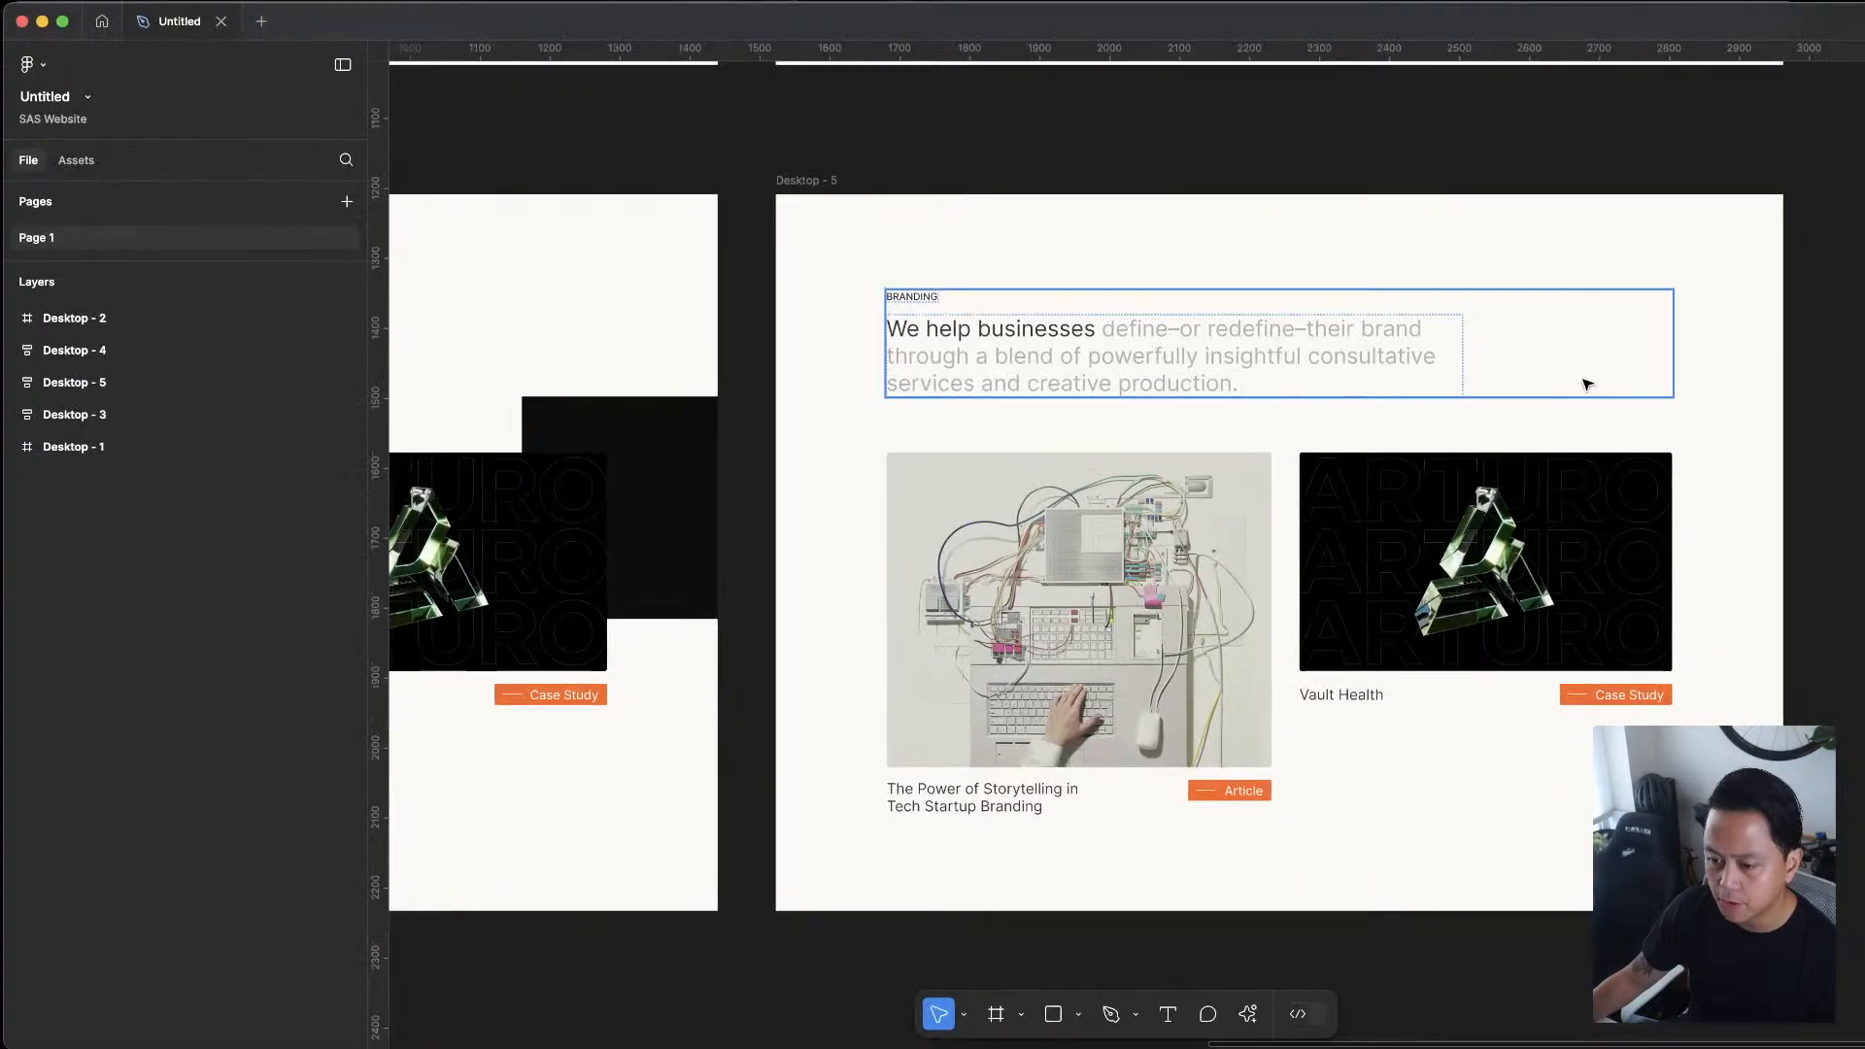
scroll(1305, 201, "down", 2)
scroll(1304, 202, "right", 1)
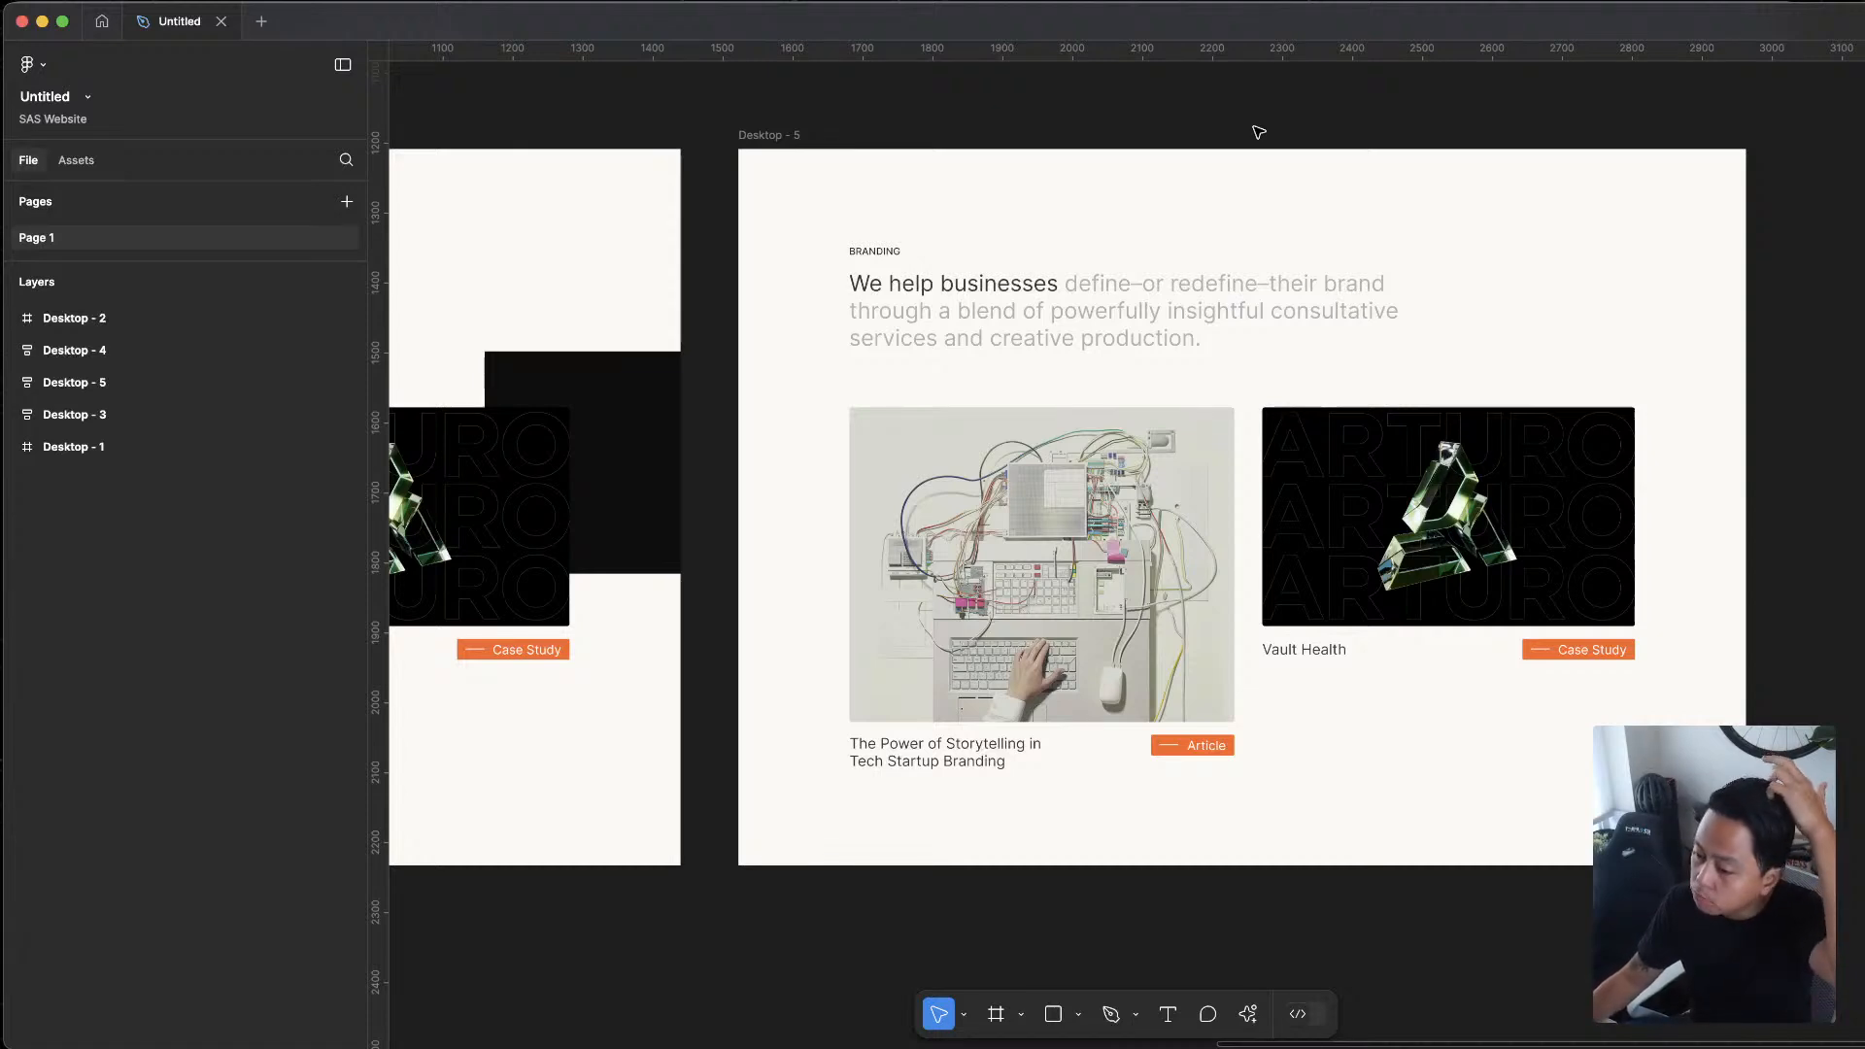
left_click(1227, 149)
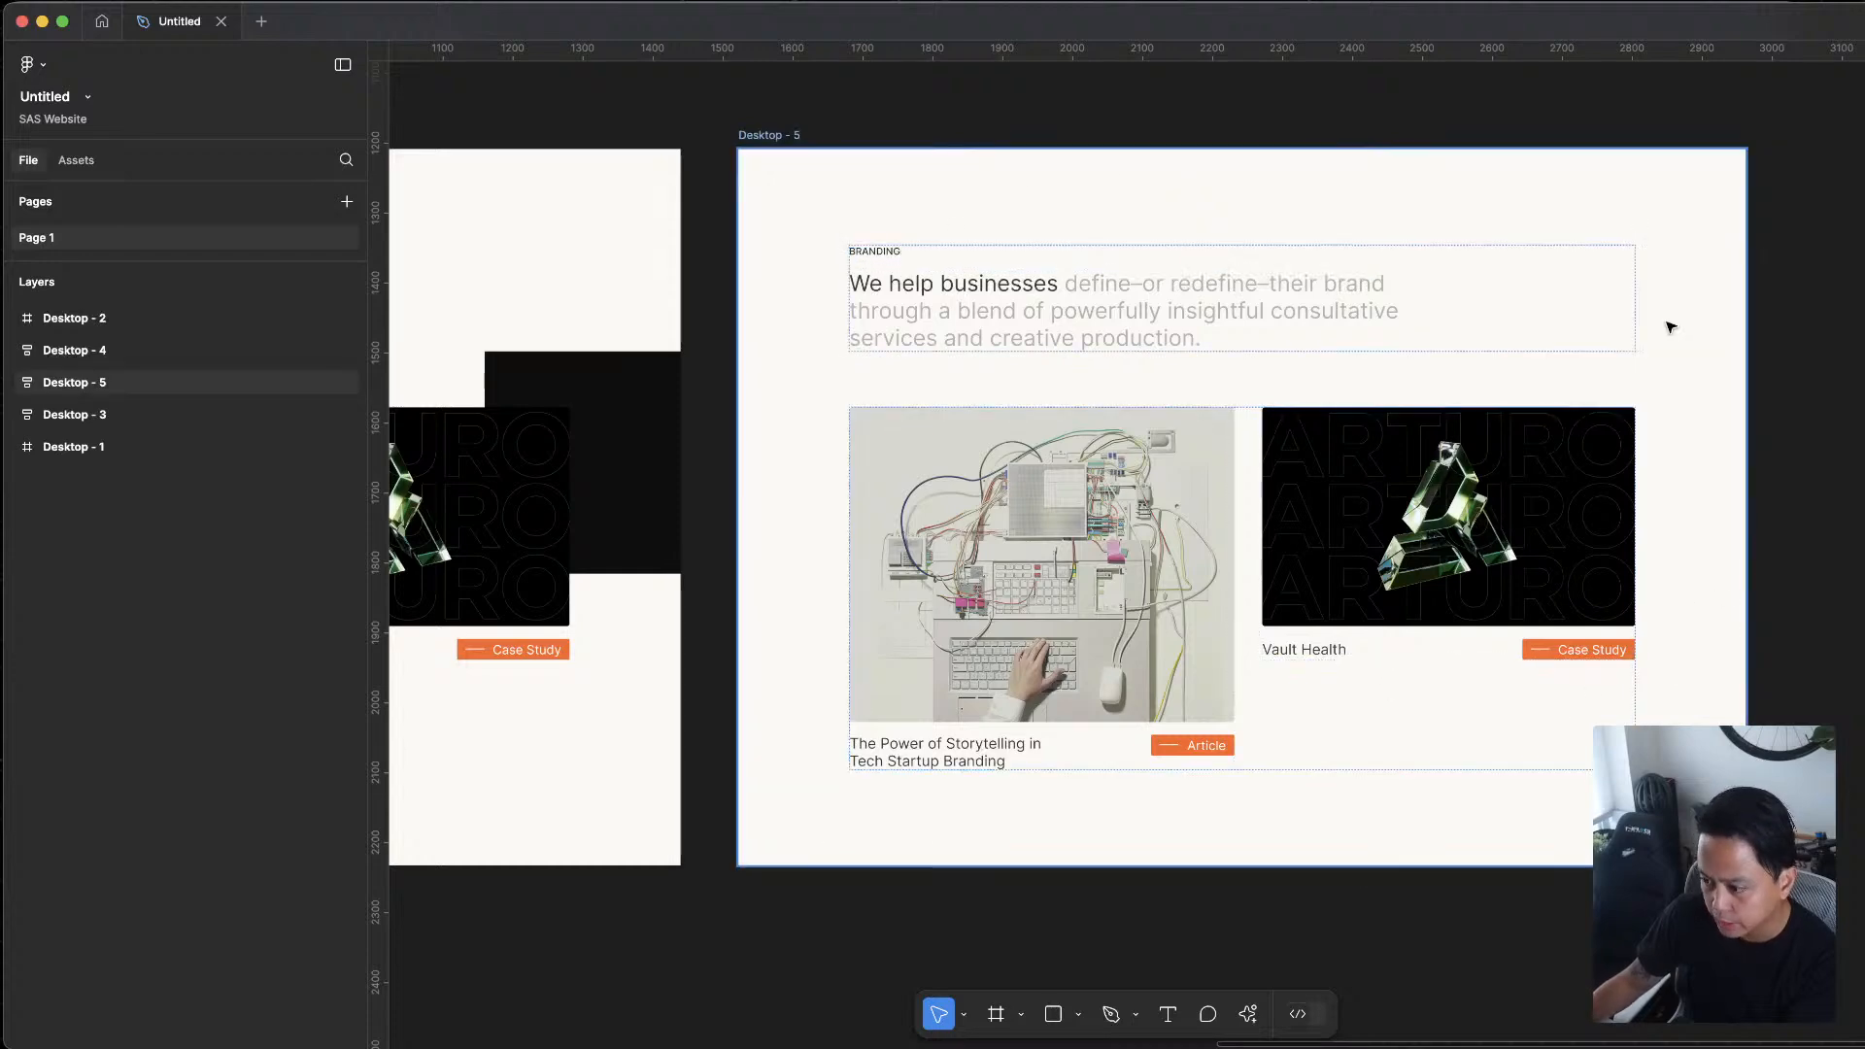
Compare the Desktop - 4 and Desktop - 3 variants with Desktop - 5, and return to a close view of Desktop - 5
scroll(1636, 650, "down", 5)
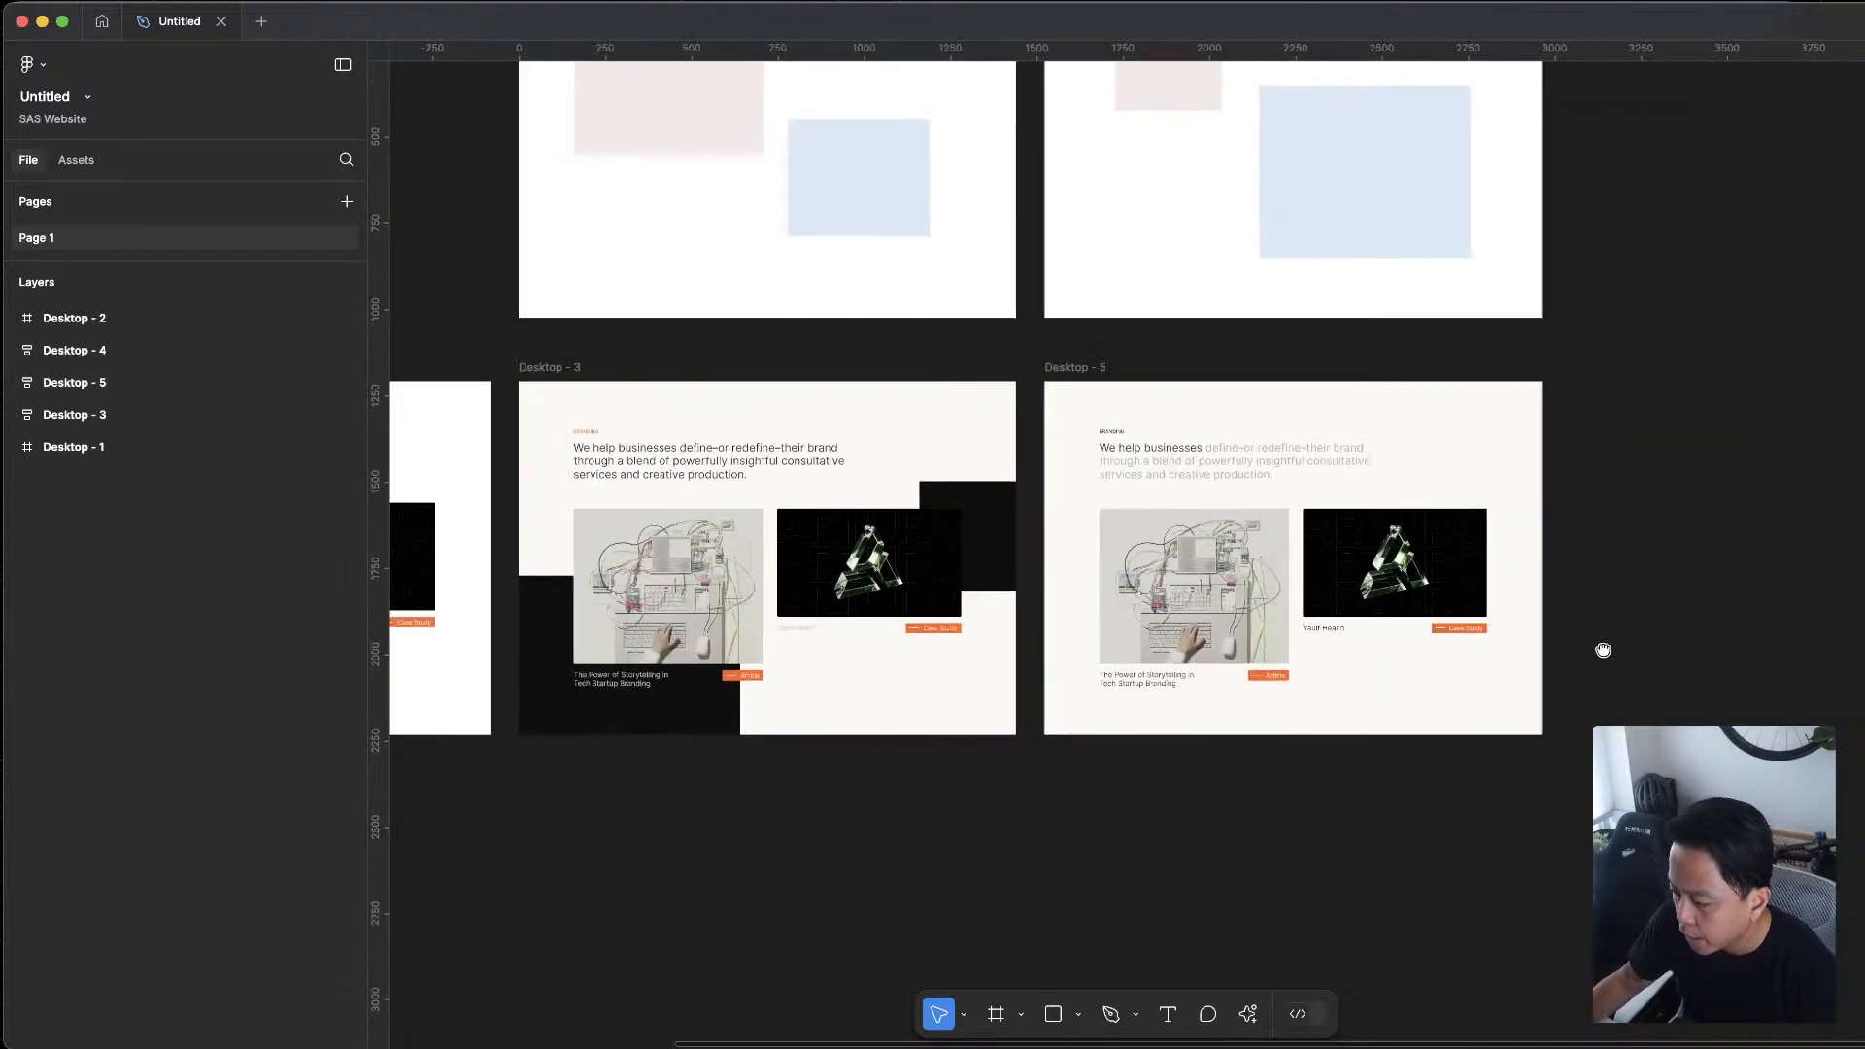
scroll(1216, 355, "down", 3)
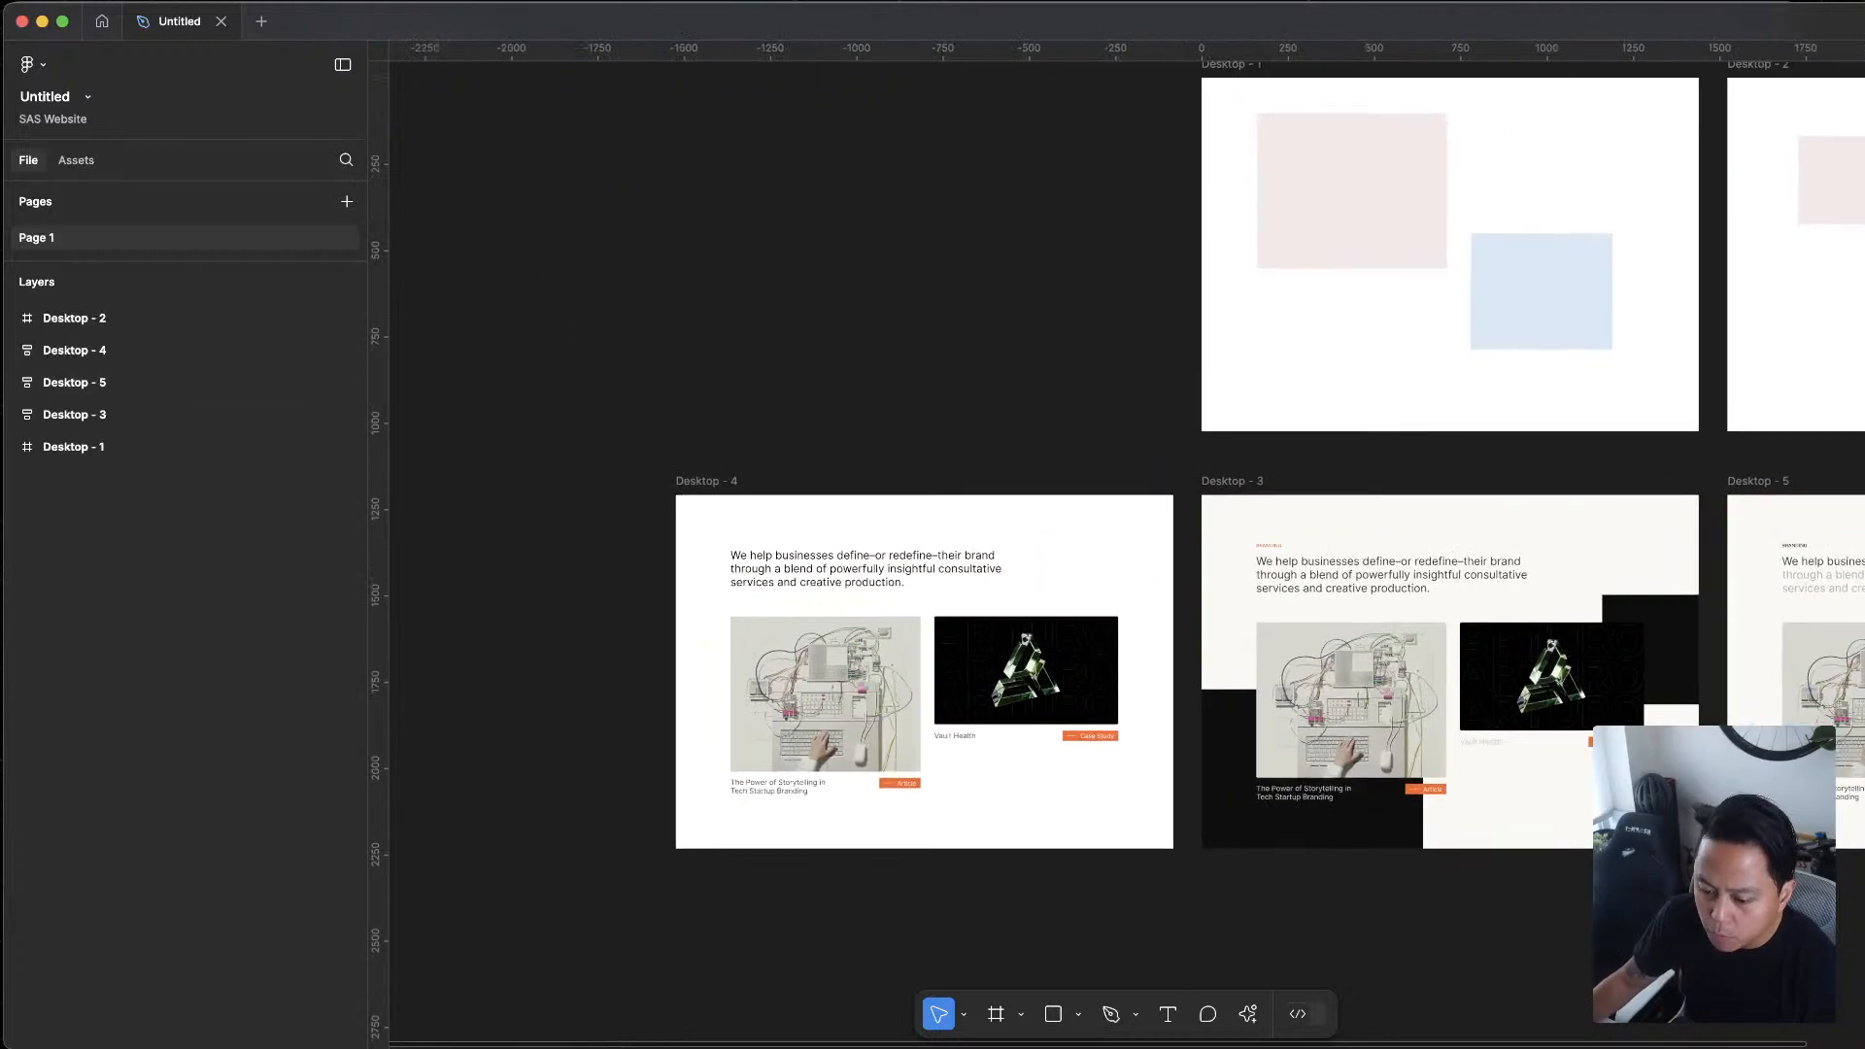
scroll(1208, 304, "up", 10)
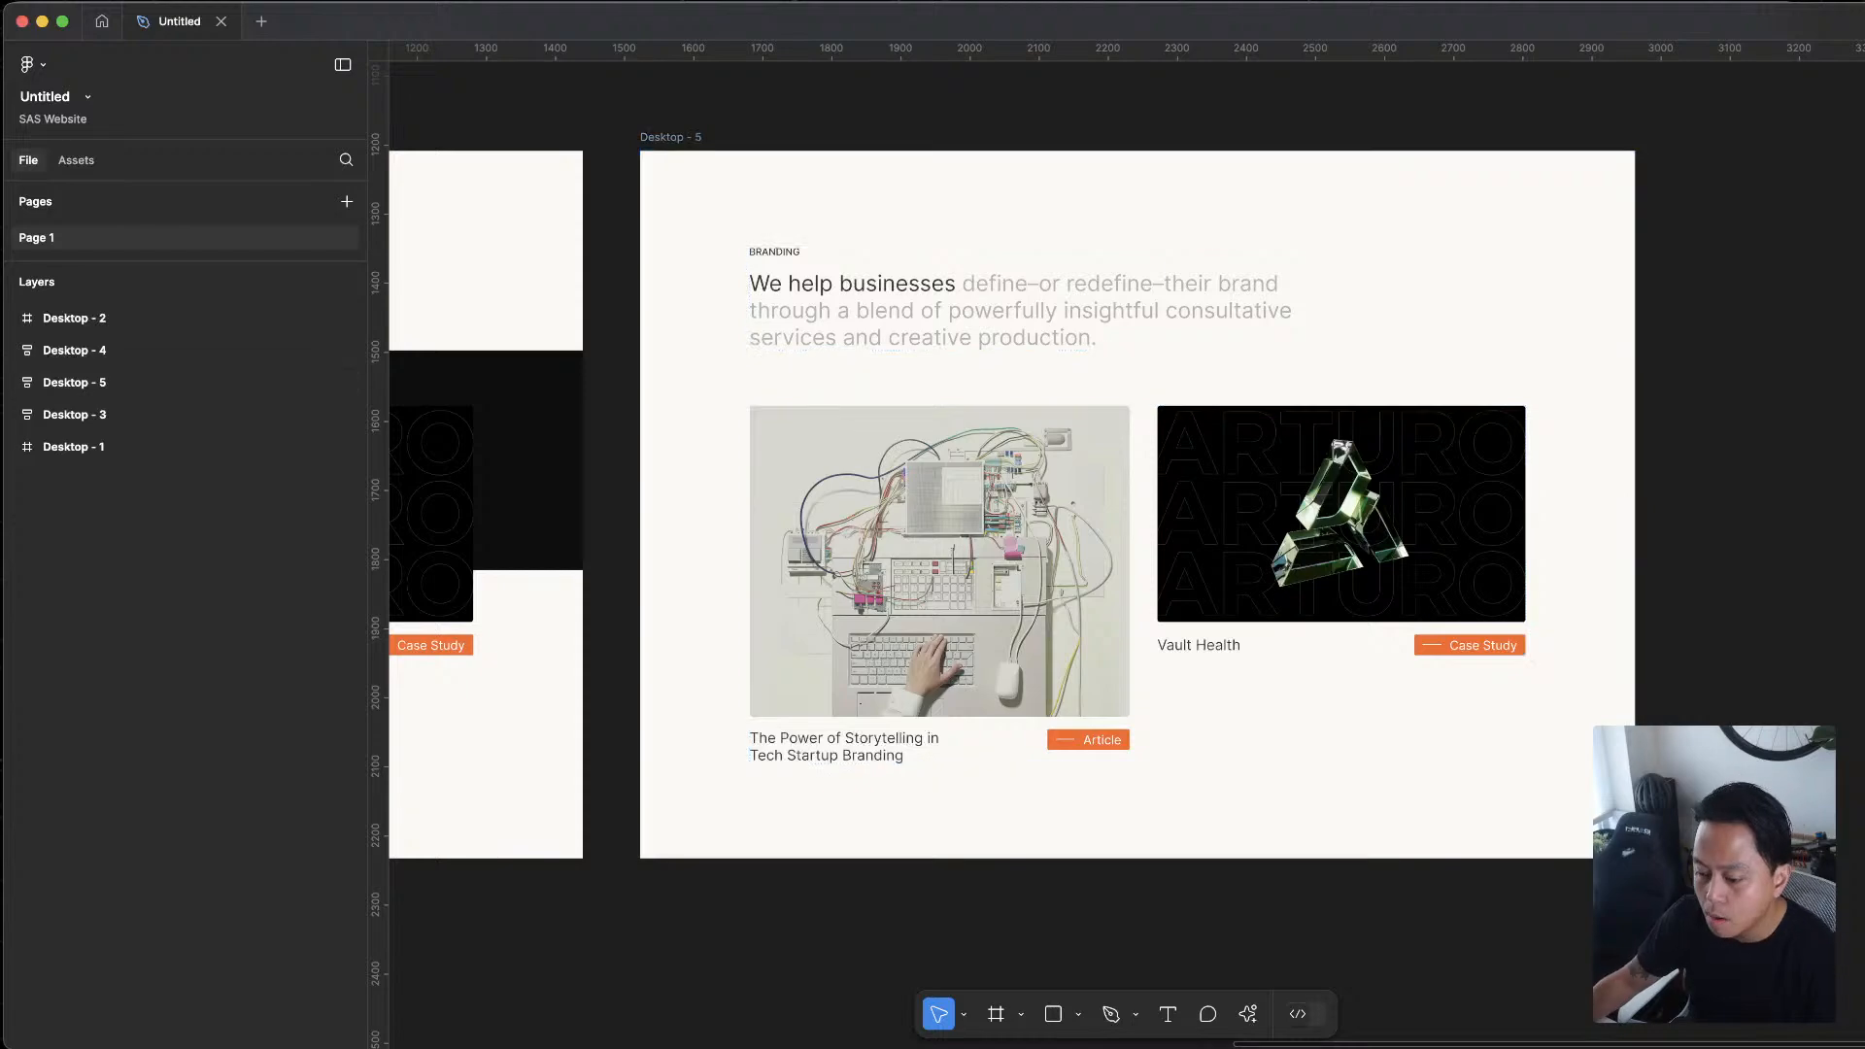
scroll(1826, 631, "down", 5)
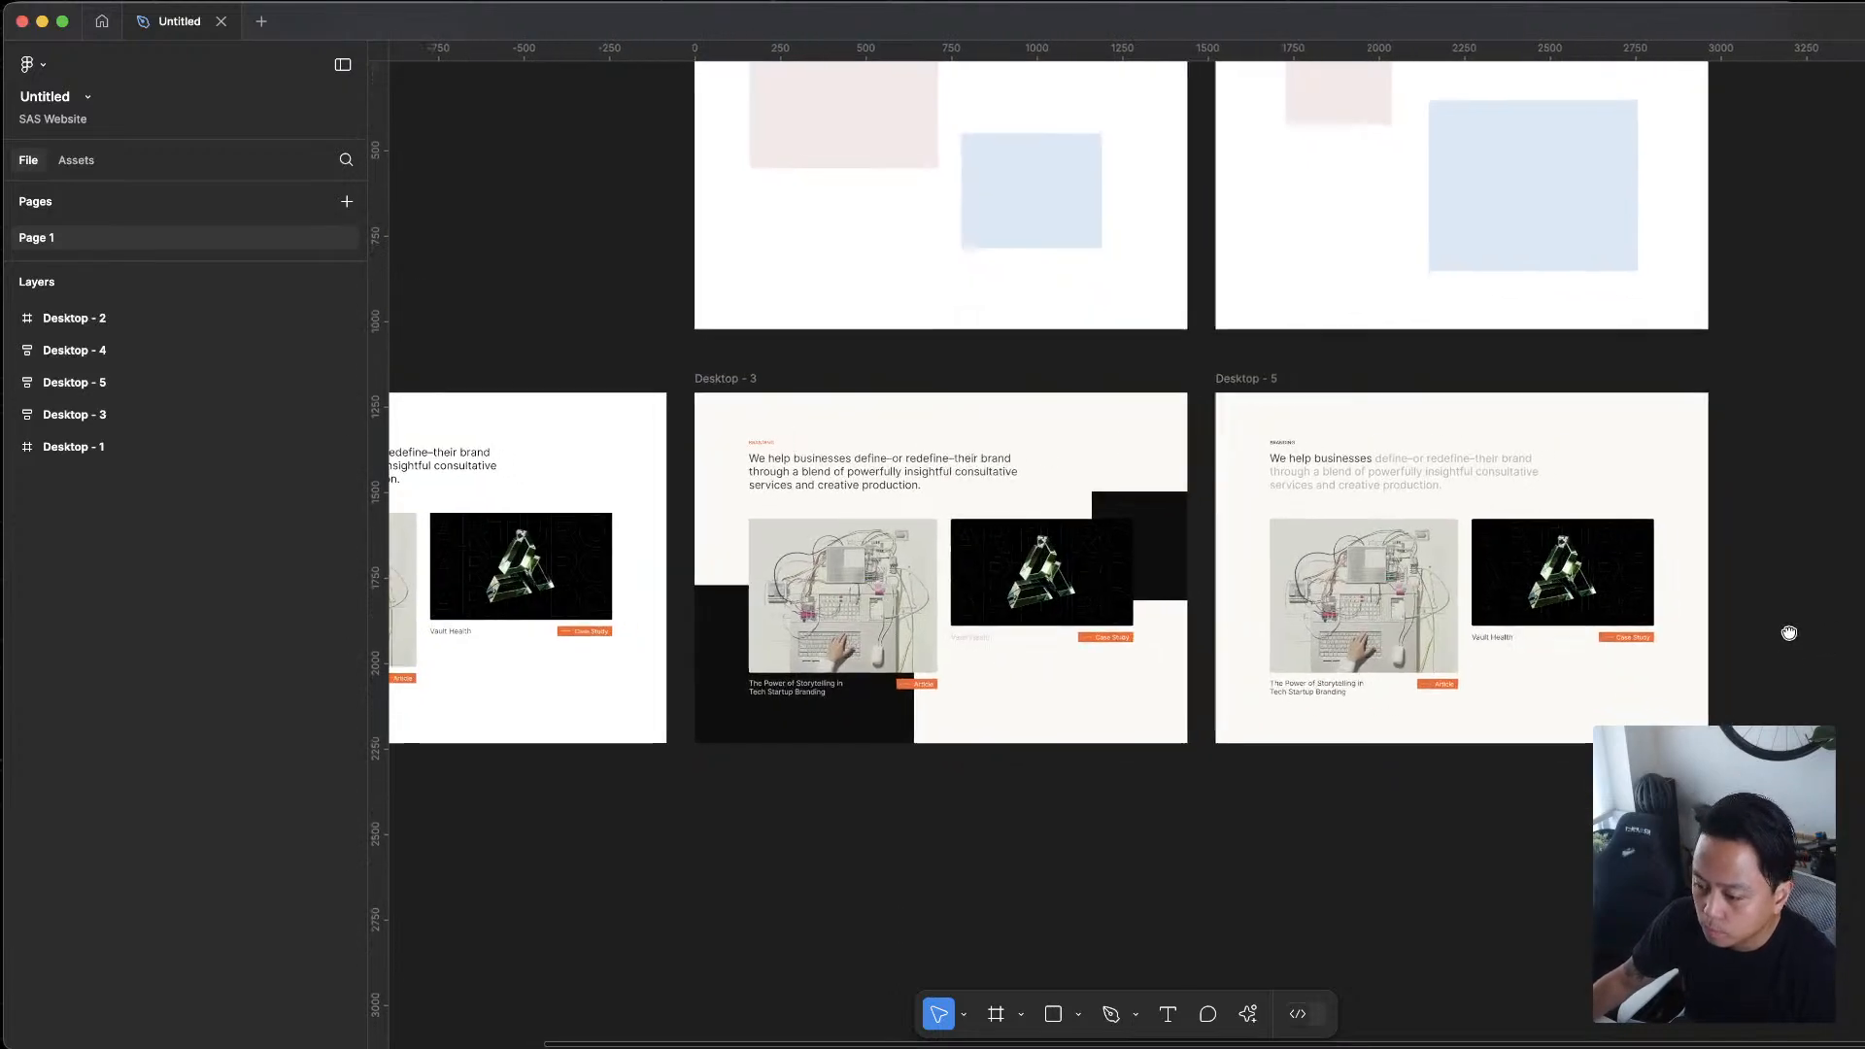
scroll(1667, 596, "up", 2)
scroll(1651, 291, "up", 4)
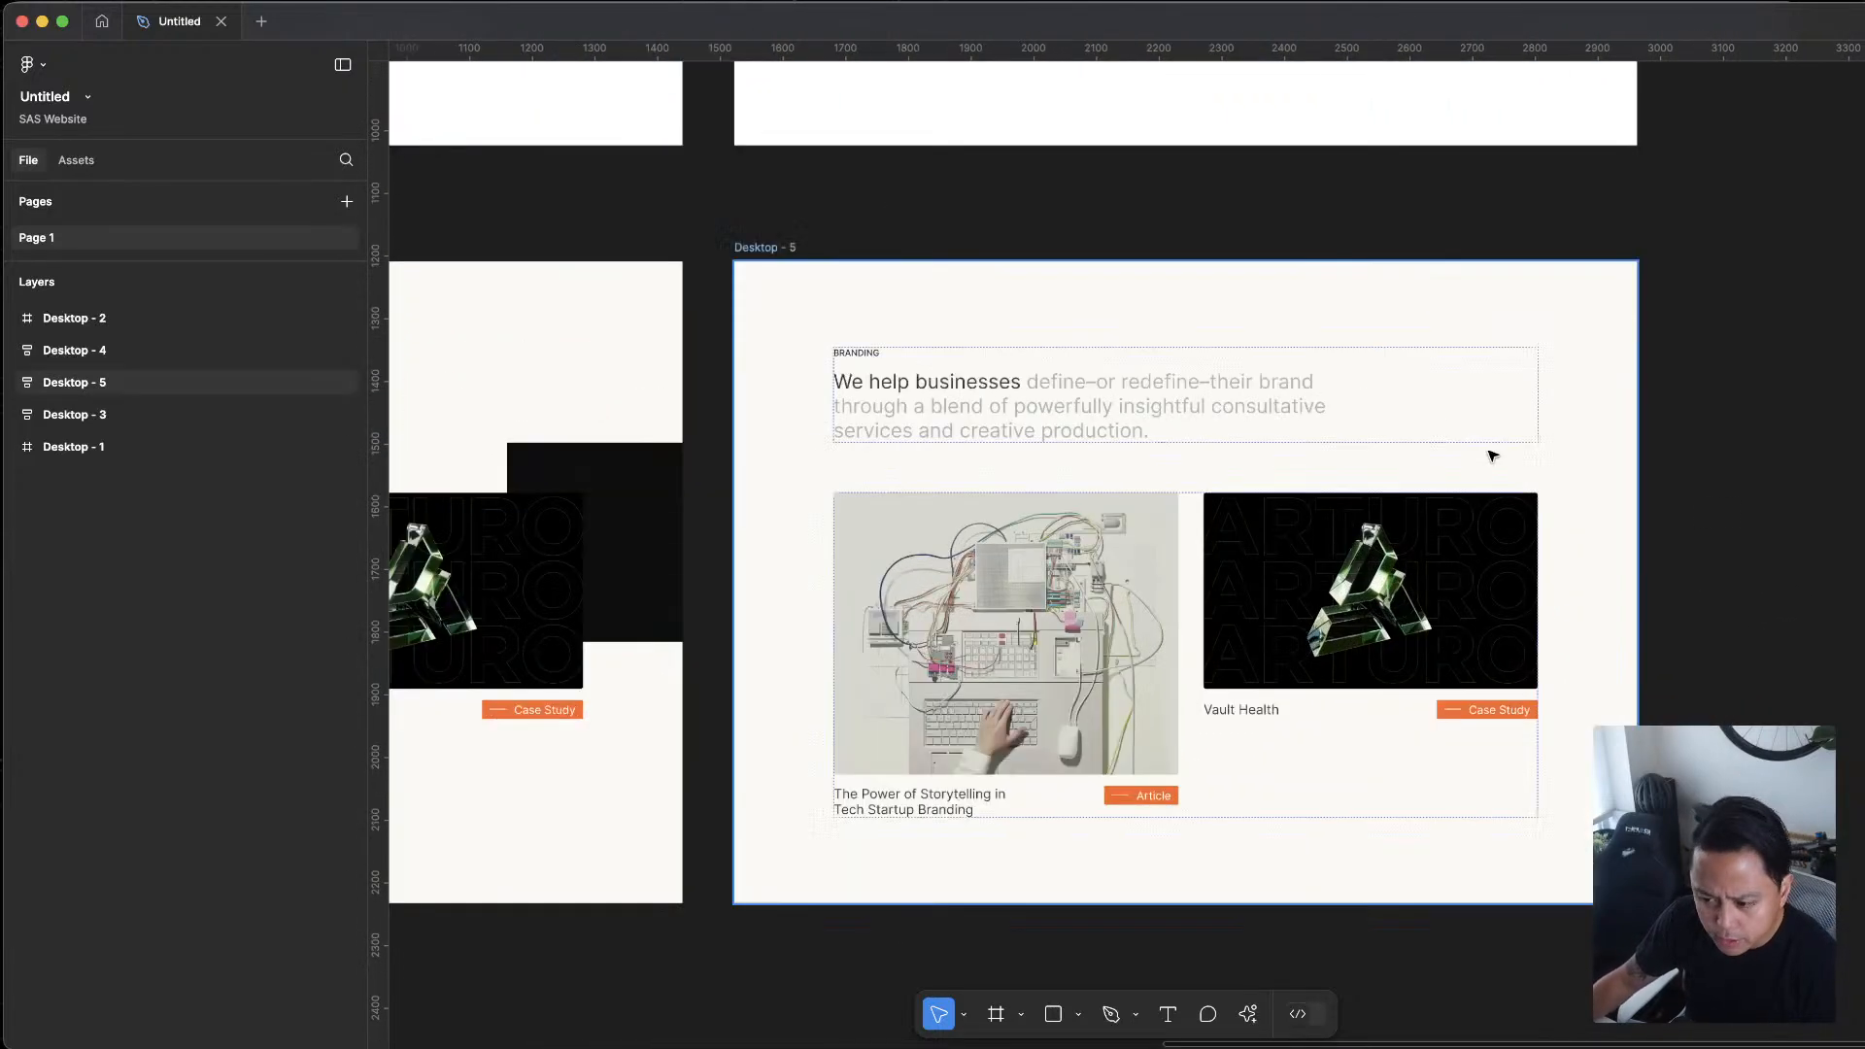
Examine Desktop - 5 beside Desktop - 3, focusing on its headline, image cards, and Article and Case Study tags
scroll(1845, 297, "down", 3)
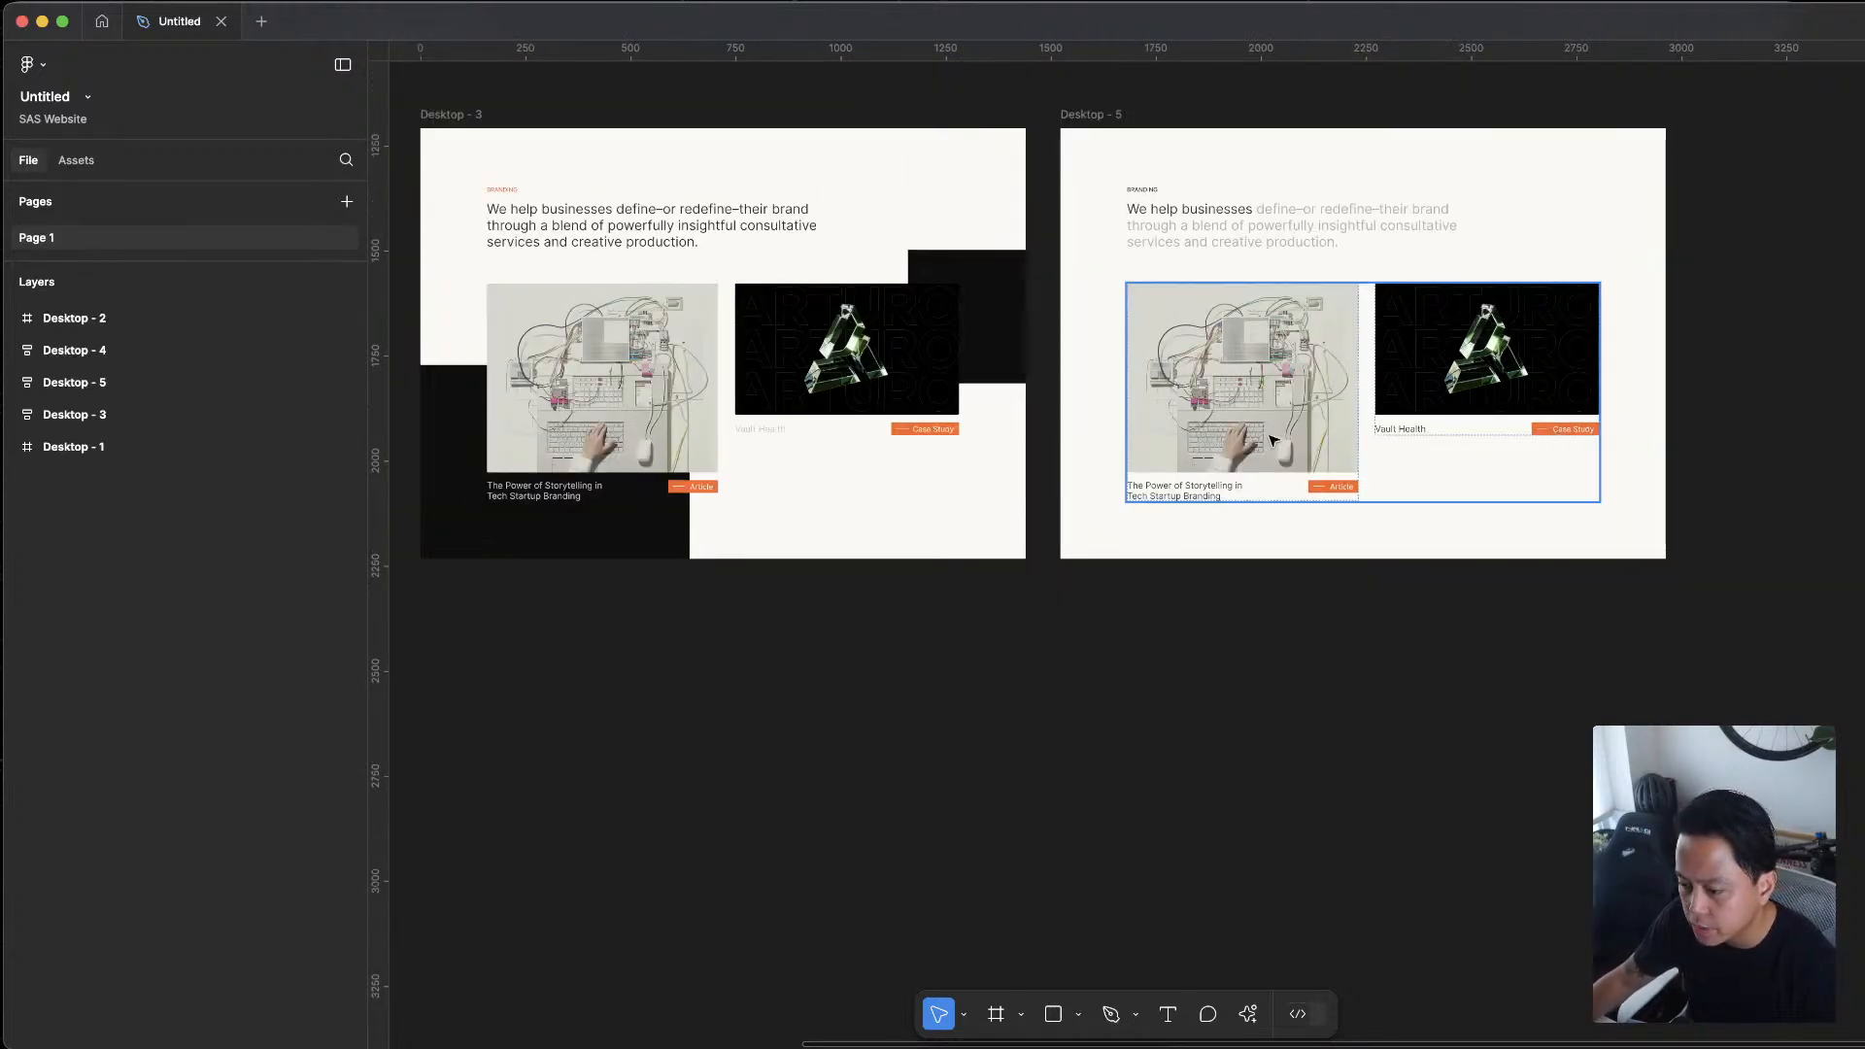
scroll(1547, 755, "down", 2)
scroll(1529, 700, "up", 4)
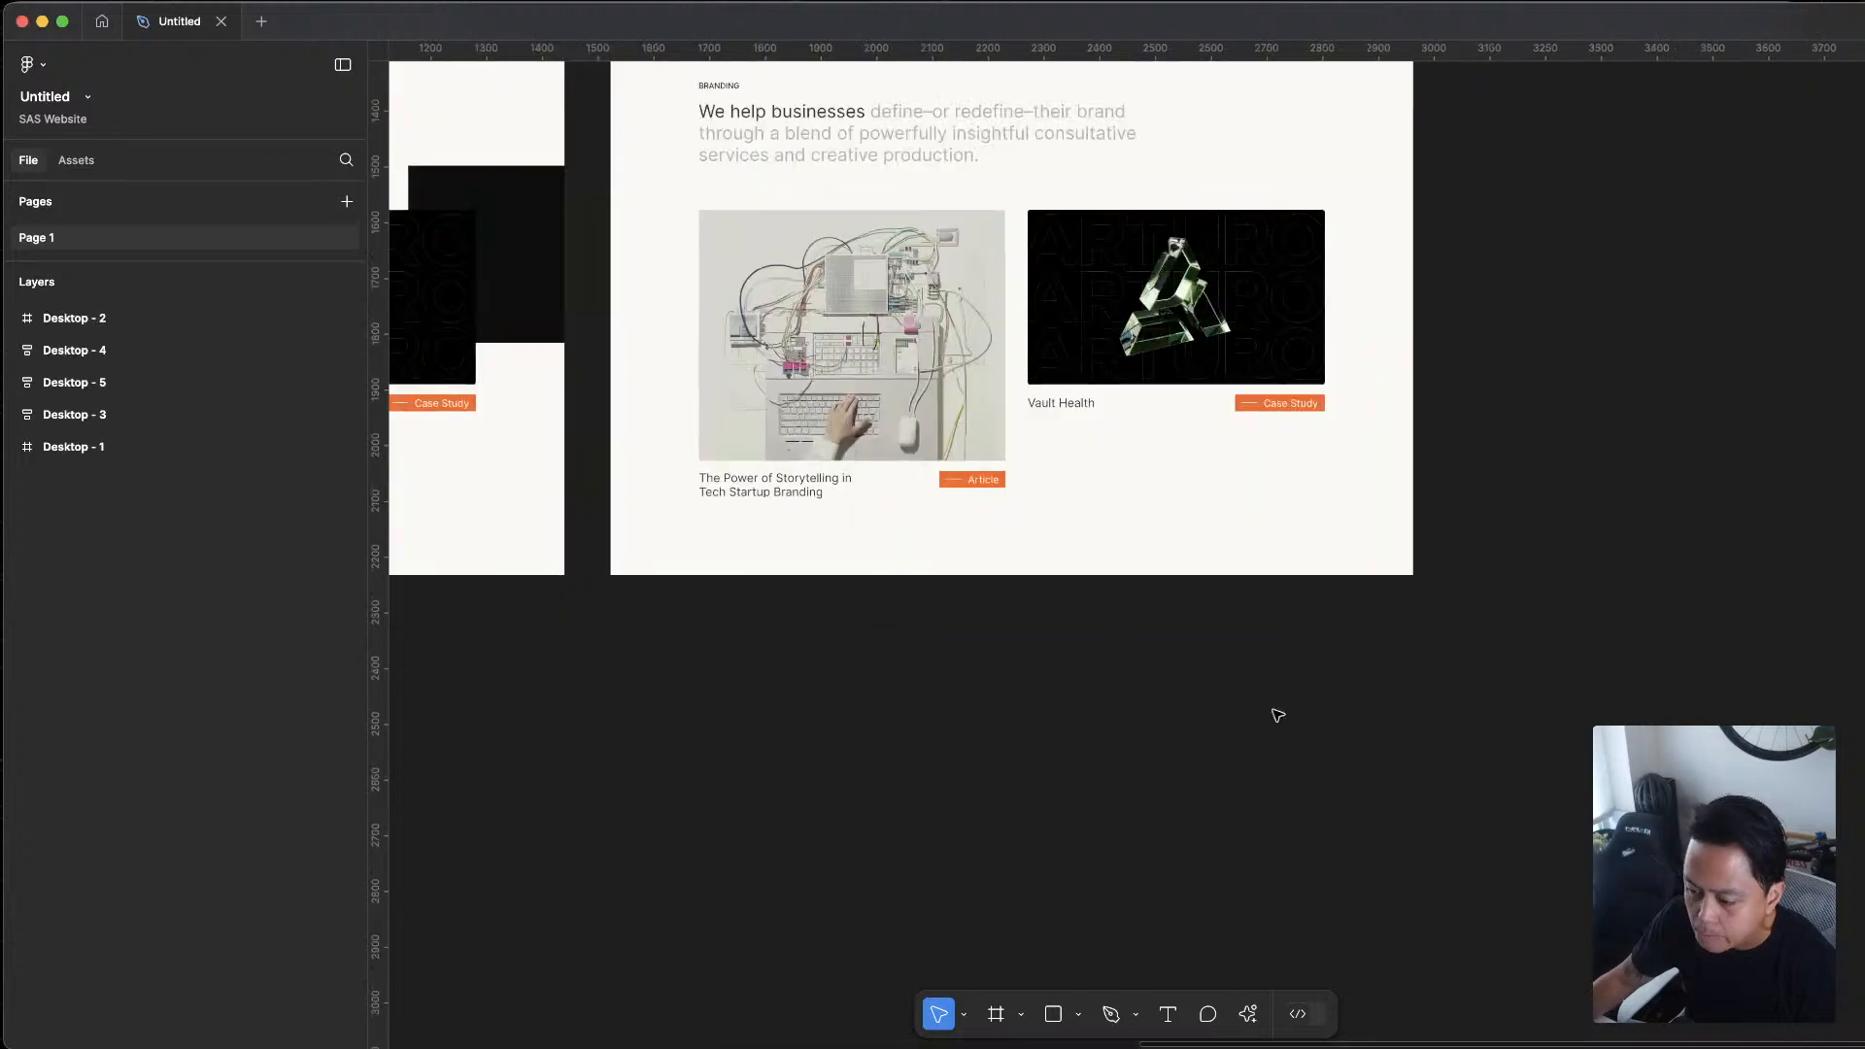
scroll(1345, 724, "left", 2)
scroll(1037, 635, "up", 1)
scroll(1020, 242, "up", 2)
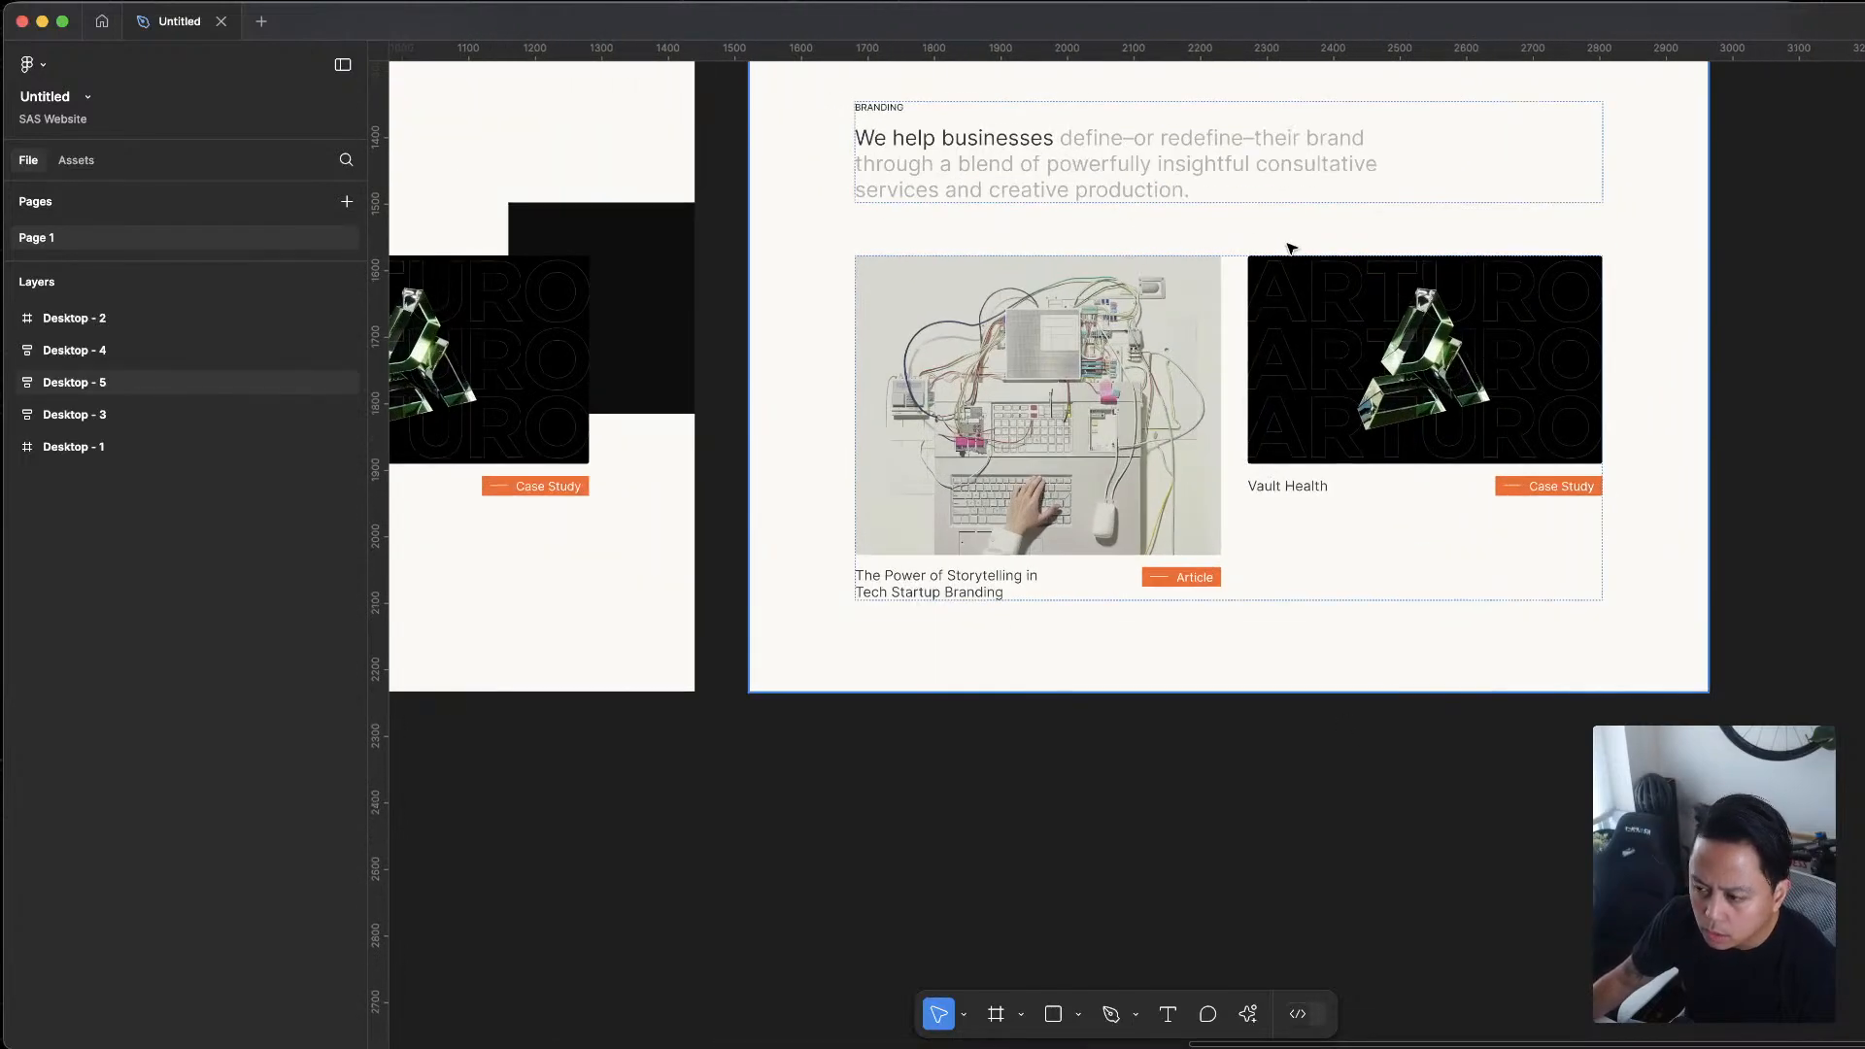
scroll(1272, 291, "up", 2)
left_click(1265, 354)
key("Escape")
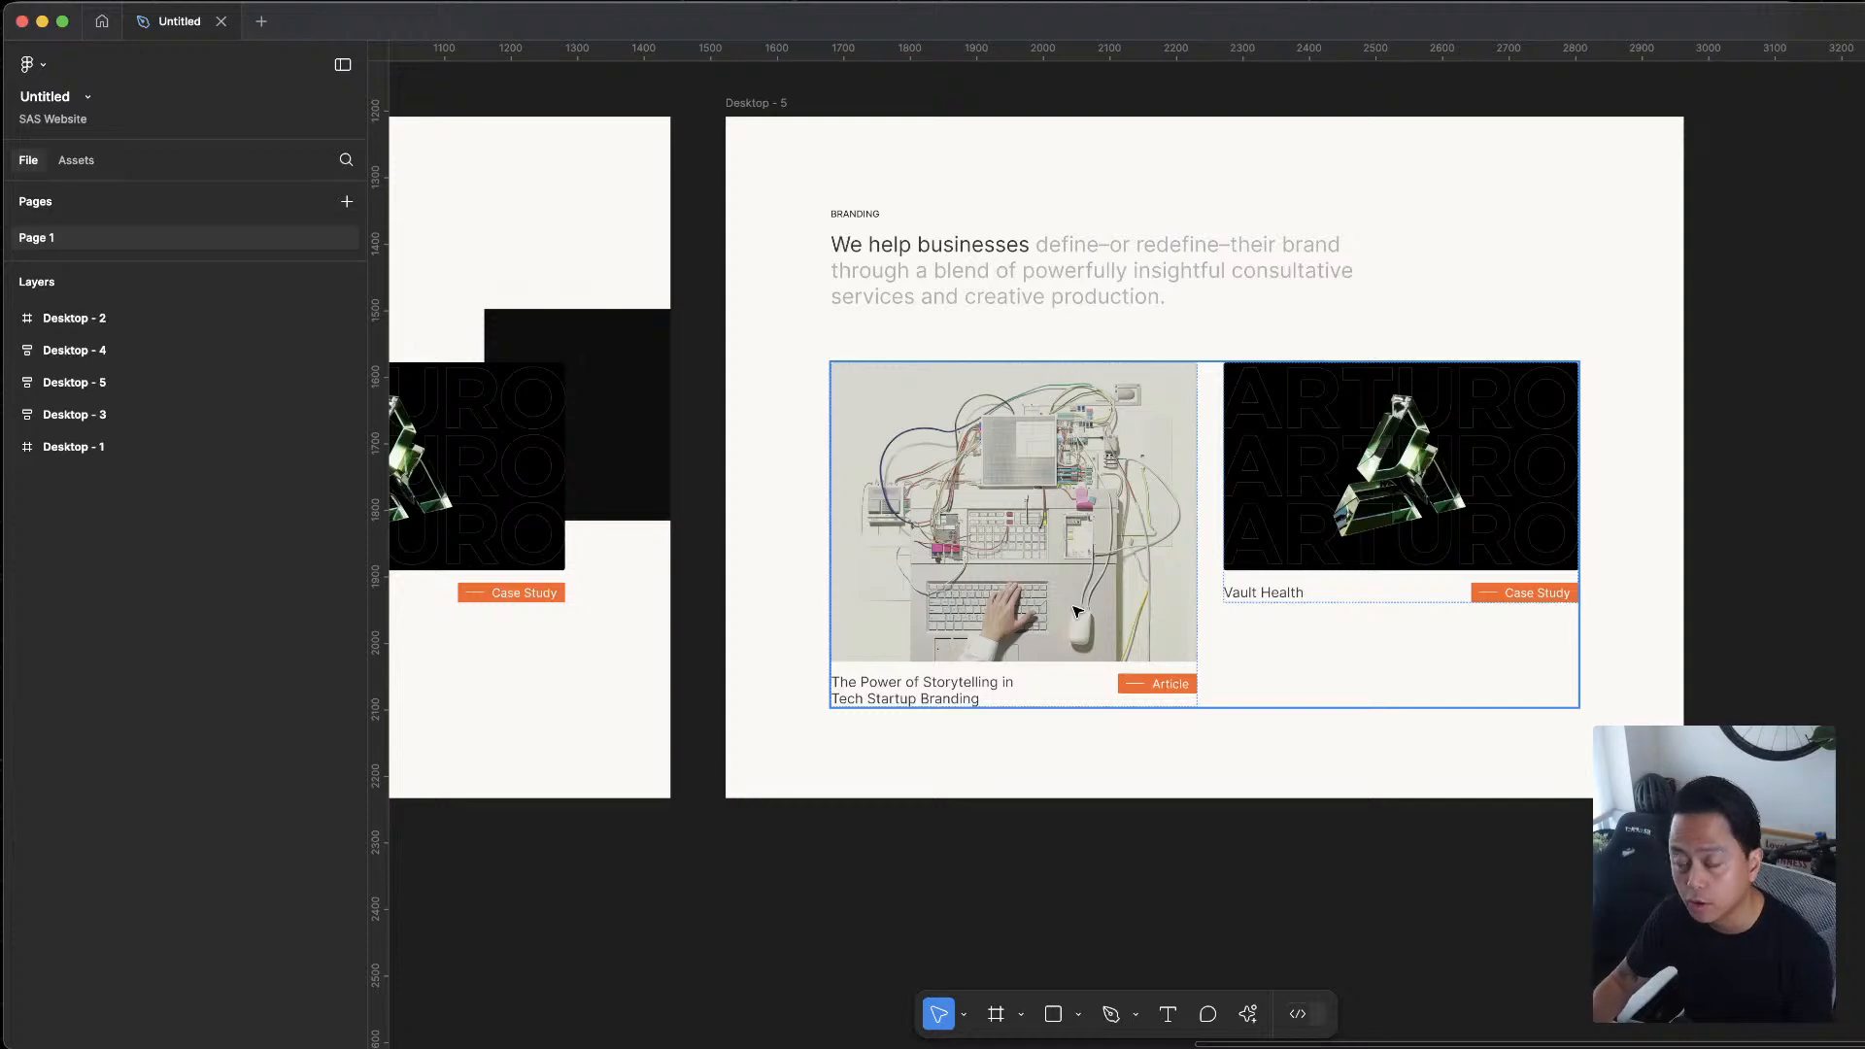
key("Escape")
Switch to the browser, open the Lucide website in a new tab, and go to its icon library
key("ctrl+Up")
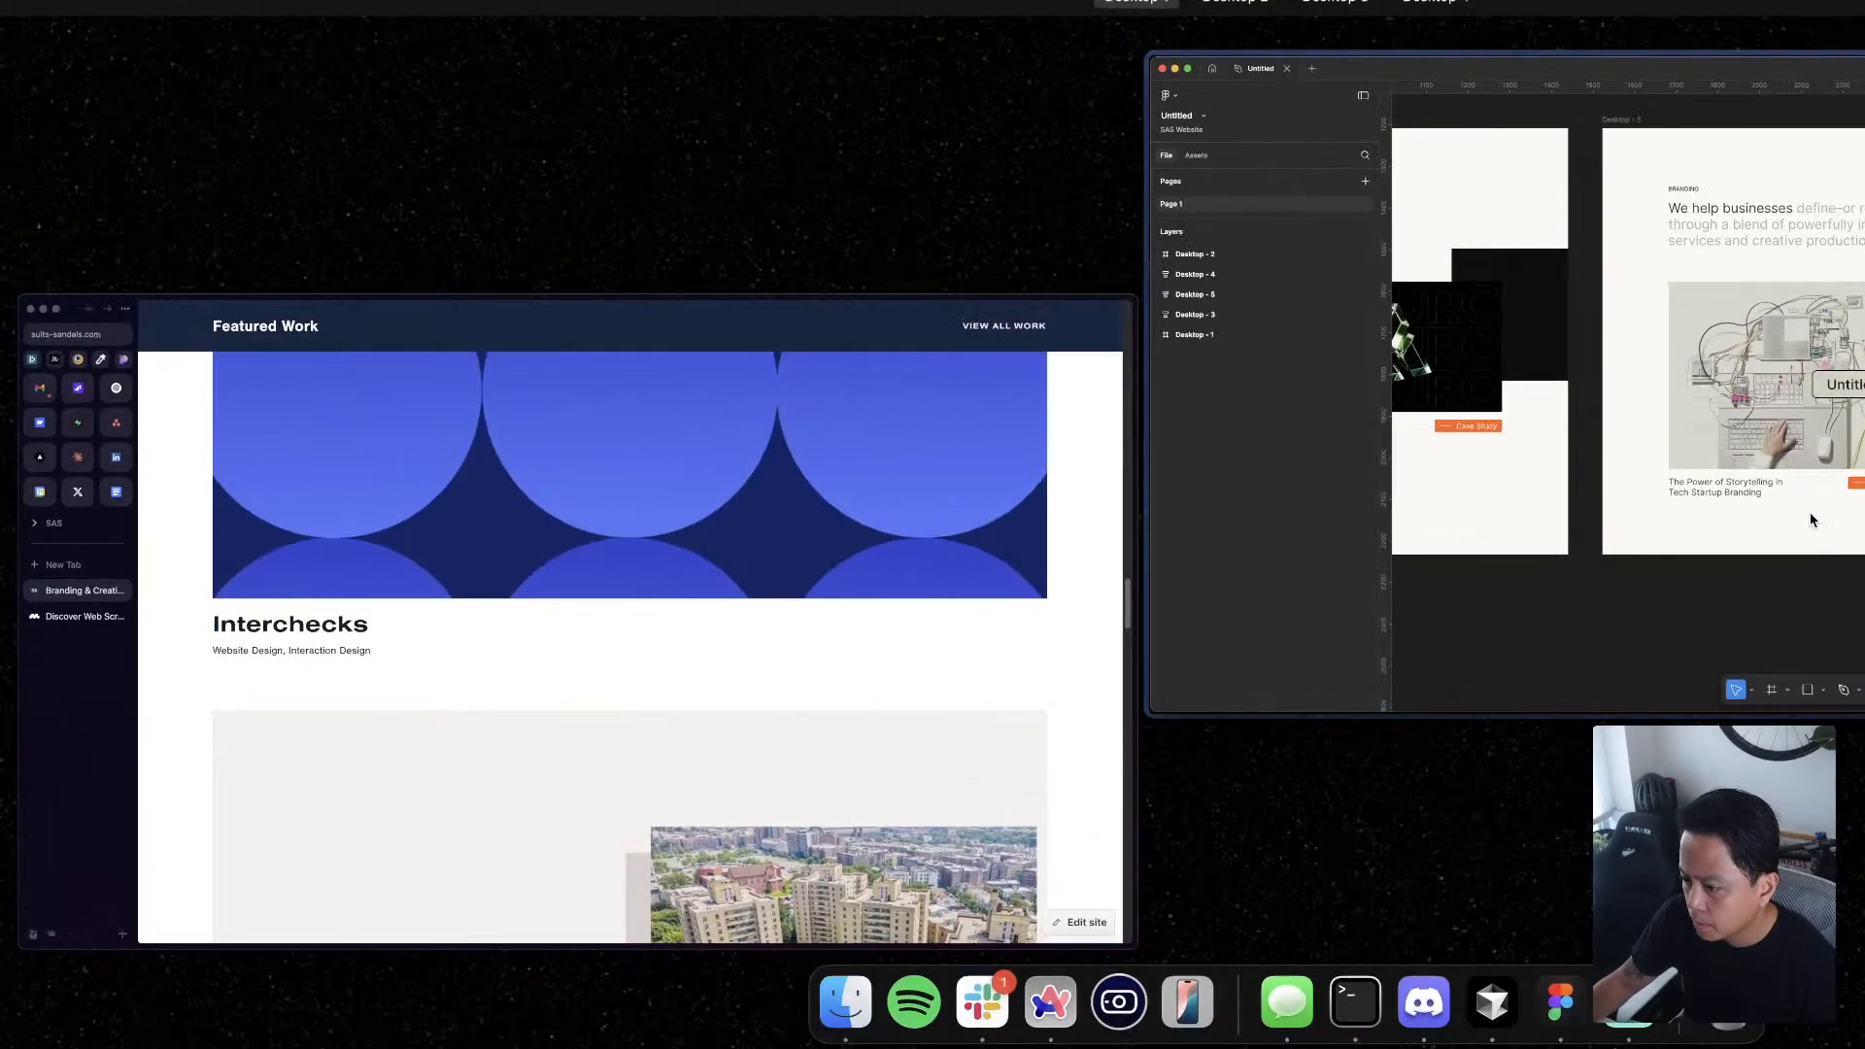
left_click(790, 724)
key("super+t")
type("lucide.dev")
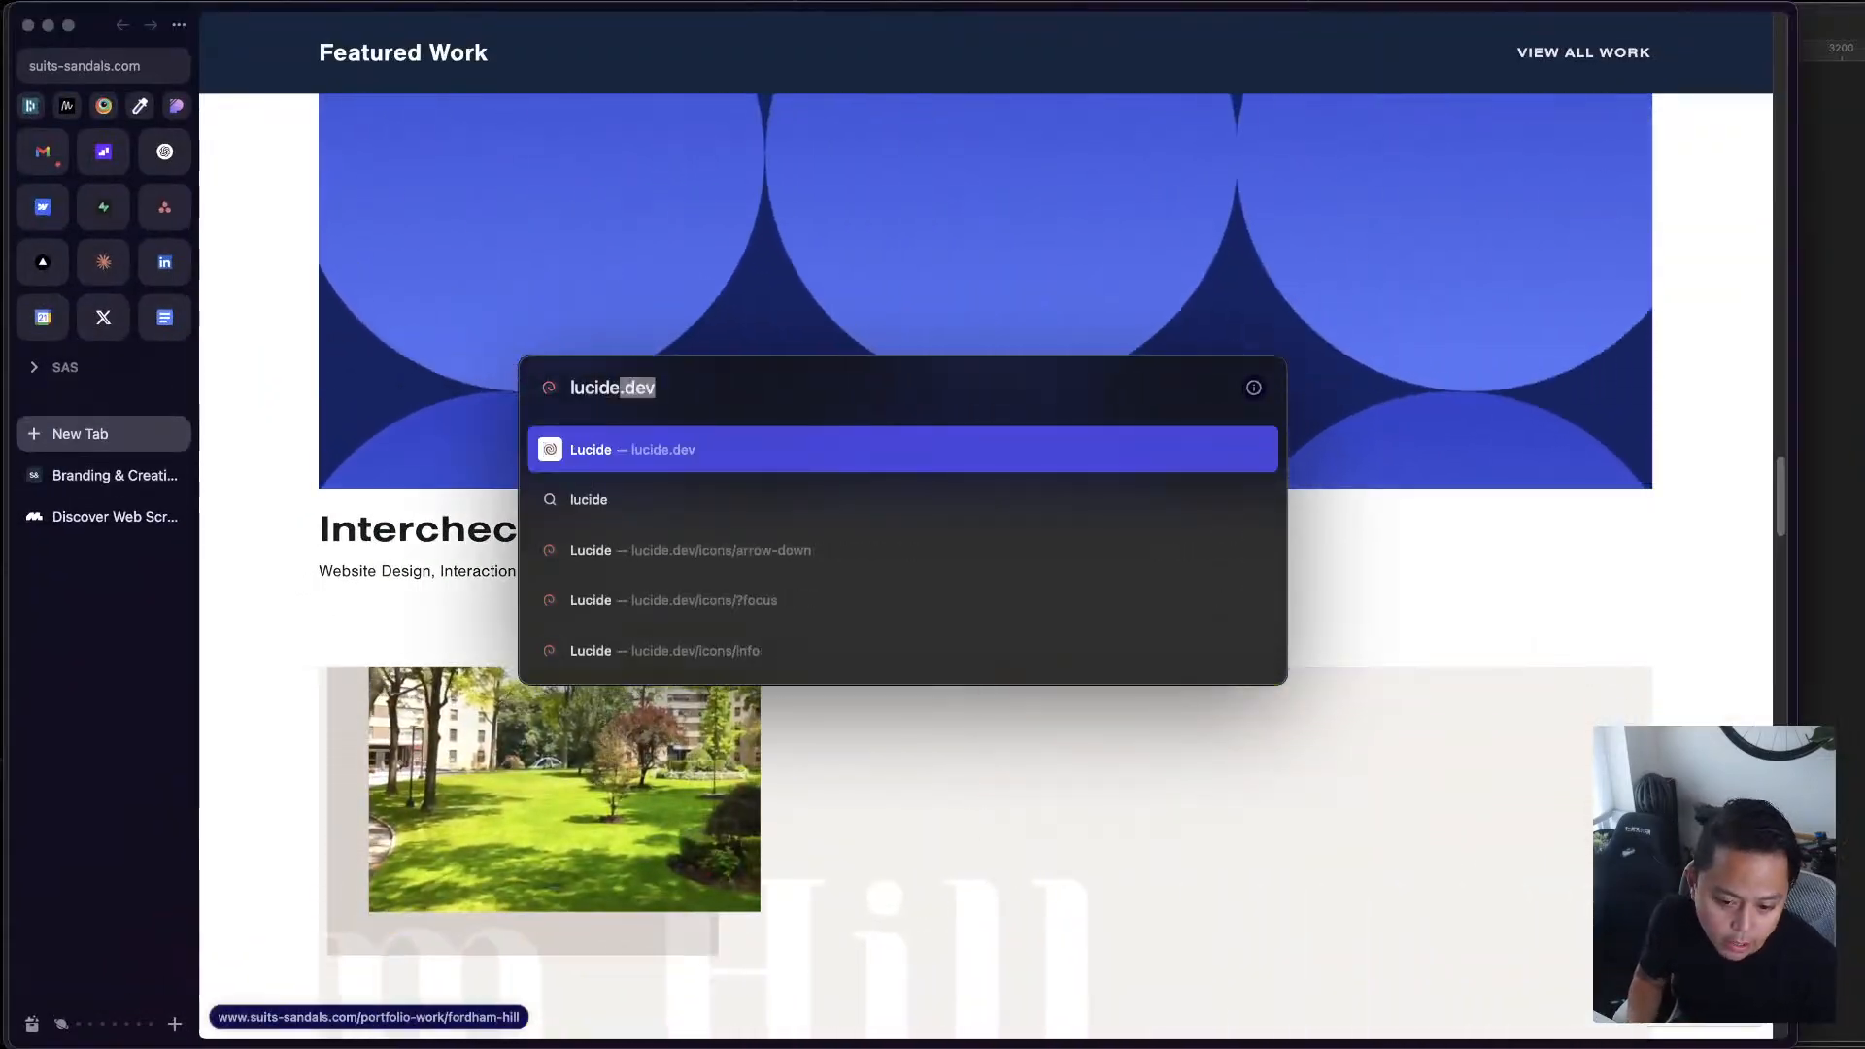
key("Return")
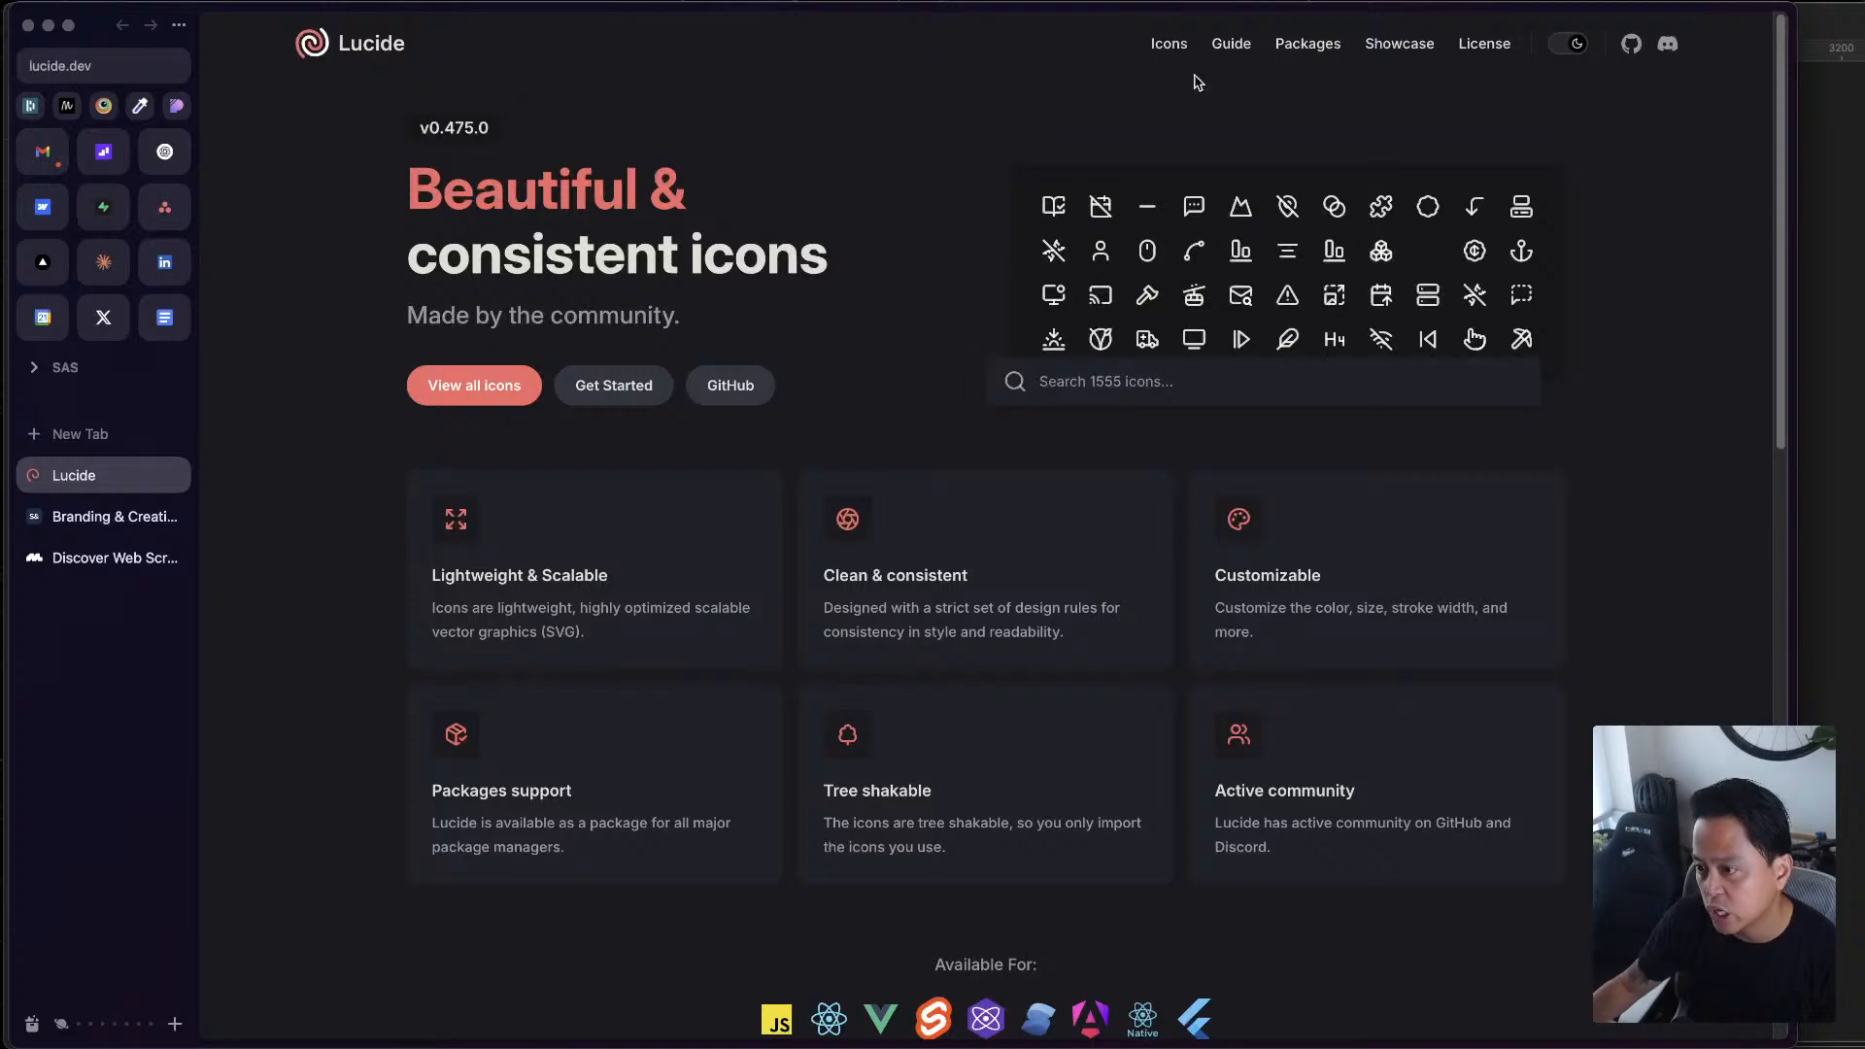
left_click(1163, 44)
Search the Lucide icon library for "paper"
left_click(1127, 126)
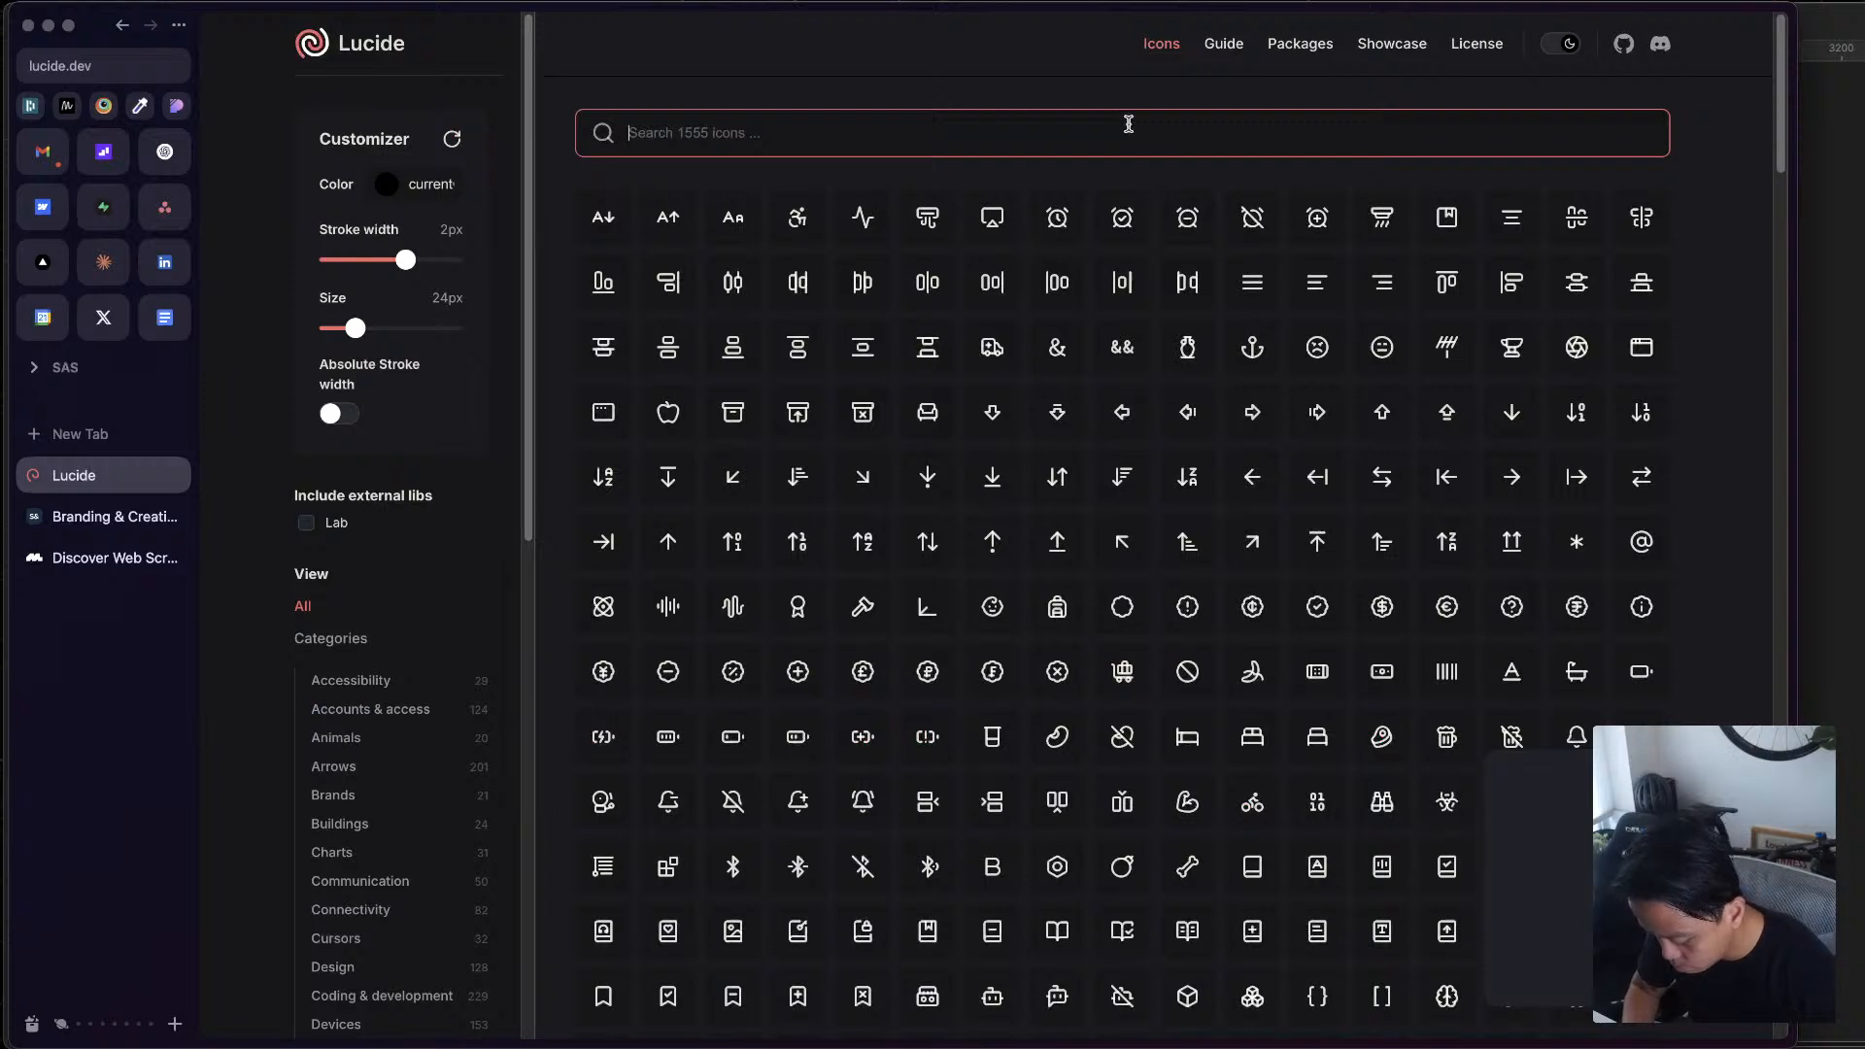
type("paper")
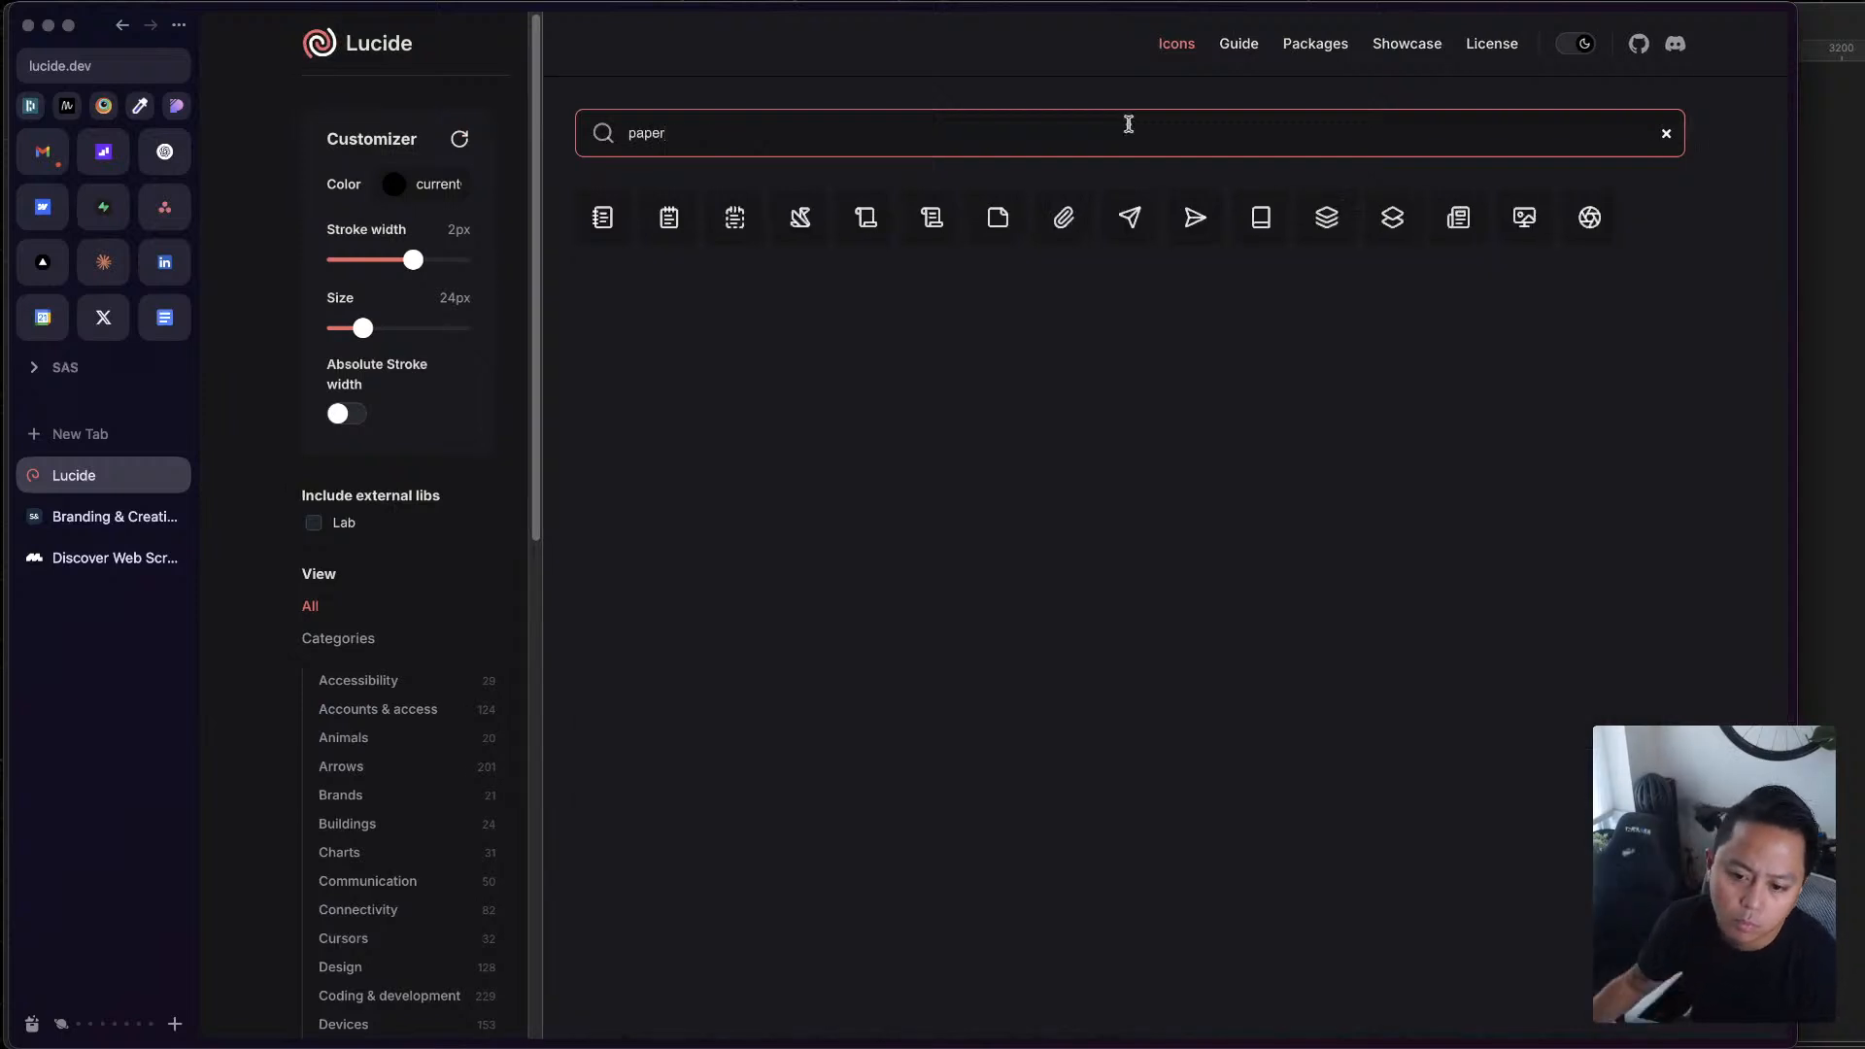
key("super+a")
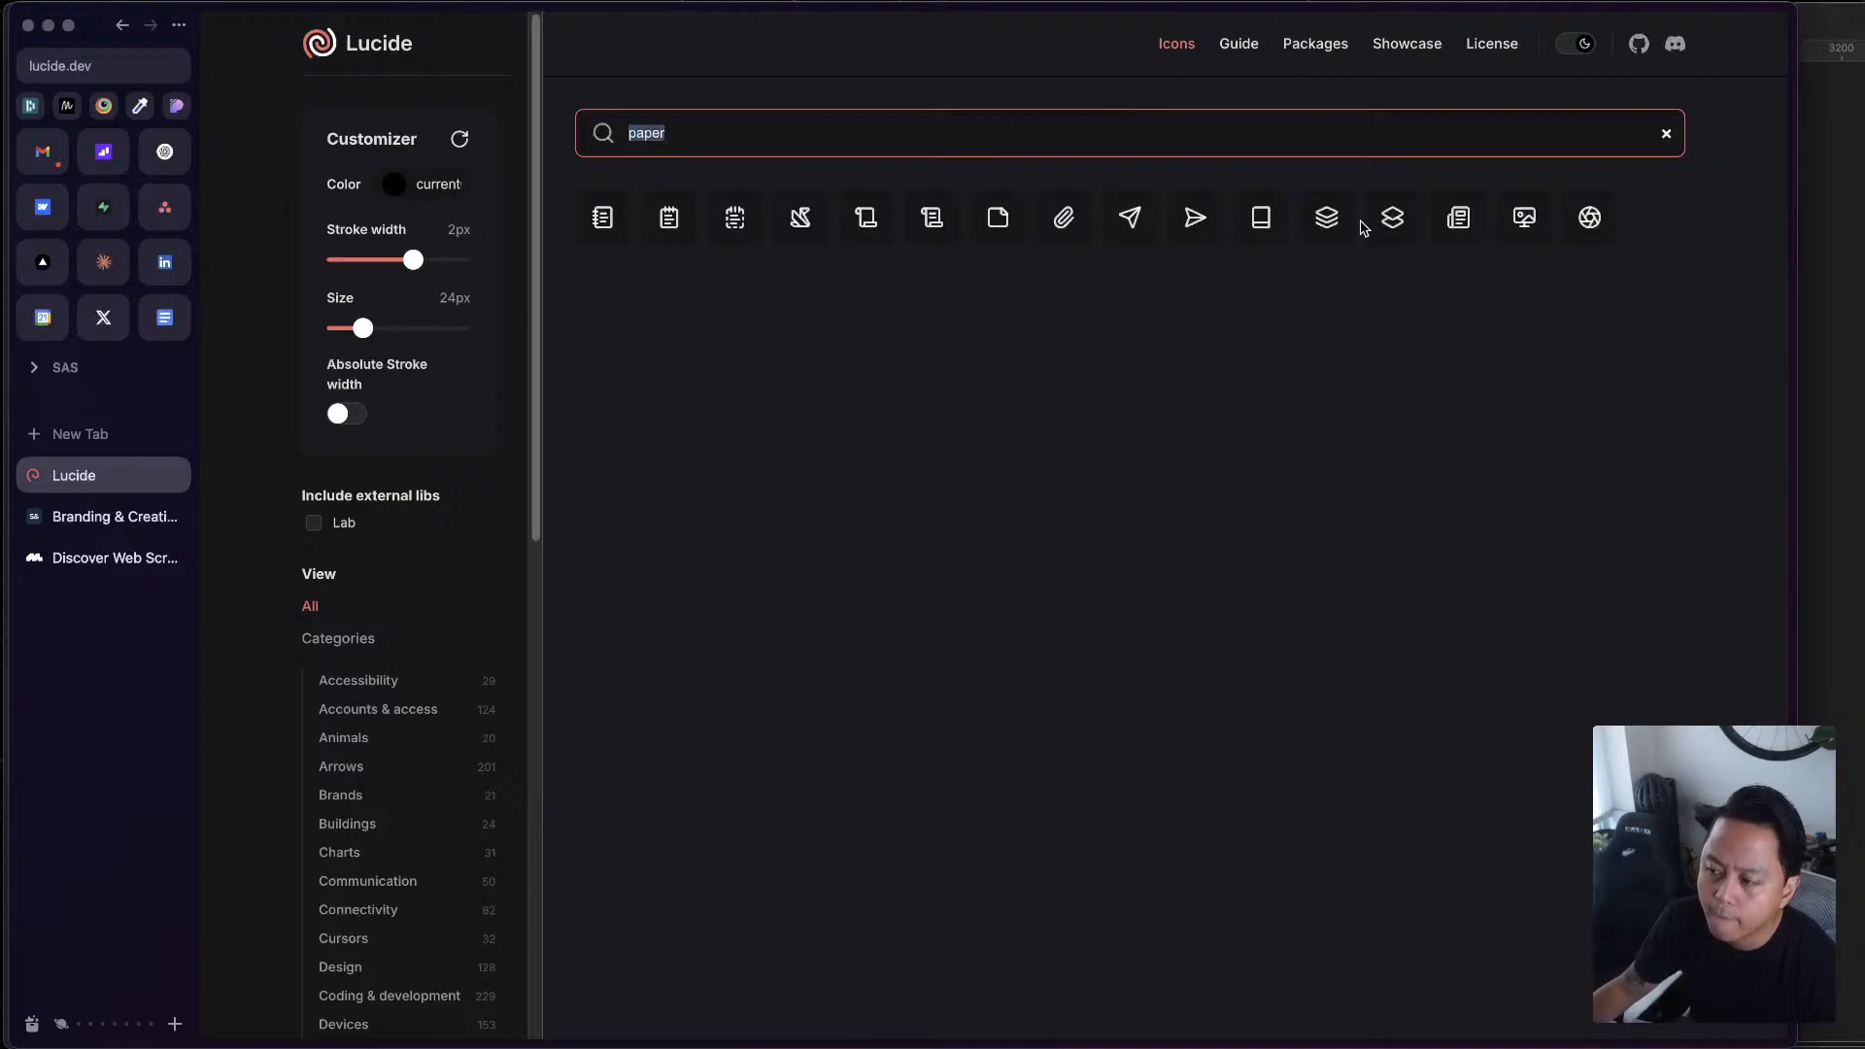
Search the icon library for "bulb" and copy the lightbulb icon as SVG
type("light")
key("ctrl+a")
type("ui")
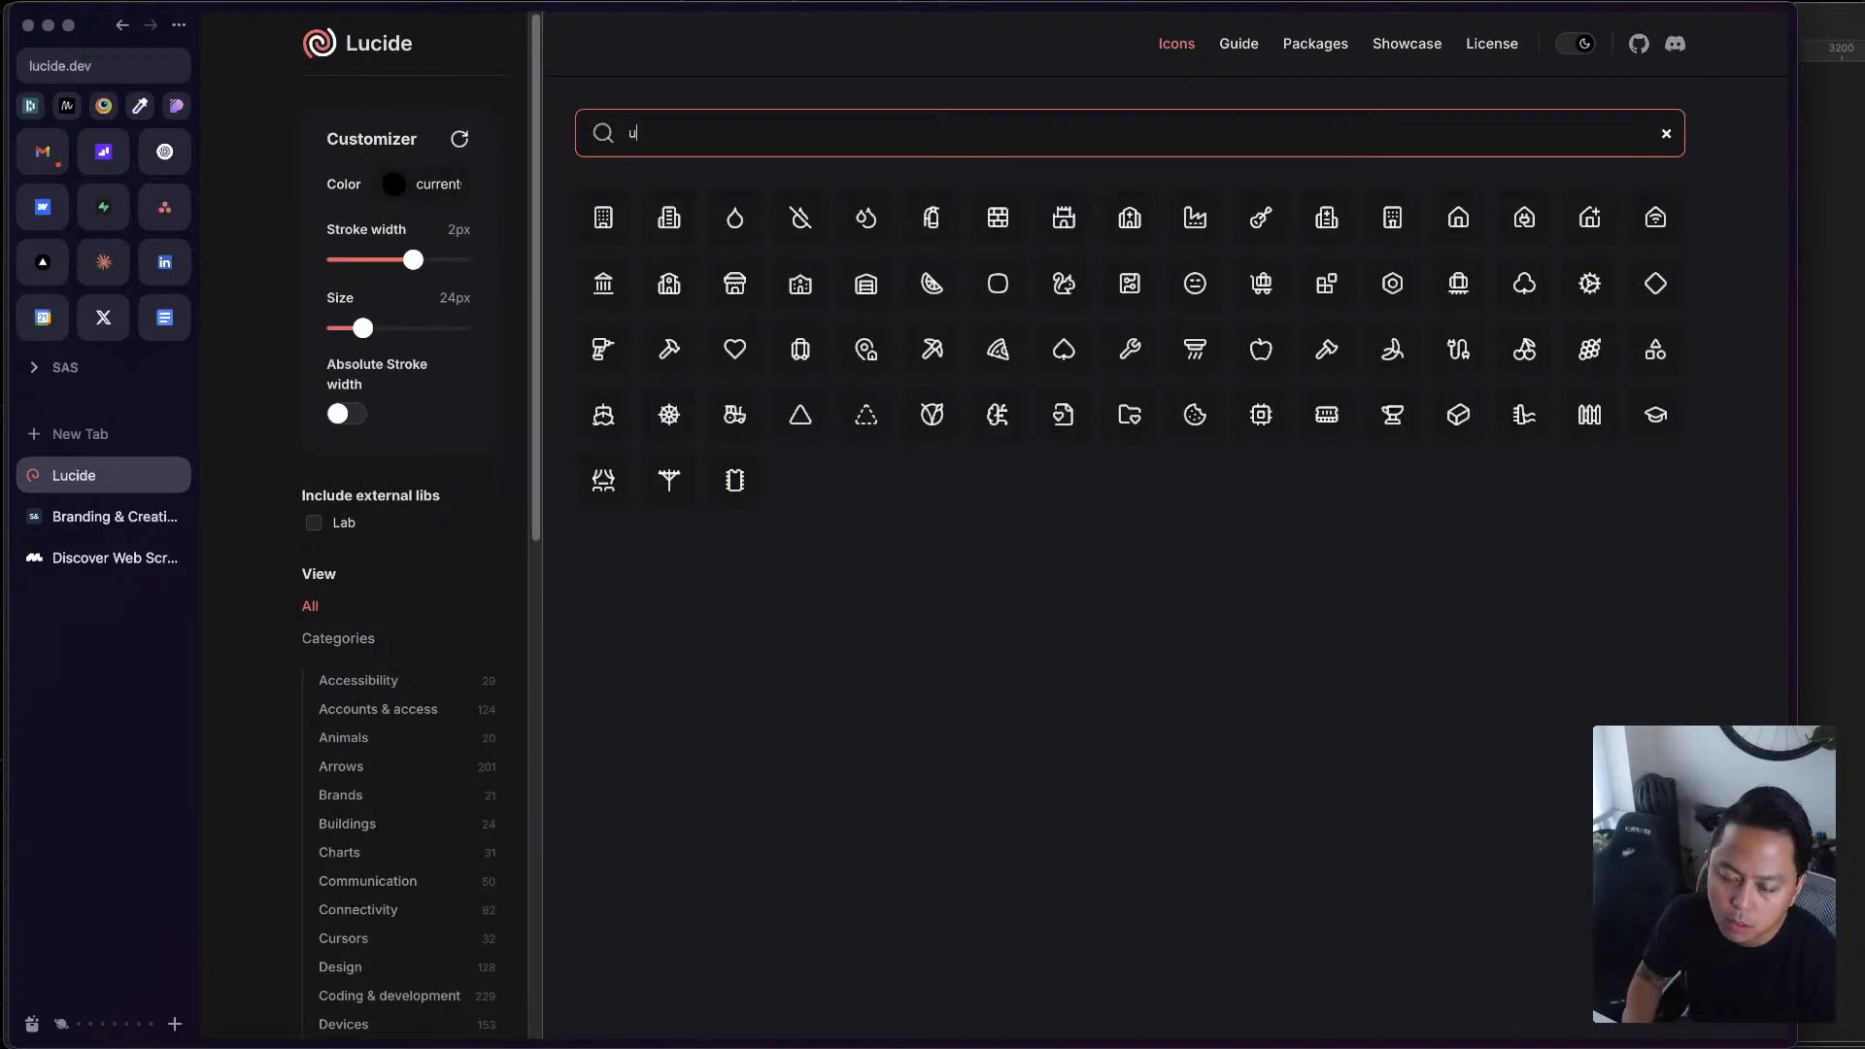
key("BackSpace")
type("bul")
type("b")
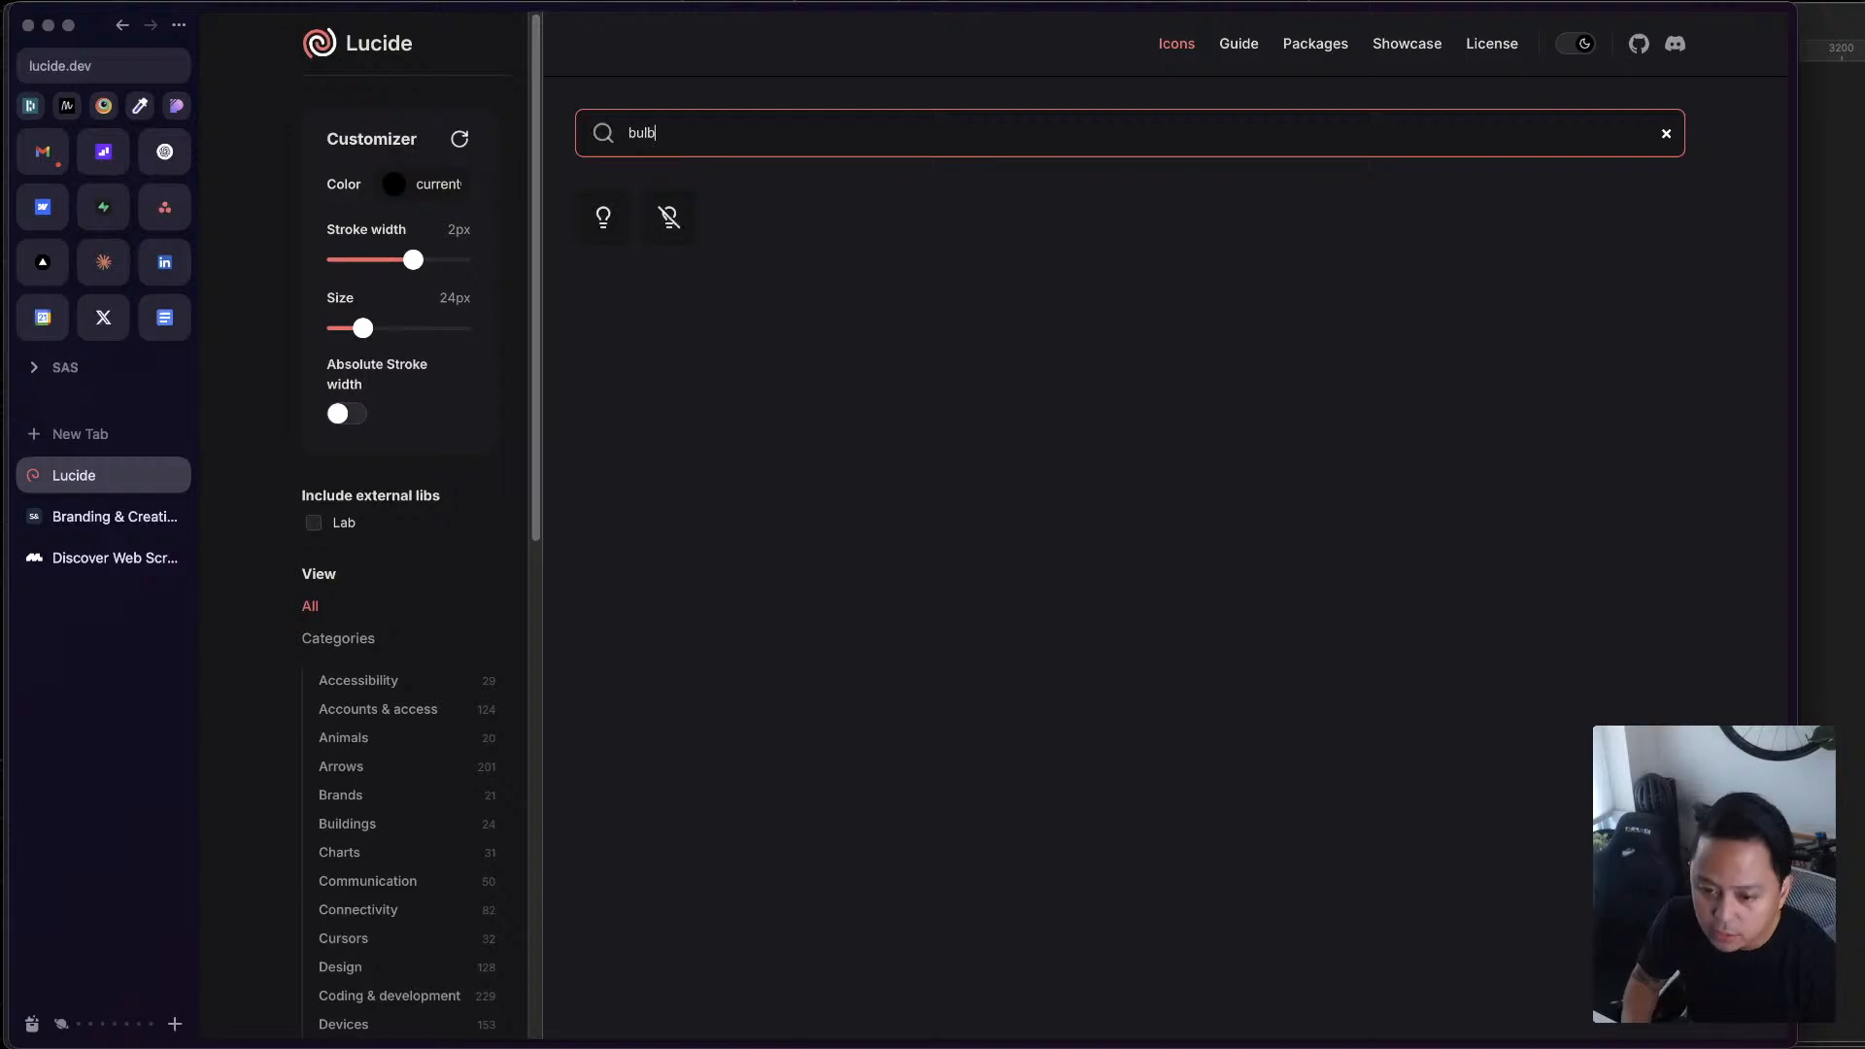
left_click(603, 216)
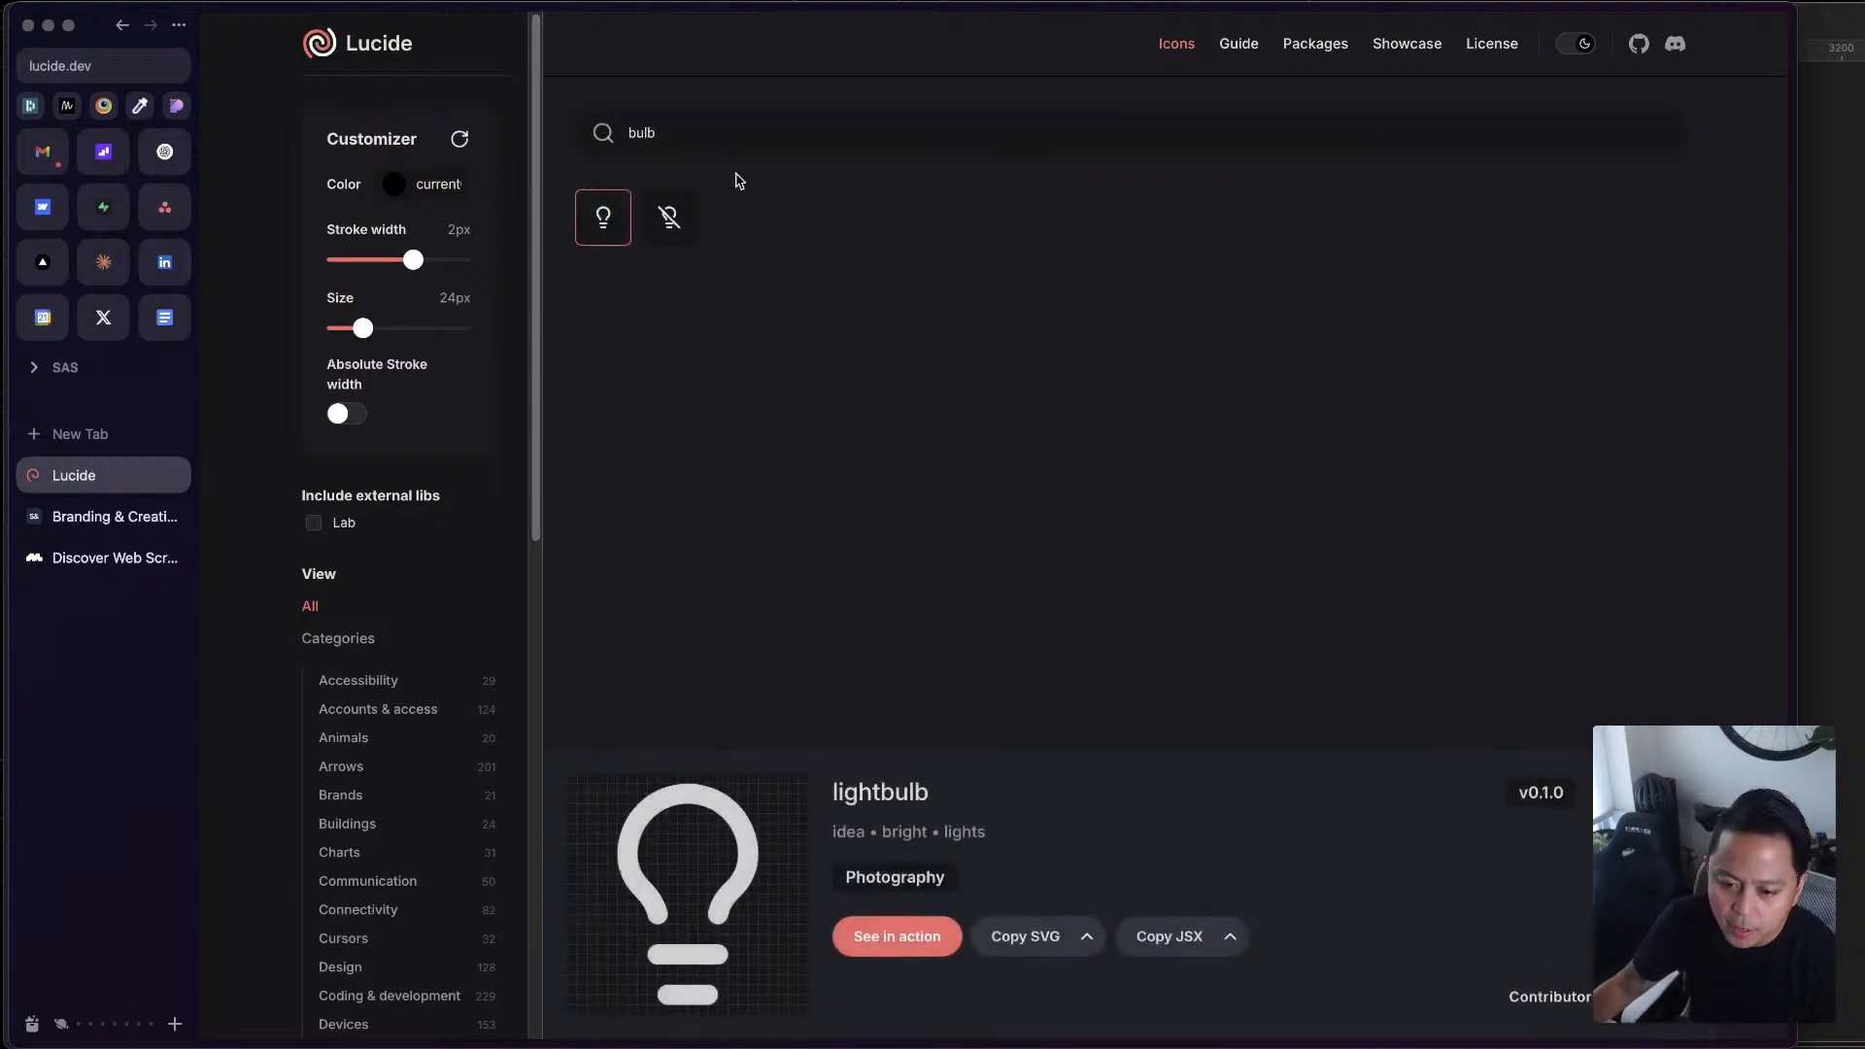
left_click(1022, 938)
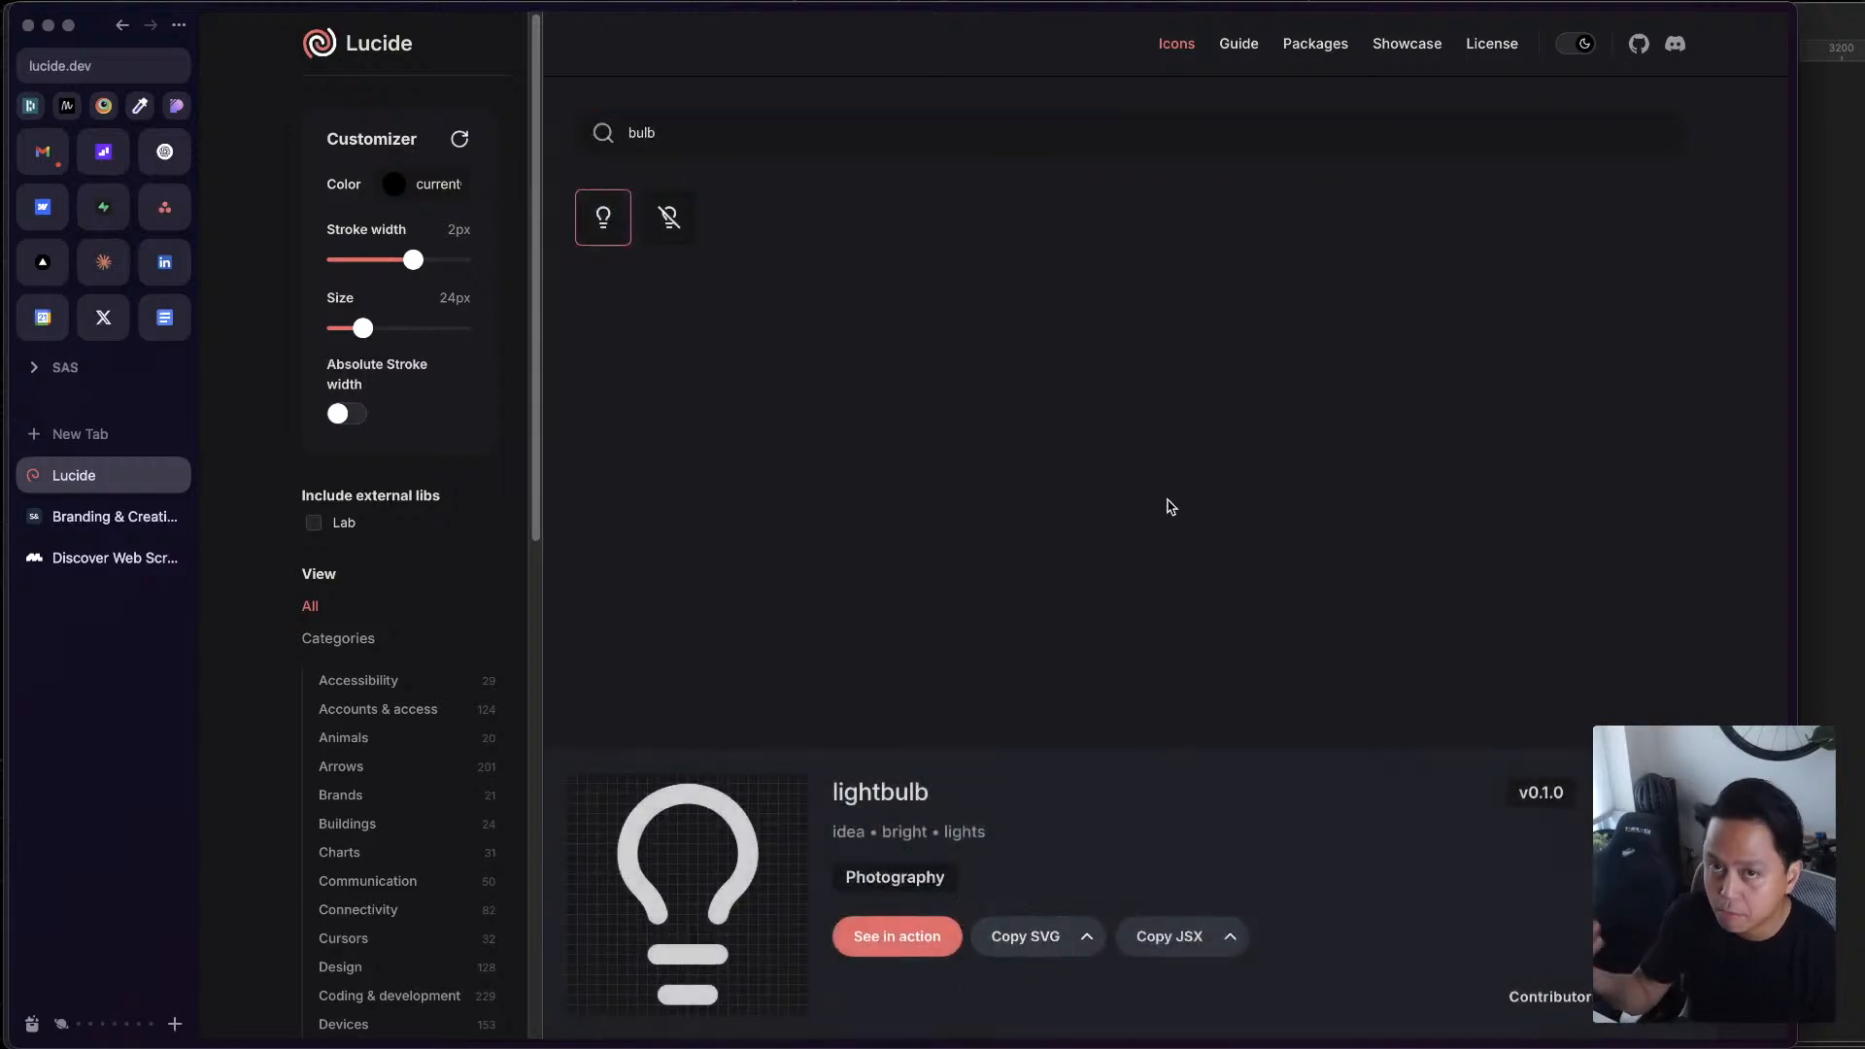
Switch back to Figma and paste the lightbulb icon into the orange Article tag of the Desktop - 5 frame
key("ctrl+Up")
left_click(1543, 566)
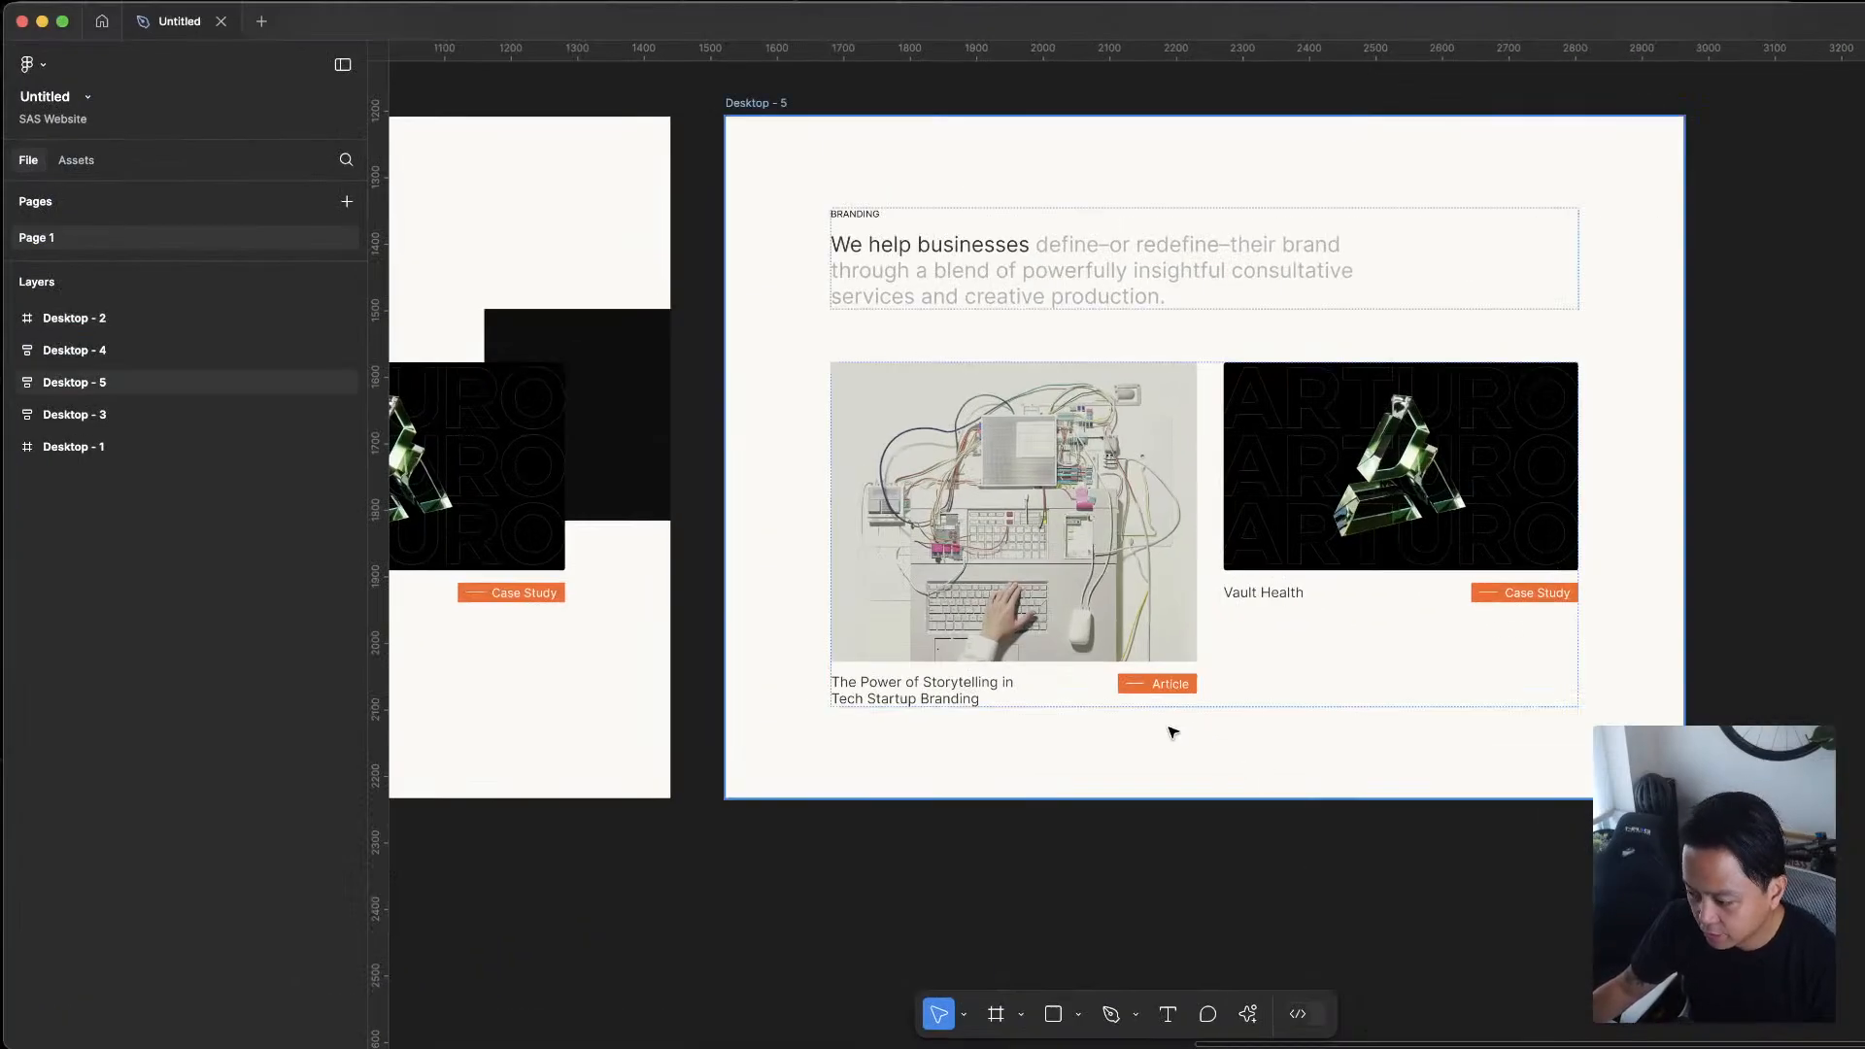
scroll(1155, 717, "up", 5)
left_click(1202, 629)
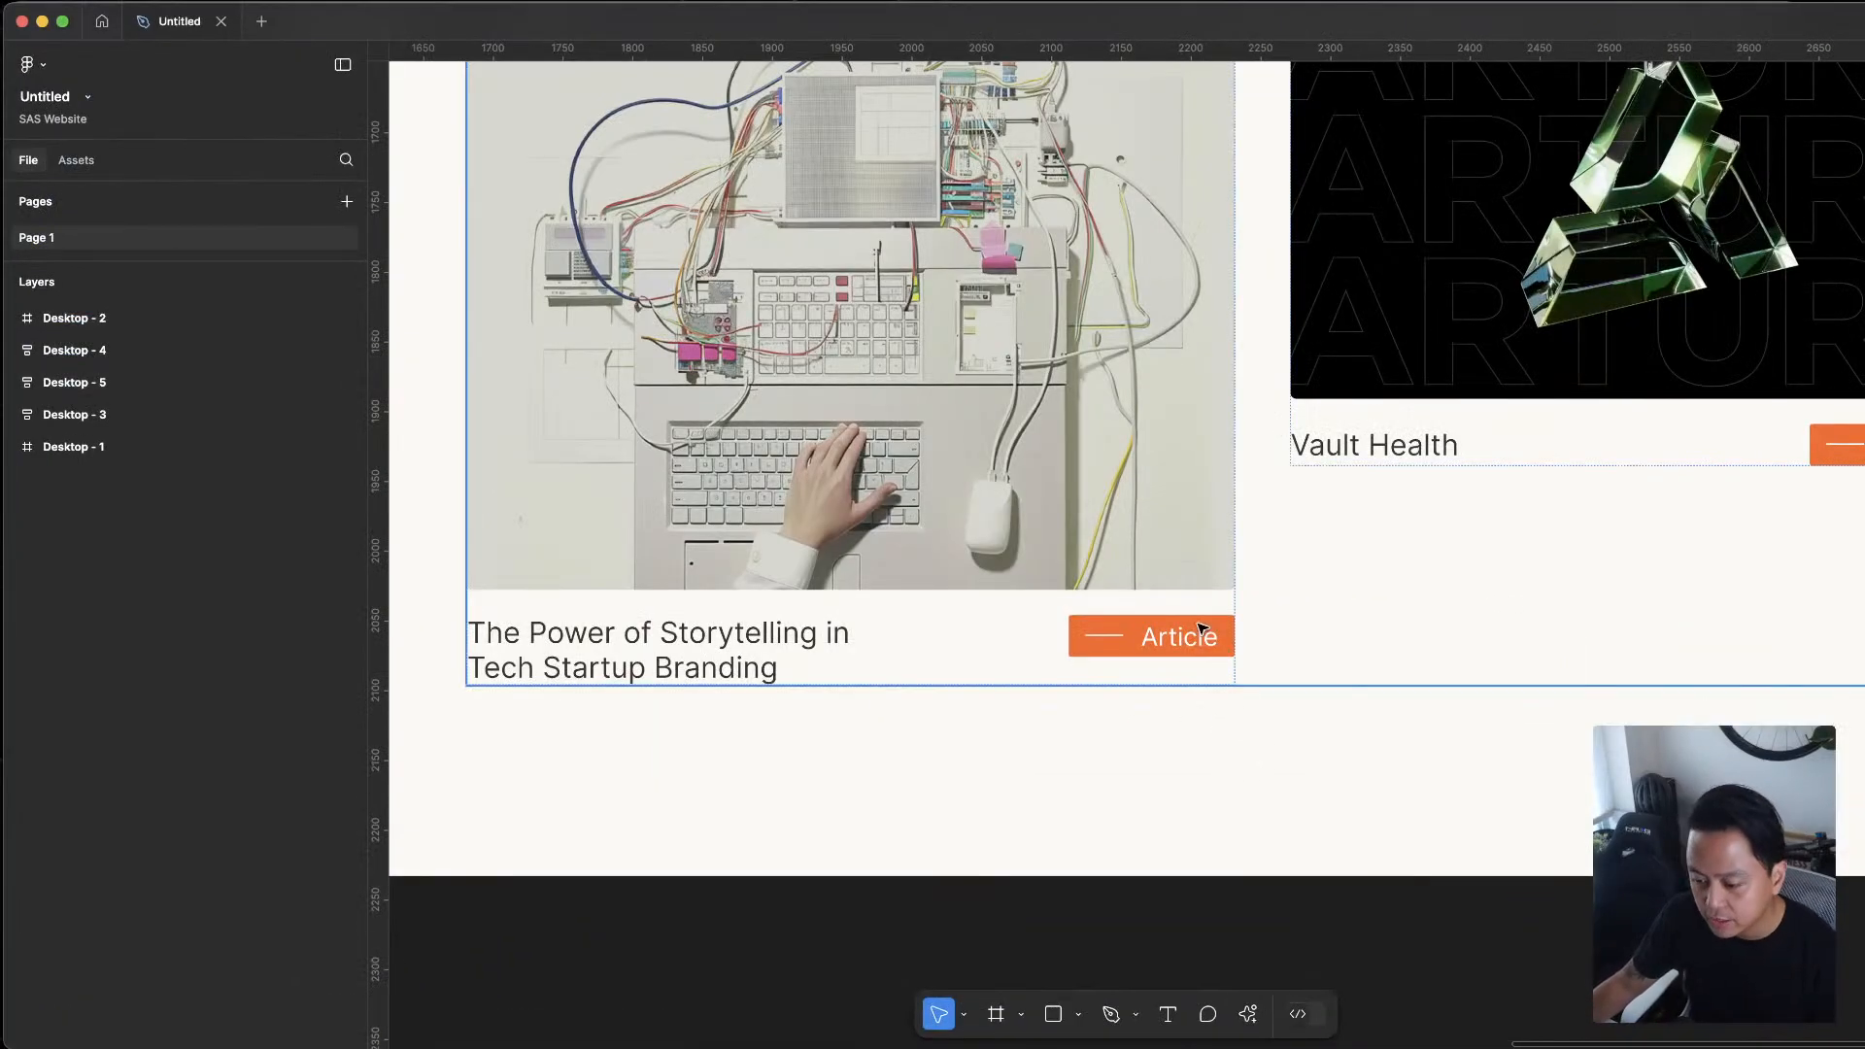
double_click(1196, 641)
double_click(1196, 641)
double_click(1196, 641)
key("Escape")
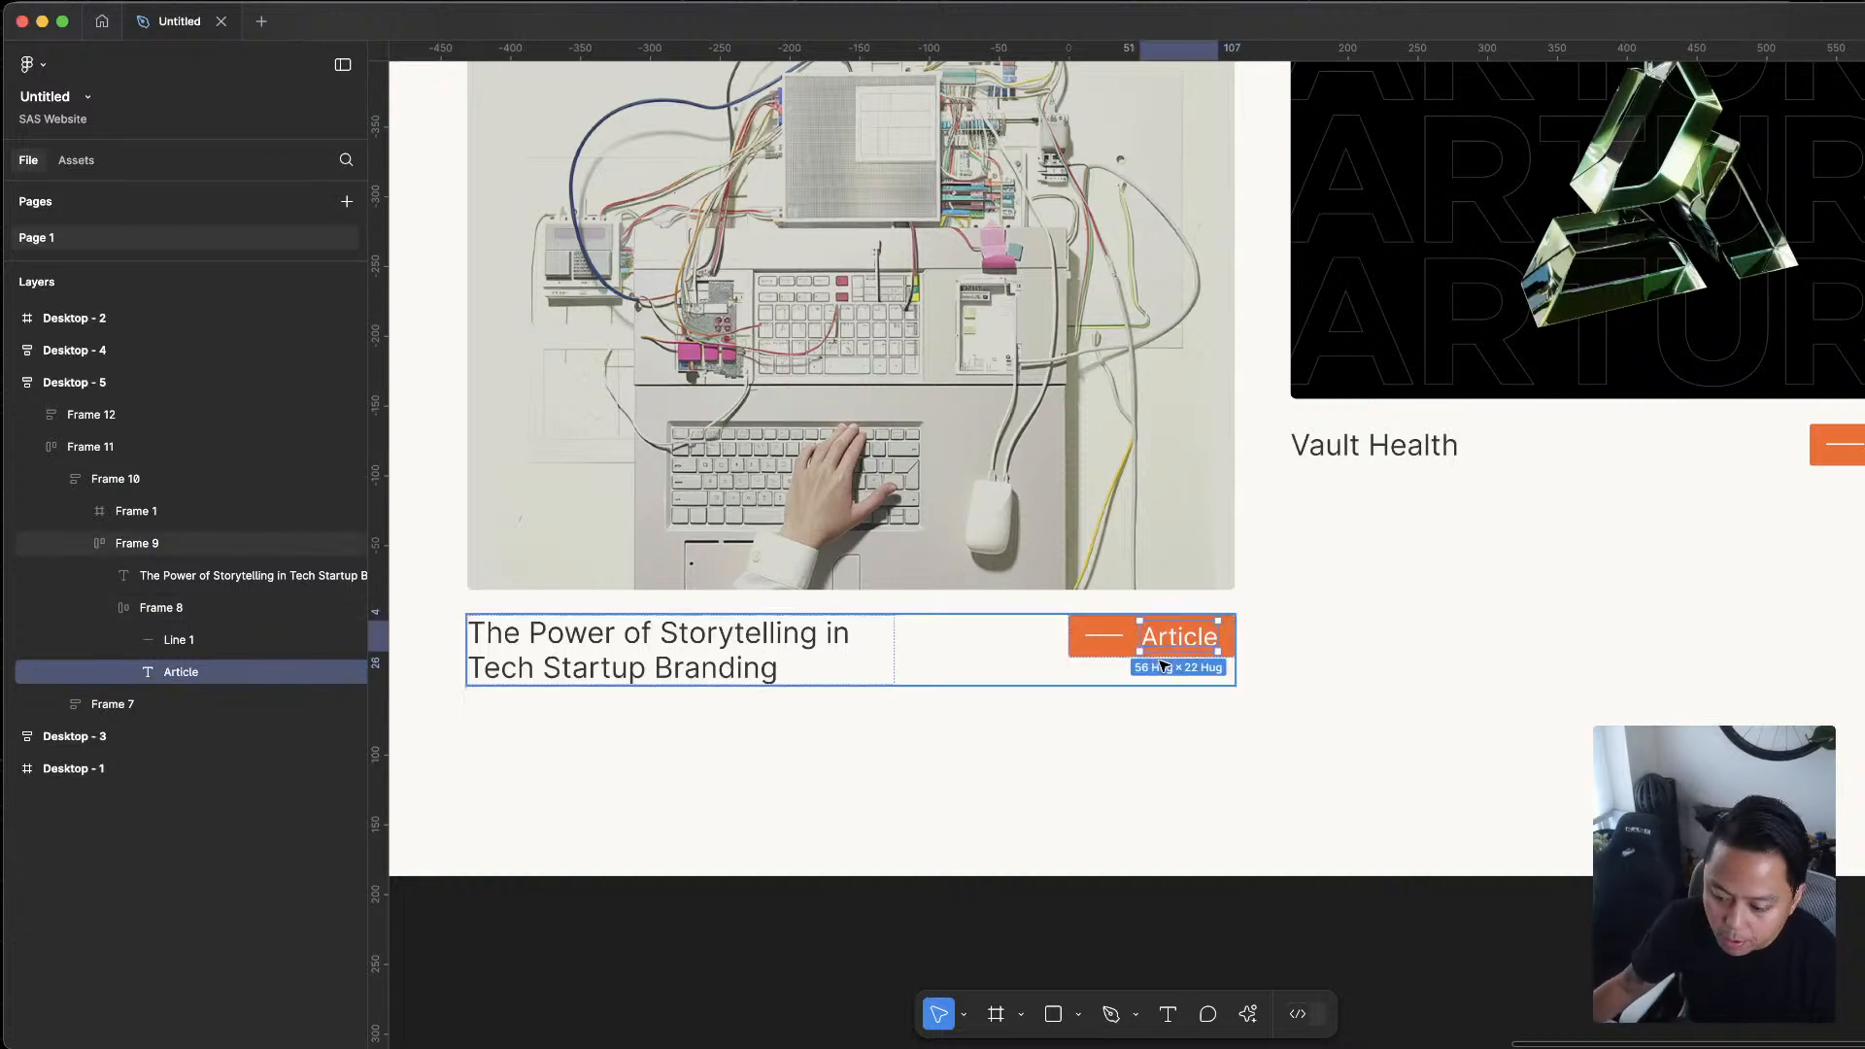
left_click(1095, 652)
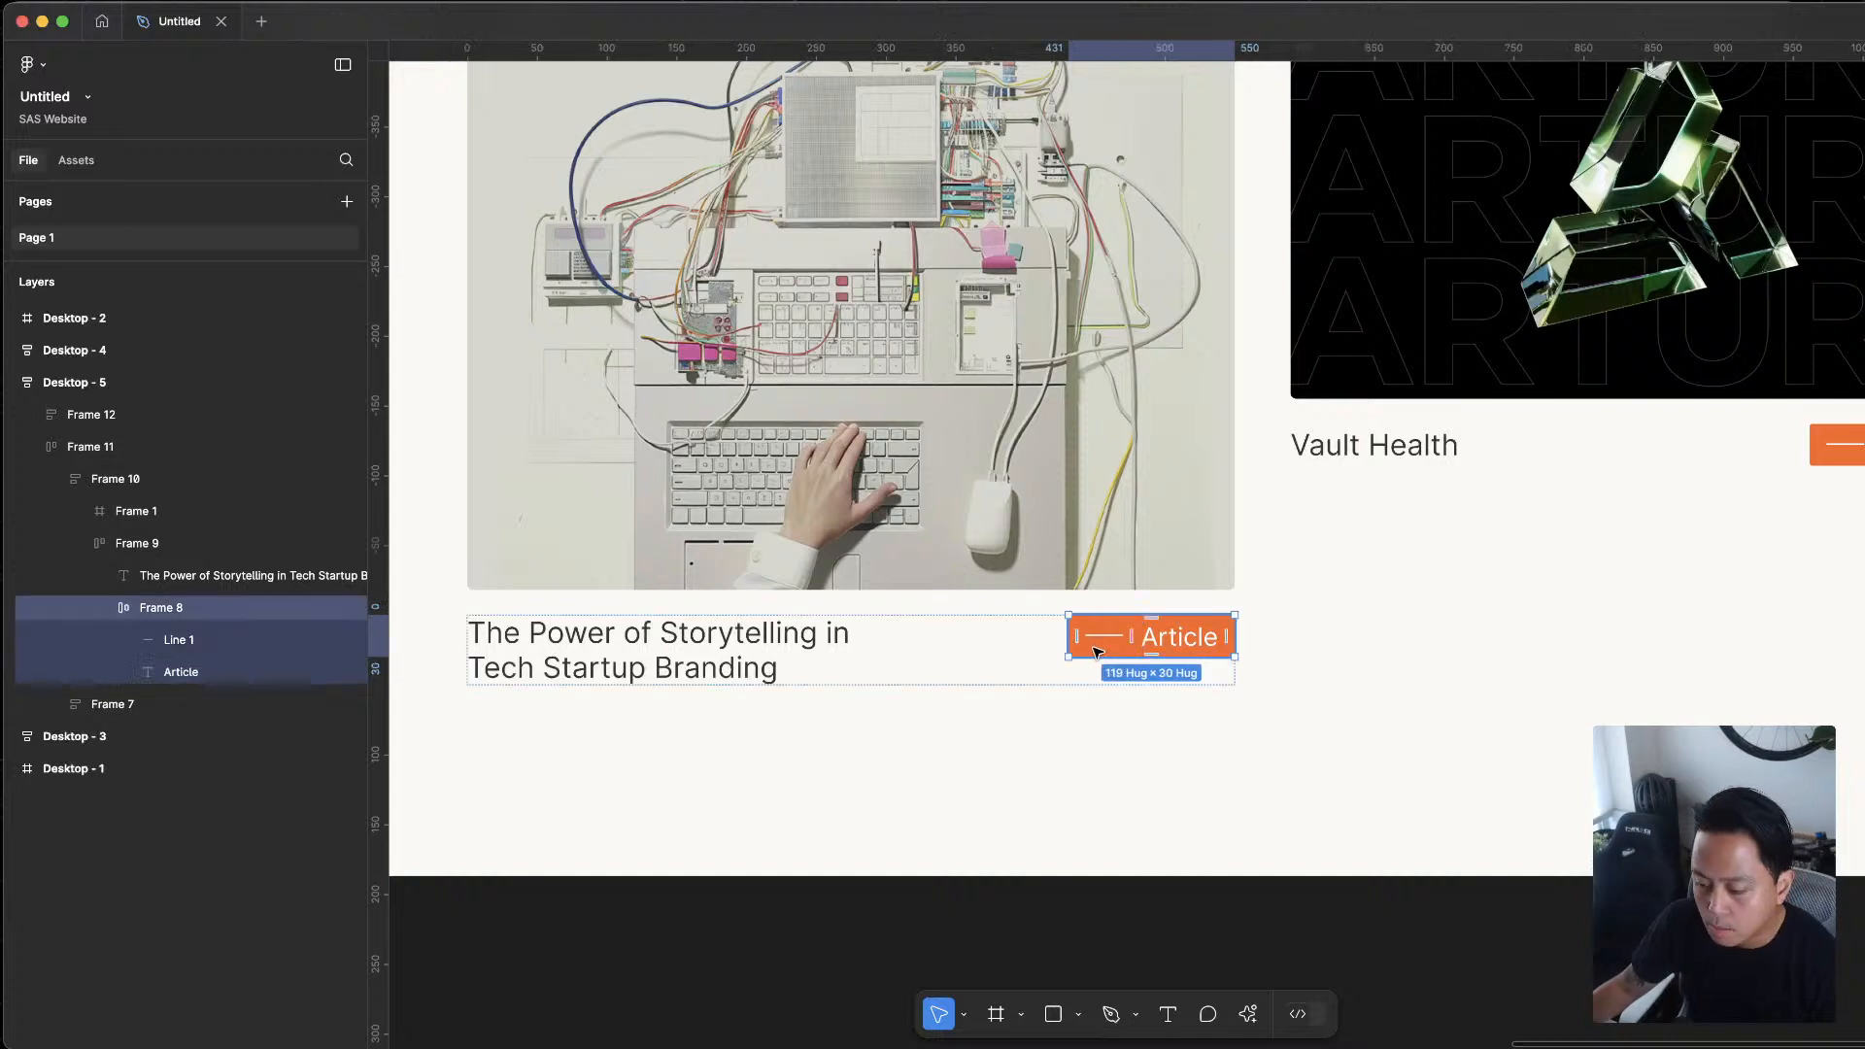
key("ctrl+v")
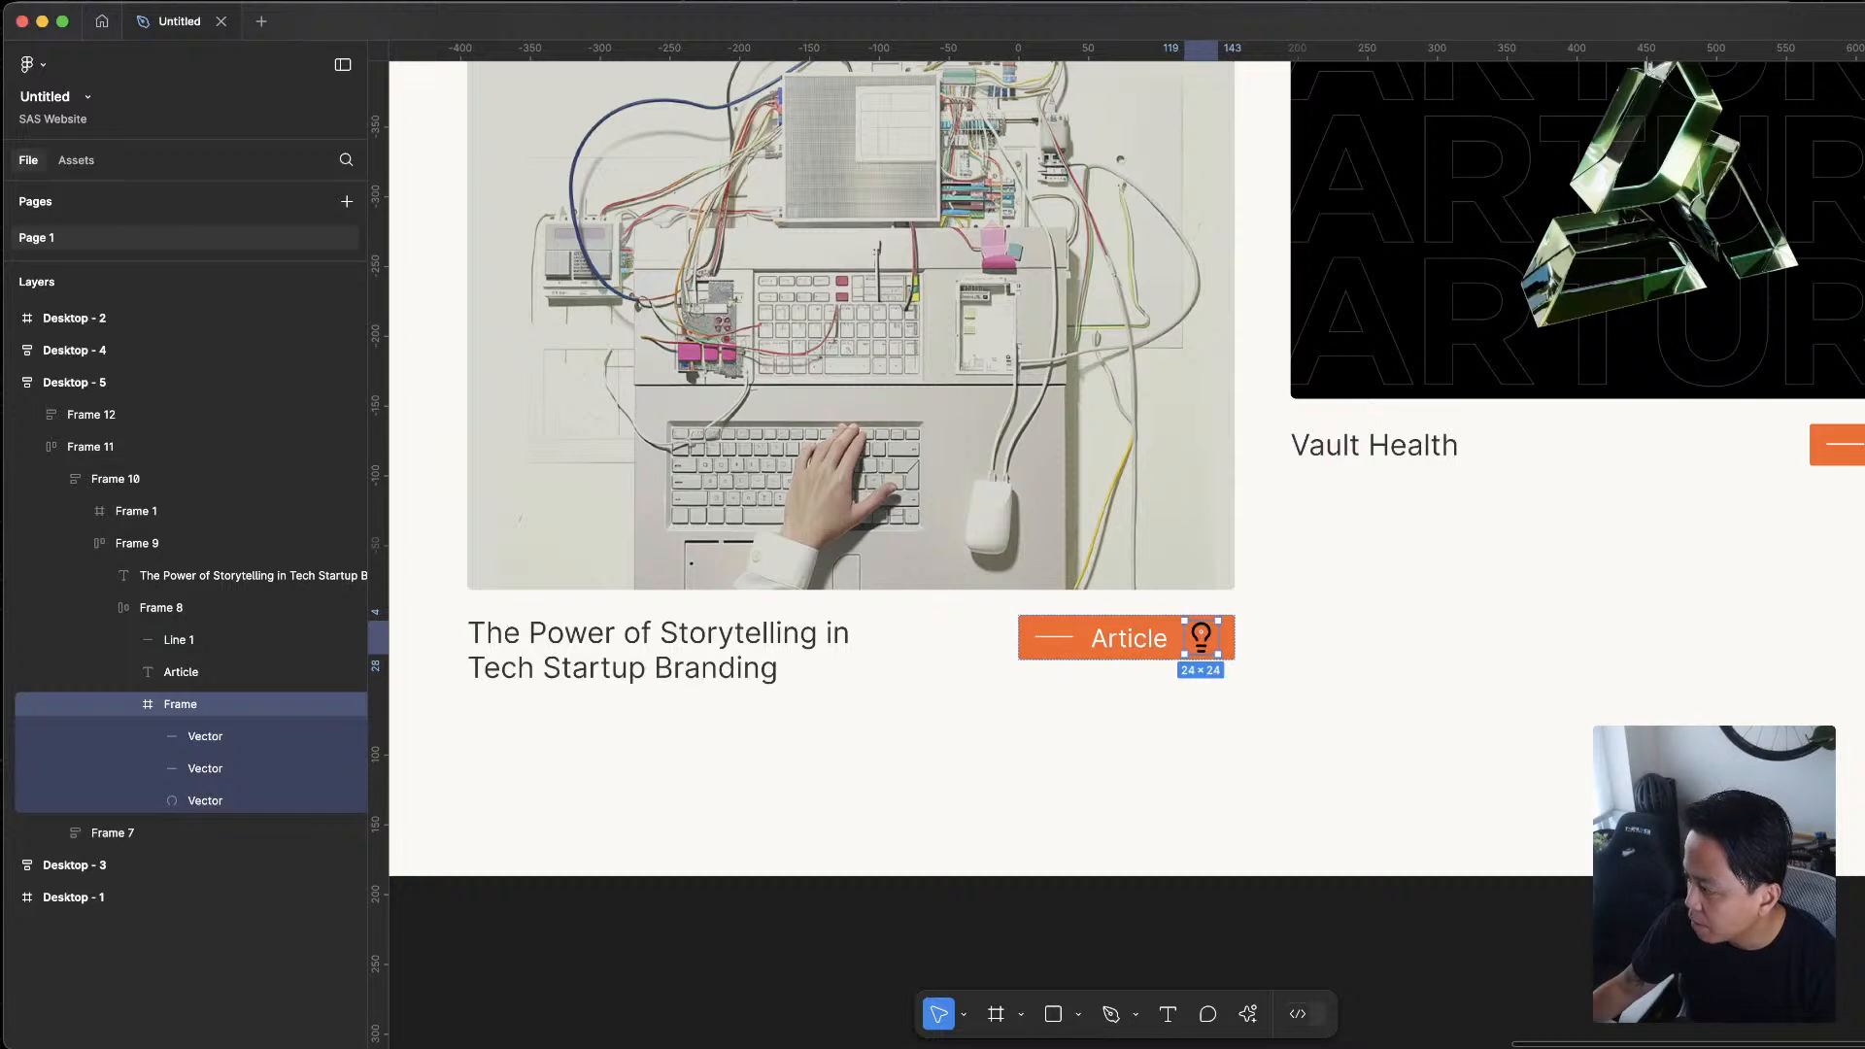
Resize the lightbulb icon in the Article tag to 14 × 14 and recolor its vectors white
key("Return")
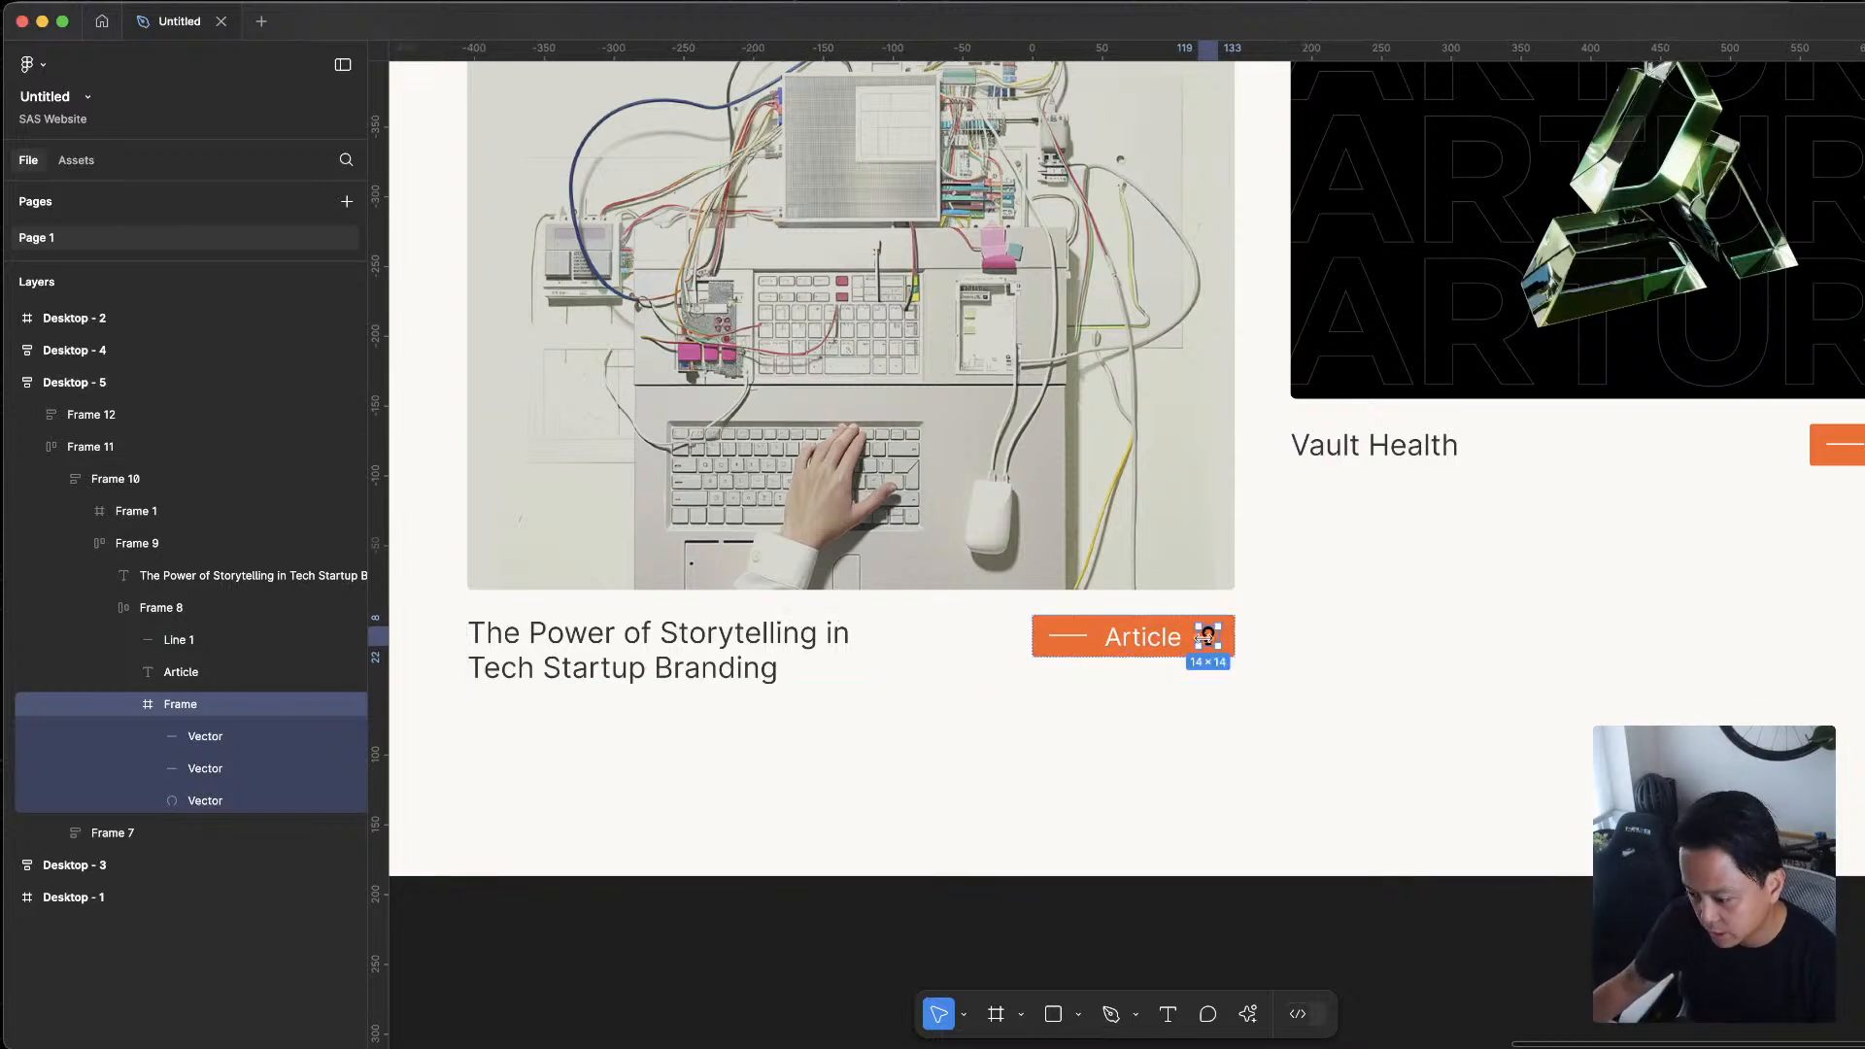
left_click(1211, 637)
key("super+a")
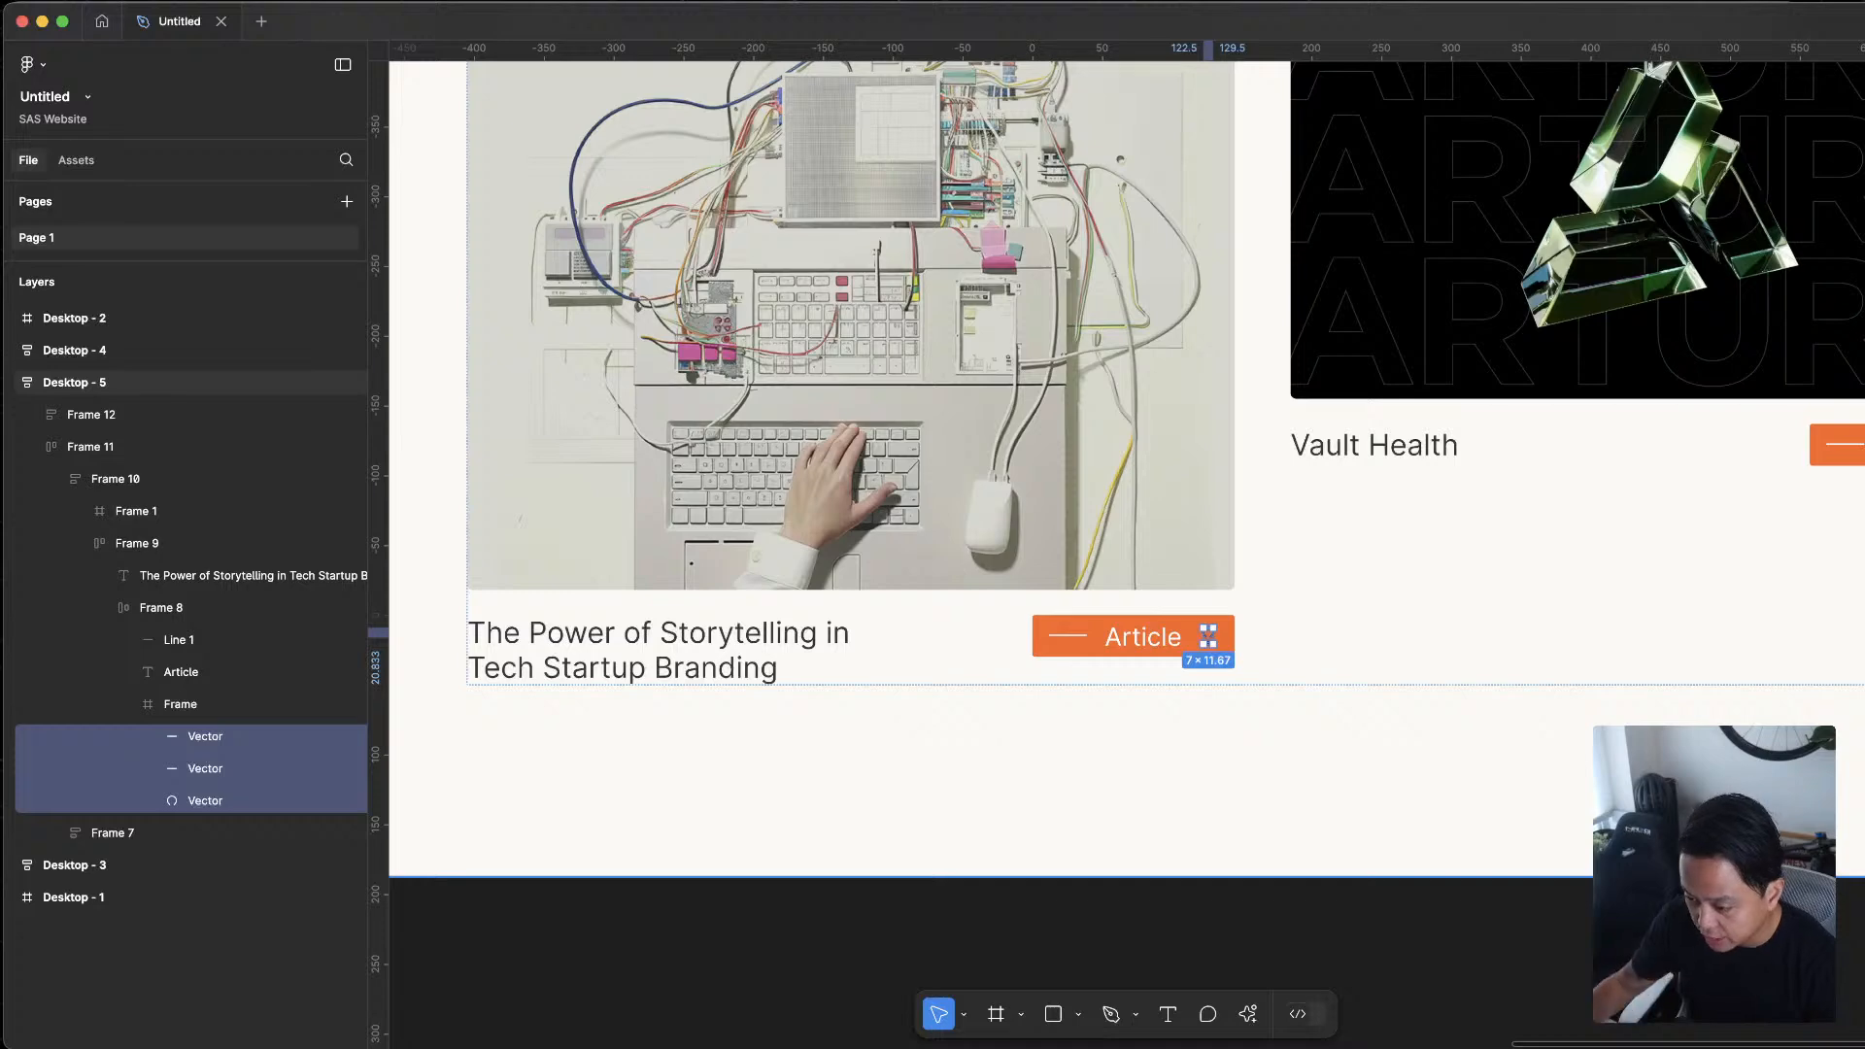
left_click(1863, 622)
left_click_drag(1809, 710, 1717, 413)
Try to move the lightbulb's vector shapes ahead of the Article label inside the tag
scroll(1248, 655, "up", 2)
left_click_drag(1202, 632, 1095, 641)
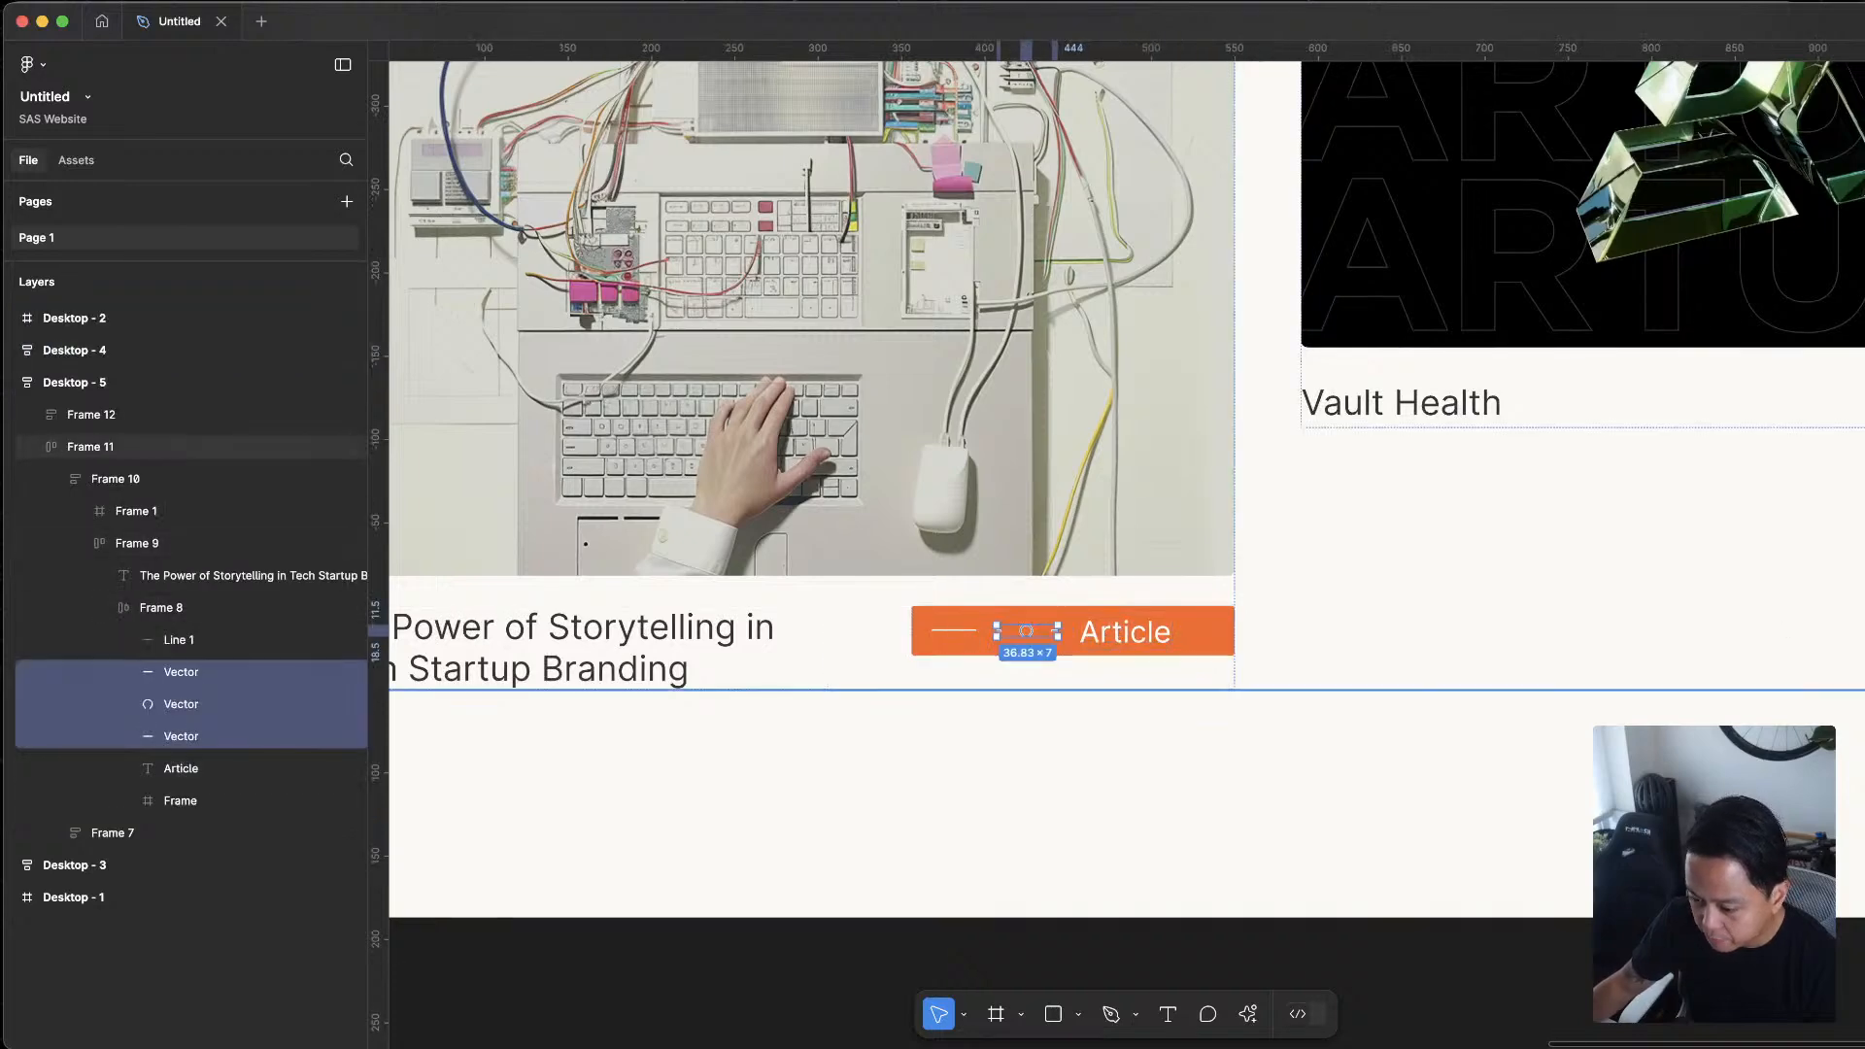
key("super+z")
key("Escape")
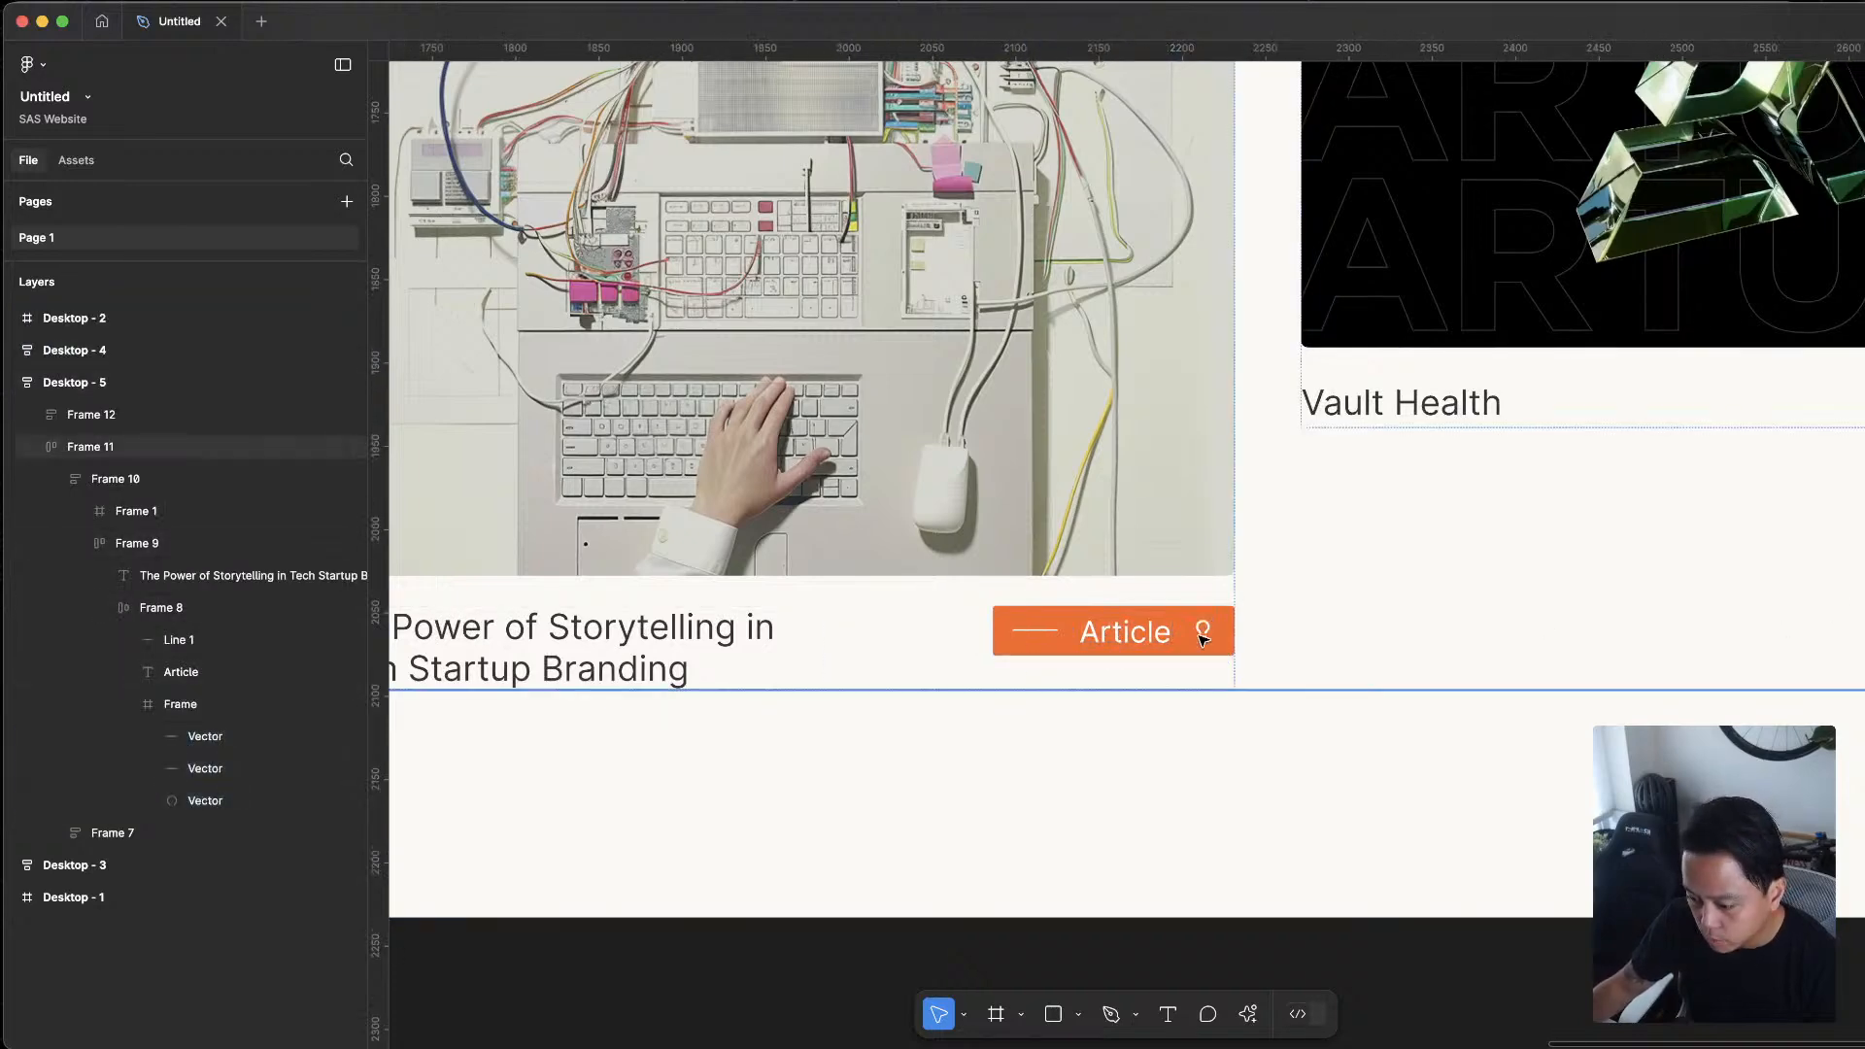
Move the Article label after the lightbulb icon so the icon sits between the line and the text
left_click(1119, 634)
double_click(1122, 635)
double_click(1122, 635)
double_click(1122, 636)
left_click_drag(1122, 636, 1197, 629)
Delete the short line before the lightbulb icon in the Article tag
scroll(1204, 630, "down", 10)
scroll(1360, 573, "up", 8)
scroll(1489, 579, "up", 3)
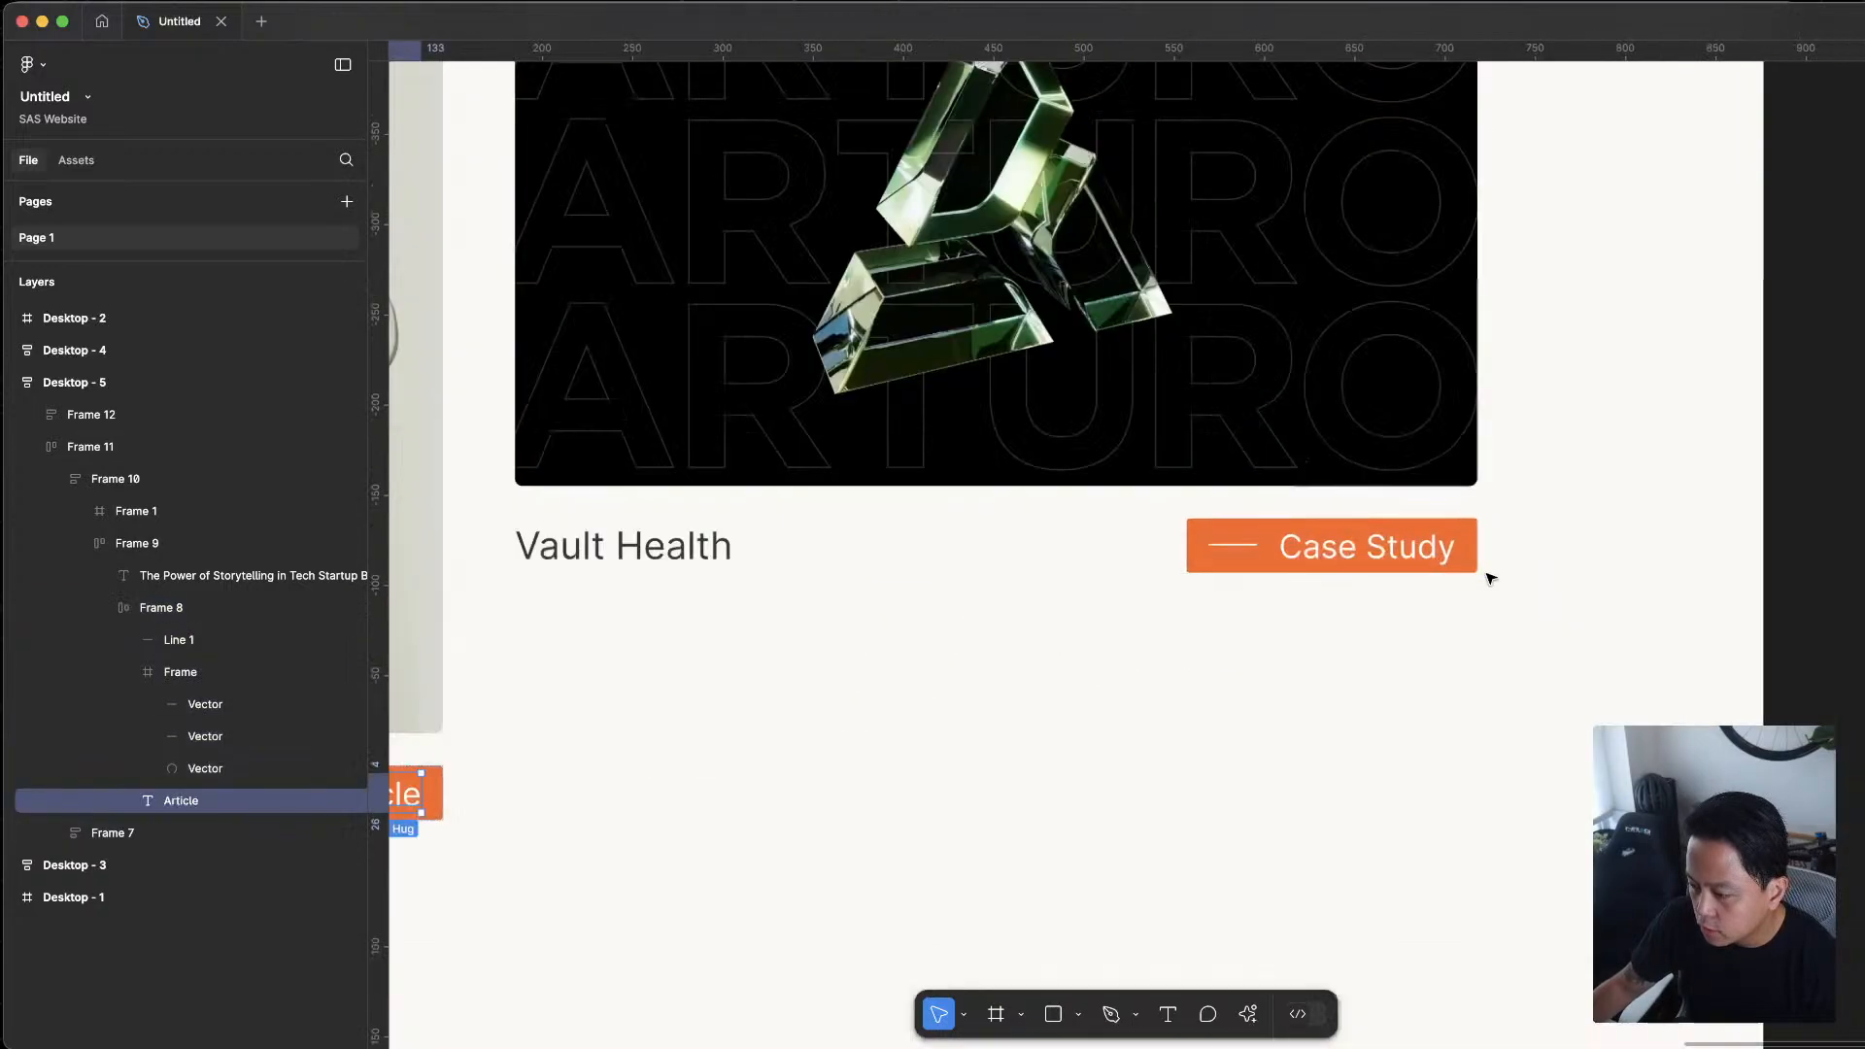
scroll(1096, 667, "down", 10)
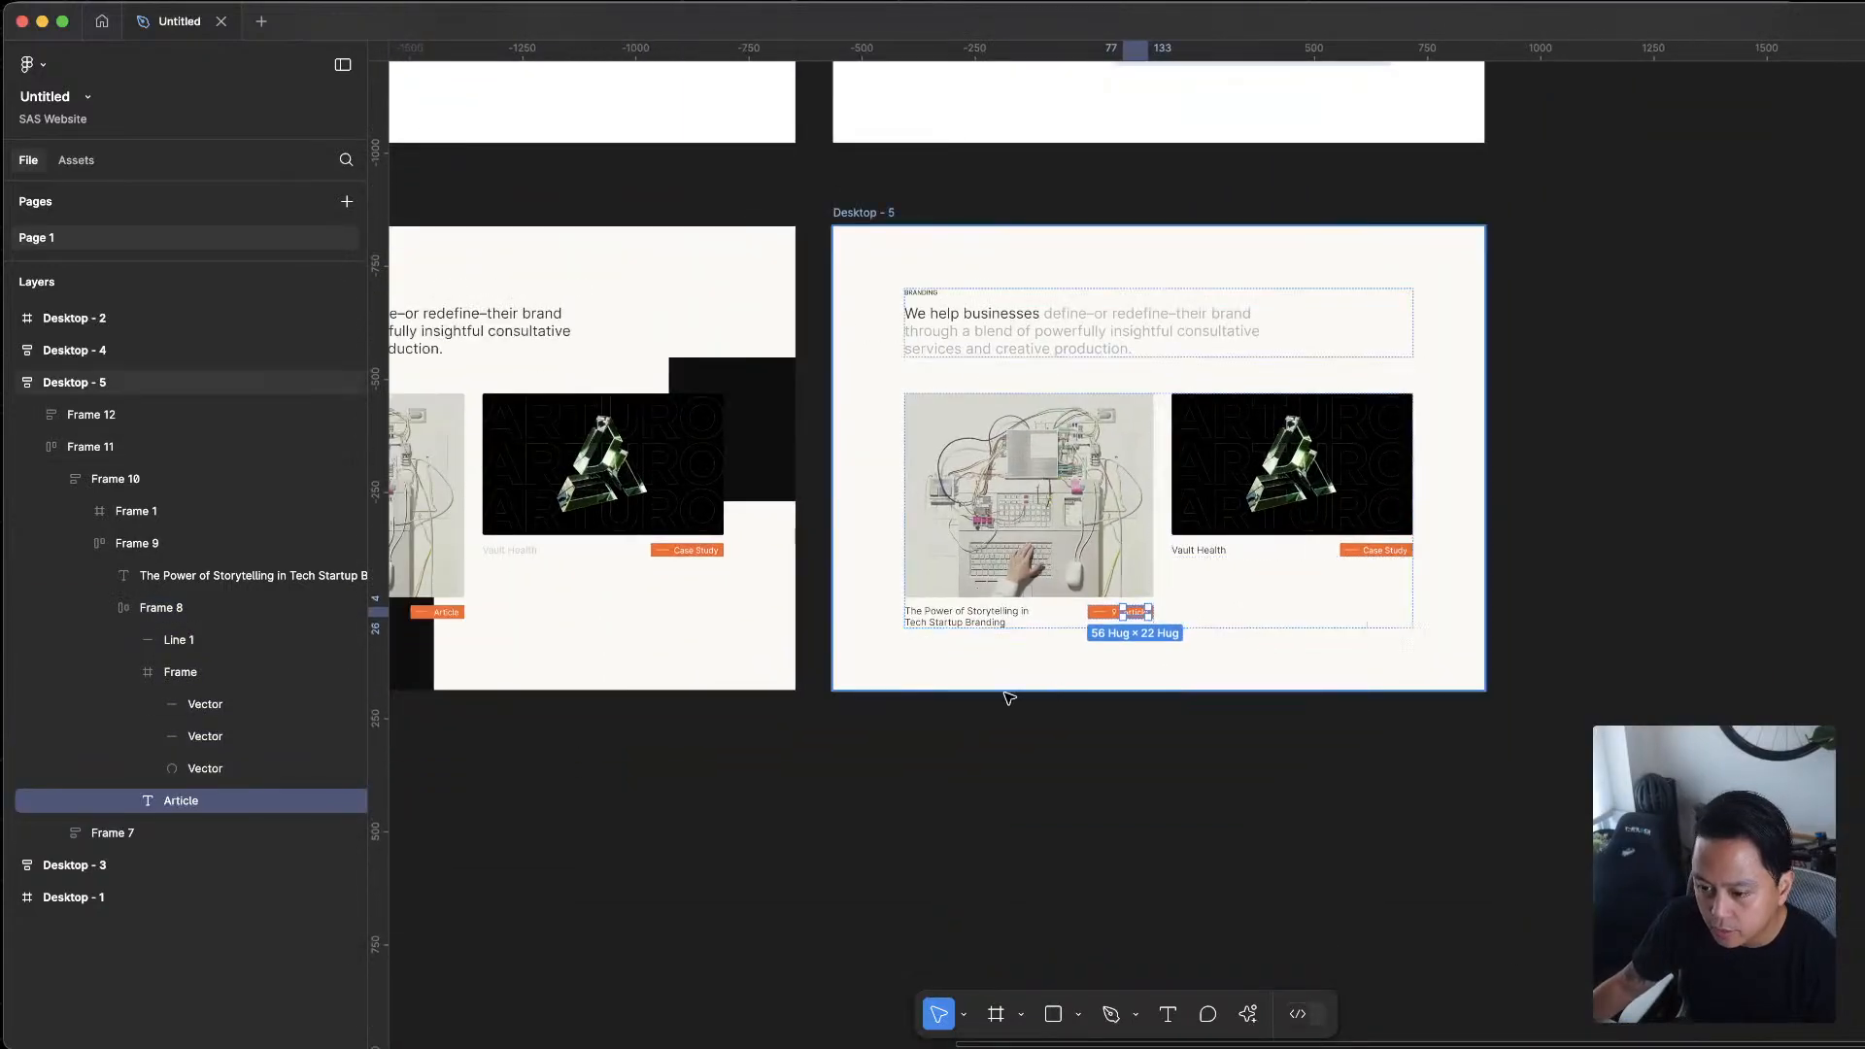
scroll(1008, 698, "up", 5)
scroll(1486, 554, "right", 3)
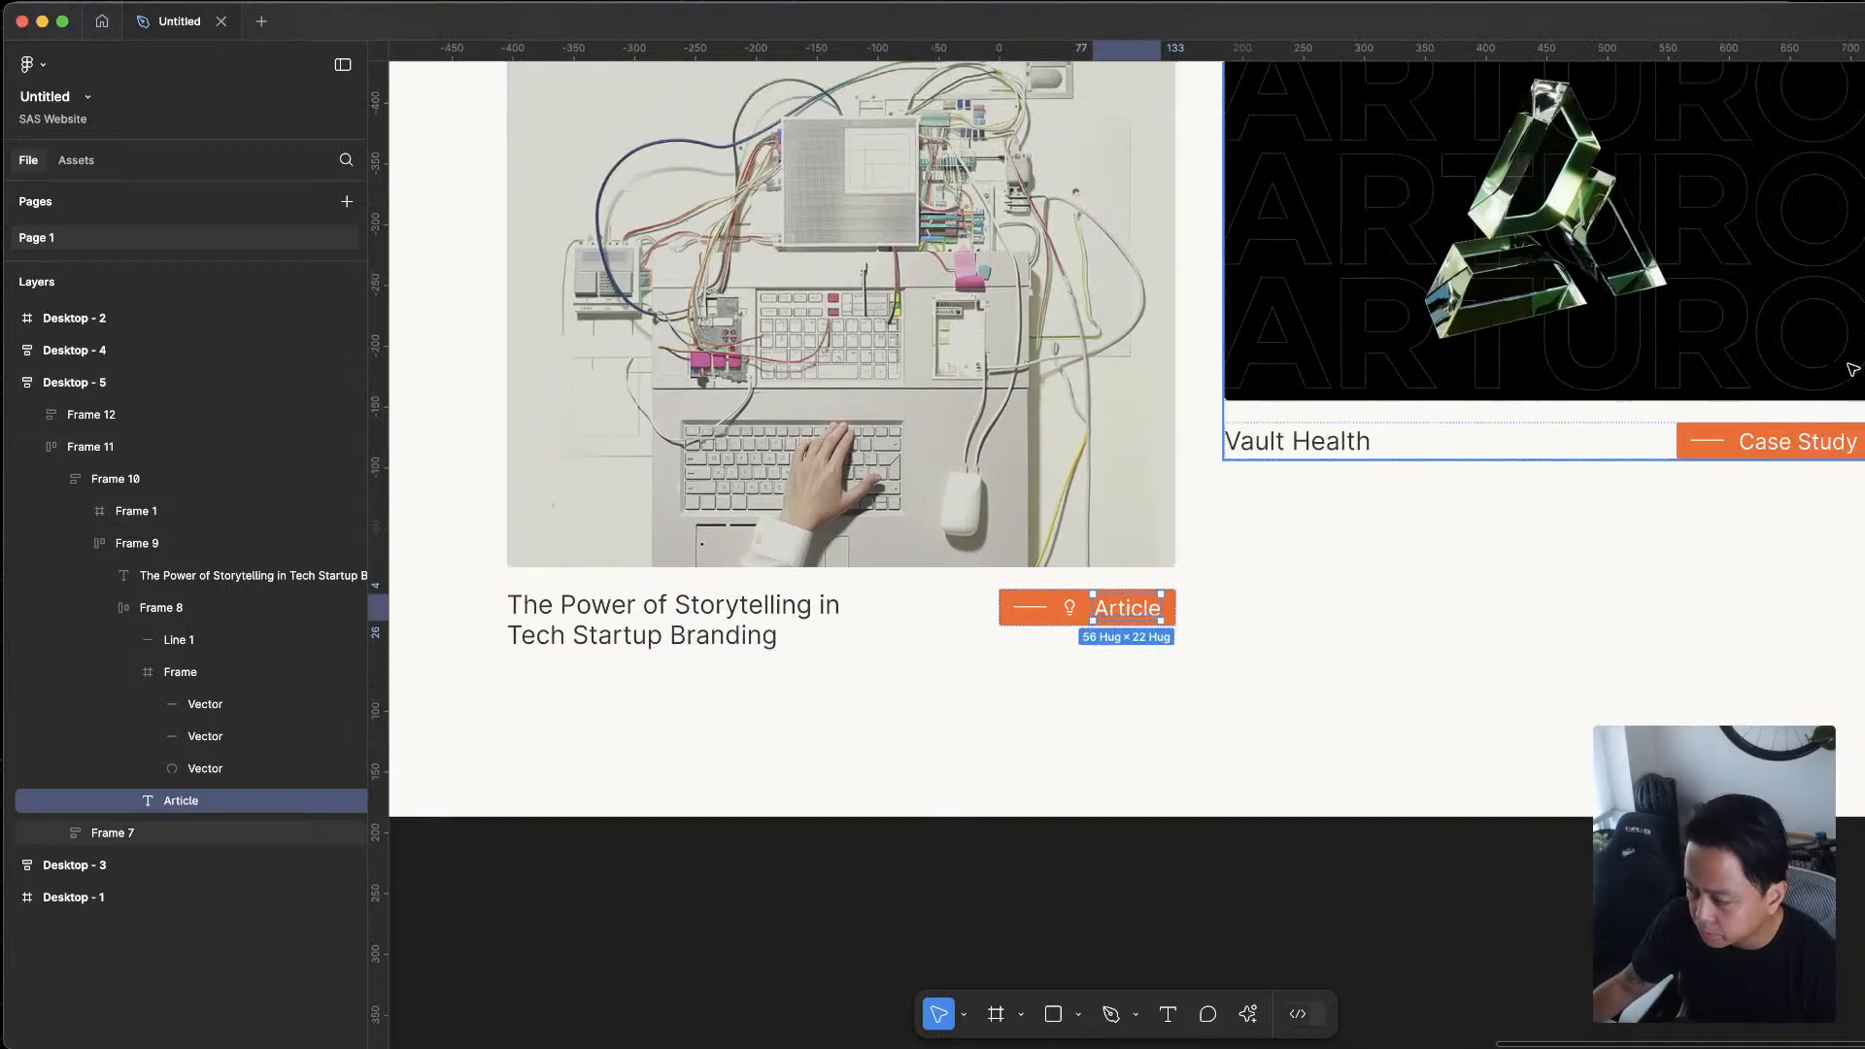
left_click(1033, 607)
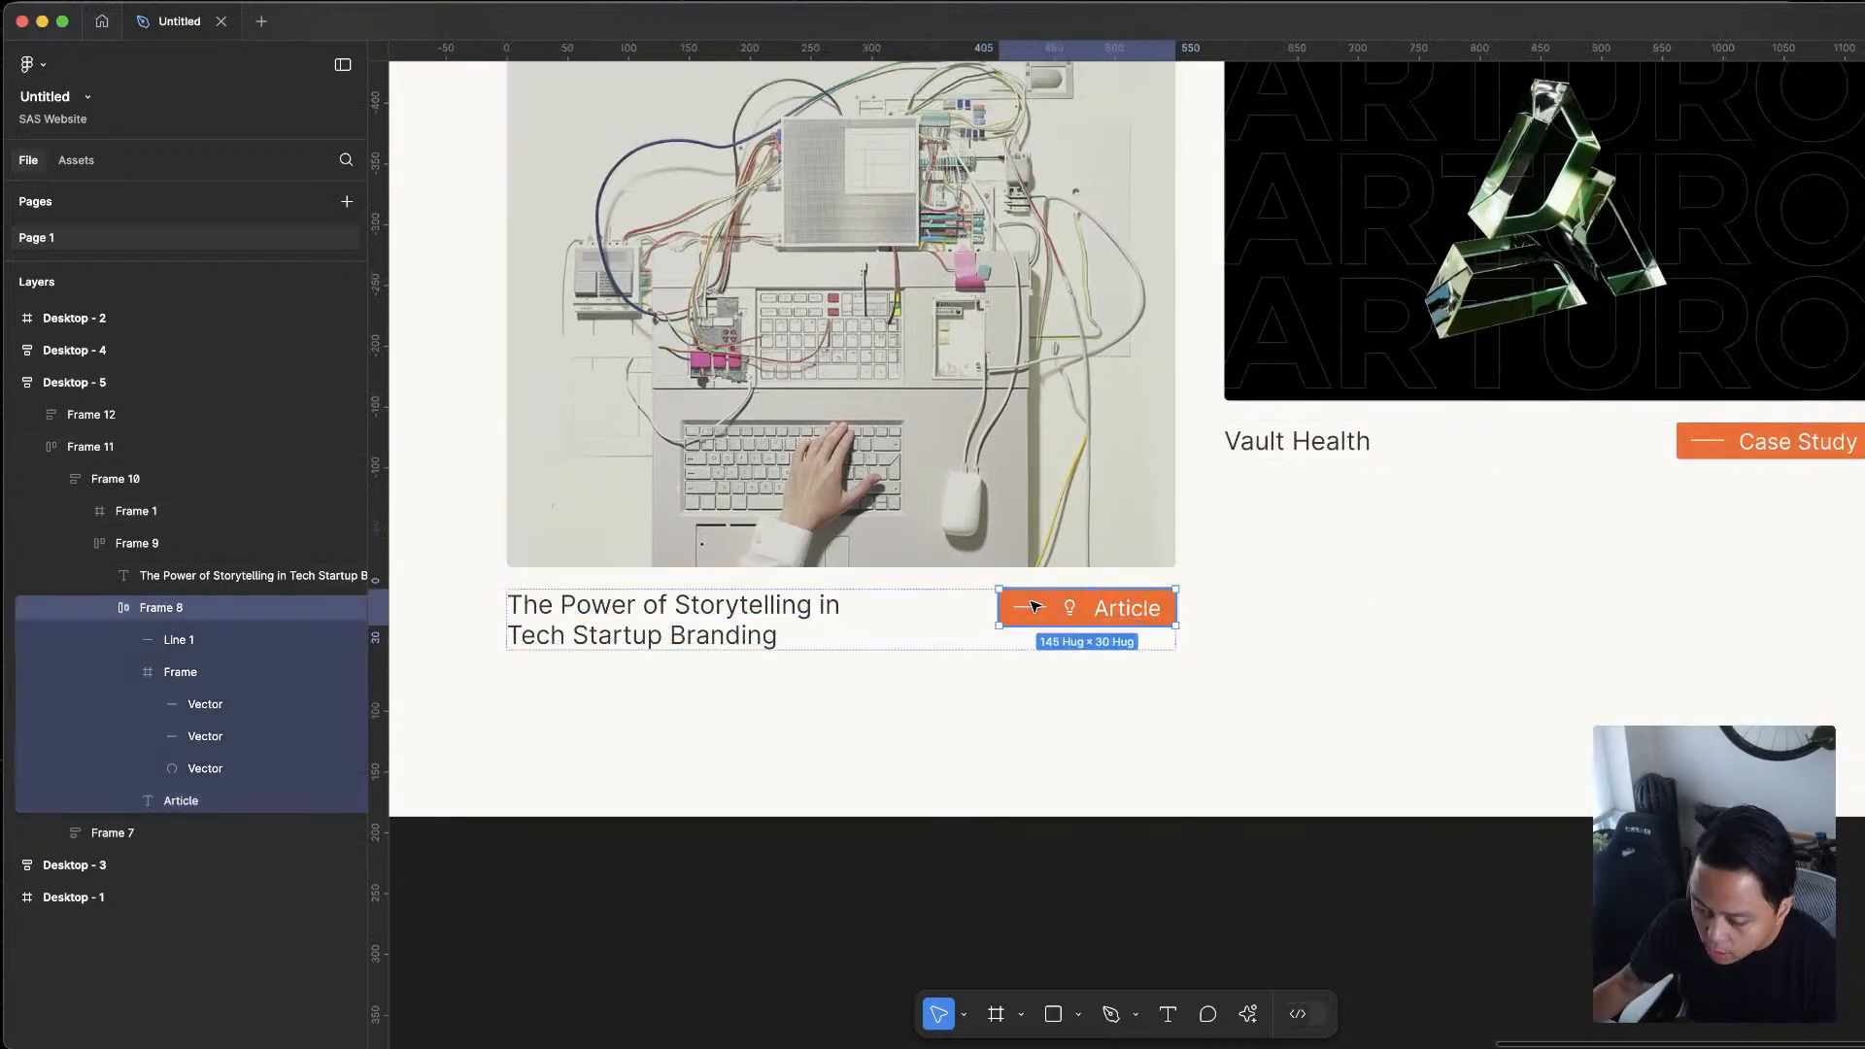
left_click(1036, 609)
key("Delete")
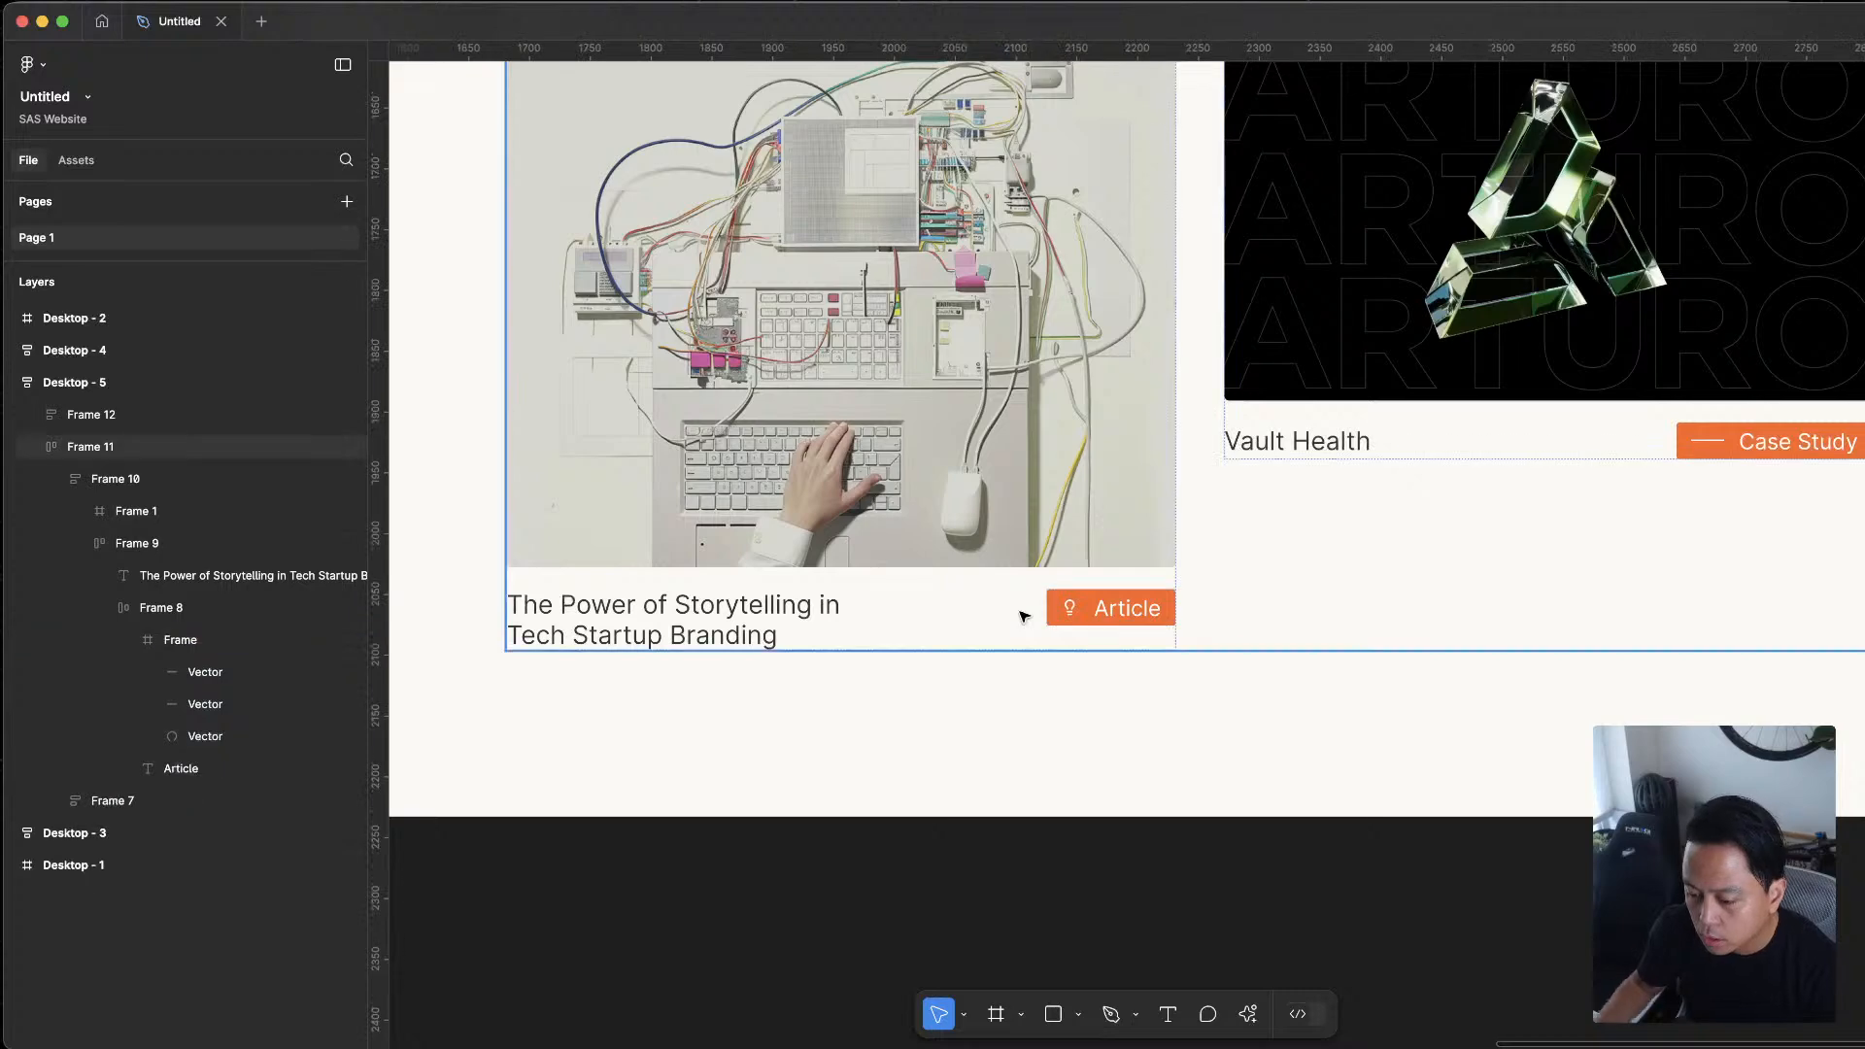
Undo the deletion of the line in the Article tag
scroll(1074, 608, "down", 10)
key("super+z")
key("super+z")
key("super+z")
scroll(1163, 693, "up", 2)
scroll(1163, 693, "up", 3)
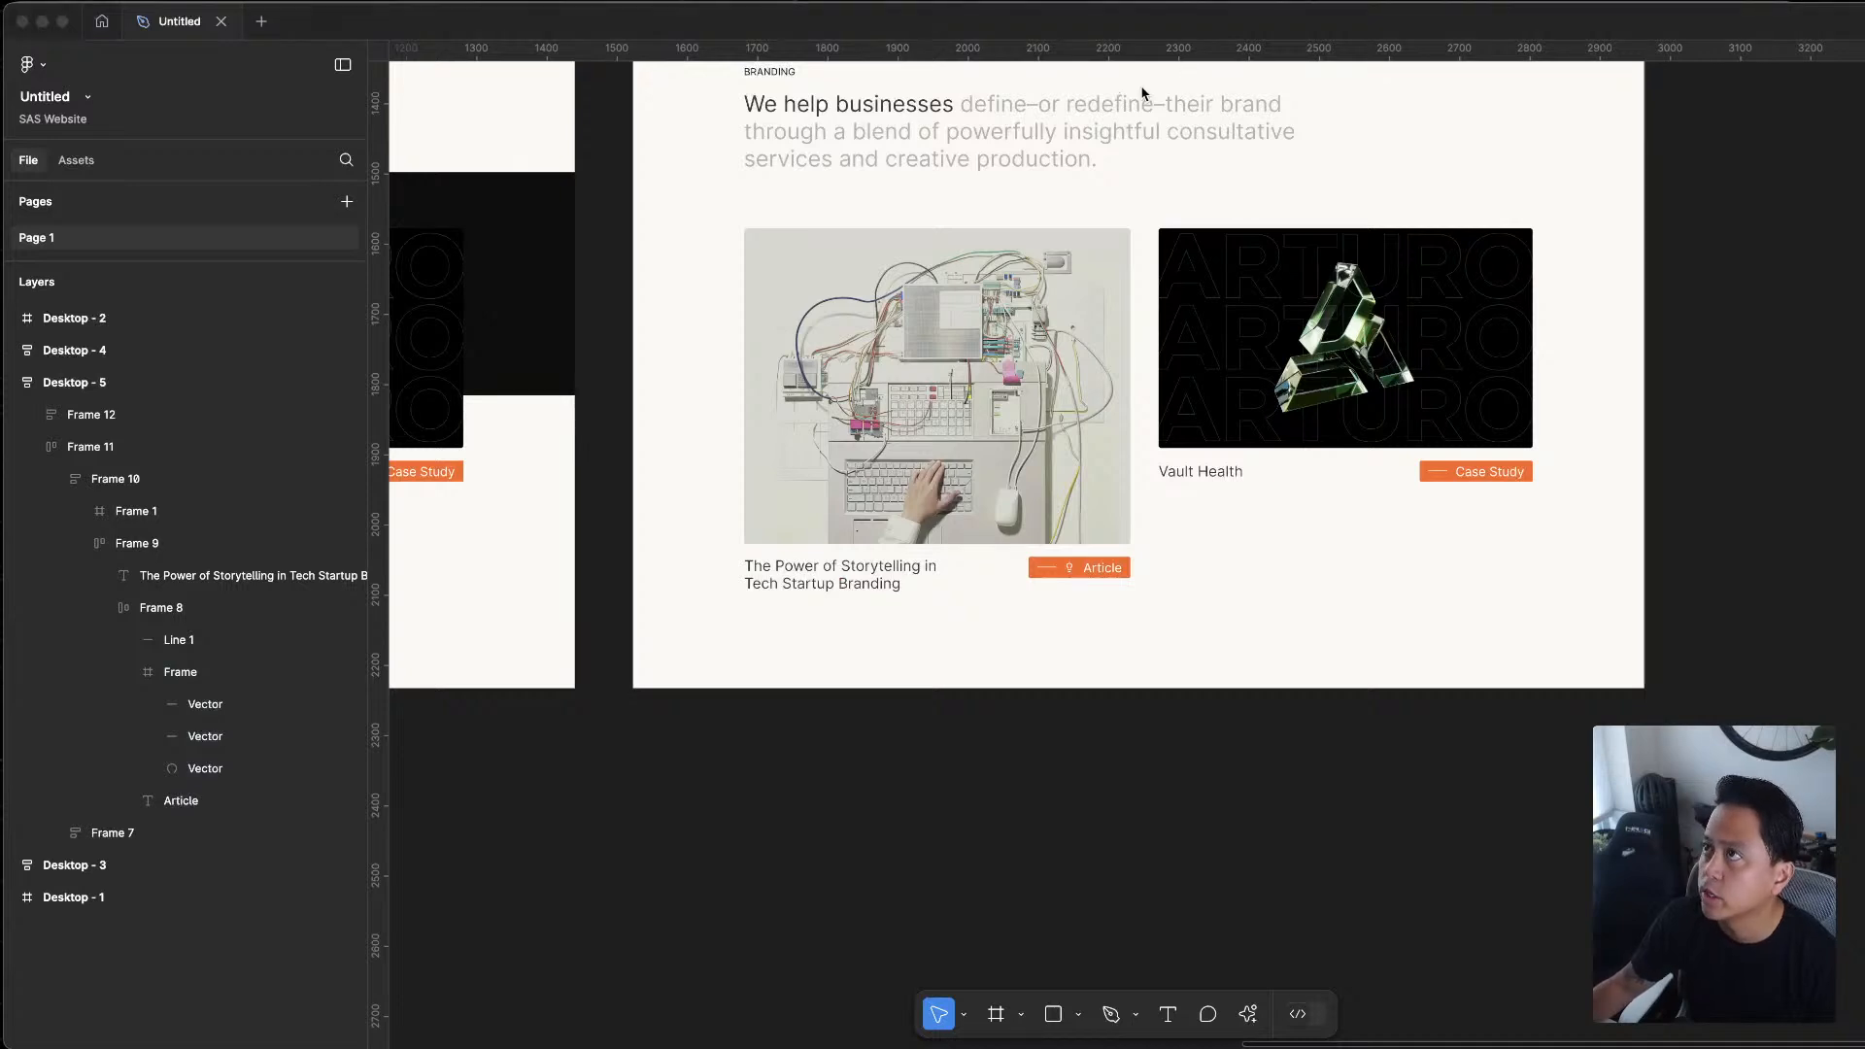
Narrow the layers sidebar to give the canvas more room
left_click(370, 113)
left_click_drag(368, 112, 245, 113)
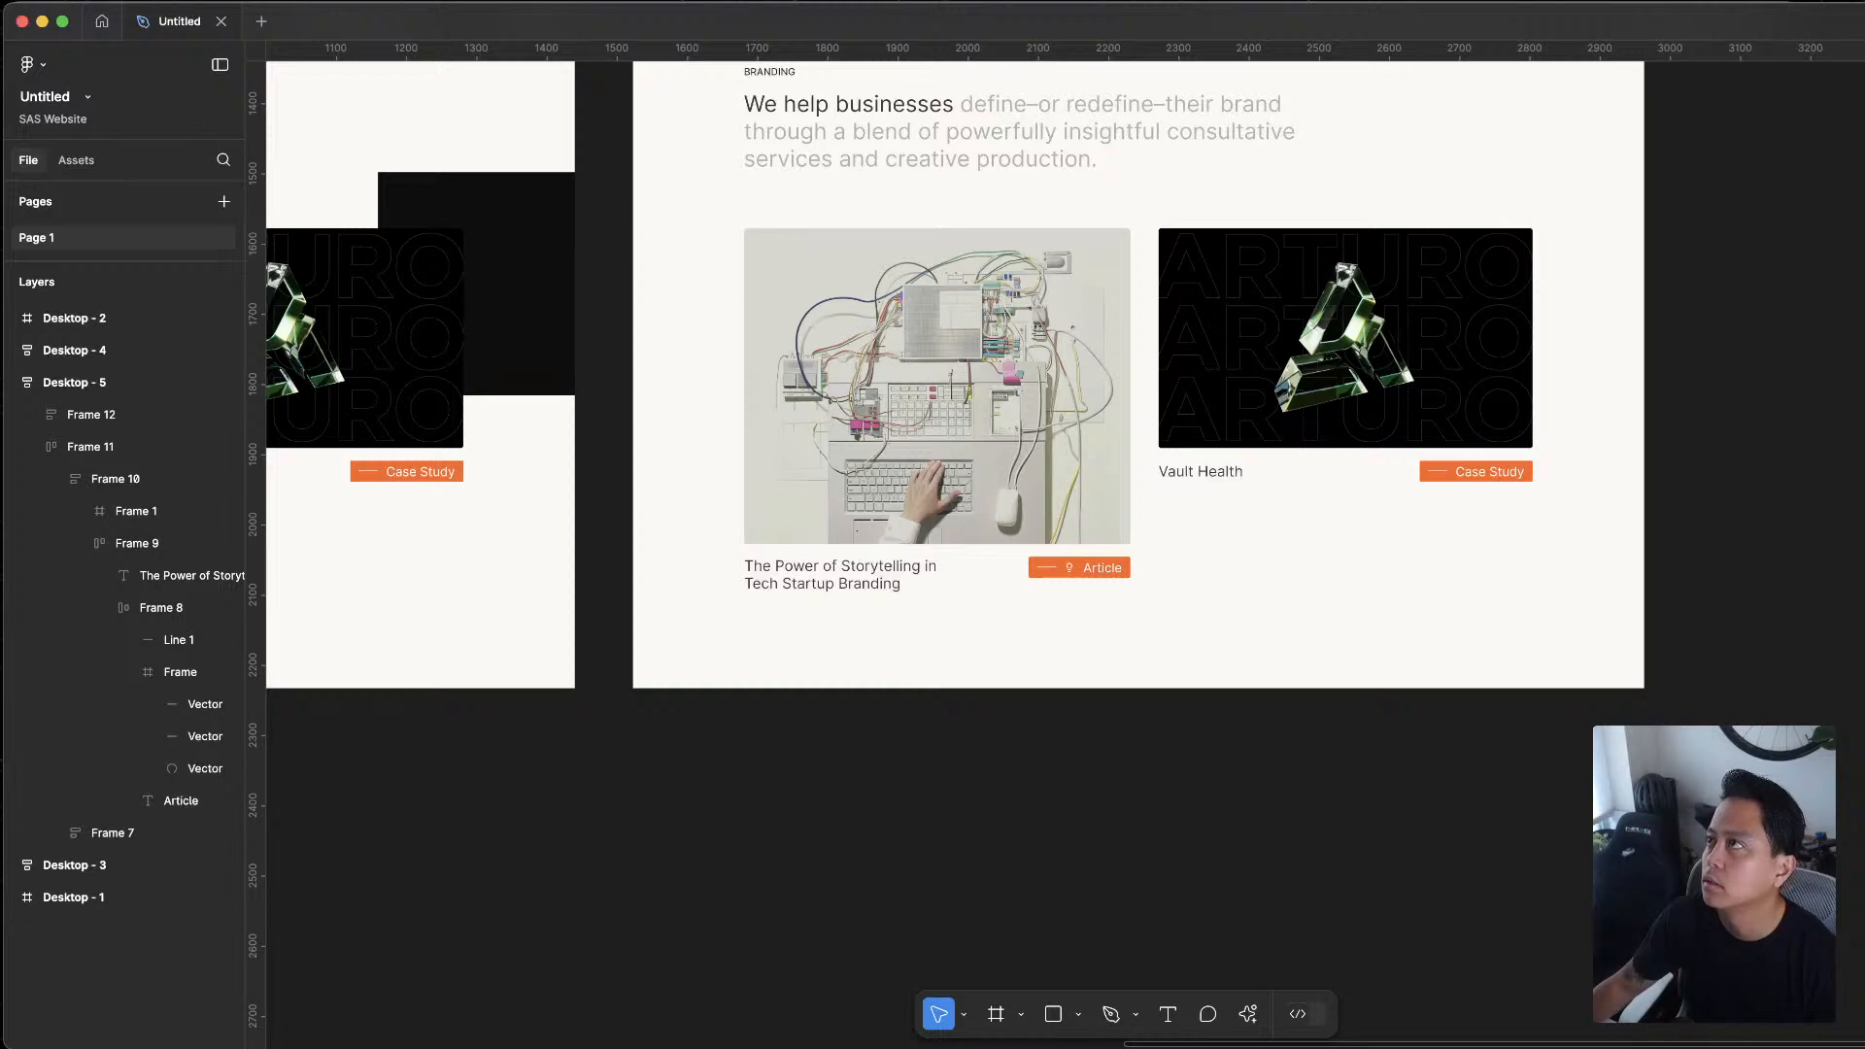
key("super+Tab")
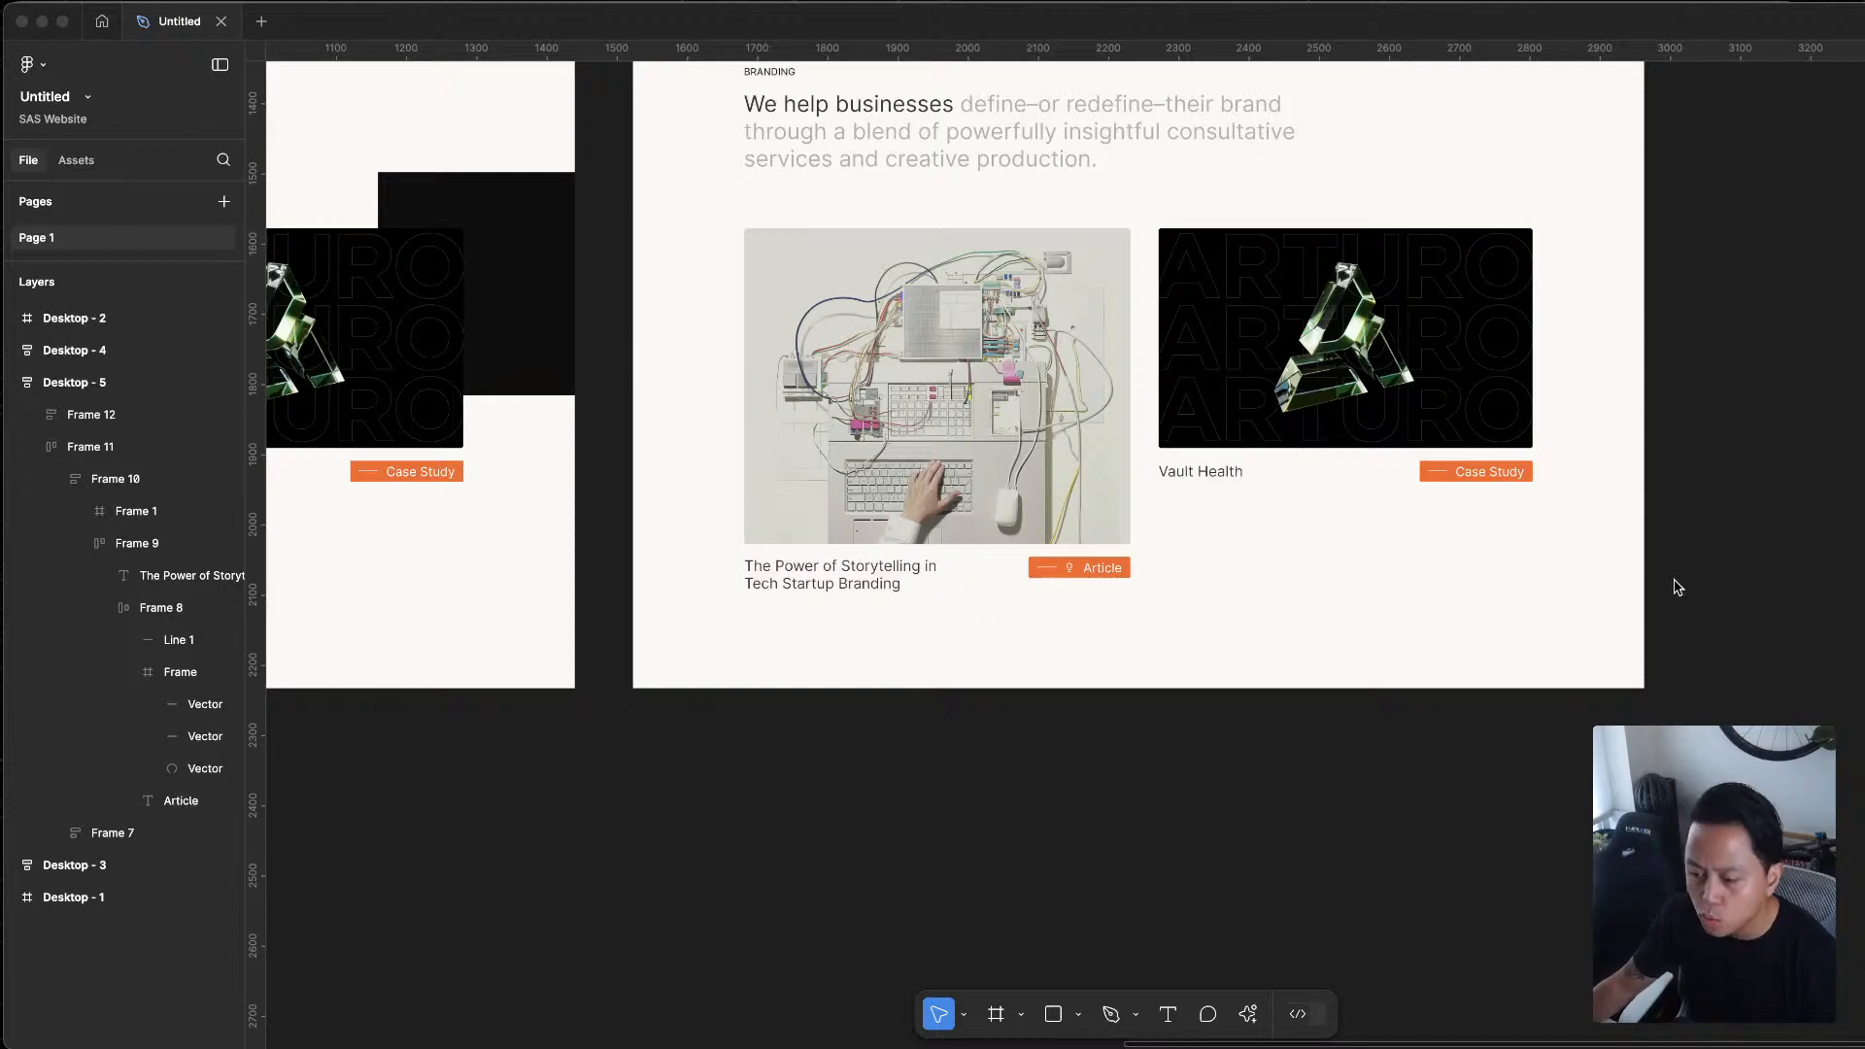
Resize the application window so the design properties sidebar fits on screen
scroll(844, 612, "up", 5)
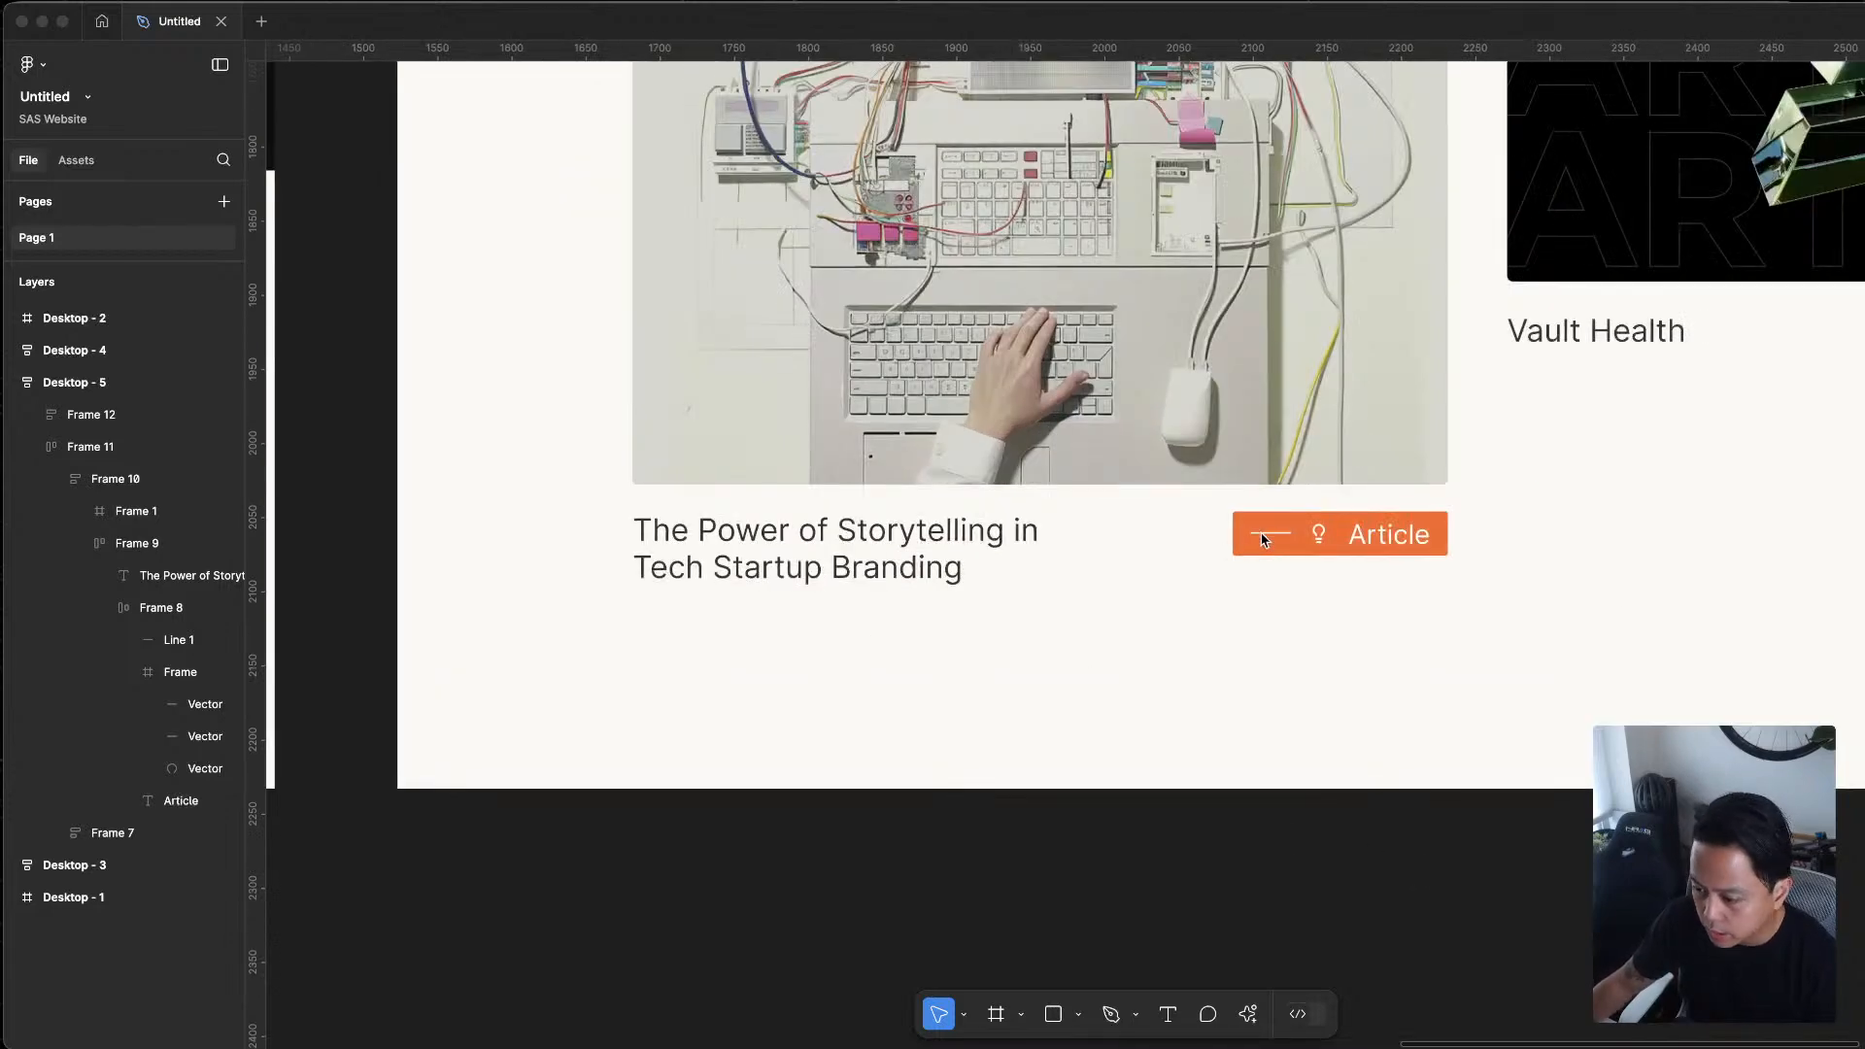
left_click(1226, 544)
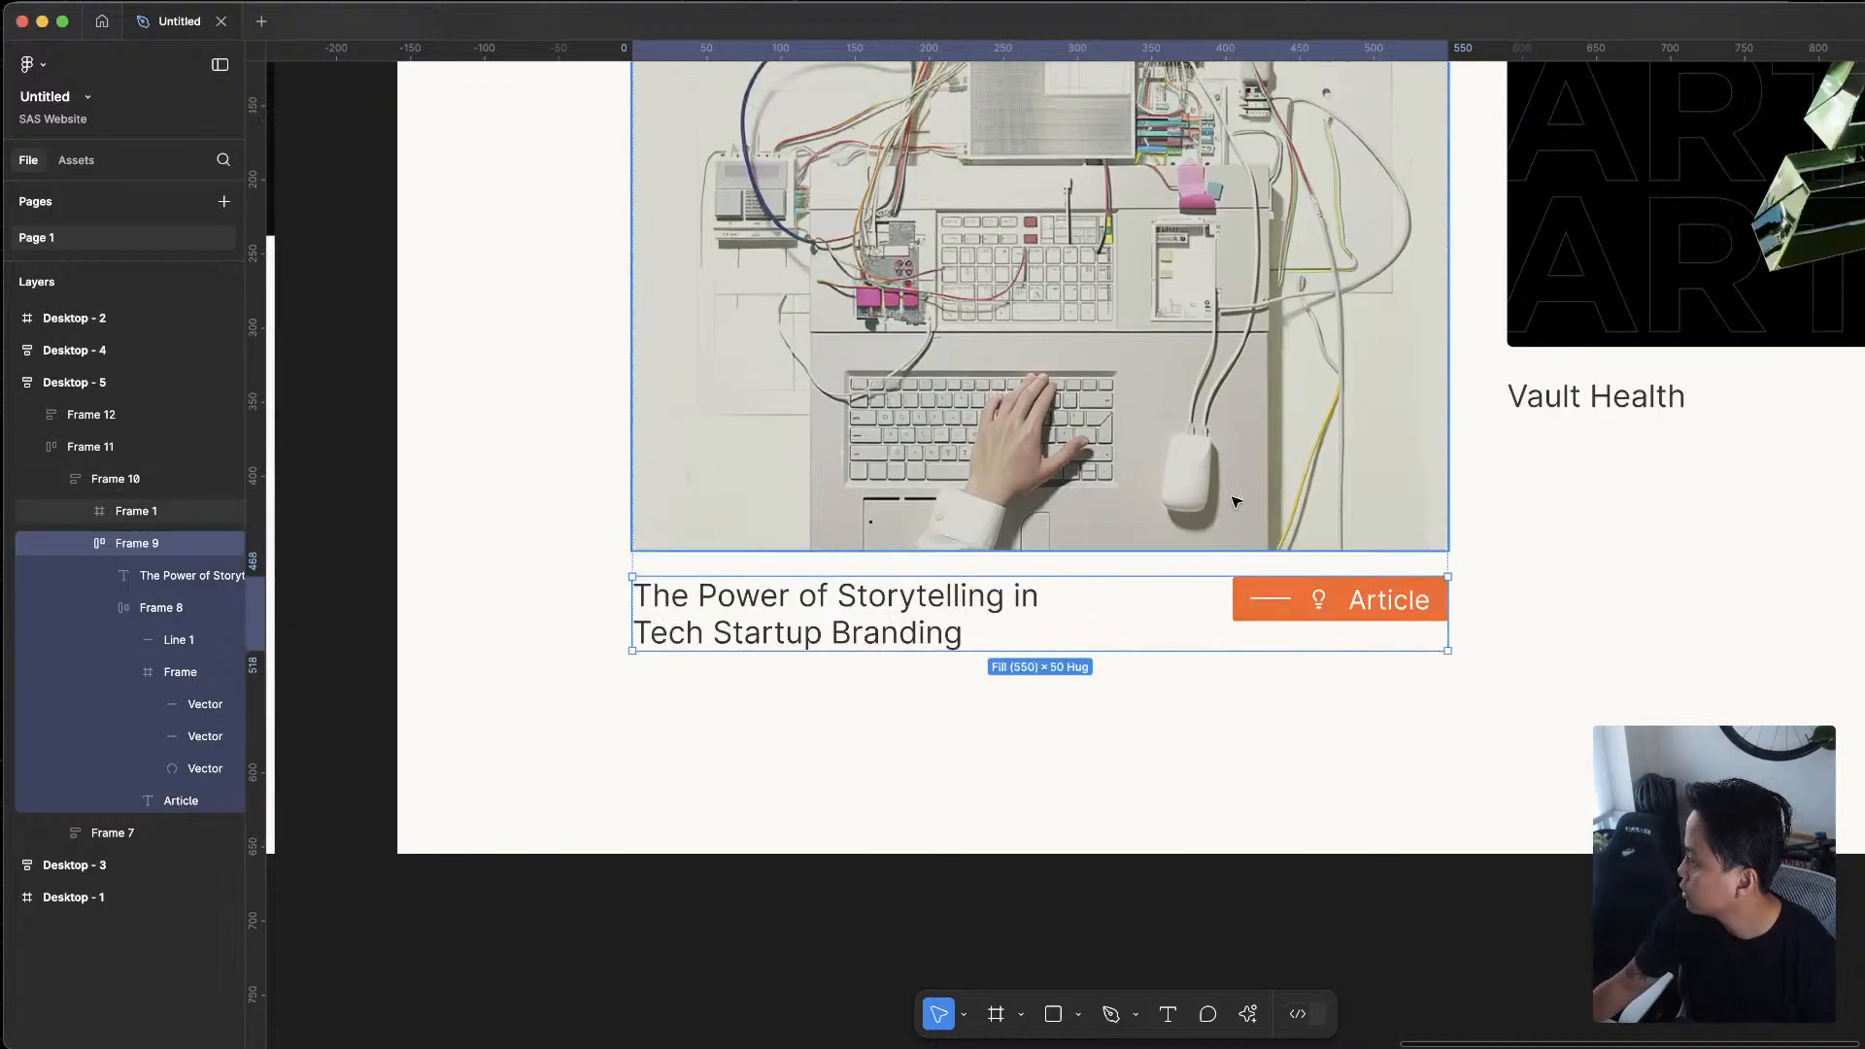
scroll(1232, 501, "up", 4)
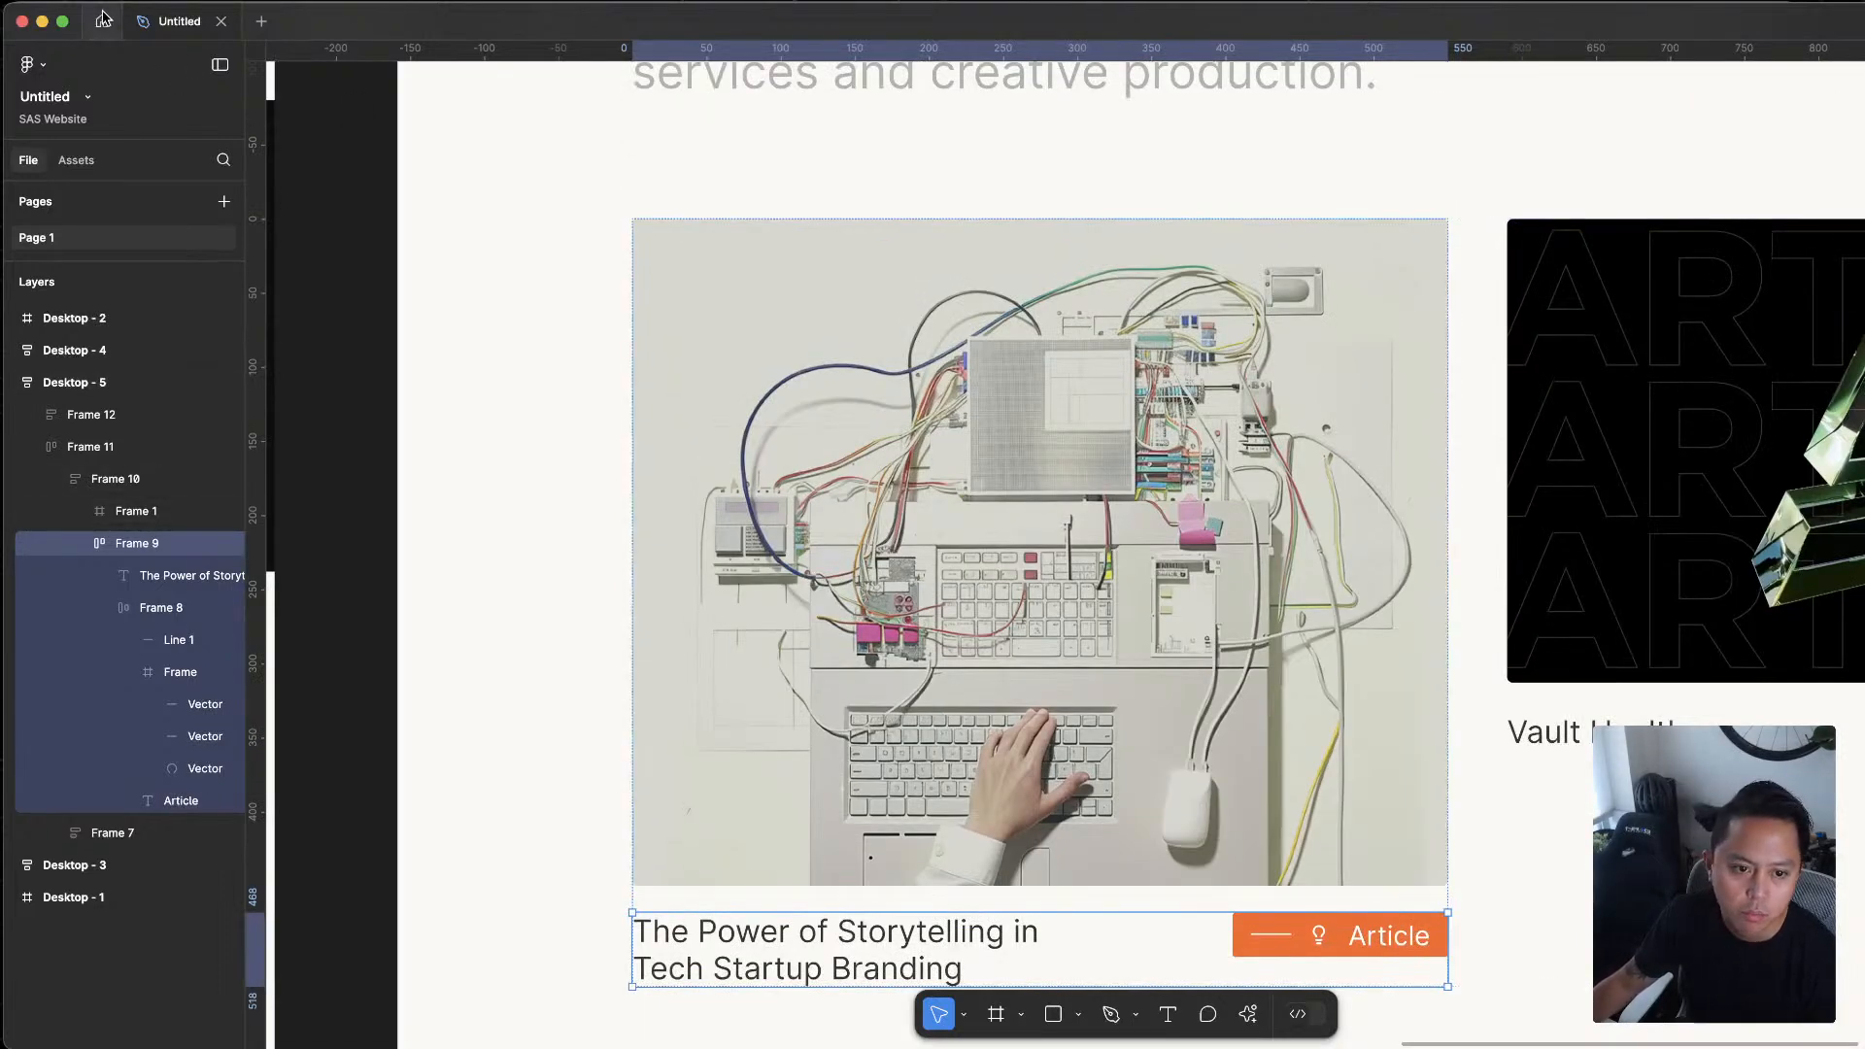
left_click(27, 58)
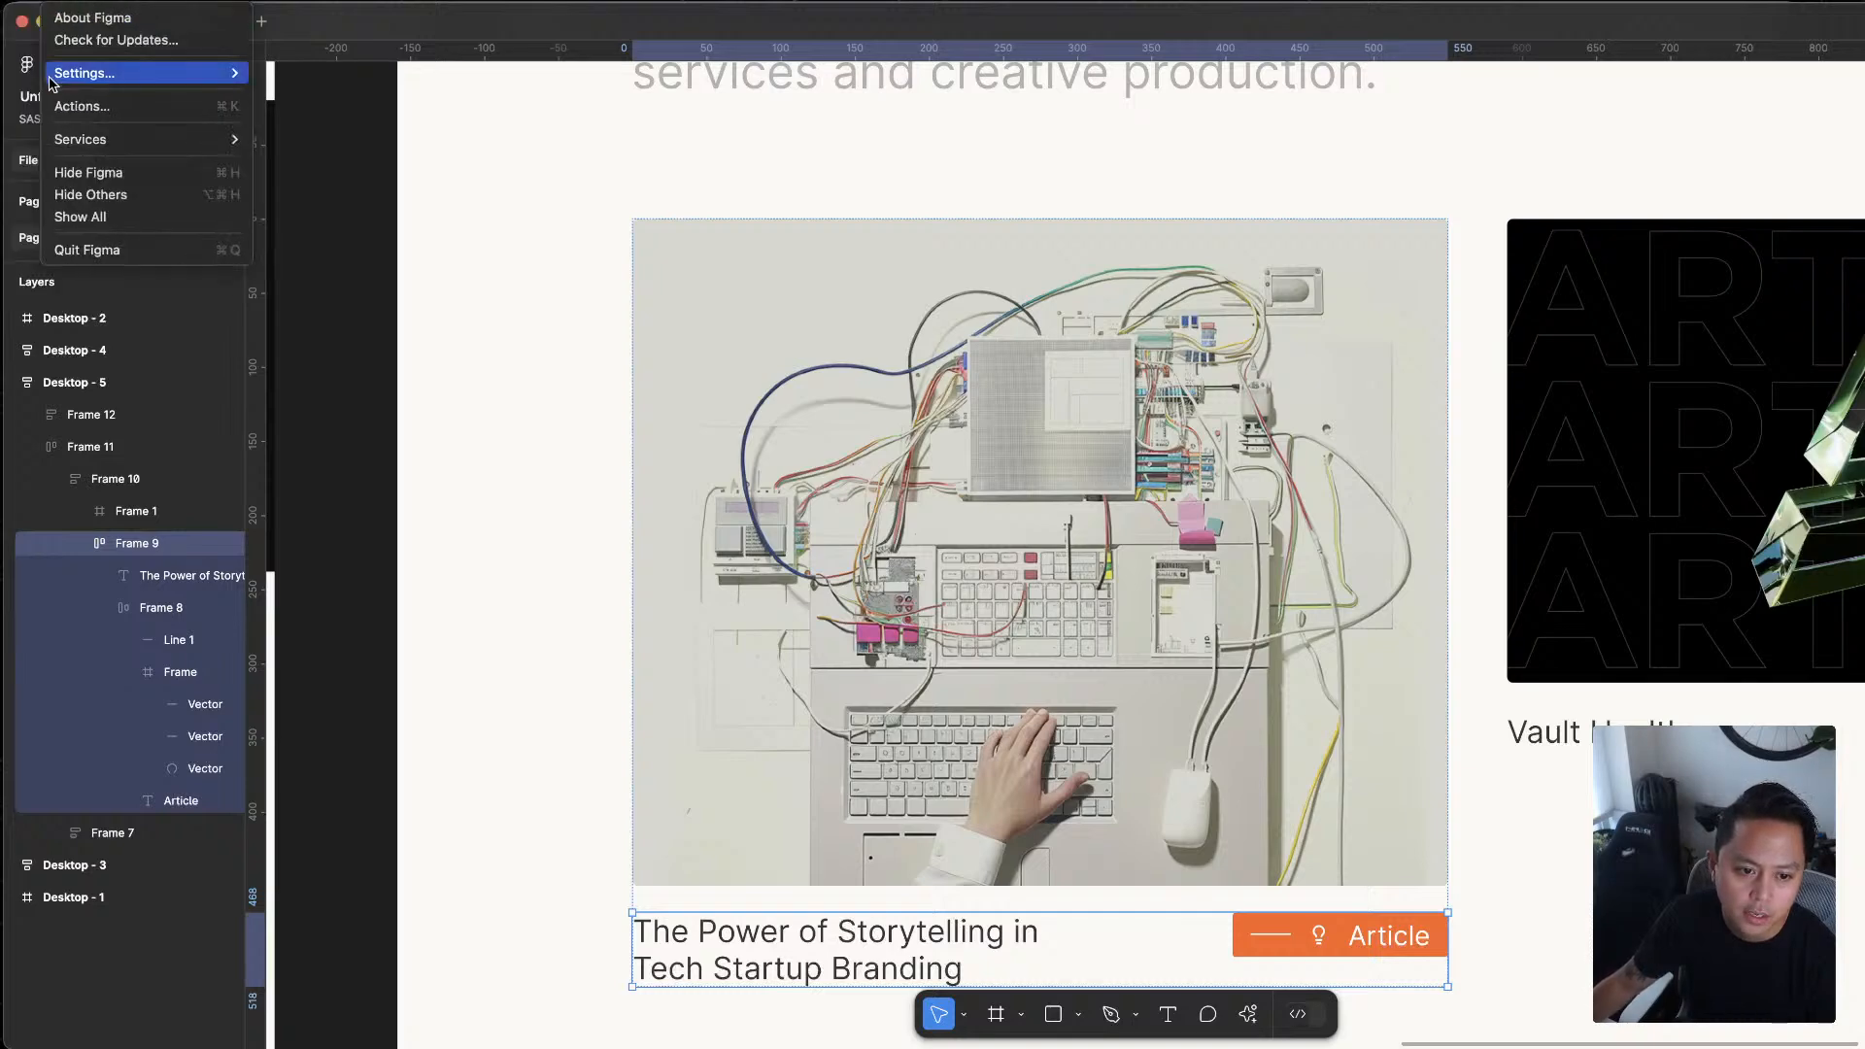
mouse_move(22, 2)
left_click(427, 350)
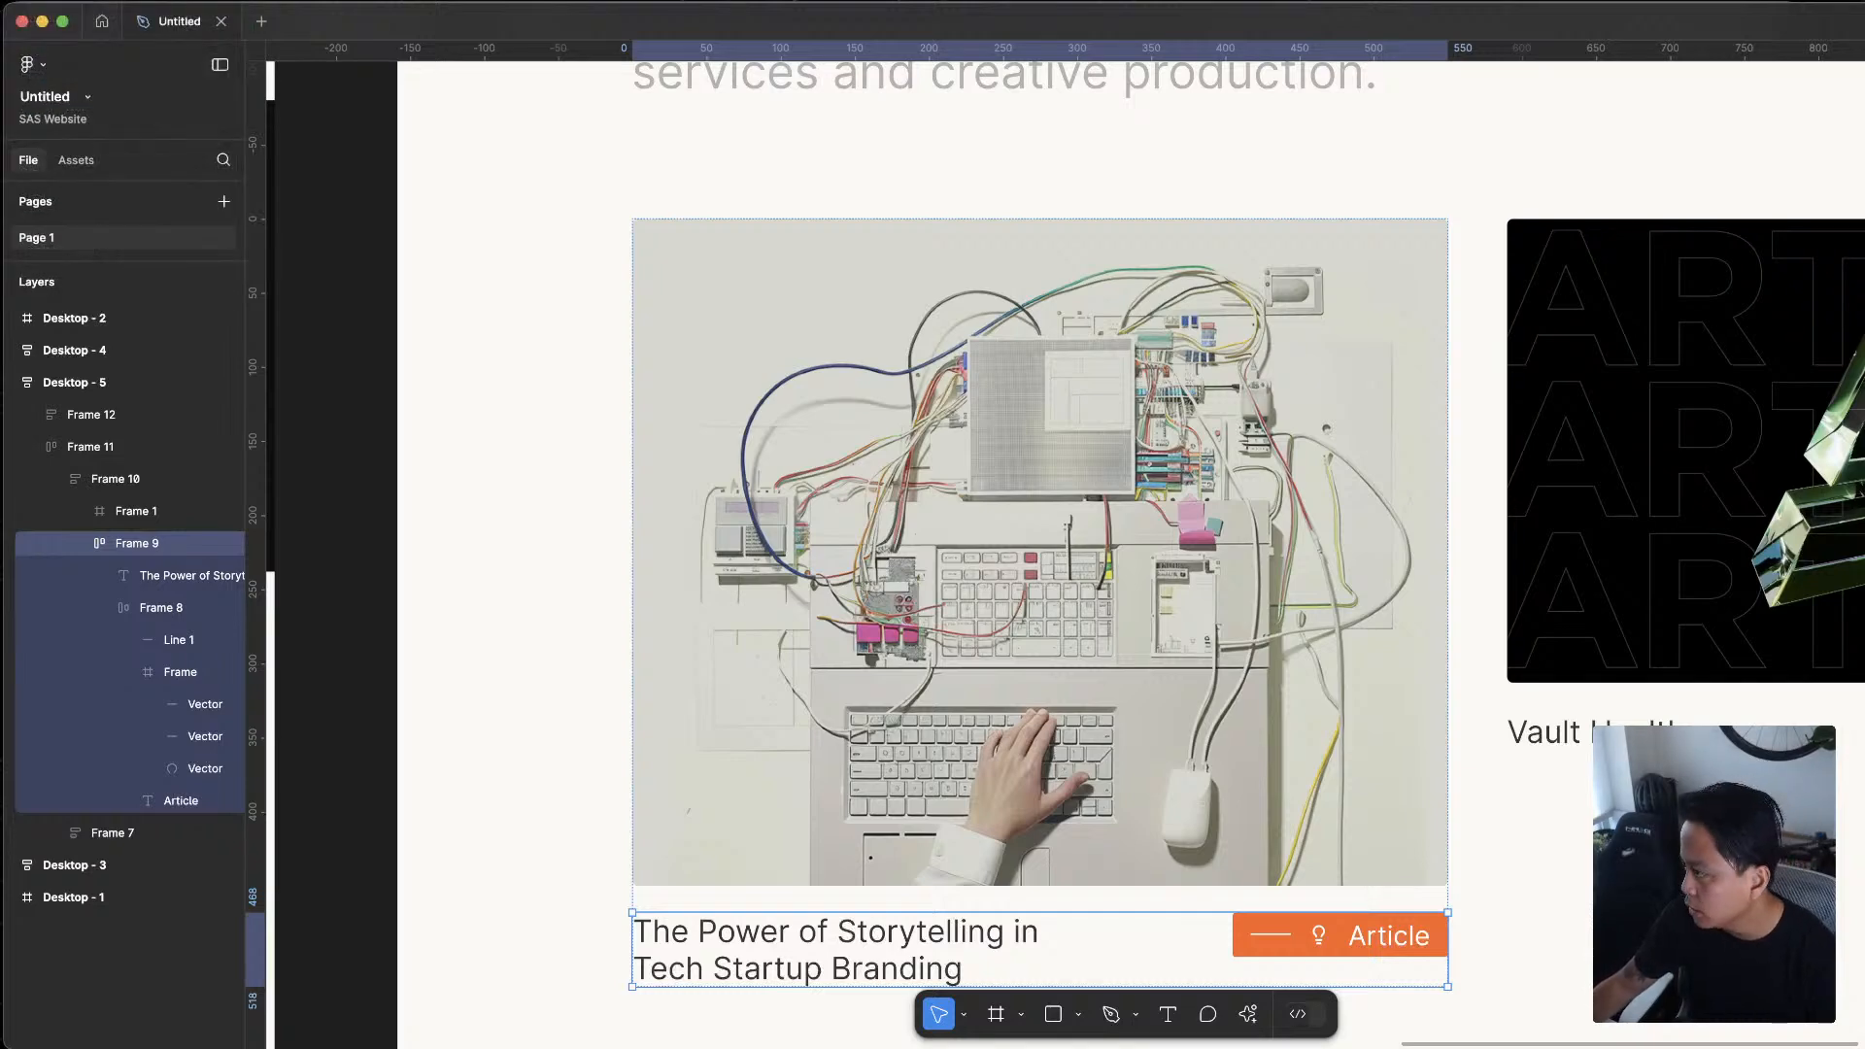
mouse_move(1864, 3)
left_mouse_down()
mouse_move(1776, 14)
mouse_move(1861, 3)
left_mouse_up()
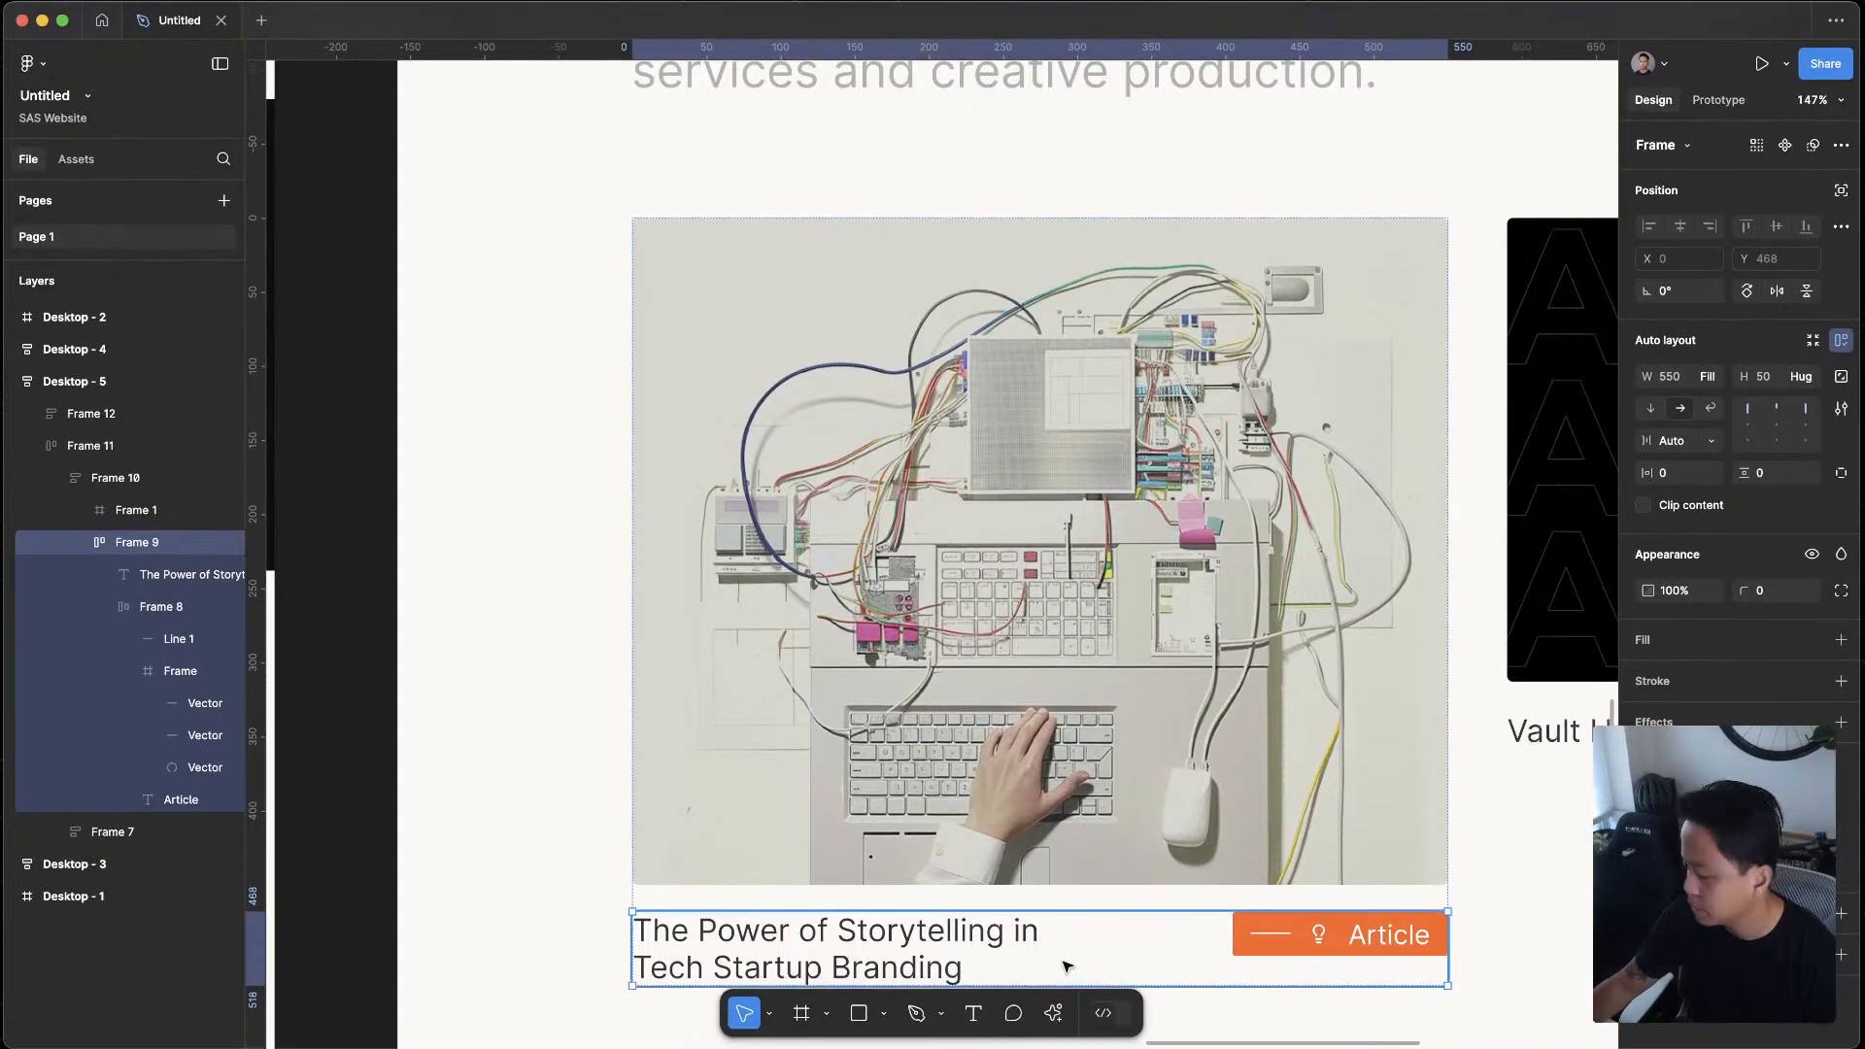
Remove the lightbulb icon from the Article tag in Desktop - 5, keeping the short line before the text
scroll(1184, 777, "down", 5)
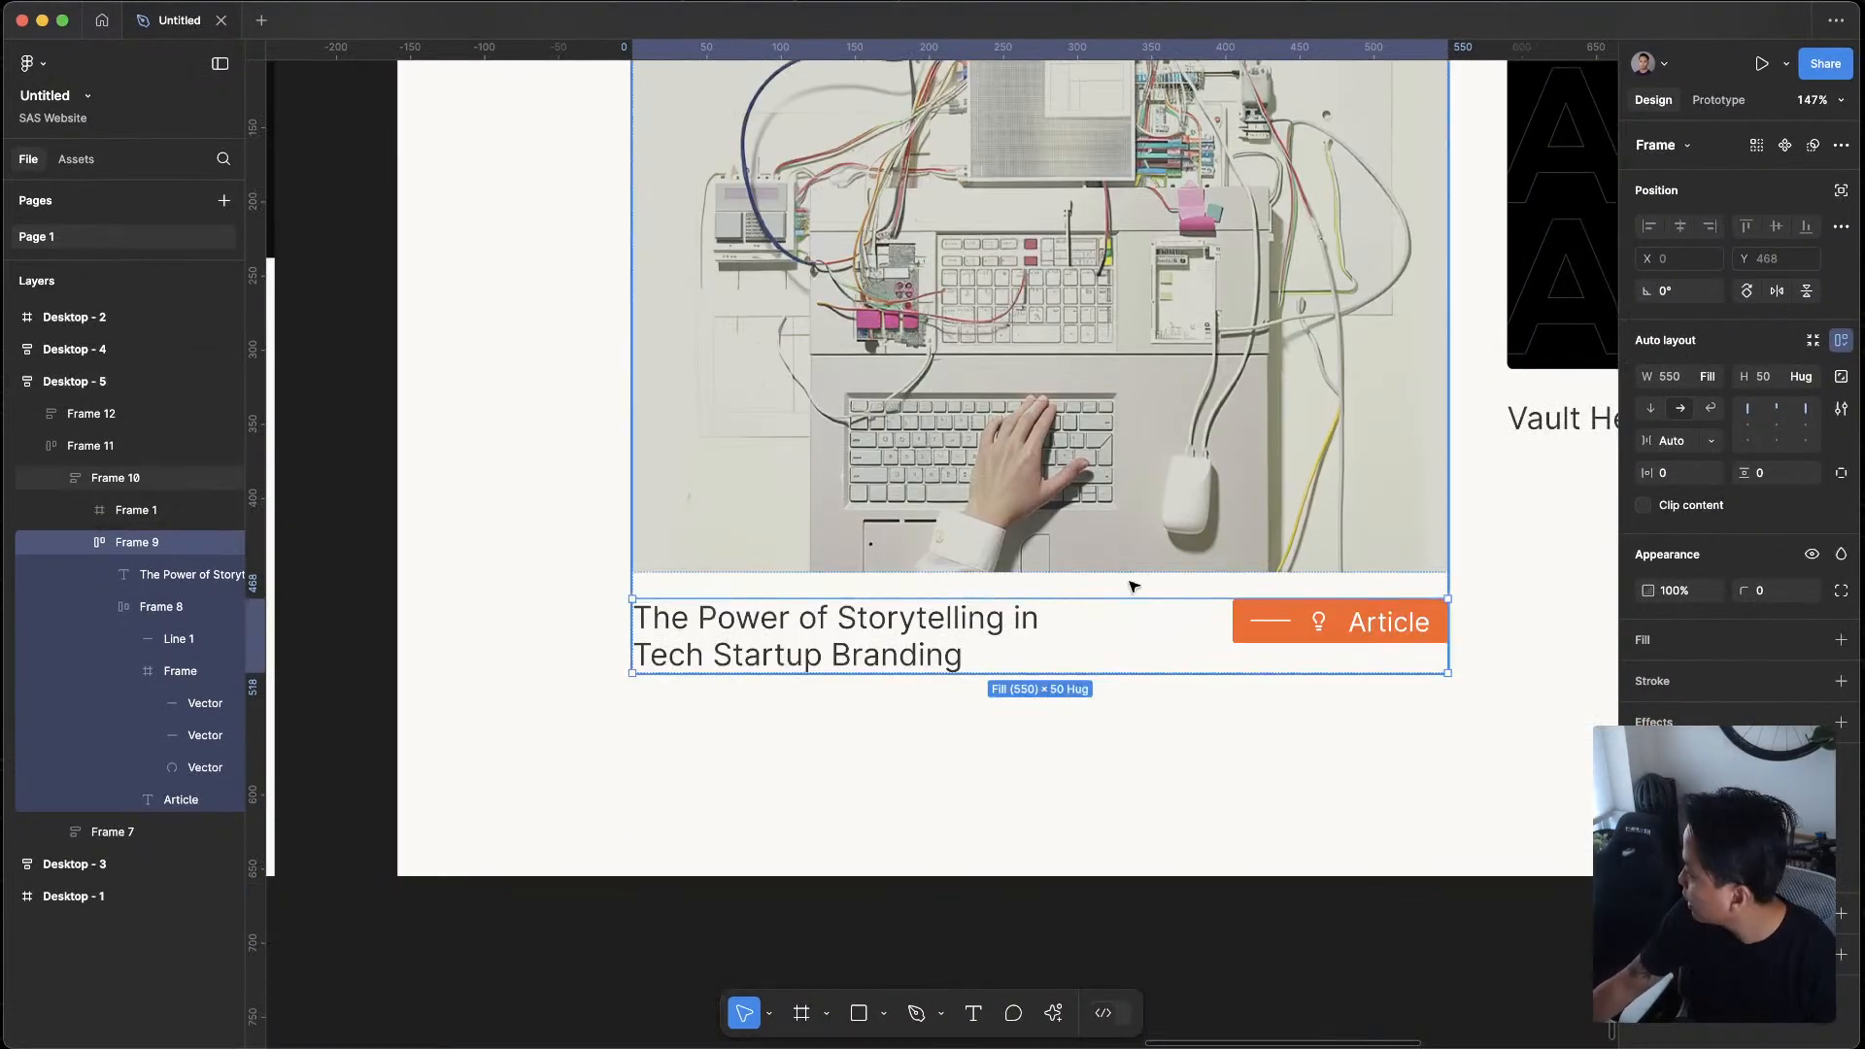
scroll(1049, 583, "down", 1)
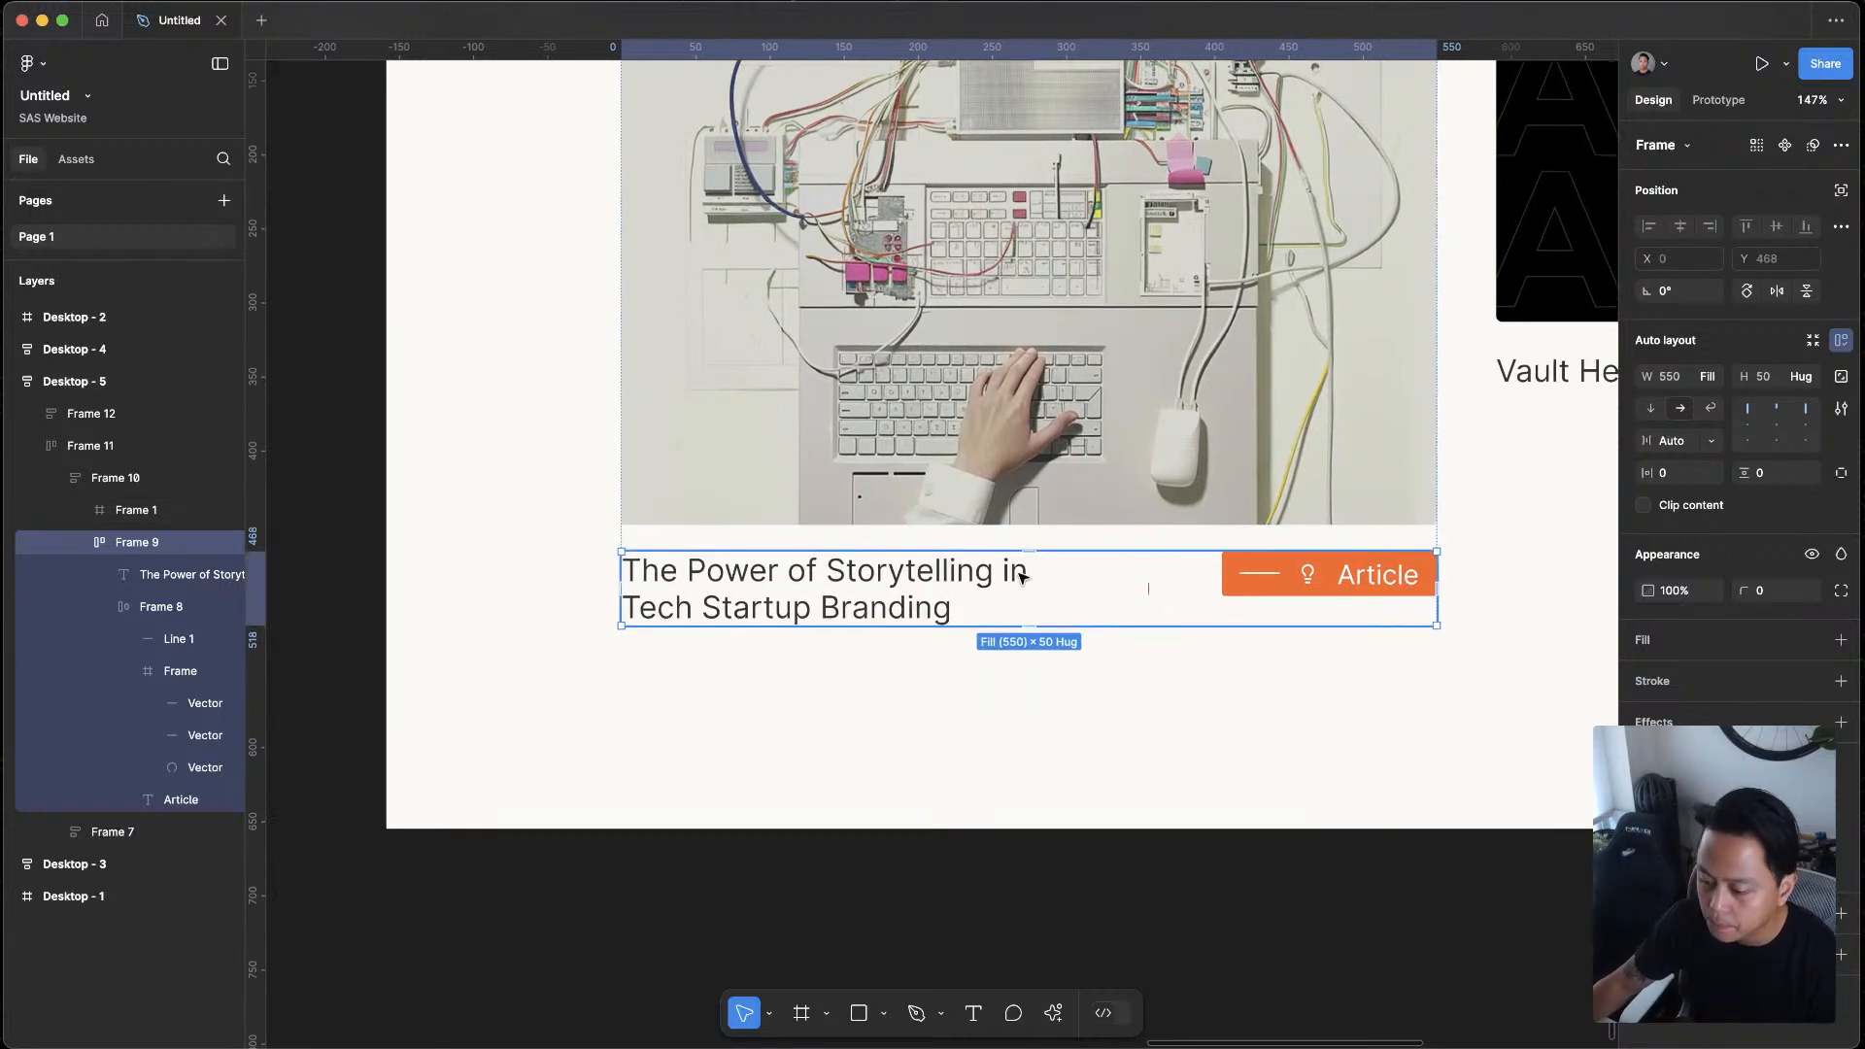
double_click(1281, 576)
double_click(1266, 575)
scroll(1257, 585, "down", 8)
left_click(1396, 877)
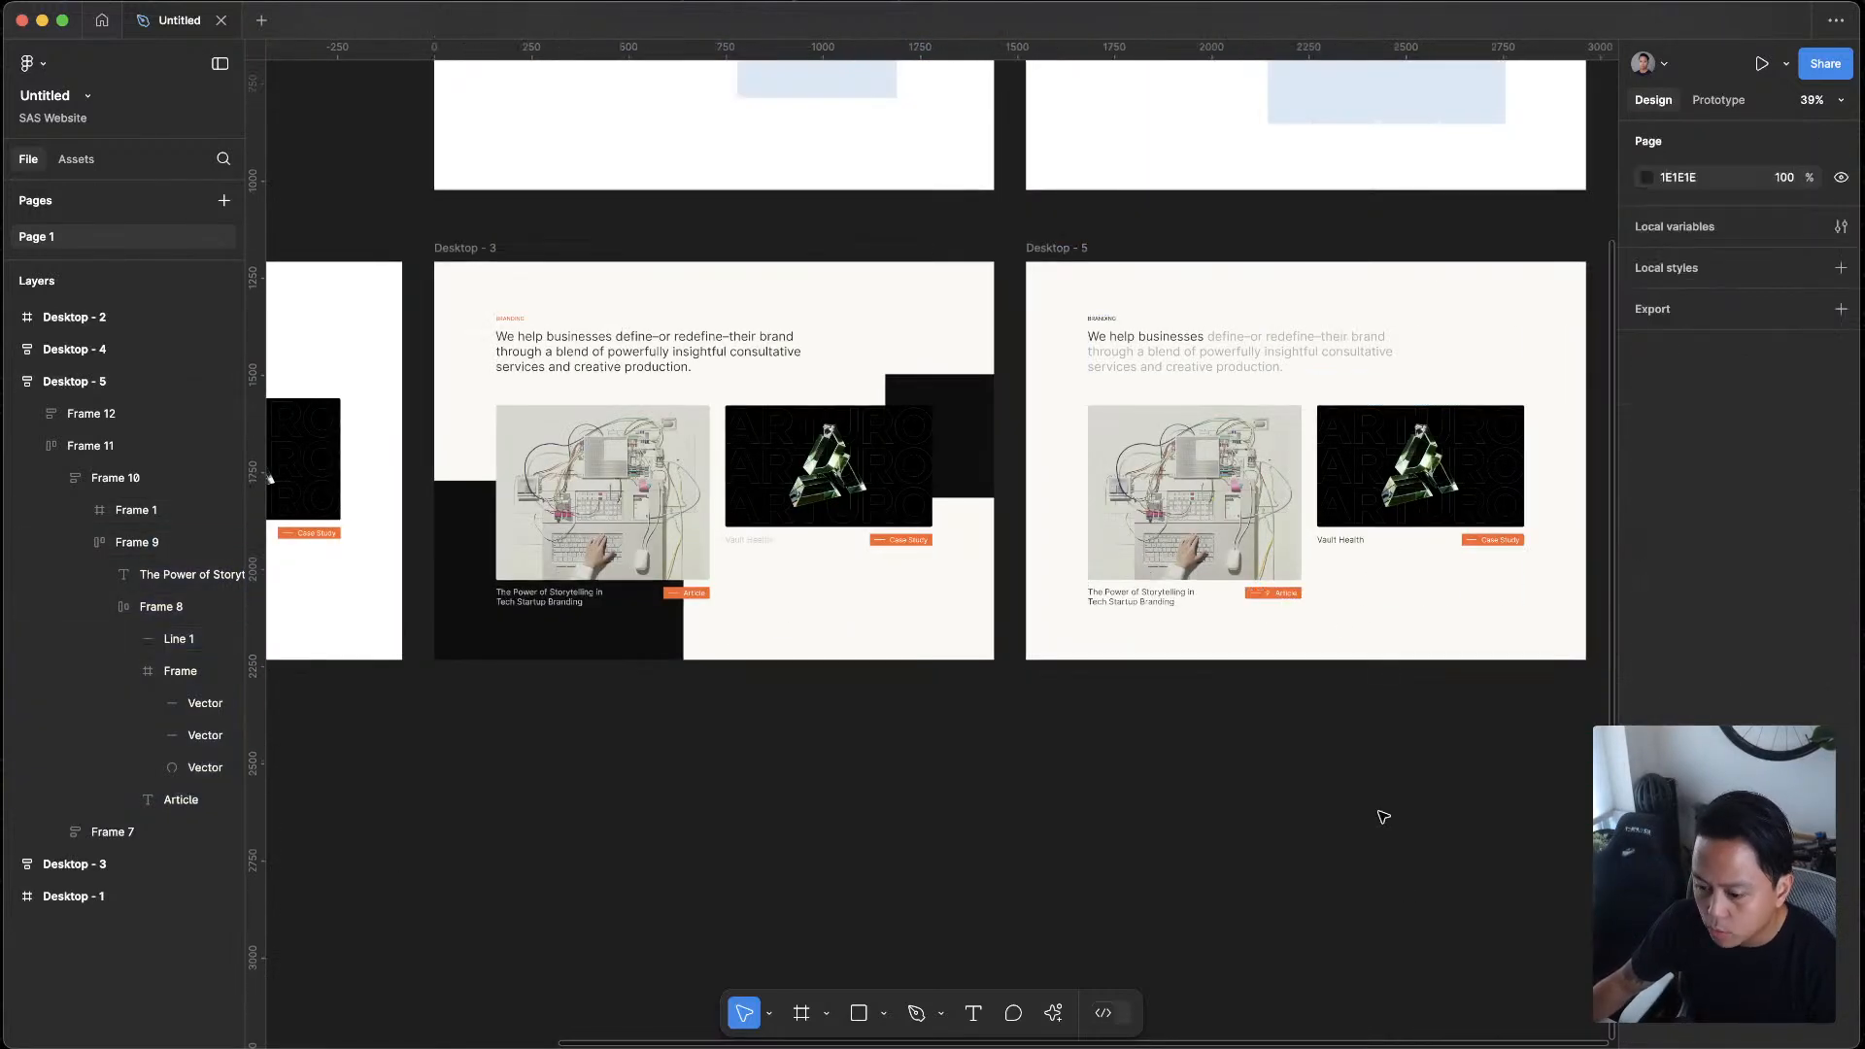
scroll(1273, 612, "up", 5)
double_click(1150, 593)
double_click(1149, 594)
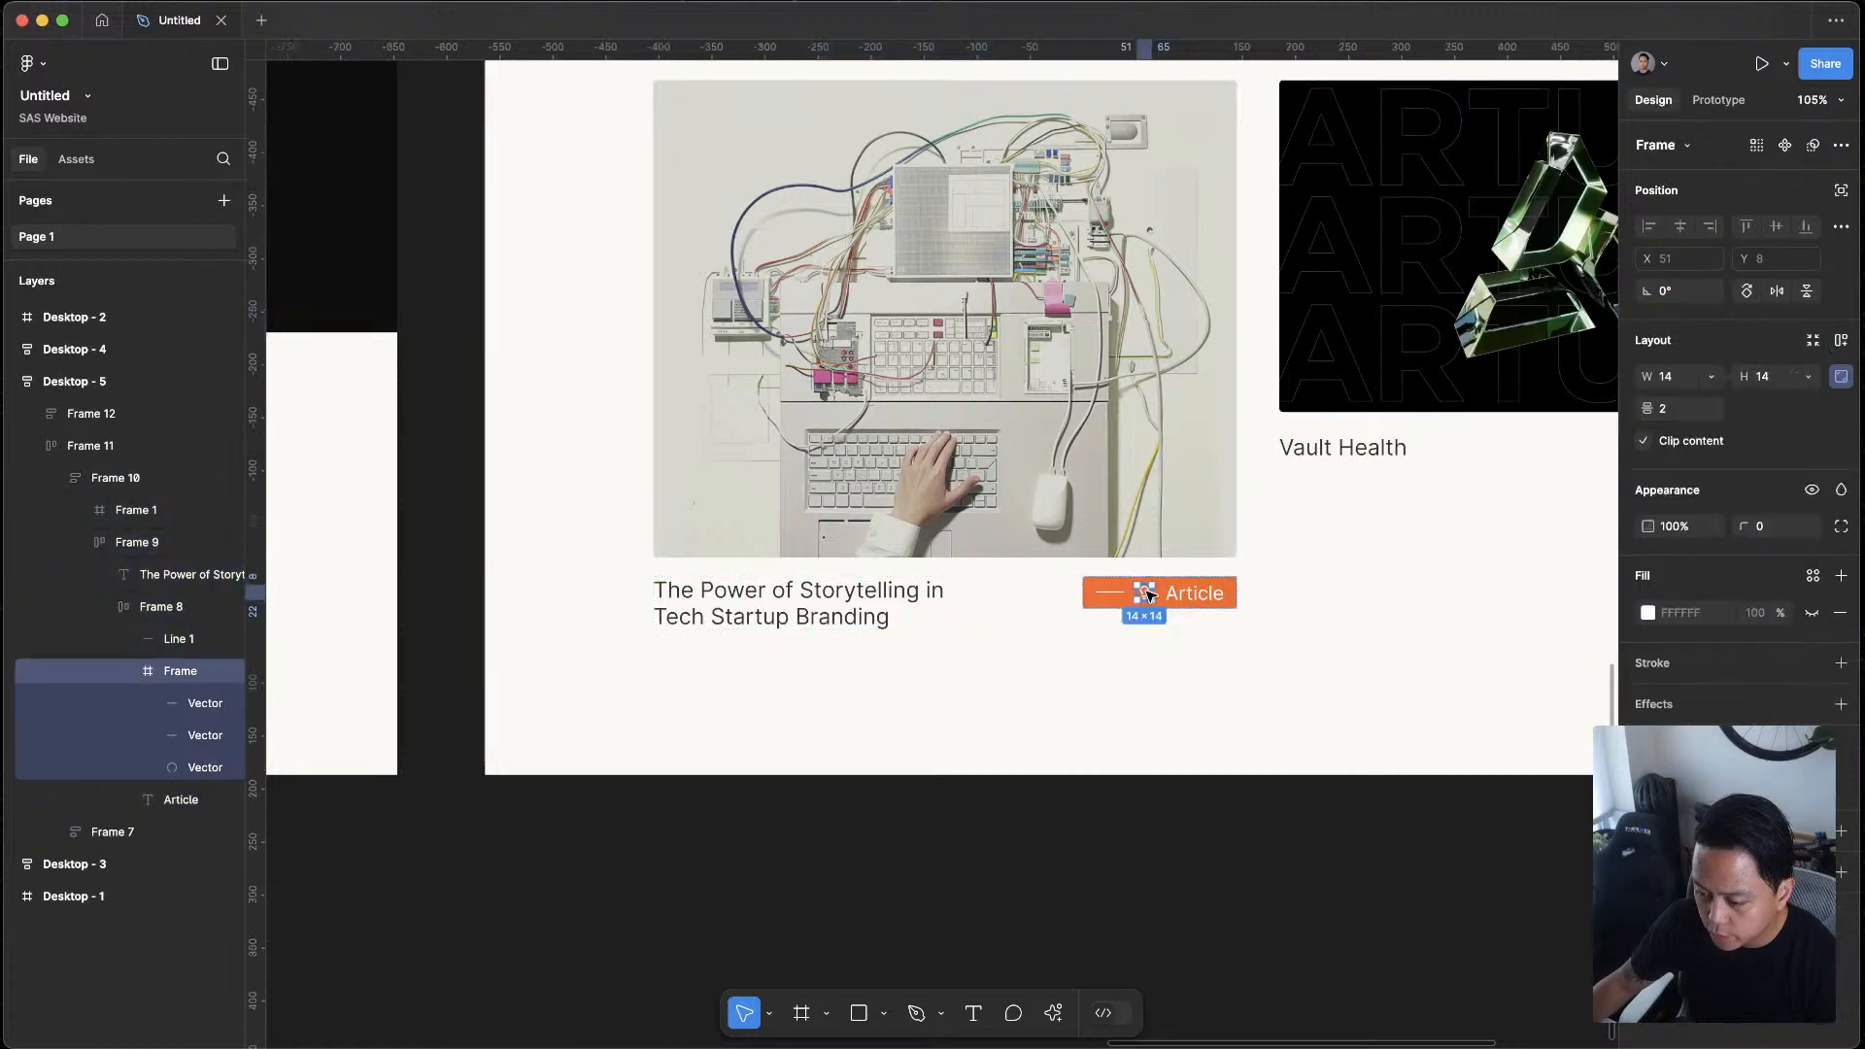
key("Delete")
Duplicate the Desktop - 5 frame to start another layout variant beside it
scroll(1146, 680, "down", 10)
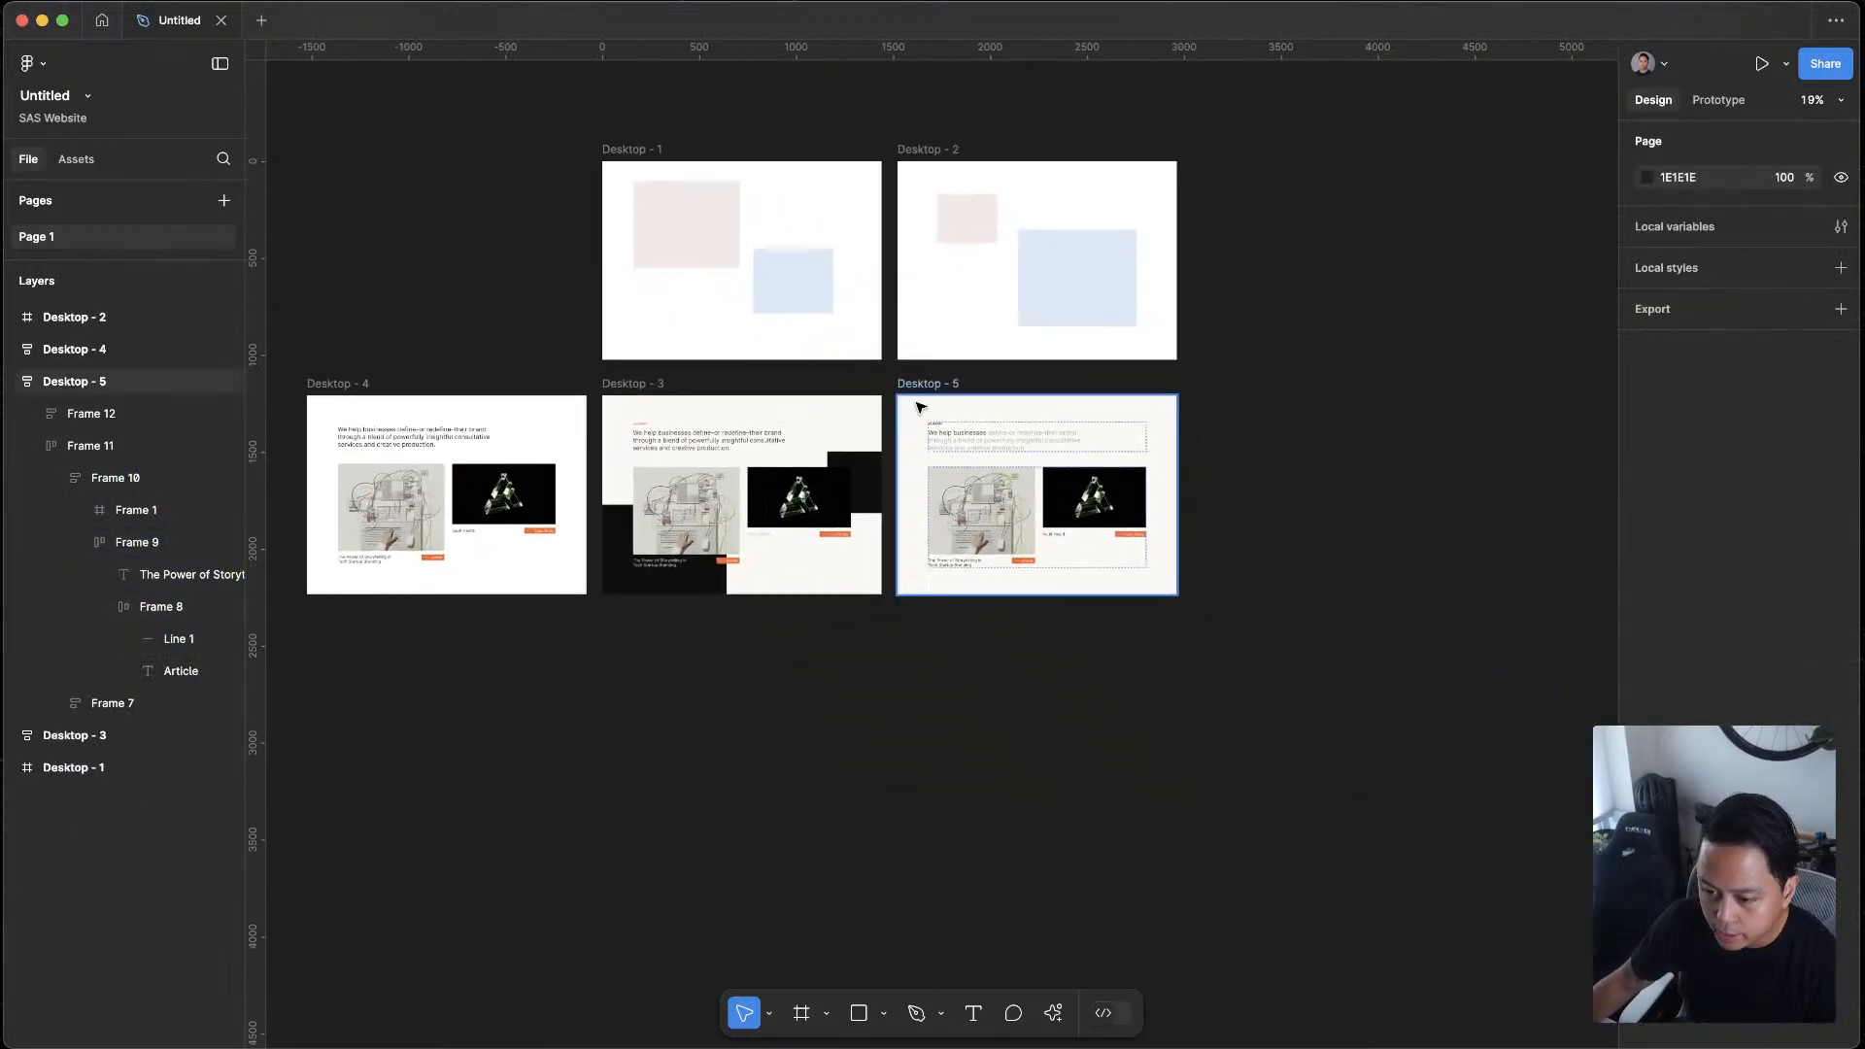
left_click(925, 383)
key("super+d")
left_click(1297, 326)
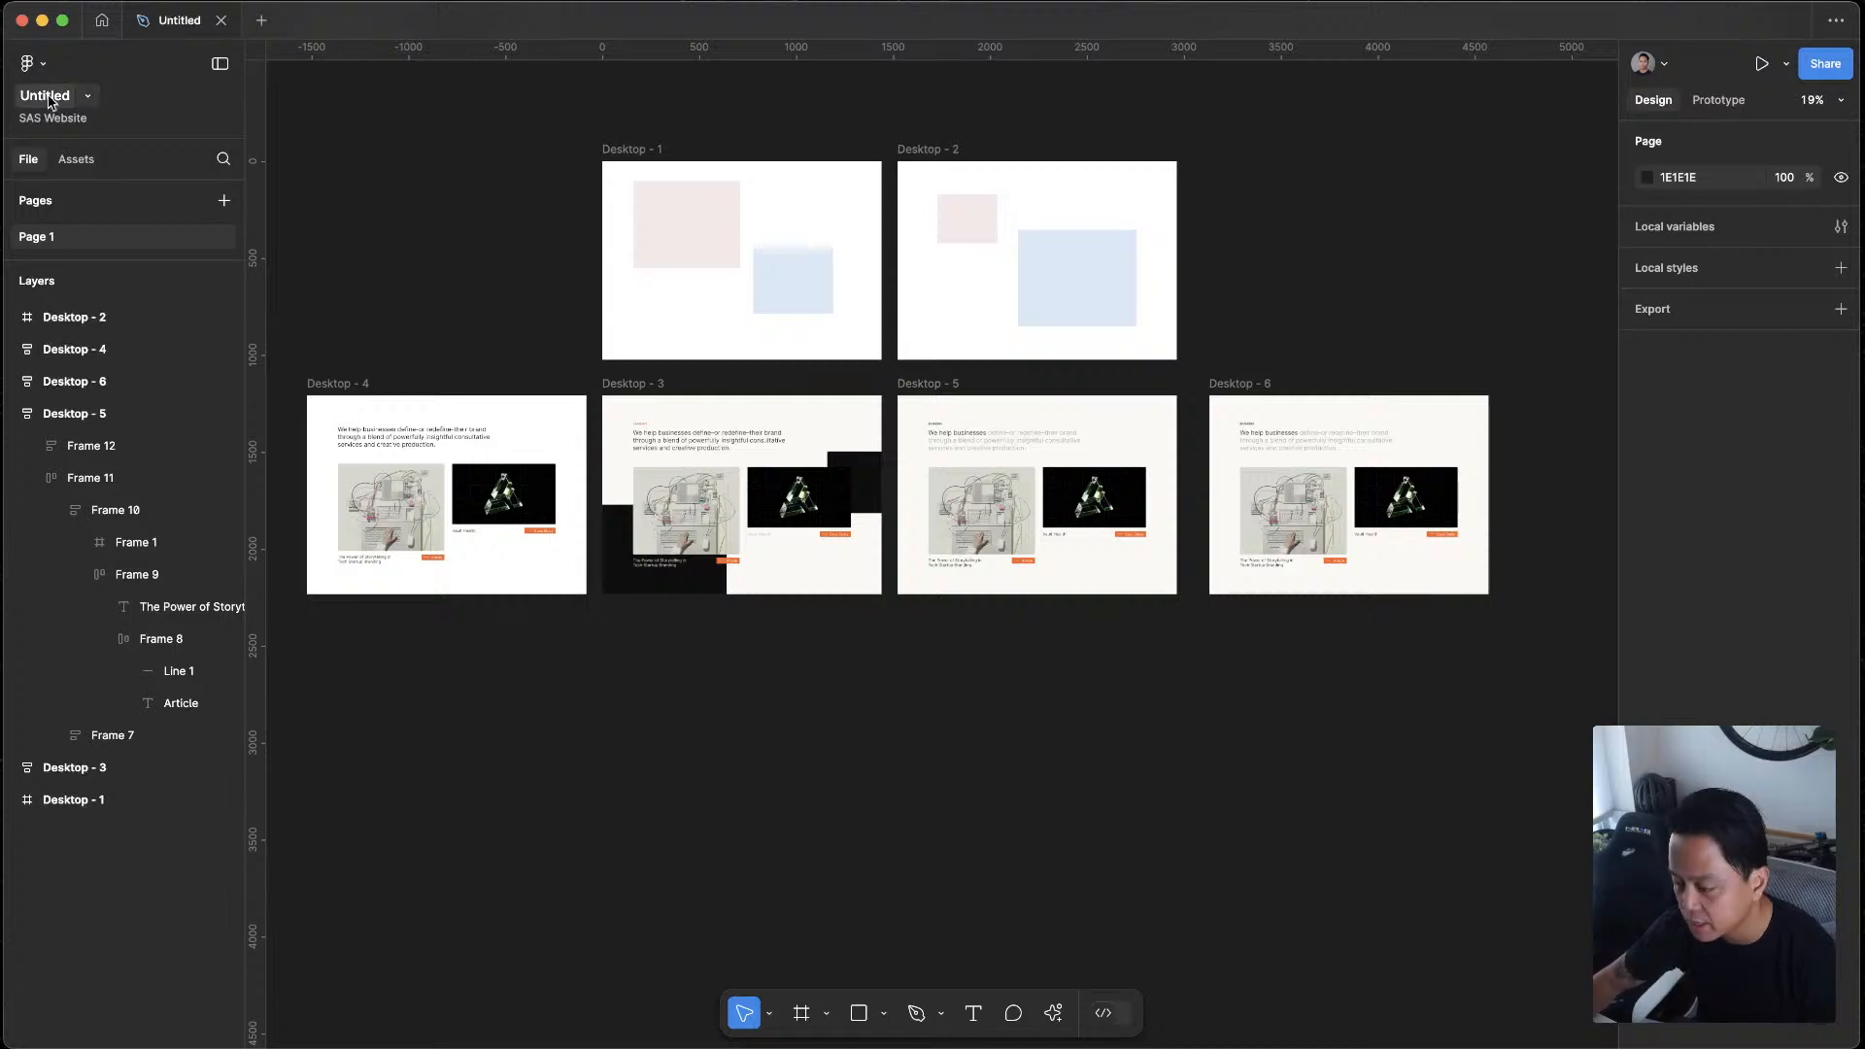
Delete the short line in front of the Article text in the Desktop - 6 tag
scroll(1509, 374, "up", 5)
scroll(1499, 625, "down", 5)
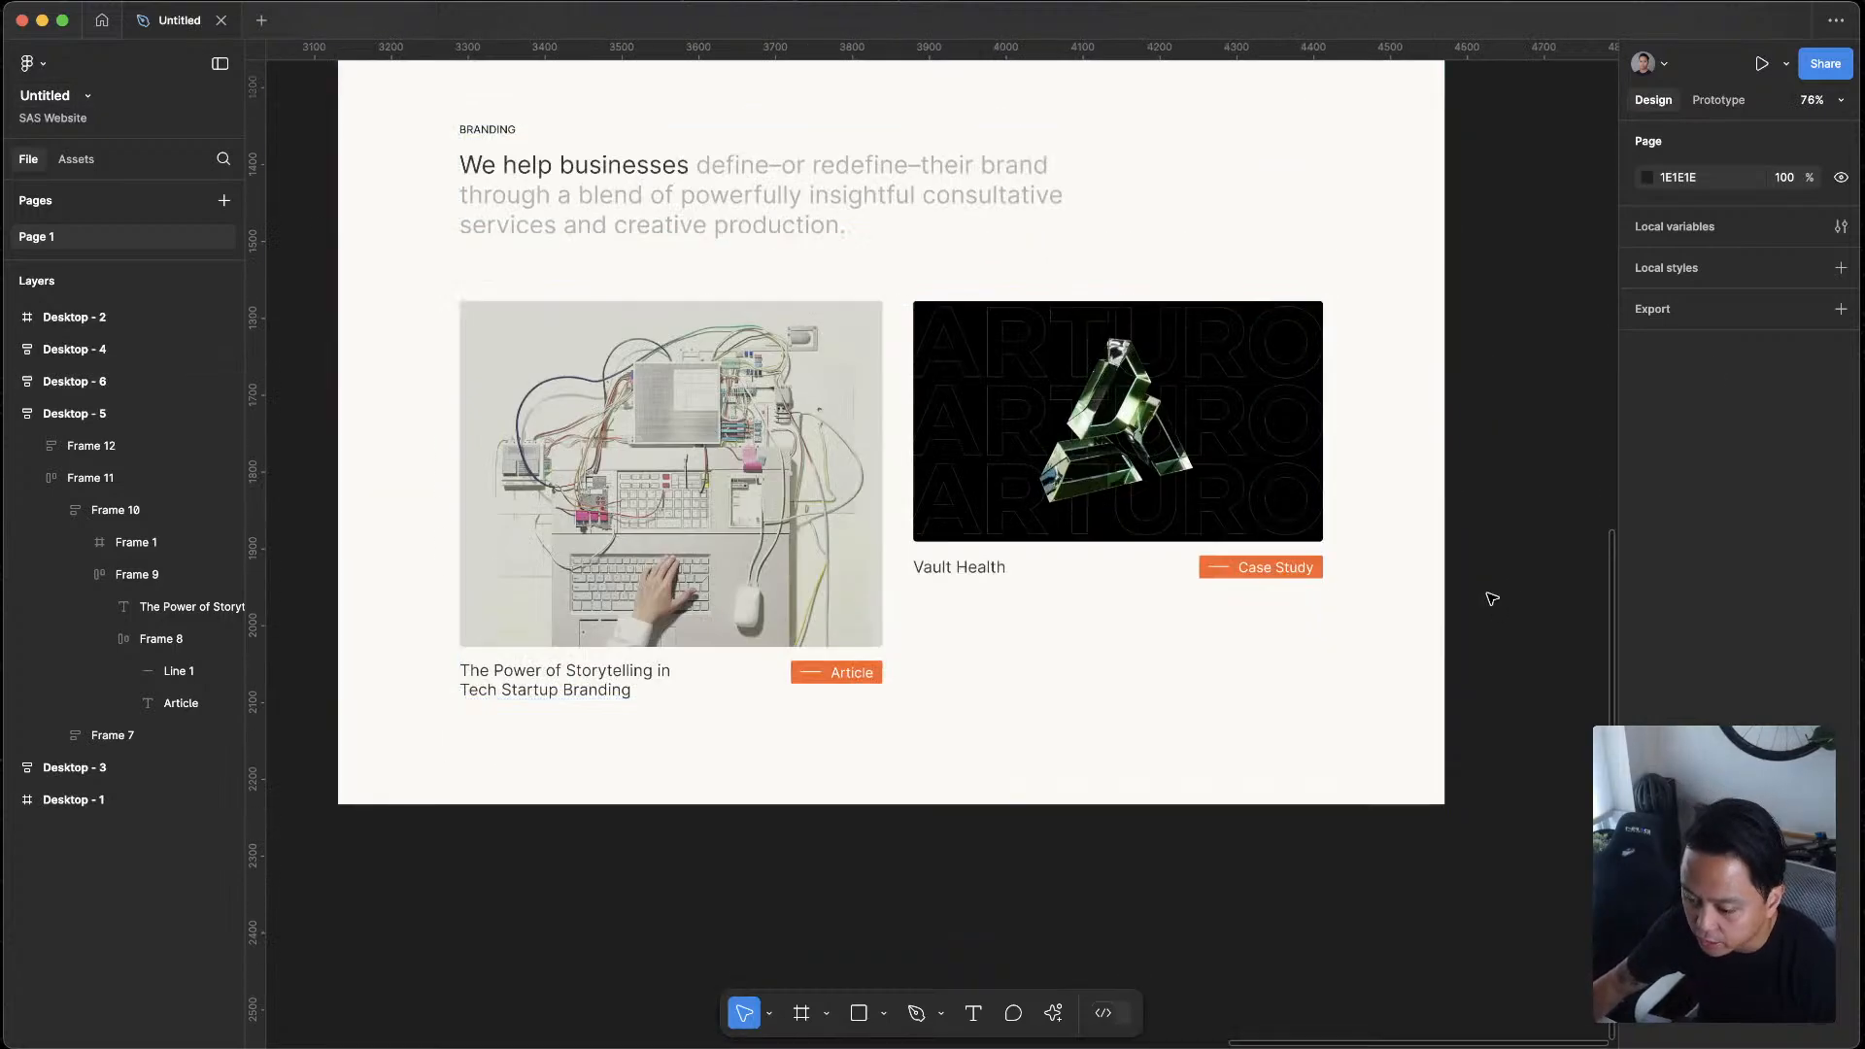
scroll(987, 708, "down", 3)
left_click_drag(584, 510, 1033, 551)
scroll(972, 575, "down", 3)
scroll(1035, 550, "up", 6)
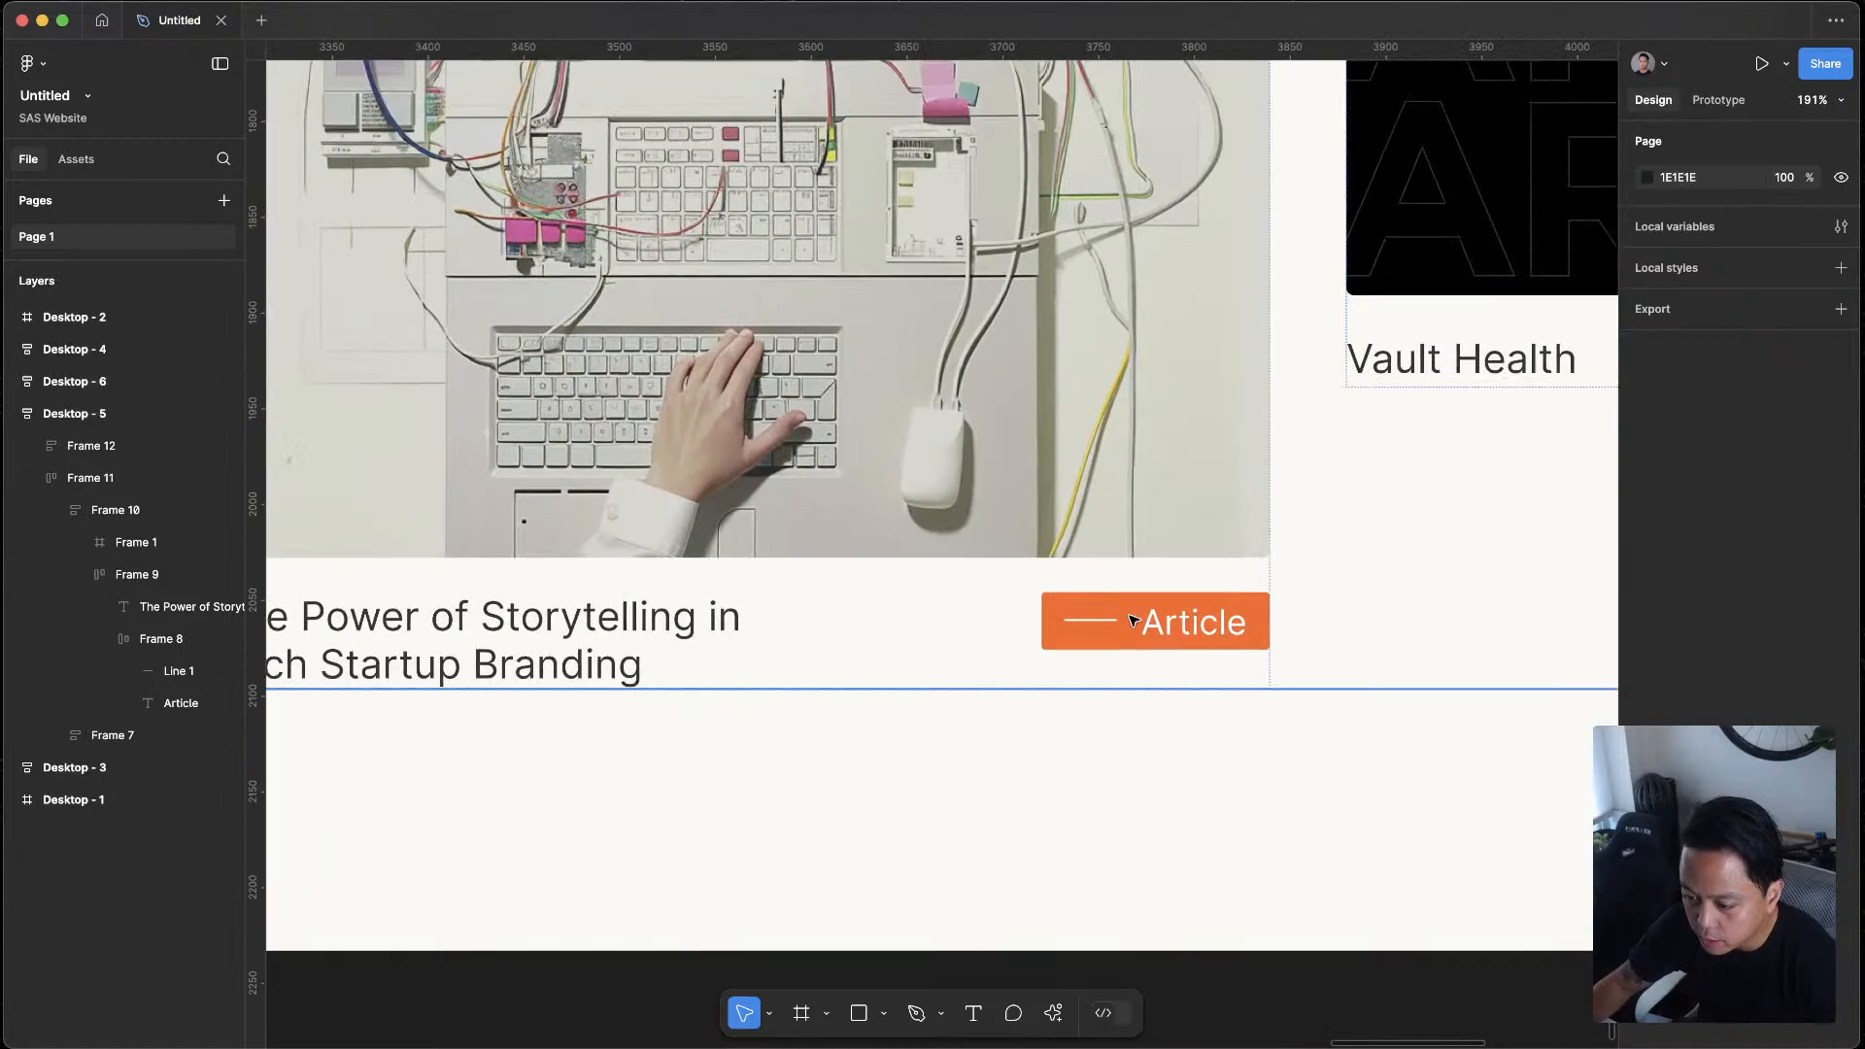
left_click(1129, 621)
double_click(1118, 620)
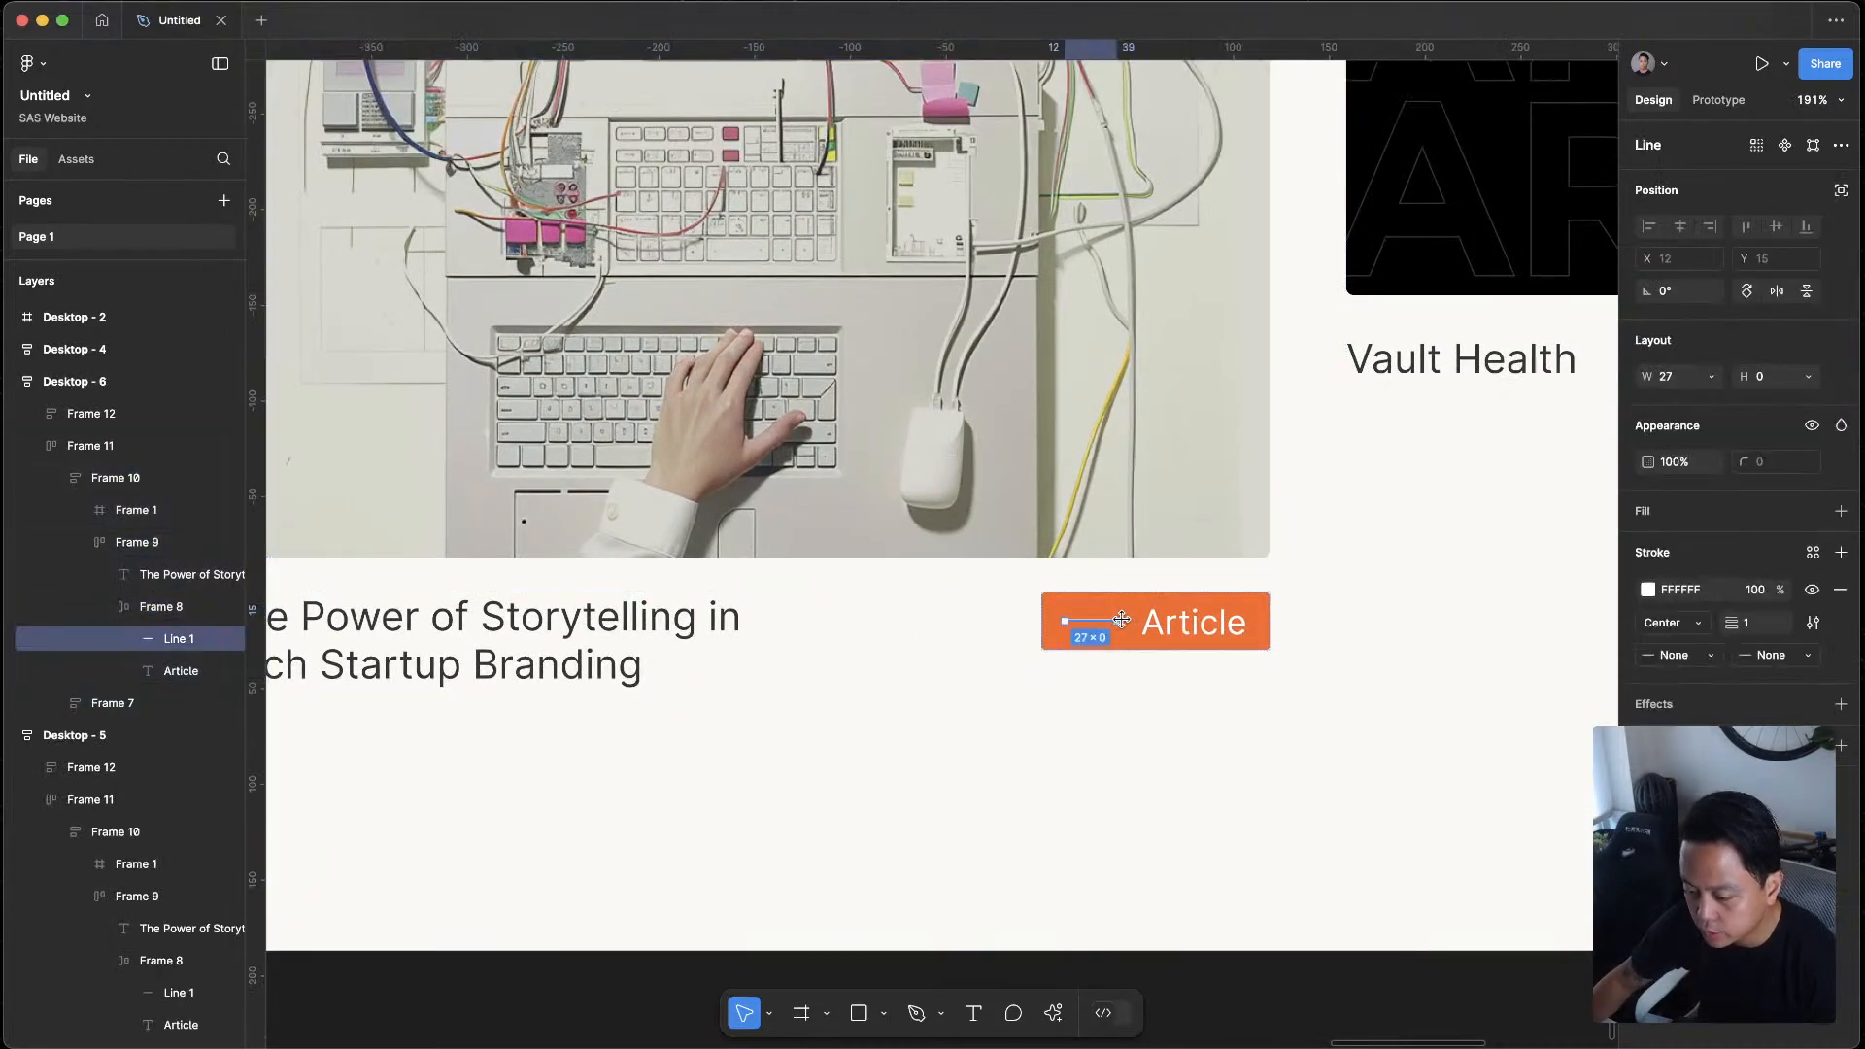
key("Delete")
Paste the lightbulb icon into the Desktop - 6 Article tag and place it before the text
left_click(1173, 630)
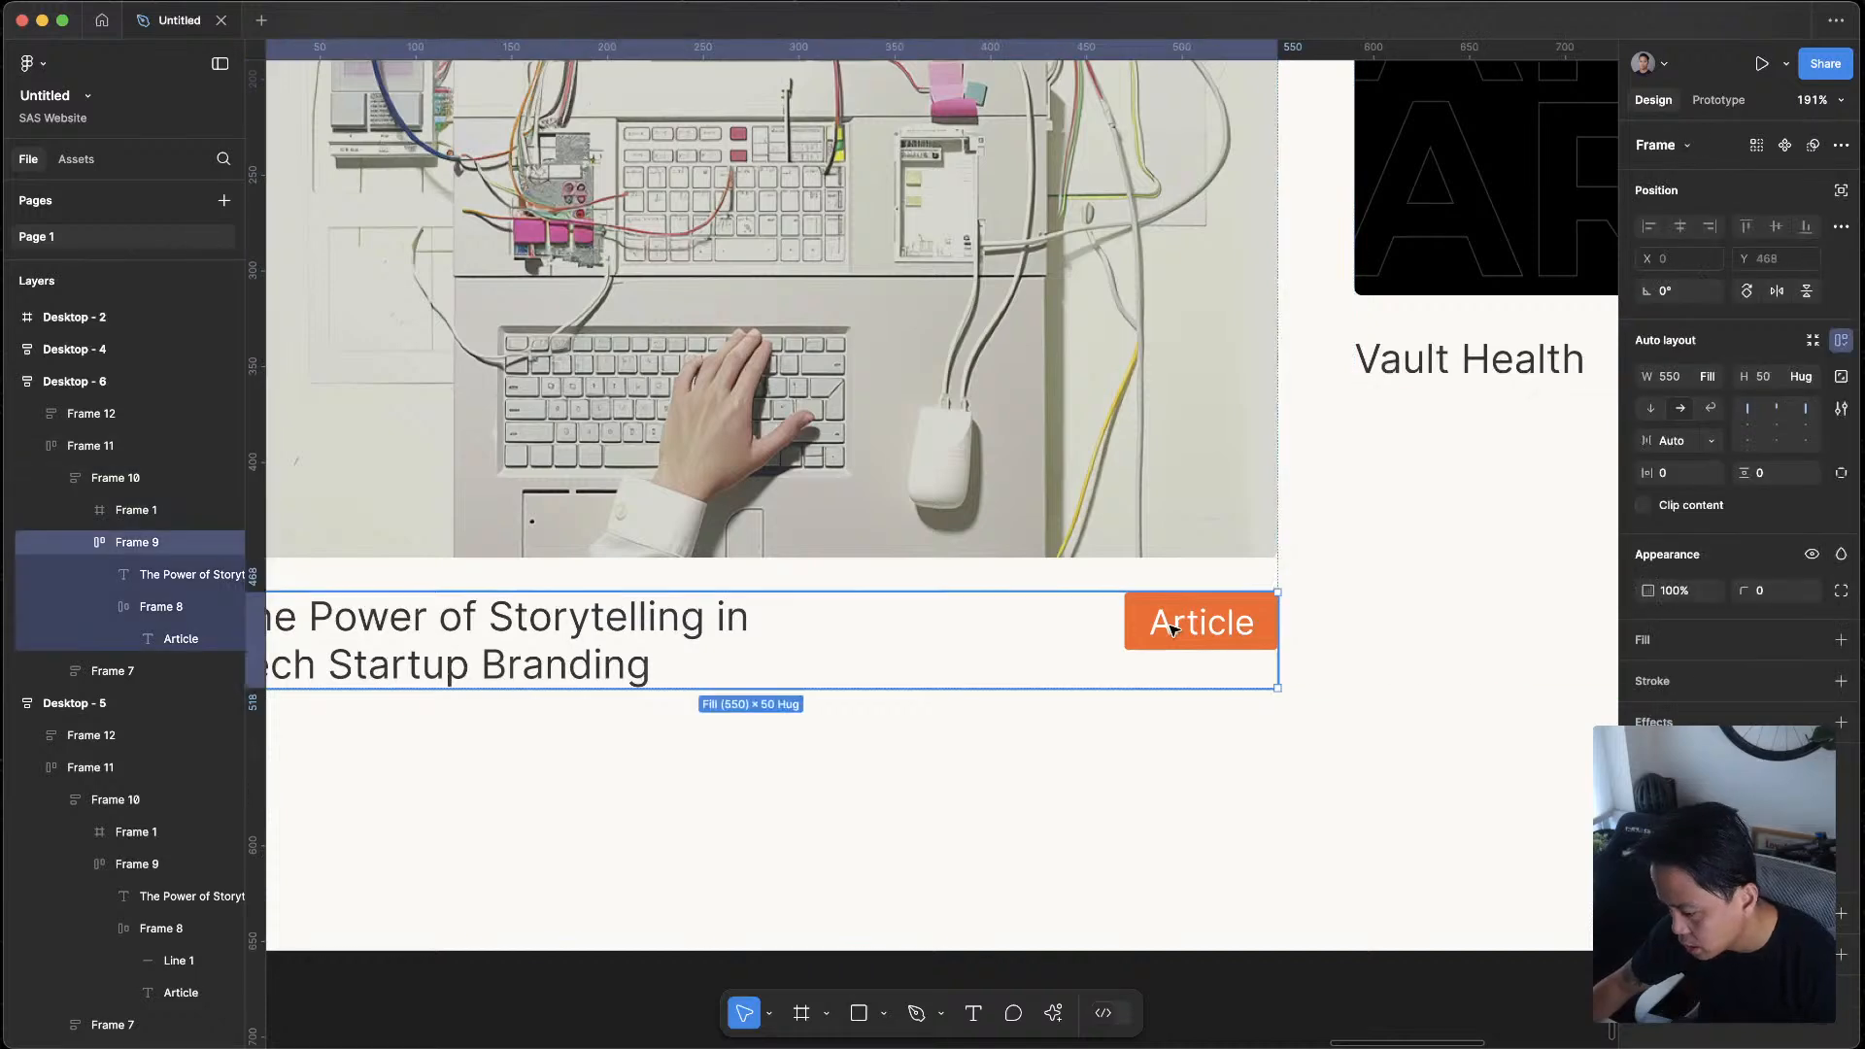
double_click(1172, 629)
key("super+v")
left_click_drag(1241, 620, 1133, 610)
left_click(1205, 631)
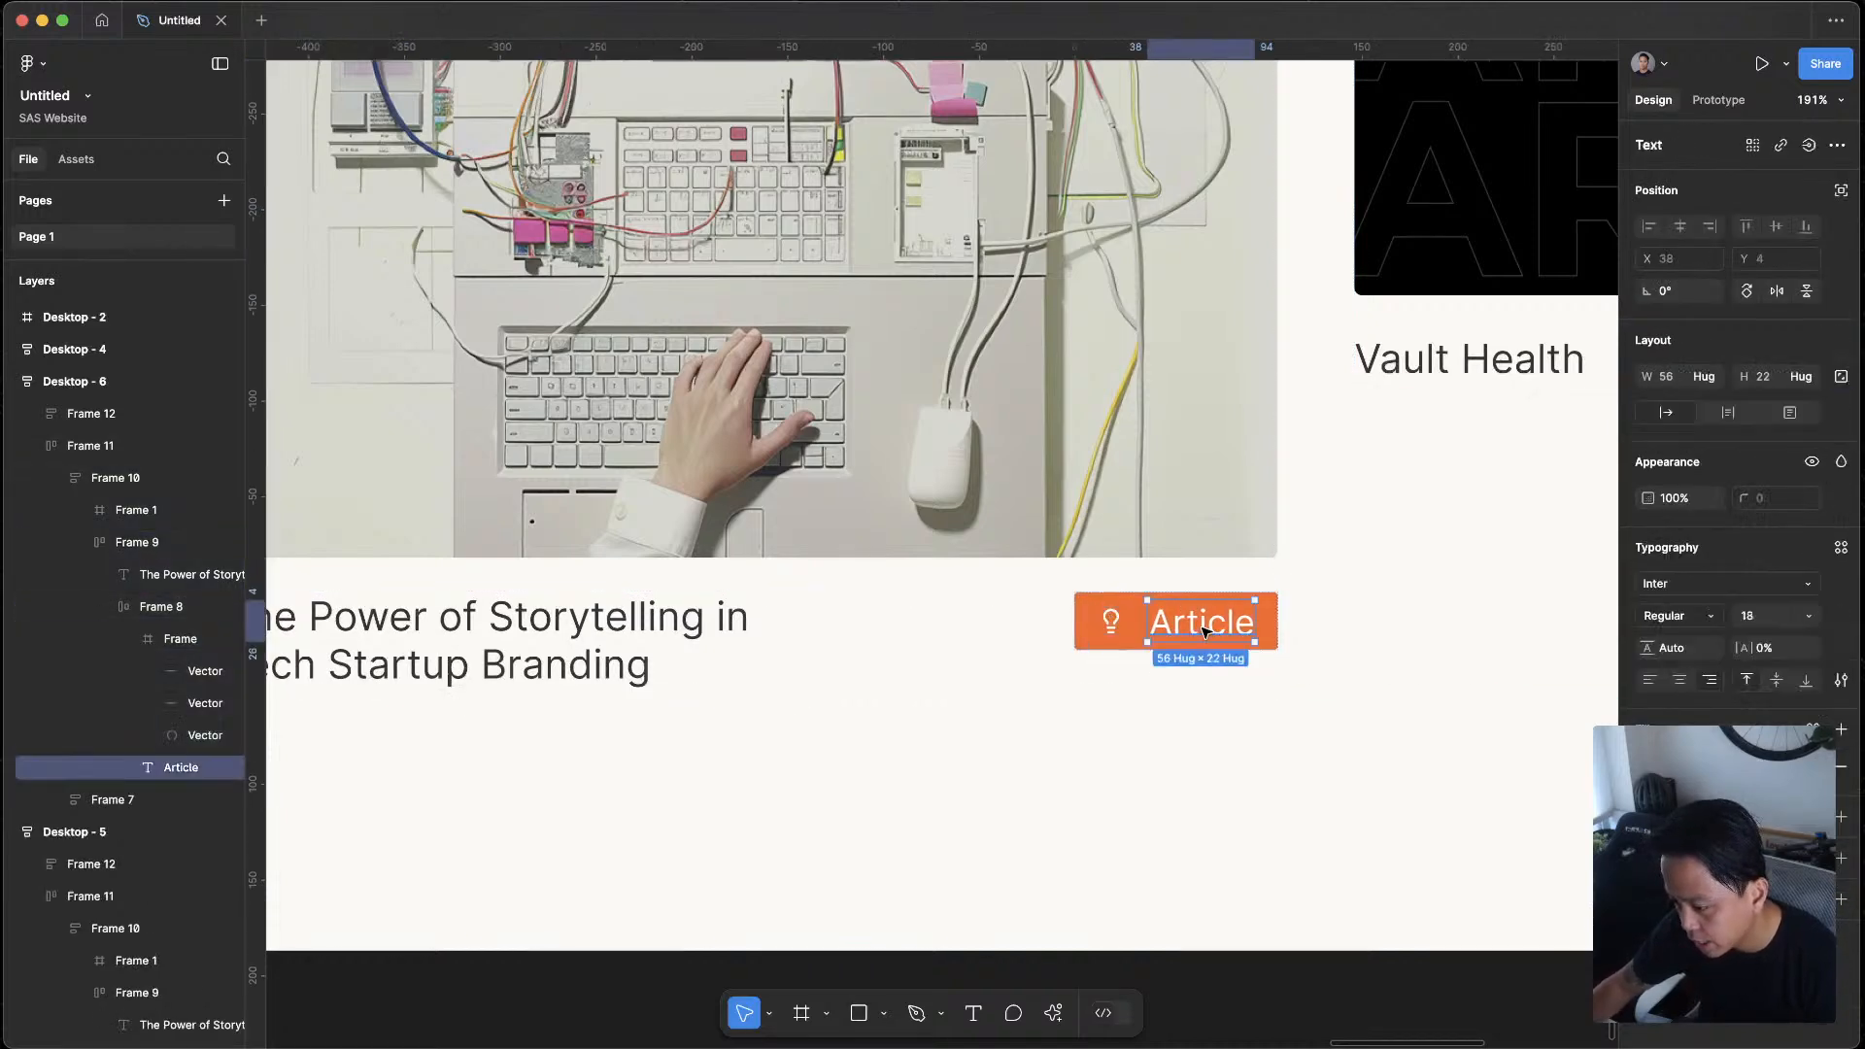
Resize the lightbulb icon in the Desktop - 6 Article tag proportionally to a height of 18
left_click(1113, 621)
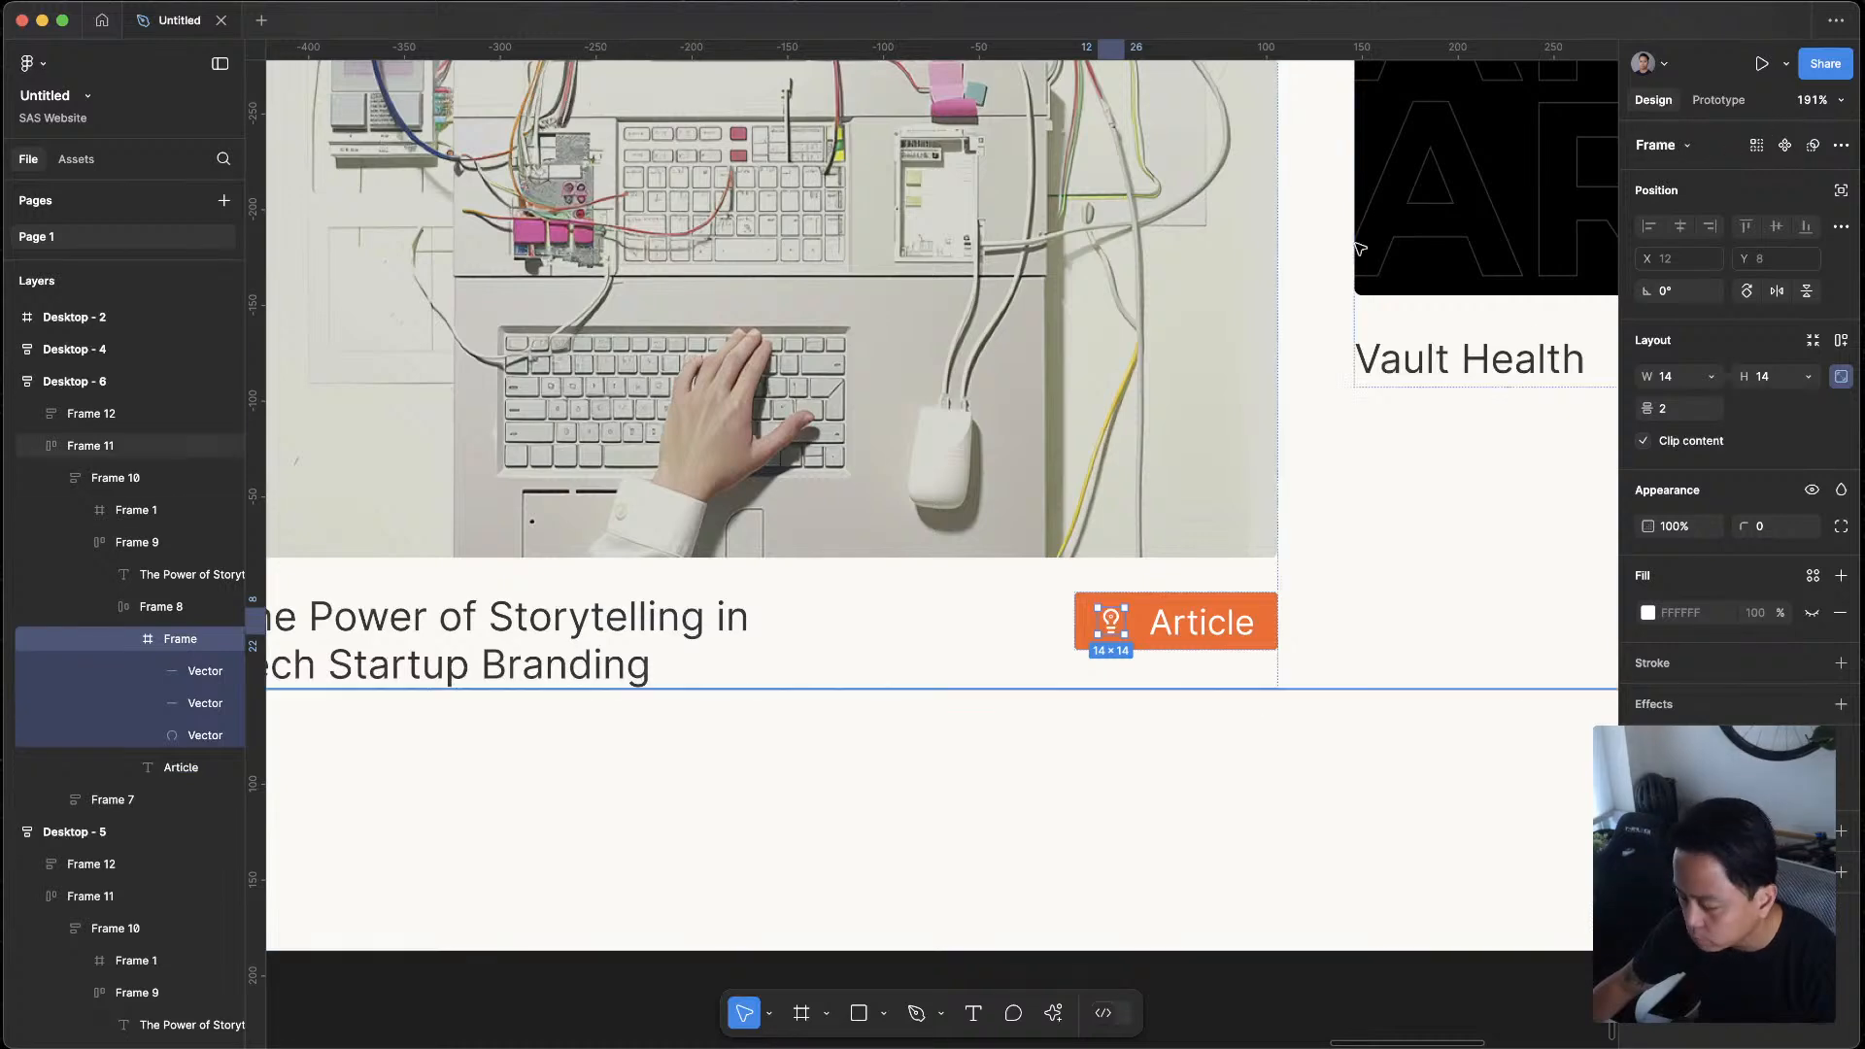
left_click(1786, 379)
type("18")
key("Return")
left_click(1532, 457)
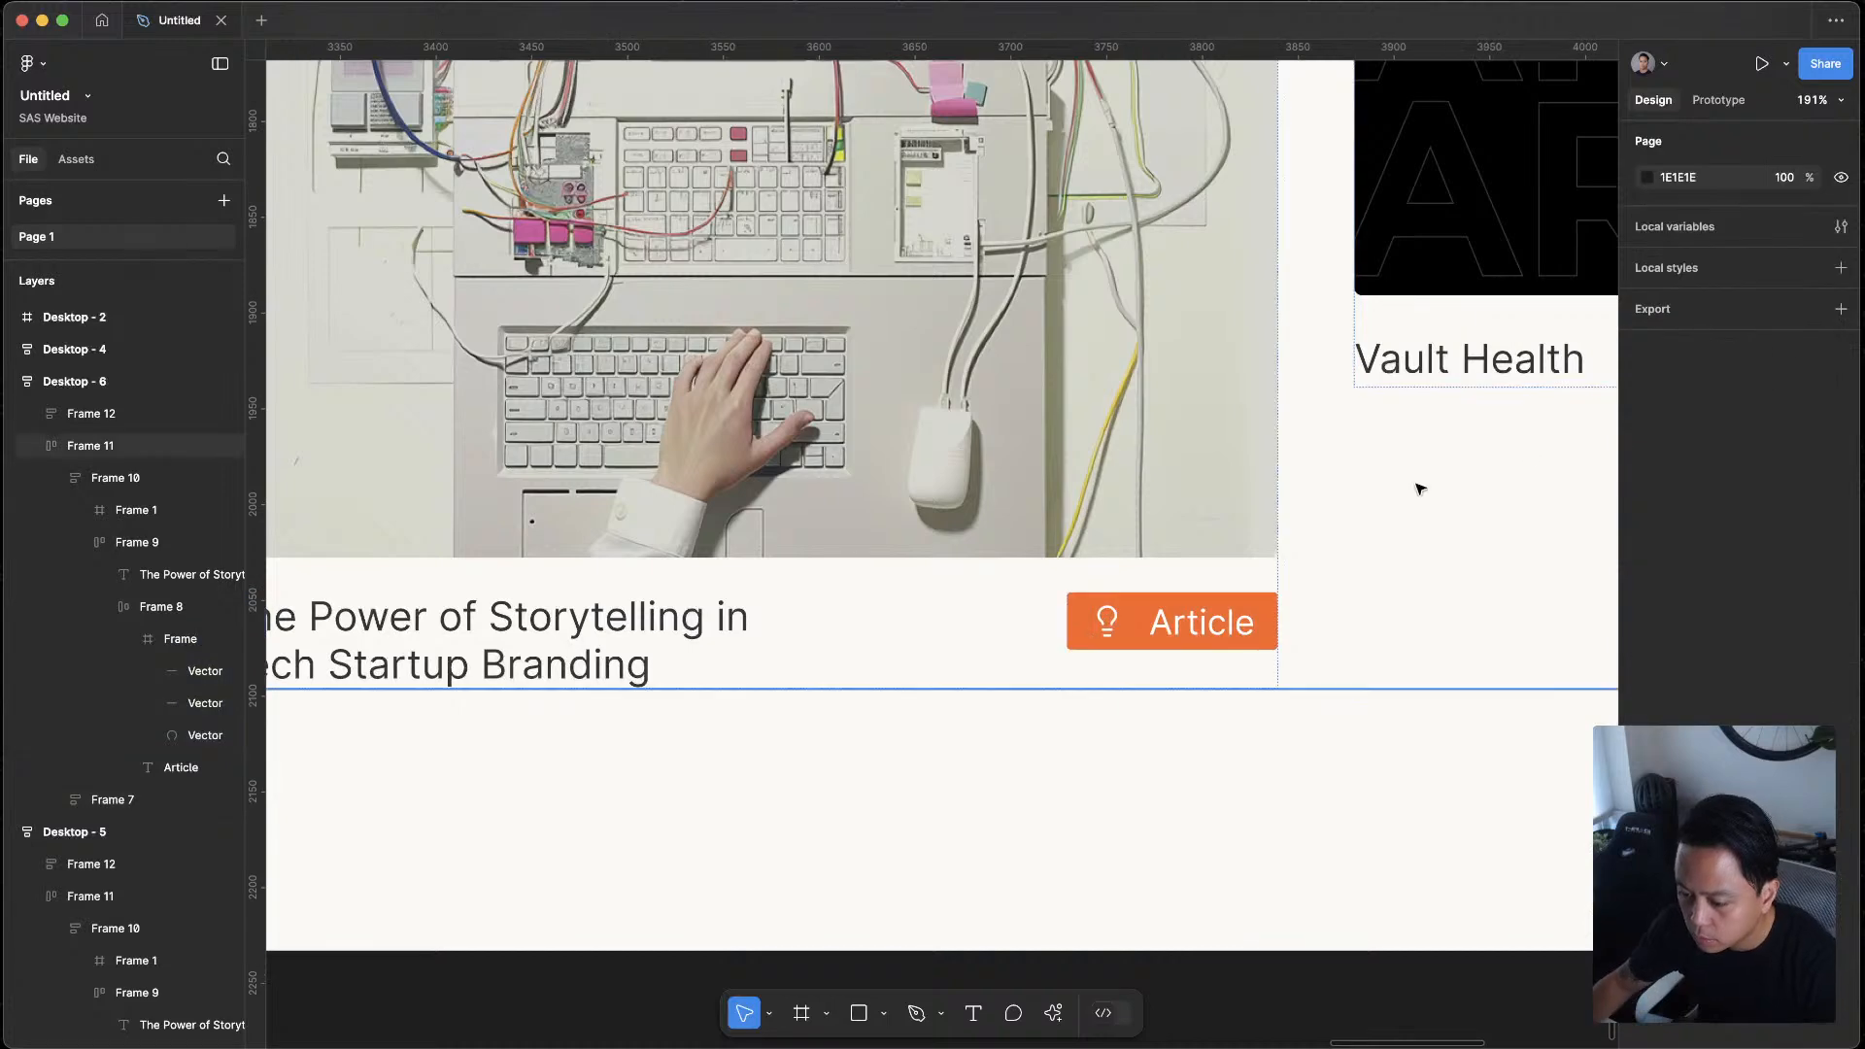
Examine the Article tag's icon and spacing up close and within the whole Desktop - 6 layout, next to the Case Study tag
scroll(1315, 513, "down", 5)
left_click_drag(1317, 522, 1053, 595)
scroll(1053, 595, "up", 10)
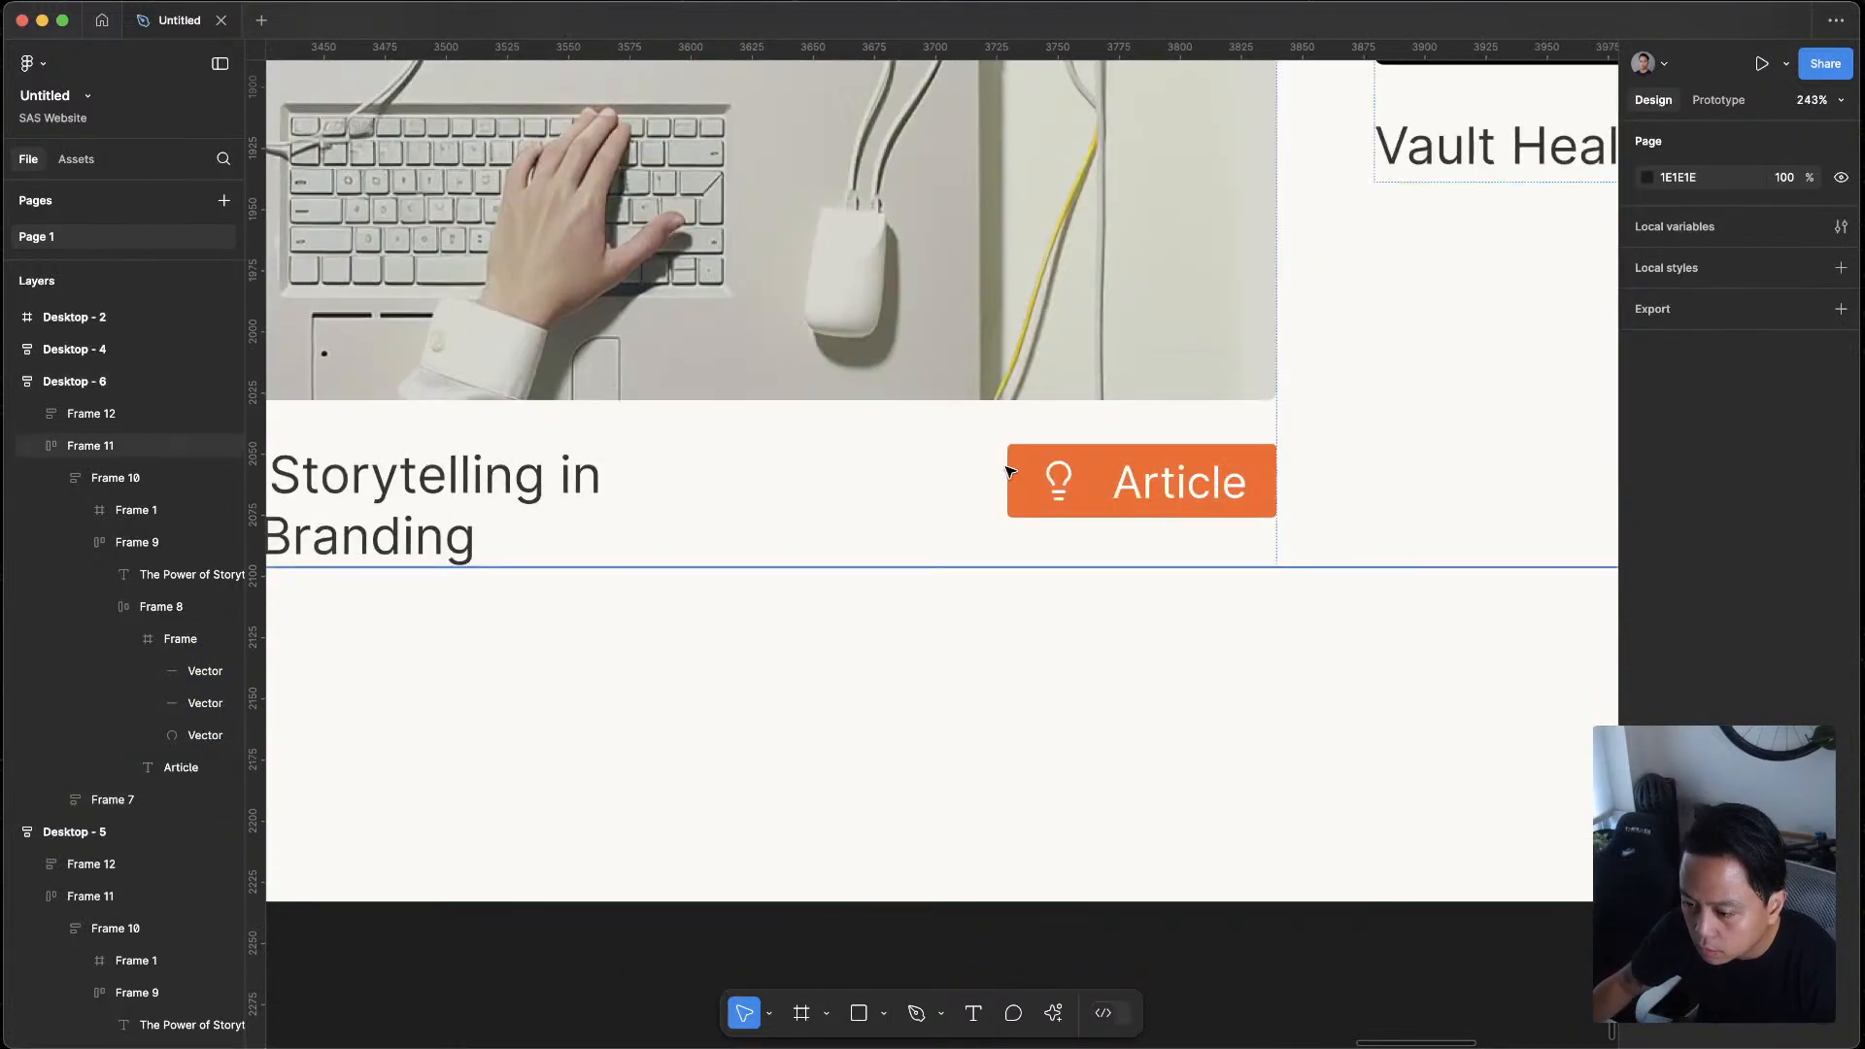
scroll(1189, 491, "up", 8)
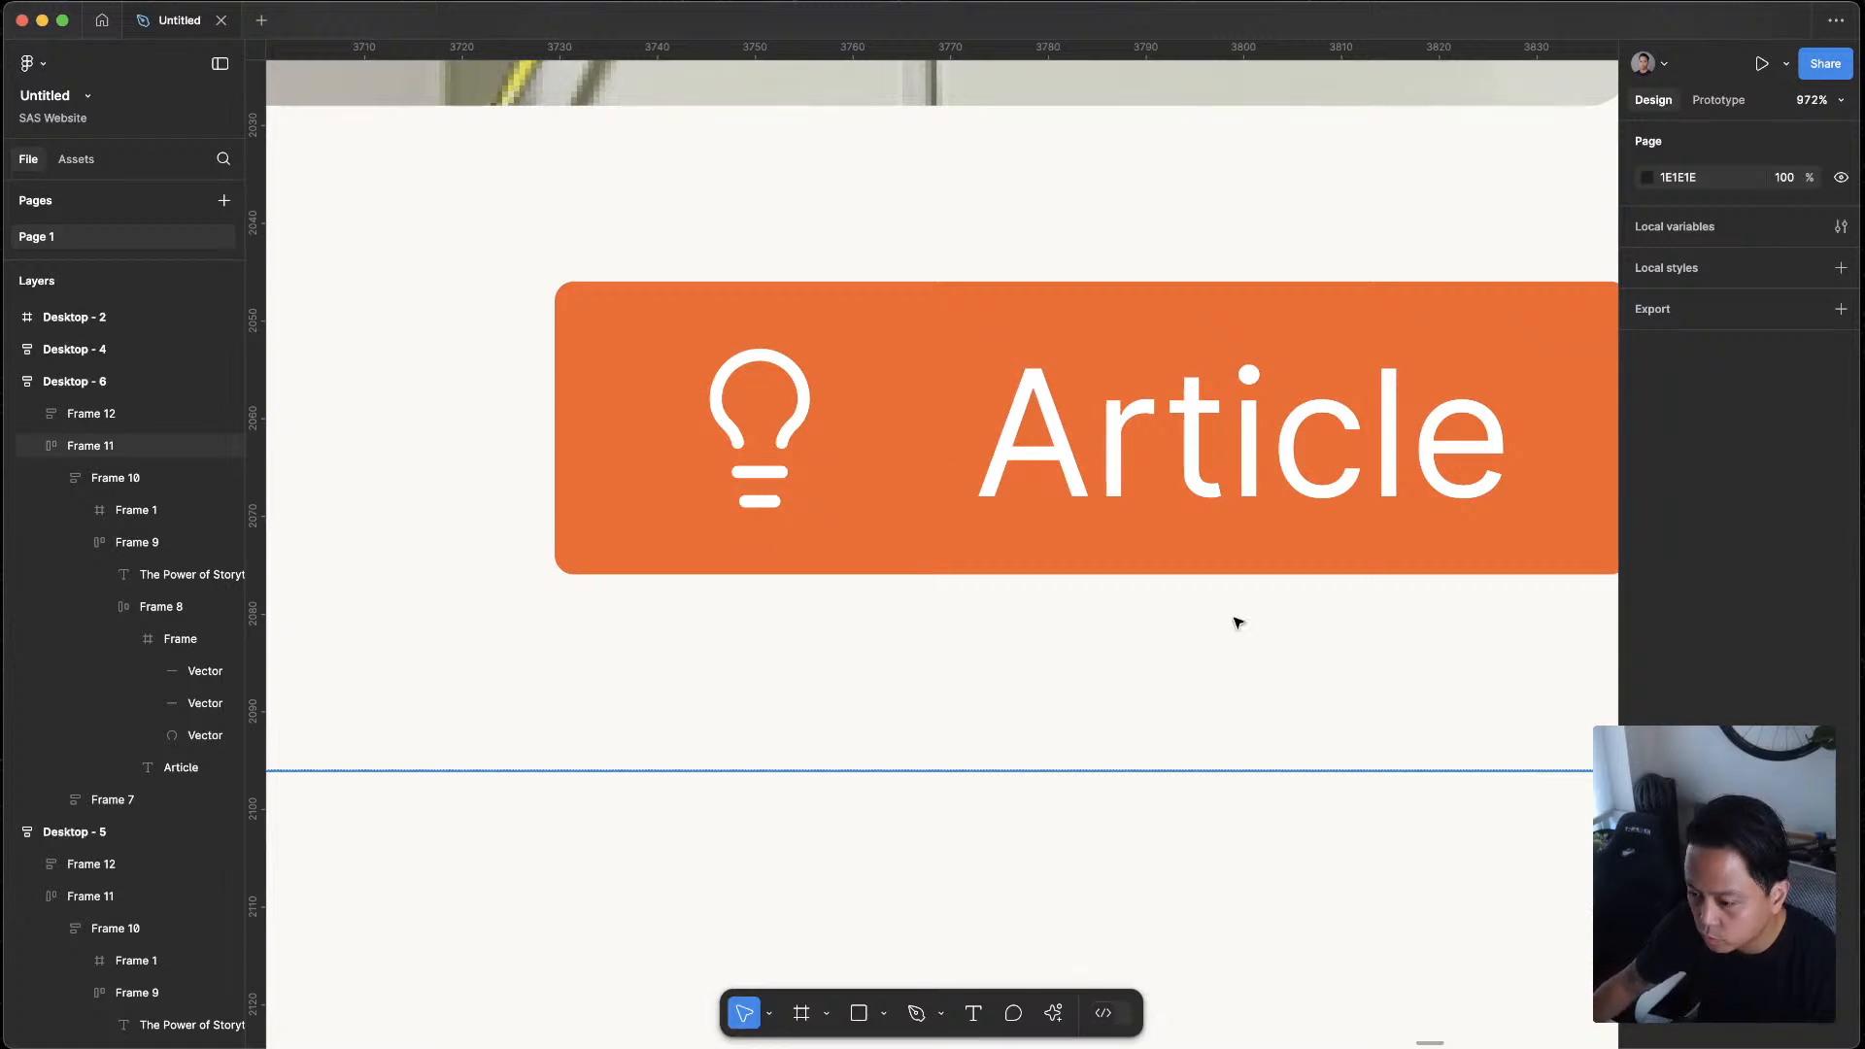
scroll(1116, 550, "down", 8)
scroll(1156, 661, "down", 6)
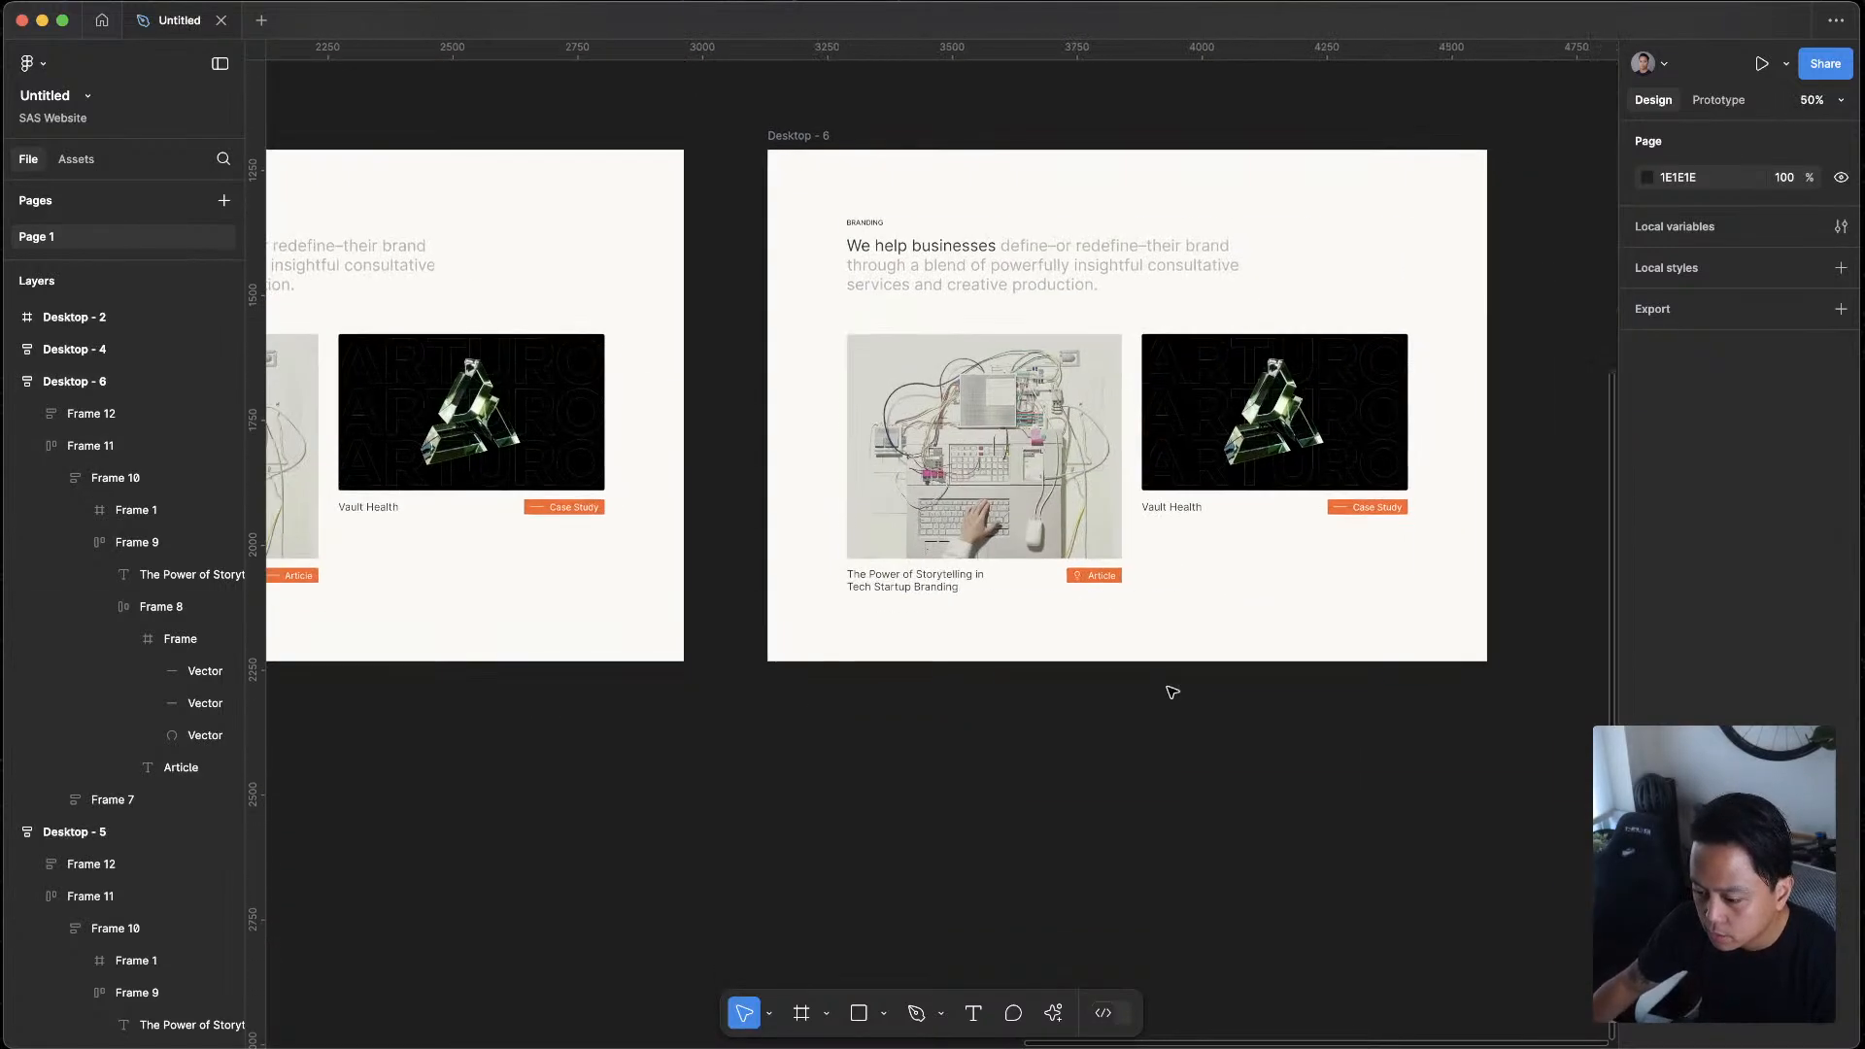
scroll(1137, 631, "up", 4)
scroll(1068, 524, "up", 3)
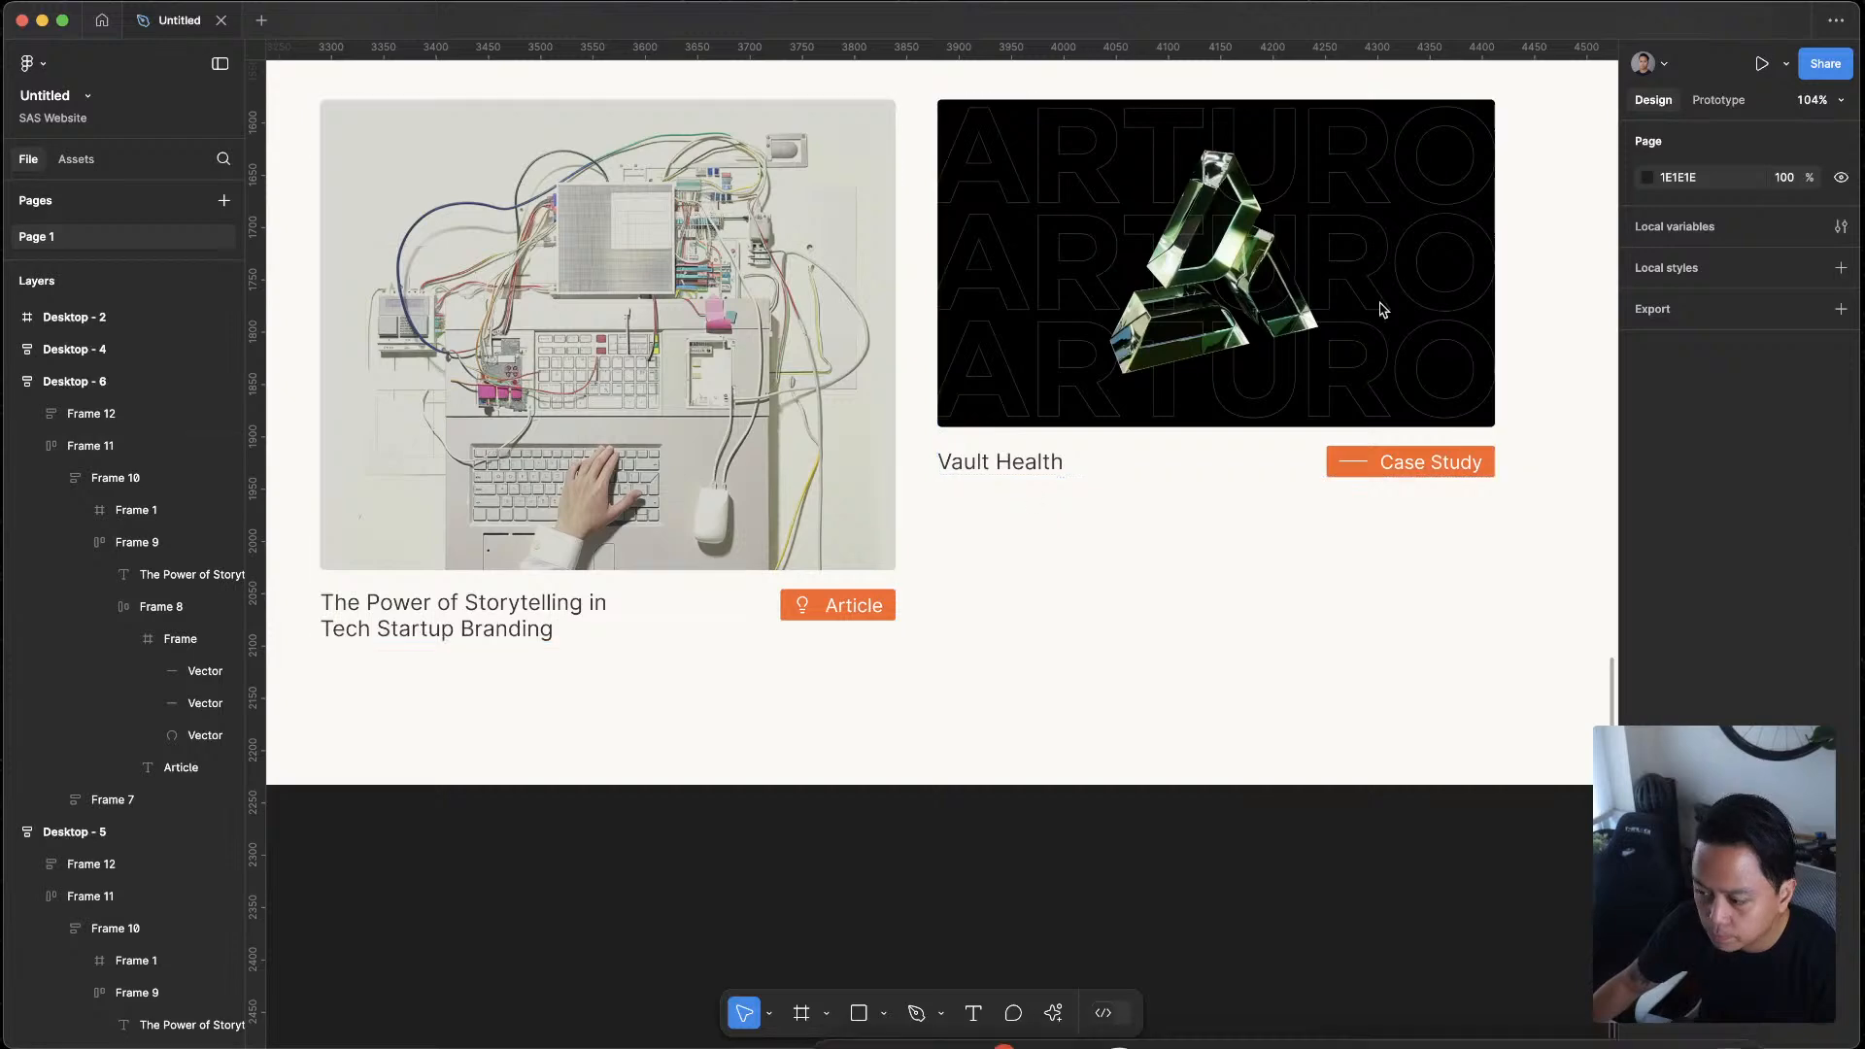
Switch to the Lucide icon library in the browser and select the current search term for replacement
key("ctrl+Up")
left_click(960, 482)
double_click(772, 122)
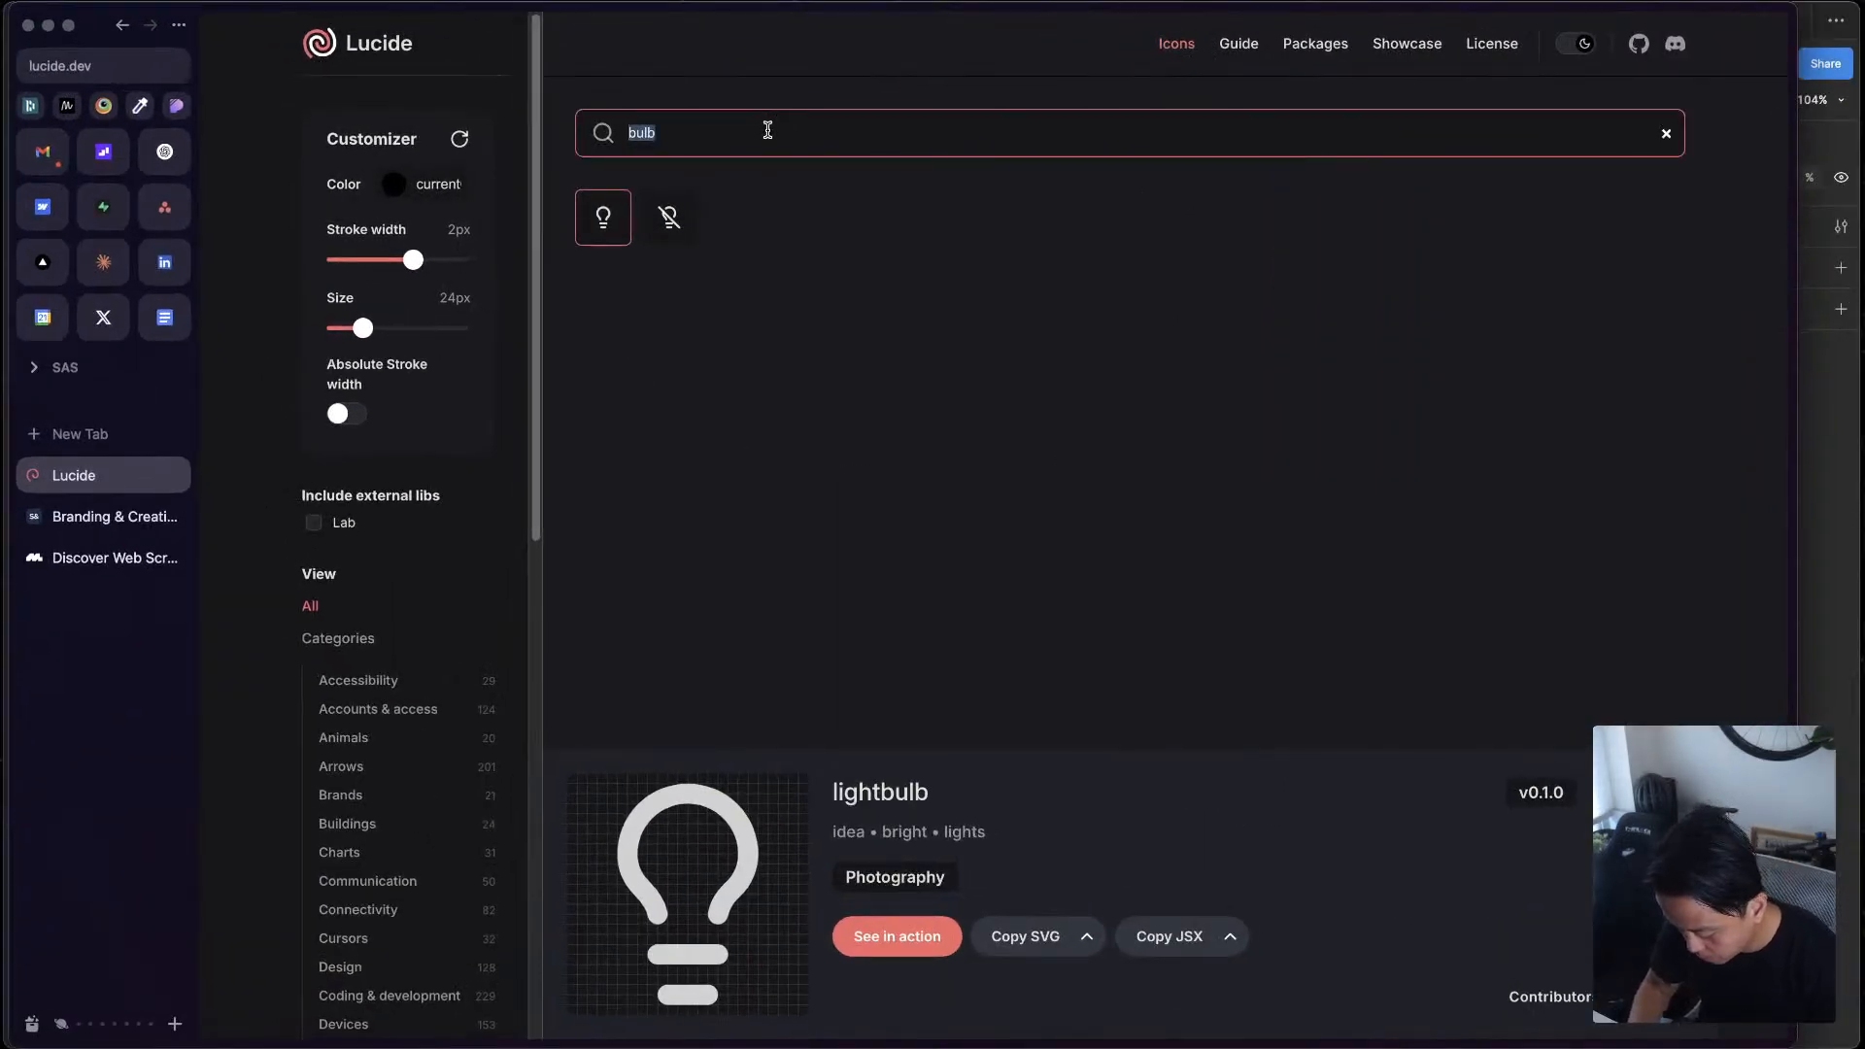
key("ctrl+Up")
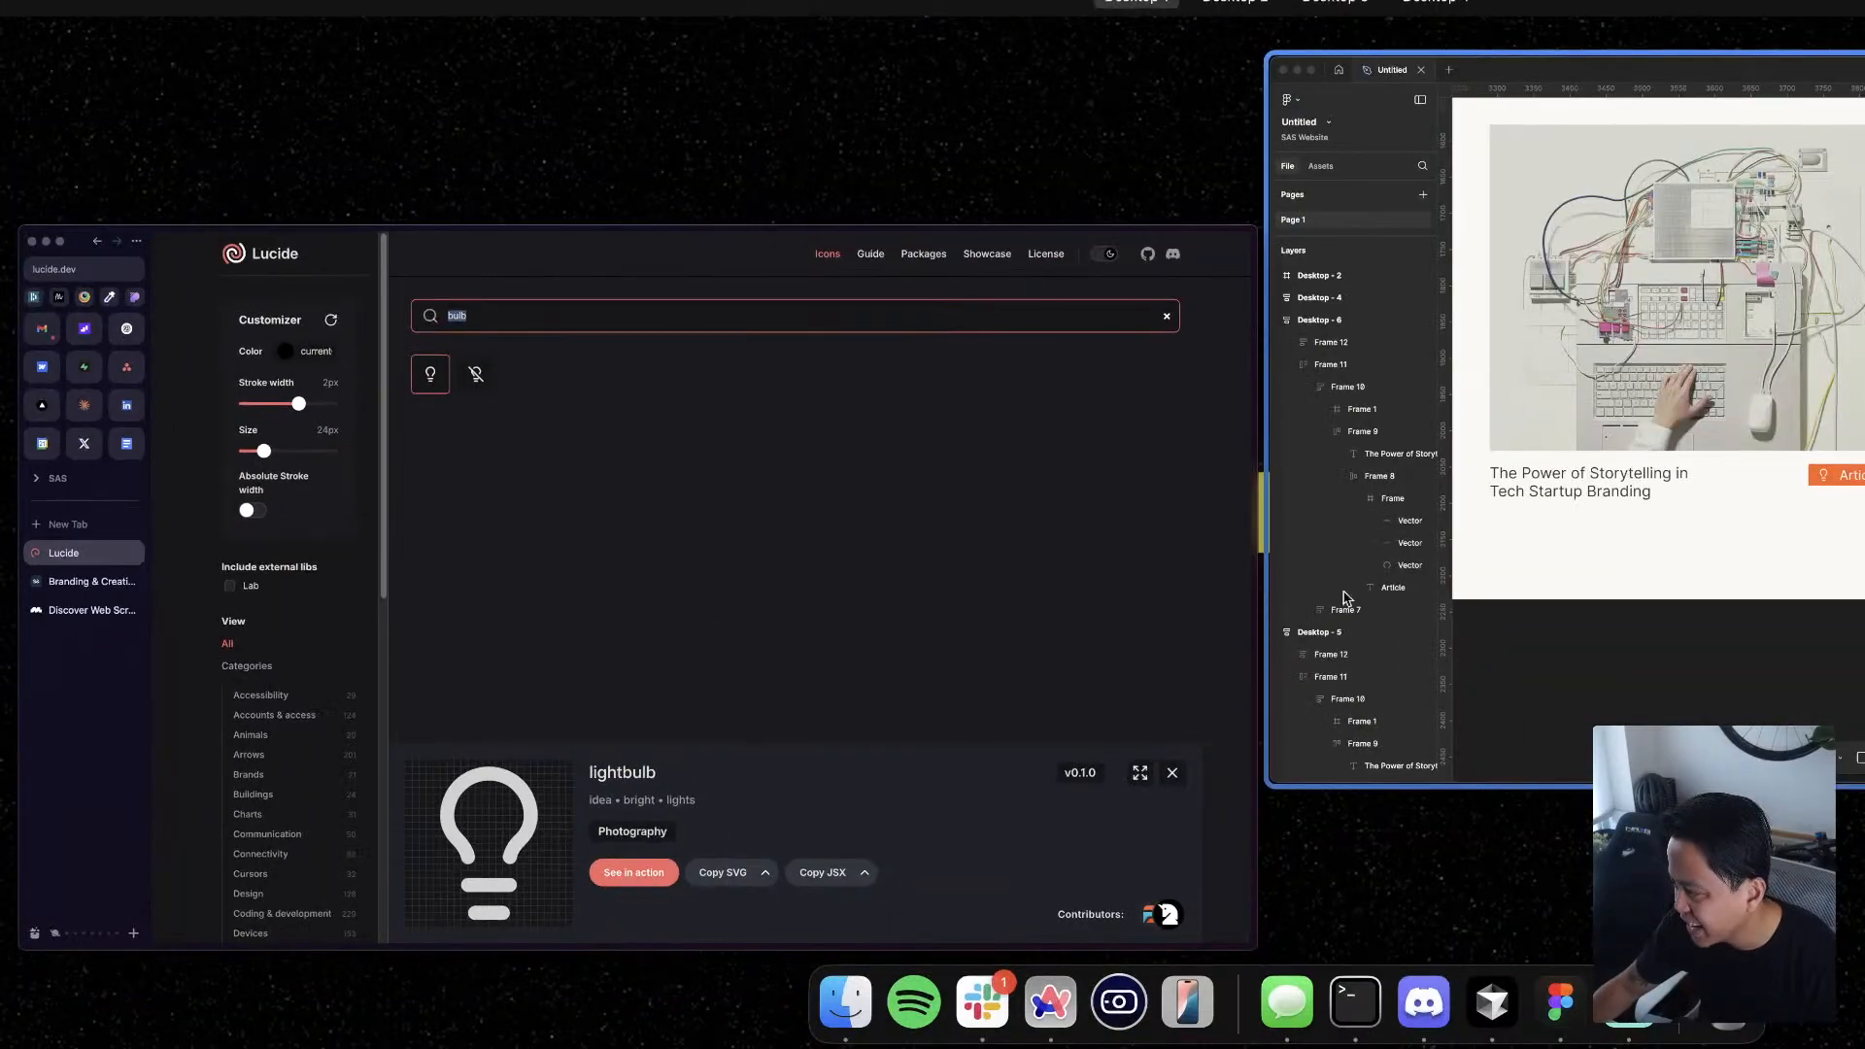
left_click(743, 520)
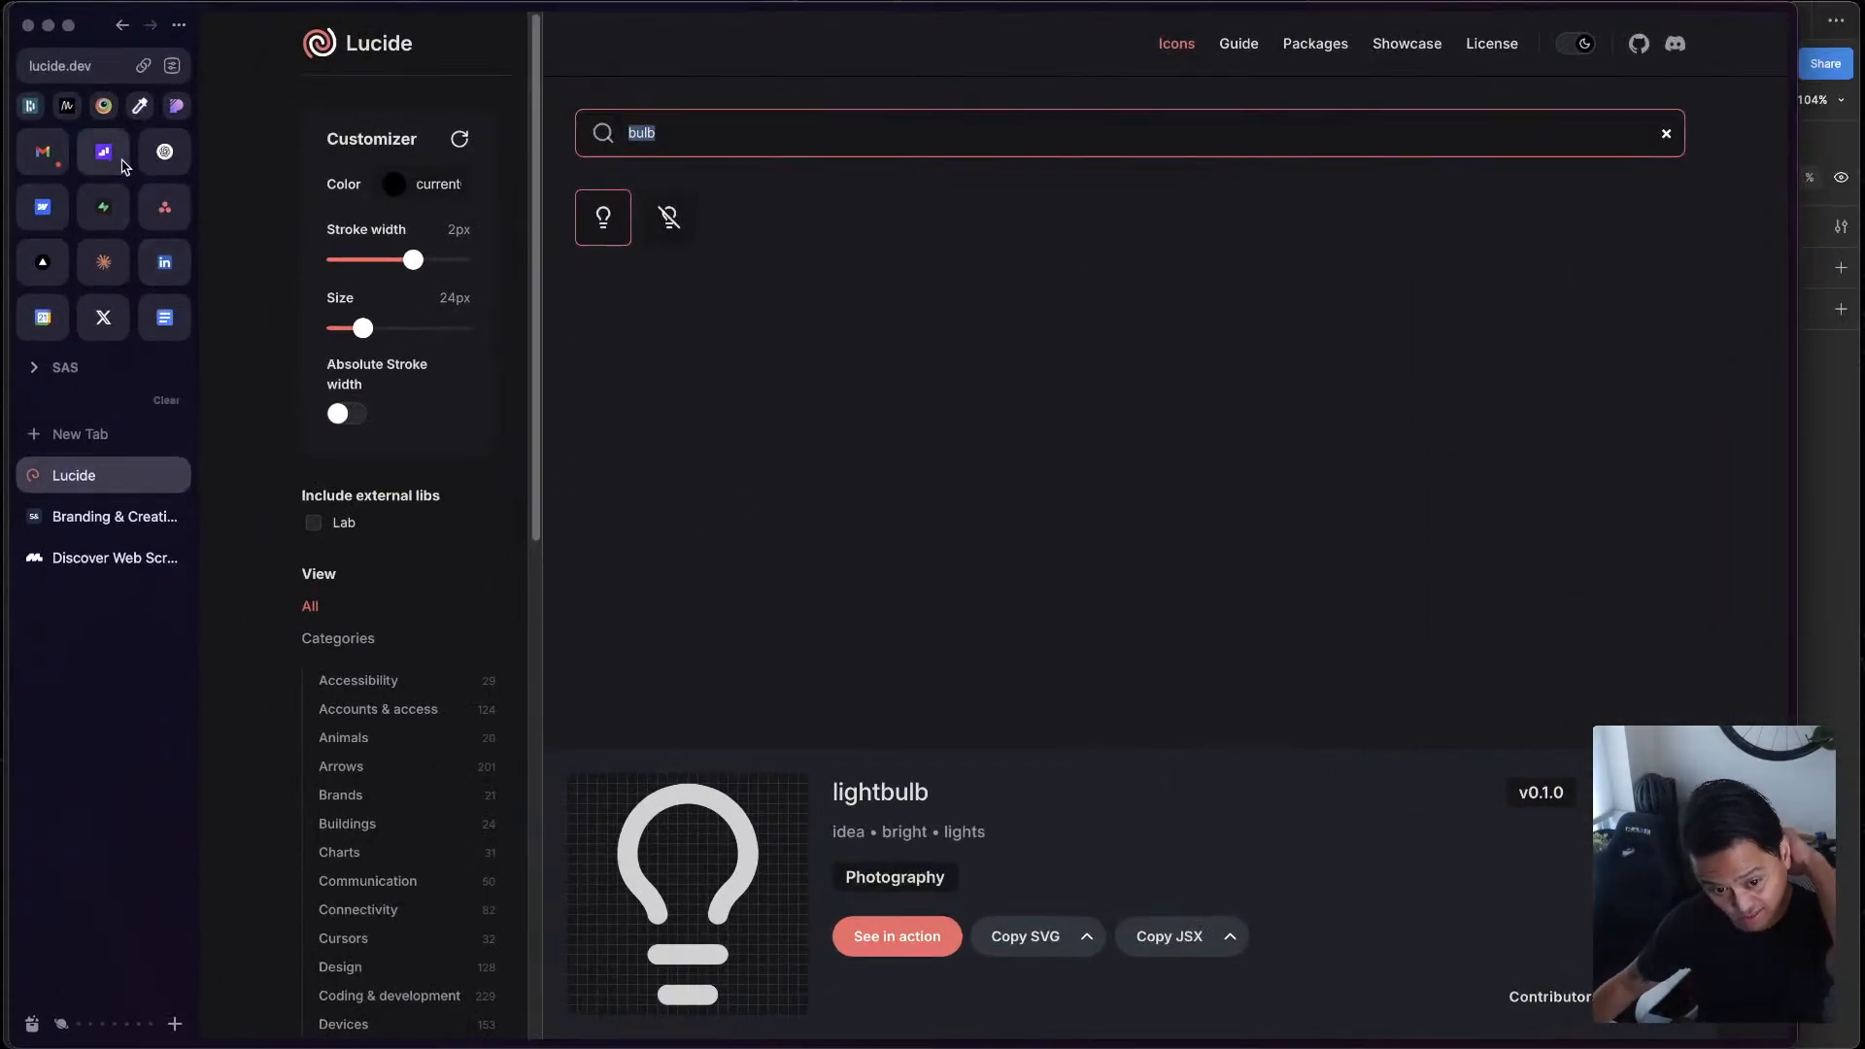
Open the Product Design project in ChatGPT and collapse its chat sidebar
left_click(161, 154)
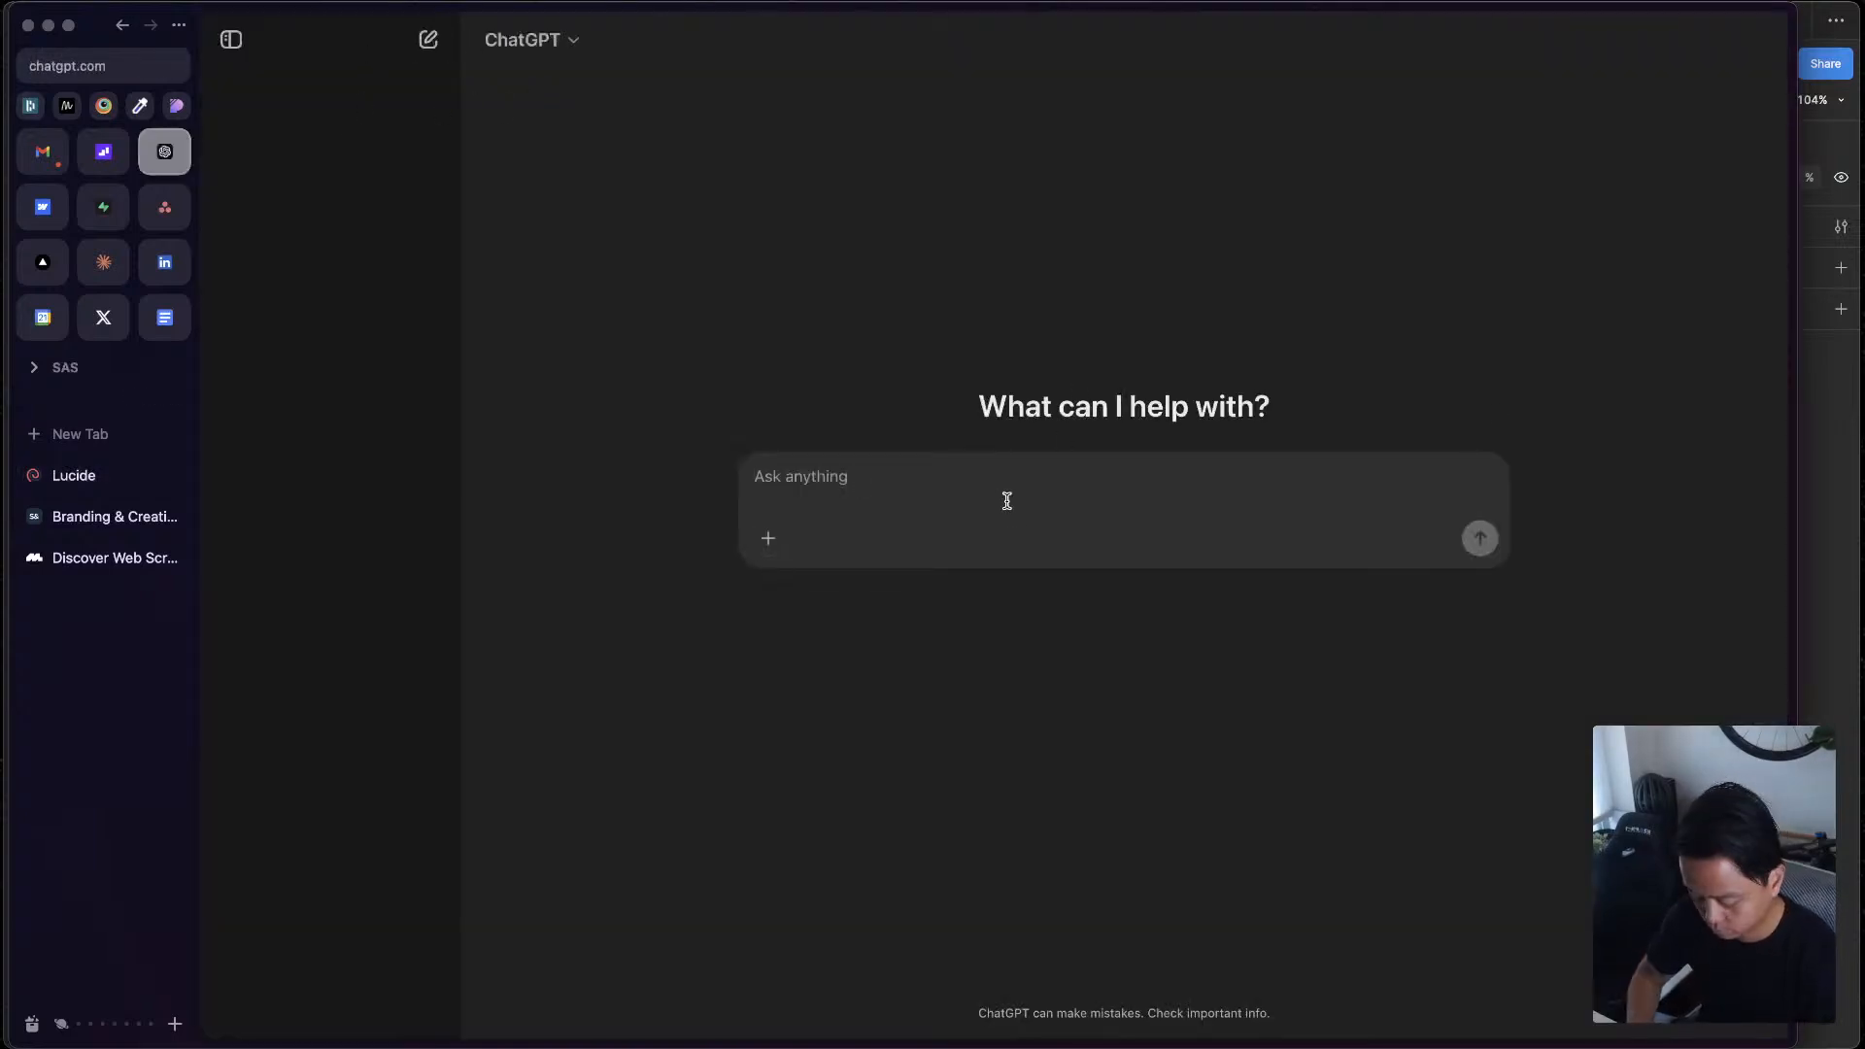
left_click(230, 39)
left_click(231, 39)
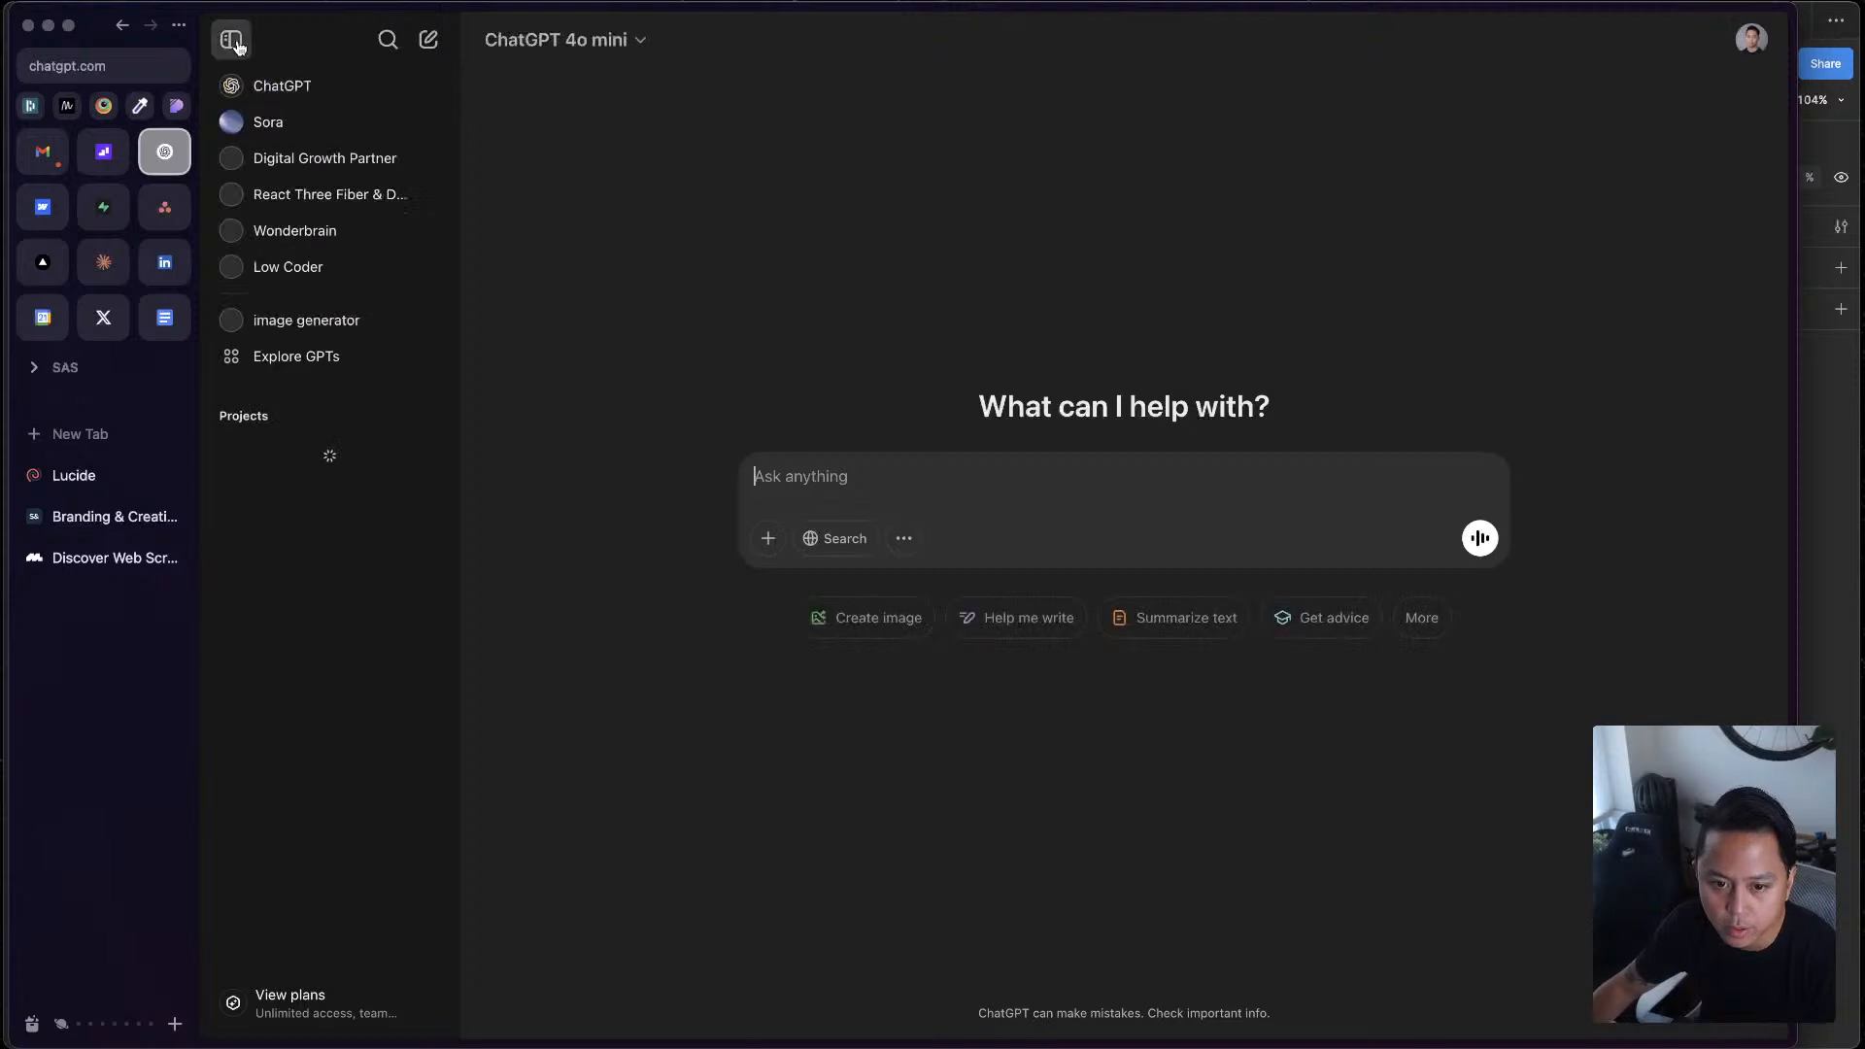
left_click(303, 447)
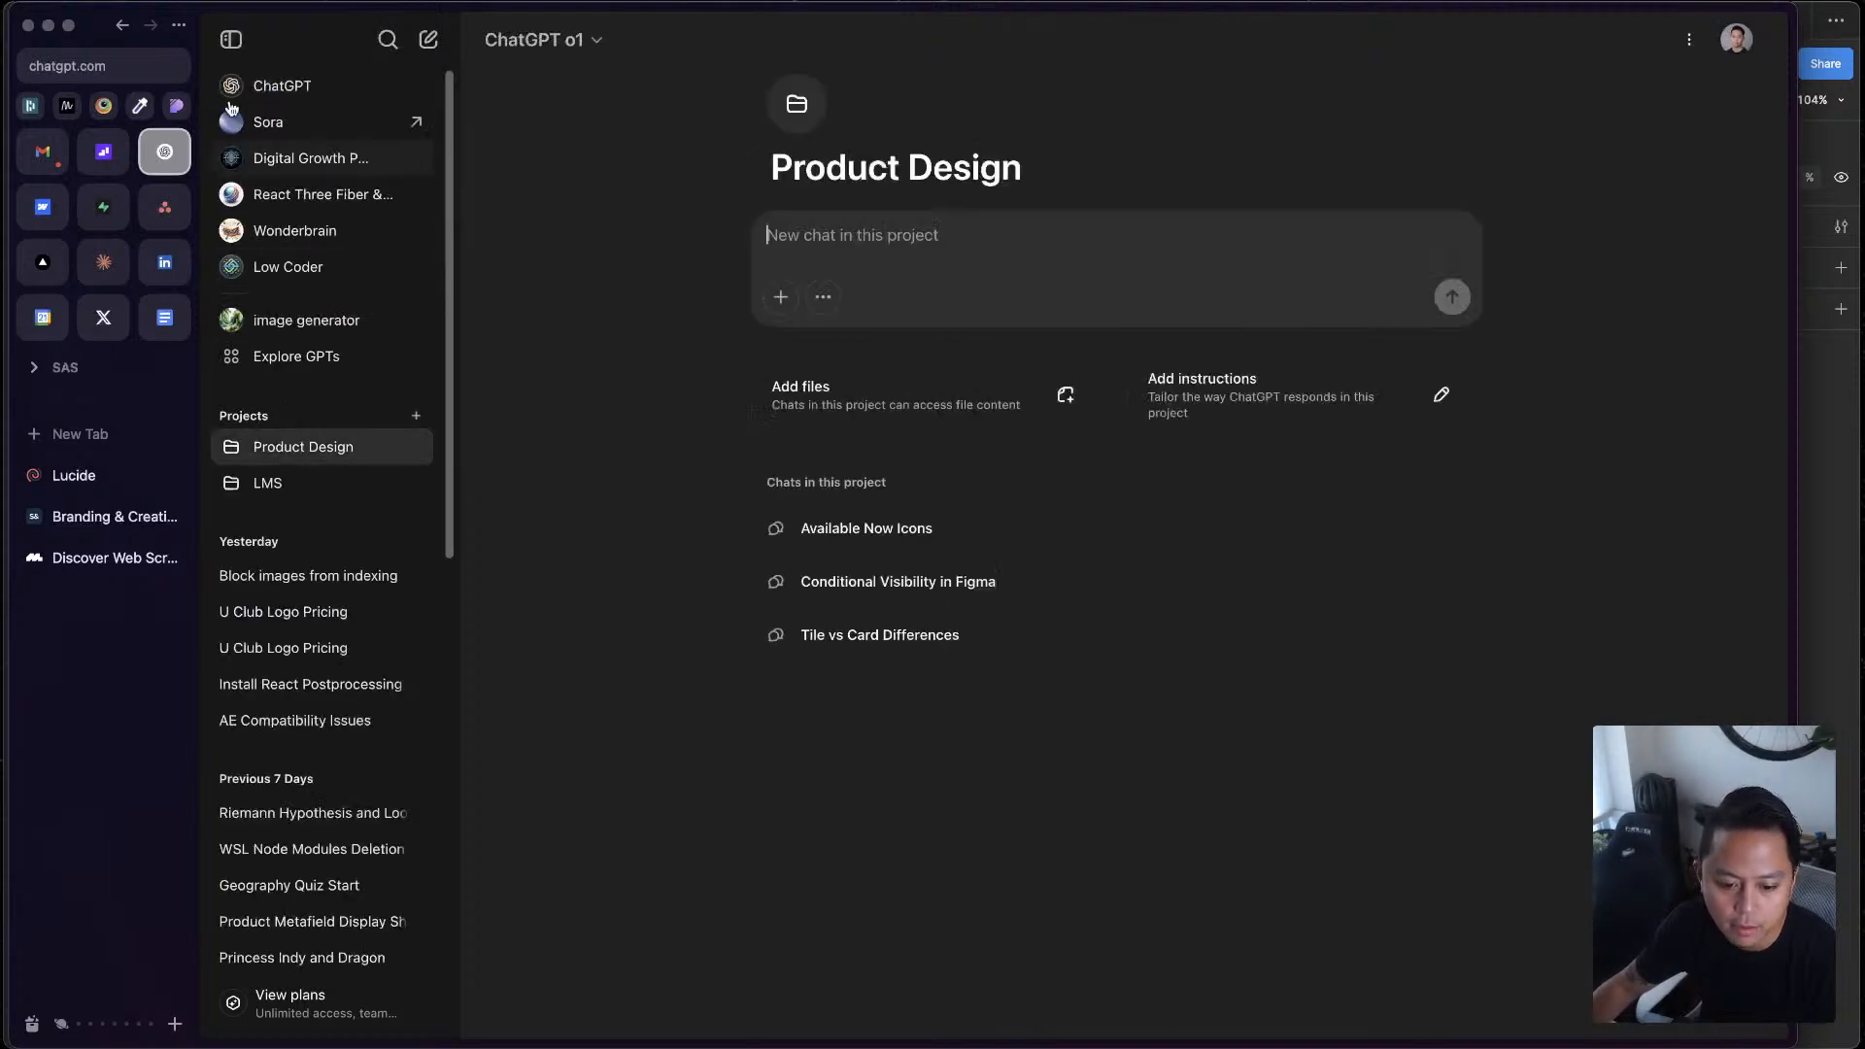
left_click(230, 39)
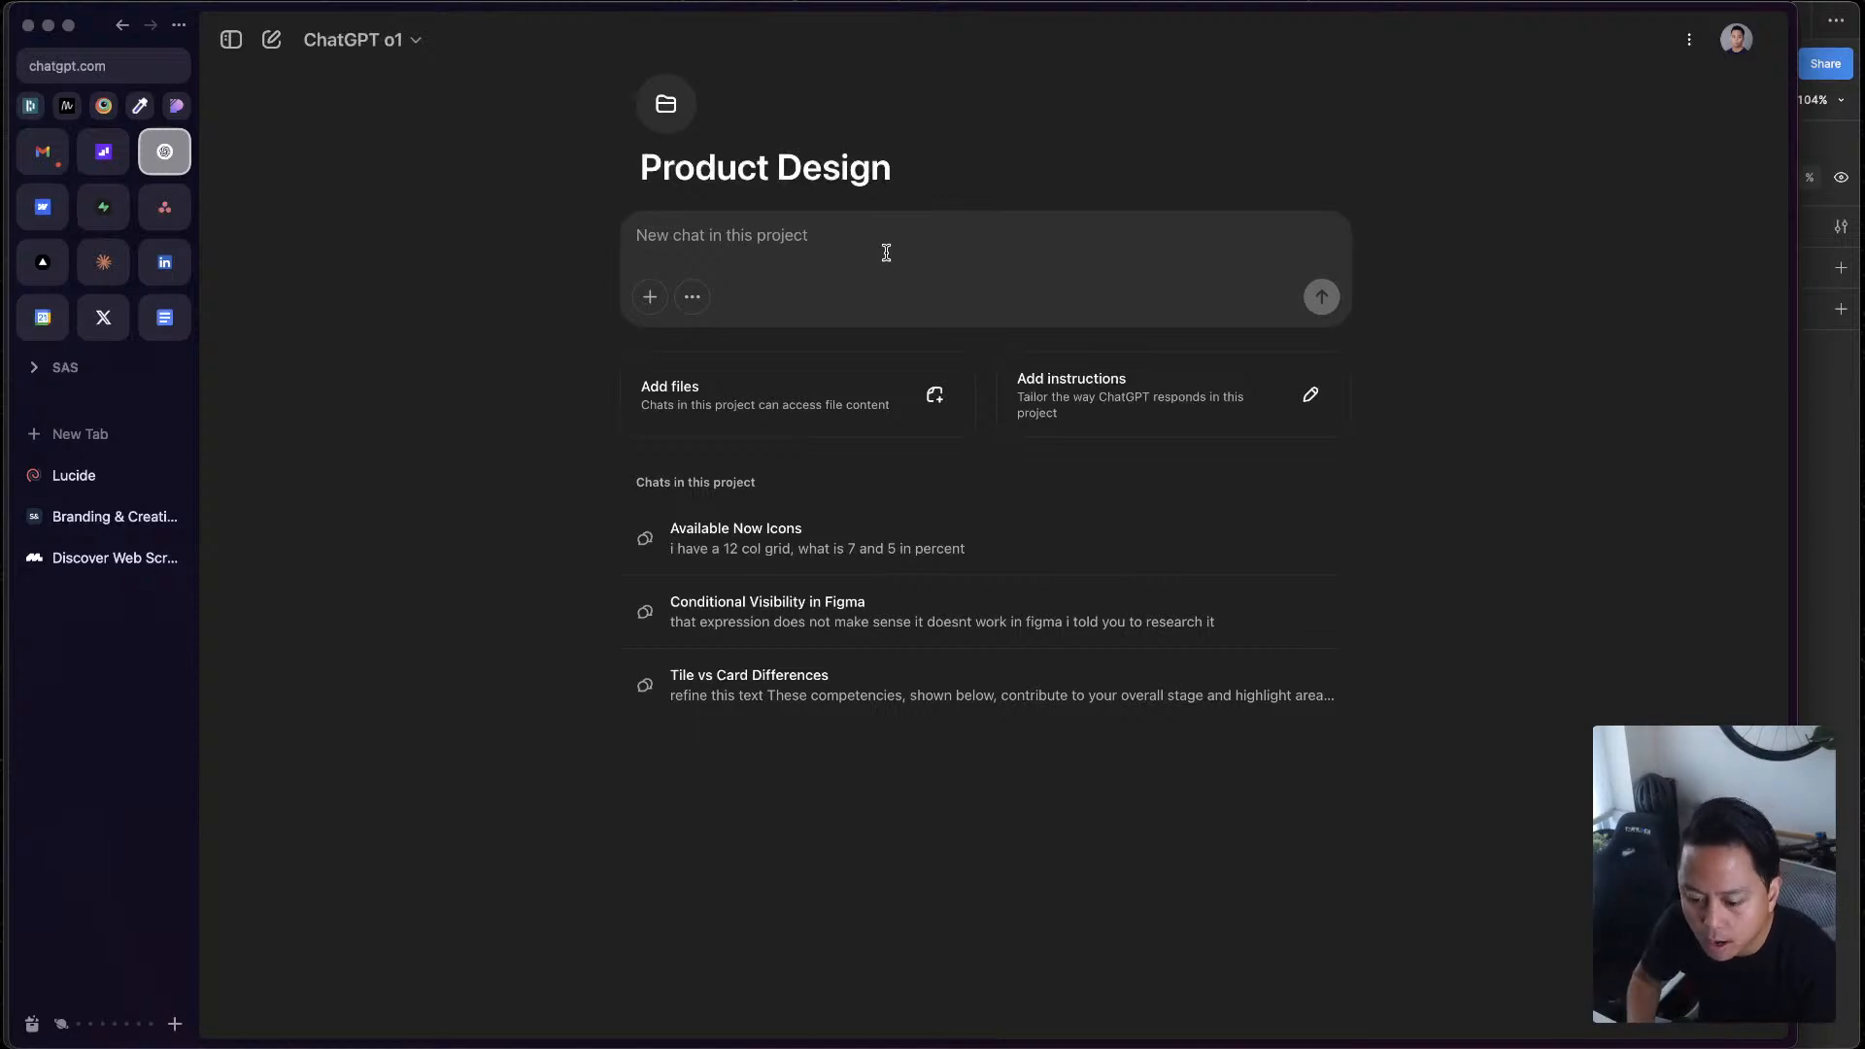
Ask ChatGPT "what icon should I use for case studies" in the Product Design project and review its suggestions
type("what icon should I use for cas")
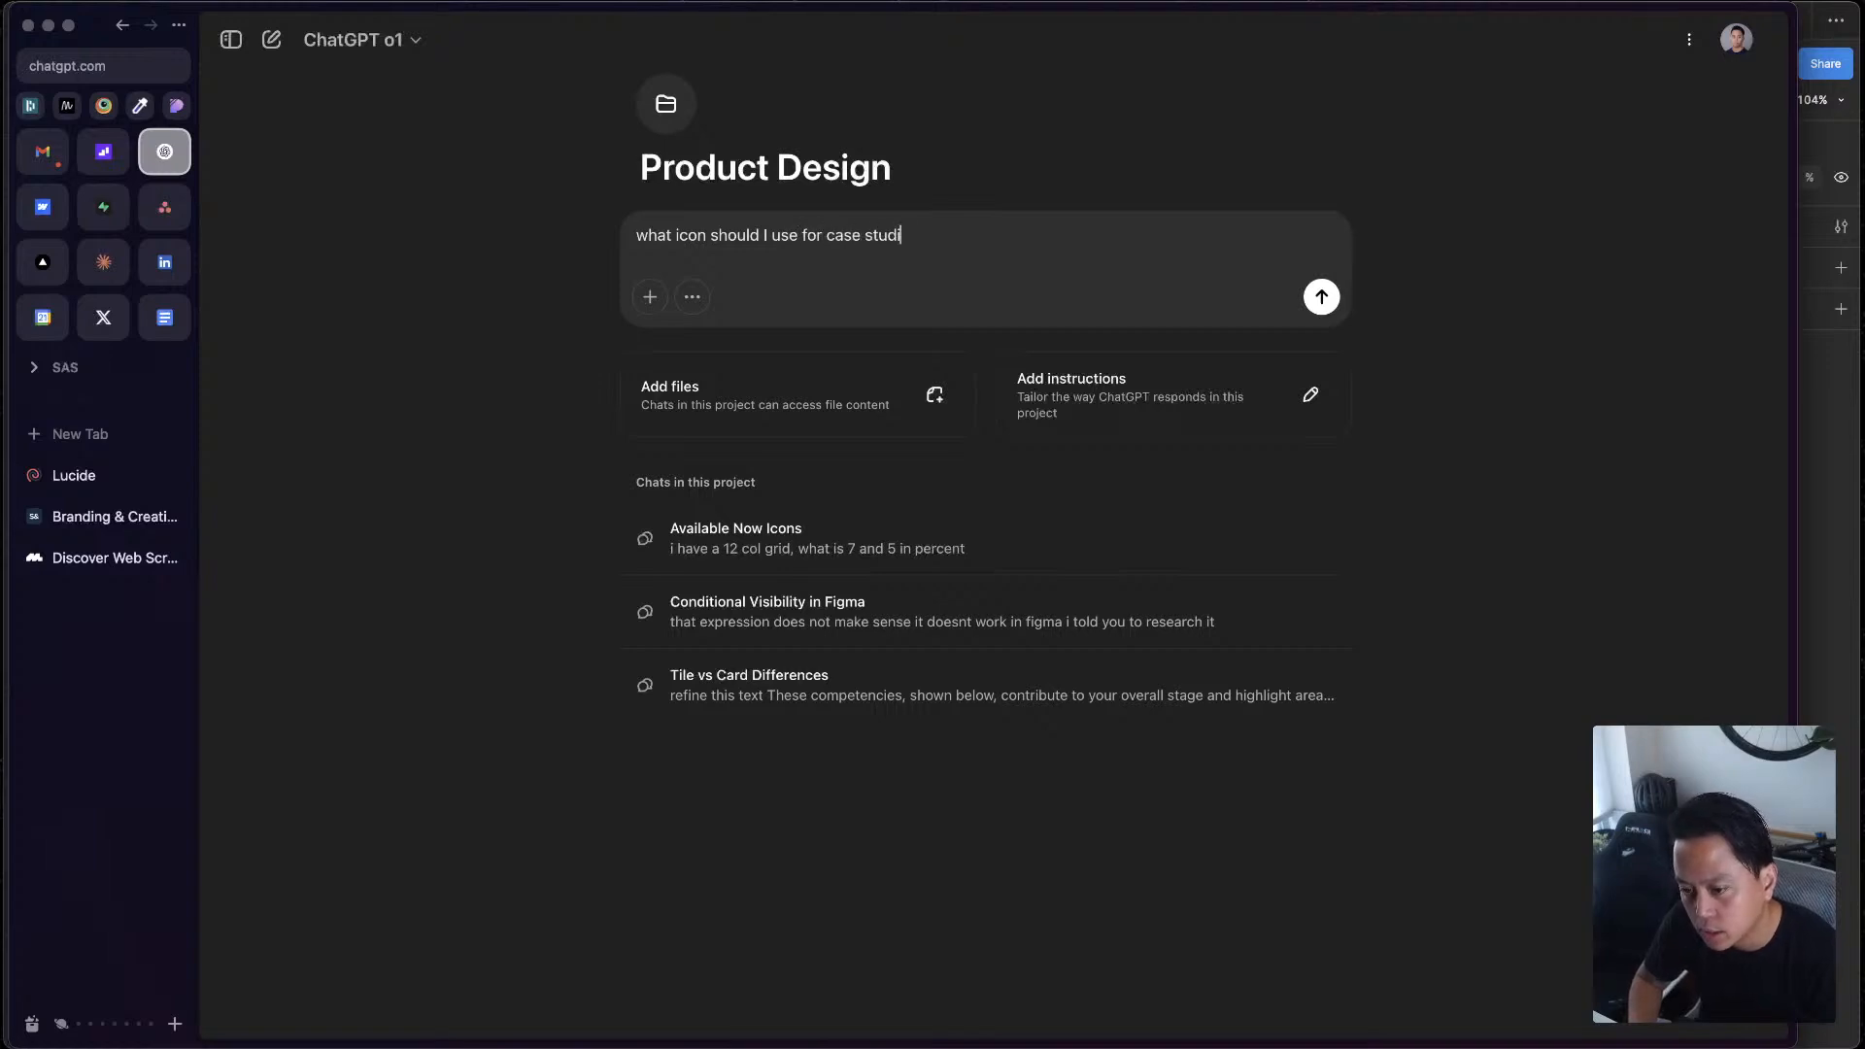
type("es")
key("Return")
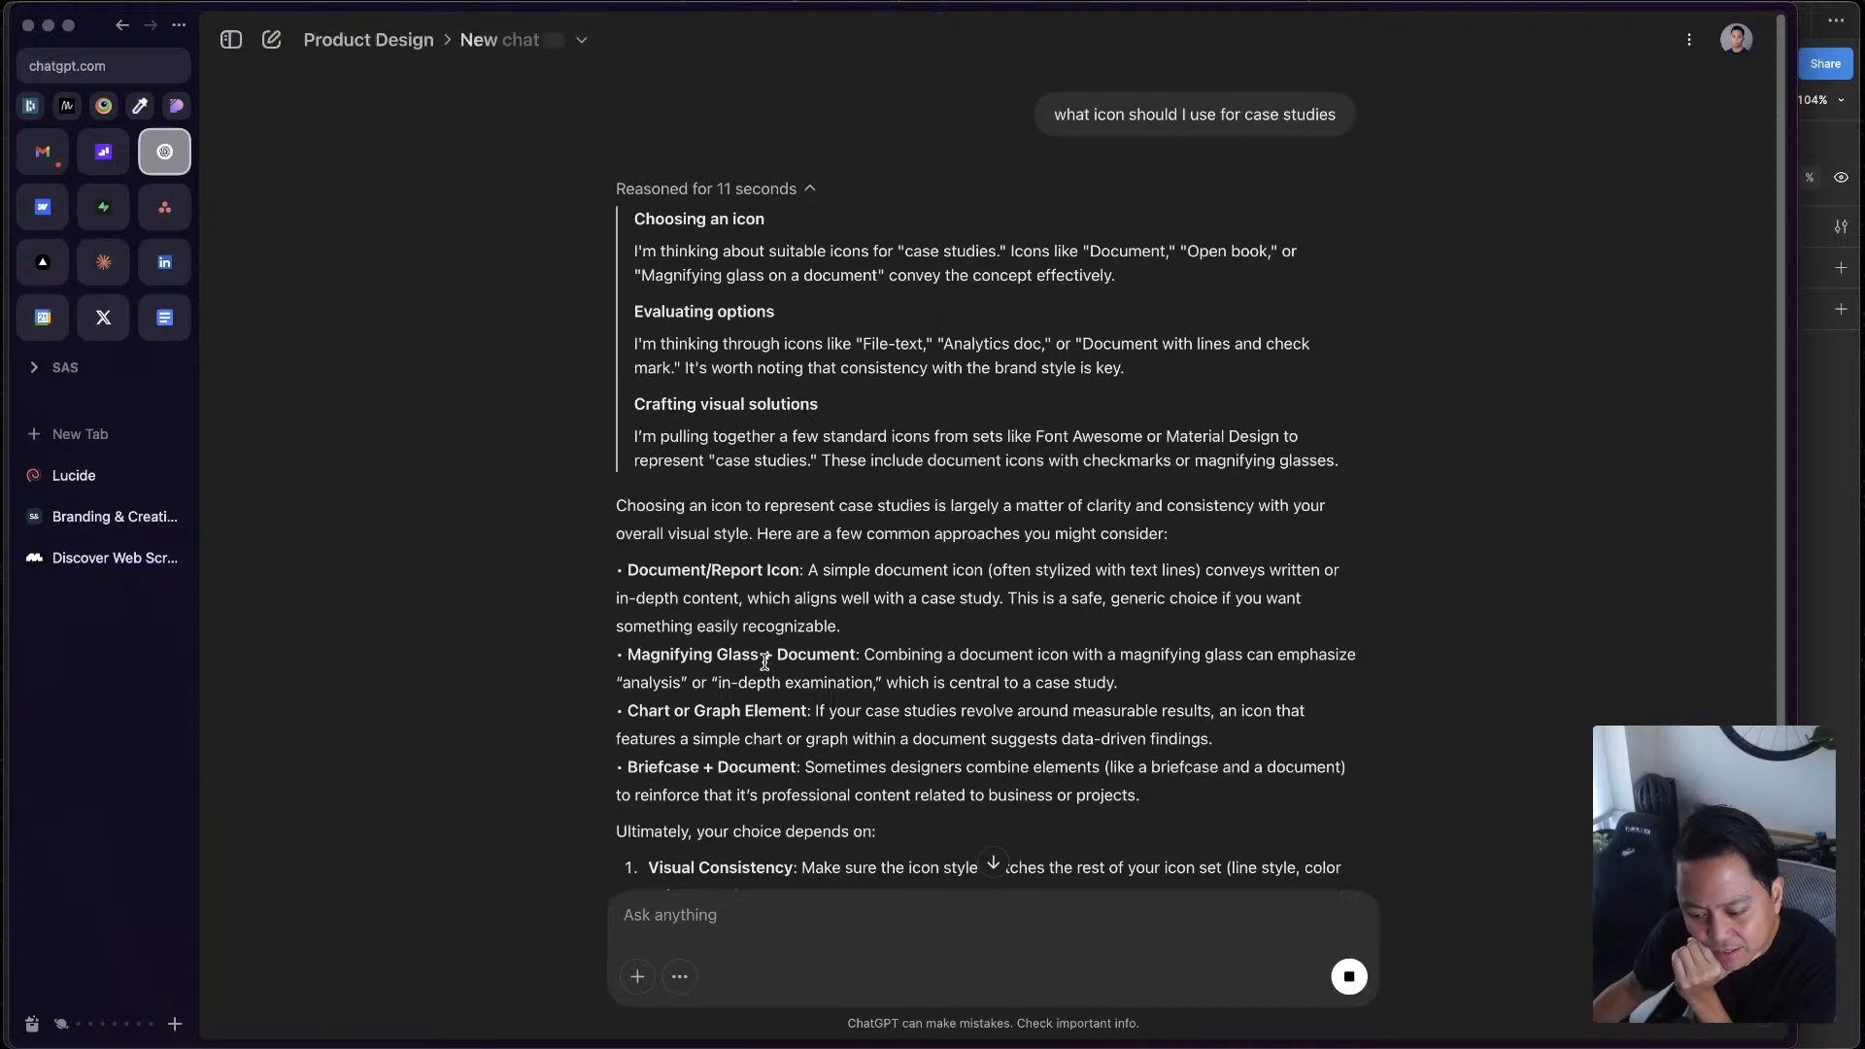
triple_click(1108, 649)
scroll(1107, 645, "down", 2)
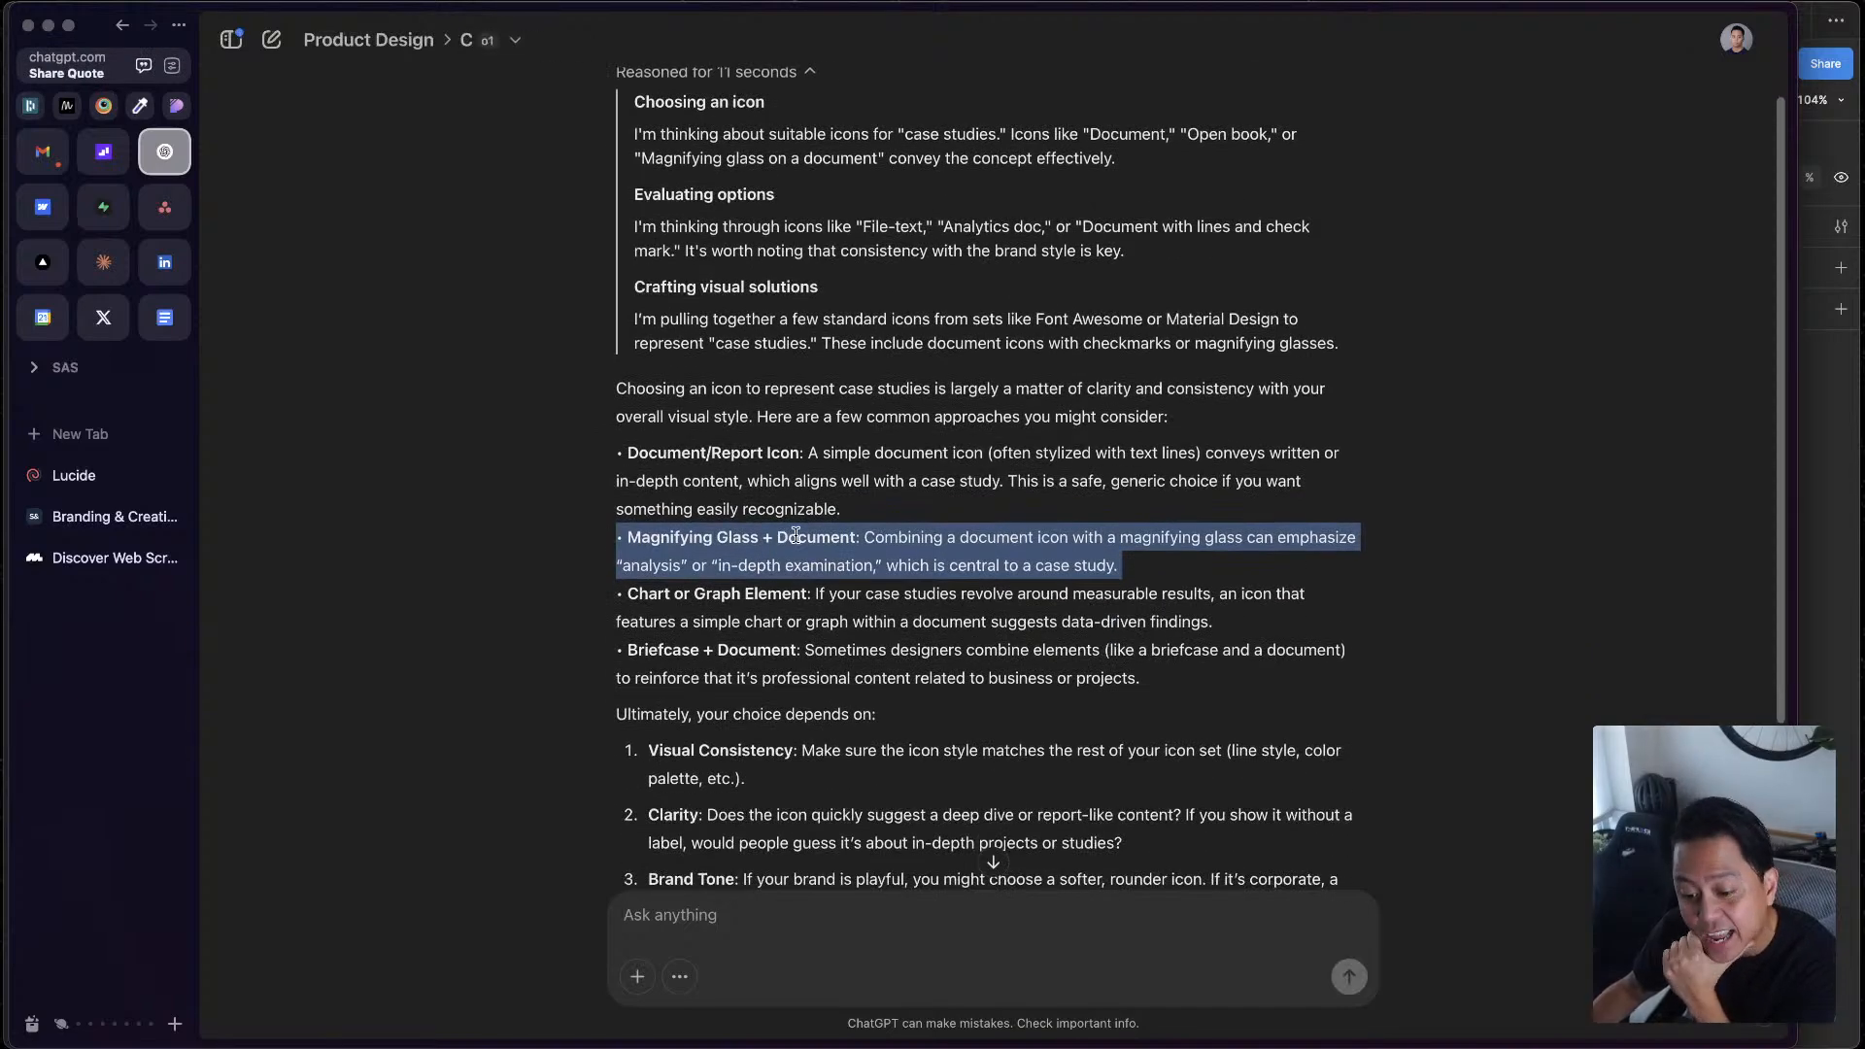
scroll(797, 541, "down", 5)
scroll(830, 664, "up", 2)
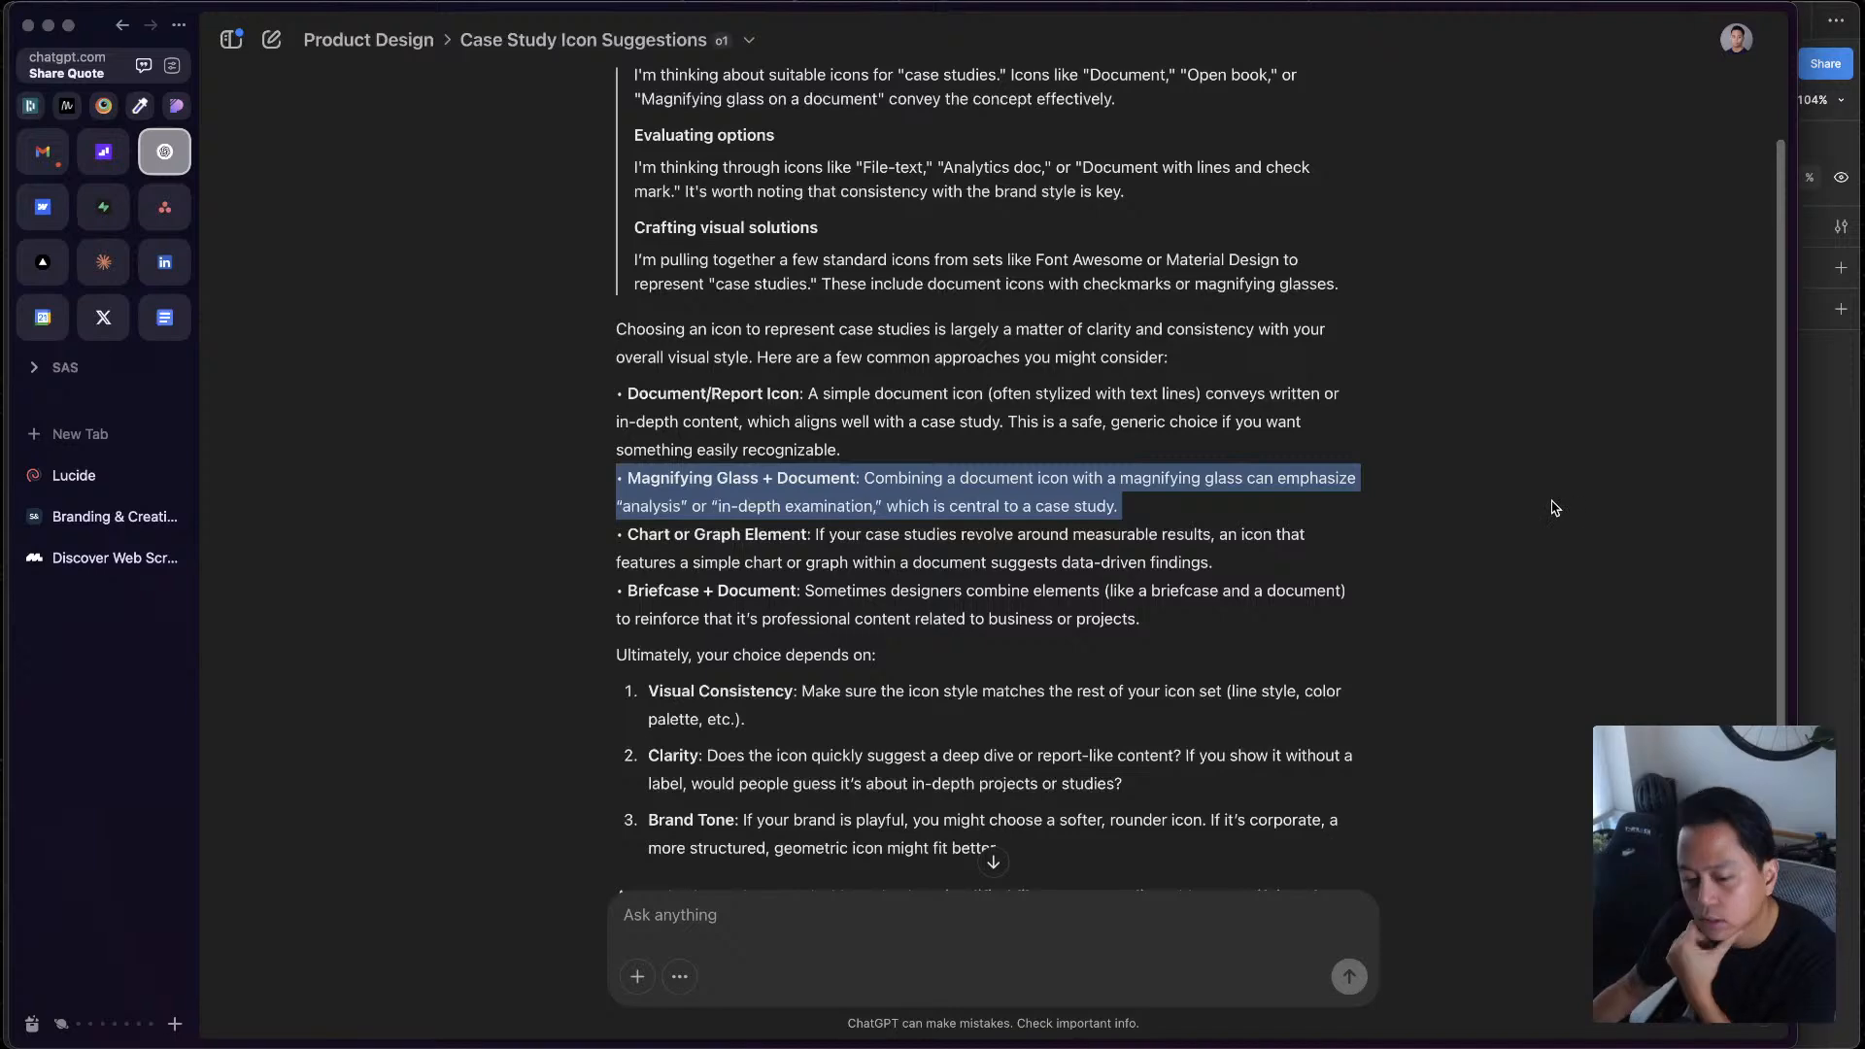
left_click(453, 501)
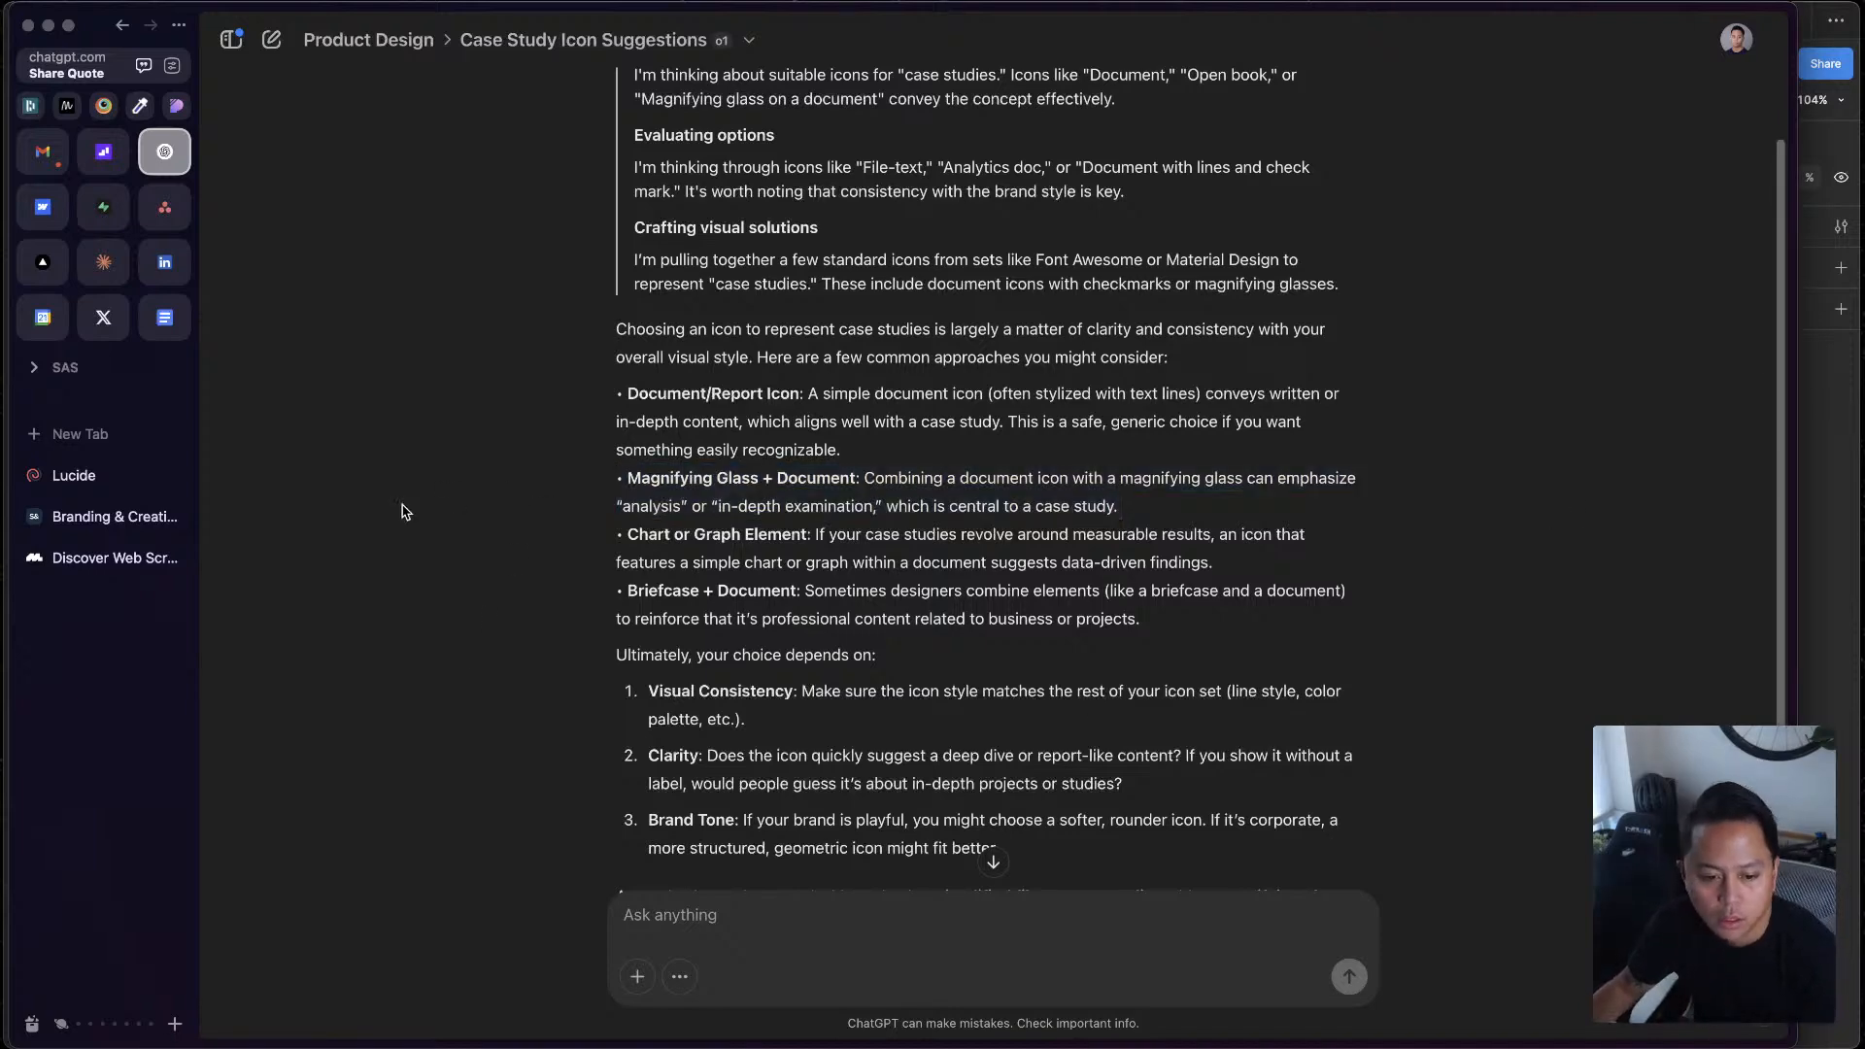
Search the Lucide library for "document", copy the SVG of the open book with text lines, and return to Figma
left_click(105, 479)
type("document")
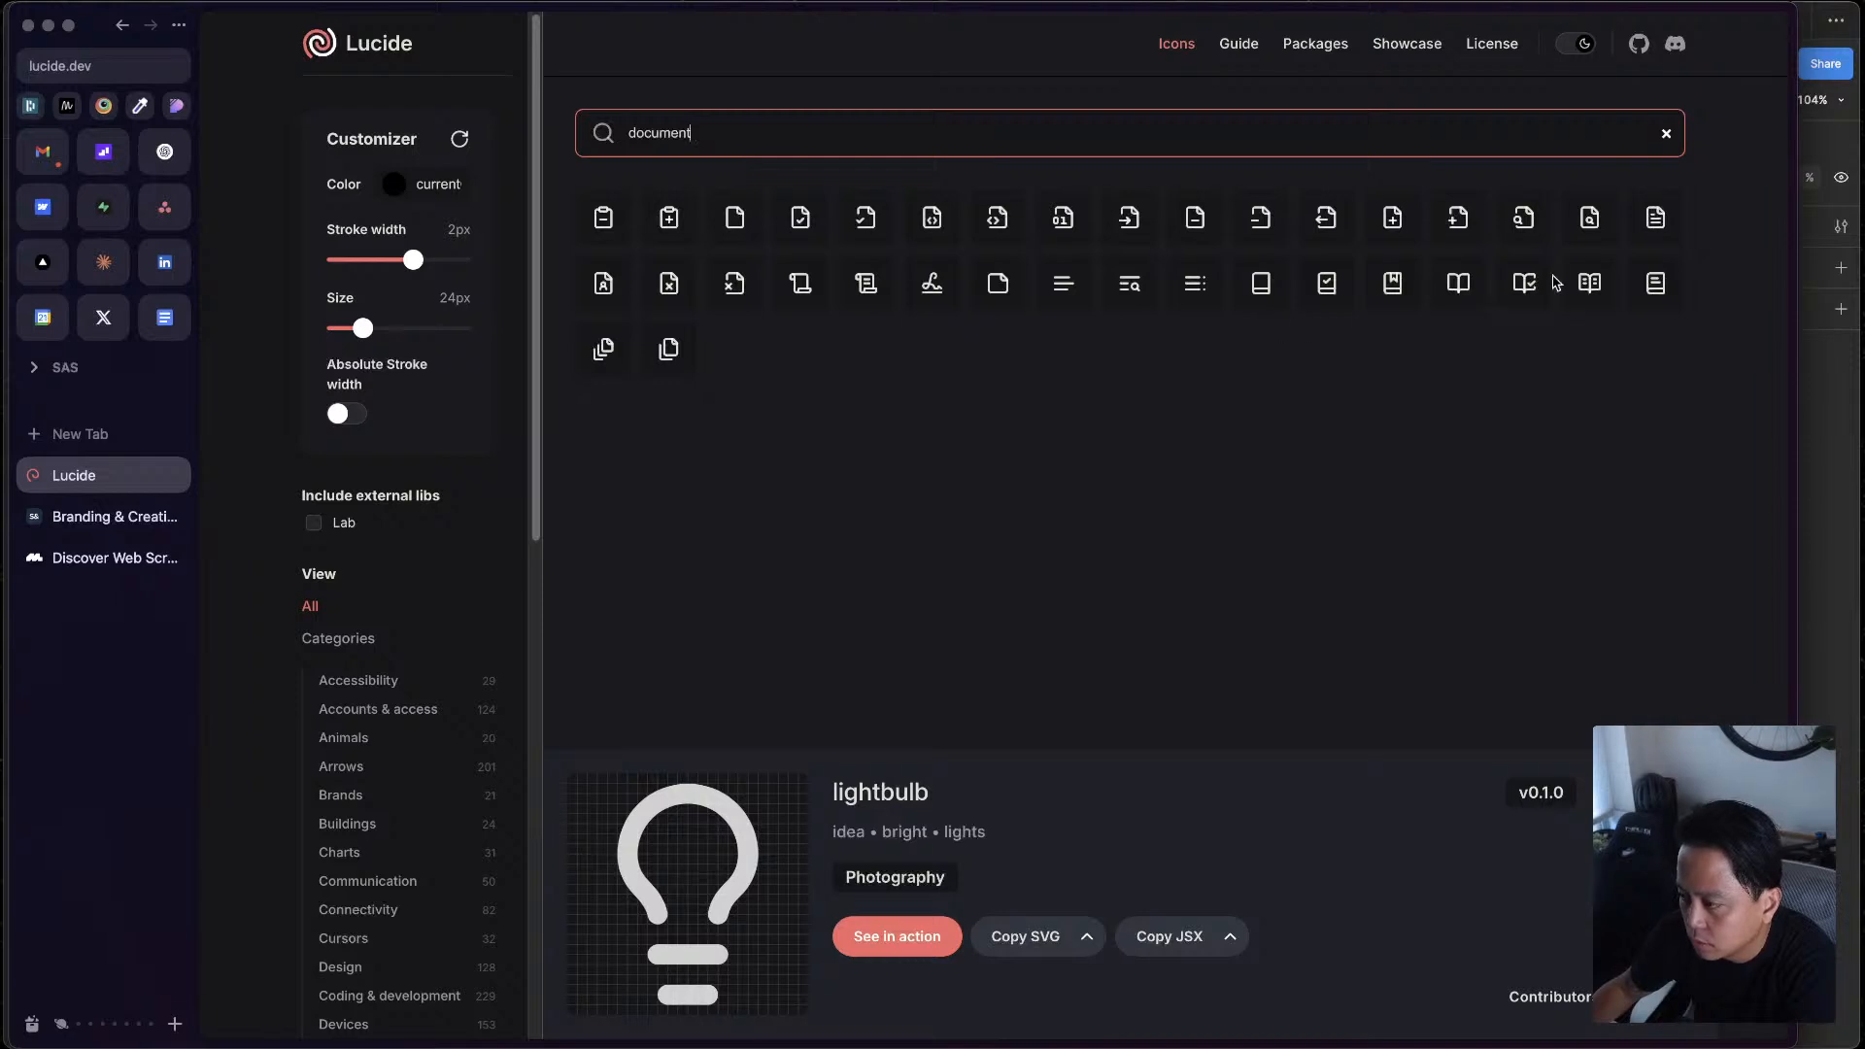
left_click(1585, 305)
left_click(1047, 957)
key("super+Tab")
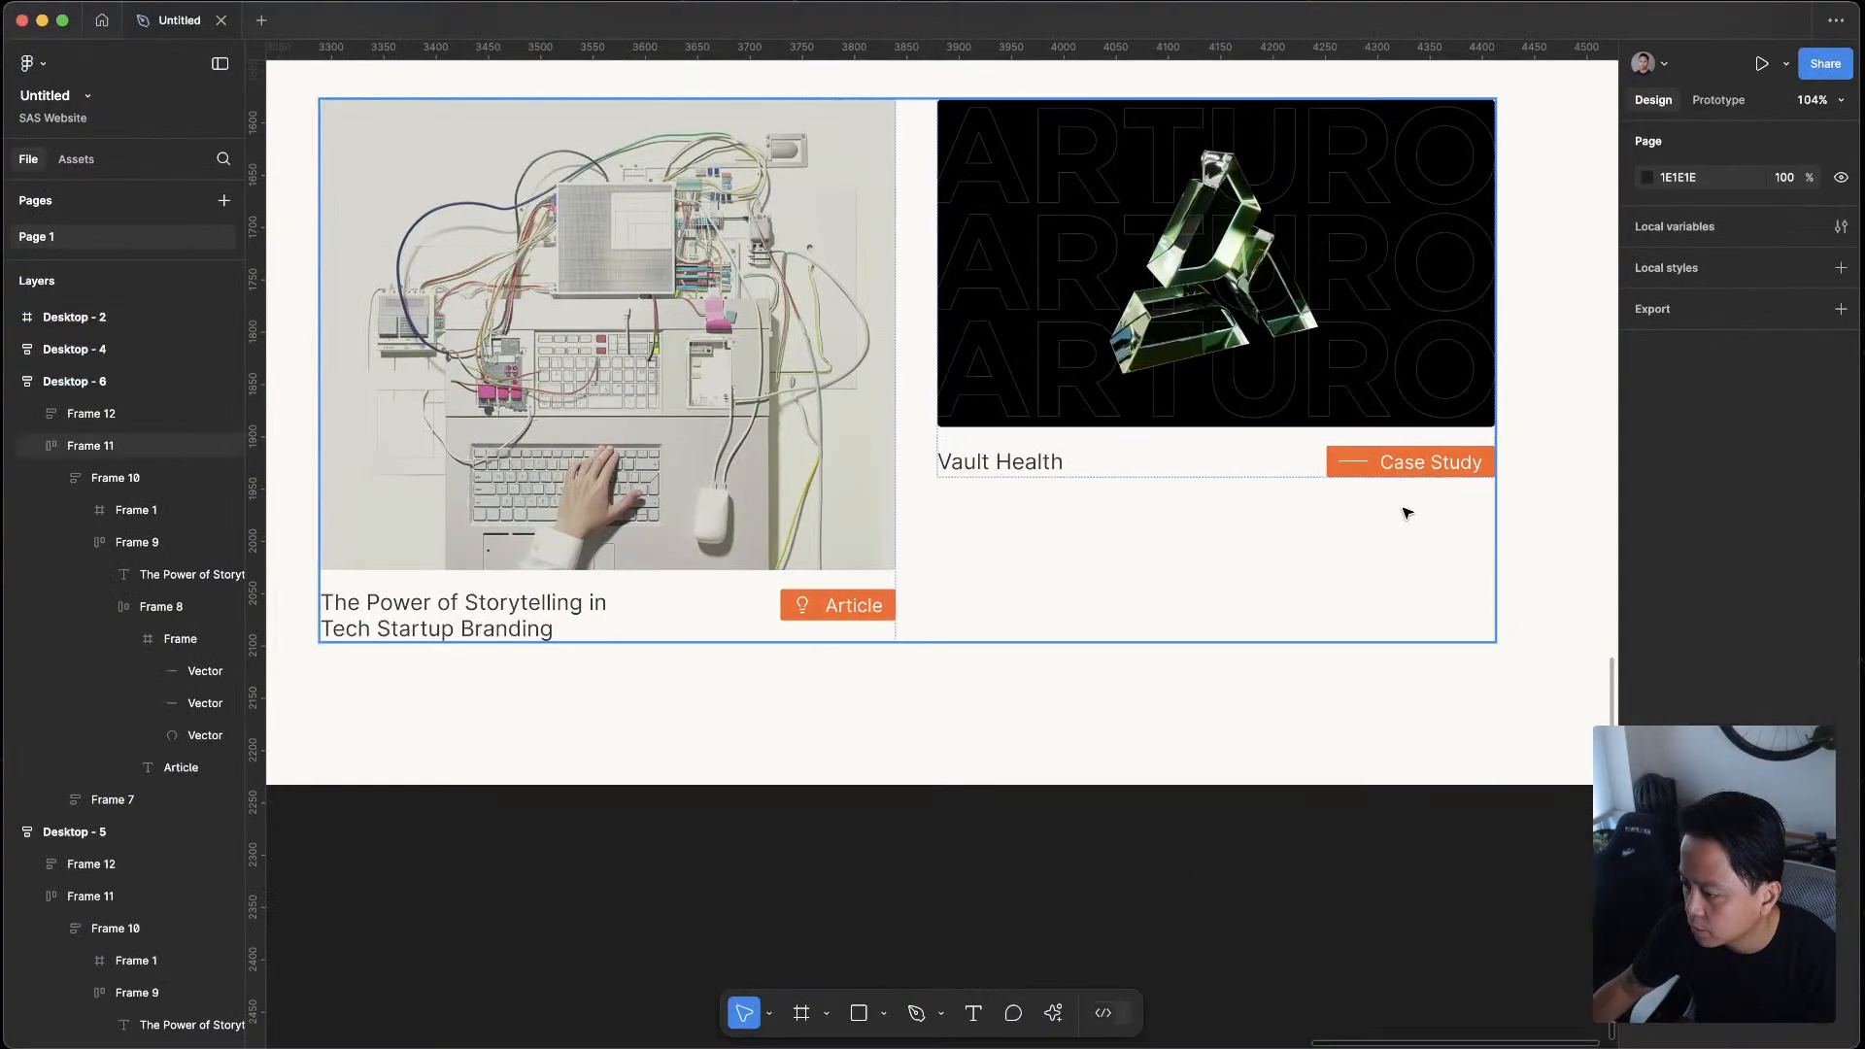
Paste the book icon into the Case Study tag of Desktop - 6, place it before the text, and colour it white
double_click(1425, 468)
double_click(1425, 468)
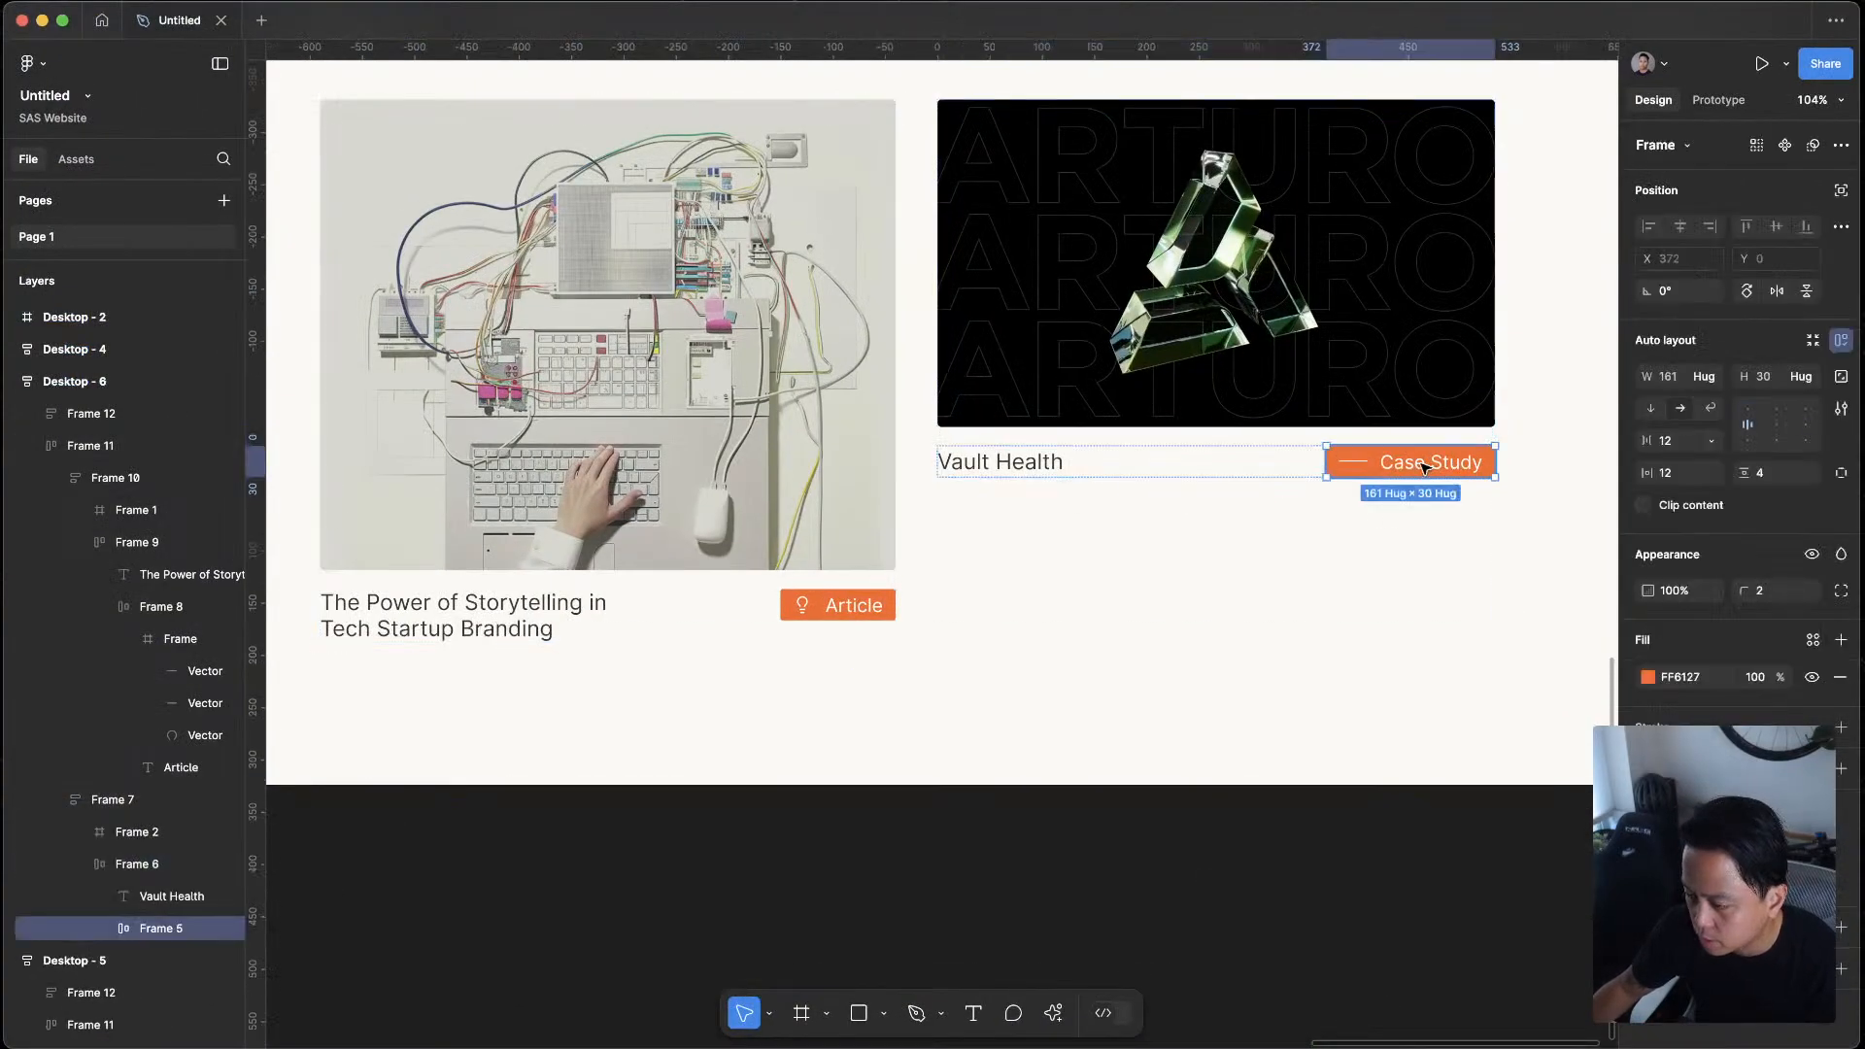
double_click(1425, 468)
key("Escape")
key("super+v")
left_click_drag(1470, 463, 1354, 462)
left_click(1647, 750)
left_click_drag(1528, 628, 1274, 423)
Delete the short line from the Case Study tag in Desktop - 6 and review the whole layout
left_click(1322, 463)
left_click(1322, 466)
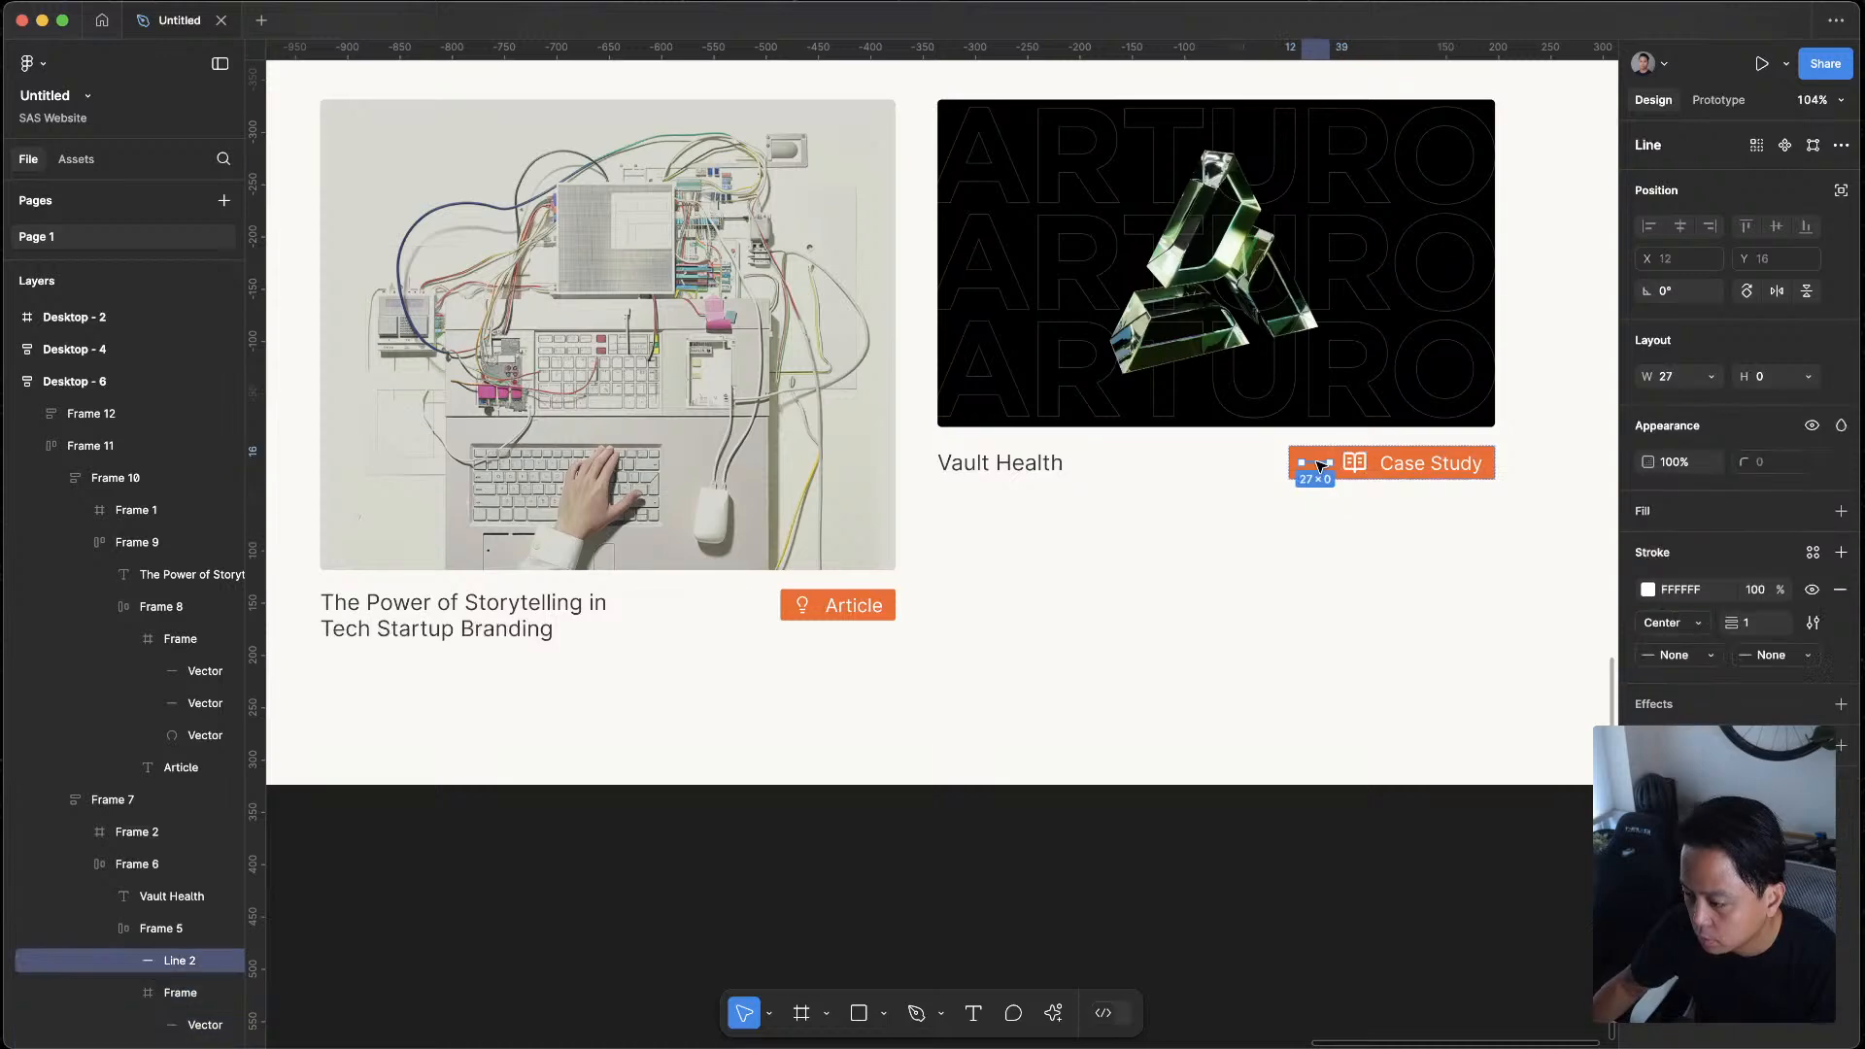
key("Delete")
scroll(1499, 434, "down", 8)
left_click_drag(1253, 679, 1224, 706)
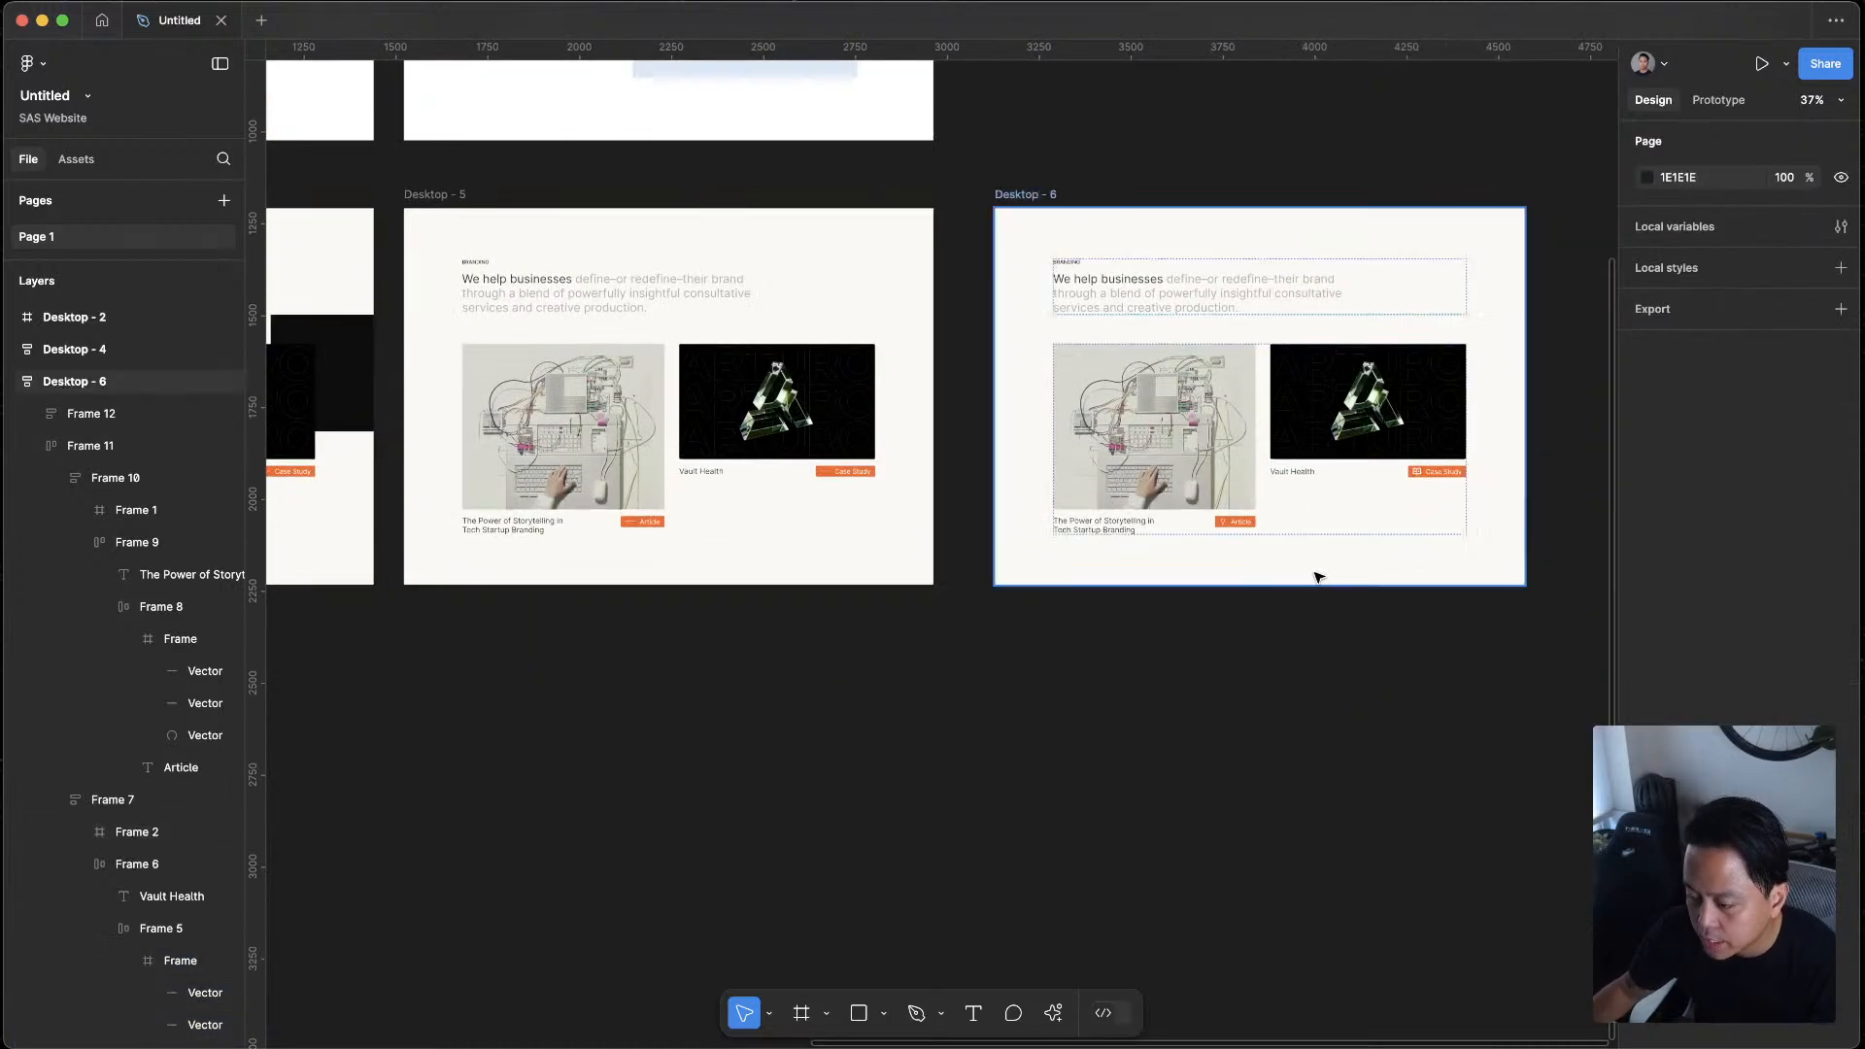
scroll(1315, 554, "up", 4)
scroll(1220, 525, "down", 6)
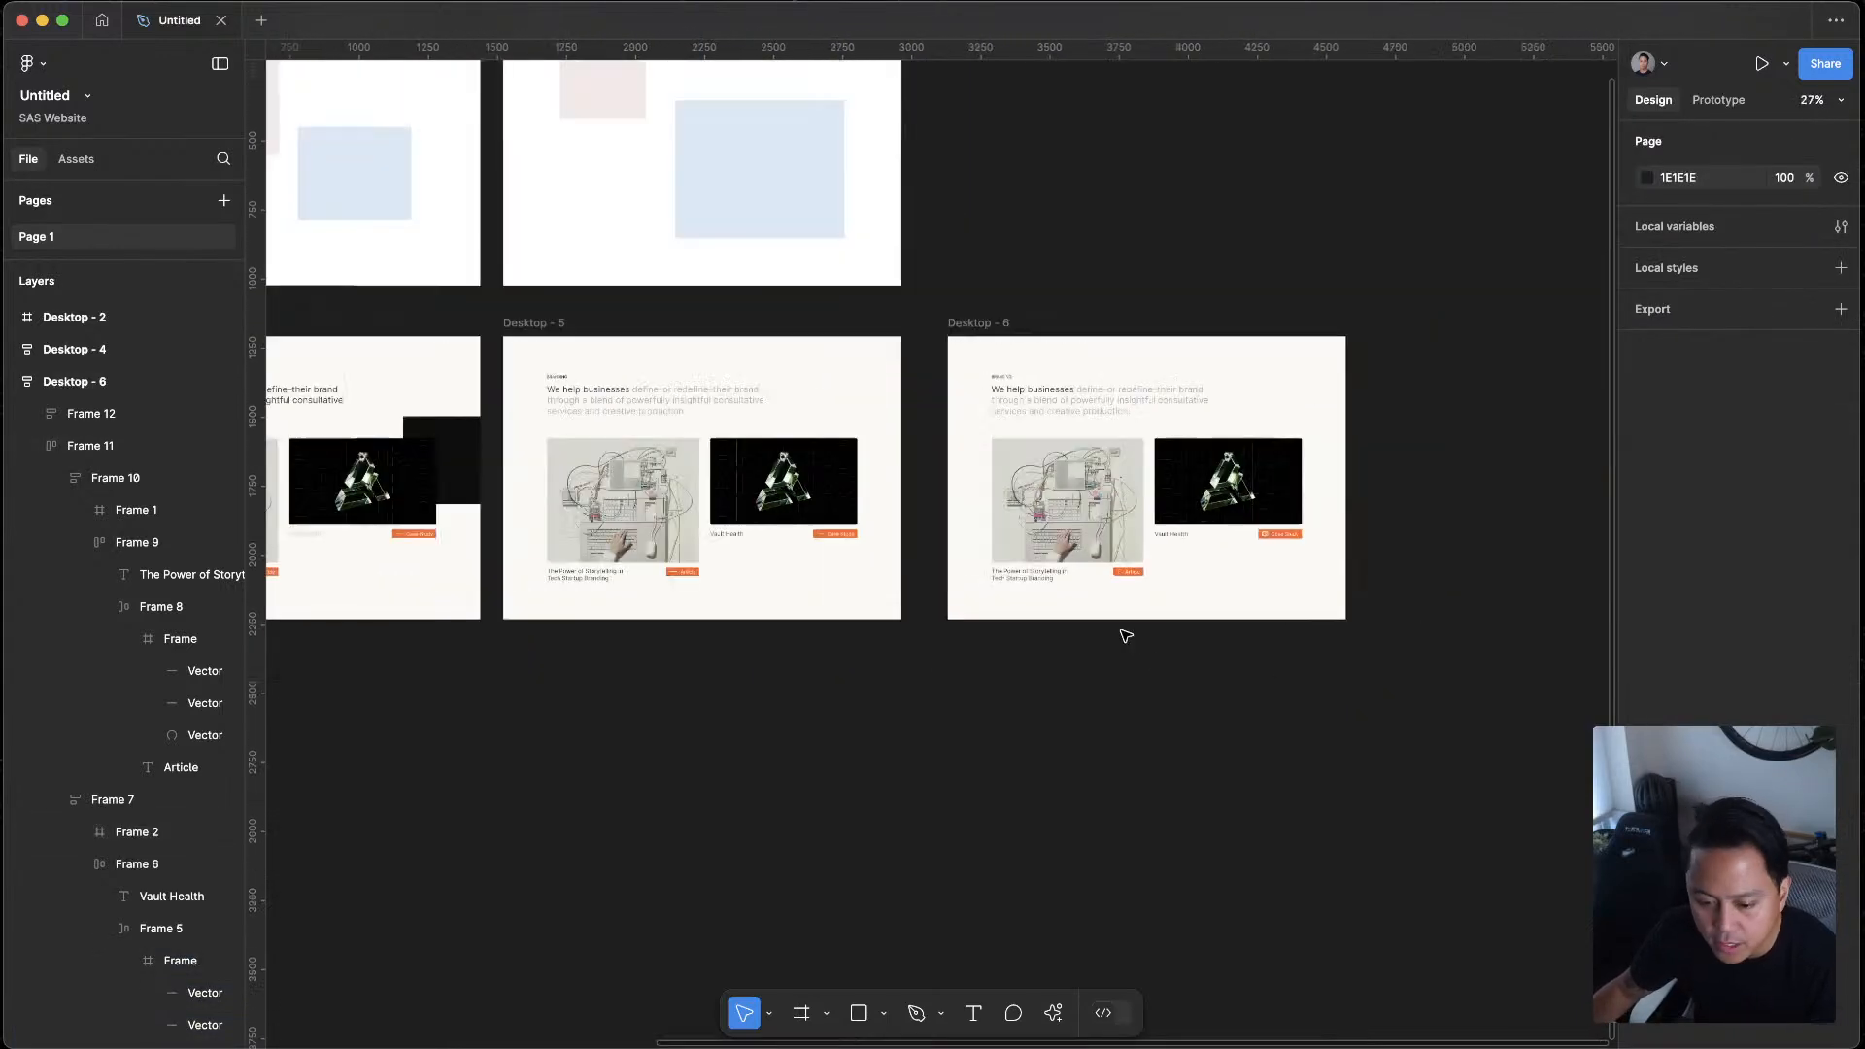
Duplicate the Desktop - 5 frame and place the copy beside Desktop - 6 at X 4678, Y 1209
scroll(1126, 636, "right", 2)
scroll(1126, 637, "down", 1)
left_click(460, 288)
left_click_drag(1127, 231, 1337, 282, "alt")
scroll(1259, 558, "right", 3)
scroll(1259, 558, "down", 1)
Set the fill of the Article tag in Desktop - 7 to the SAS-Styleguide library colour Highlight 1
scroll(1244, 549, "up", 6)
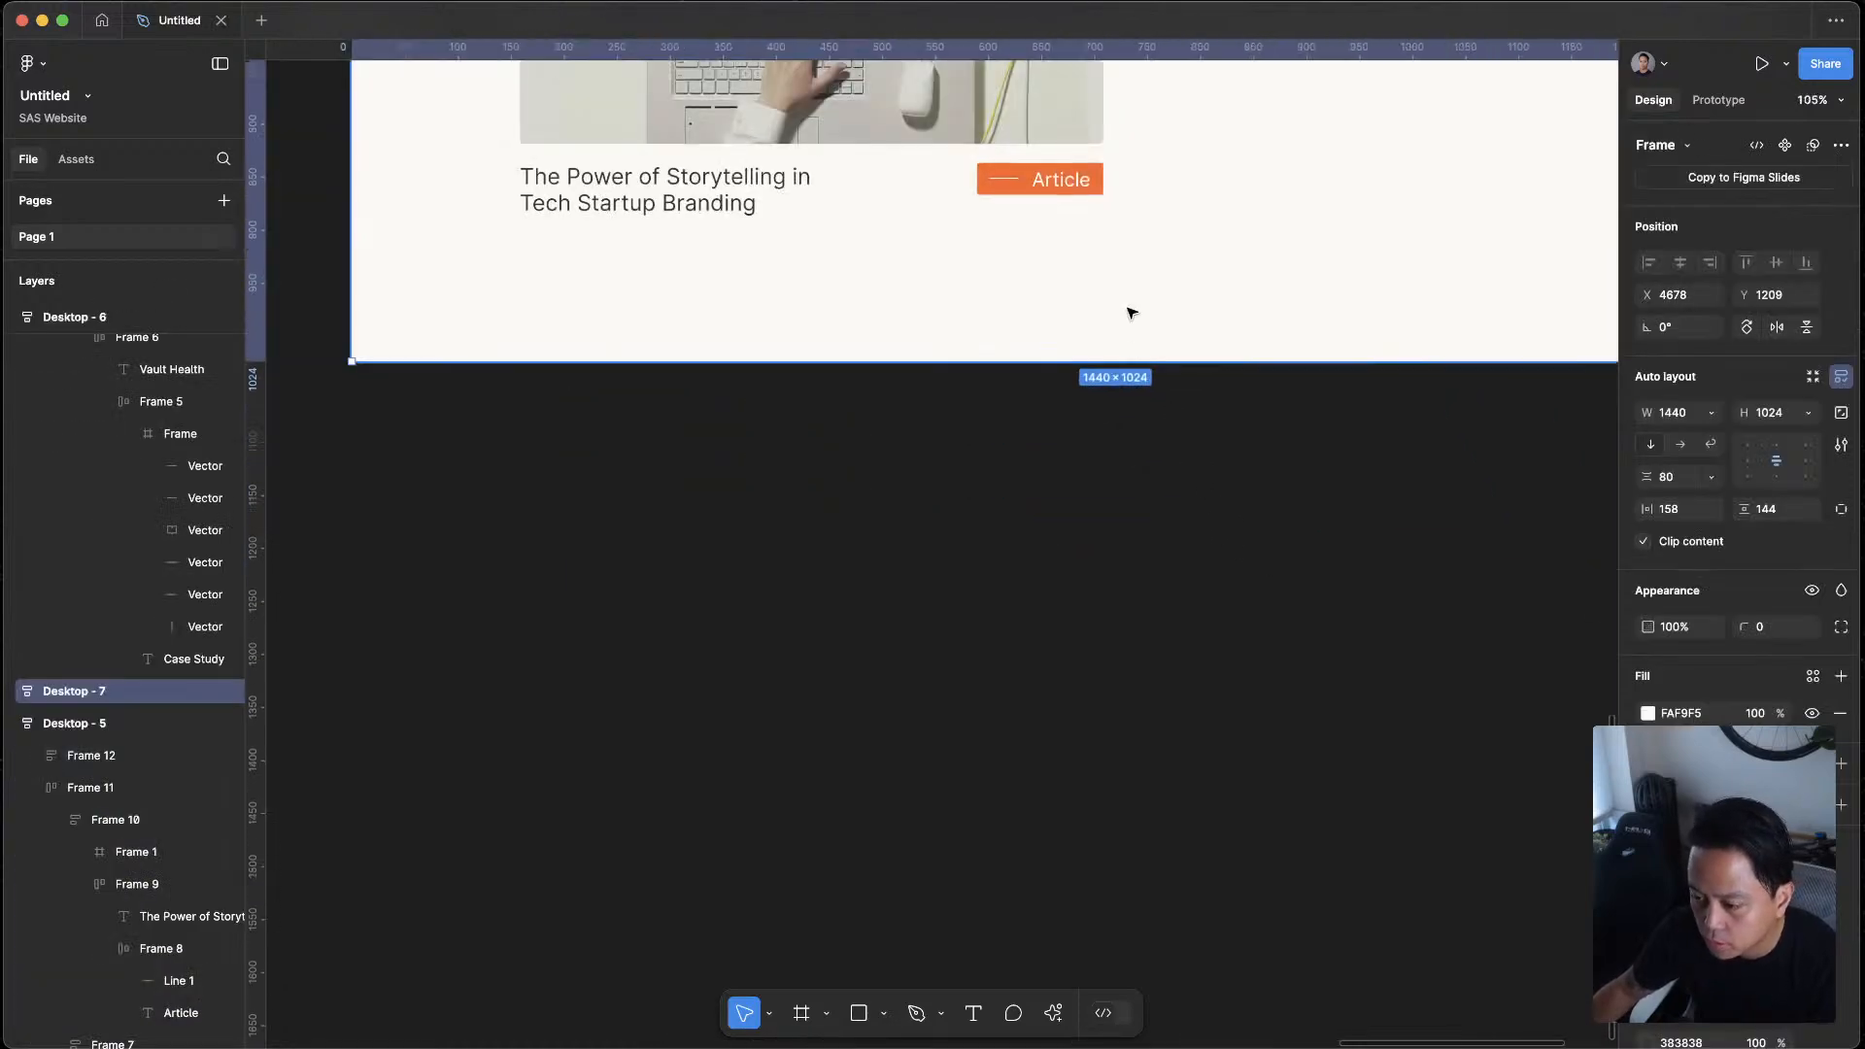
scroll(1131, 311, "up", 4)
left_click(1063, 561)
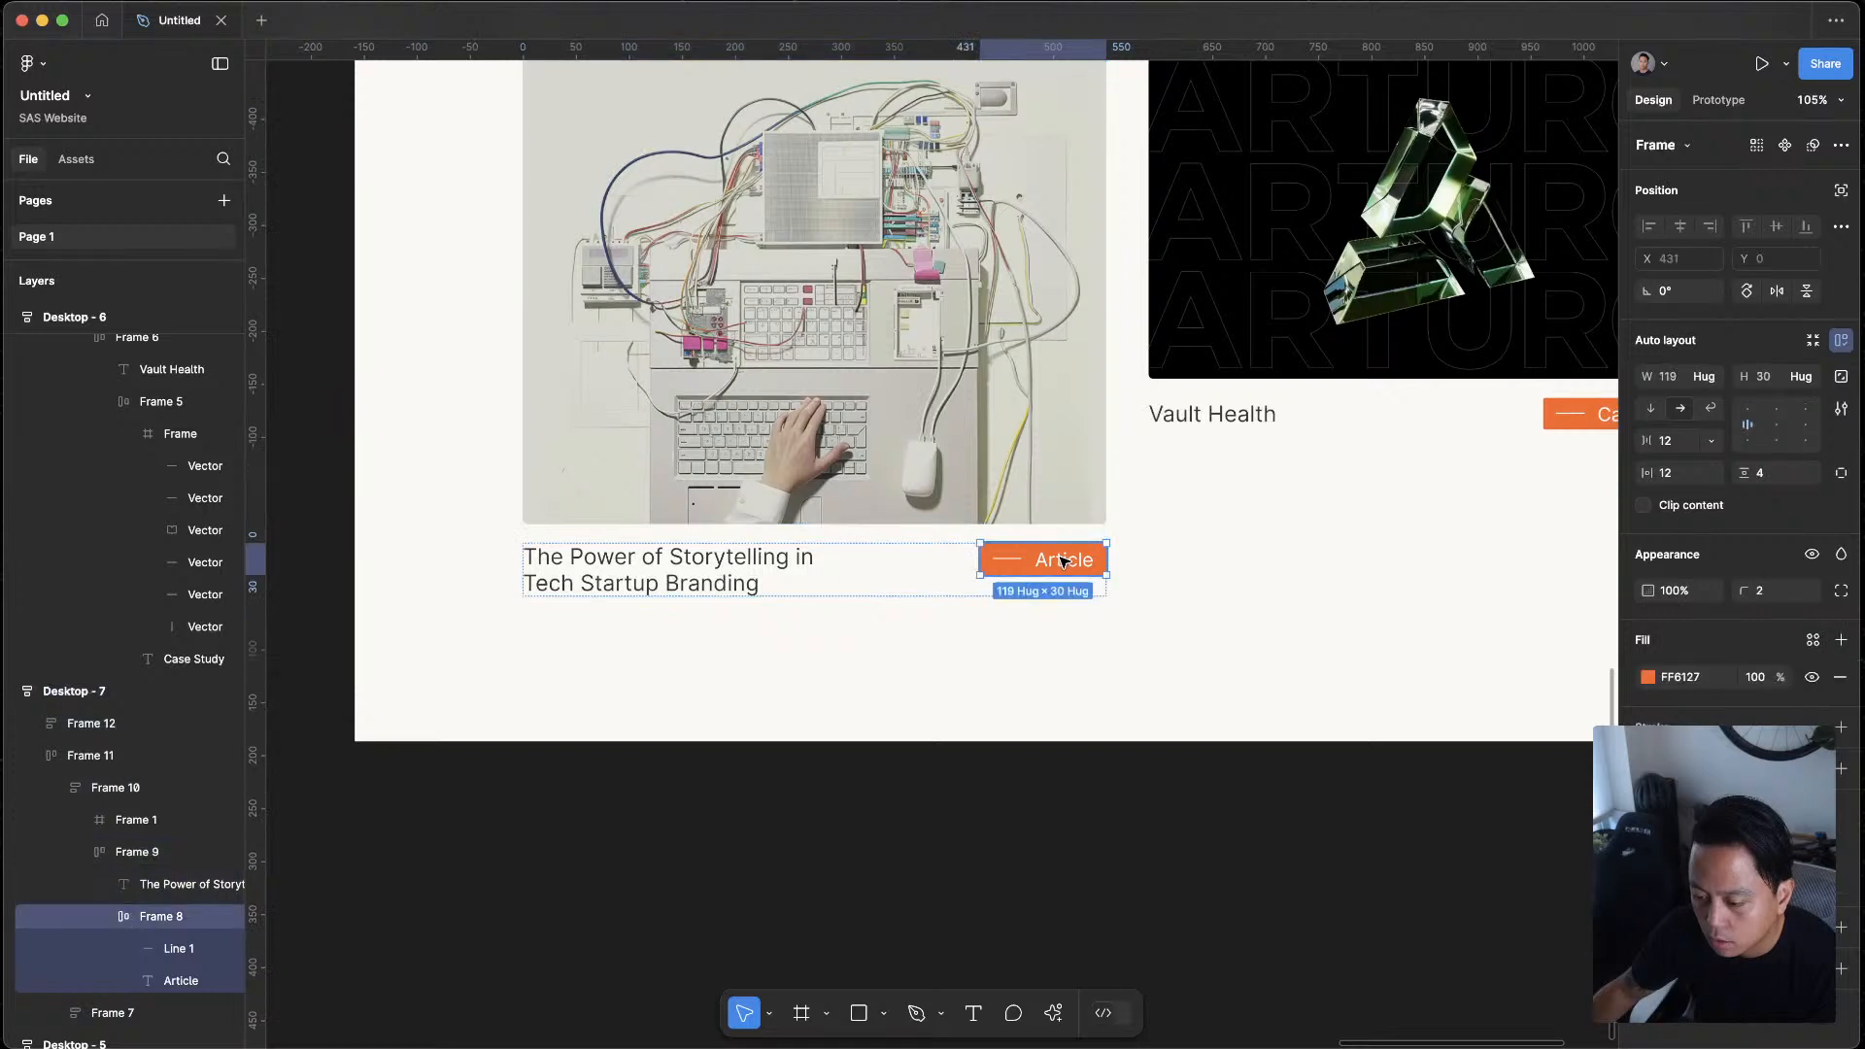
double_click(1065, 561)
key("Escape")
double_click(1084, 563)
double_click(1084, 563)
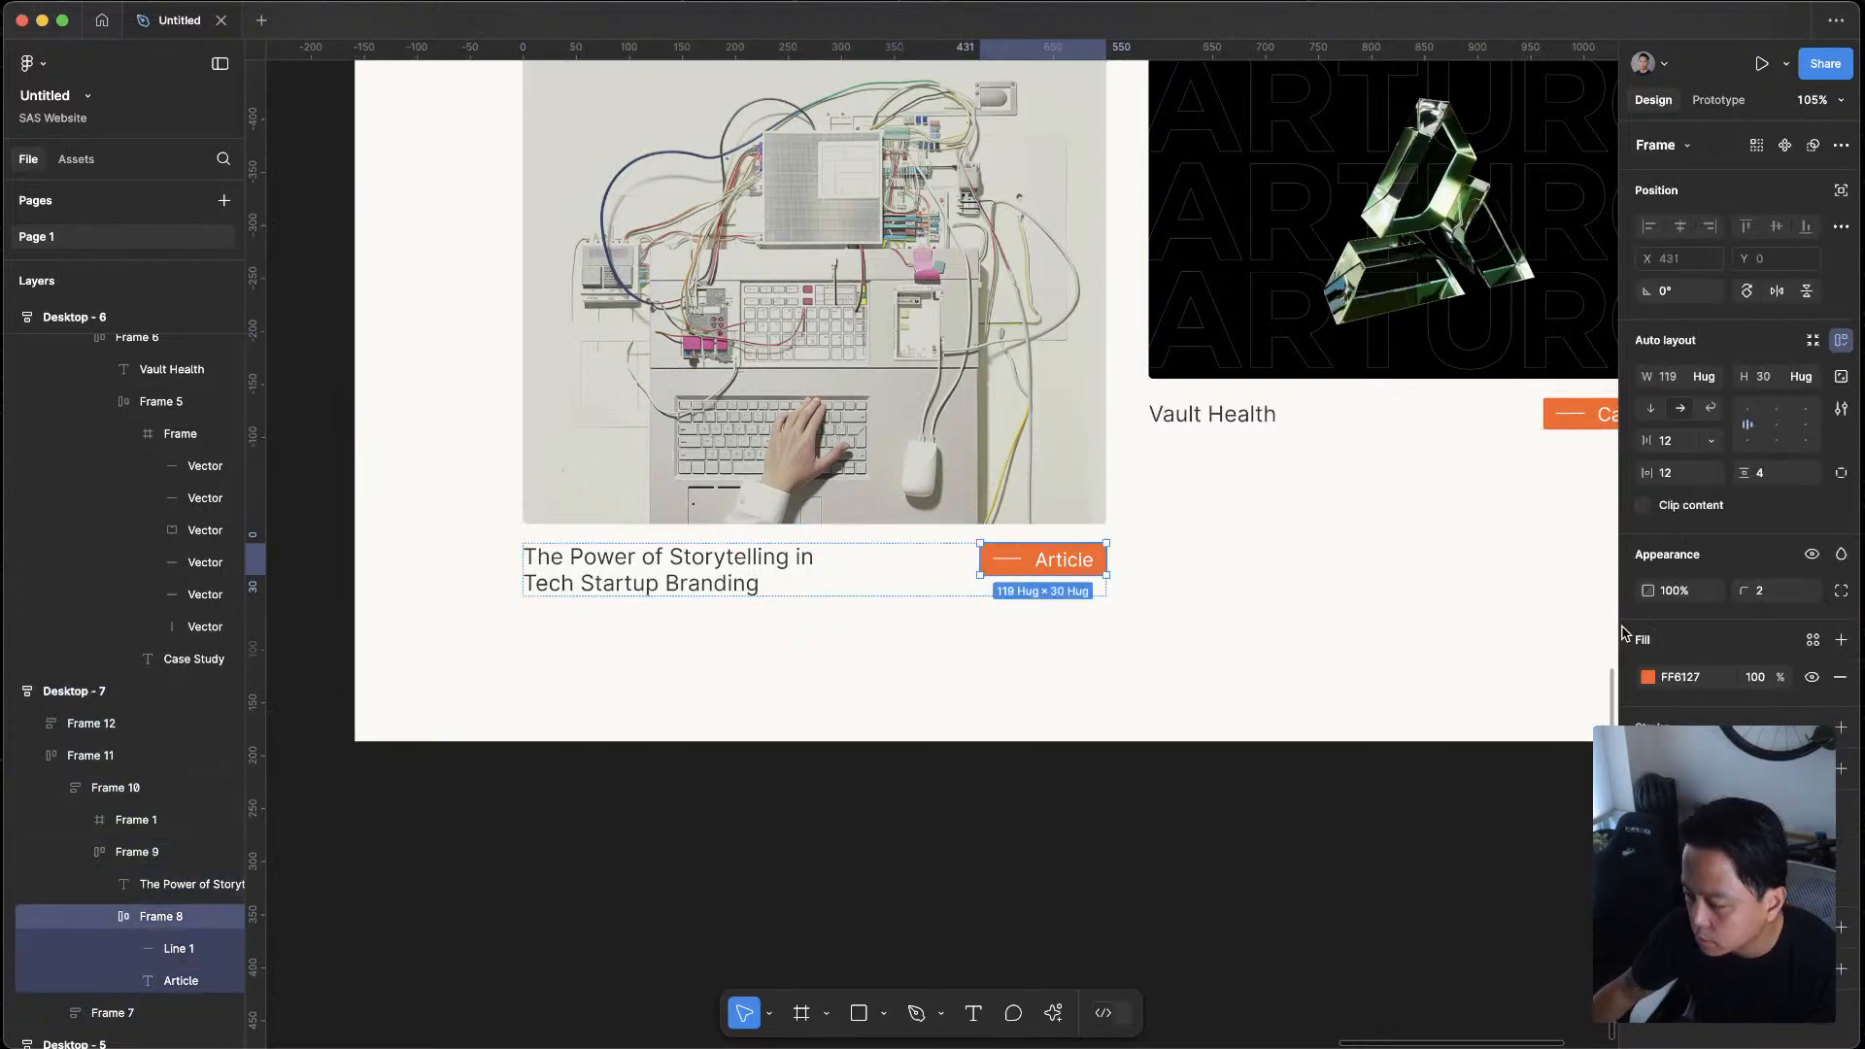
left_click(1650, 679)
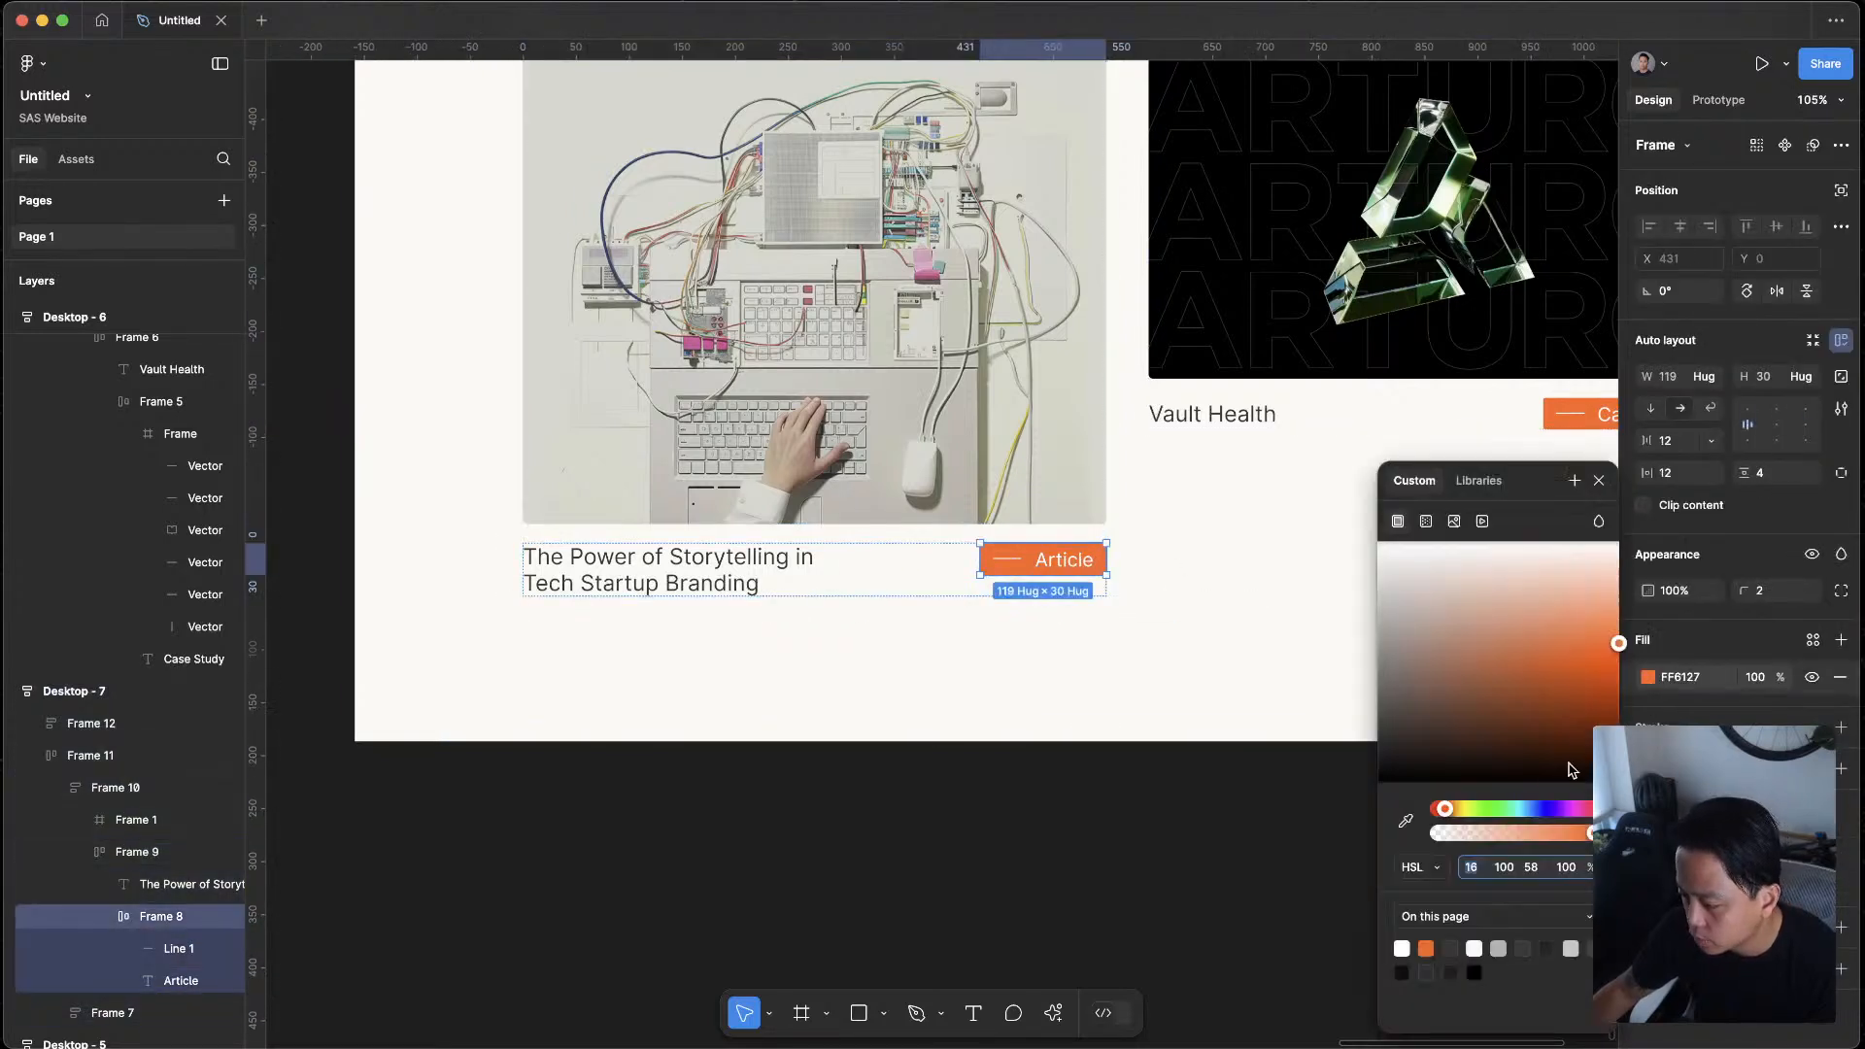
left_click(1474, 485)
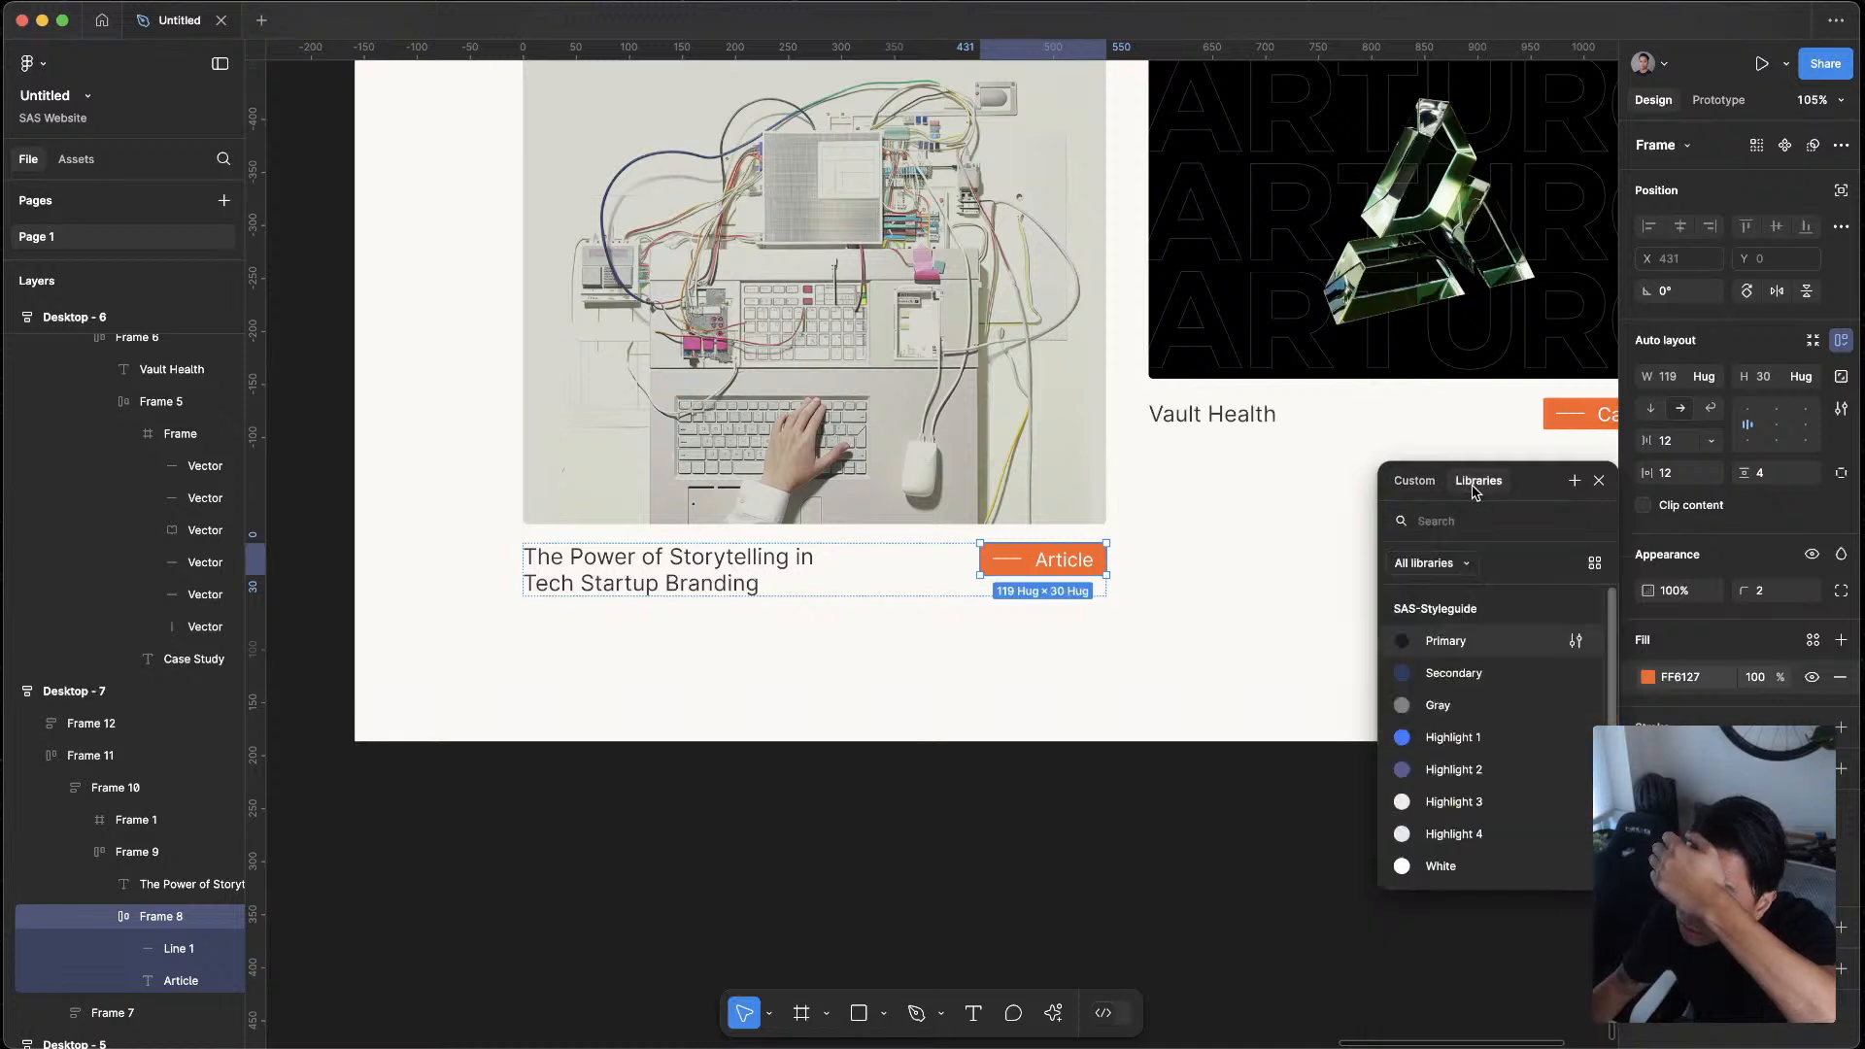
left_click(1454, 739)
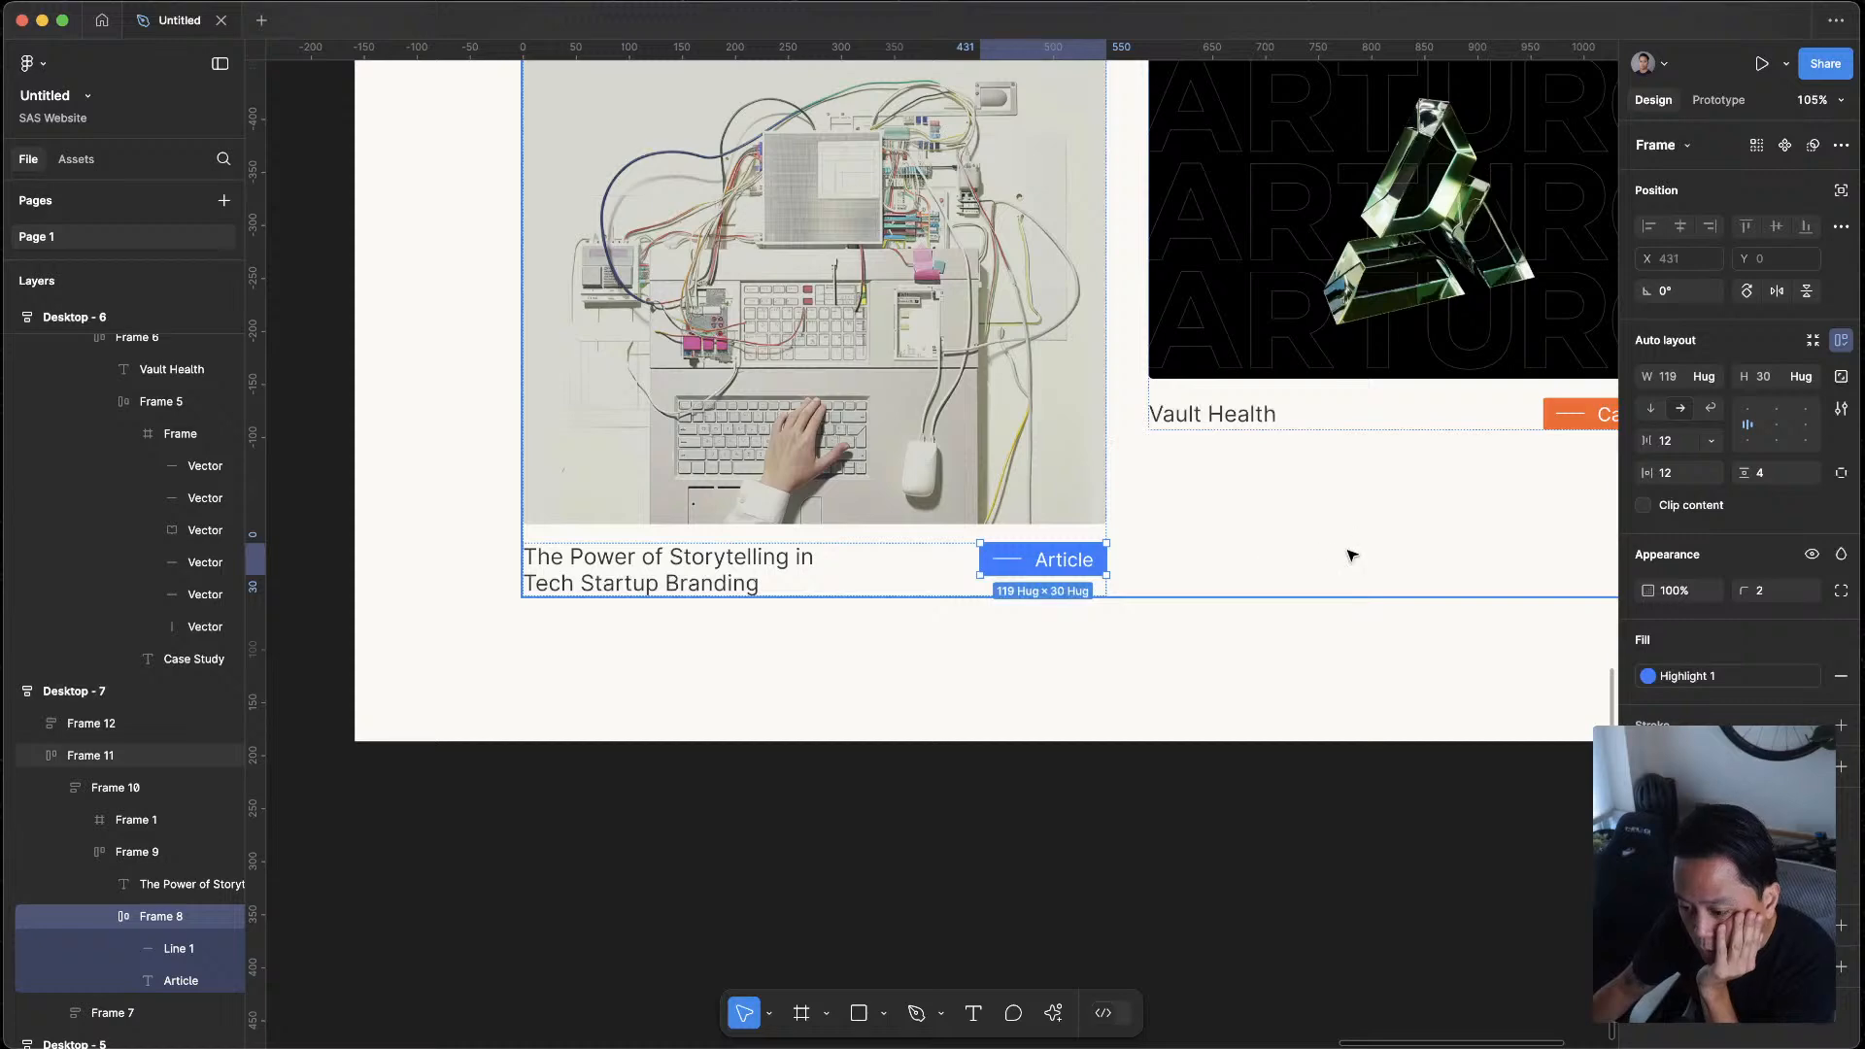
left_click(1328, 835)
Try the SAS-Styleguide library colour Highlight 2 as the fill of the Case Study tag in Desktop - 7
left_click_drag(1477, 522, 1028, 619)
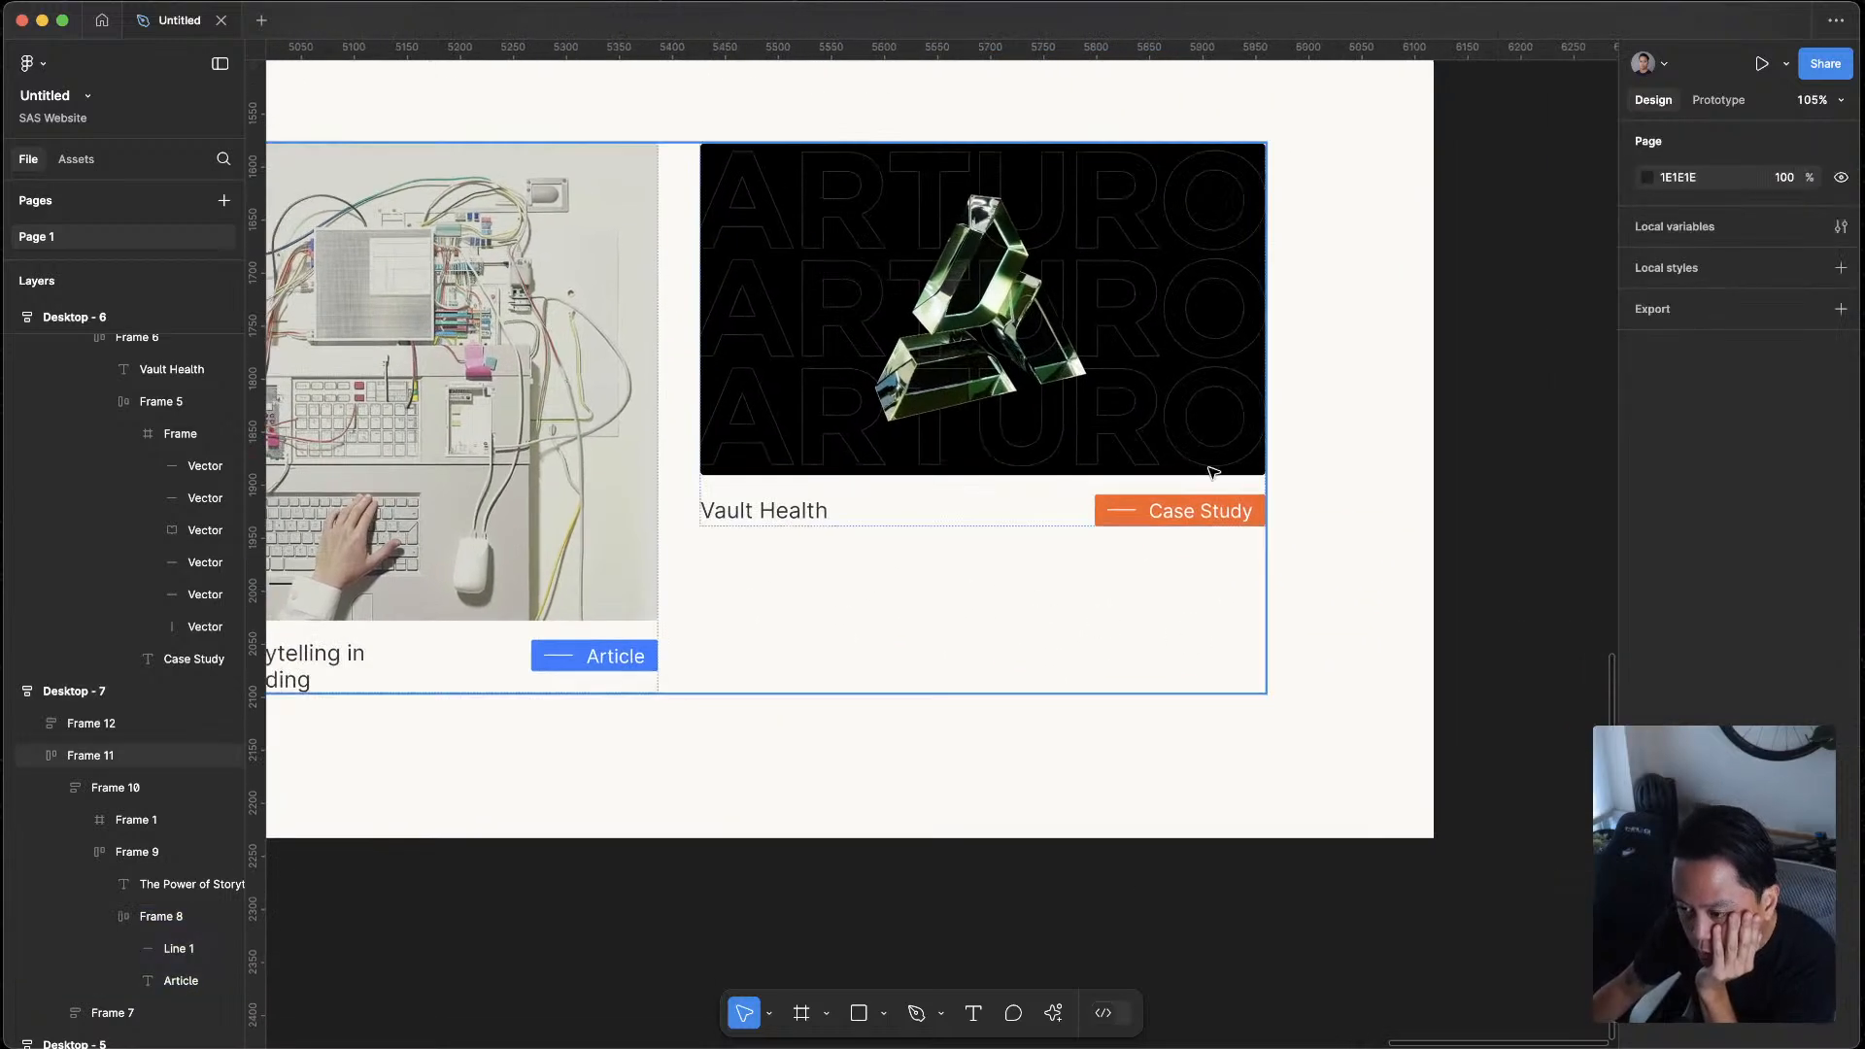
left_click(1188, 515)
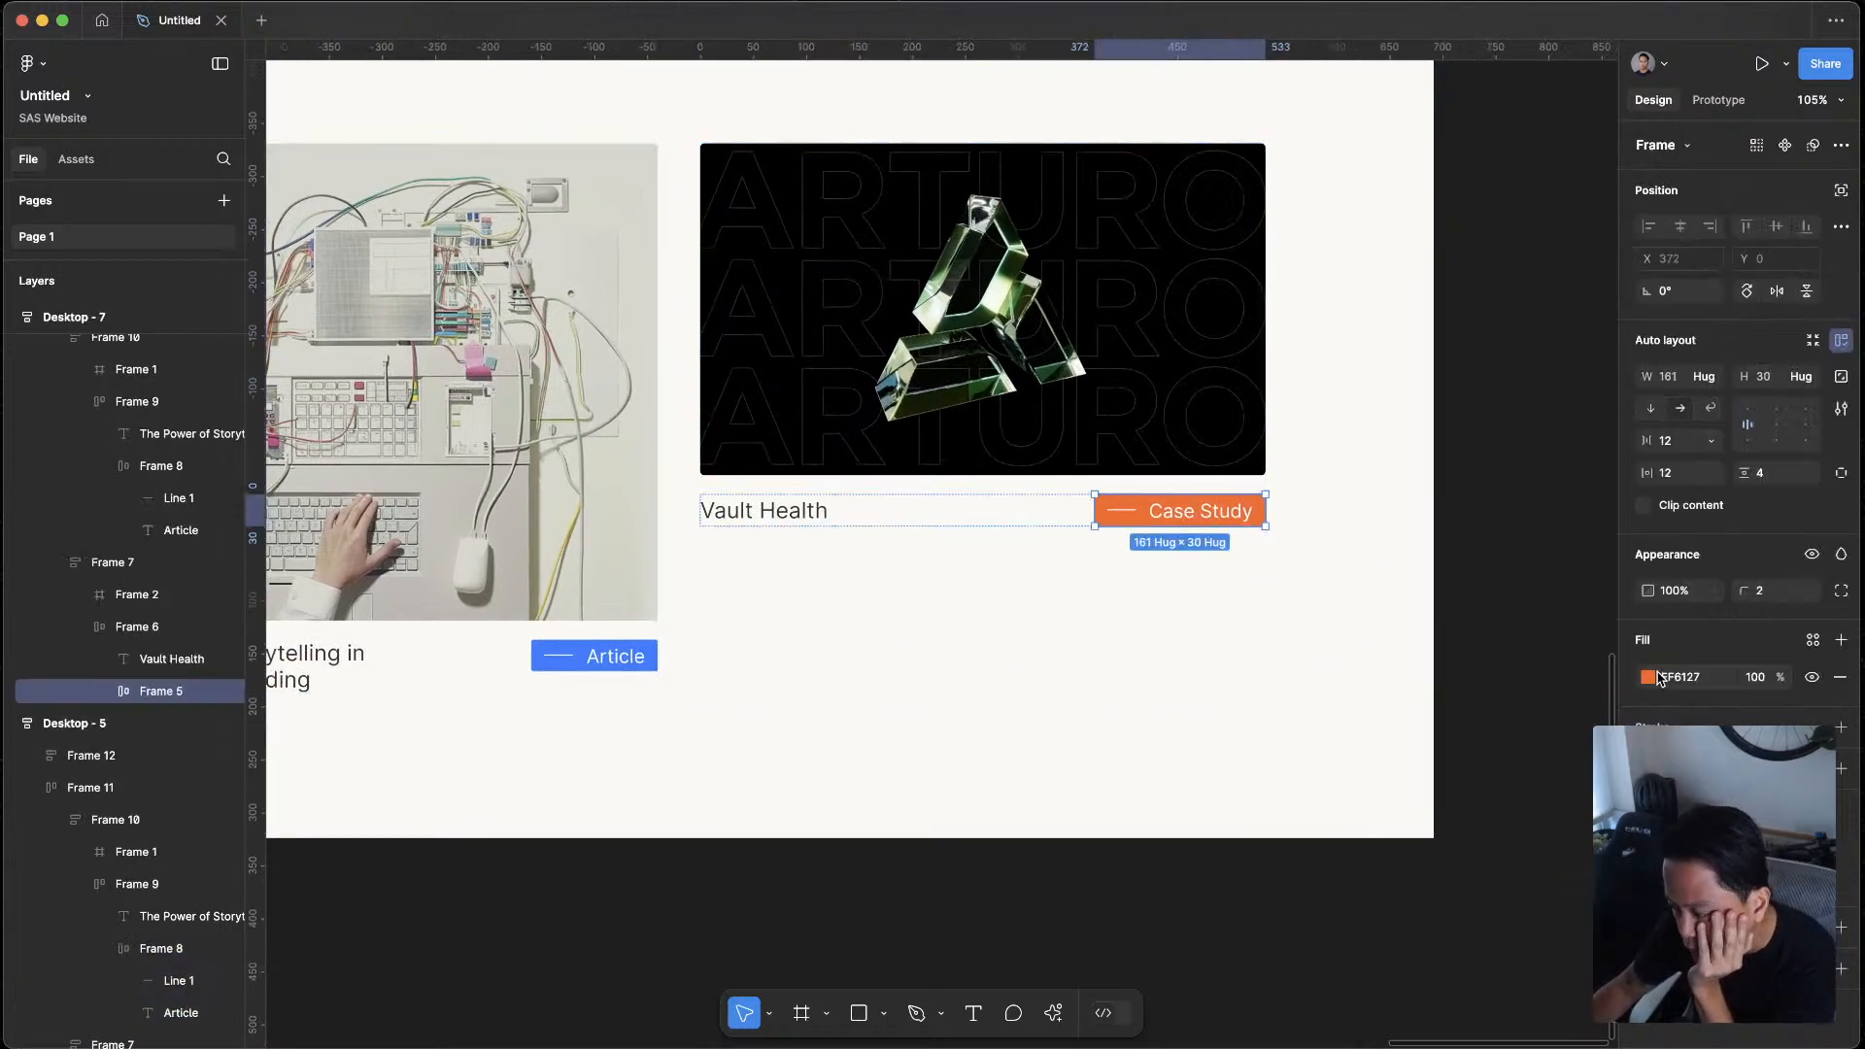
left_click(1812, 641)
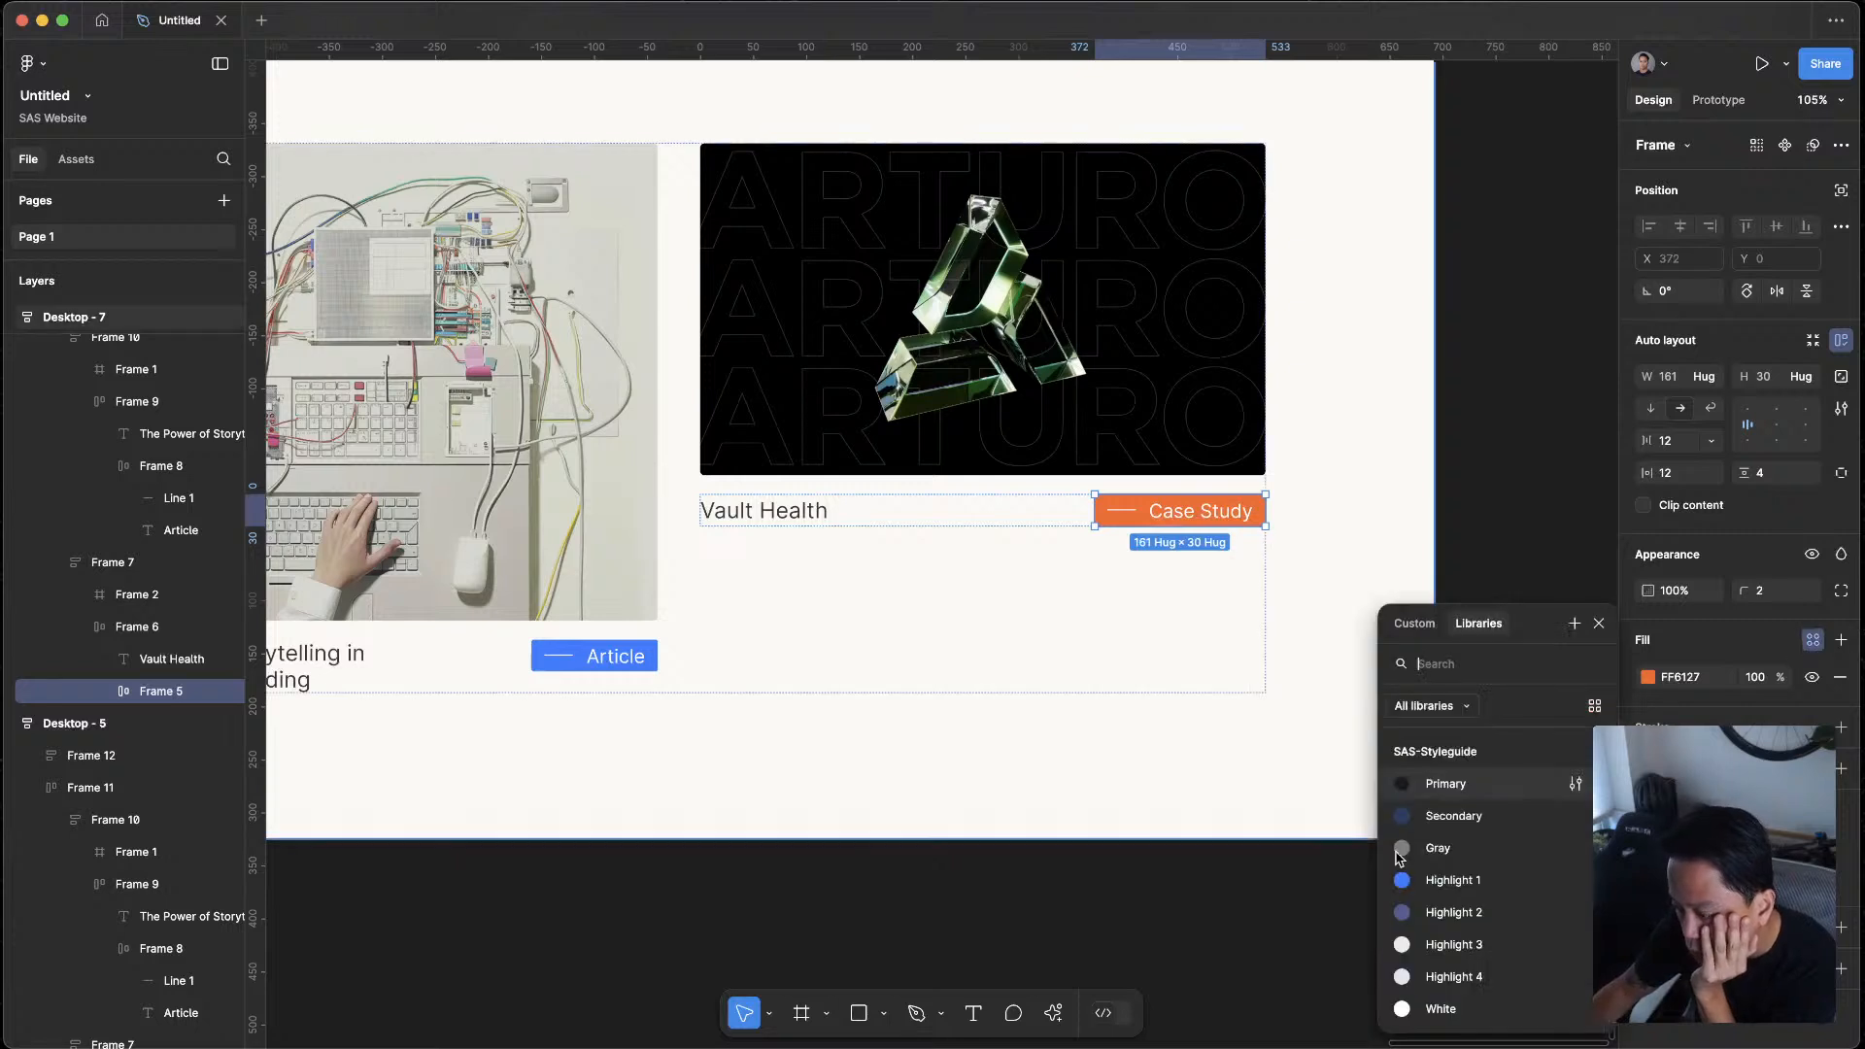
left_click(1447, 913)
left_click(1020, 875)
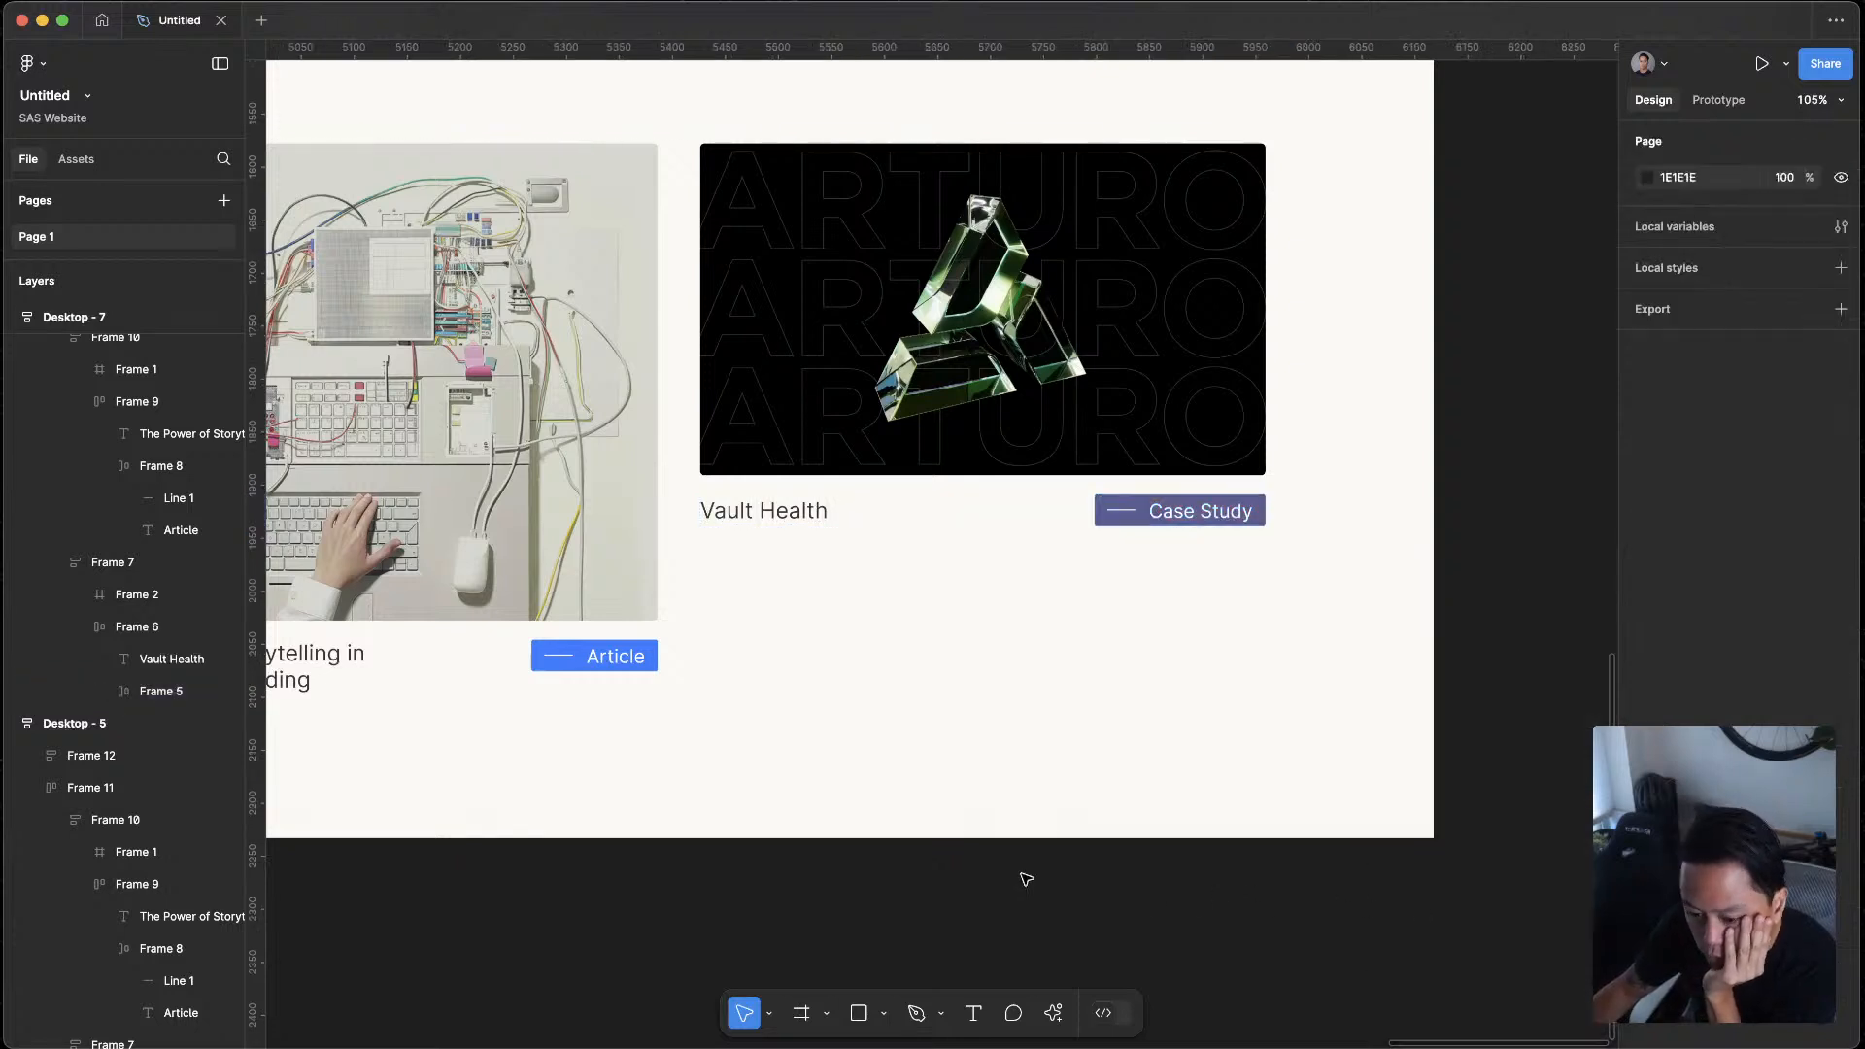
Inspect the Case Study tag's layers and undo its Highlight 2 fill
double_click(1184, 512)
double_click(1184, 512)
left_click(1133, 522)
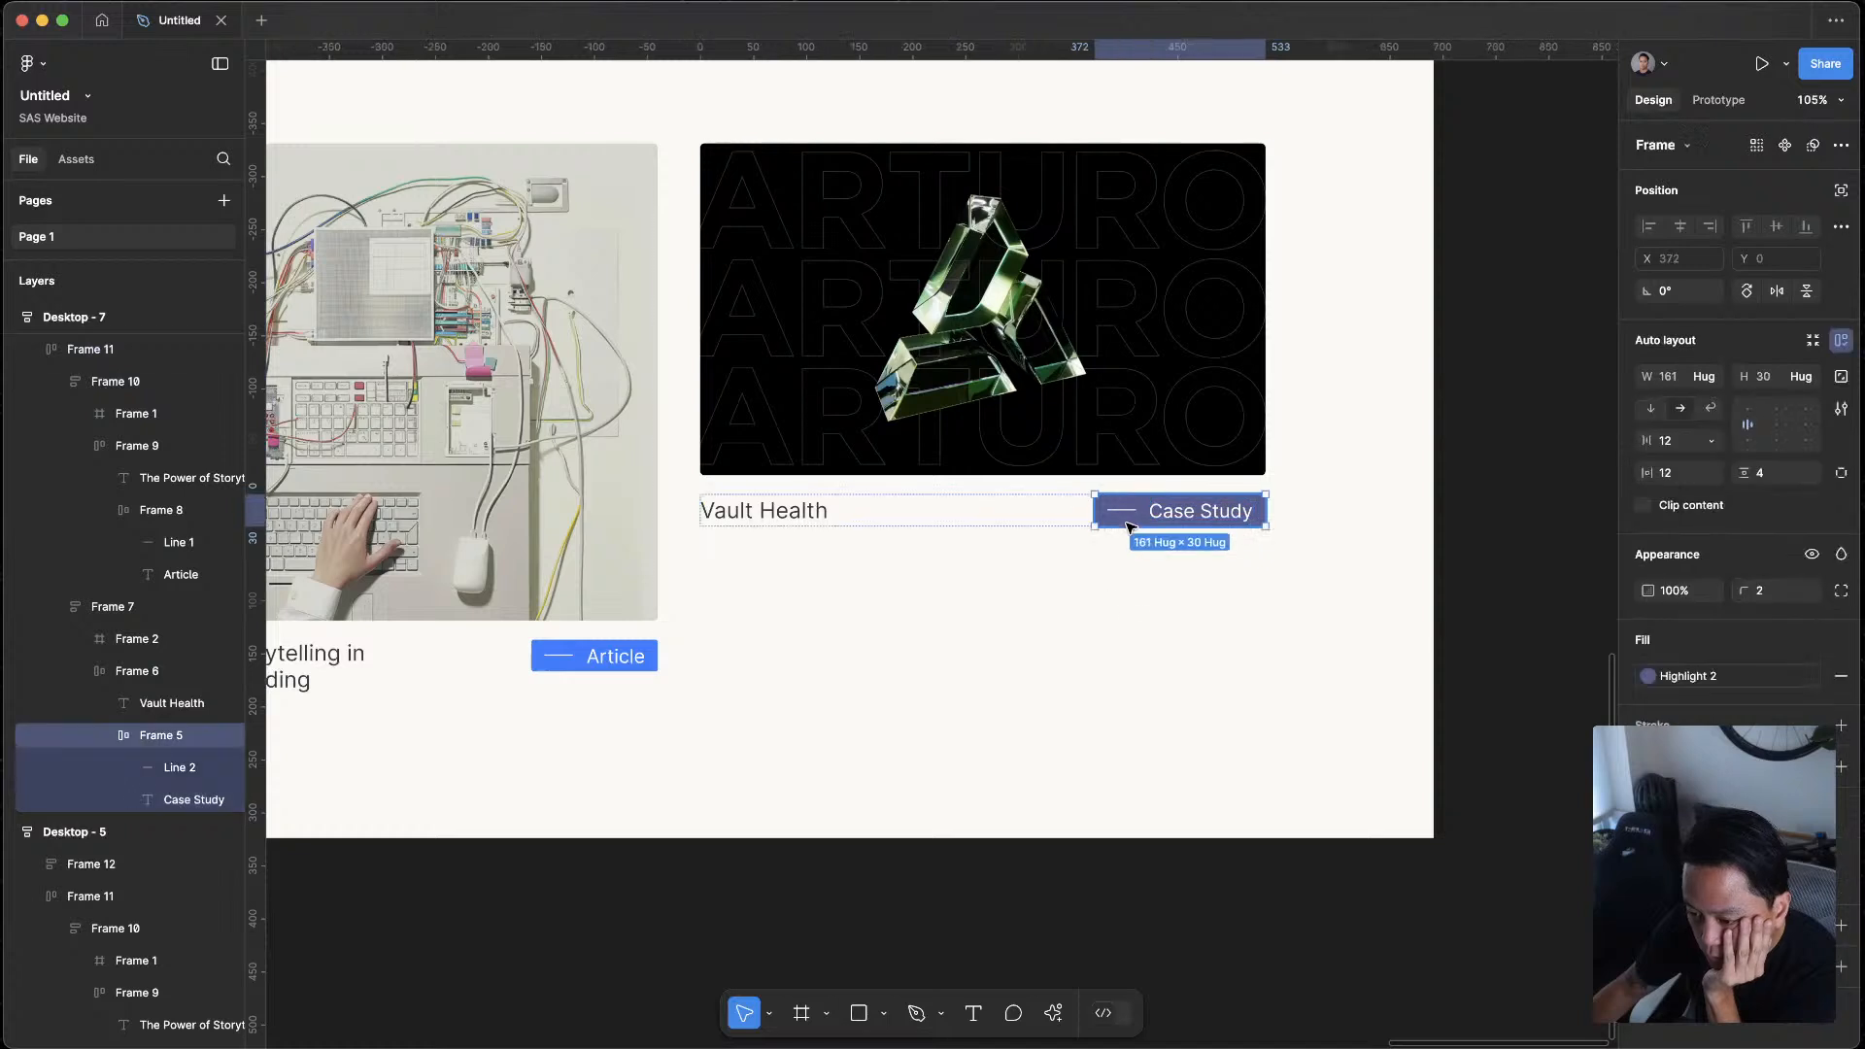
key("Return")
key("shift+Return")
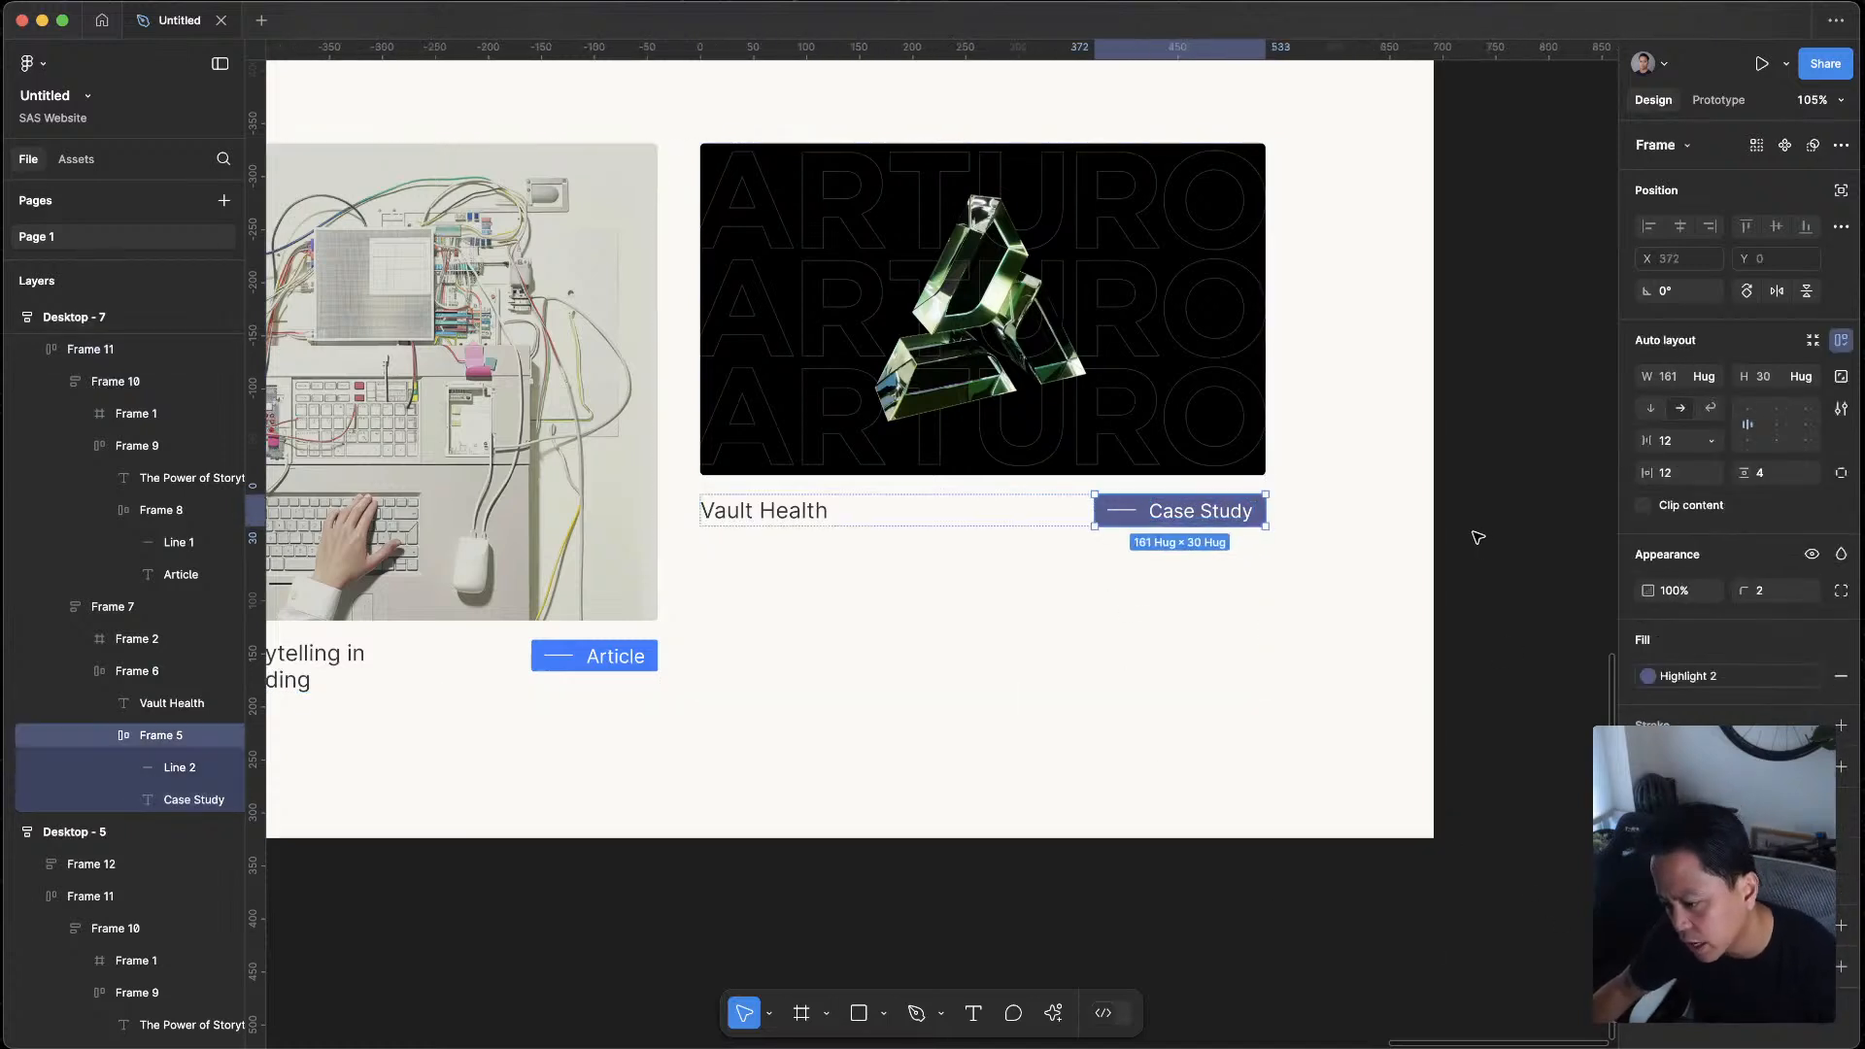
key("shift+Return")
key("super+z")
key("super+z")
key("super+z")
key("super+z")
key("super+z")
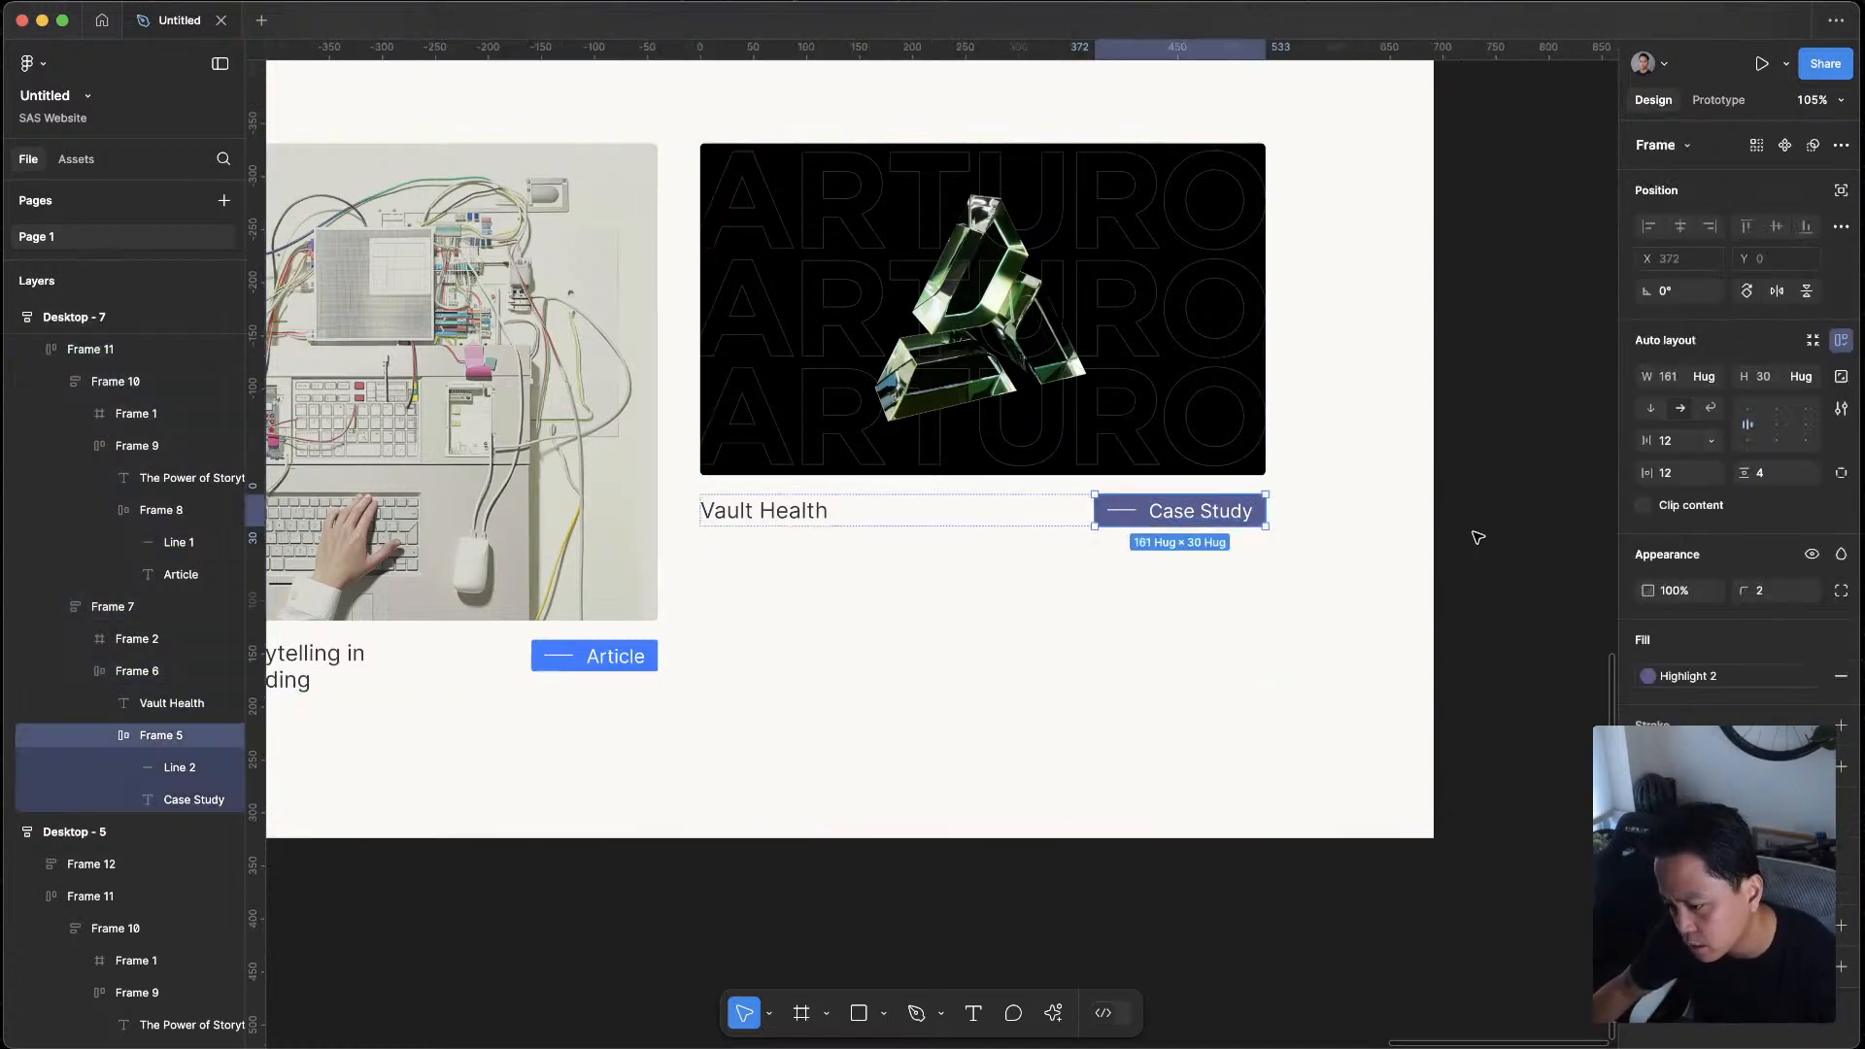
left_click(1477, 537)
Set the fill of the Case Study tag in Desktop - 7 to the green 0EC25C
scroll(1452, 774, "down", 5)
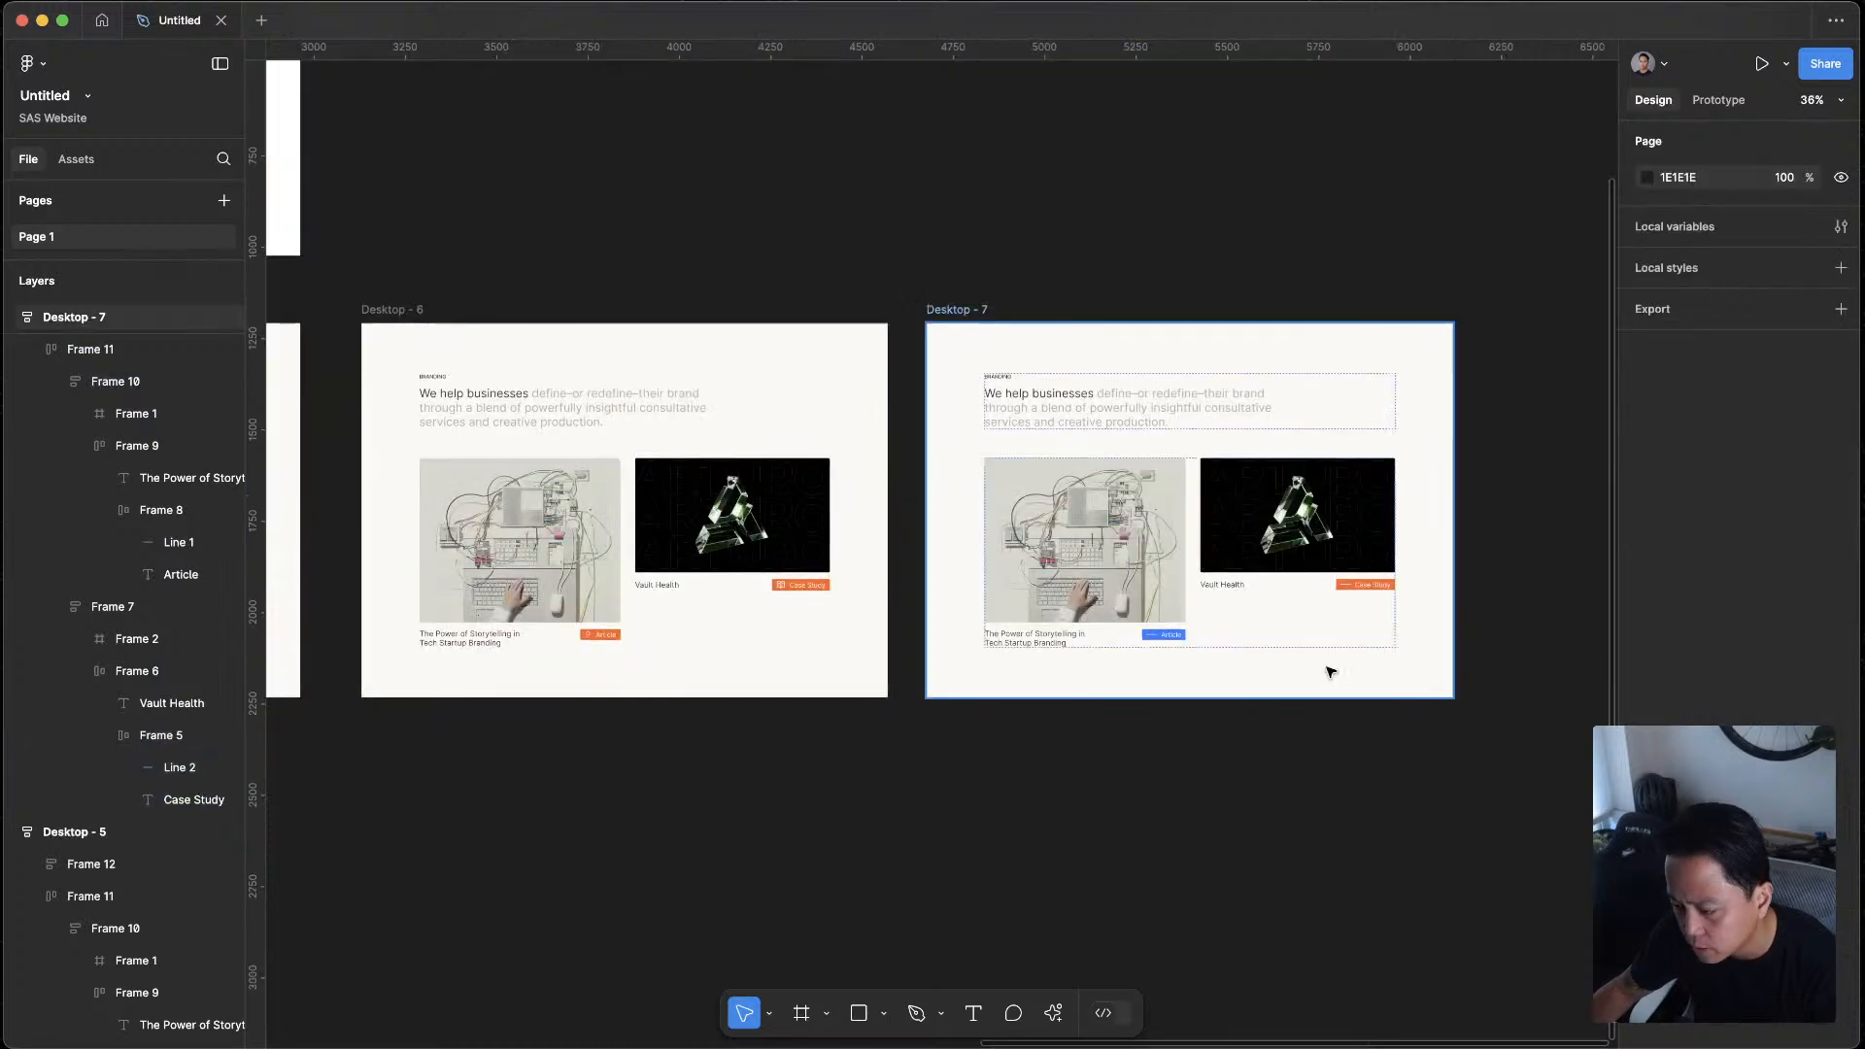
scroll(1335, 922, "up", 2)
scroll(1199, 544, "up", 3)
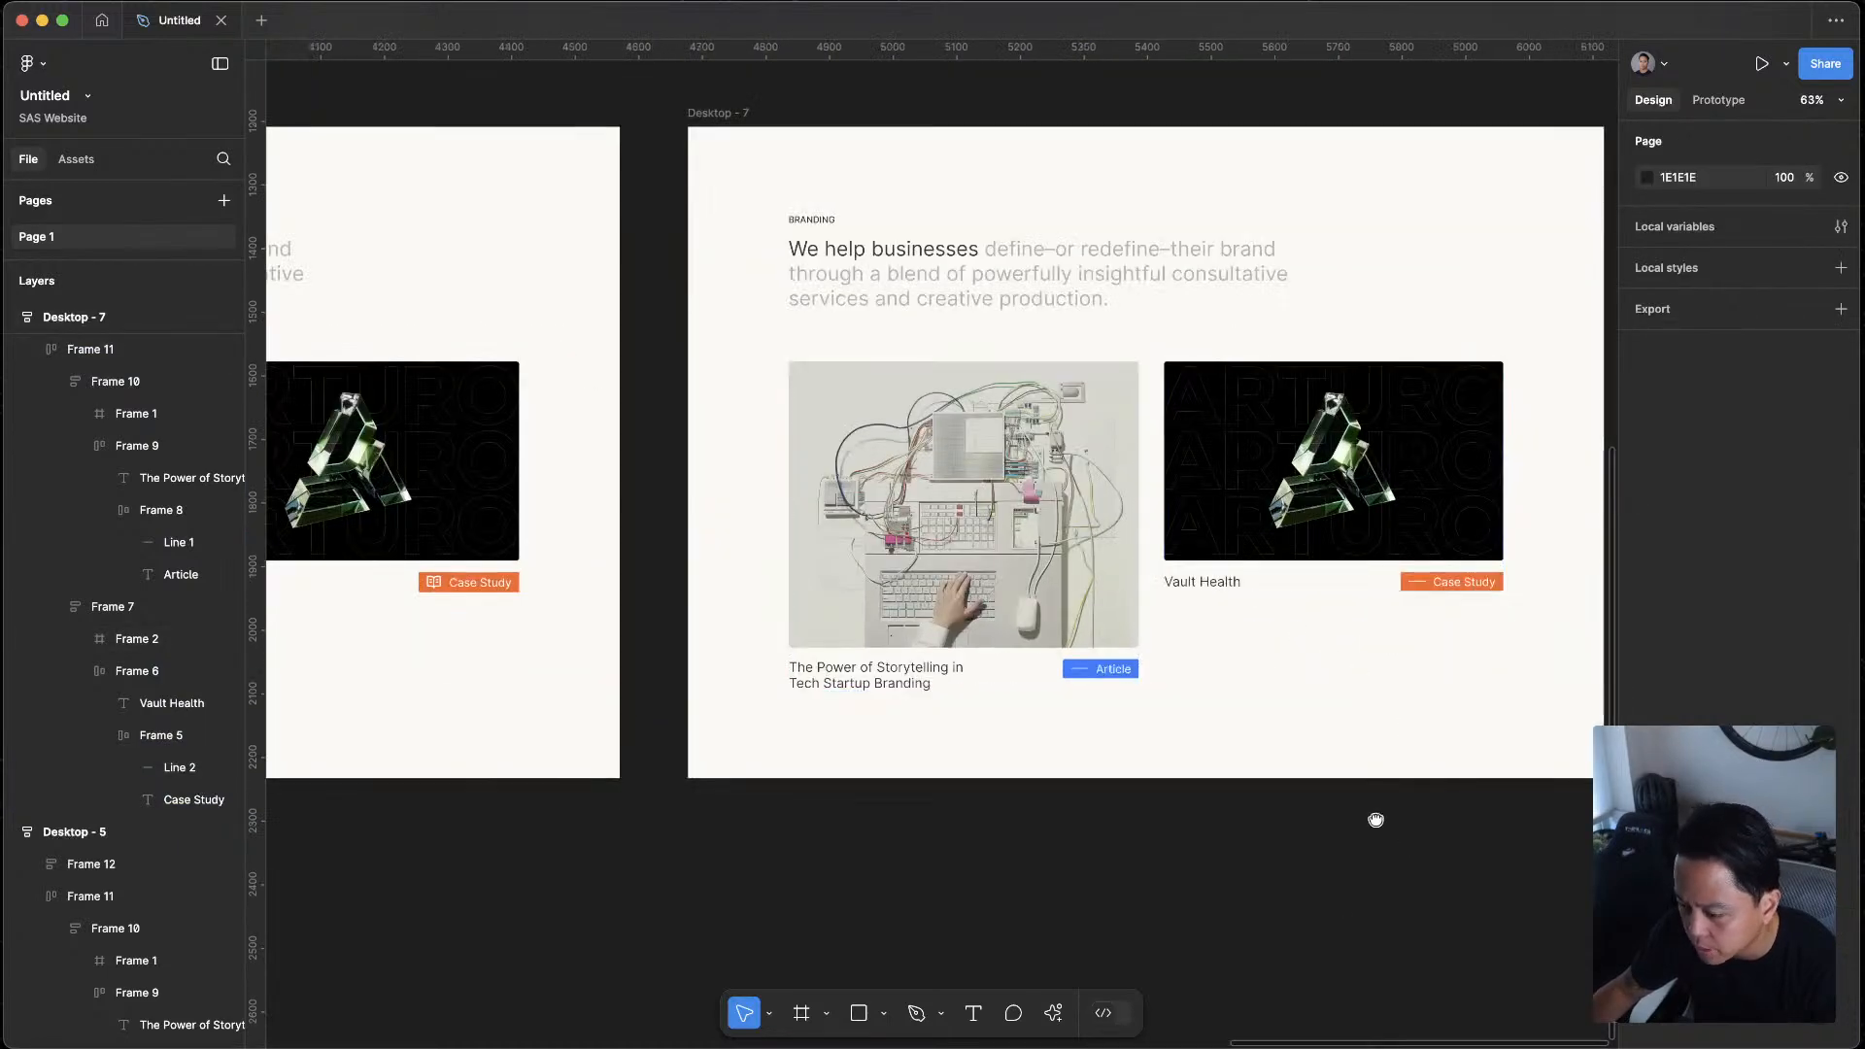
scroll(1247, 486, "right", 2)
scroll(1246, 485, "down", 1)
left_click(1248, 491)
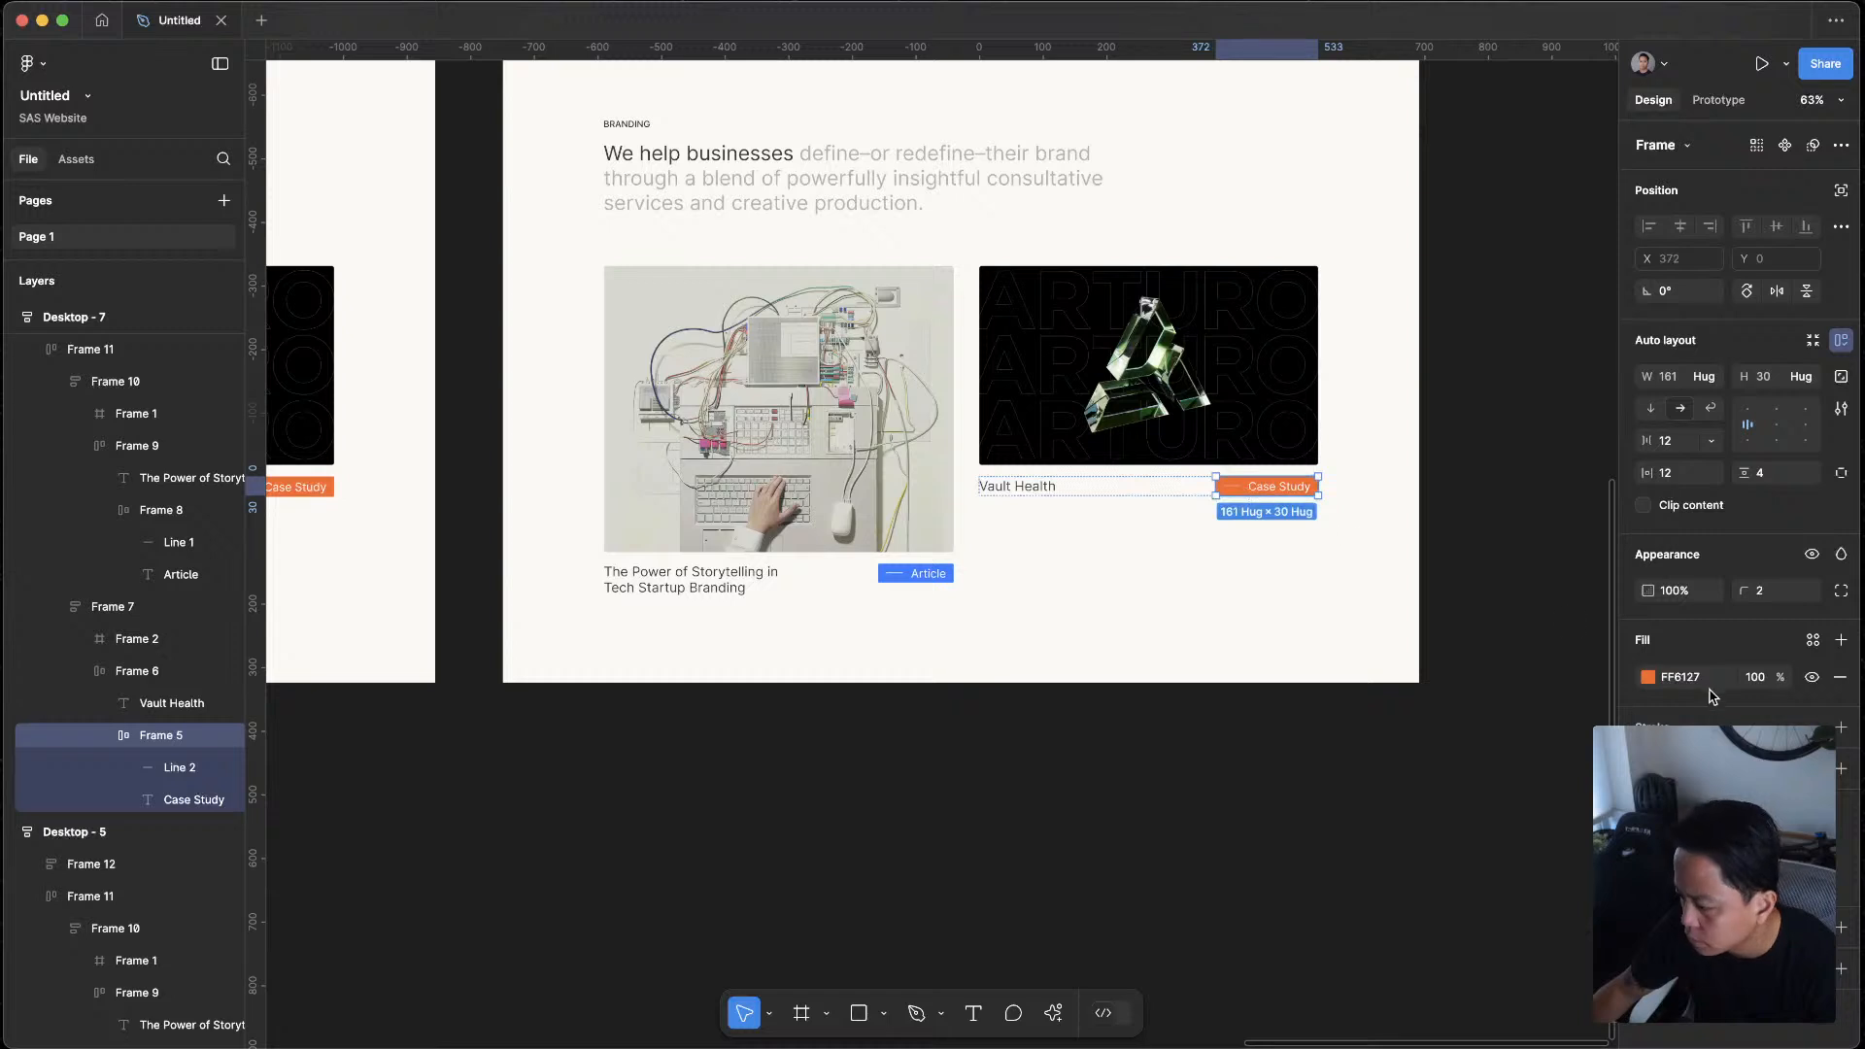
left_click(1649, 677)
mouse_move(1488, 804)
left_mouse_down()
mouse_move(1558, 818)
mouse_move(1432, 818)
mouse_move(1504, 821)
left_mouse_up()
mouse_move(1561, 687)
left_mouse_down()
mouse_move(1566, 720)
mouse_move(1574, 667)
mouse_move(1586, 692)
left_mouse_up()
left_click(1245, 798)
Select the green Case Study tag and run the Stark - Contrast & Accessibility Checker plugin
scroll(1083, 642, "up", 4)
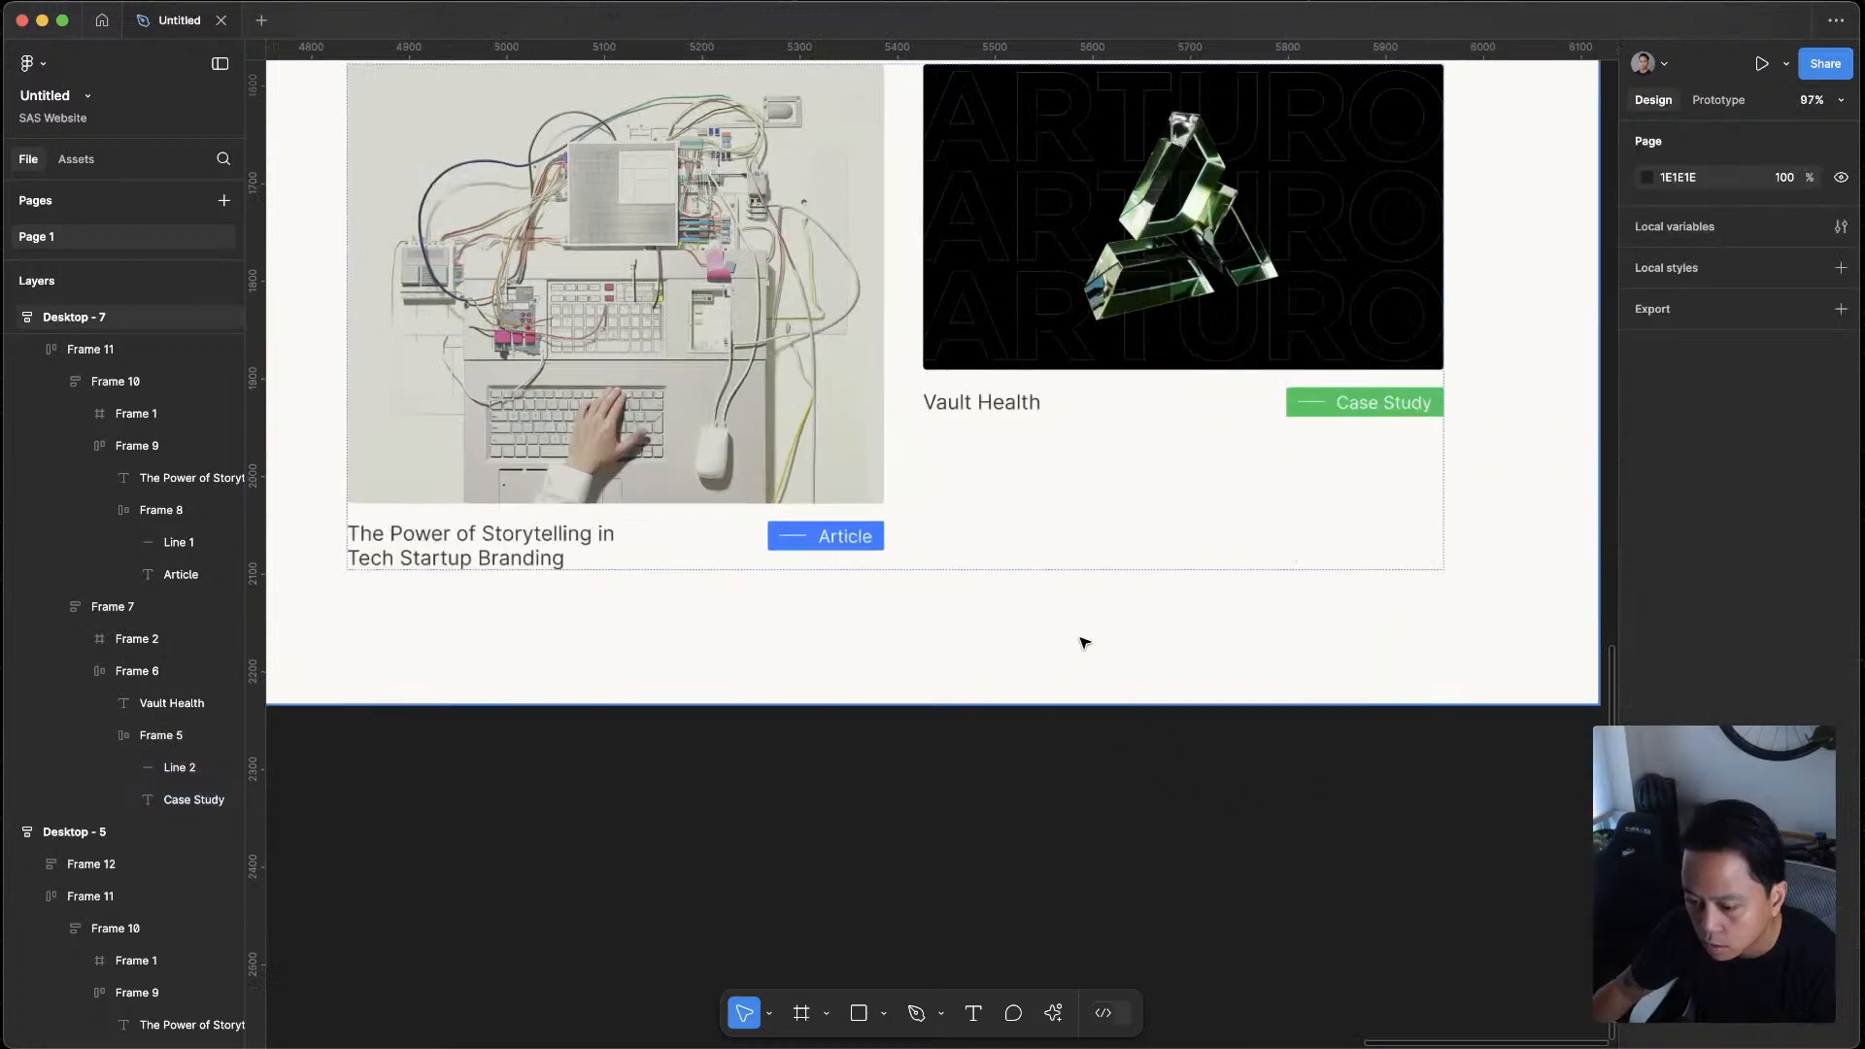
left_click(1374, 401)
left_click(1375, 401)
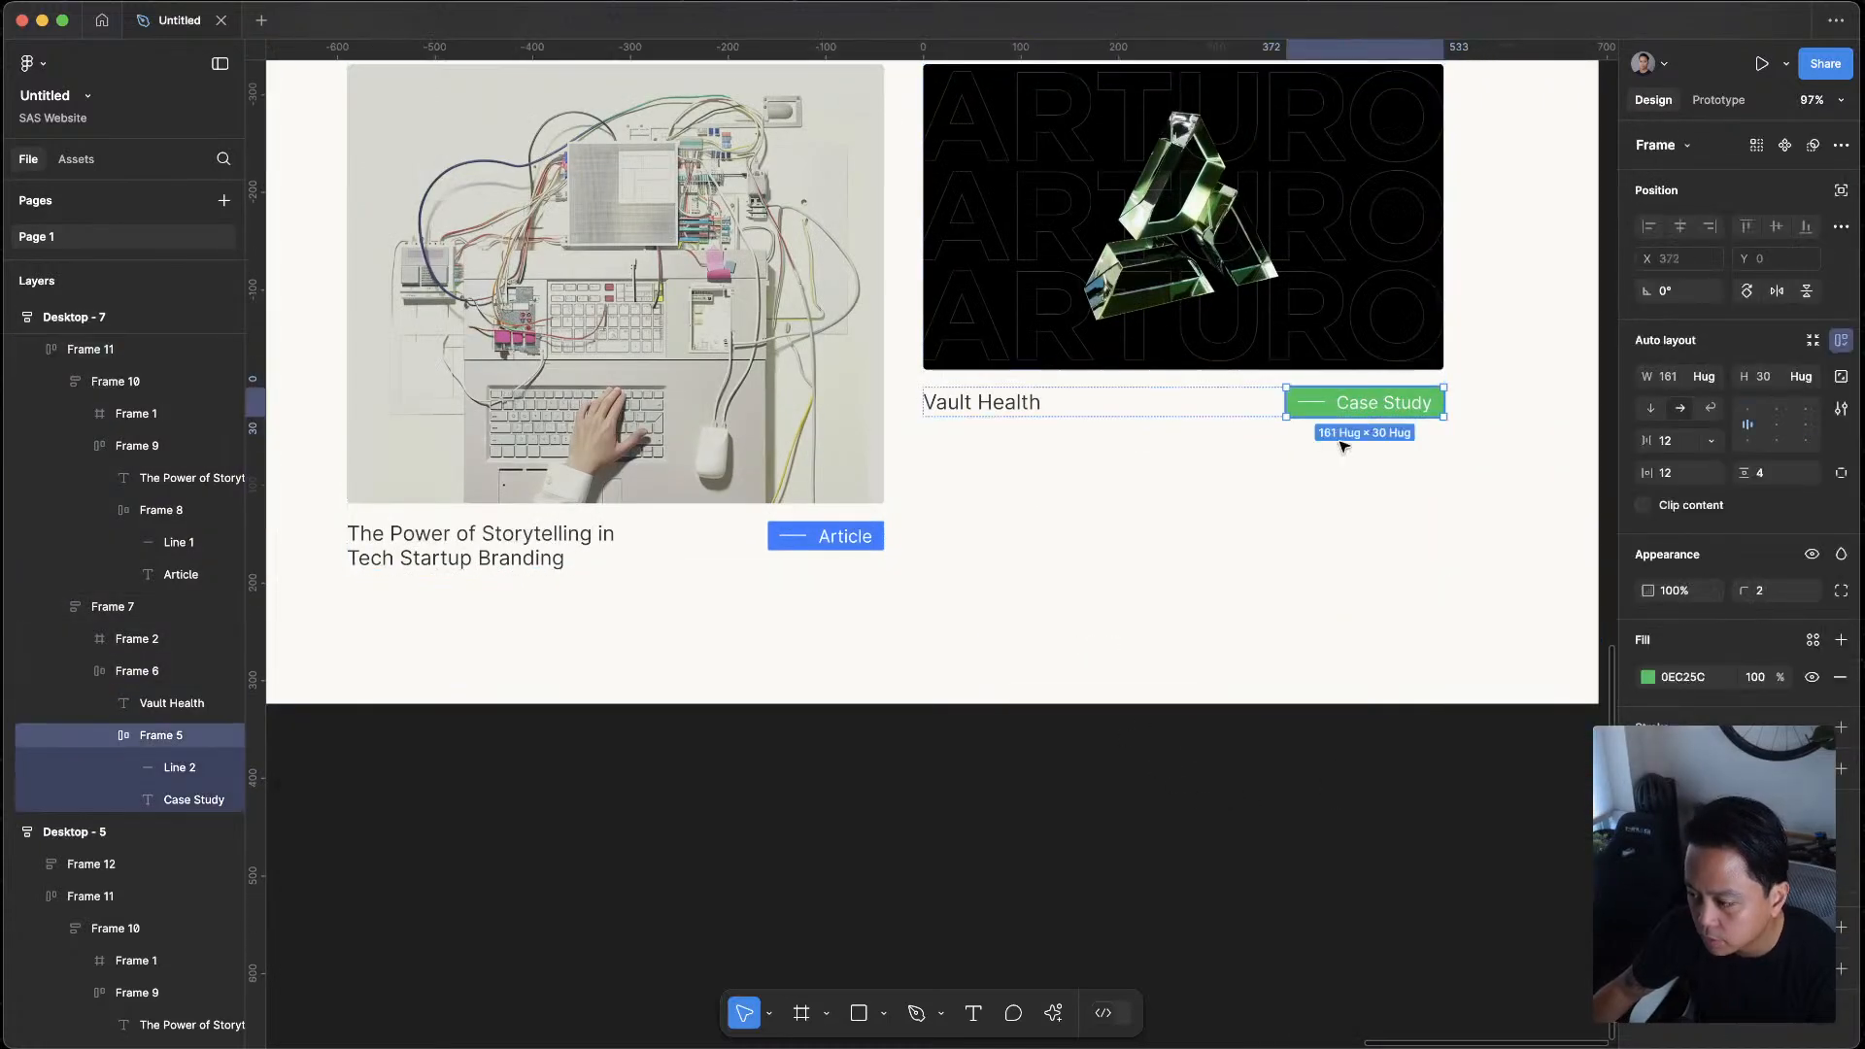
left_click(1054, 1013)
left_click(1054, 1013)
left_click(1054, 1013)
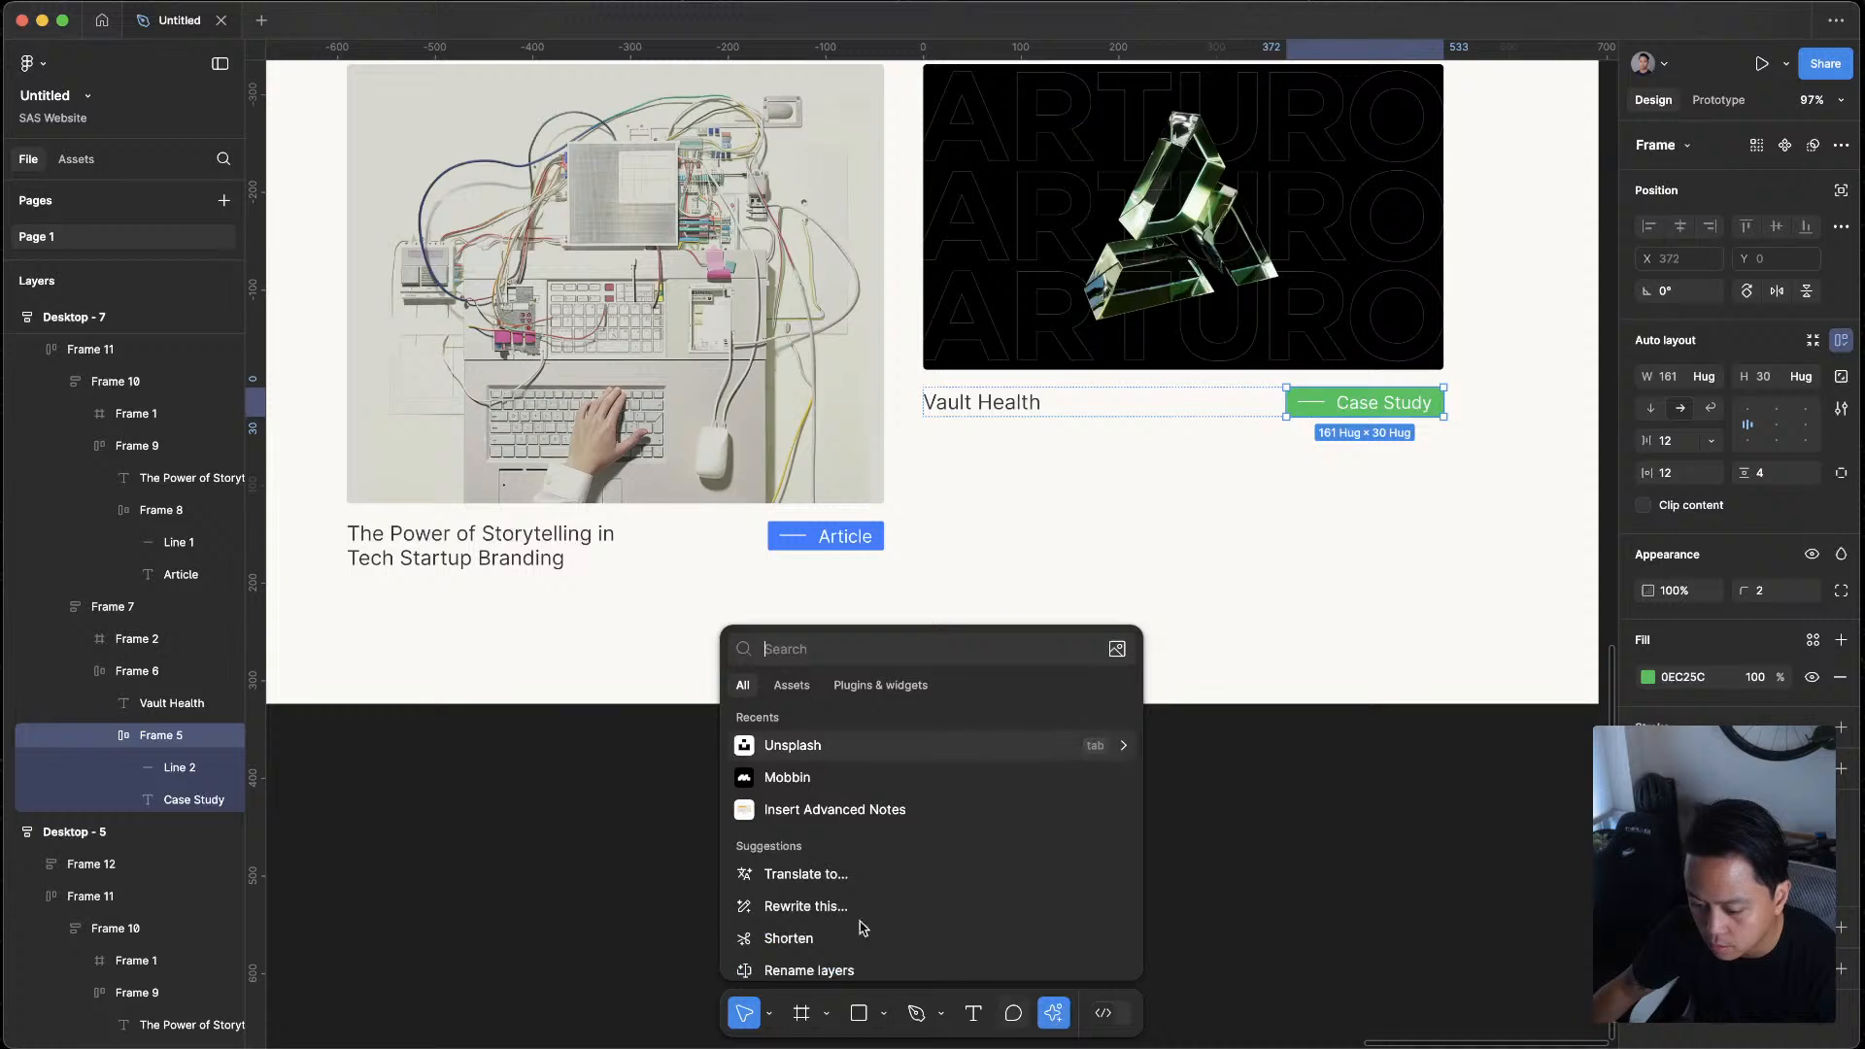
left_click(880, 685)
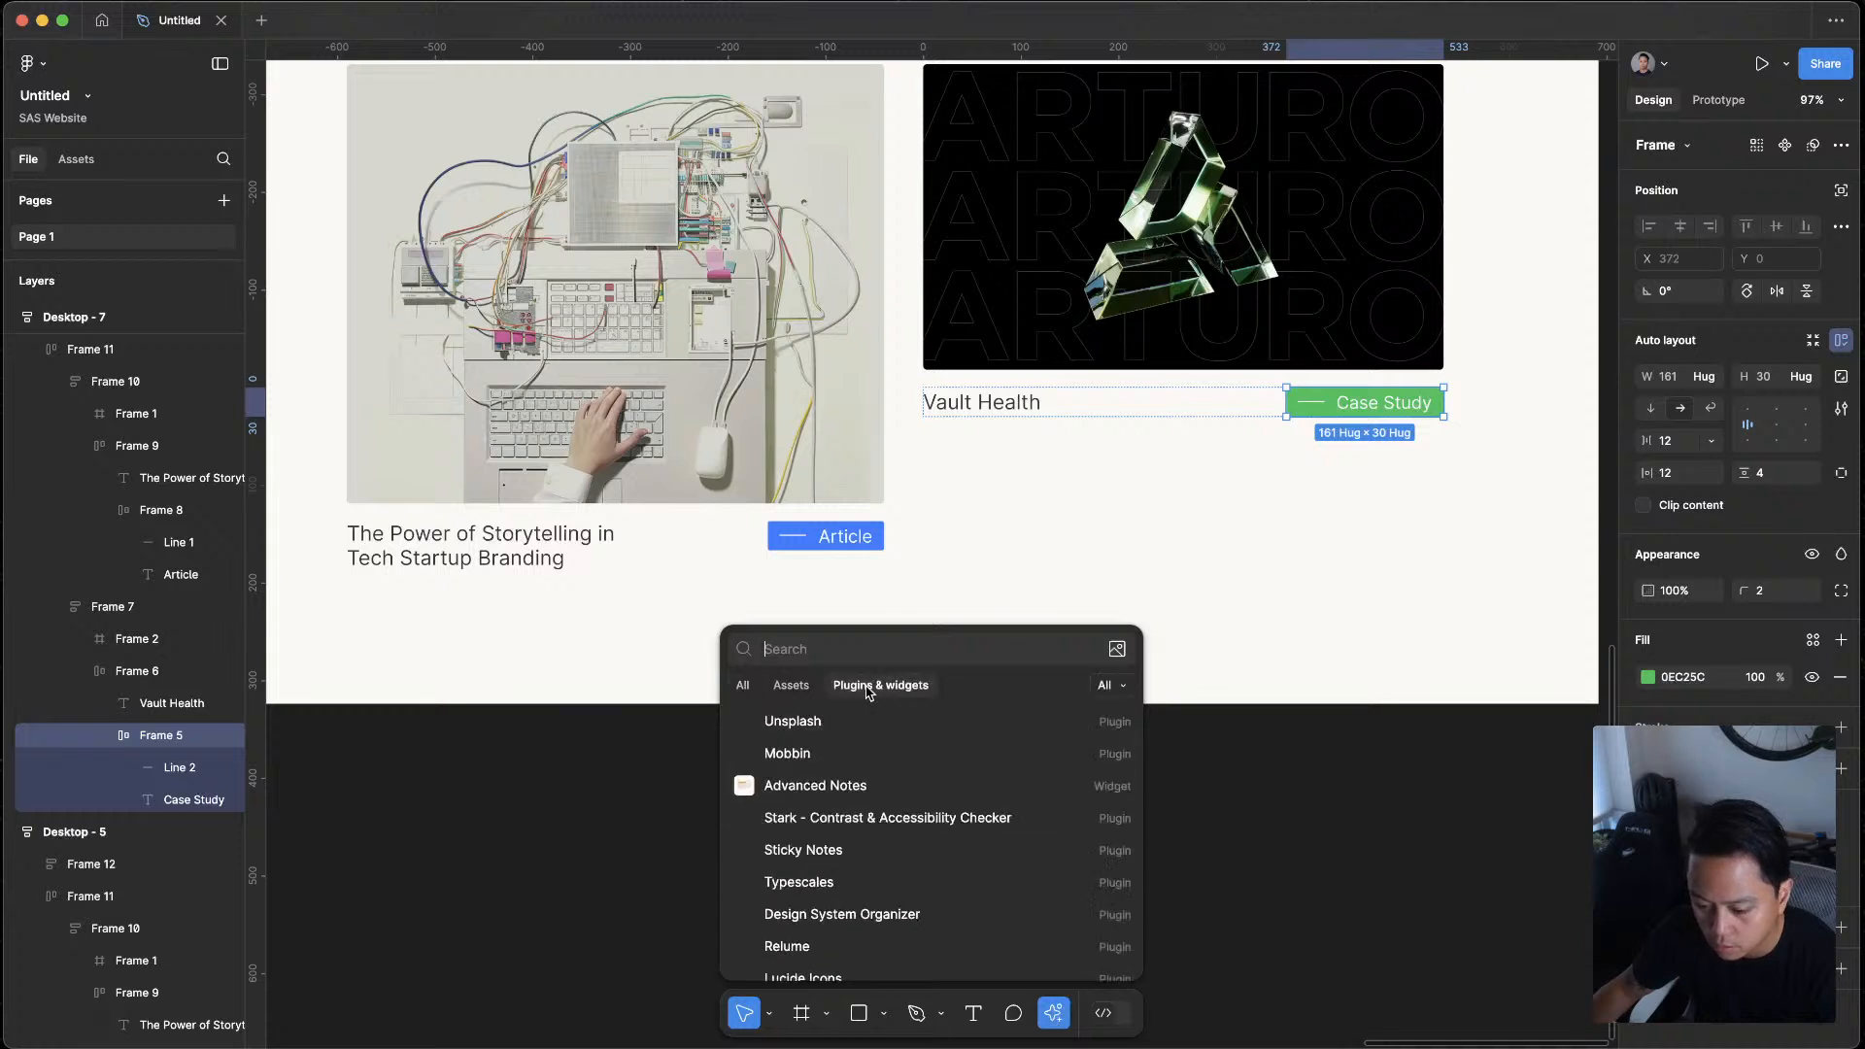
key("Escape")
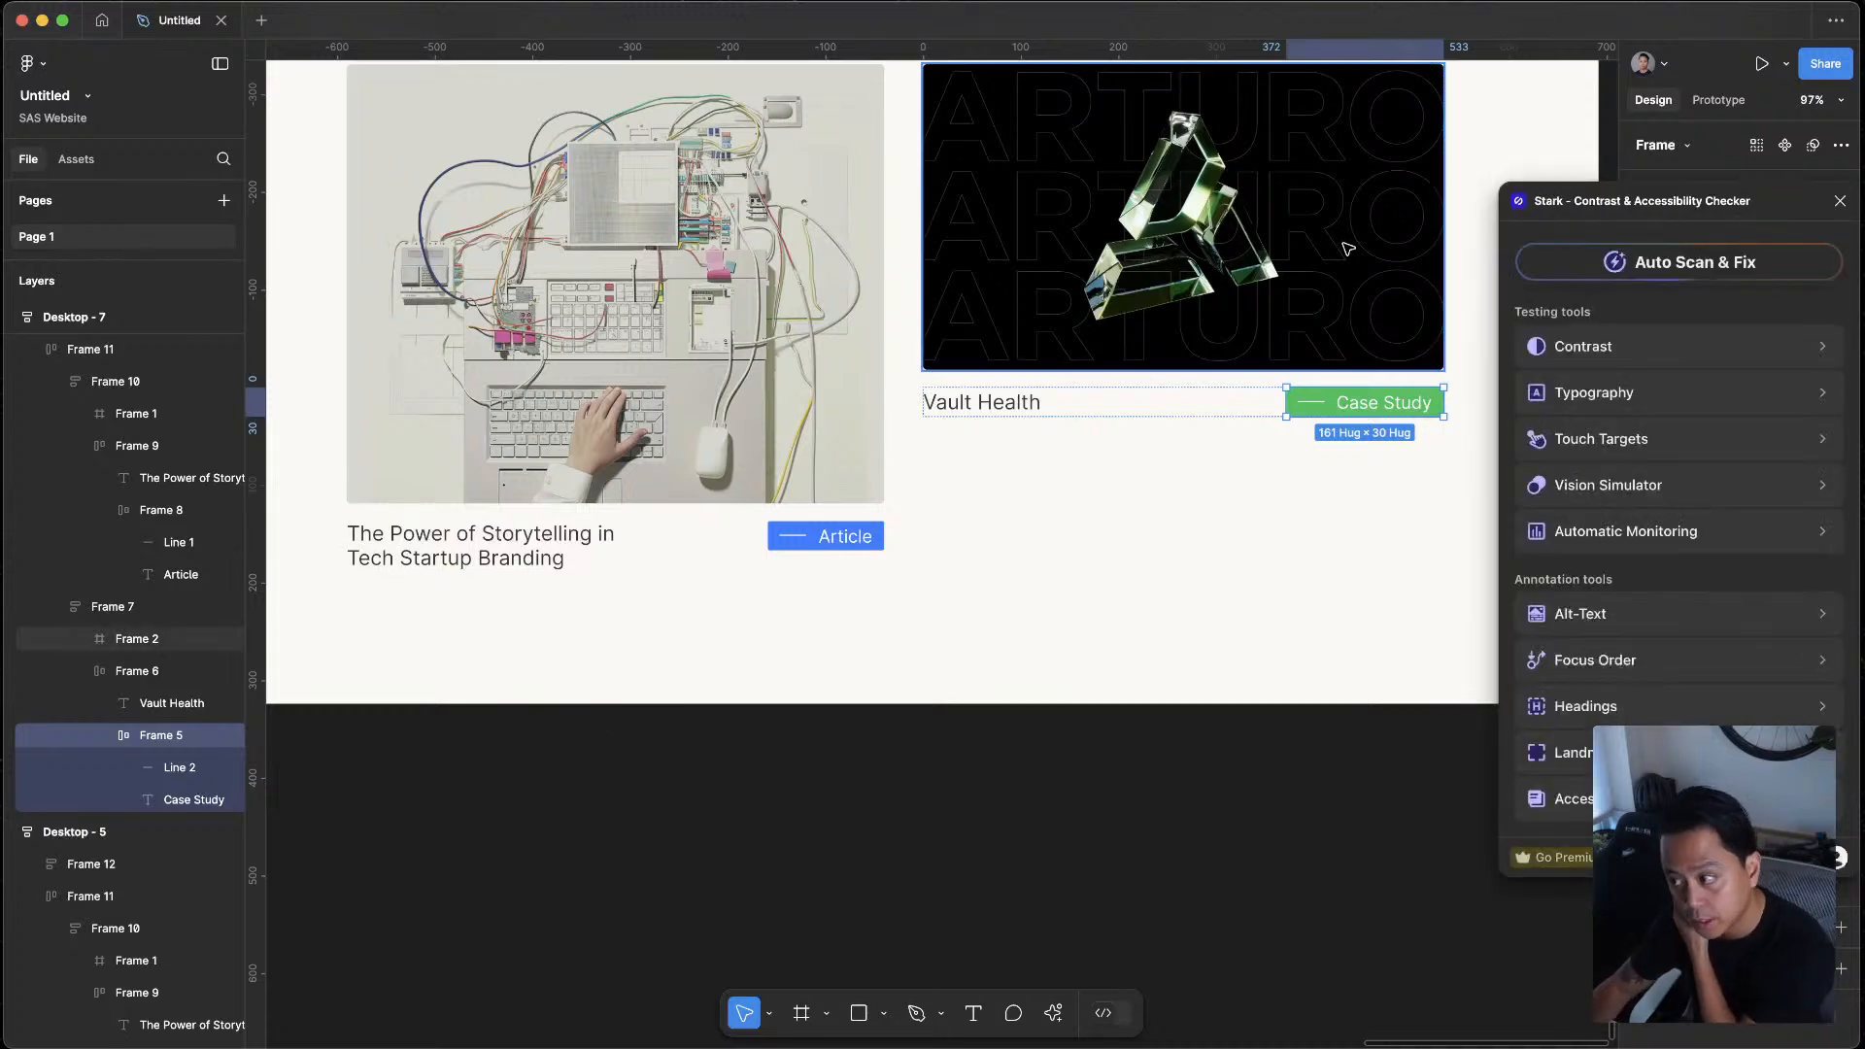
Check the Case Study tag's colour contrast with Stark and move the plugin window clear of the fill settings
left_click(1625, 348)
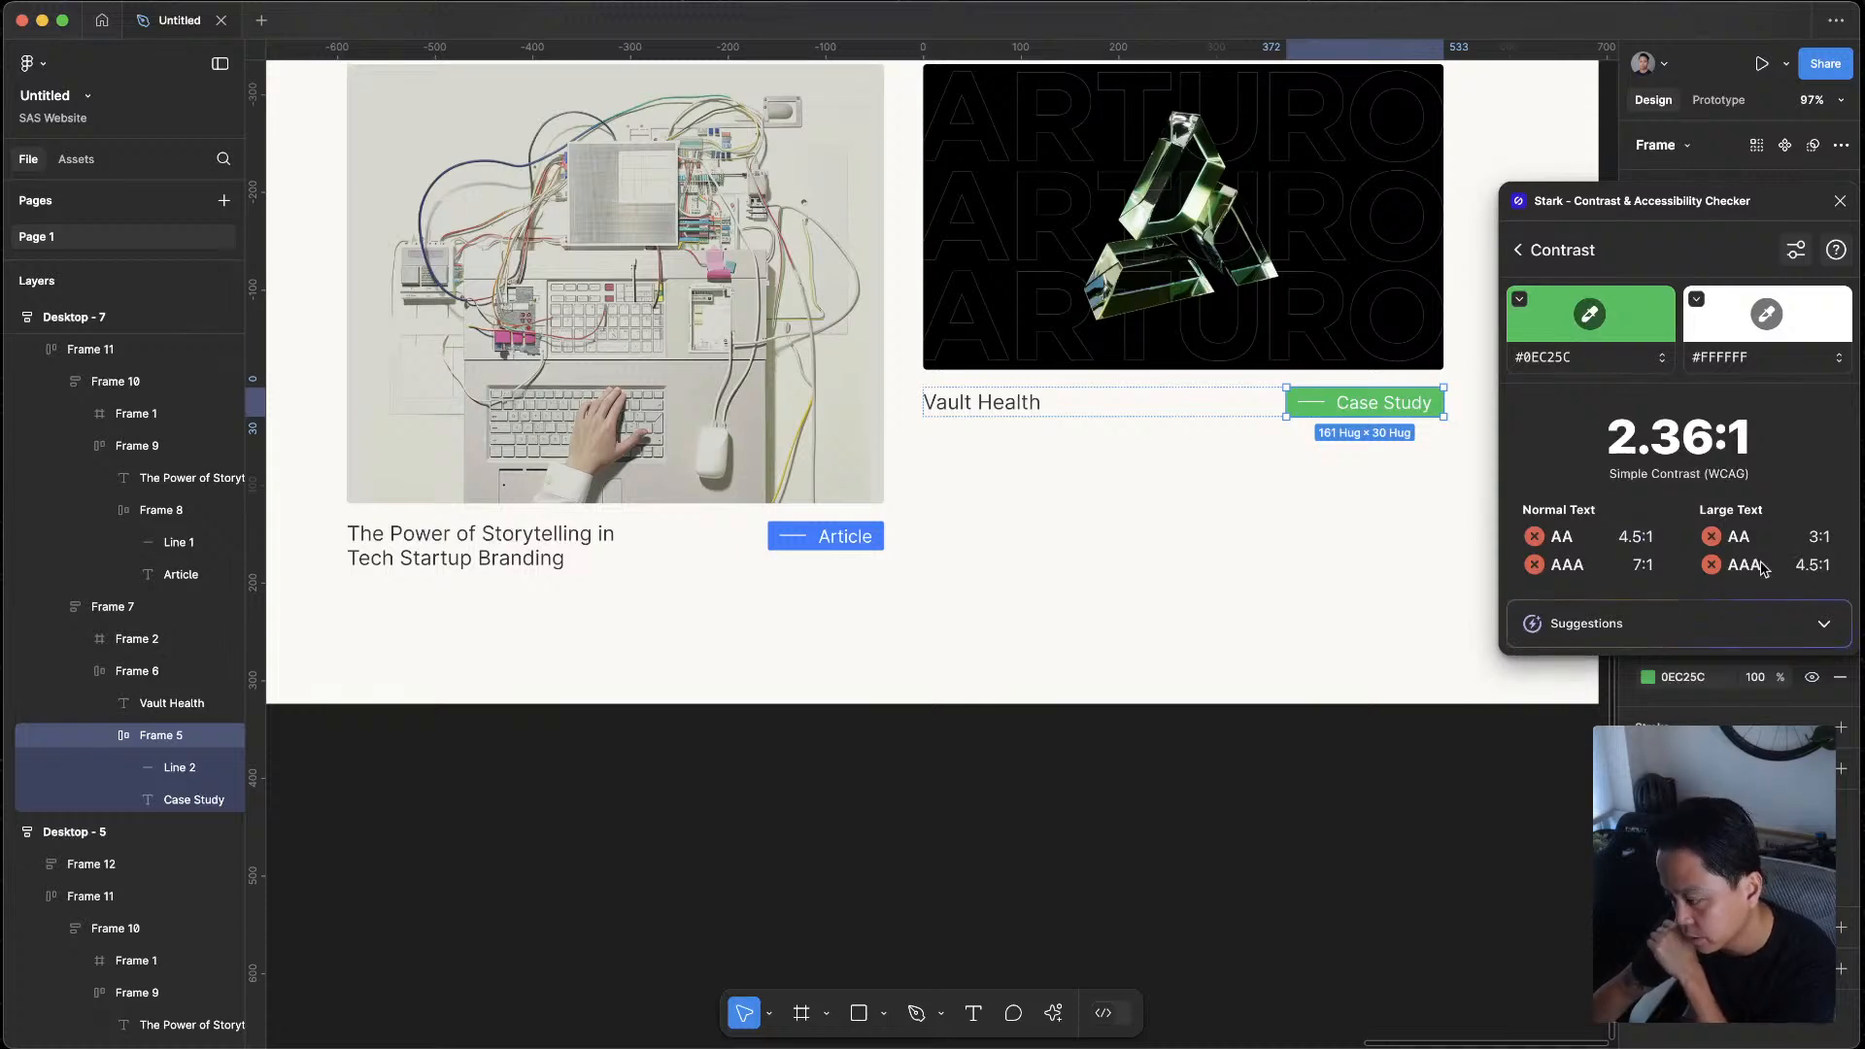
scroll(1242, 537, "right", 3)
scroll(1242, 537, "up", 2)
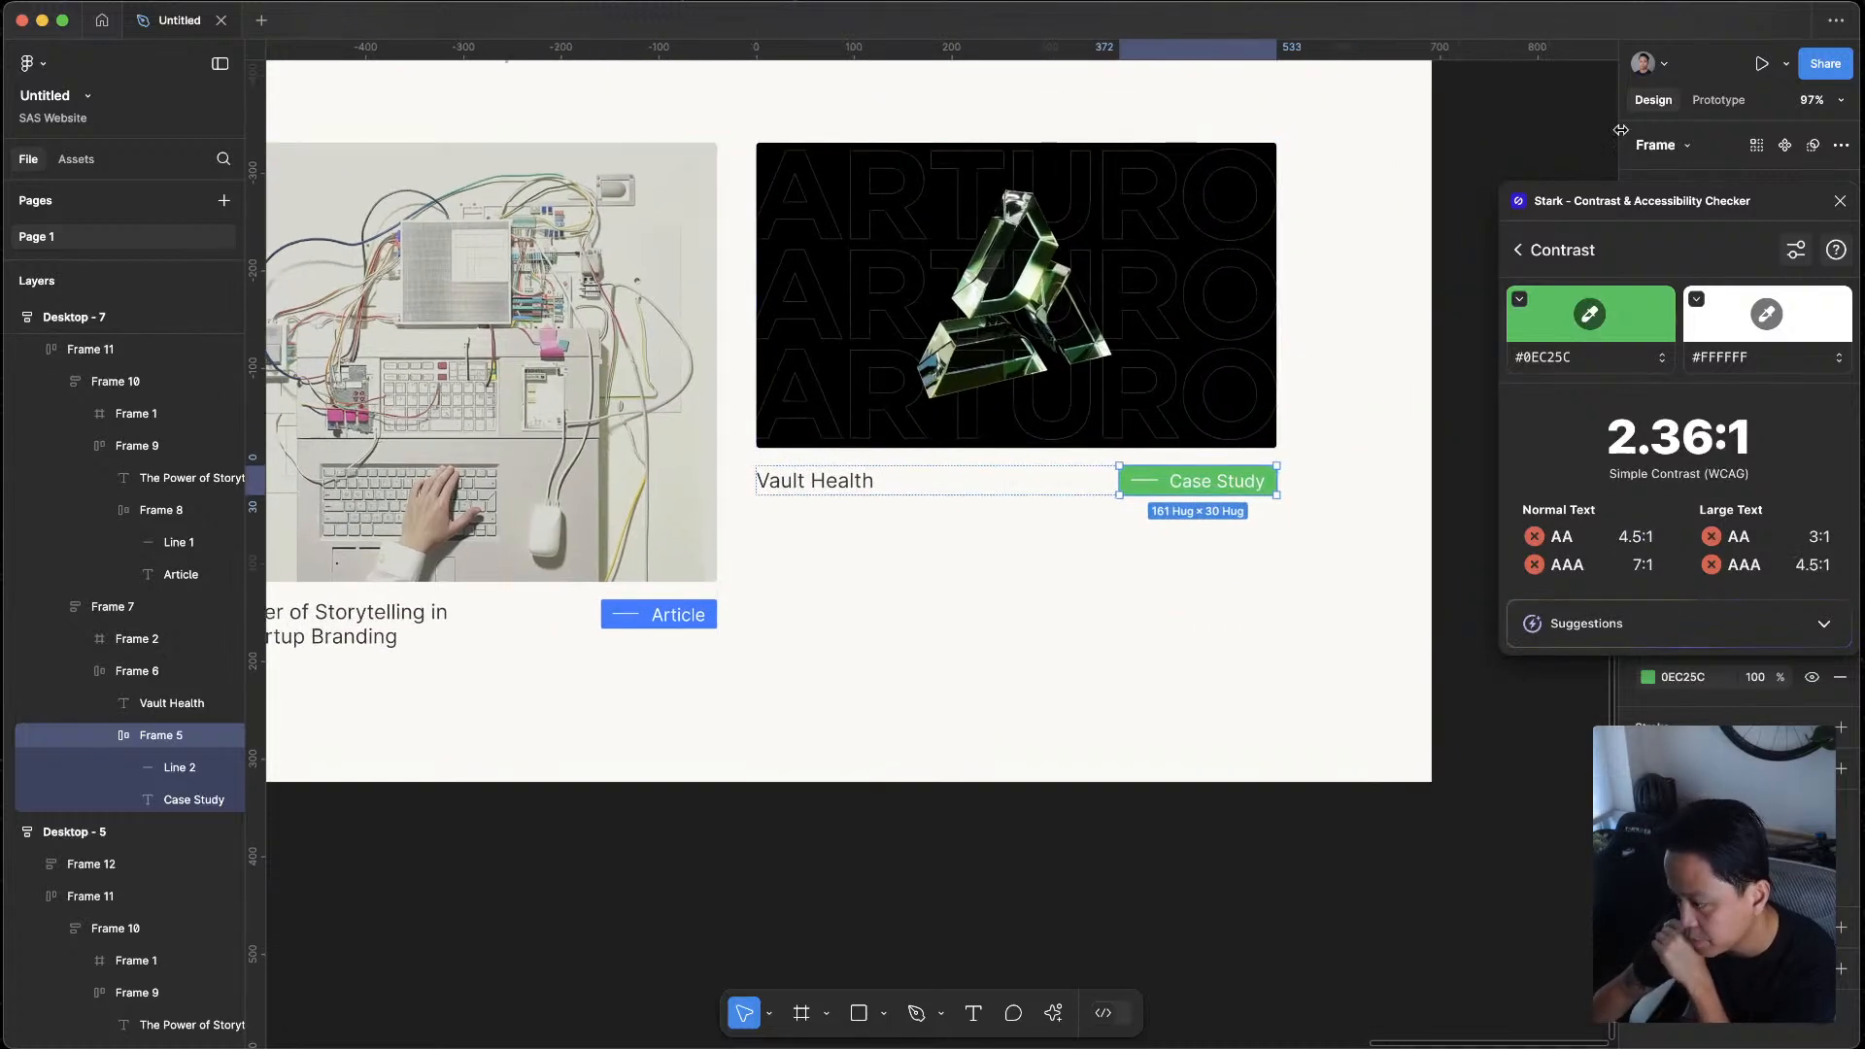
left_click_drag(1692, 204, 818, 378)
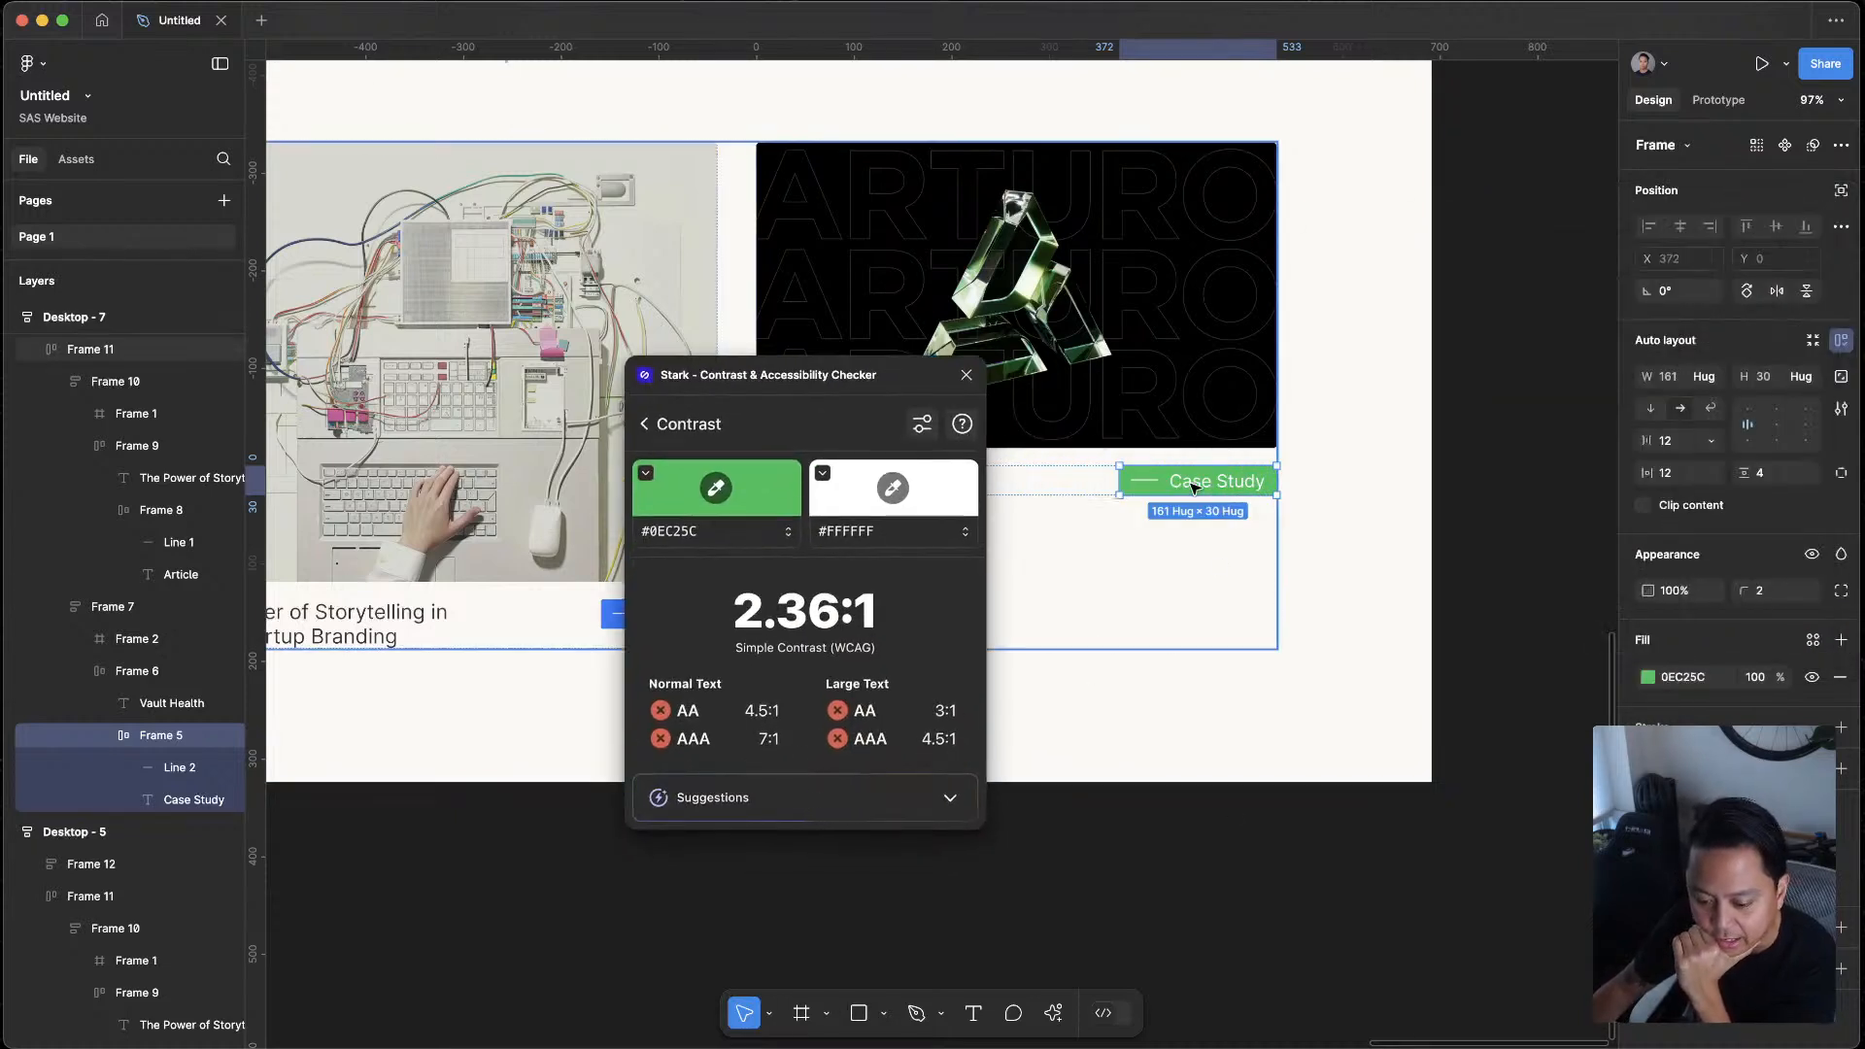
Open the Case Study tag's fill colour and view its values as Hex and RGB before returning to HSL
left_click(1649, 678)
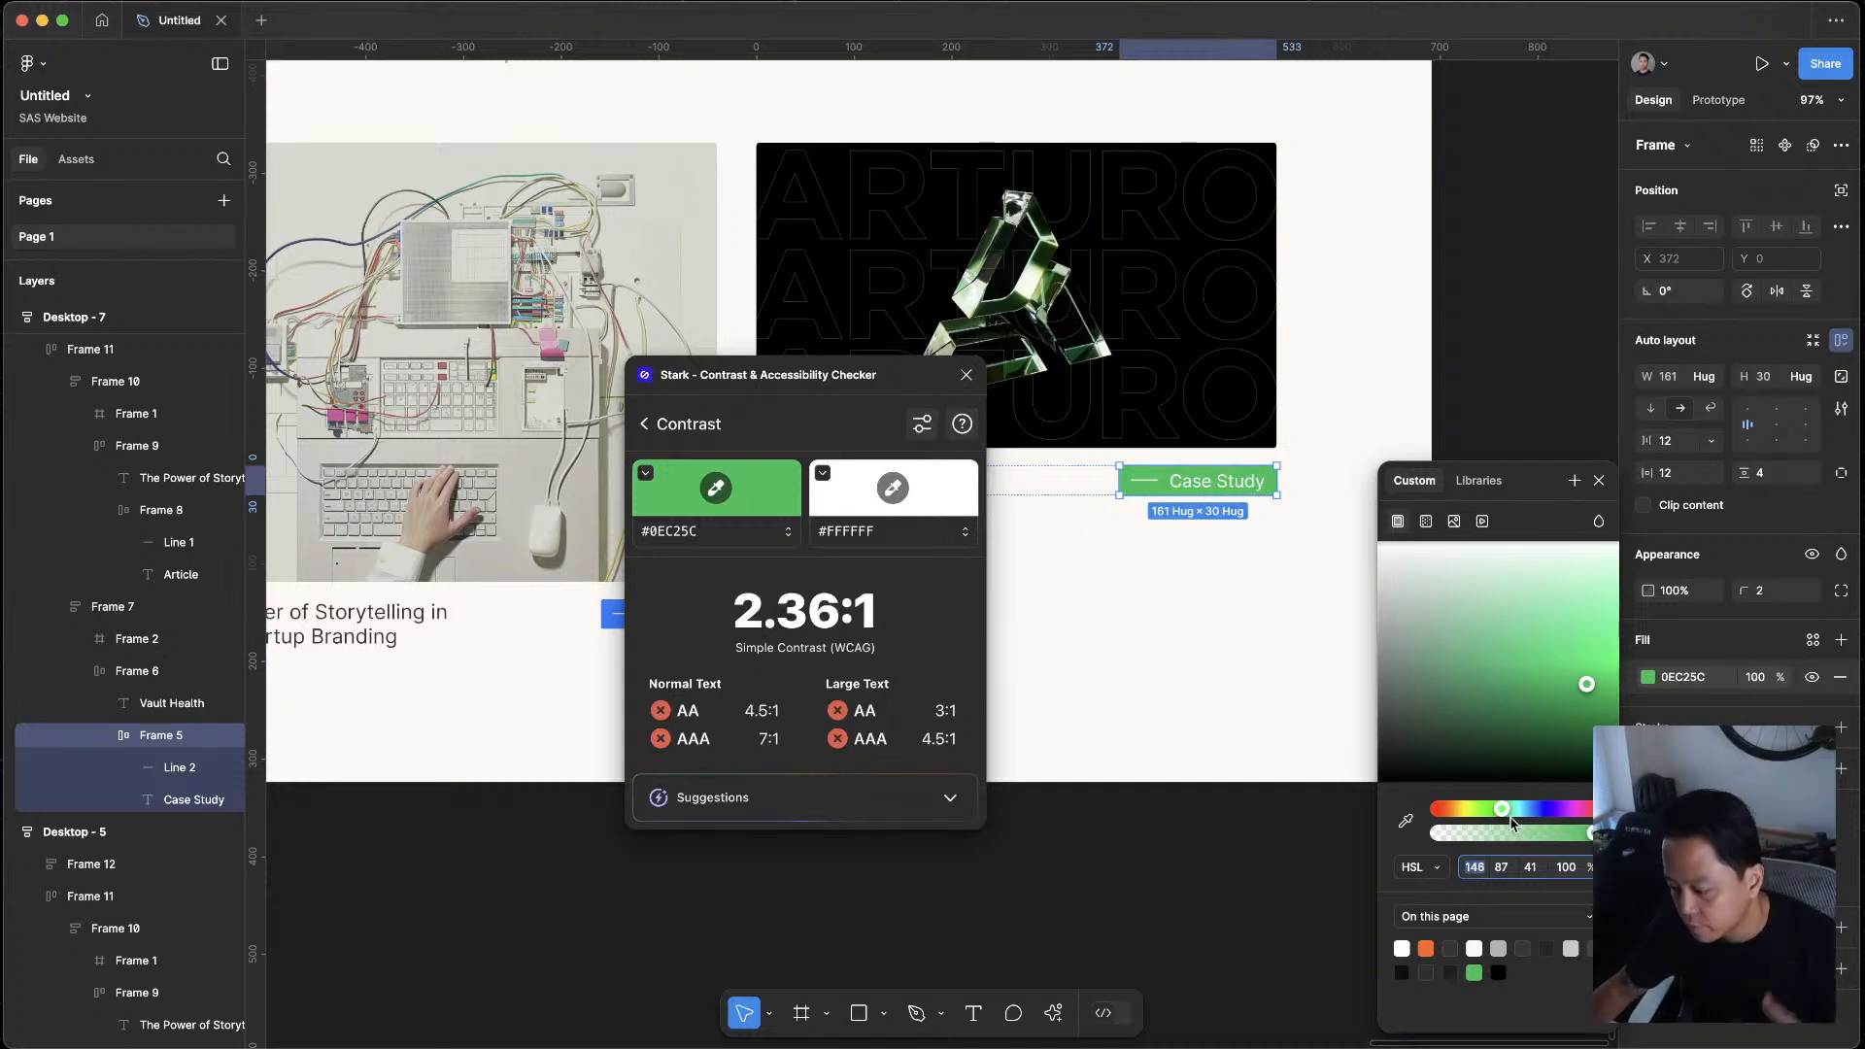
left_click(1436, 868)
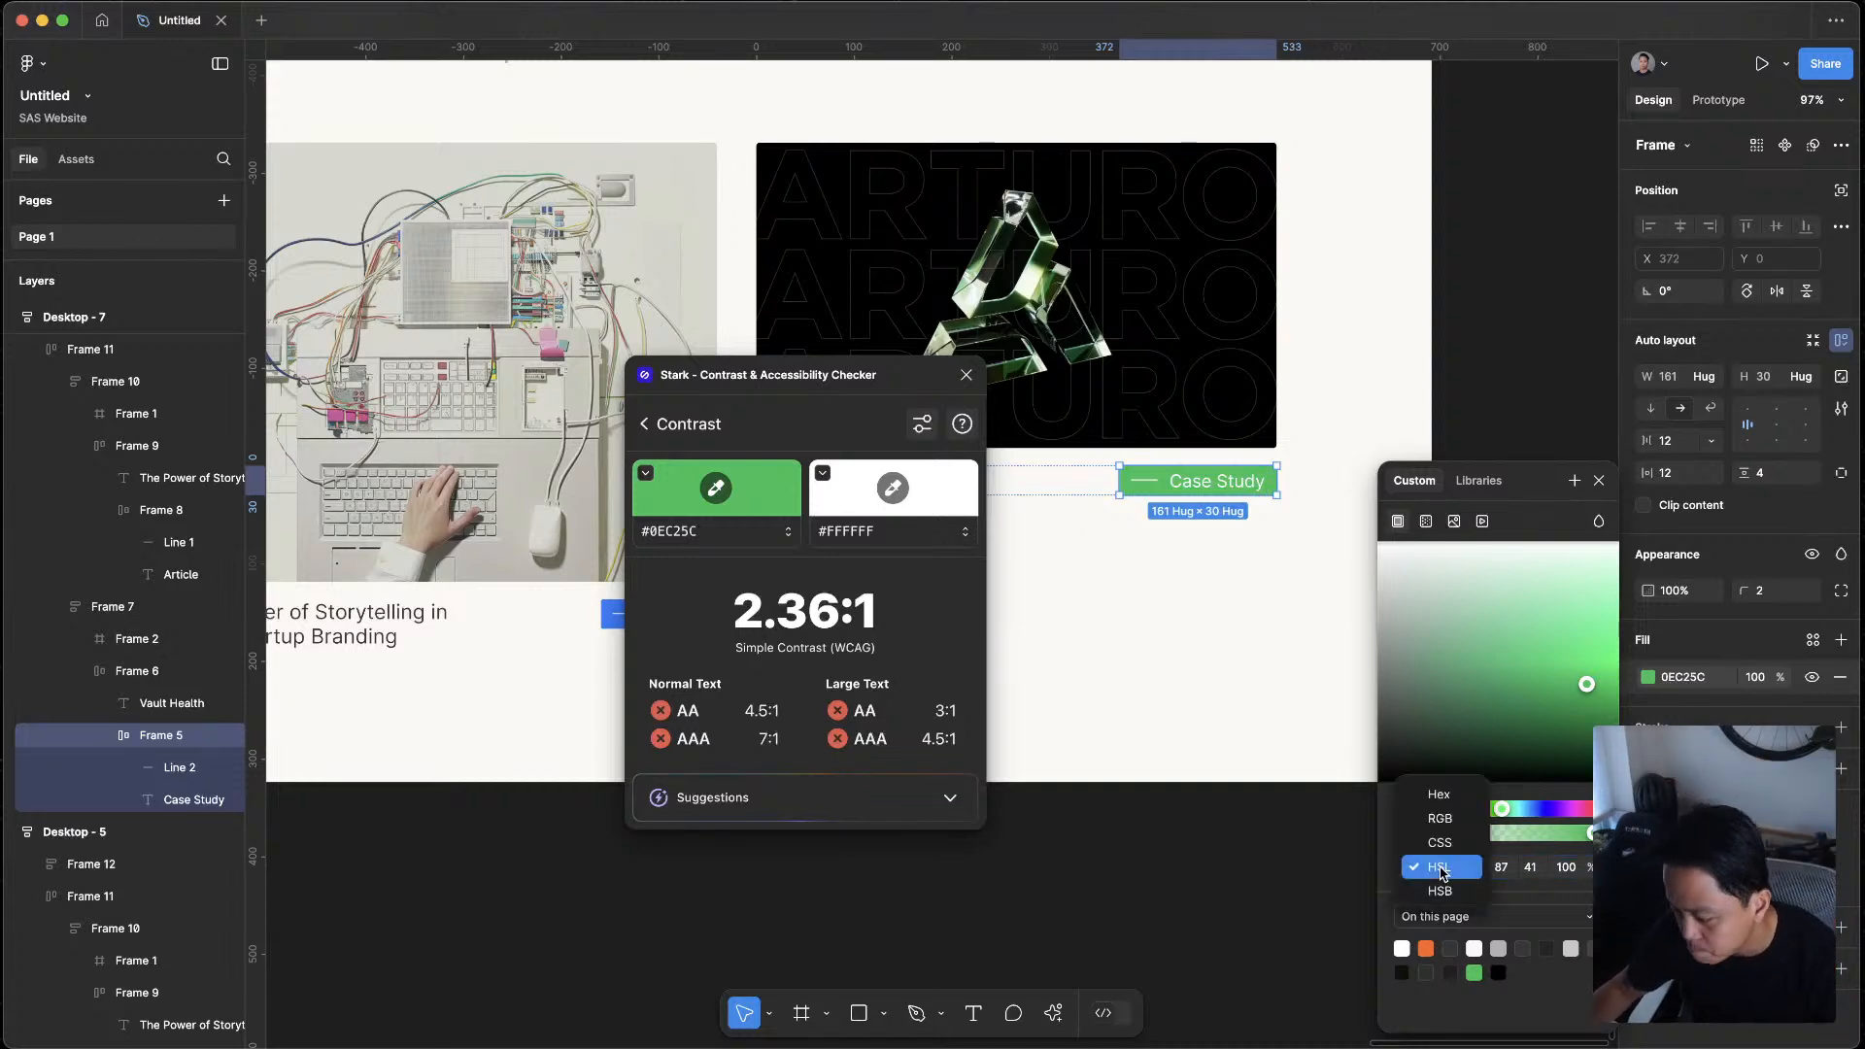
left_click(1448, 812)
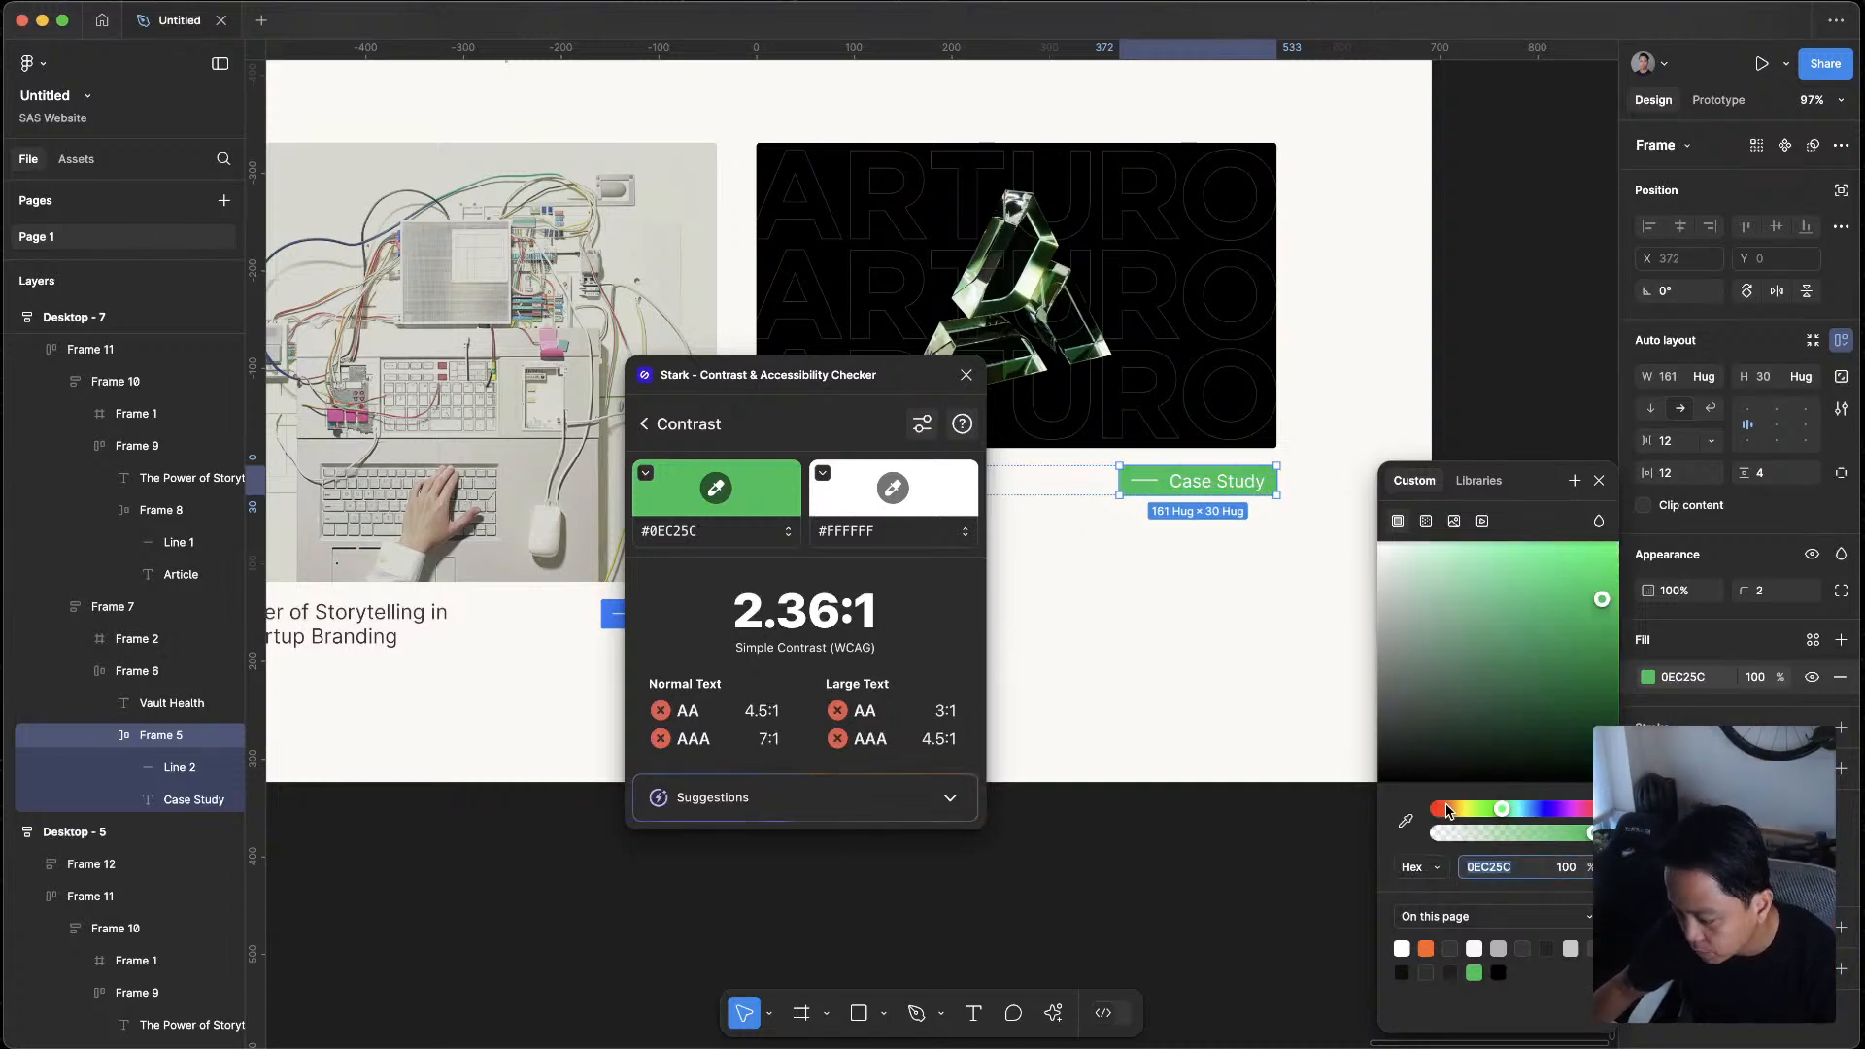
left_click(1419, 868)
left_click(1443, 892)
left_click(1438, 868)
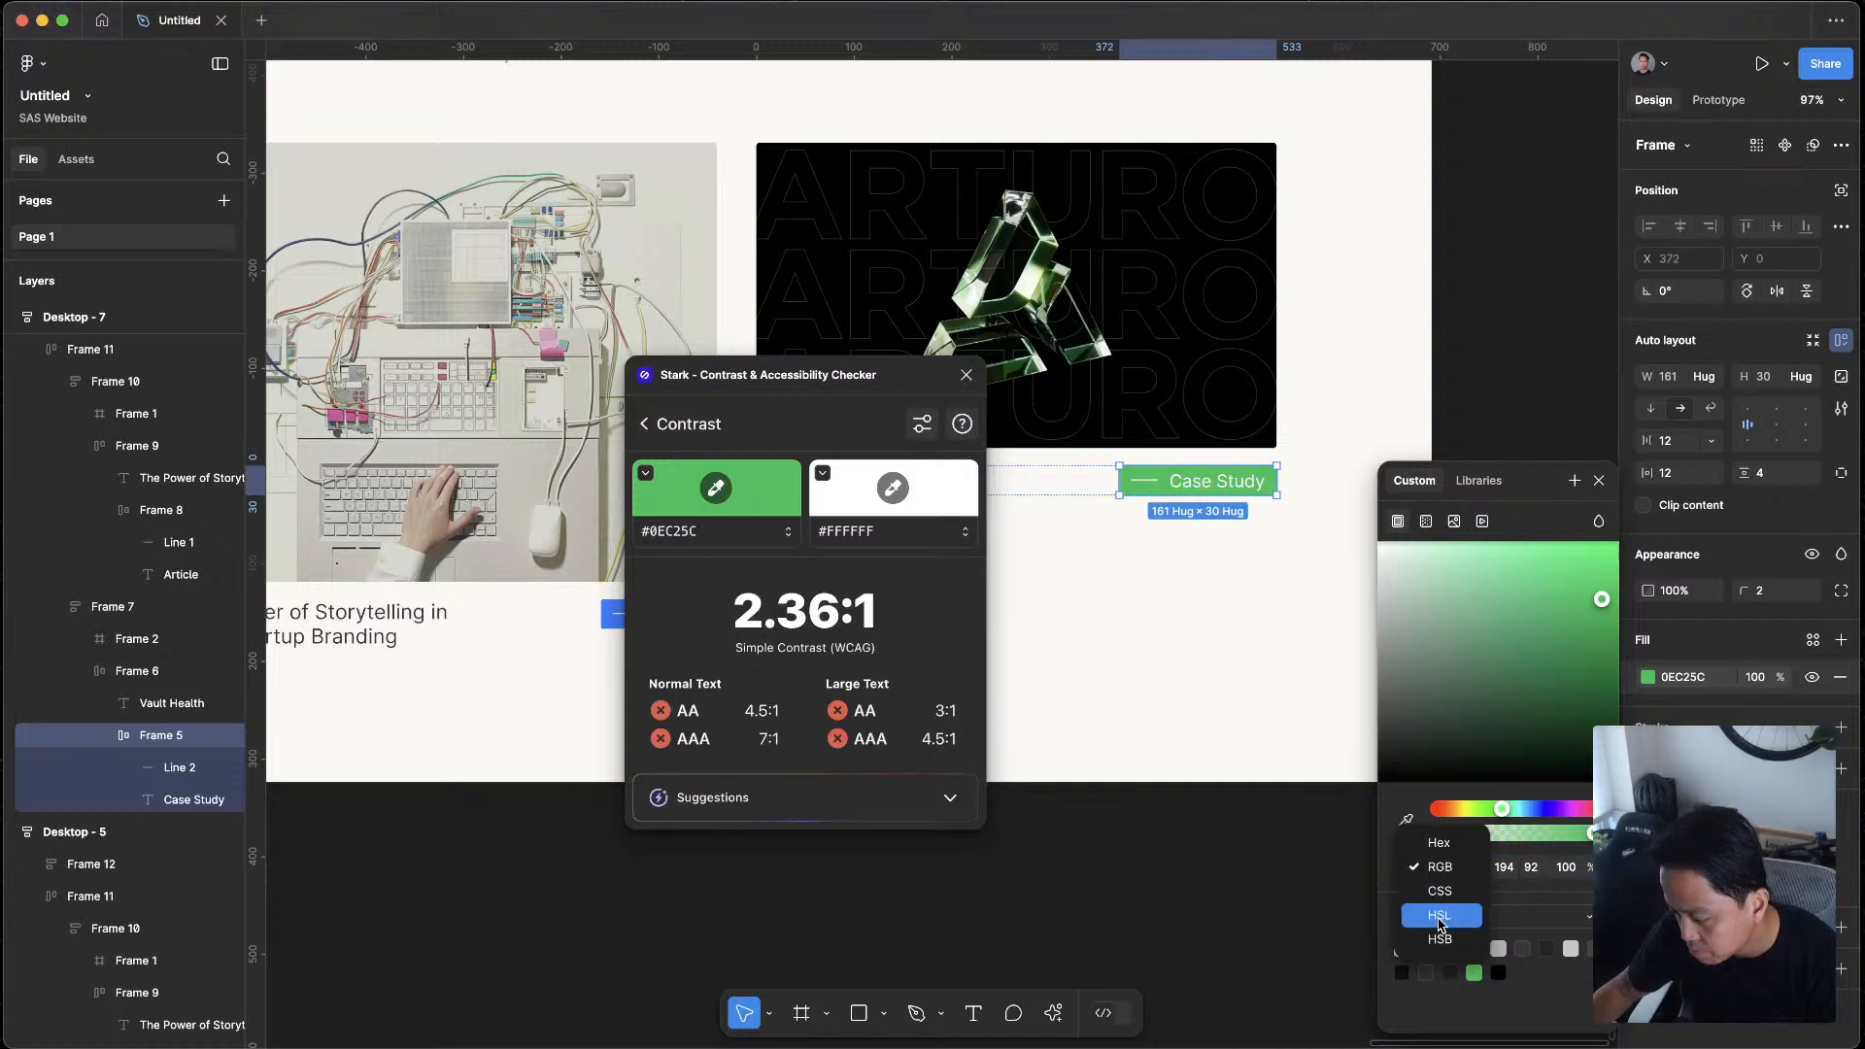
left_click(1440, 916)
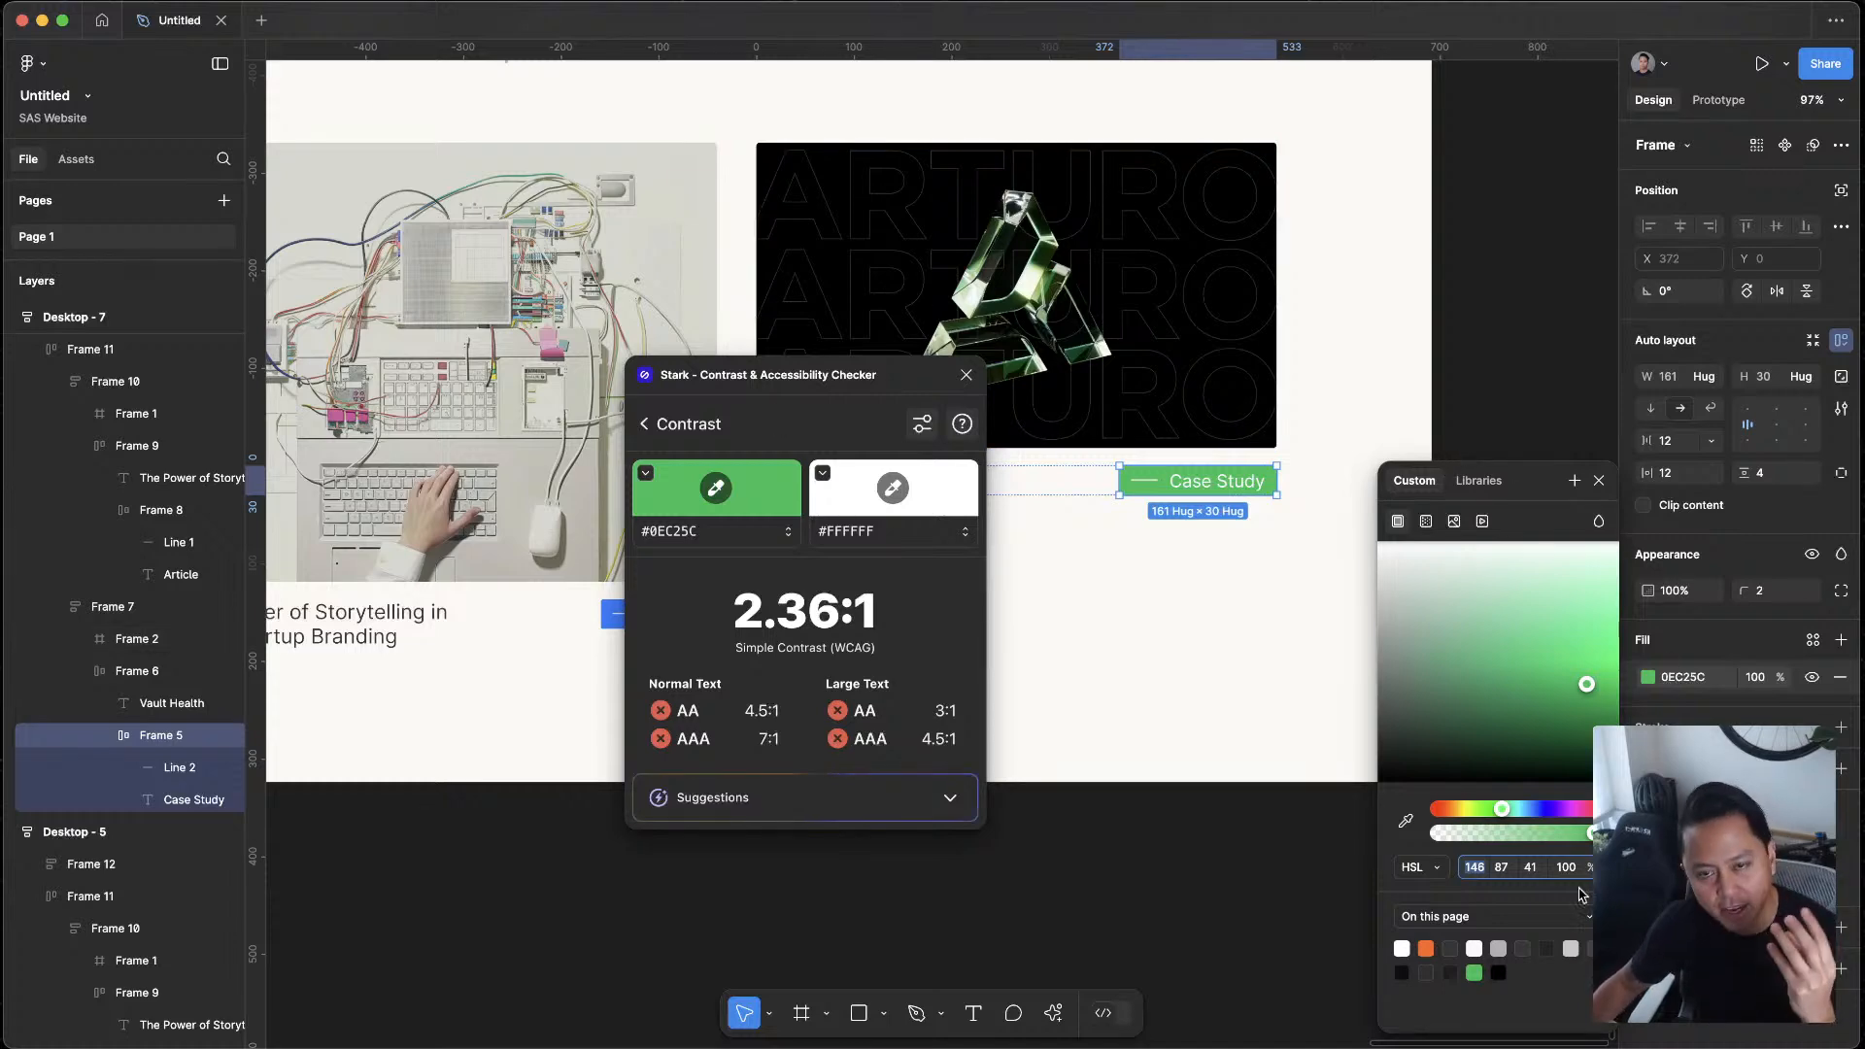
Set the HSL saturation to 80 and lightness to 30 for the green Case Study tag's fill
left_click(1530, 867)
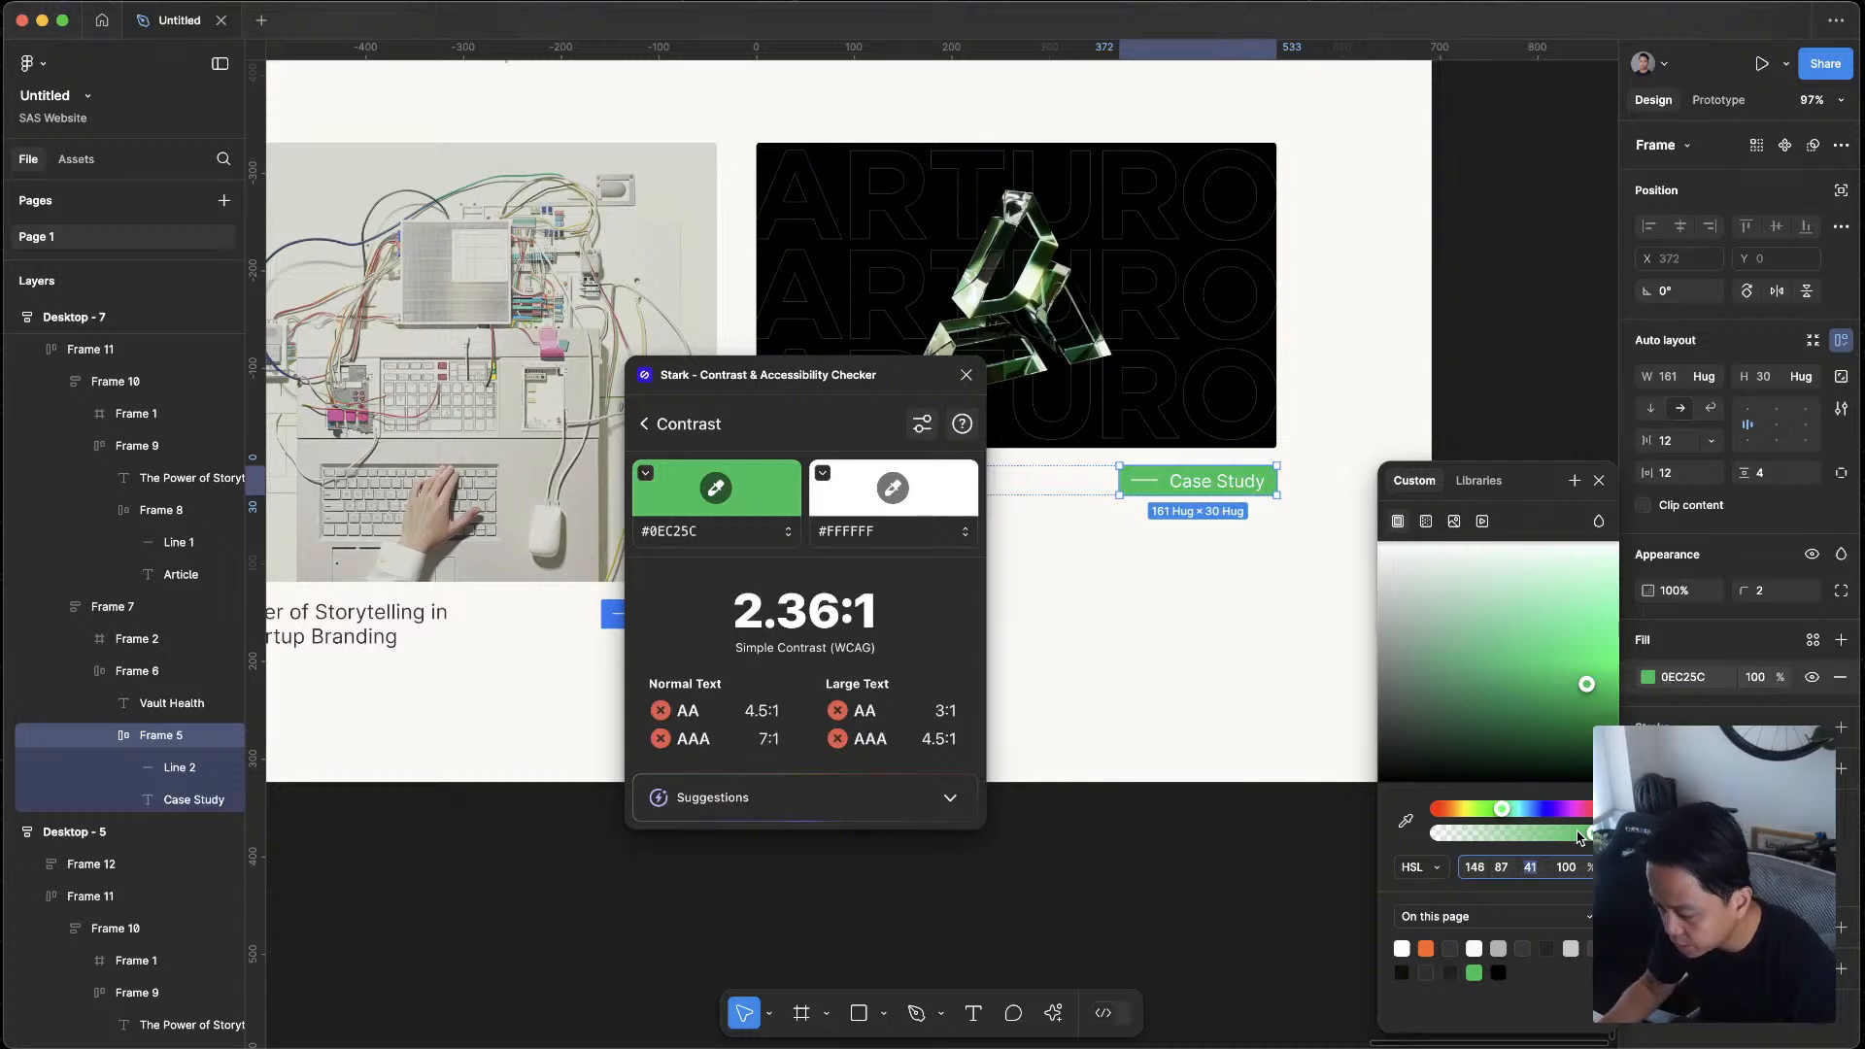
left_click(1504, 867)
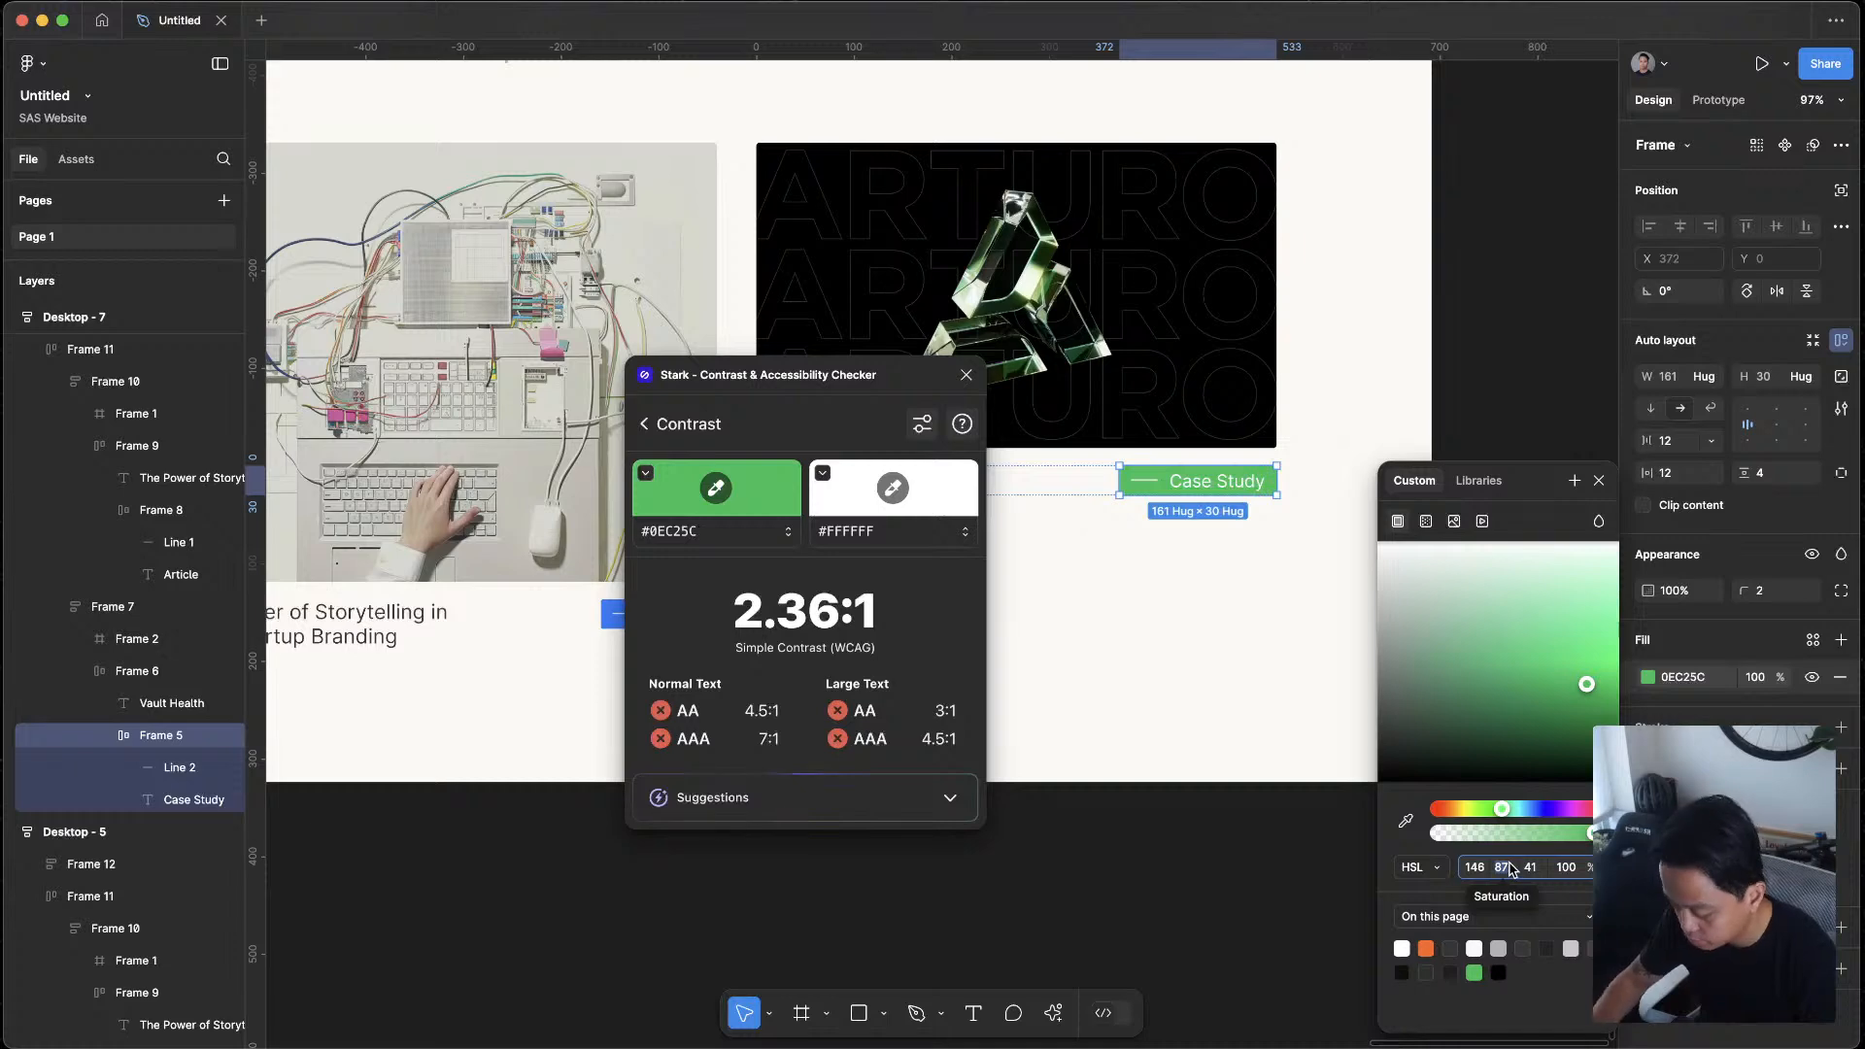
type("80")
key("Return")
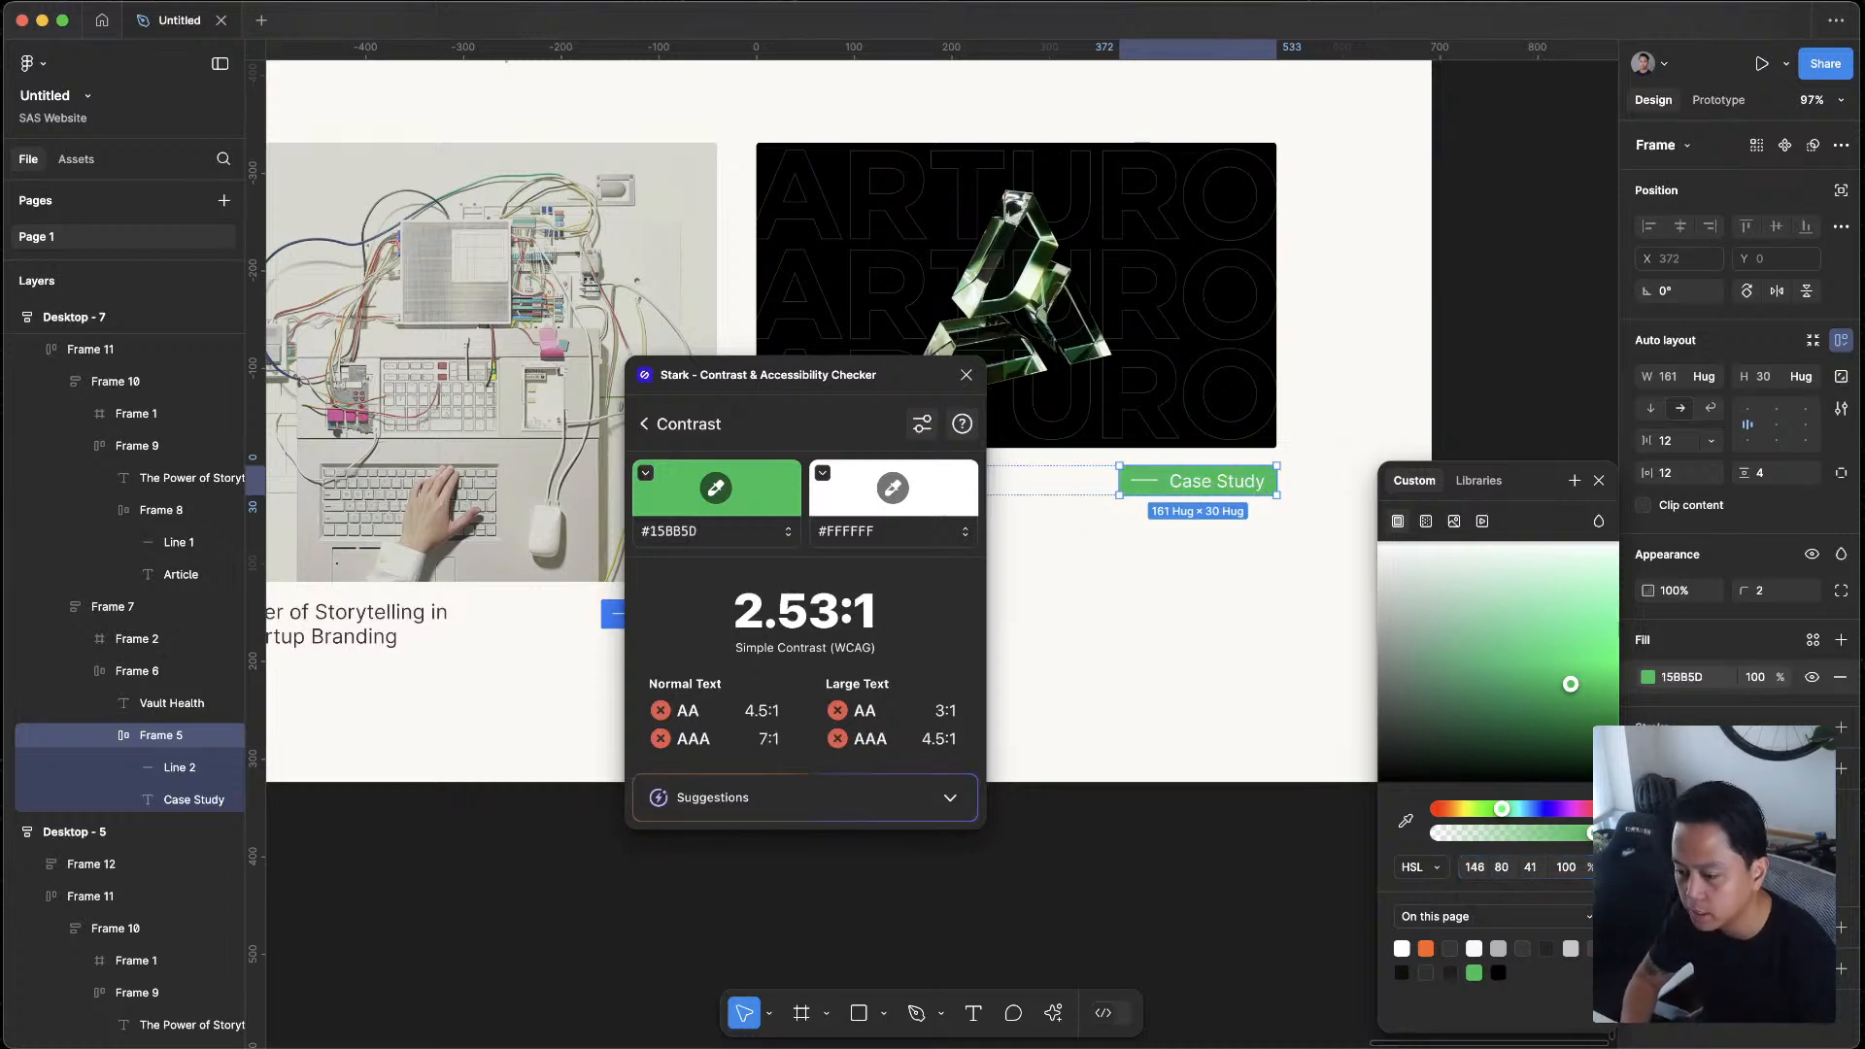
left_click(1532, 868)
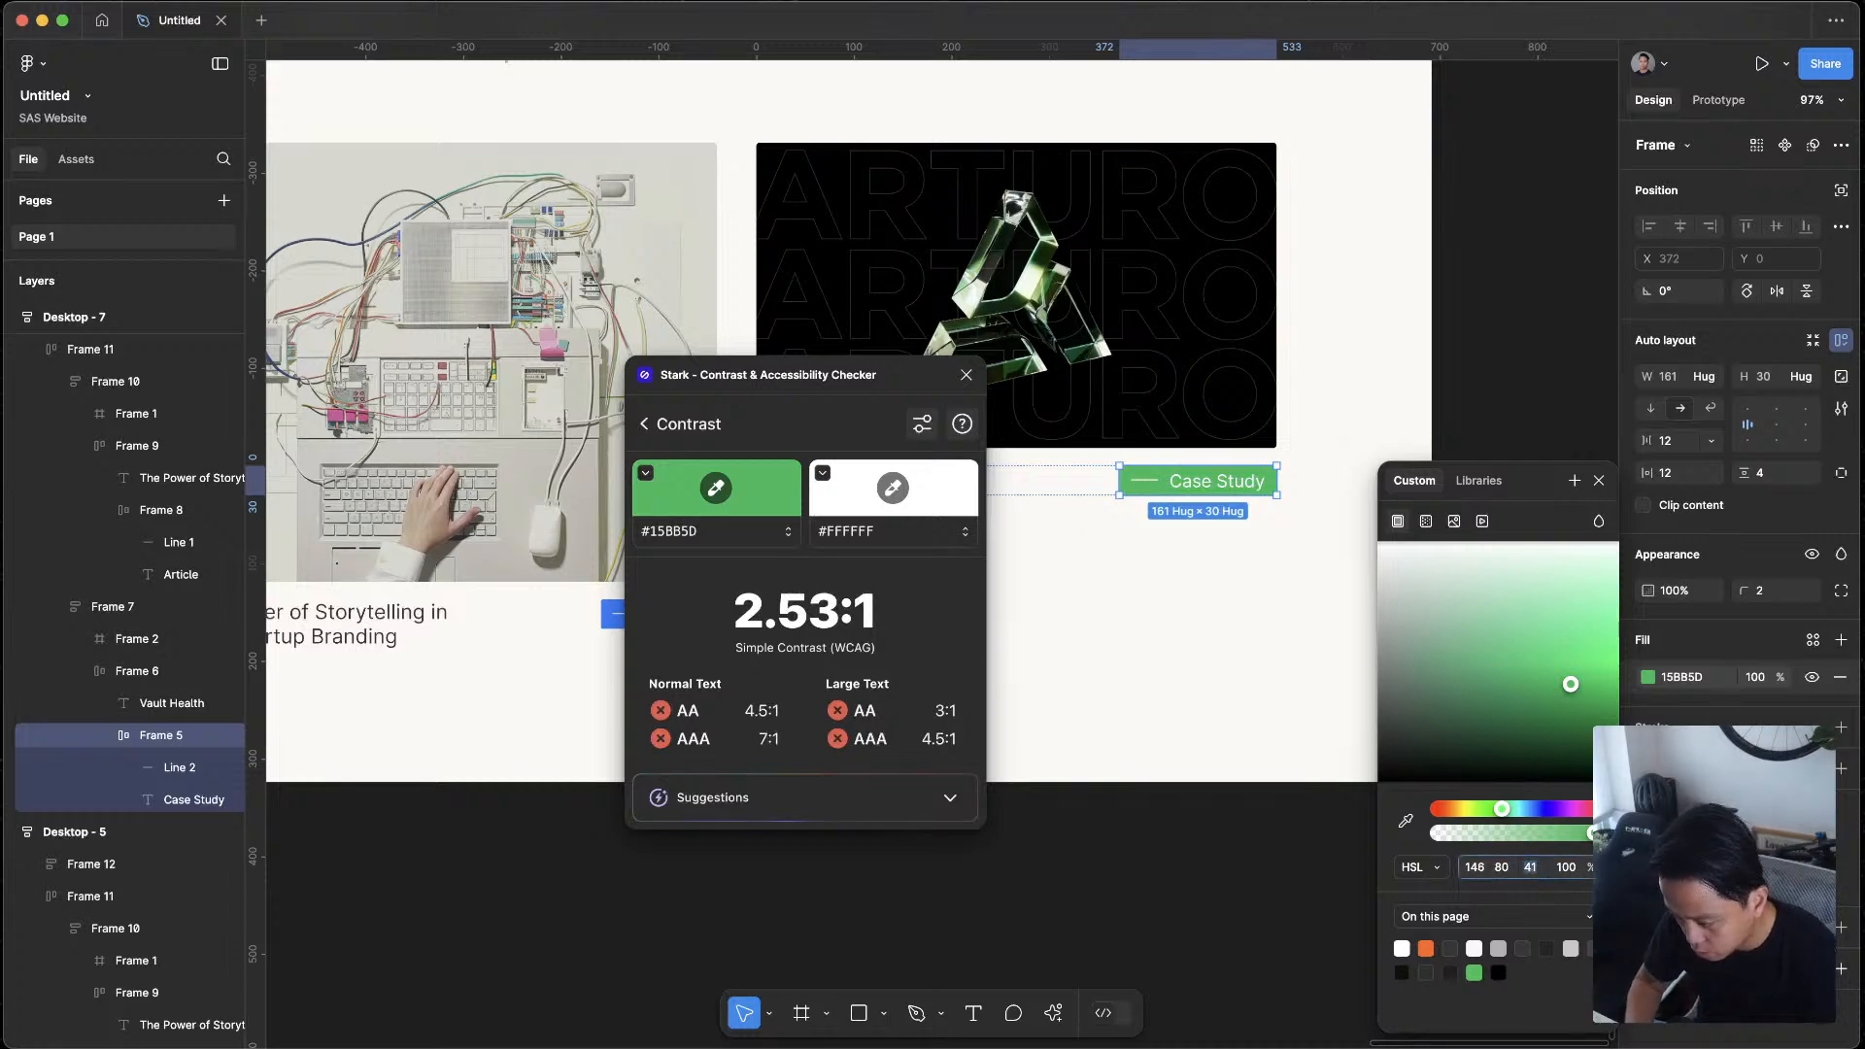
type("30")
key("Return")
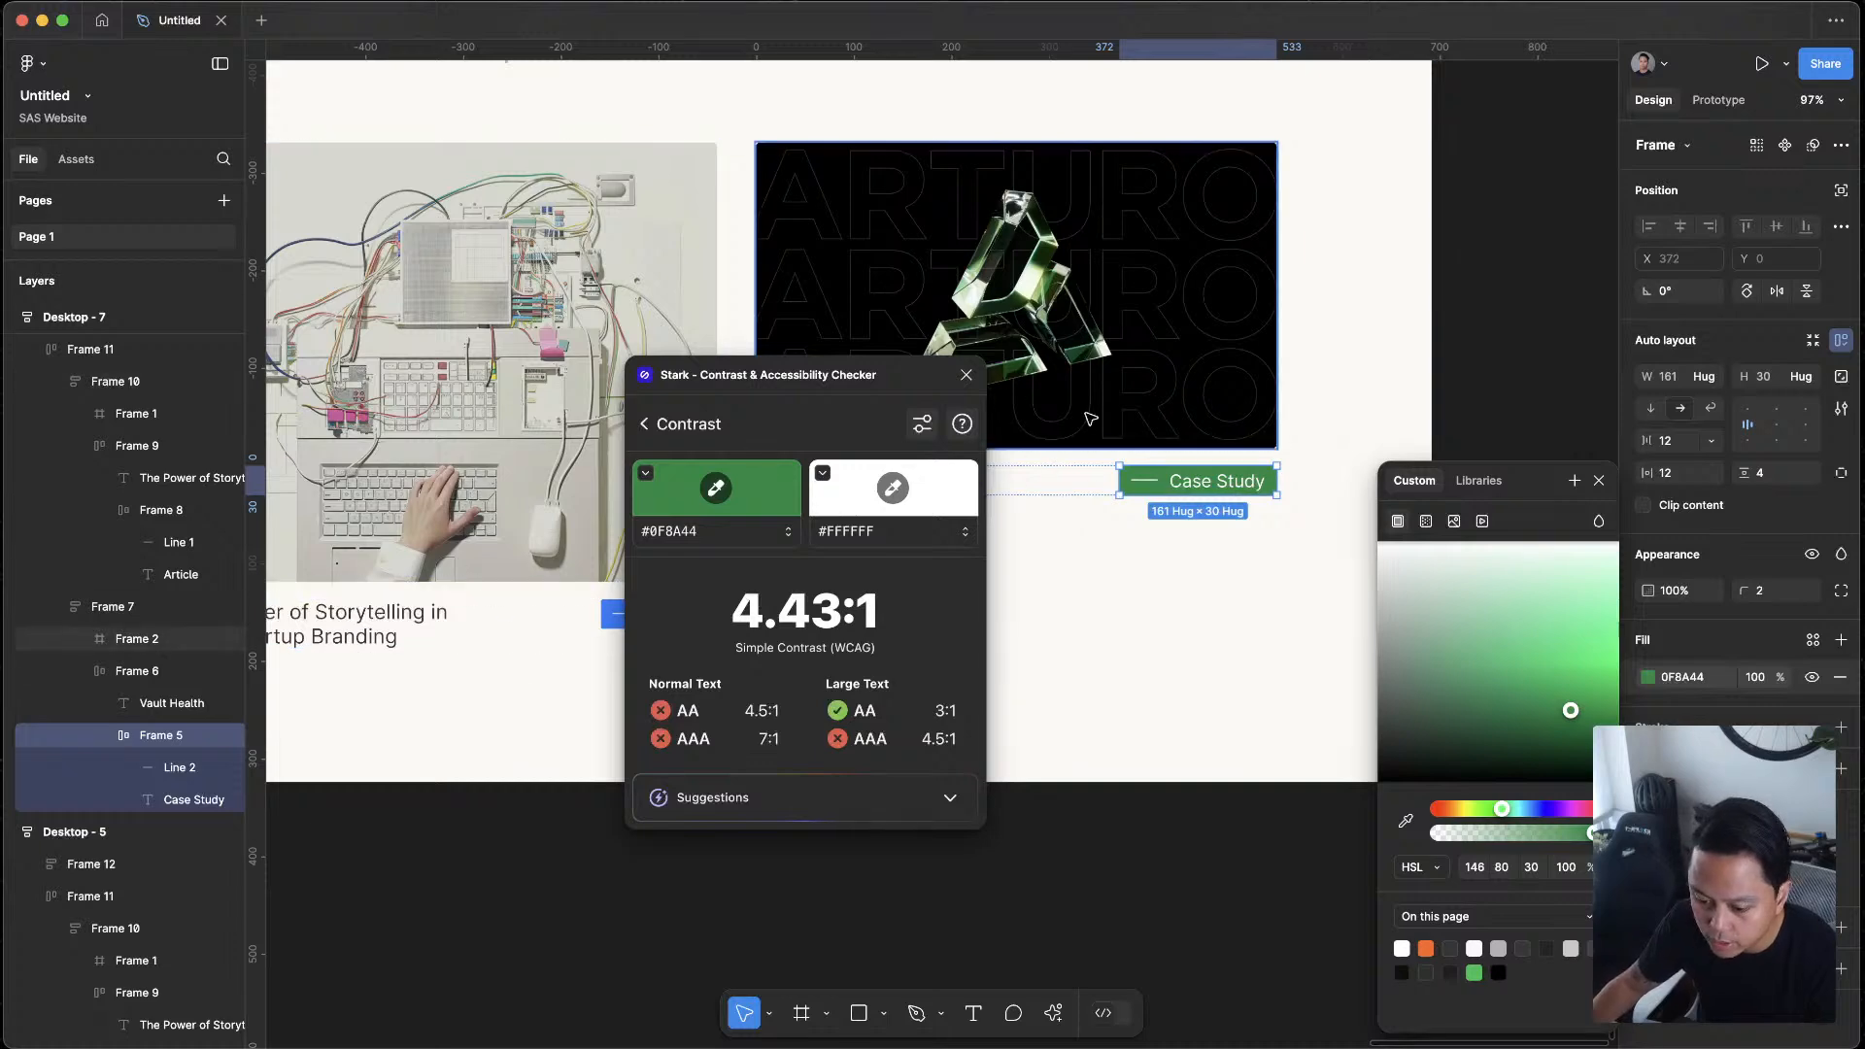
Test the Case Study tag's contrast at fill lightness values of 20, 25 and 34
left_click(1533, 868)
type("20")
key("Return")
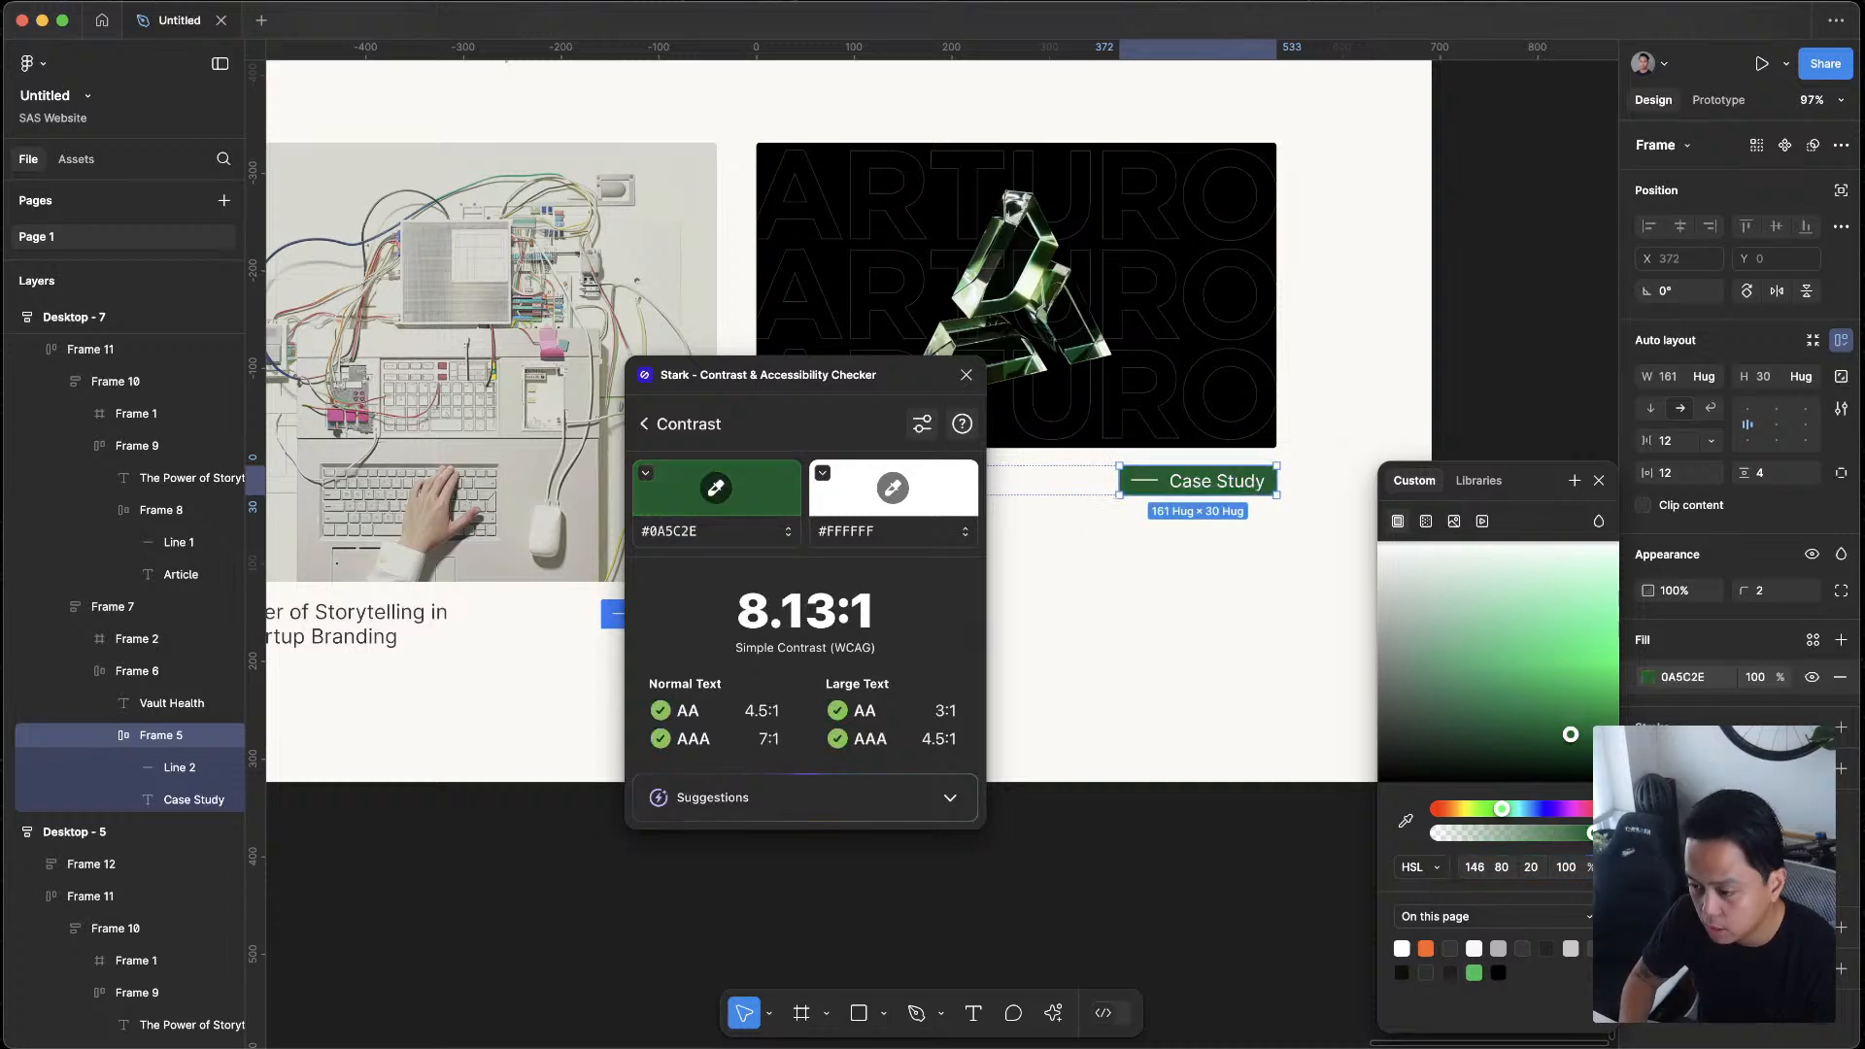
left_click(1542, 873)
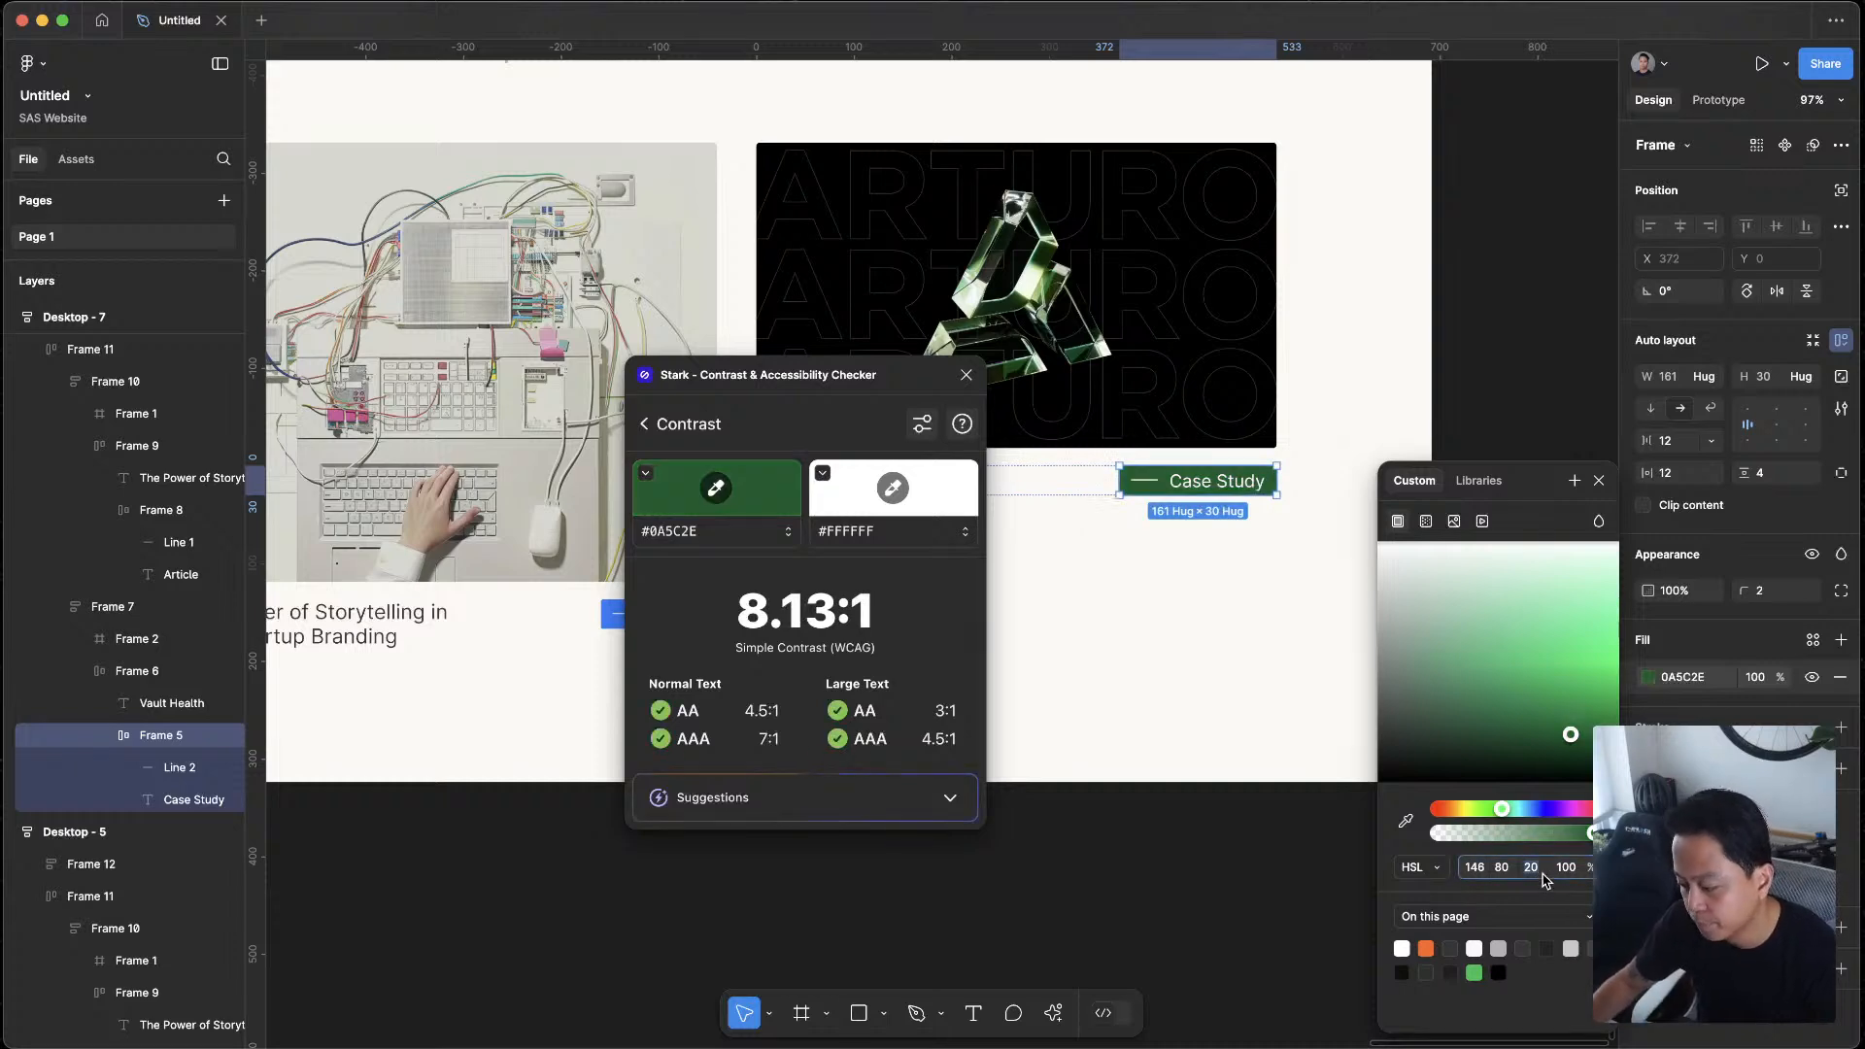
type("25")
key("Return")
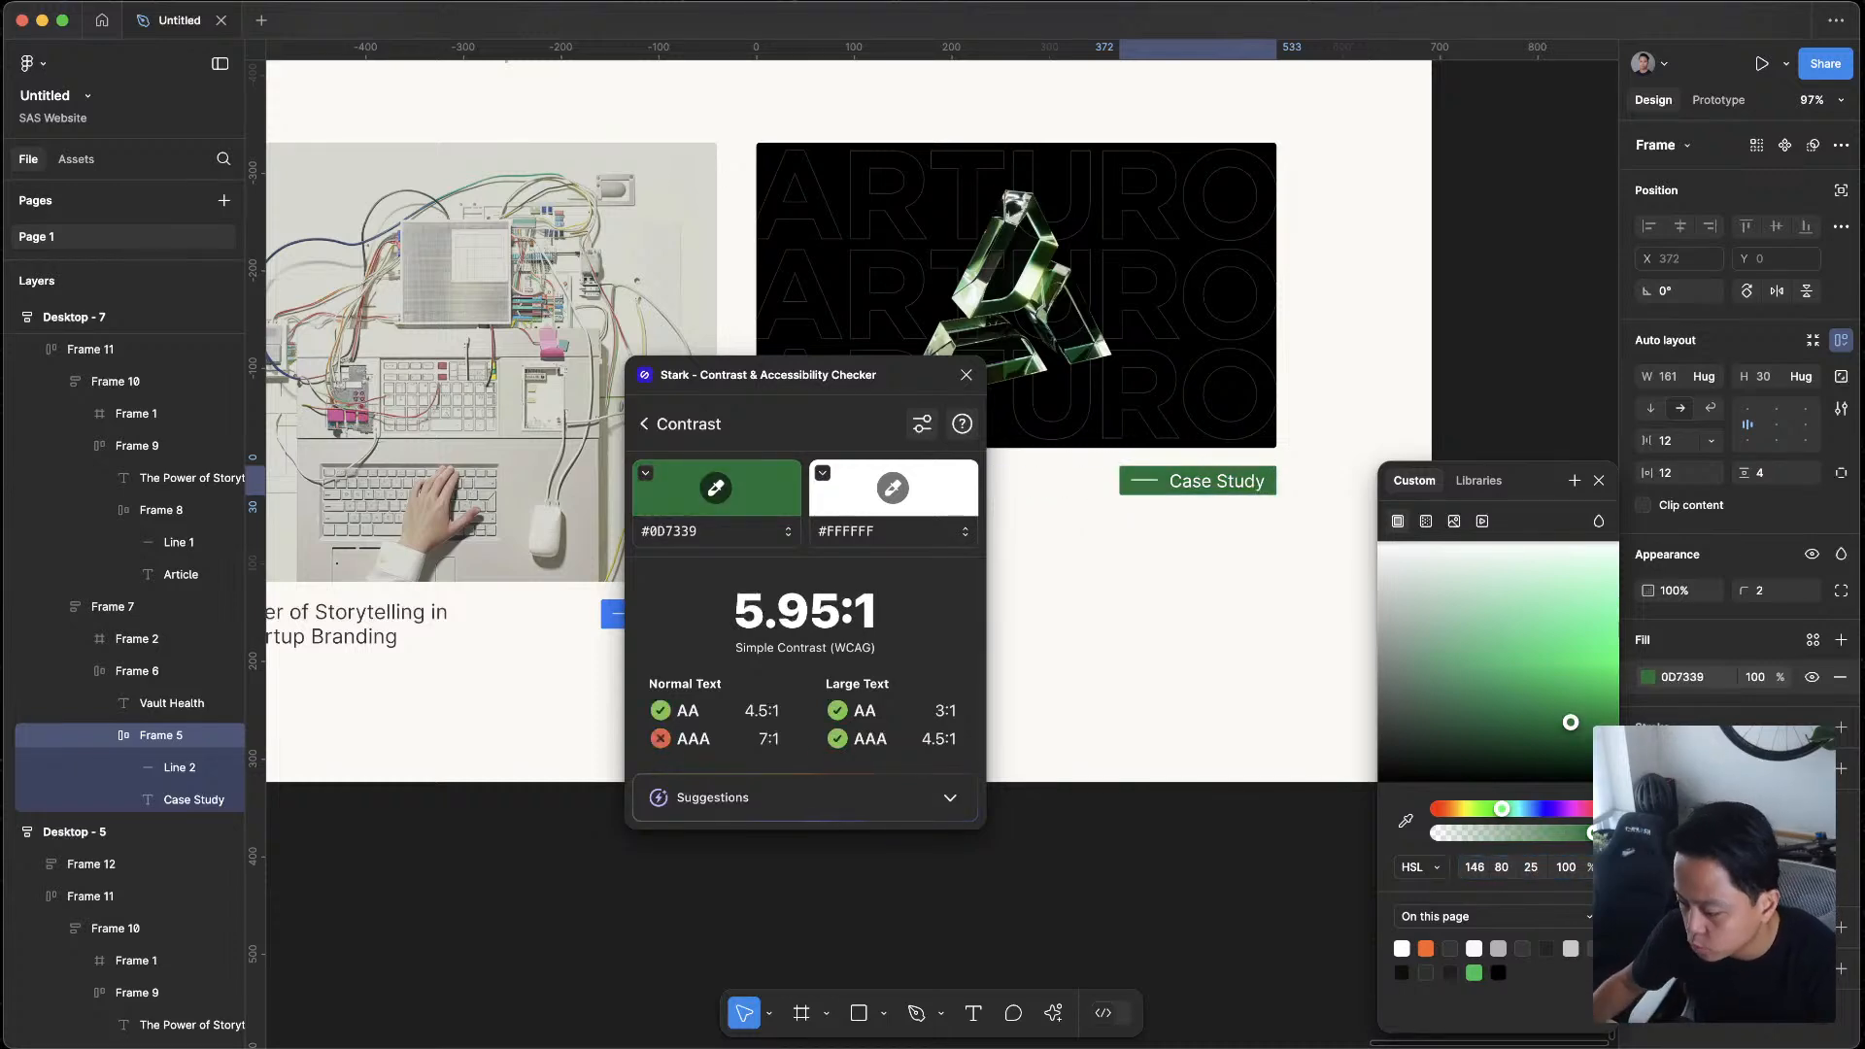
left_click(1544, 877)
type("34")
key("Return")
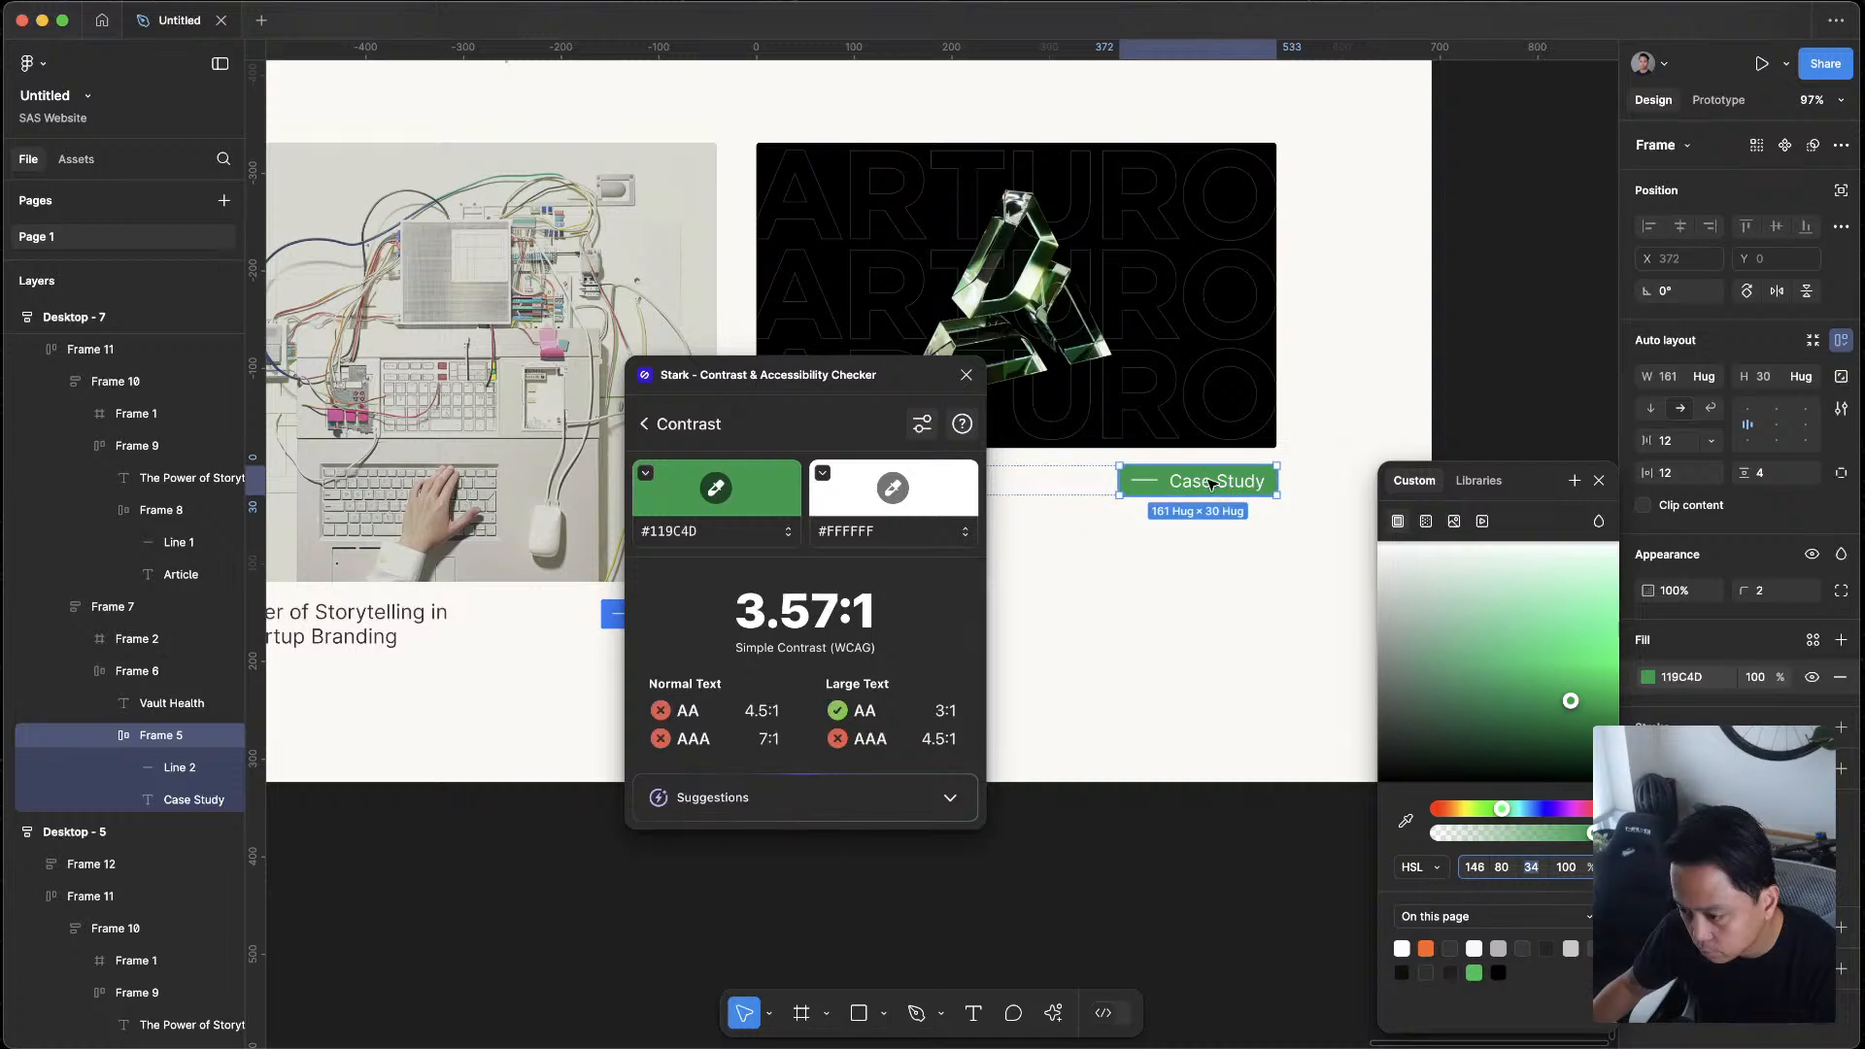
Review the green Case Study tag within the Desktop - 7 layout and close the Stark contrast checker
scroll(1157, 762, "down", 5)
left_click(1104, 866)
scroll(1148, 656, "up", 5)
scroll(1337, 774, "down", 4)
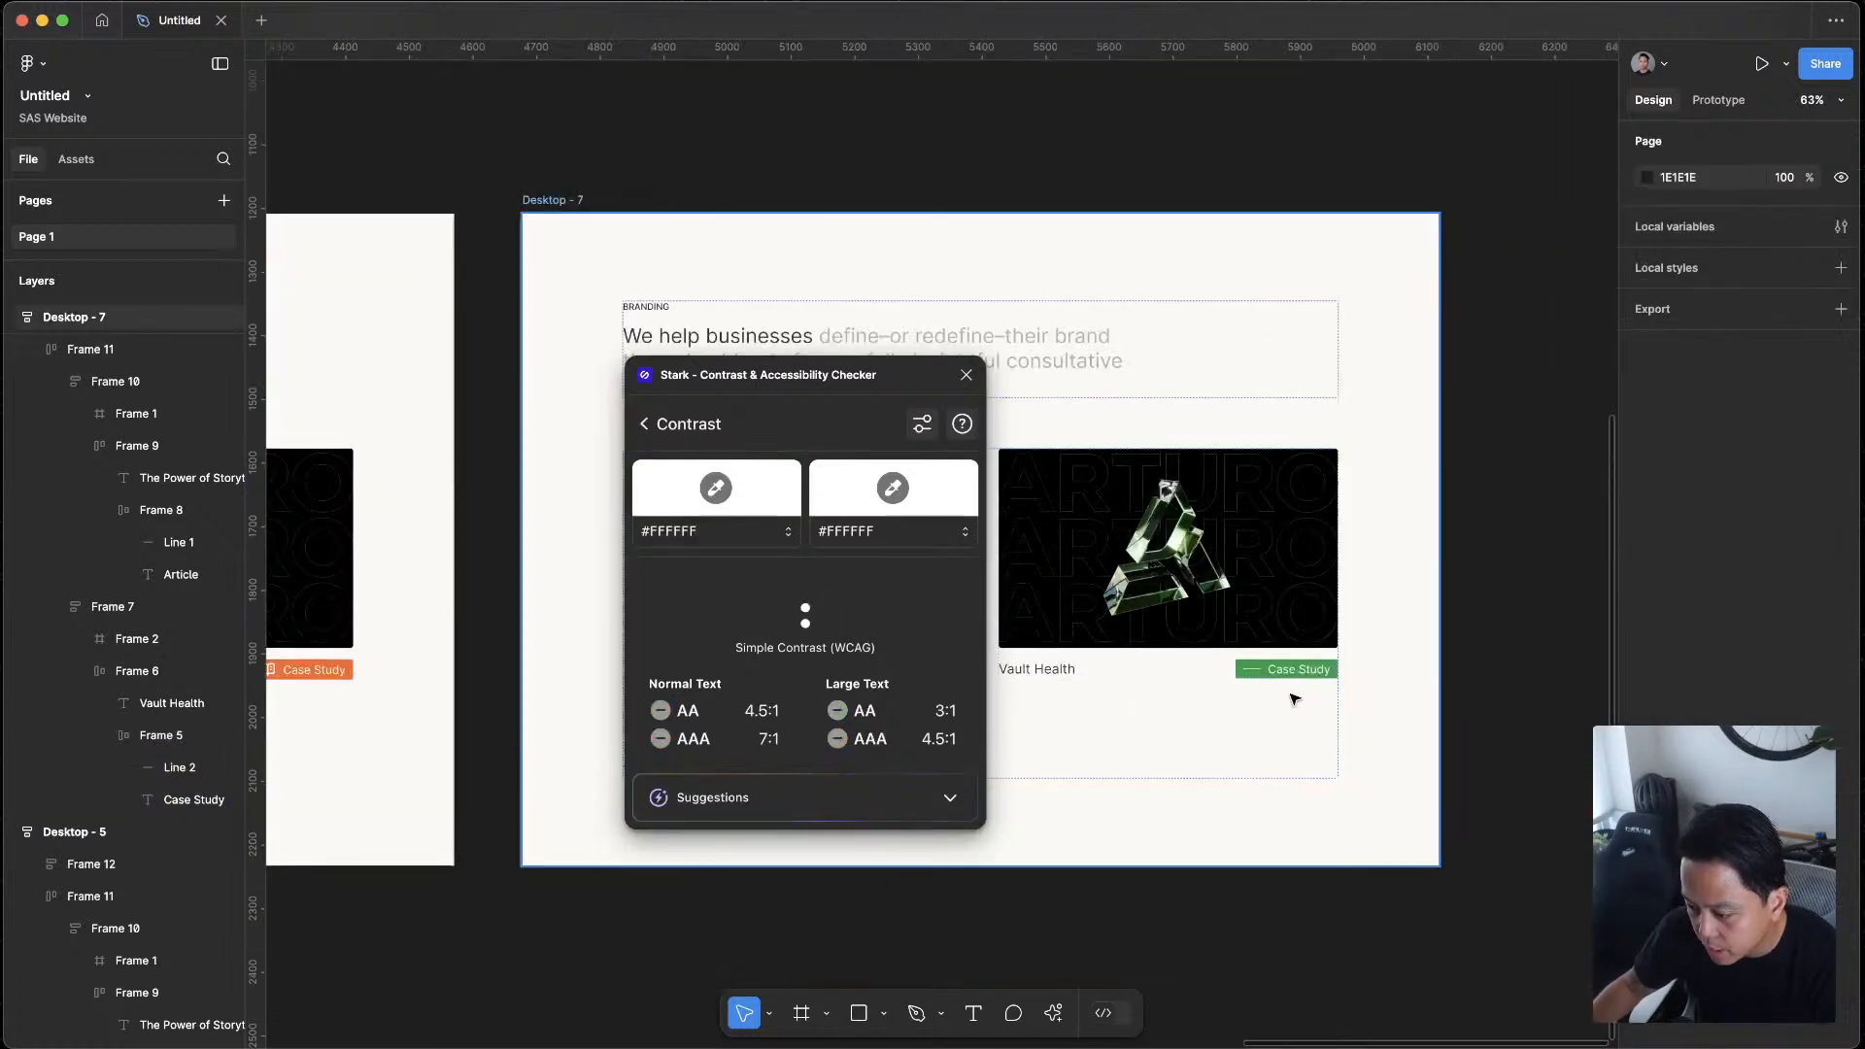
scroll(1293, 699, "up", 4)
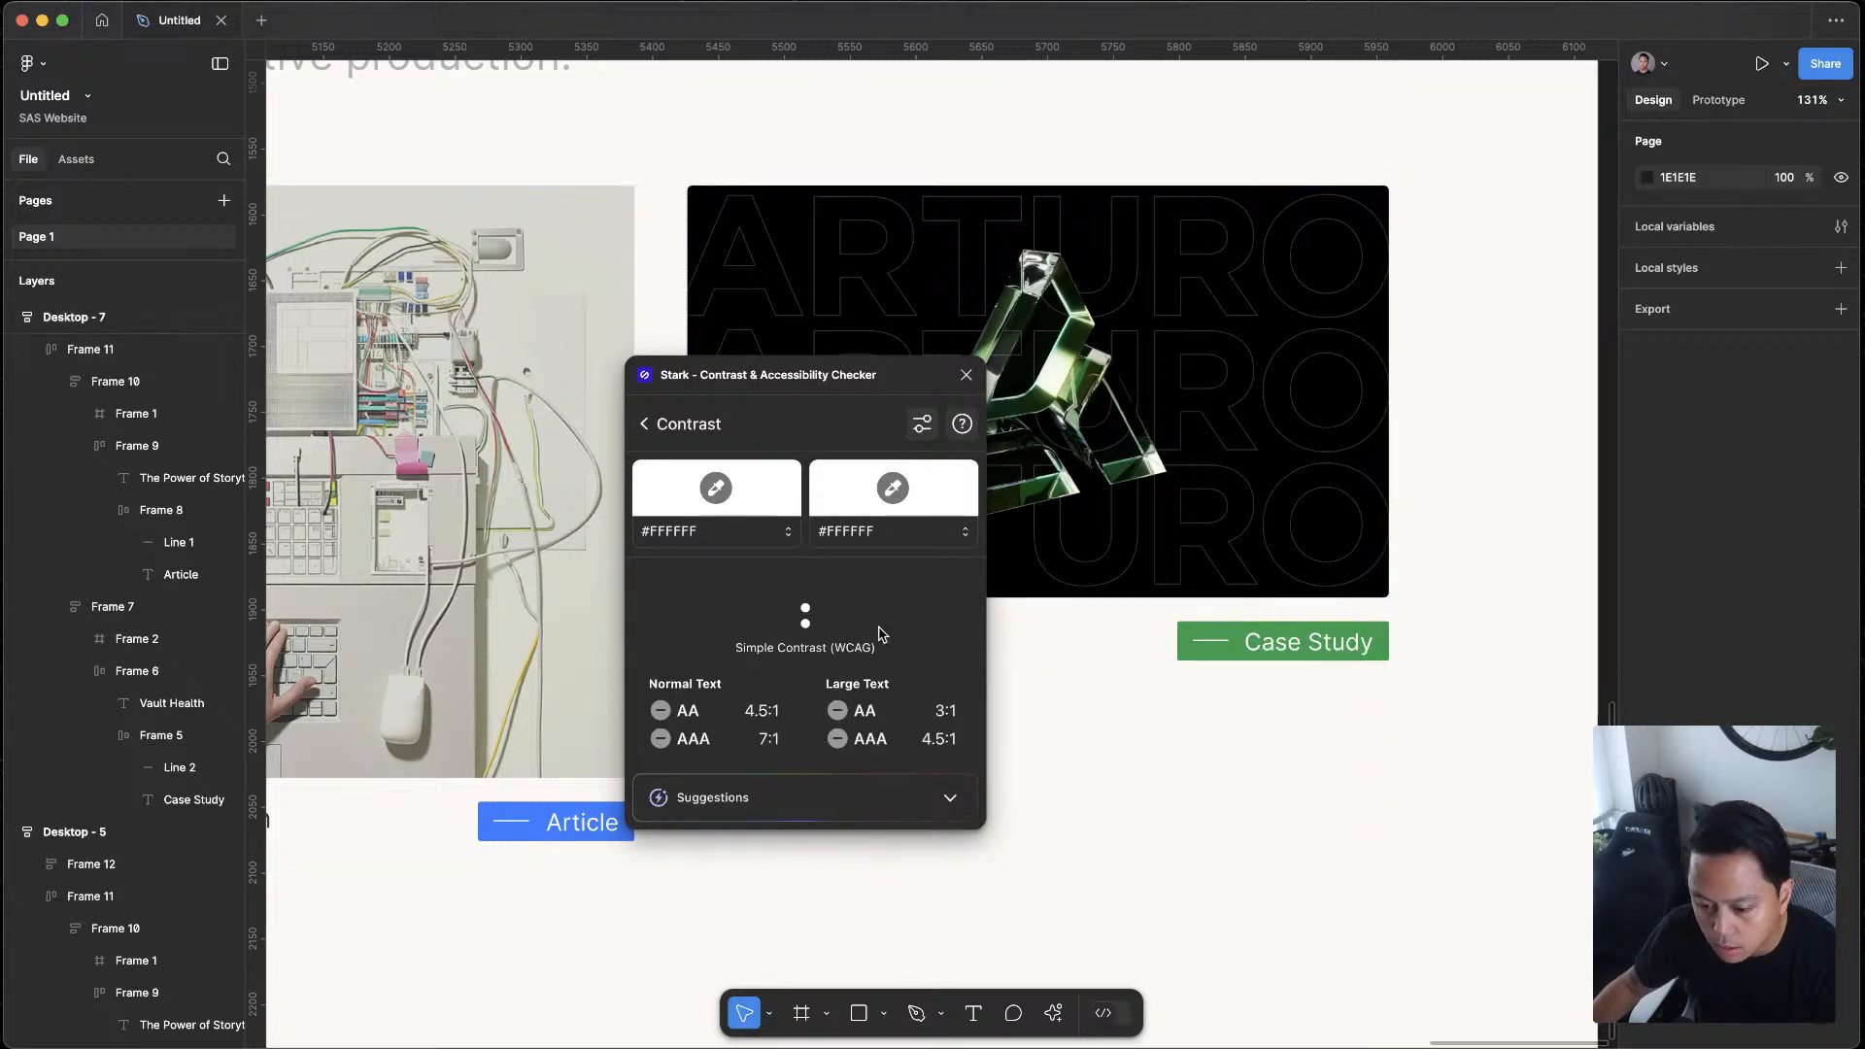
left_click(1223, 629)
left_click(1223, 629, "super")
key("Escape")
left_click(966, 375)
scroll(1166, 749, "down", 8)
scroll(1353, 708, "down", 3)
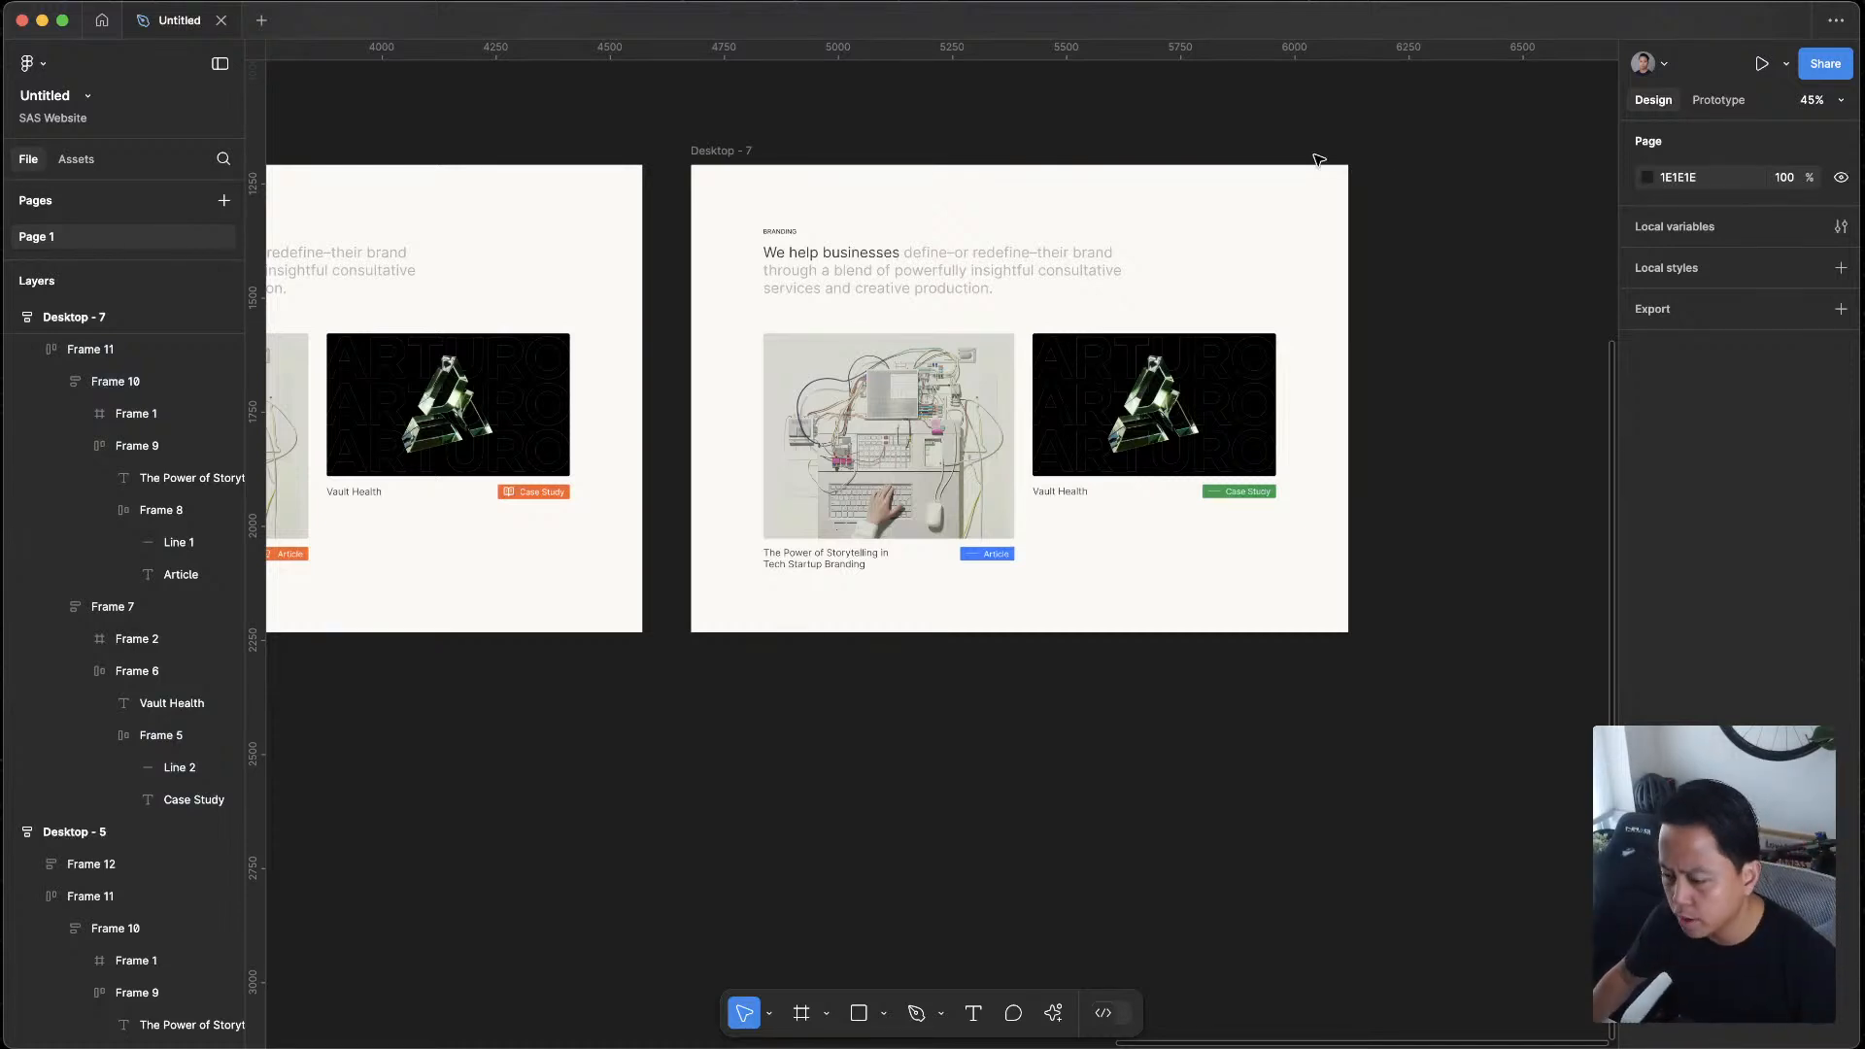
Try other hues for the Case Study tag's fill in Desktop - 7, from teal to dark orange 9C3411
scroll(1245, 502, "up", 5)
scroll(1247, 505, "down", 5)
left_click_drag(1062, 790, 1162, 958)
scroll(1281, 797, "up", 2)
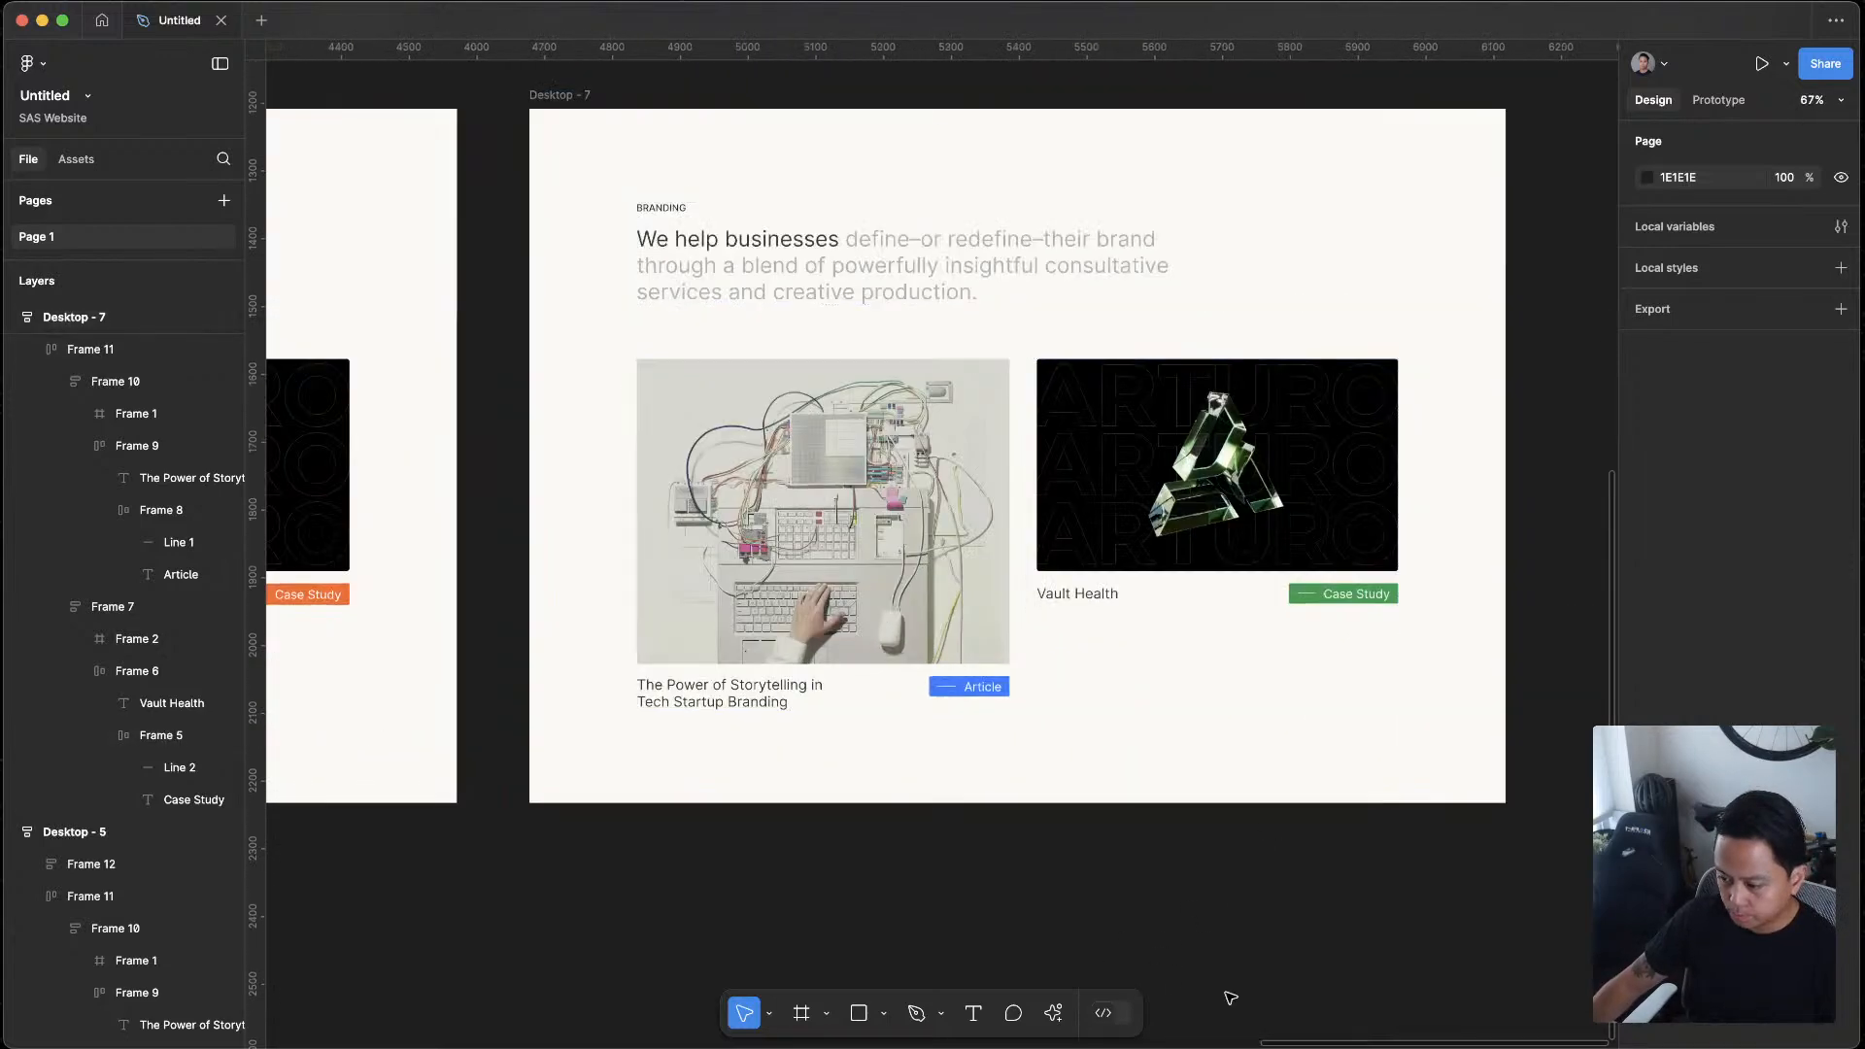
double_click(1343, 597)
left_click(1344, 596)
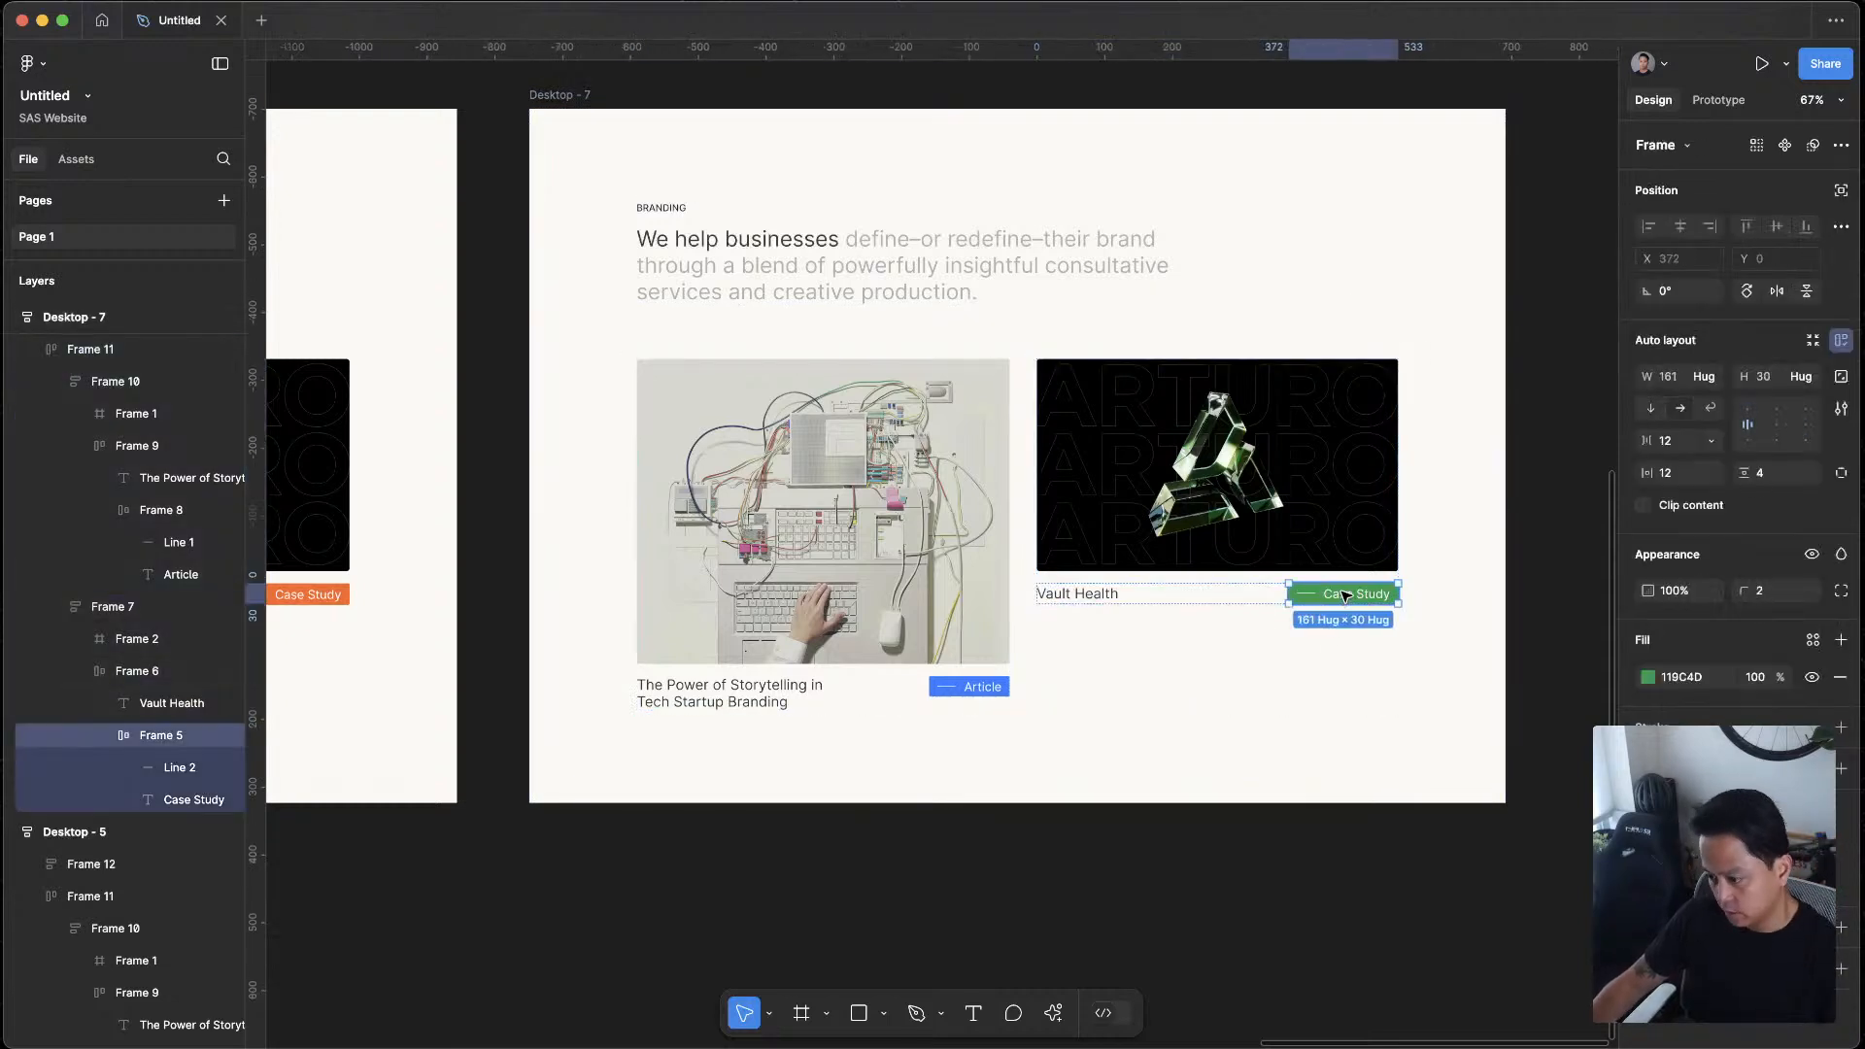
left_click(1649, 677)
left_click(1474, 867)
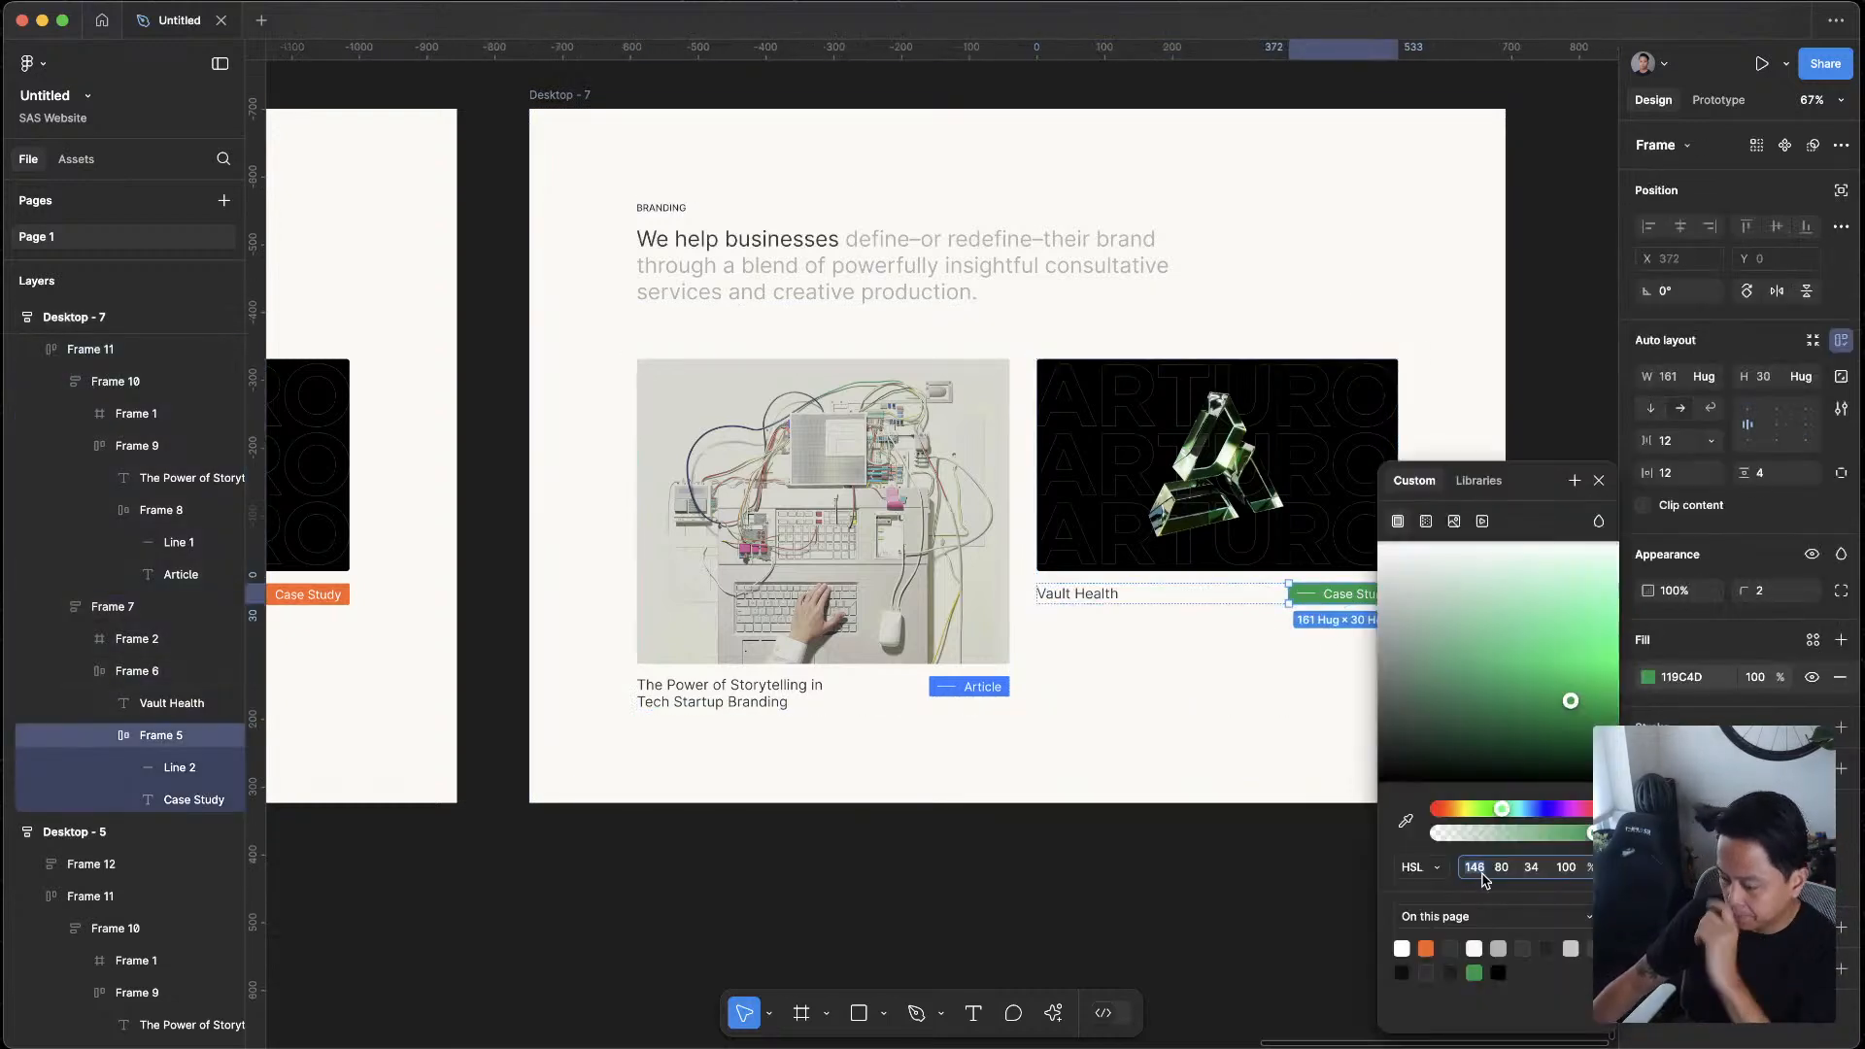
left_click(1503, 812)
mouse_move(1523, 821)
left_mouse_down()
mouse_move(1457, 821)
mouse_move(1522, 819)
mouse_move(1504, 819)
left_mouse_up()
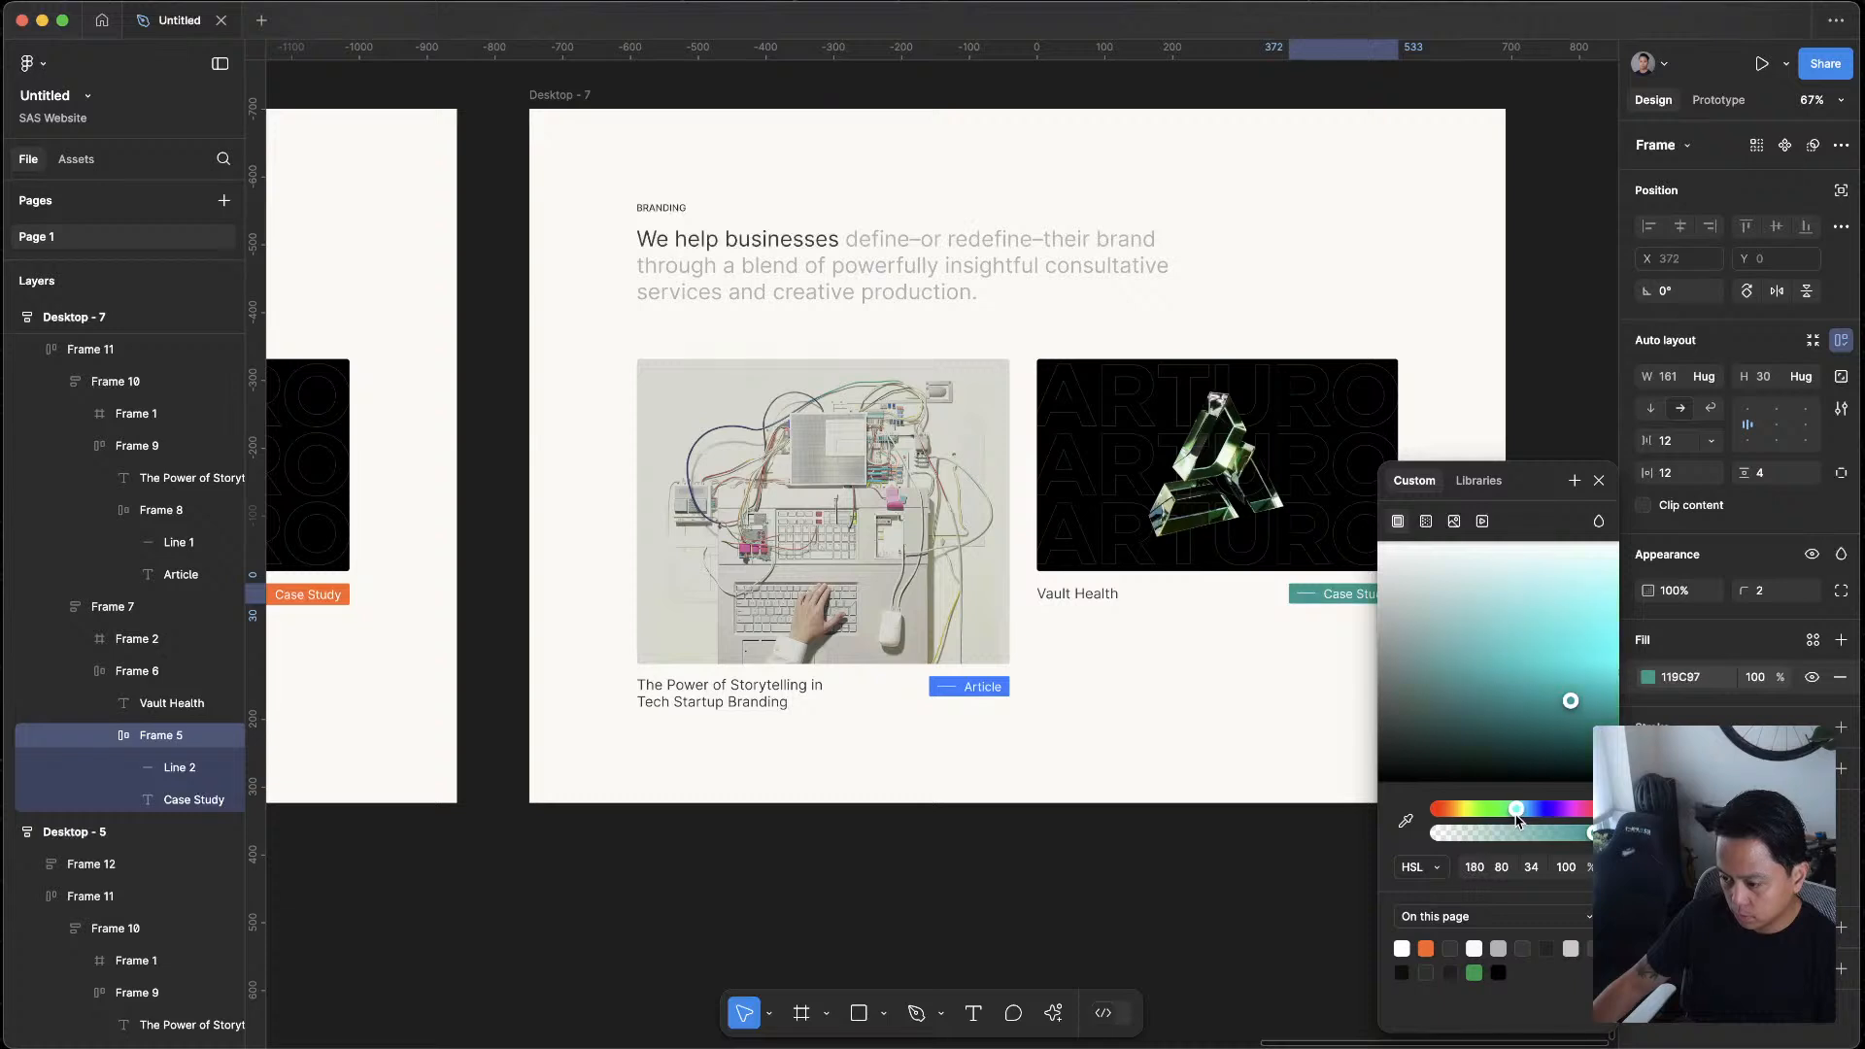
left_click_drag(1517, 821, 1444, 816)
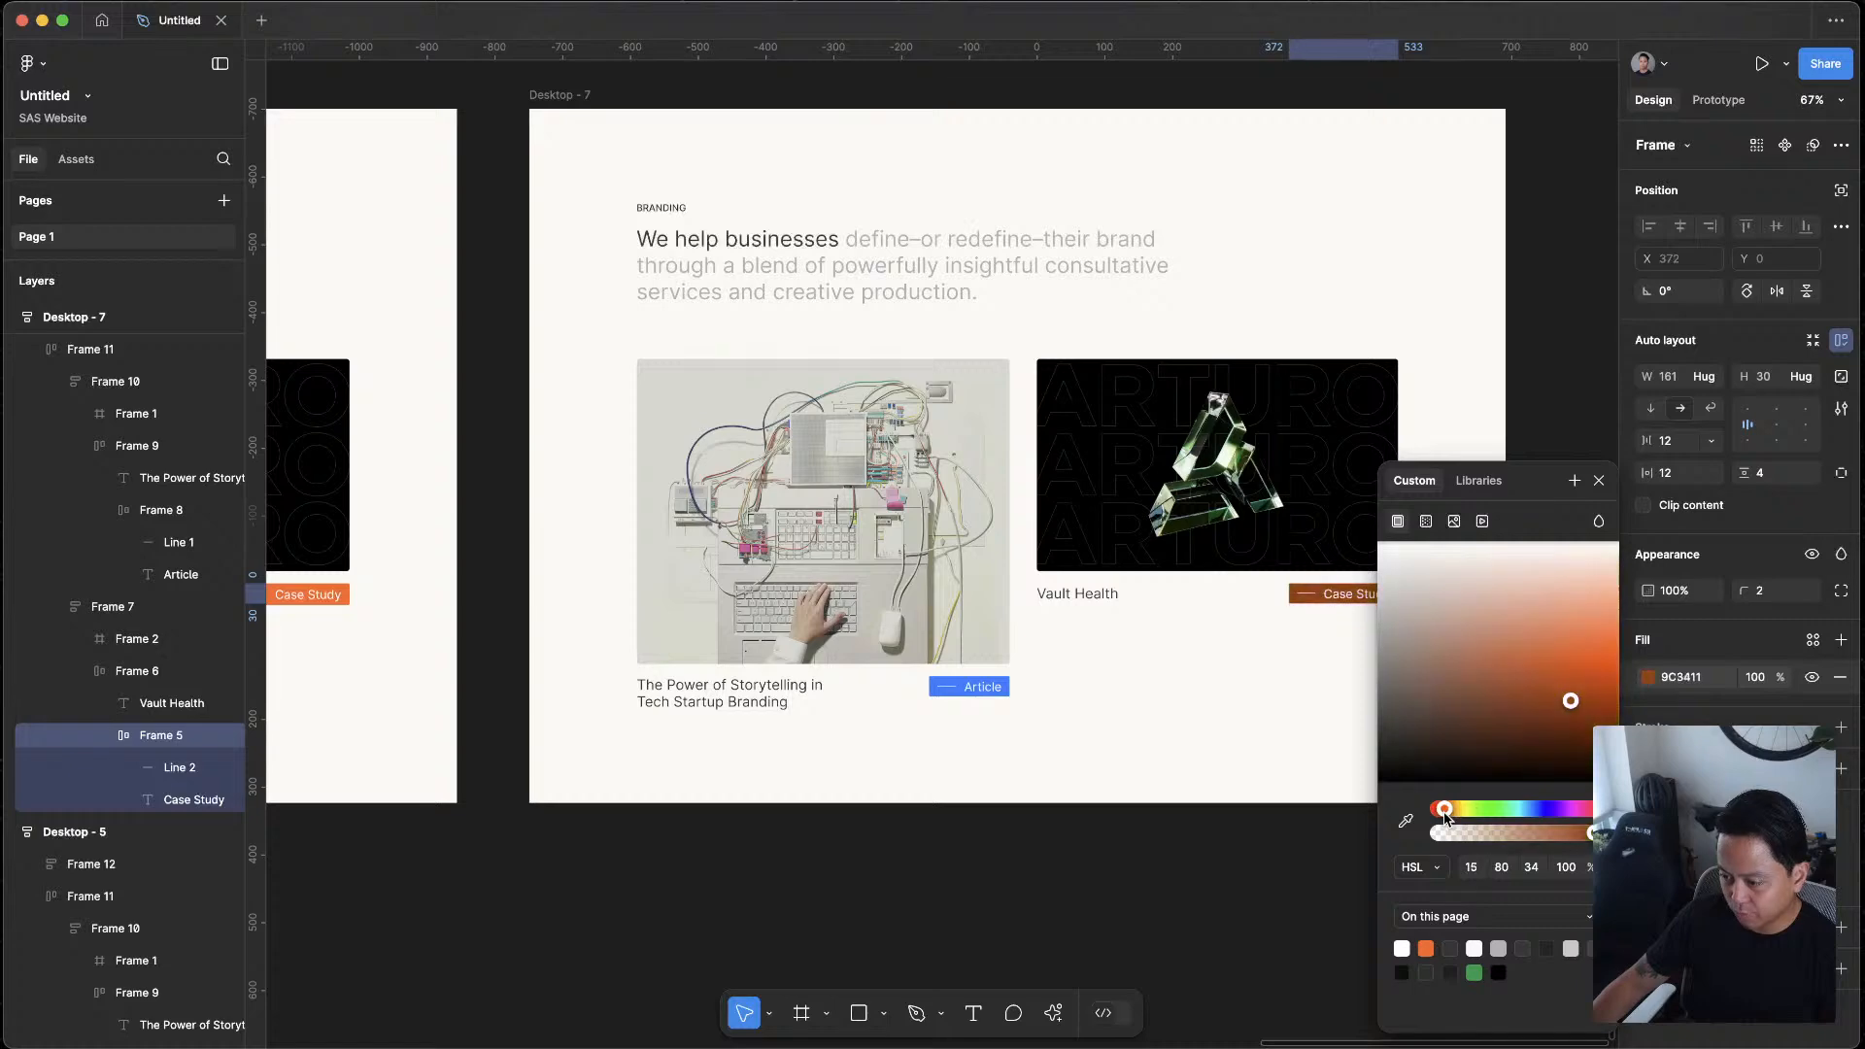
left_click(1314, 849)
Shift the hue of the Case Study tag's fill in Desktop - 7 to an olive green
scroll(1394, 882, "down", 5)
left_click_drag(1424, 891, 1406, 761)
scroll(1320, 583, "up", 7)
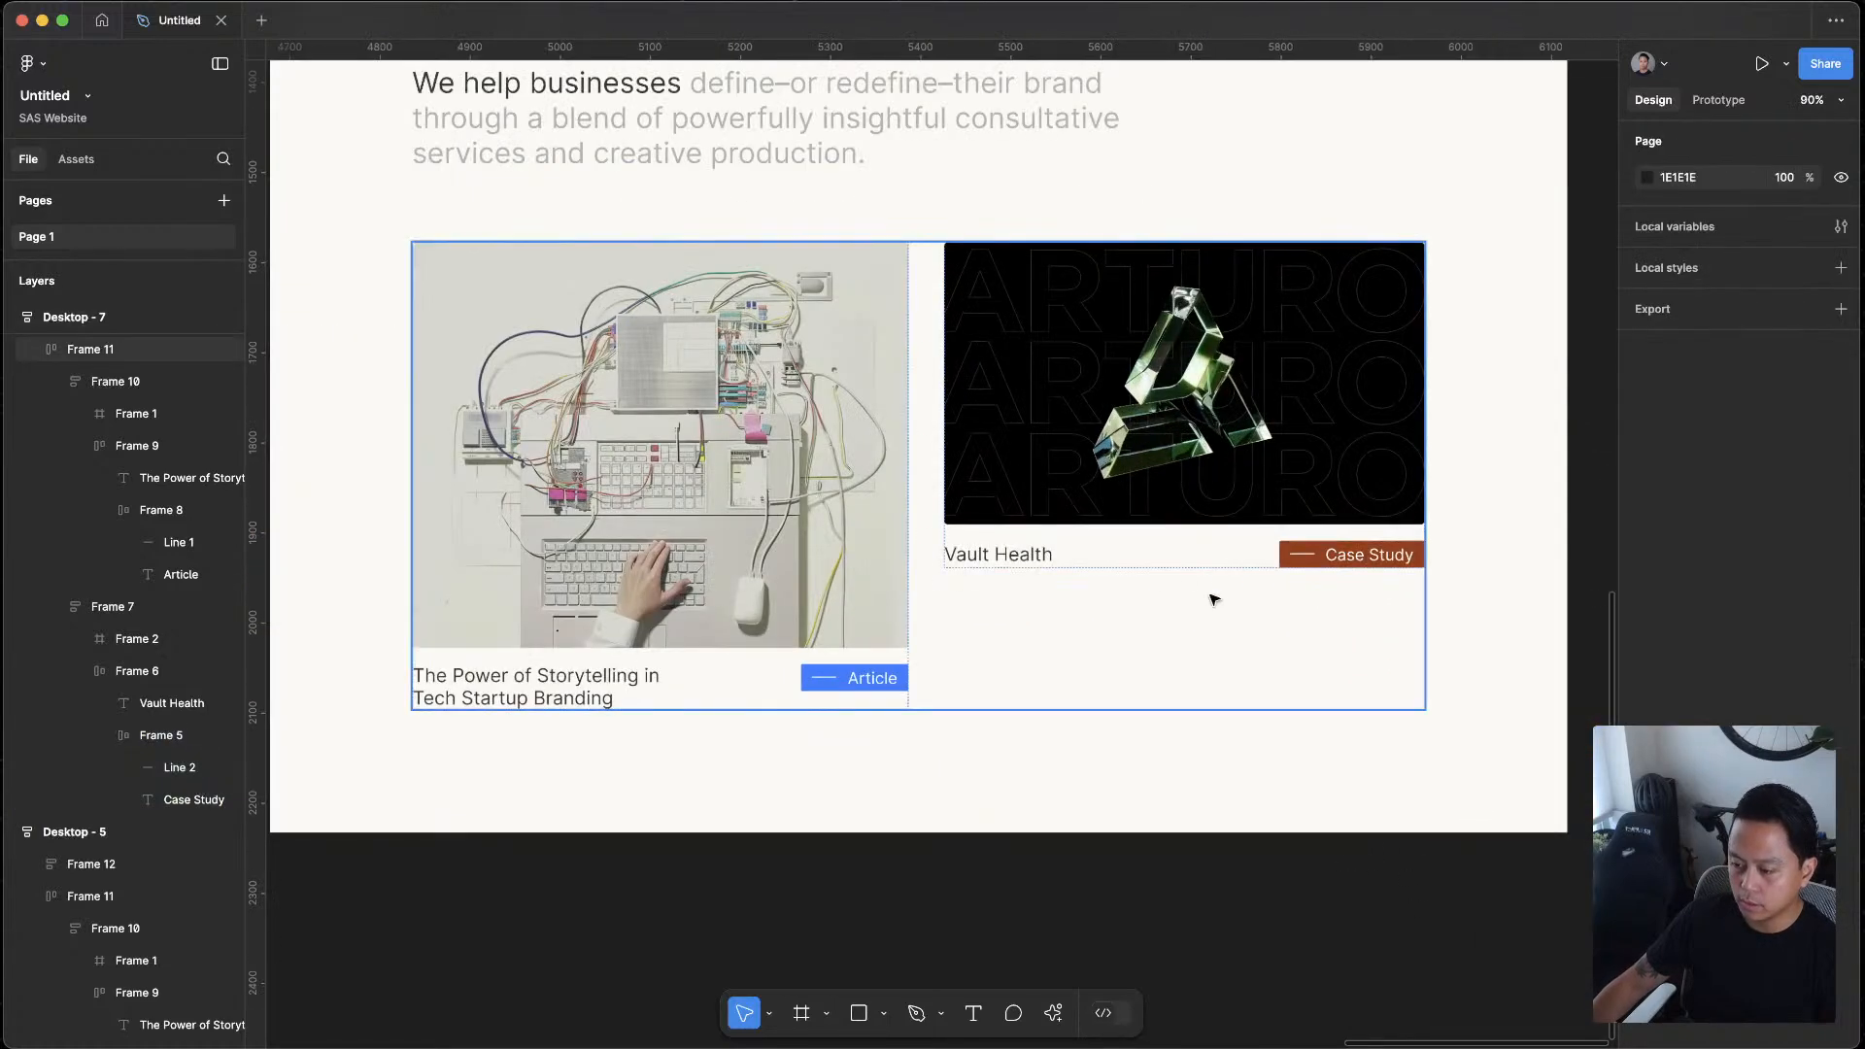
left_click(1339, 567)
left_click(1339, 567)
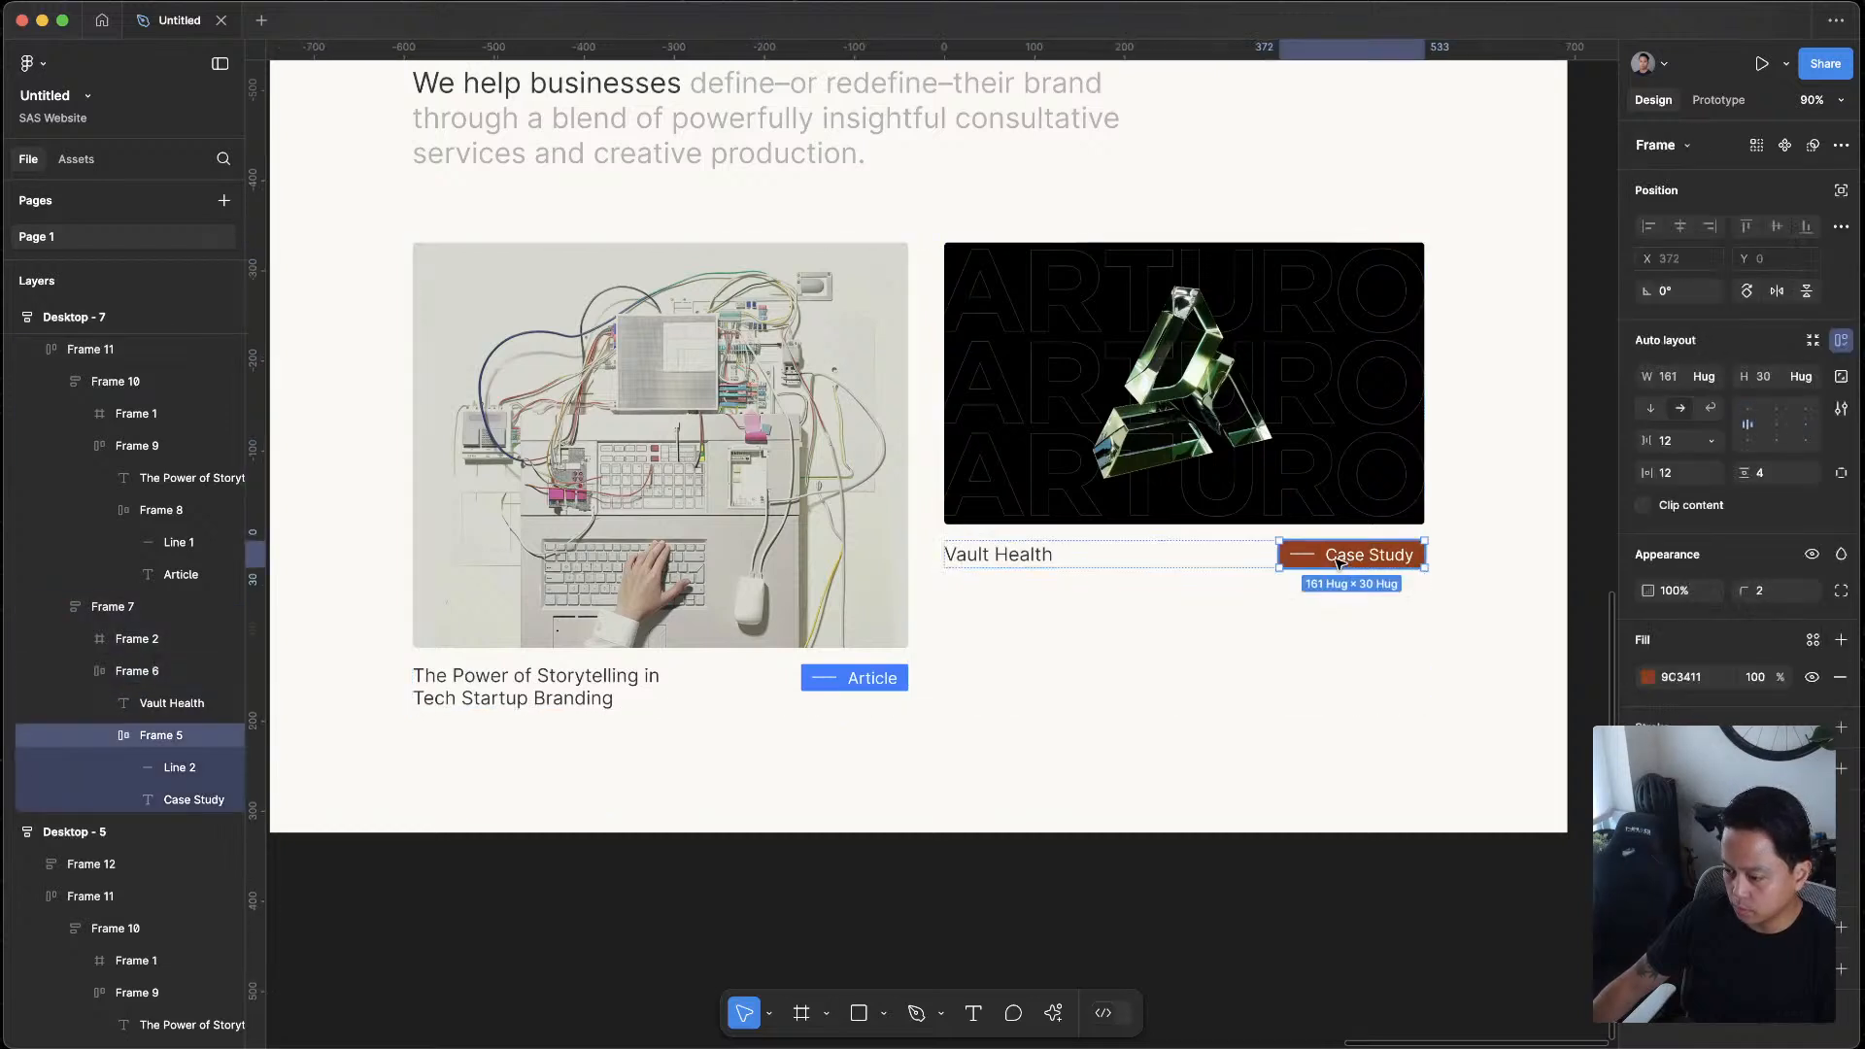
left_click(1651, 679)
mouse_move(1496, 812)
left_mouse_down()
mouse_move(1590, 810)
mouse_move(1451, 813)
mouse_move(1474, 814)
left_mouse_up()
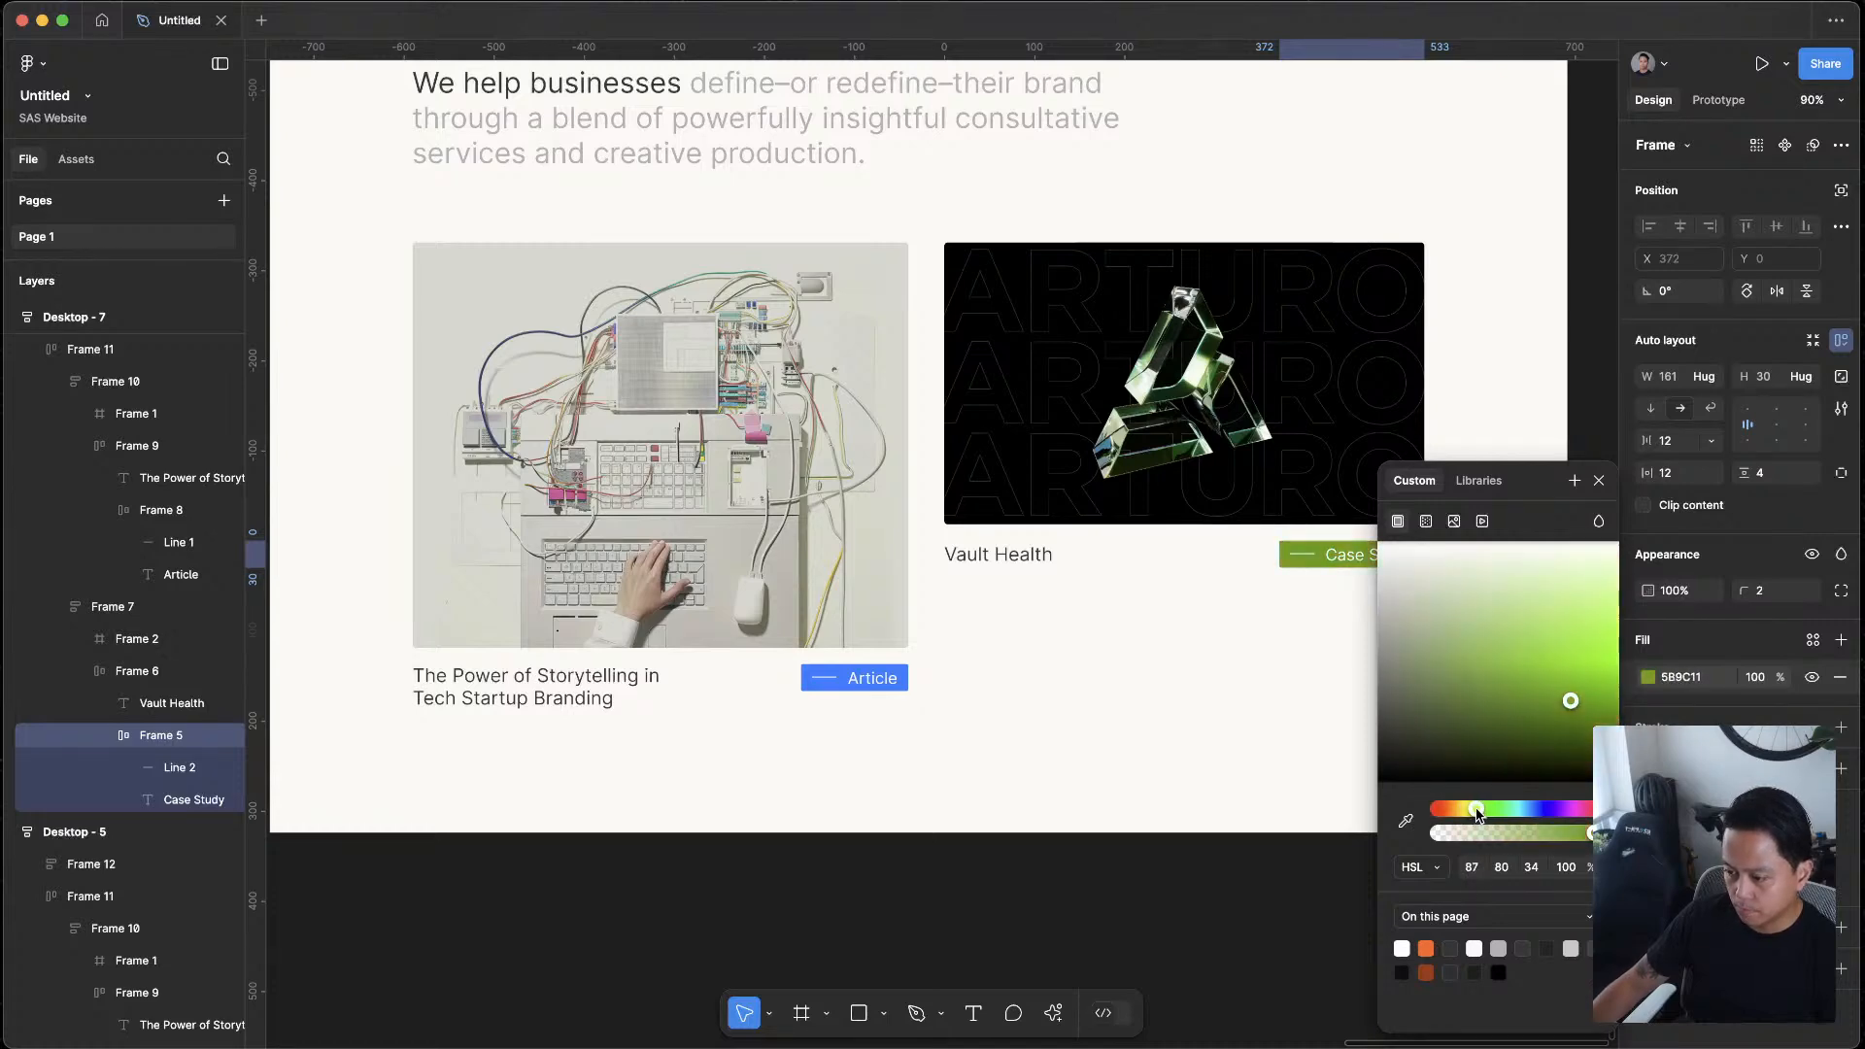
left_click(1296, 877)
Recolour the Case Study tag in Desktop - 7 with the orange sampled from the Case Study tag in Desktop - 6
scroll(1297, 879, "down", 5)
scroll(1339, 814, "down", 1)
scroll(1334, 787, "up", 3)
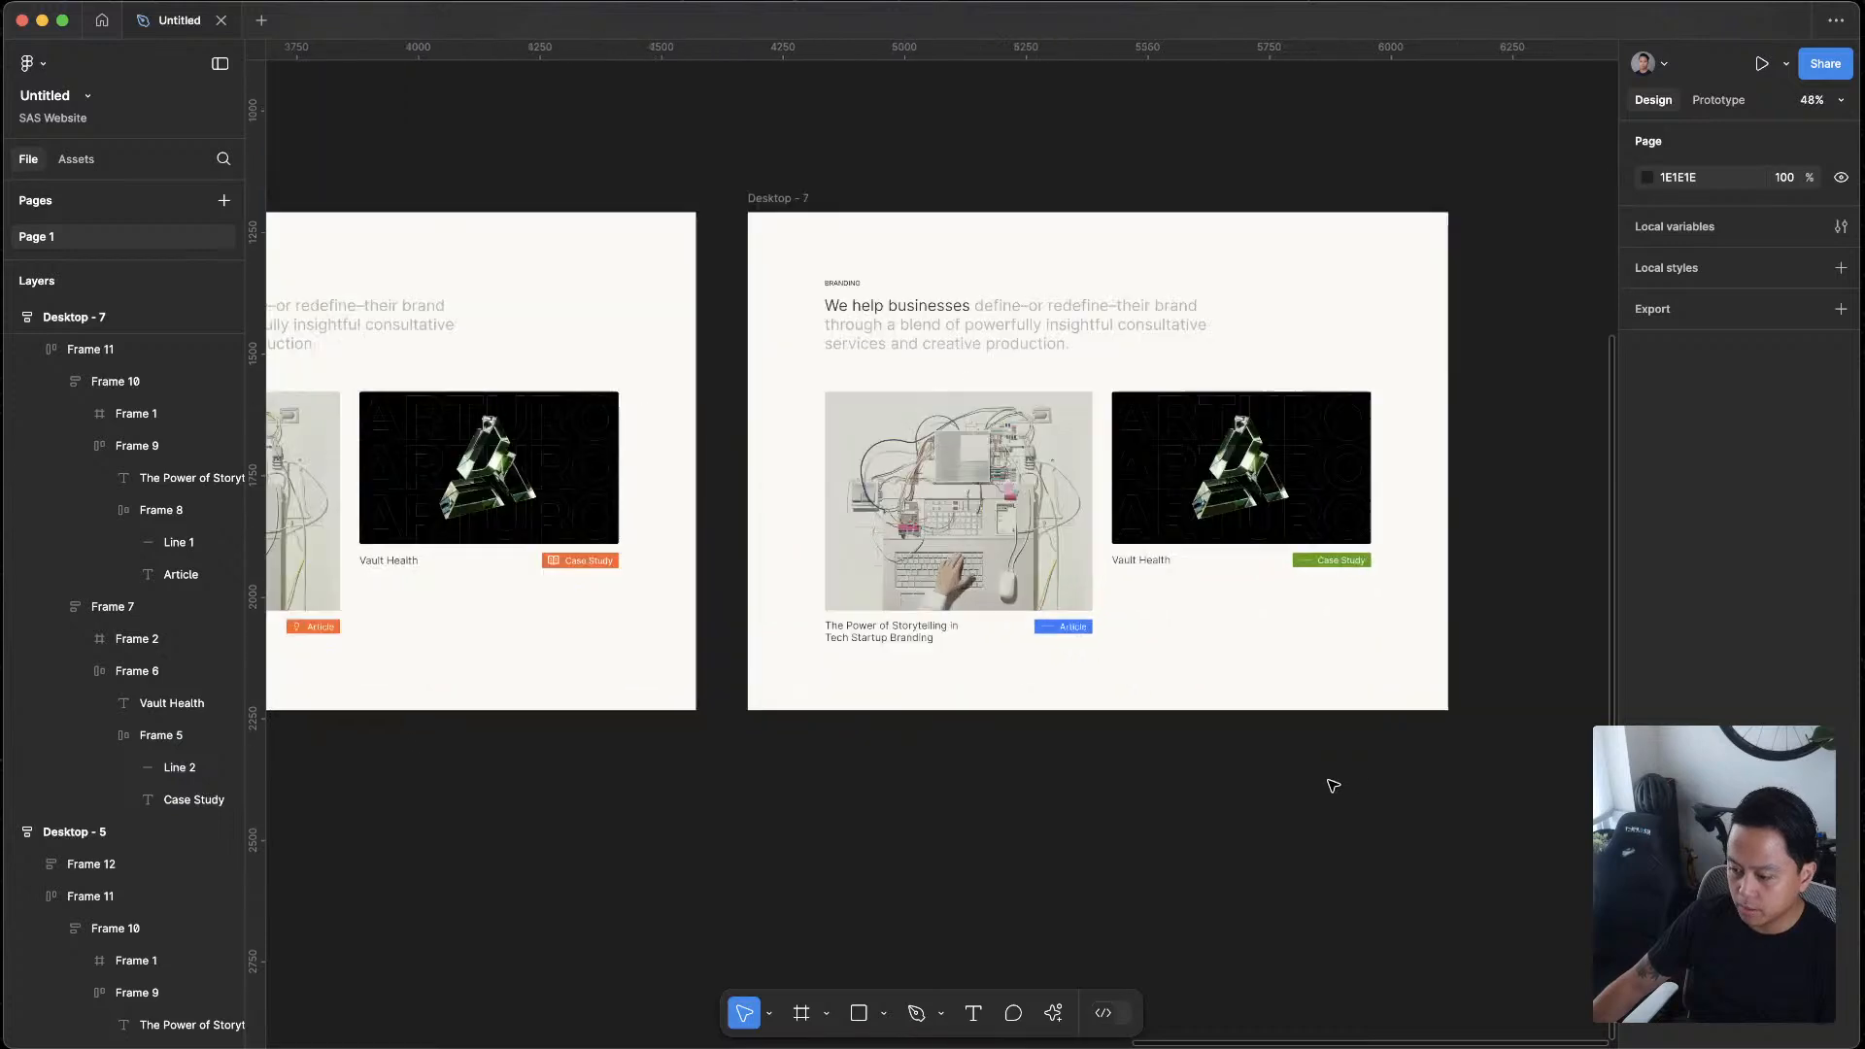
triple_click(1348, 564)
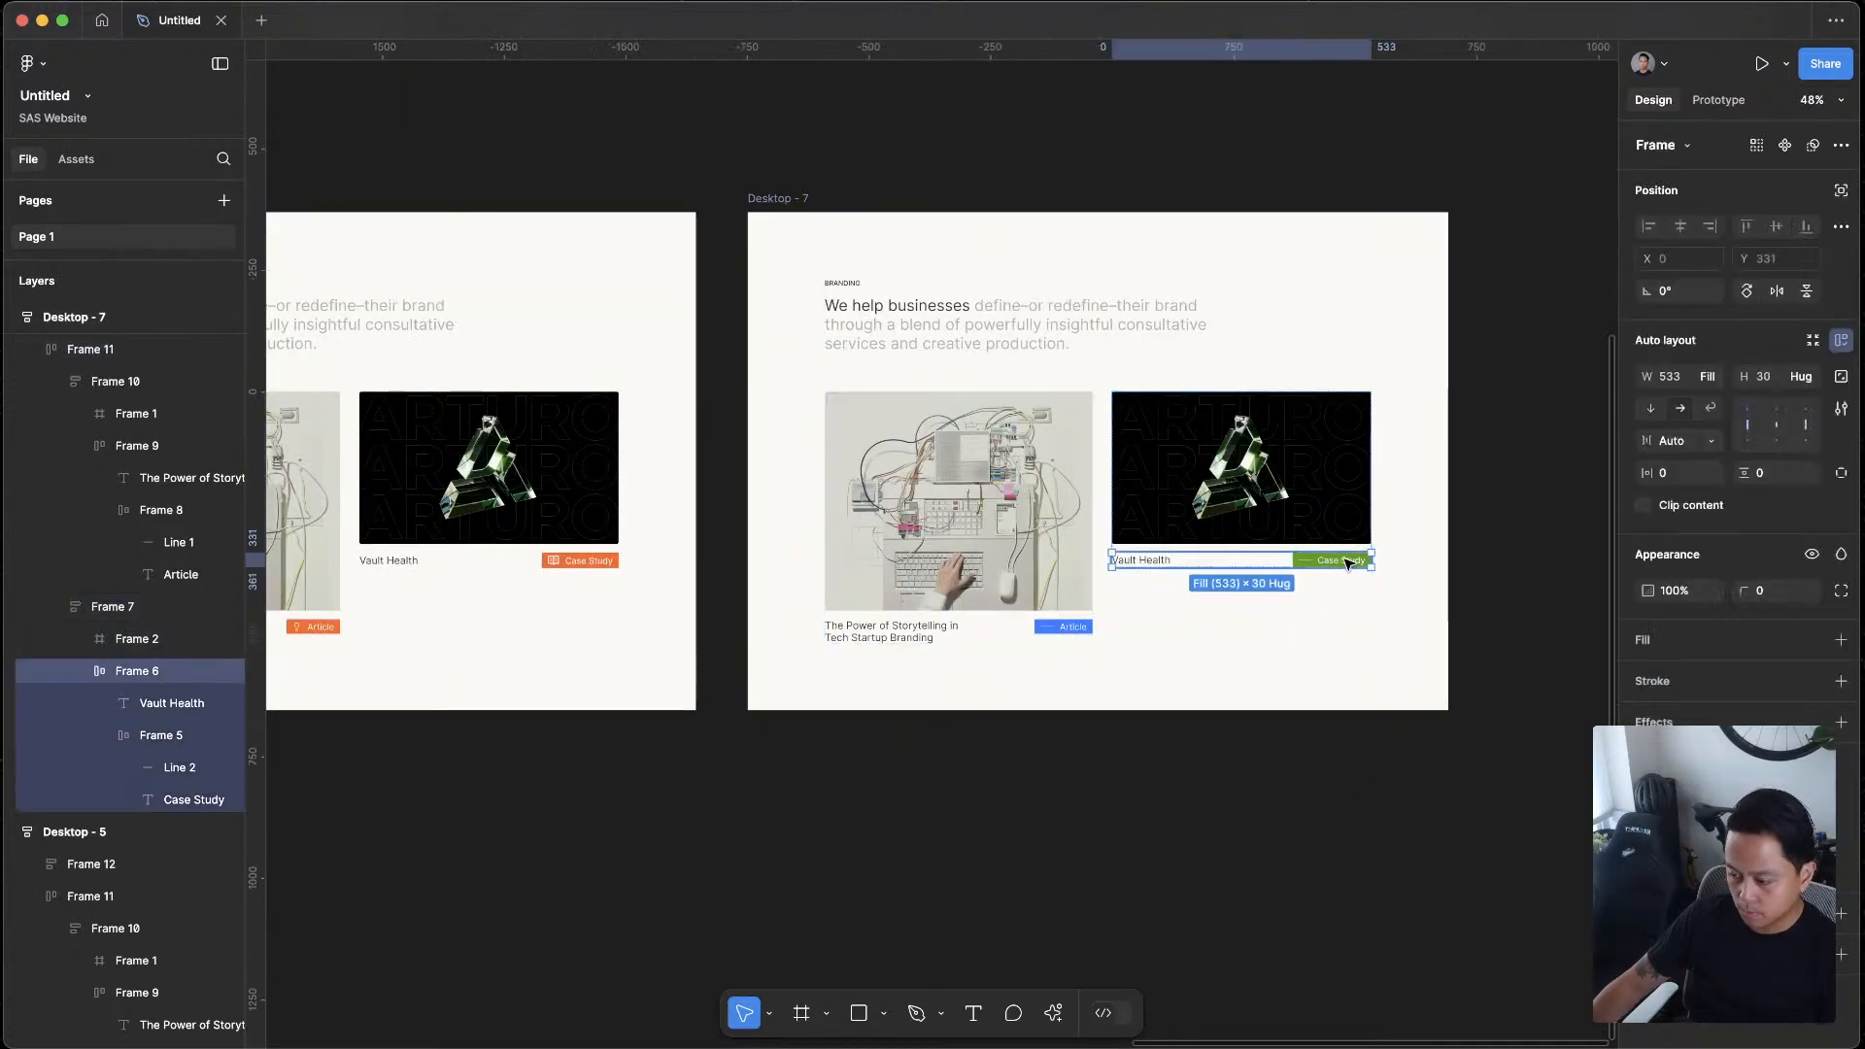
double_click(1348, 563)
left_click(1667, 682)
left_click_drag(1479, 812, 1446, 814)
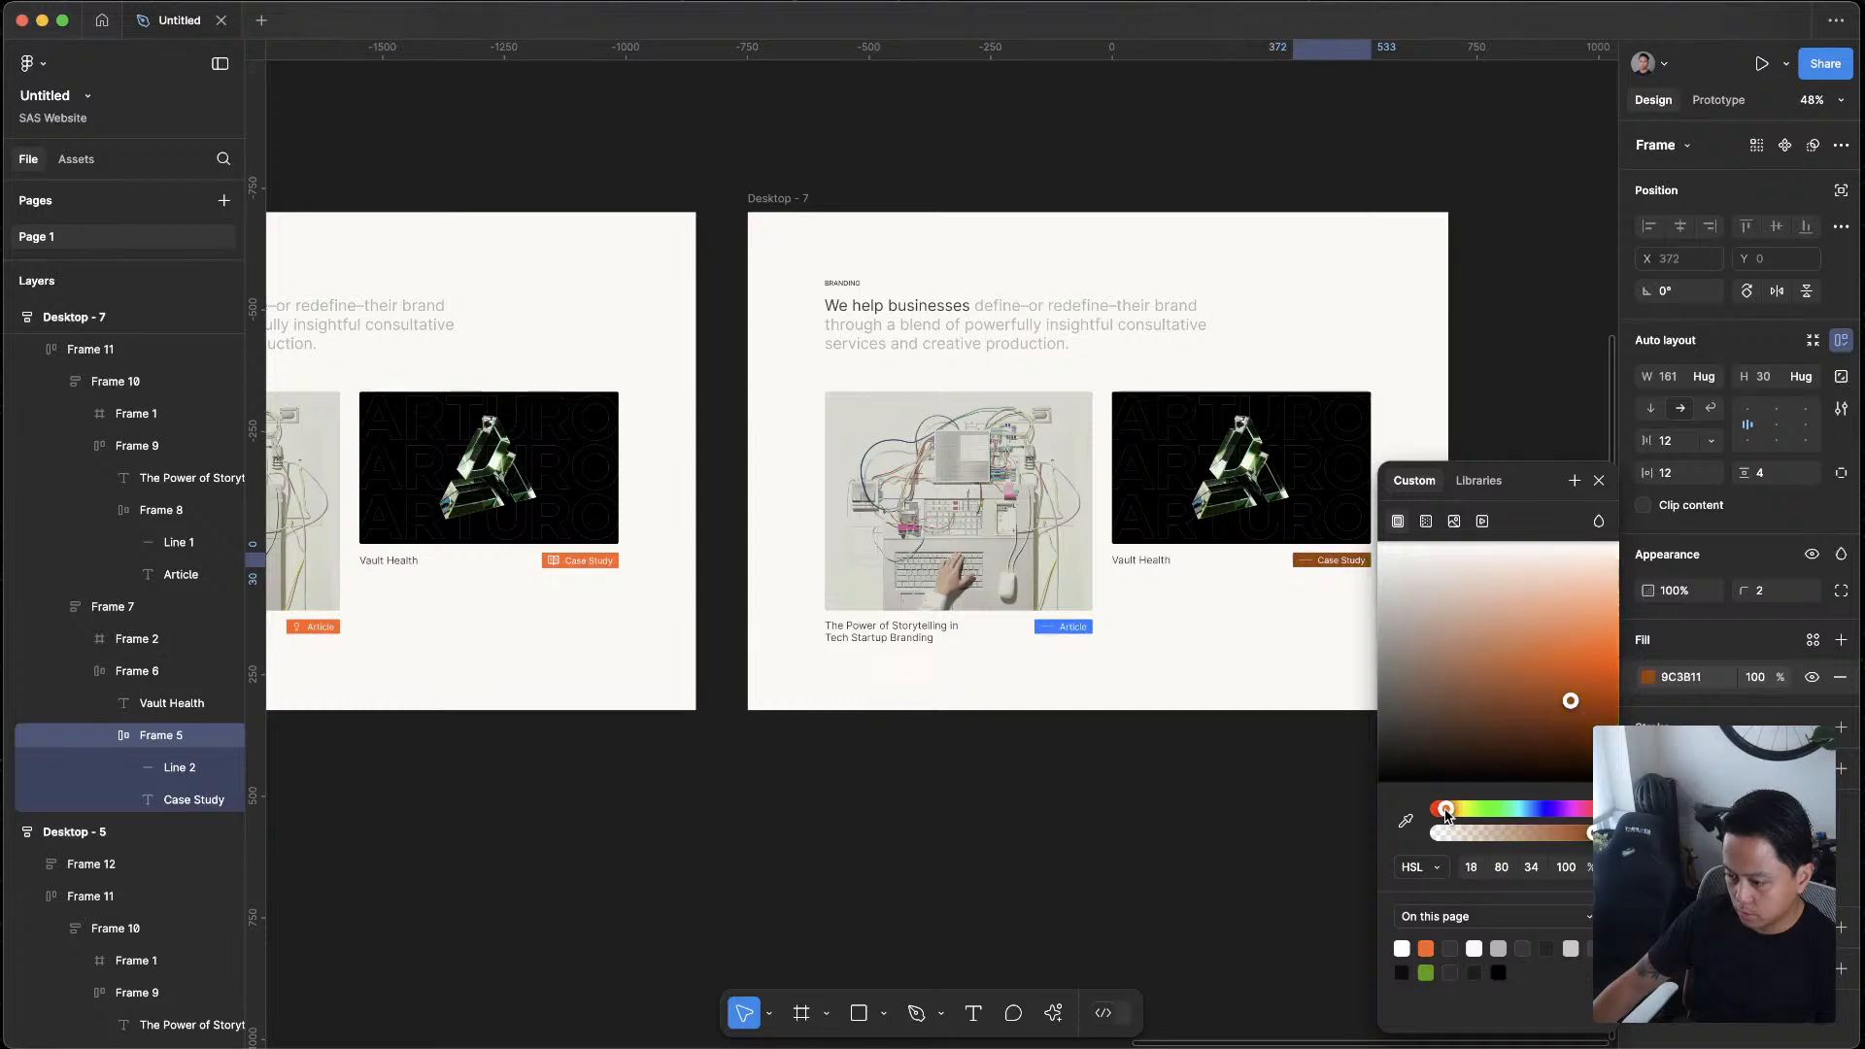
left_click(1408, 823)
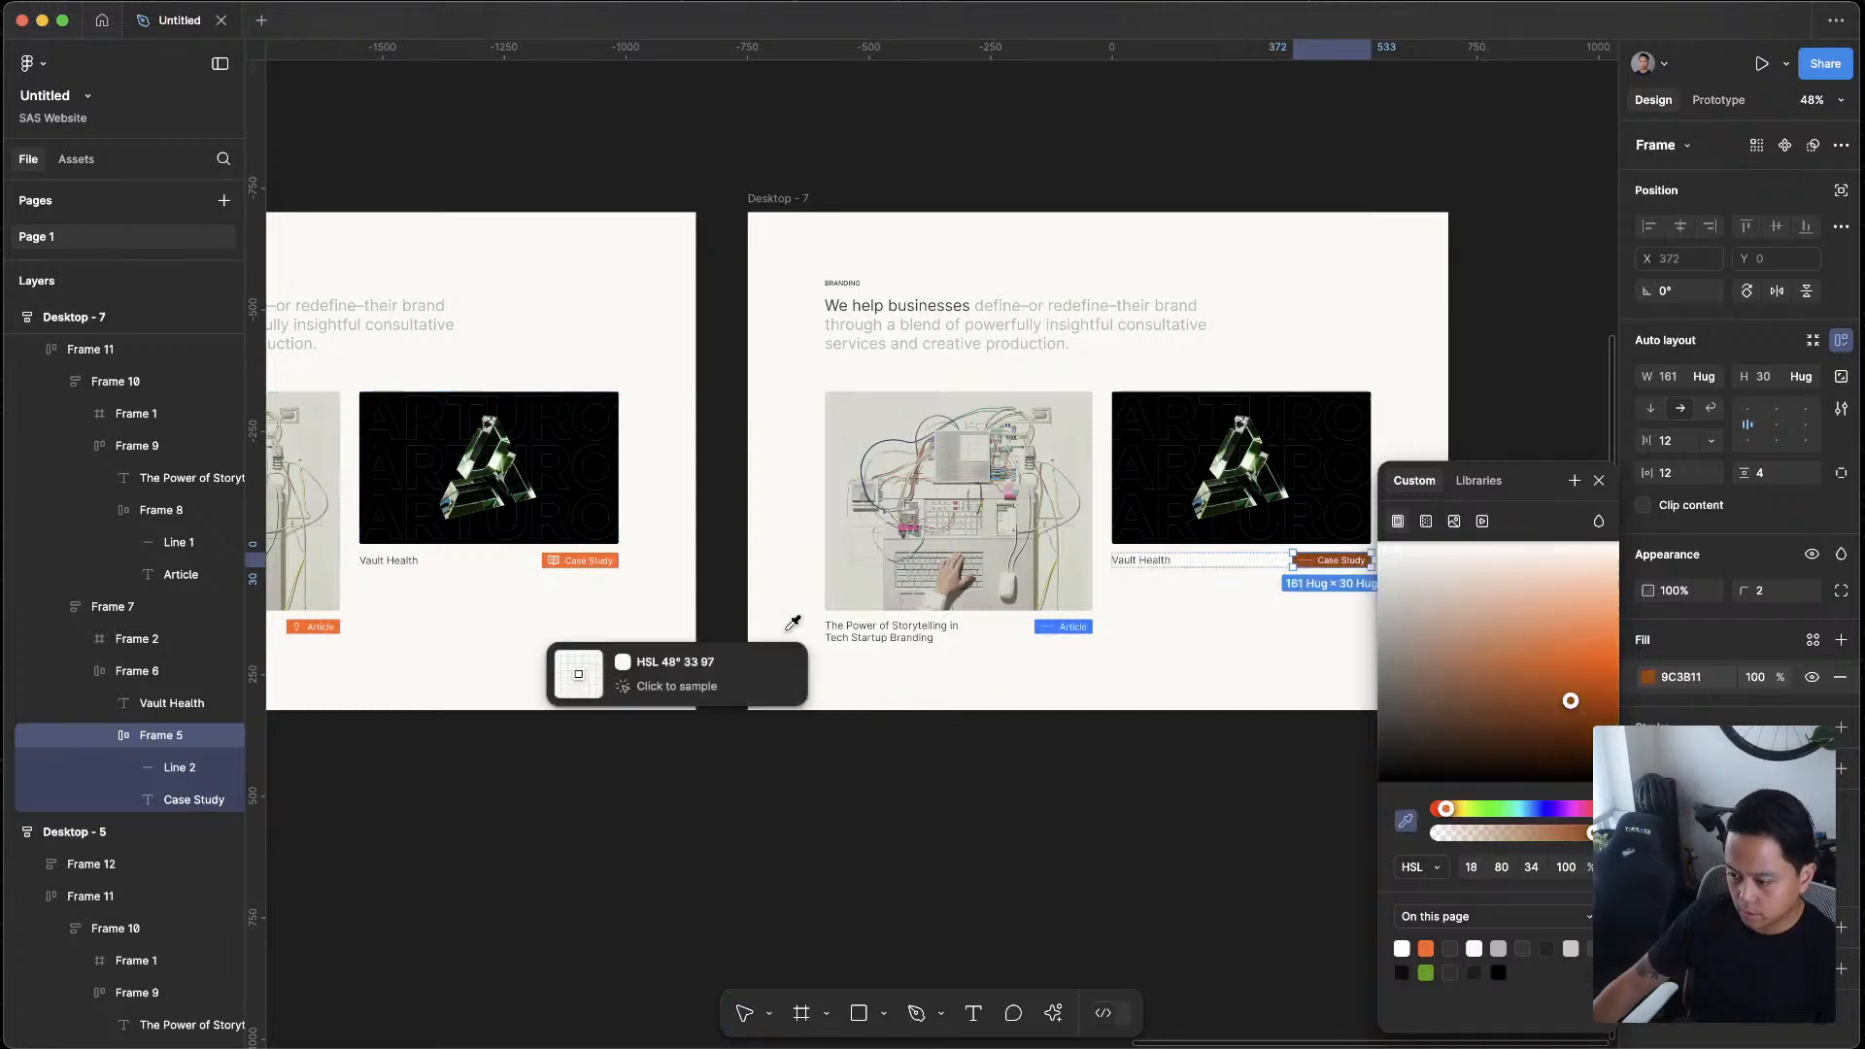
left_click(583, 561)
left_click(855, 721)
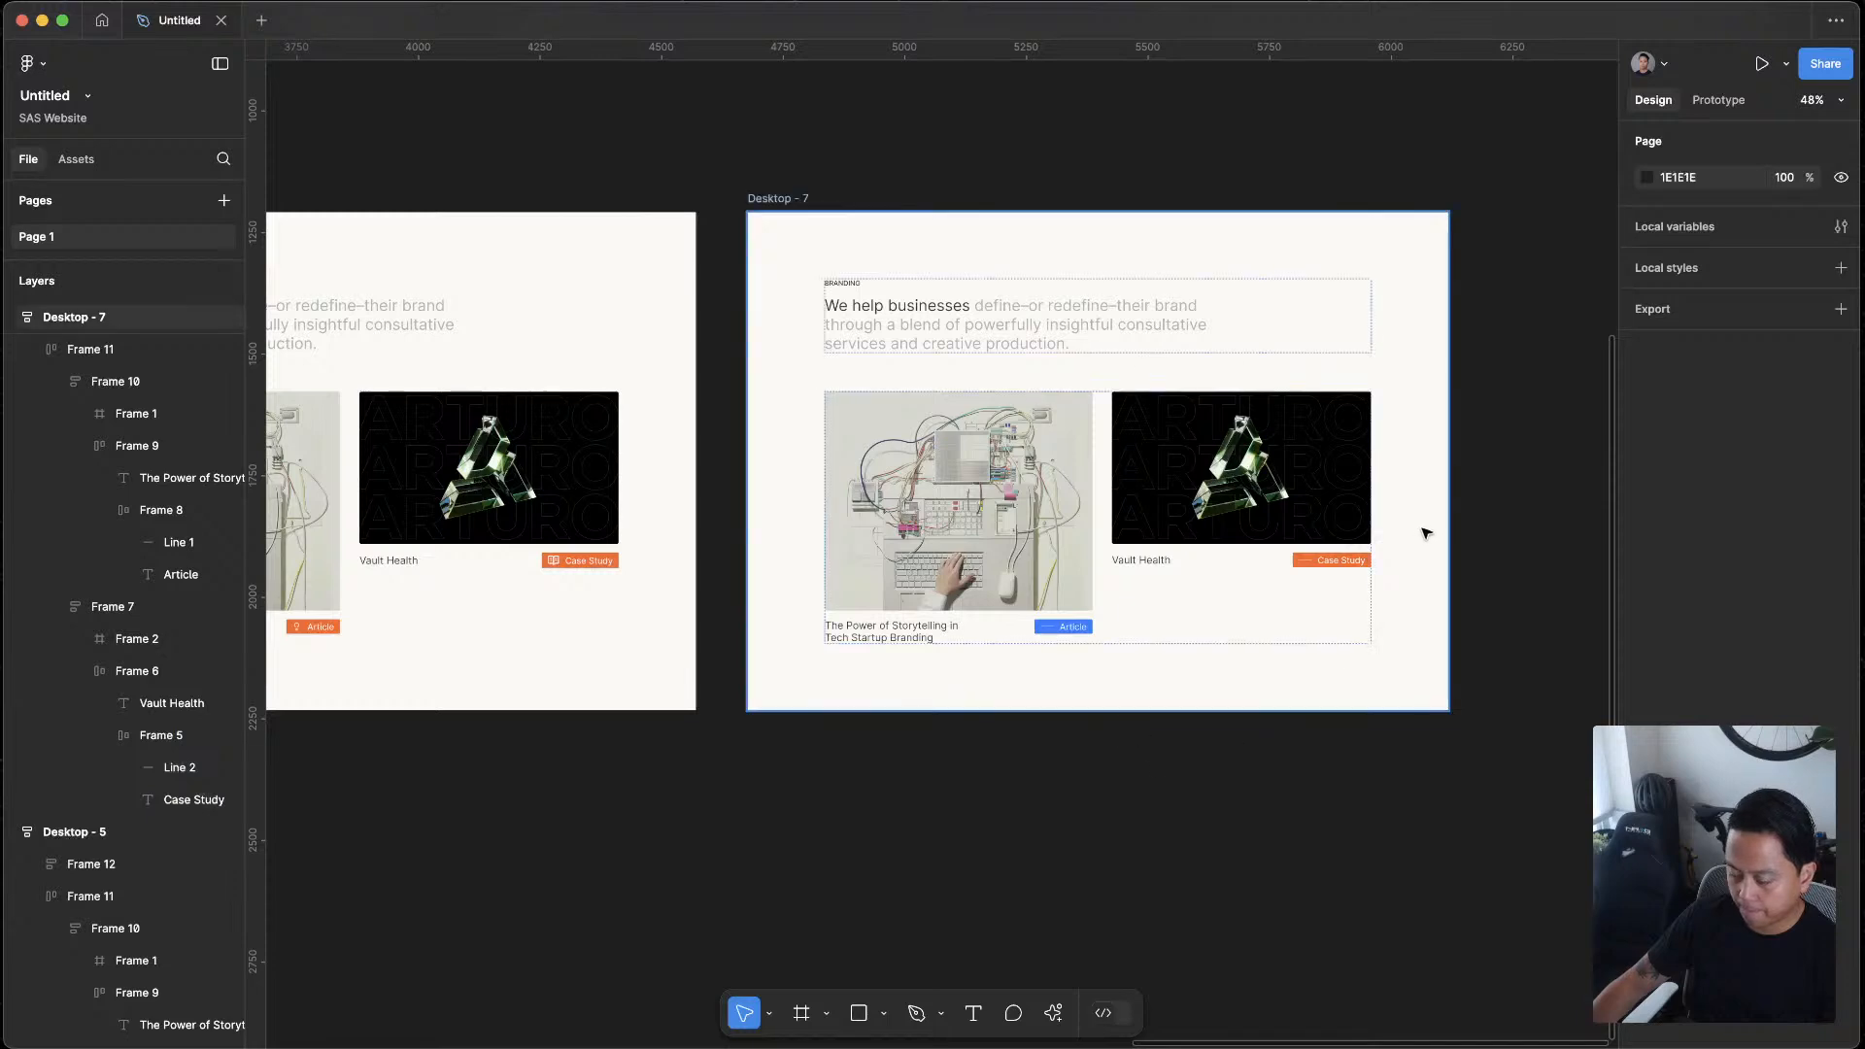
Undo the orange fill changes on the Case Study tag in Desktop - 7
double_click(1323, 564)
double_click(1323, 563)
key("shift+Return")
key("super+z")
key("super+z")
key("super+z")
key("super+z")
key("super+z")
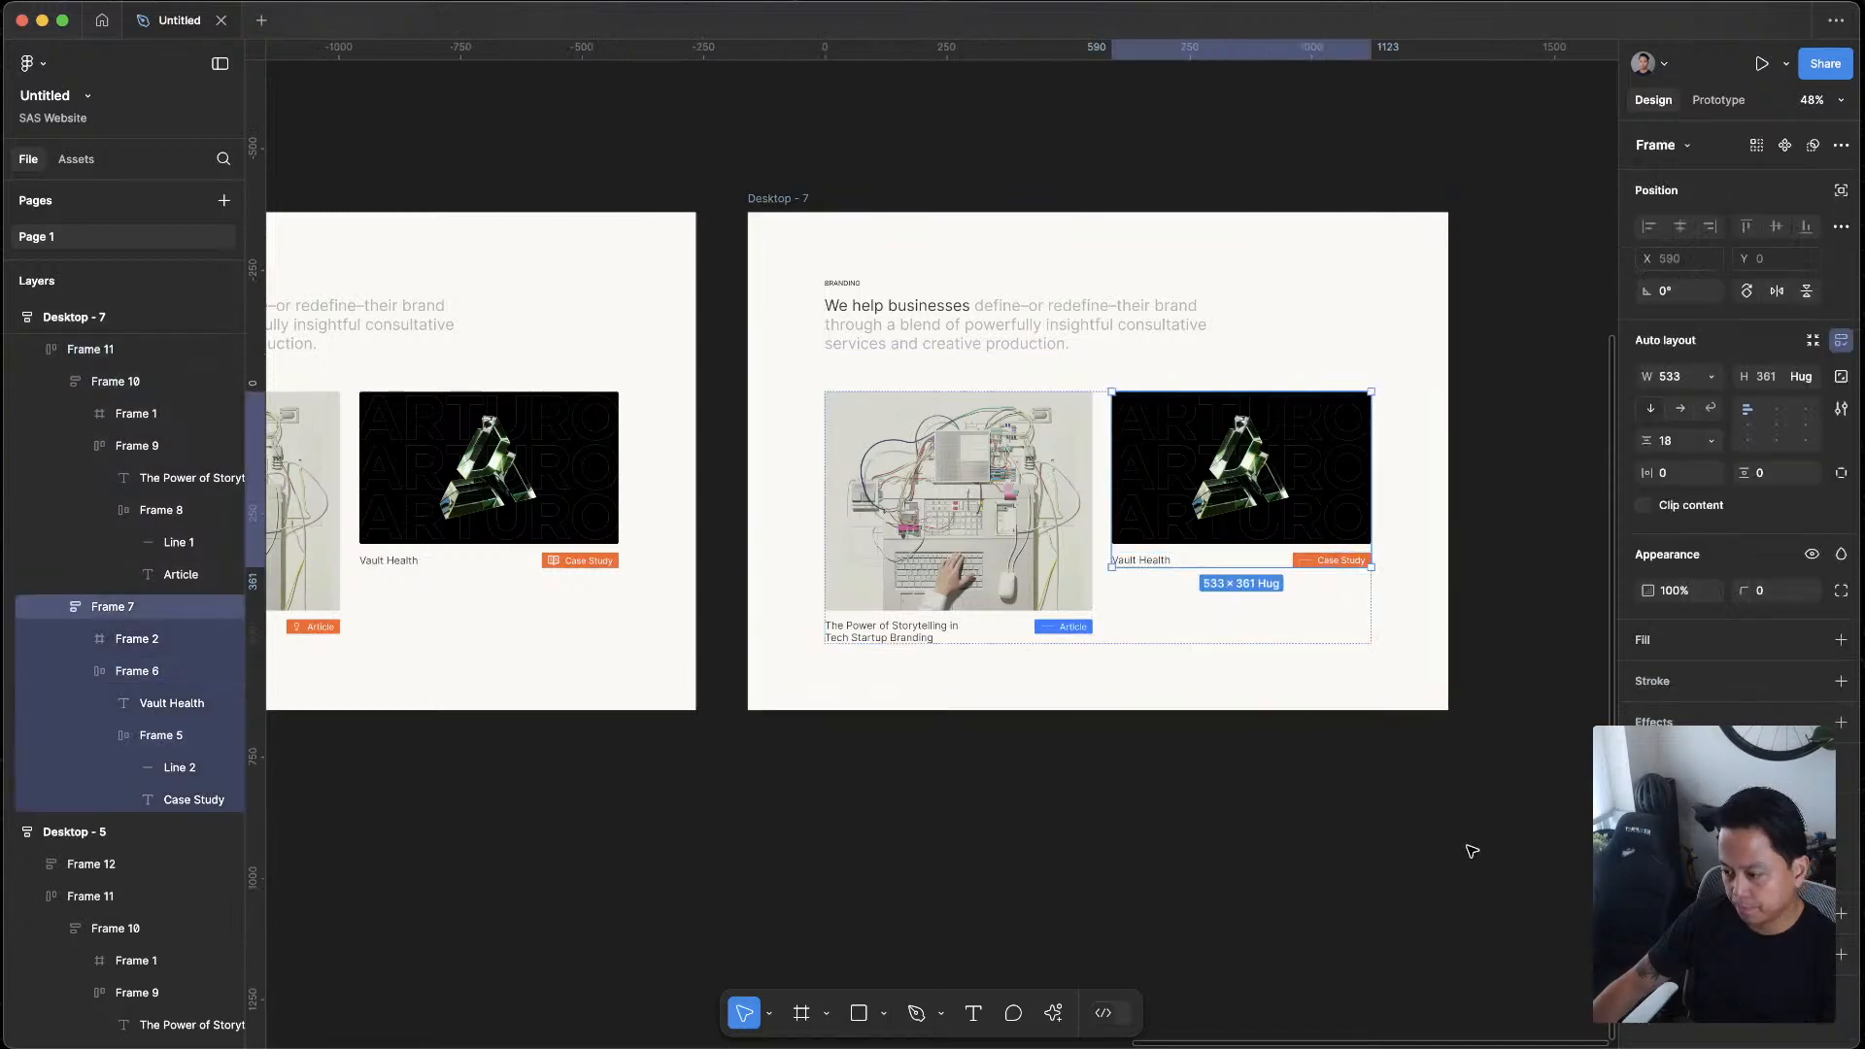
key("super+z")
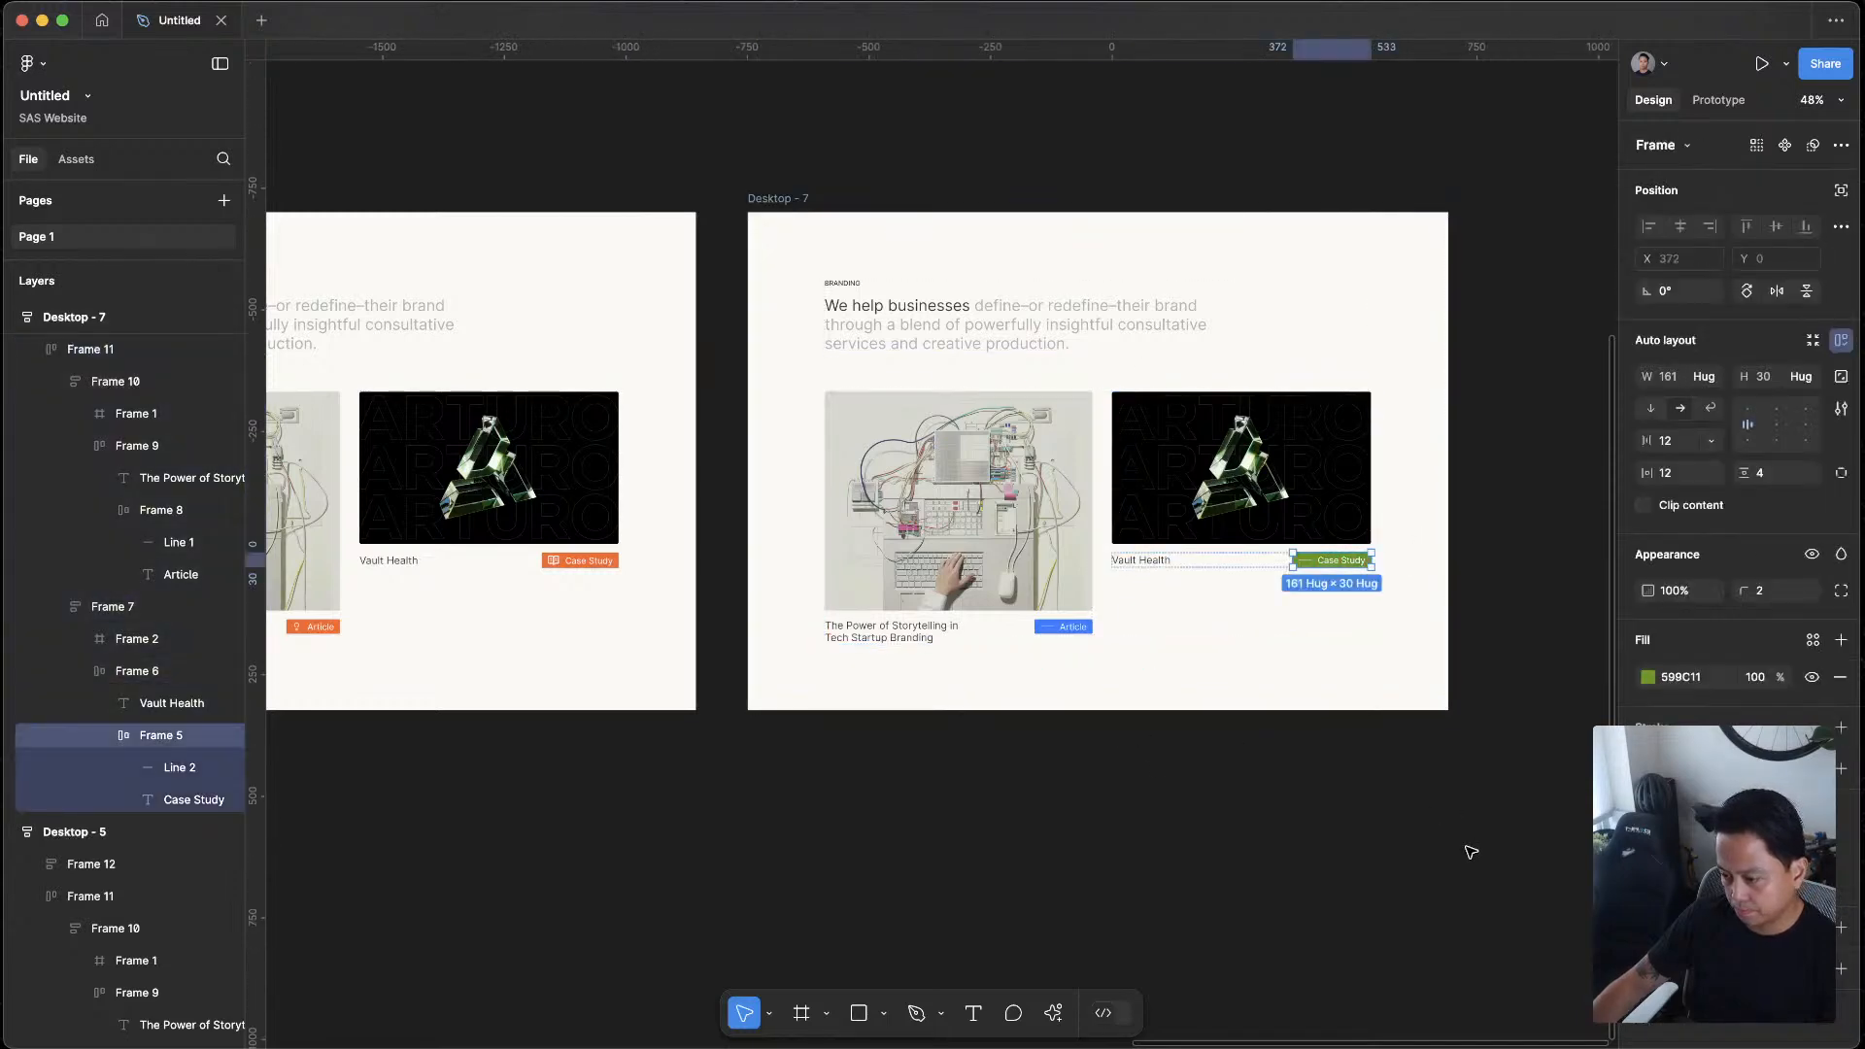
Change the fill of the Case Study tag in Desktop - 7 to black
left_click(1179, 785)
scroll(1177, 783, "up", 1)
scroll(1166, 781, "up", 2)
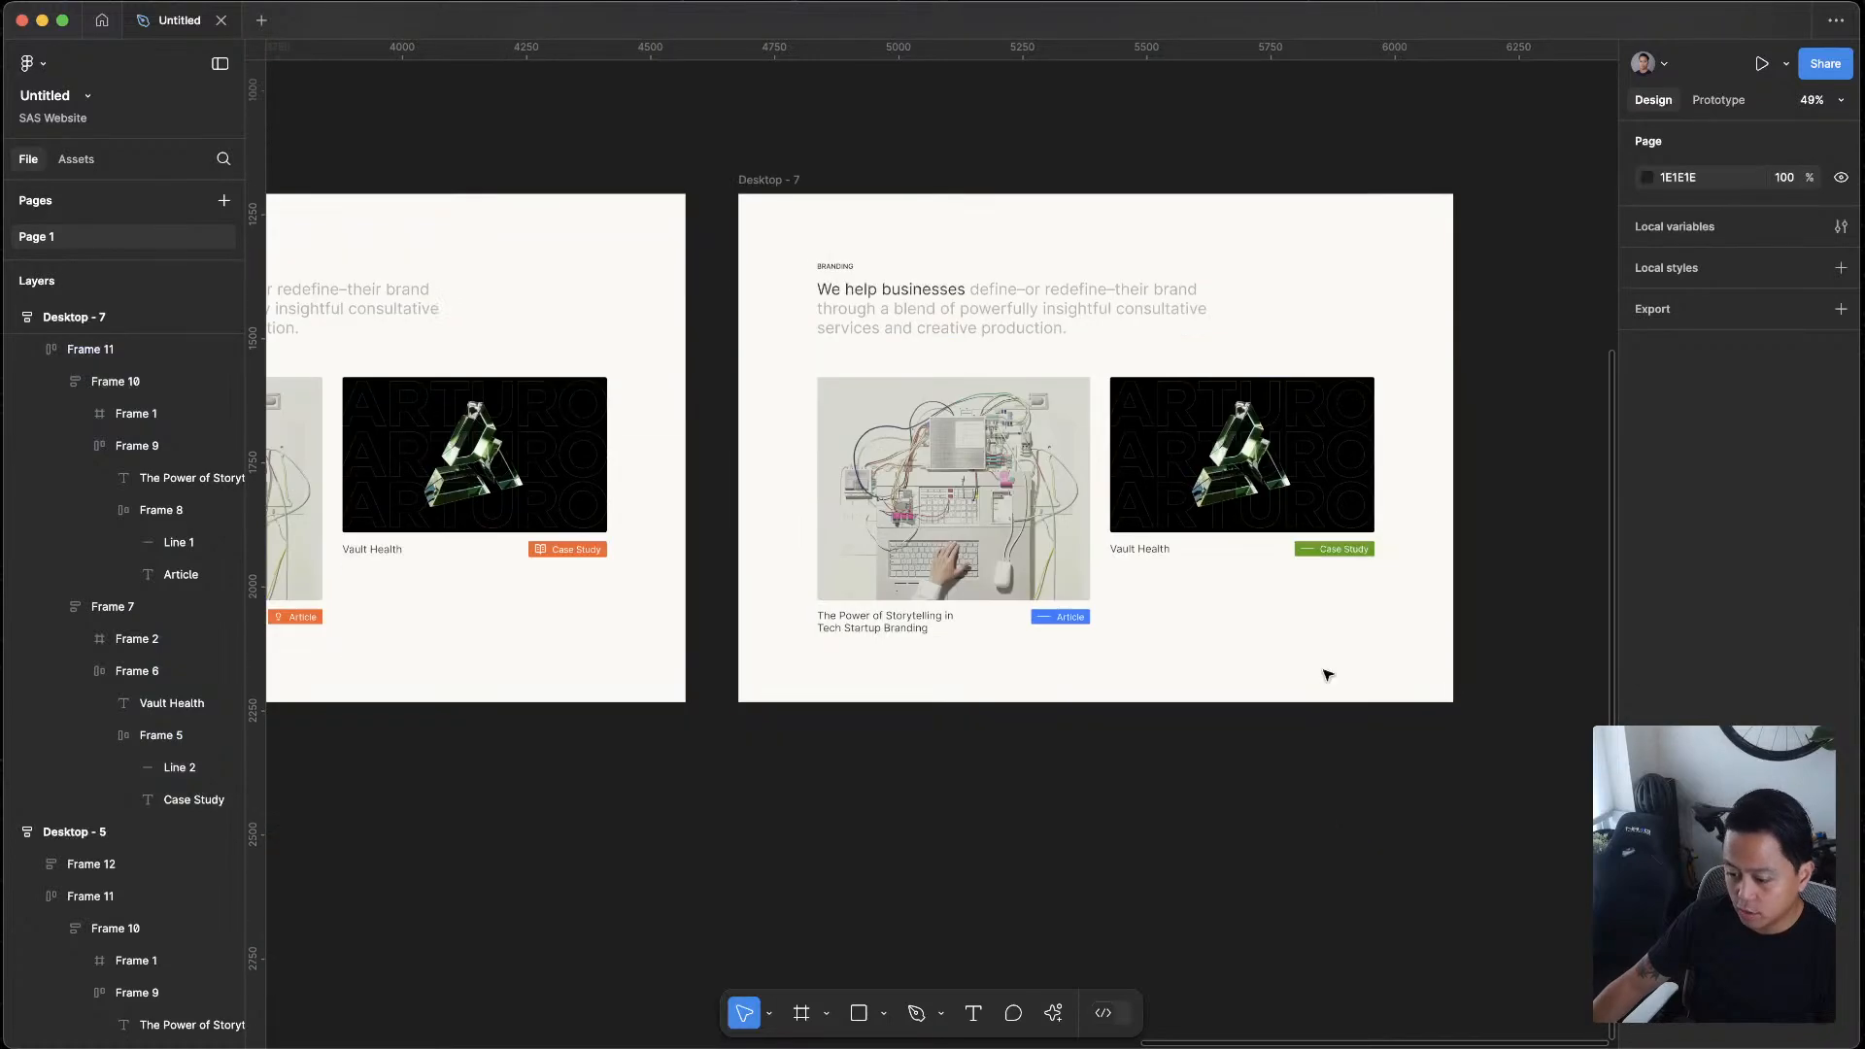
scroll(1324, 667, "up", 5)
left_click(1344, 570)
left_click(1359, 583, "super")
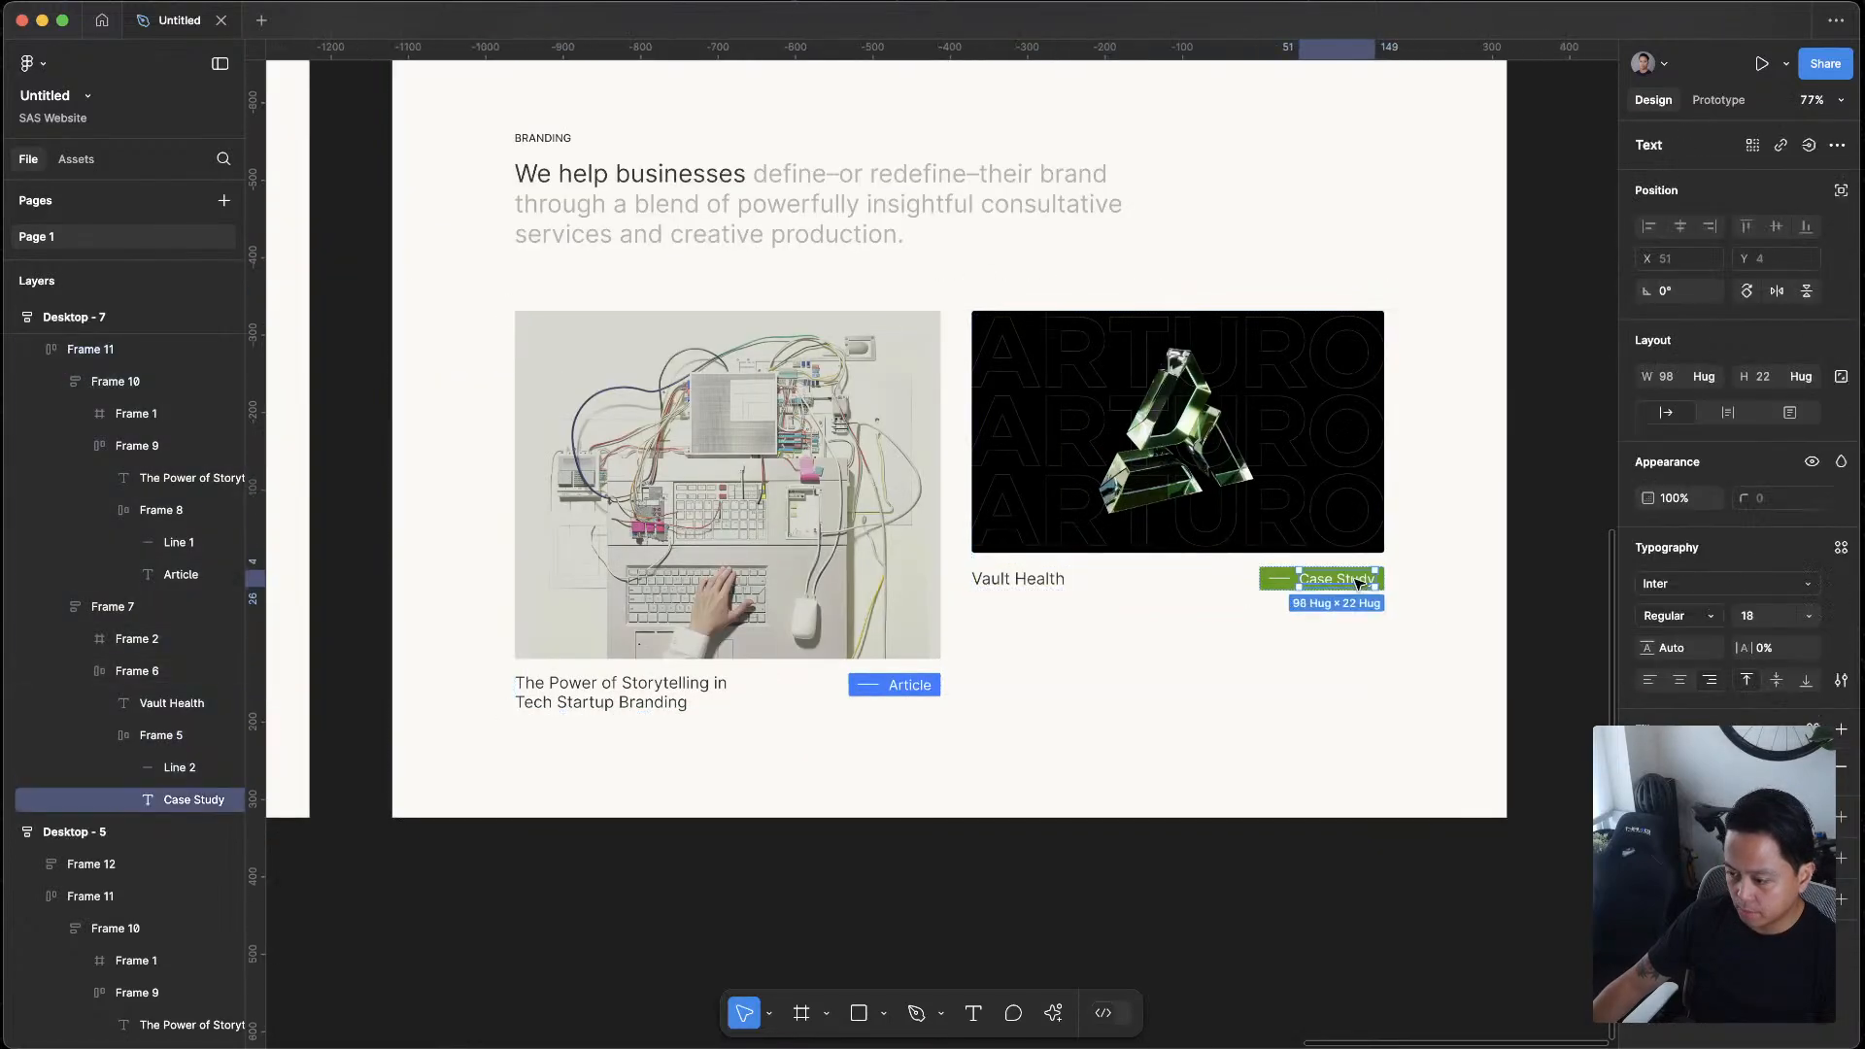
left_click(1264, 586)
left_click(1648, 677)
left_click_drag(1474, 681, 1408, 756)
left_click(1269, 892)
Duplicate the Desktop - 7 frame to start another tag variation
scroll(1306, 893, "down", 5)
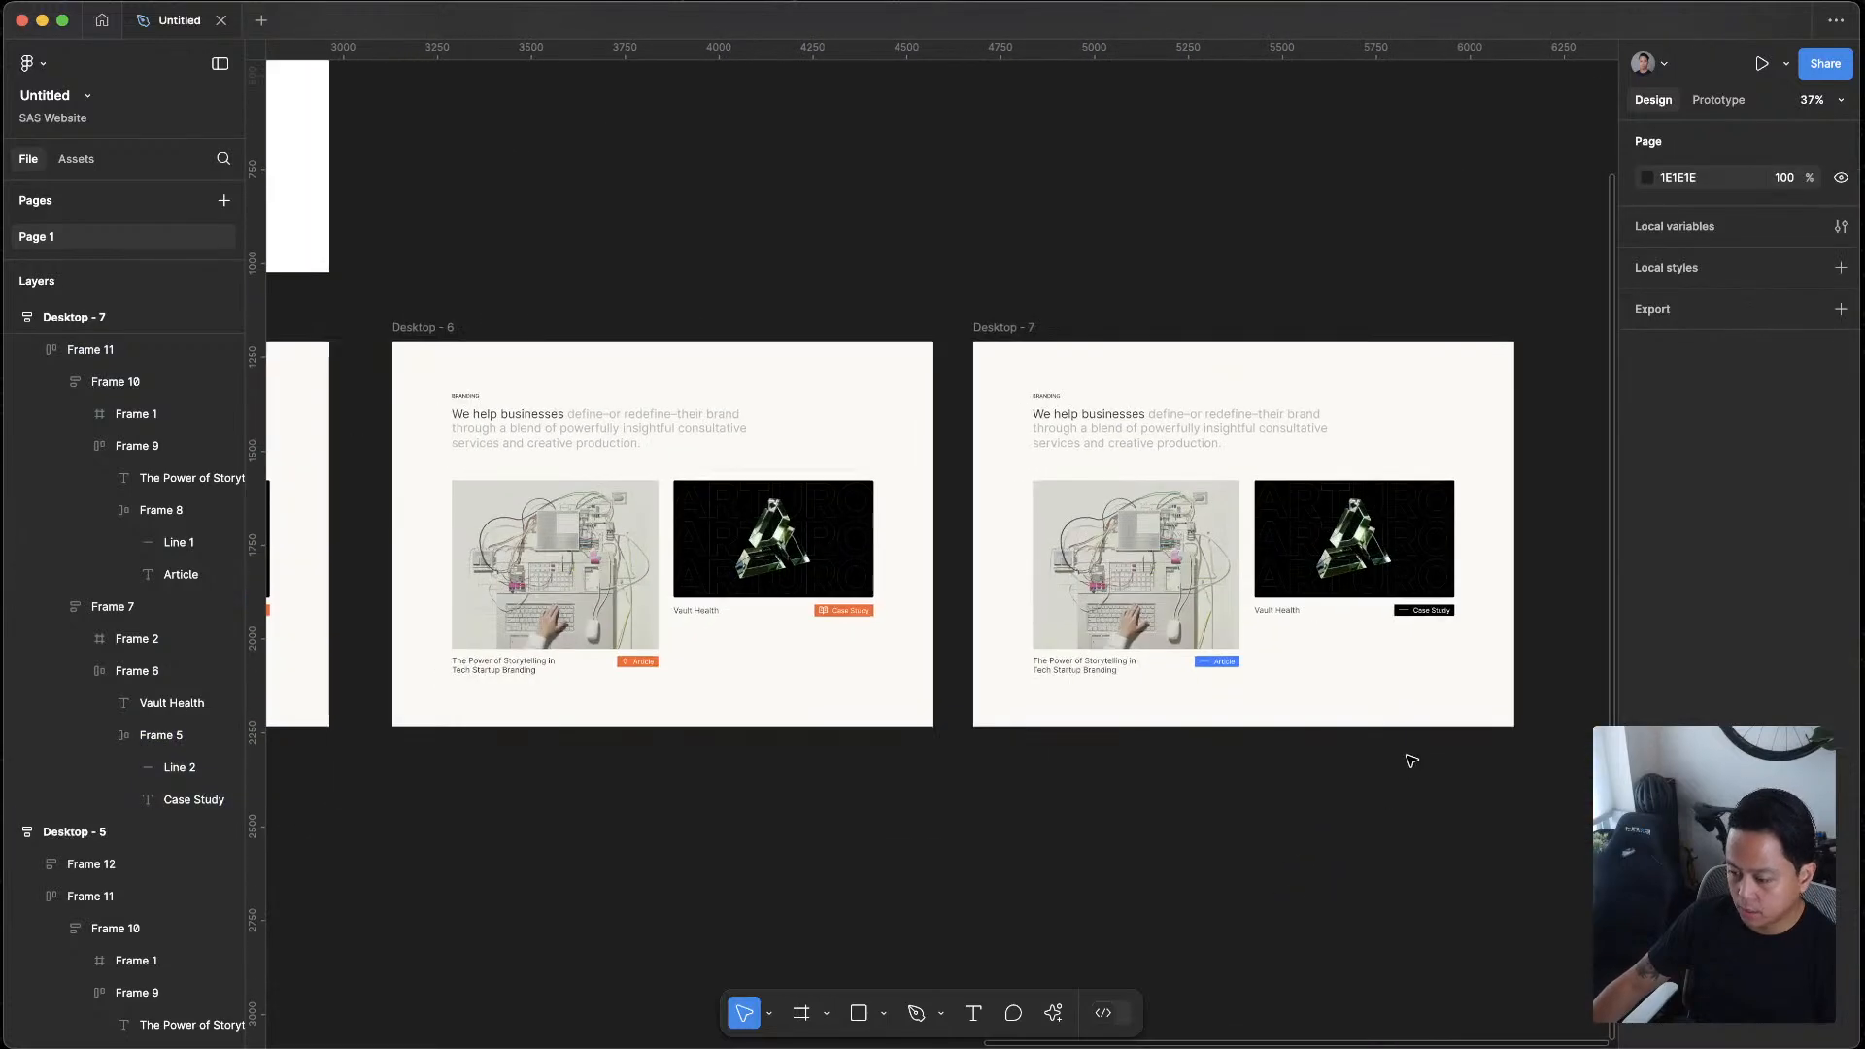
scroll(1412, 761, "up", 5)
scroll(1389, 826, "up", 1)
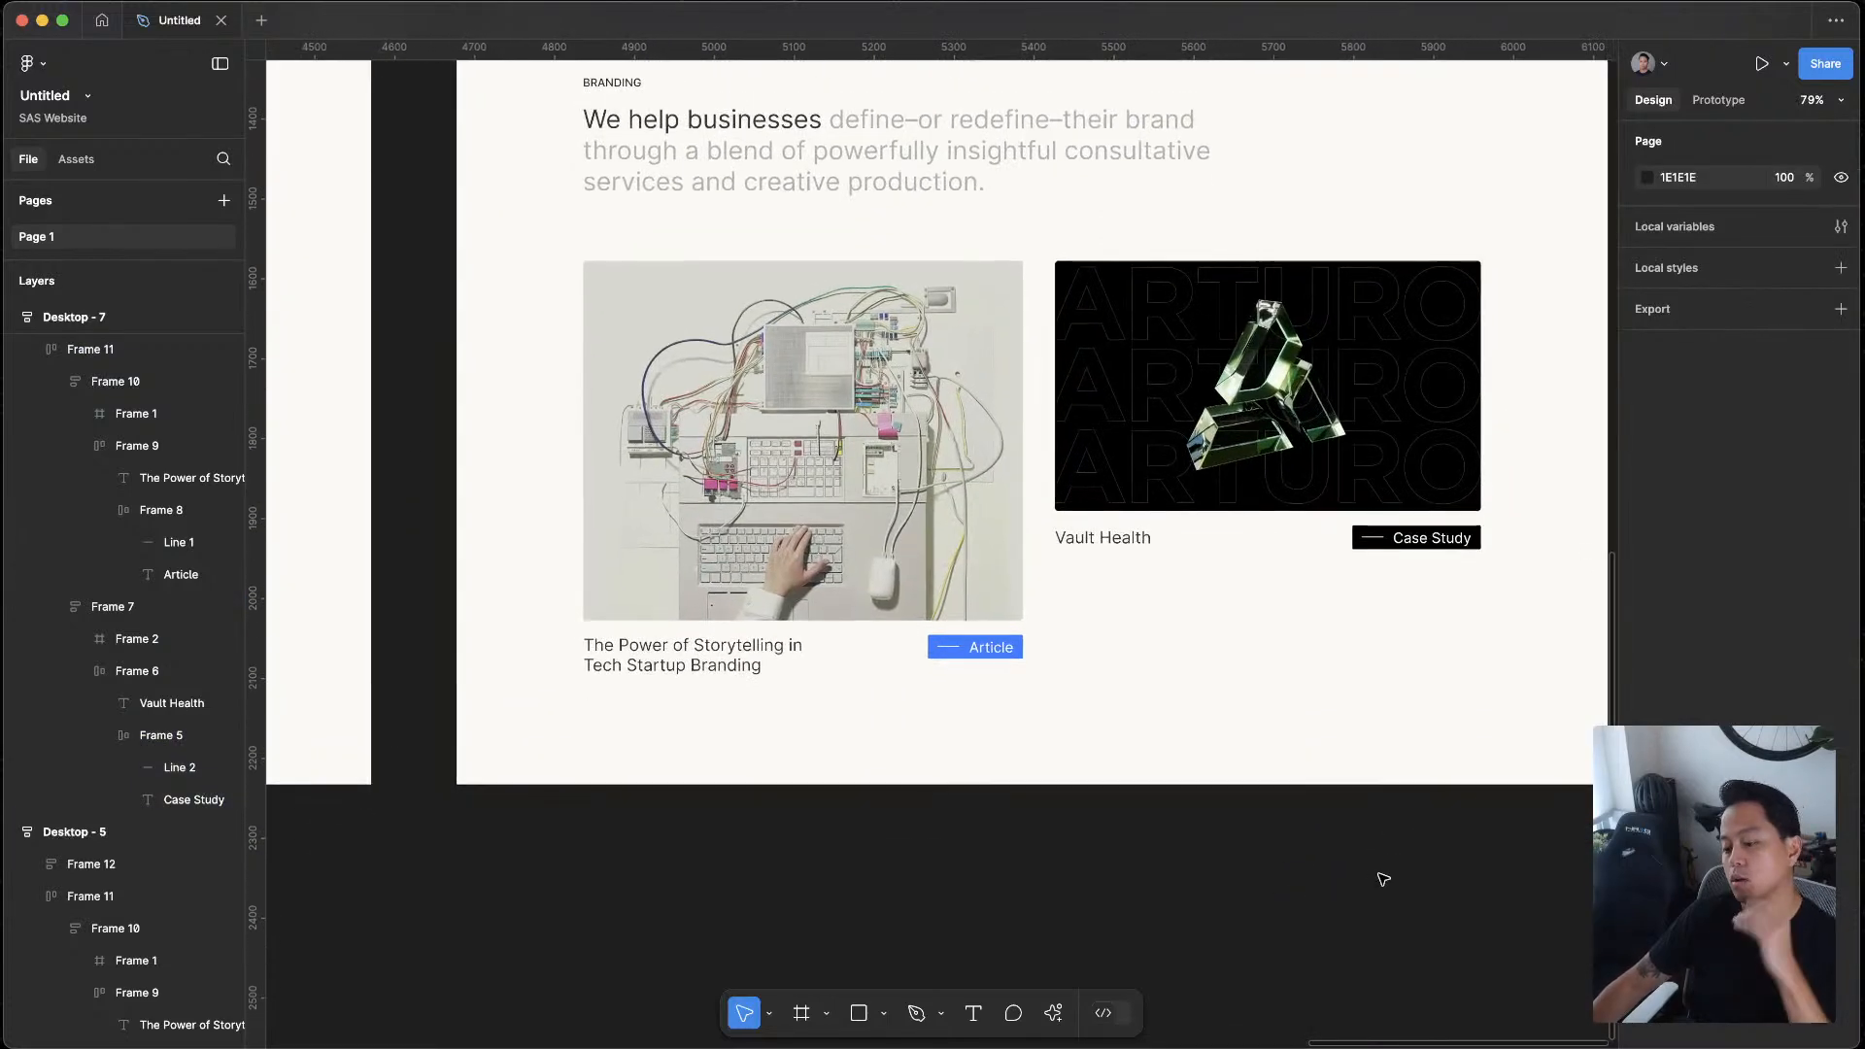
scroll(1380, 1043, "down", 5)
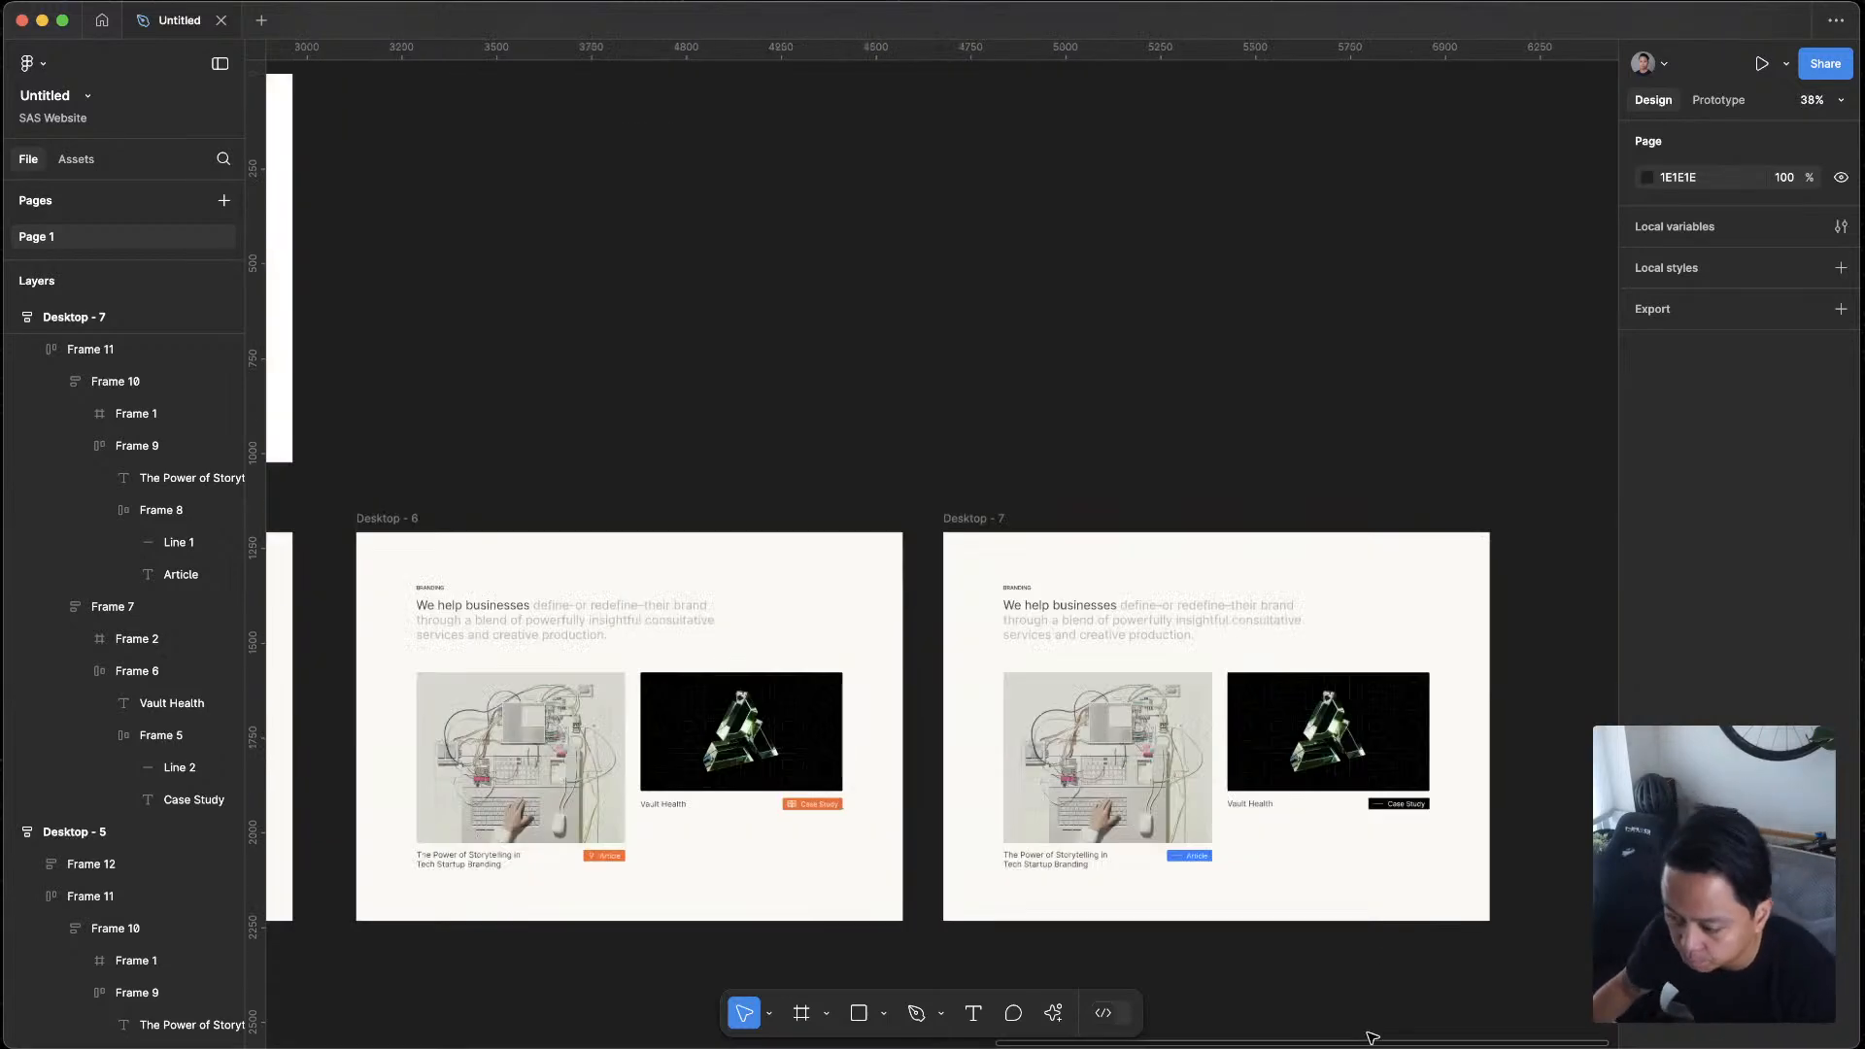
left_click_drag(1415, 667, 1091, 383)
left_click(666, 261)
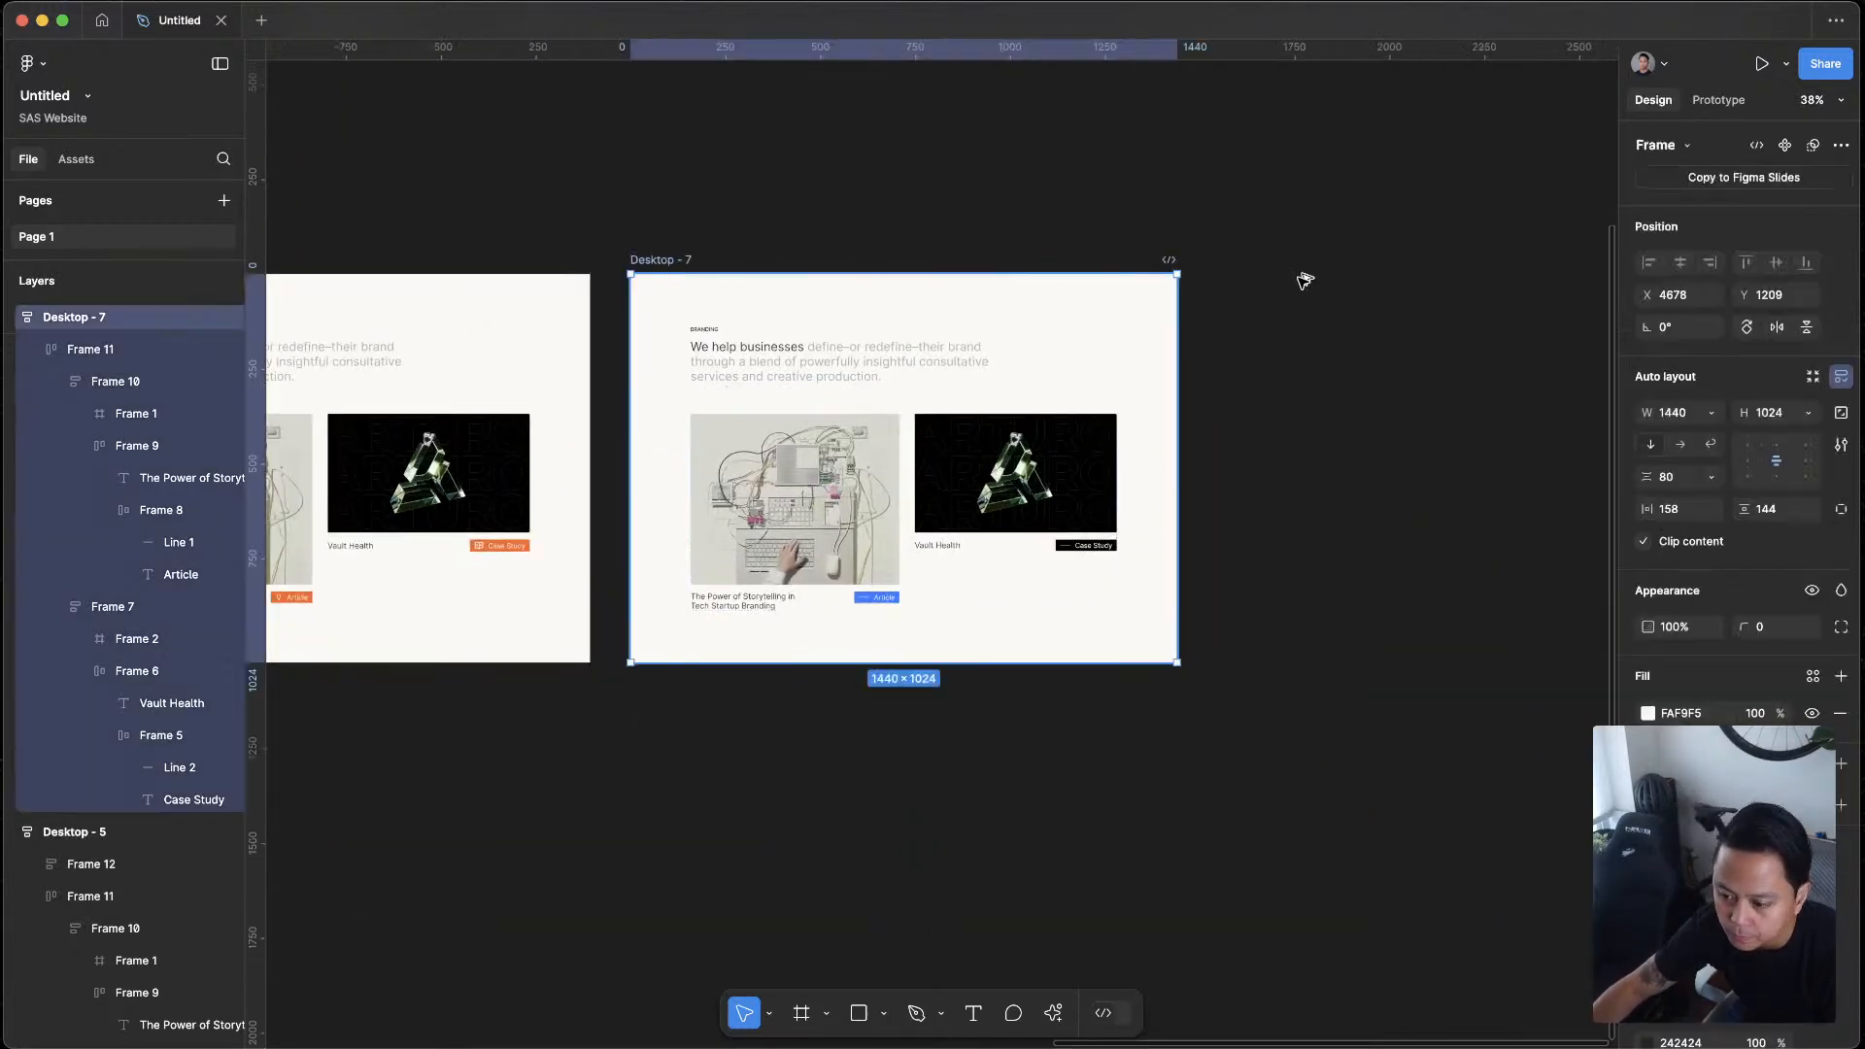
key("super+d")
left_click(1436, 187)
Detach the Highlight 1 style from the Article tag in Desktop - 8 and change its fill to black (000000)
scroll(1116, 404, "up", 10)
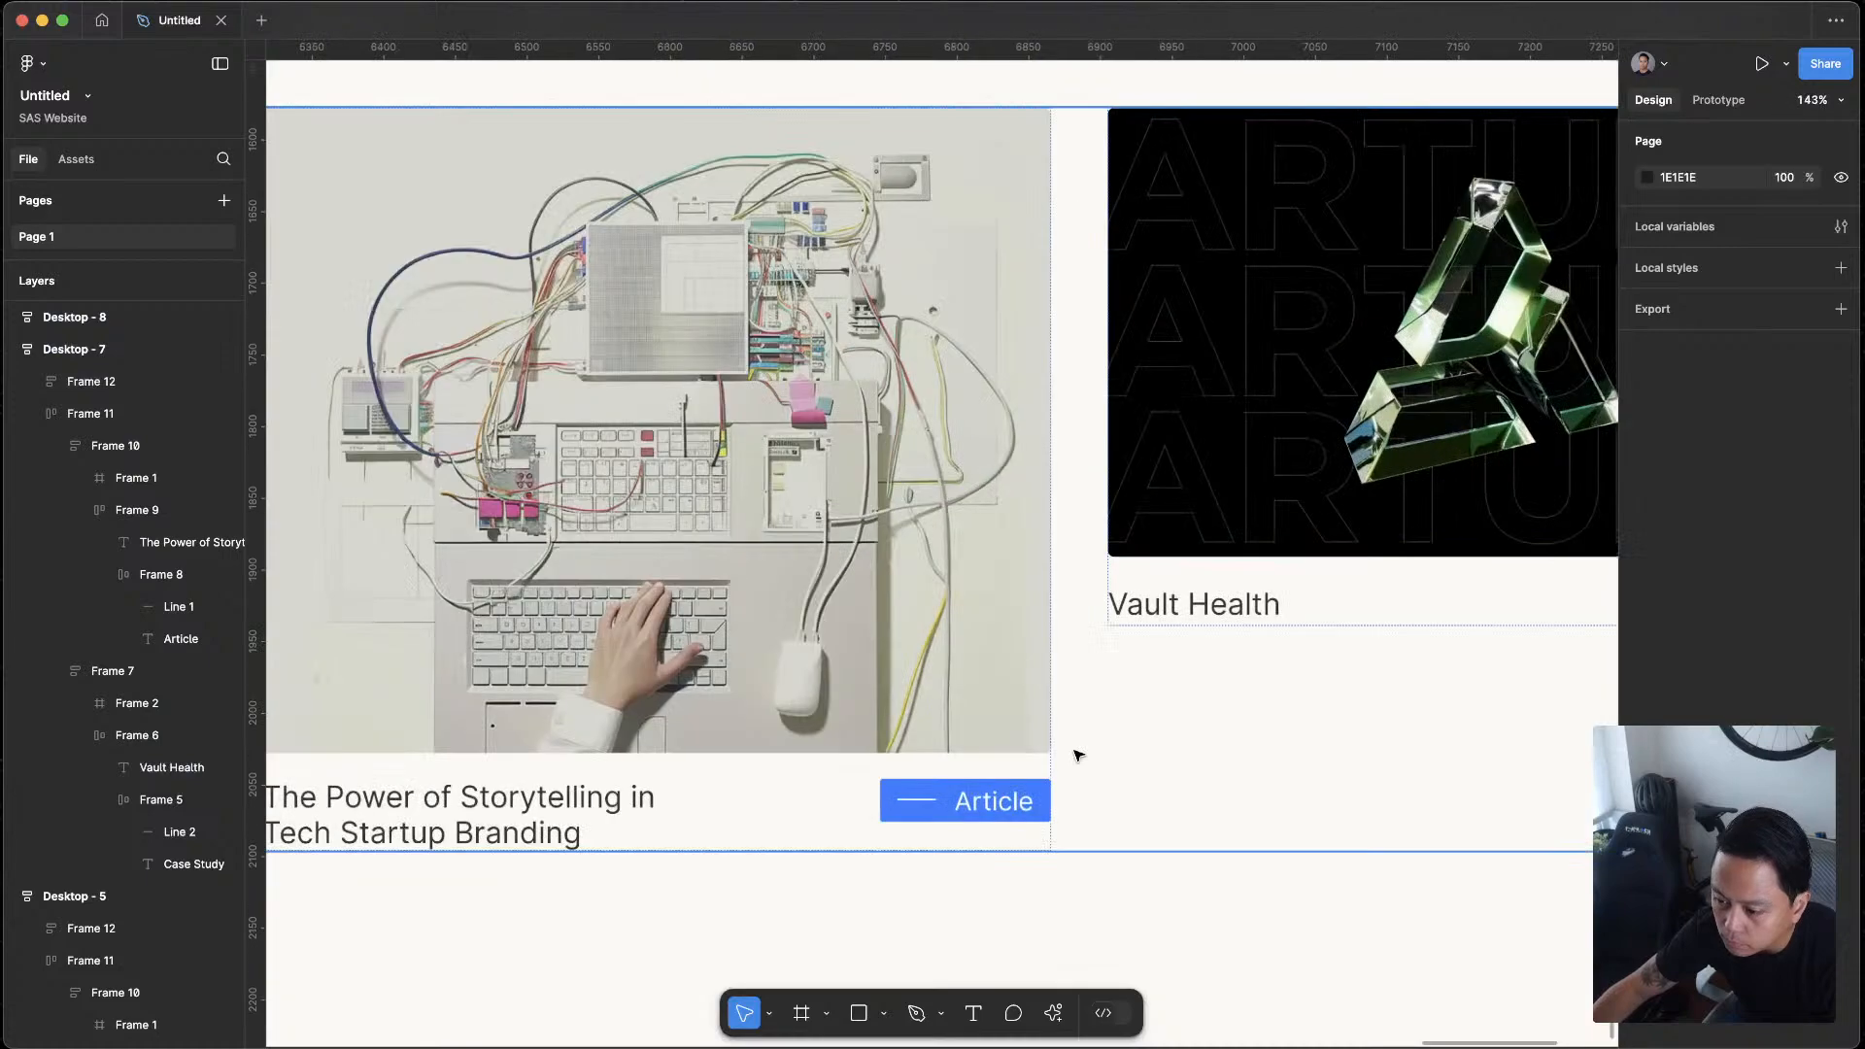
scroll(1106, 690, "down", 5)
scroll(1220, 553, "right", 5)
left_click(1331, 525)
double_click(1331, 525)
double_click(567, 697)
double_click(568, 697)
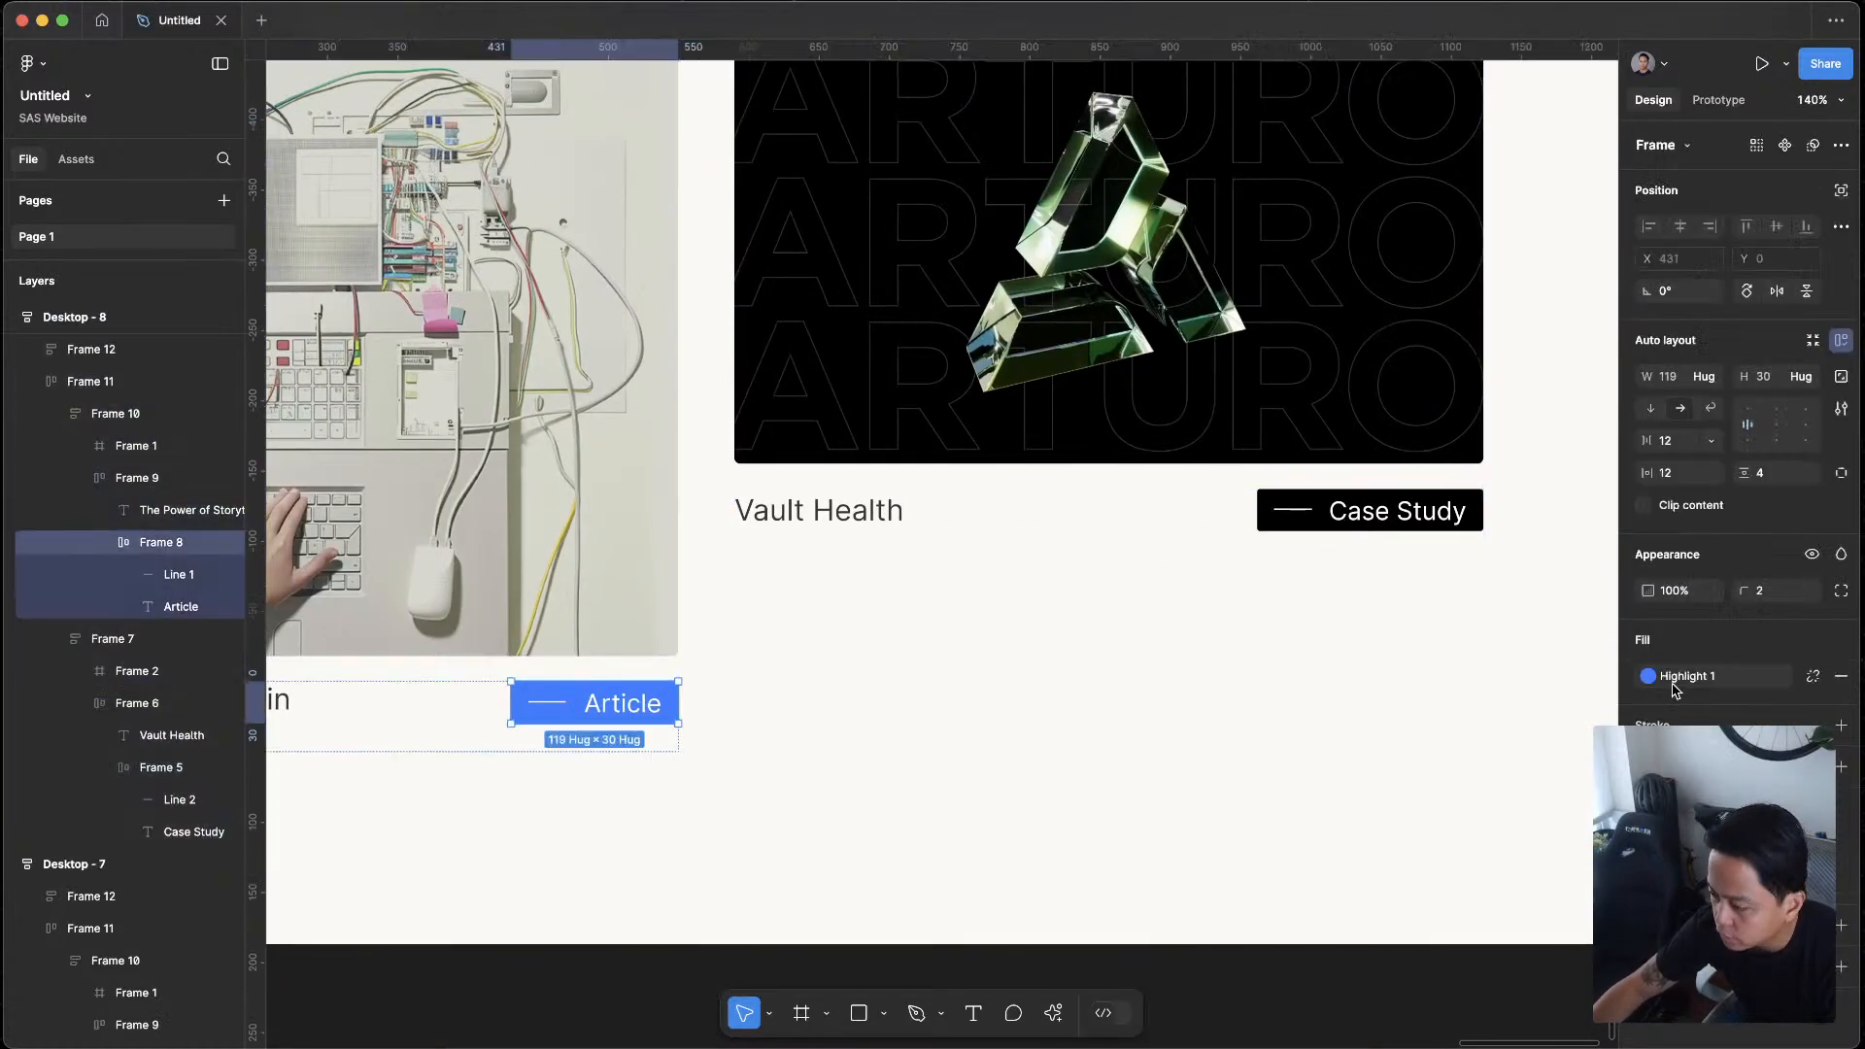
left_click(1812, 674)
left_click(1648, 676)
left_click(1380, 779)
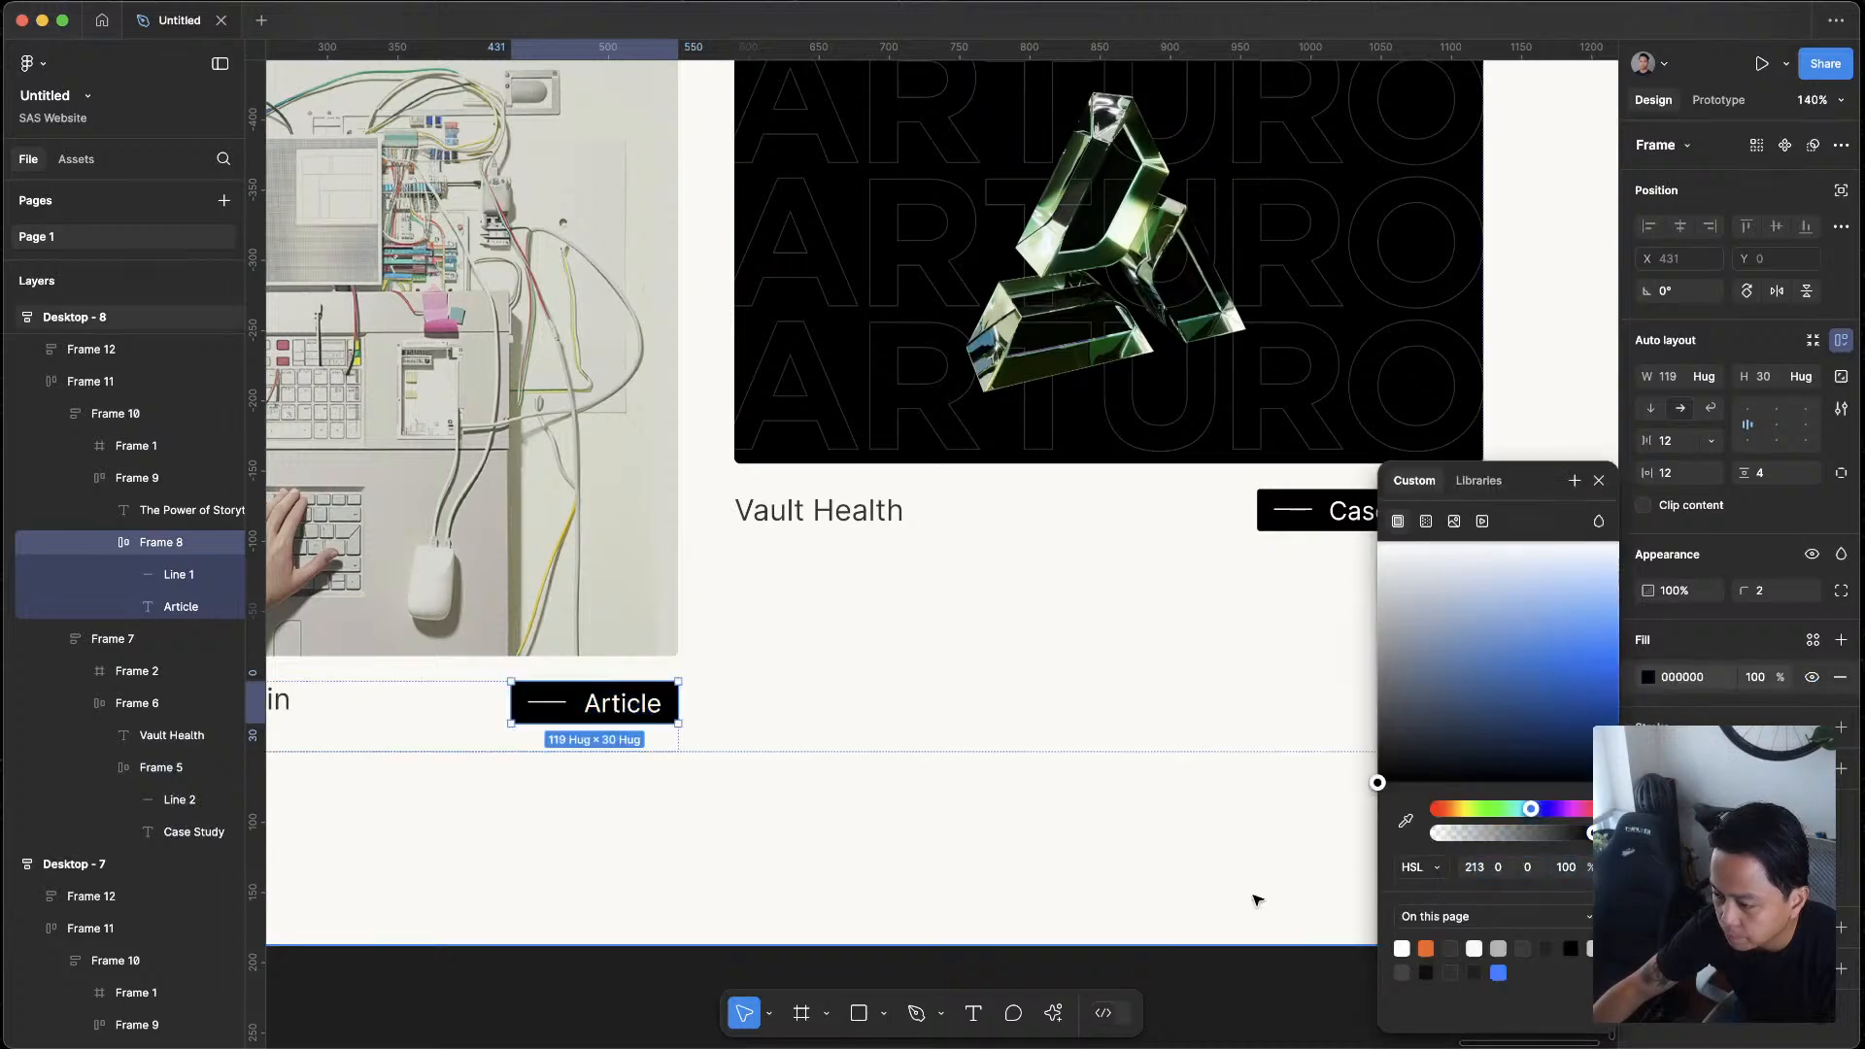
left_click(1257, 896)
Recolour the line in the Desktop - 8 Article tag with the page's orange, FF6127
left_click(552, 707)
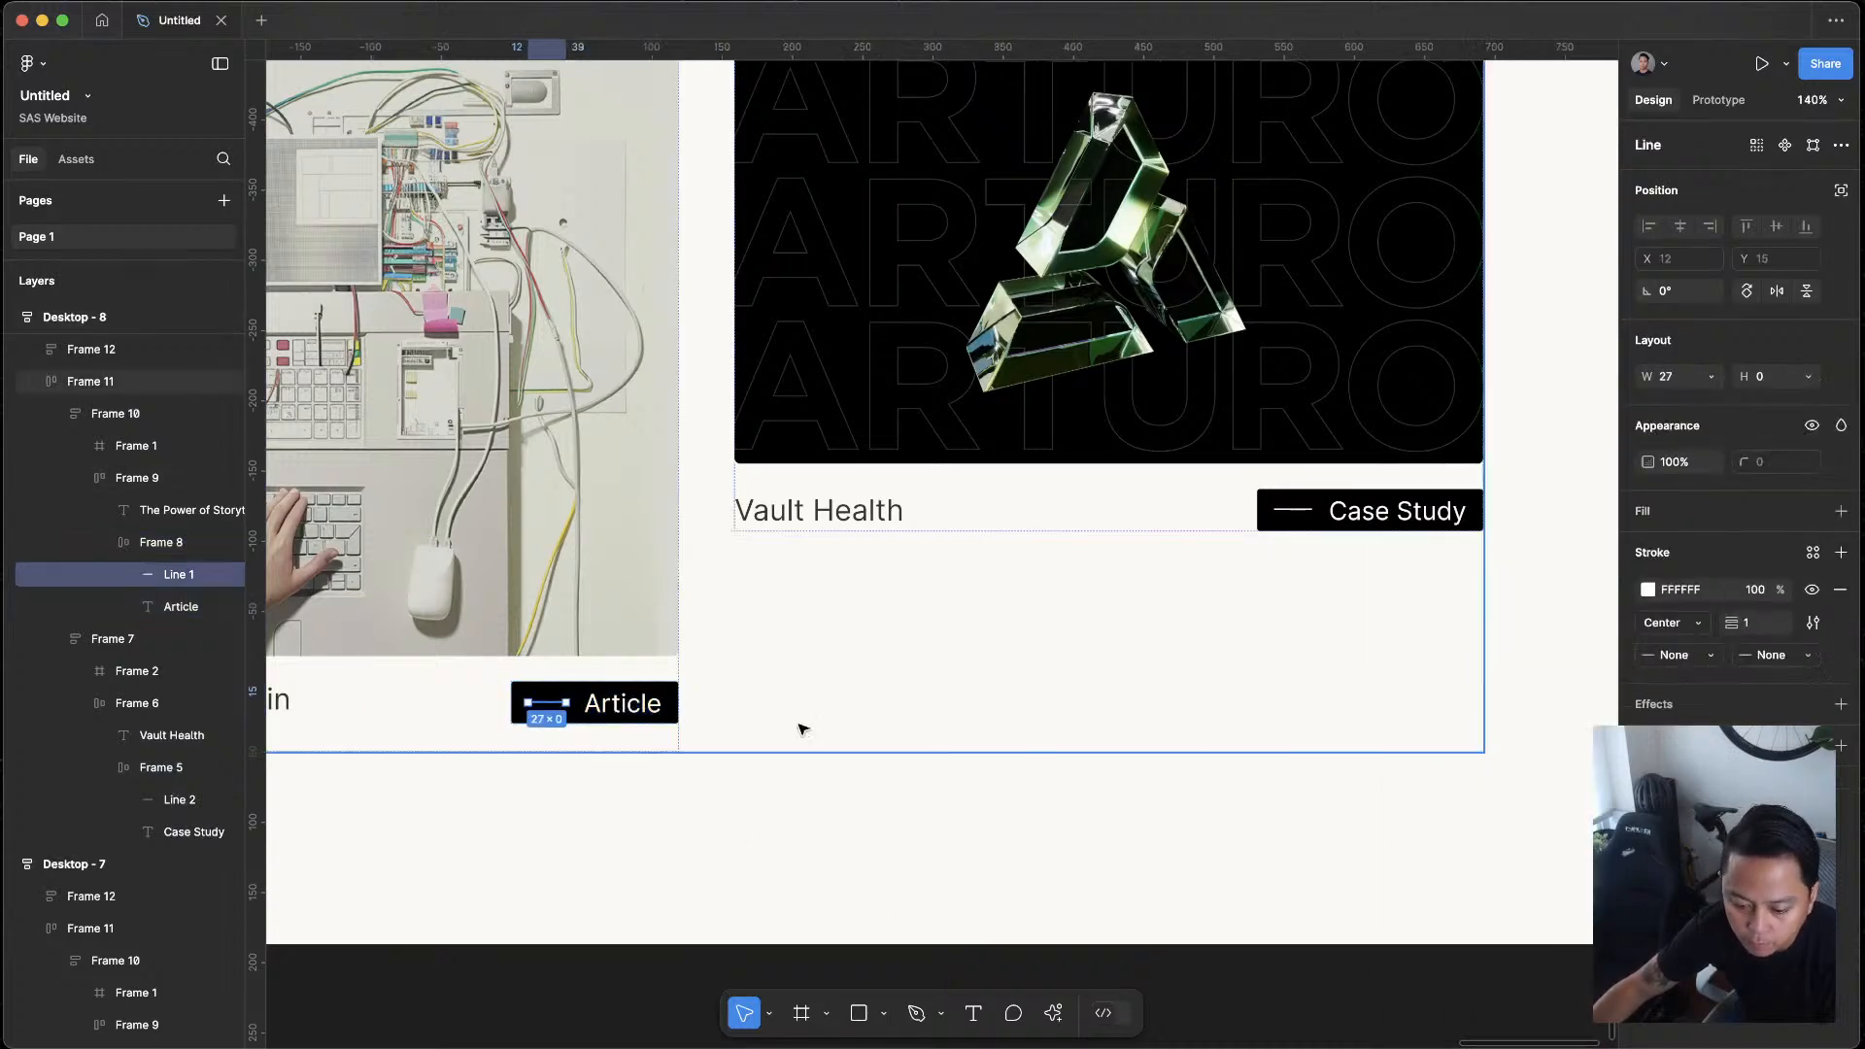
left_click(1292, 513, "shift")
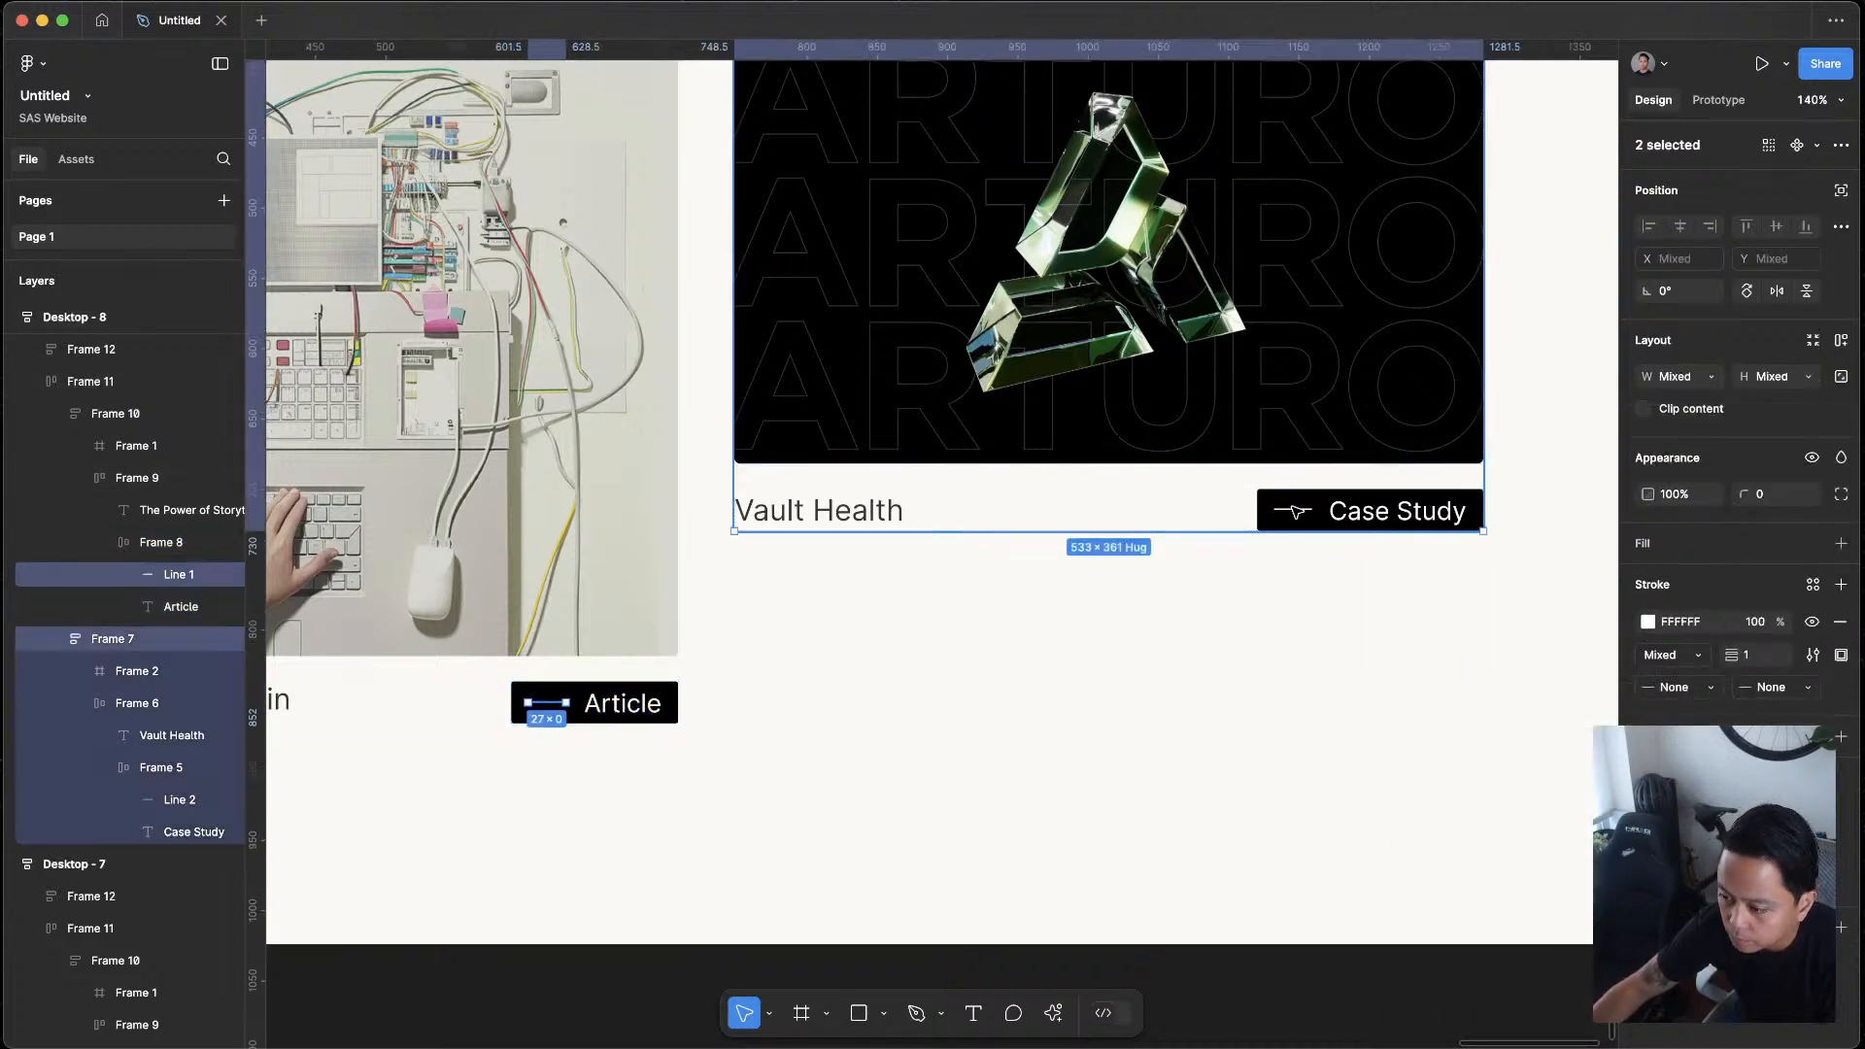
left_click(556, 708)
left_click(1649, 590)
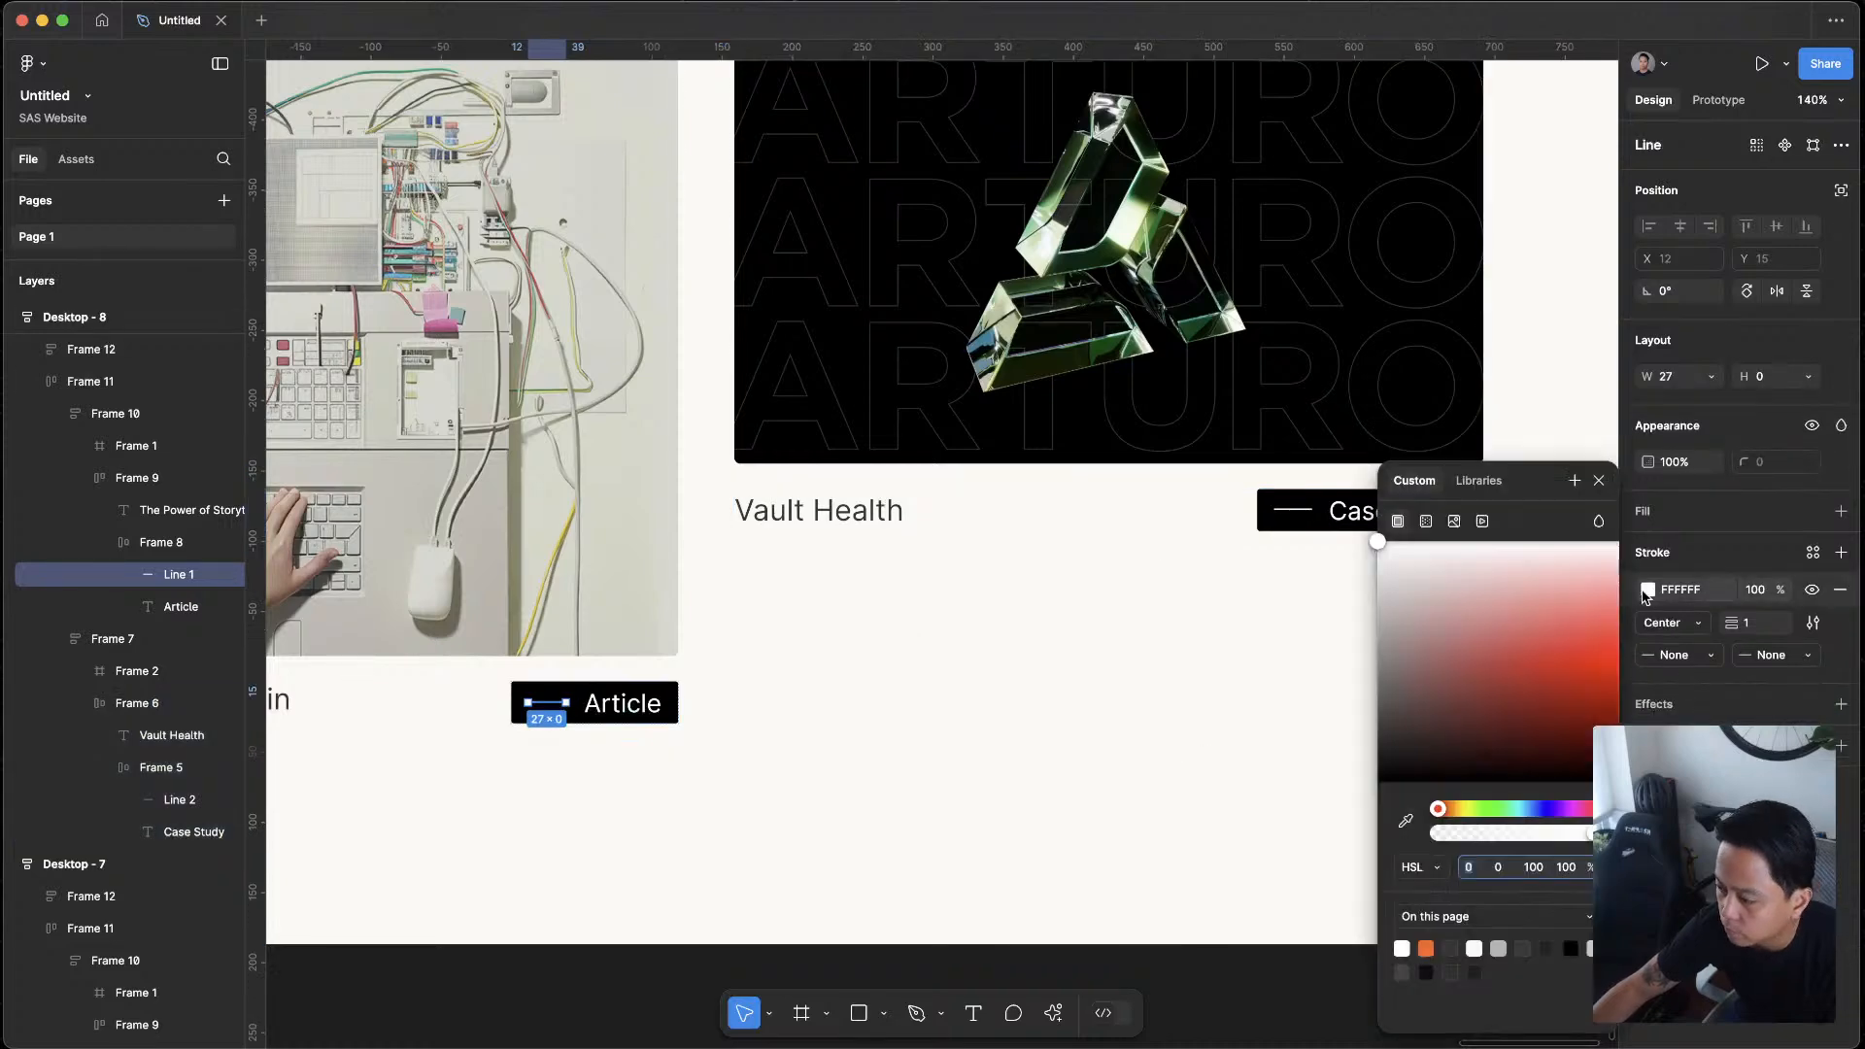
left_click_drag(1448, 808, 1457, 809)
left_click(1426, 948)
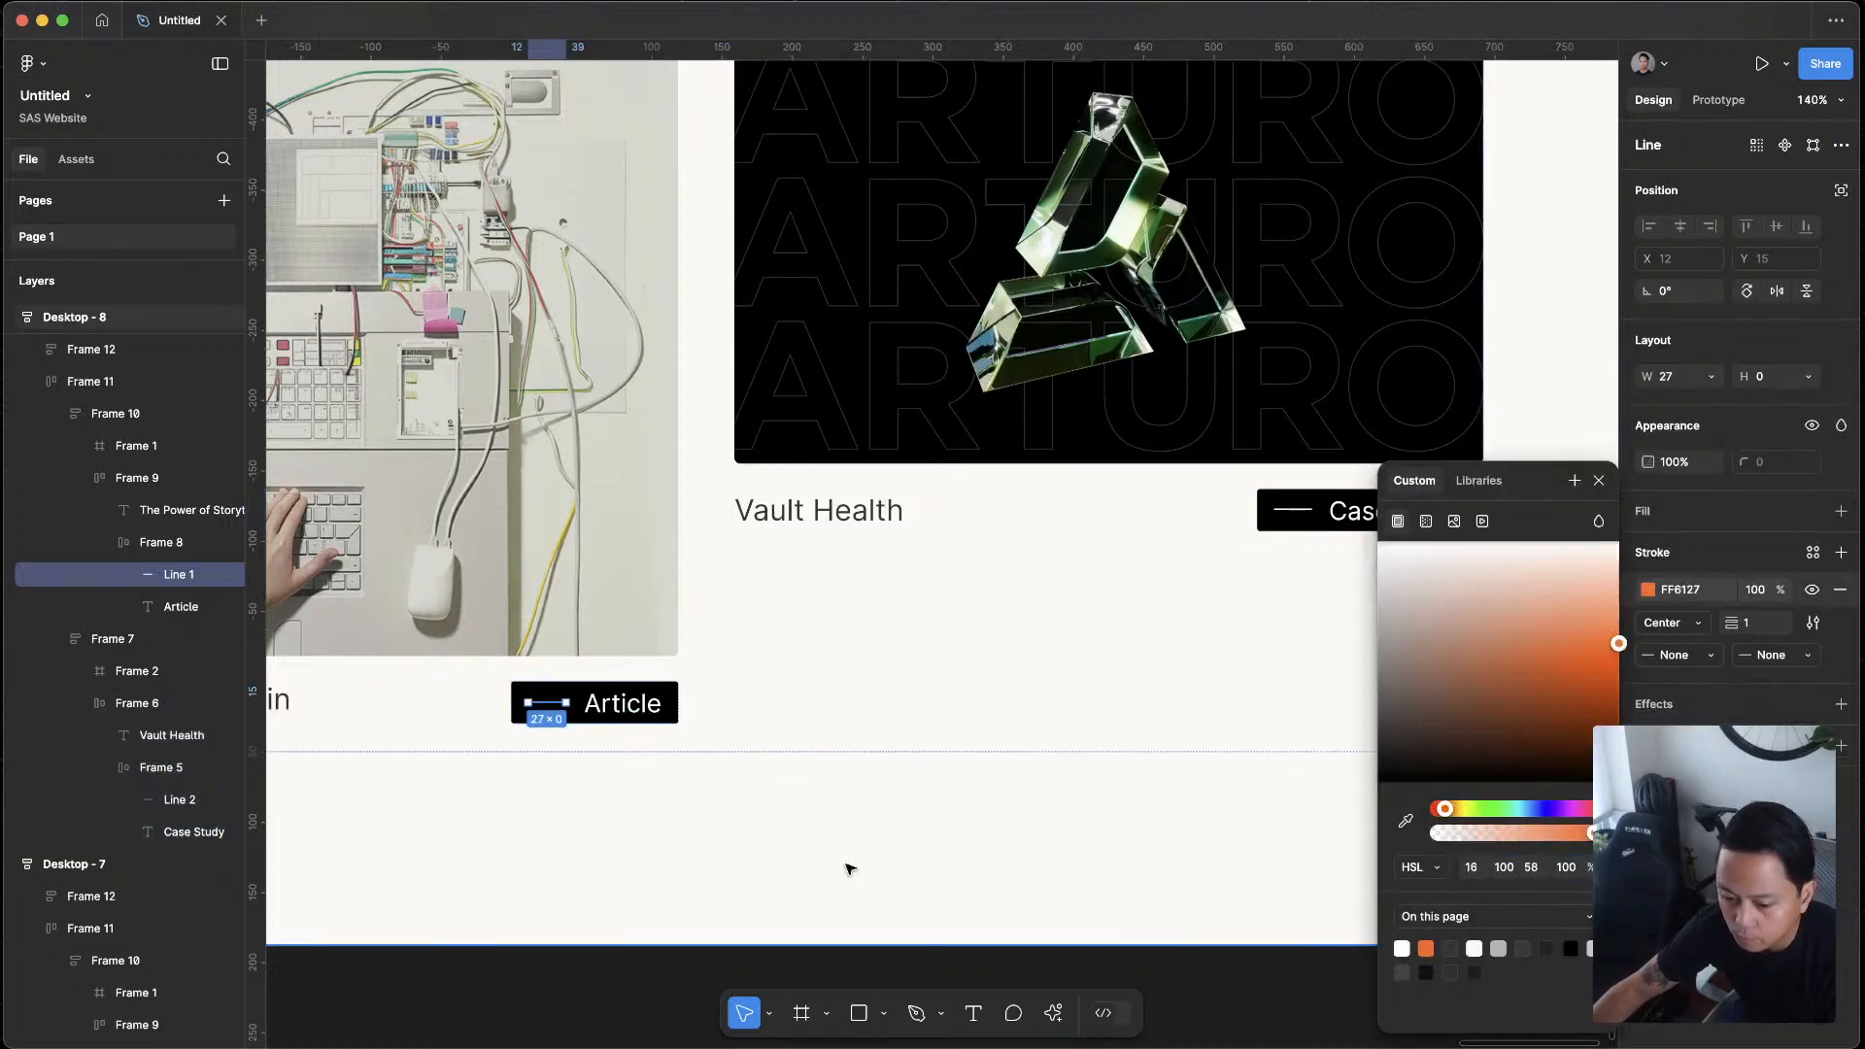
left_click(1292, 774)
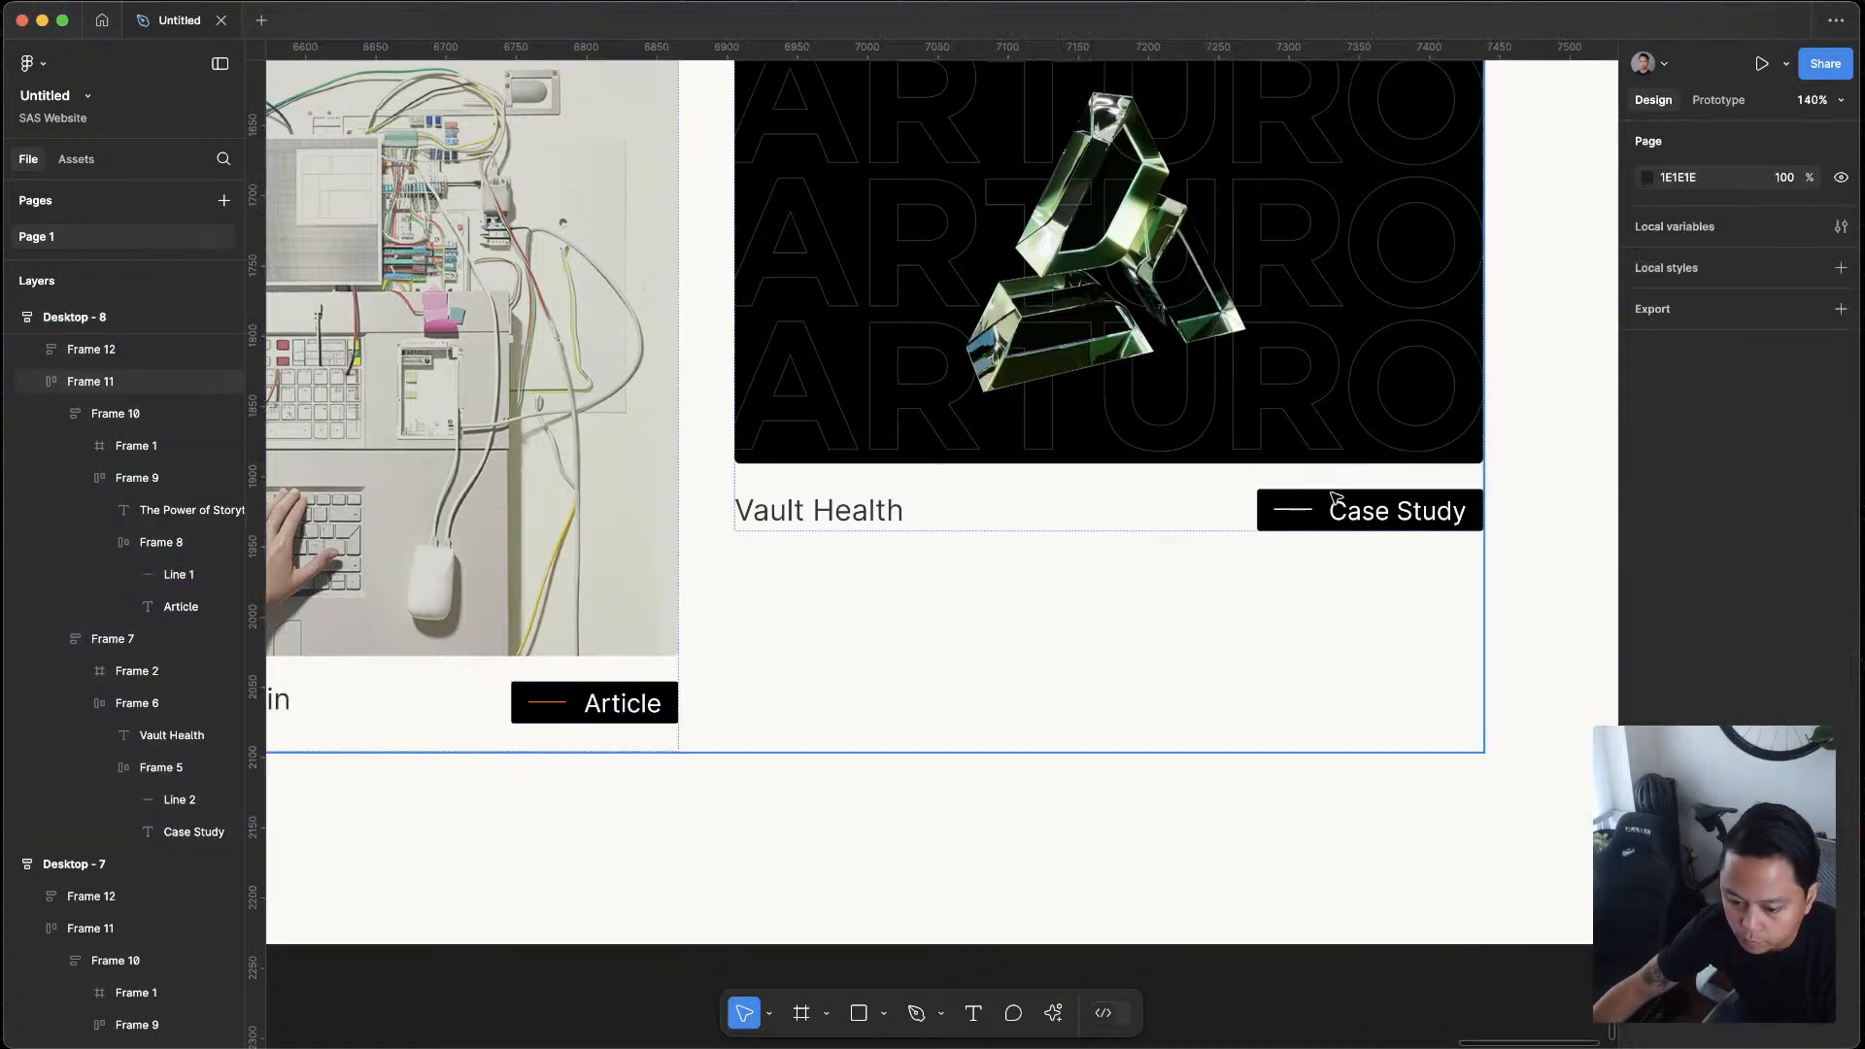
Set the stroke of the line in the Desktop - 8 Case Study tag to a light blue-violet, about 7D85F5
left_click(1308, 518)
double_click(1308, 515)
double_click(1307, 511)
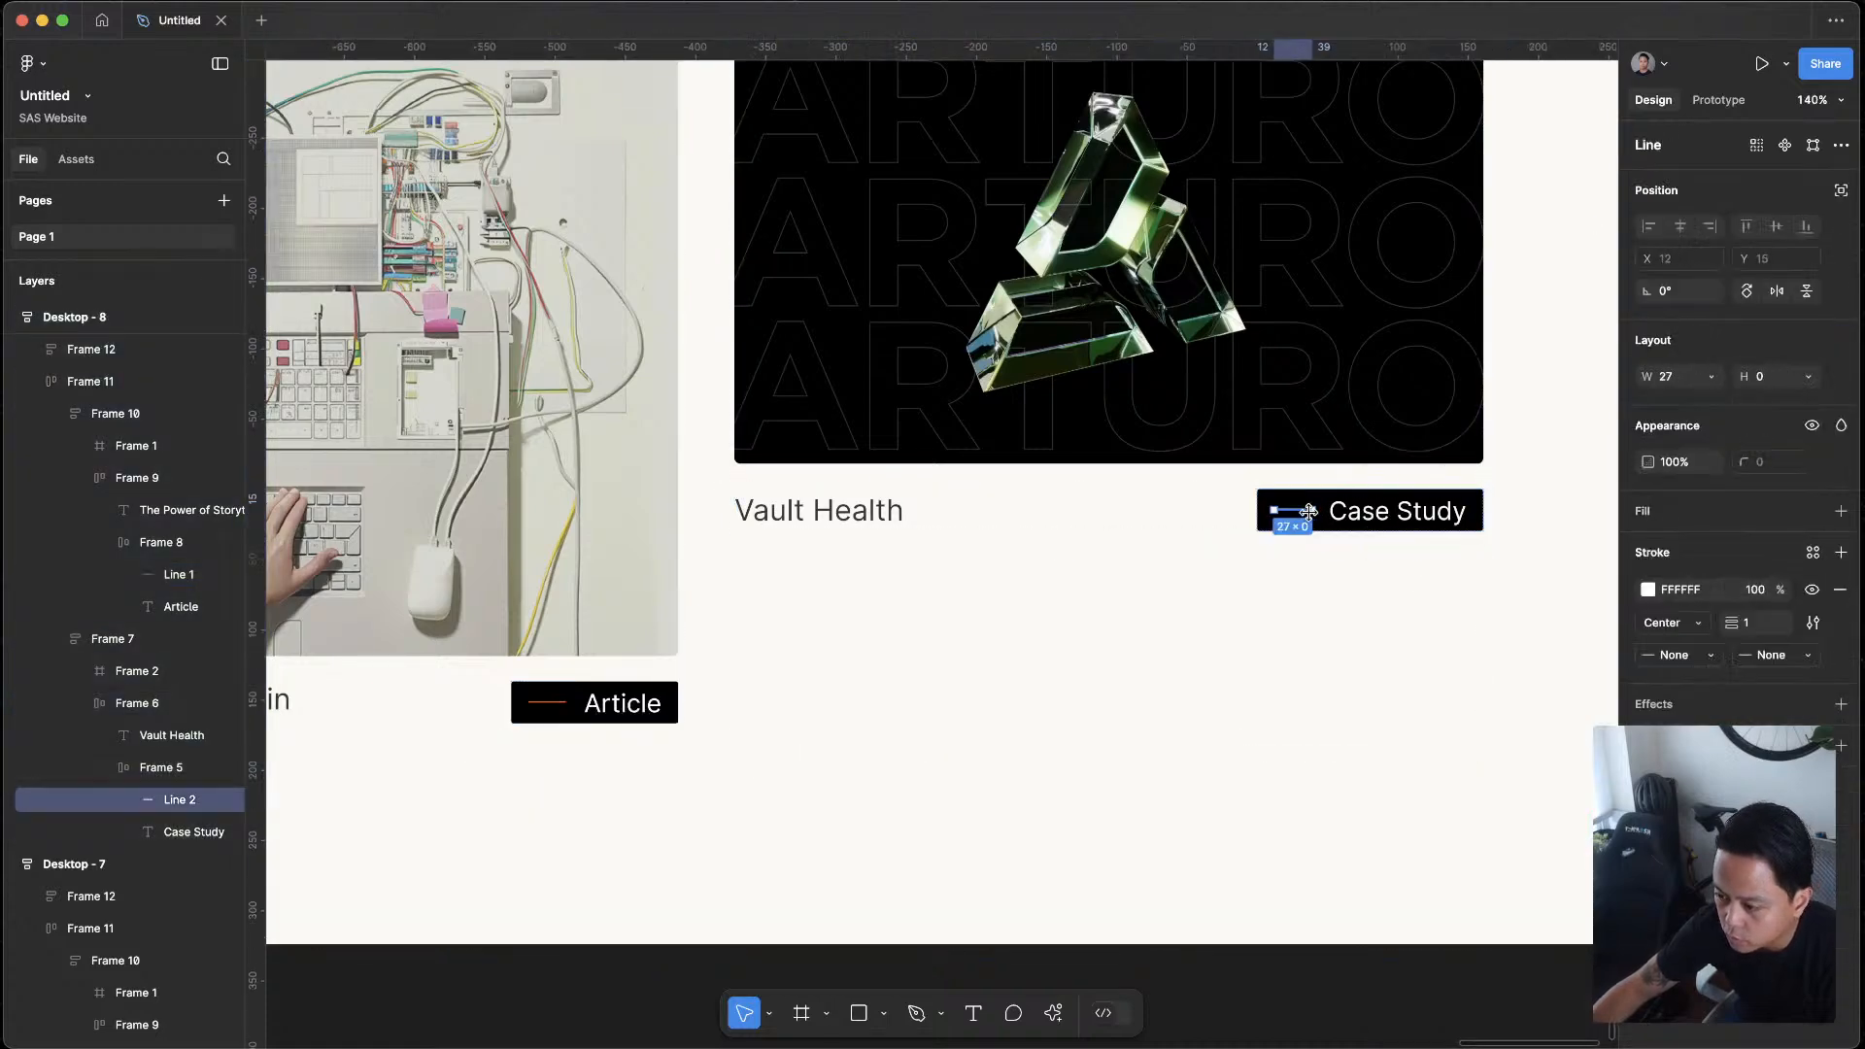
left_click(1649, 590)
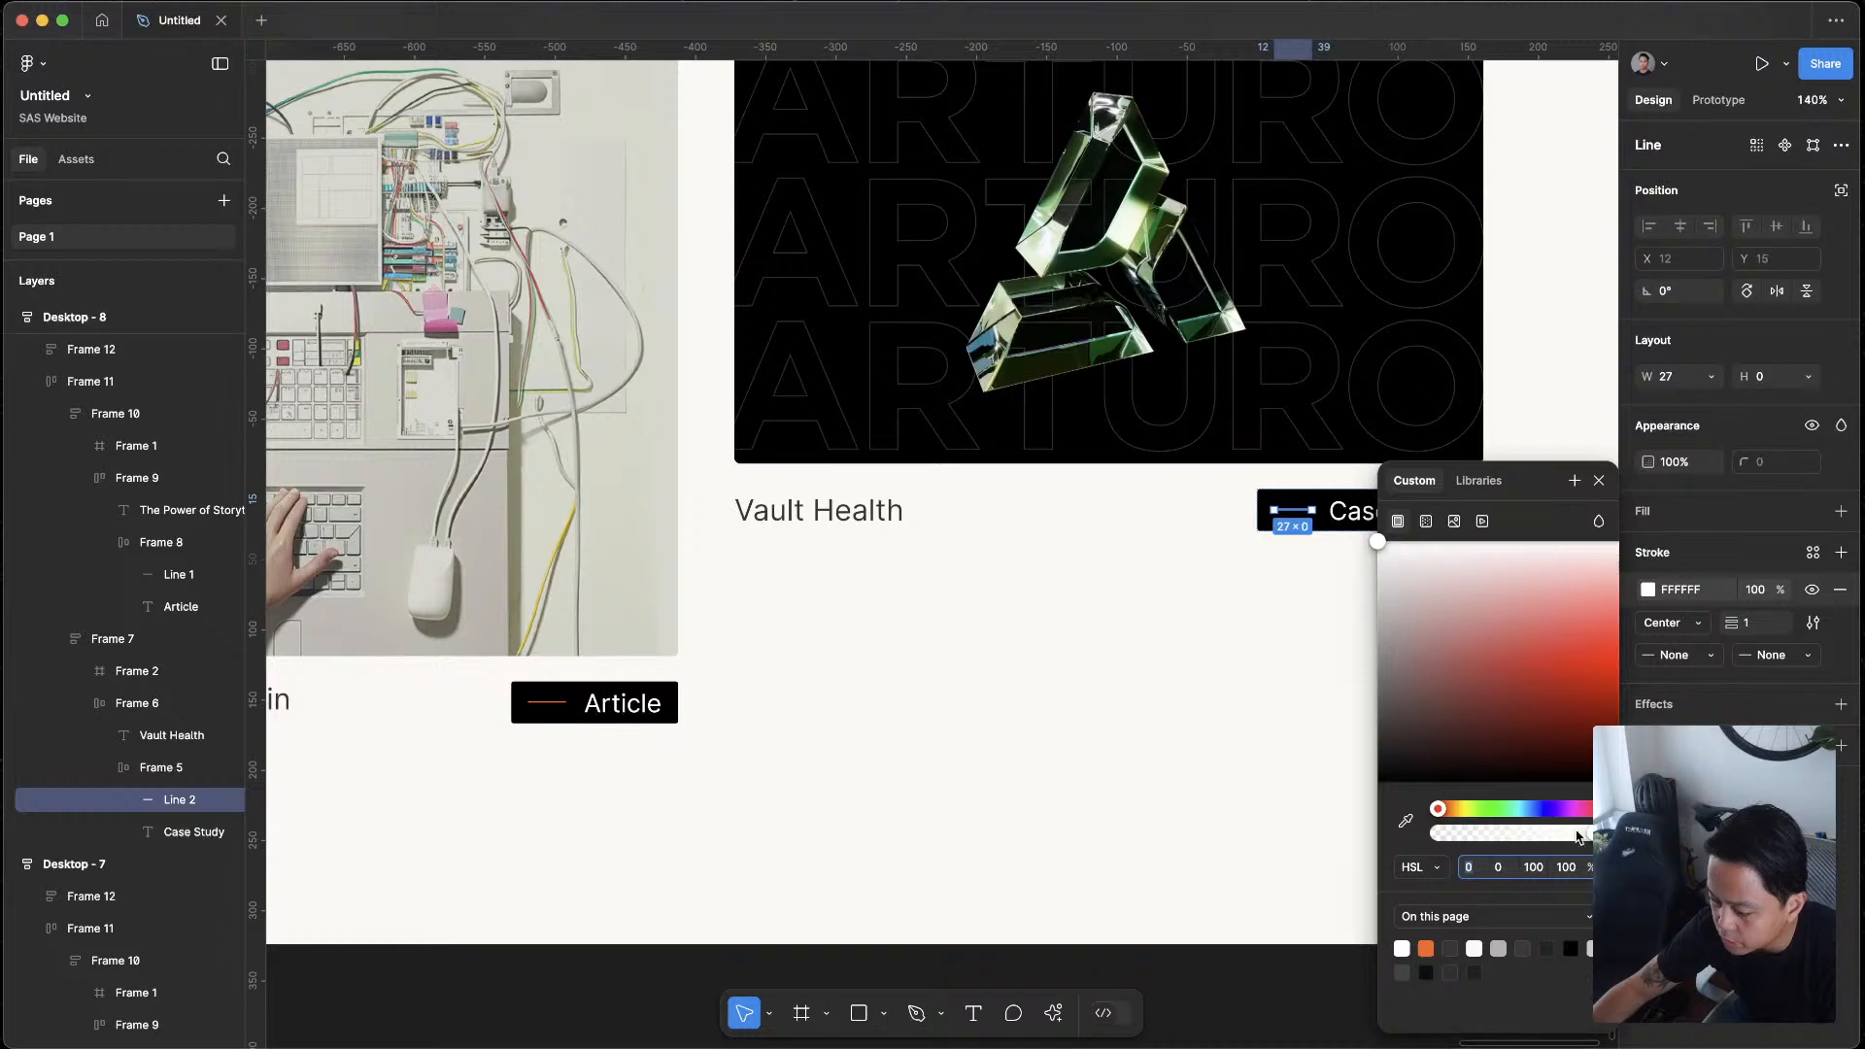
left_click_drag(1438, 808, 1505, 804)
left_click_drag(1532, 672, 1530, 596)
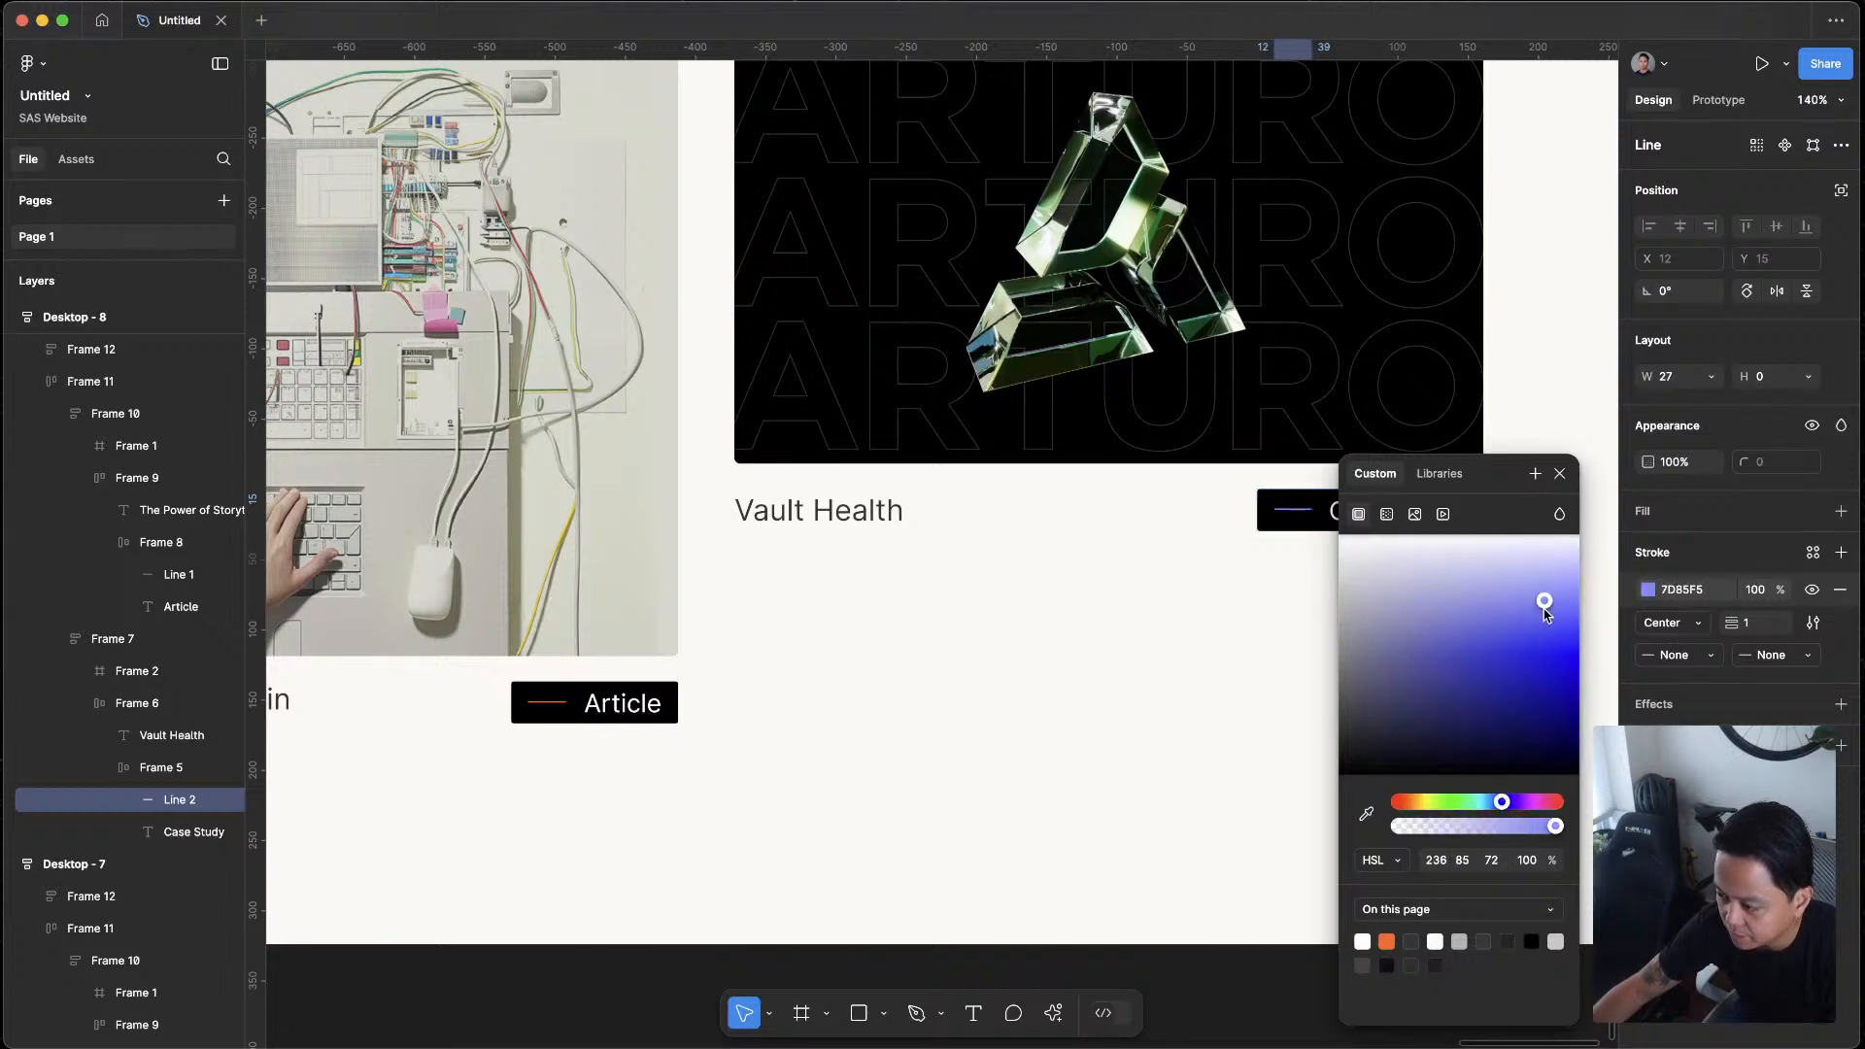
left_click(1559, 474)
key("Escape")
Set the stroke weight of the lines in both Desktop - 8 tags, Article and Case Study, to 3
scroll(1299, 816, "down", 6)
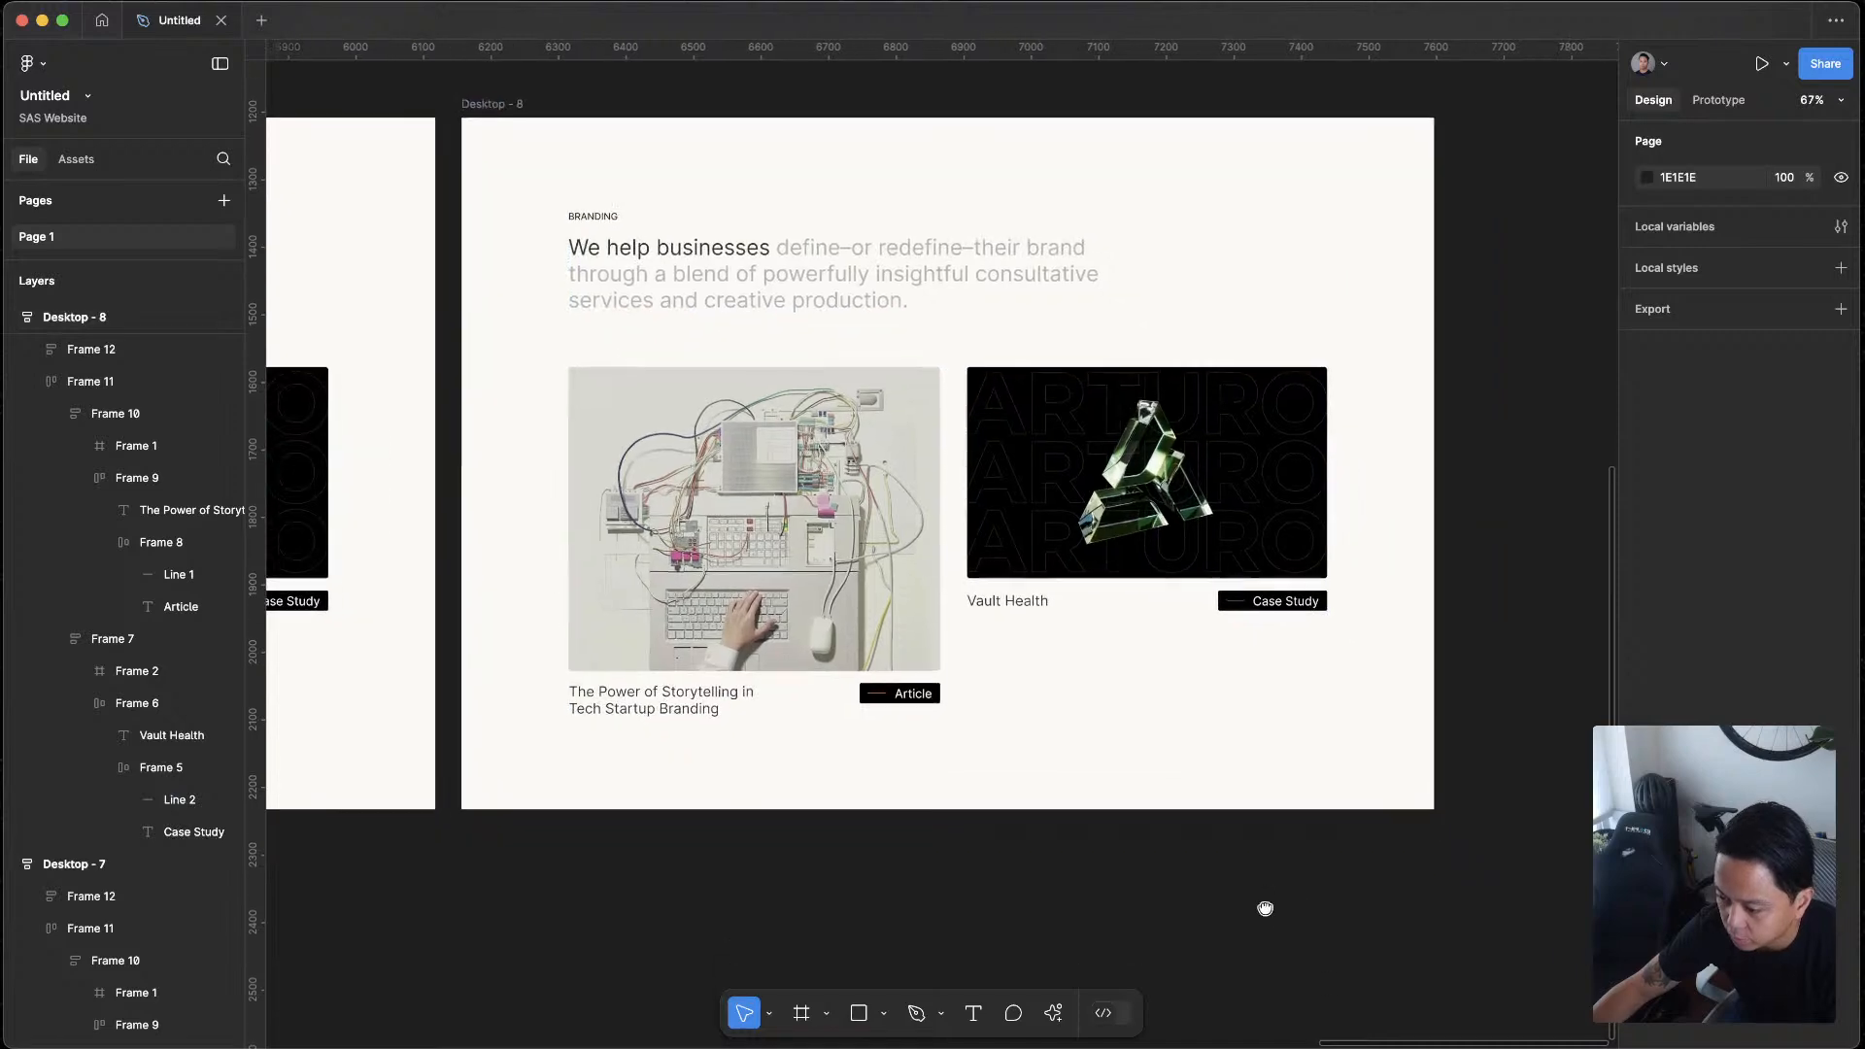
scroll(843, 871, "up", 5)
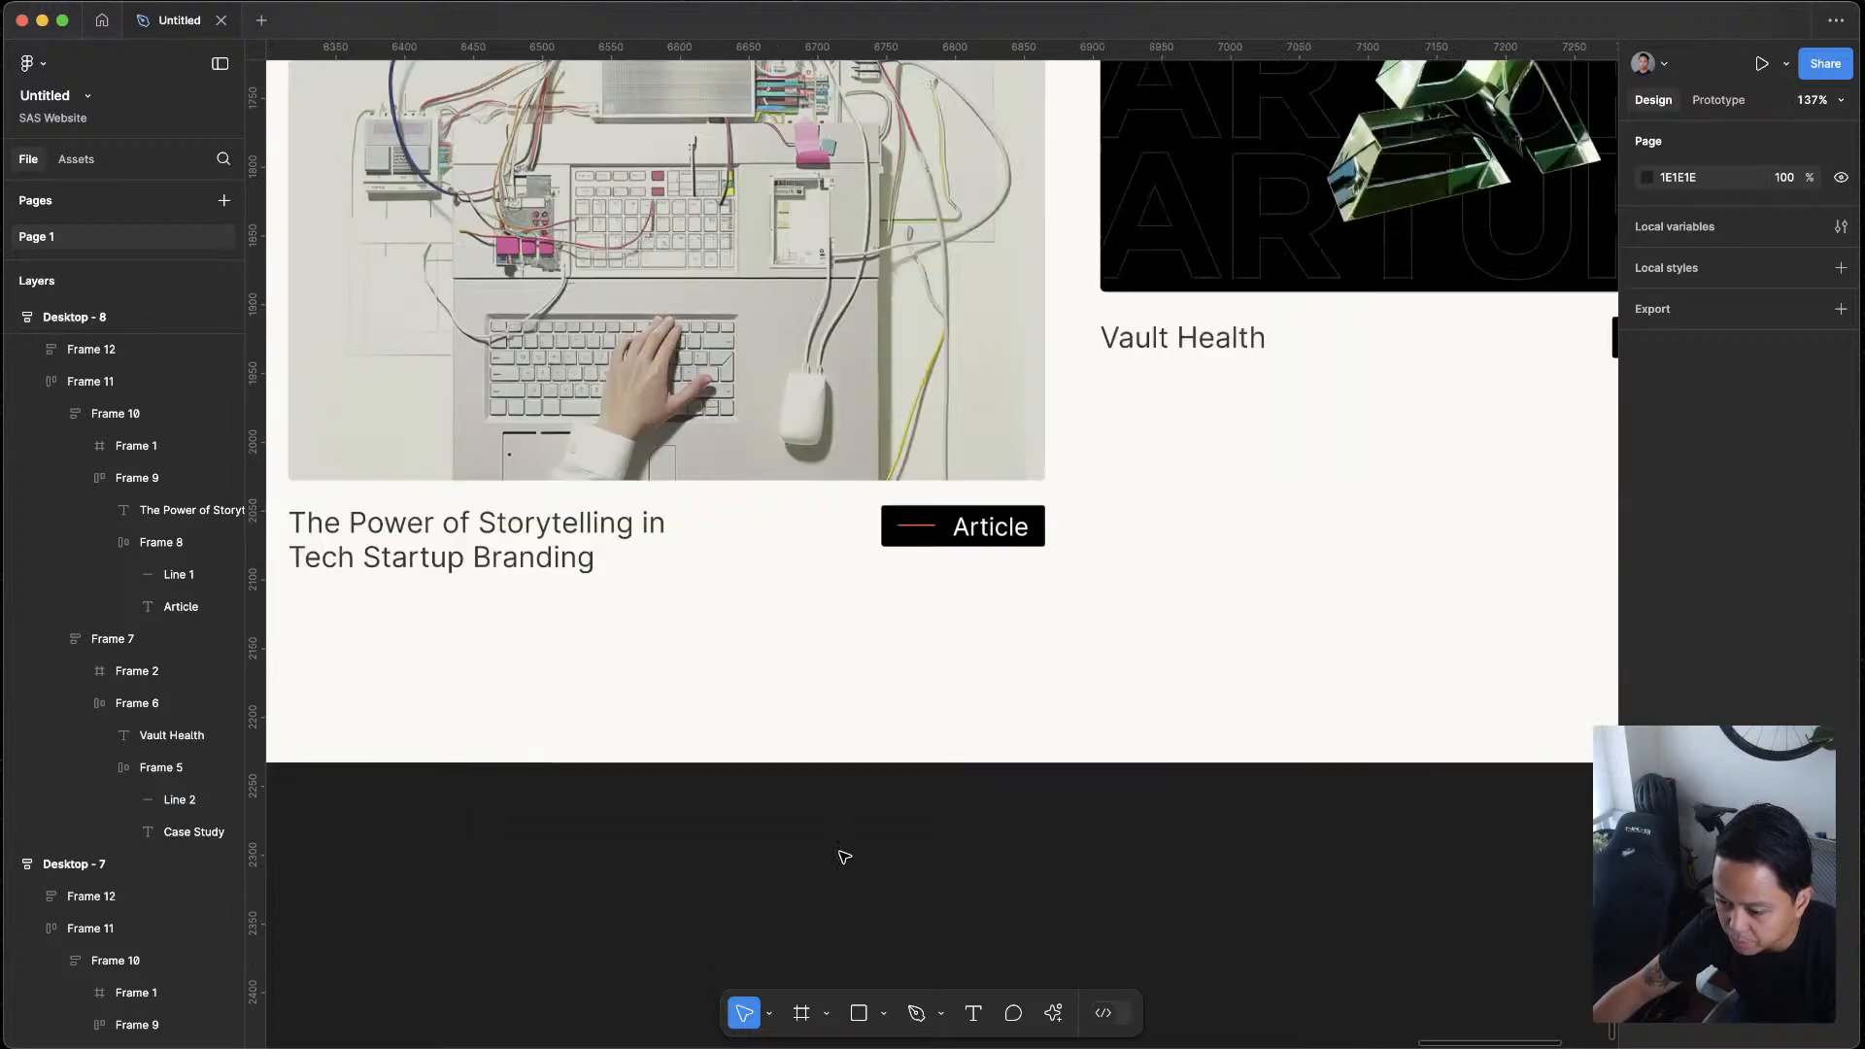
double_click(922, 528)
double_click(922, 528)
left_click(922, 527)
scroll(954, 557, "right", 4)
scroll(954, 556, "up", 1)
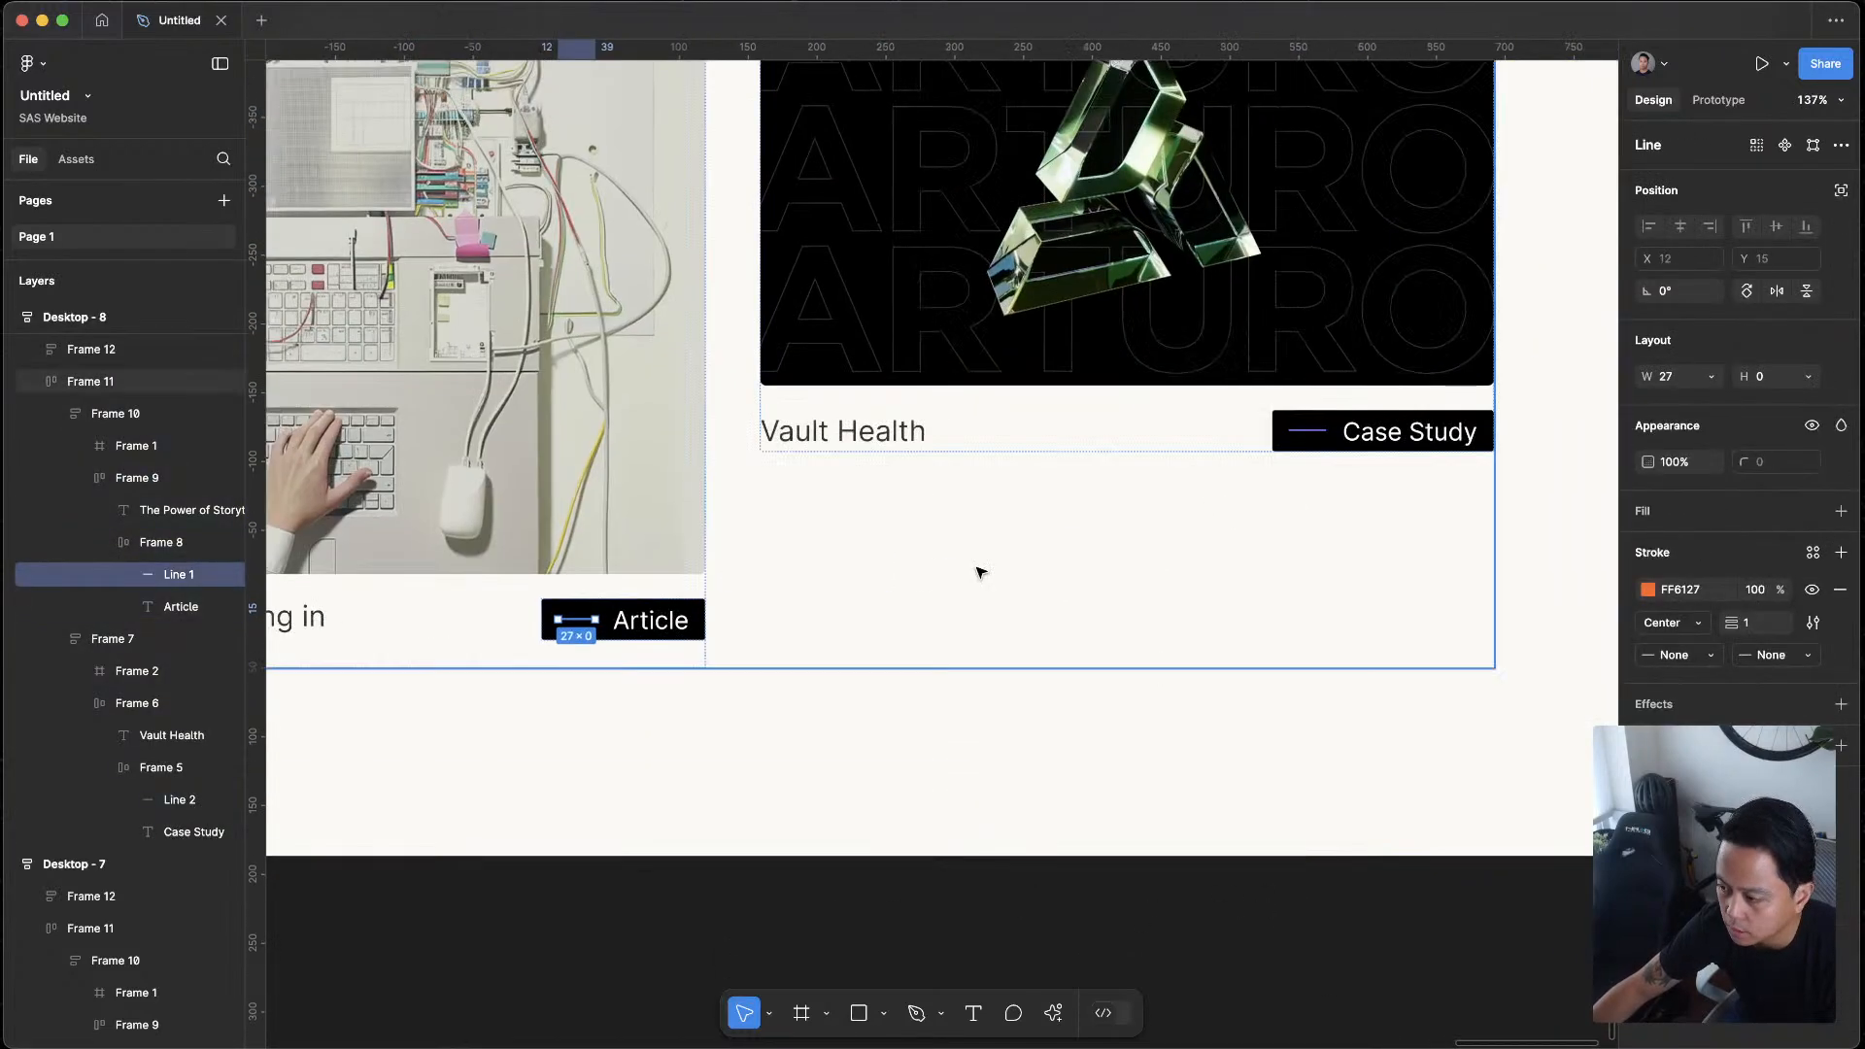
left_click(1306, 432, "shift")
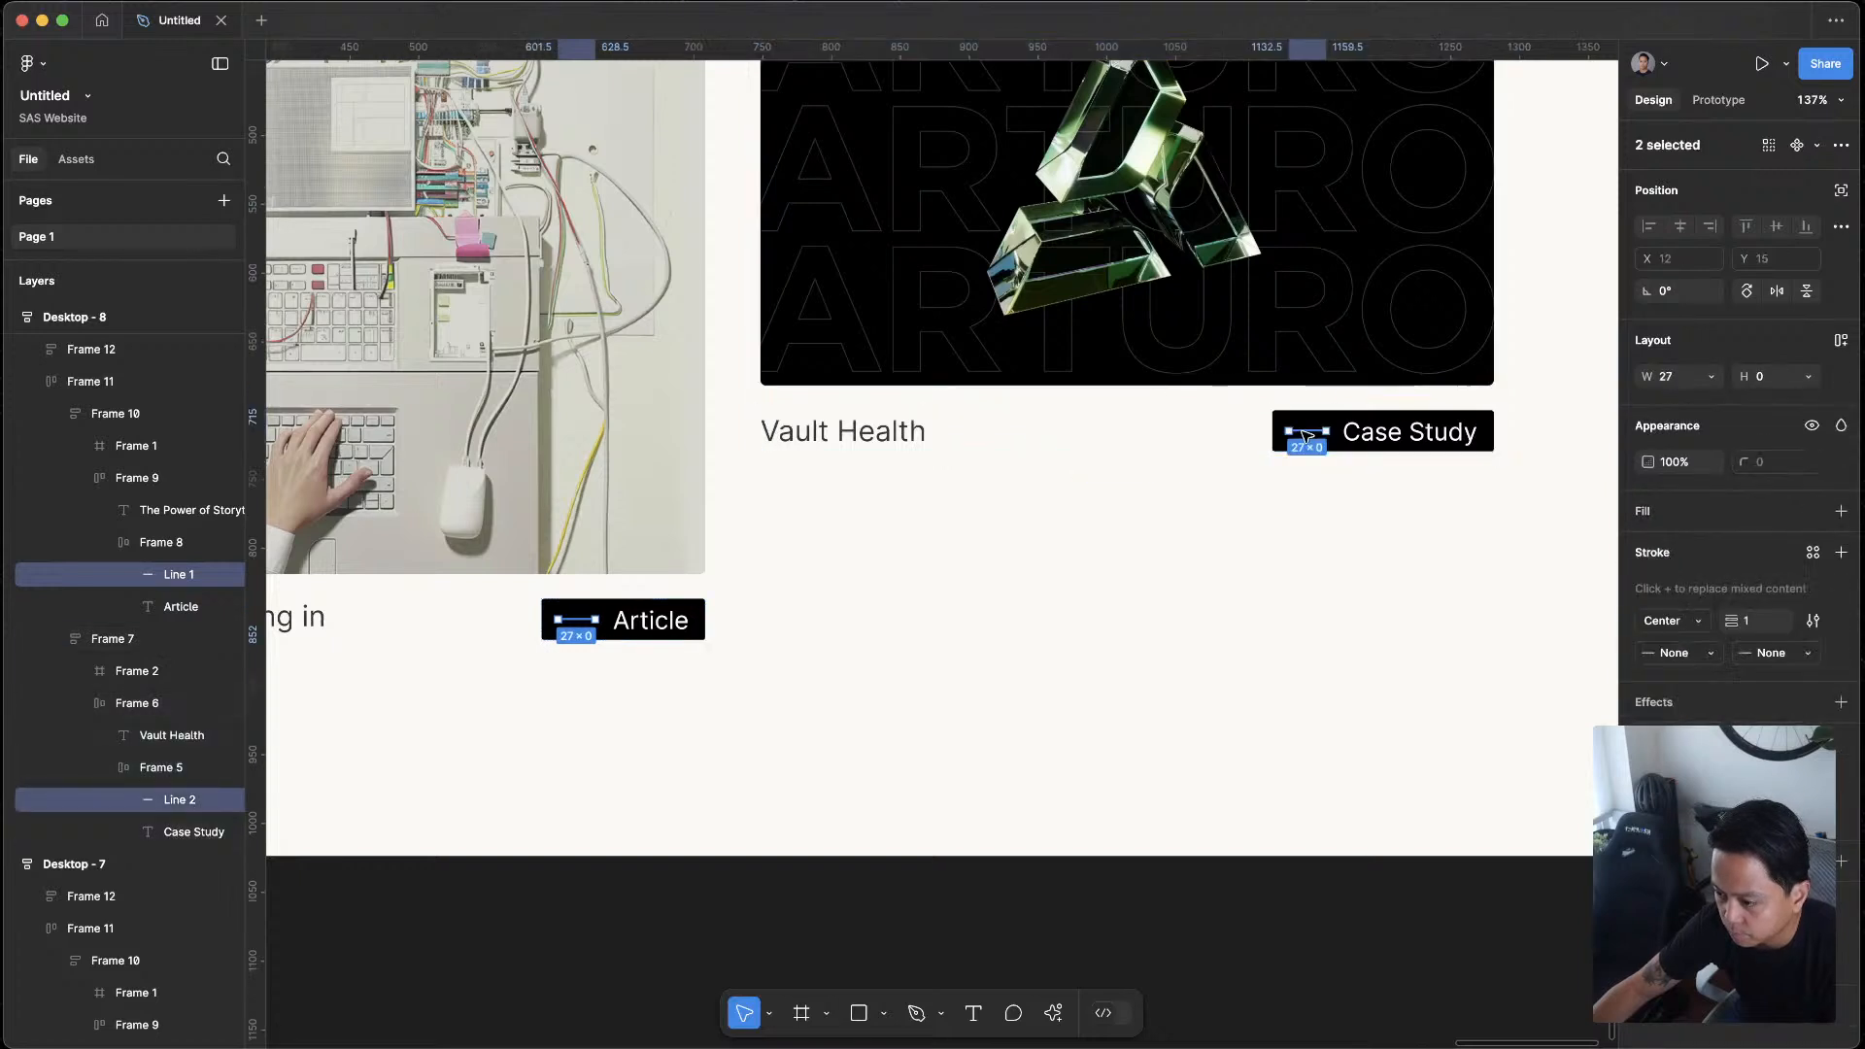
type("4")
key("Return")
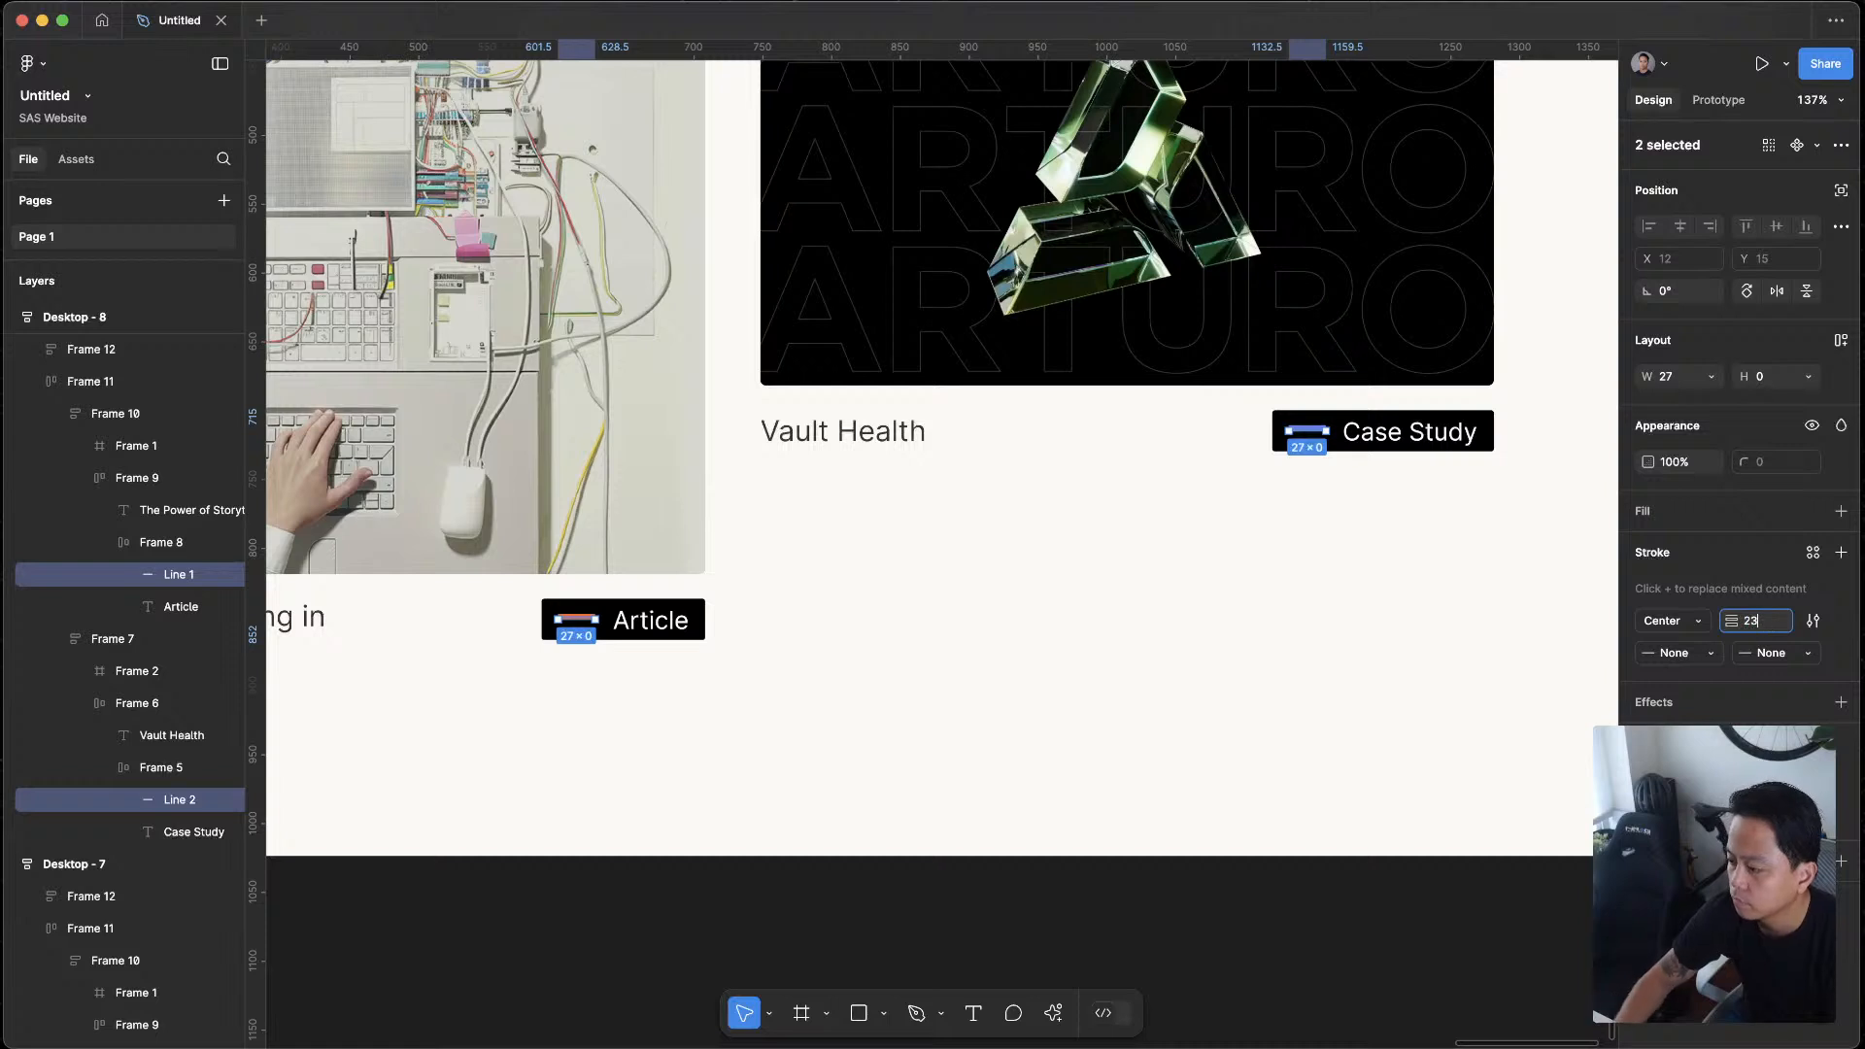
type("3")
key("Return")
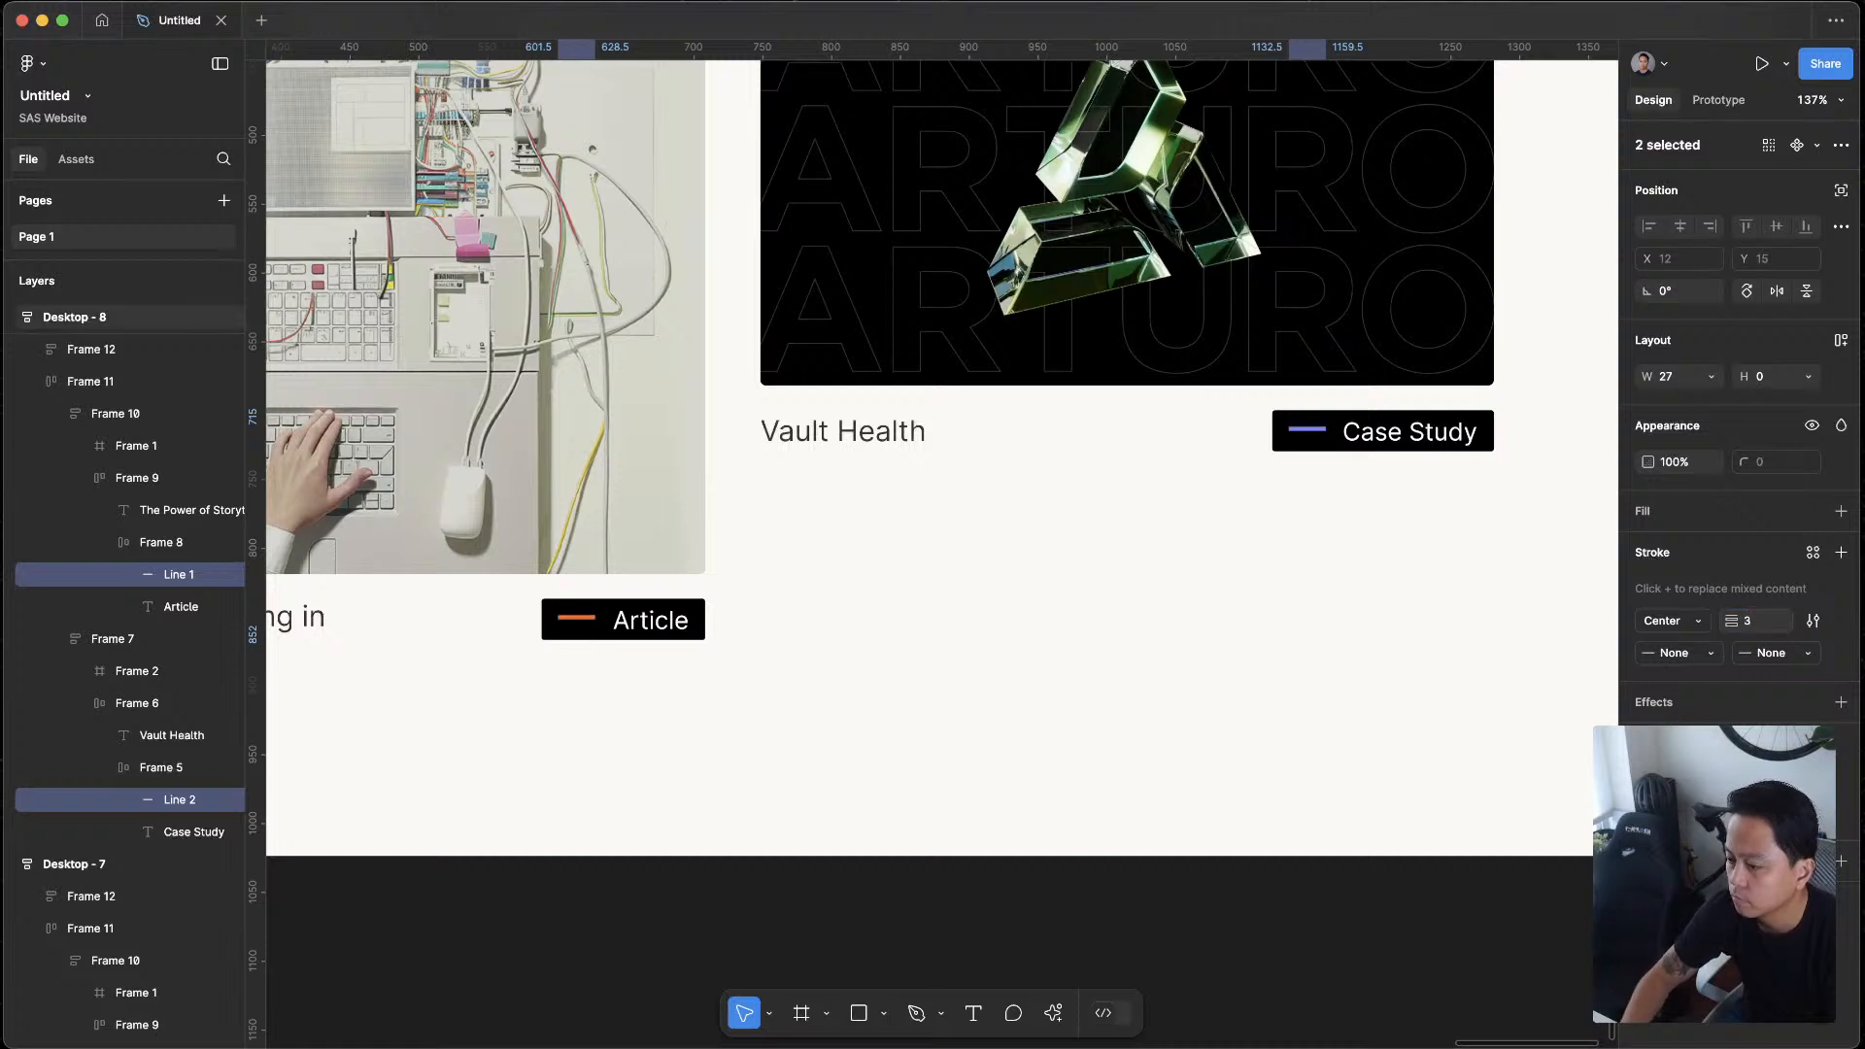
Change the start and end point styles of the lines in both Desktop - 8 tags
left_click(1780, 654)
left_click(1730, 653)
left_click(1680, 654)
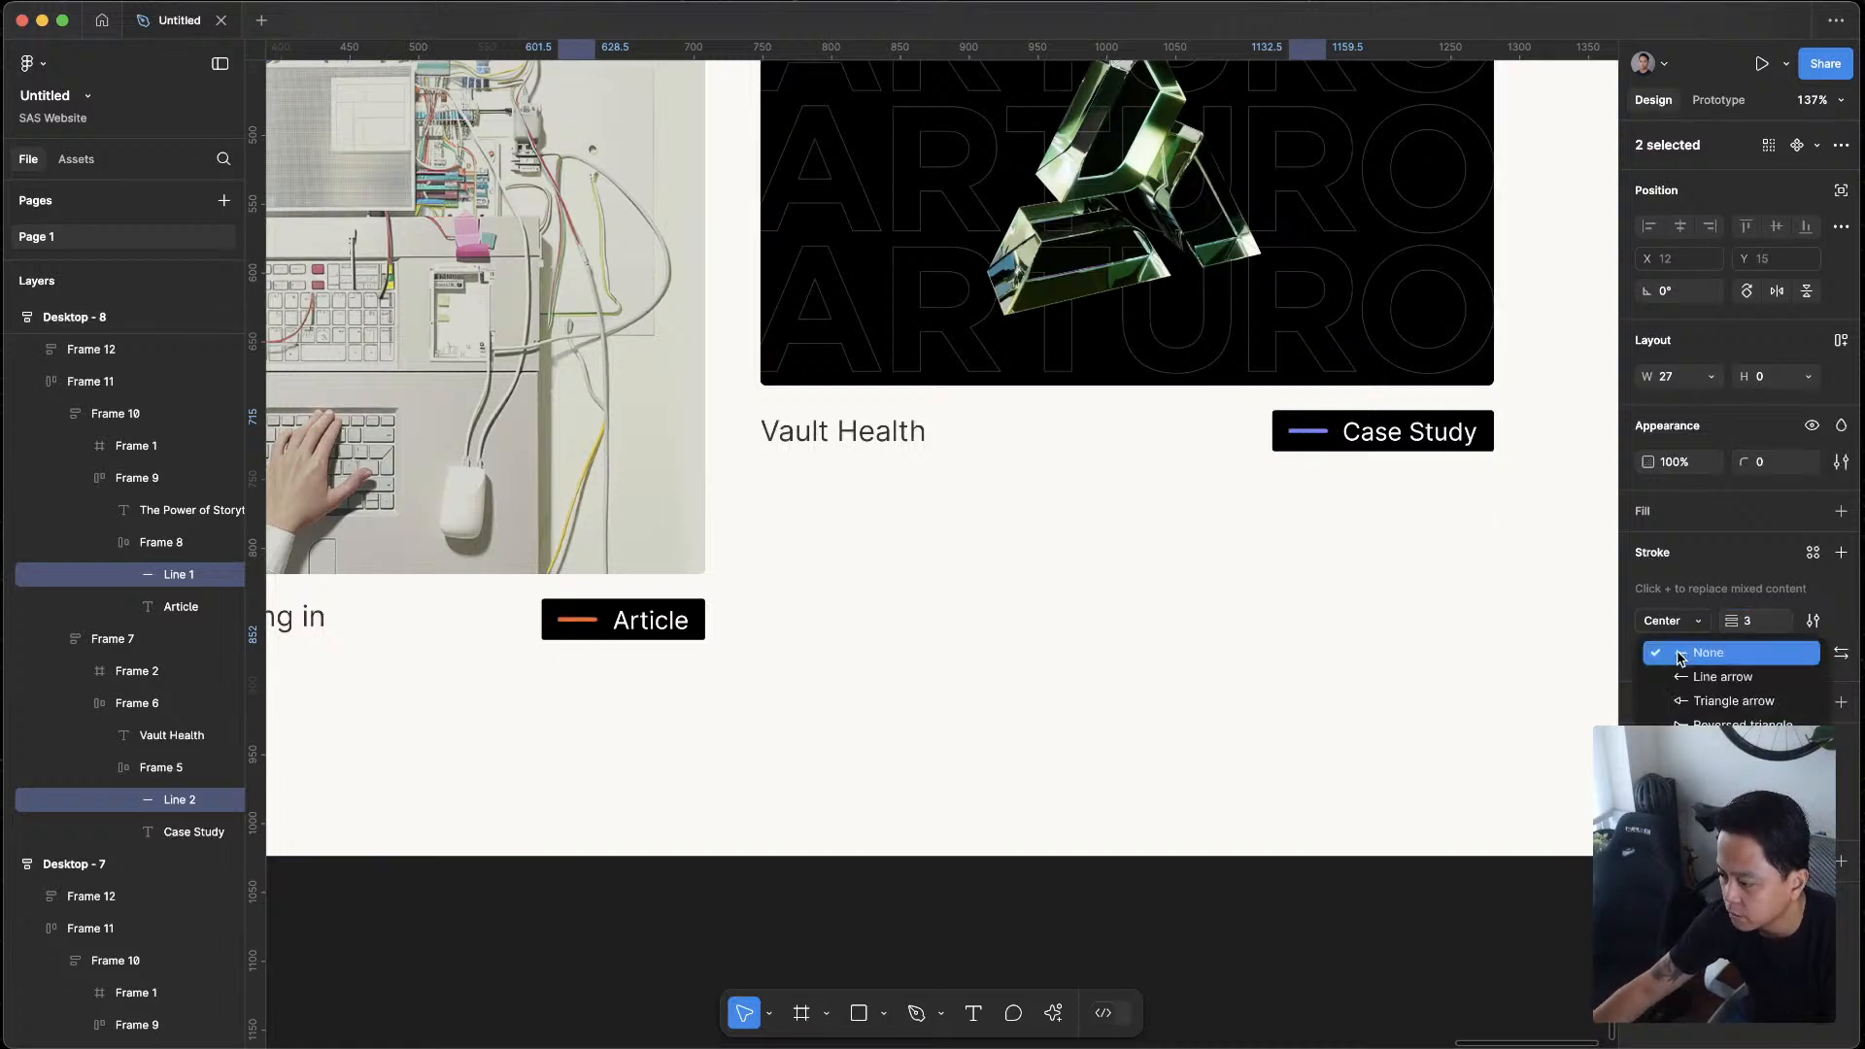
left_click(1709, 812)
left_click(1185, 861)
Compare the black tags with coloured lines in Desktop - 8 against the tags in Desktop - 7 and the orange icon tags in Desktop - 6
scroll(1218, 855, "down", 5)
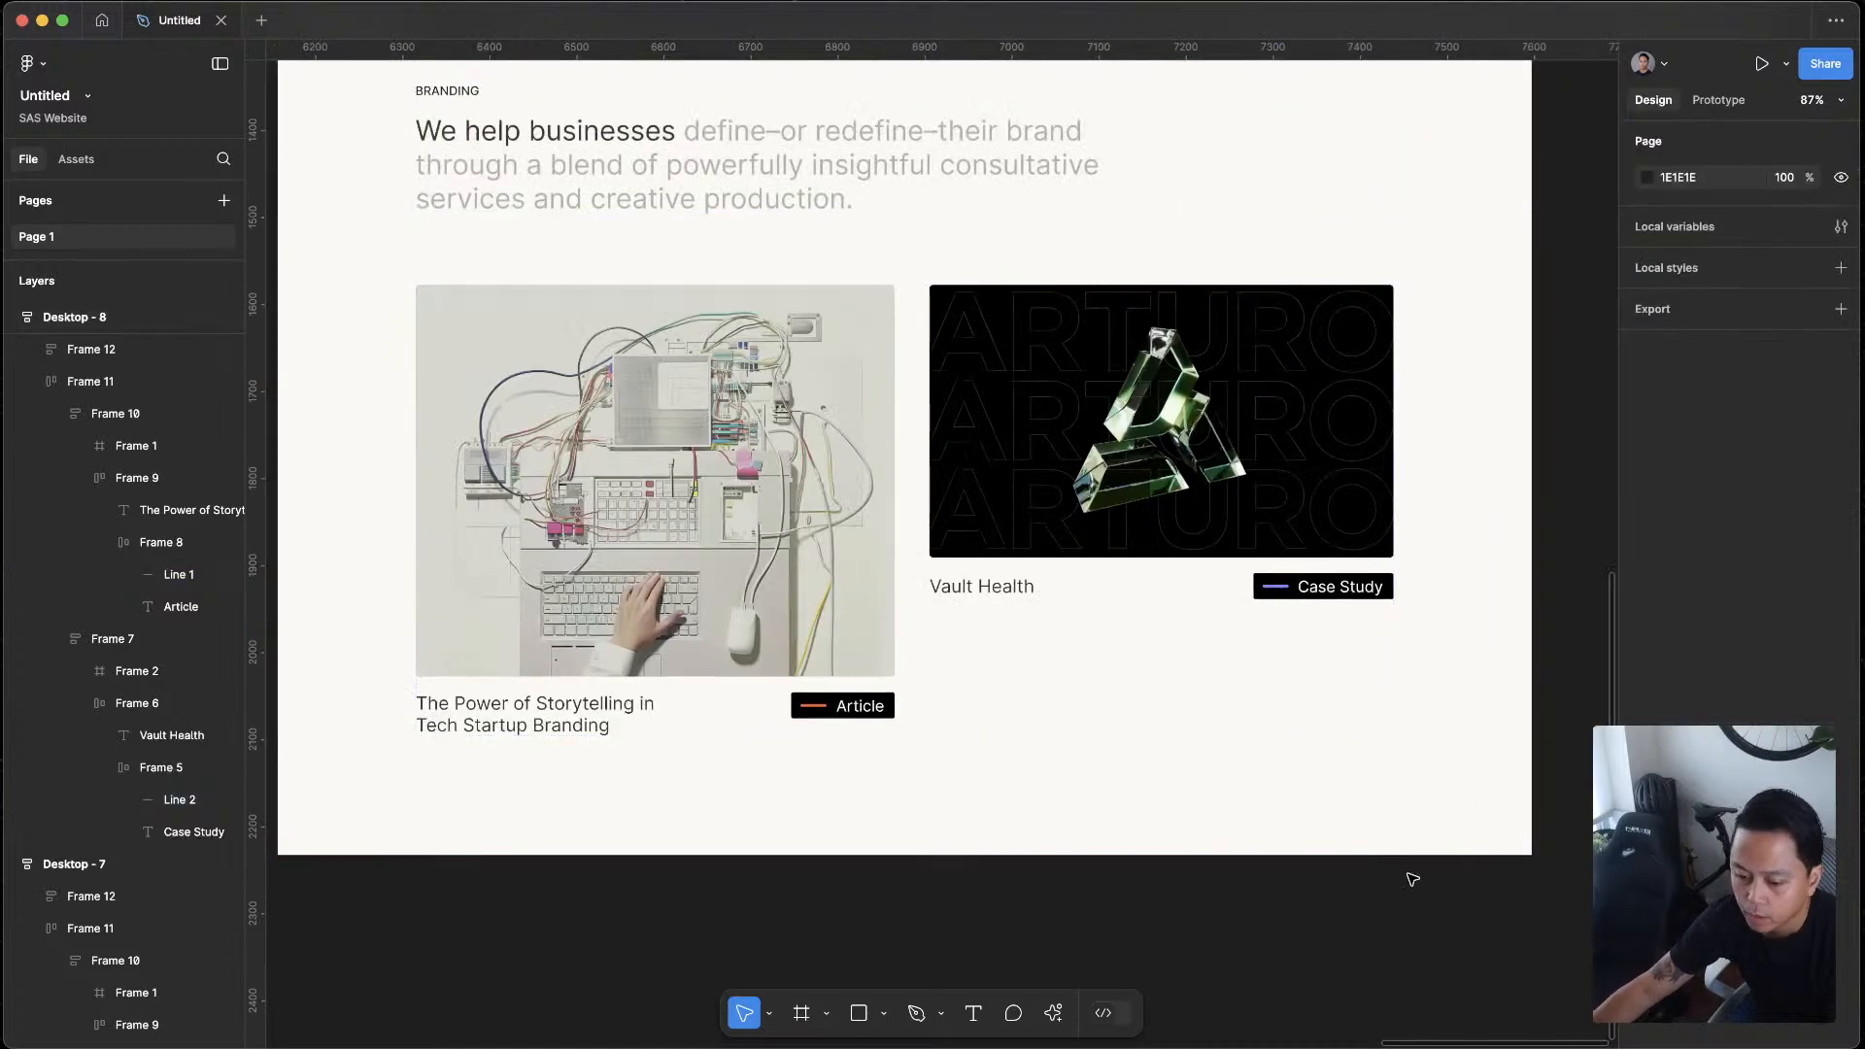
scroll(1329, 894, "down", 3)
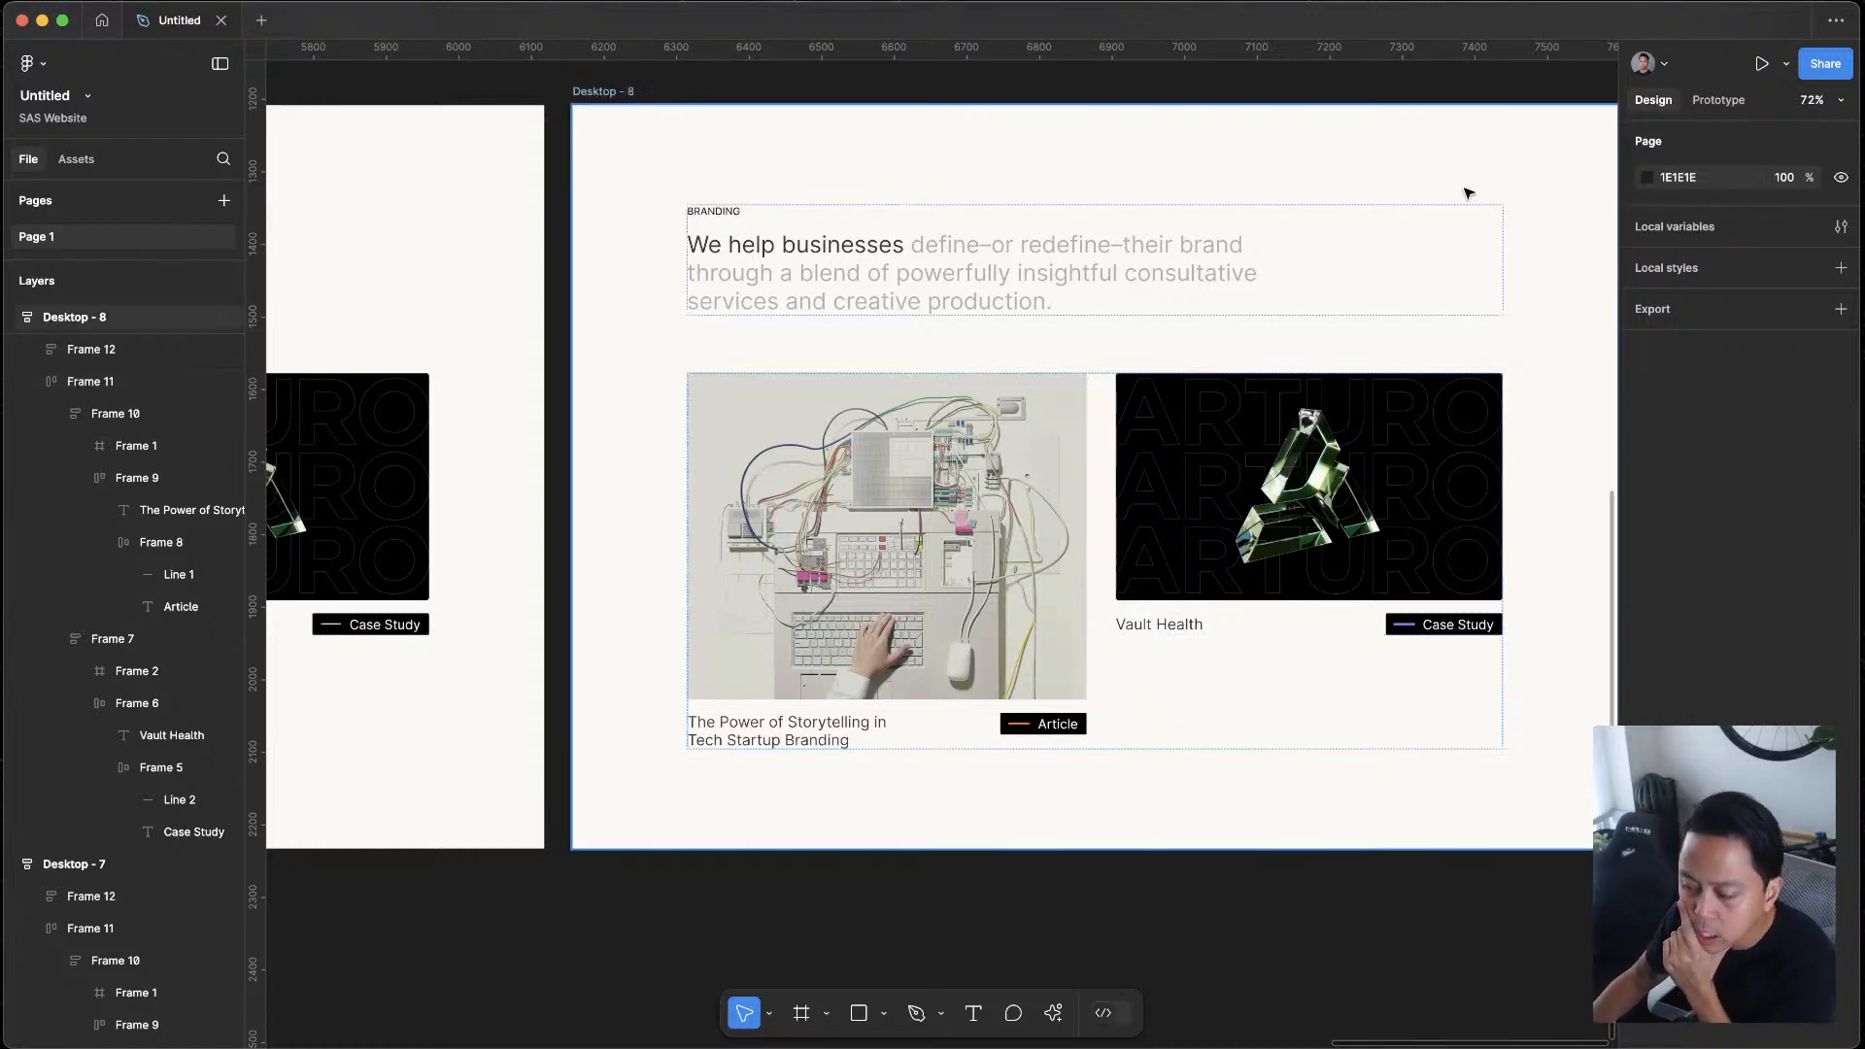
scroll(1574, 599, "down", 5)
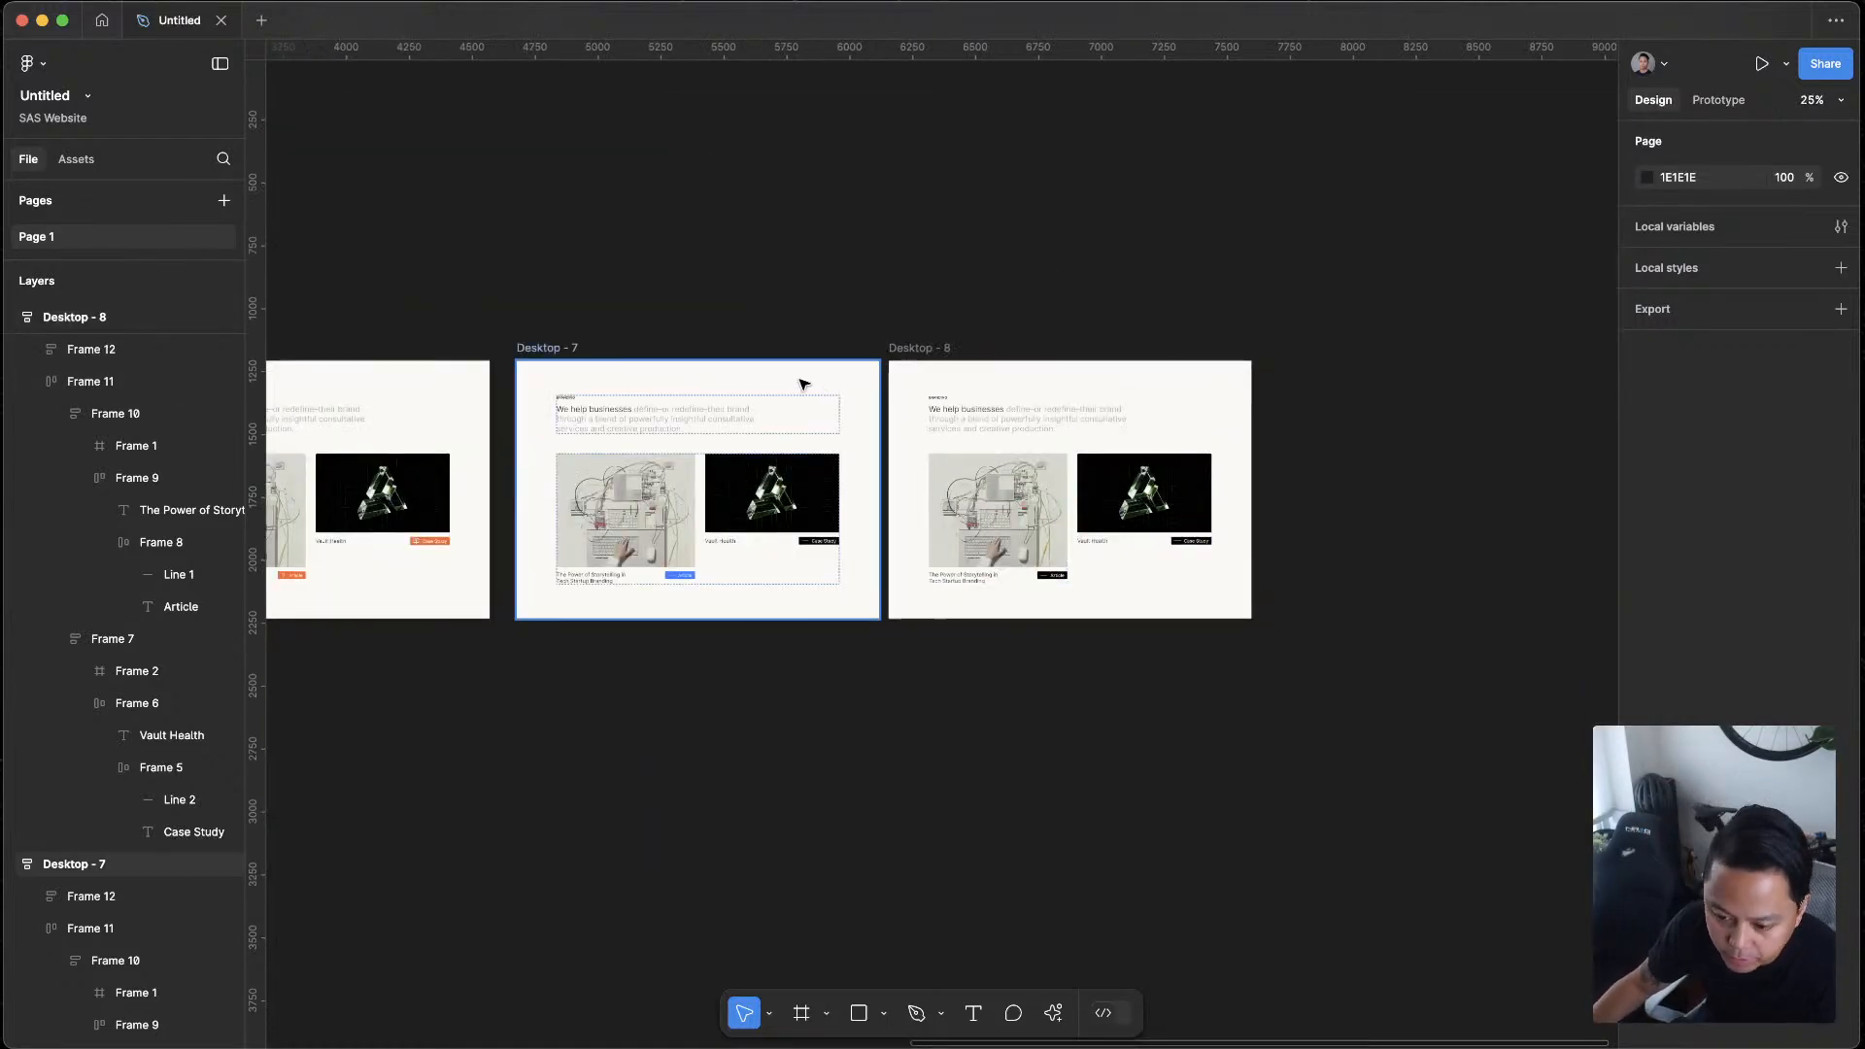
scroll(833, 369, "up", 1)
scroll(1278, 616, "up", 1)
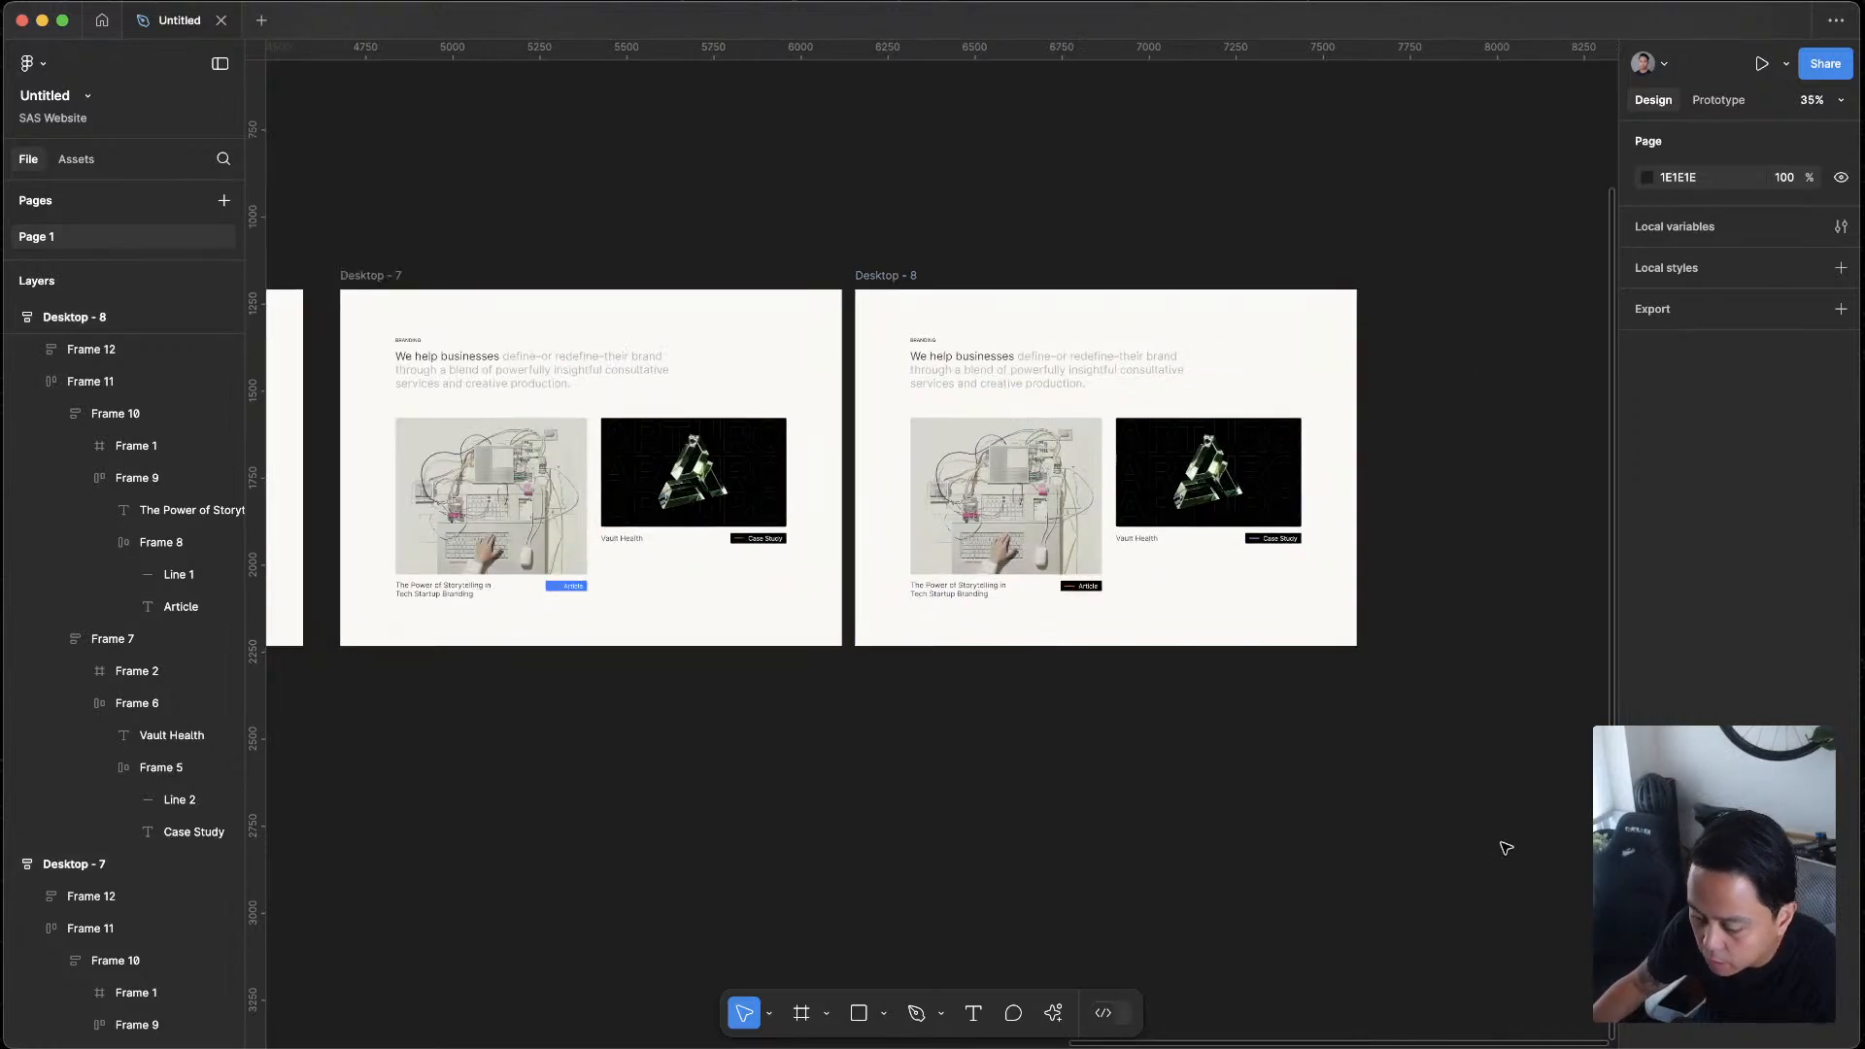
scroll(1377, 593, "up", 5)
scroll(1378, 594, "down", 3)
scroll(1244, 690, "down", 2)
scroll(1206, 699, "up", 3)
scroll(1206, 699, "left", 4)
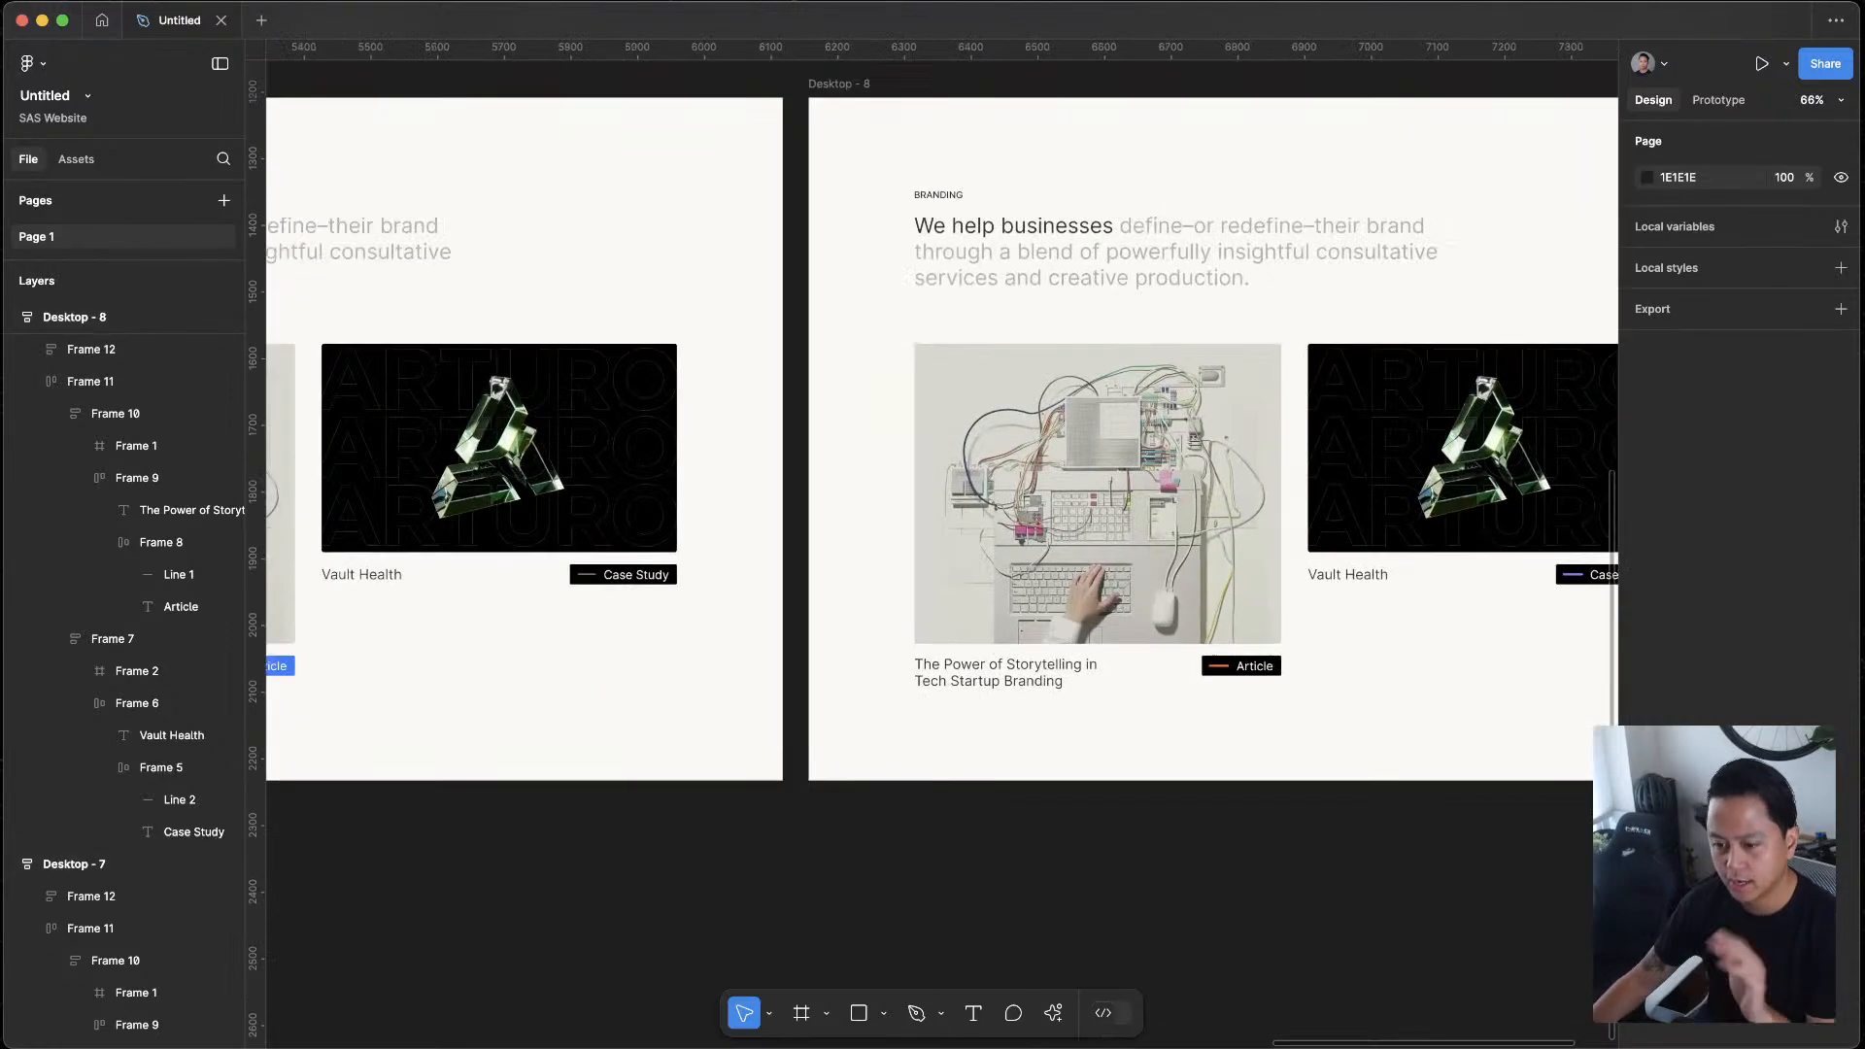
scroll(1316, 754, "right", 4)
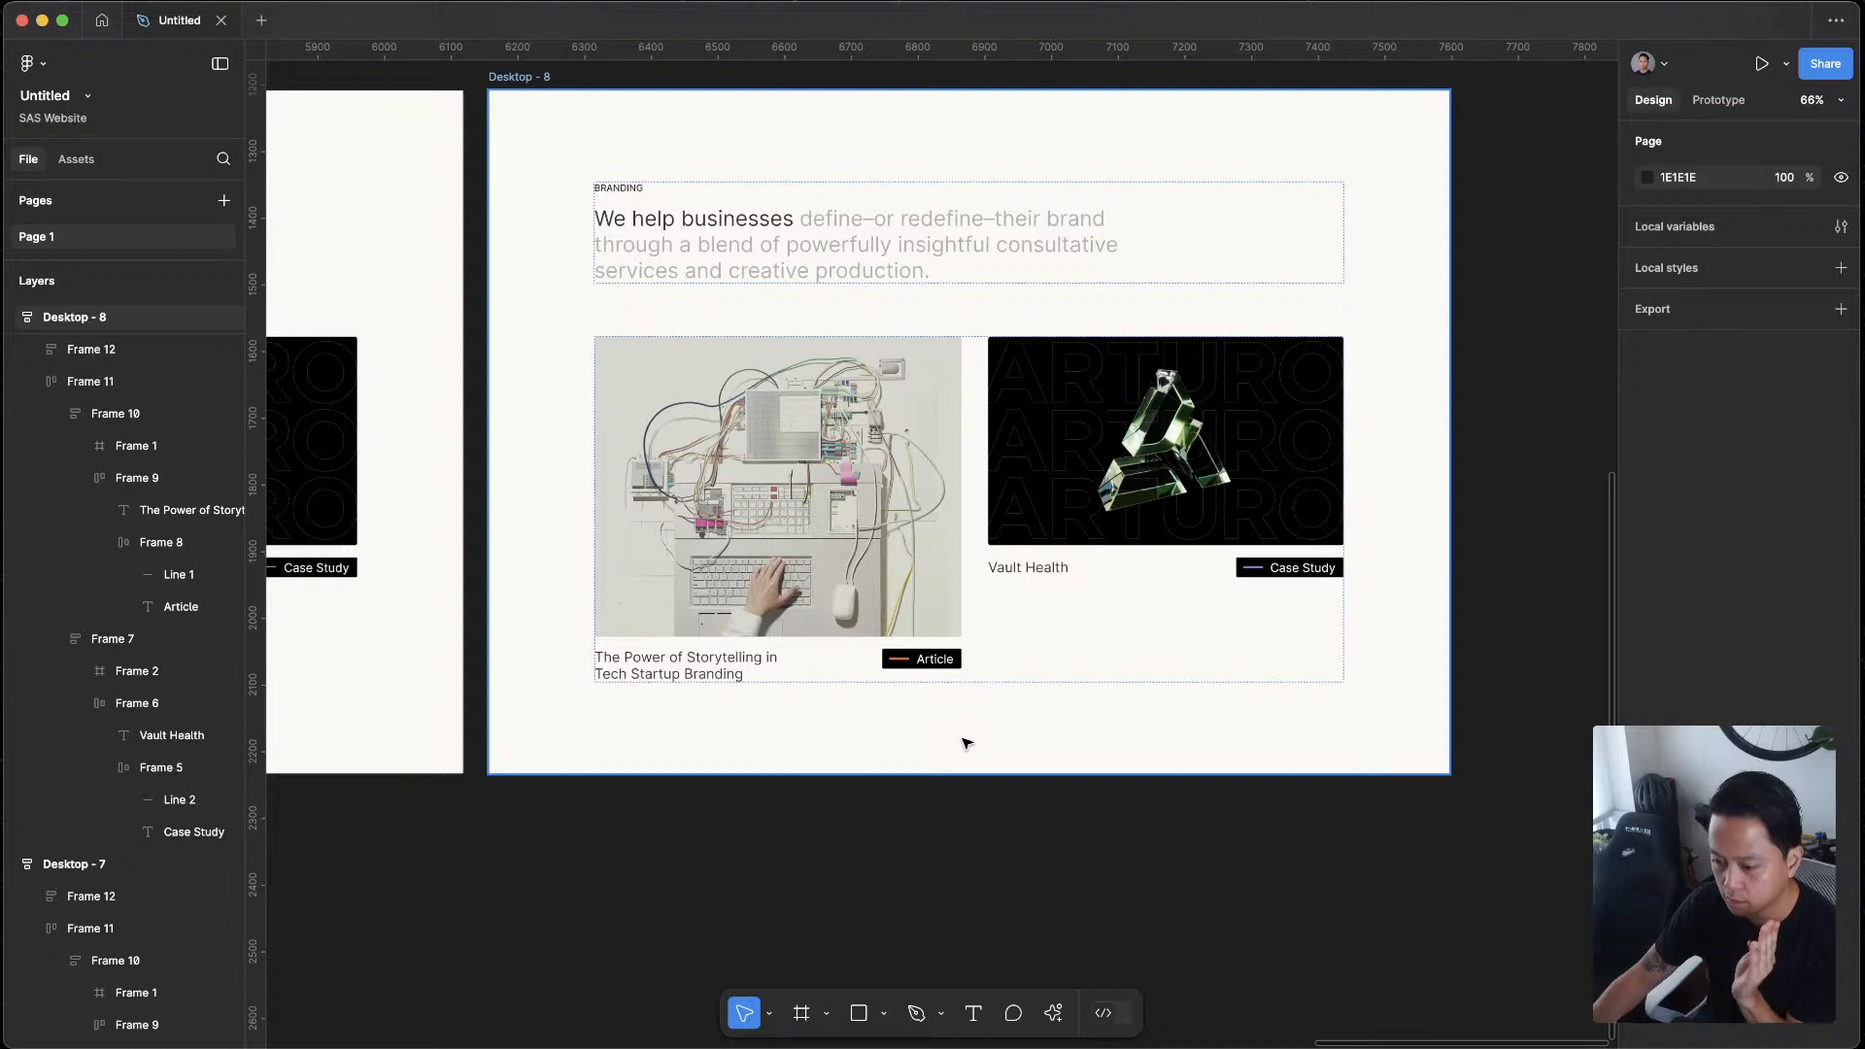
scroll(965, 743, "left", 15)
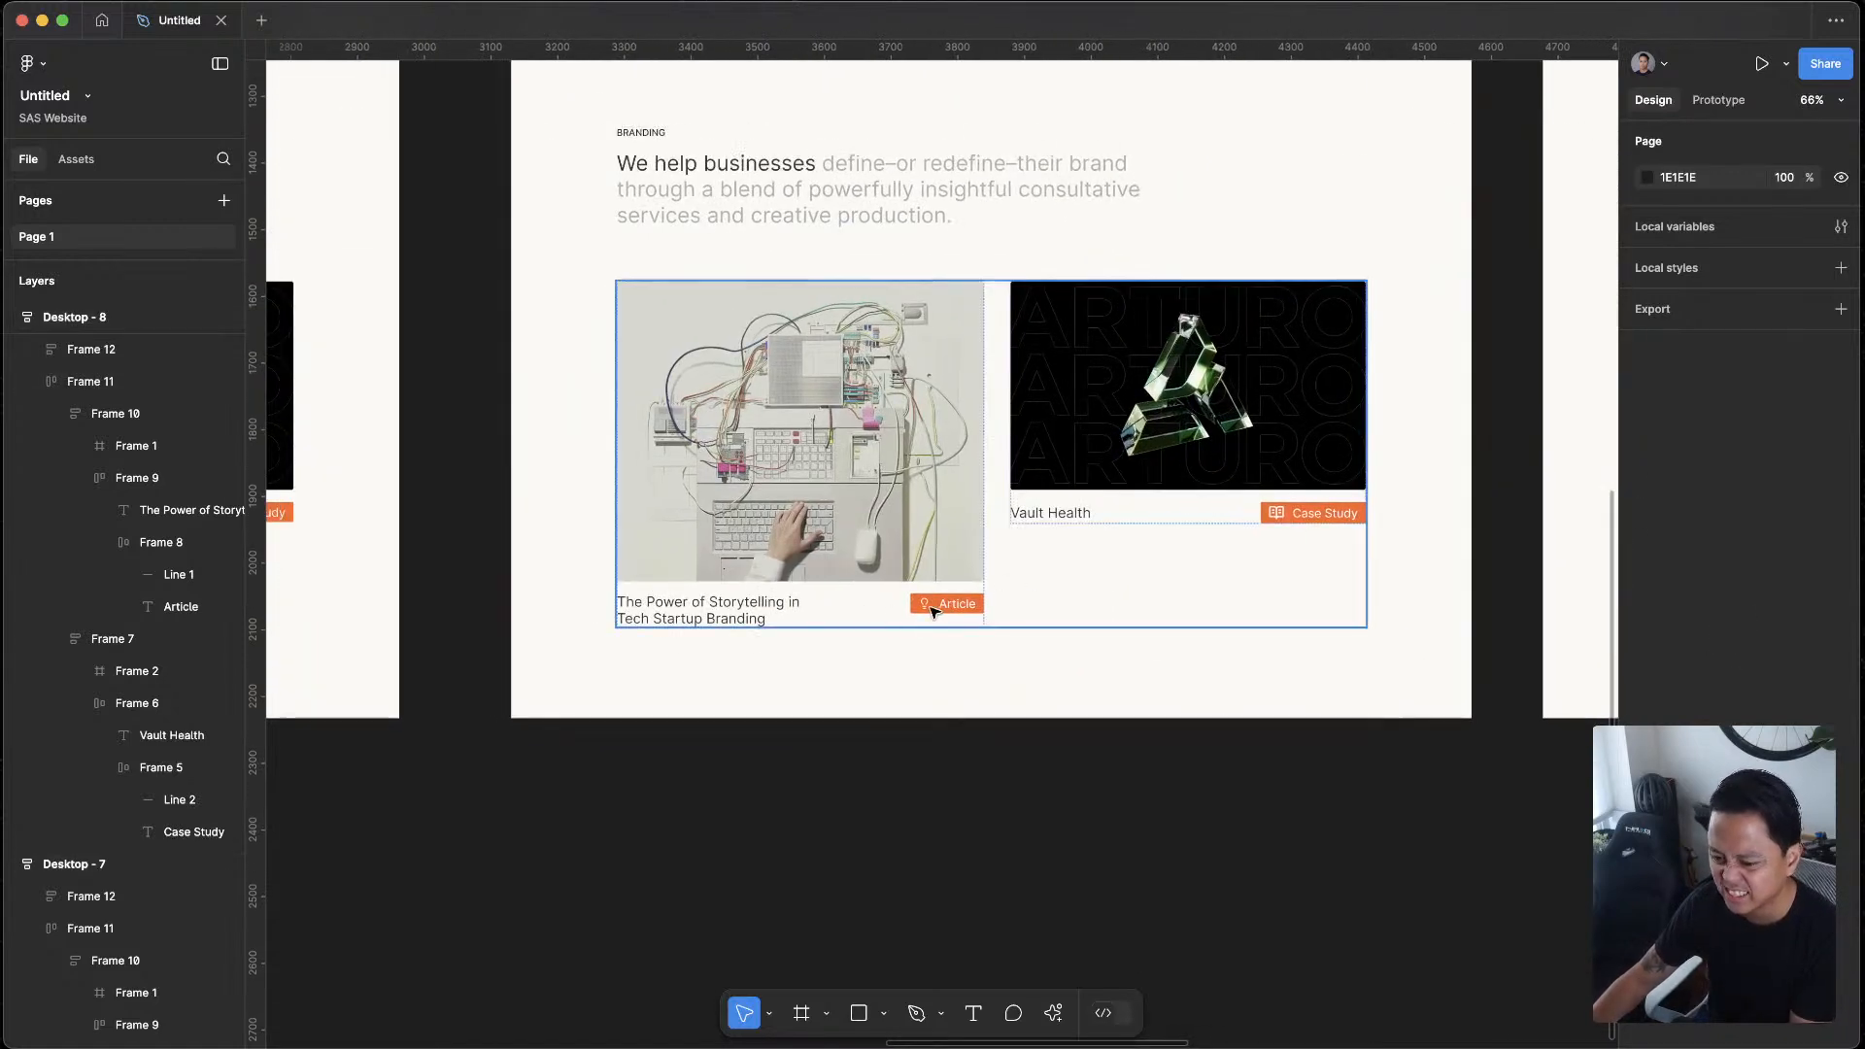
scroll(1302, 472, "right", 5)
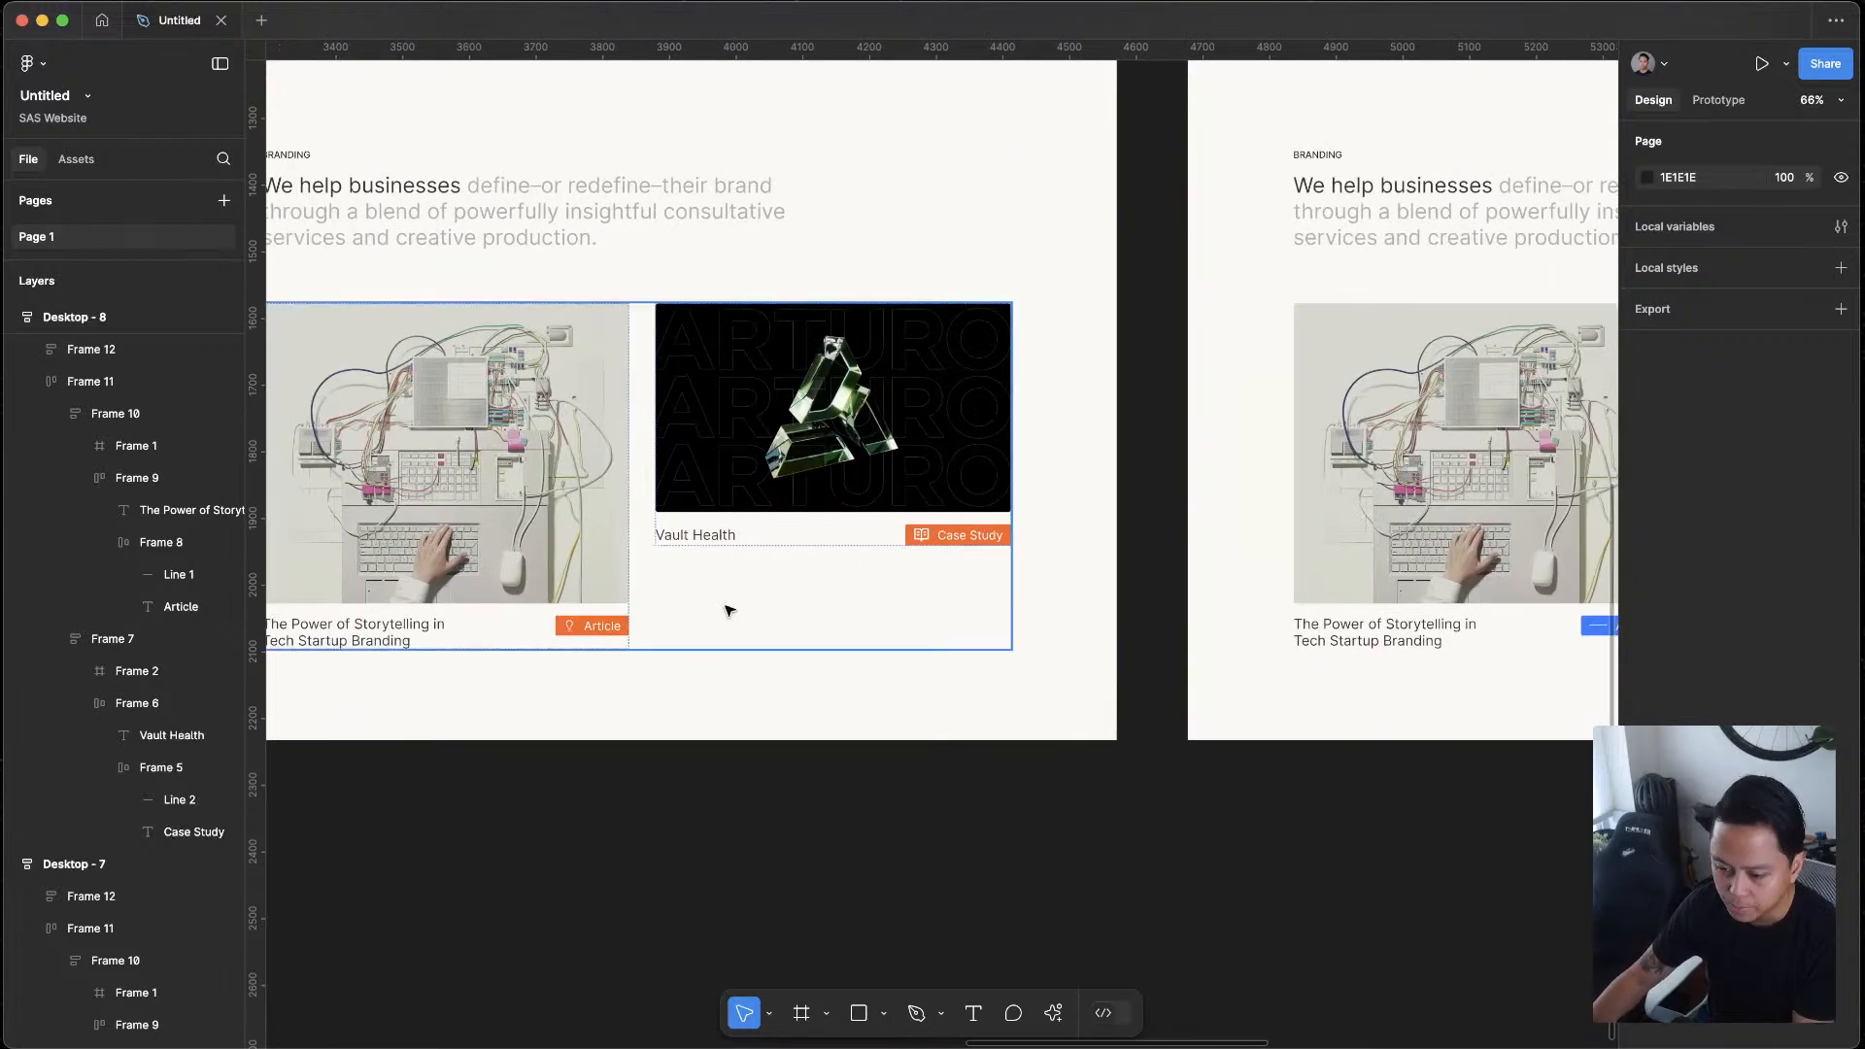
scroll(1137, 679, "left", 6)
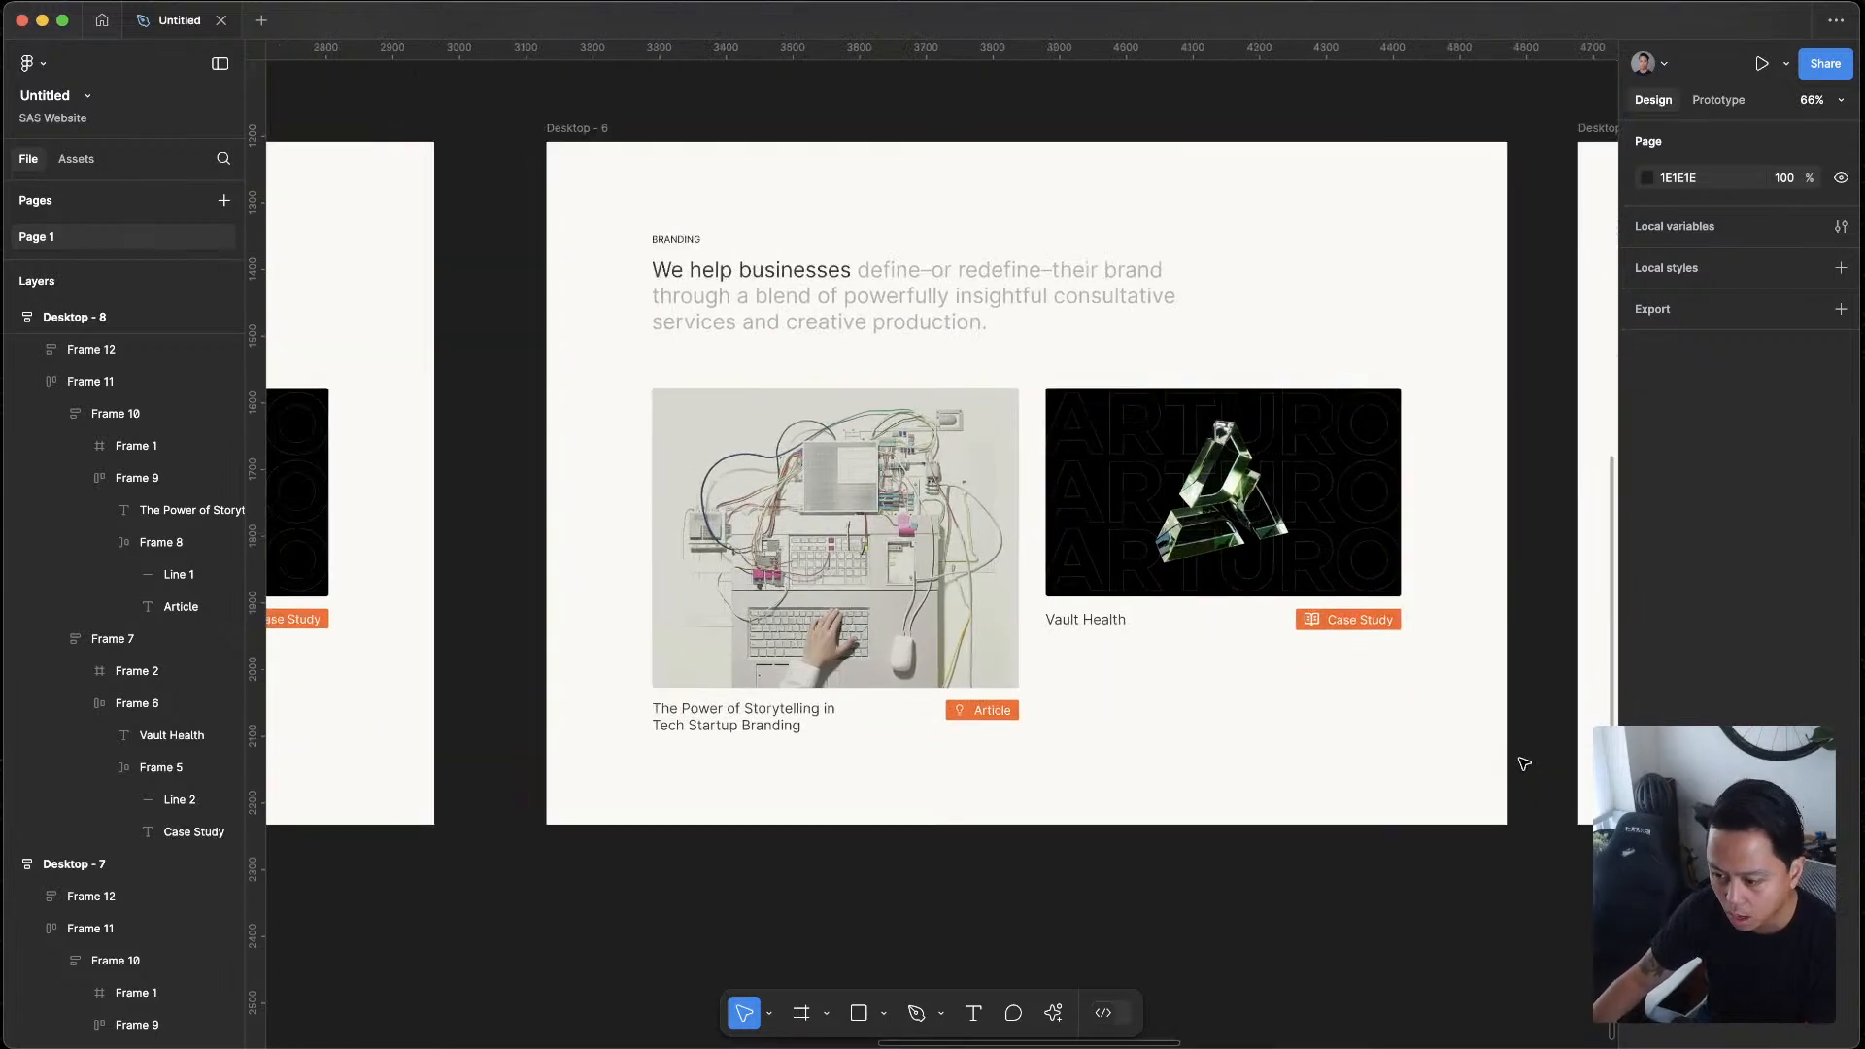
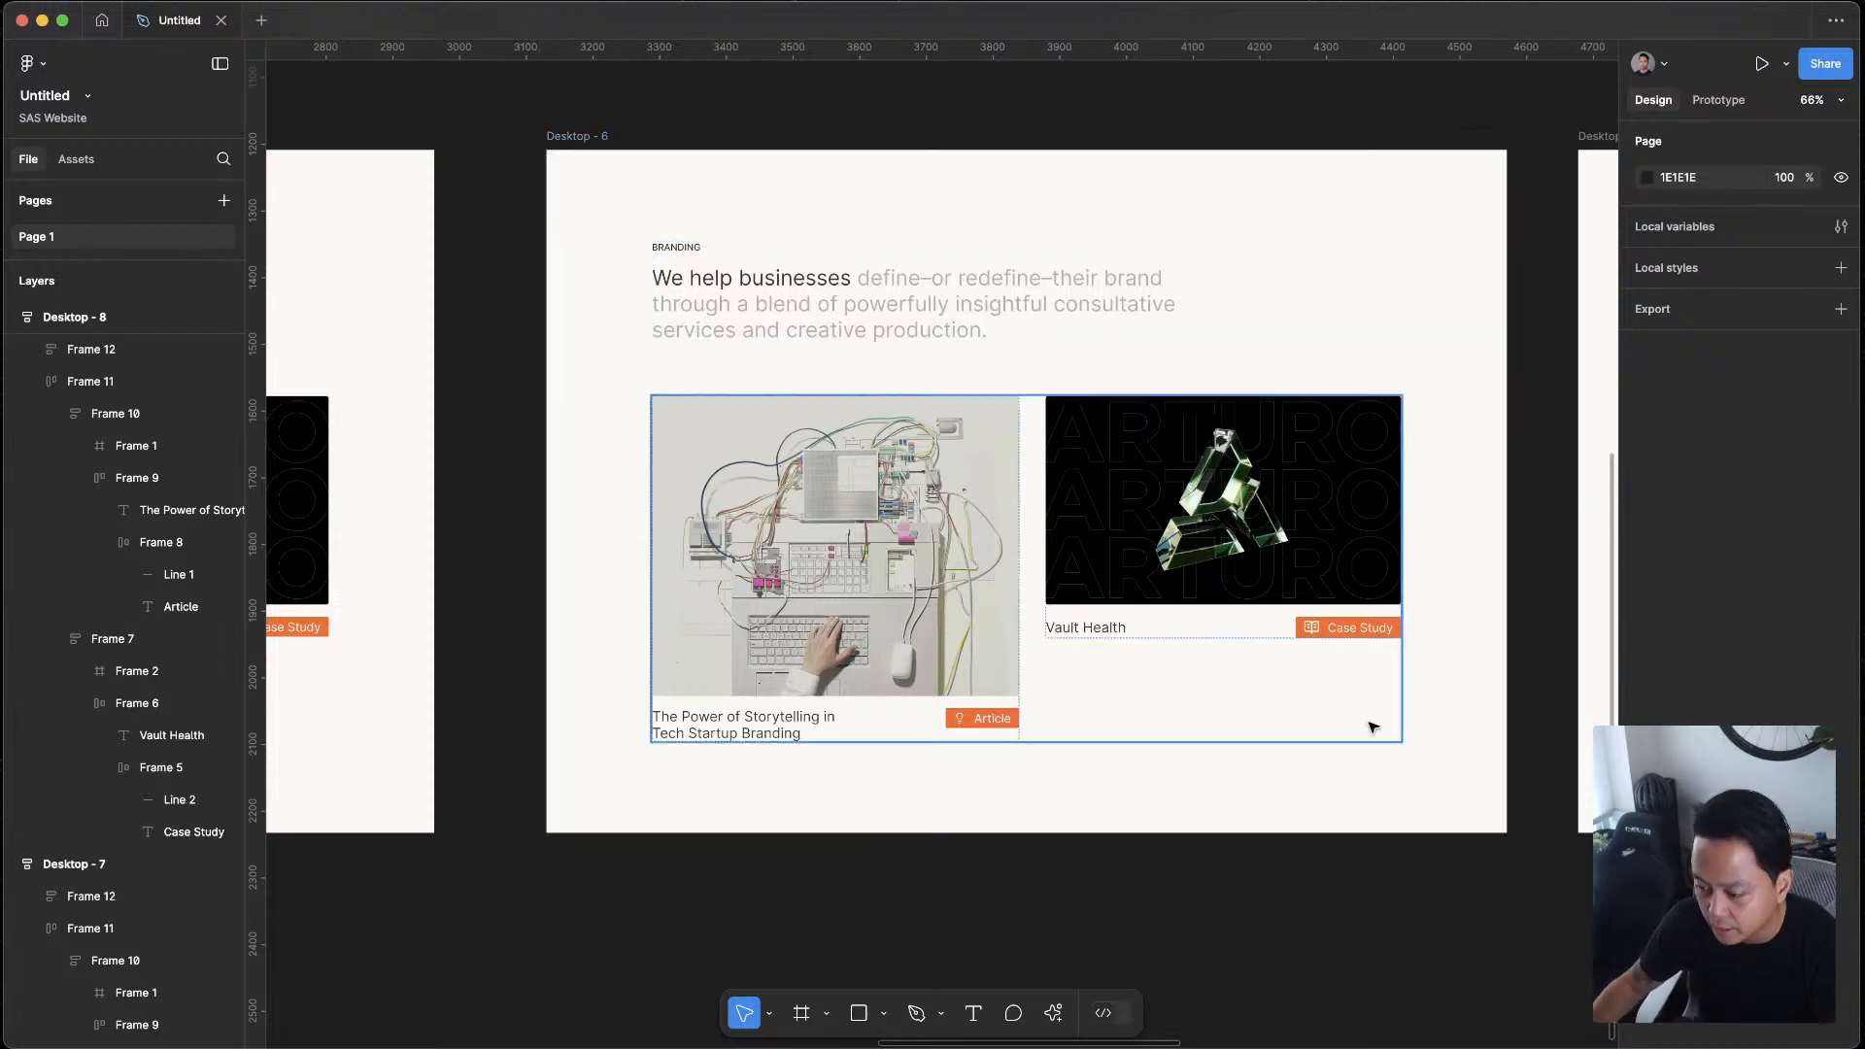
Examine the black Article and Case Study tags with coloured lines in Desktop - 8 beside the Desktop - 7 version
scroll(1441, 727, "down", 5)
scroll(1440, 727, "right", 6)
scroll(1441, 726, "down", 3)
scroll(1361, 478, "up", 4)
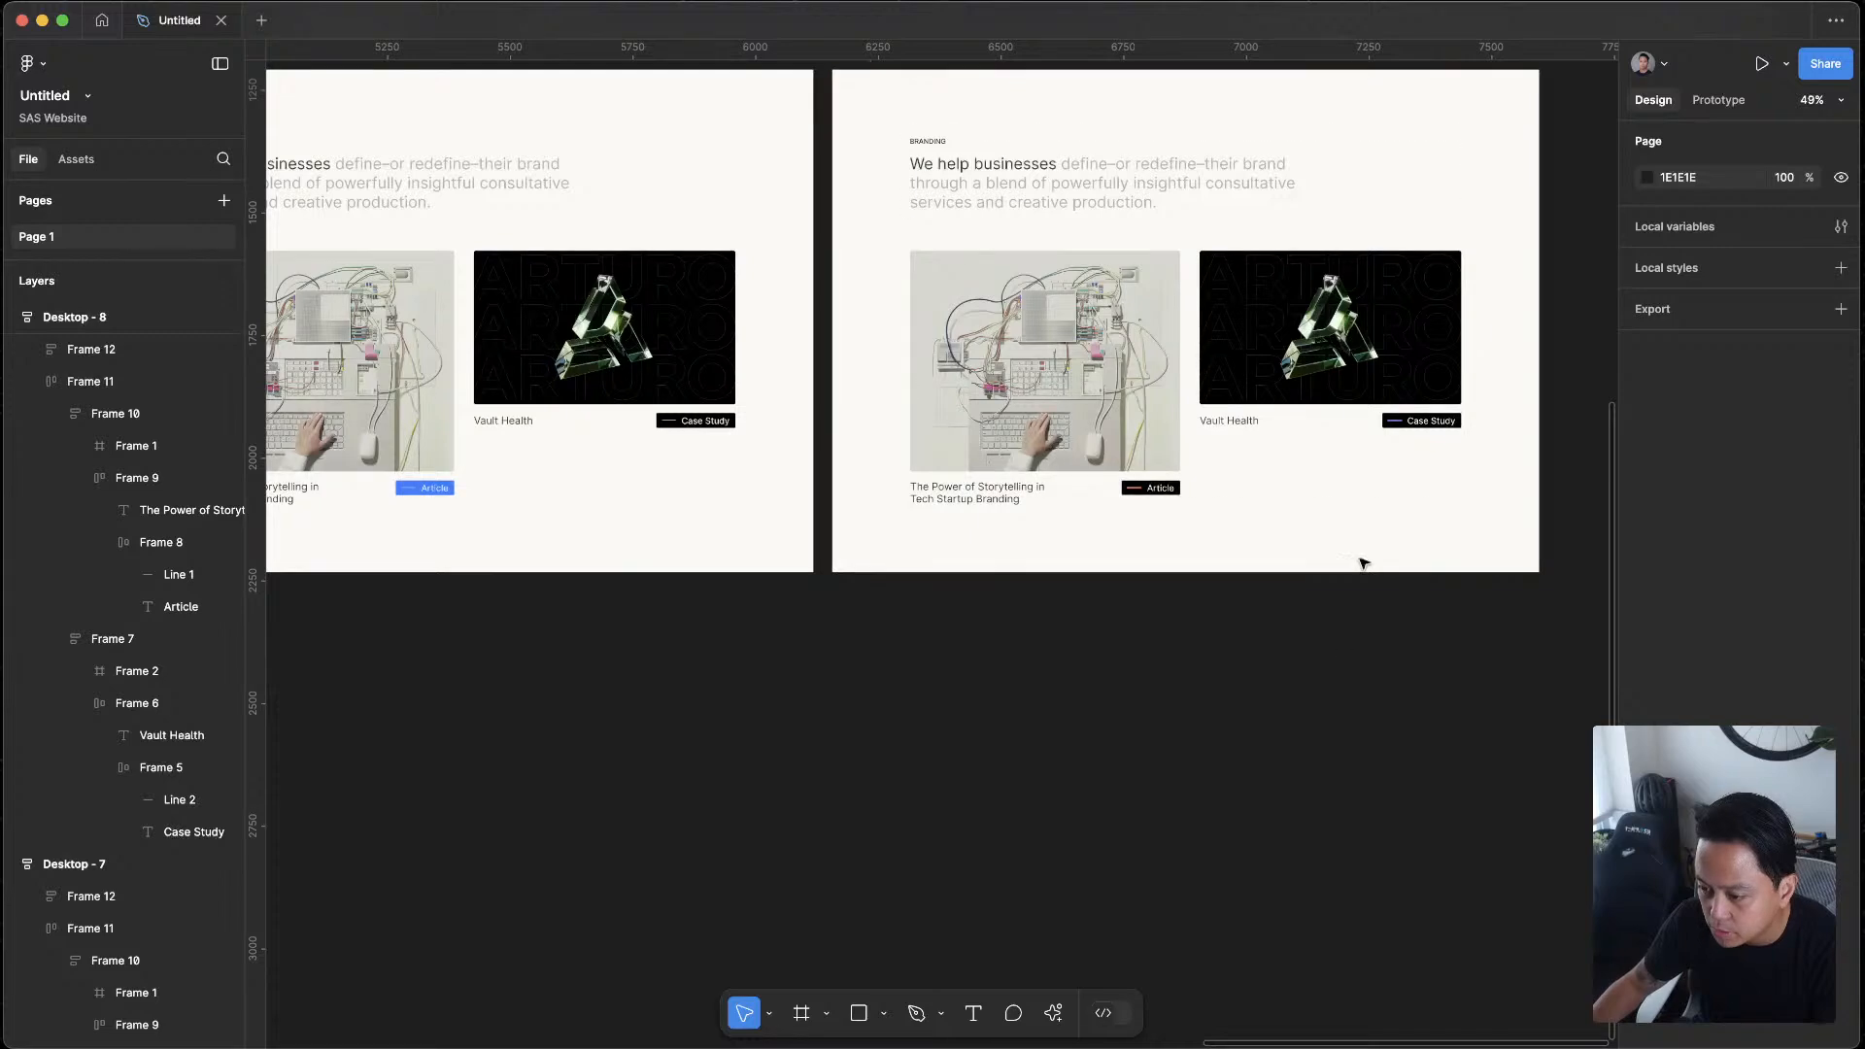
scroll(1399, 381, "up", 4)
scroll(1390, 755, "down", 4)
left_click_drag(1376, 756, 1277, 808)
scroll(1277, 808, "up", 1)
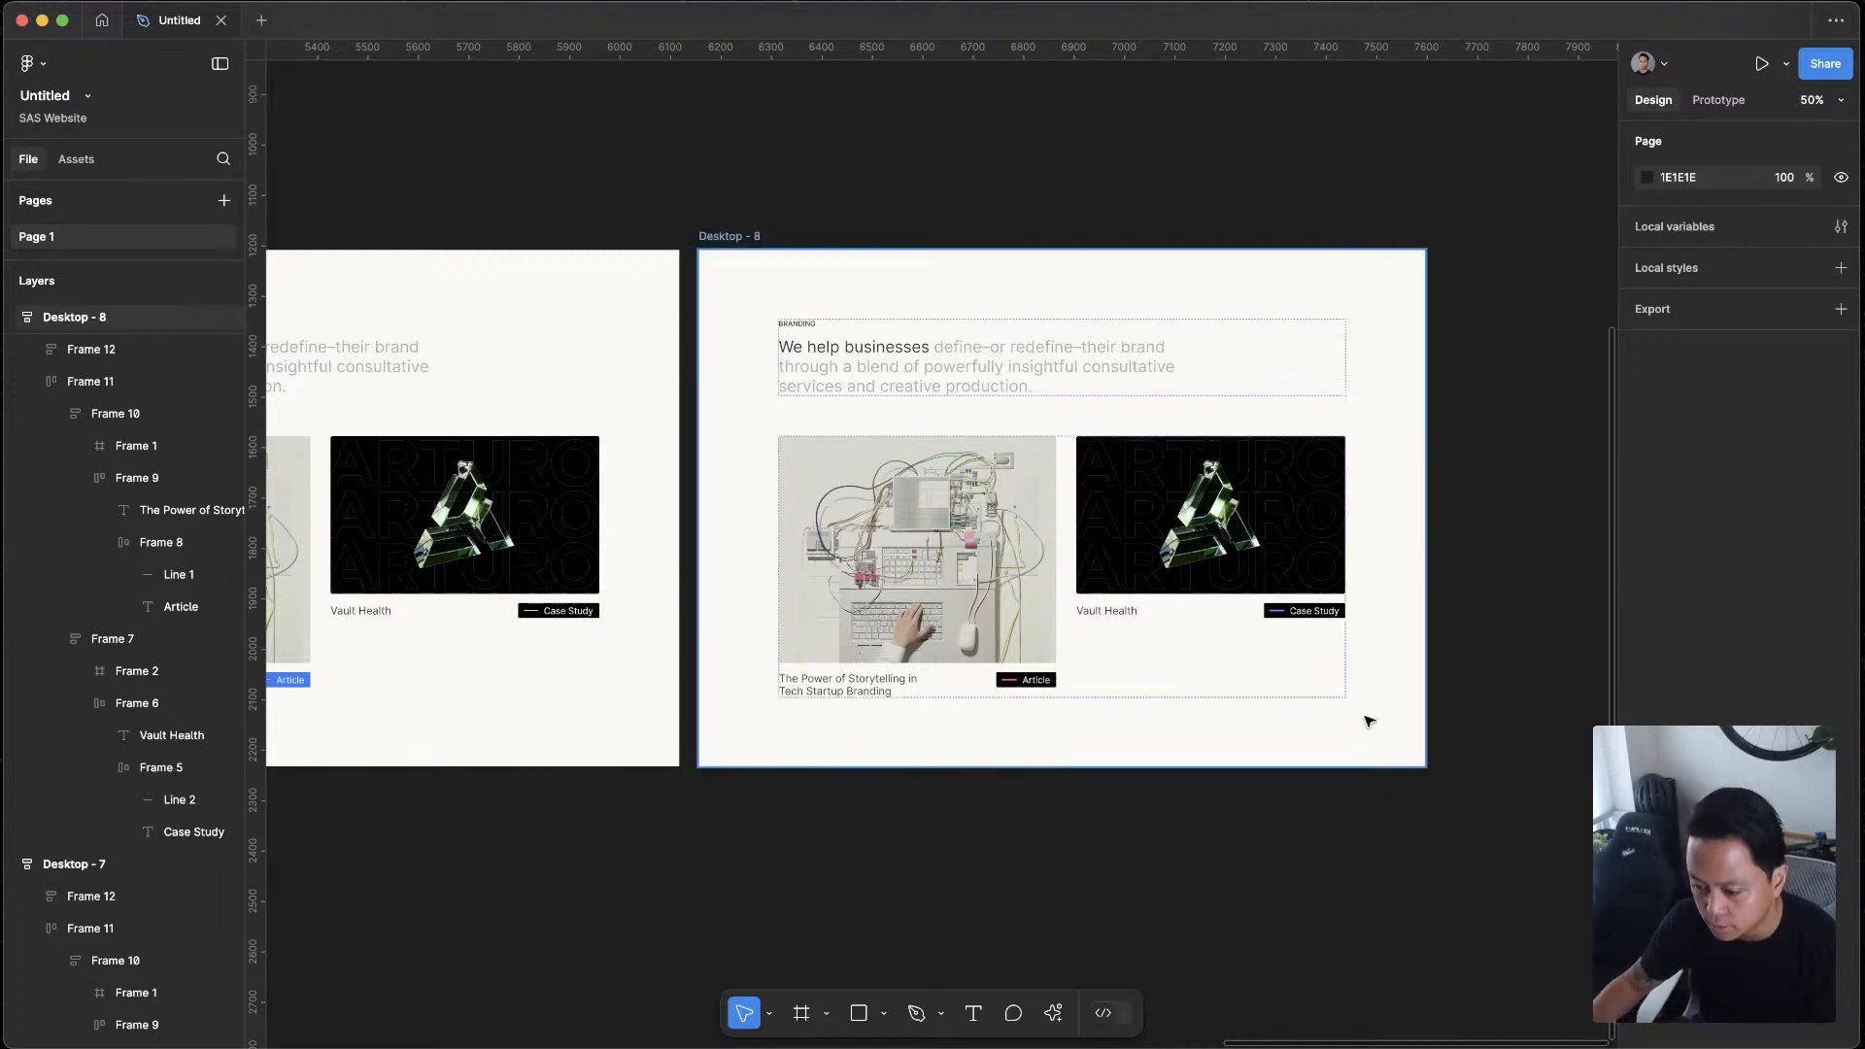
scroll(1147, 860, "down", 1)
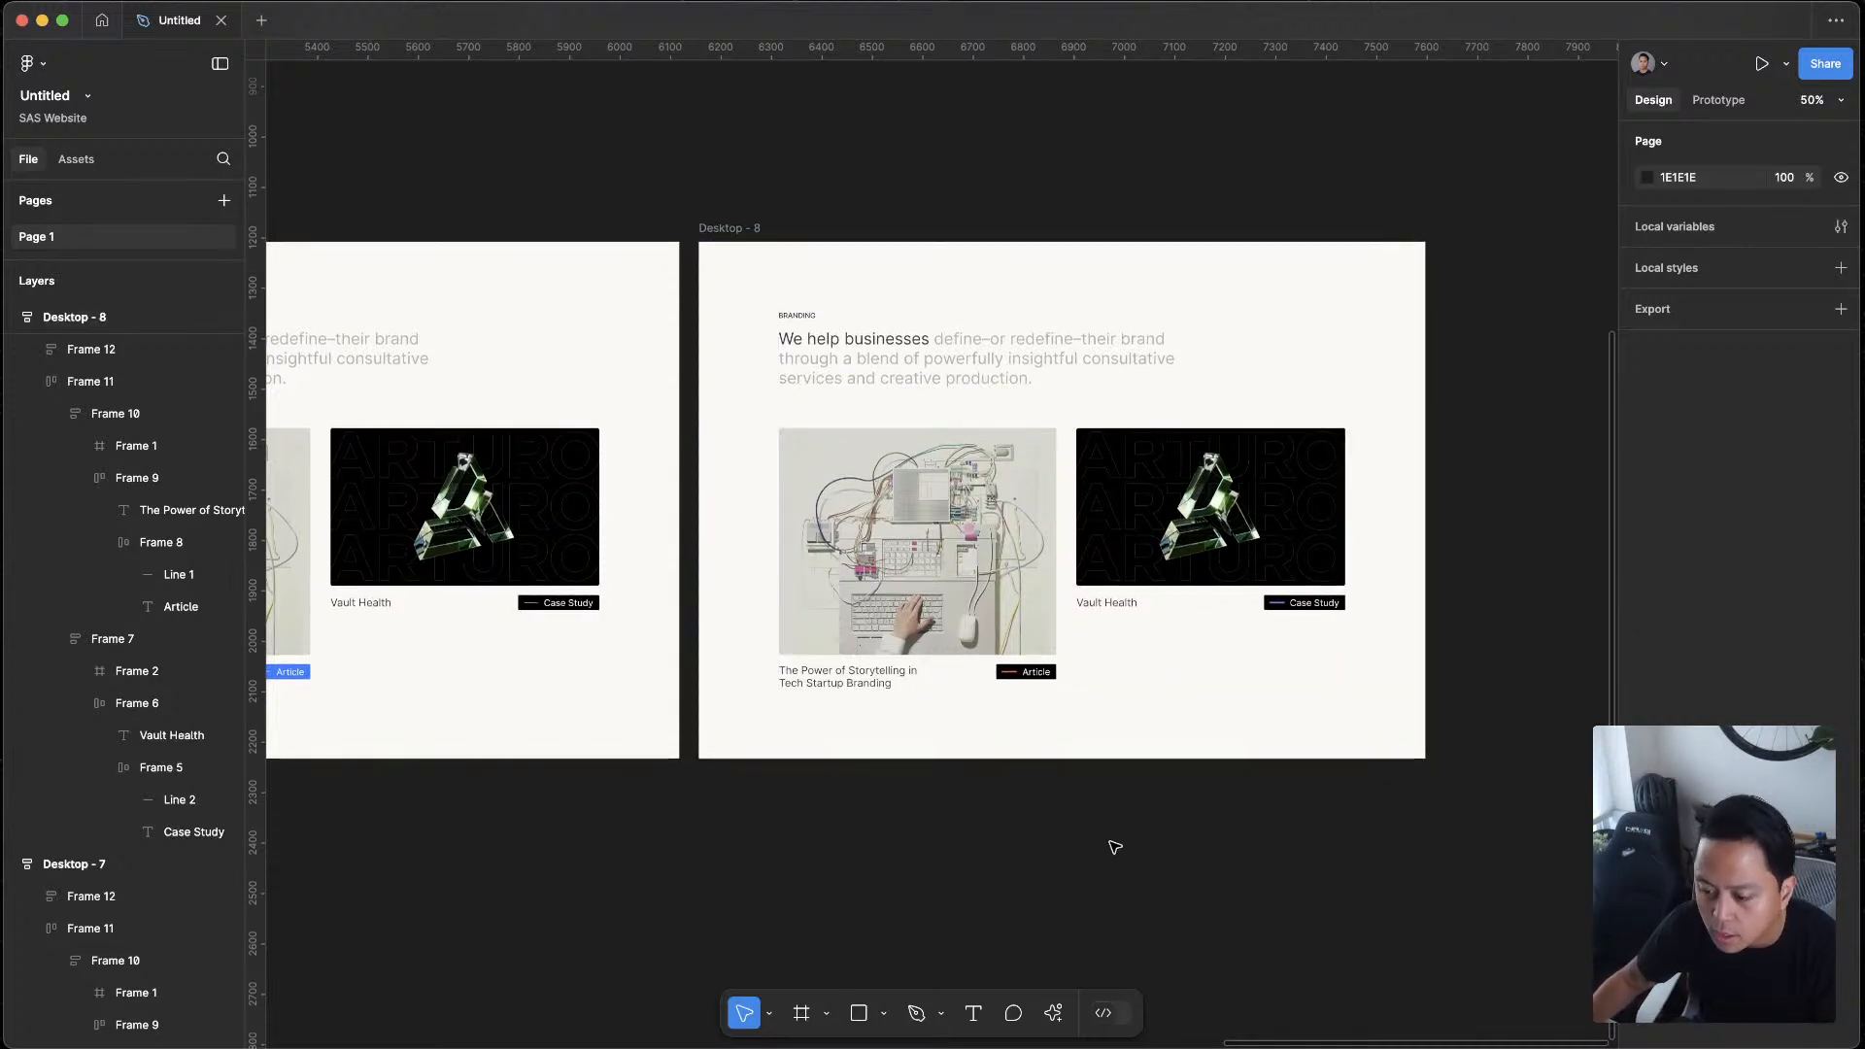
scroll(1136, 637, "up", 3)
scroll(1204, 821, "down", 3)
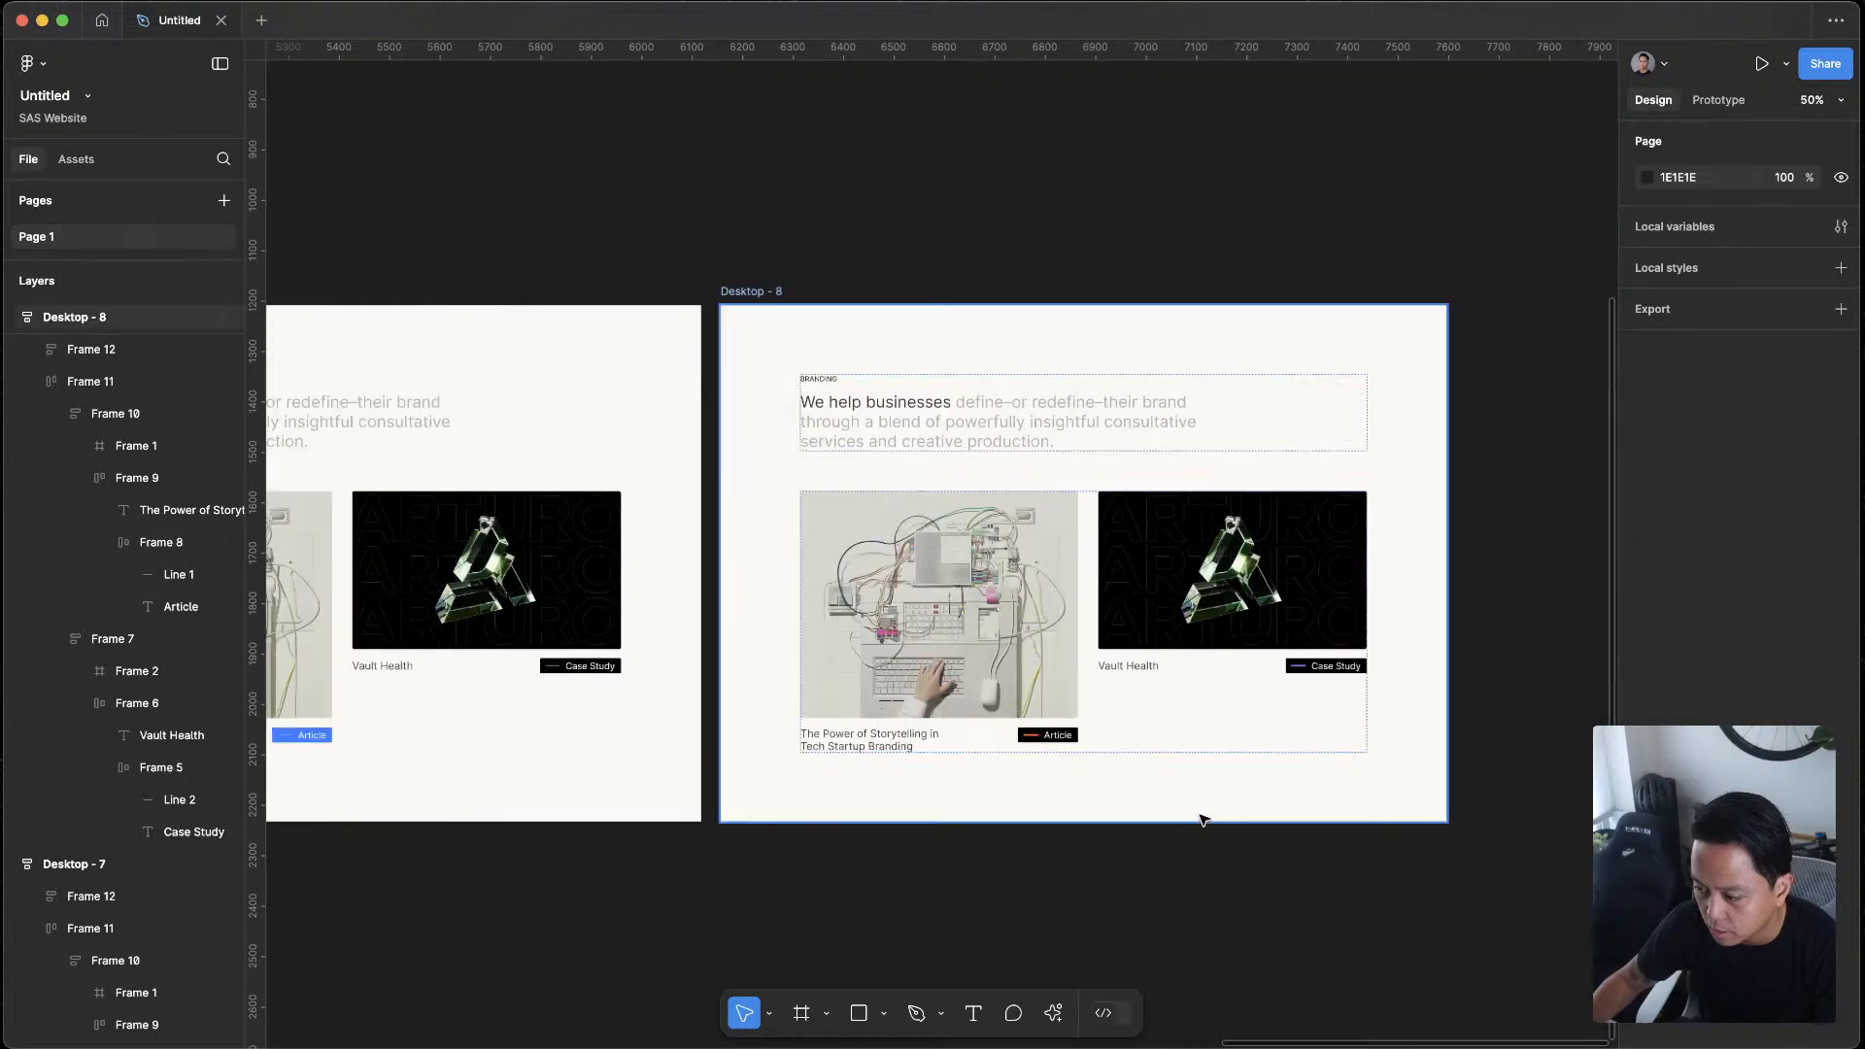
left_click(1073, 731)
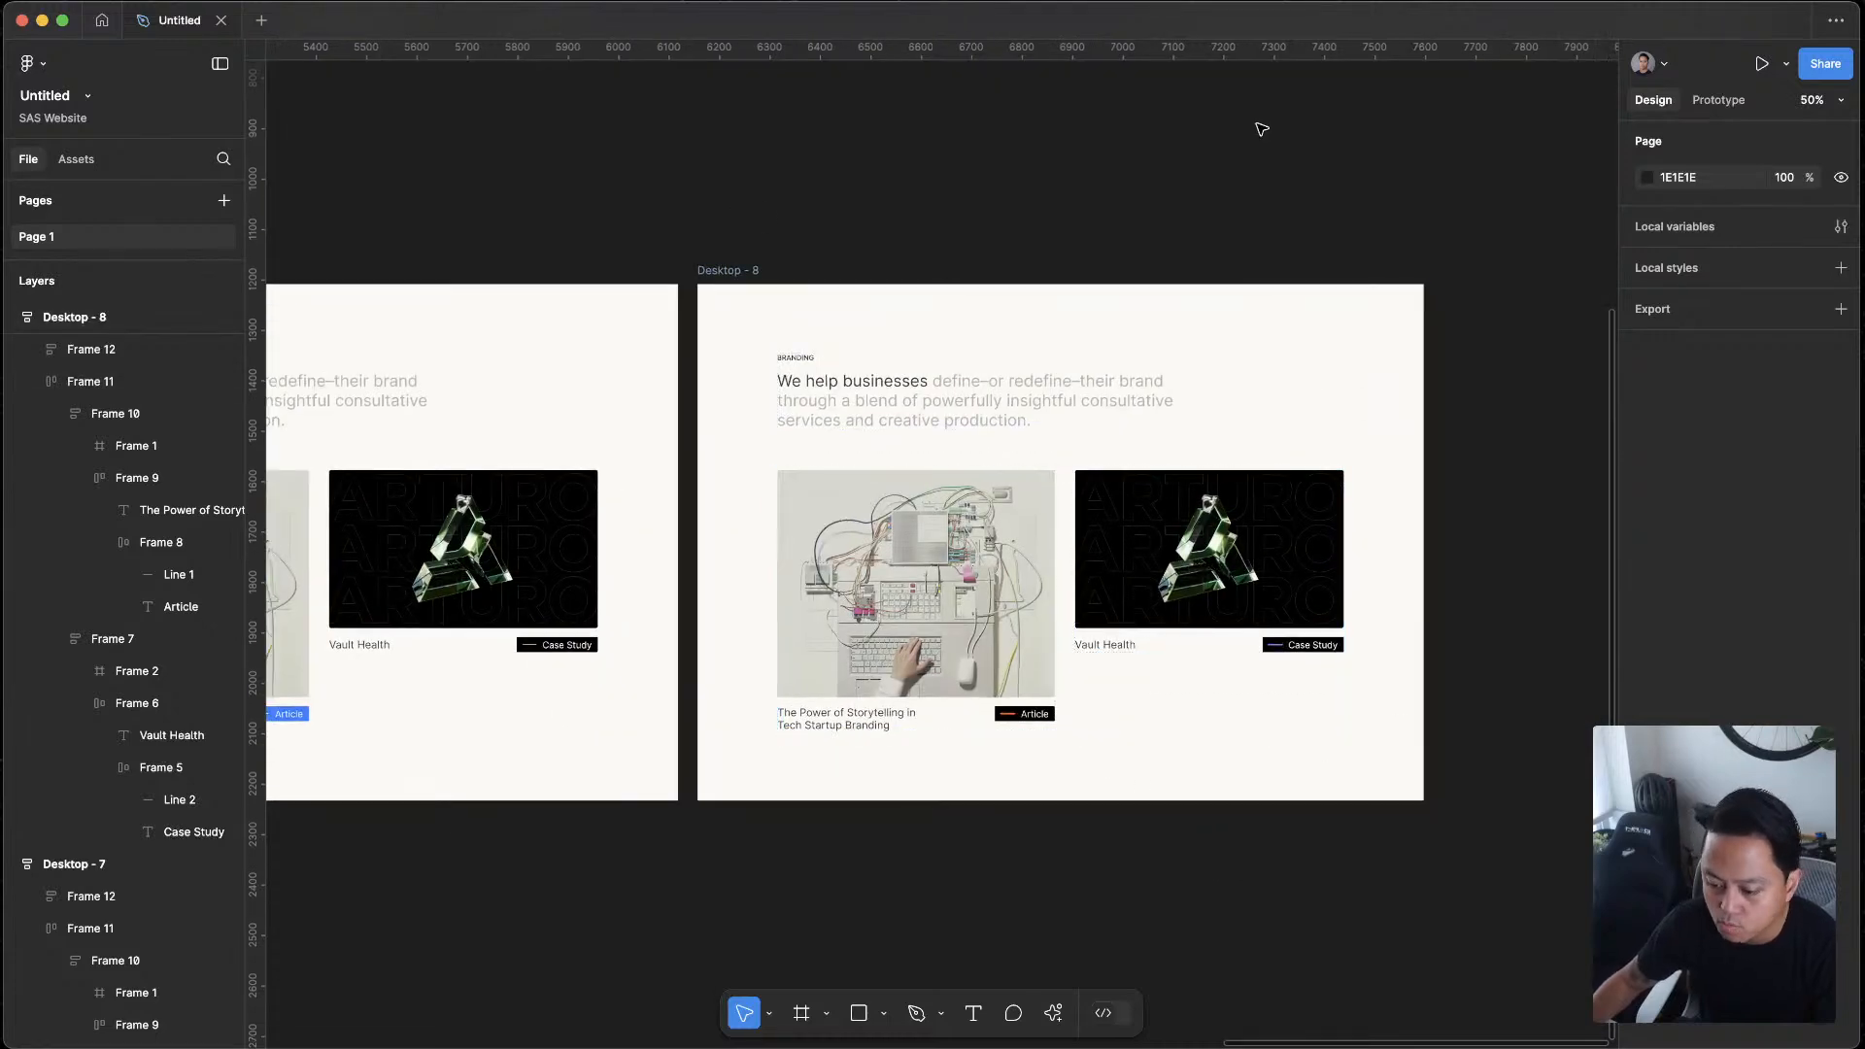
Switch to the browser and review the Featured Work section of the Suits & Sandals site
key("ctrl+Up")
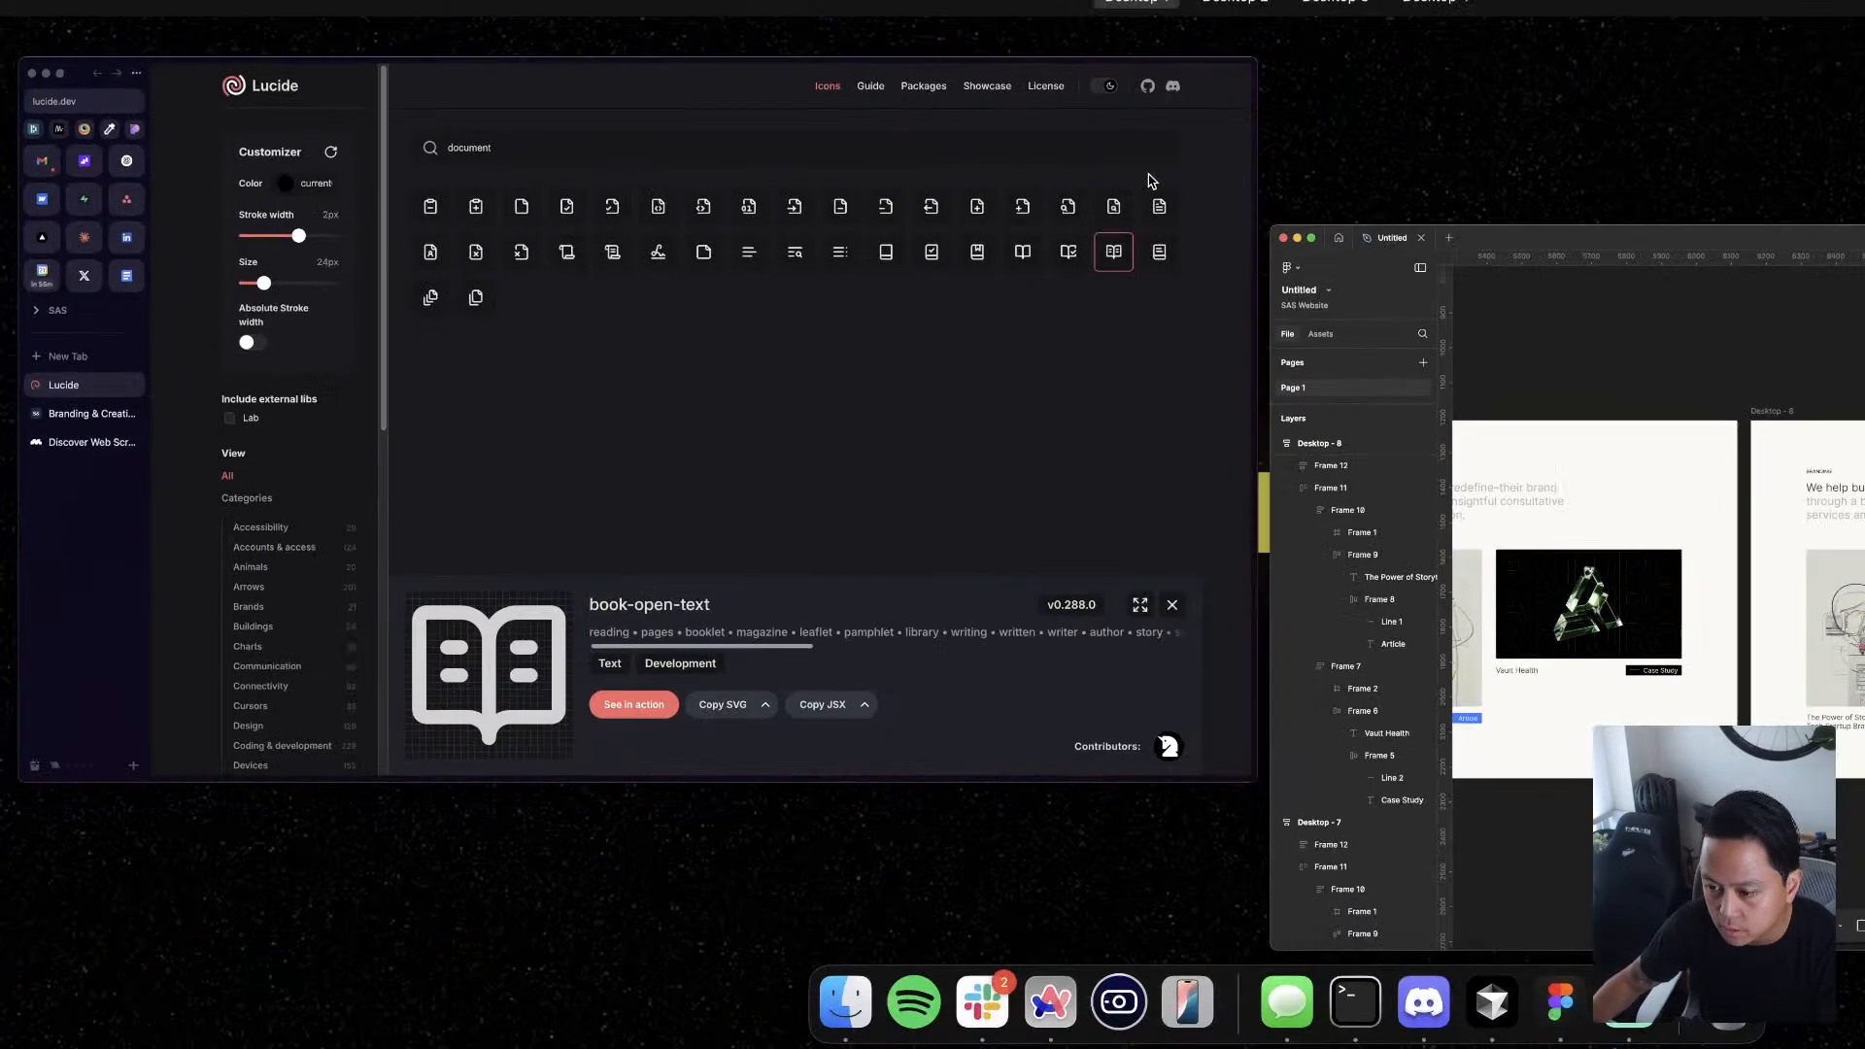
left_click(579, 521)
left_click(107, 516)
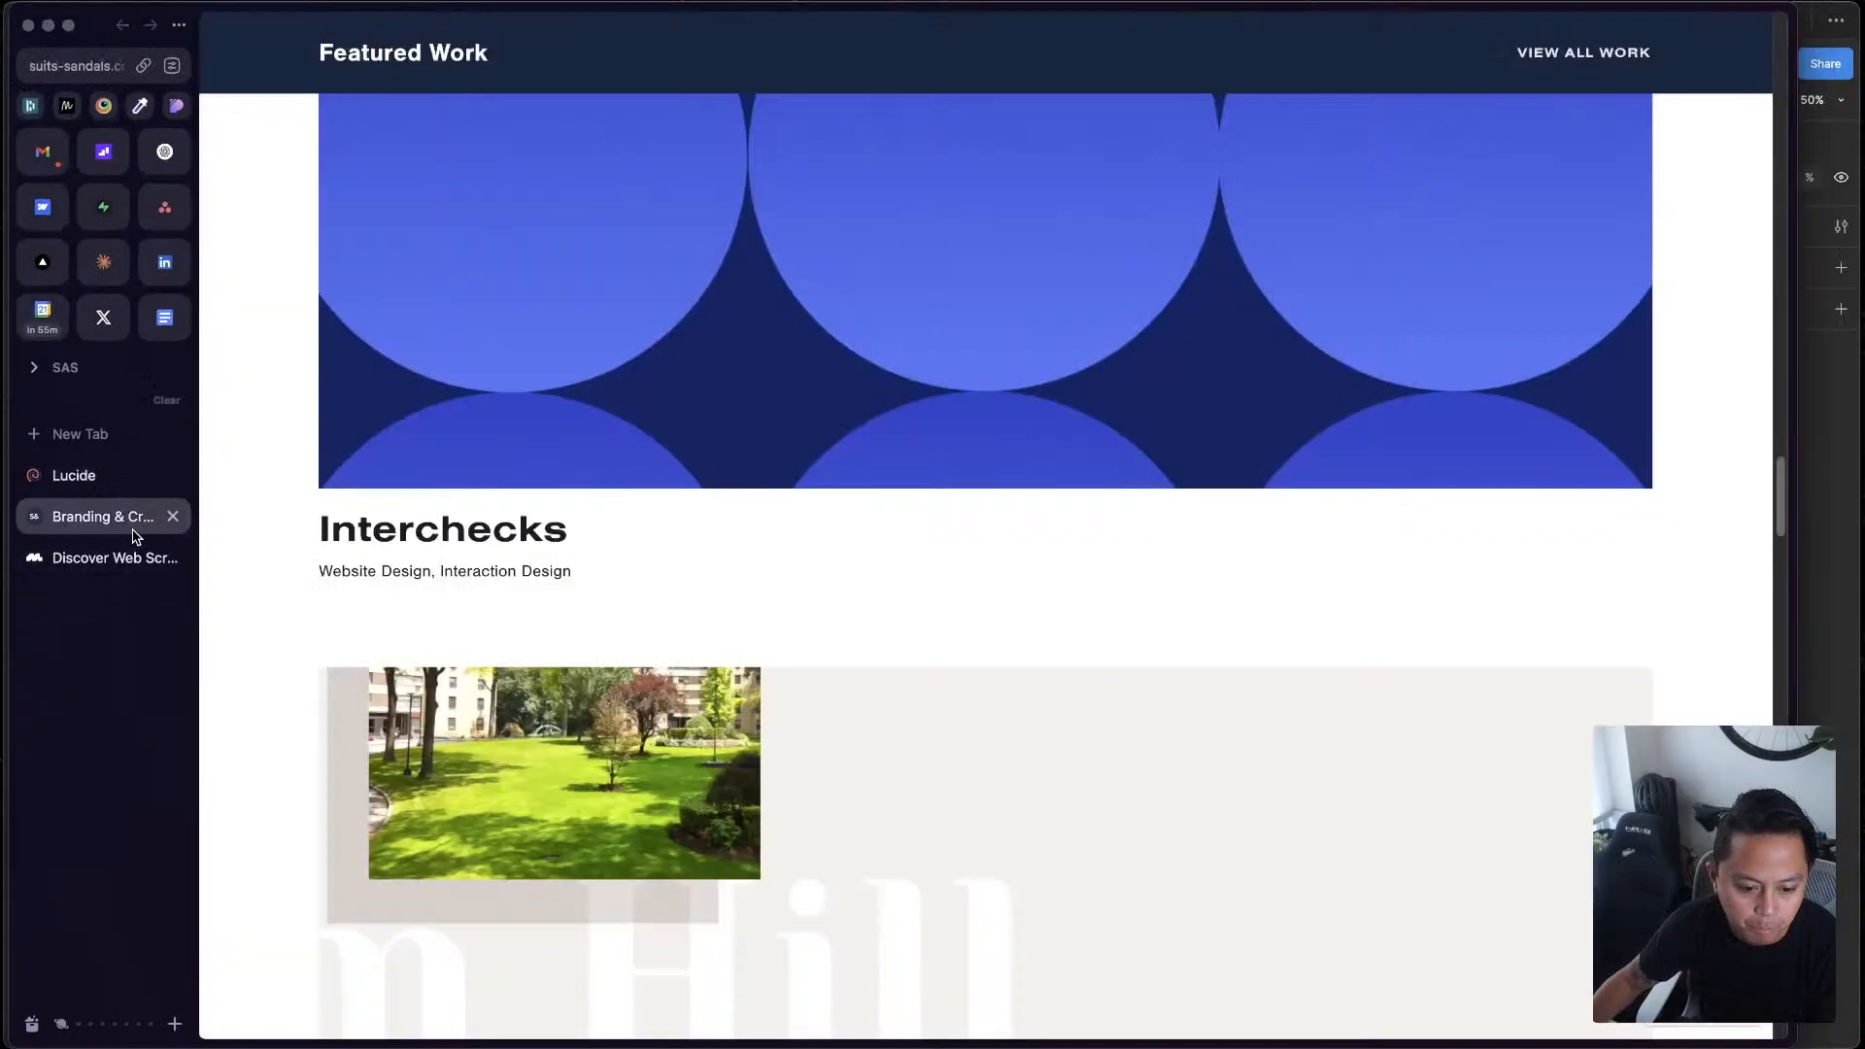
scroll(1254, 812, "down", 15)
scroll(1246, 812, "up", 12)
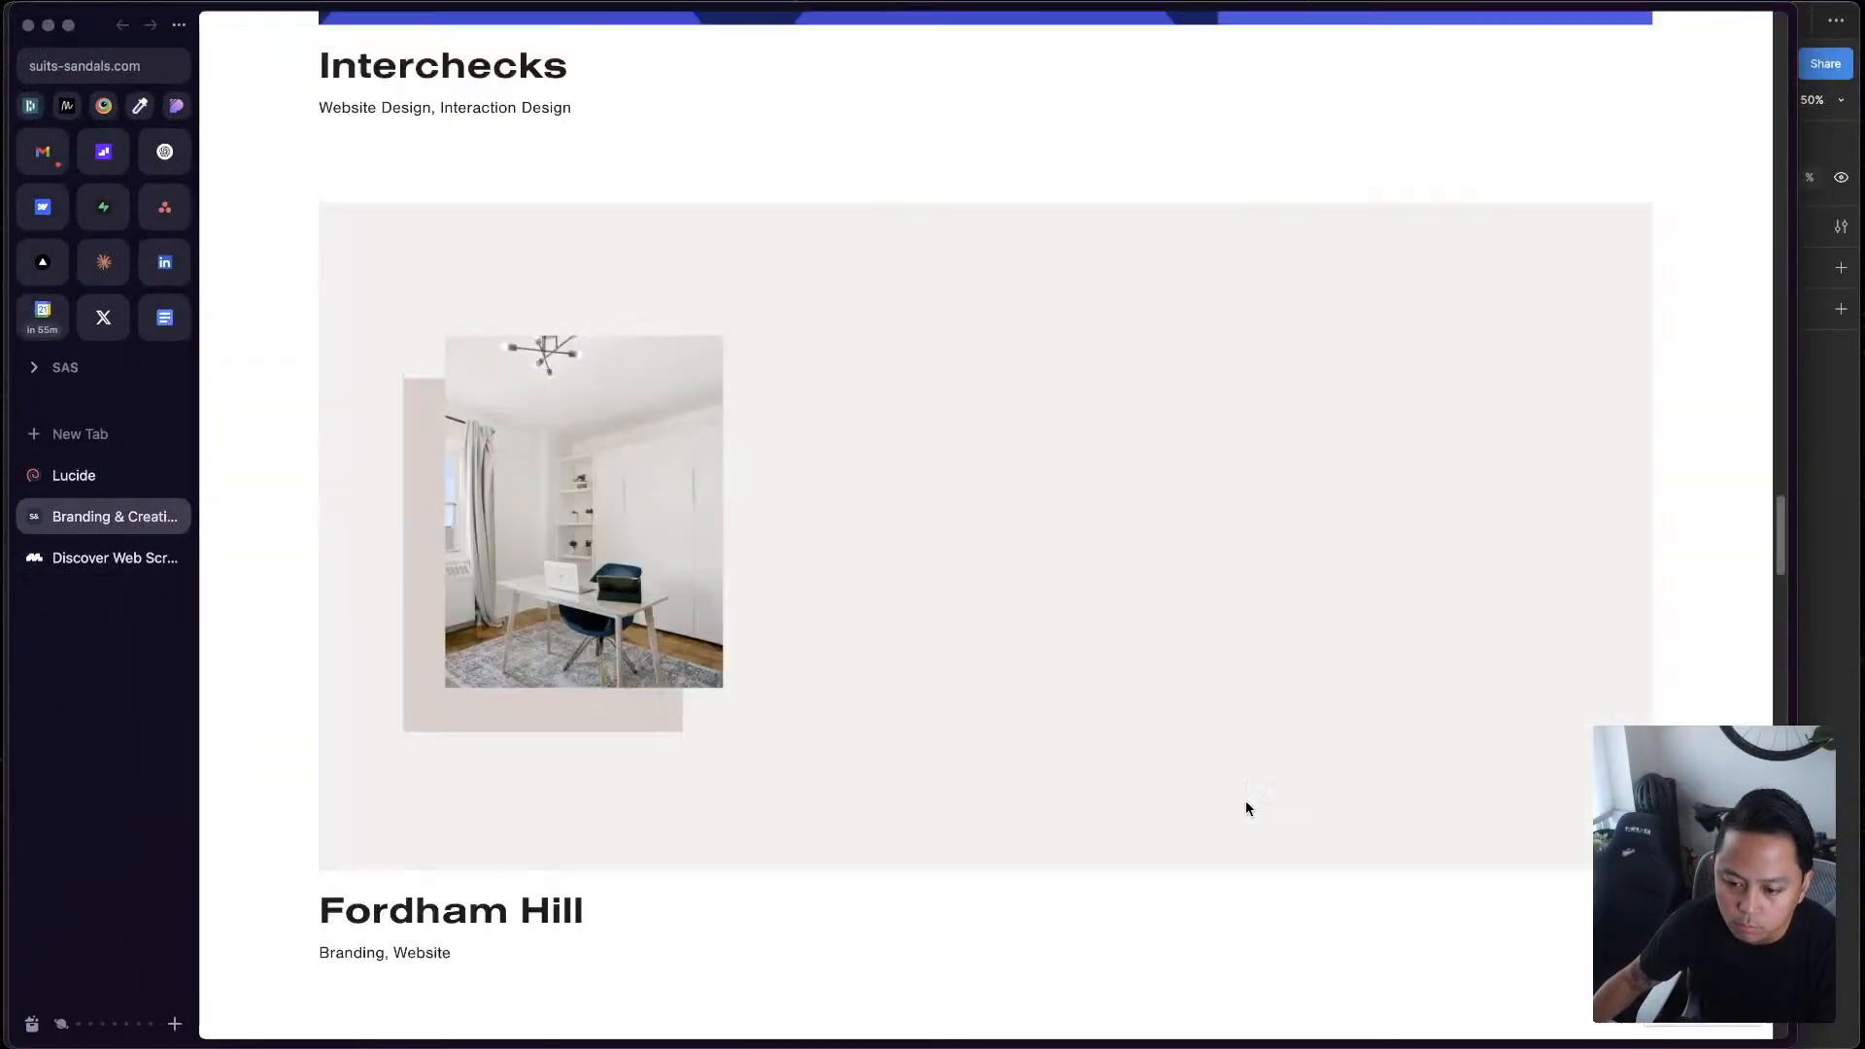
key("ctrl+Up")
Return to Figma and look over the row of desktop frames, focusing on the layout and heading of Desktop - 8
scroll(1279, 704, "down", 10)
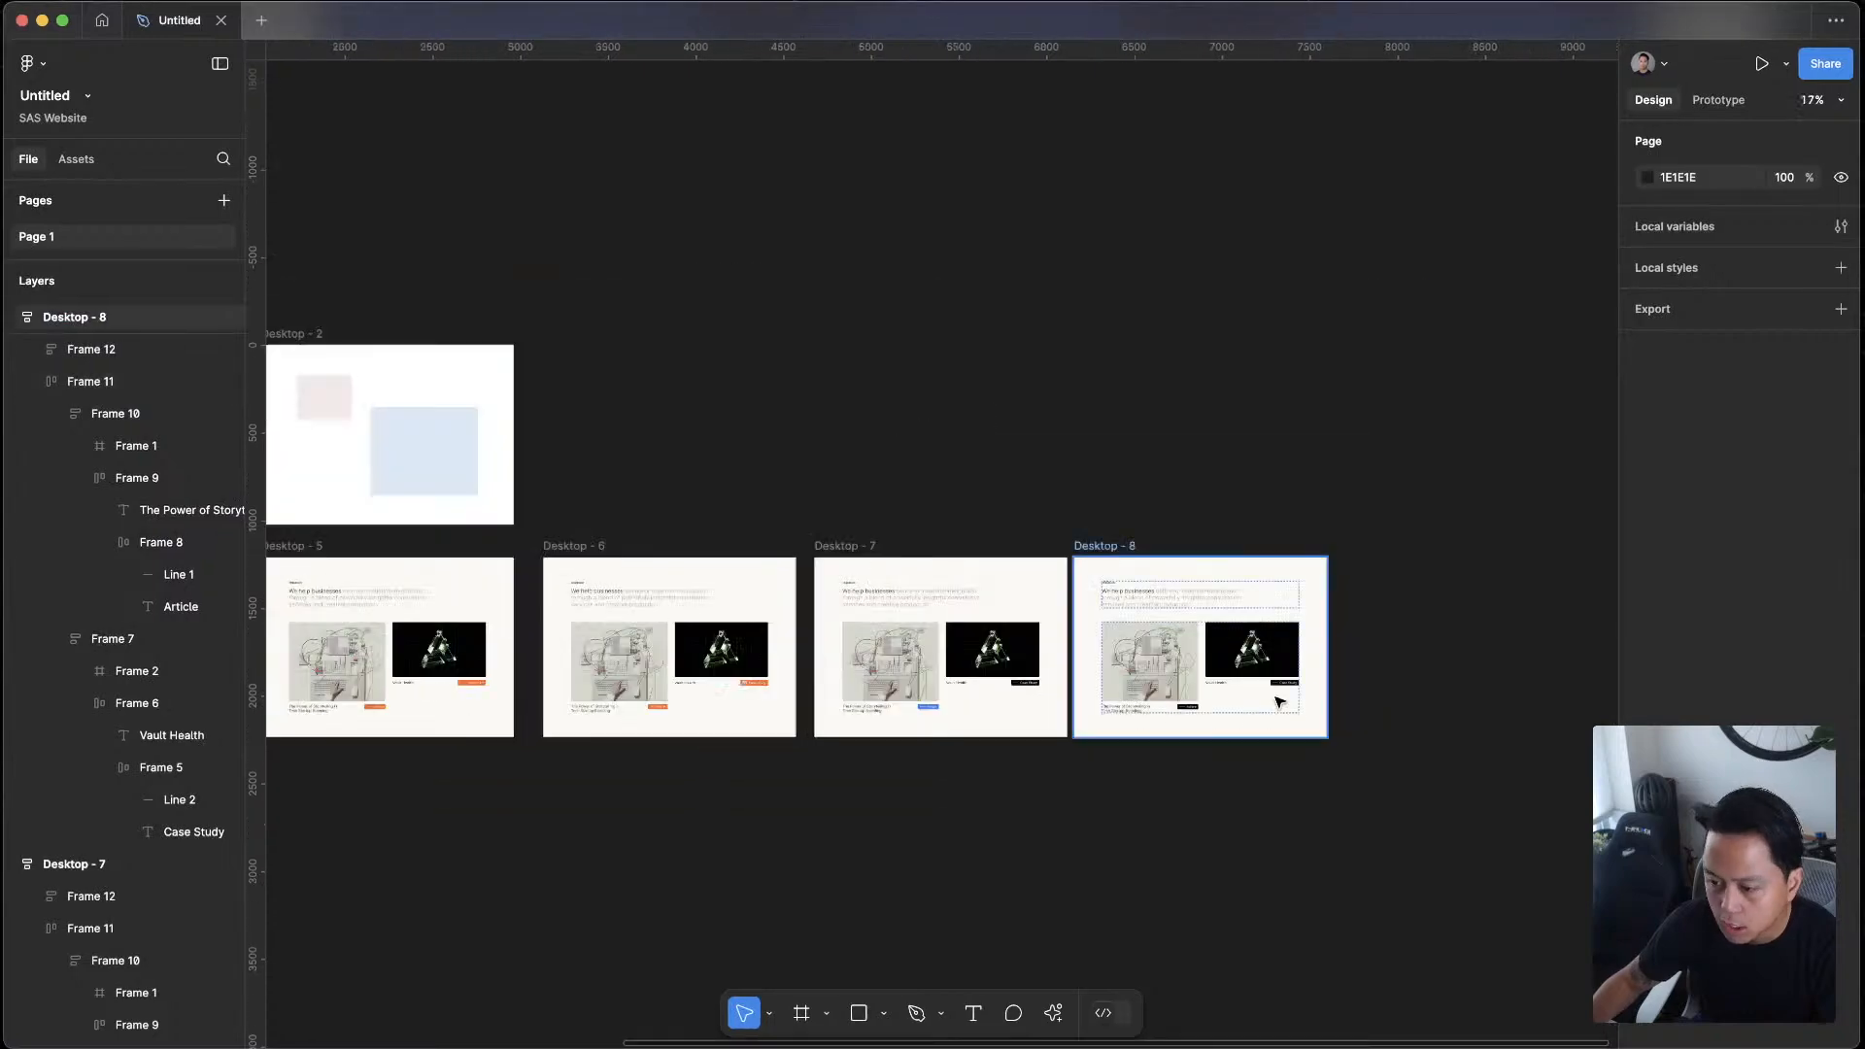
left_click_drag(1272, 785, 1299, 574)
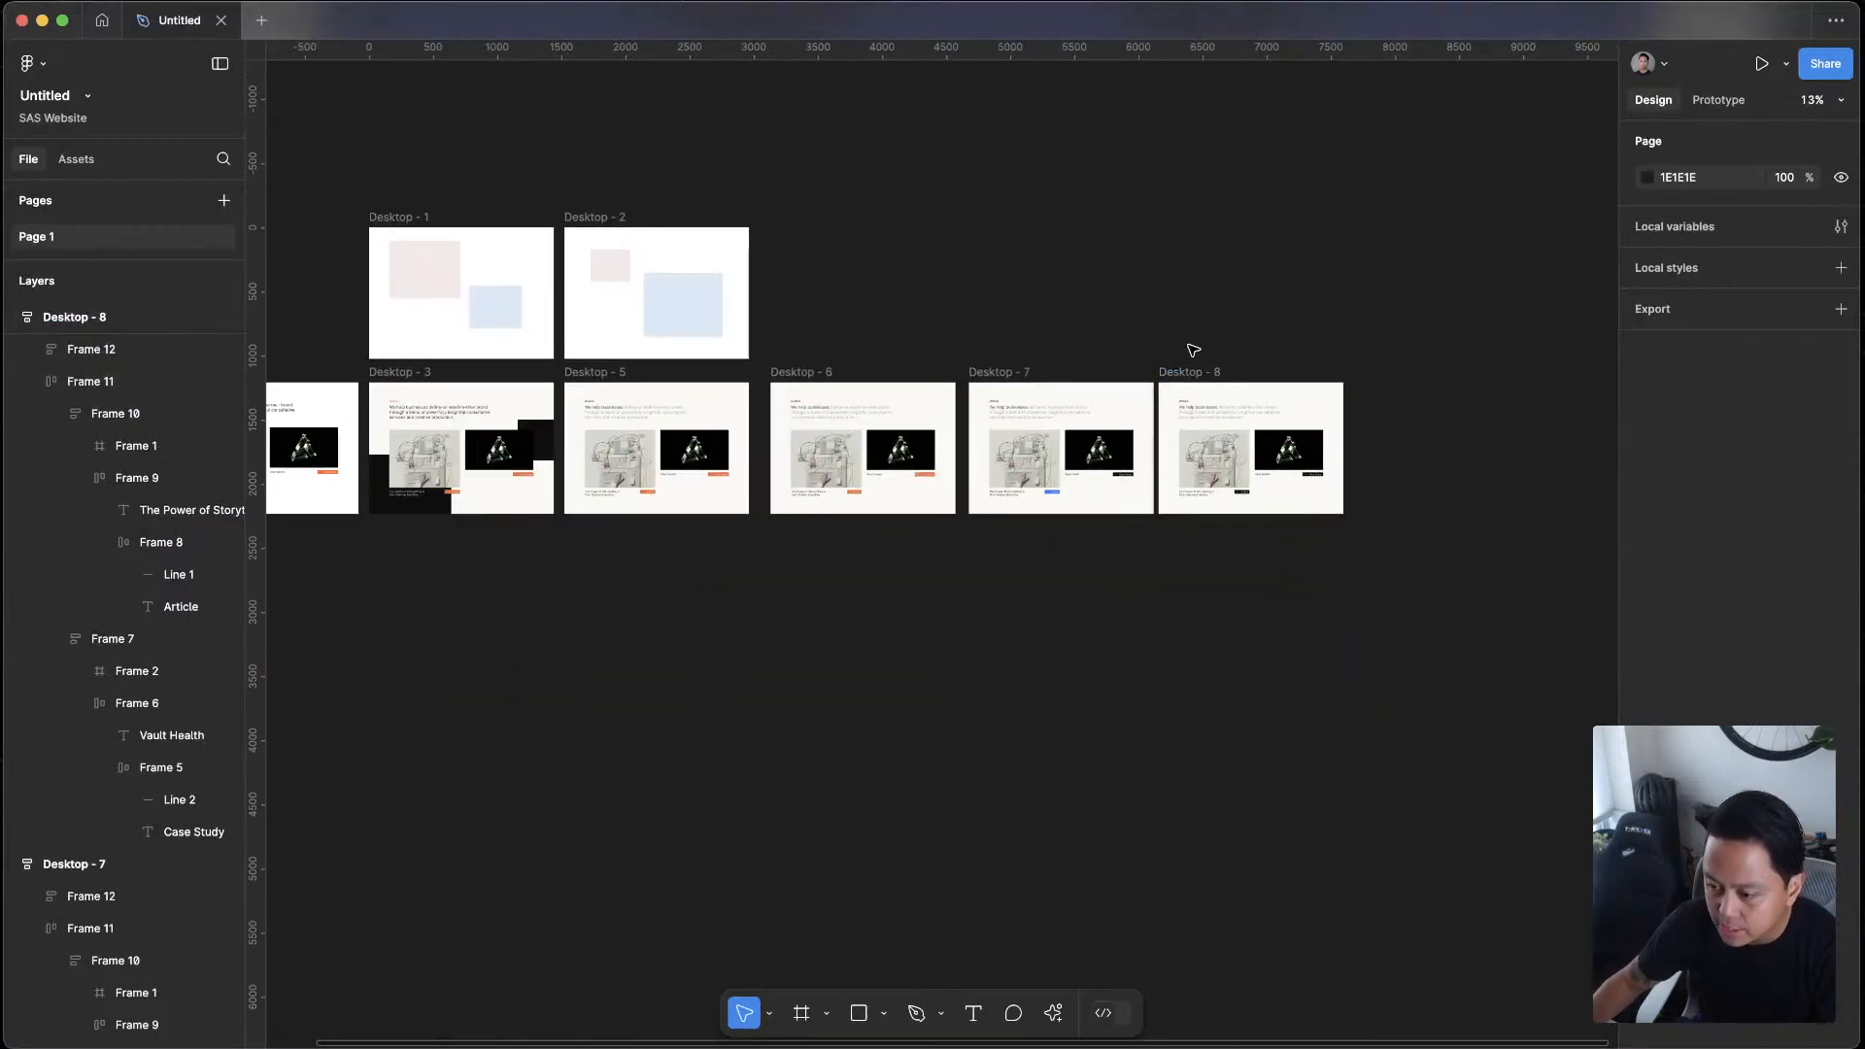
scroll(1254, 450, "up", 5)
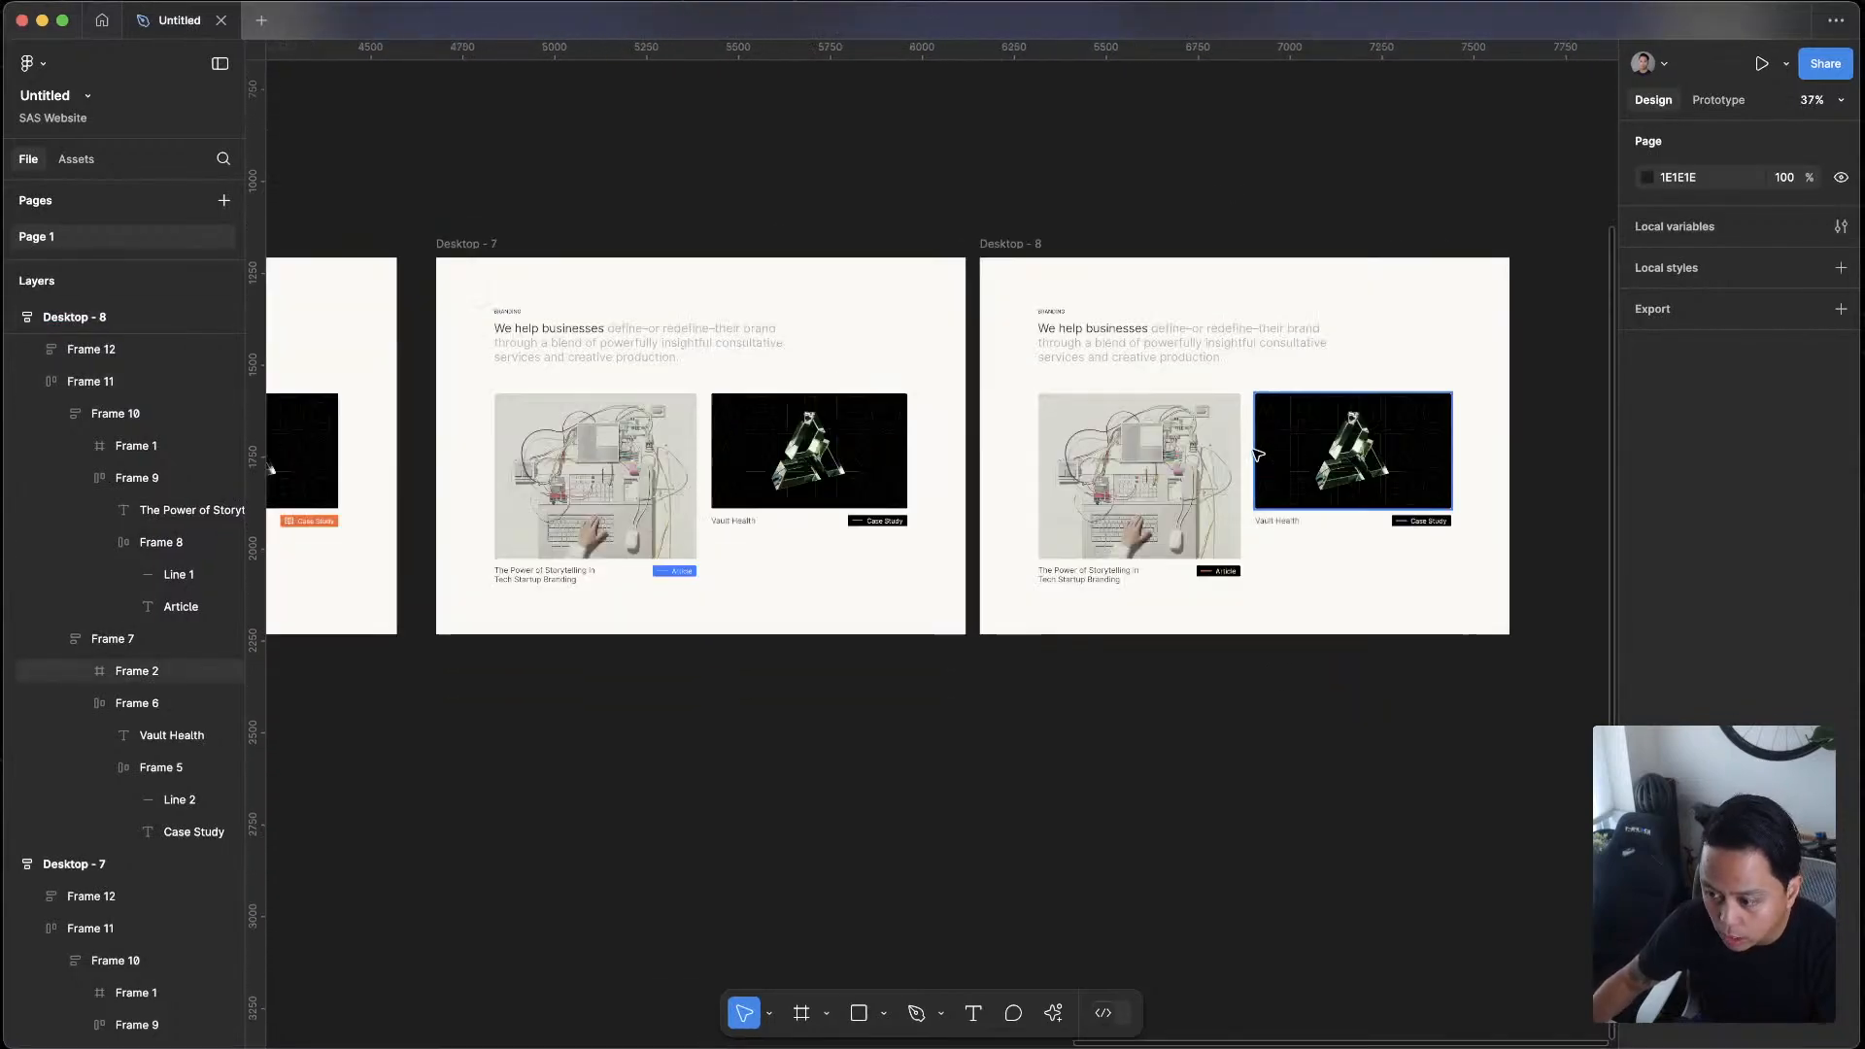
left_click(1106, 351)
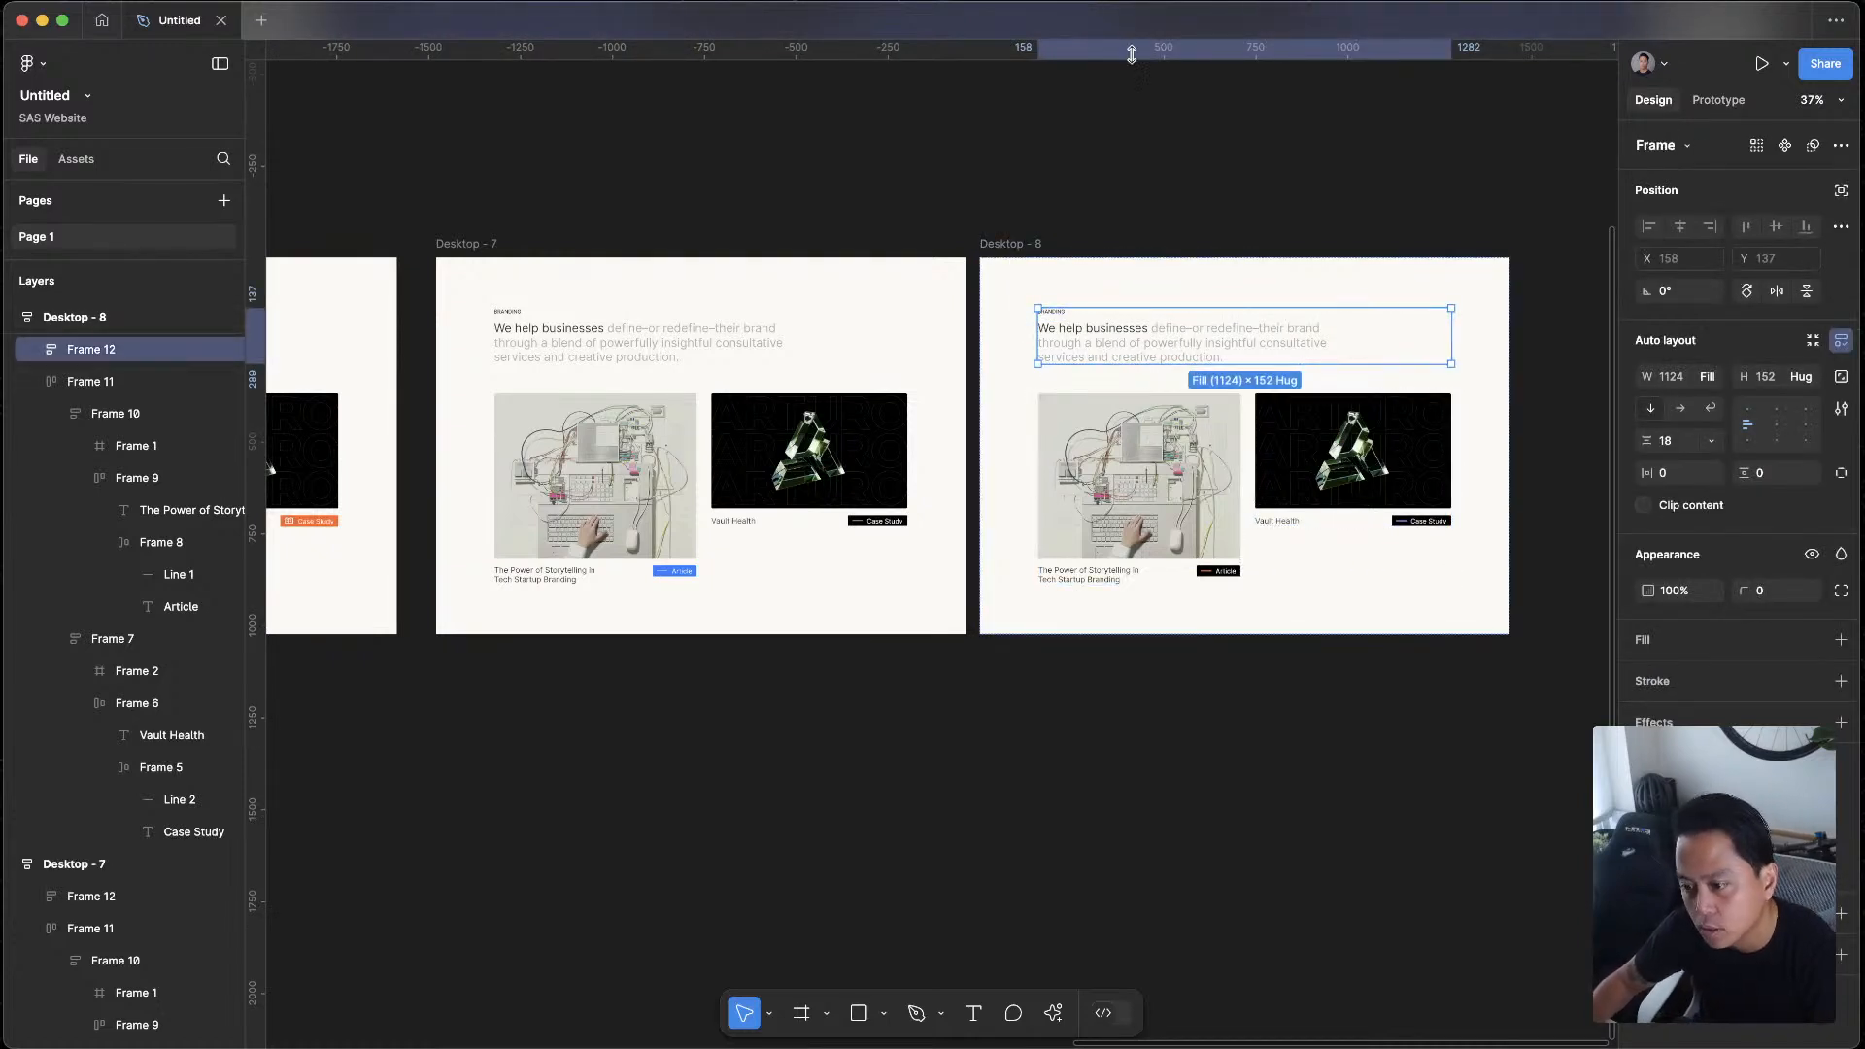
scroll(1277, 530, "down", 5)
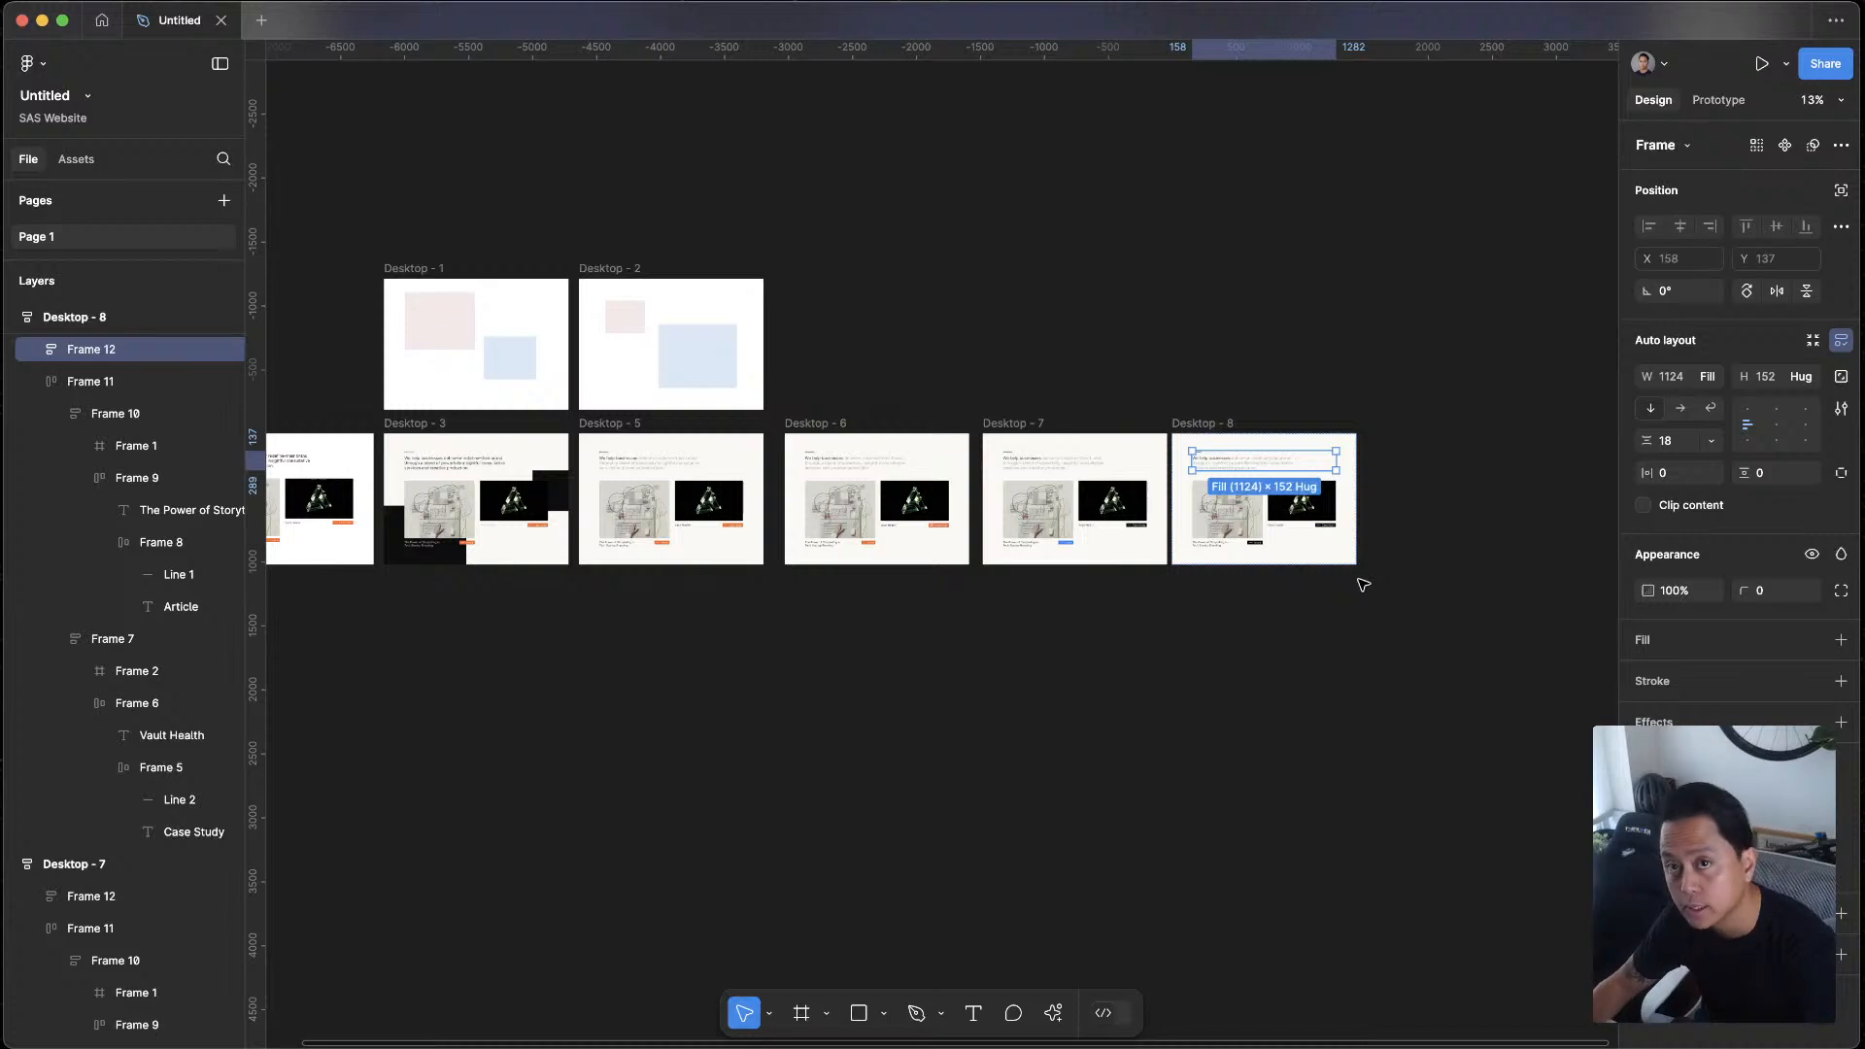
scroll(1380, 545, "up", 5)
scroll(1095, 375, "up", 3)
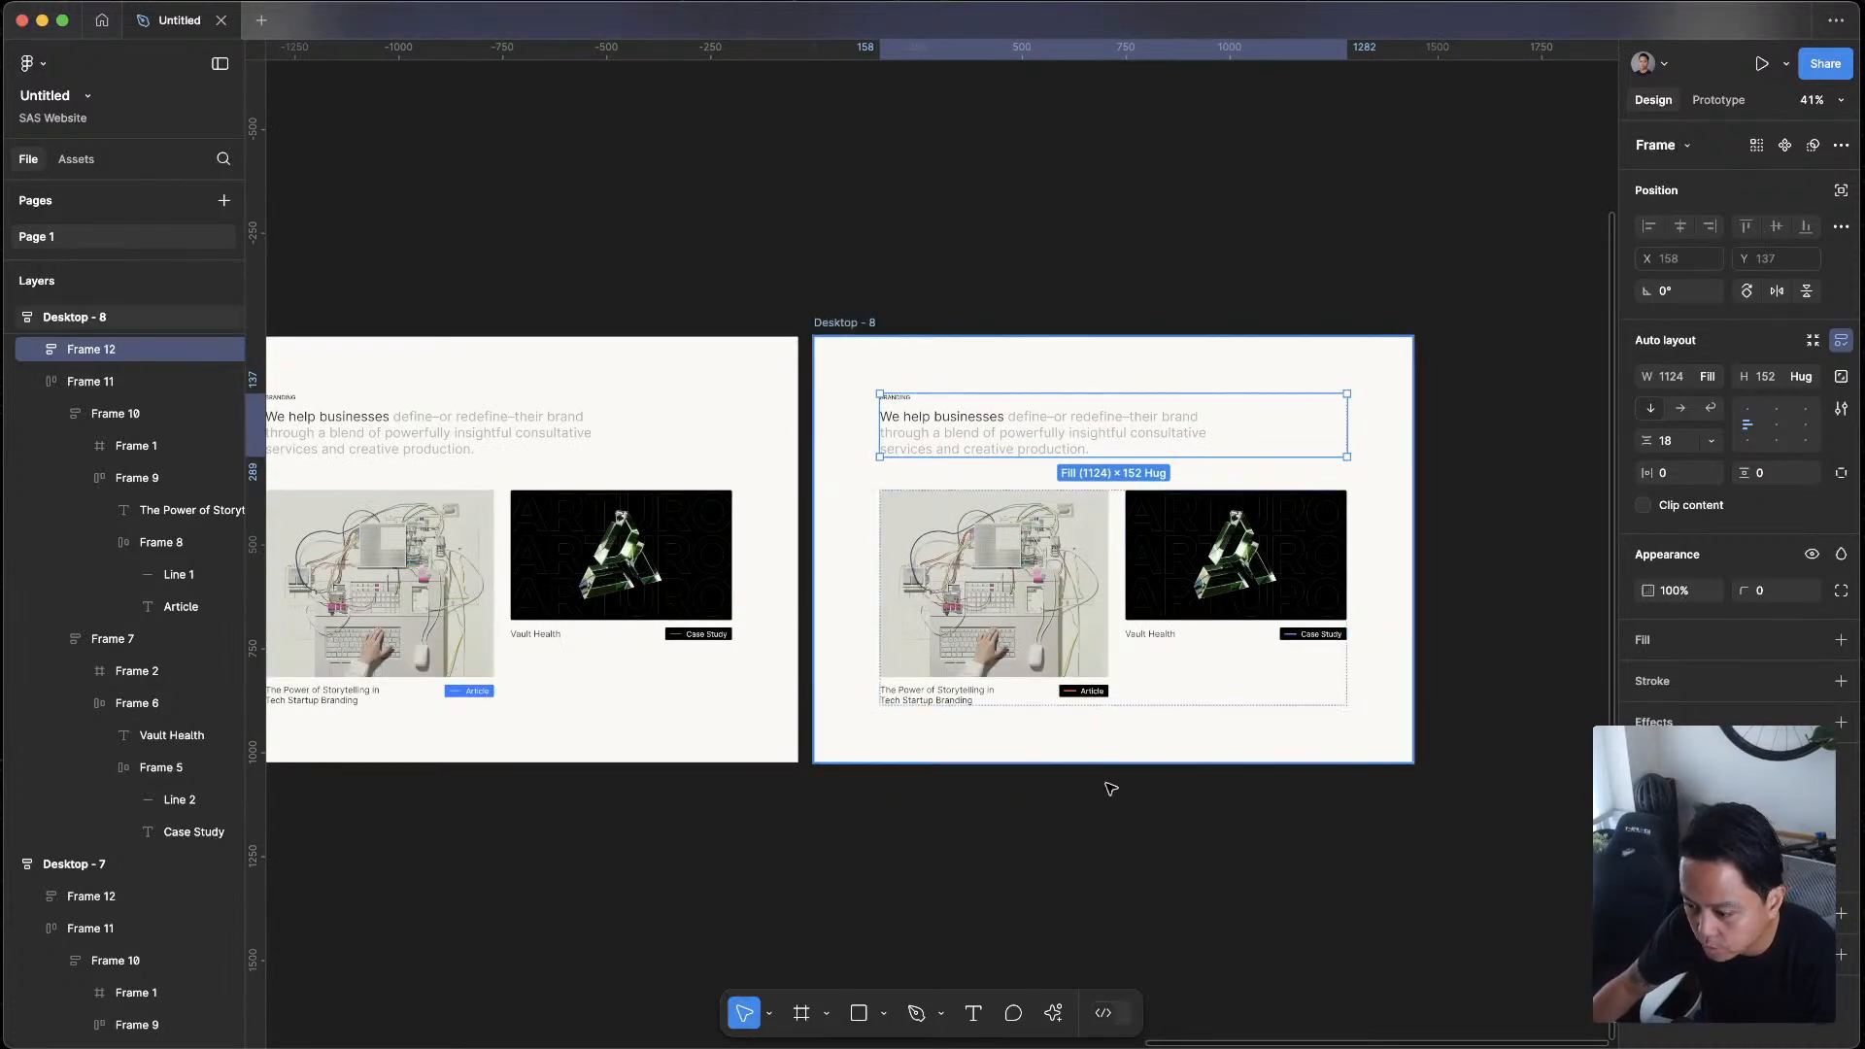
scroll(1085, 329, "down", 3)
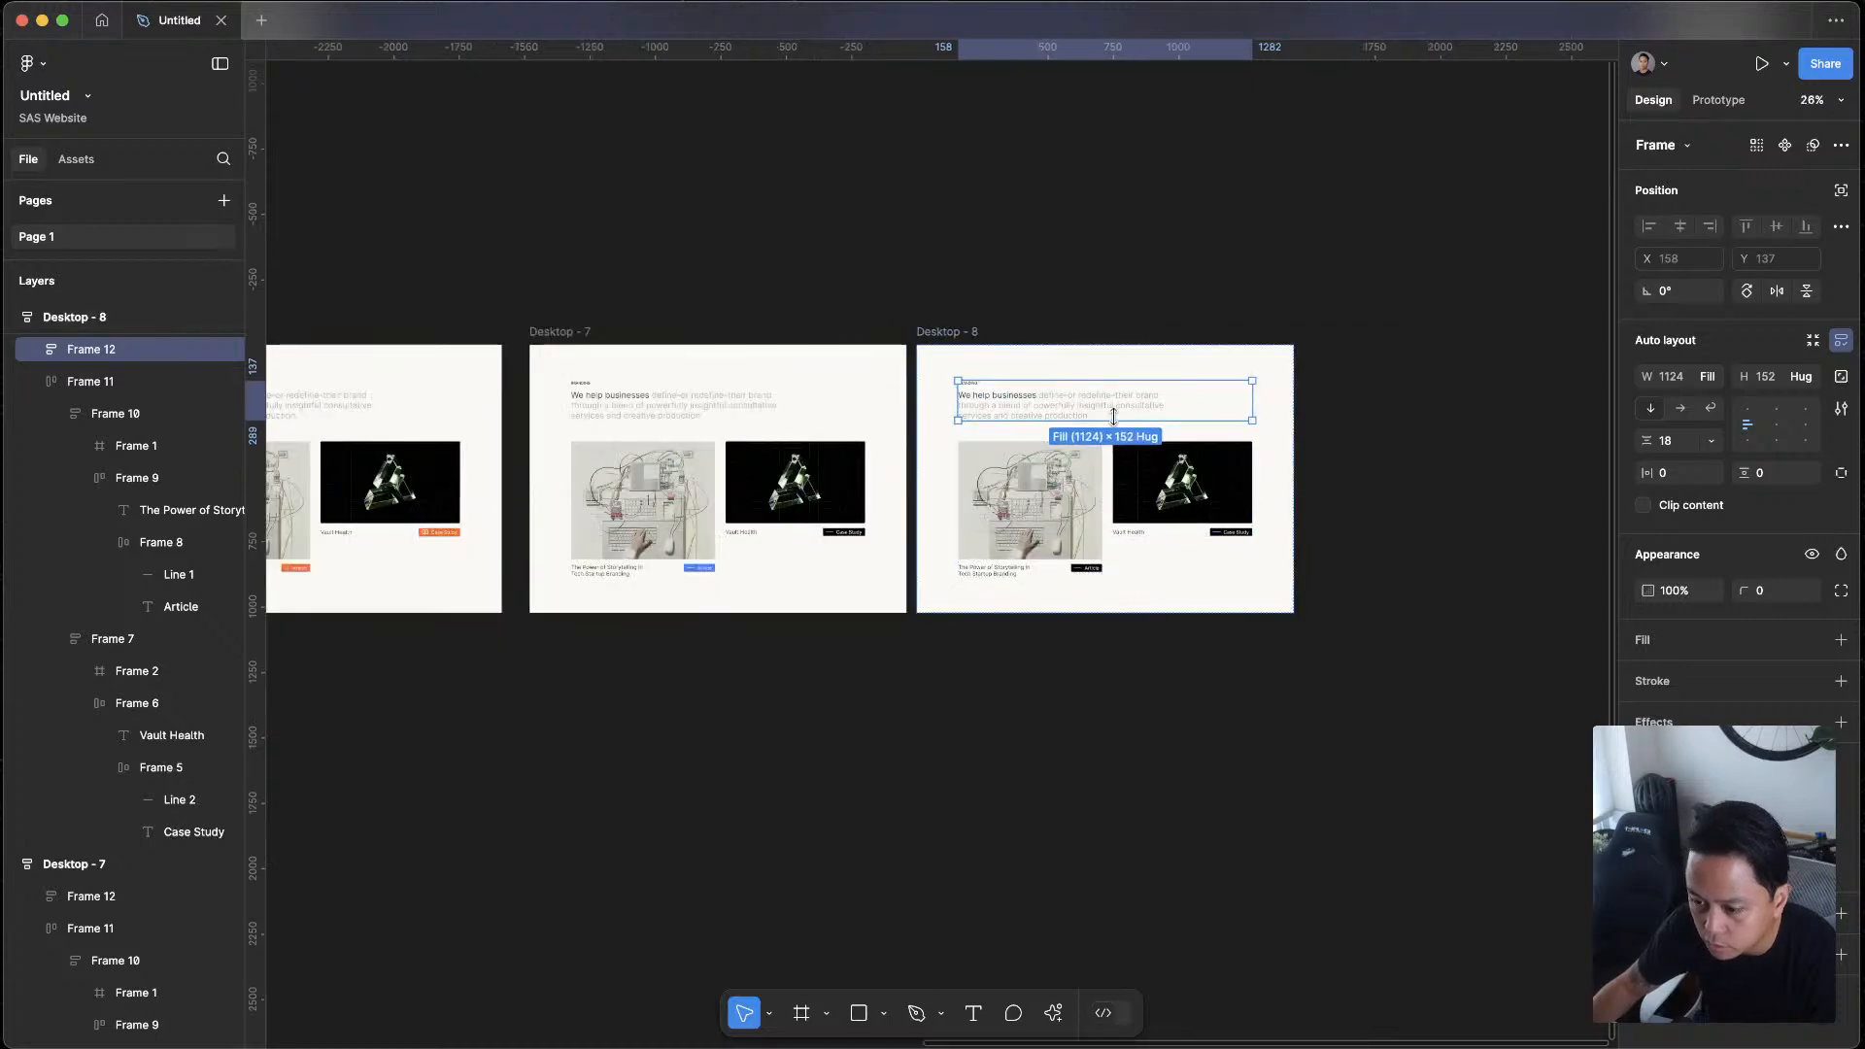
Duplicate the Desktop - 8 frame and place the copy directly below the original
left_click(957, 282)
left_click_drag(961, 334, 960, 627, "alt")
left_click(1367, 743)
scroll(1364, 745, "down", 3)
scroll(1082, 370, "up", 4)
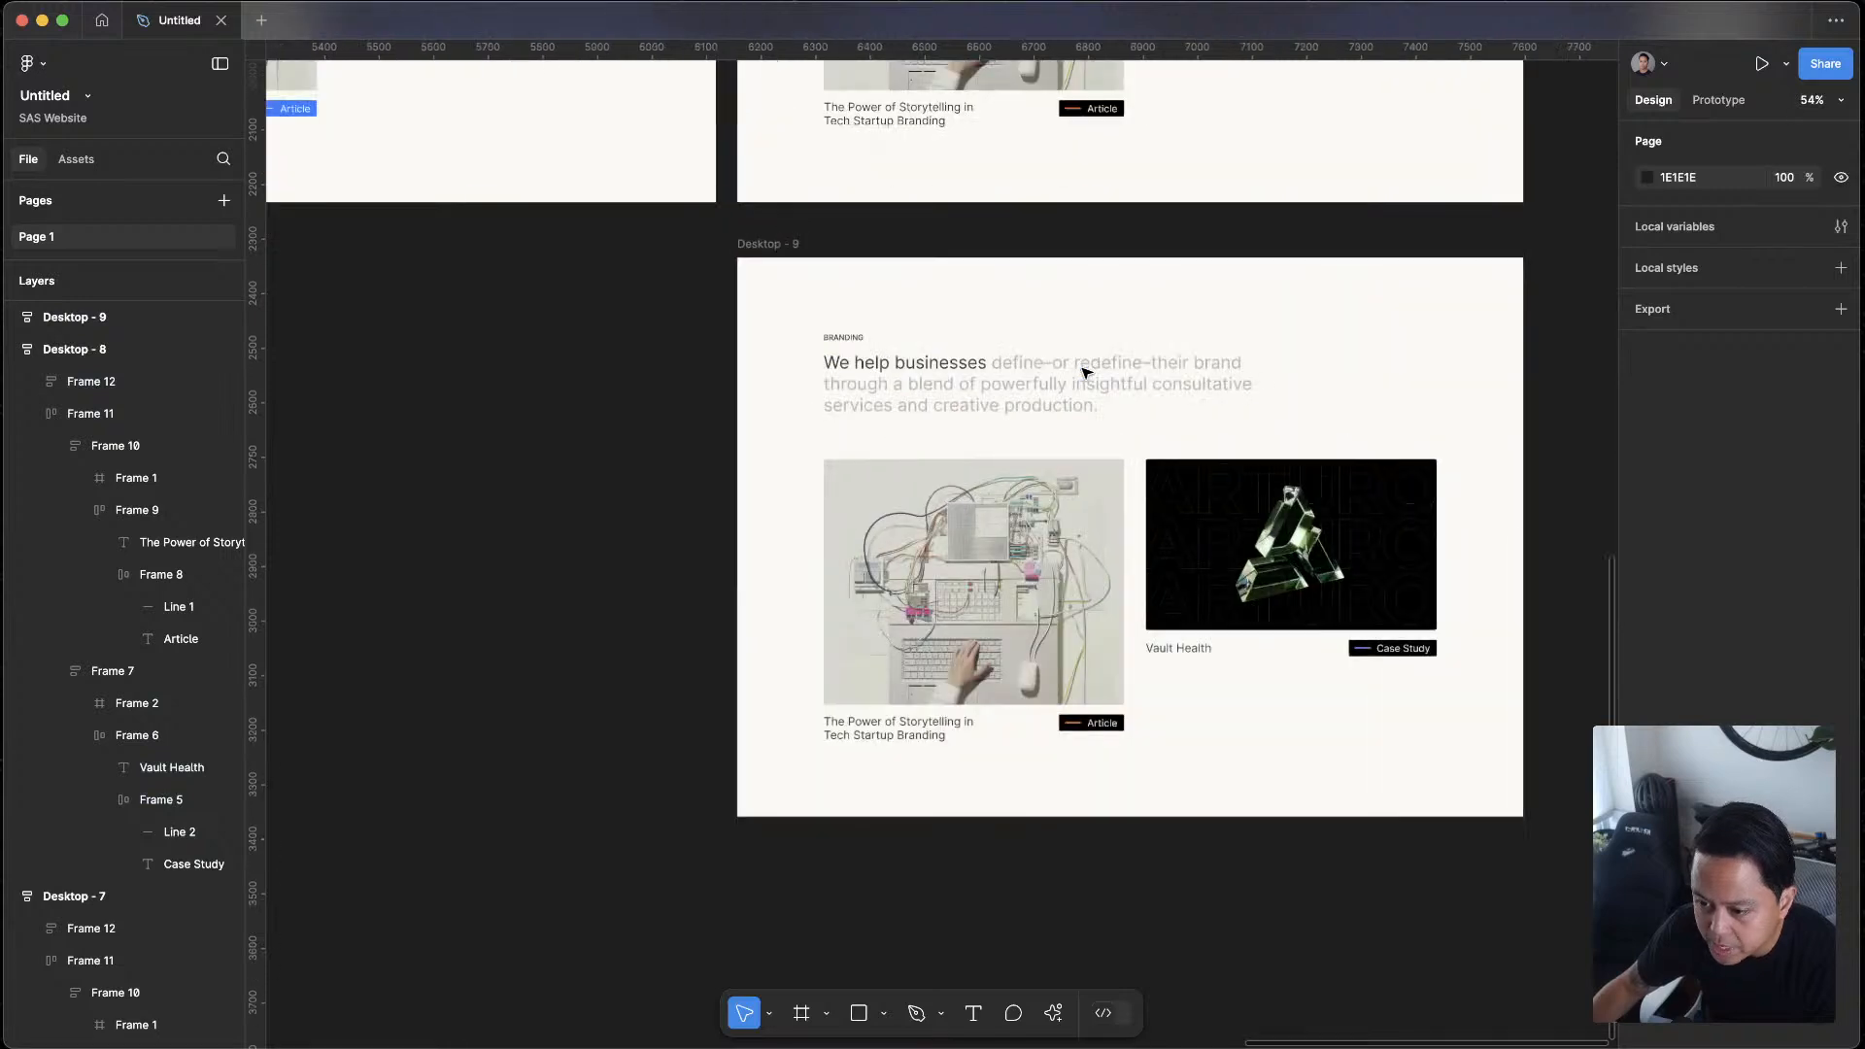
Replace the BRANDING label above the heading in Desktop - 9 with WEB
left_click(849, 348)
double_click(845, 339)
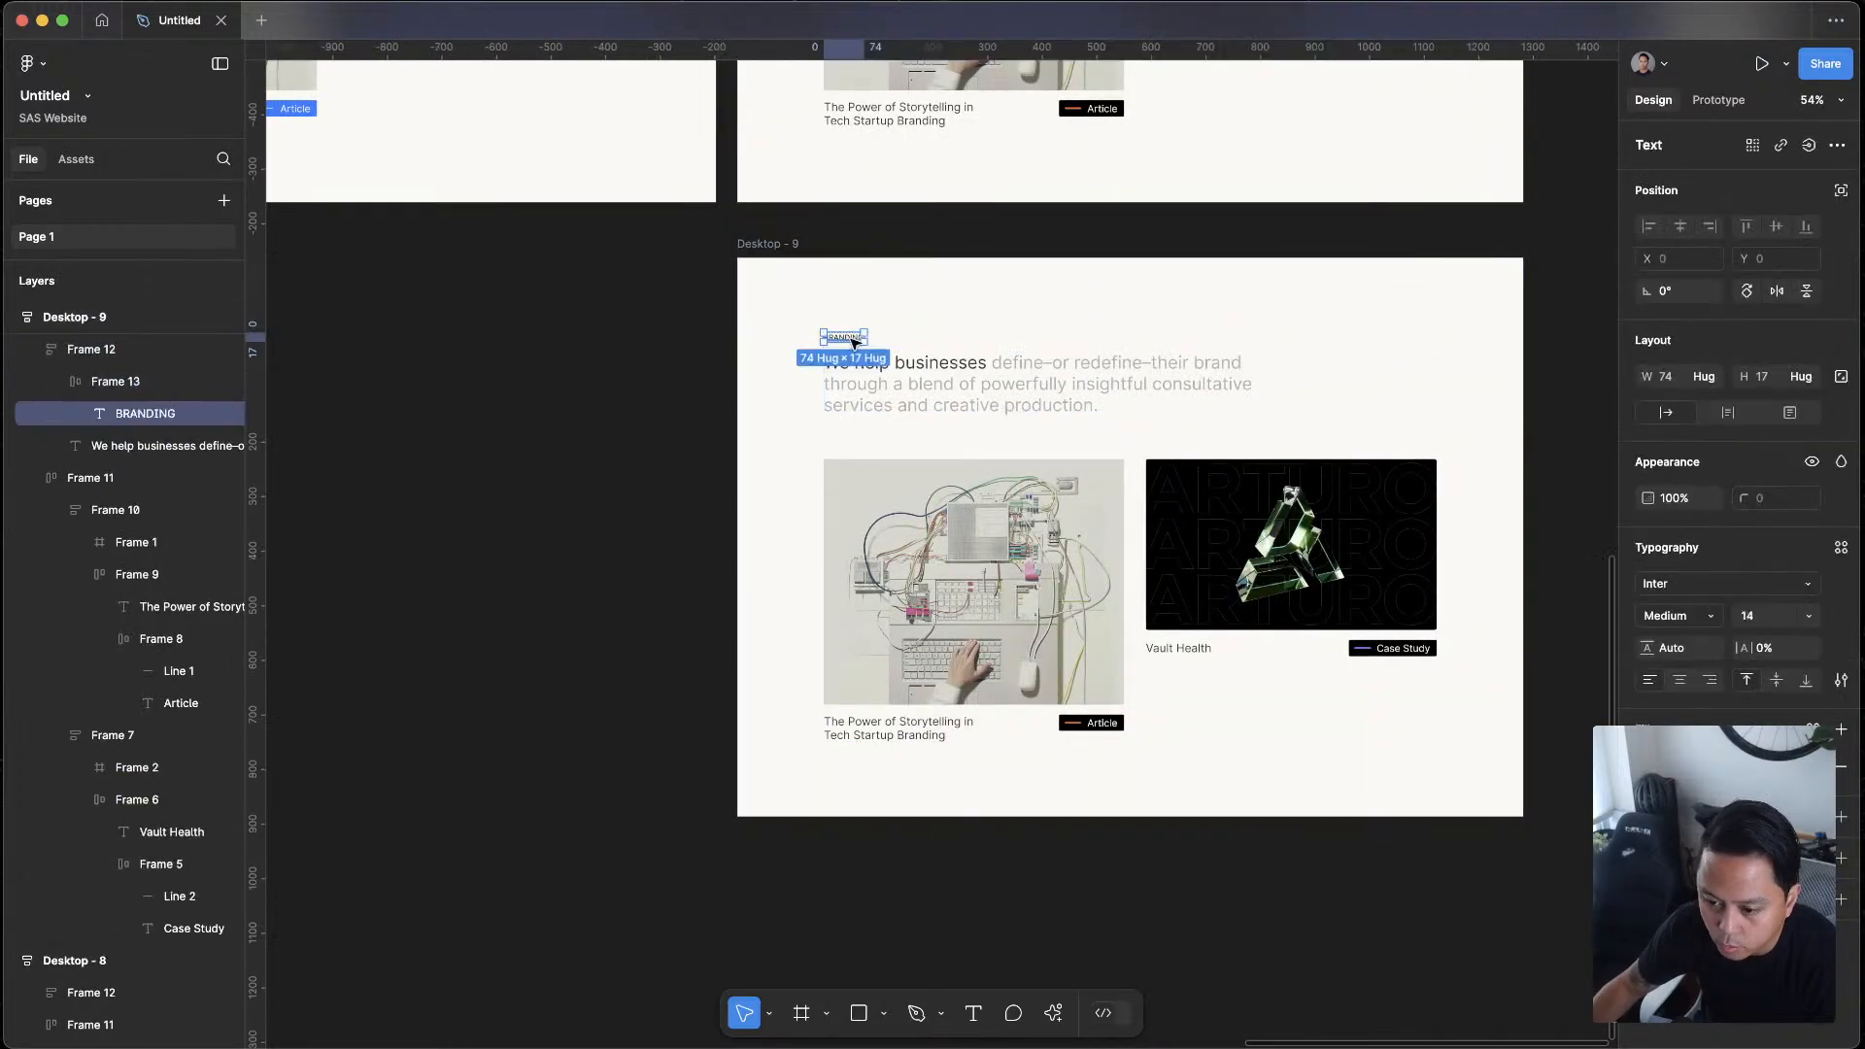
double_click(858, 340)
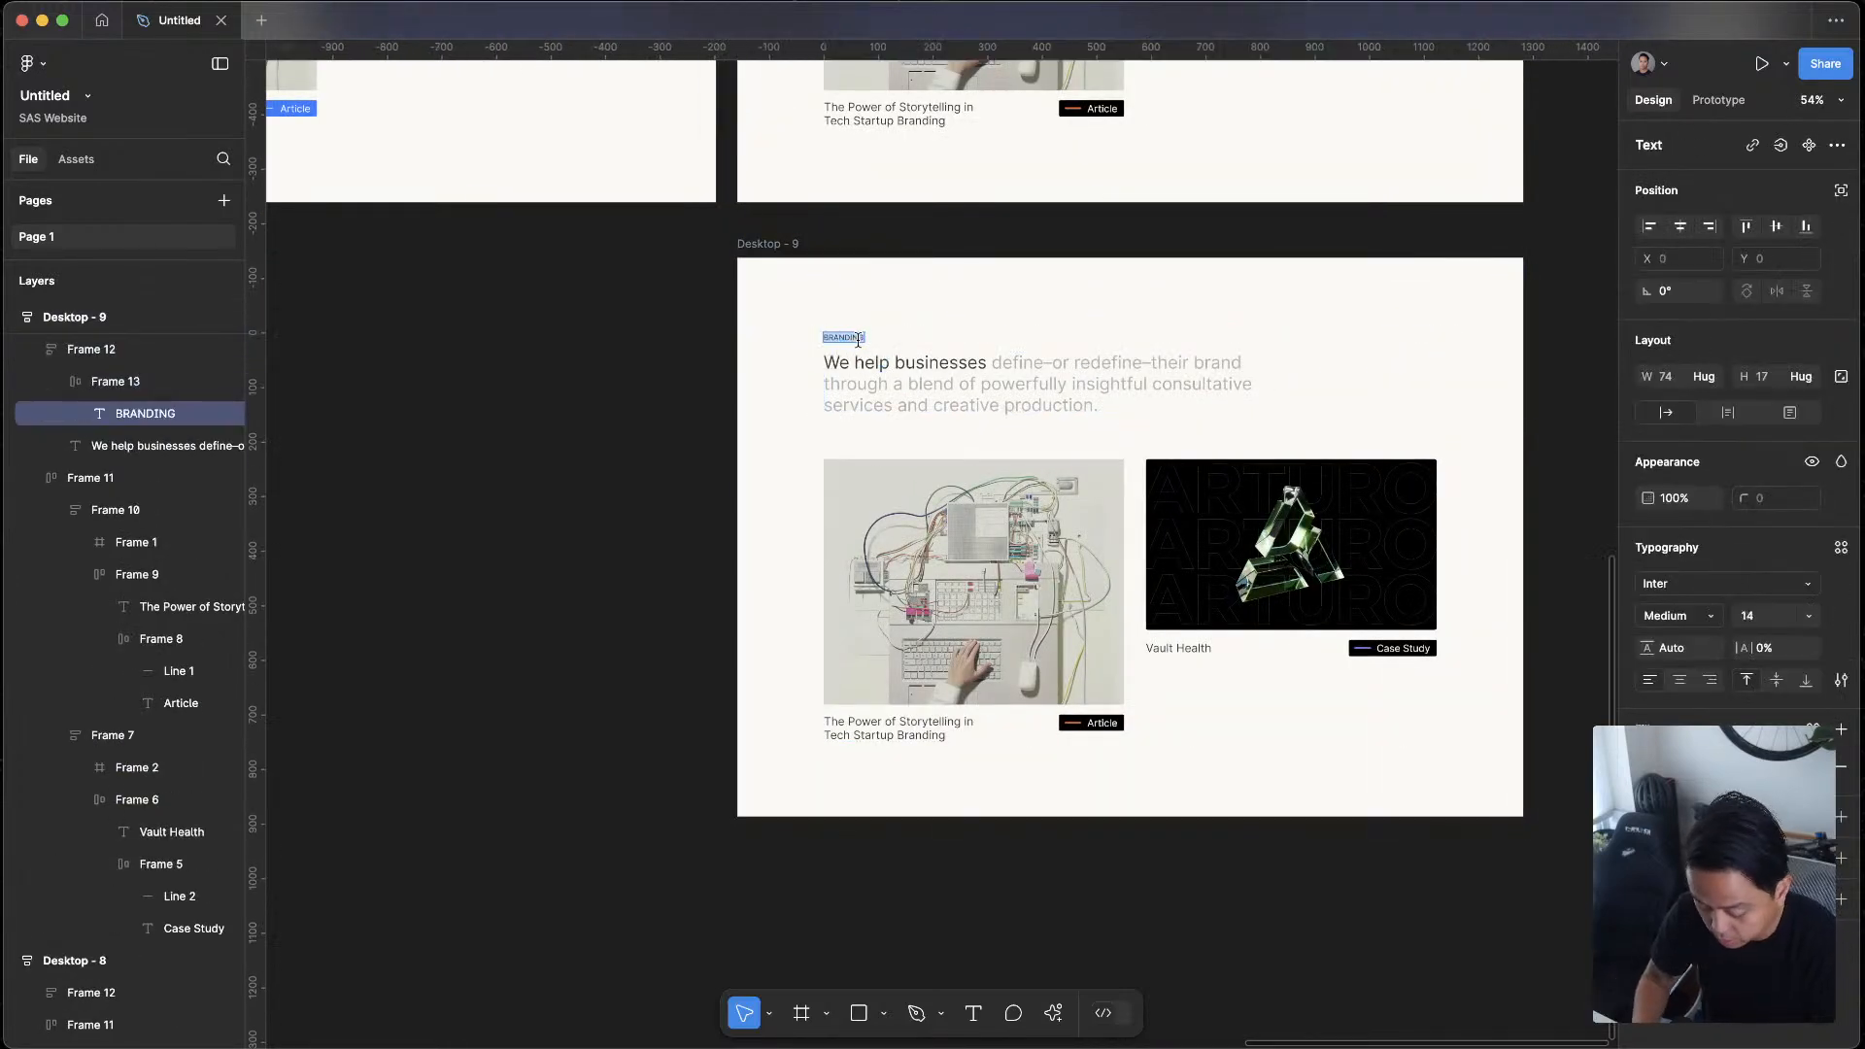
type("Web")
key("BackSpace")
key("BackSpace")
key("BackSpace")
type("WEB")
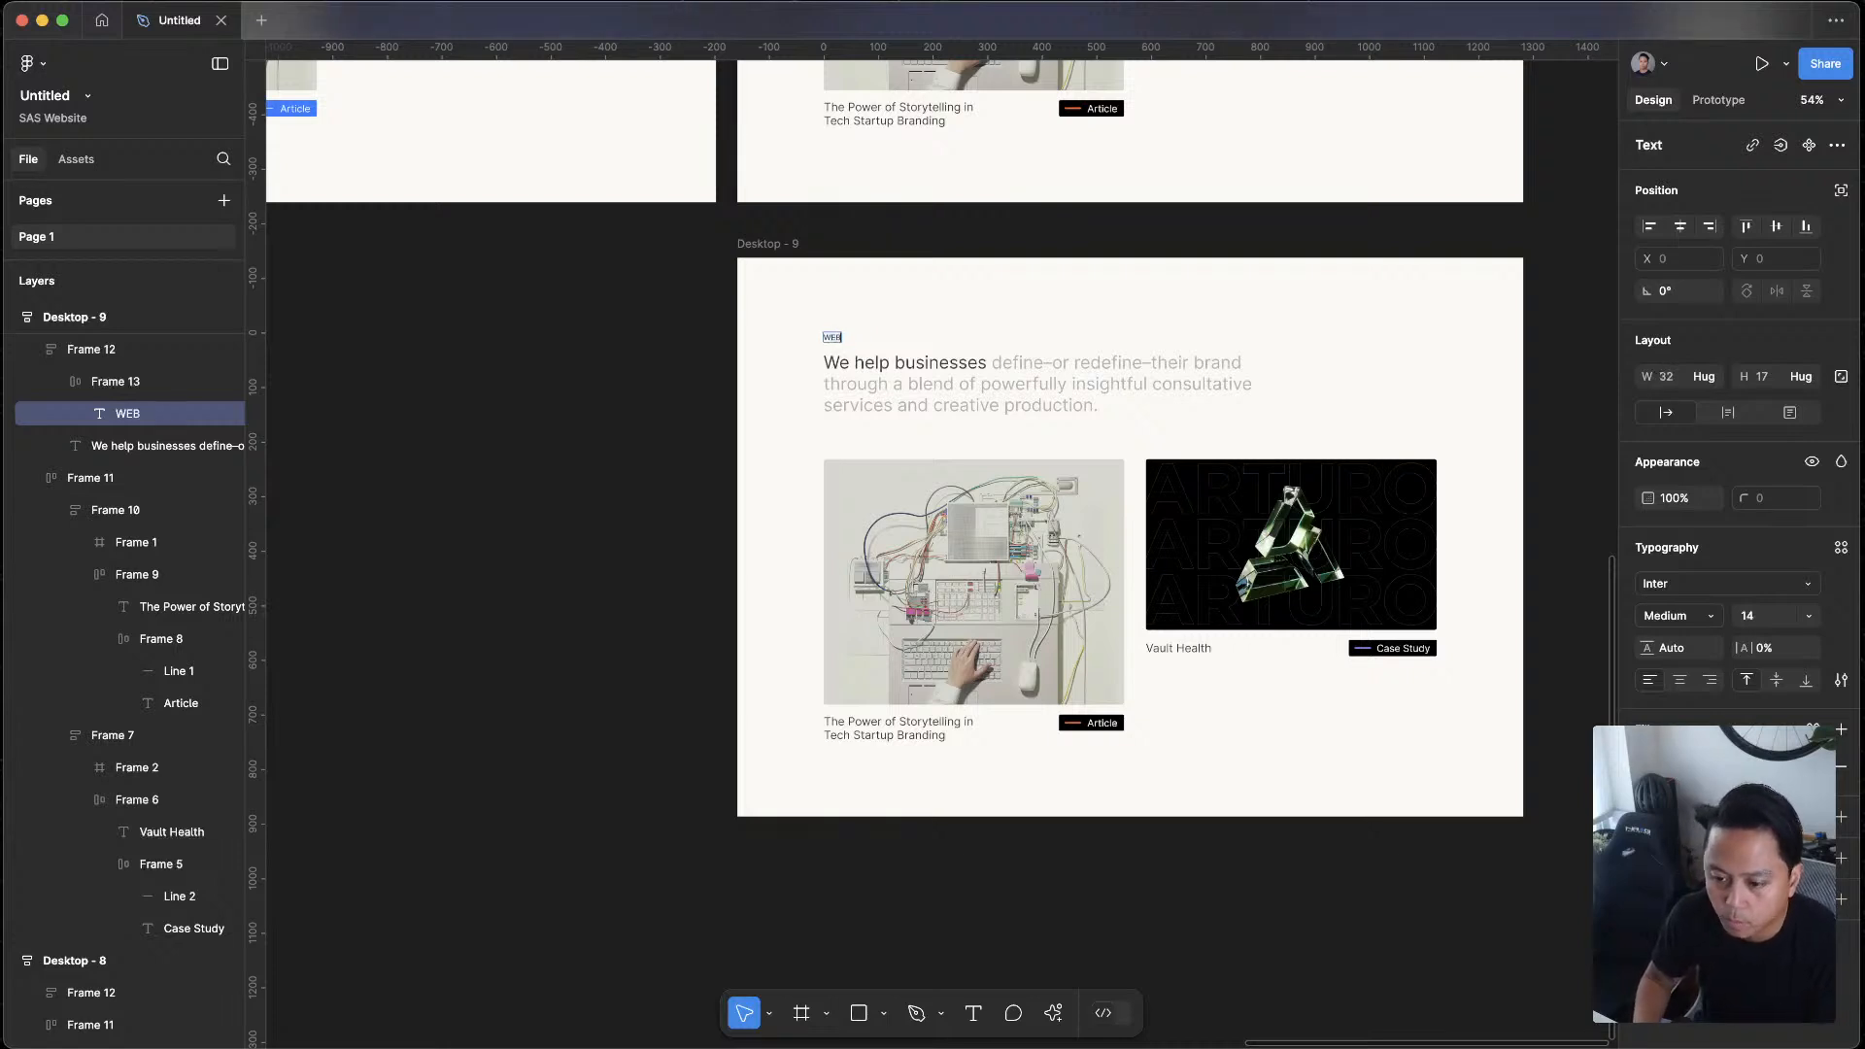
Try DIGITAL EXPERIENCE and WEB DESIGN as wording for the label above the Desktop - 9 heading
key("ctrl+a")
type("DIGITAL EXPERIENCE")
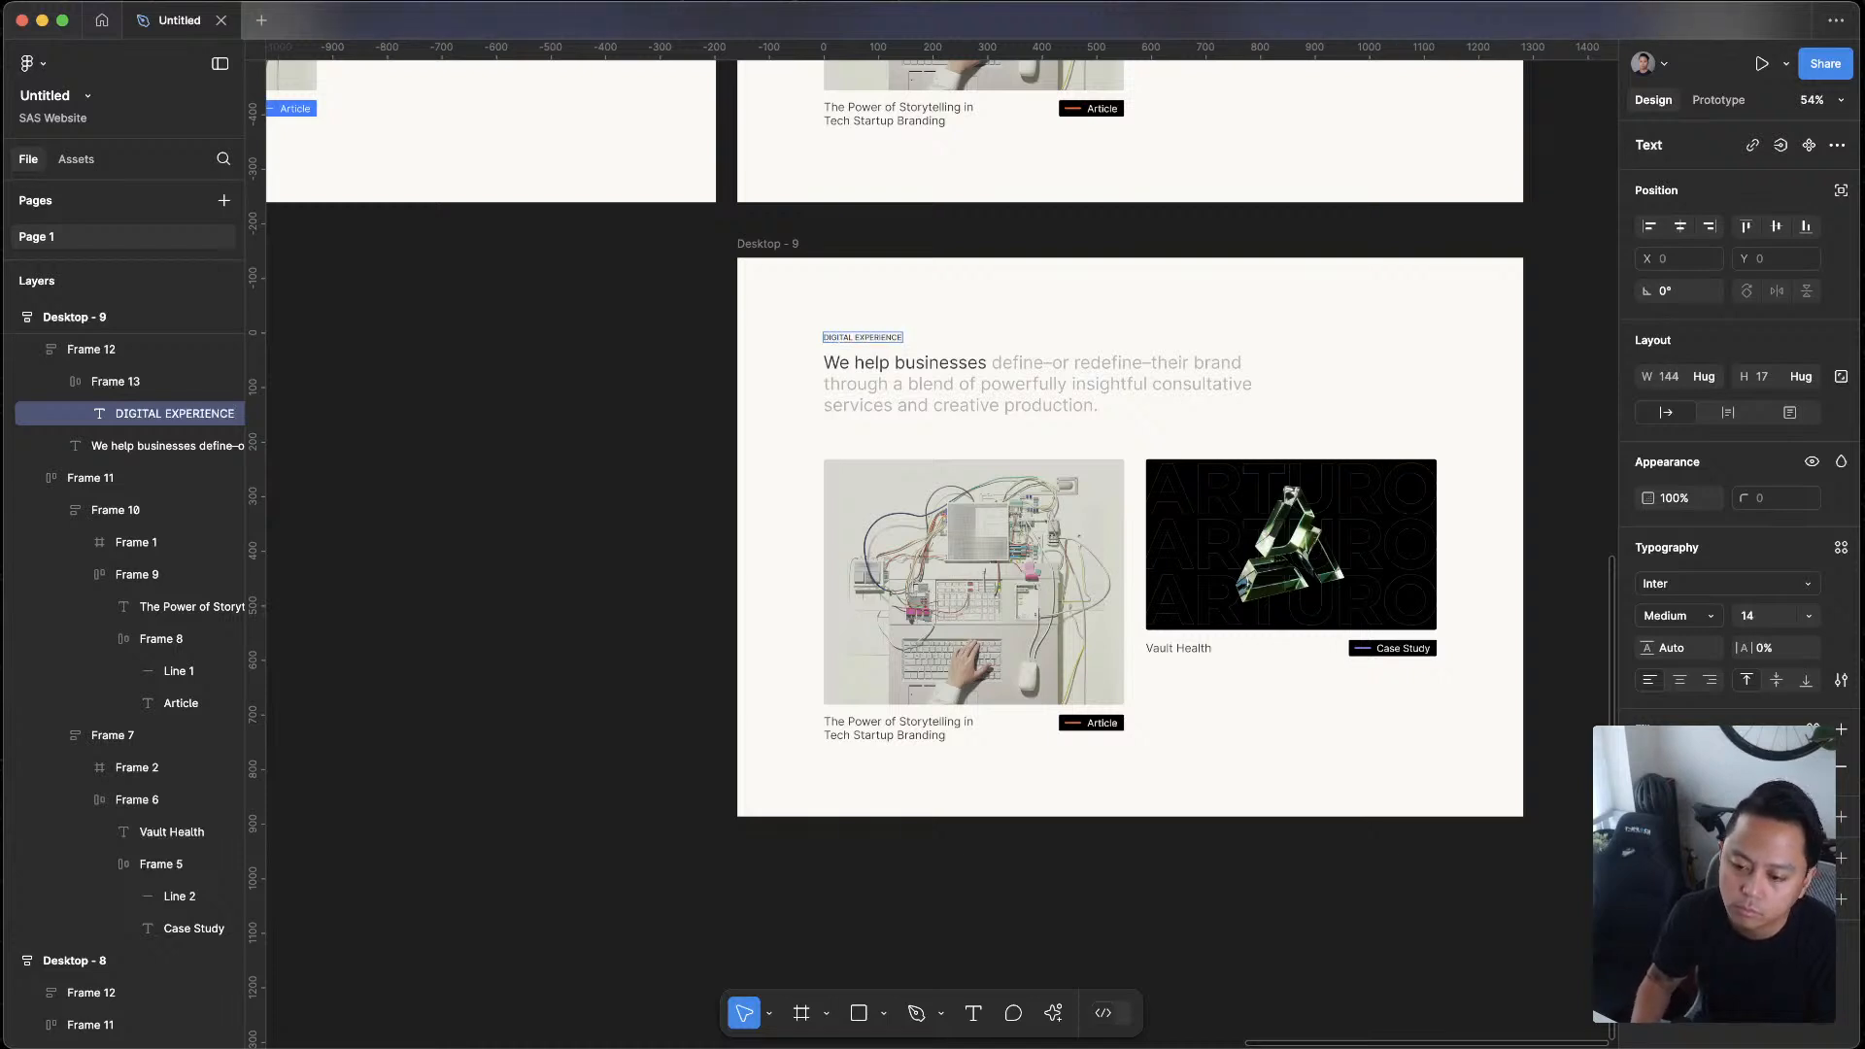
key("super+a")
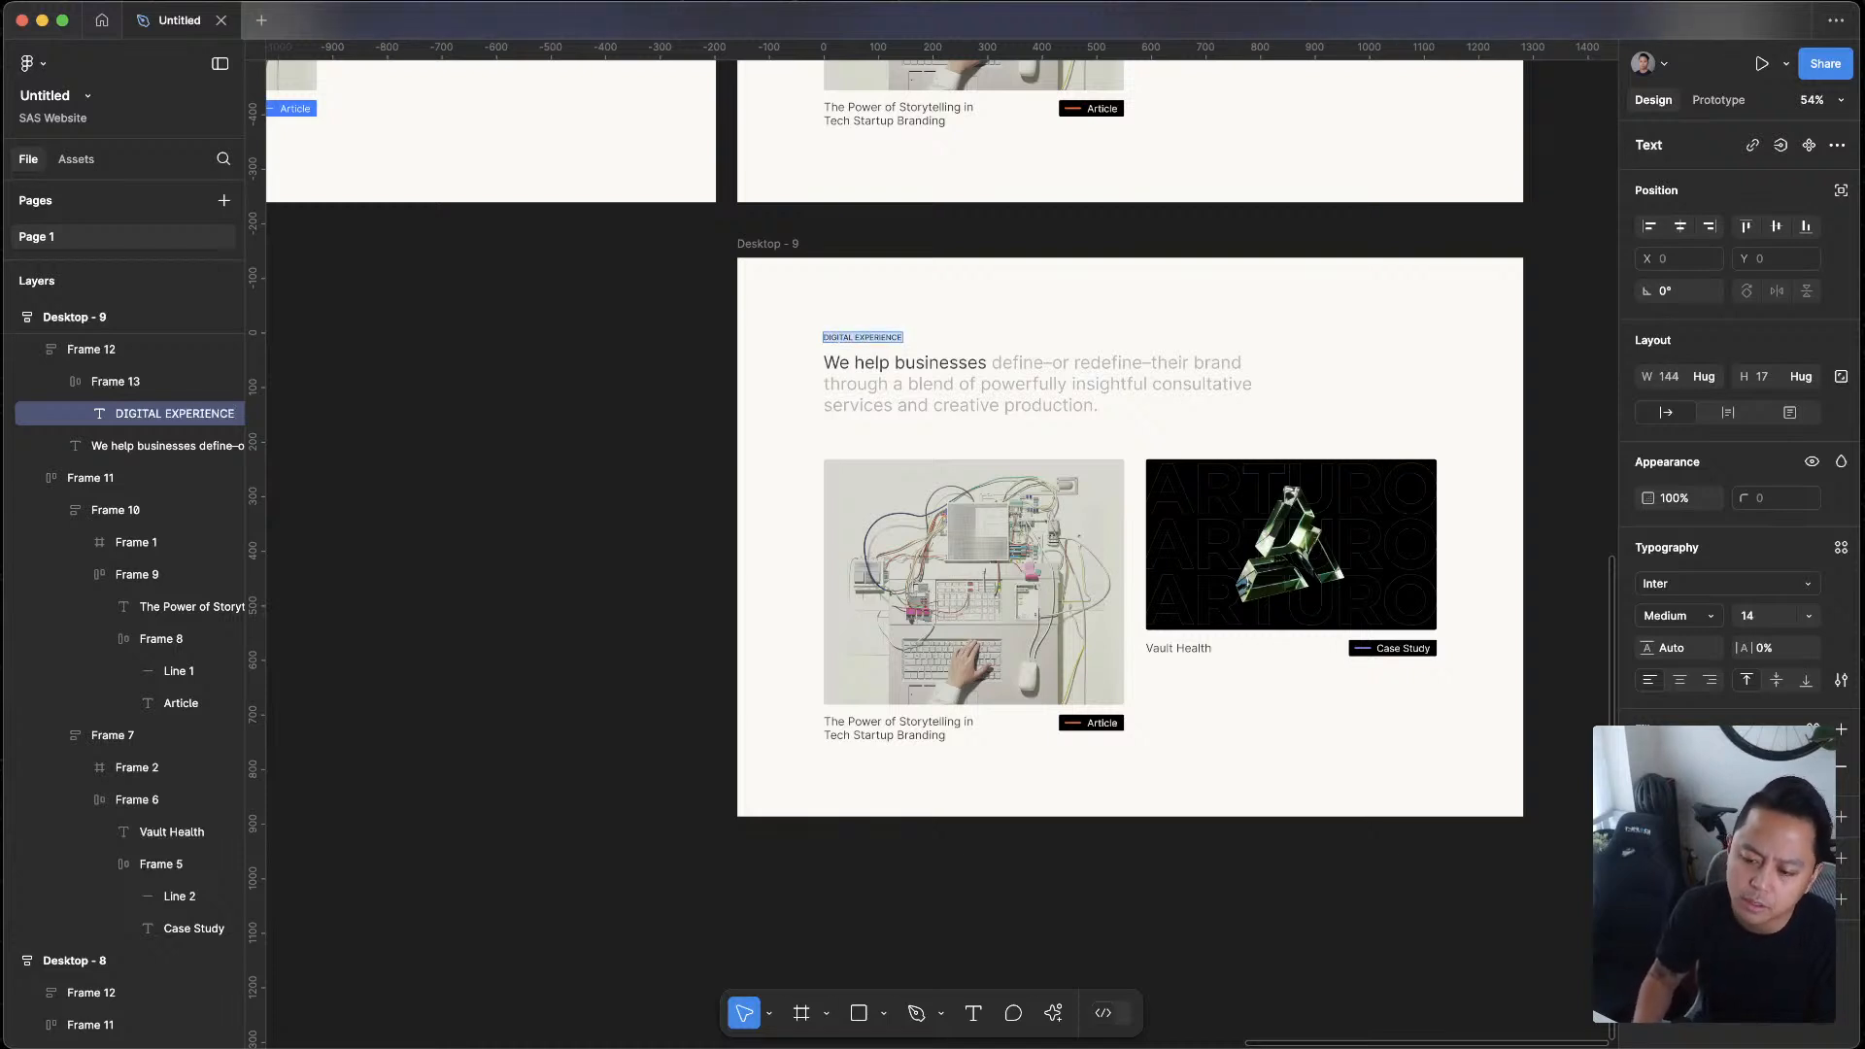
type("WEB DESIGN")
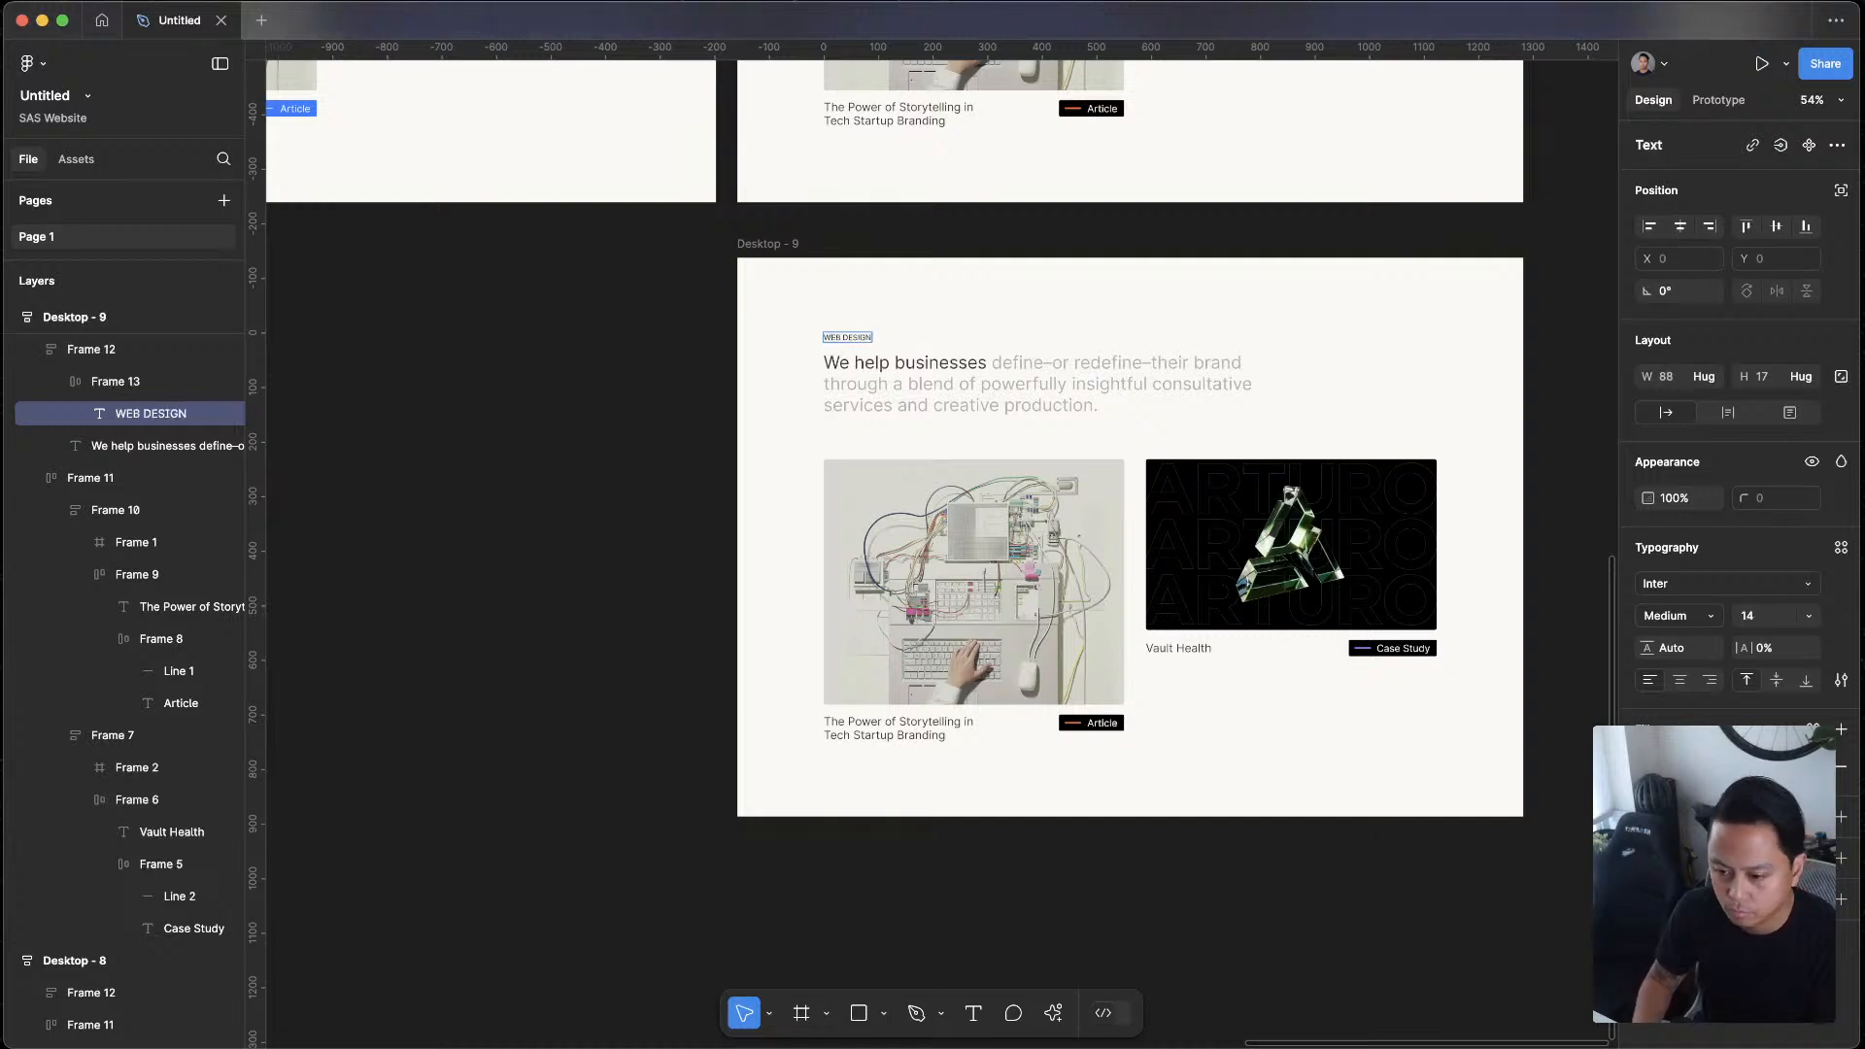
Set the label above the heading in Desktop - 9 to WEBSITE PRODUCTION
key("super+a")
type("W")
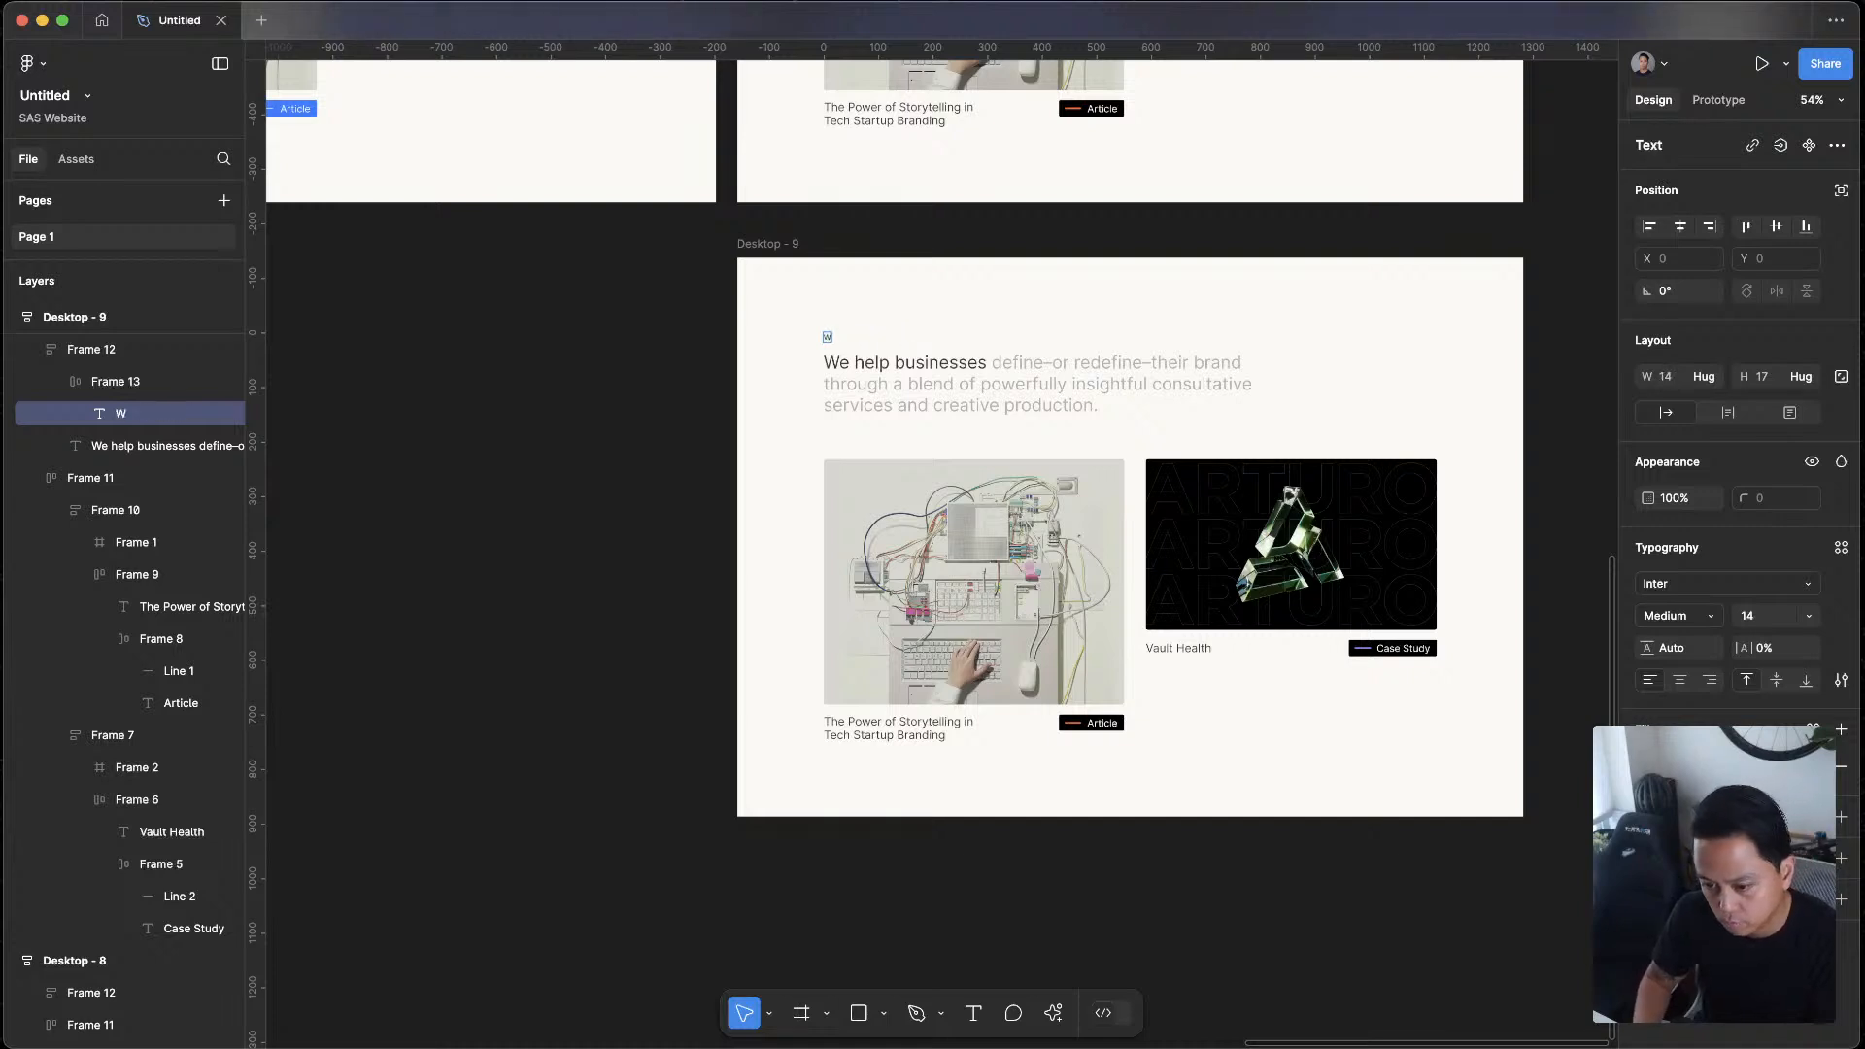
type("EBSITE PRODUCTION")
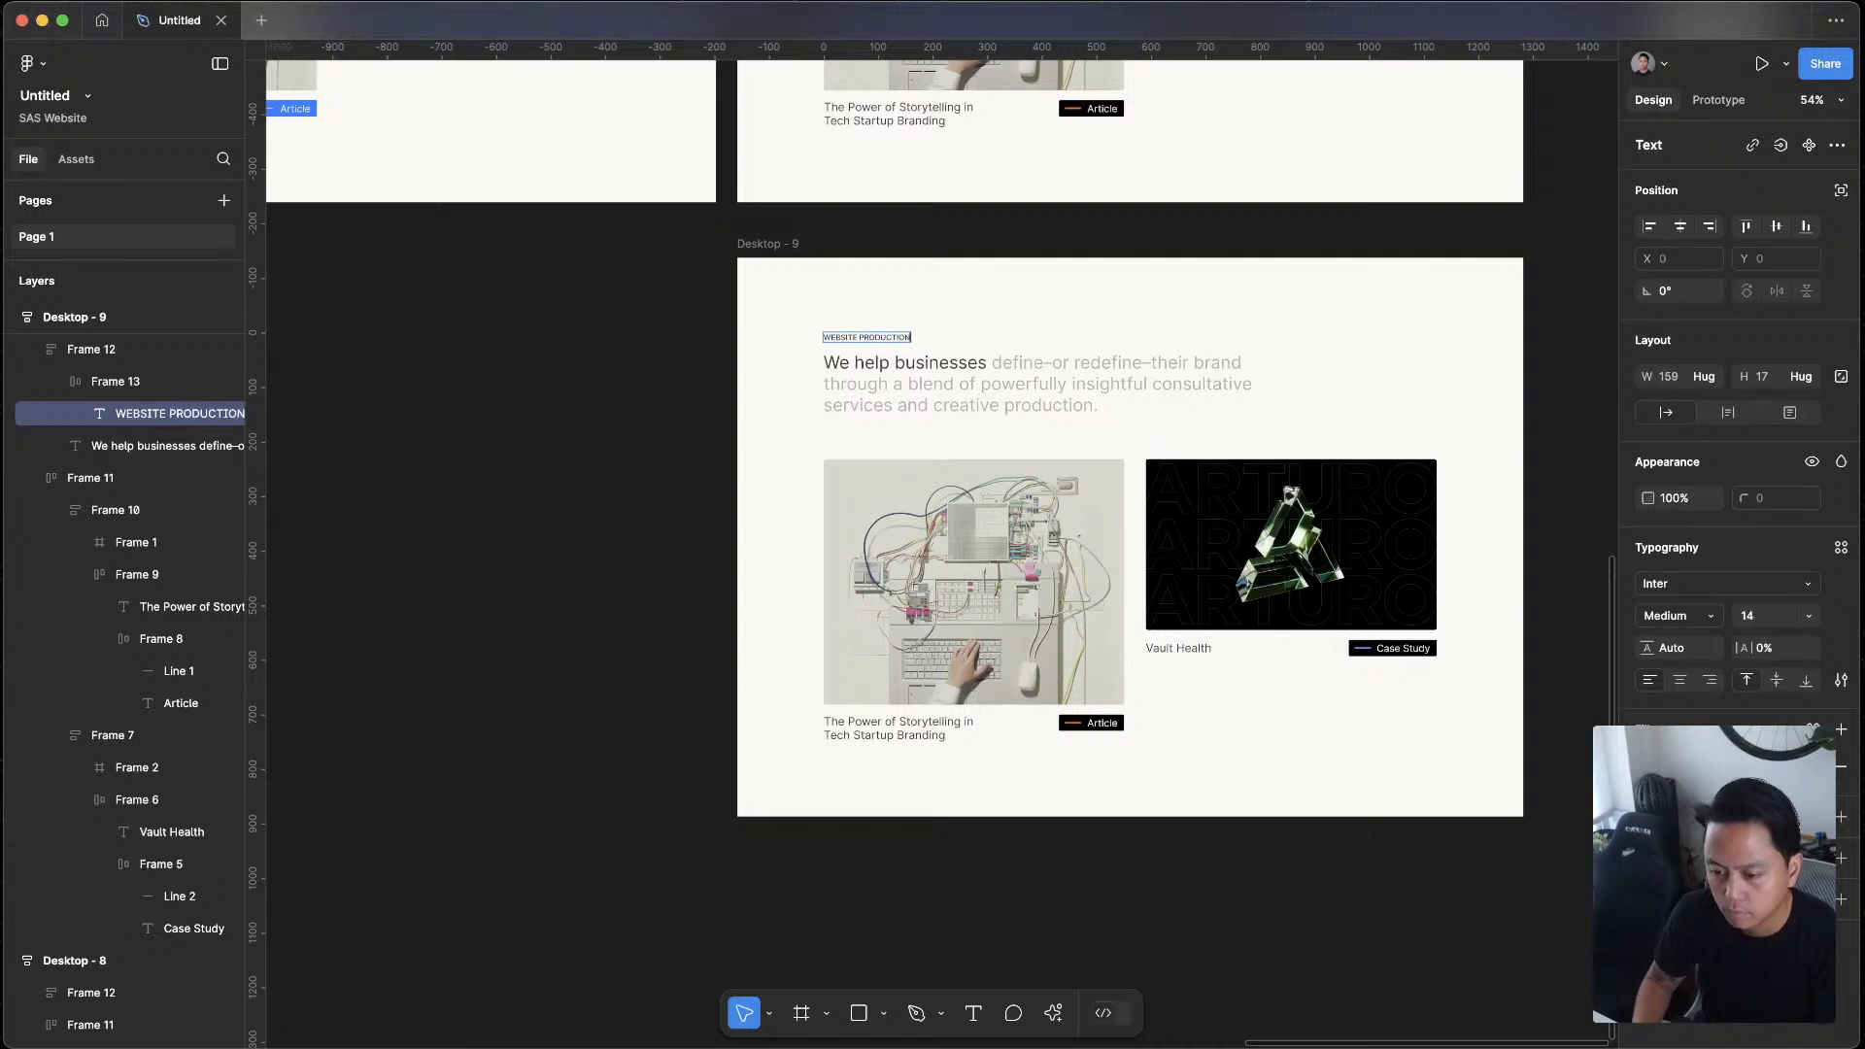
key("Escape")
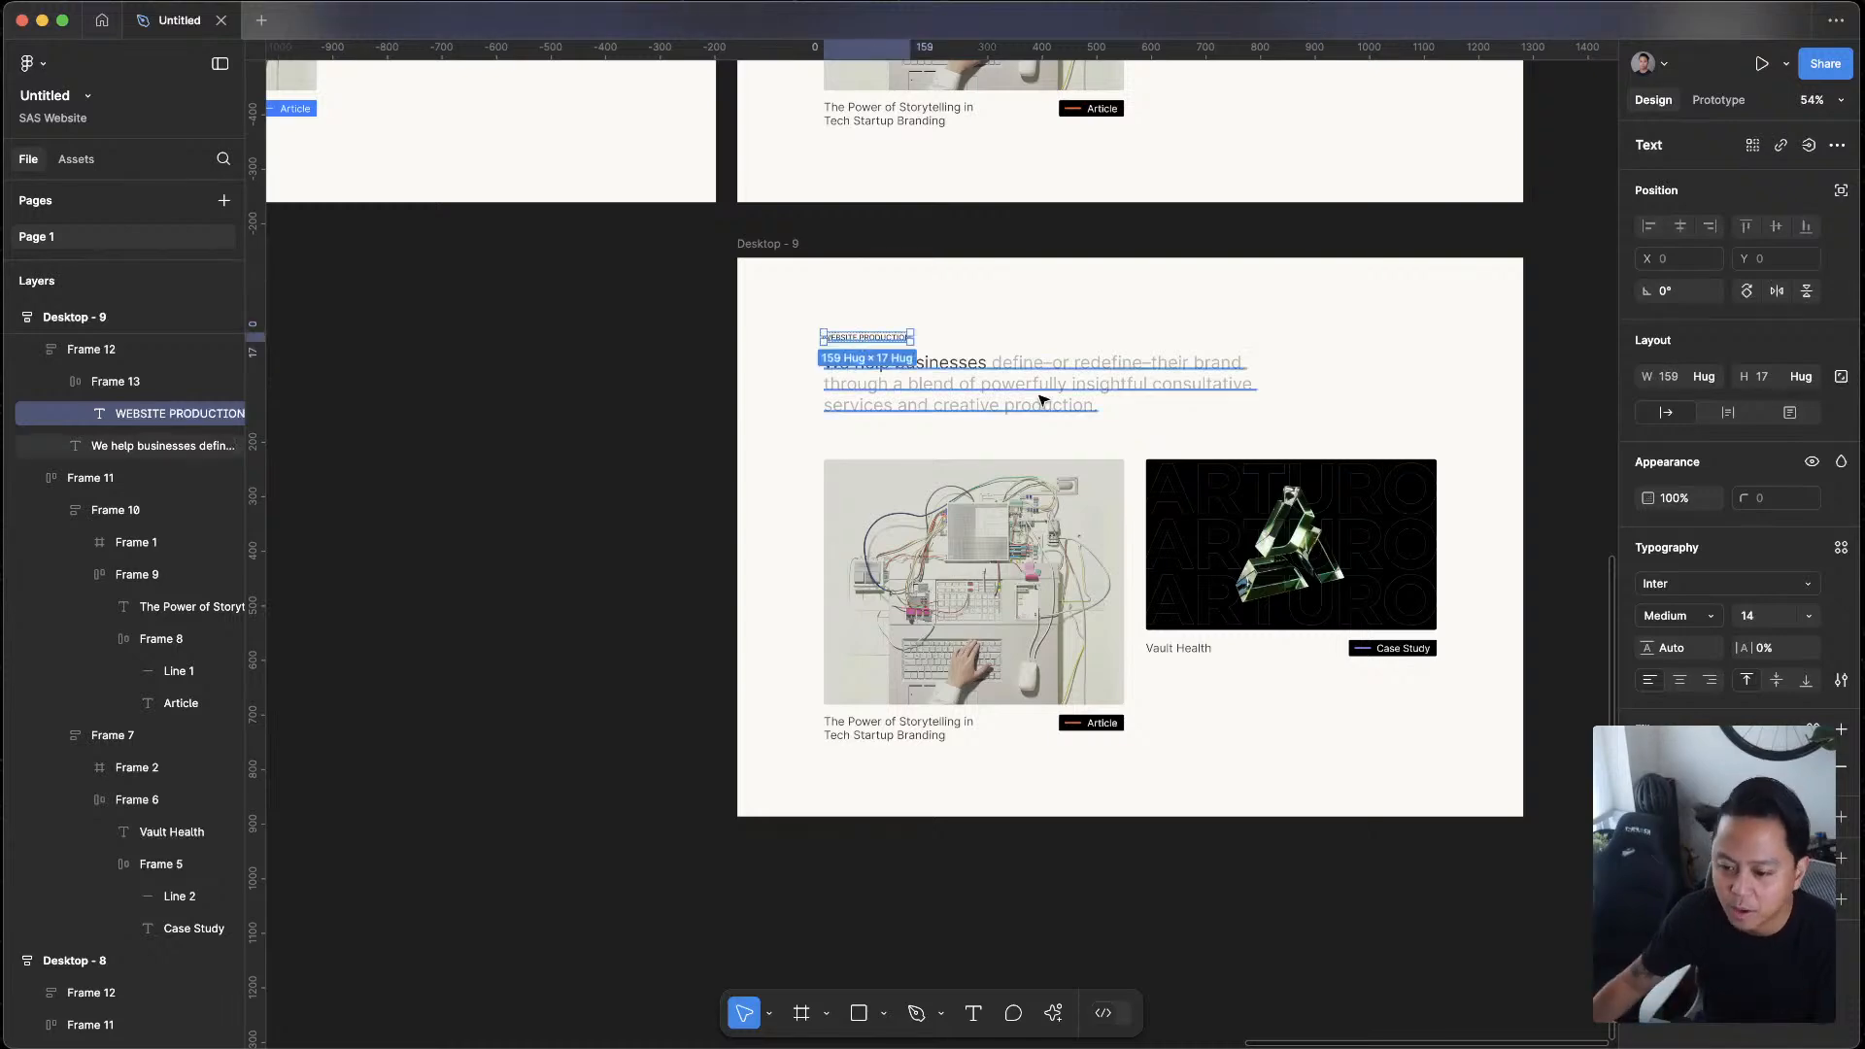
scroll(1210, 422, "down", 3)
left_click(1524, 392)
scroll(1519, 339, "up", 3)
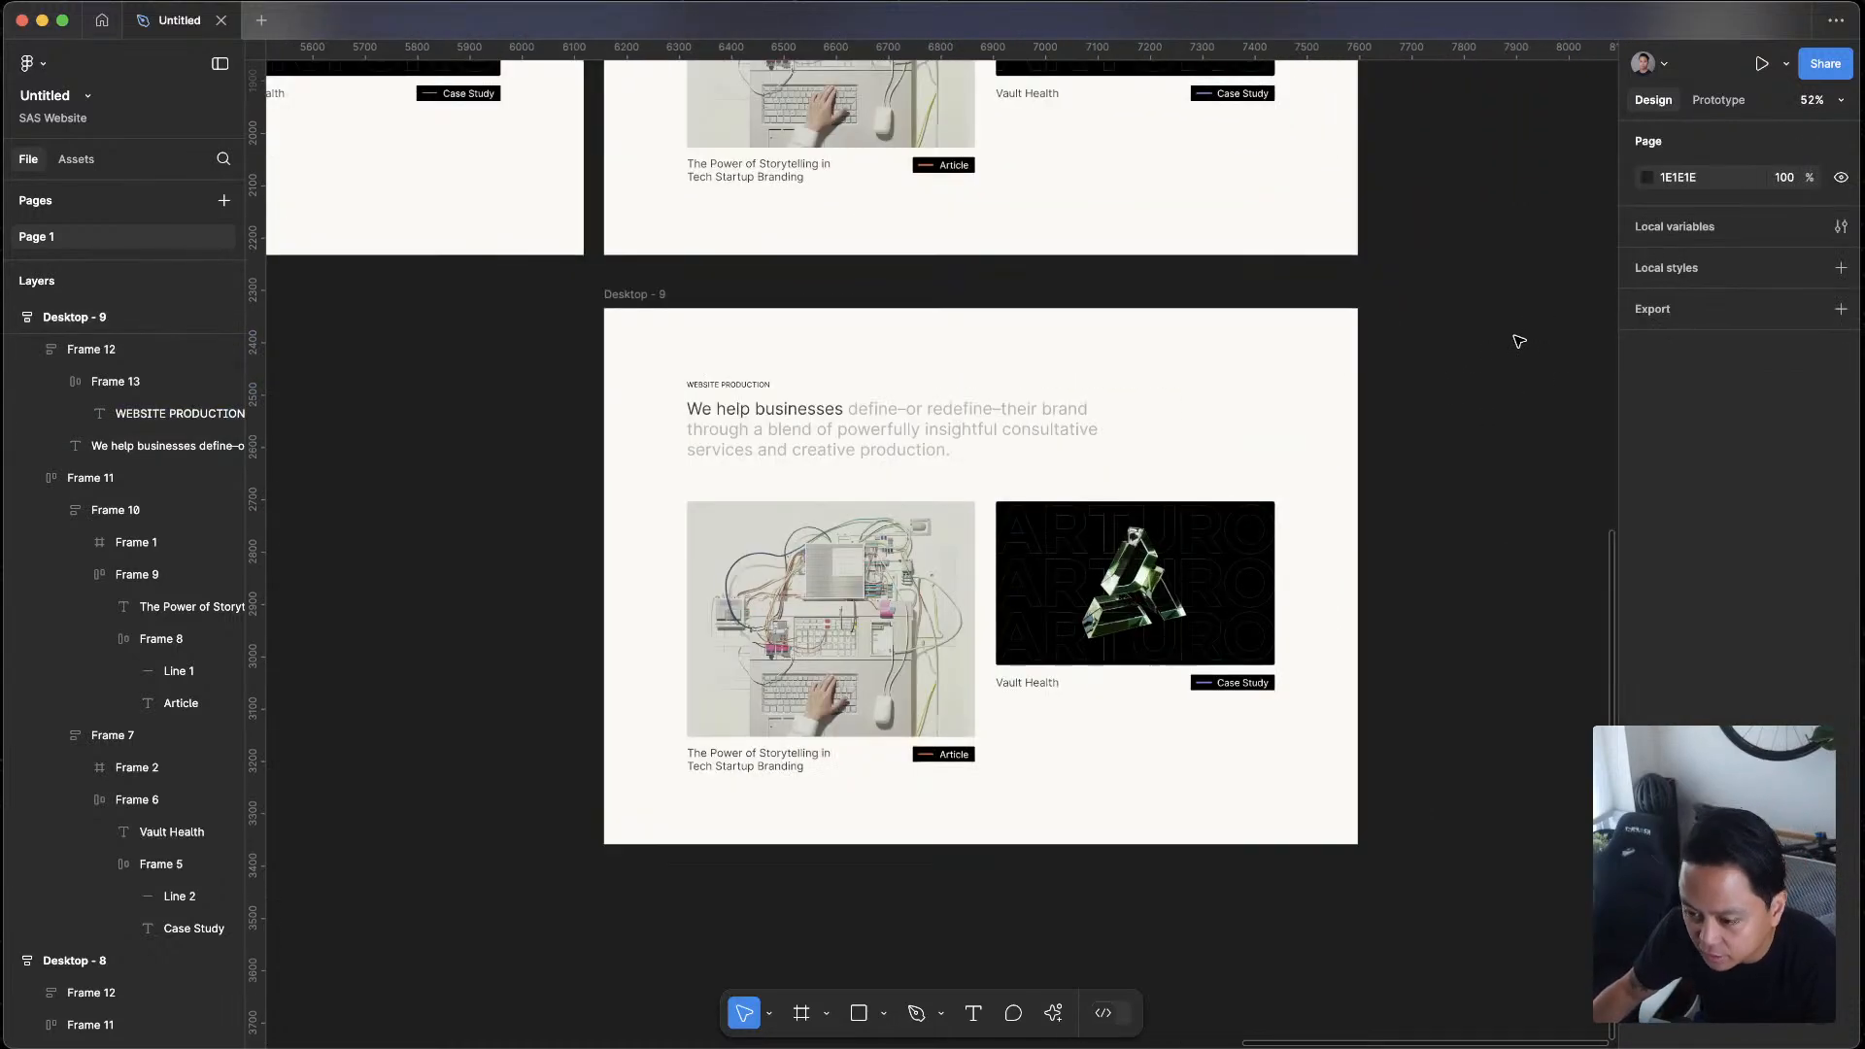
Select the full text of the heading paragraph in Desktop - 9 and switch to the ChatGPT conversation in the browser
key("ctrl+Up")
left_click(1625, 415)
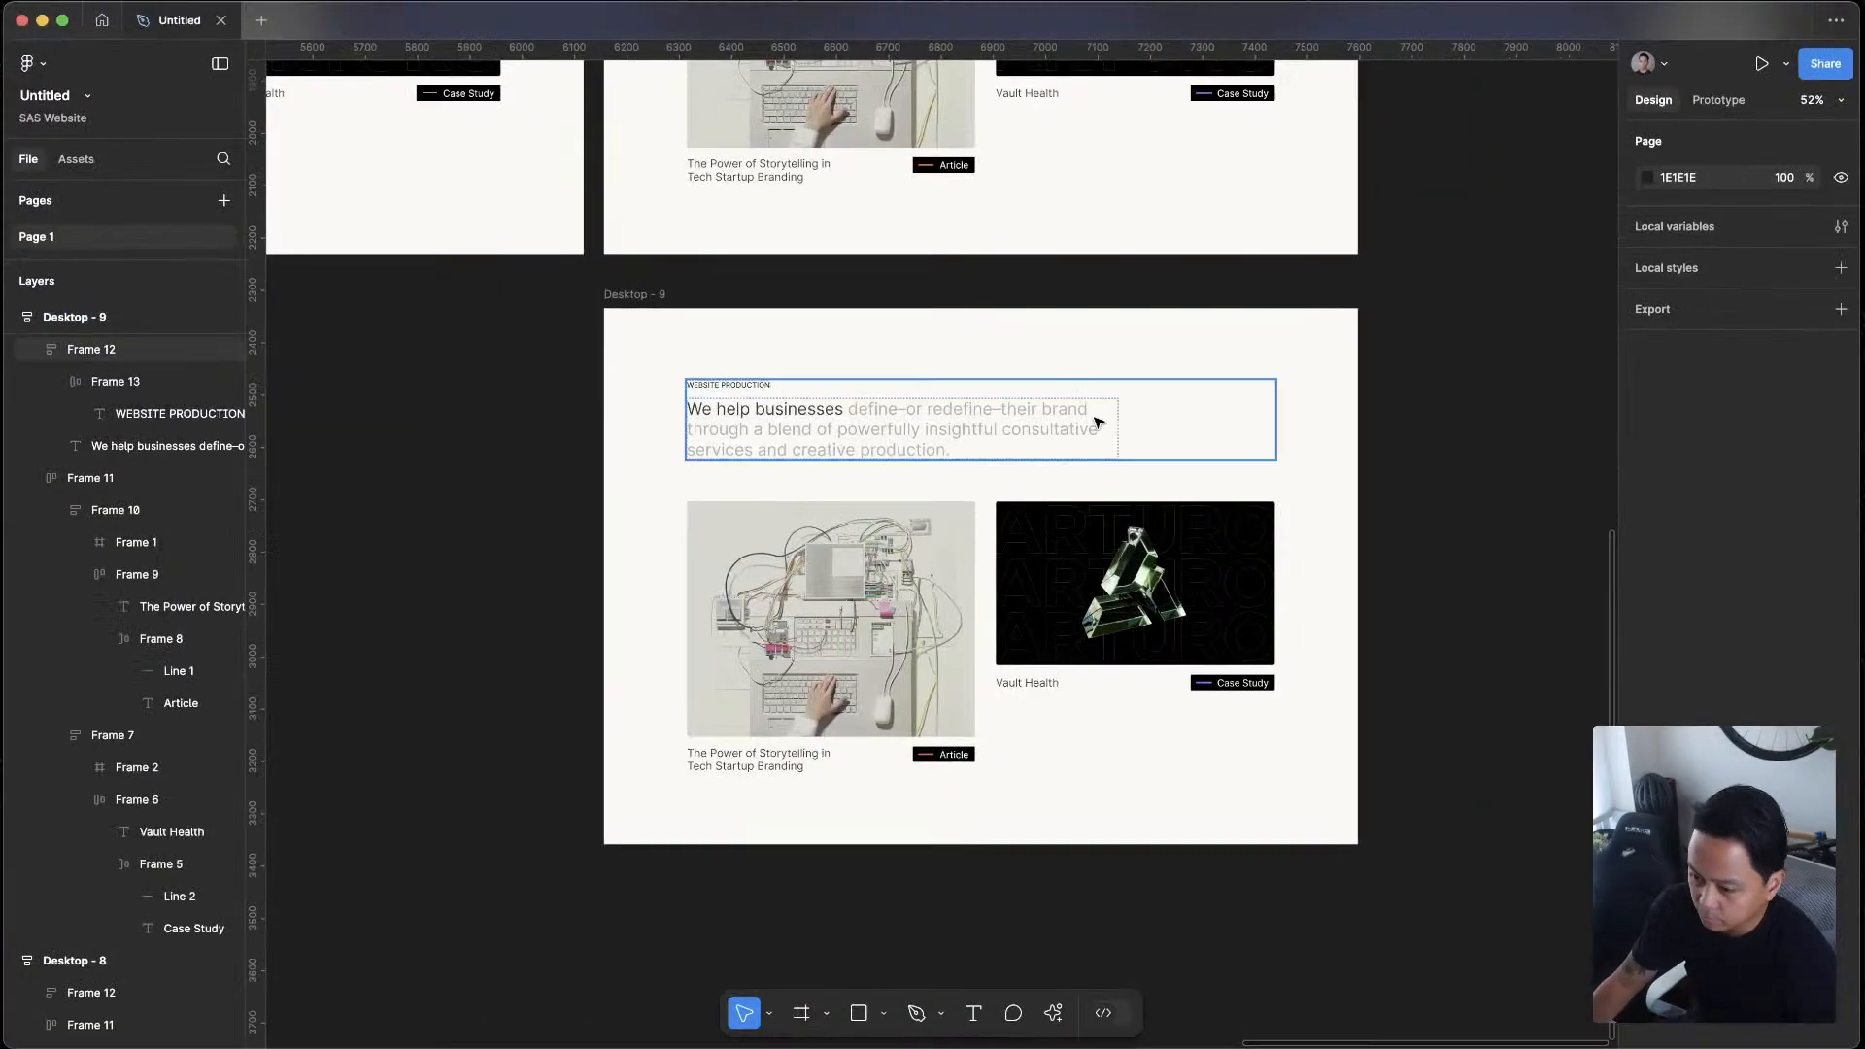
double_click(1091, 424)
key("Return")
key("super+c")
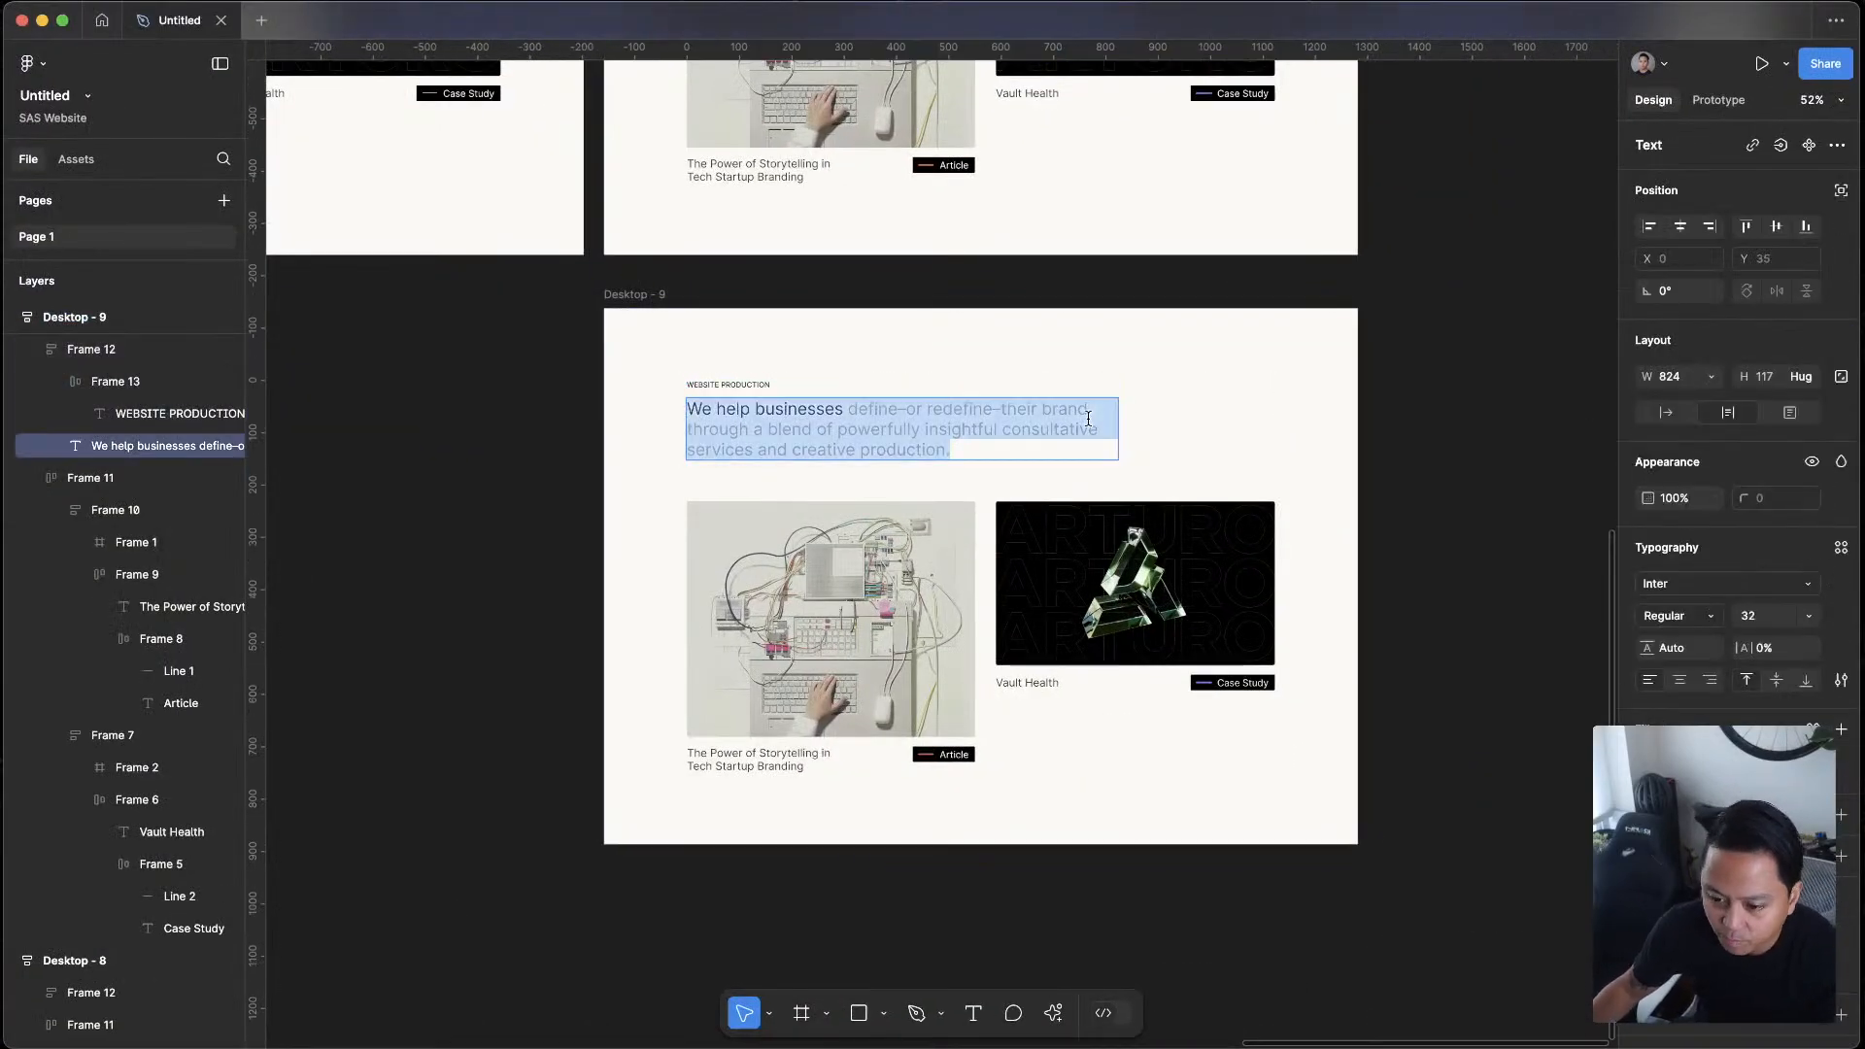
key("ctrl+Up")
left_click(932, 455)
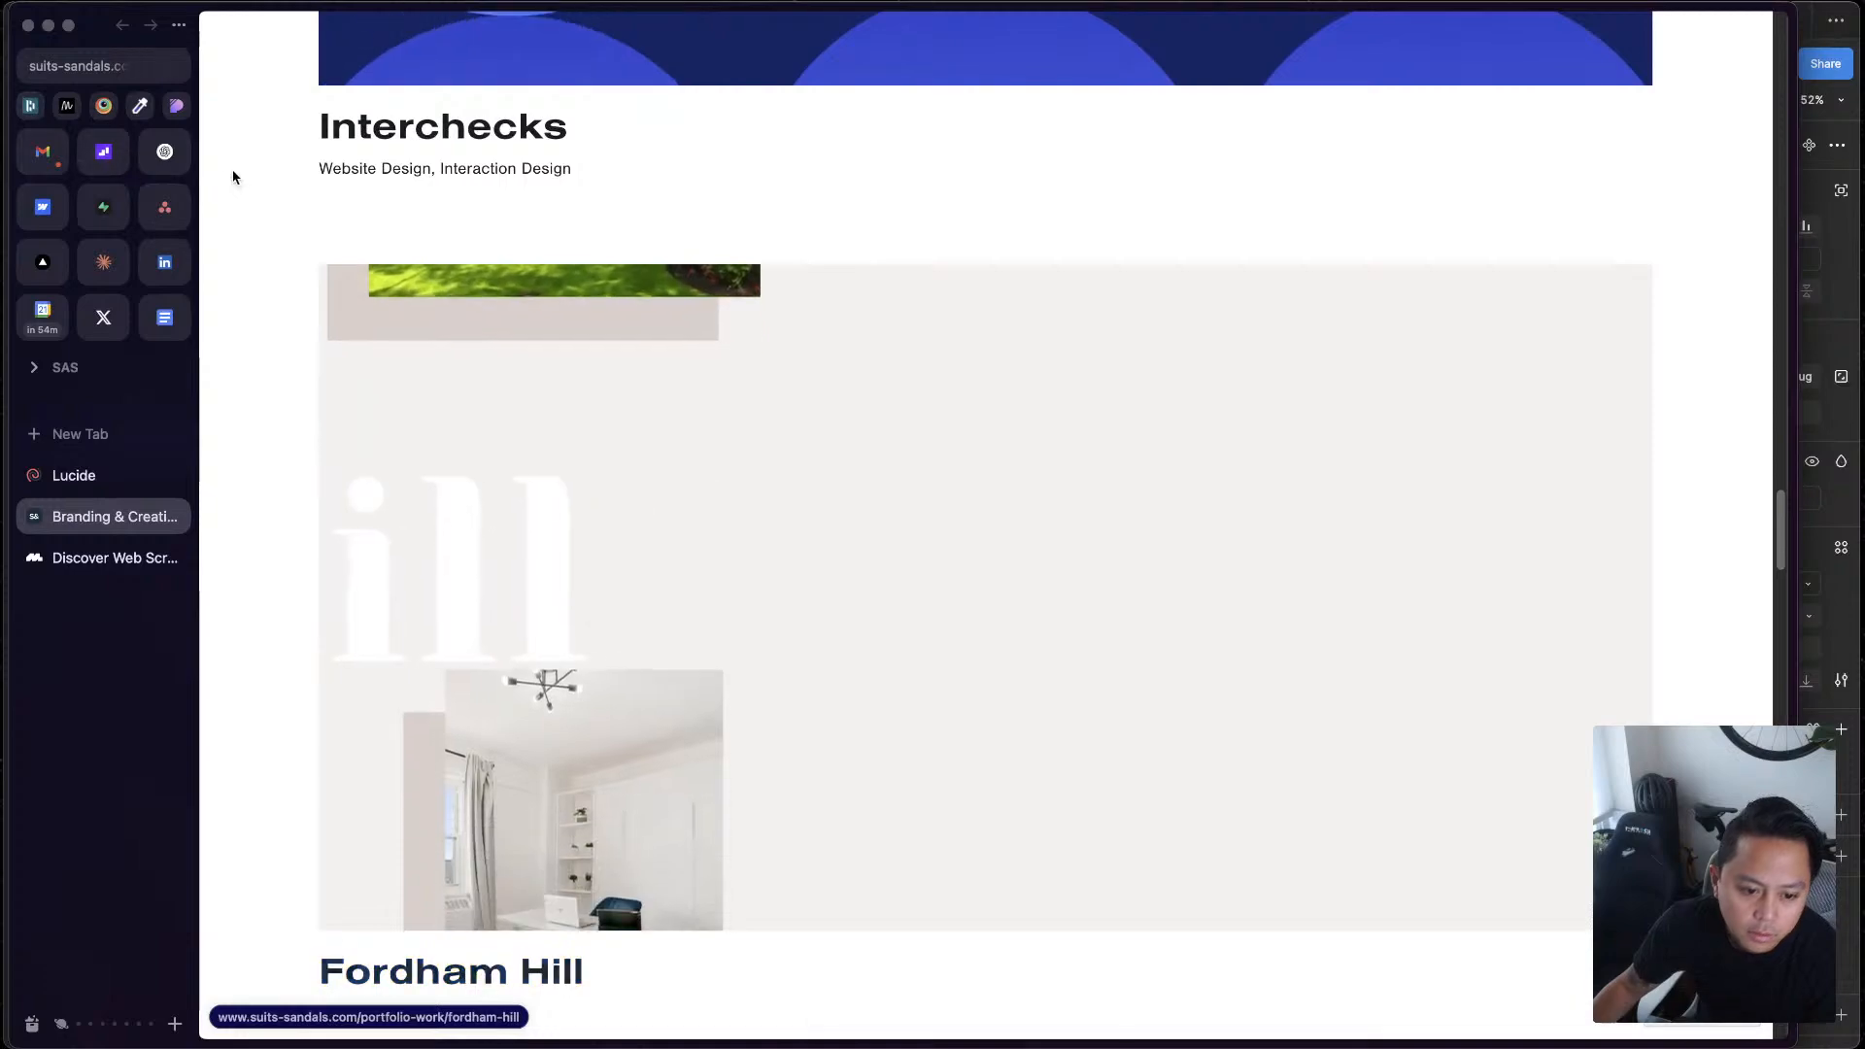
left_click(165, 153)
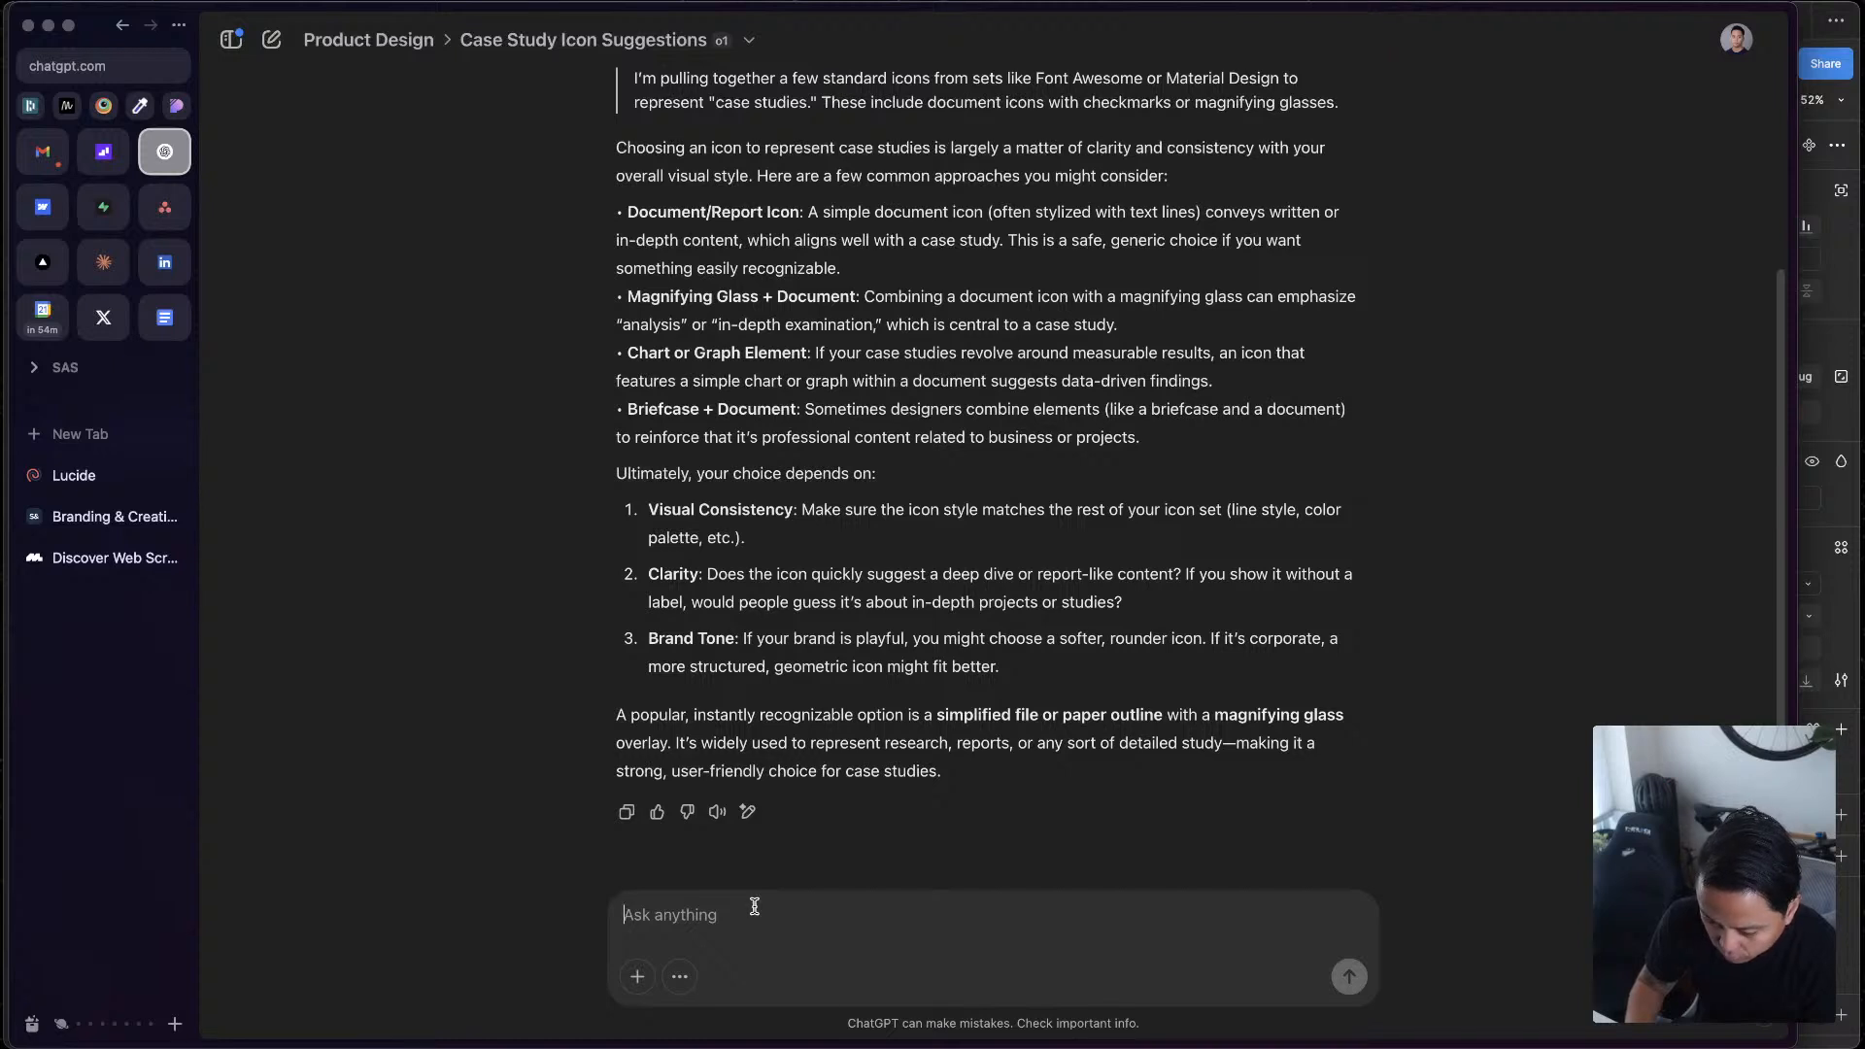
Draft a ChatGPT instruction to edit the copy at roughly the same length, but about website design and development, called website production
type("edit this, keep it roug")
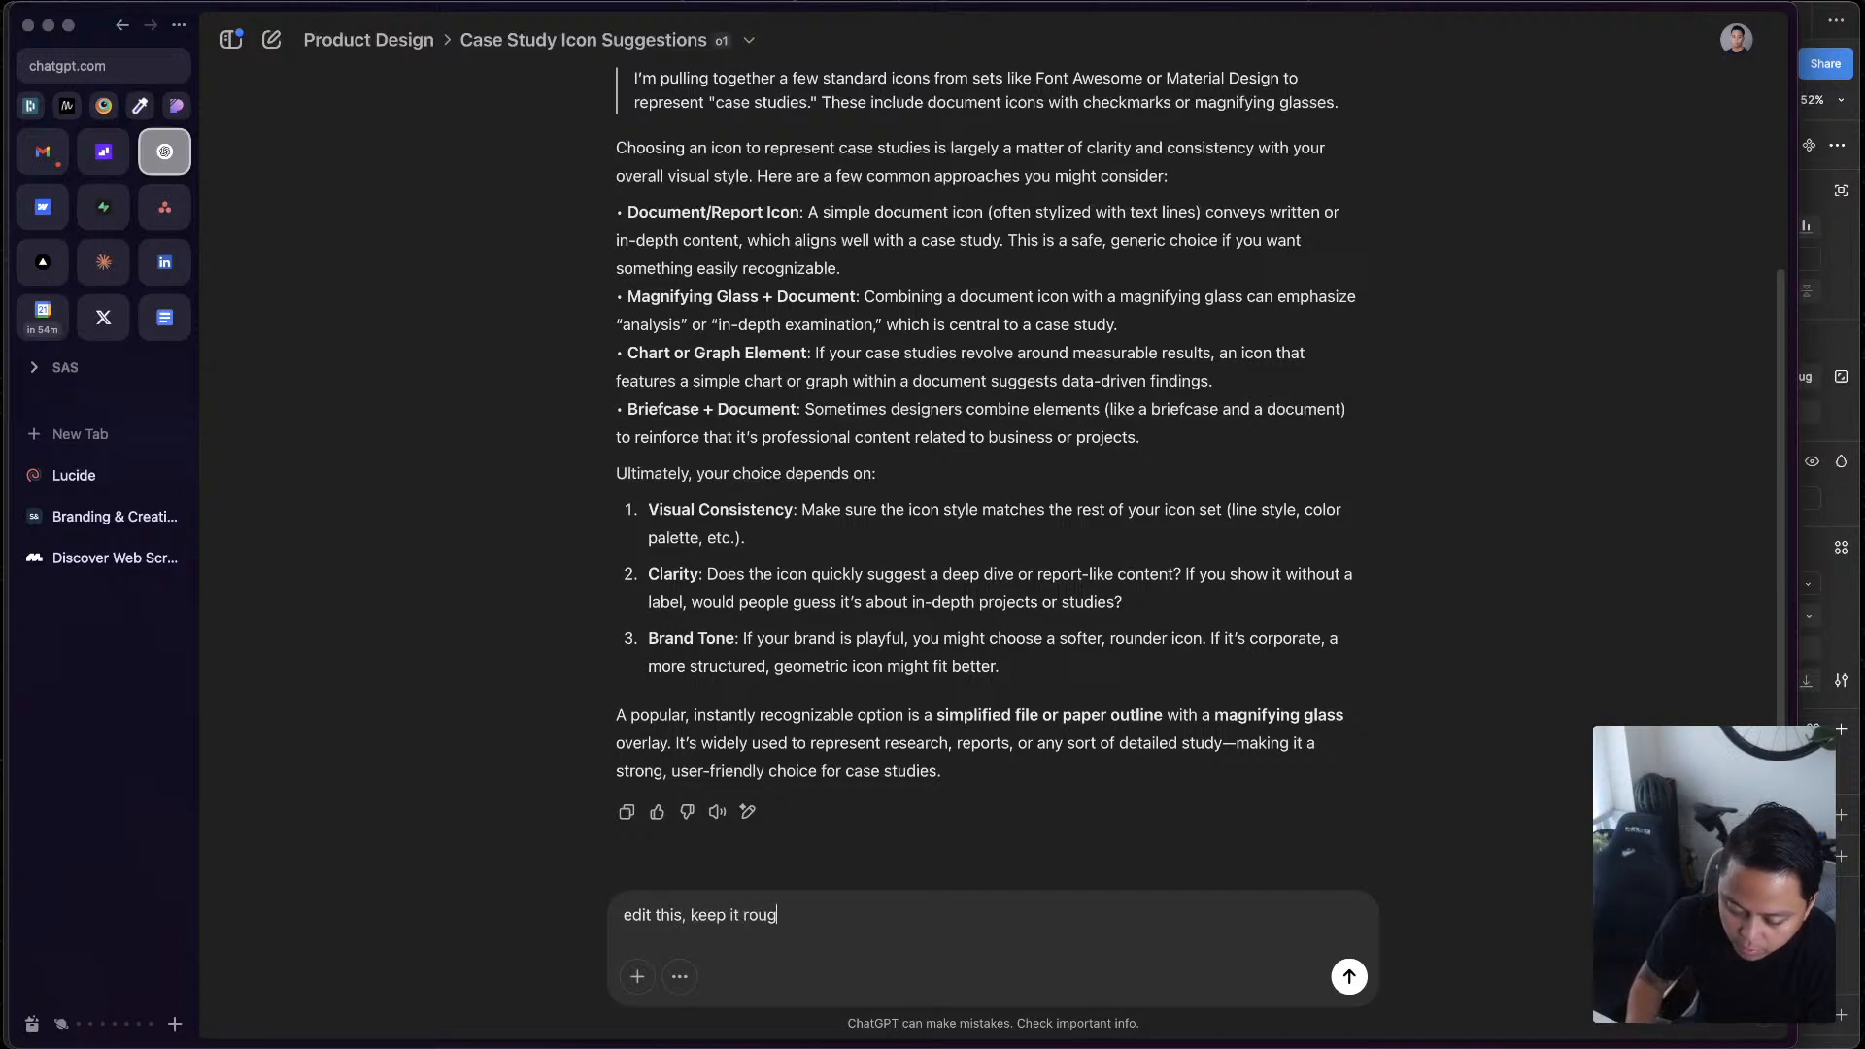
type("the same length,")
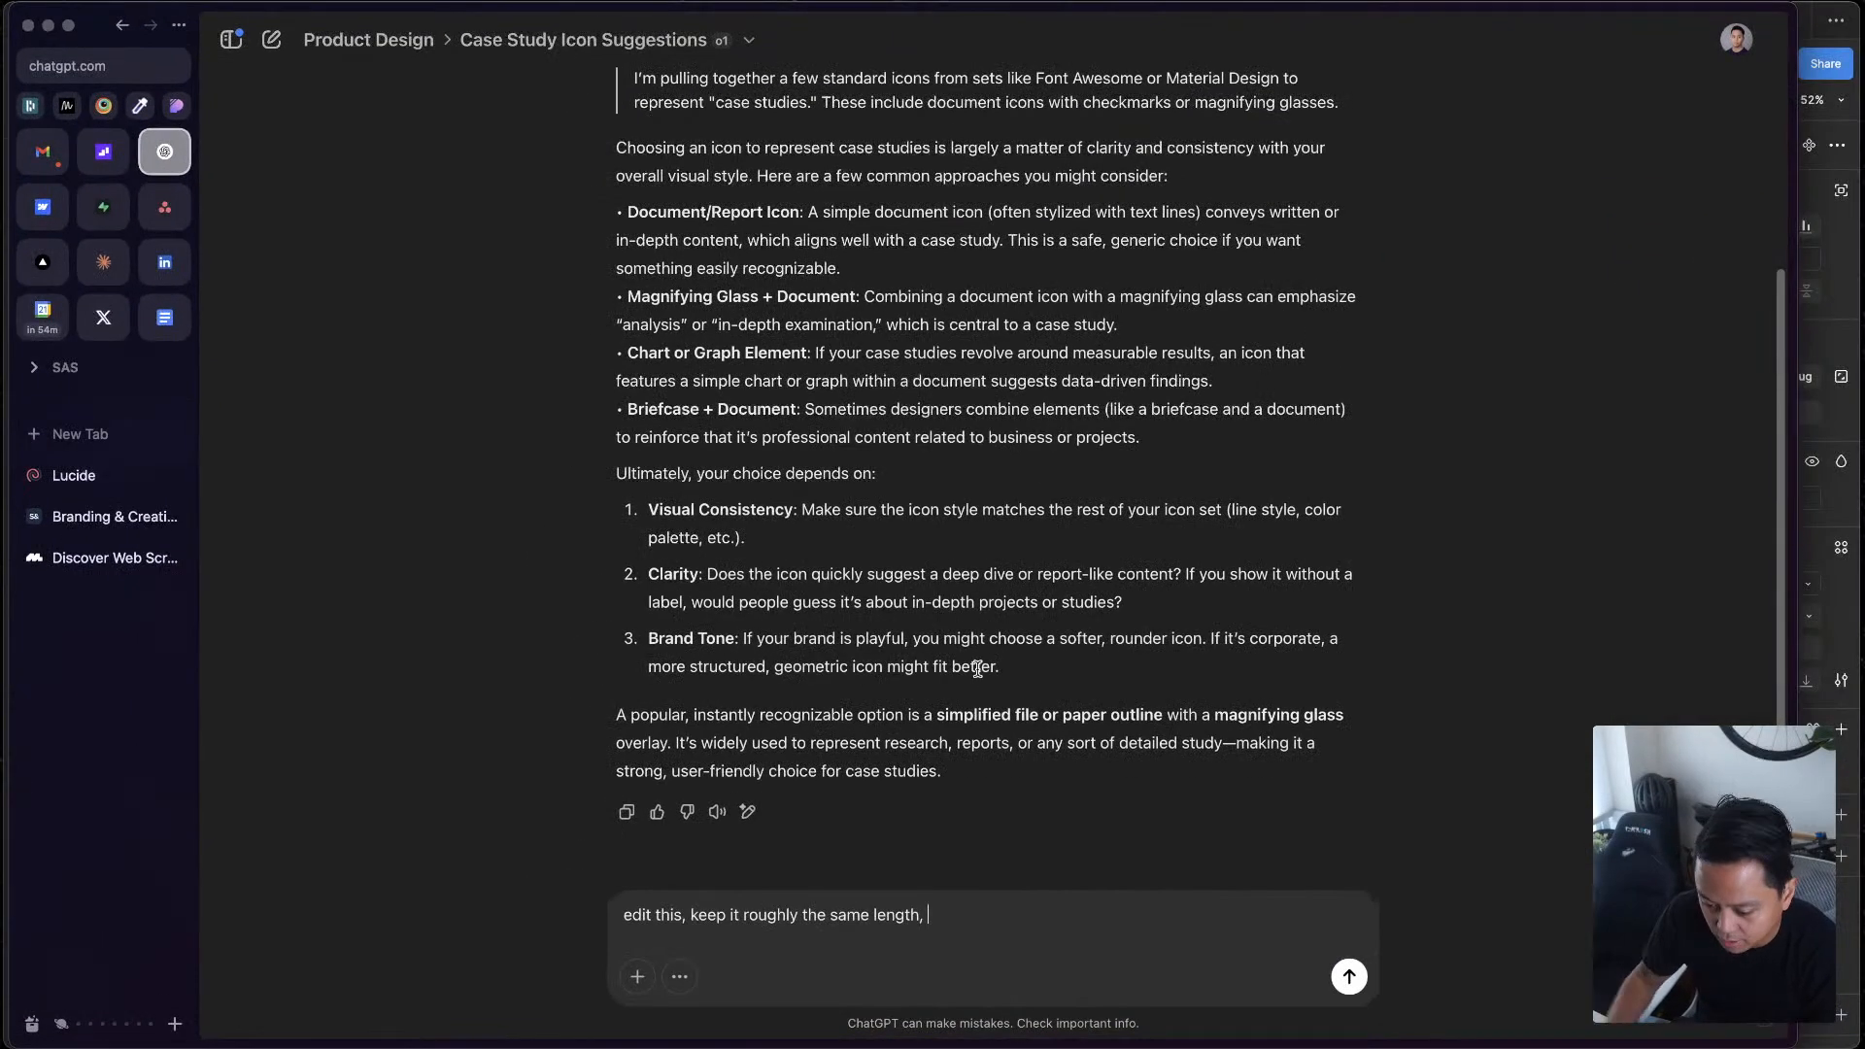
type("but make it about websi")
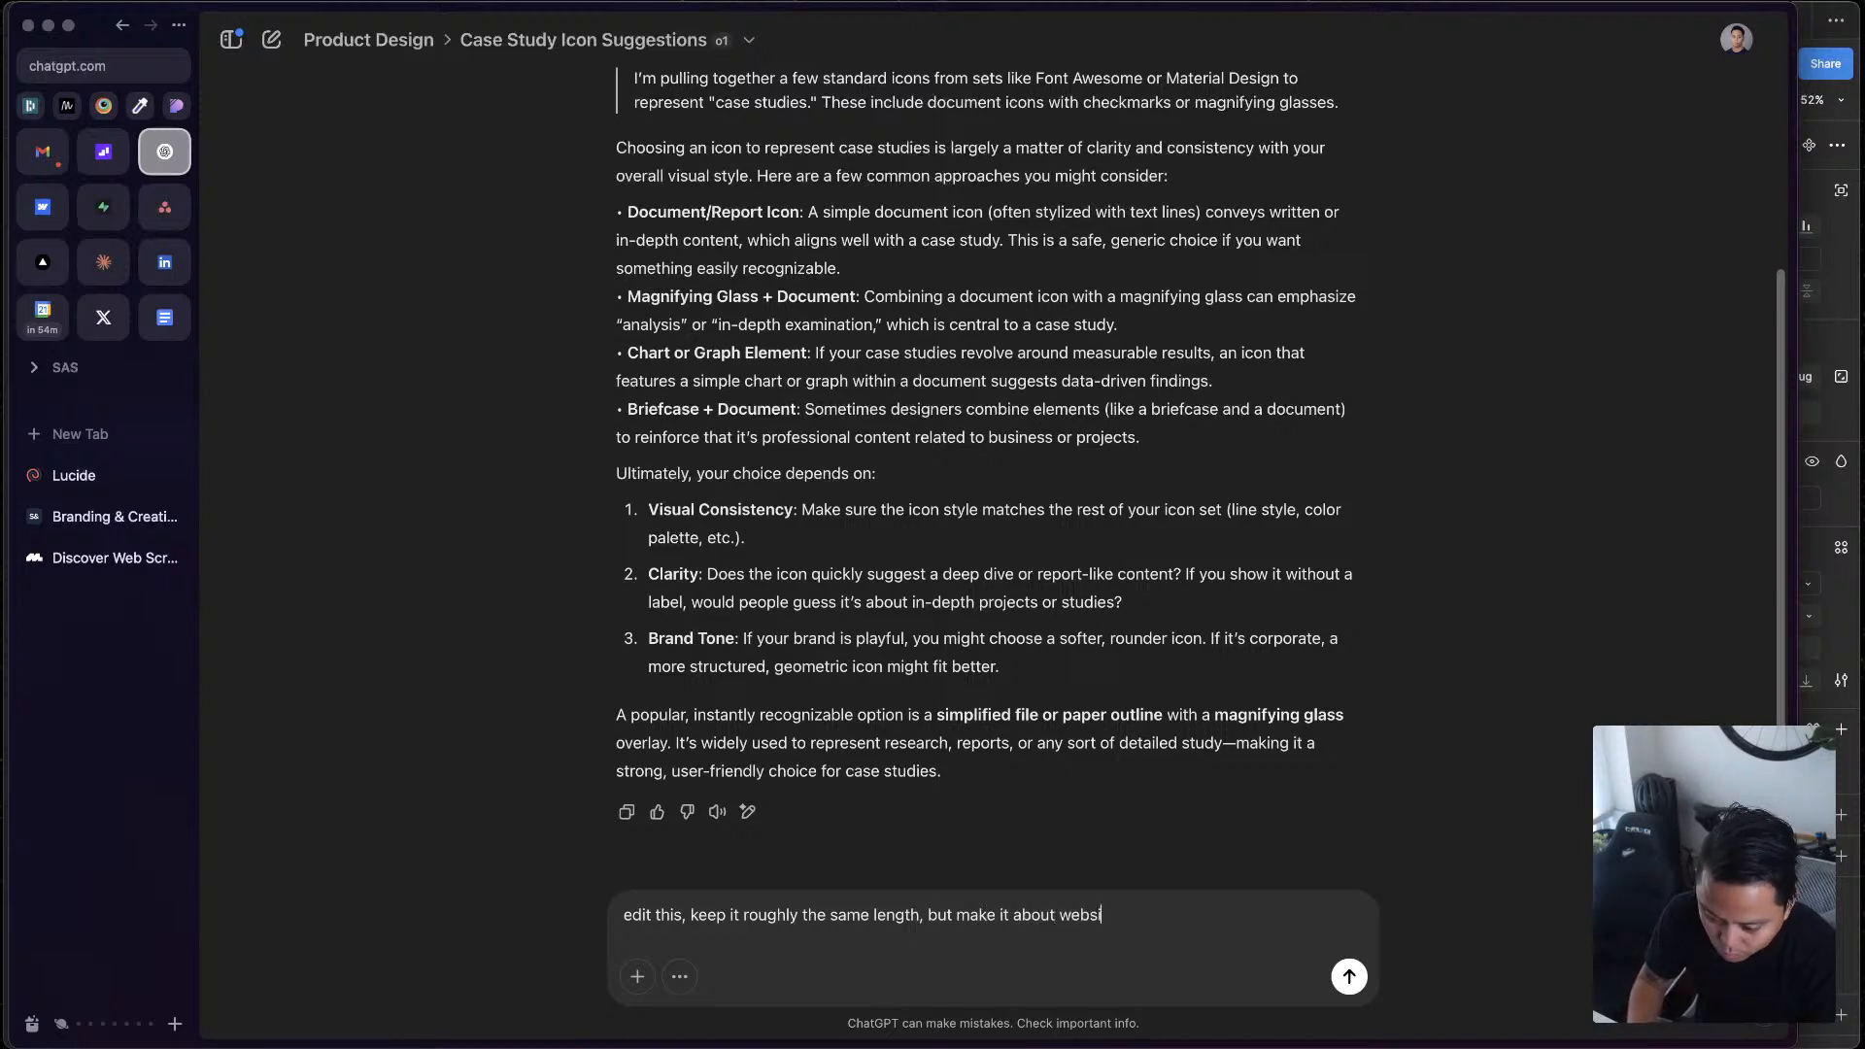
type("te design and developmen")
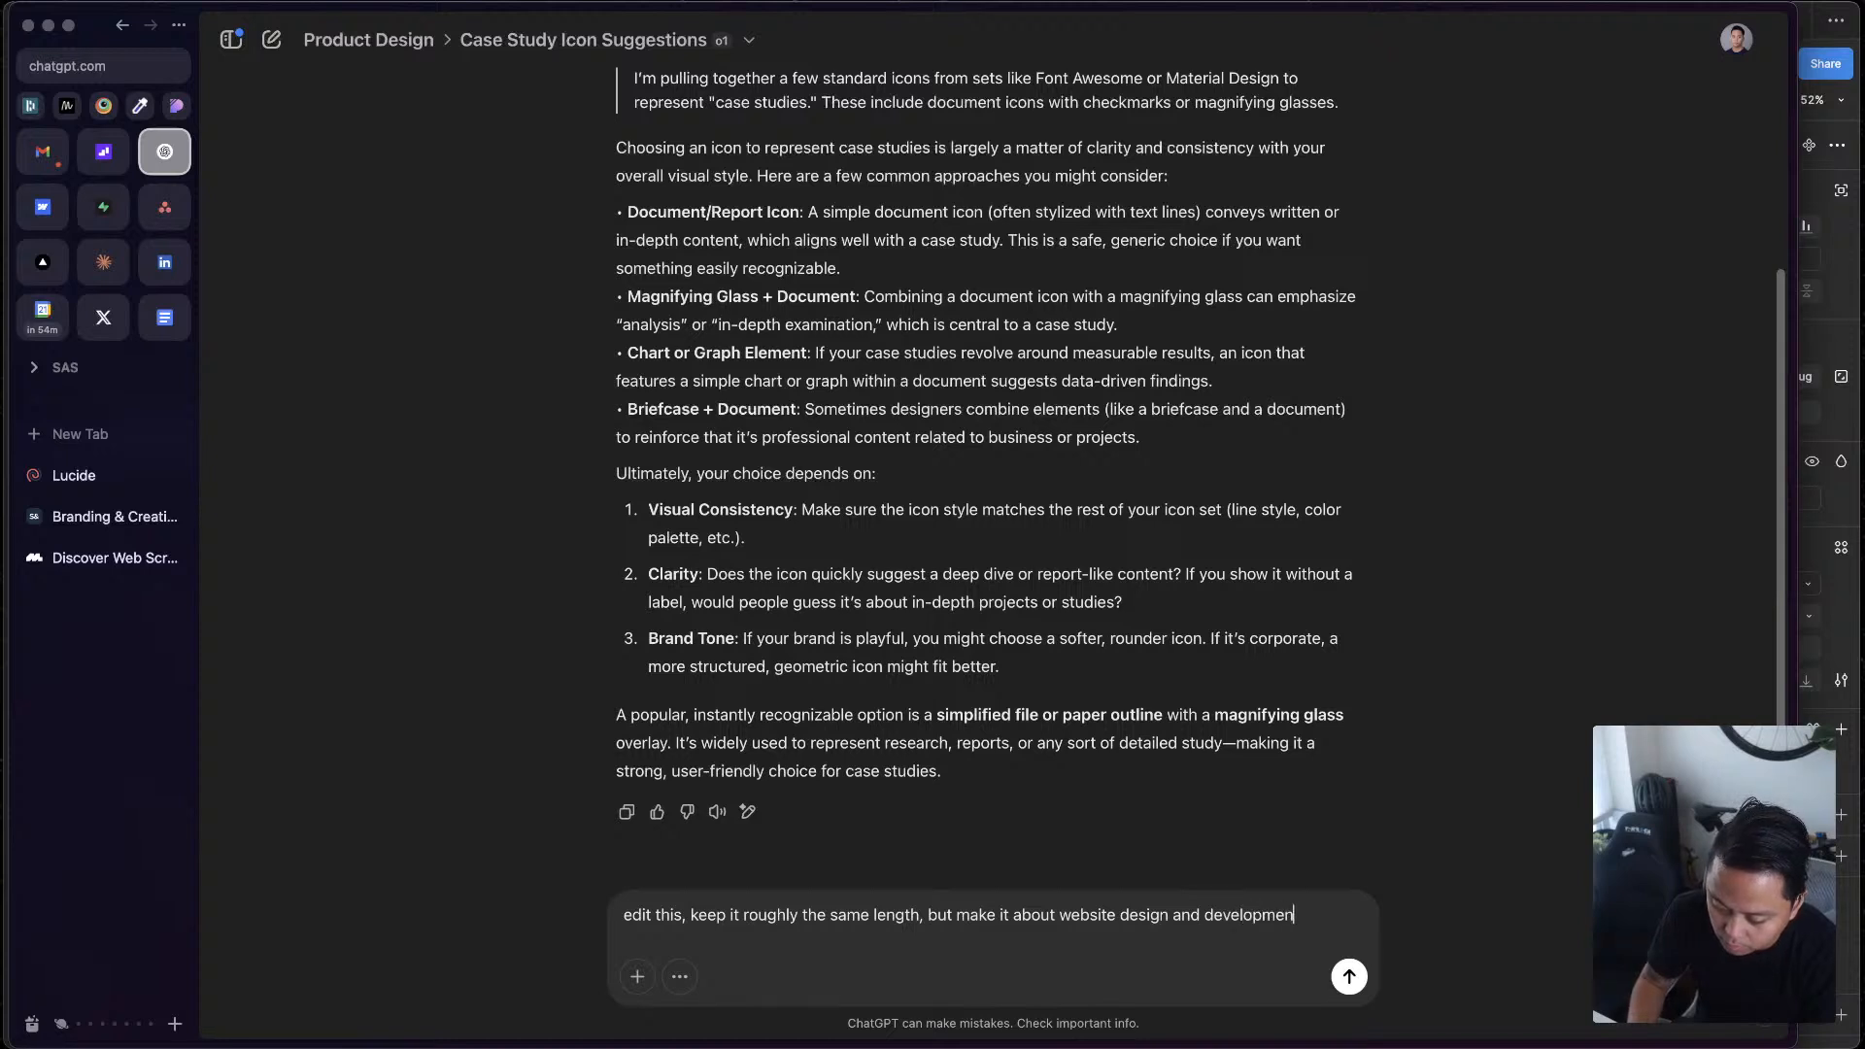
type("t or what I'm calling it website production")
Paste the copied "We help businesses define–or redefine–their brand" paragraph below the instruction and submit the prompt
key("shift+Return")
key("shift+Return")
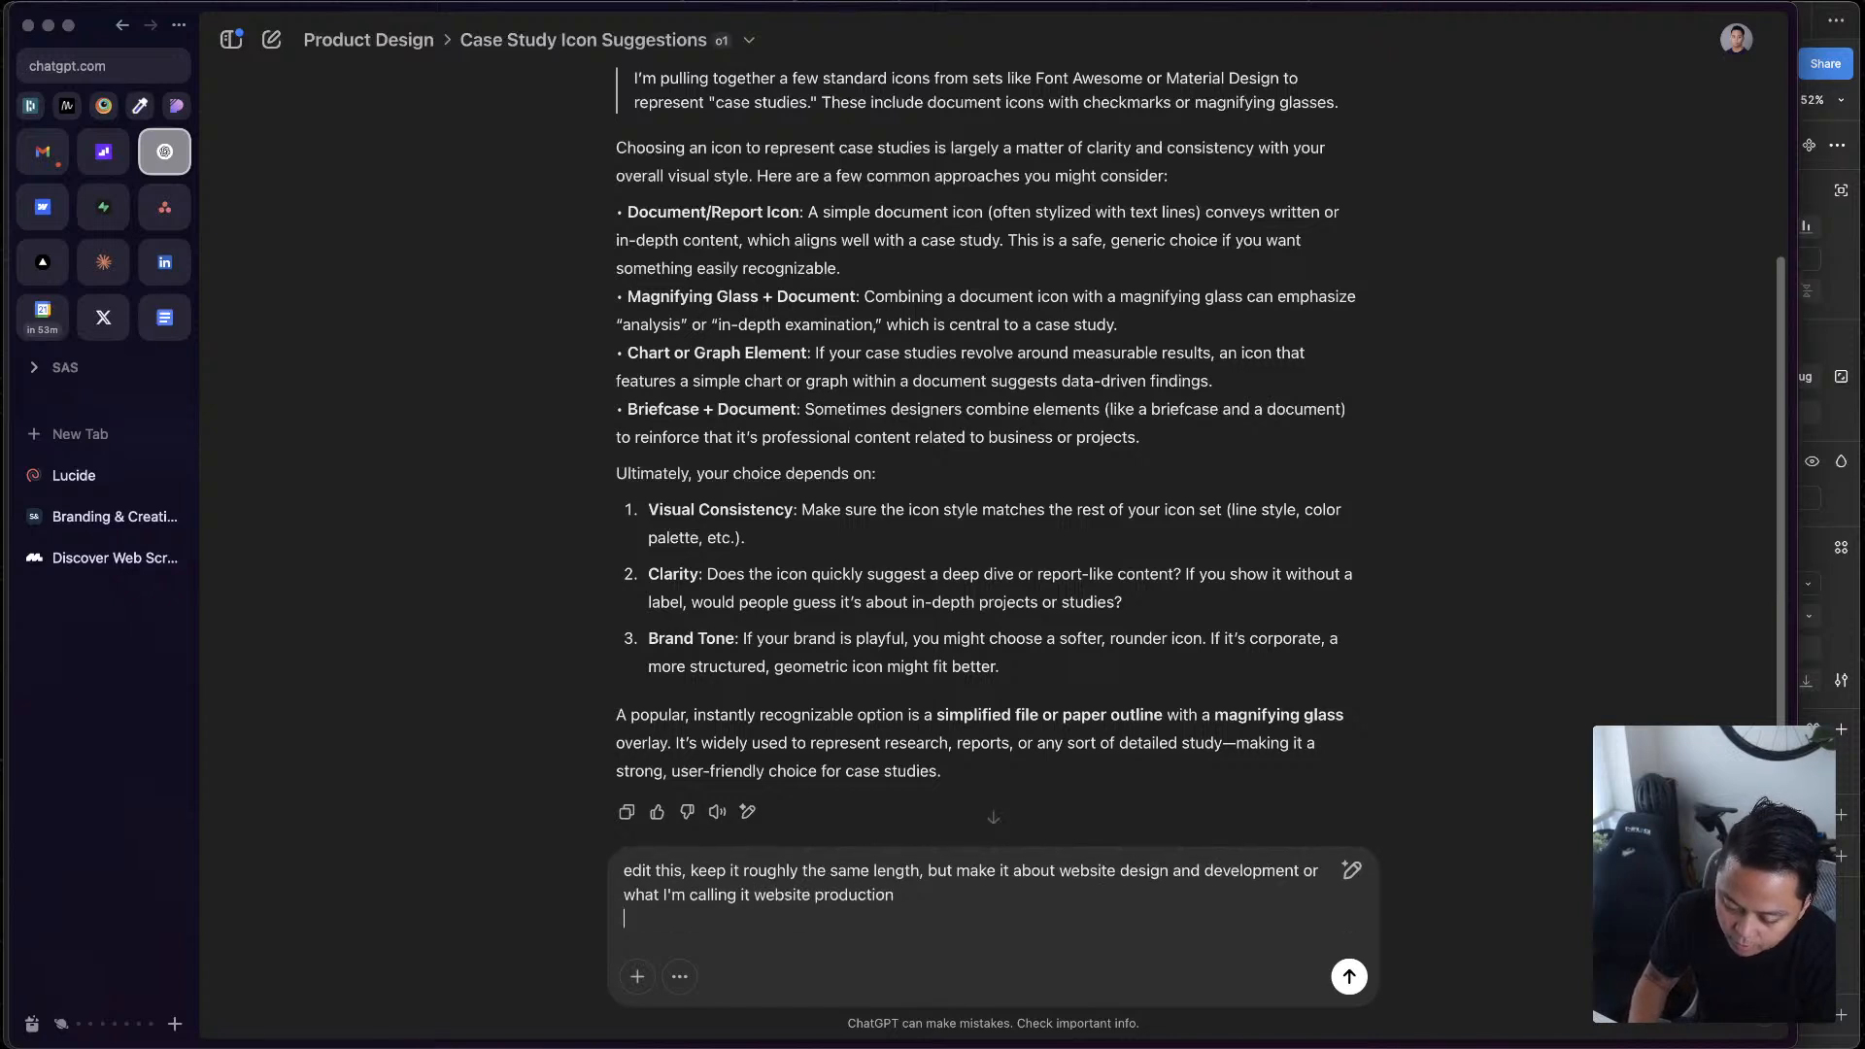
key("super+v")
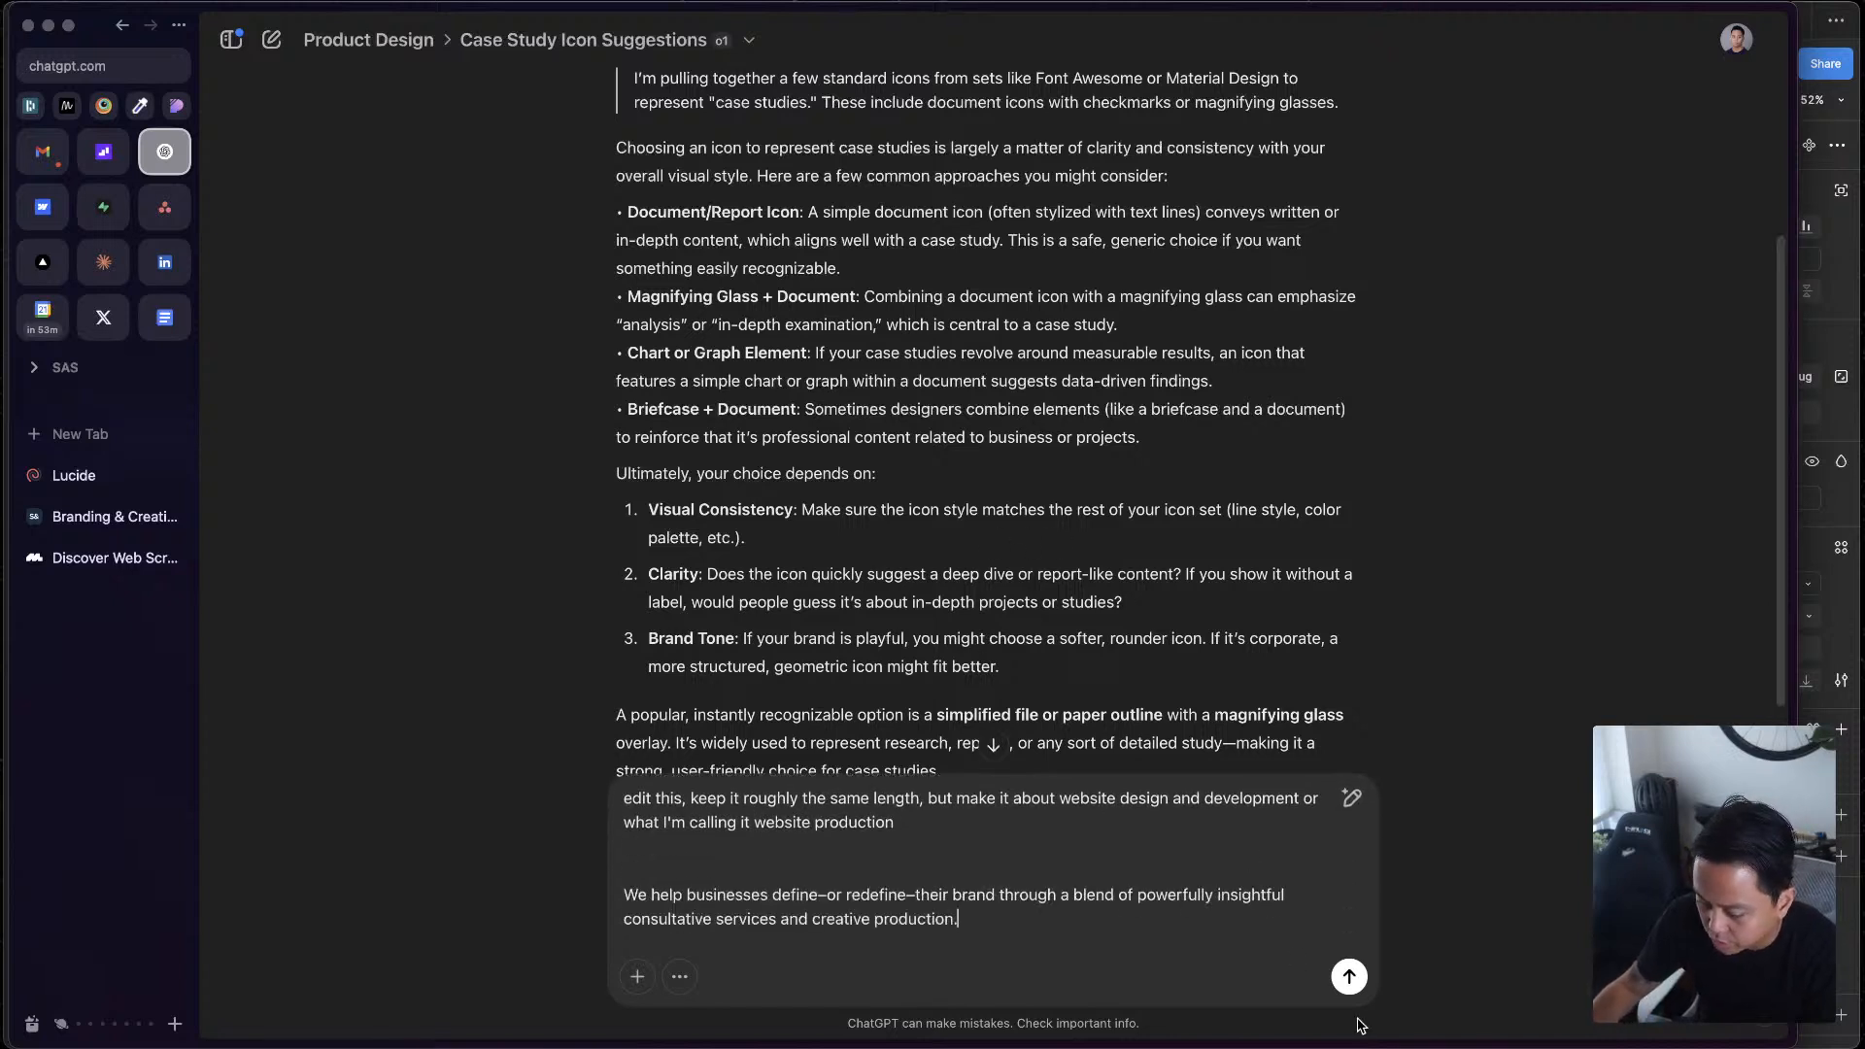
left_click(1348, 977)
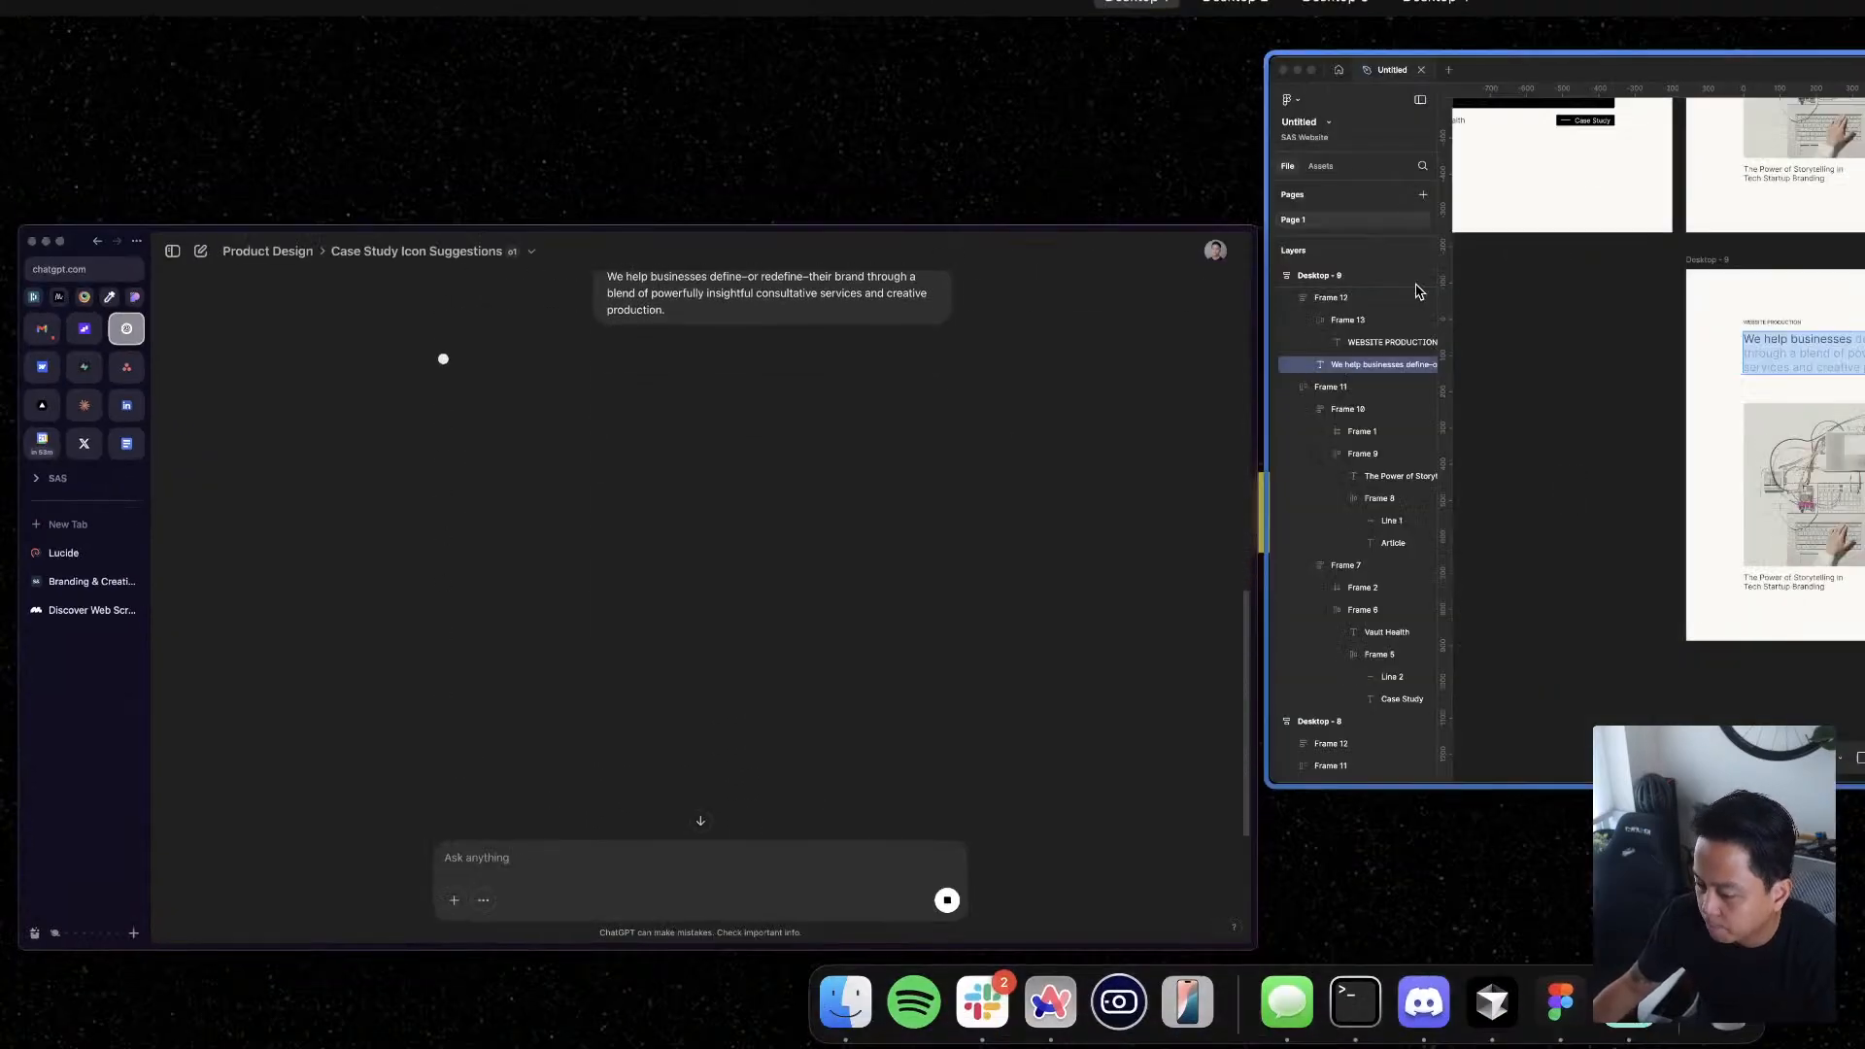
Switch back to Figma, add a 1440 × 1024 Desktop frame, and place it beside Desktop - 8 at X 7732, Y 1209
left_click(1418, 292)
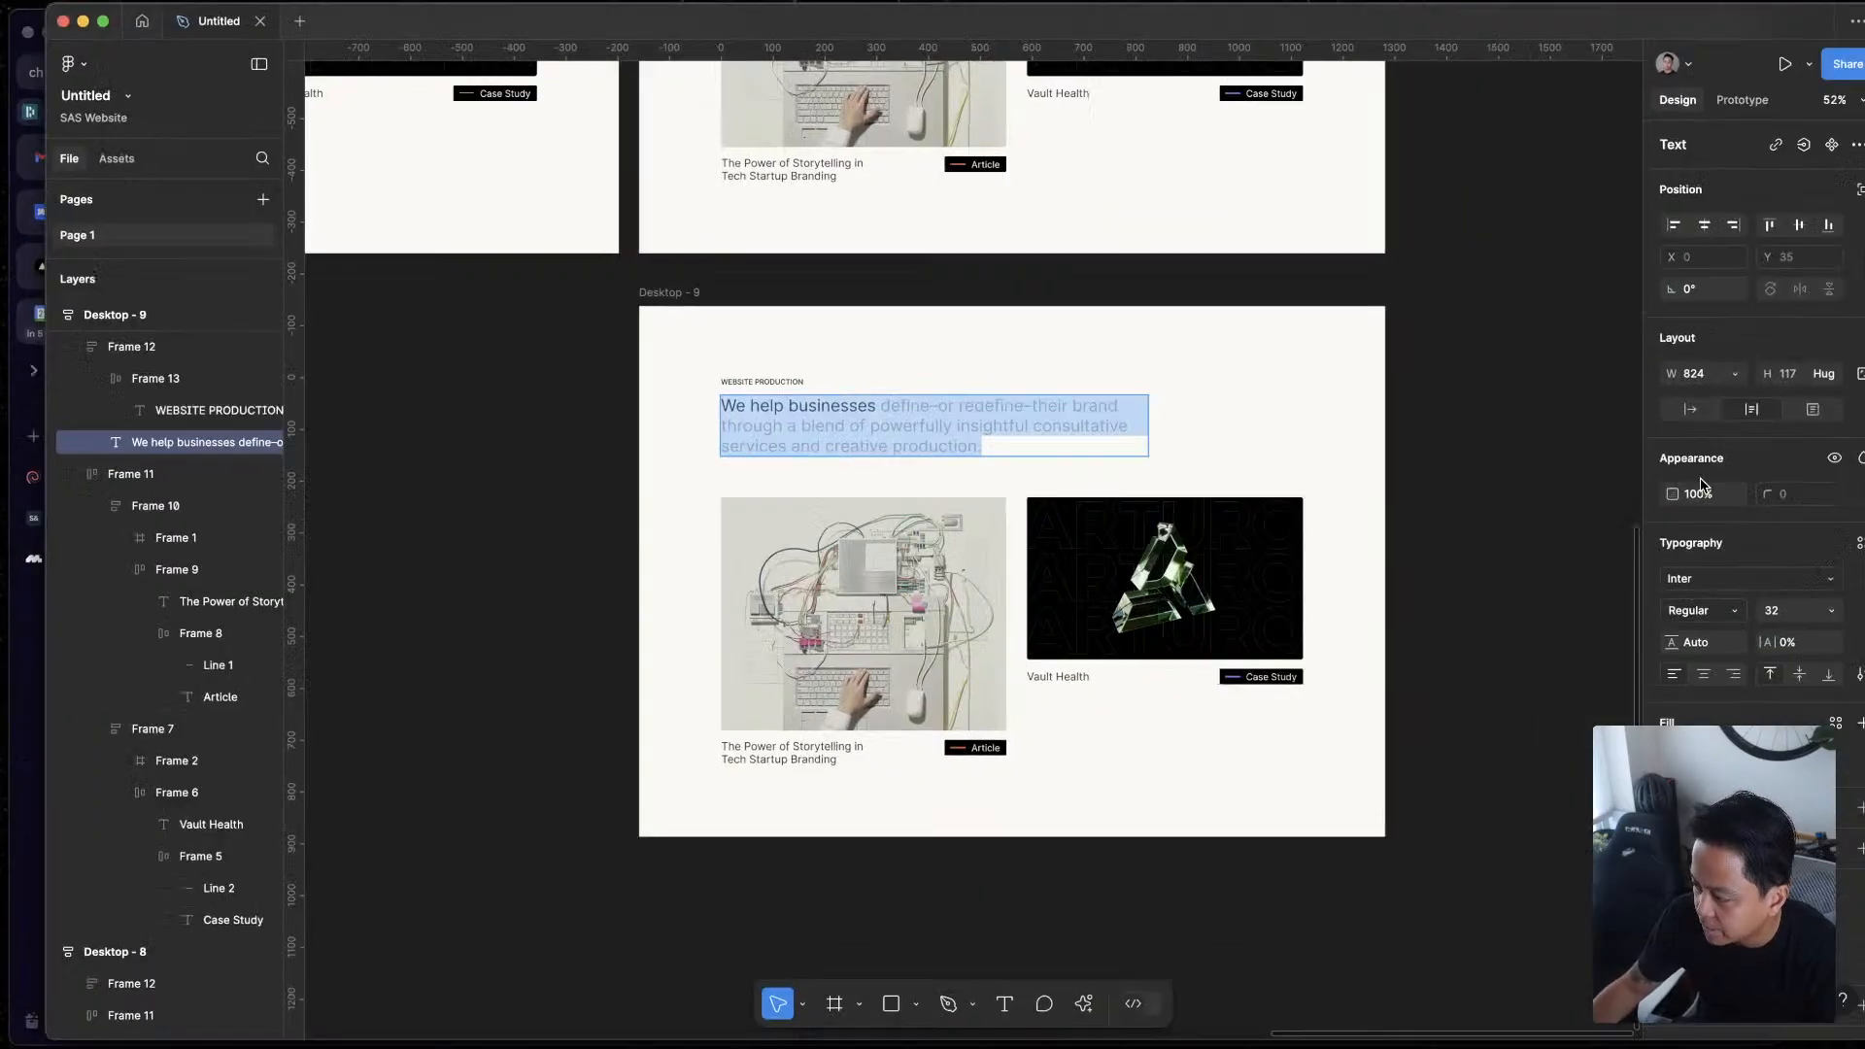
left_click(1433, 498)
scroll(1433, 499, "down", 3)
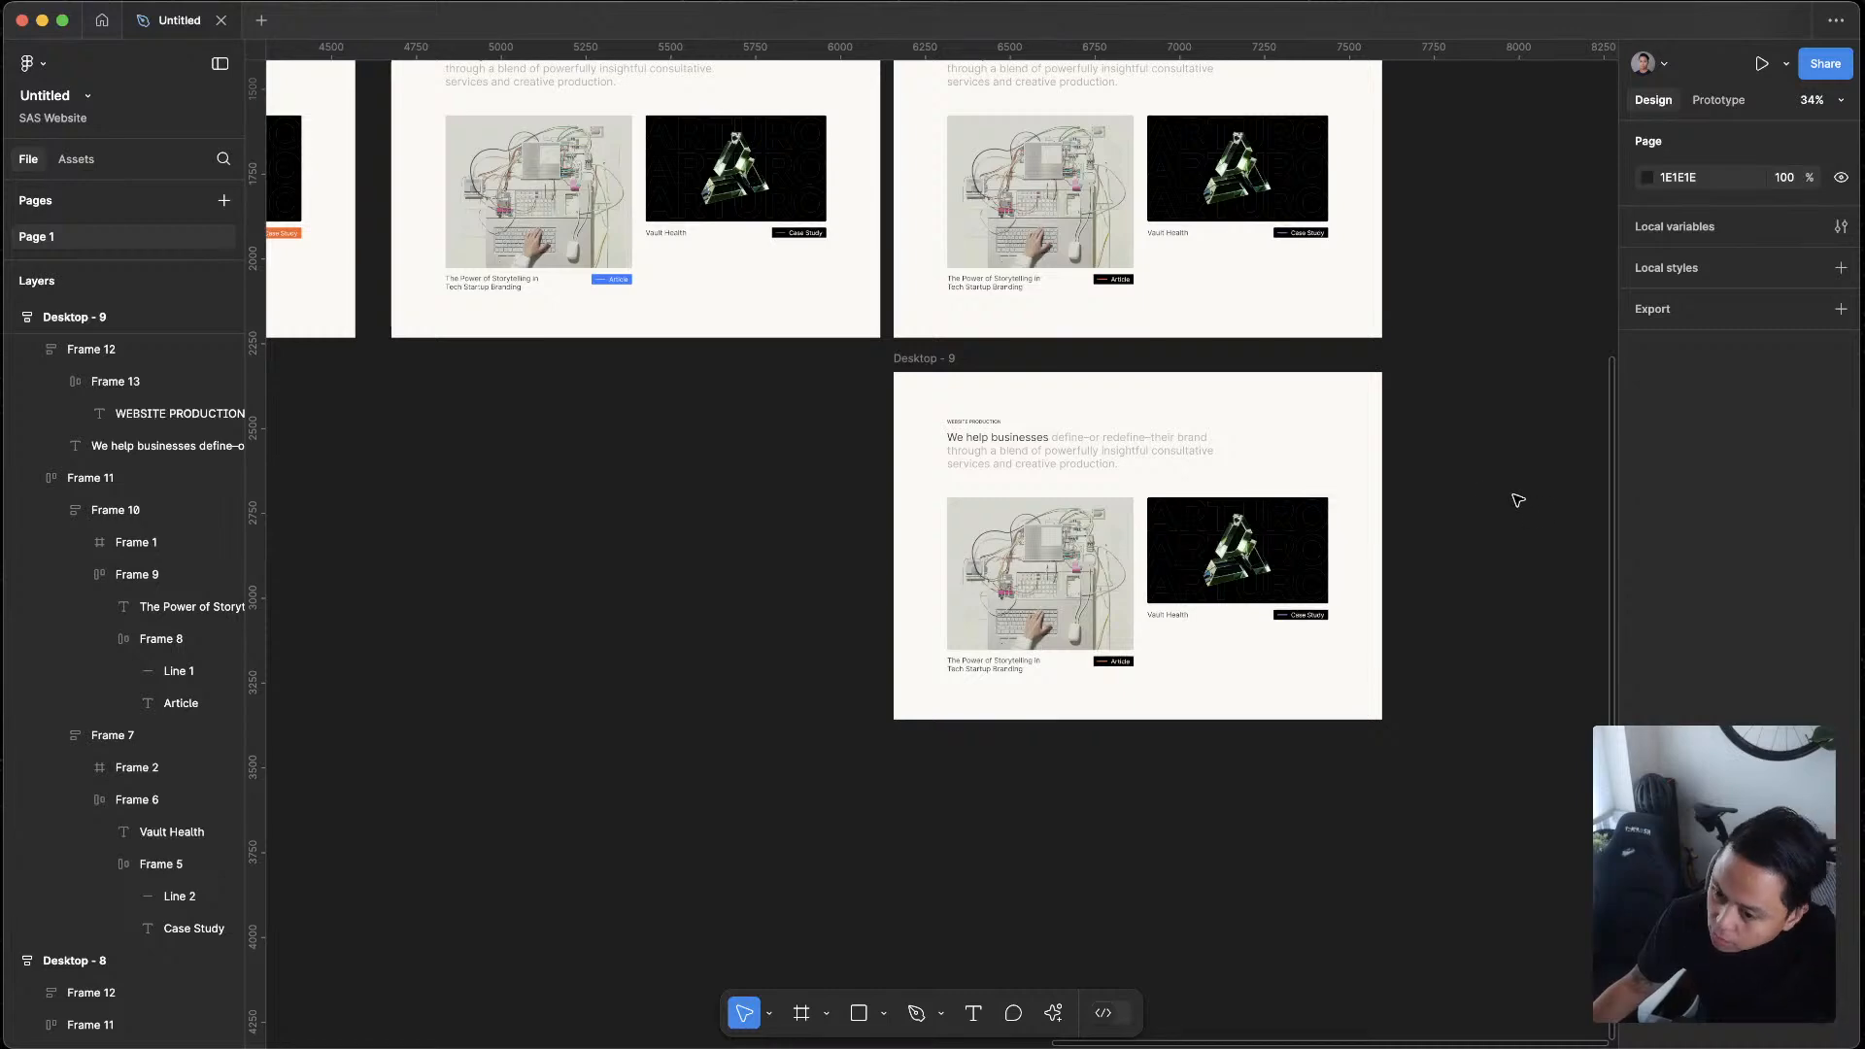
scroll(1519, 501, "right", 5)
key("f")
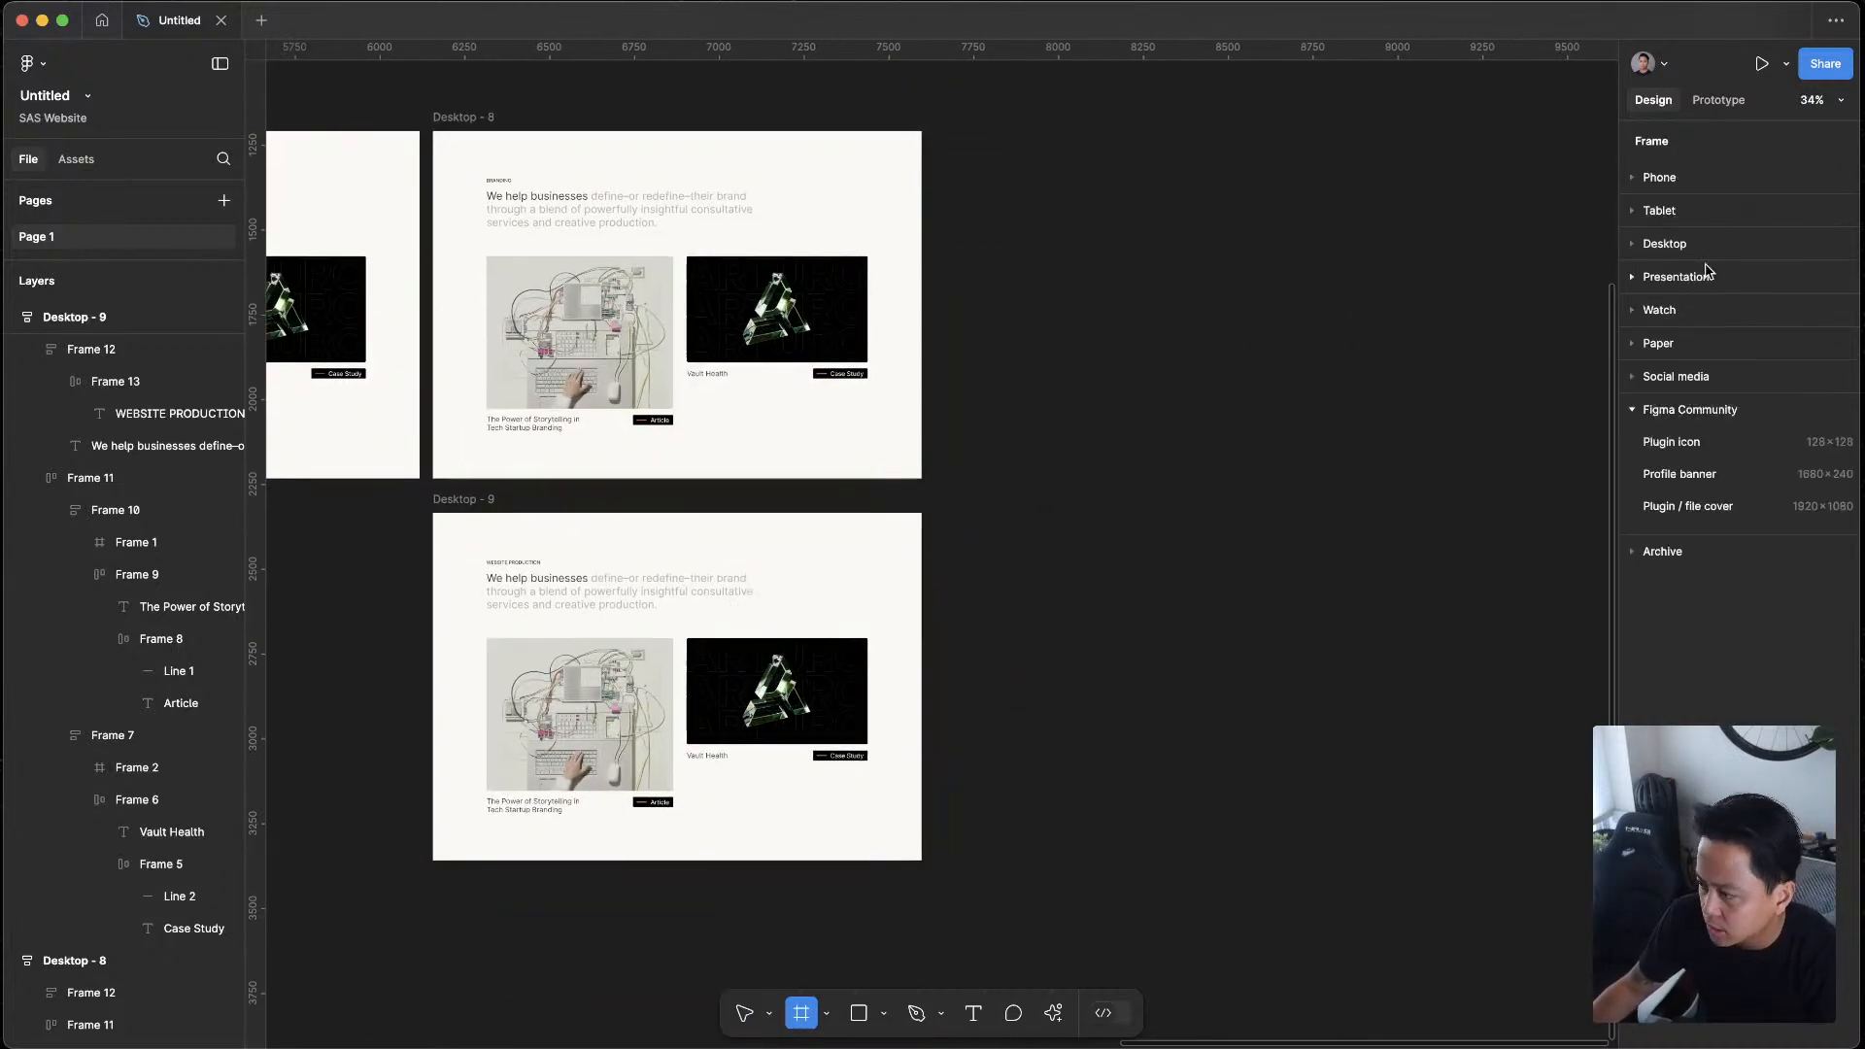
left_click(1665, 243)
left_click(1695, 384)
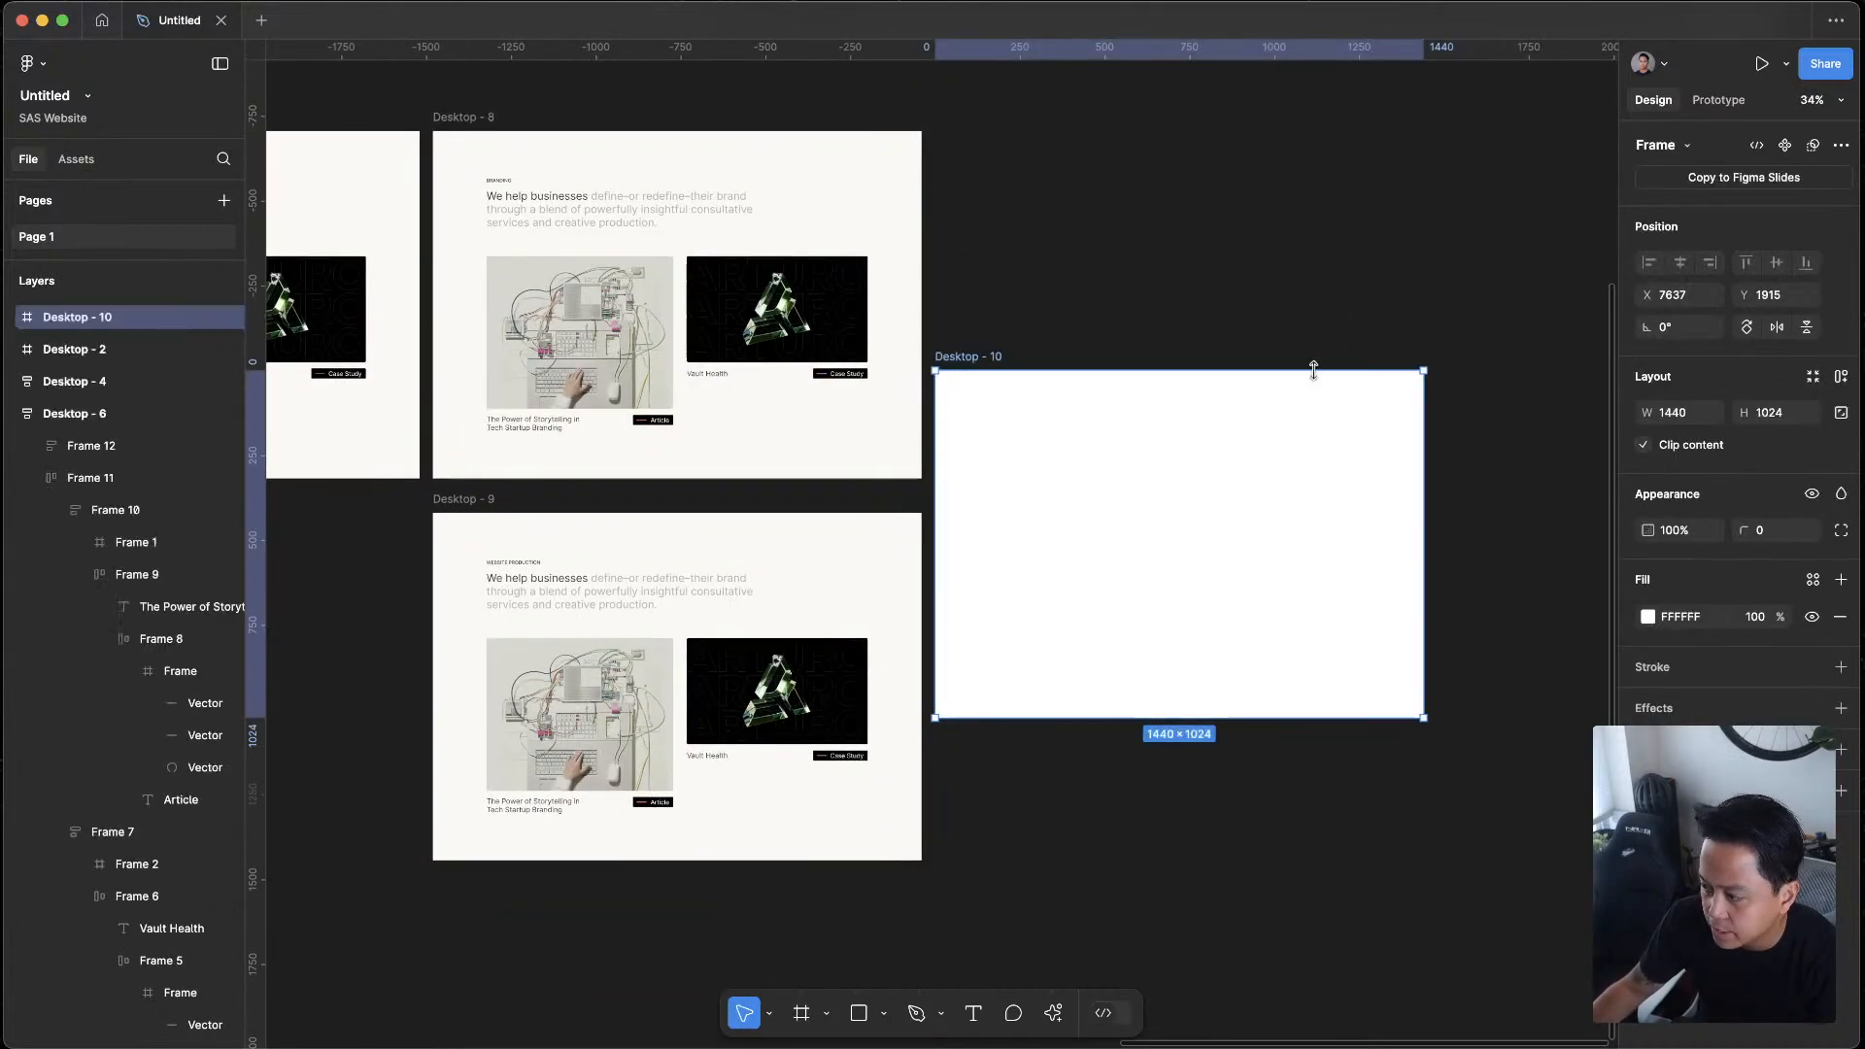
left_click_drag(1214, 347, 1171, 292)
left_click_drag(1207, 478, 1178, 862)
key("ctrl+z")
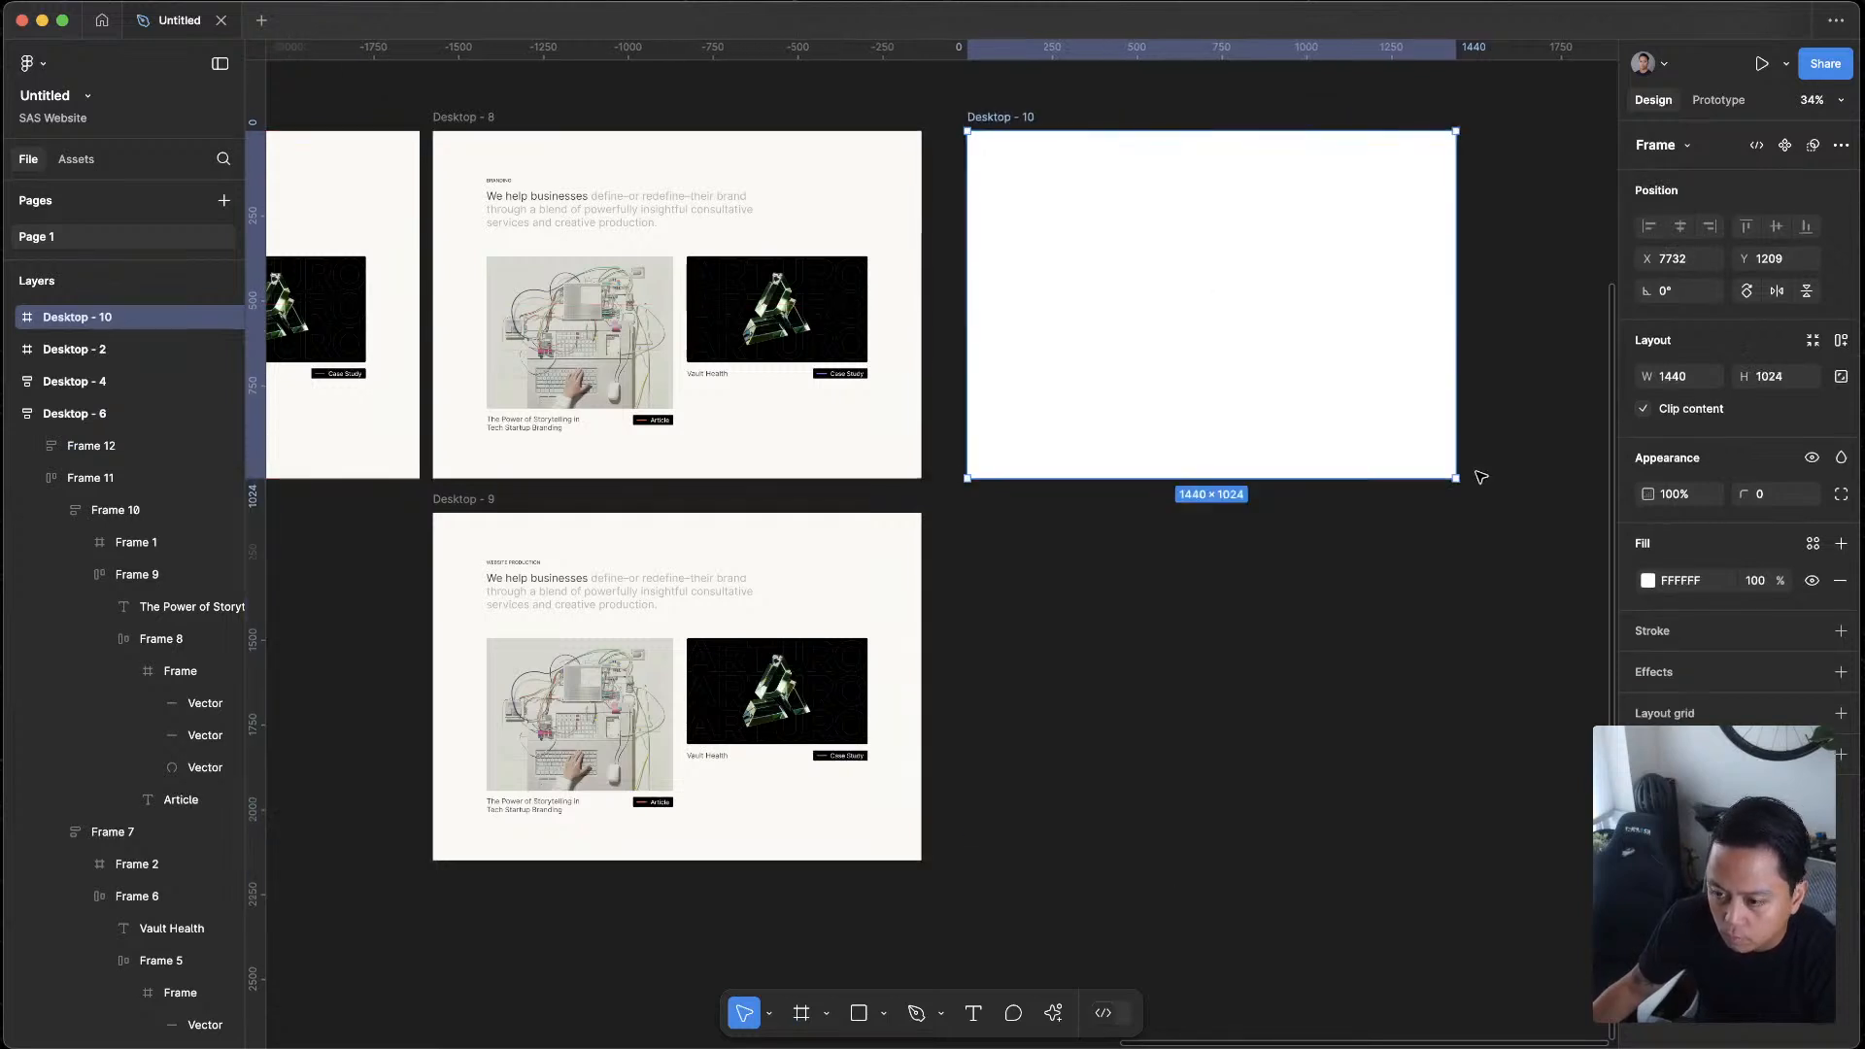
Duplicate Desktop - 8, then cut the copy and try to paste it into the blank Desktop - 10 frame
left_click(709, 124)
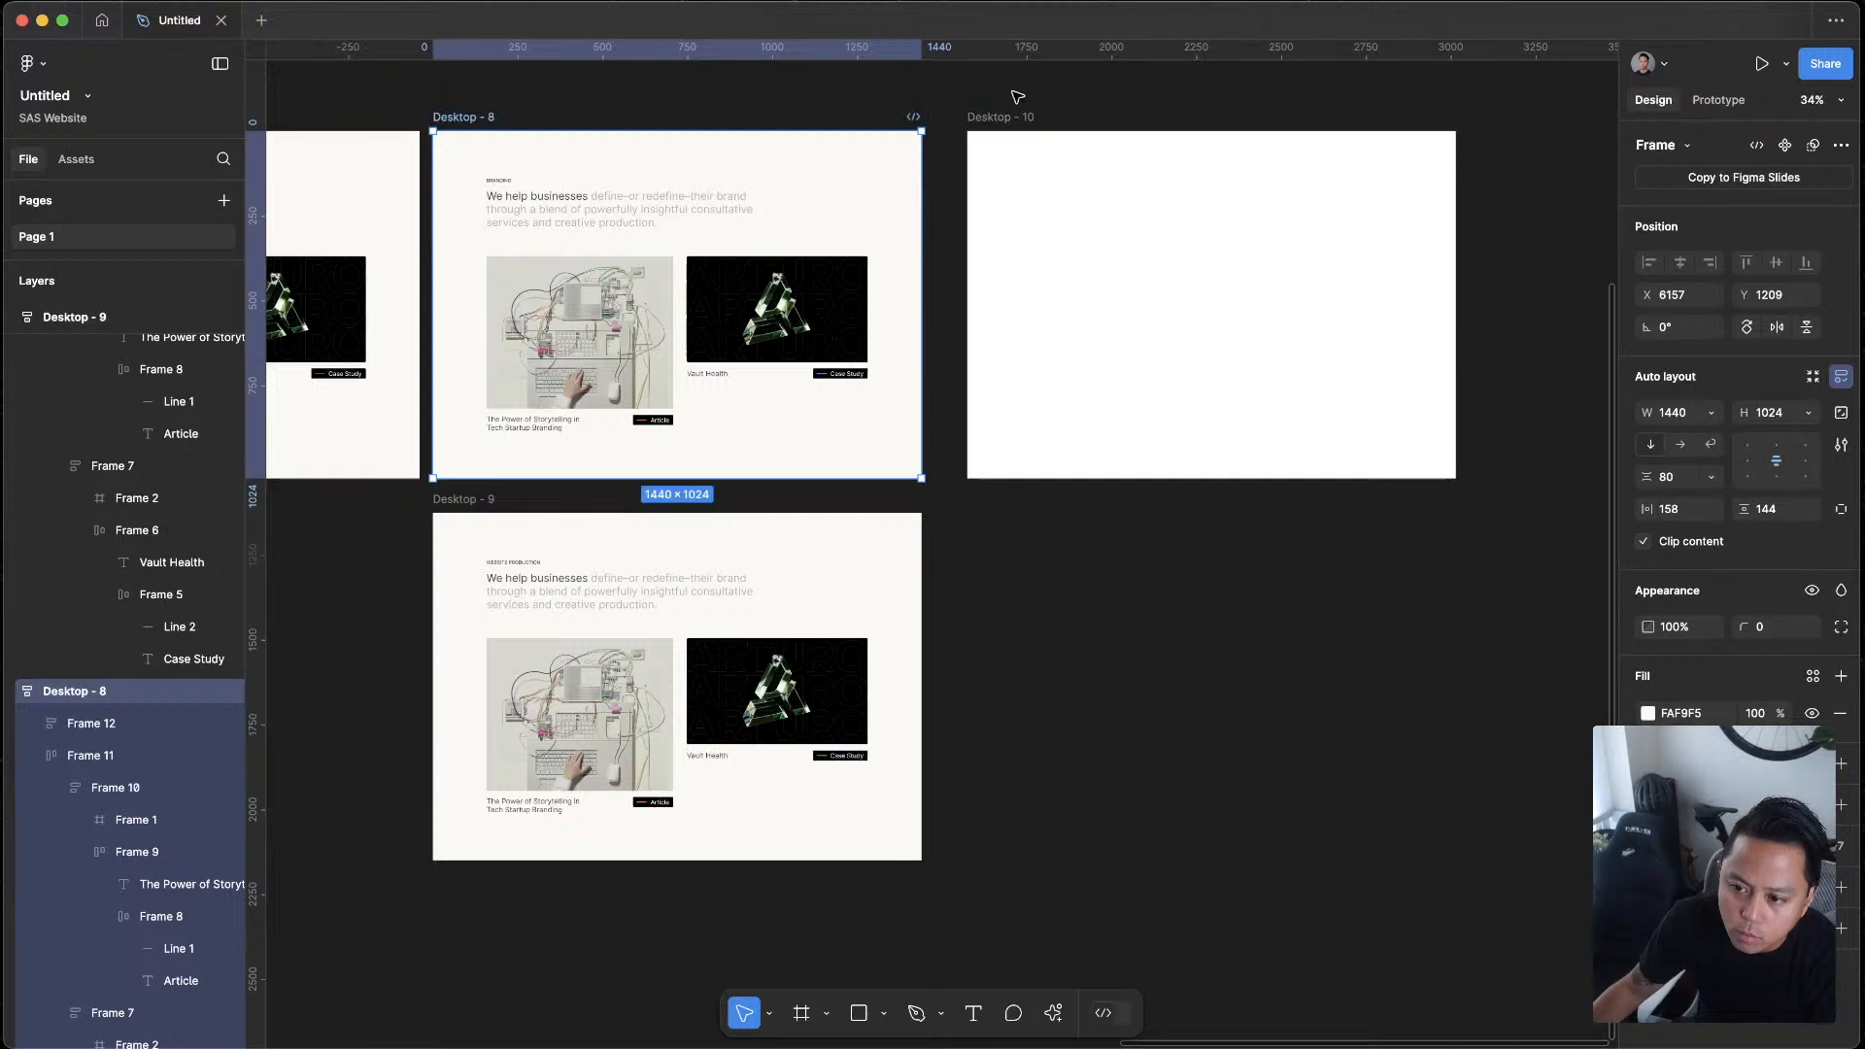
key("super+d")
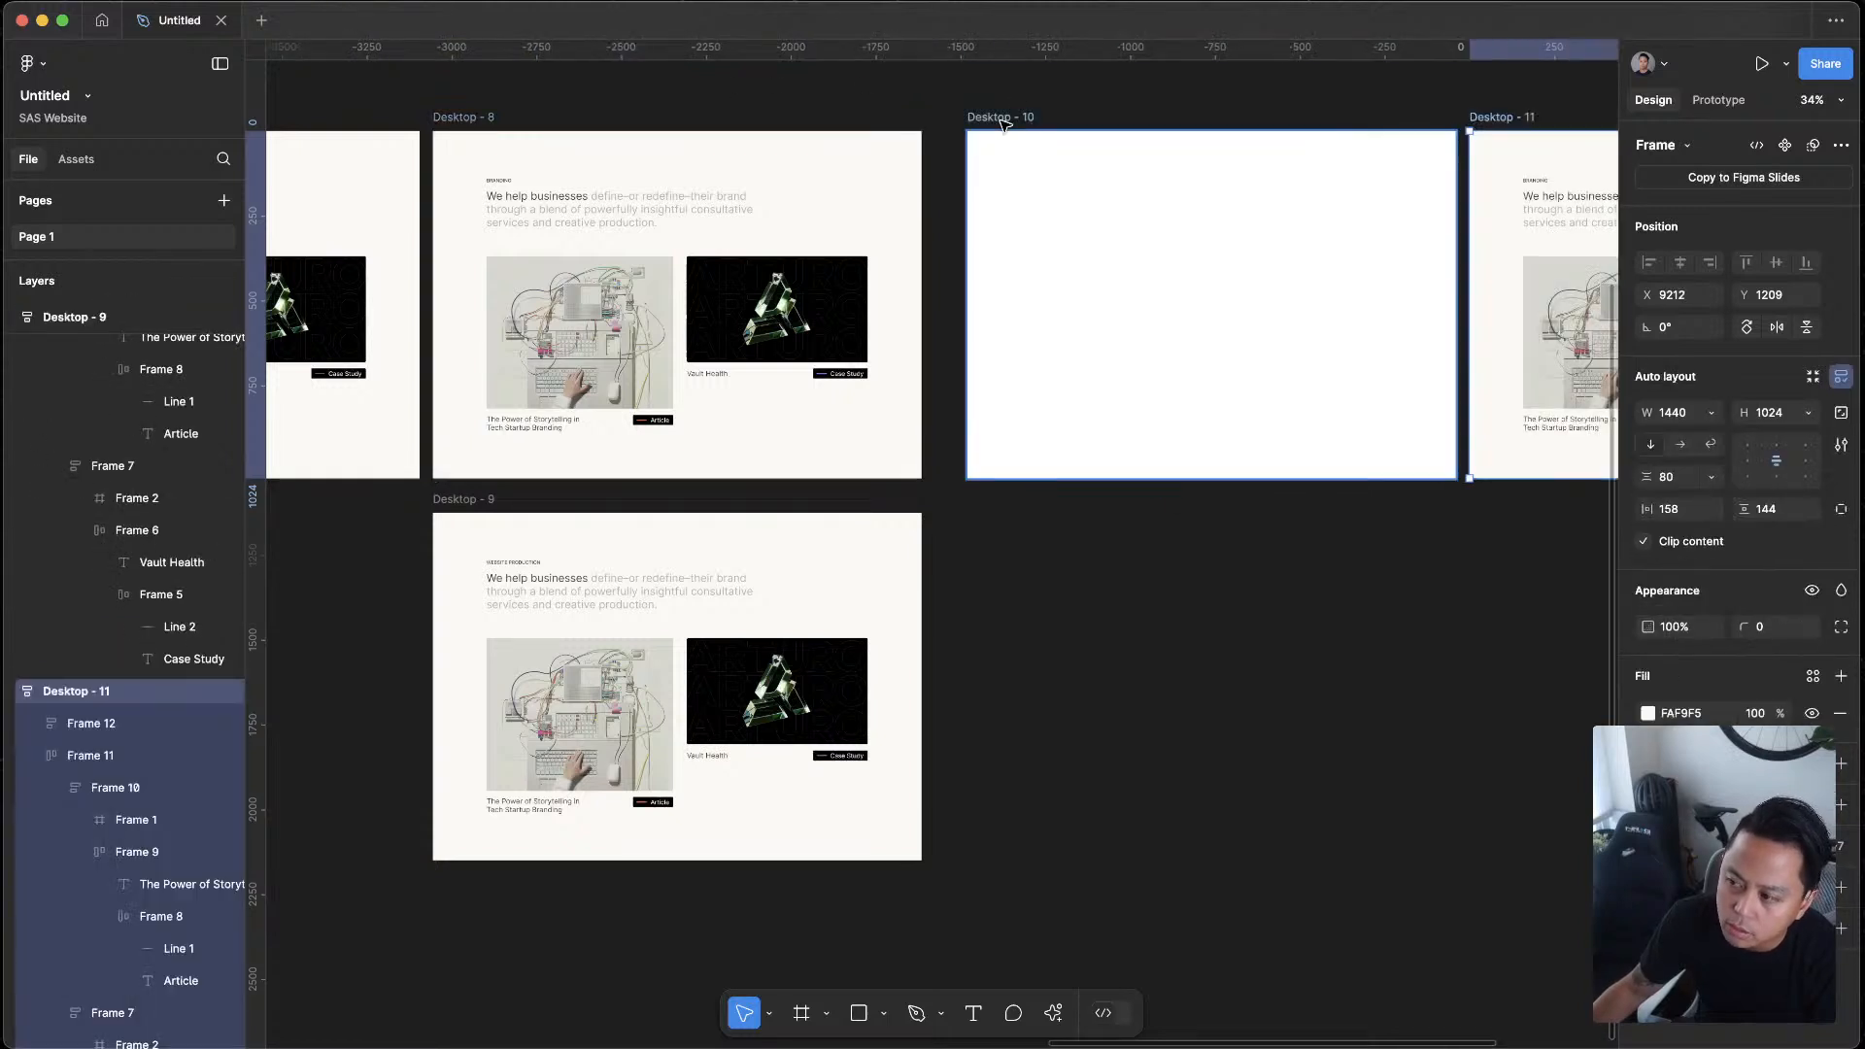
key("super+x")
left_click(1002, 120)
key("super+v")
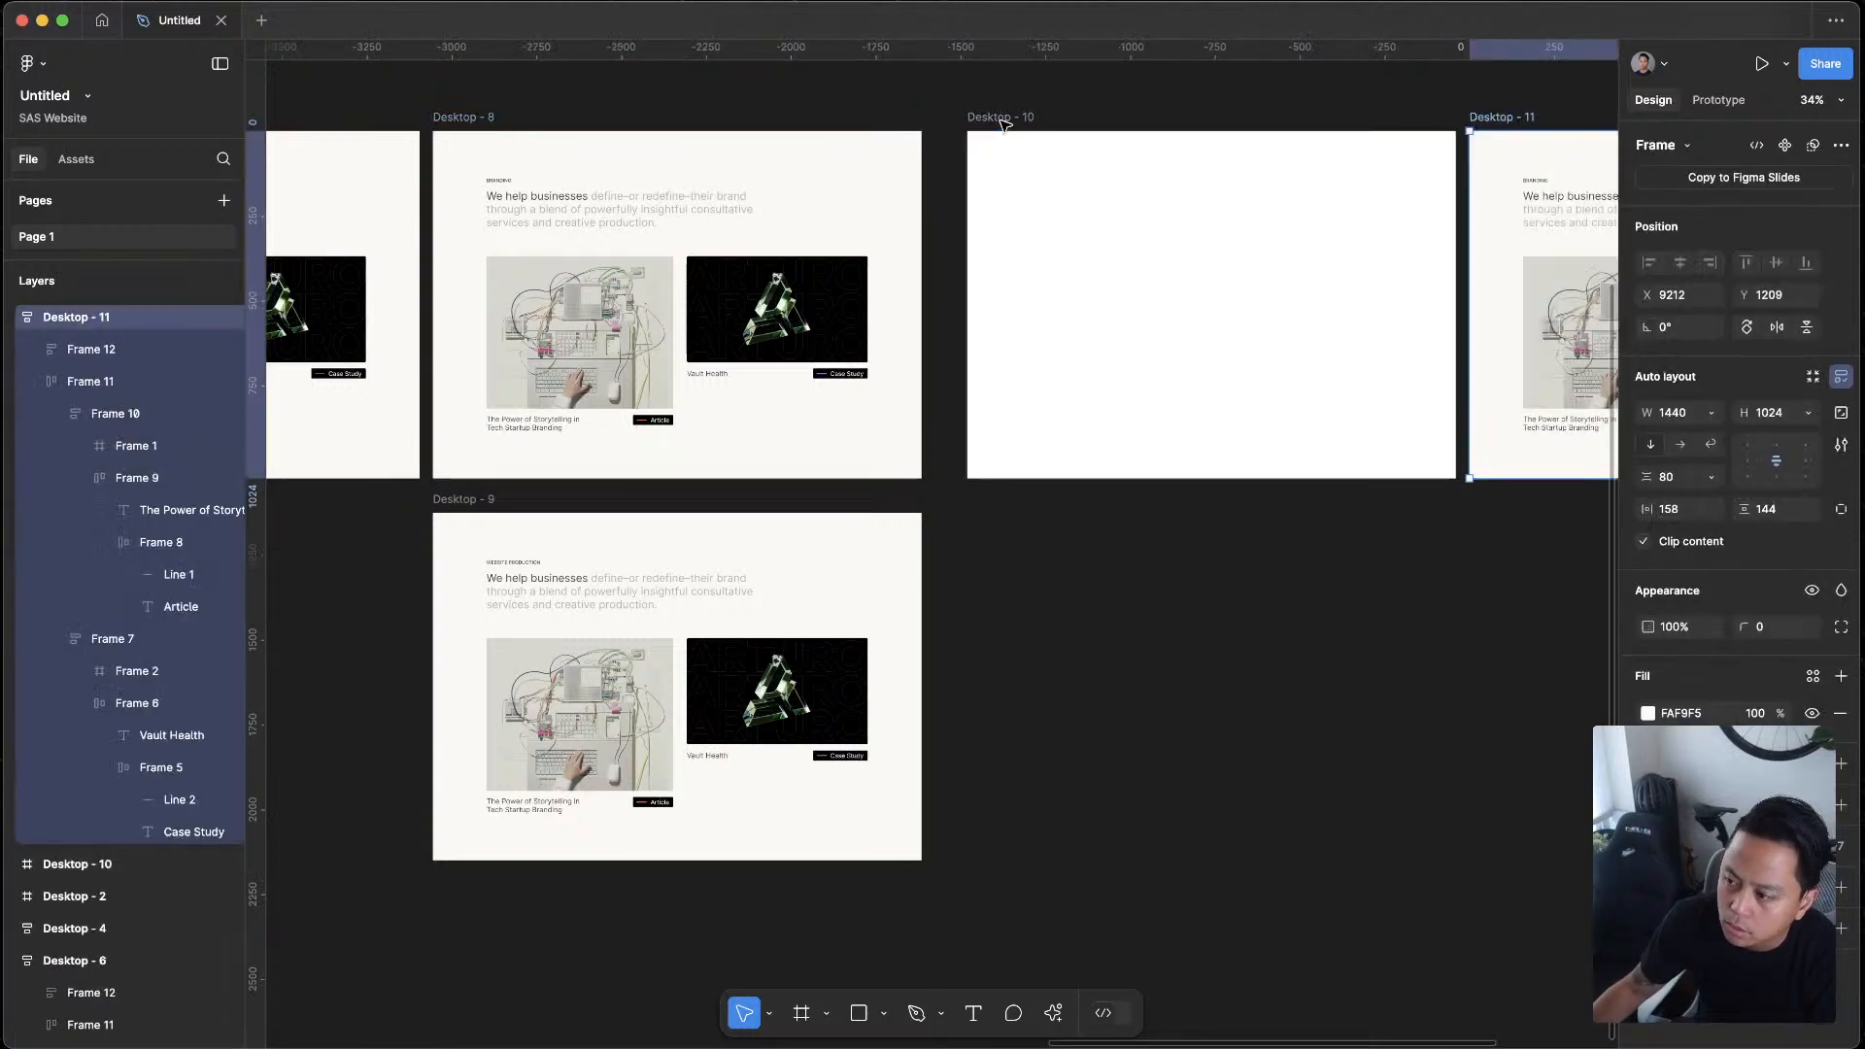
key("super+z")
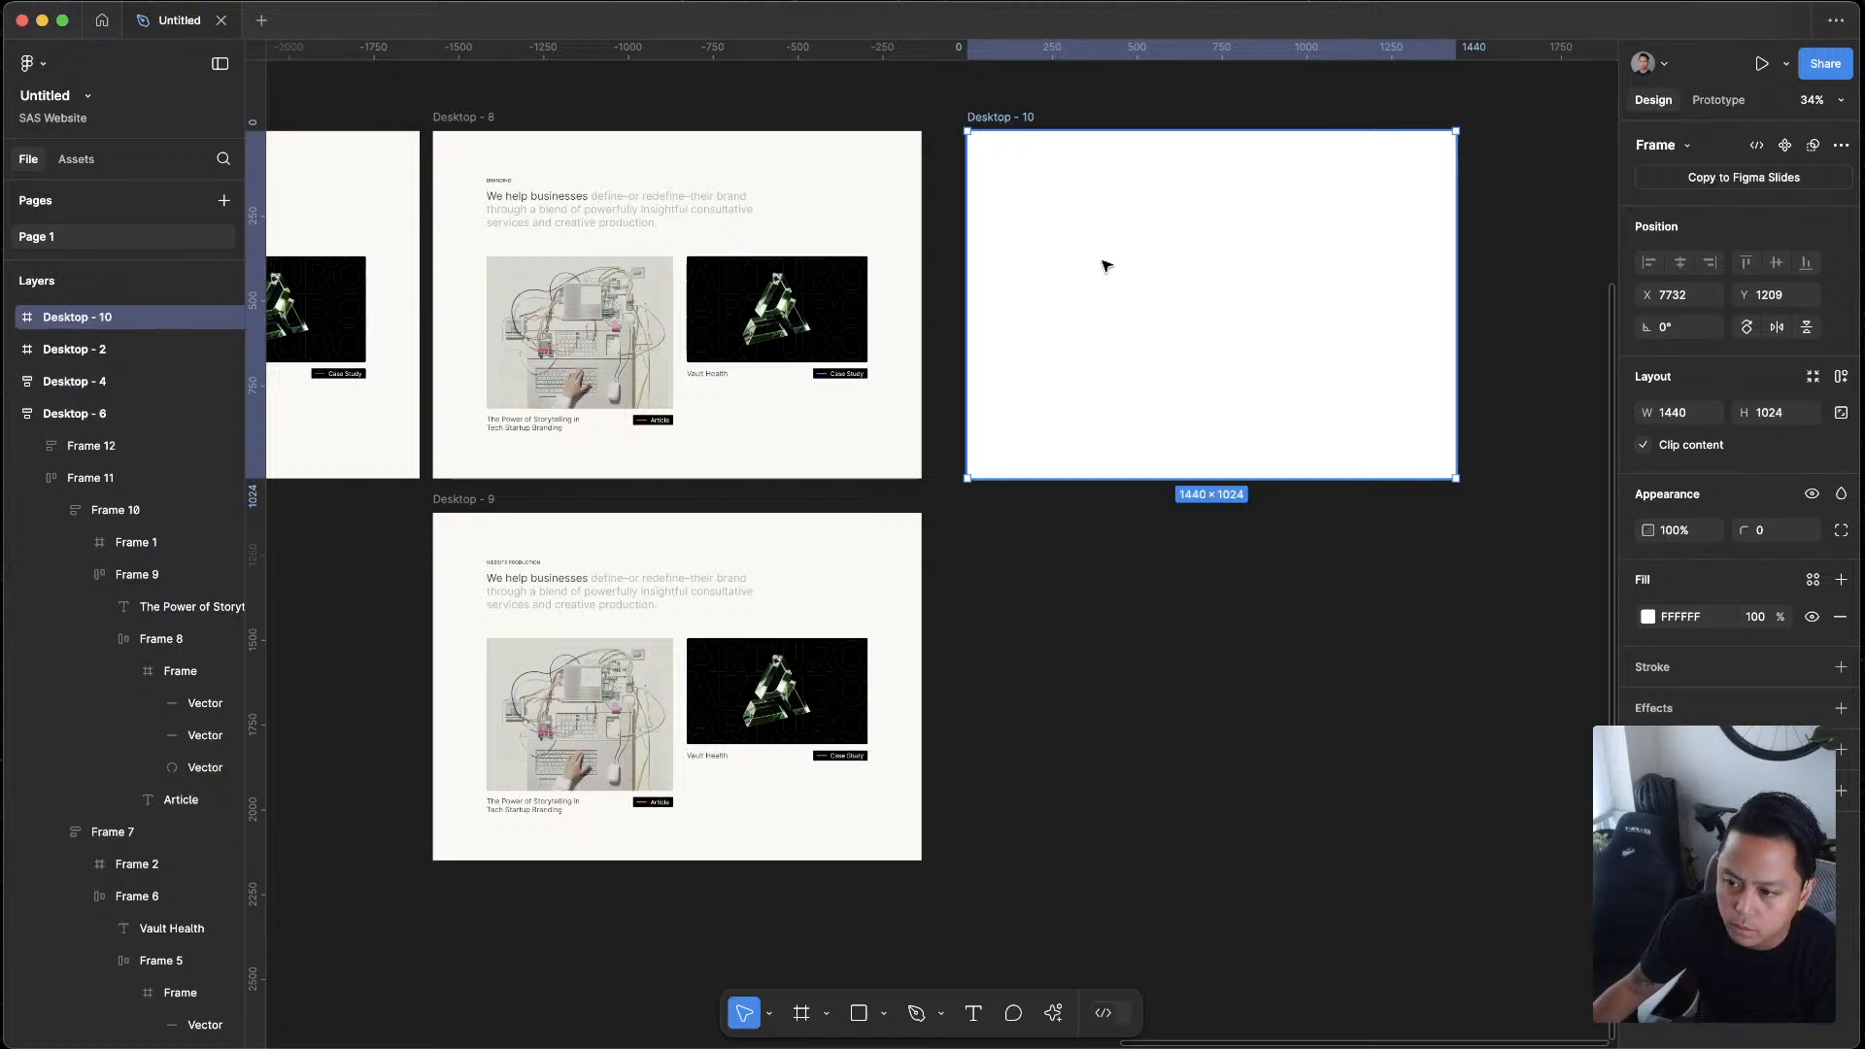
scroll(1210, 237, "up", 5)
key("super+v")
scroll(1170, 359, "down", 5)
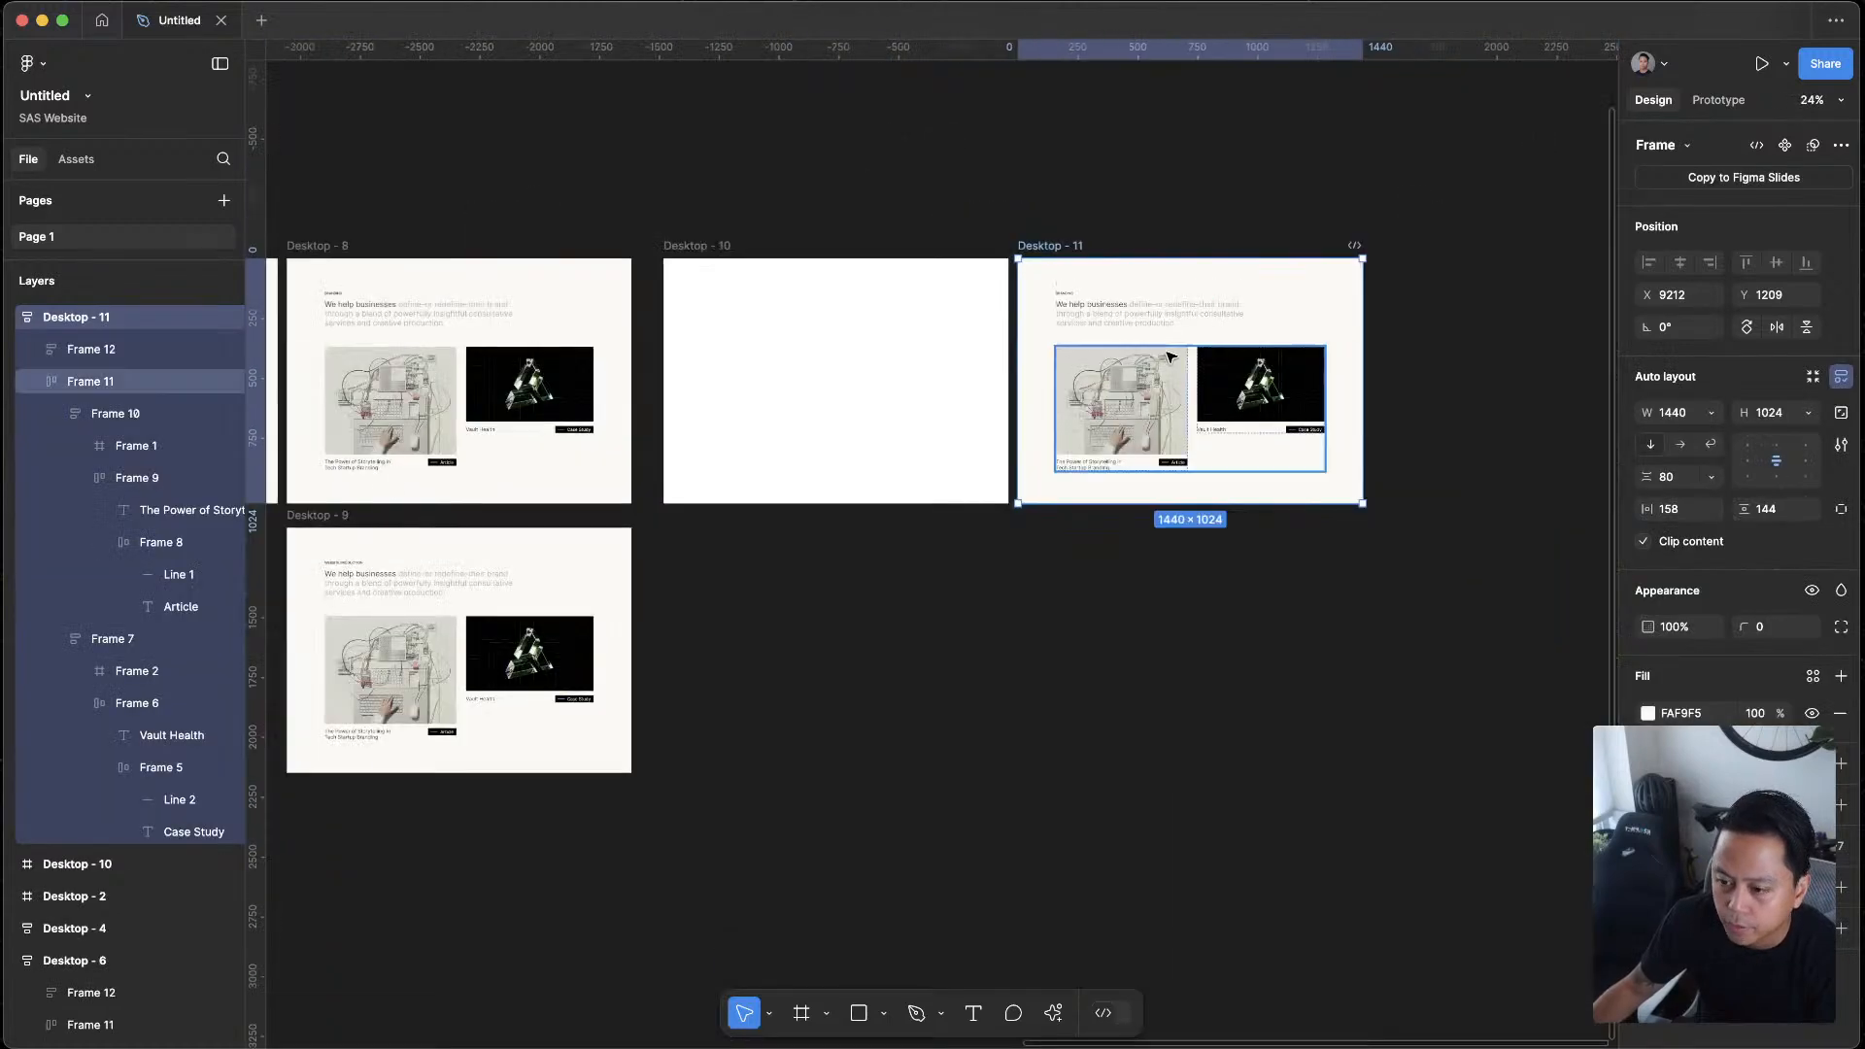
Move Desktop - 11 inside Desktop - 10 and align it to the parent's top edge and horizontal center
left_click(1068, 188)
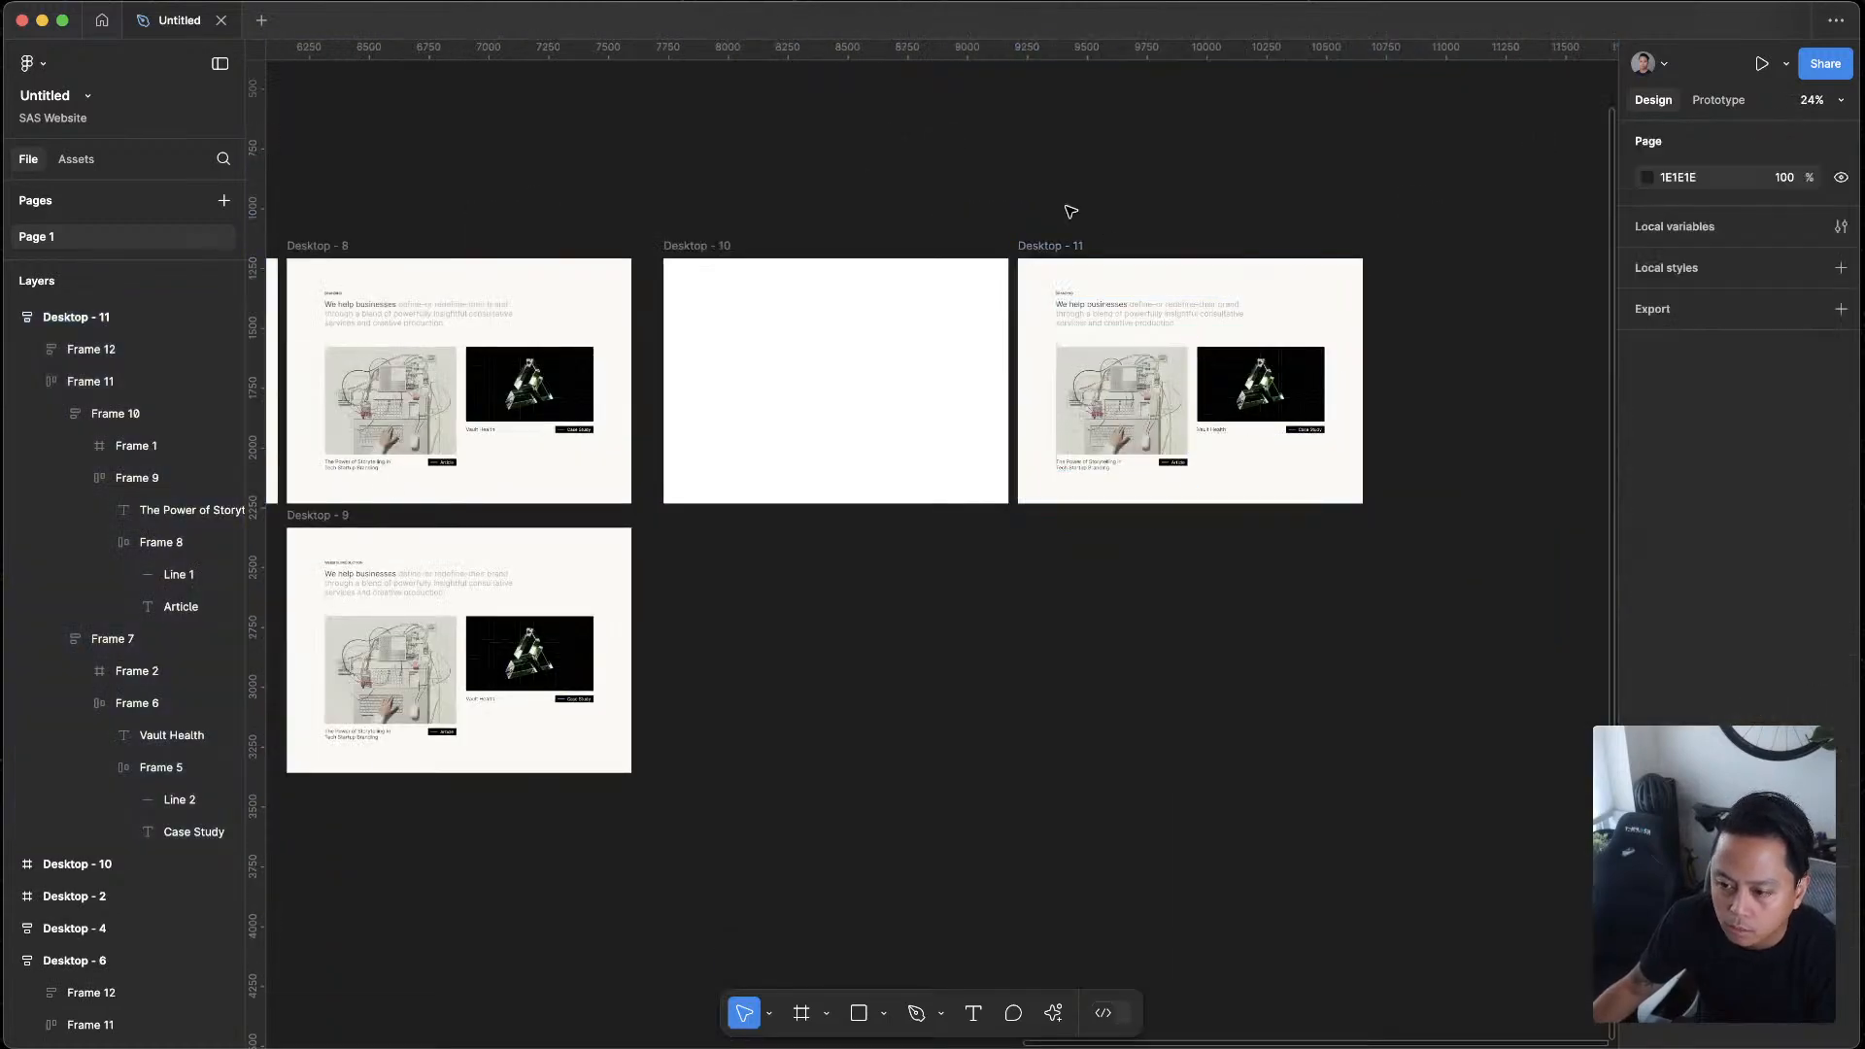
left_click(1054, 262)
left_click(708, 262)
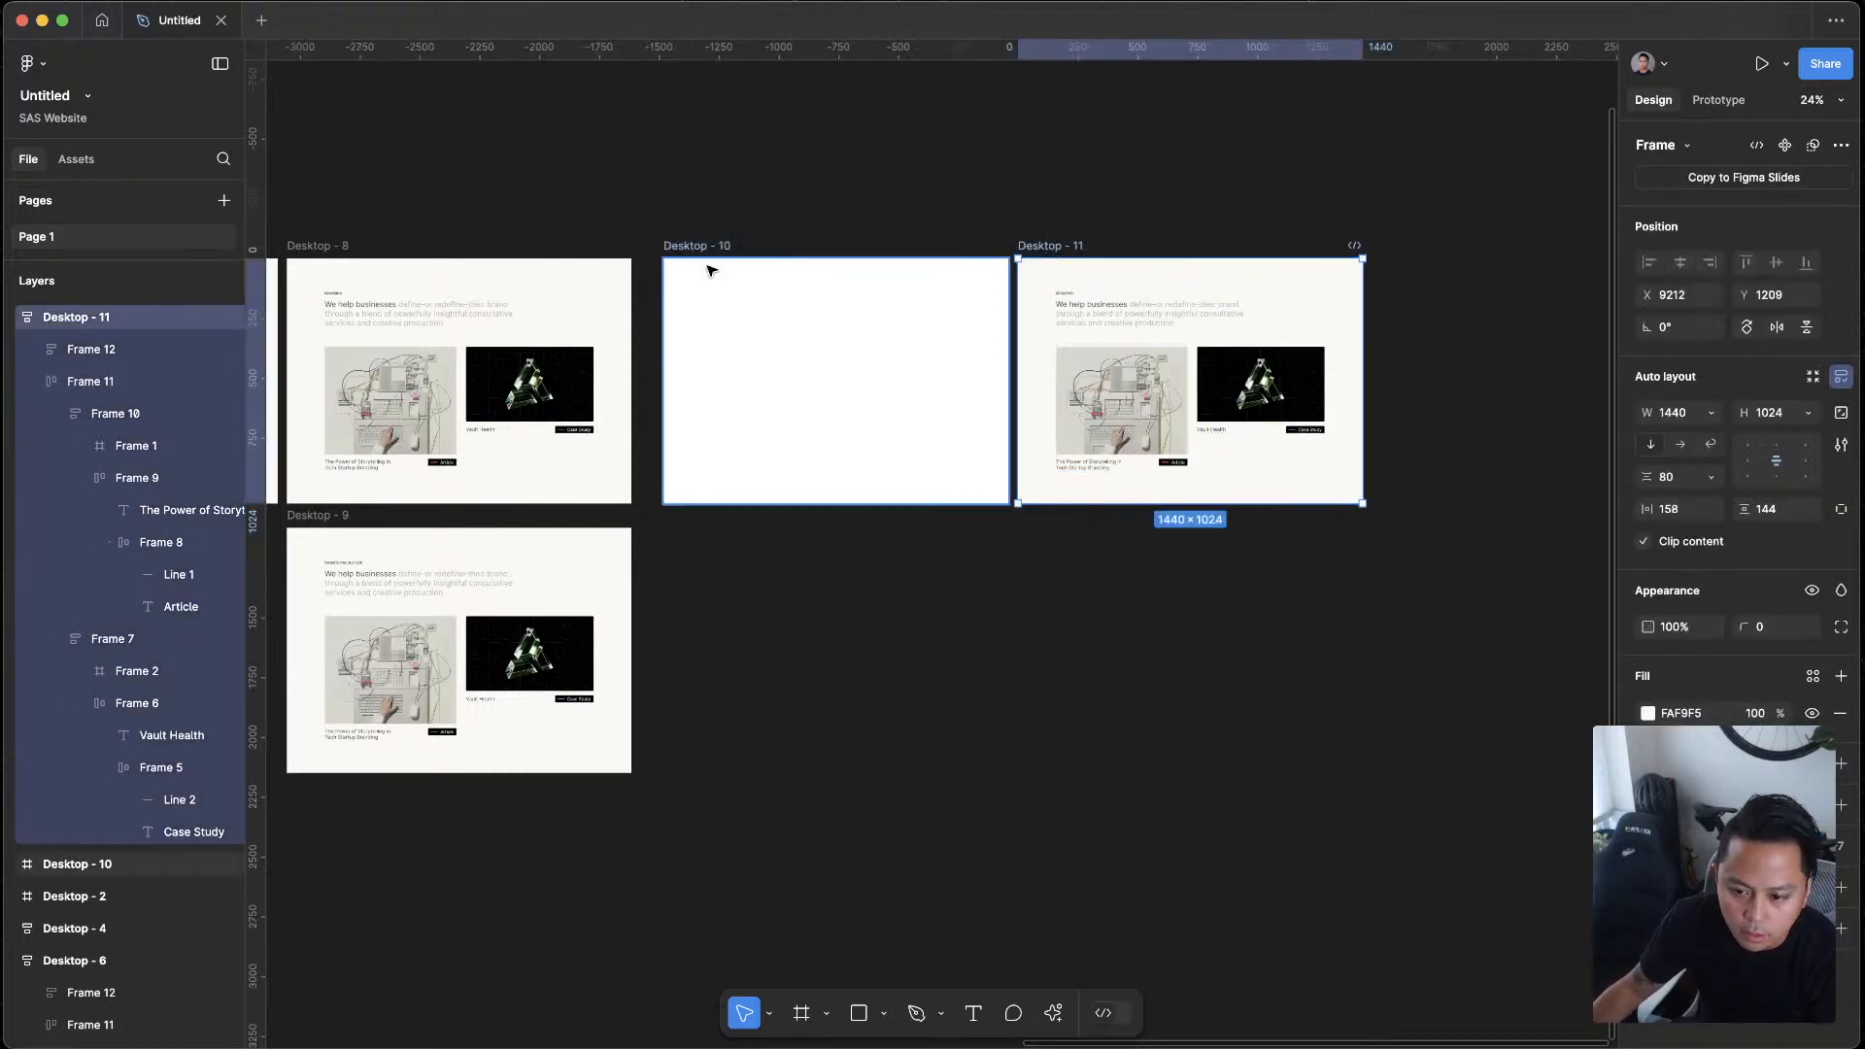
left_click_drag(1078, 262, 802, 326)
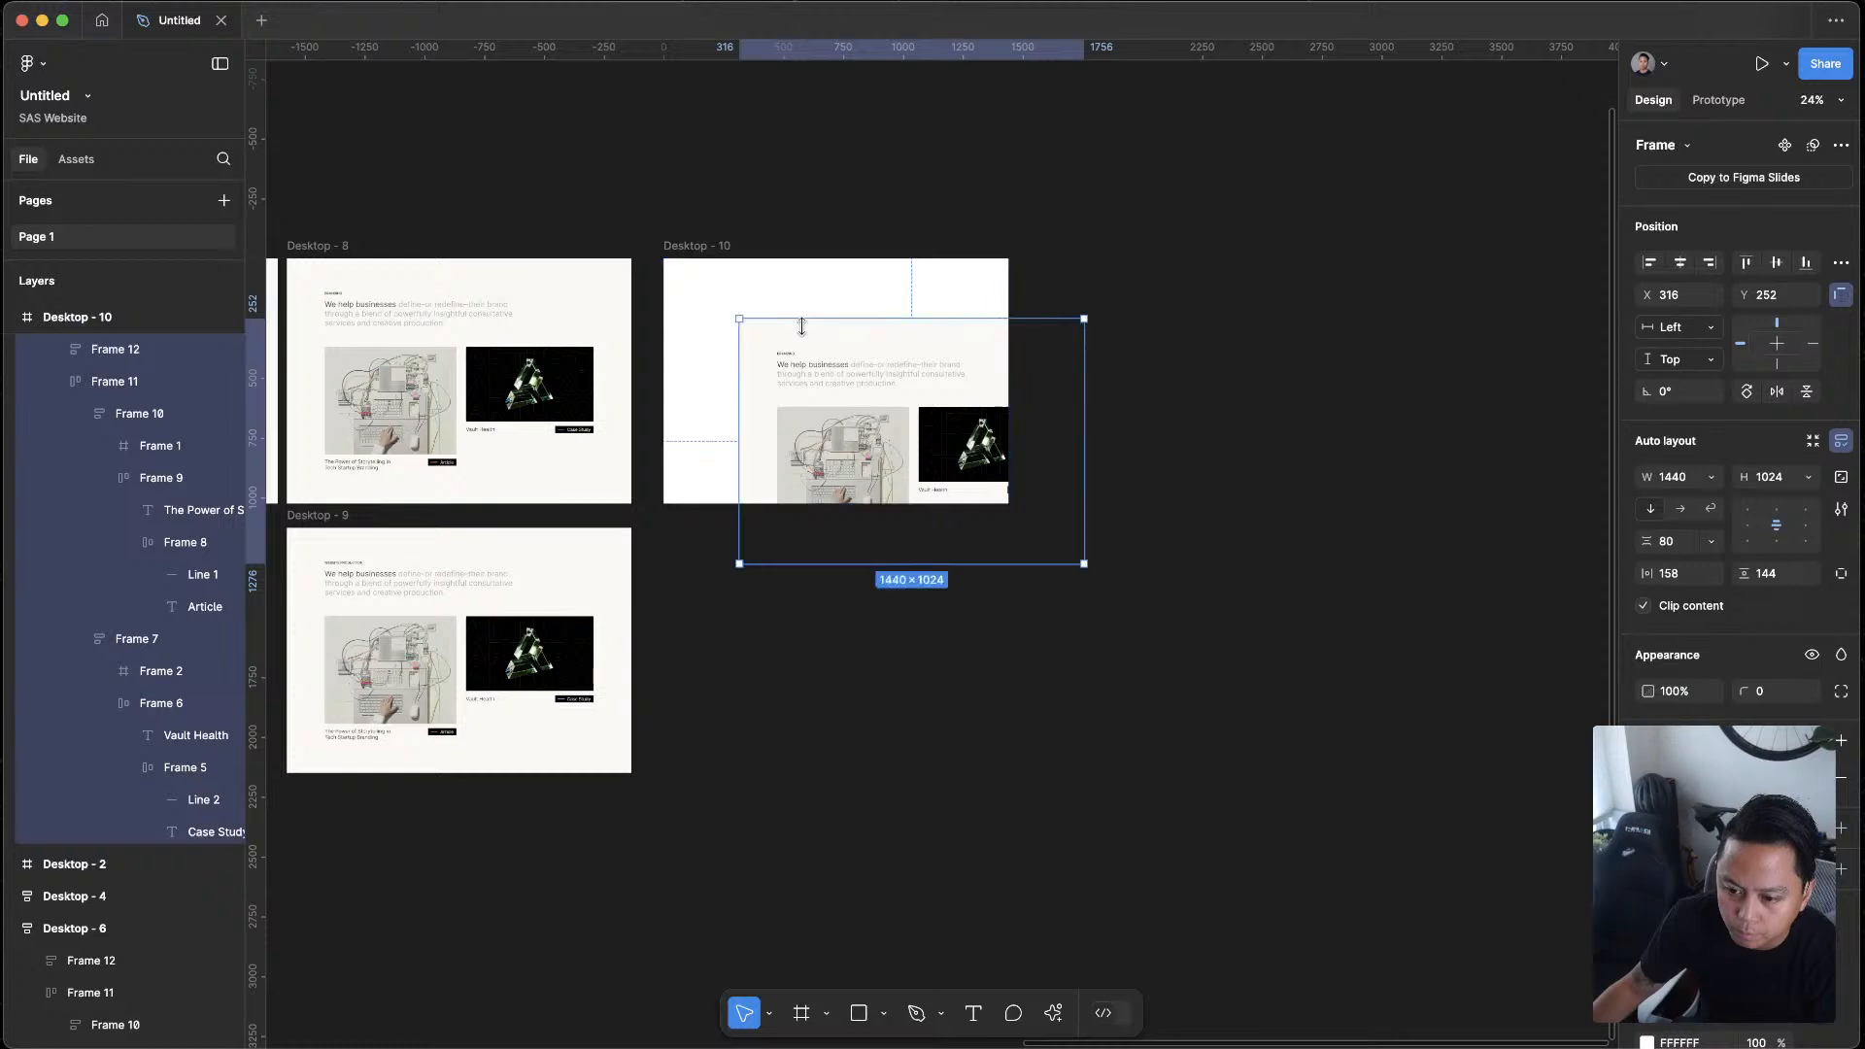
left_click(1746, 262)
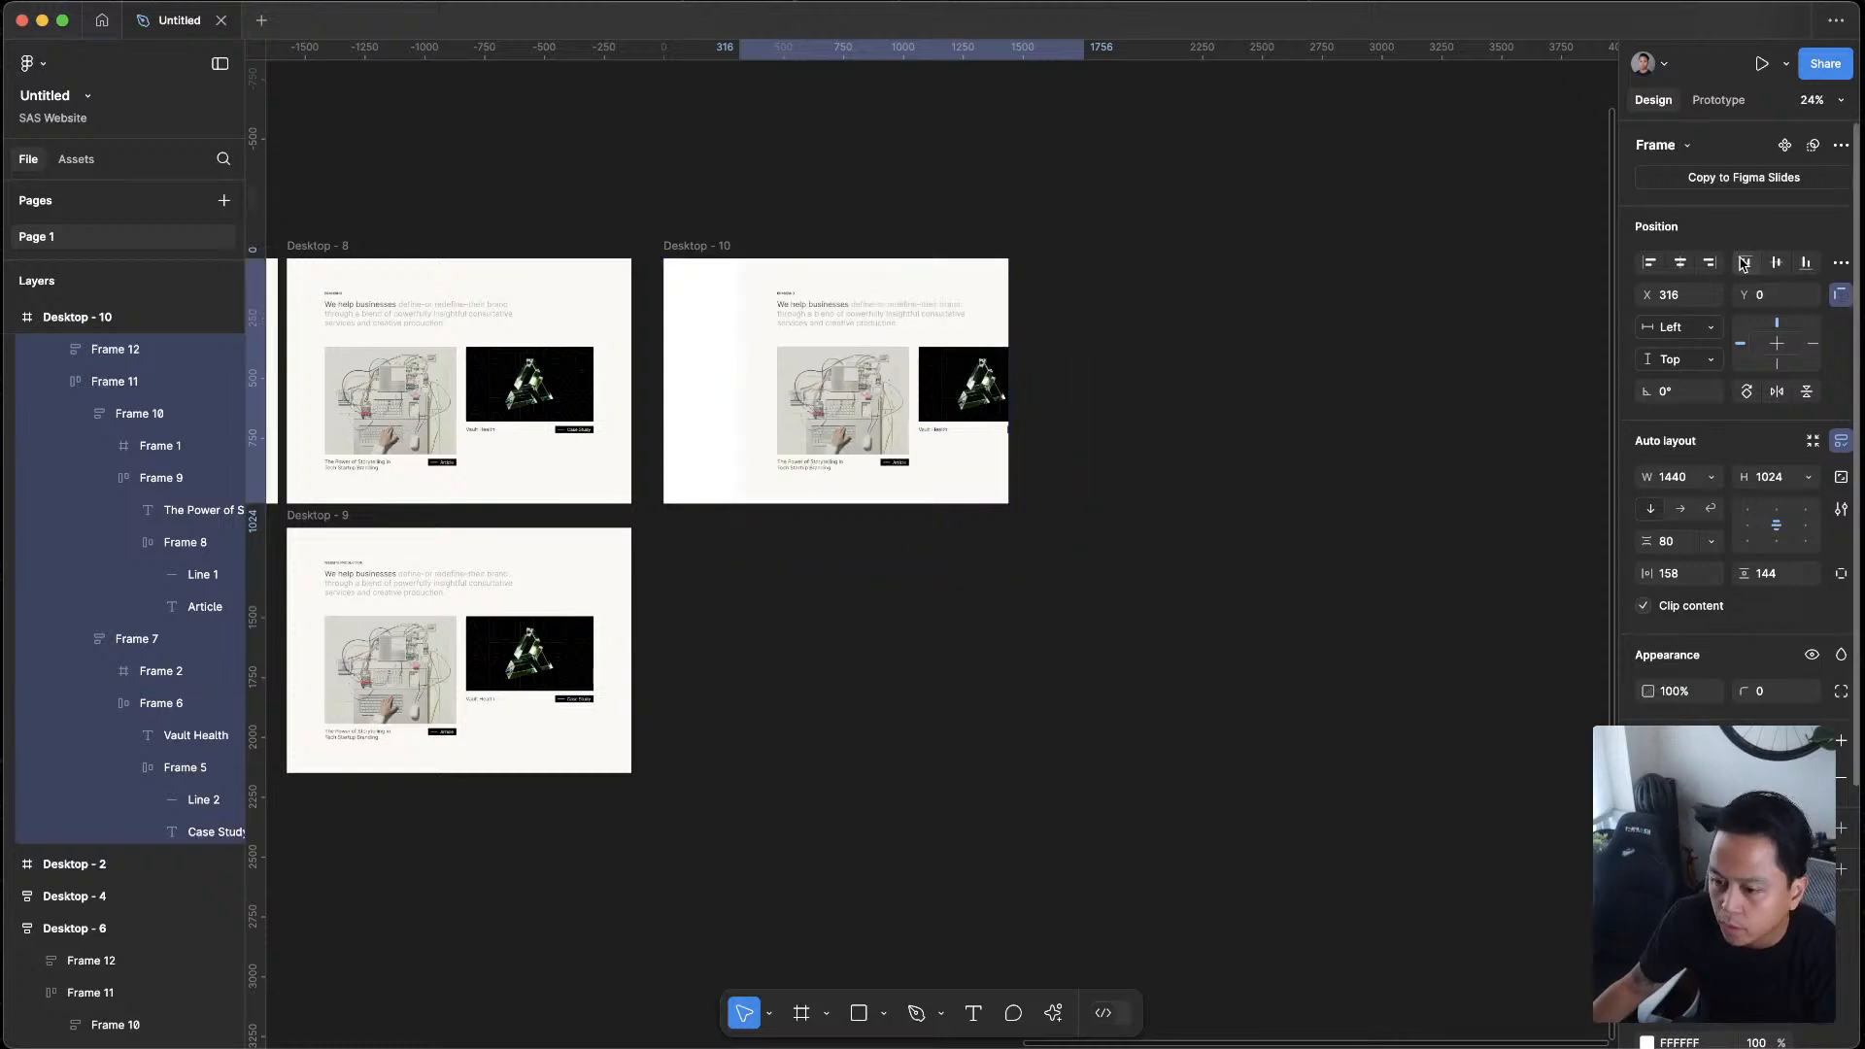
left_click(1682, 266)
left_click(1127, 196)
left_click(729, 239)
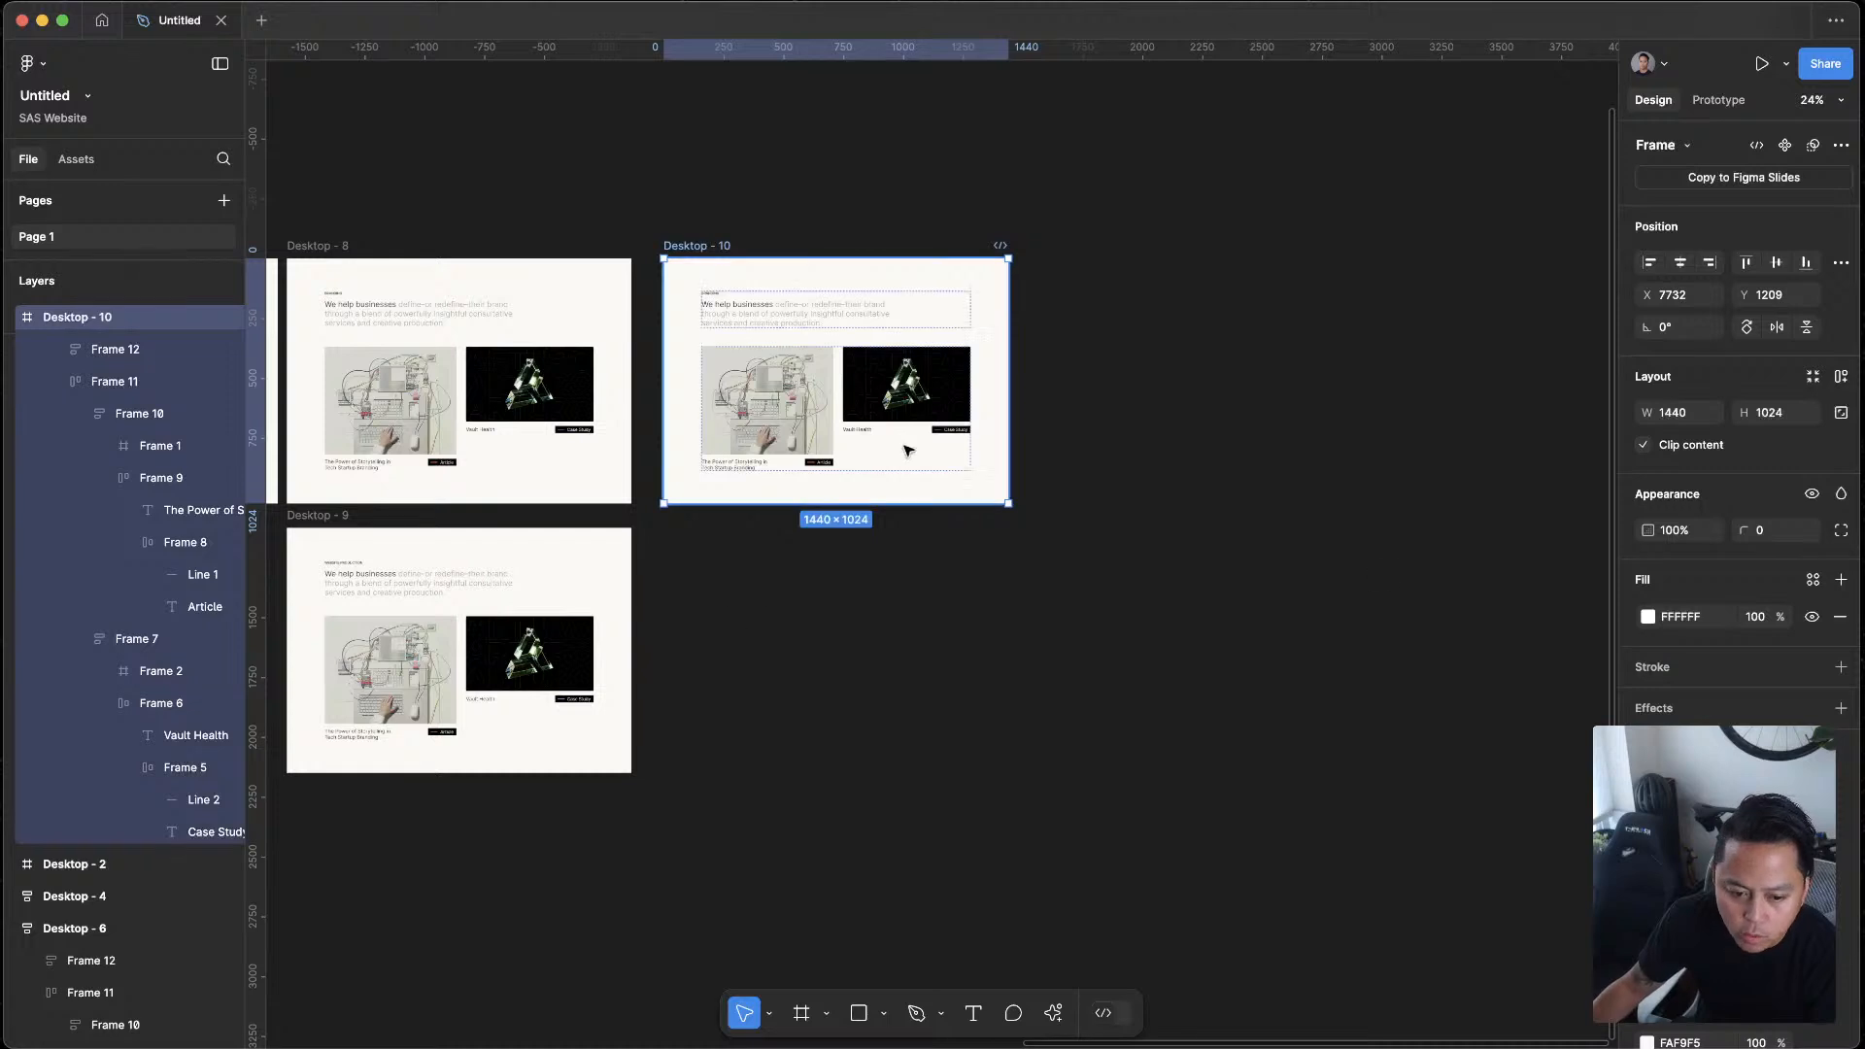
key("ctrl+alt+k")
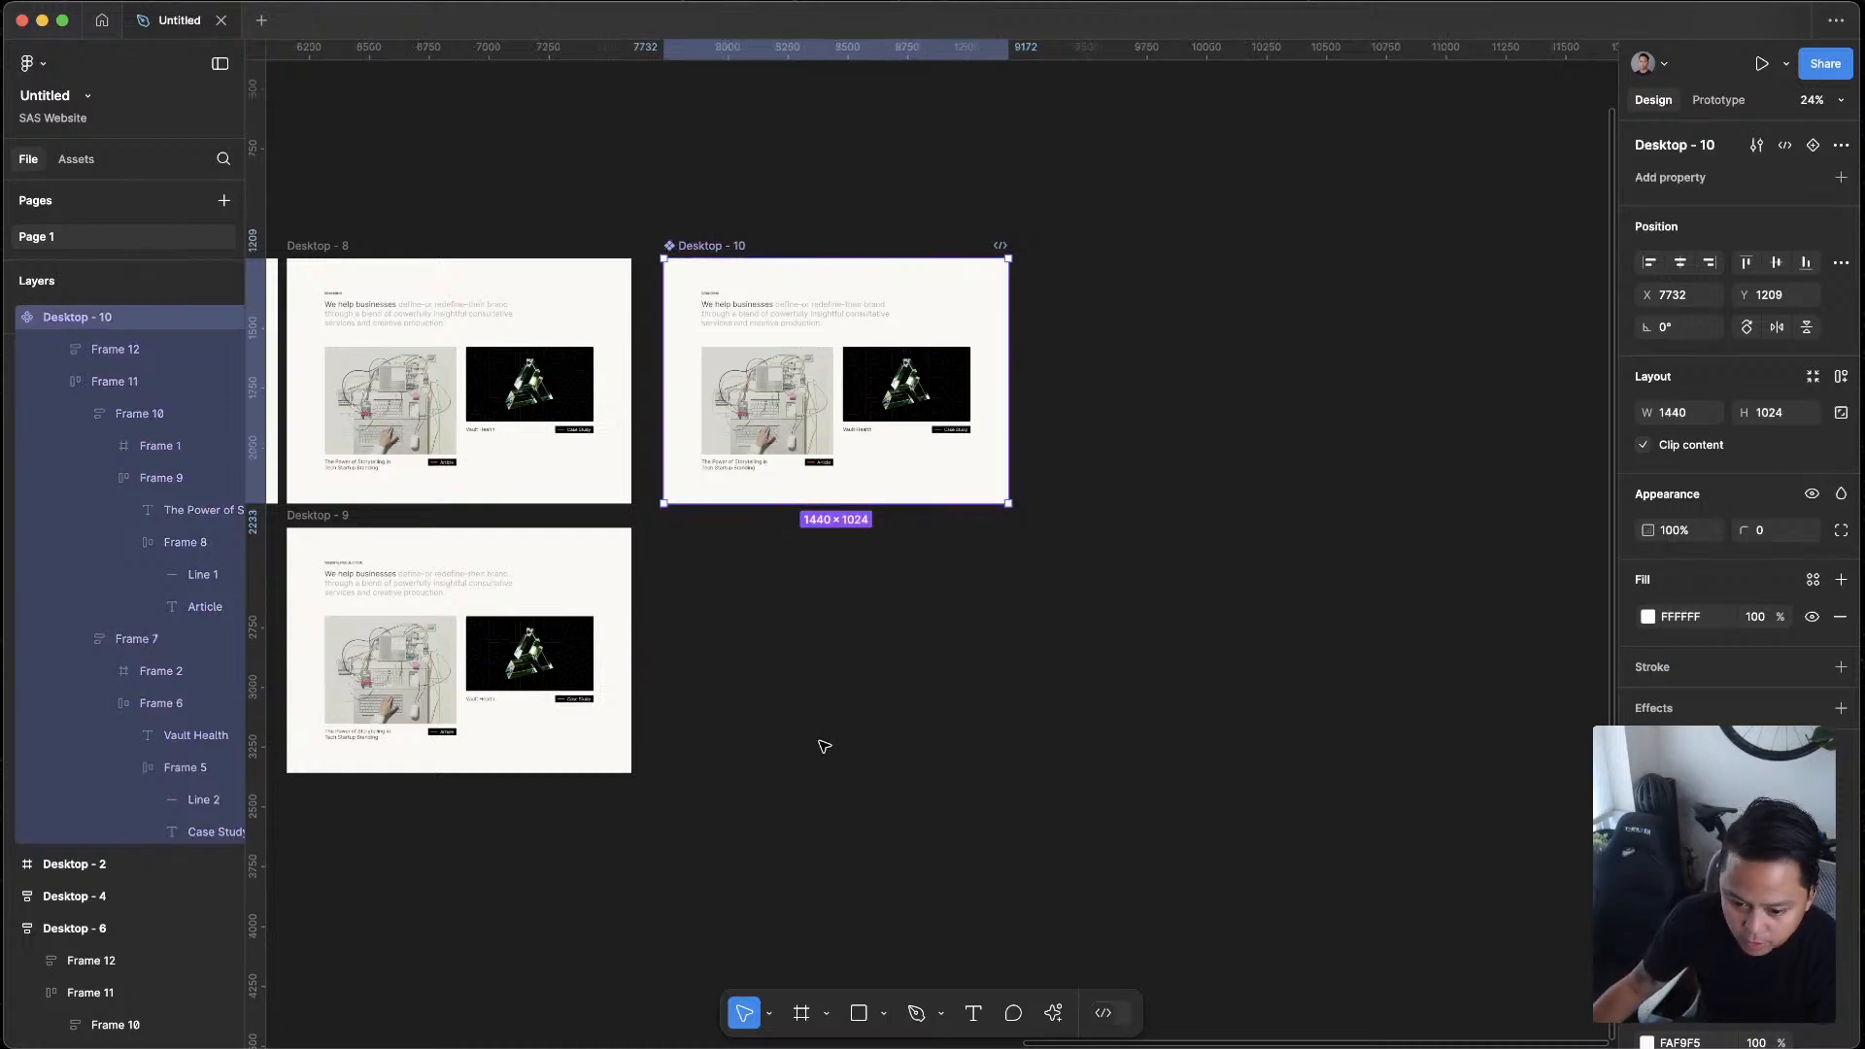
left_click_drag(825, 750, 1202, 717)
key("ctrl+z")
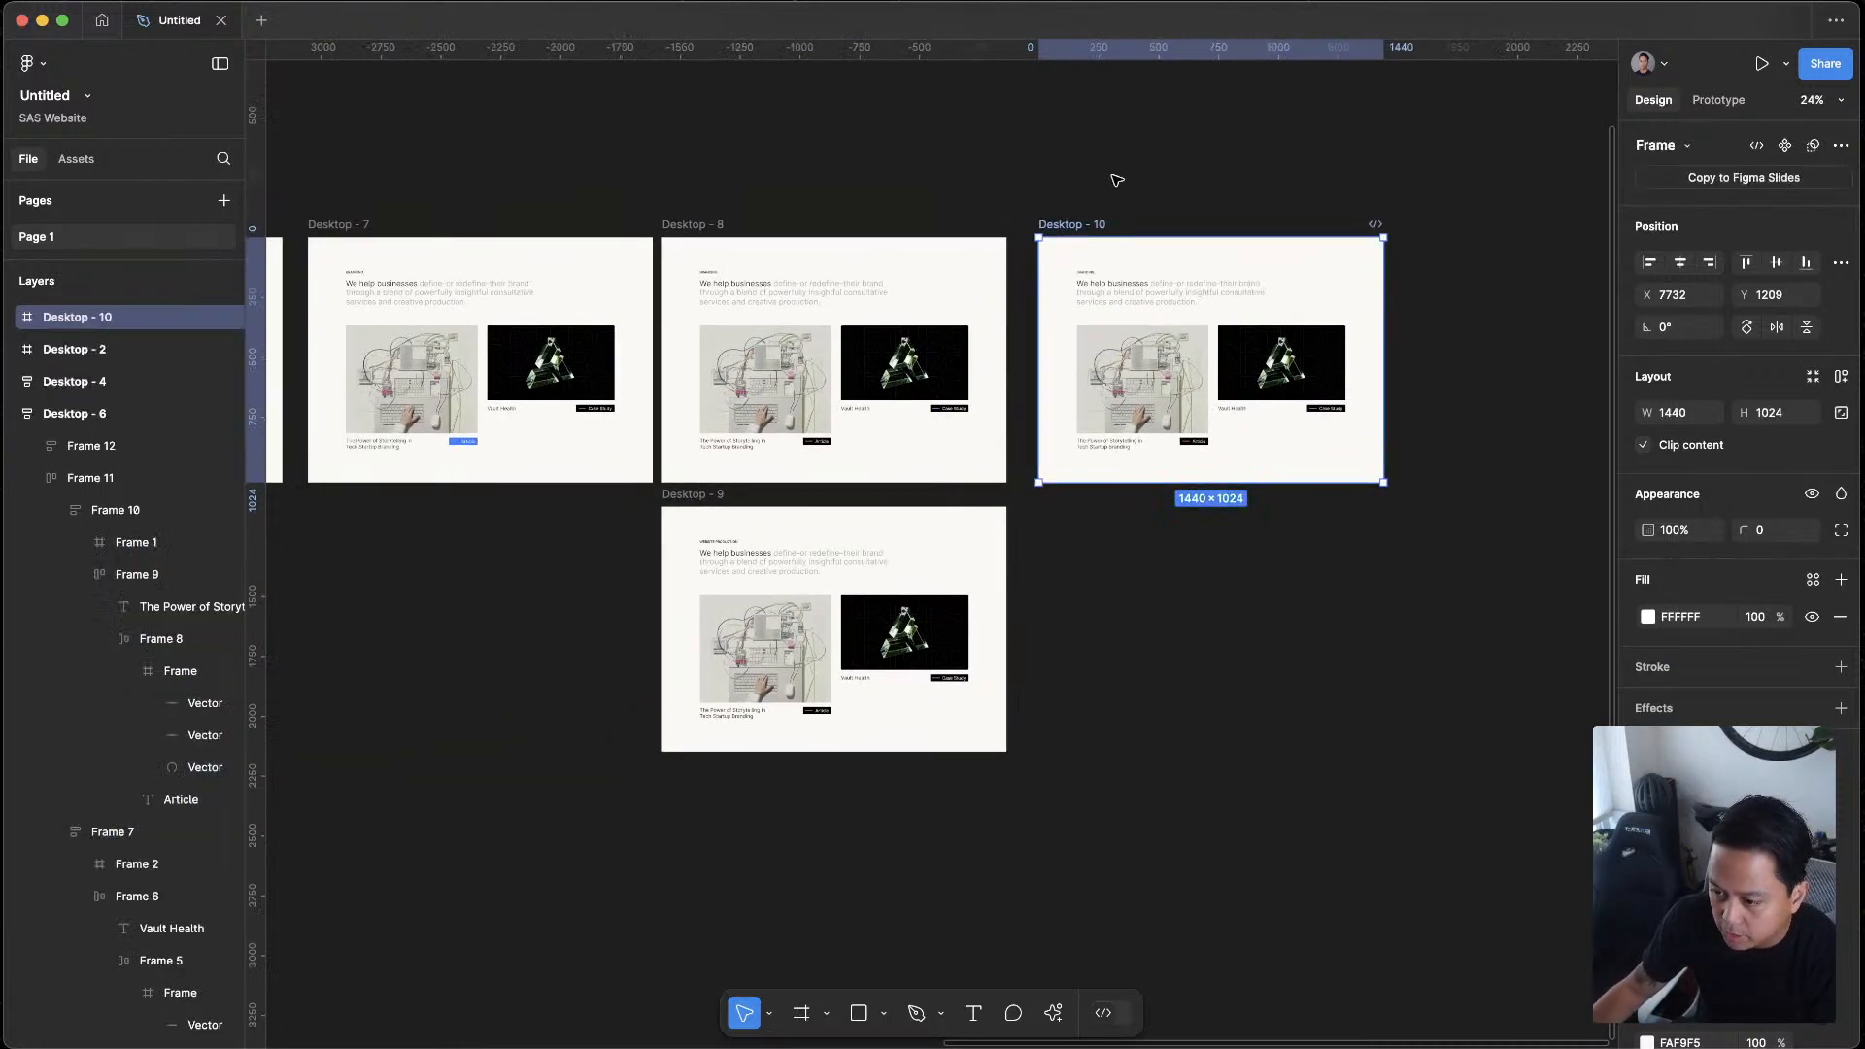
Apply auto layout to Desktop - 10 and delete the separate Desktop - 9 frame
key("shift+a")
left_click(714, 495)
key("Delete")
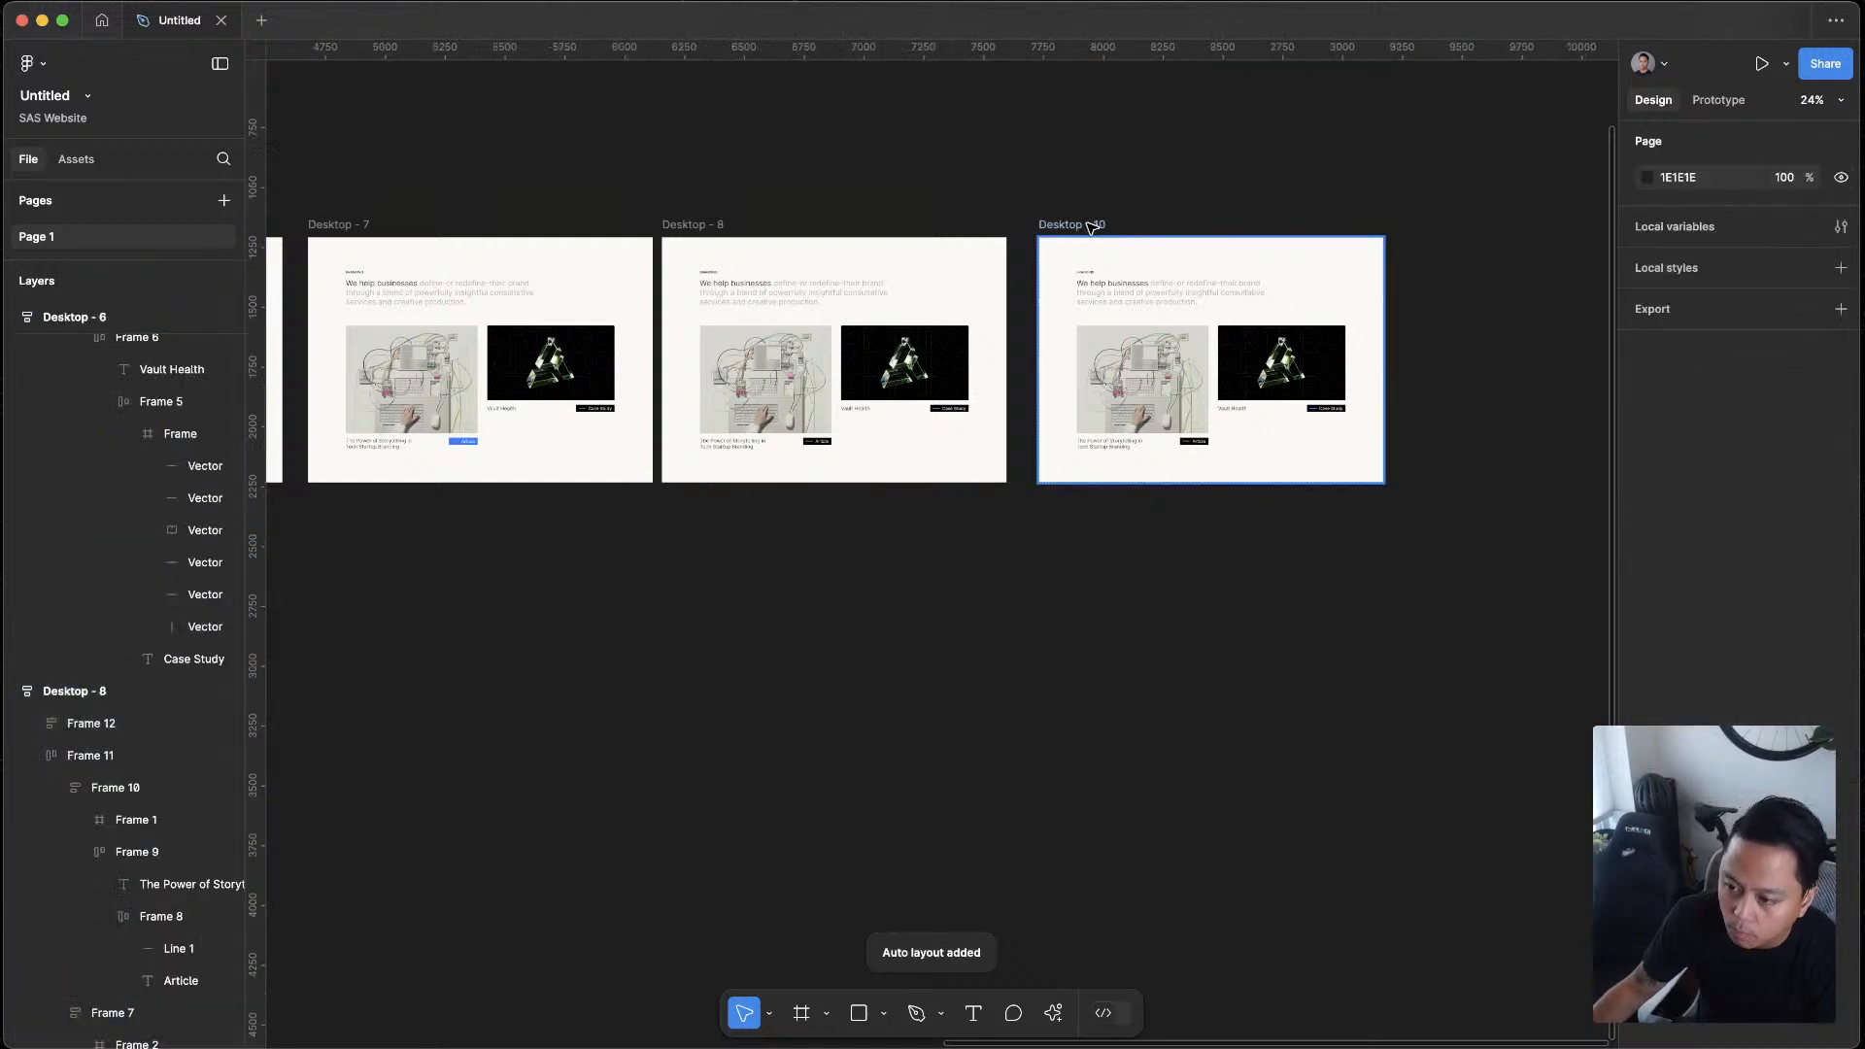
left_click(1091, 227)
key("ctrl+d")
key("ctrl+z")
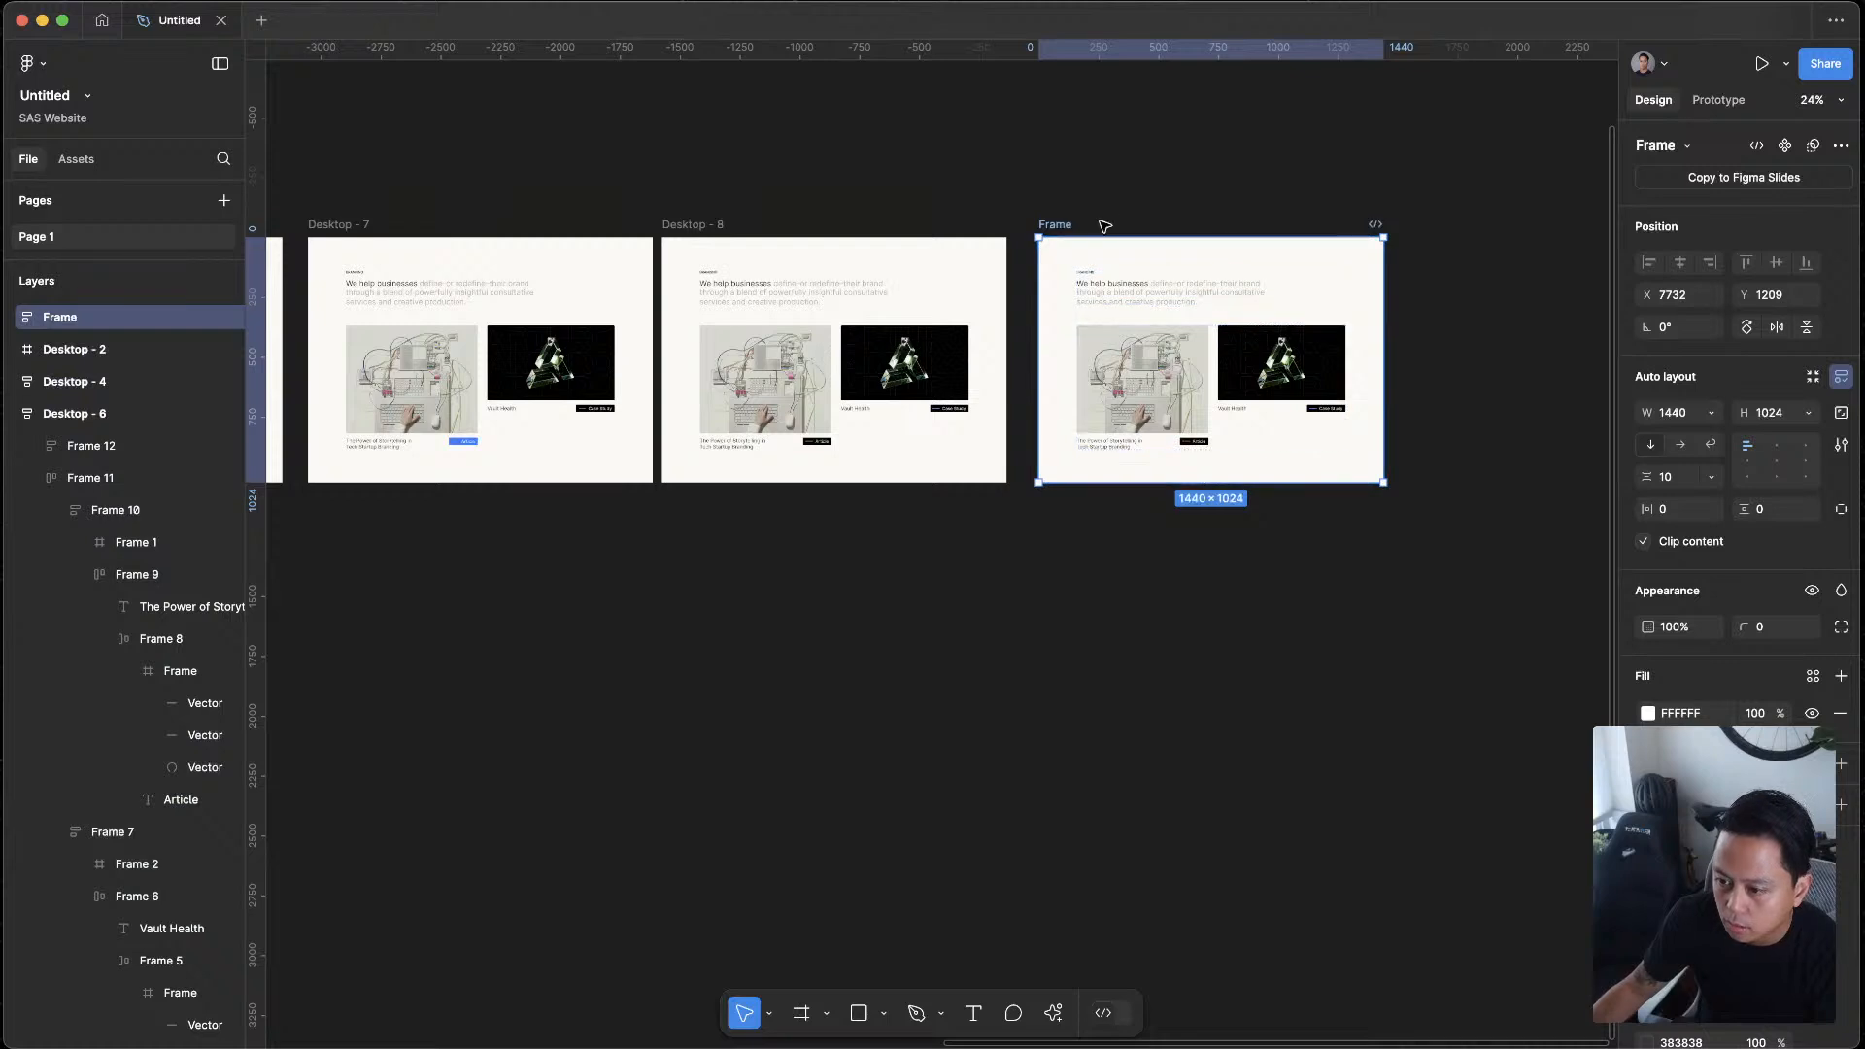
key("Escape")
left_click(1069, 226)
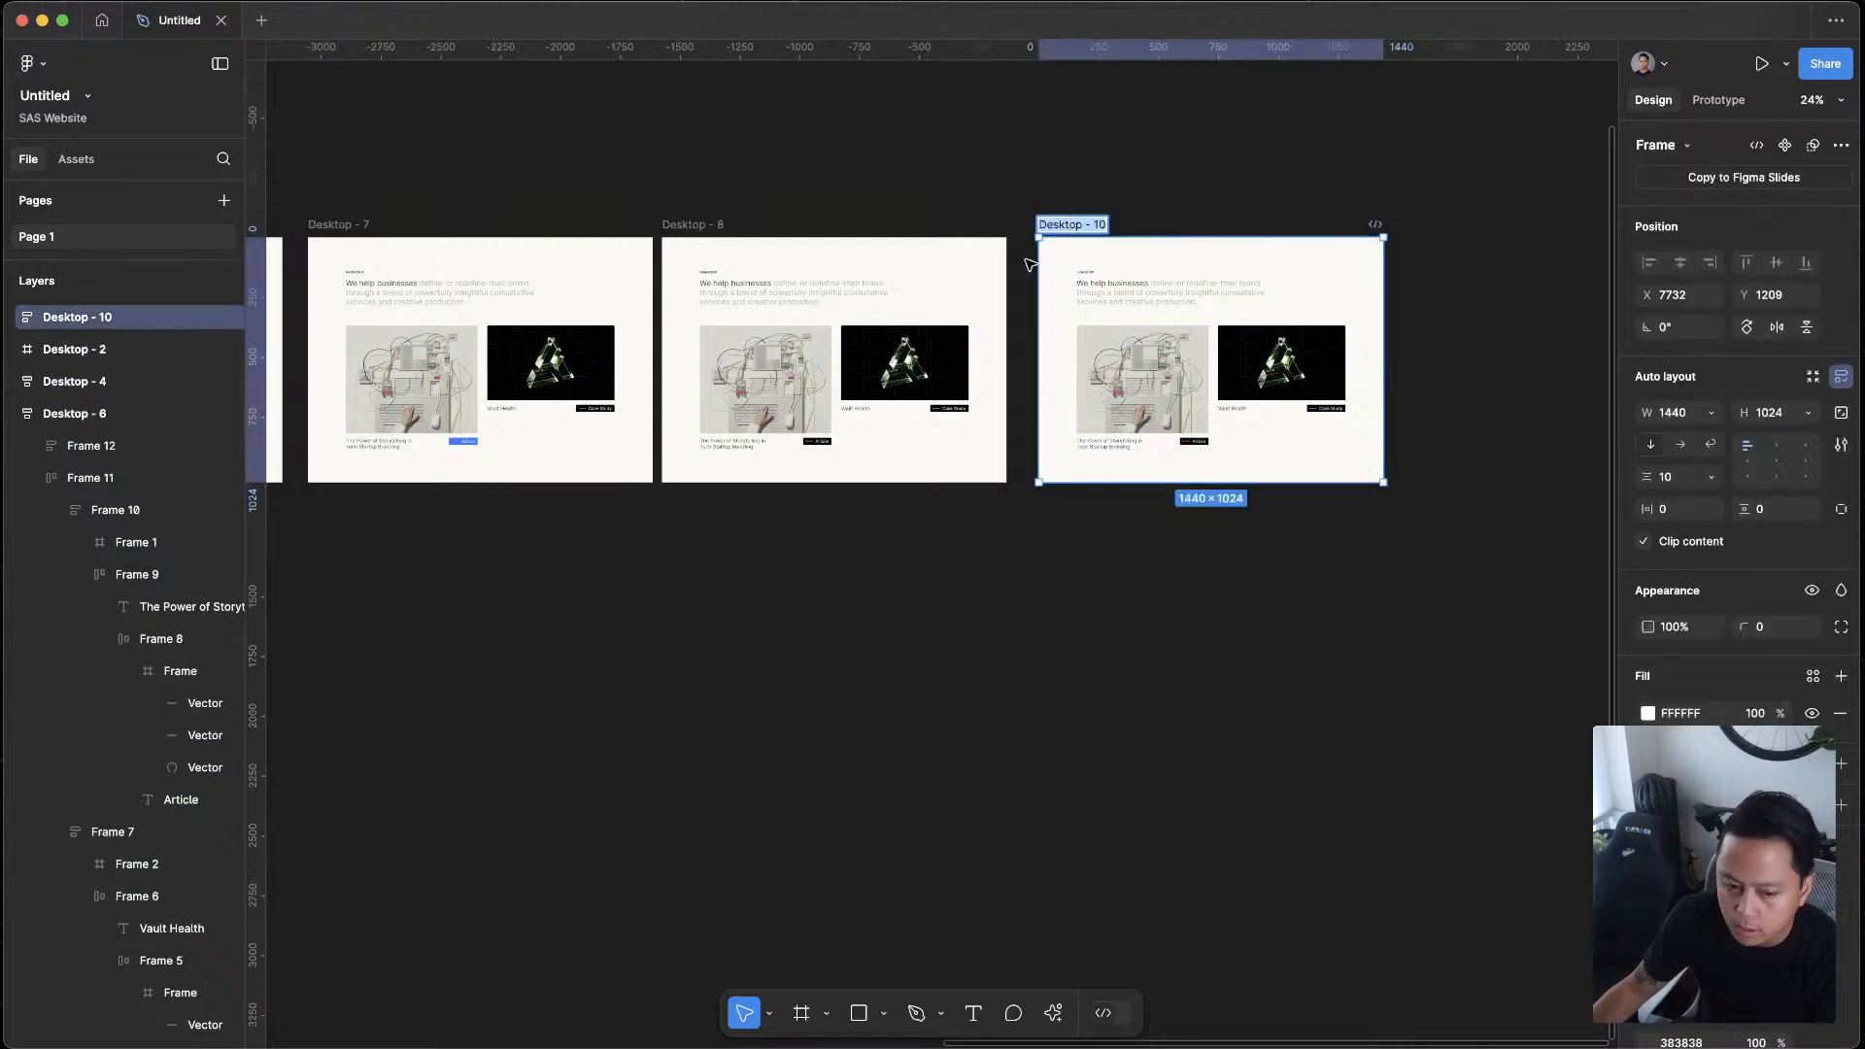
Duplicate the nested Desktop - 11 section within the Desktop - 10 auto layout frame
left_click(1090, 262)
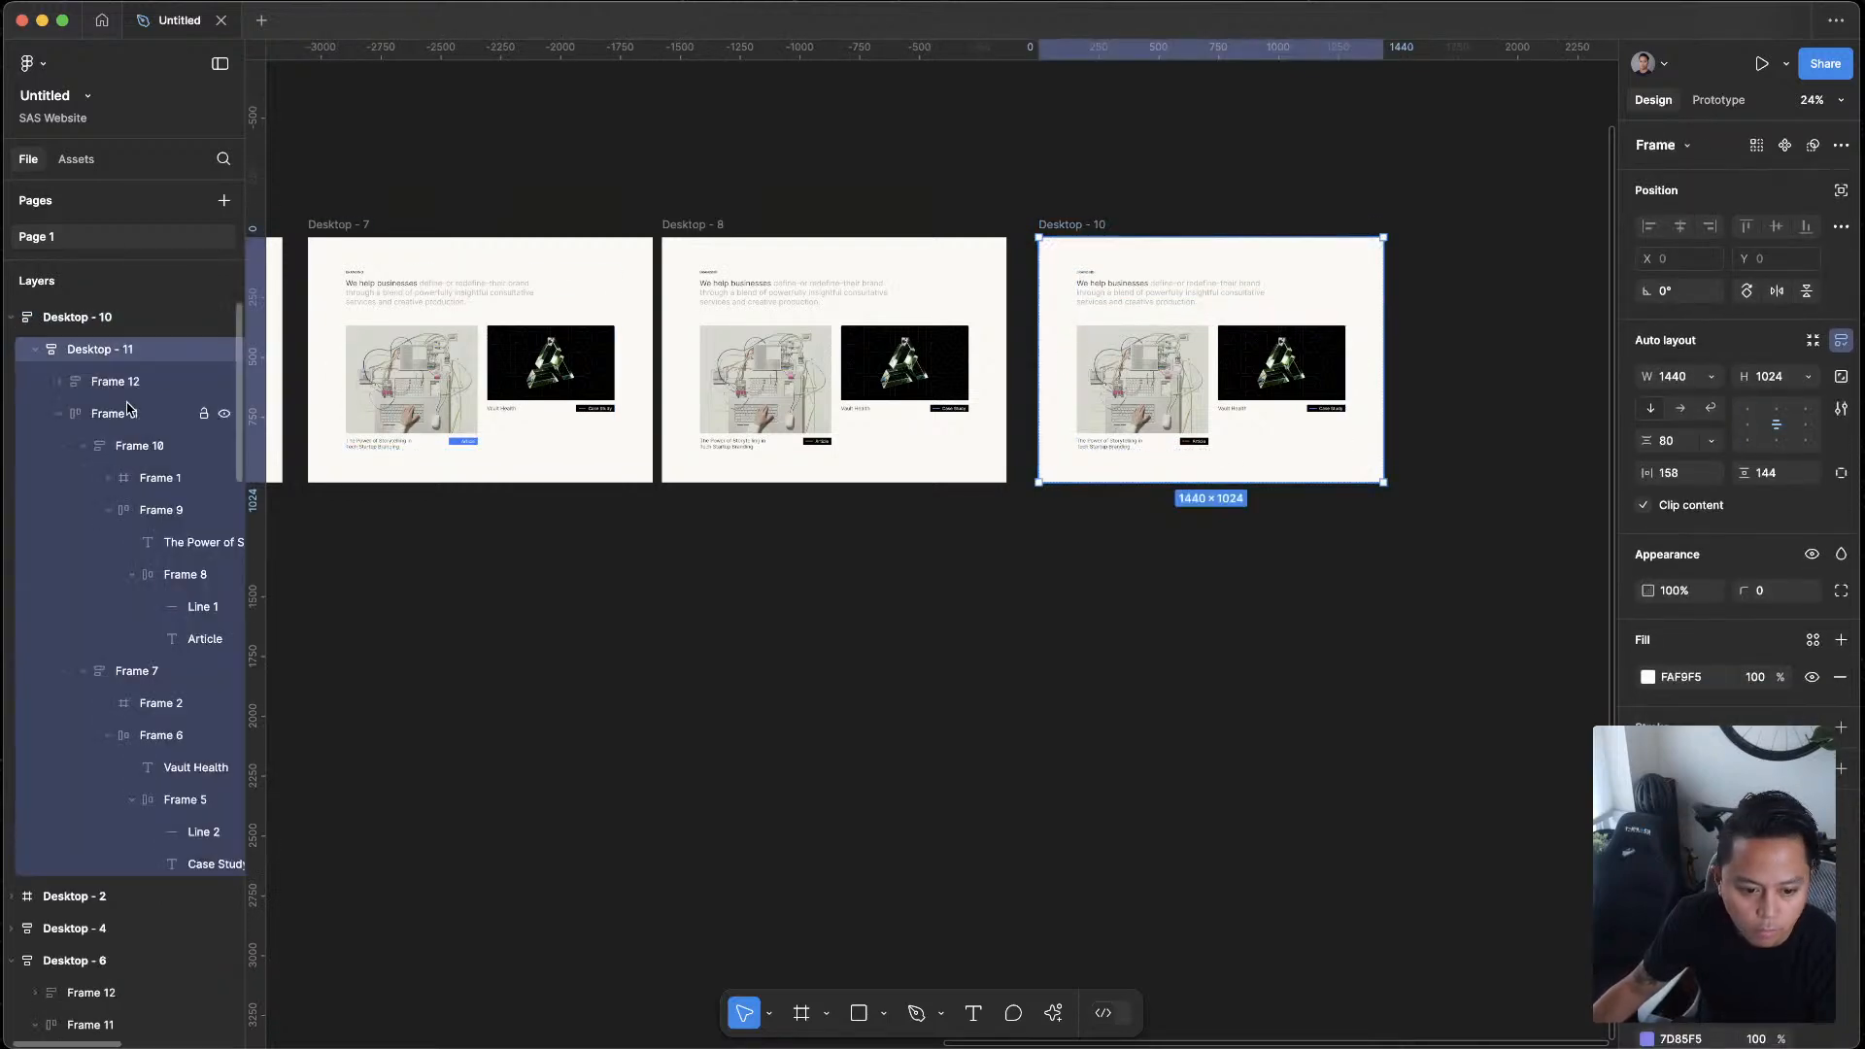
left_click(36, 348)
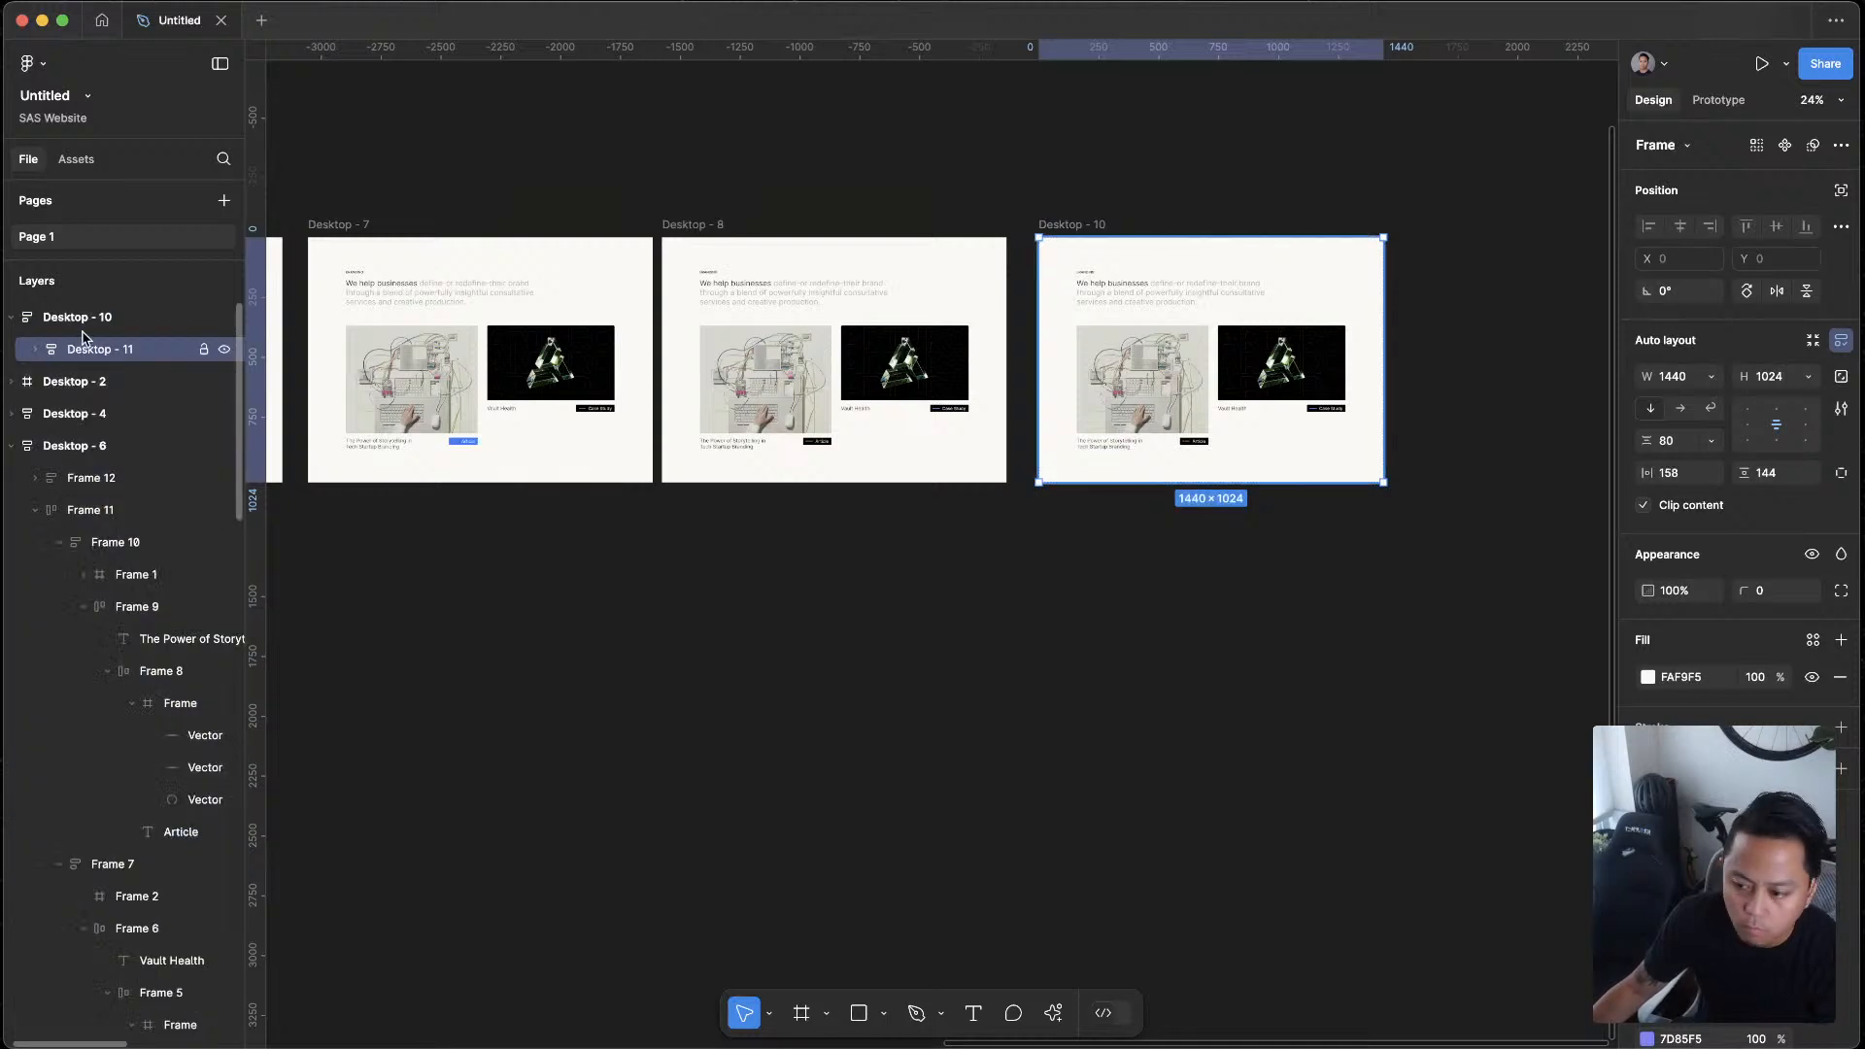
left_click(82, 319)
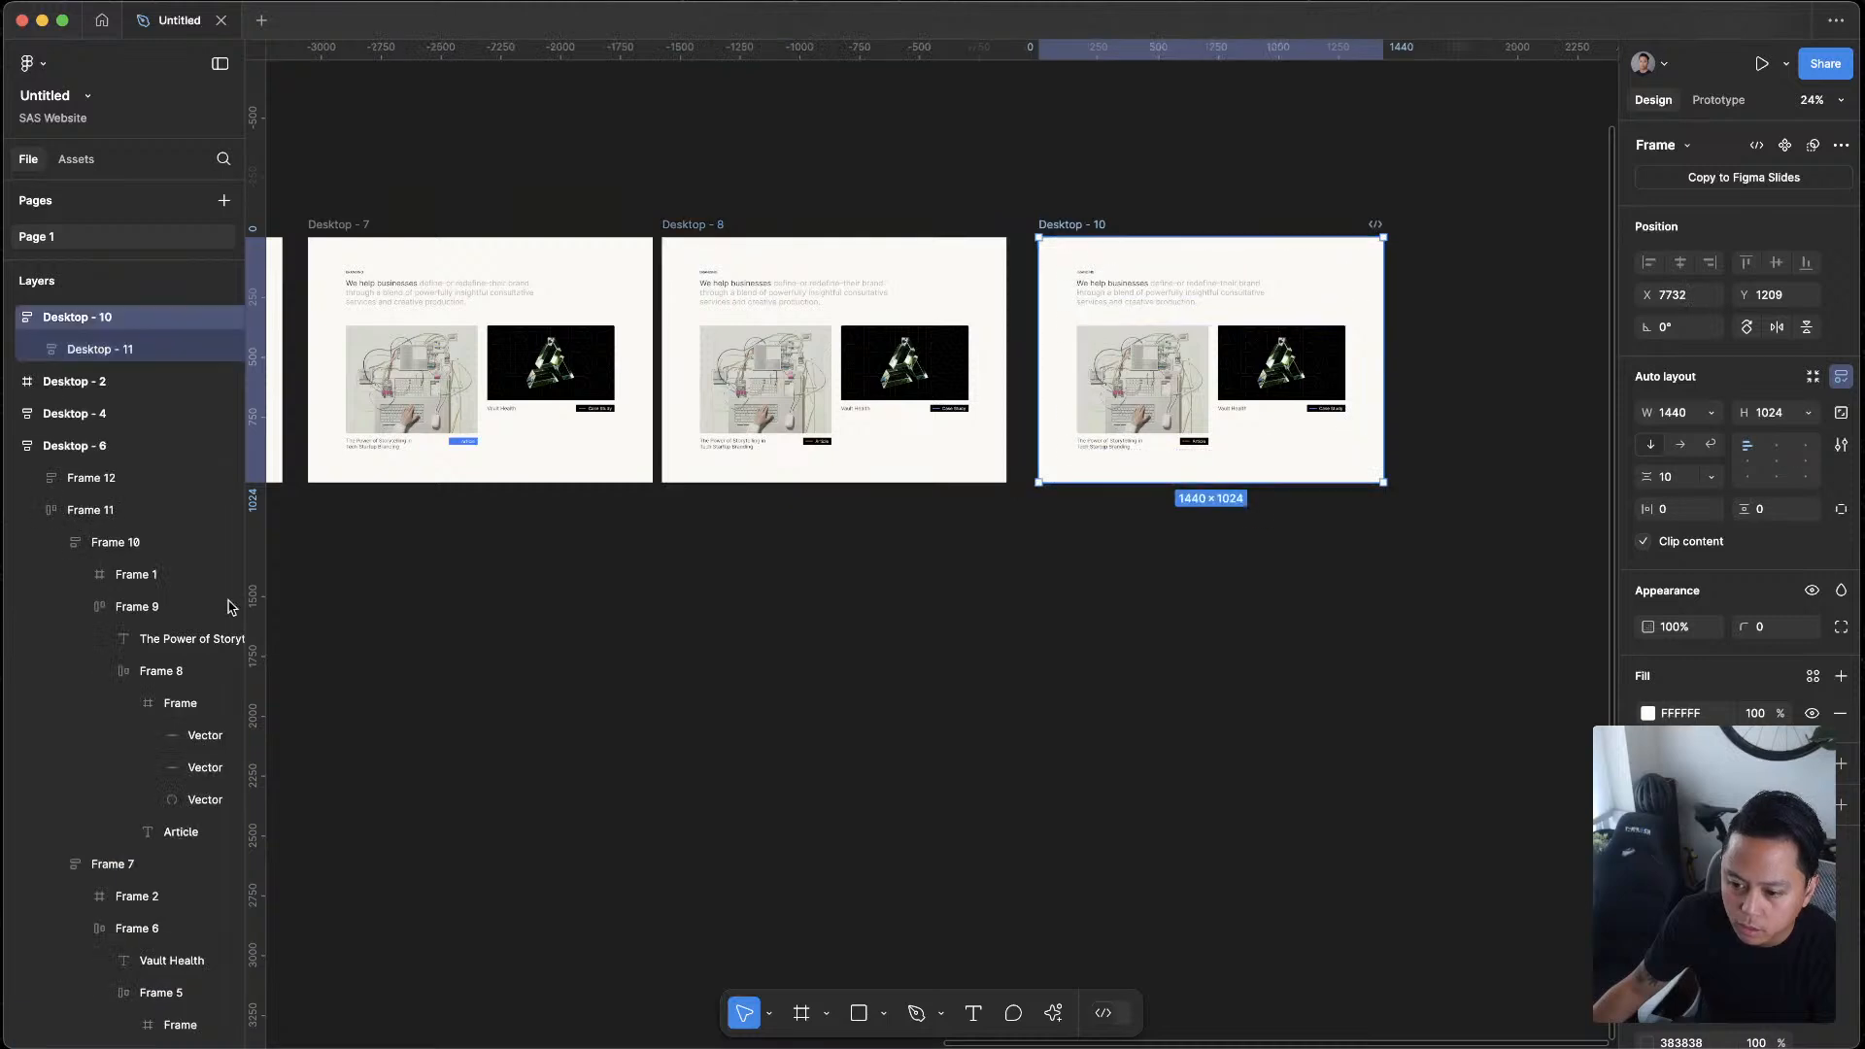
left_click(100, 349)
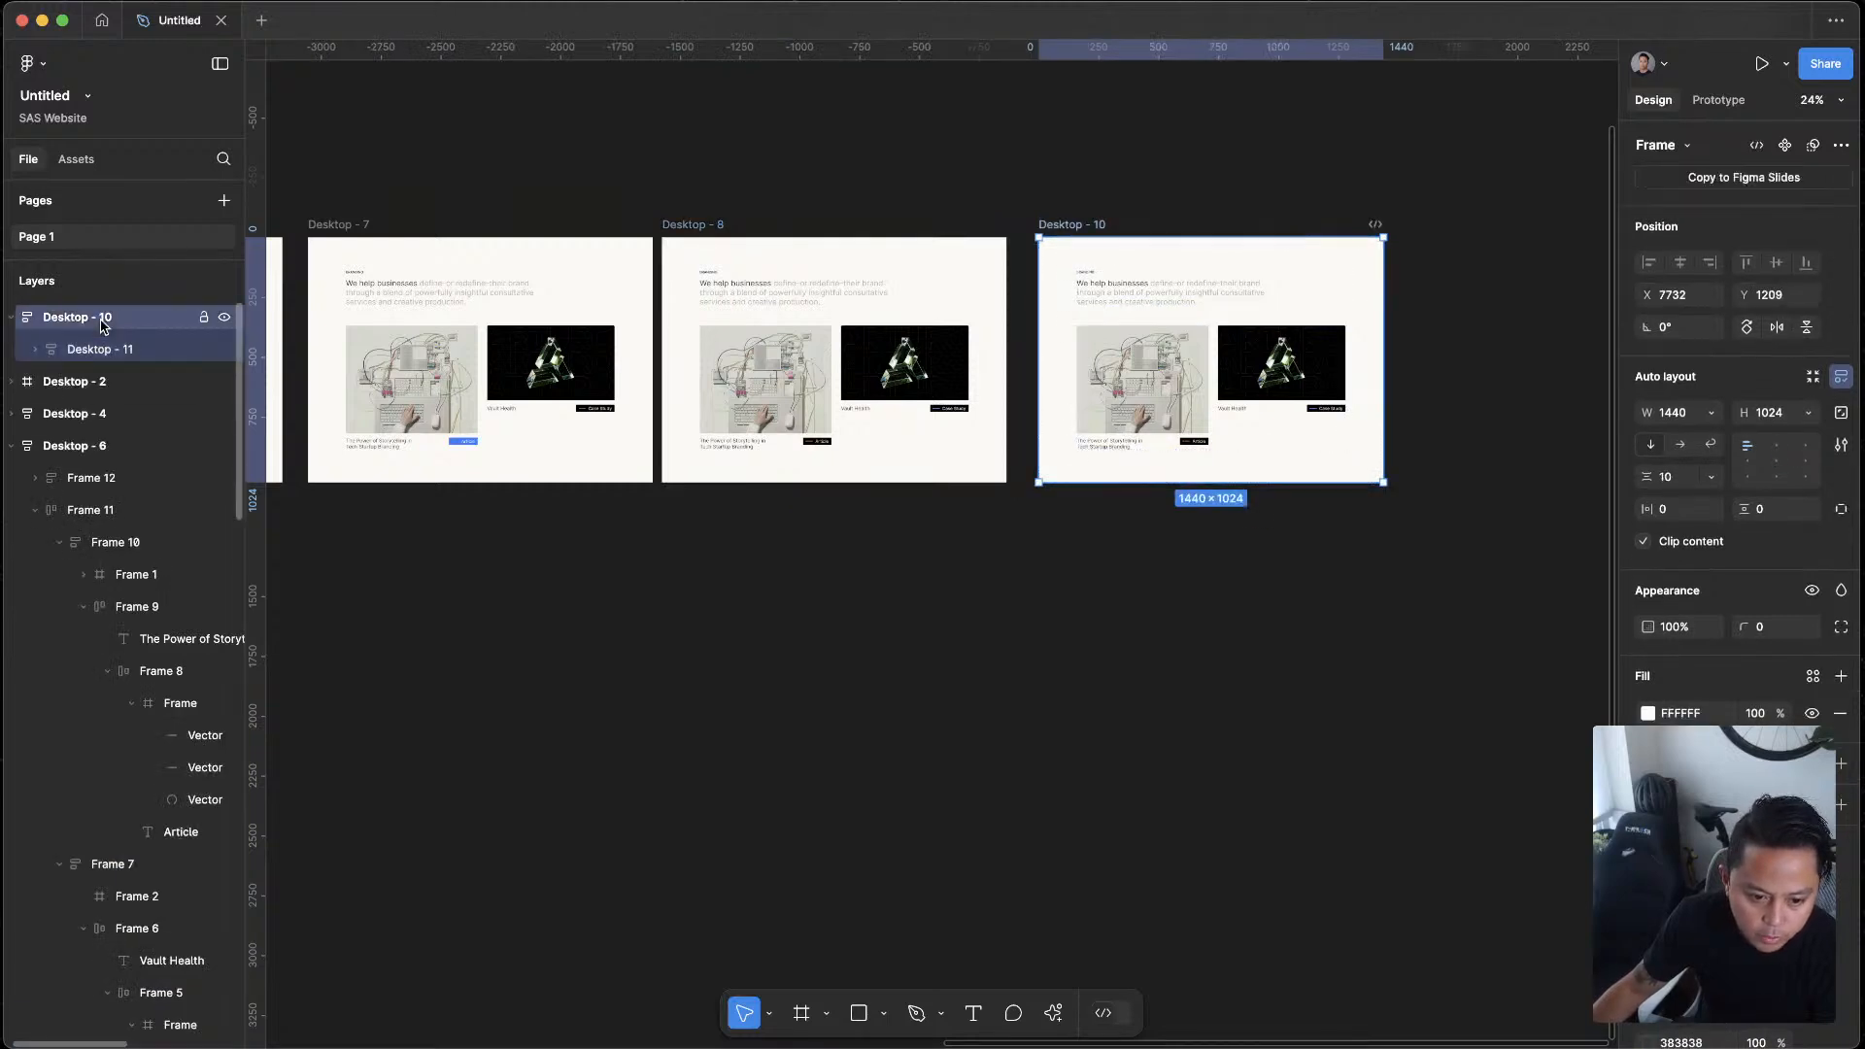
key("ctrl+d")
Set the height of Desktop - 10 to Hug contents
left_click(1073, 232)
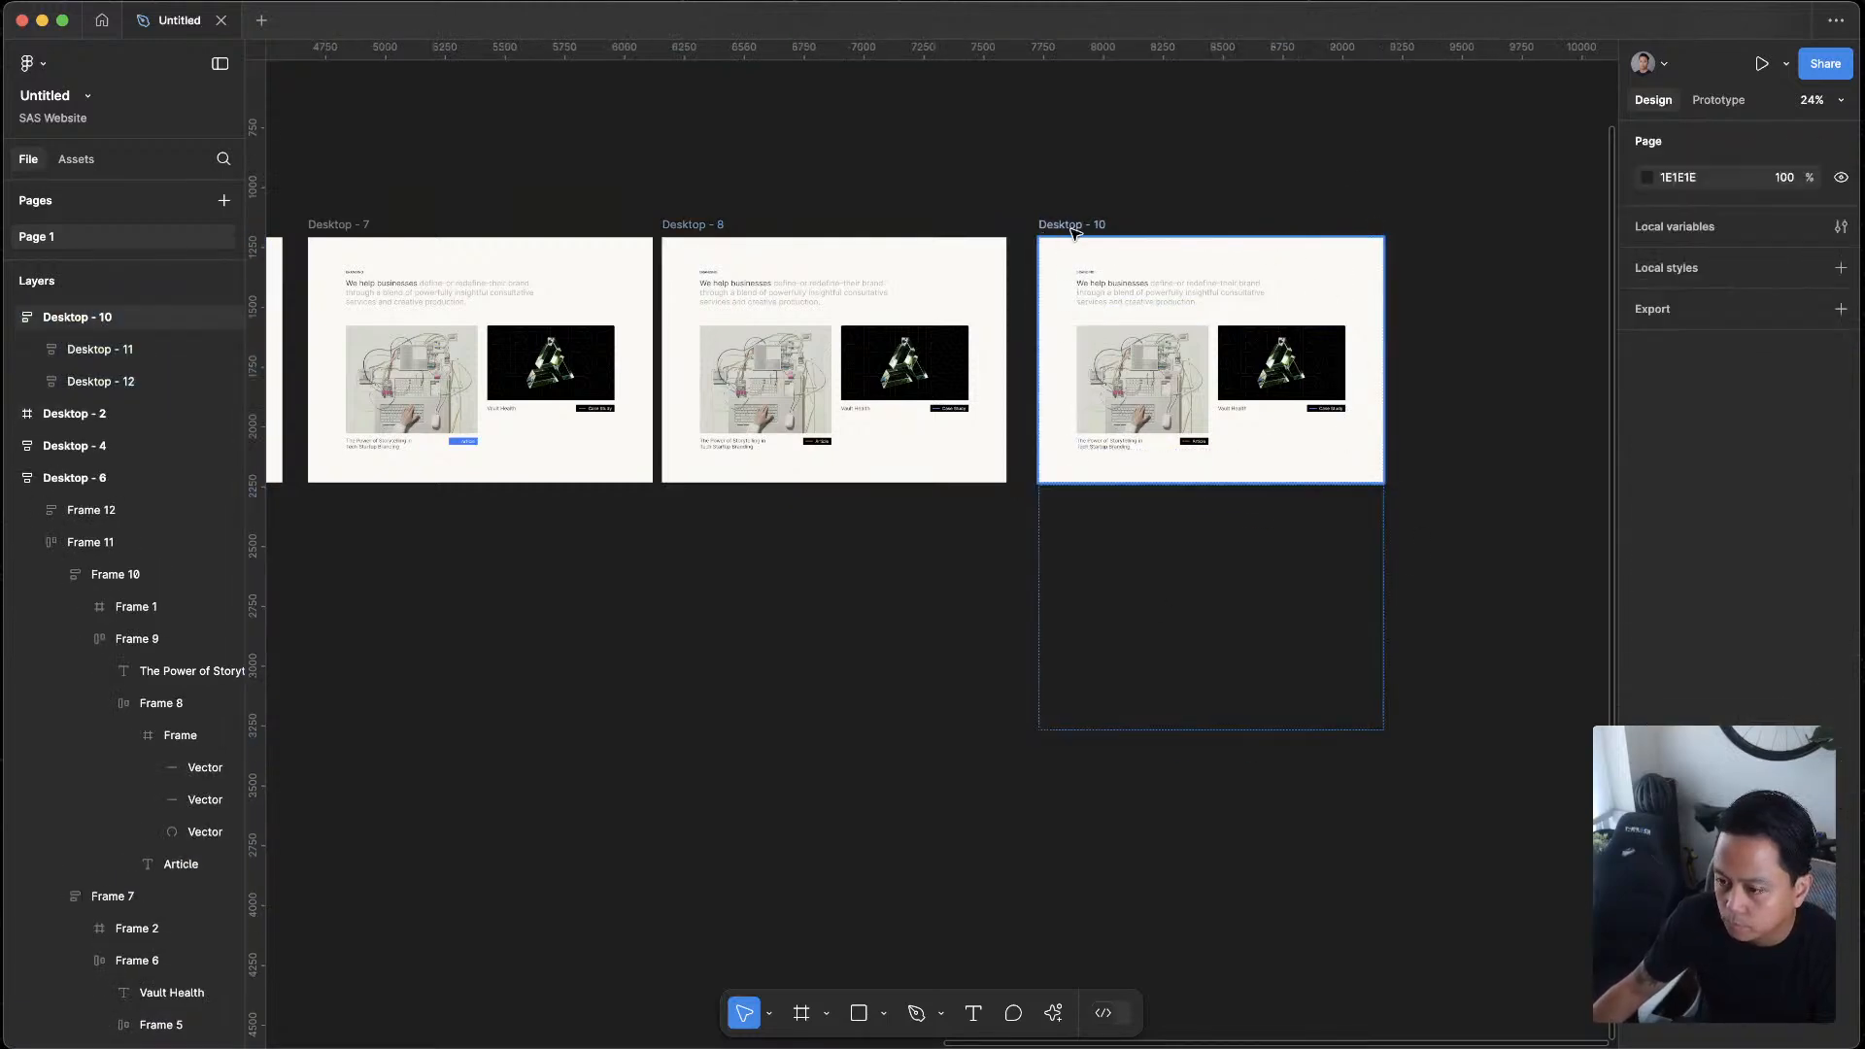
left_click(1075, 228)
left_click(1809, 413)
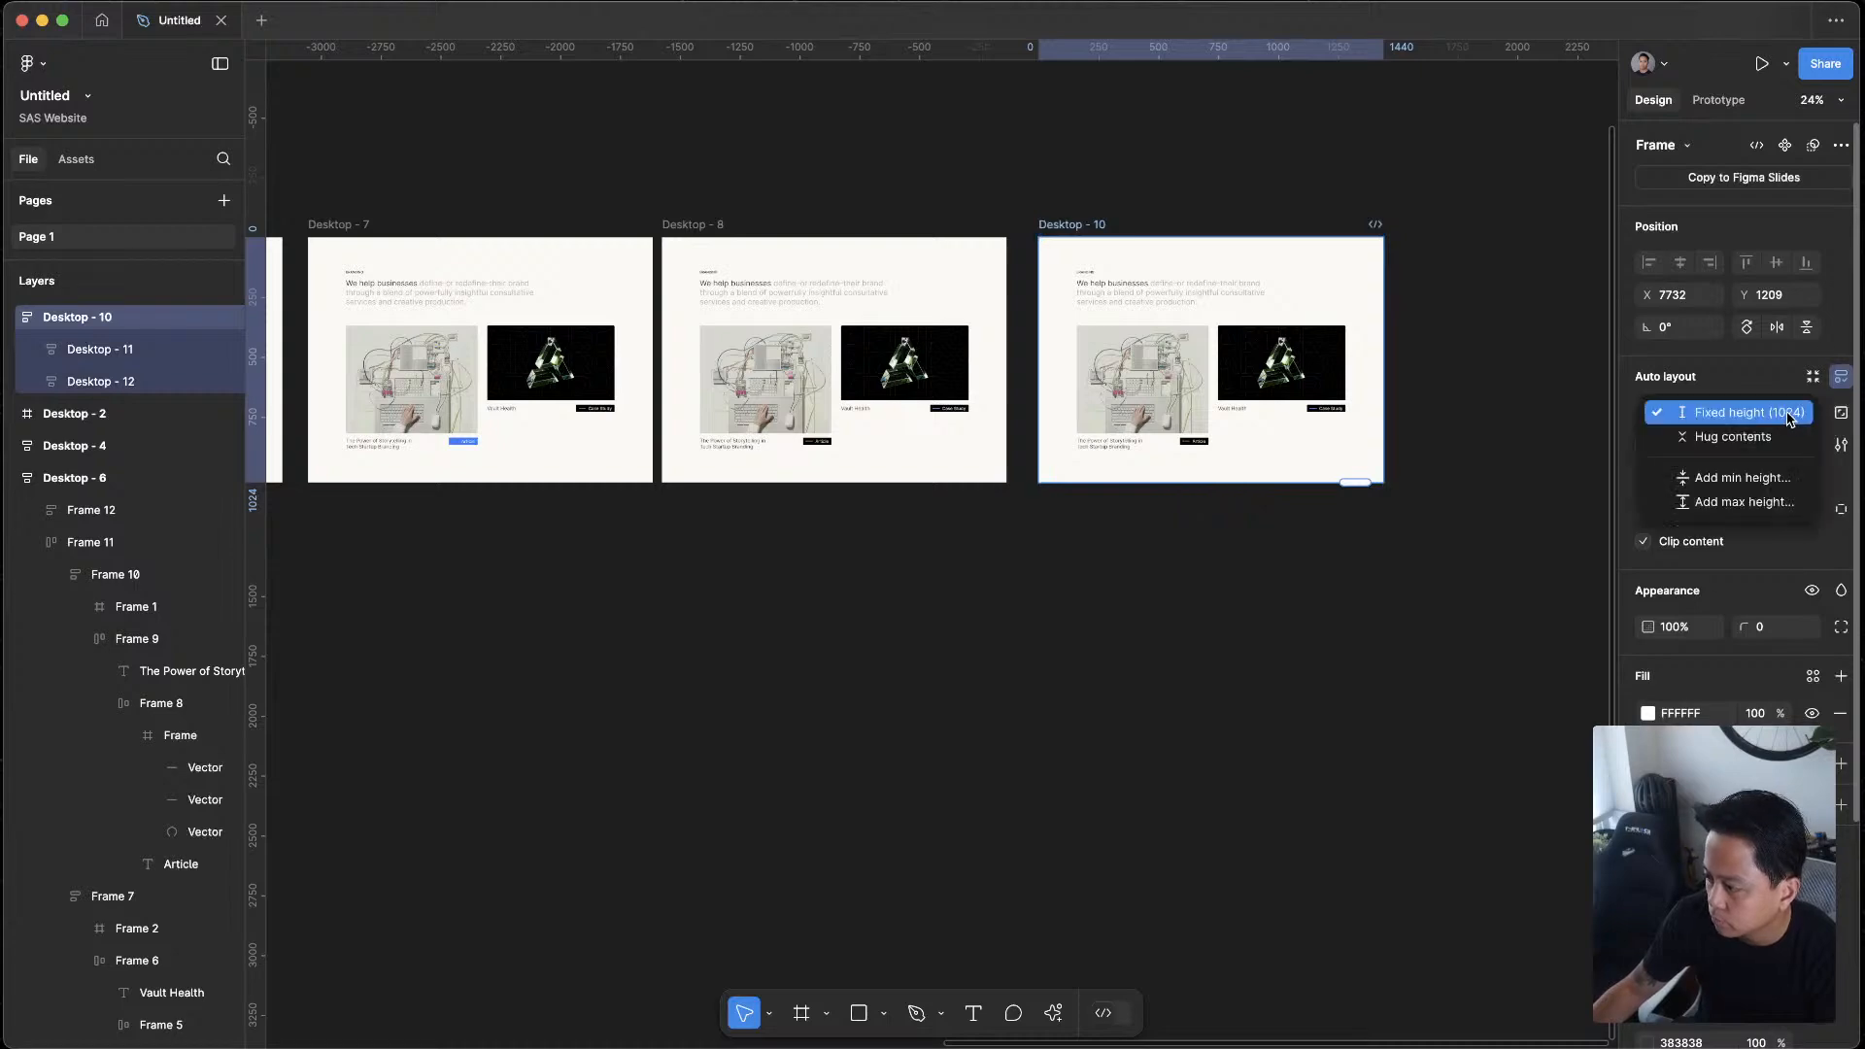
left_click(1690, 442)
left_click(1403, 579)
Set the vertical gap between the two stacked sections in Desktop - 10 to 0
scroll(1415, 554, "up", 5)
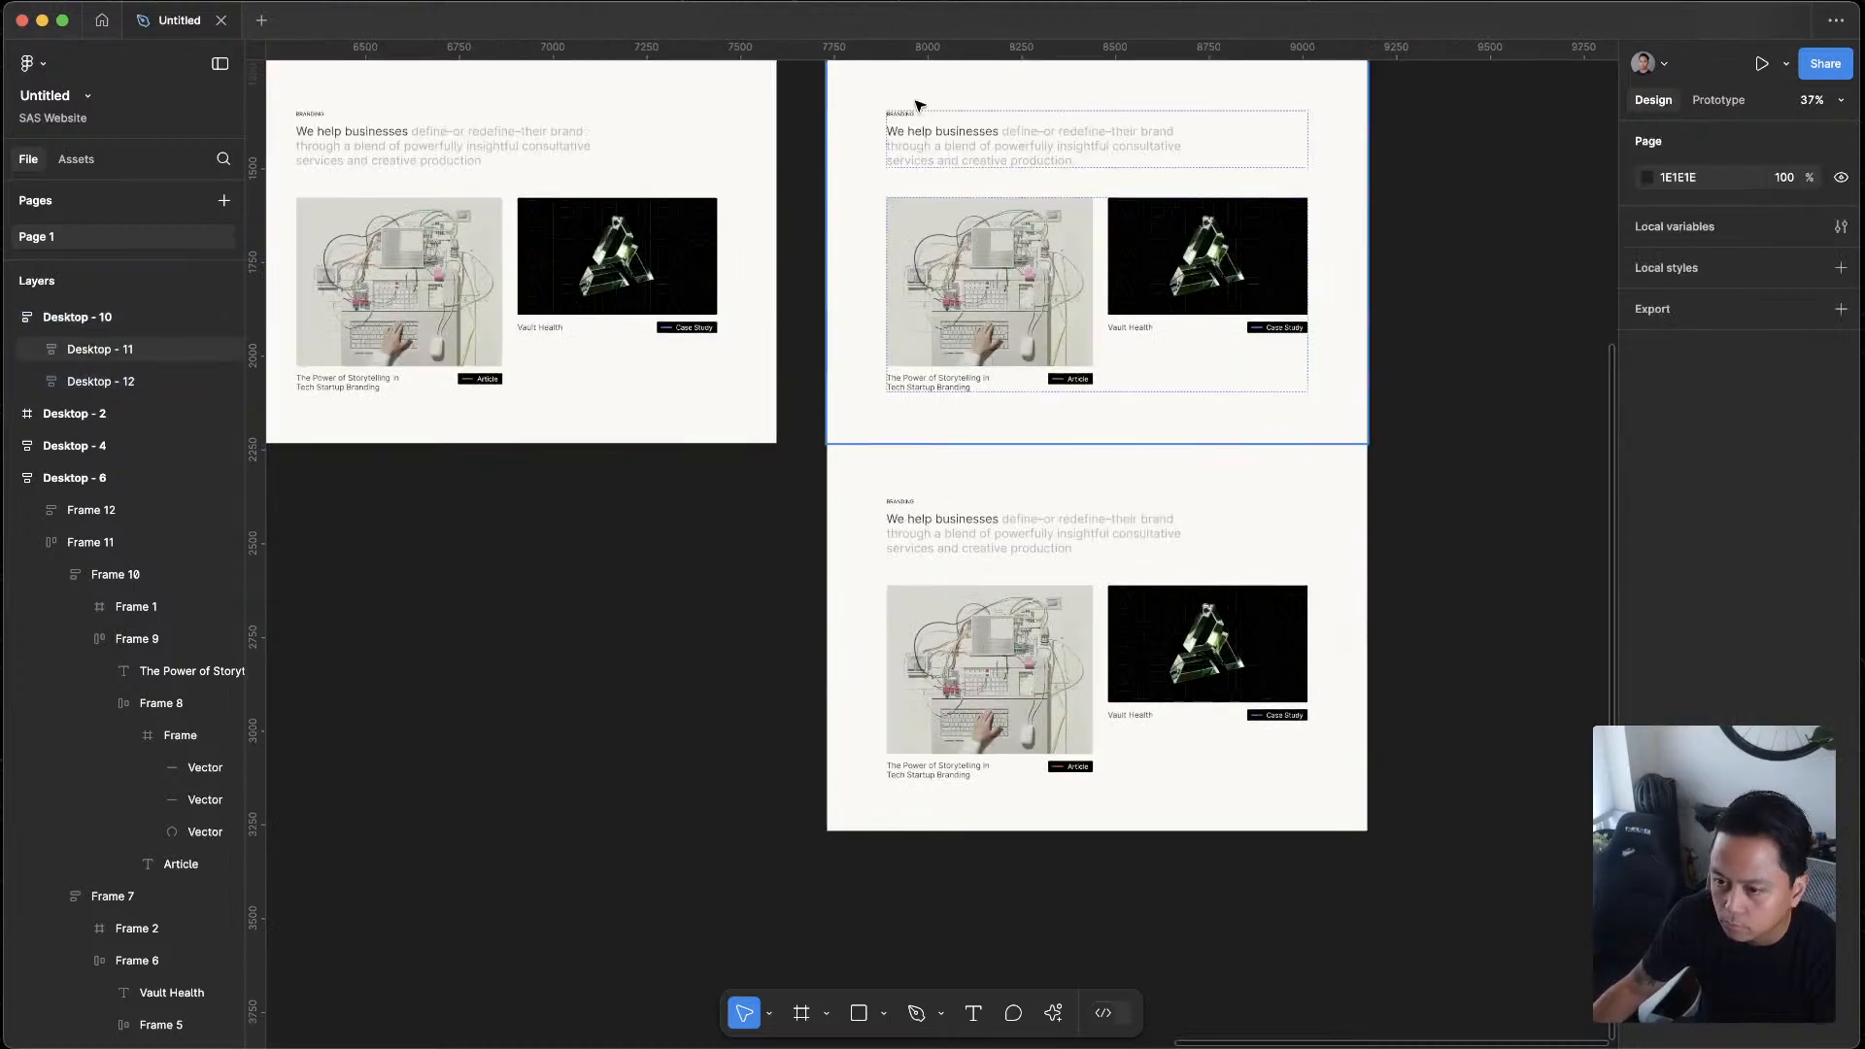
left_click(877, 370)
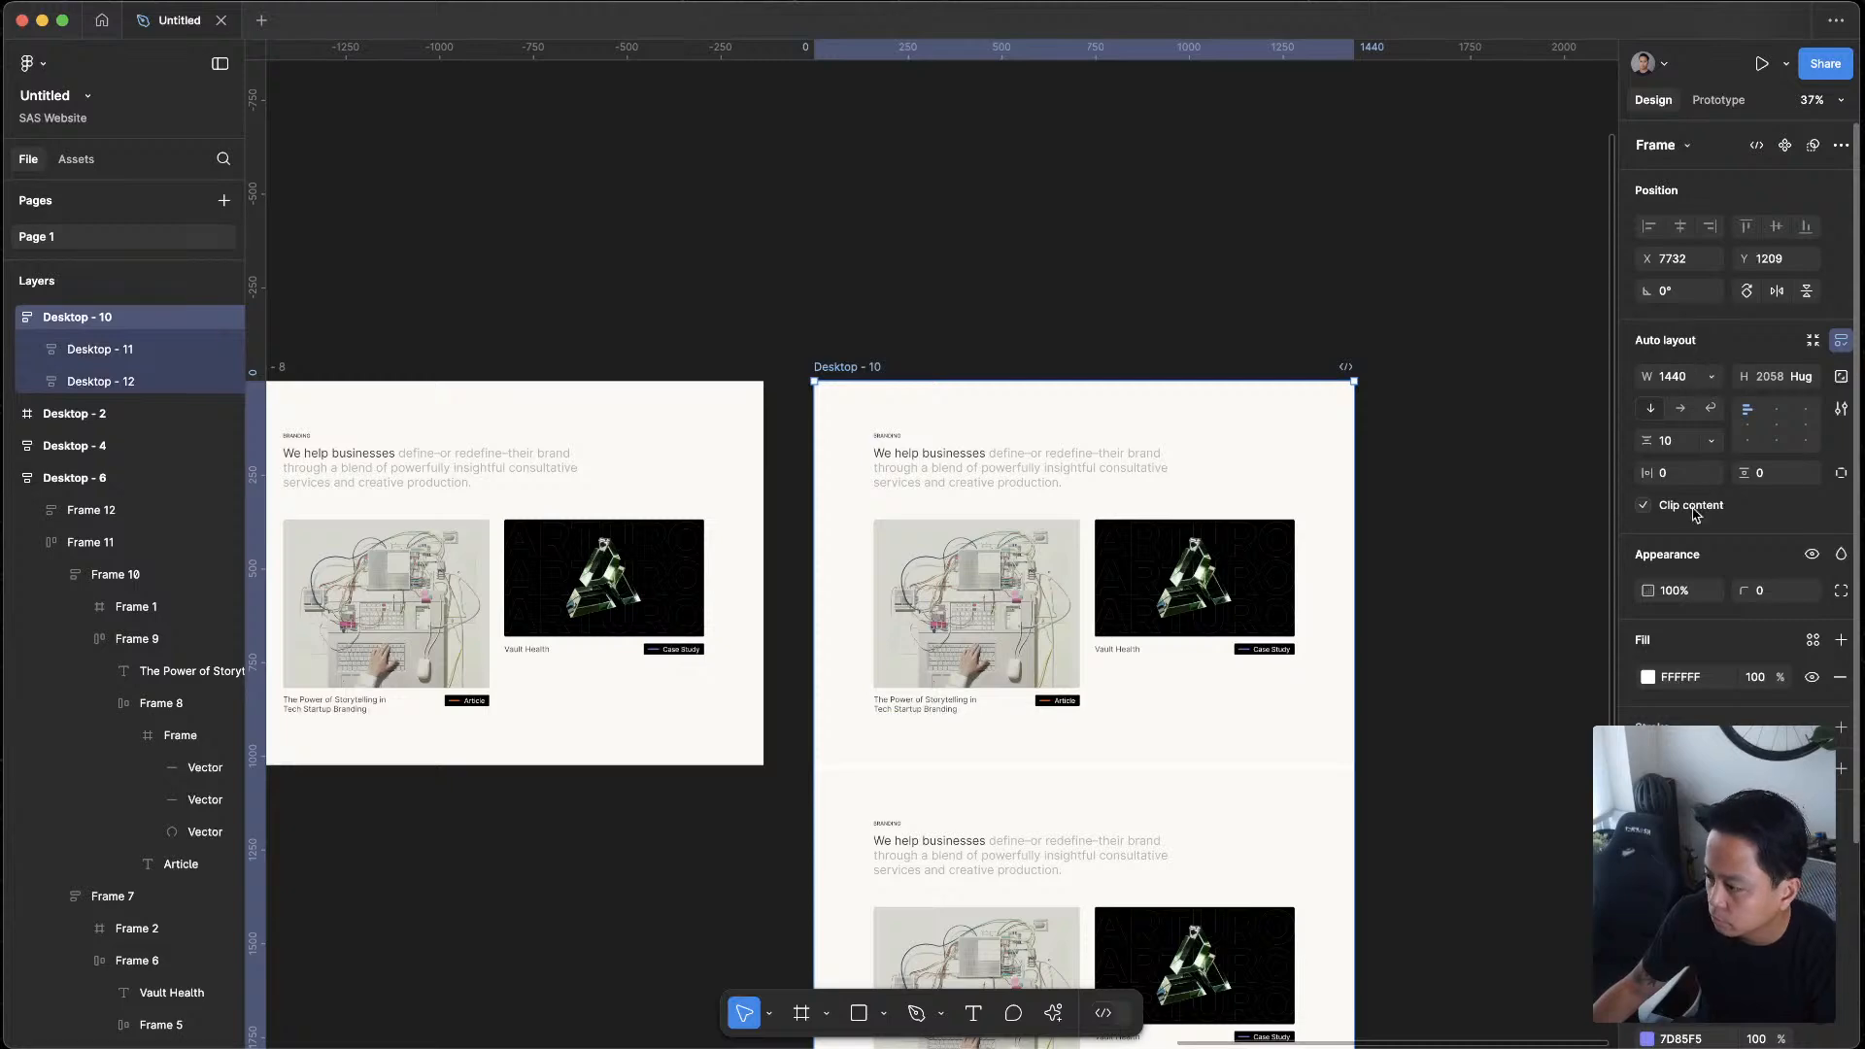
left_click(1678, 441)
type("0")
key("Return")
key("Escape")
left_click(1331, 704)
scroll(1379, 828, "down", 5)
left_click_drag(1372, 788, 1345, 644)
scroll(1345, 644, "up", 5)
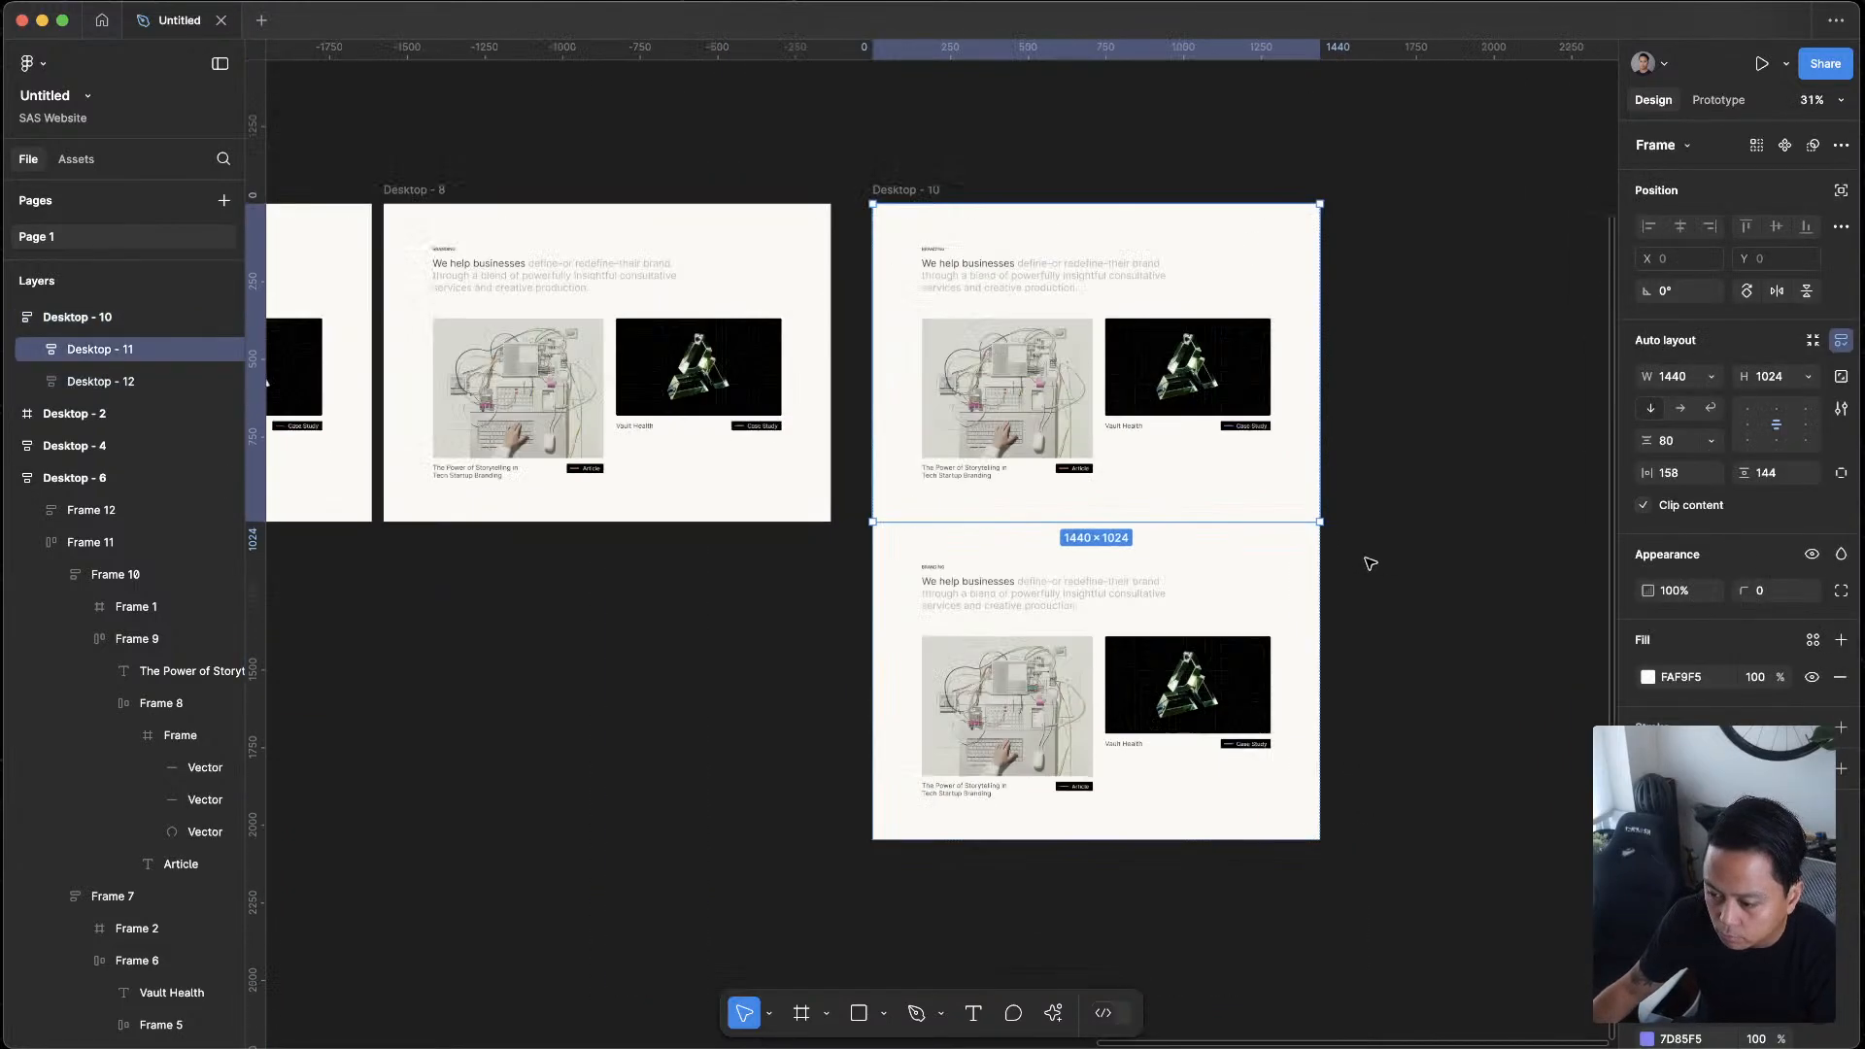
Reorder the cards in the lower section so Vault Health comes before The Power of Storytelling article
left_click(1399, 558)
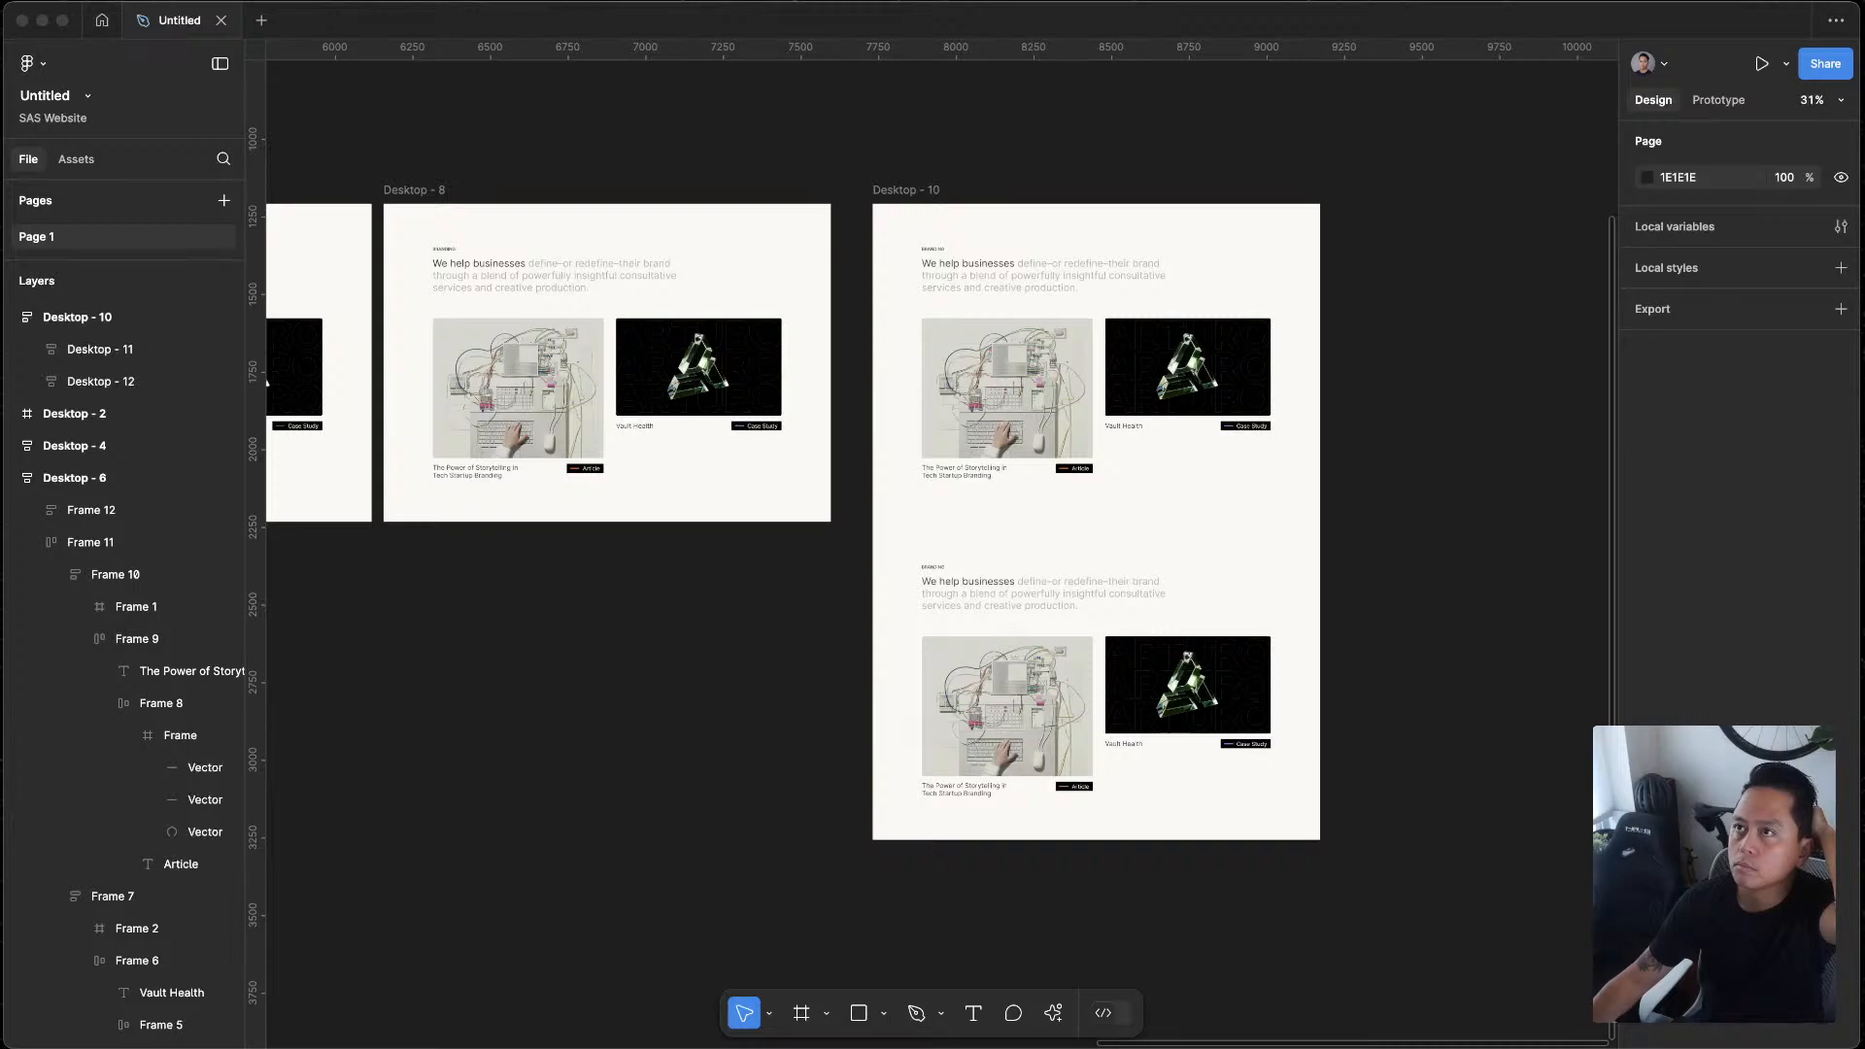
scroll(562, 603, "up", 6)
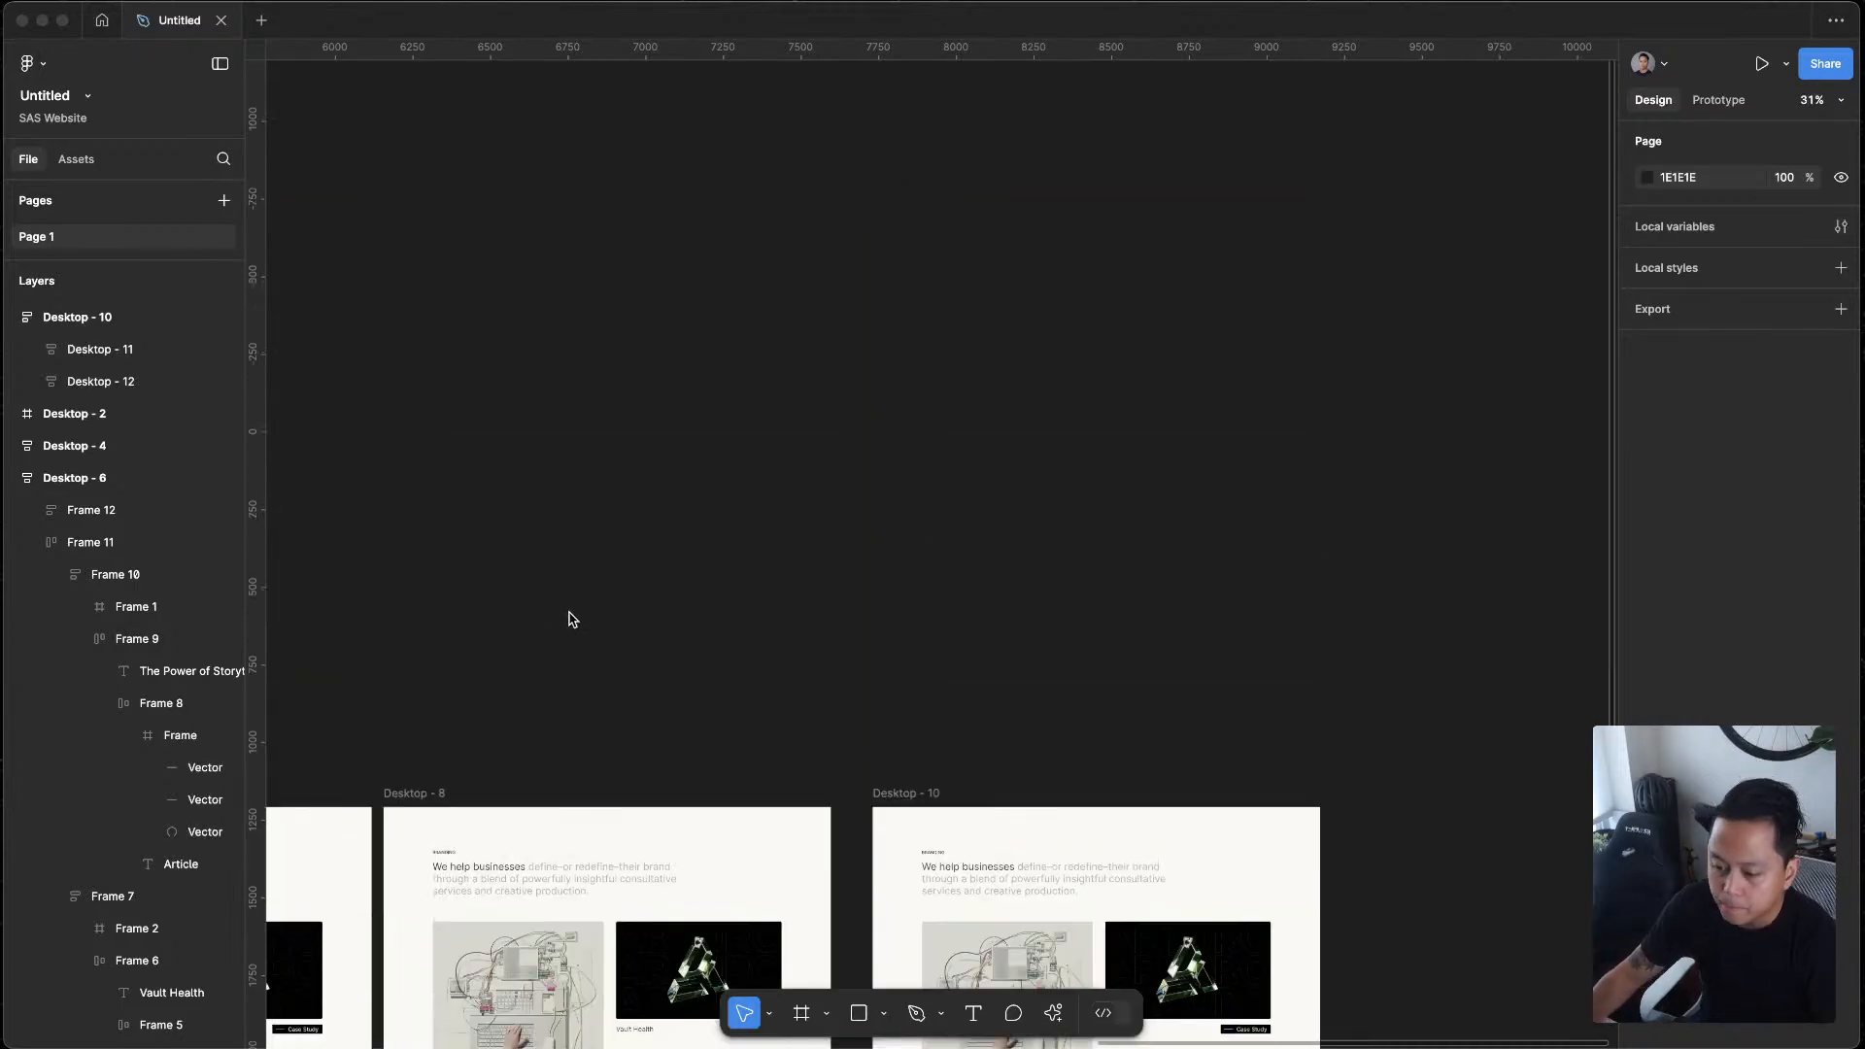
scroll(1032, 658, "down", 7)
scroll(994, 812, "up", 3)
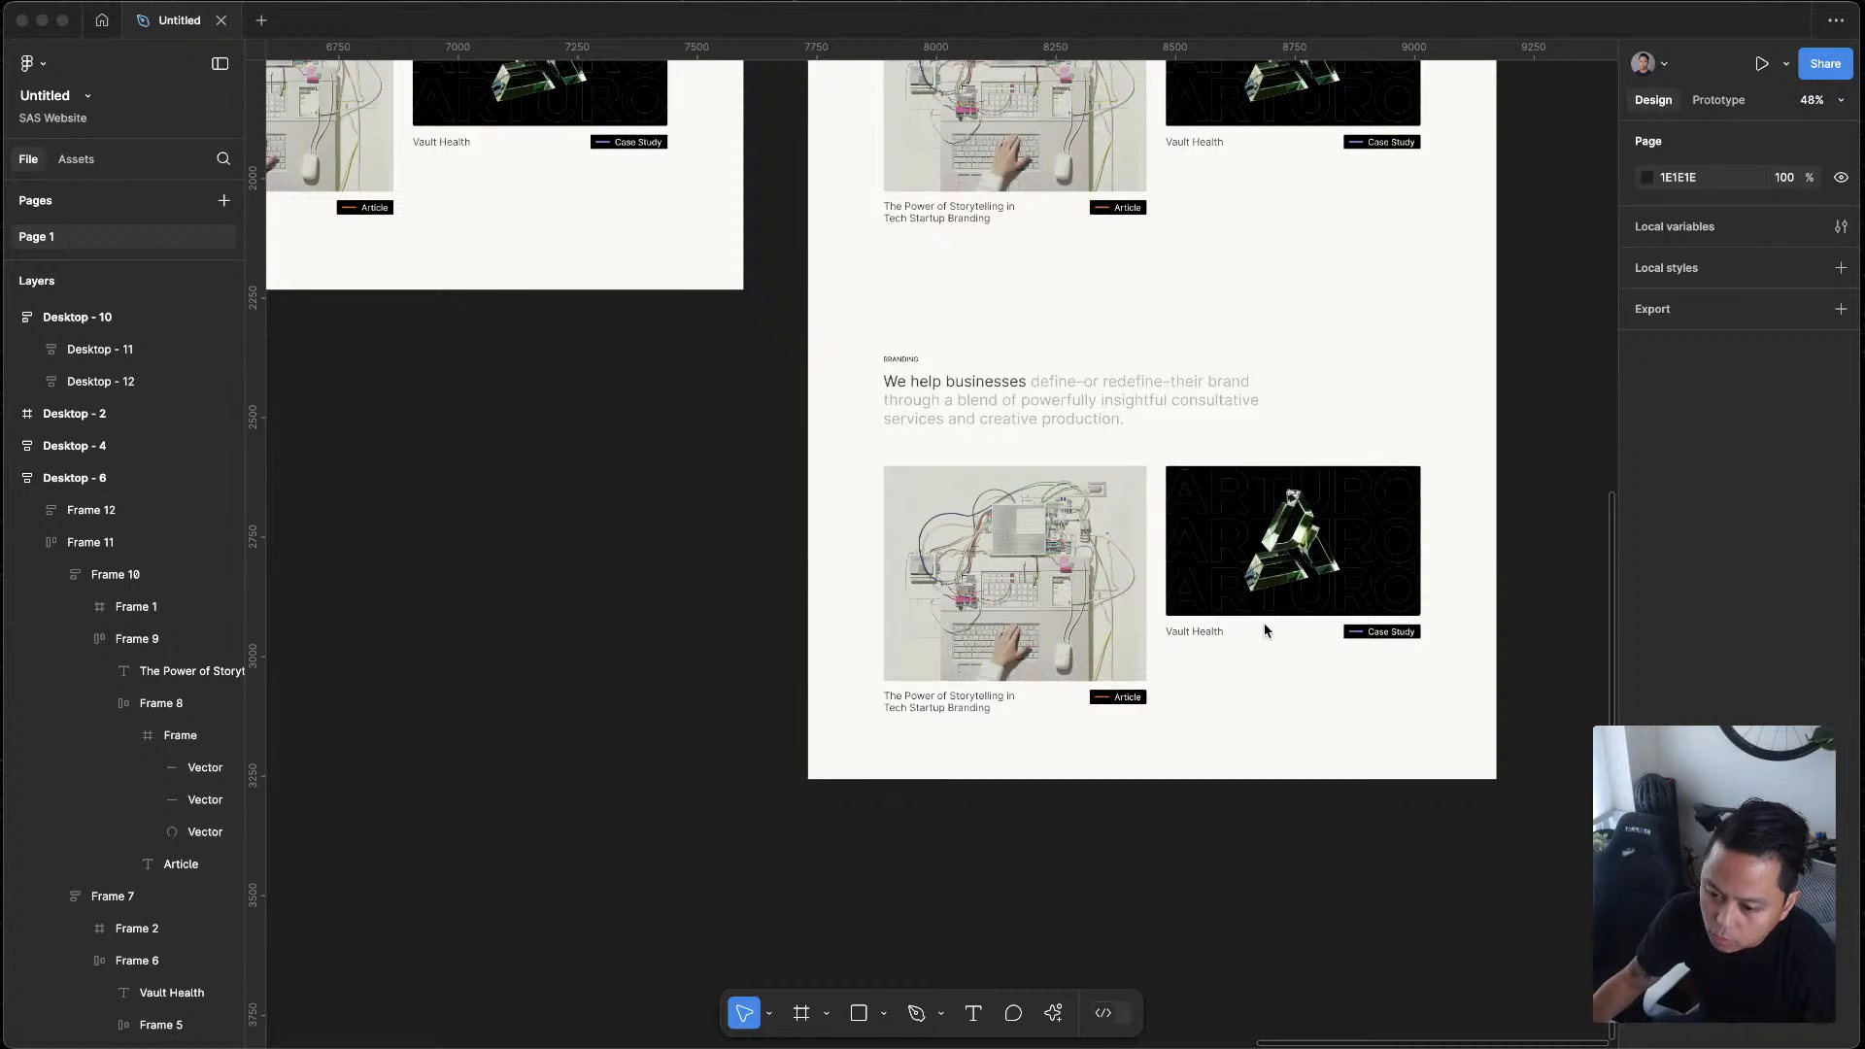
left_click(1193, 590)
double_click(1192, 575)
double_click(1192, 575)
left_click(1295, 682)
left_click_drag(1317, 595, 1039, 593)
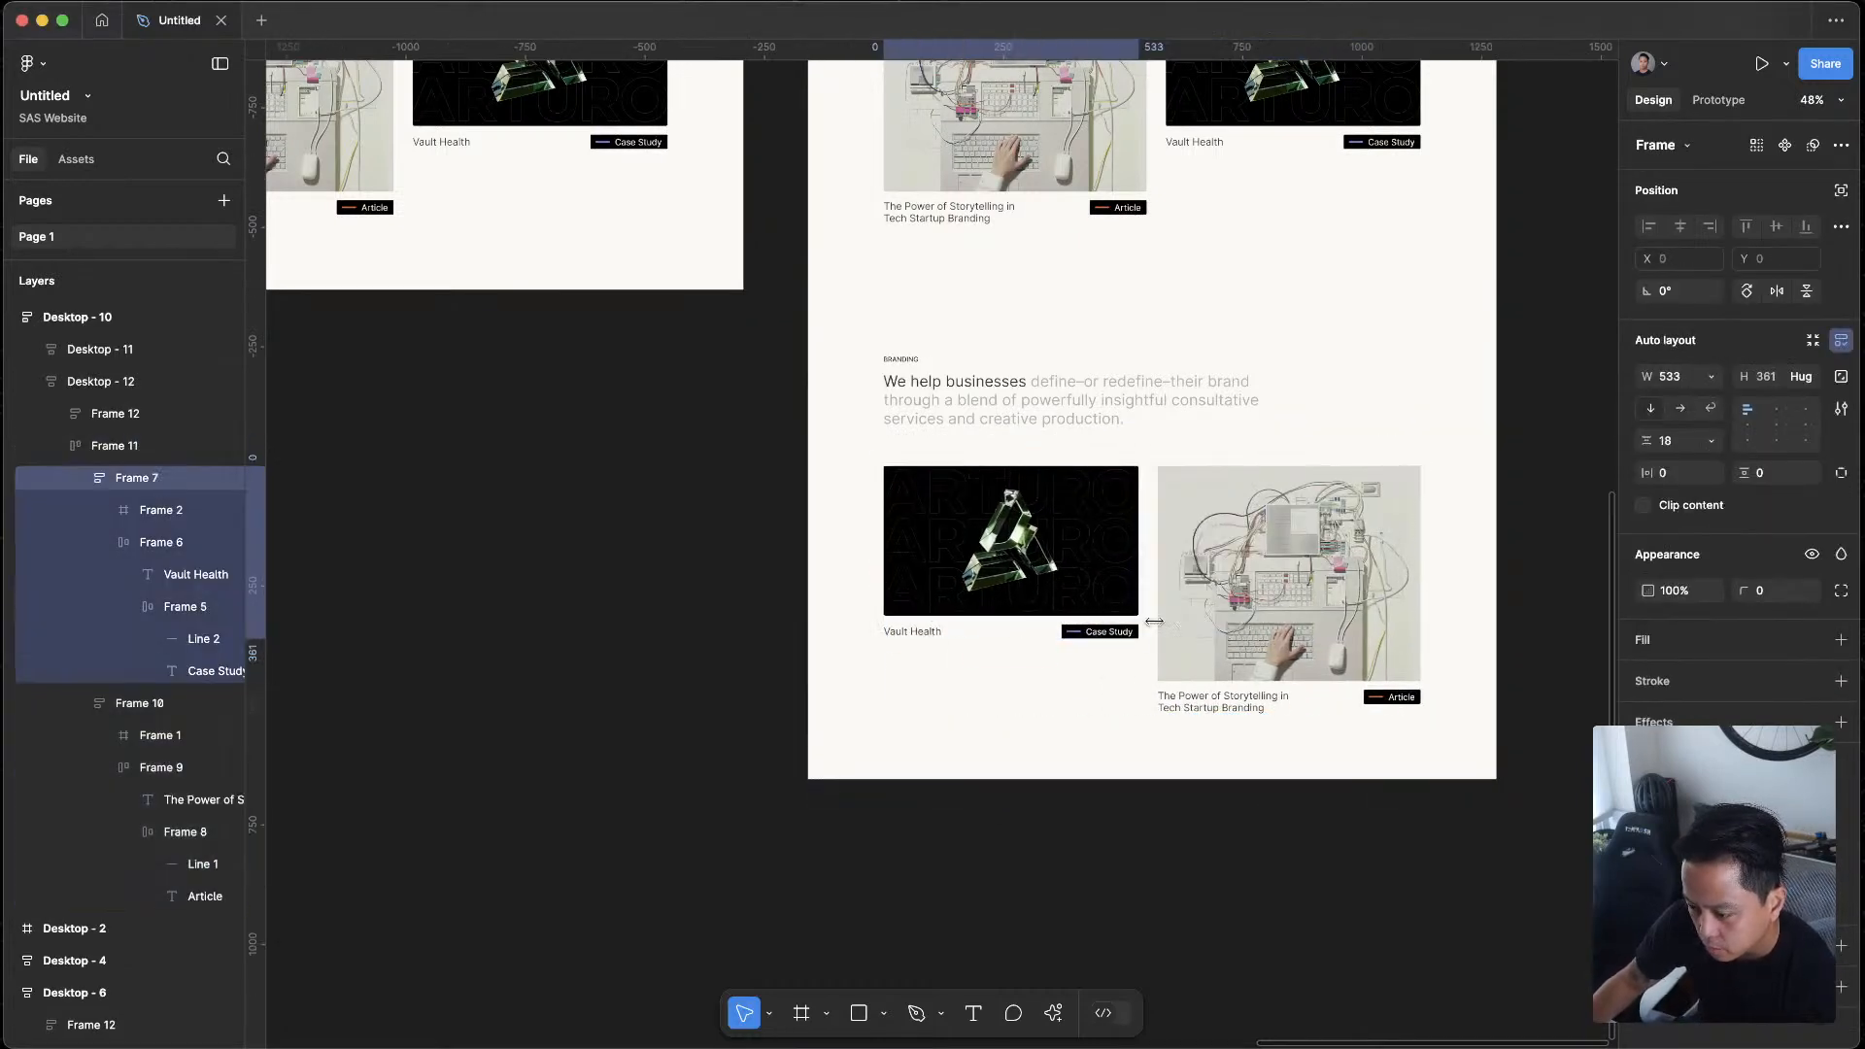
left_click(1315, 833)
Set the vertical padding of the lower section, Desktop - 12, to 80
scroll(1360, 825, "up", 3)
scroll(1559, 823, "up", 5)
scroll(1552, 824, "down", 9)
scroll(1520, 879, "up", 4)
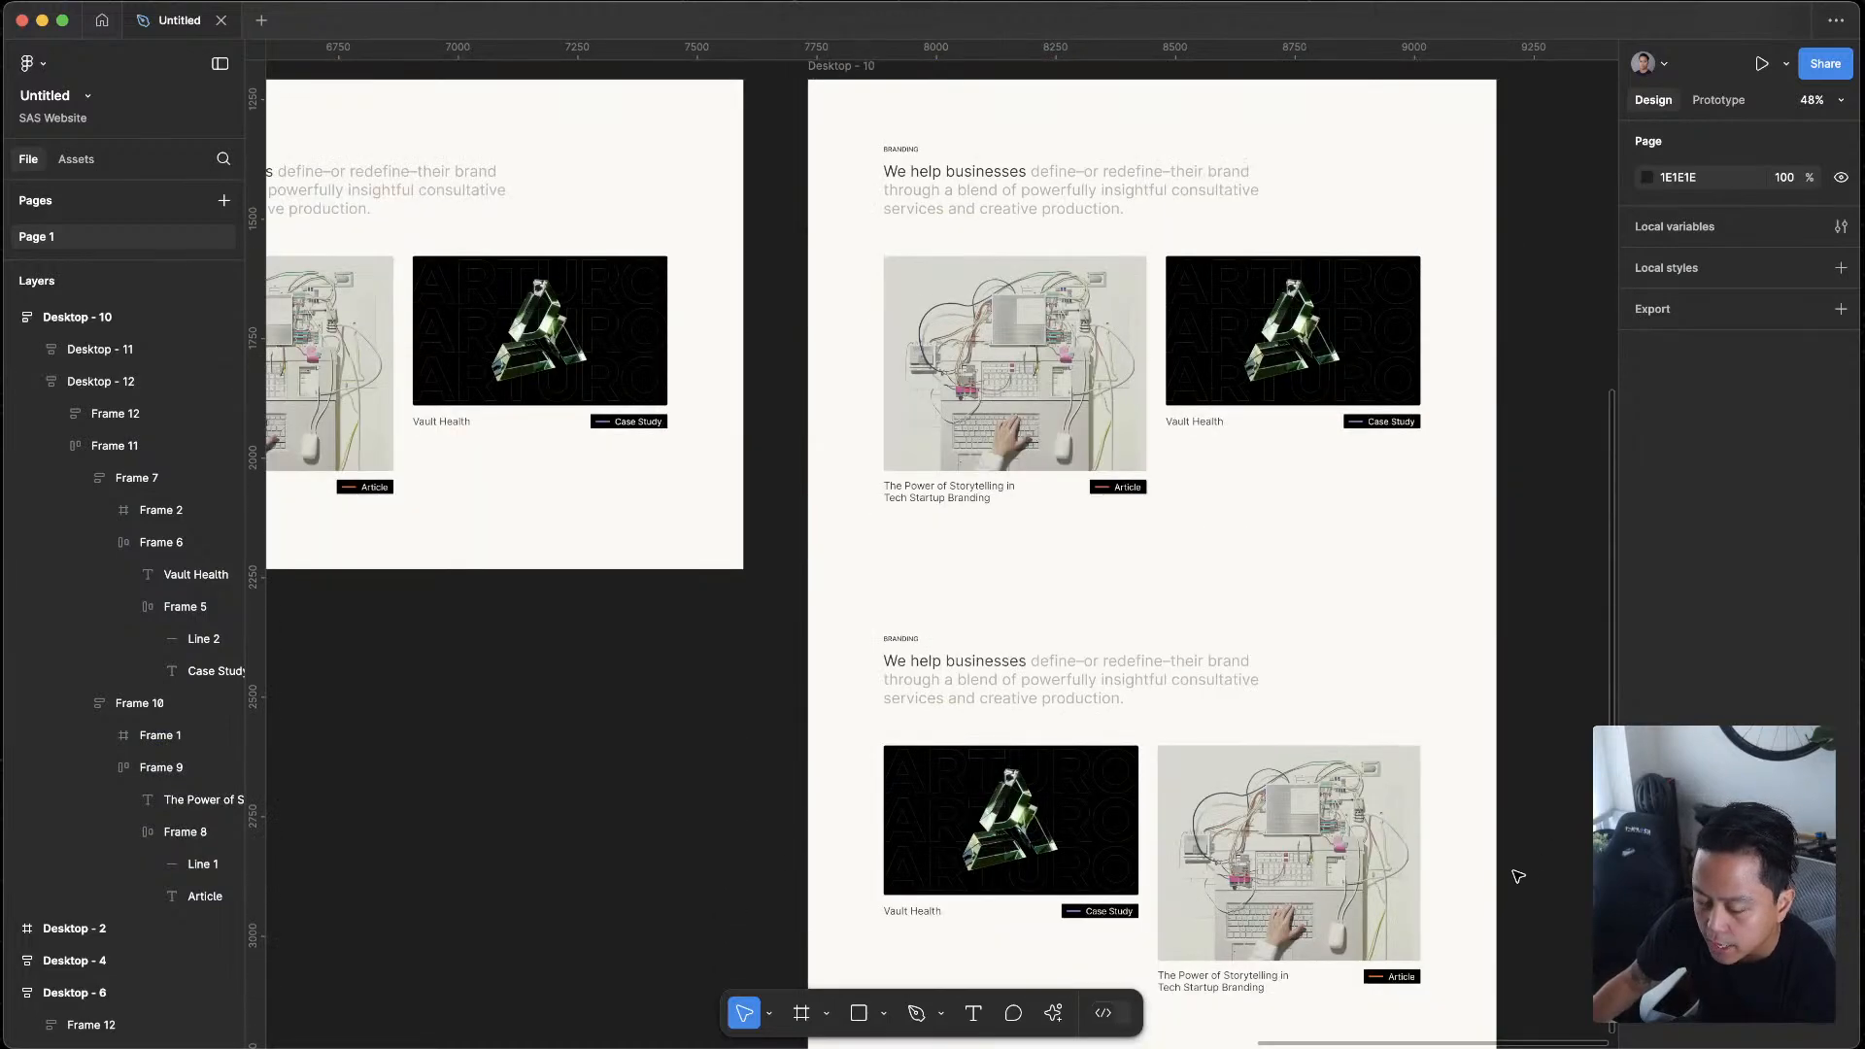
left_click(1161, 599)
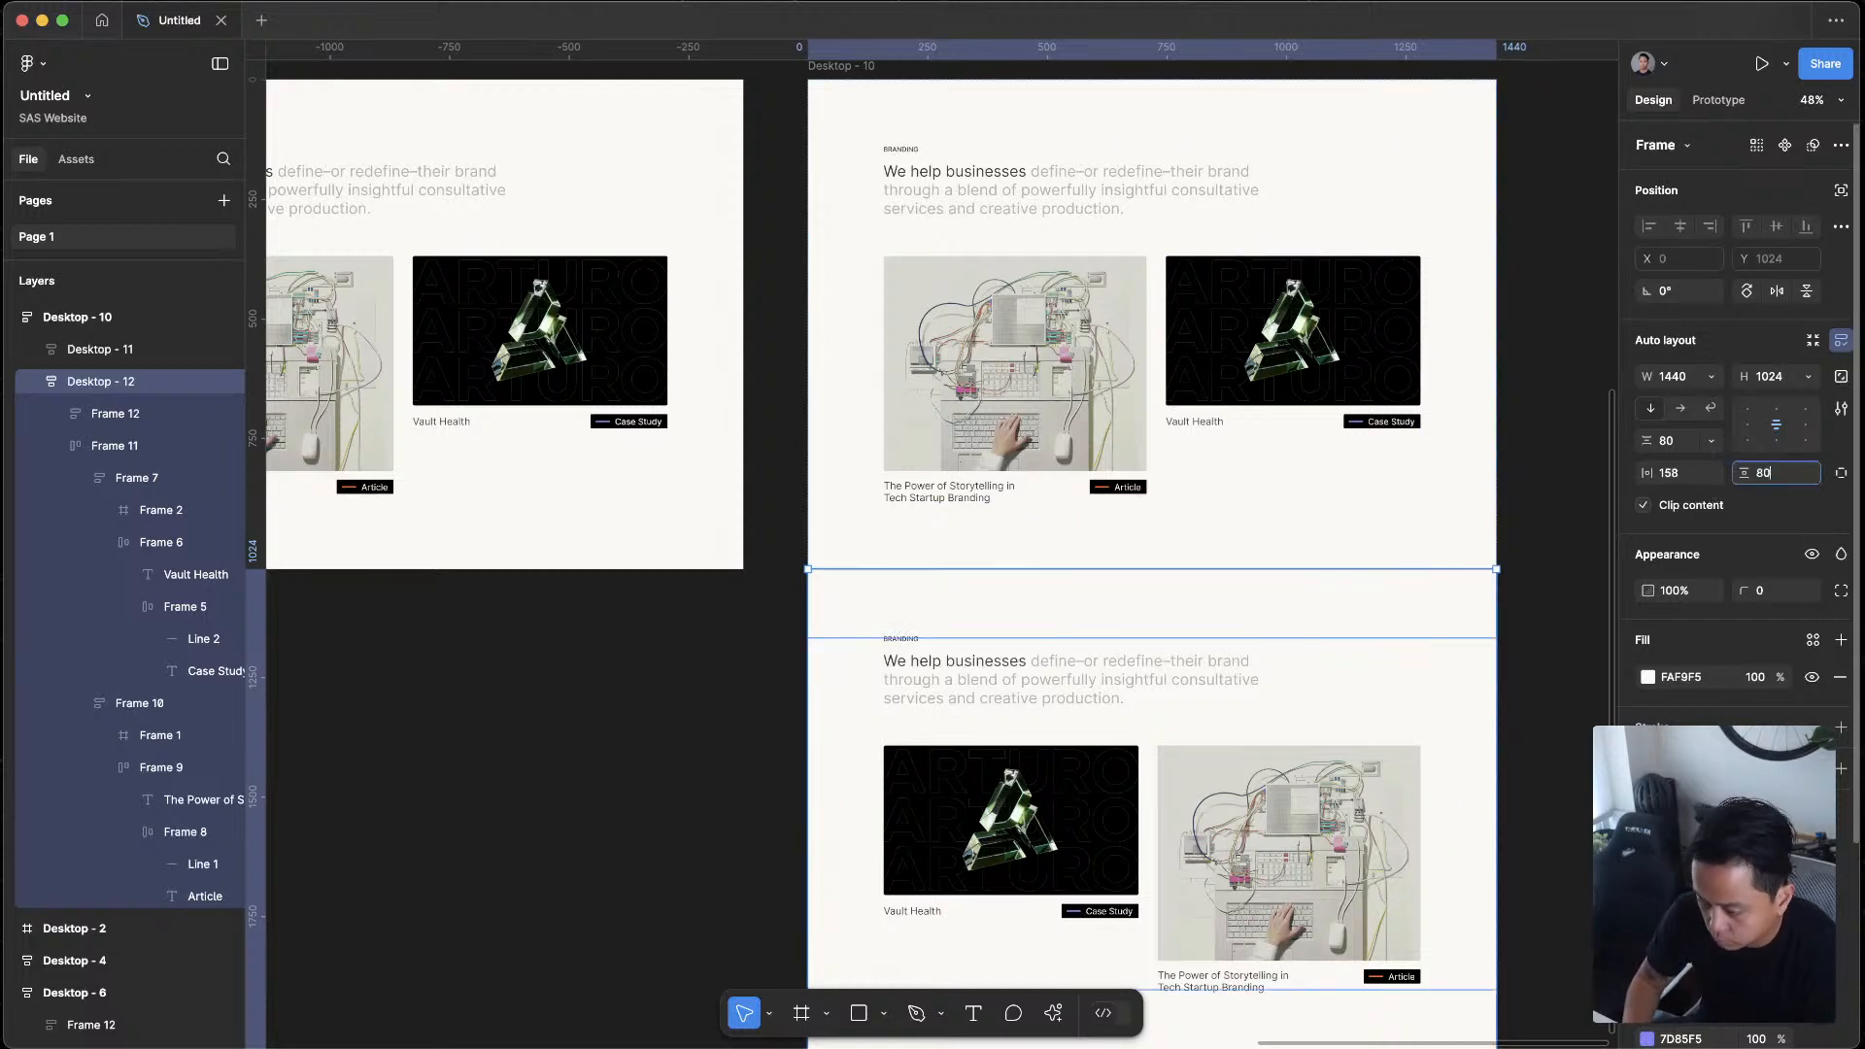
left_click(1547, 504)
Set the vertical padding of the upper section, Desktop - 11, to 108
left_click(1153, 496)
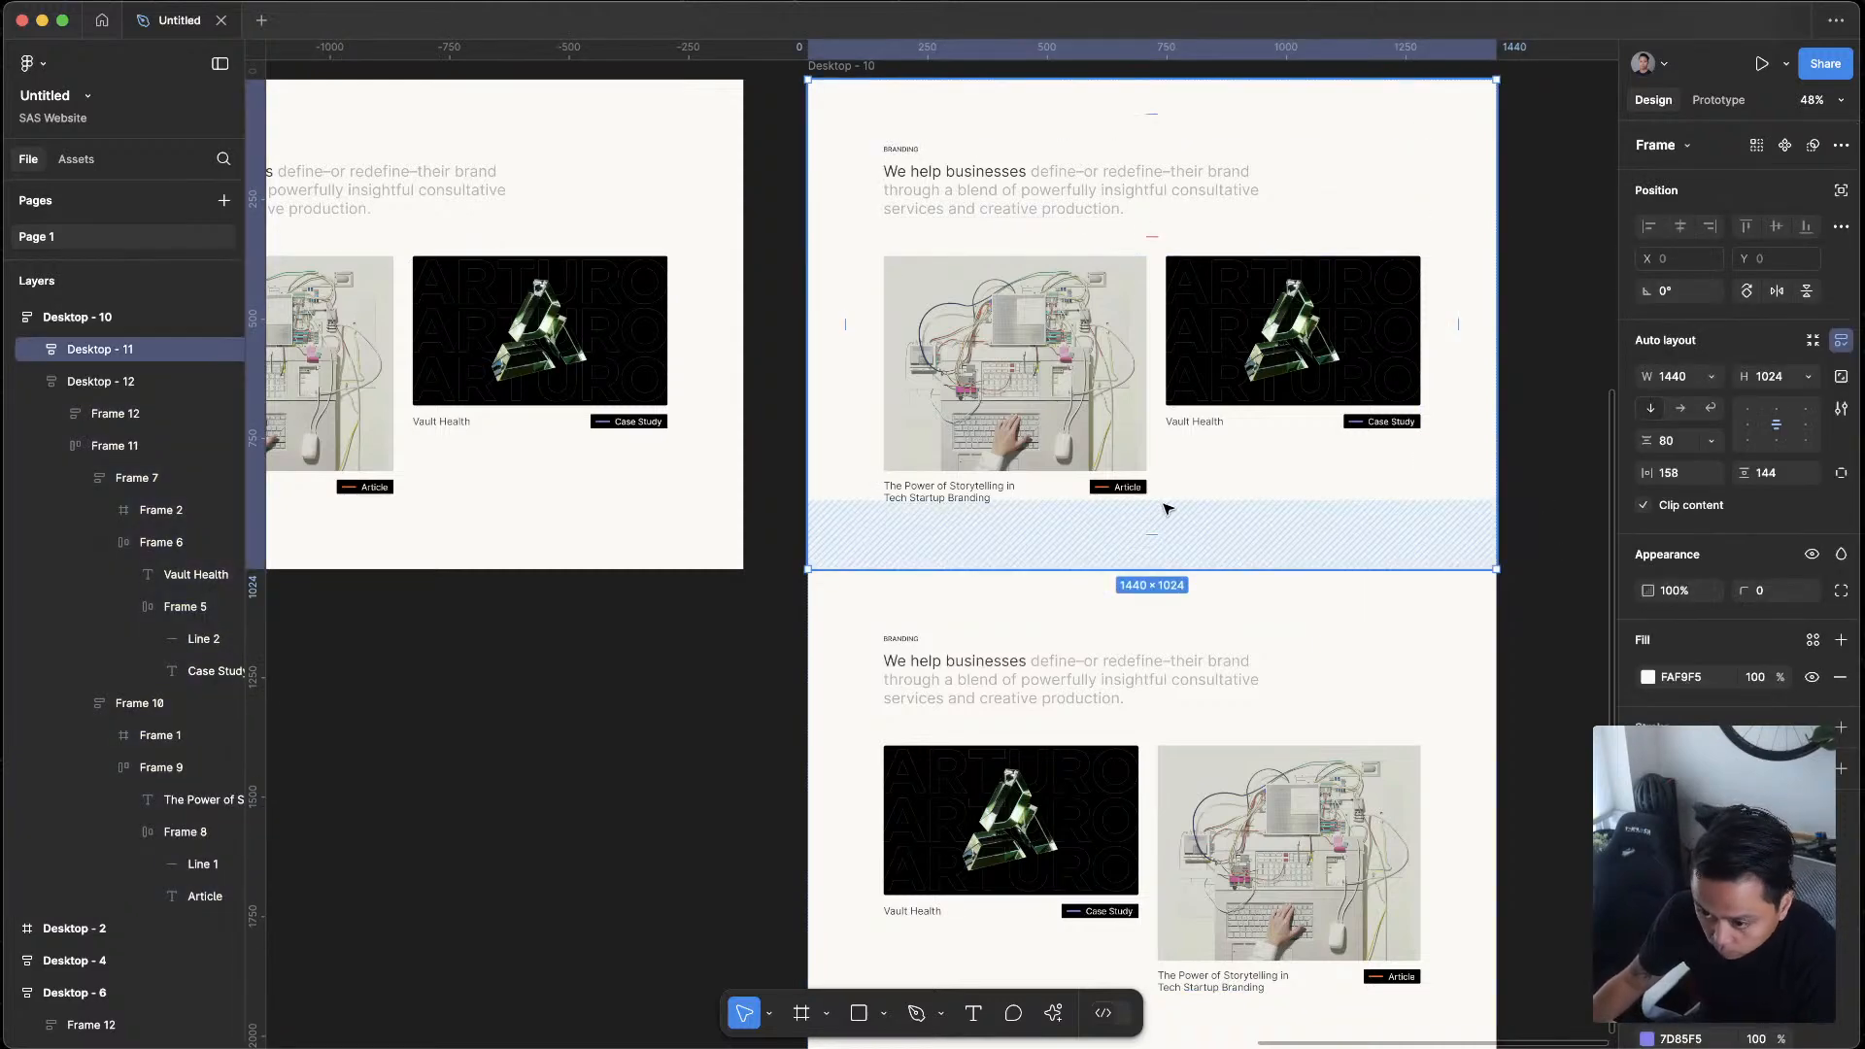
left_click(1554, 614)
scroll(1555, 615, "down", 5)
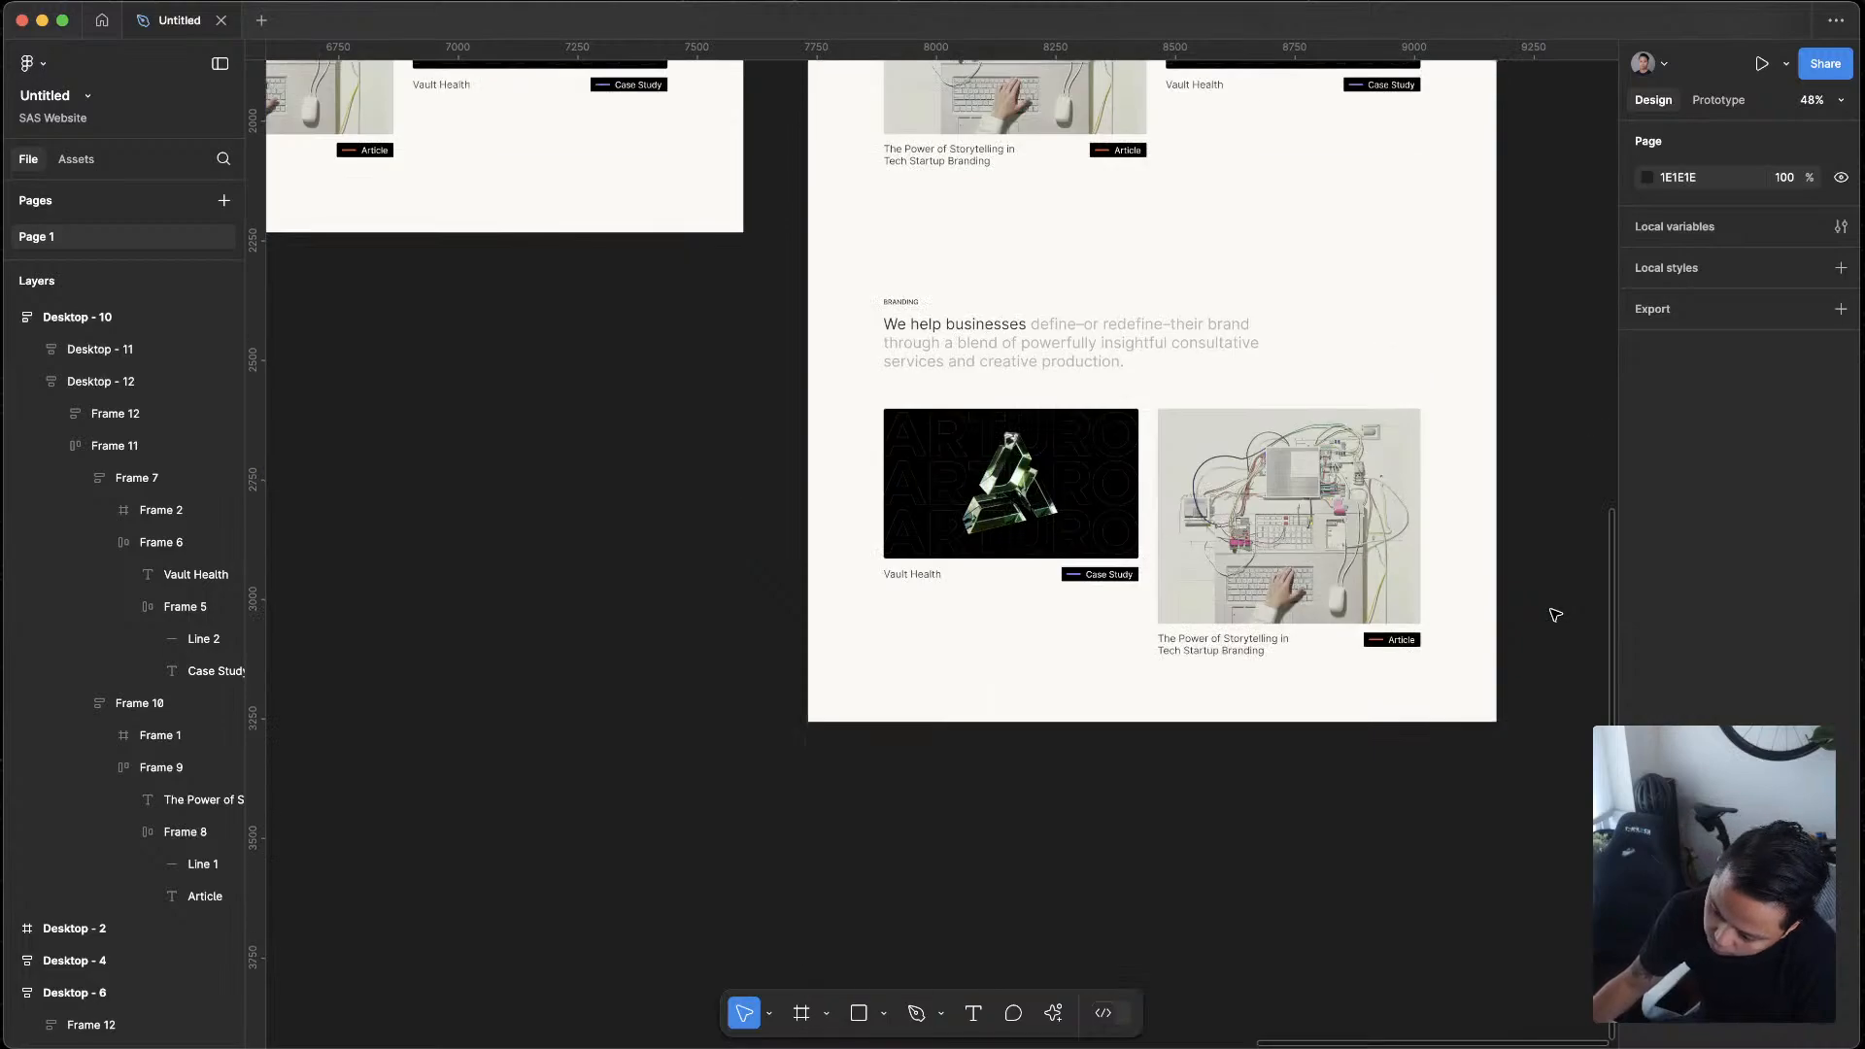
scroll(1555, 615, "up", 5)
scroll(1554, 616, "down", 1)
scroll(1398, 673, "up", 5)
scroll(954, 424, "up", 4)
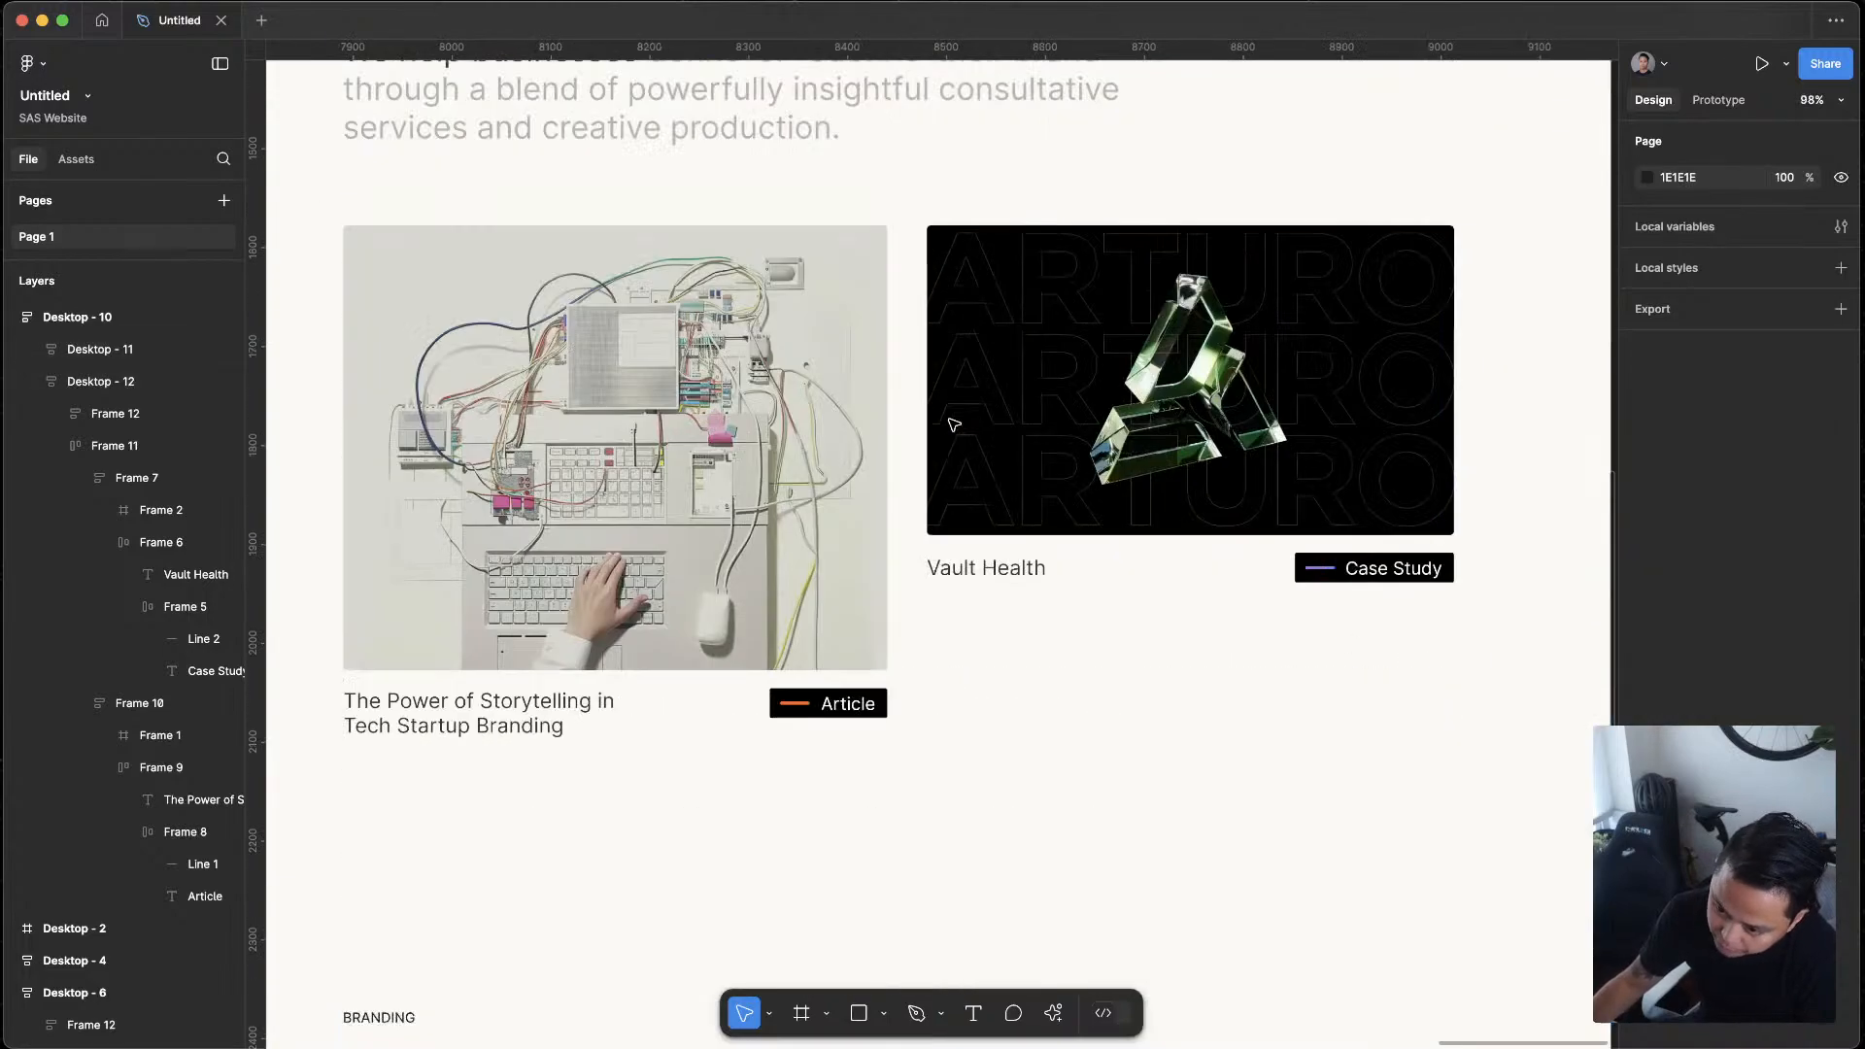
scroll(954, 425, "down", 5)
scroll(1292, 578, "left", 4)
left_click(1287, 573)
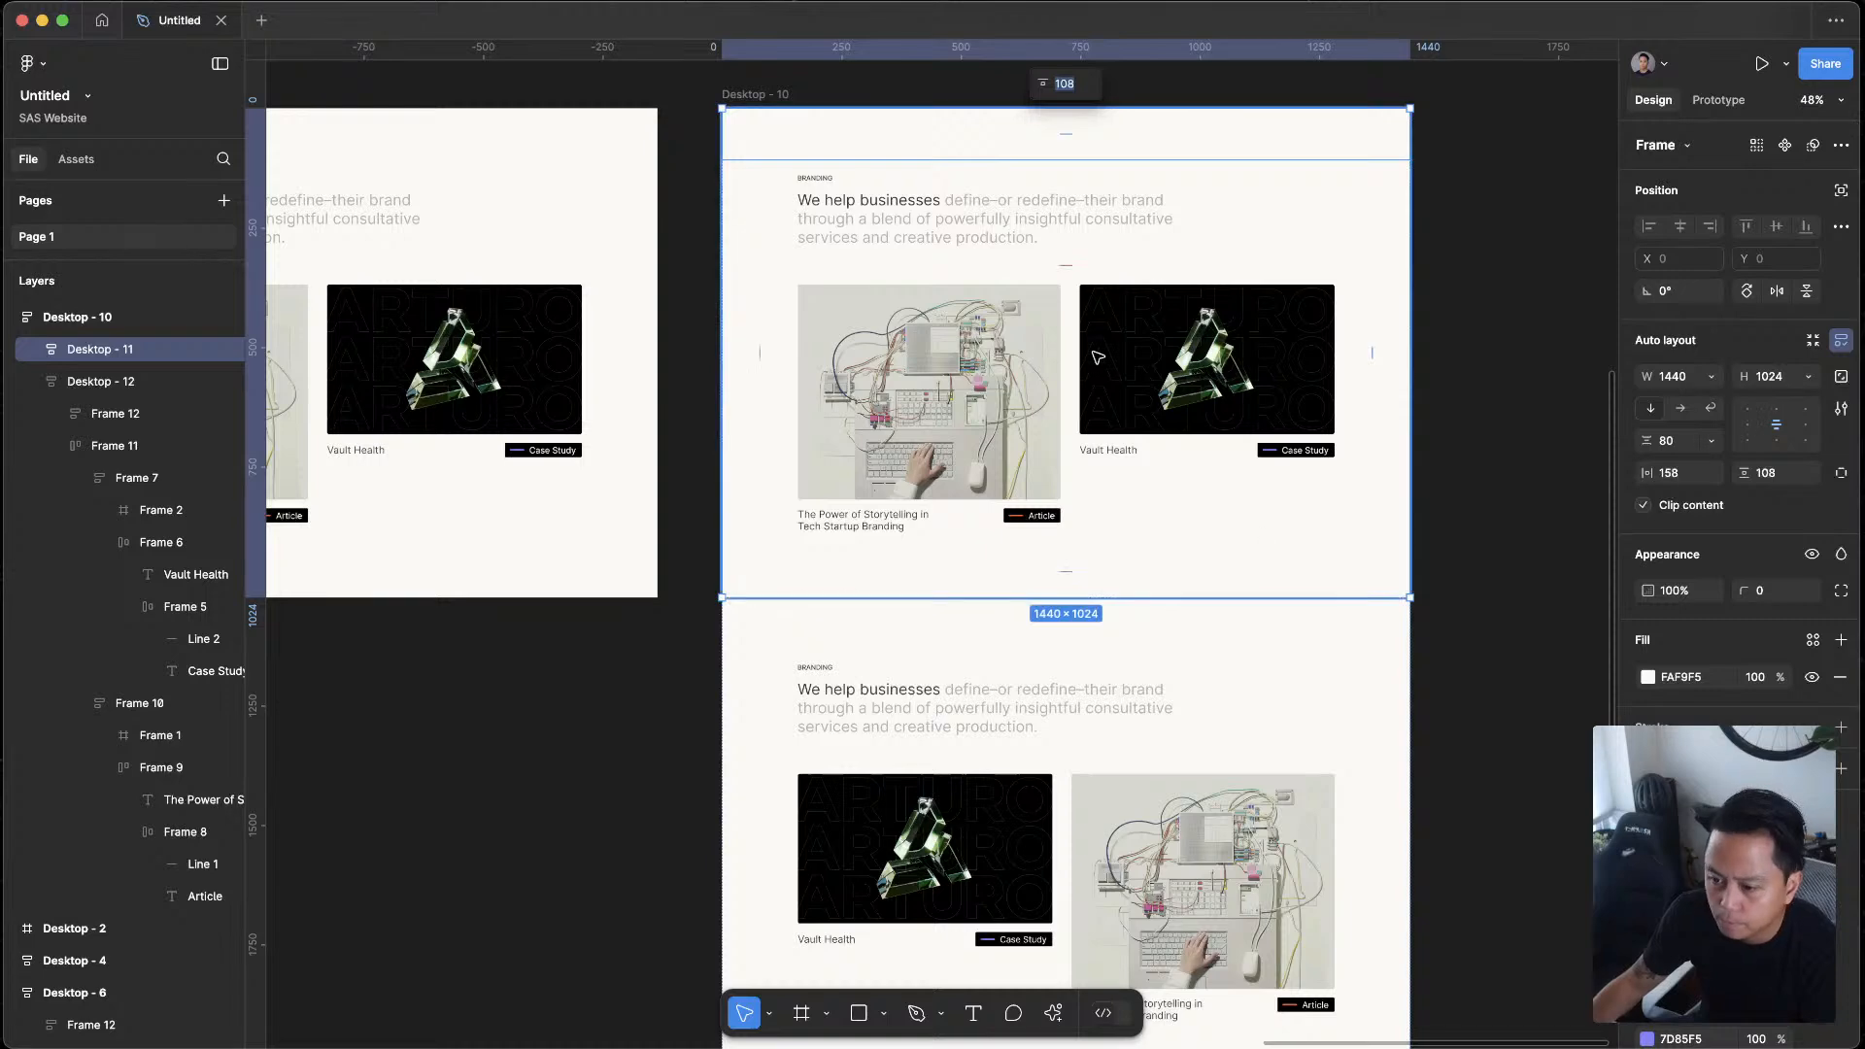
Inspect the heading frame's spacing and its distances to the edges of the upper section
double_click(1095, 236)
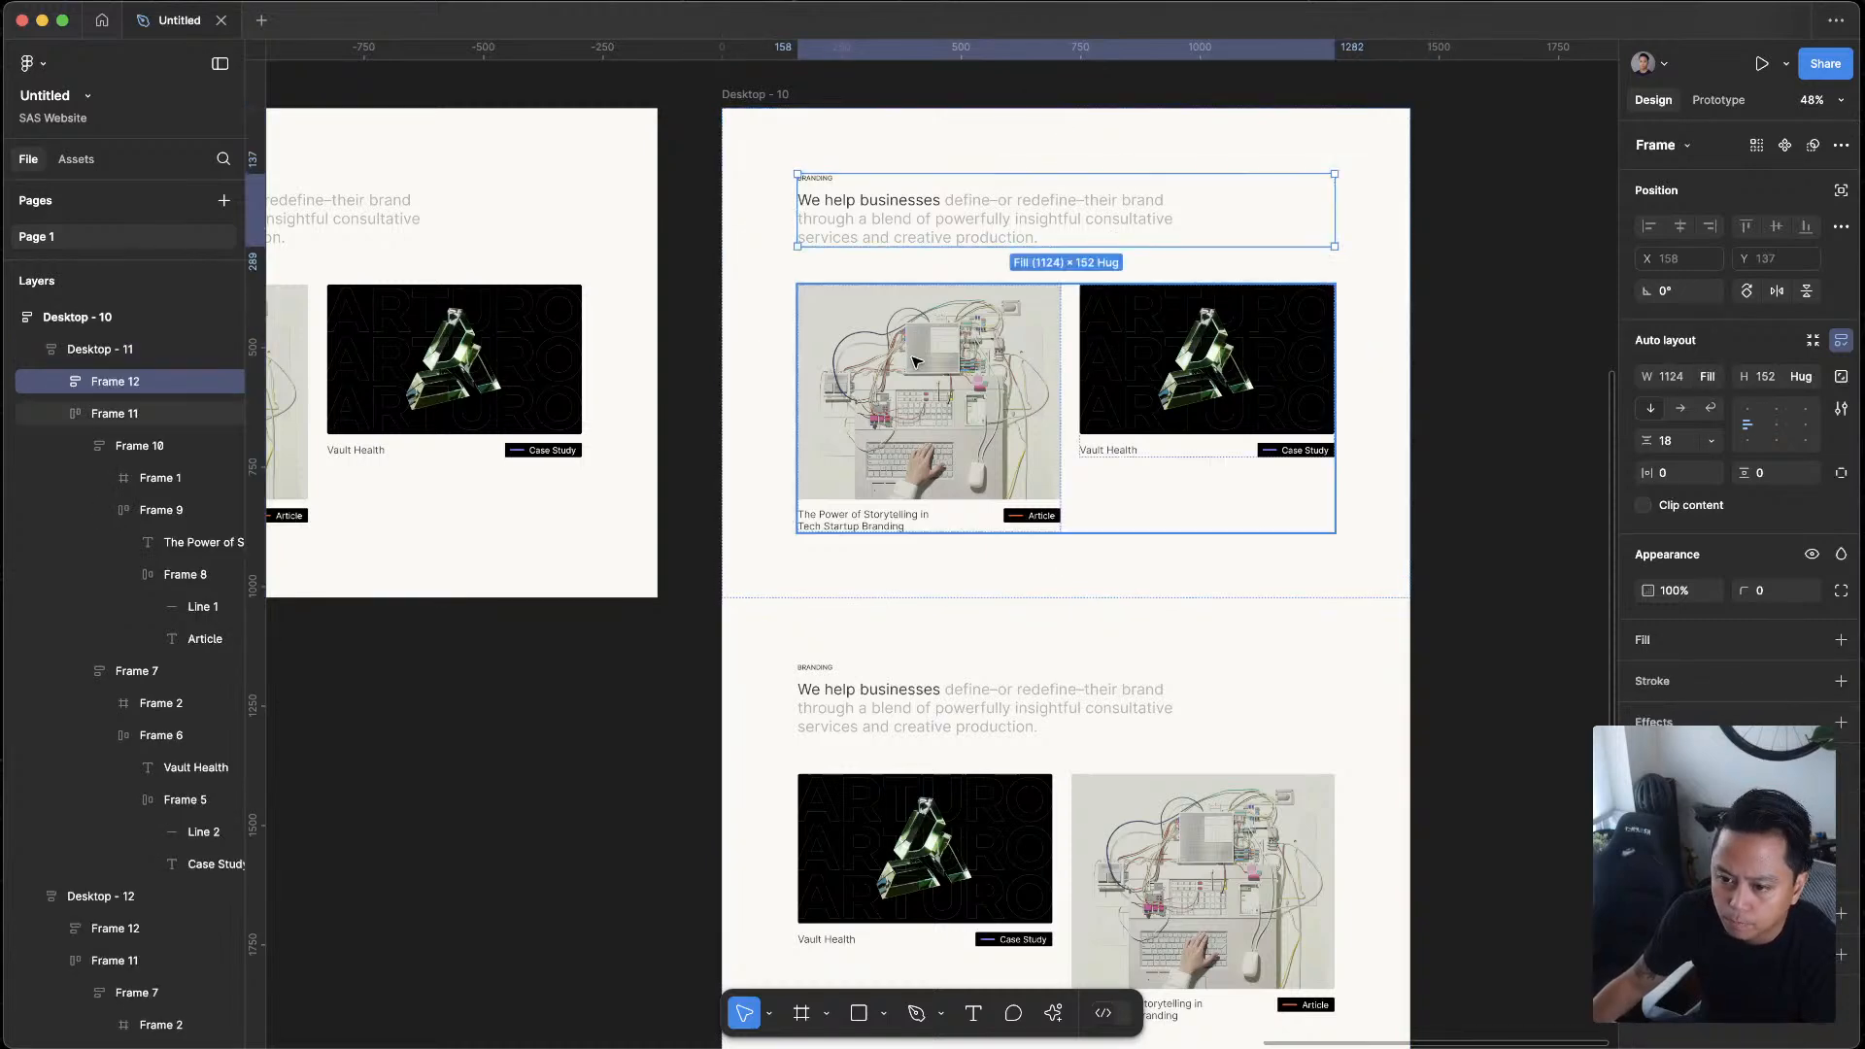
left_click(941, 272)
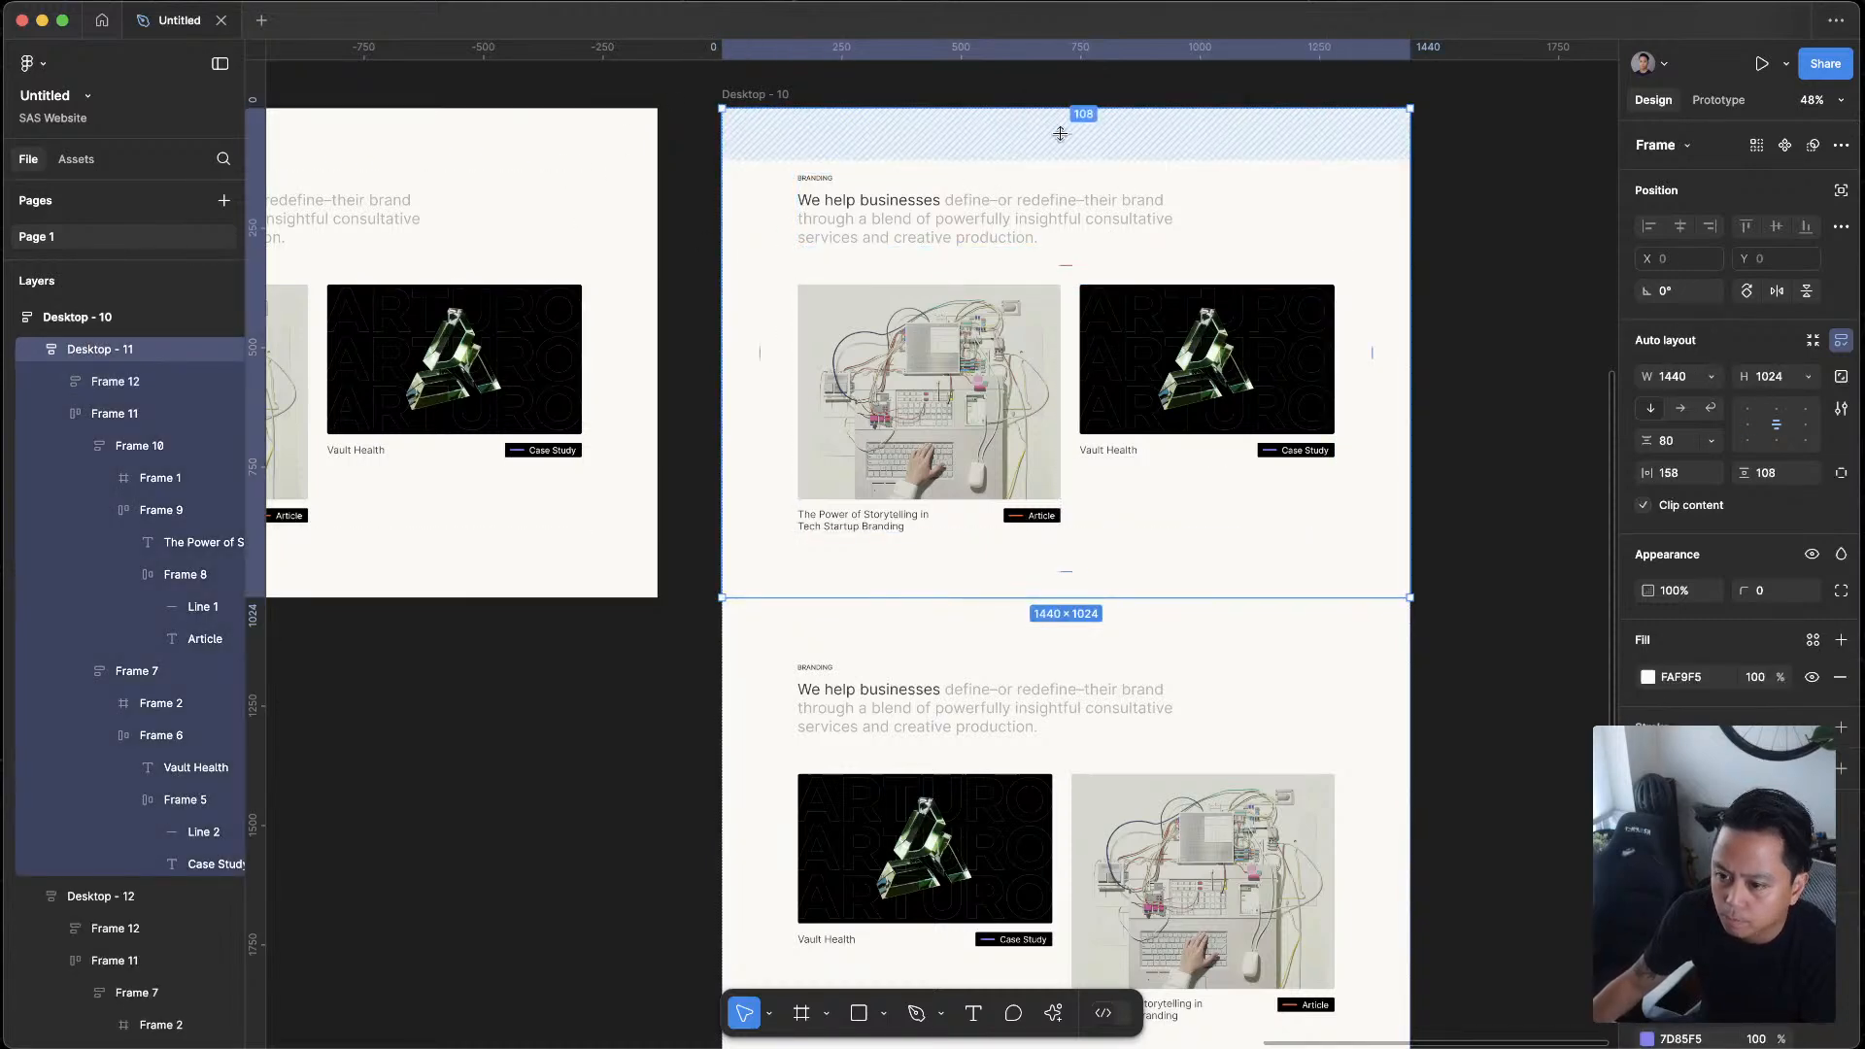
left_click(816, 195)
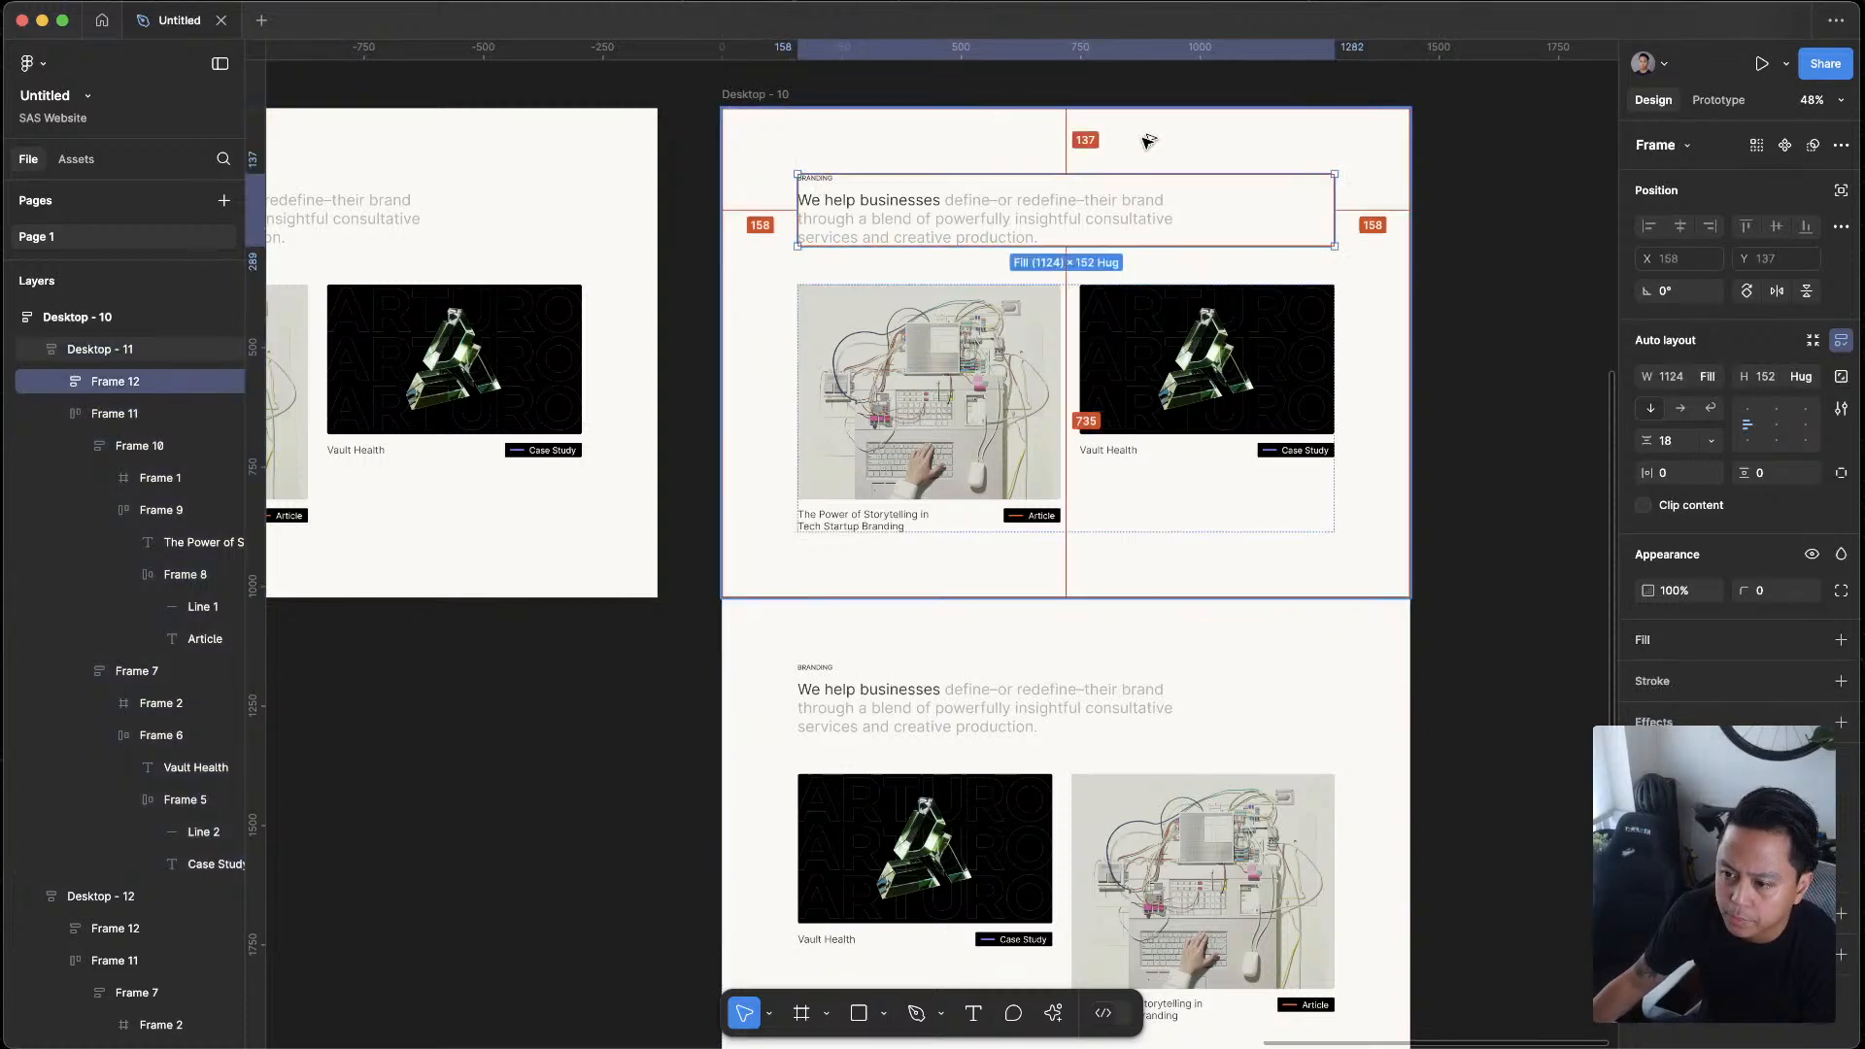
left_click(1064, 145)
left_click(838, 187)
key("Escape")
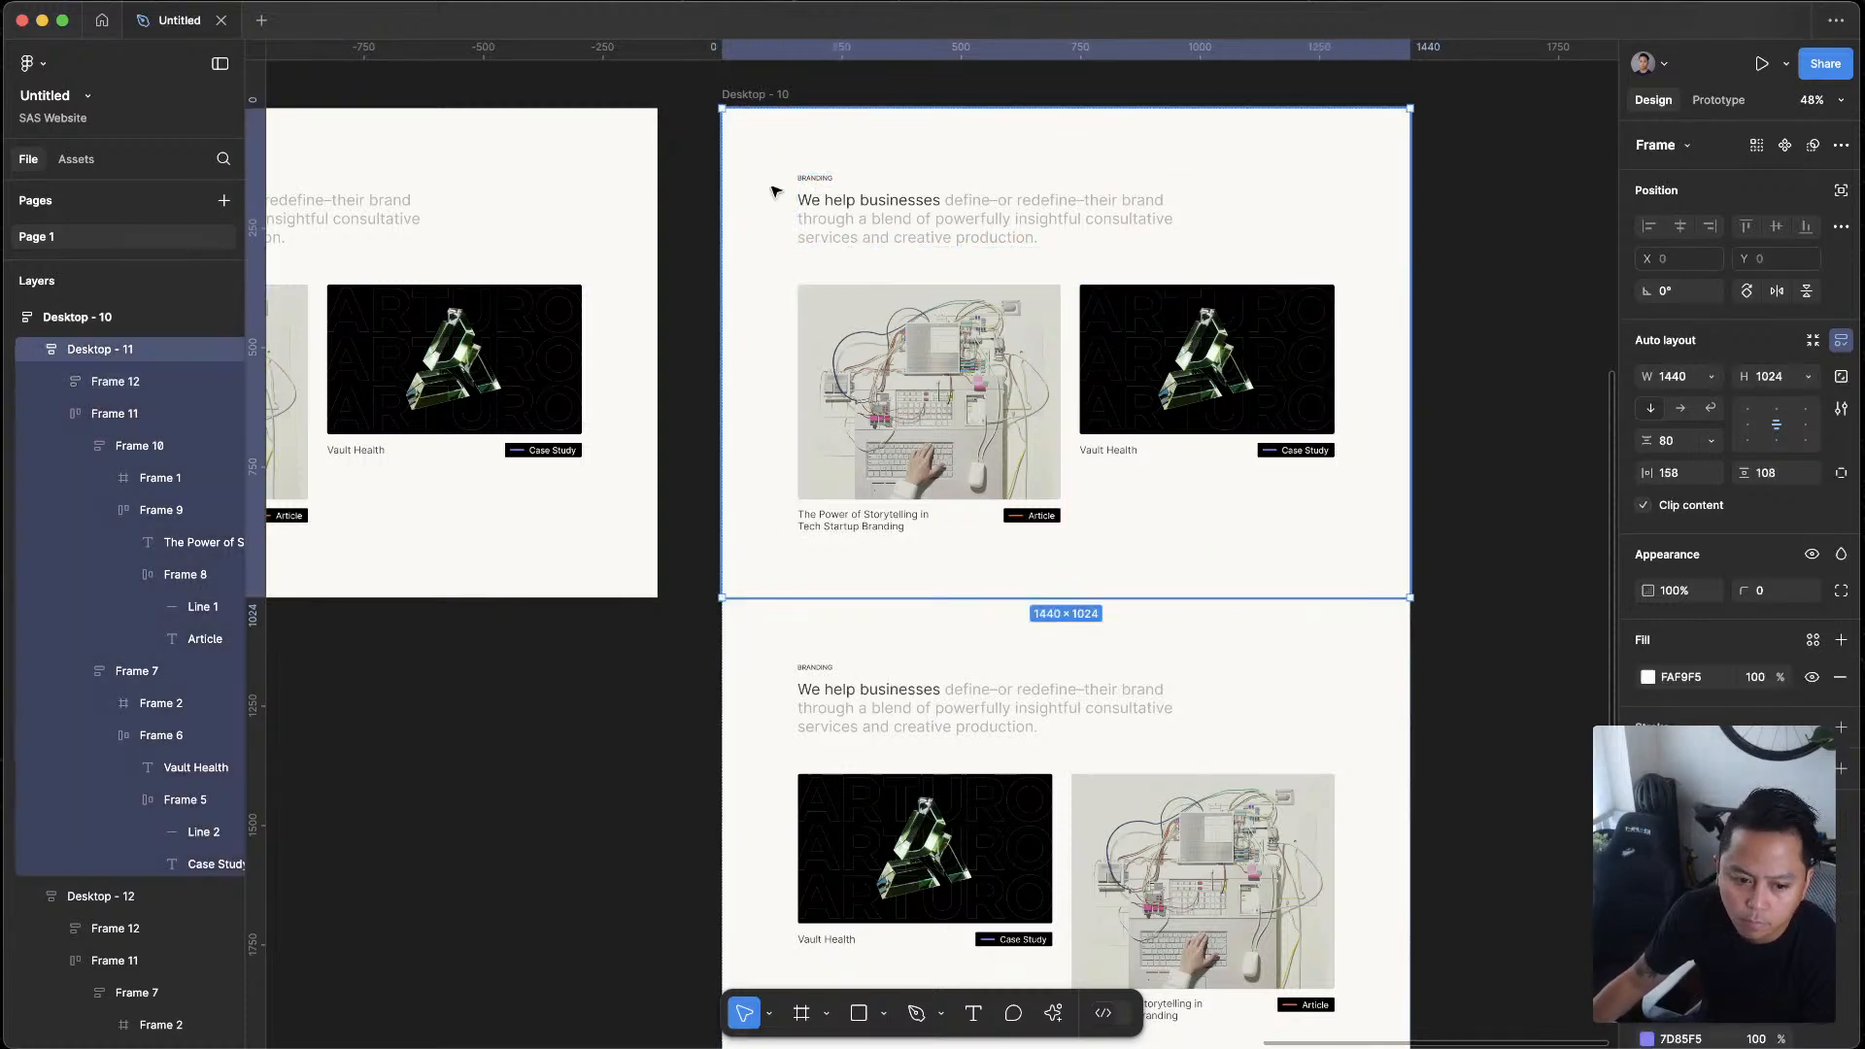
left_click(850, 182)
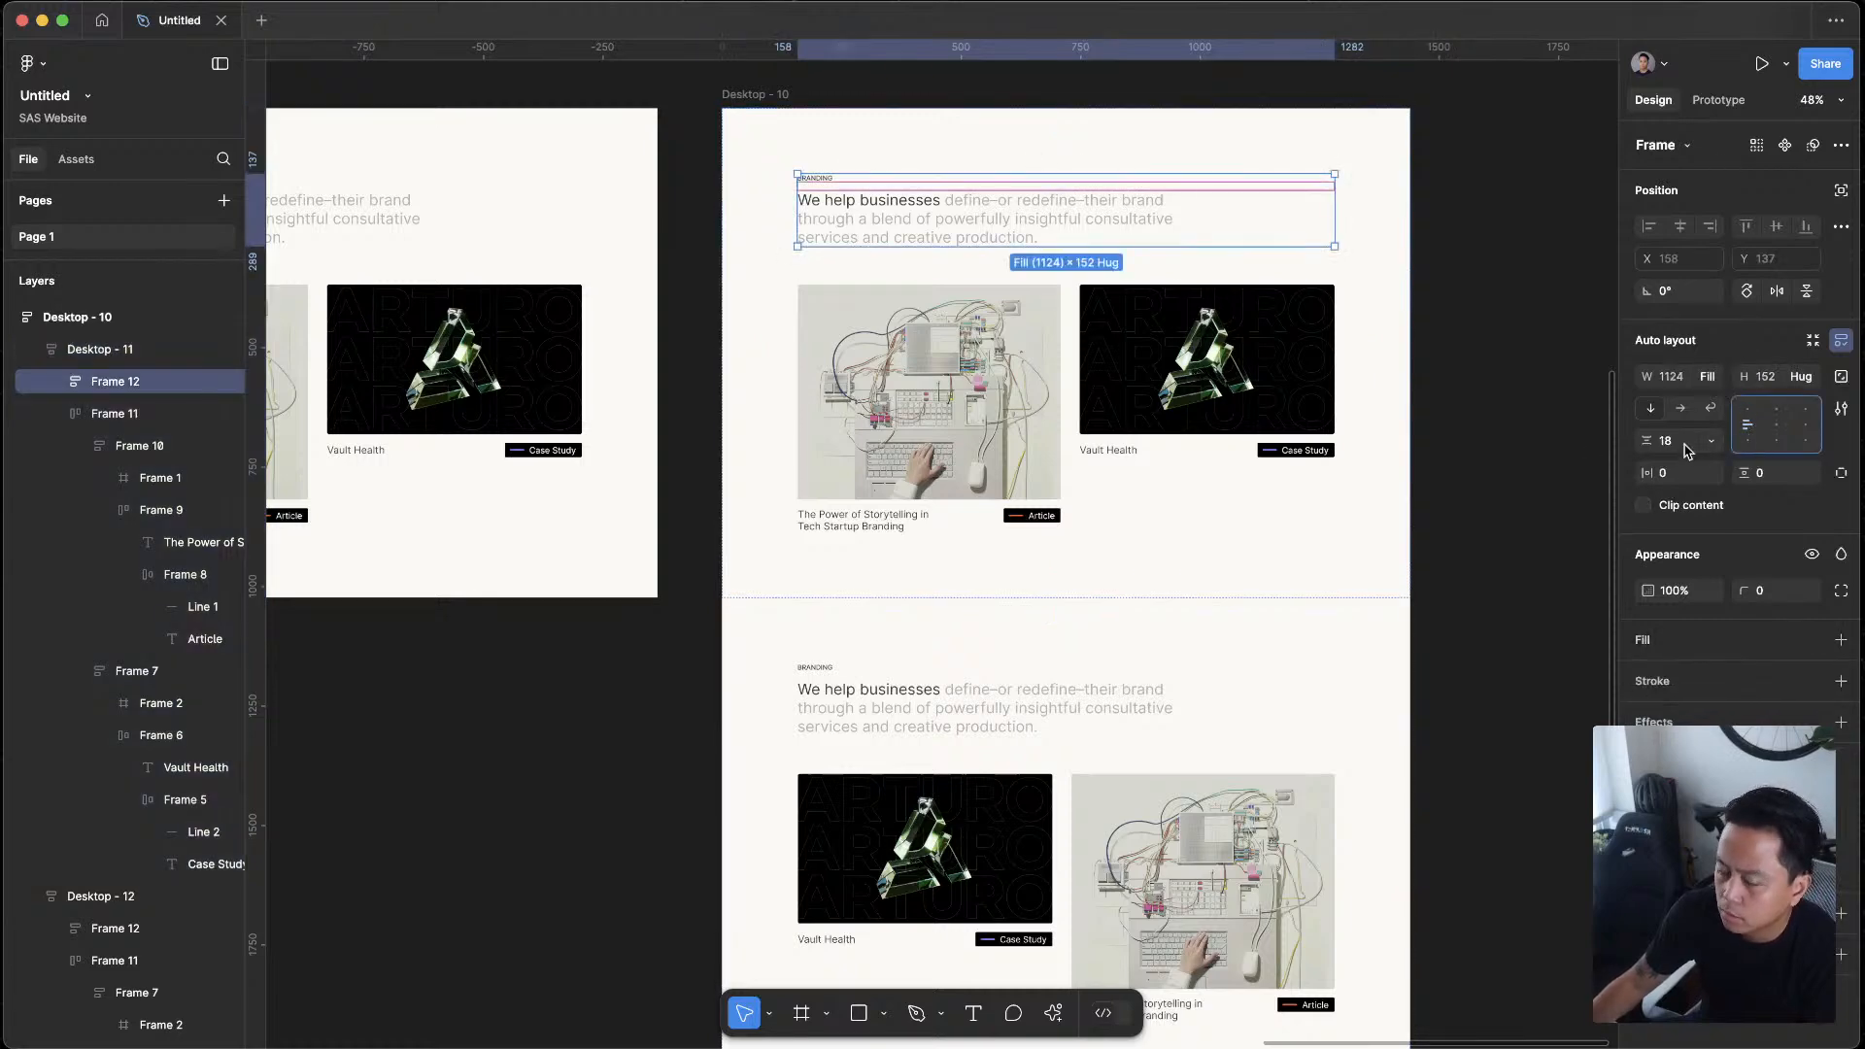
key("Escape")
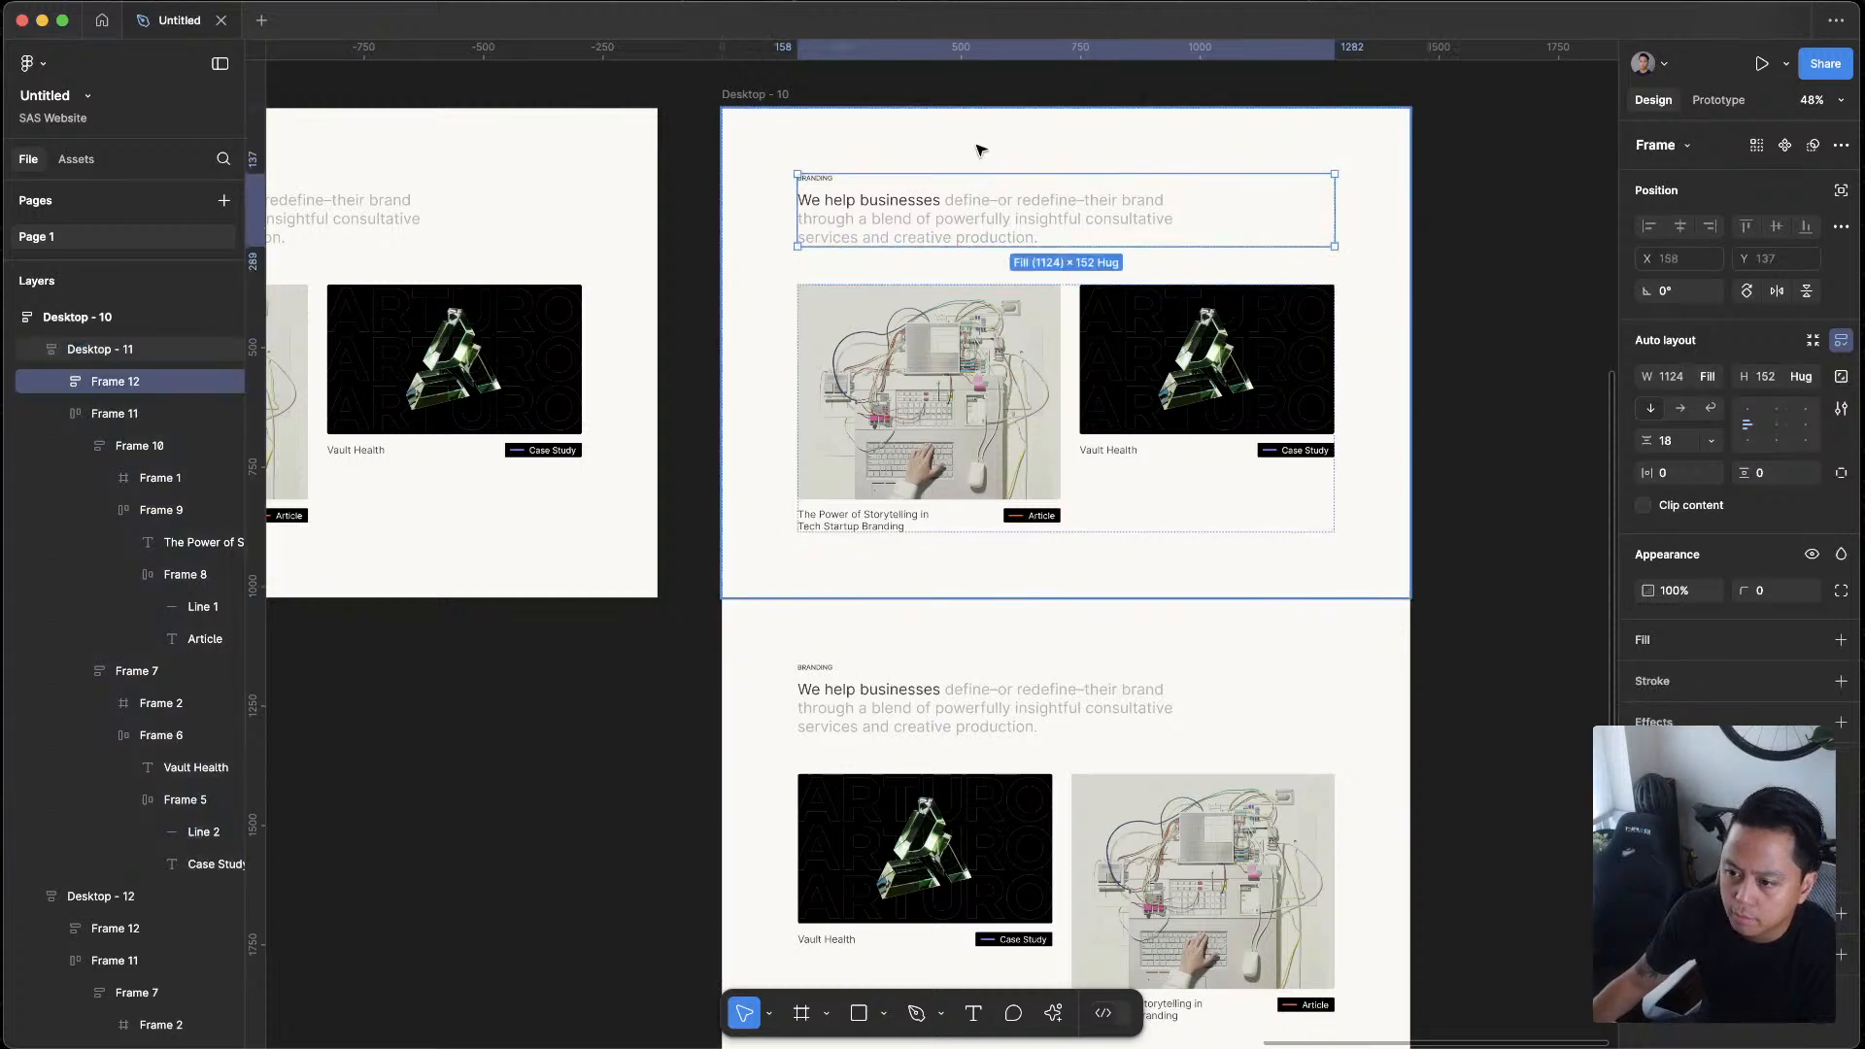
left_click(1494, 416)
Set the height of the upper section, Desktop - 11, to Hug contents
left_click(1317, 238)
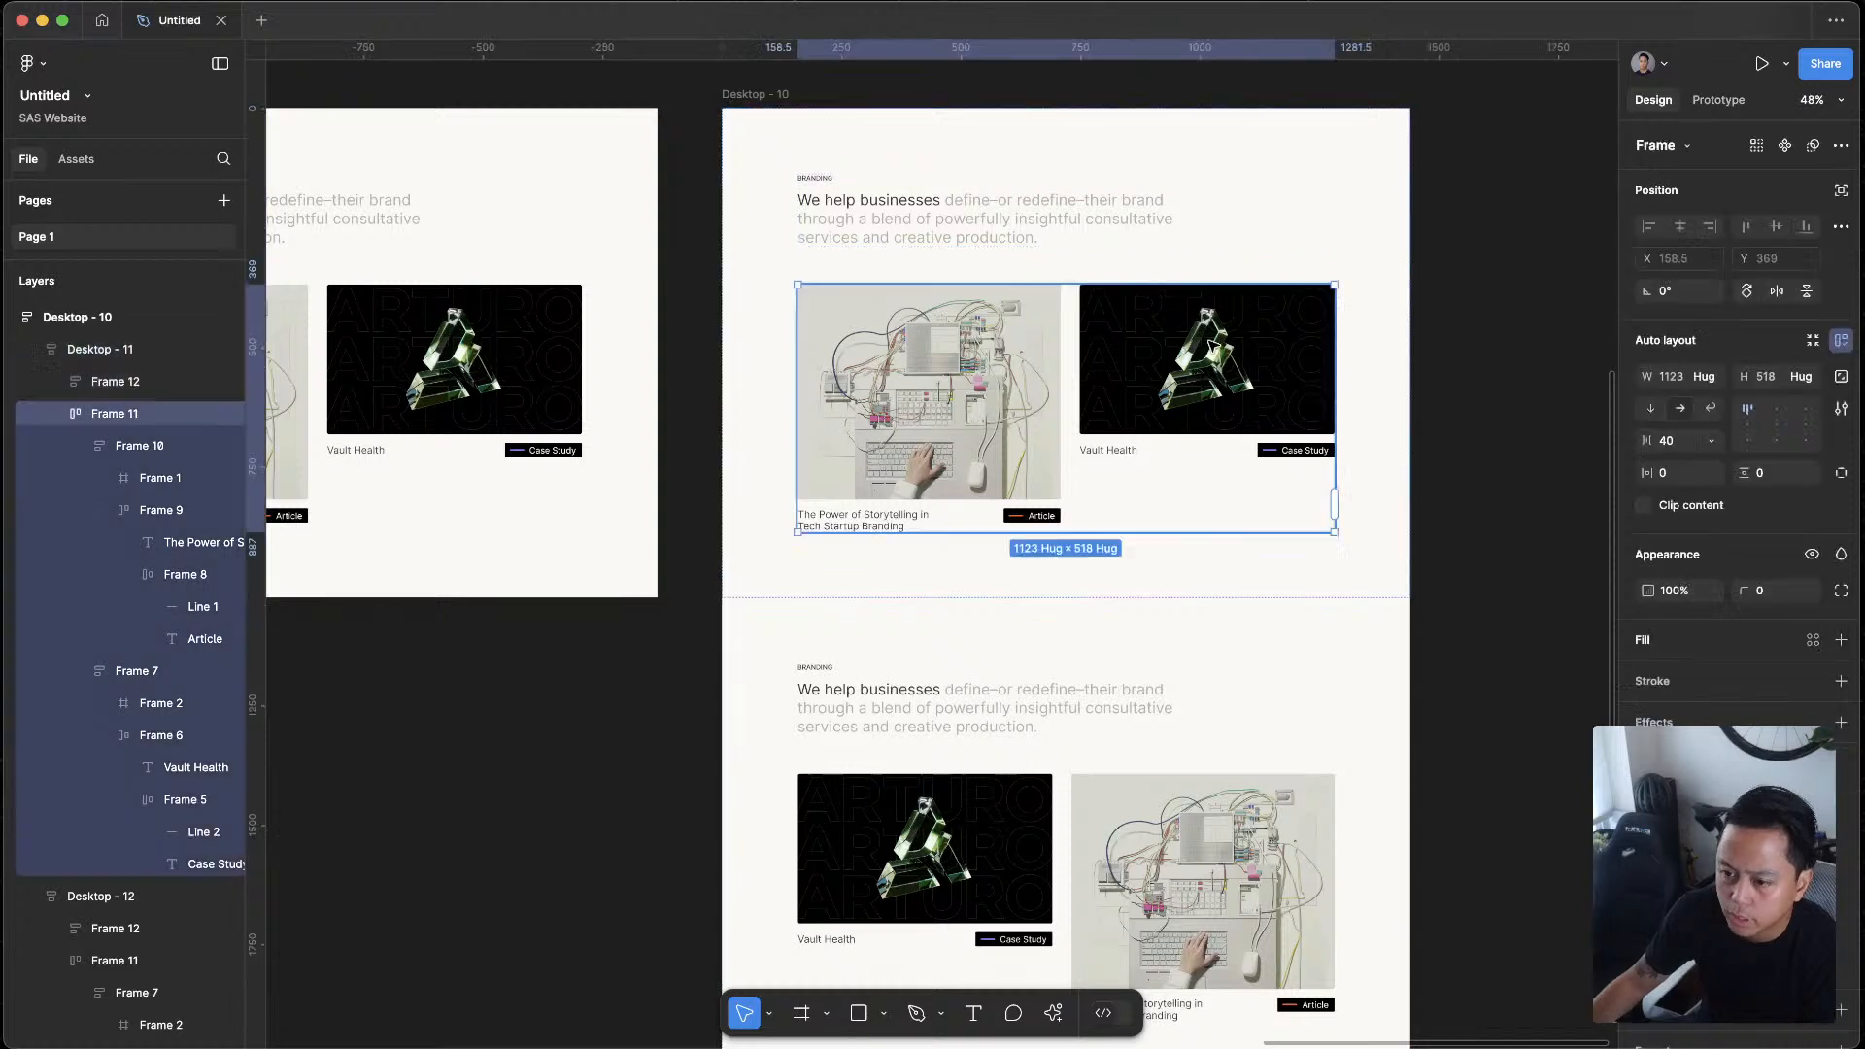
left_click(1317, 238)
left_click(1321, 269)
left_click(1807, 378)
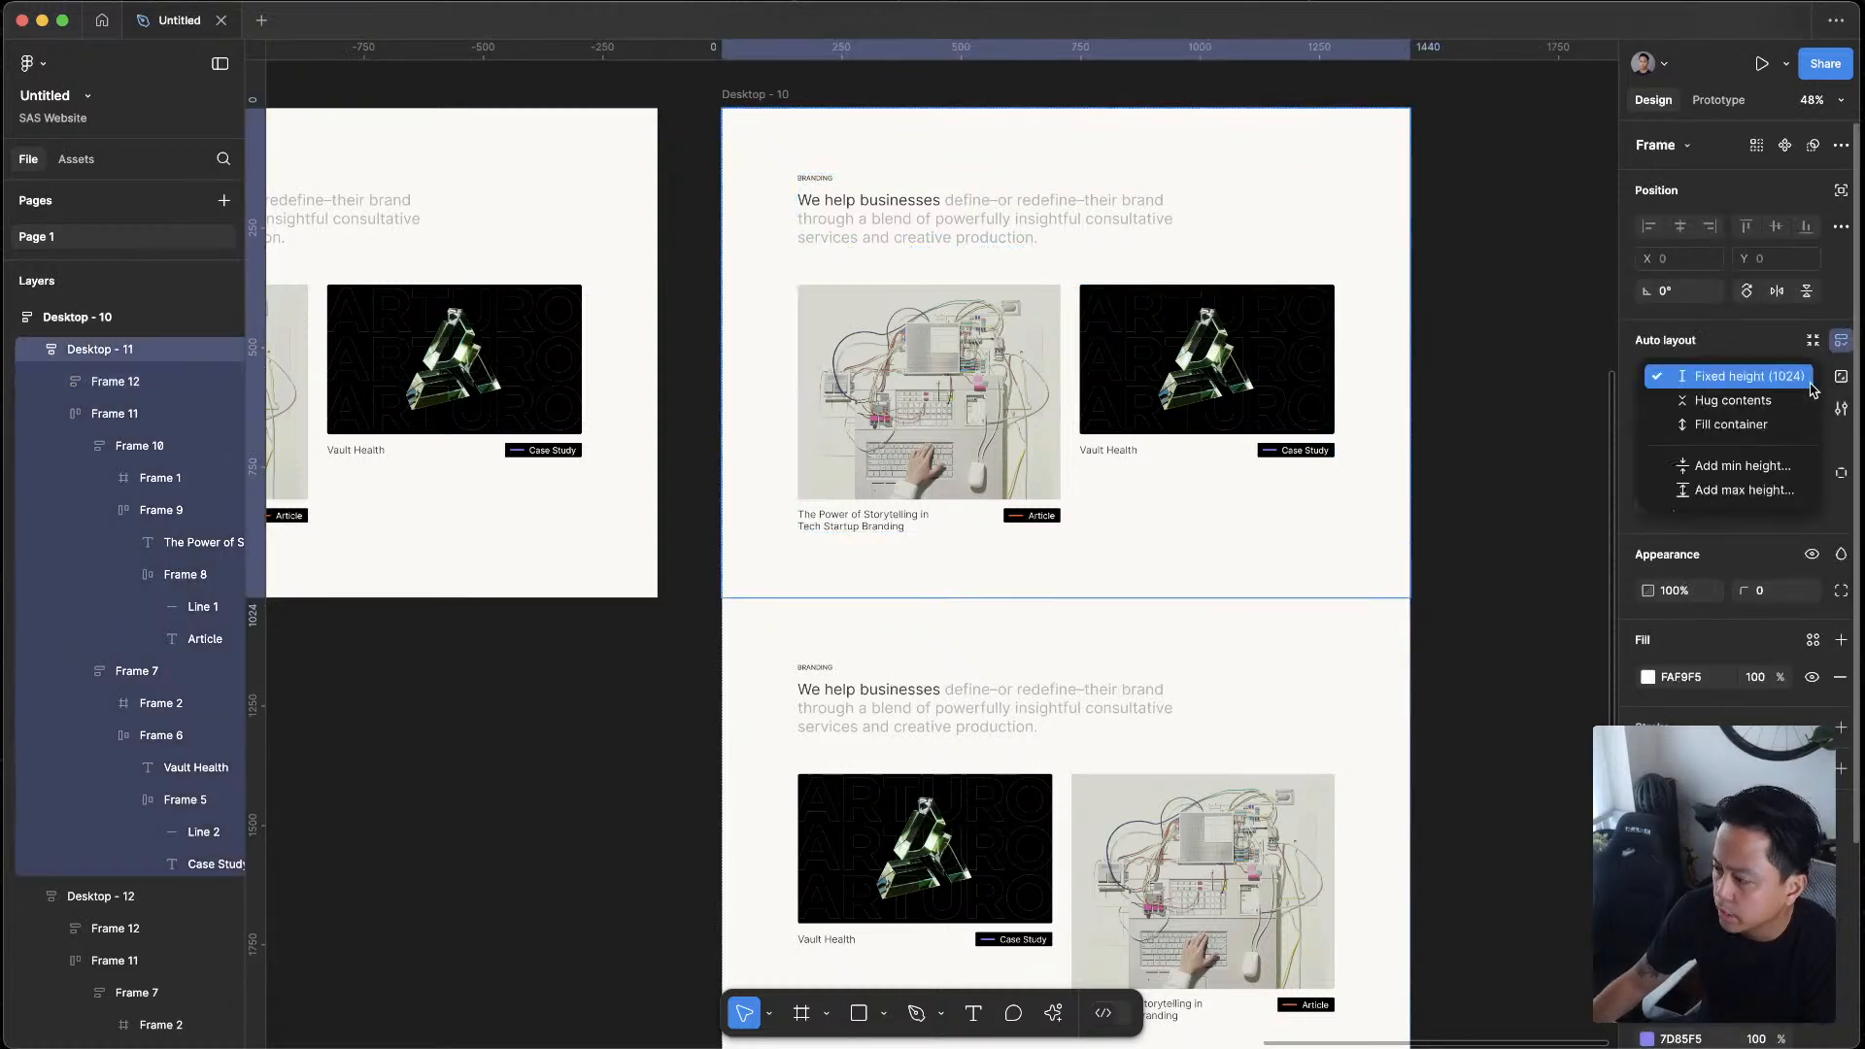
left_click(1789, 399)
left_click(1603, 348)
Set the height of the lower section, Desktop - 12, to Hug contents
left_click(1272, 730)
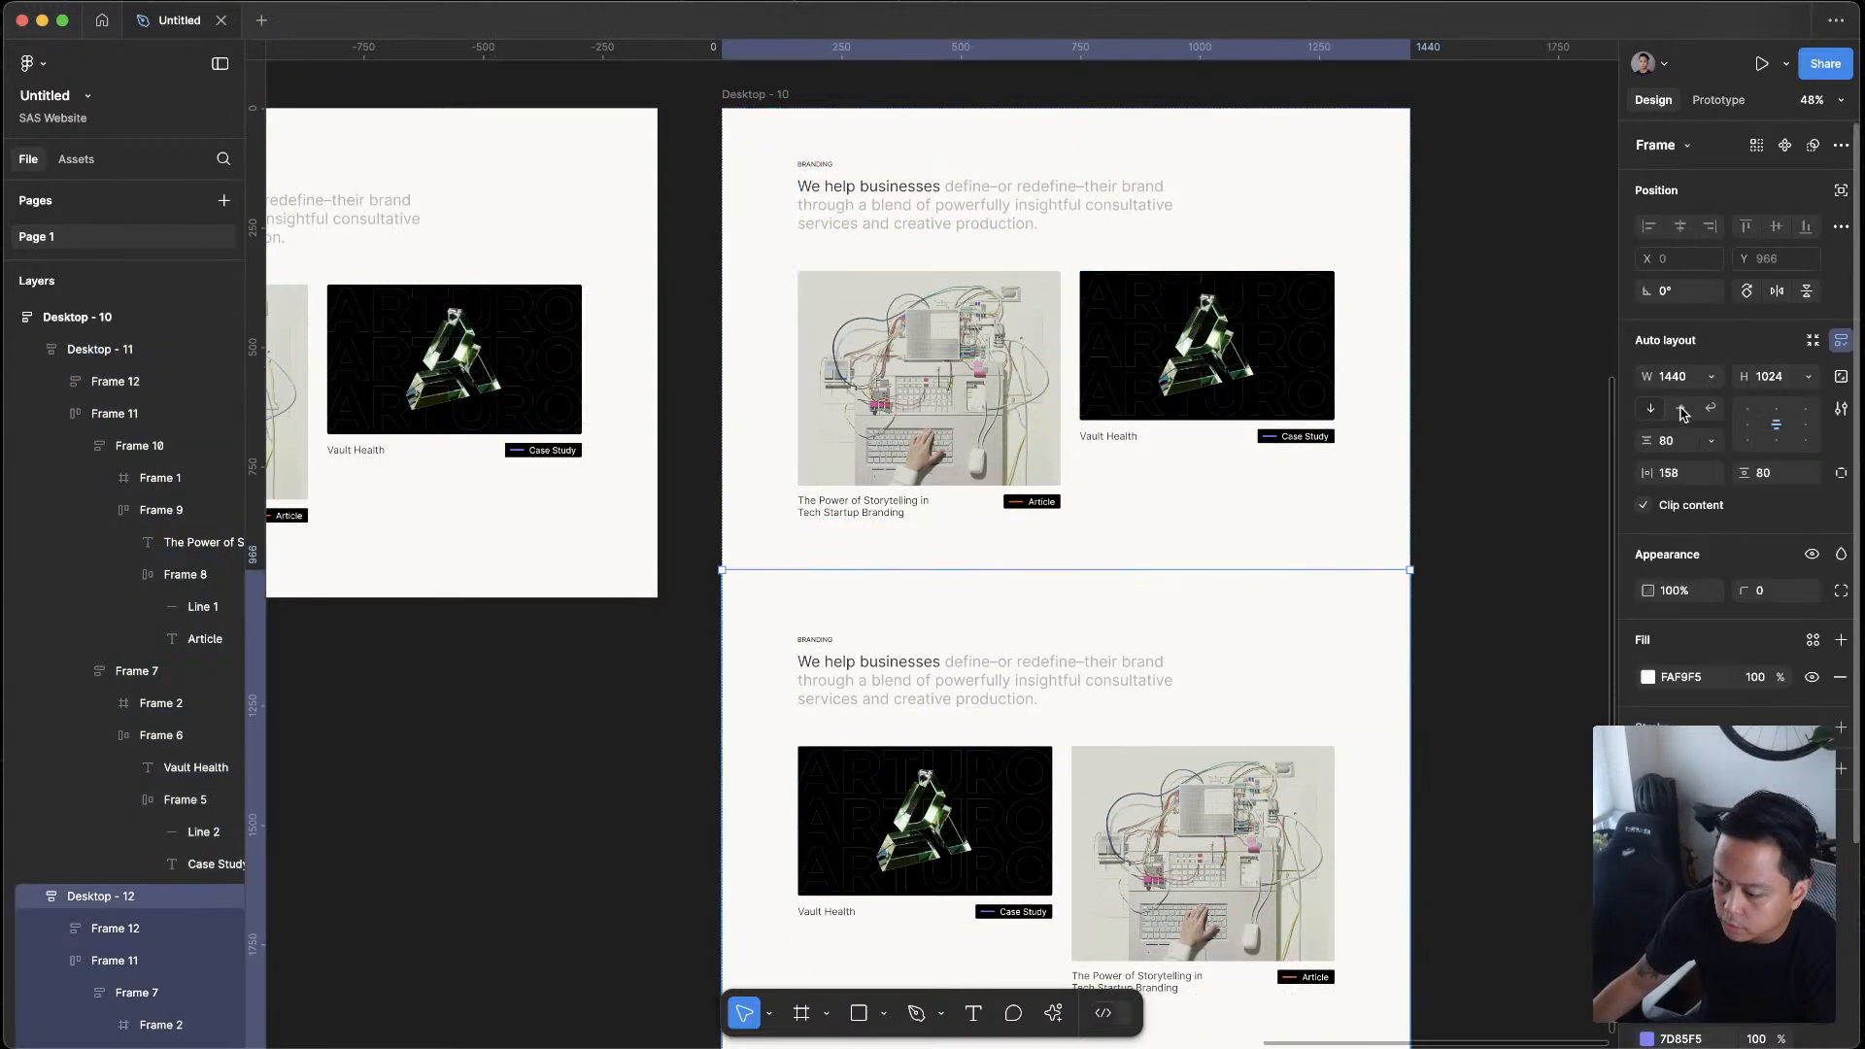
left_click(1808, 377)
left_click(1789, 404)
left_click(1483, 654)
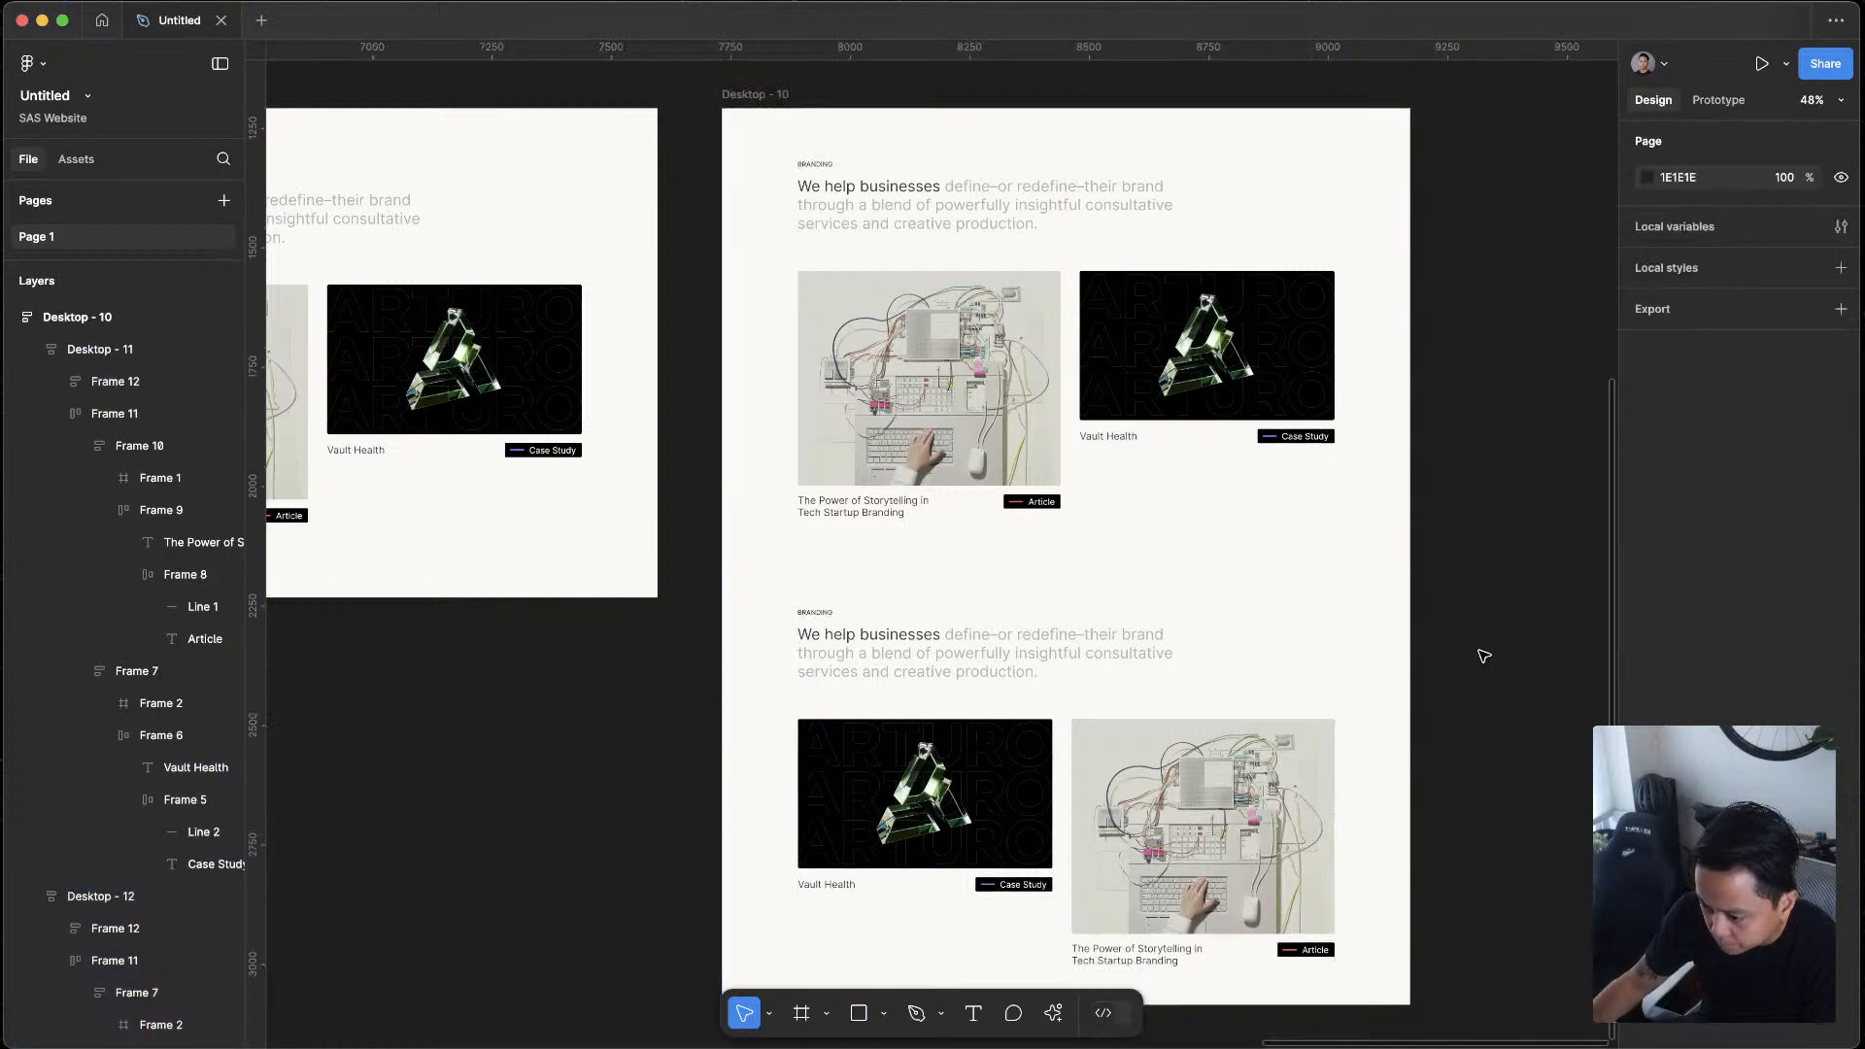
Set the vertical padding of the lower section, Desktop - 12, to 108
scroll(1467, 646, "down", 3)
scroll(1464, 640, "up", 5)
left_click(1162, 673)
left_click(1792, 481)
left_click(1204, 774)
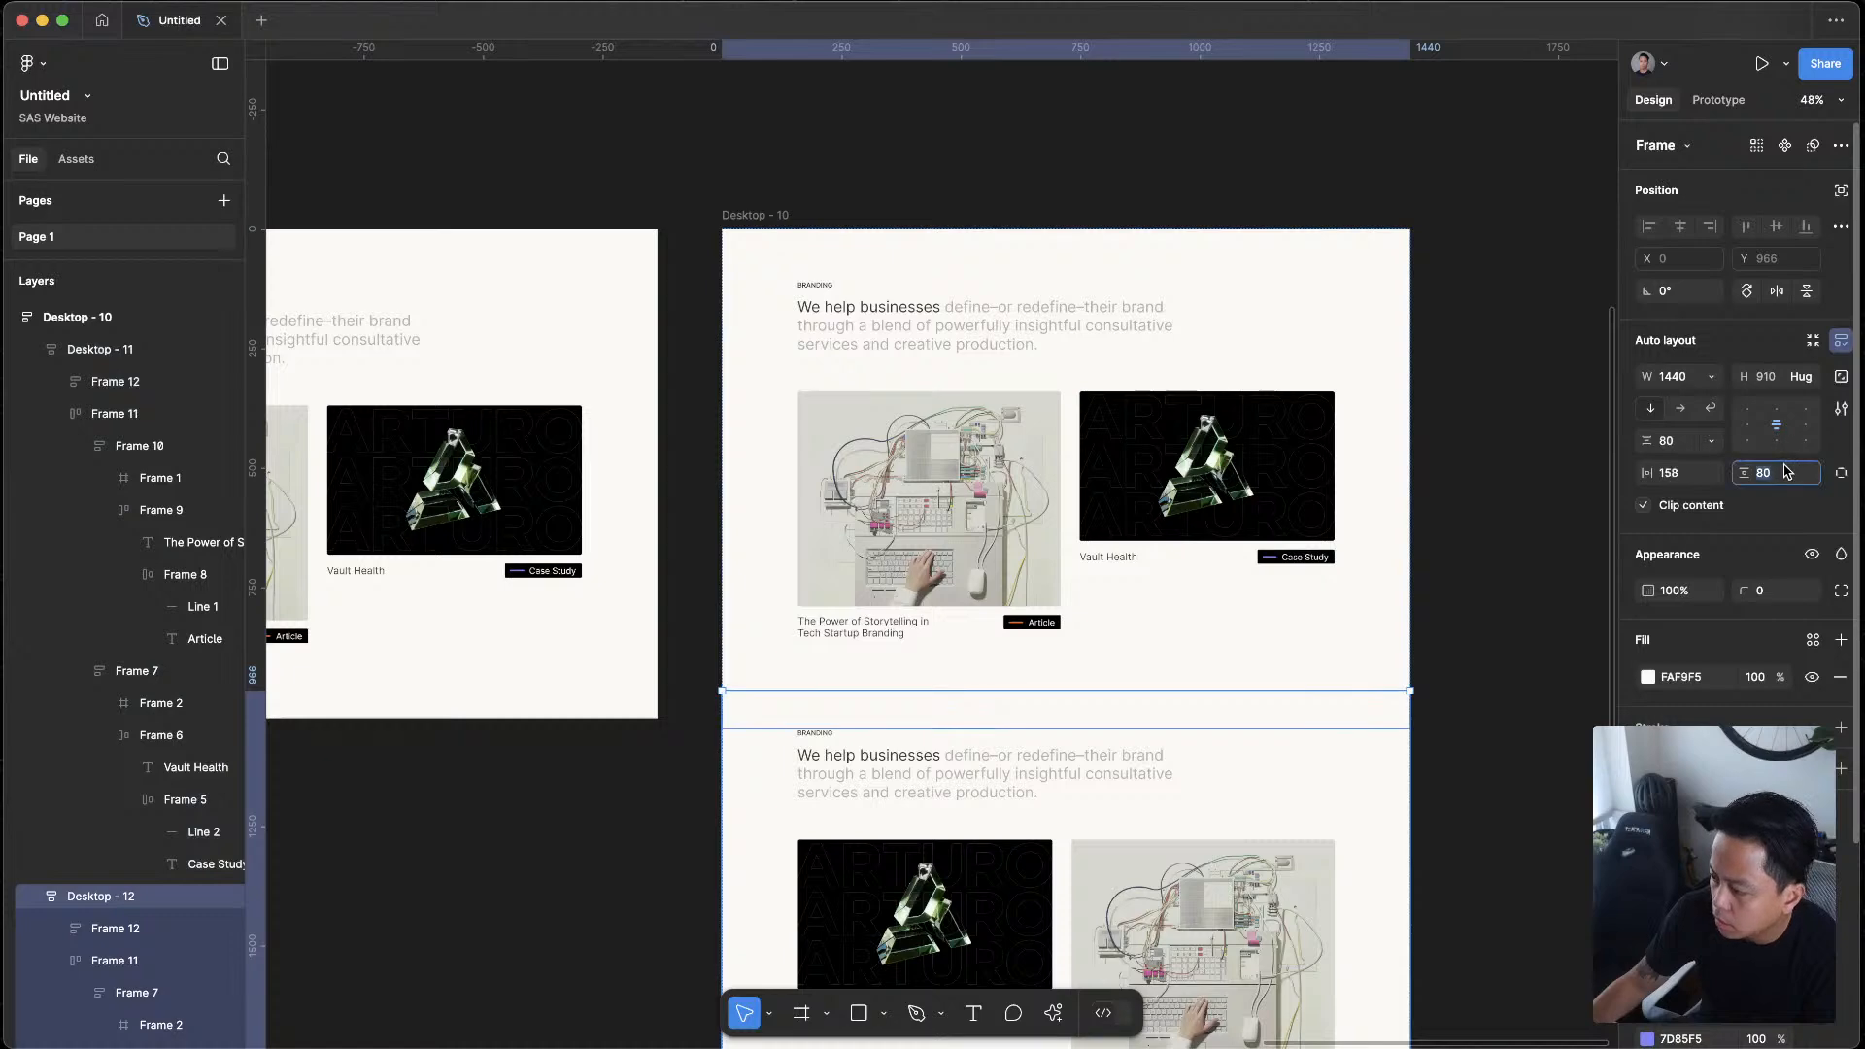
type("108")
key("Return")
left_click(1414, 610)
Set only the top padding of the lower section, Desktop - 12, to 0
scroll(1337, 680, "down", 3)
left_click(1086, 415)
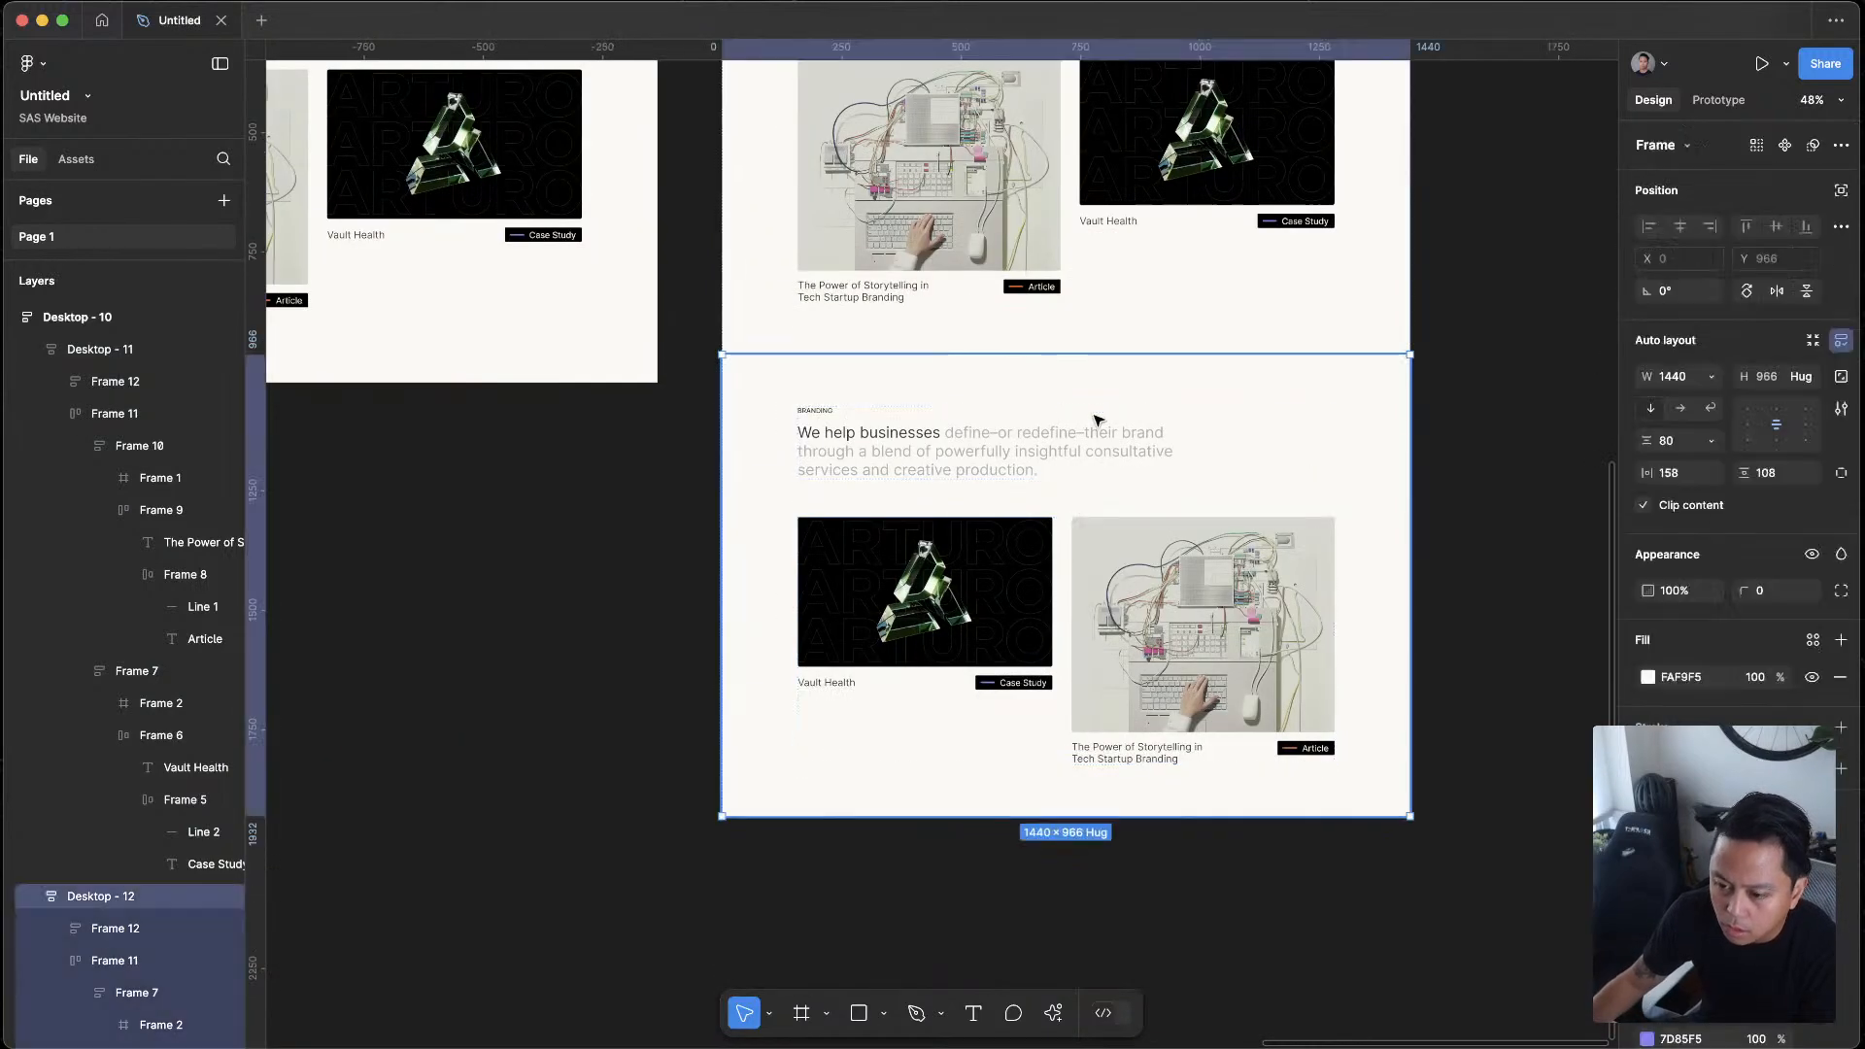
scroll(1086, 415, "up", 1)
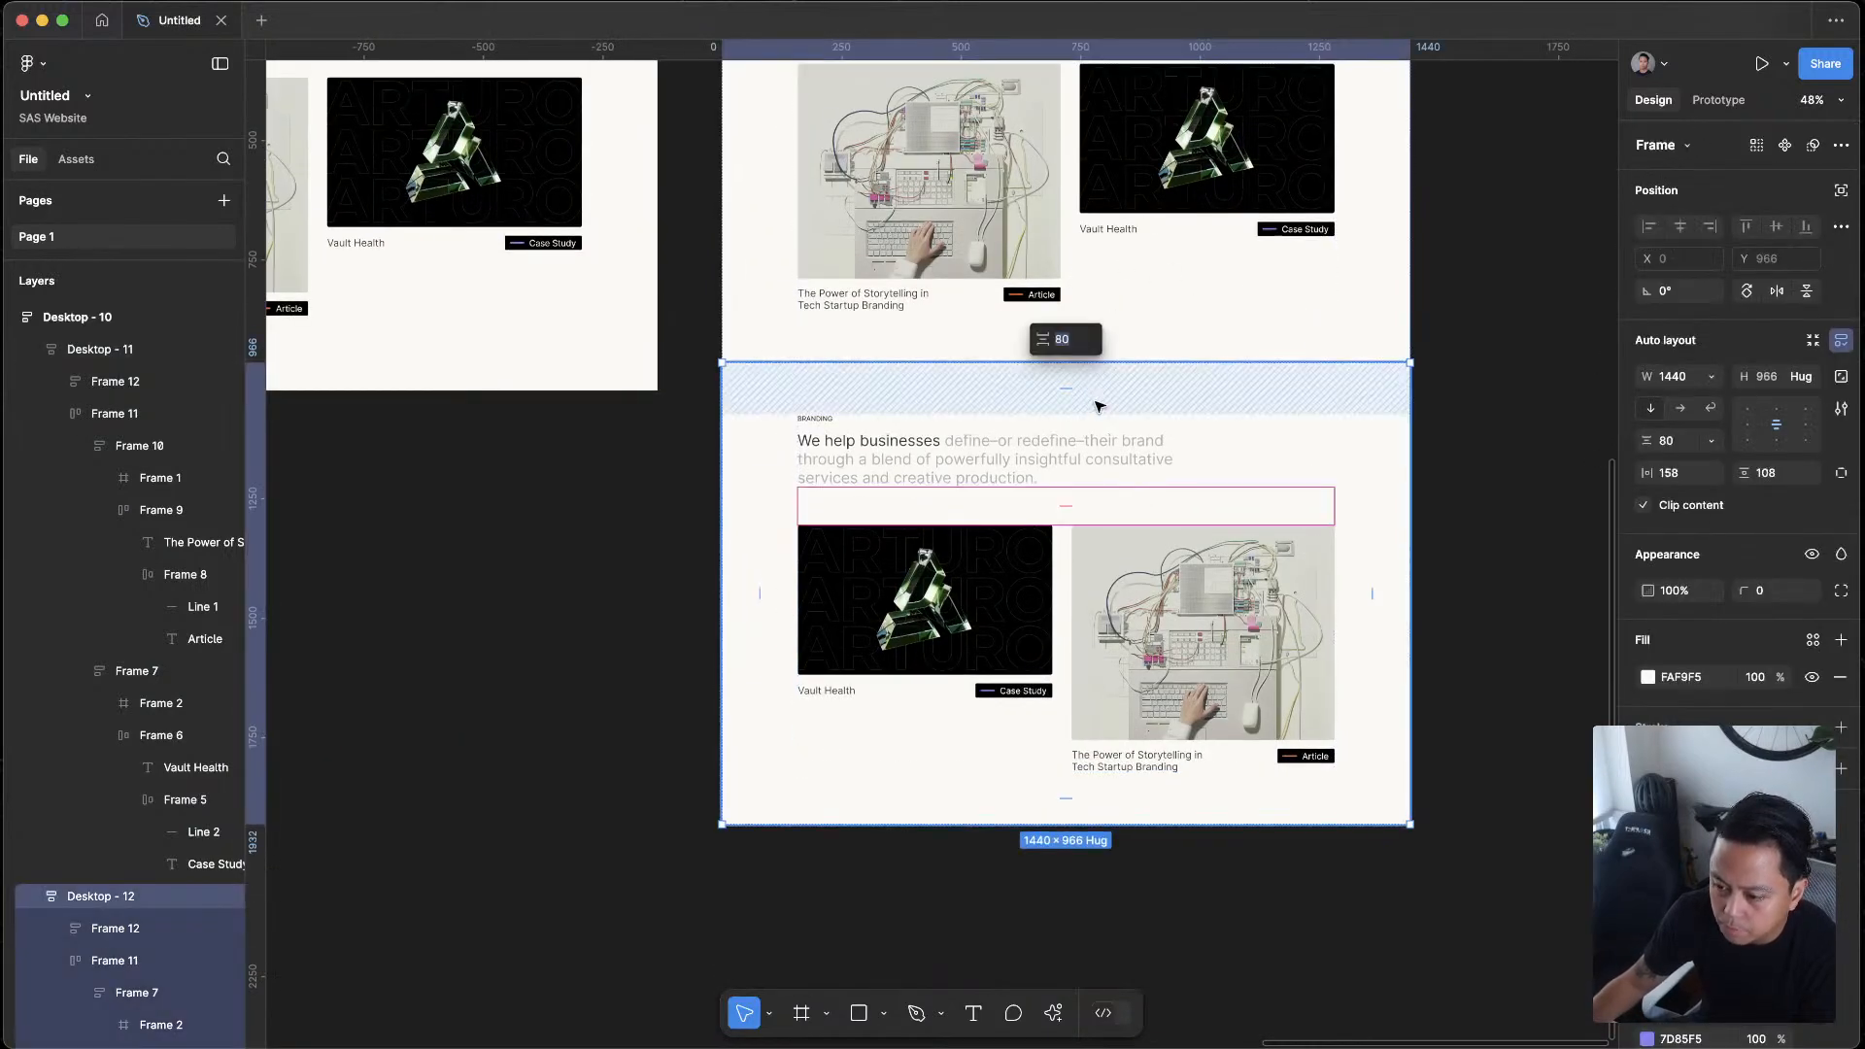
type("0")
key("Return")
left_click(1224, 808)
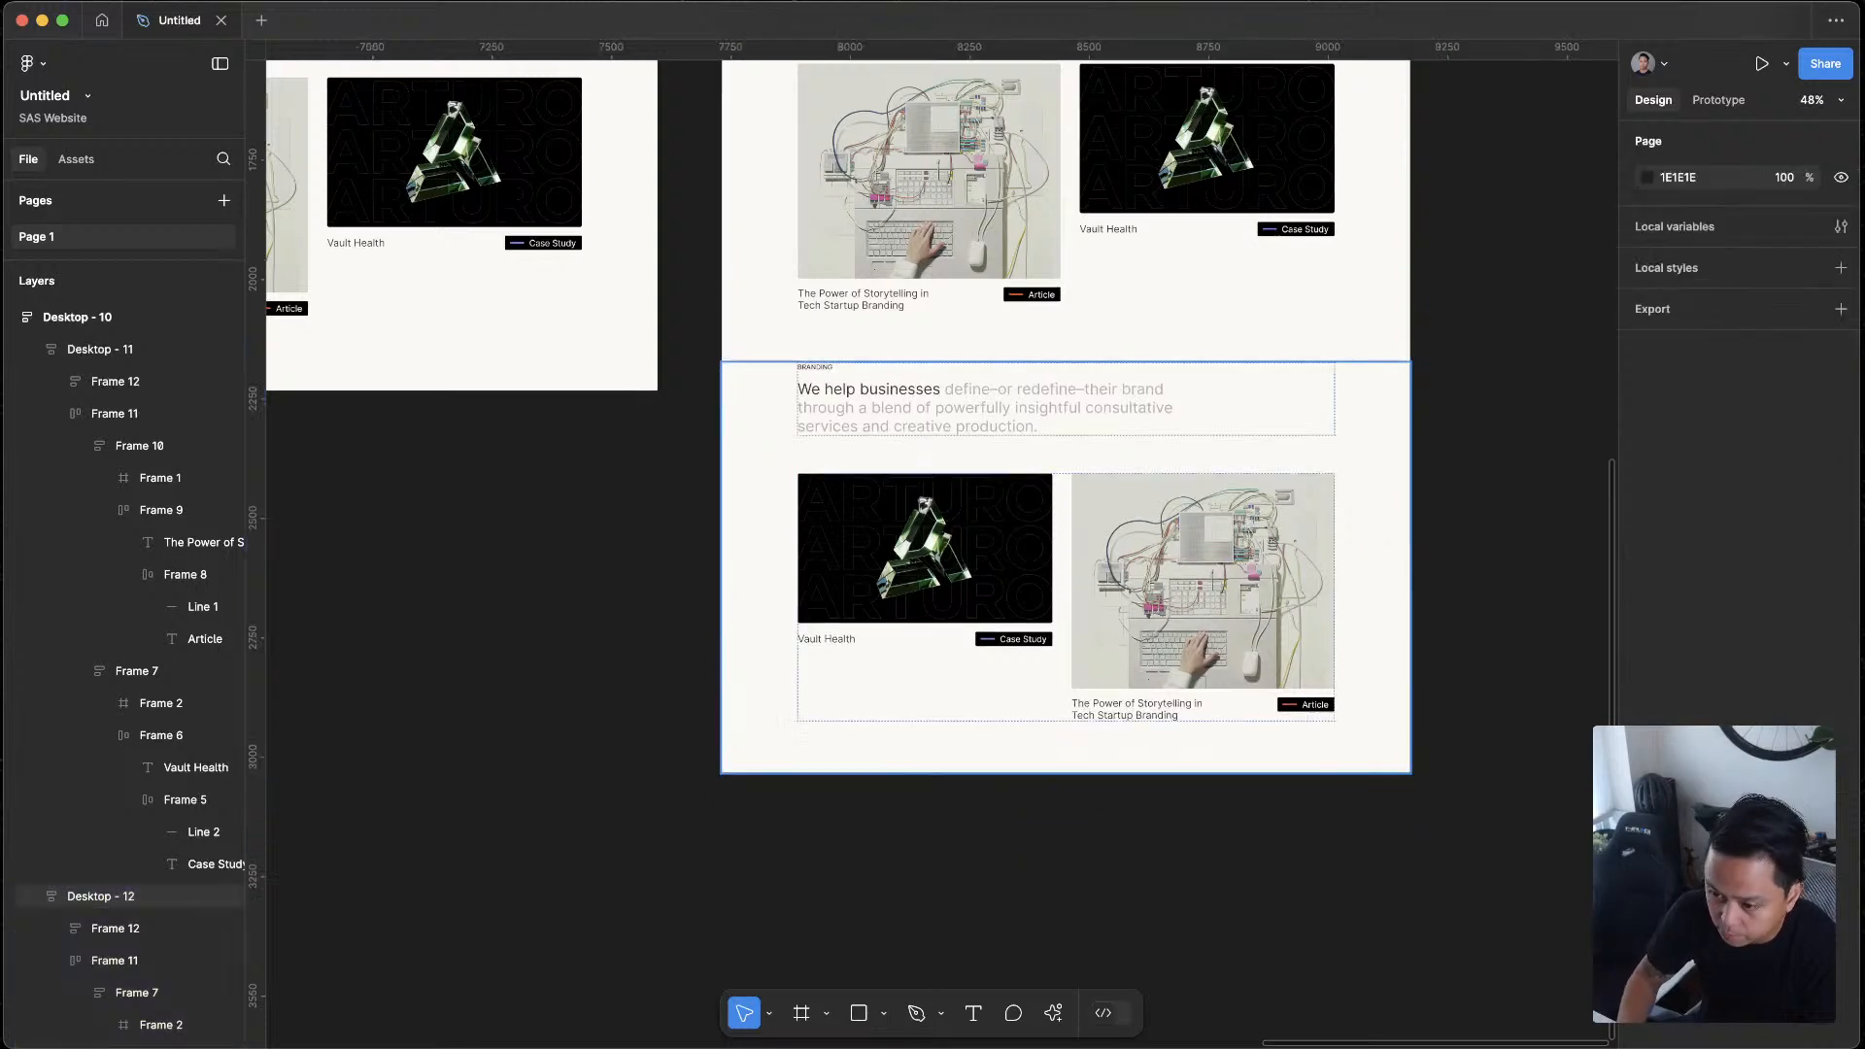
Preview the Desktop - 10 frame as a prototype and enlarge the preview window
scroll(962, 709, "up", 2)
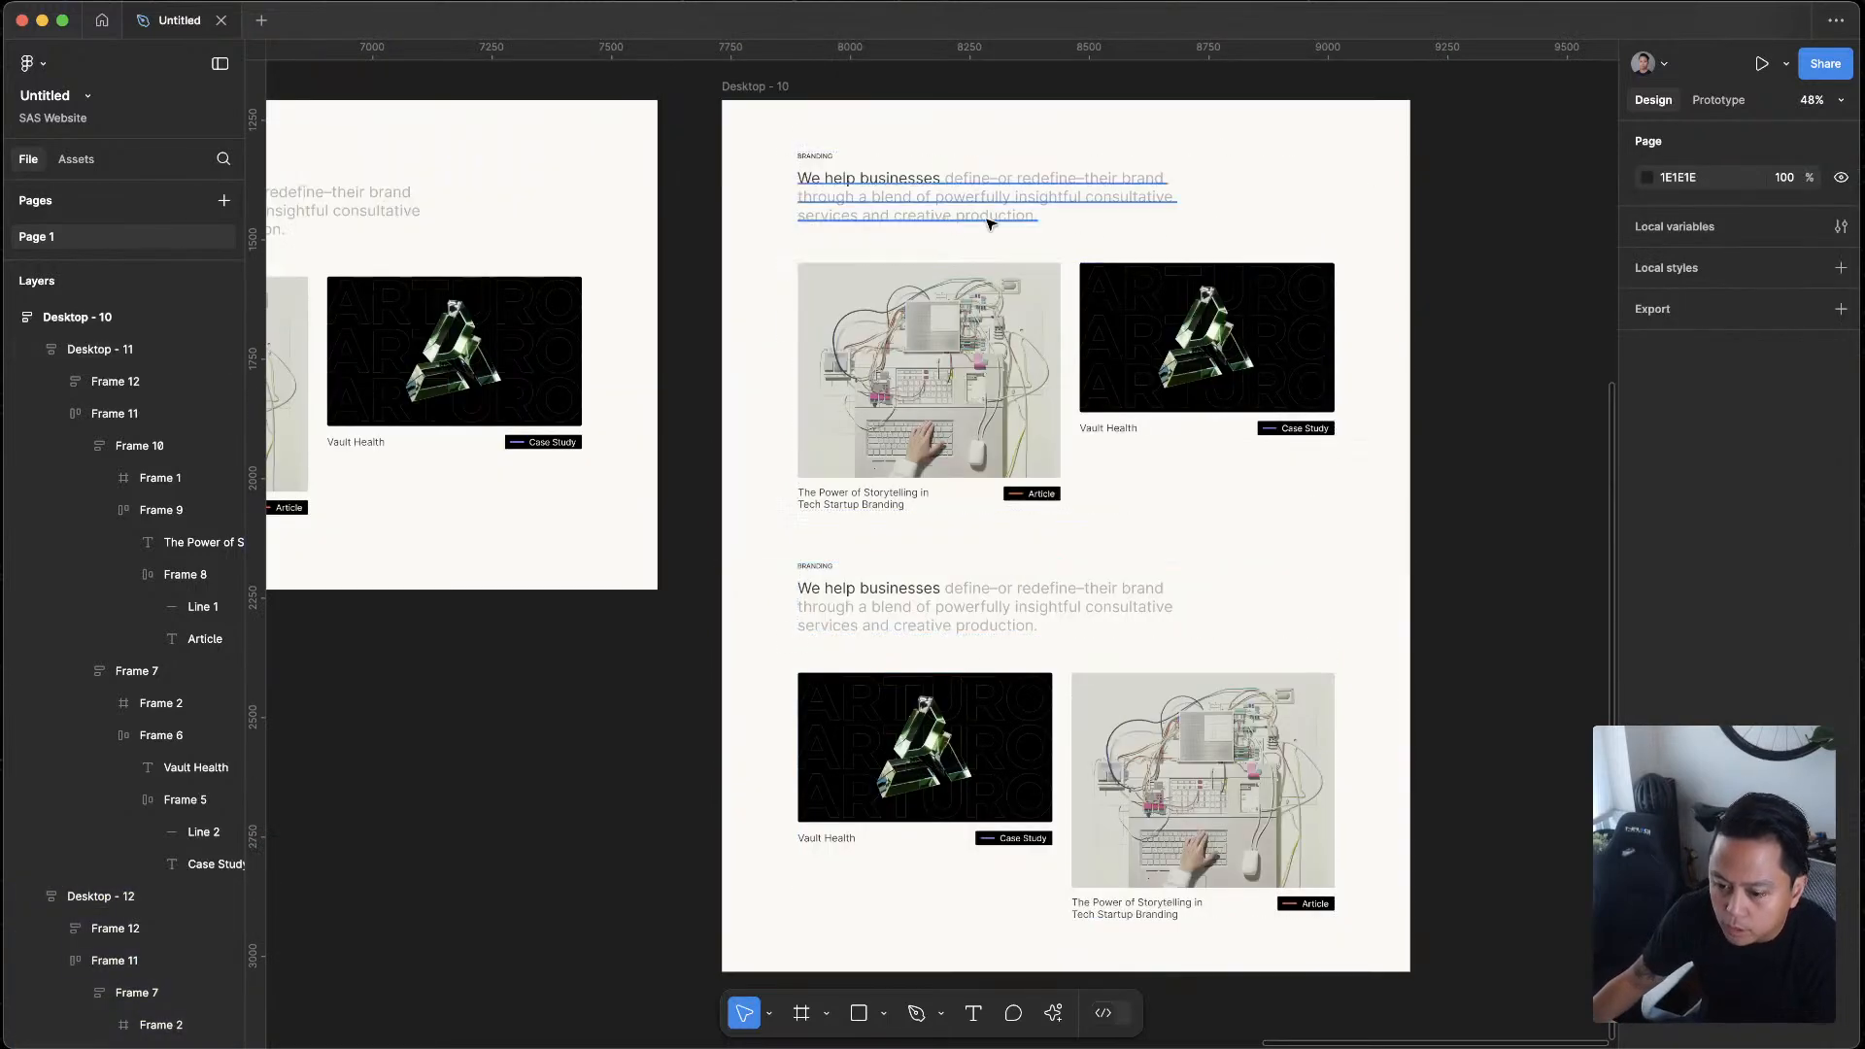
scroll(1077, 225, "up", 5)
scroll(456, 243, "up", 1)
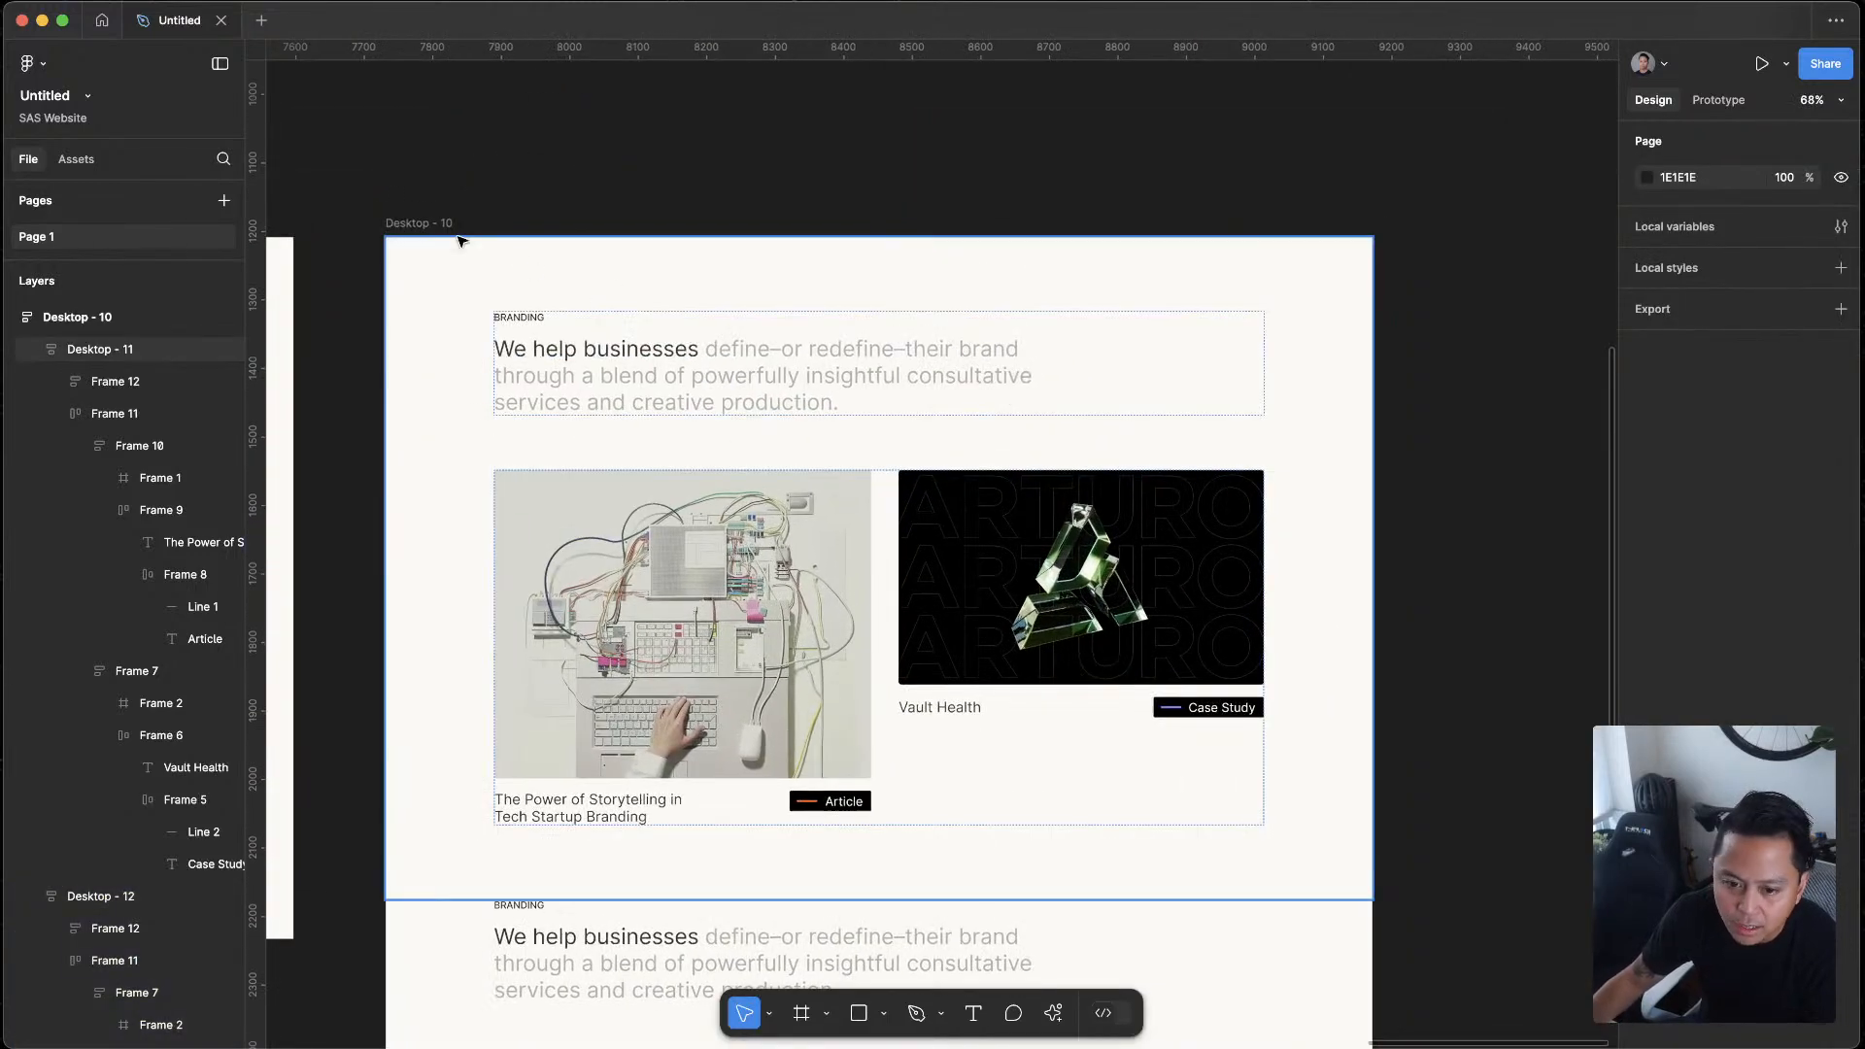
left_click(401, 222)
key("shift+space")
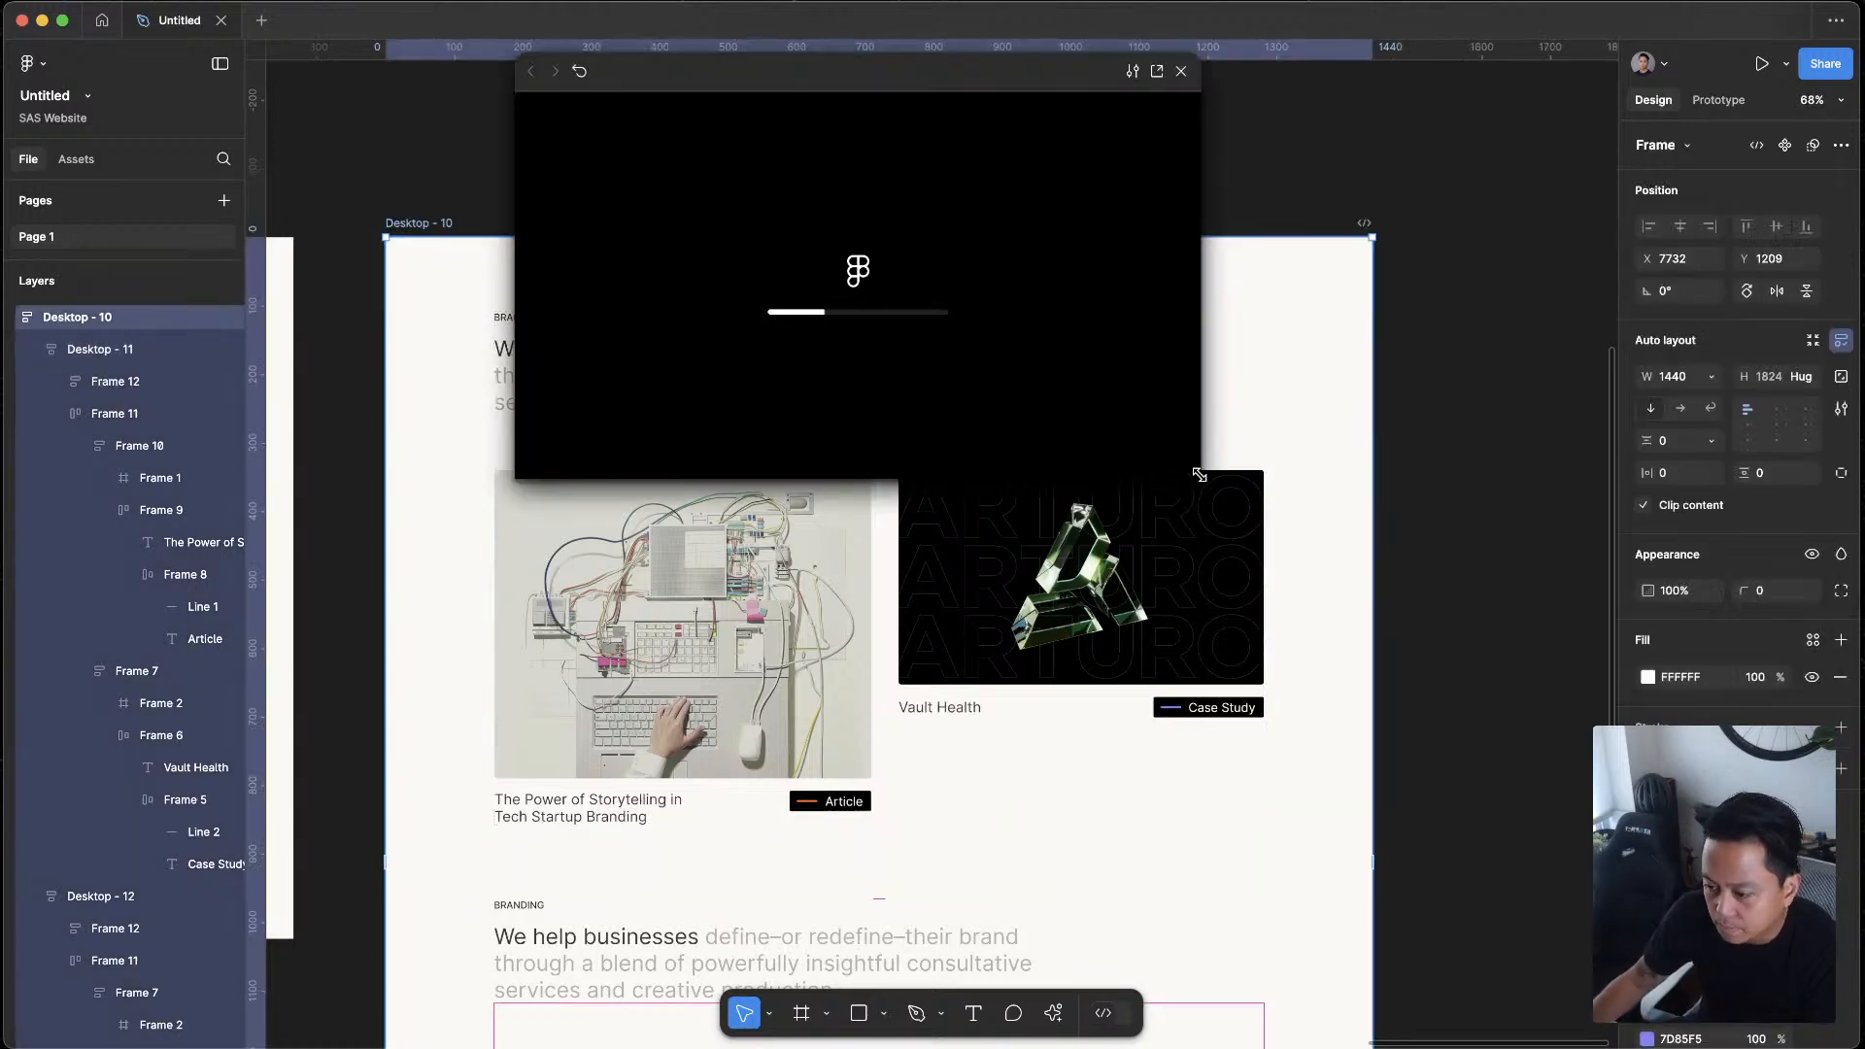
left_click_drag(1198, 446, 1387, 654)
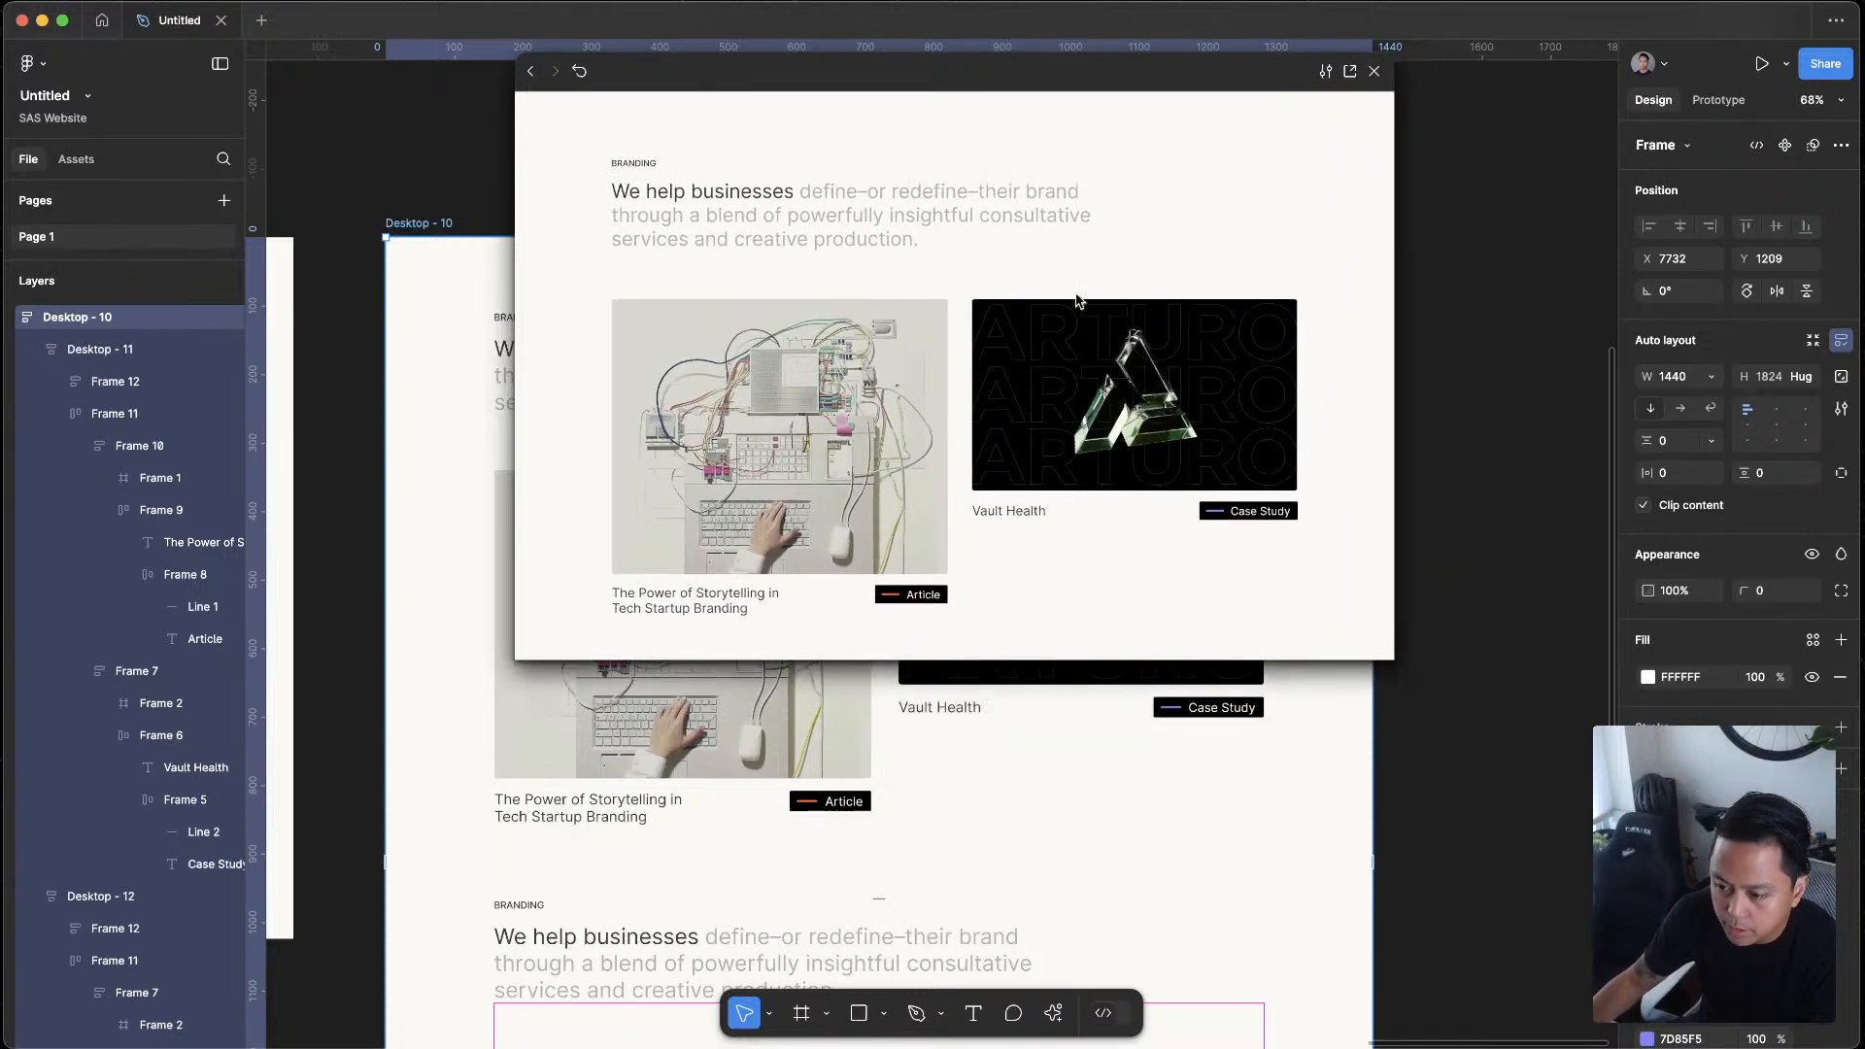
Examine the spacing and card arrangement of both stacked sections in the prototype preview
scroll(1101, 488, "down", 3)
scroll(979, 504, "down", 4)
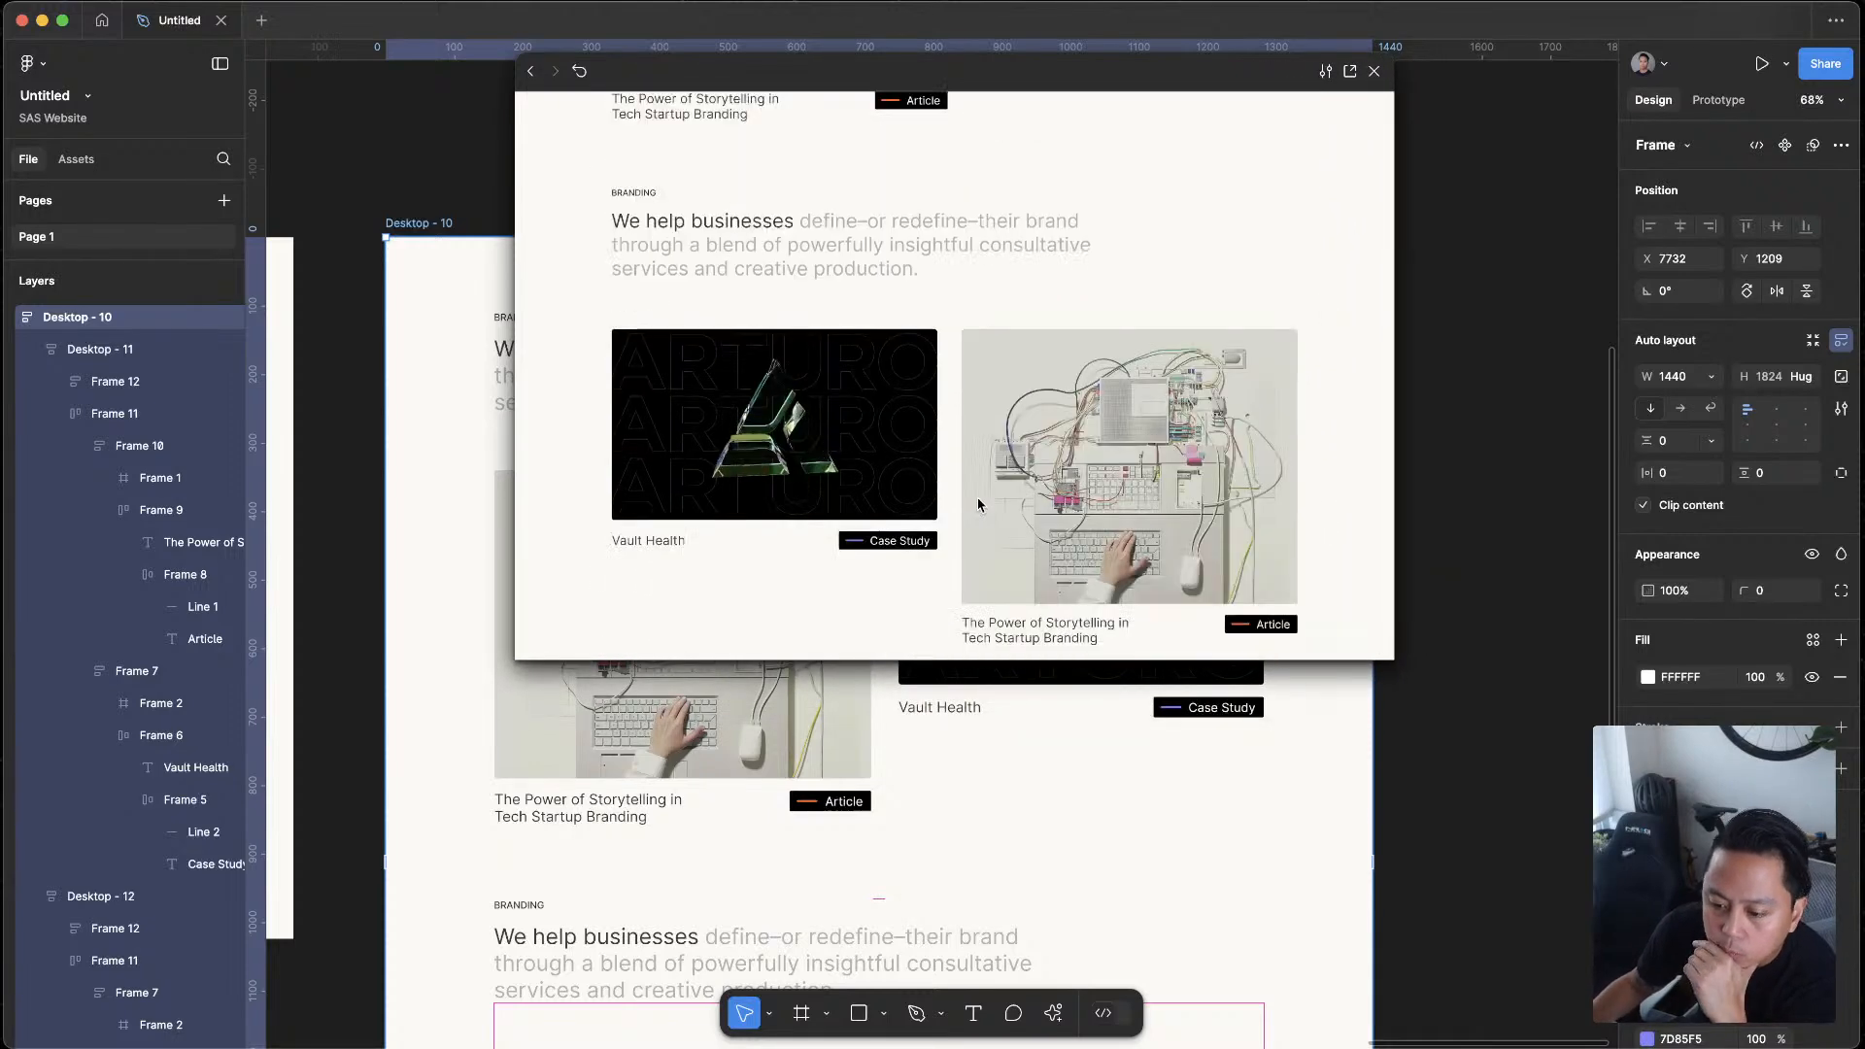
scroll(978, 505, "up", 5)
scroll(978, 507, "down", 4)
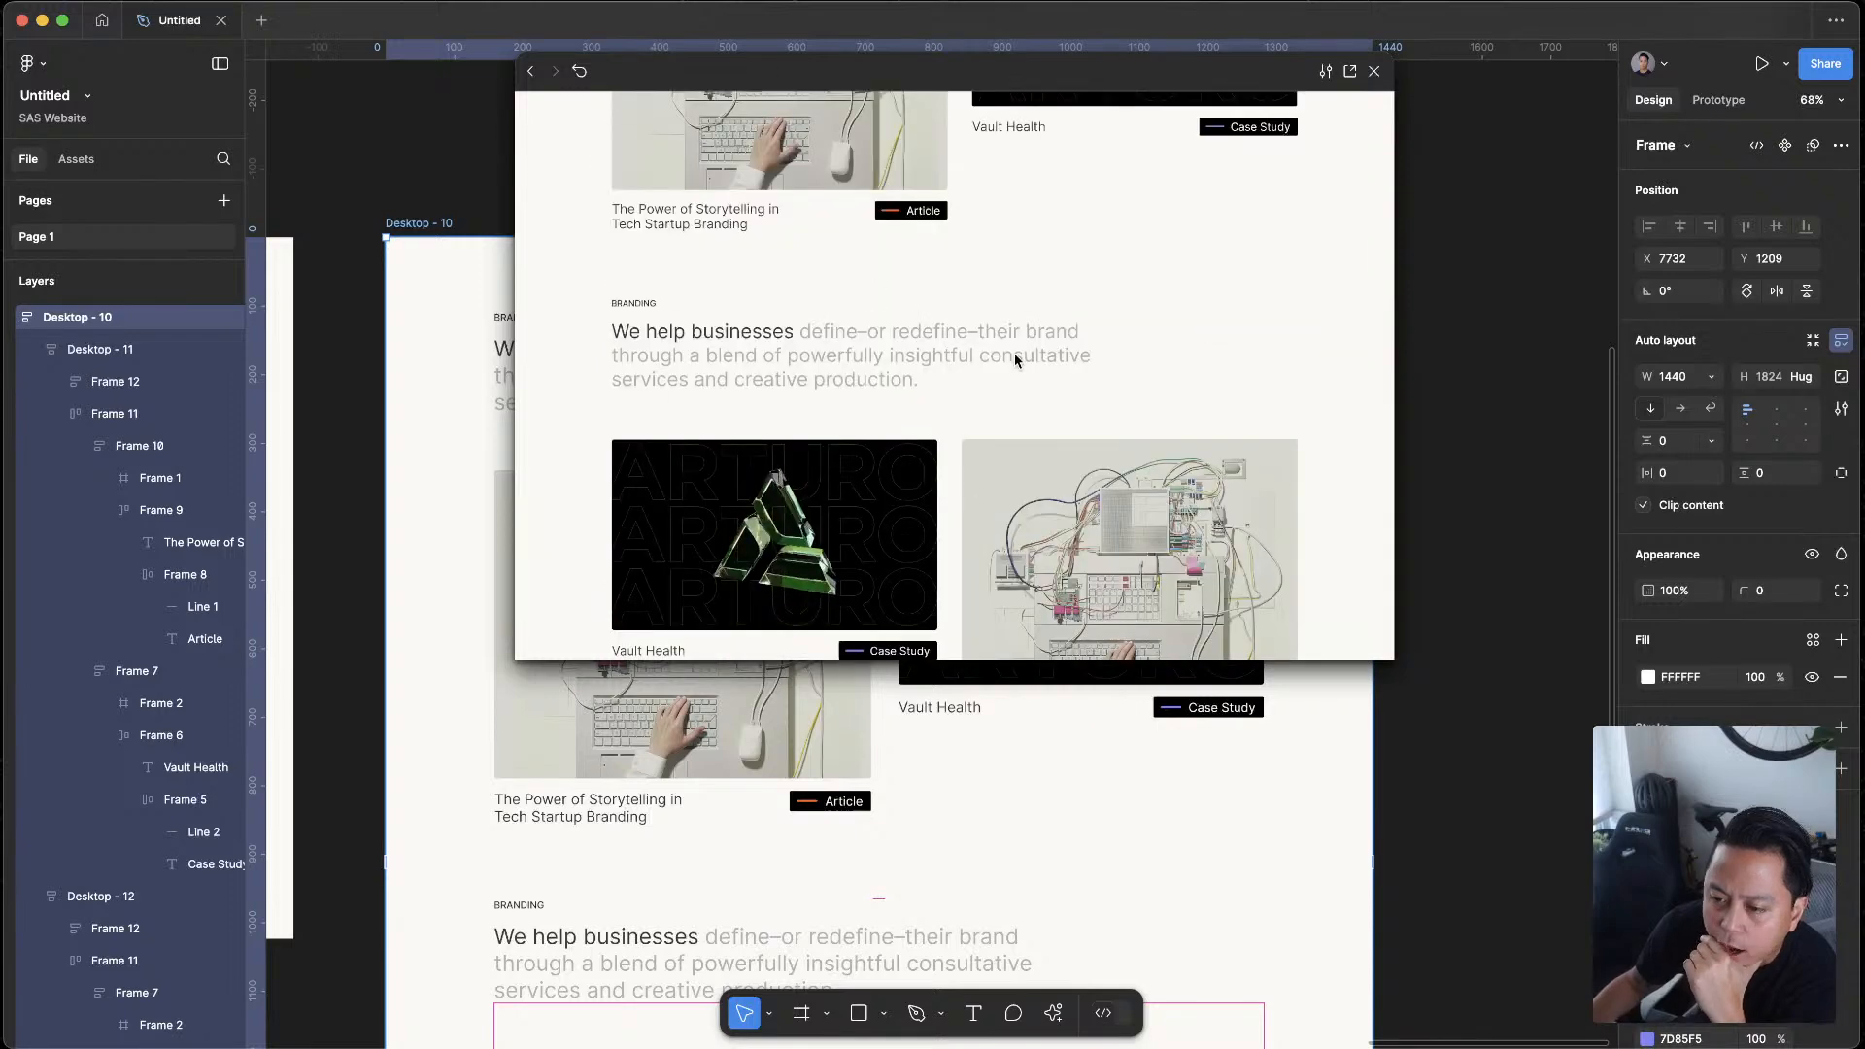
scroll(912, 340, "up", 3)
scroll(1021, 483, "down", 4)
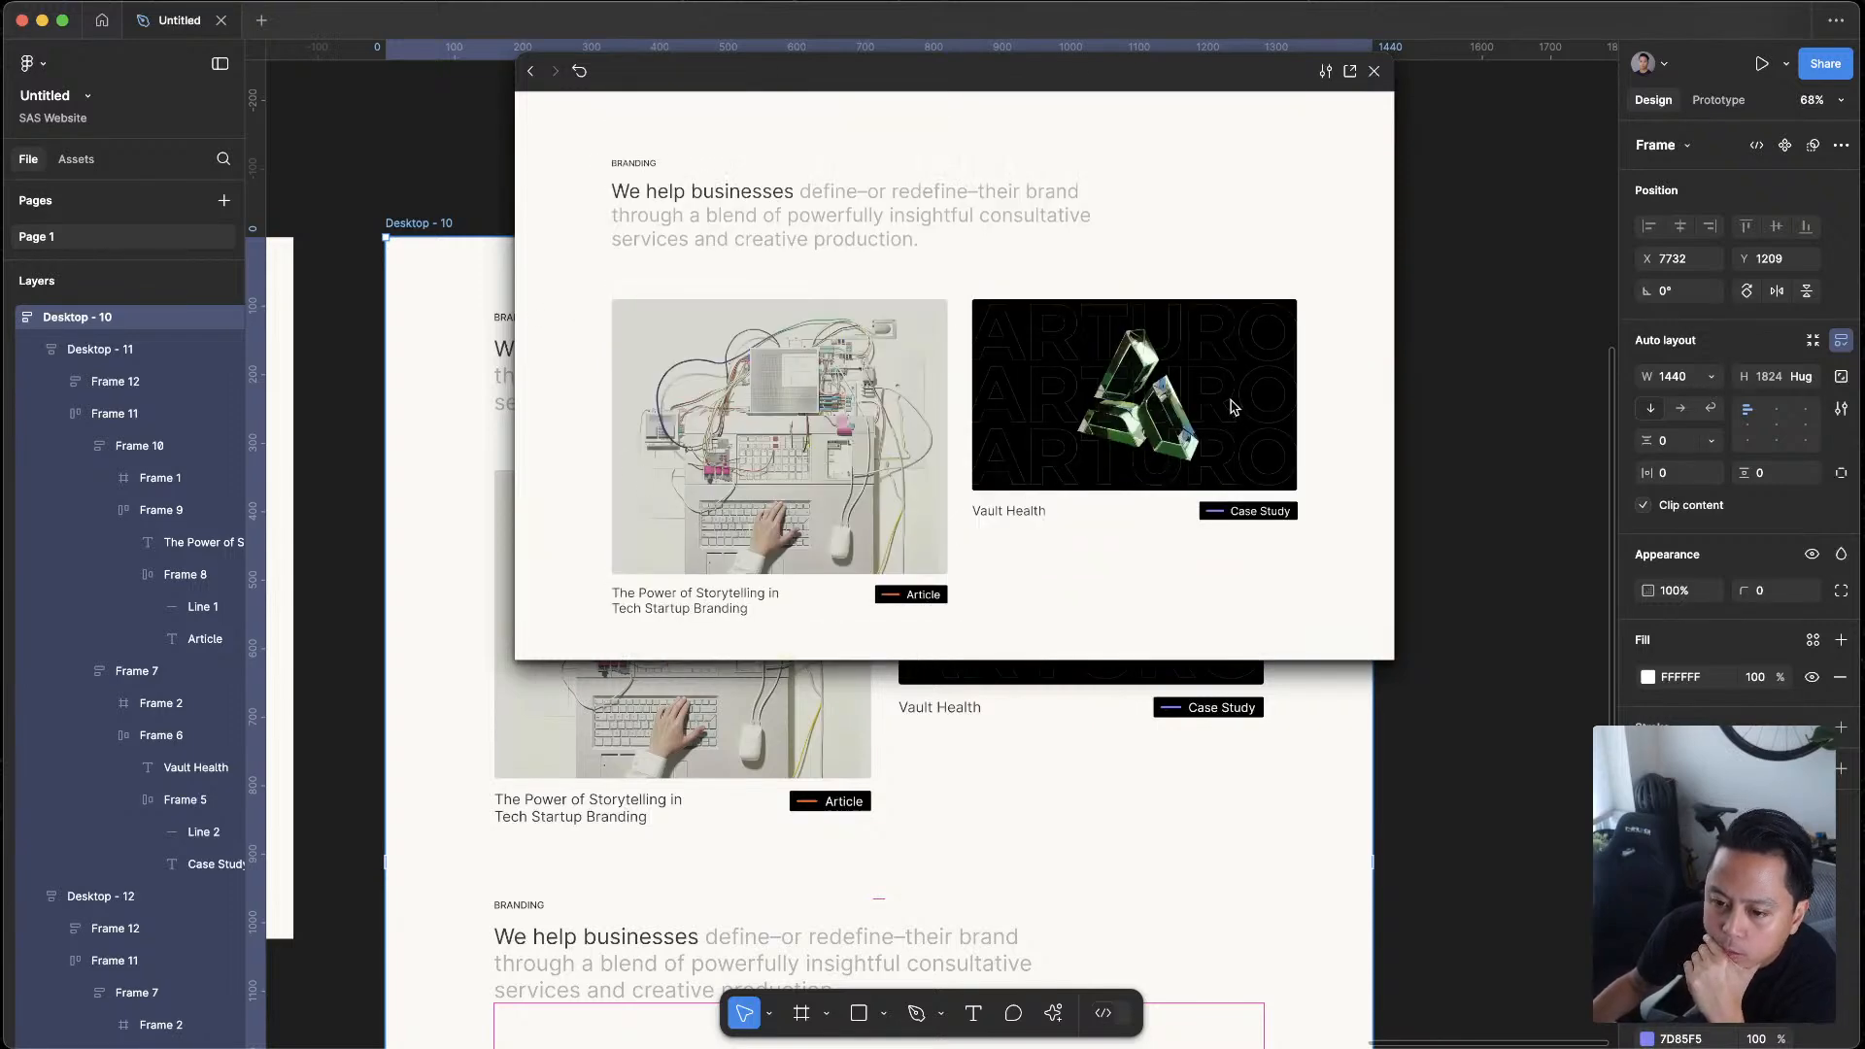
scroll(1232, 406, "down", 4)
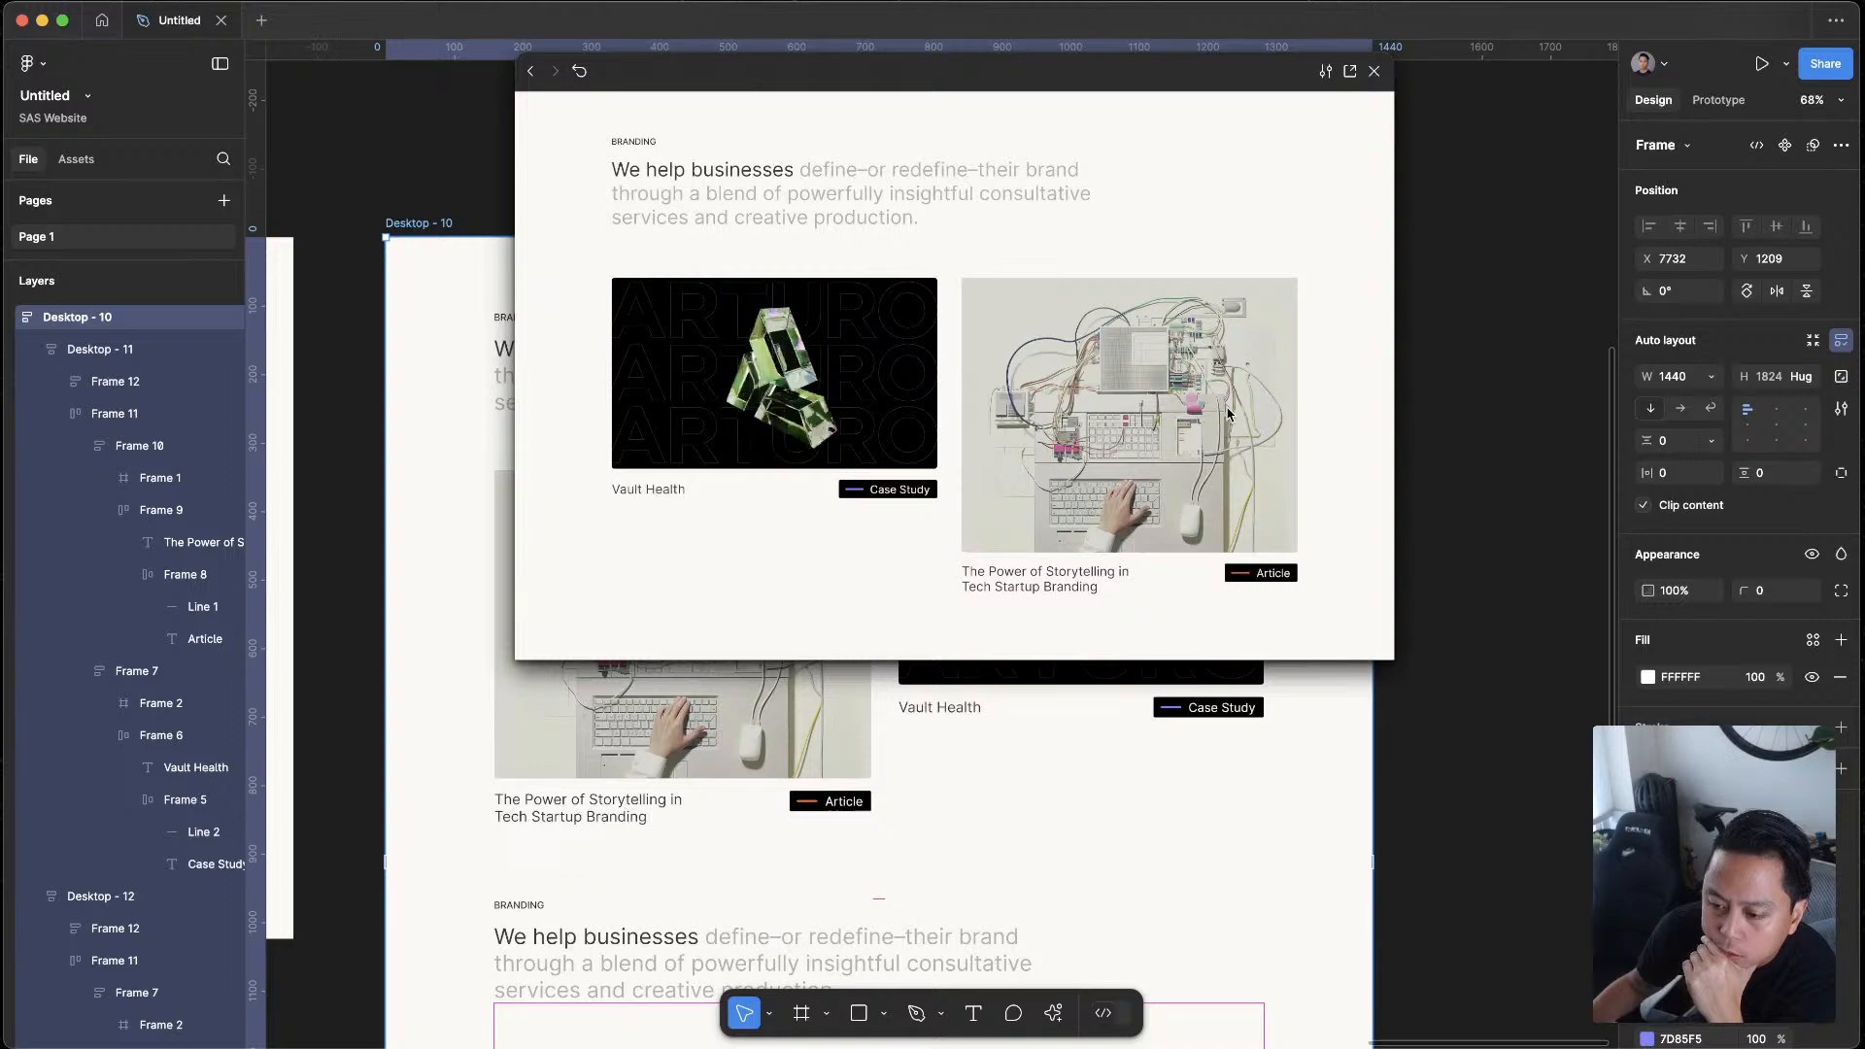
scroll(1229, 413, "down", 5)
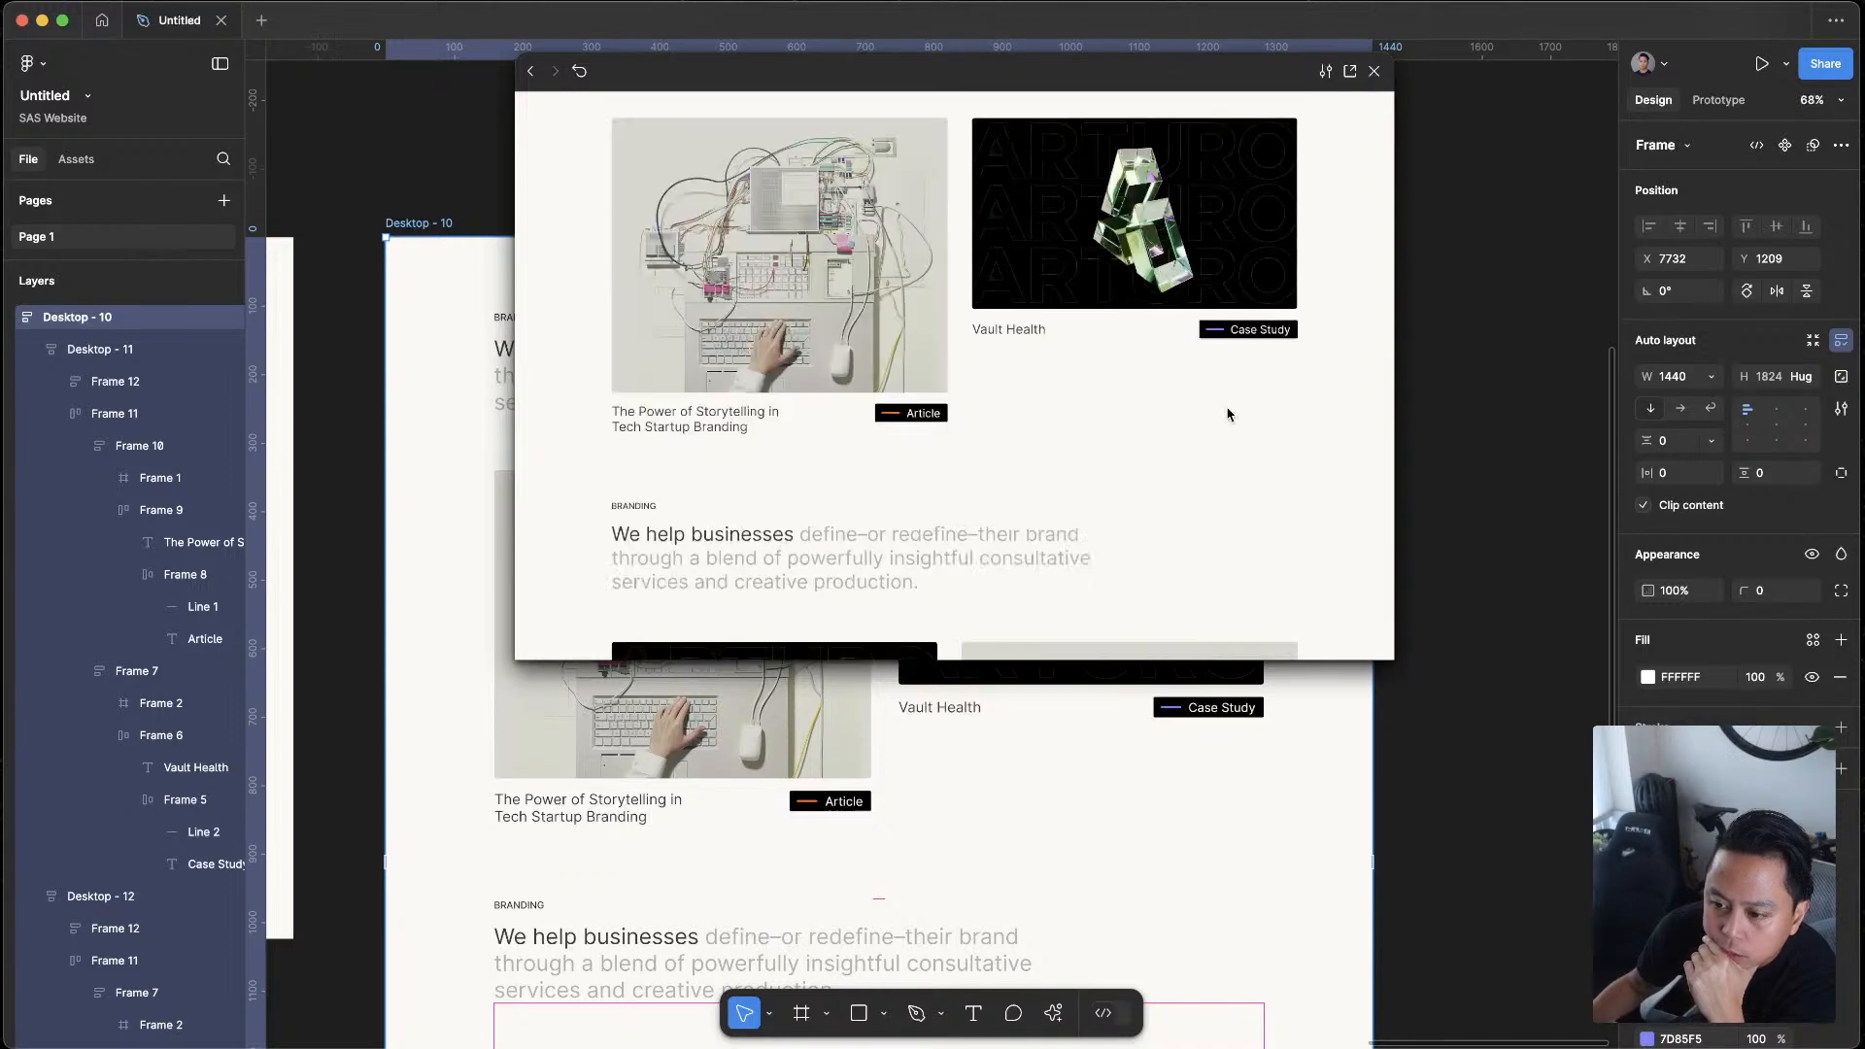
scroll(1230, 415, "down", 4)
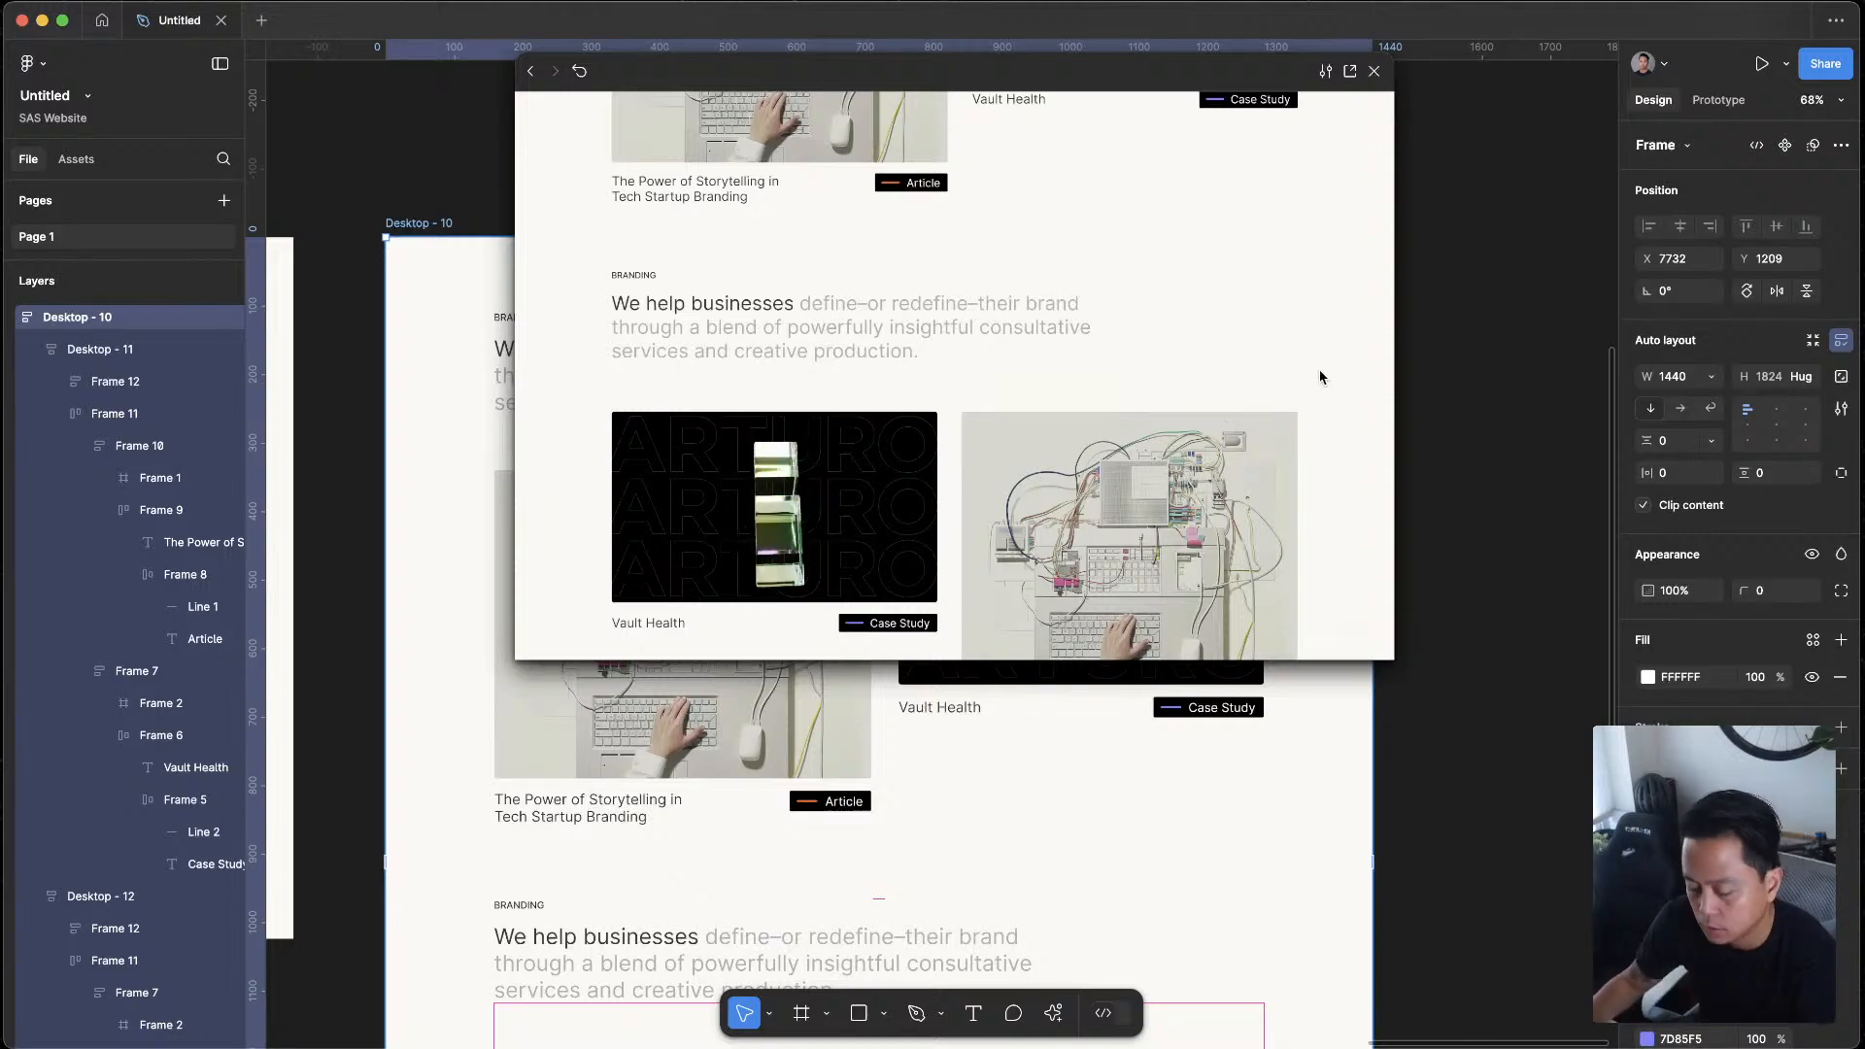
Switch to ChatGPT, copy its rewritten sentence about designing or redesigning websites, and return to the Figma file
key("ctrl+Up")
left_click(1042, 427)
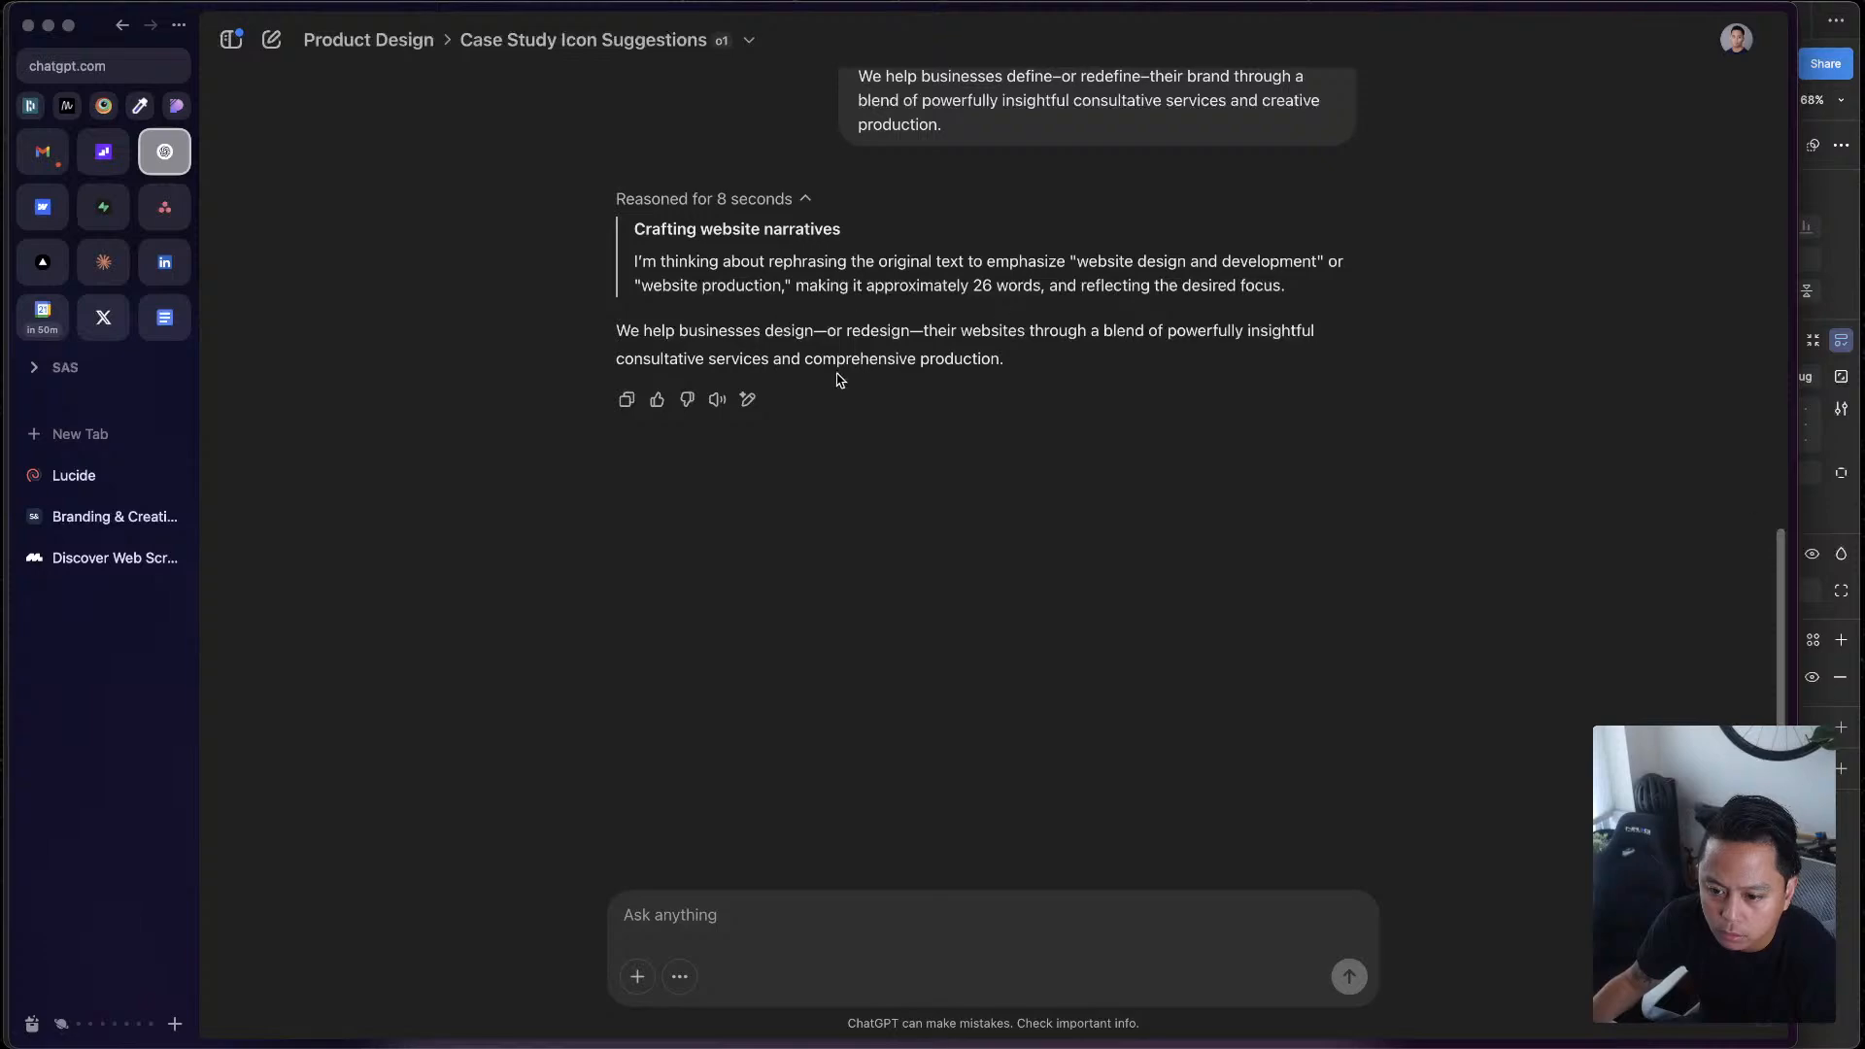
triple_click(767, 333)
key("super+c")
key("ctrl+Up")
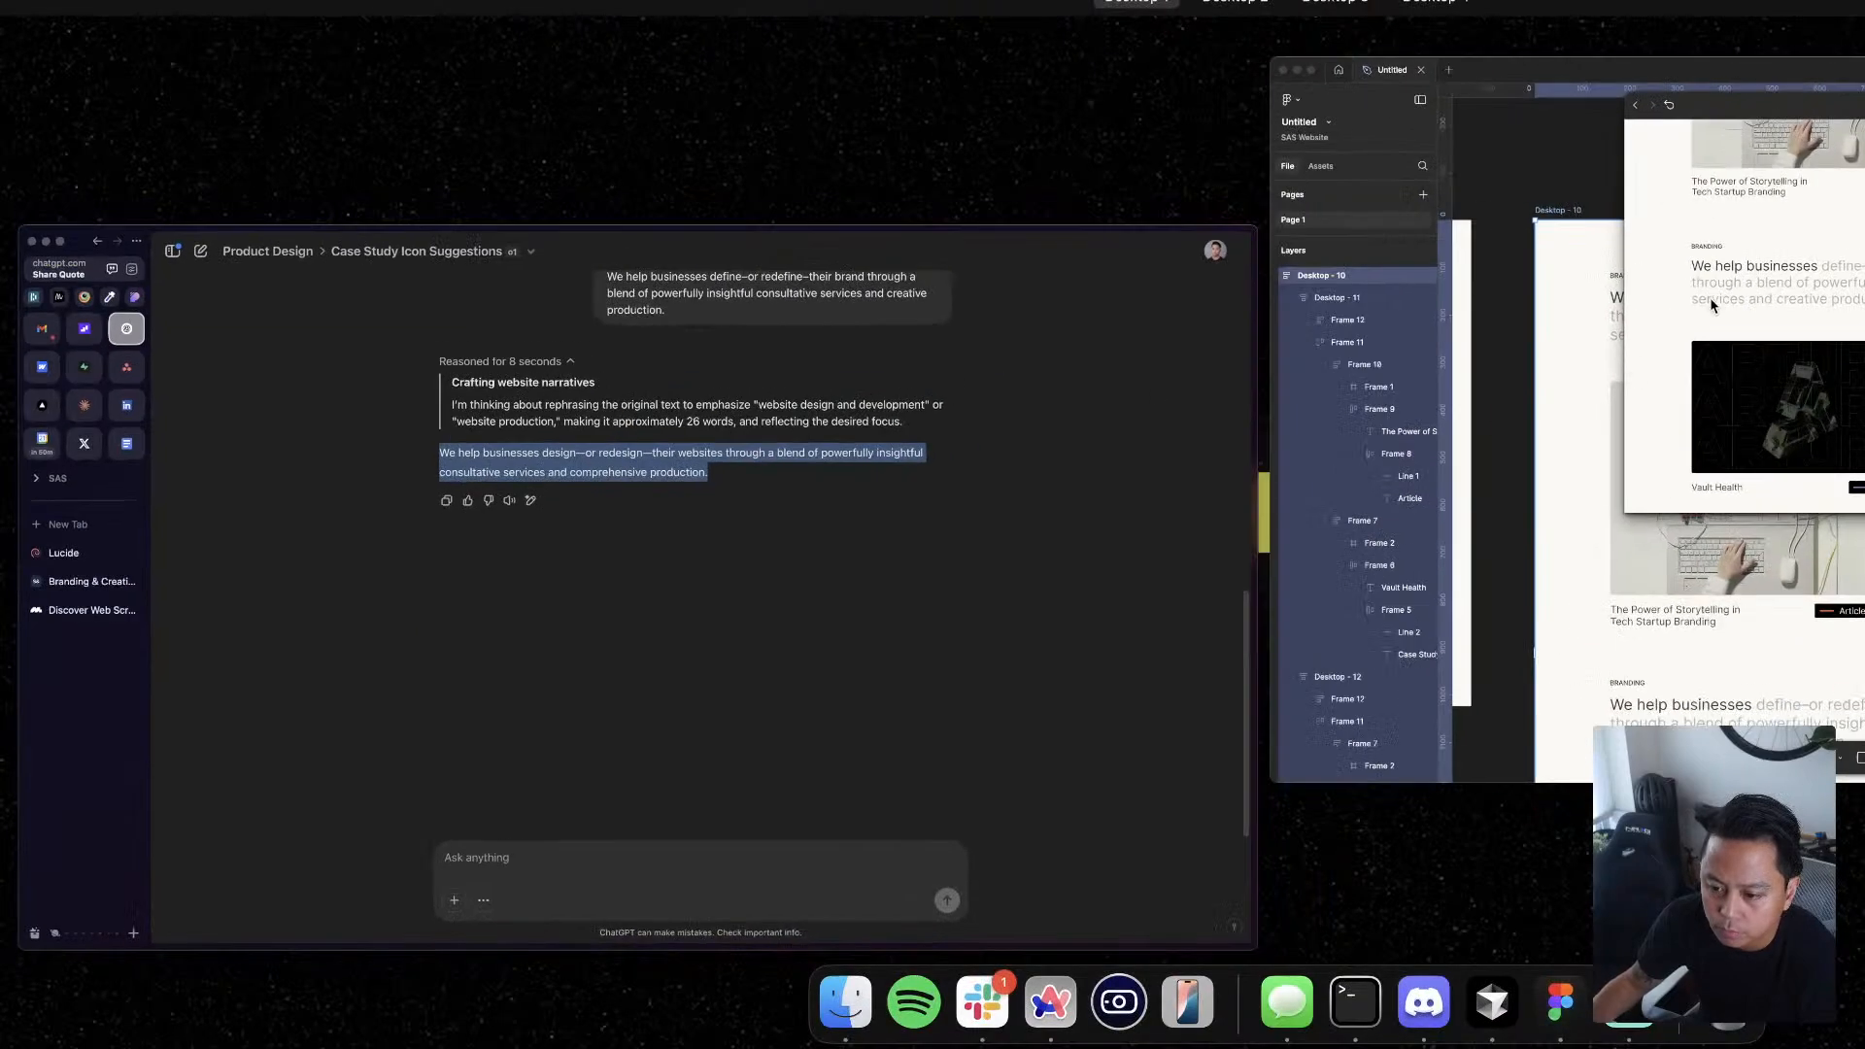
left_click(1507, 379)
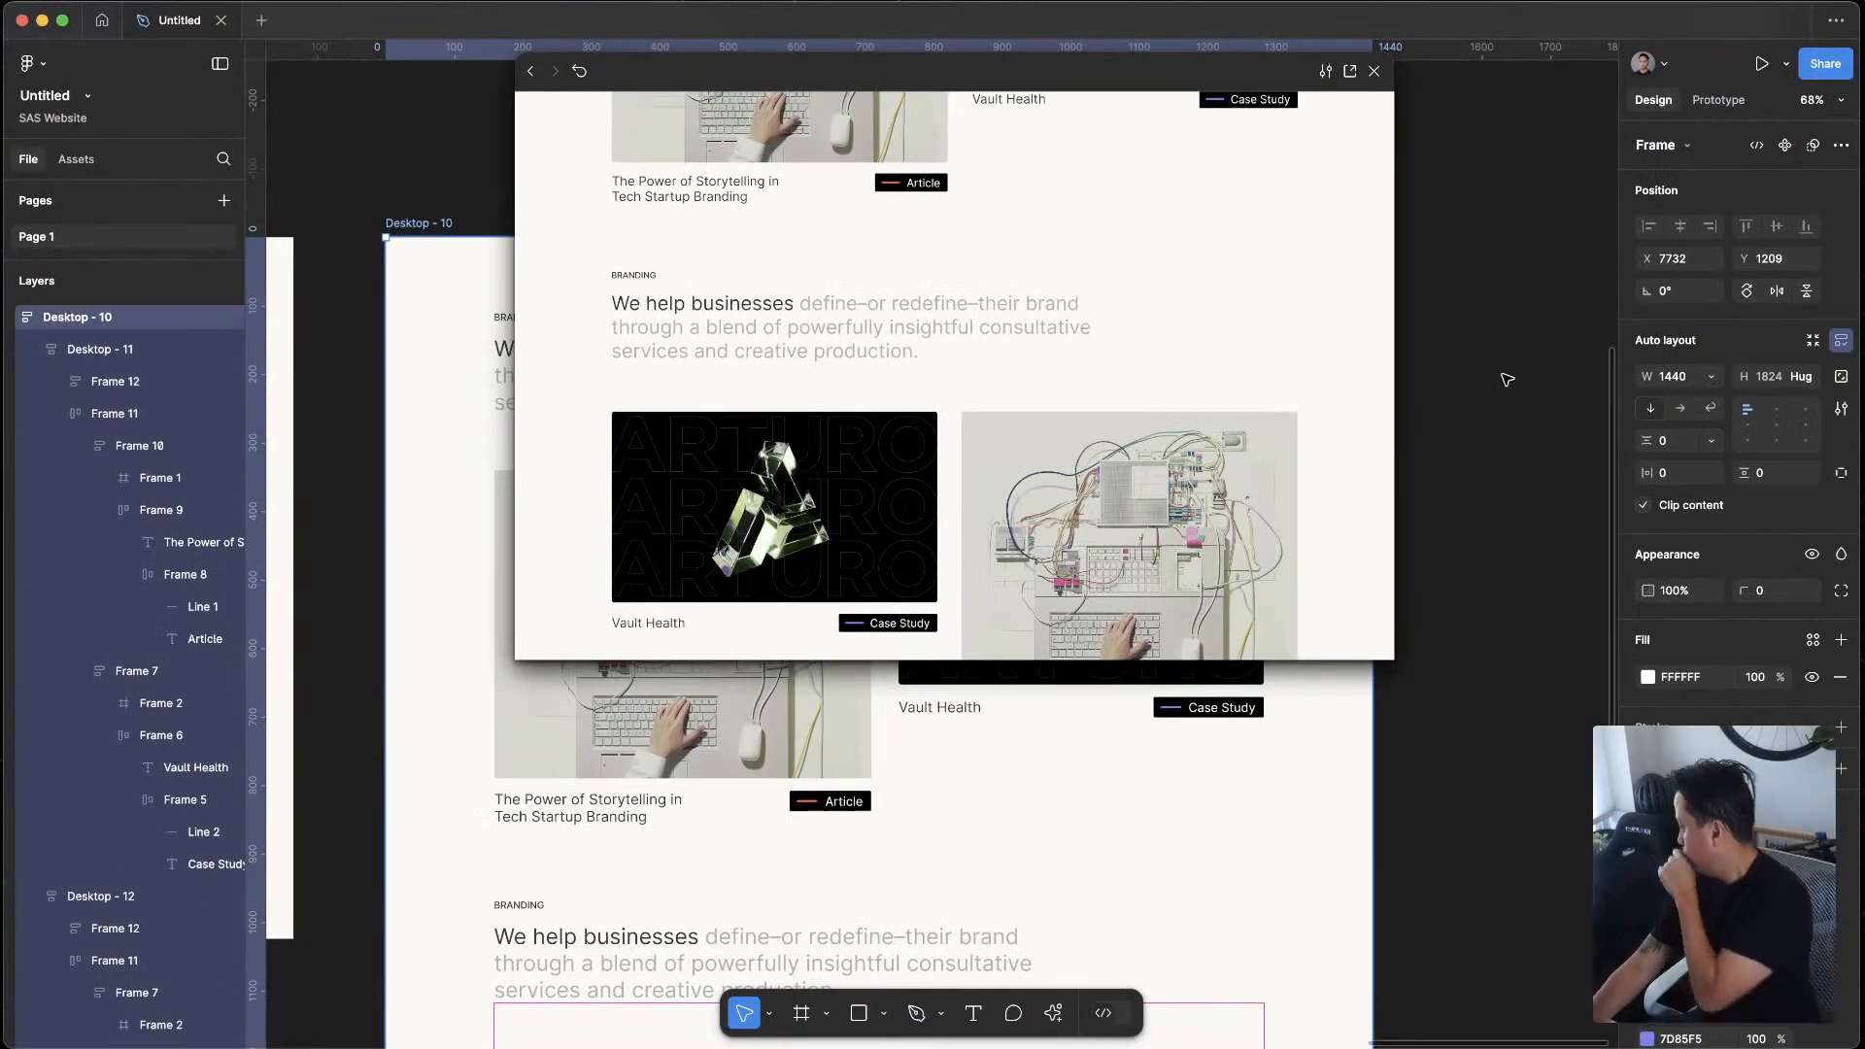
Close the prototype preview and replace the lower section's headline with the sentence copied from ChatGPT
left_click(1417, 95)
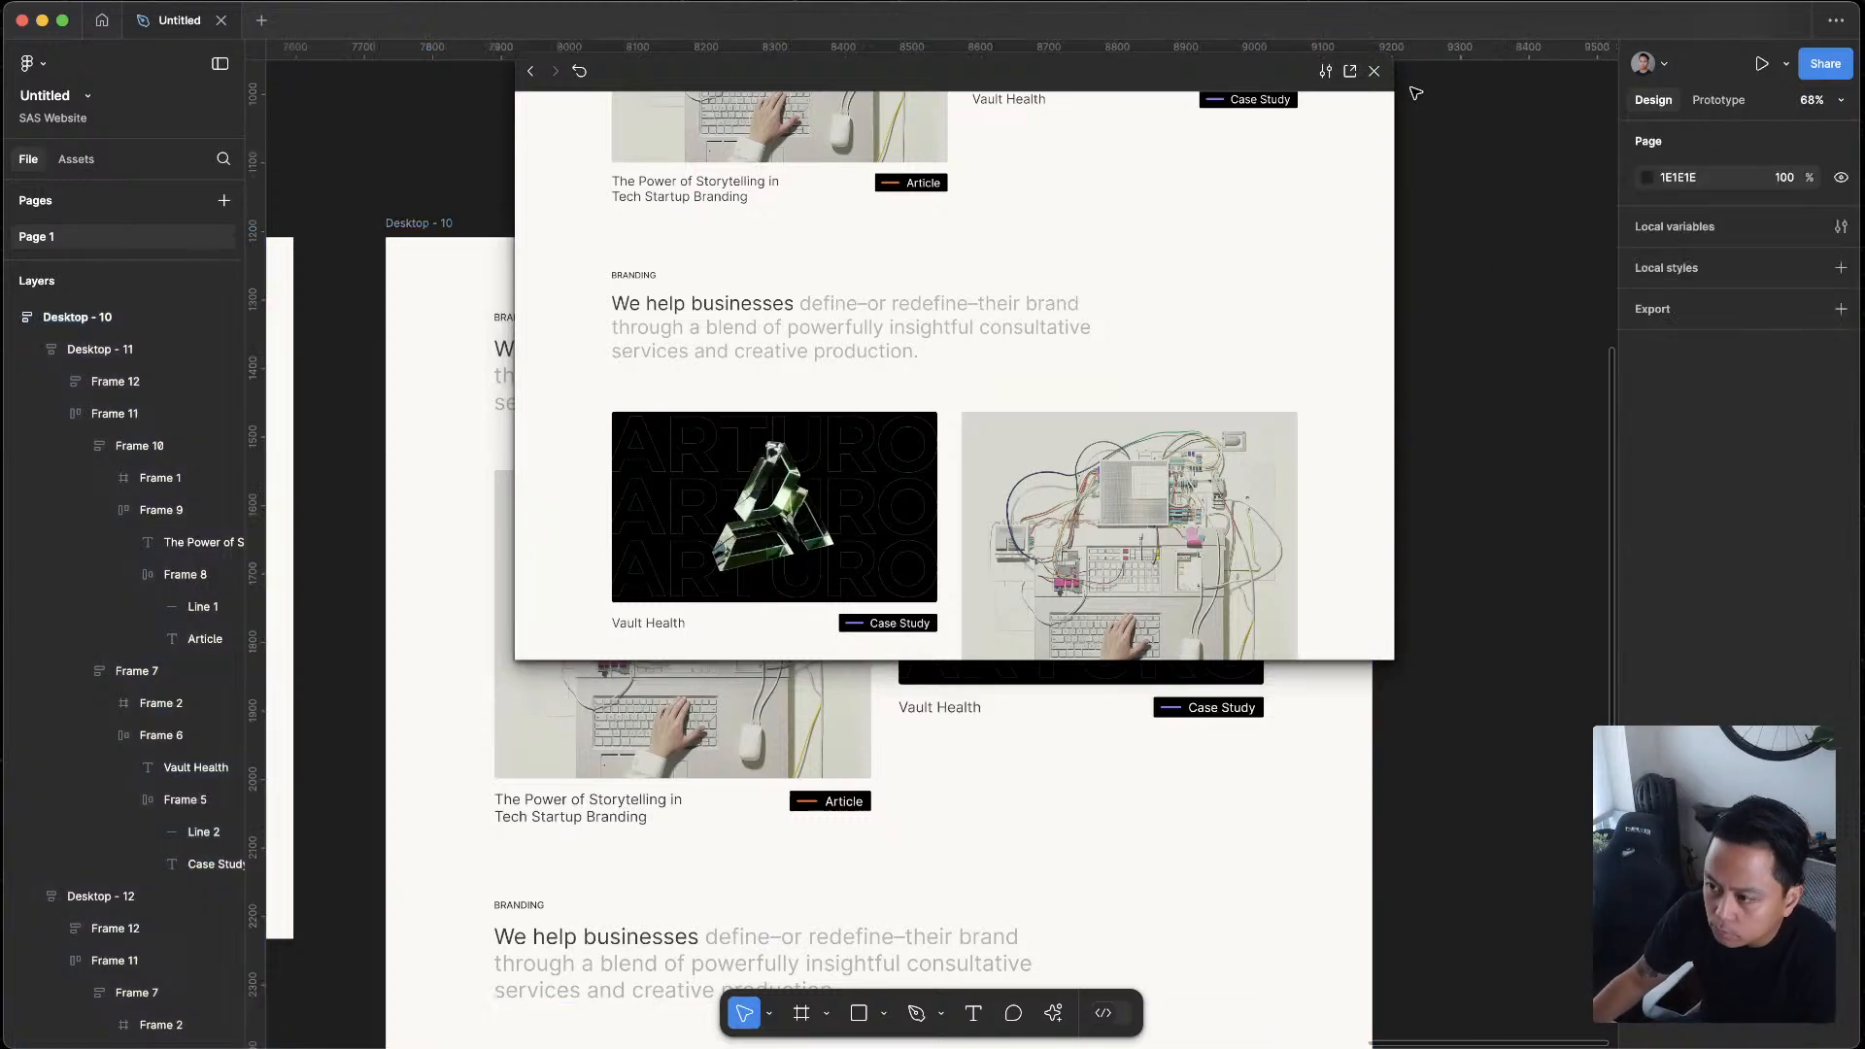
left_click(1373, 72)
scroll(831, 765, "down", 5)
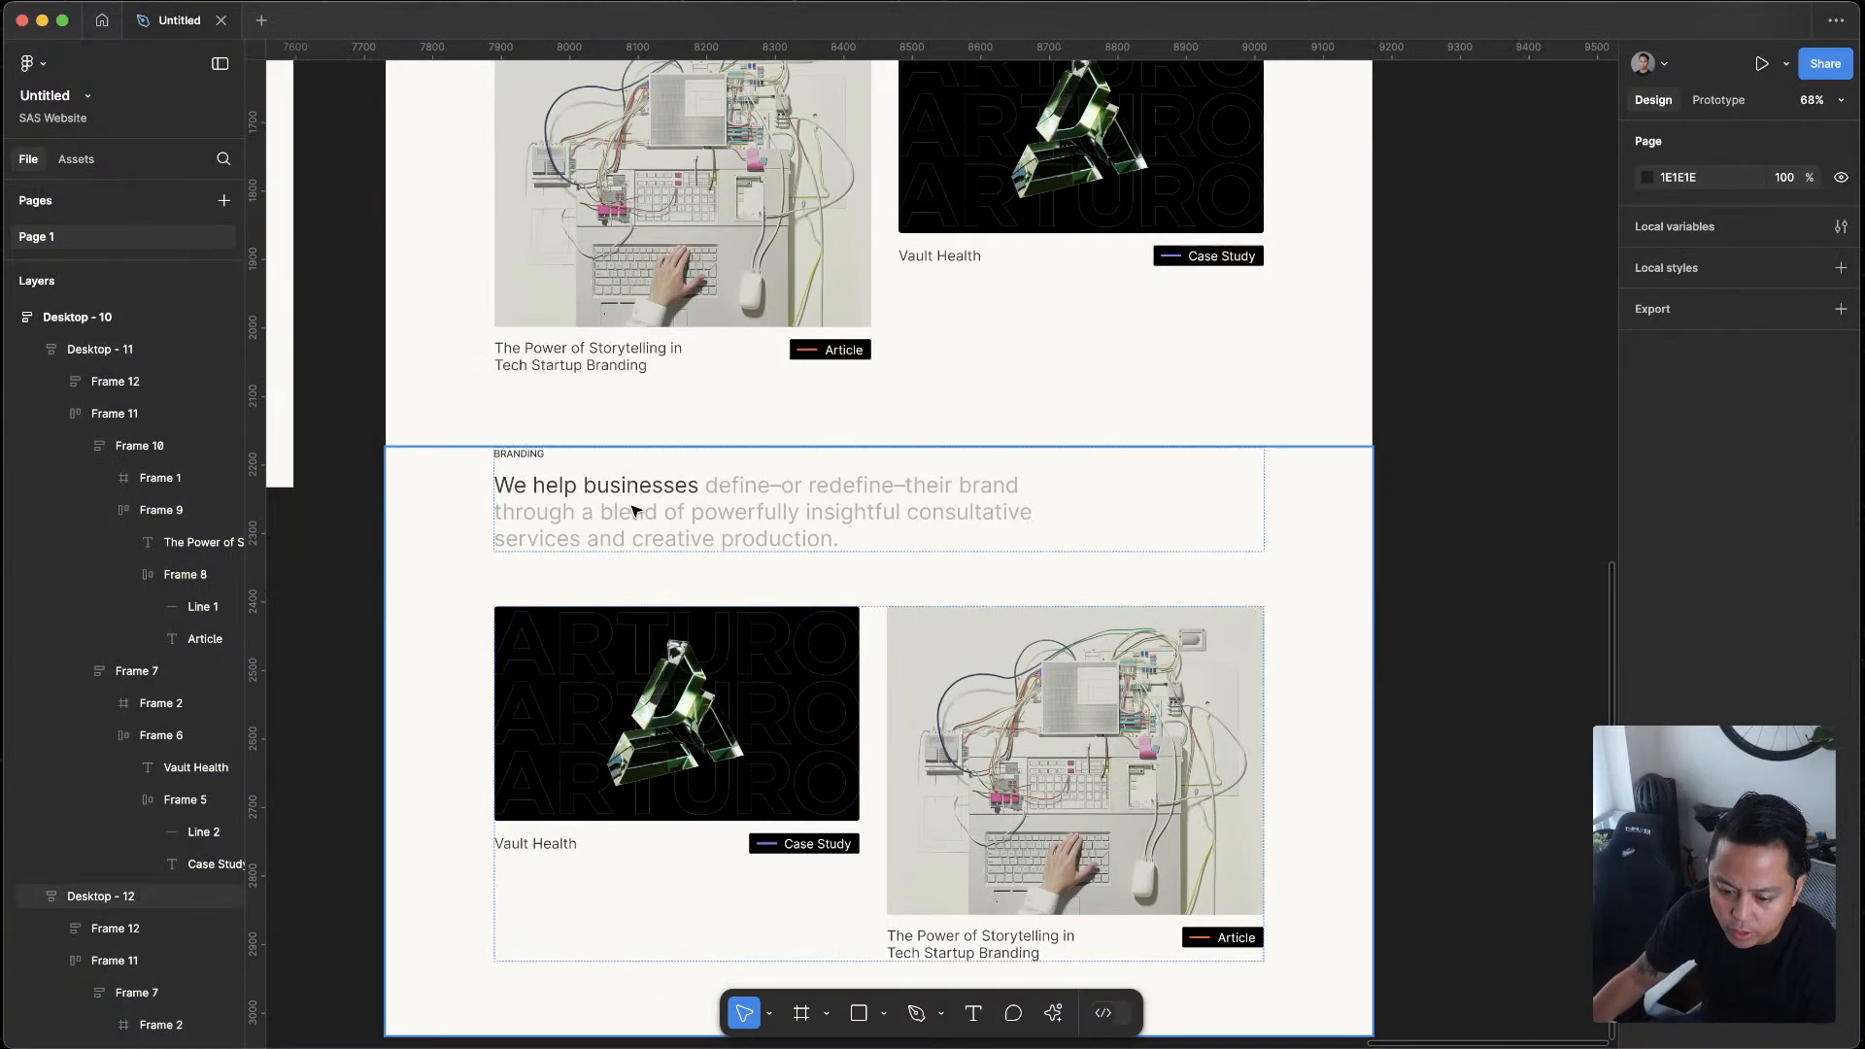
left_click(632, 506)
key("Return")
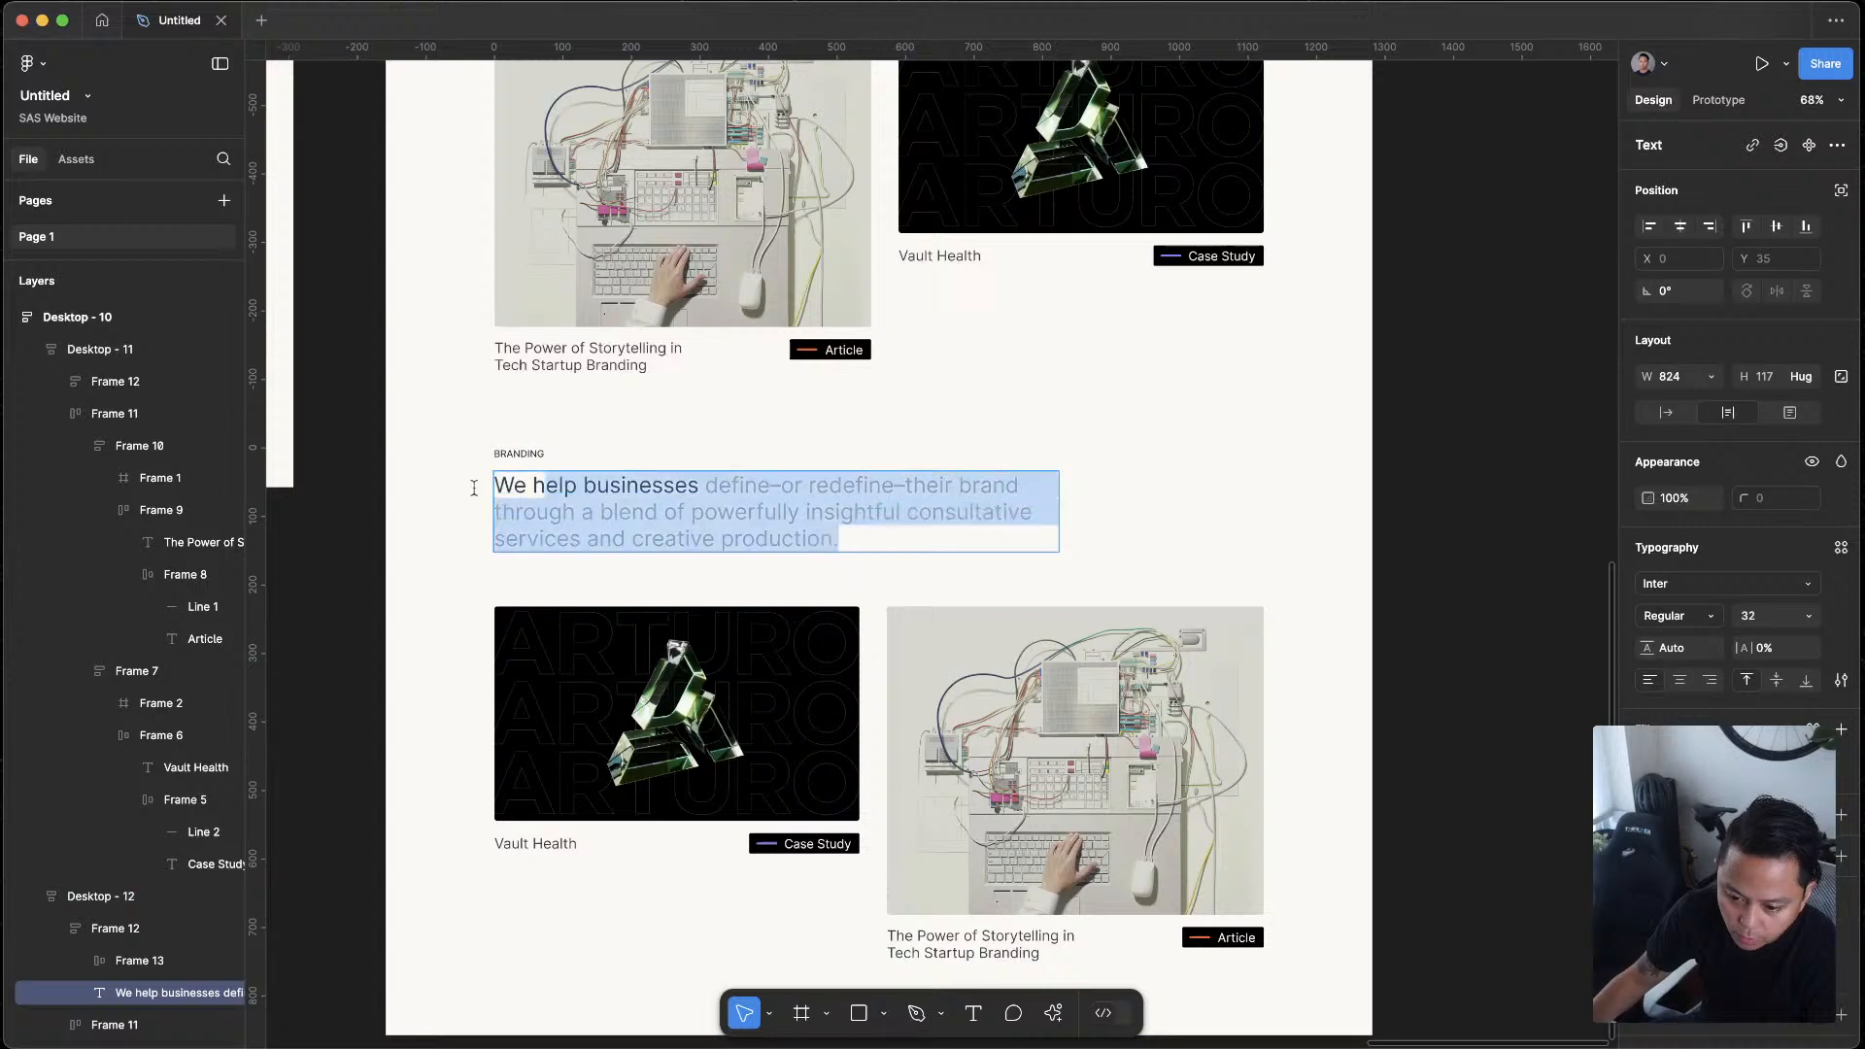
key("super+v")
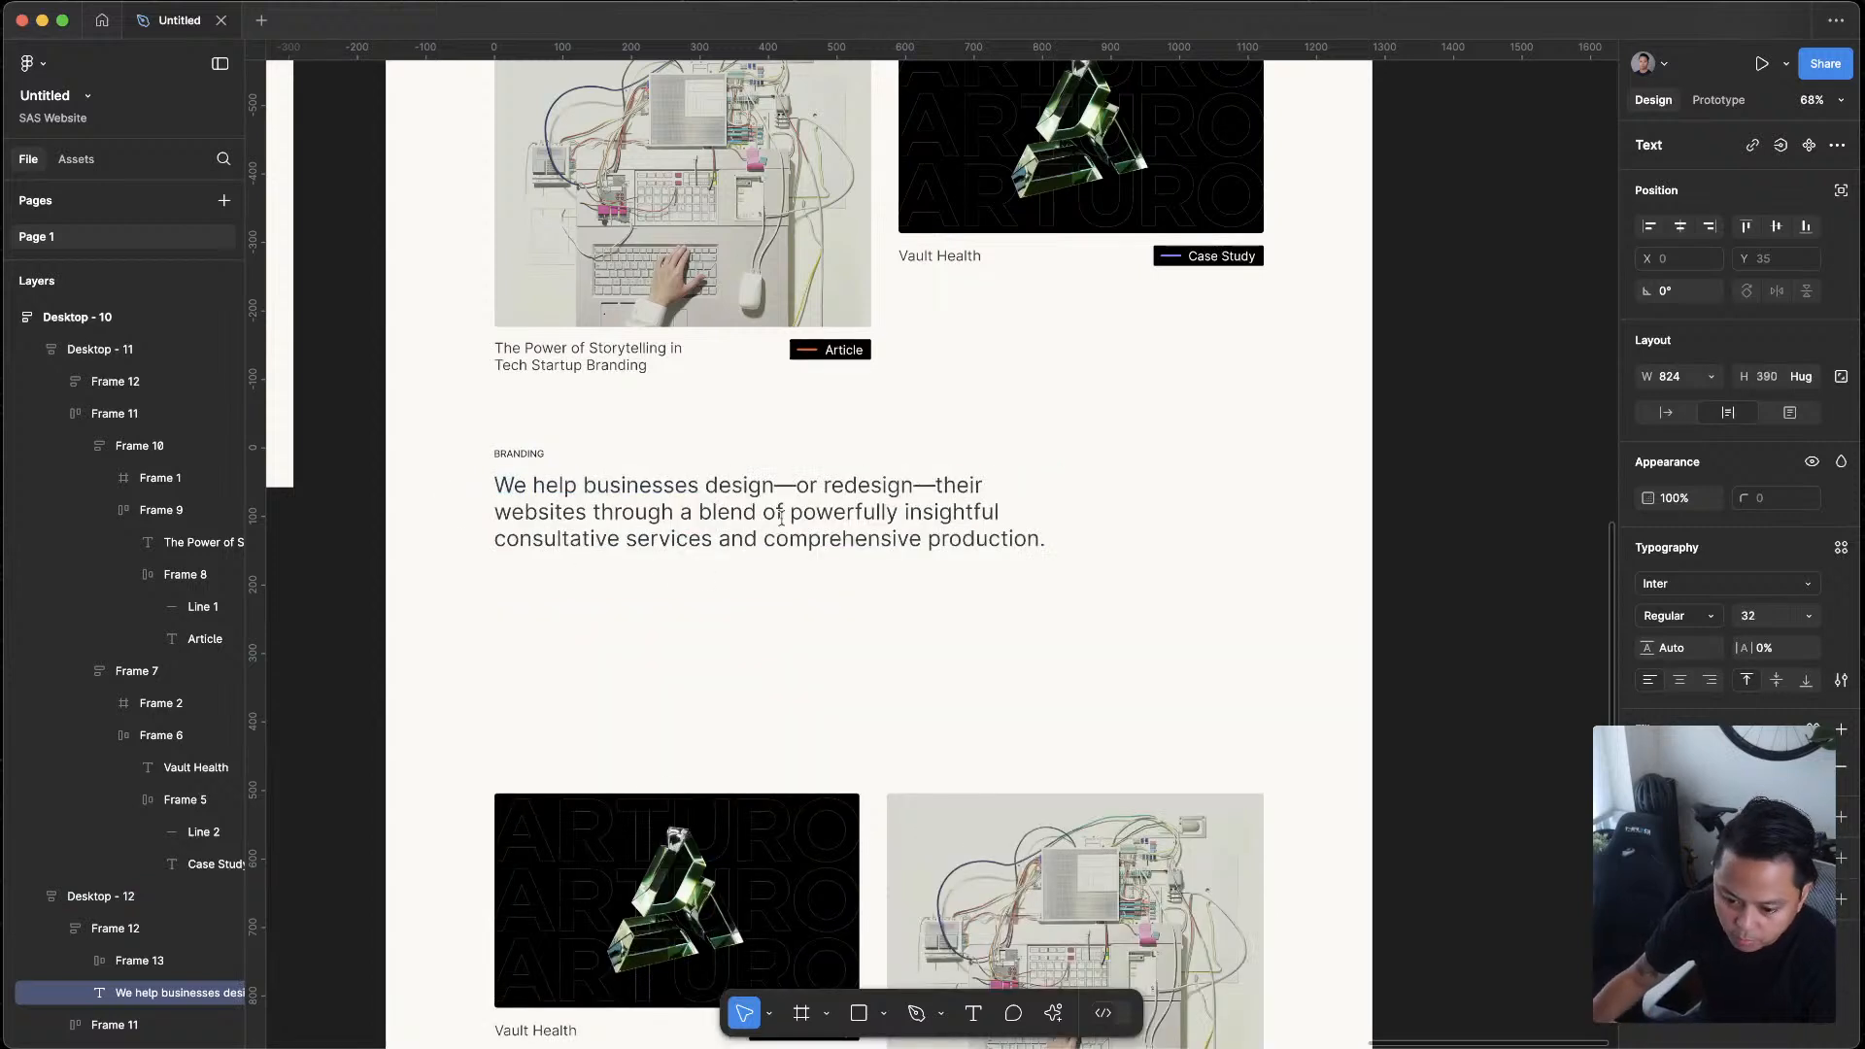
Remove the empty lines after "comprehensive production." in the lower section's headline and leave text editing
key("BackSpace")
key("BackSpace")
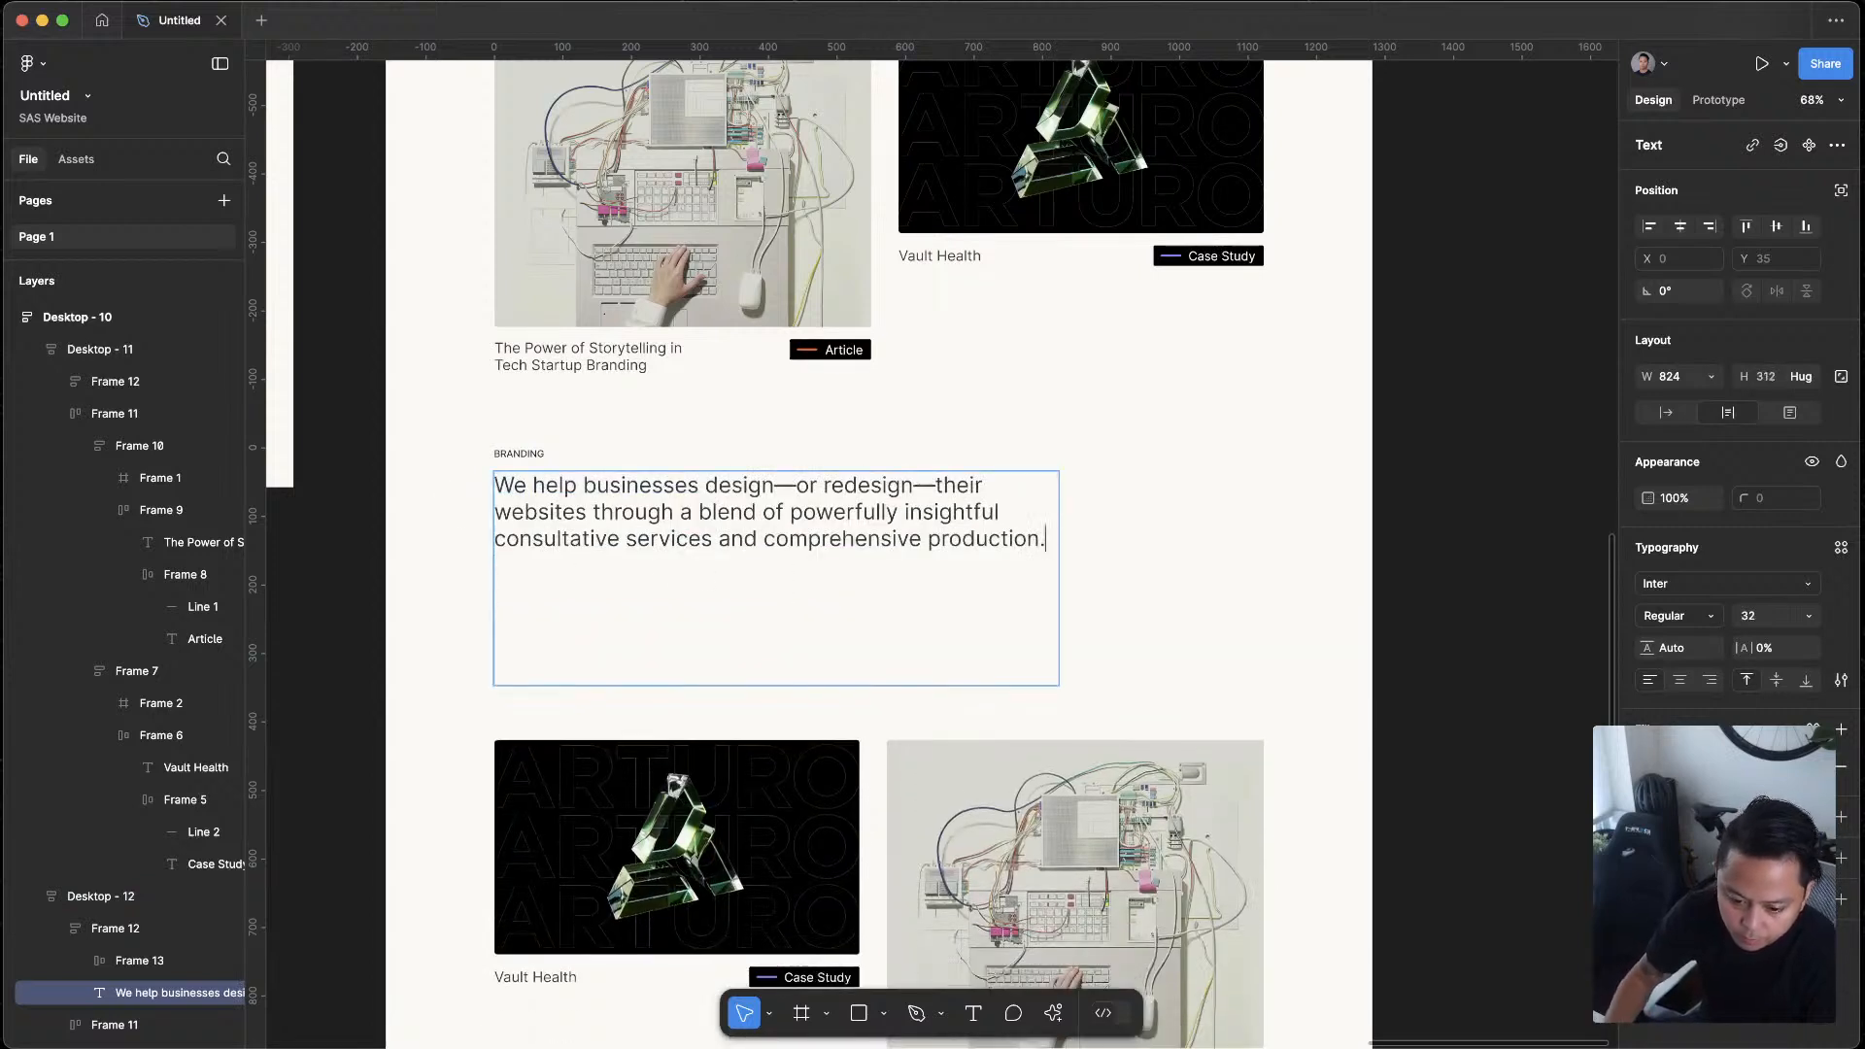
key("BackSpace")
key("BackSpace")
key("BackSpace")
key("BackSpace")
key("BackSpace")
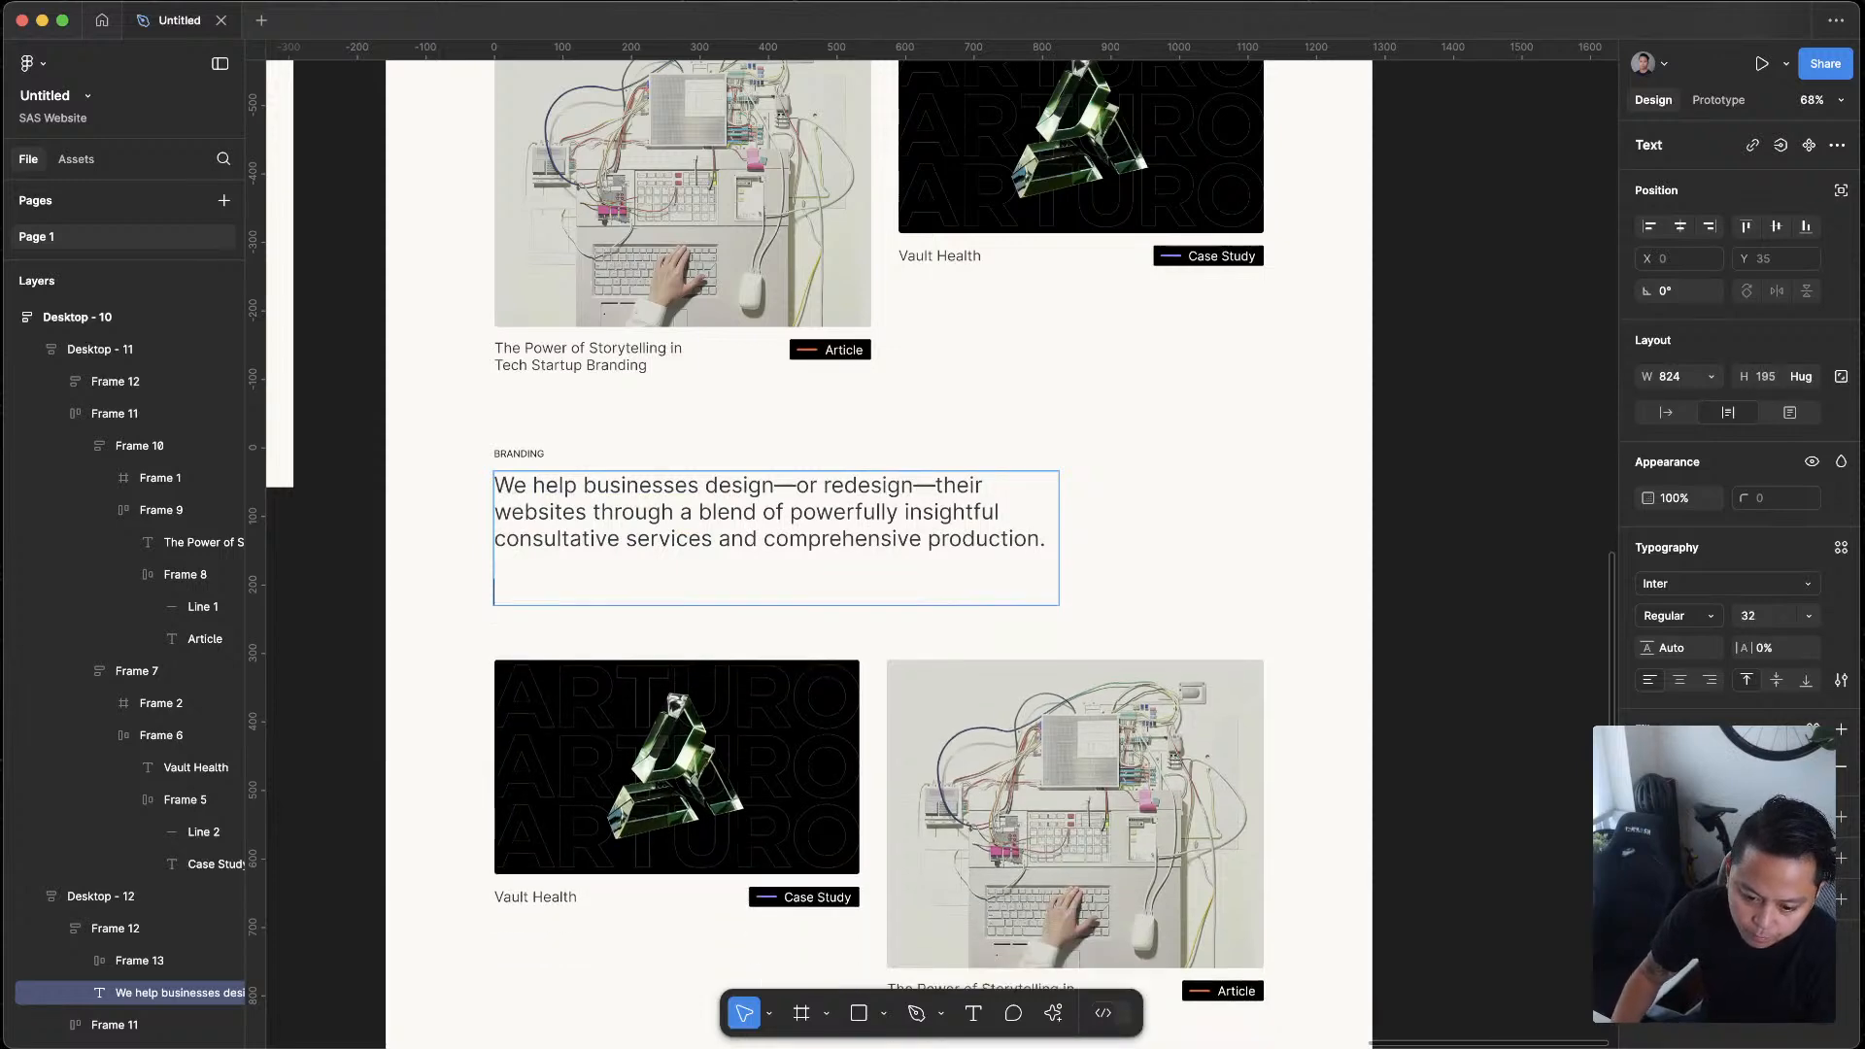
key("Escape")
left_click(1501, 452)
Preview the Desktop - 10 frame as a prototype and examine how the new headline and cards flow between both sections
scroll(1466, 462, "down", 2)
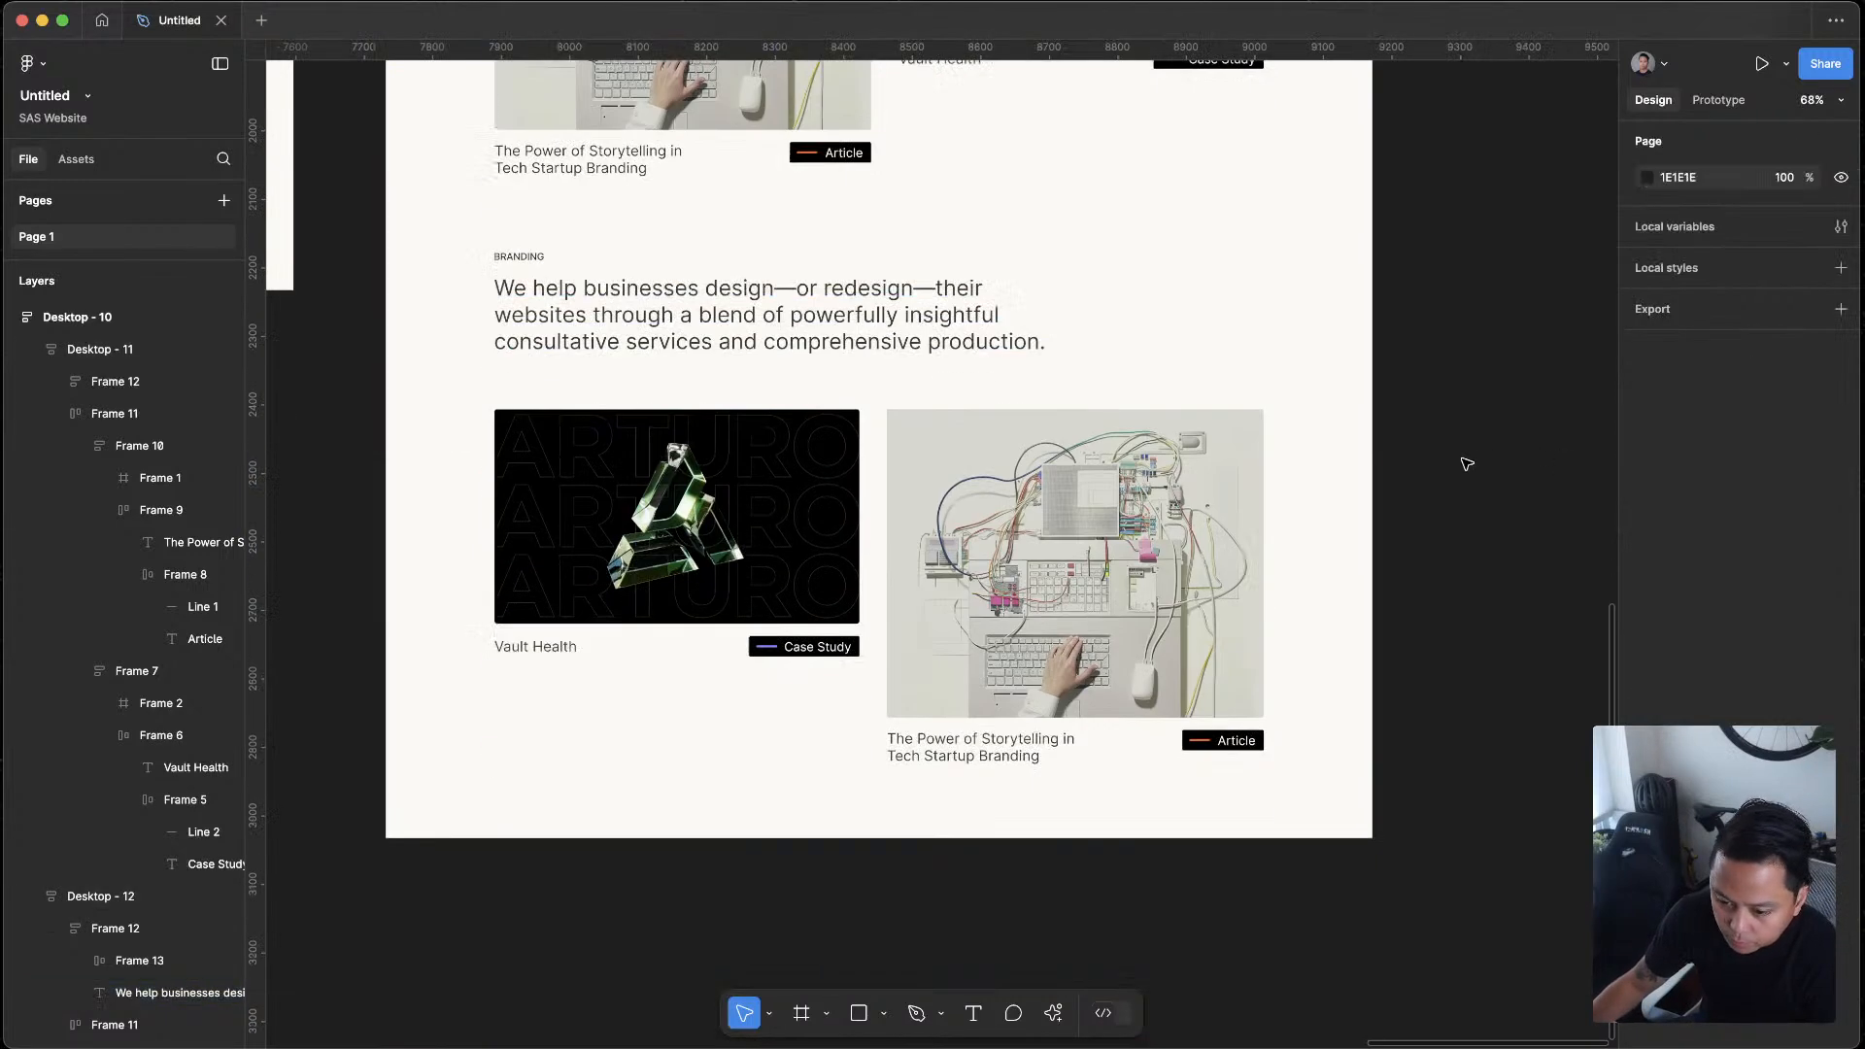
scroll(1468, 462, "up", 4)
scroll(1468, 463, "up", 2)
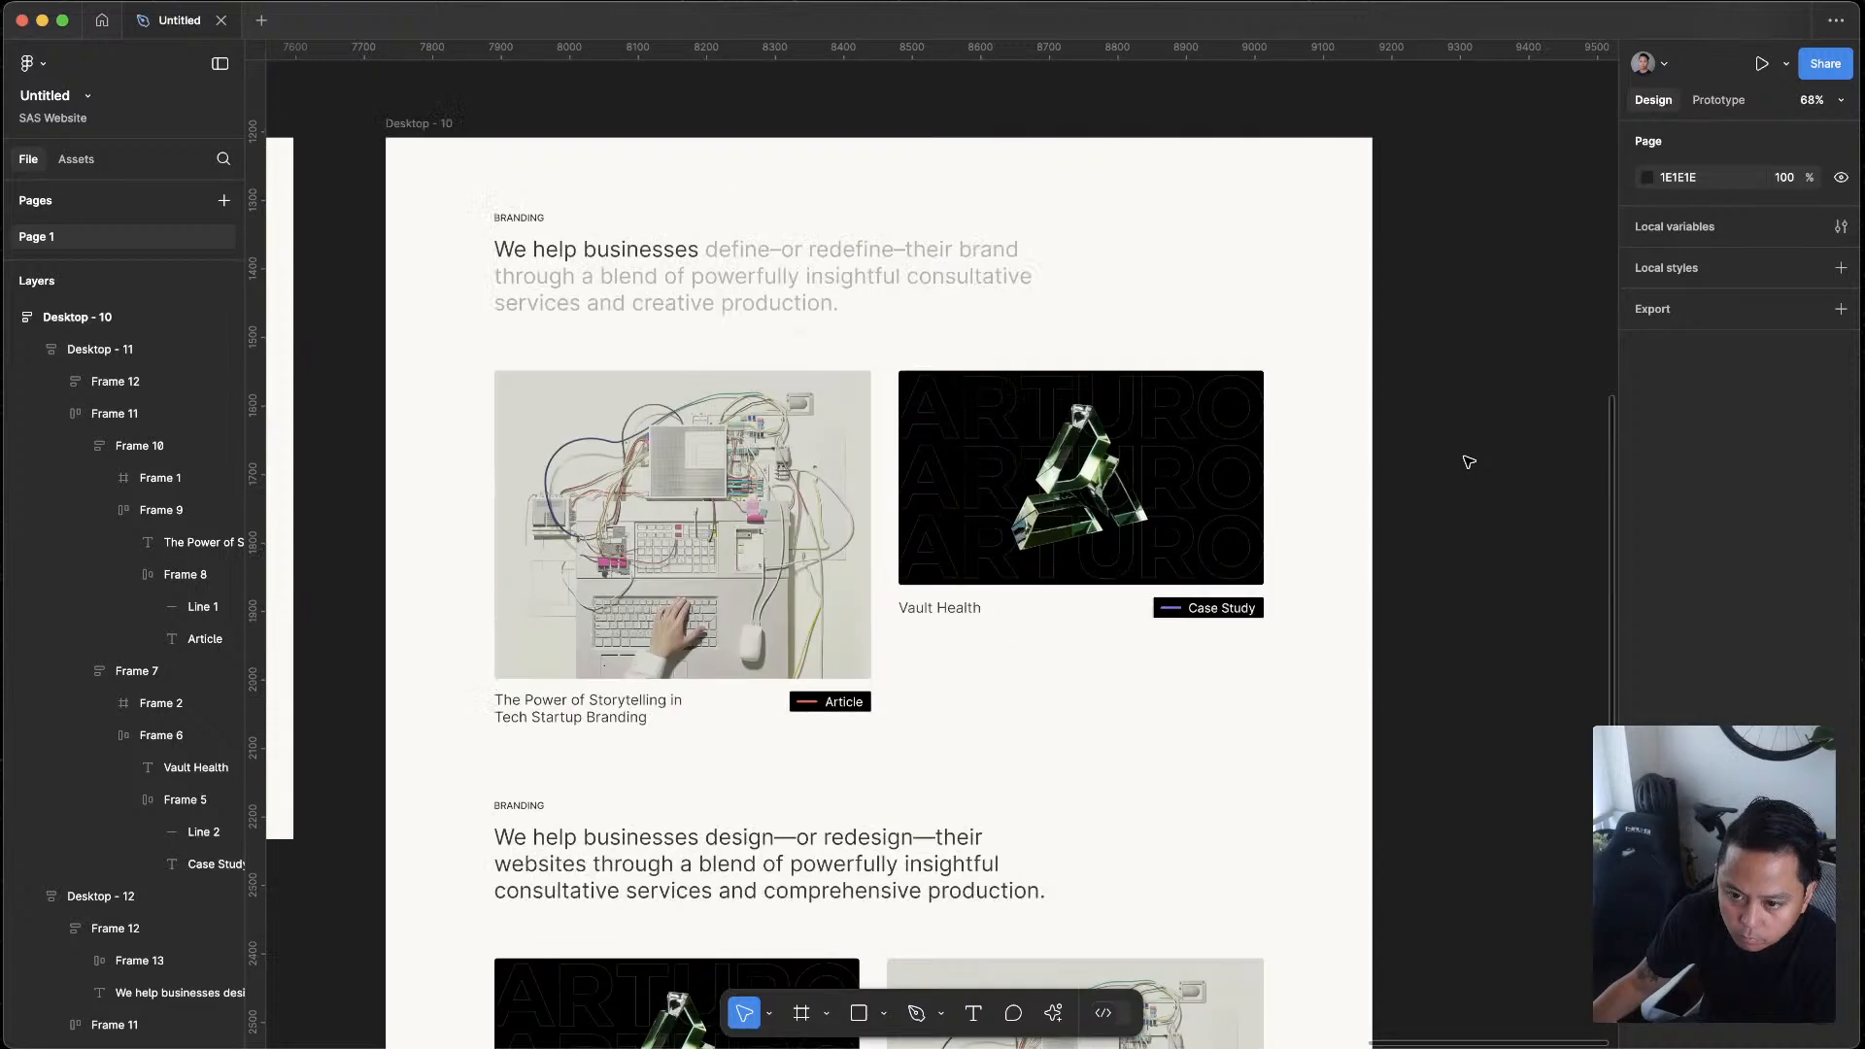
scroll(1468, 463, "down", 1)
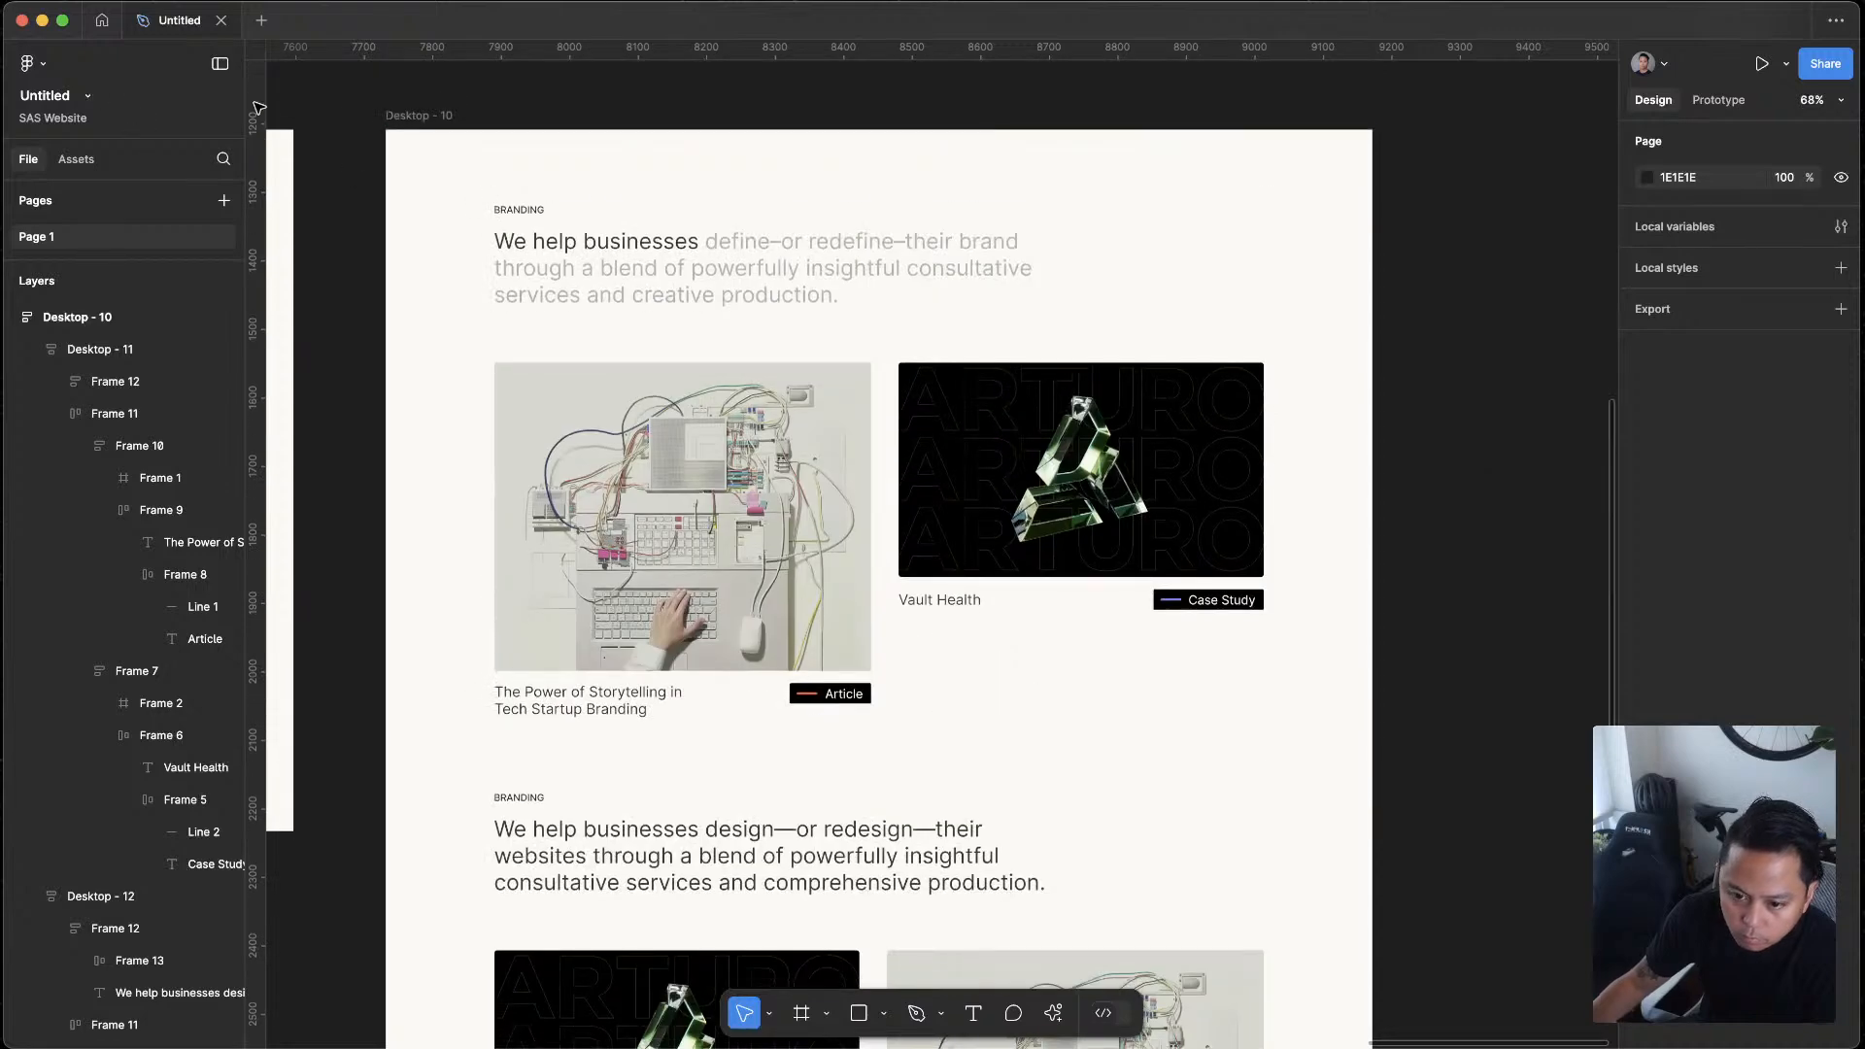
left_click(408, 115)
key("shift+space")
scroll(1039, 388, "down", 5)
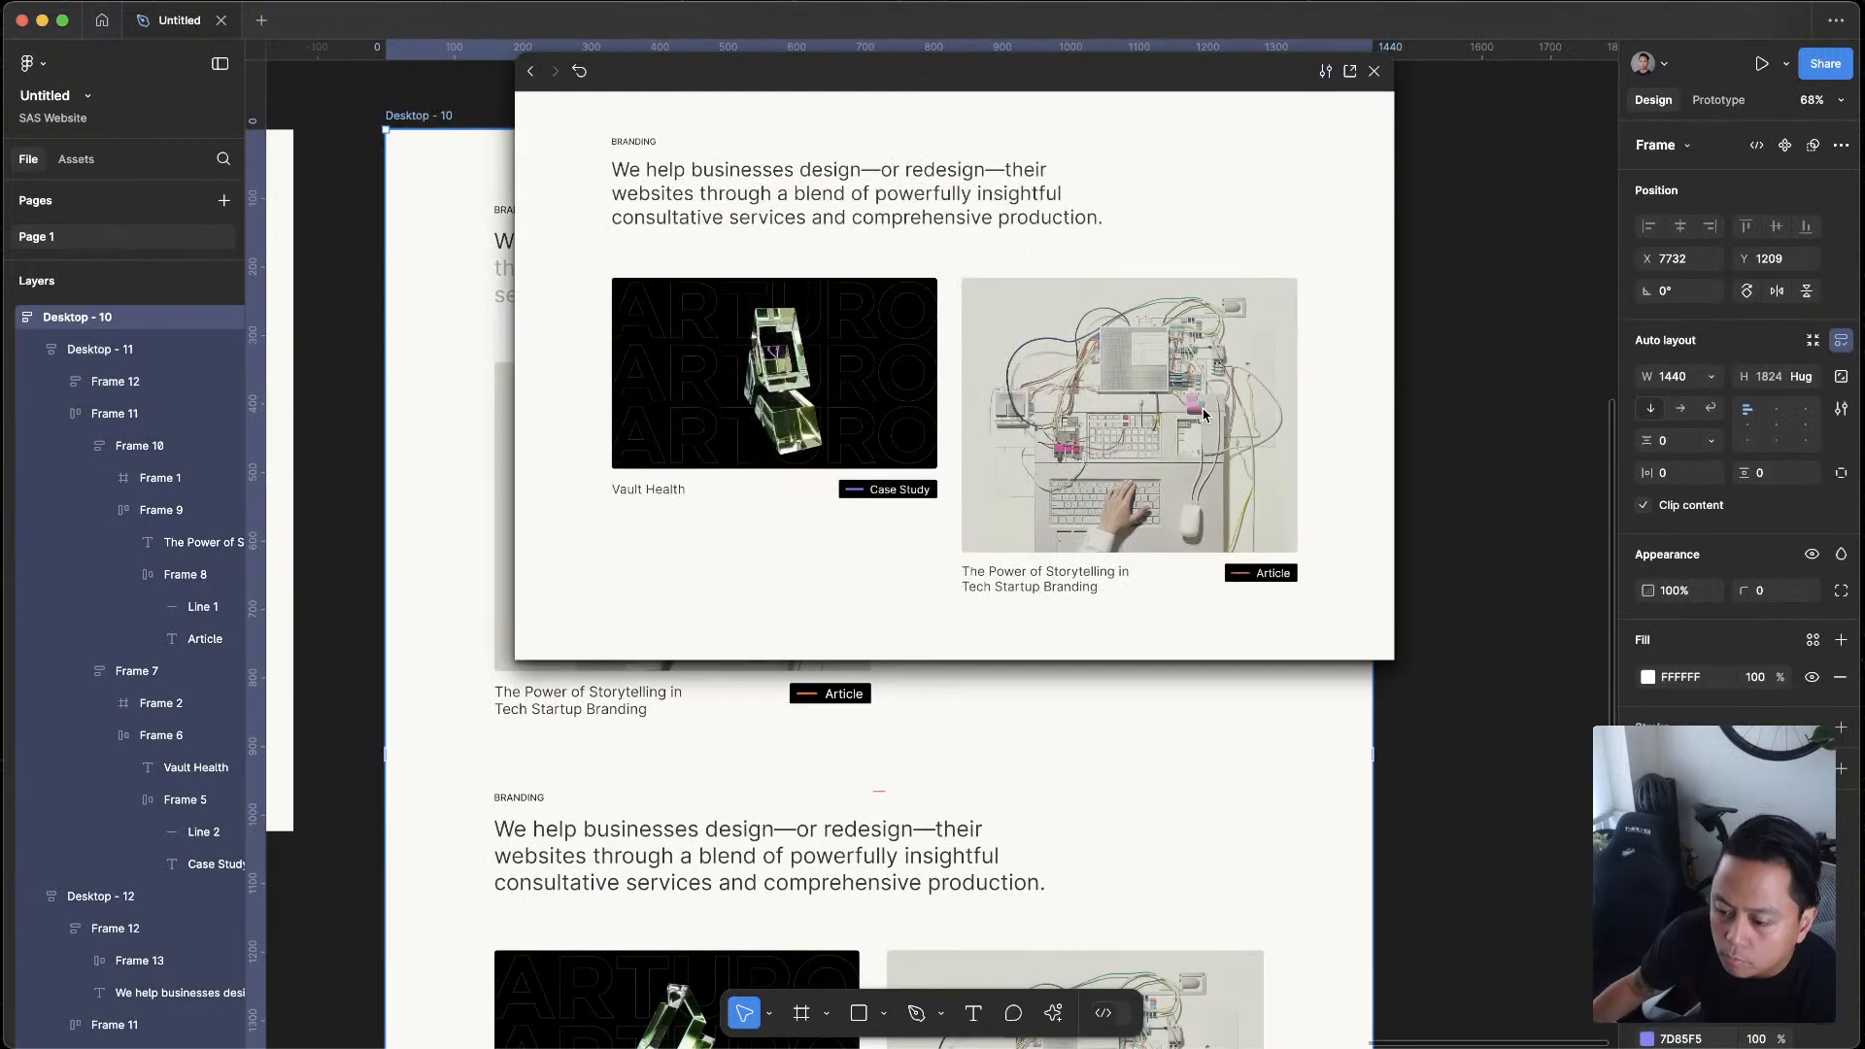
scroll(1175, 393, "down", 3)
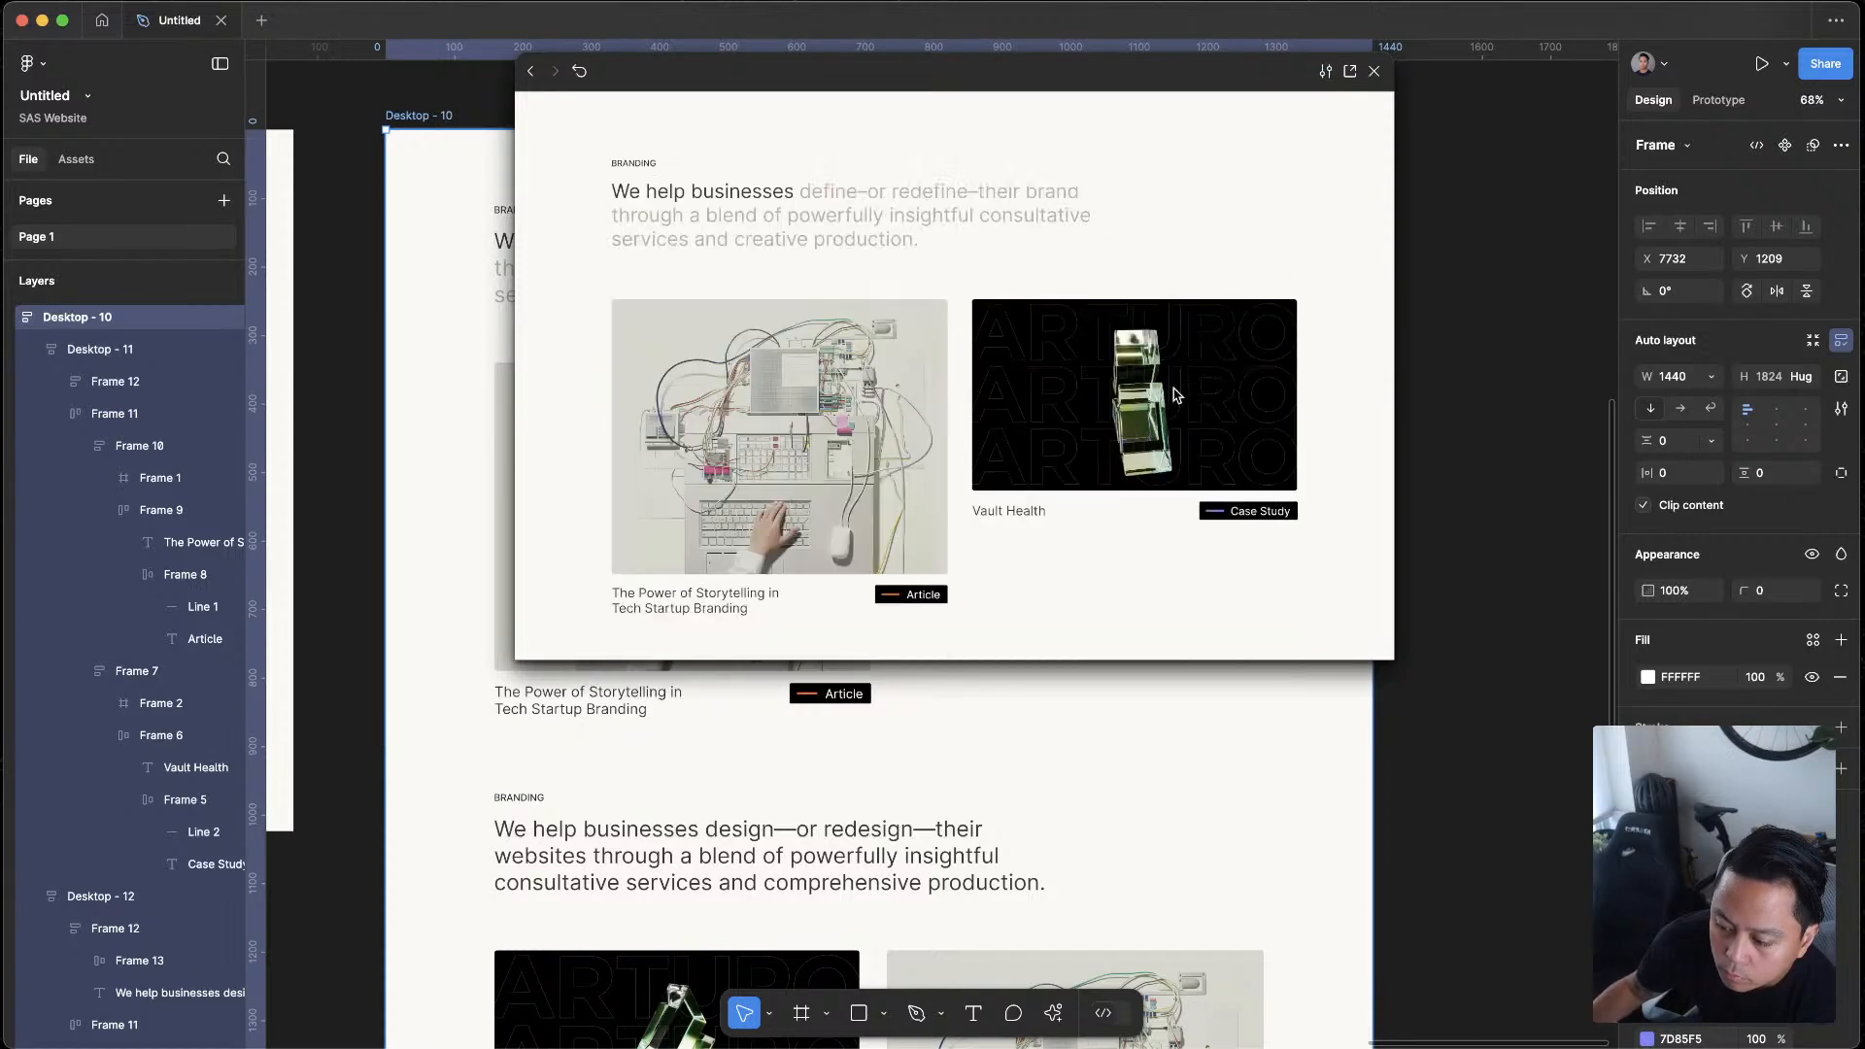
scroll(1175, 394, "down", 3)
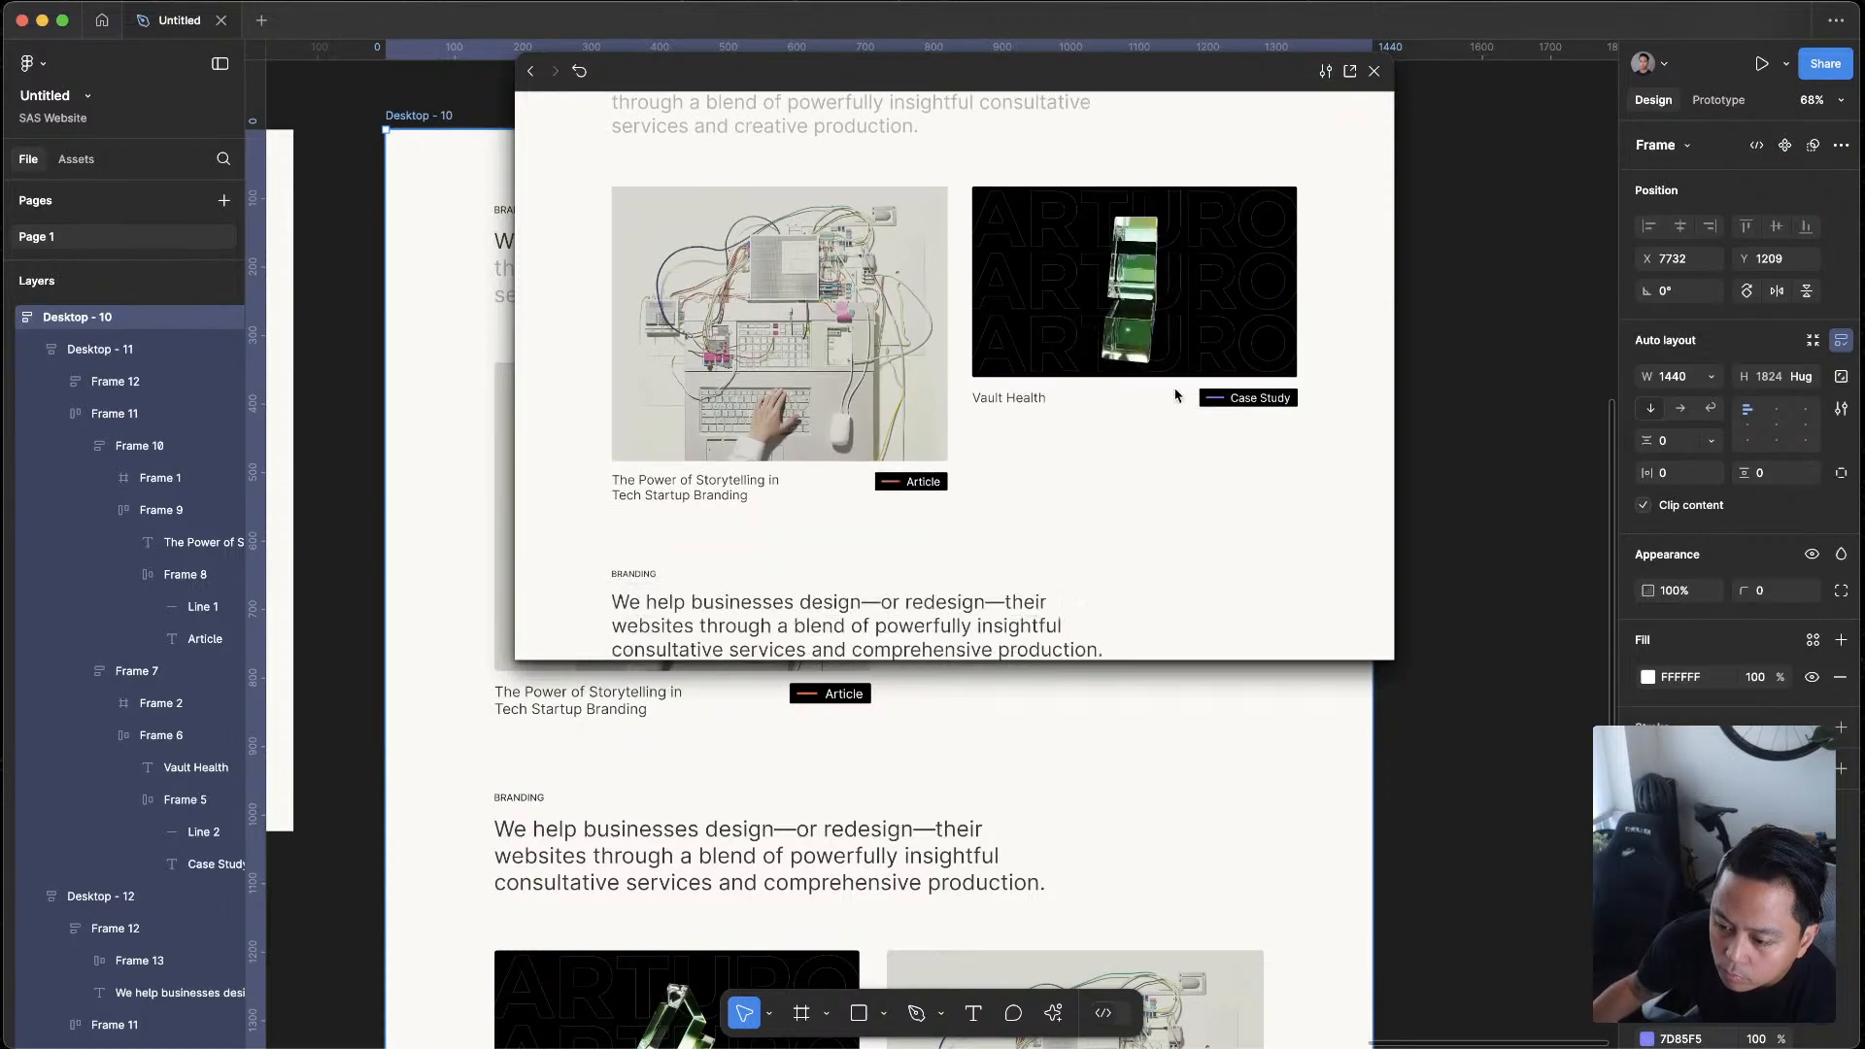
scroll(1177, 391, "down", 5)
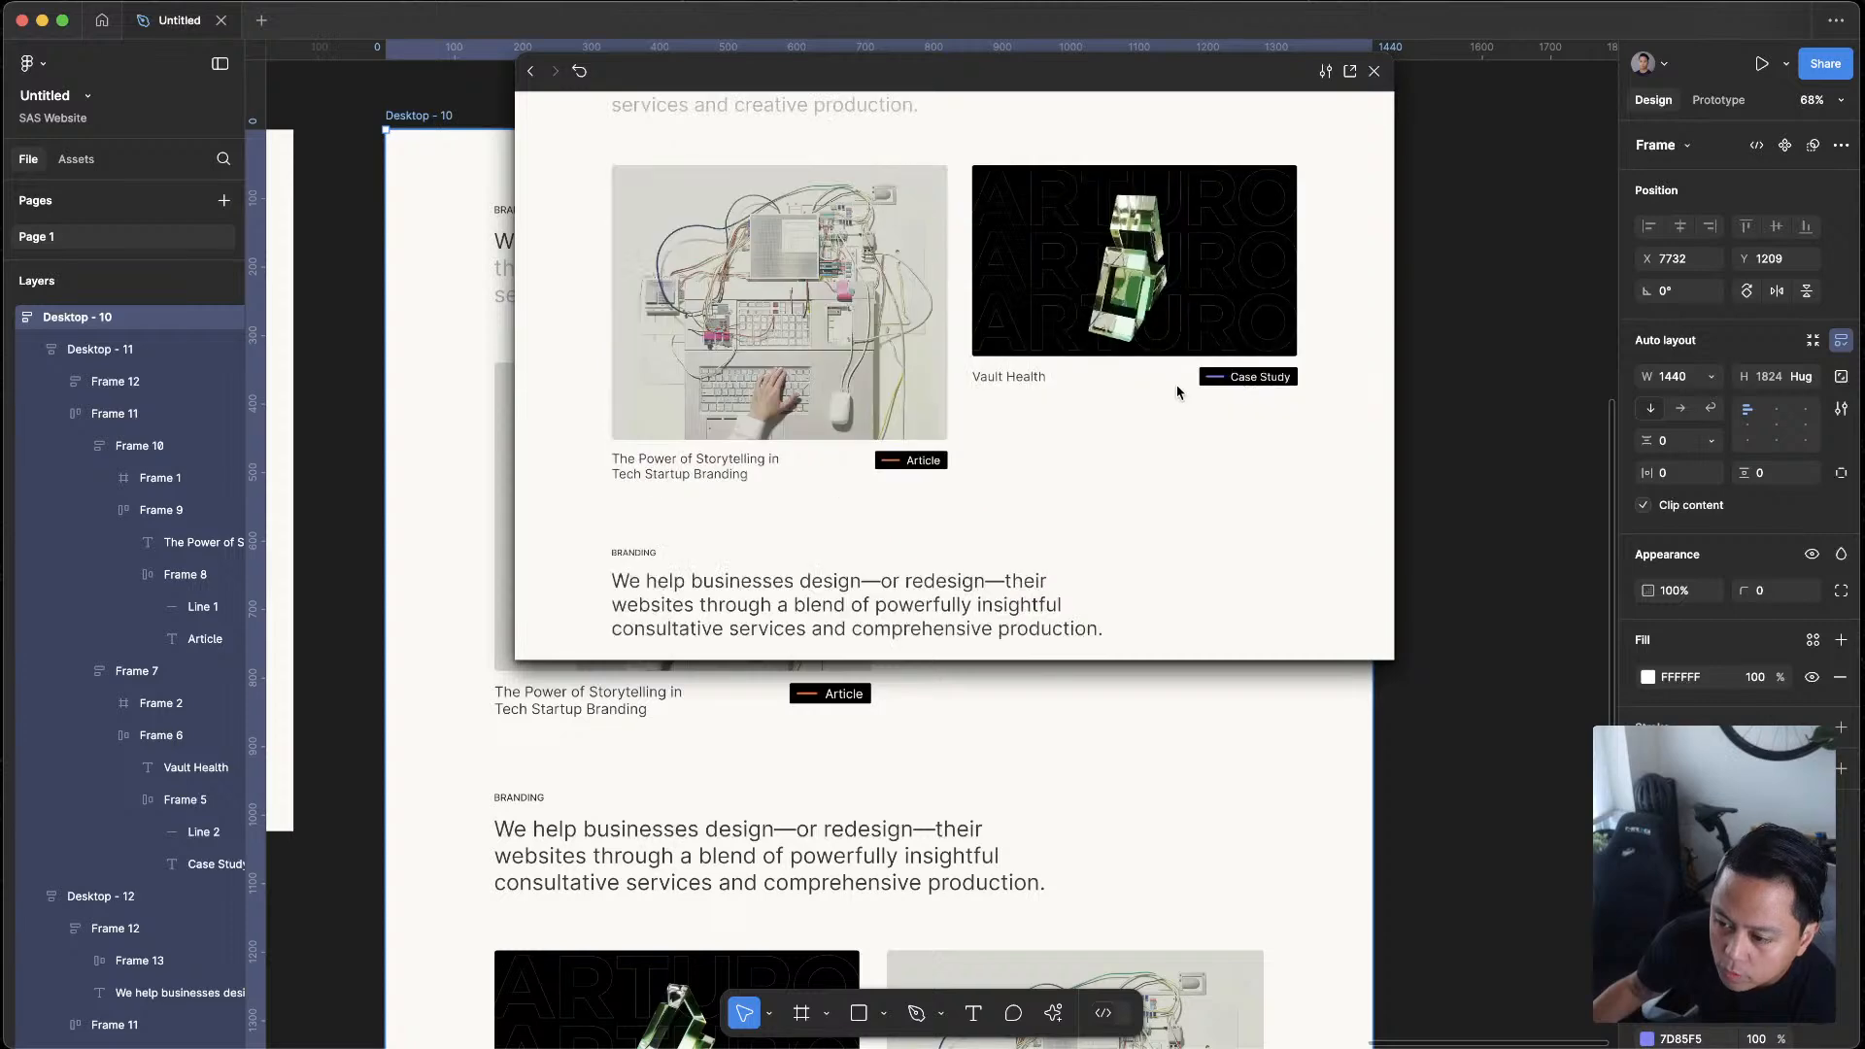
scroll(1215, 313, "up", 1)
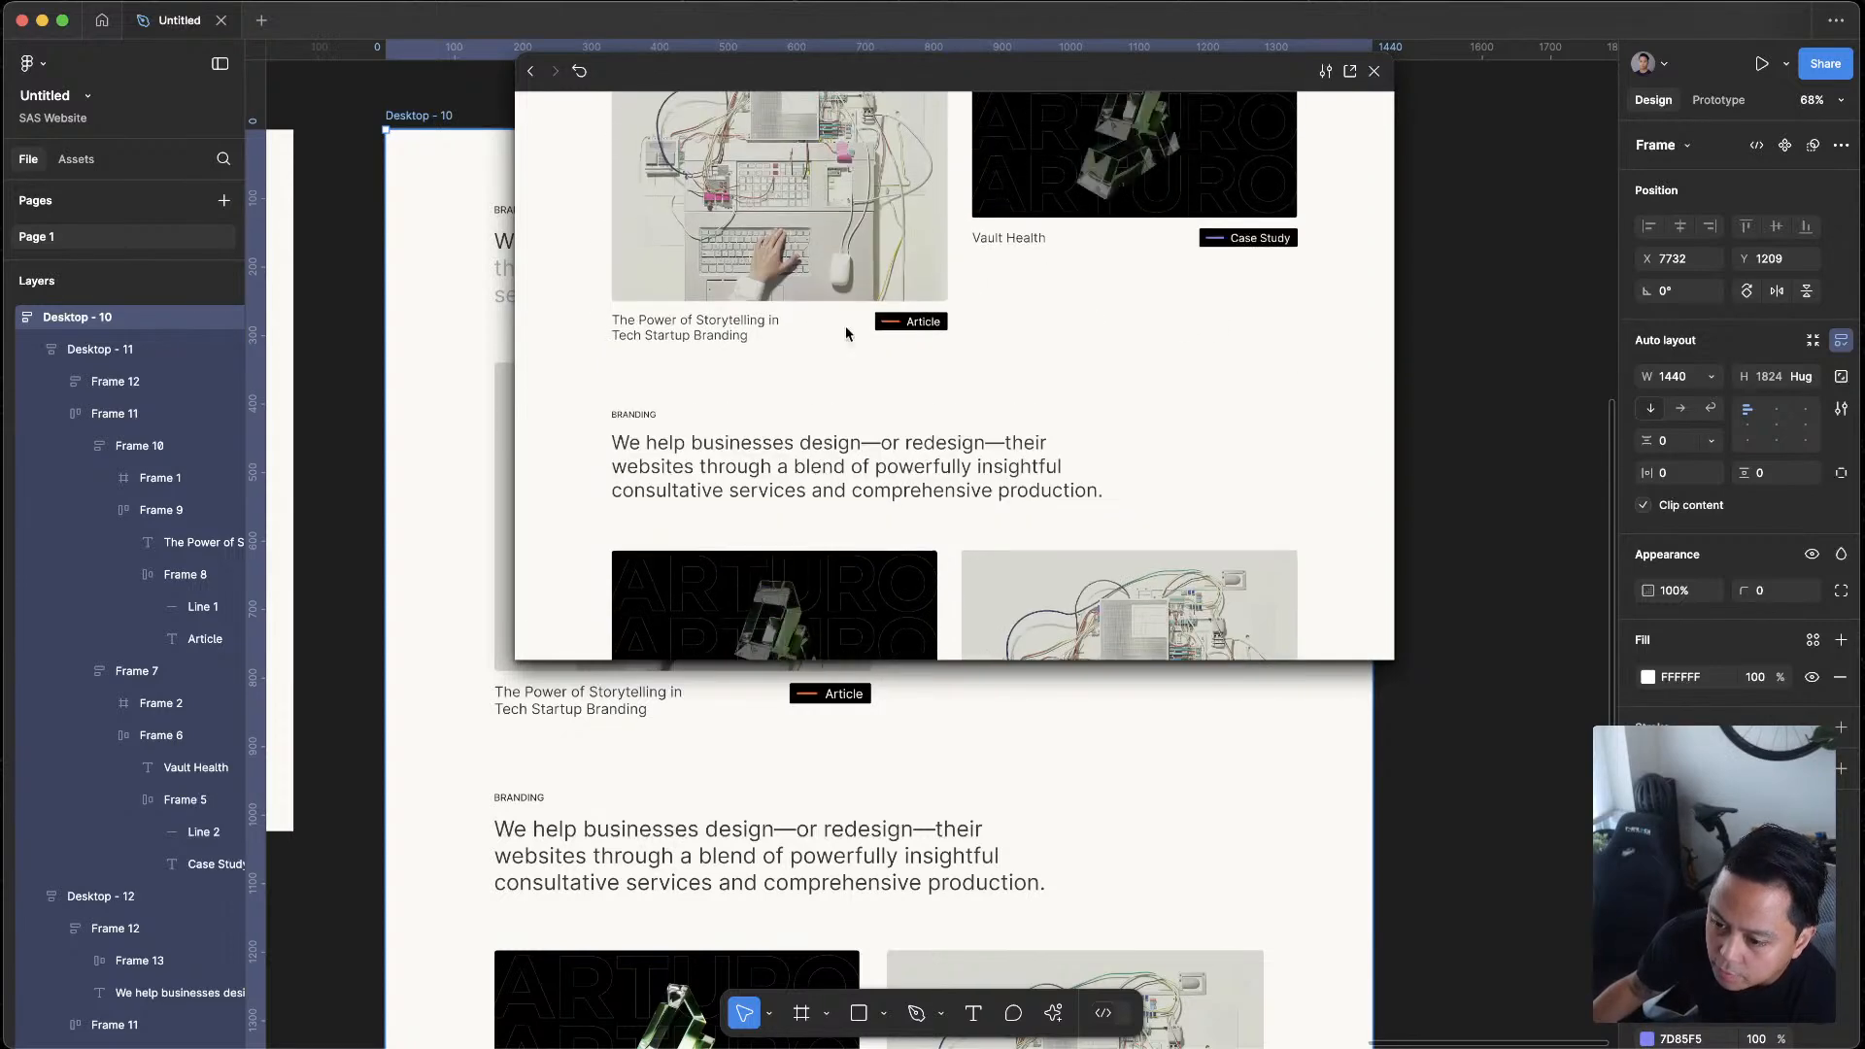
left_click(1374, 72)
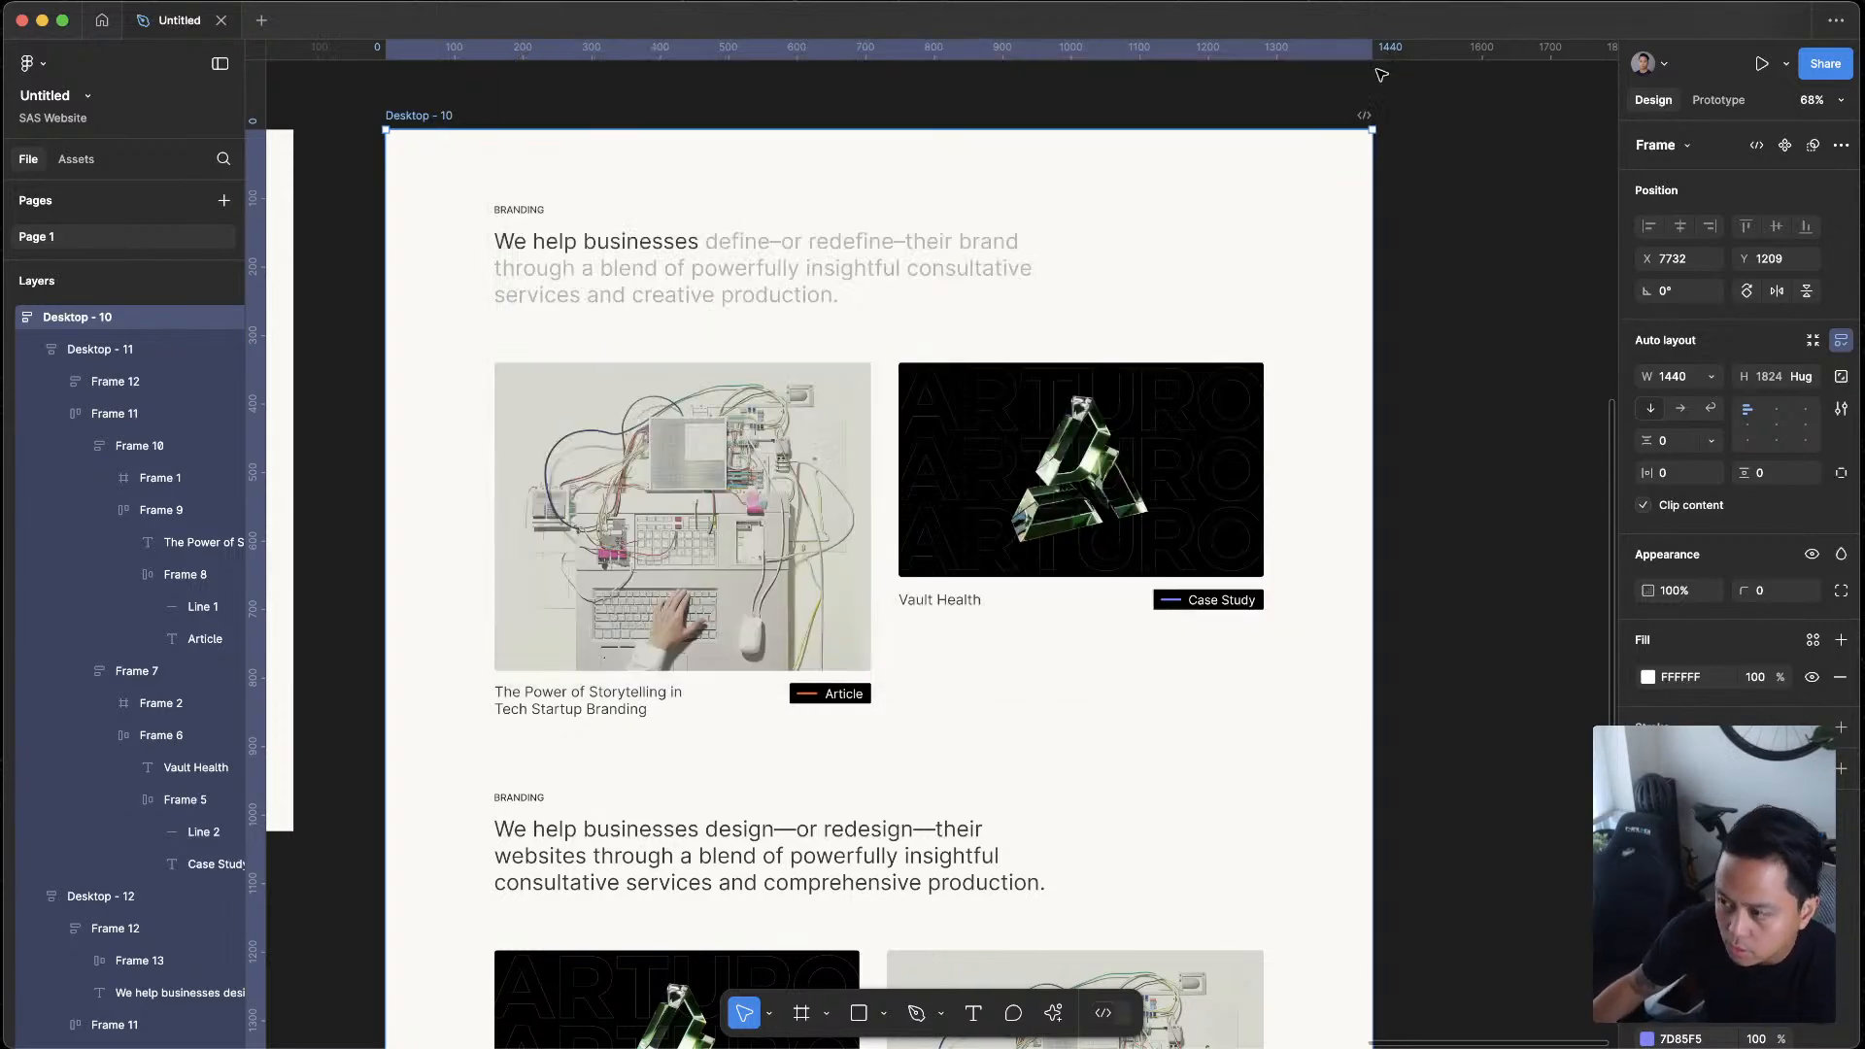
Reorder the lower section's cards so the storytelling article card comes before the Vault Health case study card
left_click(1465, 515)
scroll(1462, 504, "down", 10)
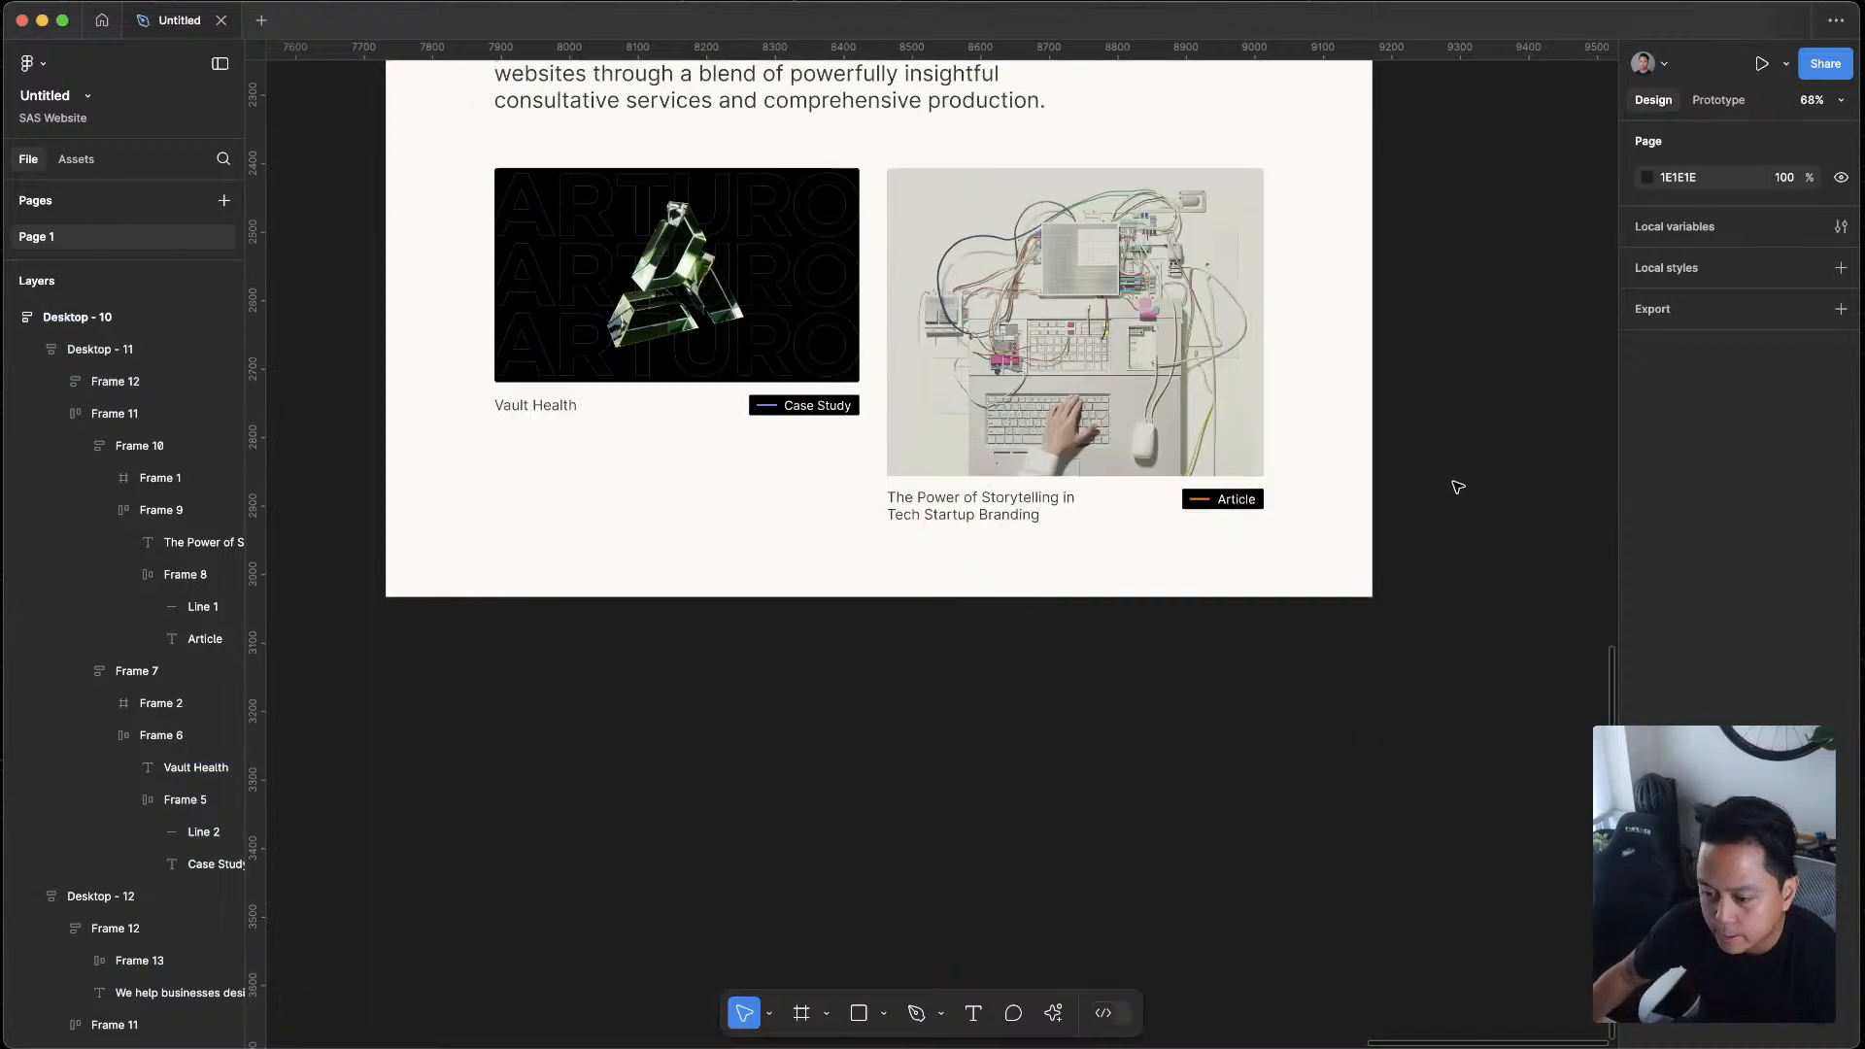
left_click(1124, 413)
left_click(1210, 401)
left_click_drag(1209, 401, 886, 405)
scroll(1064, 473, "down", 5)
left_click(1082, 651)
mouse_move(1088, 657)
left_mouse_down()
mouse_move(1236, 820)
mouse_move(1273, 831)
left_mouse_up()
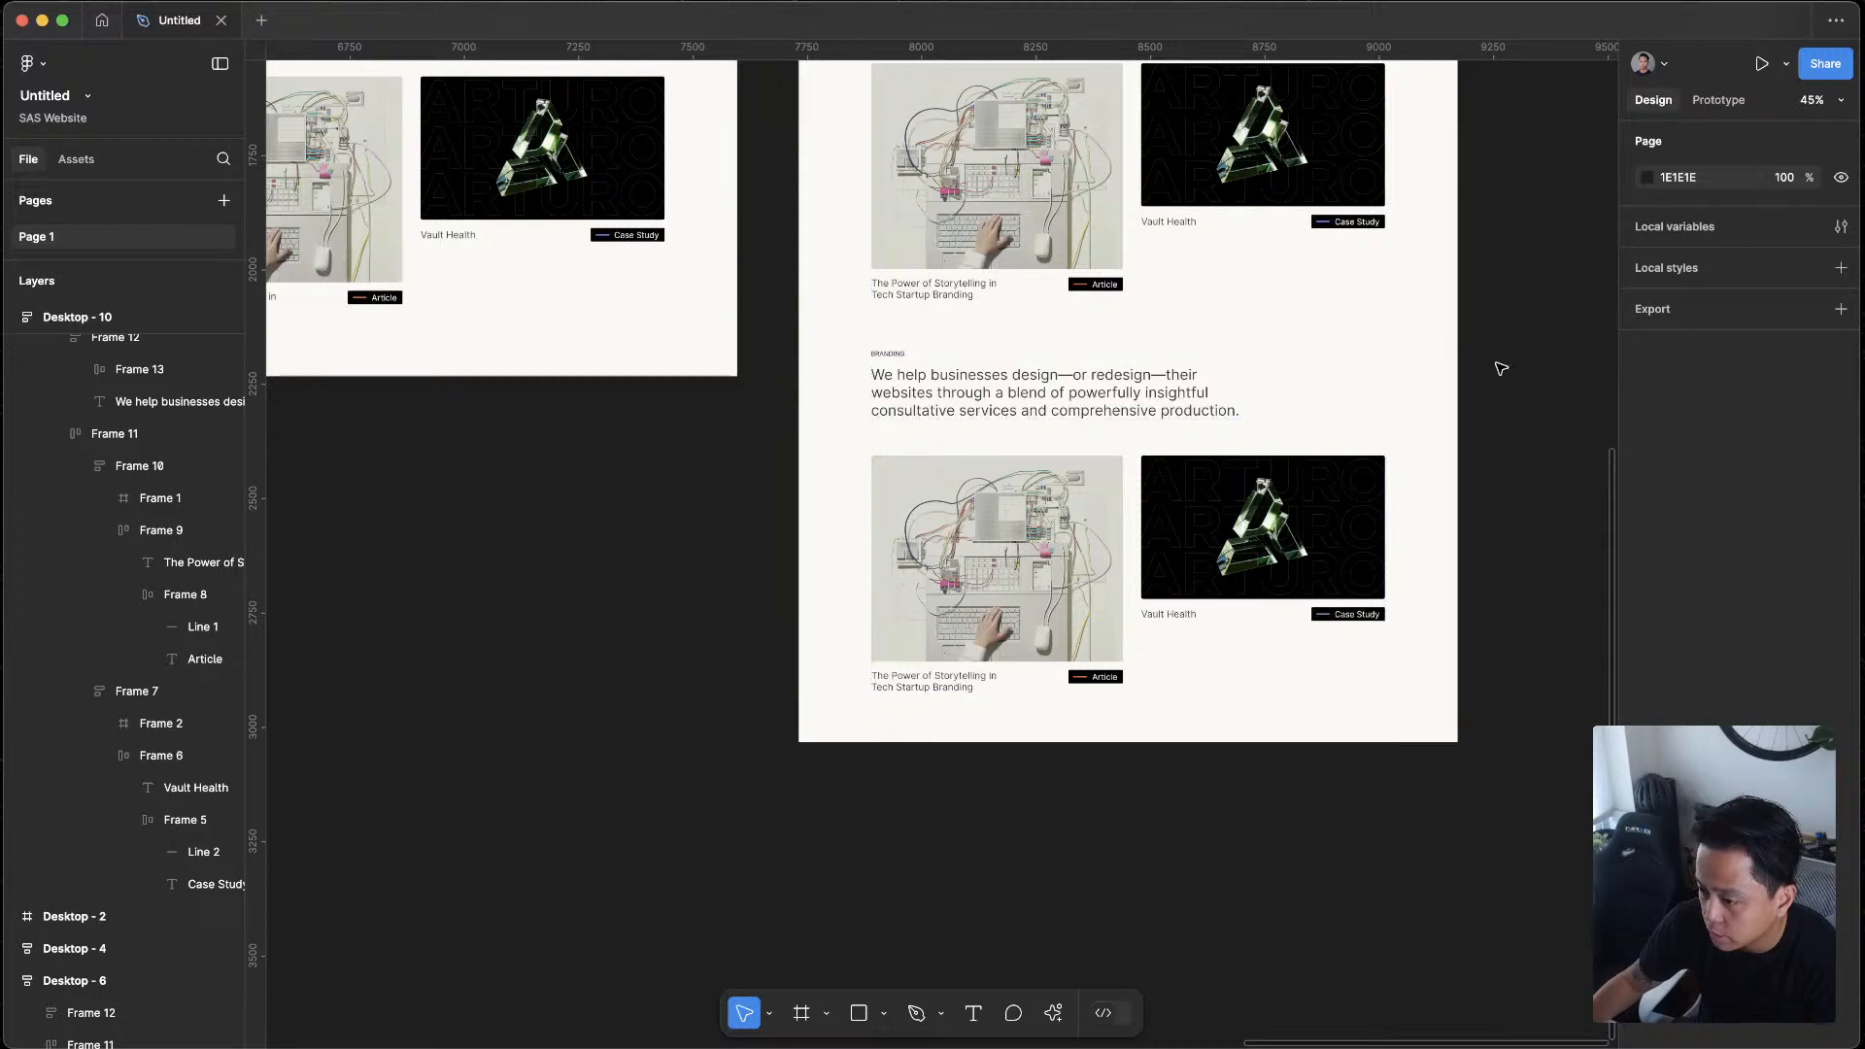
Preview the Desktop - 10 frame as a prototype to check the reordered cards, and close the preview
scroll(1162, 206, "up", 3)
left_click(841, 98)
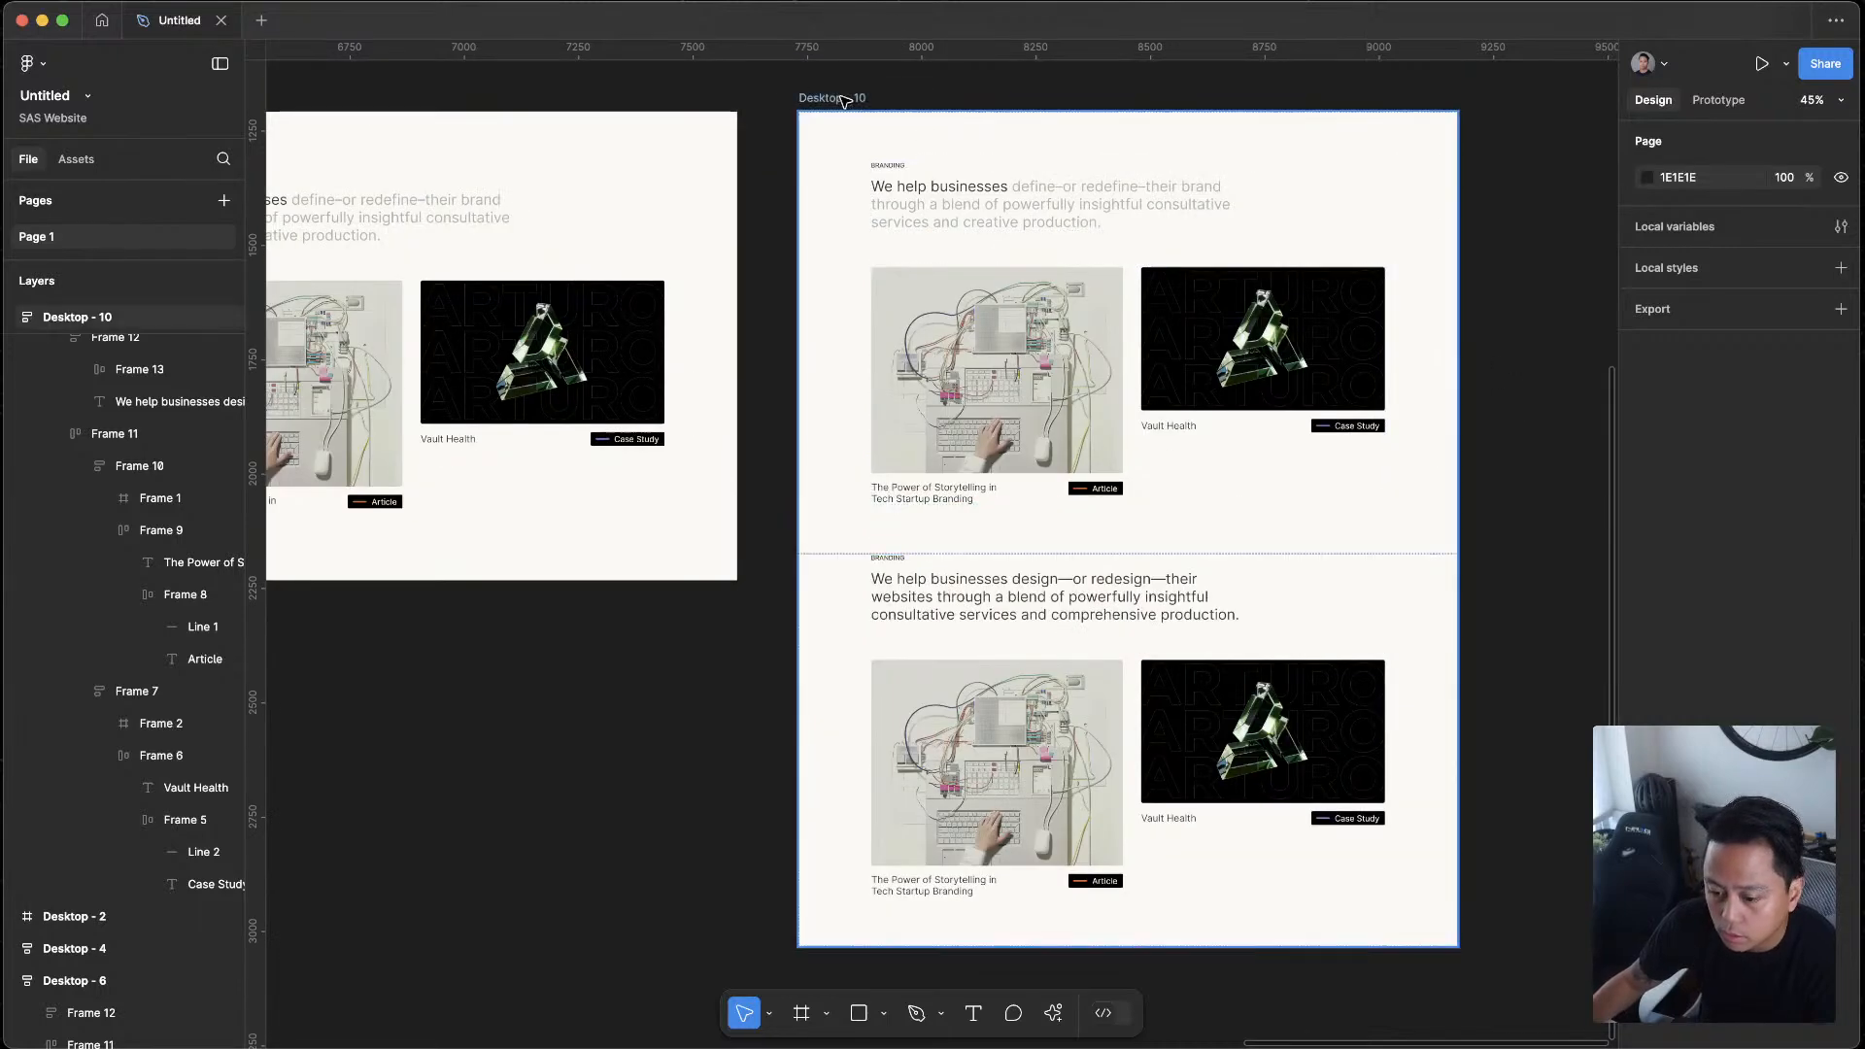
key("shift+space")
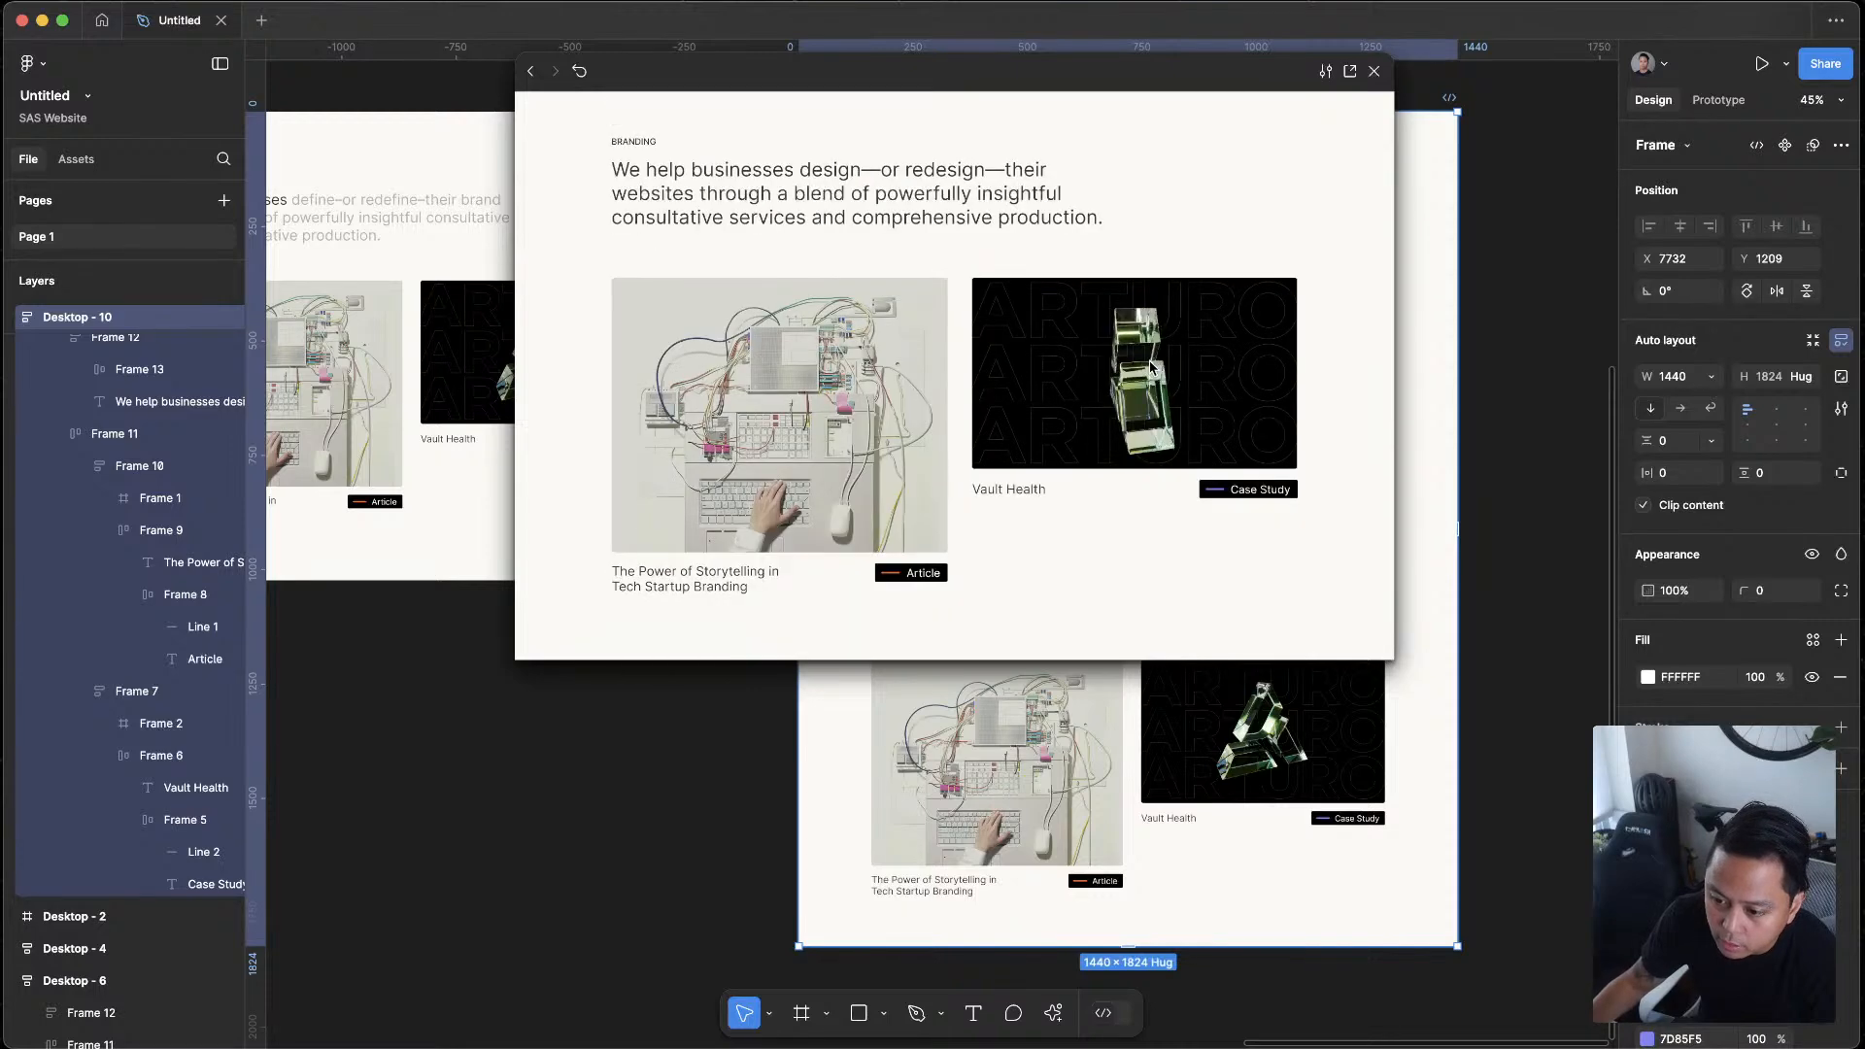
key("shift+space")
Select the image inside the lower section's article card
scroll(1458, 627, "down", 3)
left_click(1312, 893)
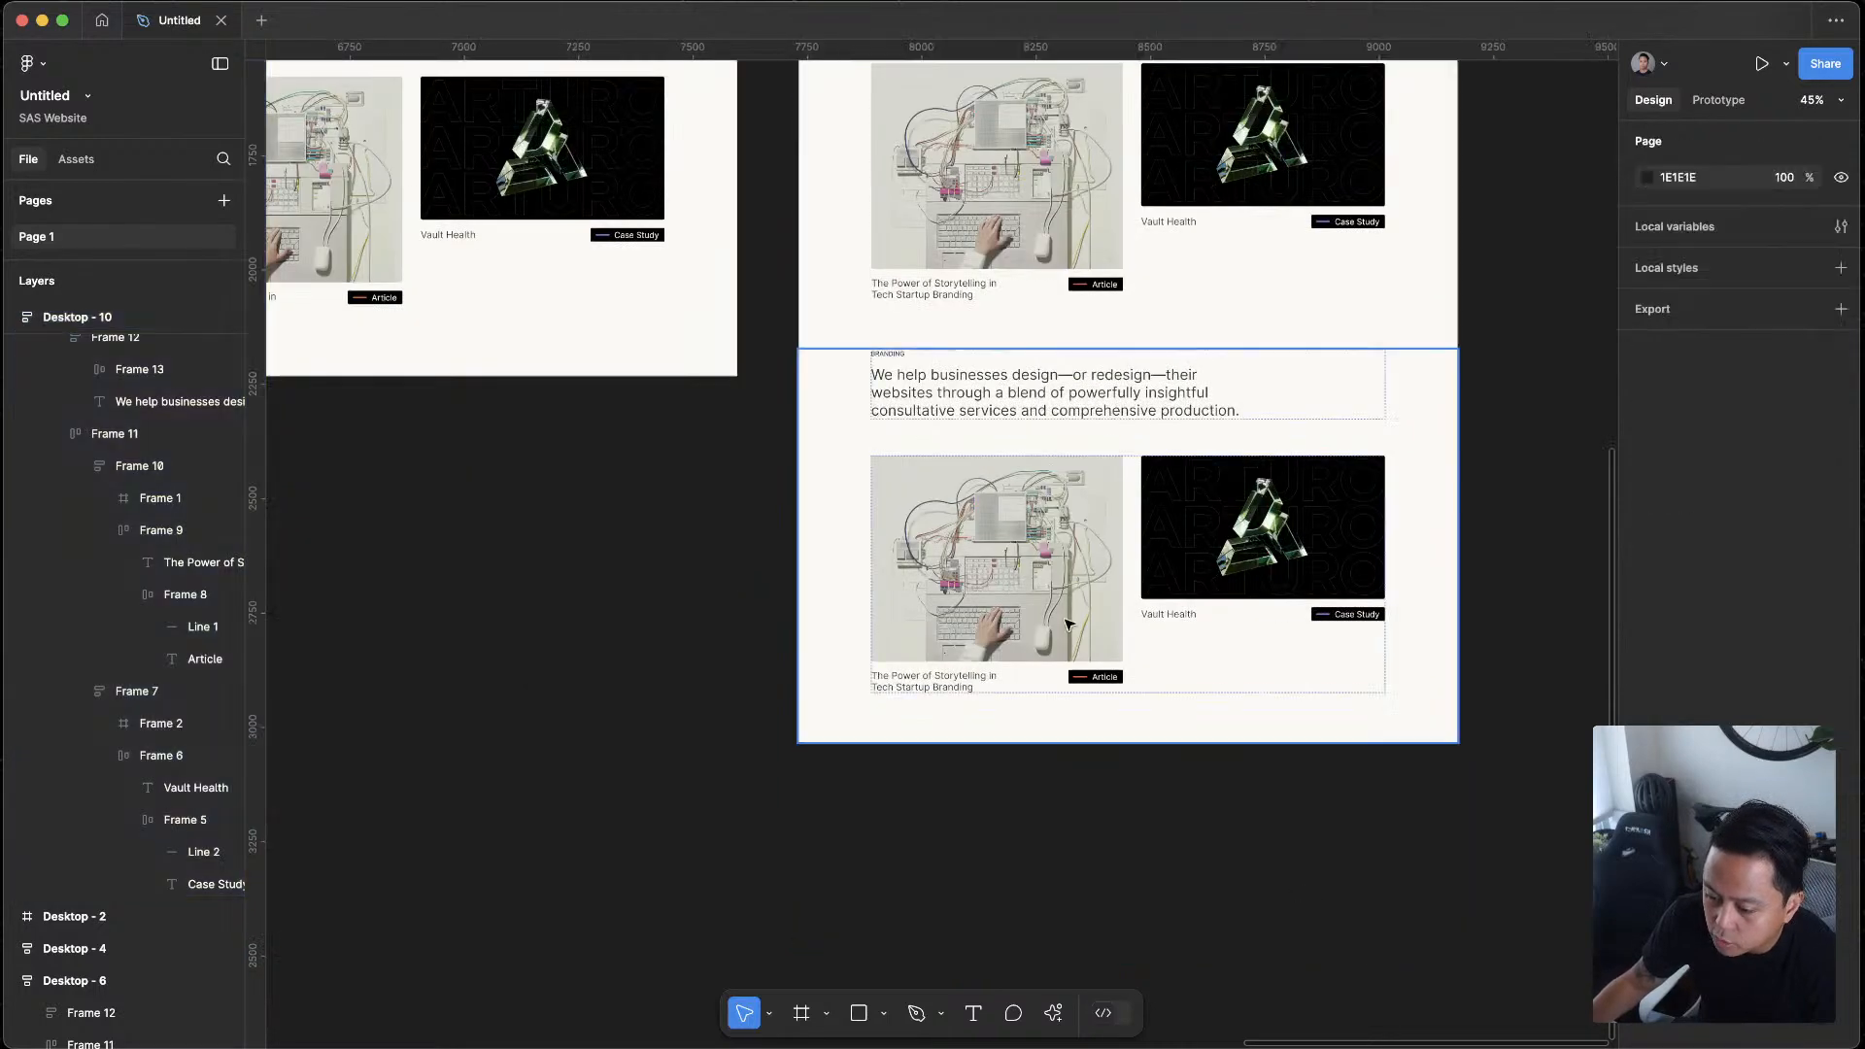
left_click(1055, 601)
double_click(1055, 601)
double_click(1055, 599)
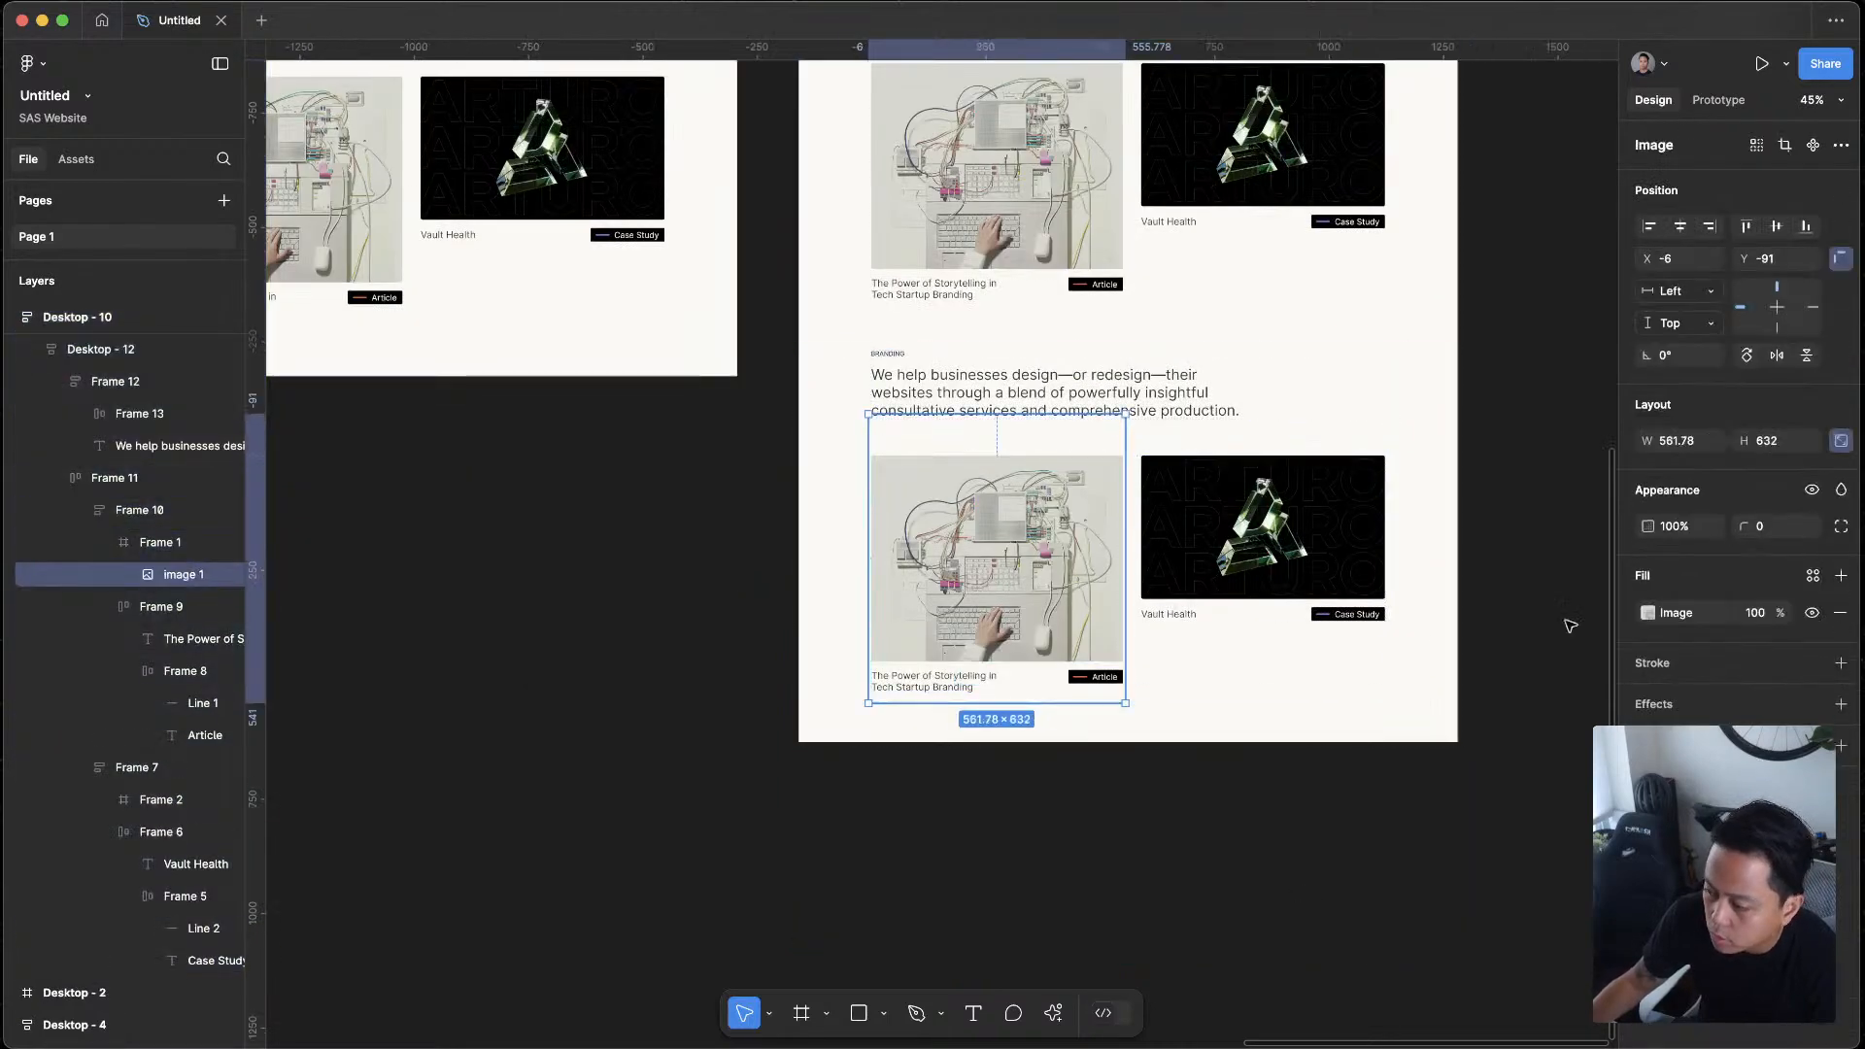
left_click(1121, 935)
left_click(1020, 646)
double_click(1020, 646)
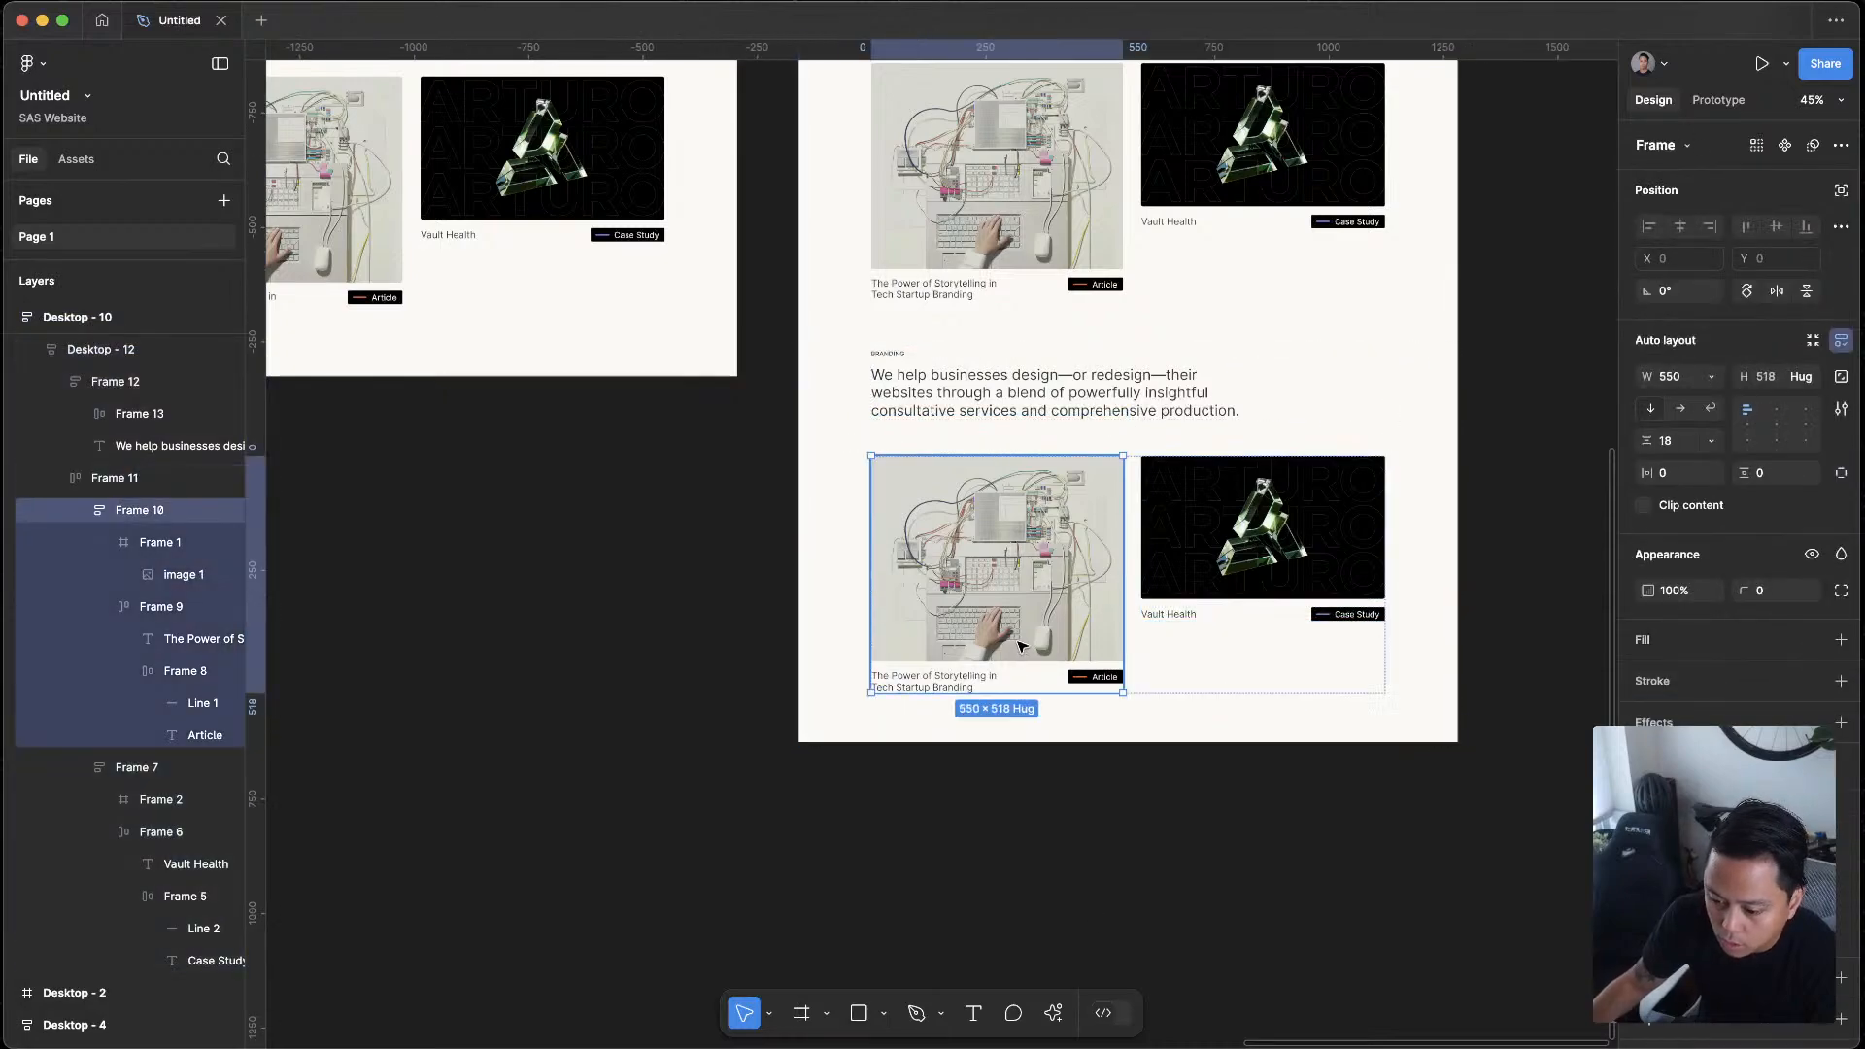
double_click(1020, 646)
Switch to the browser and open the S& Blog from the Studio area of the Suits & Sandals website
key("ctrl+Up")
left_click(778, 472)
left_click(83, 490)
left_click(87, 516)
scroll(1049, 646, "up", 10)
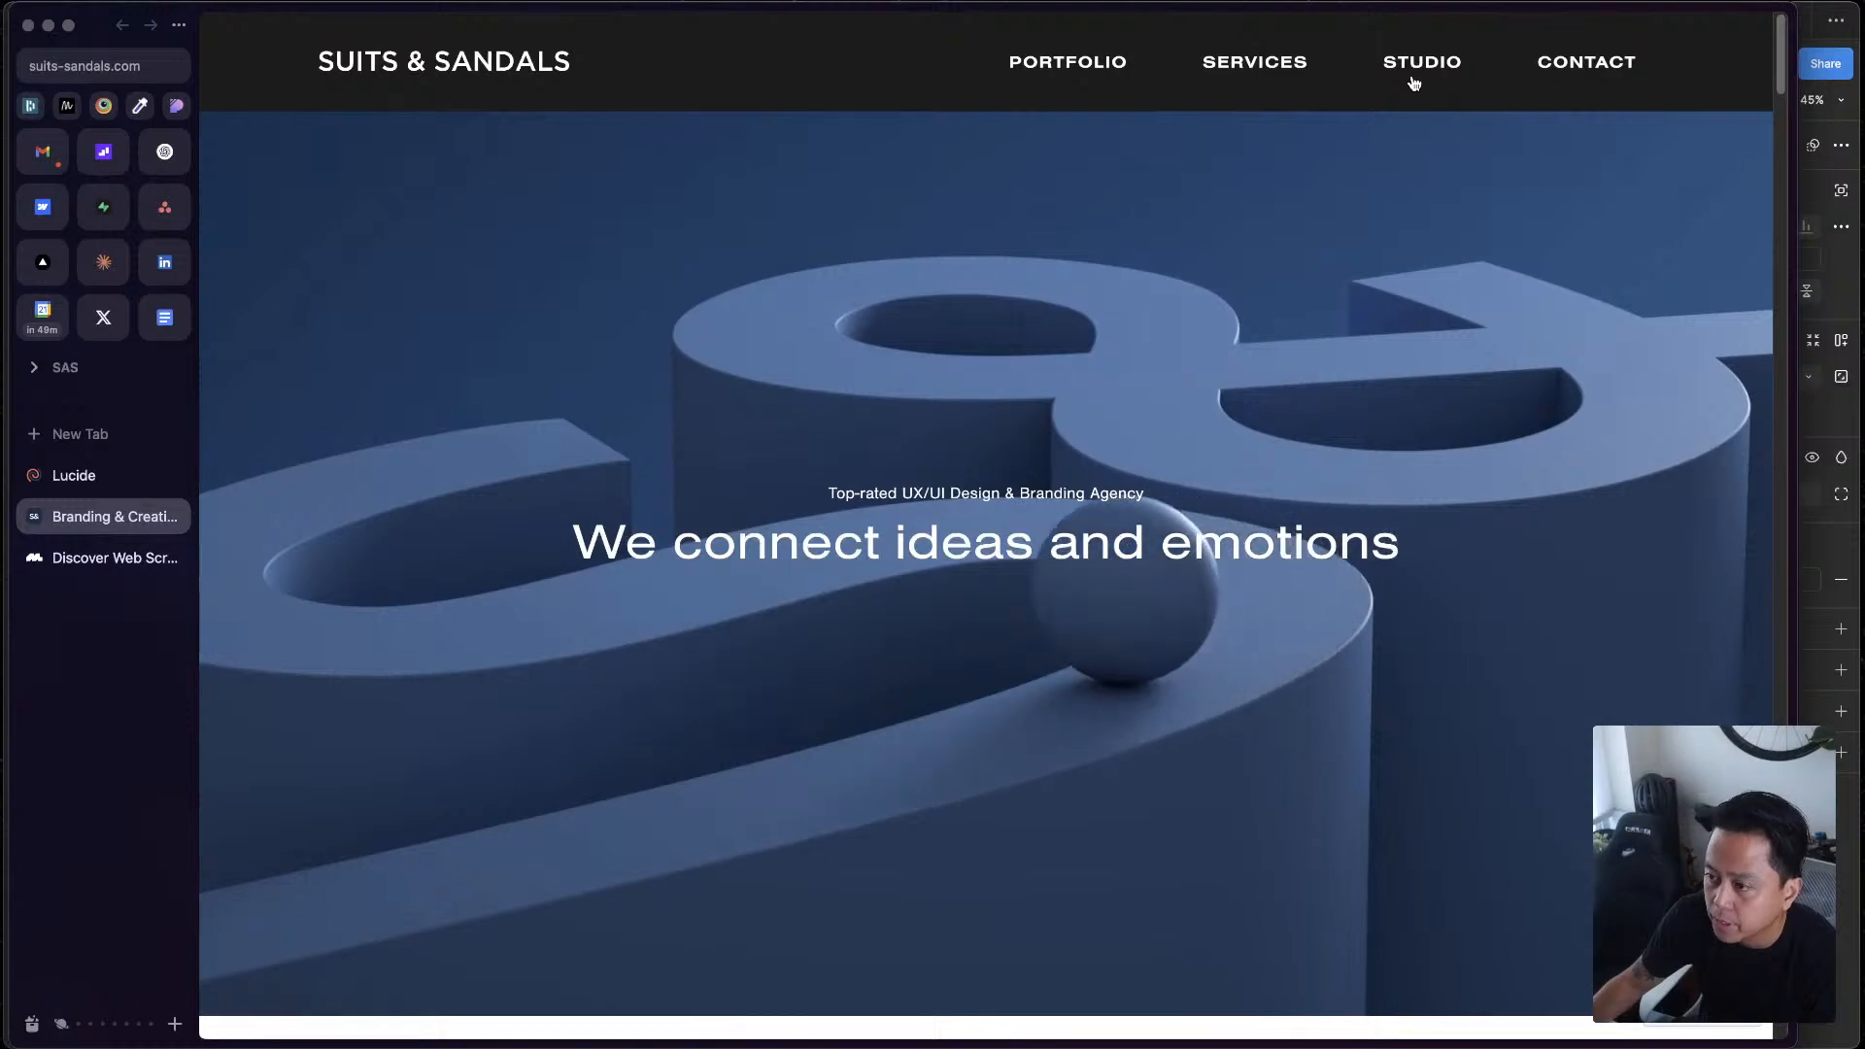
mouse_move(1408, 64)
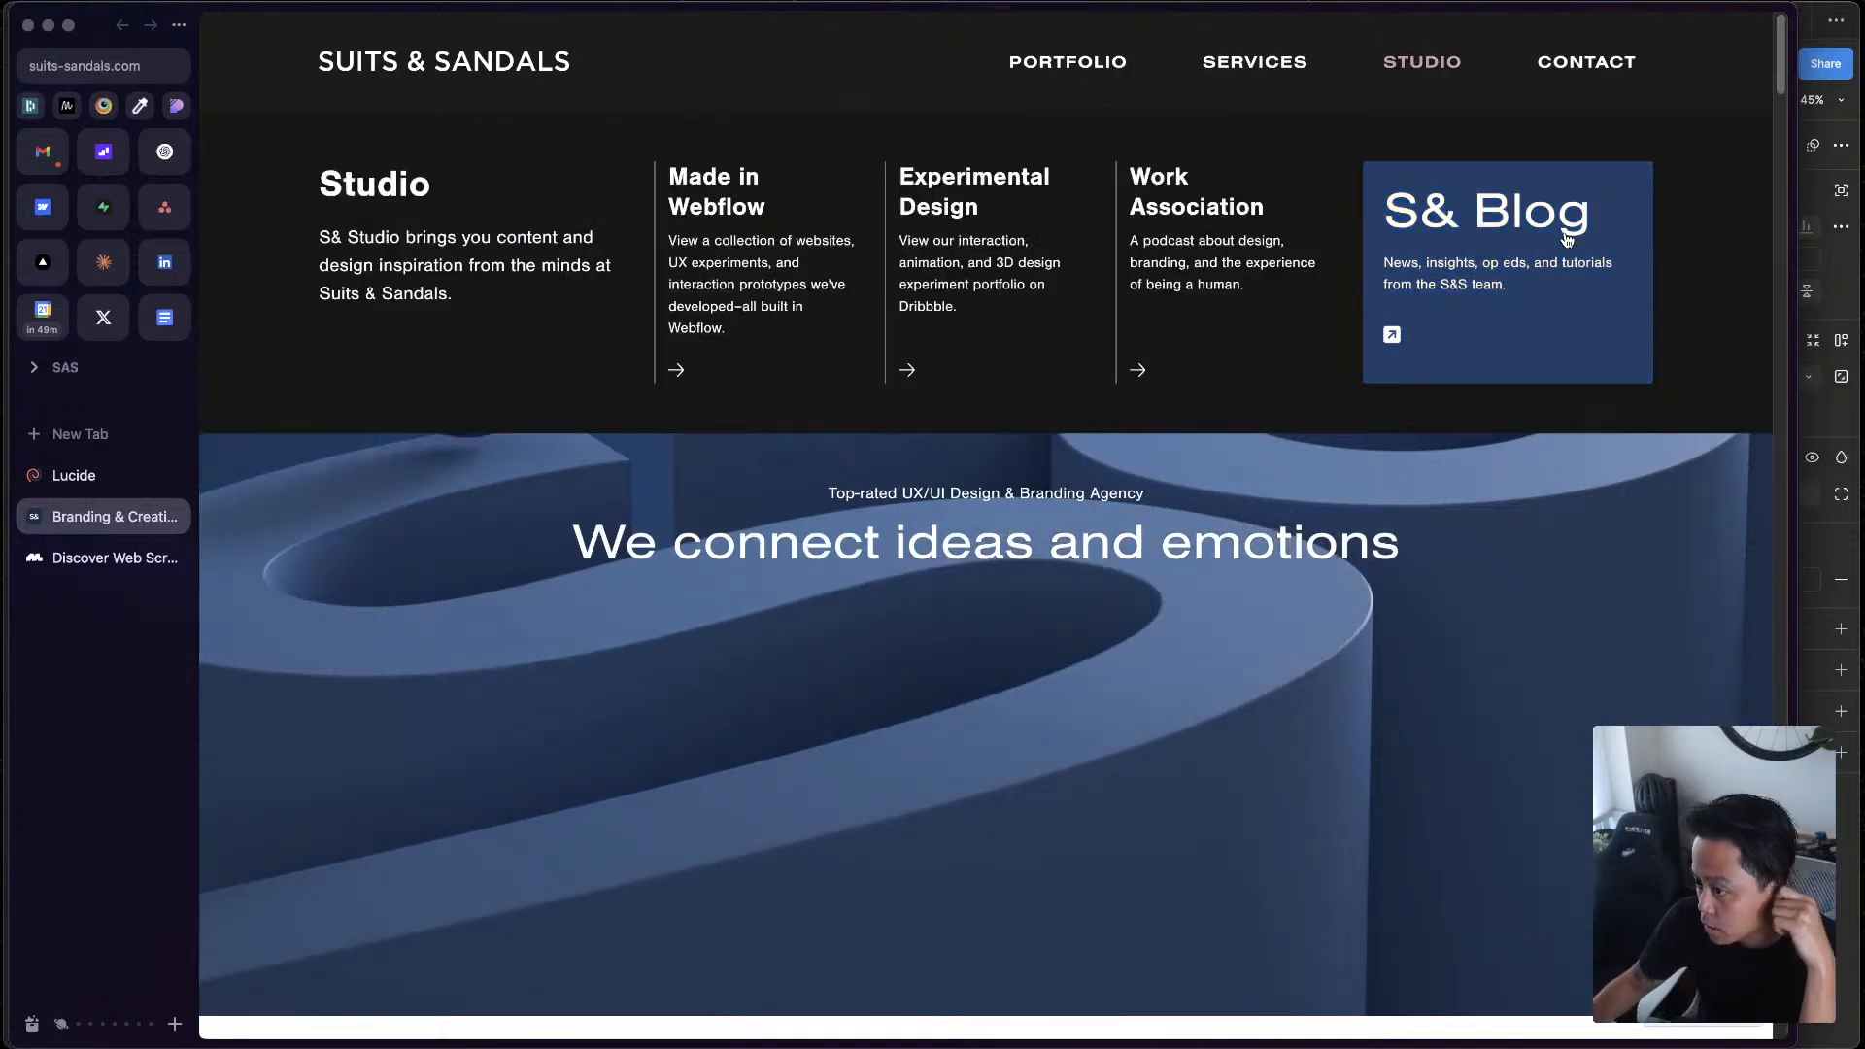
left_click(1477, 291)
Open the blog article "Designing UX Strategies That Create Meaningful Connections" and copy its main image
scroll(1231, 547, "down", 12)
scroll(1155, 456, "up", 4)
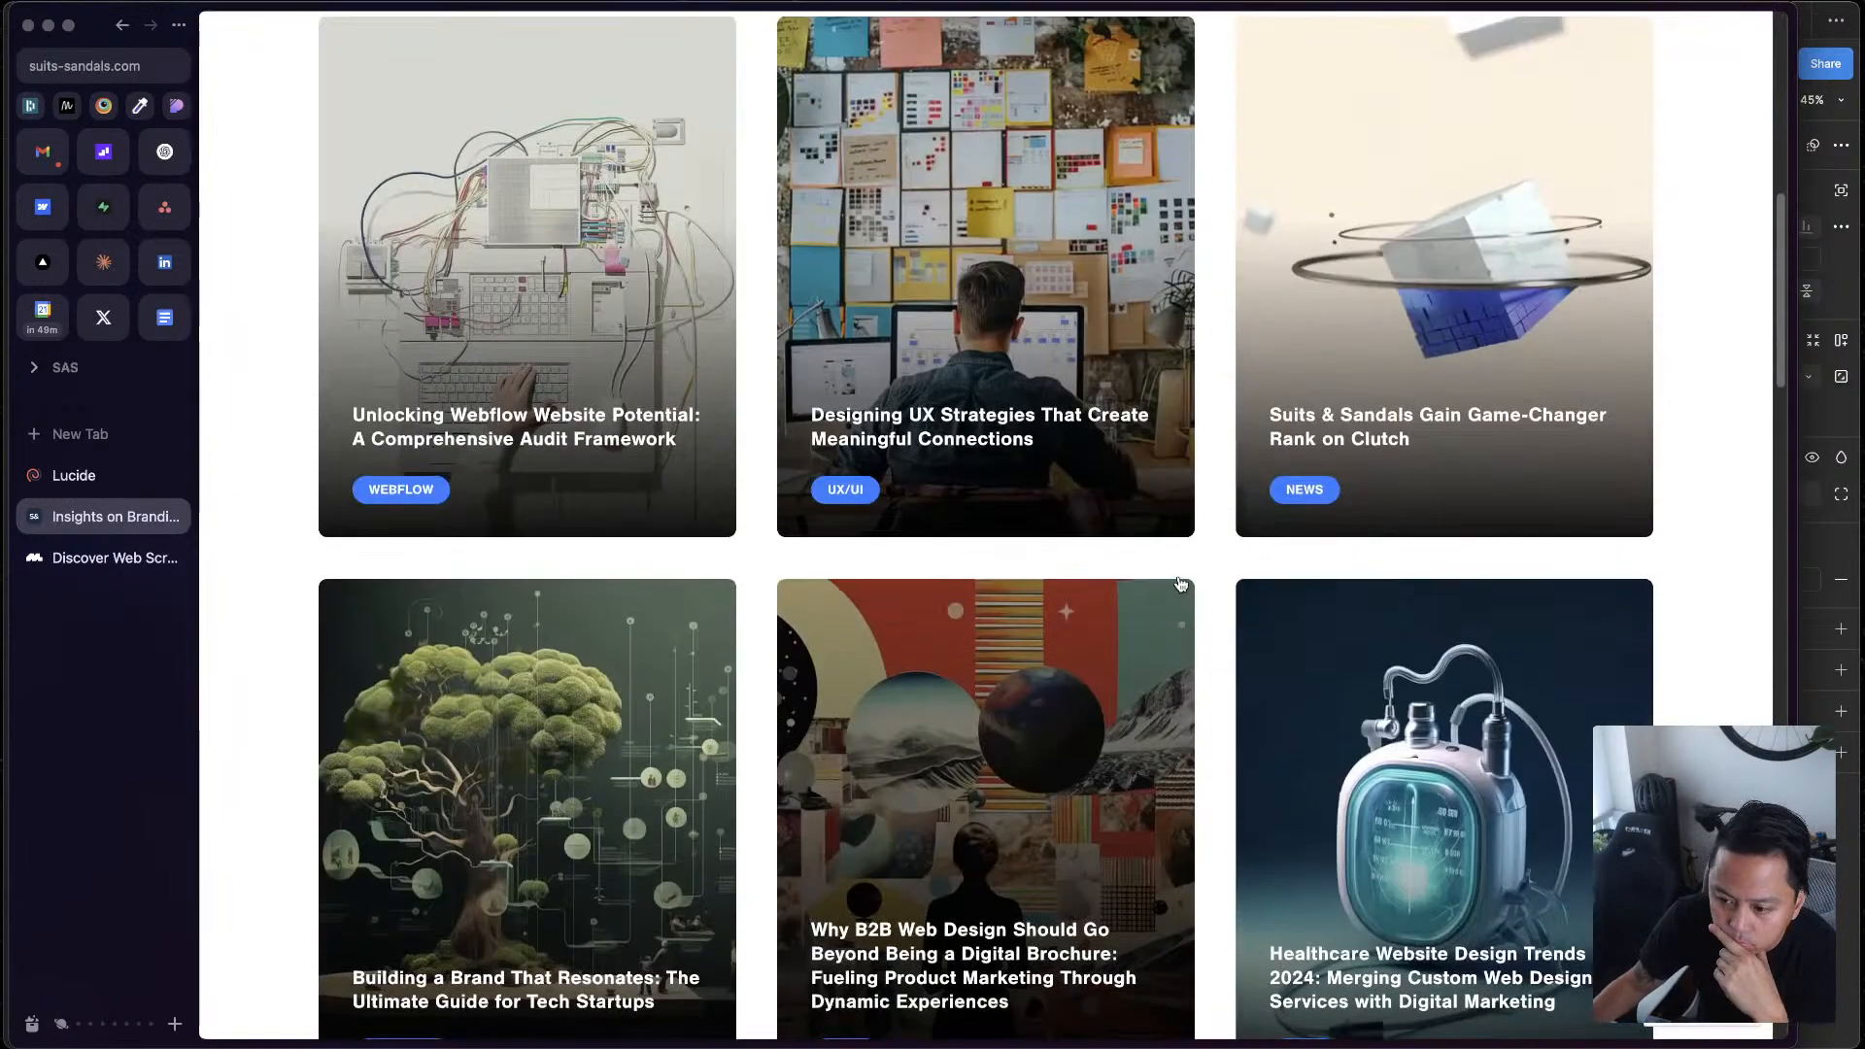
scroll(1154, 455, "up", 4)
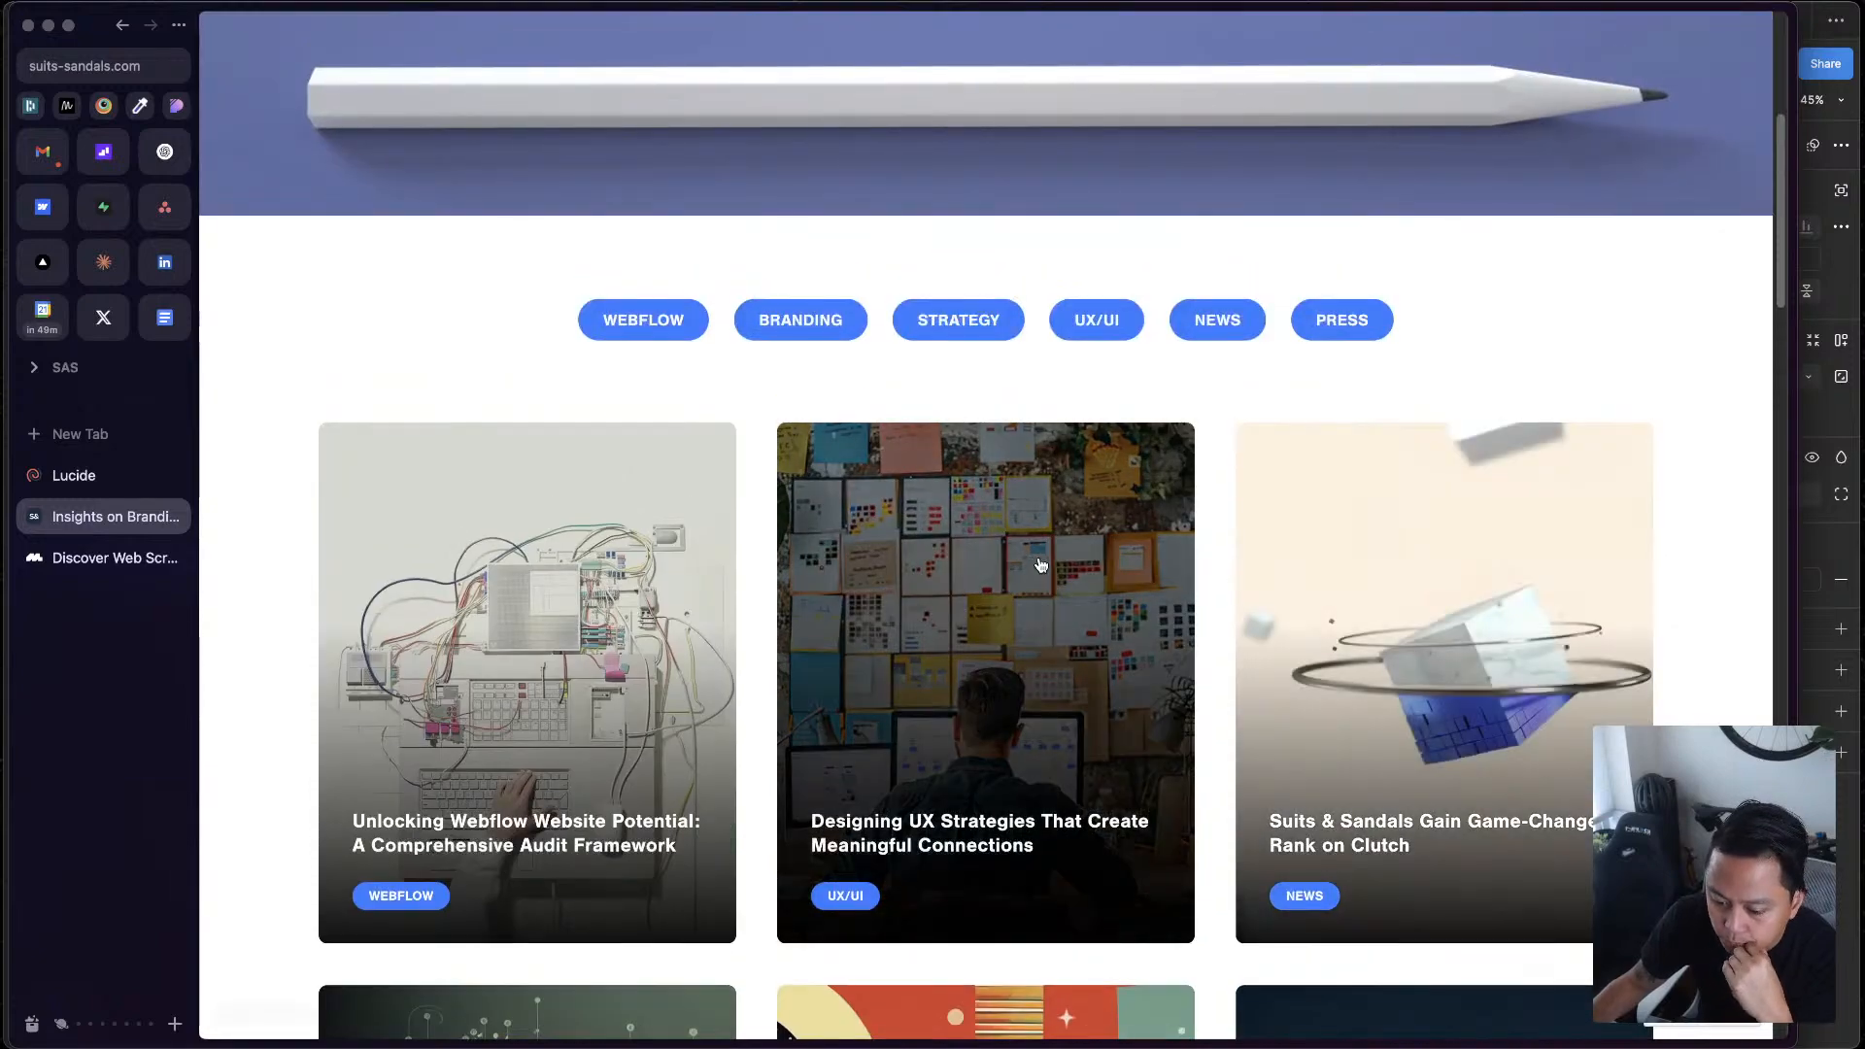
left_click(844, 612)
right_click(844, 612)
left_click(692, 426)
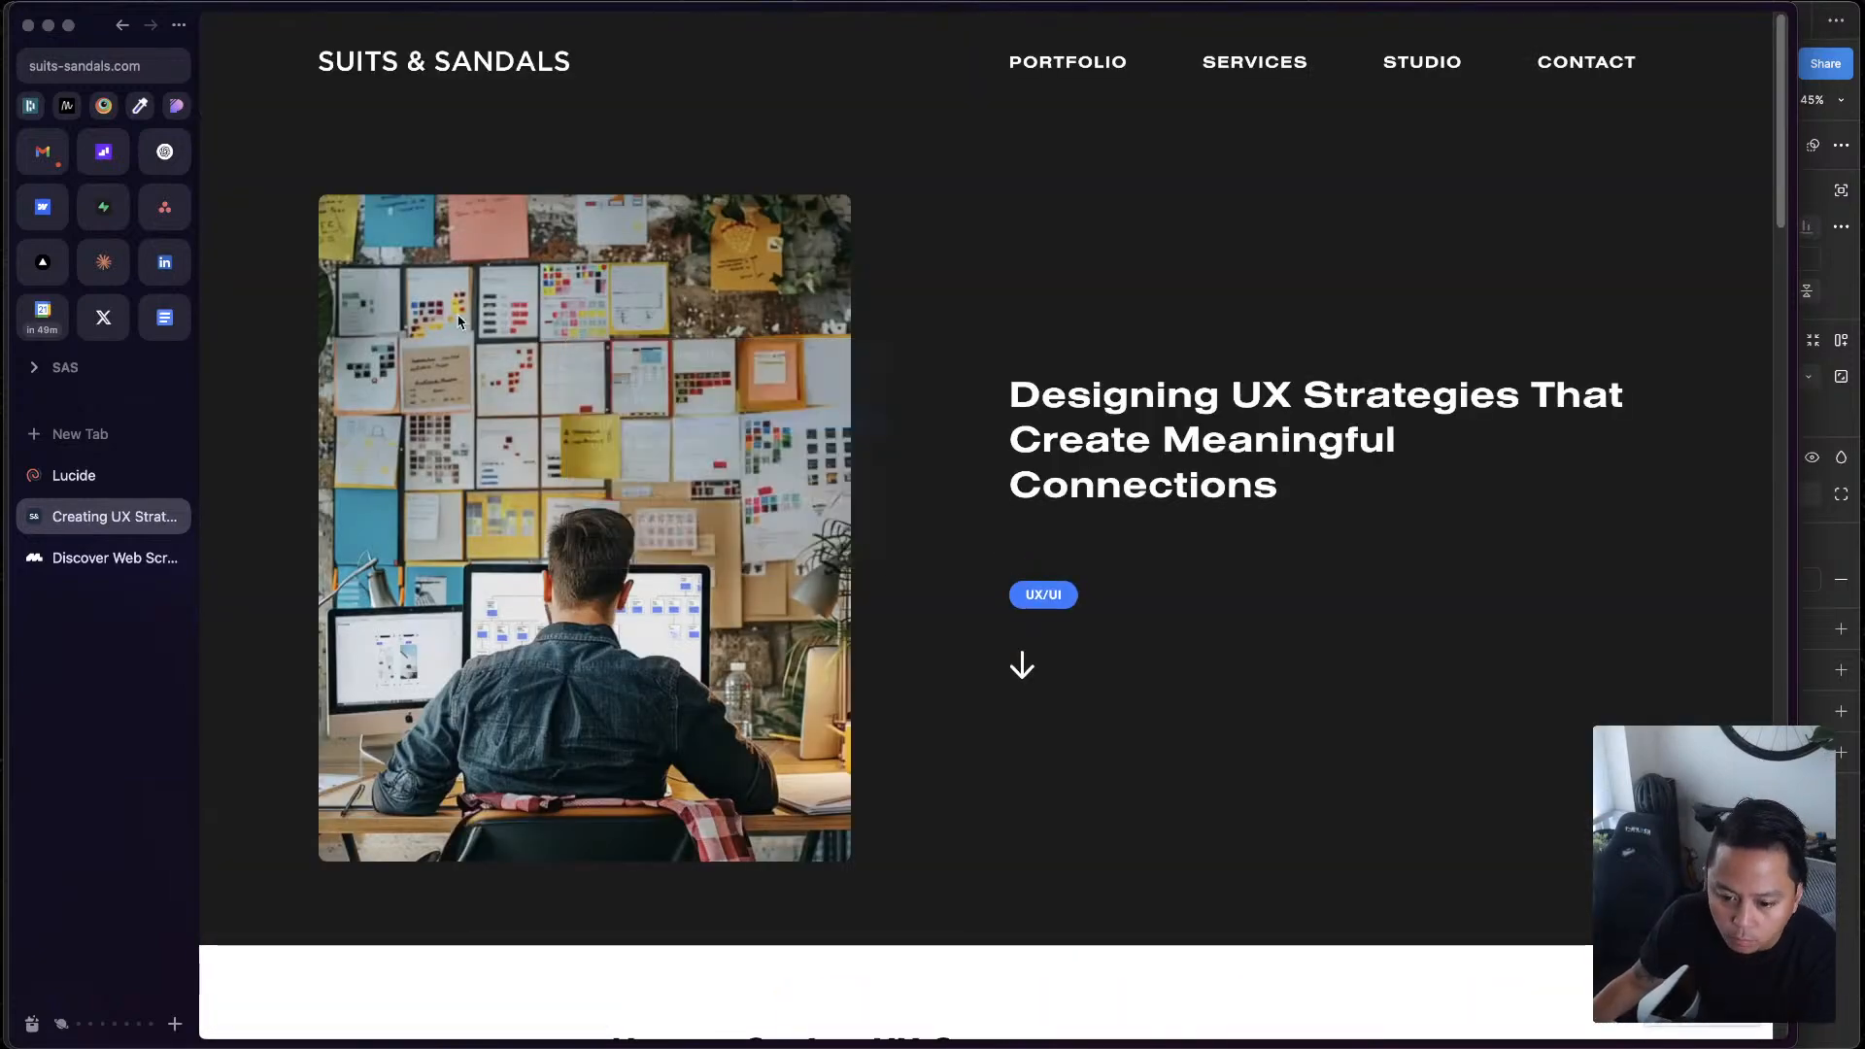
Return to Figma and replace the lower section's article card image with the copied blog image
key("ctrl+Up")
left_click(1486, 412)
double_click(1113, 581)
key("super+shift+r")
left_click(1283, 675)
left_click(1283, 675)
left_click(1362, 821)
left_click(1280, 563)
Switch to the browser, open the Suits & Sandals portfolio page, and copy the Gentle Beast project image
key("ctrl+Up")
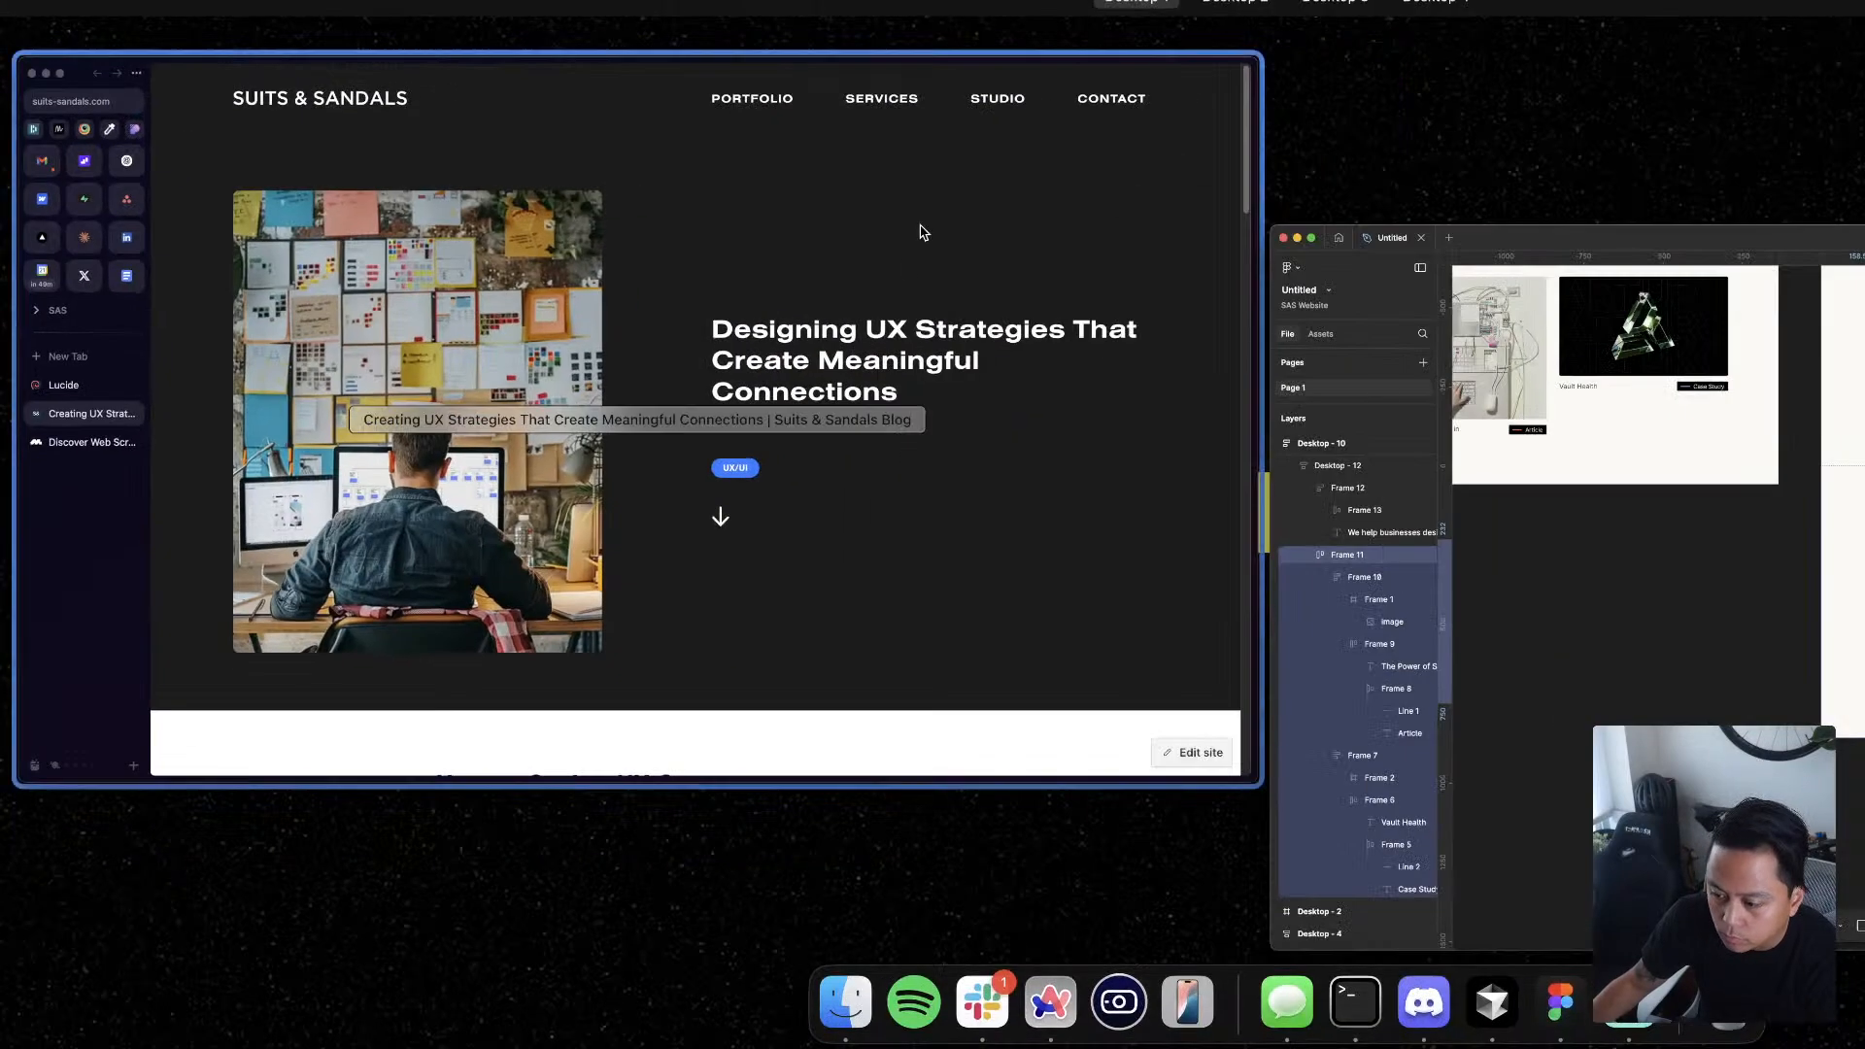
left_click(875, 254)
left_click(1086, 78)
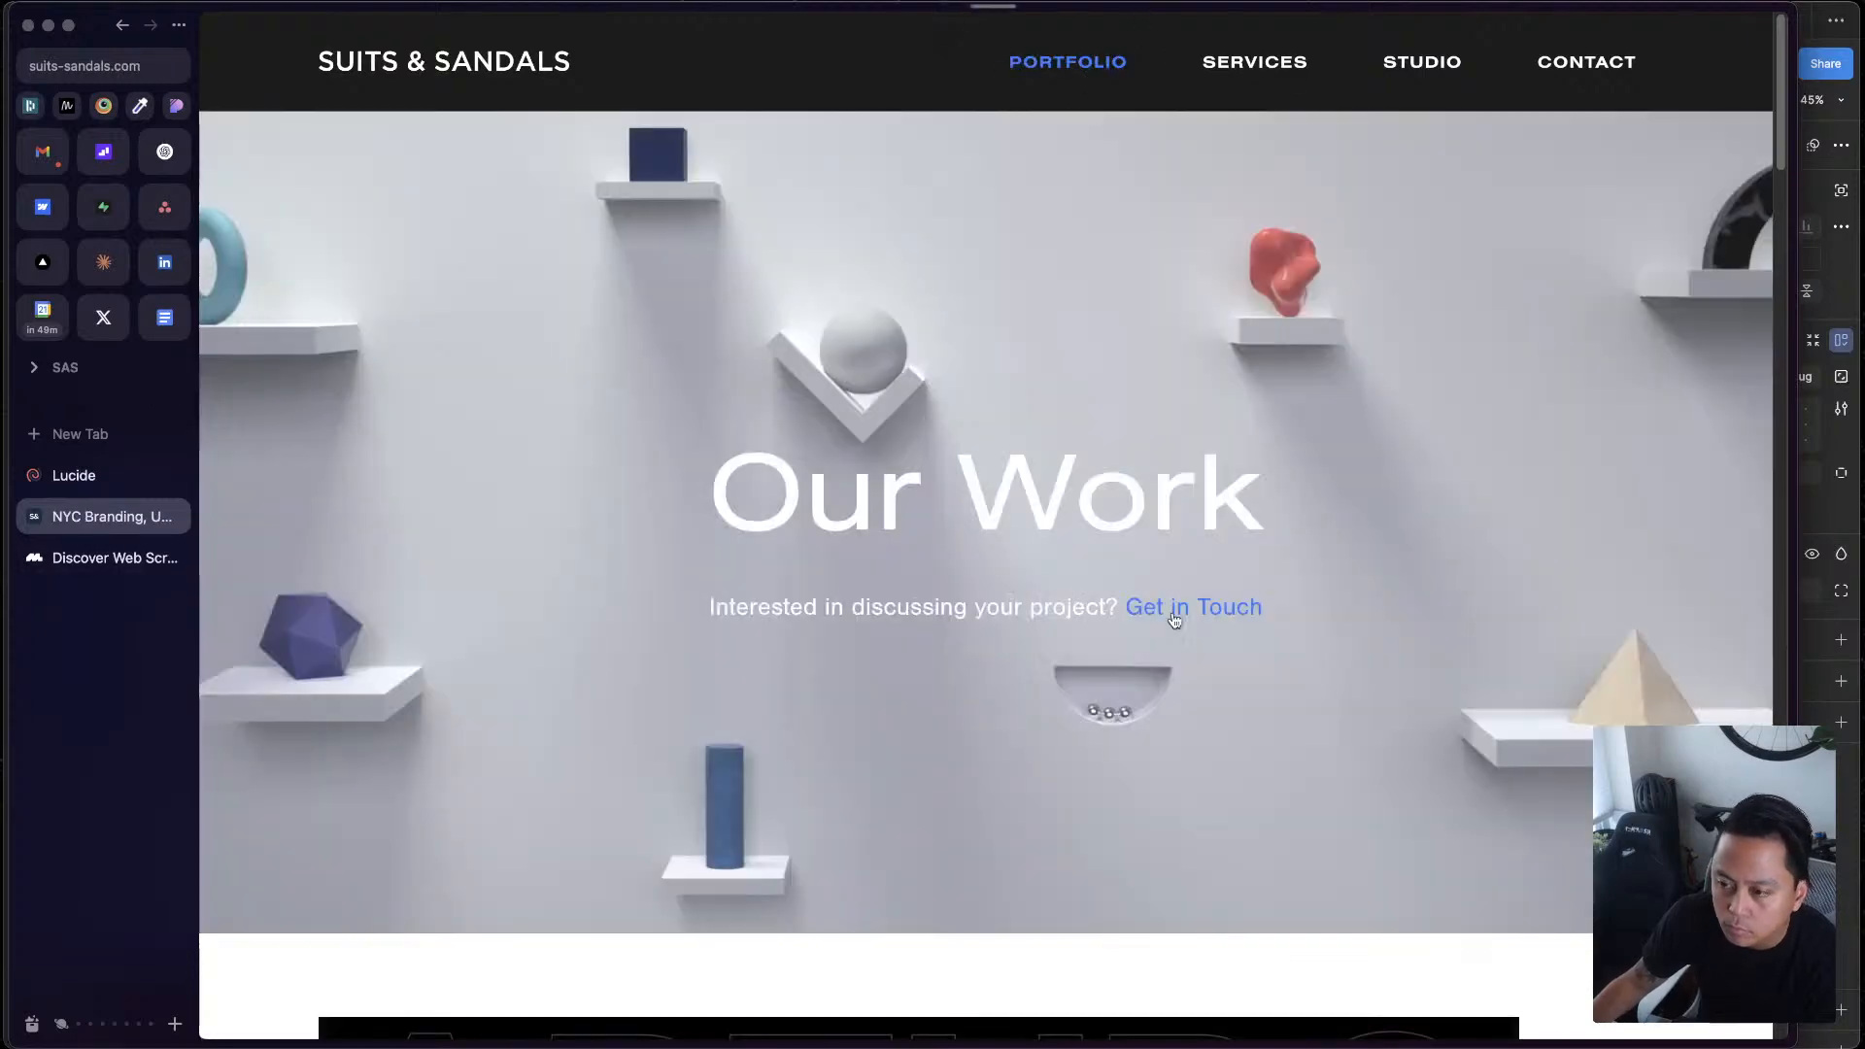
scroll(1257, 616, "down", 15)
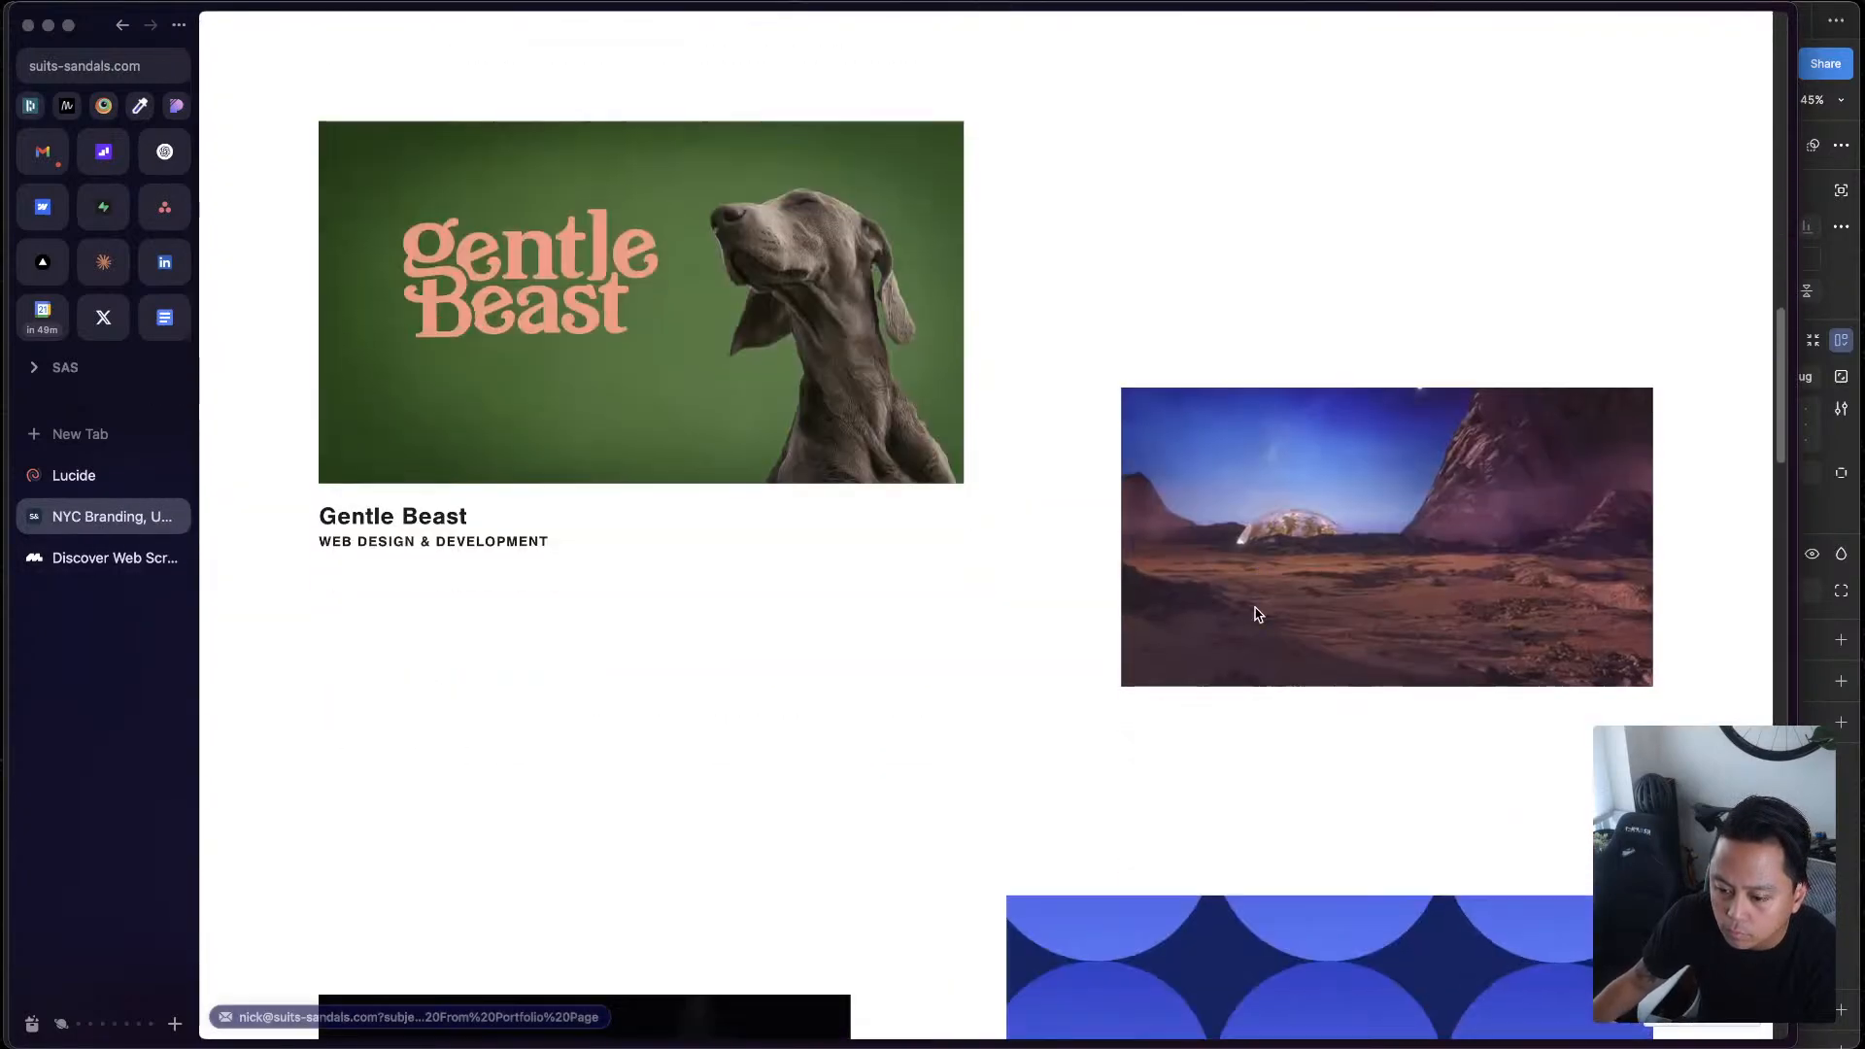
right_click(710, 259)
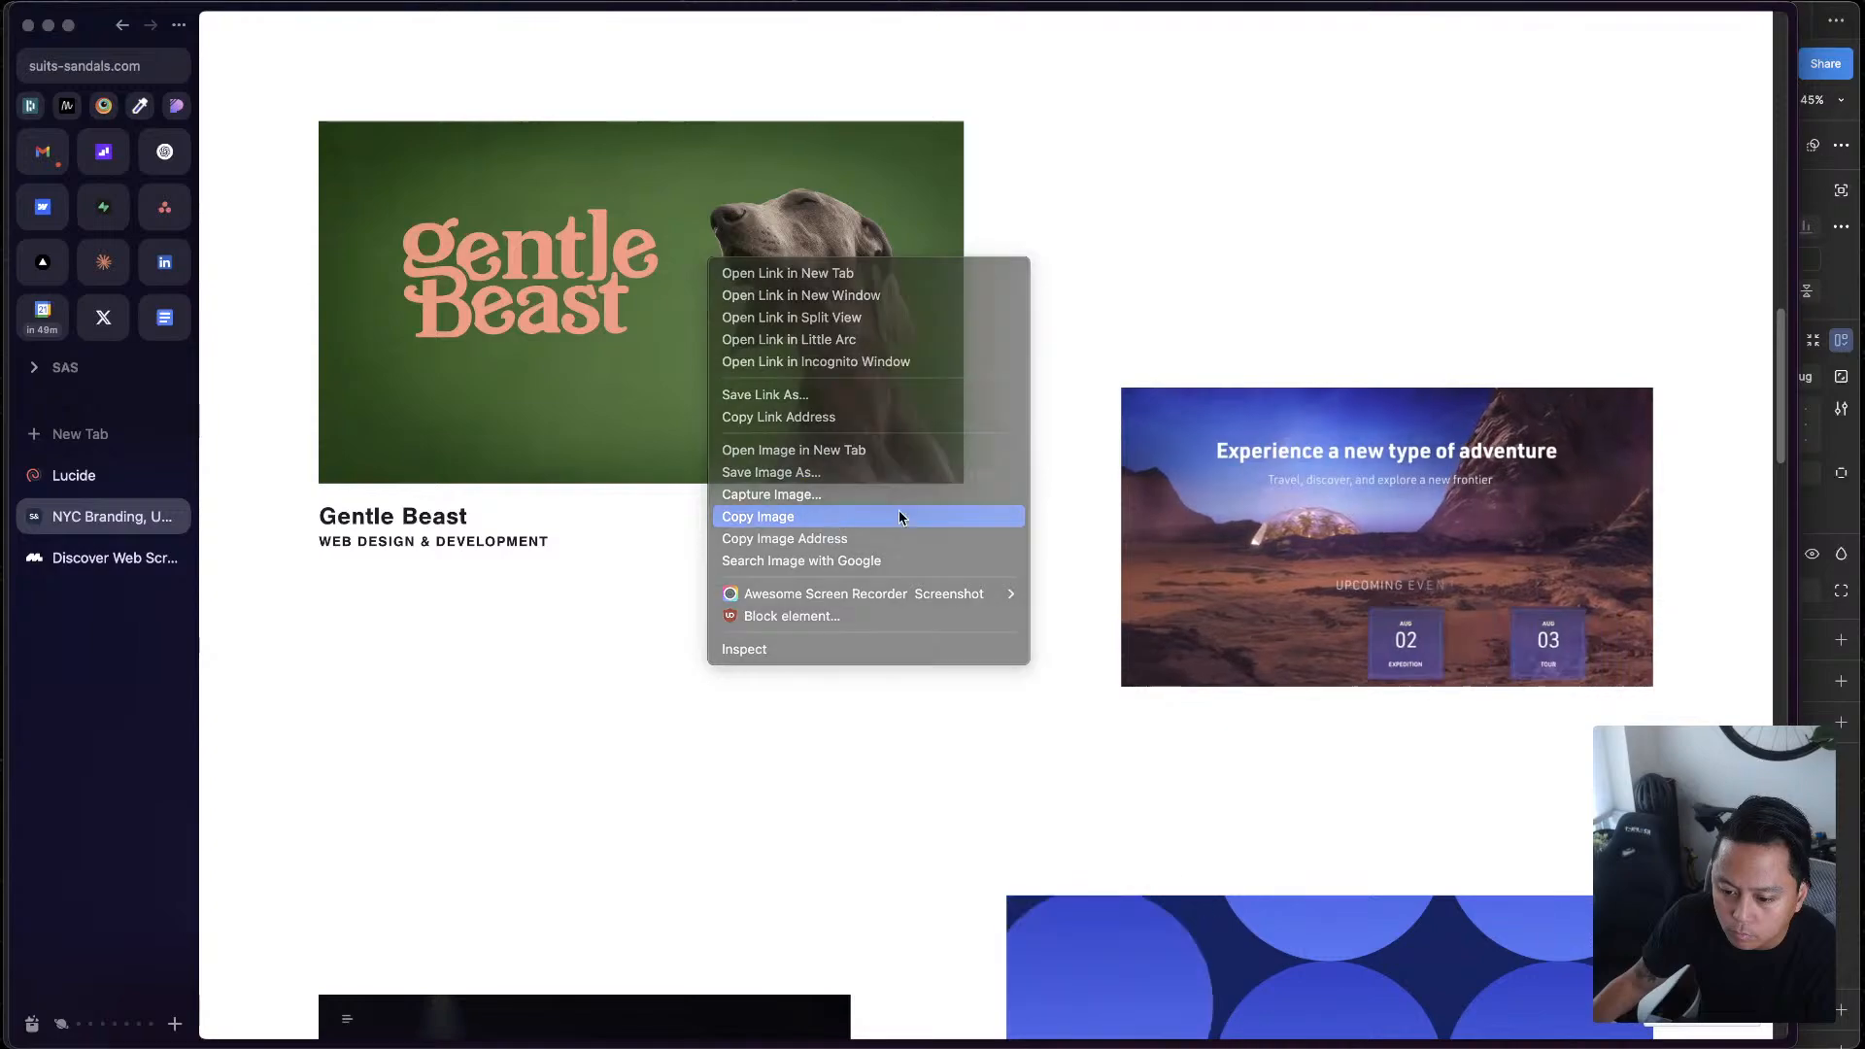
left_click(836, 518)
Return to Figma and paste the Gentle Beast image into Frame 2, the media frame of the lower case study card
key("ctrl+Up")
left_click(1524, 494)
double_click(1257, 514)
double_click(1257, 513)
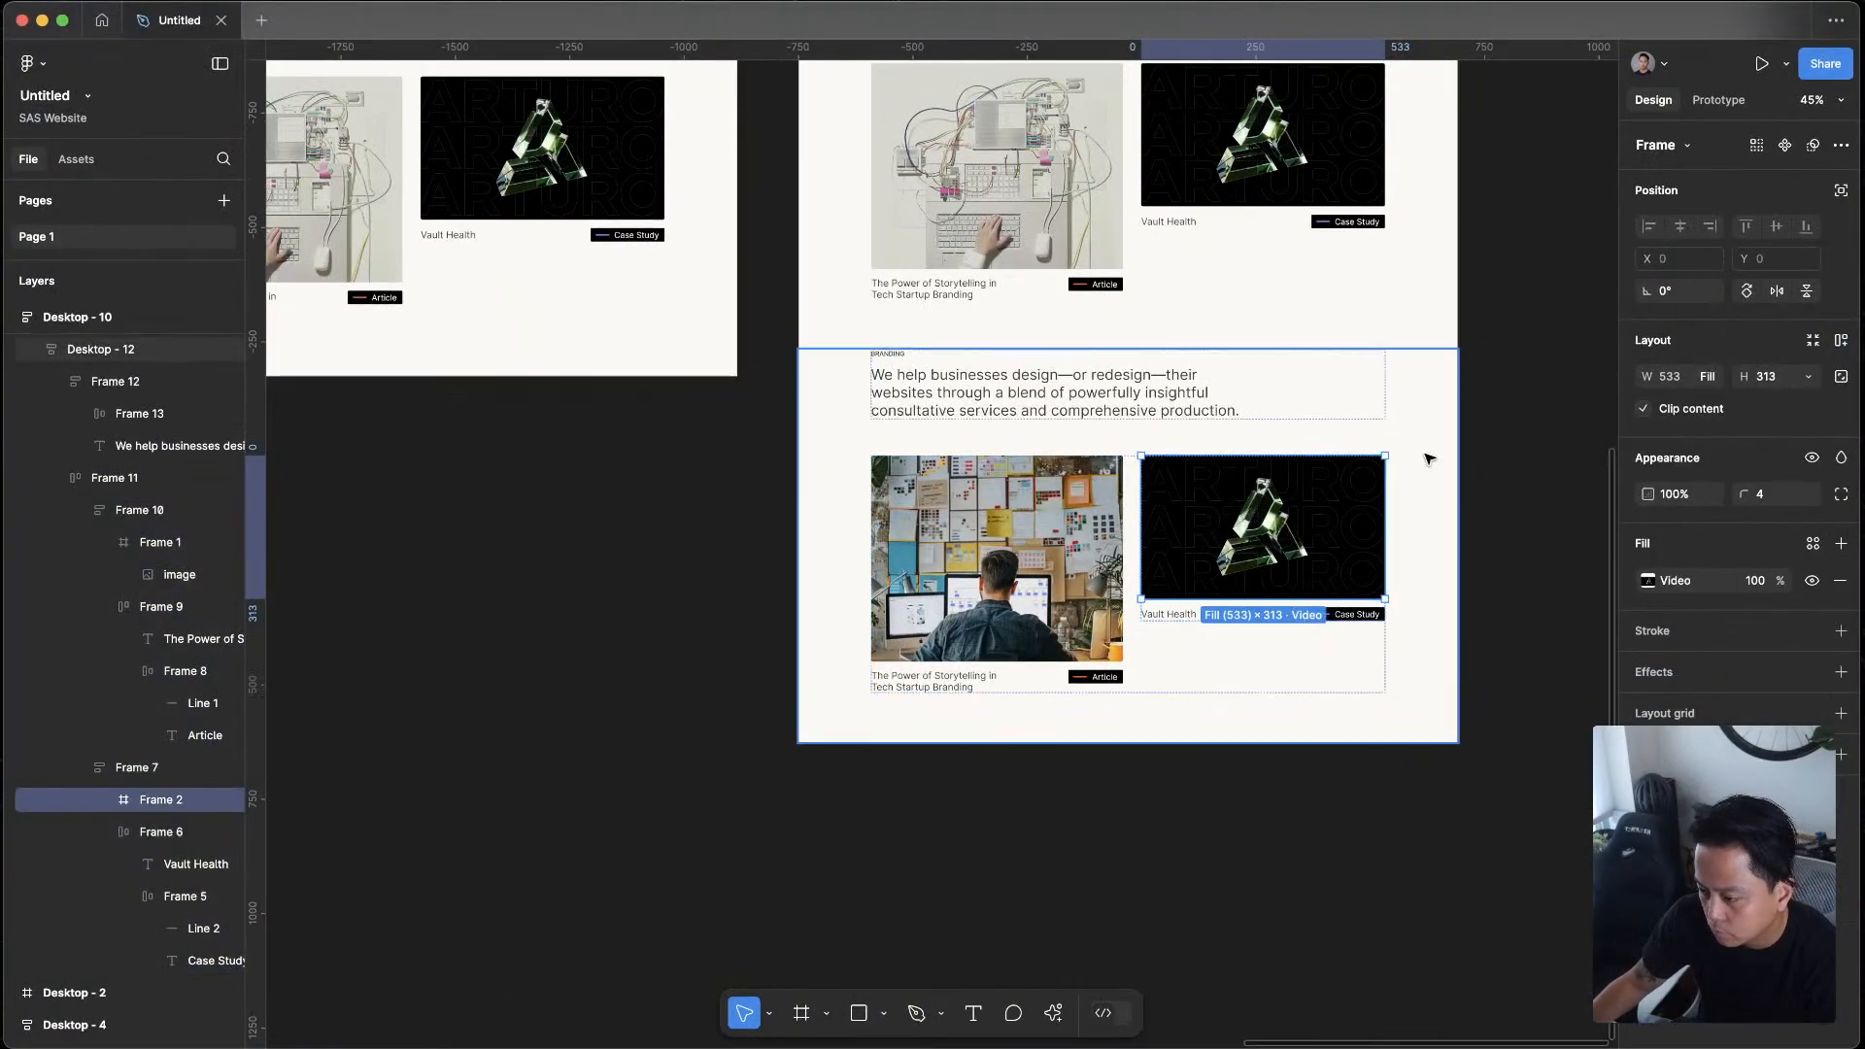
key("super+v")
scroll(1507, 402, "right", 5)
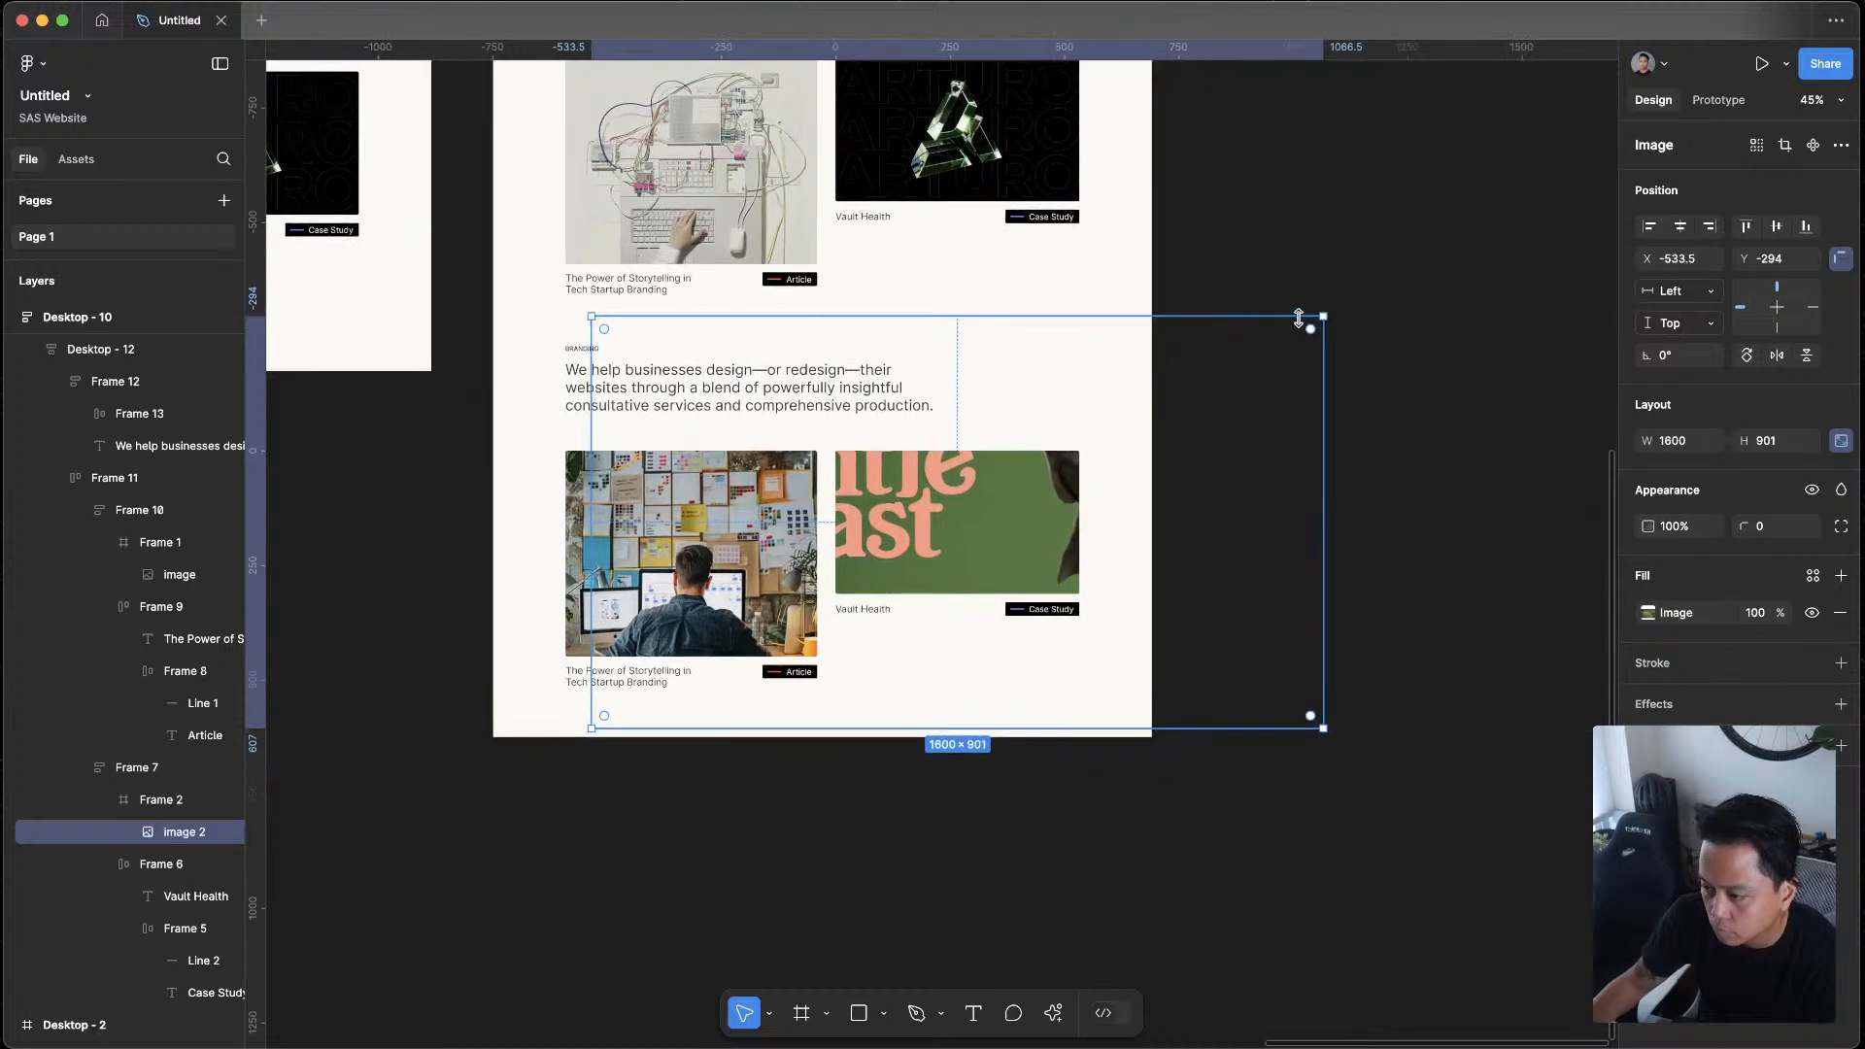
Scale down the Gentle Beast image to fit the media frame of the lower case study card
left_click_drag(1326, 316, 1015, 448)
left_click(1354, 421)
scroll(1069, 340, "up", 5)
scroll(1068, 340, "left", 3)
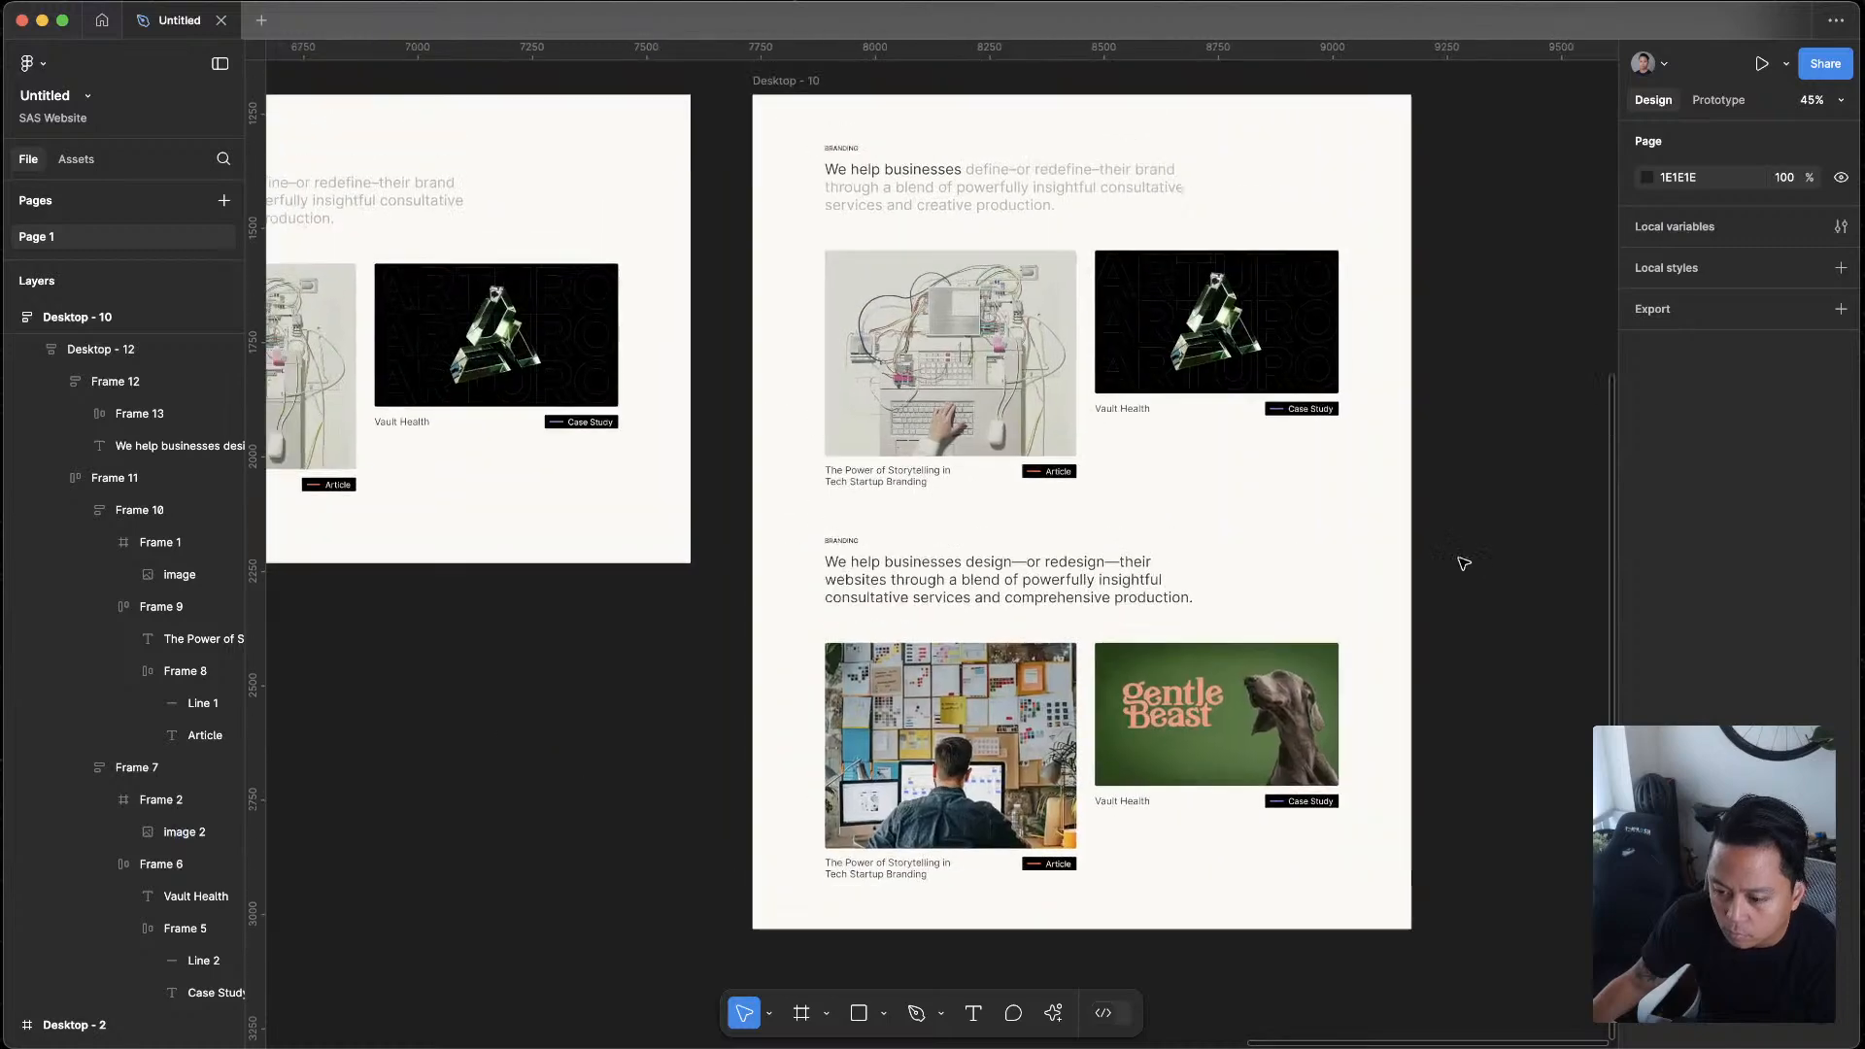
Preview the Desktop - 10 frame as a prototype and review both sections' headings, labels, cards and images
left_click(796, 390)
key("shift+space")
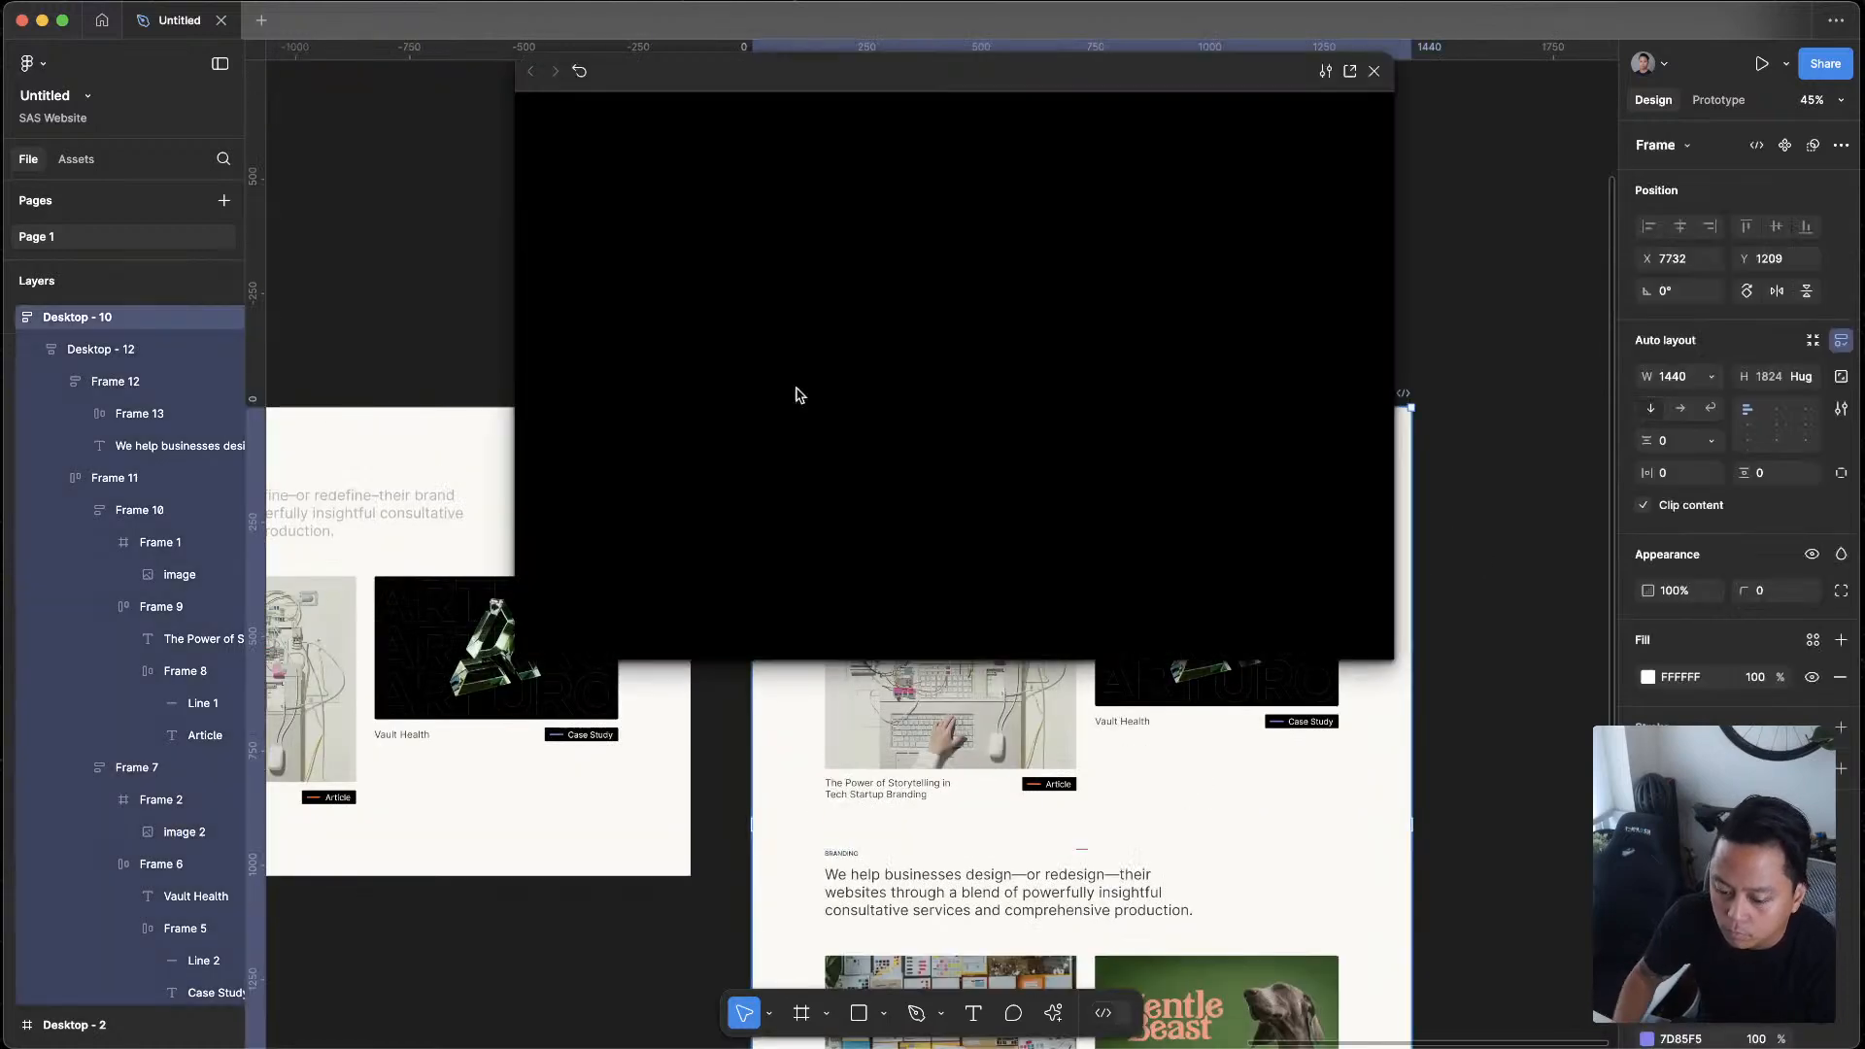
scroll(1163, 420, "down", 4)
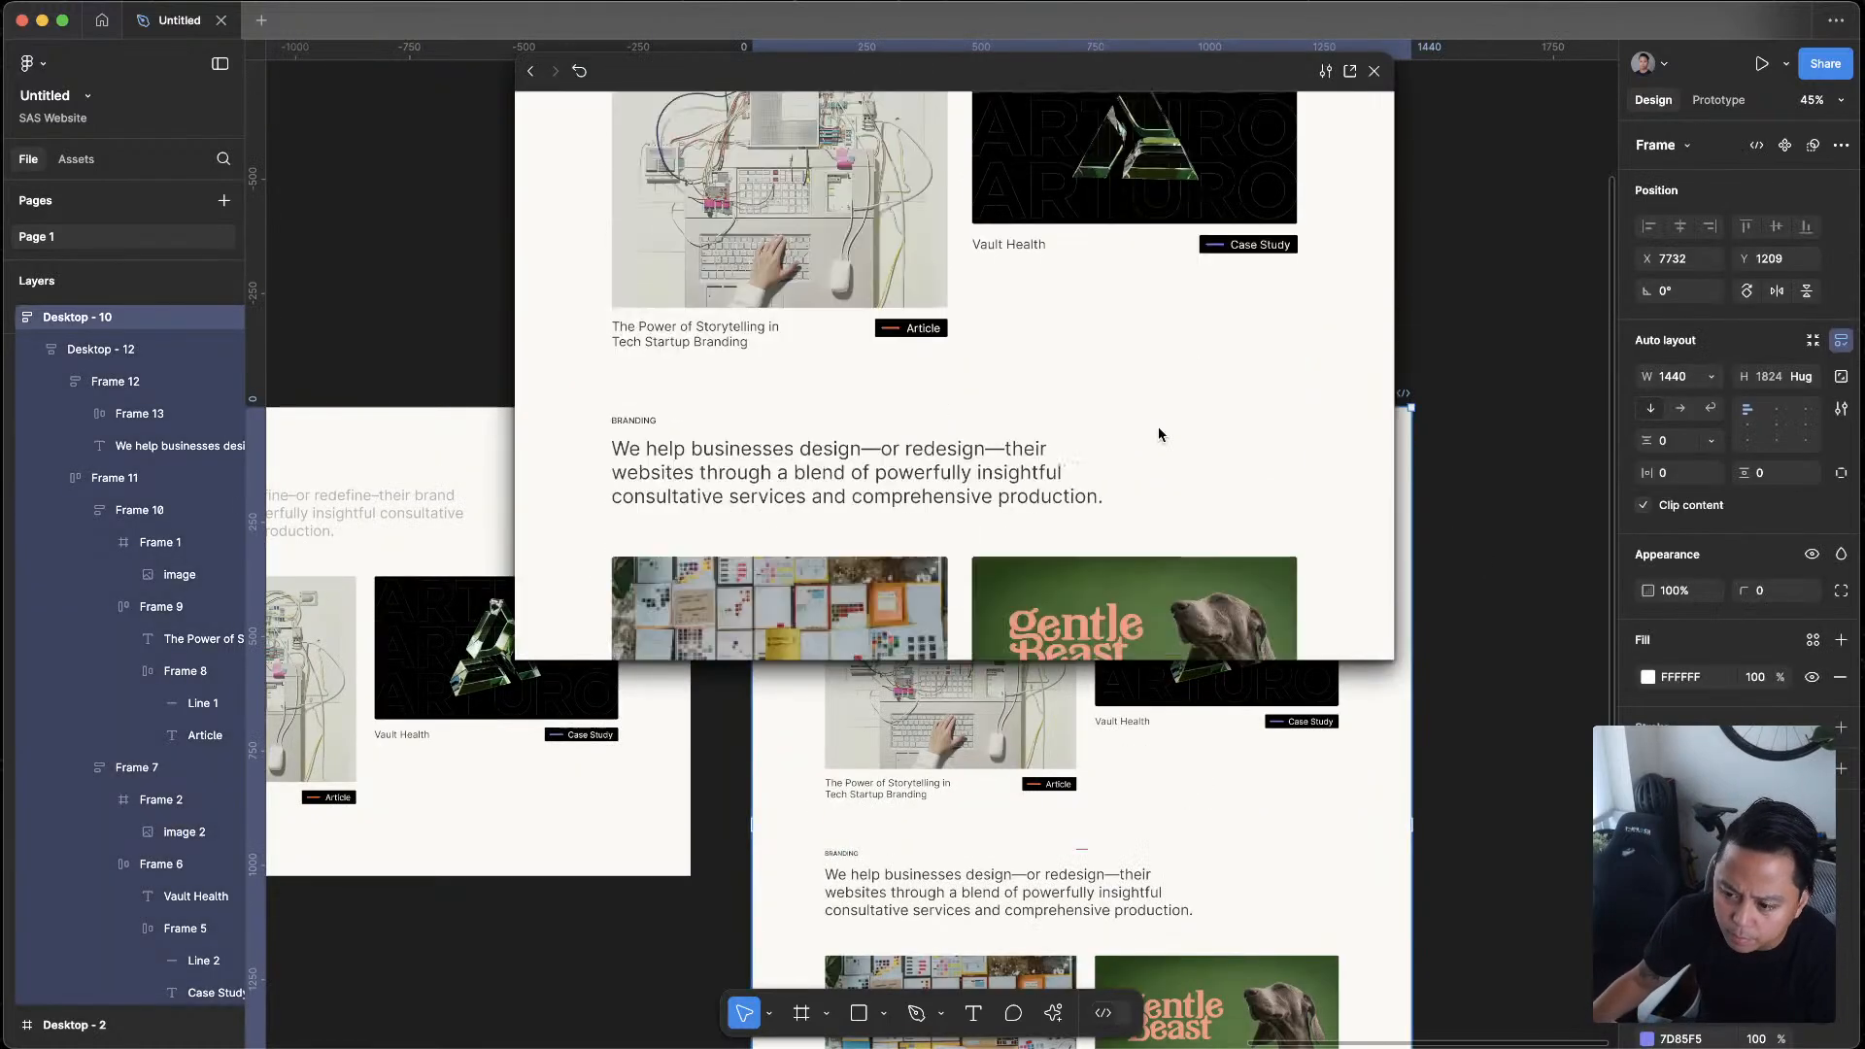
scroll(1145, 513, "down", 3)
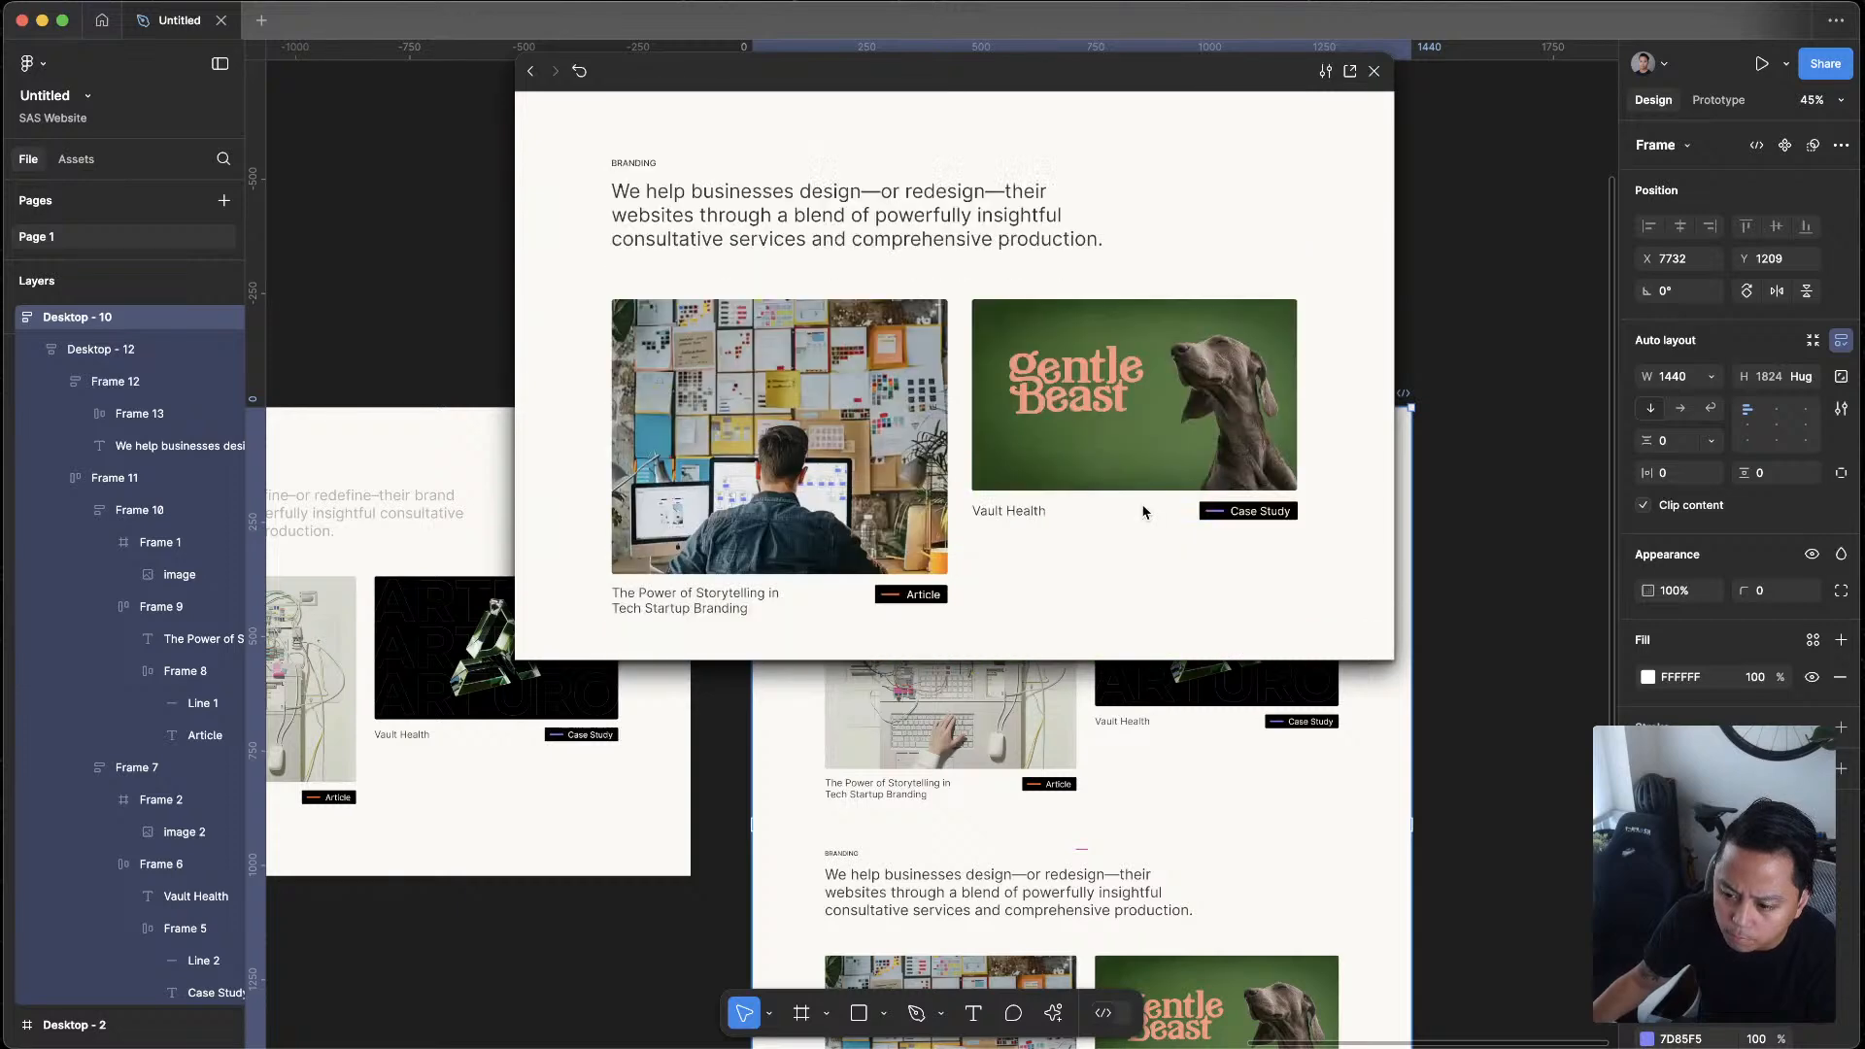
scroll(1143, 512, "down", 1)
scroll(1144, 512, "up", 7)
scroll(1138, 506, "down", 7)
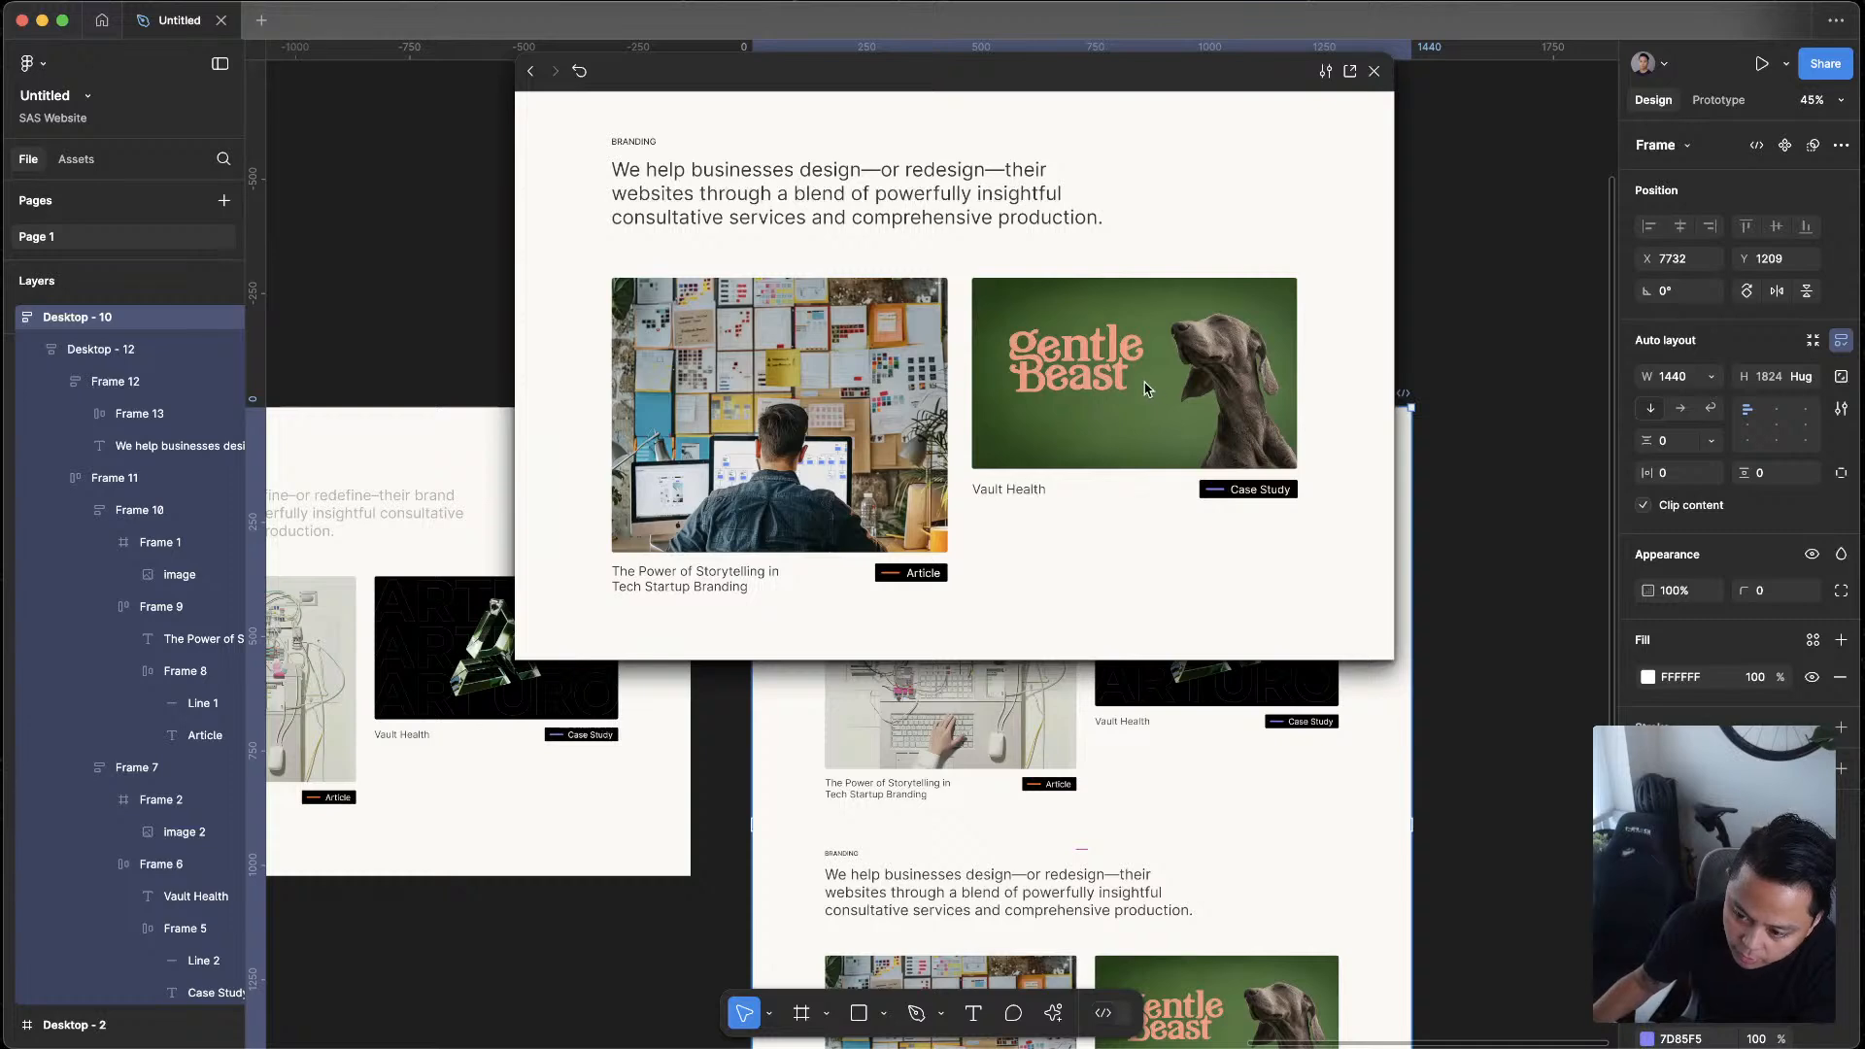
scroll(1158, 390, "up", 1)
scroll(1164, 385, "up", 5)
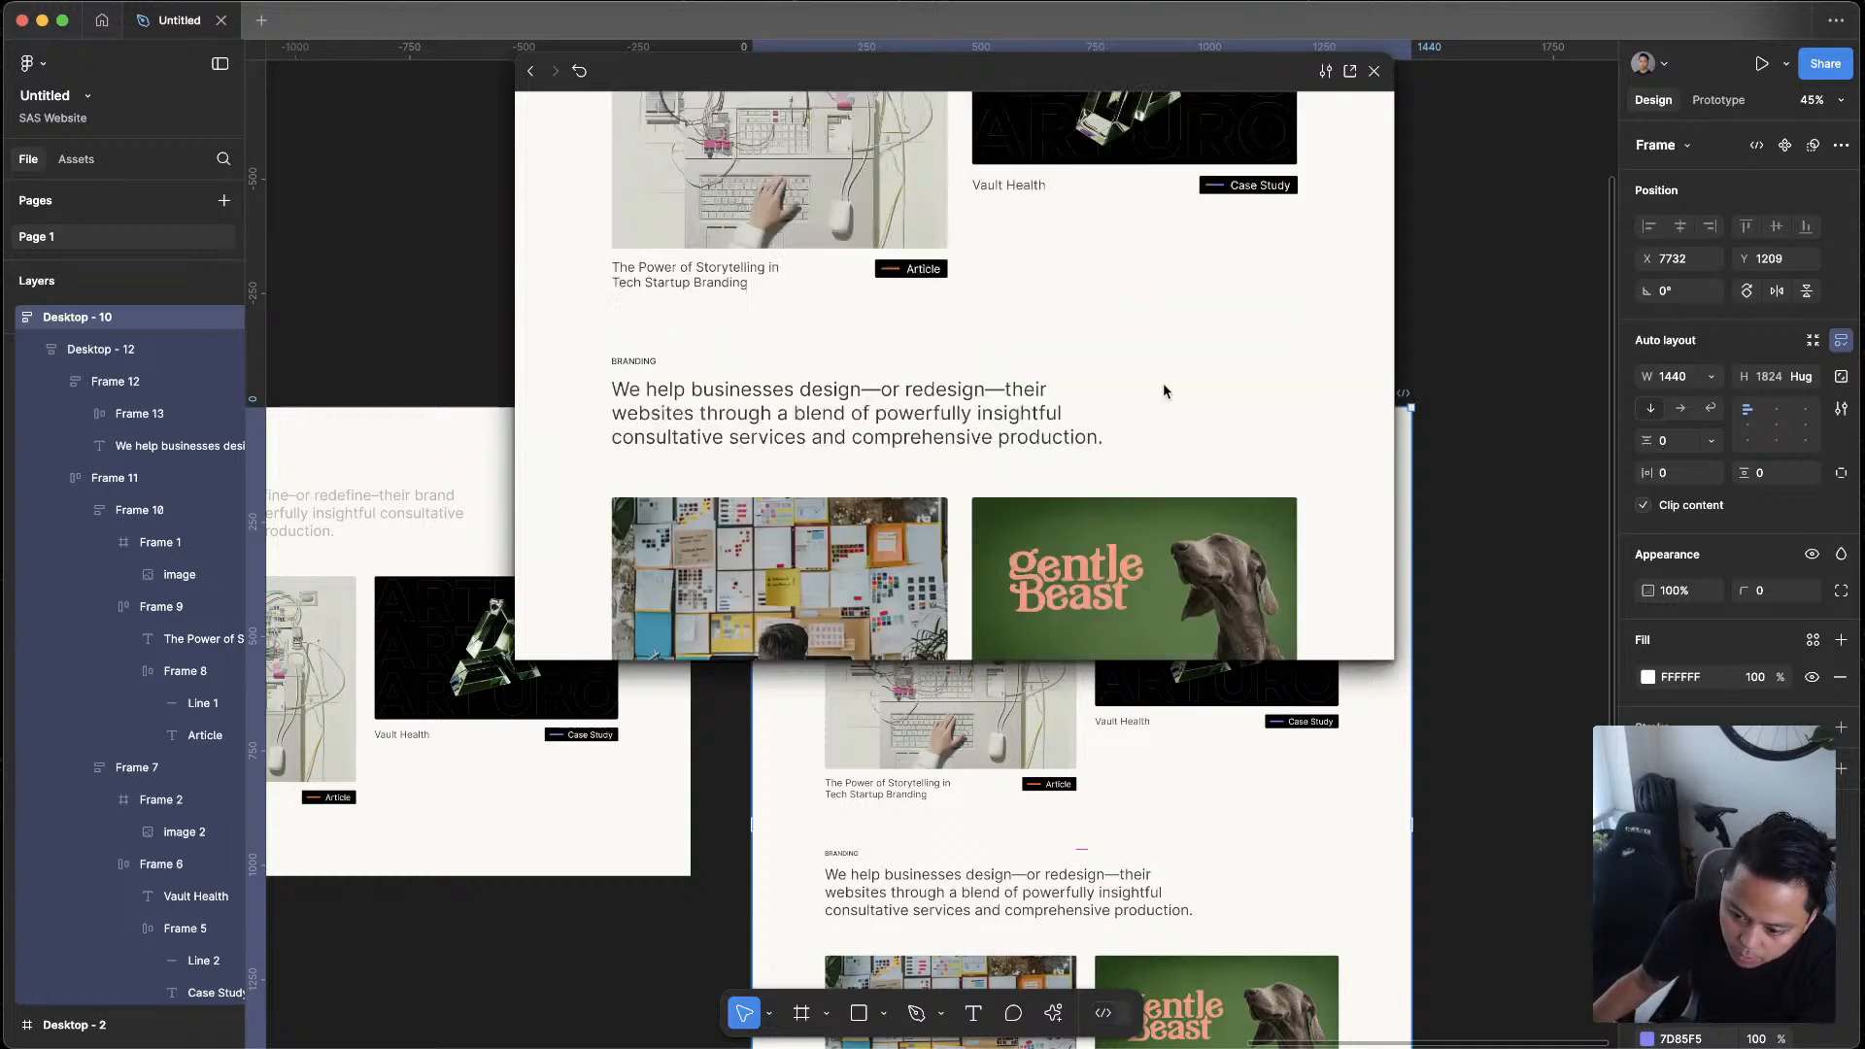
scroll(1165, 384, "down", 5)
scroll(955, 251, "up", 5)
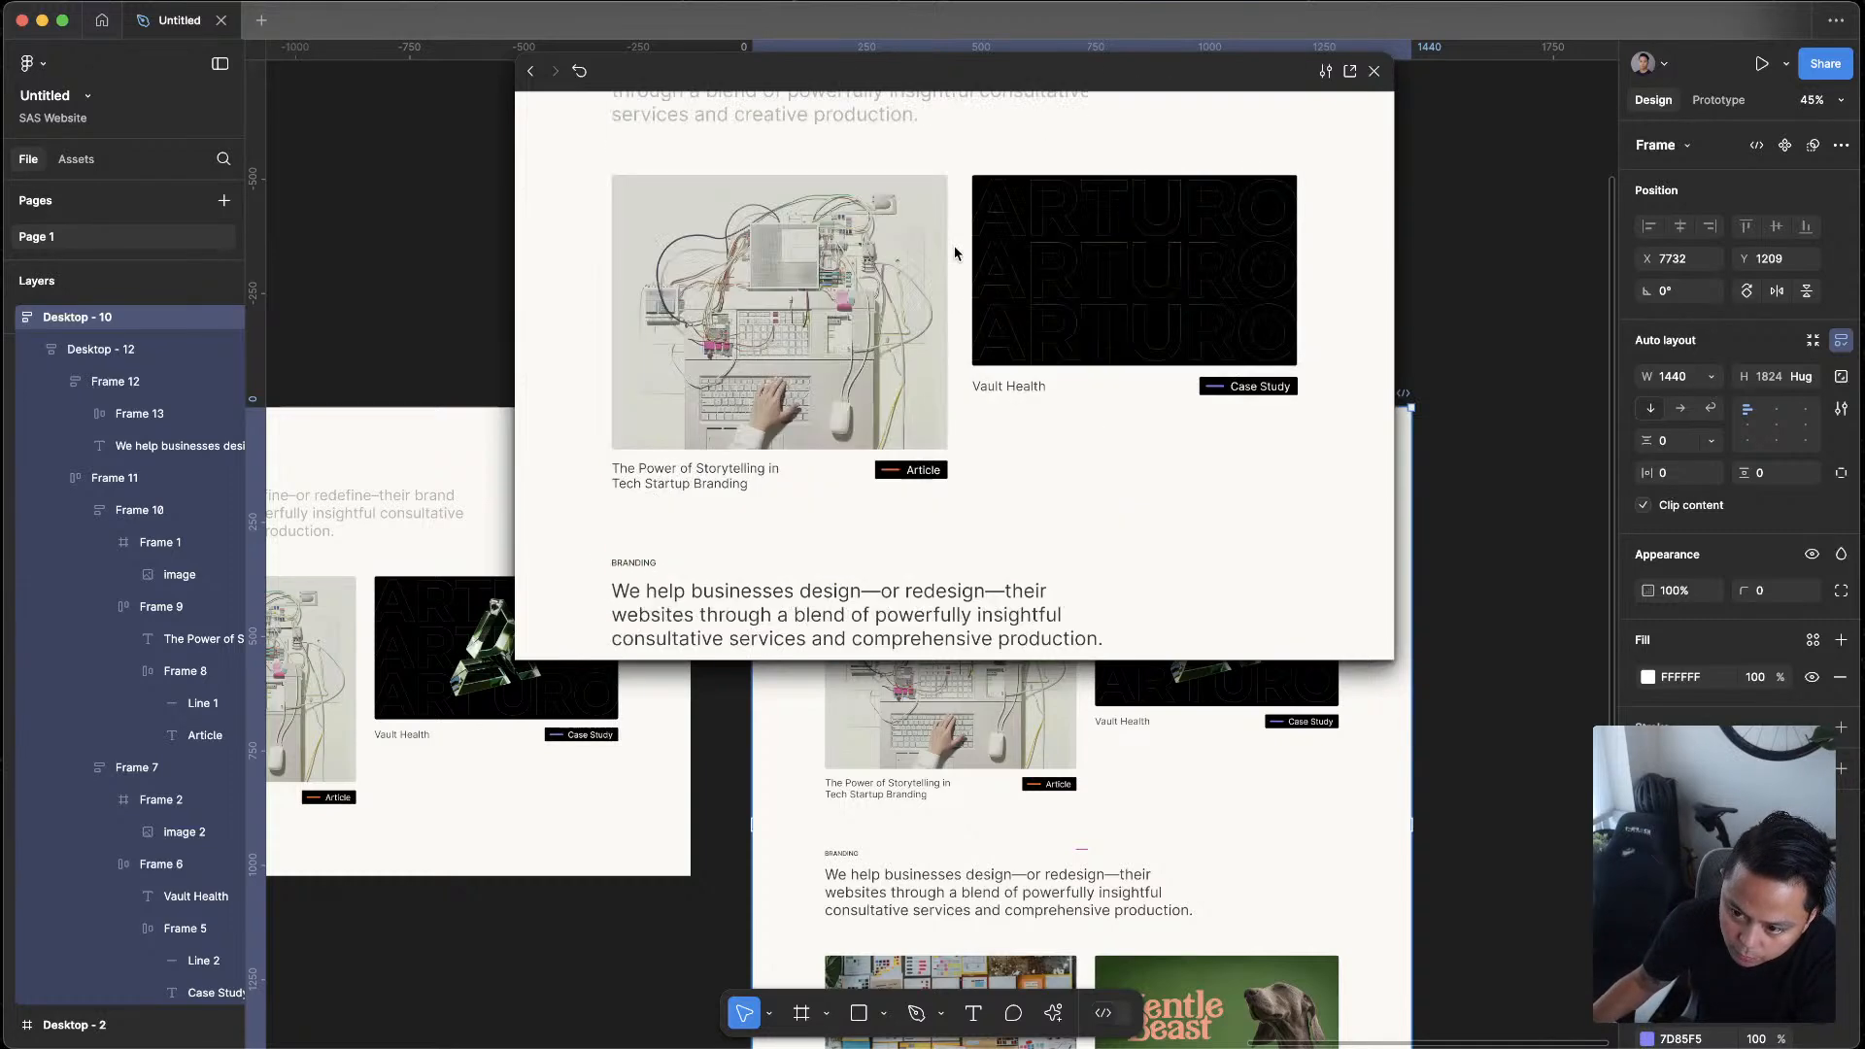
left_click(1561, 395)
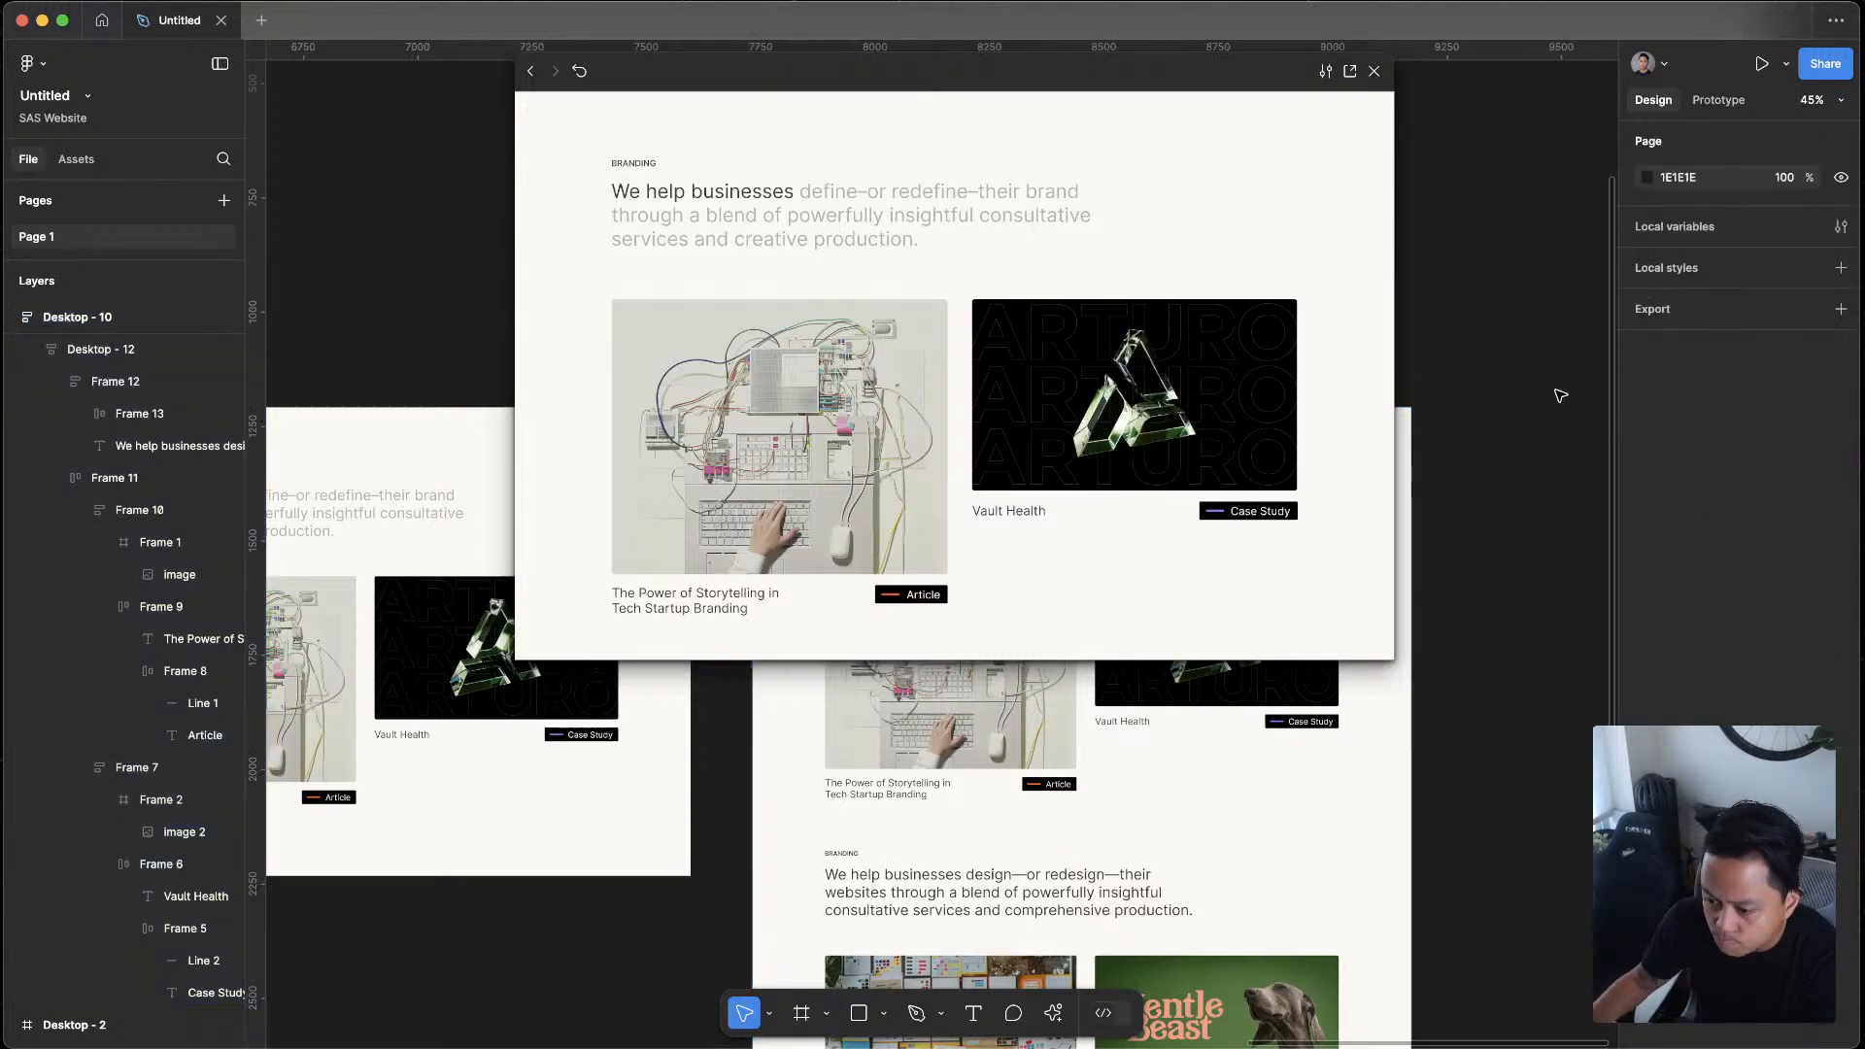
Change the lower section's small label to "WEBSITE PRODUCTION"
left_click(853, 861)
double_click(847, 849)
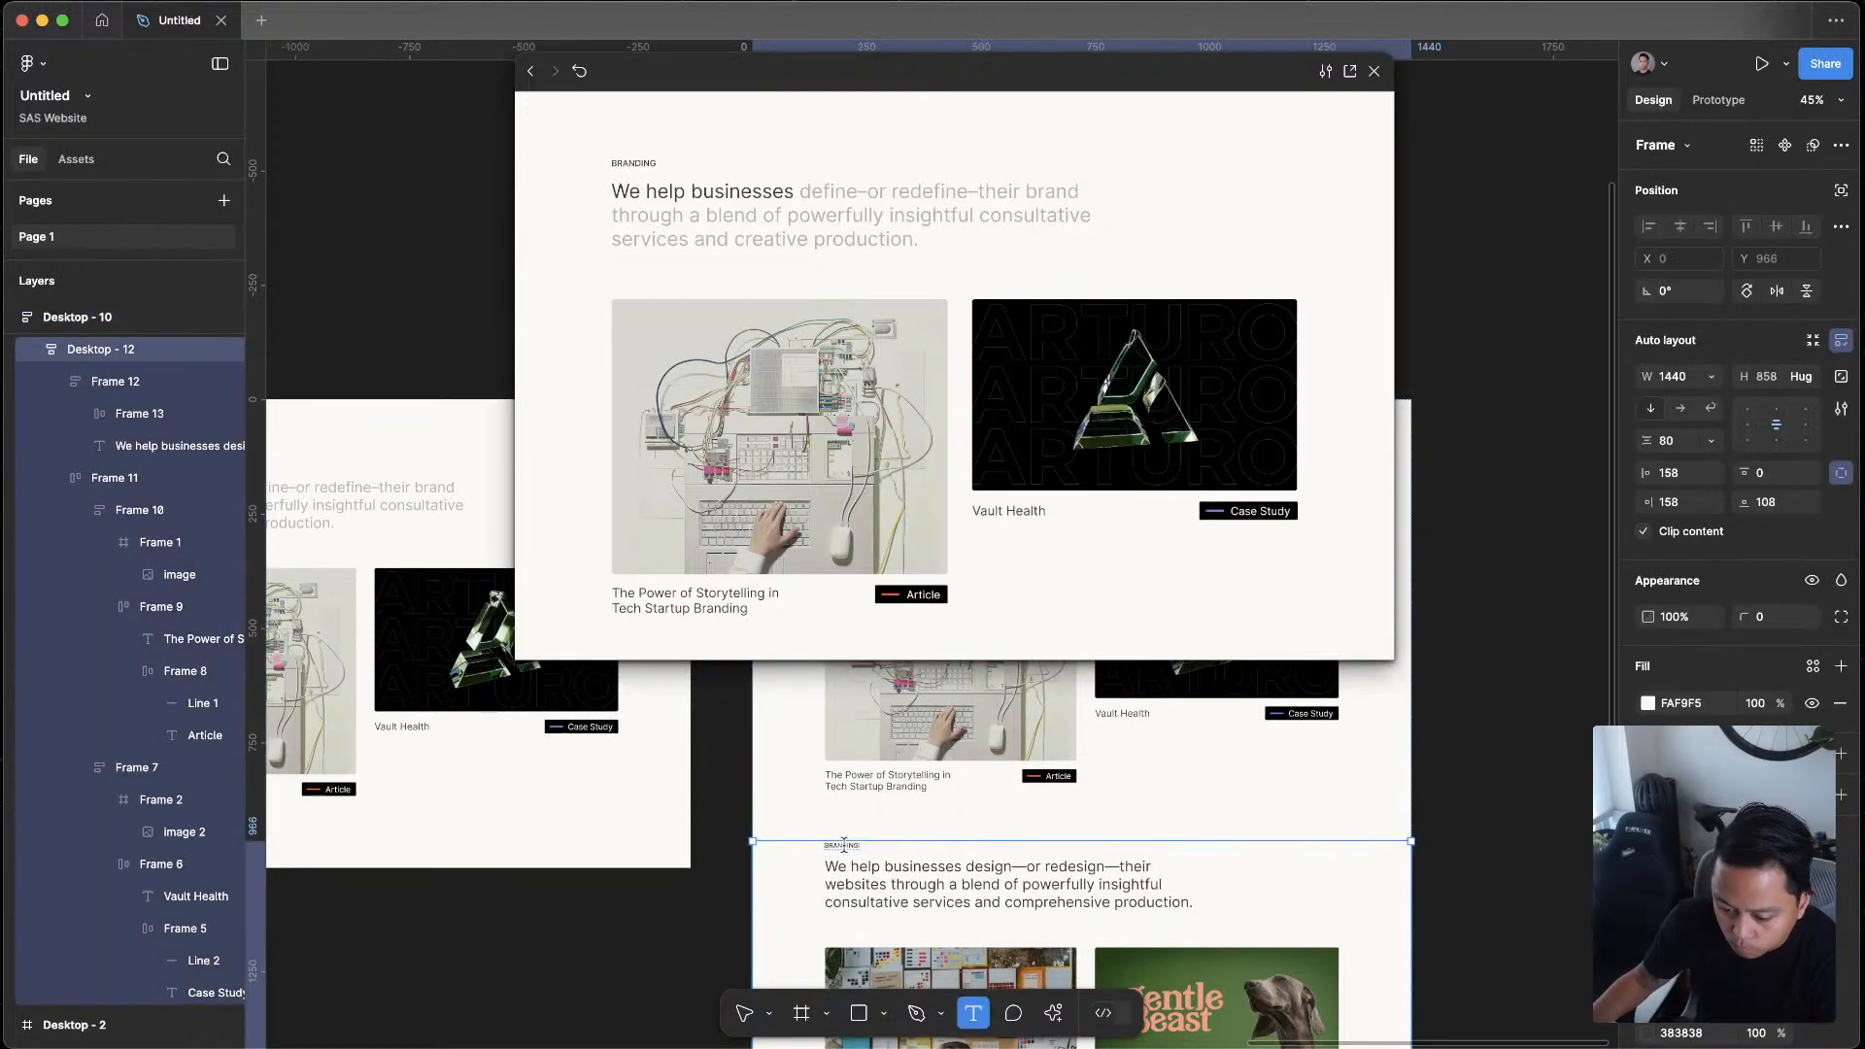
type("WEBSITE")
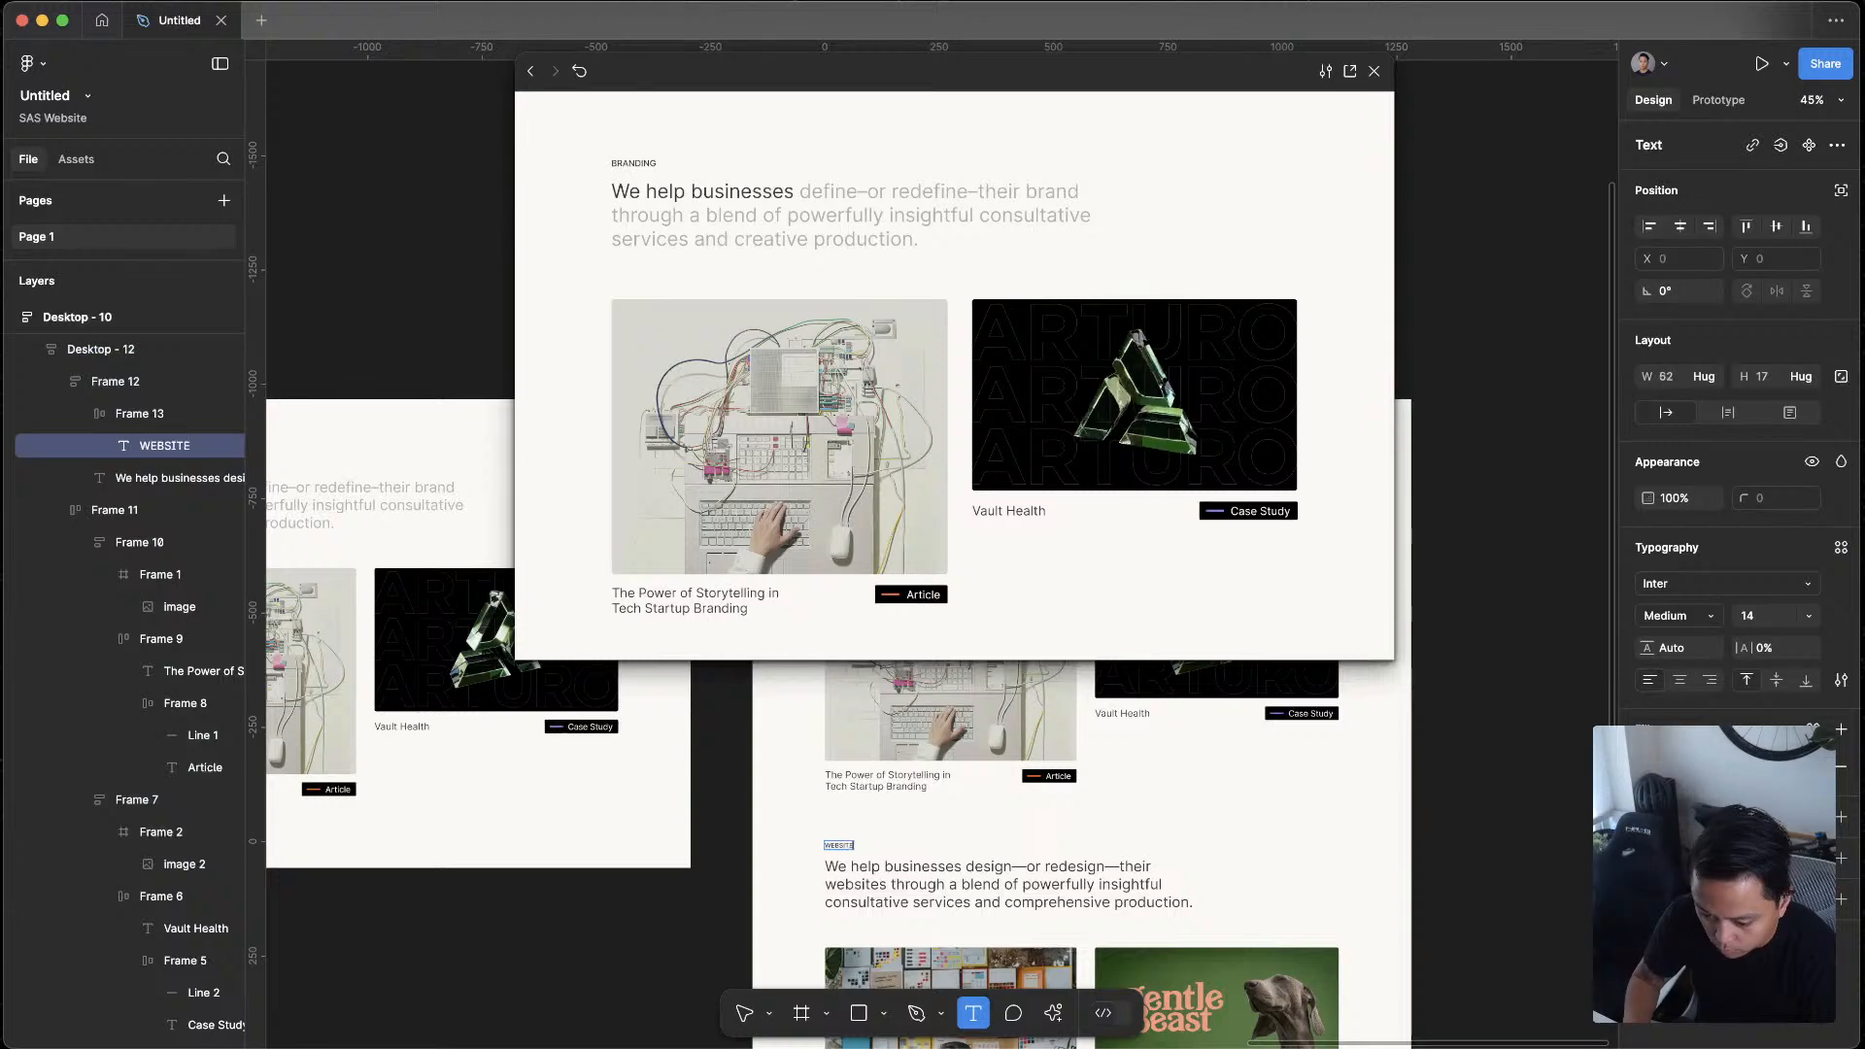
type(" PRODUCTION")
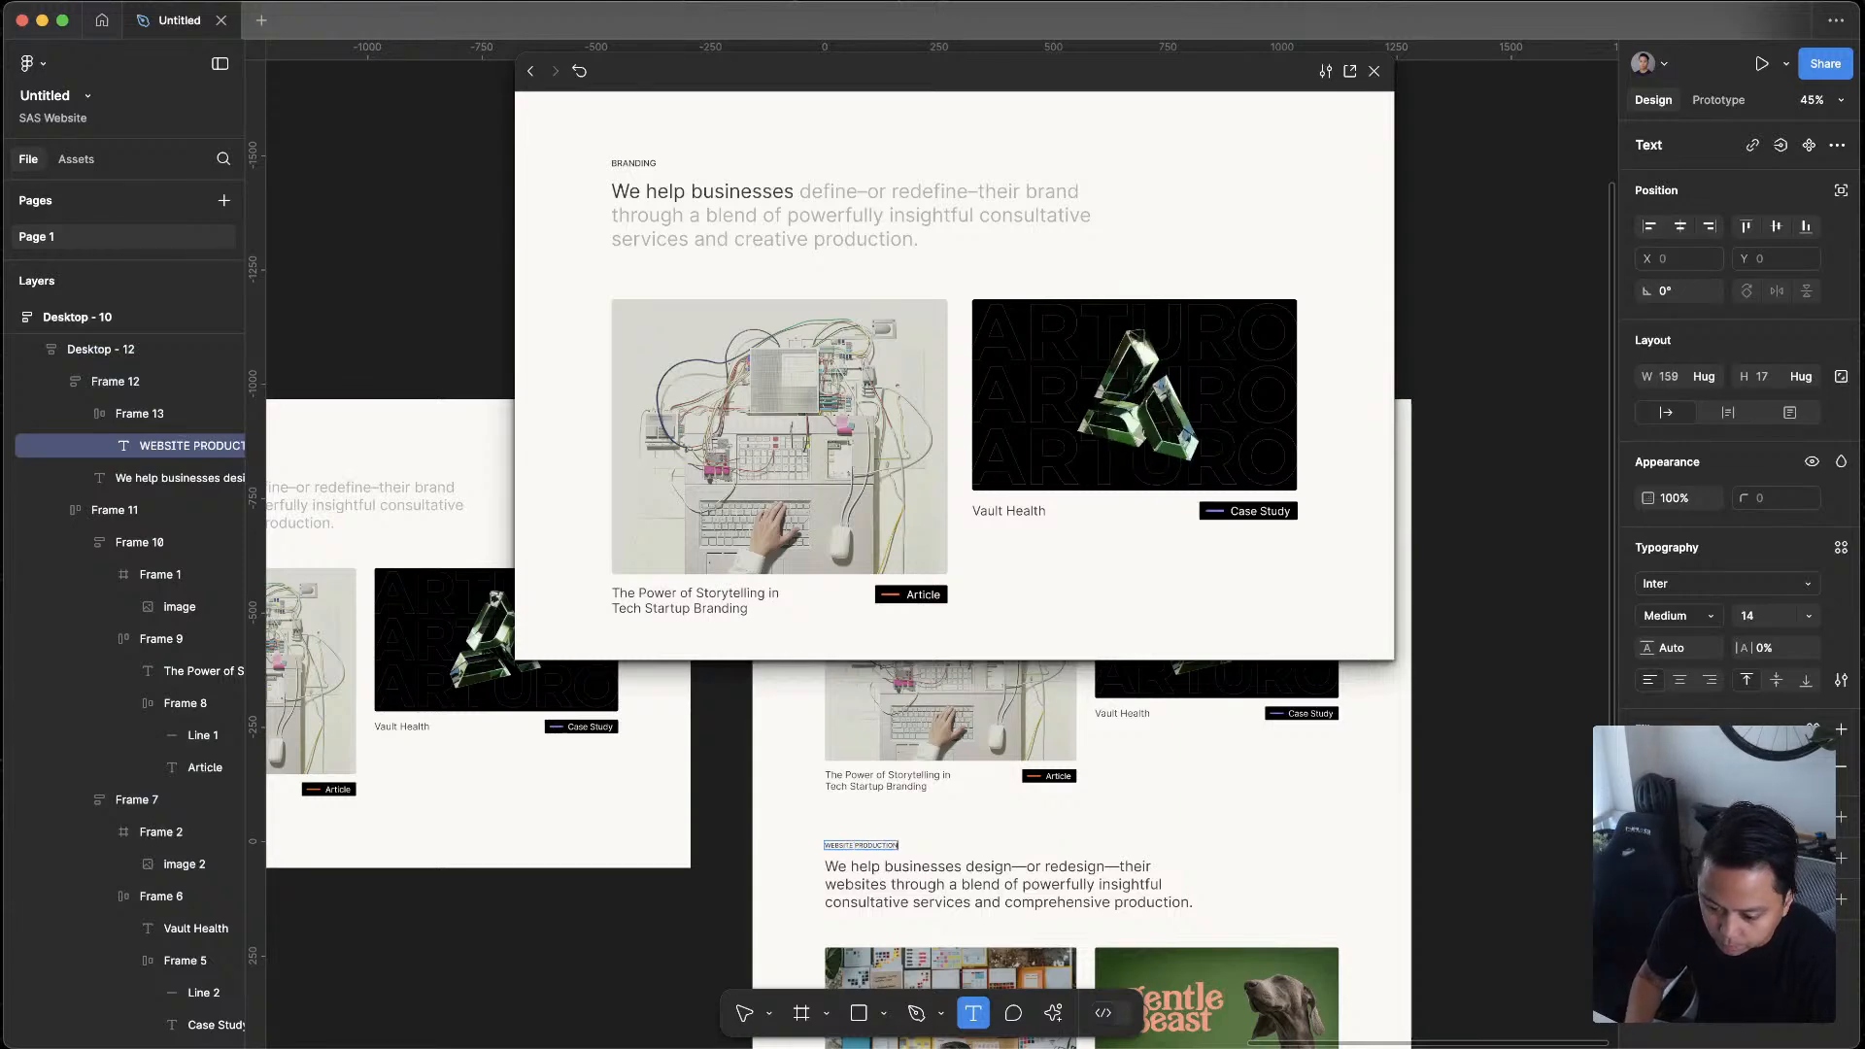
key("Escape")
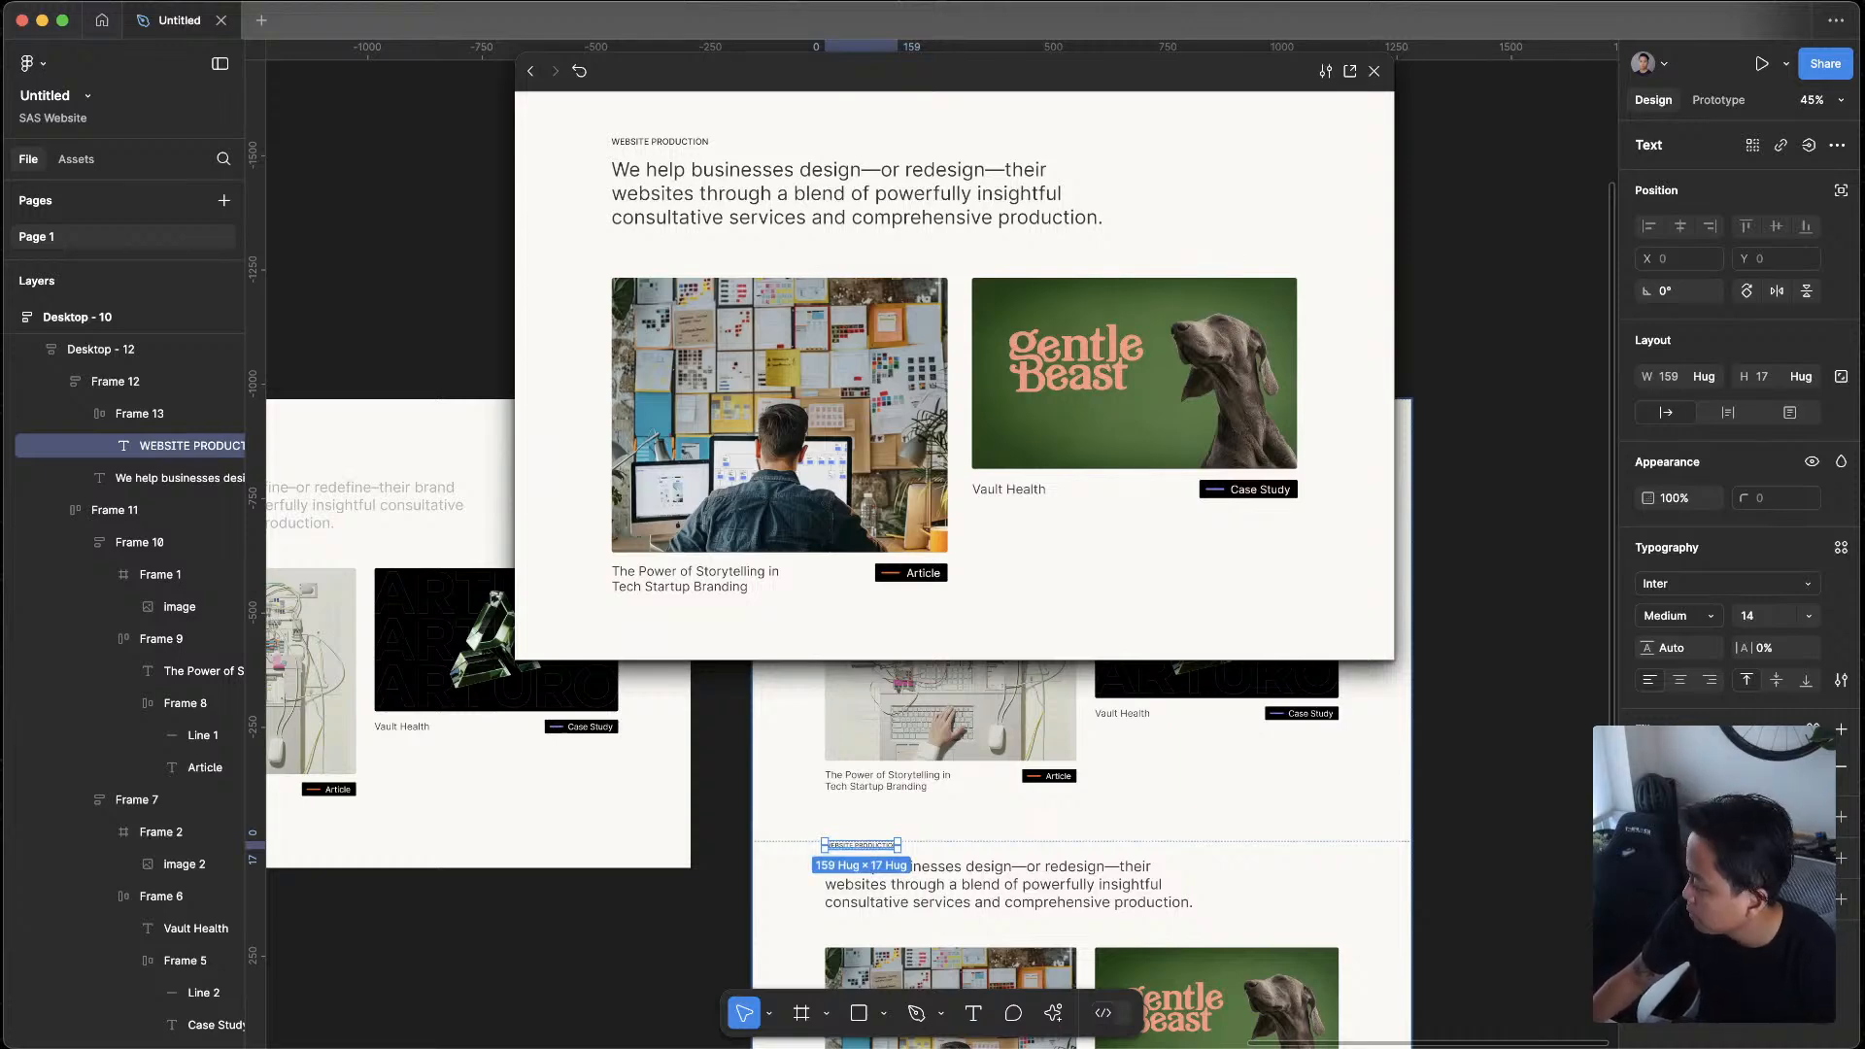
Recheck the two sections in the prototype preview and close it
key("super+Tab")
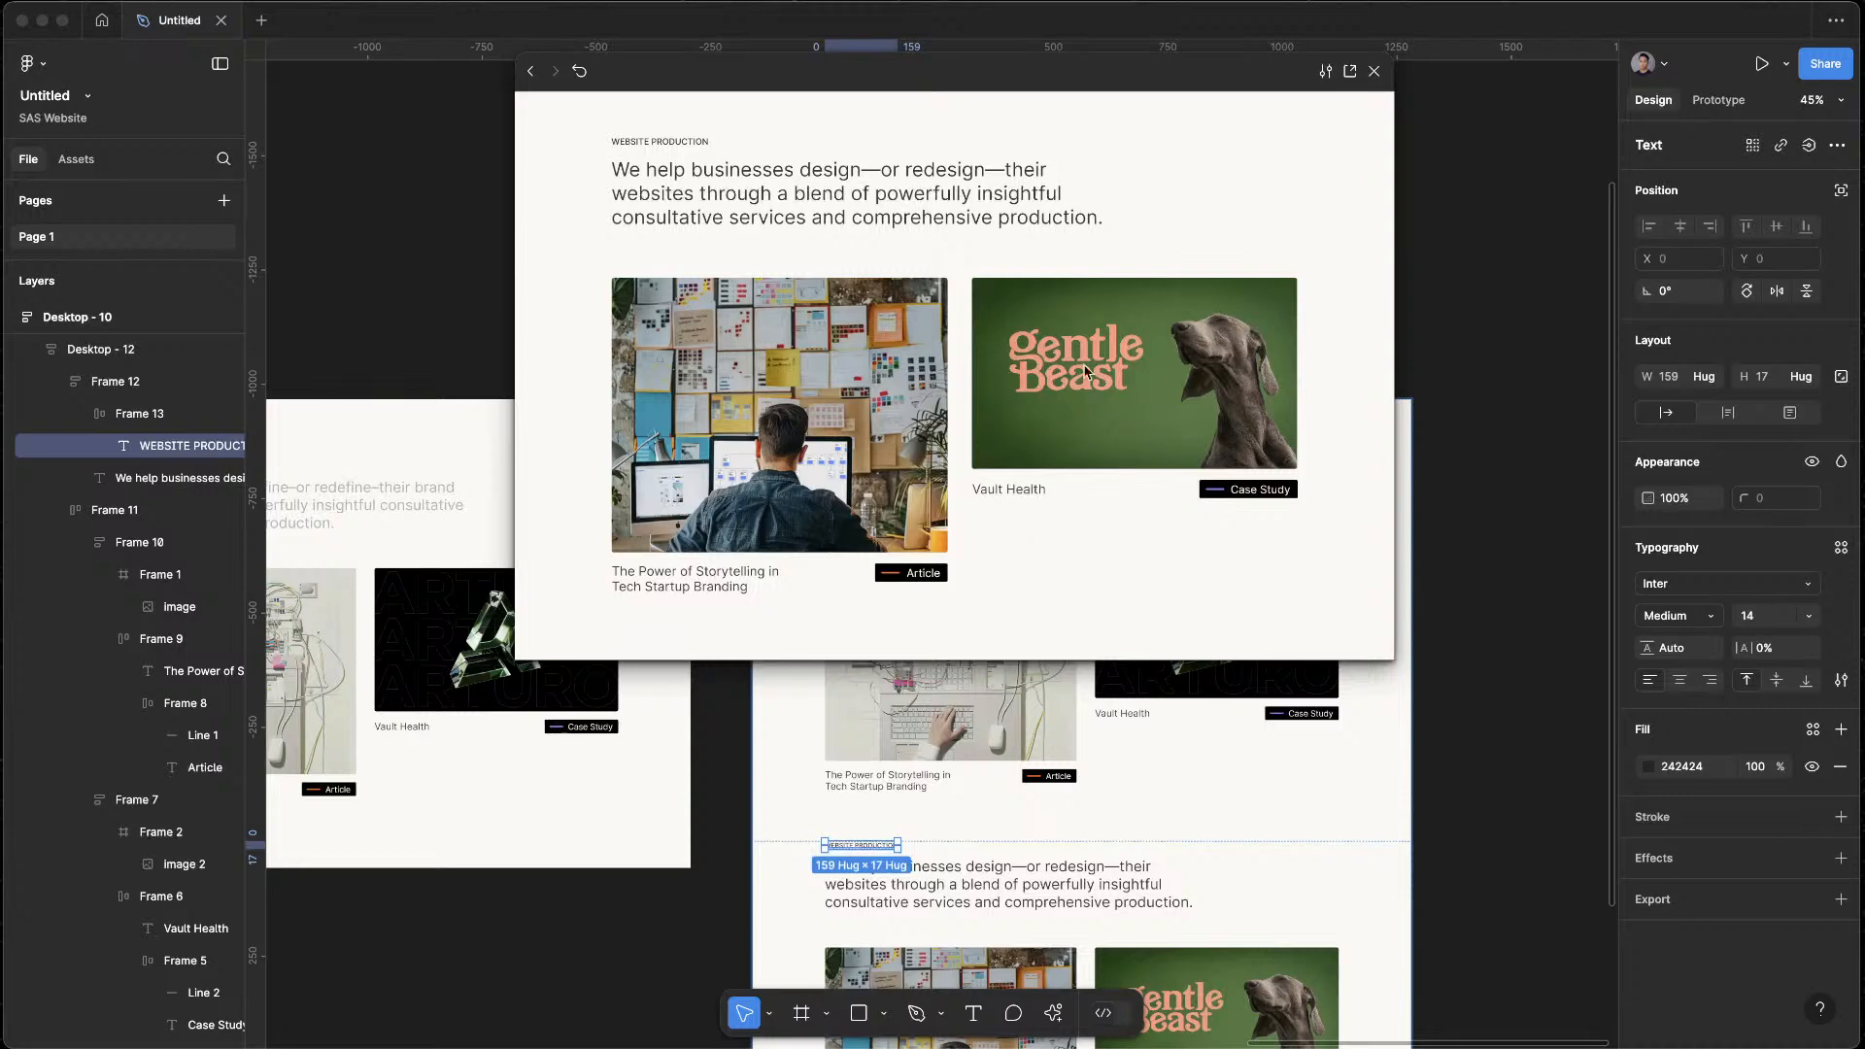
left_click(1152, 375)
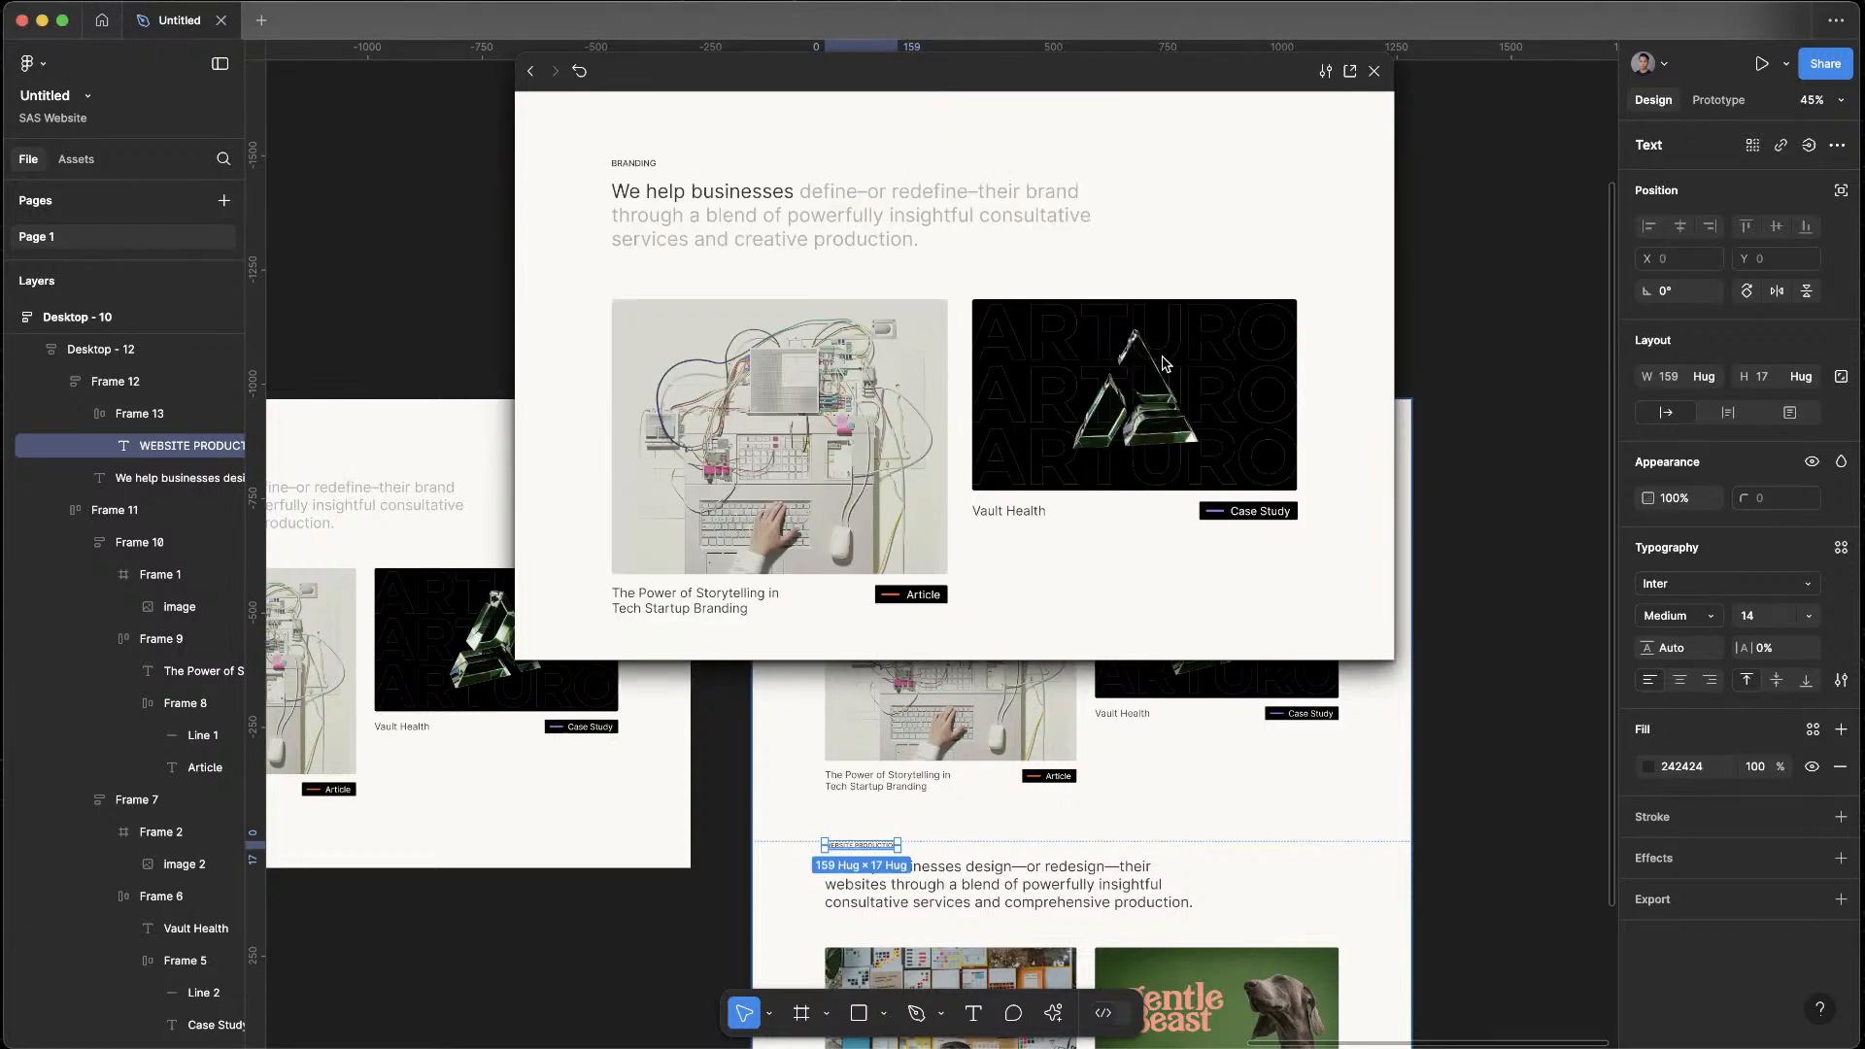
left_click(1561, 596)
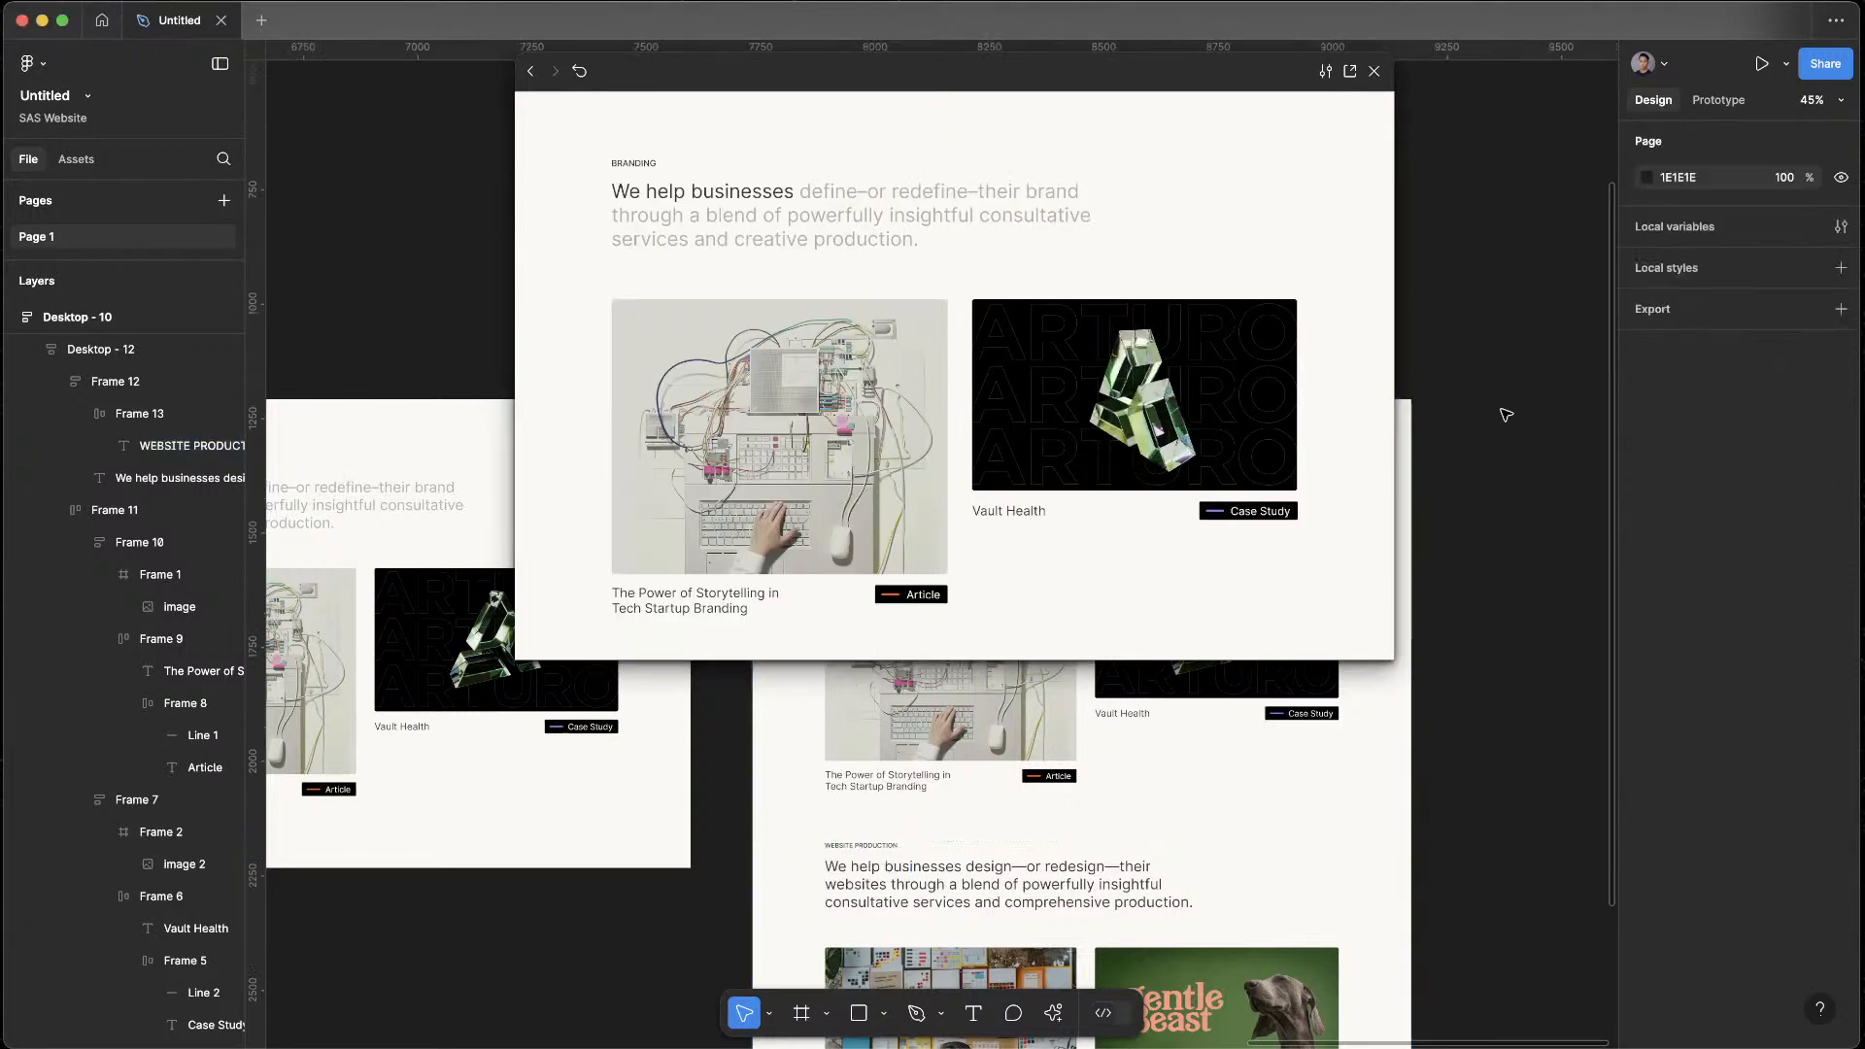
left_click(1374, 72)
Duplicate the Gentle Beast case study card within the Website Production card row
scroll(1207, 424, "down", 10)
scroll(1127, 486, "up", 2, "ctrl")
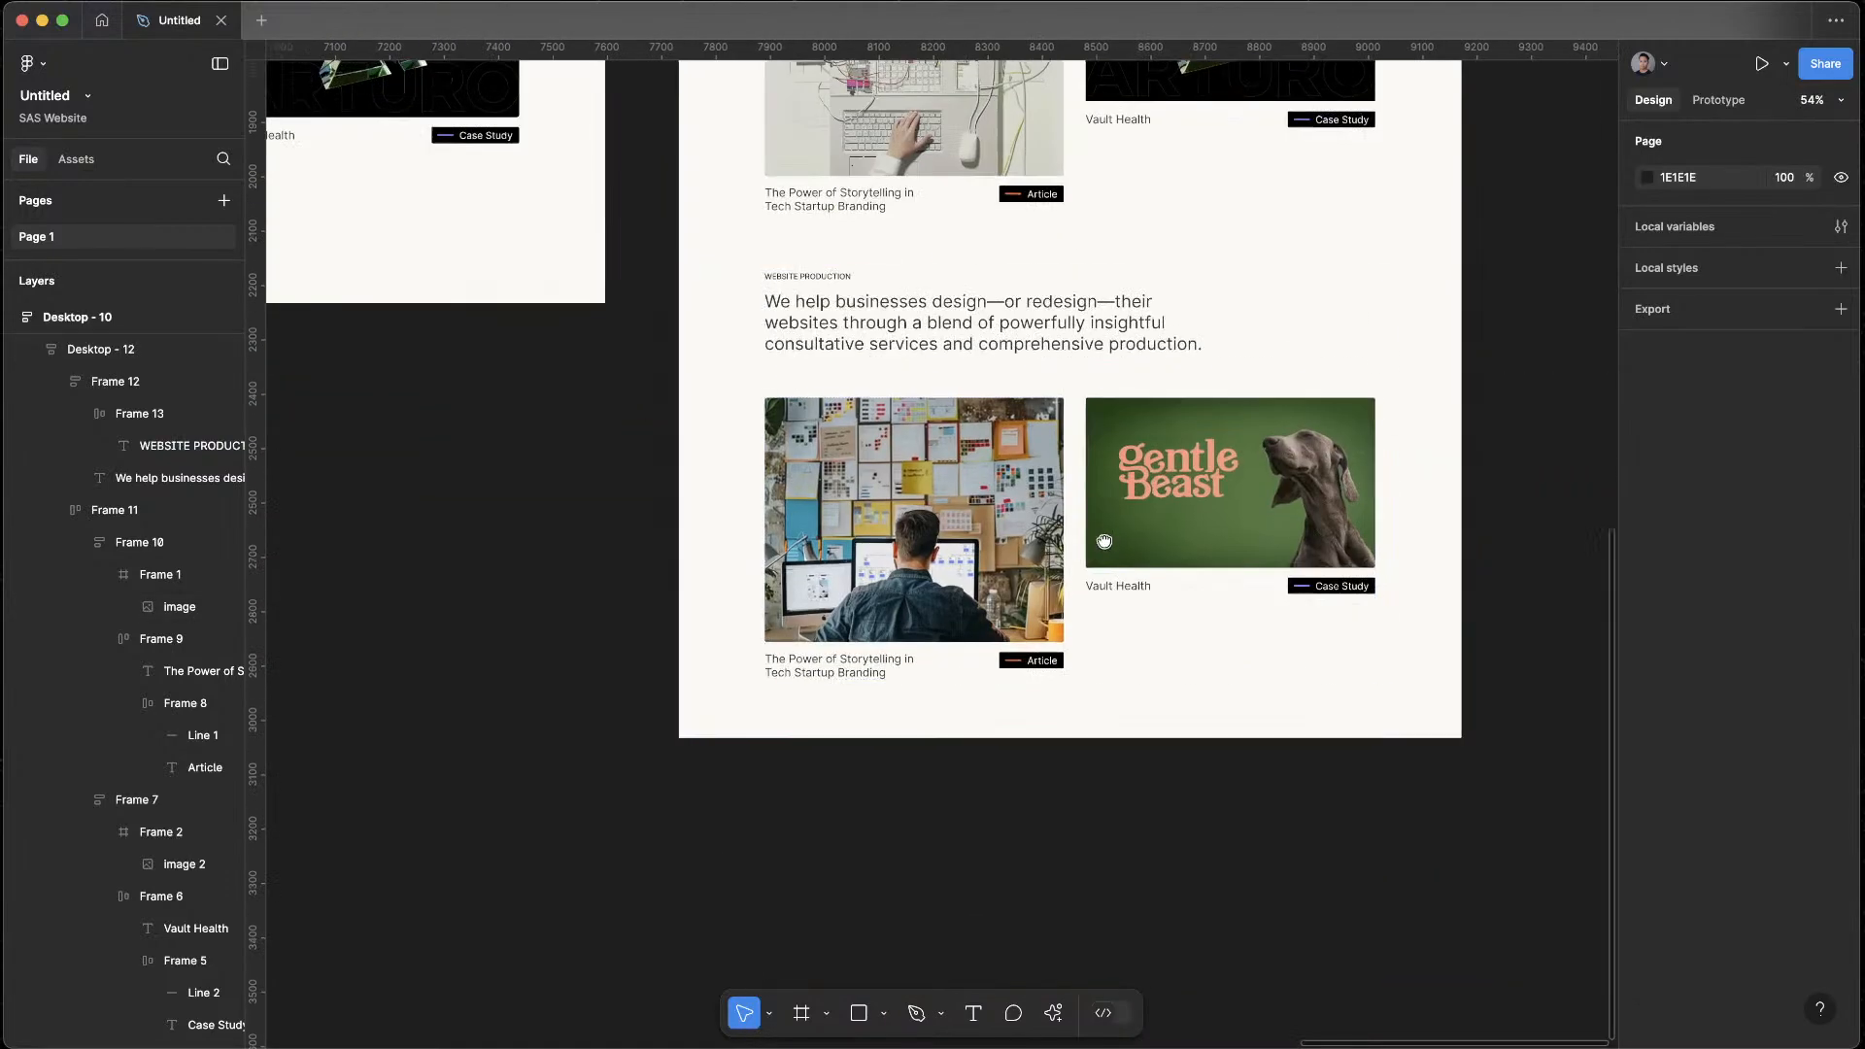
left_click(996, 578)
left_click(1226, 581)
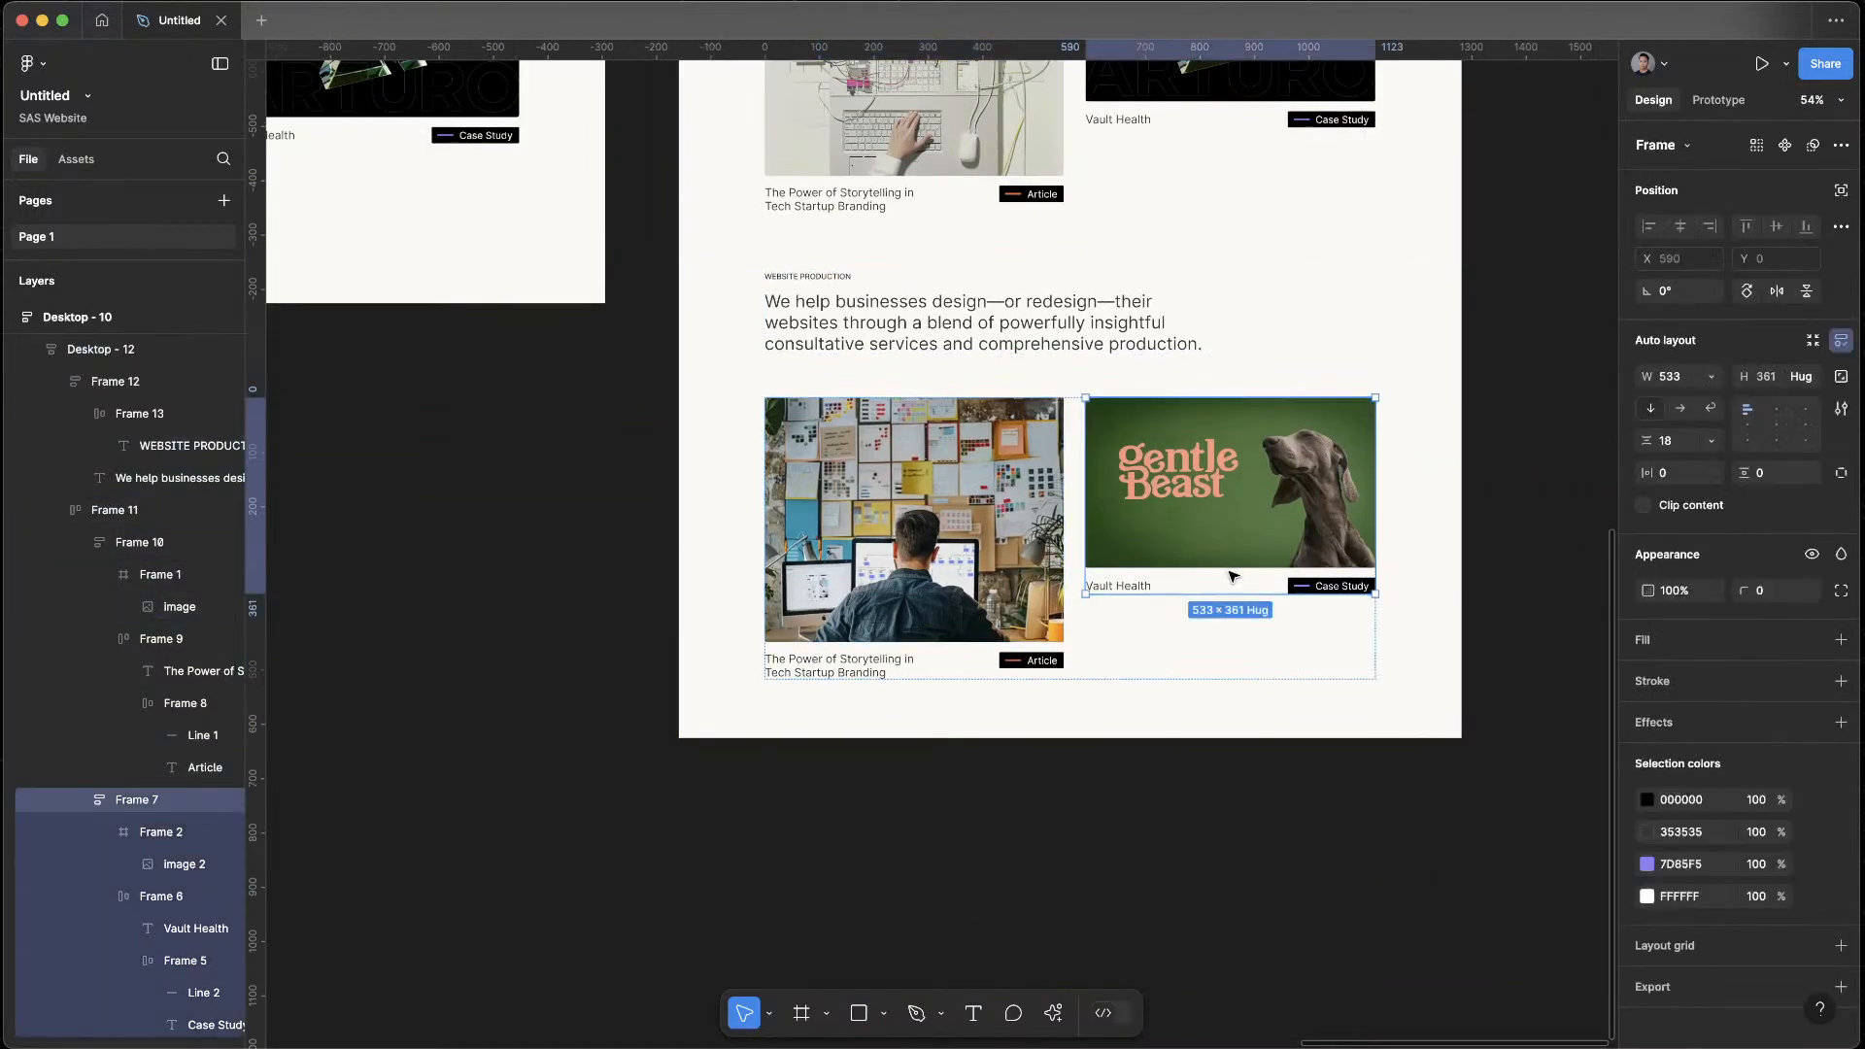
key("super+d")
left_click(1088, 894)
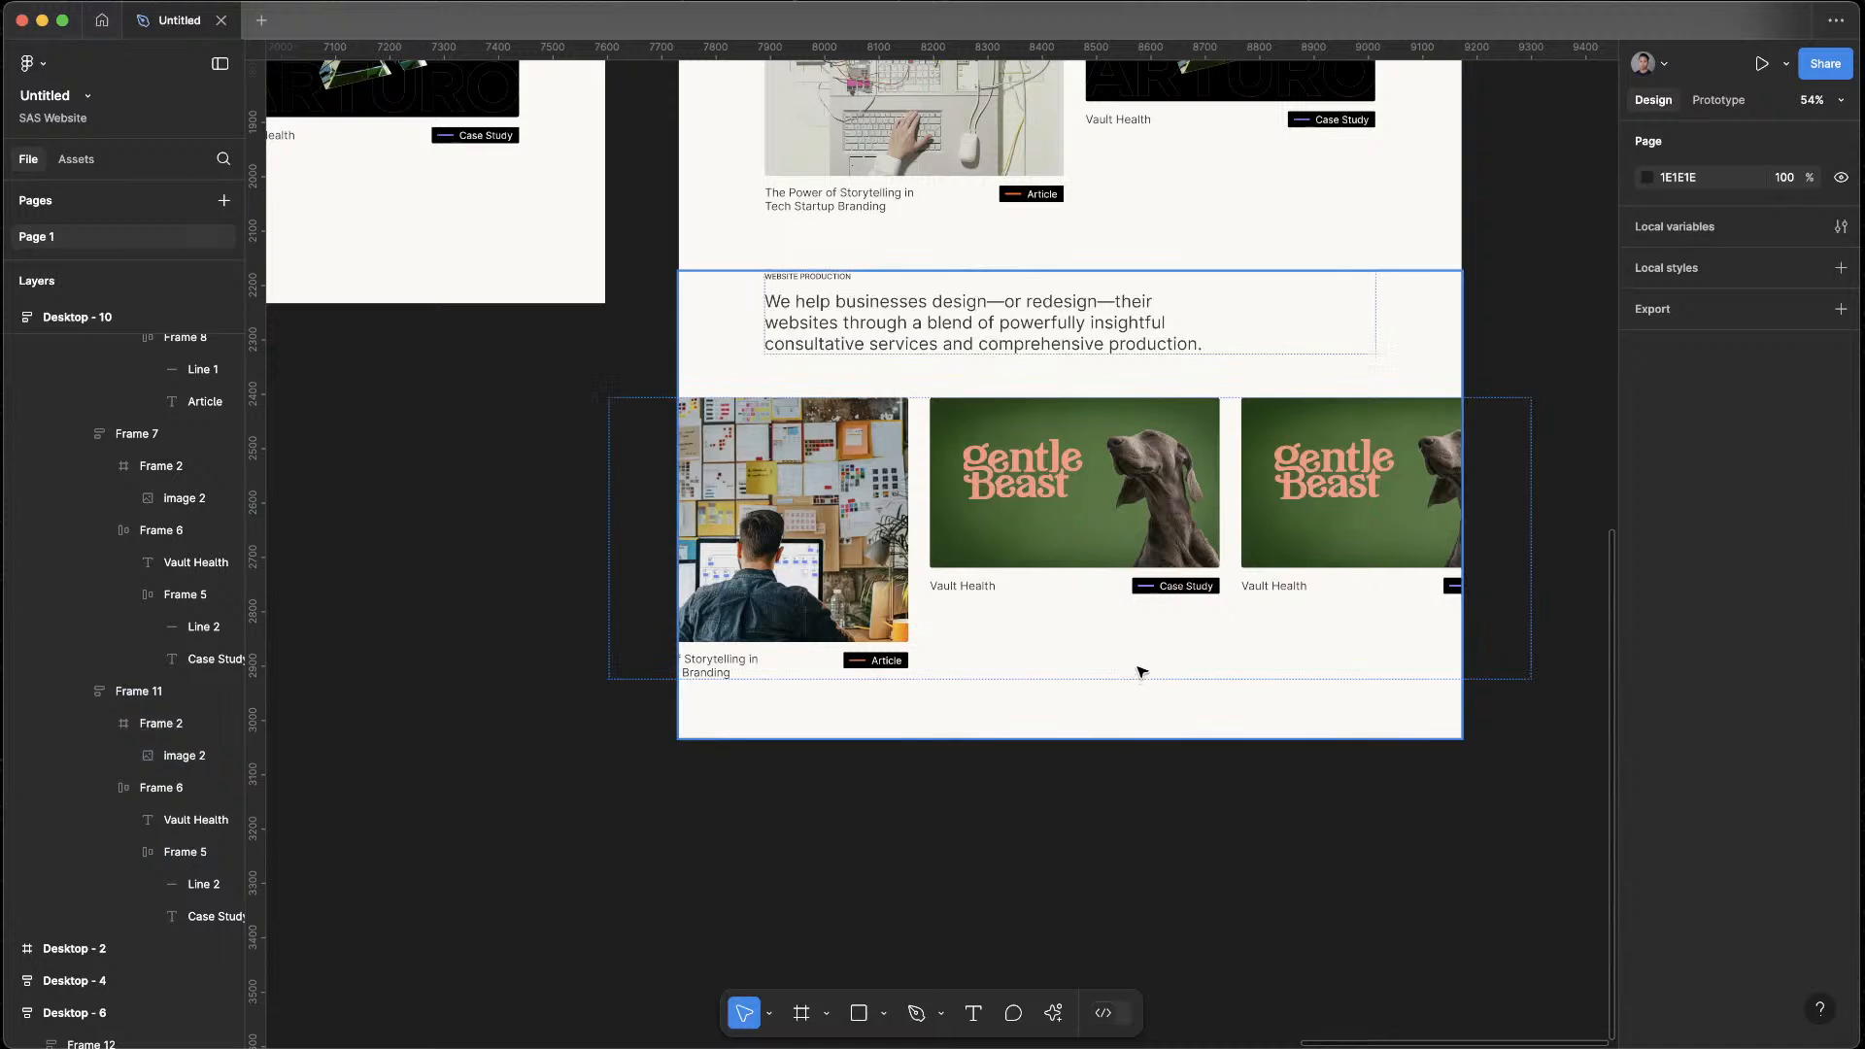
Set the width of all three Website Production cards to Fill container
left_click(1095, 473)
left_click(1084, 595)
left_click(1084, 595)
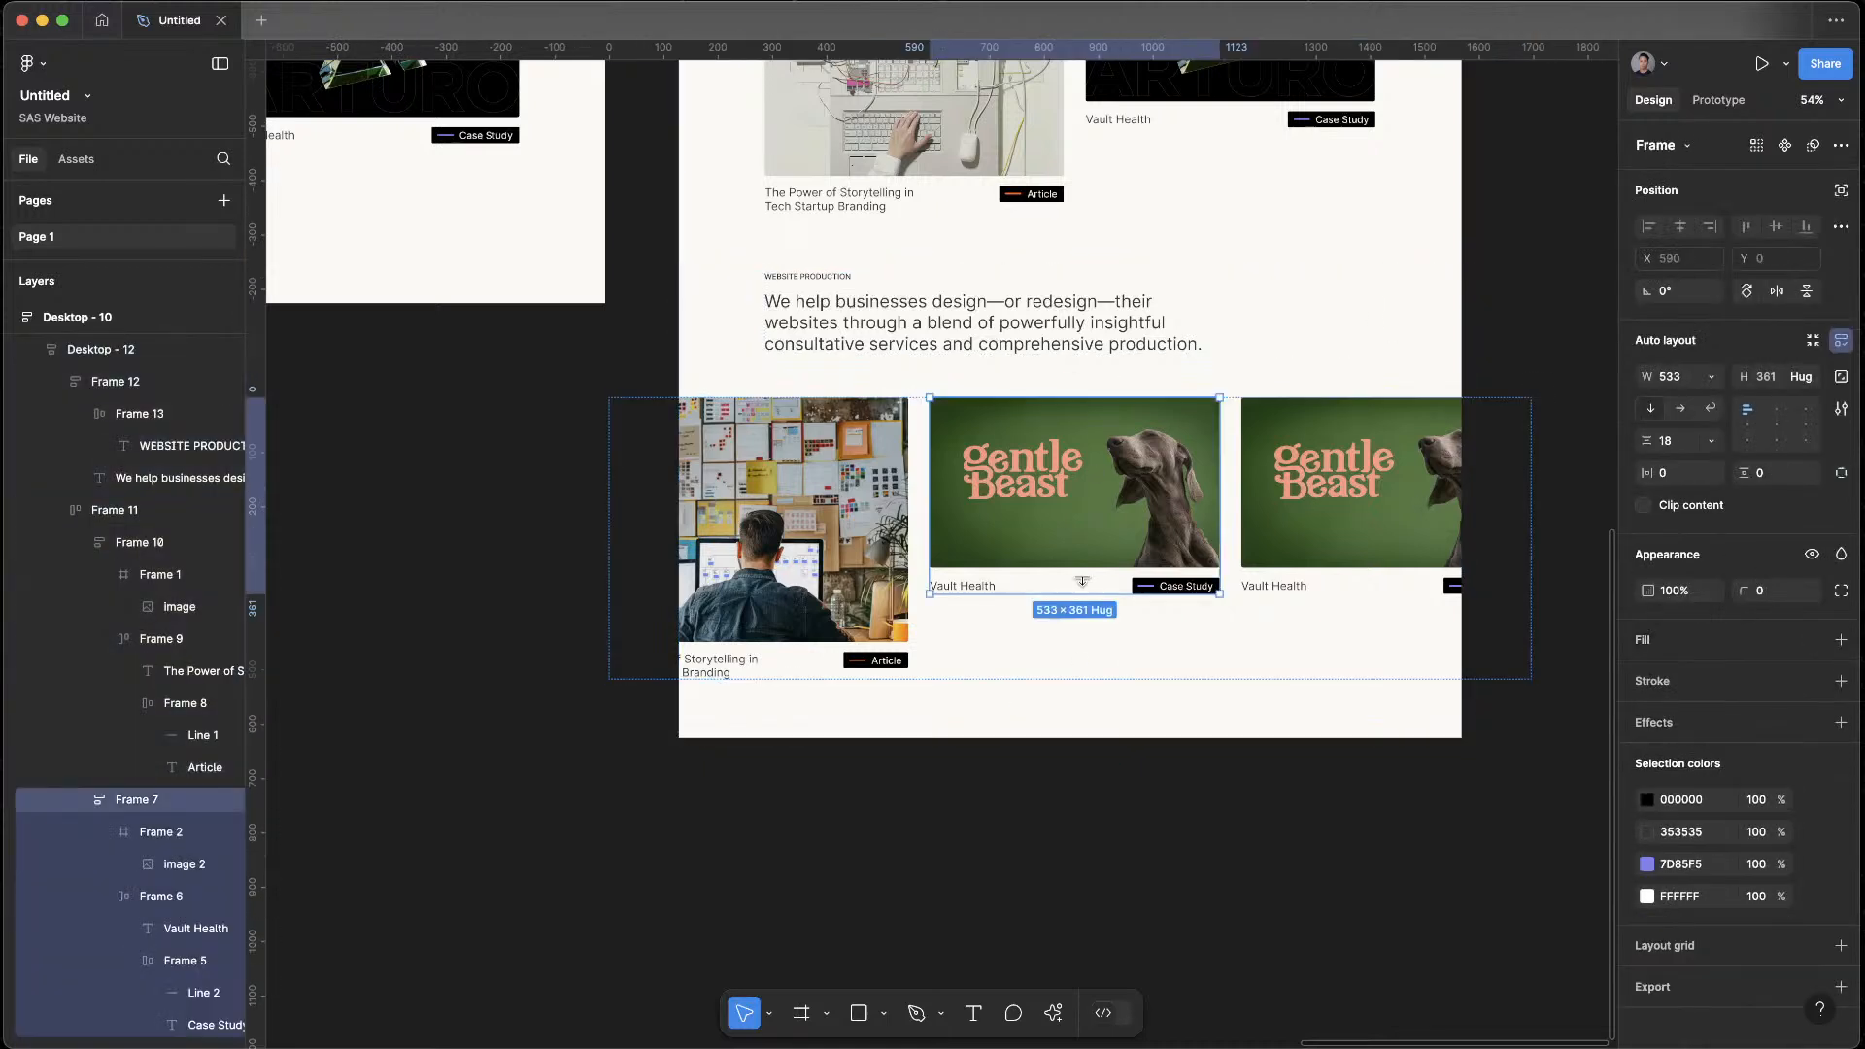
left_click(1714, 378)
left_click(1695, 424)
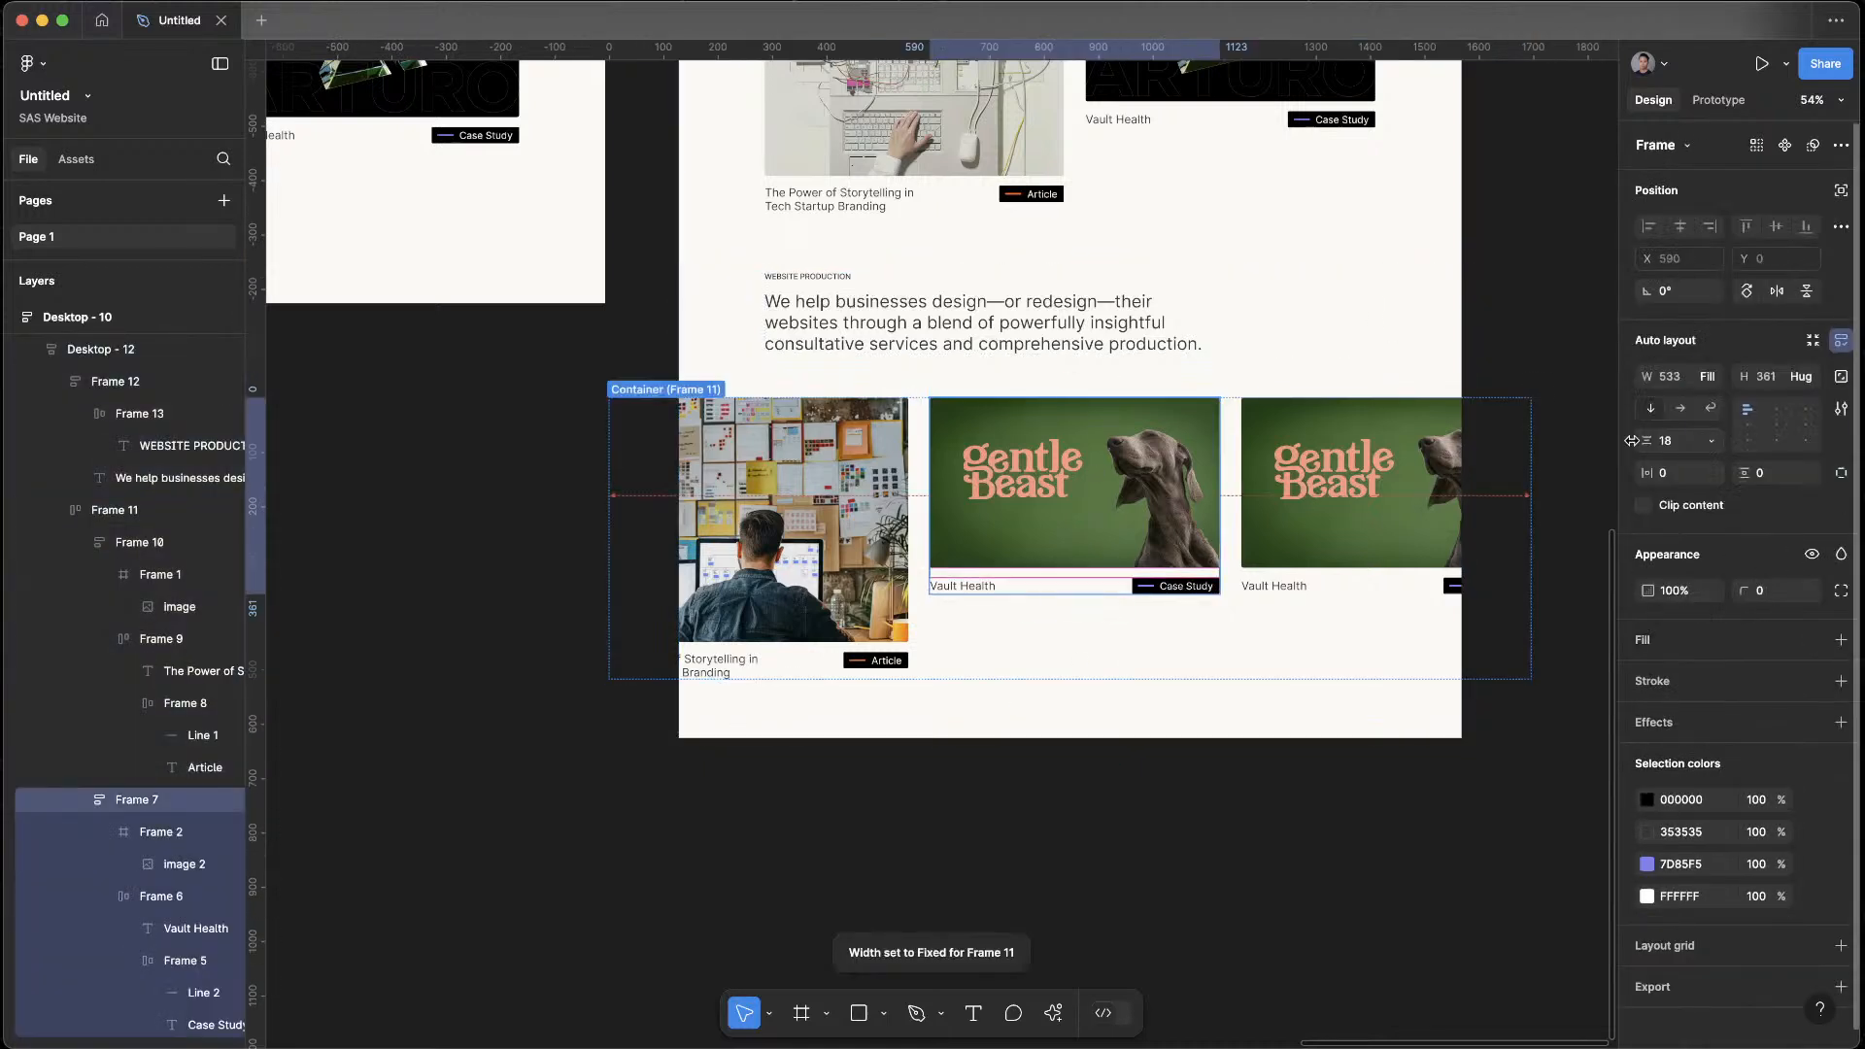
left_click(1347, 574)
left_click(1708, 377)
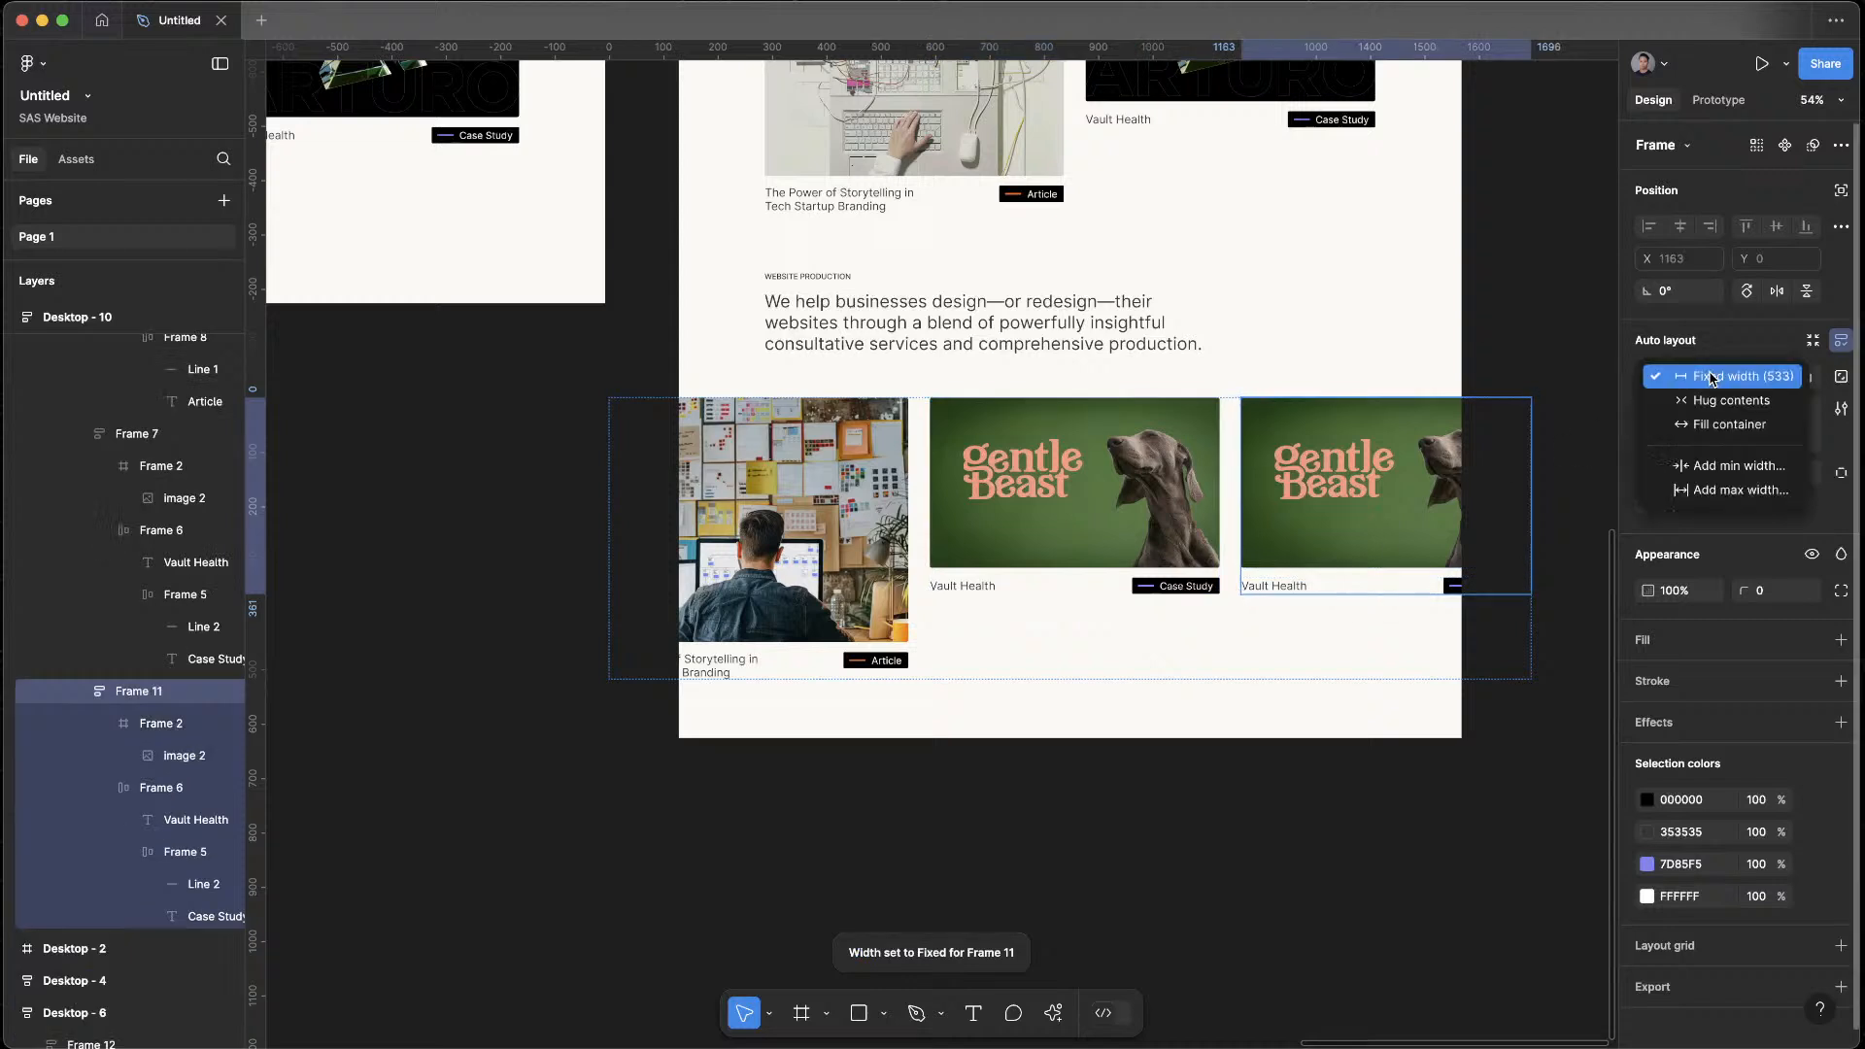
left_click(1695, 425)
left_click(801, 662)
left_click(1709, 376)
left_click(1700, 426)
Set the Website Production card row's width to Fill container and compare the layout with the Branding section
left_click(1133, 637)
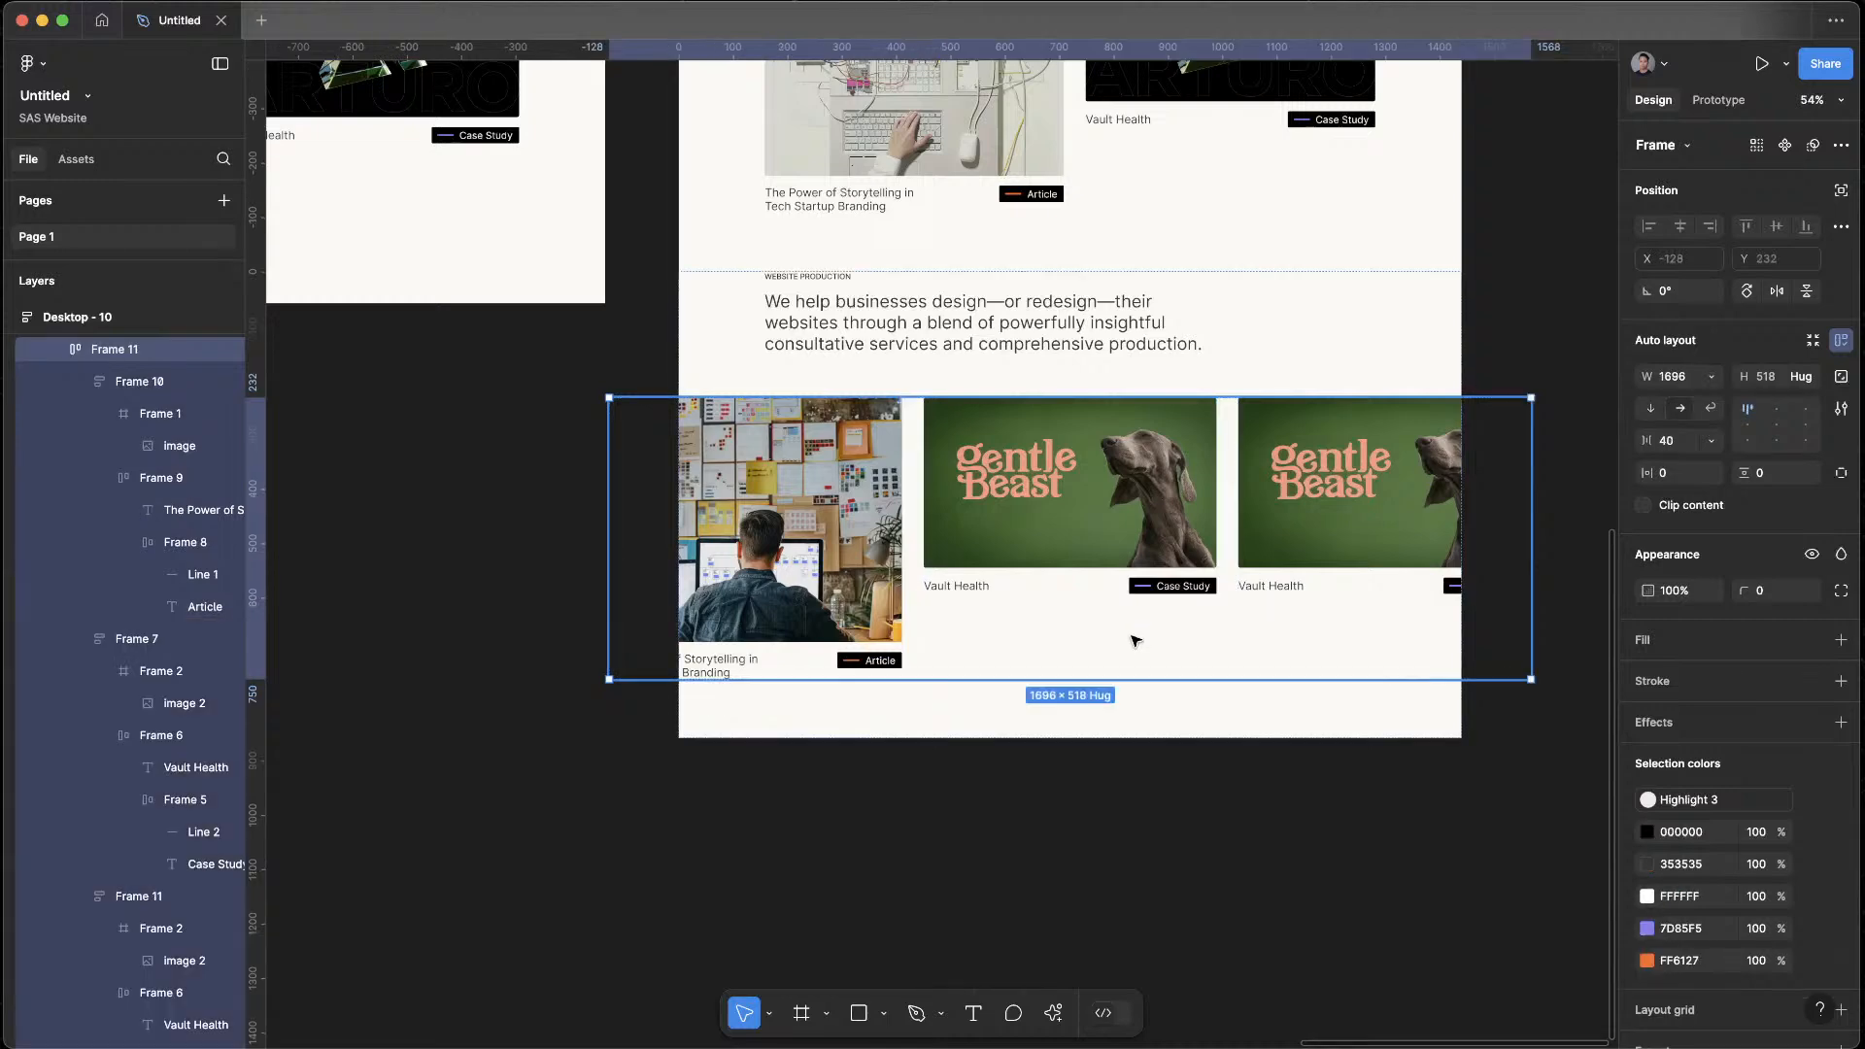
left_click(1715, 387)
left_click(1729, 424)
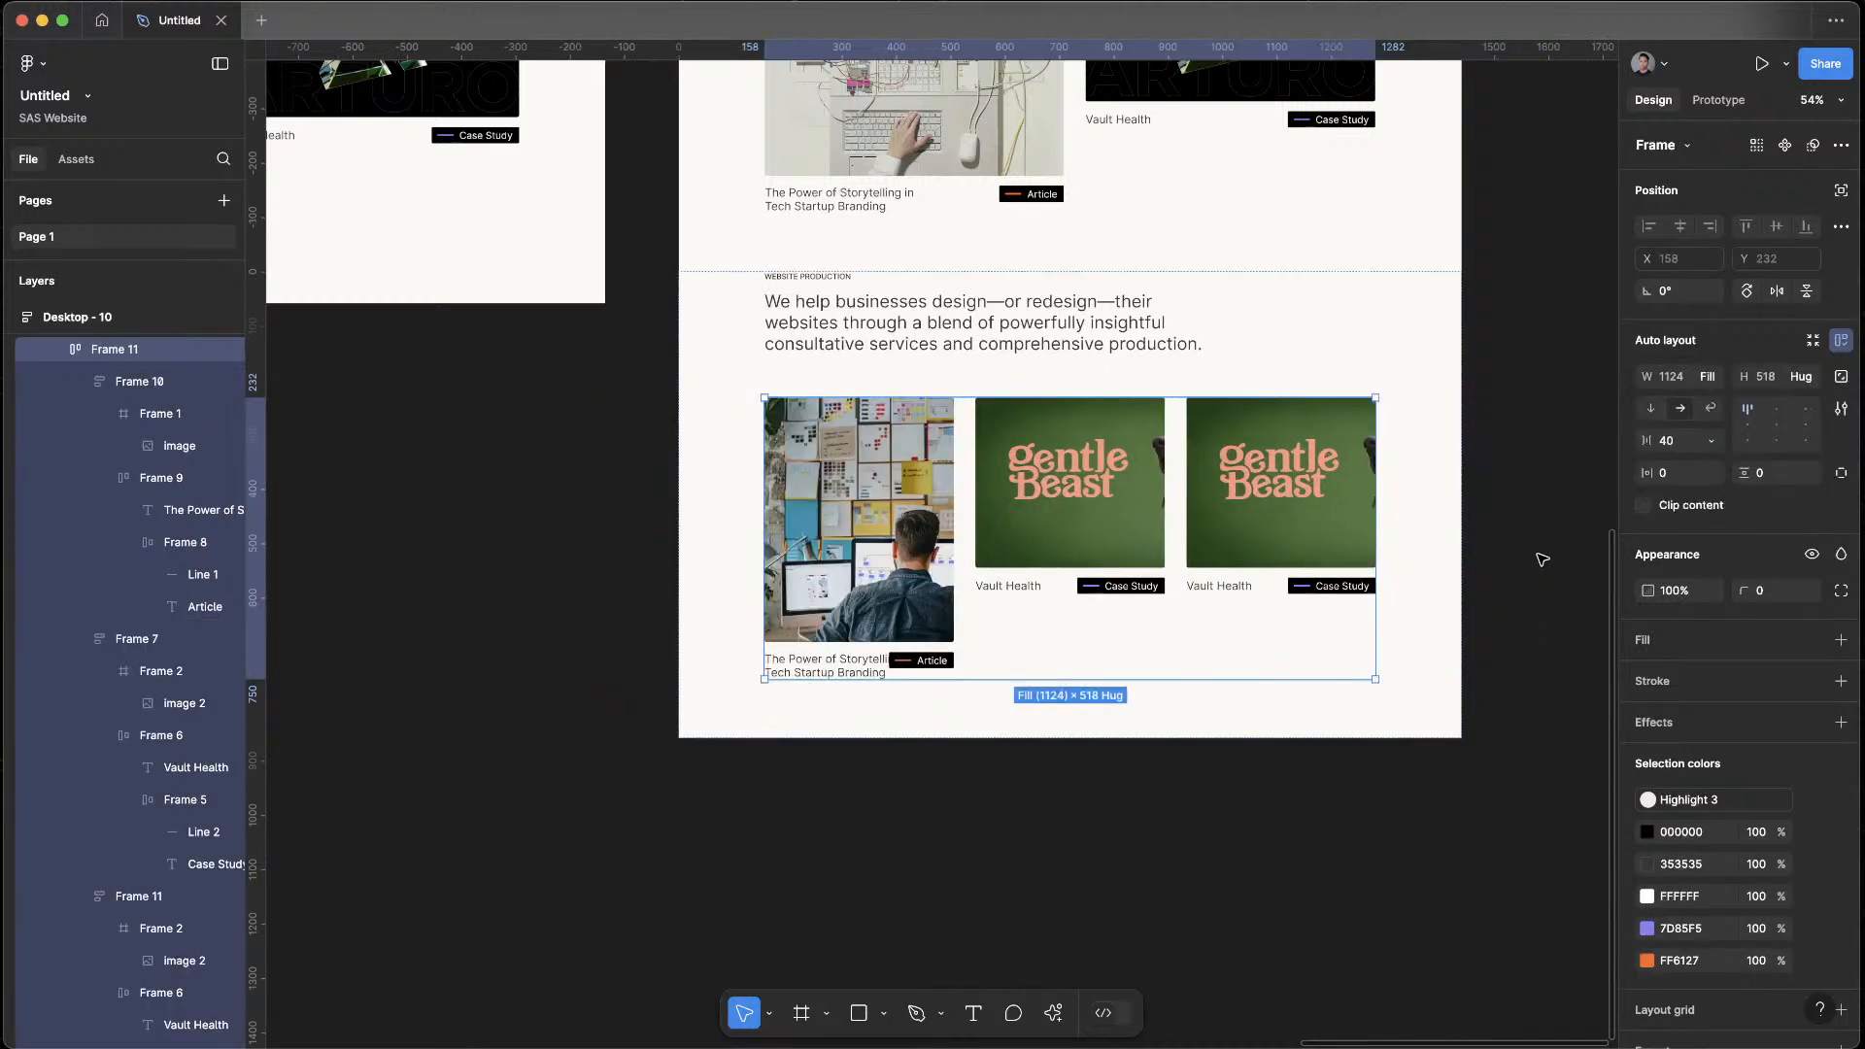
left_click(1467, 837)
scroll(1370, 696, "up", 3)
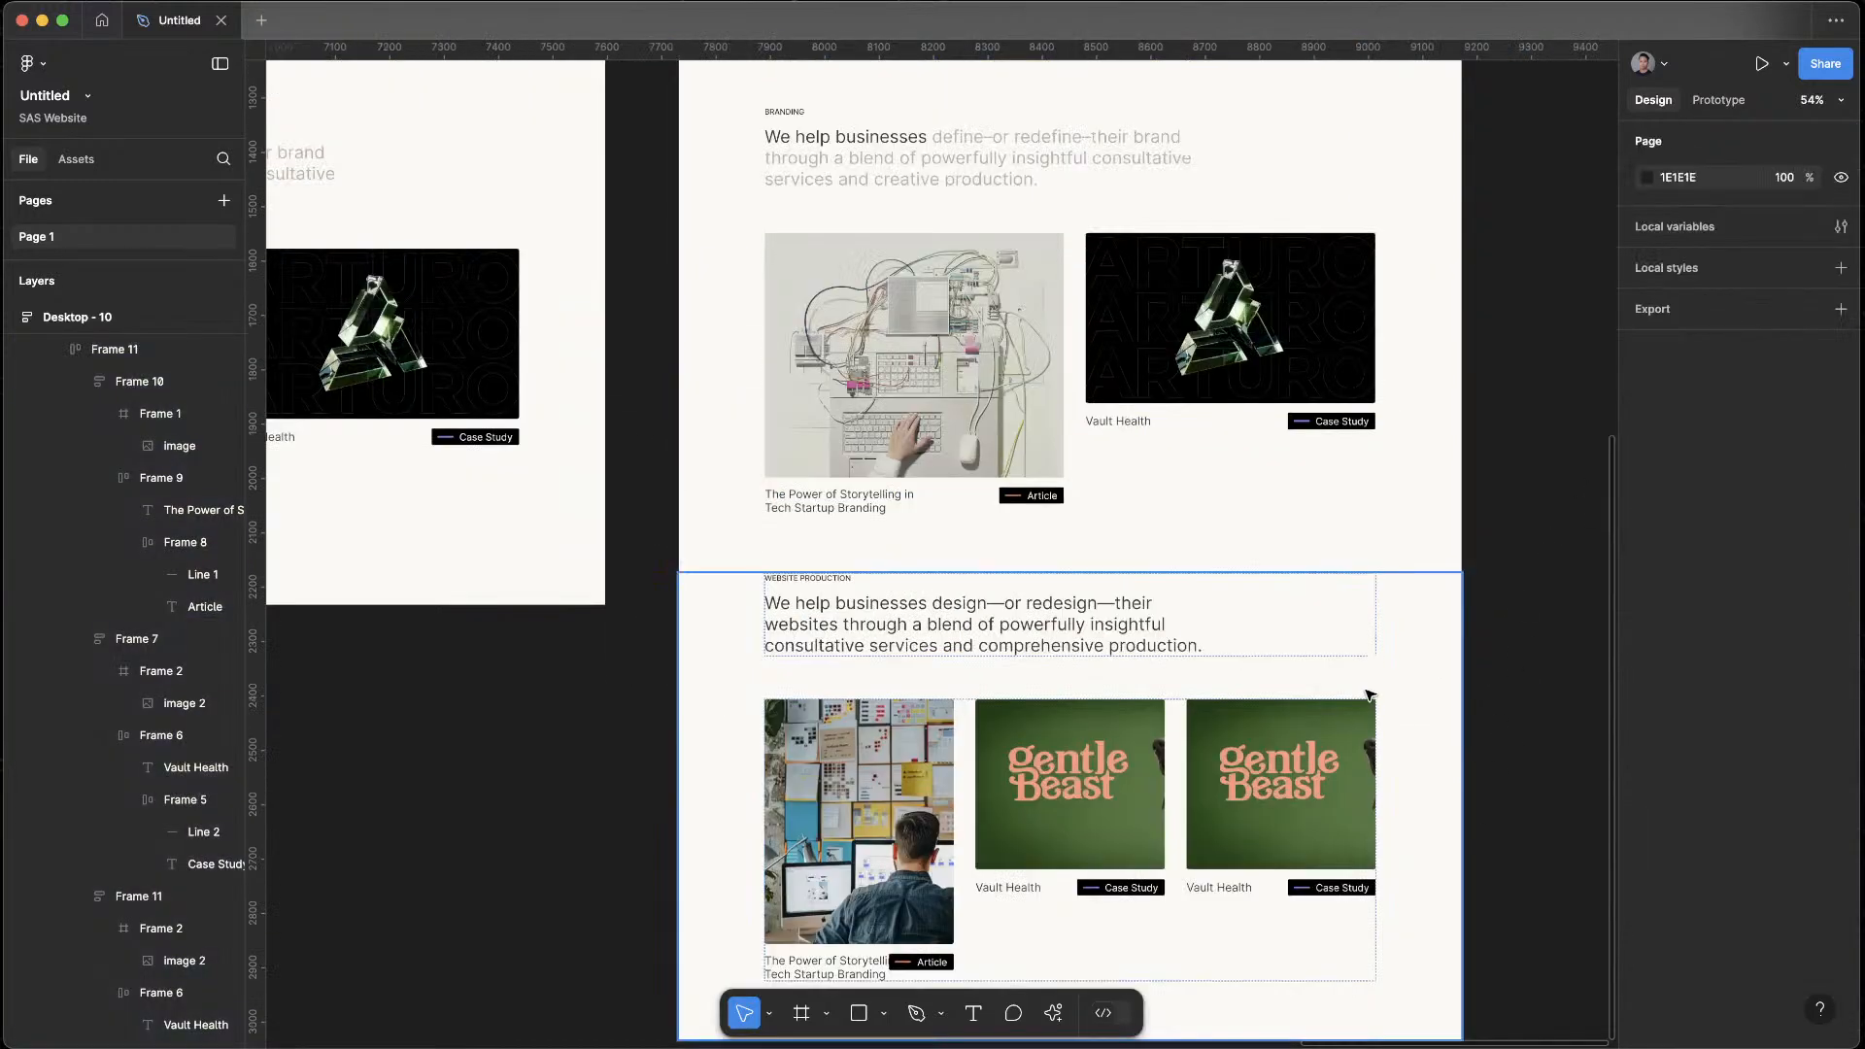
scroll(1402, 653, "down", 4)
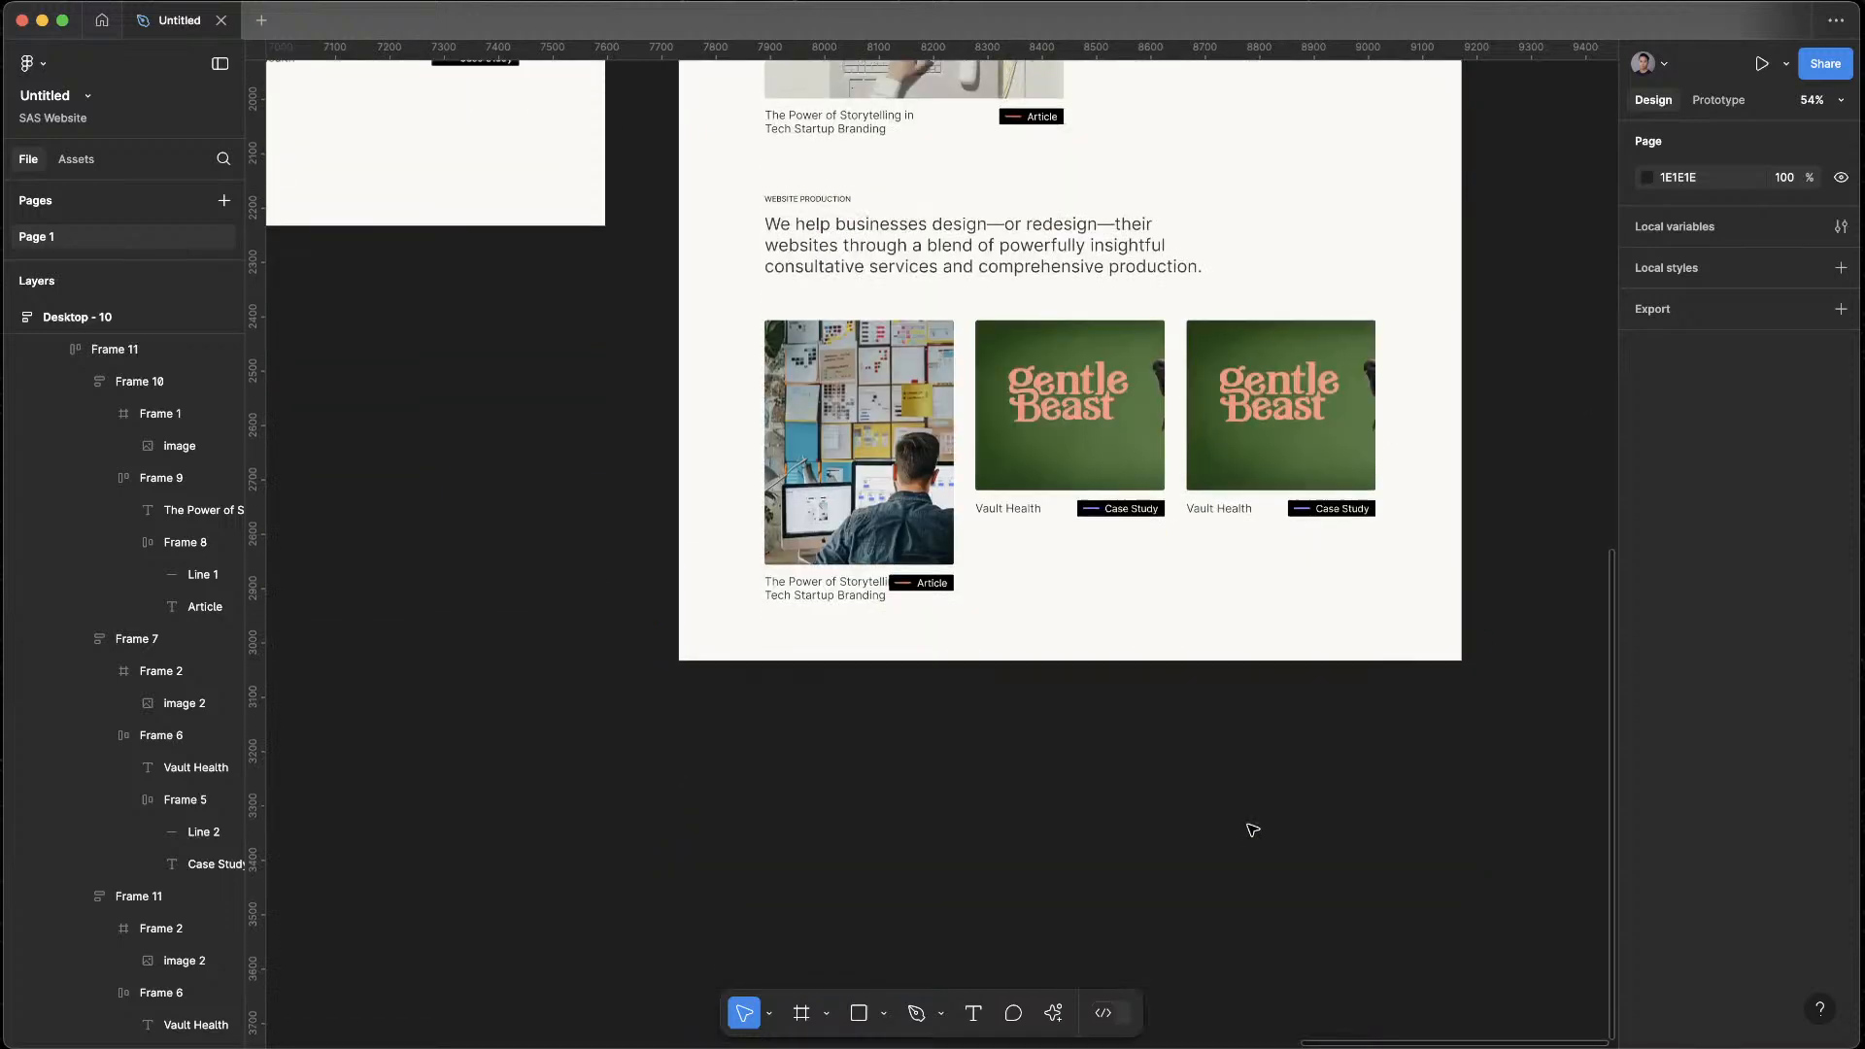
scroll(1252, 832, "up", 4)
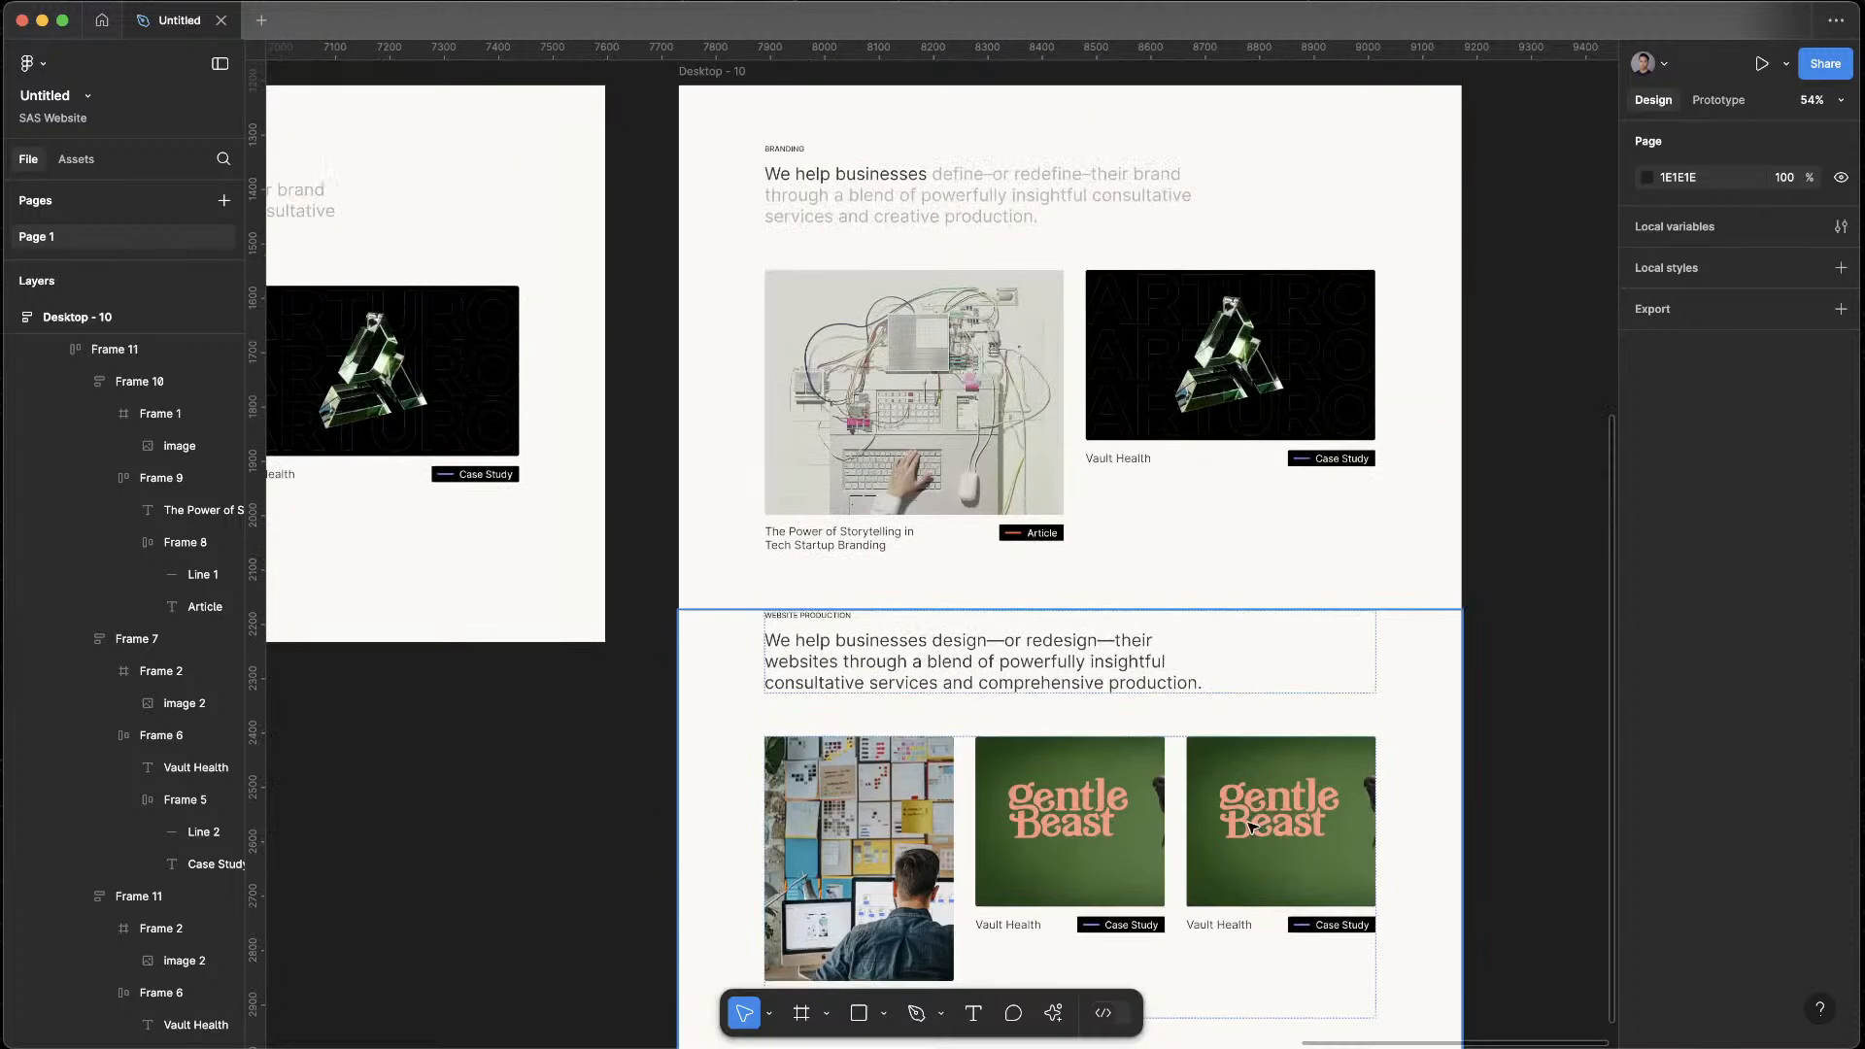
scroll(1252, 828, "down", 4)
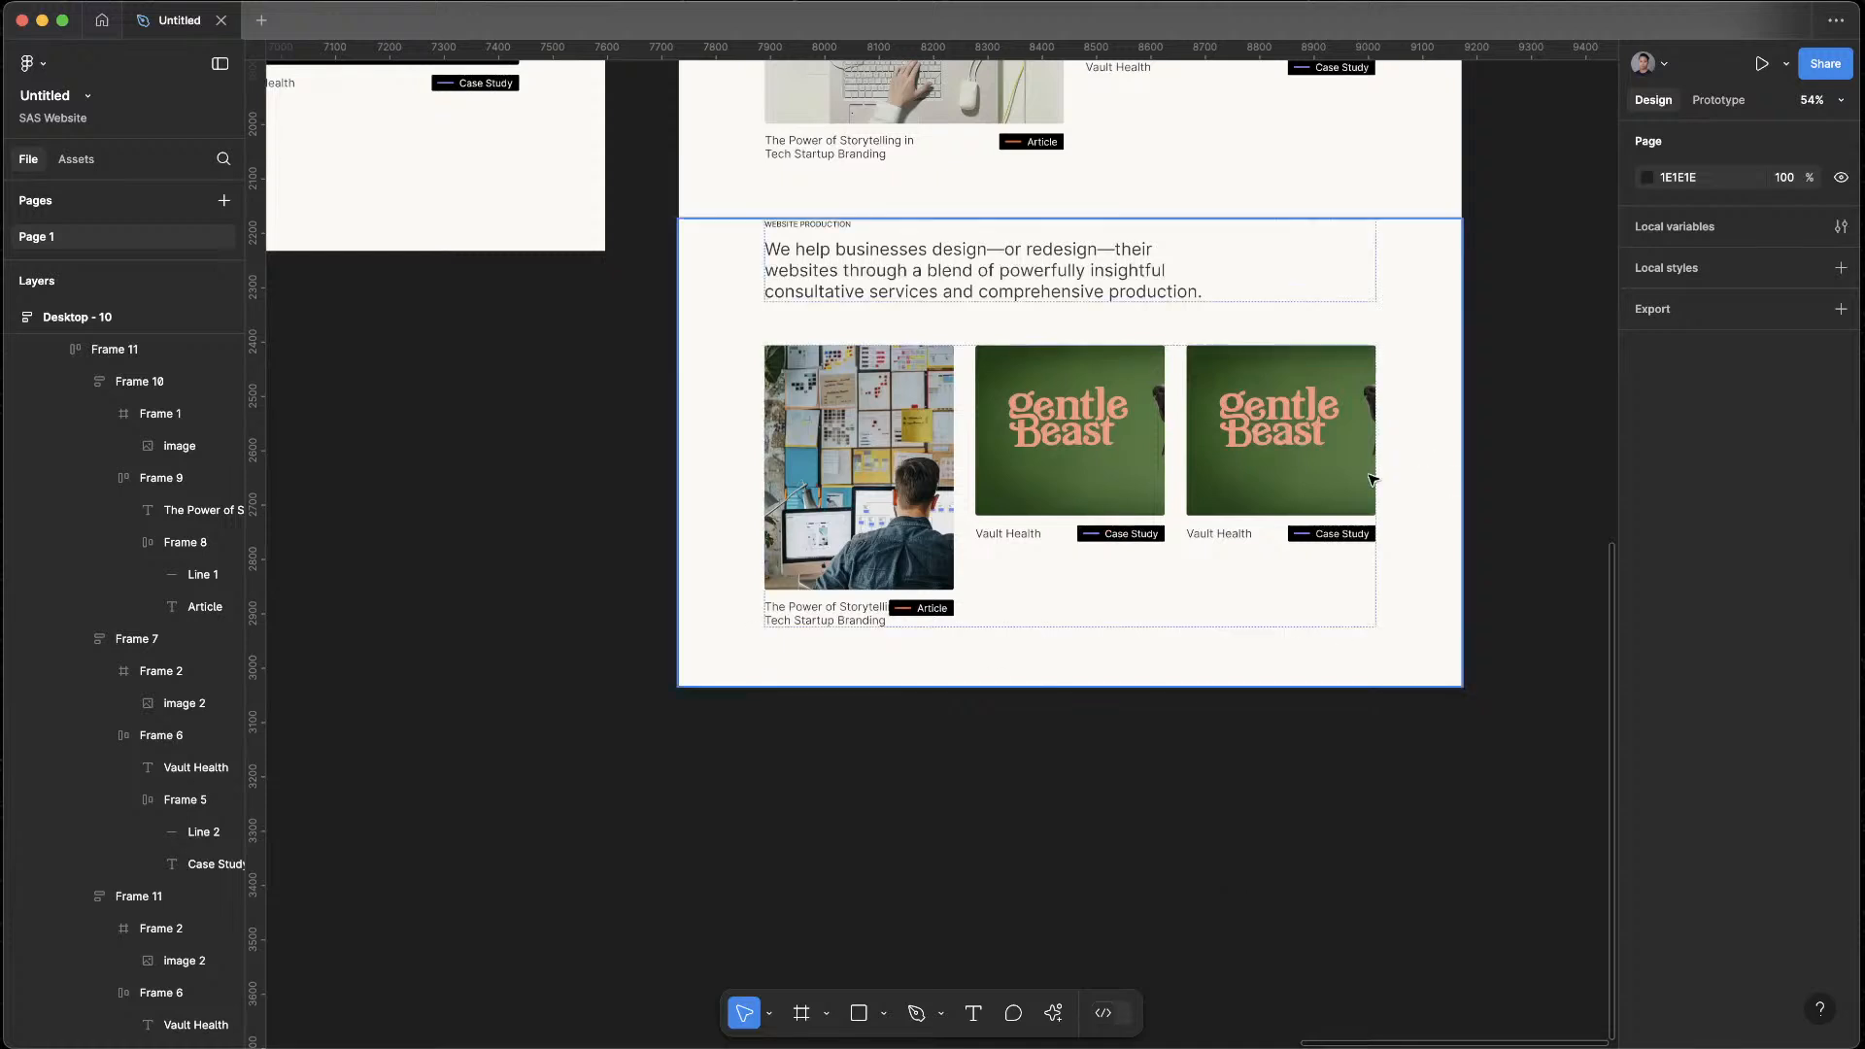
Undo the width changes and the card duplication in the Website Production section
key("super+z")
key("super+z")
key("super+z")
key("super+z")
key("super+z")
key("super+z")
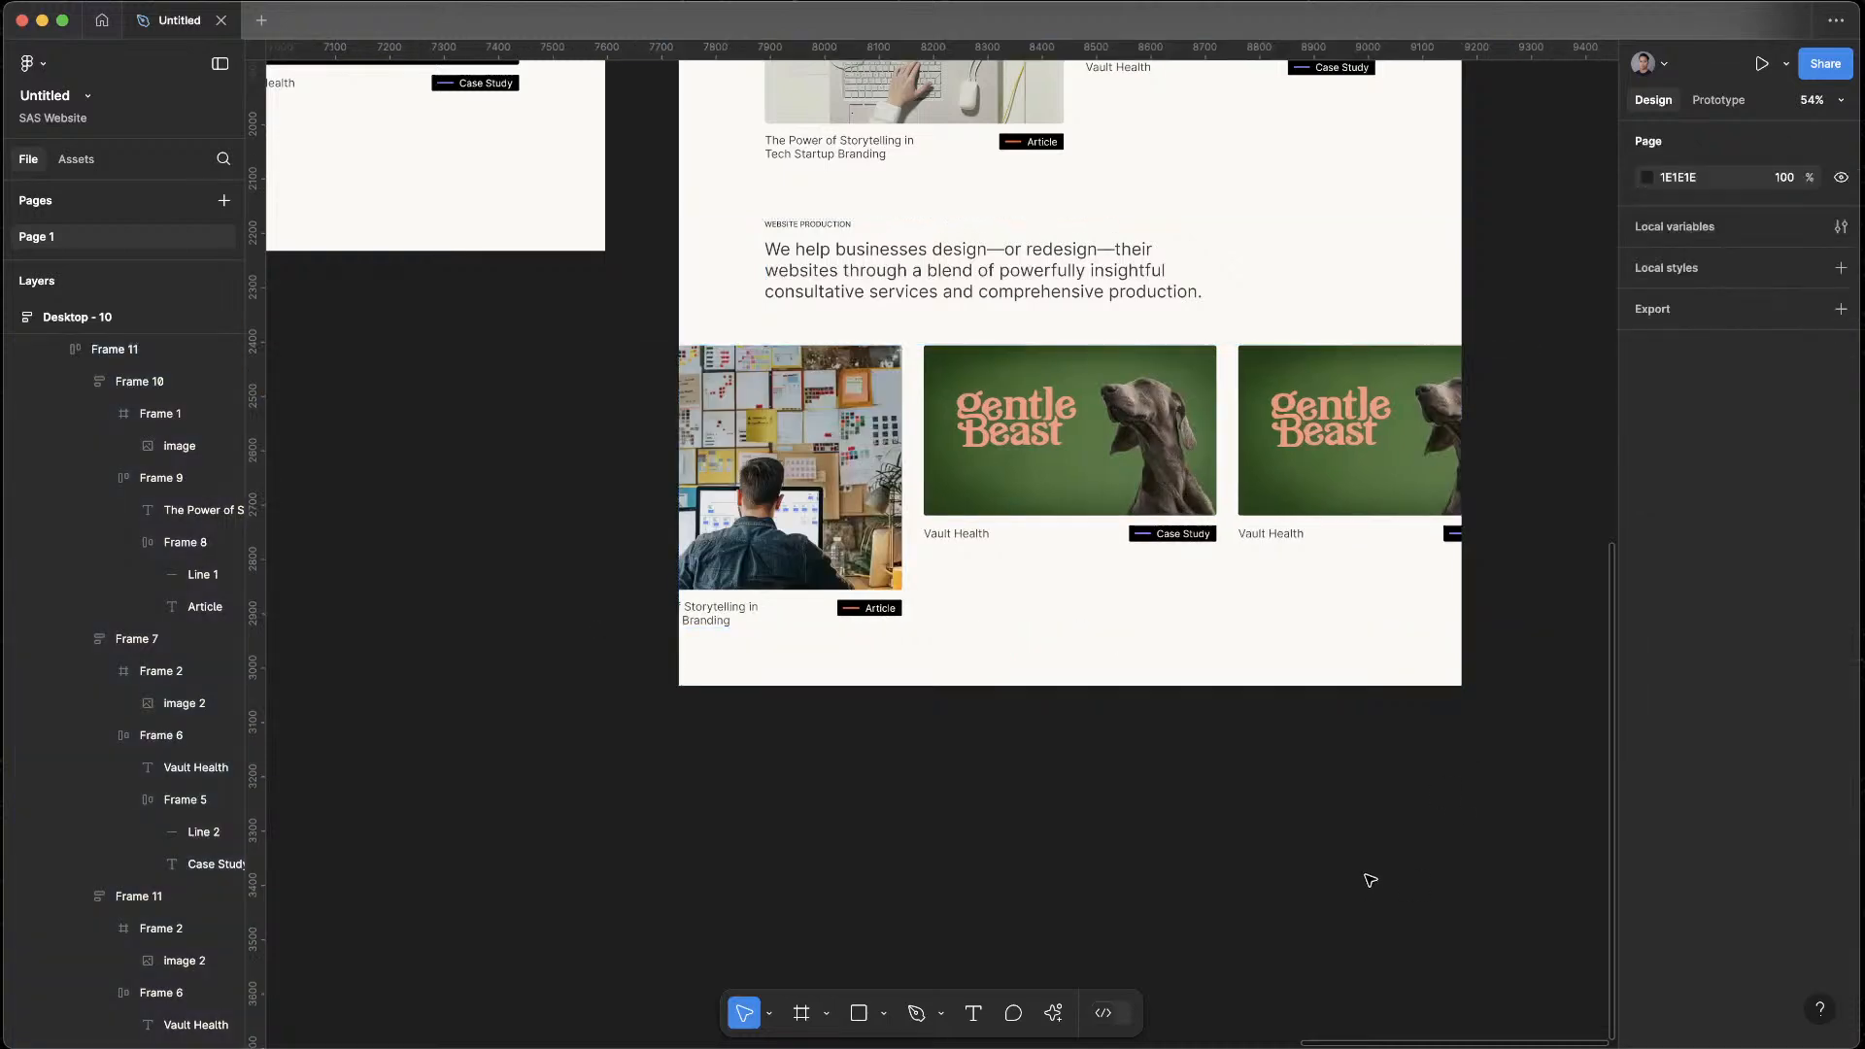
key("super+z")
key("super+z")
key("super+z")
key("super+z")
key("super+z")
key("super+z")
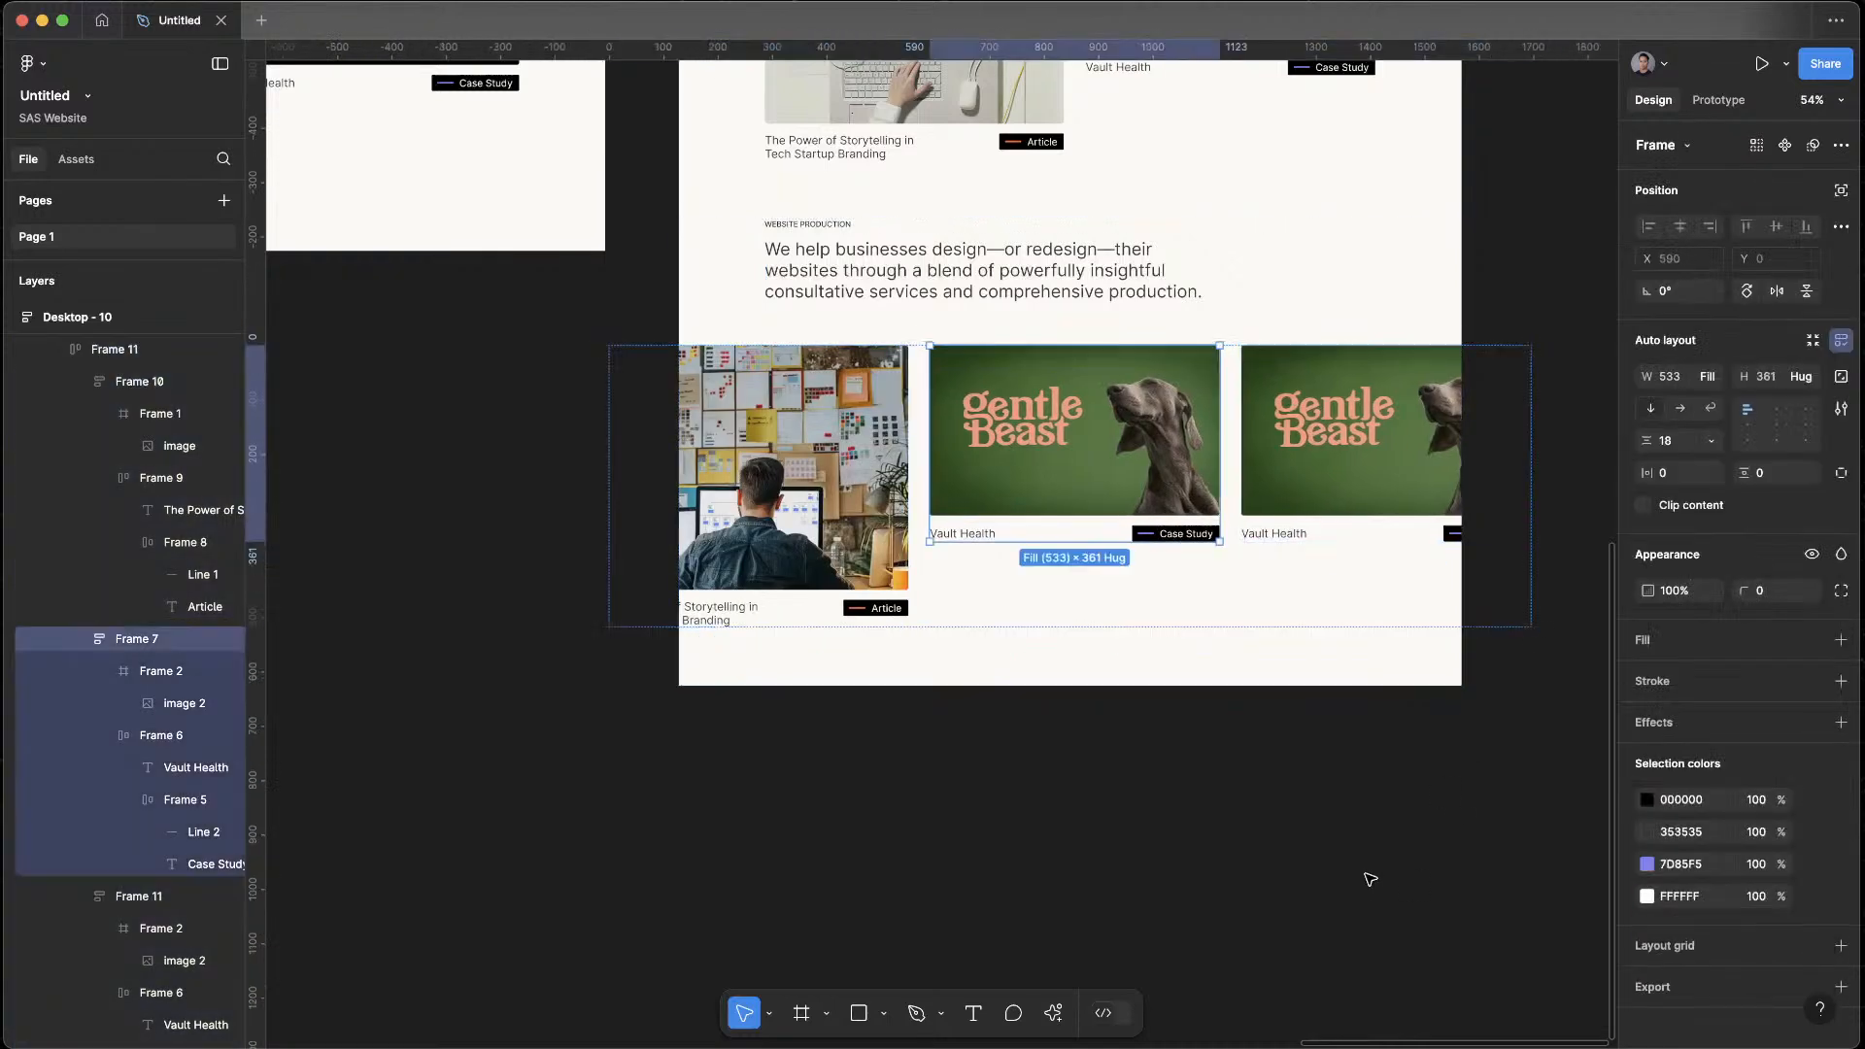
key("super+z")
key("super+z")
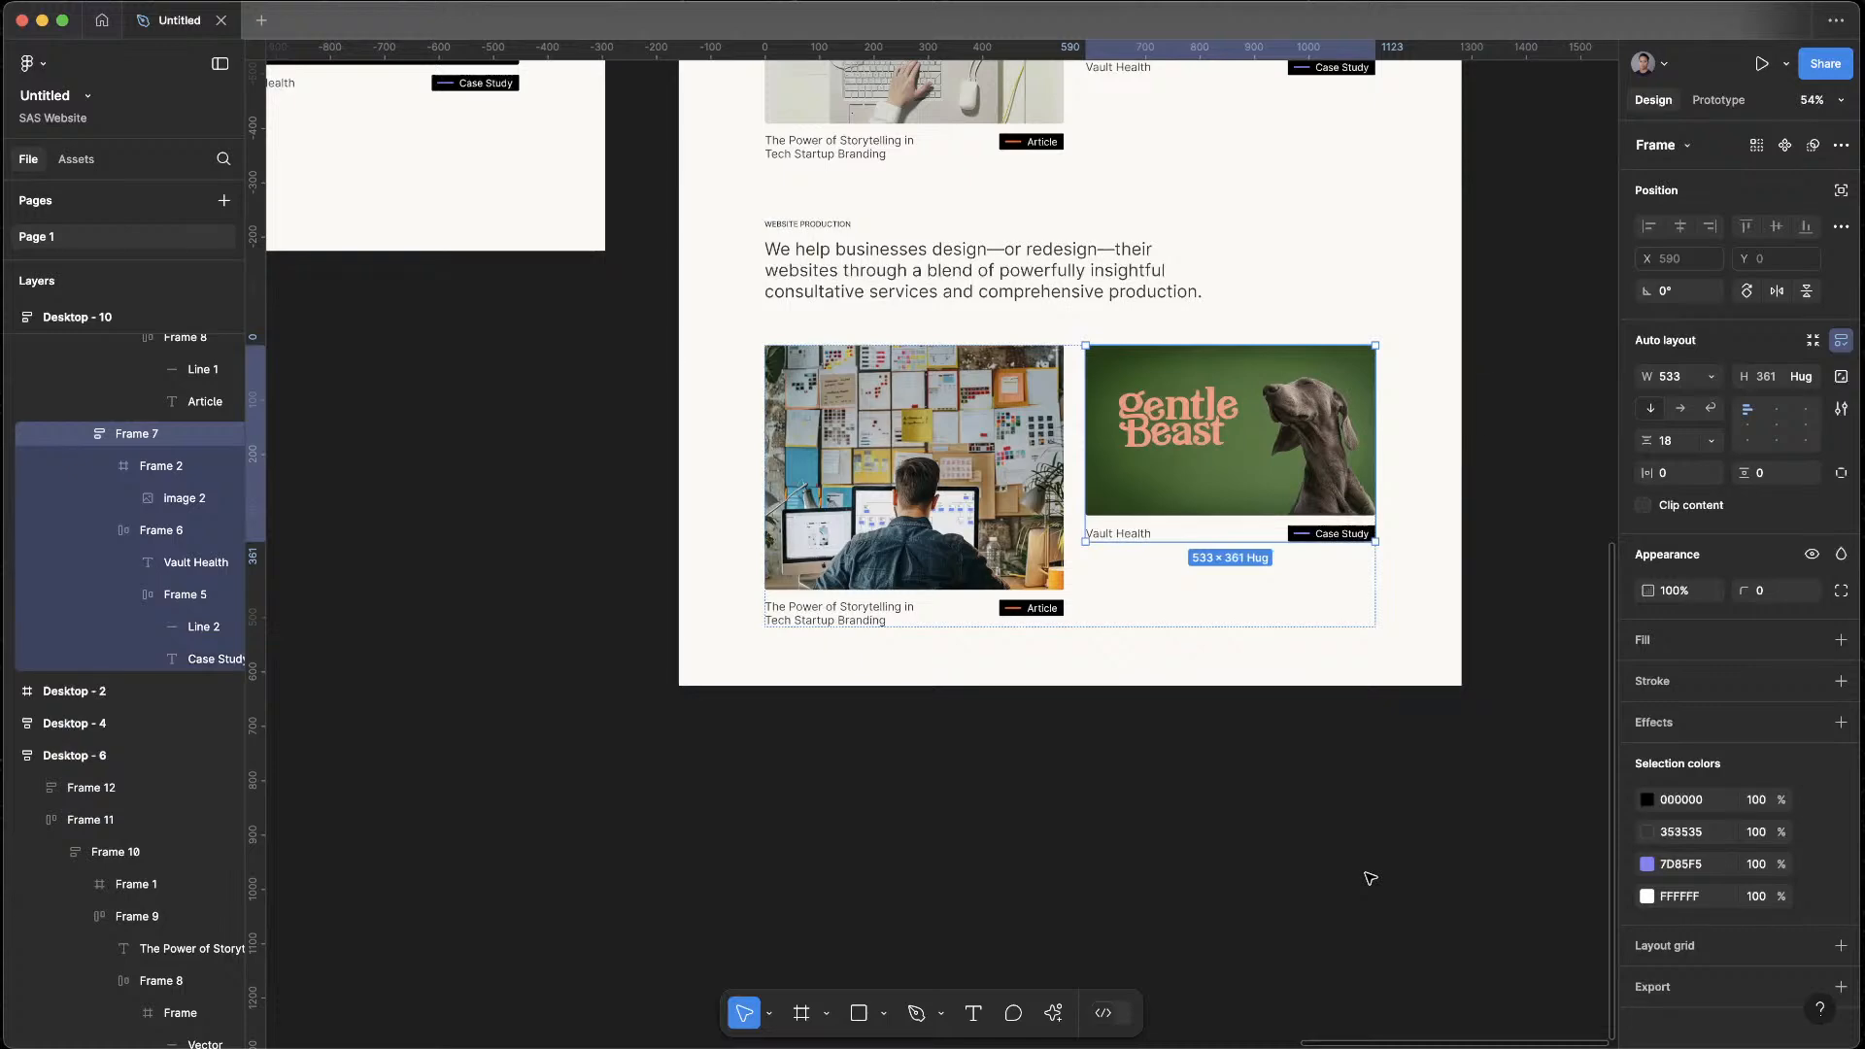
Duplicate the Desktop - 8 frame onto the empty canvas to the right of Desktop - 10
left_click(1075, 393)
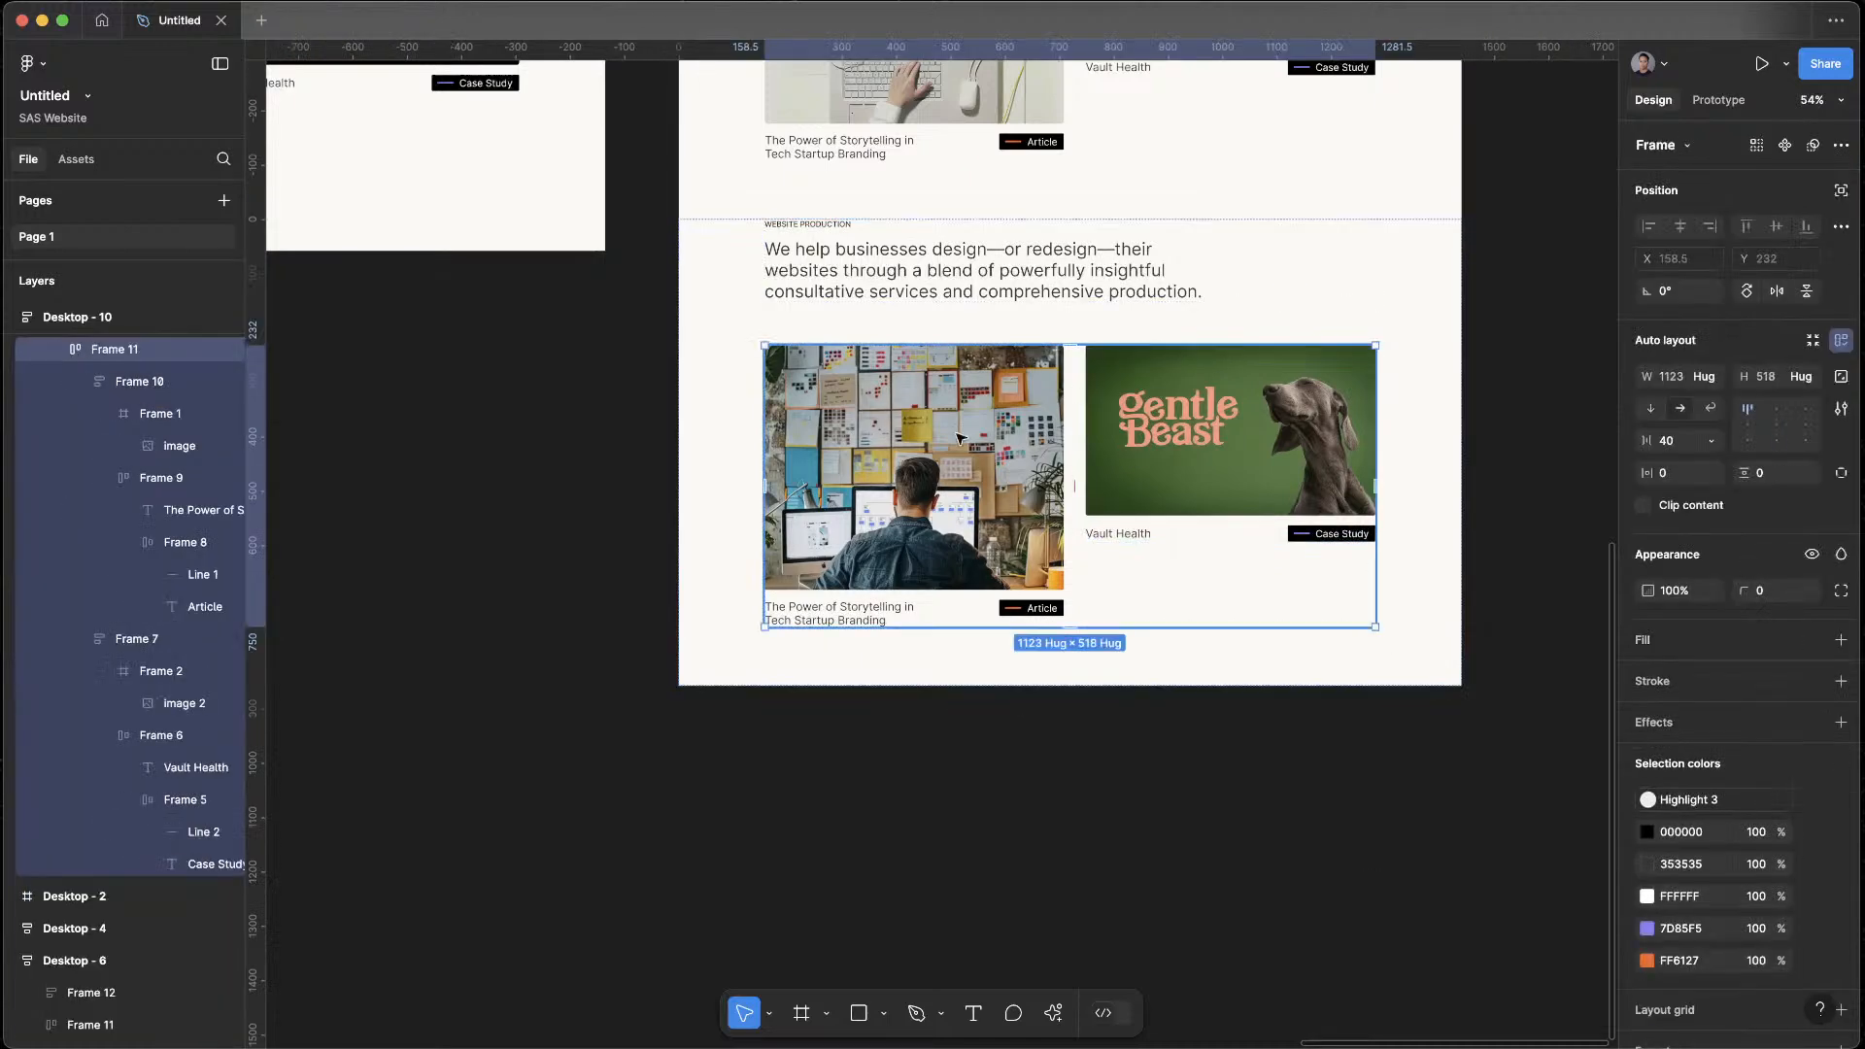
scroll(1092, 547, "down", 5)
scroll(1094, 621, "left", 3)
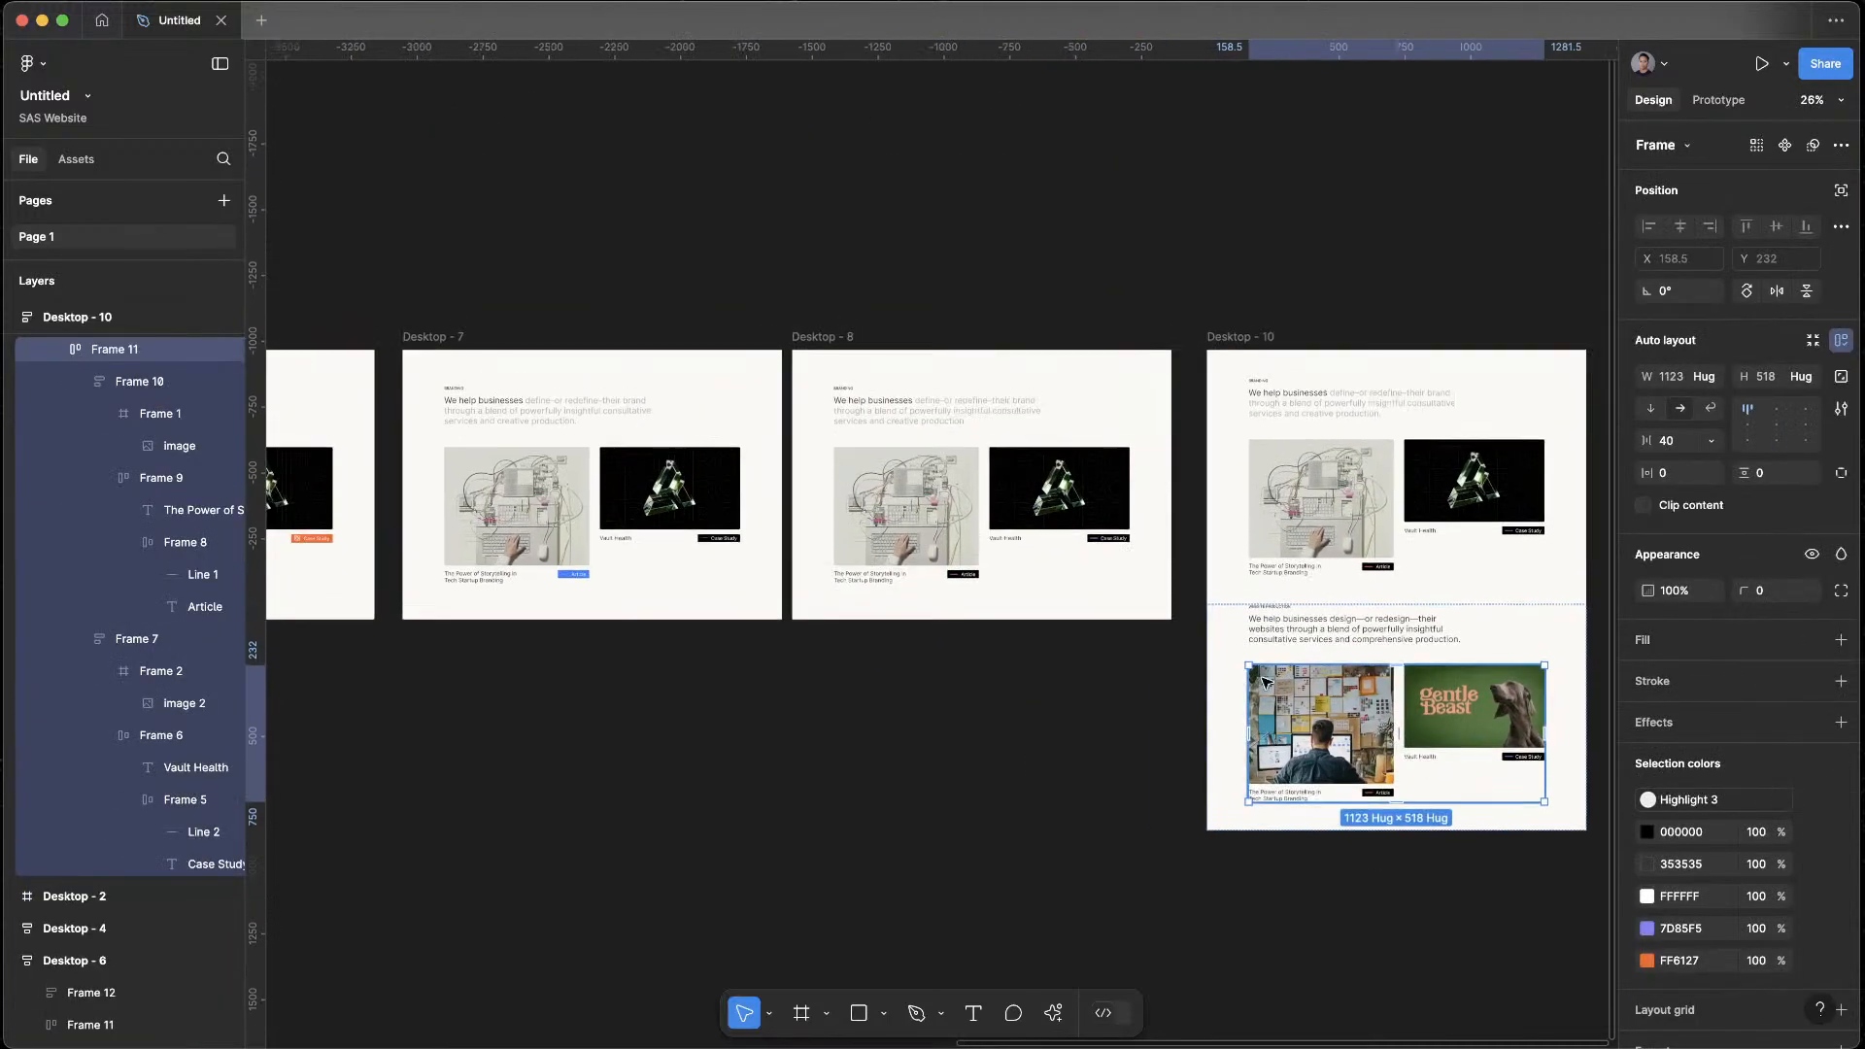
scroll(1096, 702, "right", 3)
left_click(1374, 420)
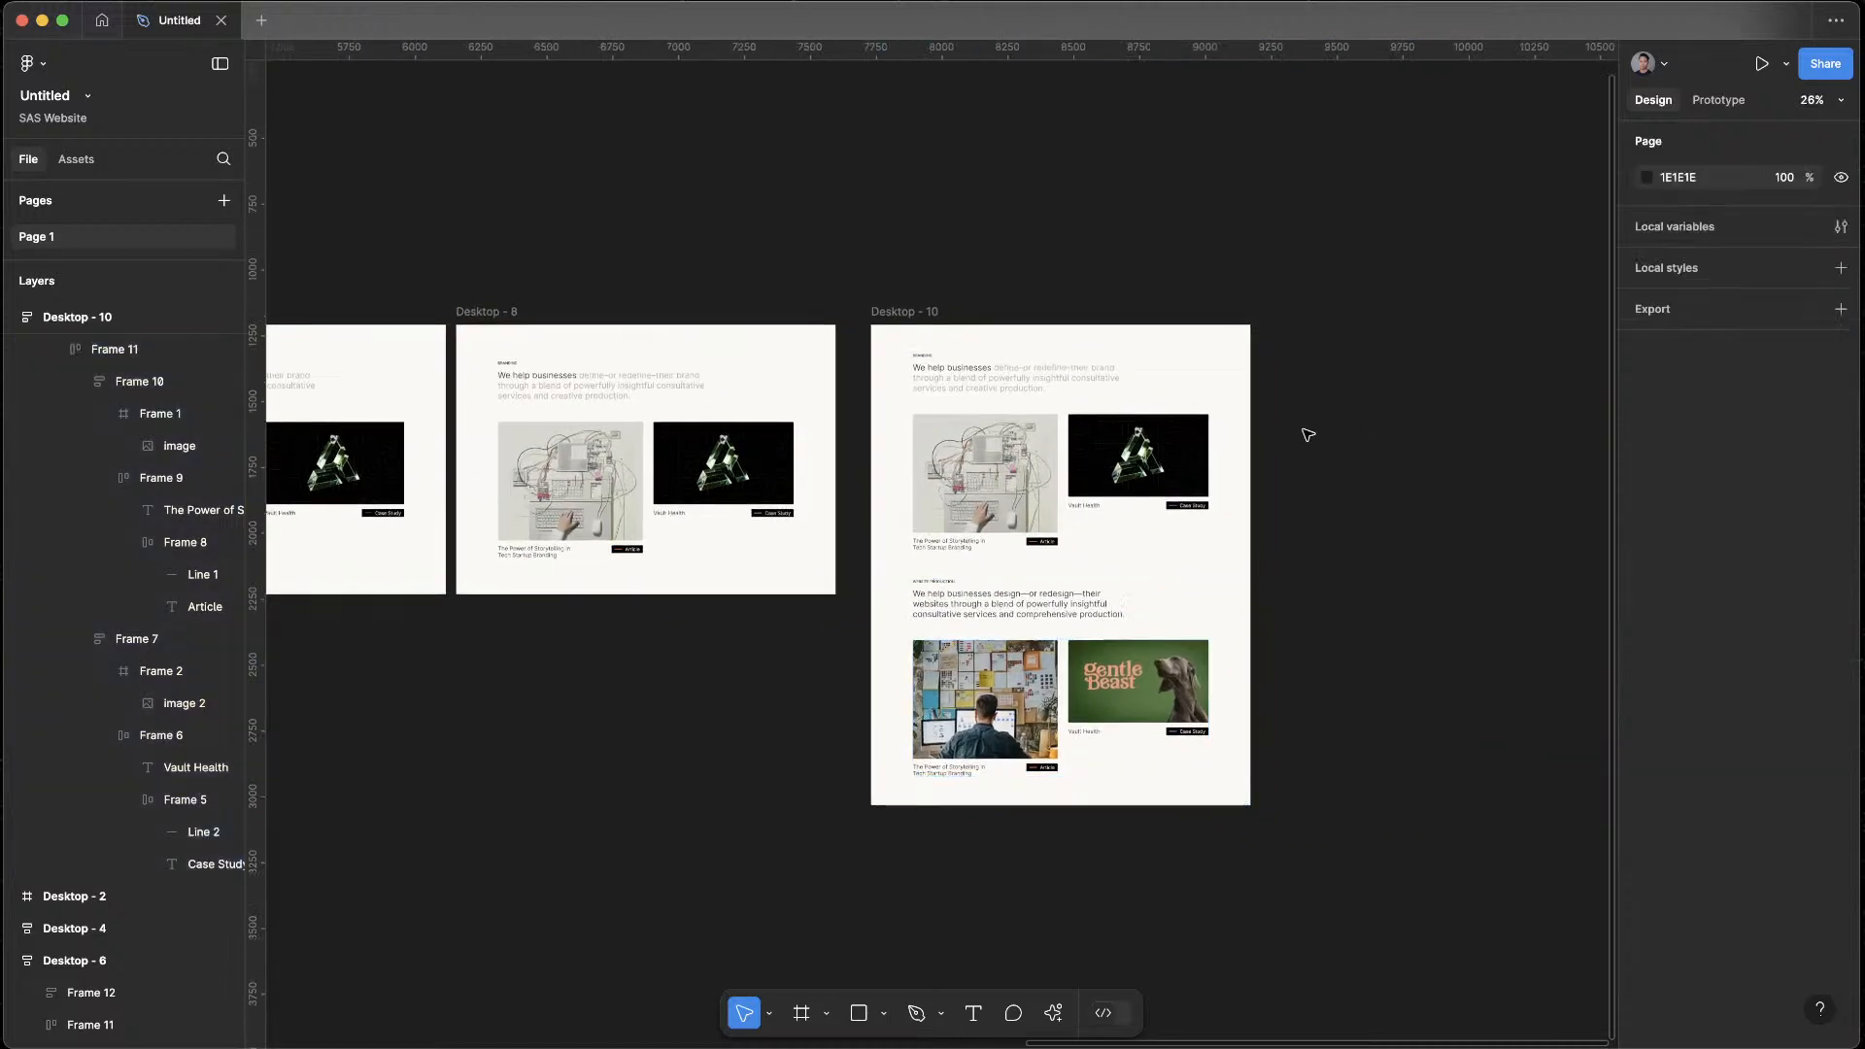
scroll(686, 639, "up", 3)
left_click_drag(539, 460, 1392, 466)
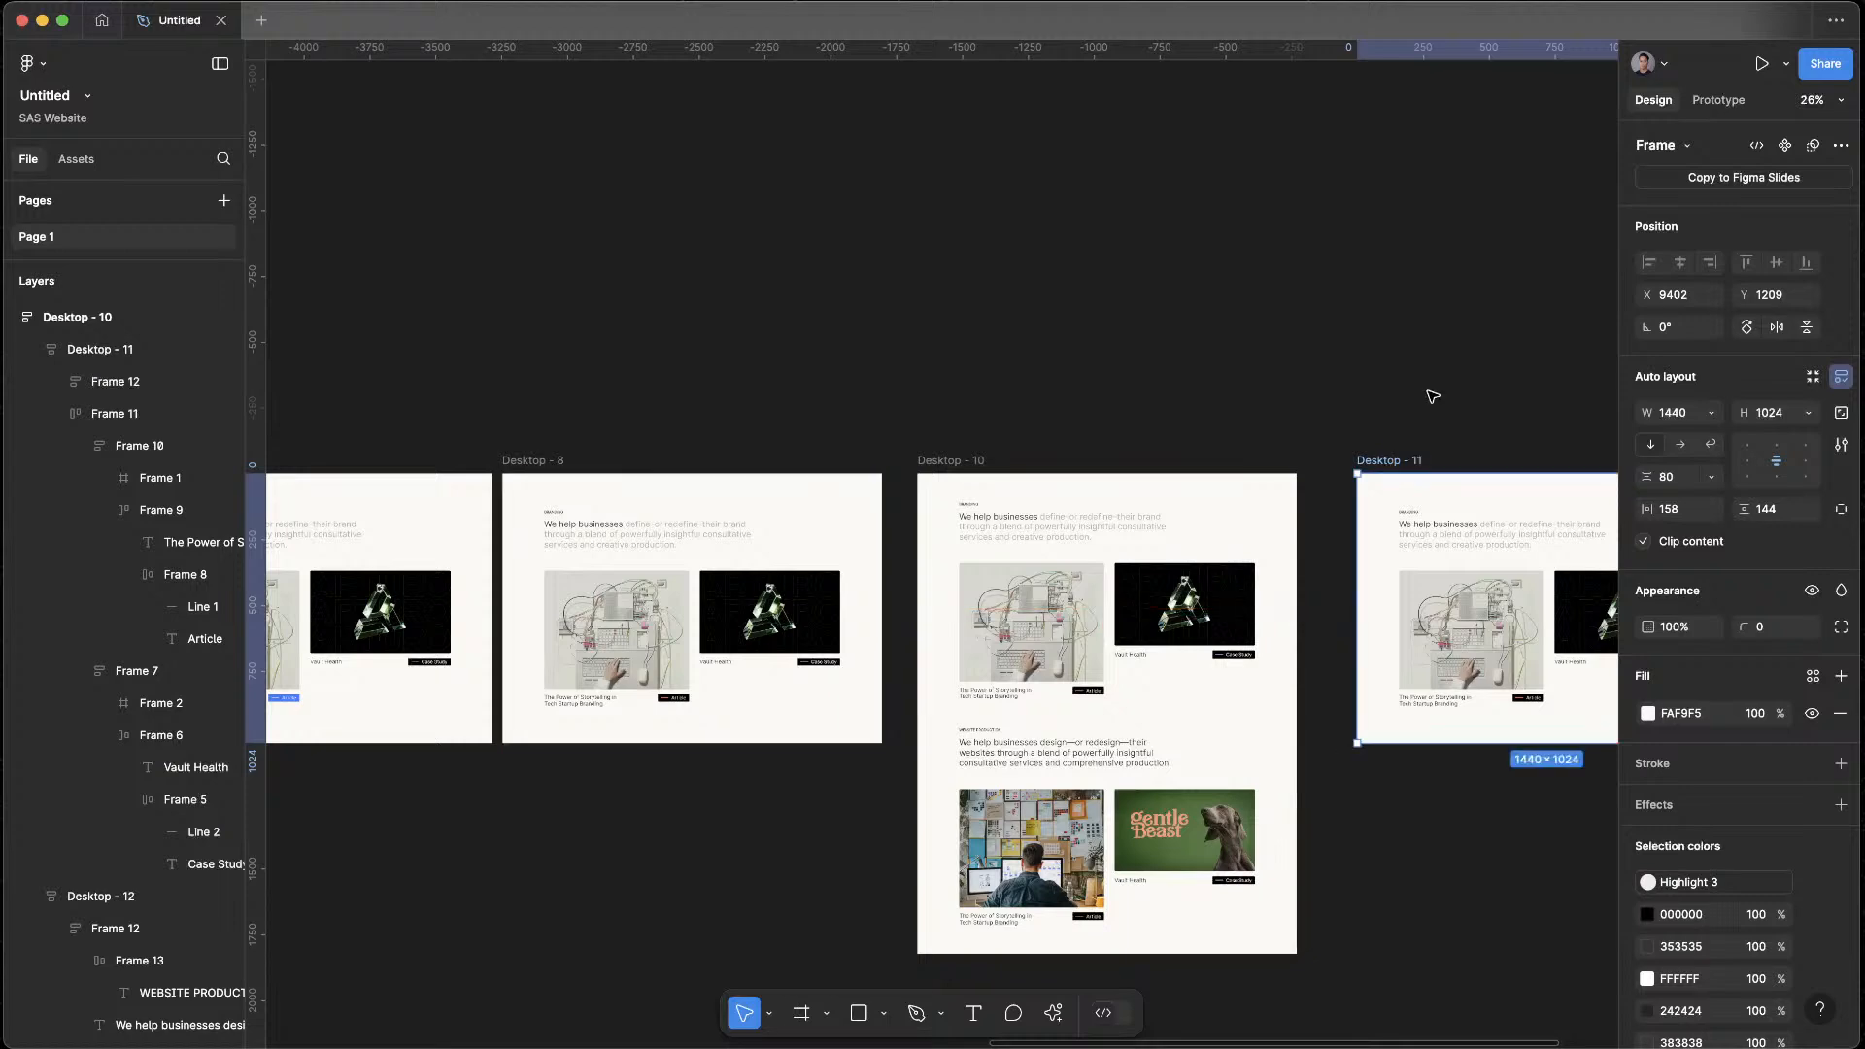
left_click(1432, 397)
left_click_drag(1434, 399, 1133, 142)
scroll(1168, 389, "up", 2)
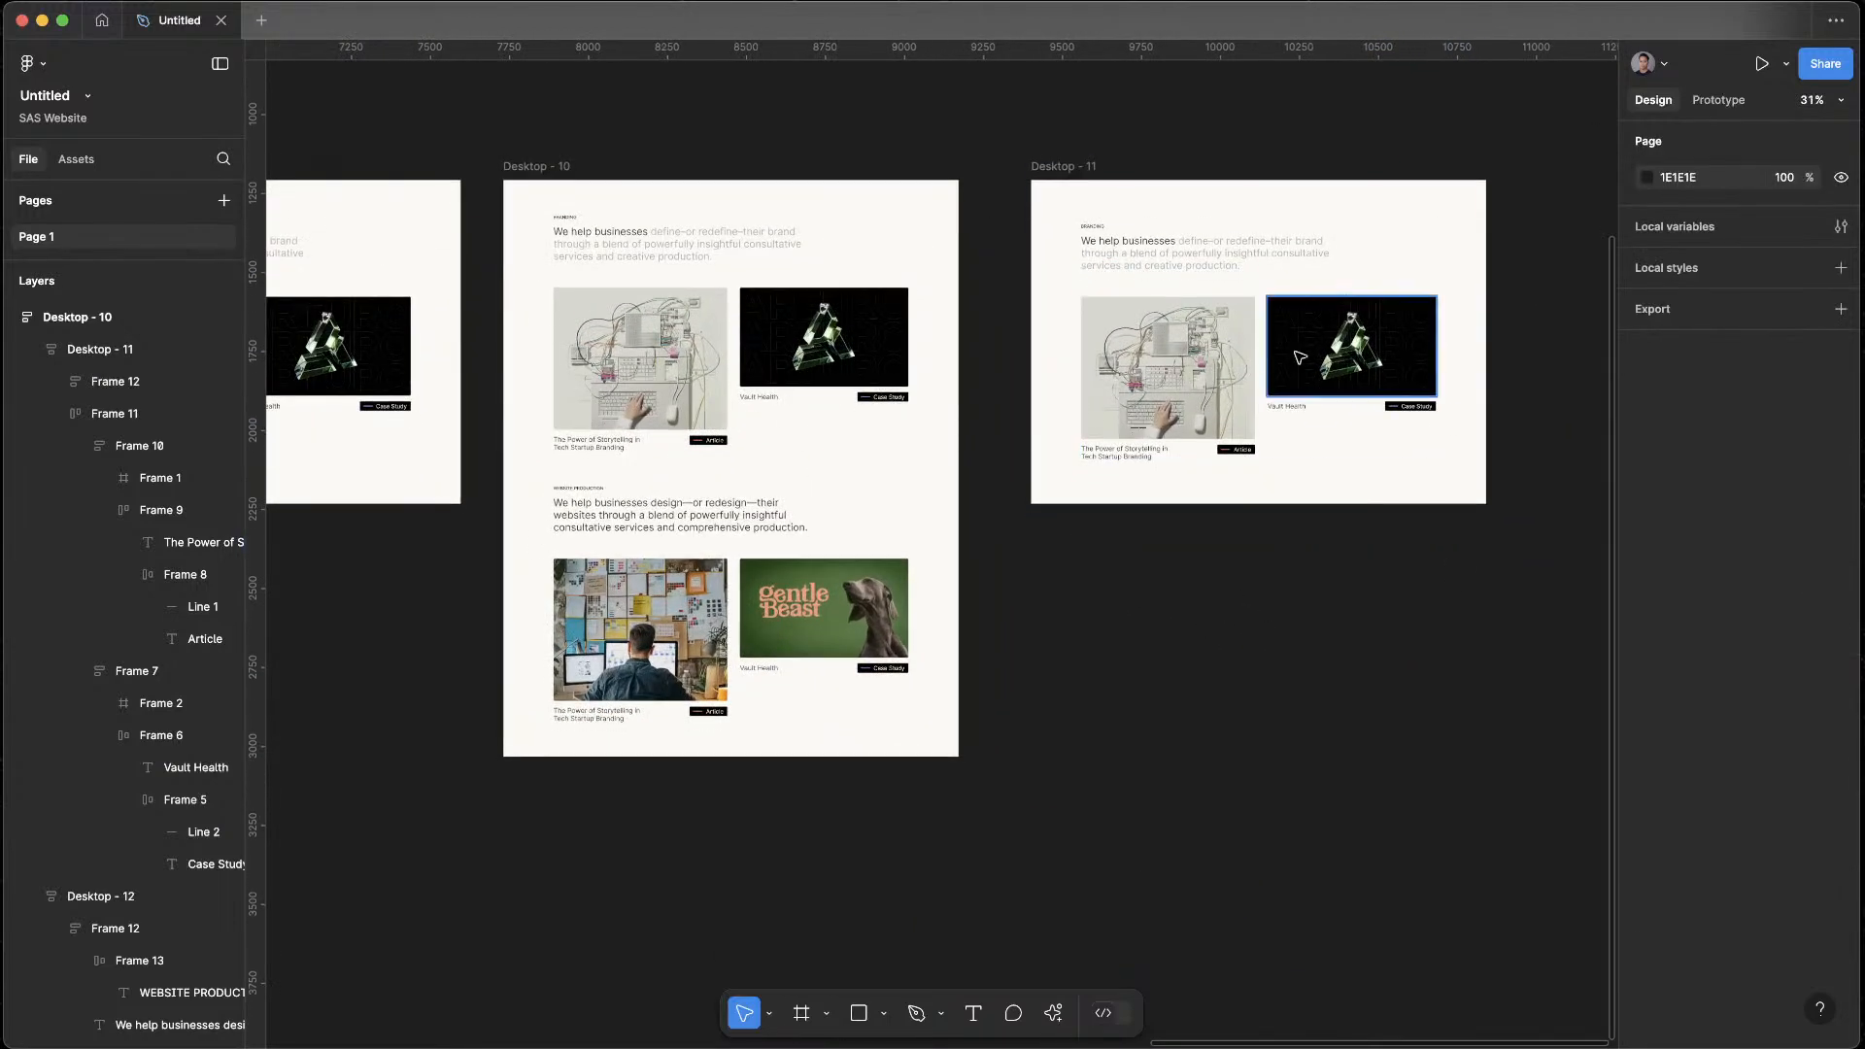
Stretch the Vault Health card in Desktop - 11 down to the article card's height of 518
scroll(1308, 291, "up", 3)
scroll(1309, 291, "up", 5)
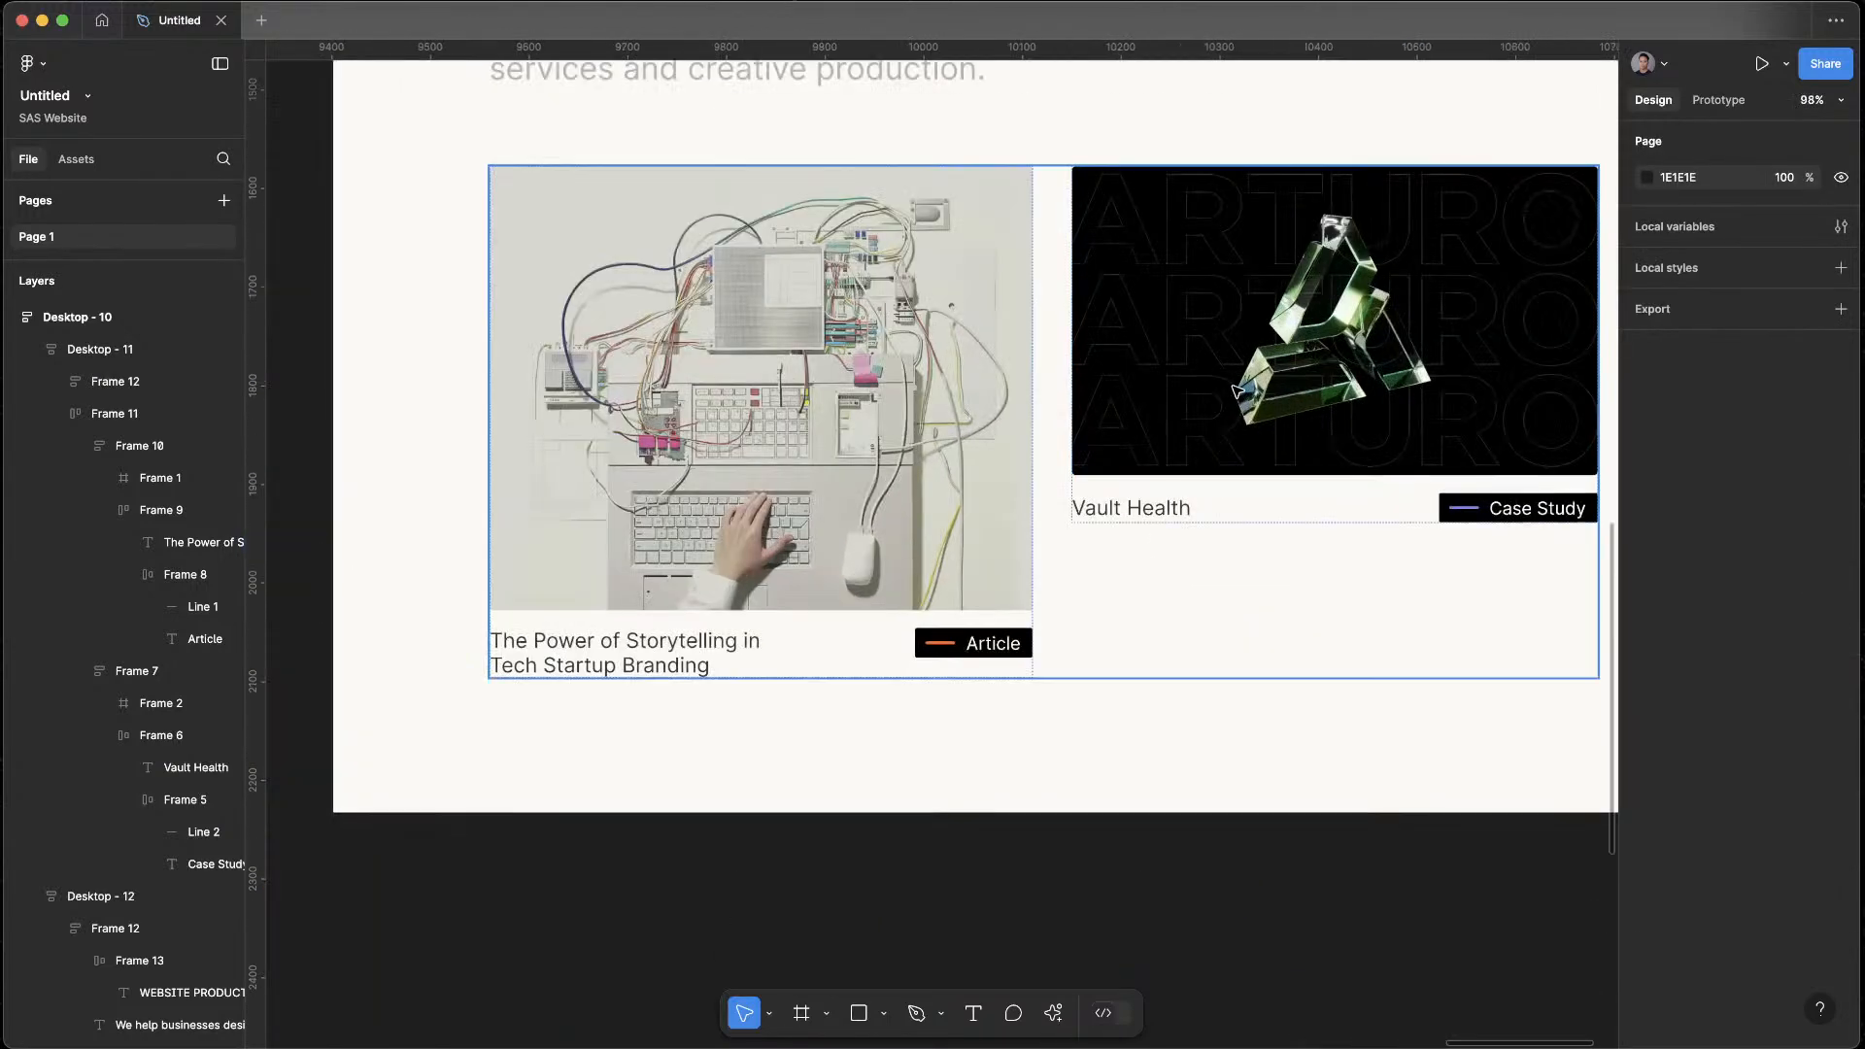
left_click(1254, 428)
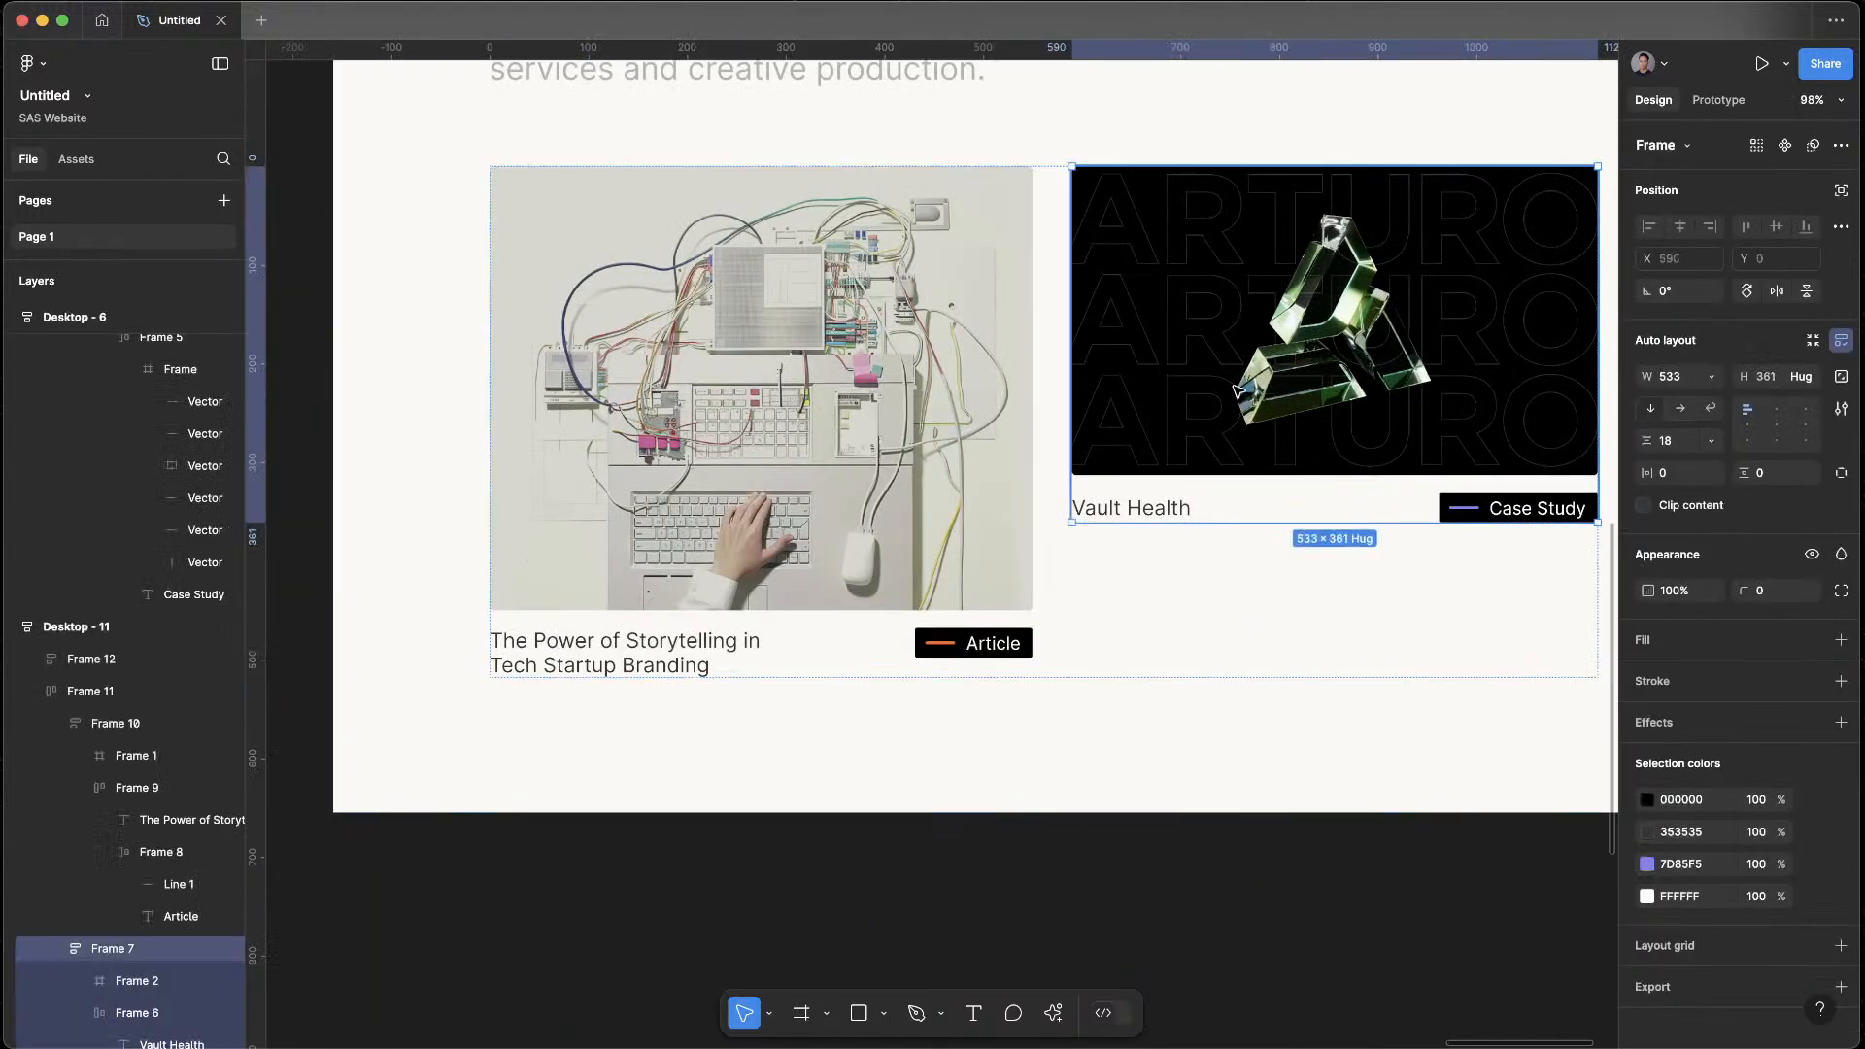
left_click(1249, 484)
left_click_drag(1232, 522, 1232, 671)
scroll(1215, 564, "down", 5)
Enlarge the Vault Health image downward and set its height to Fill container
left_click(1230, 495)
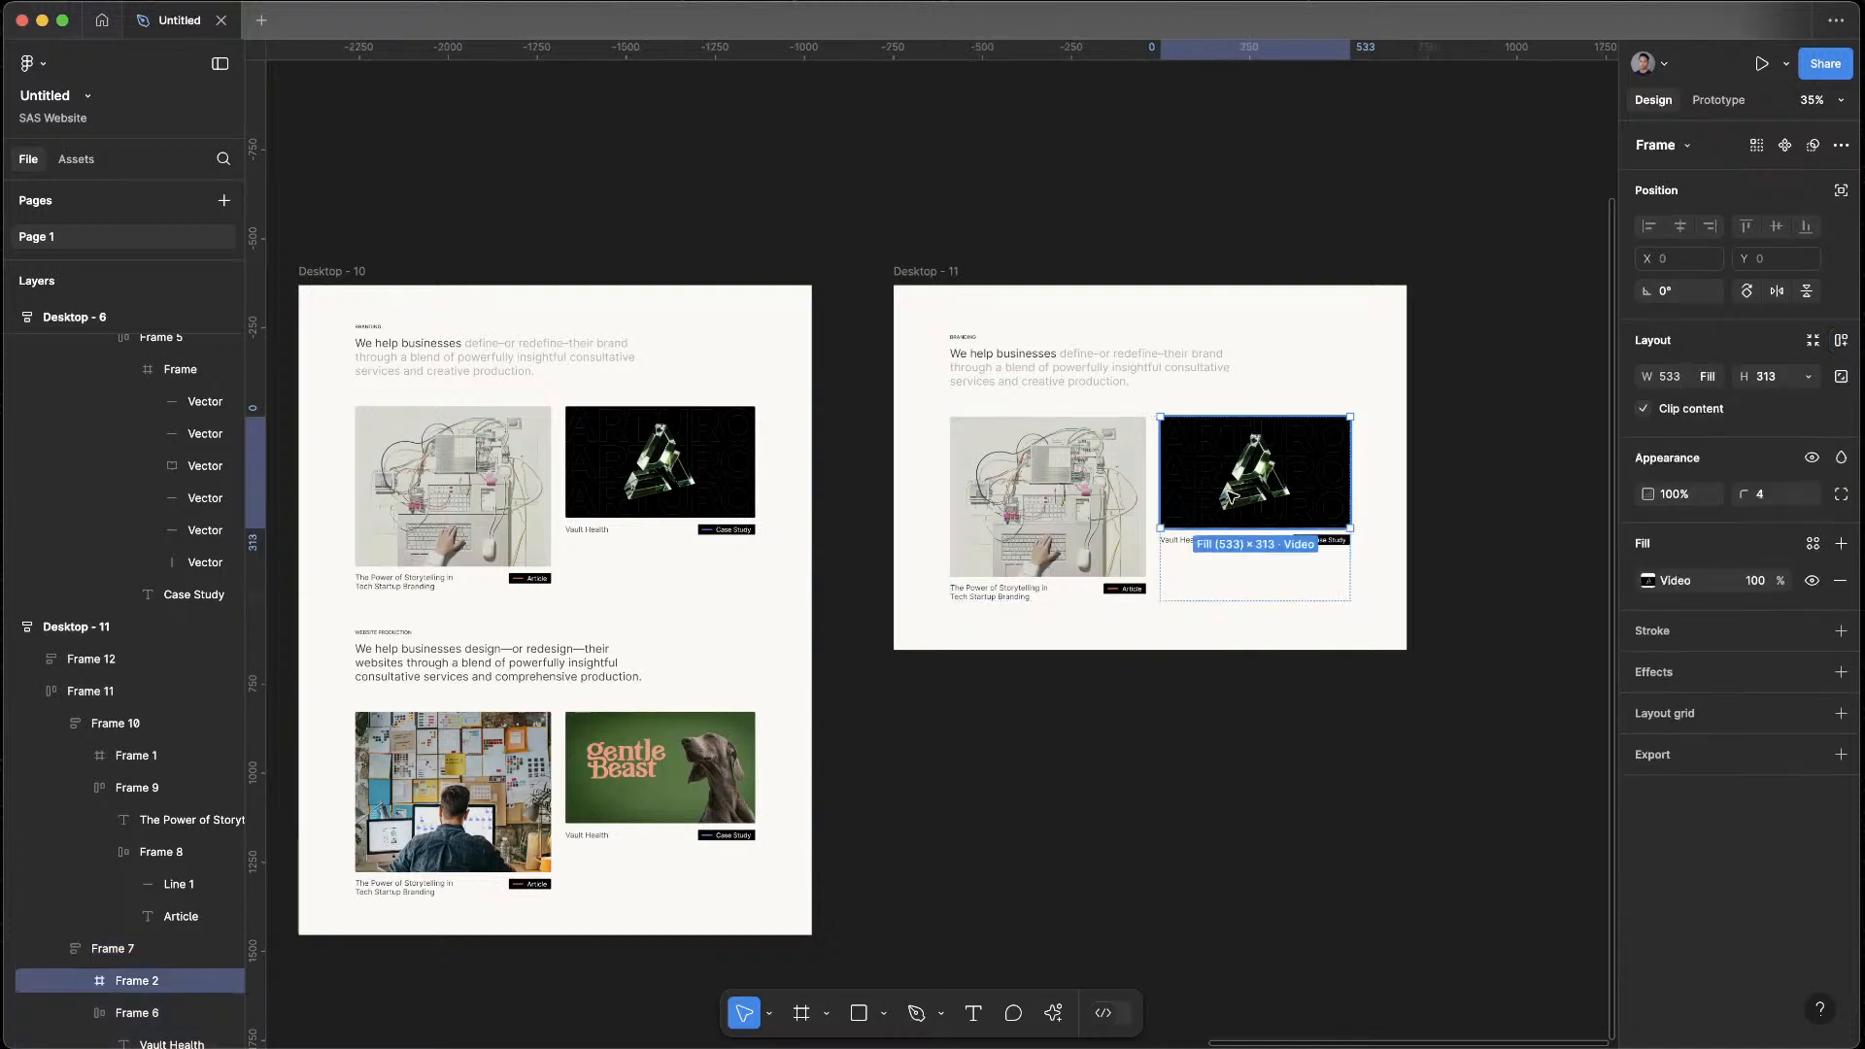
left_click_drag(1211, 525, 1213, 571)
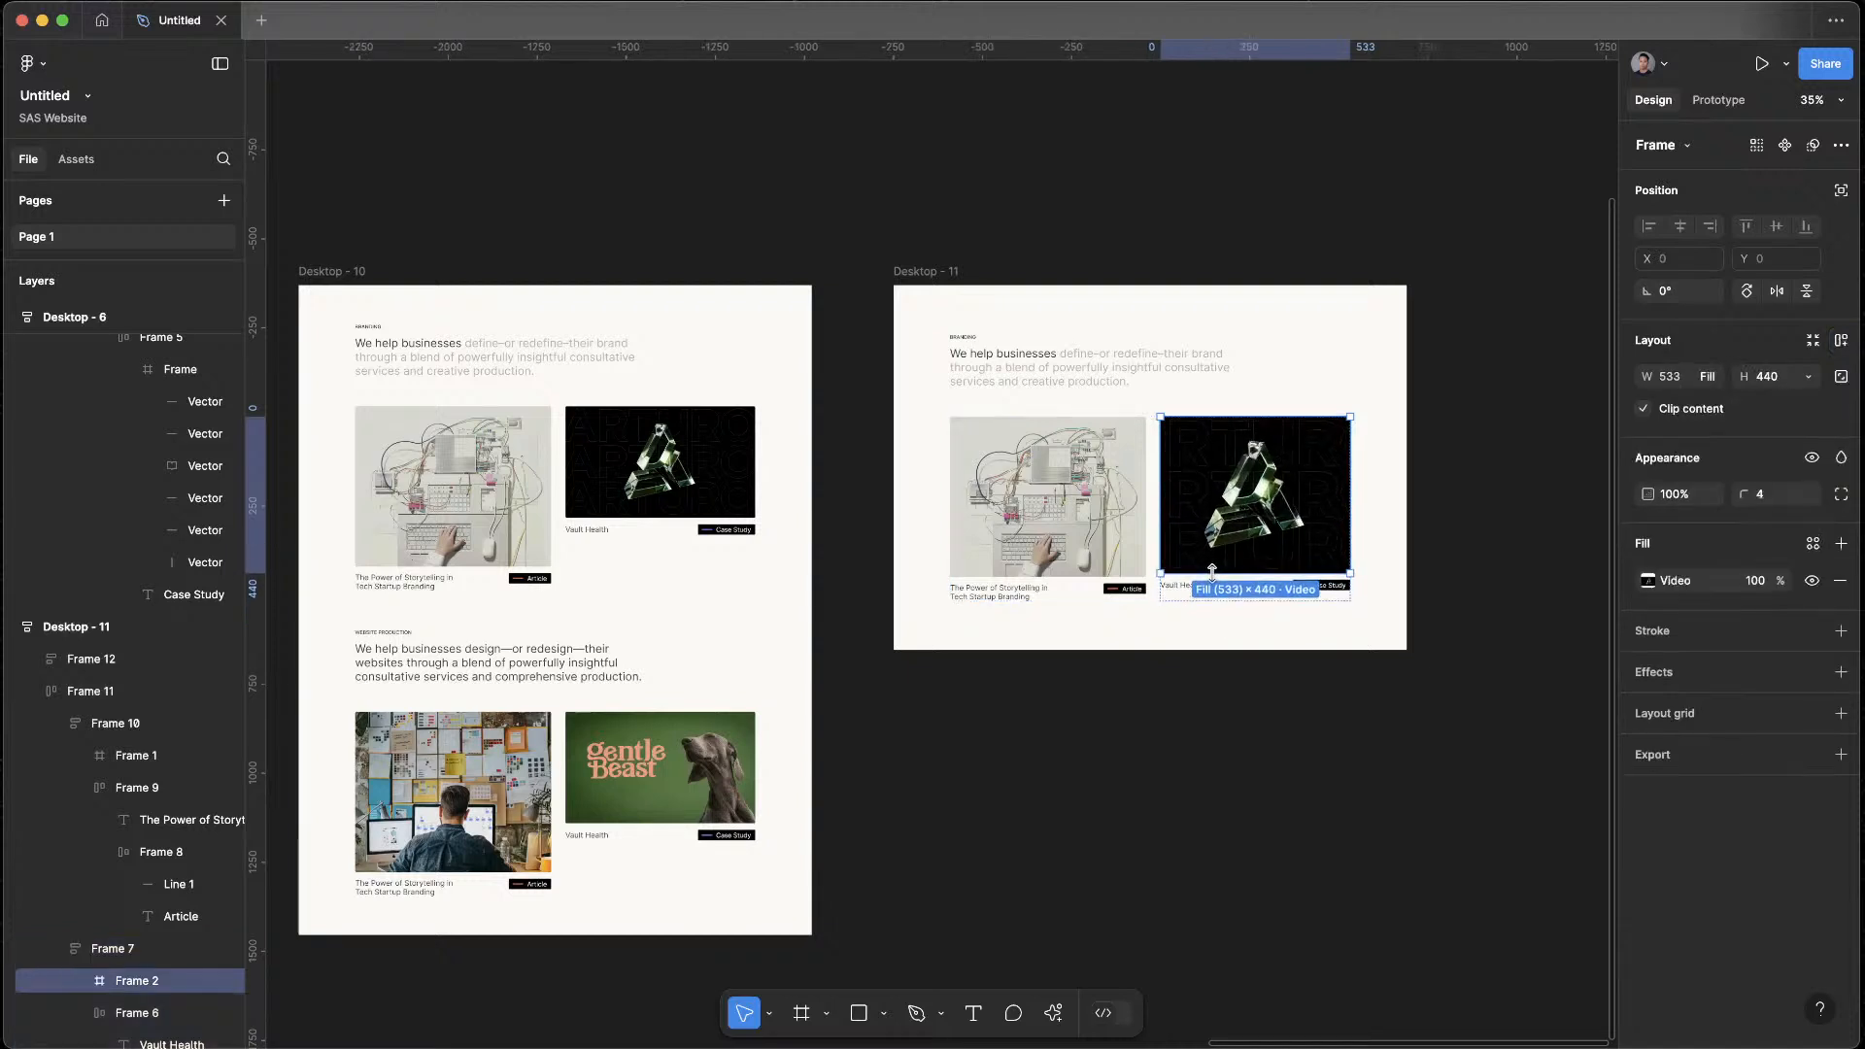
left_click(1809, 378)
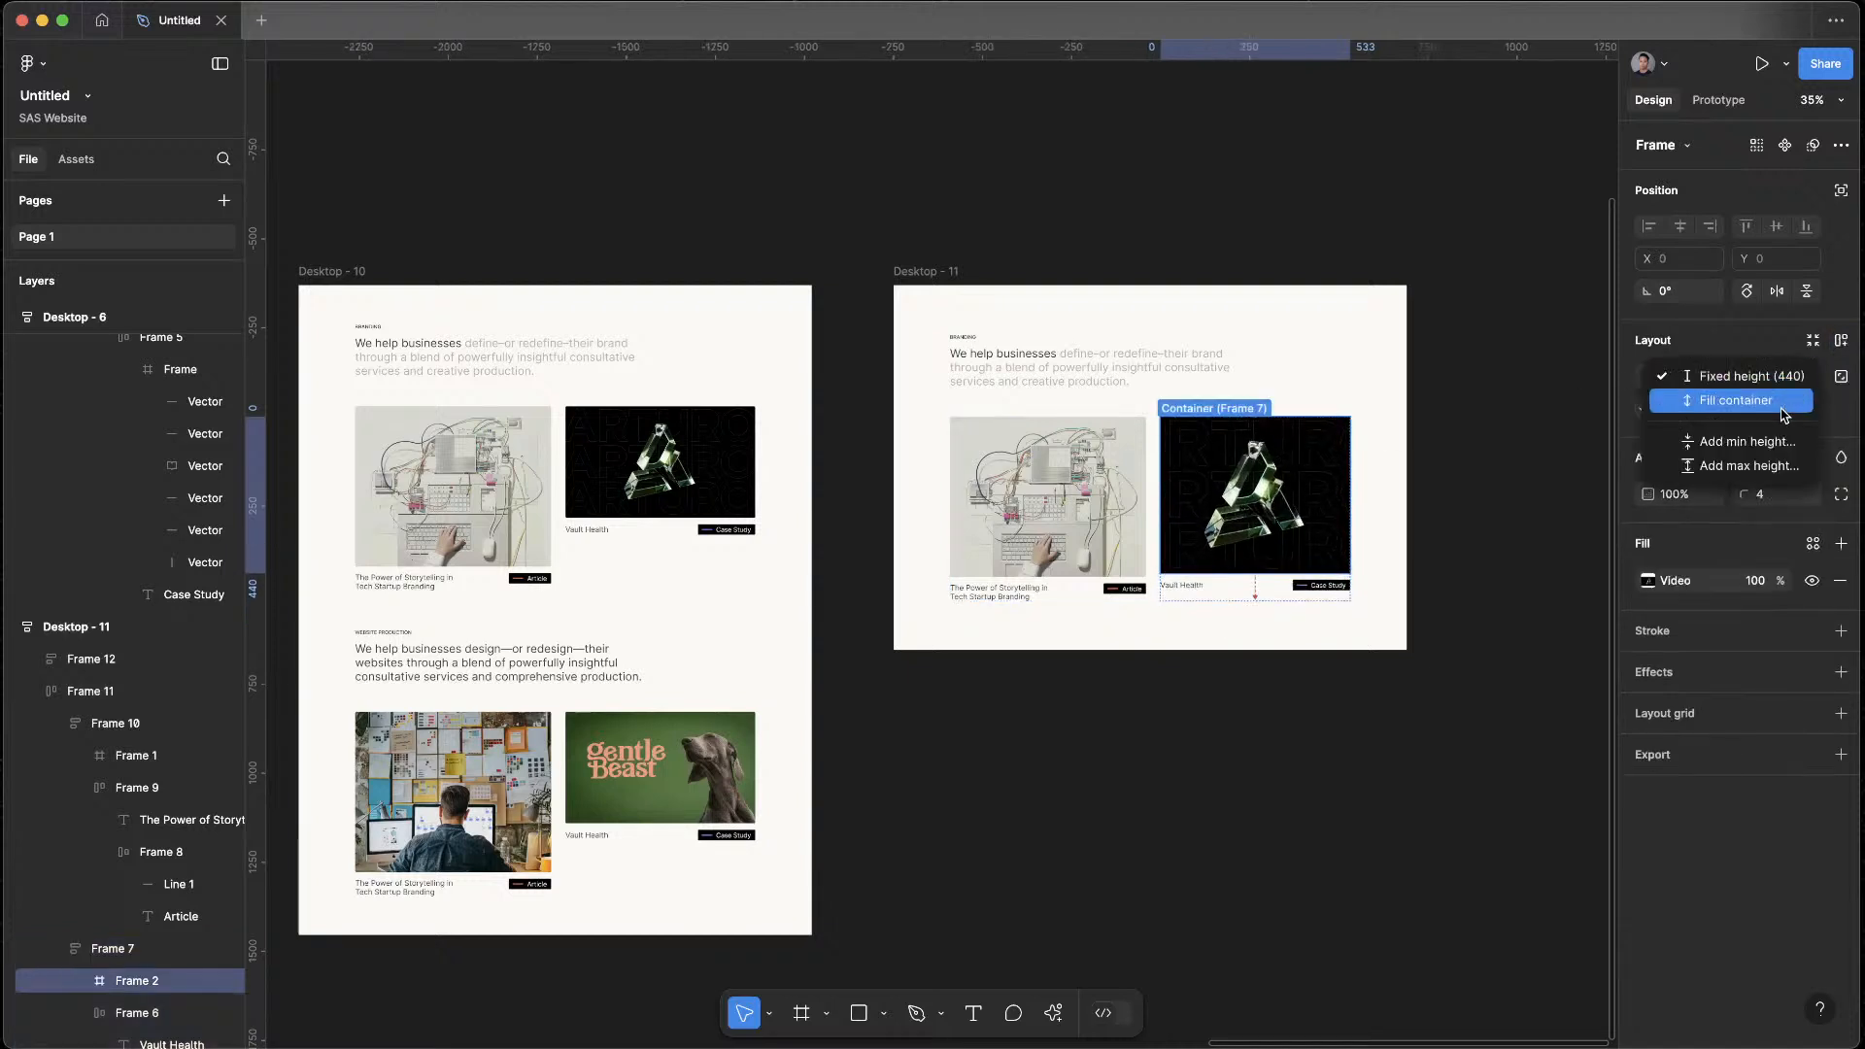
left_click(1783, 404)
left_click(1409, 826)
Examine the two image cards in Desktop - 11 and compare them with the stacked layout in Desktop - 10
scroll(1227, 671, "up", 4)
scroll(933, 636, "up", 2)
scroll(933, 637, "right", 1)
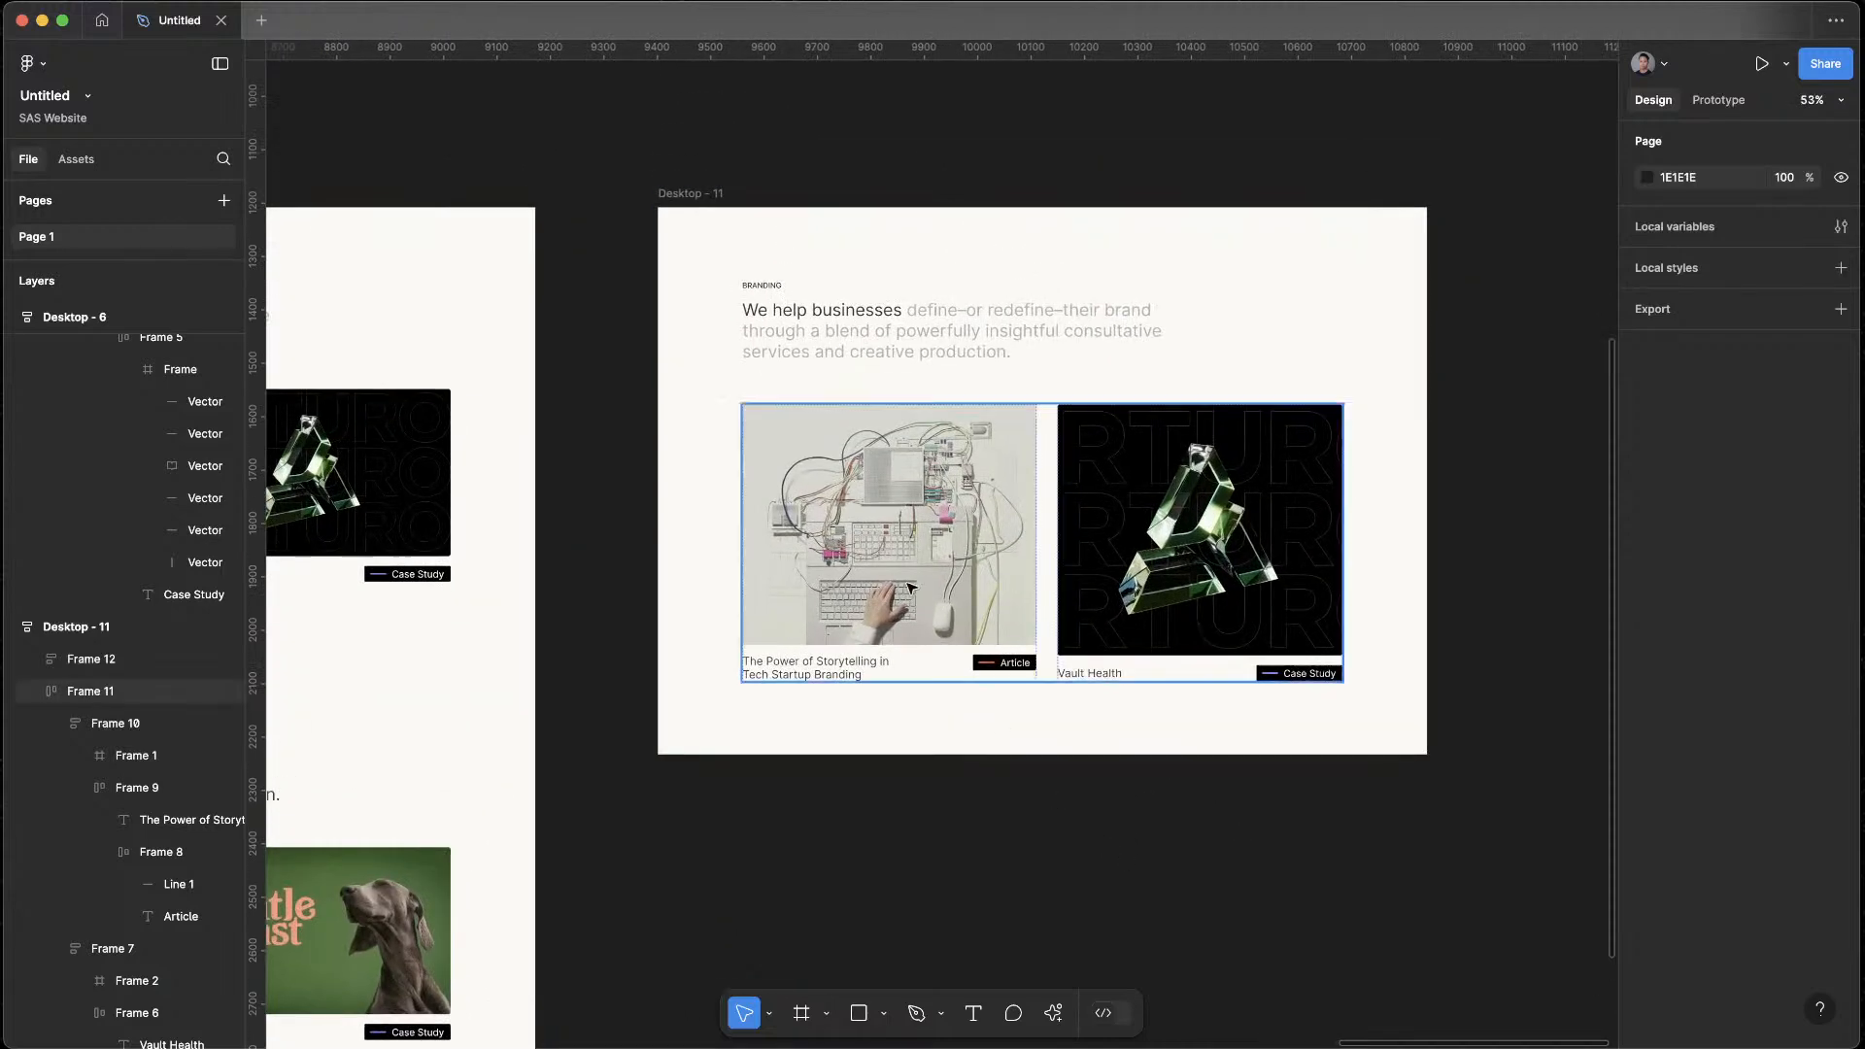
double_click(886, 522)
left_click(886, 521)
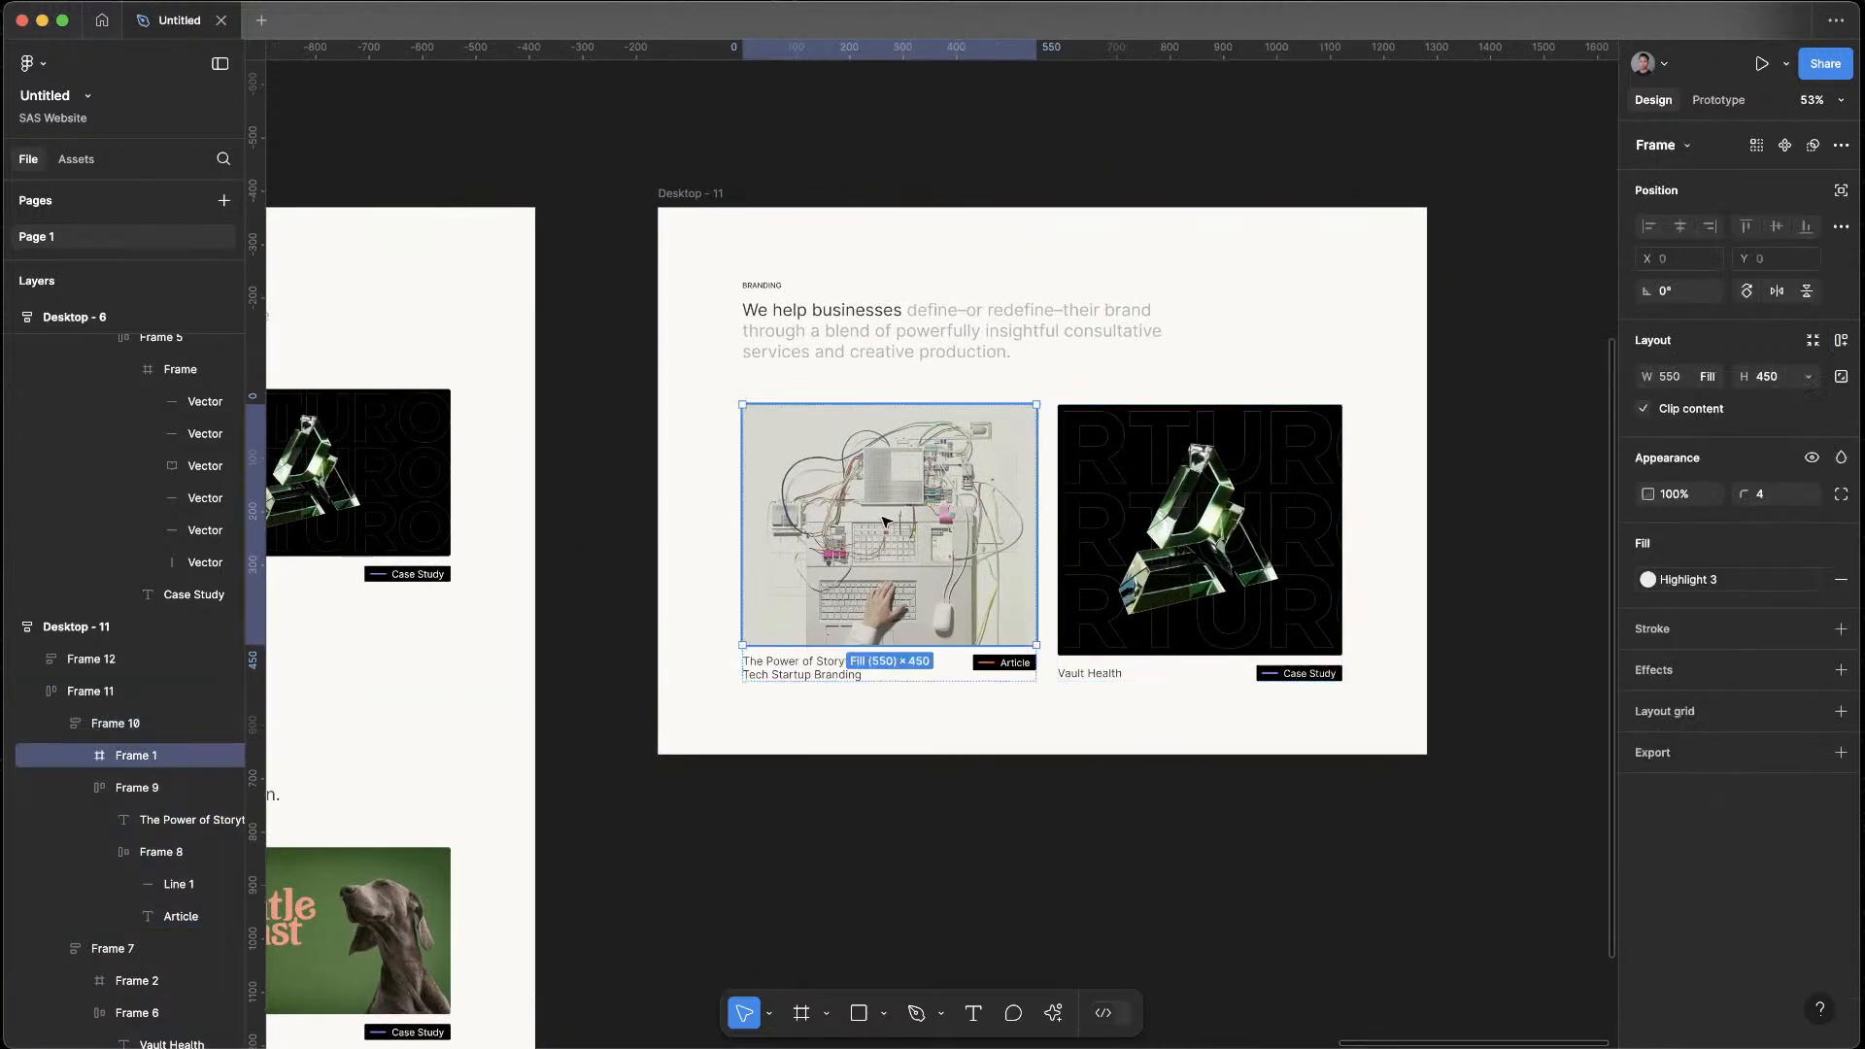
left_click(1145, 849)
scroll(1393, 793, "left", 5)
scroll(1394, 793, "down", 3)
left_click_drag(1424, 725, 1348, 686)
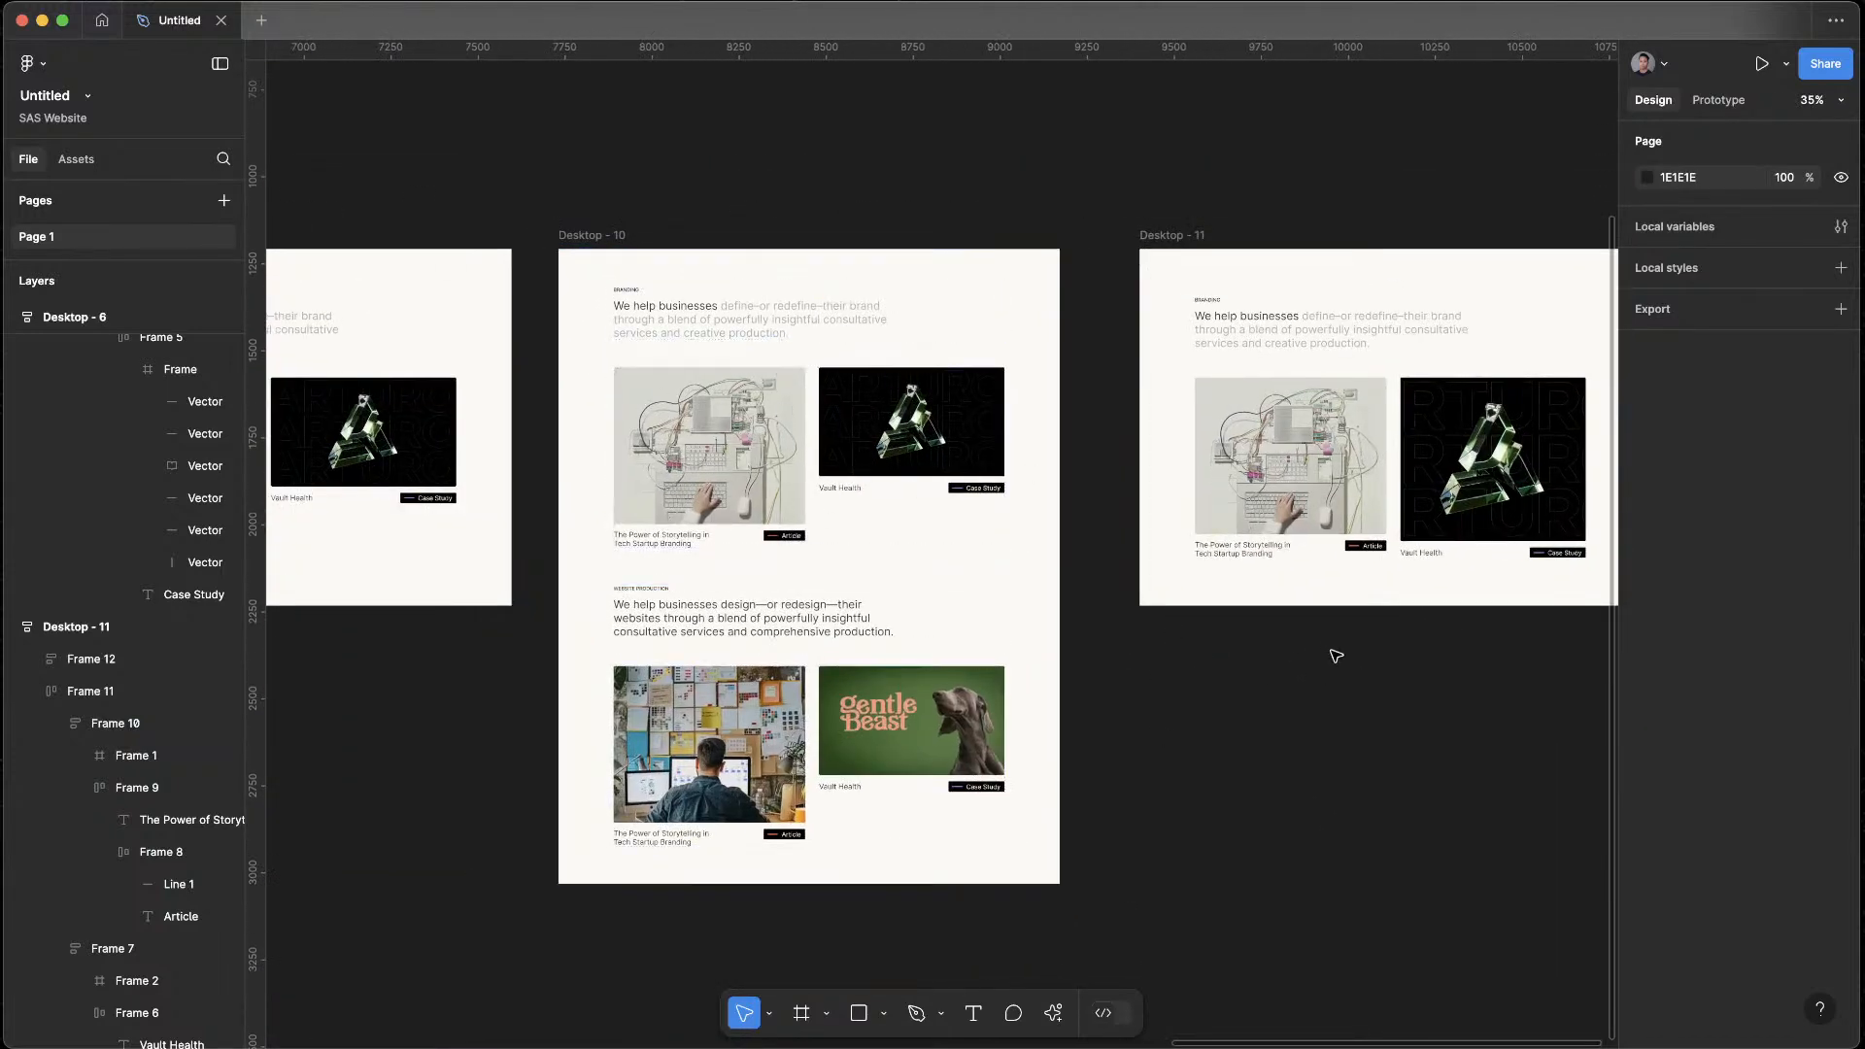
Delete the article card from the Branding section of Desktop - 11
scroll(1111, 658, "up", 3)
left_click(960, 593)
double_click(957, 585)
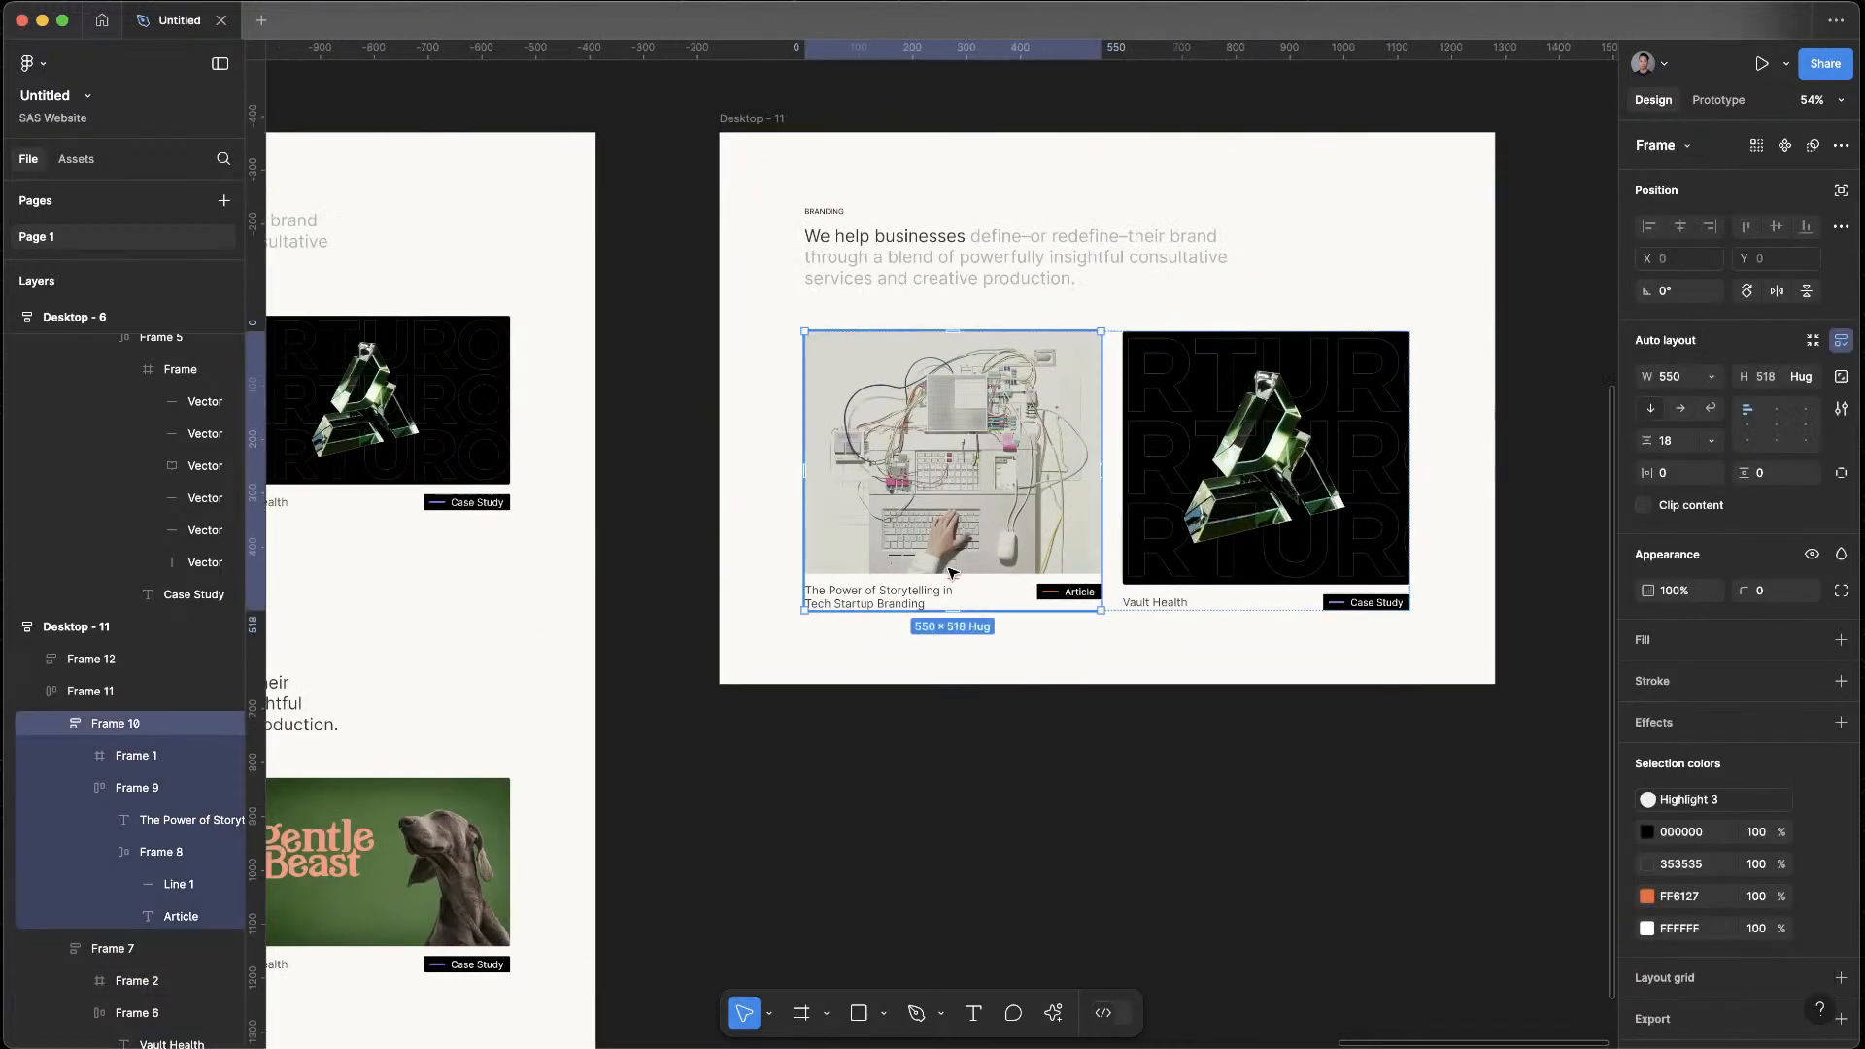
key("Delete")
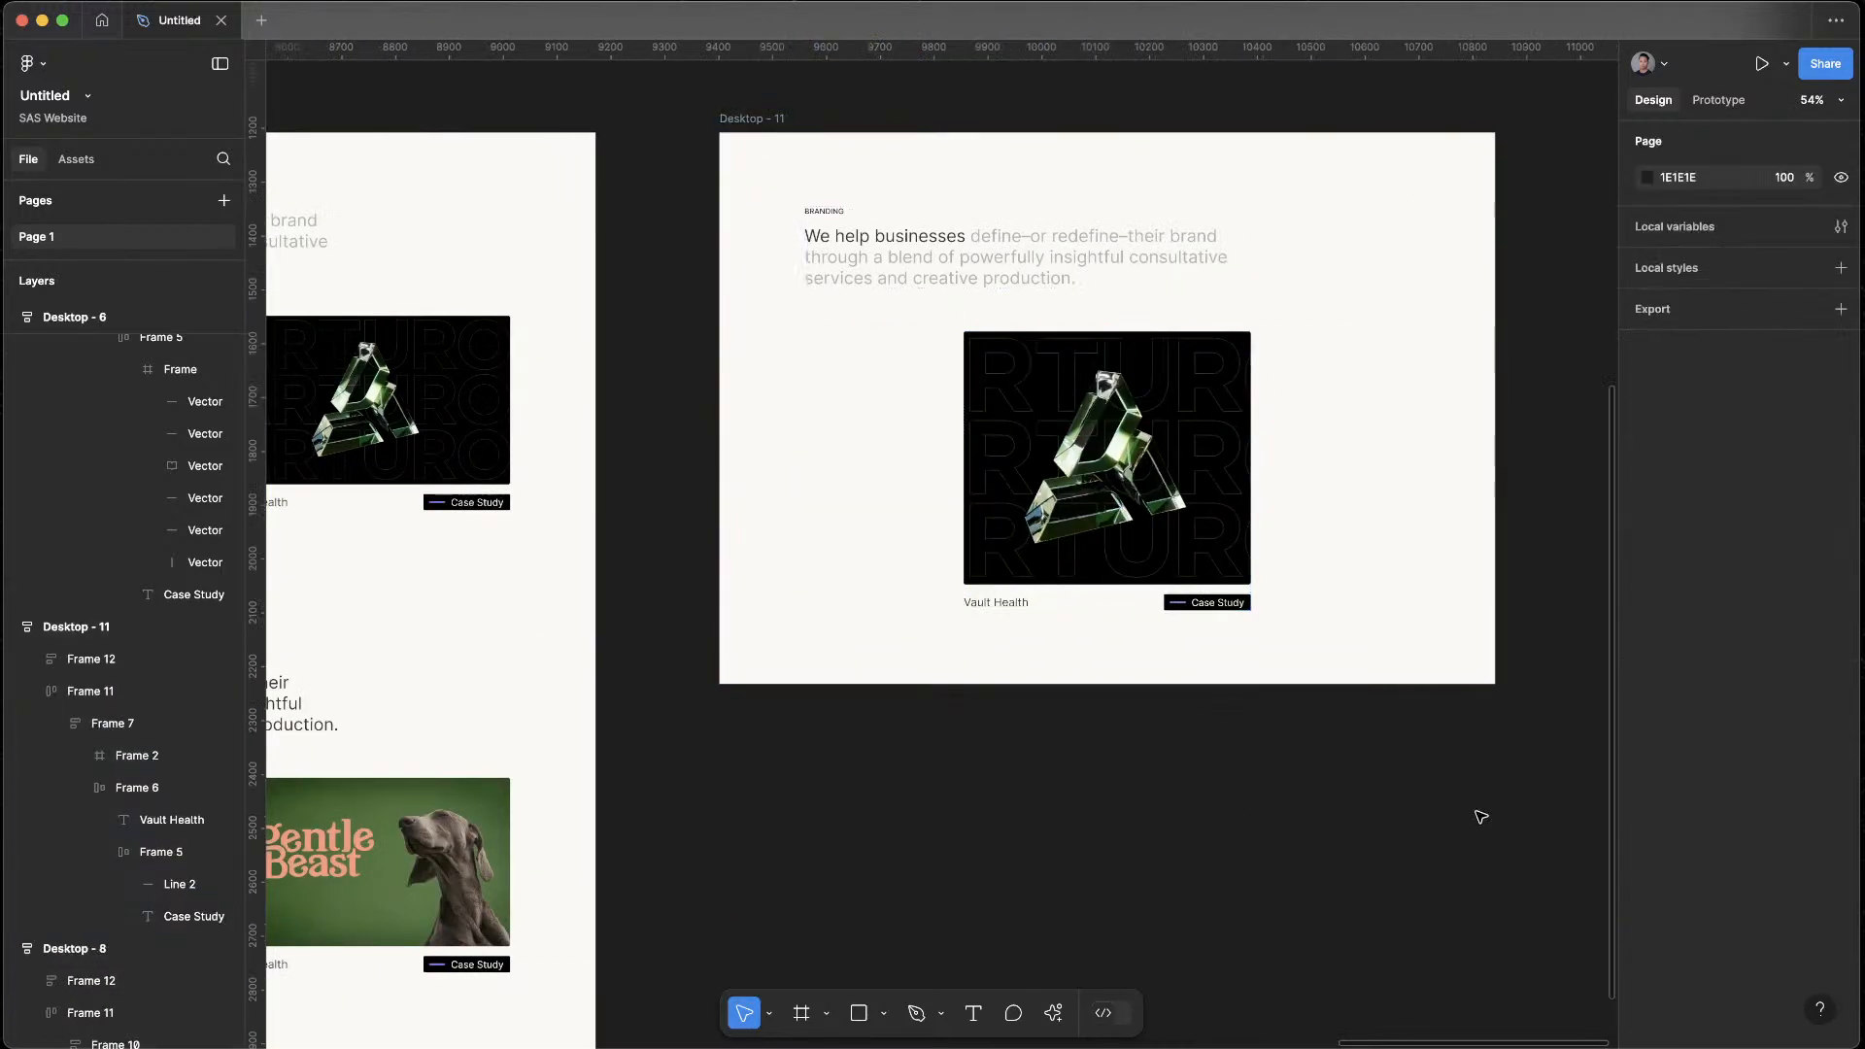
Remove auto layout from the Desktop - 11 frame and align the Vault Health card with the heading's left edge
left_click(1171, 528)
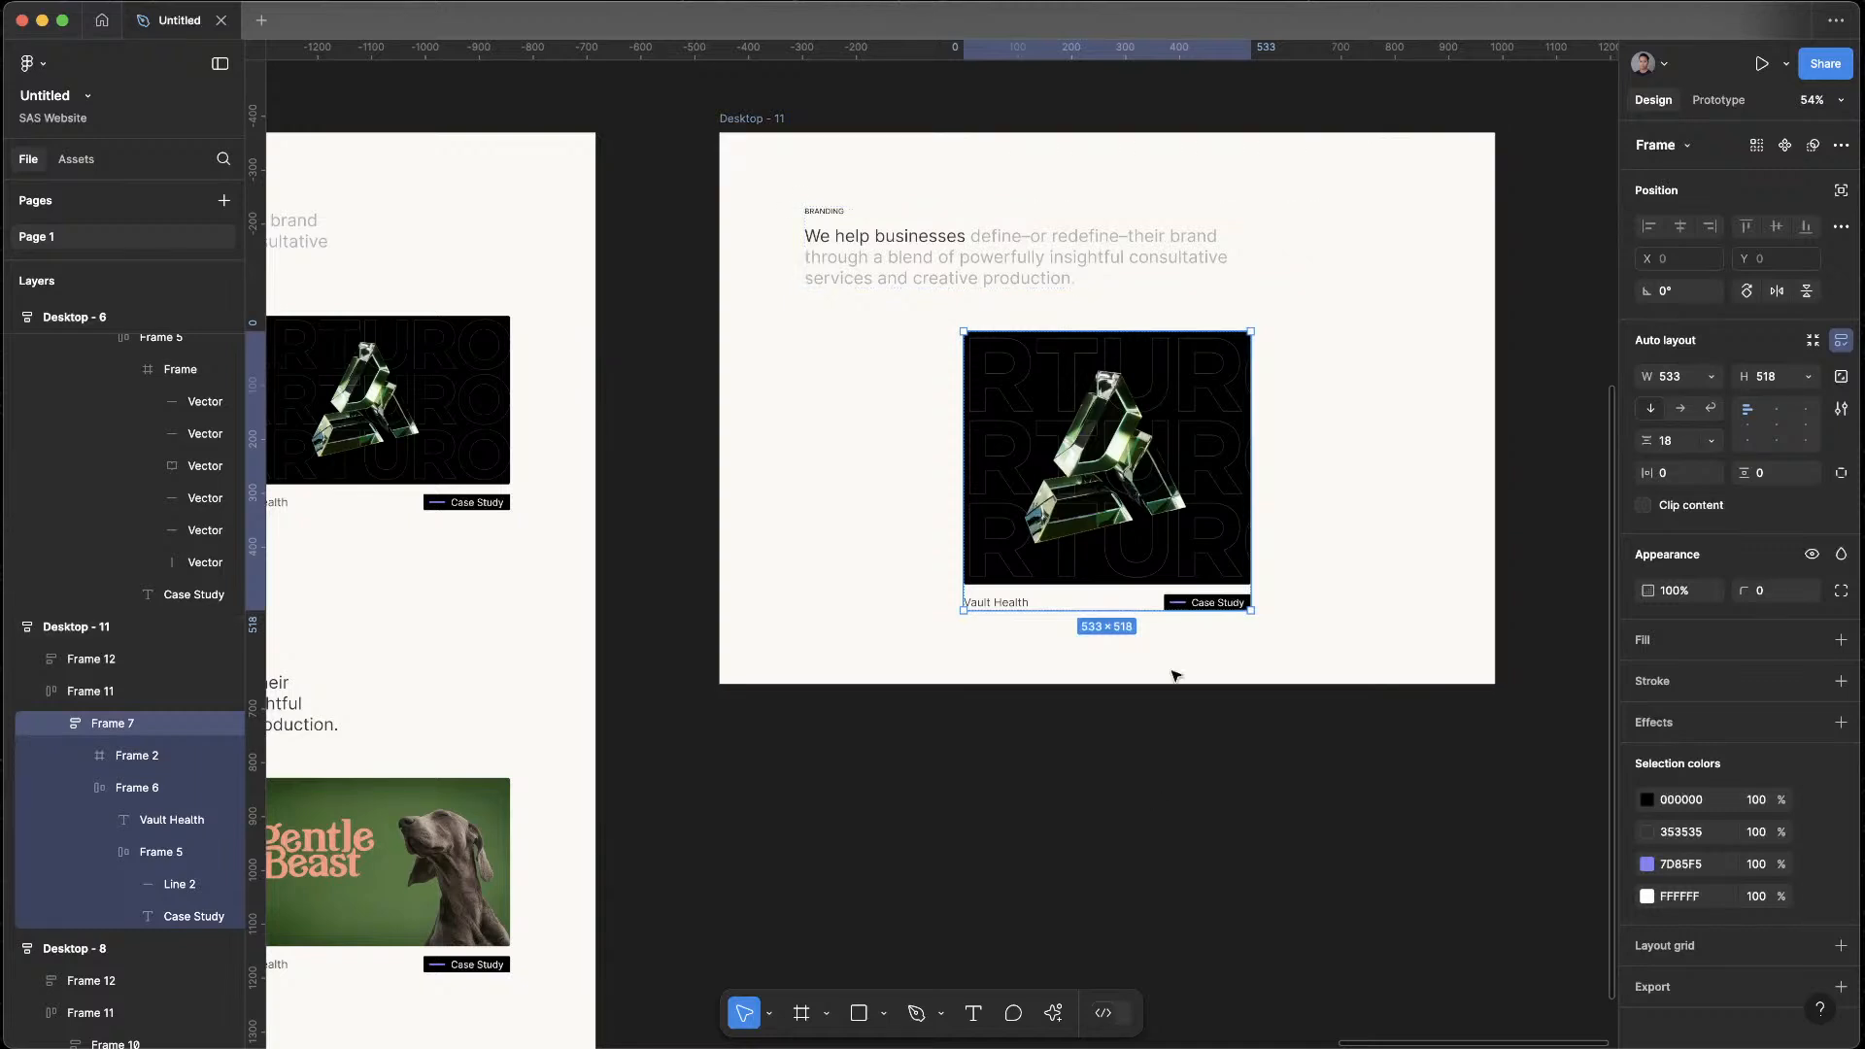
left_click(1361, 399)
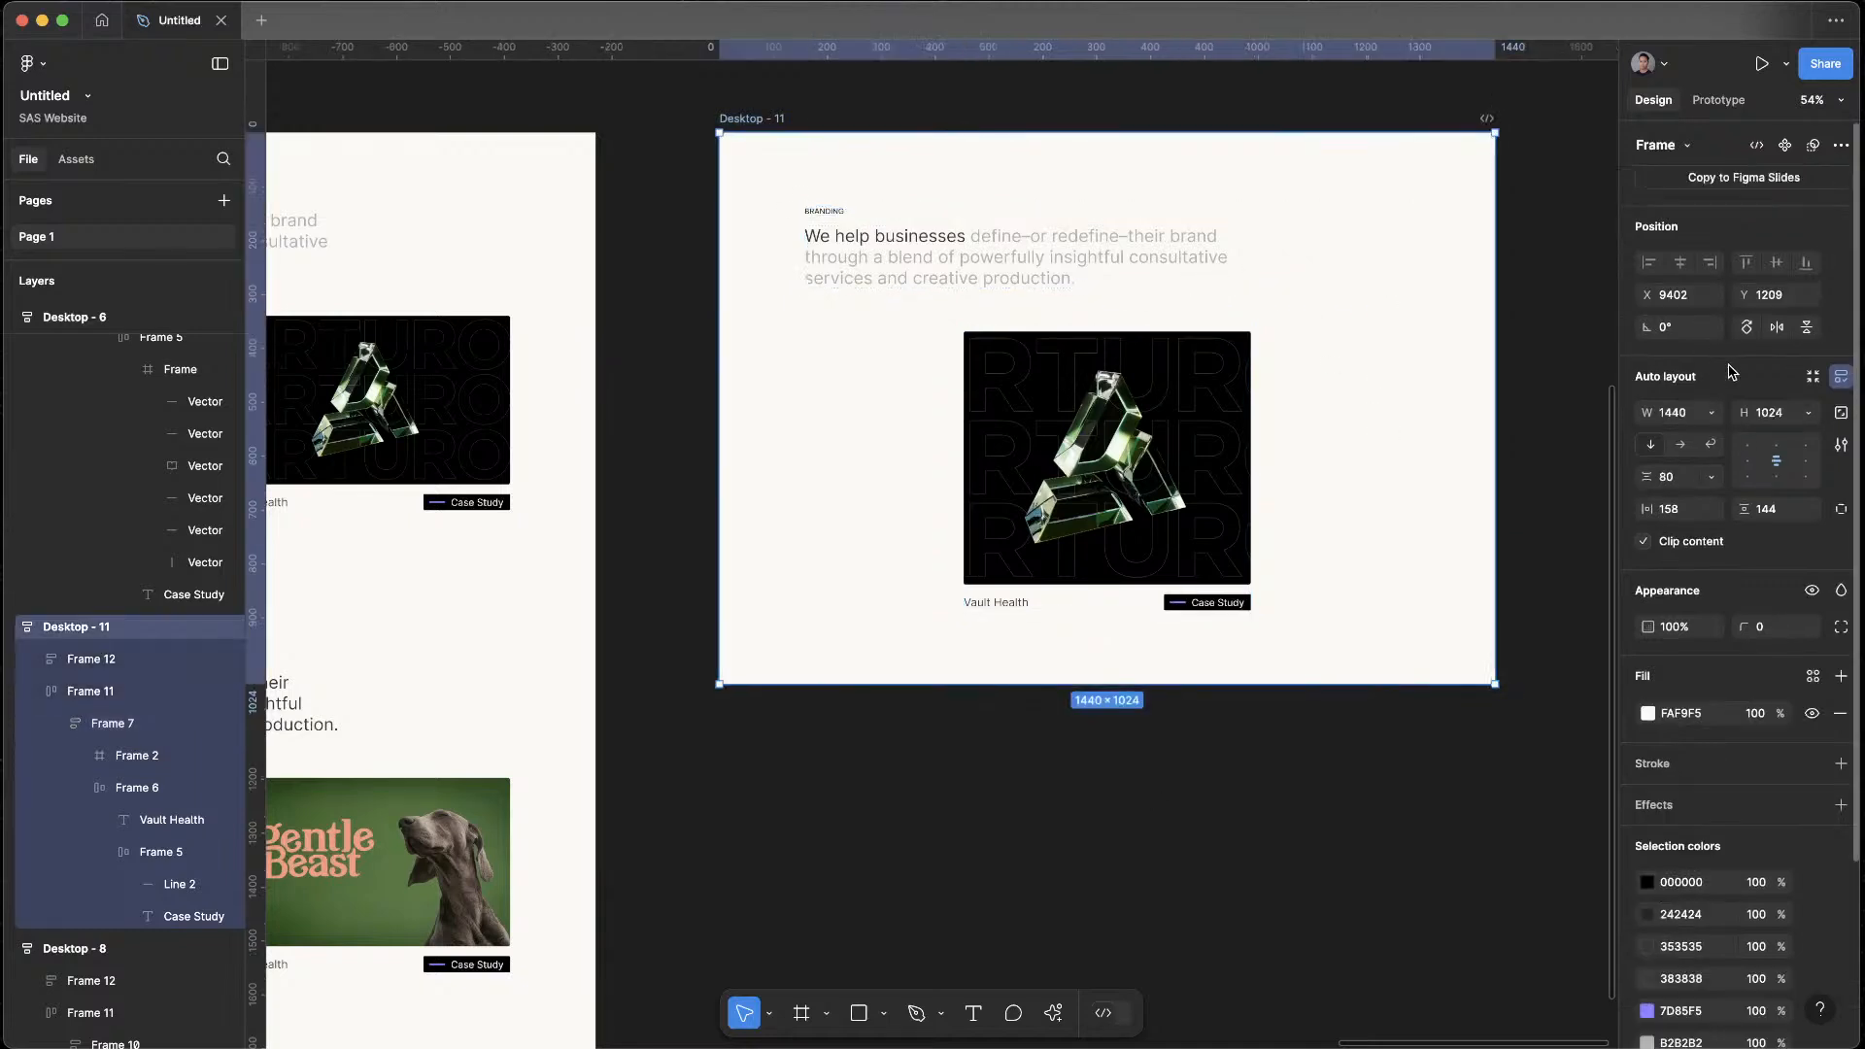
left_click(1841, 377)
mouse_move(1163, 476)
left_mouse_down()
mouse_move(982, 476)
mouse_move(1003, 477)
left_mouse_up()
left_click(1175, 541)
Try to widen only the Vault Health image to about 734, and undo the resize
double_click(986, 472)
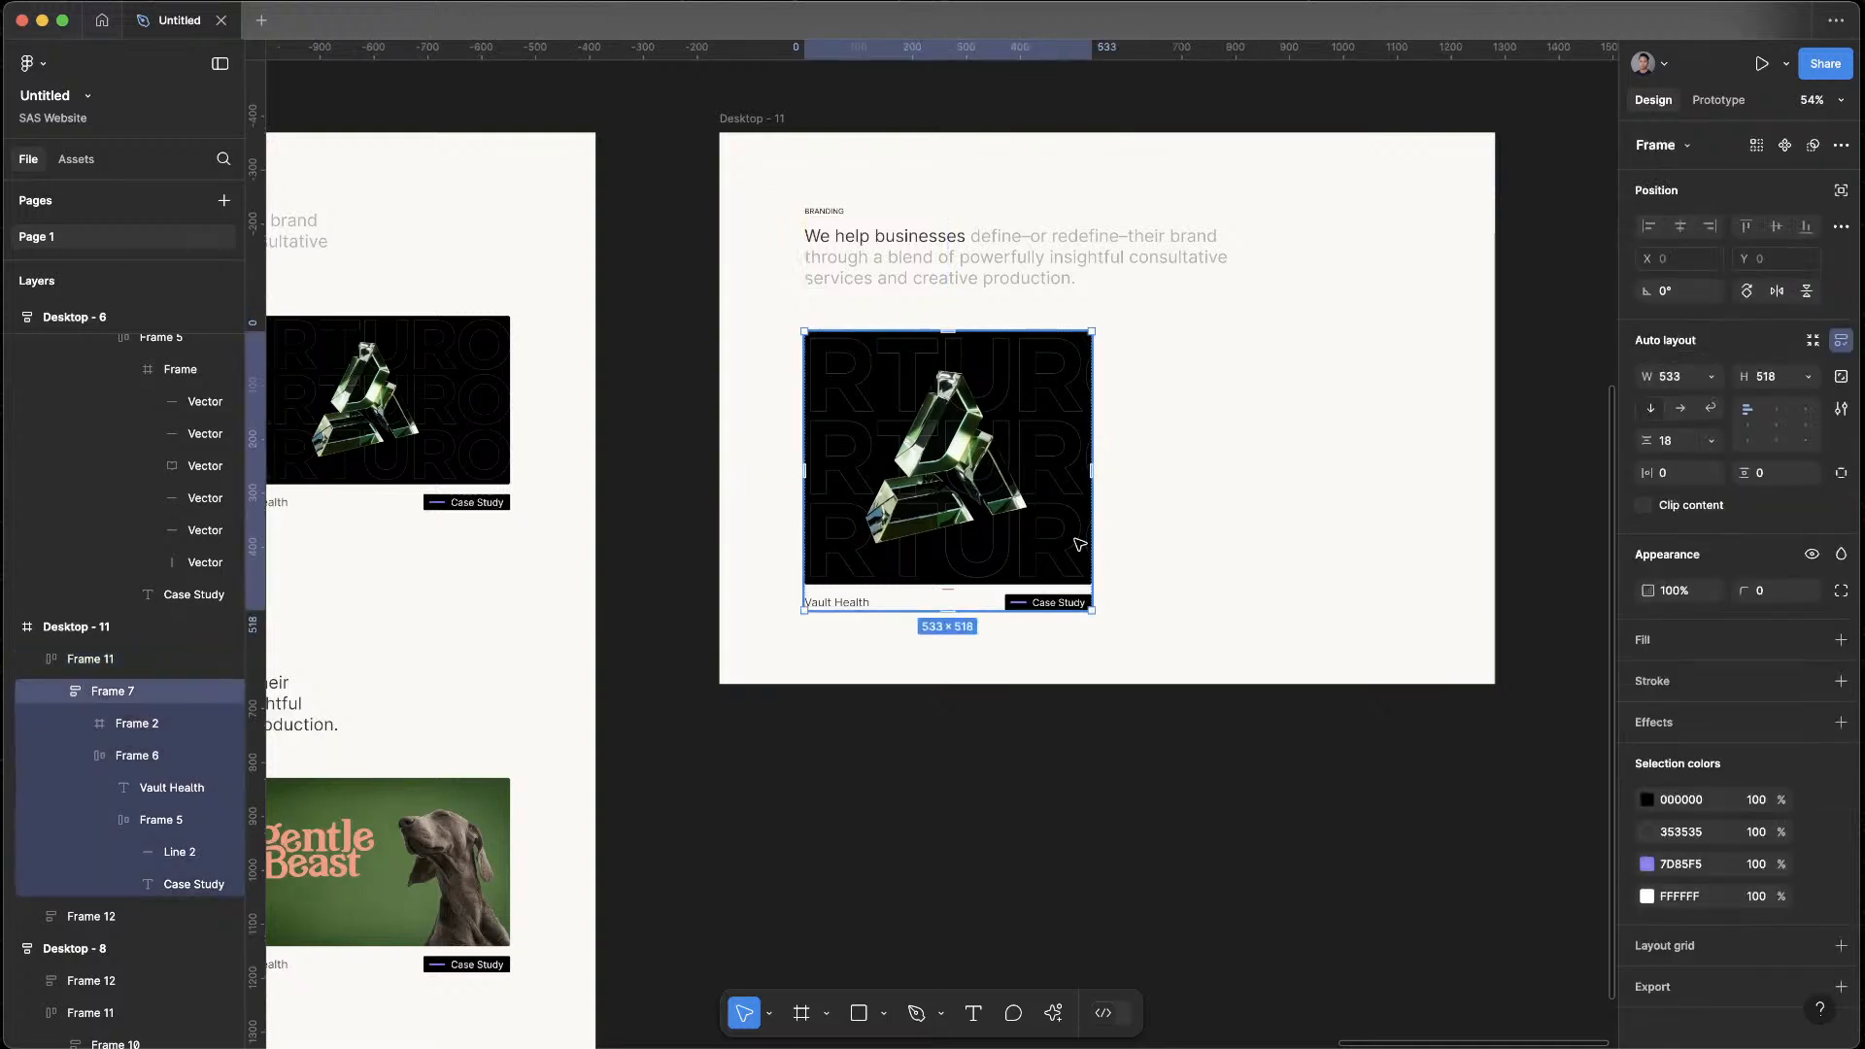
left_click(1045, 550)
left_click_drag(1096, 546, 1203, 539)
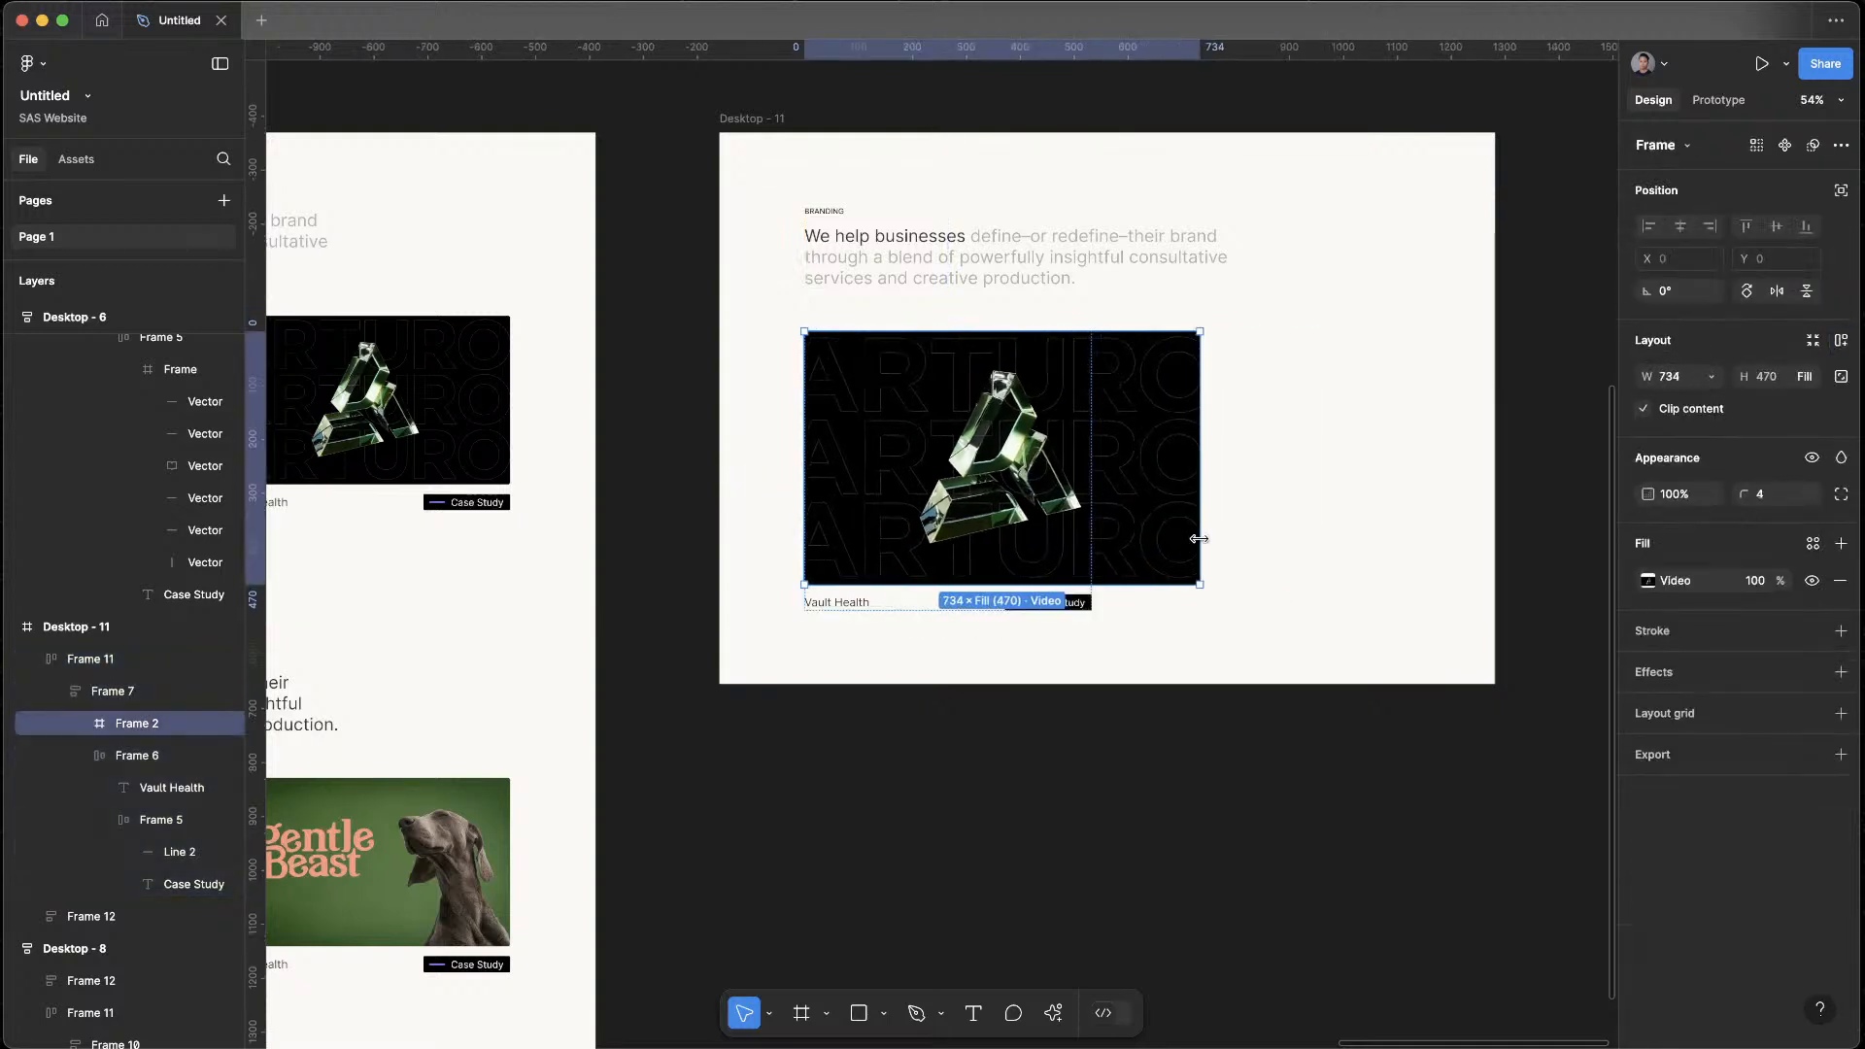
key("super+z")
Widen the card row in Desktop - 11 to about 775 and set the Vault Health card's width to Fill container
left_click(1299, 550)
left_click(1013, 462)
left_click_drag(1093, 485, 1191, 484)
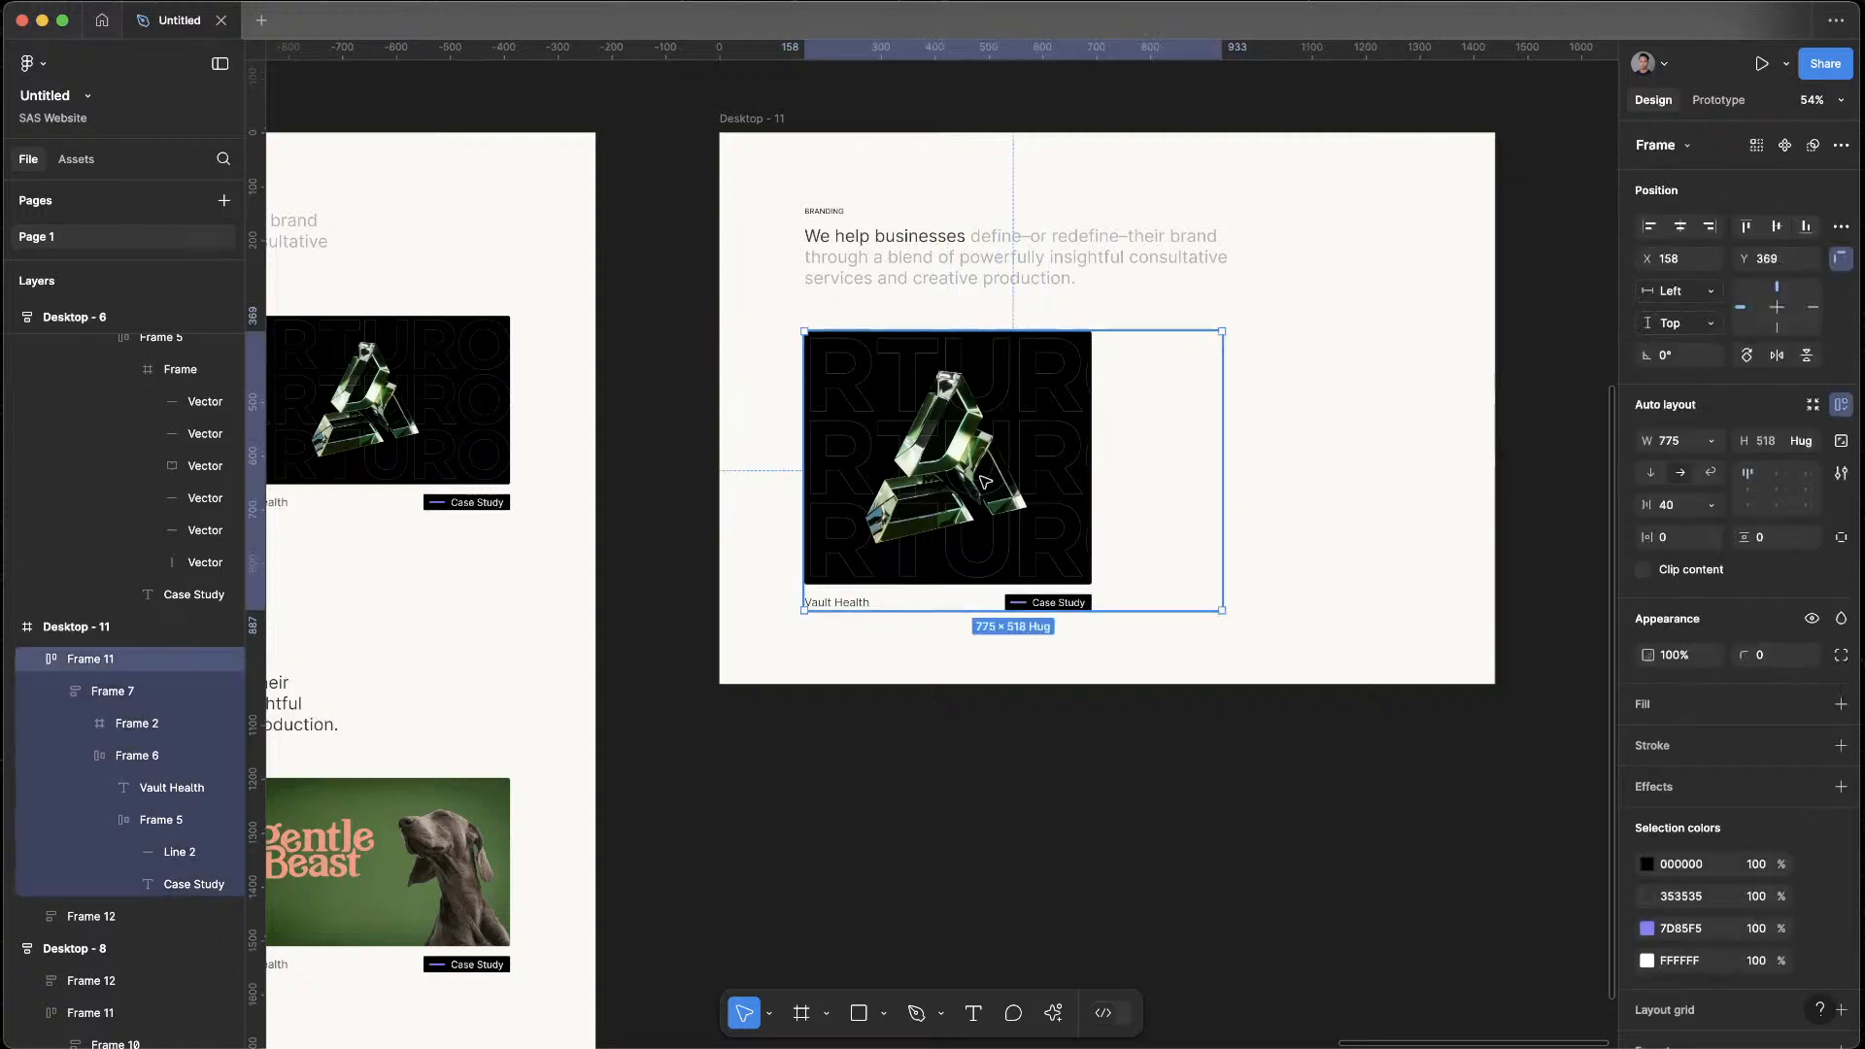
left_click(1066, 469)
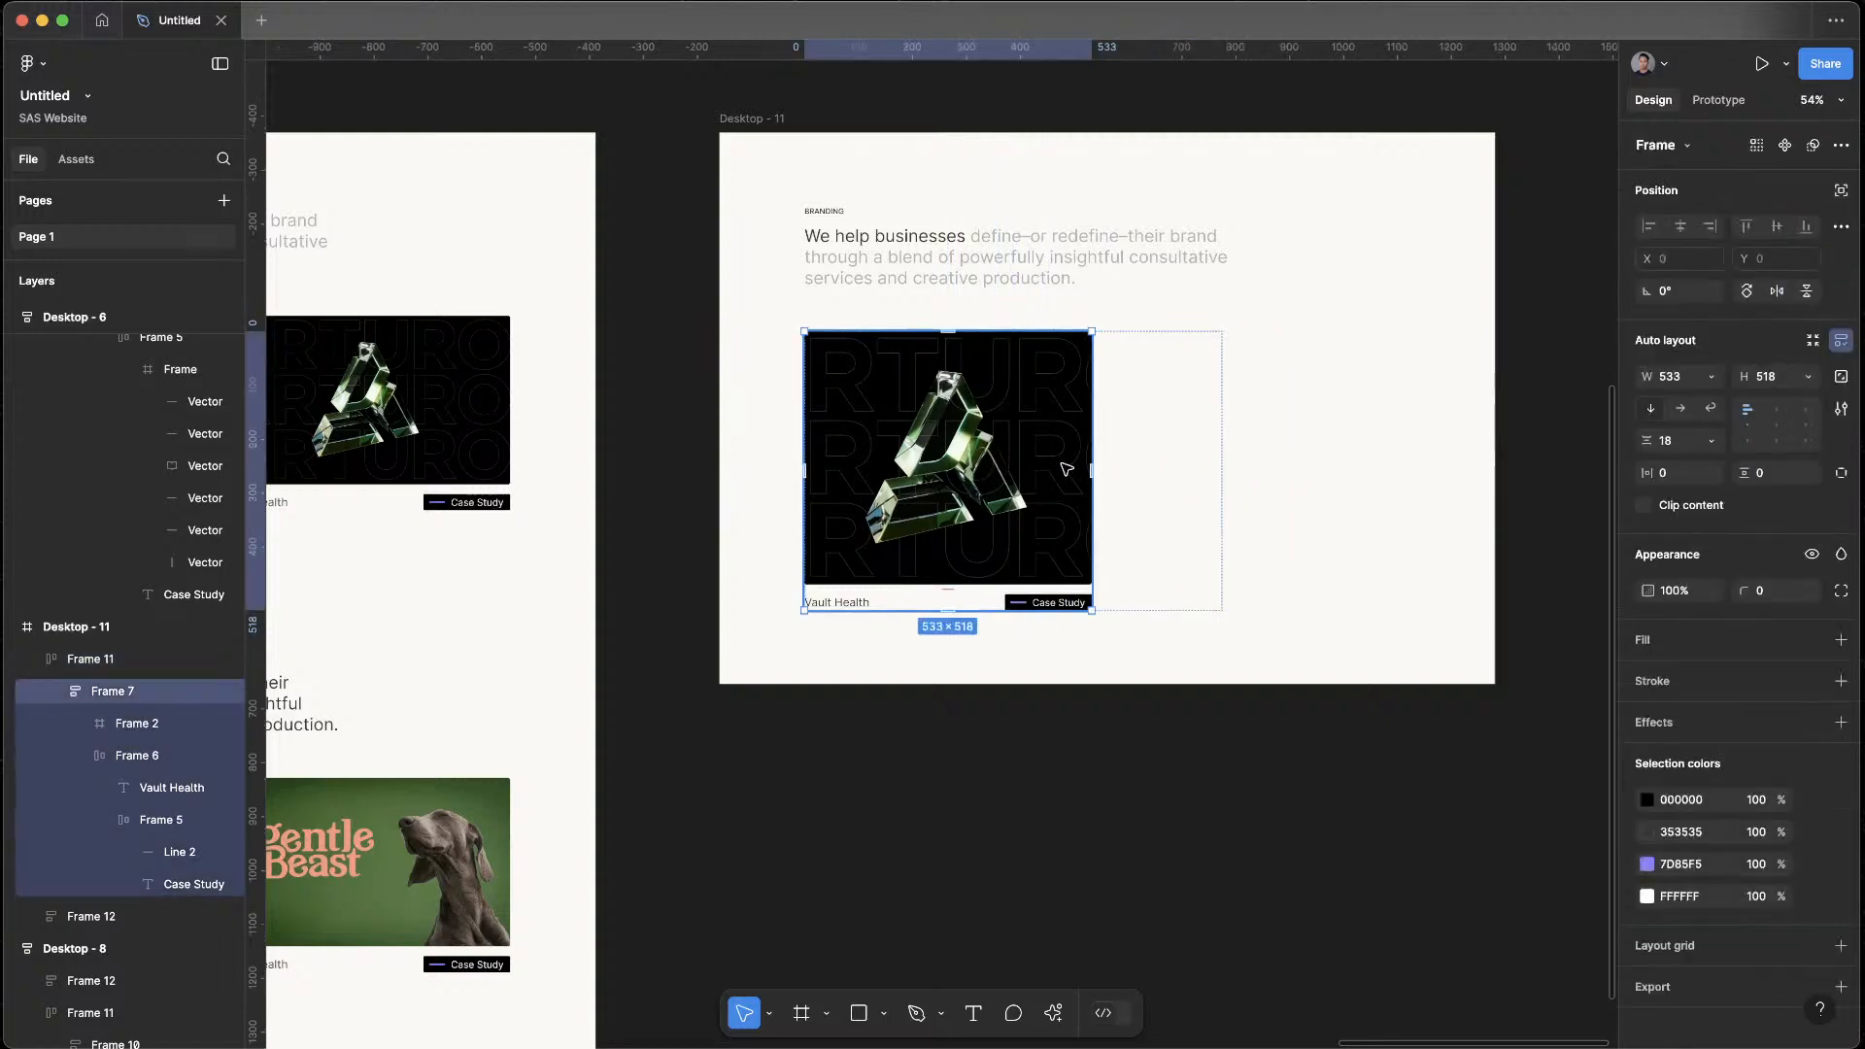
left_click(1712, 378)
left_click(1720, 424)
left_click(1267, 761)
Copy the article card from the Branding section of Desktop - 10
left_click_drag(1267, 765, 1167, 739)
scroll(1285, 833, "down", 1)
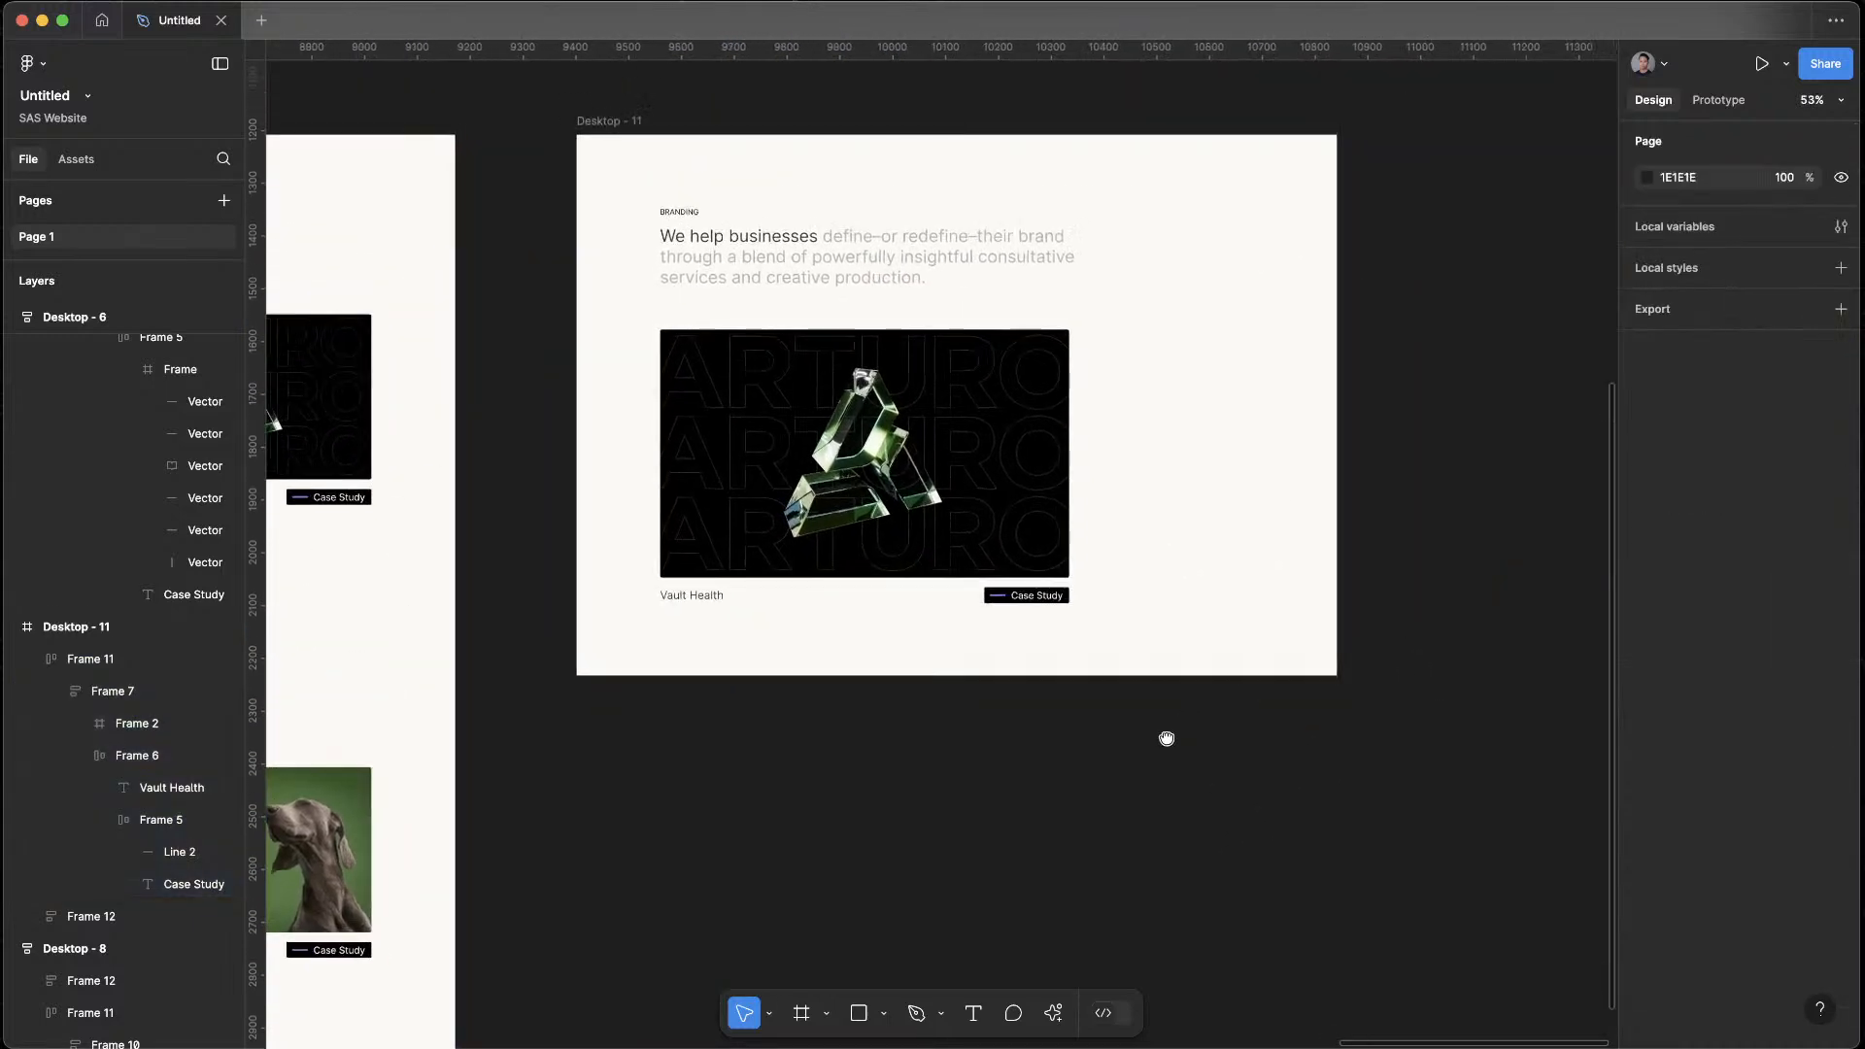
scroll(1205, 775, "left", 5)
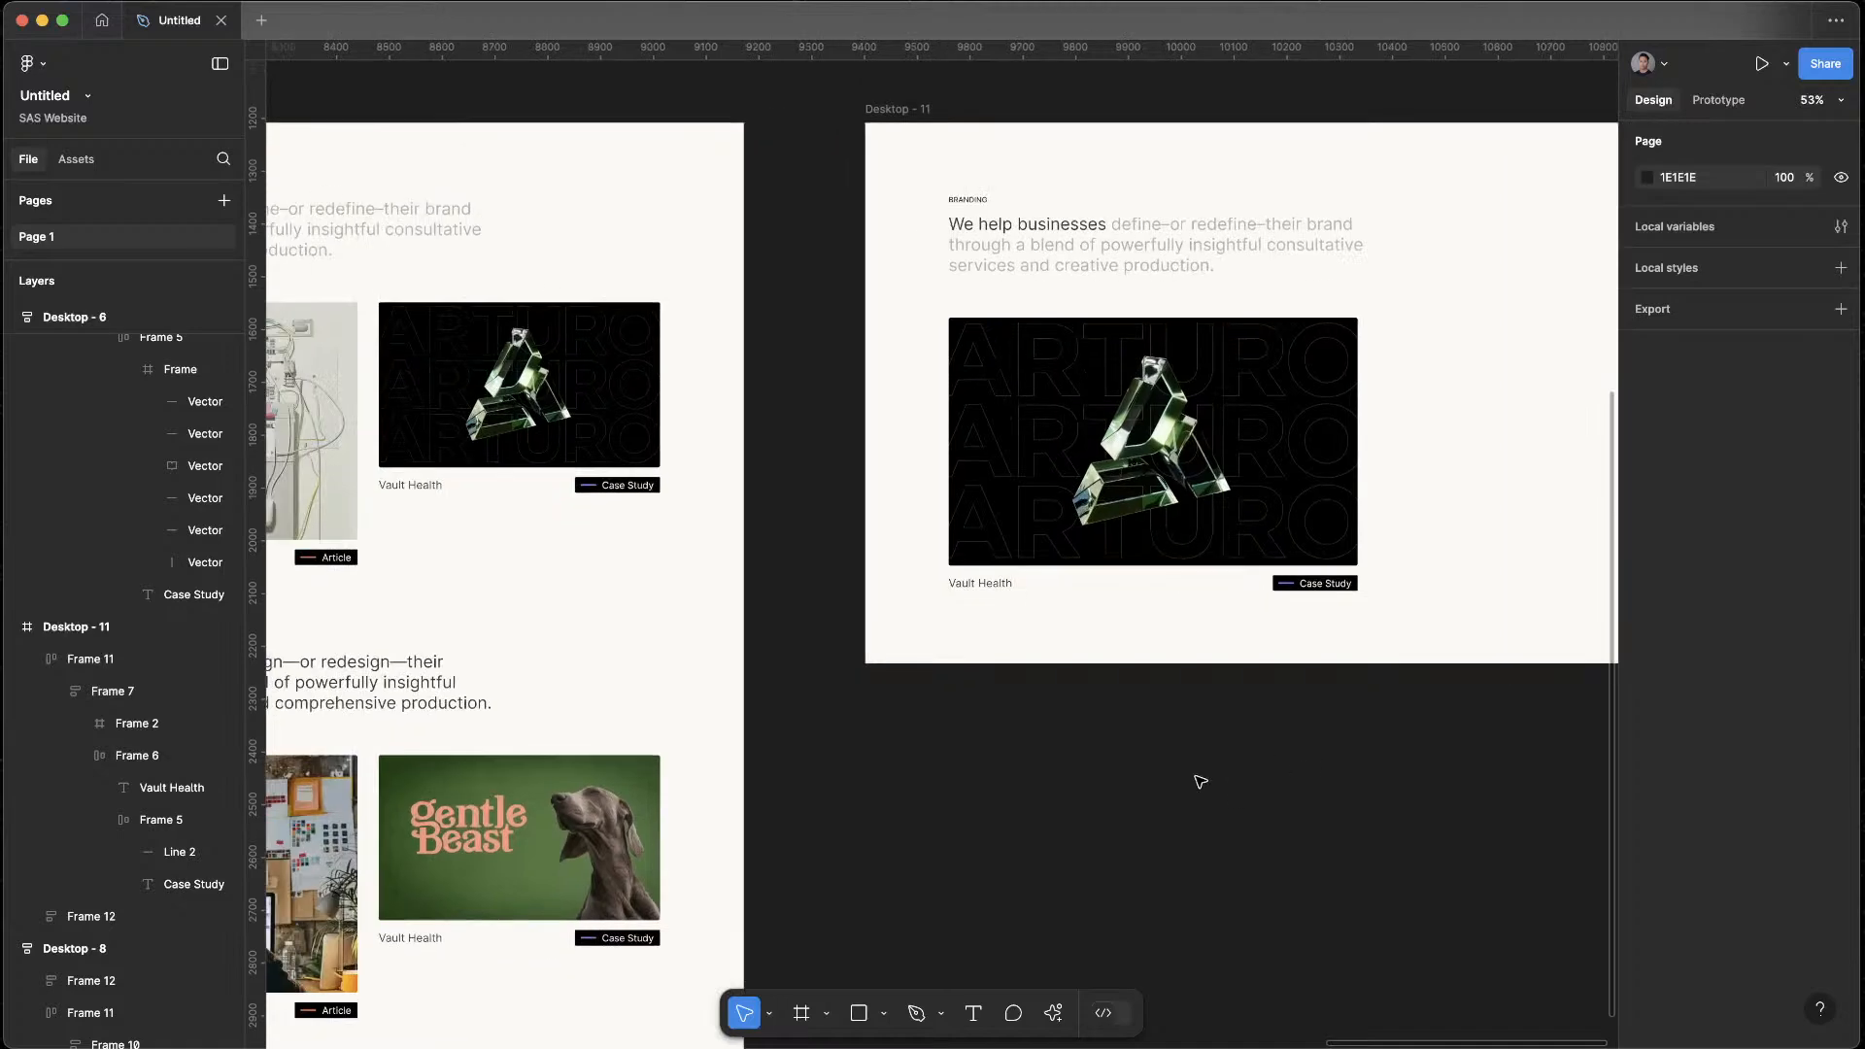
scroll(1262, 750, "down", 2)
left_click(412, 806)
left_click(372, 385)
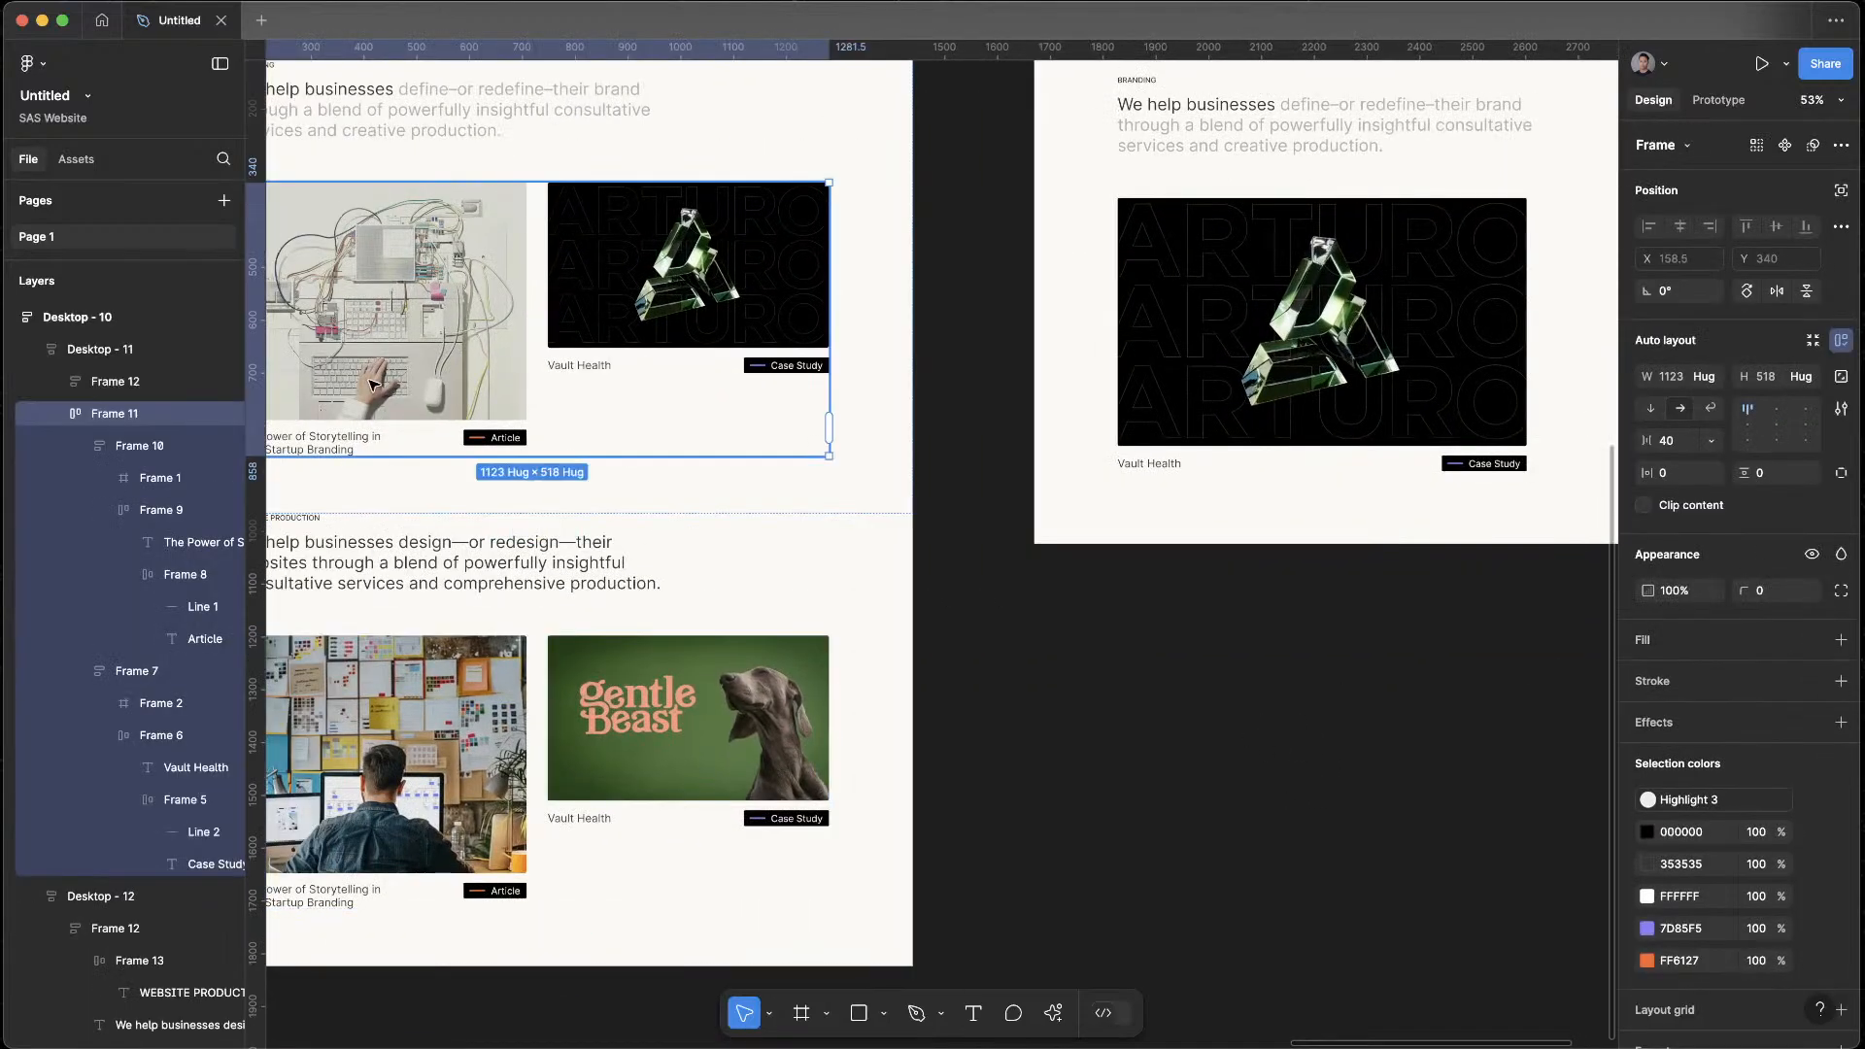
scroll(609, 792, "right", 8)
scroll(608, 791, "up", 1)
left_click(798, 437)
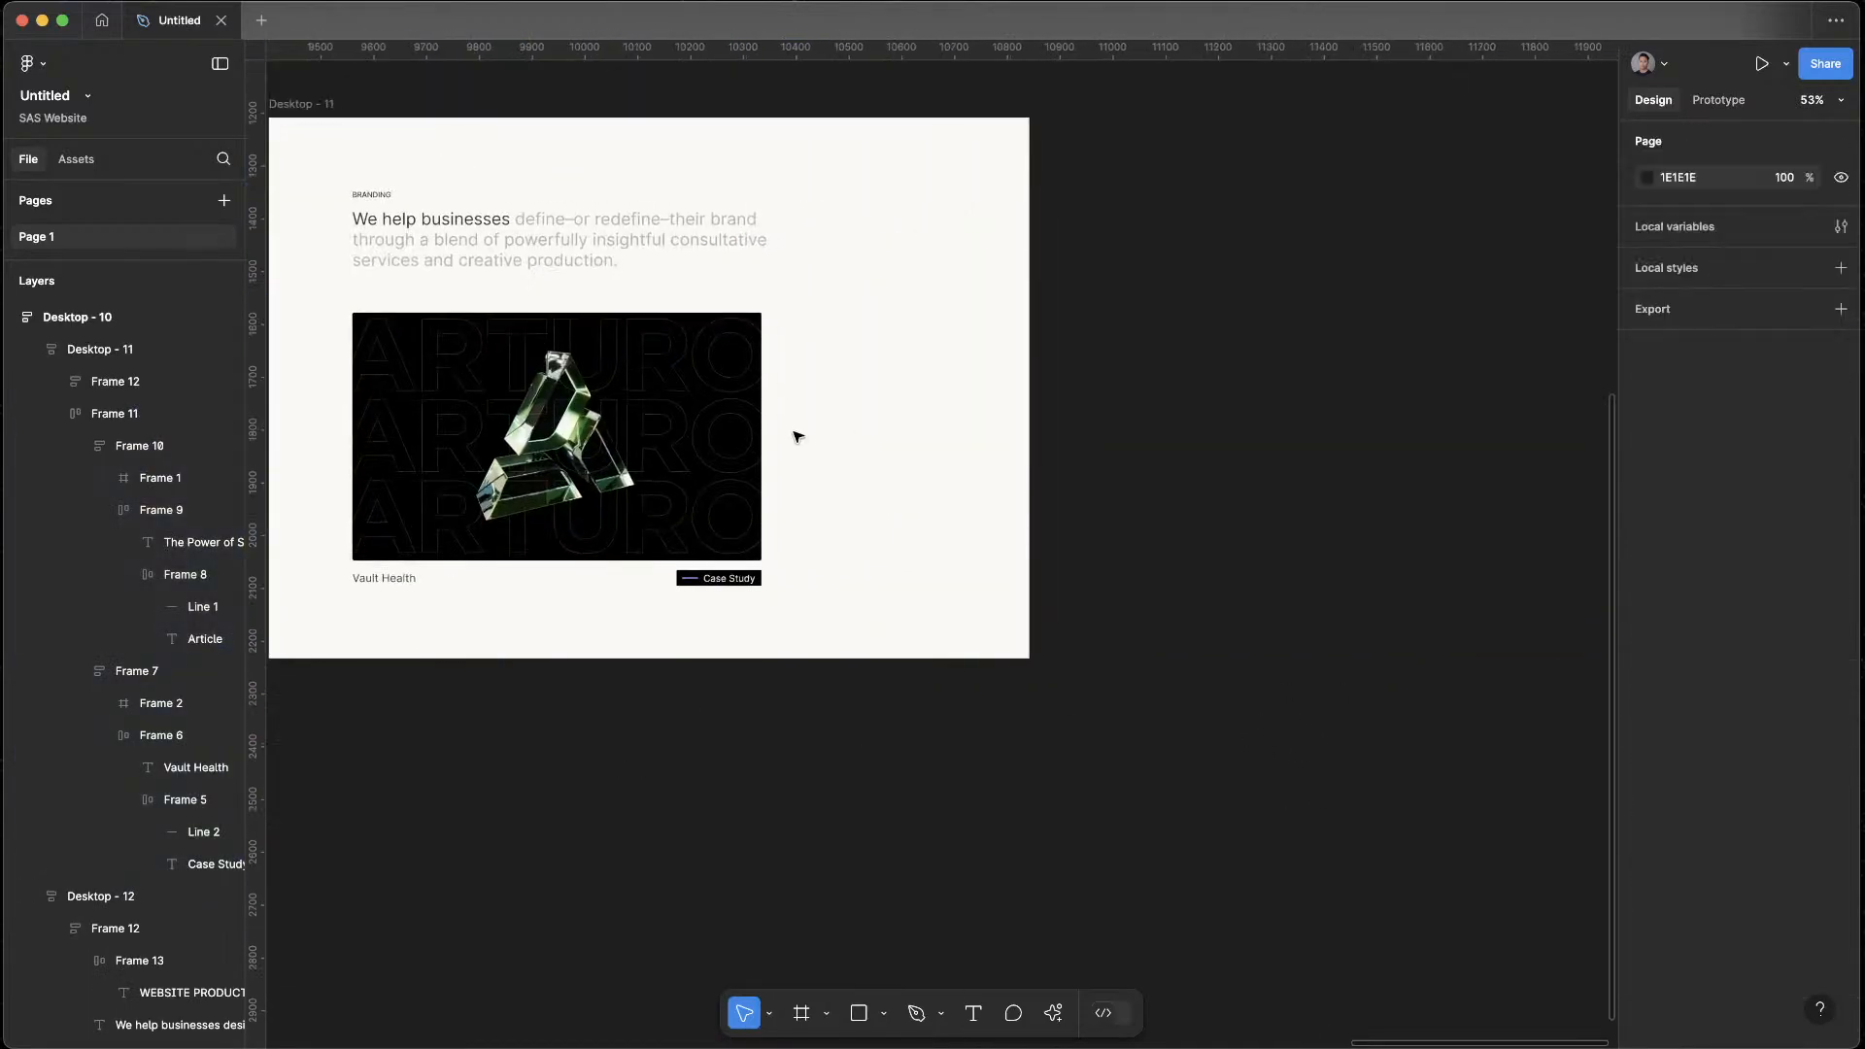
Try to paste the article card beside the Vault Health card, and remove the misplaced copies
double_click(743, 427)
key("super+v")
key("super+z")
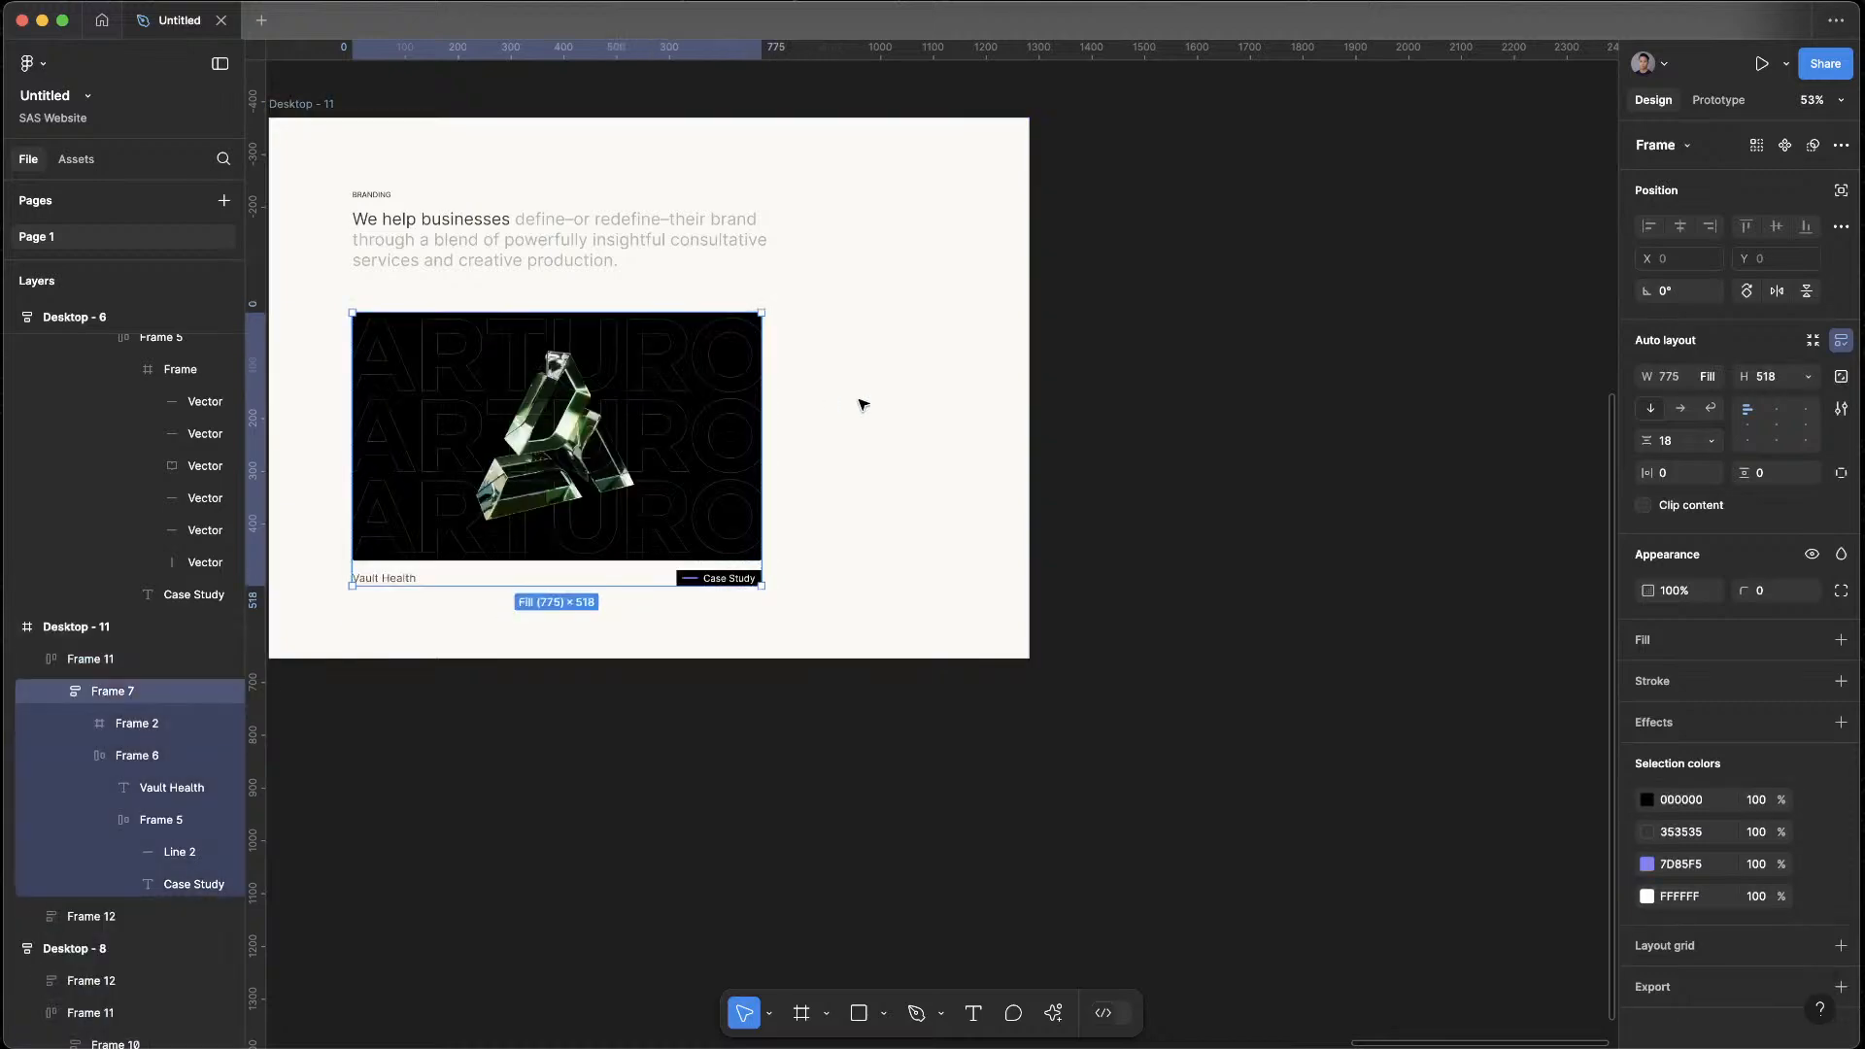
left_click(866, 402)
key("super+v")
scroll(869, 403, "left", 4)
scroll(868, 402, "up", 1)
left_click_drag(1395, 653, 1357, 541)
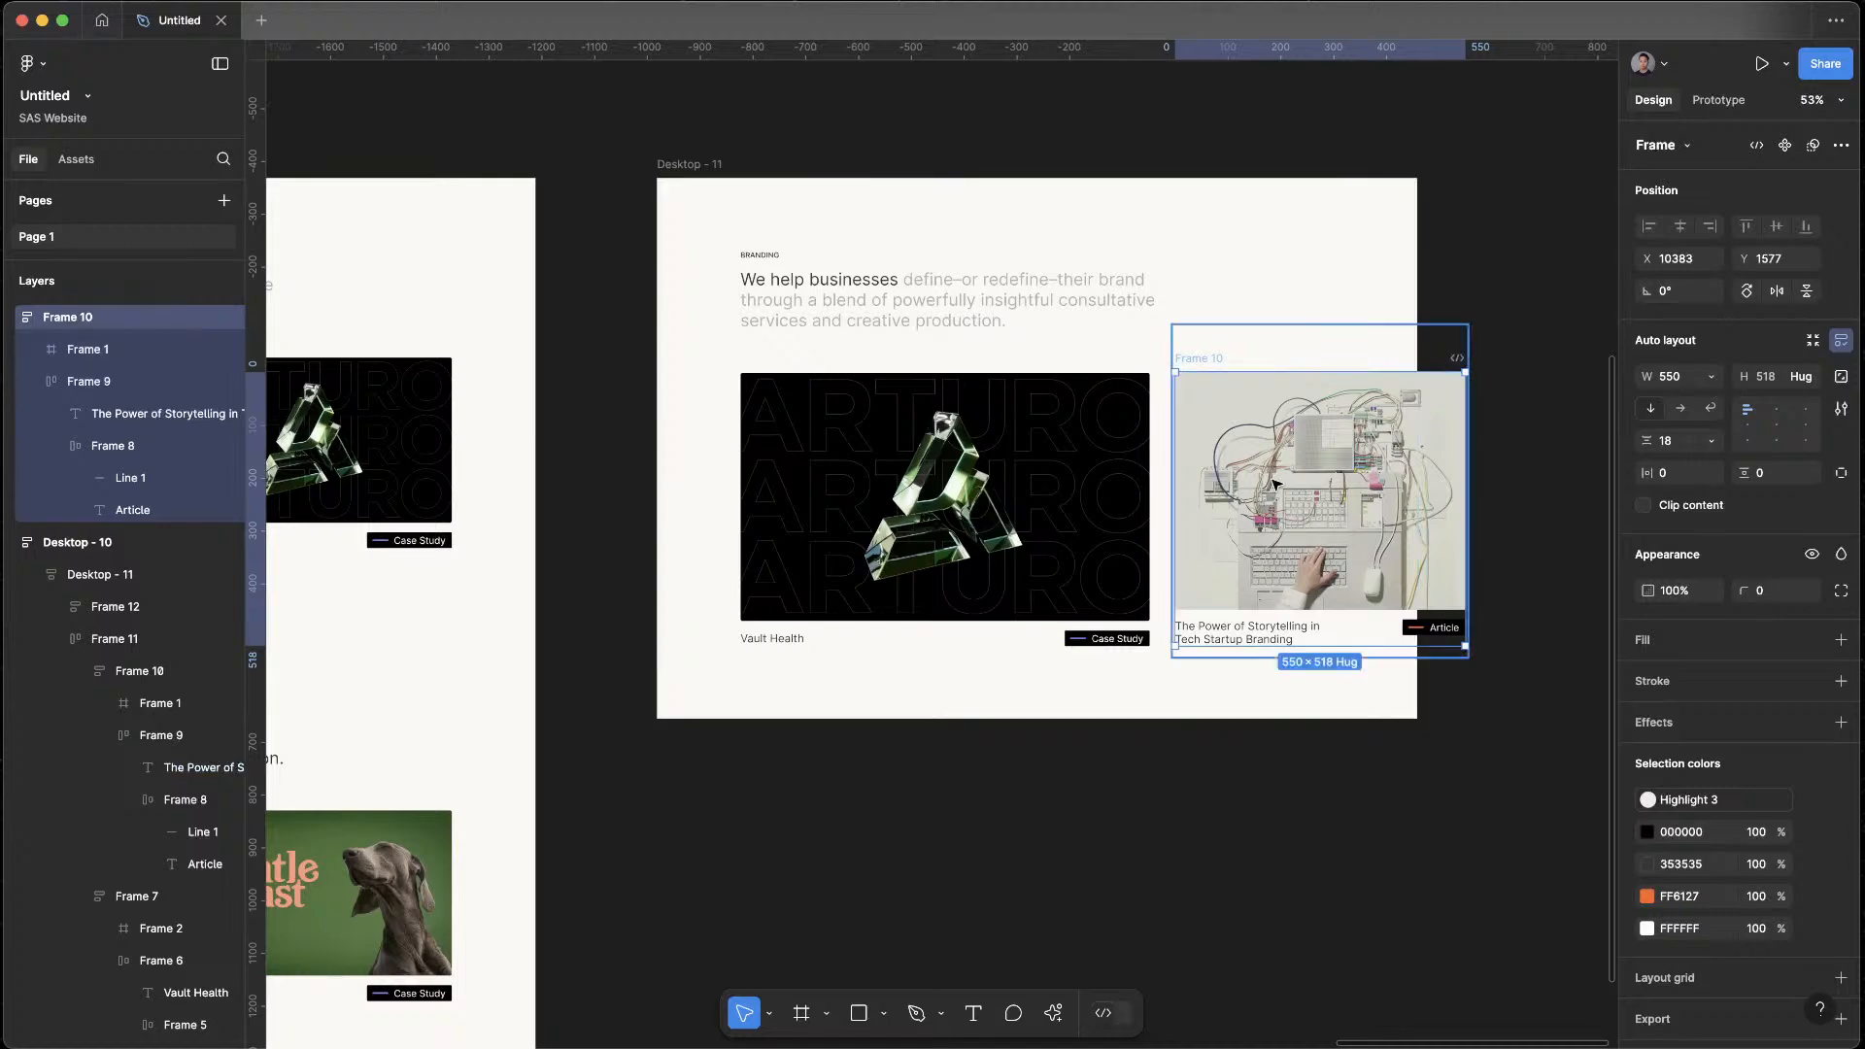
key("BackSpace")
Paste the article card inside the Desktop - 11 frame and place it just right of the Vault Health card
left_click(688, 166)
key("super+v")
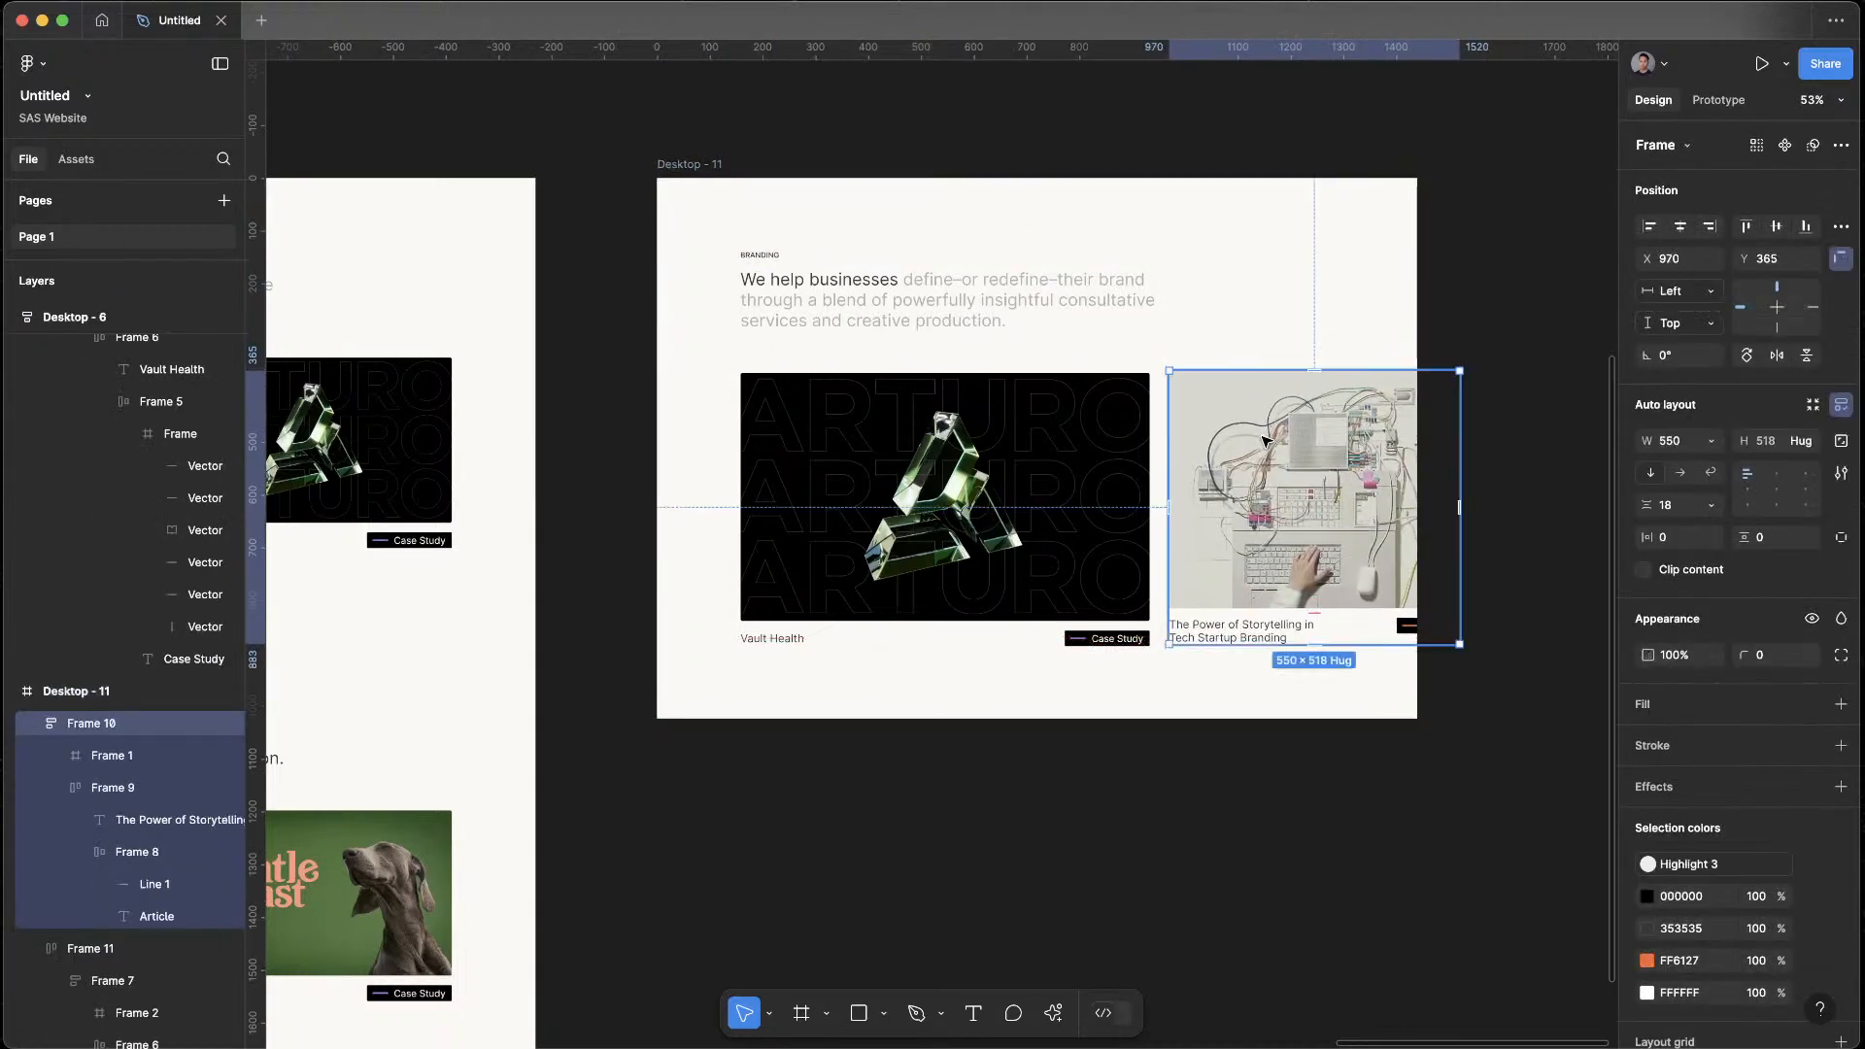
left_click(1266, 440)
Shrink the pasted article image to about 184 high and narrow its card to about 378 wide
left_click_drag(1460, 610, 1321, 471)
left_click(1332, 495)
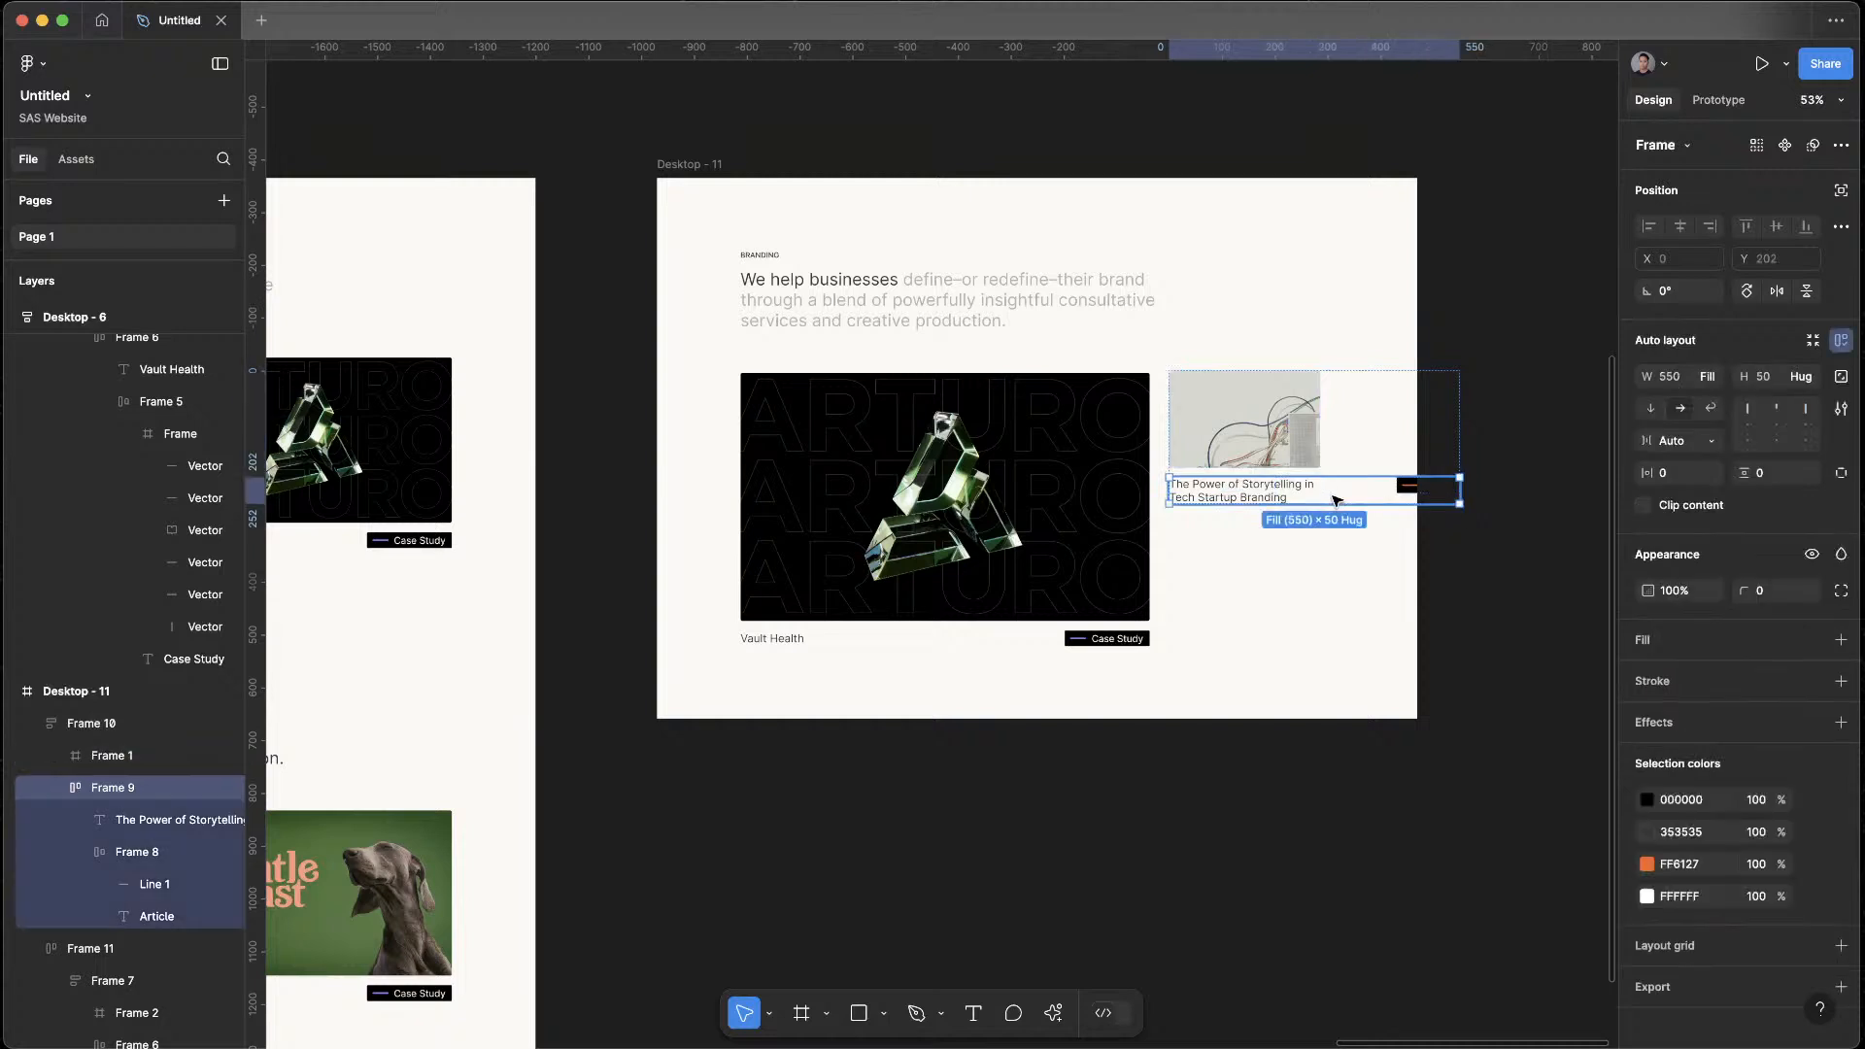
left_click(1710, 378)
left_click(1711, 379)
left_click(1403, 412)
left_click(1712, 441)
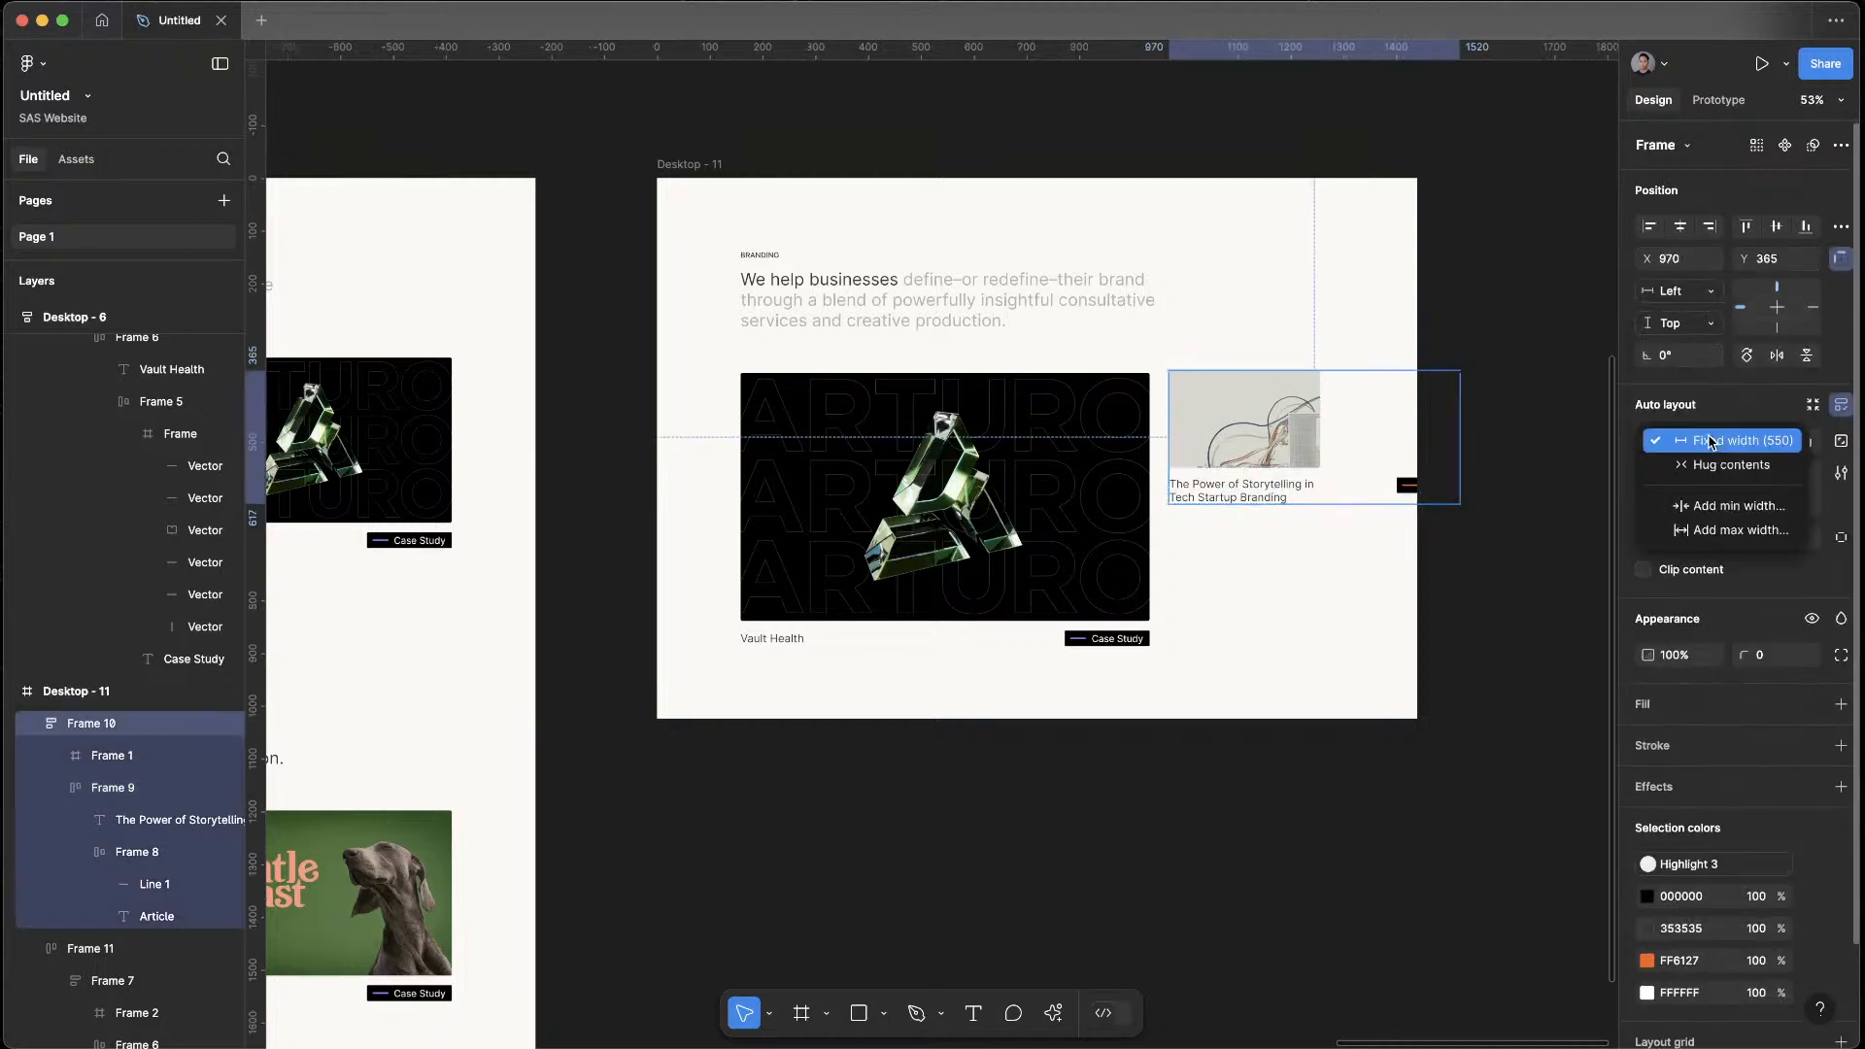
left_click(1463, 616)
left_click(1461, 616)
left_click(1346, 418)
left_click_drag(1460, 428, 1373, 428)
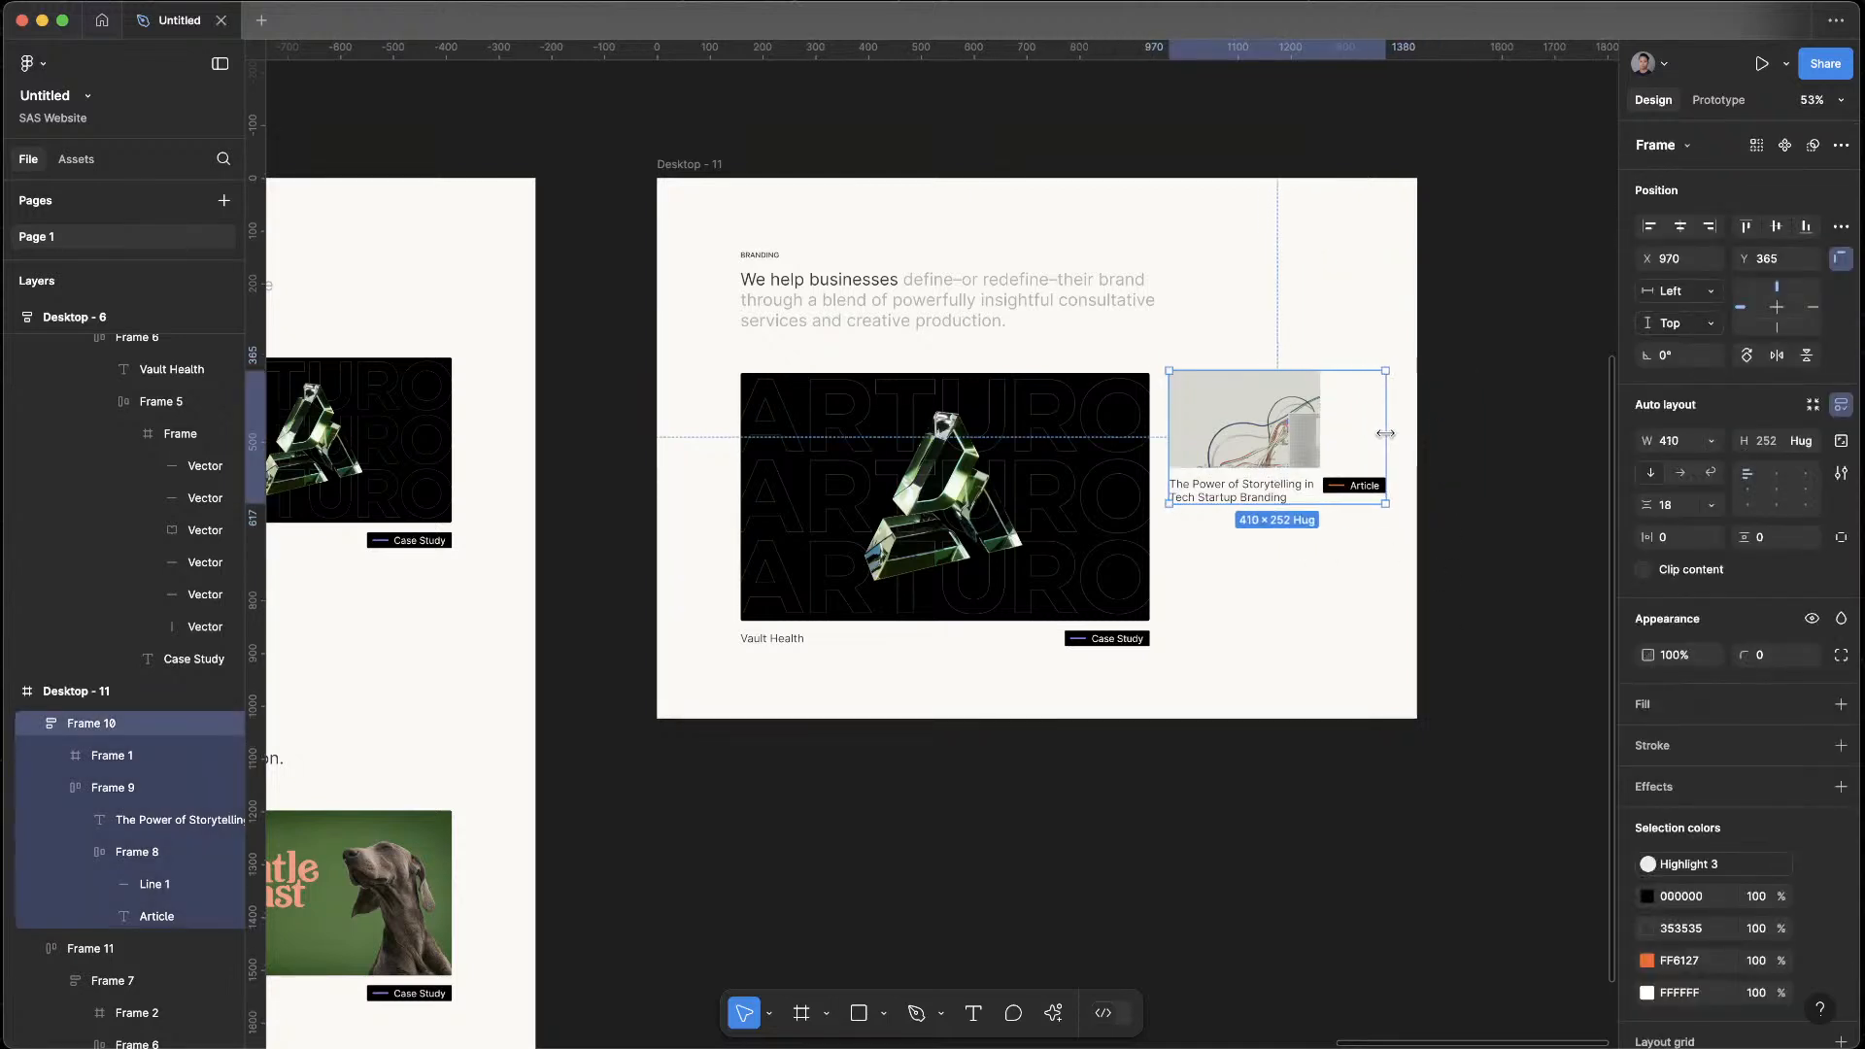
left_click(1550, 543)
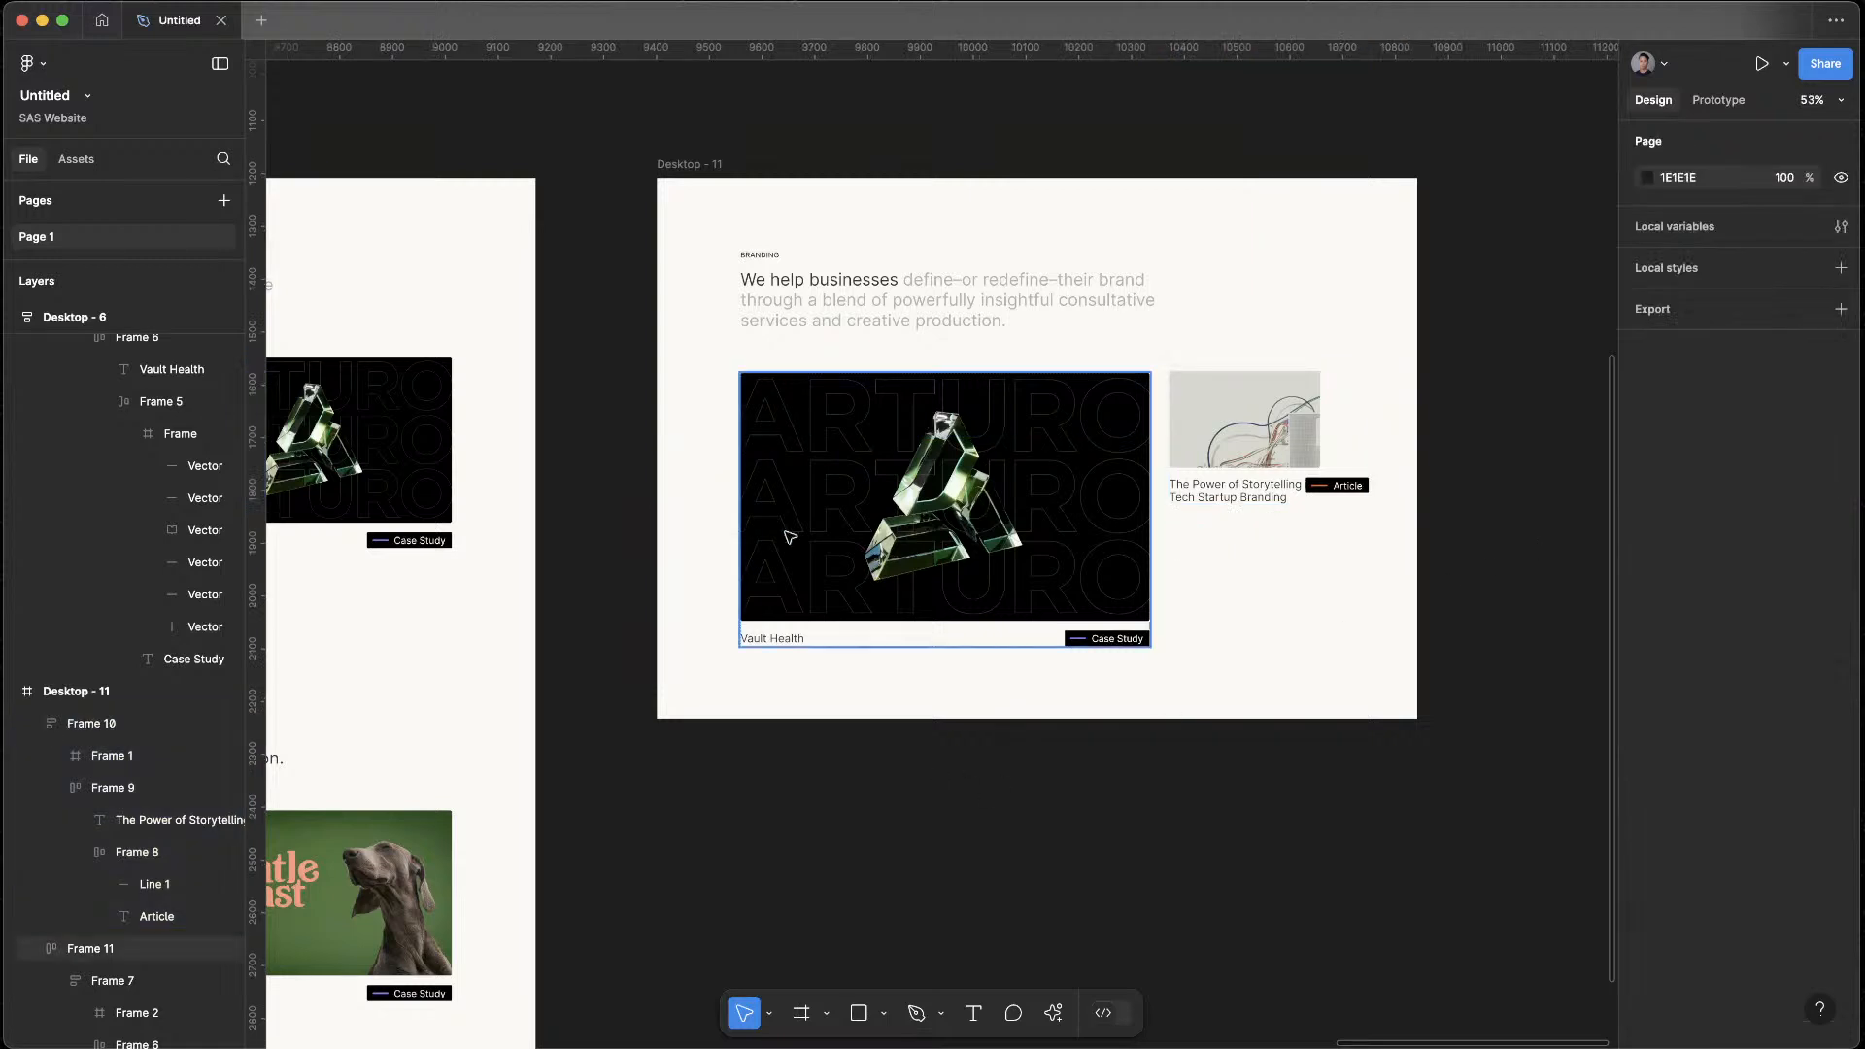
Shift the heading and both cards in Desktop - 11 together about 50 px left and 17 px up
left_click(825, 468)
left_click(1091, 820)
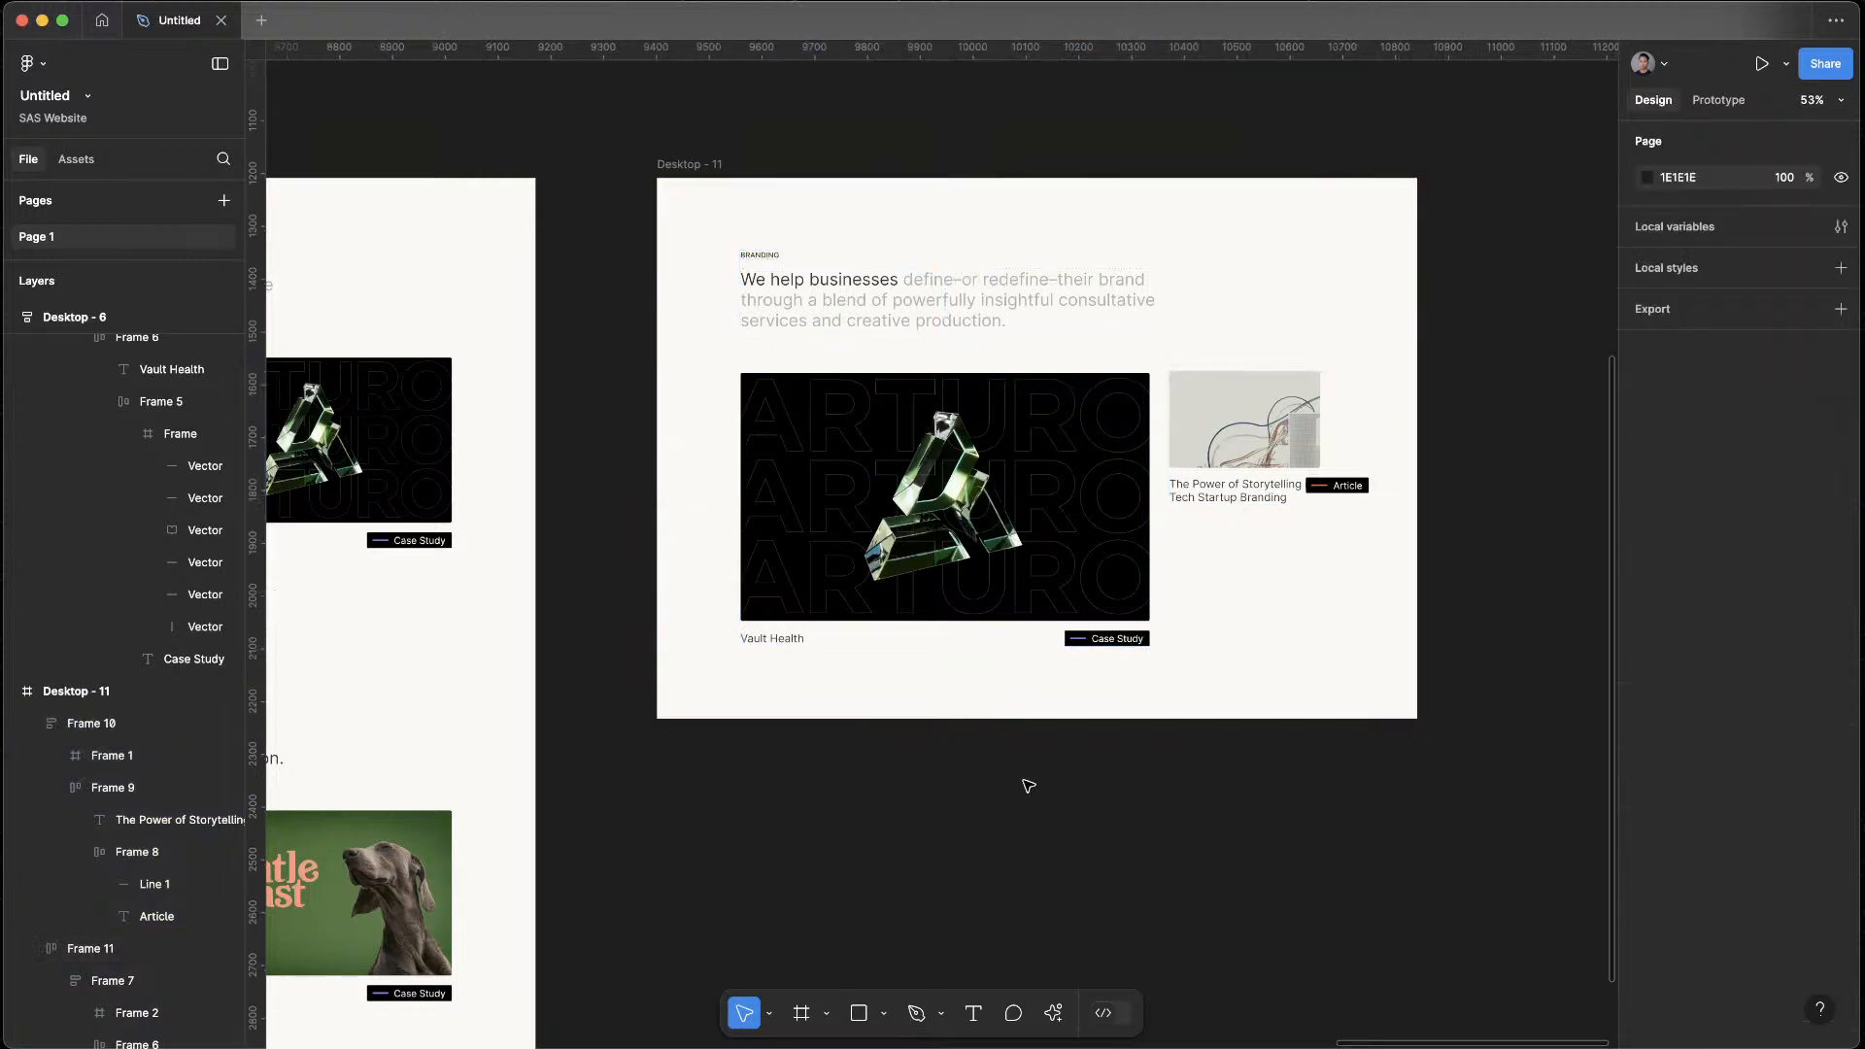
left_click_drag(726, 237, 1367, 719)
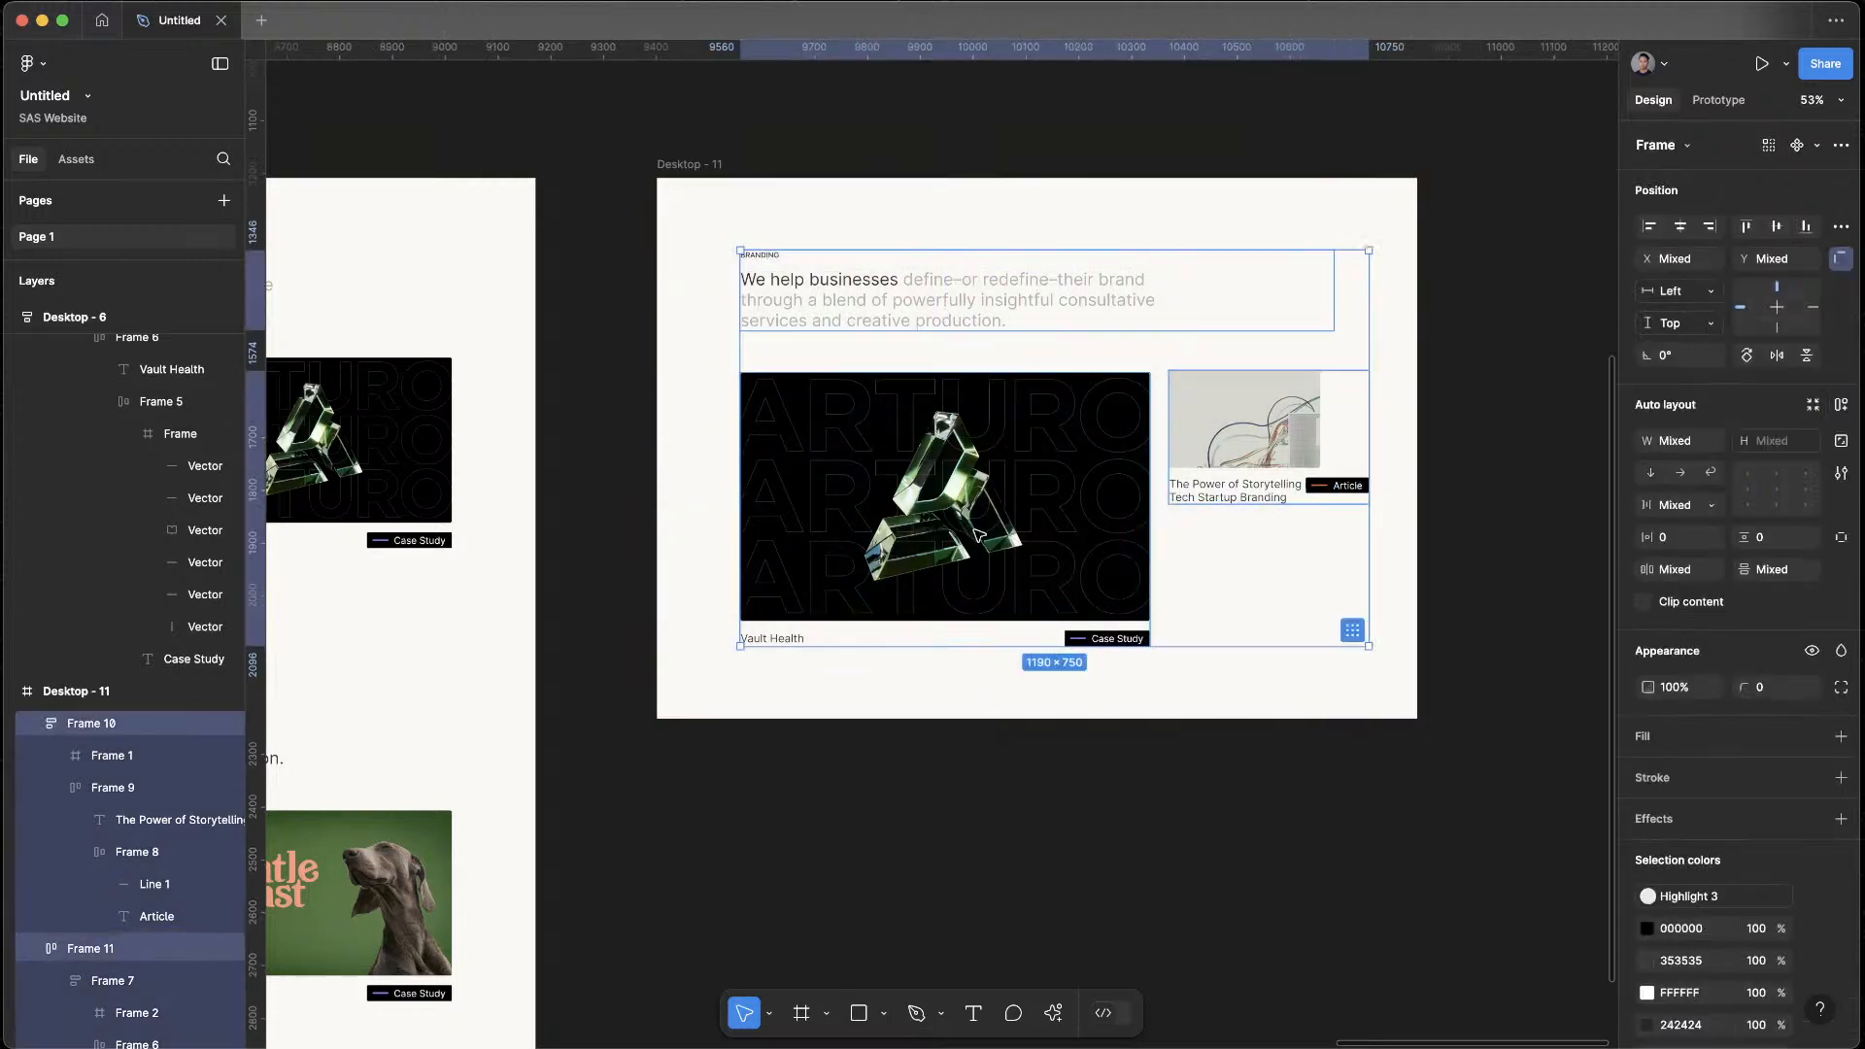
left_click_drag(969, 527, 943, 517)
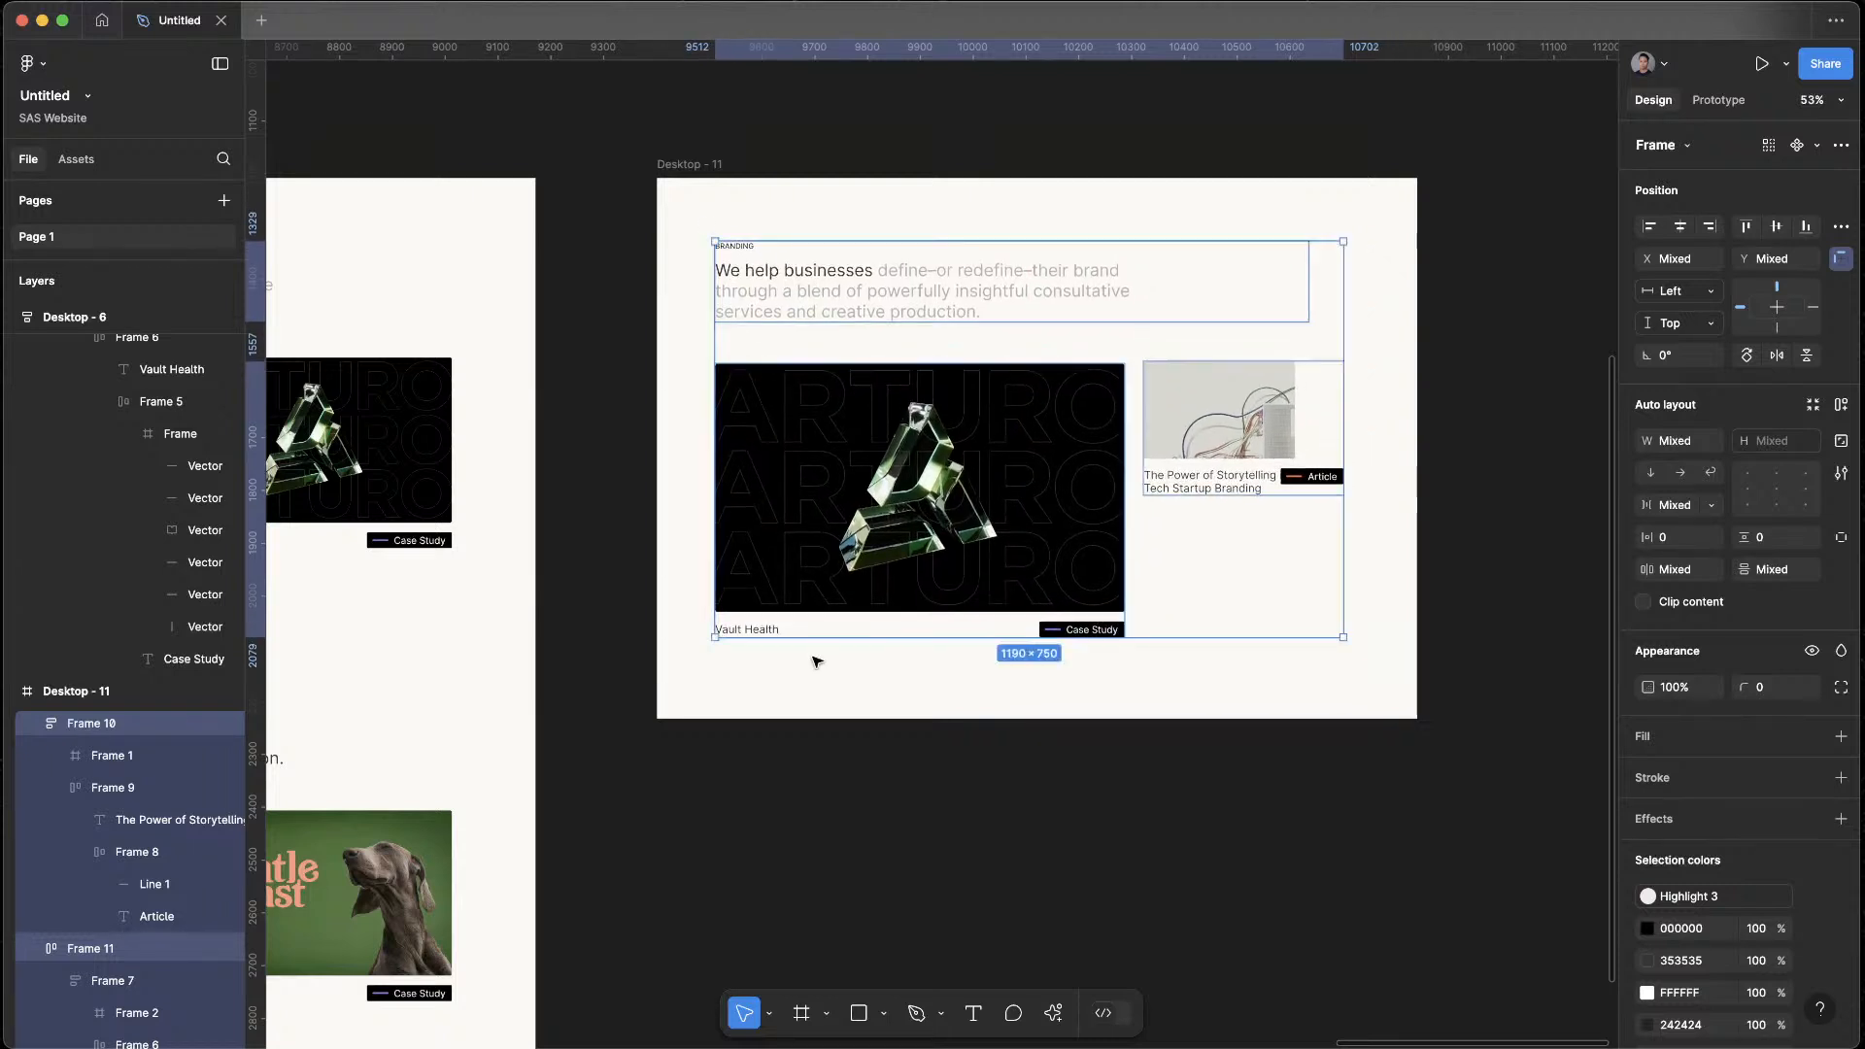
key("Left")
key("Left")
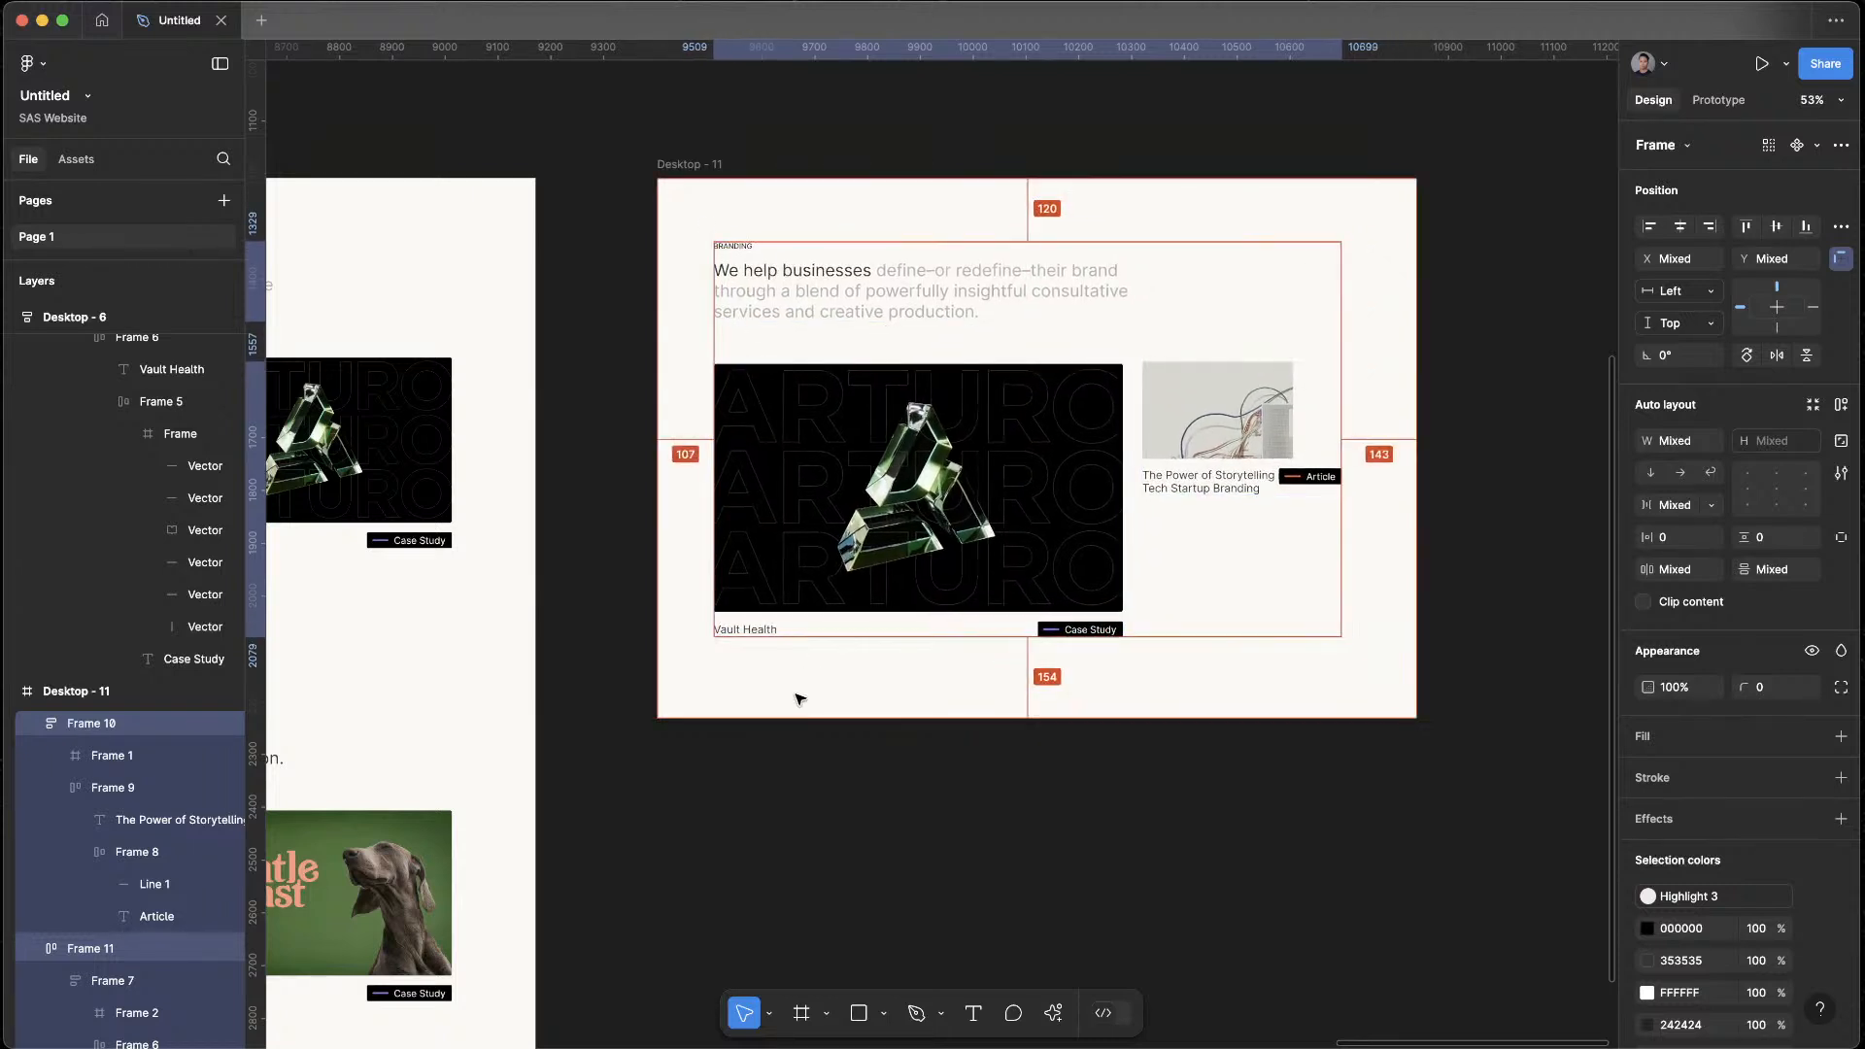
left_click(1082, 924)
Move the article card away from the Vault Health card and set its X position to 954
left_click_drag(1250, 429, 1323, 435)
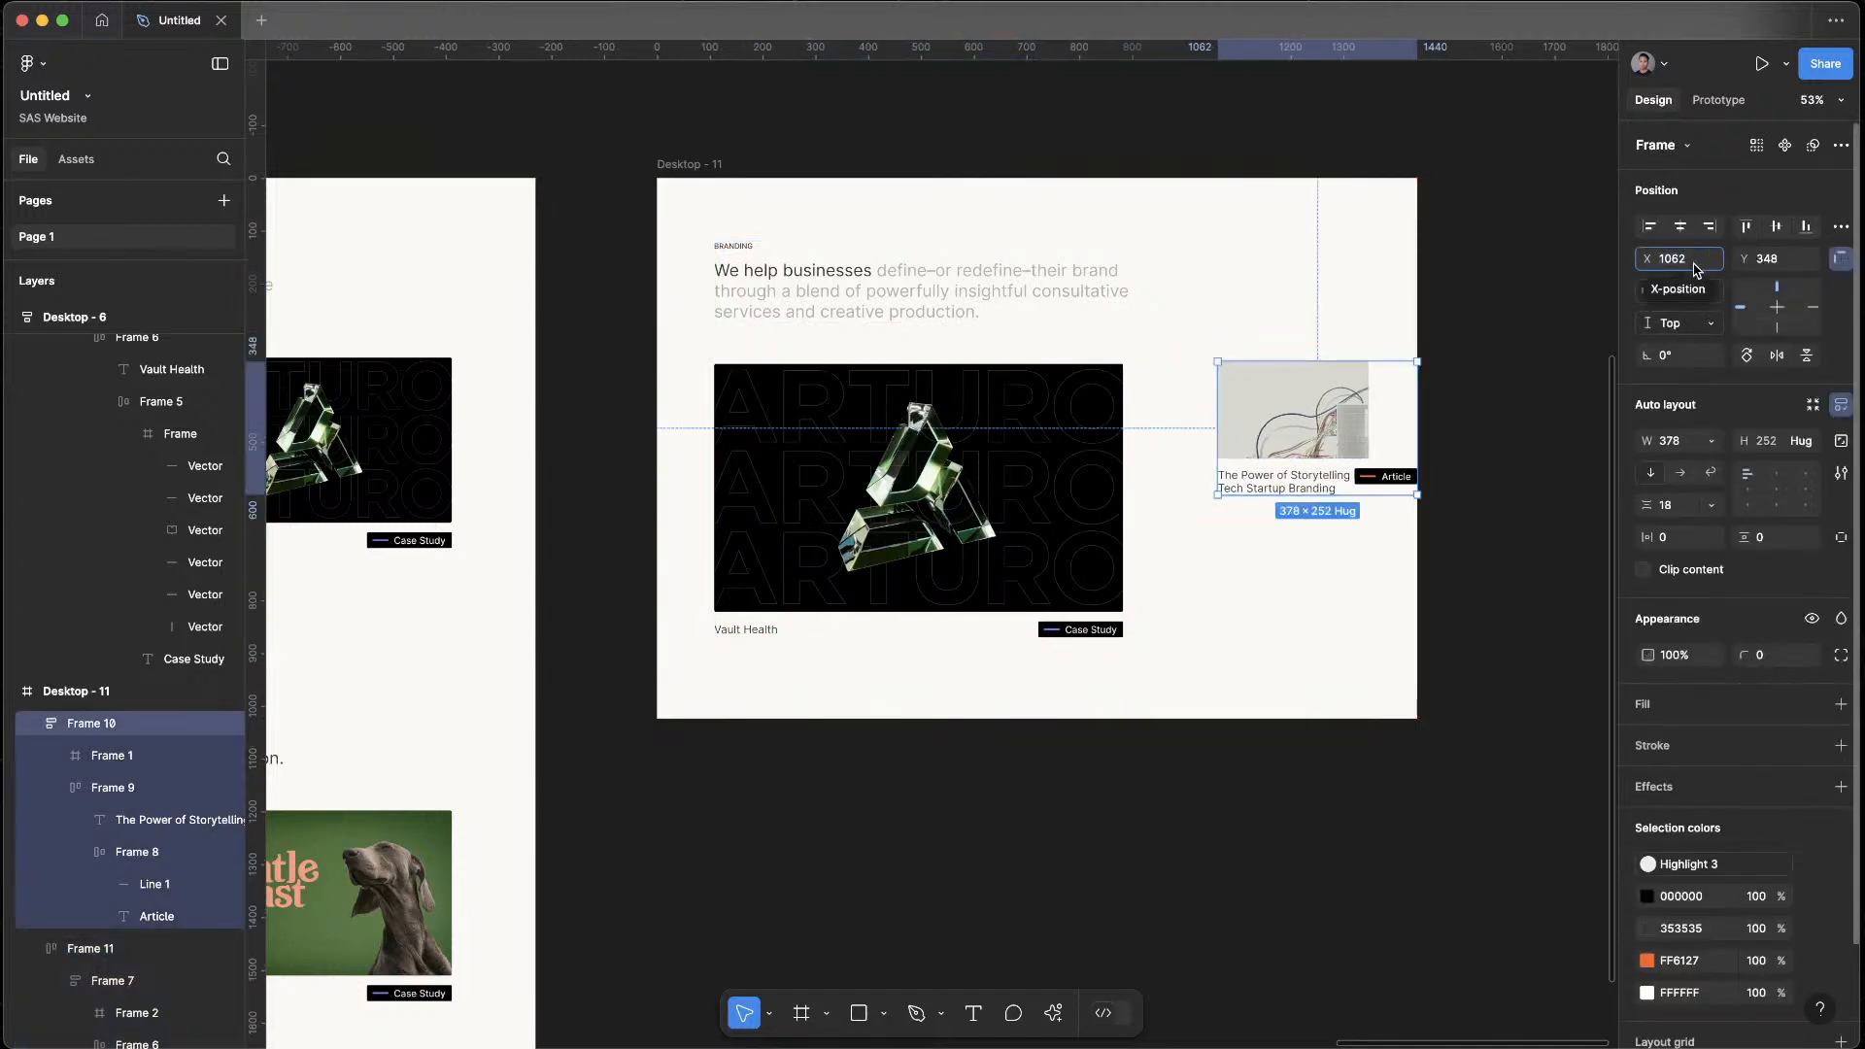
key("Return")
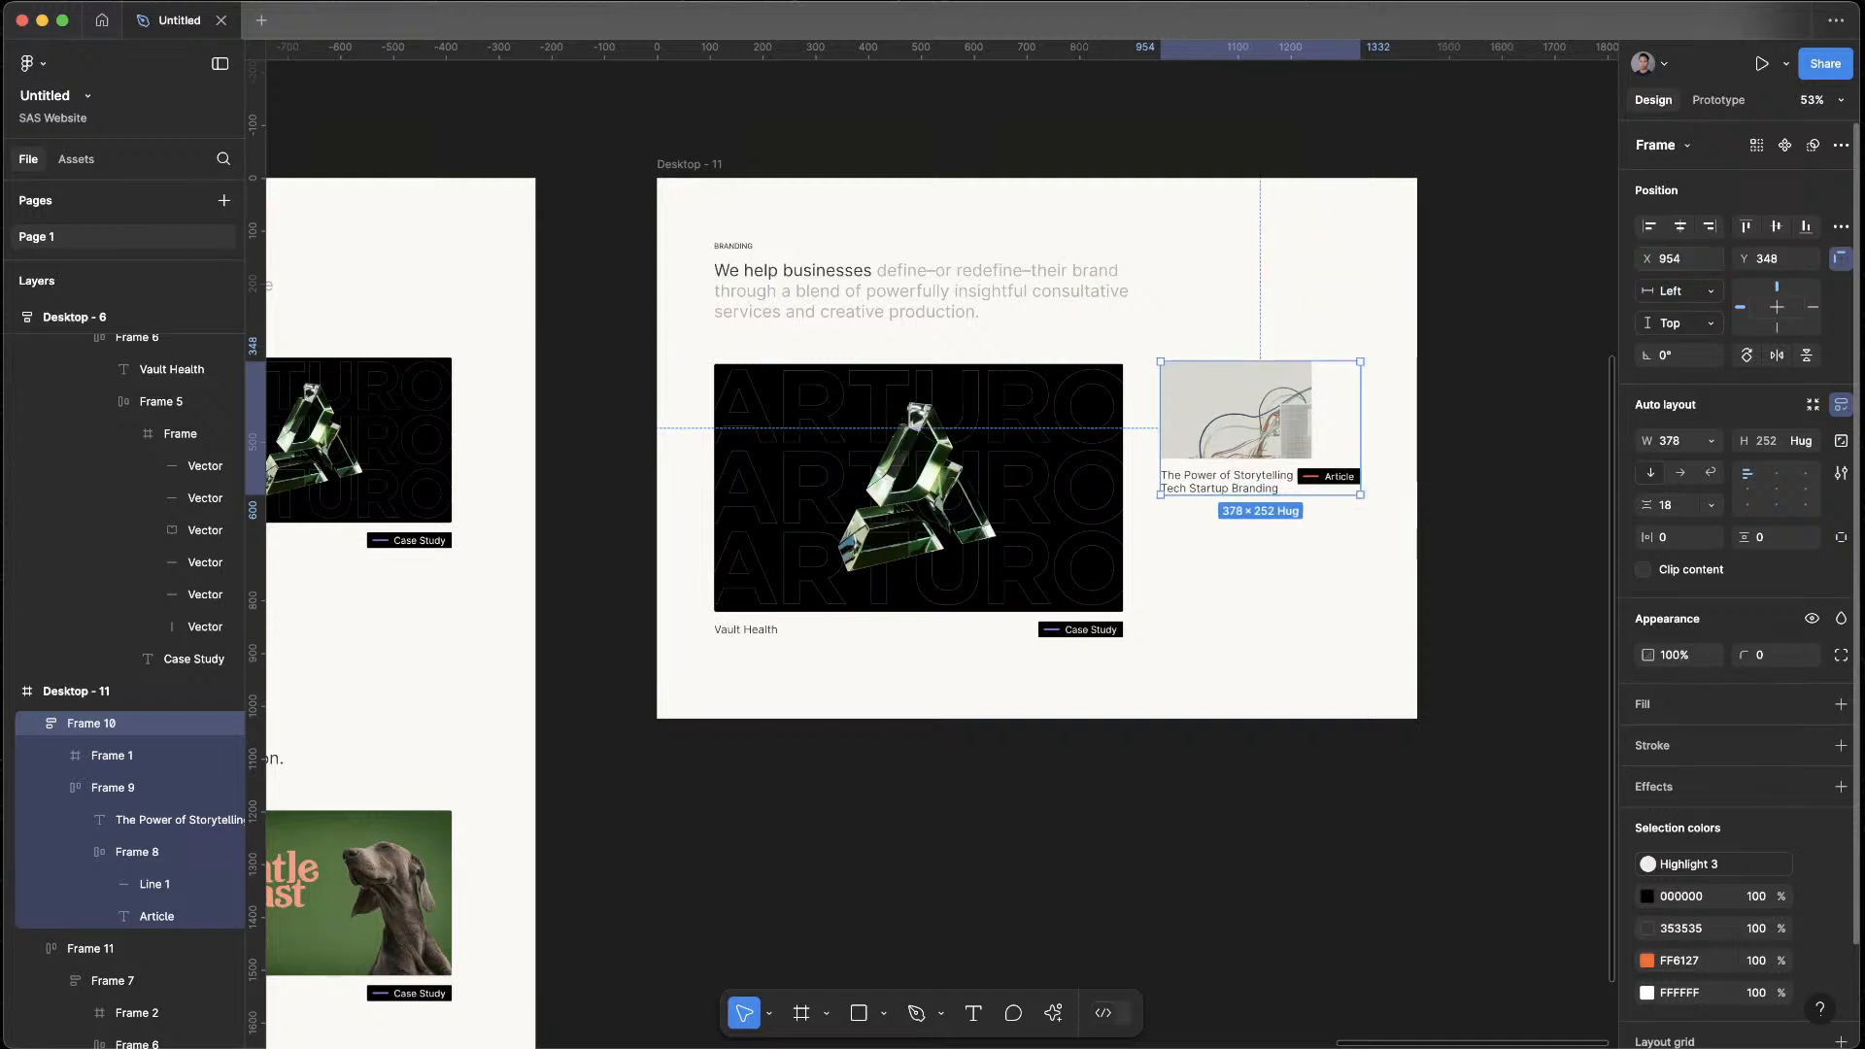
left_click(1531, 756)
Set the width of the article card's image to Fill container
scroll(1263, 408, "down", 1)
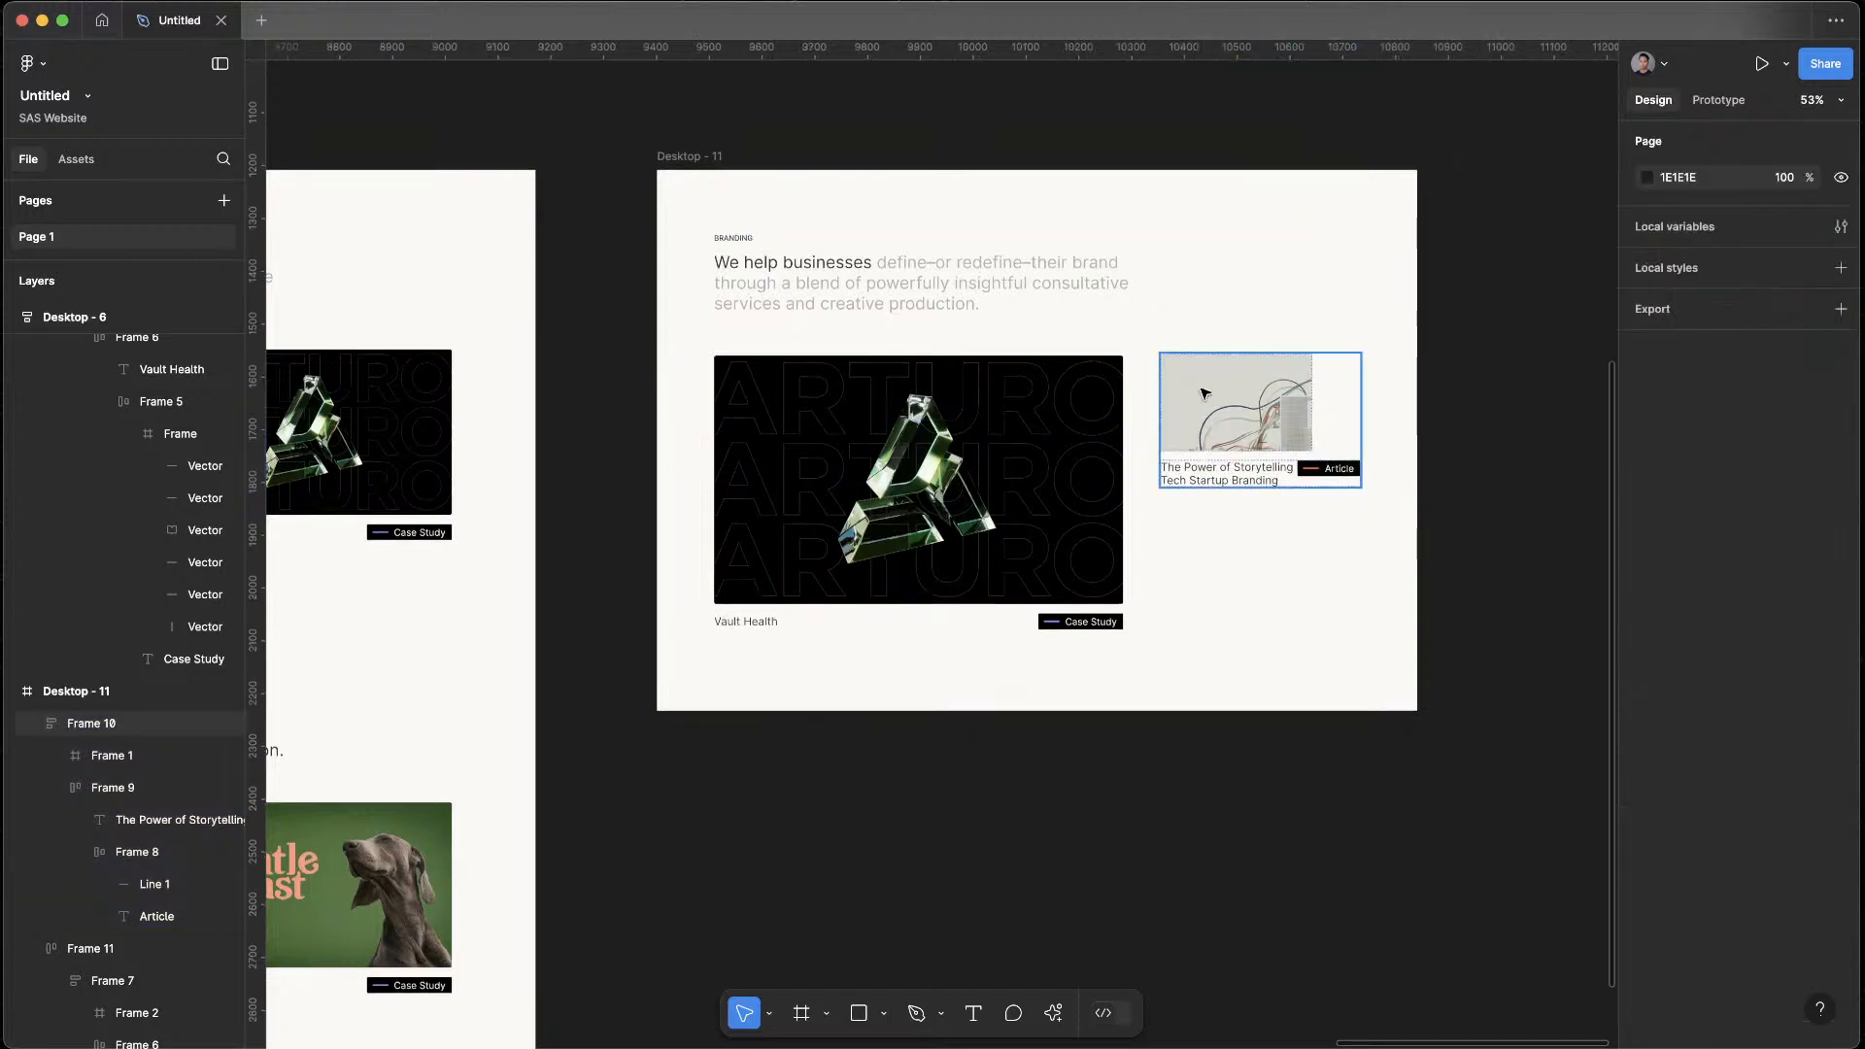
double_click(1223, 393)
left_click(1712, 377)
left_click(1718, 404)
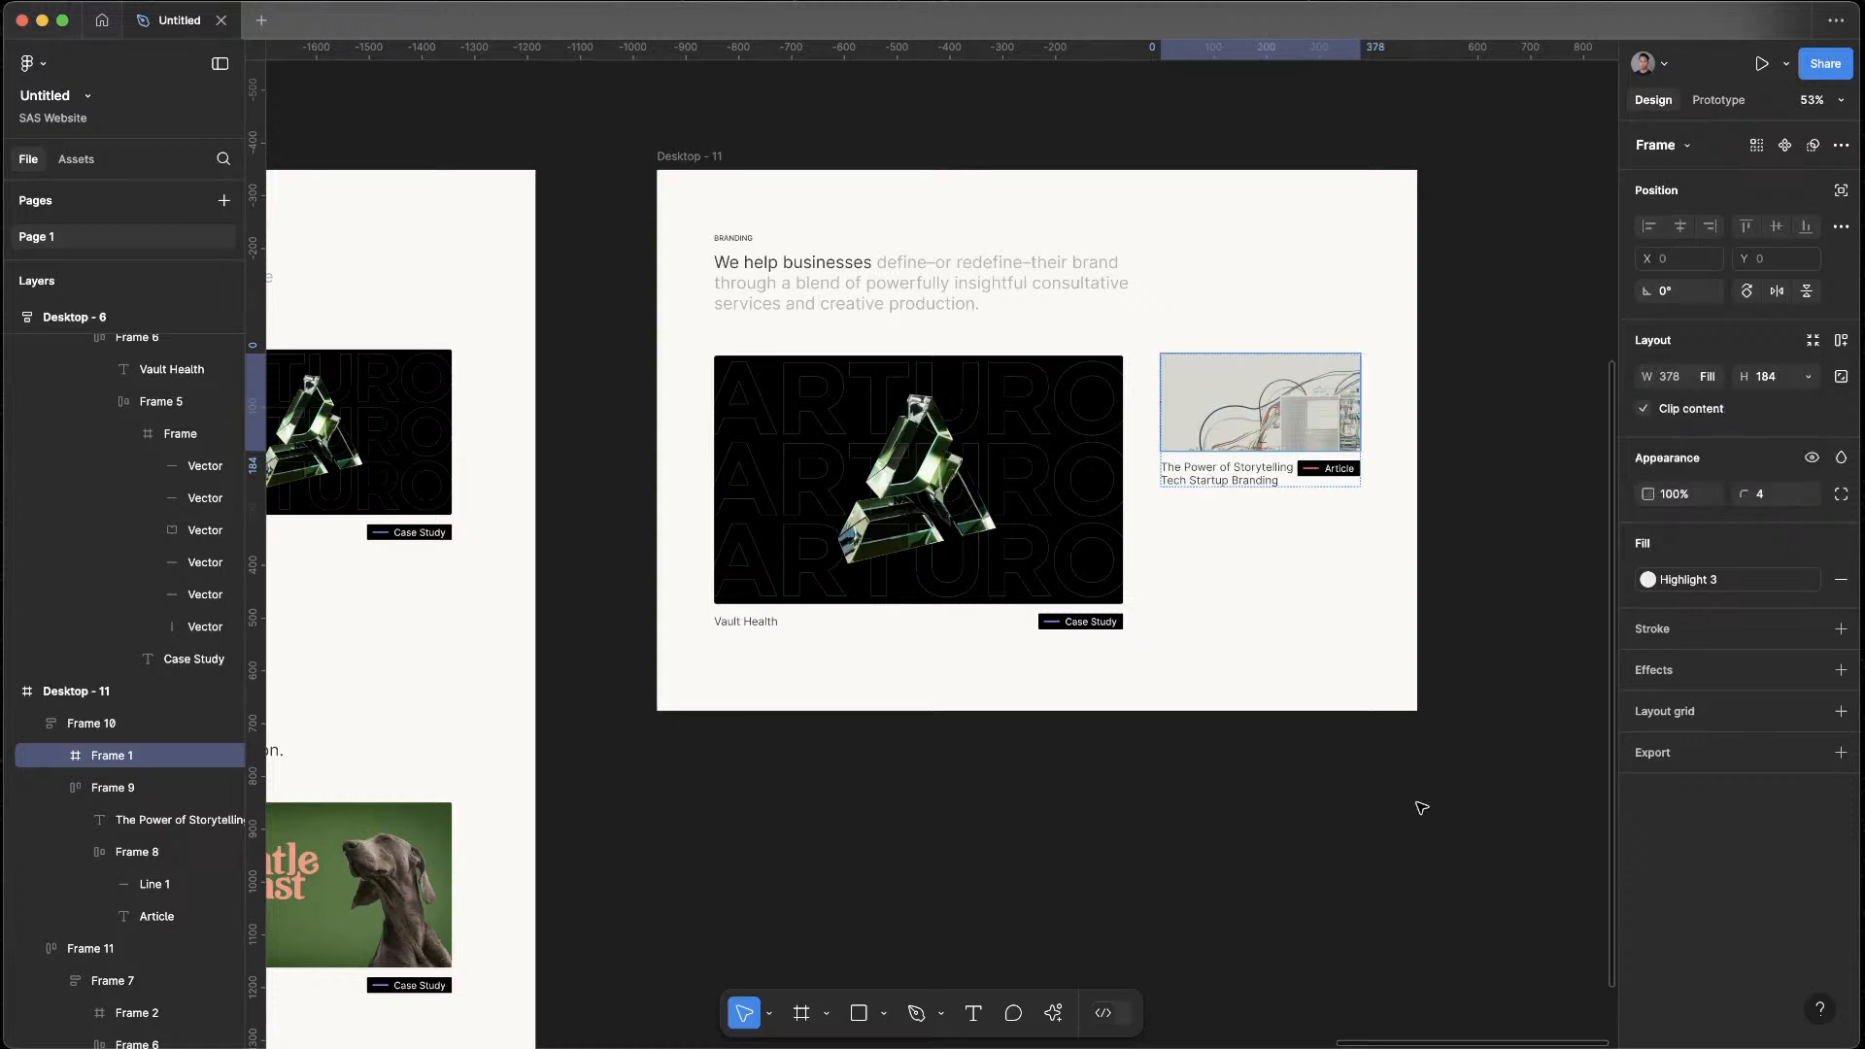
Change the article card's caption row, holding the title and Article tag, to a vertical auto layout
left_click(1415, 857)
left_click_drag(1226, 842, 1296, 899)
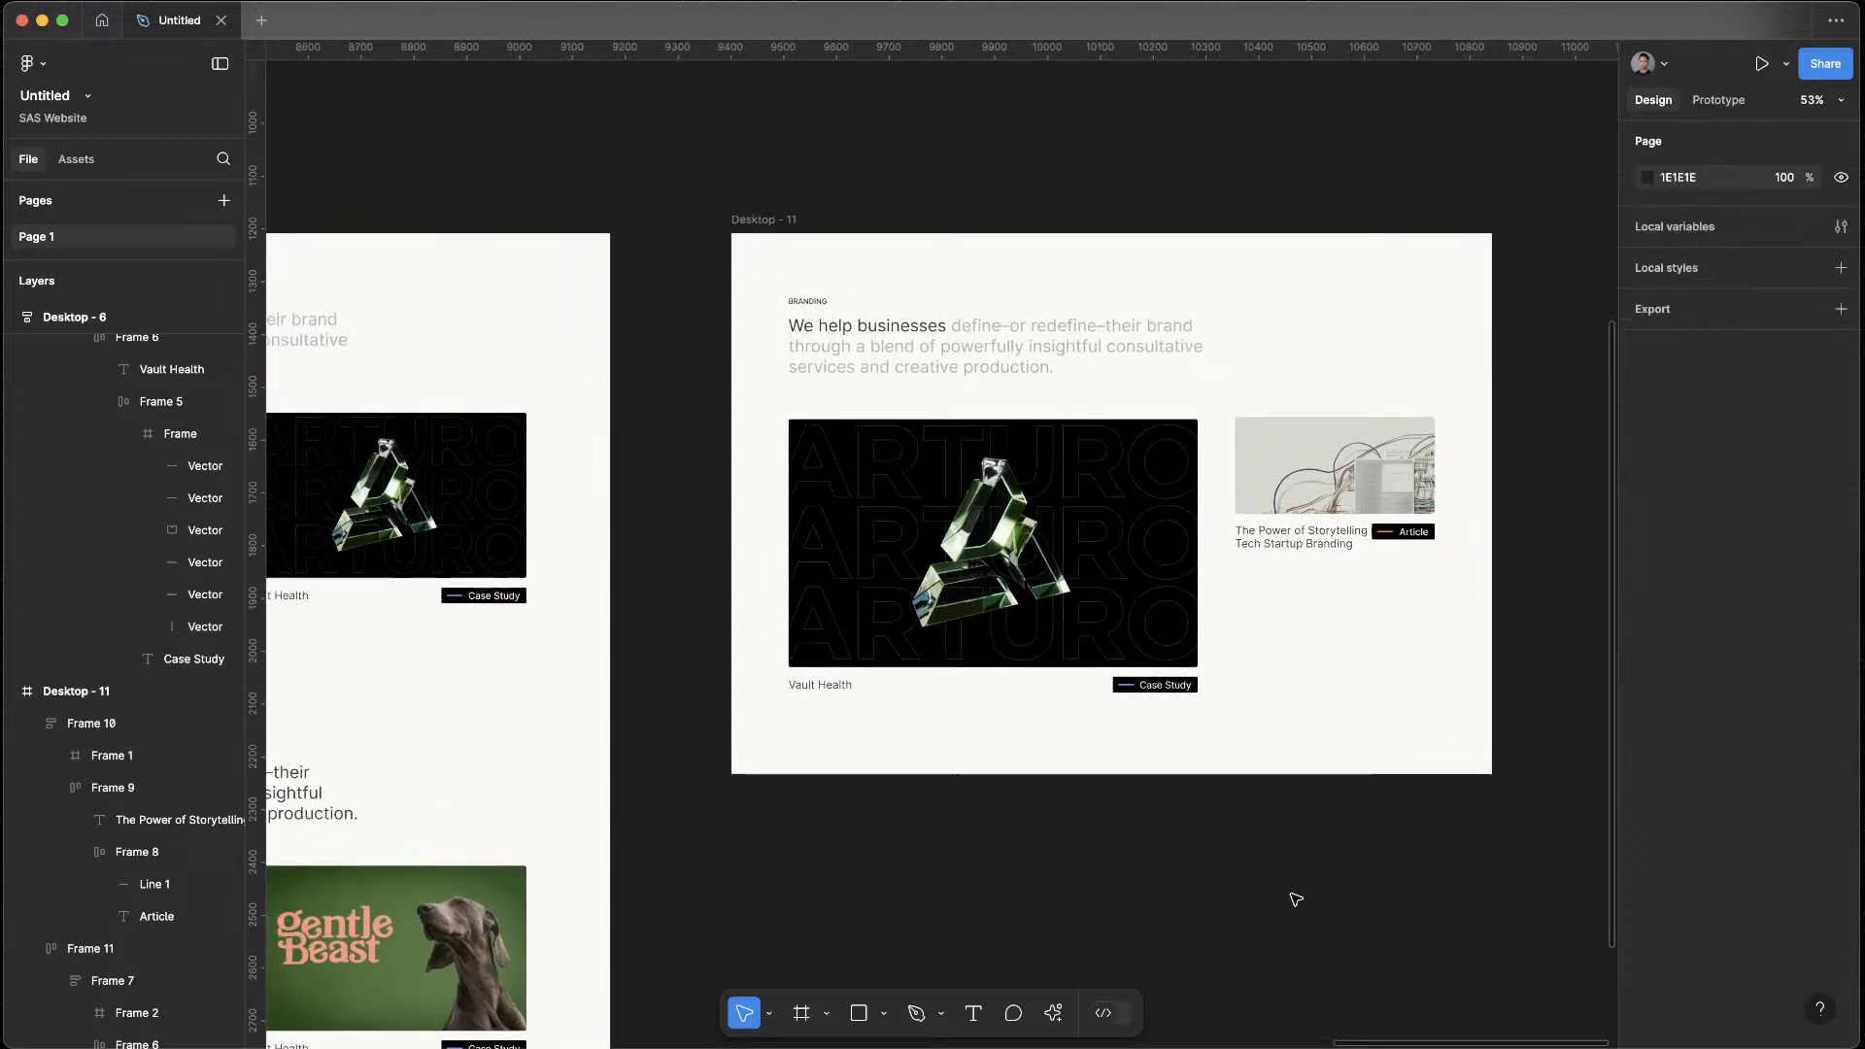
left_click(1415, 532)
left_click(1387, 537)
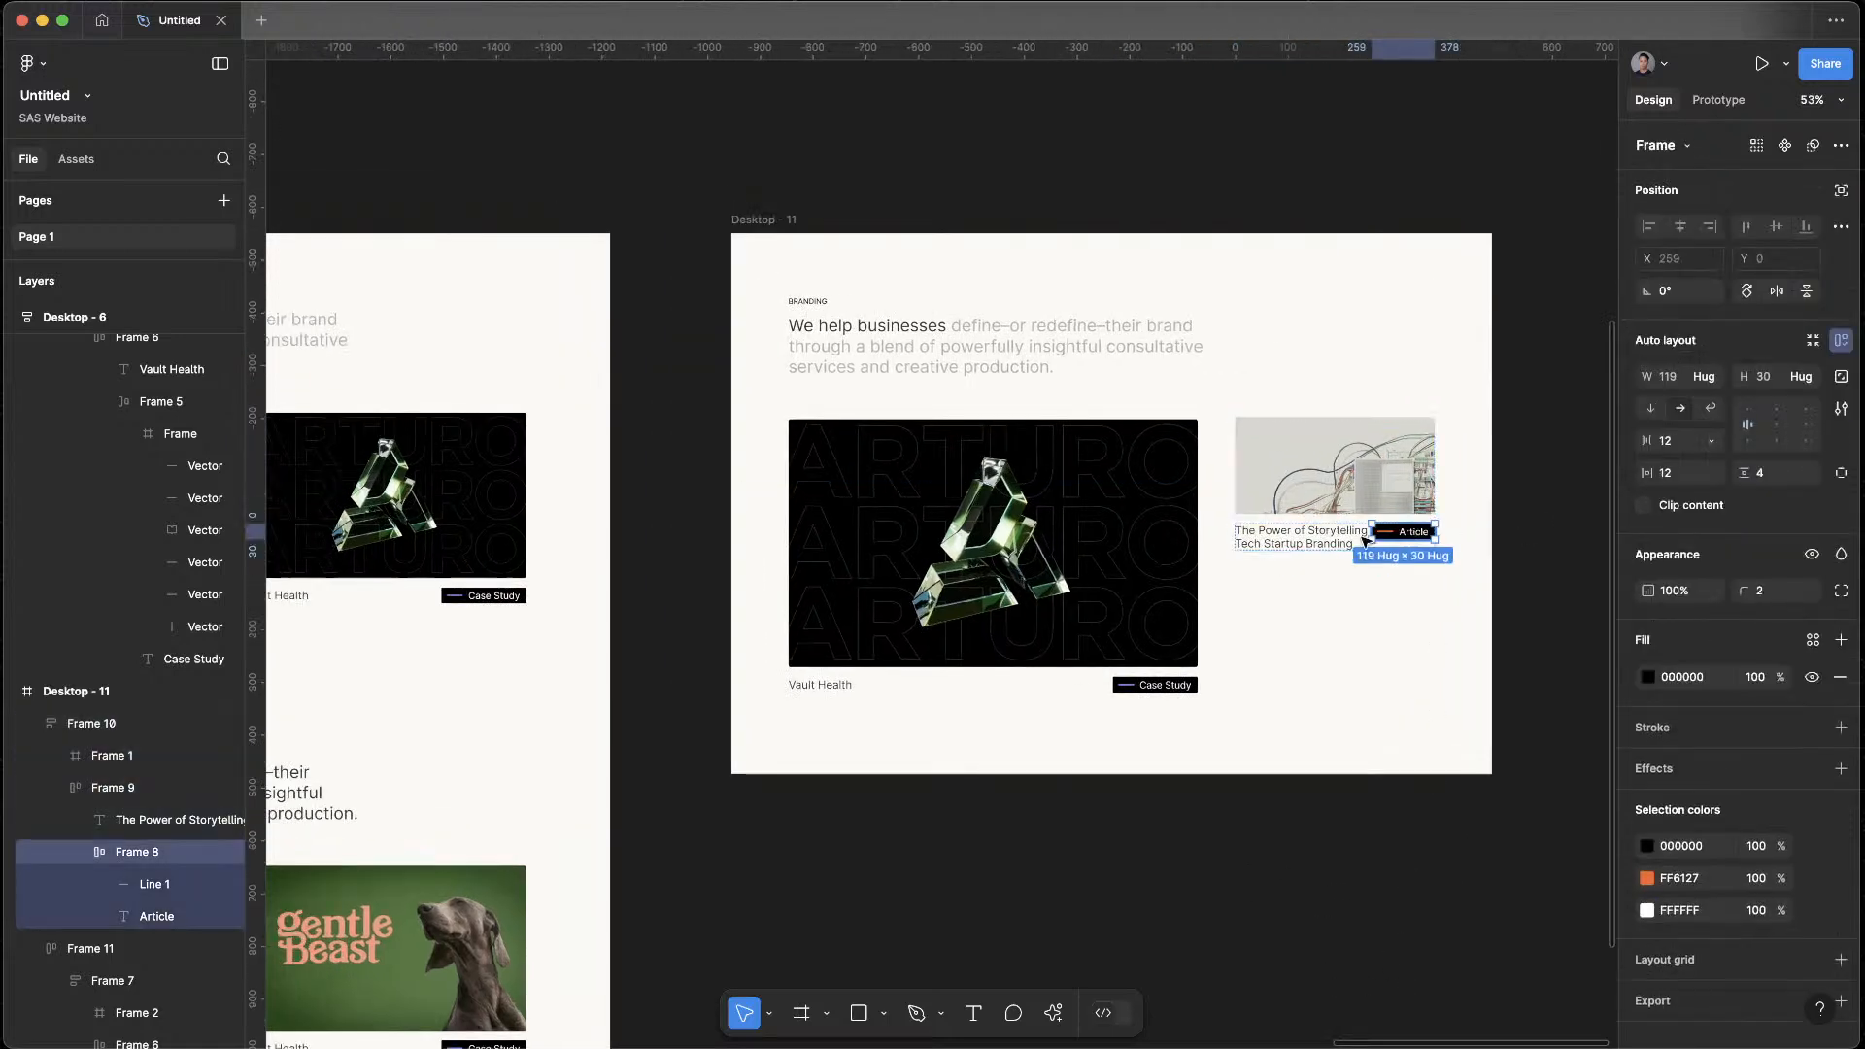
mouse_move(1397, 531)
left_mouse_down()
mouse_move(1367, 559)
mouse_move(1405, 536)
left_mouse_up()
left_click(1365, 558)
double_click(1361, 547)
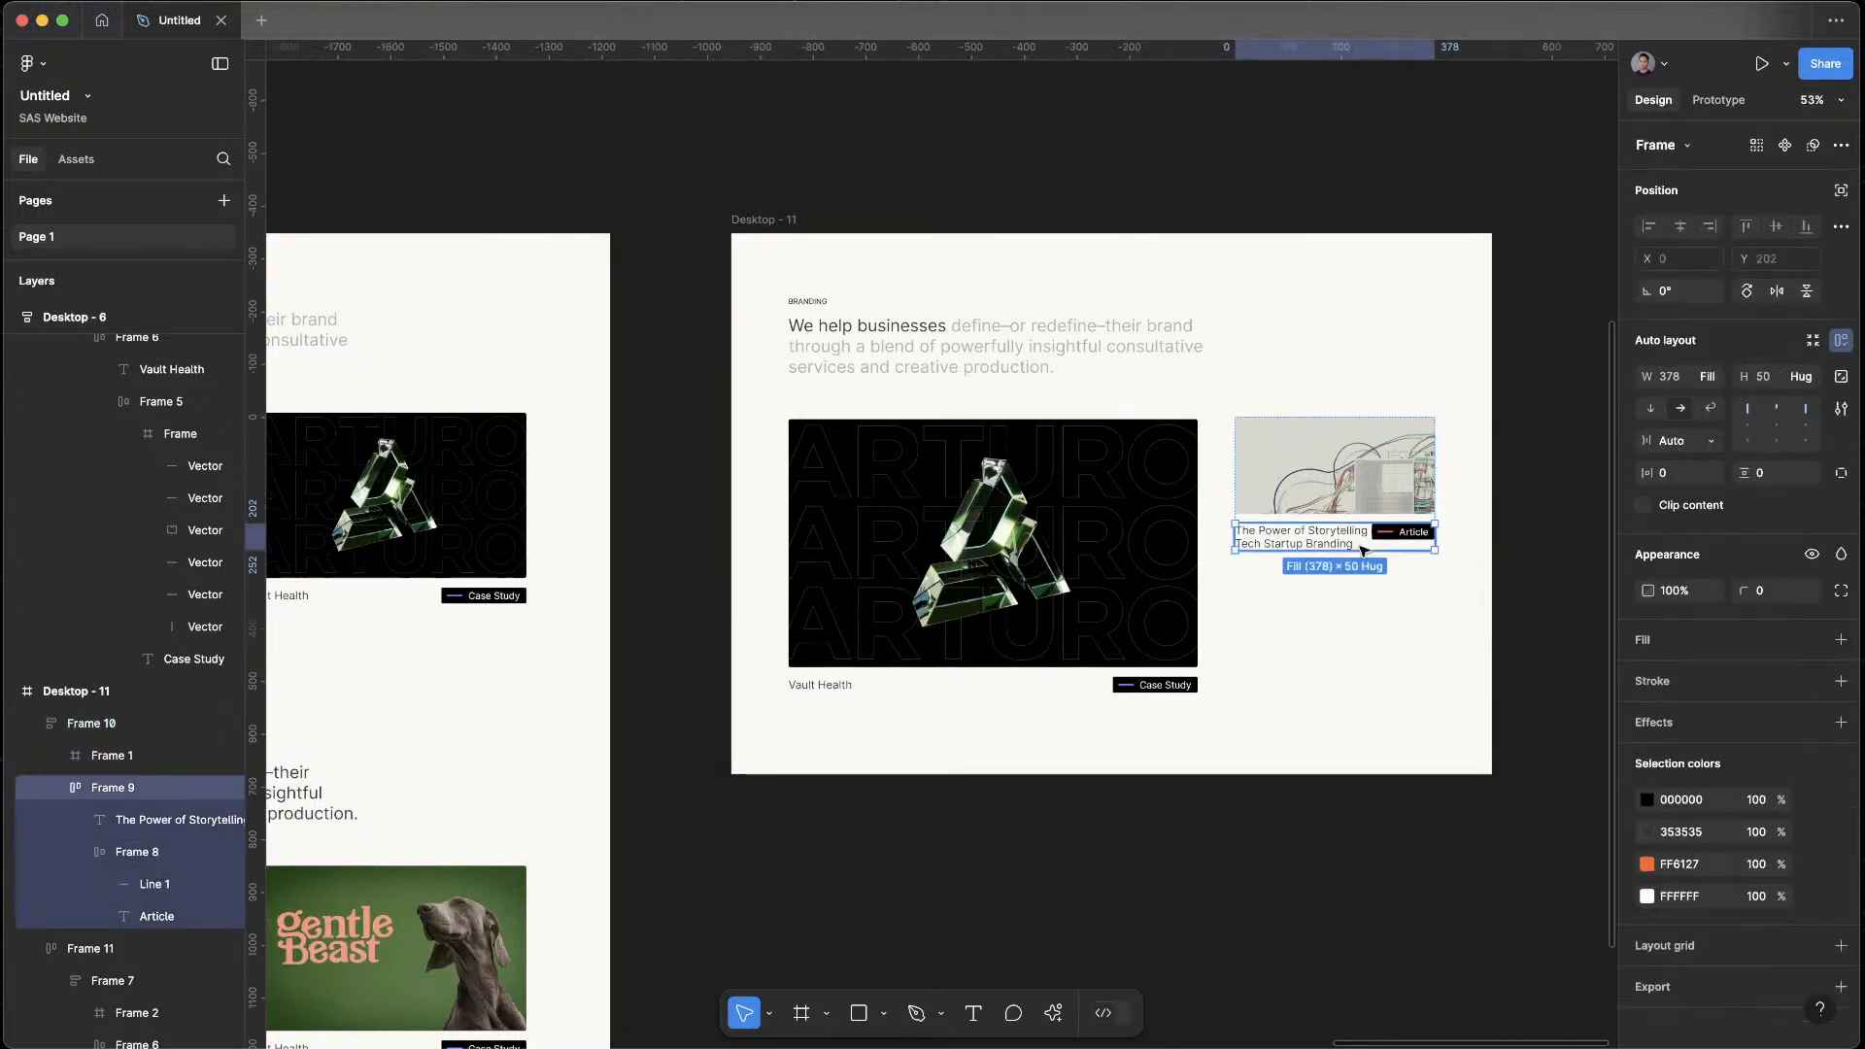
left_click(1651, 412)
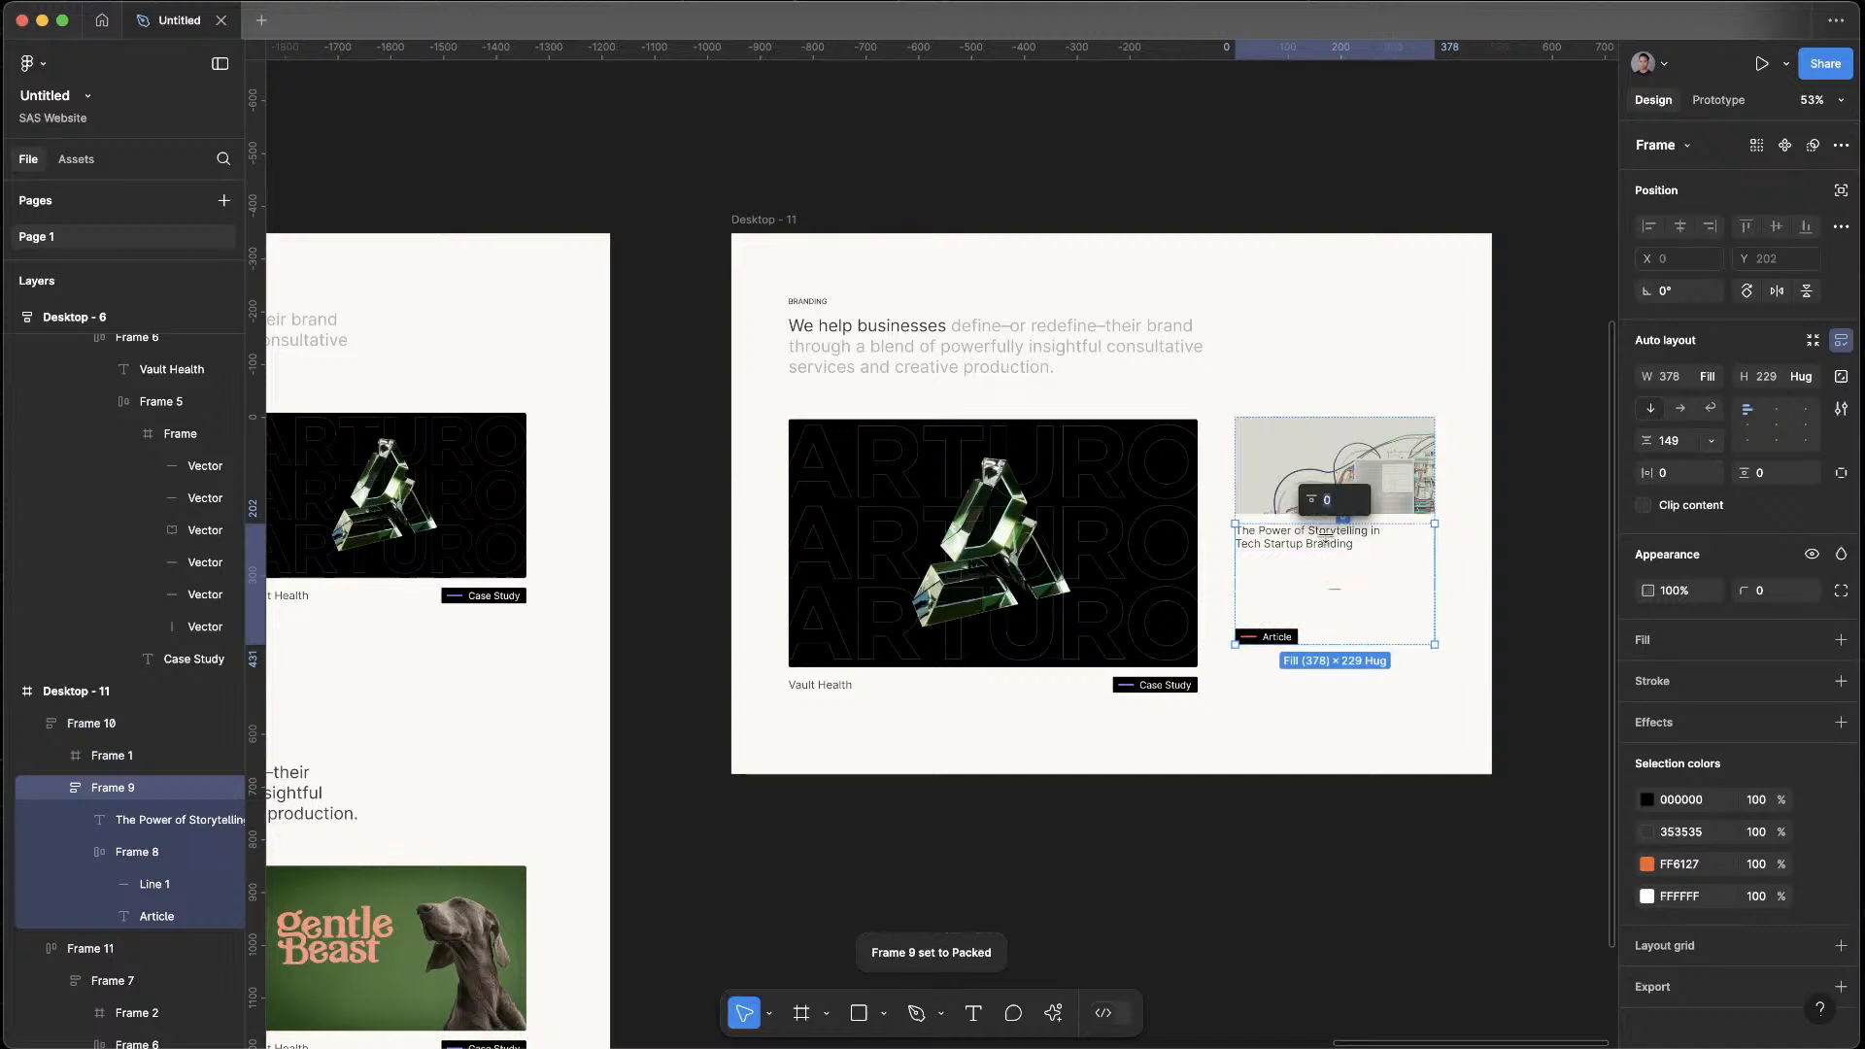
Move the Article tag above the title within the article card's caption
left_click(1280, 547)
left_click_drag(1281, 549, 1321, 624)
left_click(1326, 583)
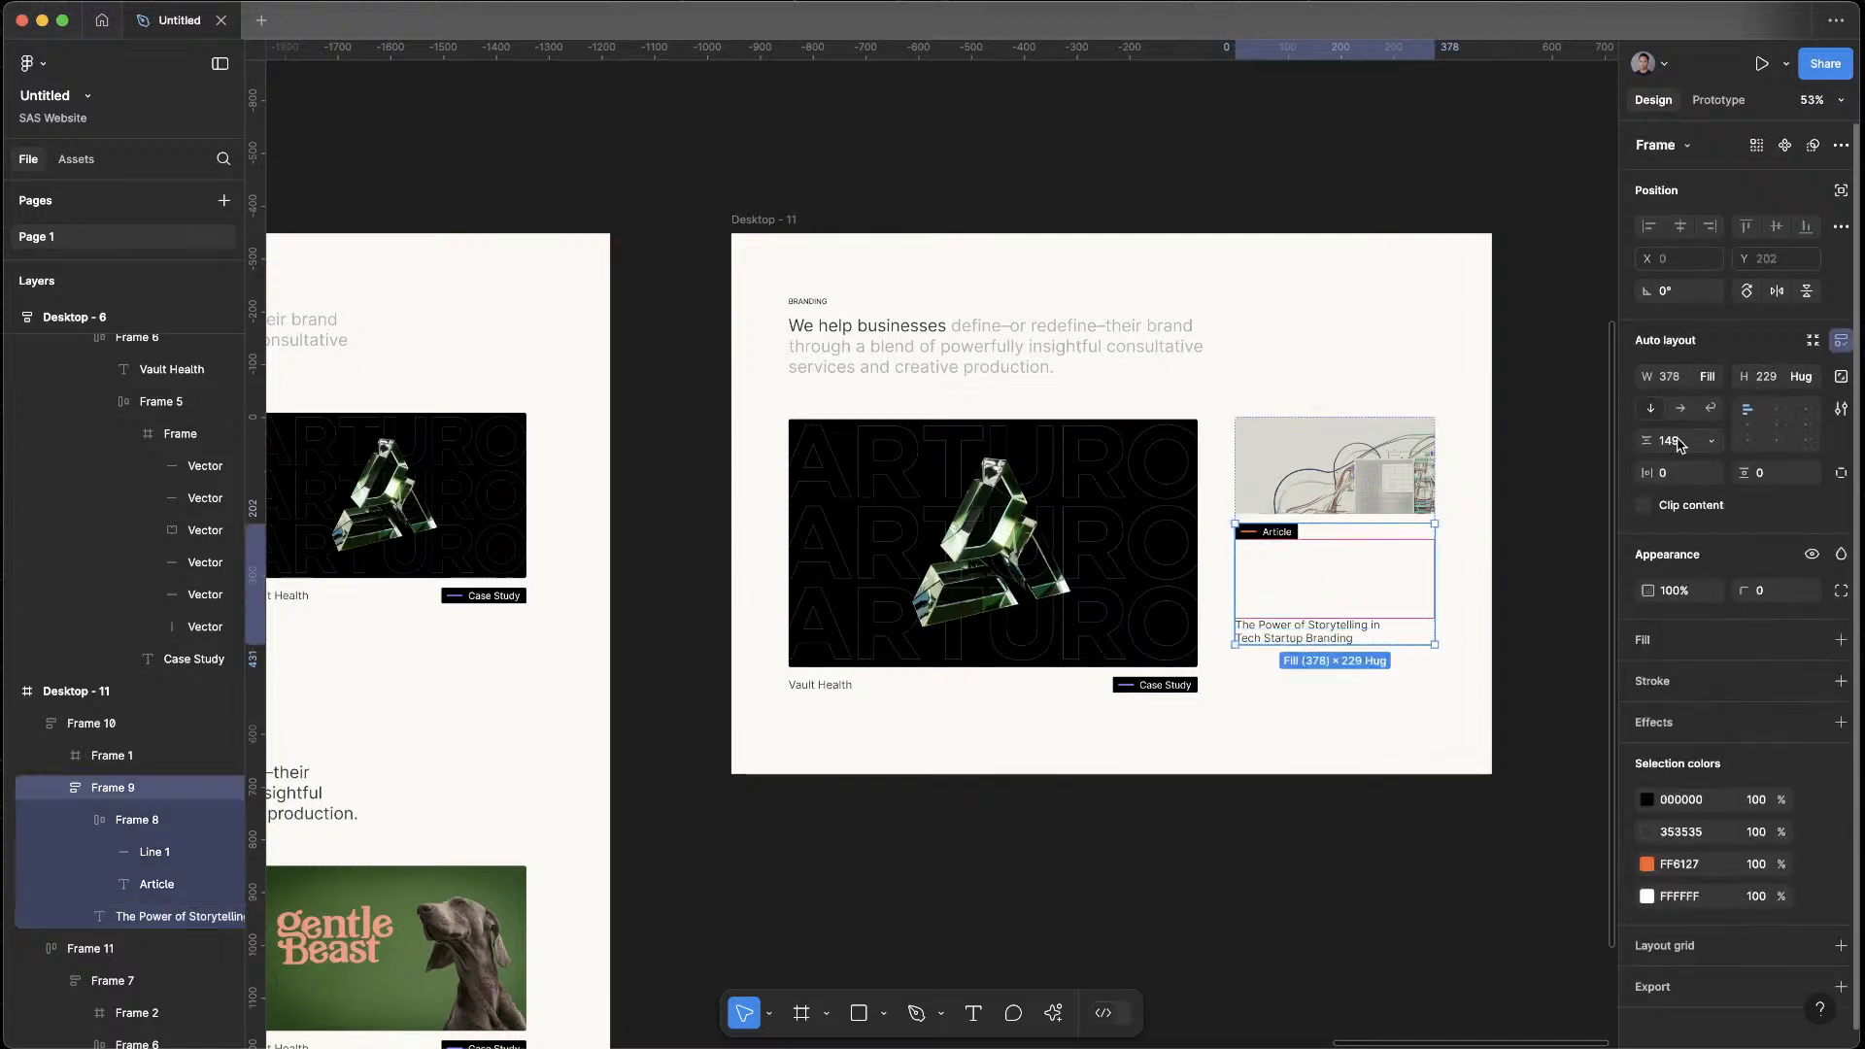
Set the vertical gap between the Article tag and the title to 16
left_click(1709, 443)
left_click(1702, 465)
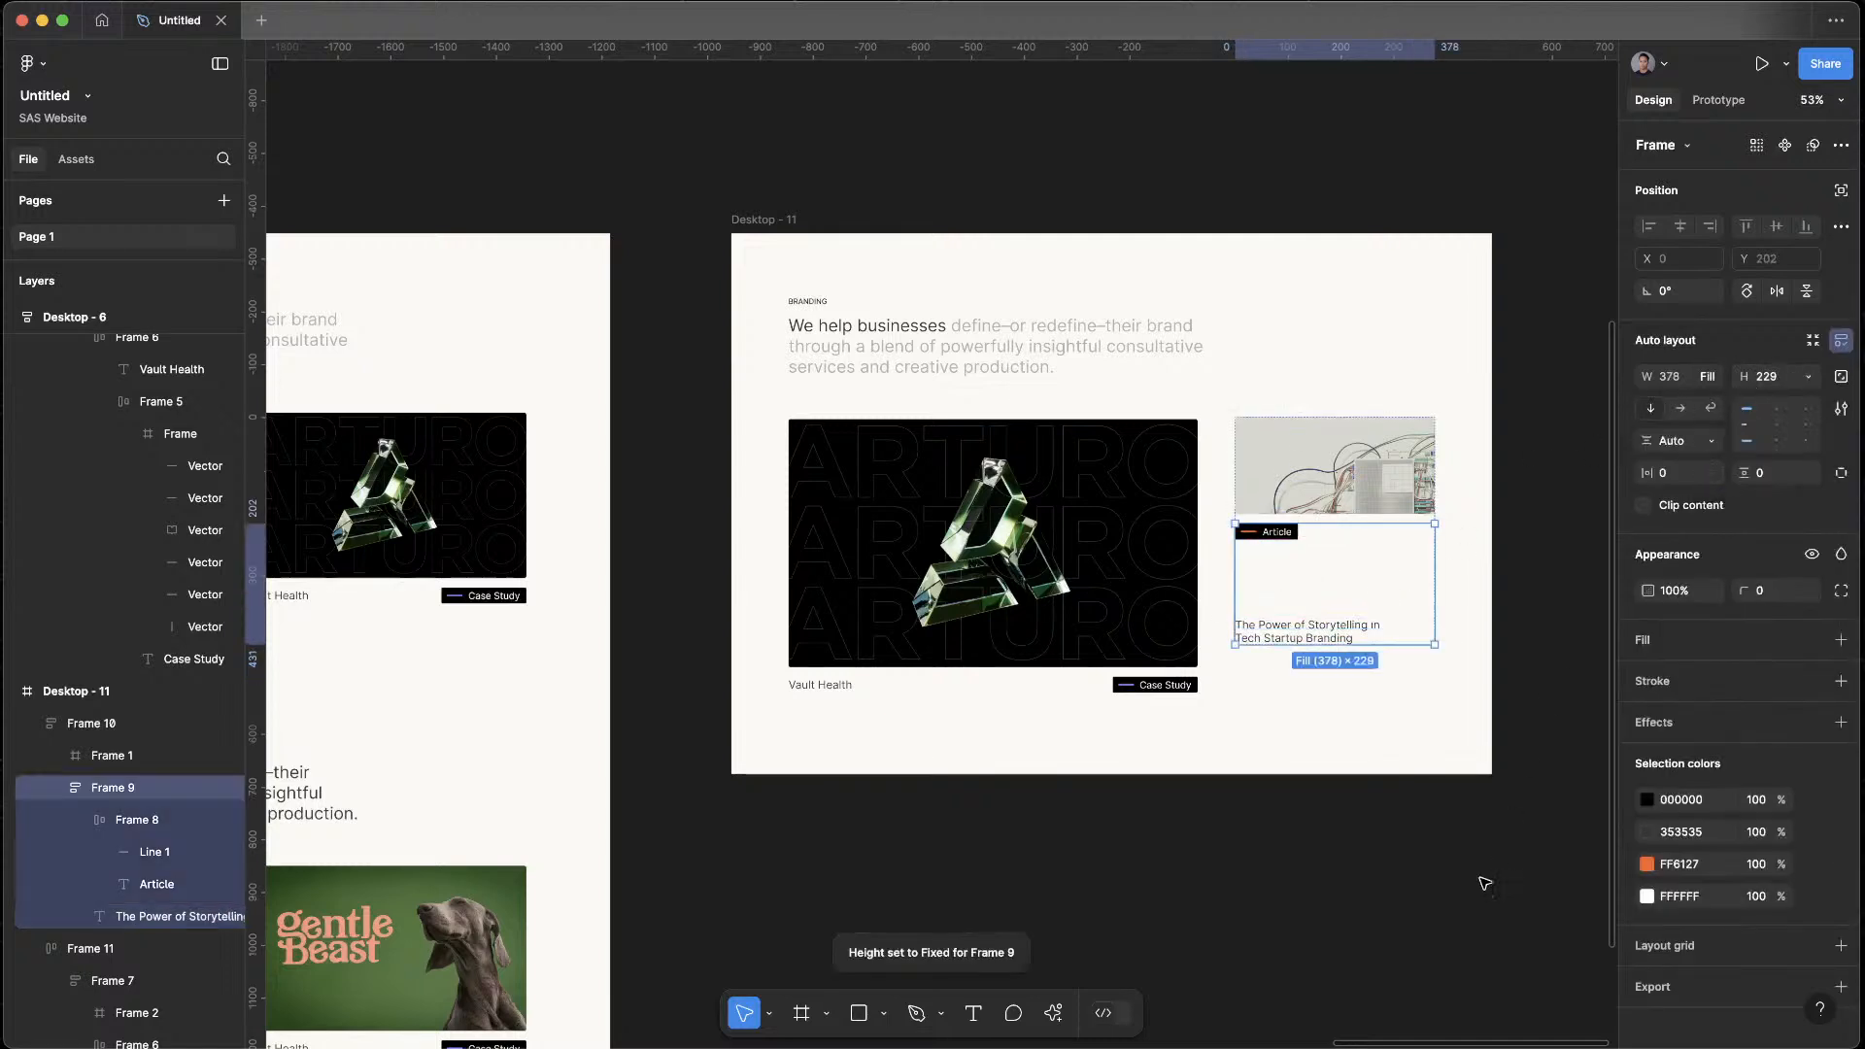
left_click(1702, 445)
left_click(1701, 446)
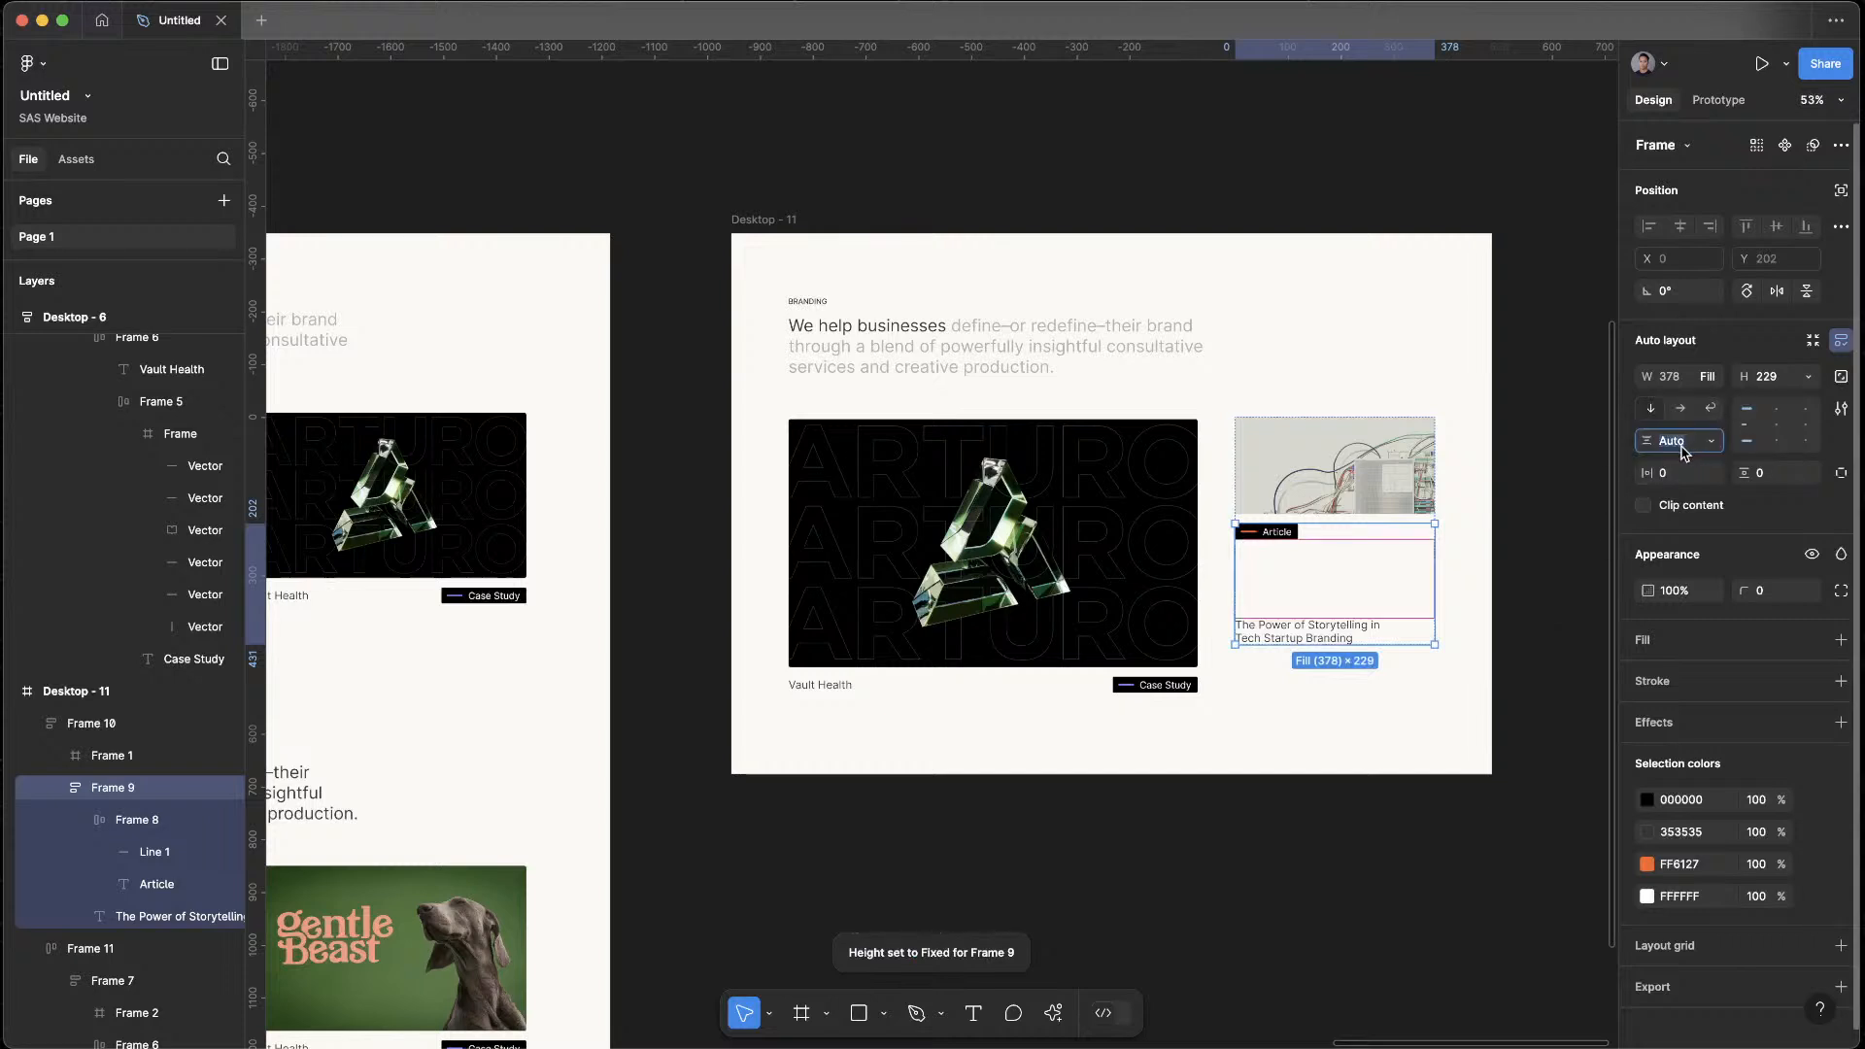
type("16")
key("Return")
Set the article title's font size to 24 and widen its text box to the card's full width
left_click(1378, 849)
scroll(1335, 615, "up", 5)
left_click(1293, 544)
double_click(1291, 542)
key("Escape")
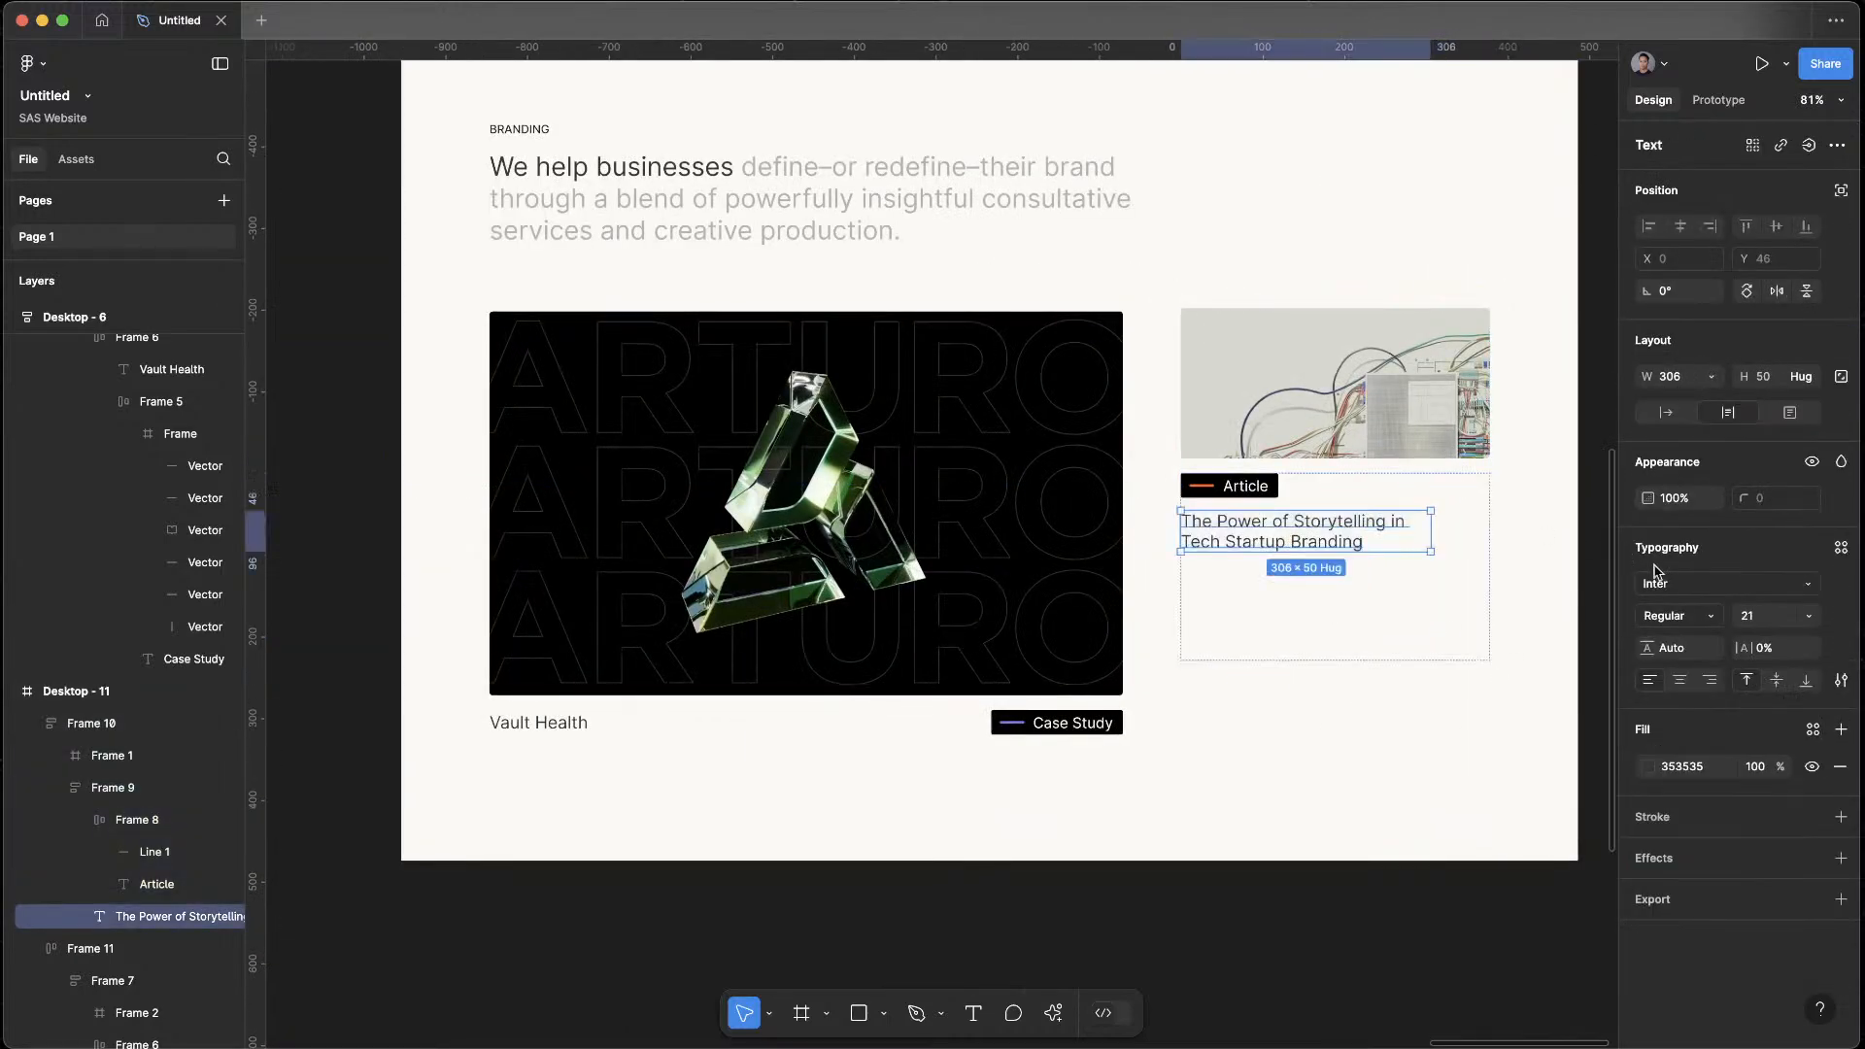
left_click(1803, 623)
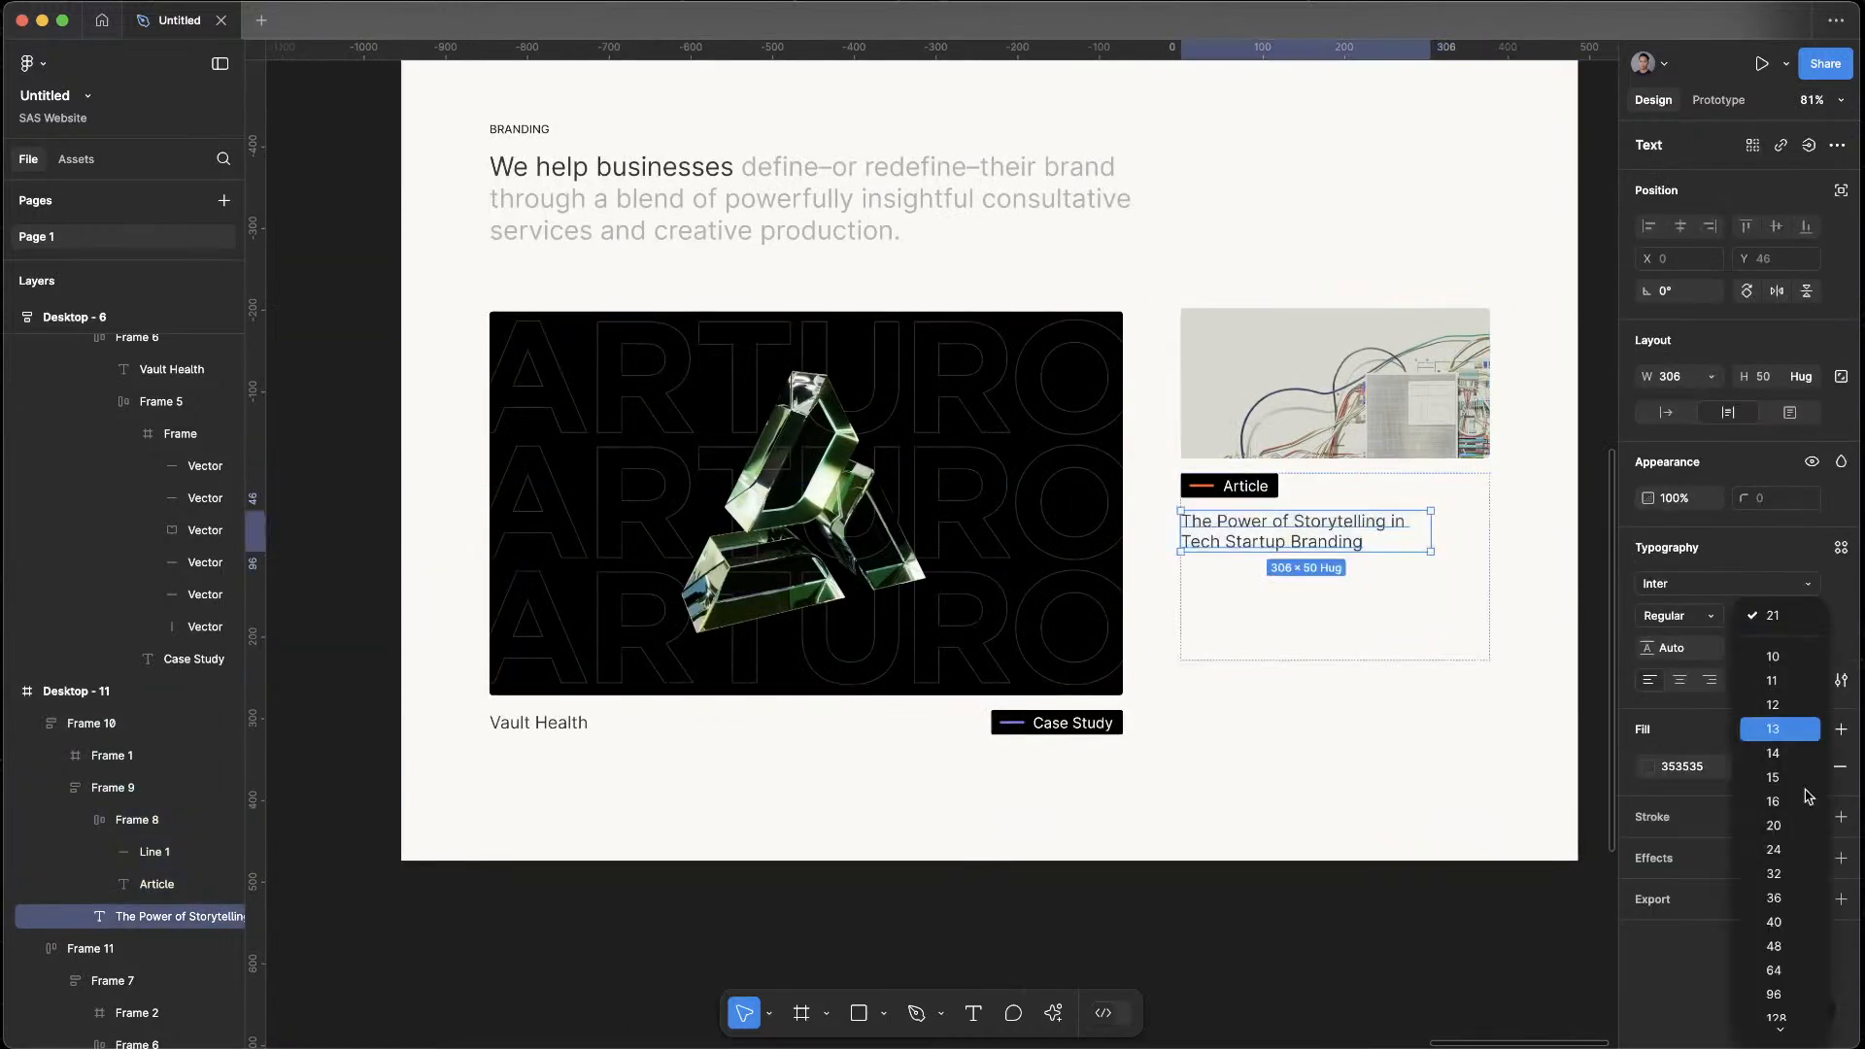
left_click(1794, 856)
left_click_drag(1424, 548, 1491, 550)
Move the Article tag below the title in the article card's caption
scroll(1455, 715, "down", 5)
left_click(1263, 822)
scroll(1232, 814, "up", 5)
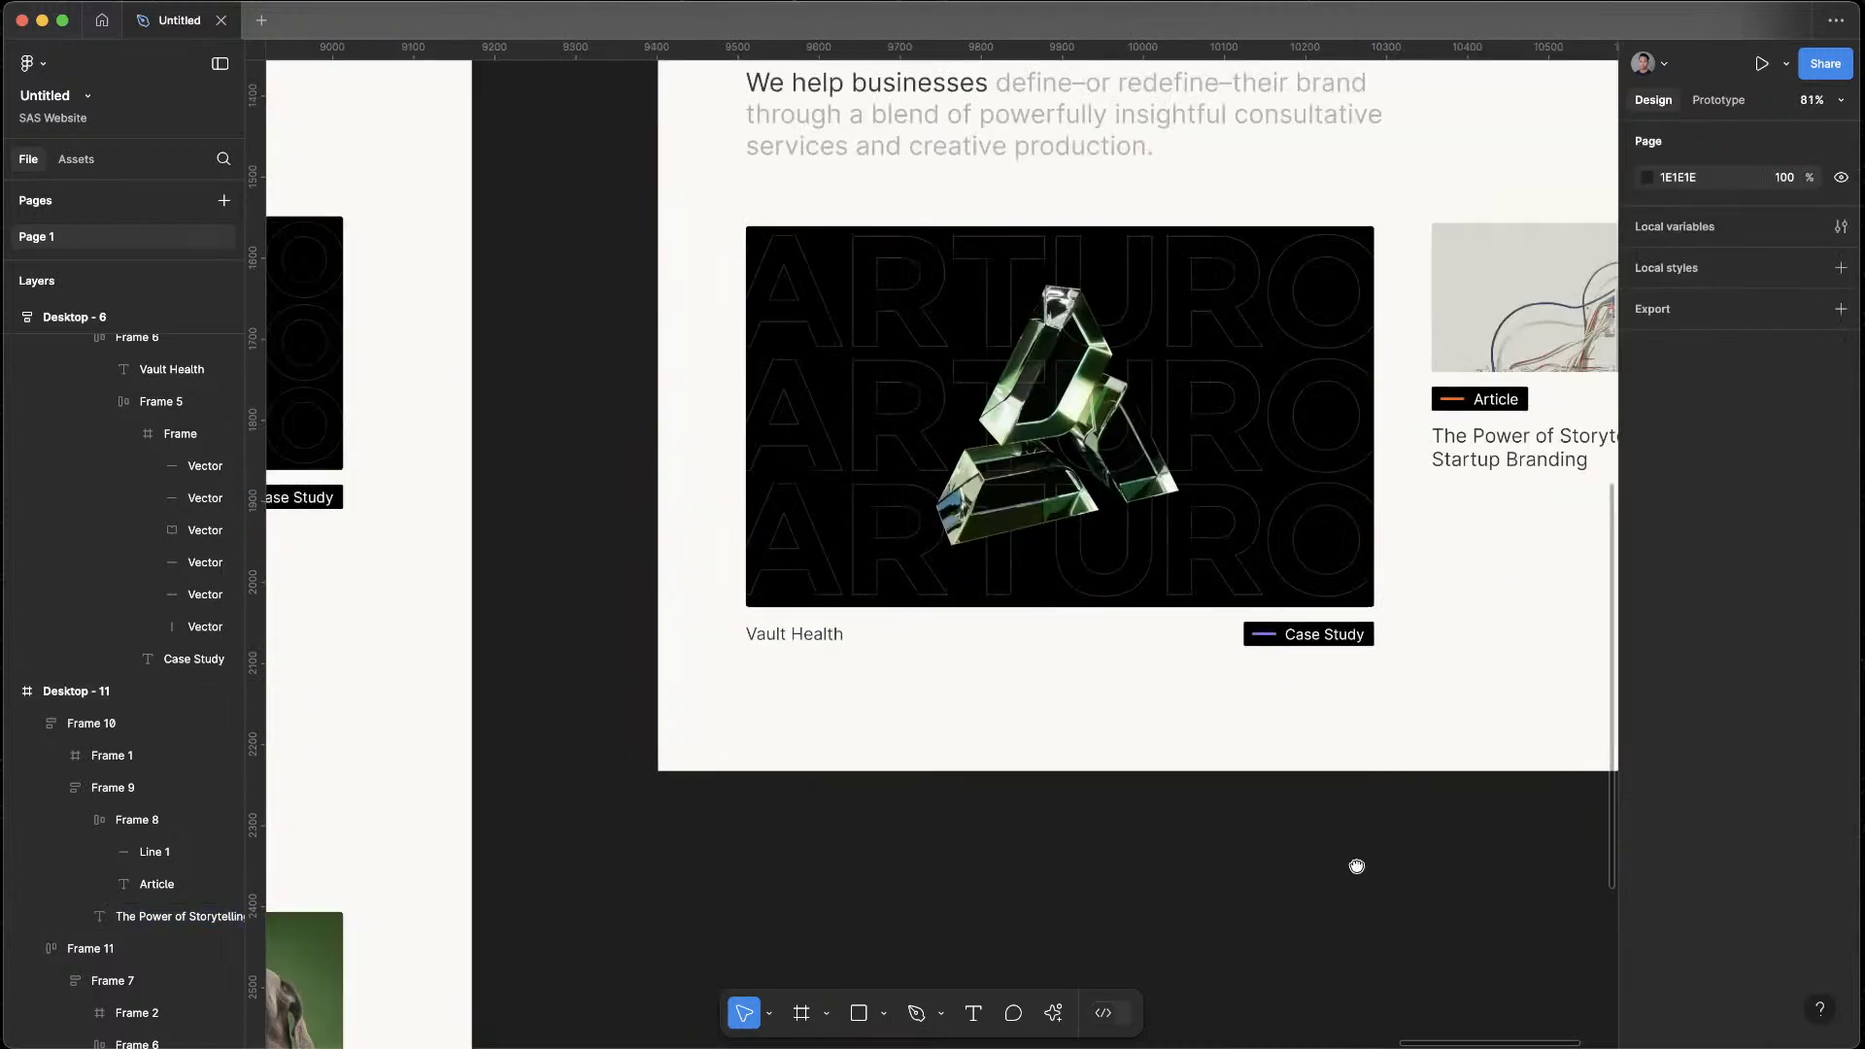
scroll(1166, 895, "down", 2)
scroll(1166, 895, "up", 2)
scroll(1188, 894, "down", 4)
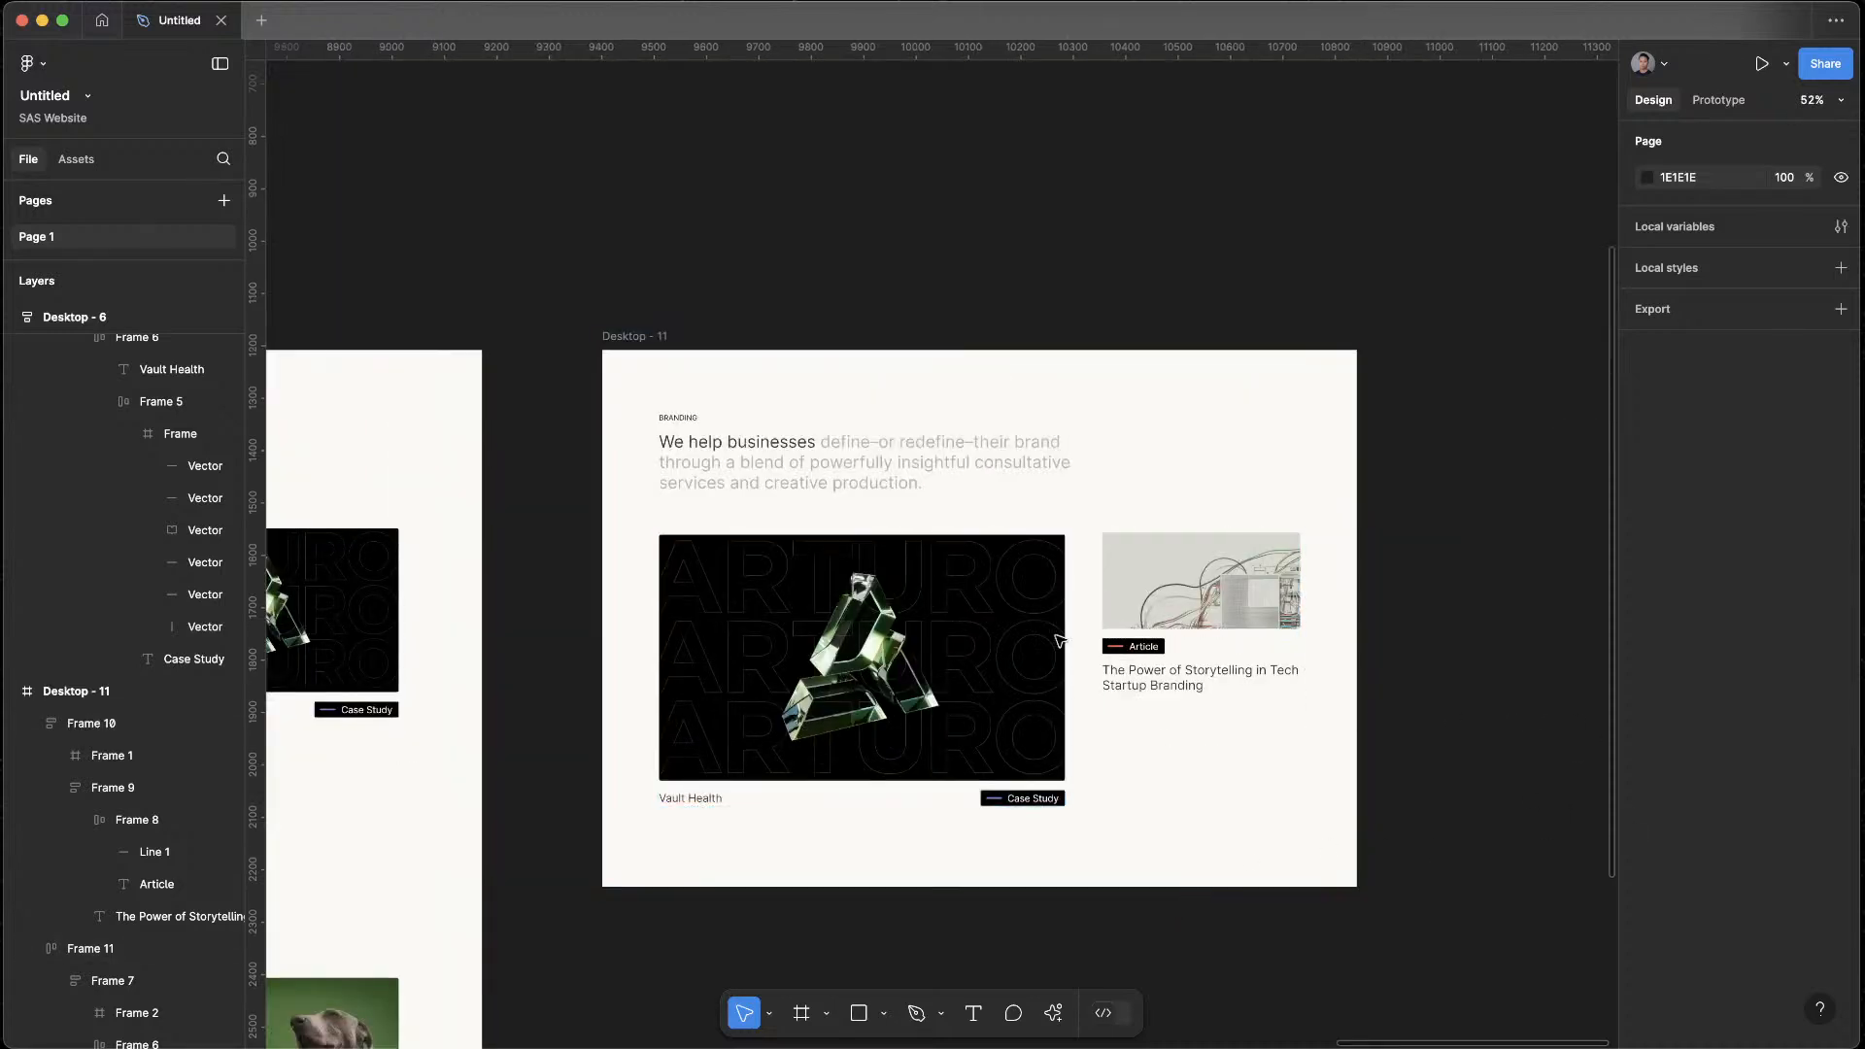
left_click_drag(1143, 650, 1156, 572)
left_click_drag(1173, 664, 1154, 689)
Delete the Article tag from the article card in Desktop - 11
left_click(1354, 950)
left_click_drag(1374, 930, 1552, 758)
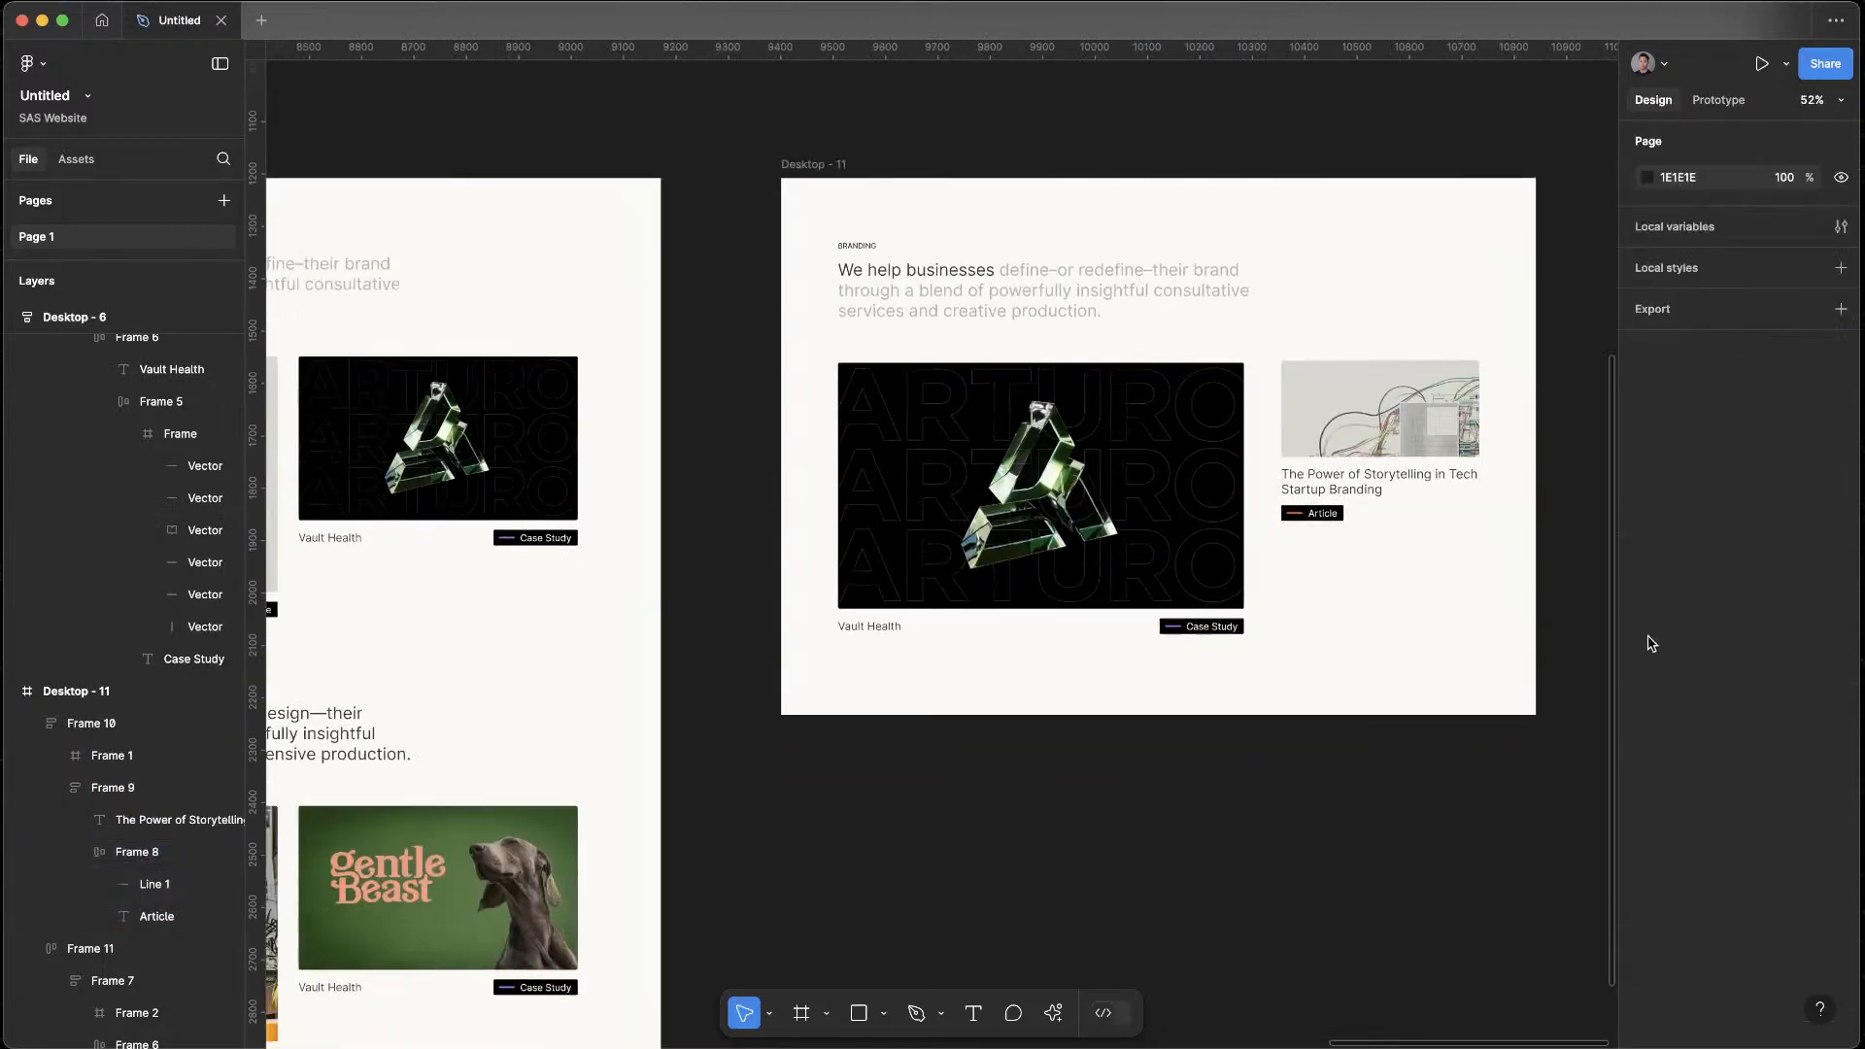
triple_click(1304, 512)
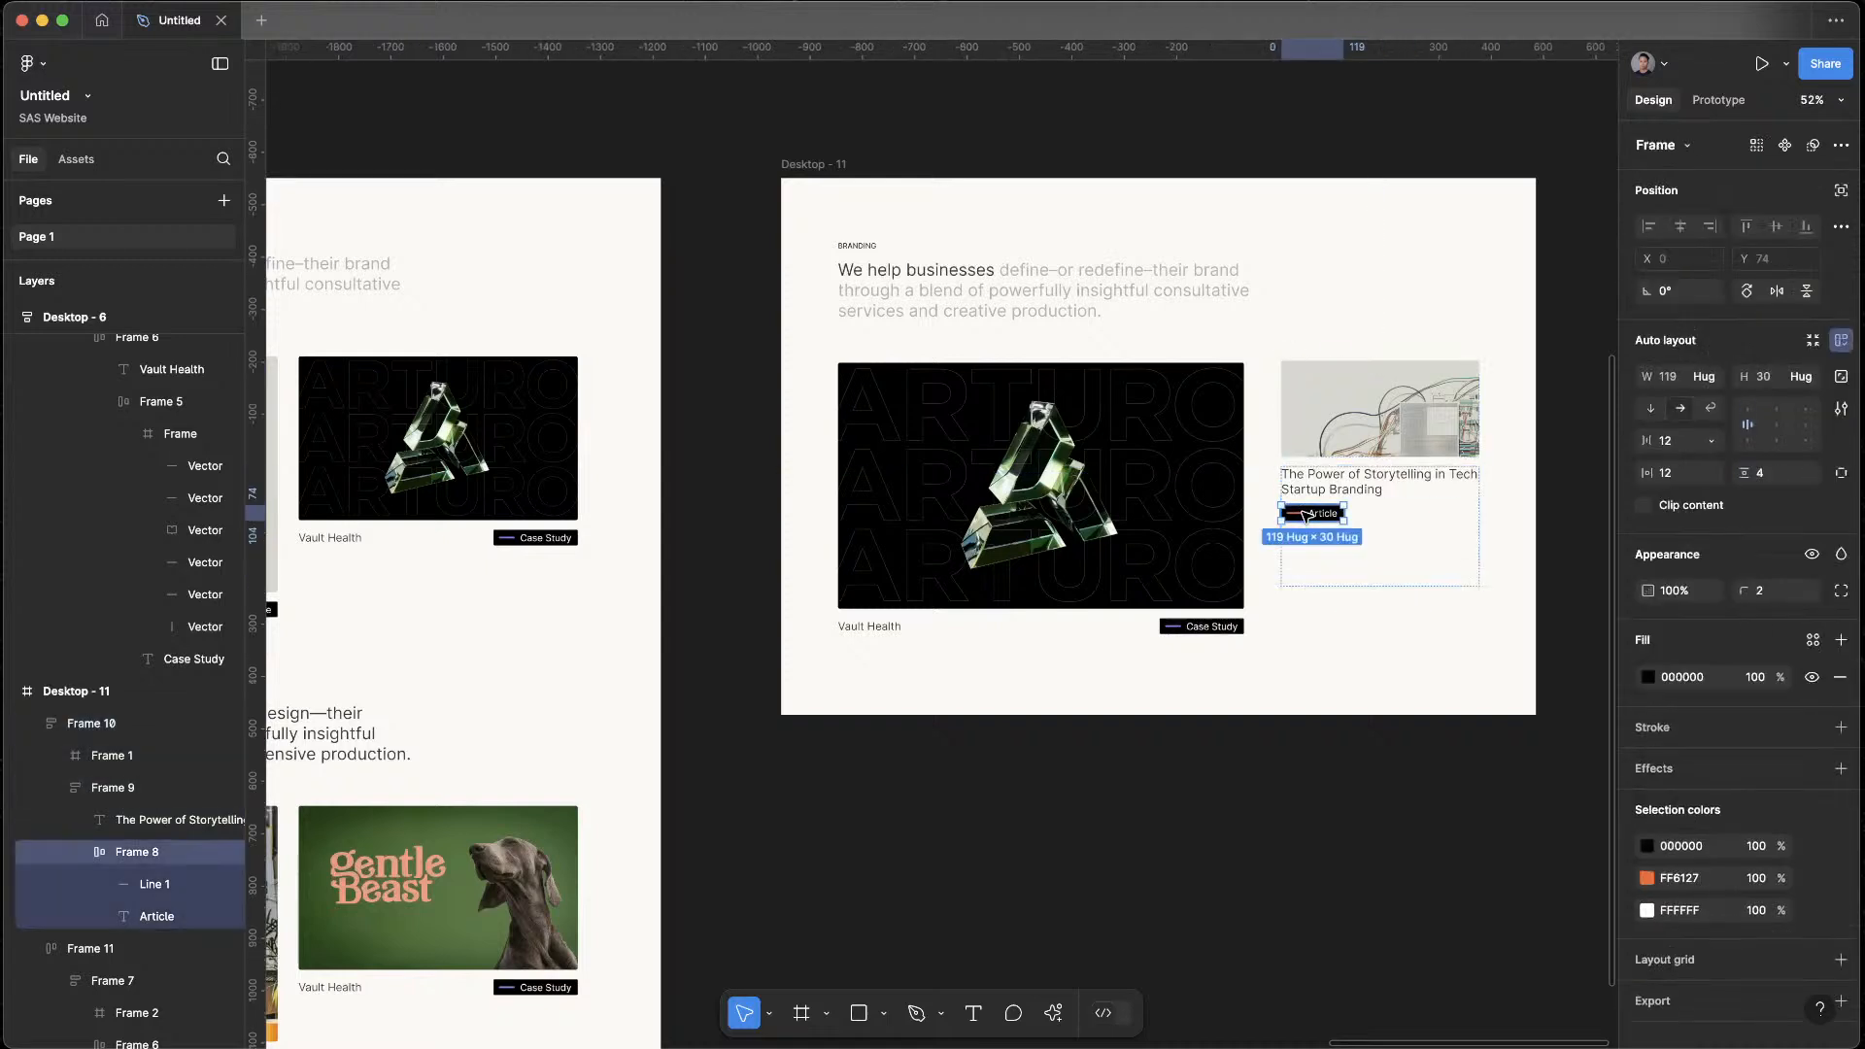
key("Delete")
Shorten the article card to 260 high and place a duplicate of it directly underneath
left_click(1327, 512)
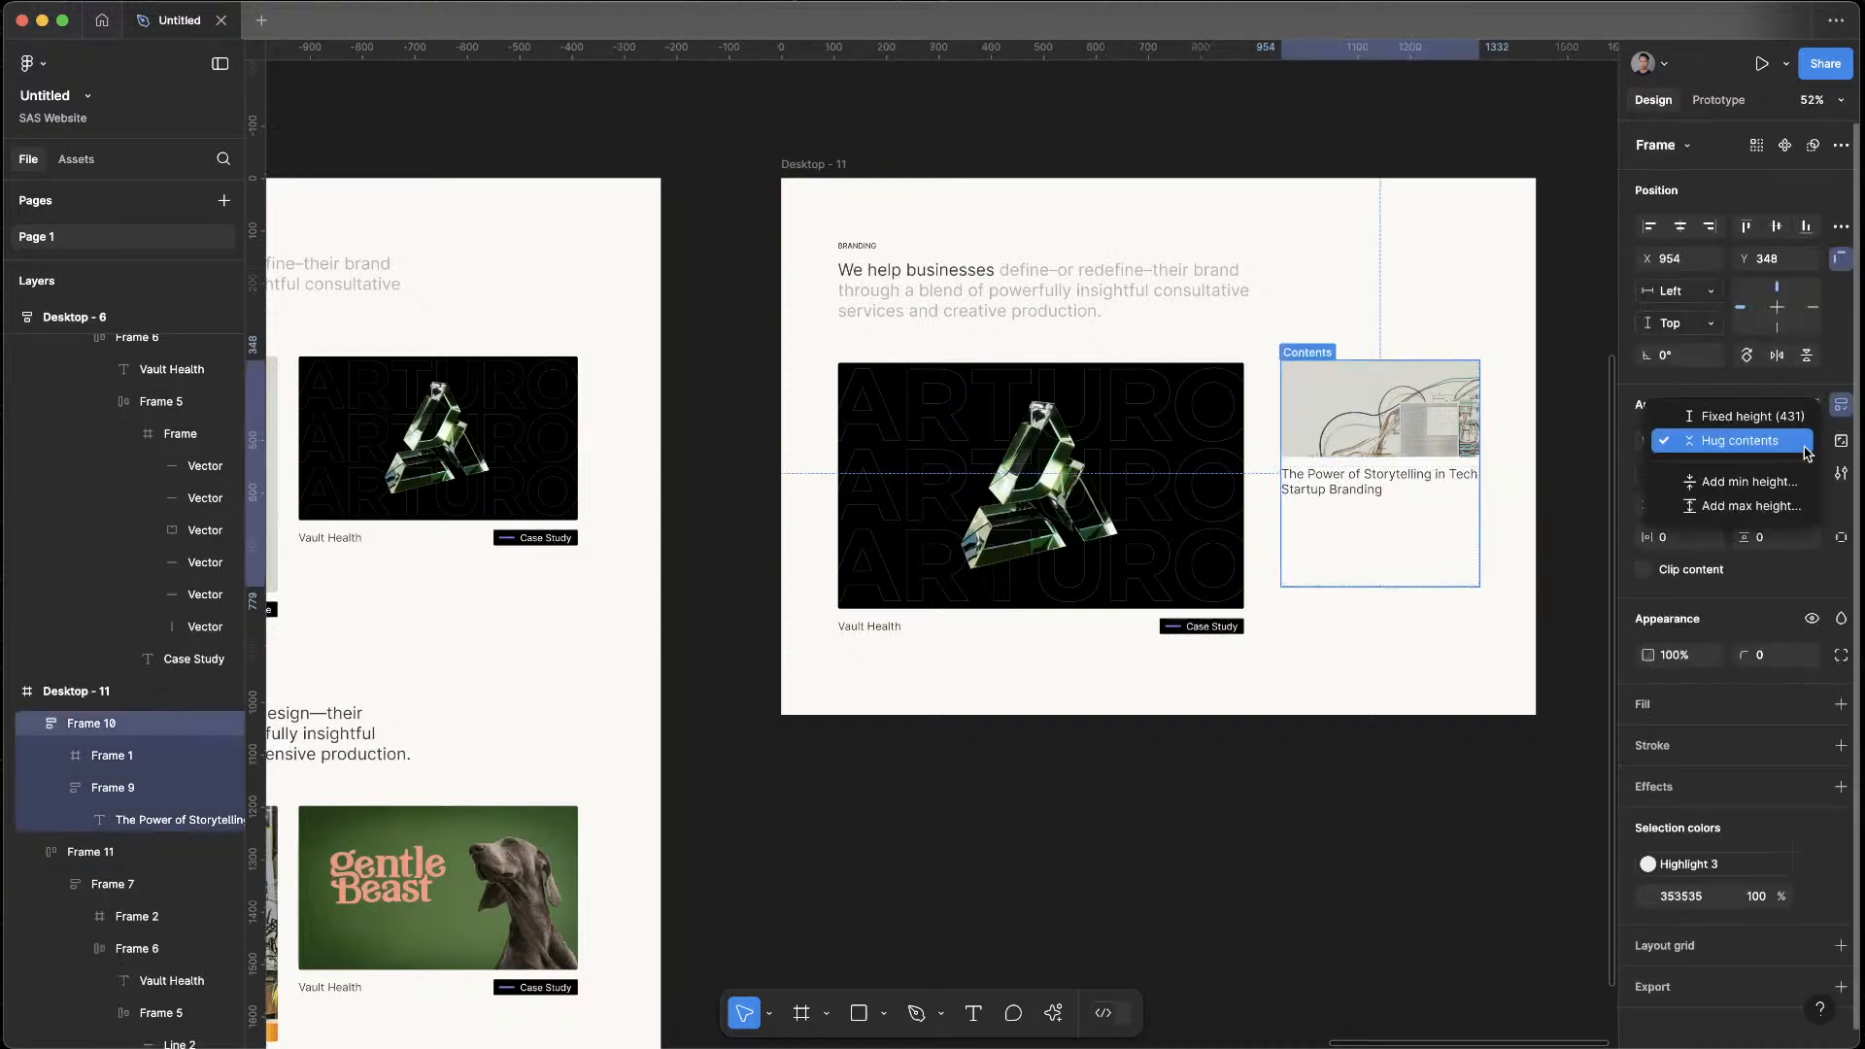
left_click_drag(1378, 585, 1379, 496)
left_click_drag(1396, 425, 1377, 553)
left_click(1361, 833)
scroll(1445, 789, "down", 5)
left_click_drag(1474, 774, 1536, 724)
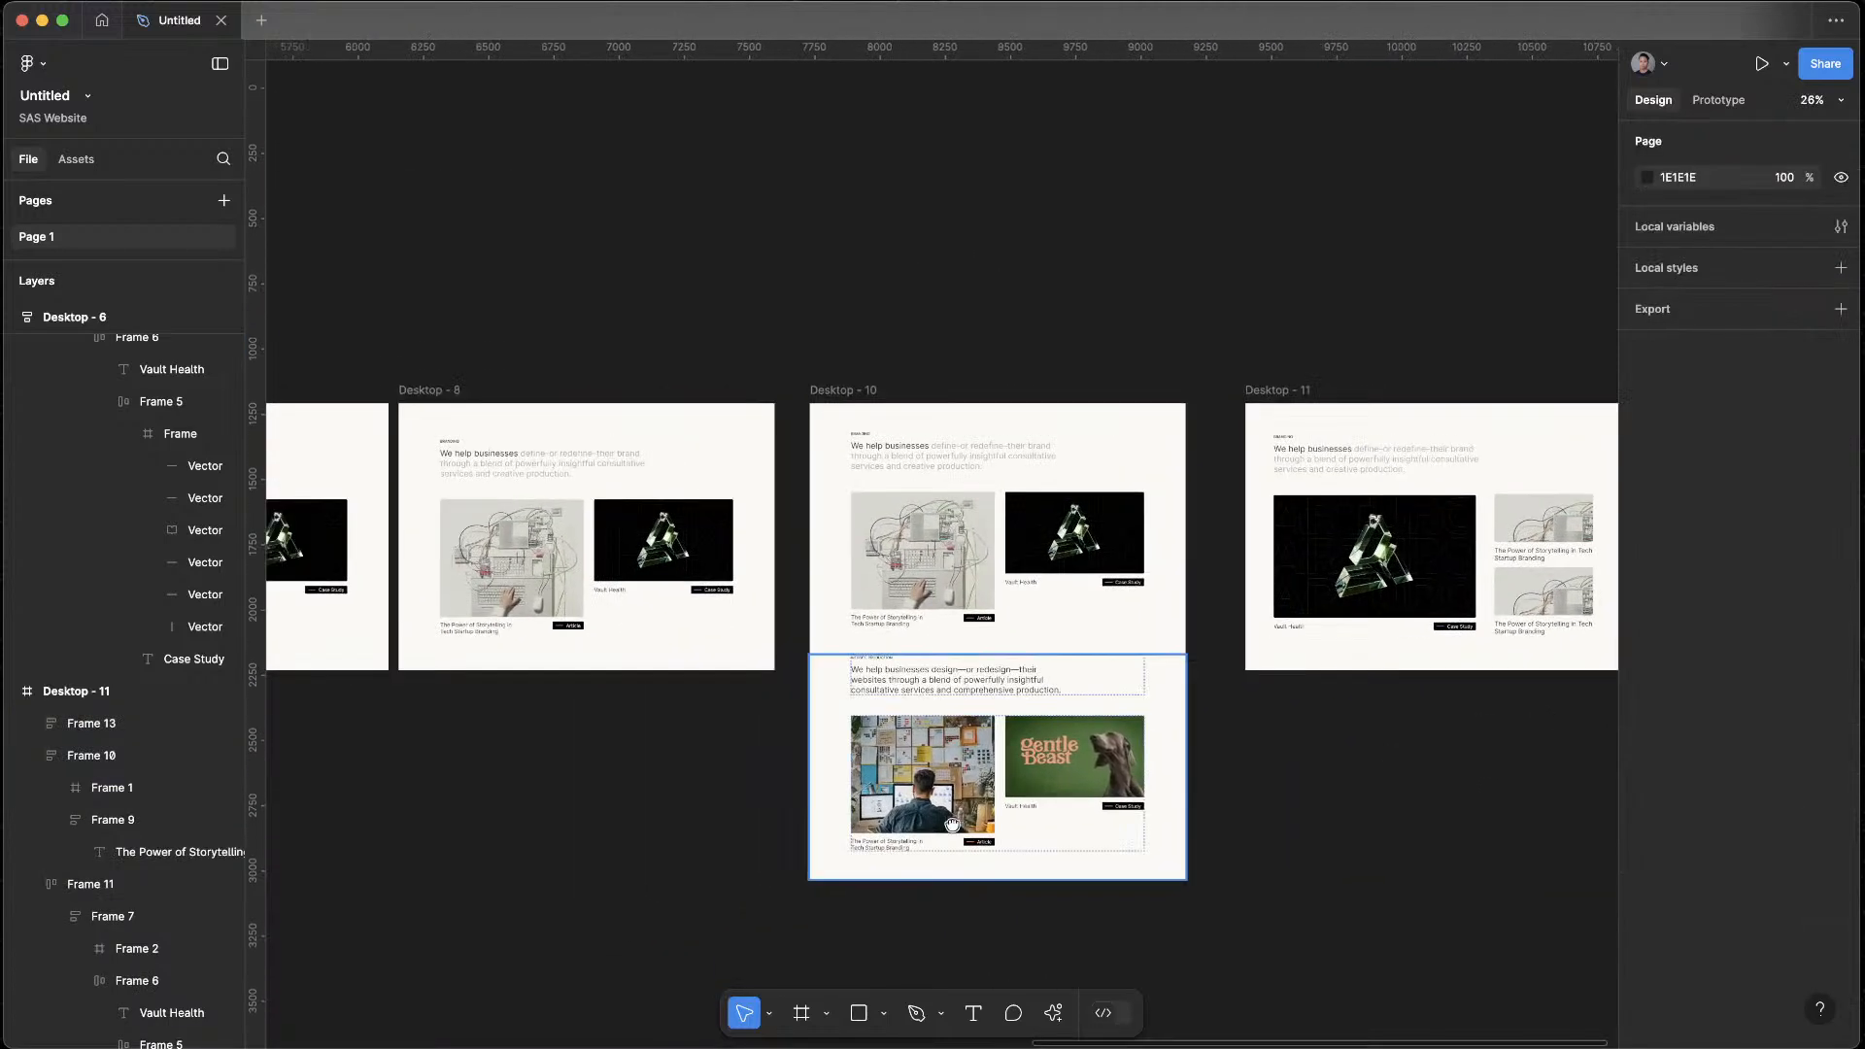
left_click_drag(921, 829, 991, 681)
left_click_drag(1455, 602, 935, 661)
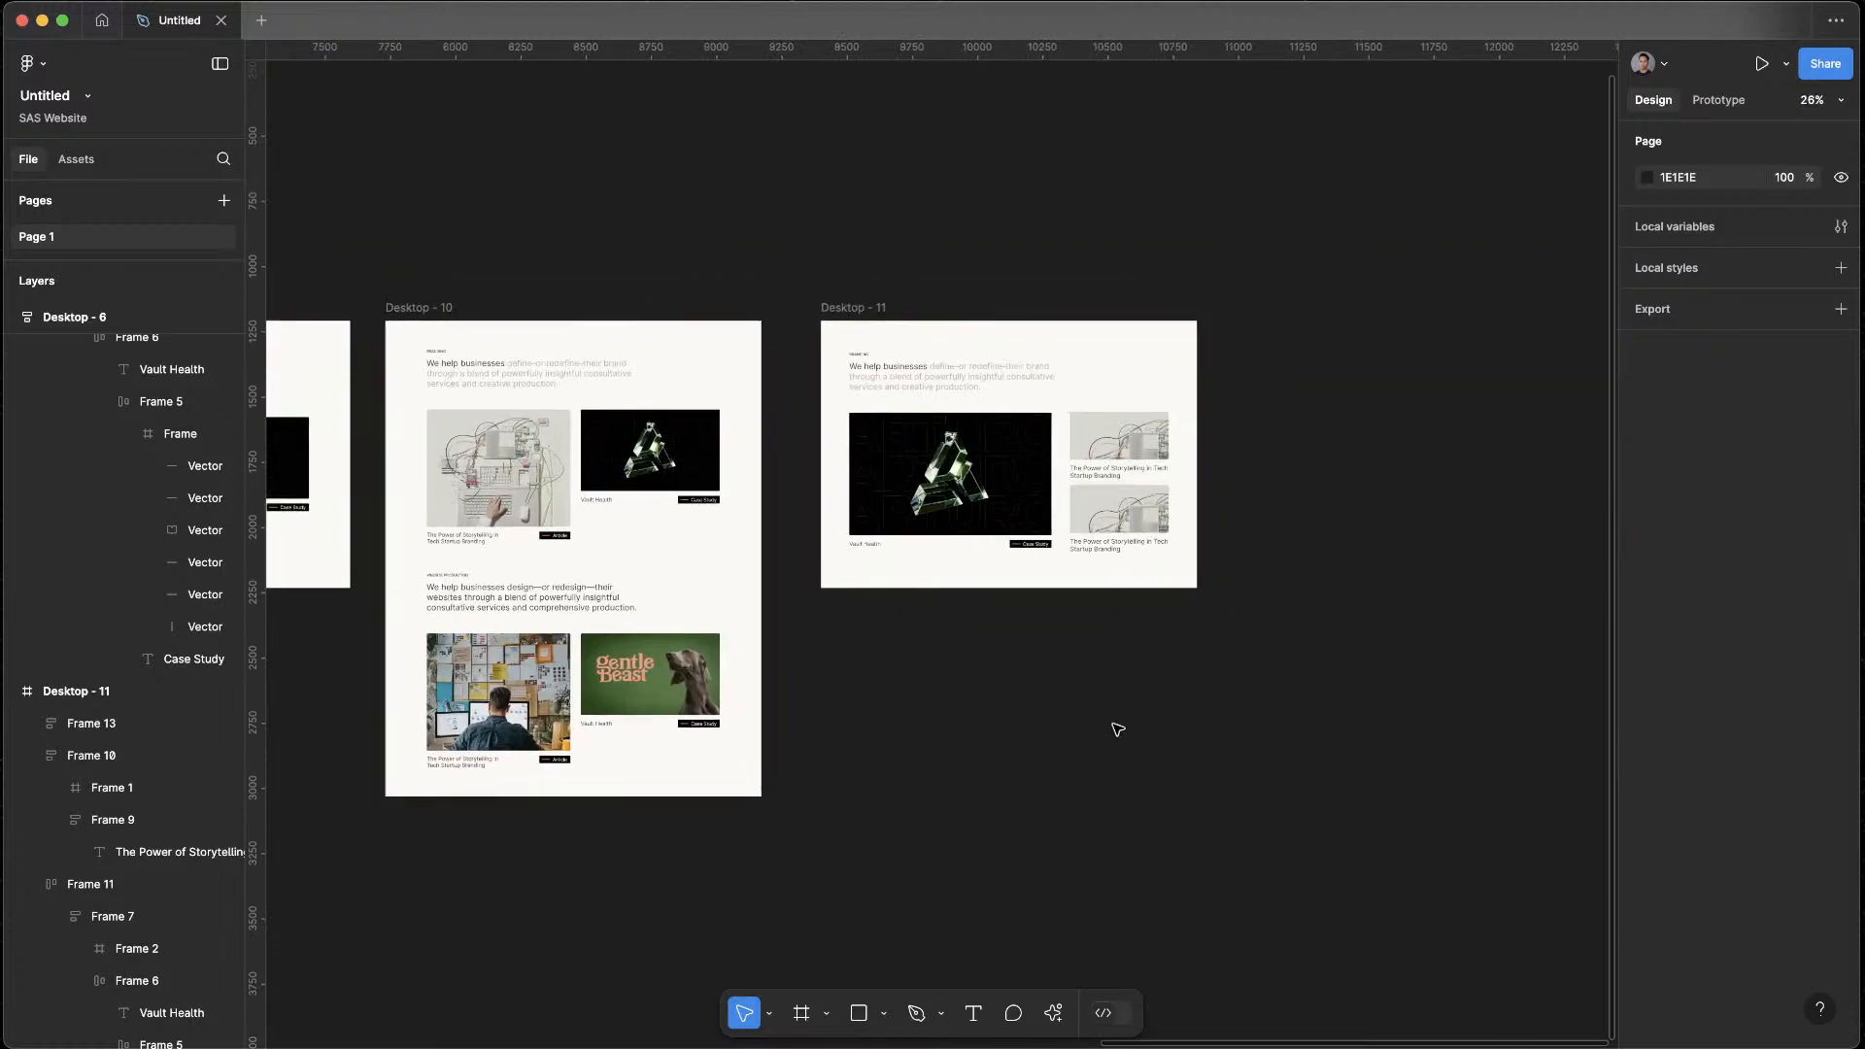
left_click_drag(1096, 729, 1440, 671)
Switch to the web browser and open awwwards.com in a new tab
key("ctrl+Up")
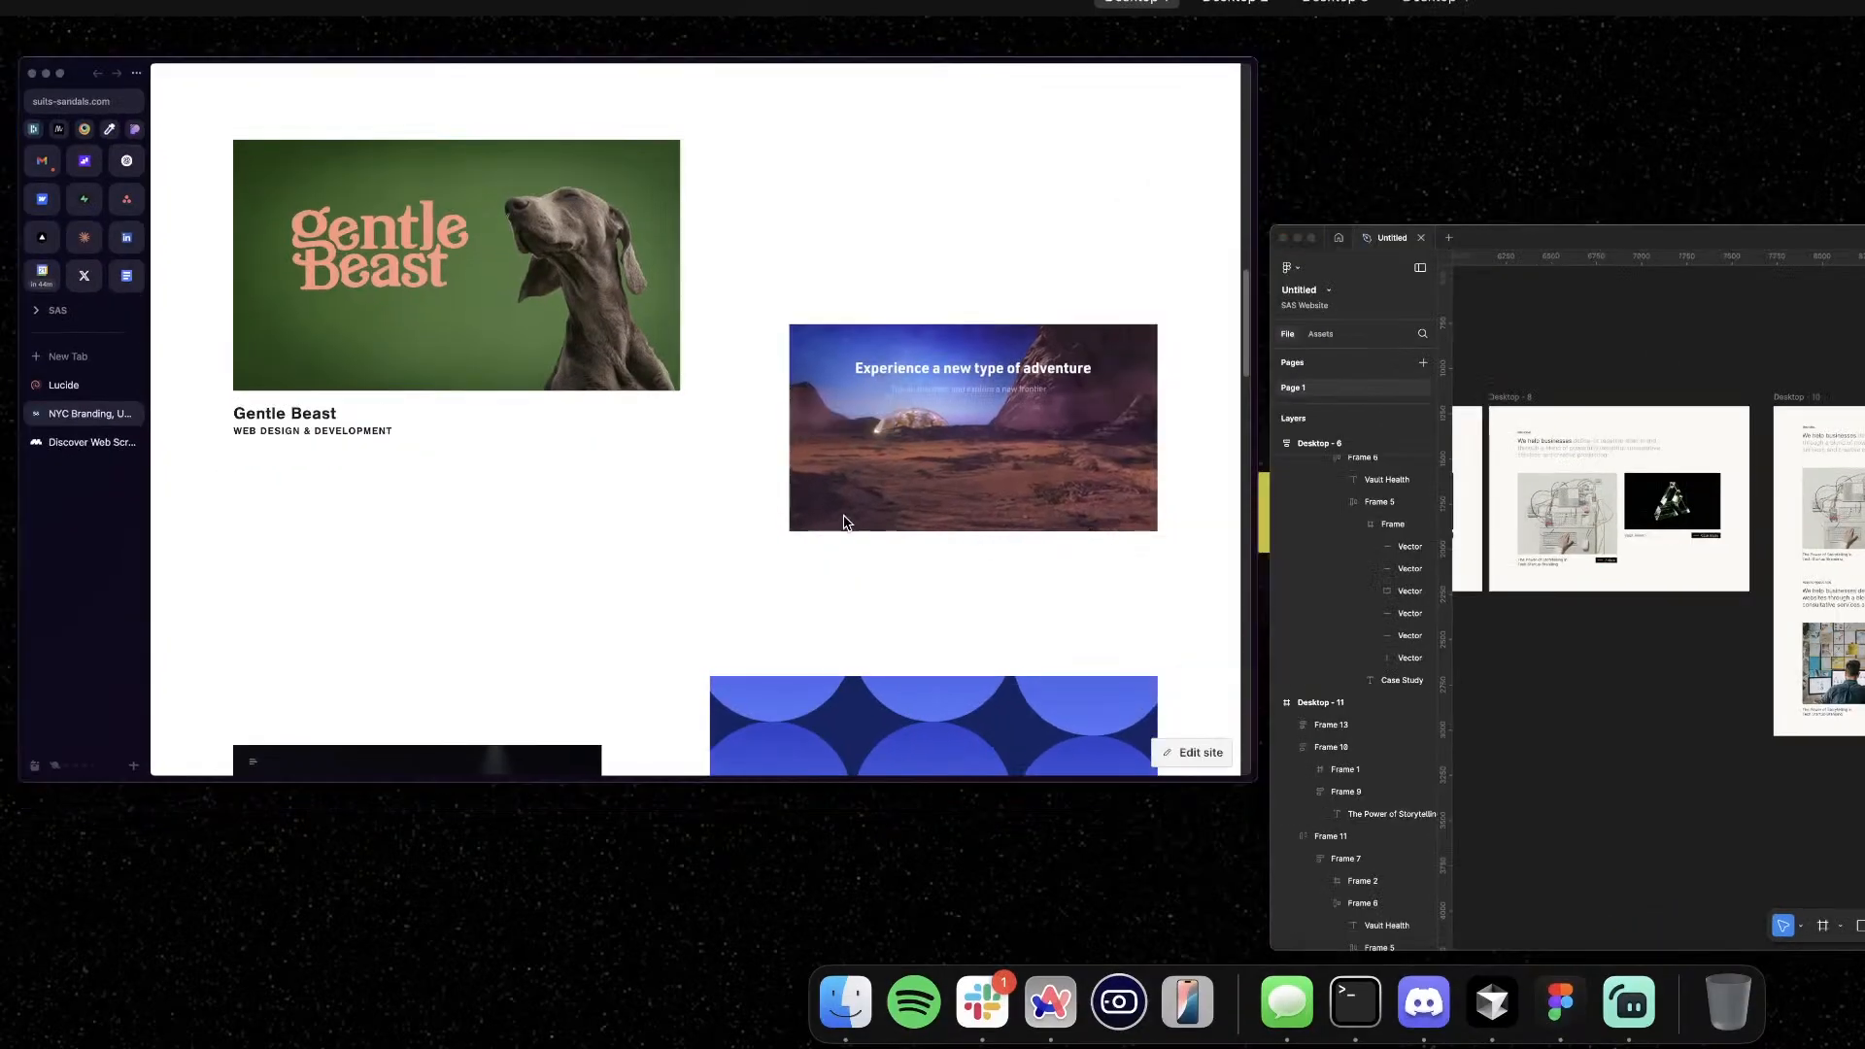
left_click(843, 522)
scroll(966, 667, "up", 10)
key("super+t")
type("awwwar")
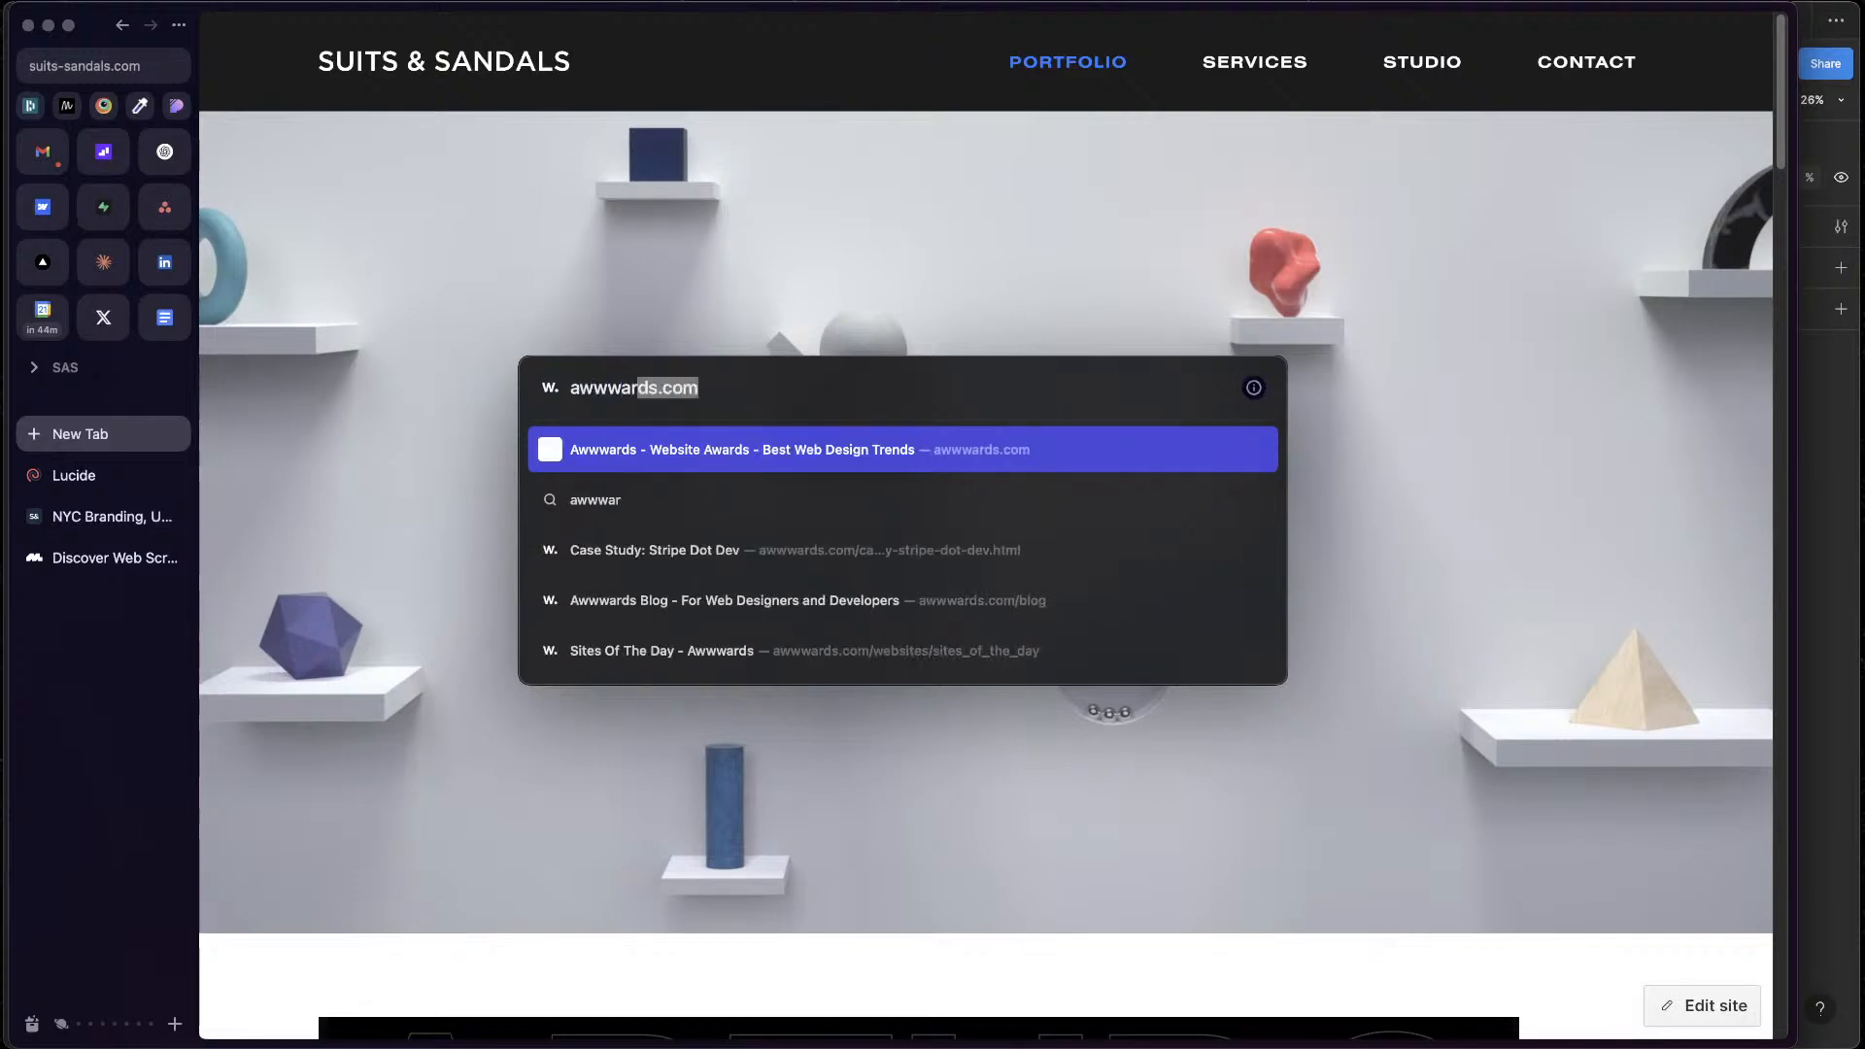
key("Return")
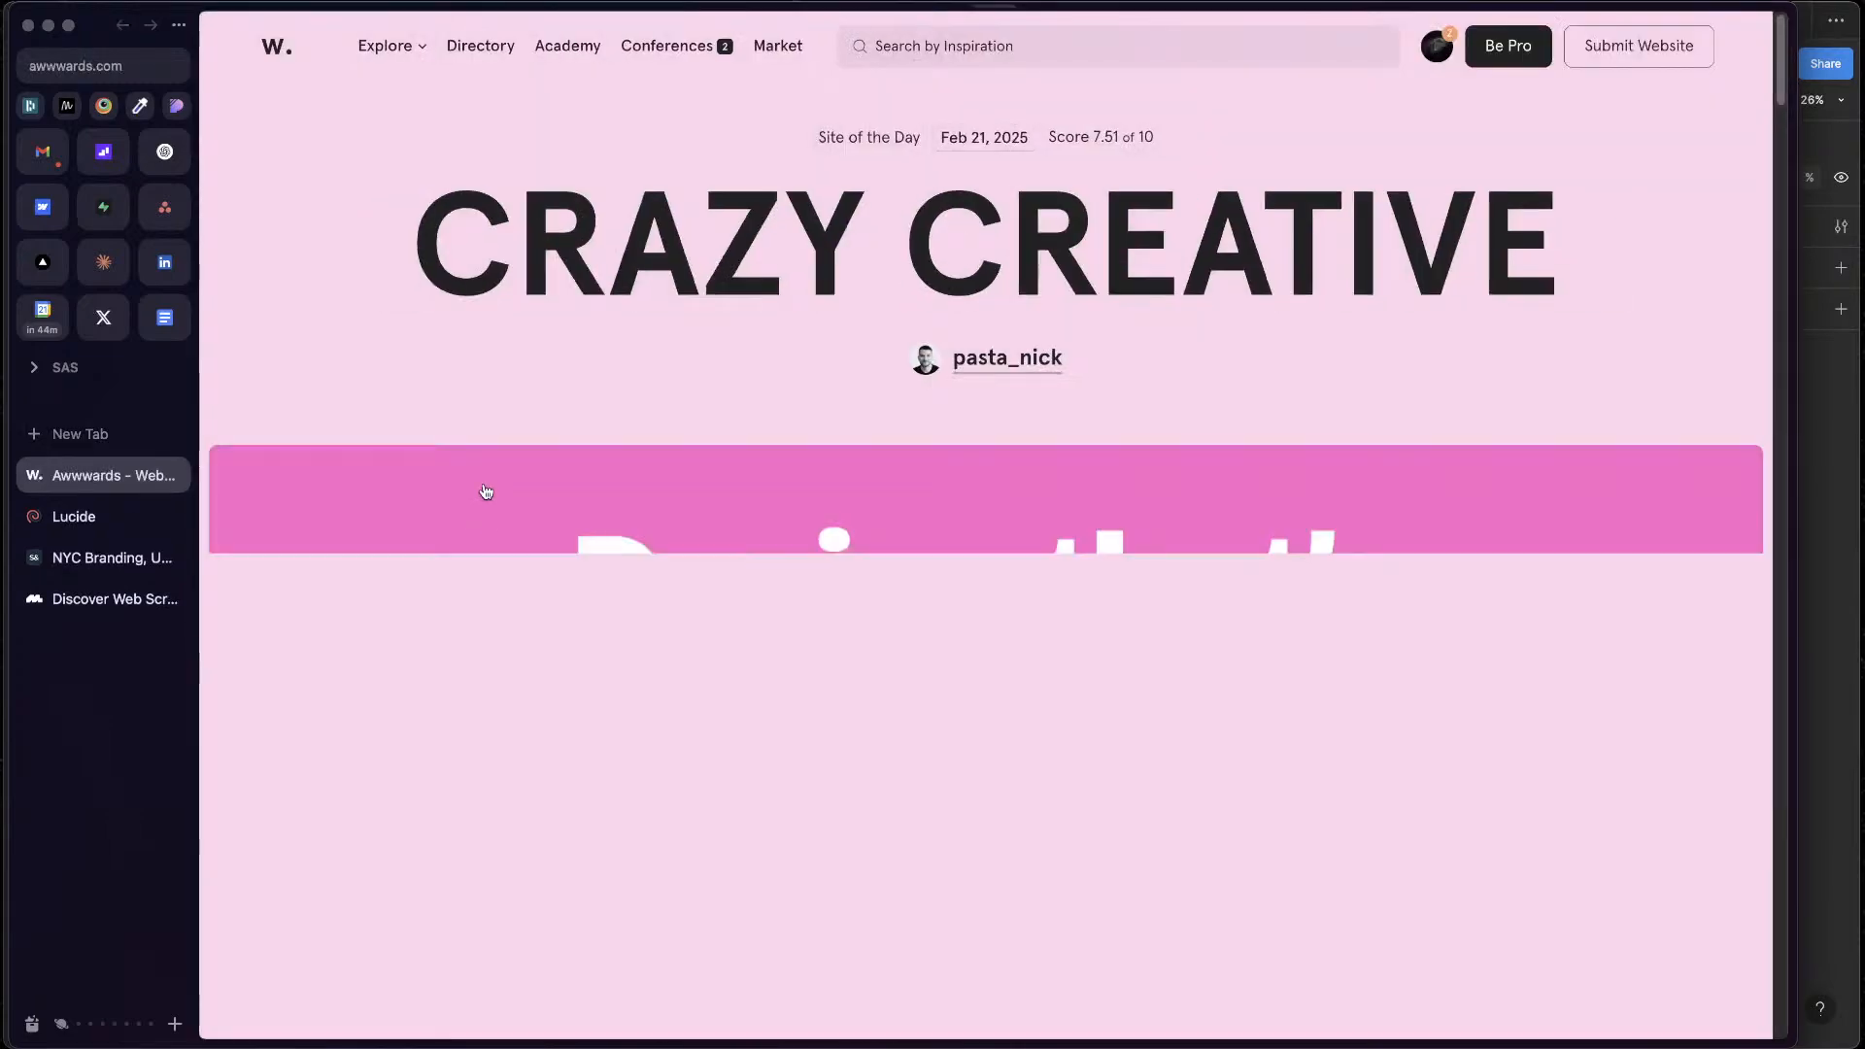
Open the Zypsy website from the Awwwards listing and examine its page layout down to the latest news cards
scroll(1210, 570, "down", 10)
scroll(1214, 568, "down", 10)
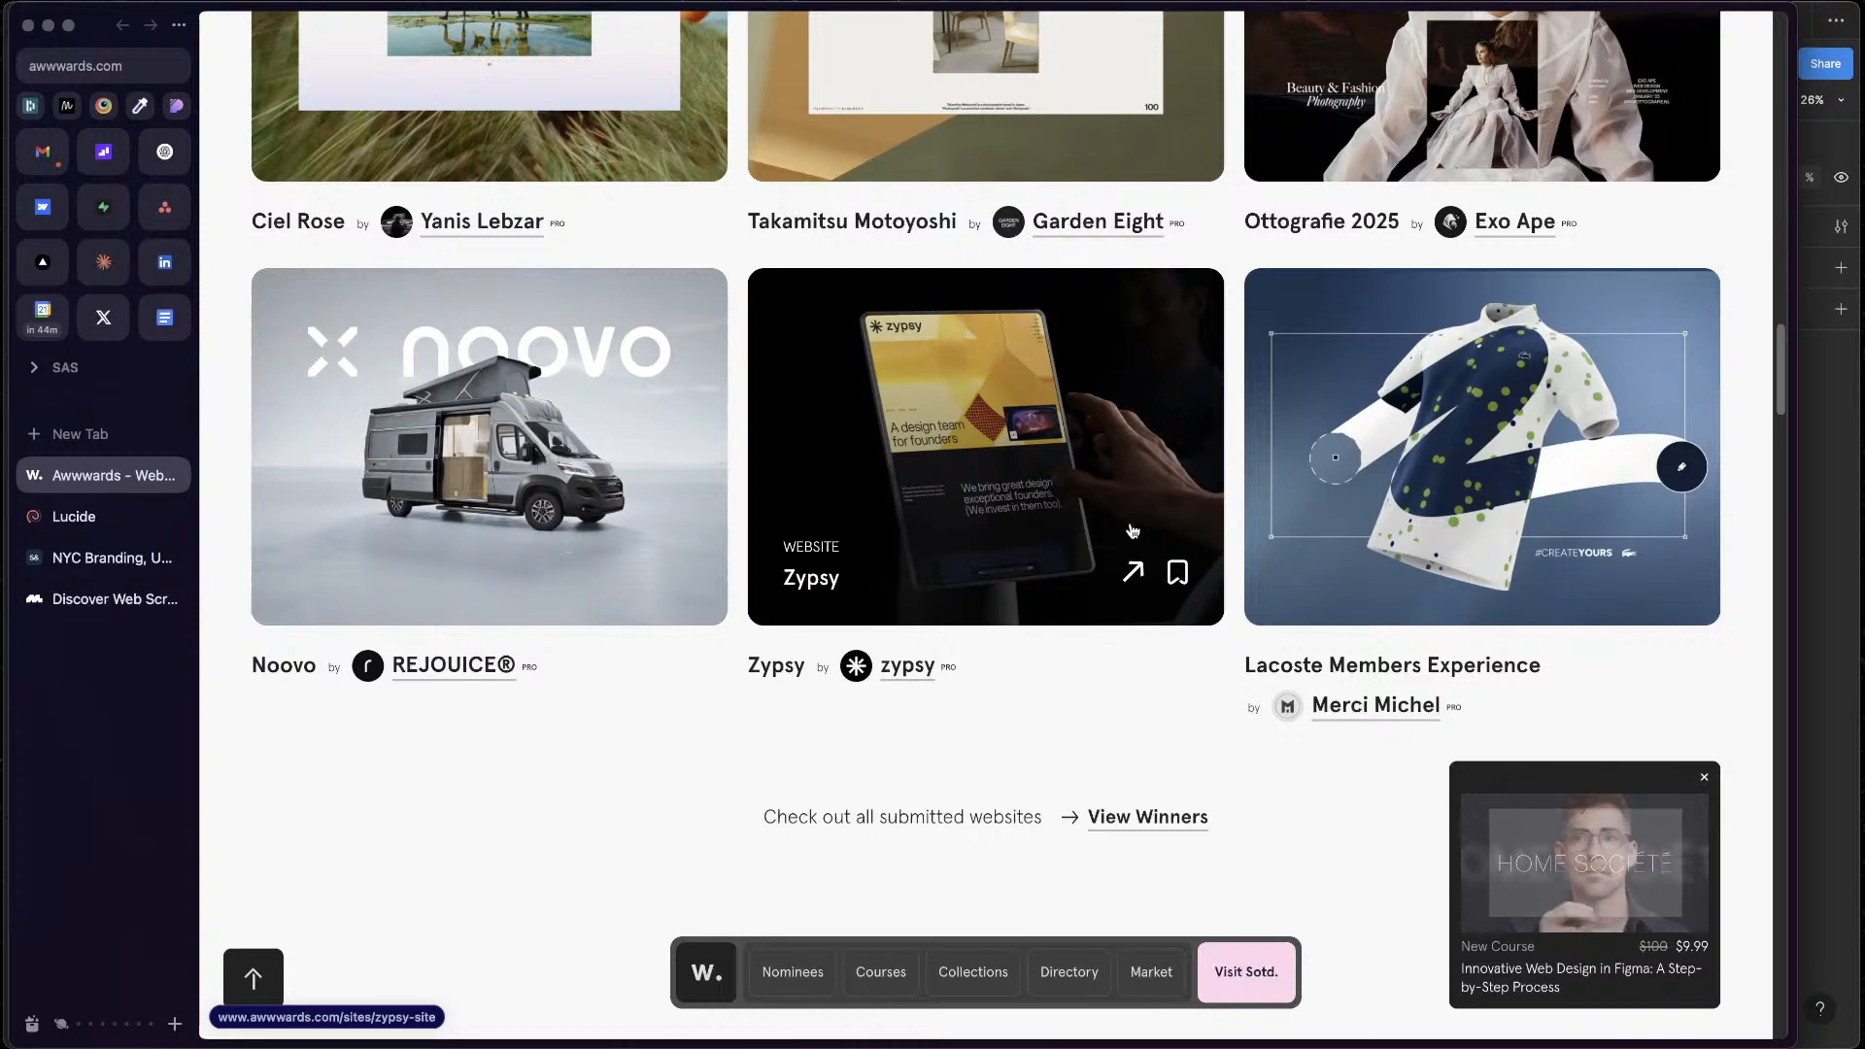
left_click(1132, 574)
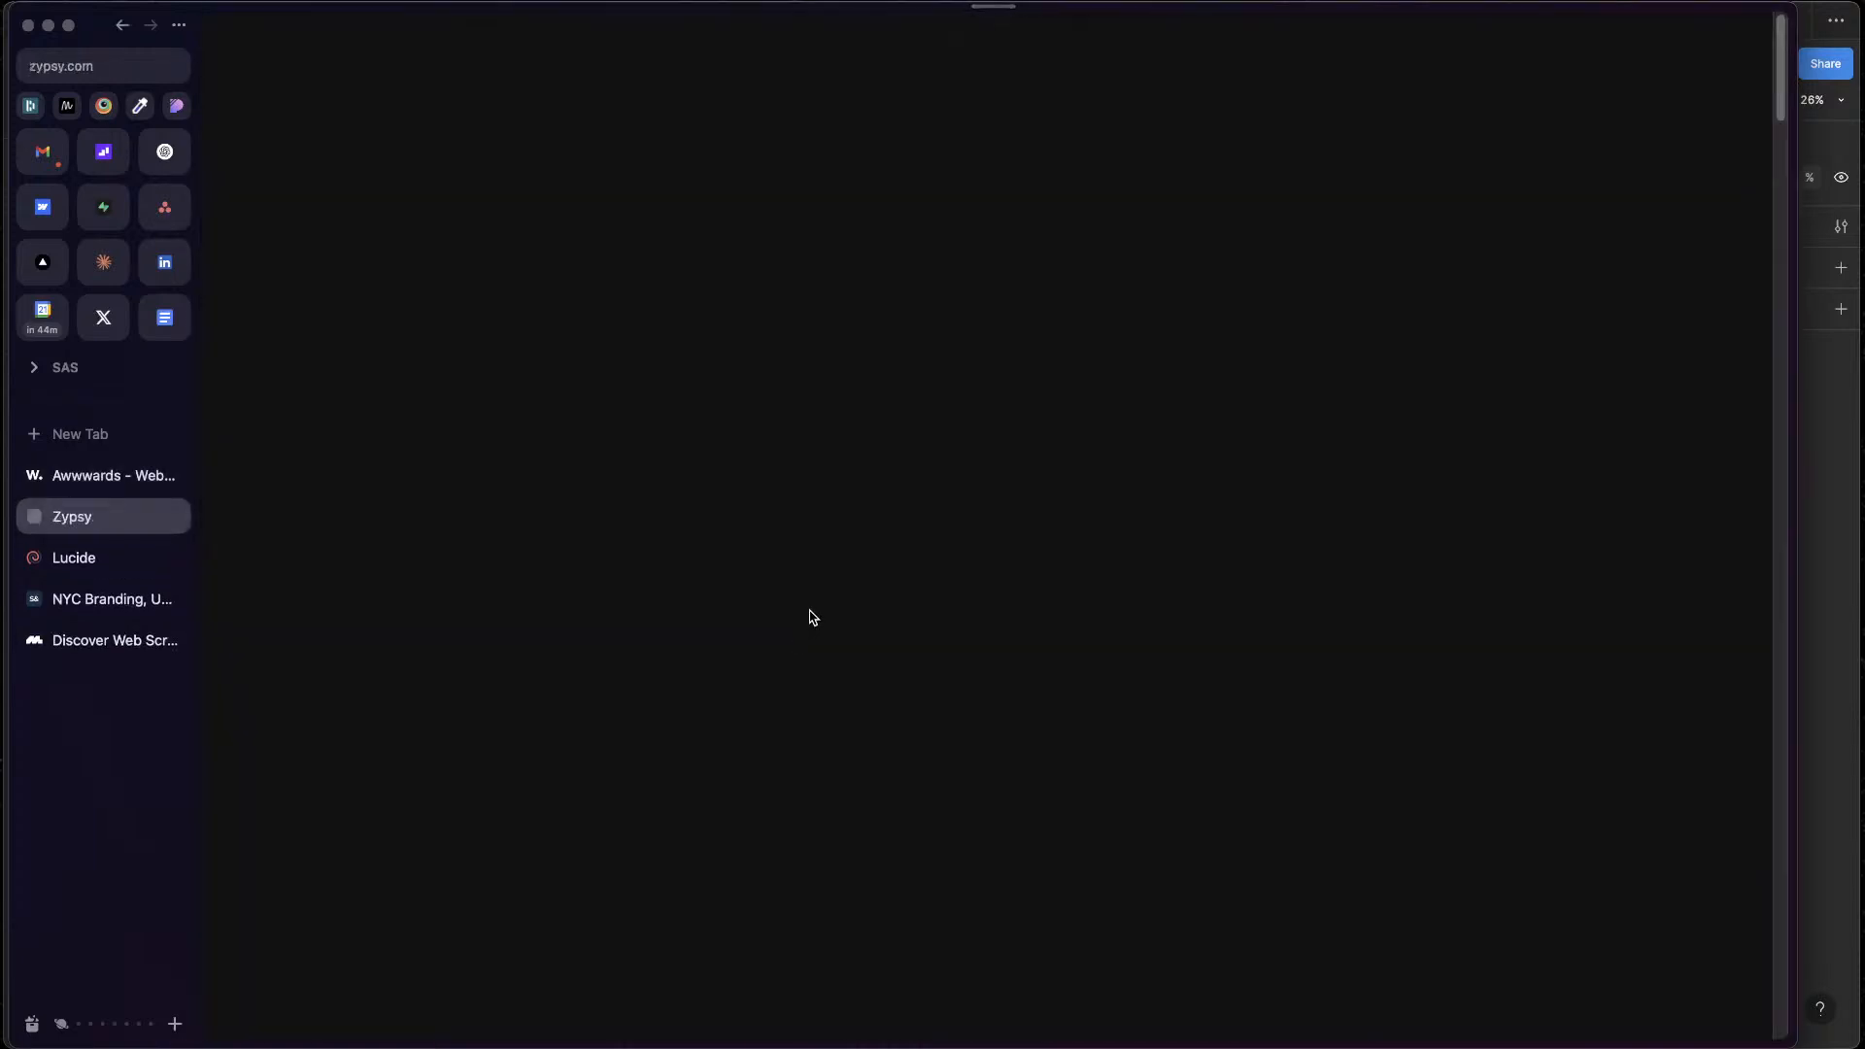
scroll(1282, 629, "down", 15)
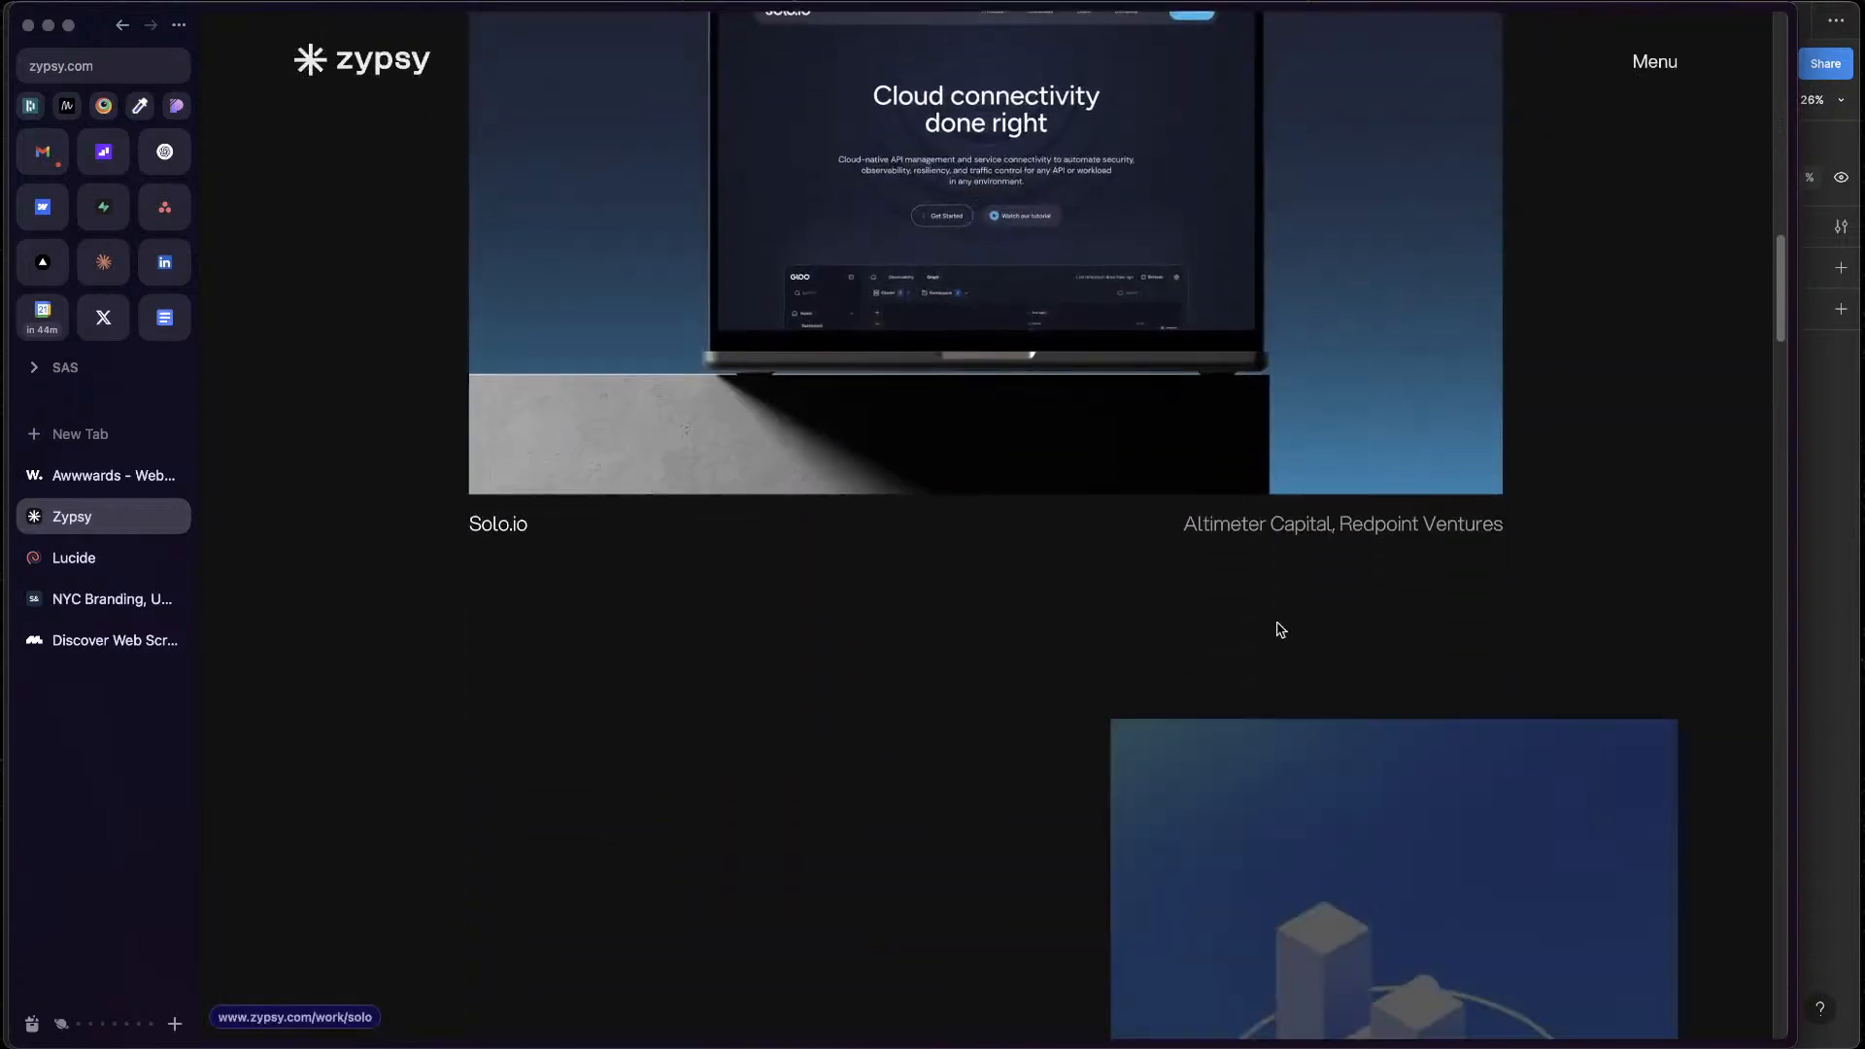
scroll(1280, 629, "down", 20)
scroll(1281, 630, "down", 3)
scroll(1281, 629, "up", 3)
scroll(1281, 627, "down", 1)
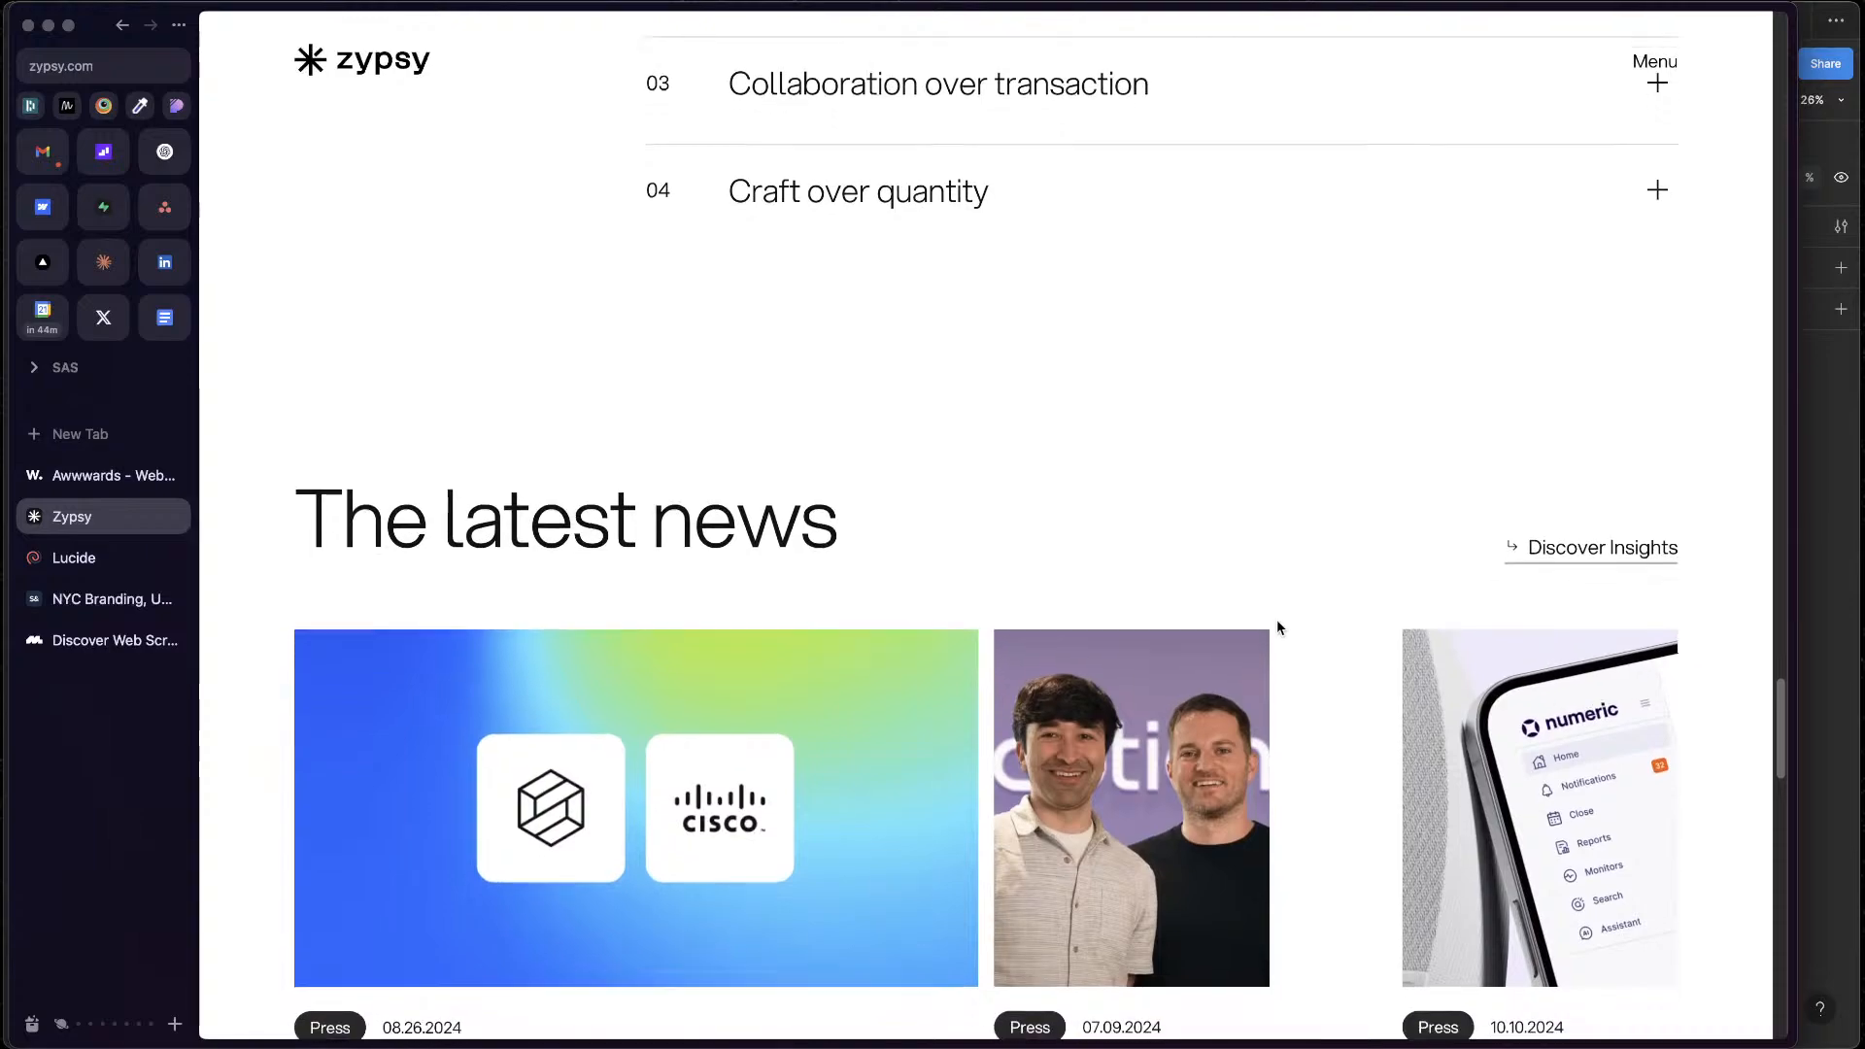
scroll(1276, 628, "down", 3)
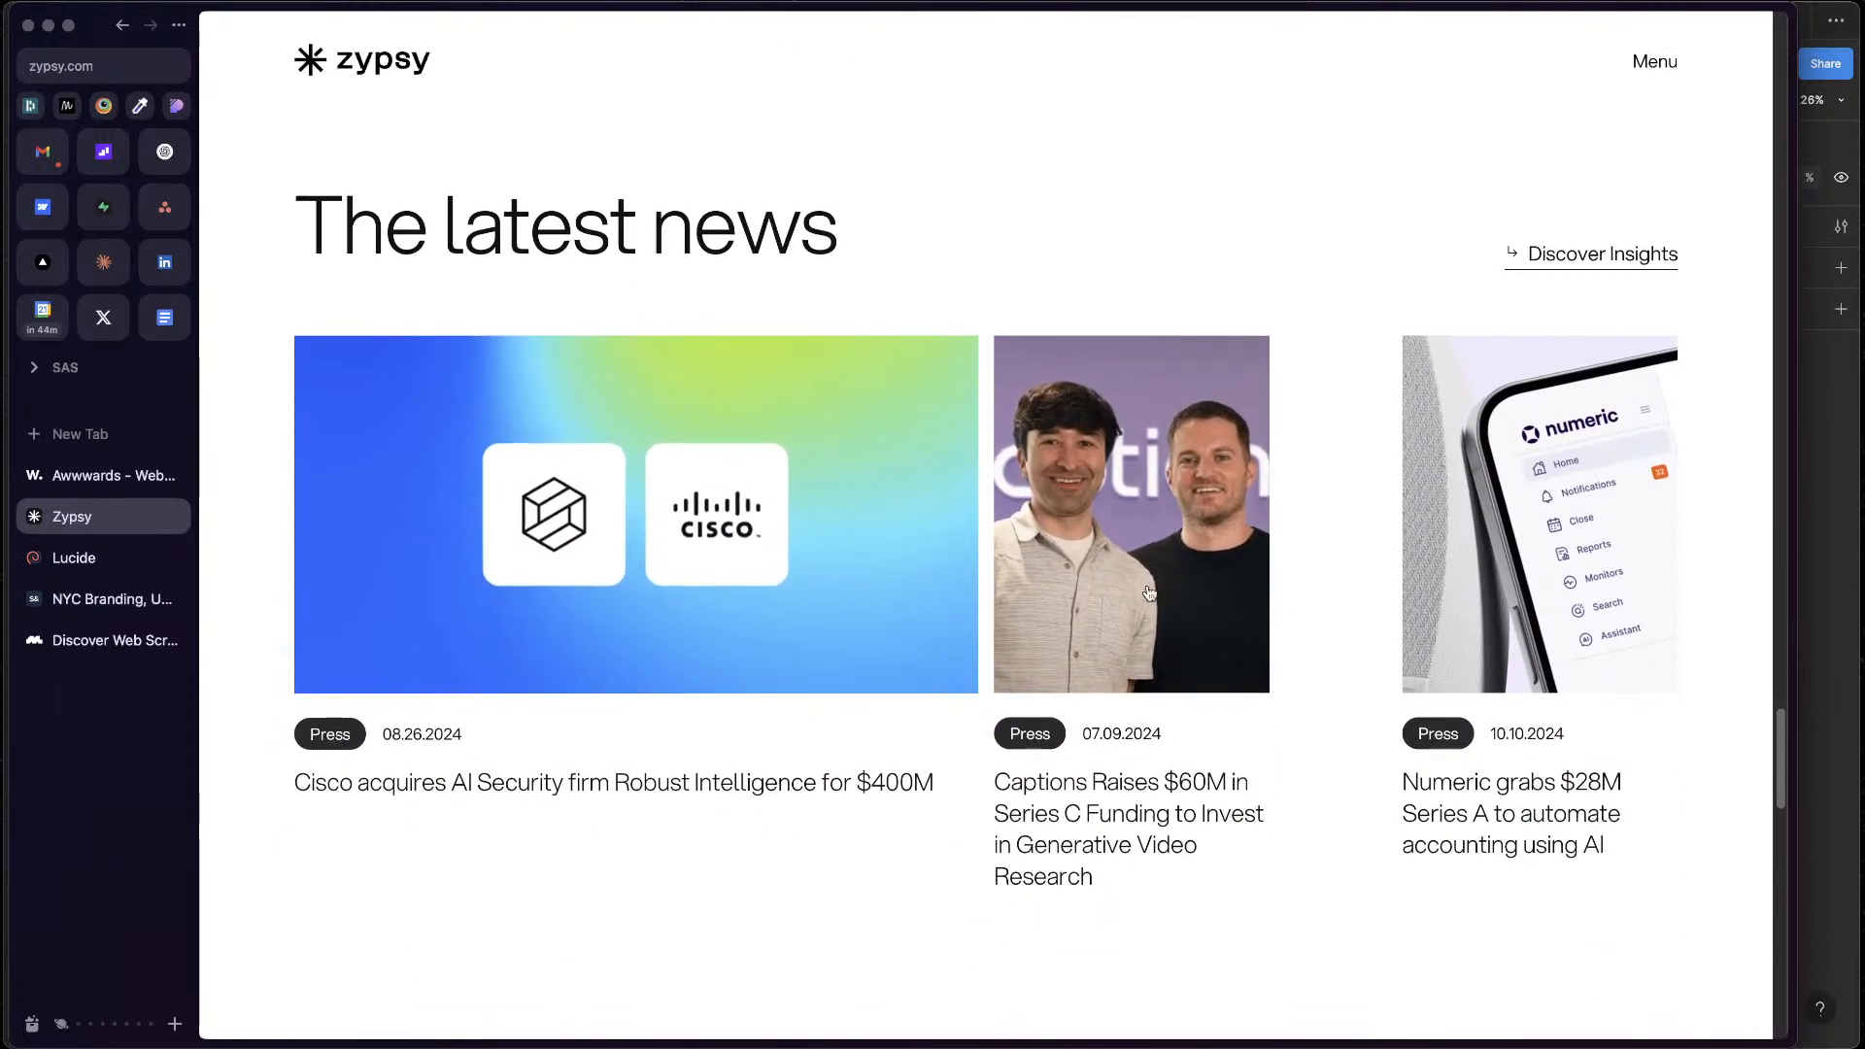
Switch back to Figma and delete the lower duplicate article card in Desktop - 11
key("ctrl+Up")
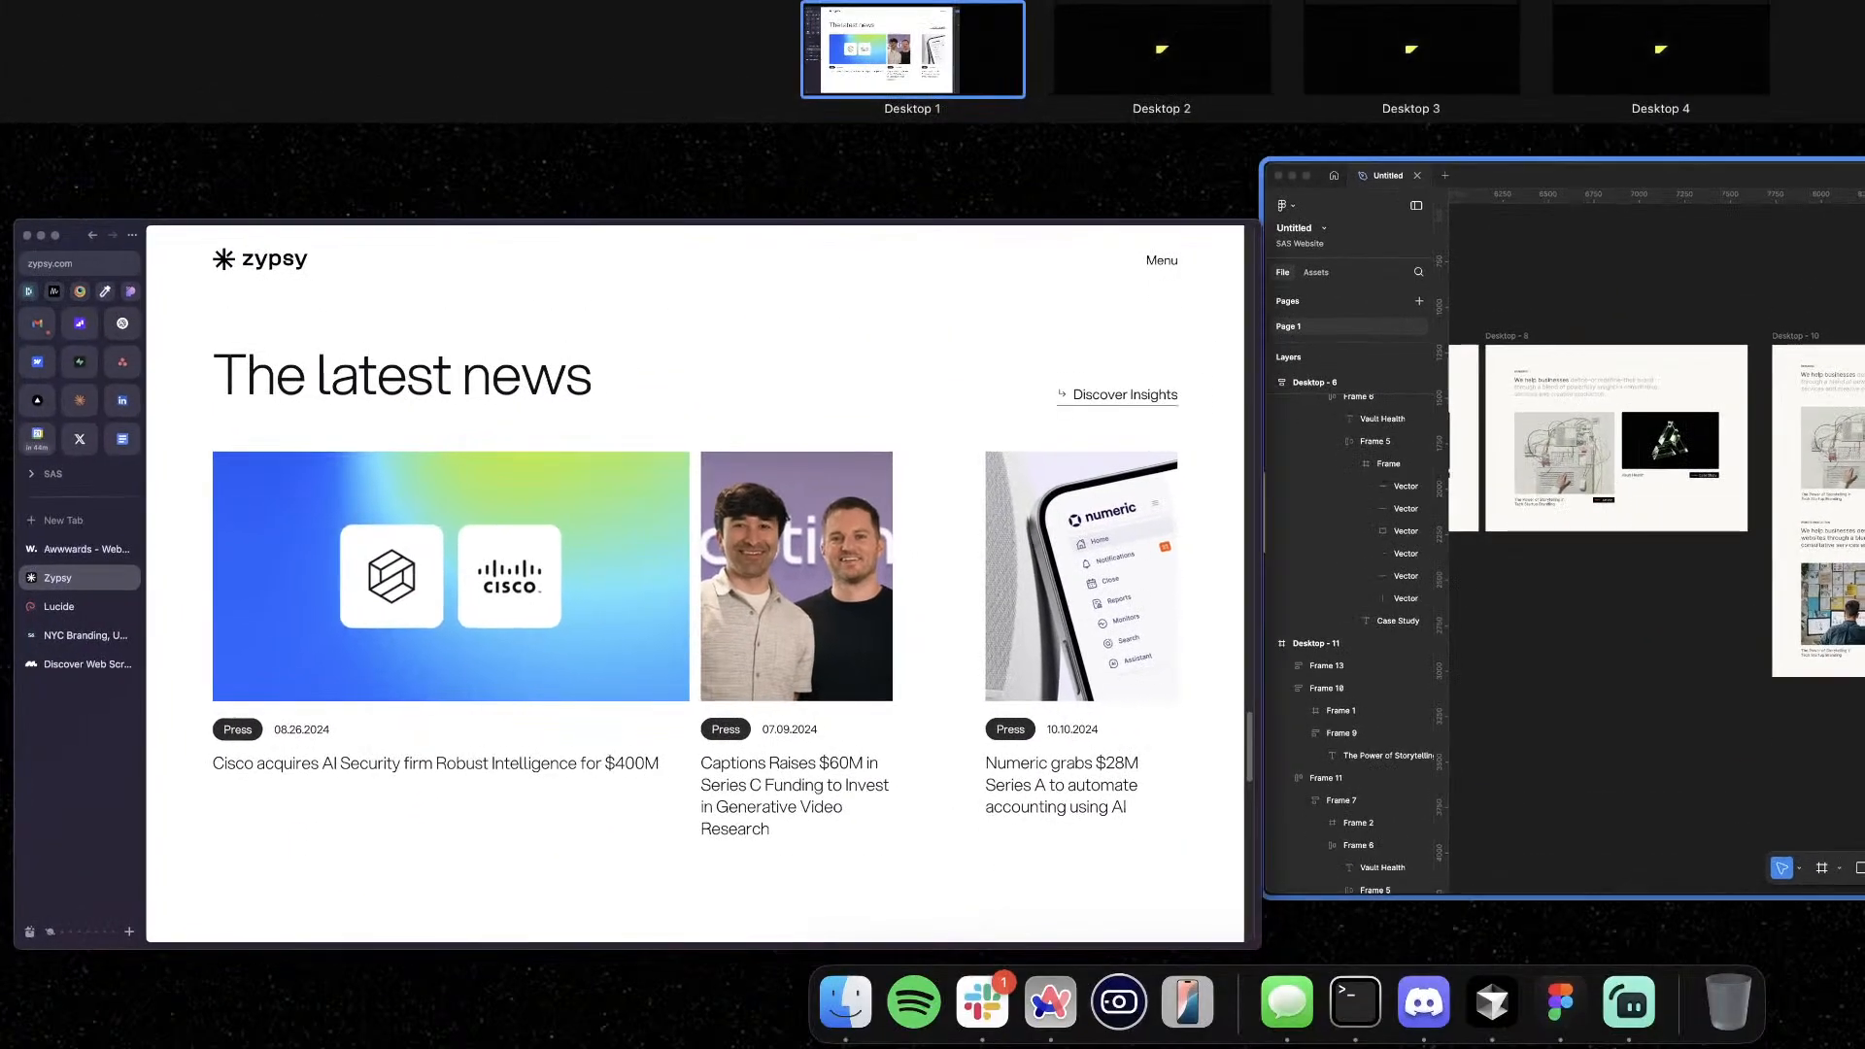
left_click(1523, 593)
left_click_drag(1488, 623, 1333, 665)
scroll(1283, 505, "up", 5)
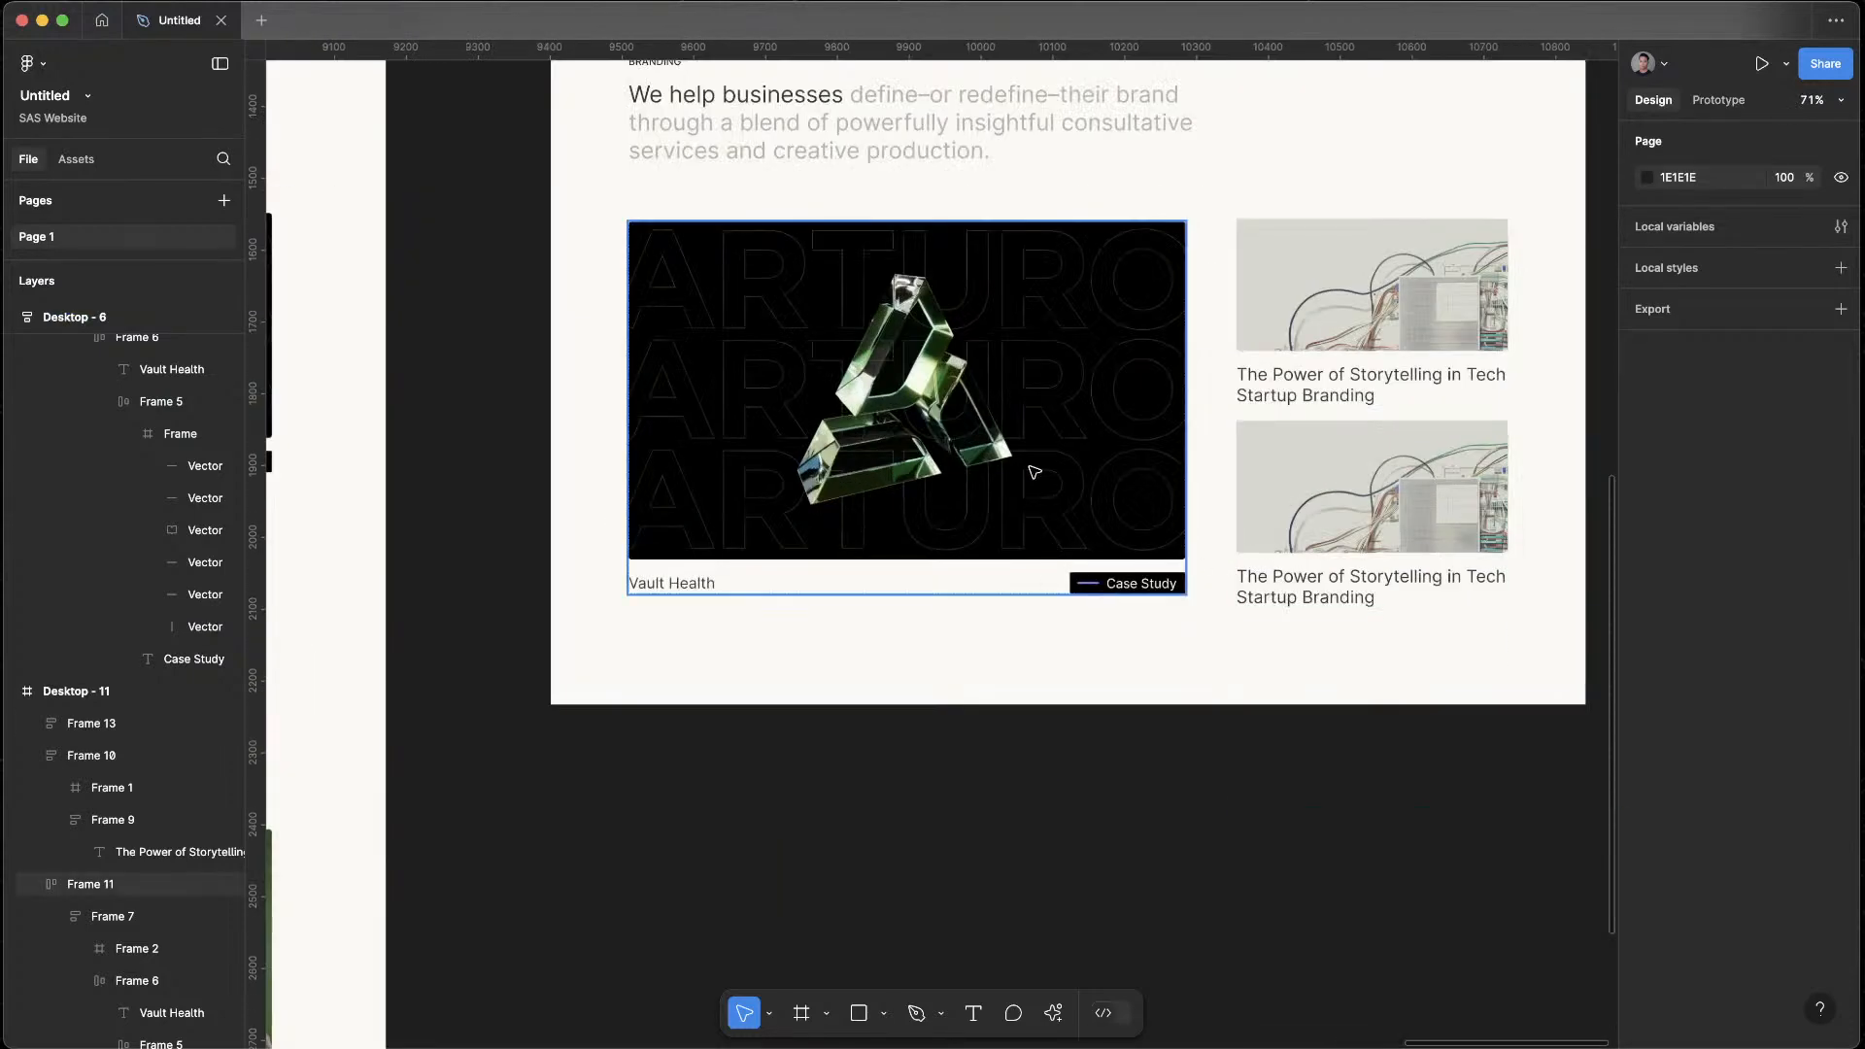
left_click(1035, 472)
left_click(1313, 250)
left_click(1350, 490)
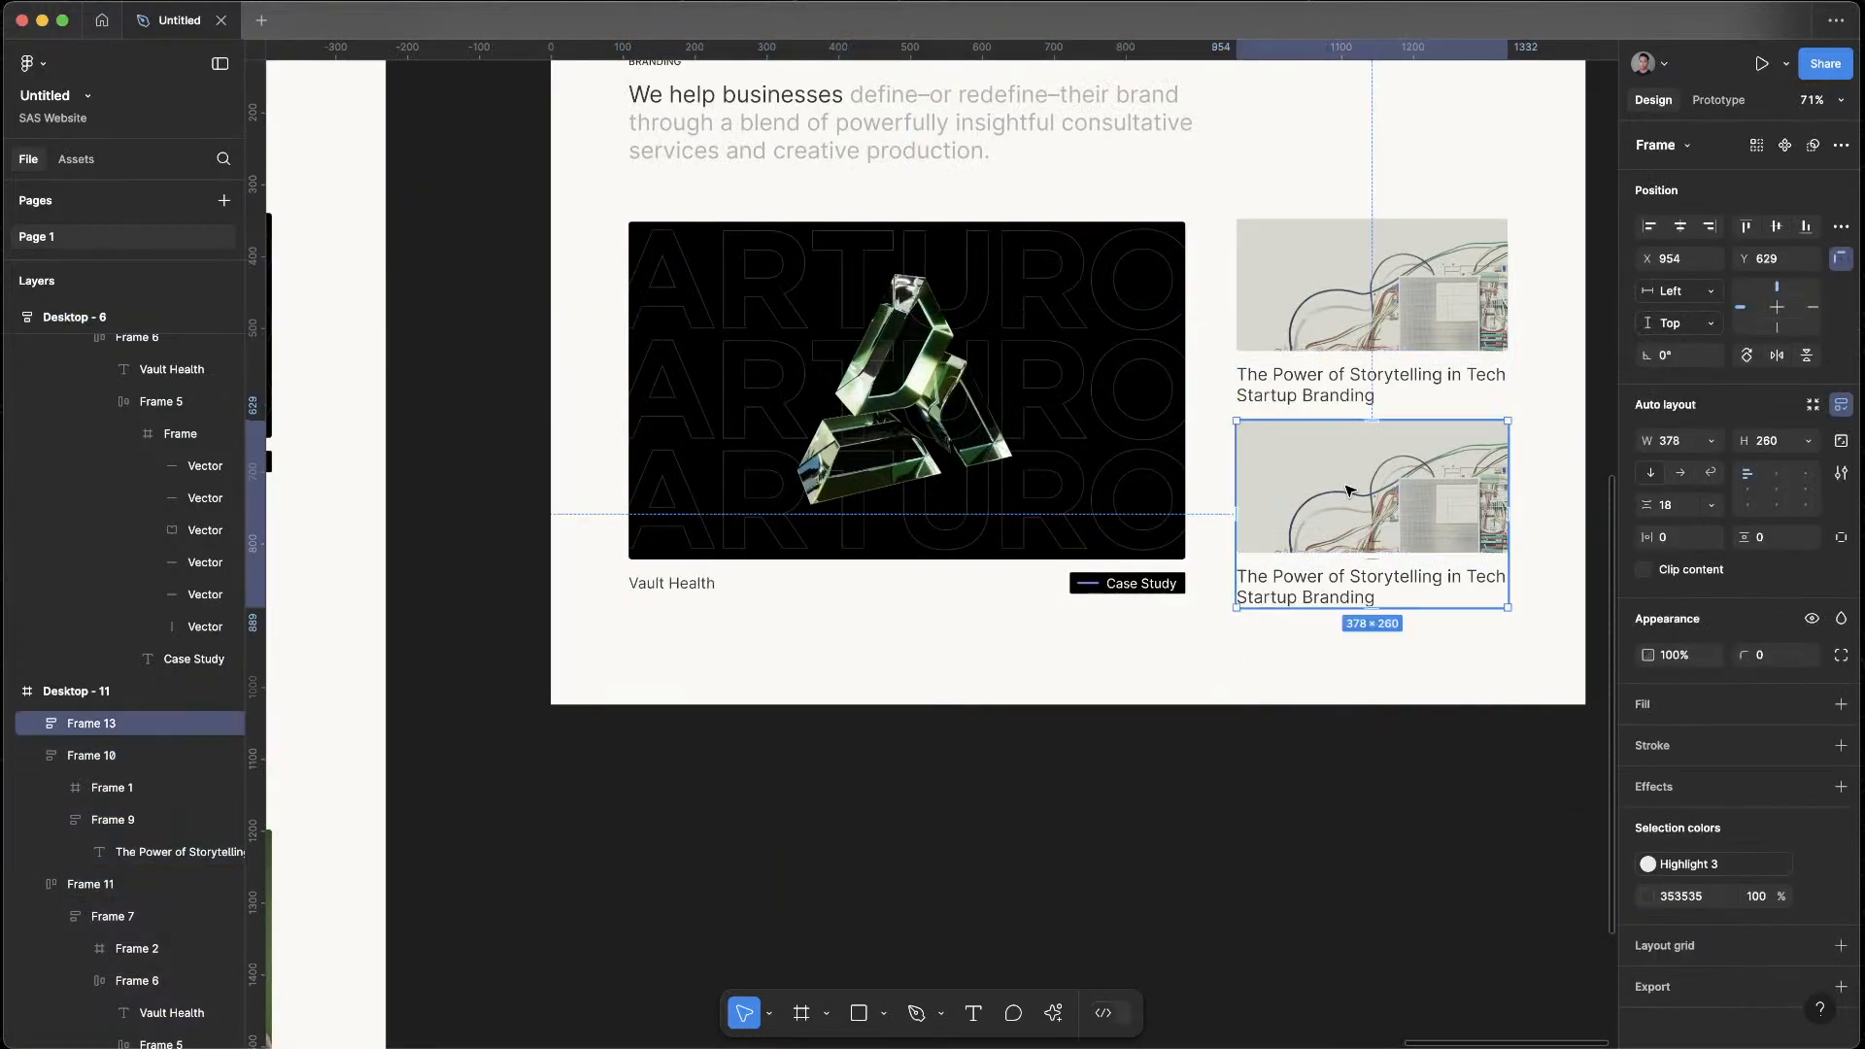
key("BackSpace")
Stretch the remaining article card to 522 high and set its caption's height to Hug contents
left_click(1371, 323)
left_click_drag(1351, 406, 1329, 595)
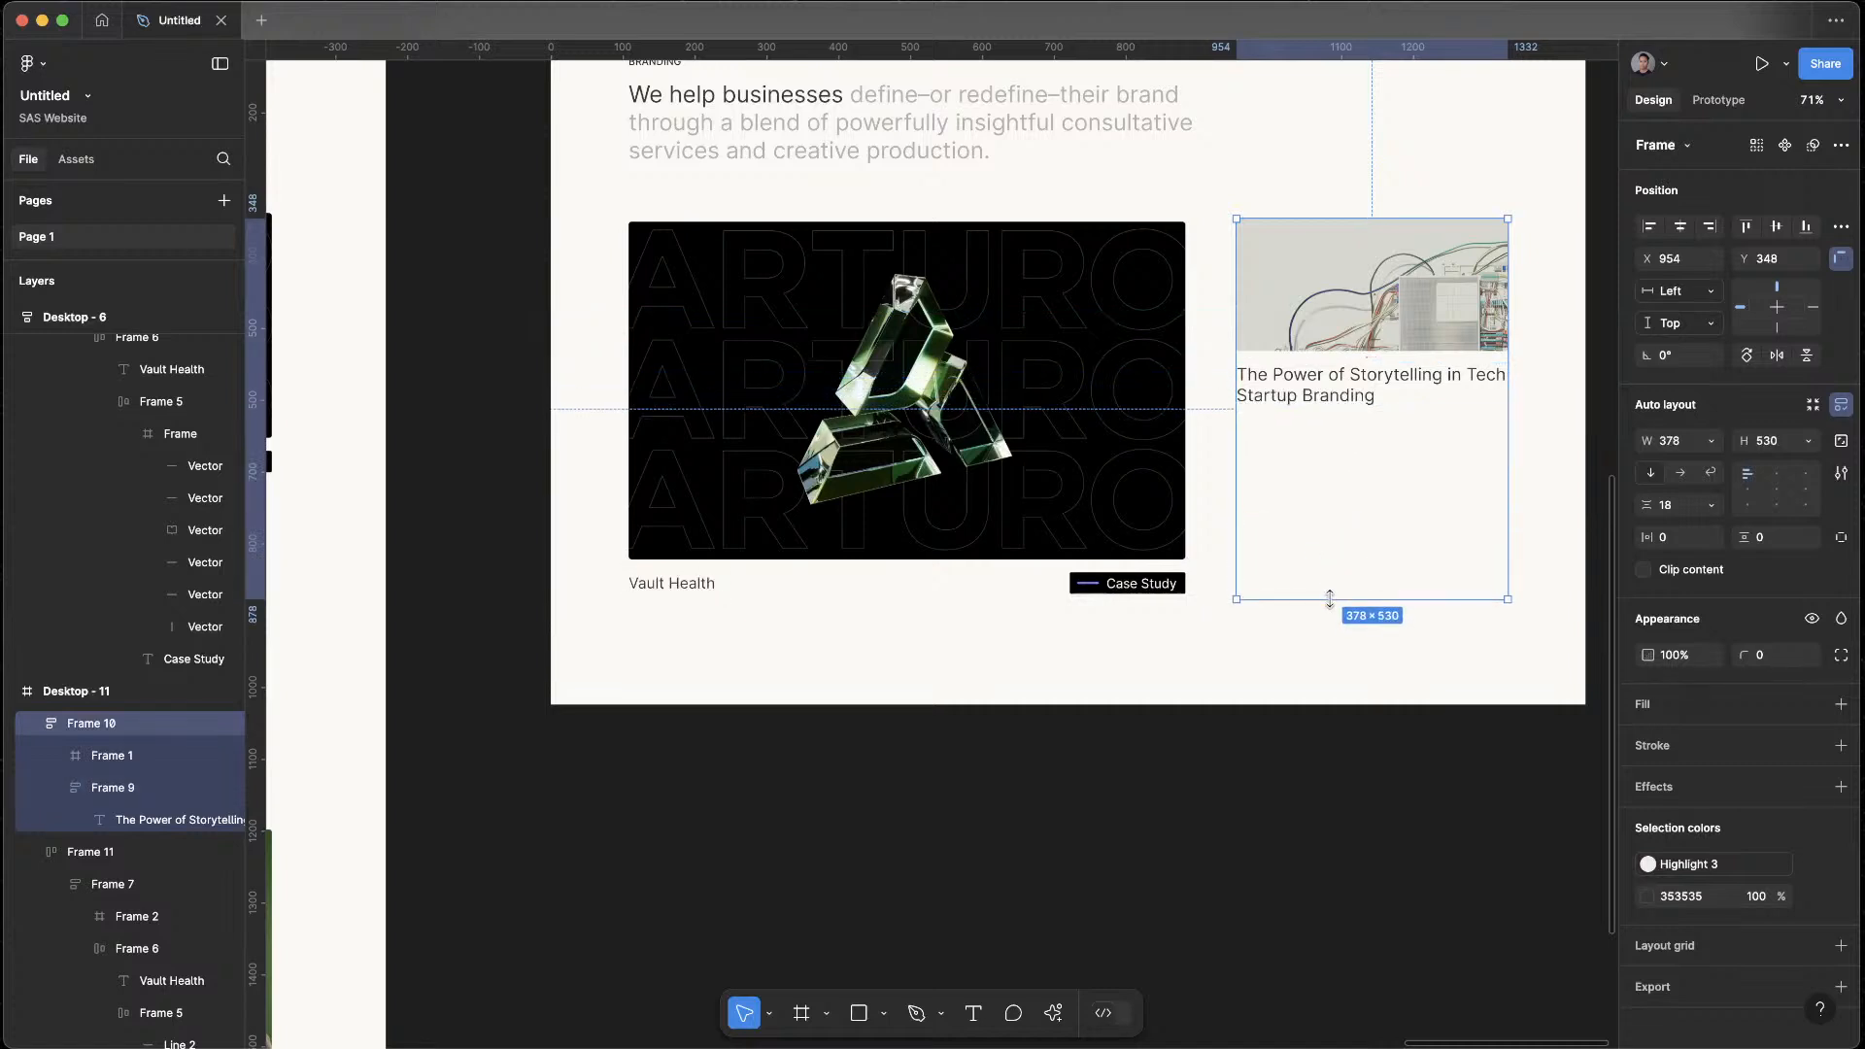
left_click(1333, 395)
left_click(1813, 381)
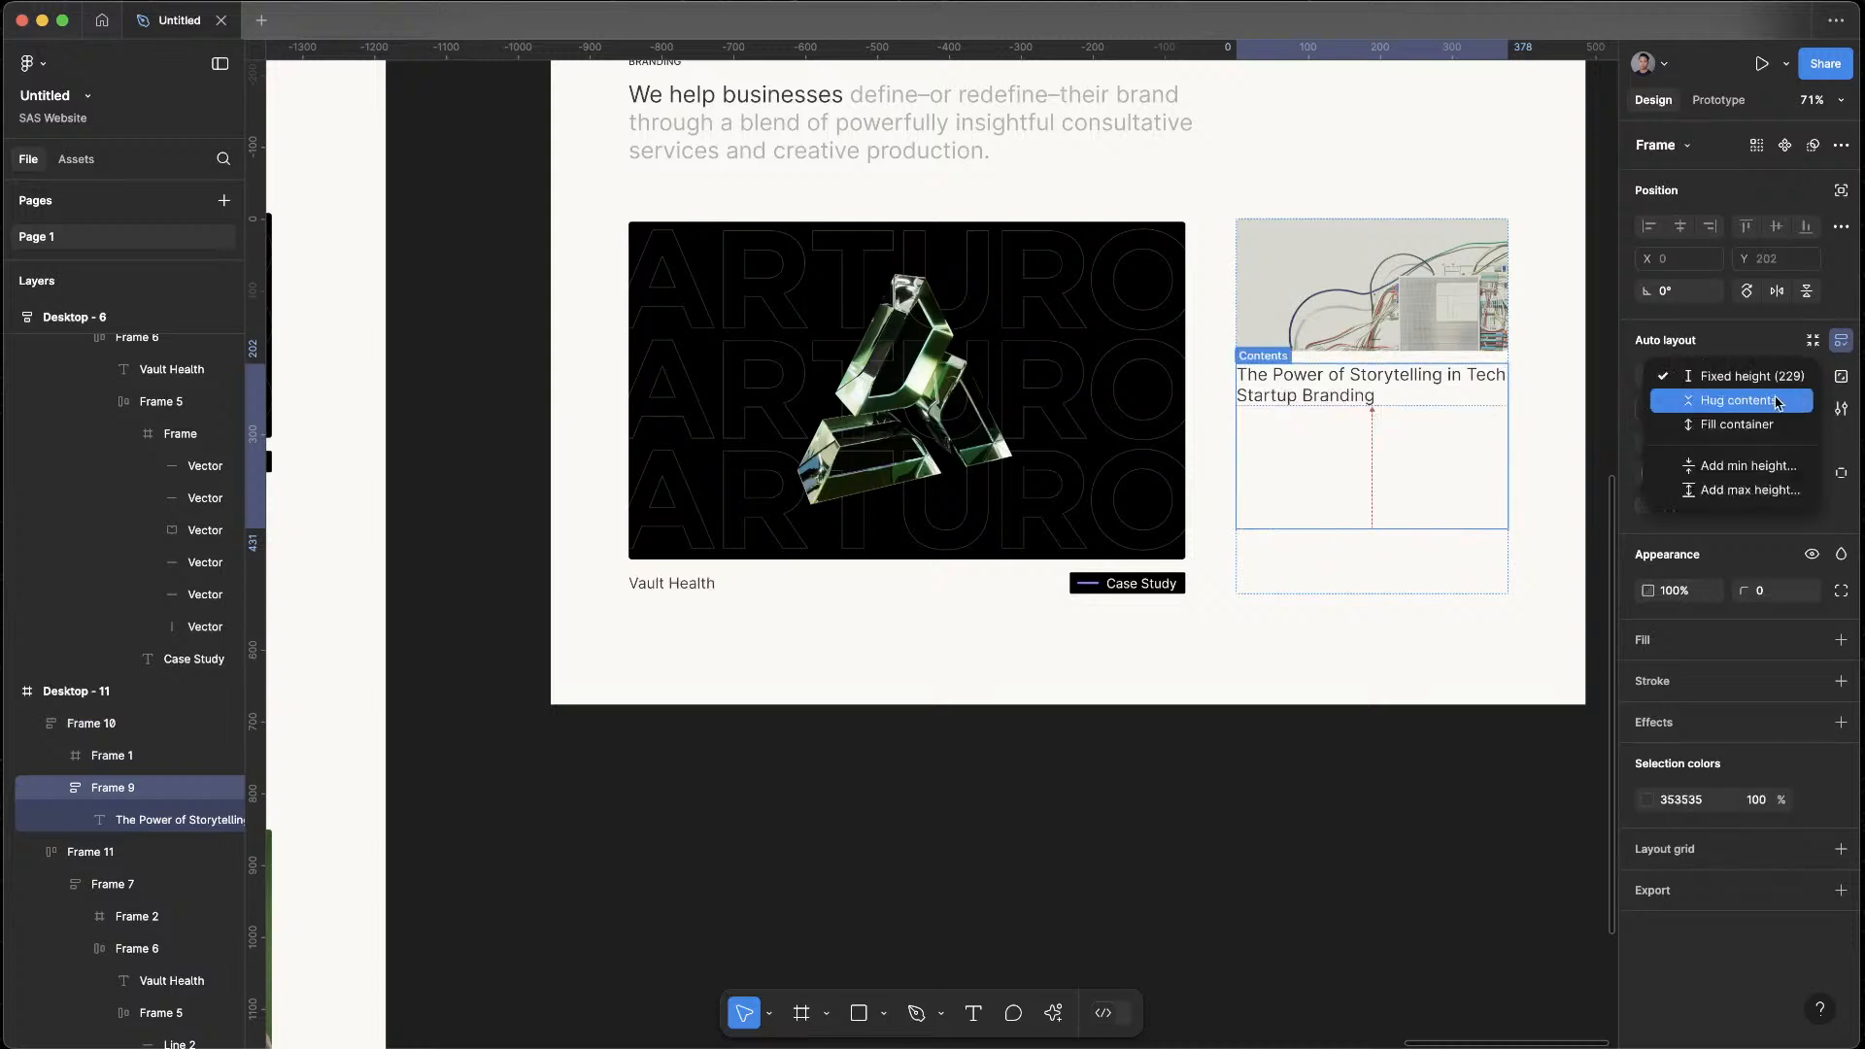
left_click(1714, 400)
Set the height of the article card's image to Fill container
left_click(1326, 531)
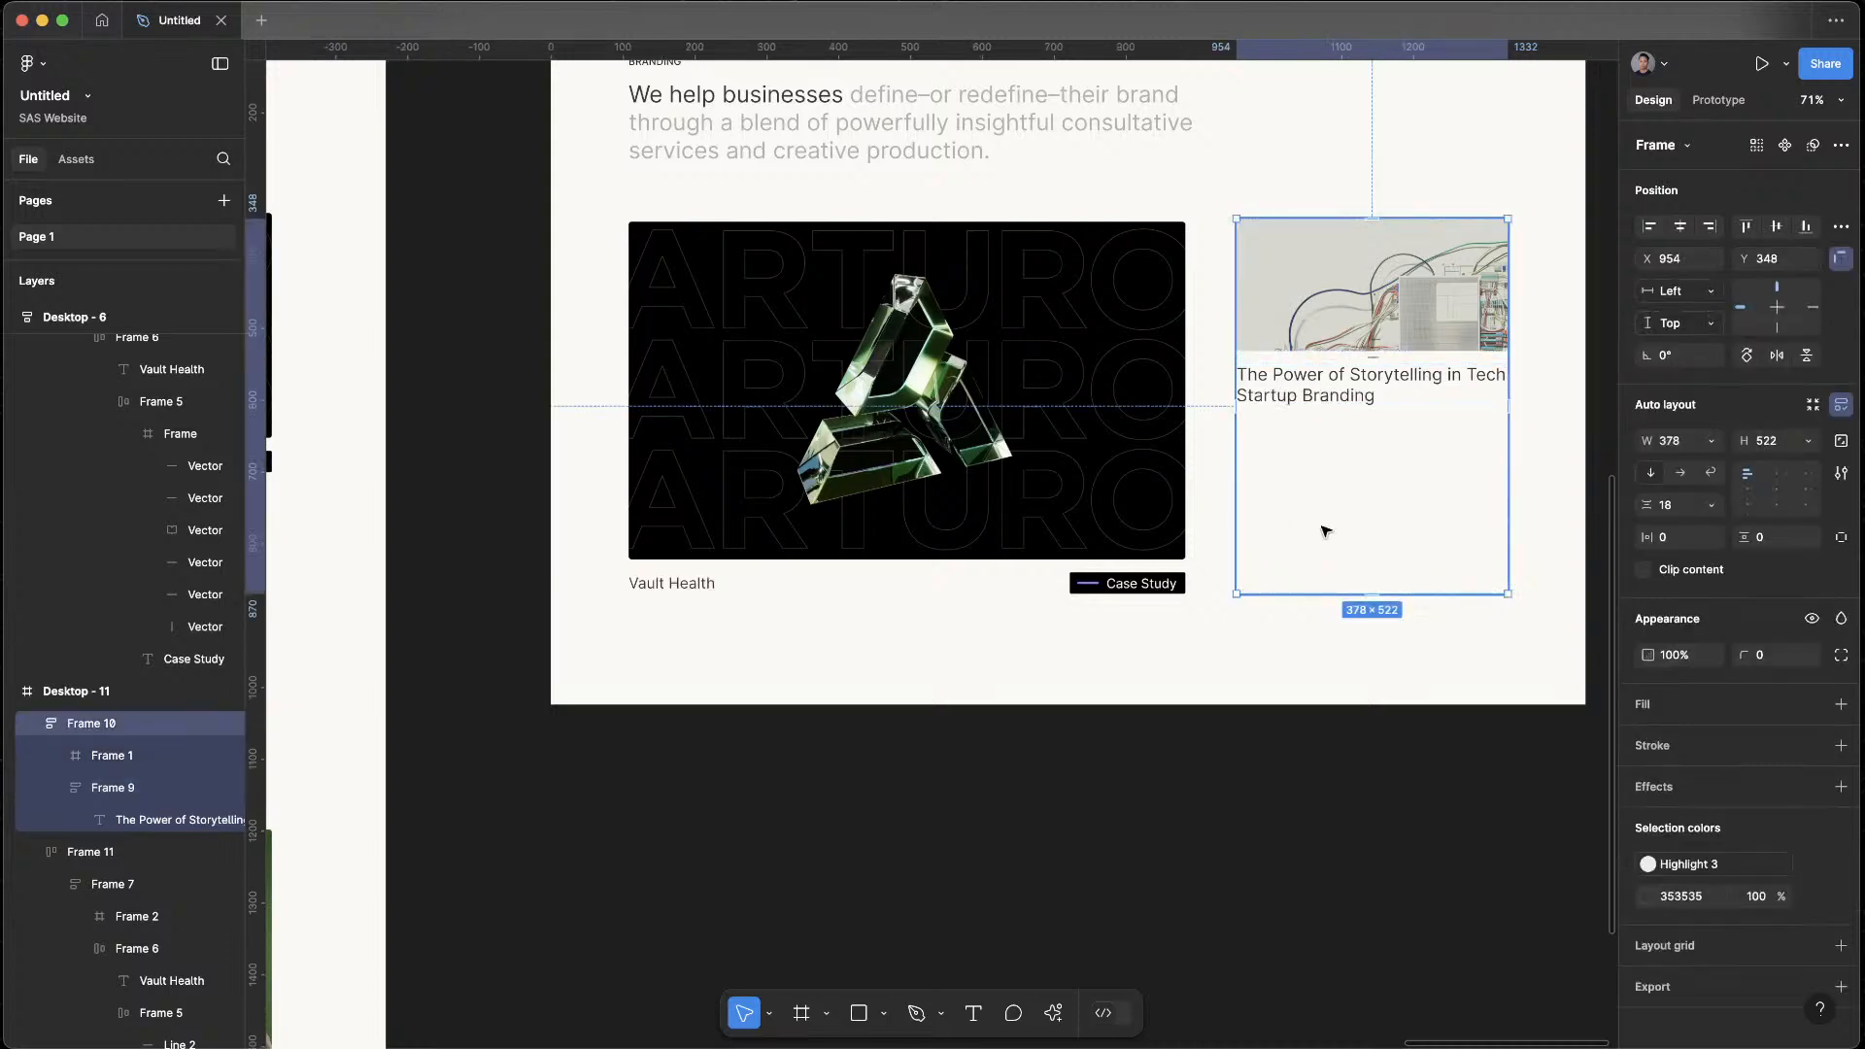
left_click(1379, 307)
left_click(1808, 377)
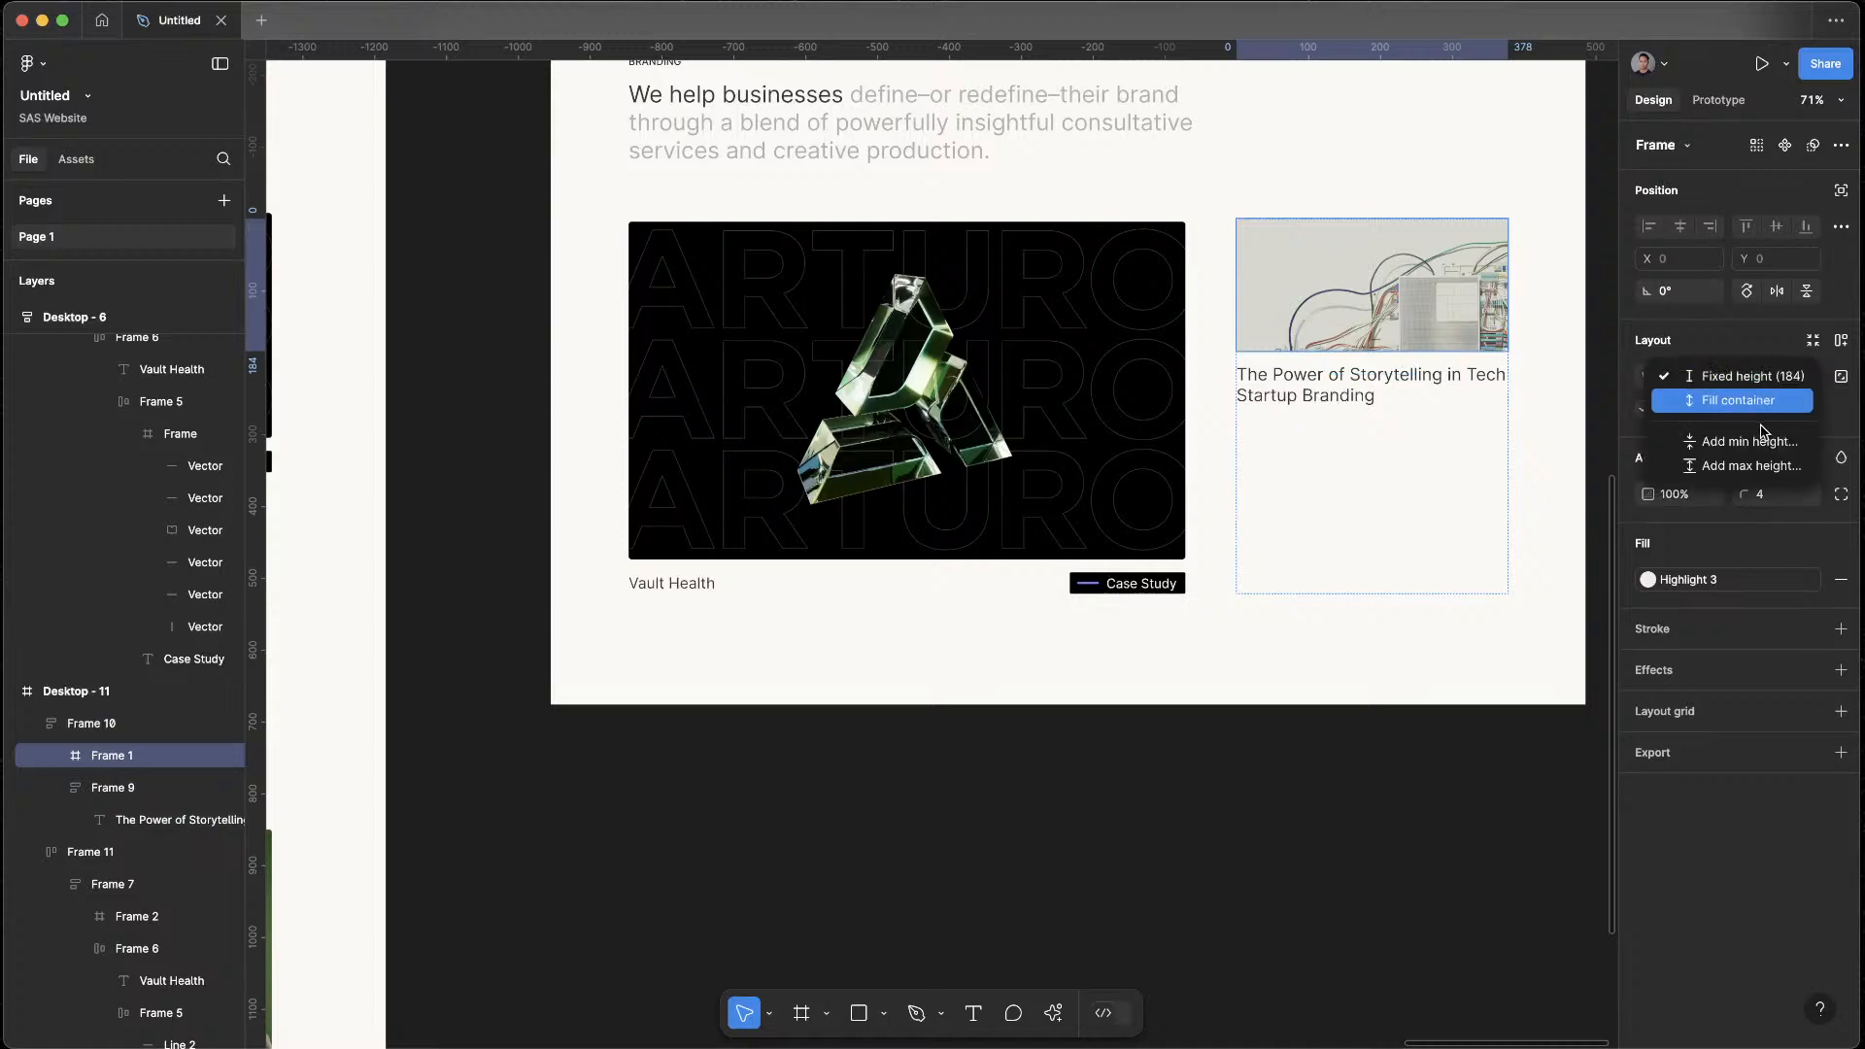
left_click(1710, 396)
left_click(1207, 783)
Copy the Case Study tag from the Vault Health card and paste it below the title in the article card
left_click(1133, 586)
left_click(1132, 586)
left_click(1523, 809)
left_click_drag(1512, 778, 1413, 941)
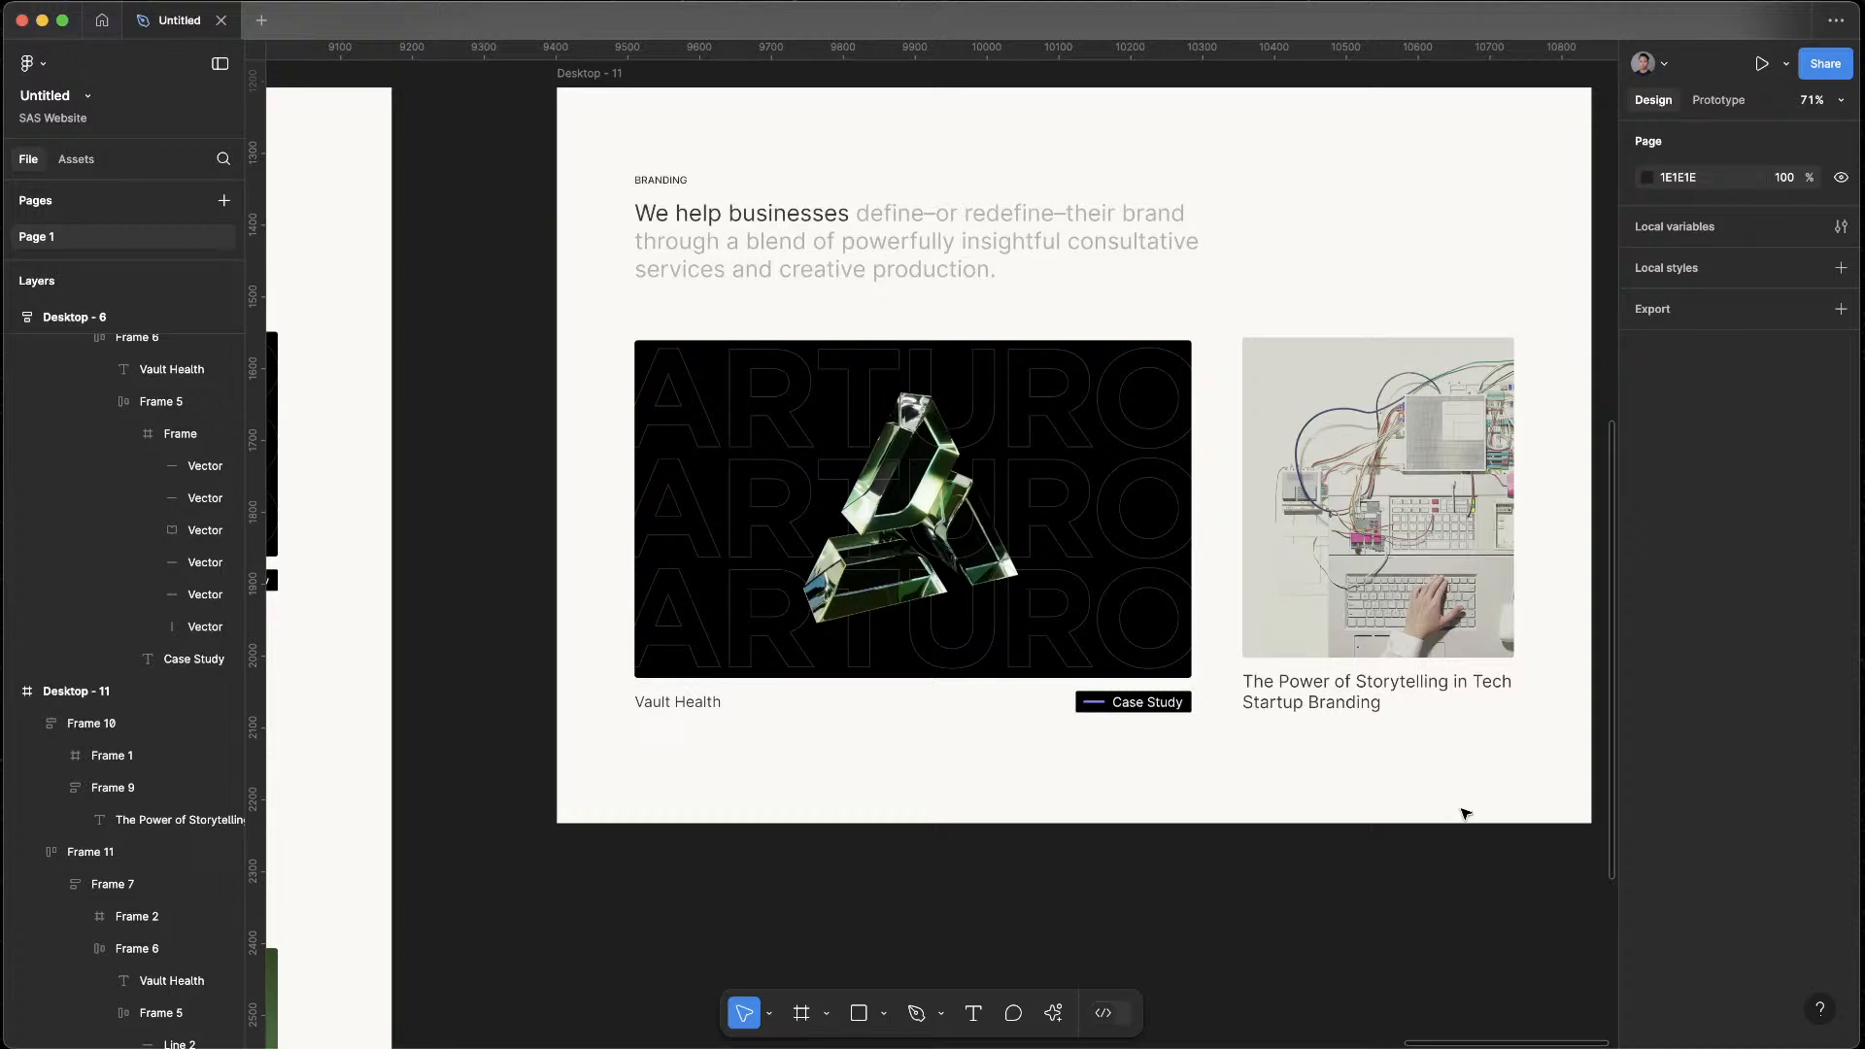
left_click(1304, 693, "super")
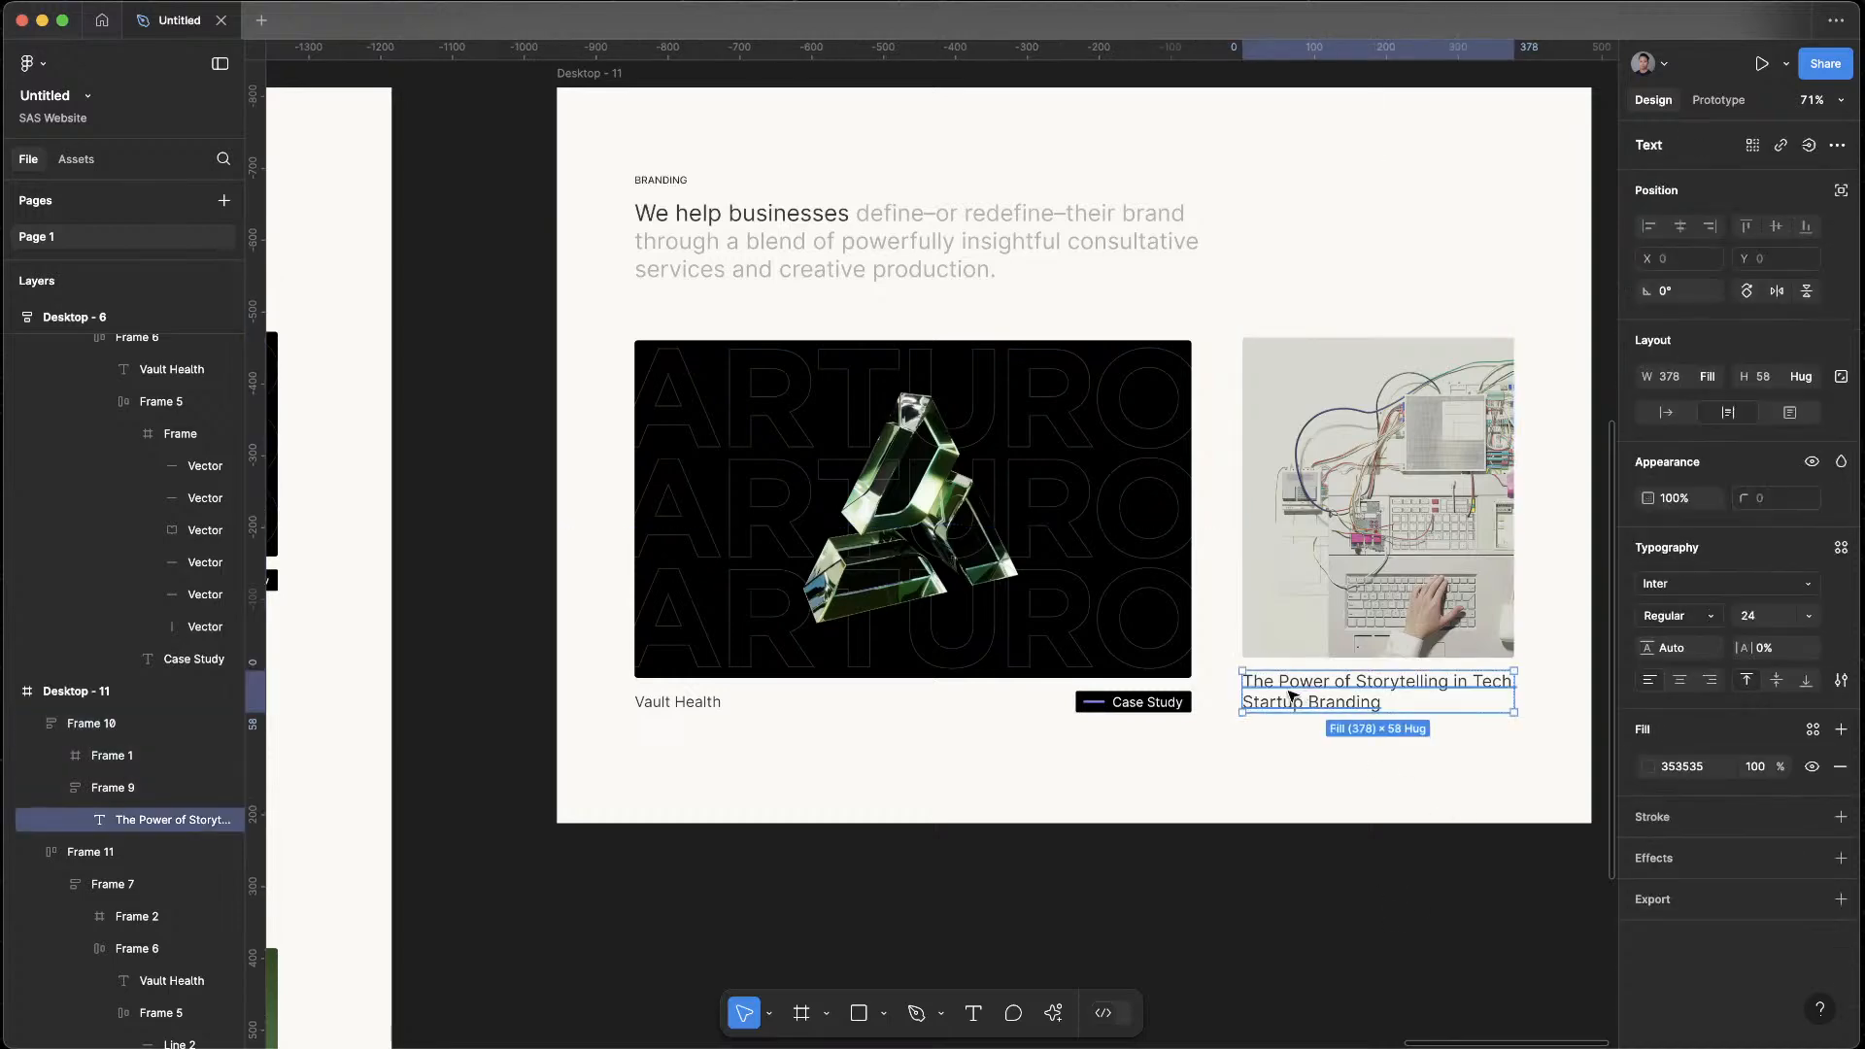
left_click(1332, 924)
scroll(1275, 883, "down", 4)
left_click_drag(1277, 883, 1446, 827)
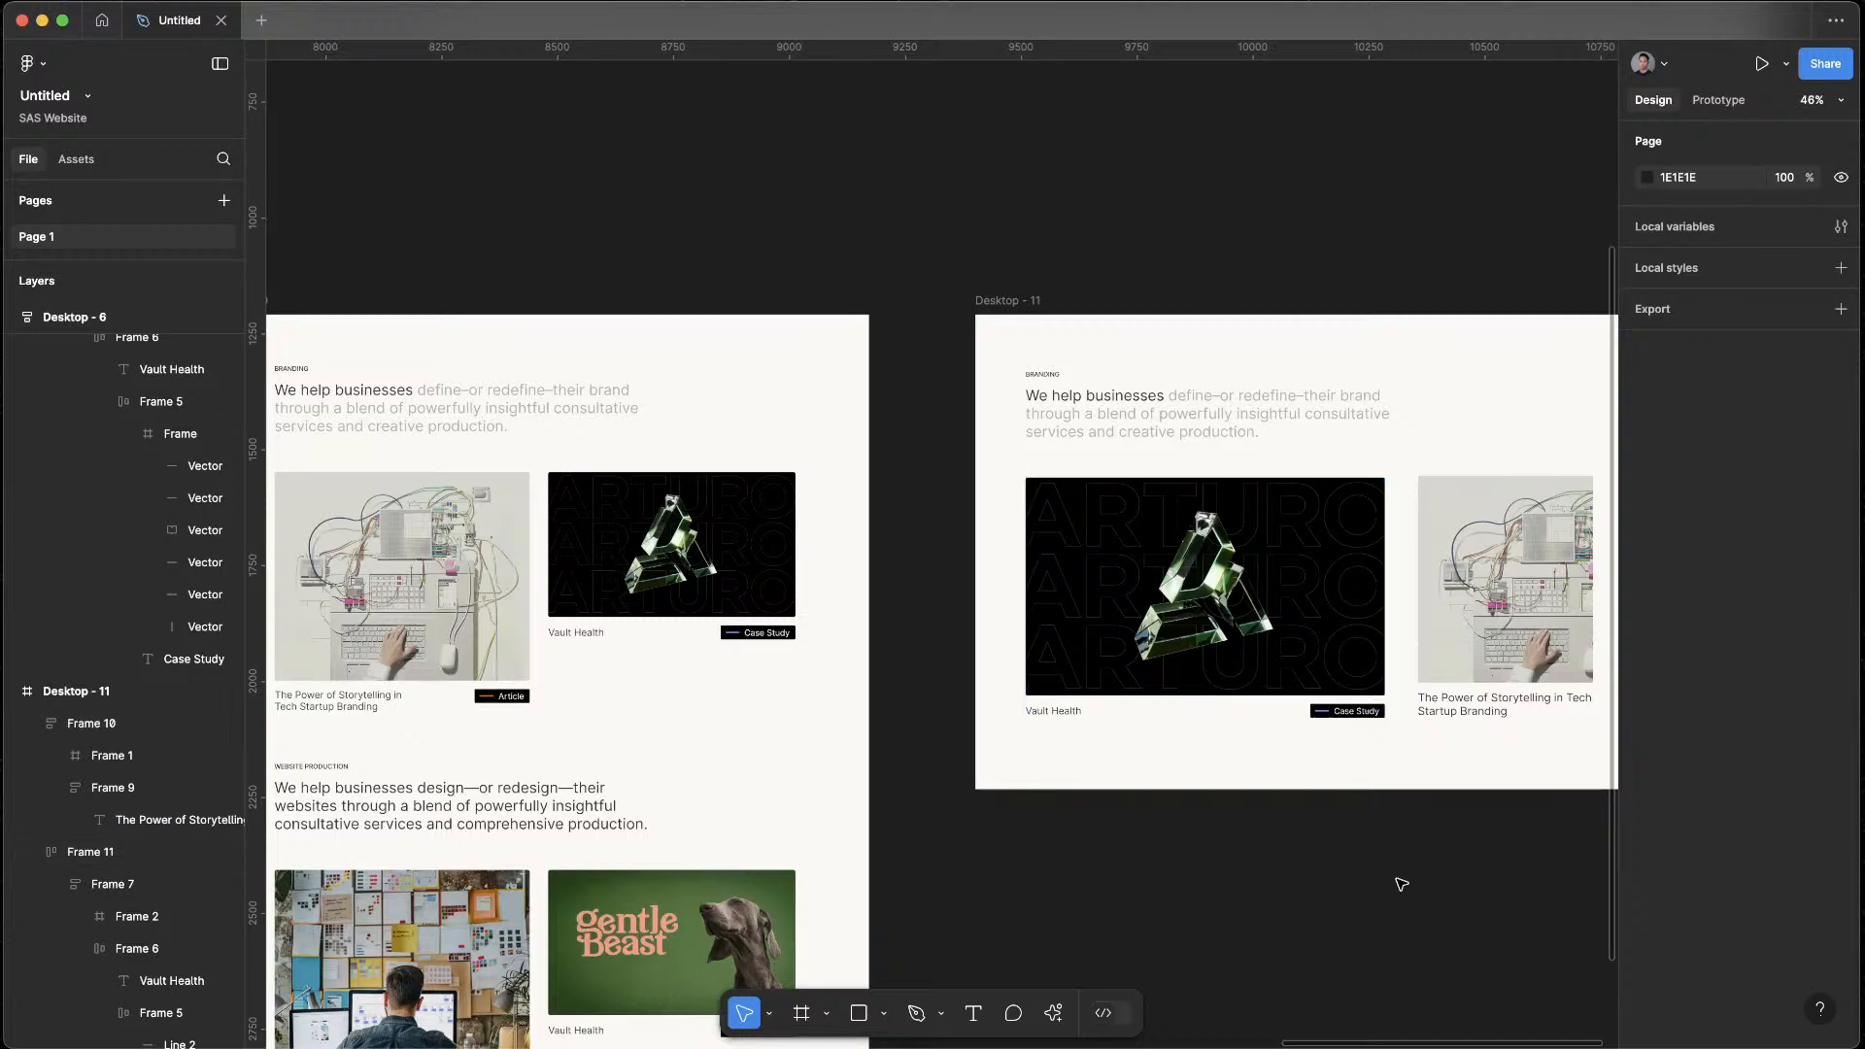
left_click_drag(1401, 878, 1053, 780)
scroll(1170, 607, "up", 4)
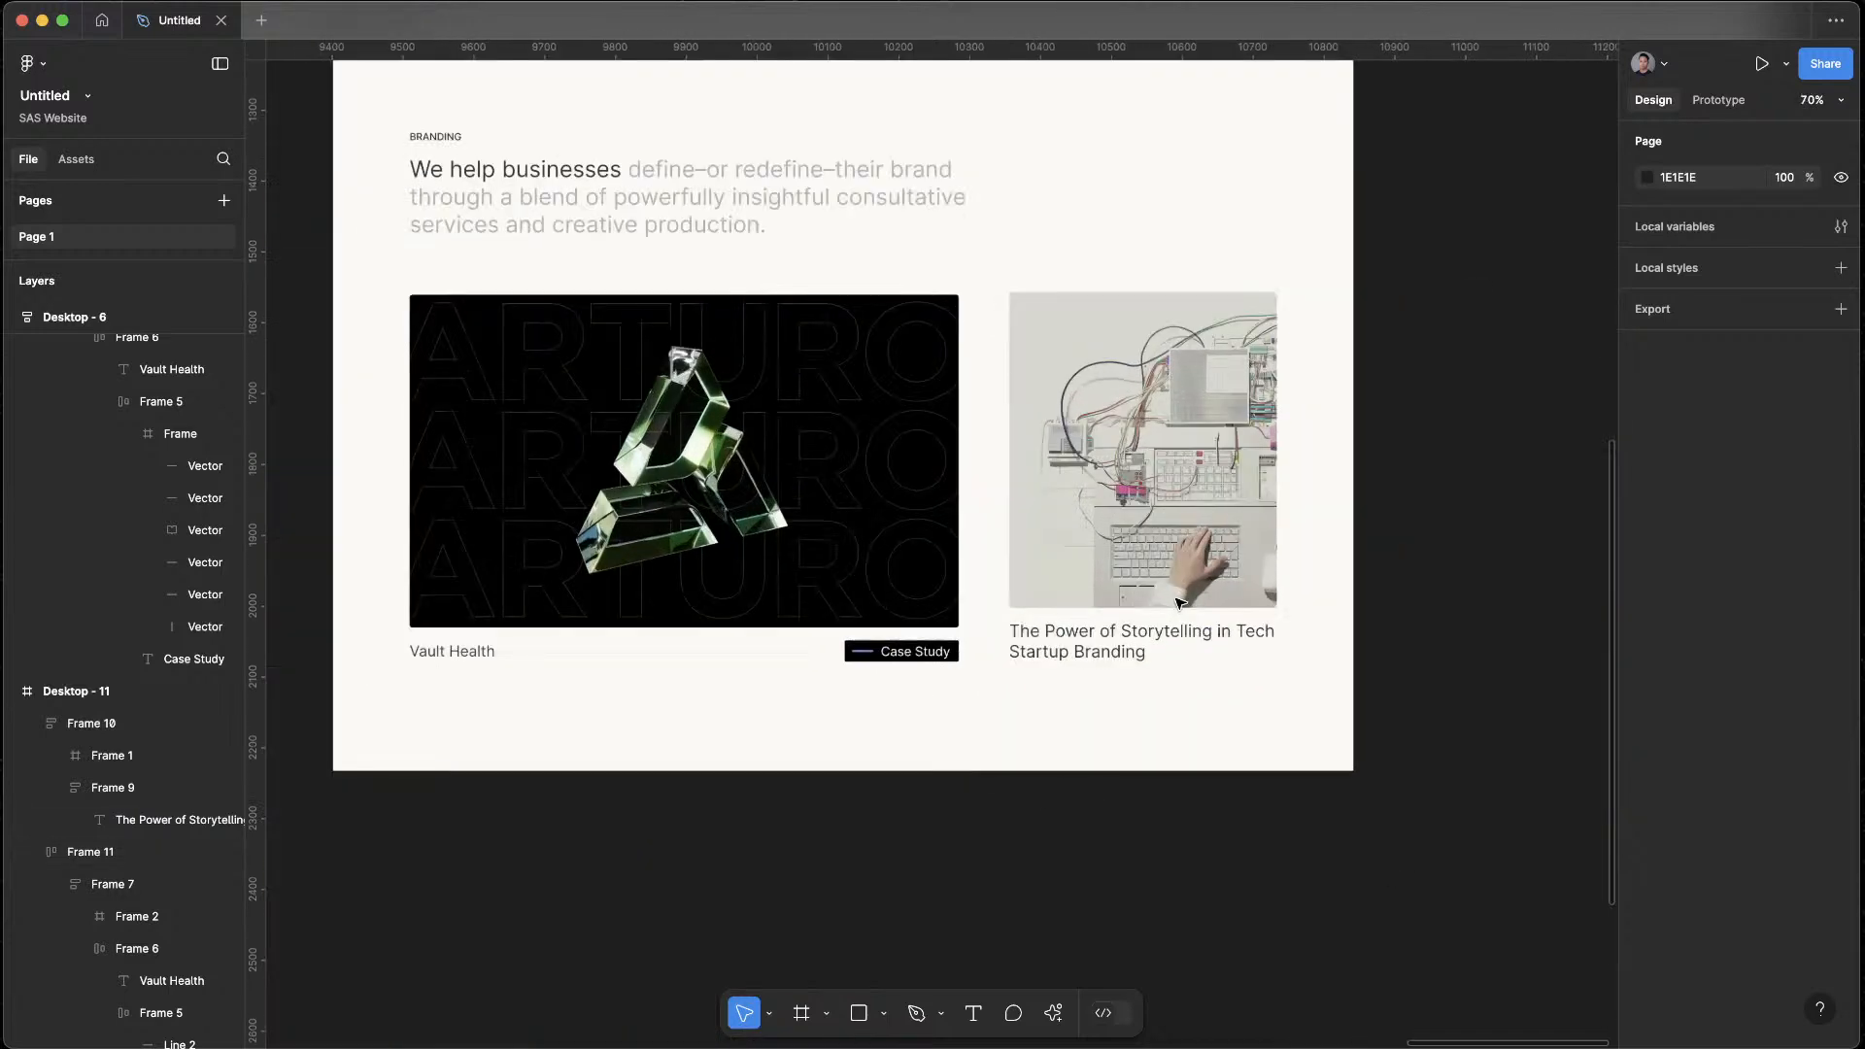
double_click(1137, 627)
key("super+v")
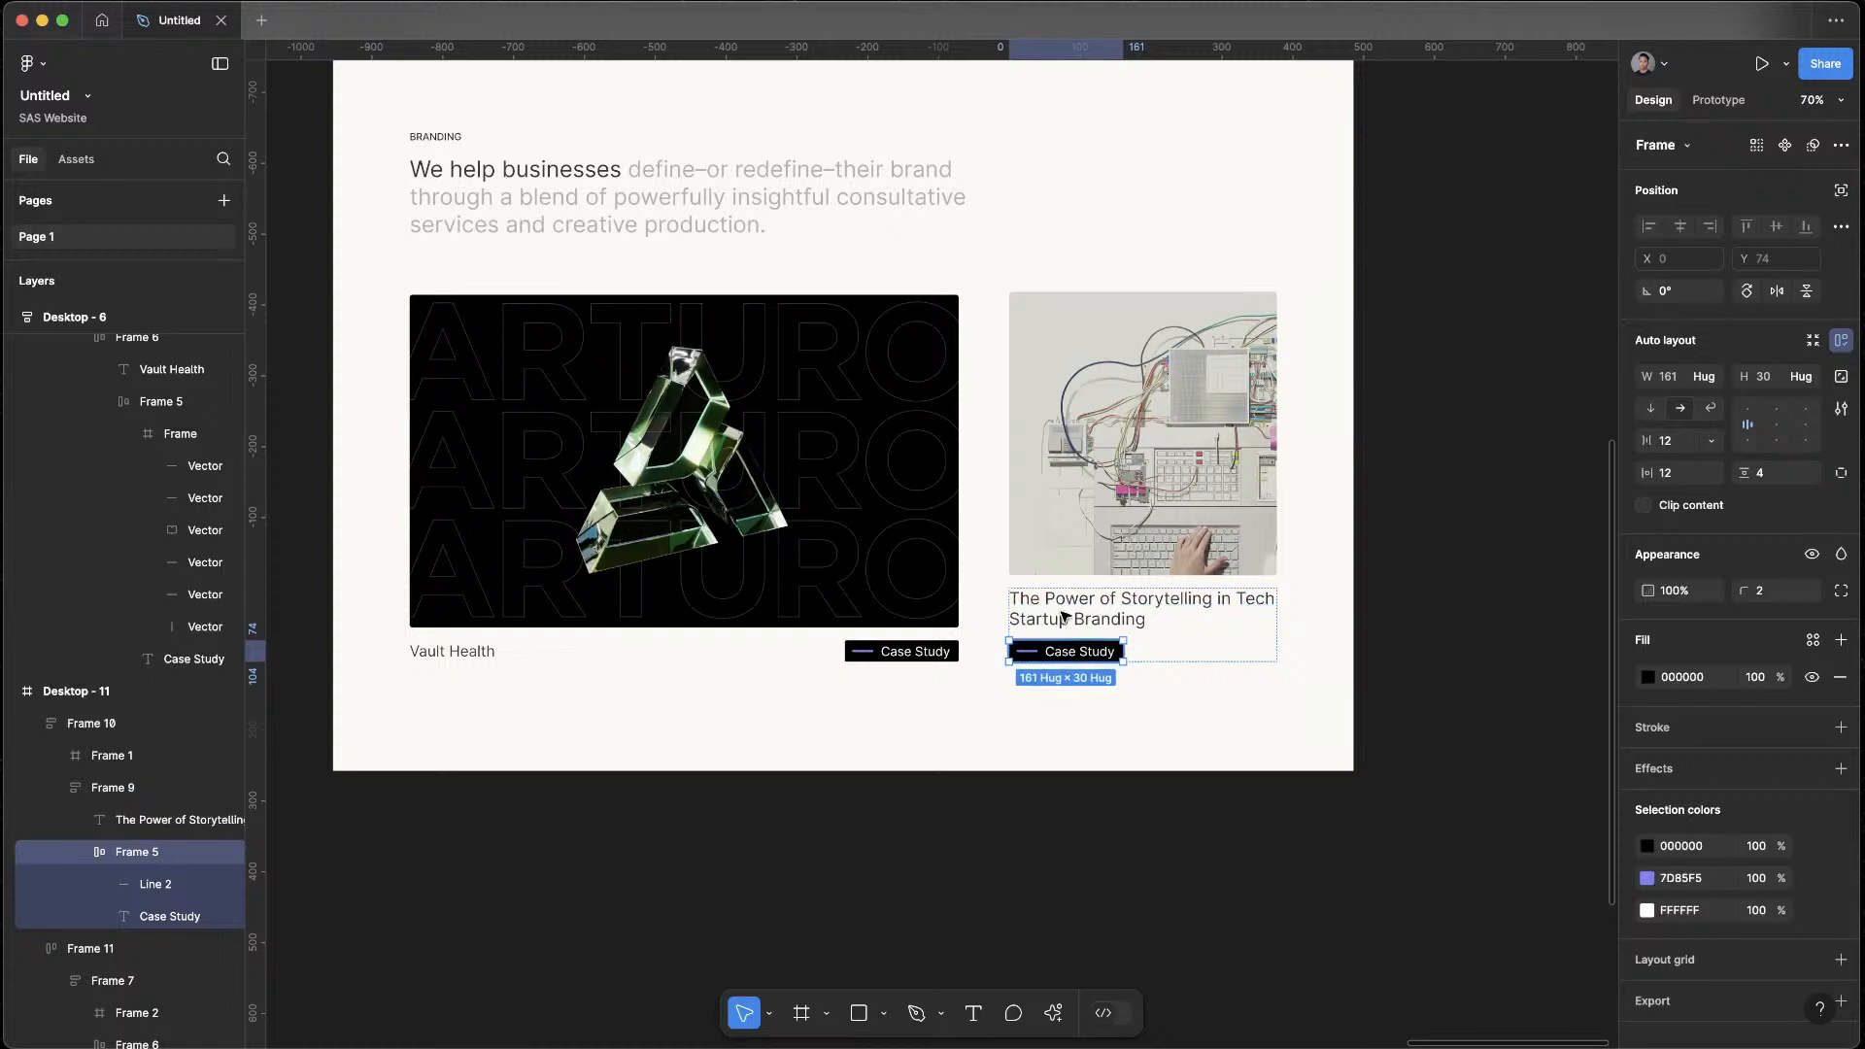
Try placing the Case Study tag above the title in the article card's caption
key("Up")
left_click(1153, 882)
left_click(1049, 602)
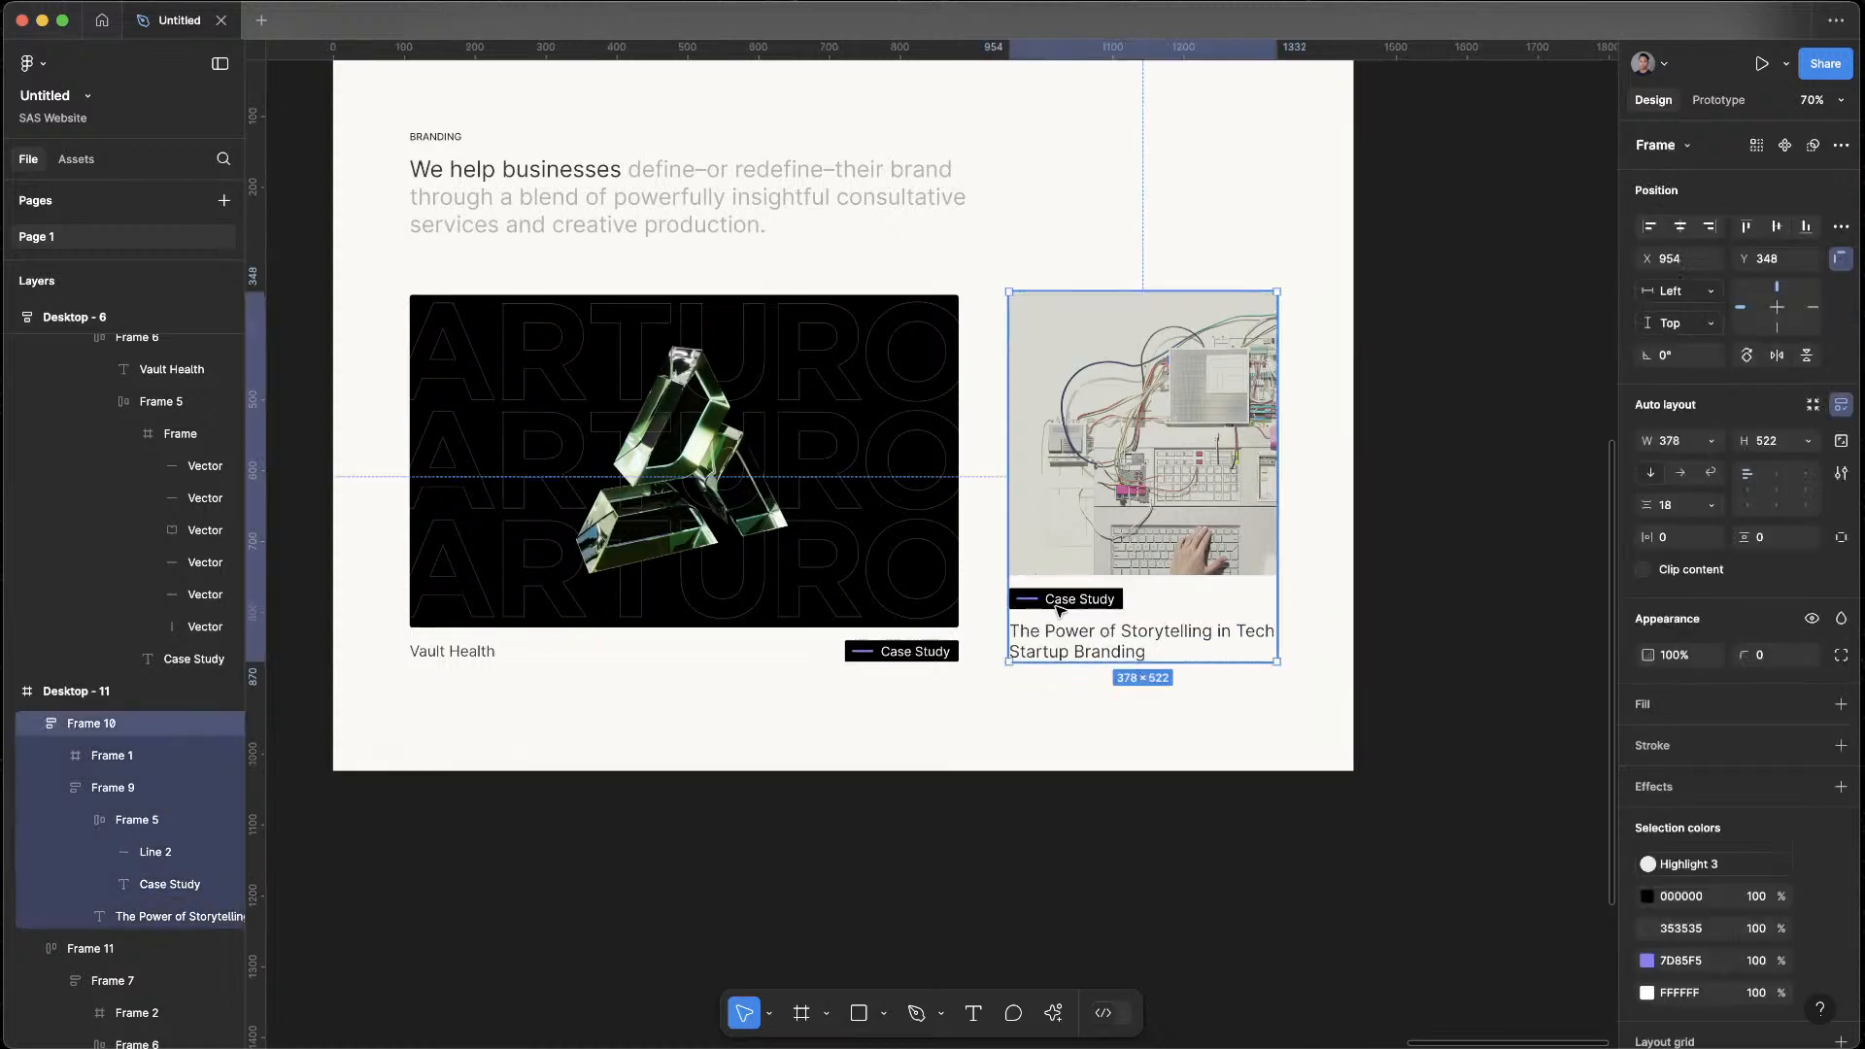
double_click(1049, 602)
double_click(1049, 602)
left_click_drag(1049, 602, 1052, 652)
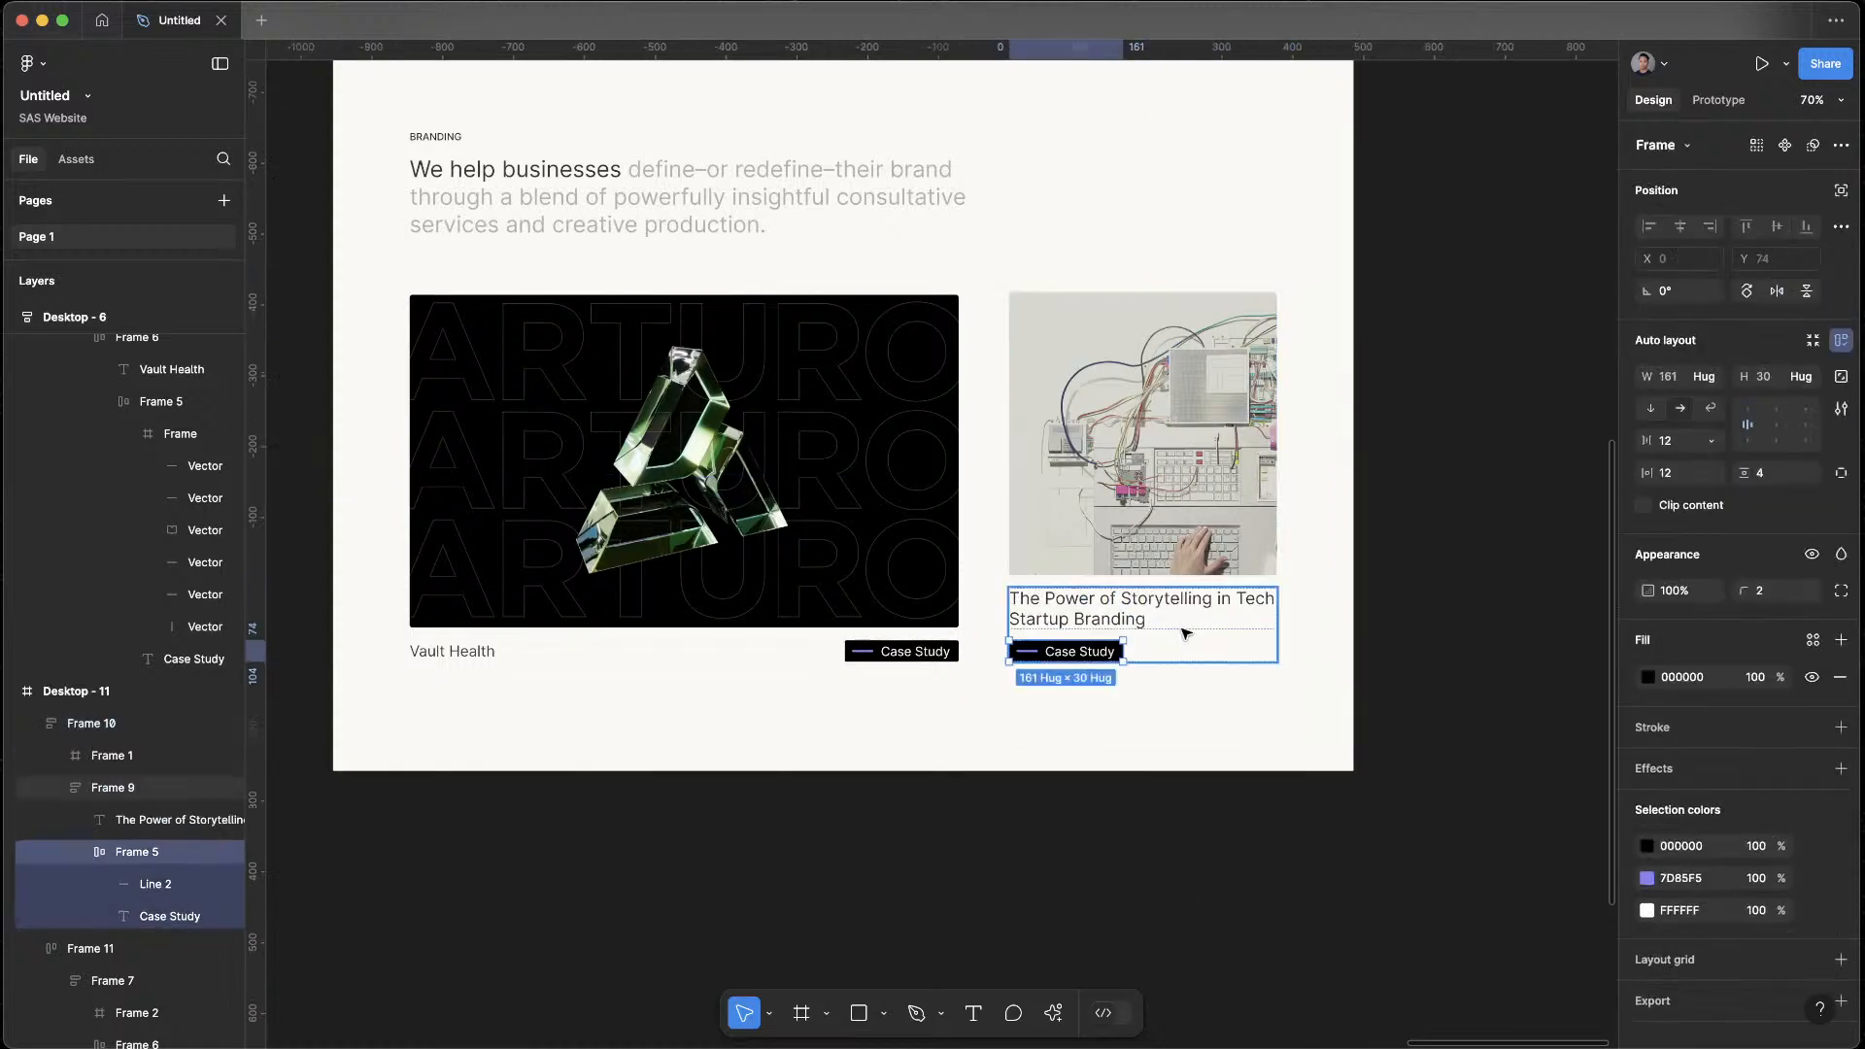
Switch the article card's caption to a horizontal auto layout and set its Case Study tag text to size 14
key("Escape")
left_click(1682, 411)
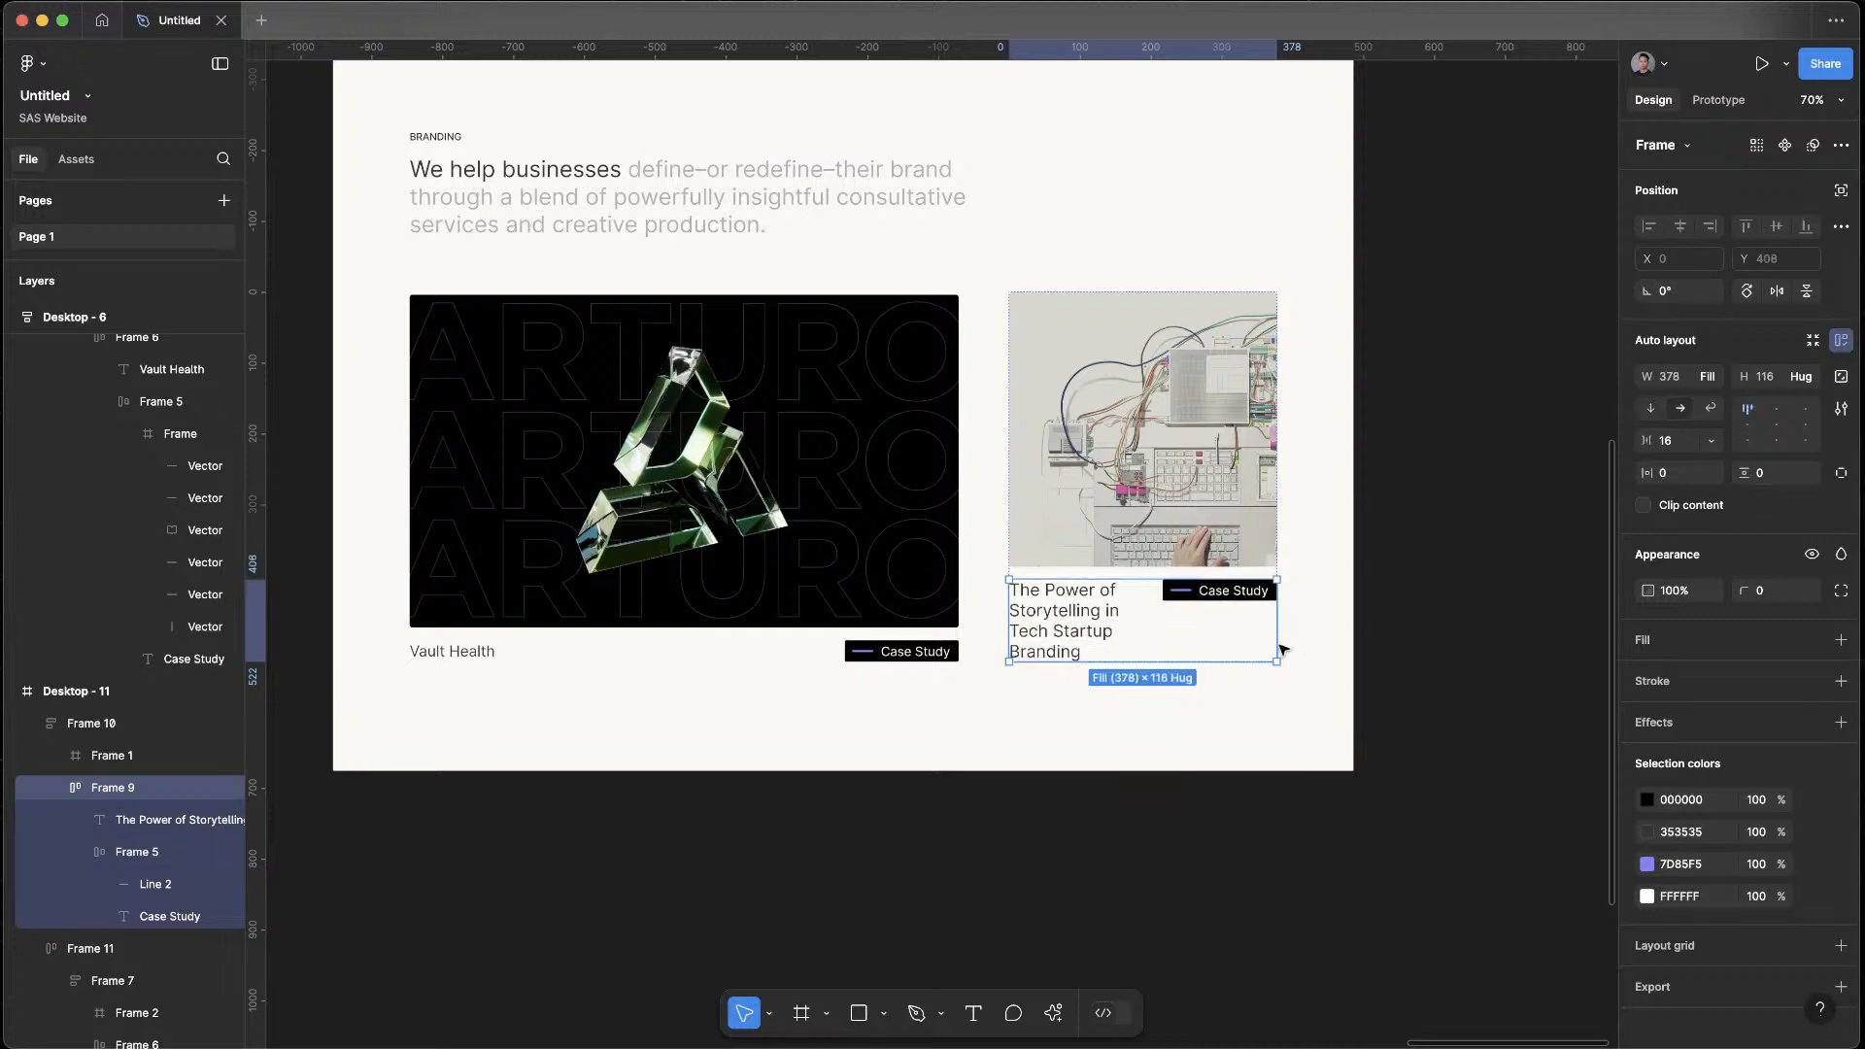
double_click(1230, 591)
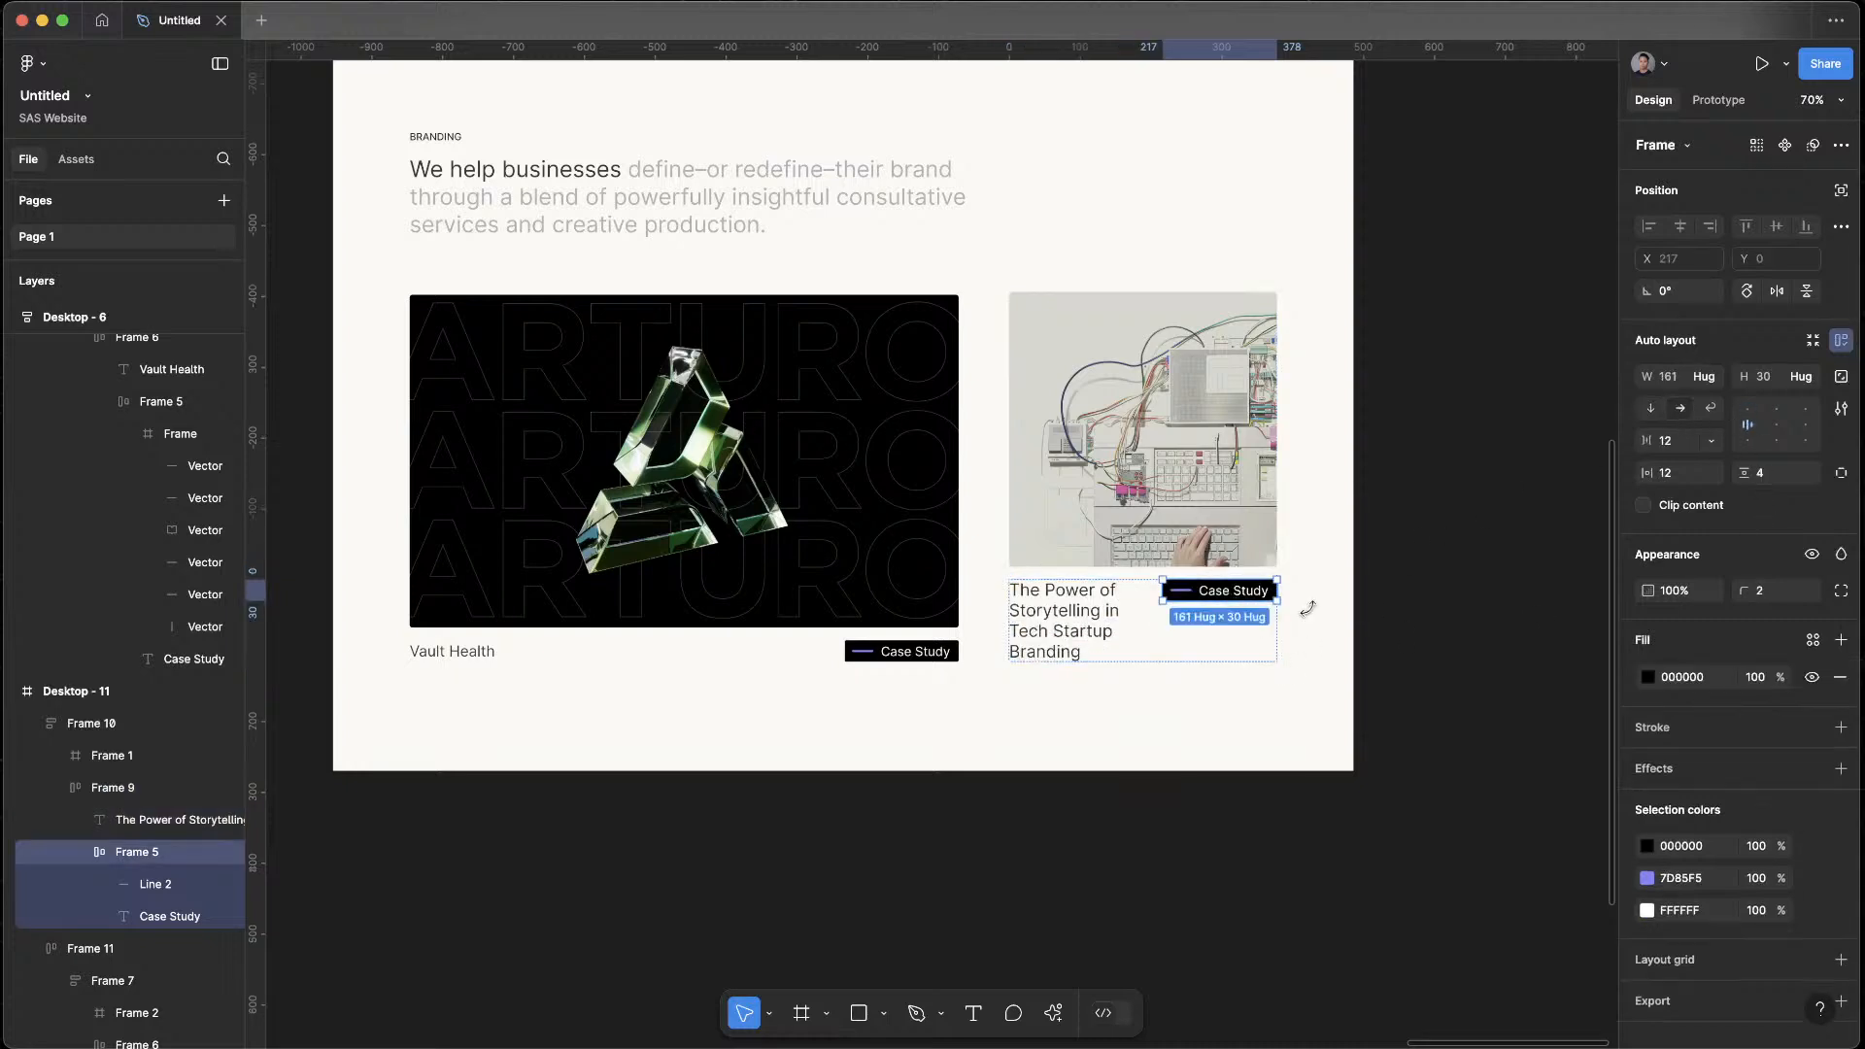
double_click(1242, 599)
type("148")
key("Return")
key("super+z")
type("14")
key("Return")
Shorten the purple line inside the article card's Case Study tag to 16 wide
scroll(1236, 617, "up", 5)
left_click(1191, 611)
left_click_drag(1191, 611, 1196, 611)
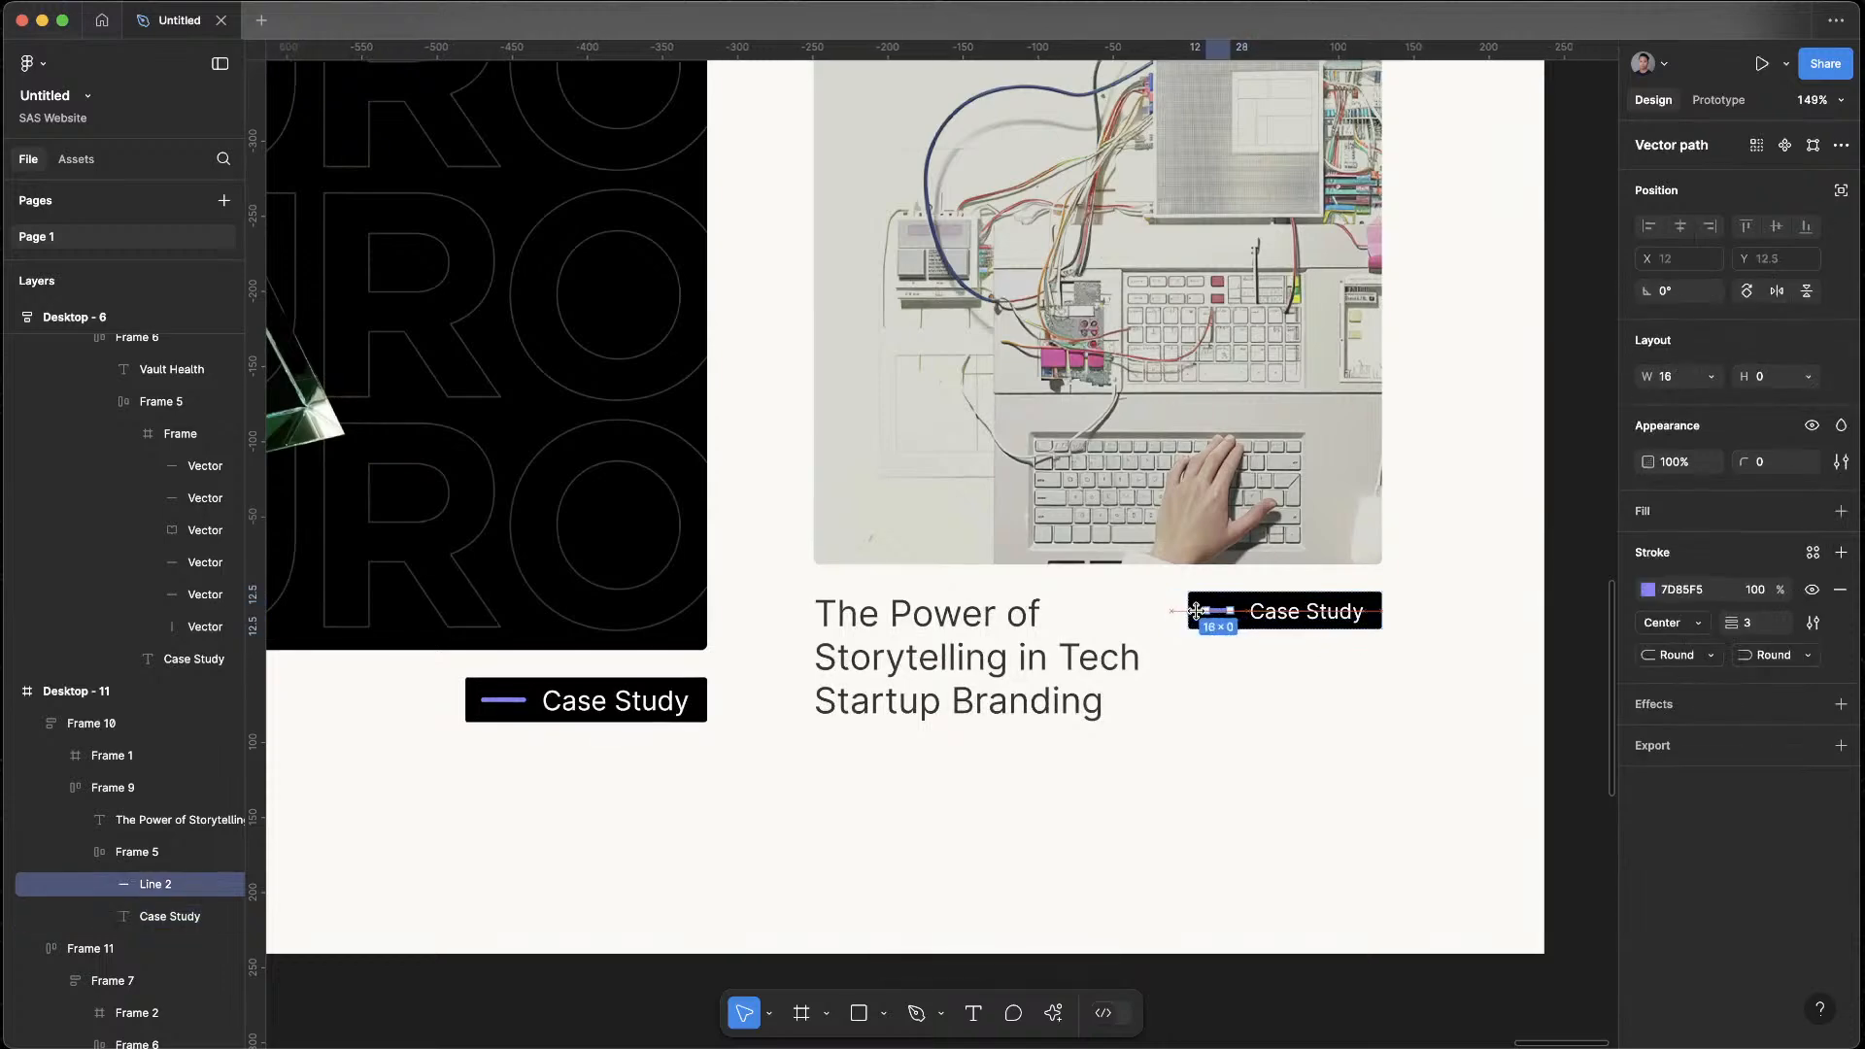
left_click(1392, 775)
Set the article card's Case Study tag horizontal padding to 8 and tighten the gap between its line and label
scroll(1381, 827, "down", 6)
scroll(1387, 913, "down", 4)
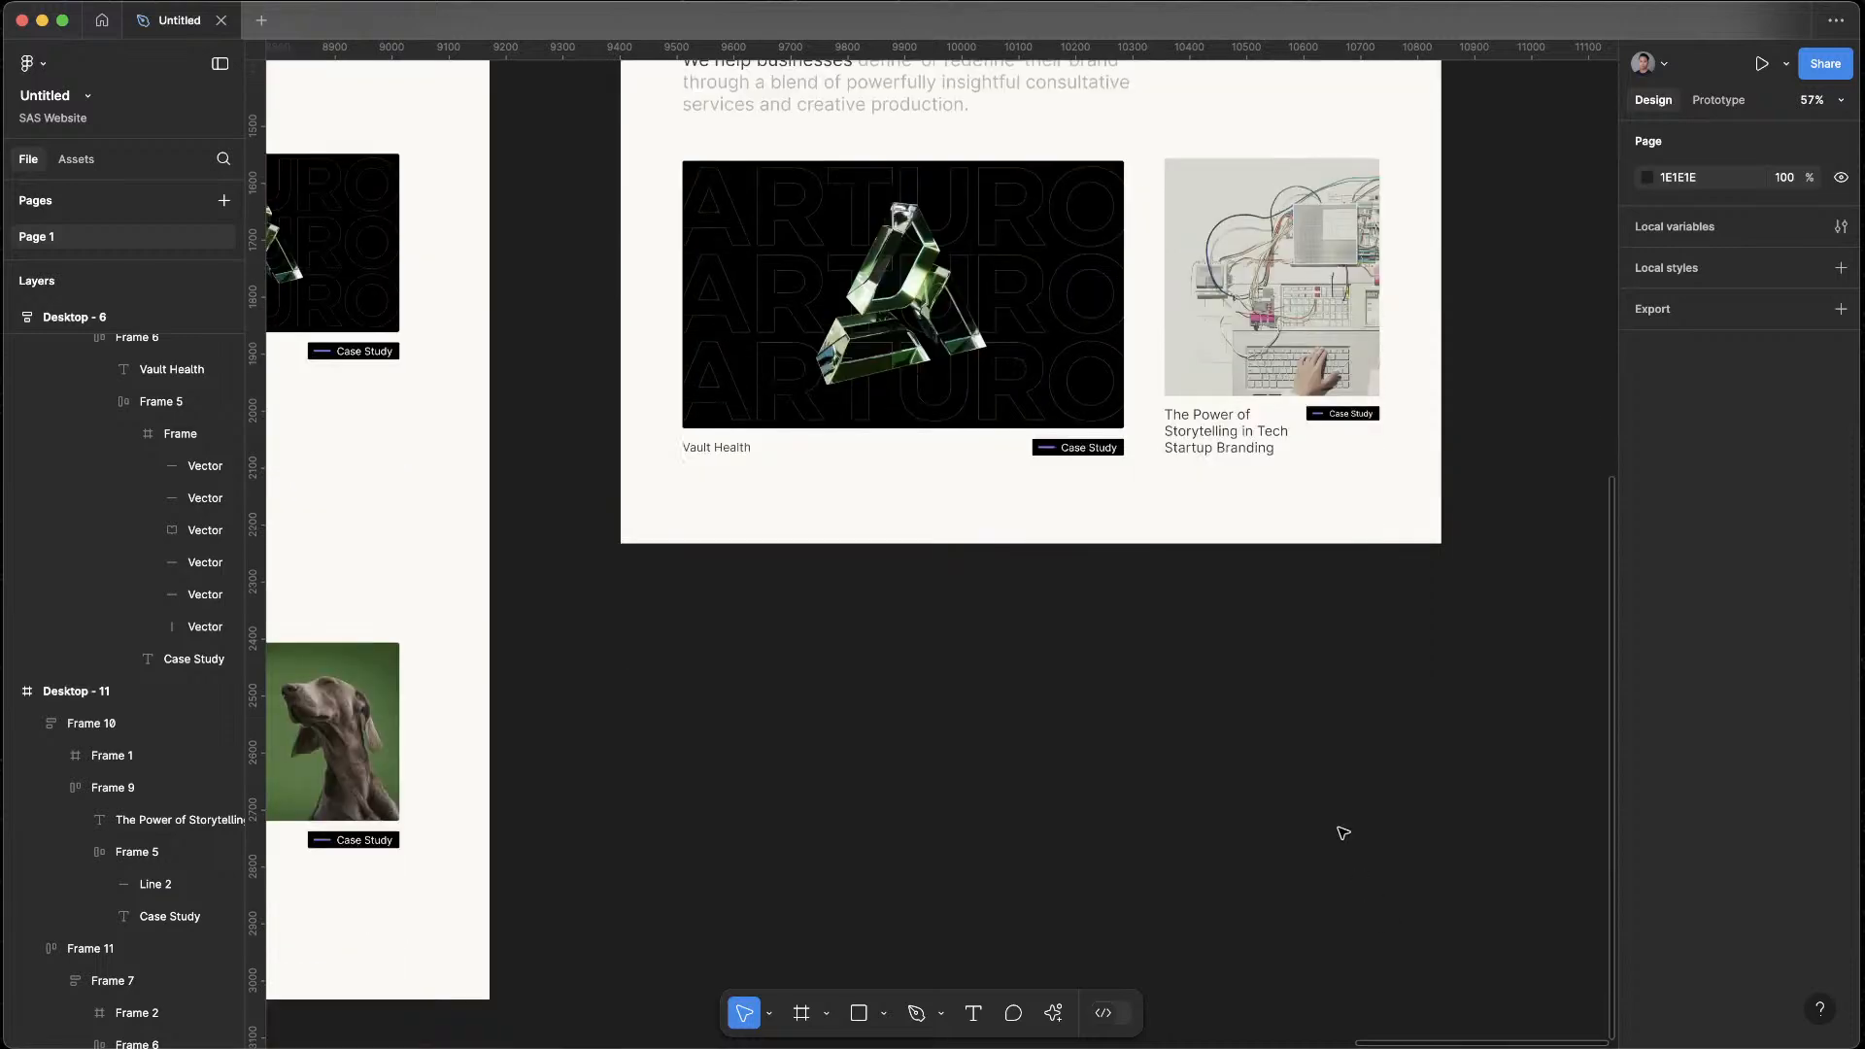
scroll(1330, 565, "up", 3)
scroll(1332, 566, "up", 3)
left_click(1292, 552)
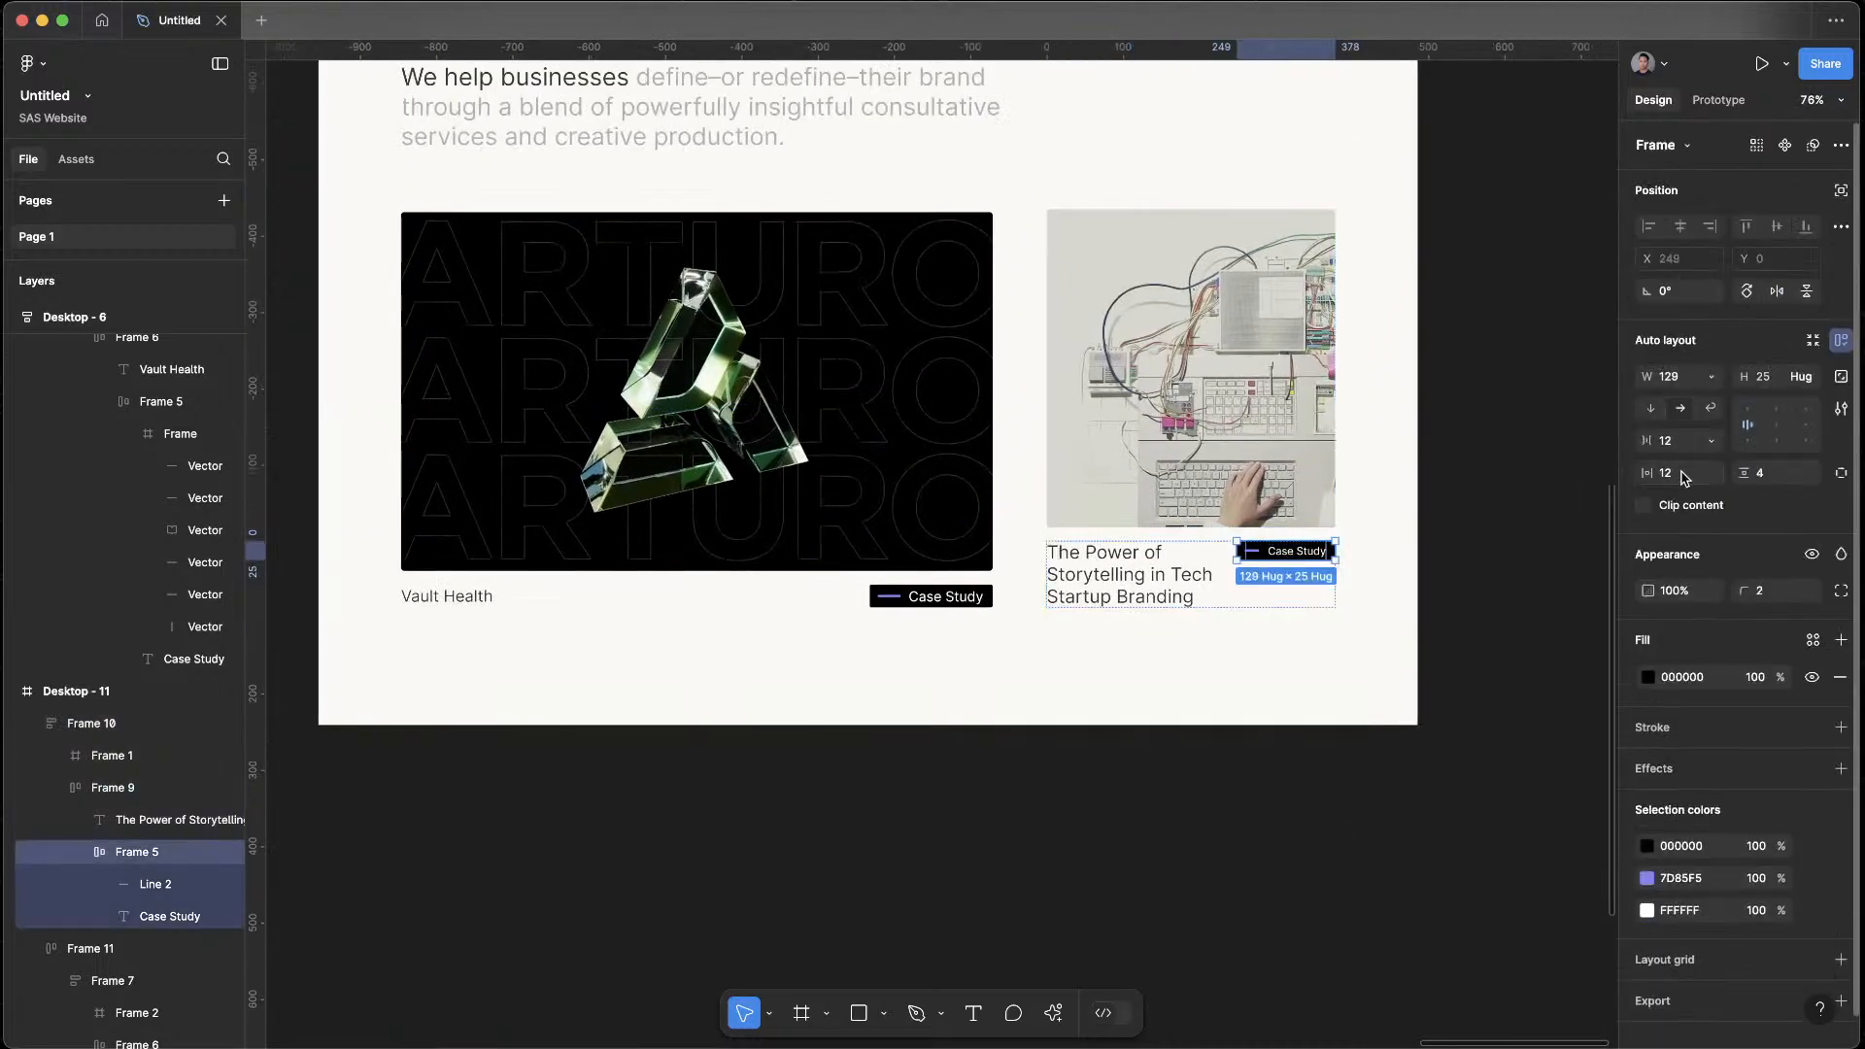
type("8")
key("Return")
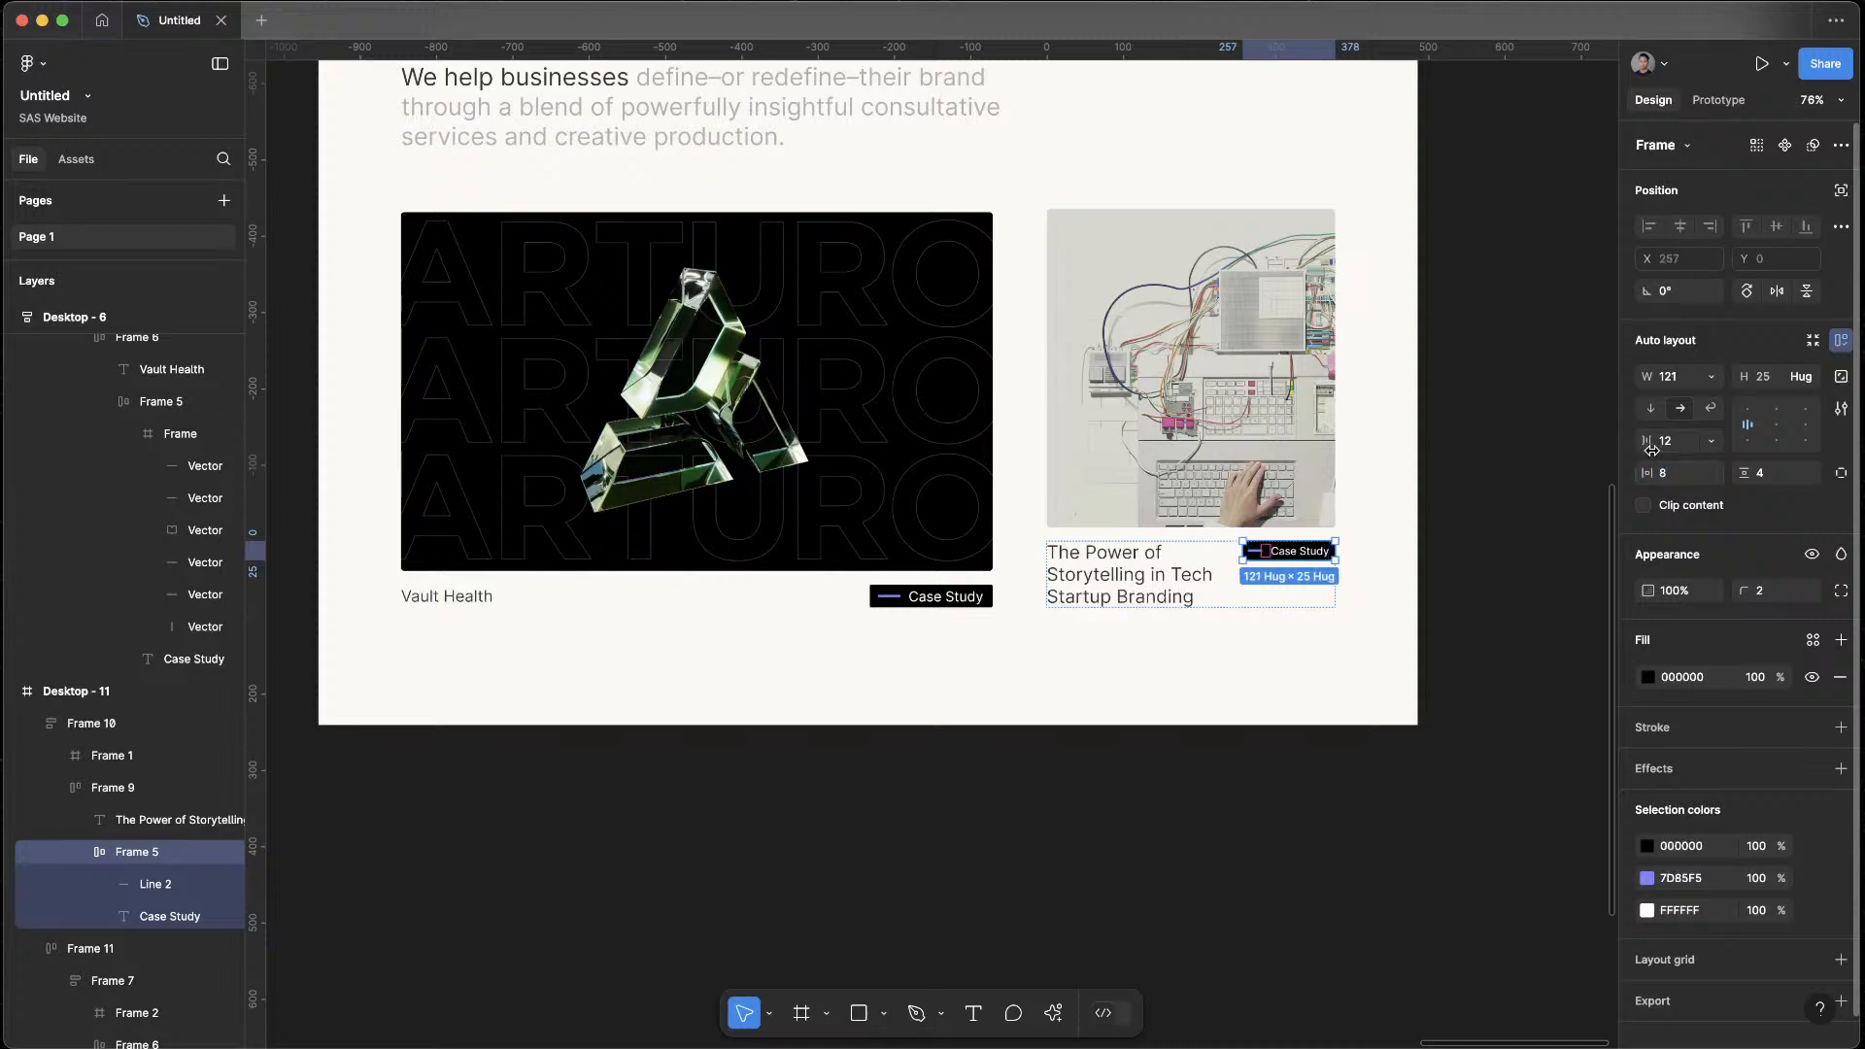
left_click(1517, 499)
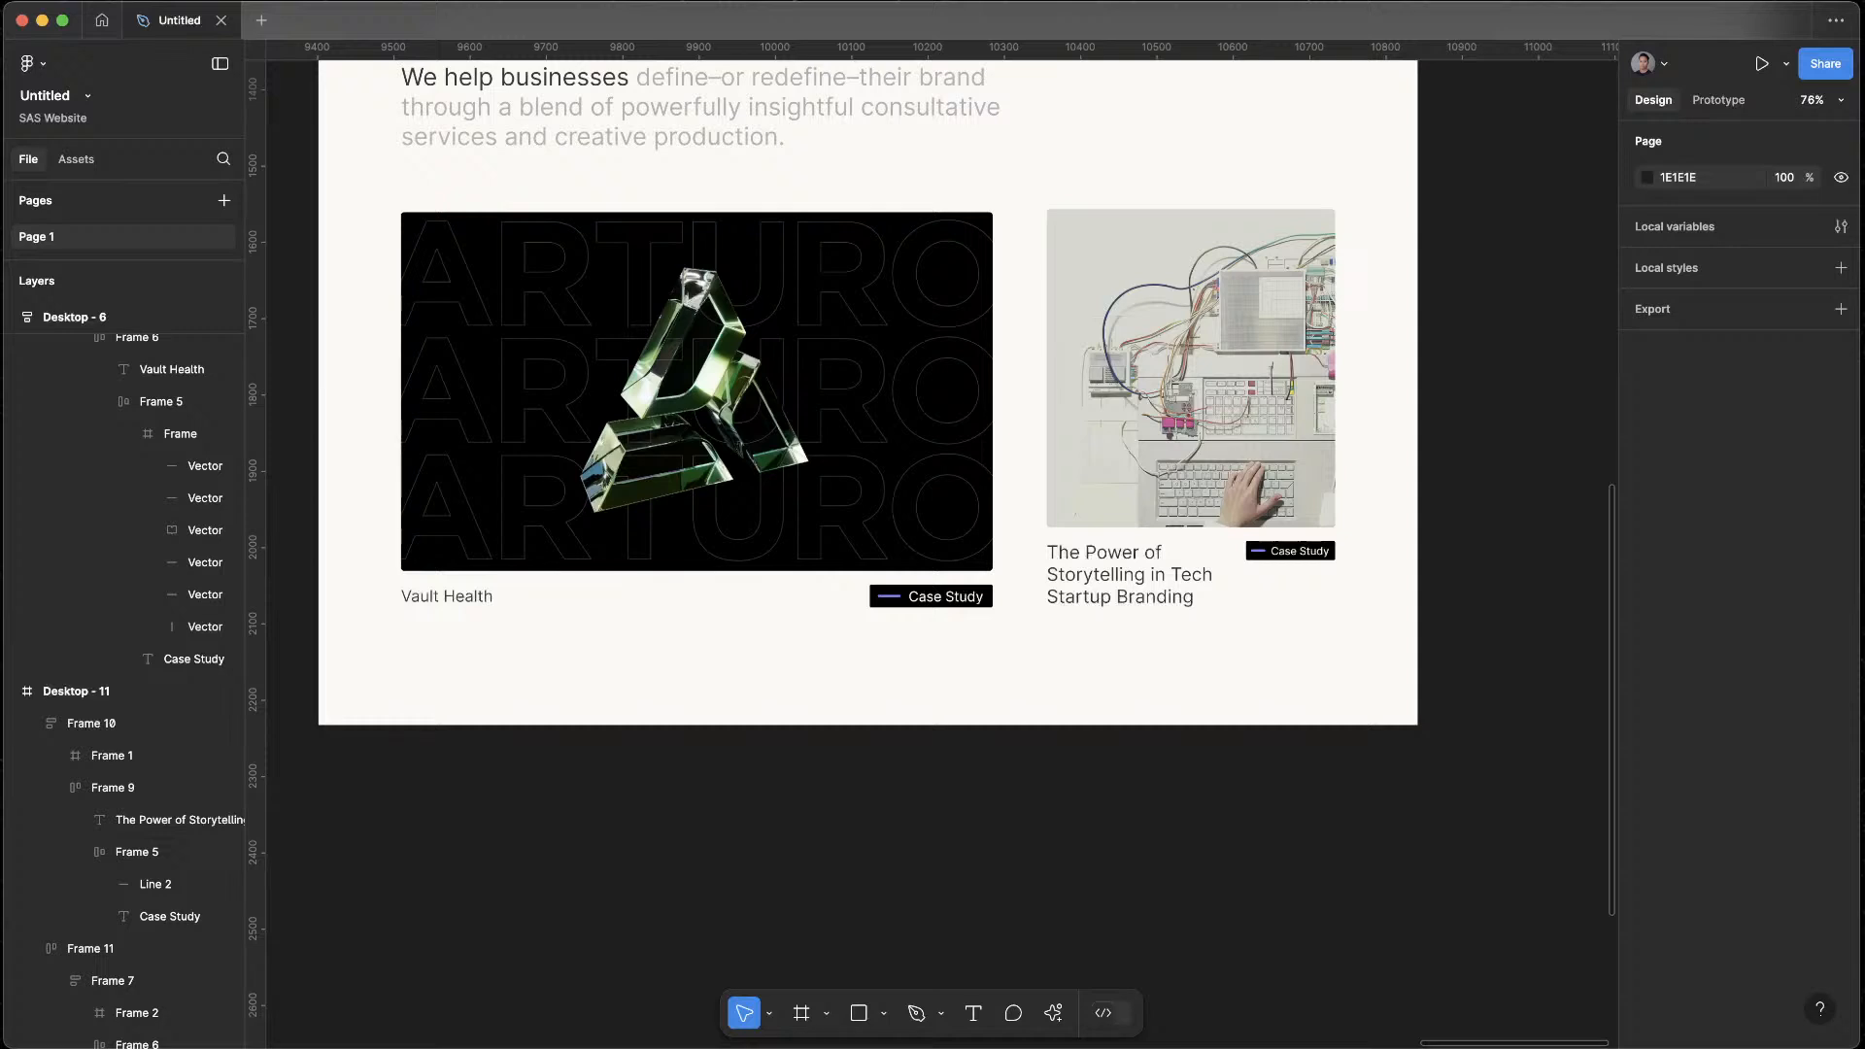
Set the article card's title text to size 18
key("super+Tab")
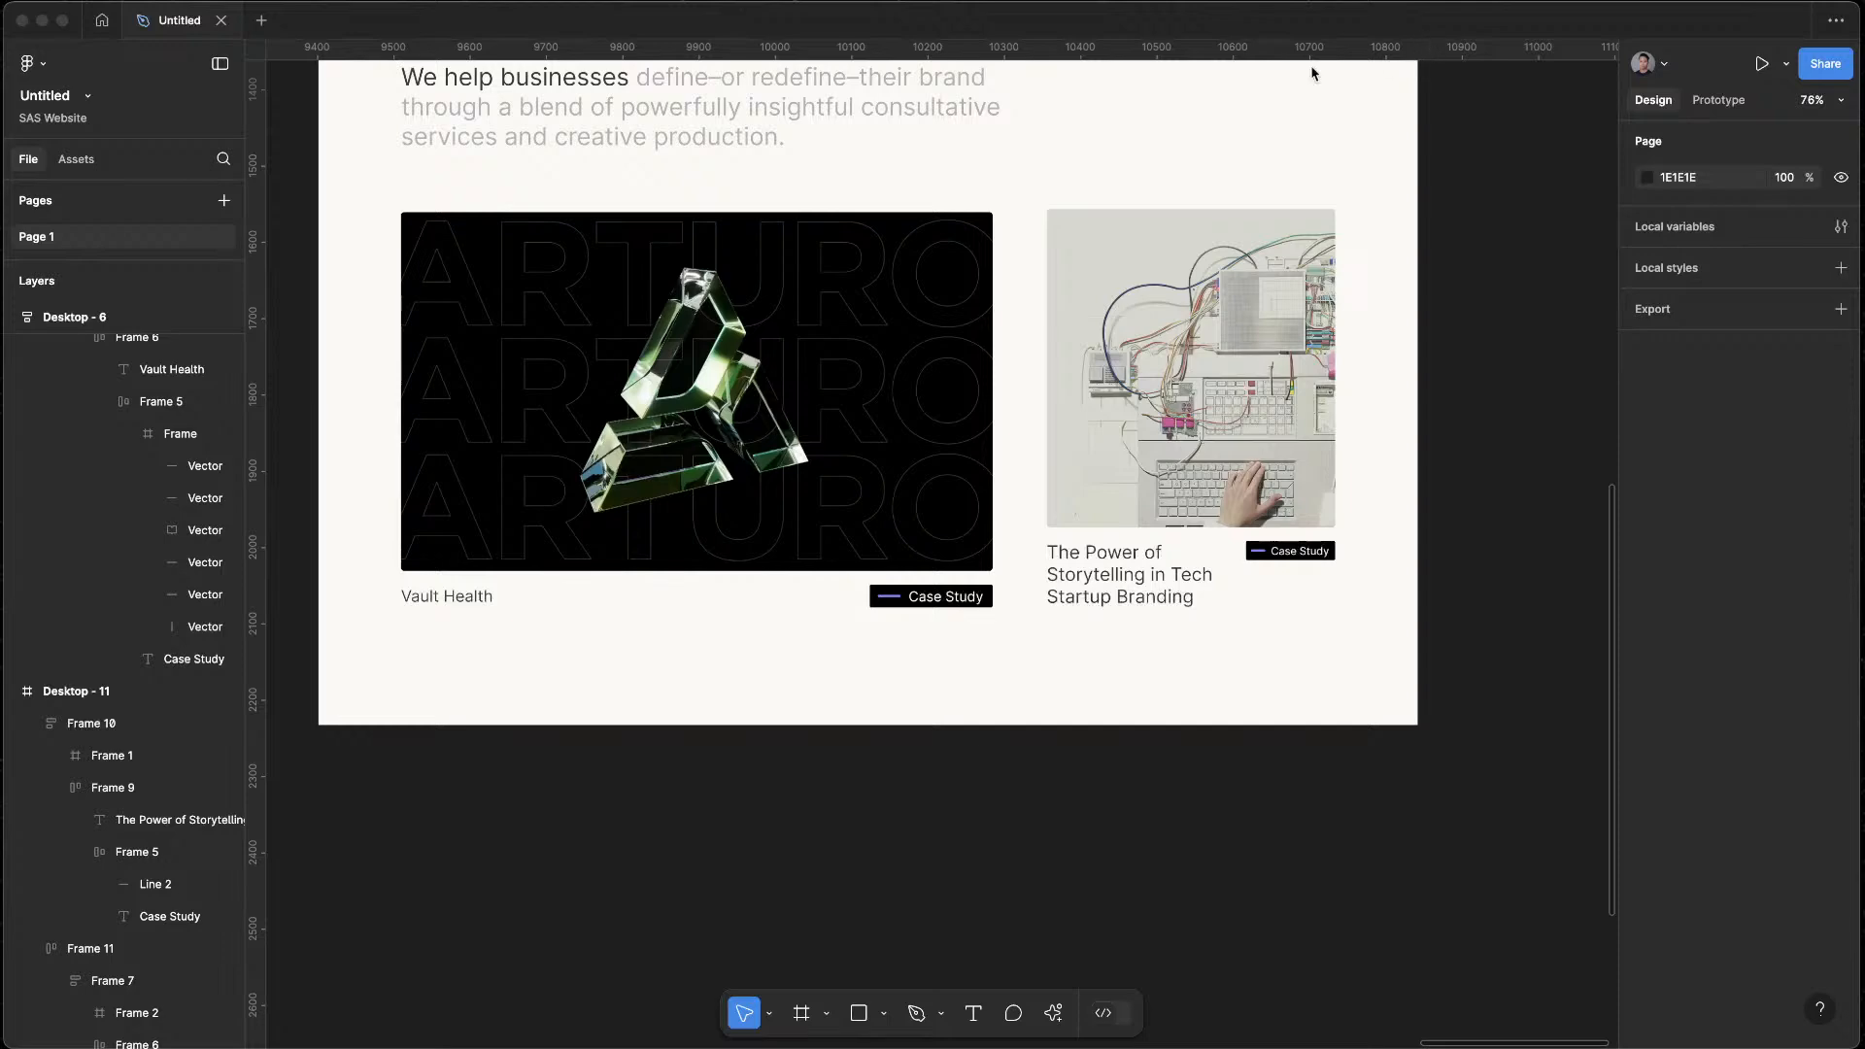
scroll(1332, 807, "left", 5)
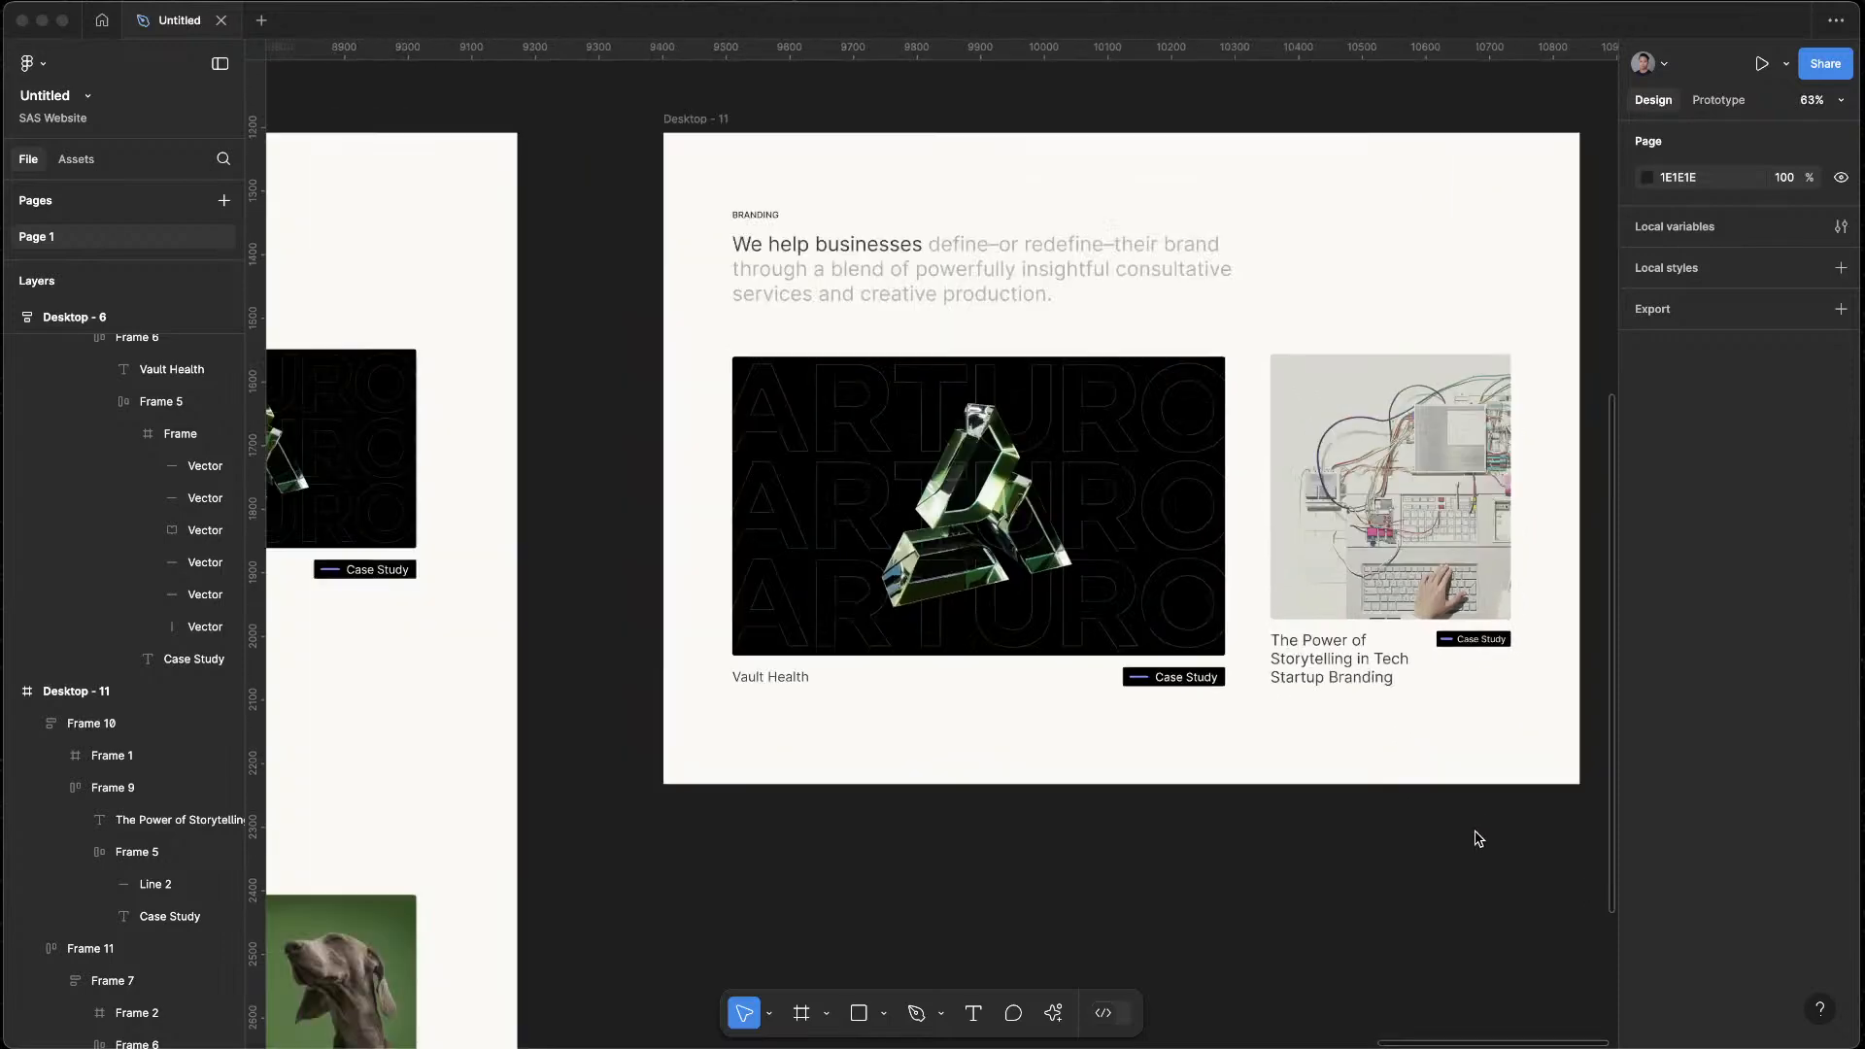
scroll(1420, 727, "down", 3, "ctrl")
left_click(1269, 532)
left_click(1267, 554)
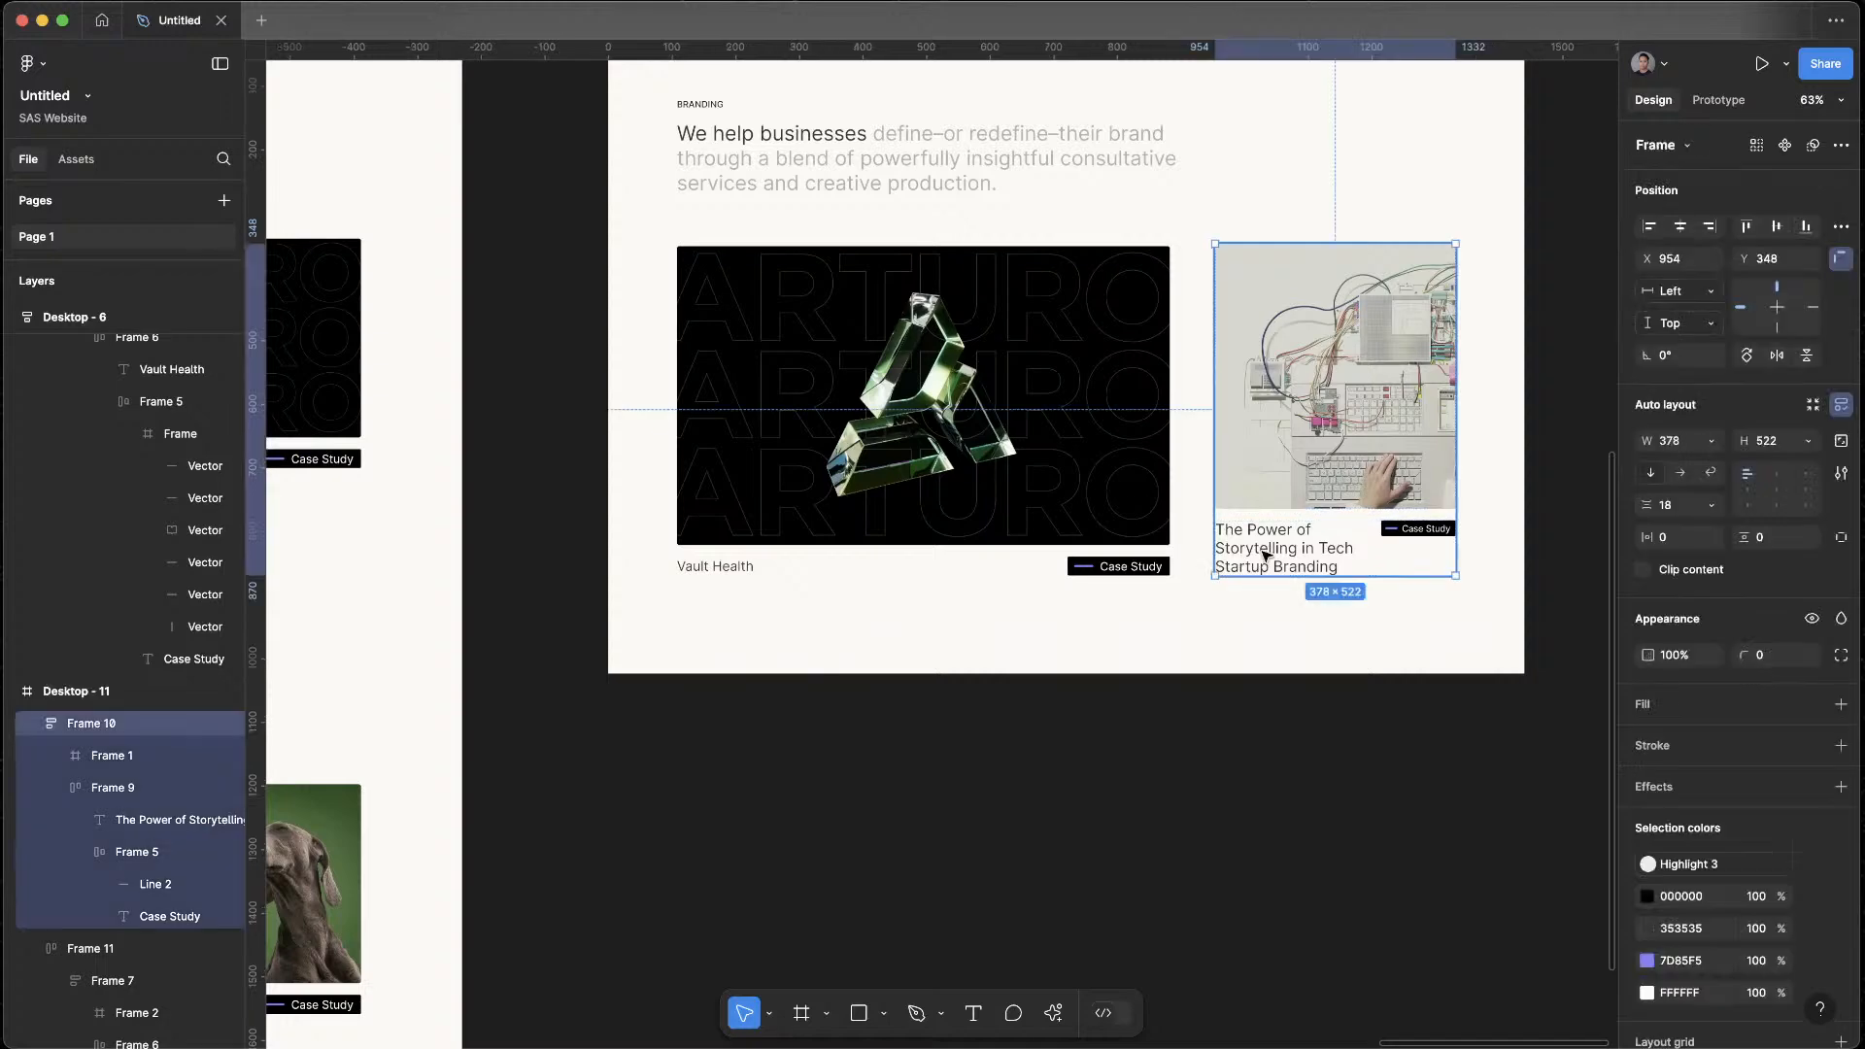
double_click(1266, 556)
type("1")
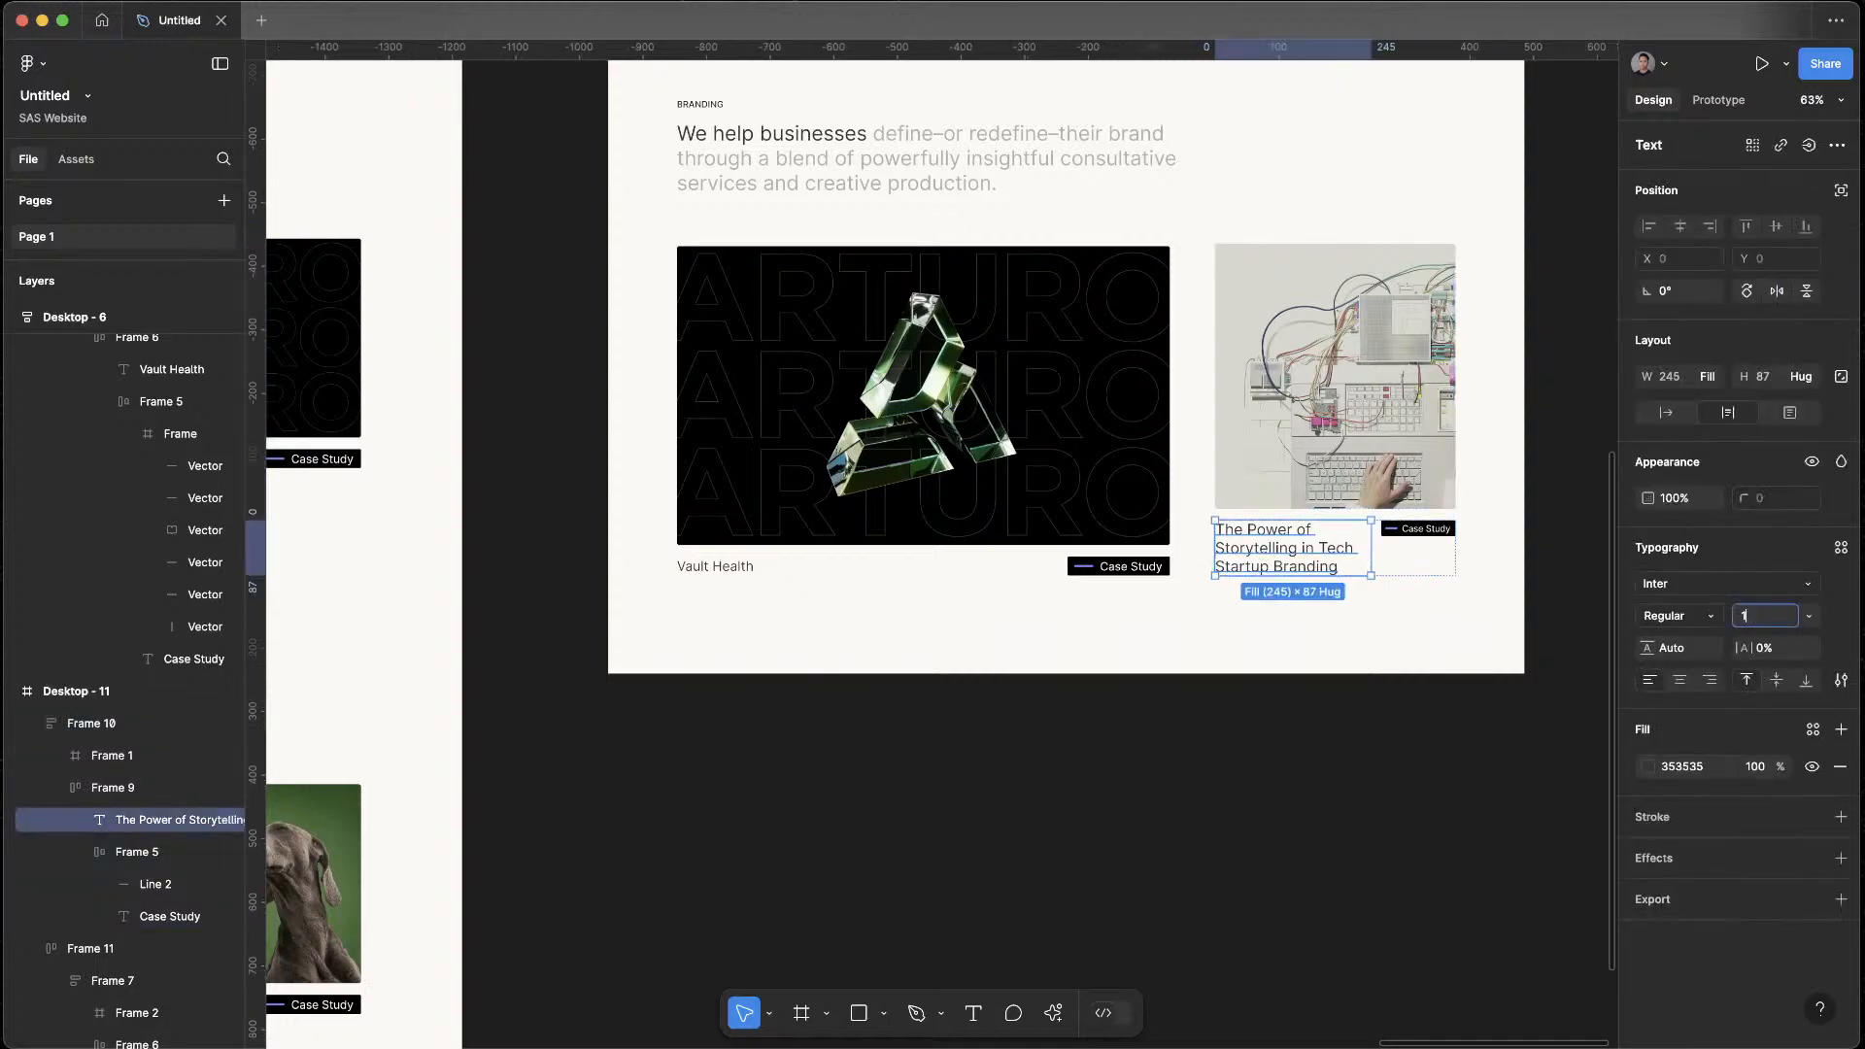
type("8")
key("Return")
left_click(1441, 731)
scroll(1203, 833, "up", 3)
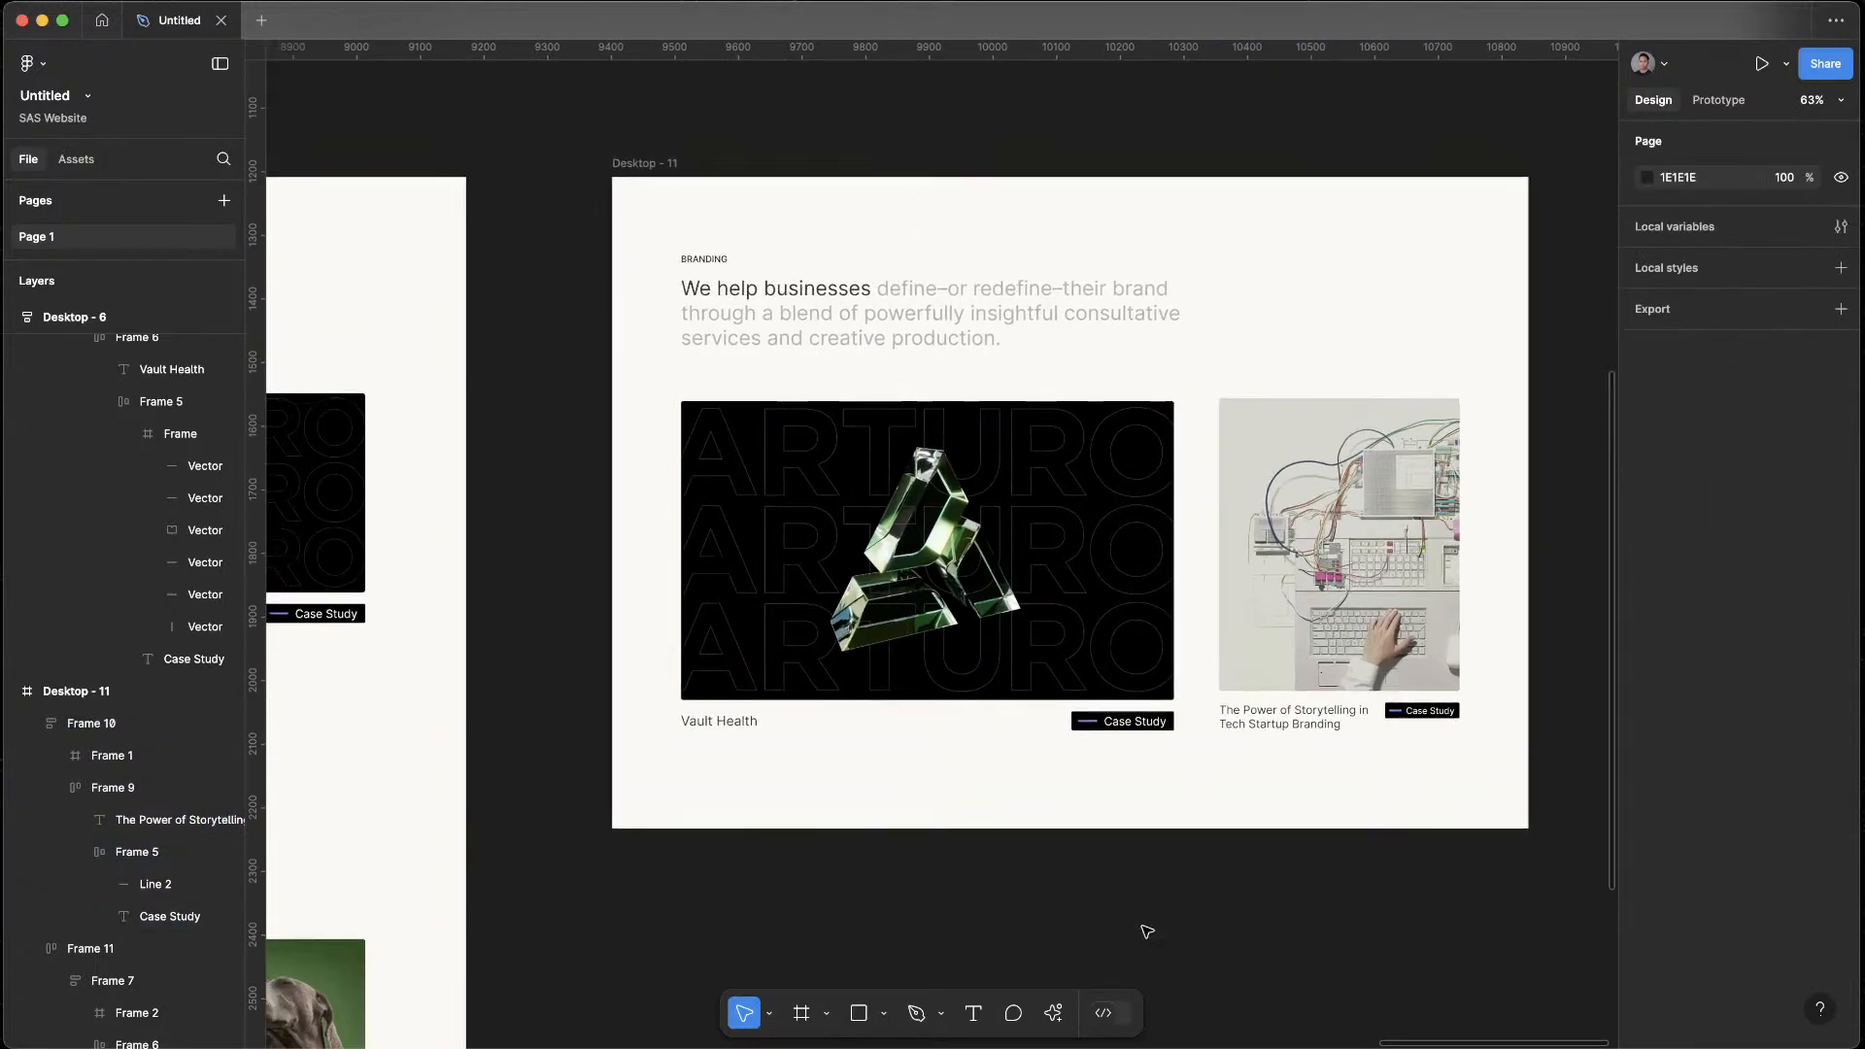
Set the Vault Health title under the large case study image to size 32
left_click(712, 721)
left_click(712, 720)
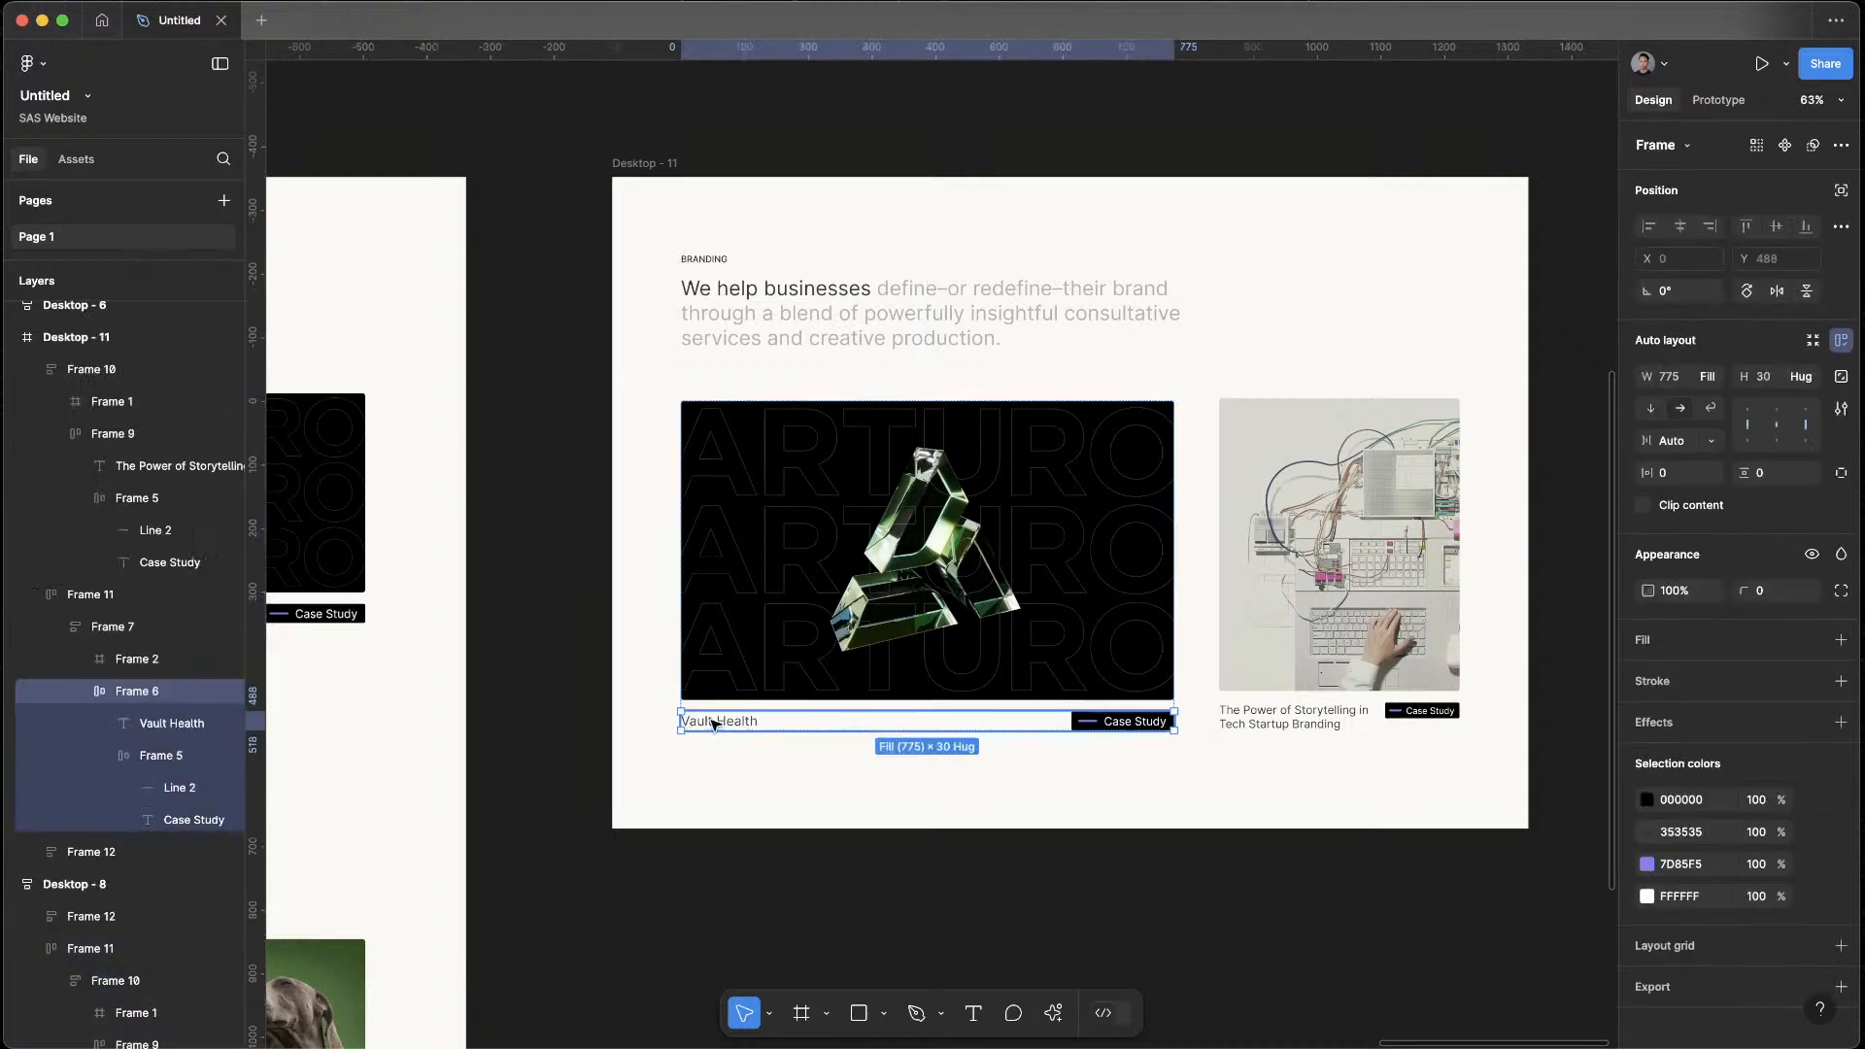
left_click(712, 721)
type("3")
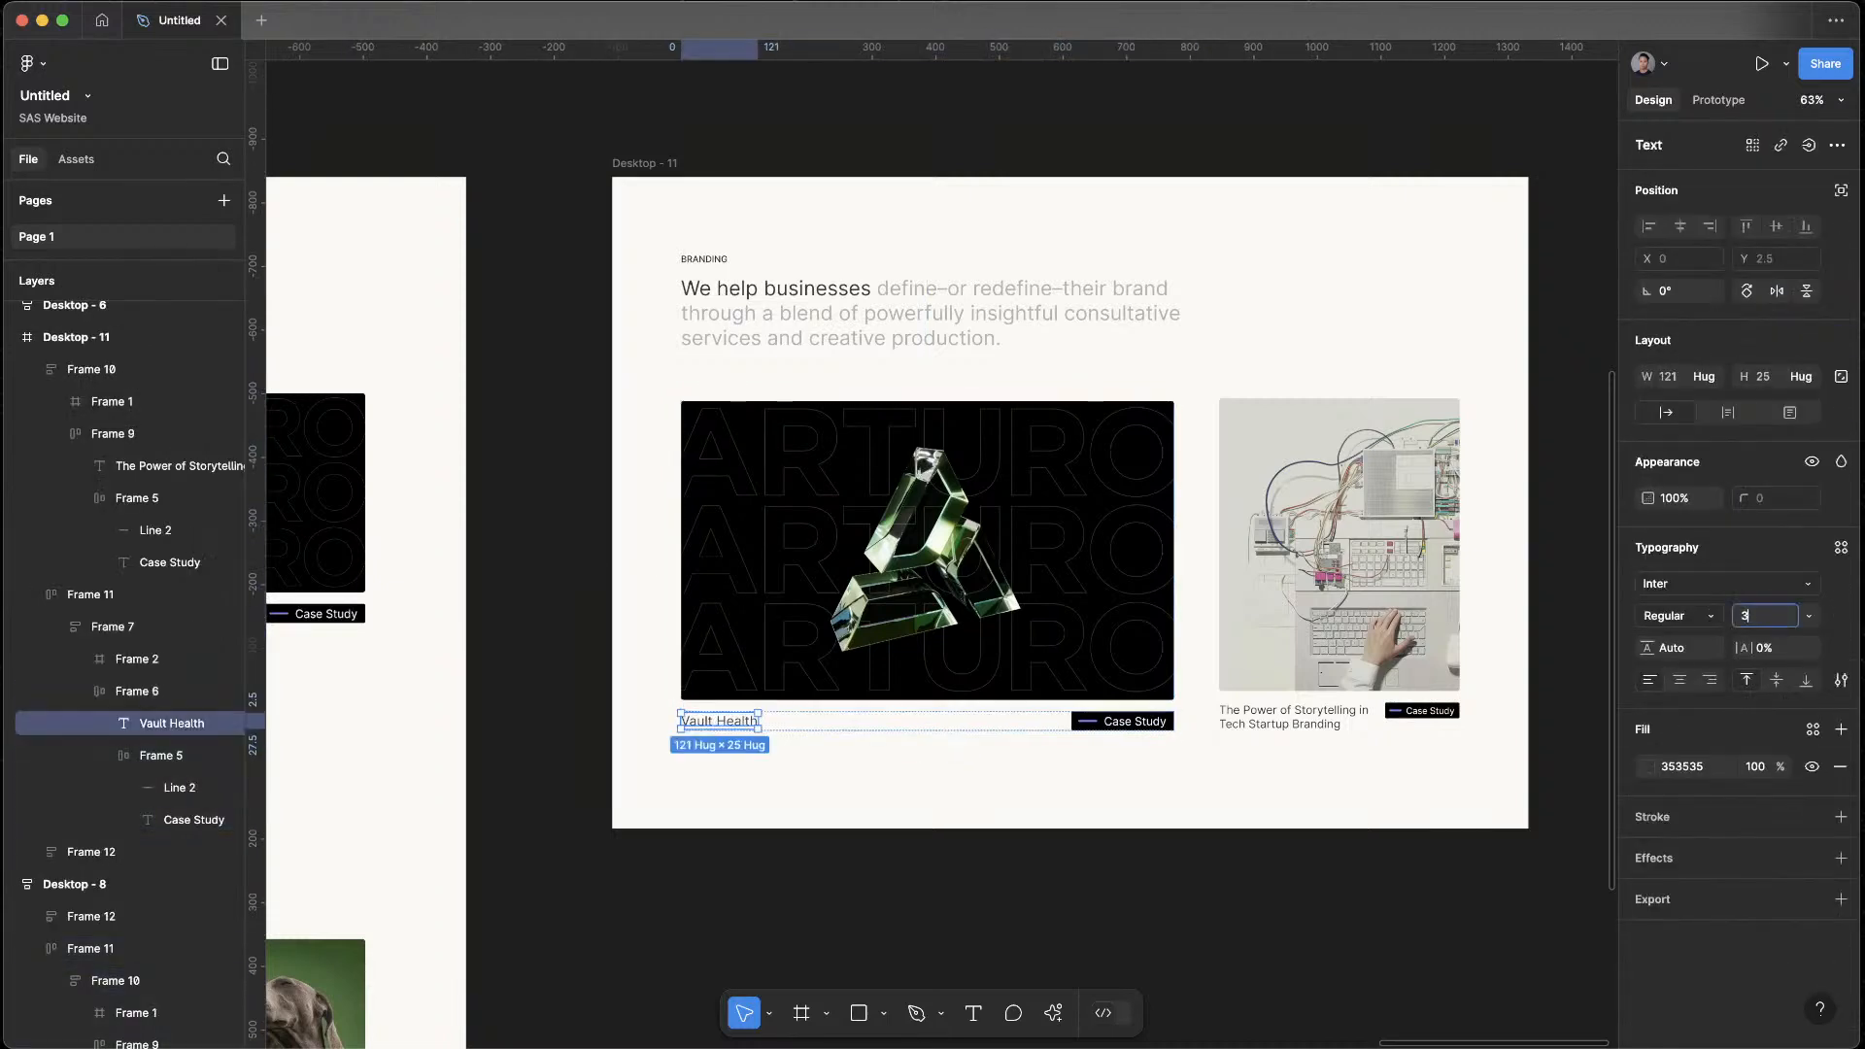
type("2")
key("Return")
left_click(1323, 810)
mouse_move(1104, 869)
left_mouse_down()
mouse_move(1170, 768)
mouse_move(1120, 875)
left_mouse_up()
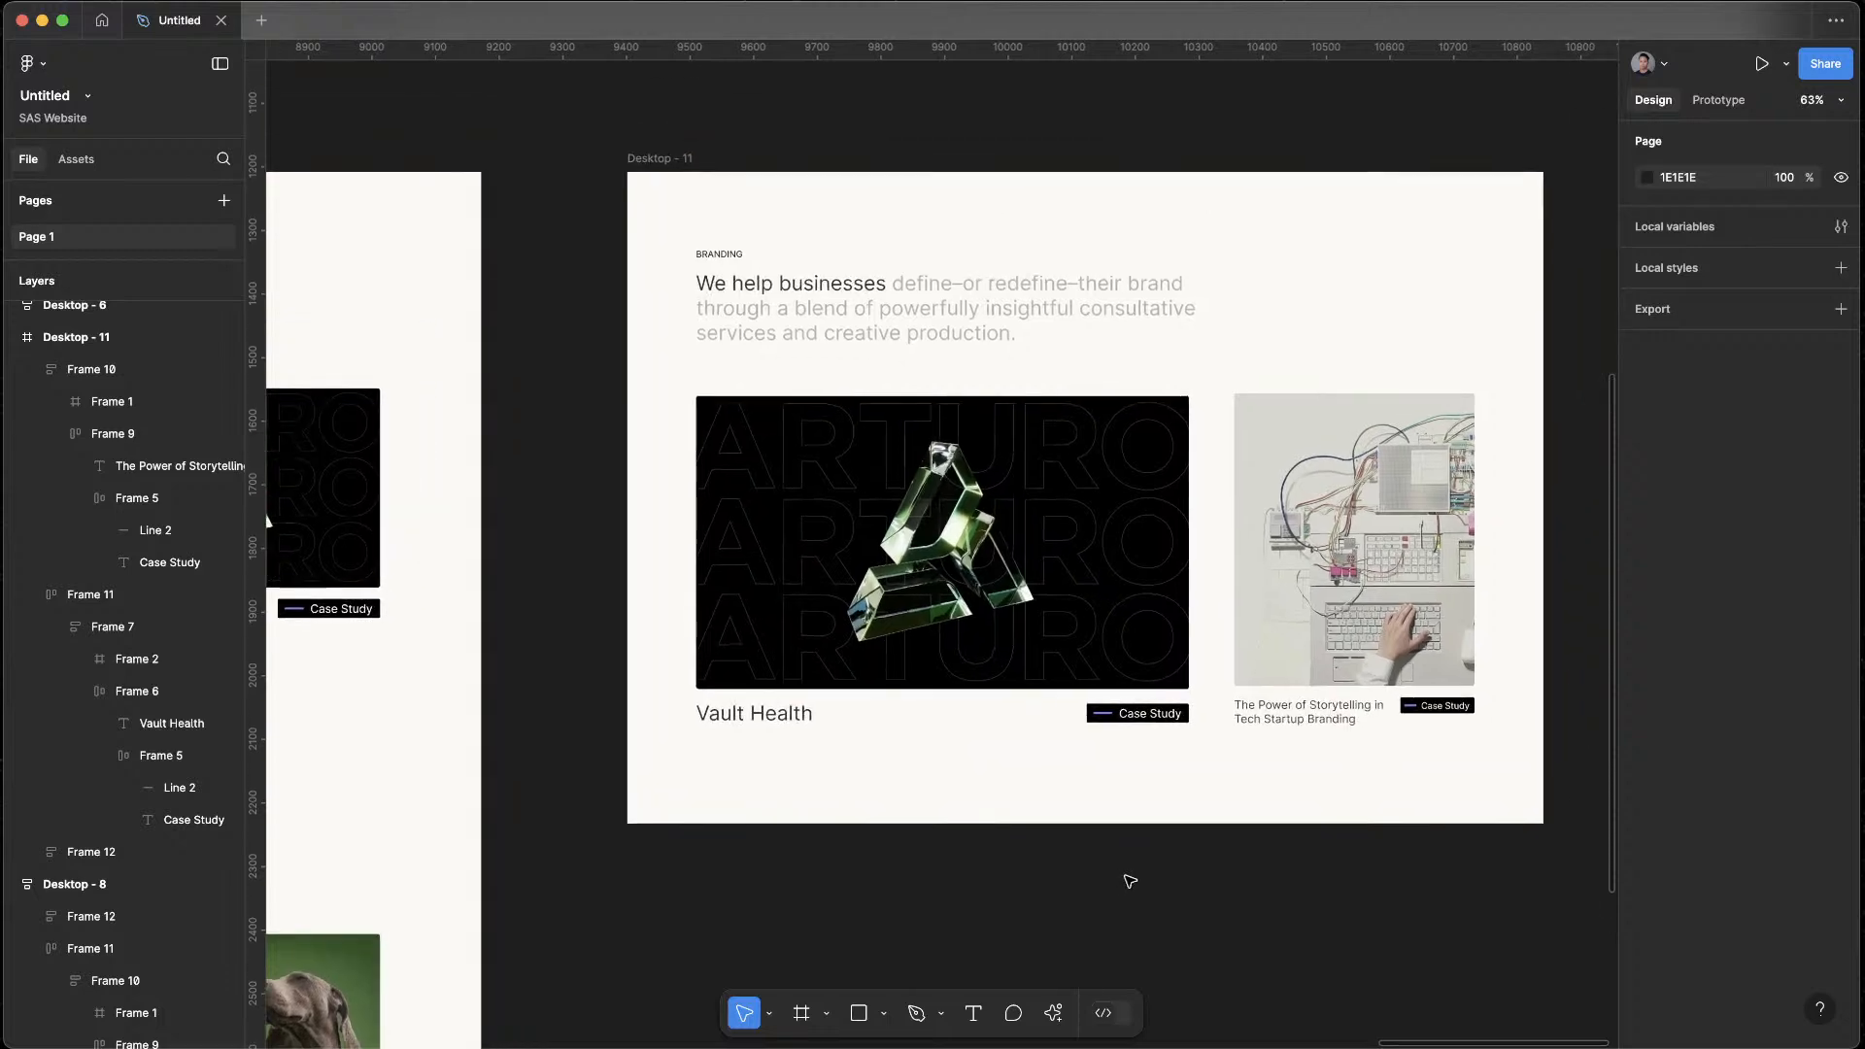
scroll(1204, 907, "up", 5)
scroll(1229, 953, "up", 2)
scroll(1253, 999, "down", 5)
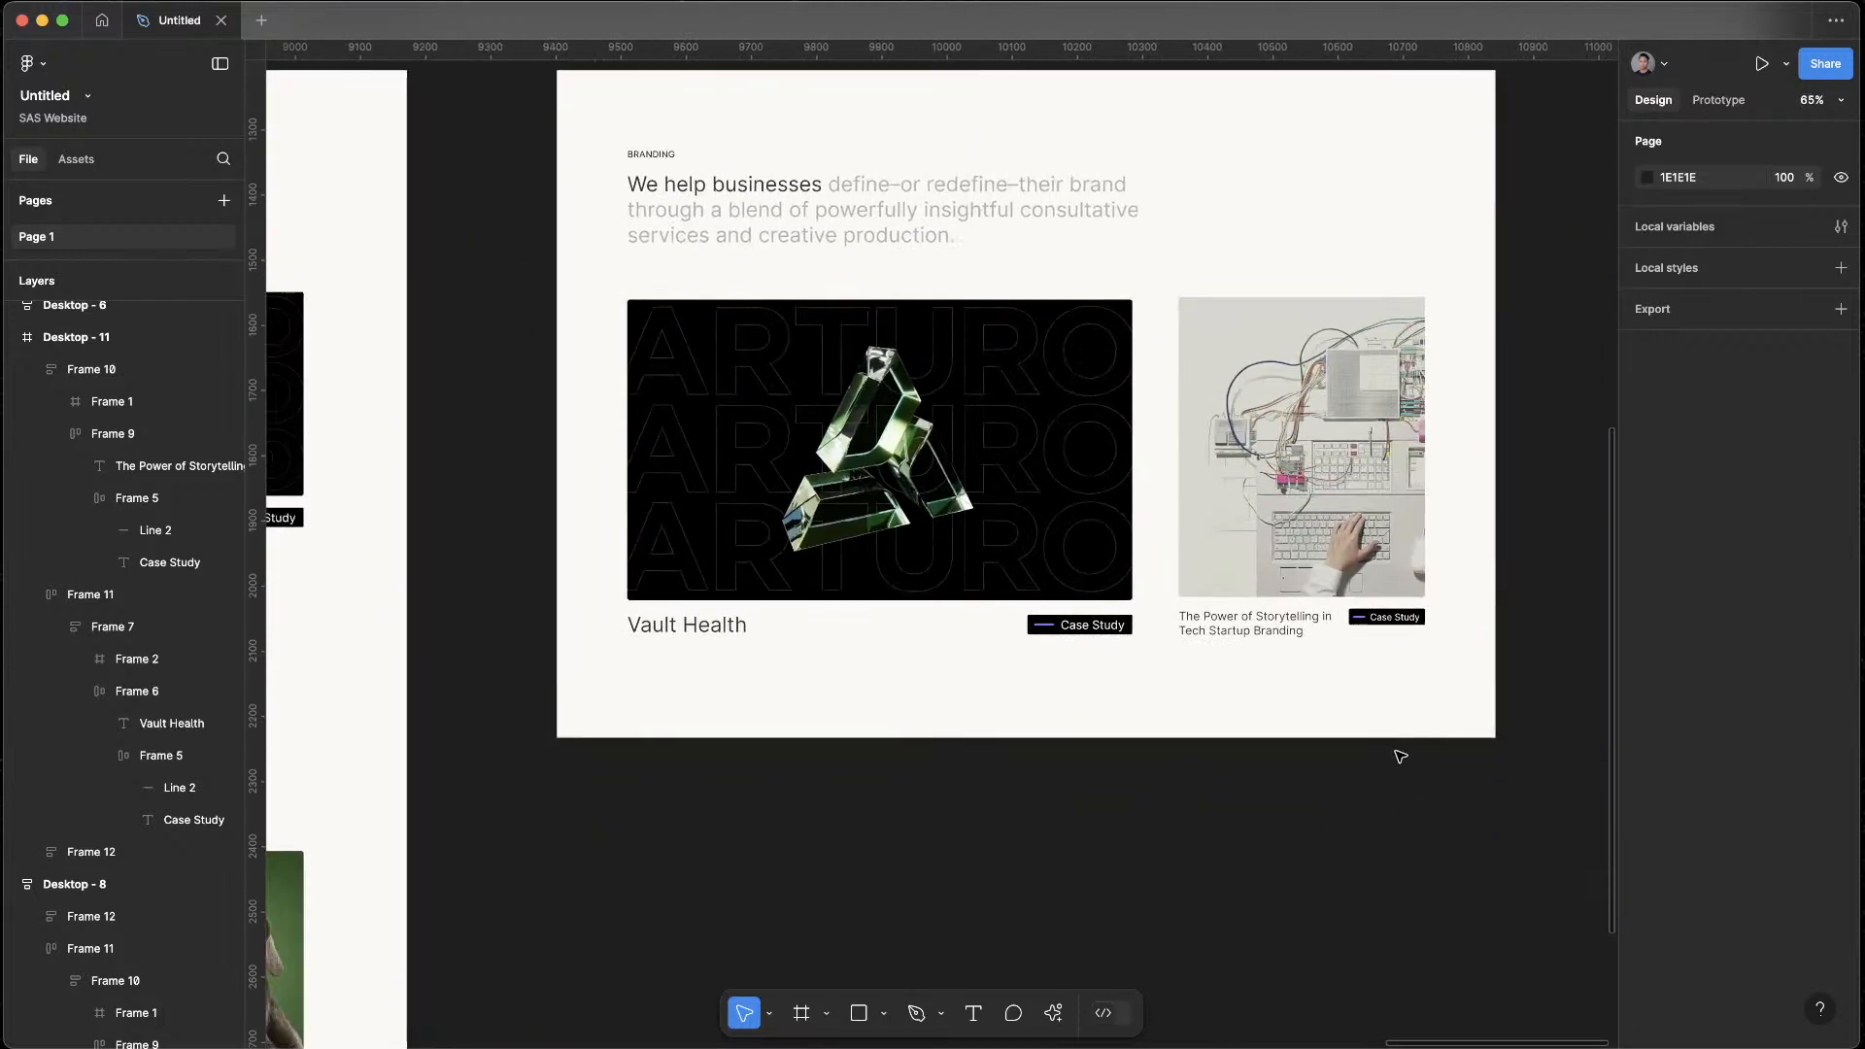
Change the text of the article card's tag to Article
left_click(1395, 618)
left_click(1395, 617)
double_click(1395, 618)
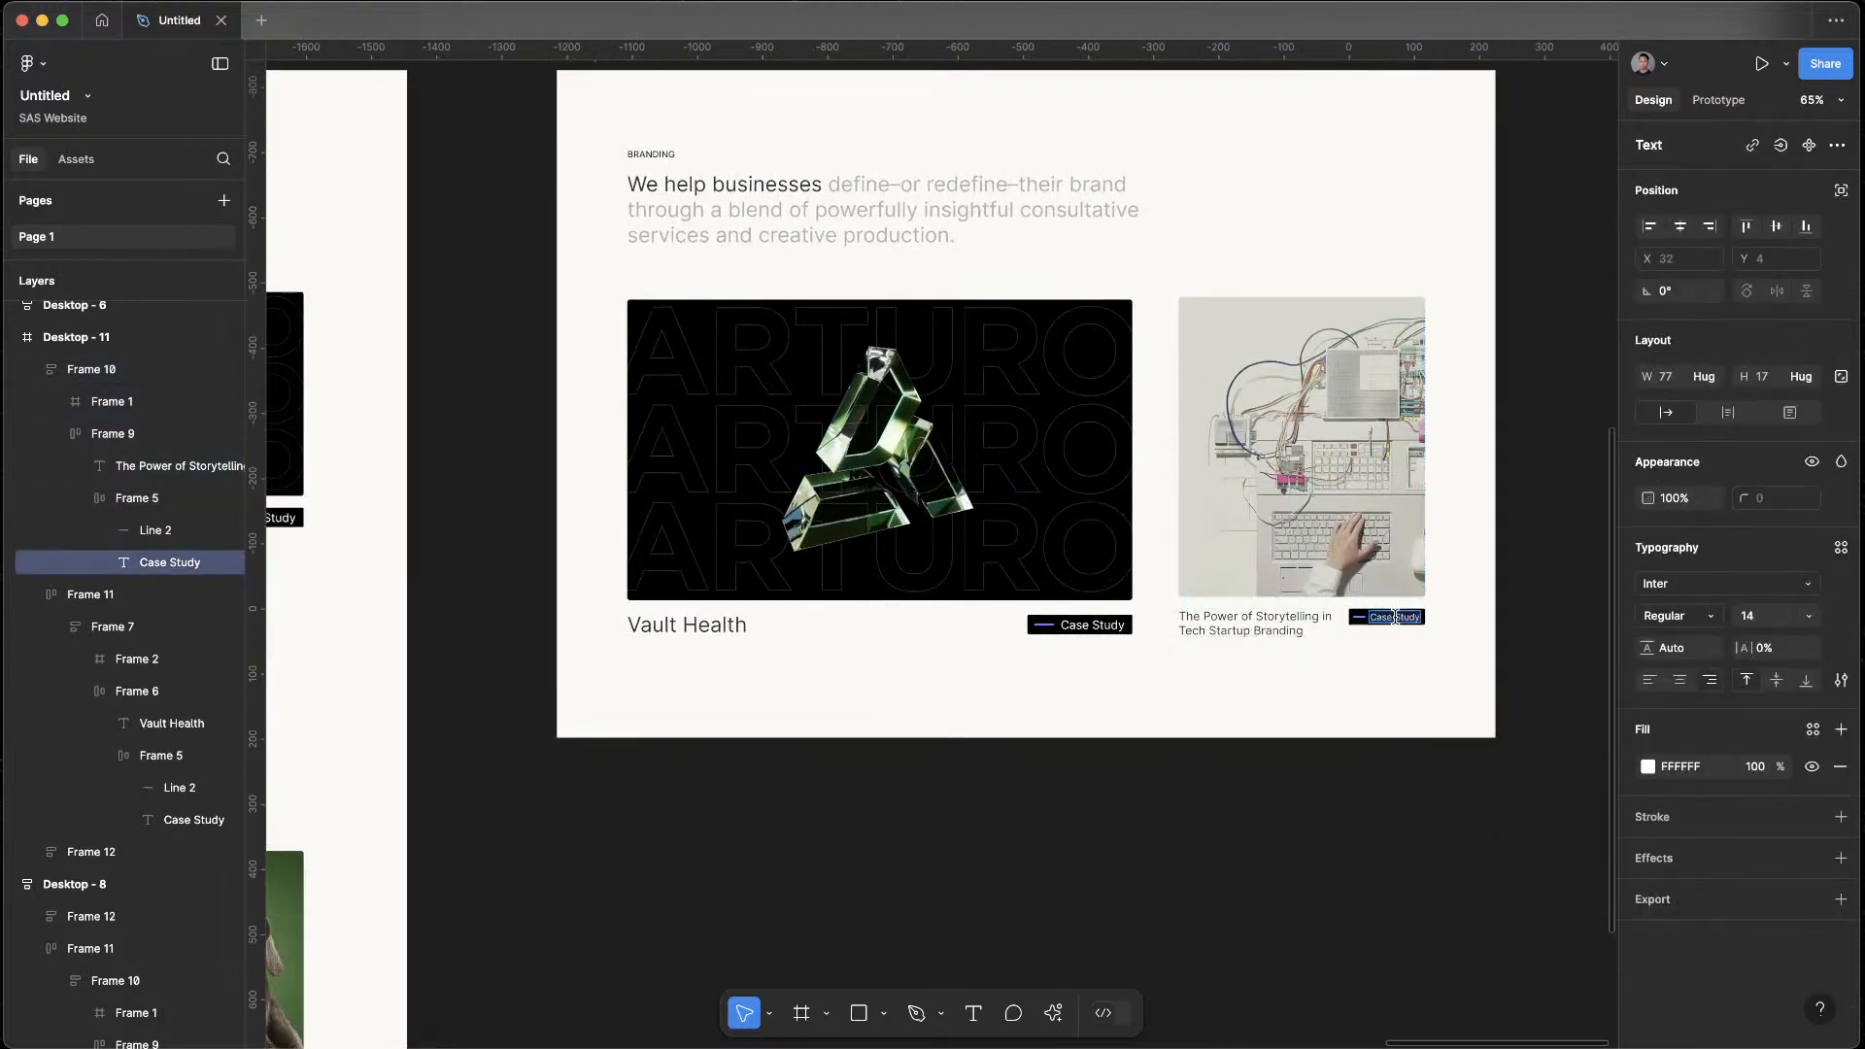
type("Article")
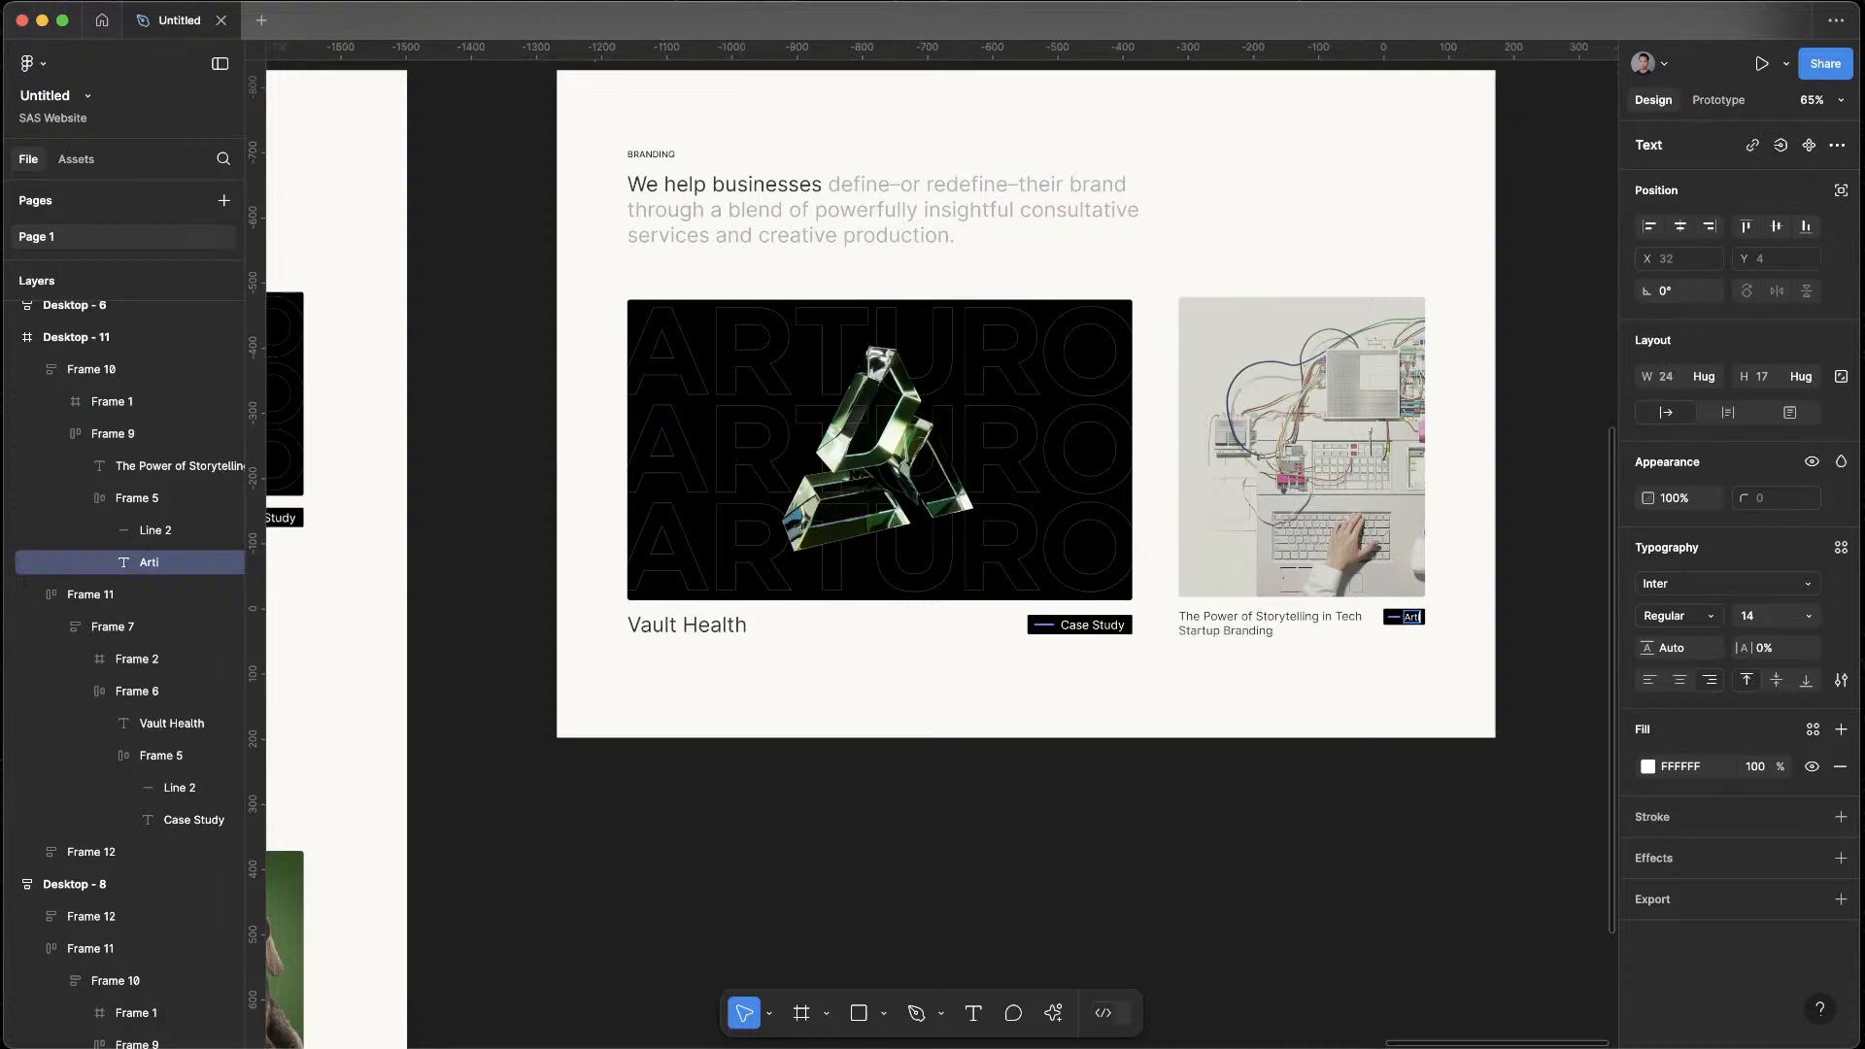
key("Escape")
left_click(1410, 780)
left_click_drag(1409, 803, 1442, 896)
scroll(1438, 904, "down", 1)
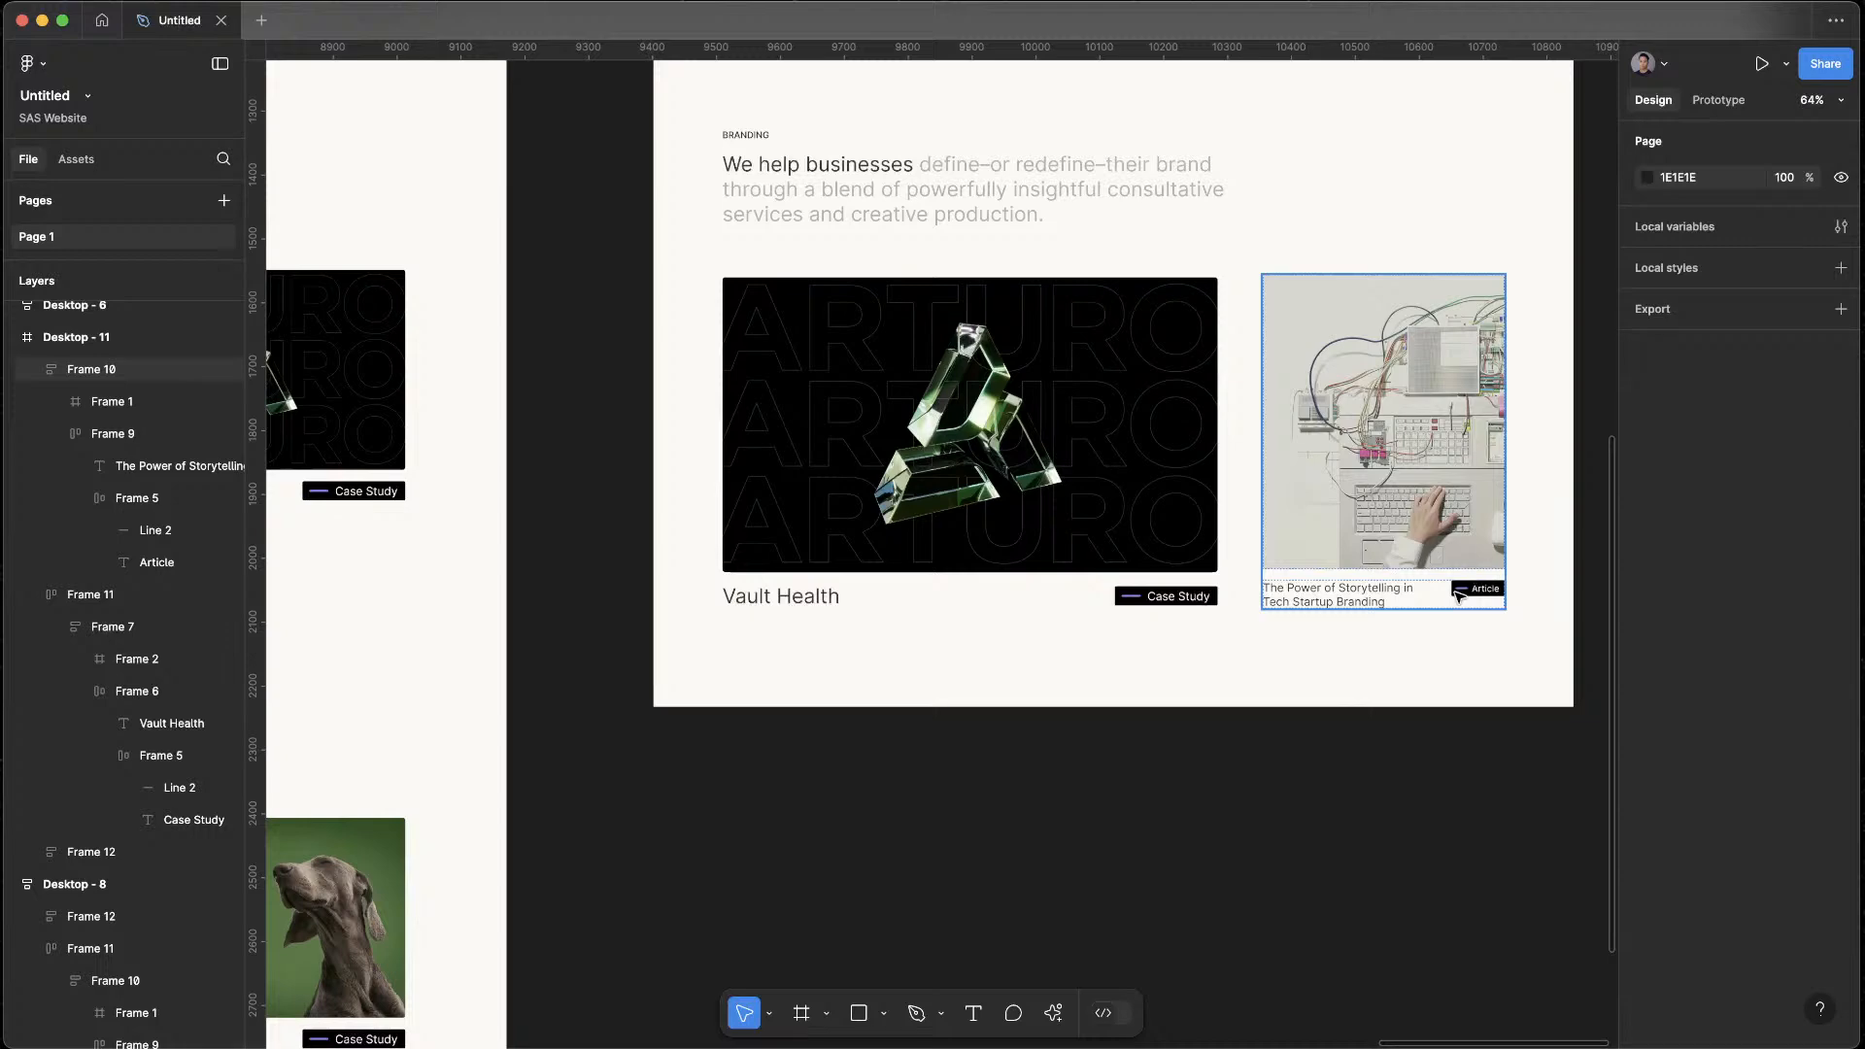
Recolor the purple line inside the article card's tag to the orange used for Article tags
double_click(1460, 593)
double_click(1462, 592)
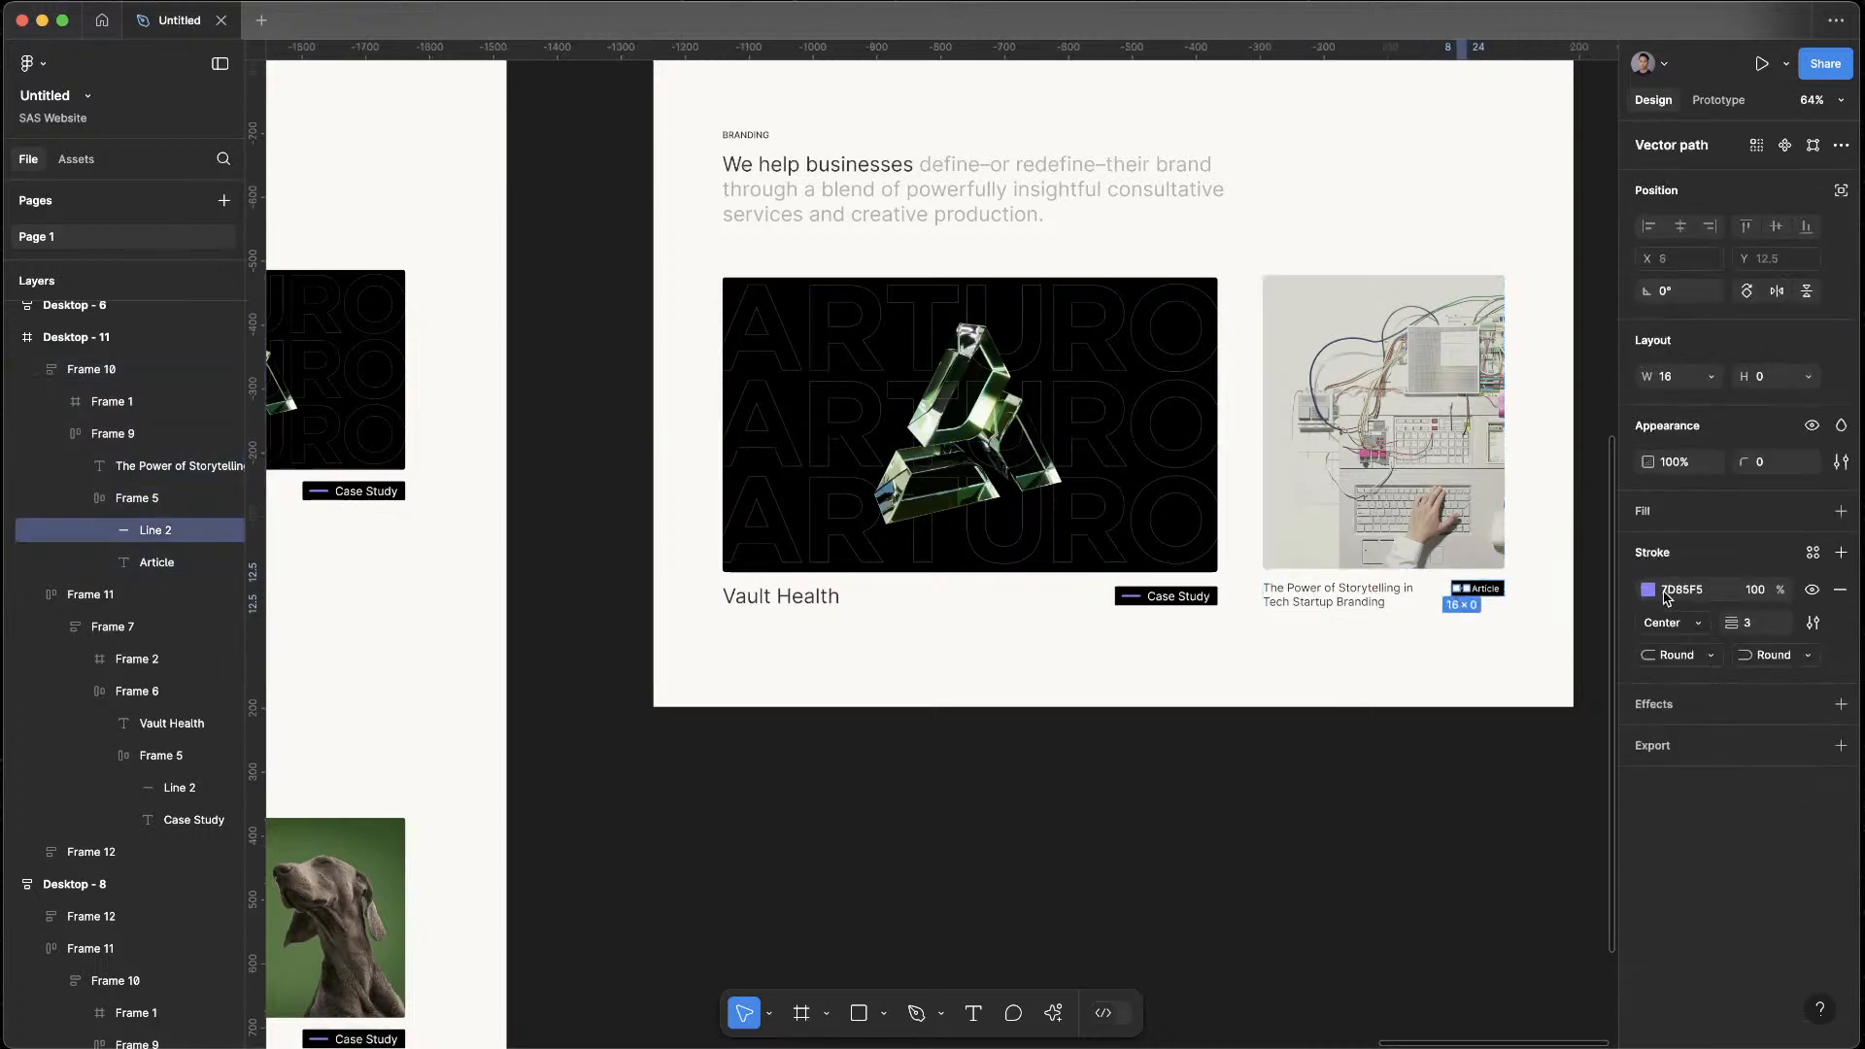
left_click(1648, 590)
left_click(1452, 948)
key("Escape")
left_click(1233, 882)
scroll(1321, 862, "down", 5)
mouse_move(1328, 827)
left_mouse_down()
mouse_move(1357, 558)
mouse_move(1268, 878)
left_mouse_up()
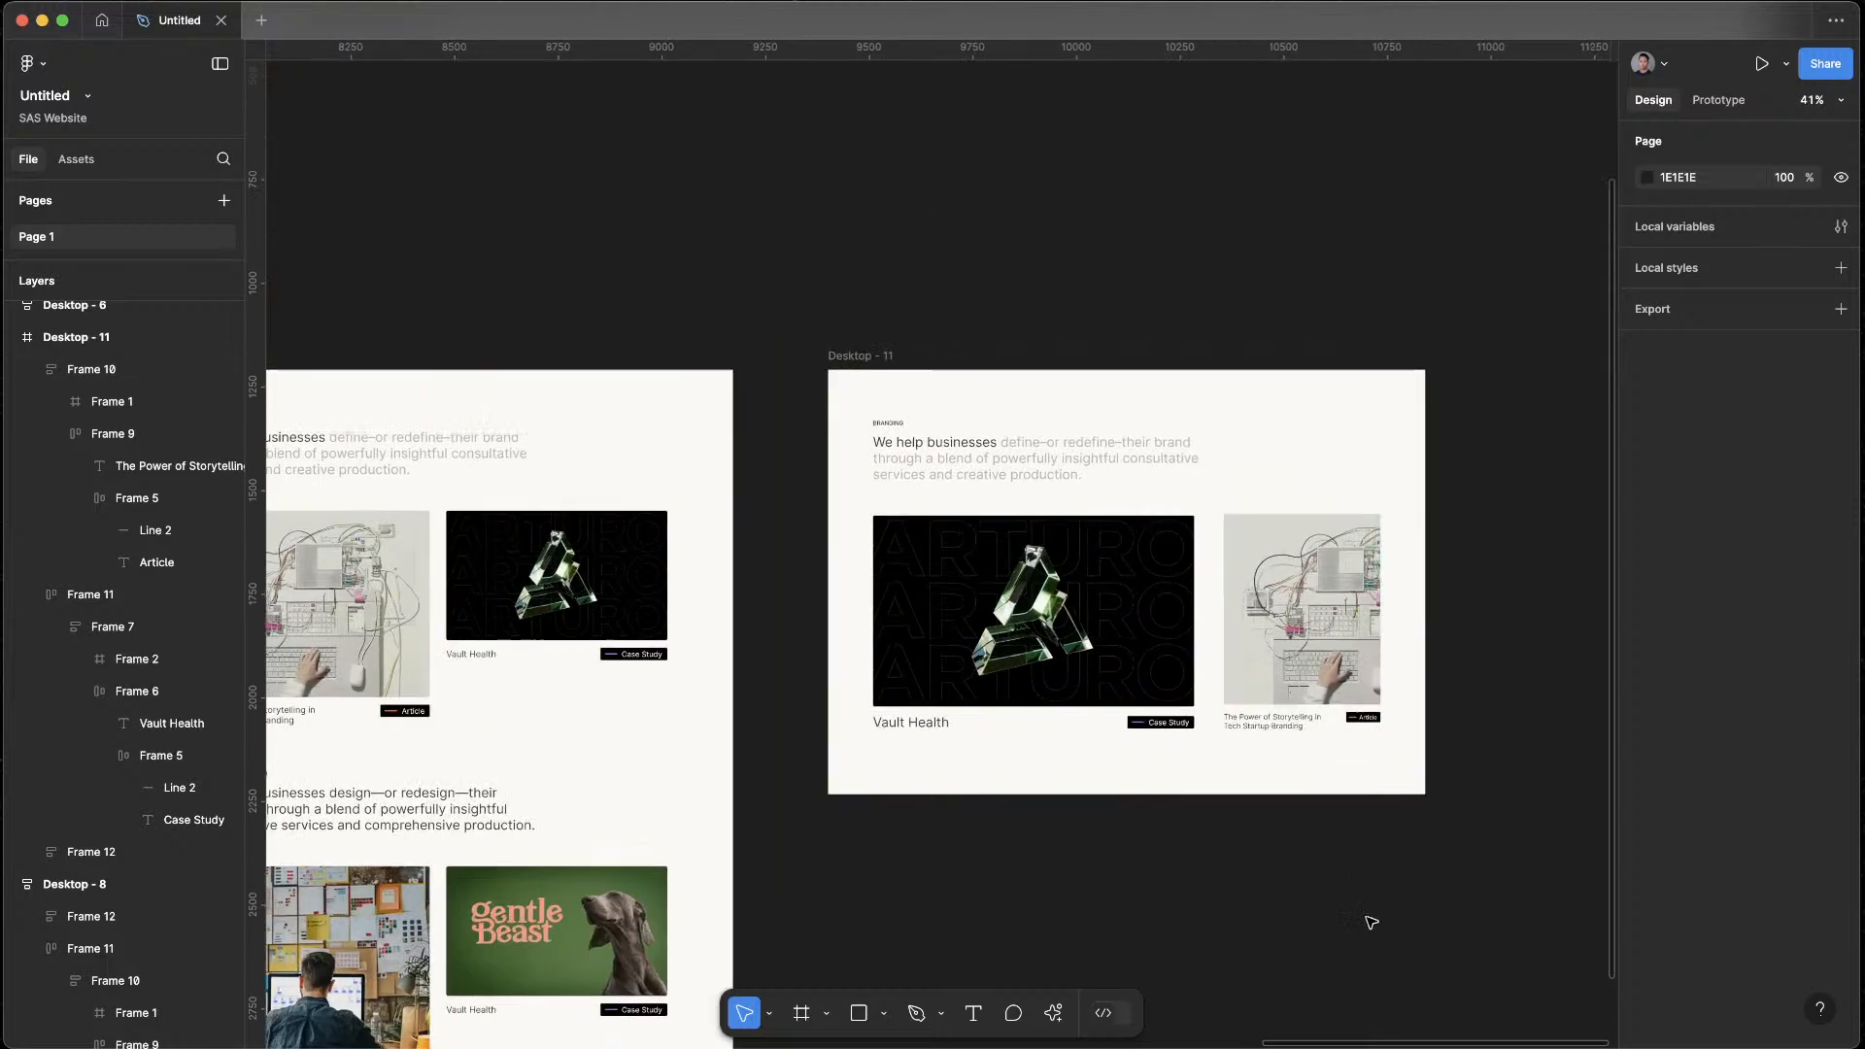
Set the Case Study tag text on the large Vault Health card to size 14
scroll(1338, 817, "up", 5)
double_click(1447, 696)
double_click(954, 704)
double_click(957, 705)
double_click(957, 706)
double_click(957, 706)
type("14")
key("Return")
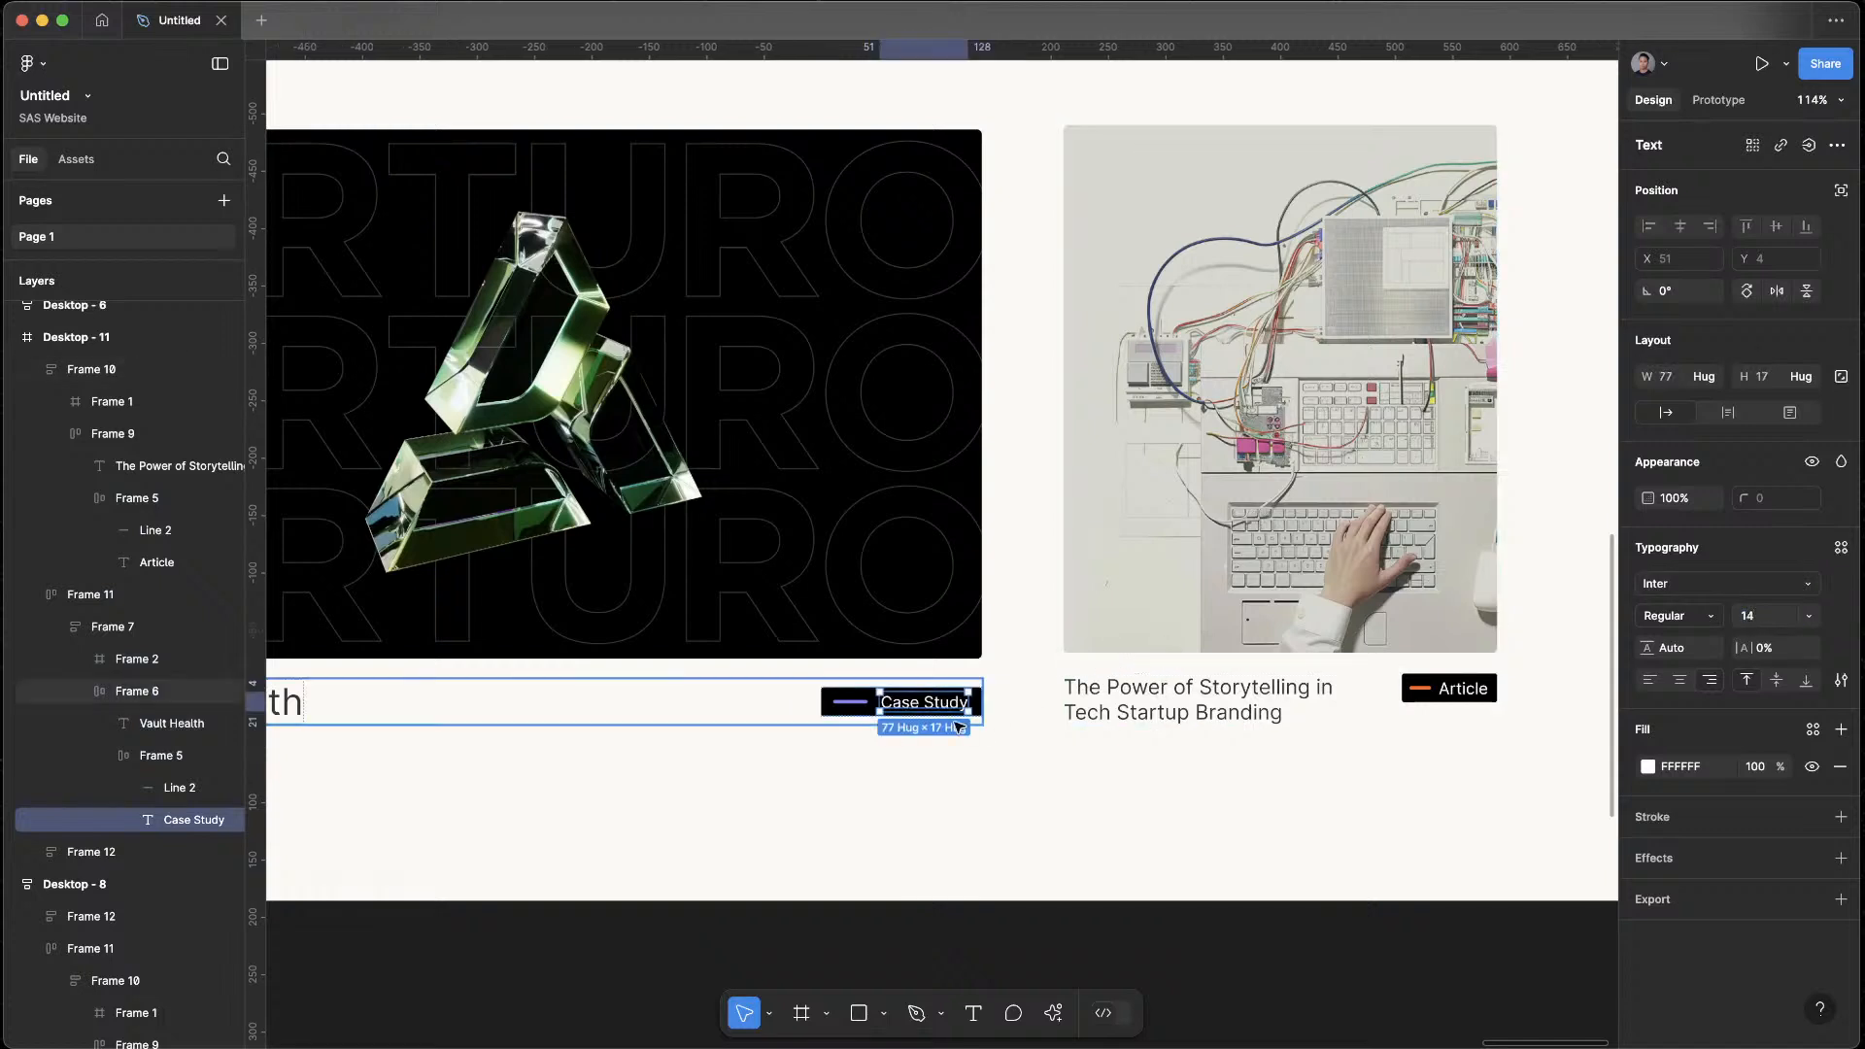
Shorten the purple line inside the Vault Health card's Case Study tag to suit the smaller label
left_click(834, 700)
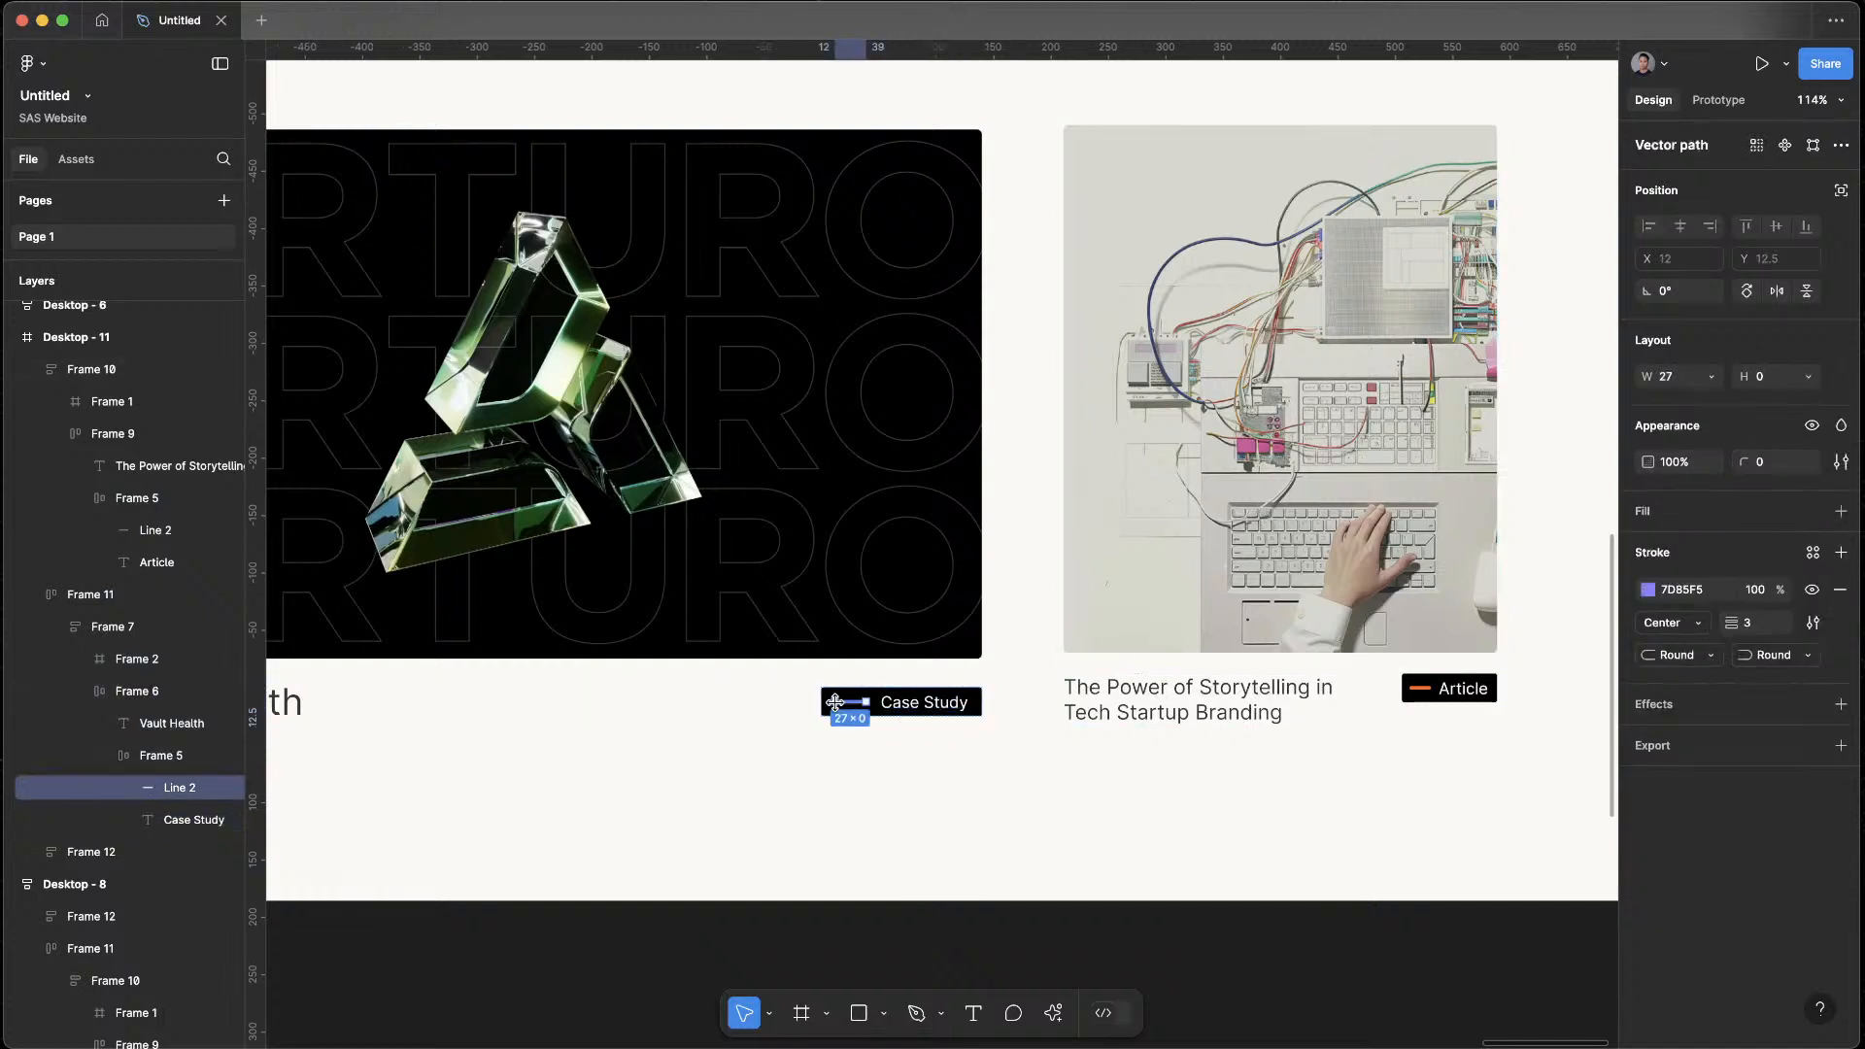
left_click(1223, 860)
scroll(1223, 862, "down", 5)
left_click_drag(1298, 902, 1350, 728)
scroll(1203, 696, "up", 3)
left_click_drag(1222, 734, 1163, 843)
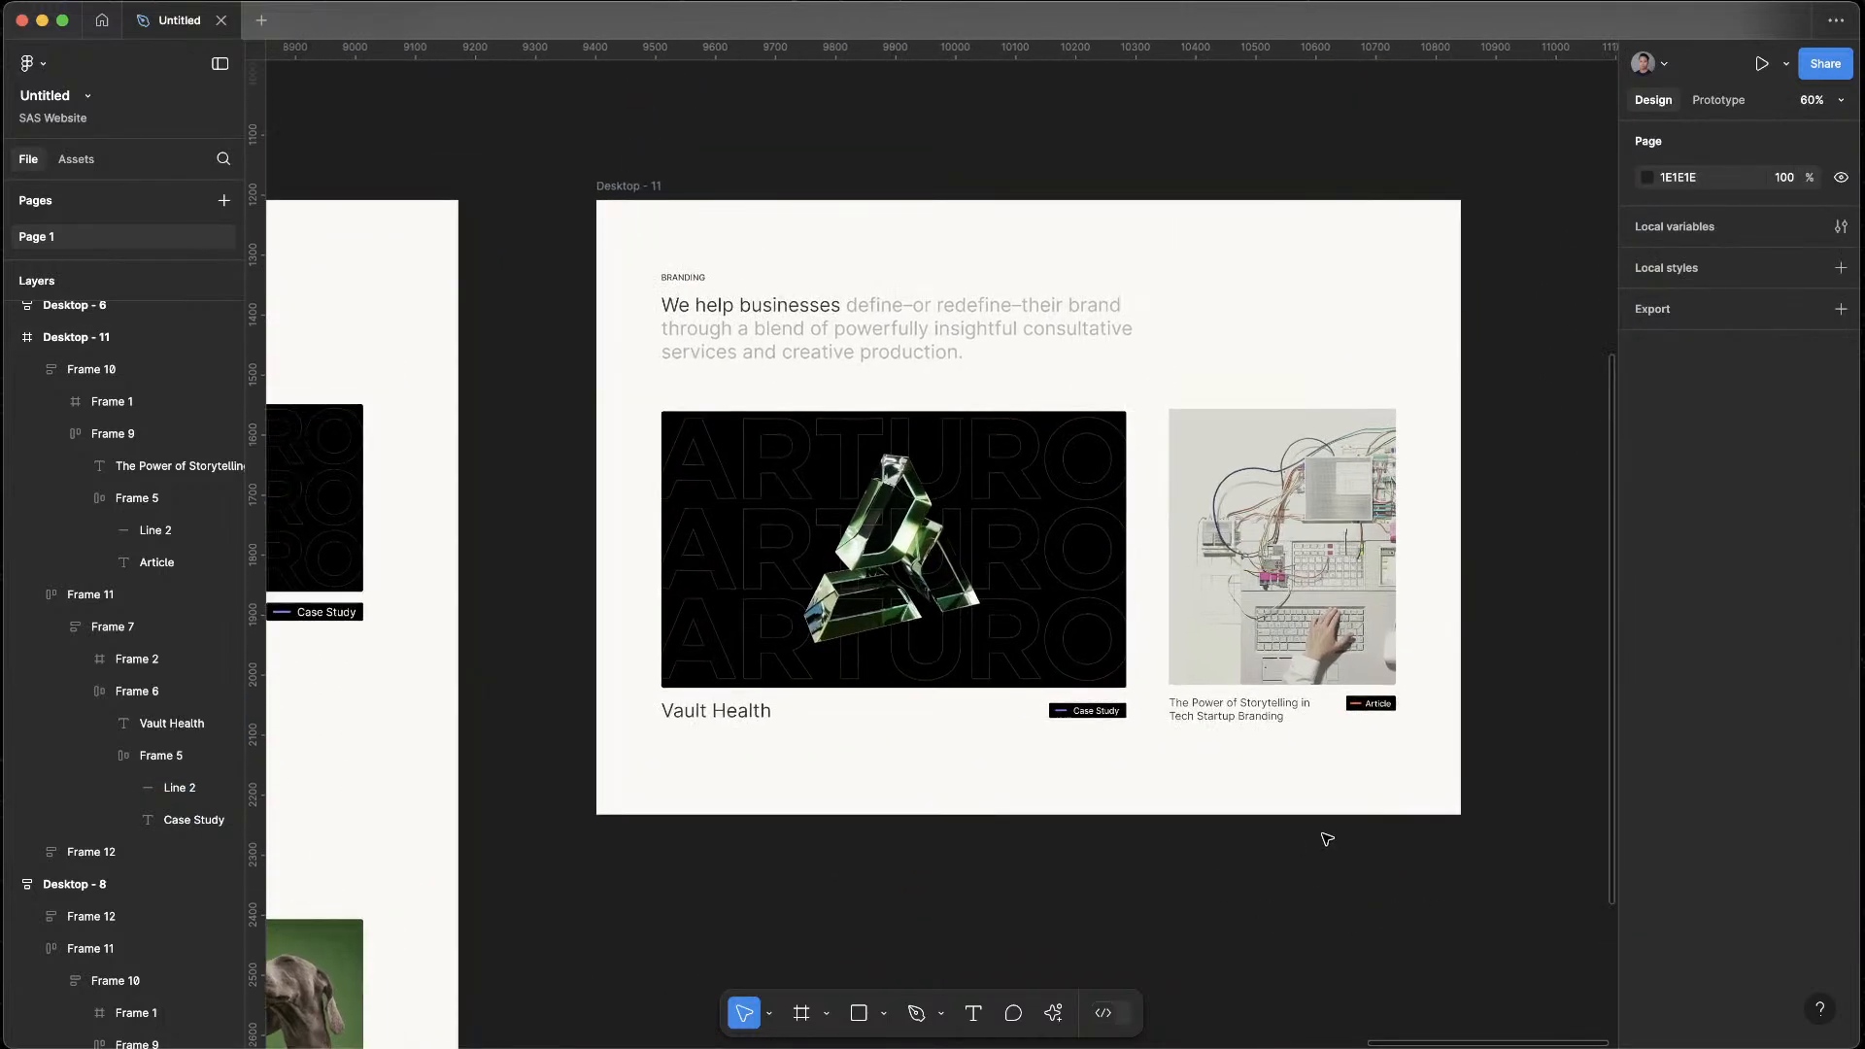
Review the Branding variant in Desktop - 11 as a whole and compare it with the neighbouring layout
scroll(1320, 825, "down", 3)
scroll(1320, 808, "up", 1)
scroll(1195, 835, "down", 2)
left_click_drag(1254, 799, 1354, 754)
scroll(1216, 875, "down", 1)
left_click_drag(1216, 878, 1267, 911)
scroll(1339, 748, "down", 2)
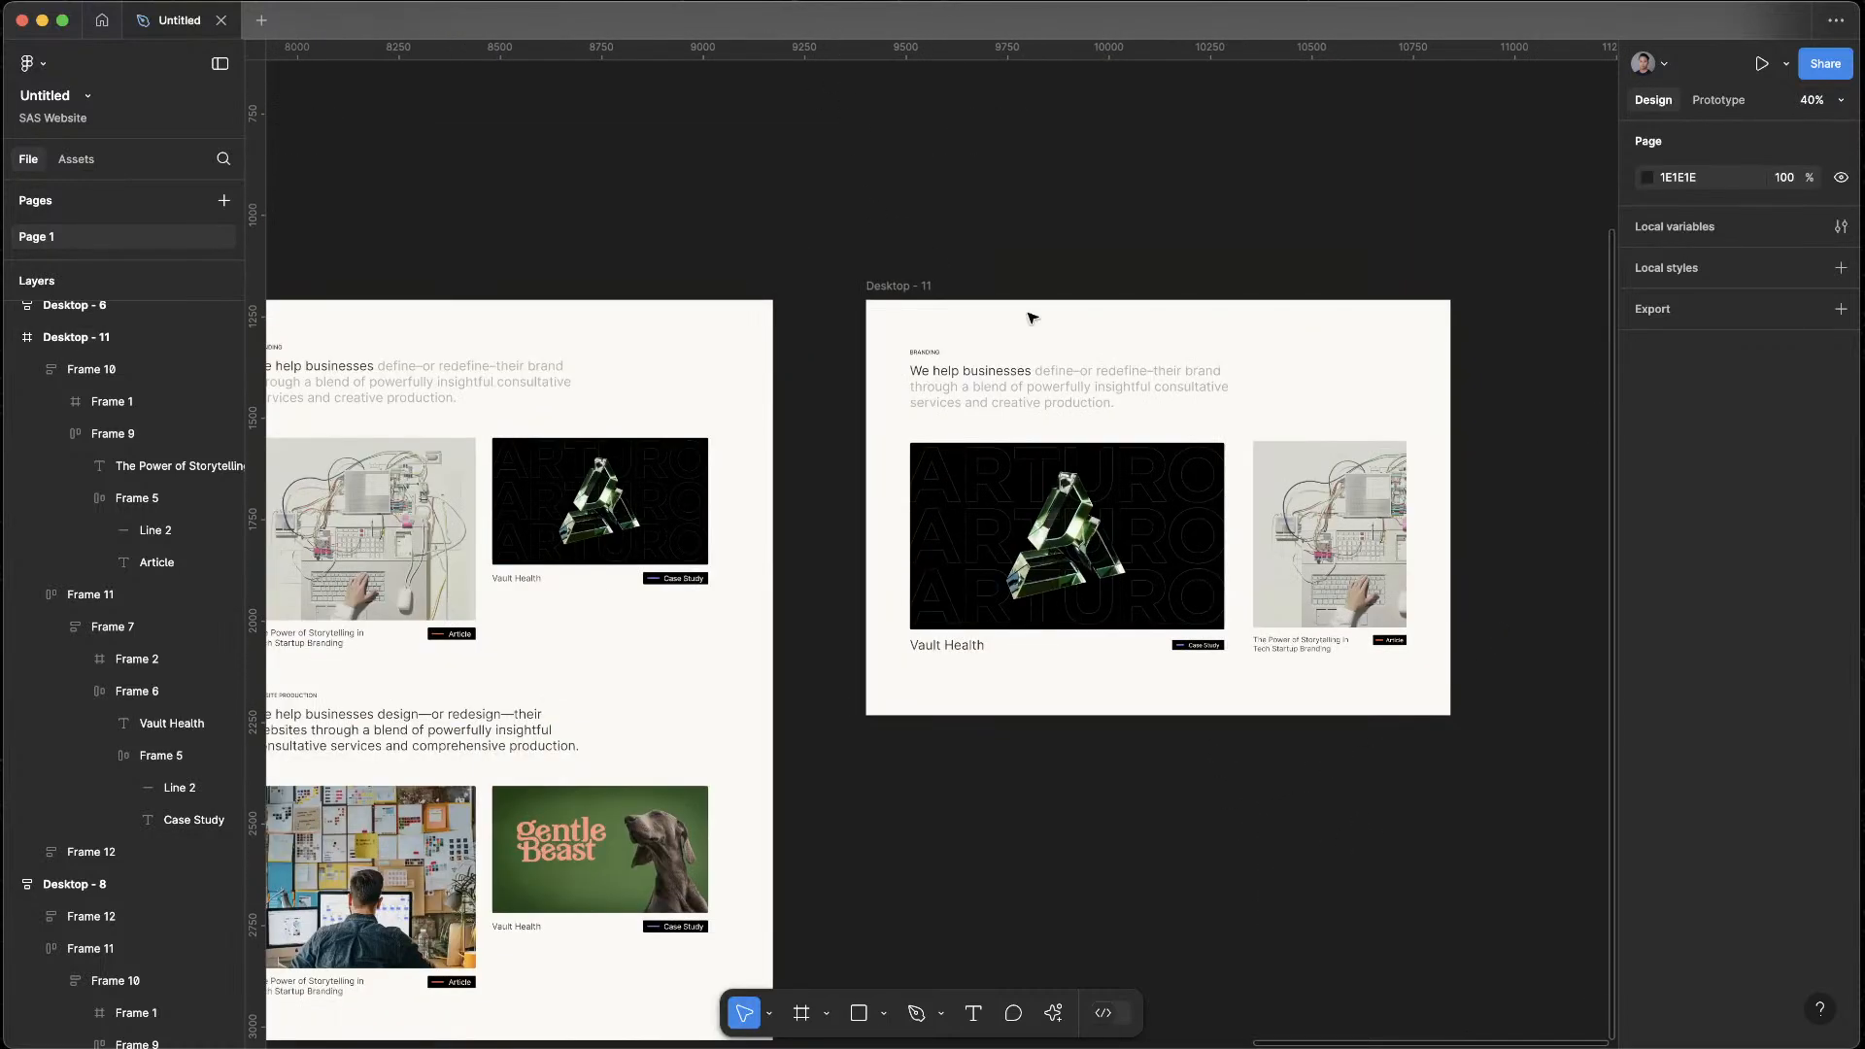
Move the Desktop - 10 frame to the far side of Desktop - 11, leaving a wide gap between them
scroll(1111, 183, "down", 3)
scroll(1168, 157, "left", 3)
scroll(1073, 195, "right", 5)
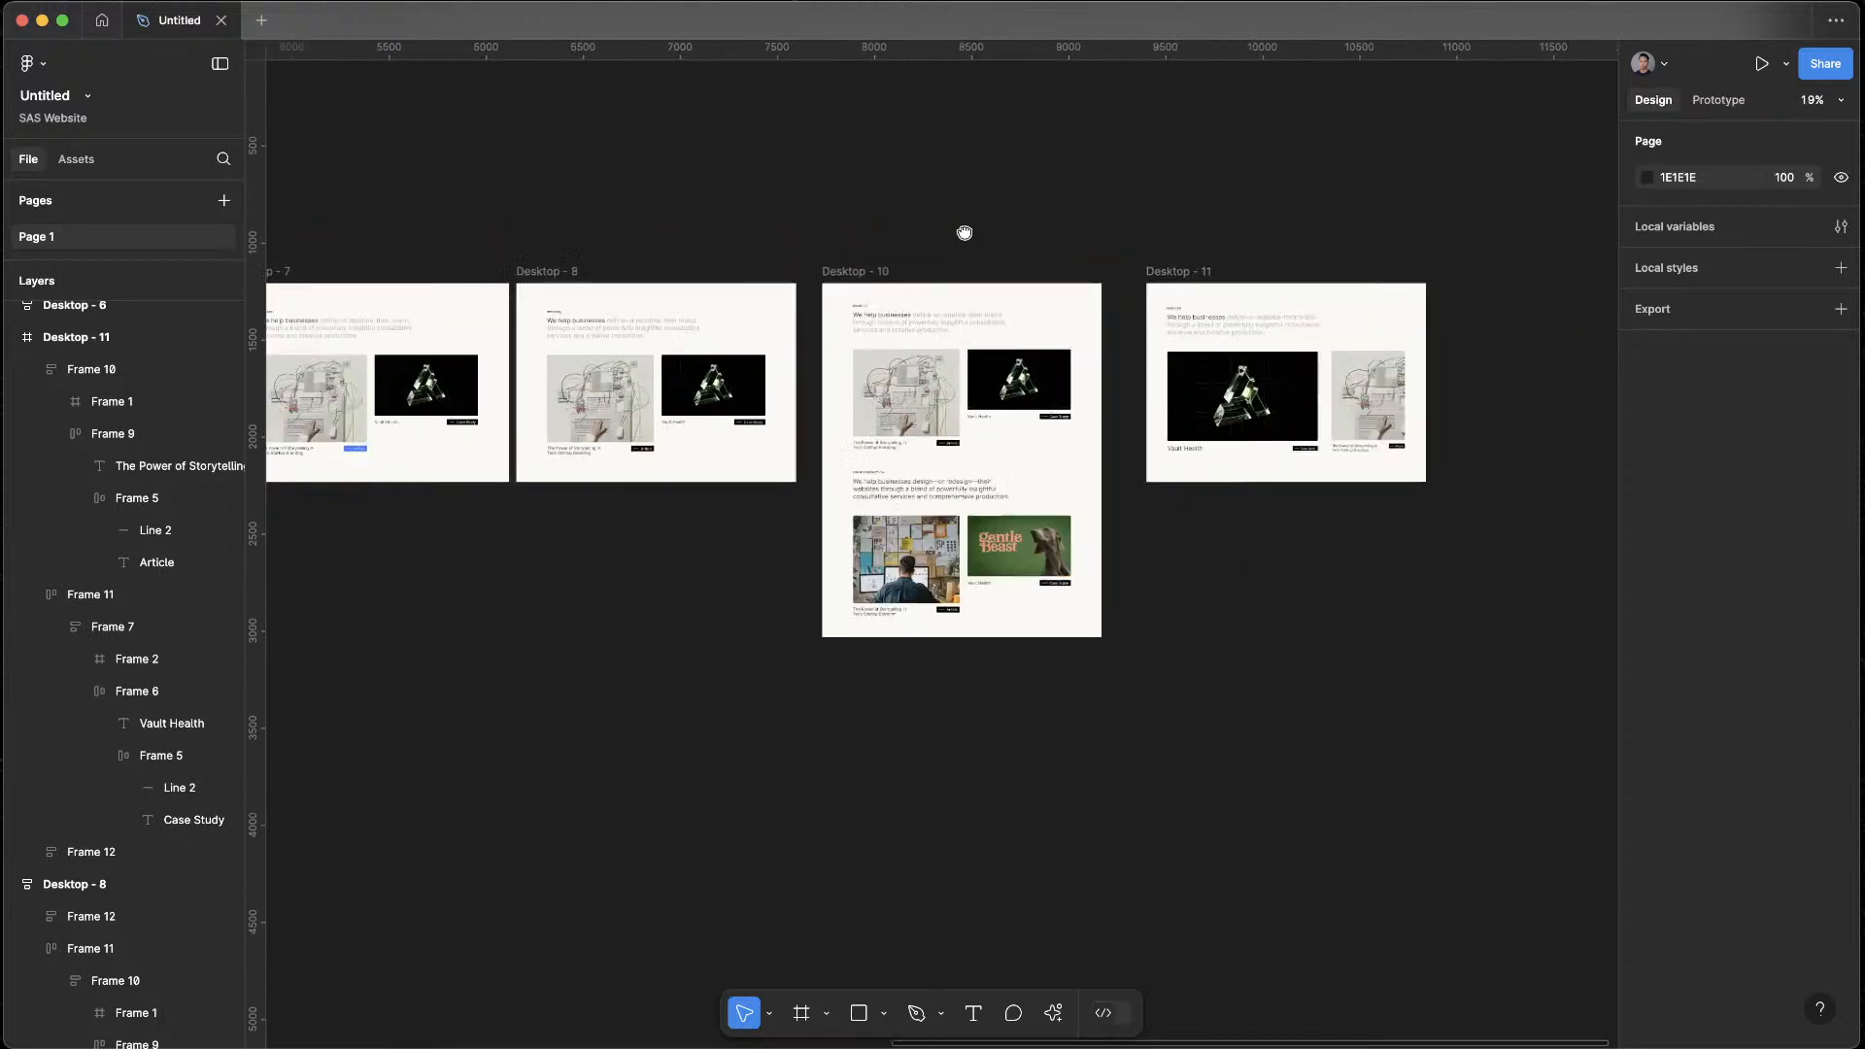
left_click_drag(483, 246, 1326, 245)
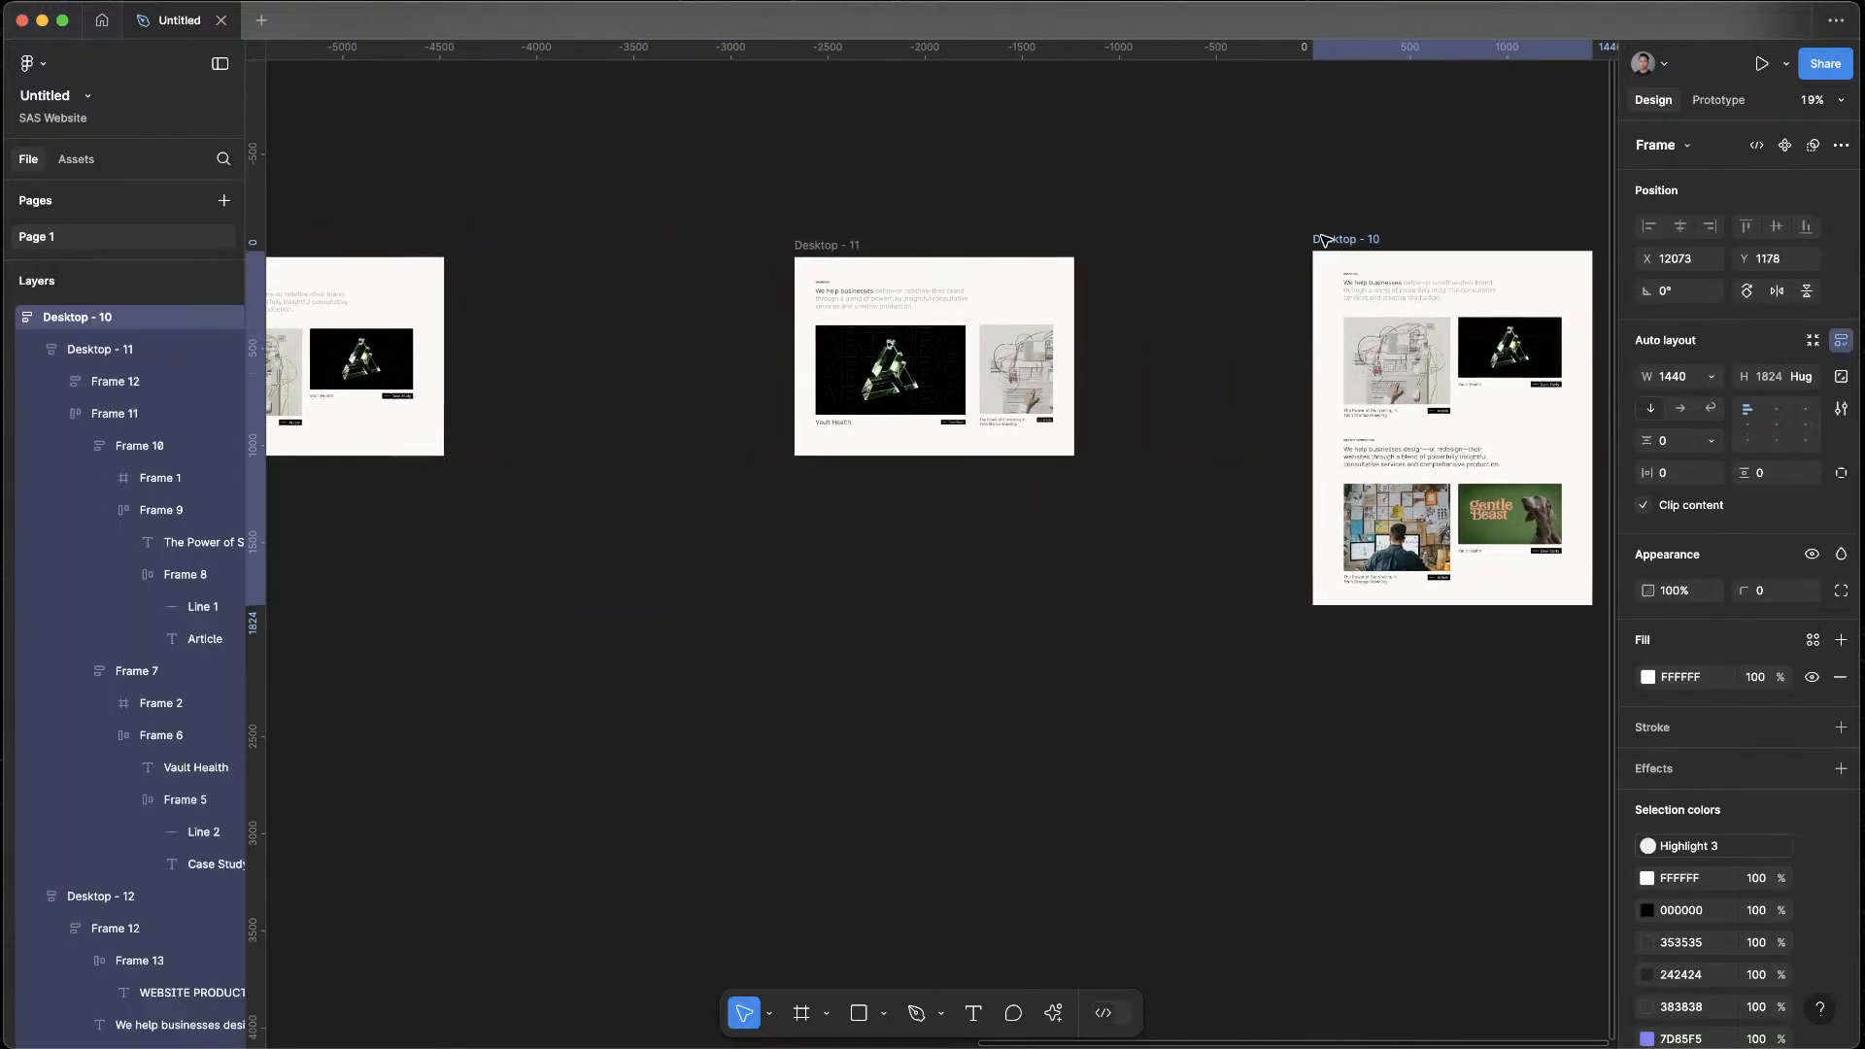
left_click(1269, 485)
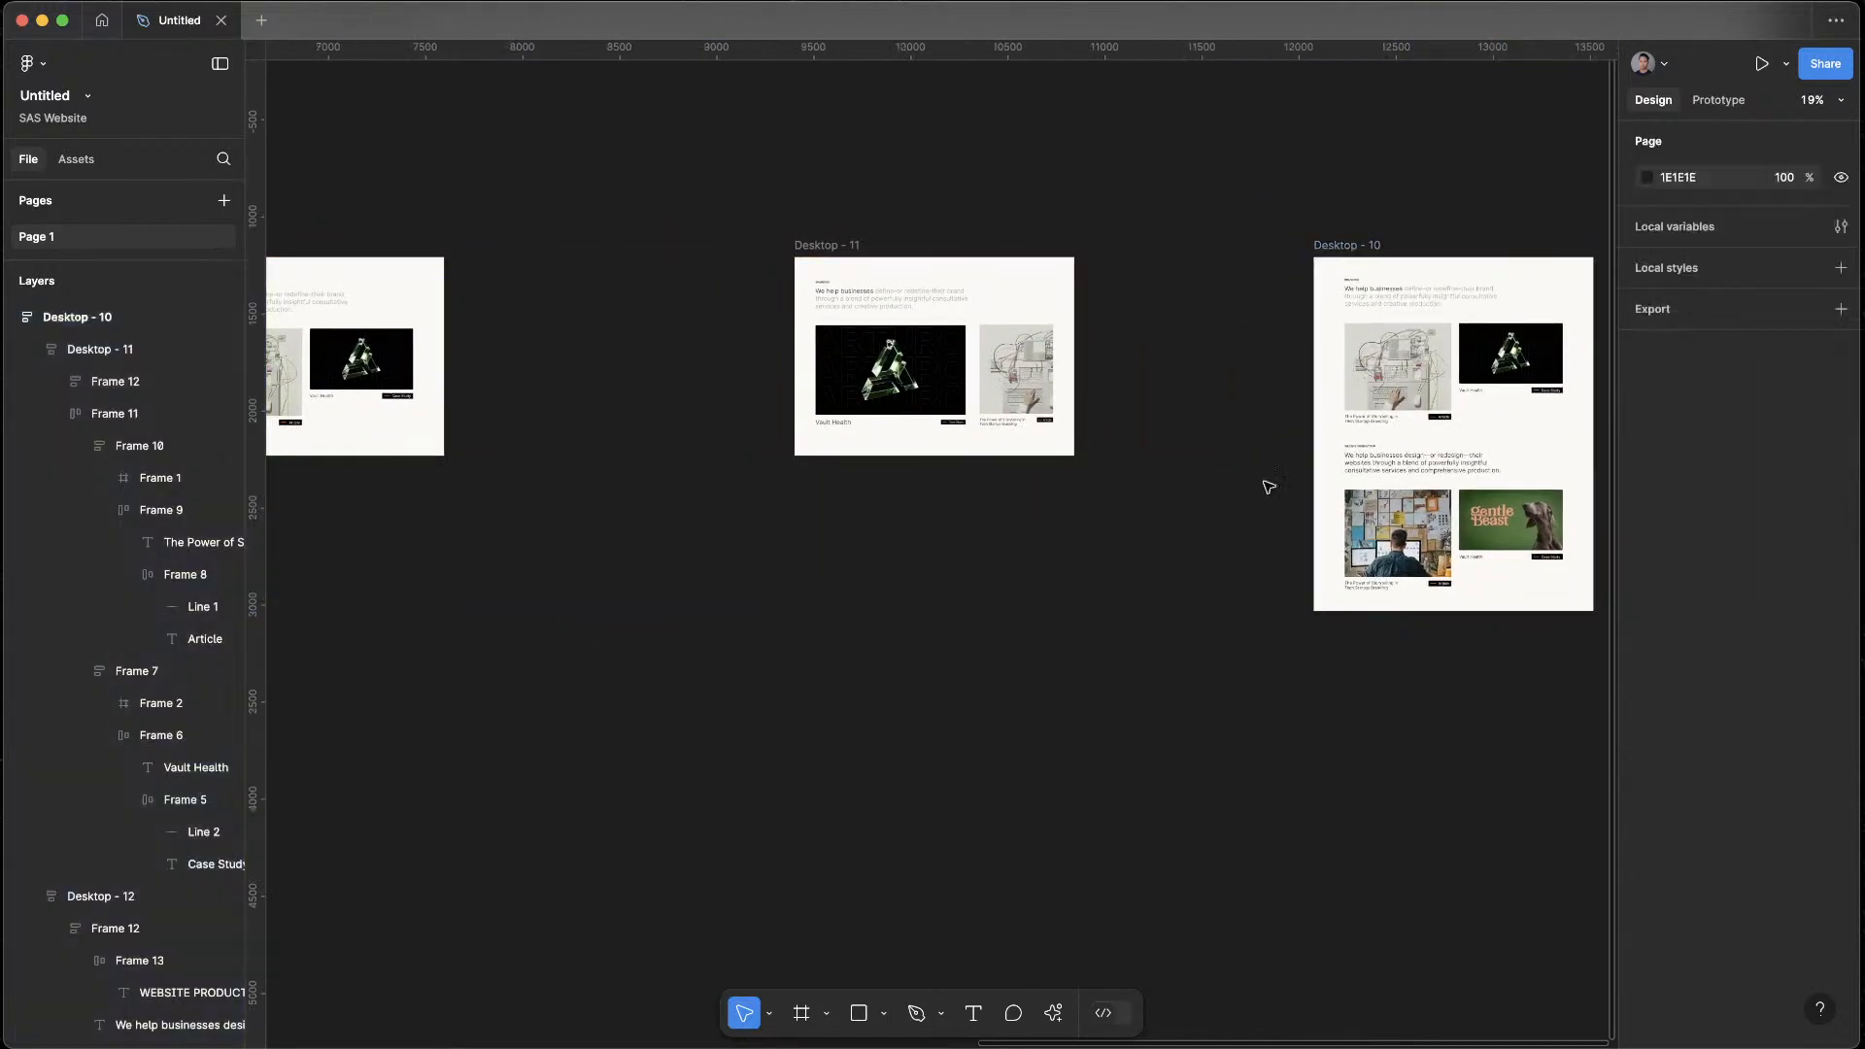
Draw a section around Desktop - 10 and resize it to fit the frame
left_click(827, 1018)
left_click(855, 937)
left_click_drag(1295, 240, 1571, 948)
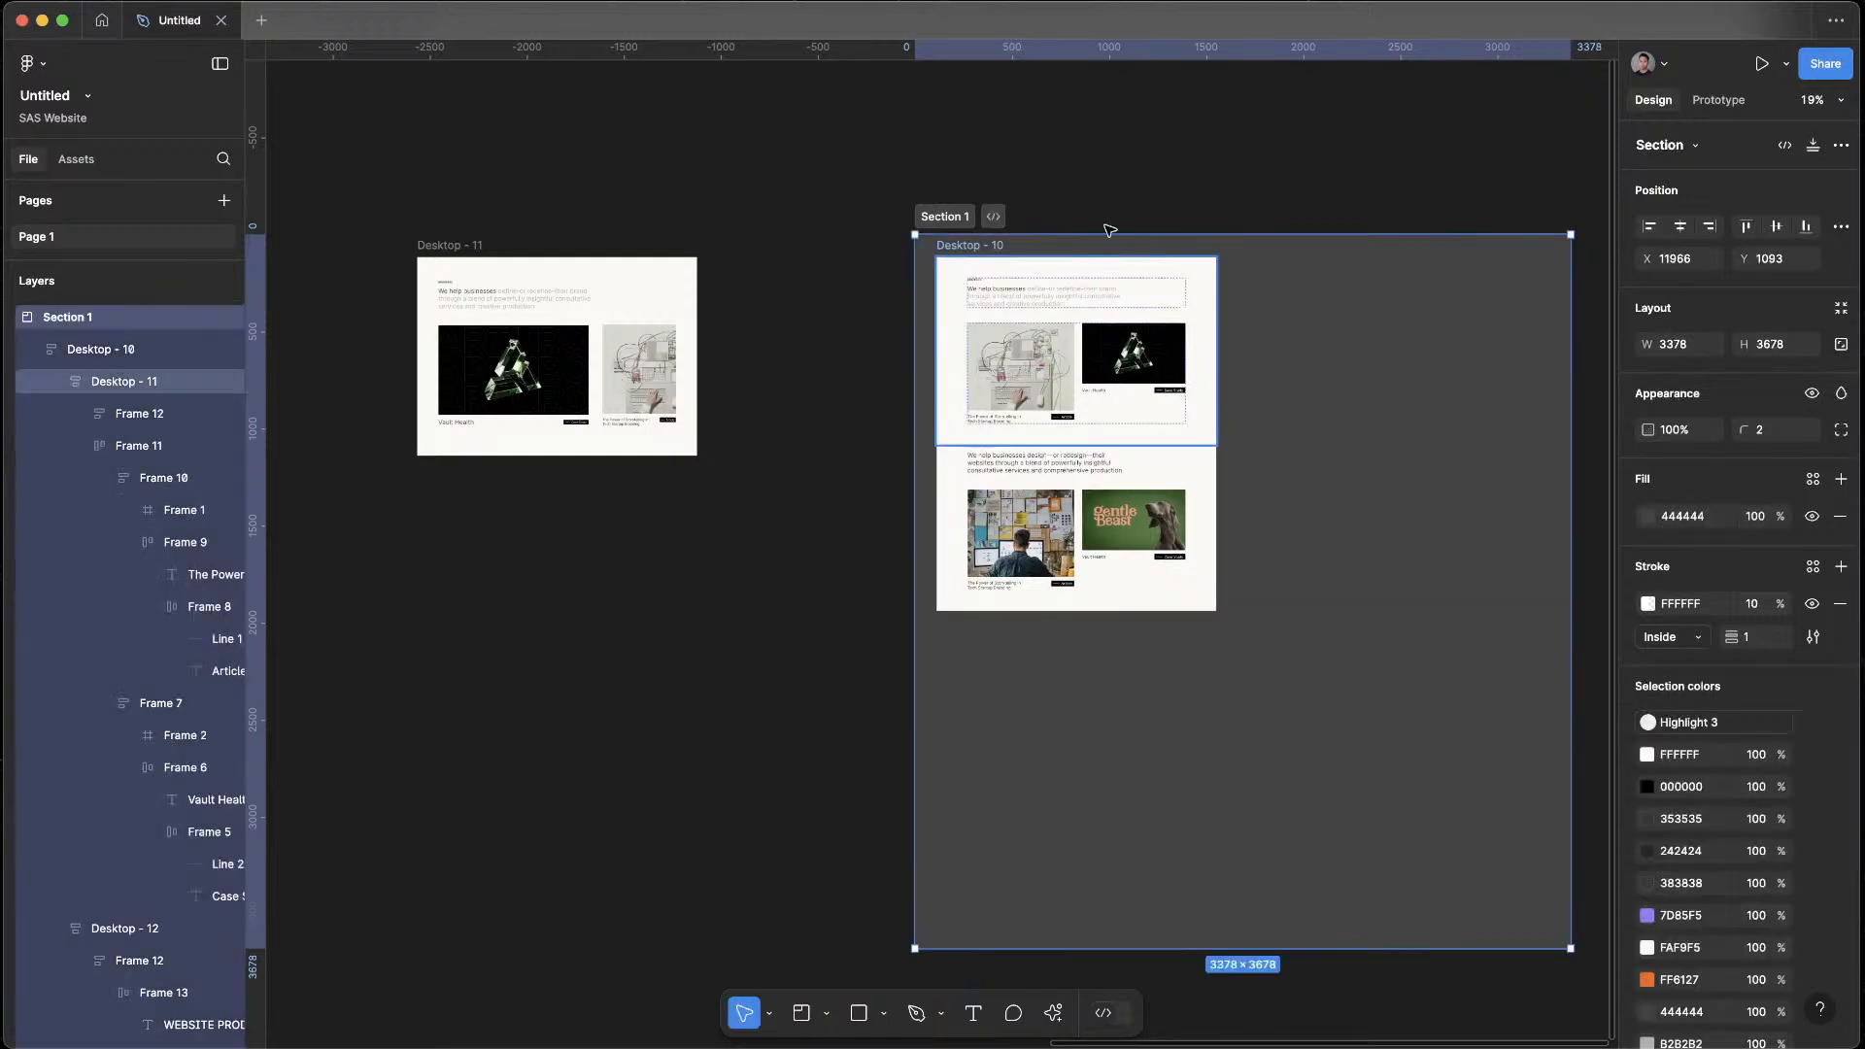
left_click(1841, 309)
left_click(998, 186)
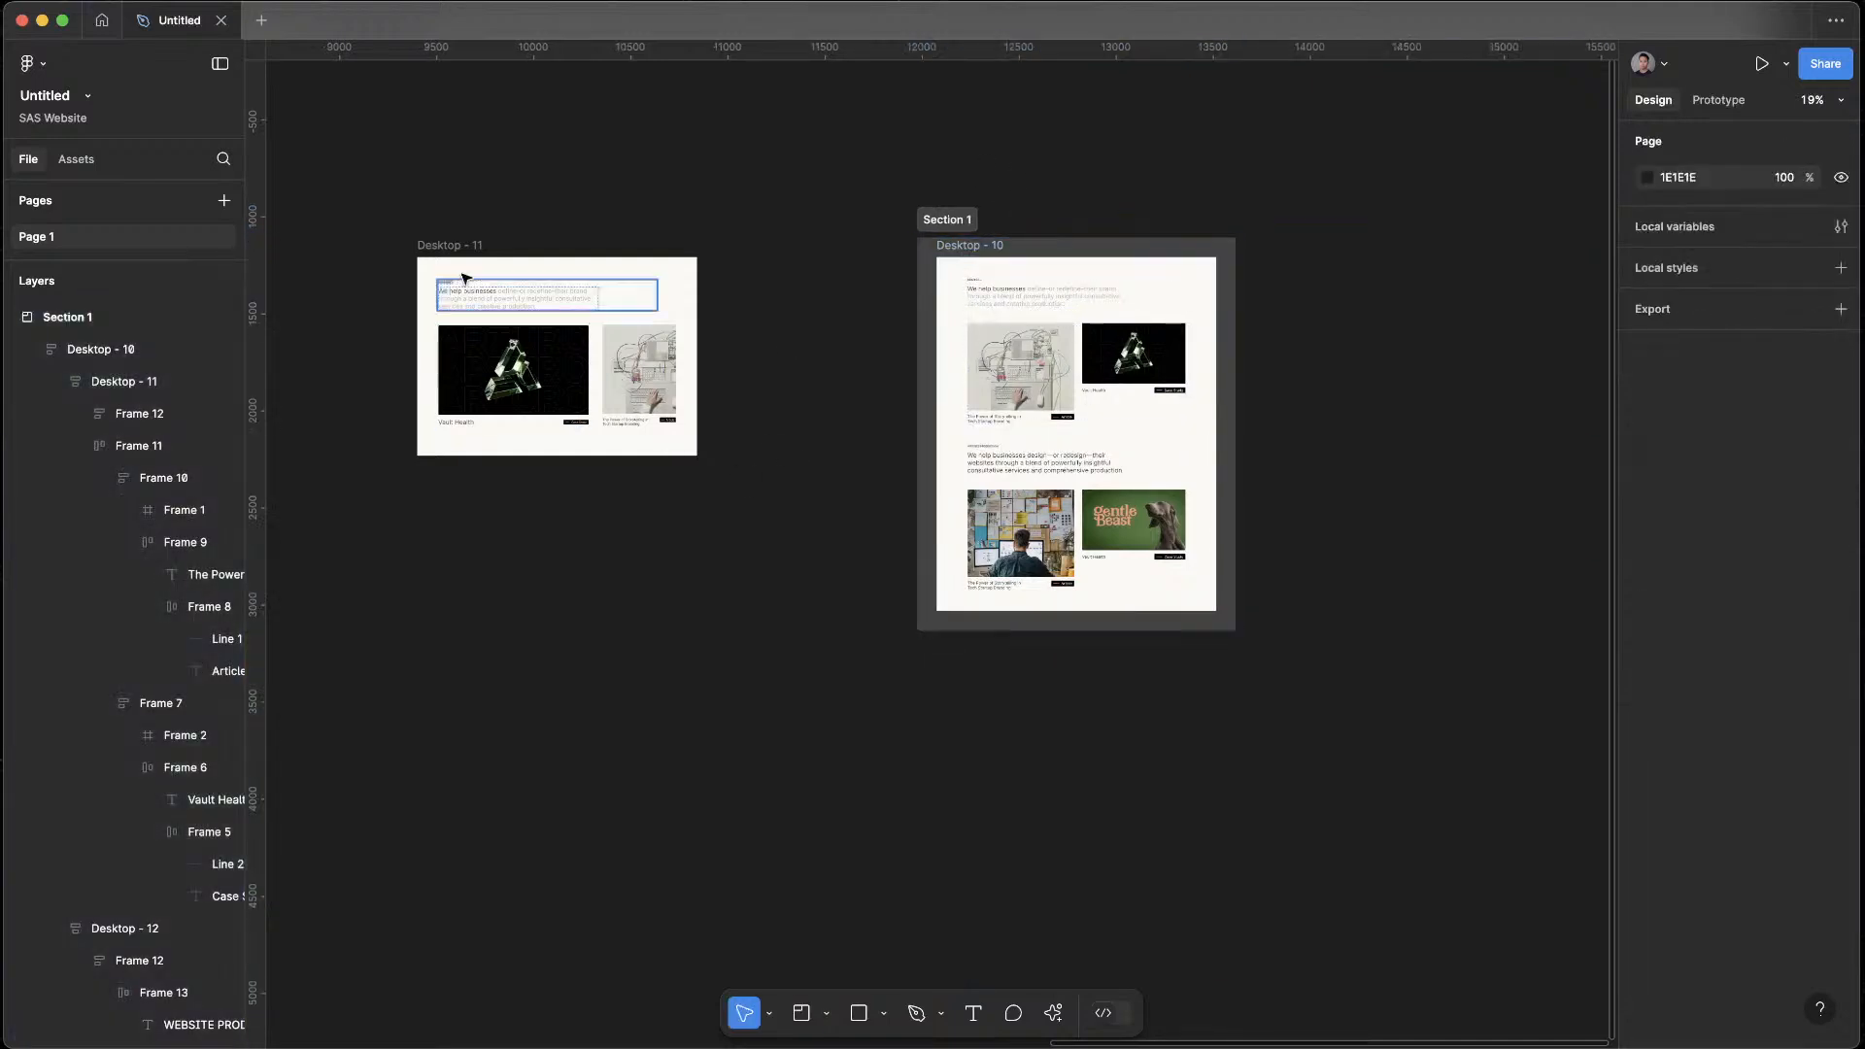
Replace the Website Production block inside Desktop - 10 with a copy of the Desktop - 11 layout
left_click(459, 244)
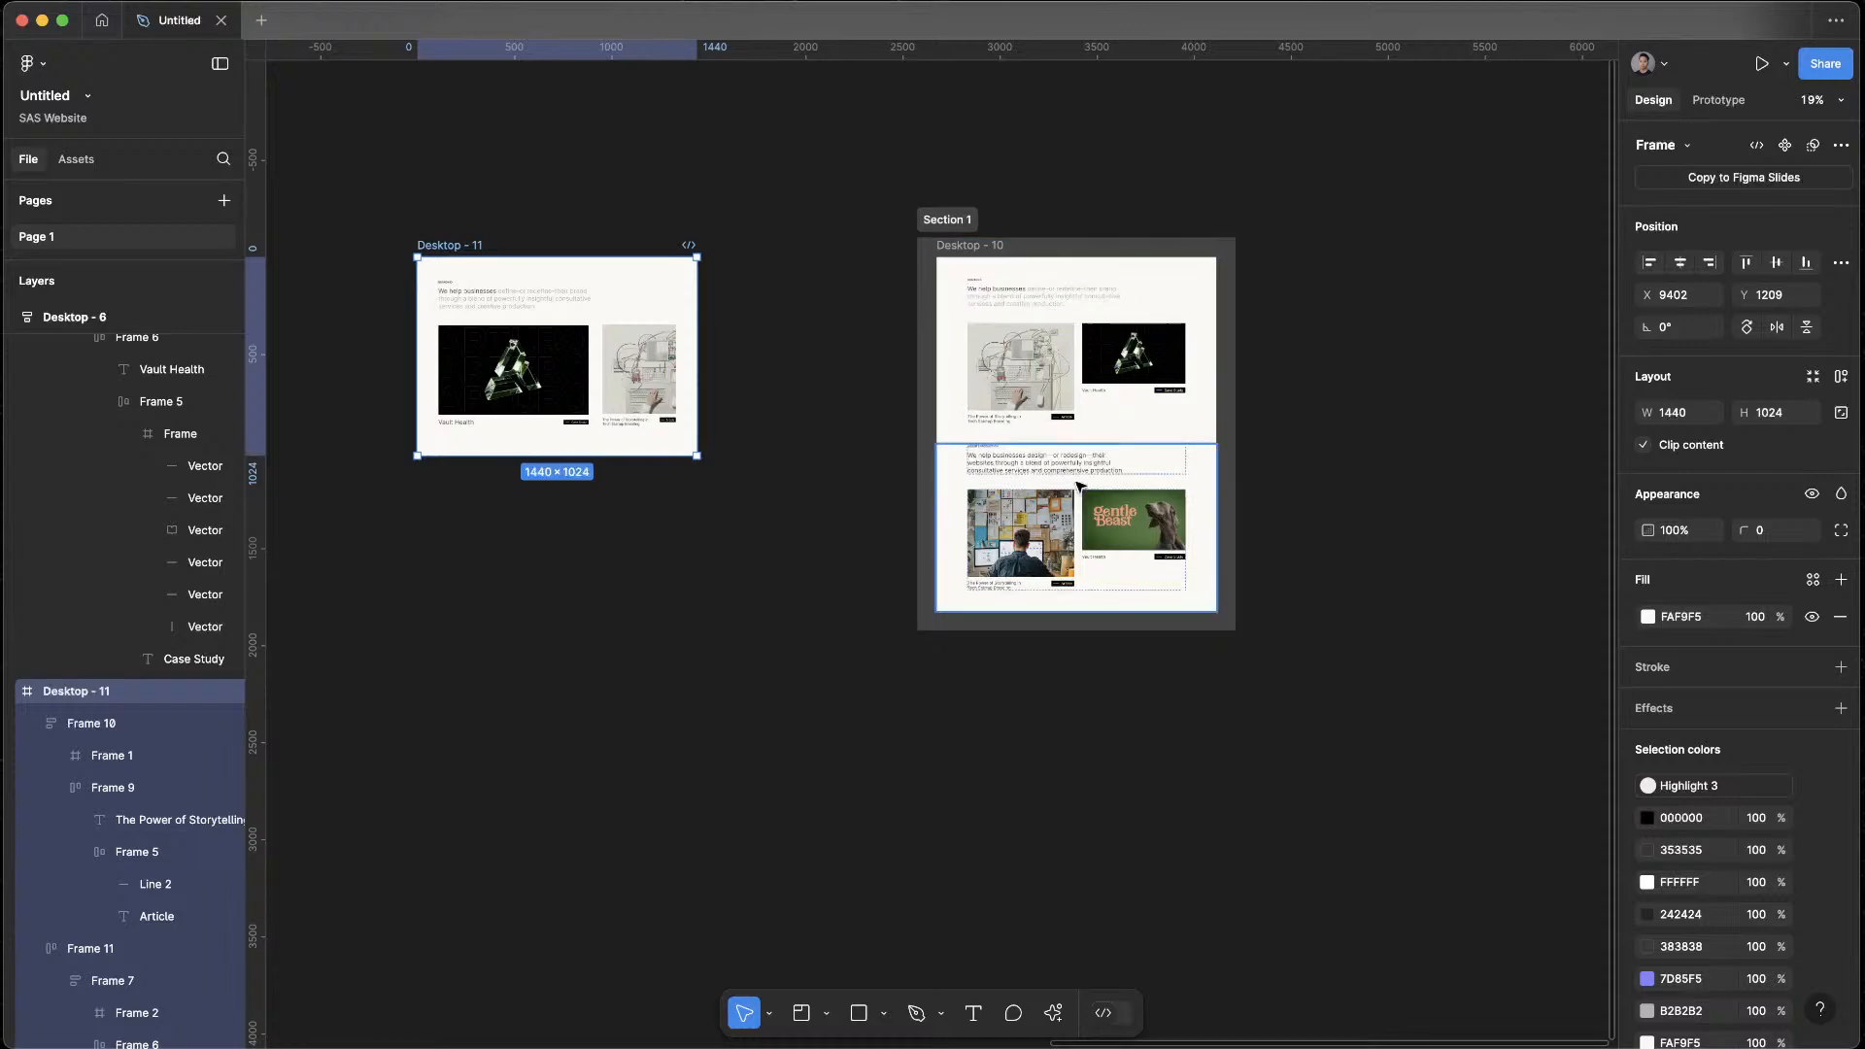
left_click(1085, 484)
left_click(959, 223)
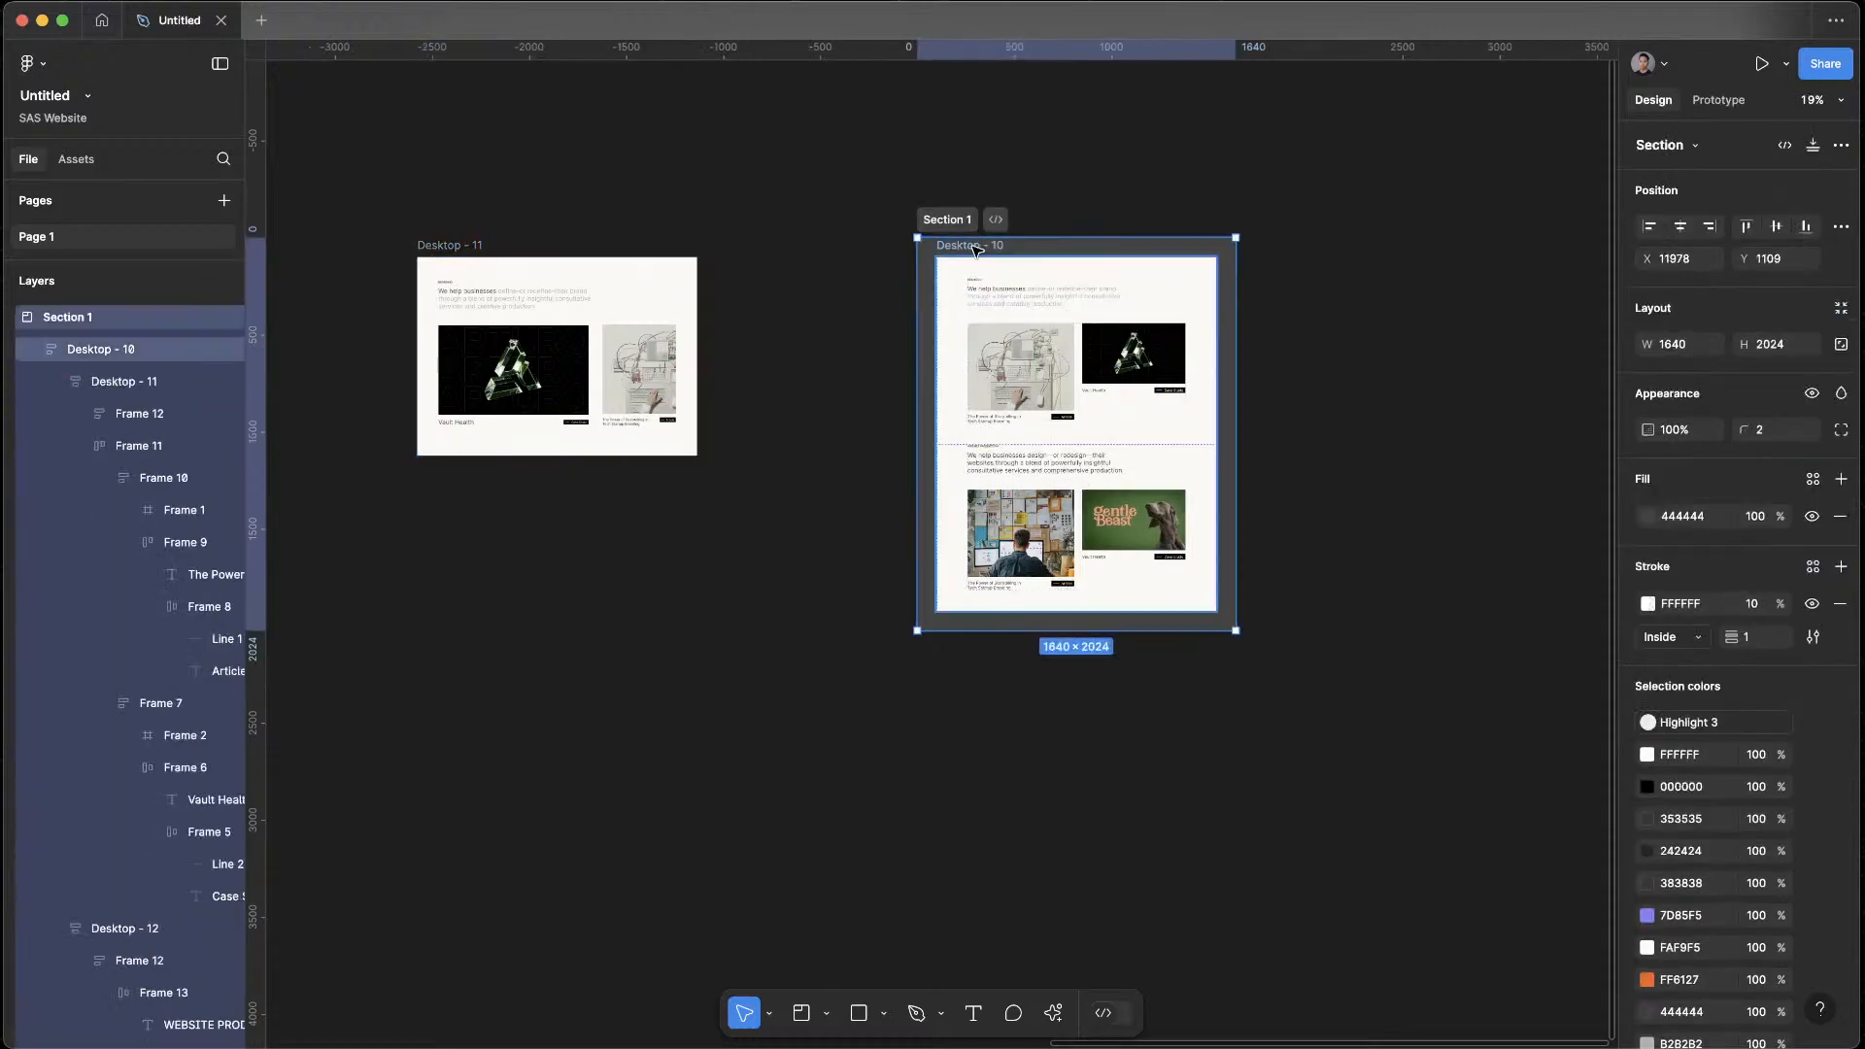
left_click(972, 242)
key("ctrl+v")
key("Up")
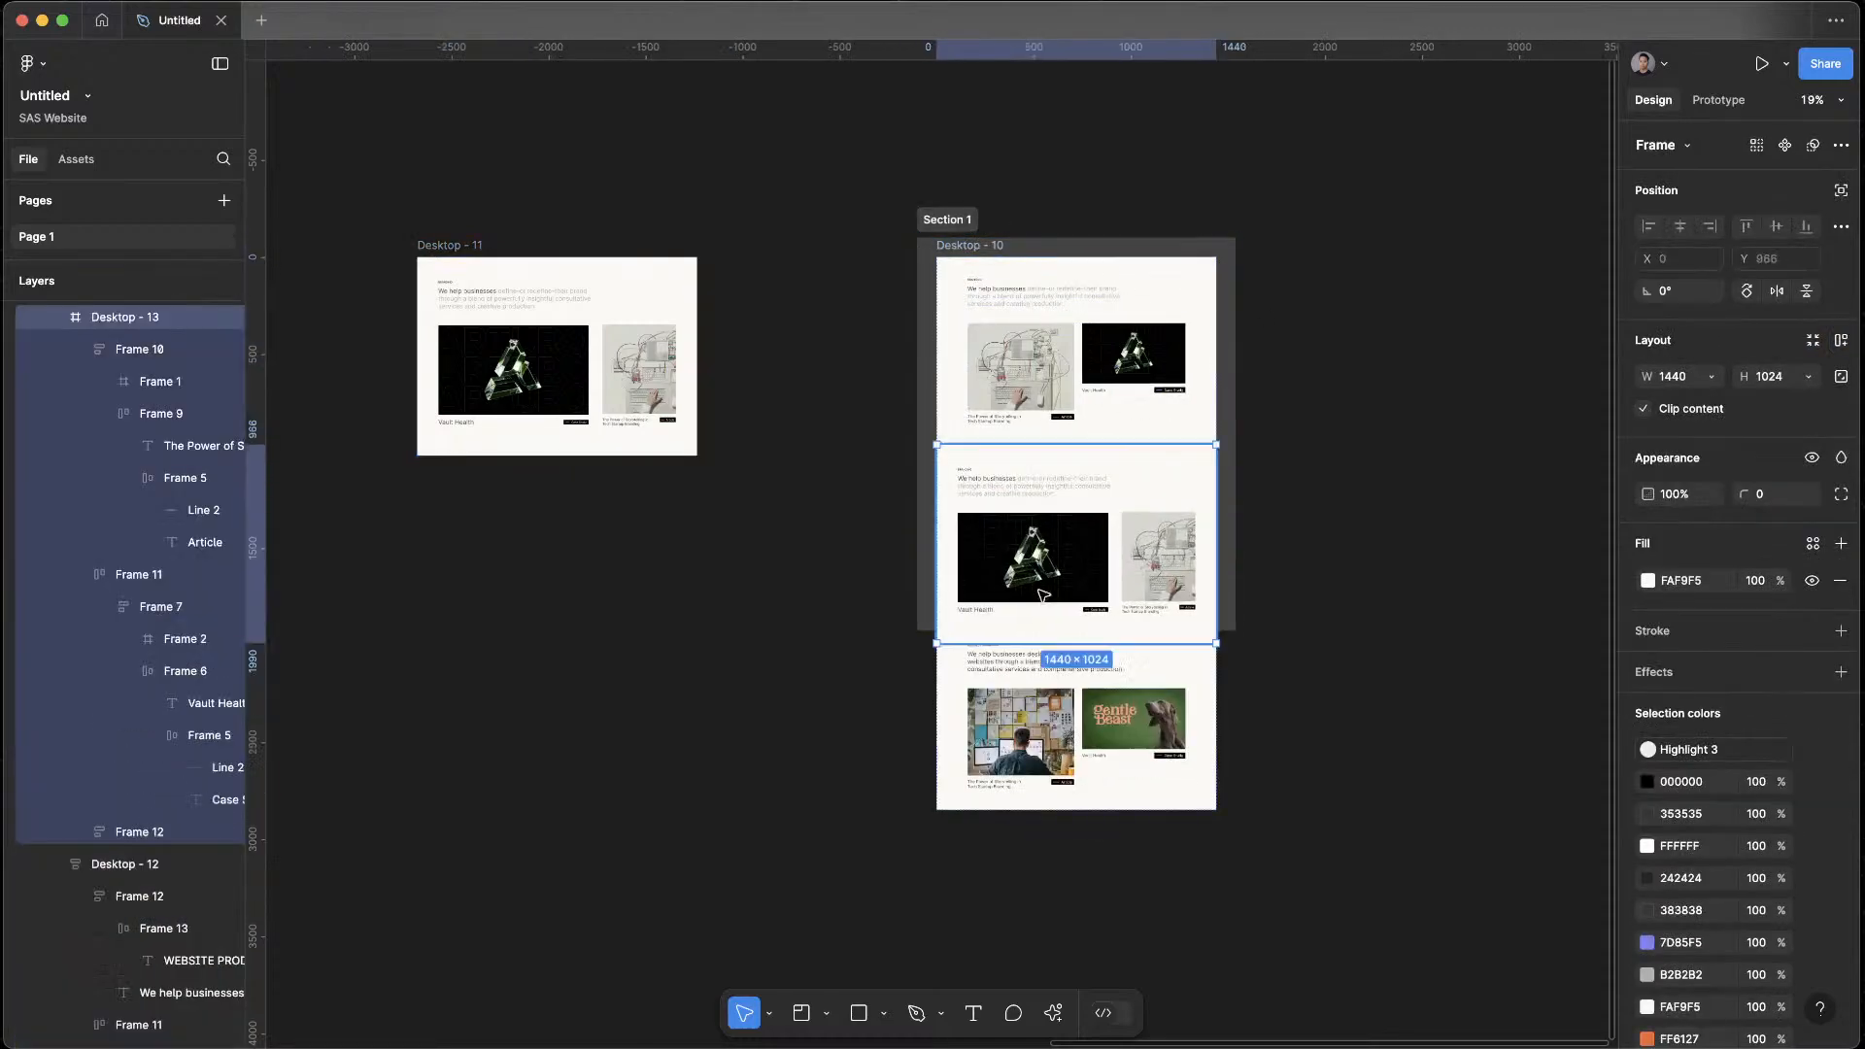
left_click(1117, 749)
key("Delete")
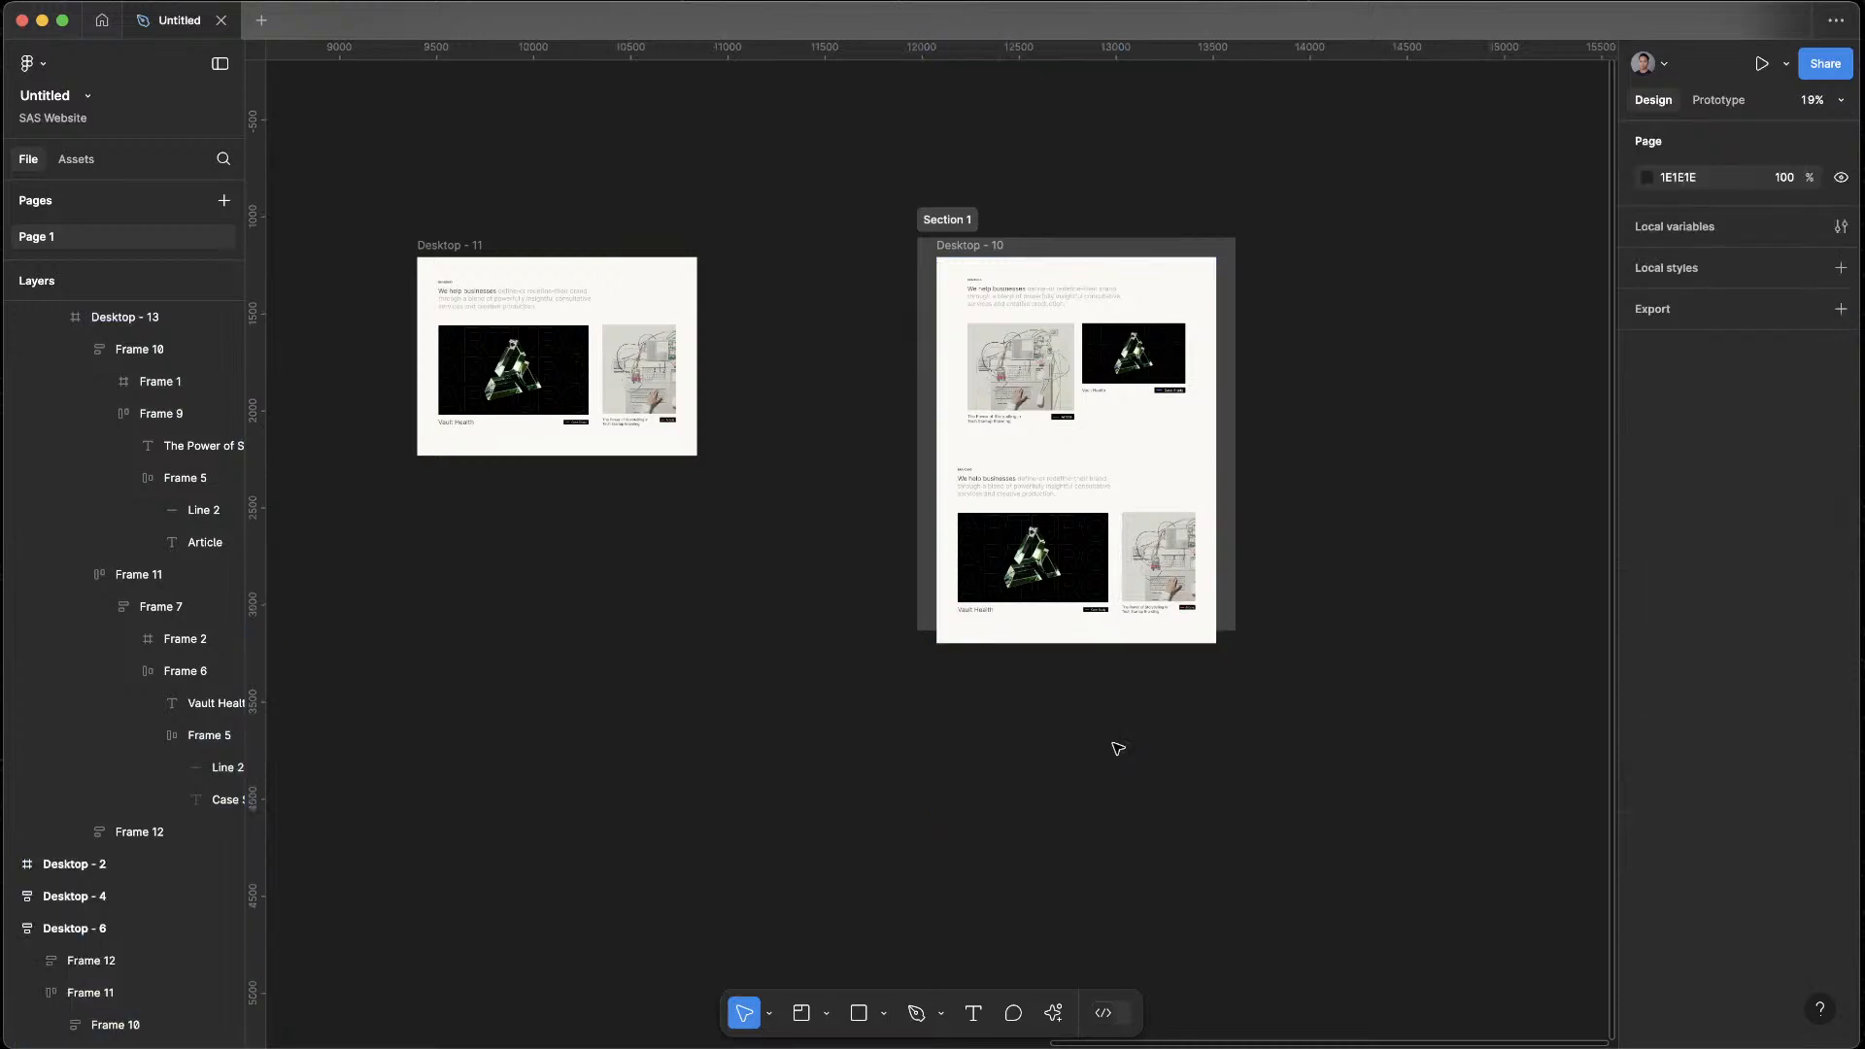
Group the large Vault Health case study and the article card of the pasted layout into one horizontal auto layout
left_click(1166, 593)
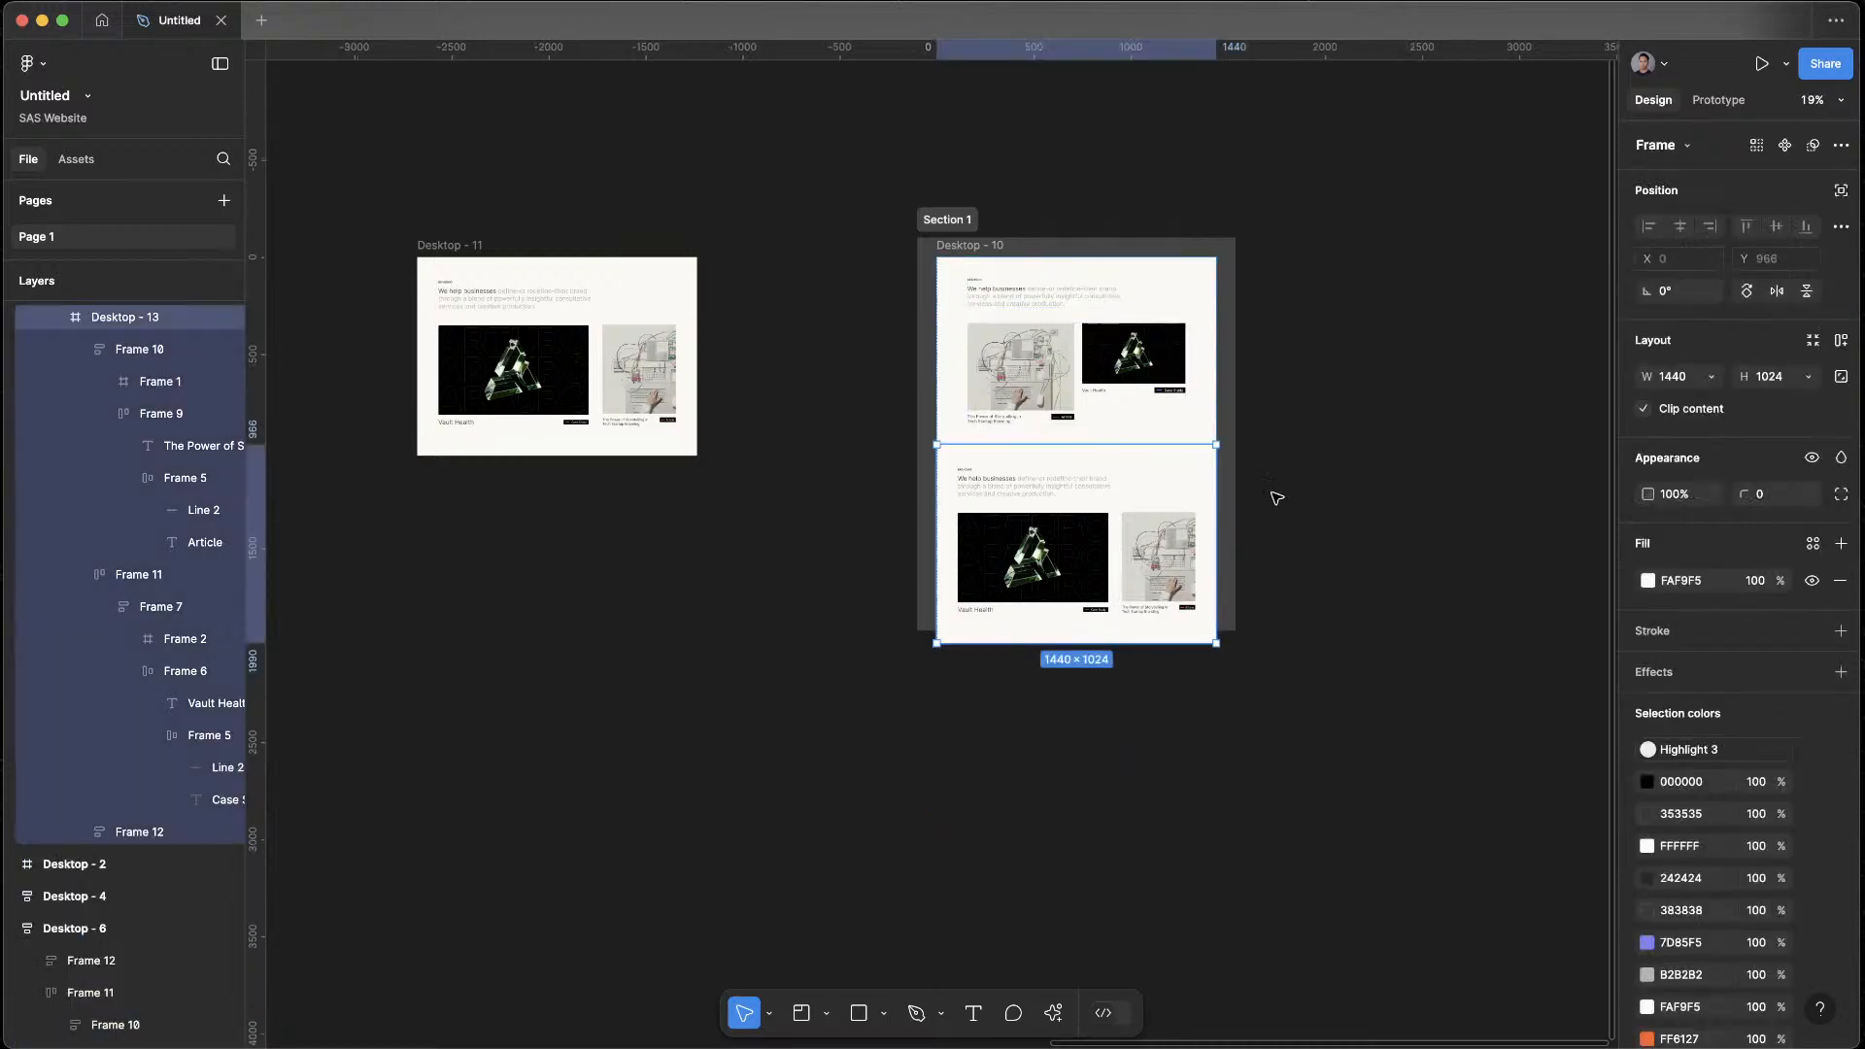
left_click(1080, 428)
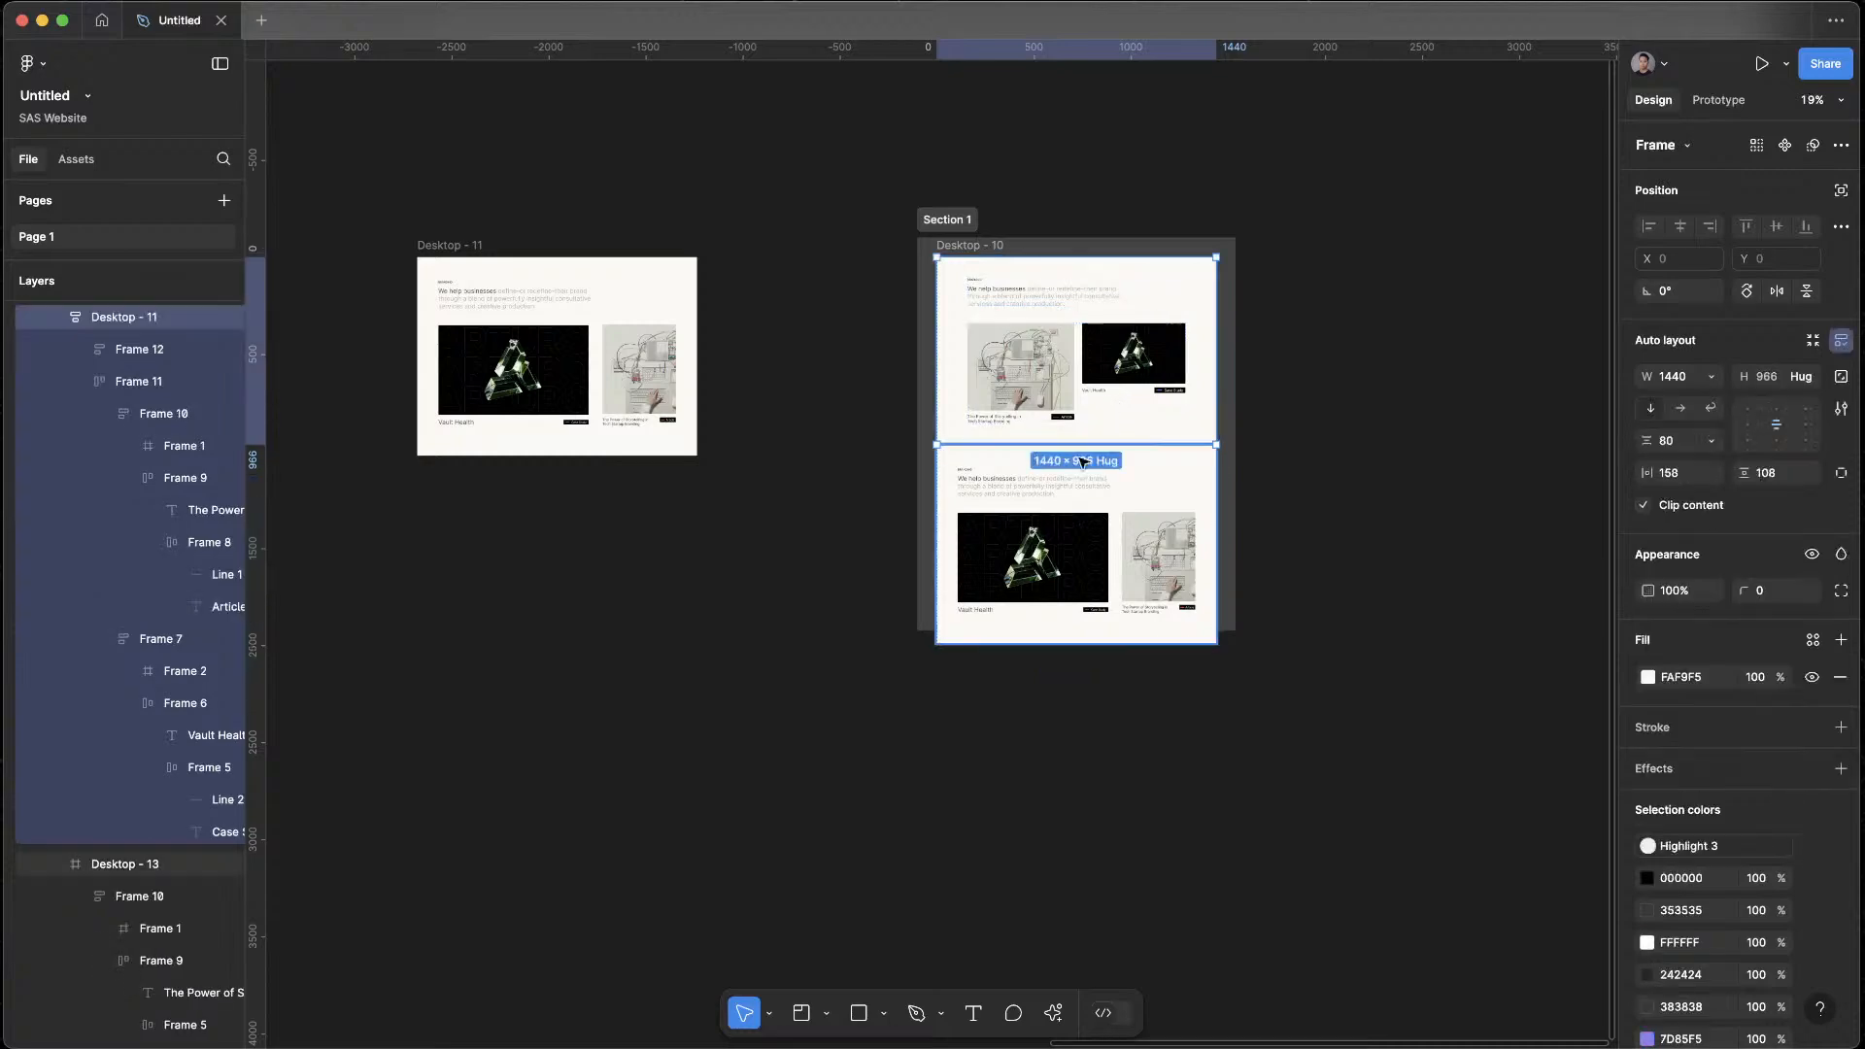
left_click(1123, 476)
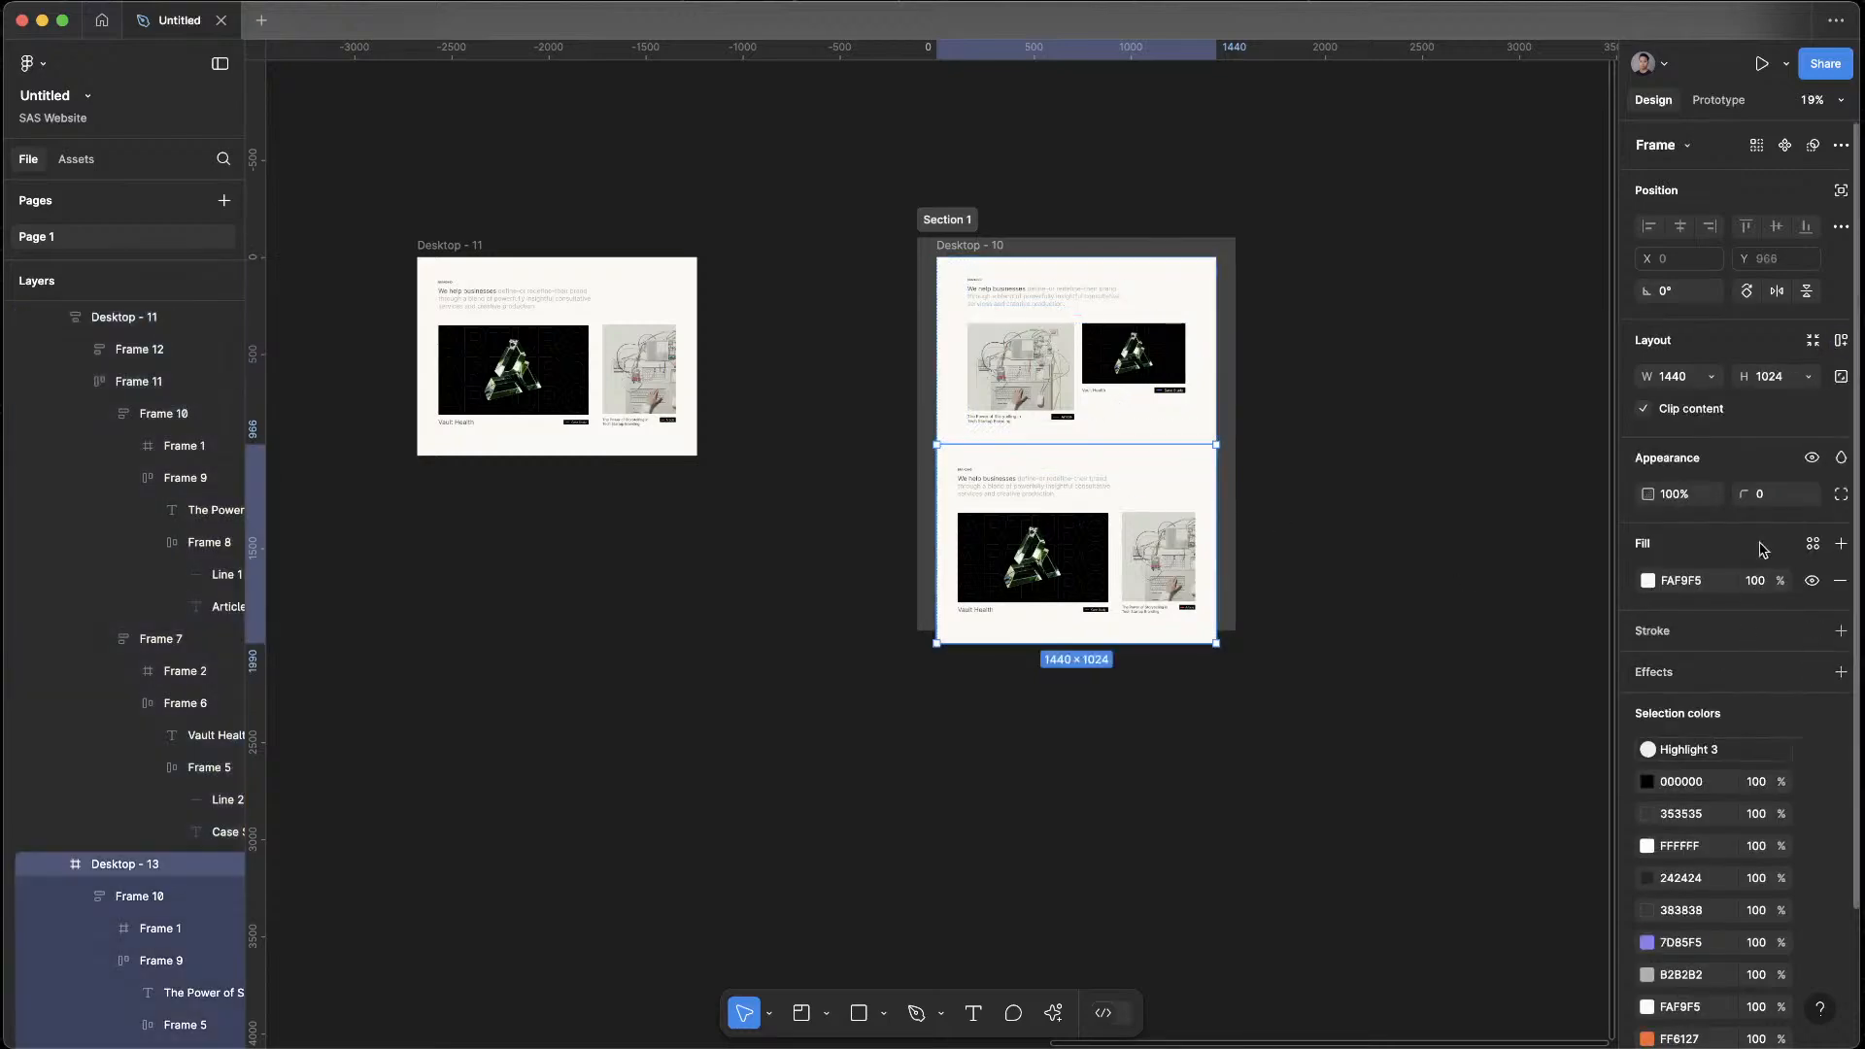
scroll(1156, 498, "up", 6)
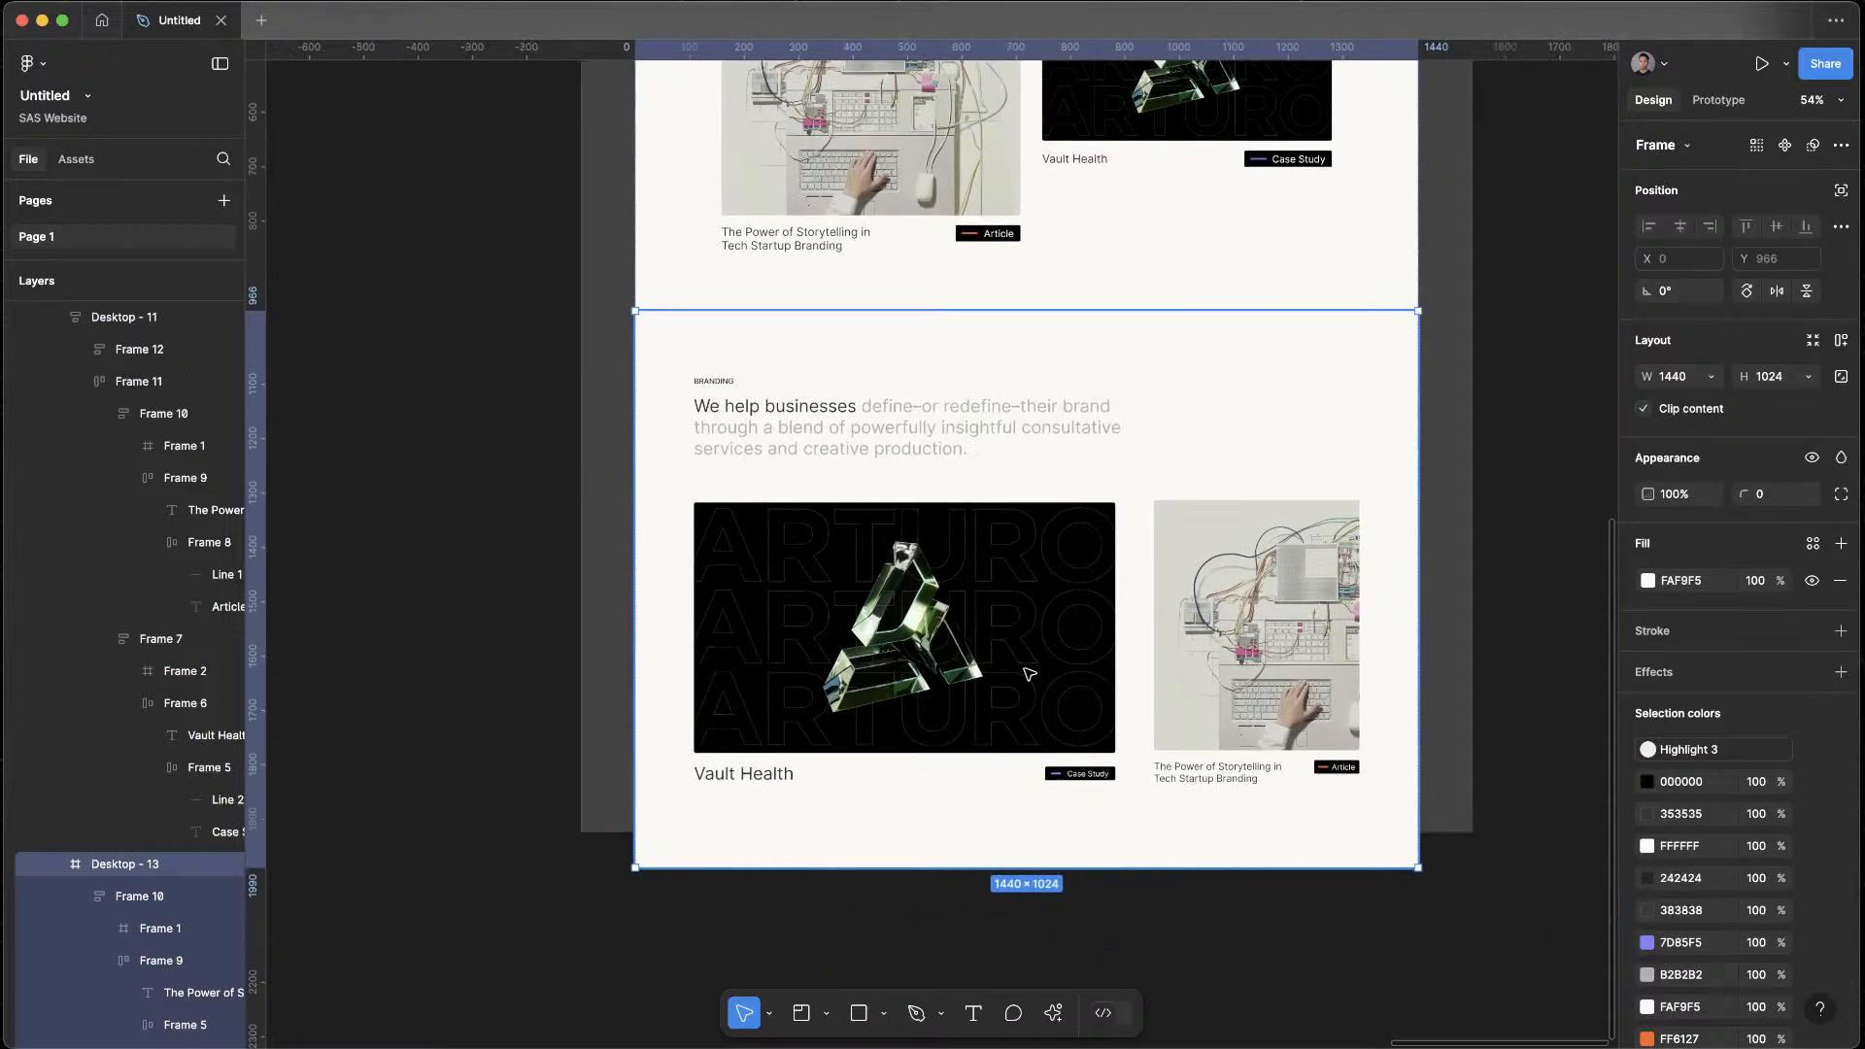
left_click(1029, 674)
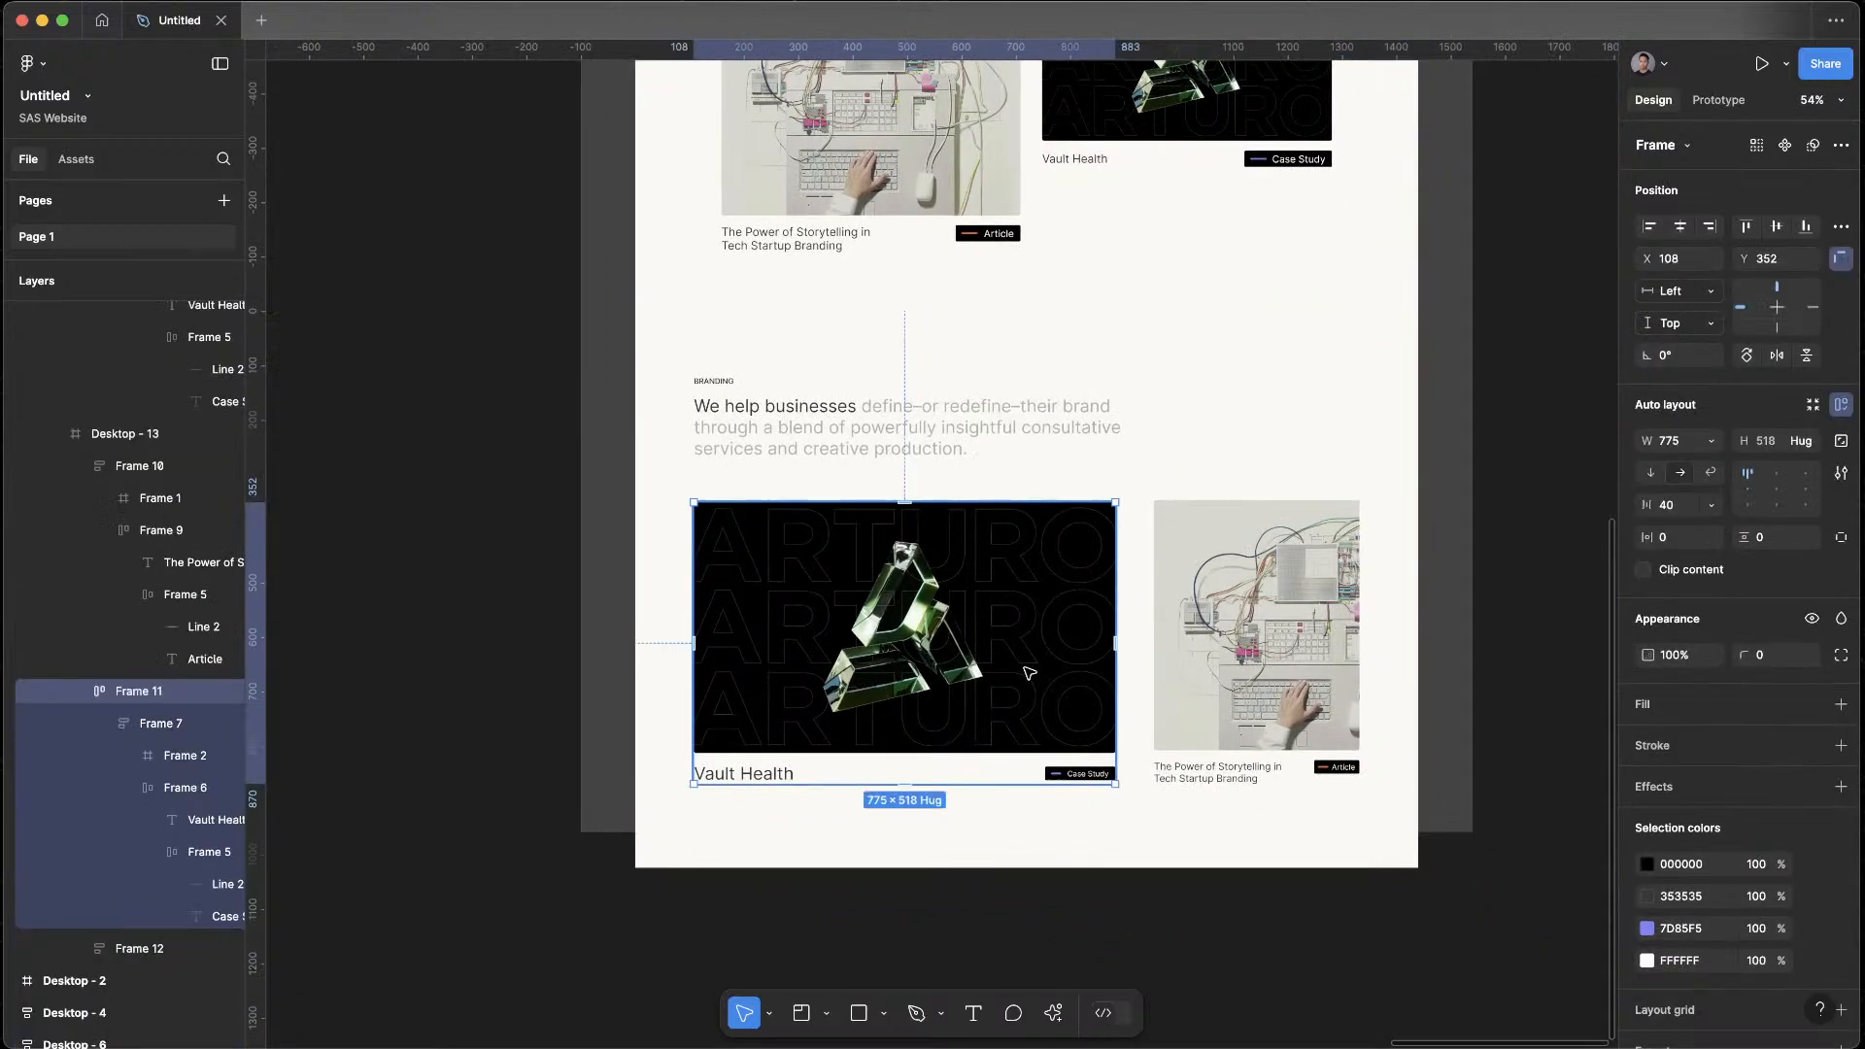
left_click(161, 723)
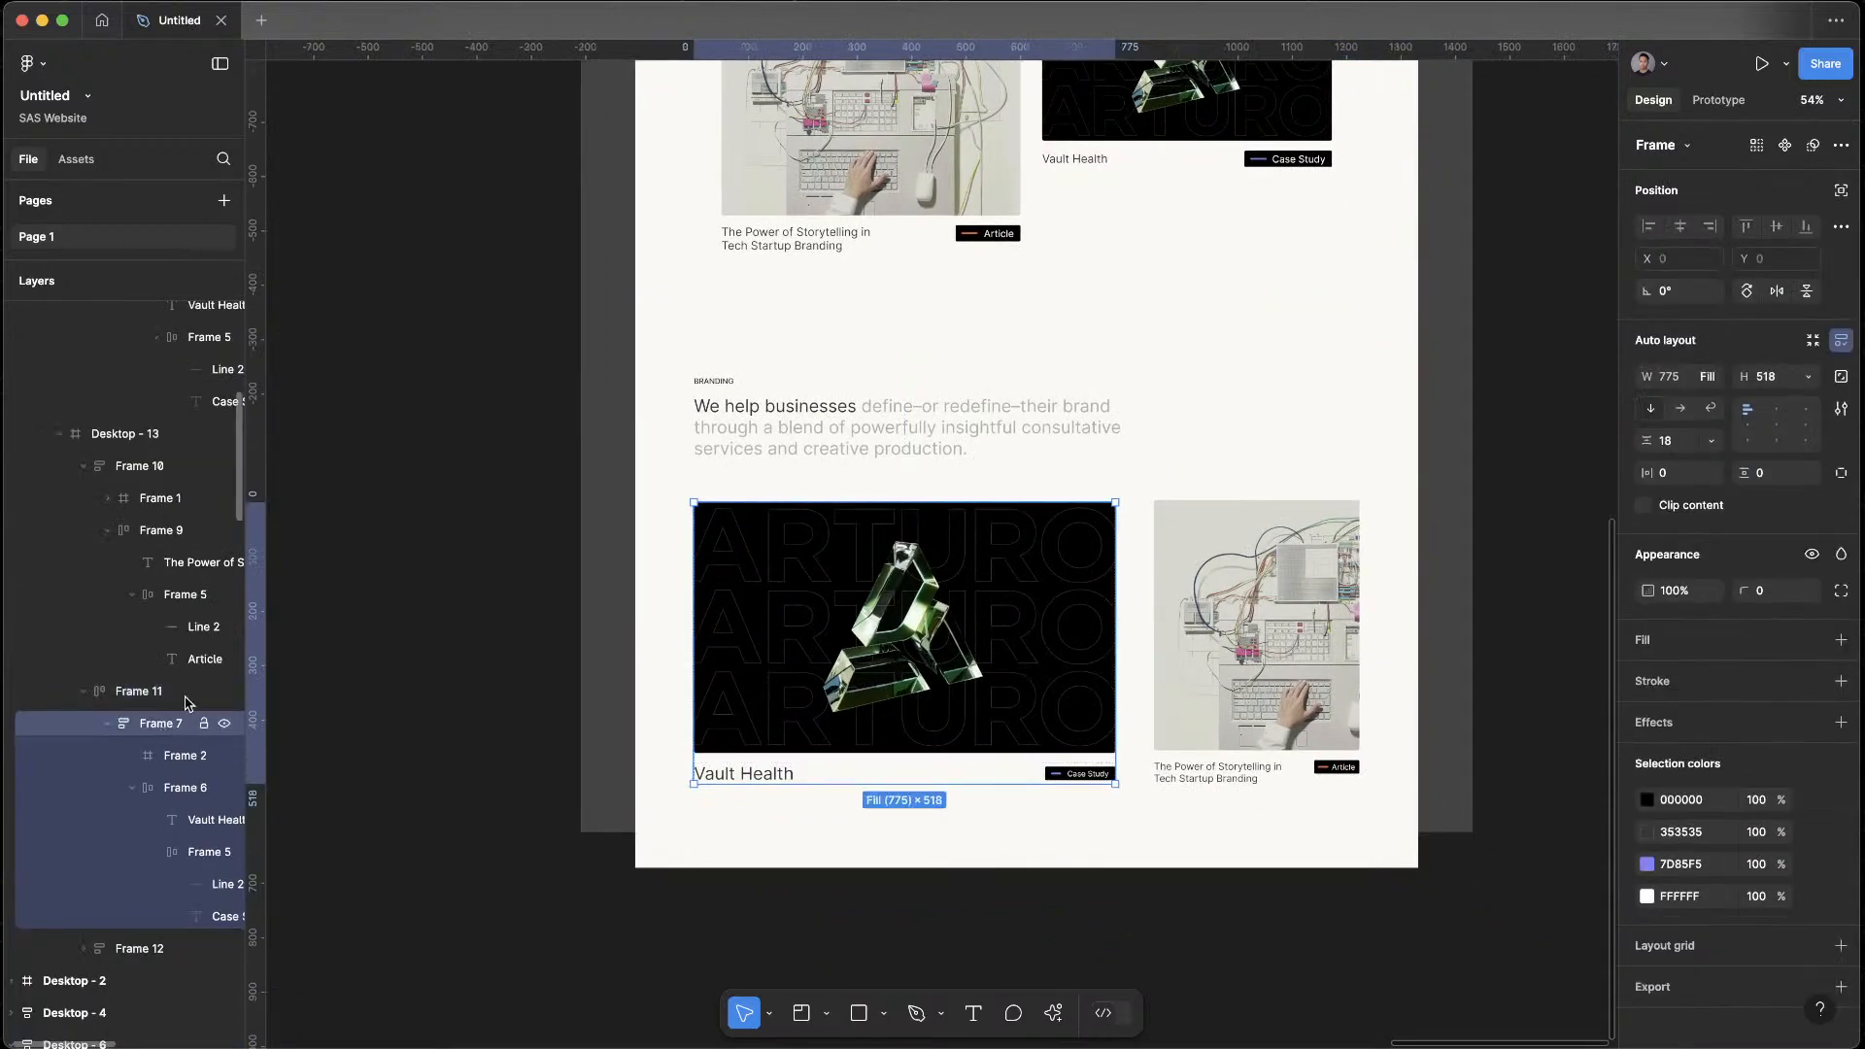
scroll(1132, 453, "down", 1)
left_click(1165, 612, "shift")
key("shift+a")
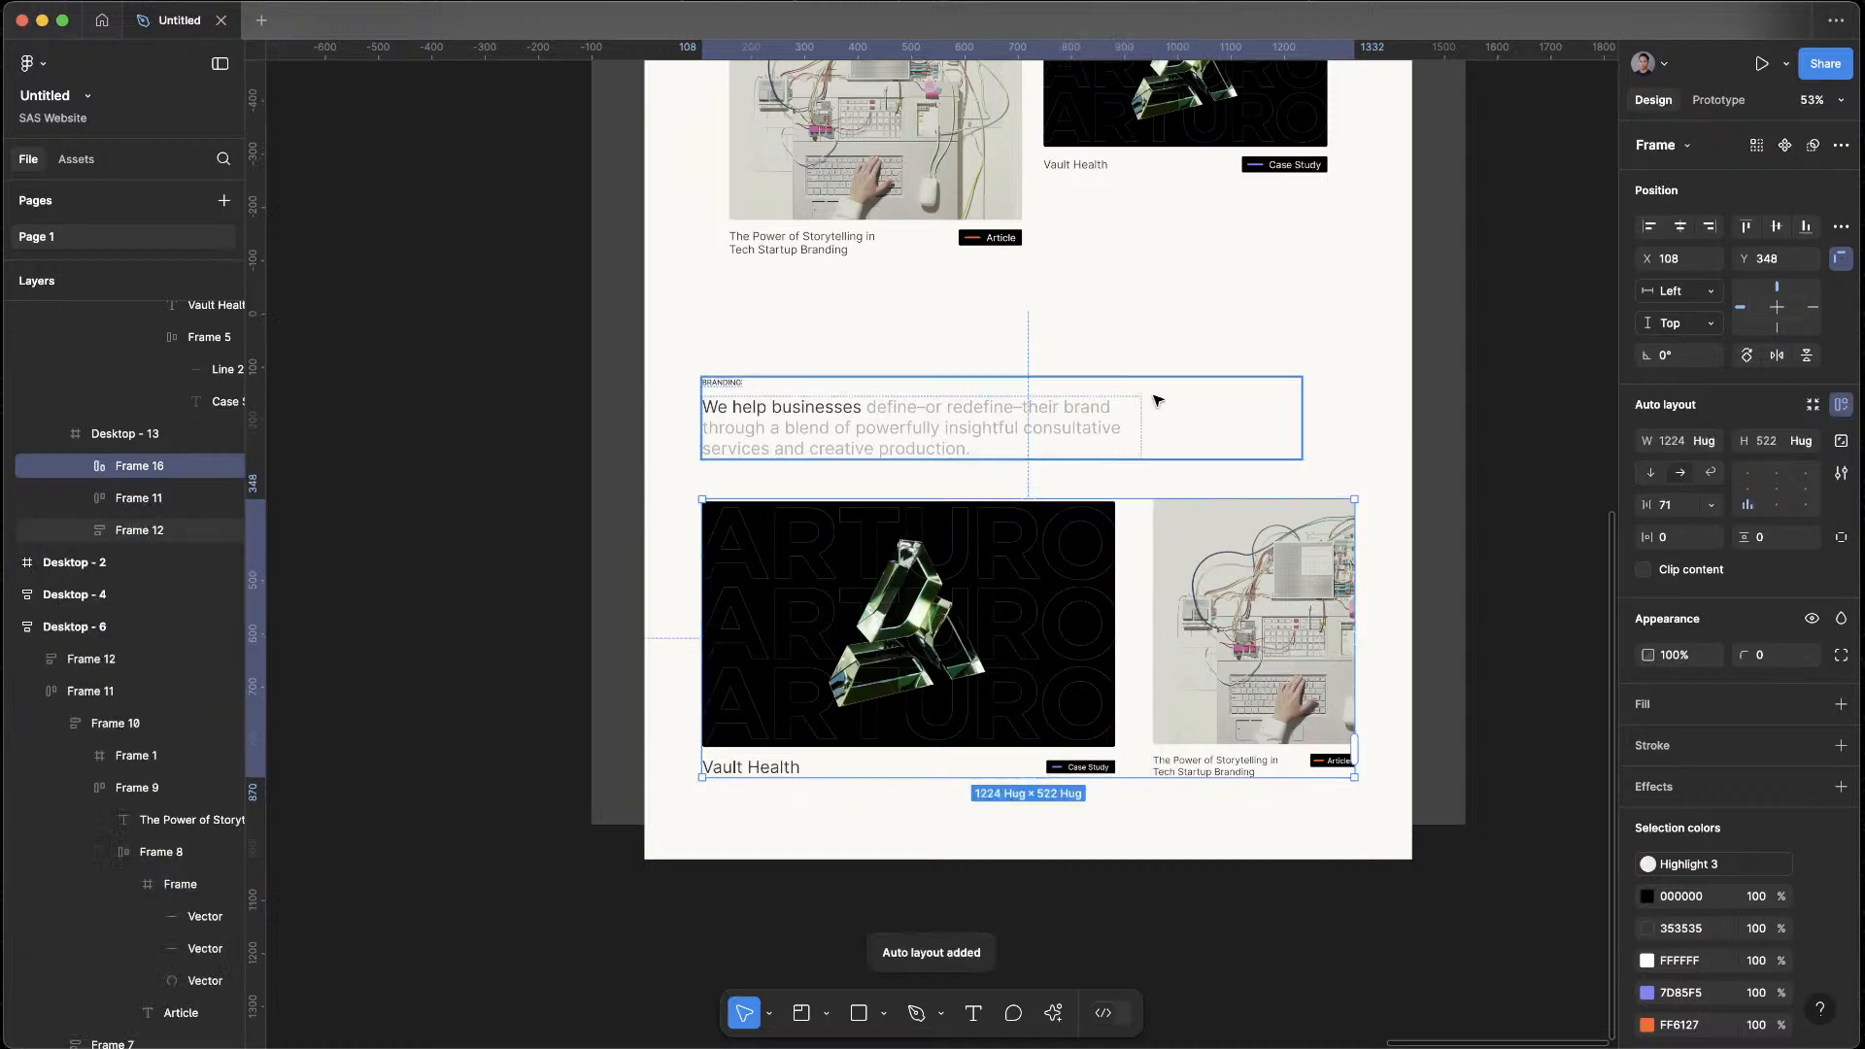
left_click(1093, 478)
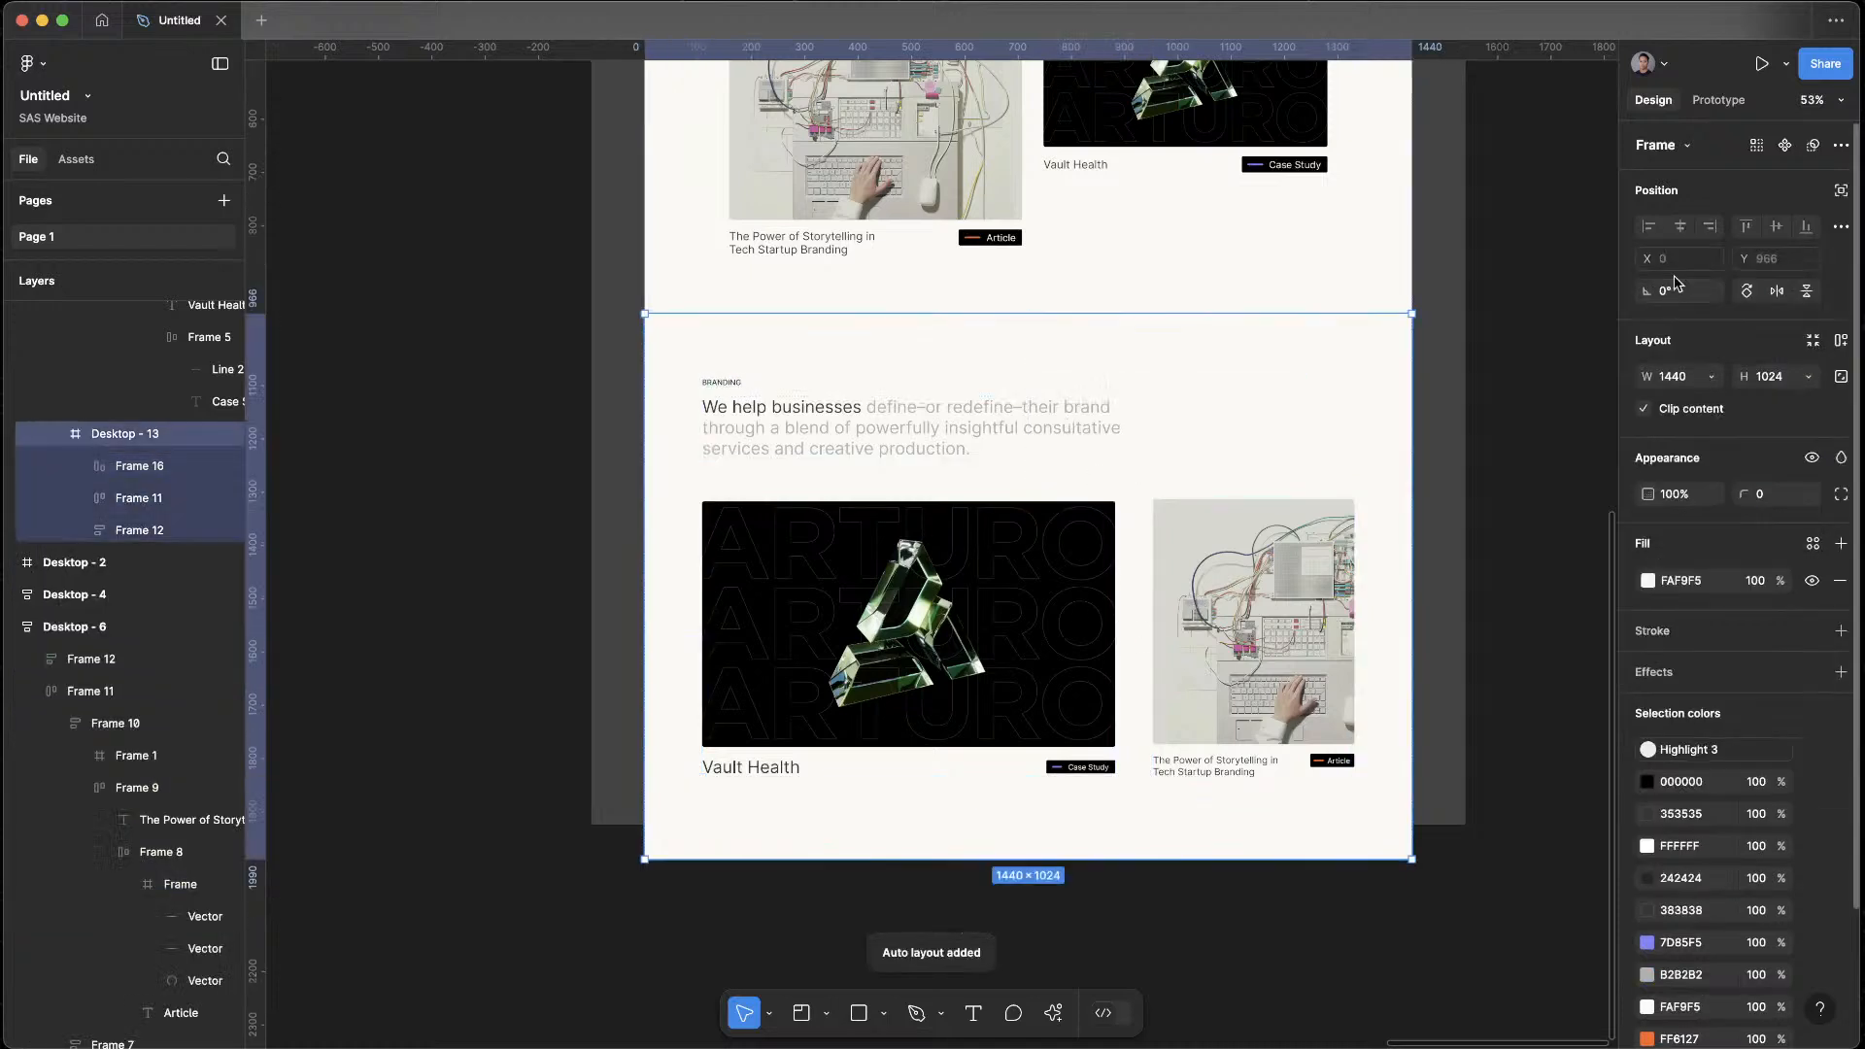
Apply auto layout to the lower Desktop - 13 block and set its top padding to 0
left_click(1840, 344)
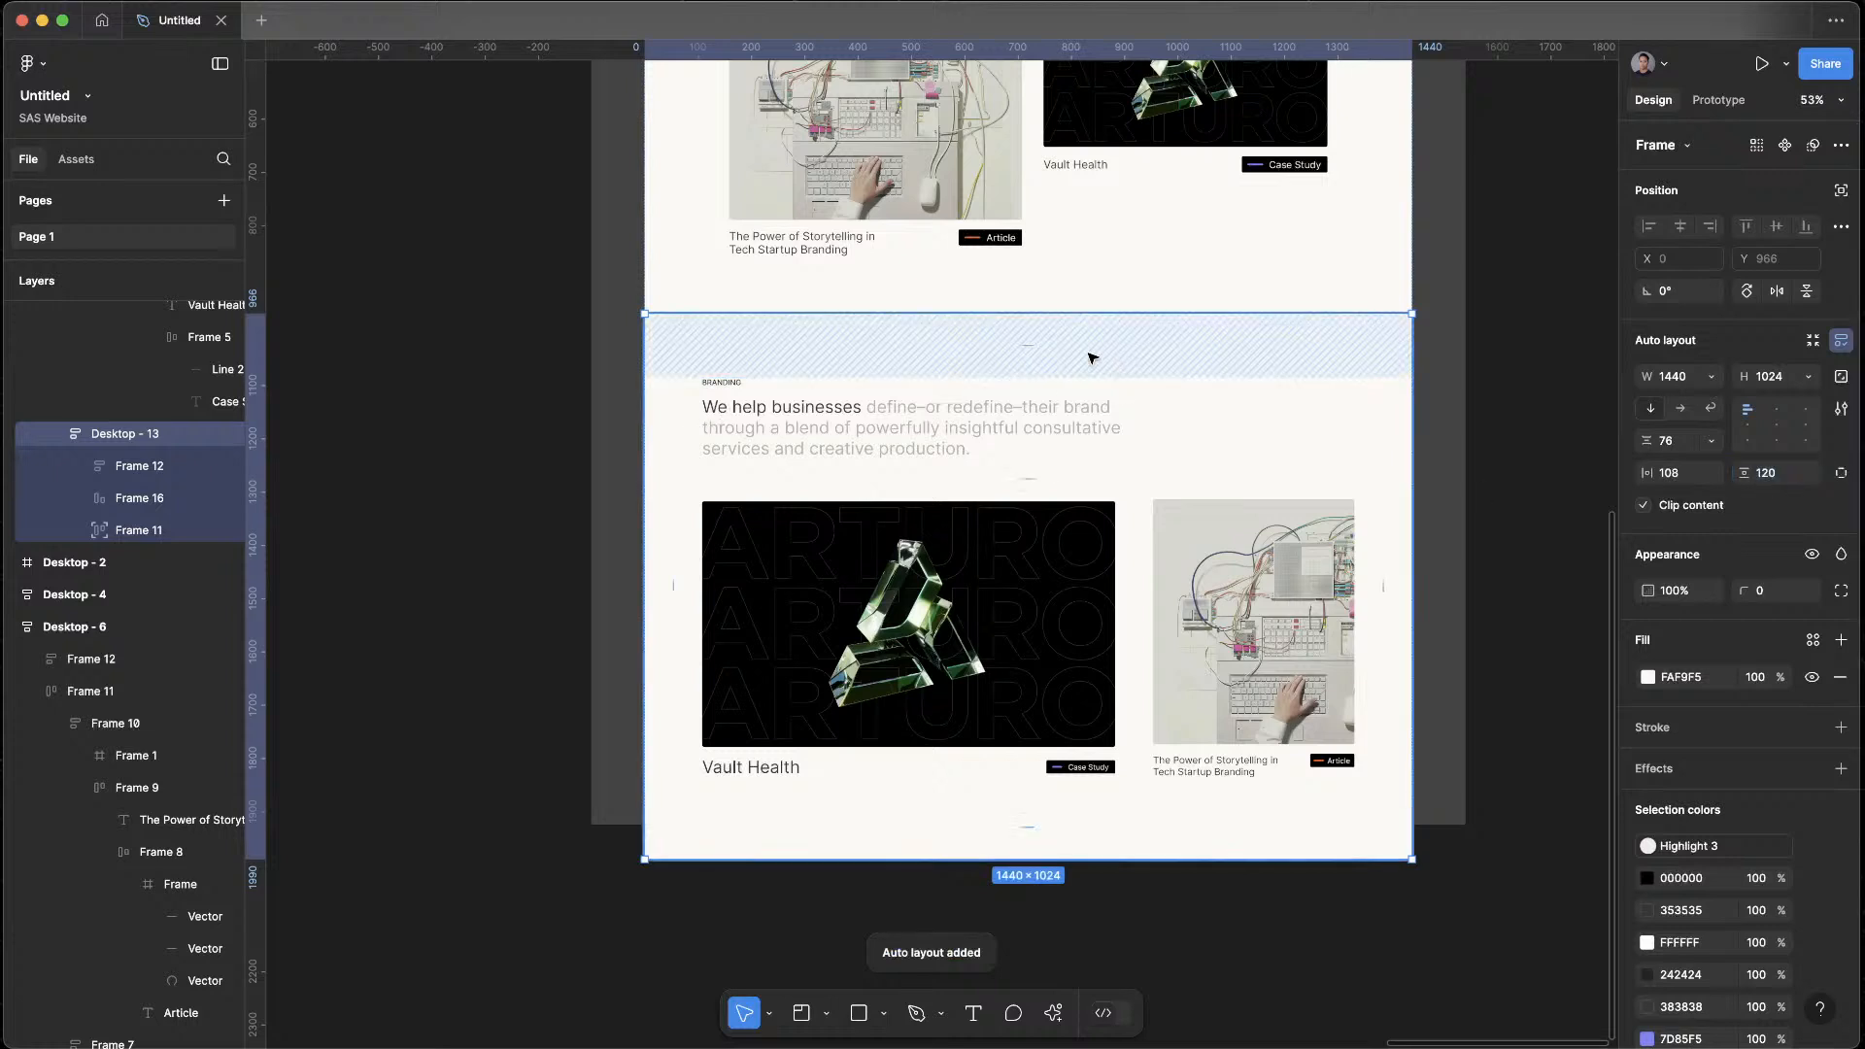
left_click(1025, 347)
type("0")
key("Return")
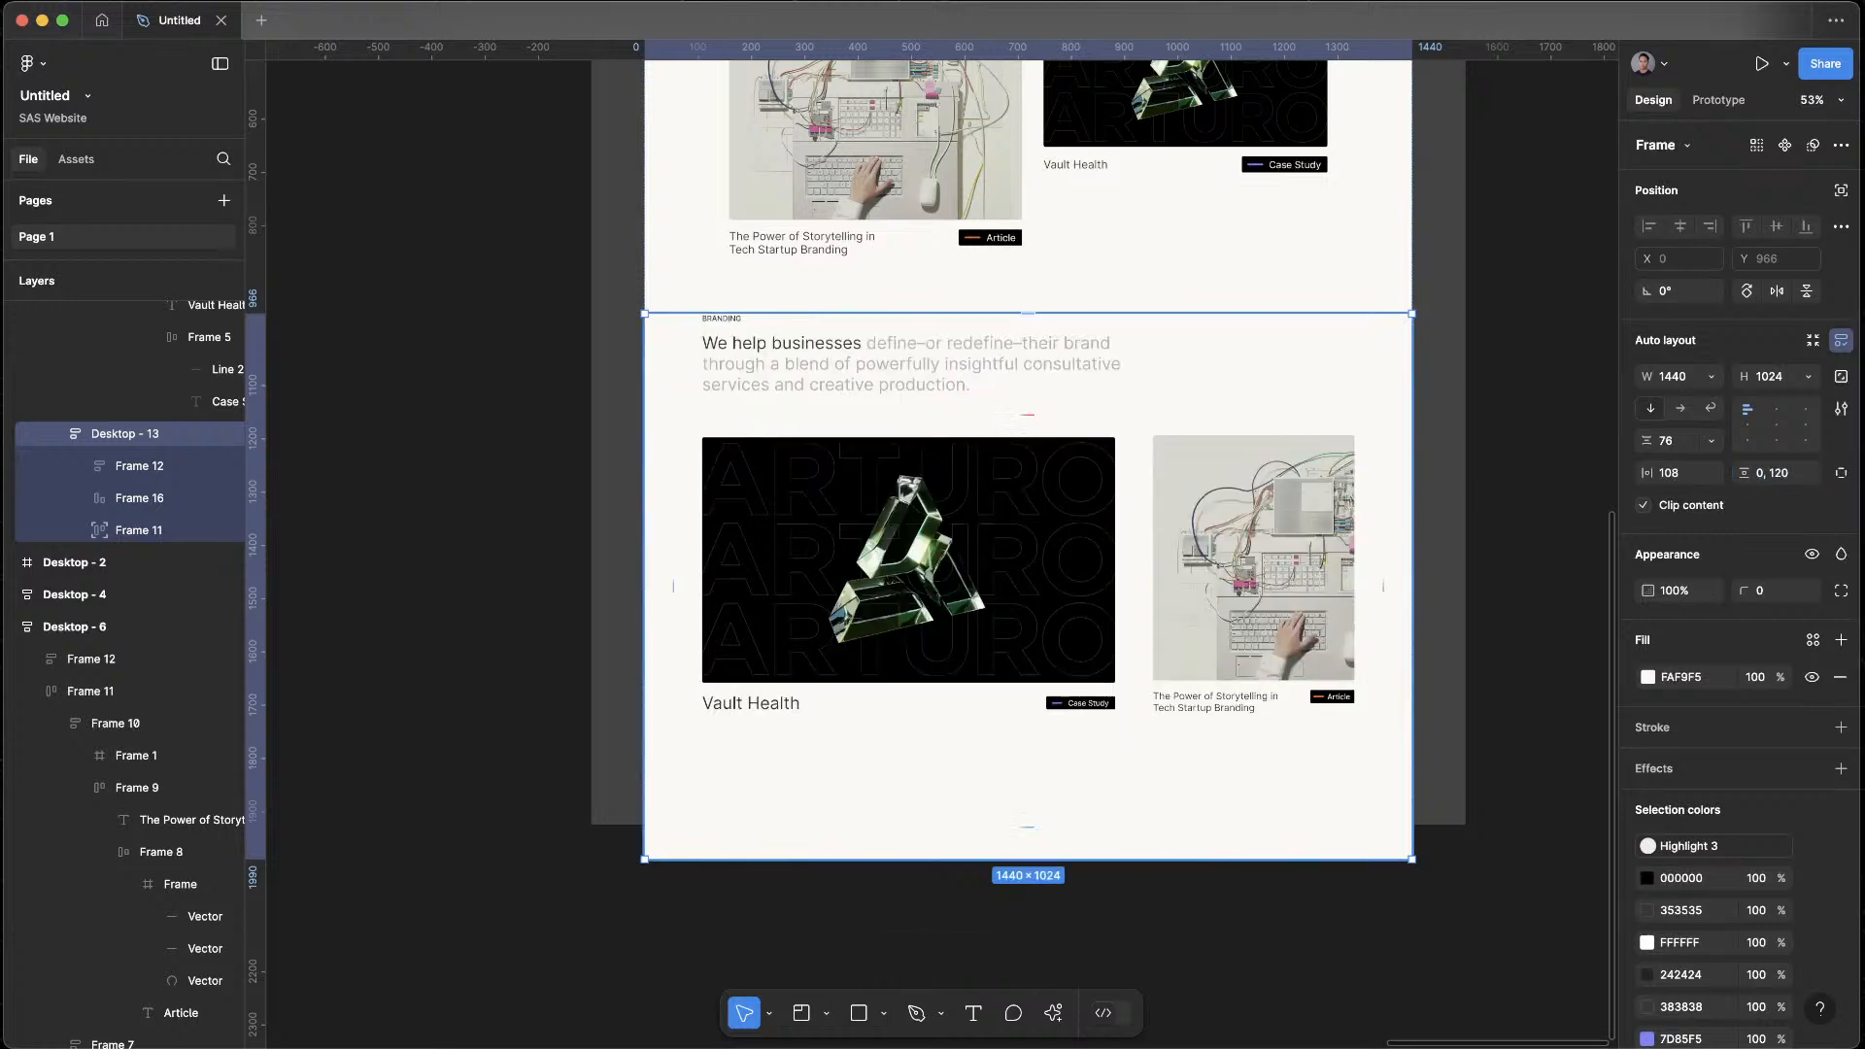
key("Escape")
scroll(1519, 408, "down", 4)
scroll(1519, 408, "up", 2)
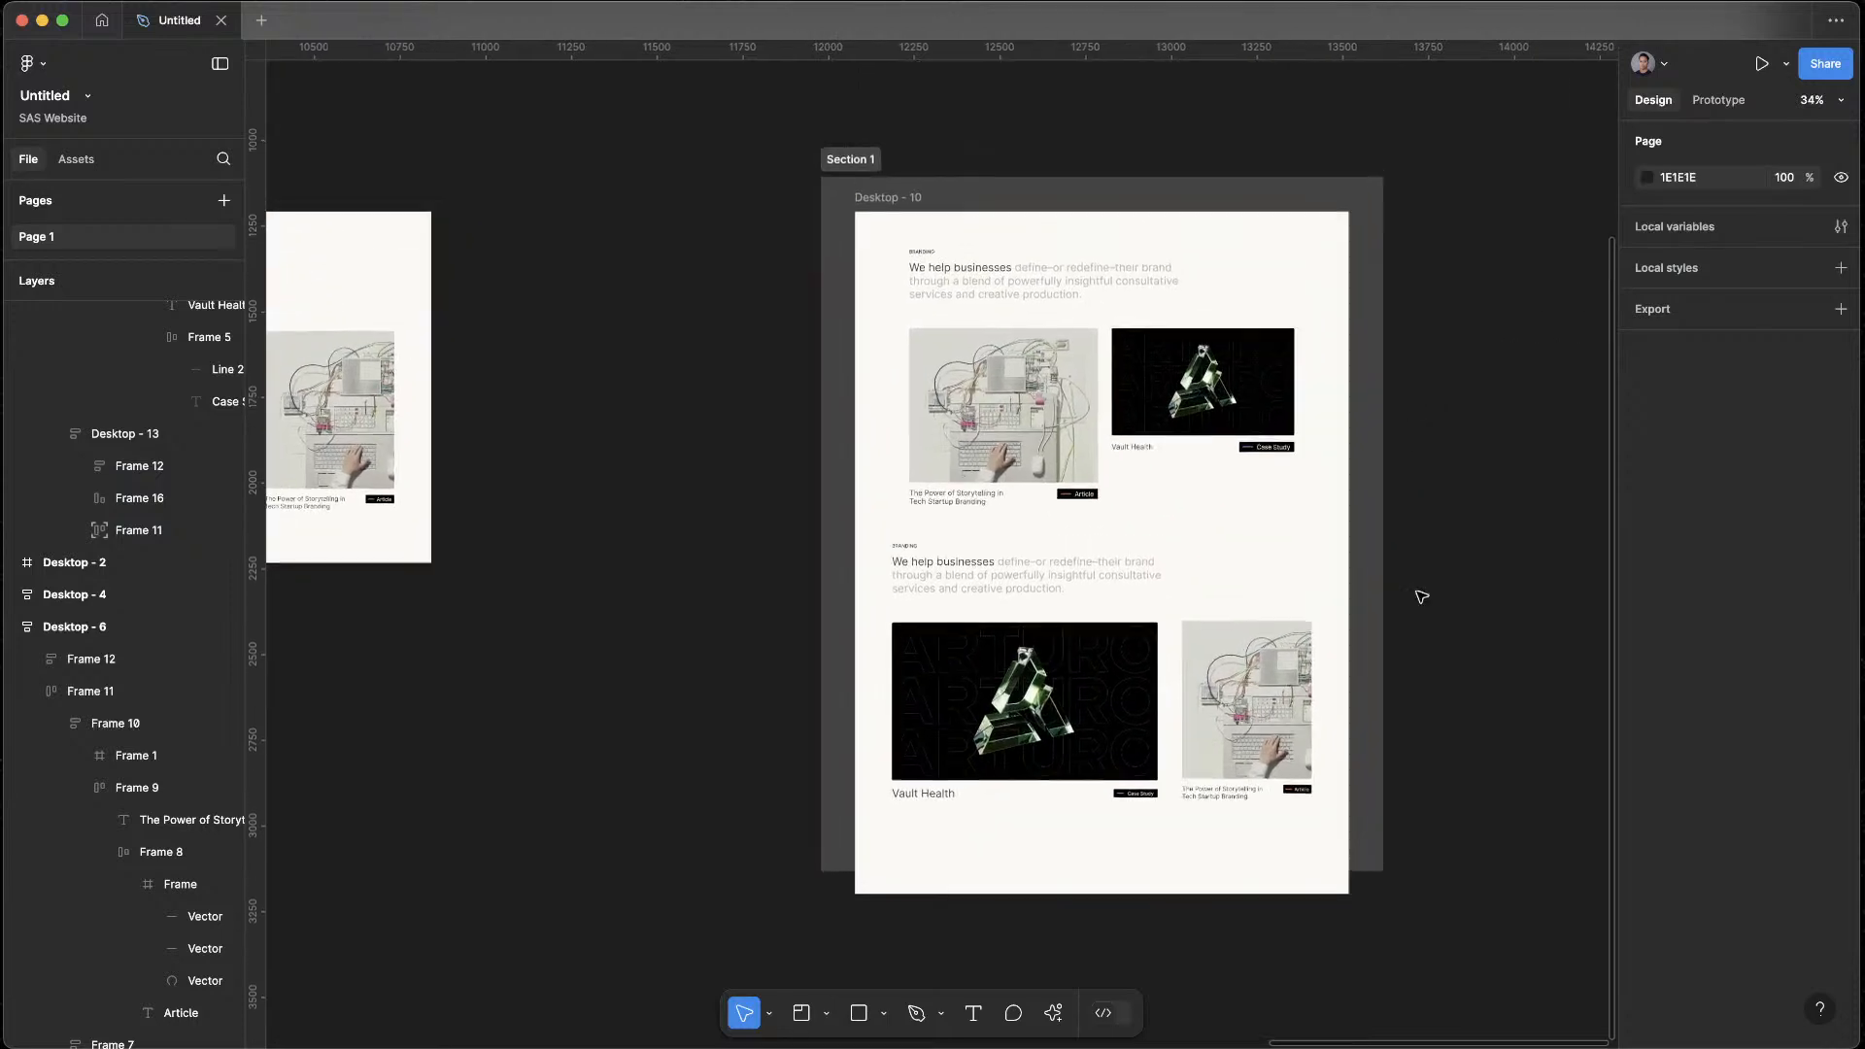
Set the left and right padding of the lower Desktop - 13 block to 160 each
left_click(1023, 350)
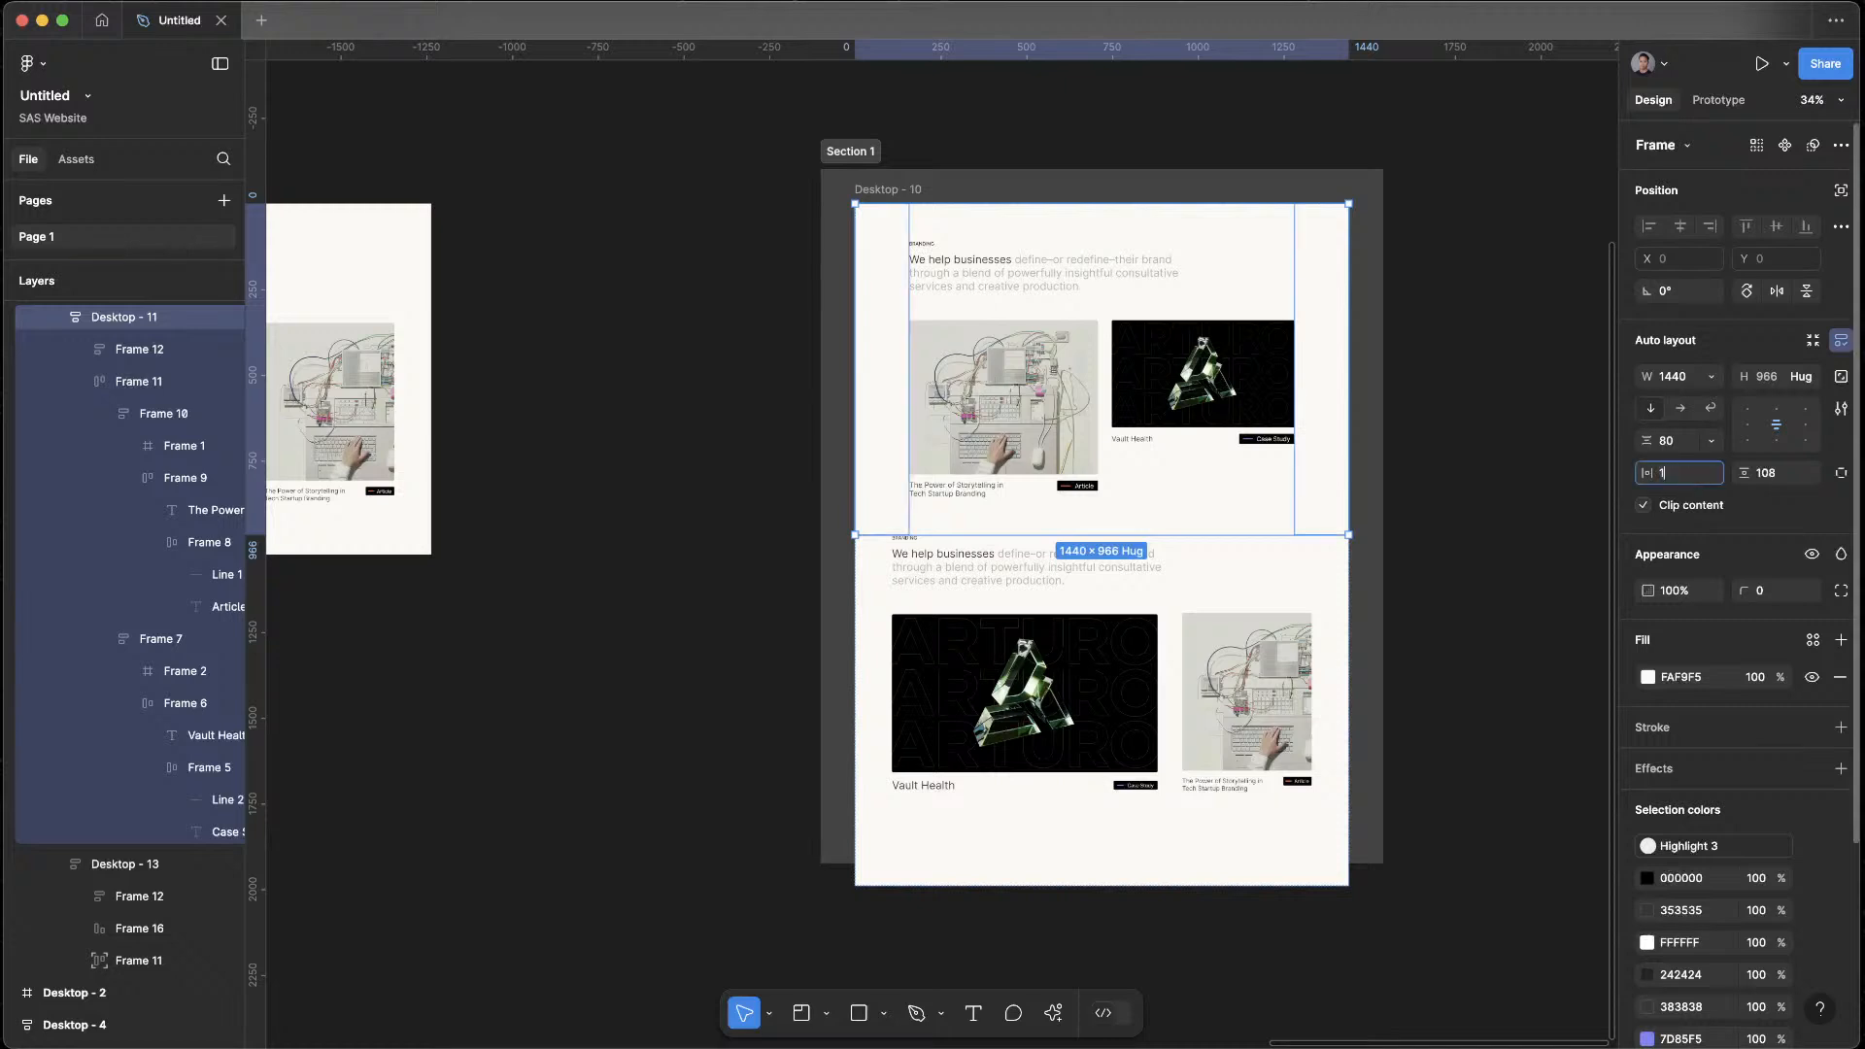
left_click(1124, 668)
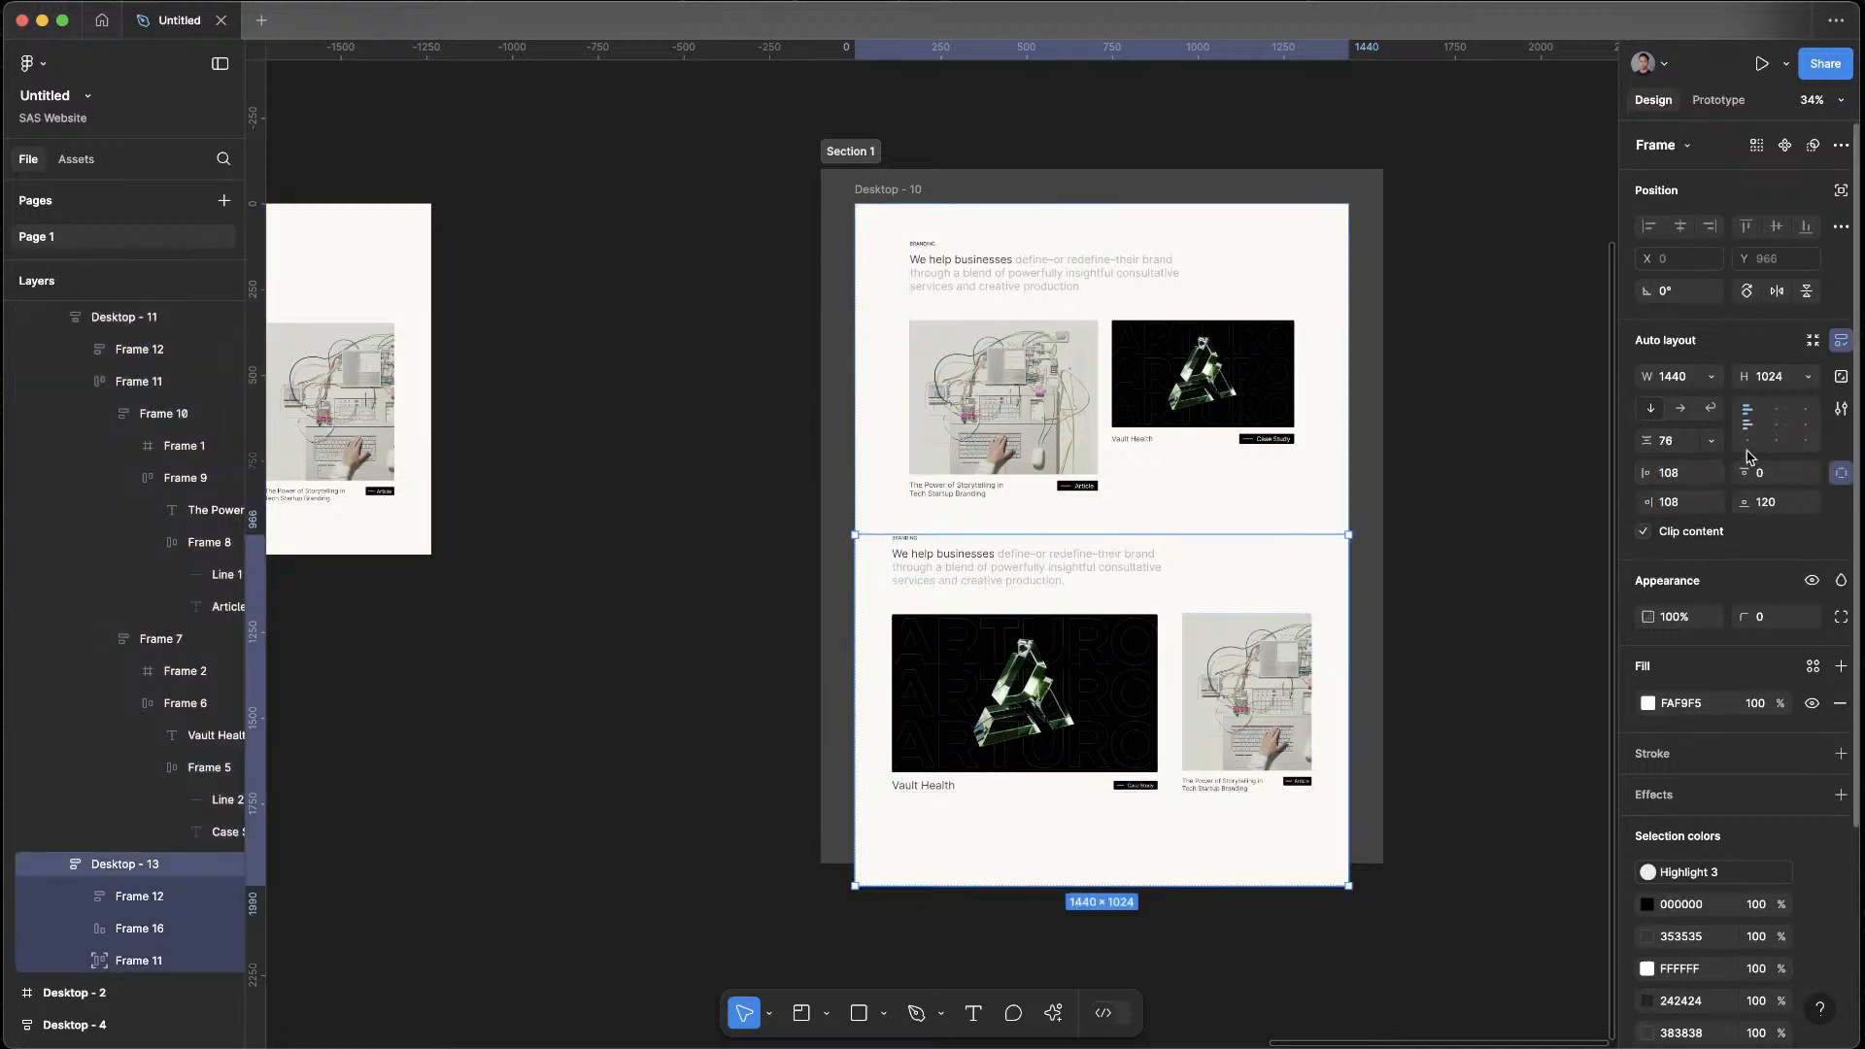
type("160")
key("Return")
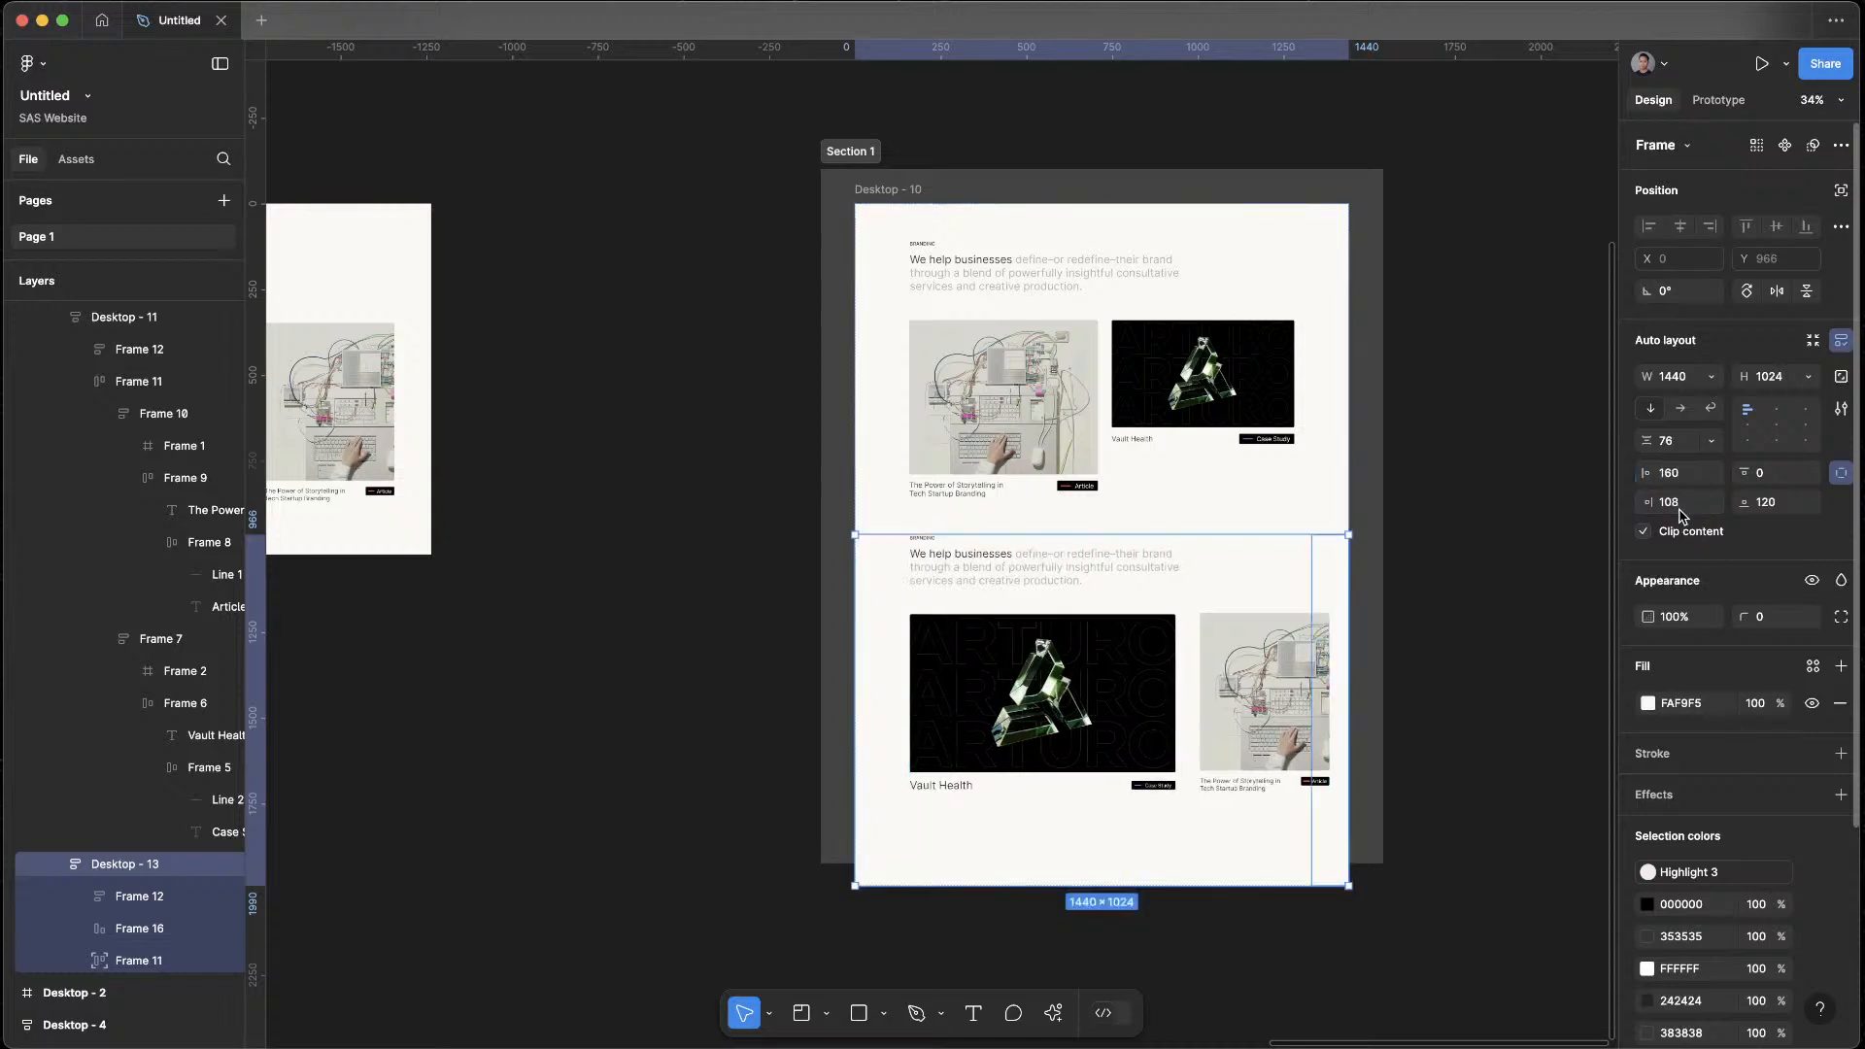
type("160")
key("Return")
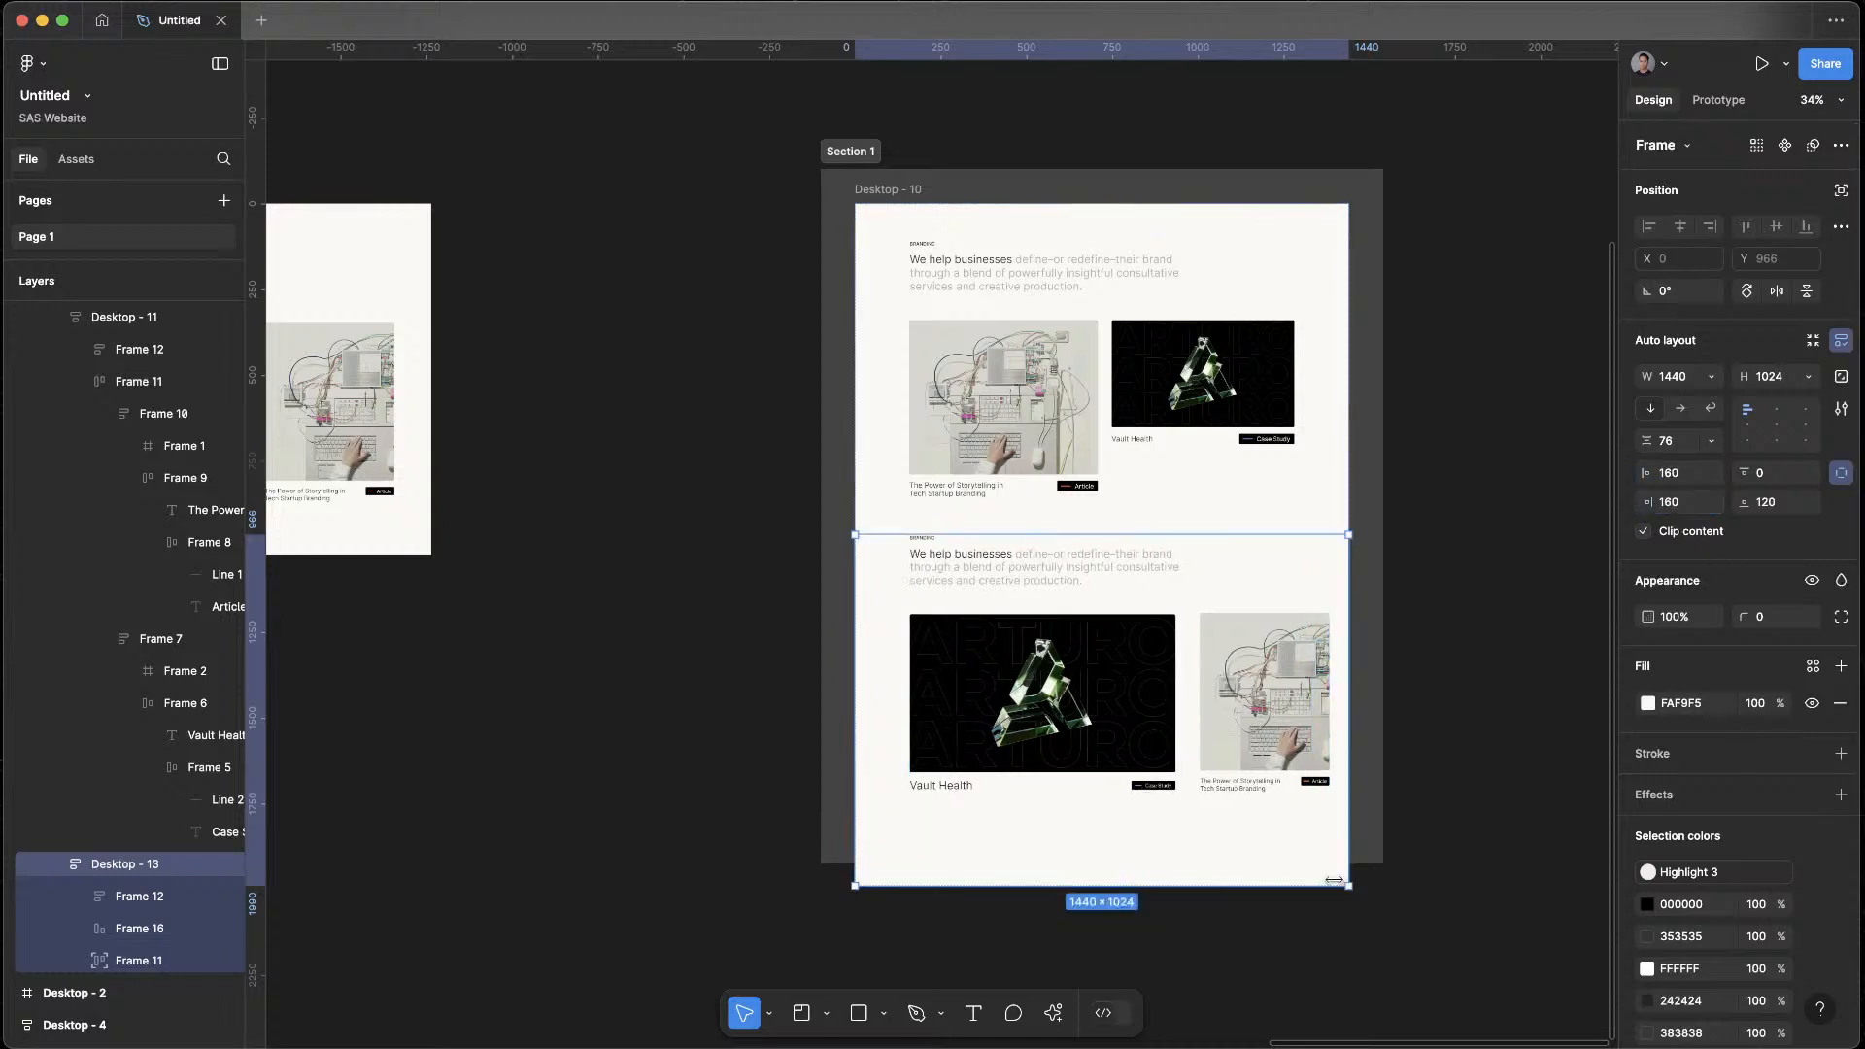
Delete the leftover empty Frame 11 from the lower Desktop - 13 block
double_click(1137, 808)
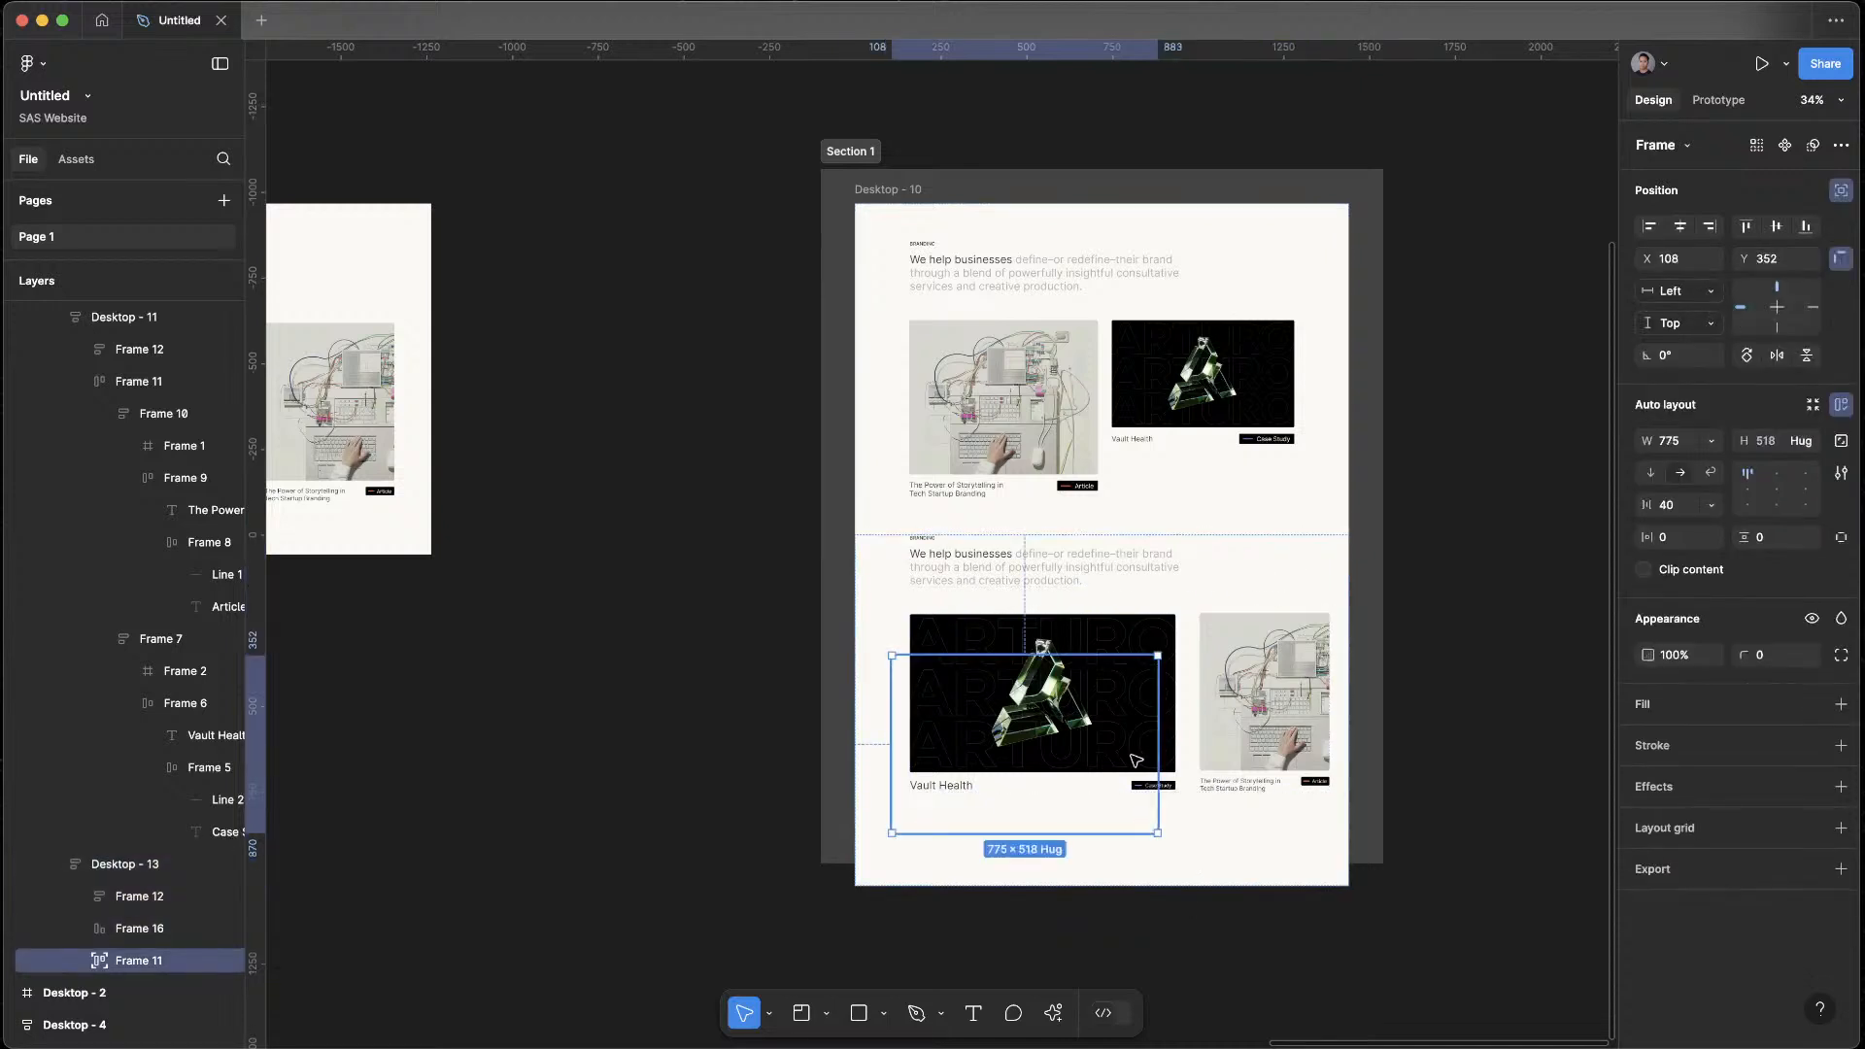
left_click(1841, 191)
key("Delete")
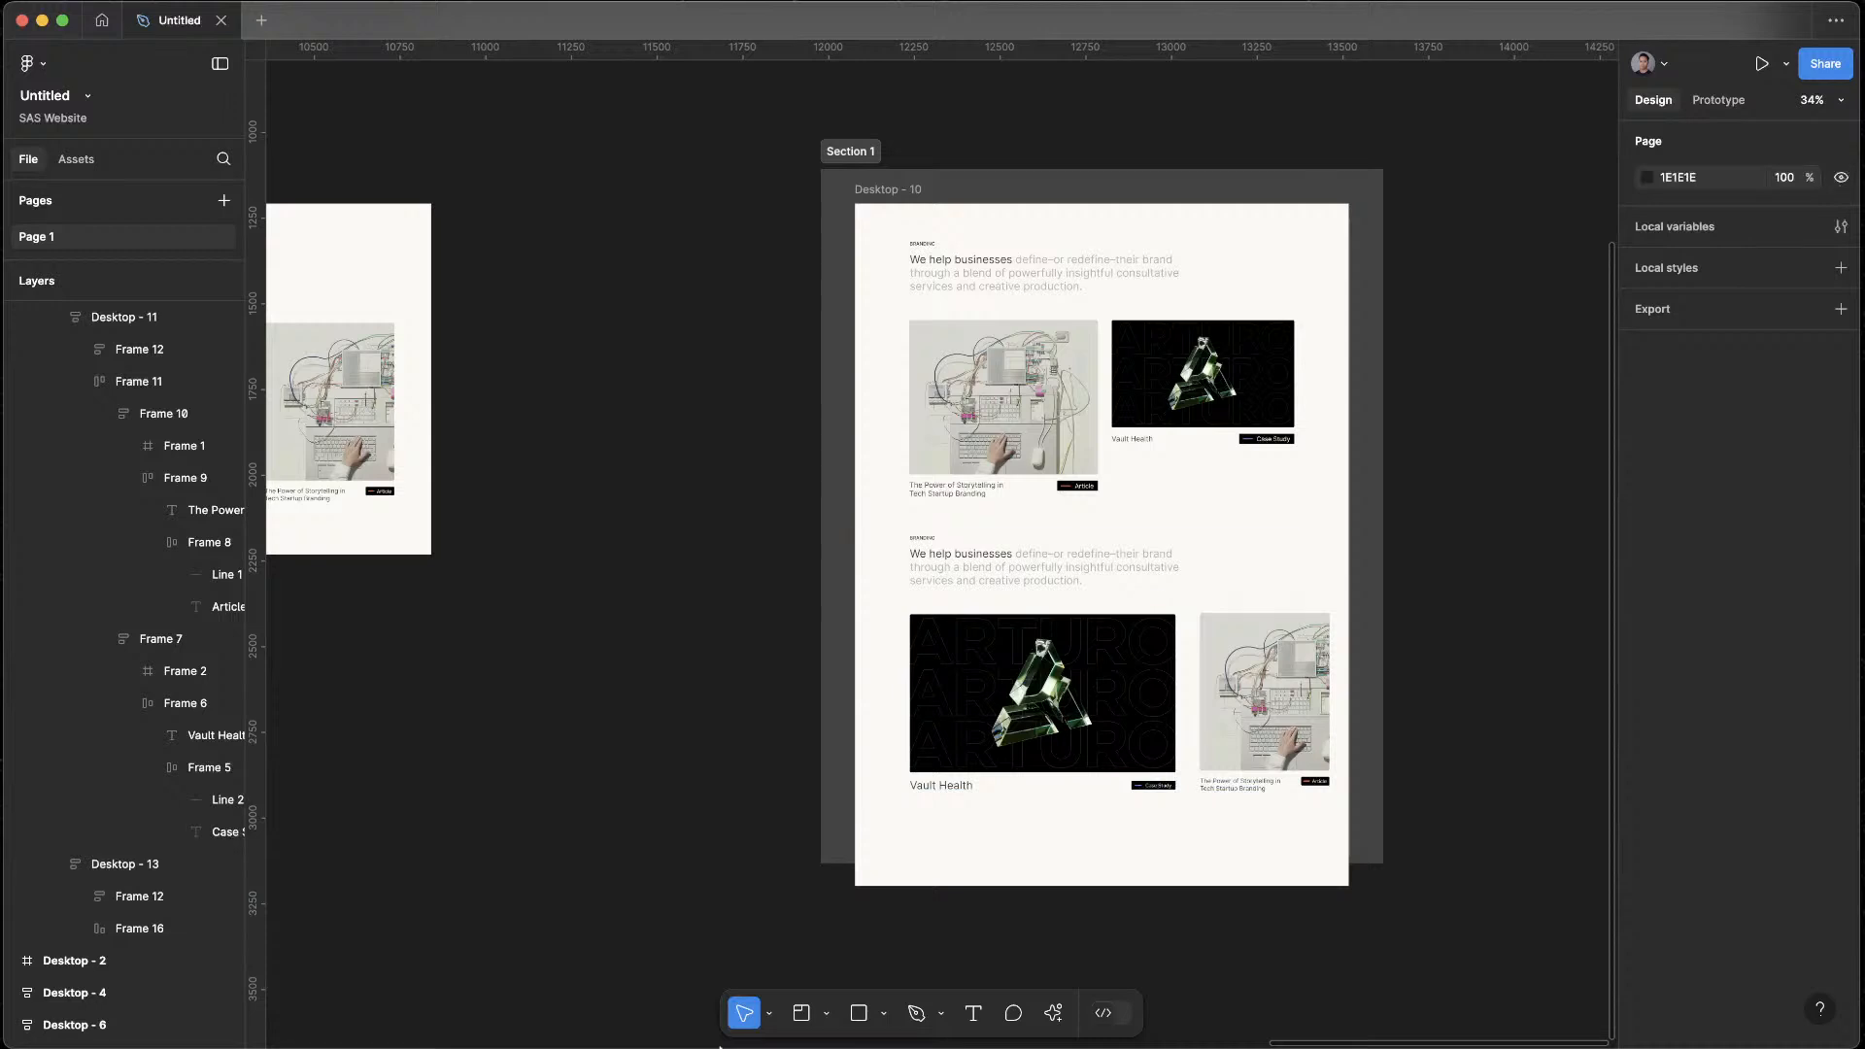
Make the card row Frame 16 in the Desktop - 13 block fill its container's width
left_click(101, 873)
left_click(139, 895)
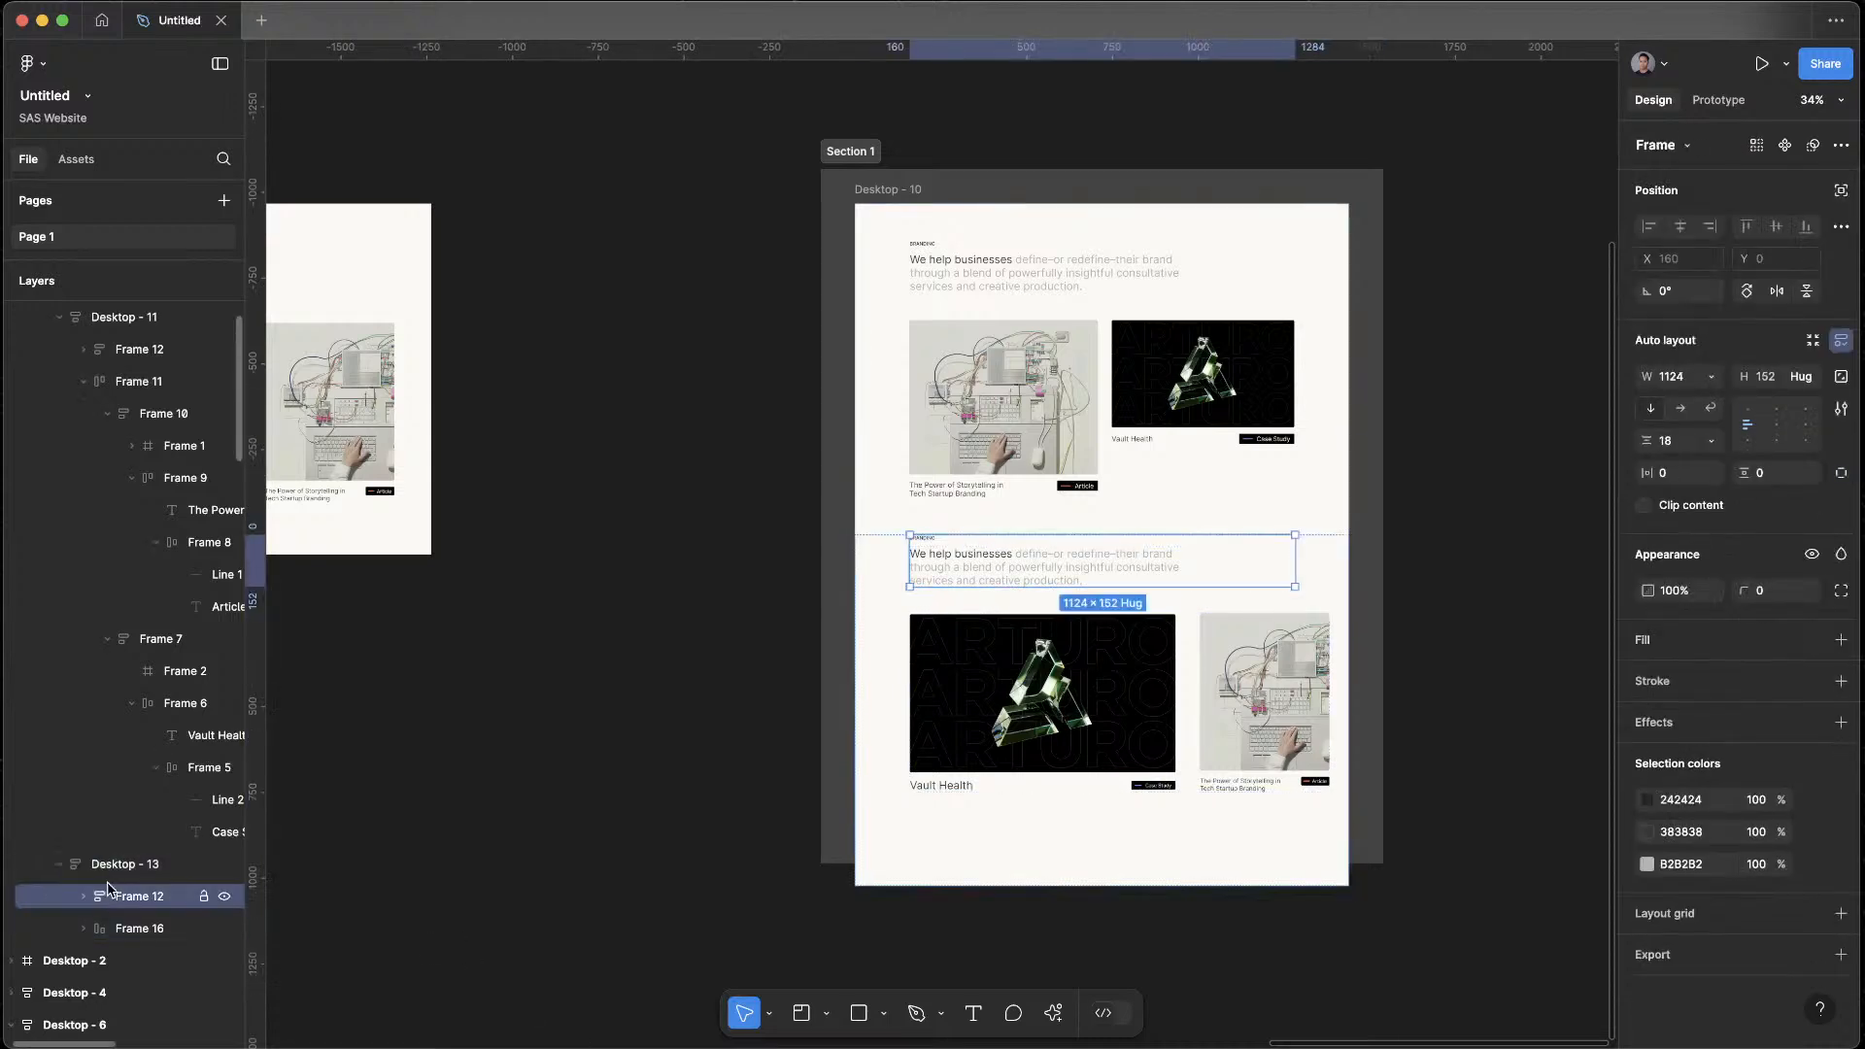
left_click(139, 927)
left_click(1711, 380)
left_click(1714, 399)
left_click(1396, 849)
Make the large Vault Health case study card in the lower row fill the available width
double_click(1074, 720)
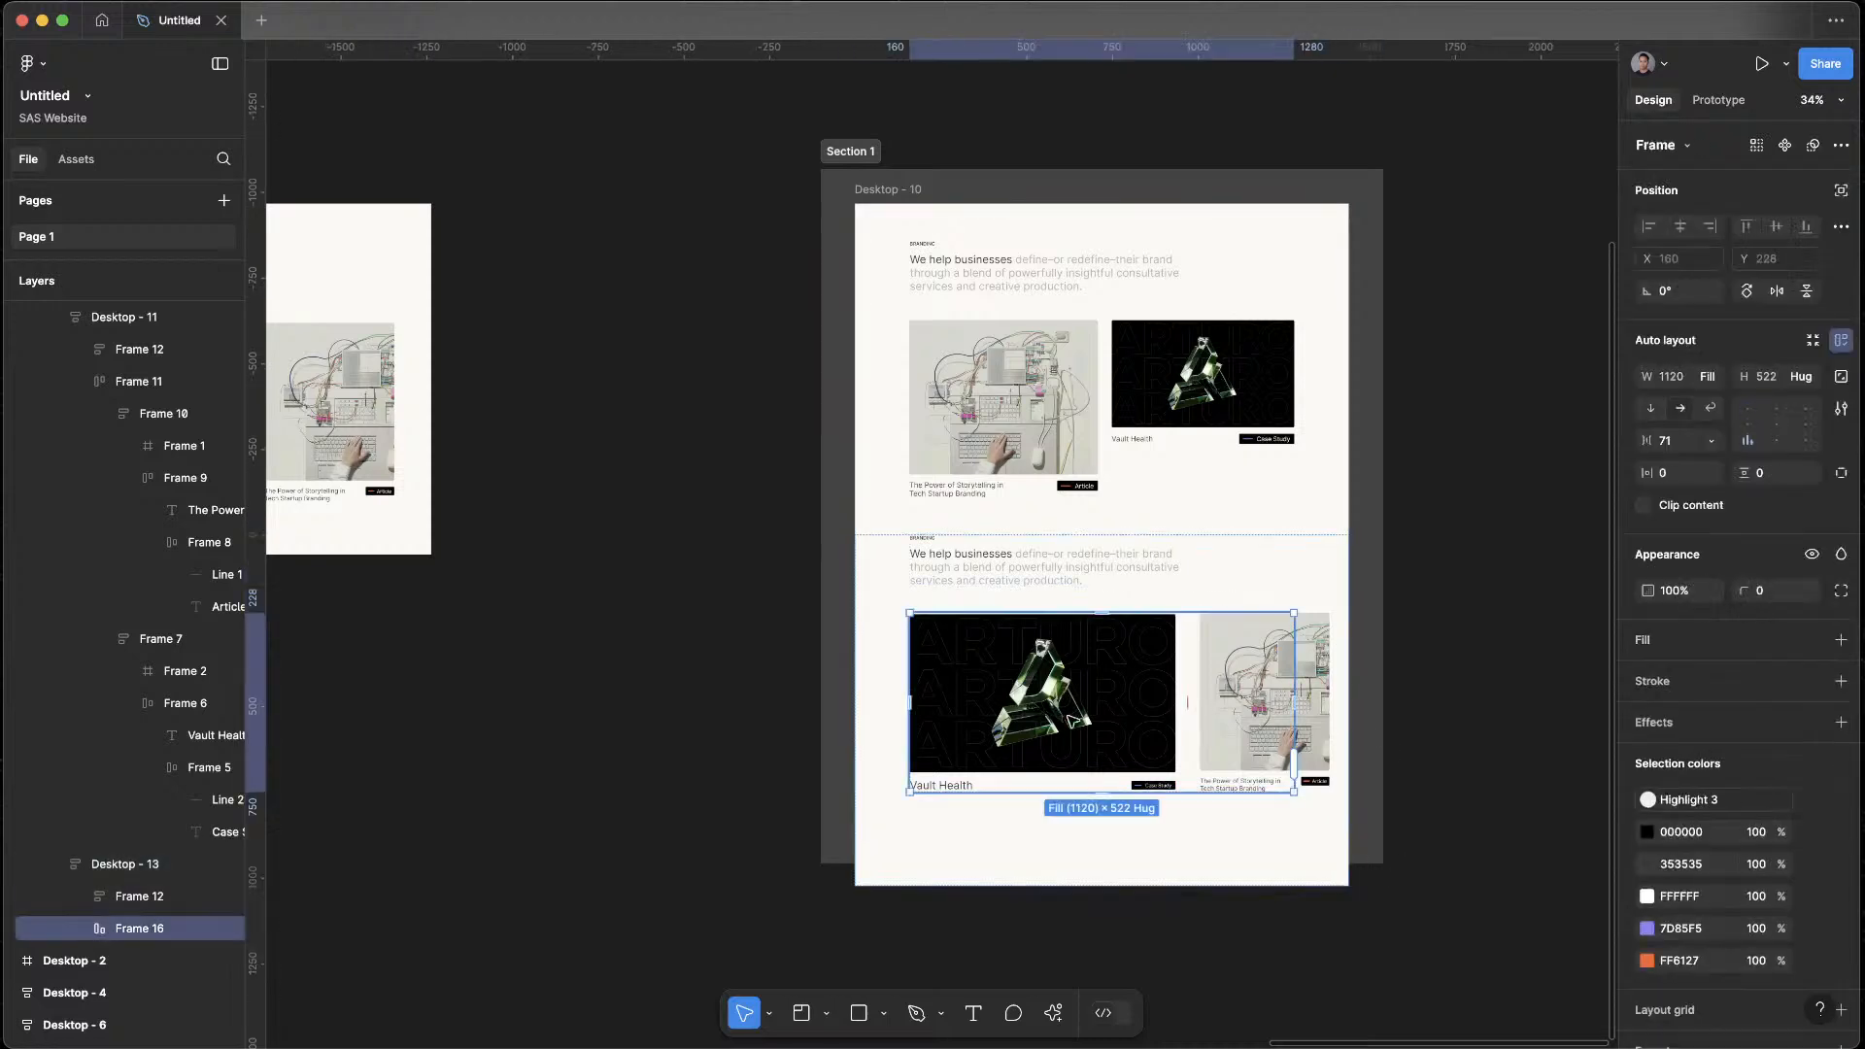
left_click(1711, 377)
left_click(1714, 421)
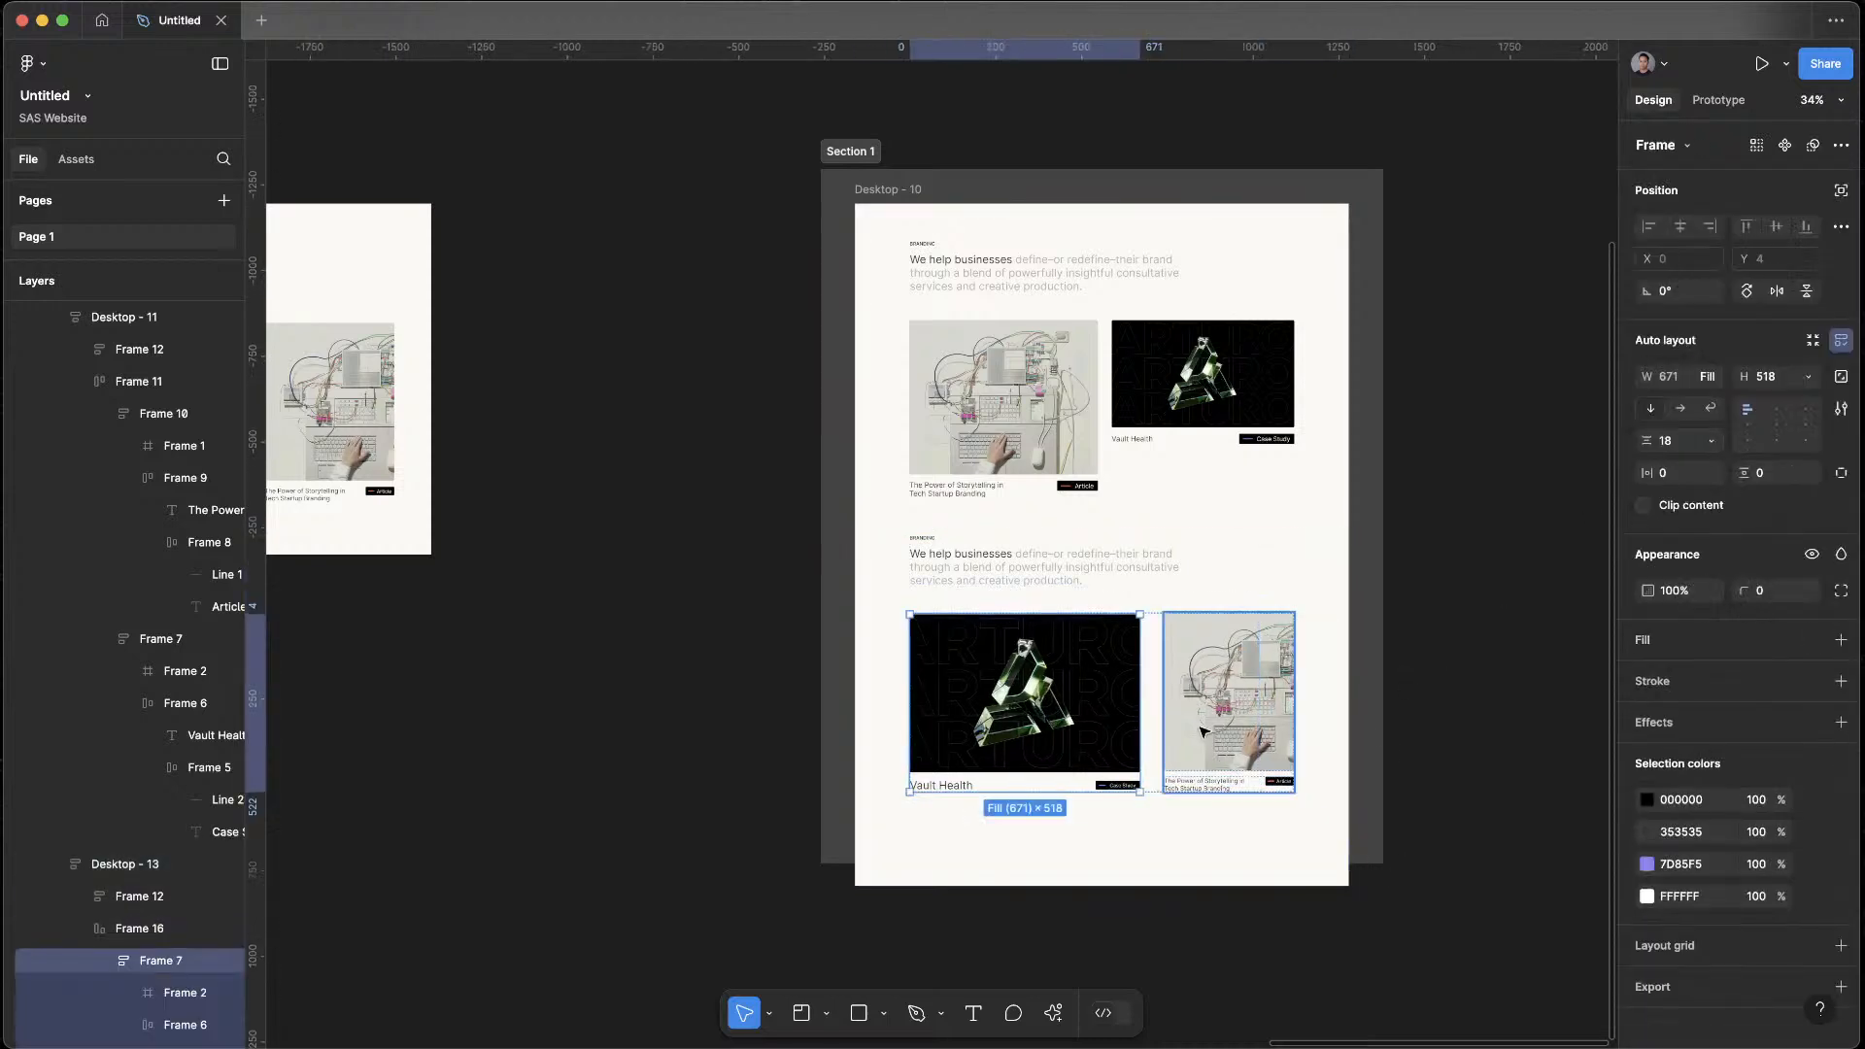
Try to make the article card in the lower row fill the available width
left_click(1222, 658)
left_click(1711, 379)
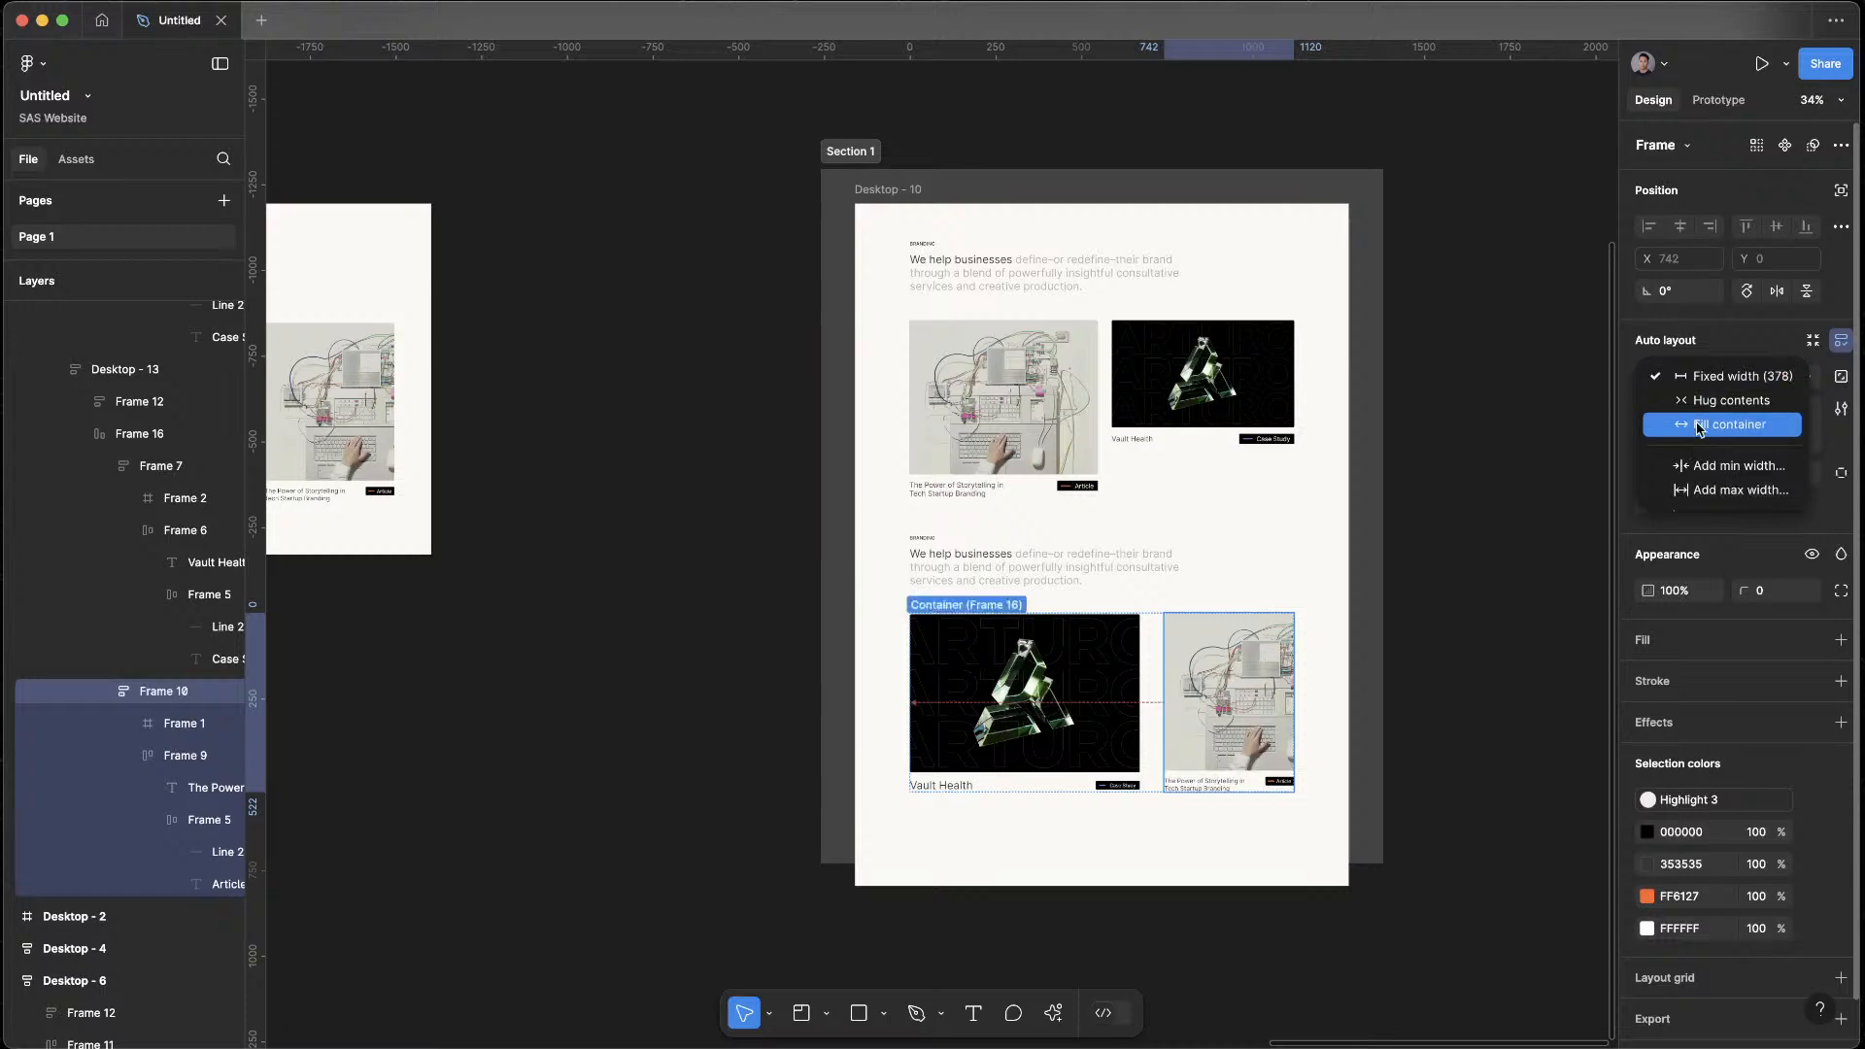
left_click(1714, 421)
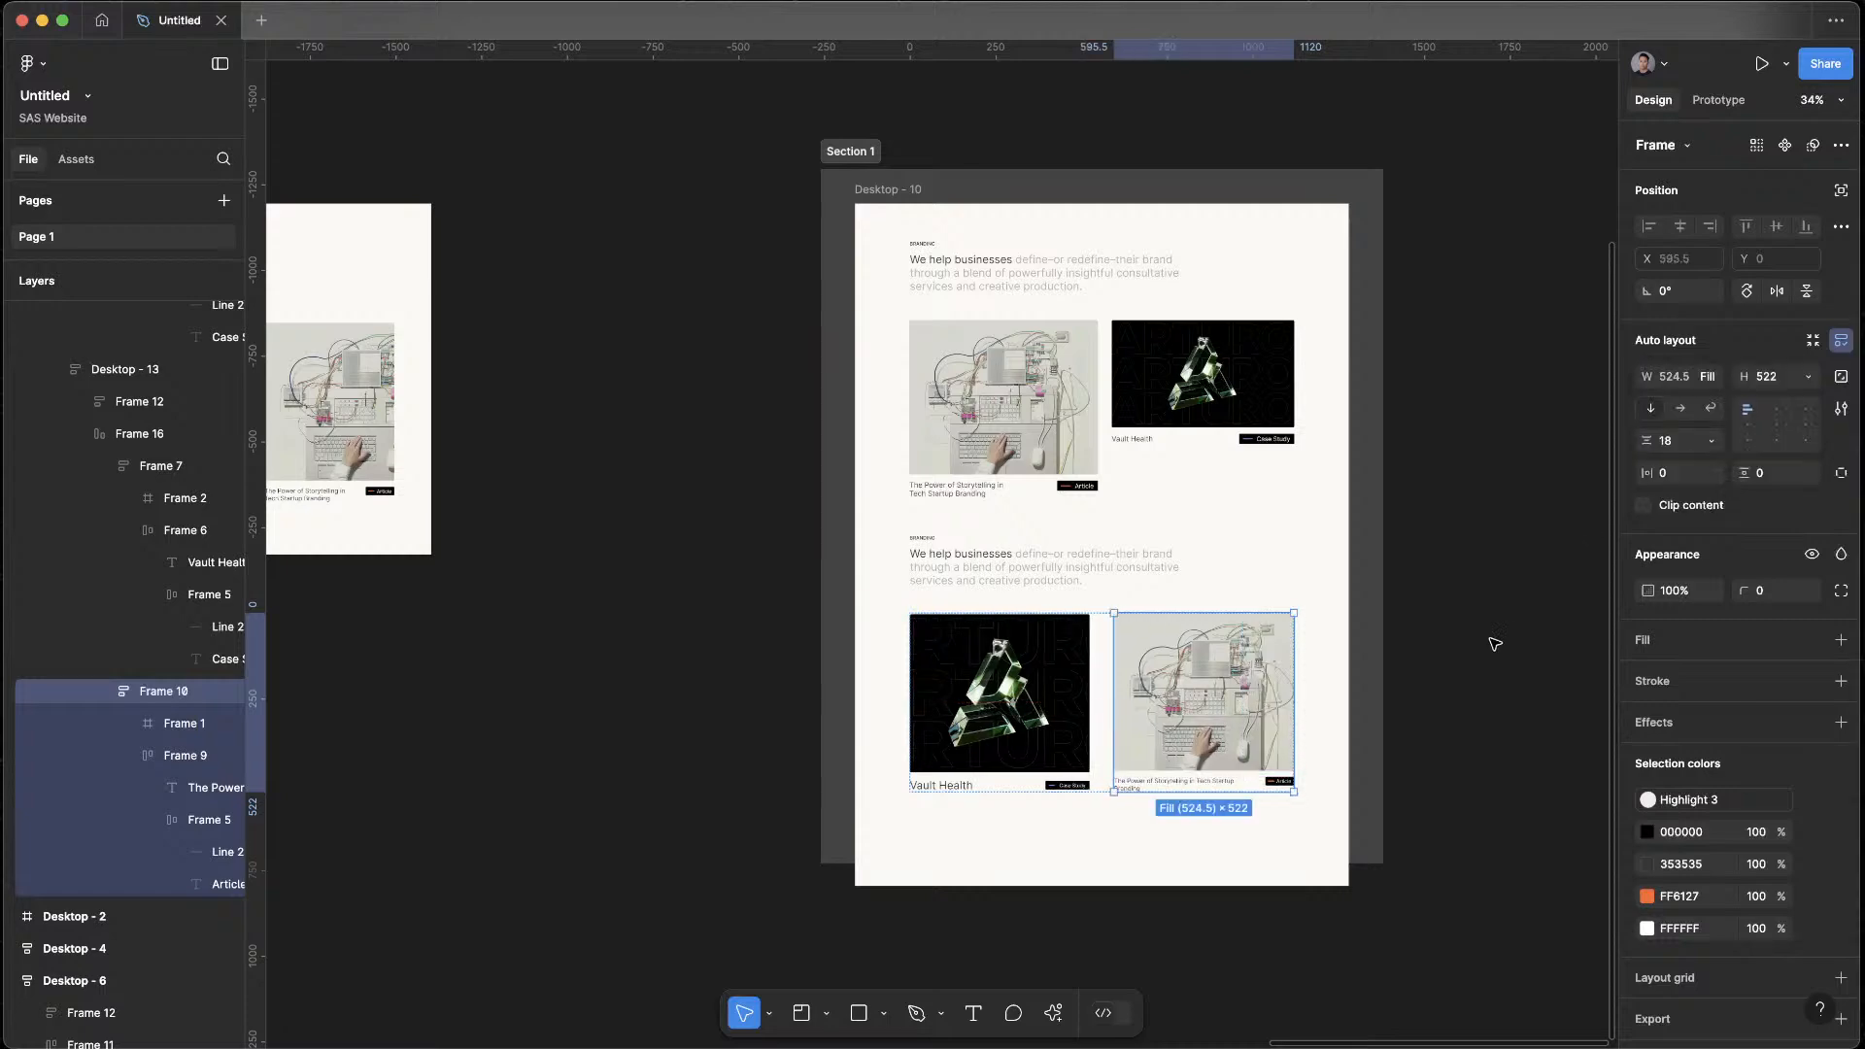
left_click(1182, 943)
scroll(1215, 499, "down", 5)
scroll(1250, 332, "up", 3)
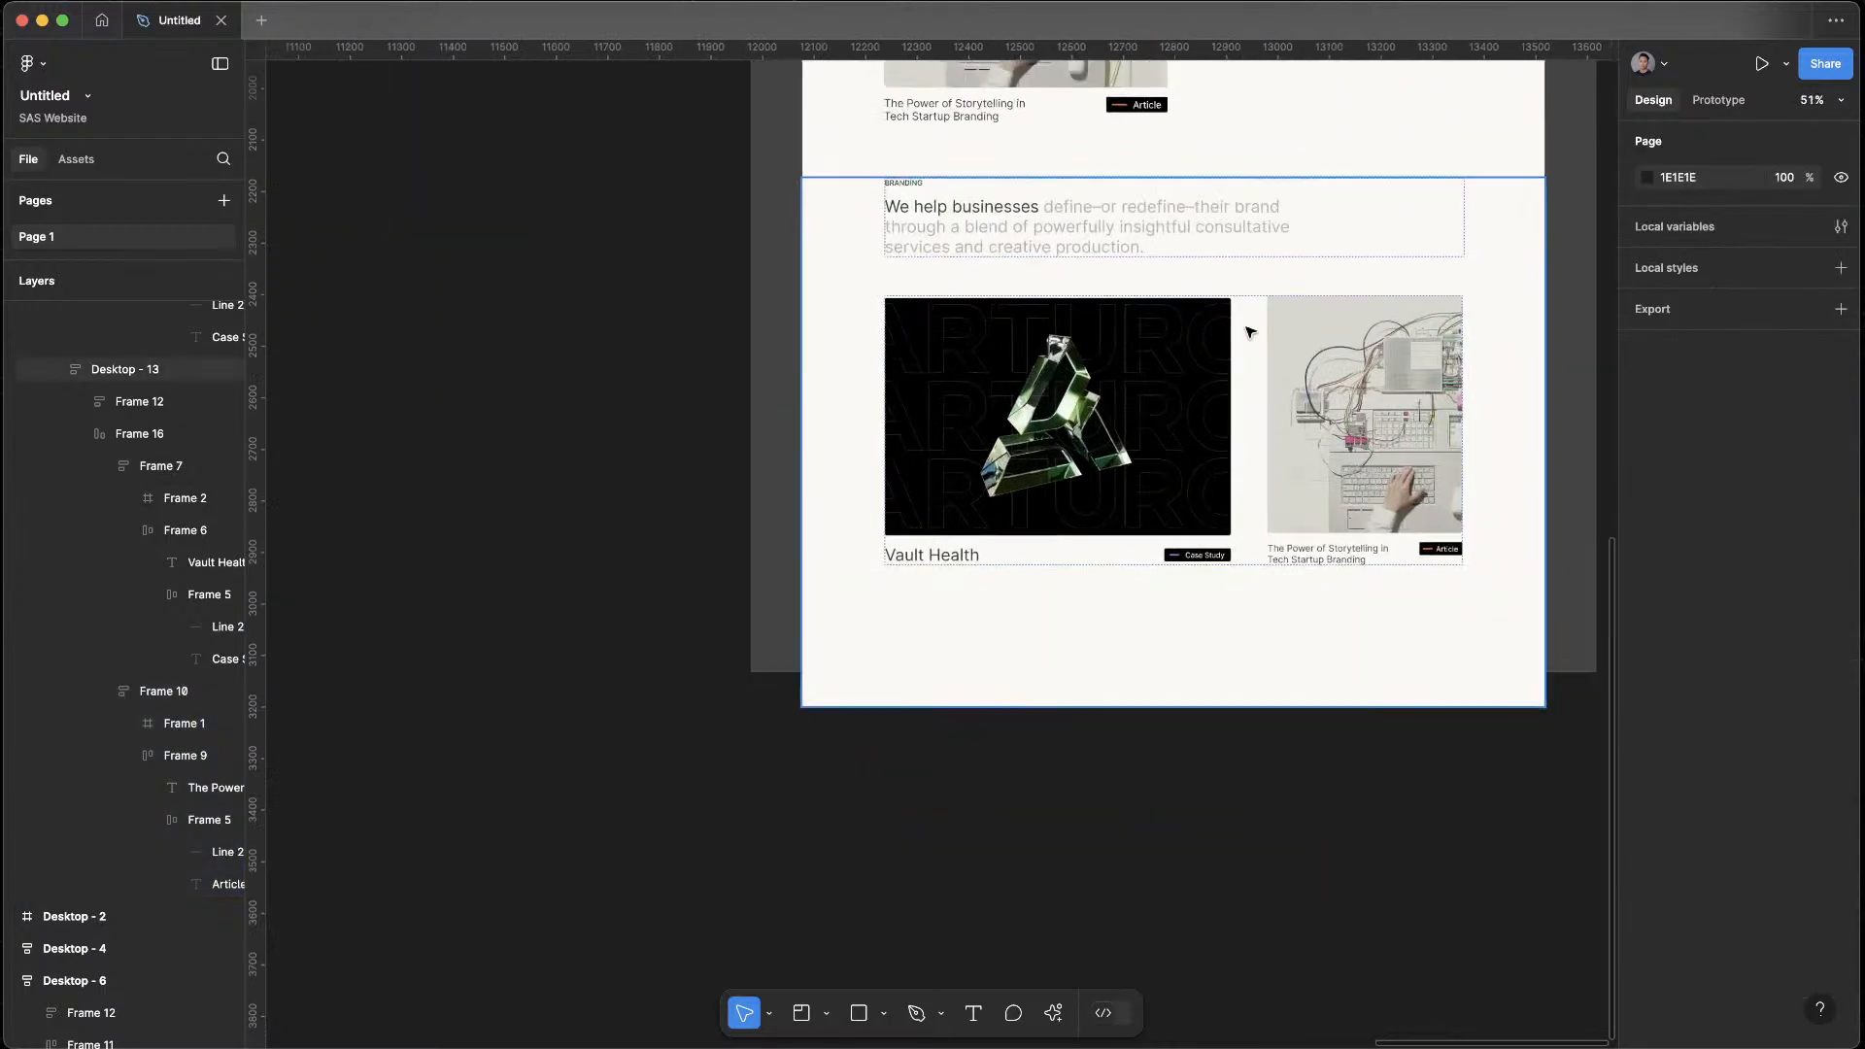
Change the fill colour of Section 1 around Desktop - 10 to black, 000000
scroll(1250, 332, "down", 5)
scroll(1208, 408, "up", 2)
left_click(1000, 270)
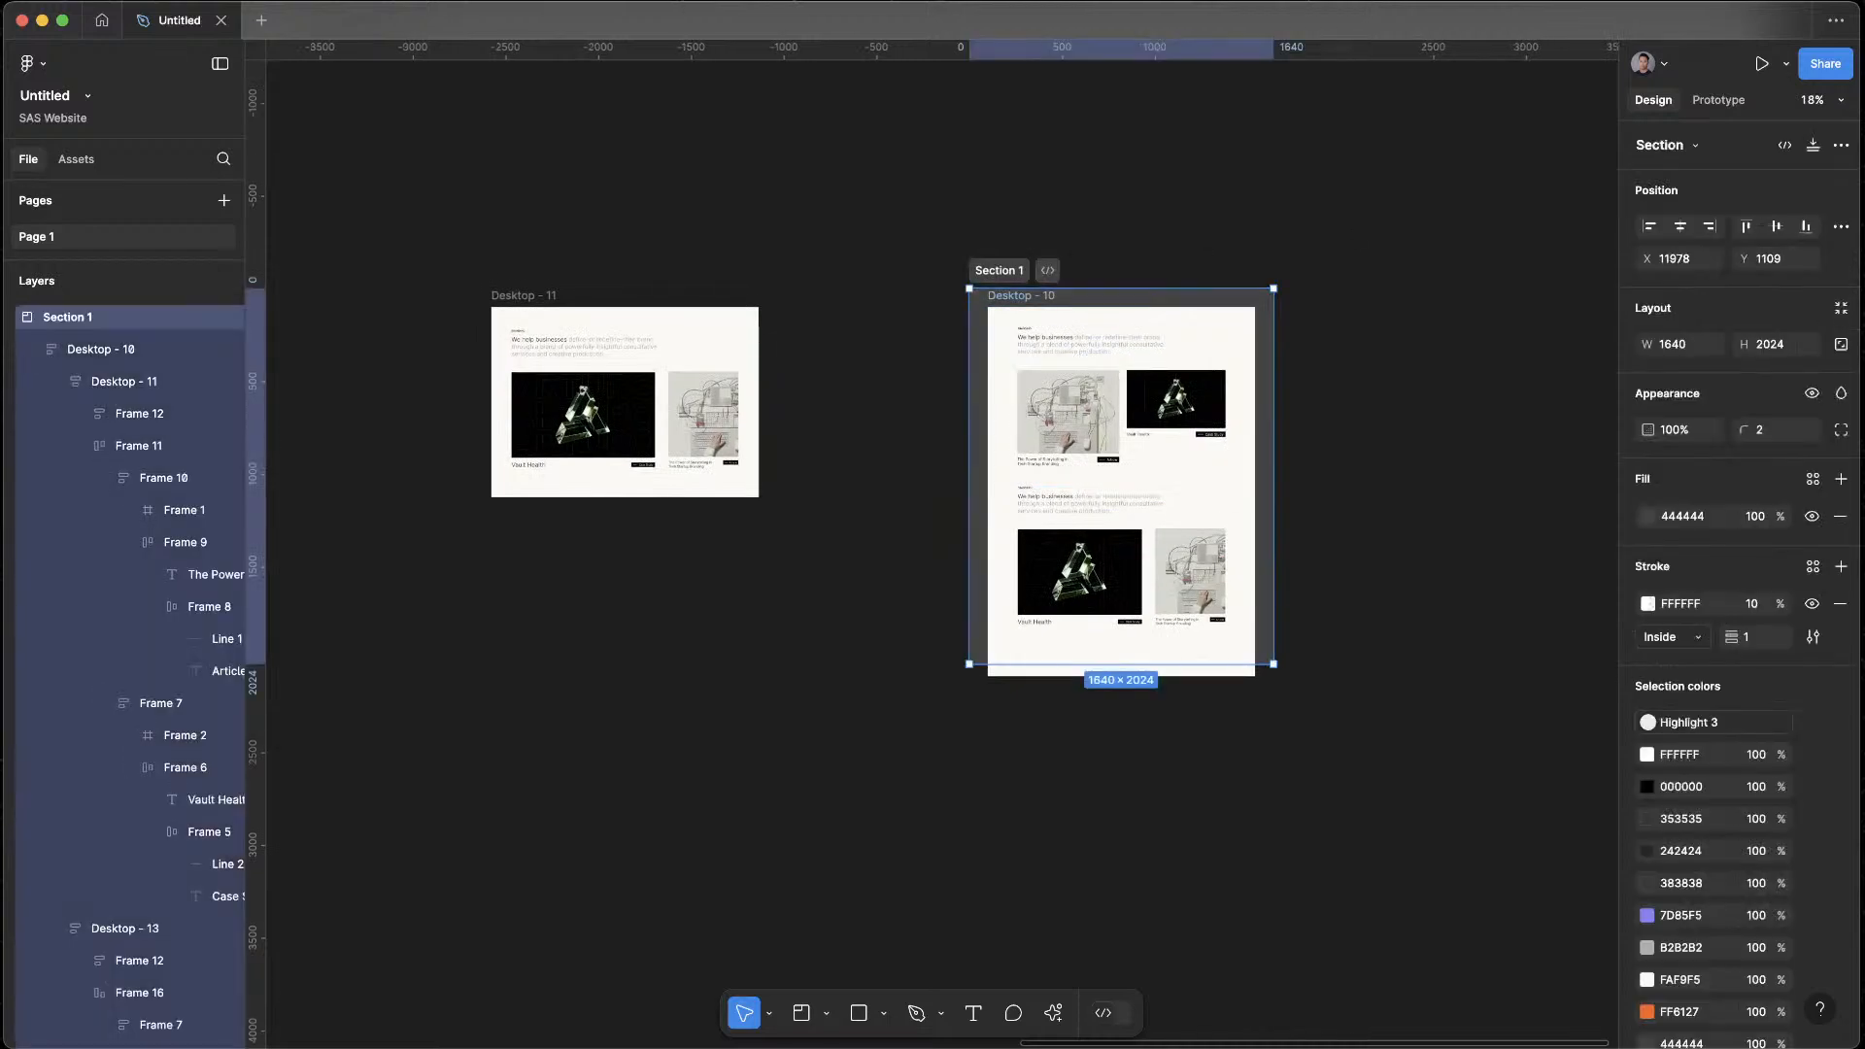
left_click(1648, 517)
left_click_drag(1490, 578, 1169, 961)
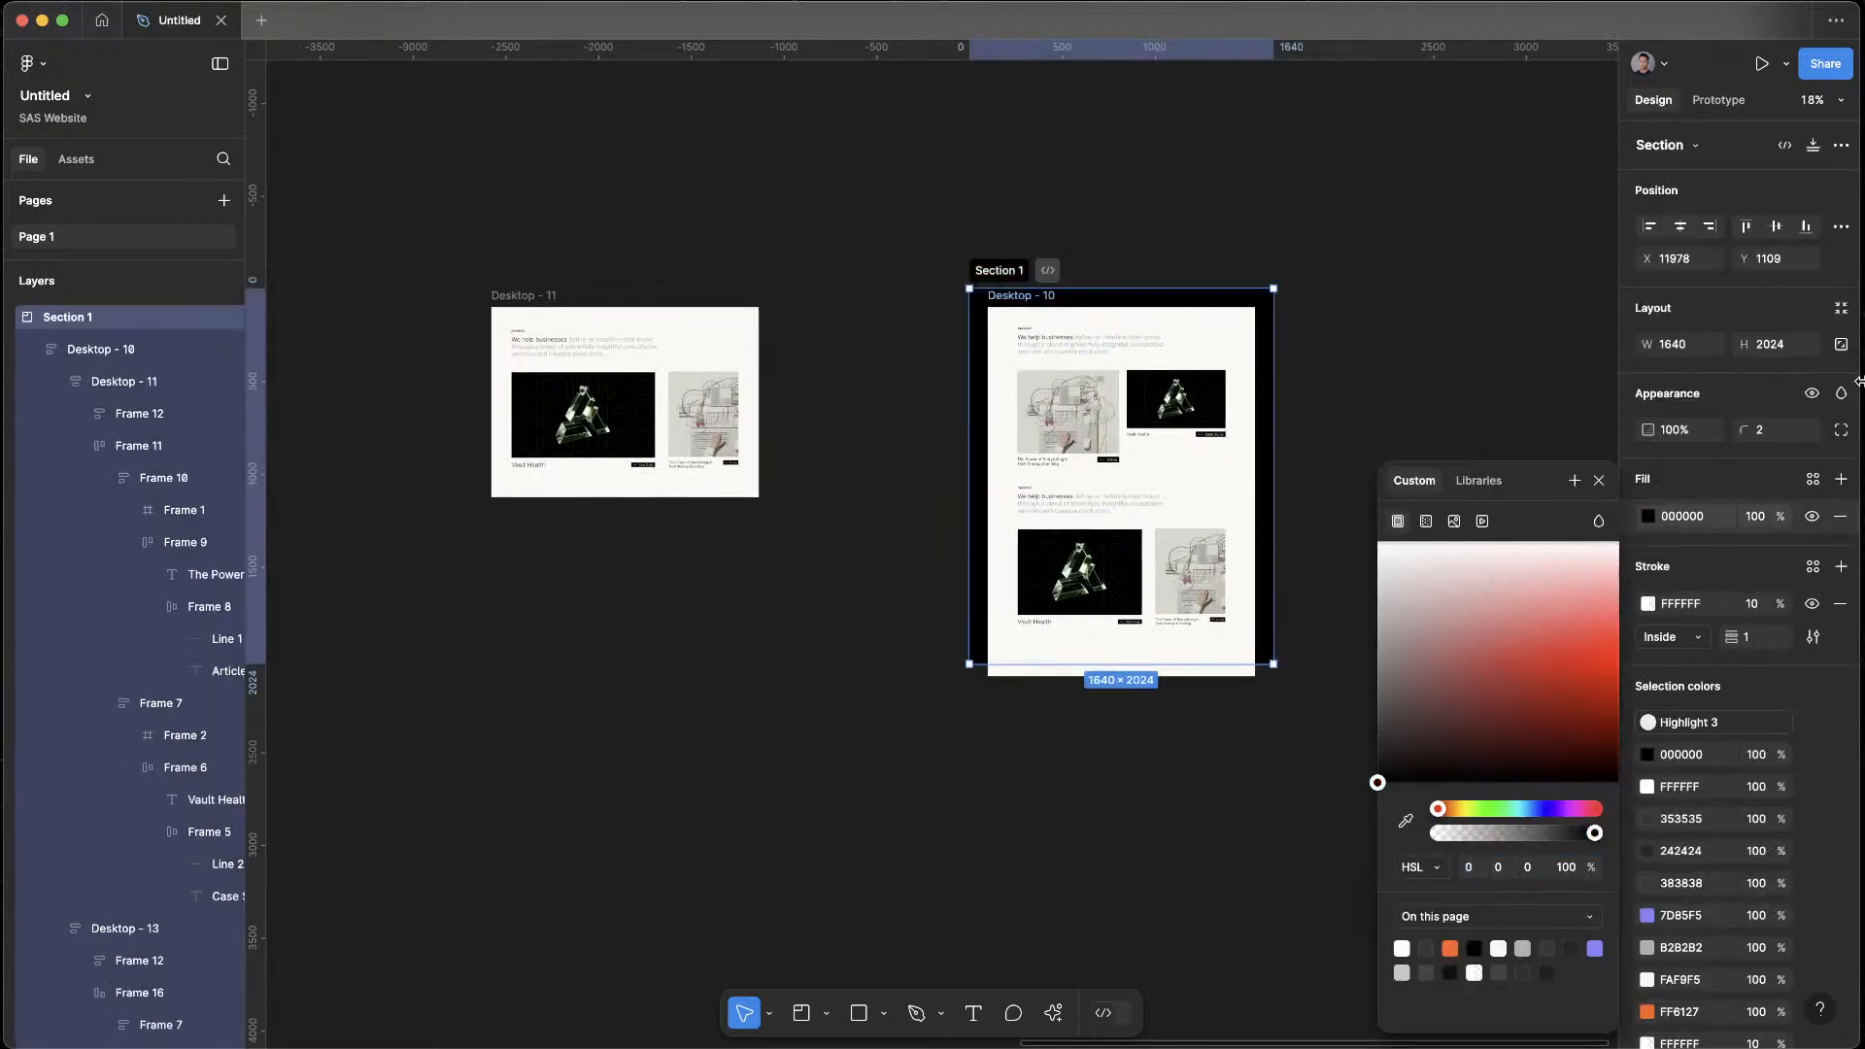
key("Escape")
left_click(1157, 732)
scroll(1151, 718, "up", 5)
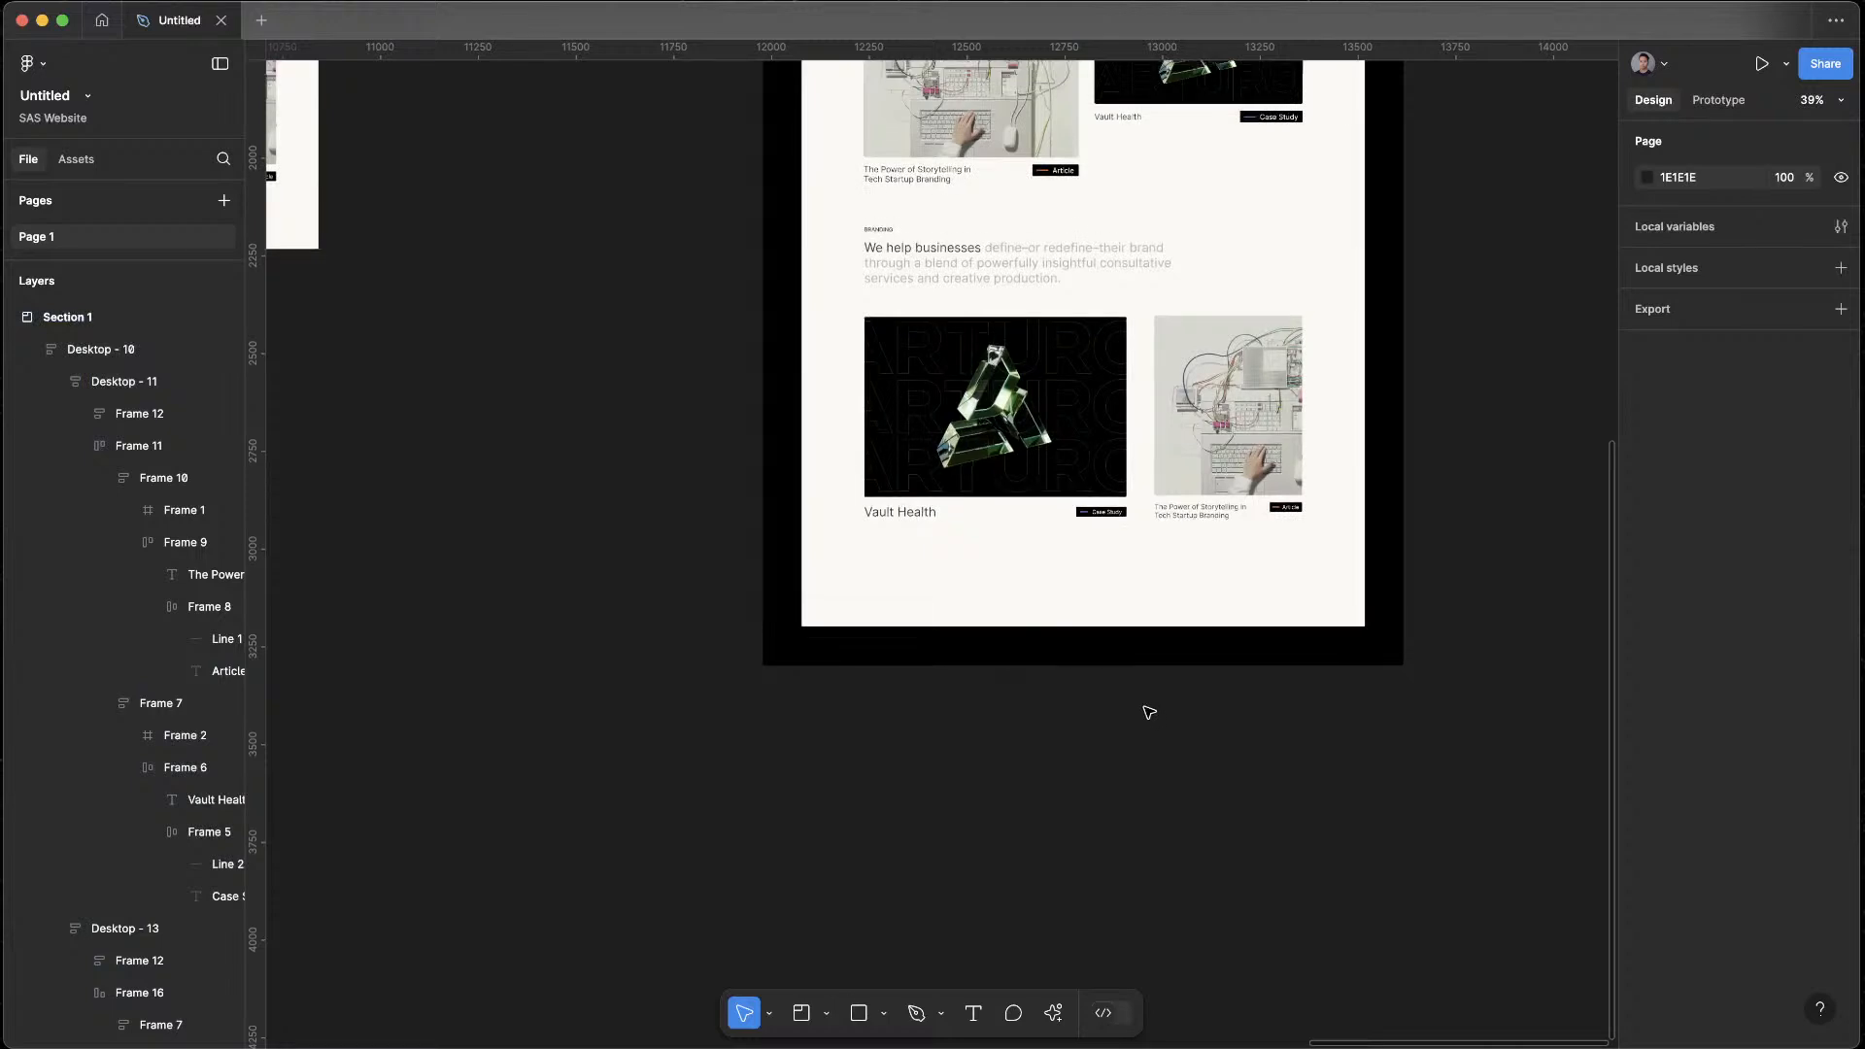
Preview the Desktop - 10 frame as a prototype, look through both blocks, and close the preview
left_click(851, 410)
key("shift+space")
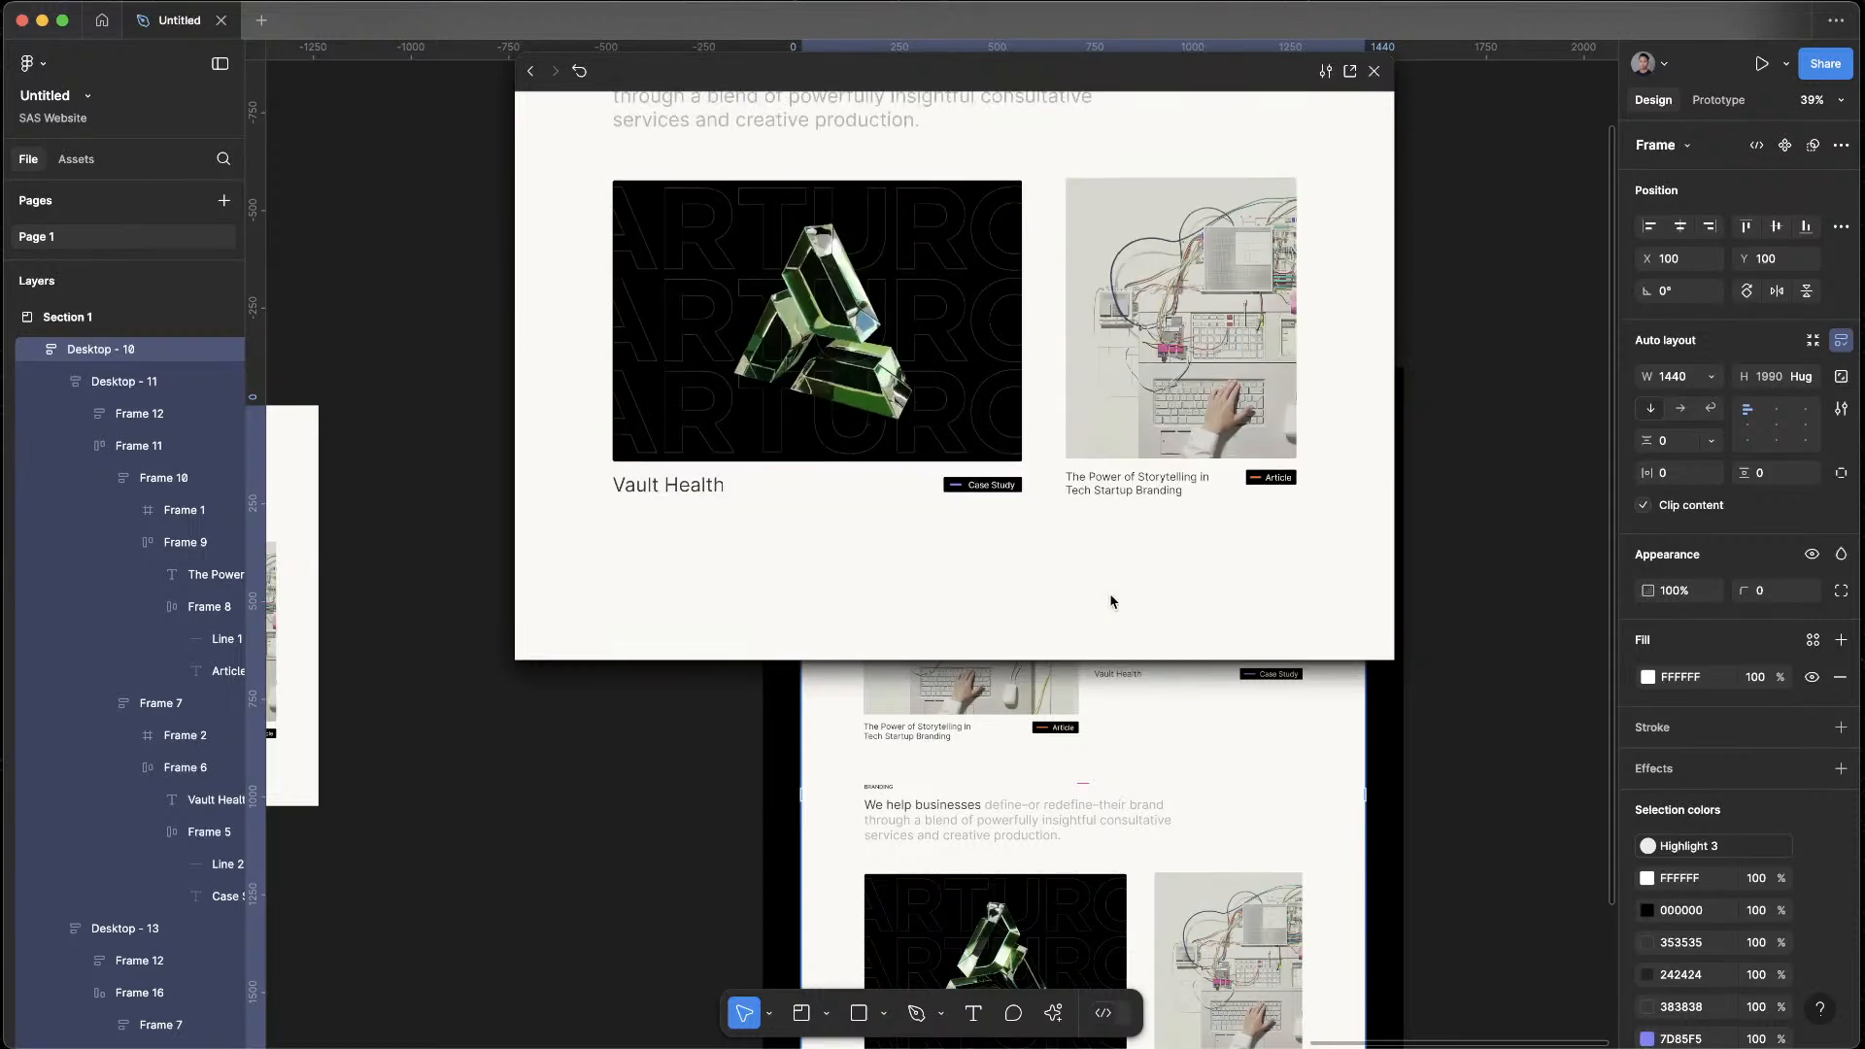
left_click(1540, 441)
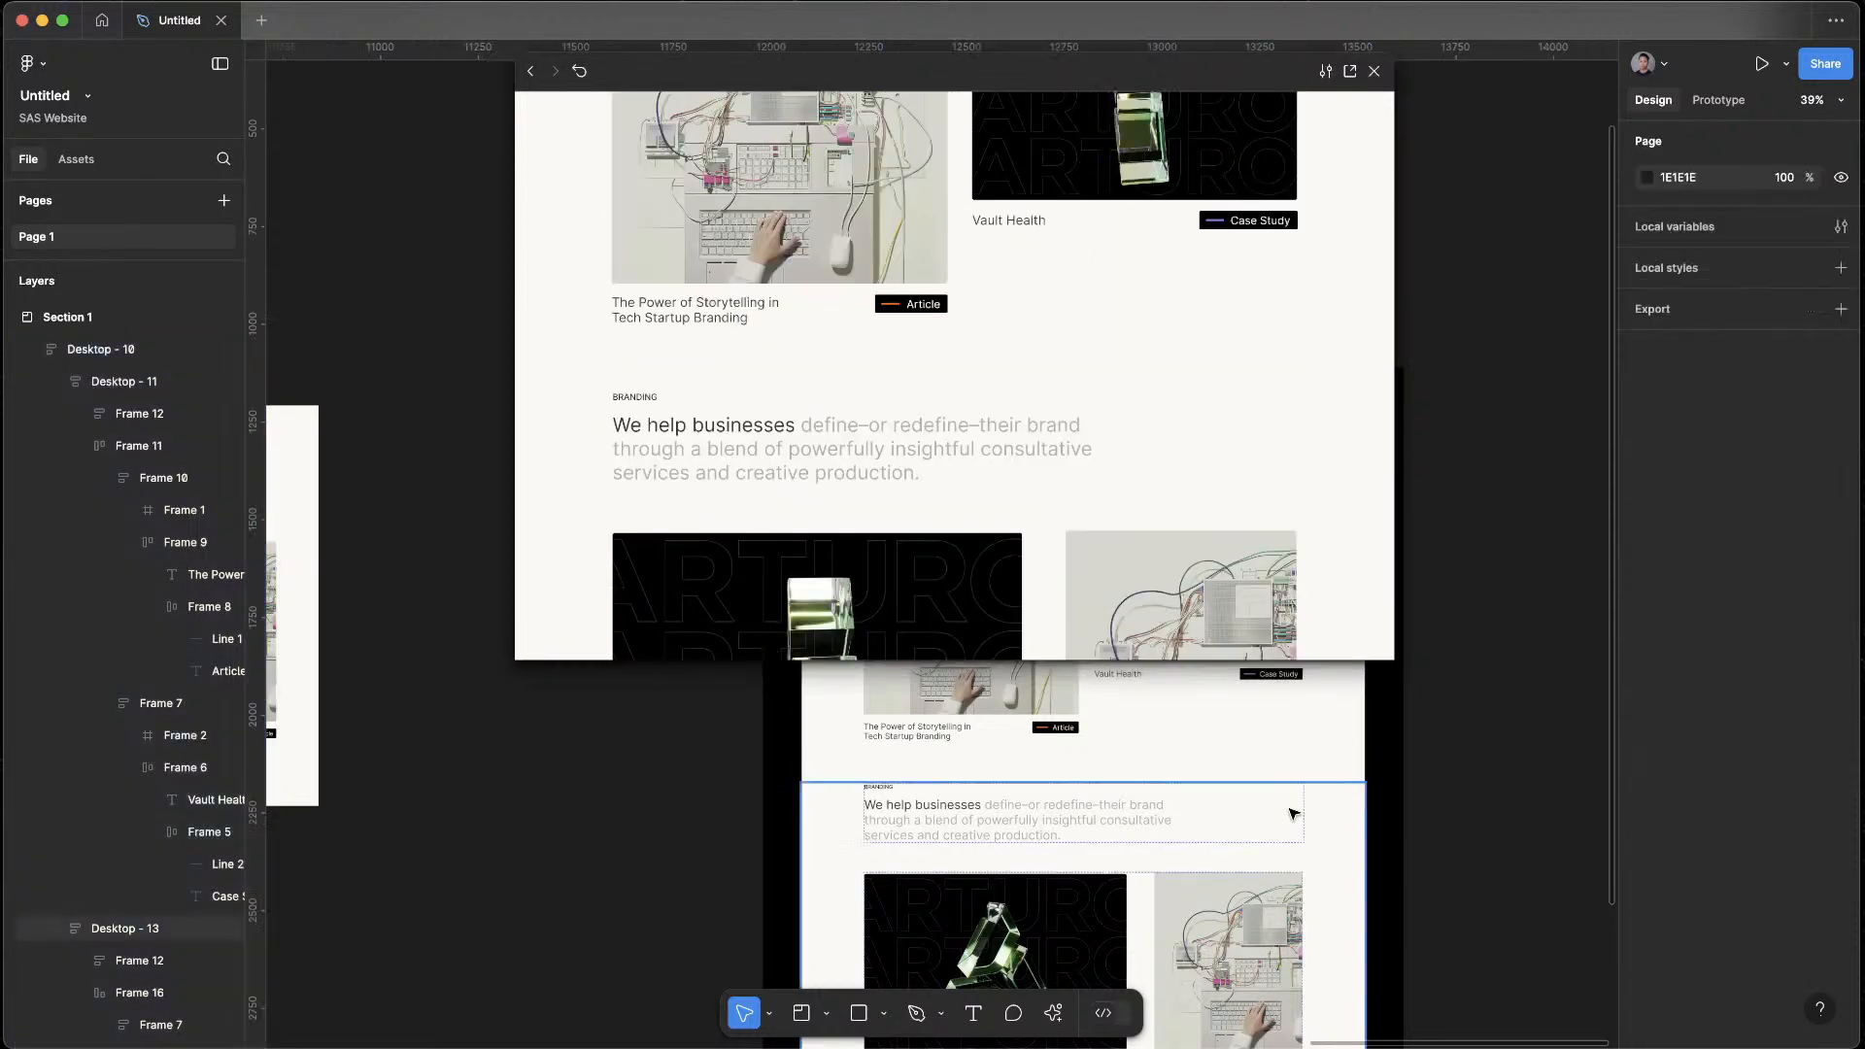
left_click(1373, 71)
Set the gap between the two cards of the lower row to 40, matching the upper row
left_click(1110, 627)
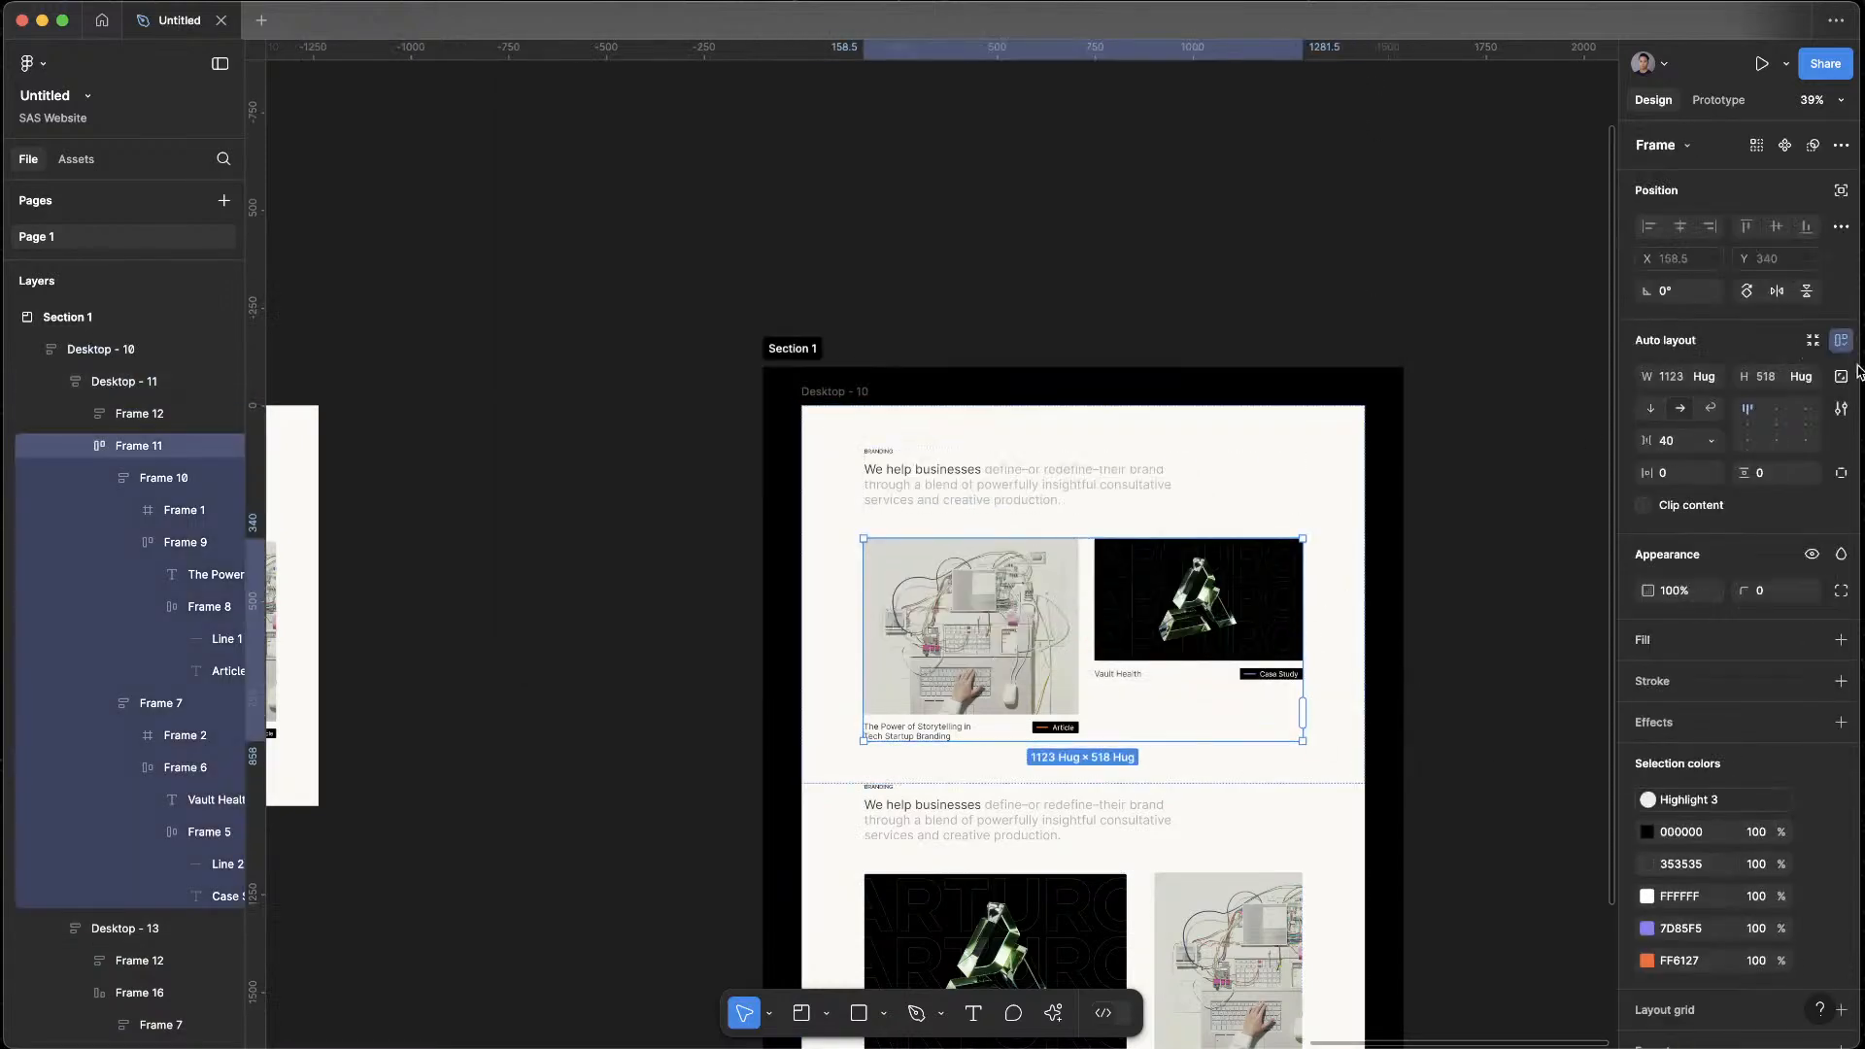
left_click(1688, 449)
scroll(1169, 704, "down", 4)
double_click(1162, 647)
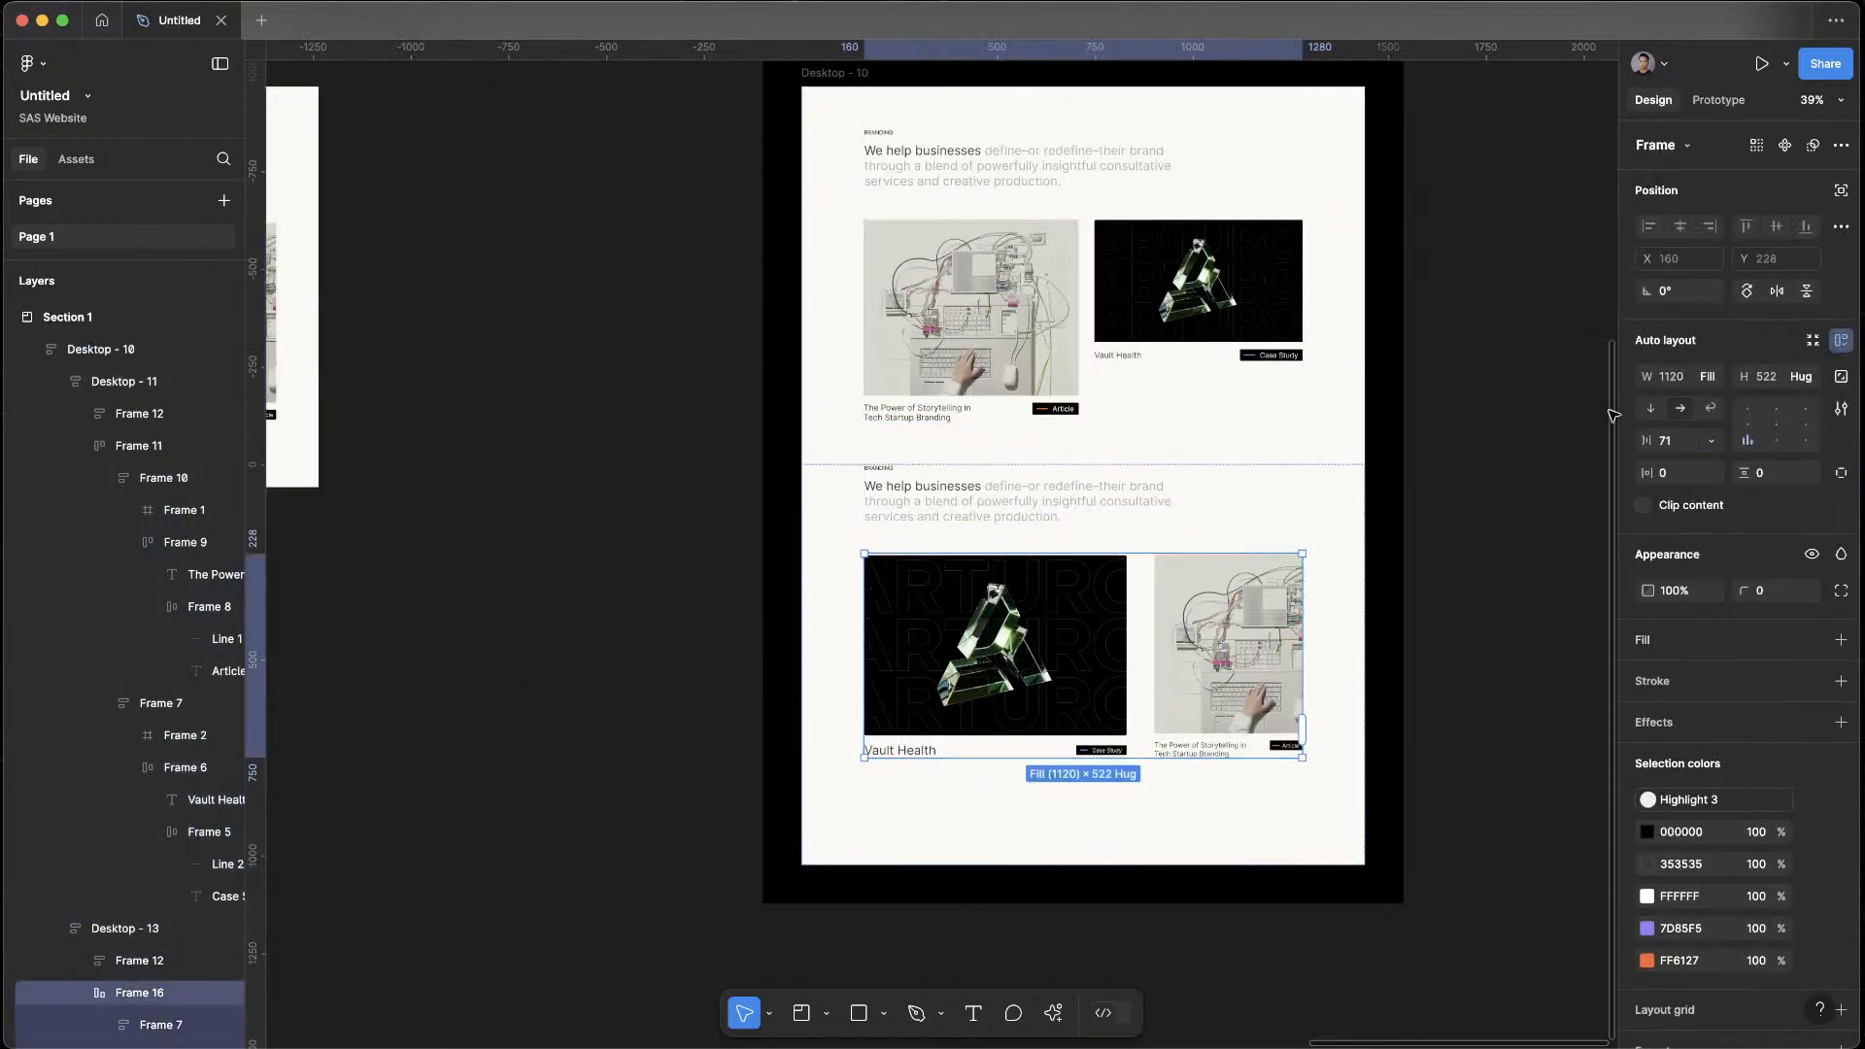
type("40")
key("Return")
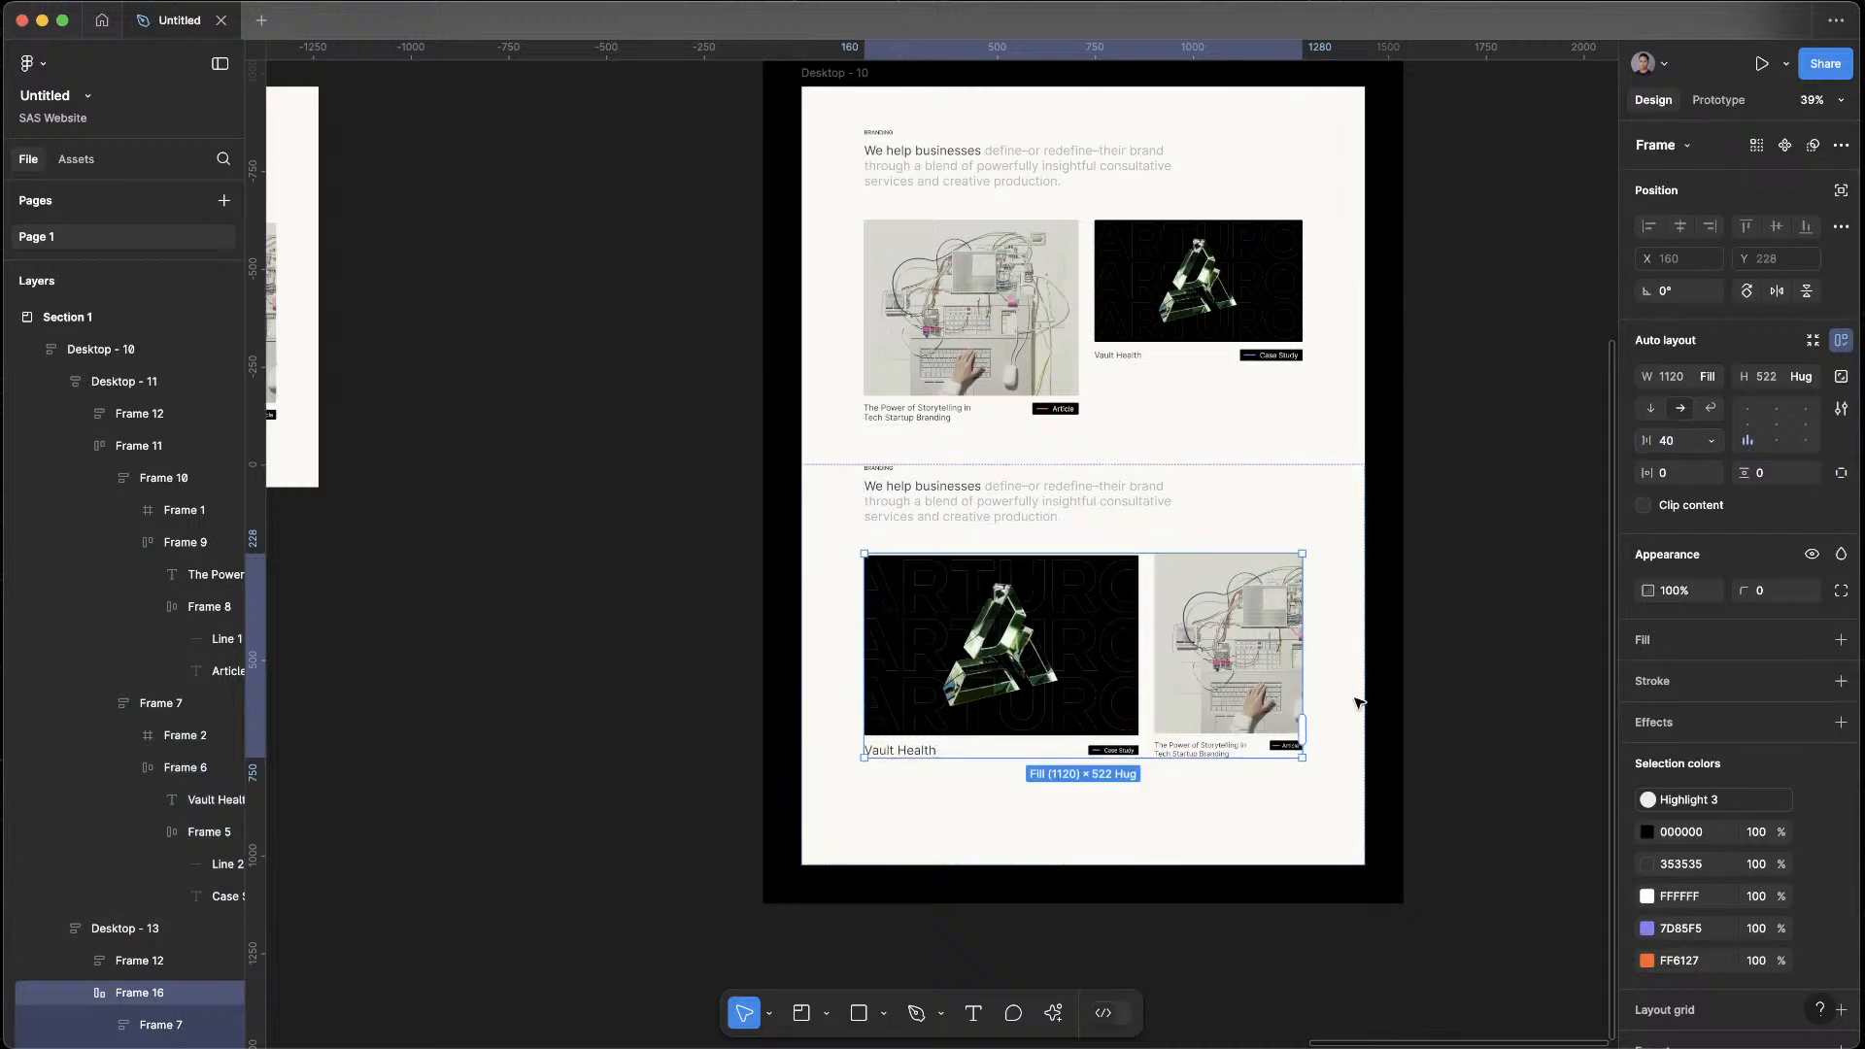
Reorder the lower row so the article card comes before the large Vault Health case study
double_click(1200, 714)
key("Left")
left_click(1412, 525)
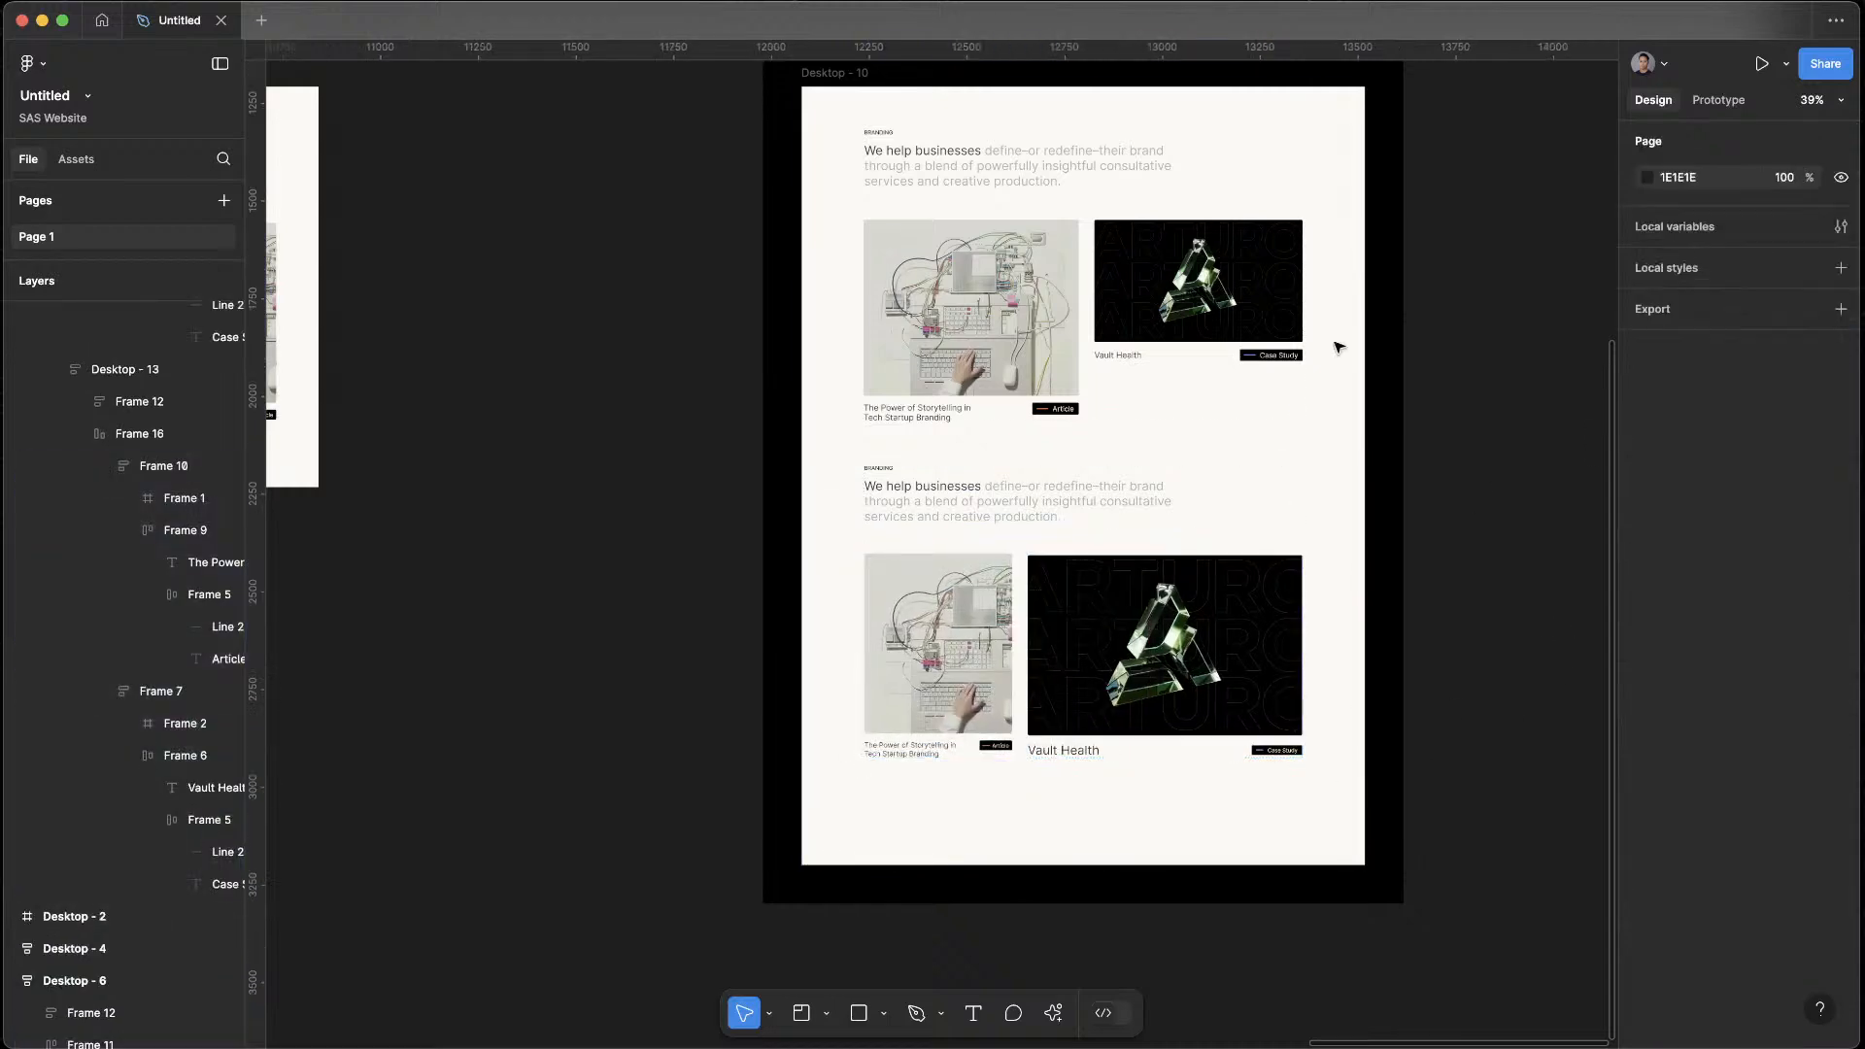
scroll(969, 609, "left", 10)
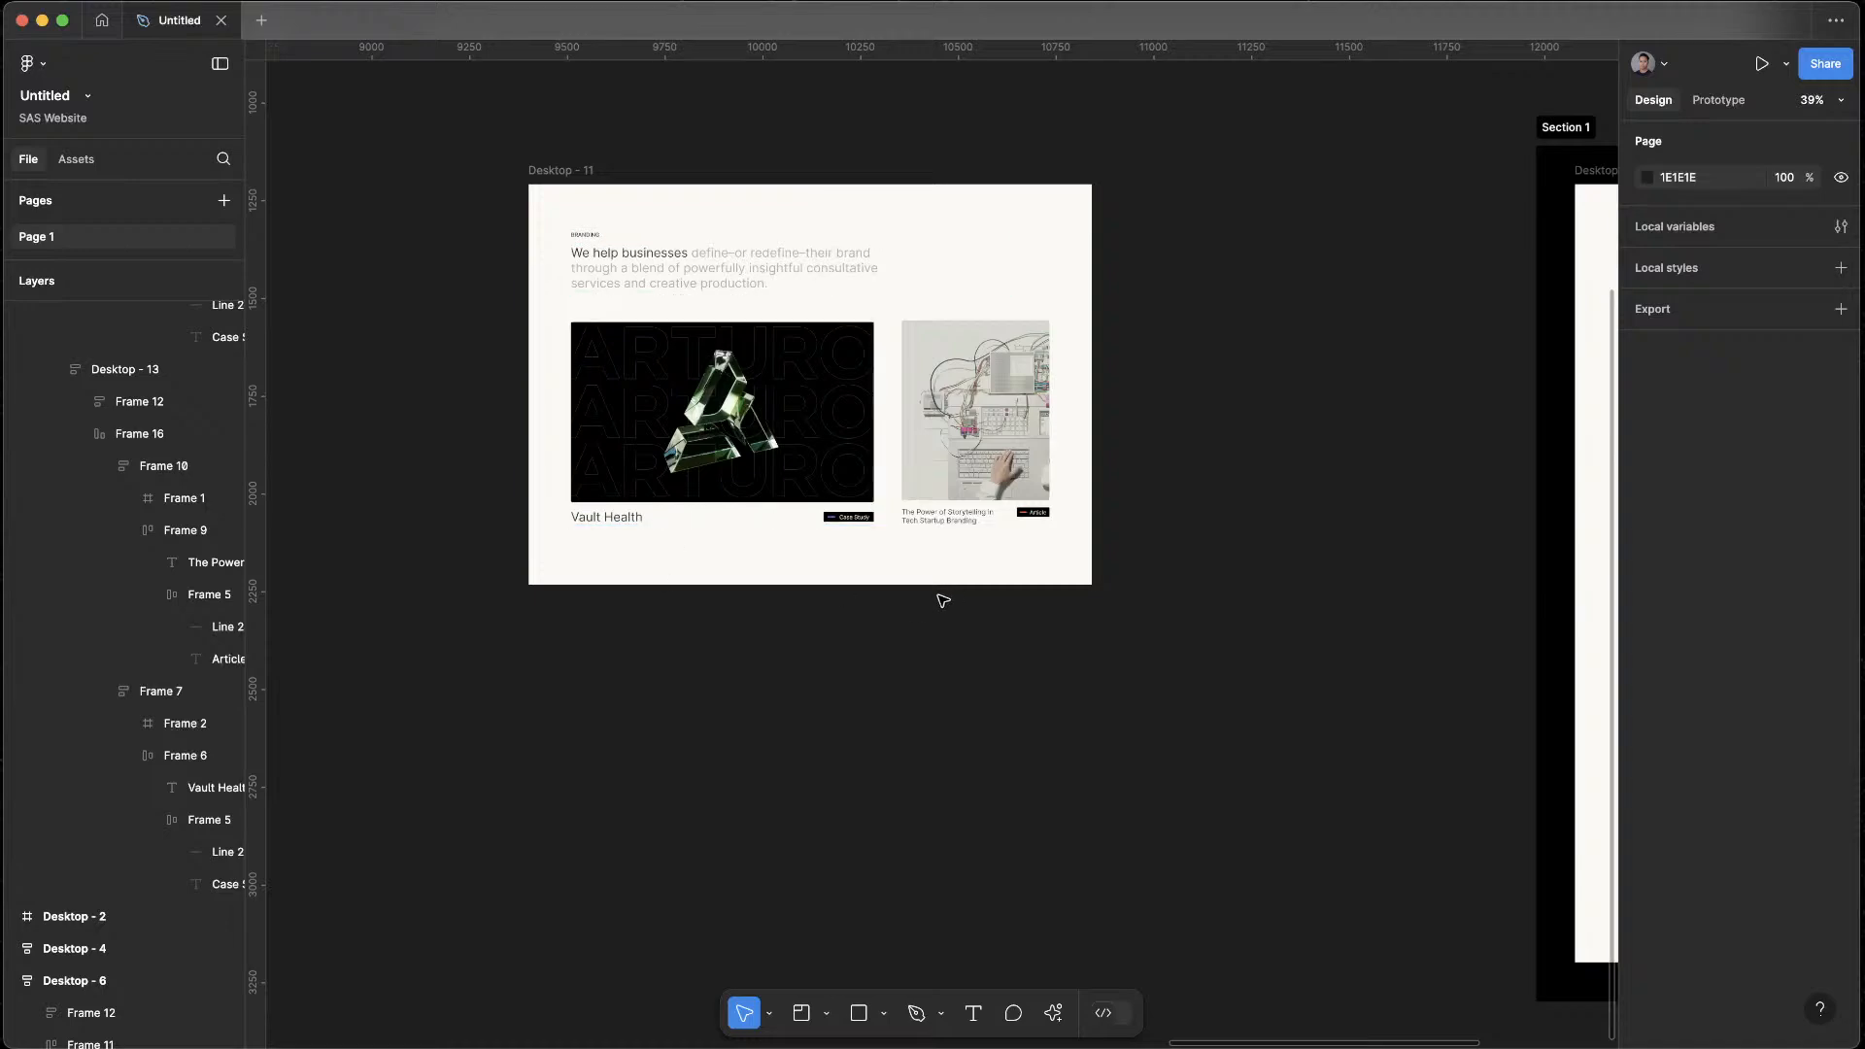
left_click_drag(680, 621, 1555, 602)
scroll(654, 766, "down", 5)
left_click_drag(583, 768, 1220, 534)
left_click_drag(762, 491, 1099, 641)
left_click_drag(1329, 647, 697, 587)
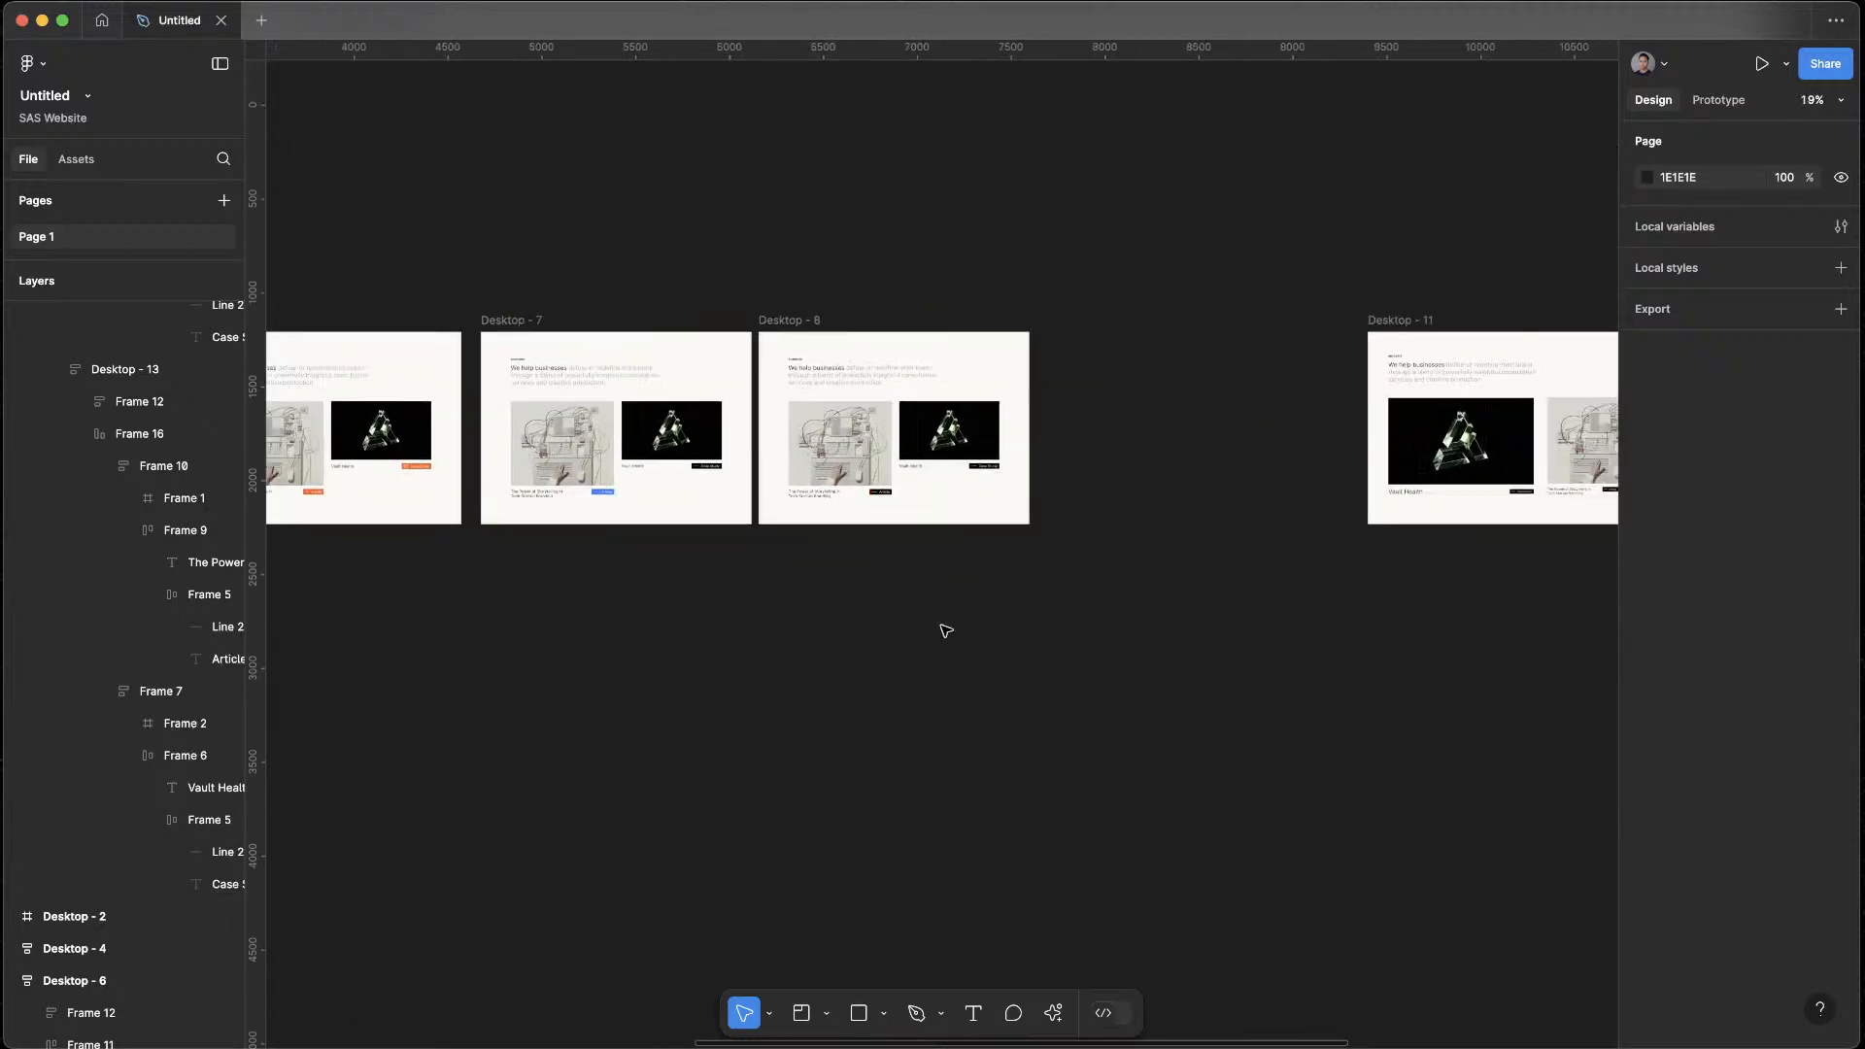
scroll(698, 588, "right", 10)
Switch to the browser and open the Blog page of the Suits & Sandals website
key("ctrl+Up")
left_click(882, 517)
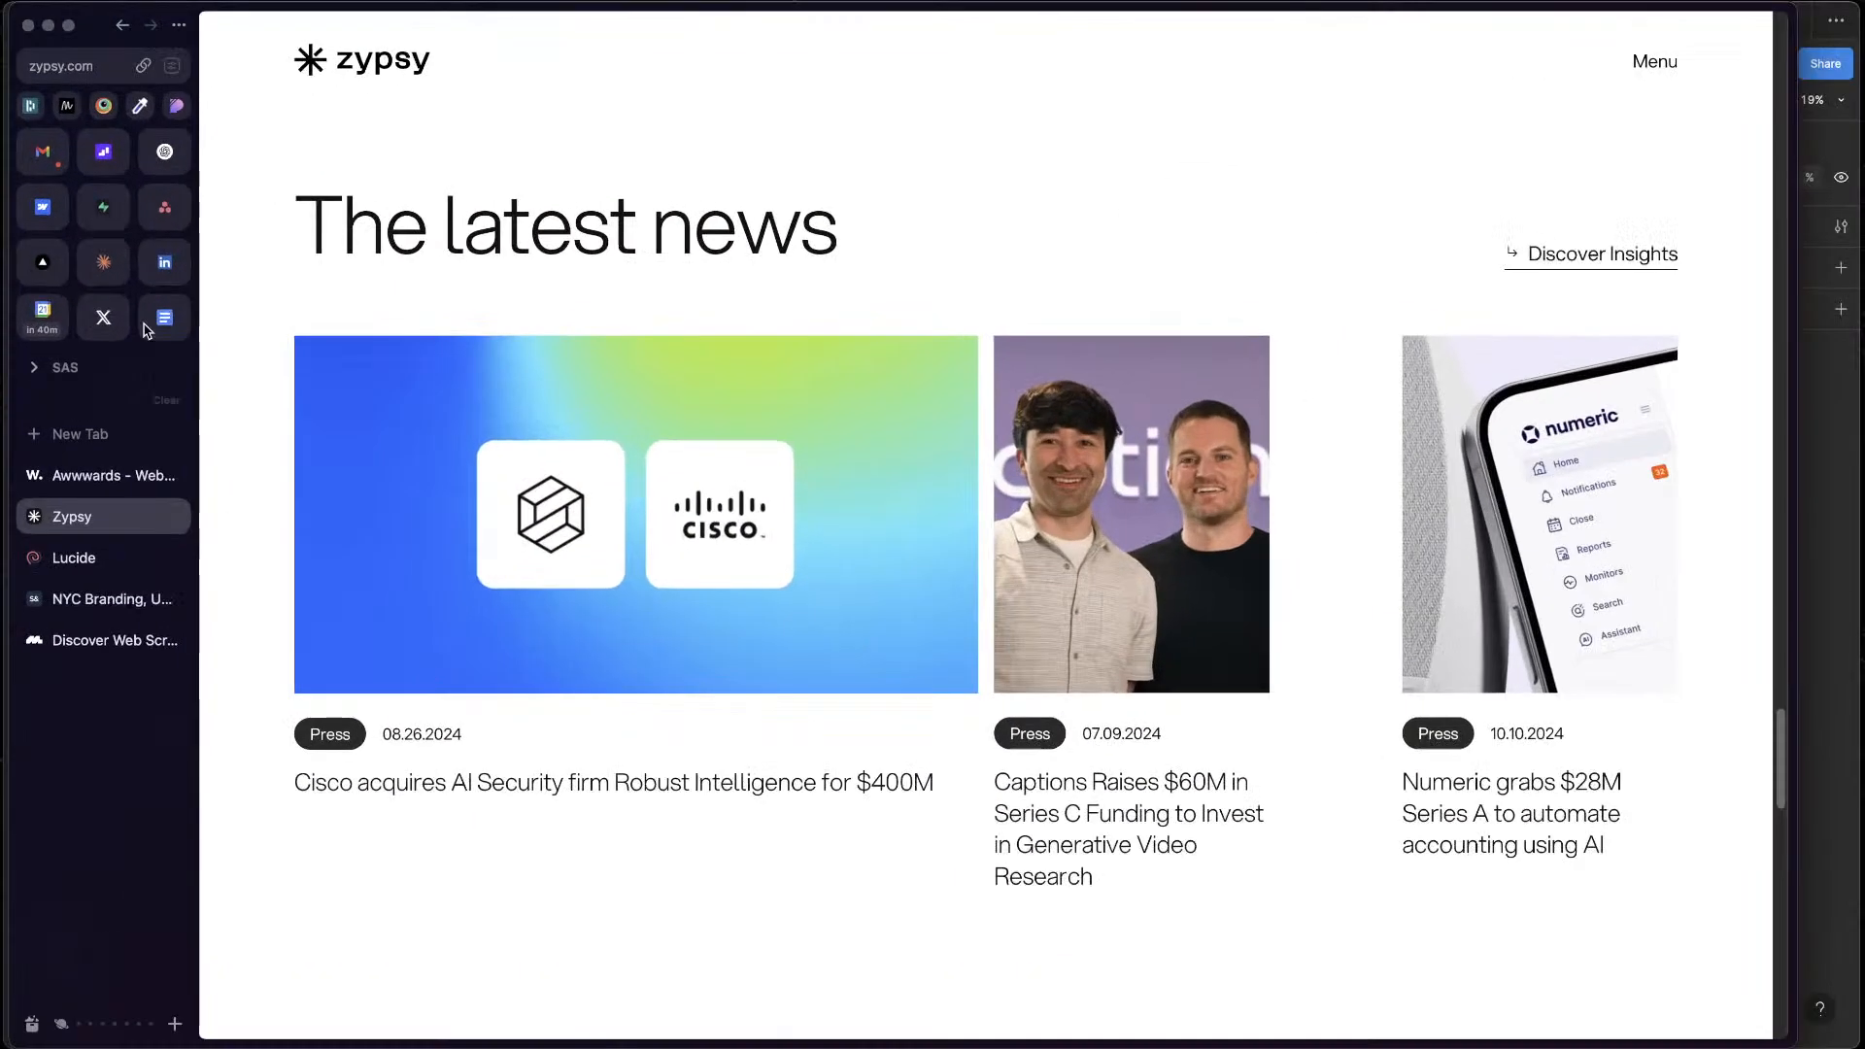
left_click(88, 598)
scroll(1186, 749, "down", 5)
scroll(1329, 484, "up", 5)
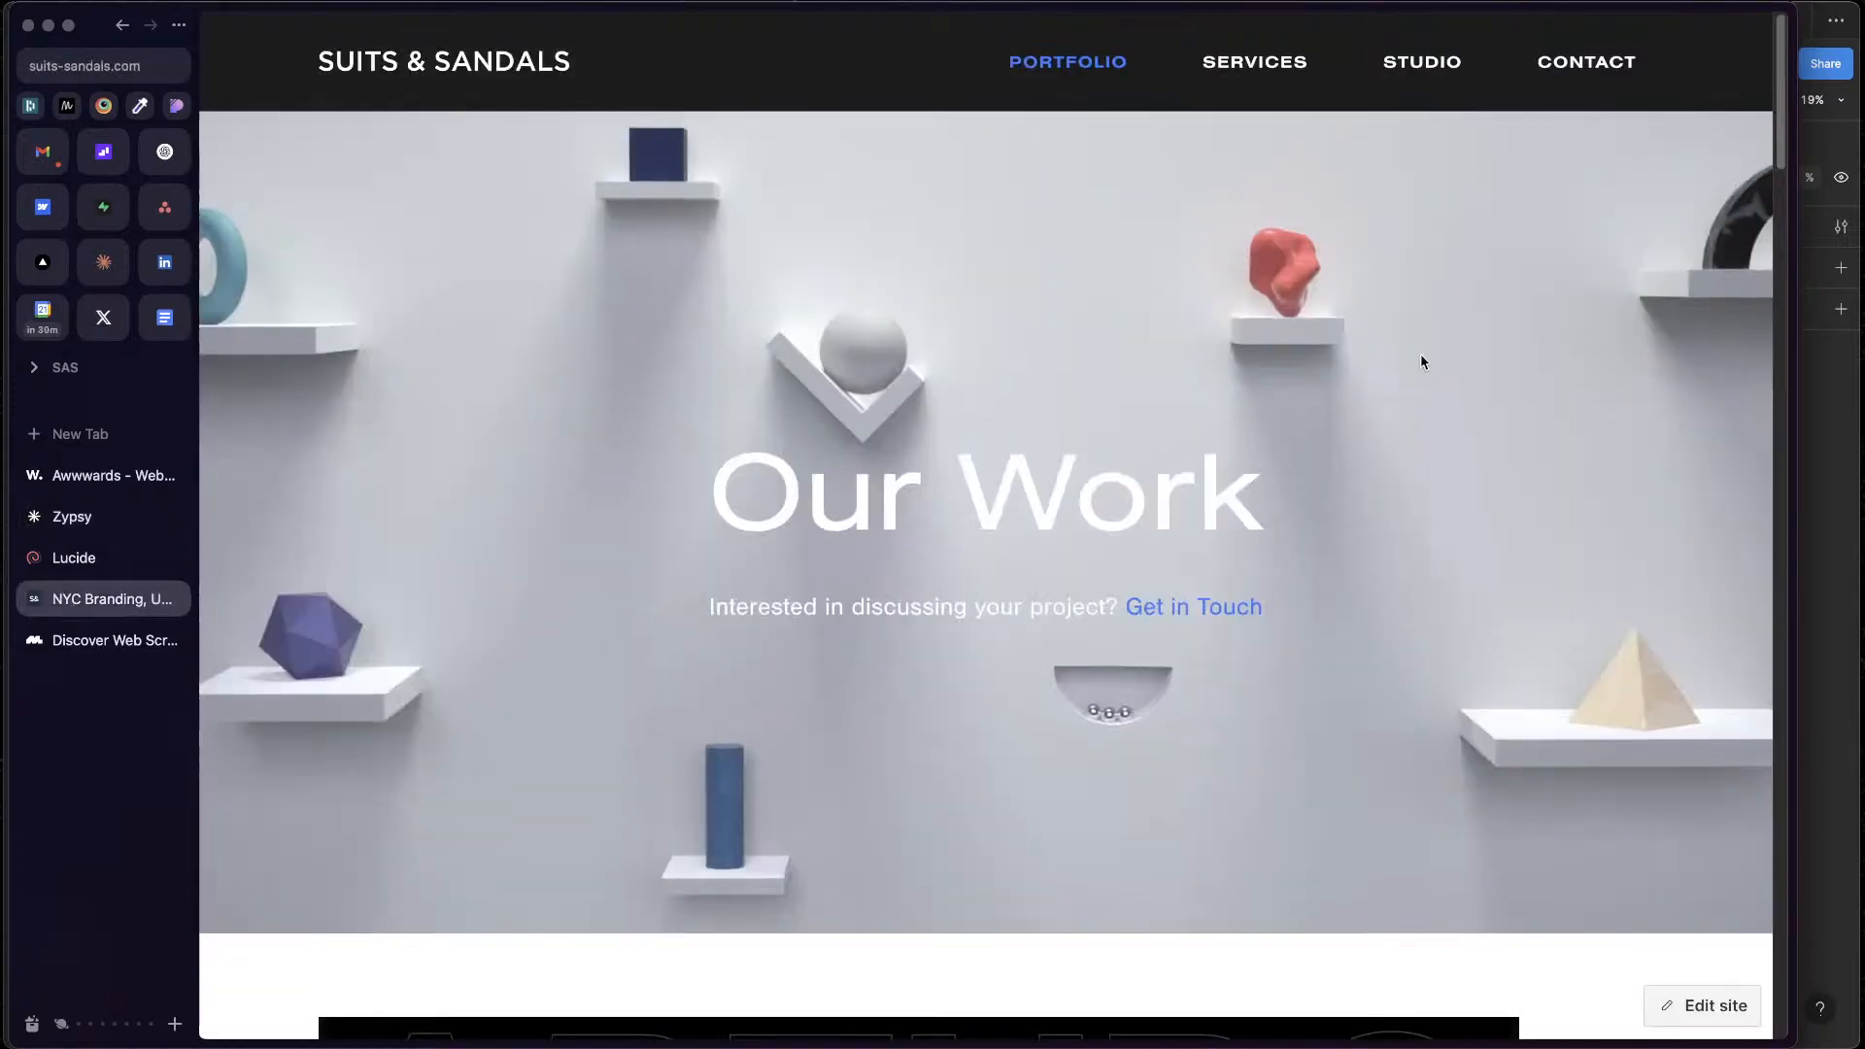
mouse_move(1413, 88)
left_click(1386, 334)
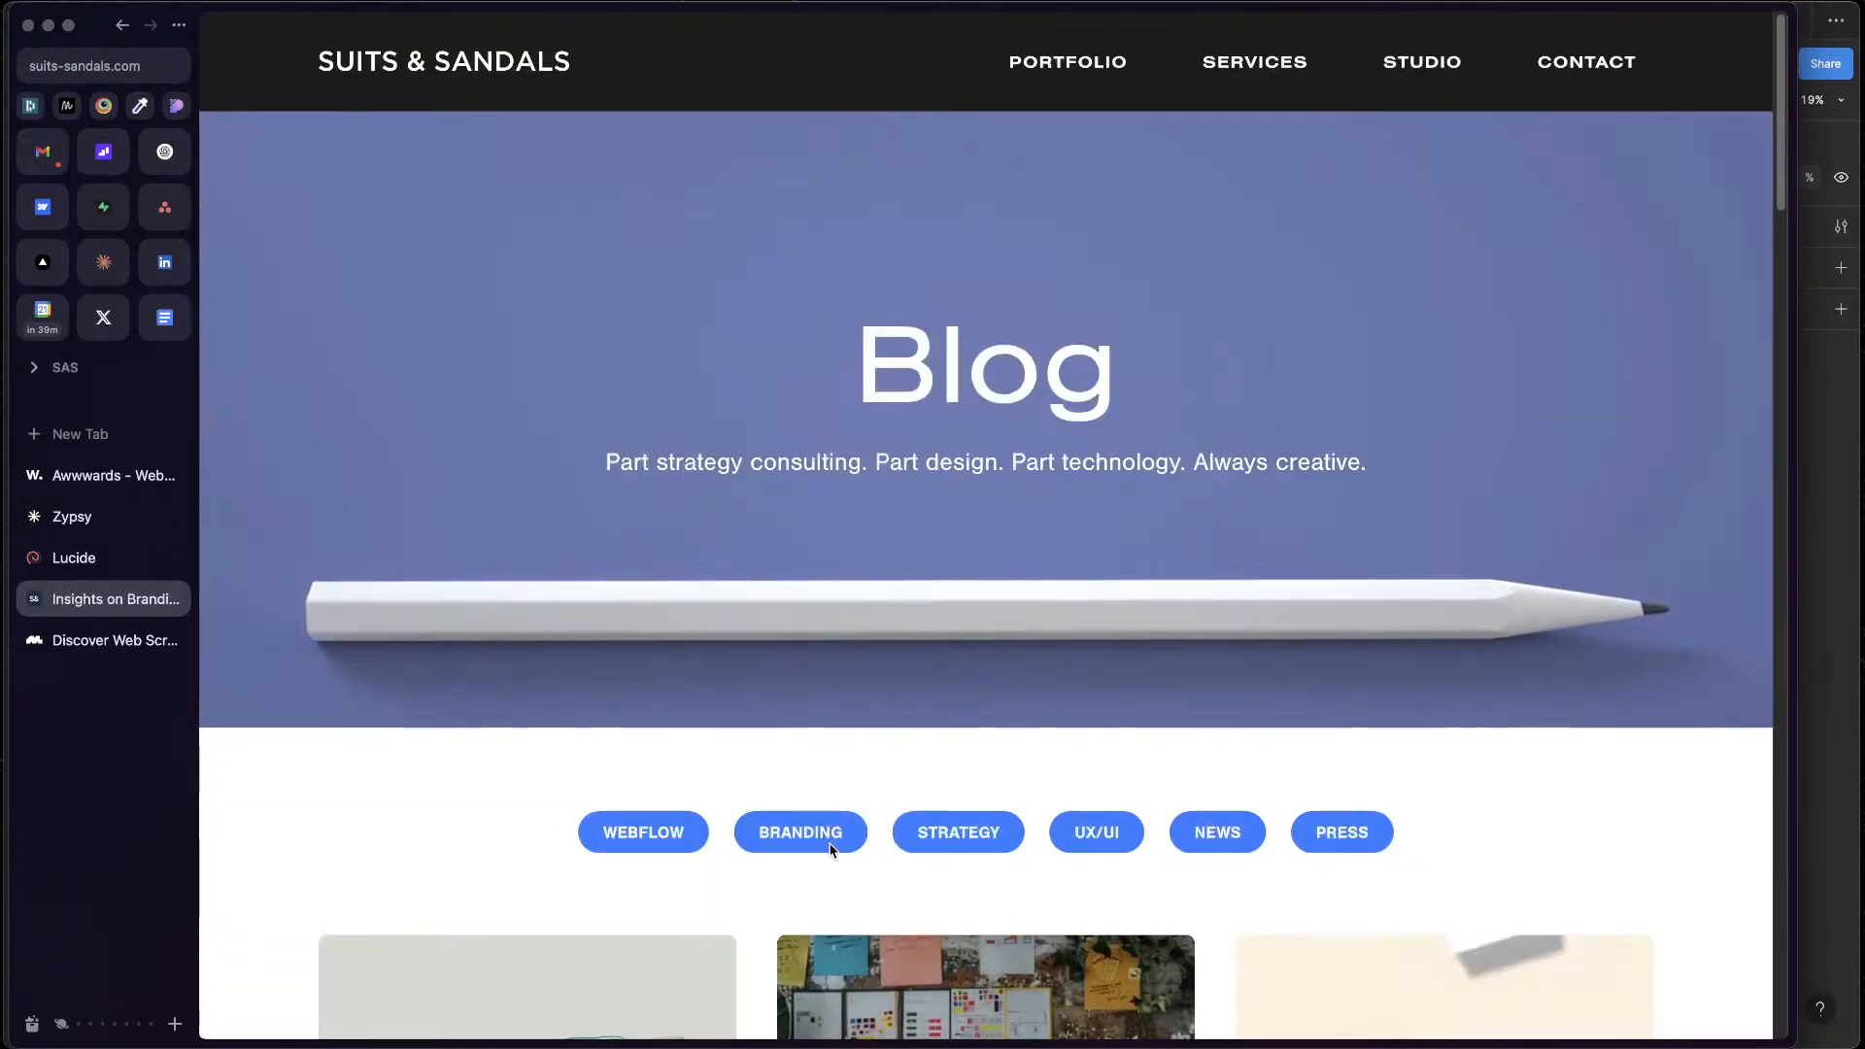
Open the blog article "Suits & Sandals Gain Game-Changer Rank on Clutch" and copy its cover image
scroll(833, 852, "down", 2)
scroll(833, 852, "down", 7)
left_click(1425, 449)
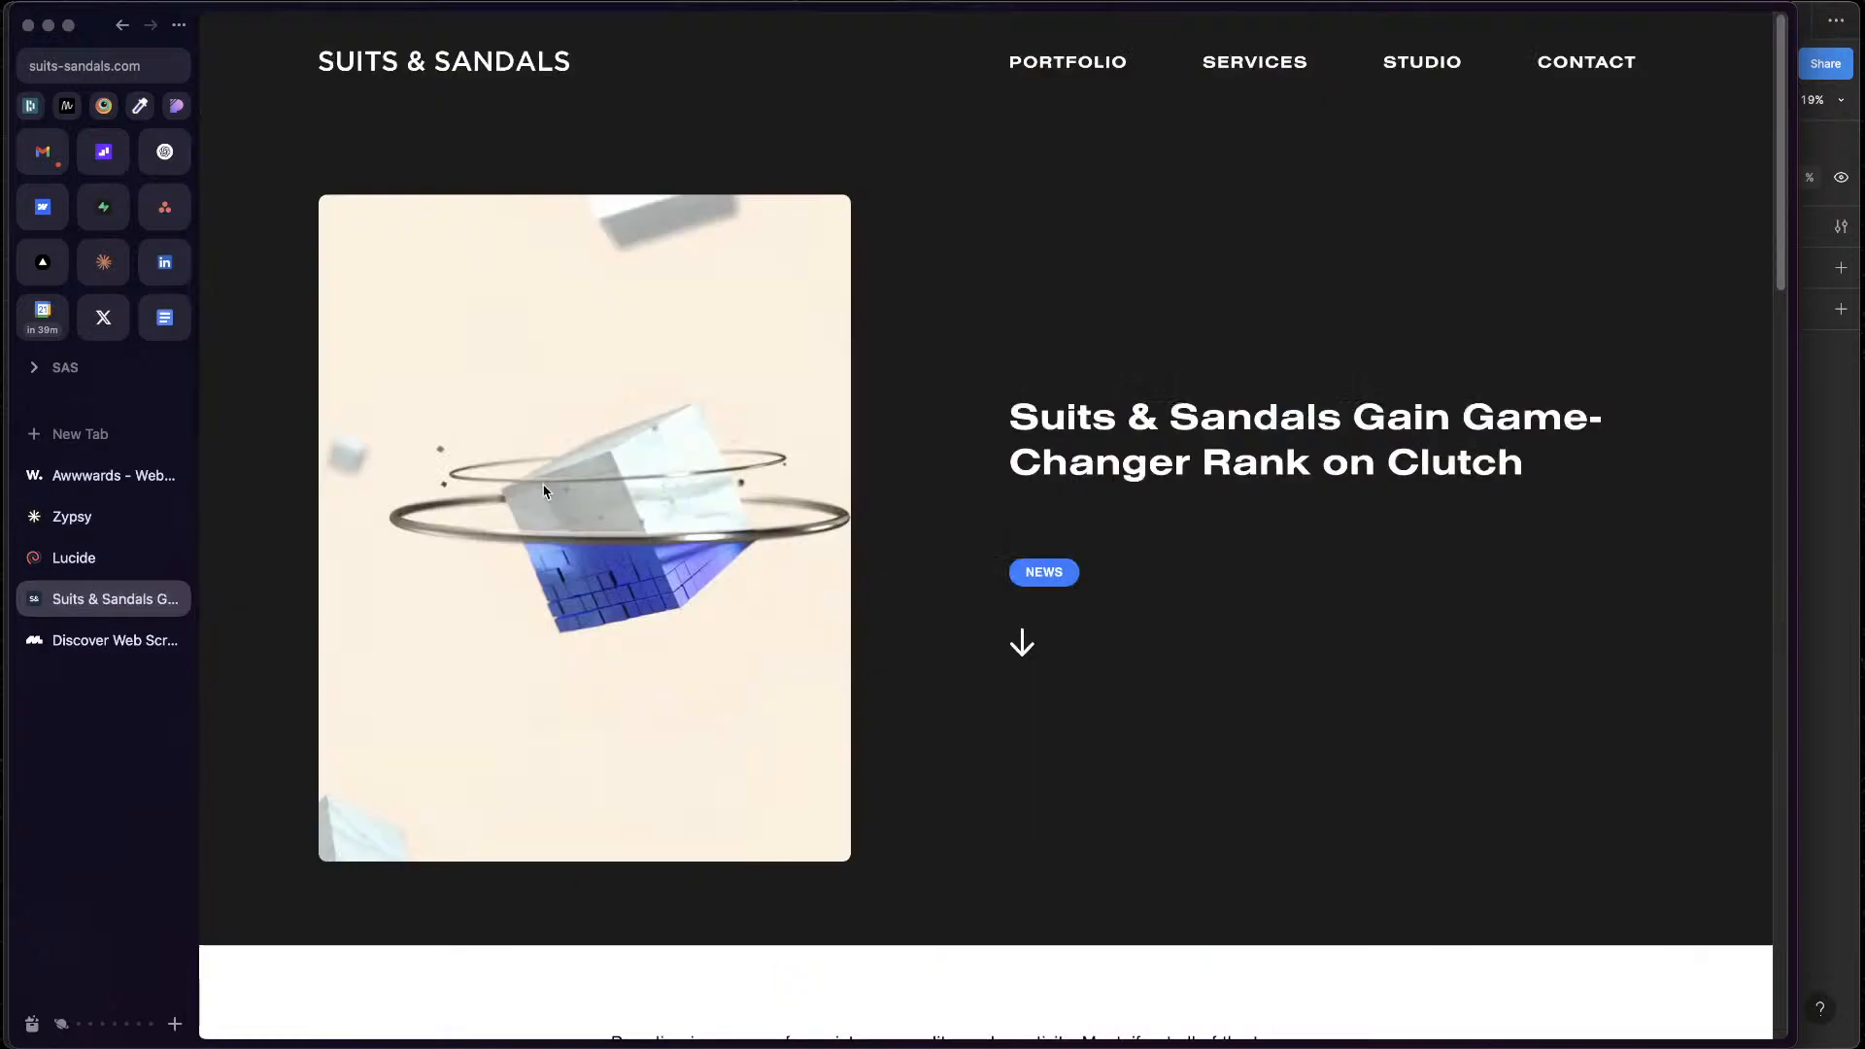
right_click(568, 486)
left_click(806, 561)
Switch back to Figma, paste the copied image into the lower article card's picture frame, and position it over the old picture
key("ctrl+Up")
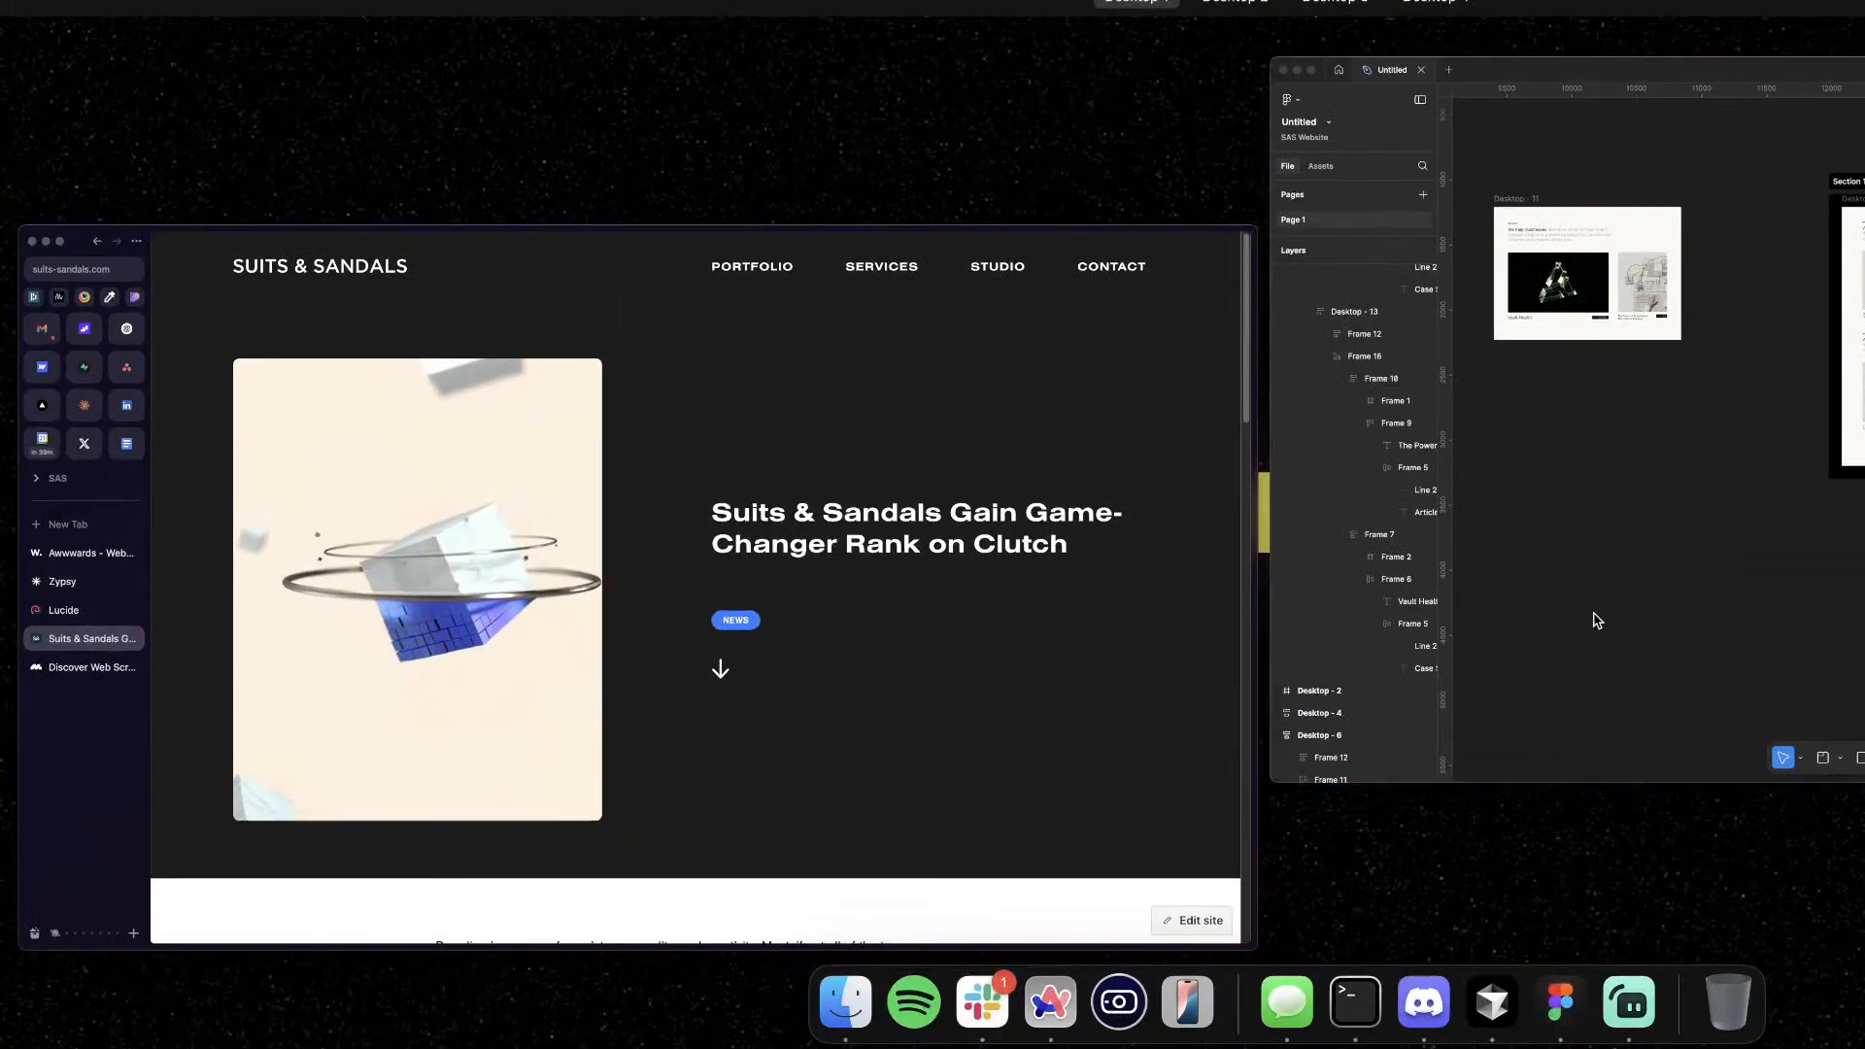
left_click(1595, 616)
left_click(916, 507)
double_click(915, 507)
double_click(915, 507)
key("super+v")
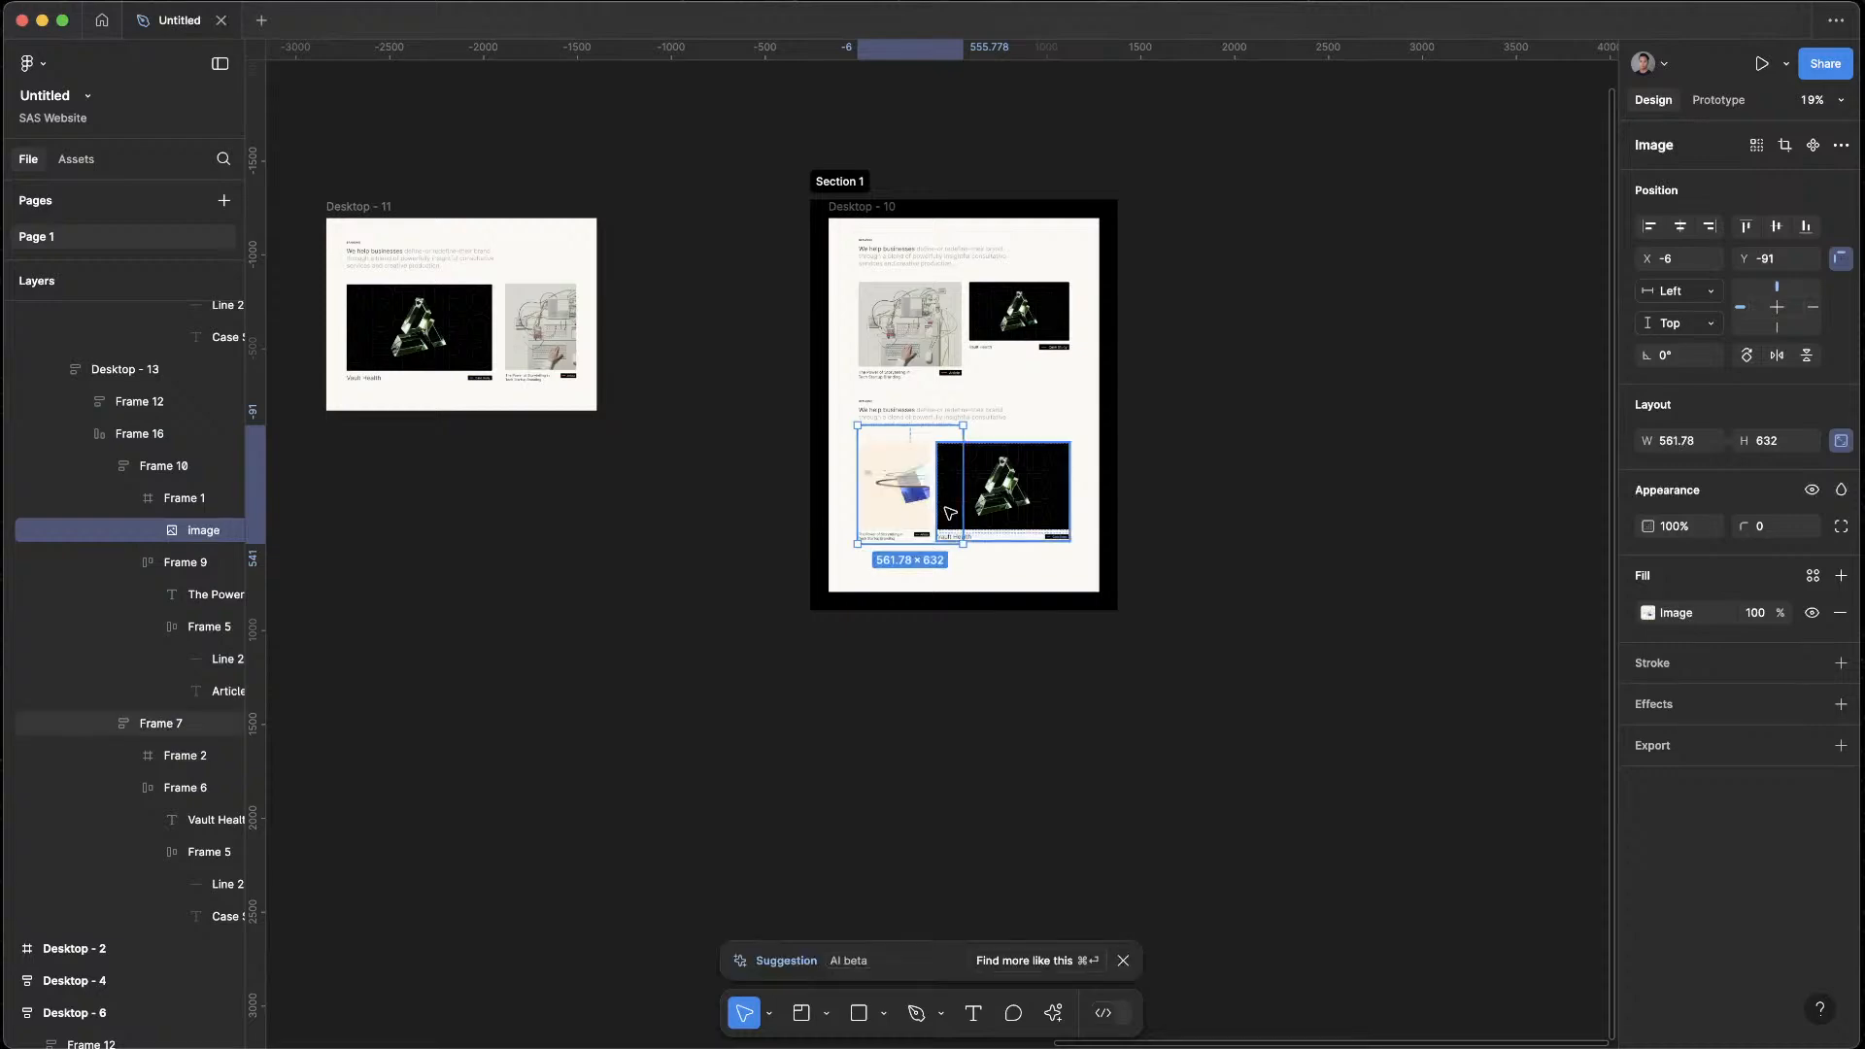
left_click_drag(931, 504, 878, 505)
left_click(966, 740)
Switch to the browser and open the home page of the Suits & Sandals website
key("ctrl+Up")
left_click(1088, 486)
scroll(1151, 706, "down", 15)
scroll(1150, 707, "down", 10)
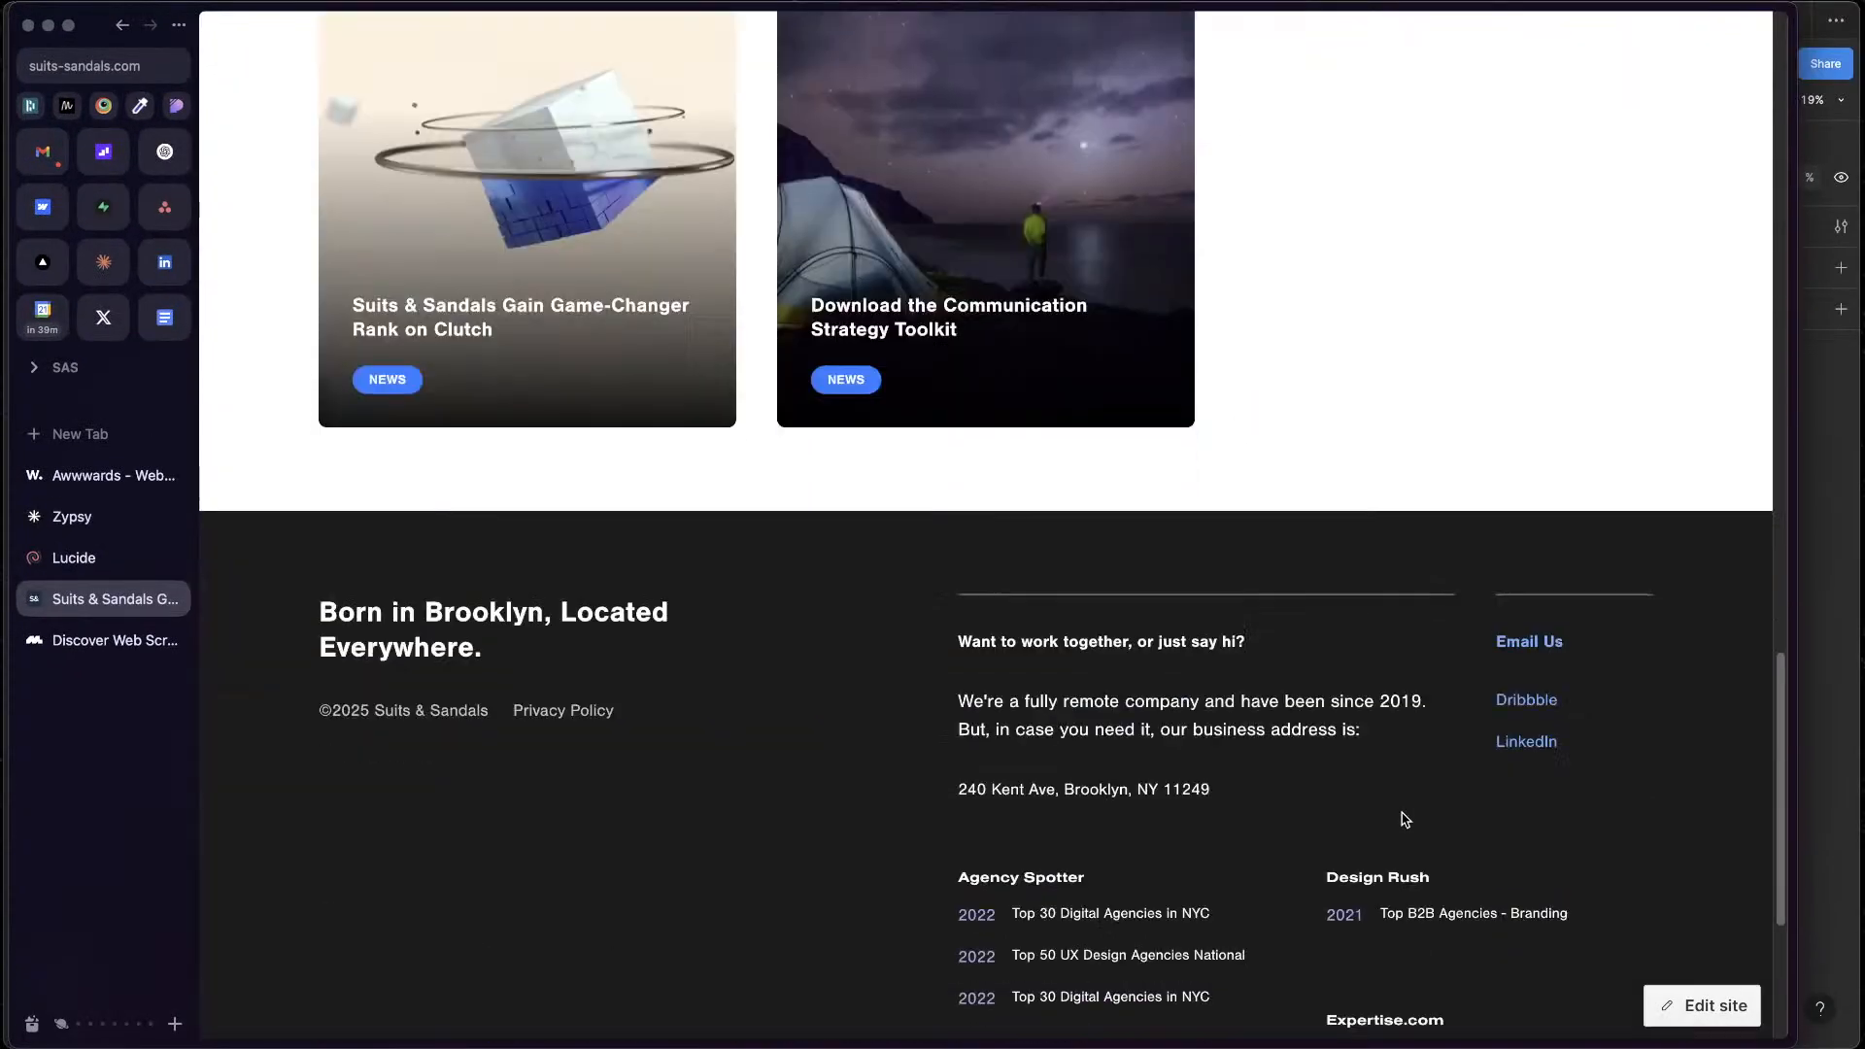
scroll(1398, 821, "up", 20)
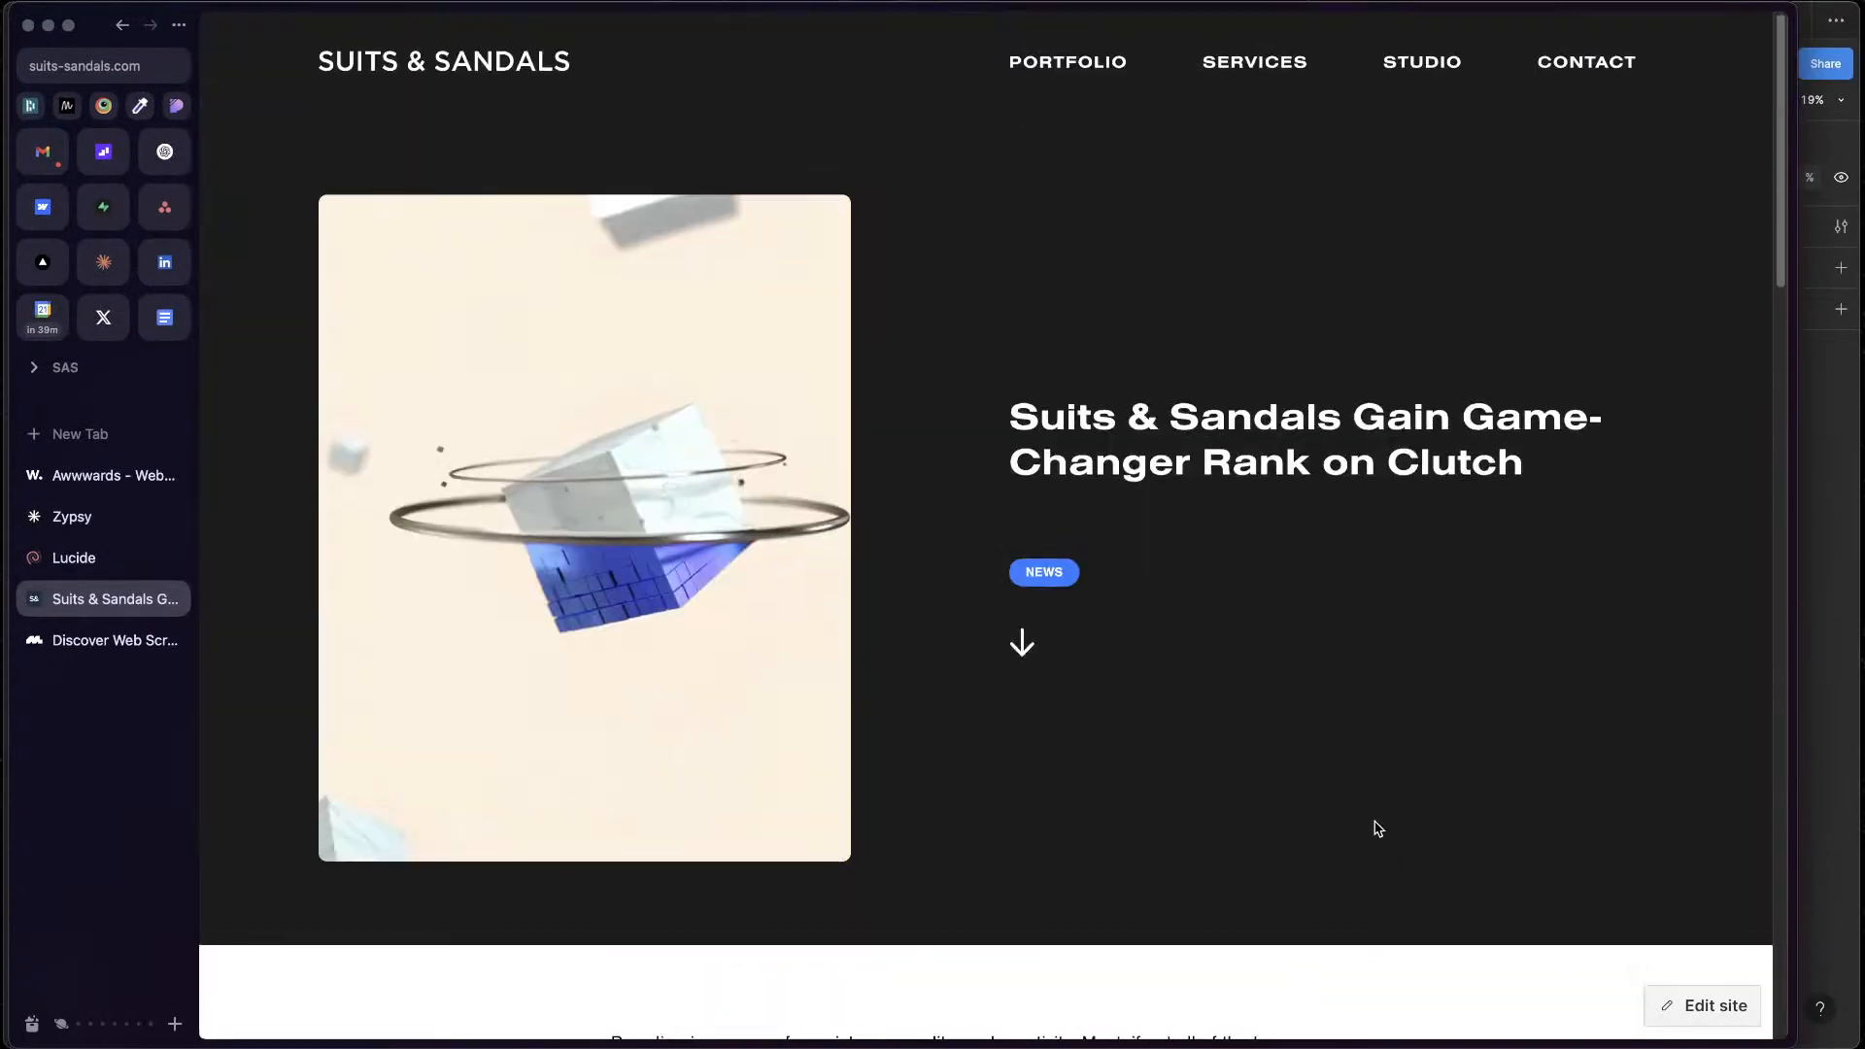
left_click(449, 64)
Find the Gentle Beast project under Featured Work and copy its cover image
scroll(1241, 545, "down", 10)
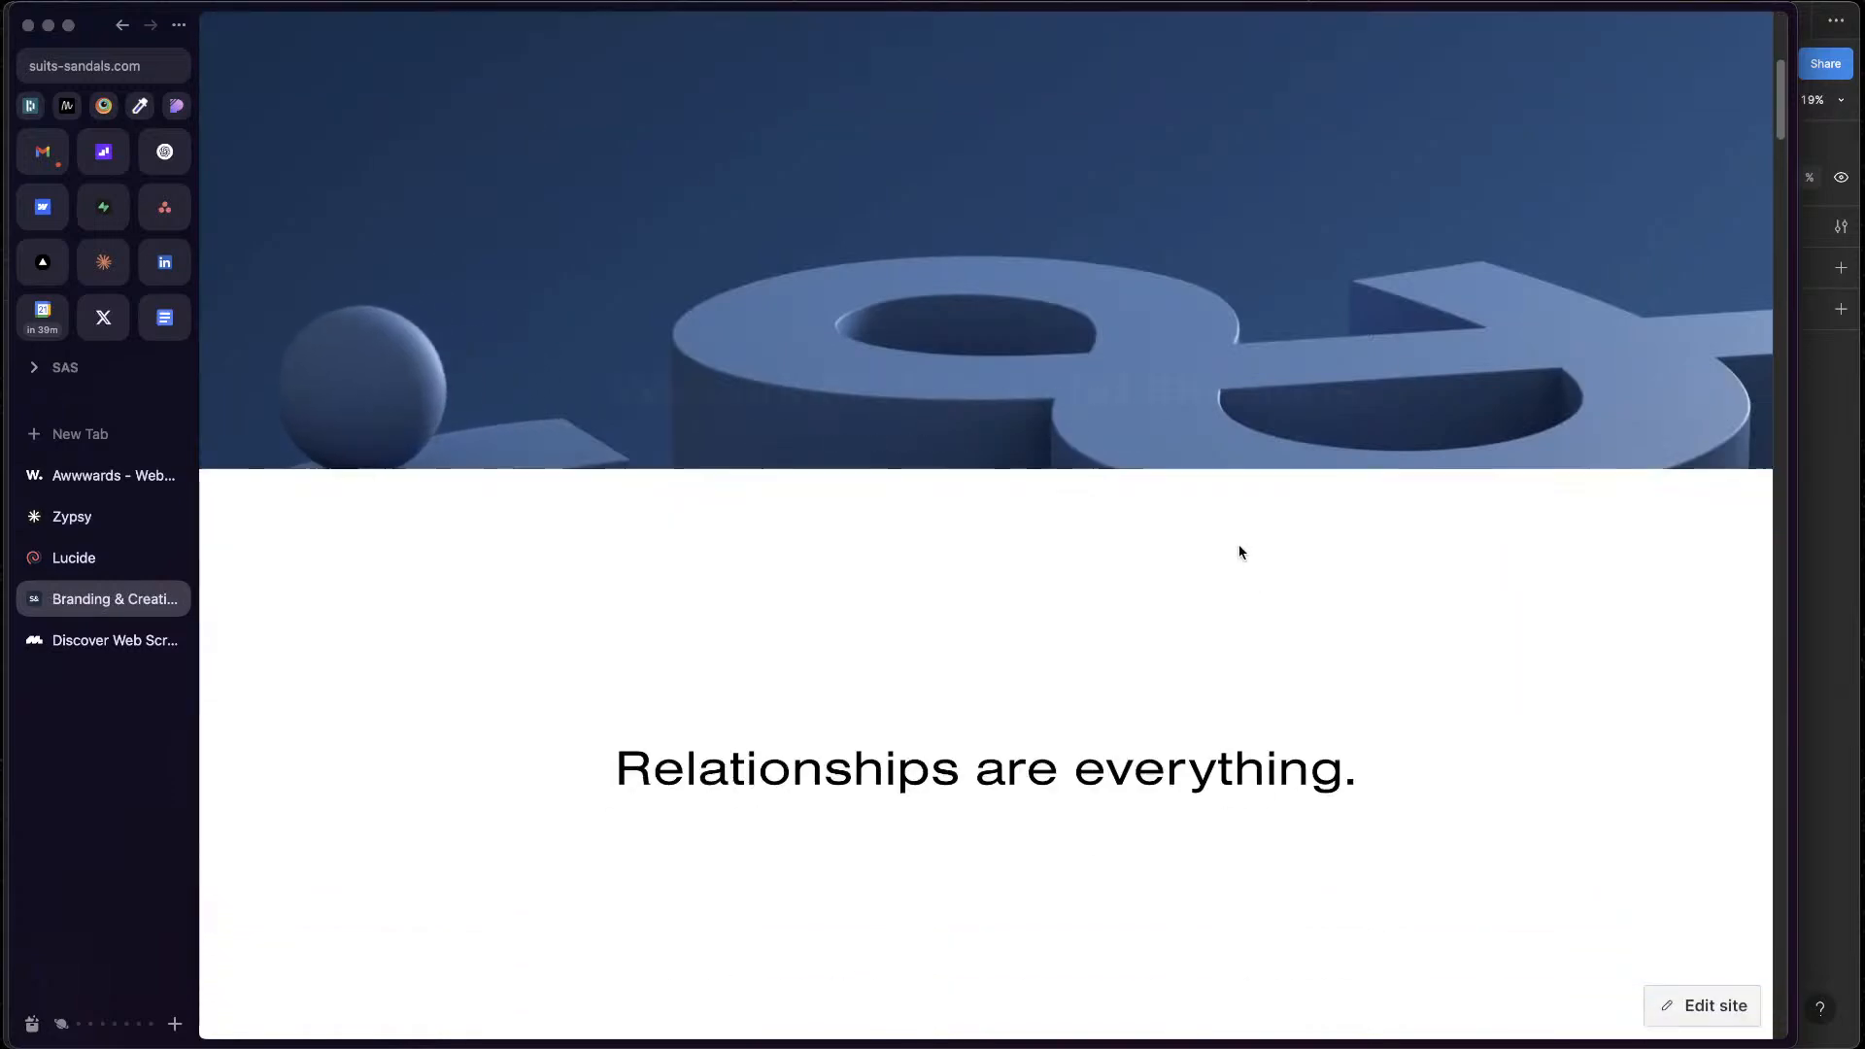
scroll(1227, 553, "down", 20)
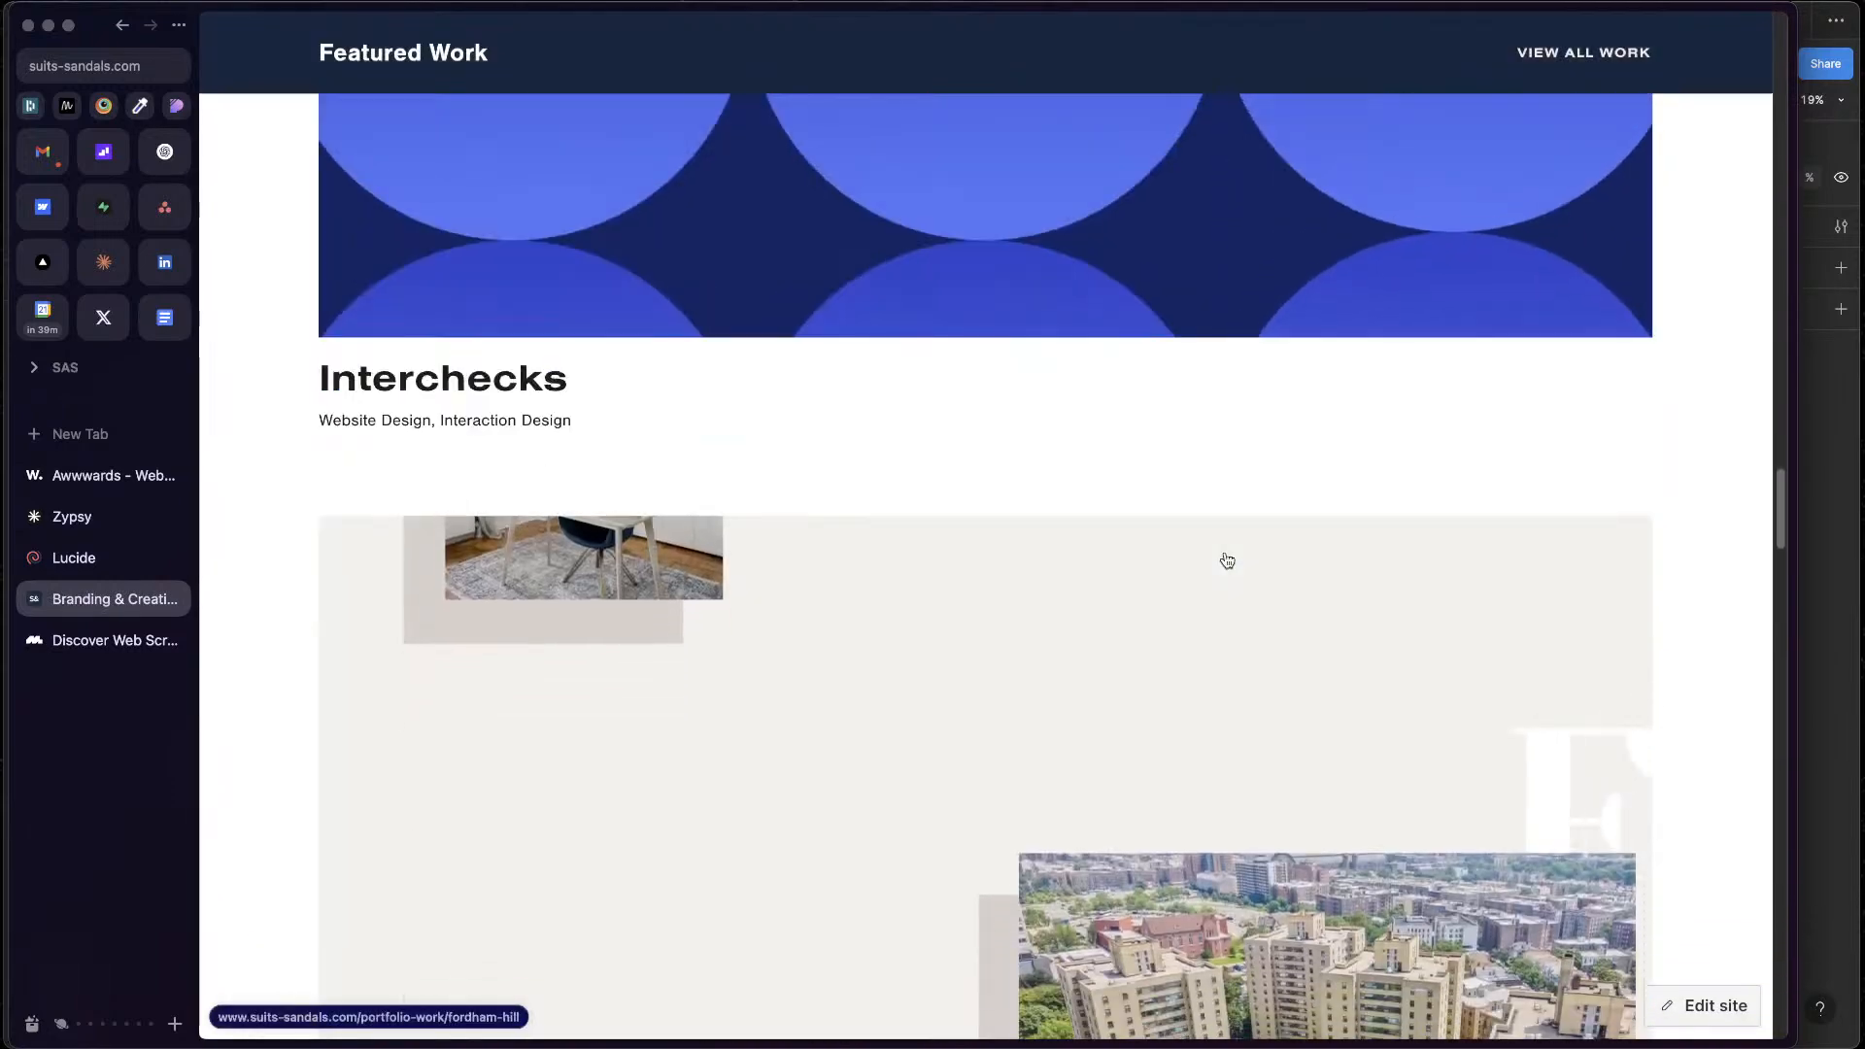
scroll(1227, 561, "up", 10)
right_click(1209, 518)
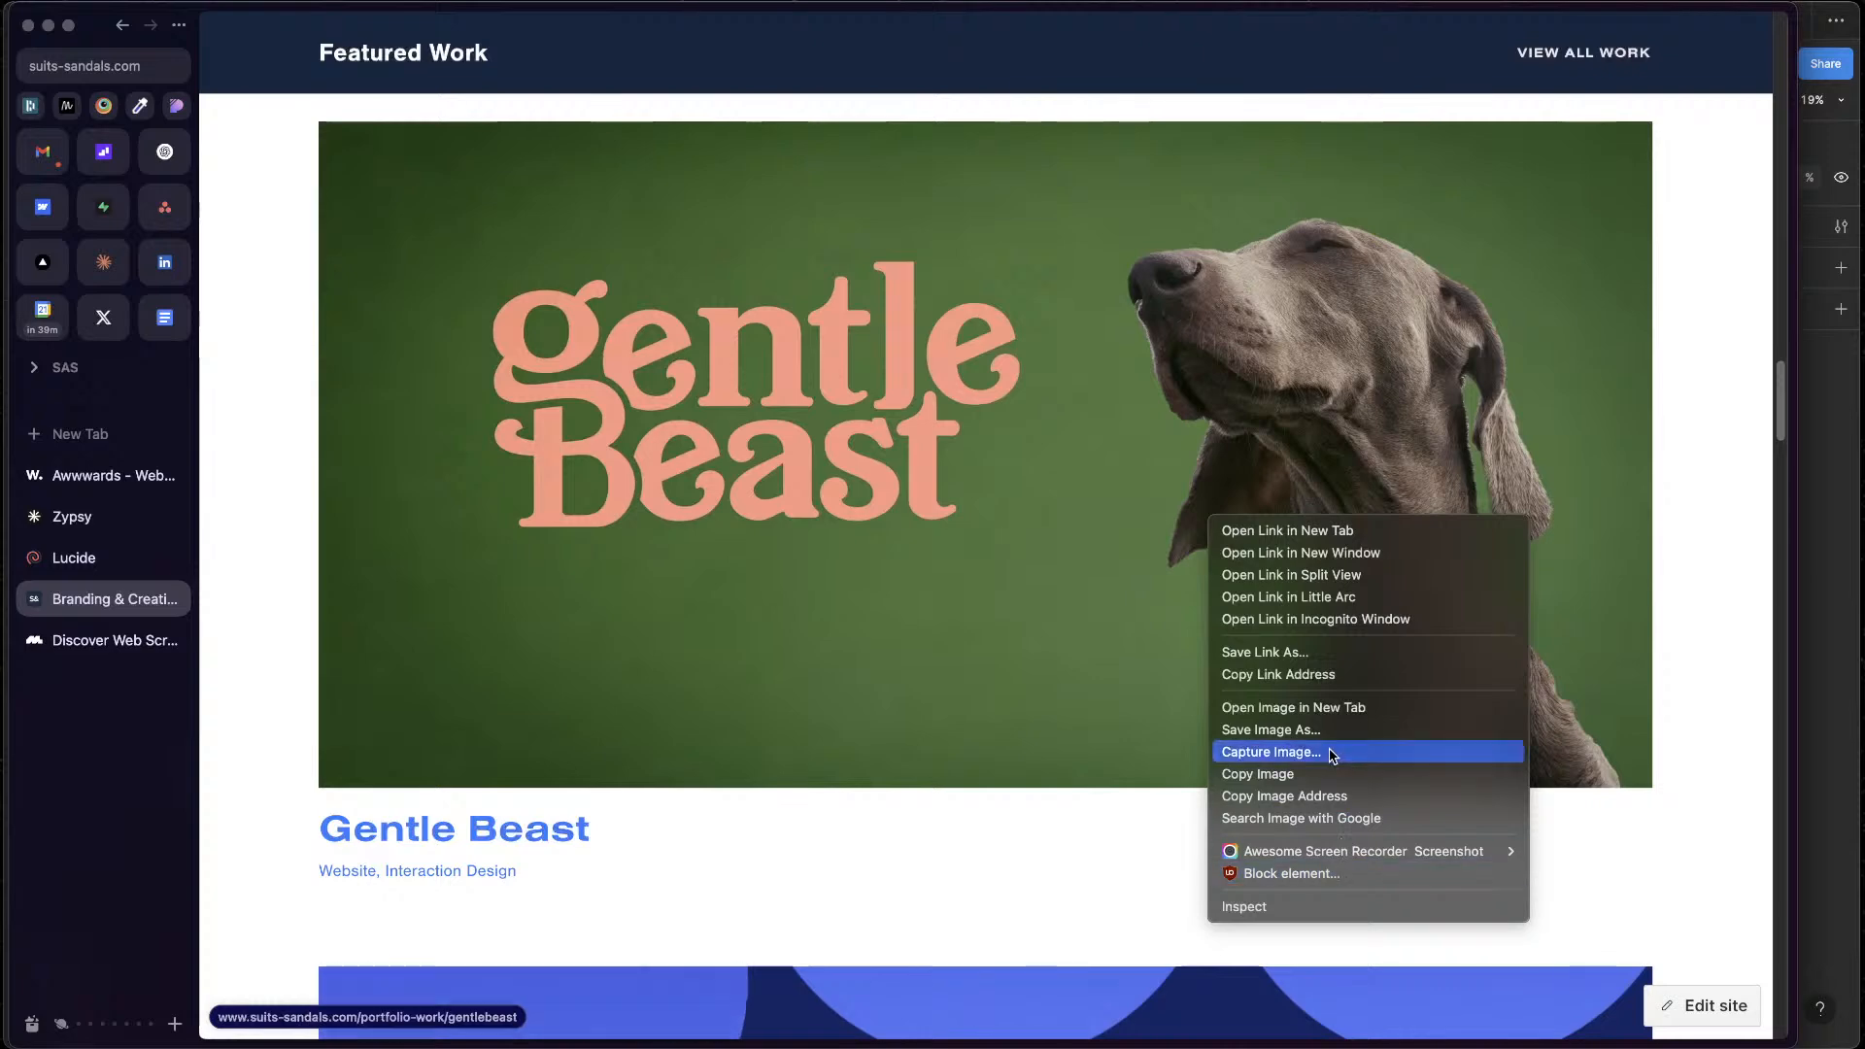
left_click(1333, 781)
Switch back to Figma and paste the copied Gentle Beast image into the lower Vault Health case study's picture frame
key("ctrl+Up")
left_click(1778, 441)
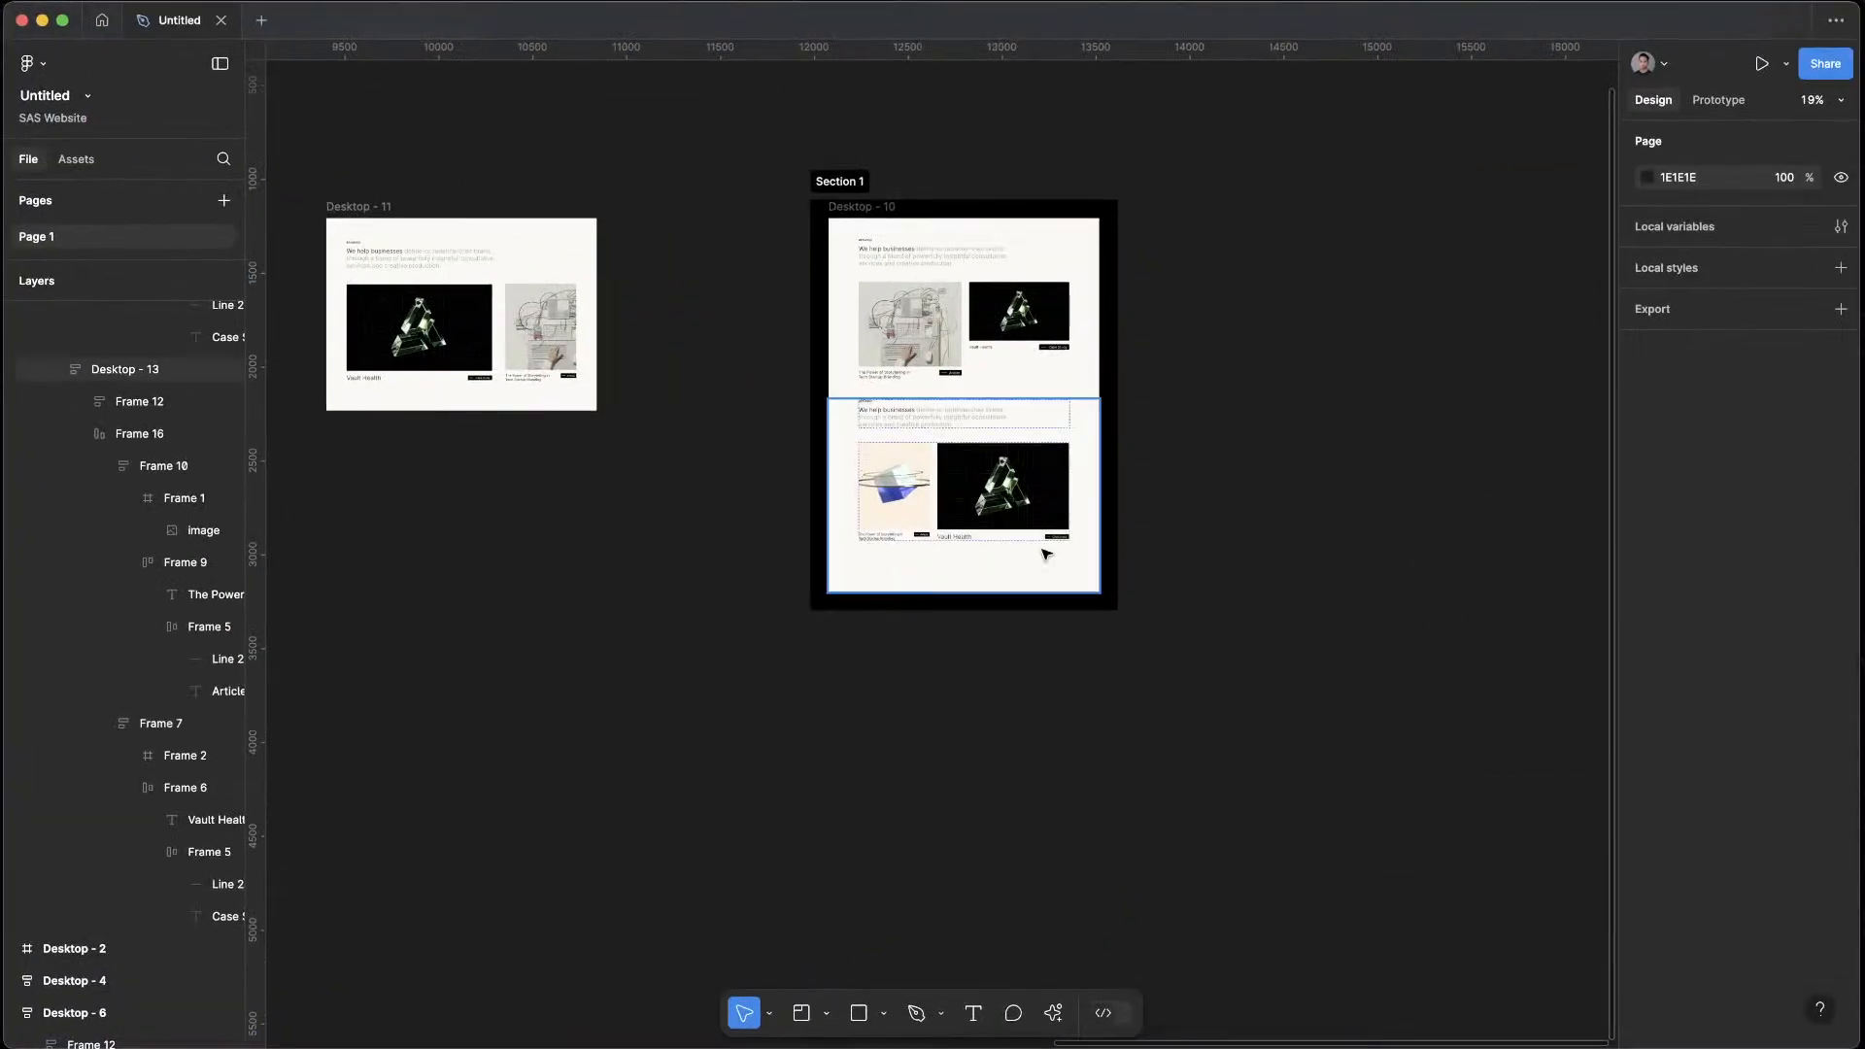
scroll(1020, 510, "up", 5)
left_click(1044, 460)
left_click(1044, 458, "super")
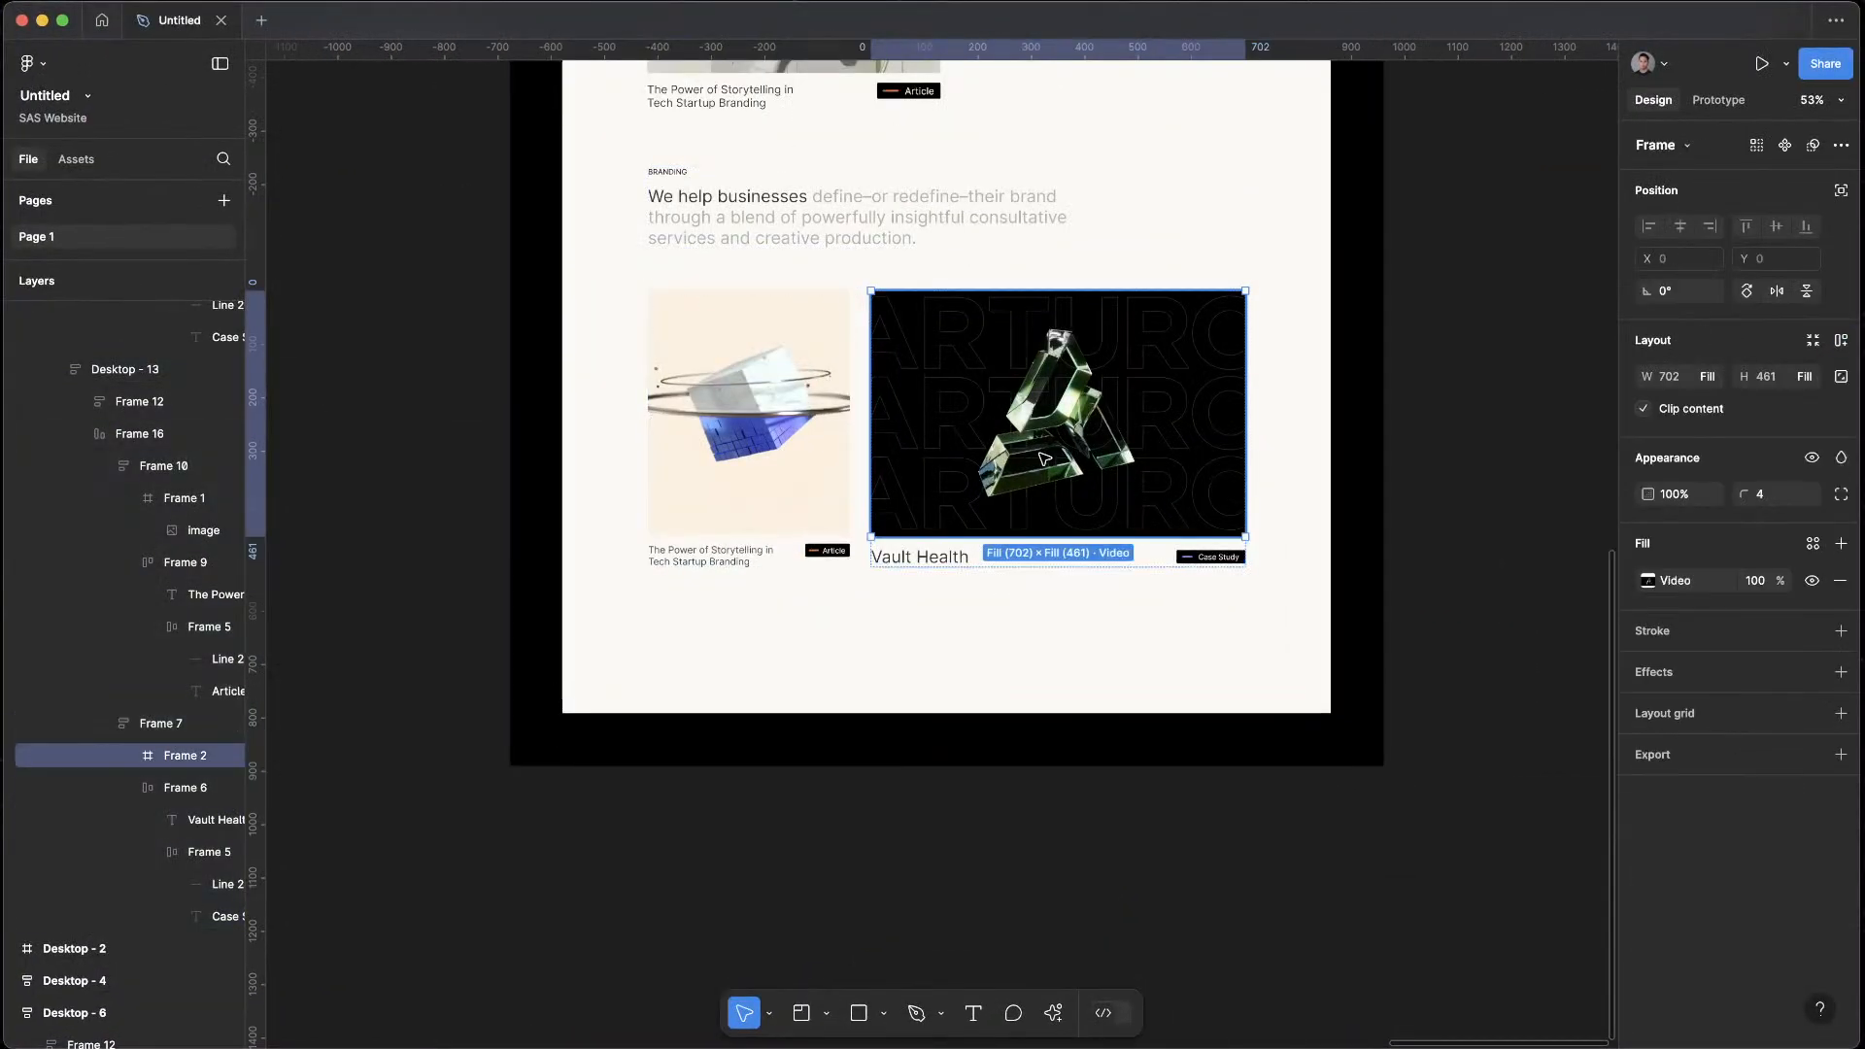
key("super+v")
Scale the pasted Gentle Beast image down around its centre so the logo and dog fit within the picture frame
left_click(1226, 367)
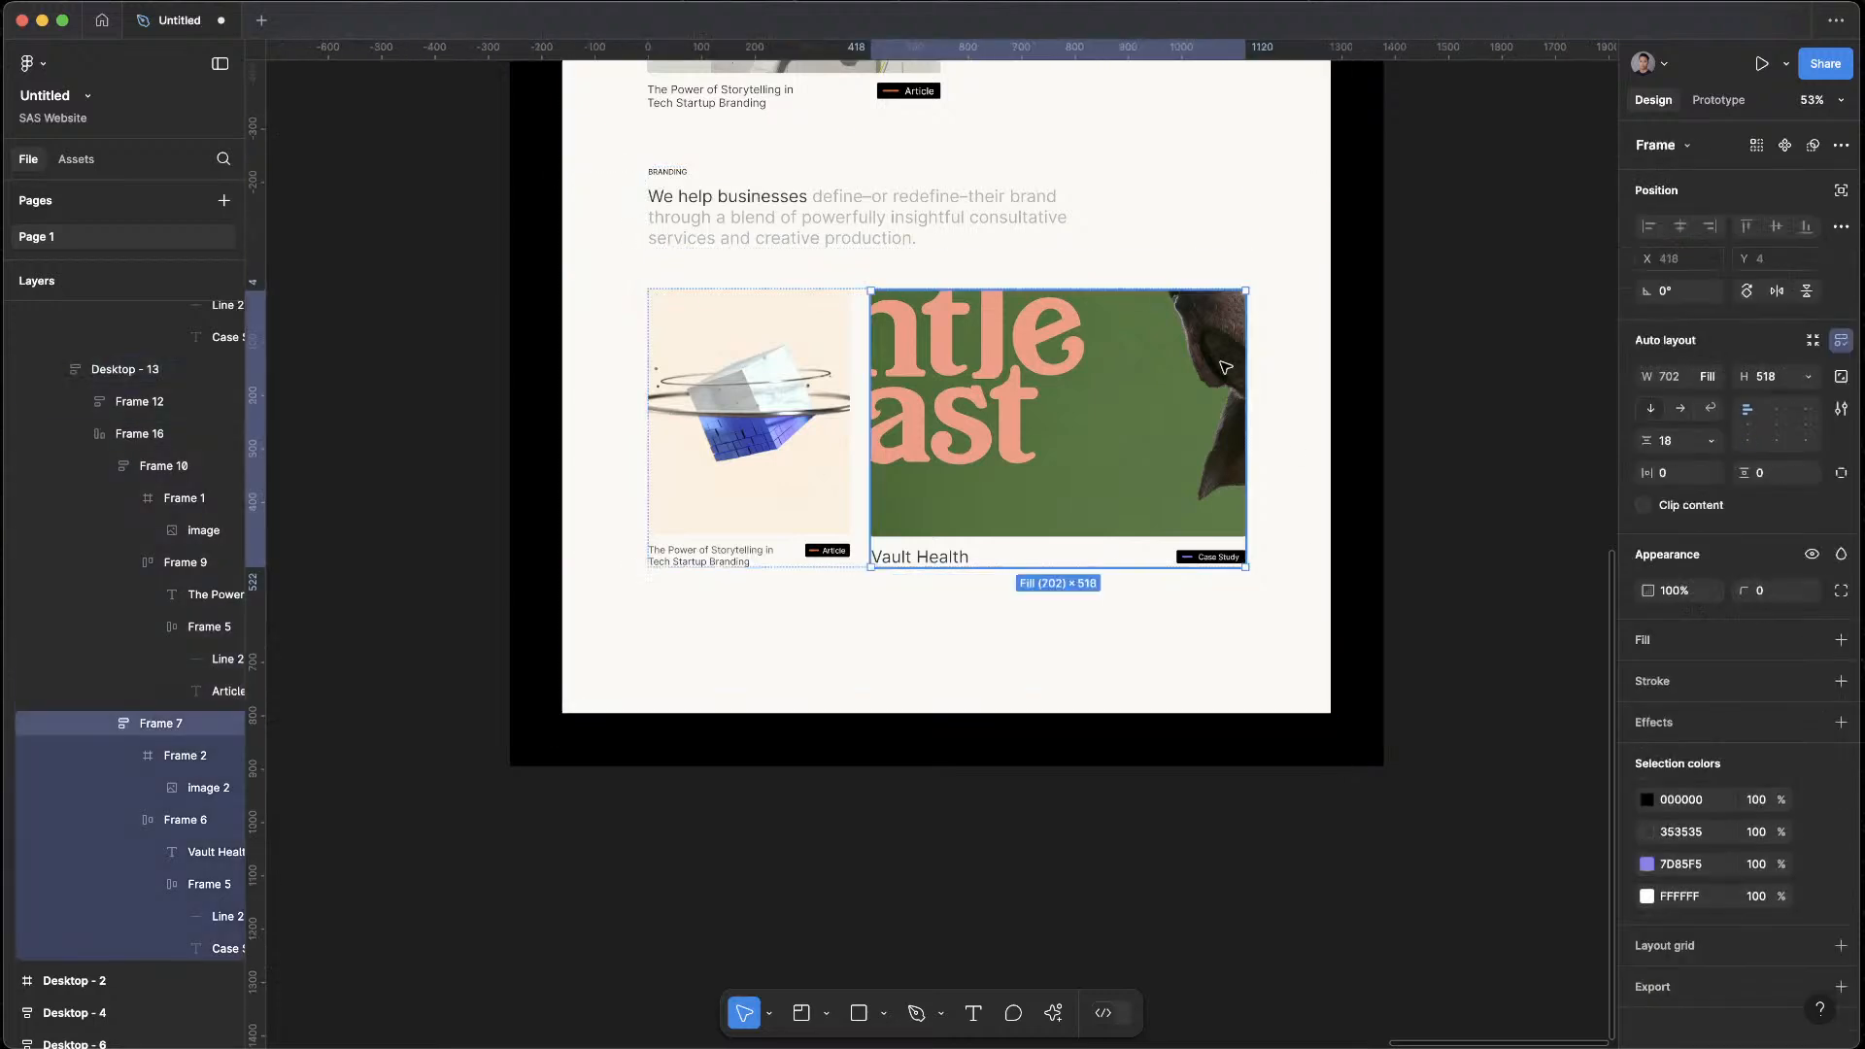
double_click(1153, 407)
key("Return")
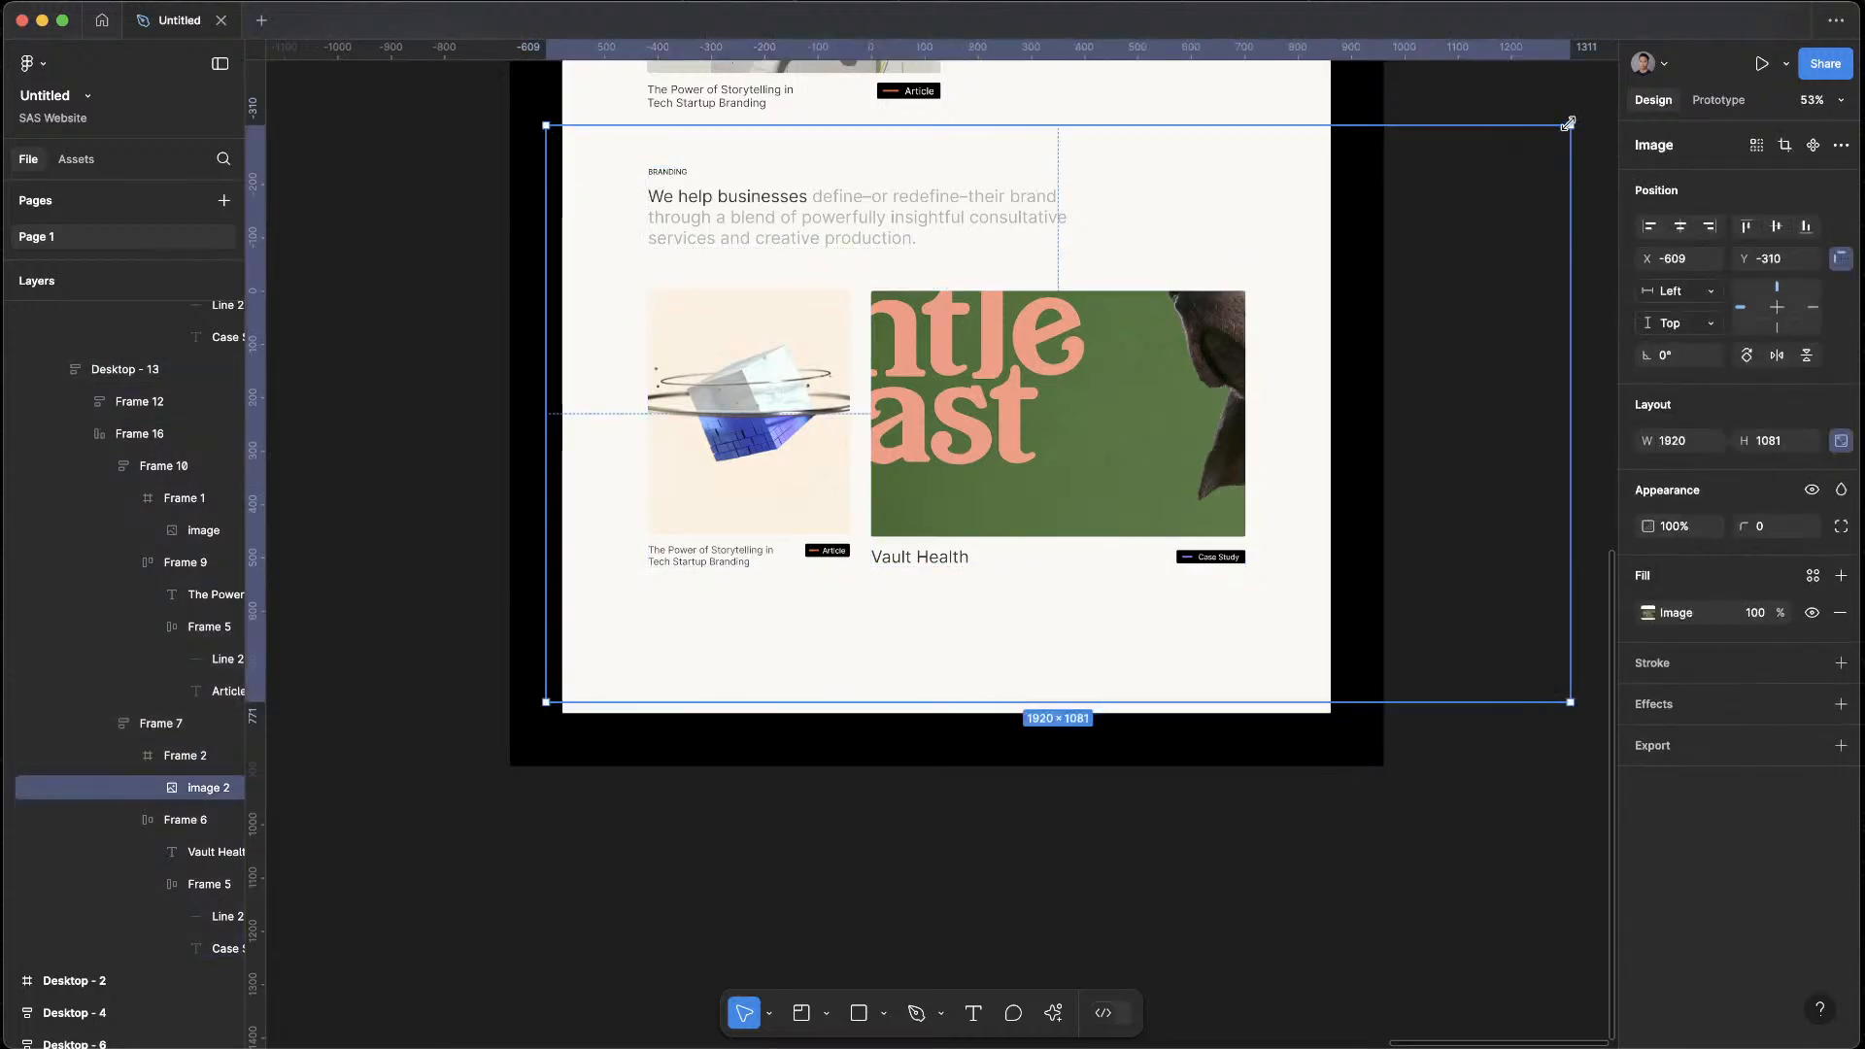
left_click_drag(1567, 123, 1202, 286)
left_click(1409, 393)
Preview the Desktop - 10 frame, look through both stacked sections, and close the preview
scroll(1405, 466, "down", 6)
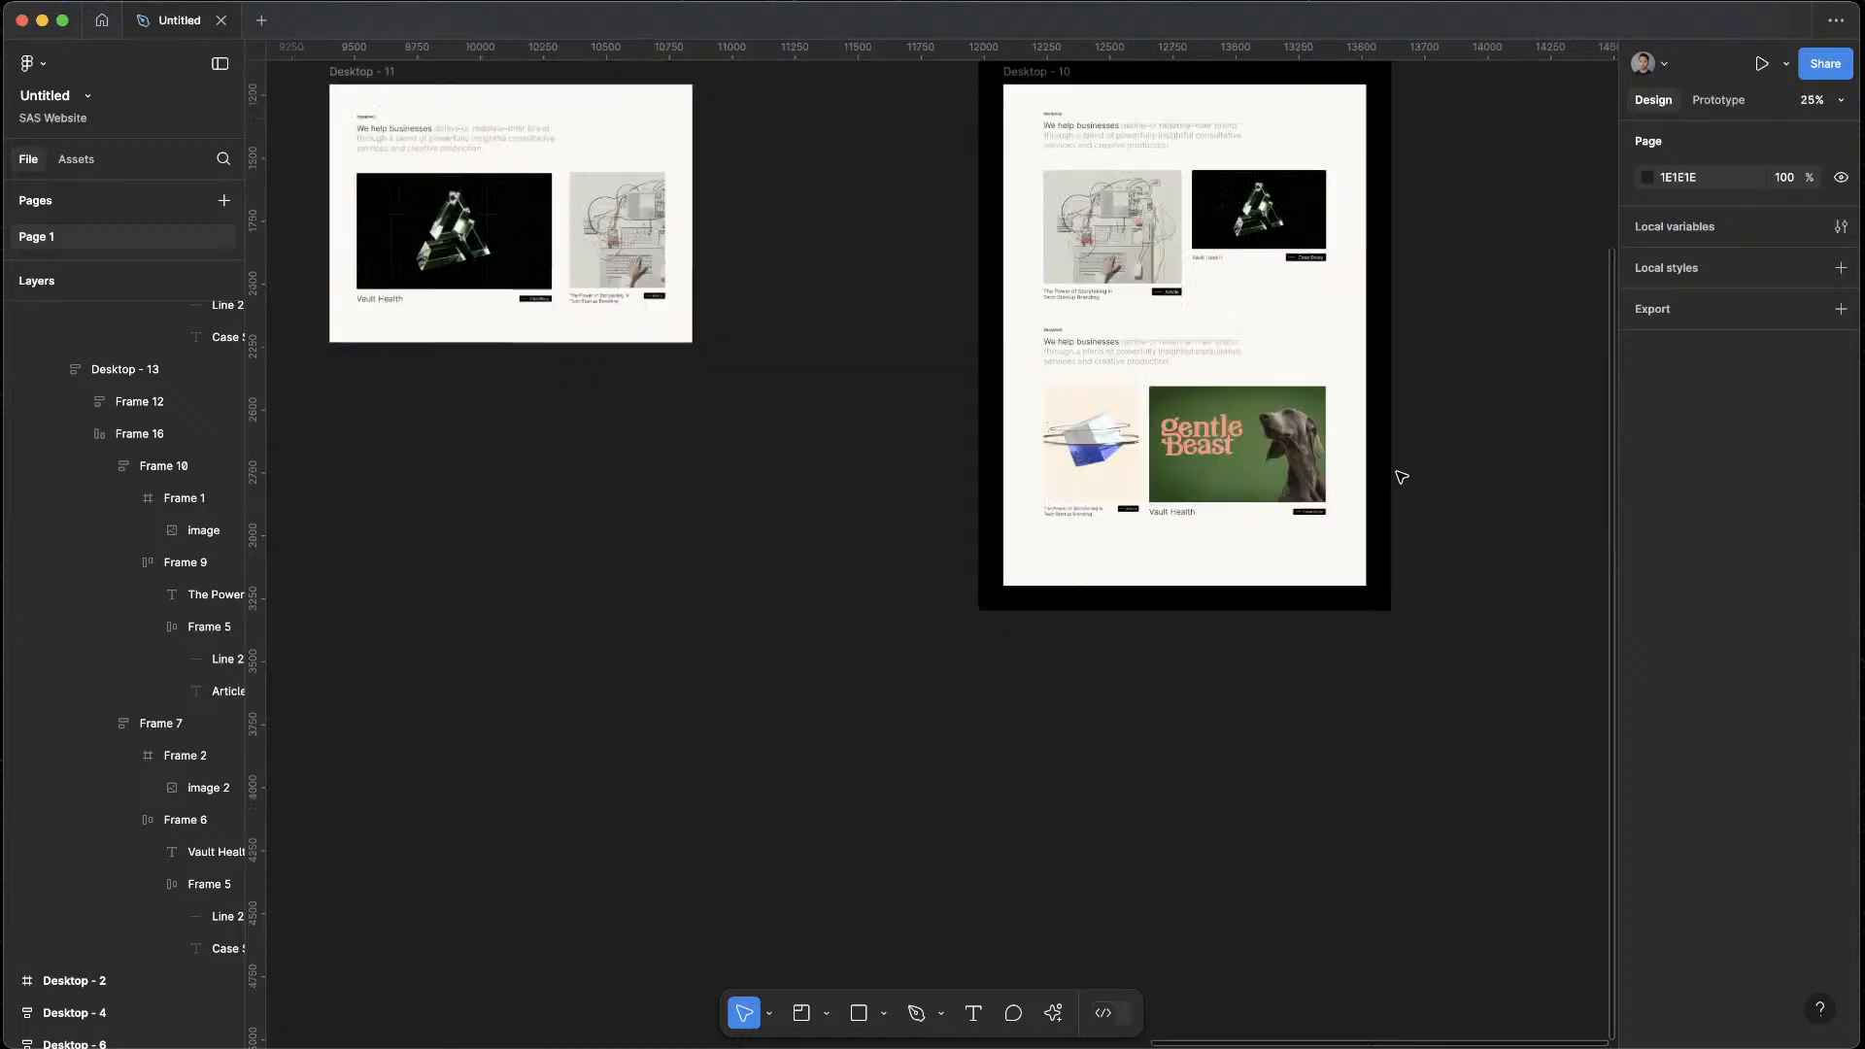
left_click(1112, 385)
left_click(1131, 410)
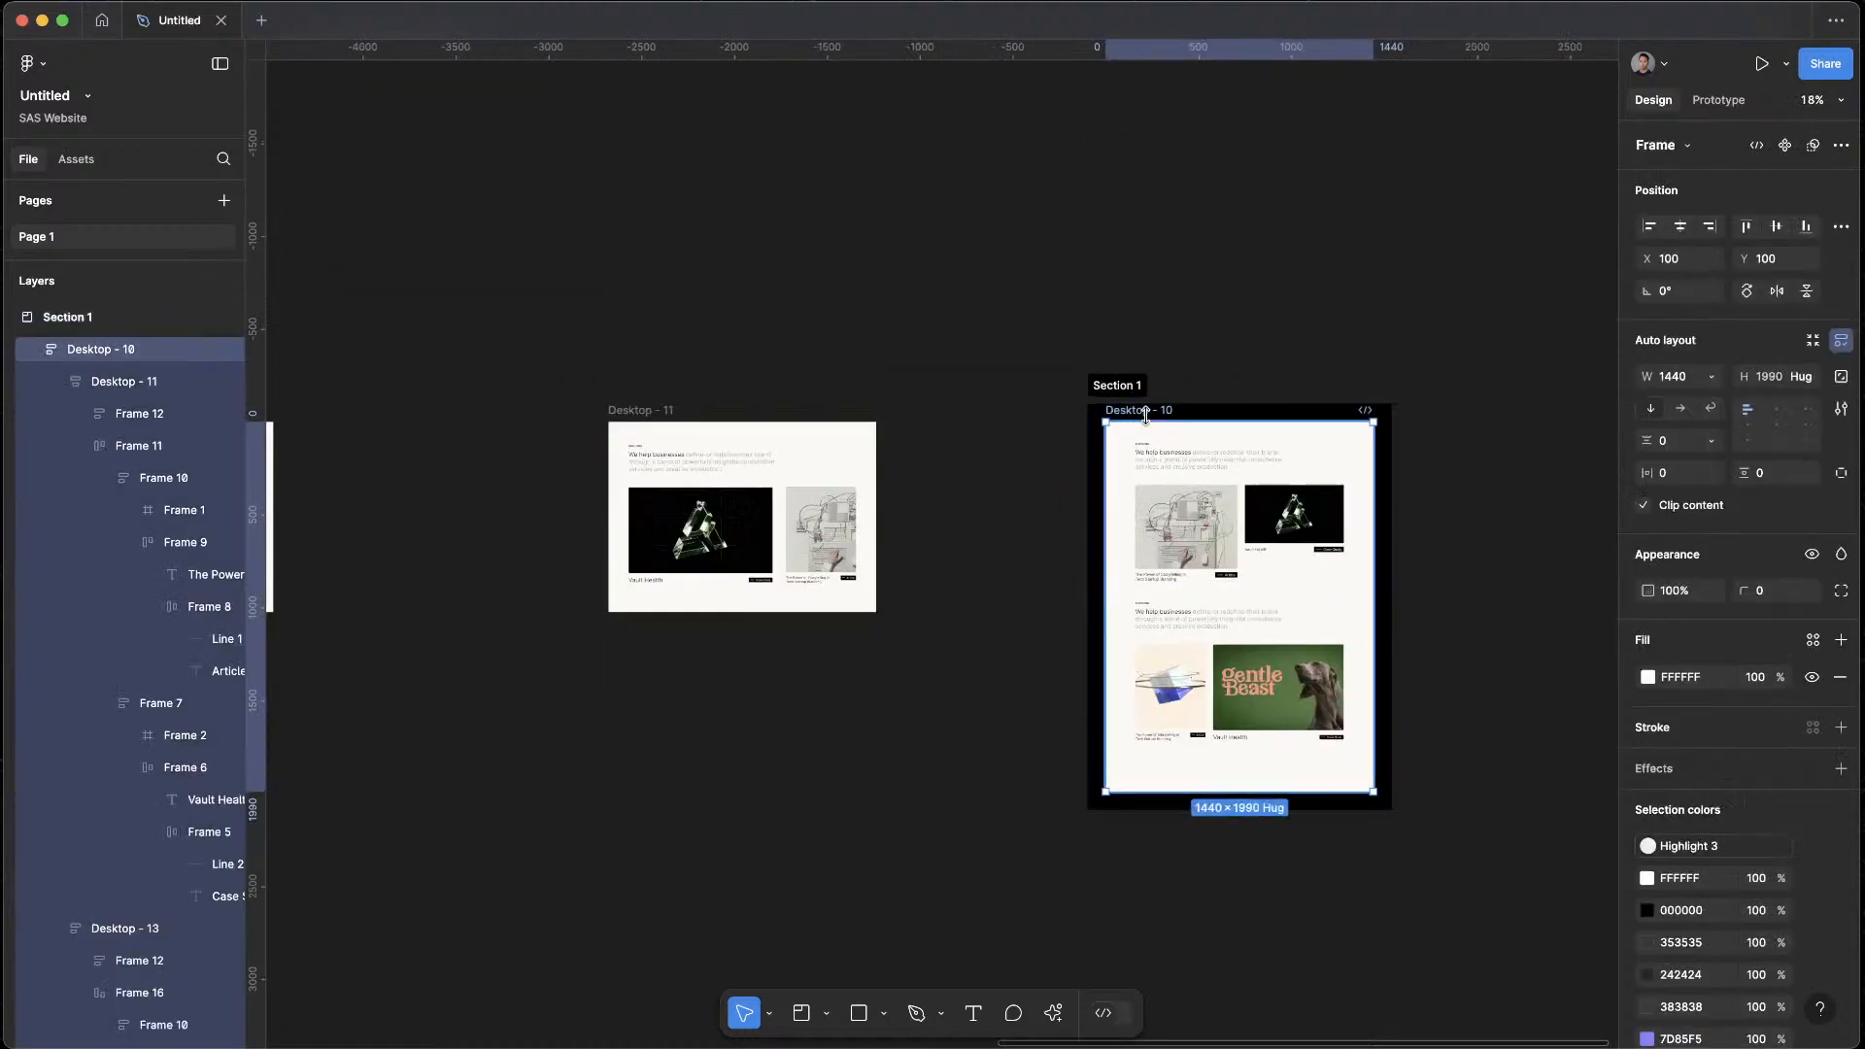
key("shift+space")
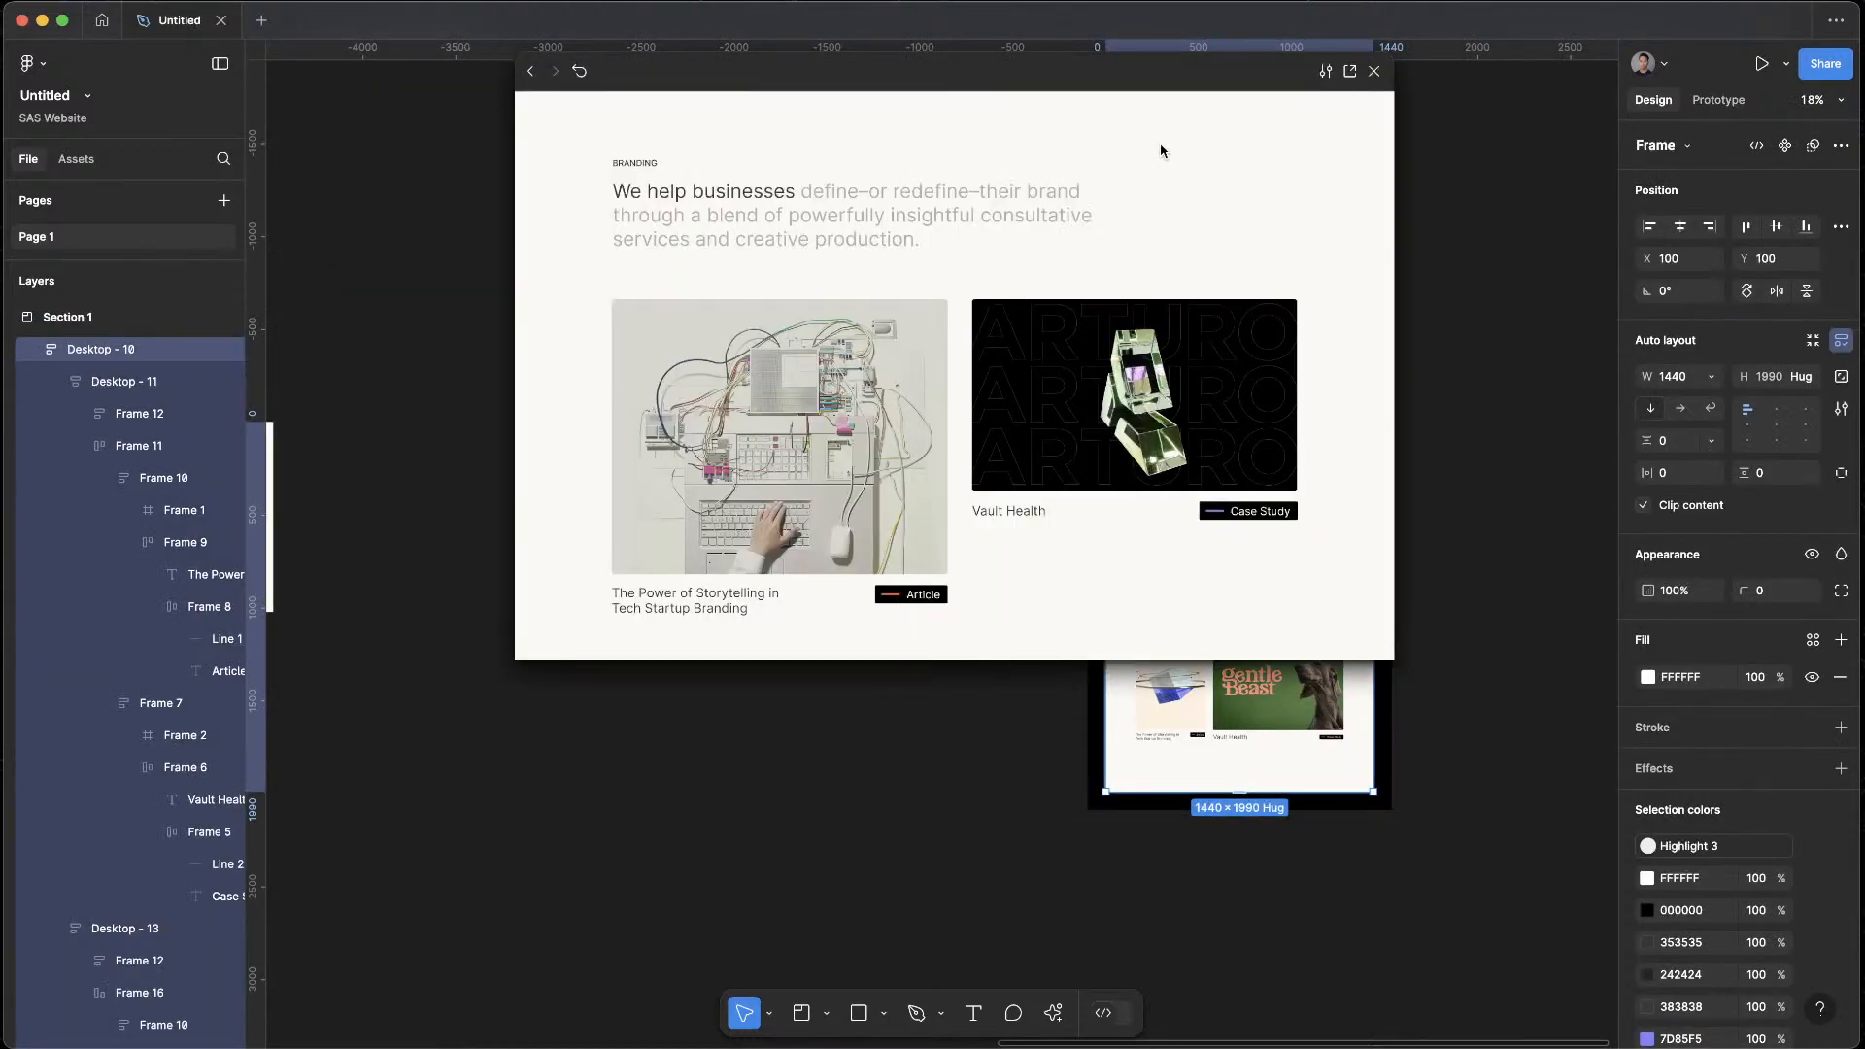
scroll(1163, 151, "down", 5)
scroll(1127, 347, "down", 1)
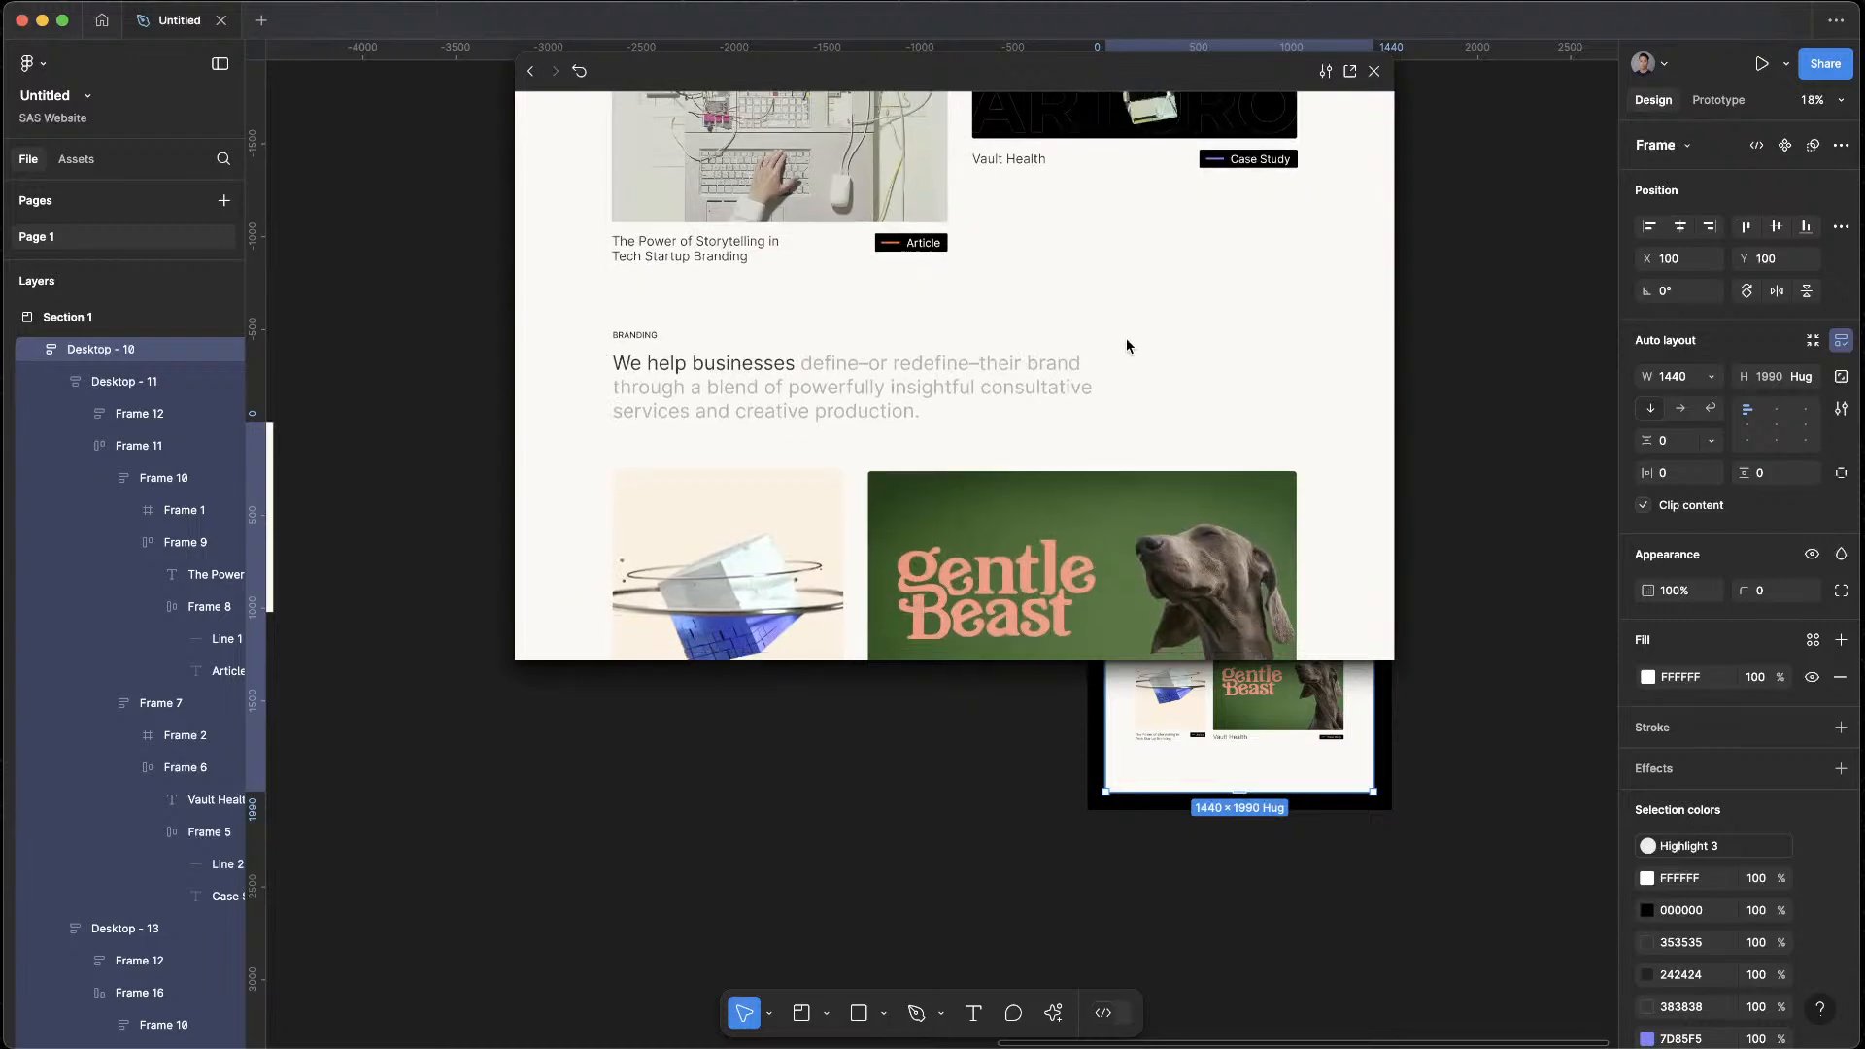
scroll(1126, 347, "up", 5)
left_click(1447, 589)
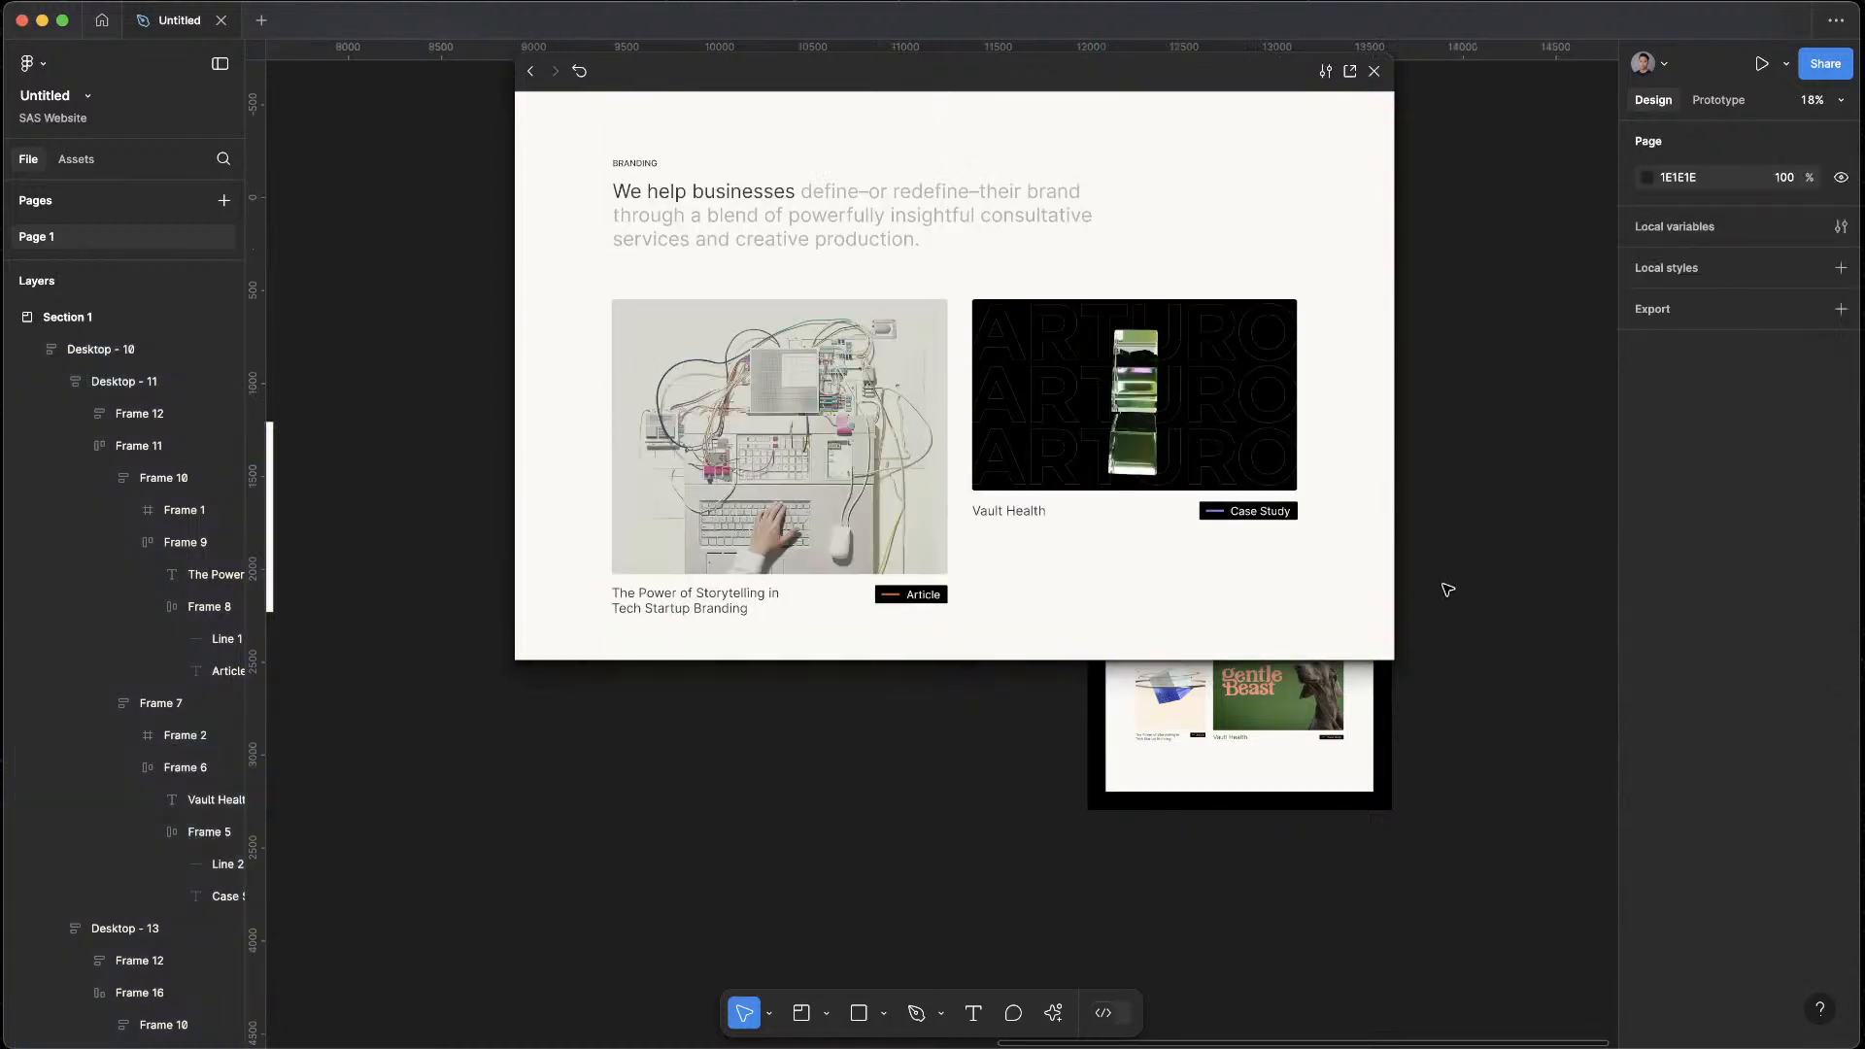
left_click(1374, 71)
scroll(679, 613, "up", 3)
left_click_drag(679, 613, 1639, 591)
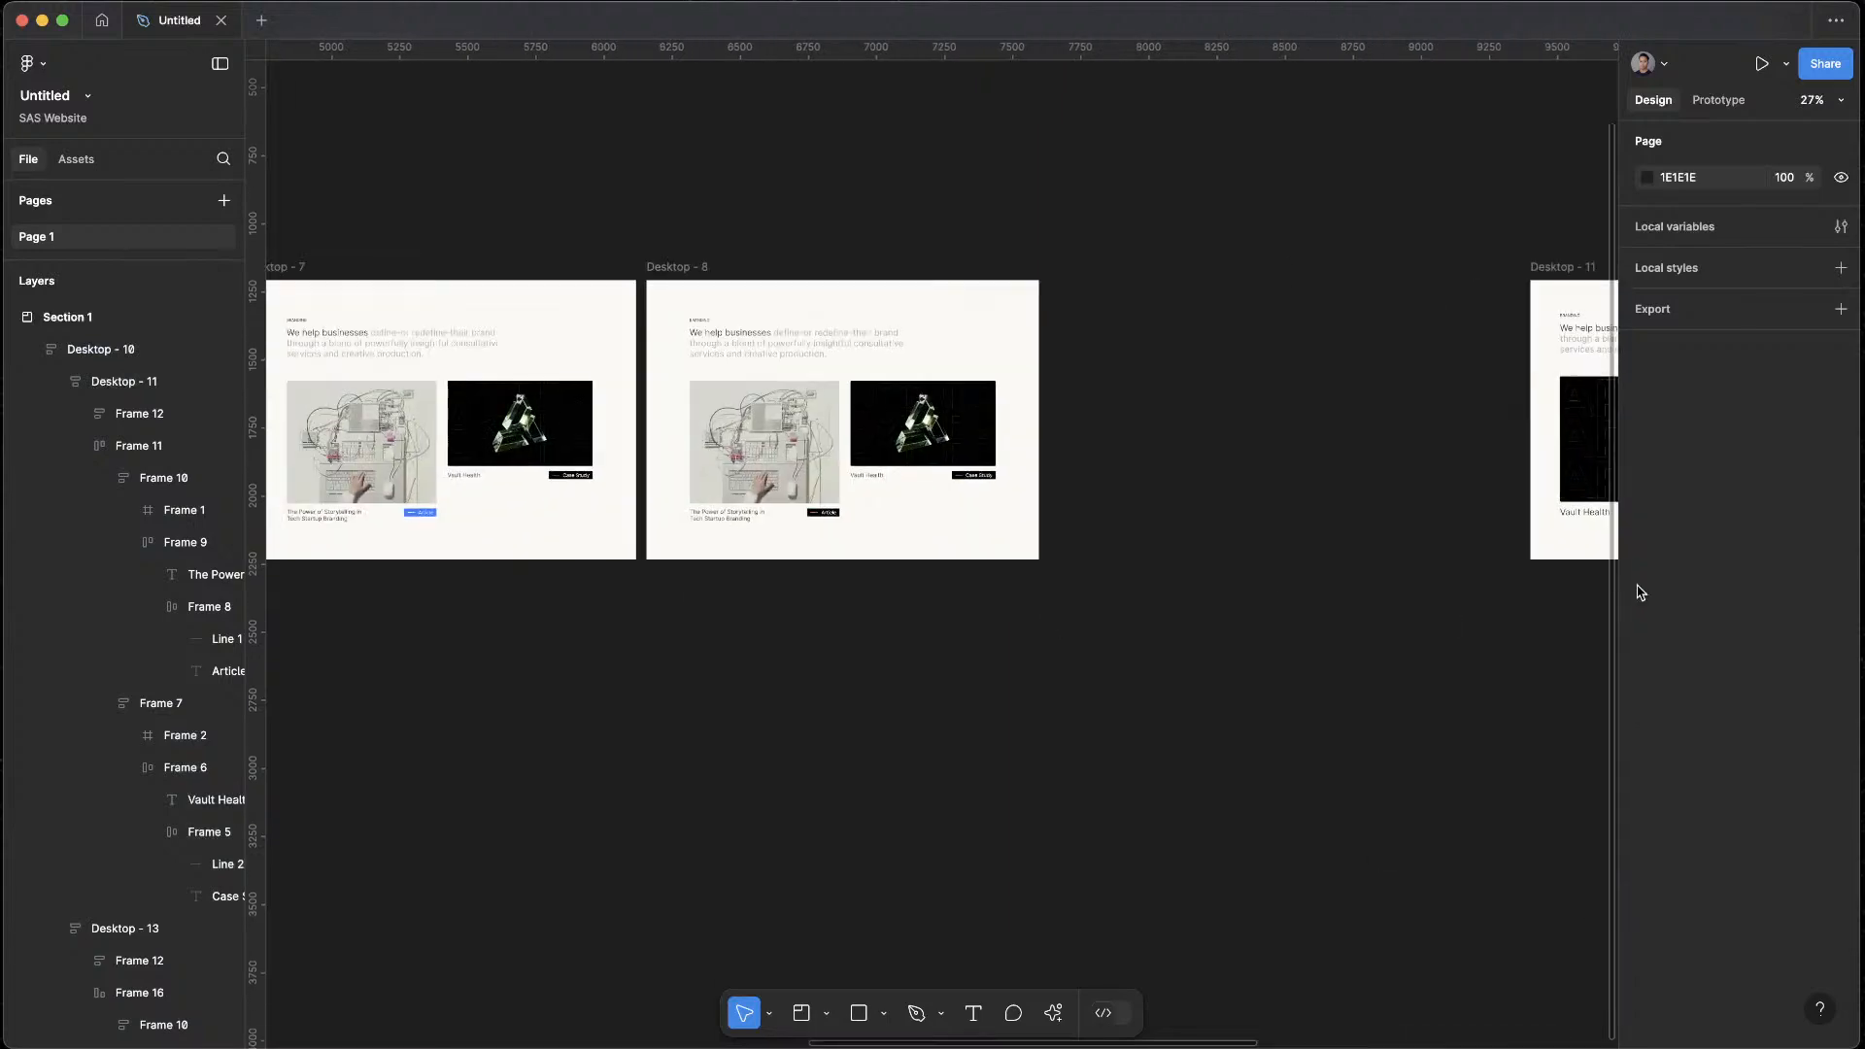
left_click_drag(681, 709, 1712, 652)
scroll(777, 691, "down", 10)
left_click_drag(1280, 708, 968, 573)
scroll(979, 476, "up", 8)
left_click_drag(1156, 620, 721, 624)
Switch to the browser, open the ChatGPT conversation, and copy the rewritten sentence about designing or redesigning websites
key("ctrl+Up")
left_click(741, 528)
left_click(164, 151)
triple_click(787, 328)
left_click(756, 348)
triple_click(765, 347)
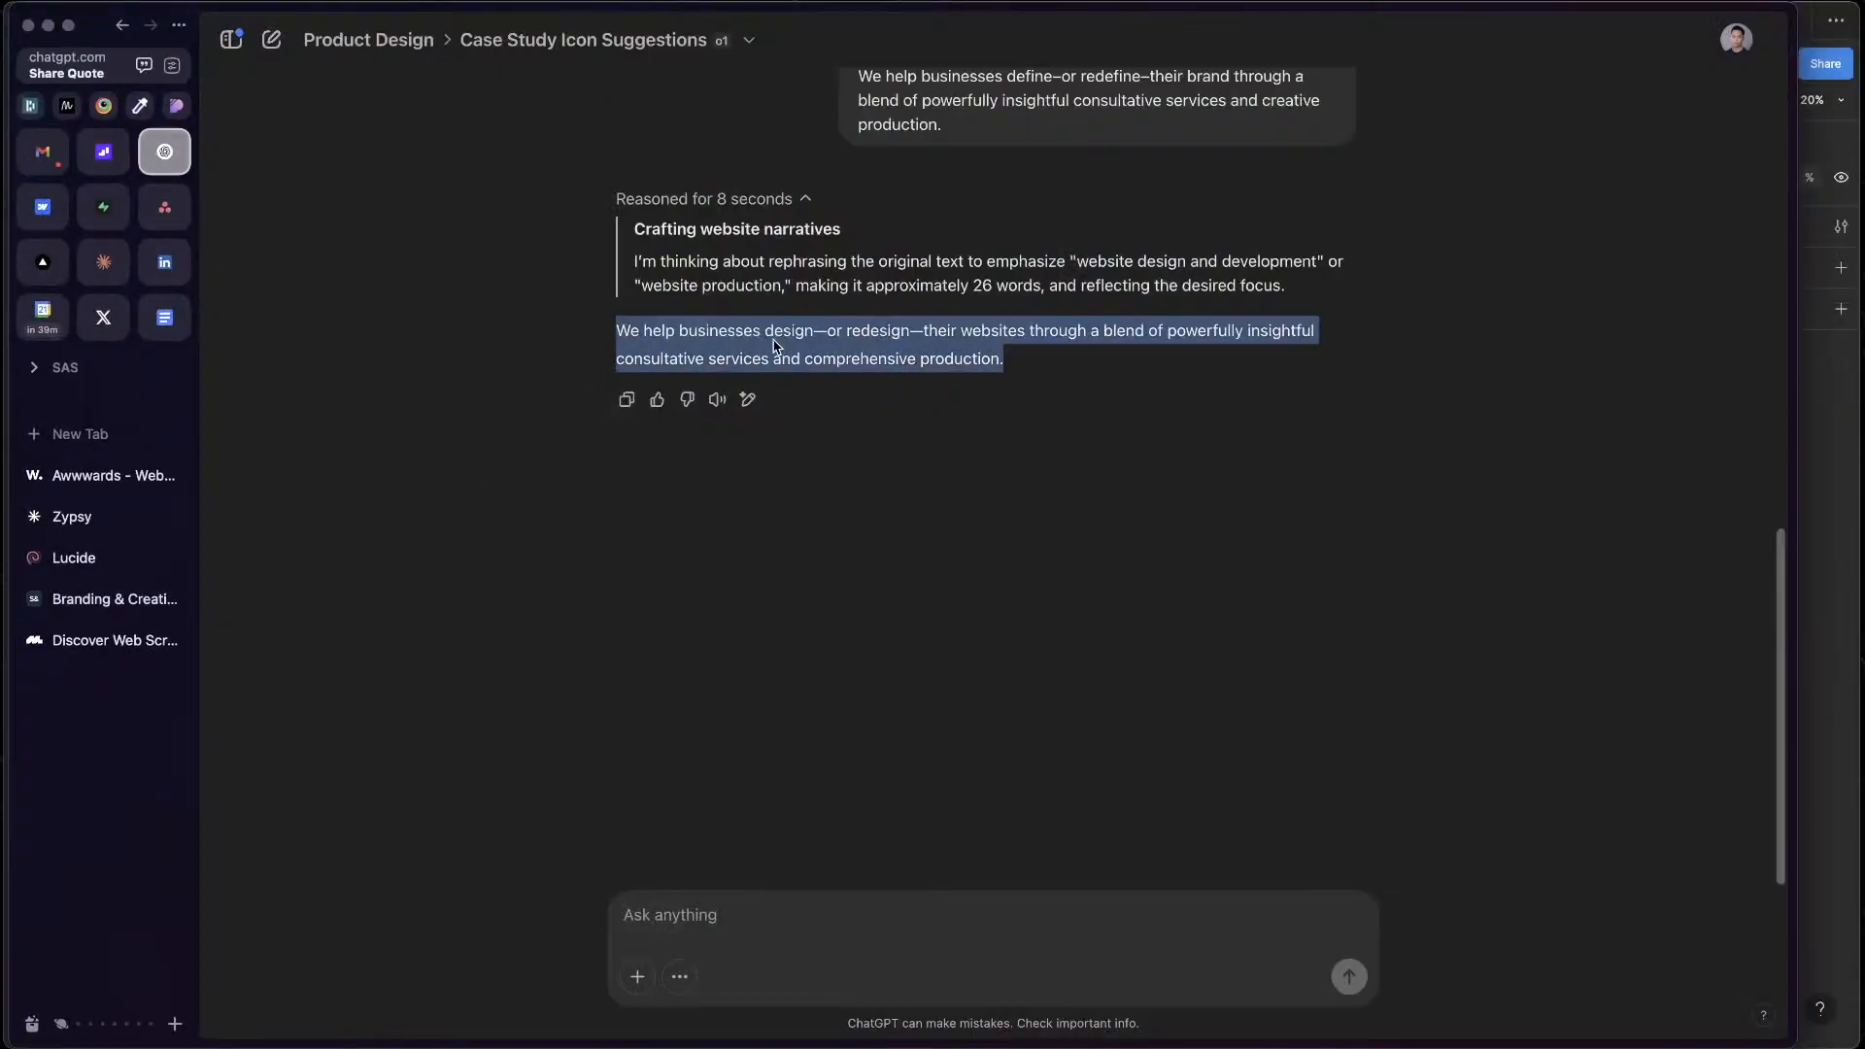
Switch back to Figma and replace the grey part of the lower section's intro text with the copied website sentence
key("ctrl+Up")
left_click(1504, 671)
scroll(1016, 589, "up", 5)
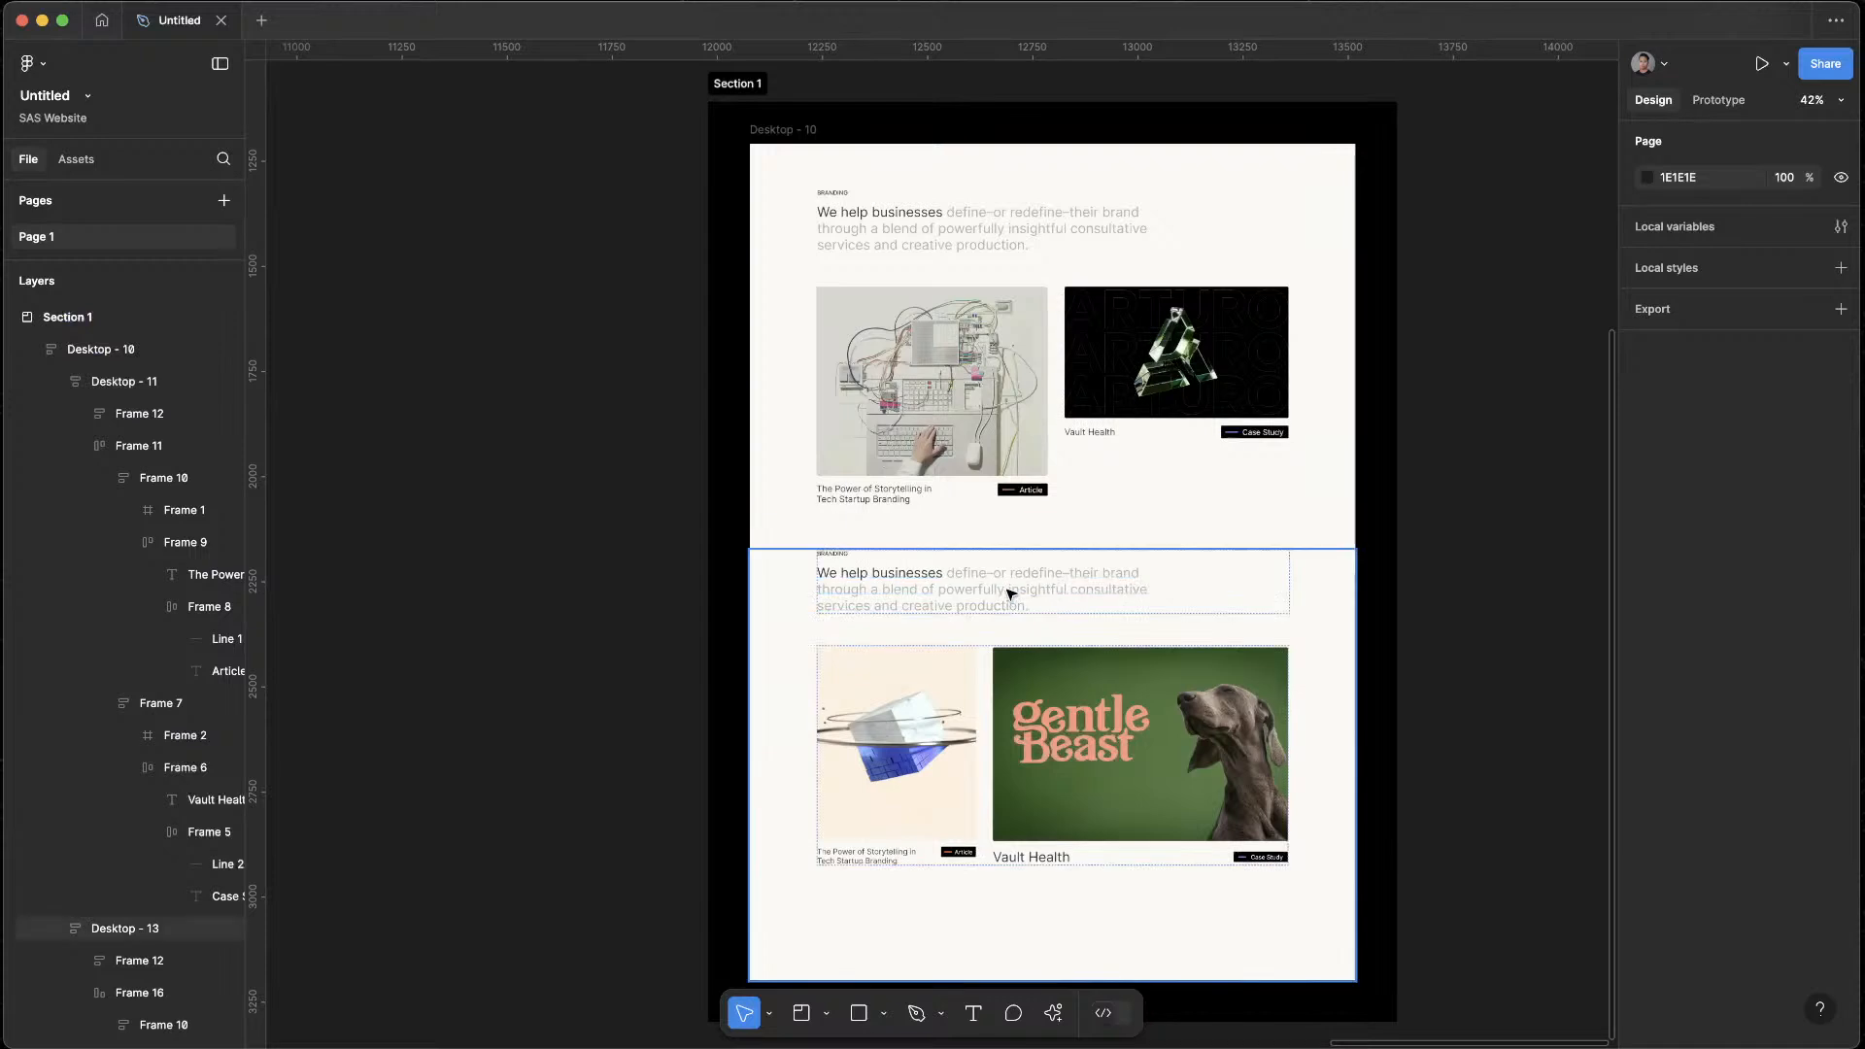
double_click(1007, 591)
left_click(1006, 590)
left_click_drag(946, 575, 1043, 610)
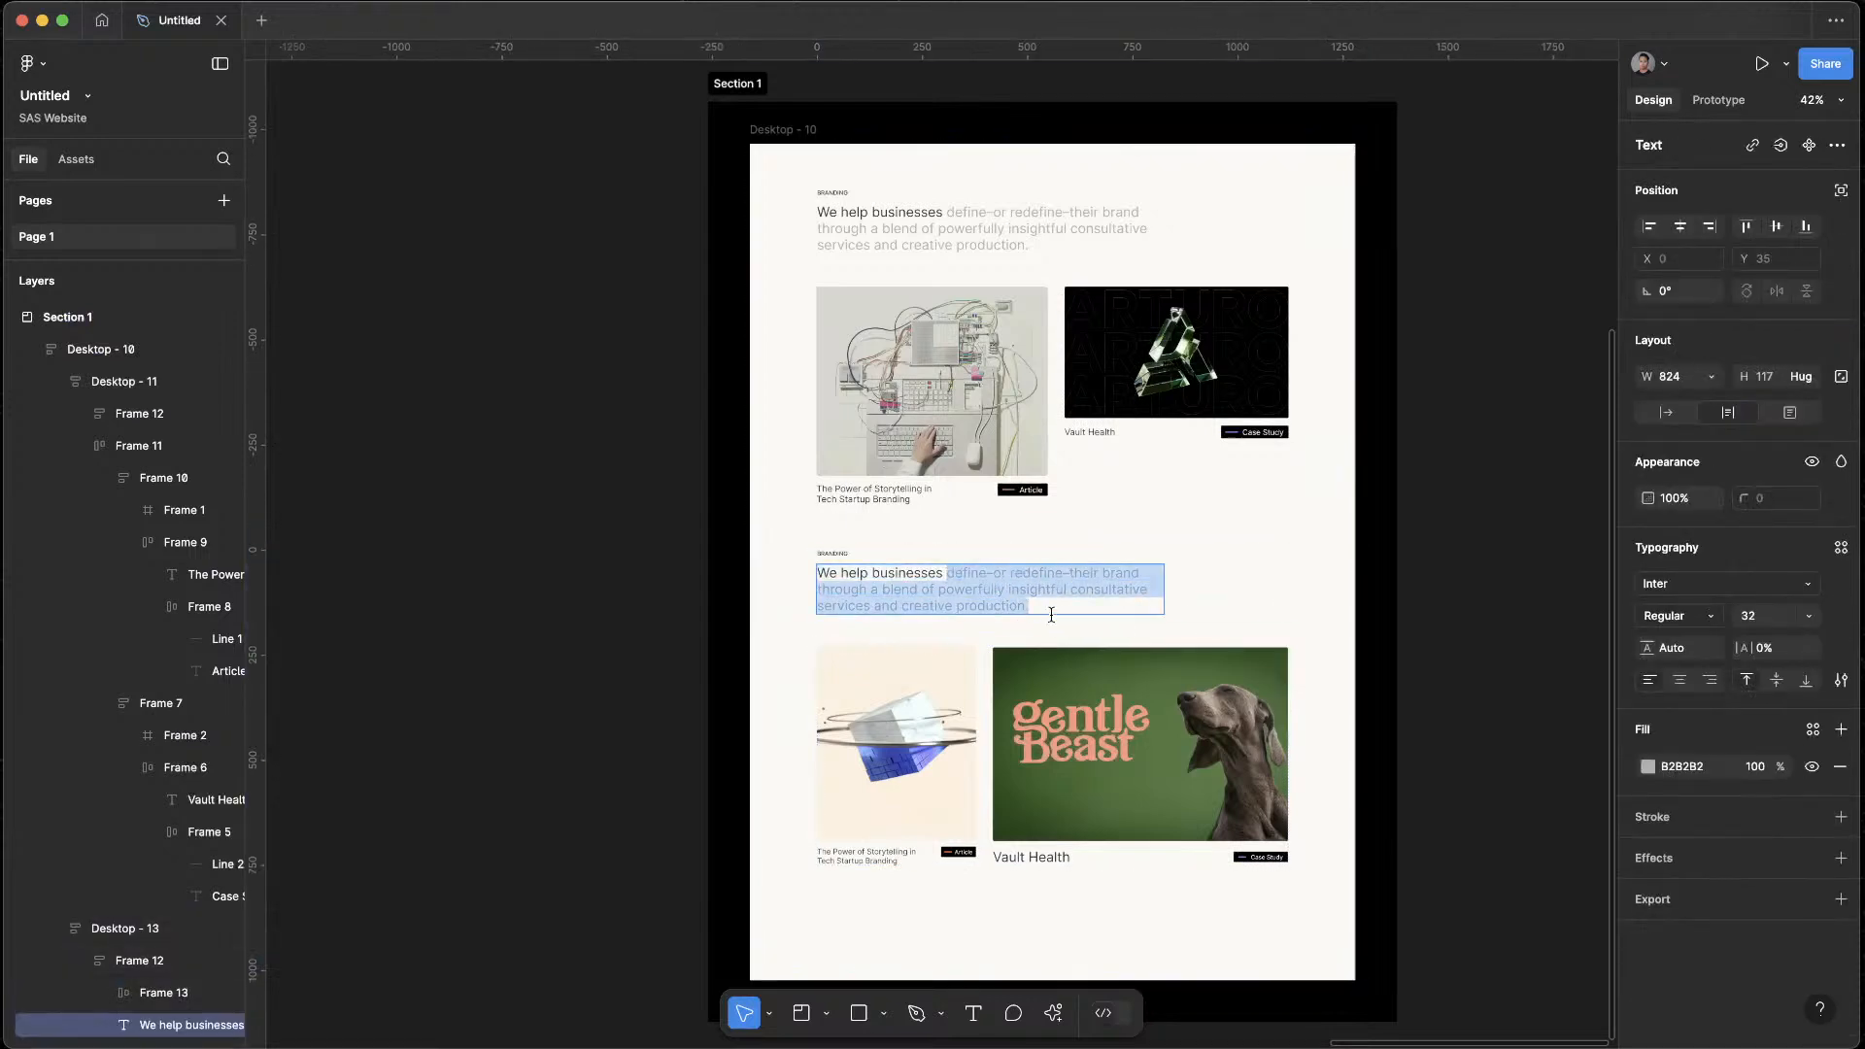
key("super+v")
Delete the blank lines after "comprehensive production." in the lower intro text
key("super+a")
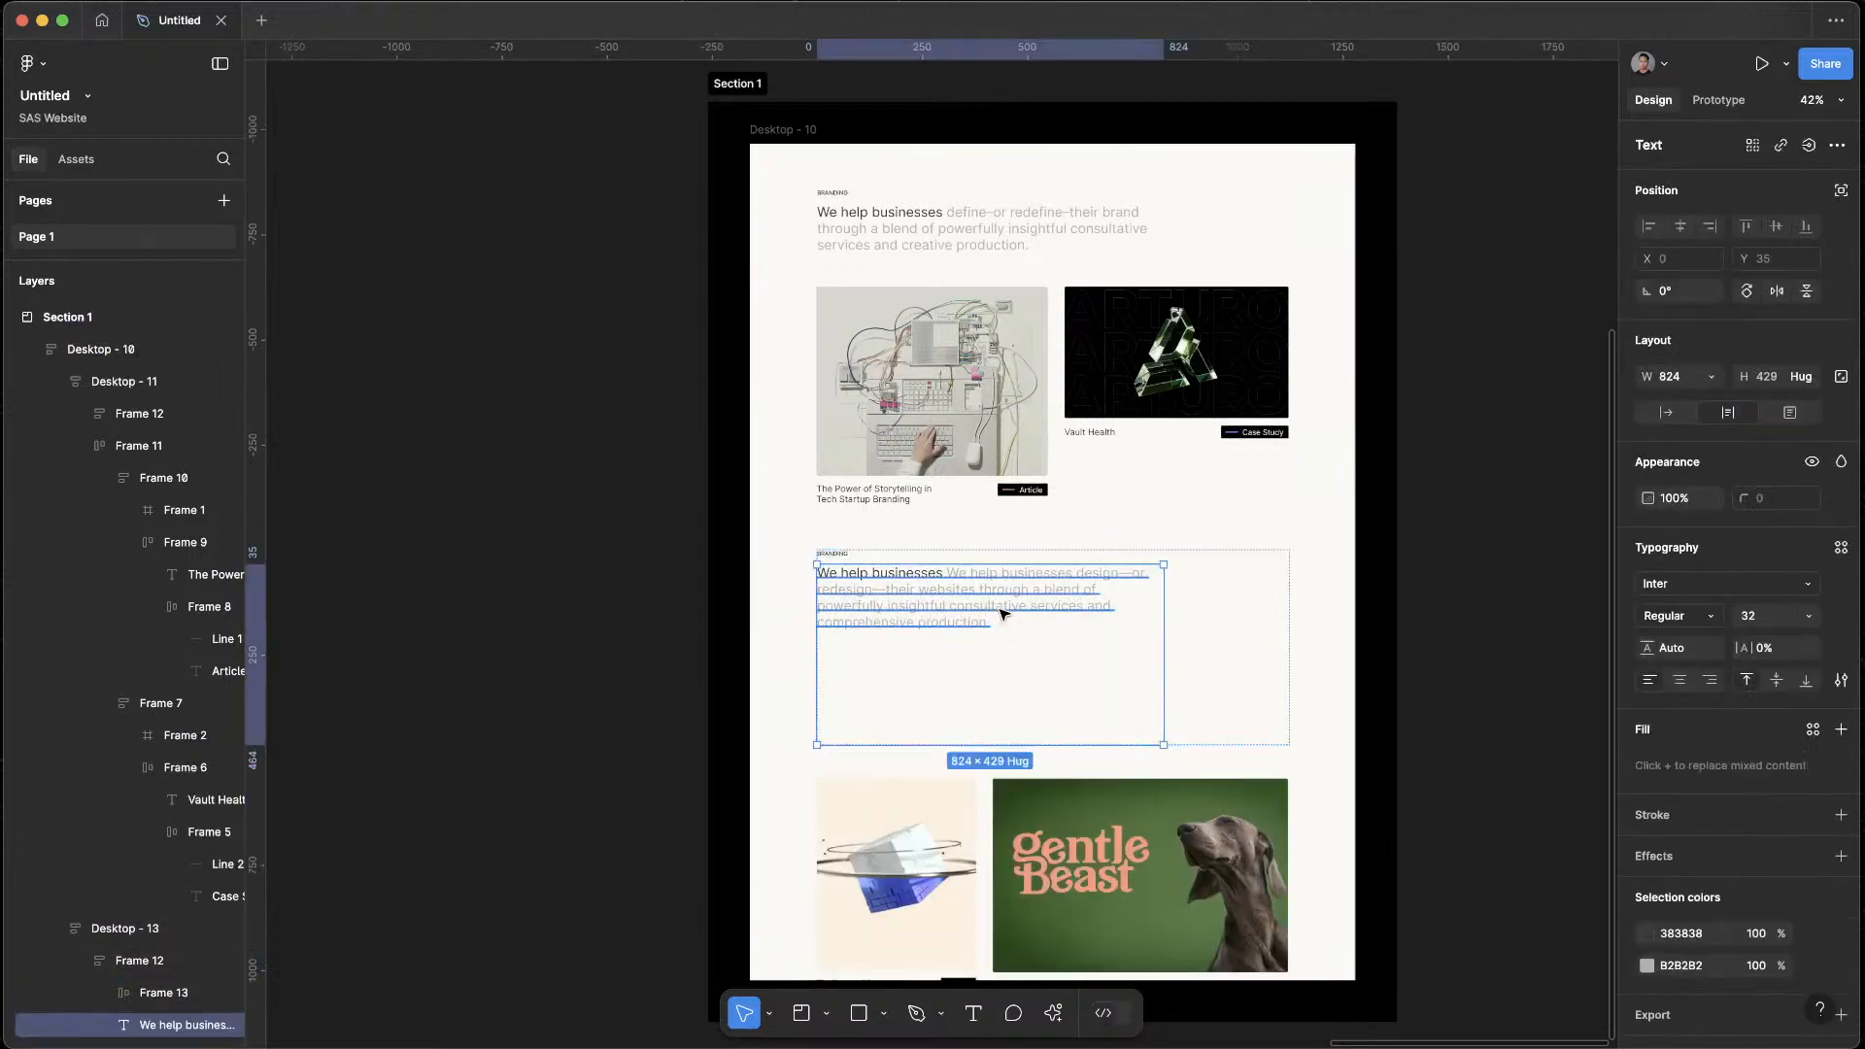
left_click_drag(874, 730, 1032, 617)
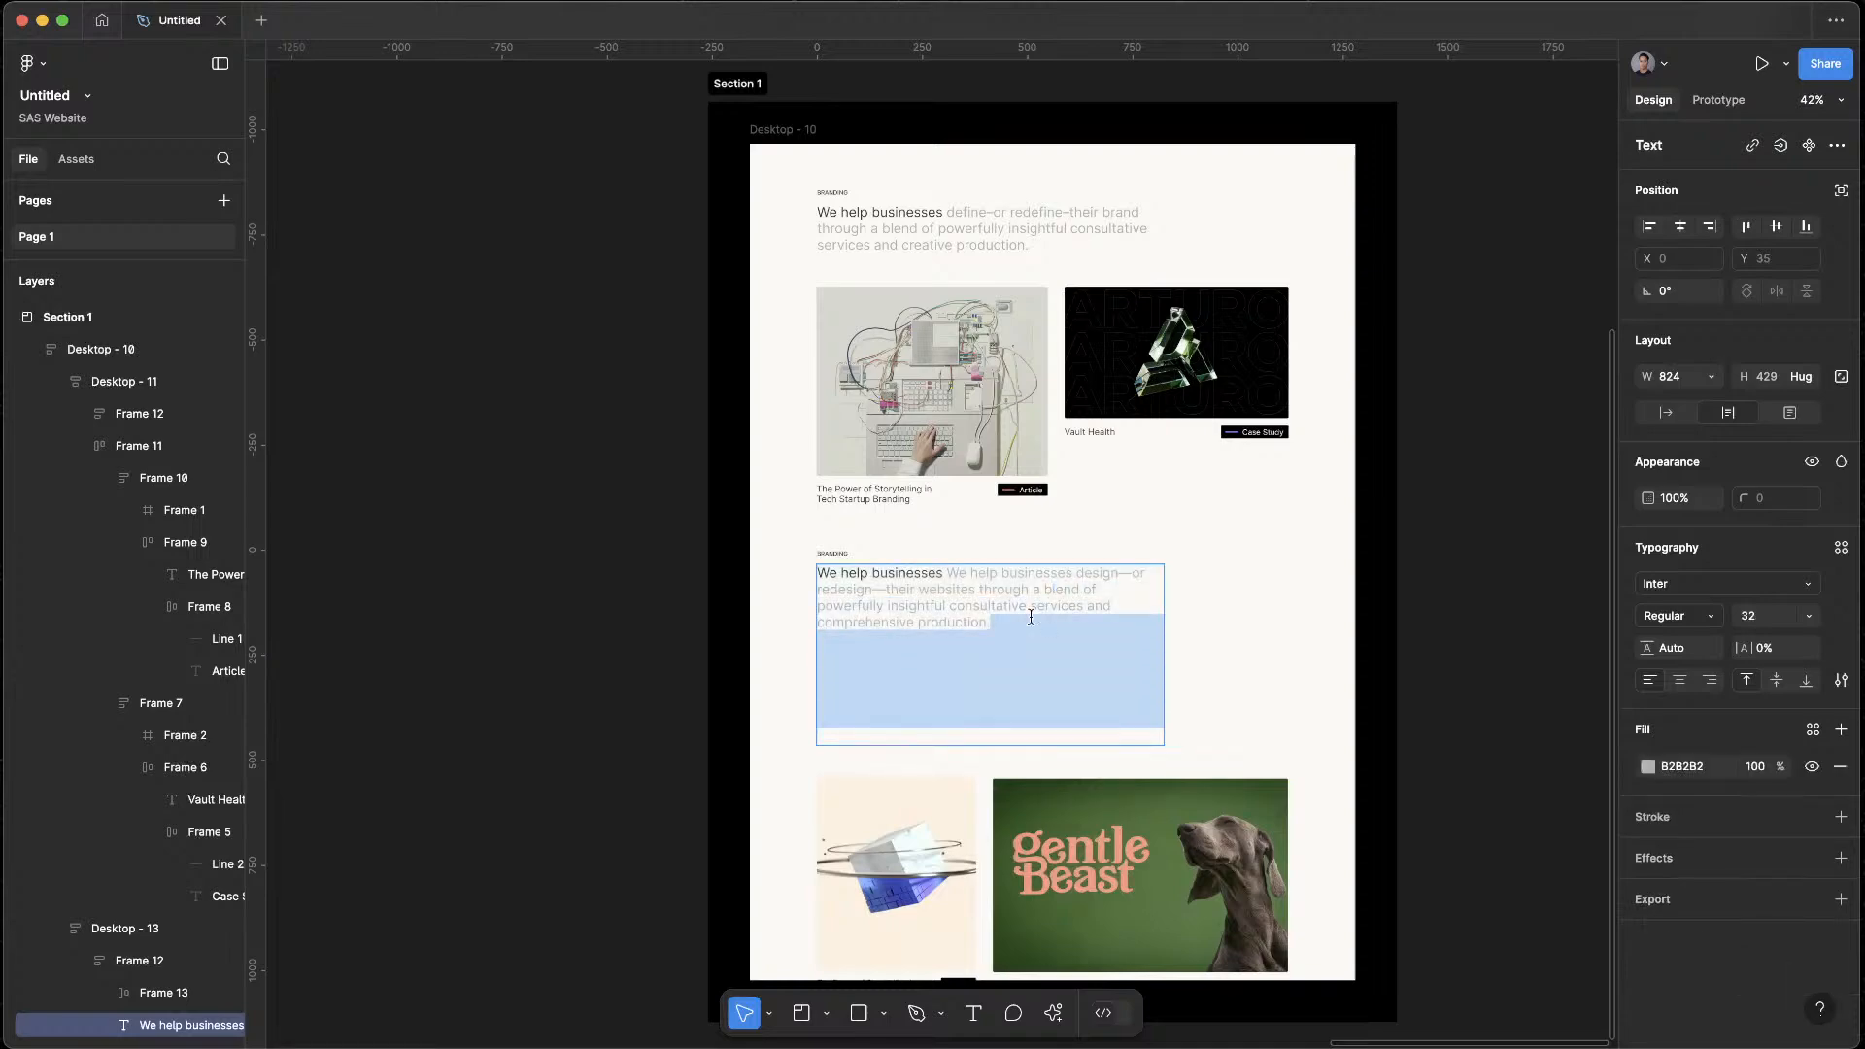
key("BackSpace")
Copy the dark text colour 383838 from the lower intro's opening words and delete that duplicate "We help businesses" phrase
scroll(1032, 617, "up", 5)
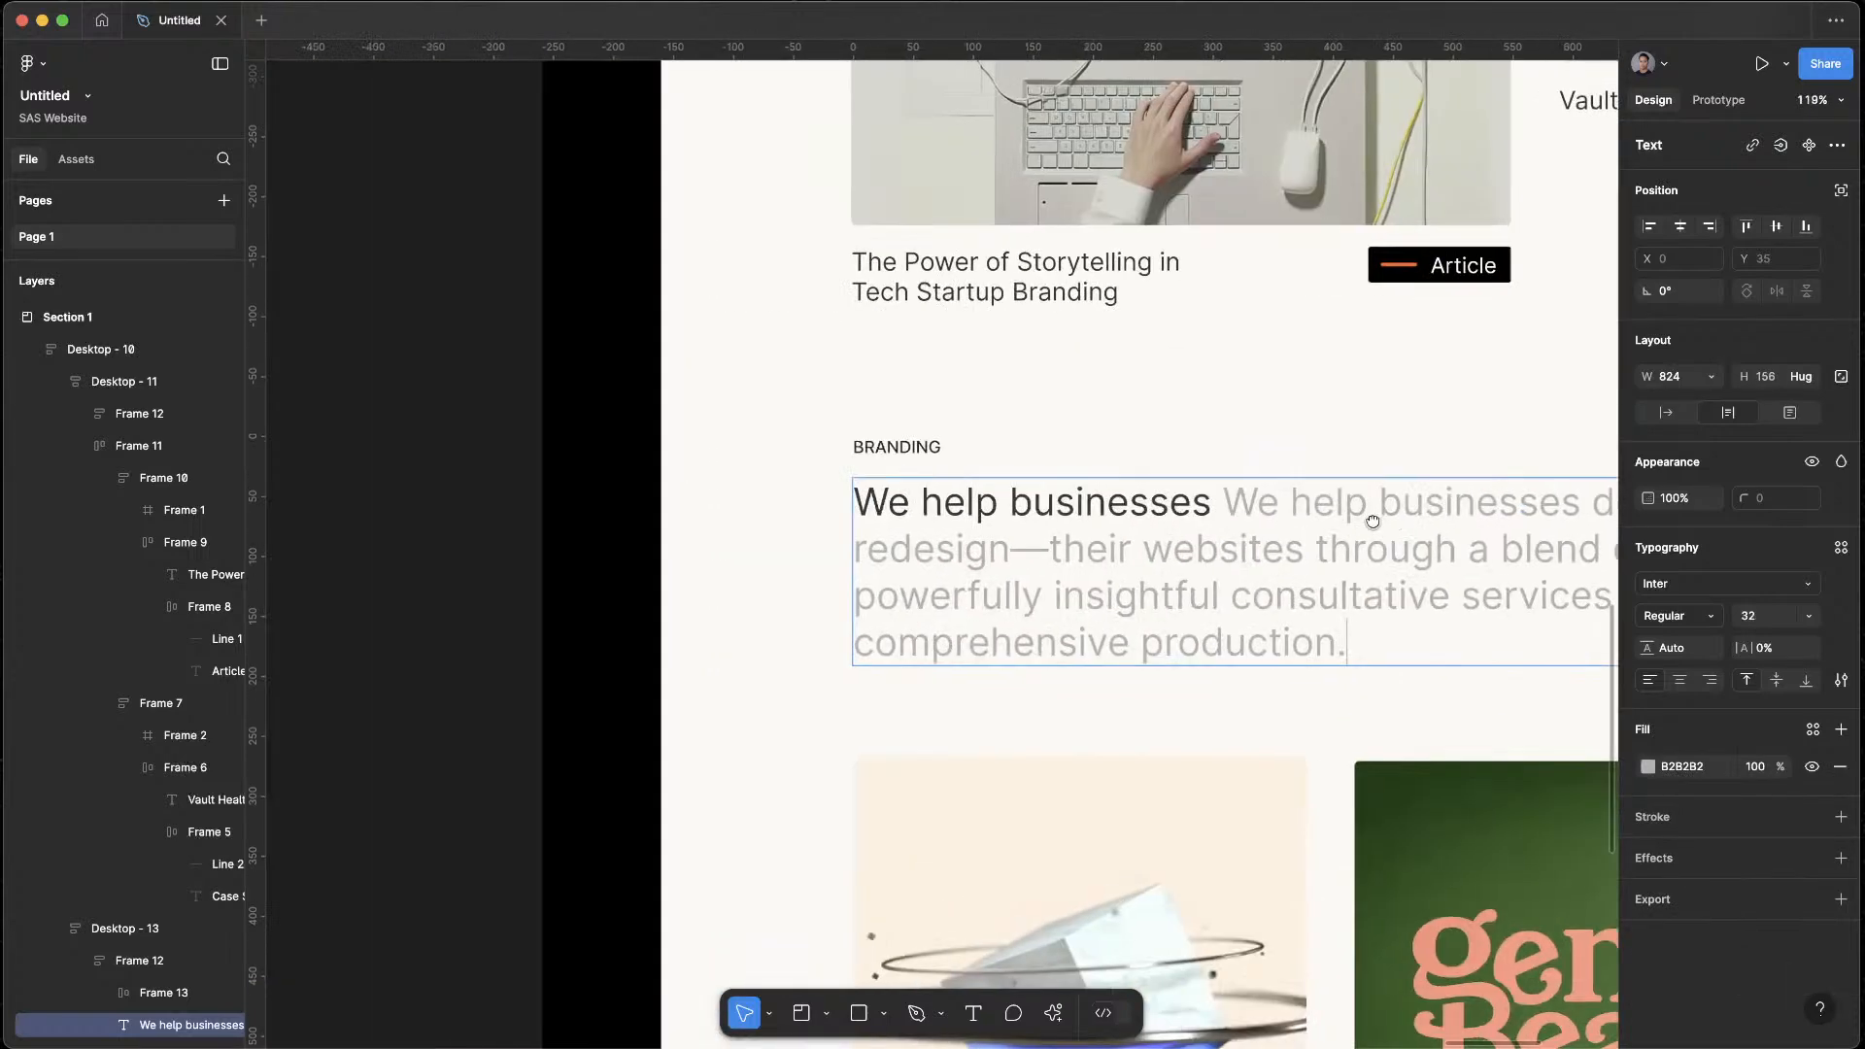
scroll(876, 448, "right", 5)
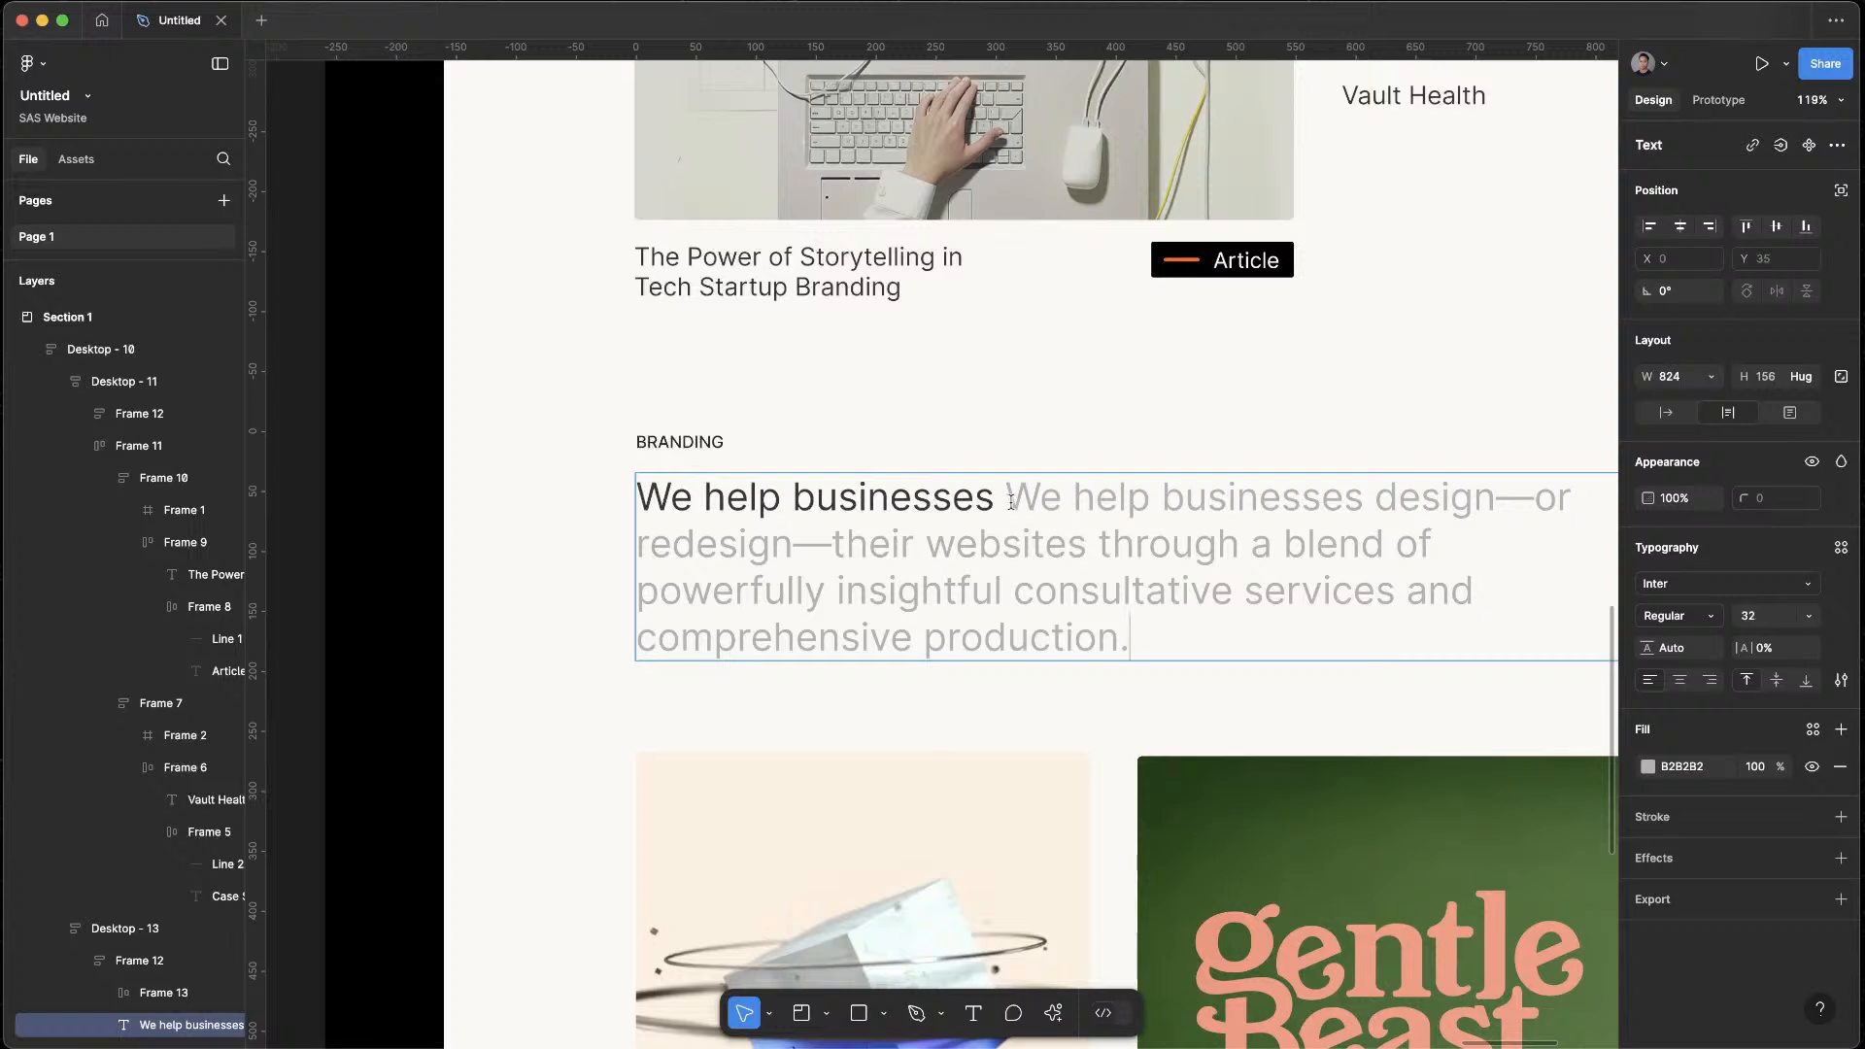
left_click_drag(1012, 502, 687, 504)
left_click(1695, 934)
key("super+c")
left_click_drag(1005, 498, 661, 483)
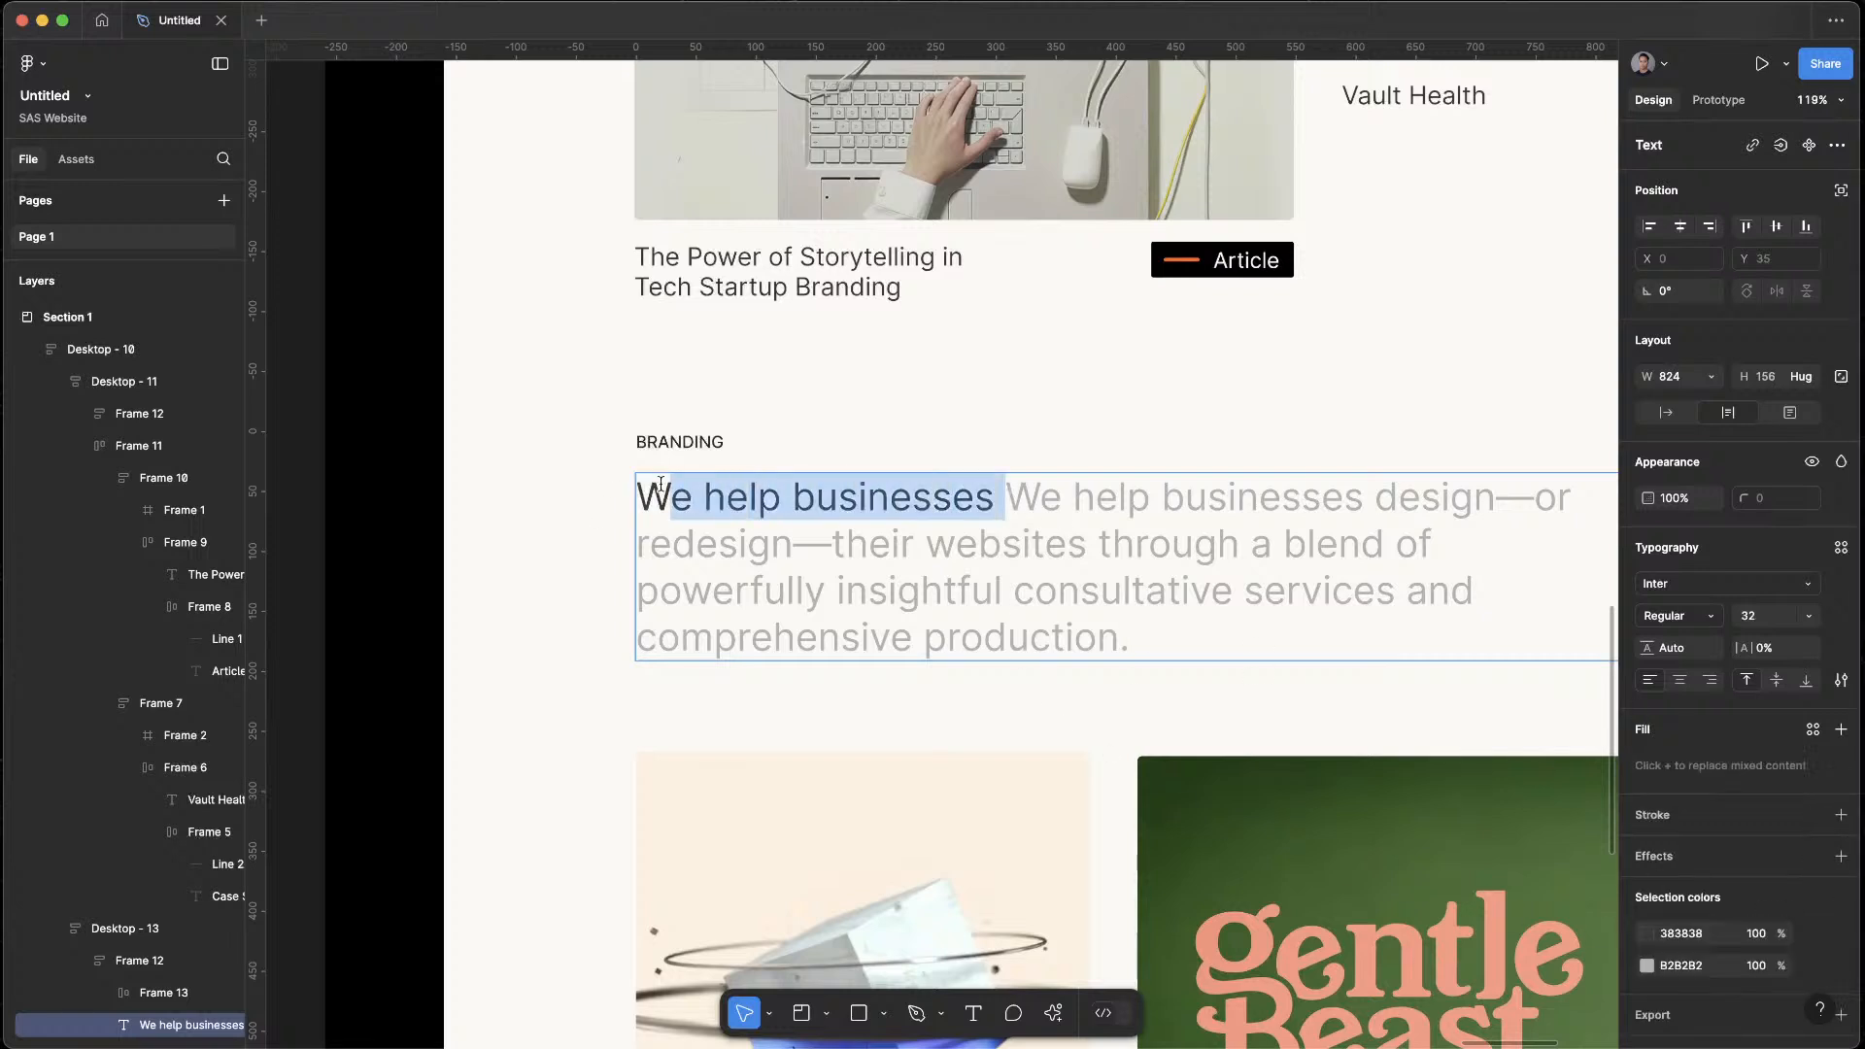
key("BackSpace")
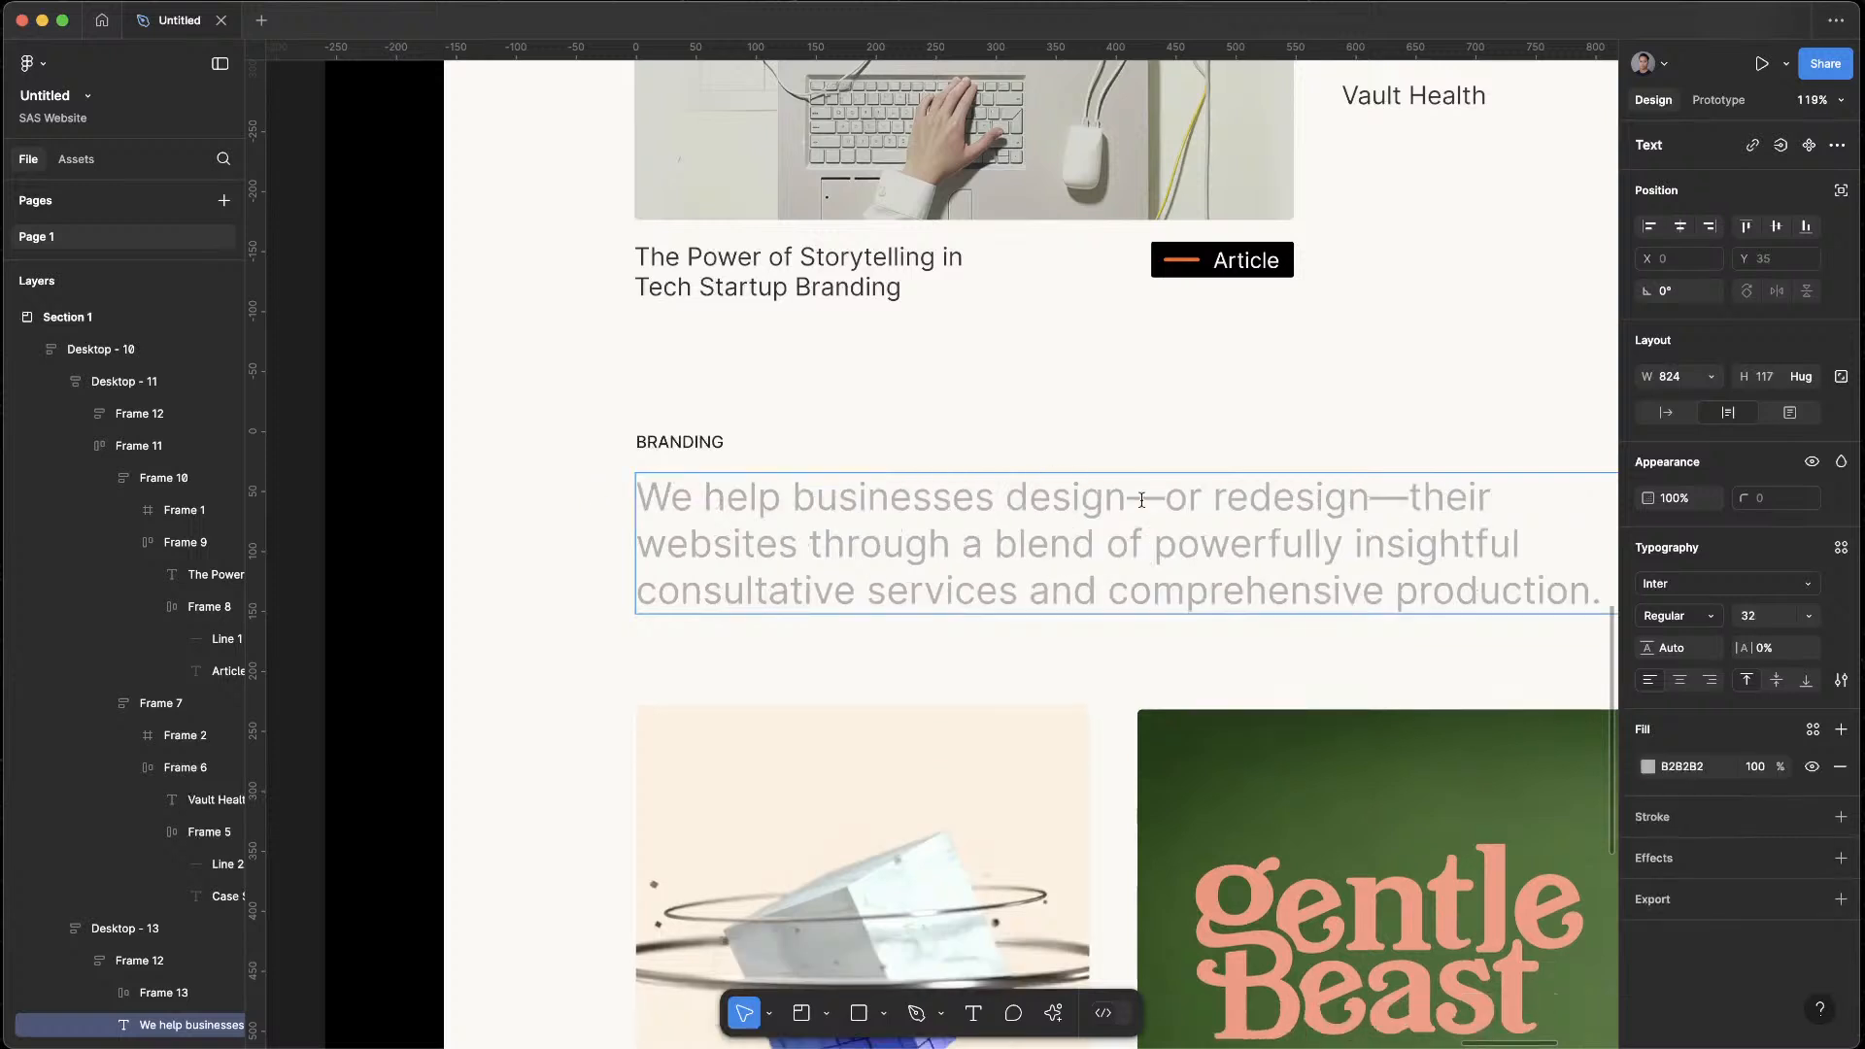
Apply the dark colour 383838 to "We help businesses design—or redesign" in the lower intro text
left_click_drag(1372, 500, 535, 481)
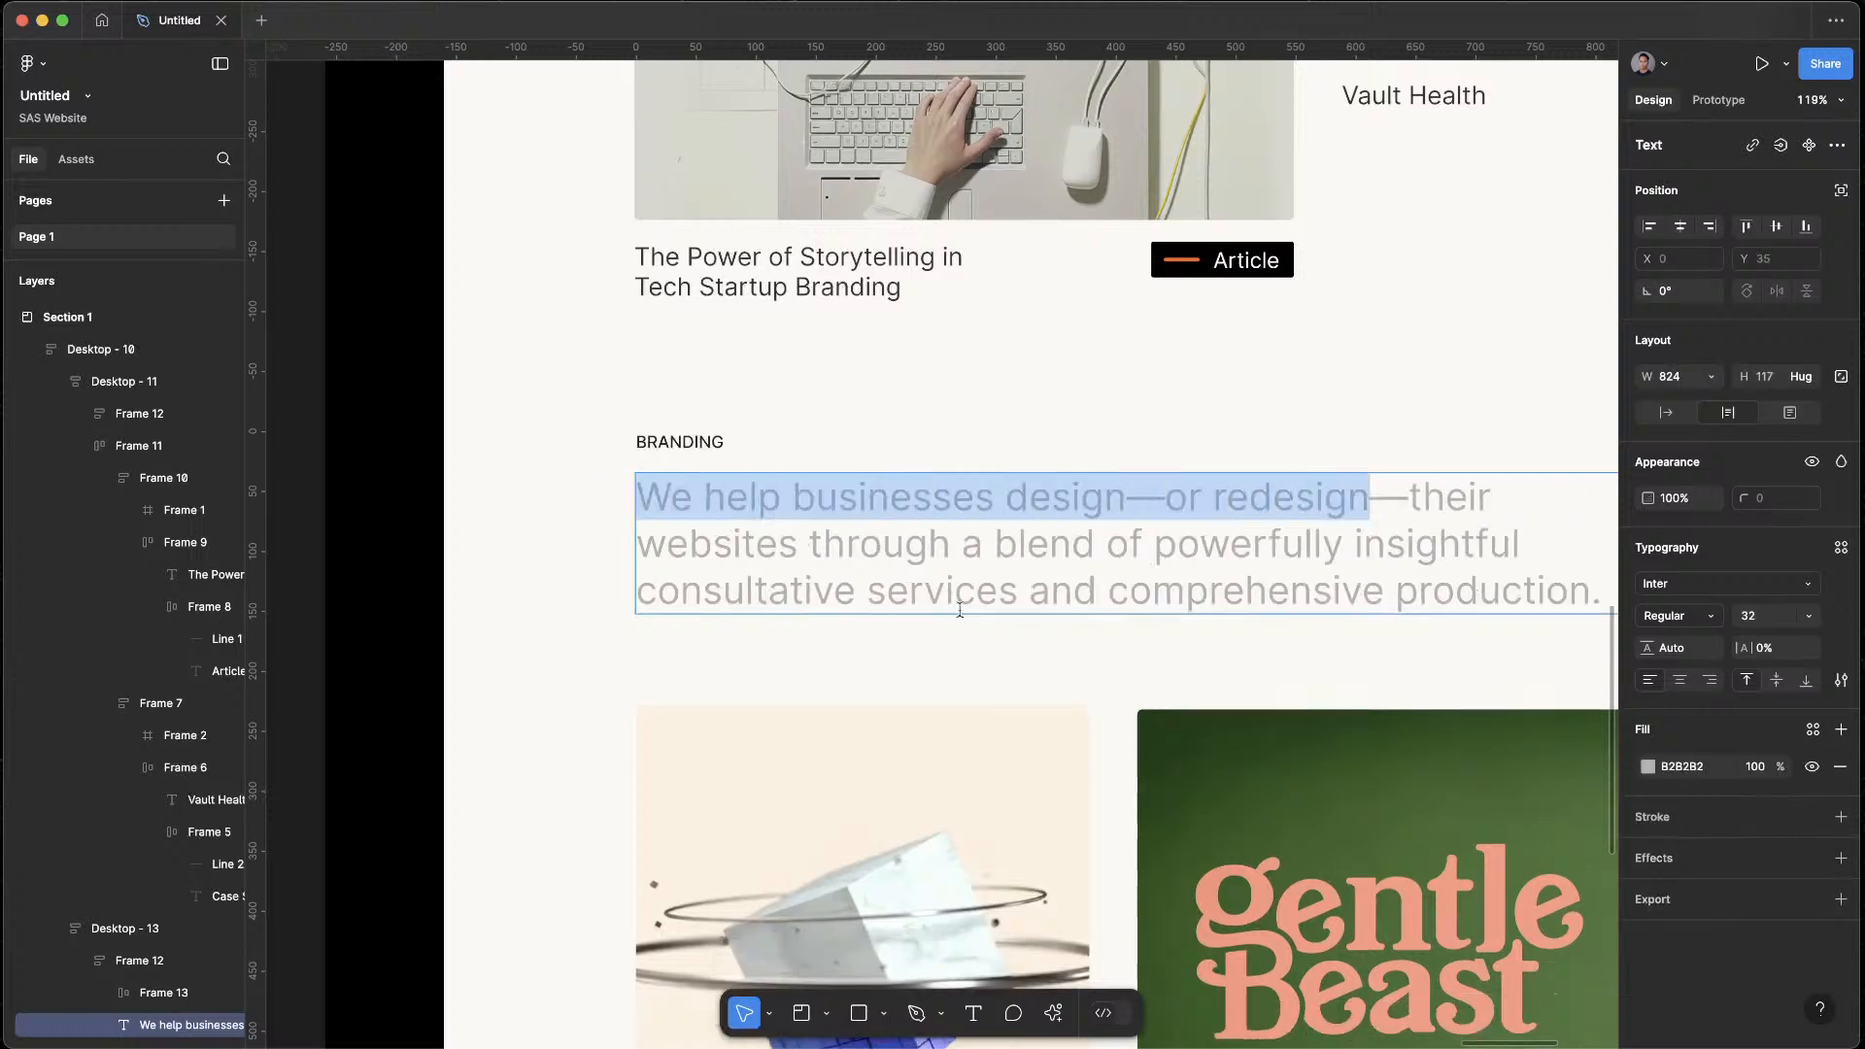
key("super+v")
key("Return")
key("Escape")
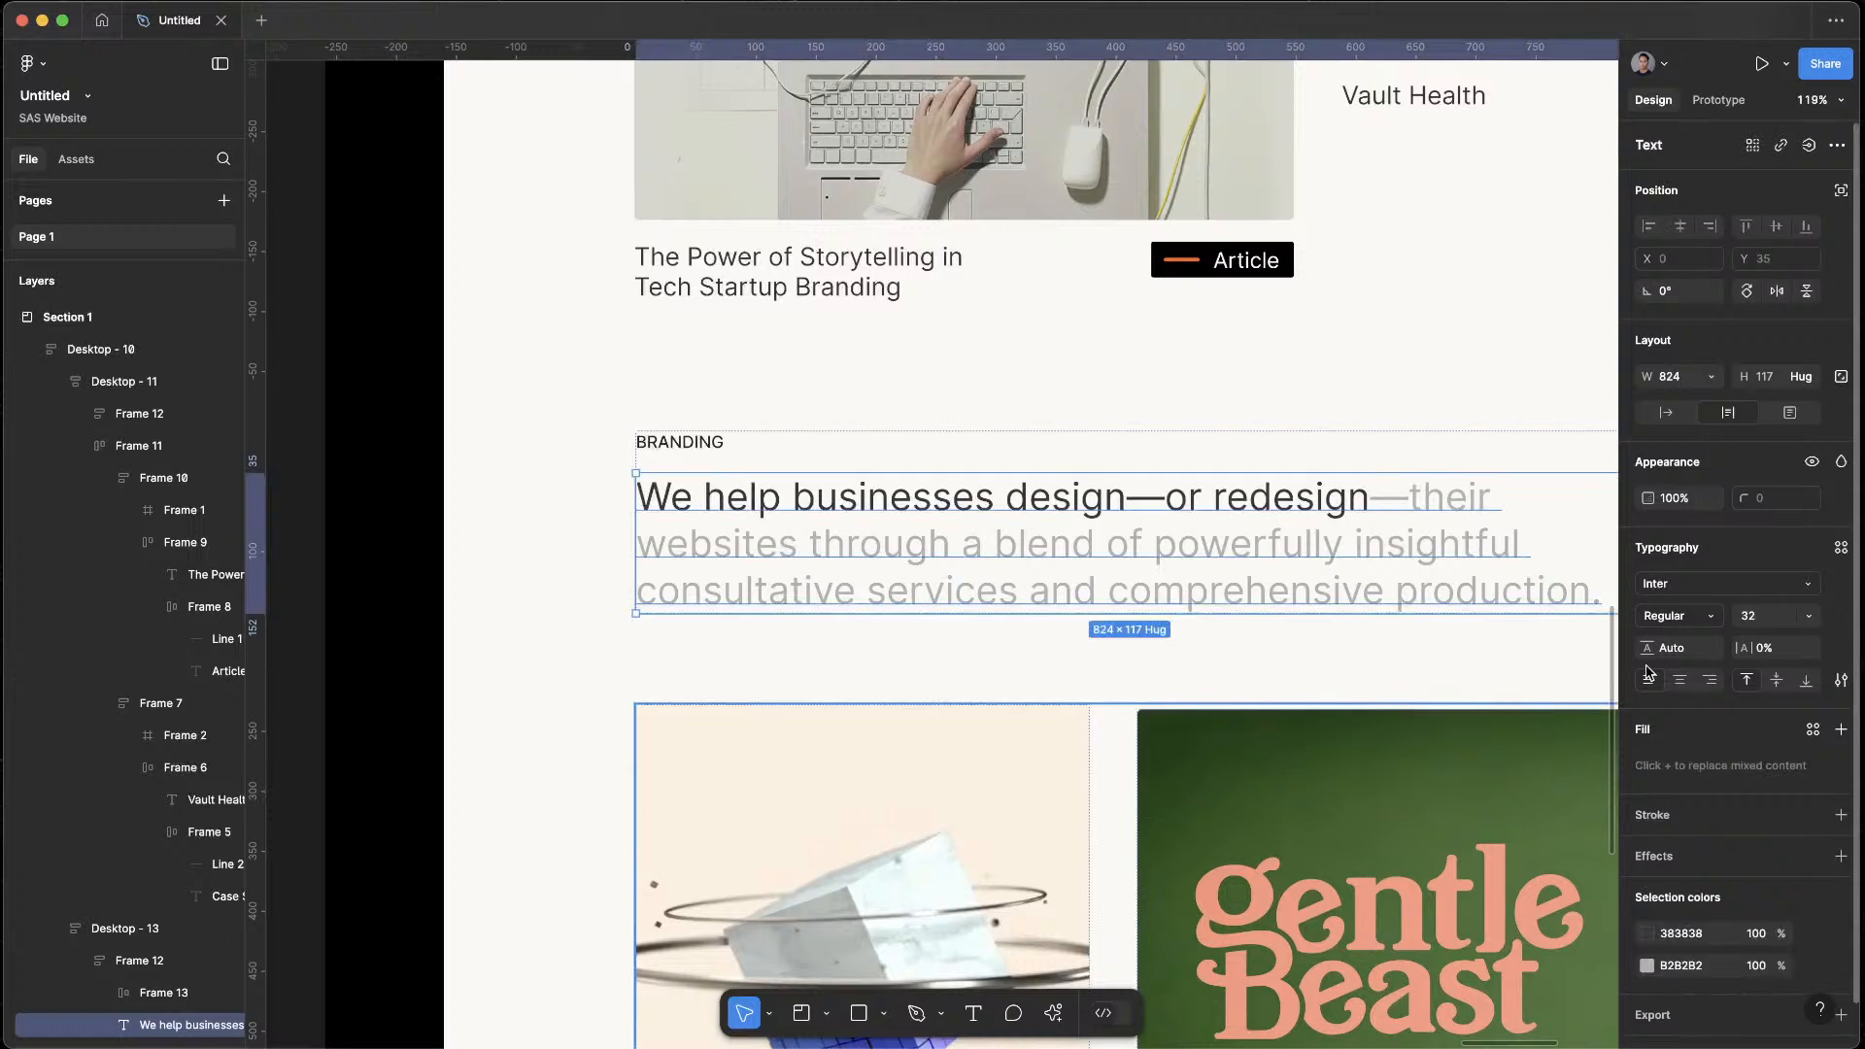
Apply the same dark colour 383838 to the dash after "redesign" and deselect the text
double_click(1399, 500)
left_click(1399, 500)
left_click_drag(1403, 500, 1355, 500)
left_click(1357, 501)
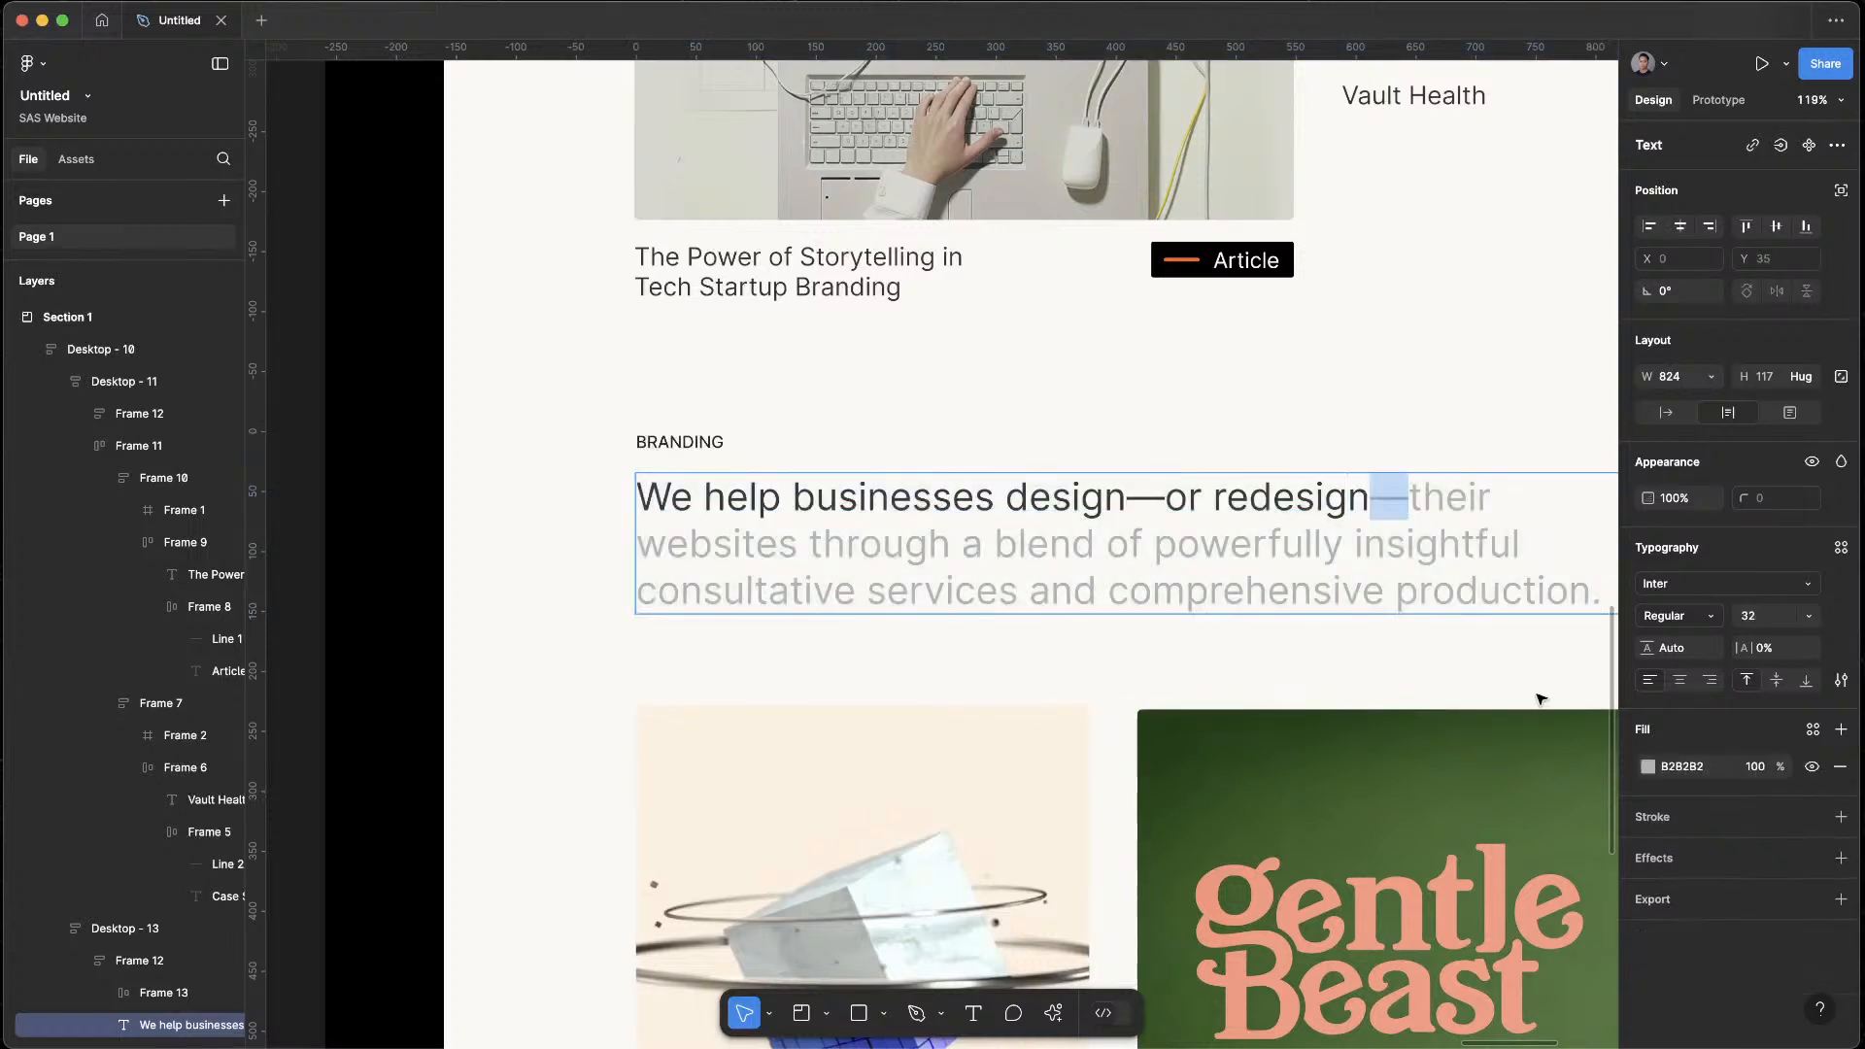
key("Escape")
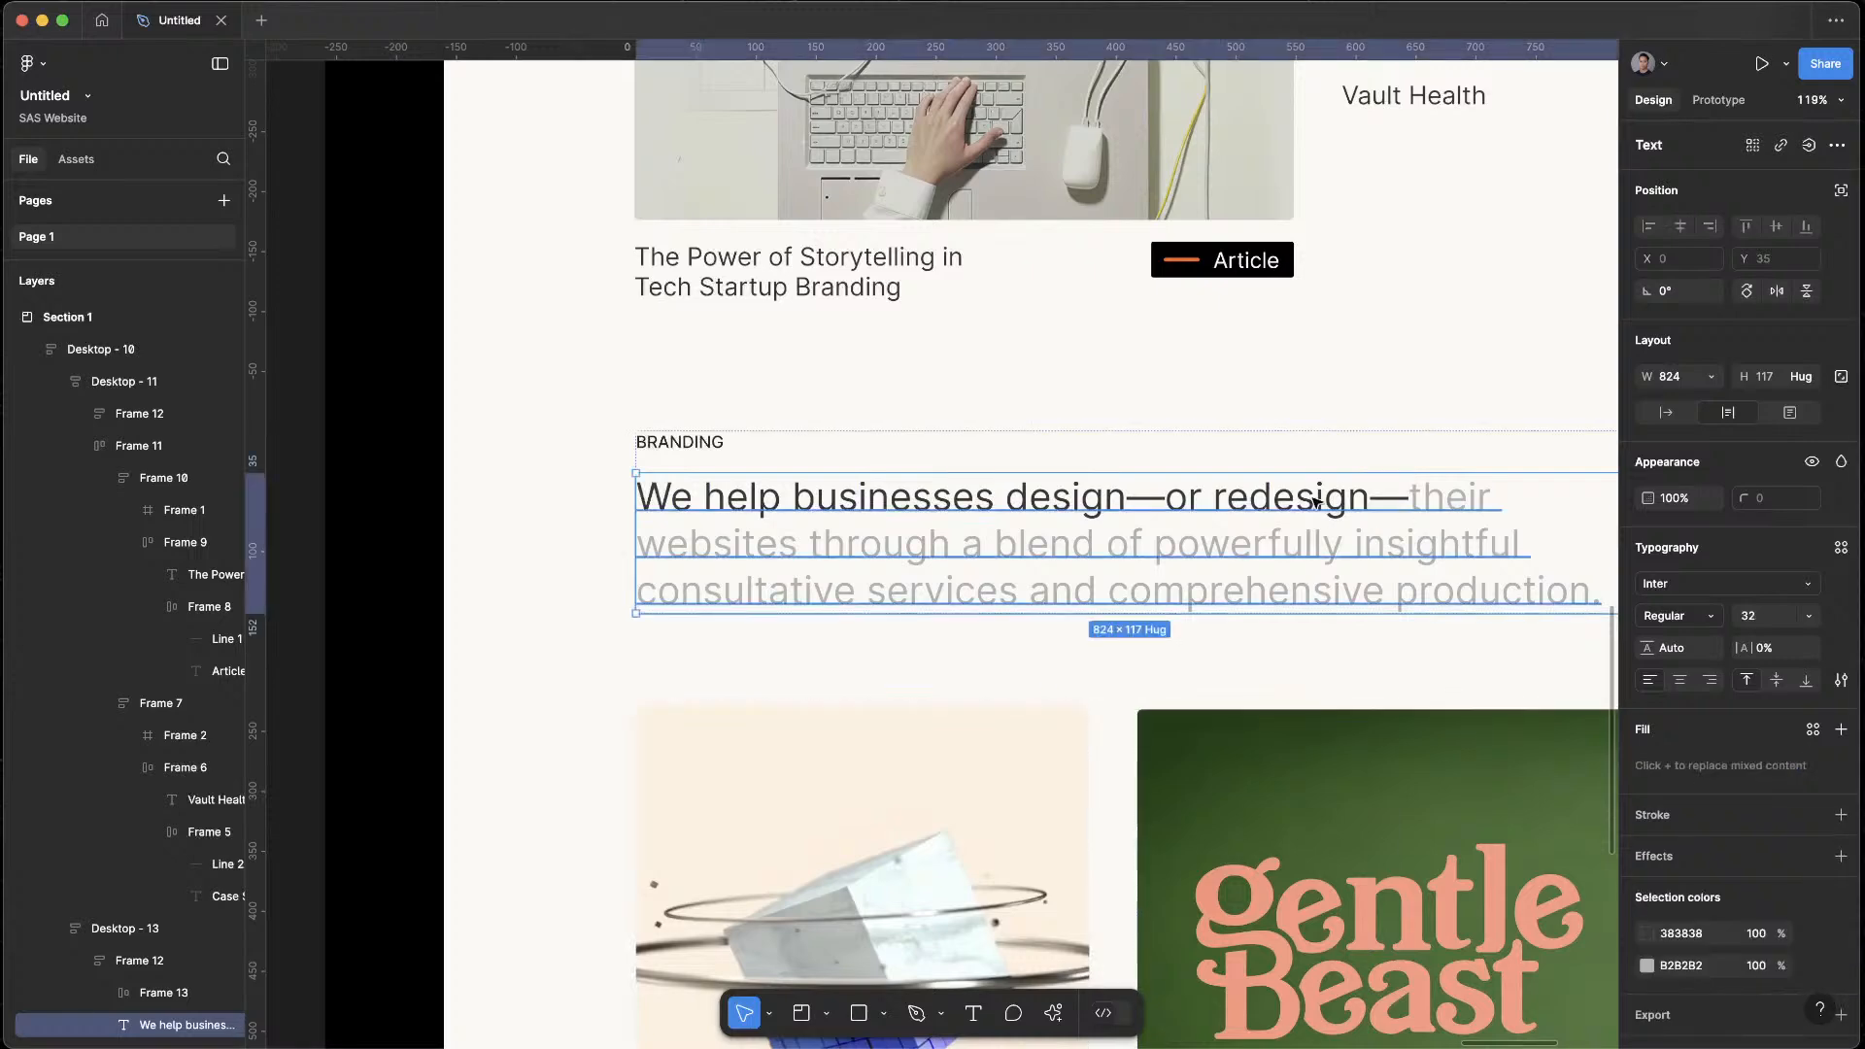
scroll(1318, 503, "down", 10)
left_click_drag(1311, 493, 986, 523)
key("Escape")
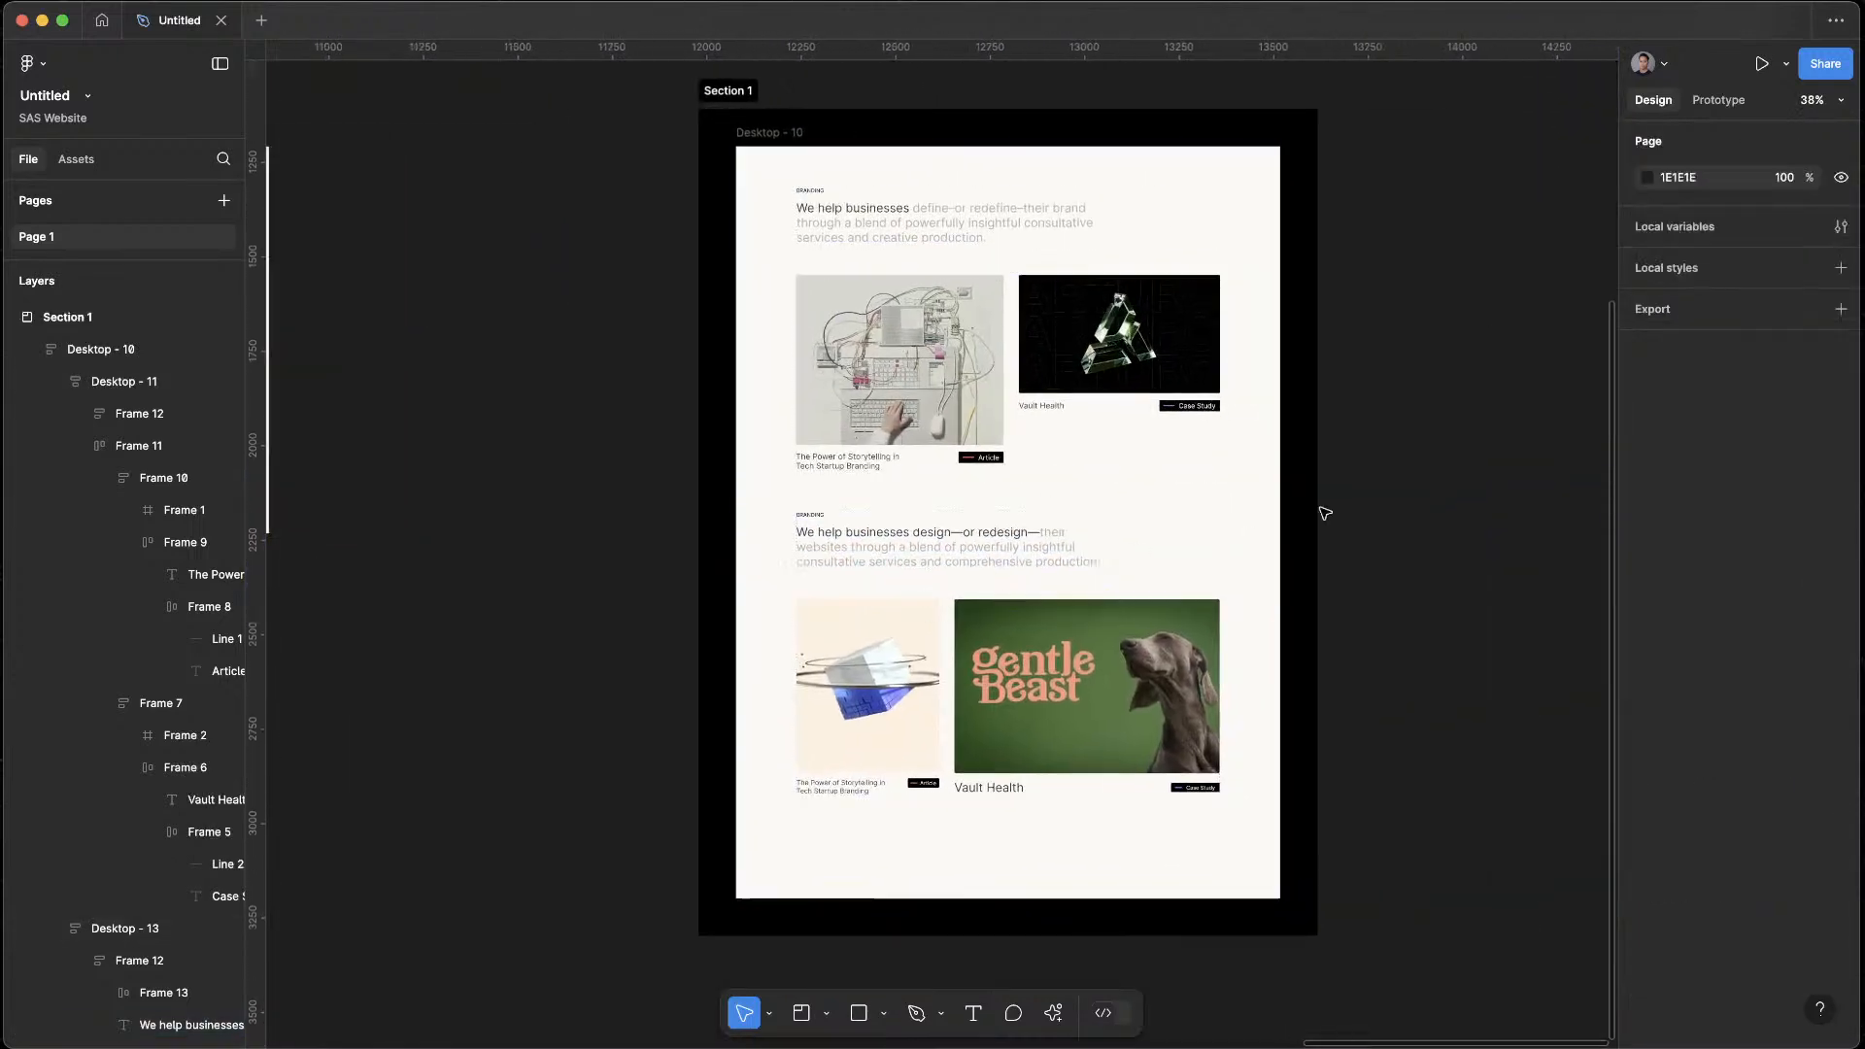
Preview the Desktop - 10 frame again, check the spacing and revised intro text of both sections, and close the preview
scroll(1362, 488, "down", 5)
scroll(1417, 463, "up", 4)
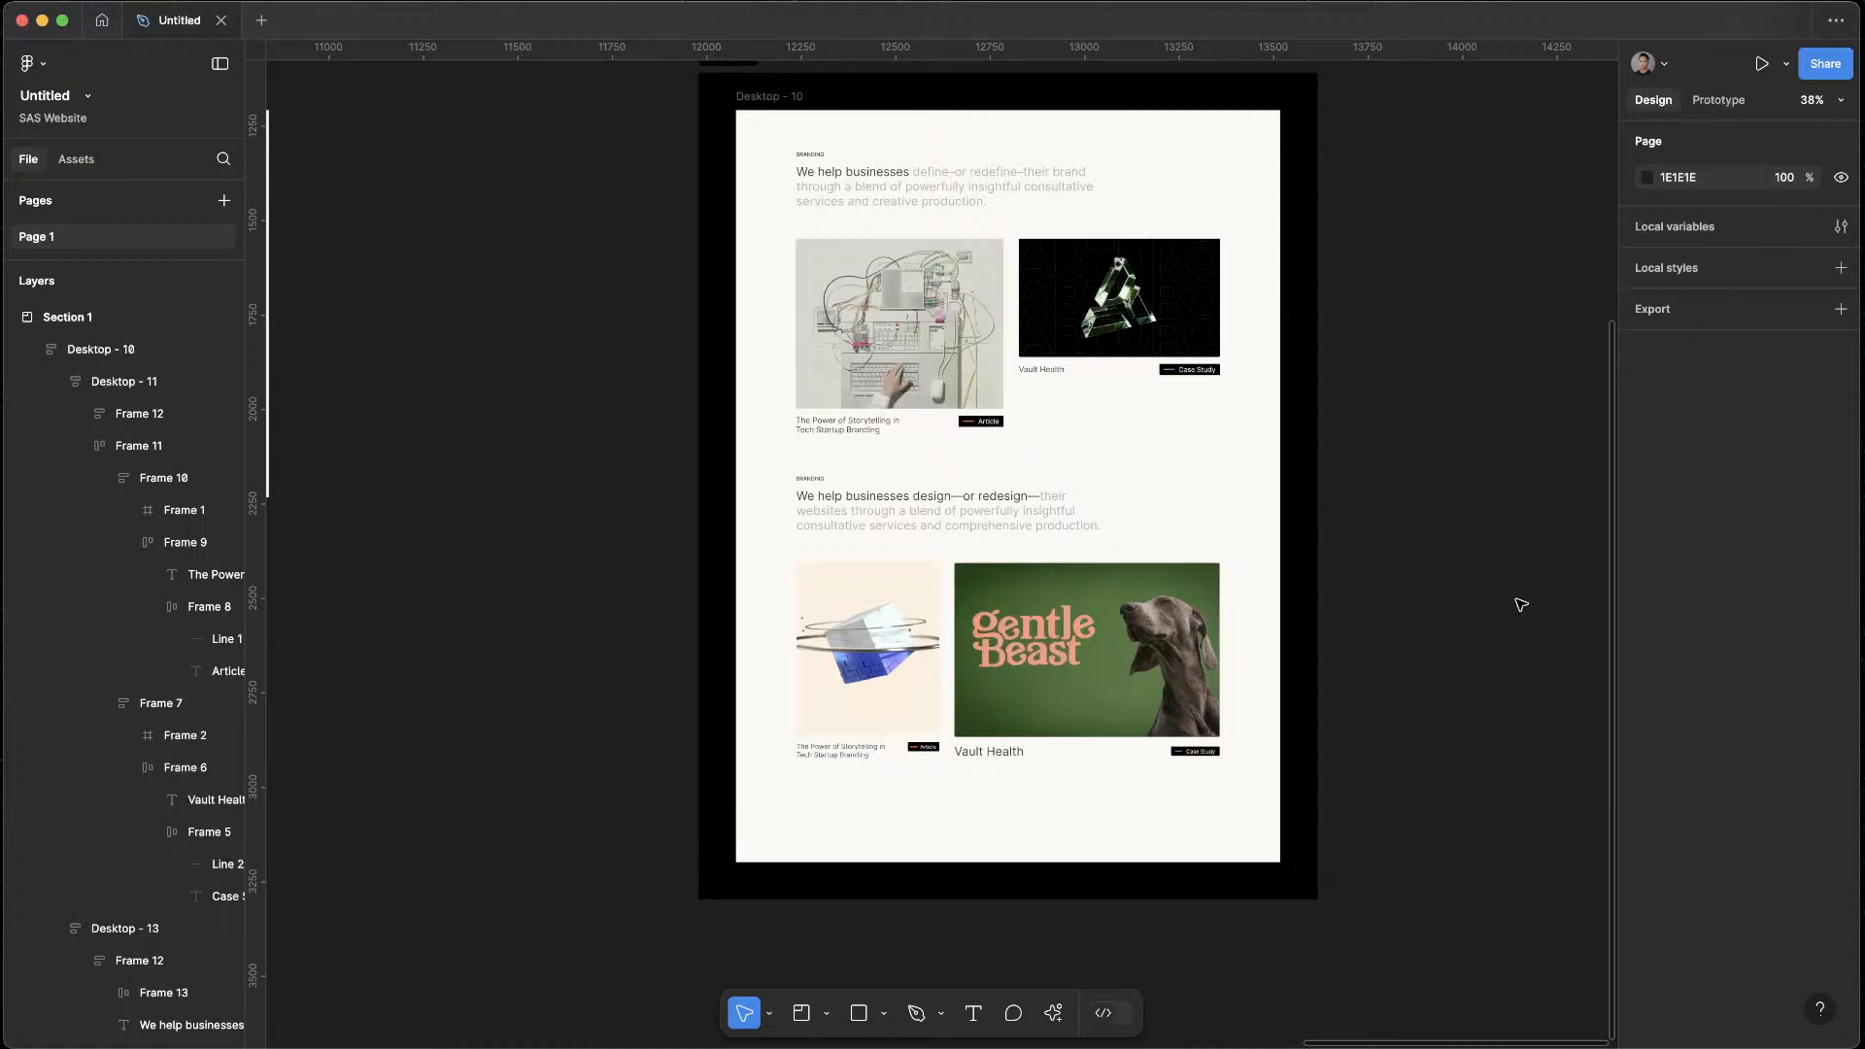
scroll(767, 146, "up", 1)
left_click(767, 143)
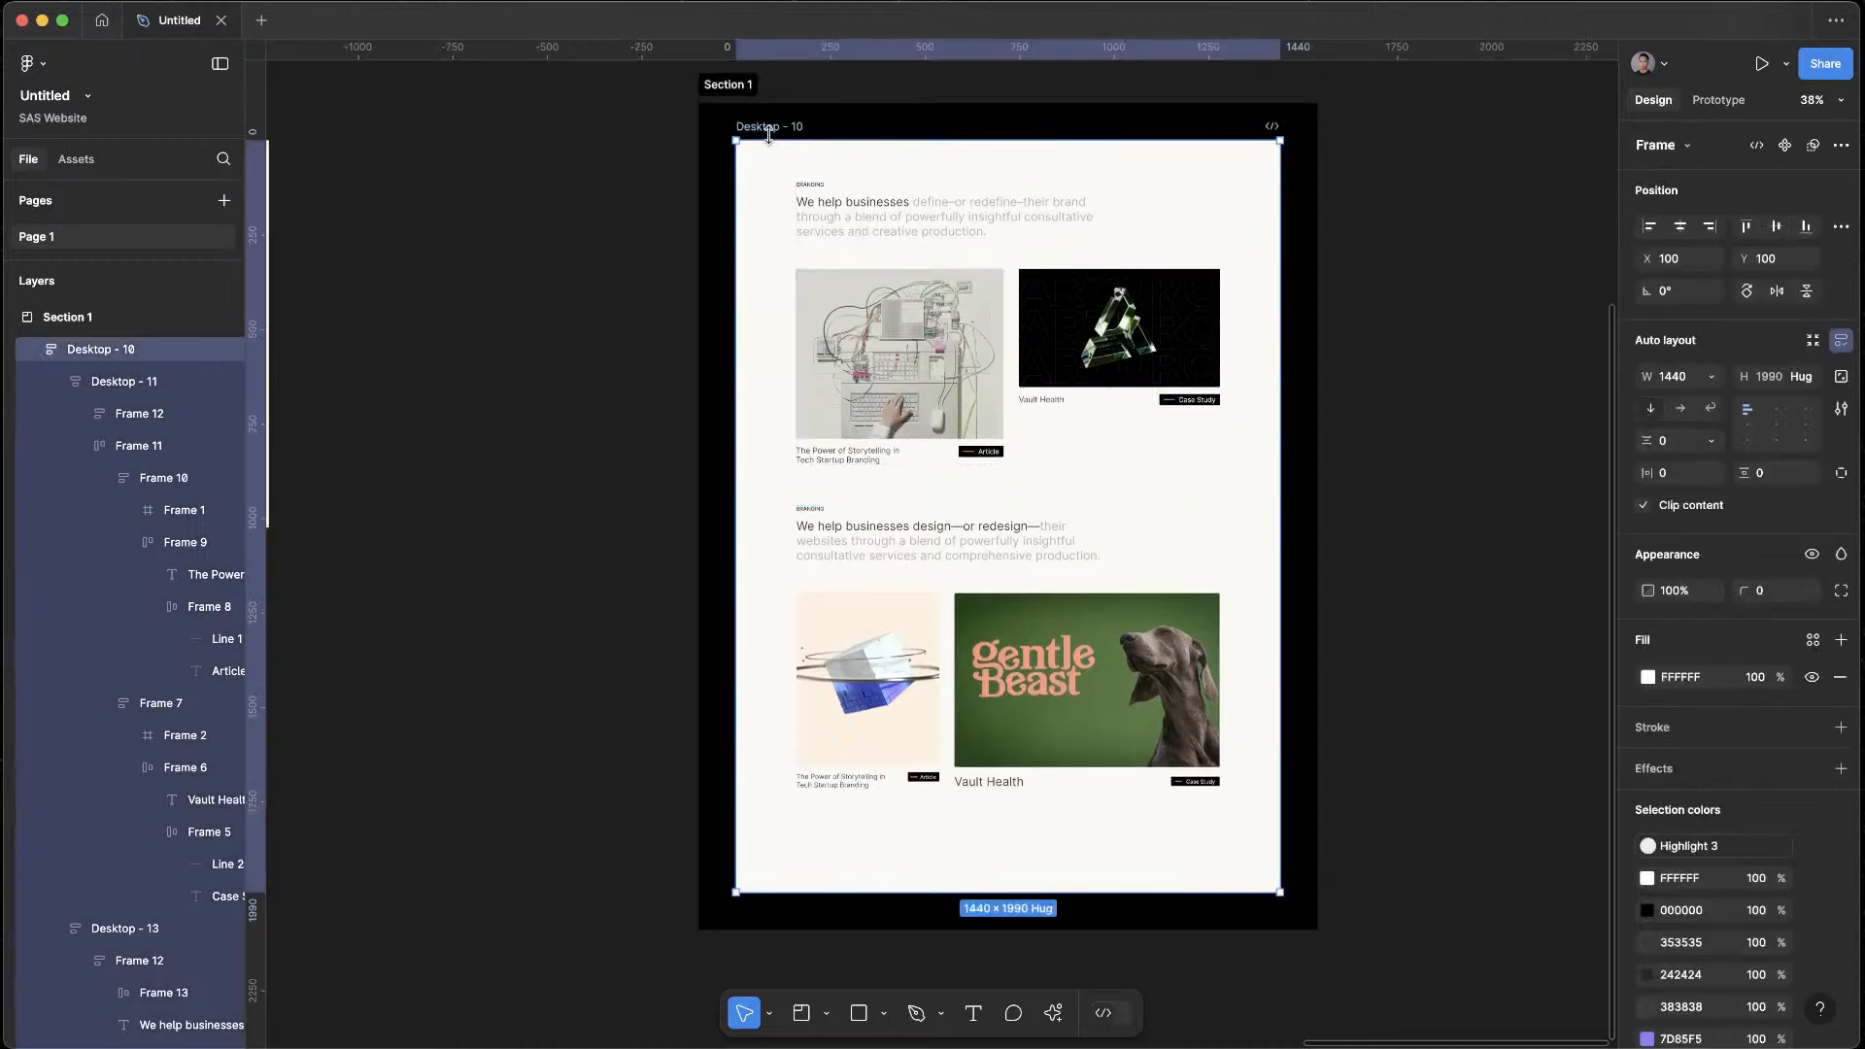
key("shift+space")
scroll(1240, 609, "down", 8)
scroll(1242, 612, "up", 5)
scroll(1242, 616, "up", 3)
scroll(1242, 617, "down", 4)
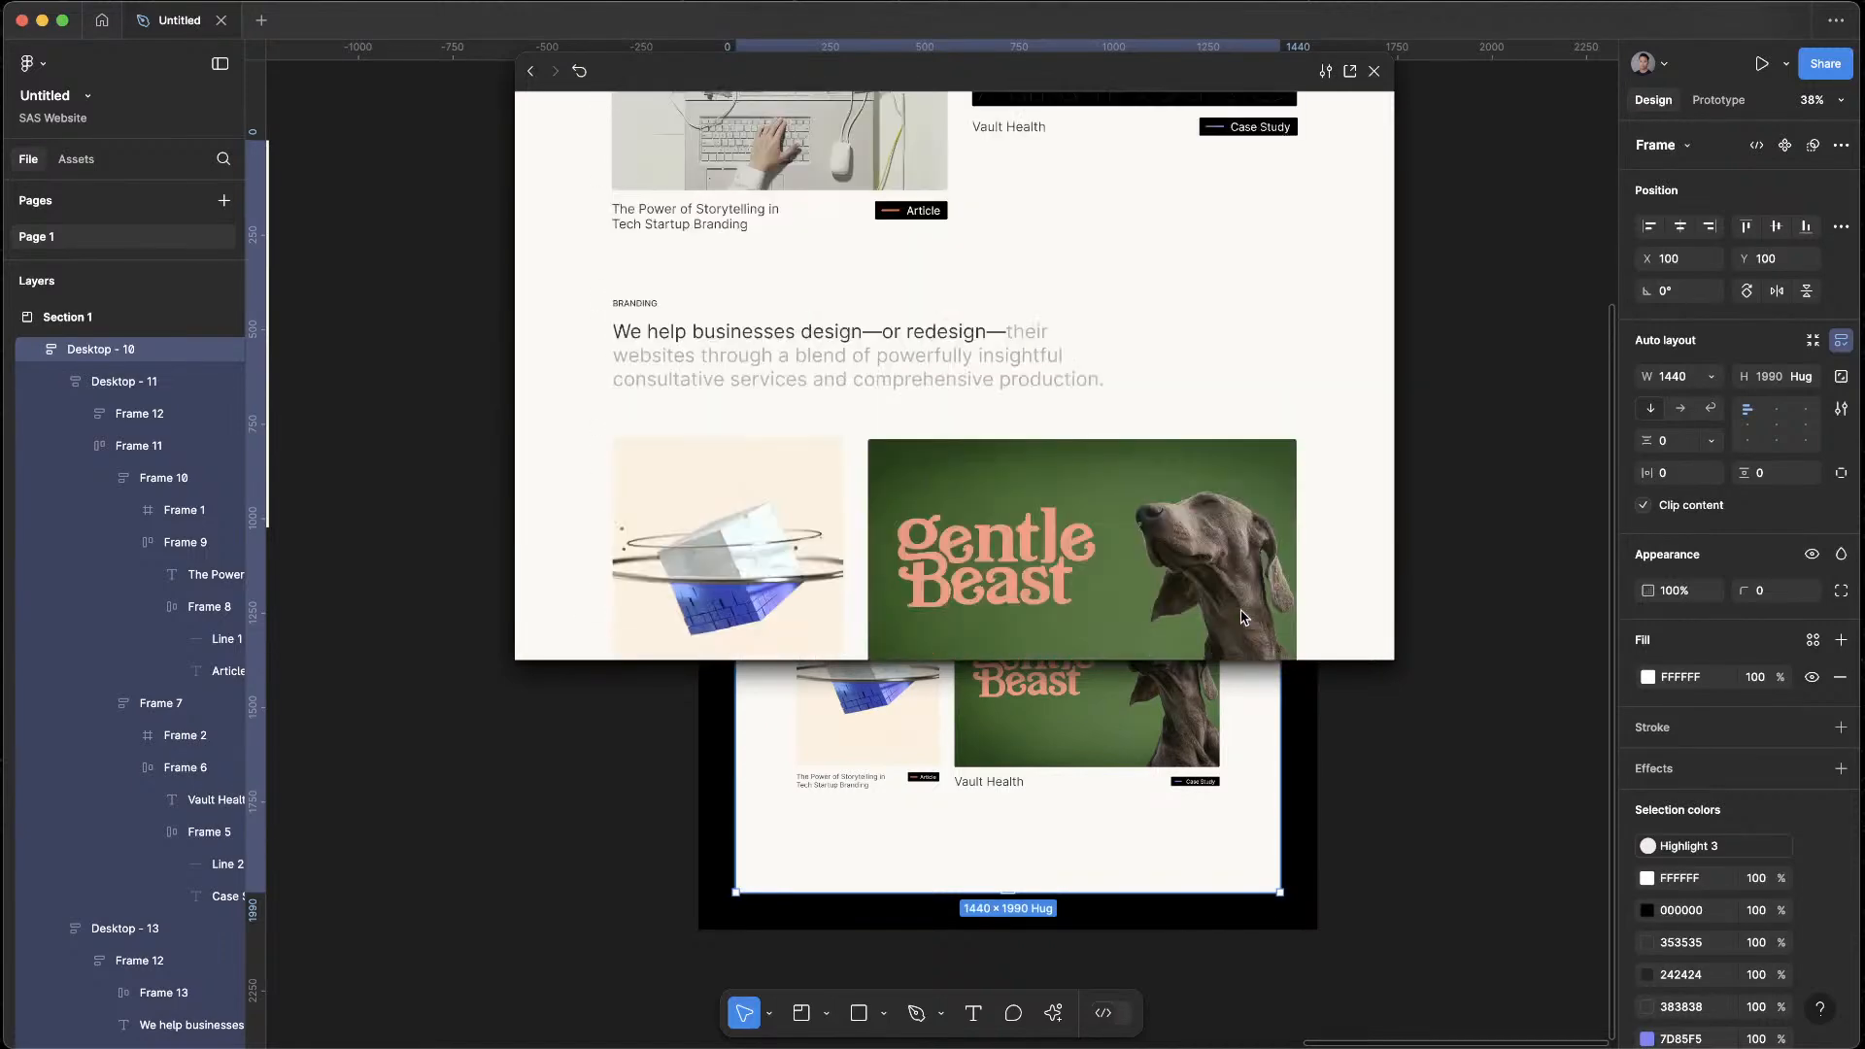
left_click(1375, 73)
Set the vertical padding of the upper section frame, Desktop - 11, to 140
double_click(1186, 471)
left_click(1797, 474)
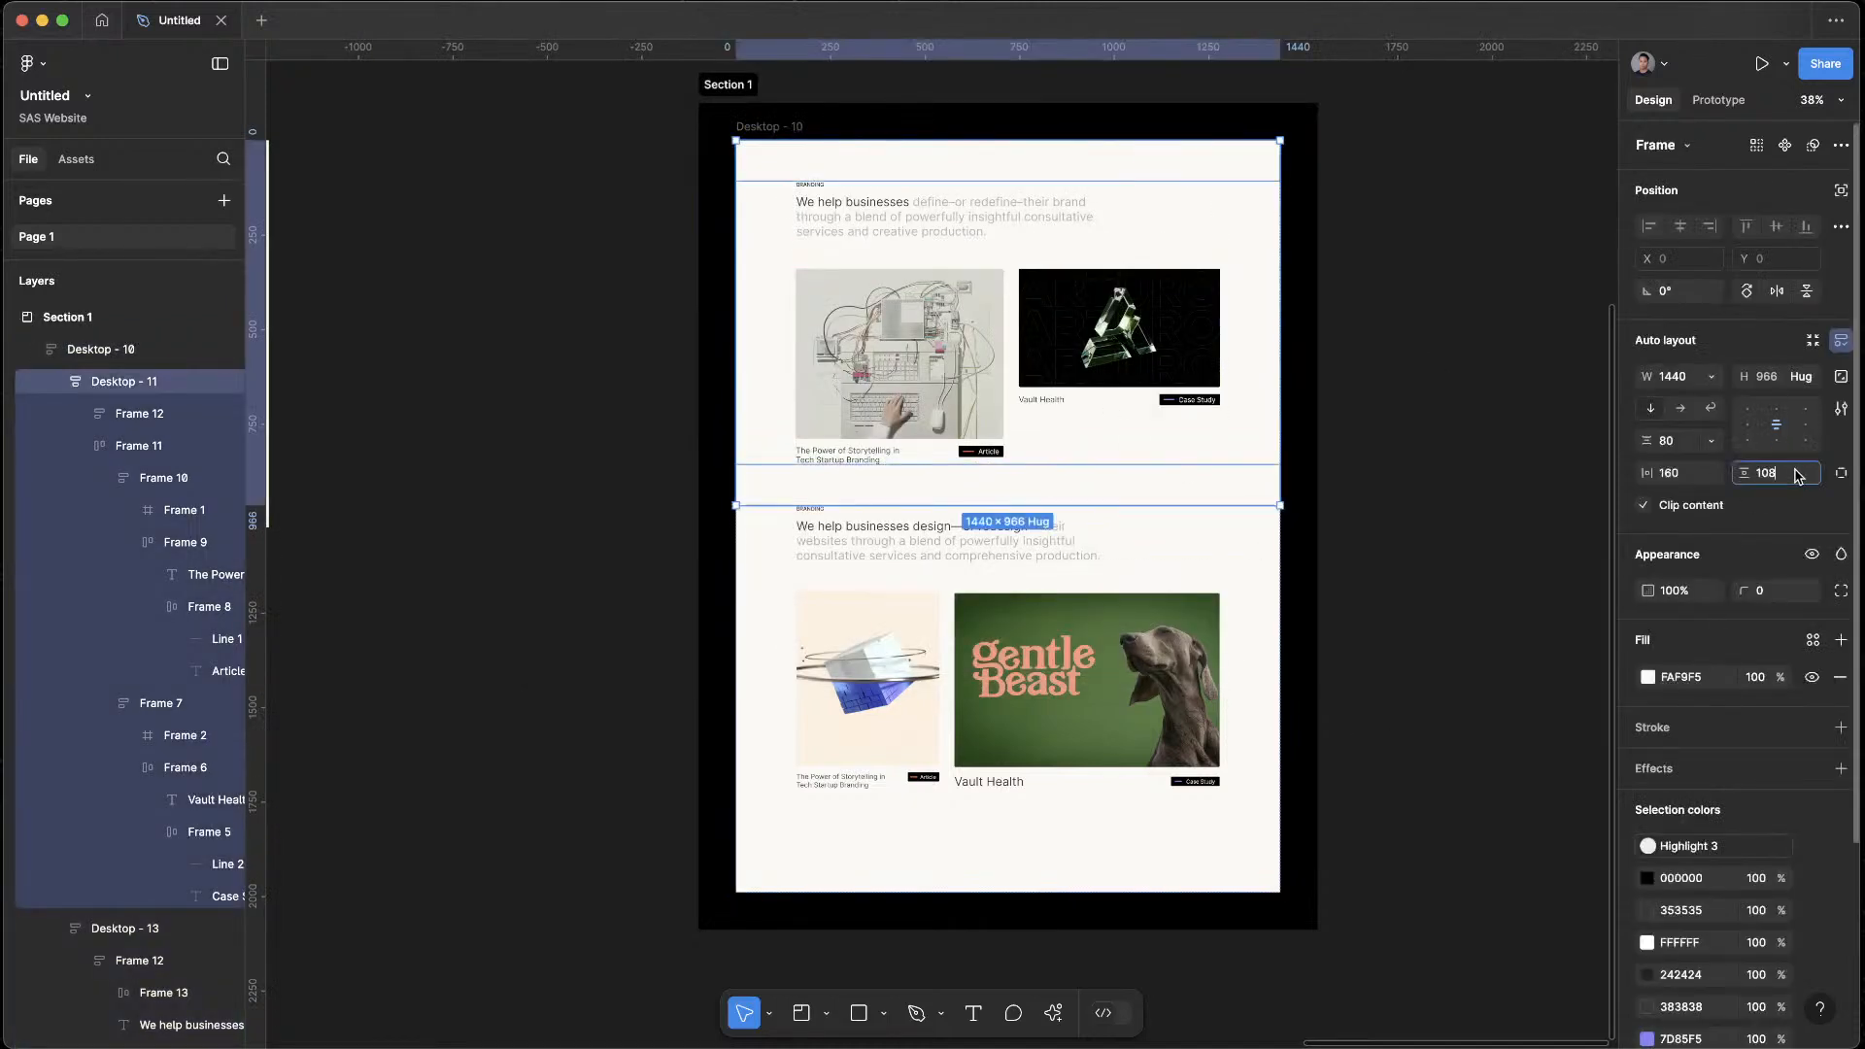
type("140")
key("Return")
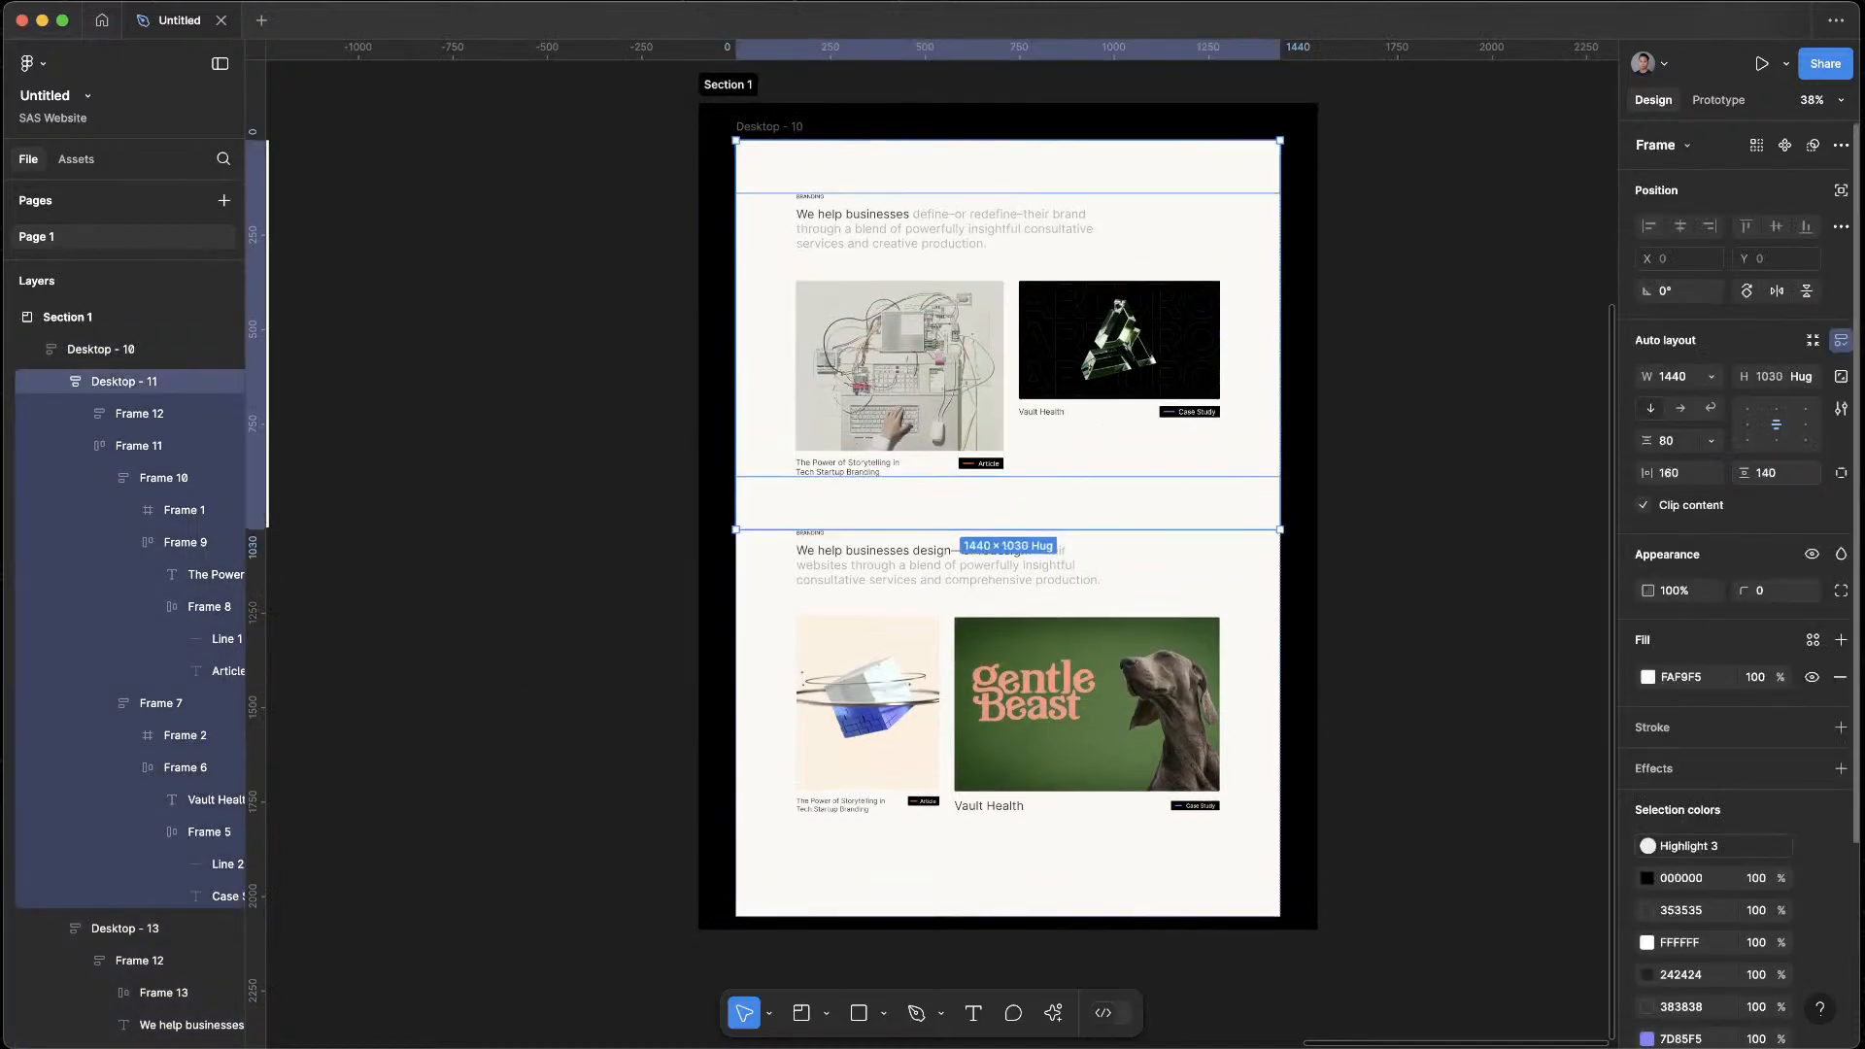
Set the bottom padding of the lower section frame, Desktop - 13, to 140 and make its height hug its contents
left_click(1129, 788)
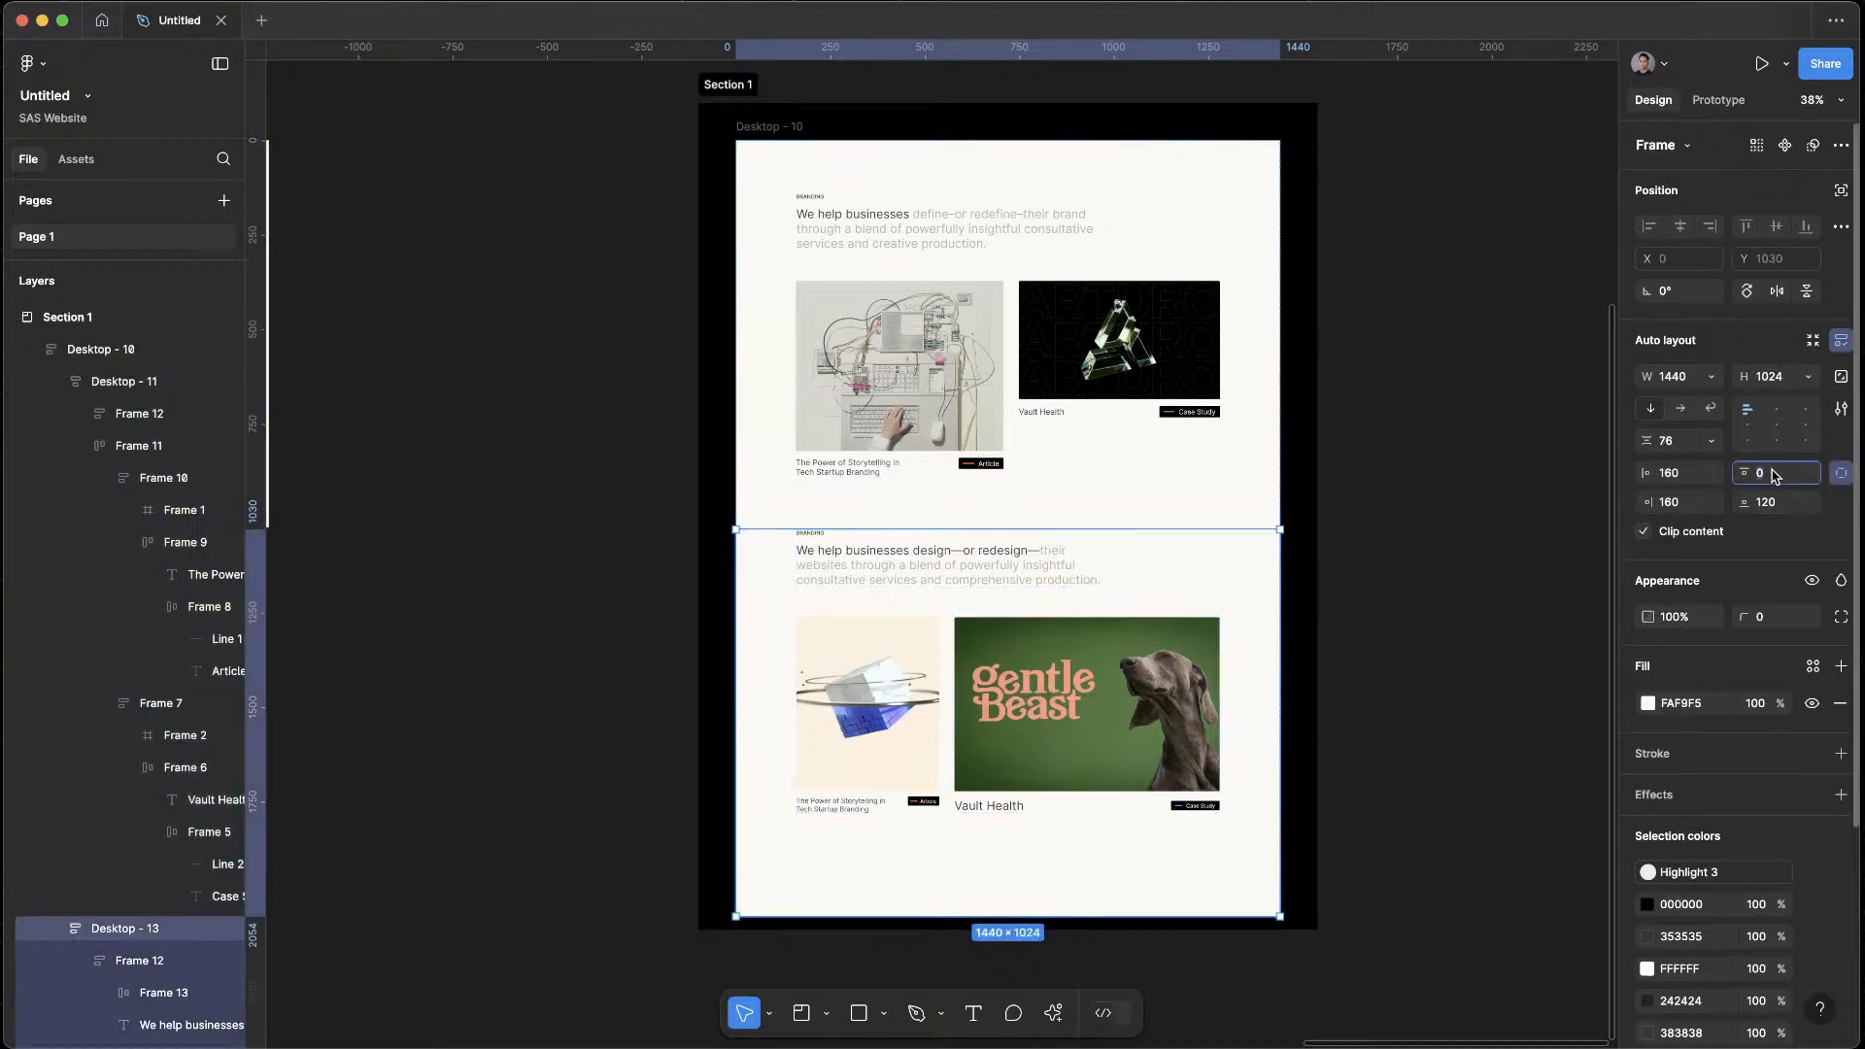
left_click(1767, 505)
type("140")
key("Return")
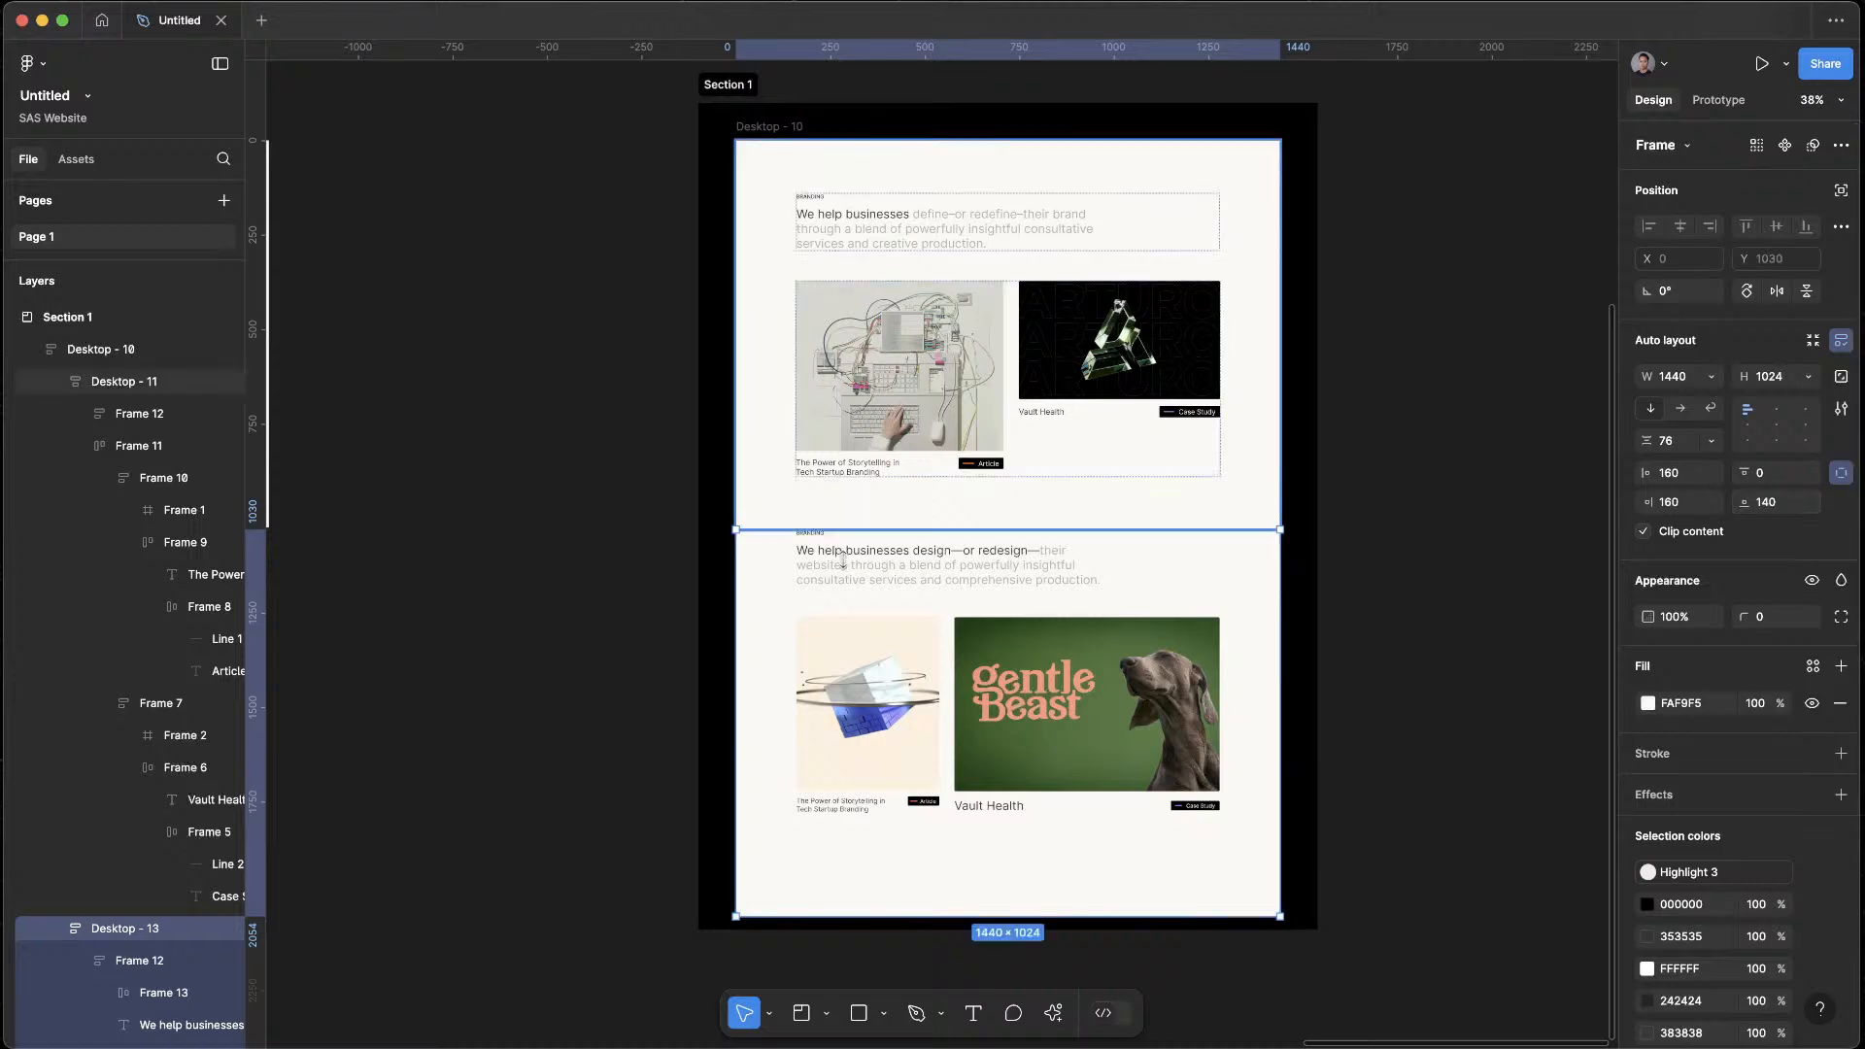
left_click(1809, 378)
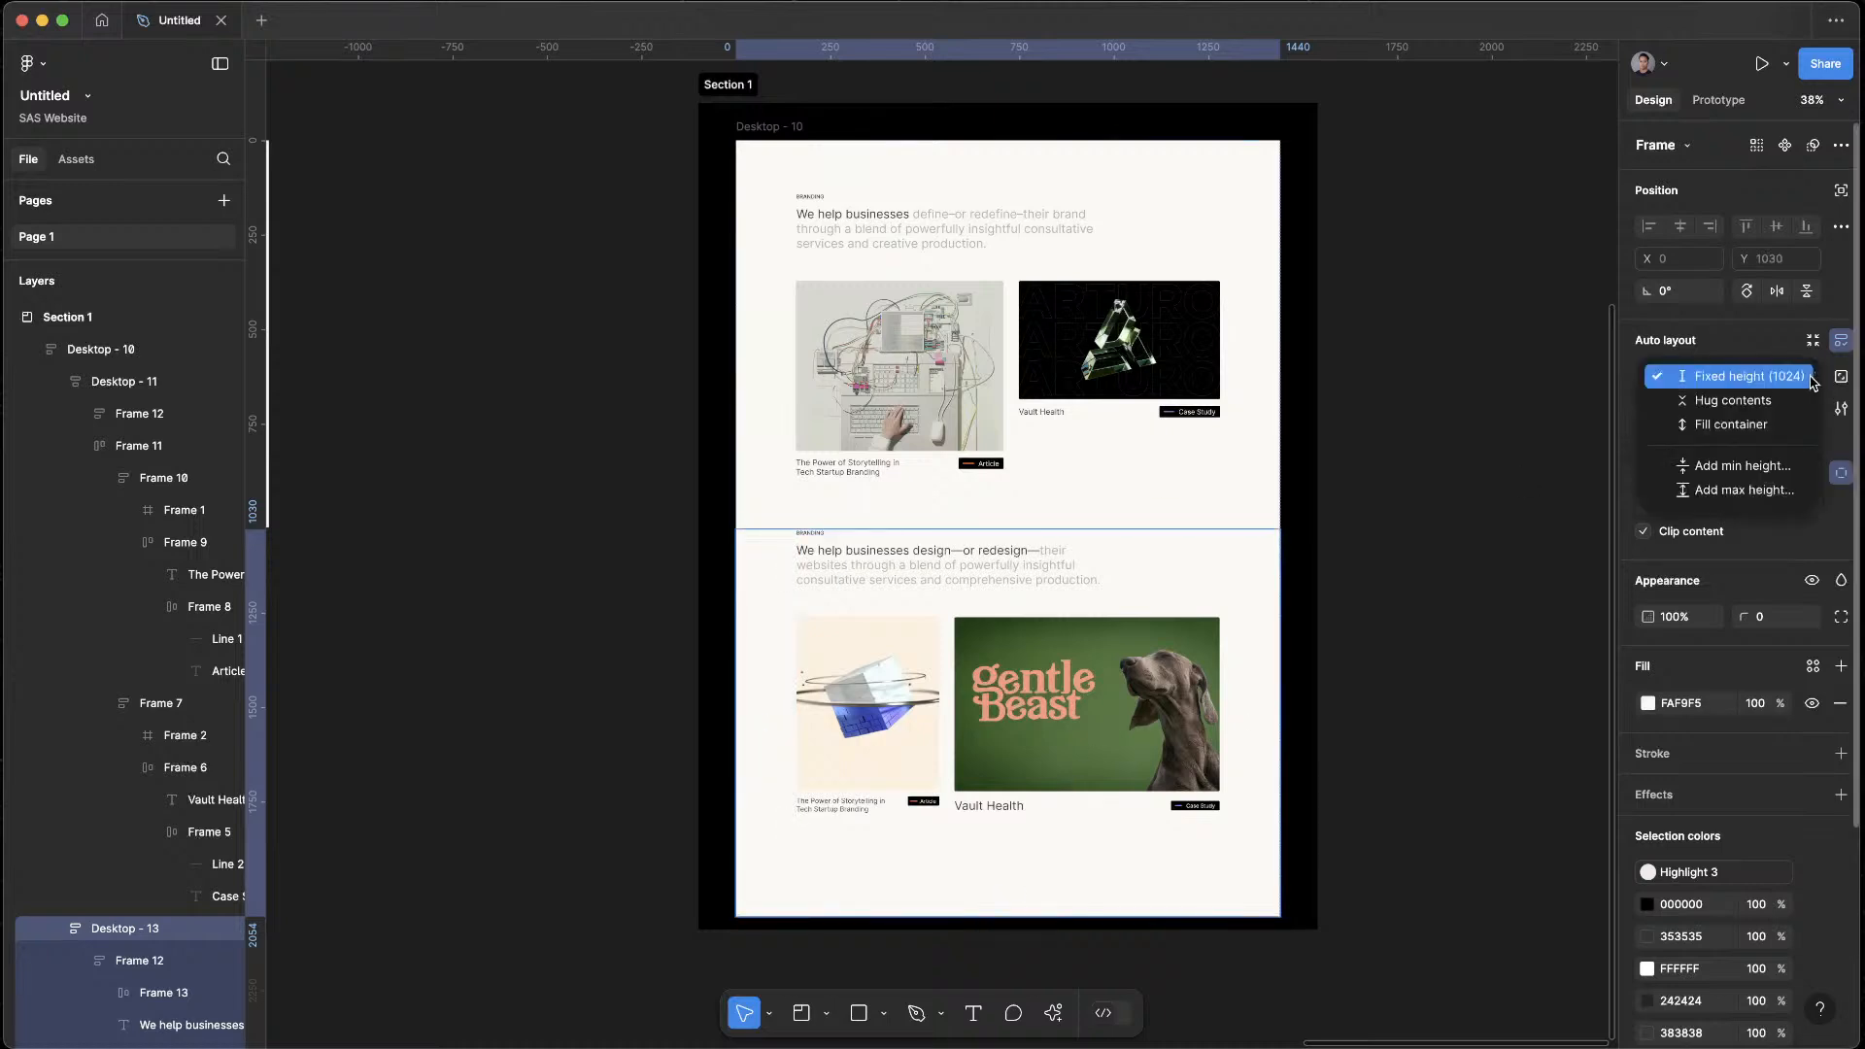
left_click(1733, 400)
left_click(1470, 687)
left_click(1049, 656)
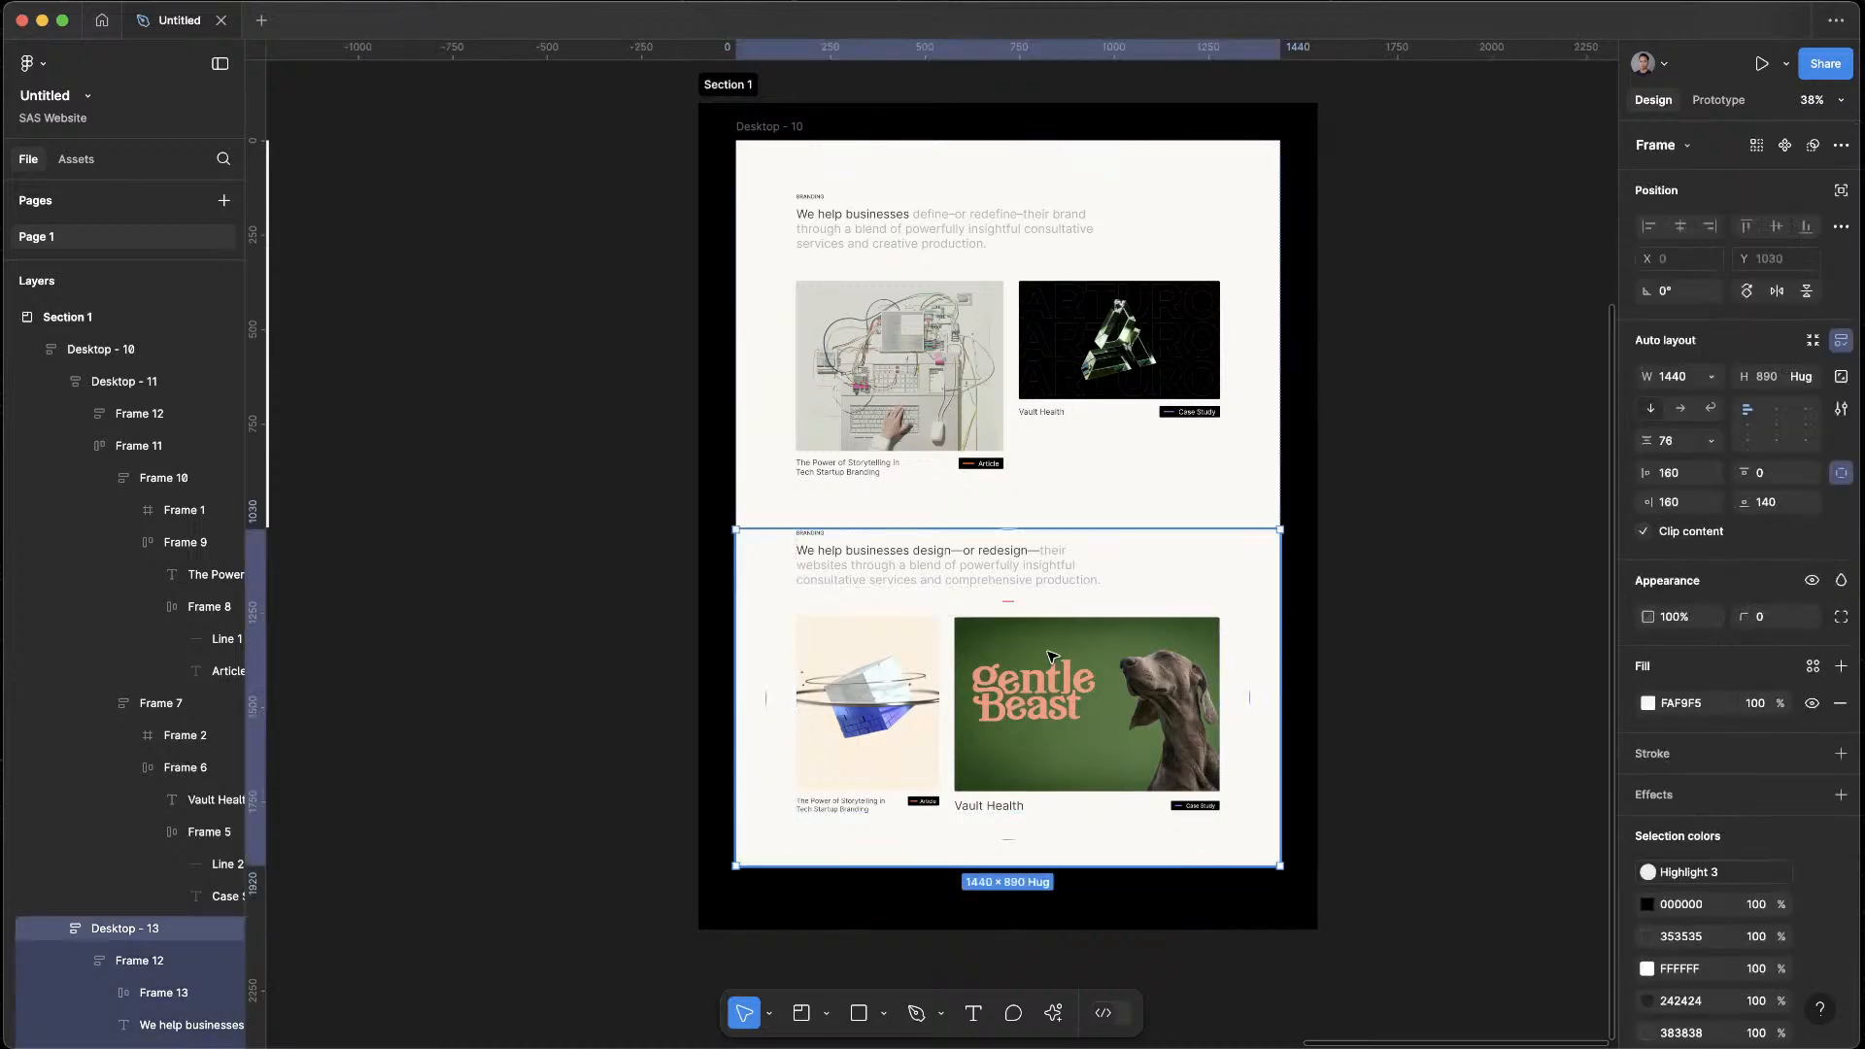
Preview the Desktop - 10 frame, examine the spacing between the two sections, and close the preview
left_click(1203, 509)
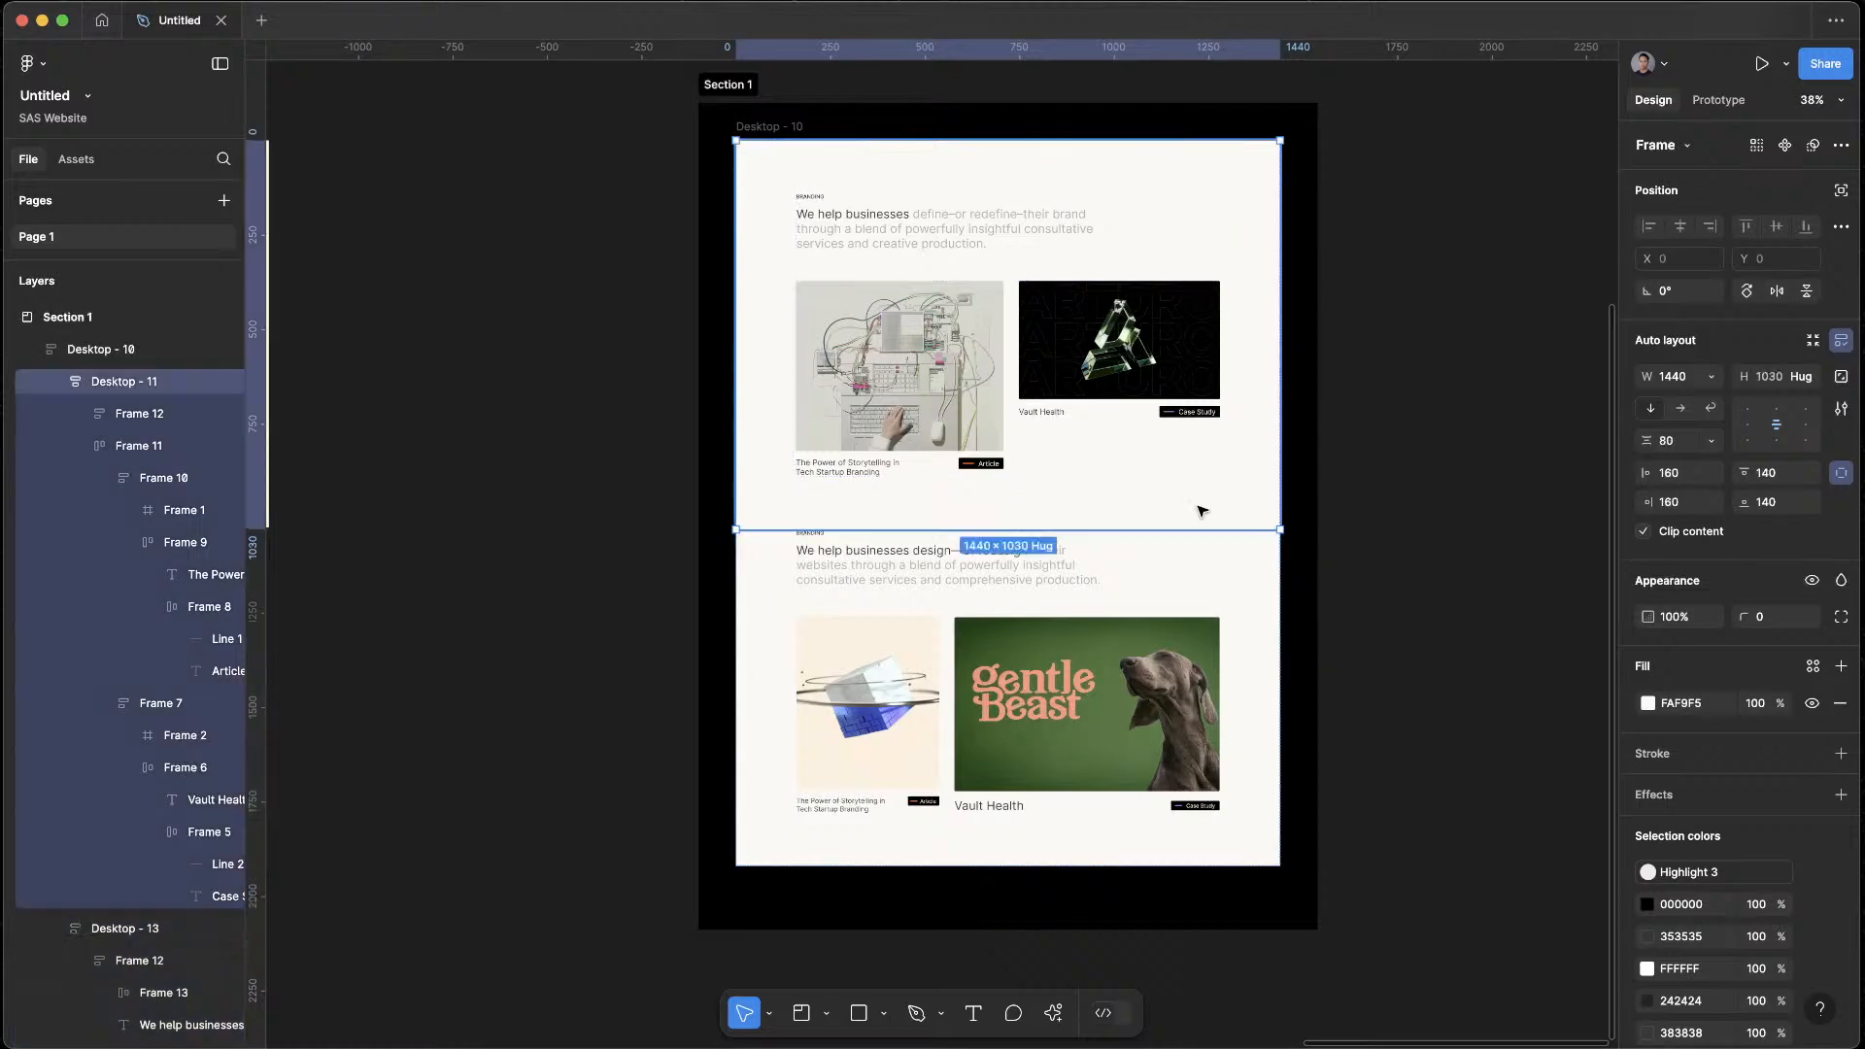
left_click(758, 113)
left_click(758, 126)
key("shift+space")
scroll(1036, 396, "down", 5)
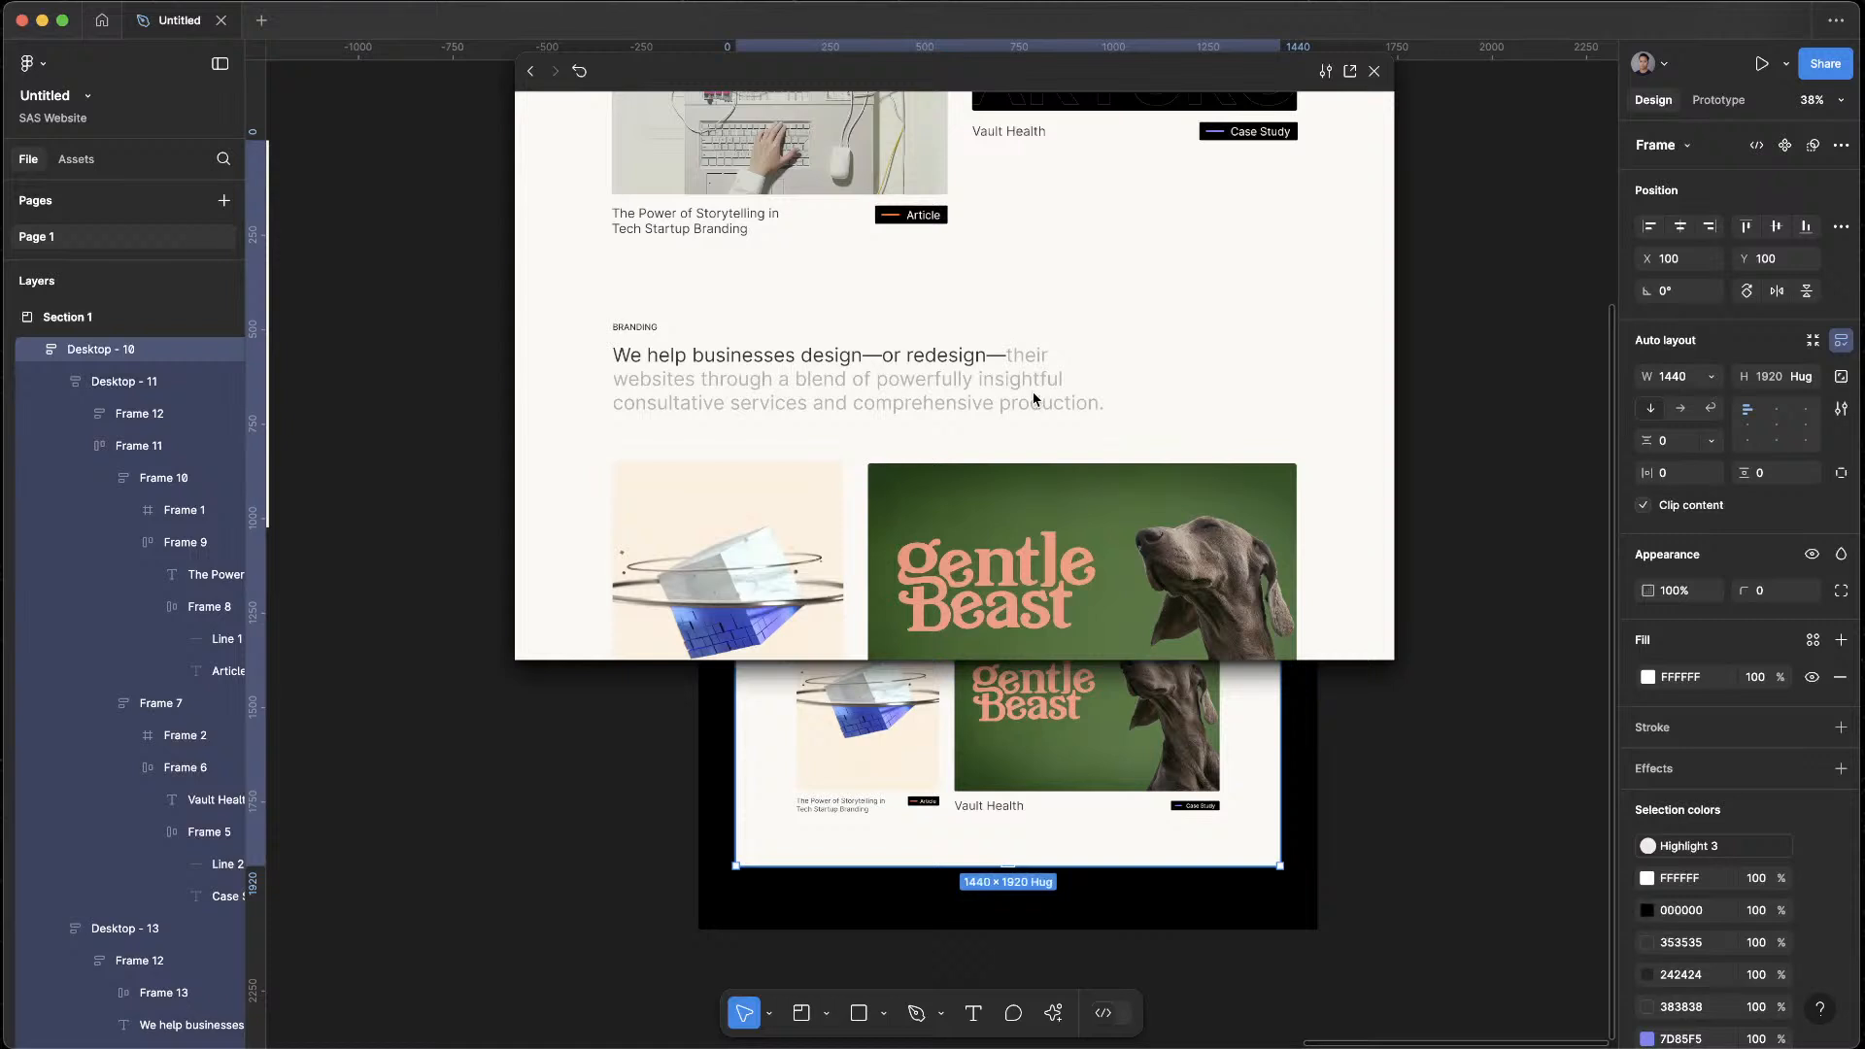
key("Escape")
Set the top padding of the lower section frame, Desktop - 13, to 140 and deselect it
left_click(1345, 645)
left_click(969, 491)
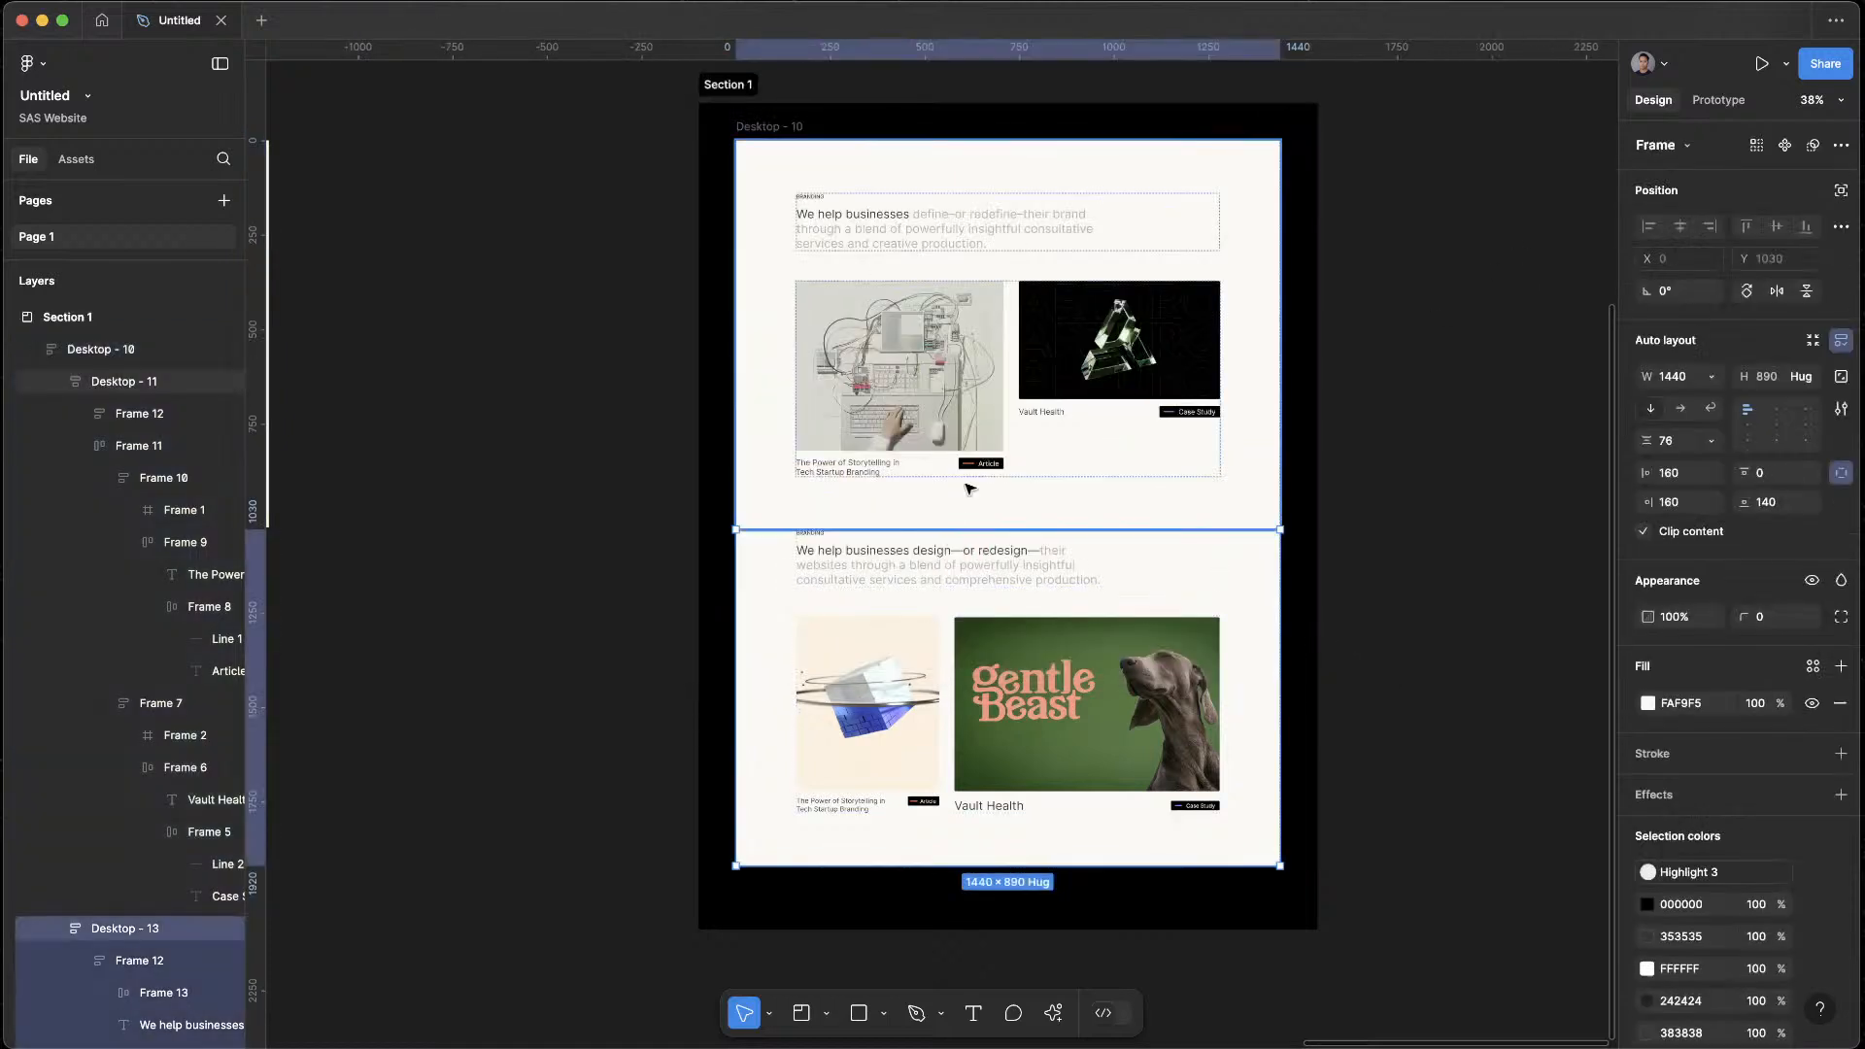
left_click(968, 600)
type("140")
key("Return")
key("Escape")
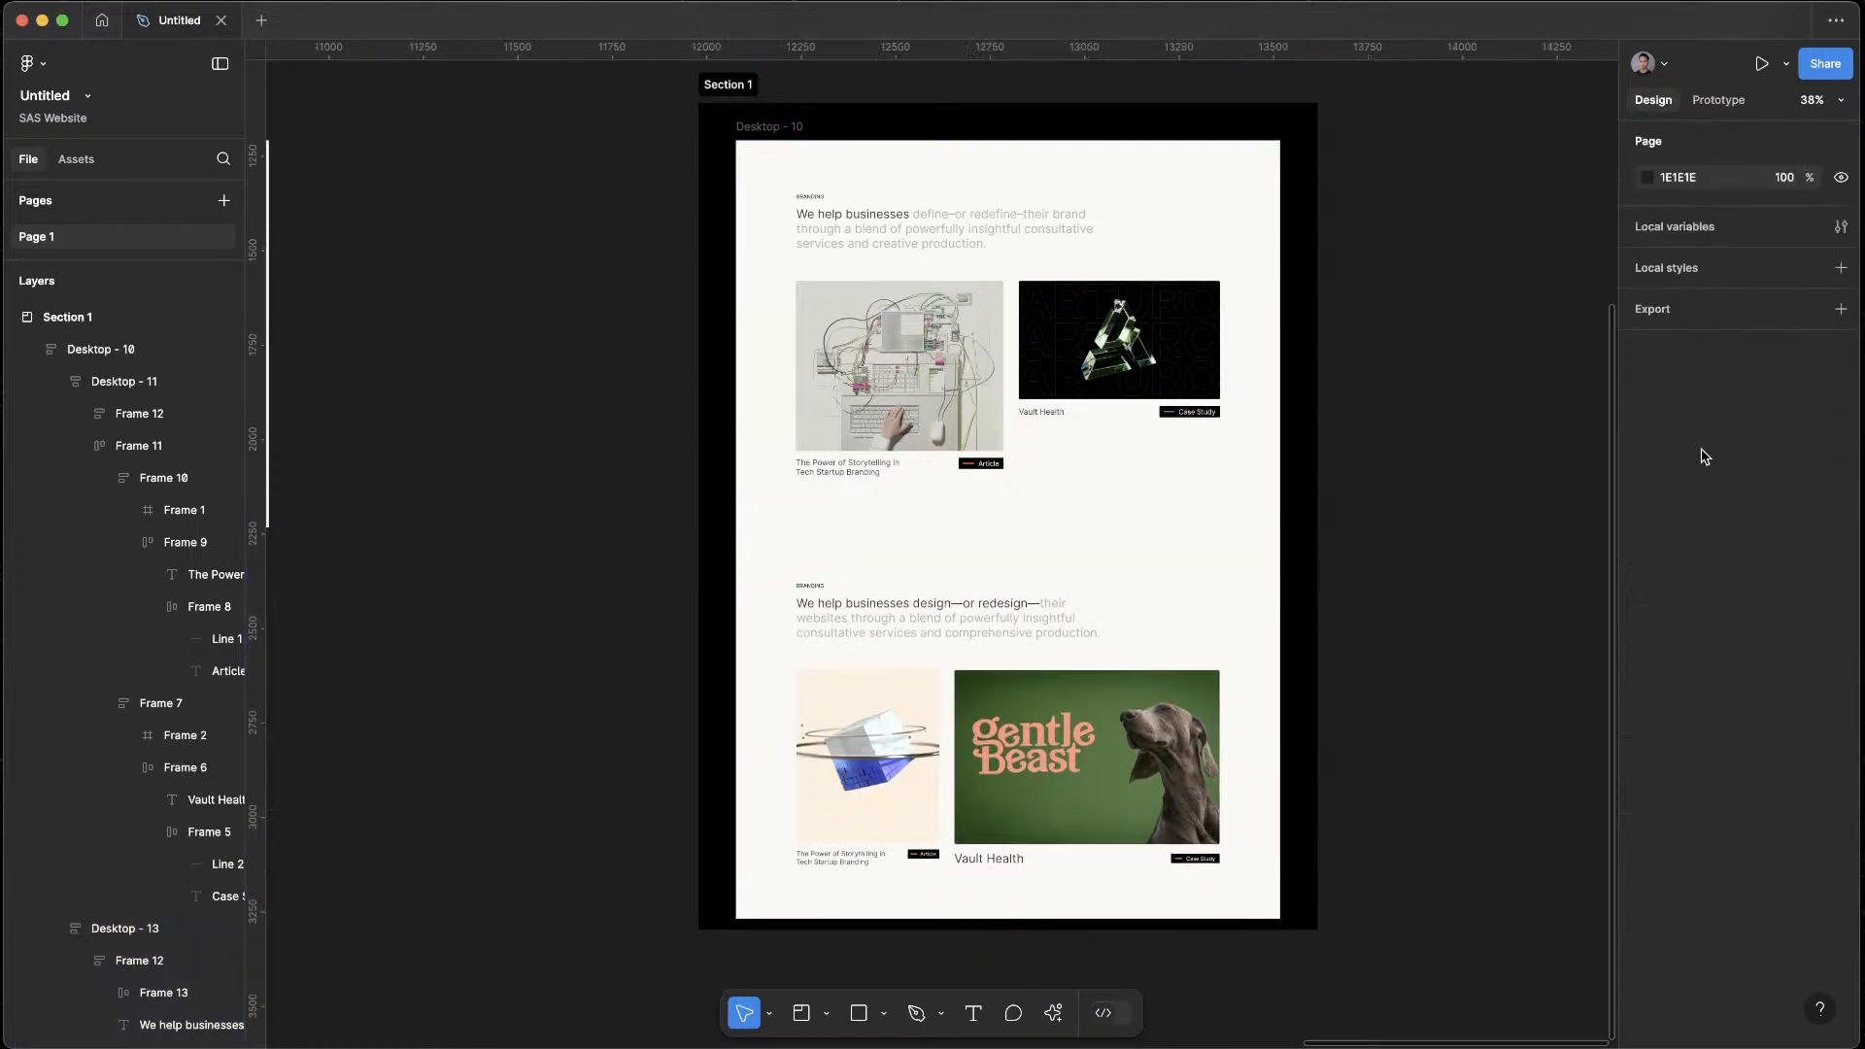
Preview Desktop - 10 down to the lower section, check its top spacing and label, and close the preview
left_click(777, 134)
key("shift+space")
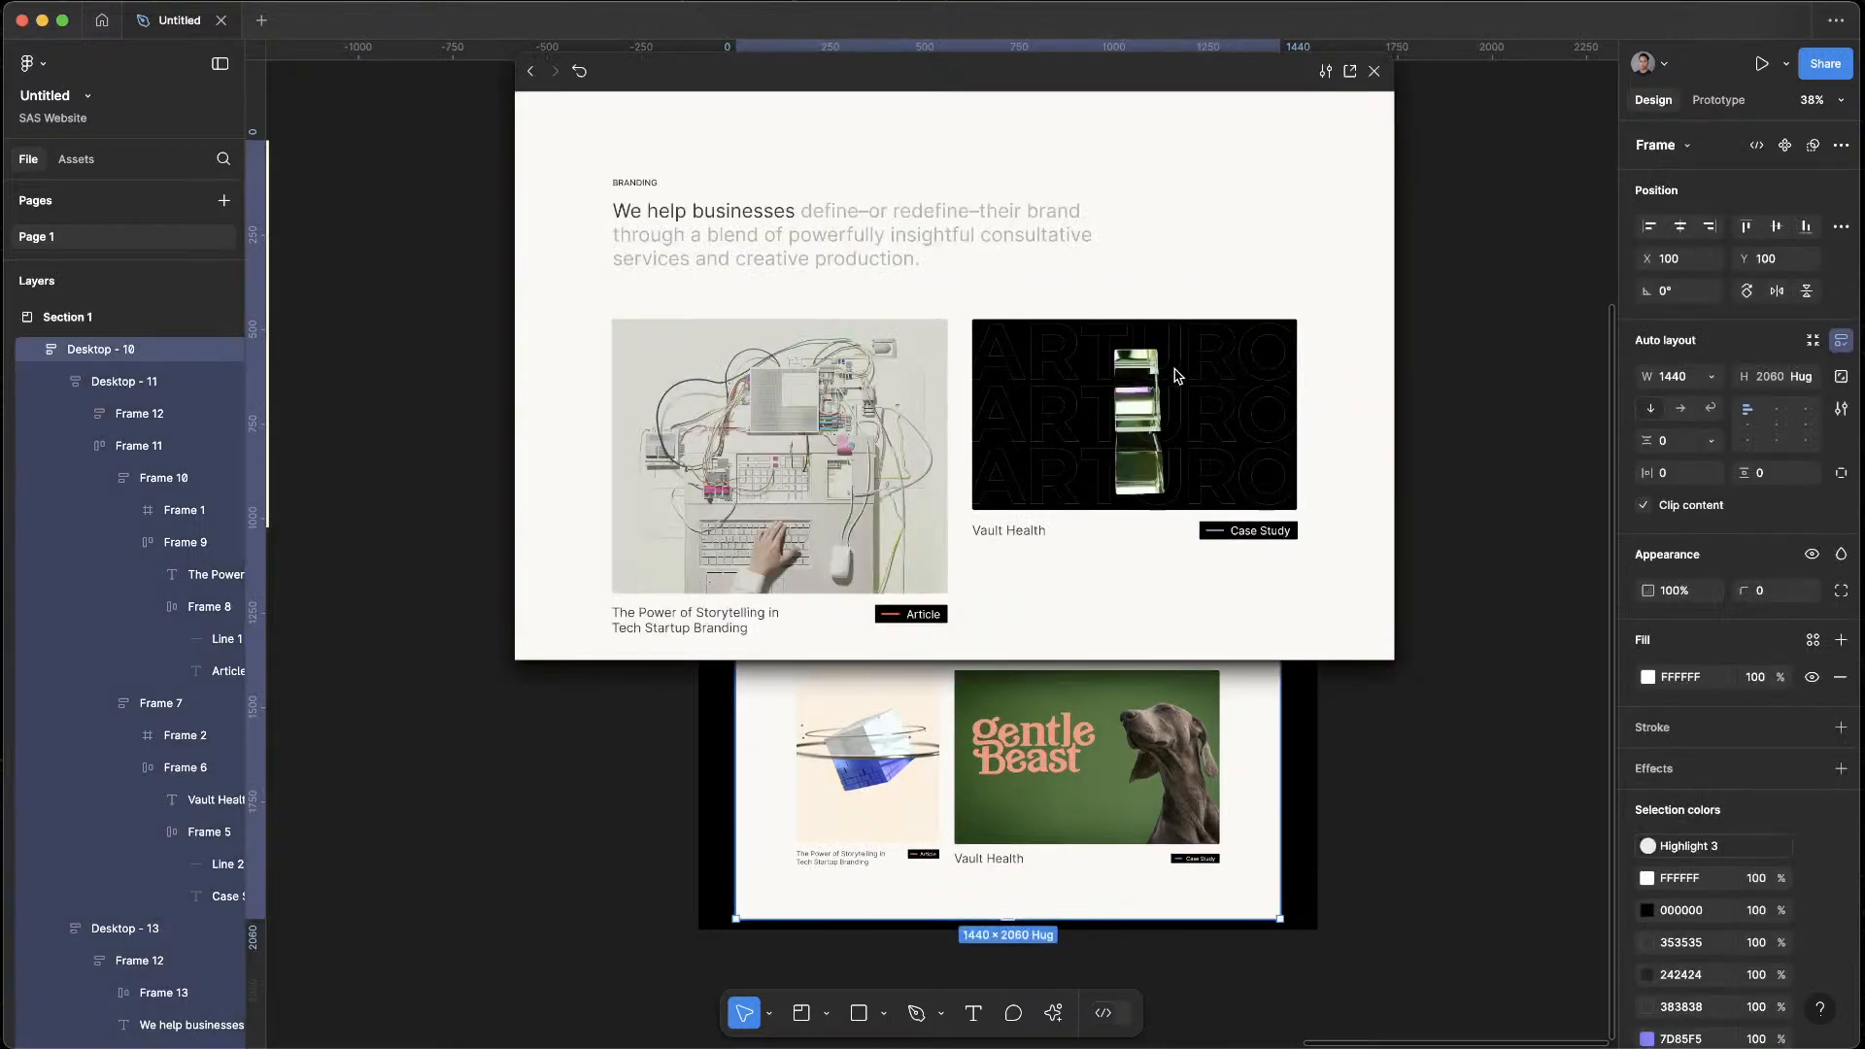
scroll(1130, 552, "down", 5)
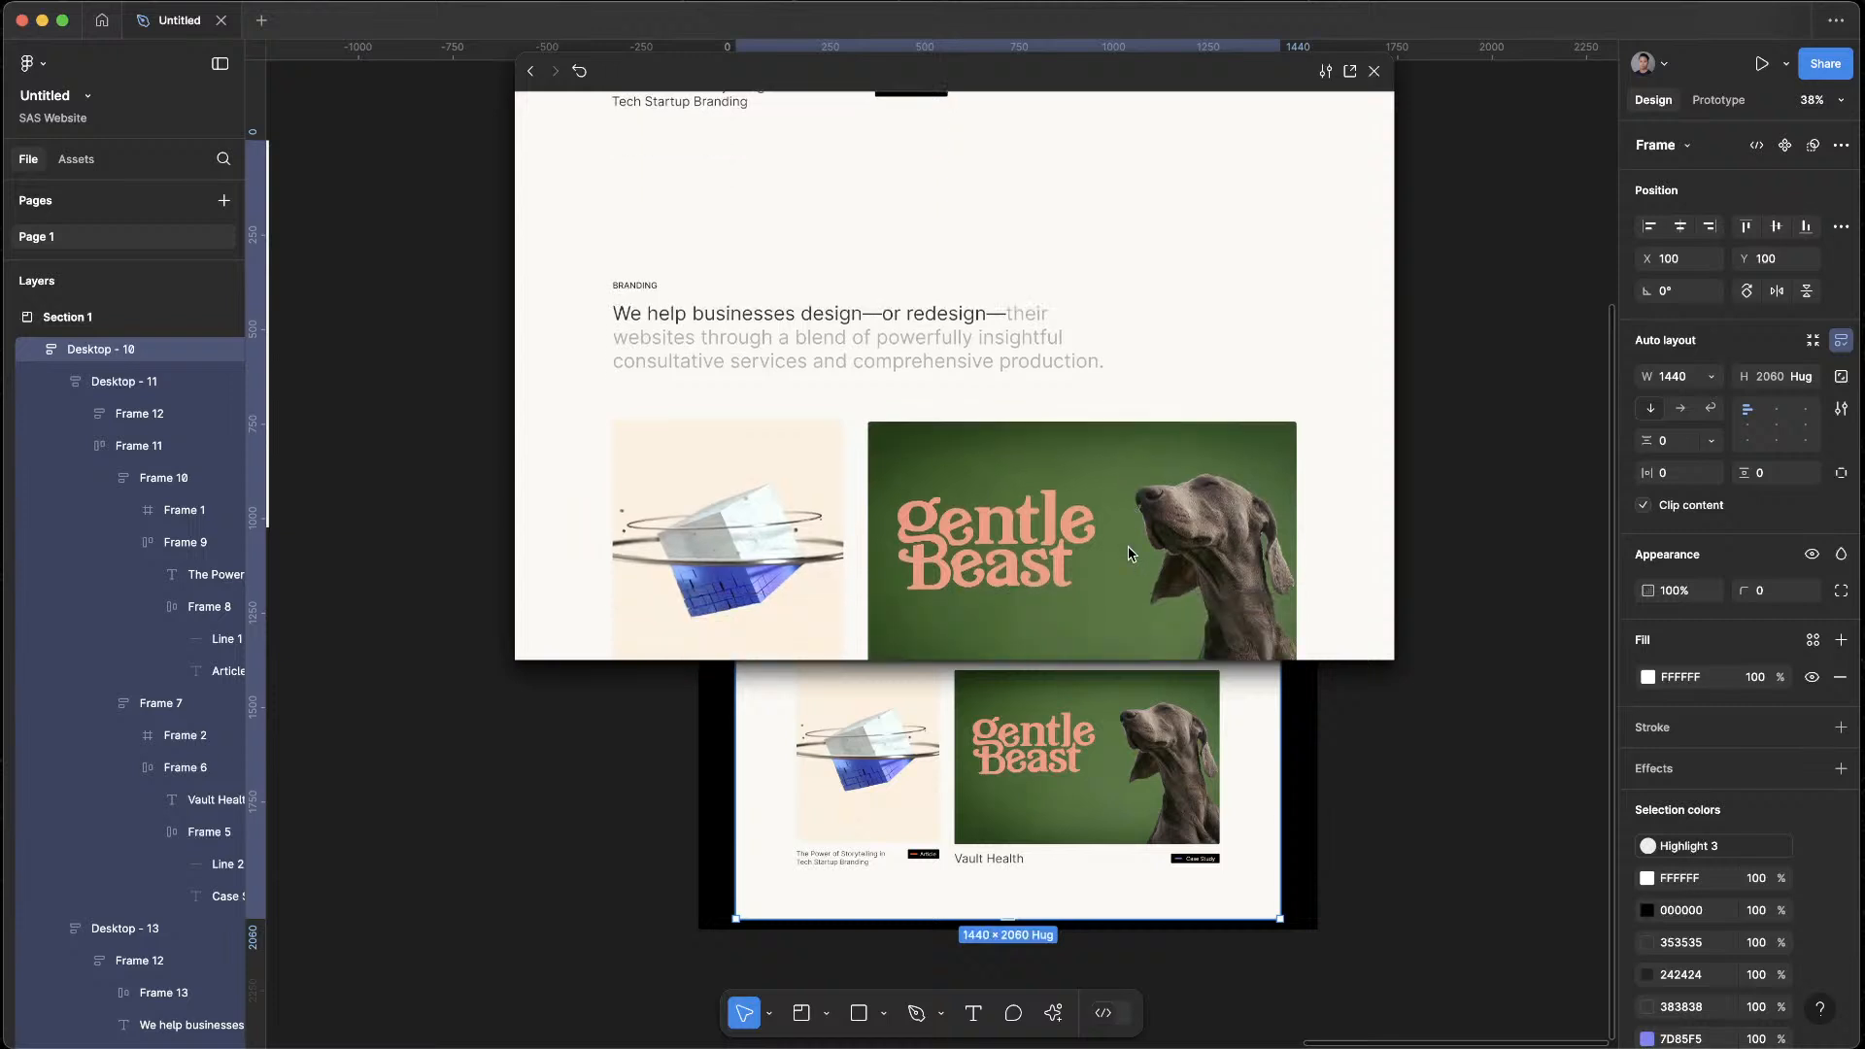
scroll(1127, 549, "down", 1)
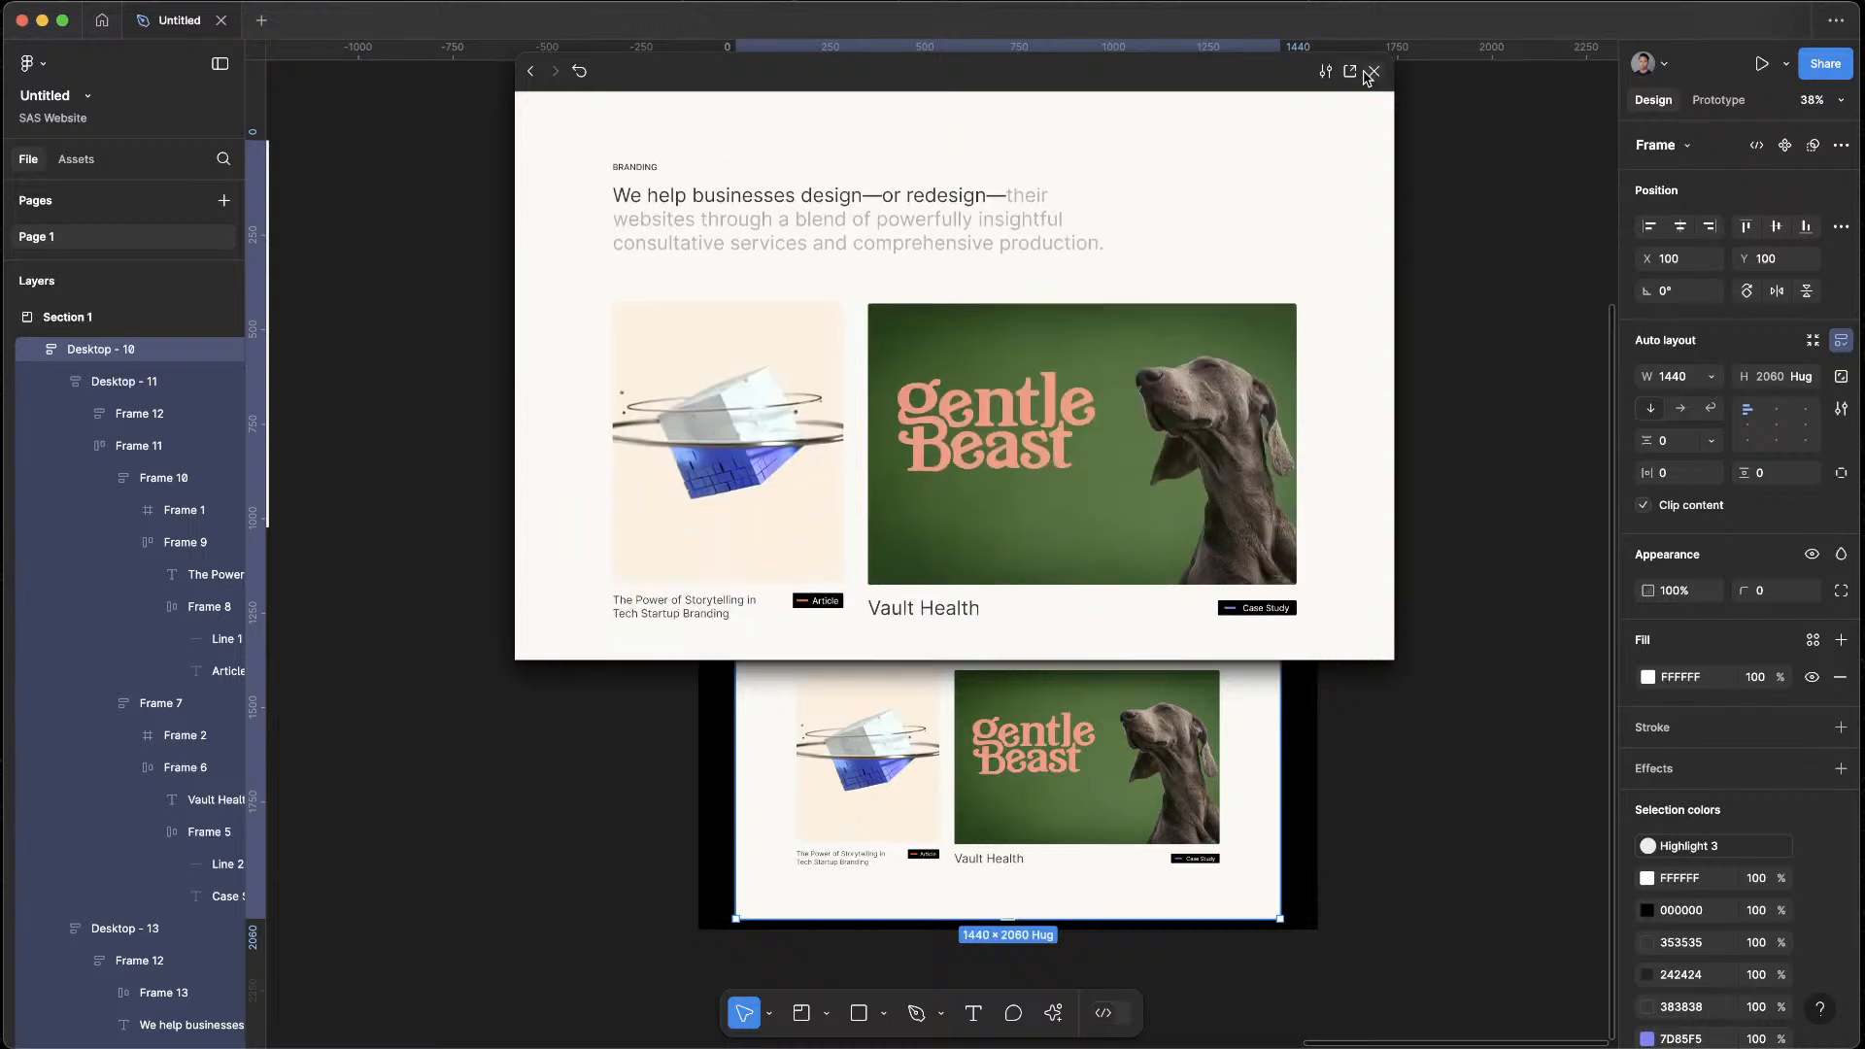
left_click(1373, 71)
Replace the BRANDING label above the lower section's intro text with "Website Production"
double_click(820, 584)
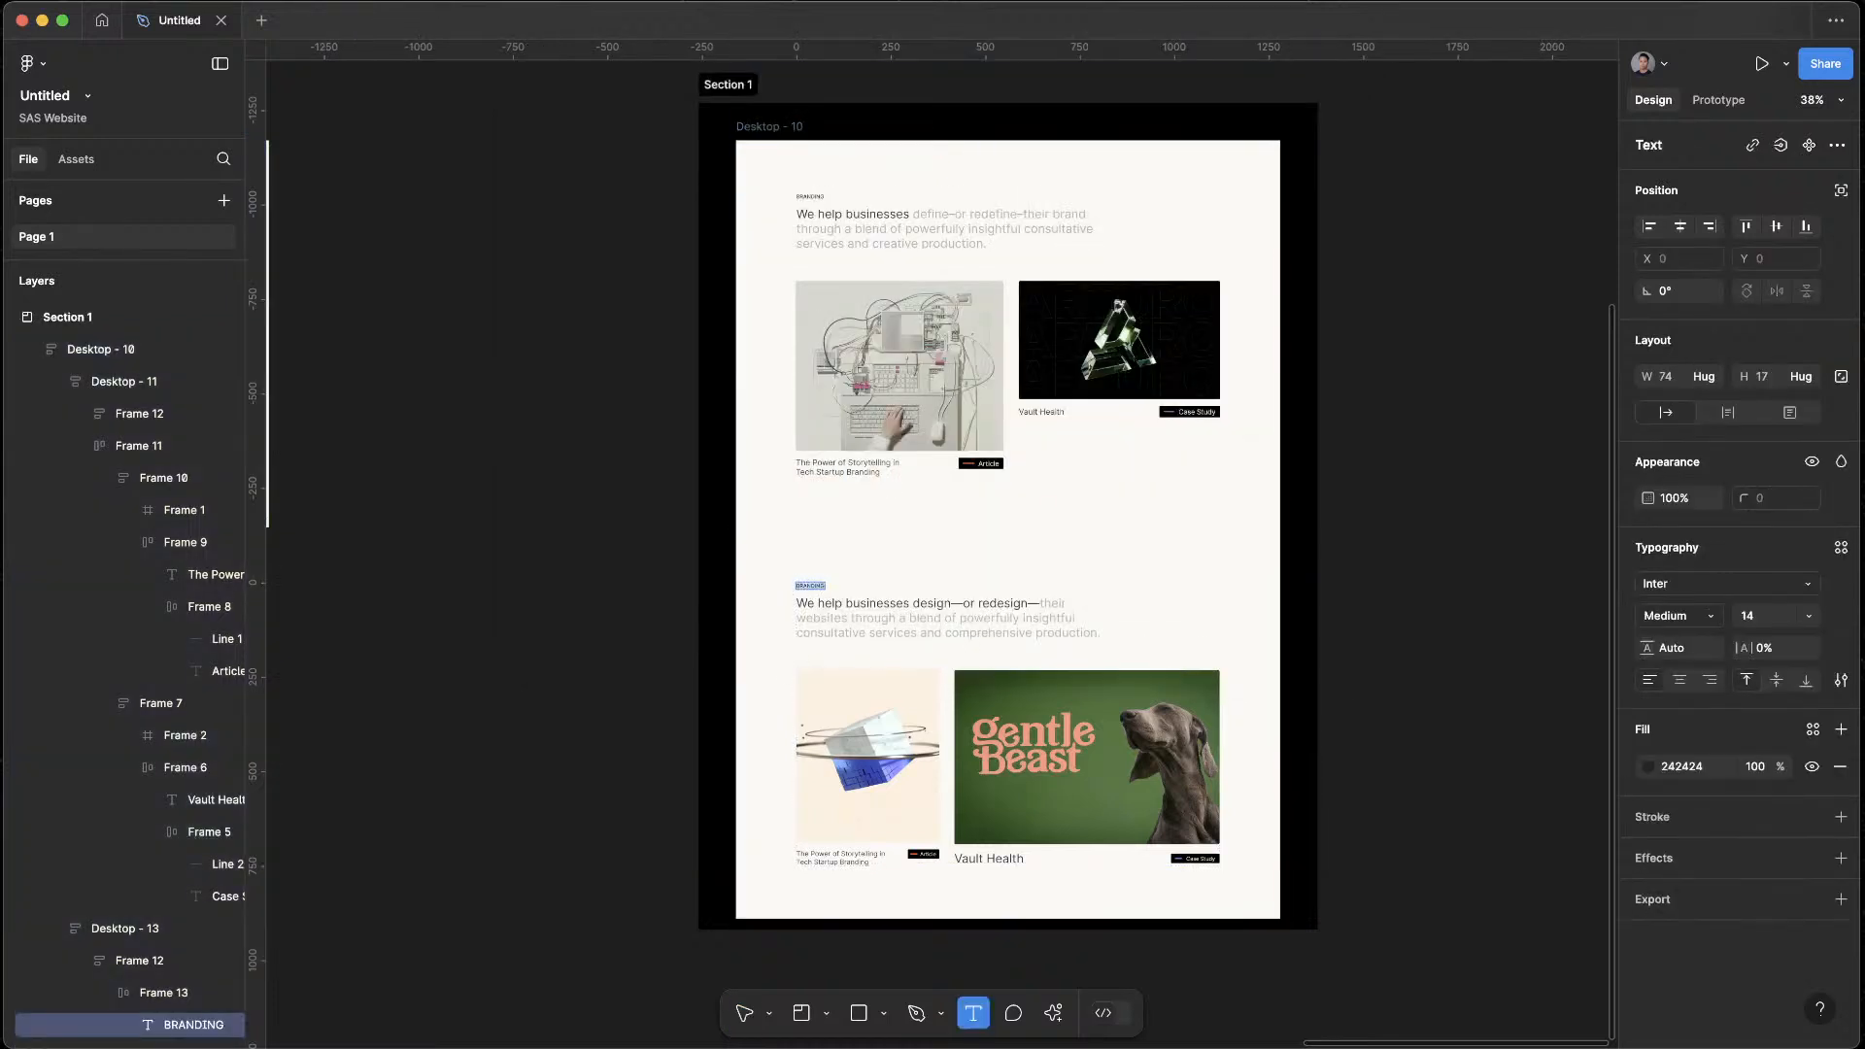
type("w")
key("Return")
type("W")
key("Escape")
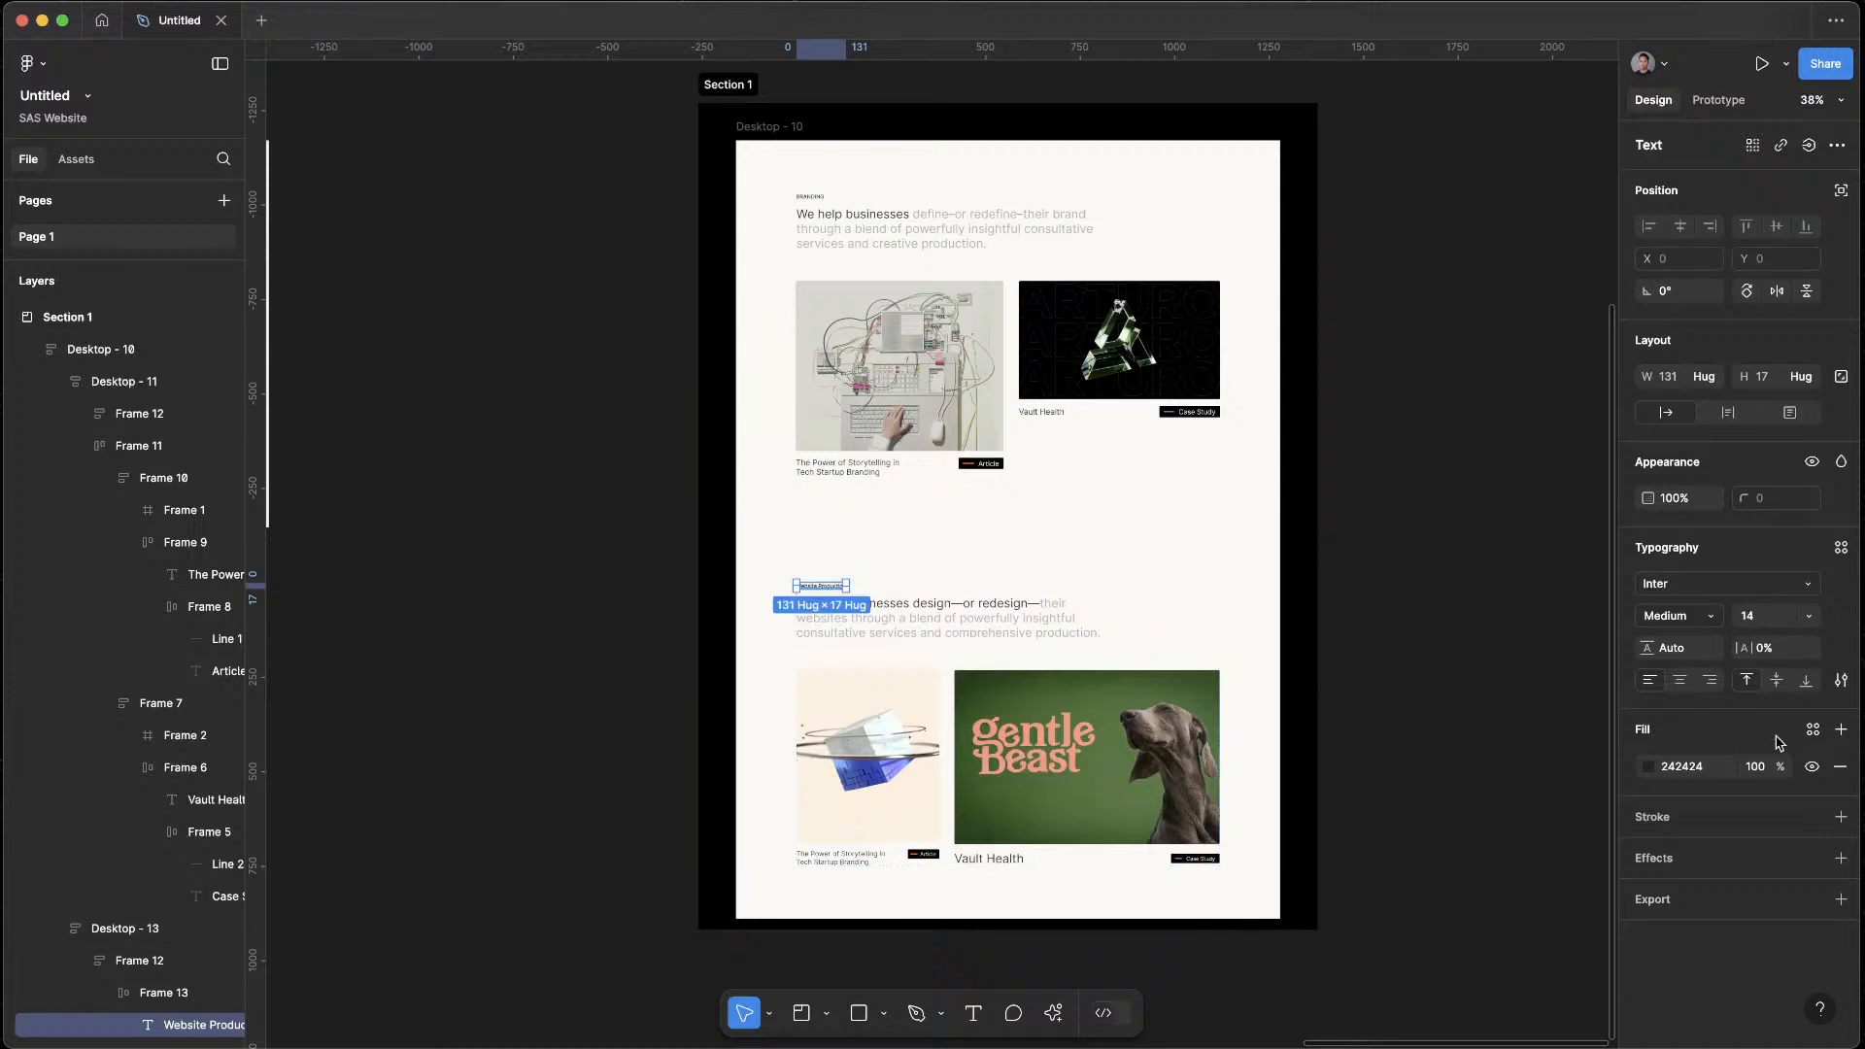
Set the case of the lower section's "Website Production" label to uppercase and deselect it
left_click(1842, 680)
left_click(1572, 800)
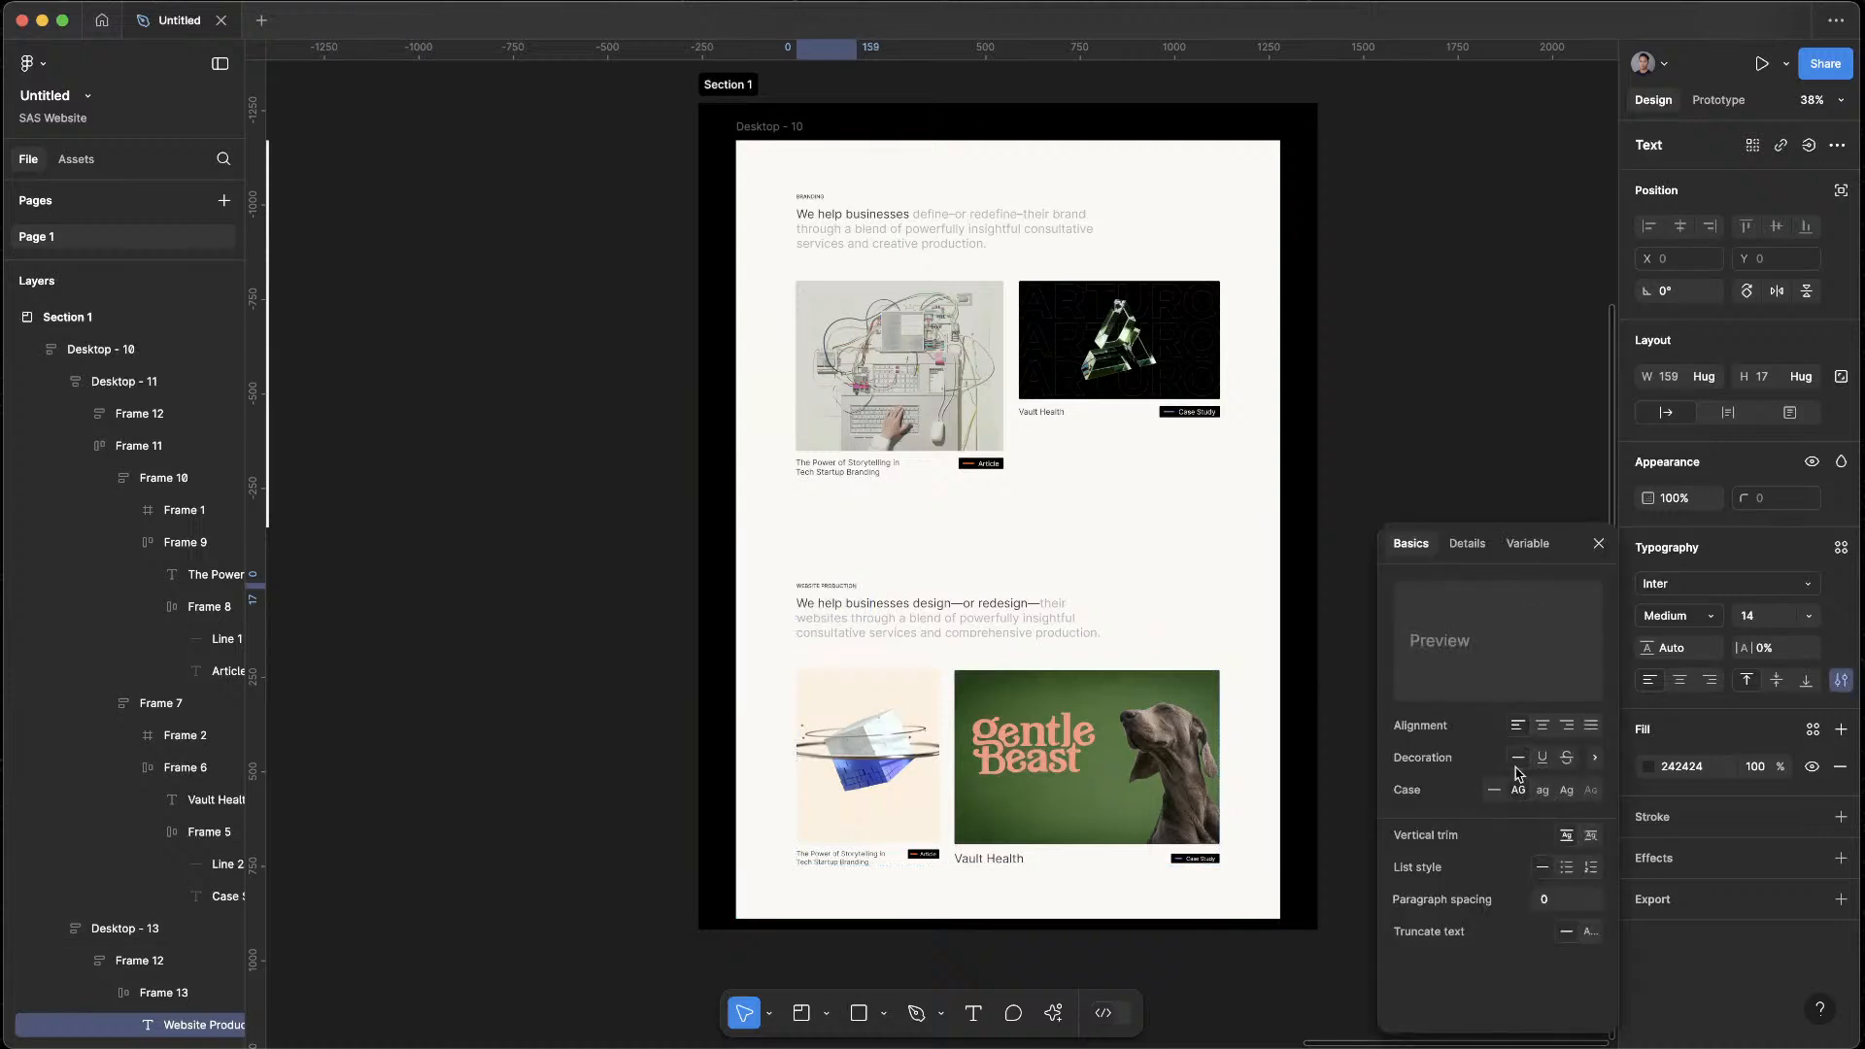
key("Escape")
left_click(1396, 308)
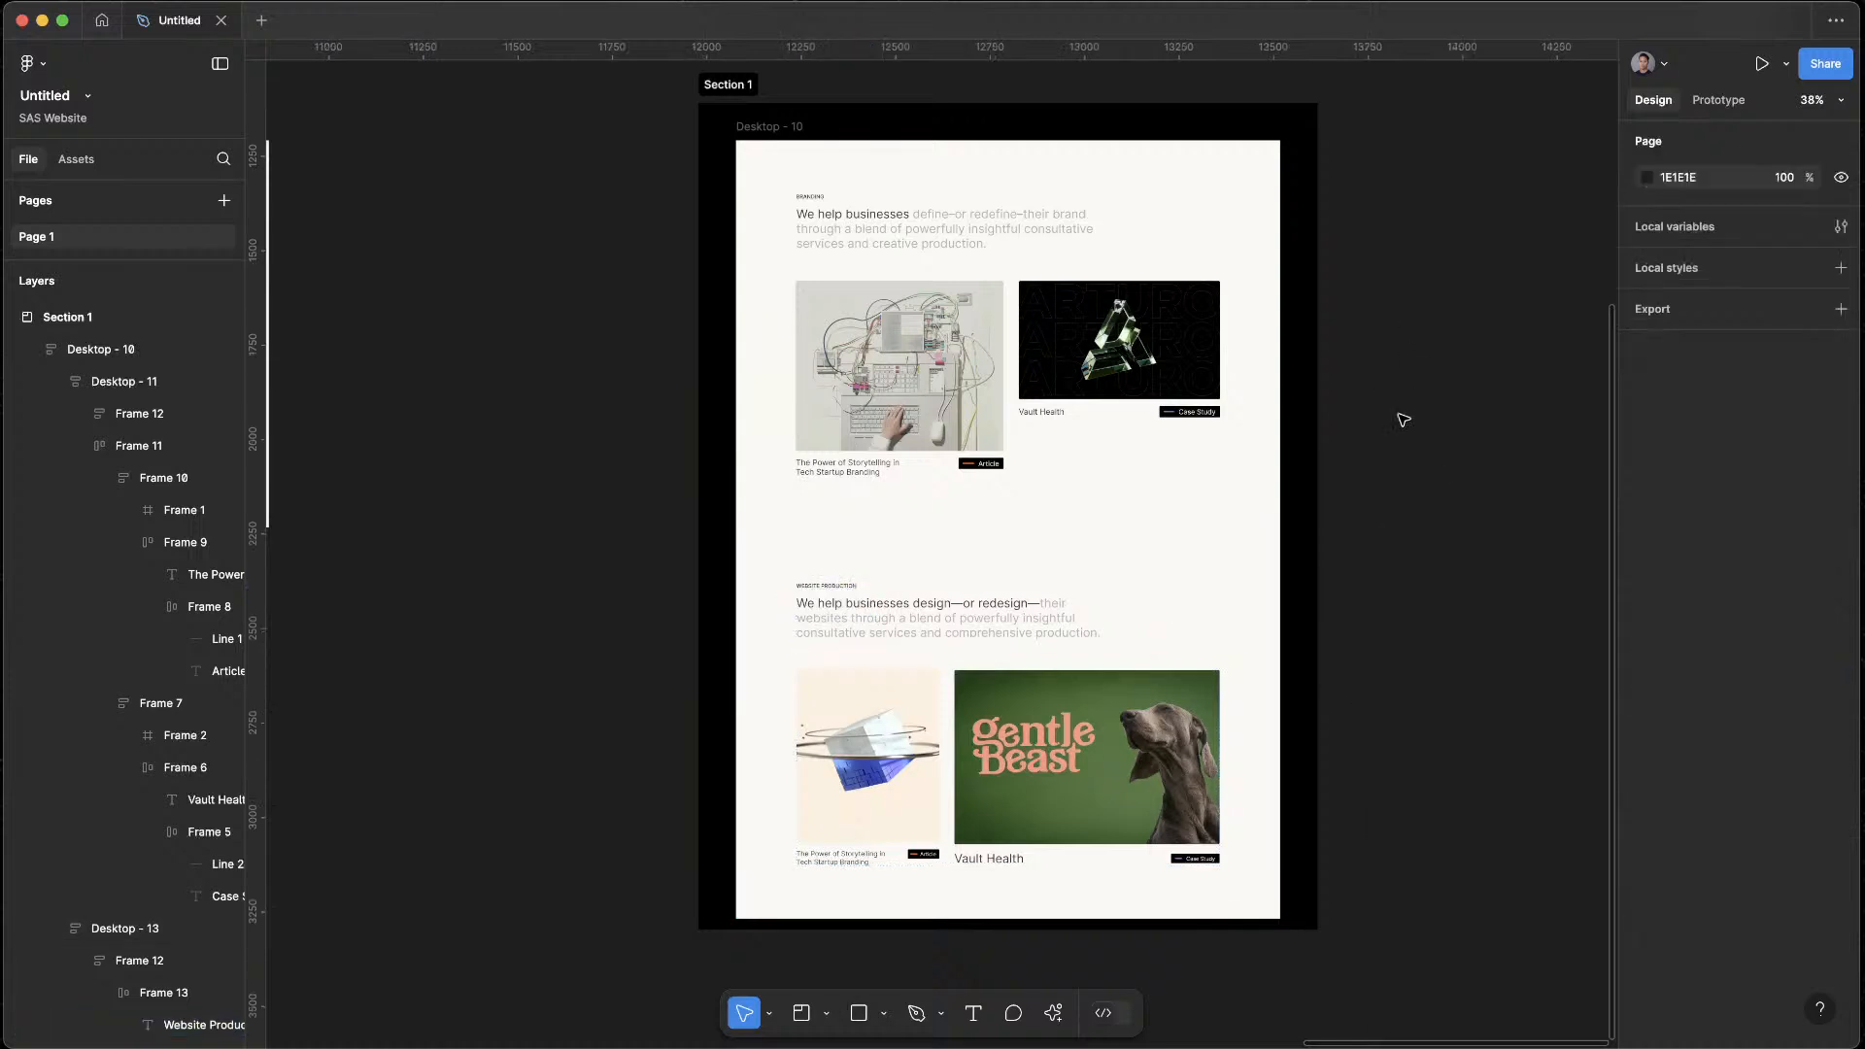
Preview Desktop - 10 and compare the Branding and Website Production sections for label, spacing and card layout, and close the preview
left_click(795, 126)
key("shift+space")
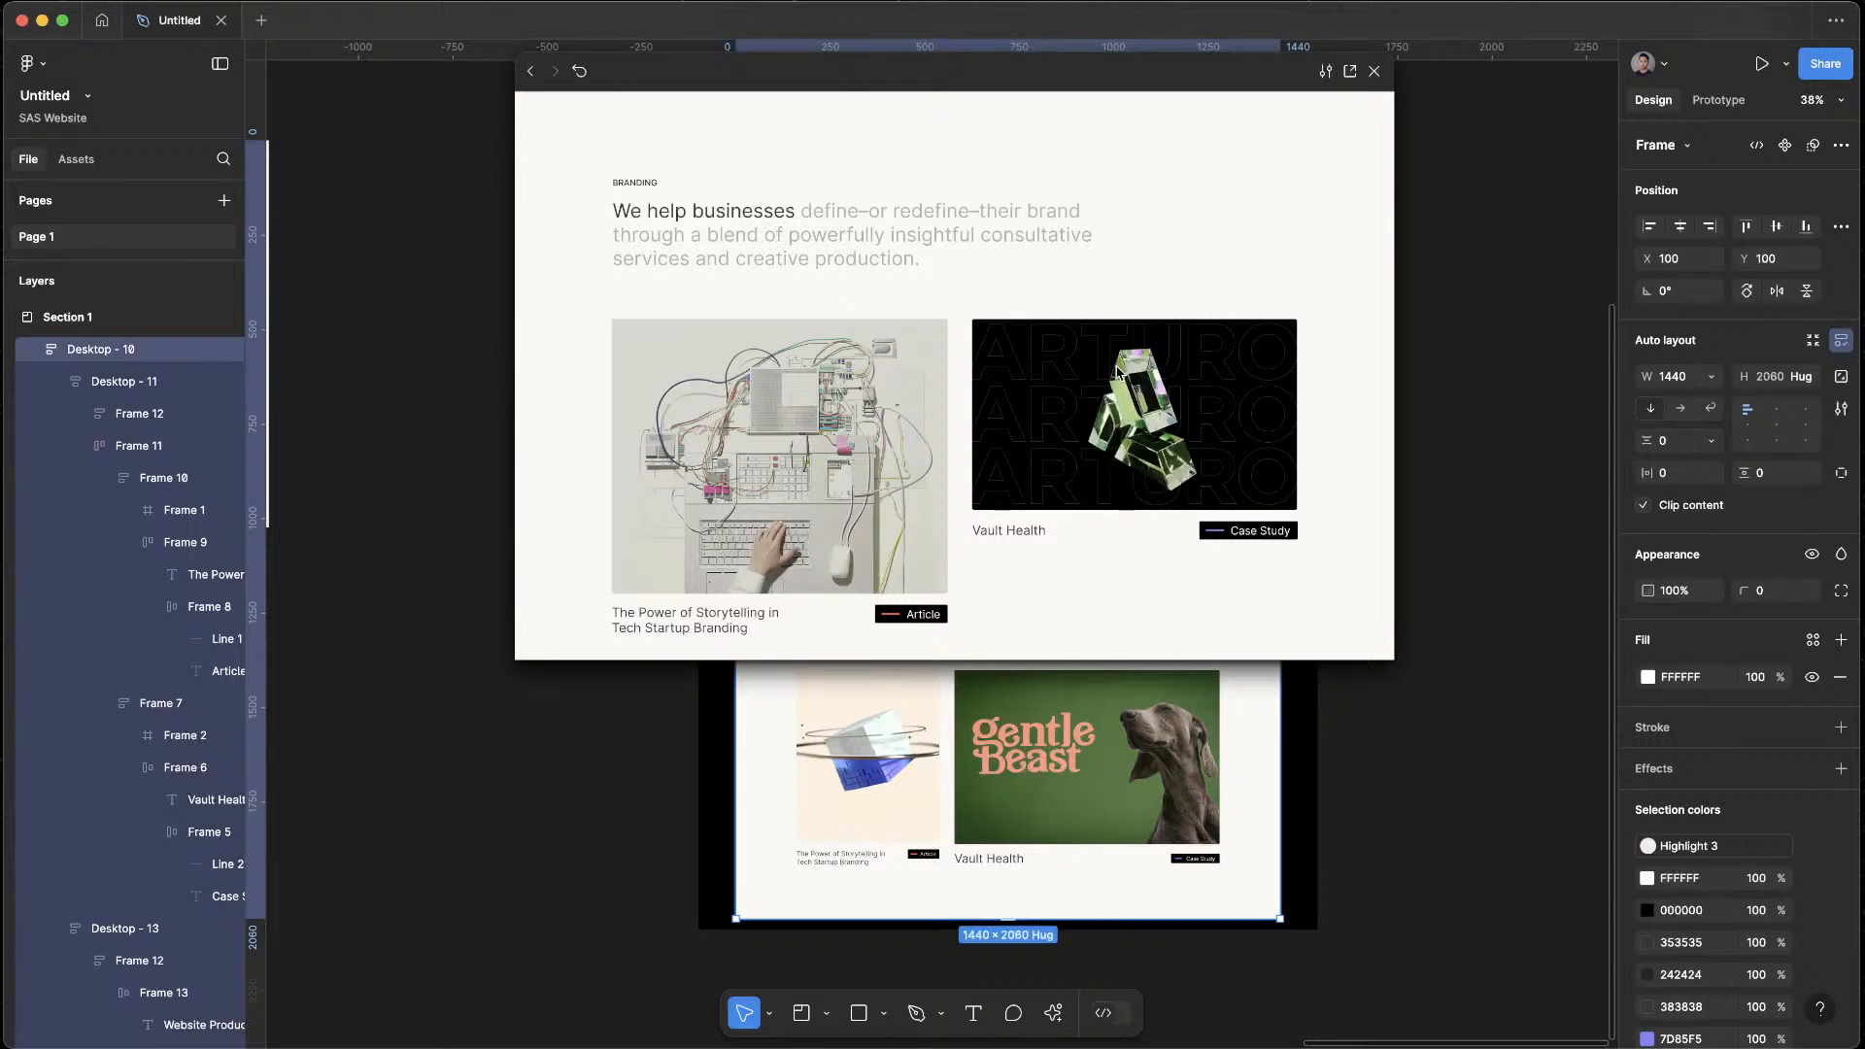
scroll(1119, 374, "down", 5)
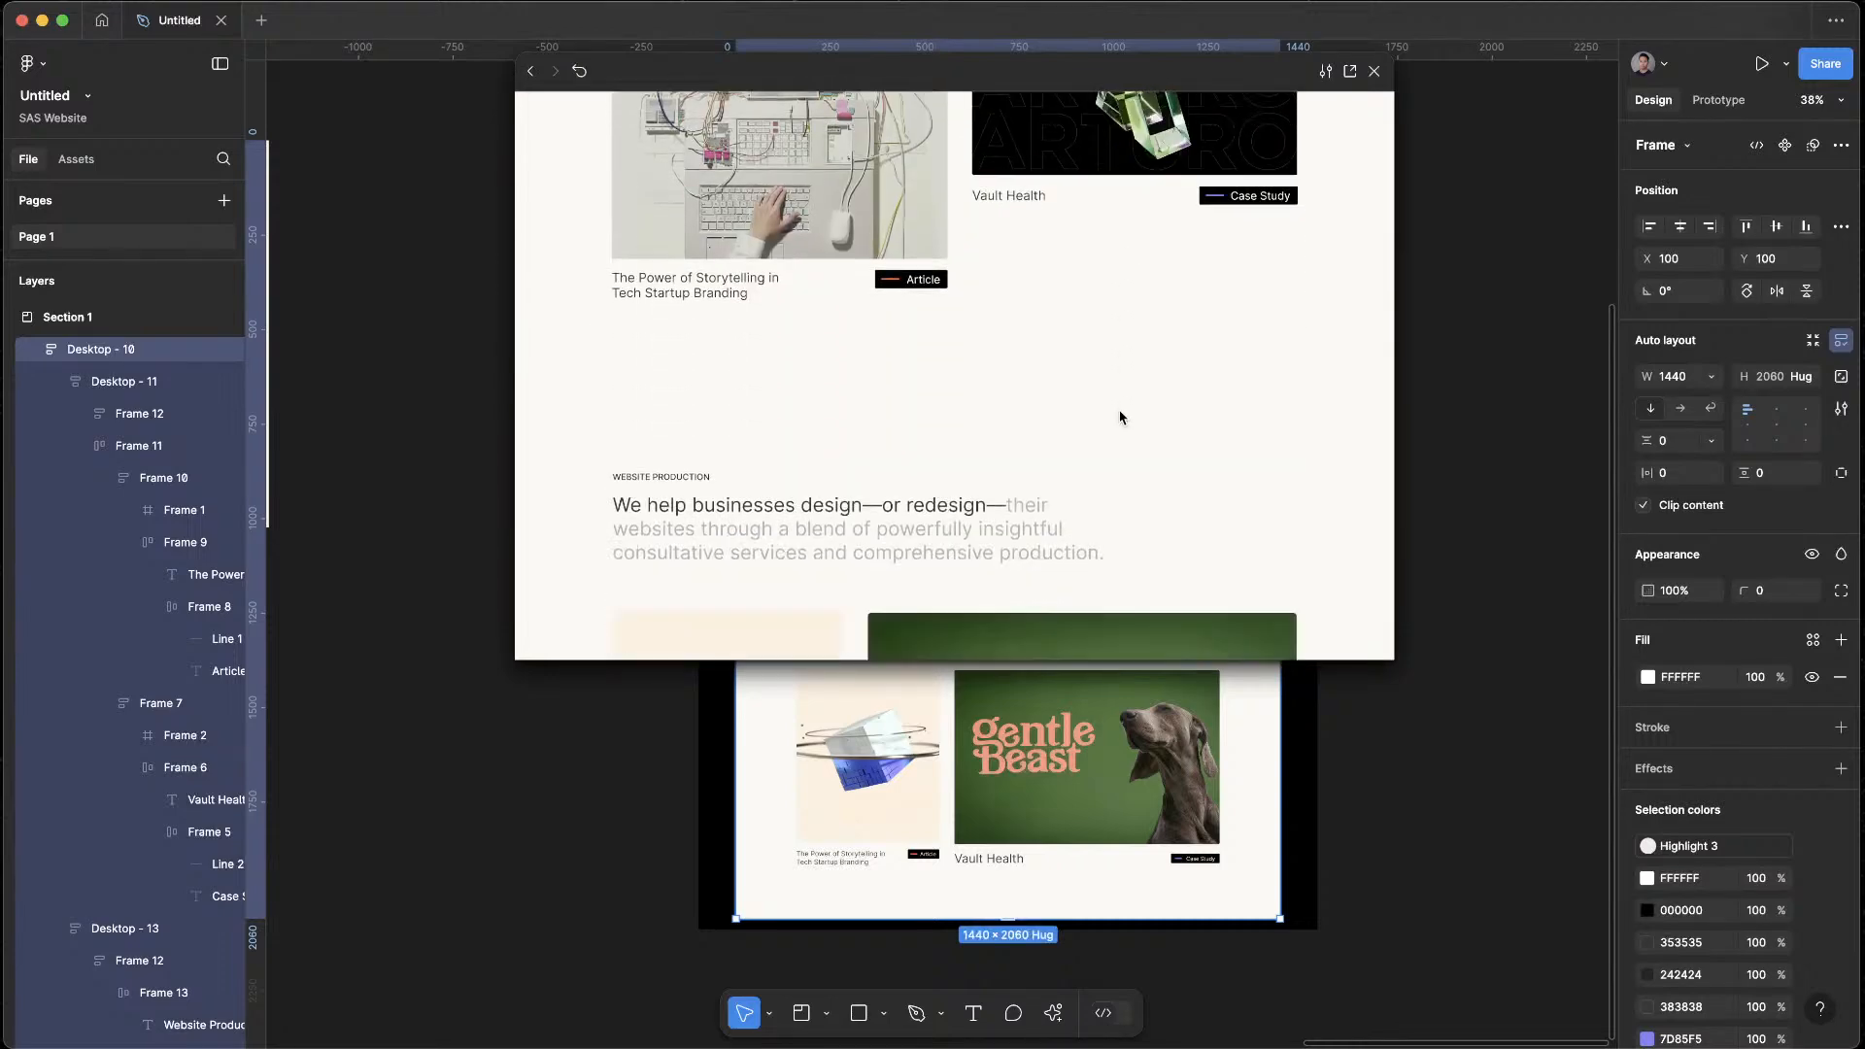
scroll(1121, 432, "down", 5)
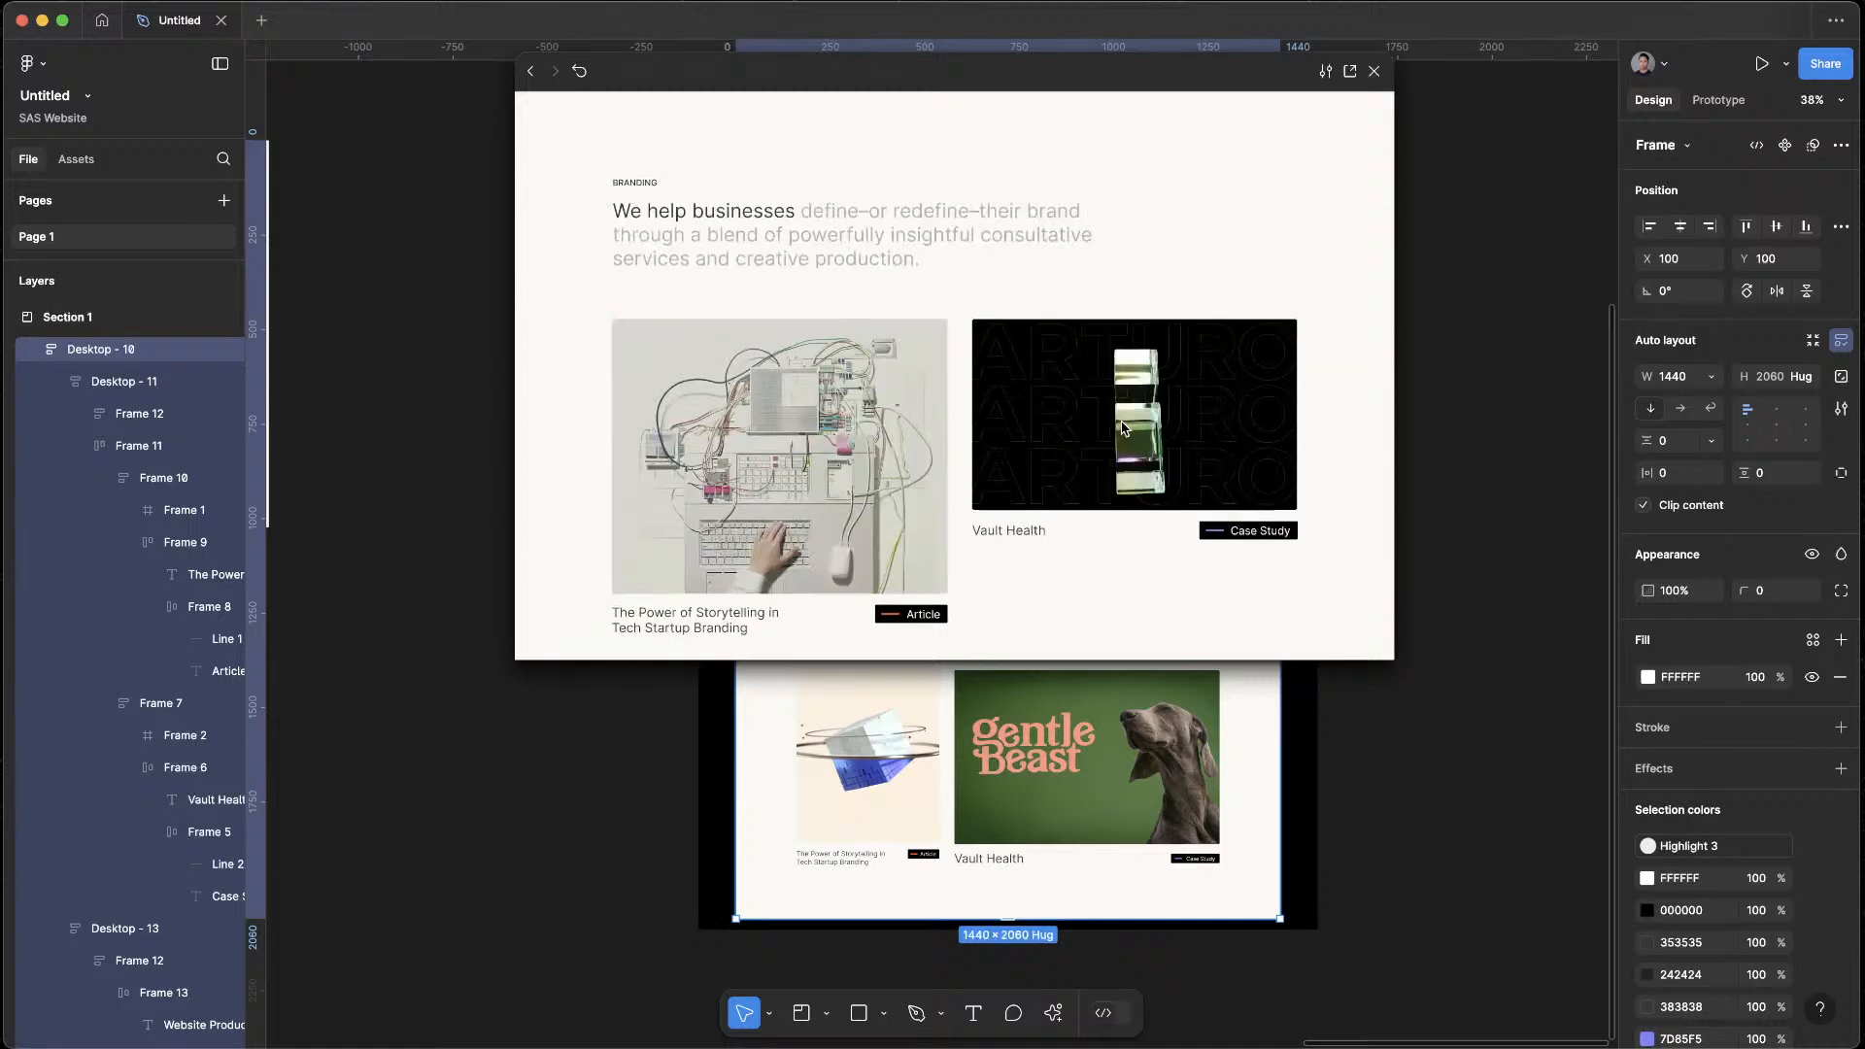
scroll(1122, 427, "up", 1)
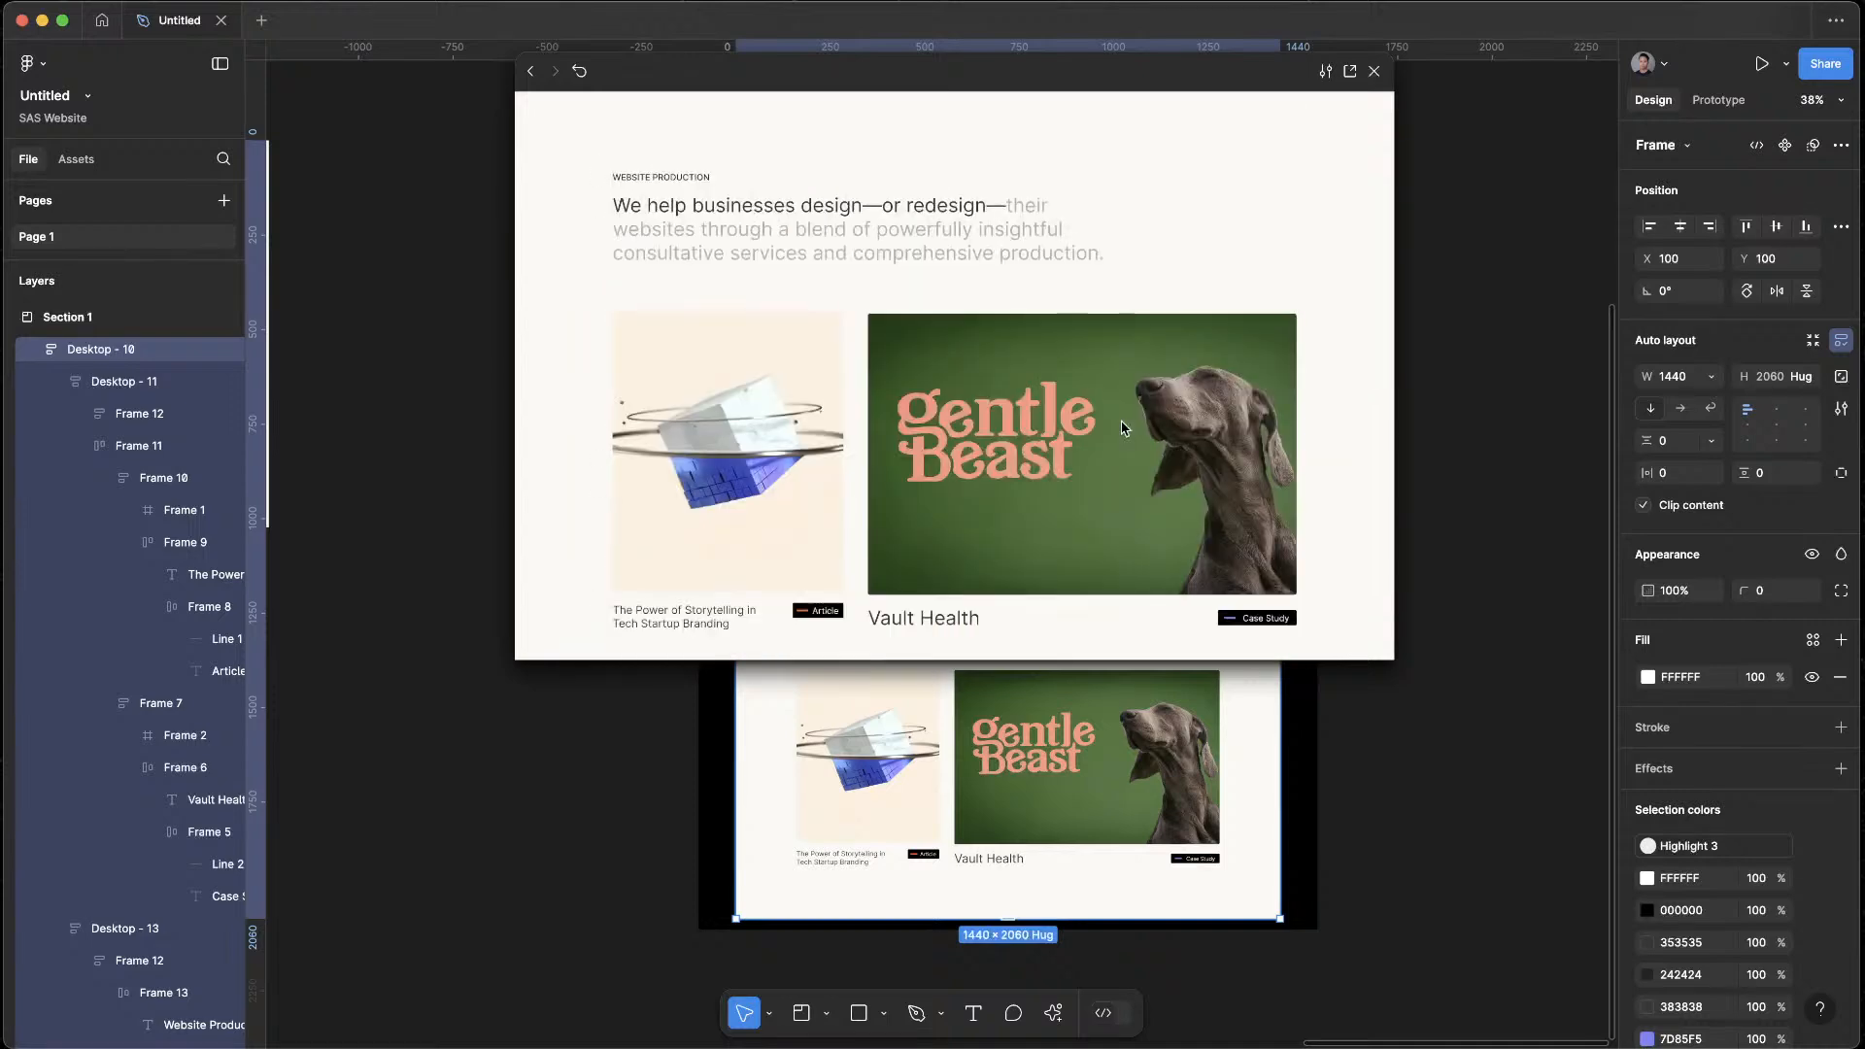
scroll(1122, 427, "down", 1)
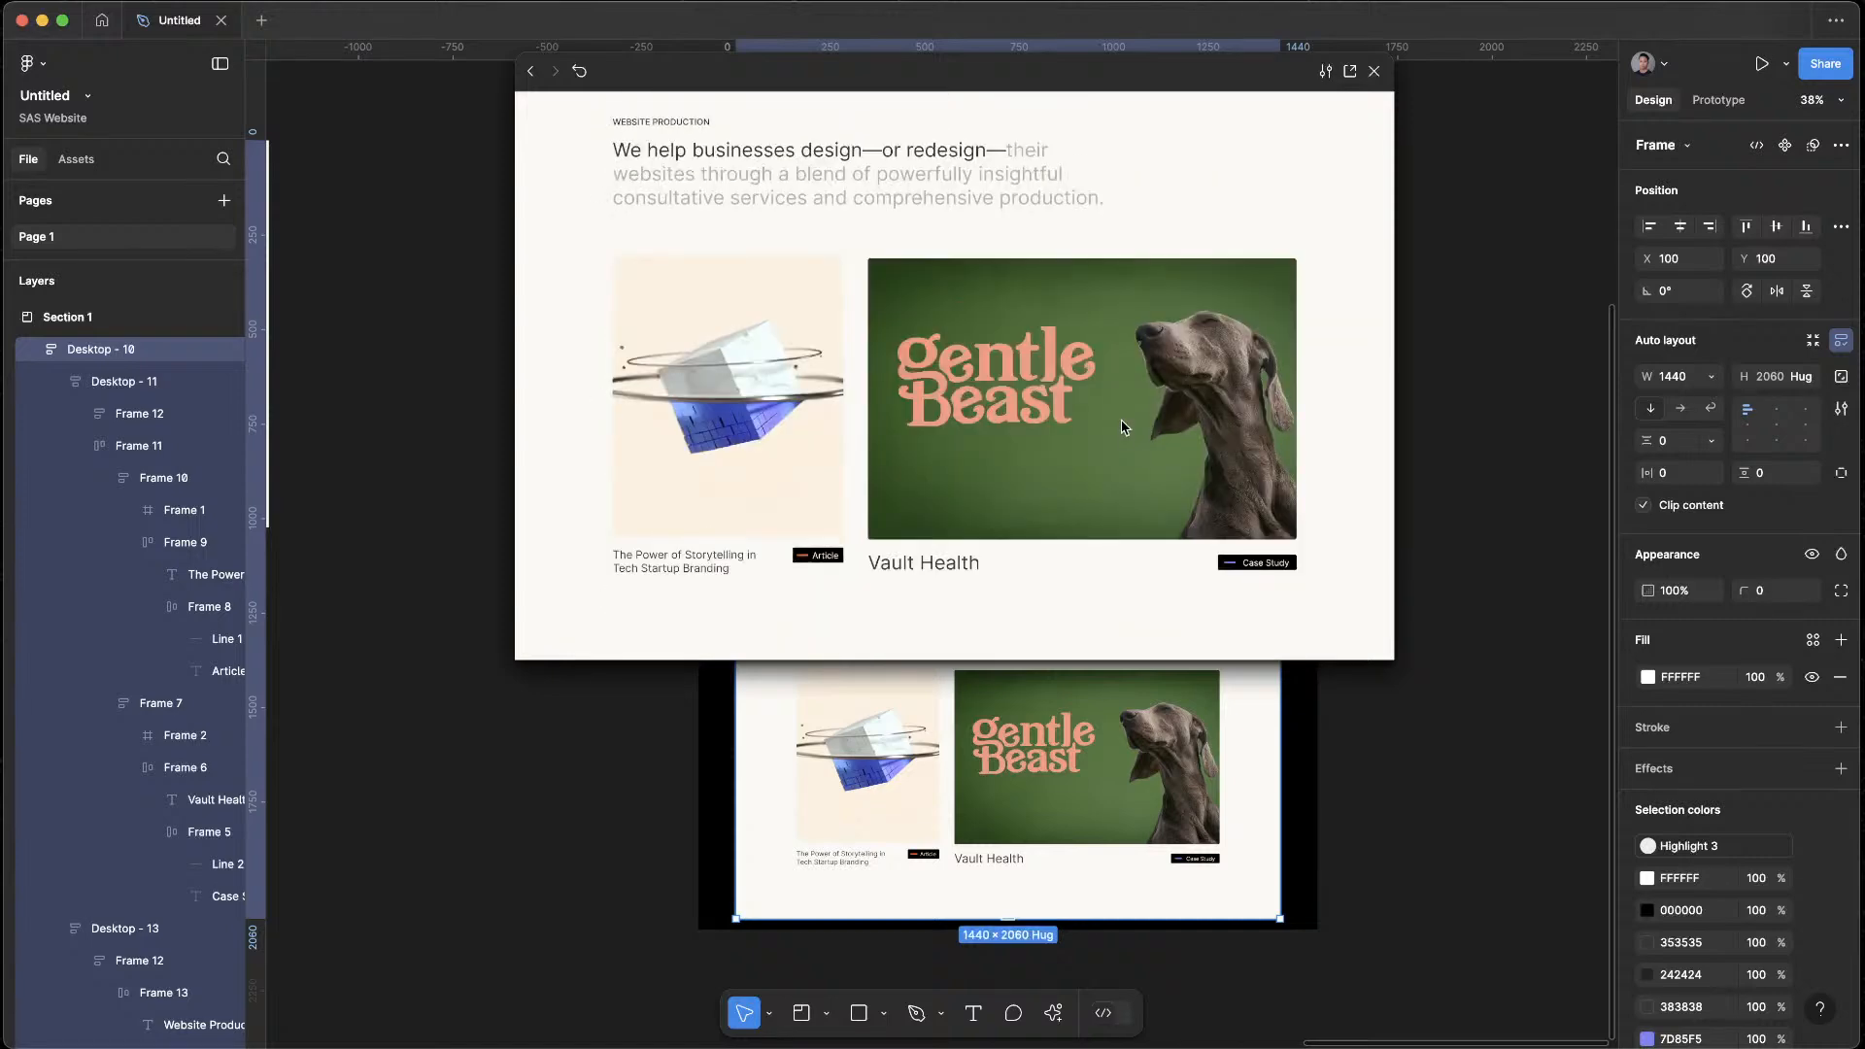
scroll(1122, 424, "up", 7)
scroll(1122, 424, "down", 7)
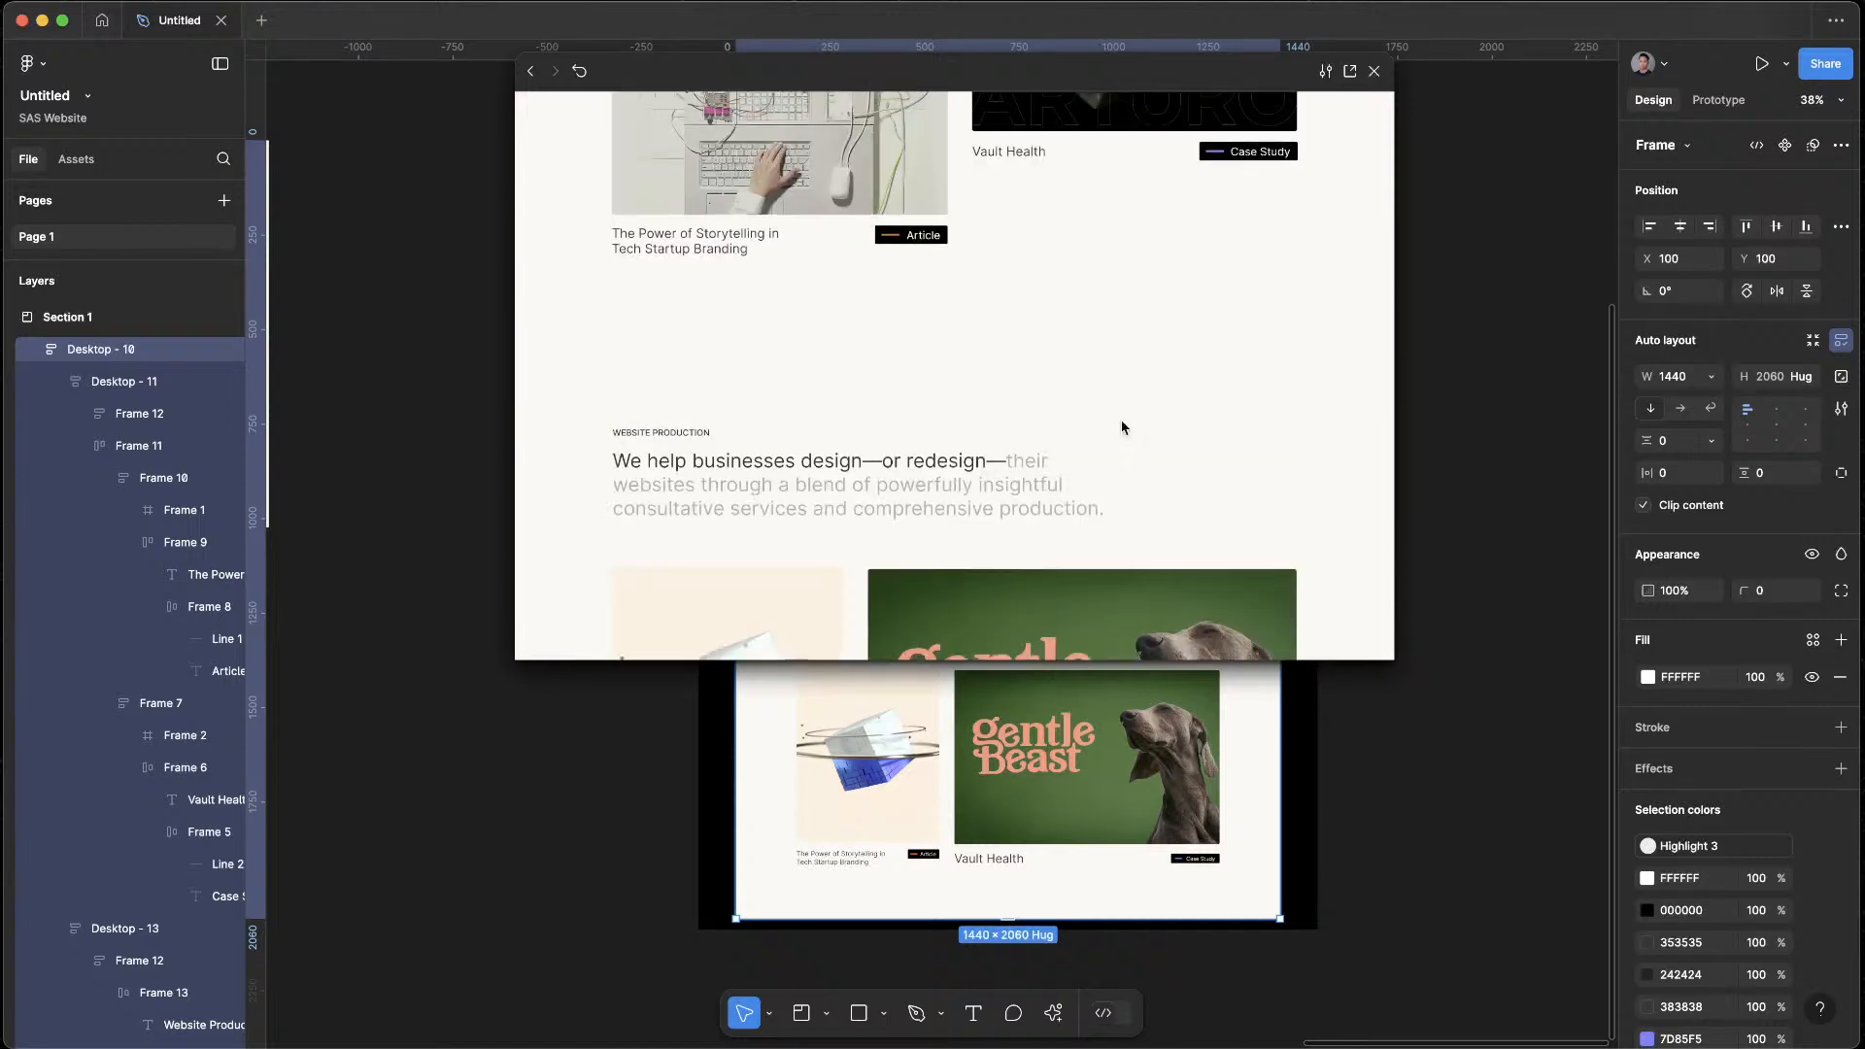
scroll(1122, 428, "up", 6)
scroll(1122, 428, "down", 6)
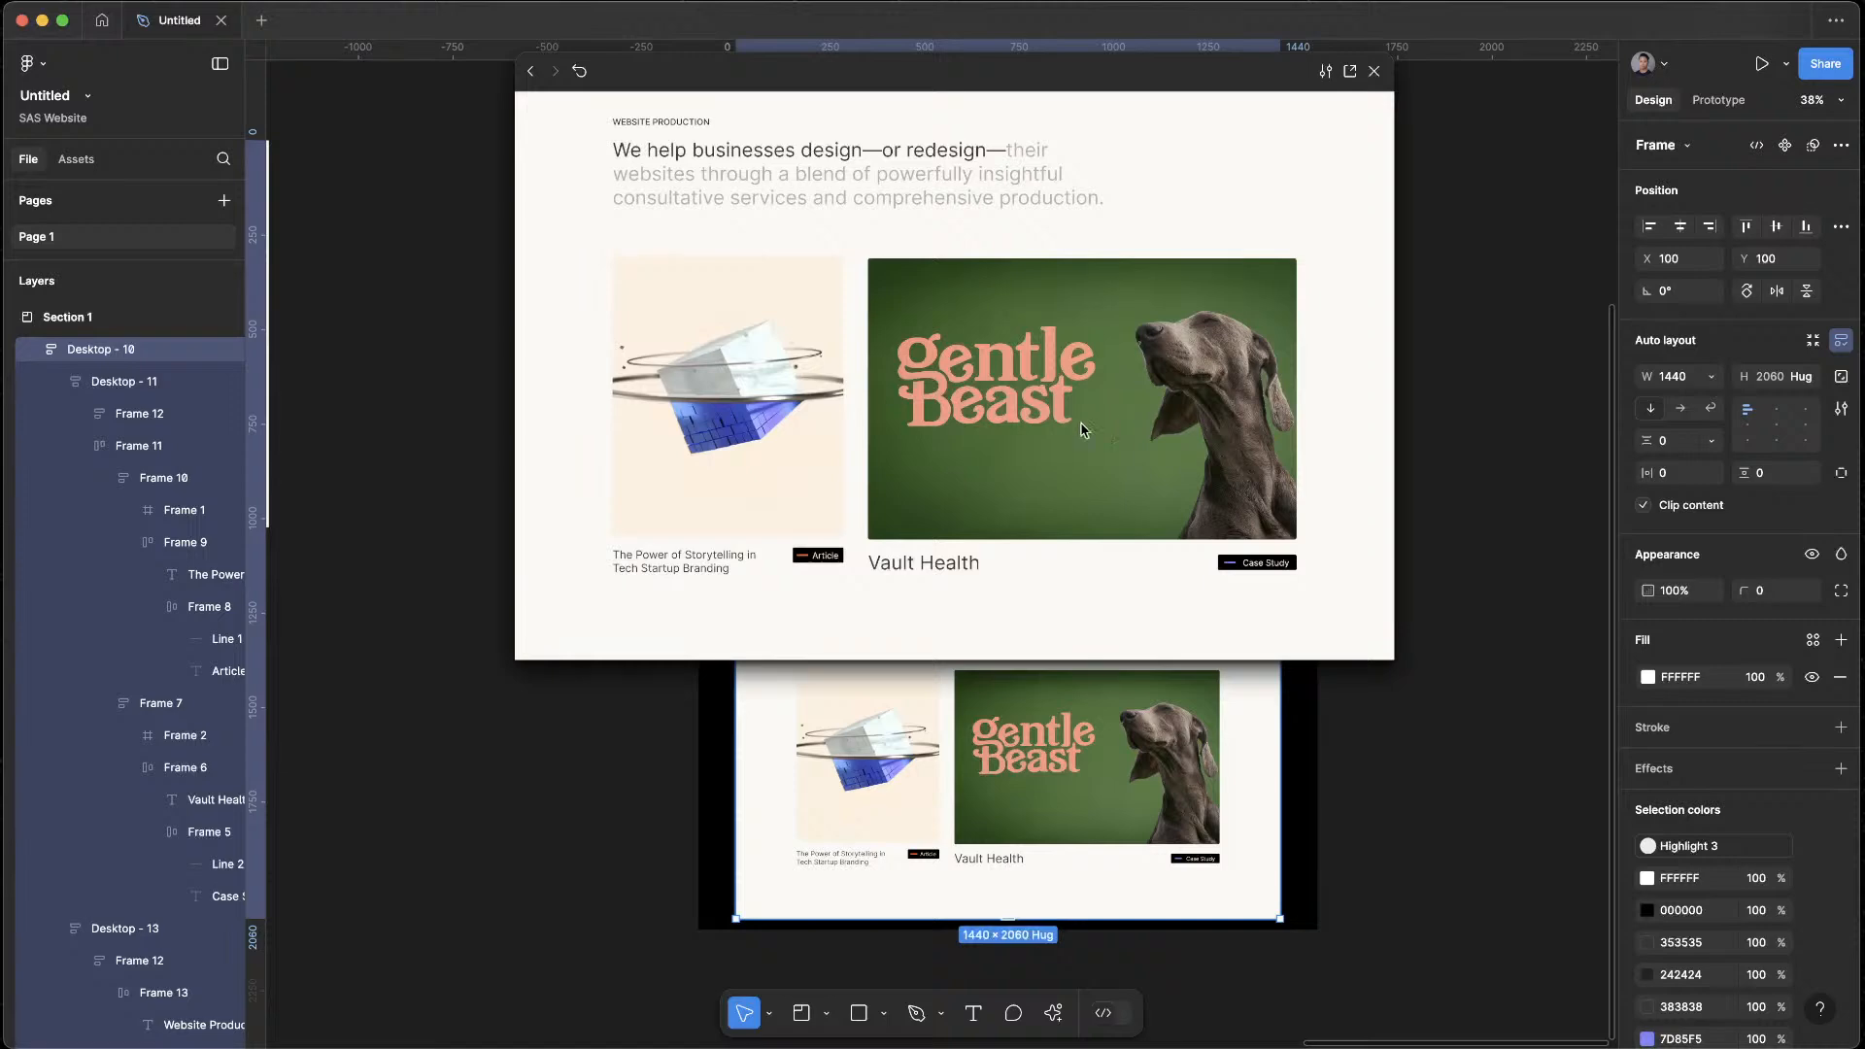
scroll(1311, 446, "up", 6)
scroll(1312, 447, "down", 6)
scroll(1311, 447, "up", 4)
scroll(1312, 454, "up", 3)
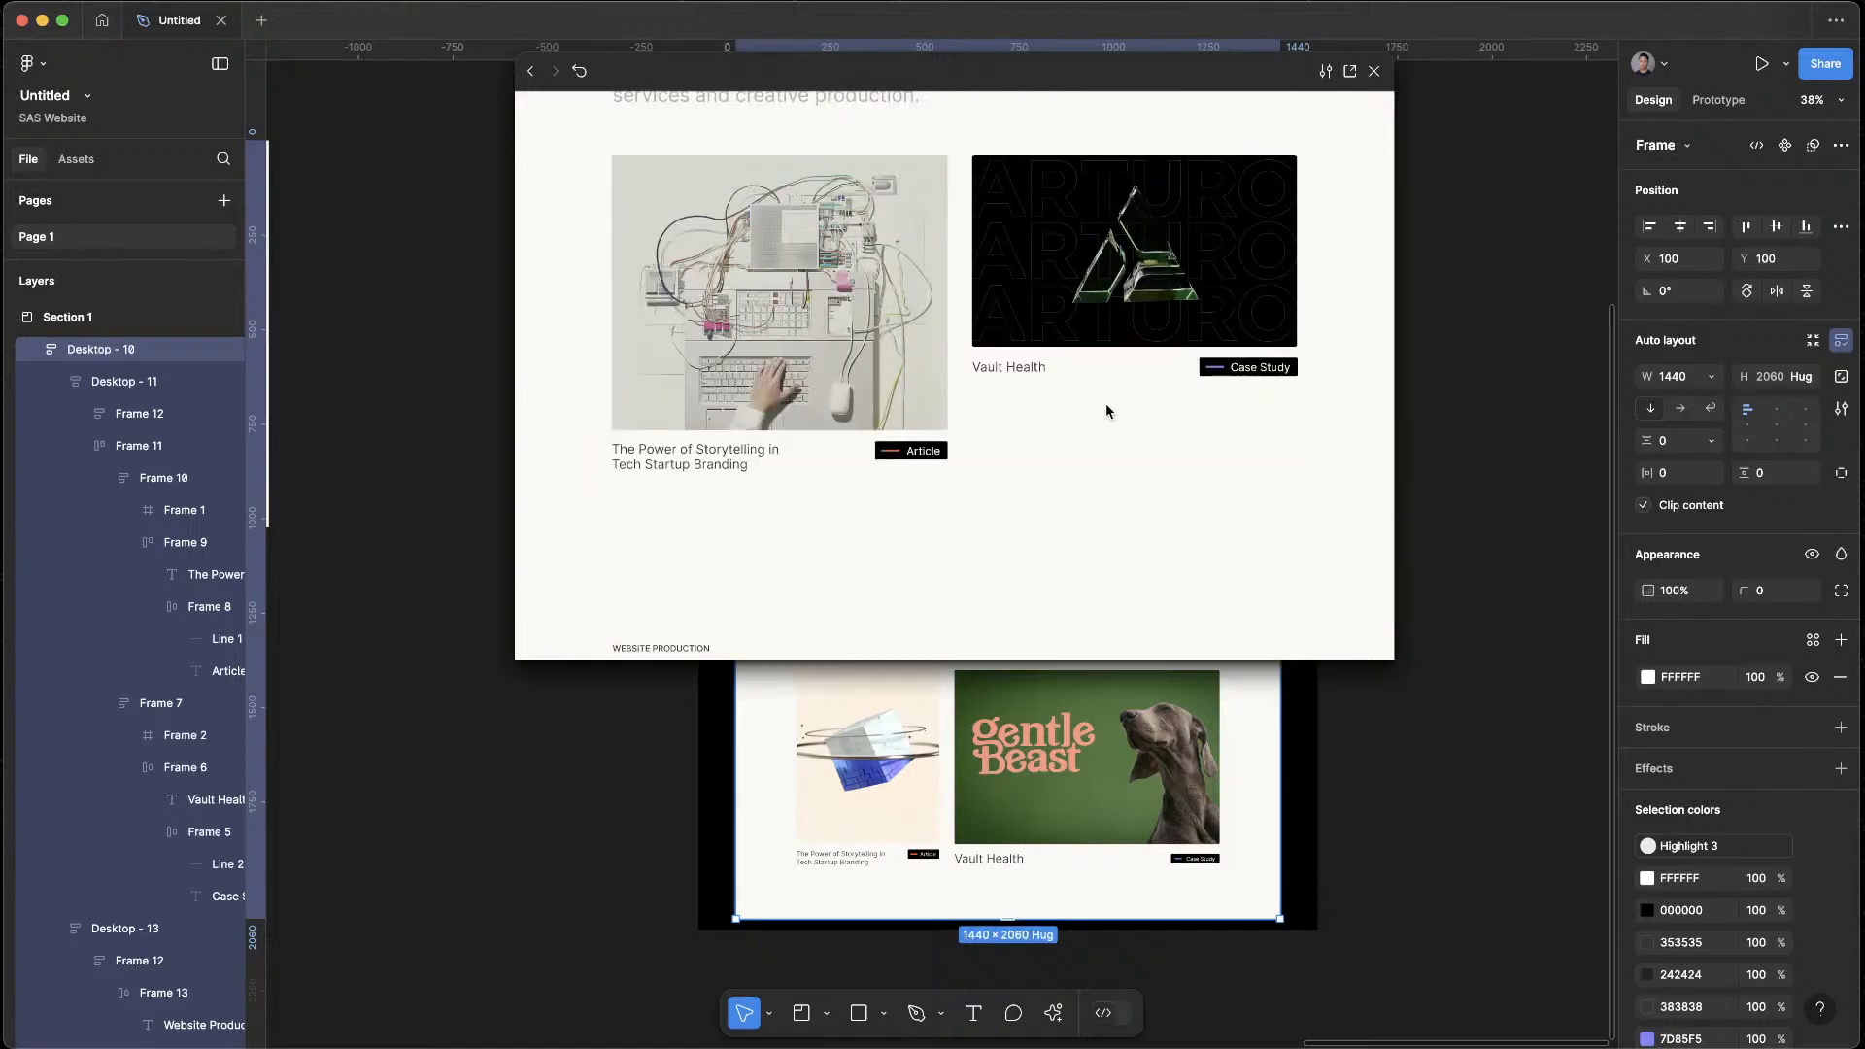
scroll(1105, 404, "down", 5)
scroll(1106, 406, "down", 3)
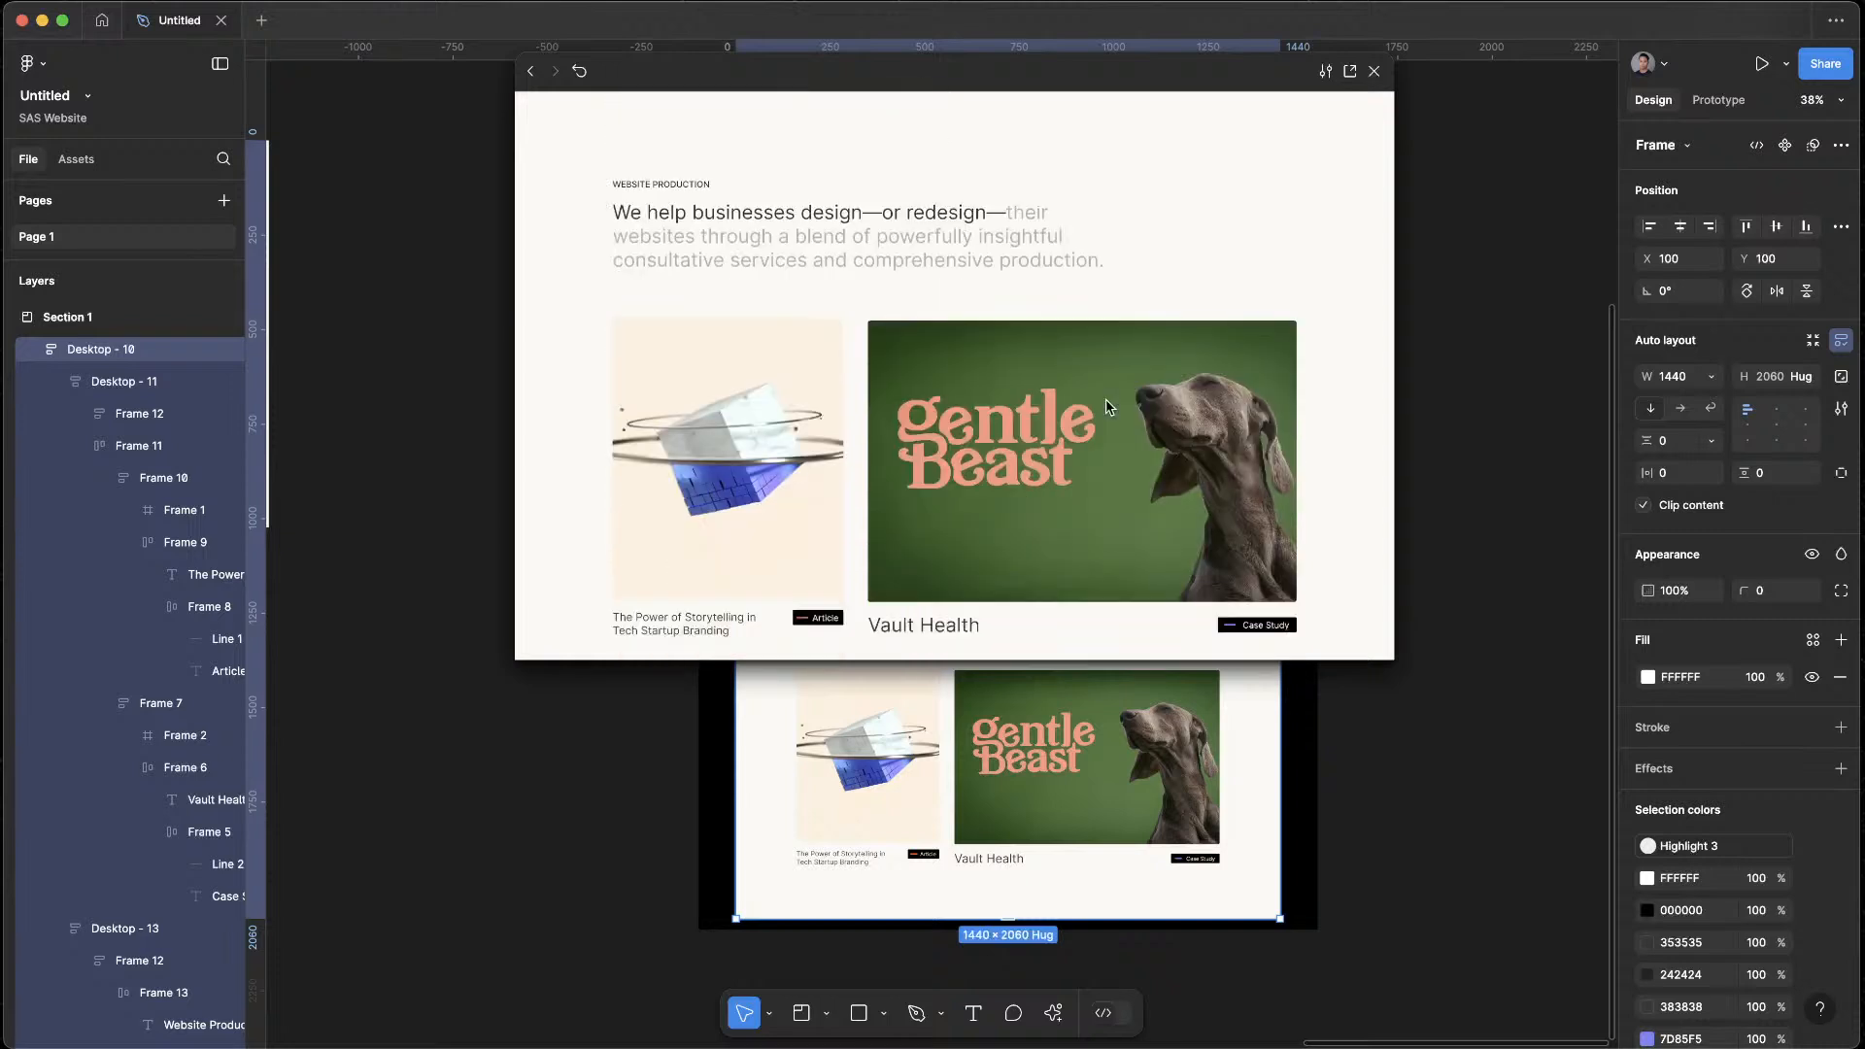
scroll(1110, 406, "down", 1)
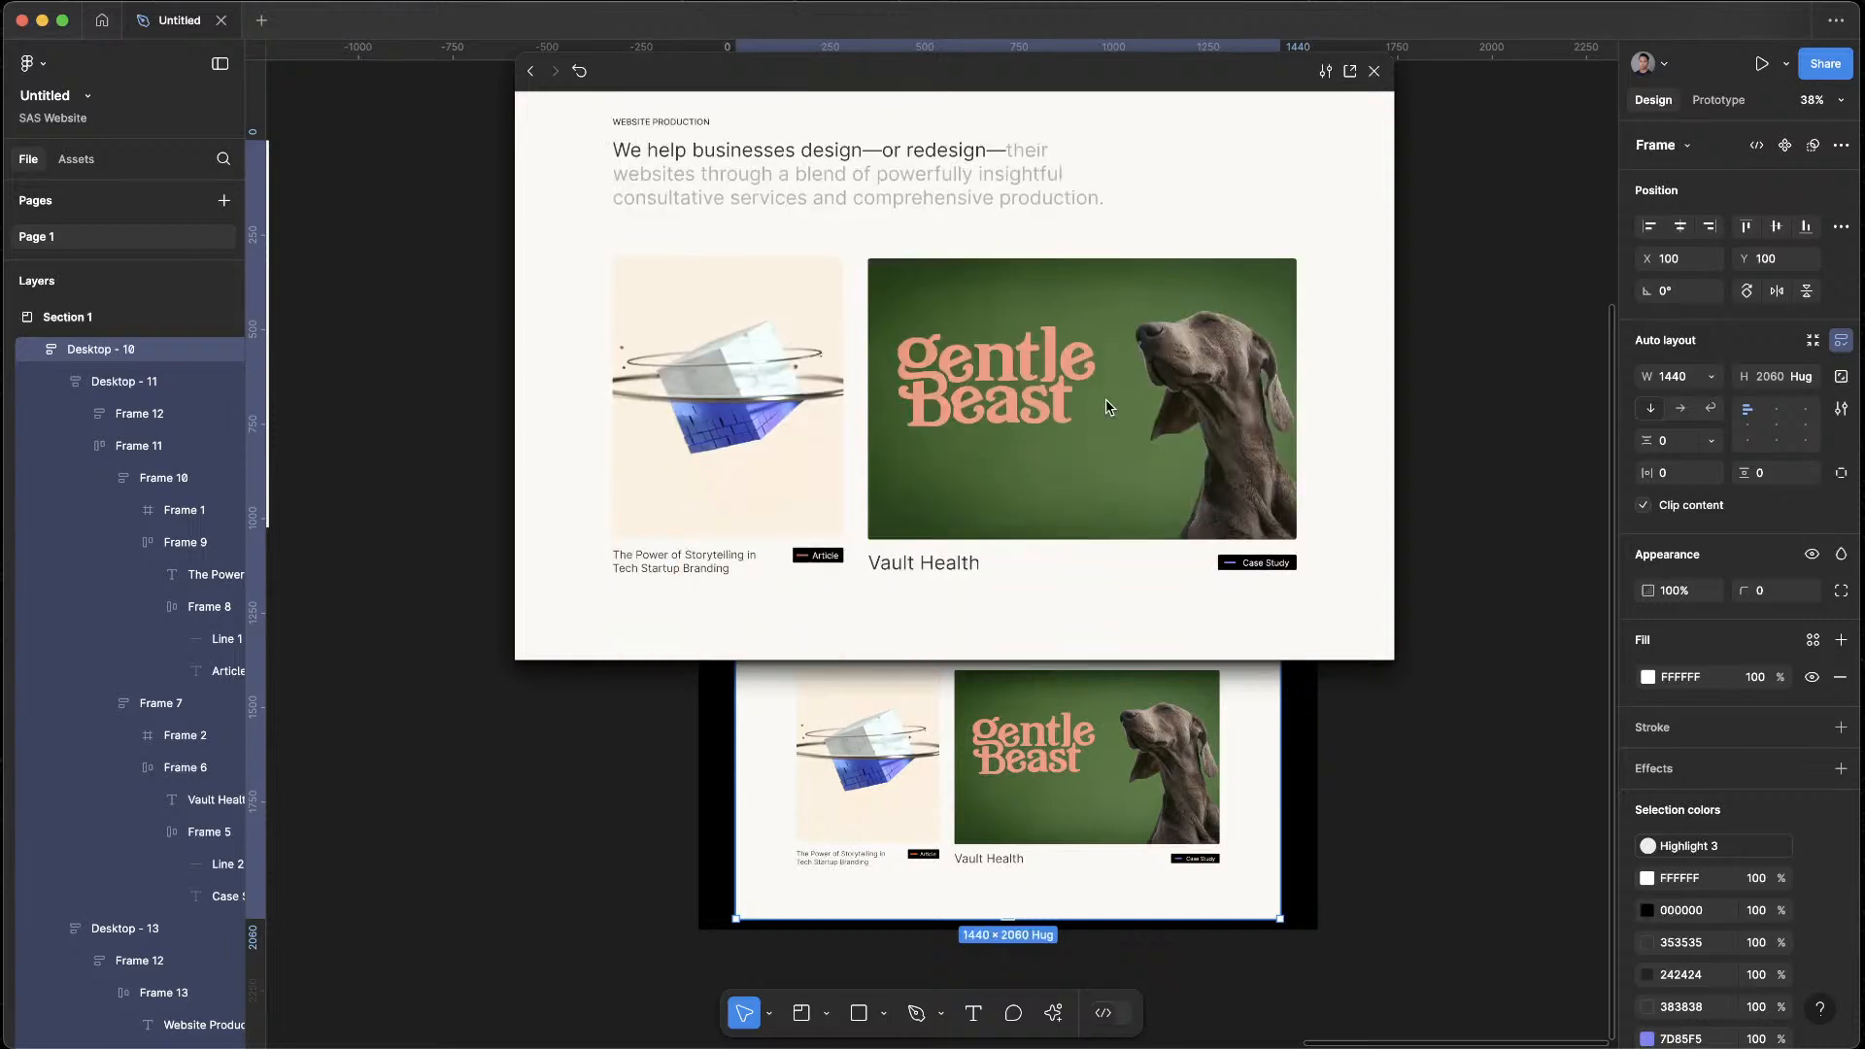
left_click(1373, 72)
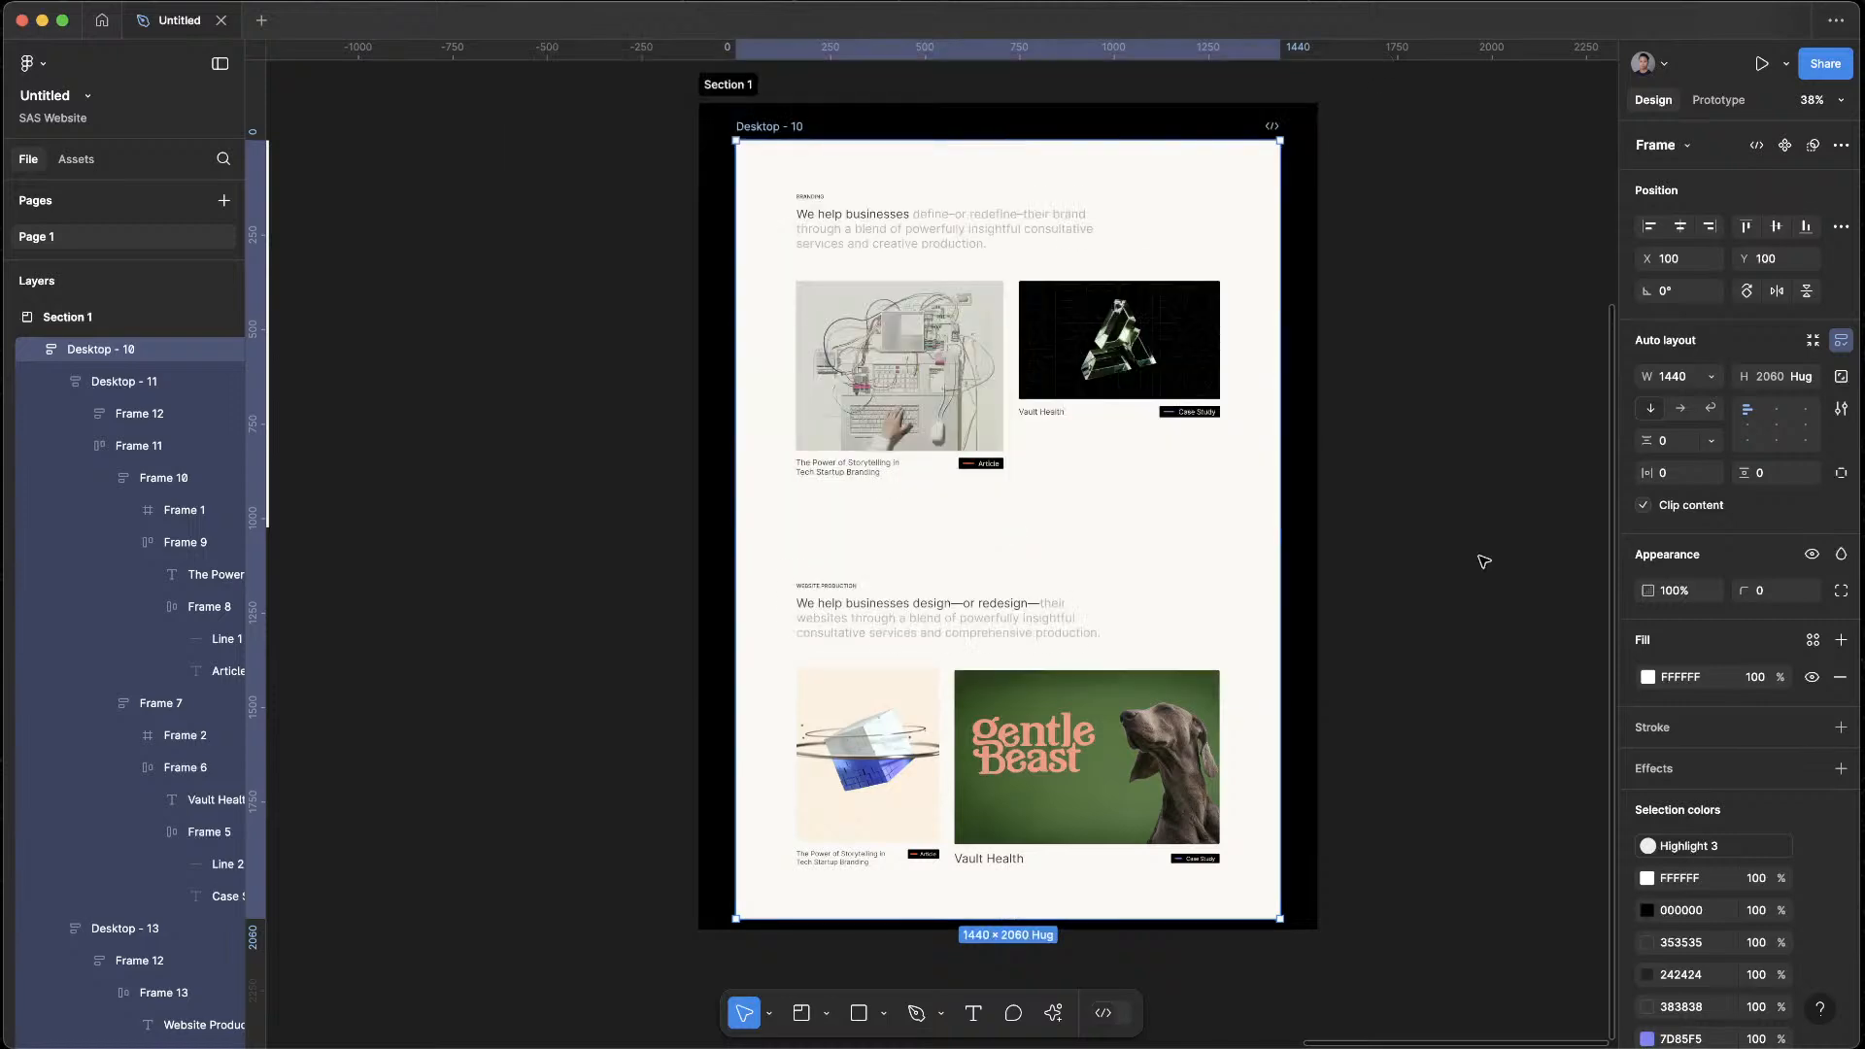
Duplicate the Desktop - 10 frame and place the copy on the empty canvas to the right of Section 1
left_click(1521, 682)
scroll(1462, 412, "right", 2)
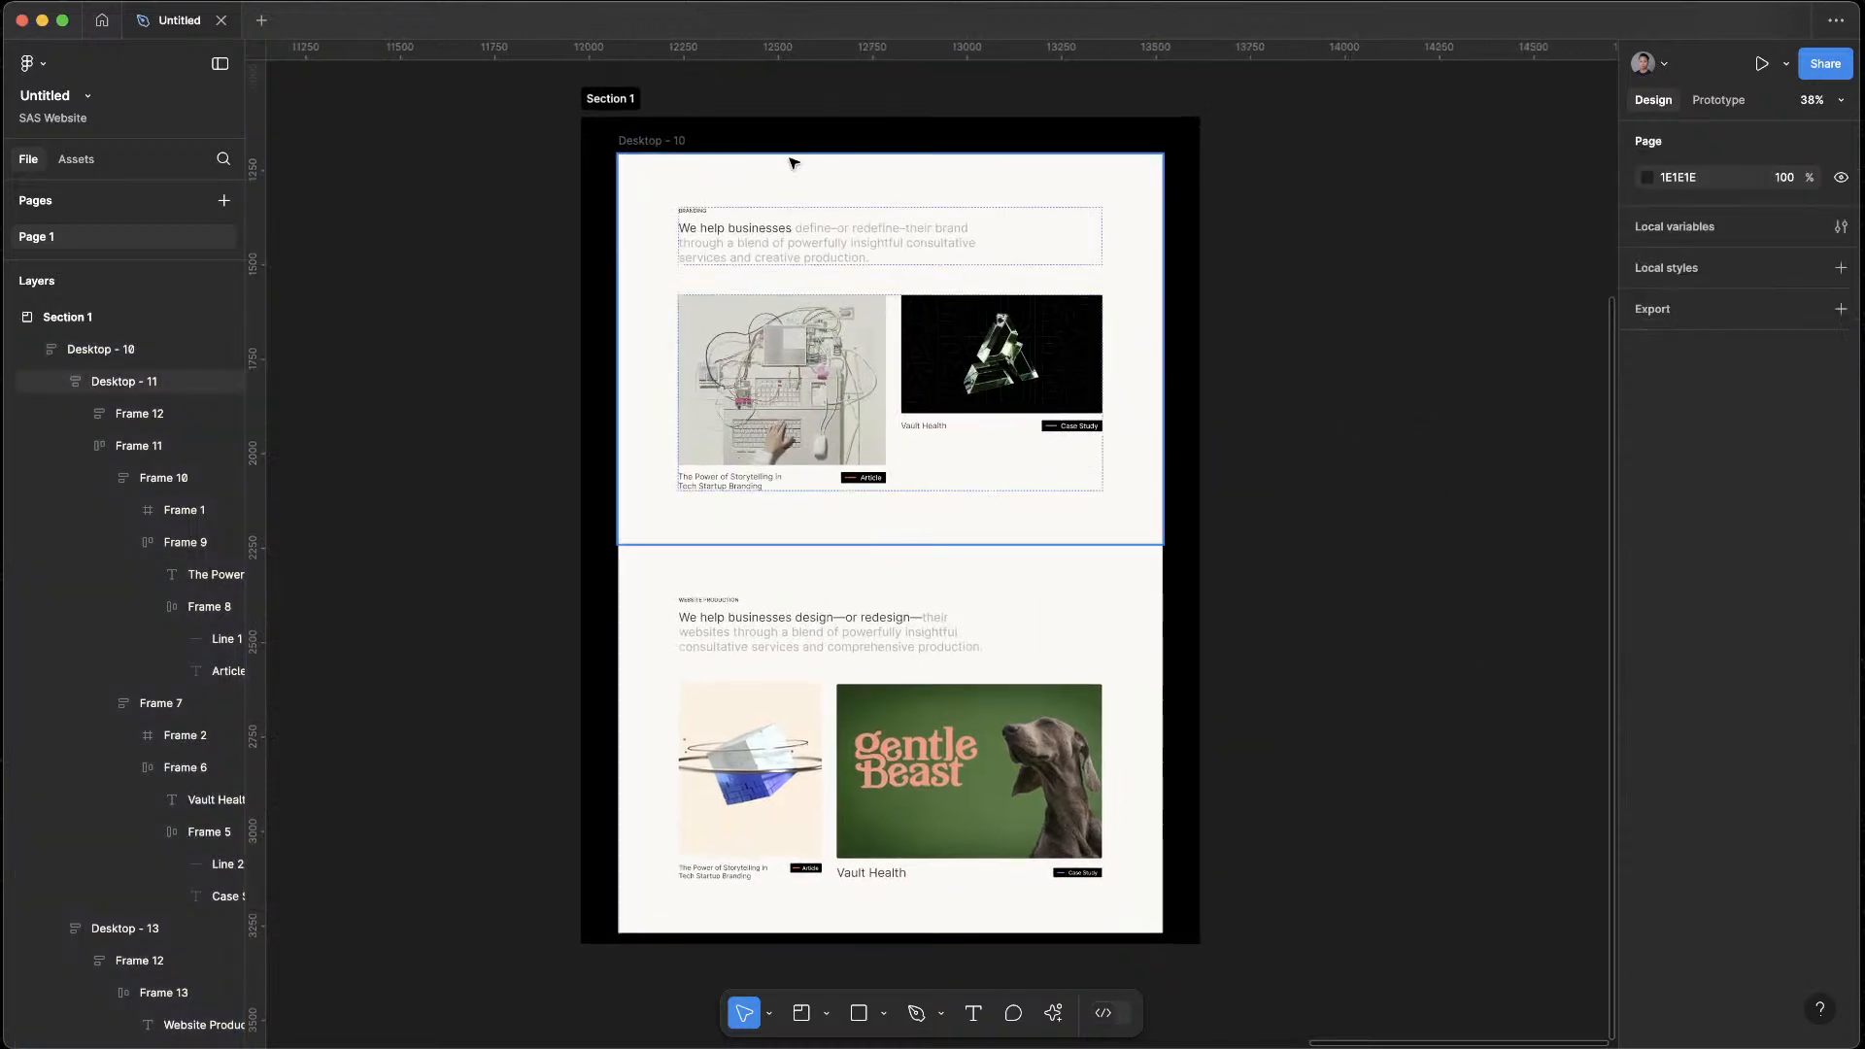
left_click(643, 141)
left_click_drag(643, 141, 1335, 190)
Align the contents of the copy's lower card row, Frame 16, to the top left
scroll(1337, 193, "down", 5)
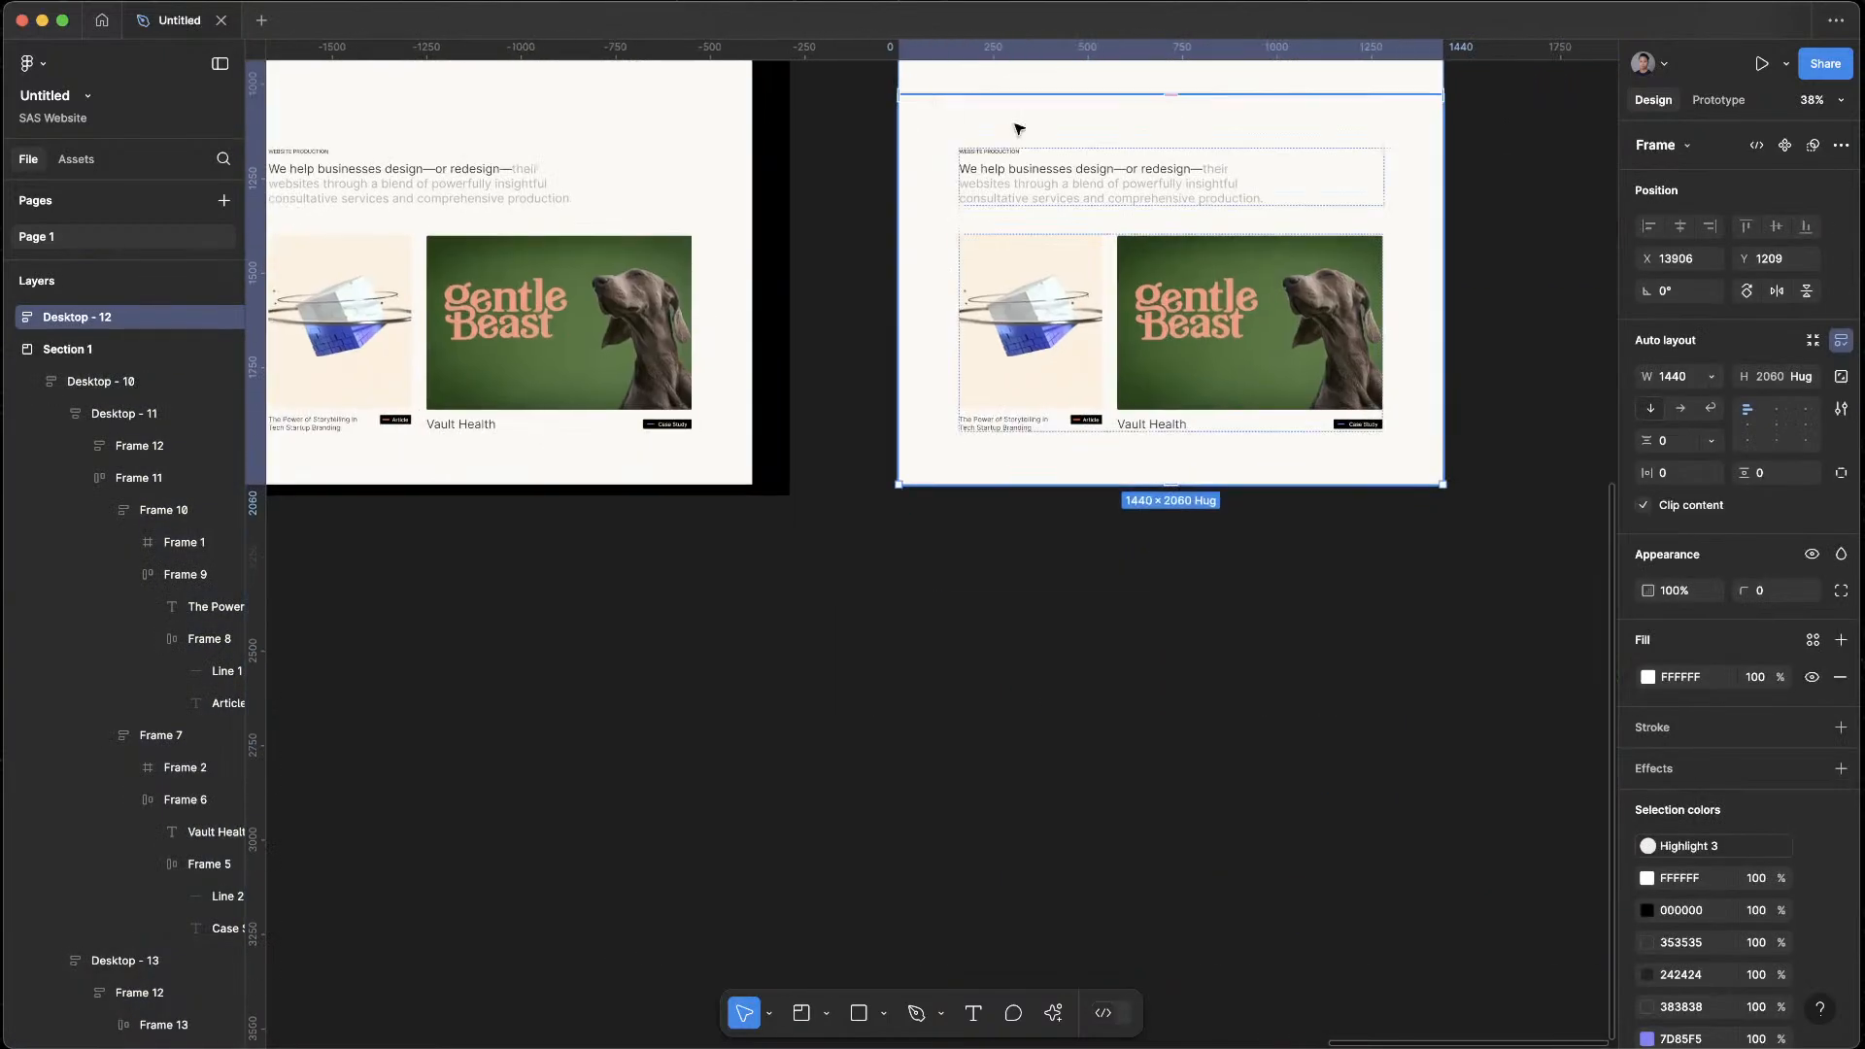
scroll(1263, 321, "up", 5)
left_click(1244, 360)
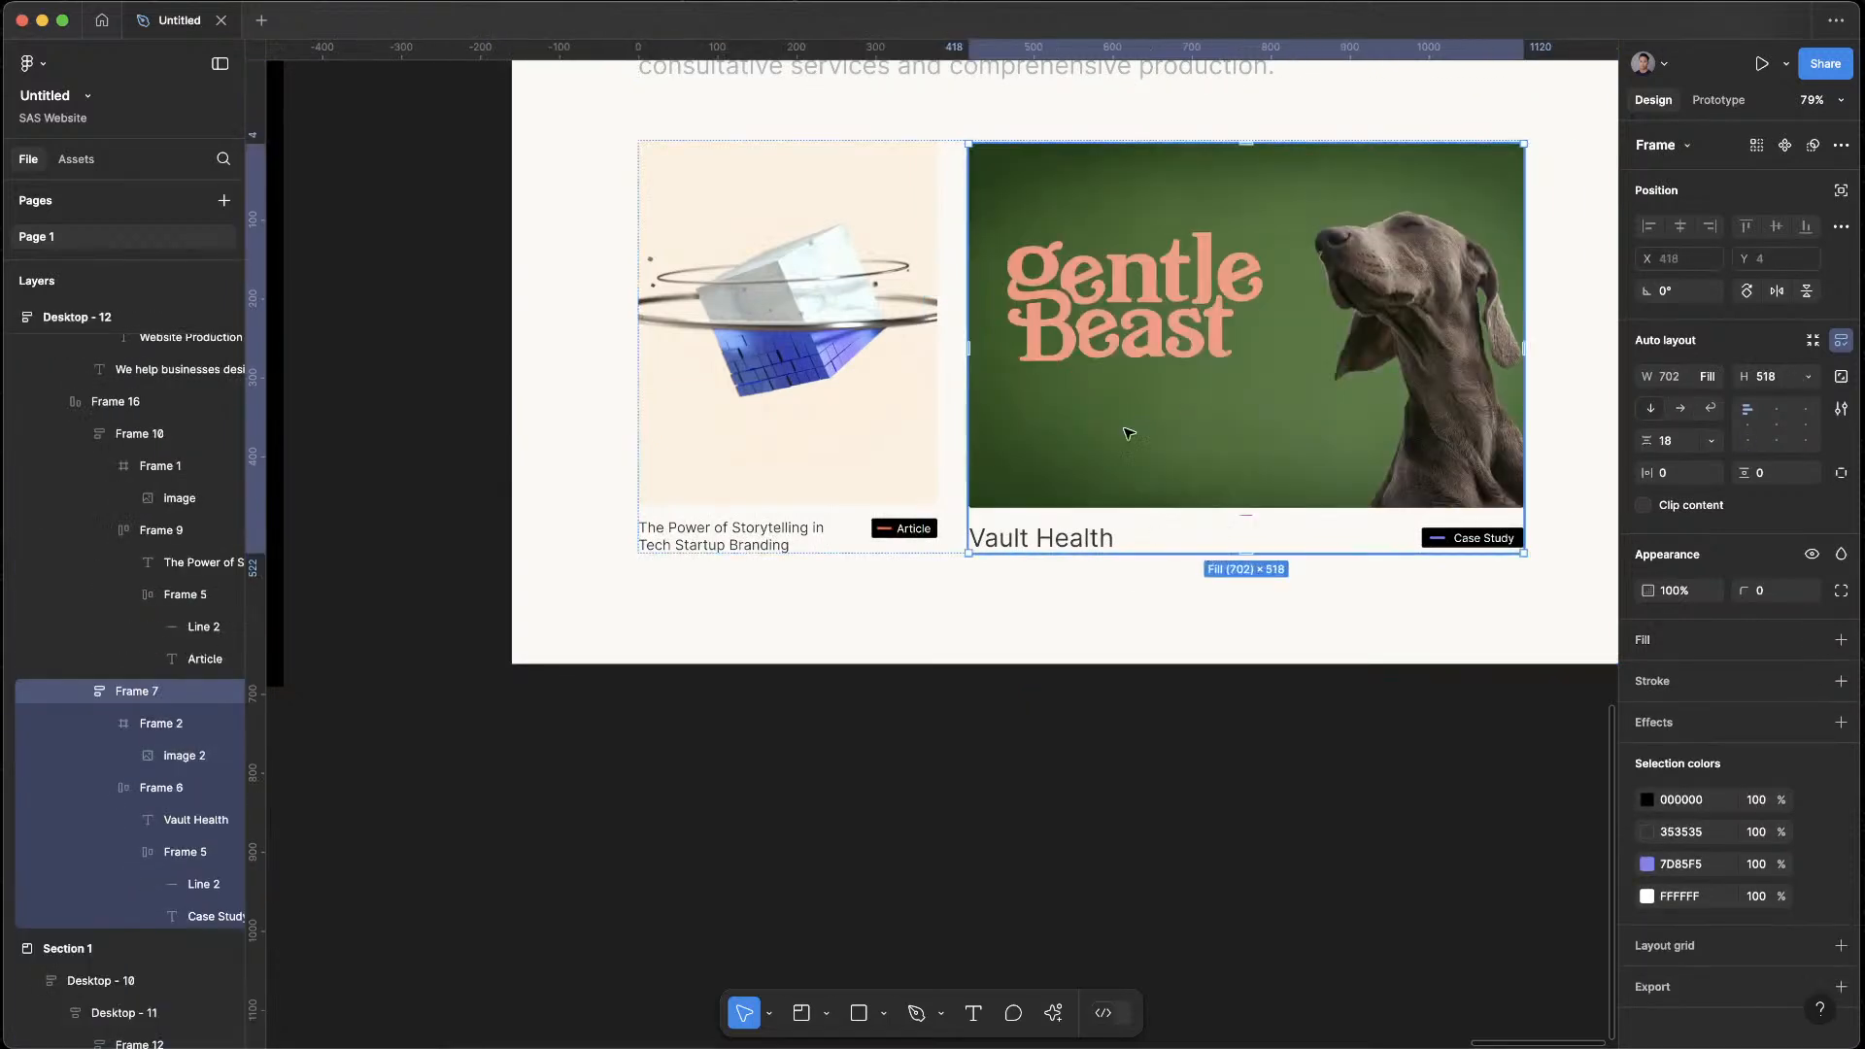
left_click(957, 276)
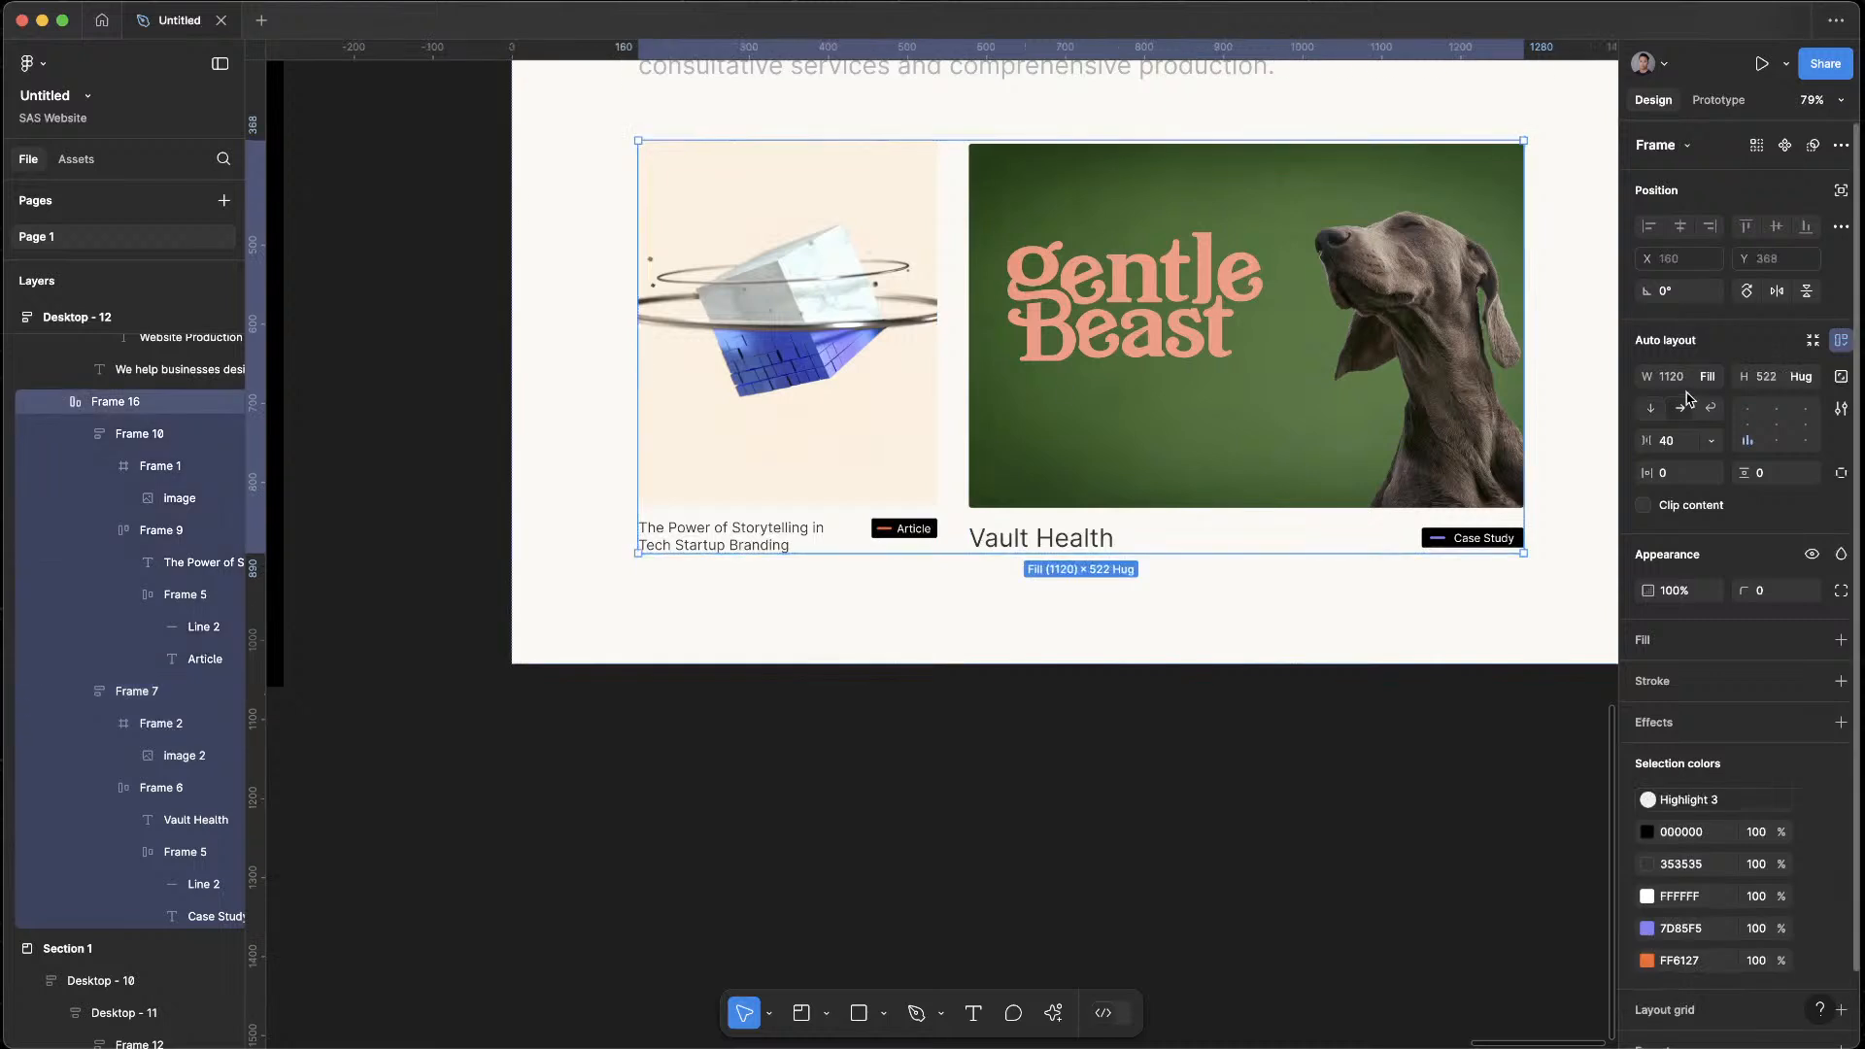
left_click(1744, 408)
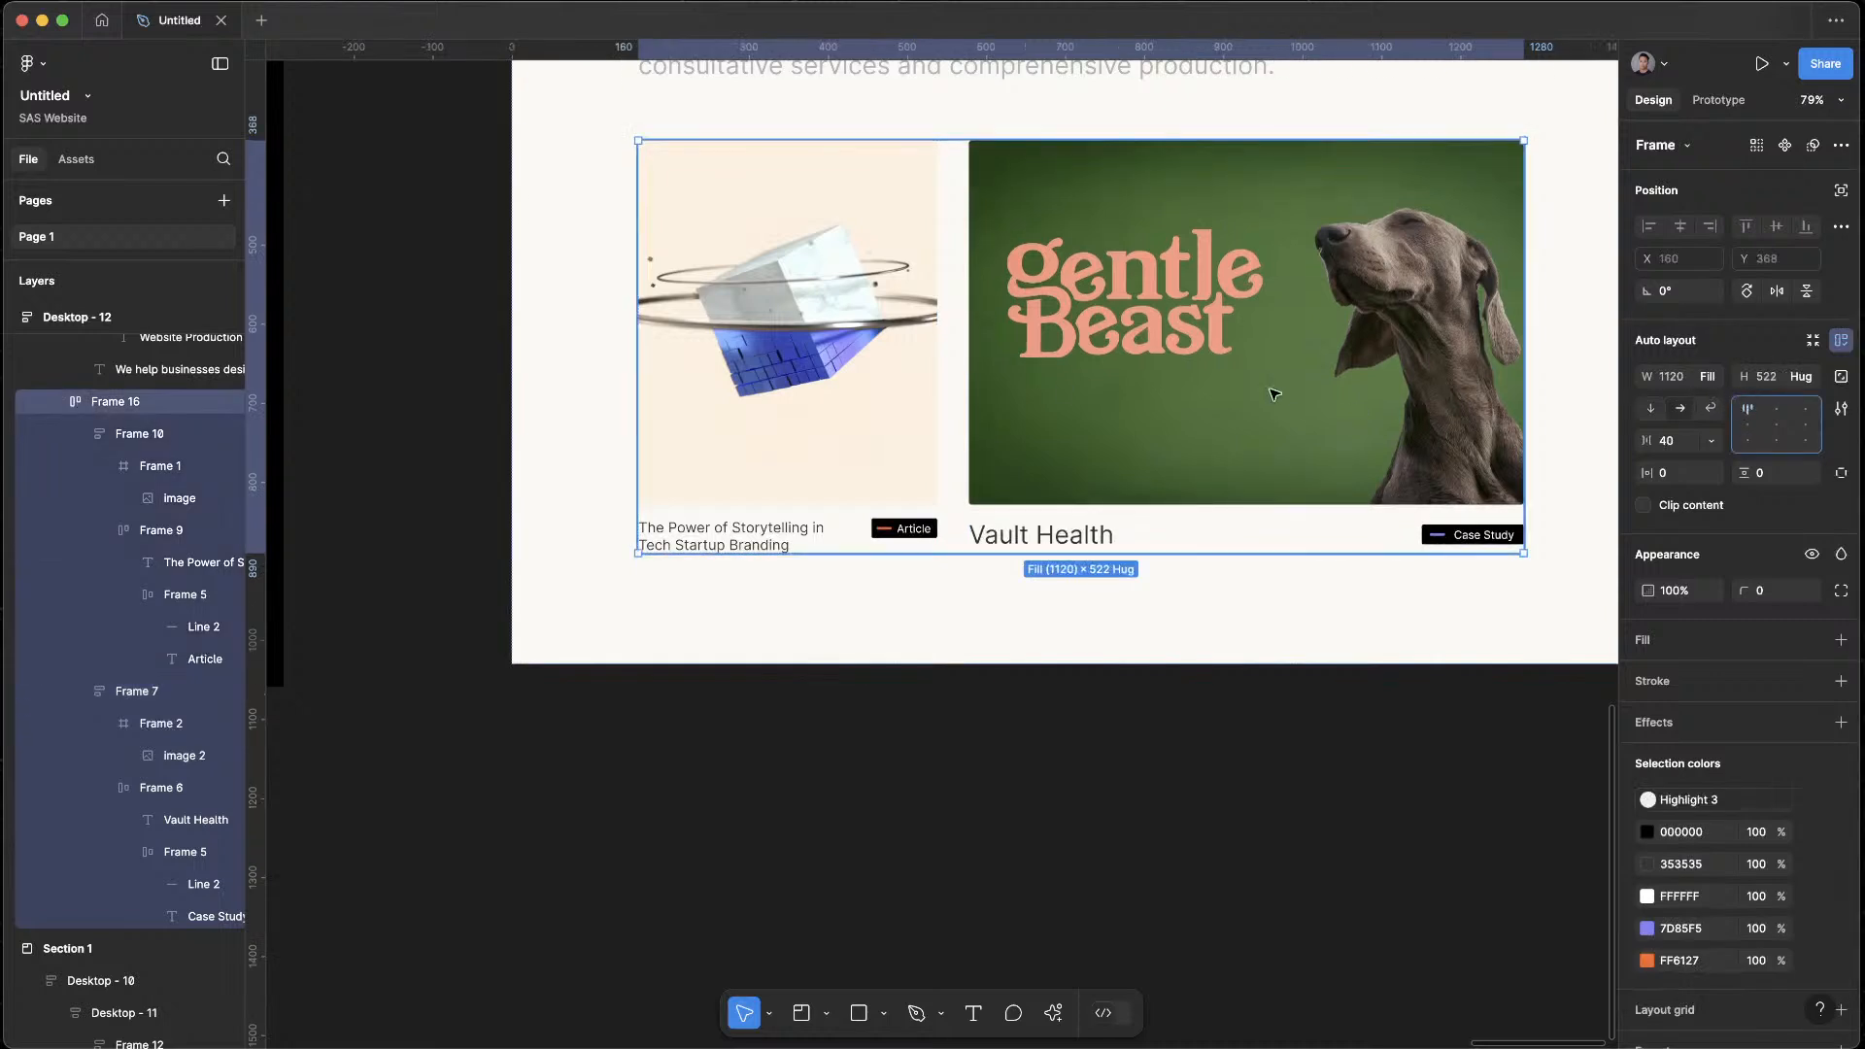
Shorten the copy's Gentle Beast card to a height of 398 and move its image up to about Y -60
left_click(1174, 443)
mouse_move(1153, 551)
left_mouse_down()
mouse_move(1154, 431)
mouse_move(1146, 455)
left_mouse_up()
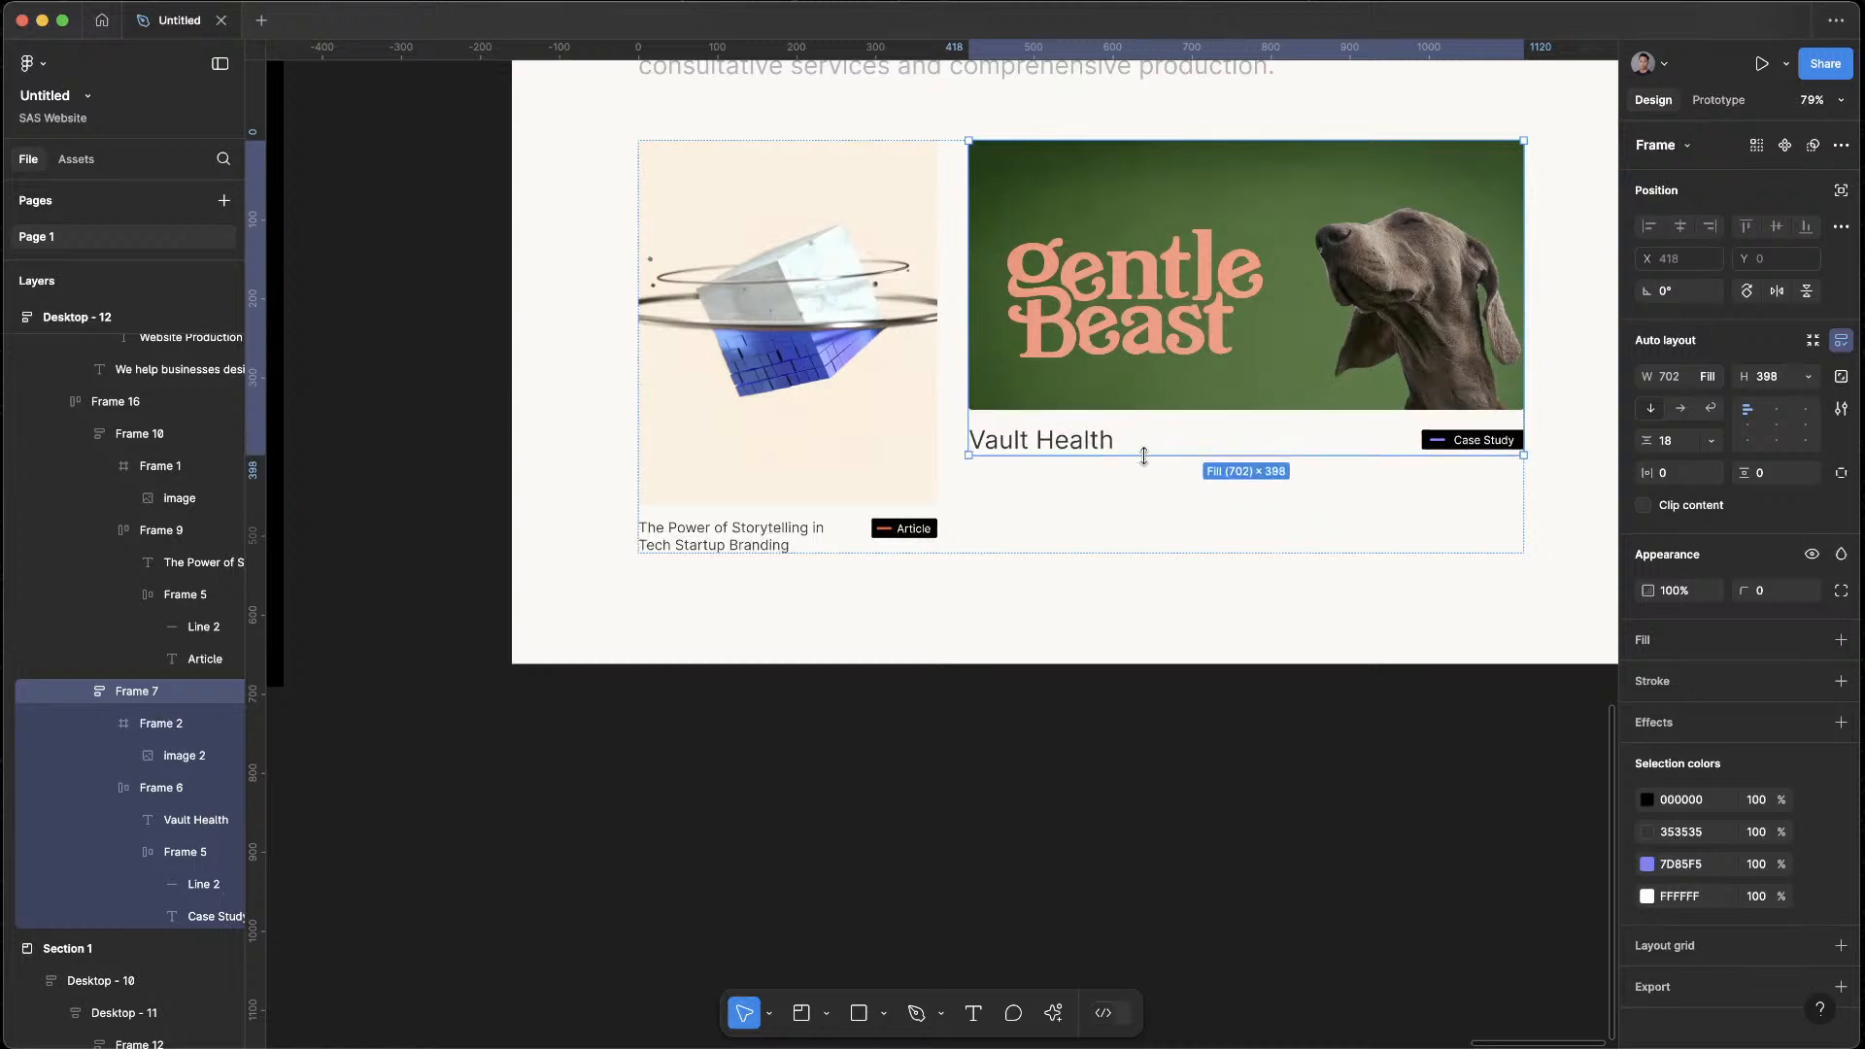
double_click(1330, 316)
key("Escape")
double_click(1360, 325)
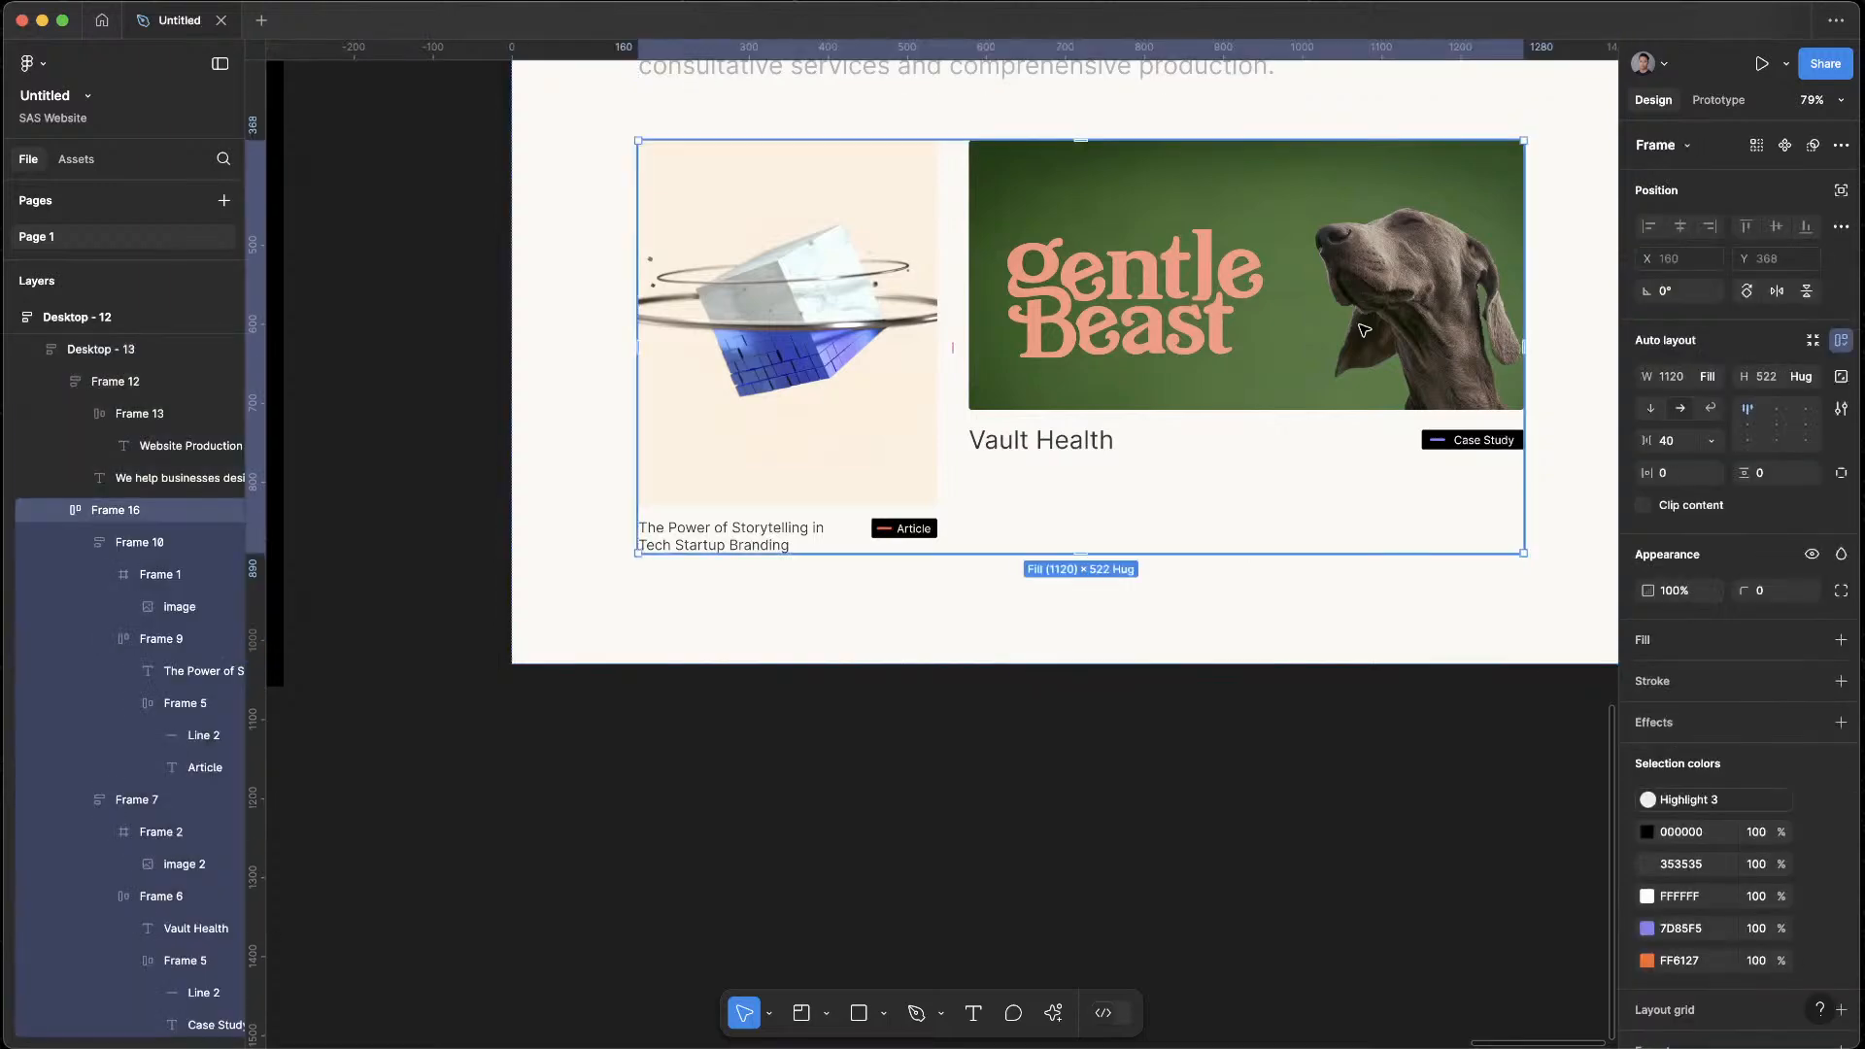
double_click(1365, 330)
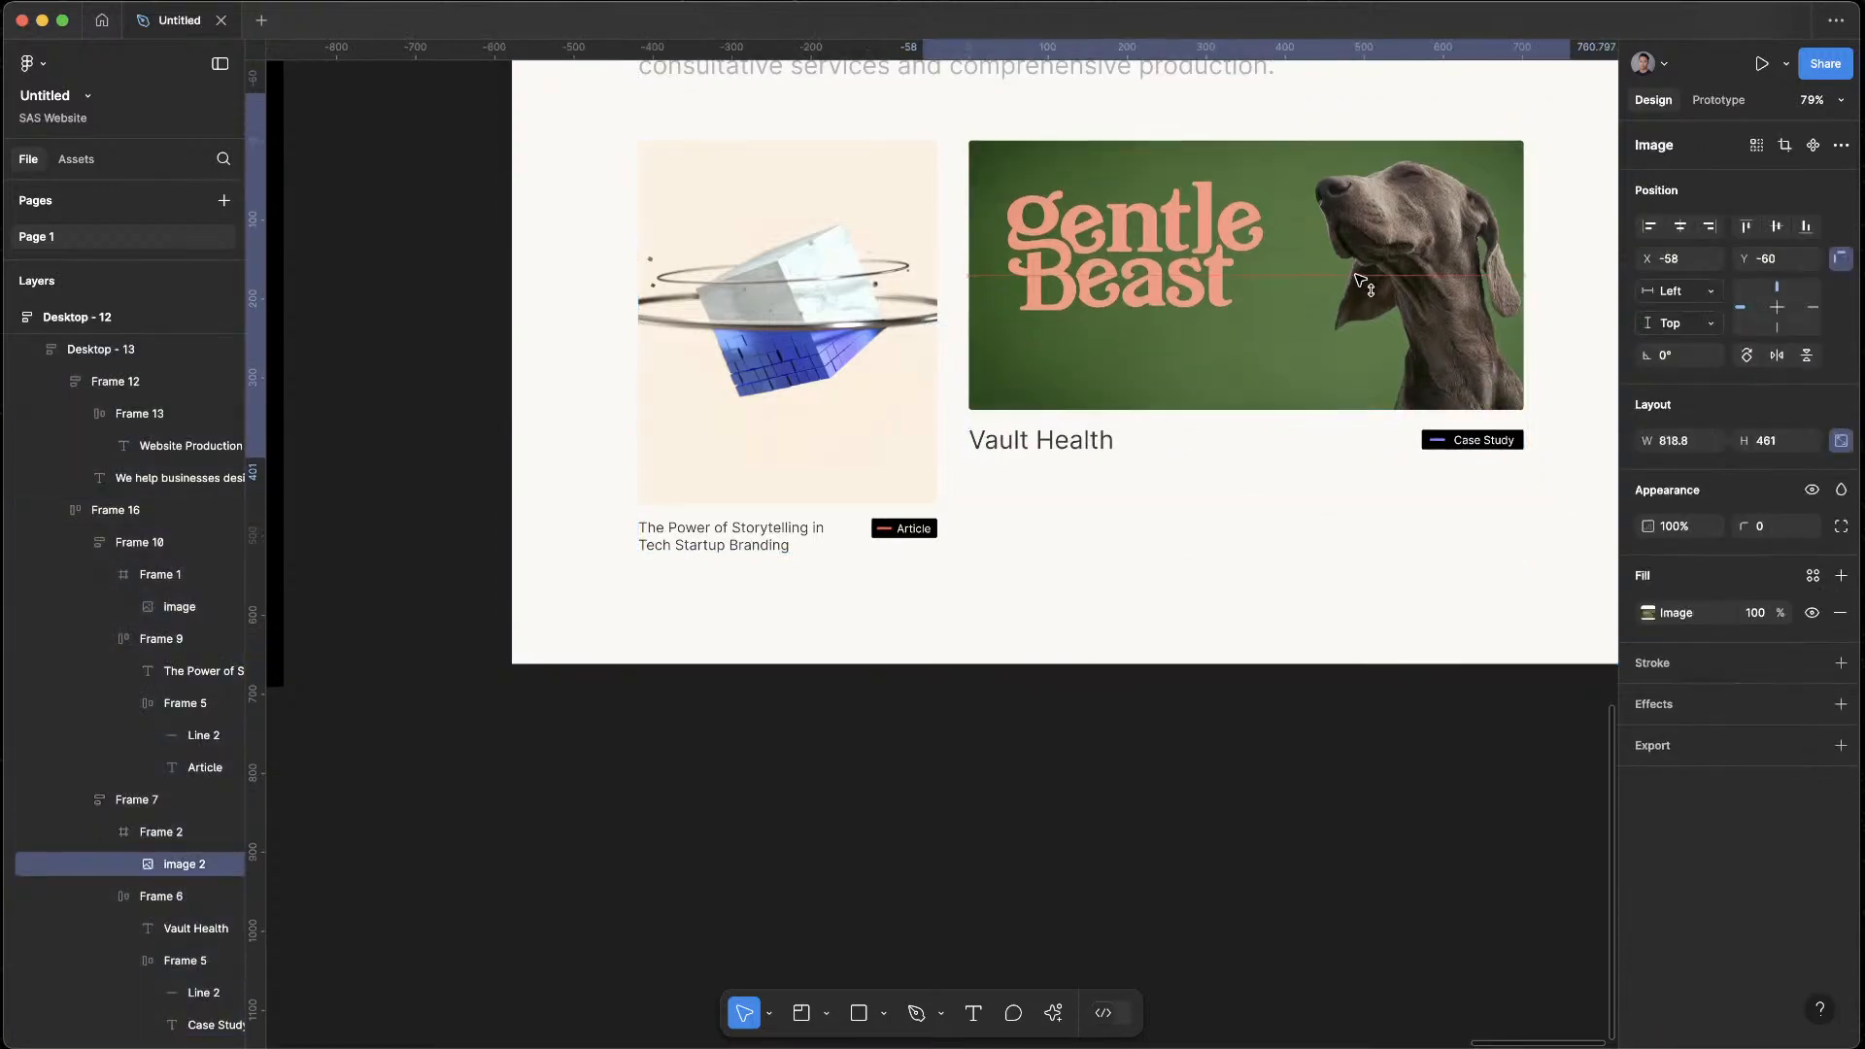
left_click(1324, 762)
scroll(1323, 772, "down", 5)
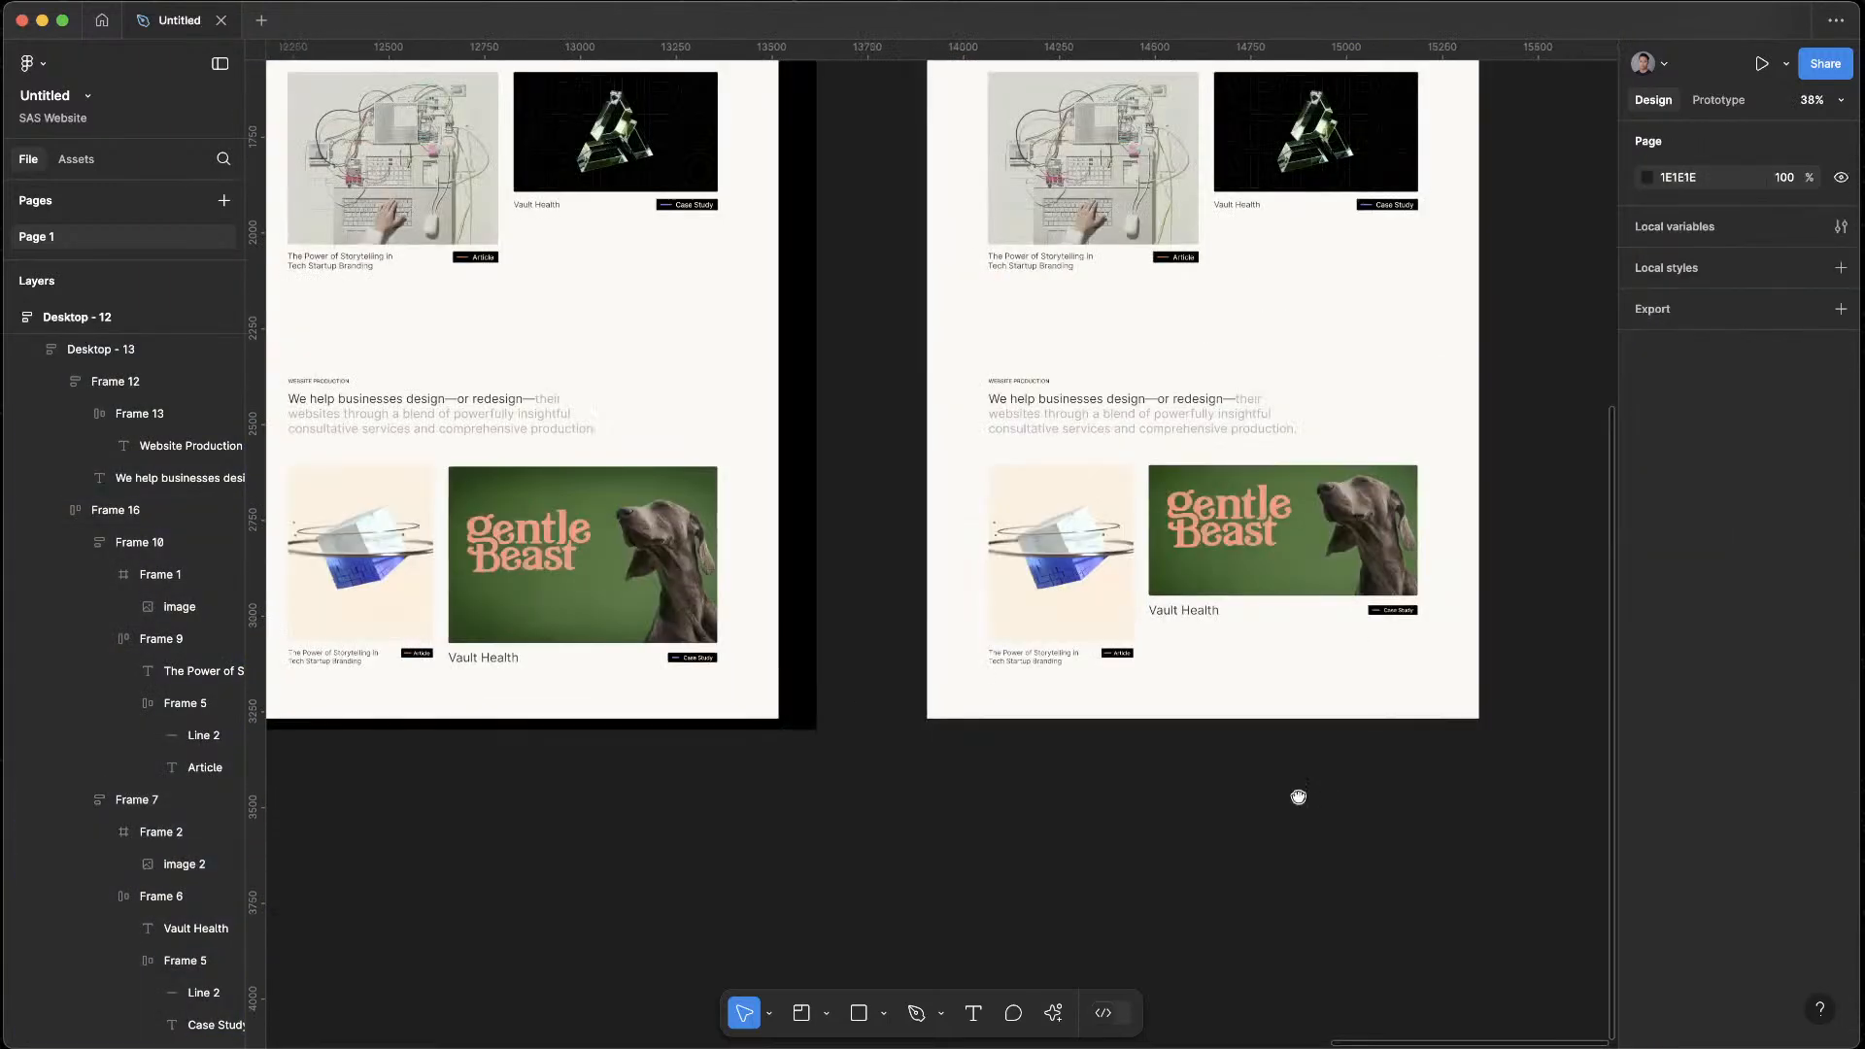
Preview Desktop - 12 in an enlarged preview window, review the Branding and Website Production card rows, and close the preview
scroll(1133, 791, "right", 3)
scroll(1132, 791, "up", 5)
left_click(766, 219)
key("shift+space")
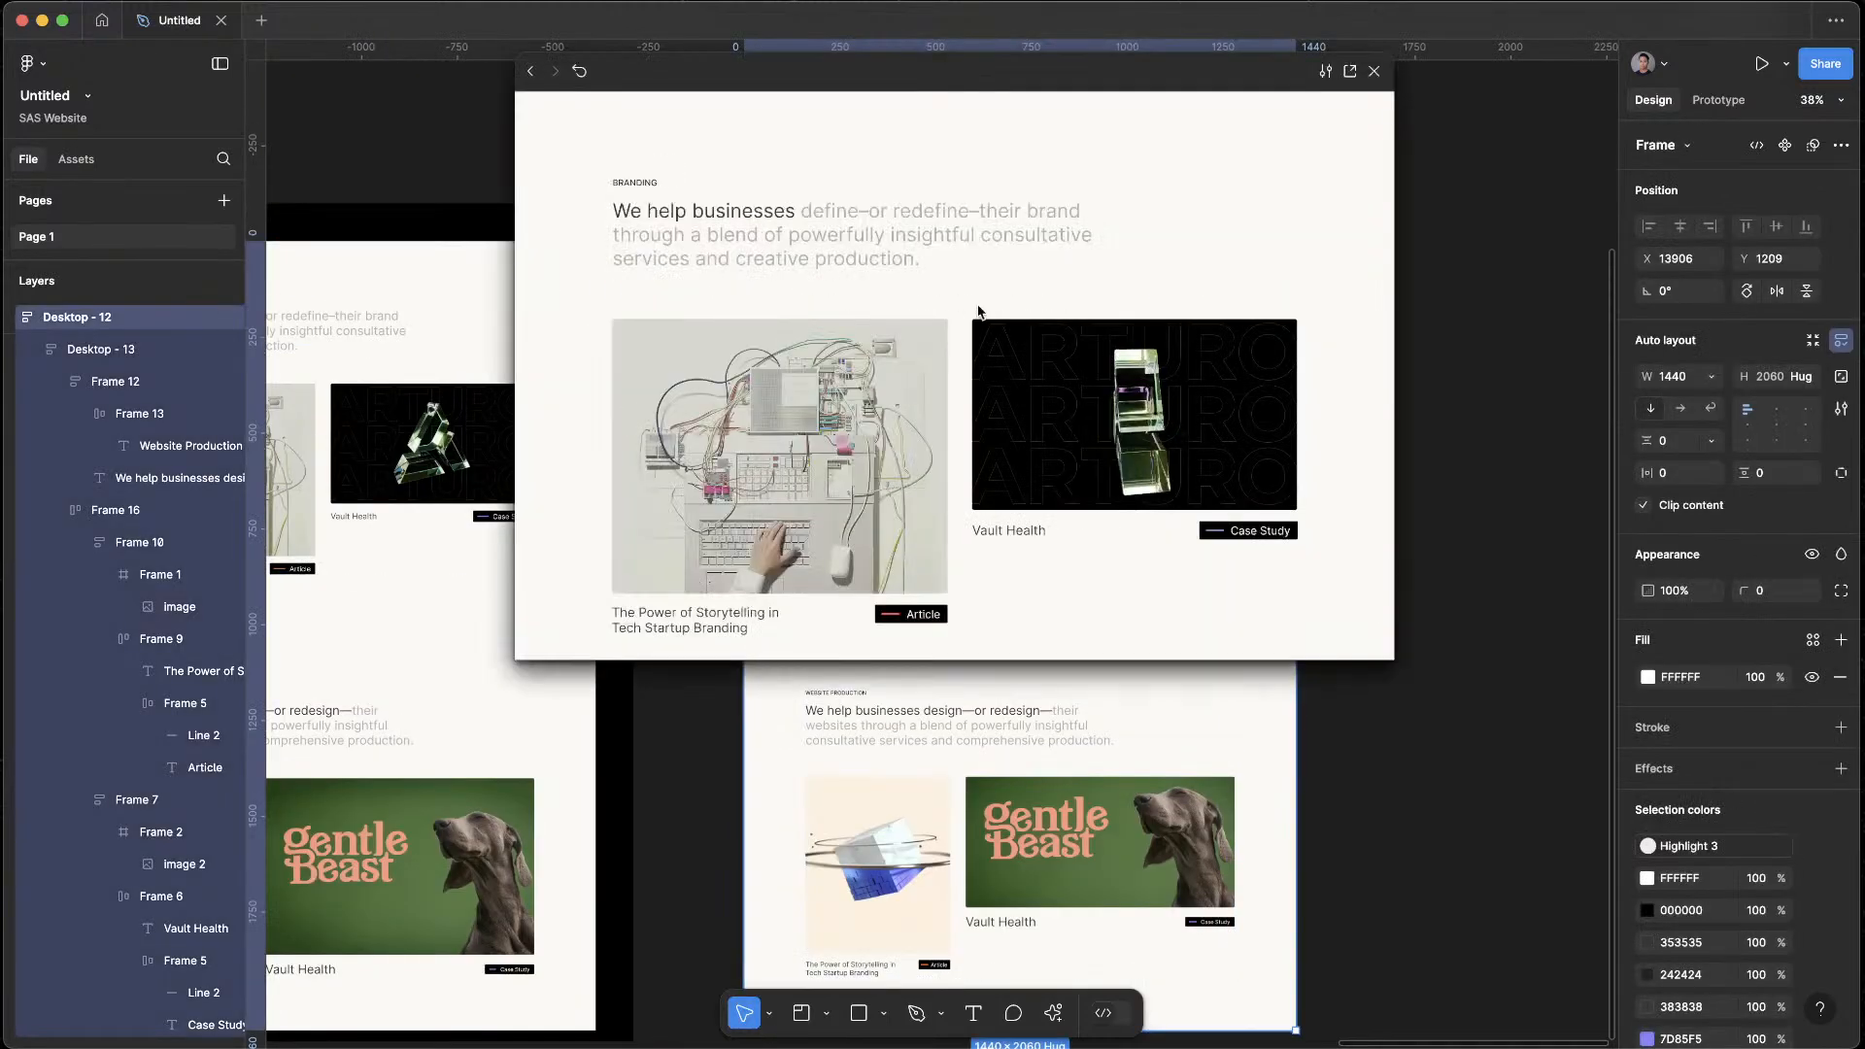
scroll(982, 311, "down", 5)
scroll(1092, 444, "down", 1)
scroll(1093, 444, "up", 5)
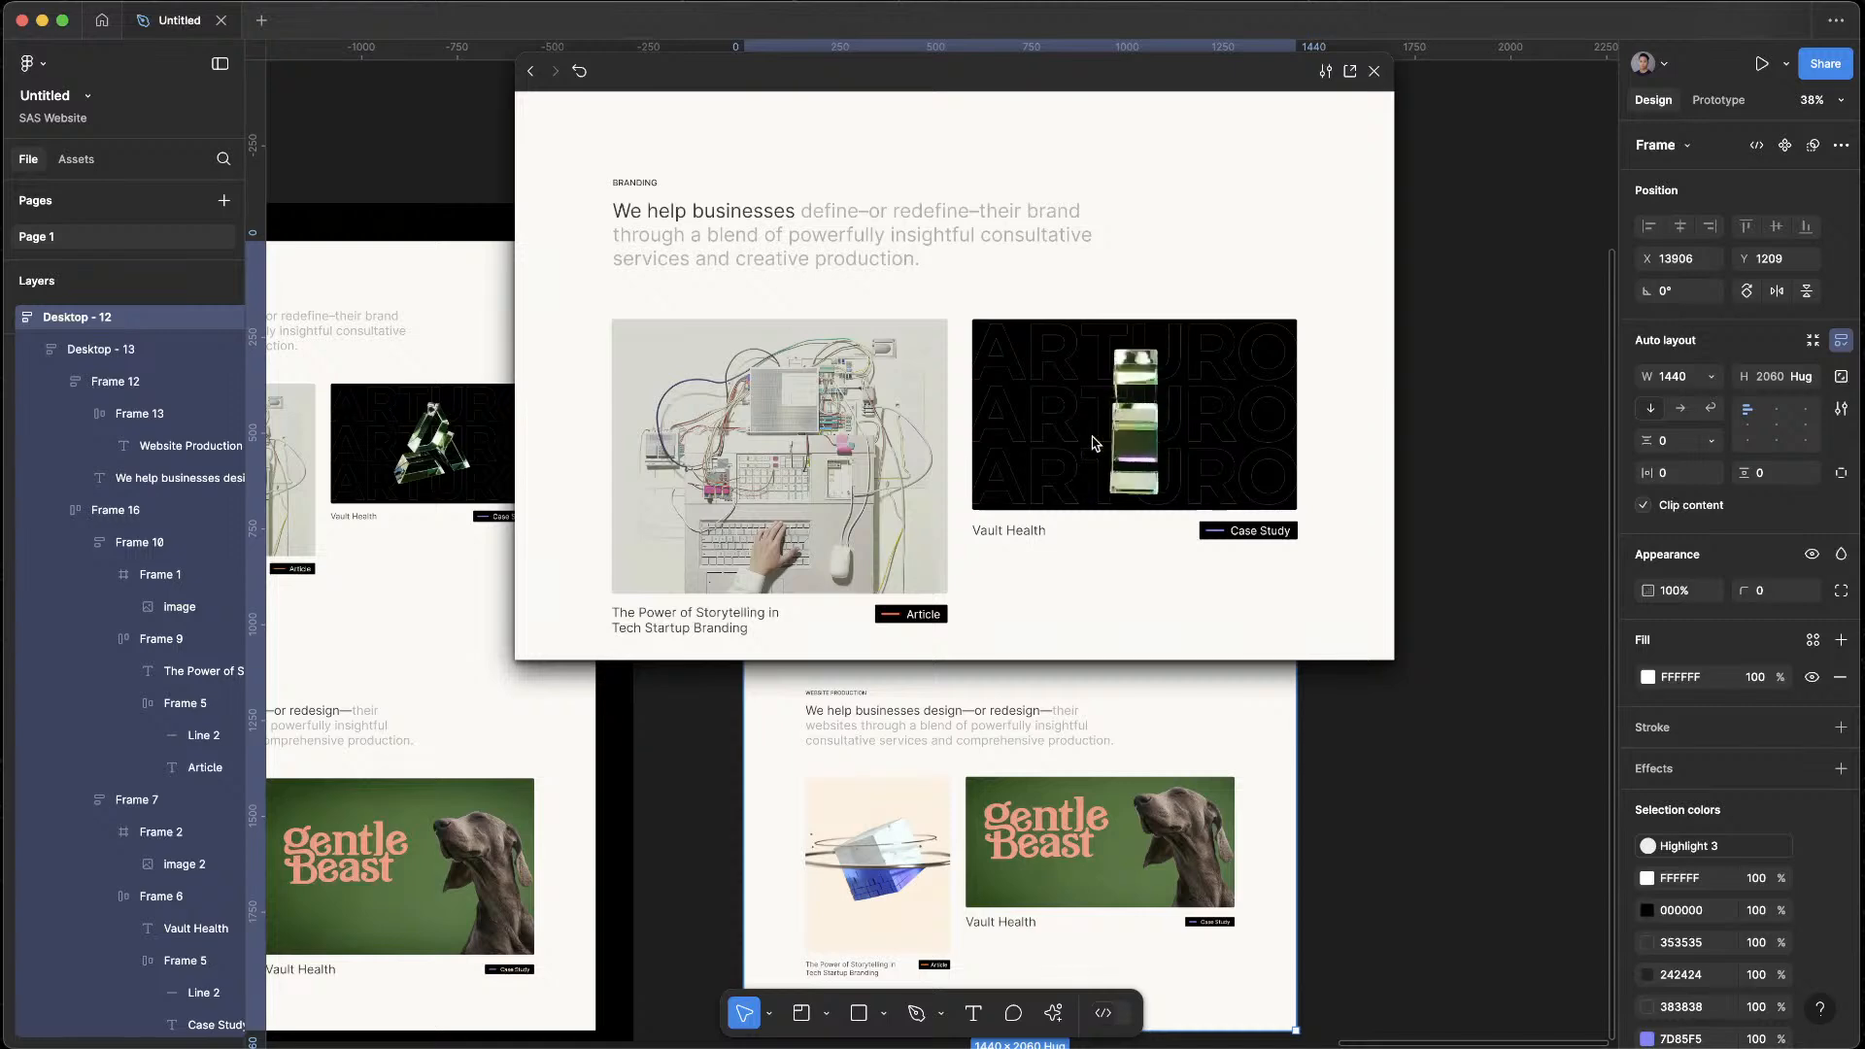
scroll(1093, 442, "down", 2)
scroll(1093, 442, "down", 5)
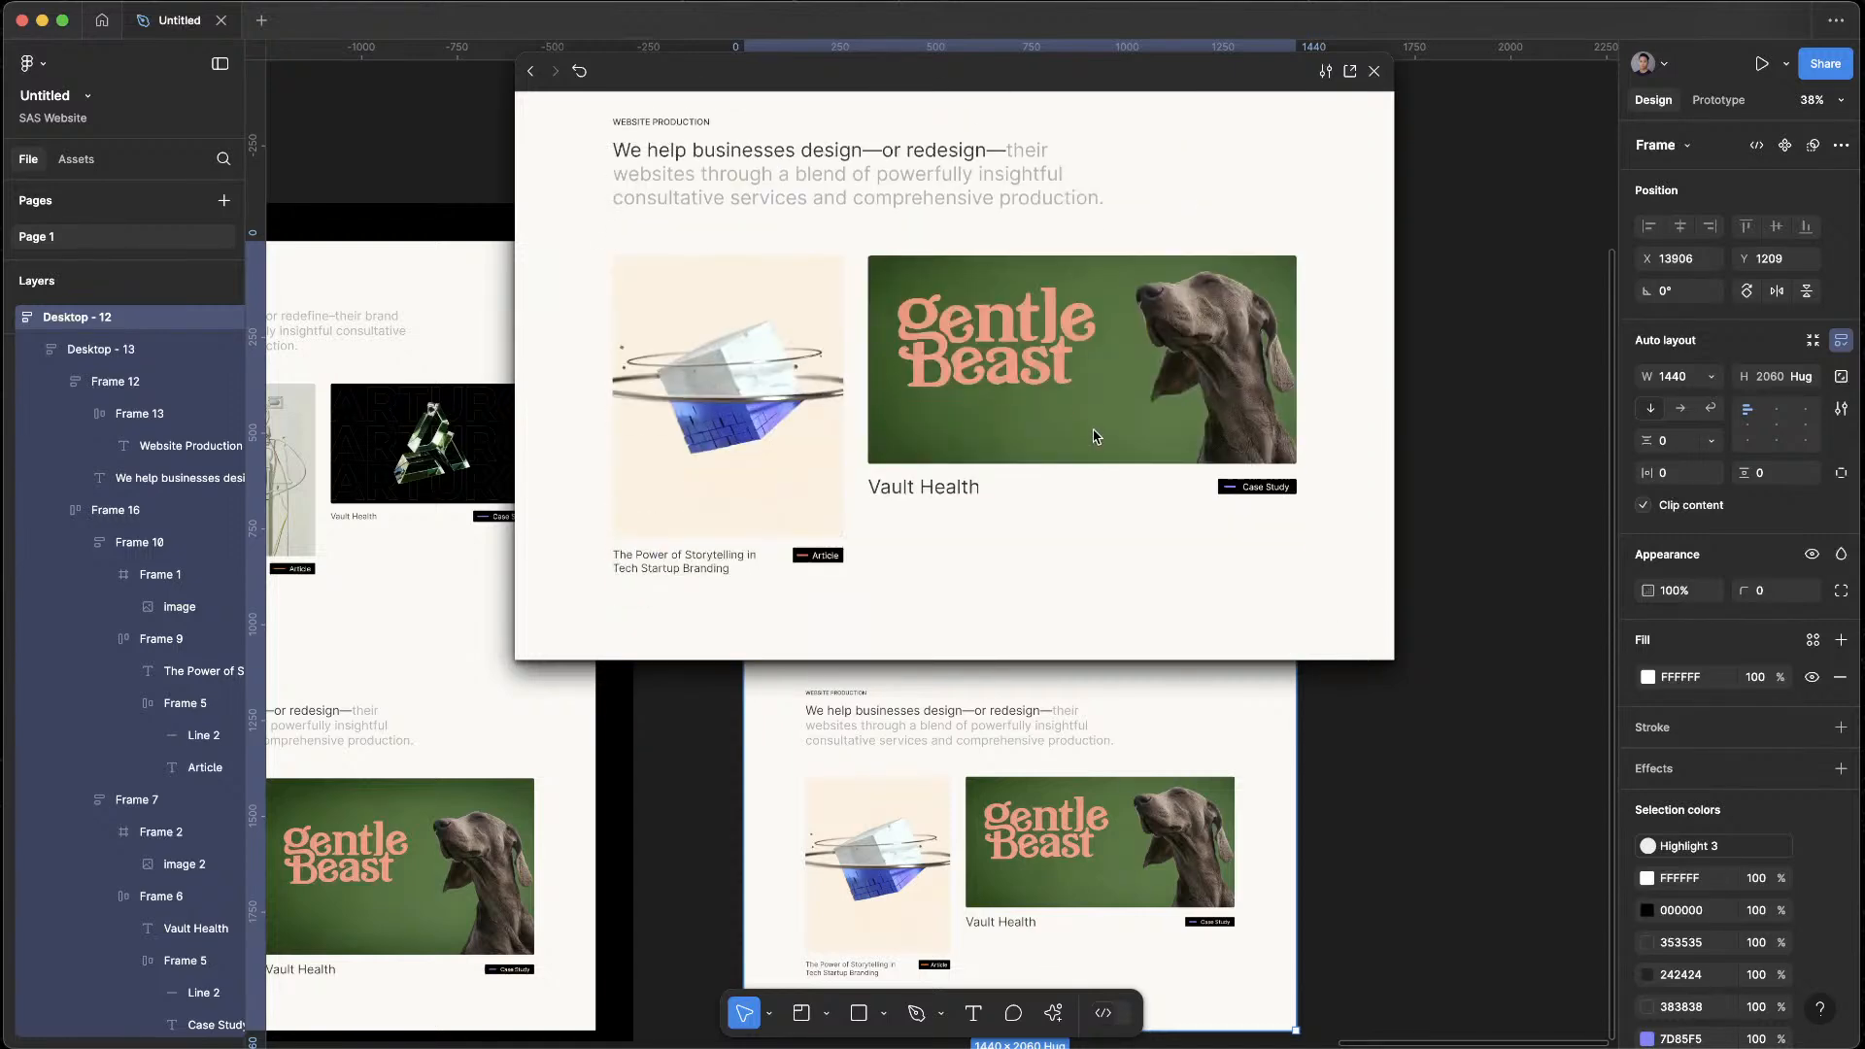
scroll(1095, 434, "up", 1)
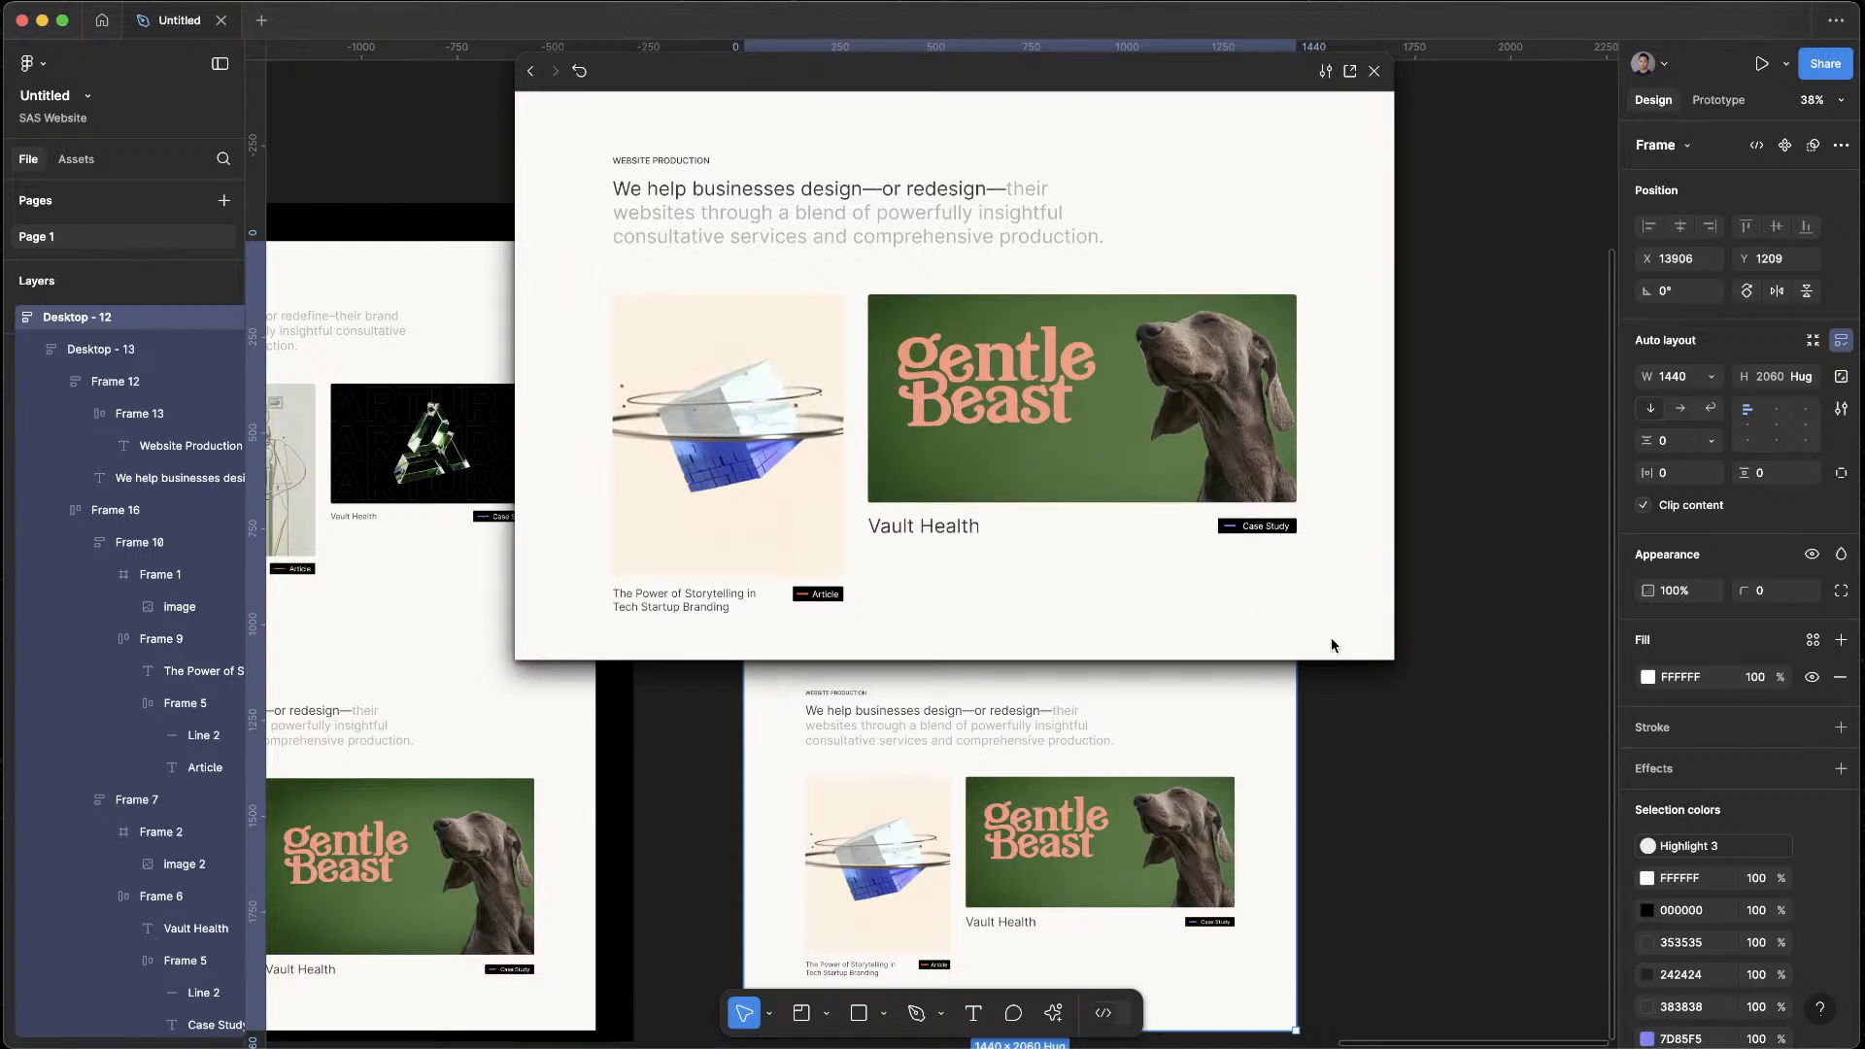
left_click_drag(1393, 663, 1632, 840)
scroll(1597, 546, "up", 8)
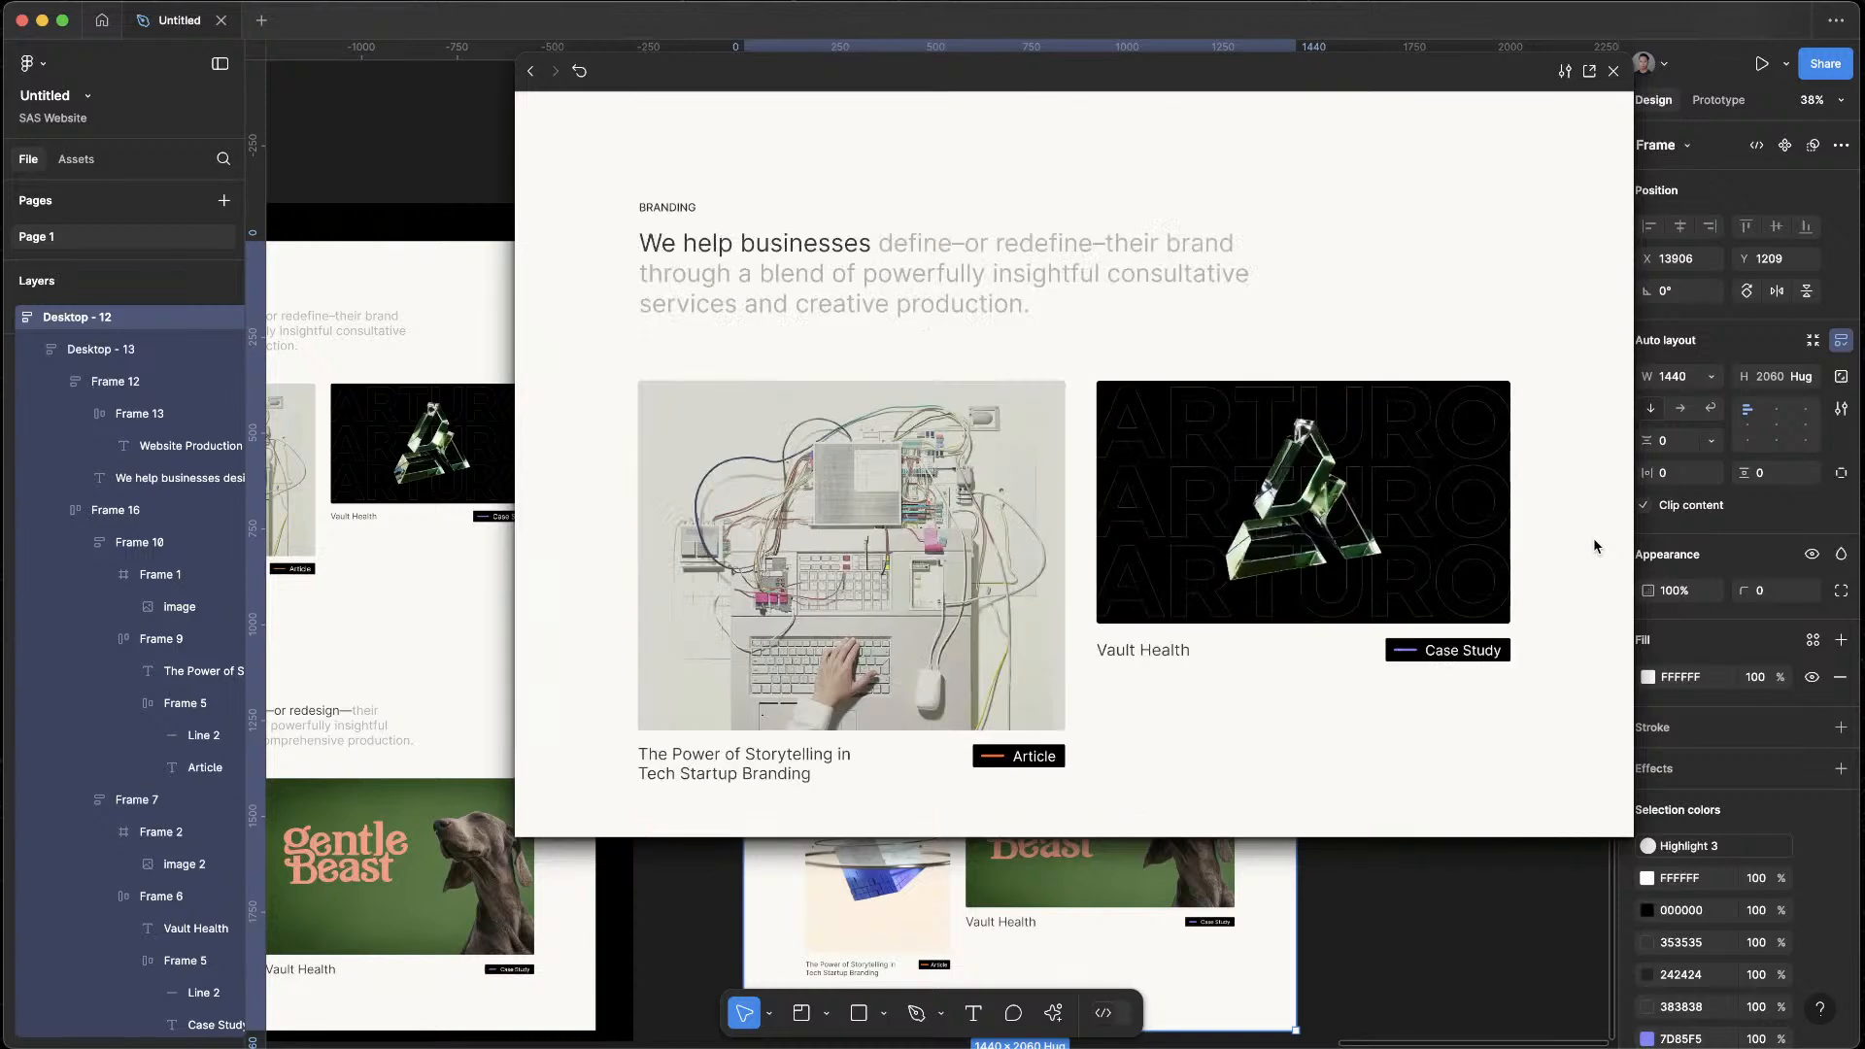
scroll(1598, 546, "down", 8)
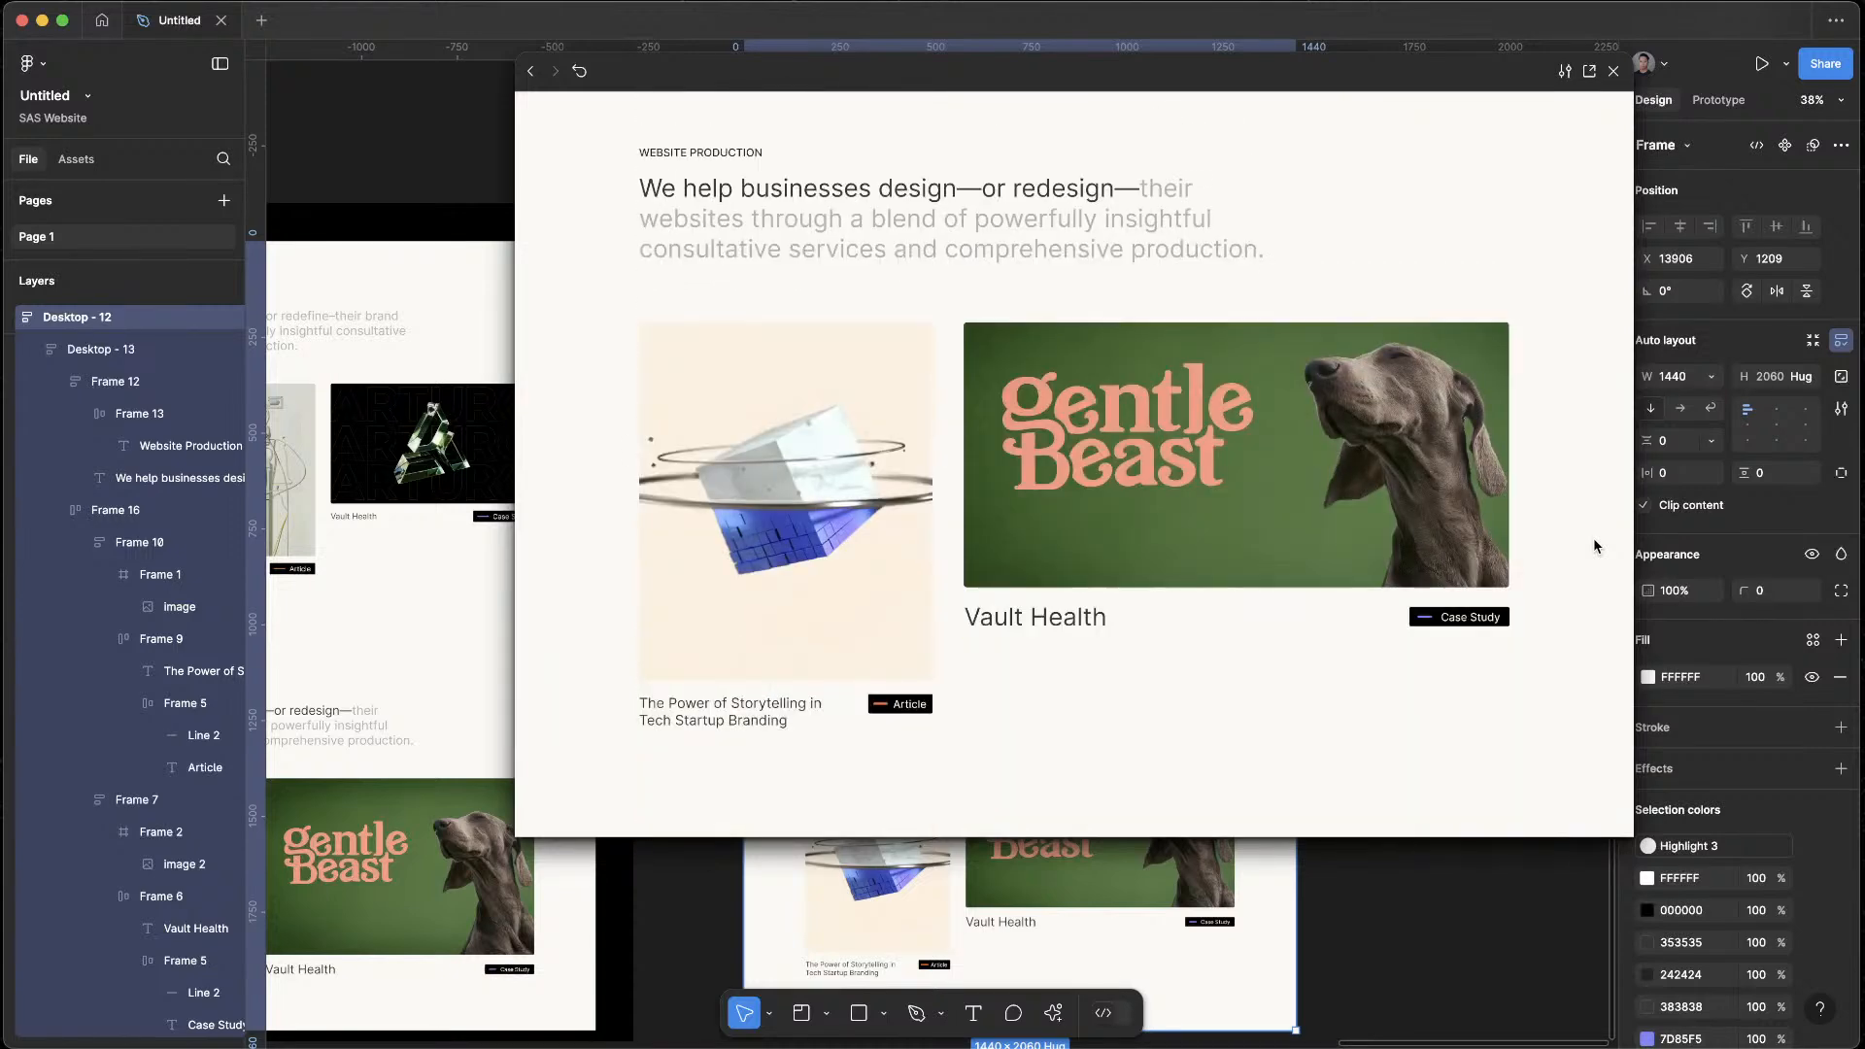
left_click(1614, 71)
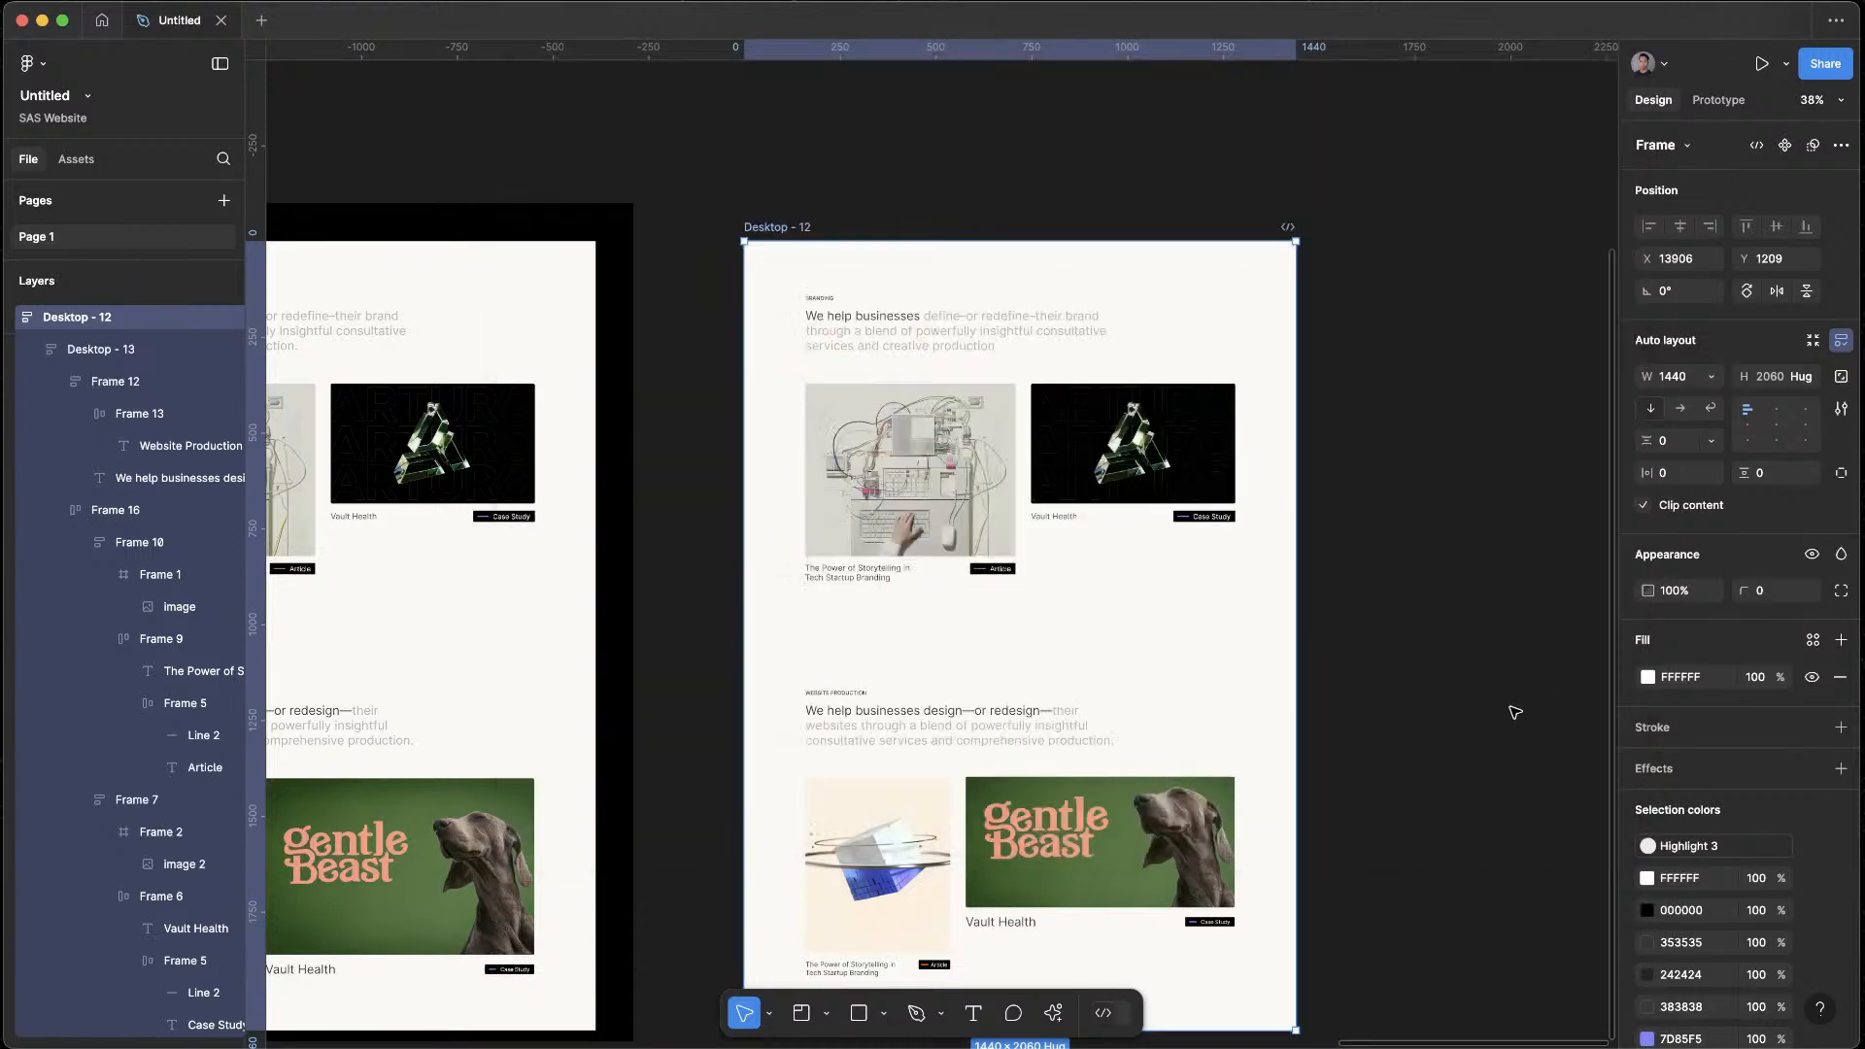
Increase the height of the Gentle Beast image frame in Desktop - 12's Website Production section to 359
left_click(1540, 696)
scroll(1244, 662, "down", 5)
left_click(1105, 545)
mouse_move(1080, 576)
left_mouse_down()
mouse_move(1080, 594)
mouse_move(1081, 578)
left_mouse_up()
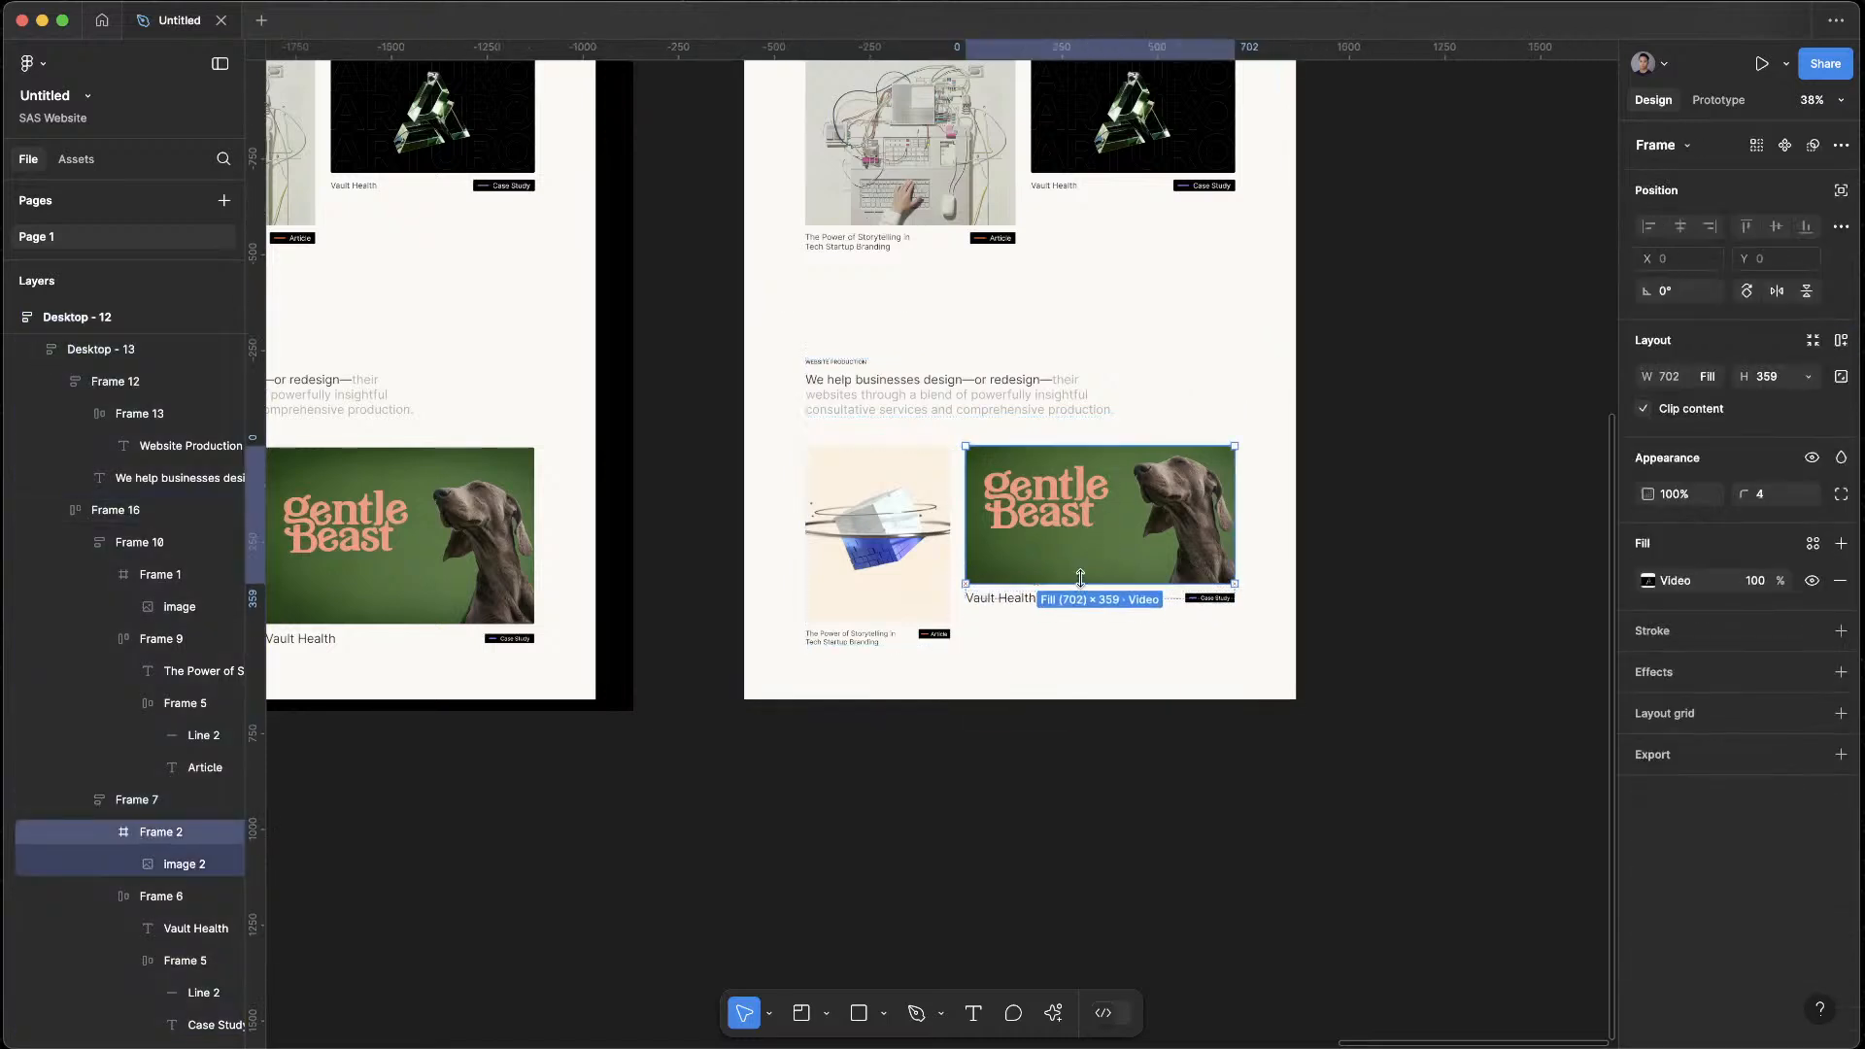
left_click(1370, 738)
double_click(1186, 555)
double_click(1185, 555)
left_click(1808, 376)
left_click(1720, 395)
left_click(1381, 823)
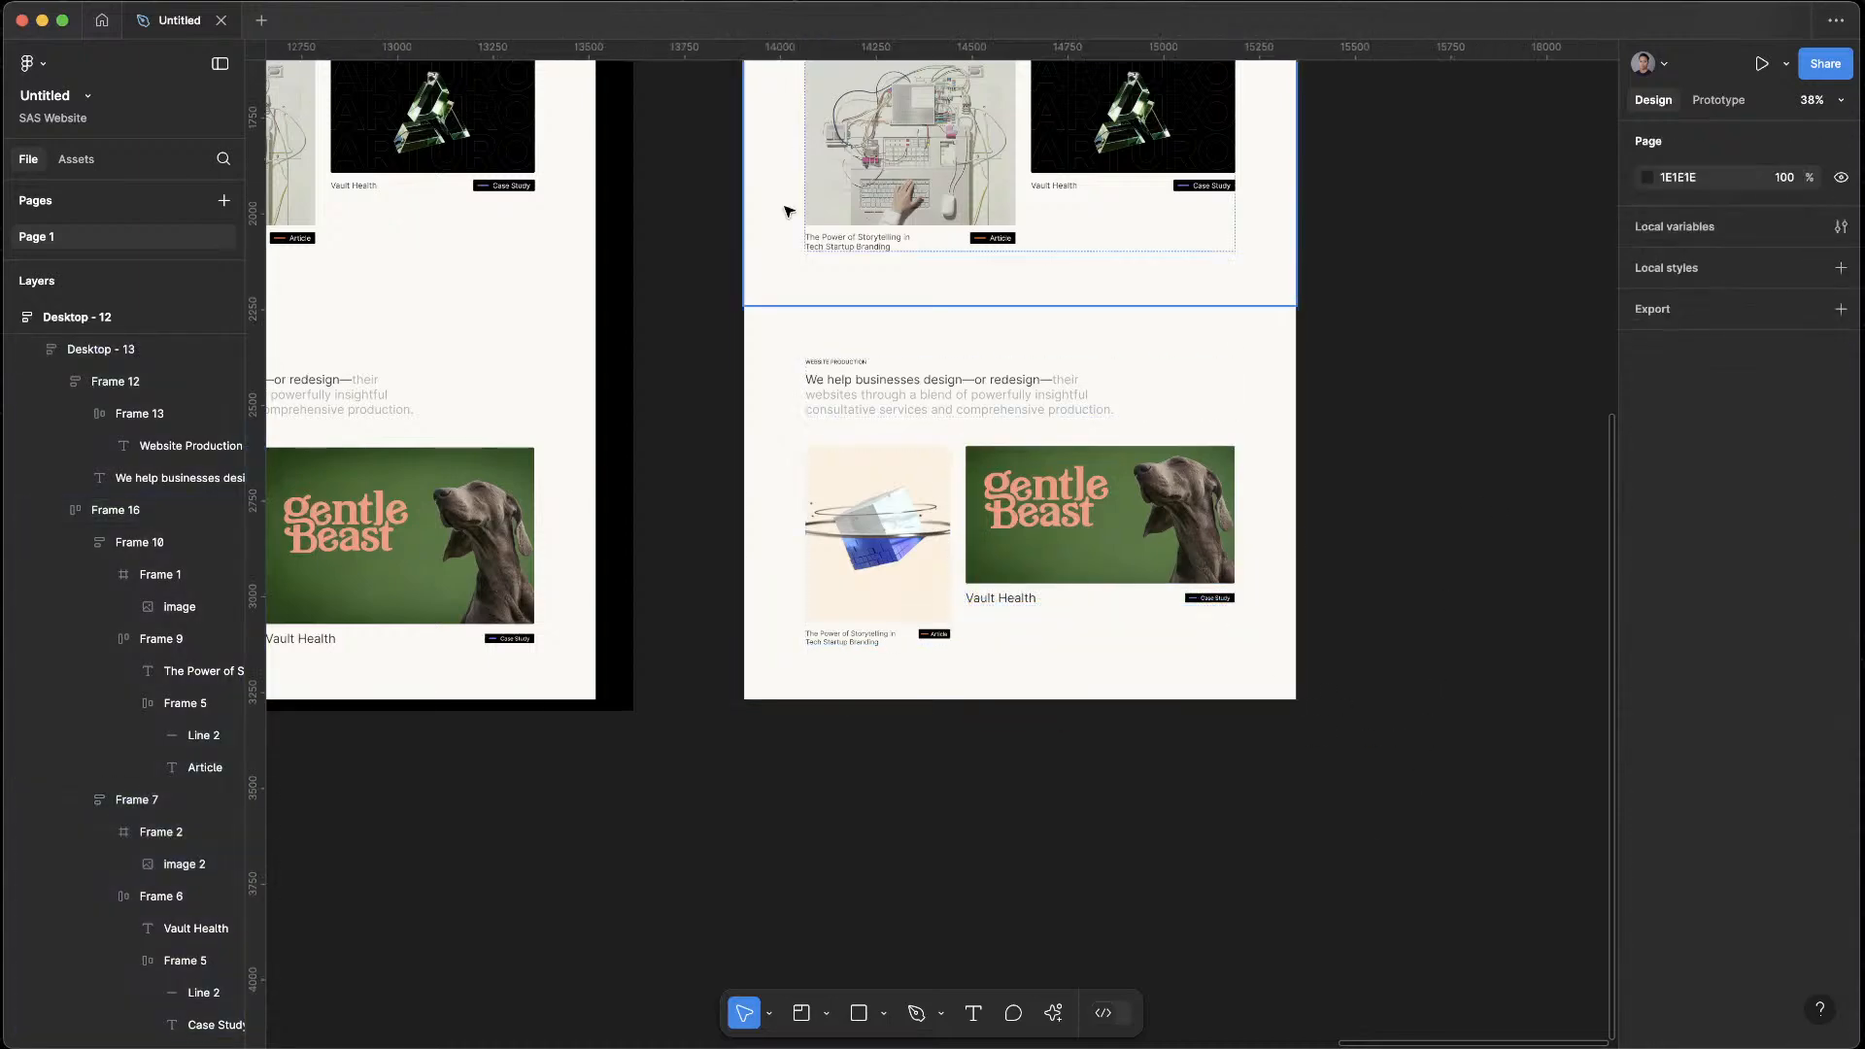
Preview Desktop - 12 again to check the resized Gentle Beast card against the Branding section, and close the preview
scroll(1153, 333, "up", 5)
left_click(785, 359)
key("shift+space")
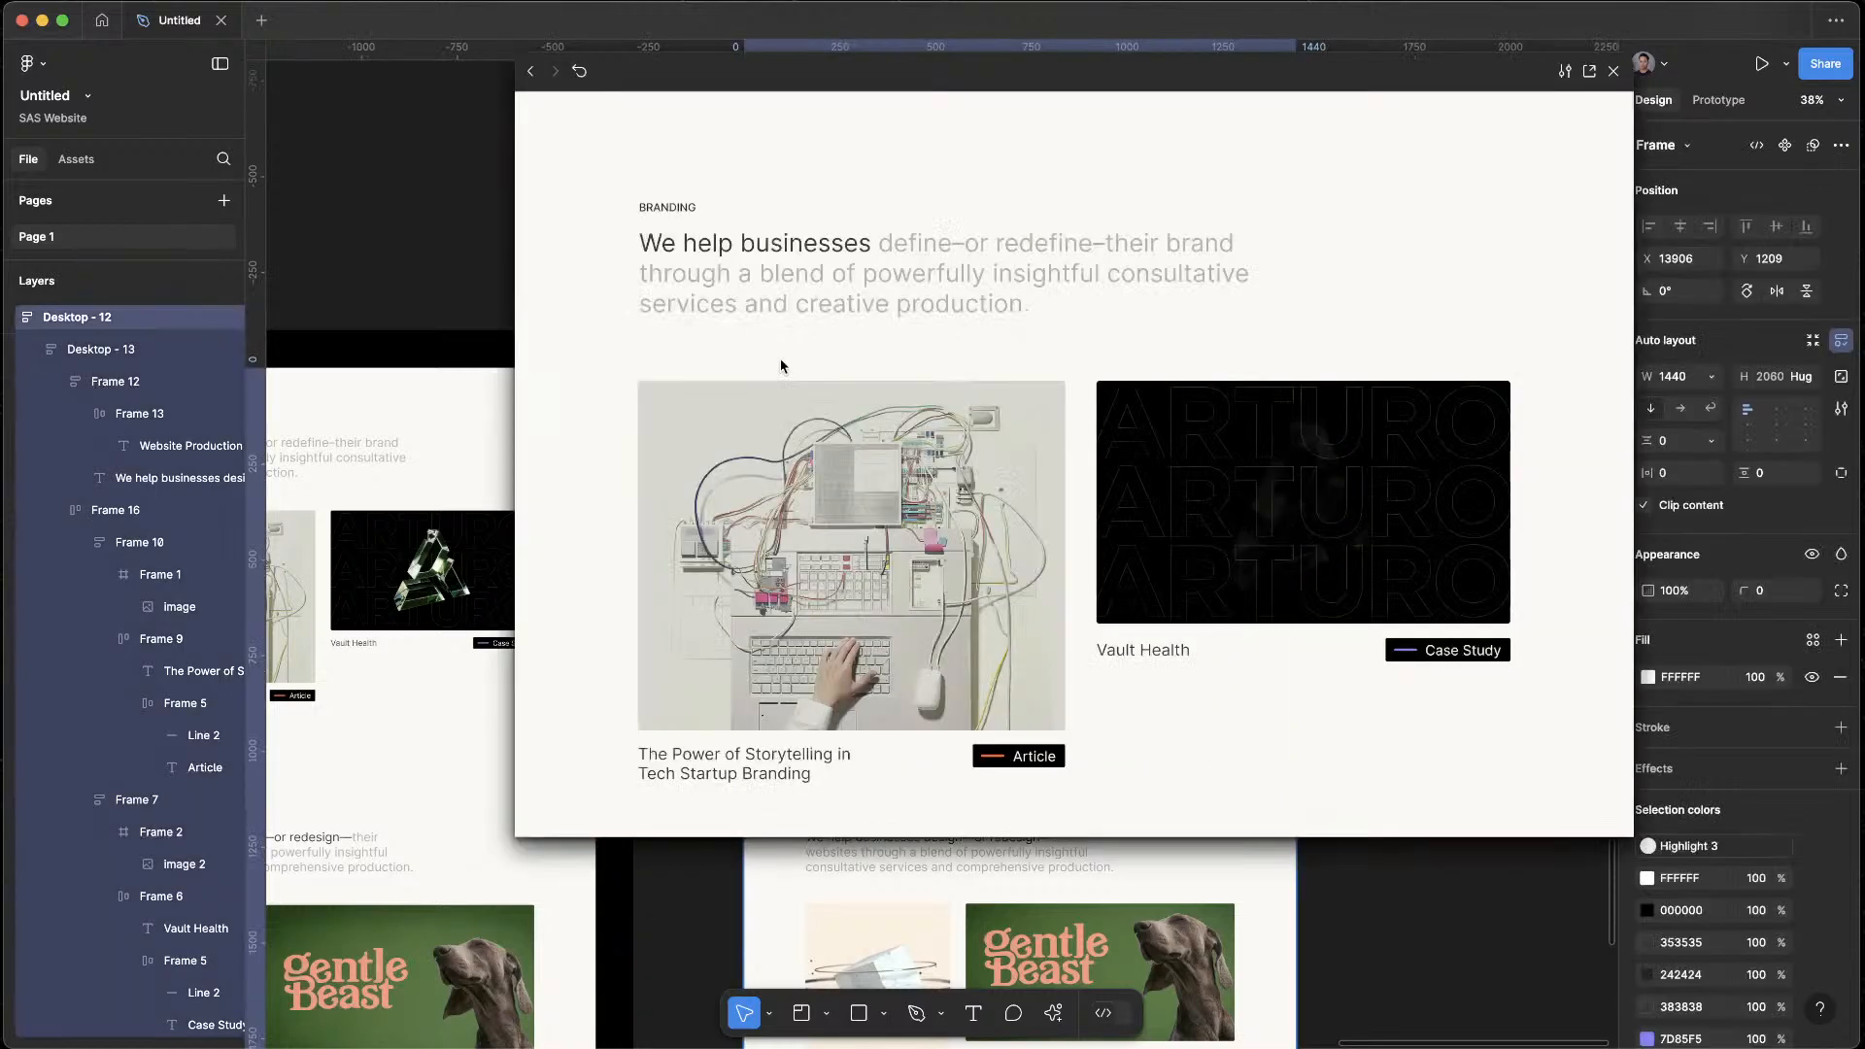
scroll(1435, 658, "down", 5)
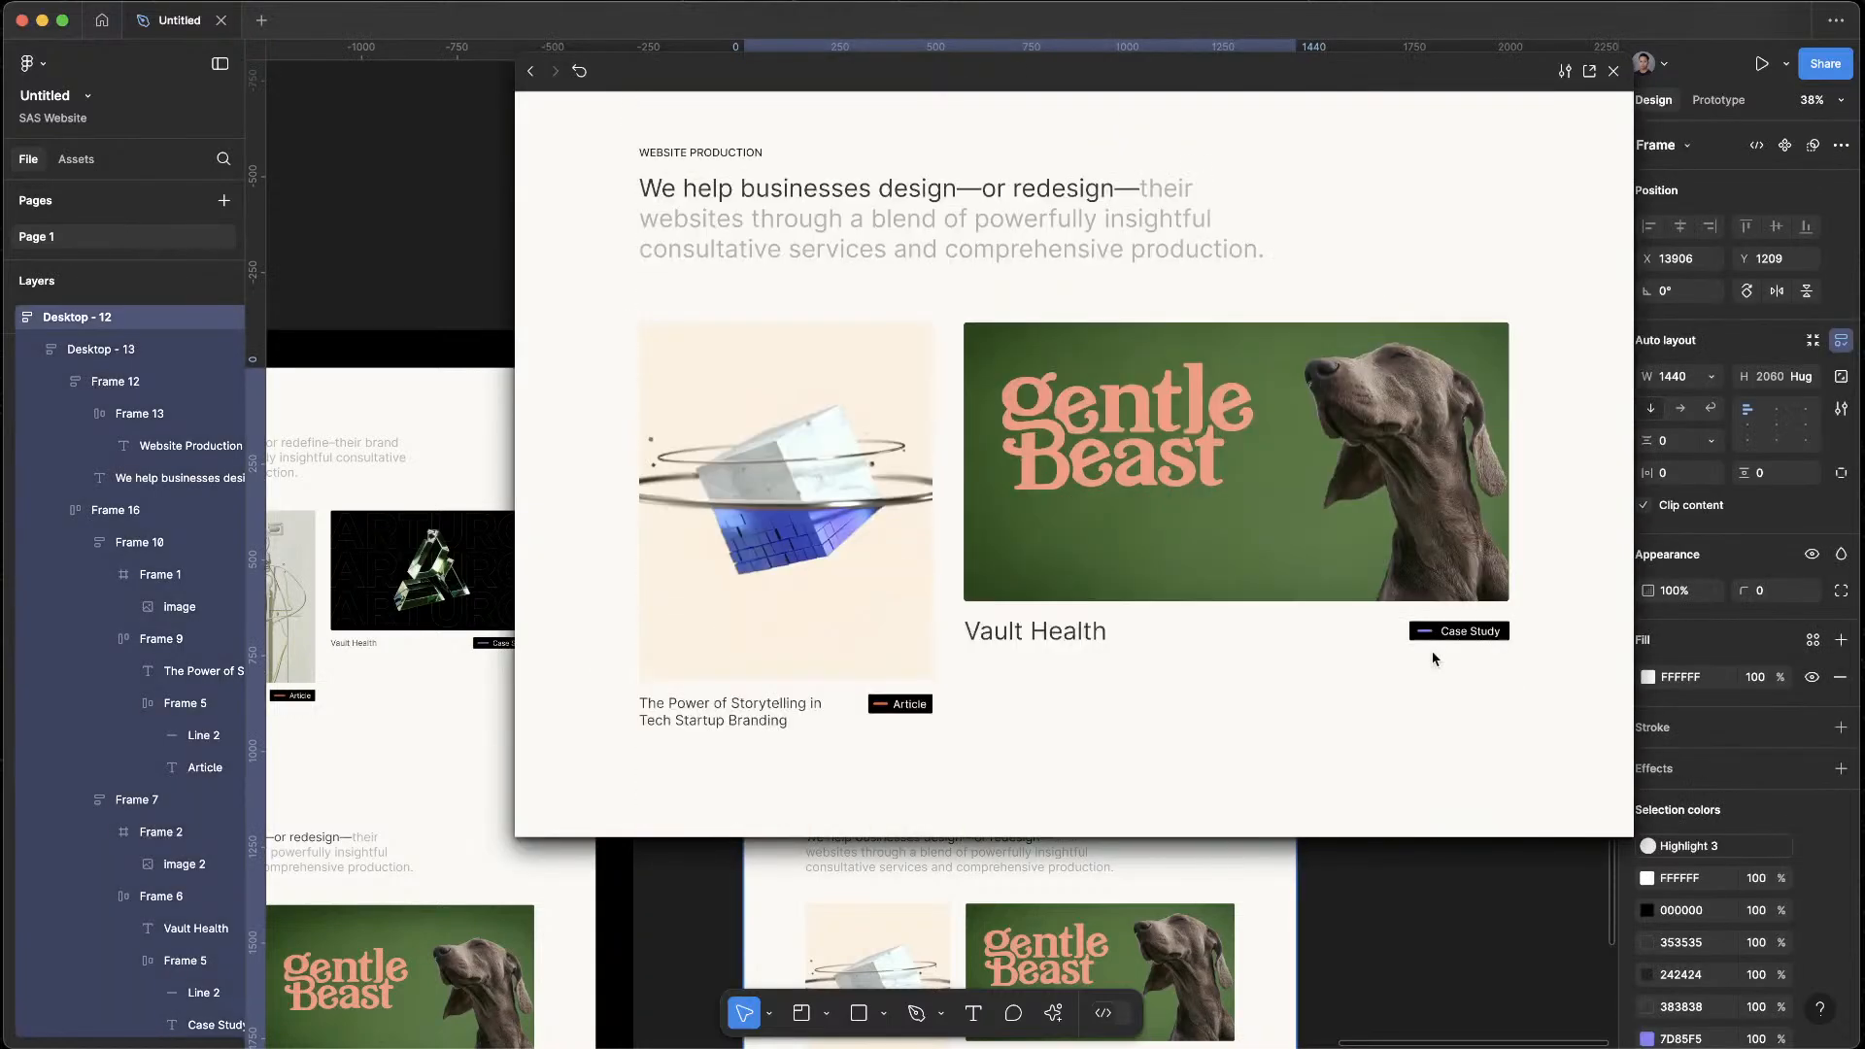
scroll(1435, 659, "up", 8)
scroll(1435, 653, "down", 3)
scroll(1435, 654, "down", 6)
scroll(1406, 433, "up", 8)
scroll(1406, 434, "down", 5)
key("Escape")
Duplicate the Desktop - 12 frame and place the copy on the empty canvas to its right
left_click(1383, 690)
scroll(1395, 607, "down", 5)
left_click_drag(1397, 600, 1133, 320)
left_click_drag(866, 192, 1276, 191)
left_click(1395, 154)
Change the fill of the new copy's Website Production section to black, 000000
left_click(1492, 476)
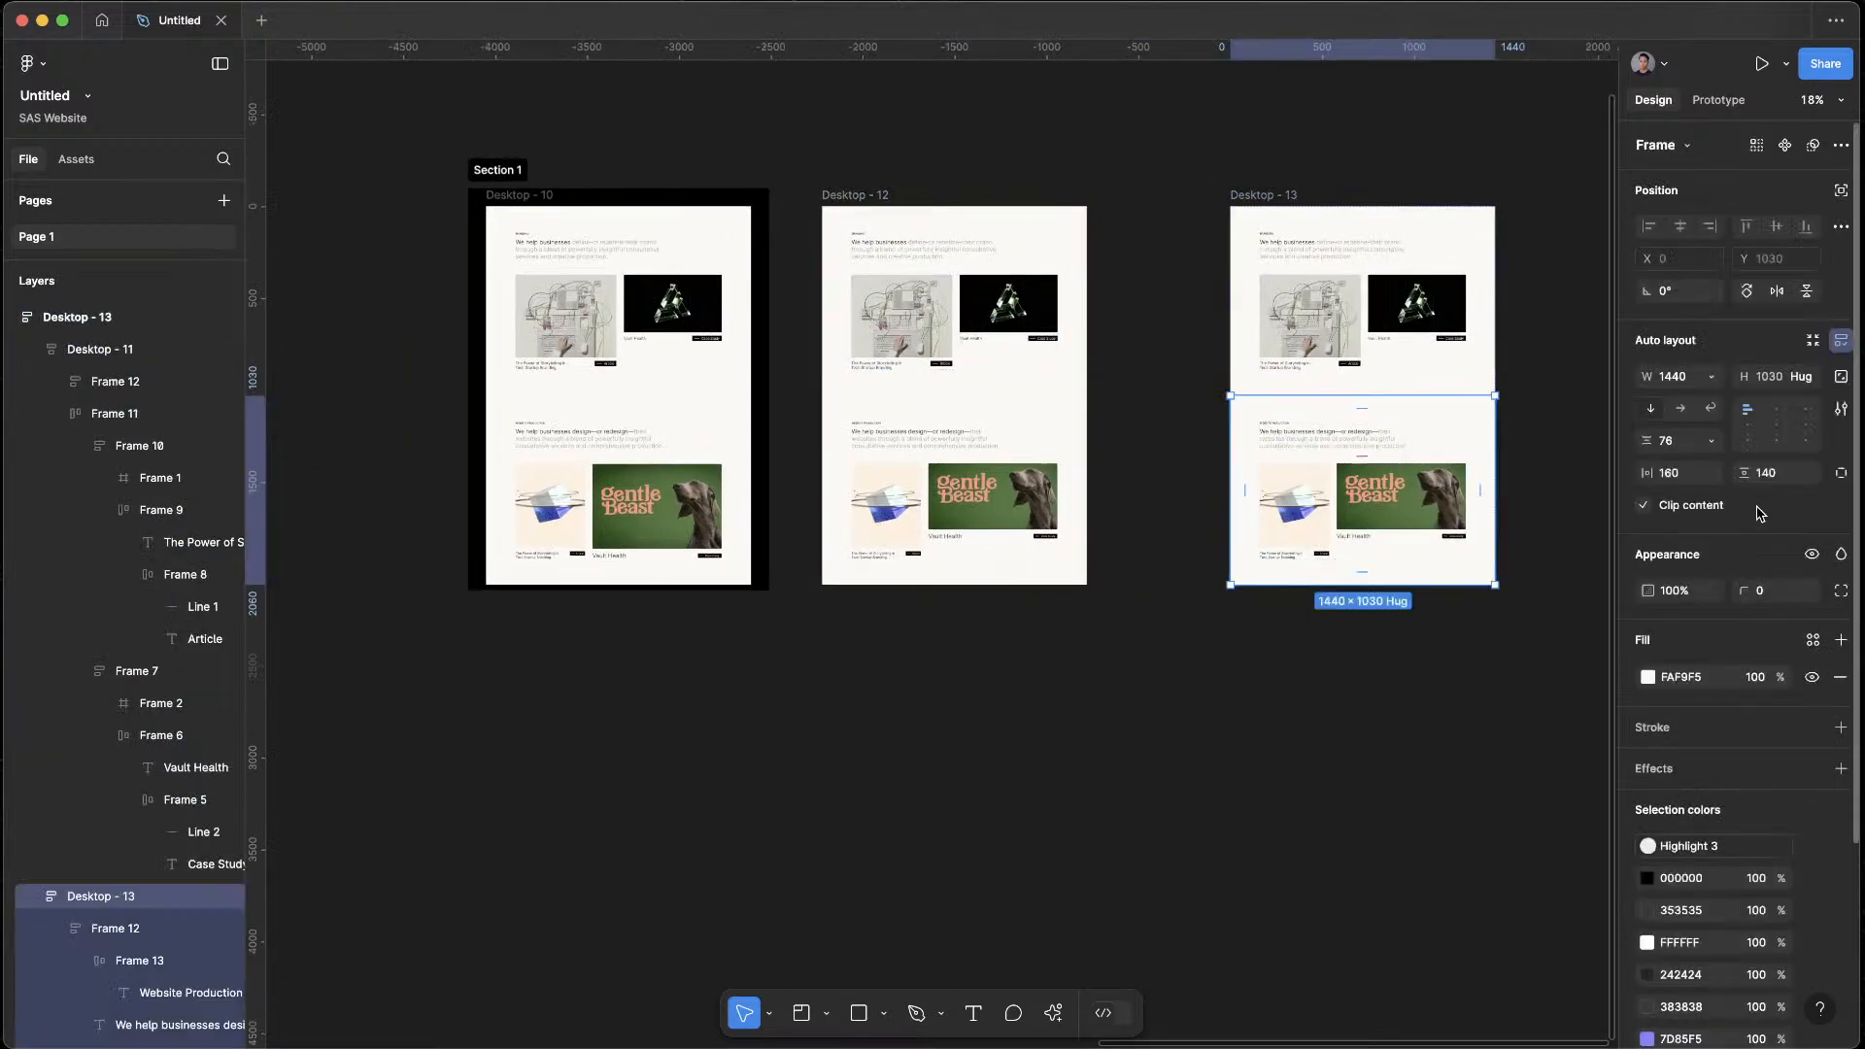
left_click(1649, 679)
left_click(1374, 779)
left_click(1466, 708)
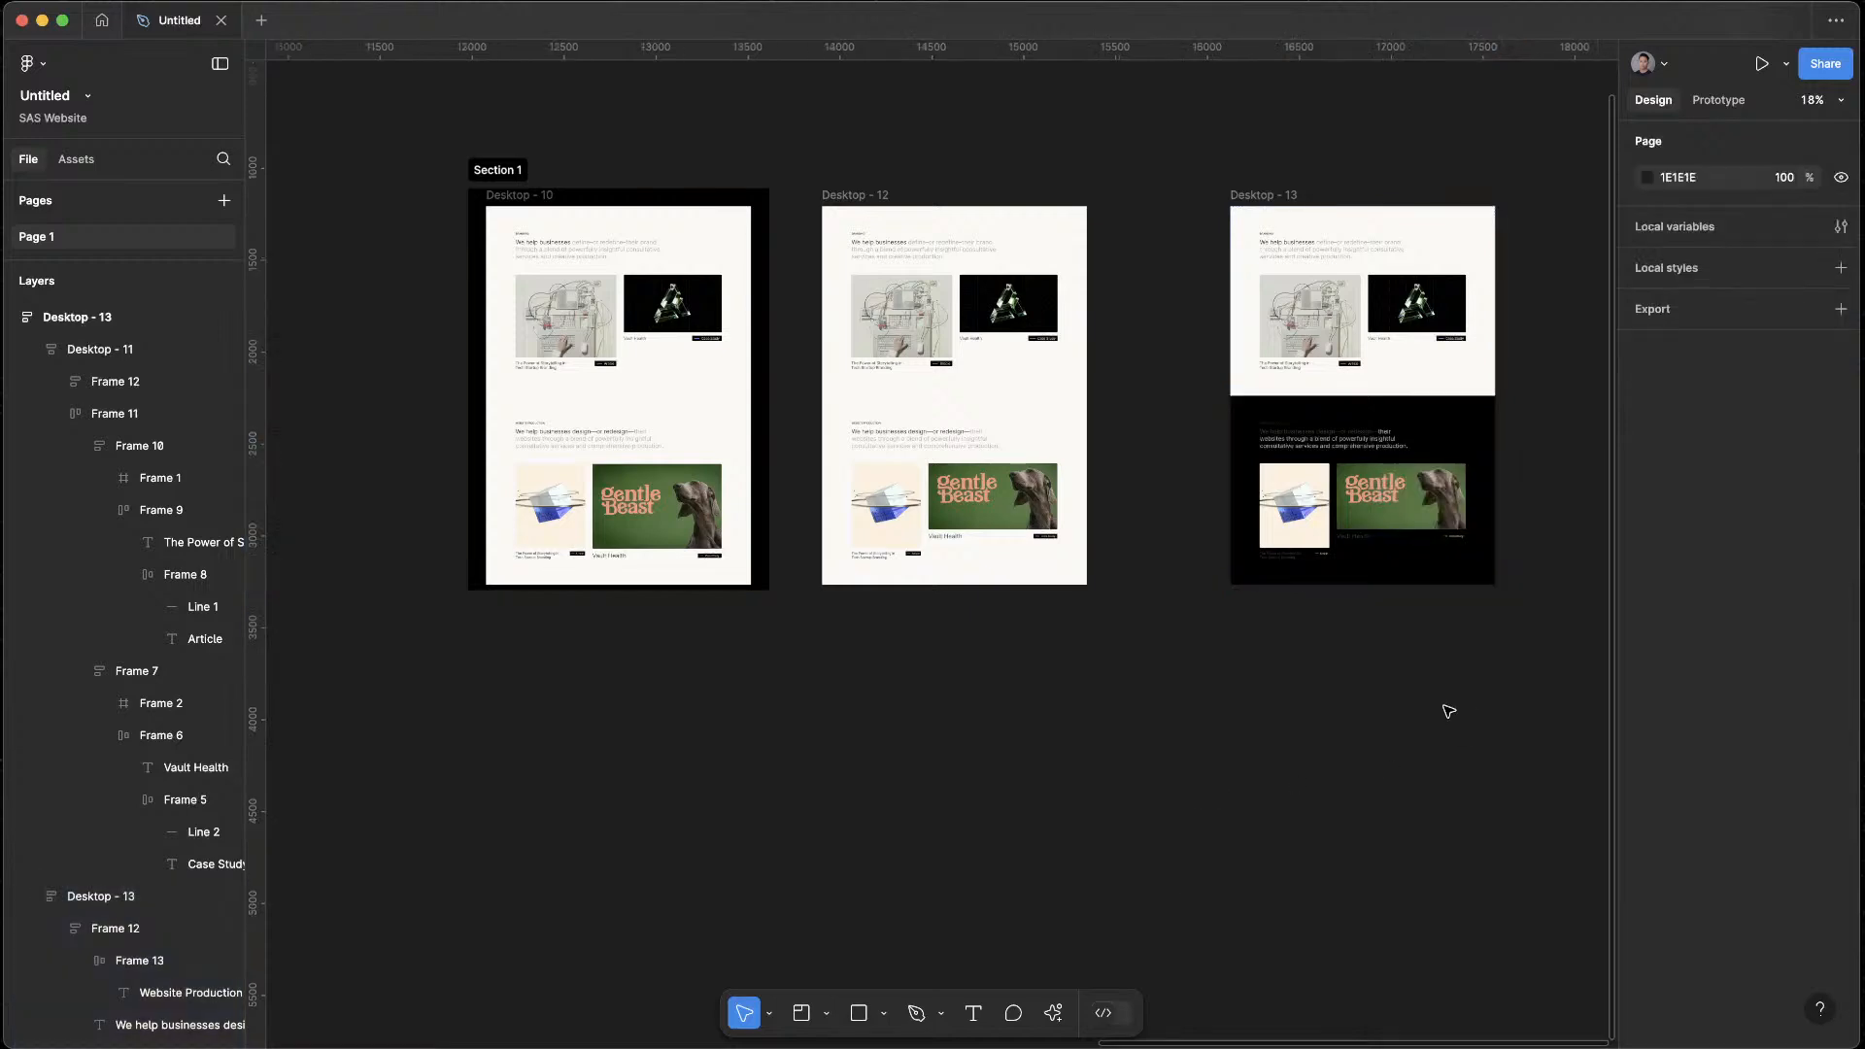
Lighten the black section's card titles to E3E3E3 and its Website Production label to C9C9C9
scroll(1057, 442, "right", 3)
scroll(1057, 442, "up", 5)
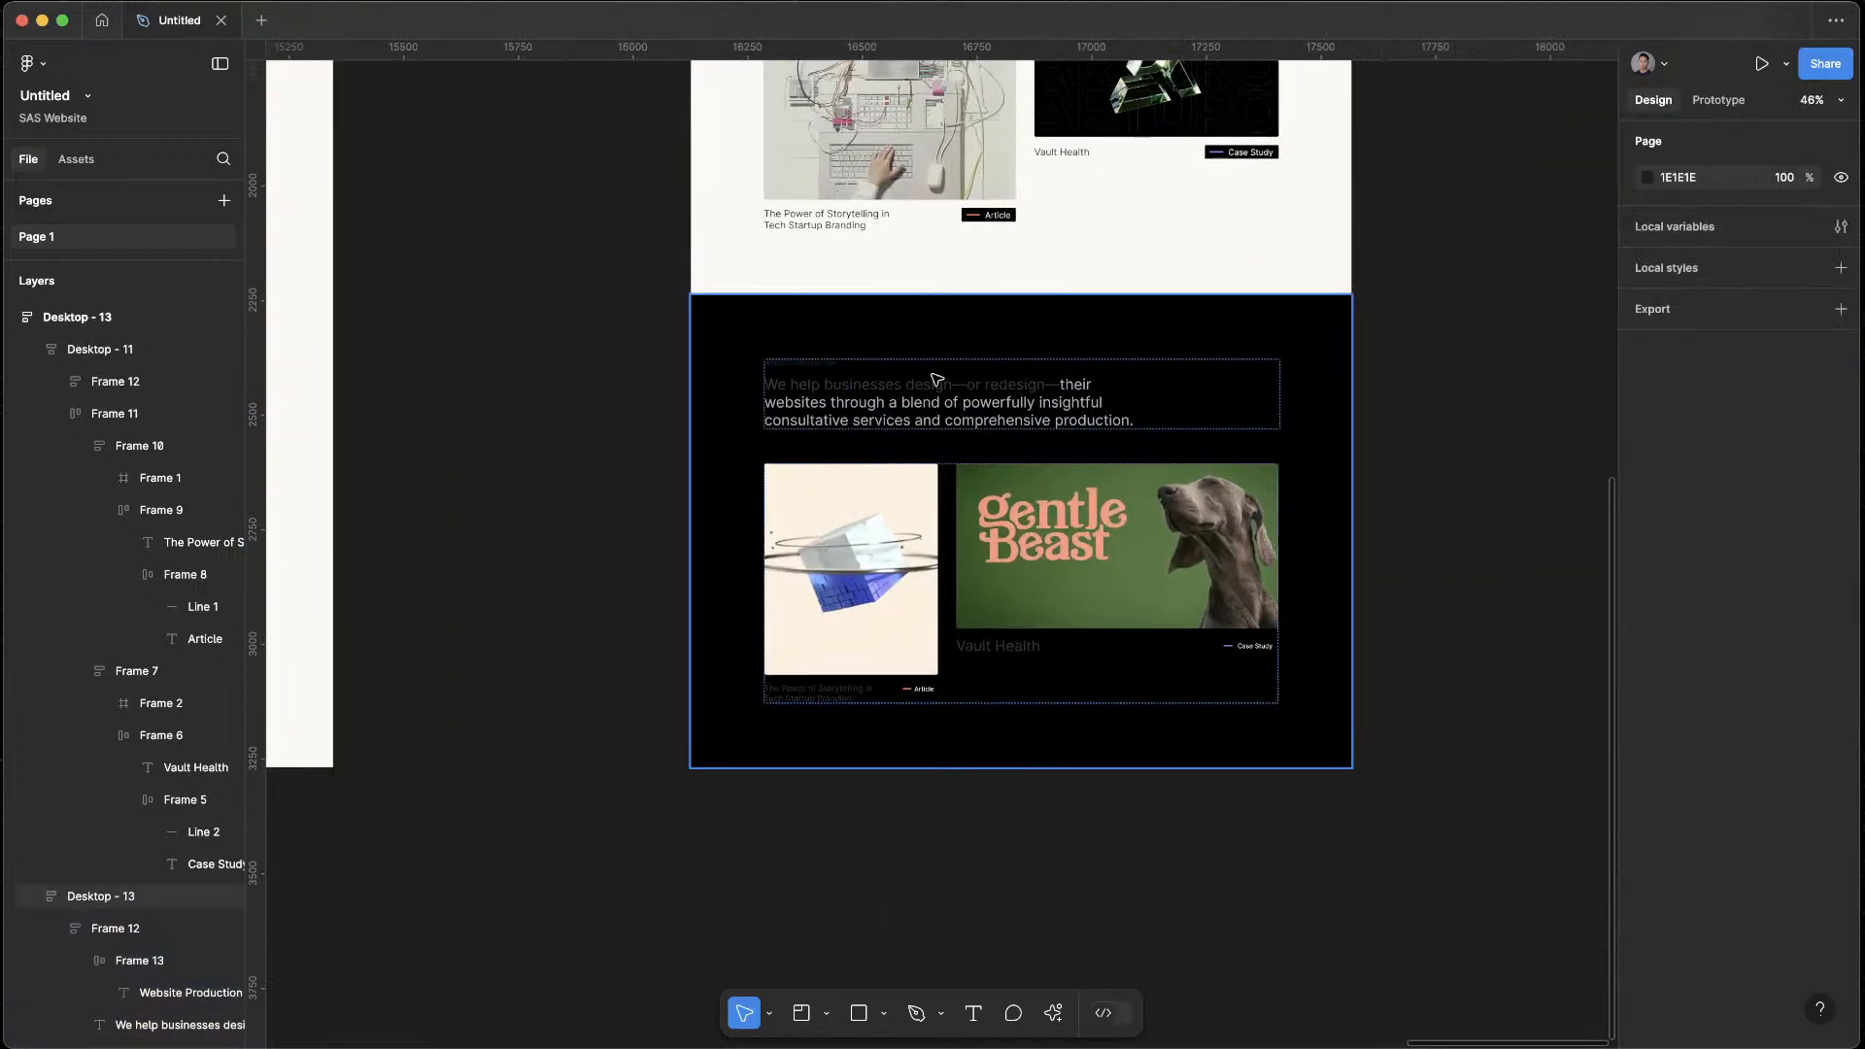
left_click(1031, 318)
scroll(1594, 874, "down", 3)
left_click(1648, 694)
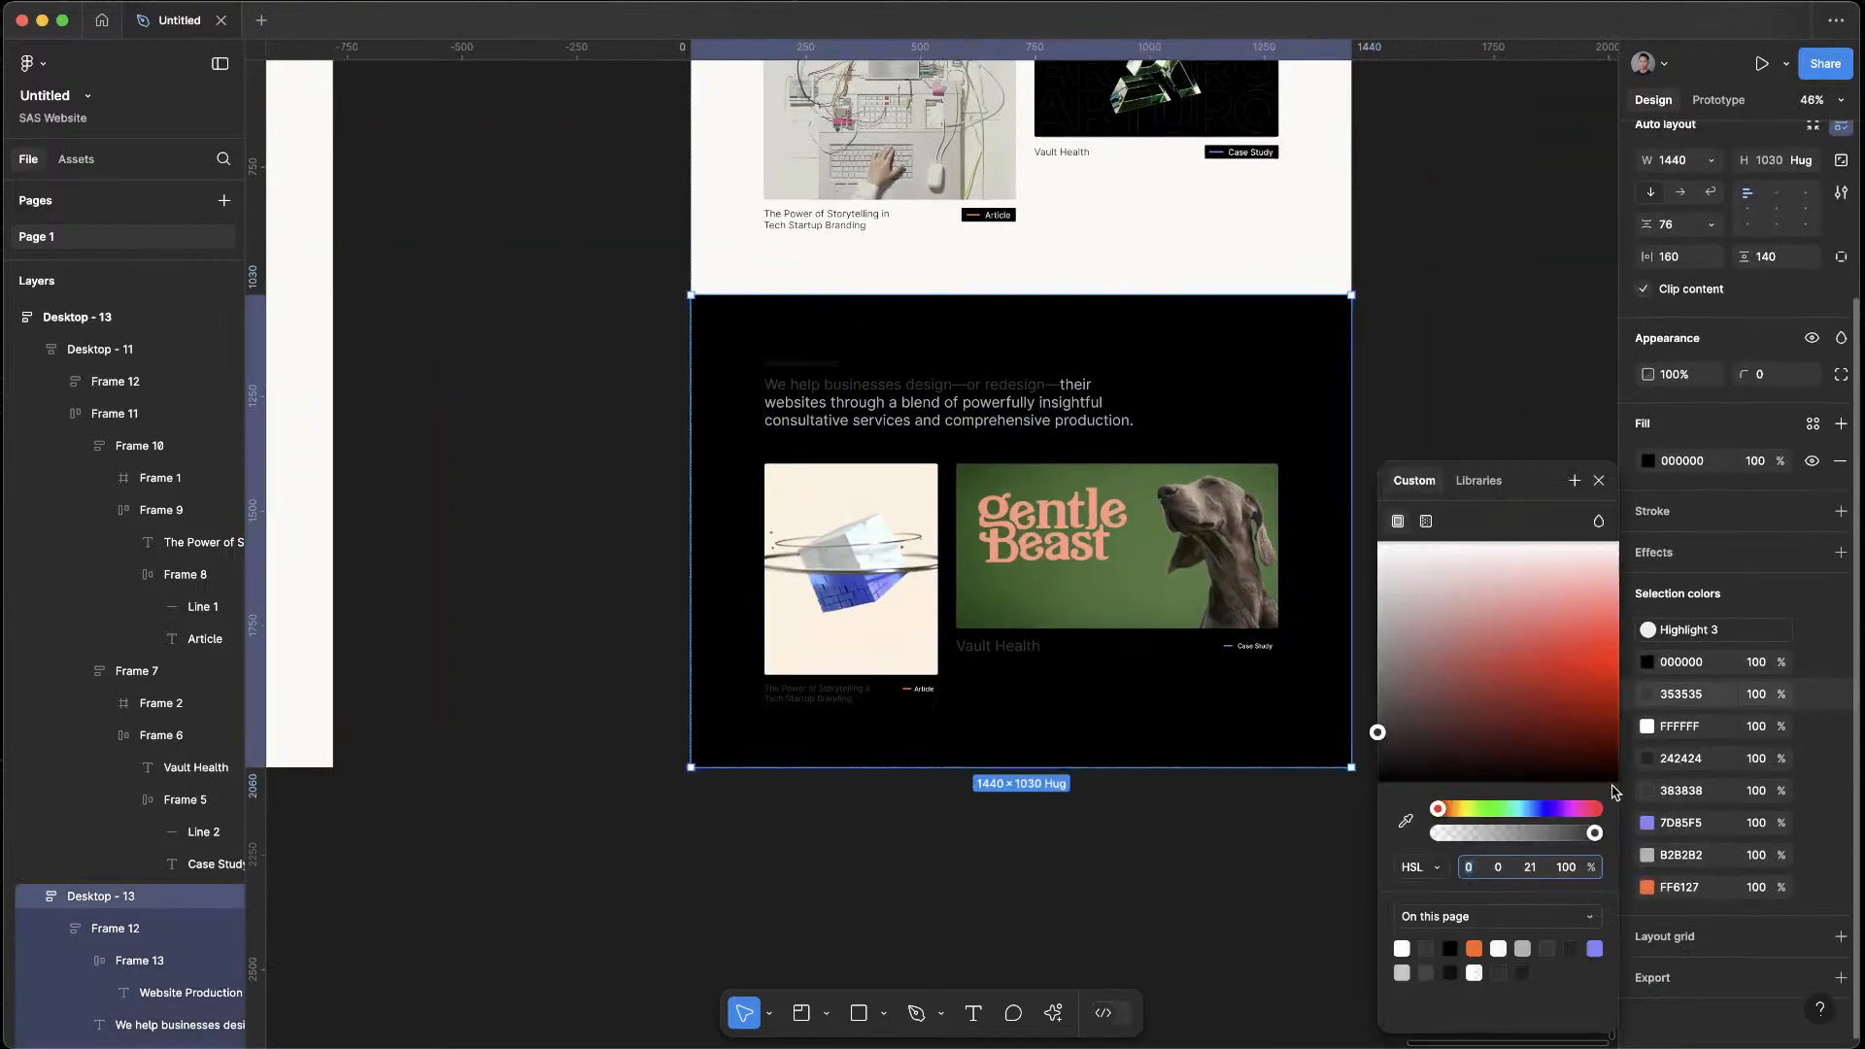
left_click(1480, 697)
left_click_drag(1307, 525, 1272, 583)
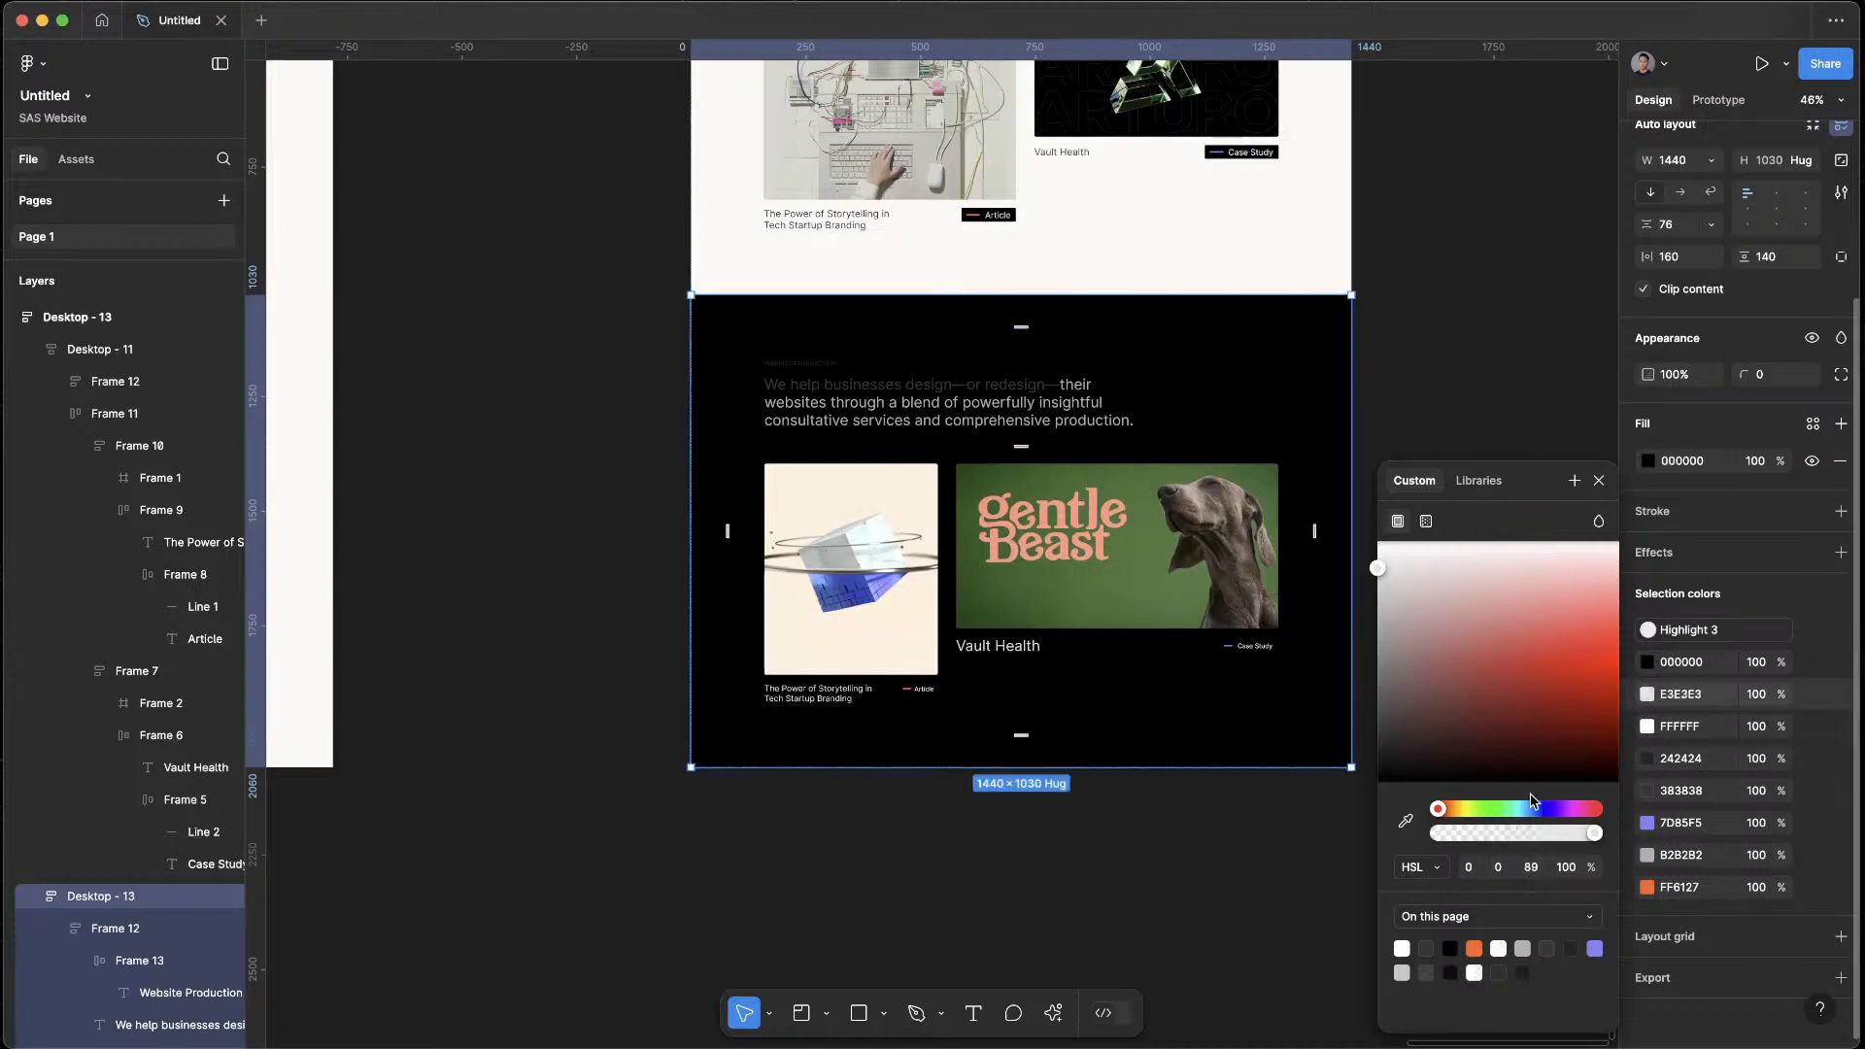
left_click(1646, 758)
left_click_drag(1377, 748, 1324, 610)
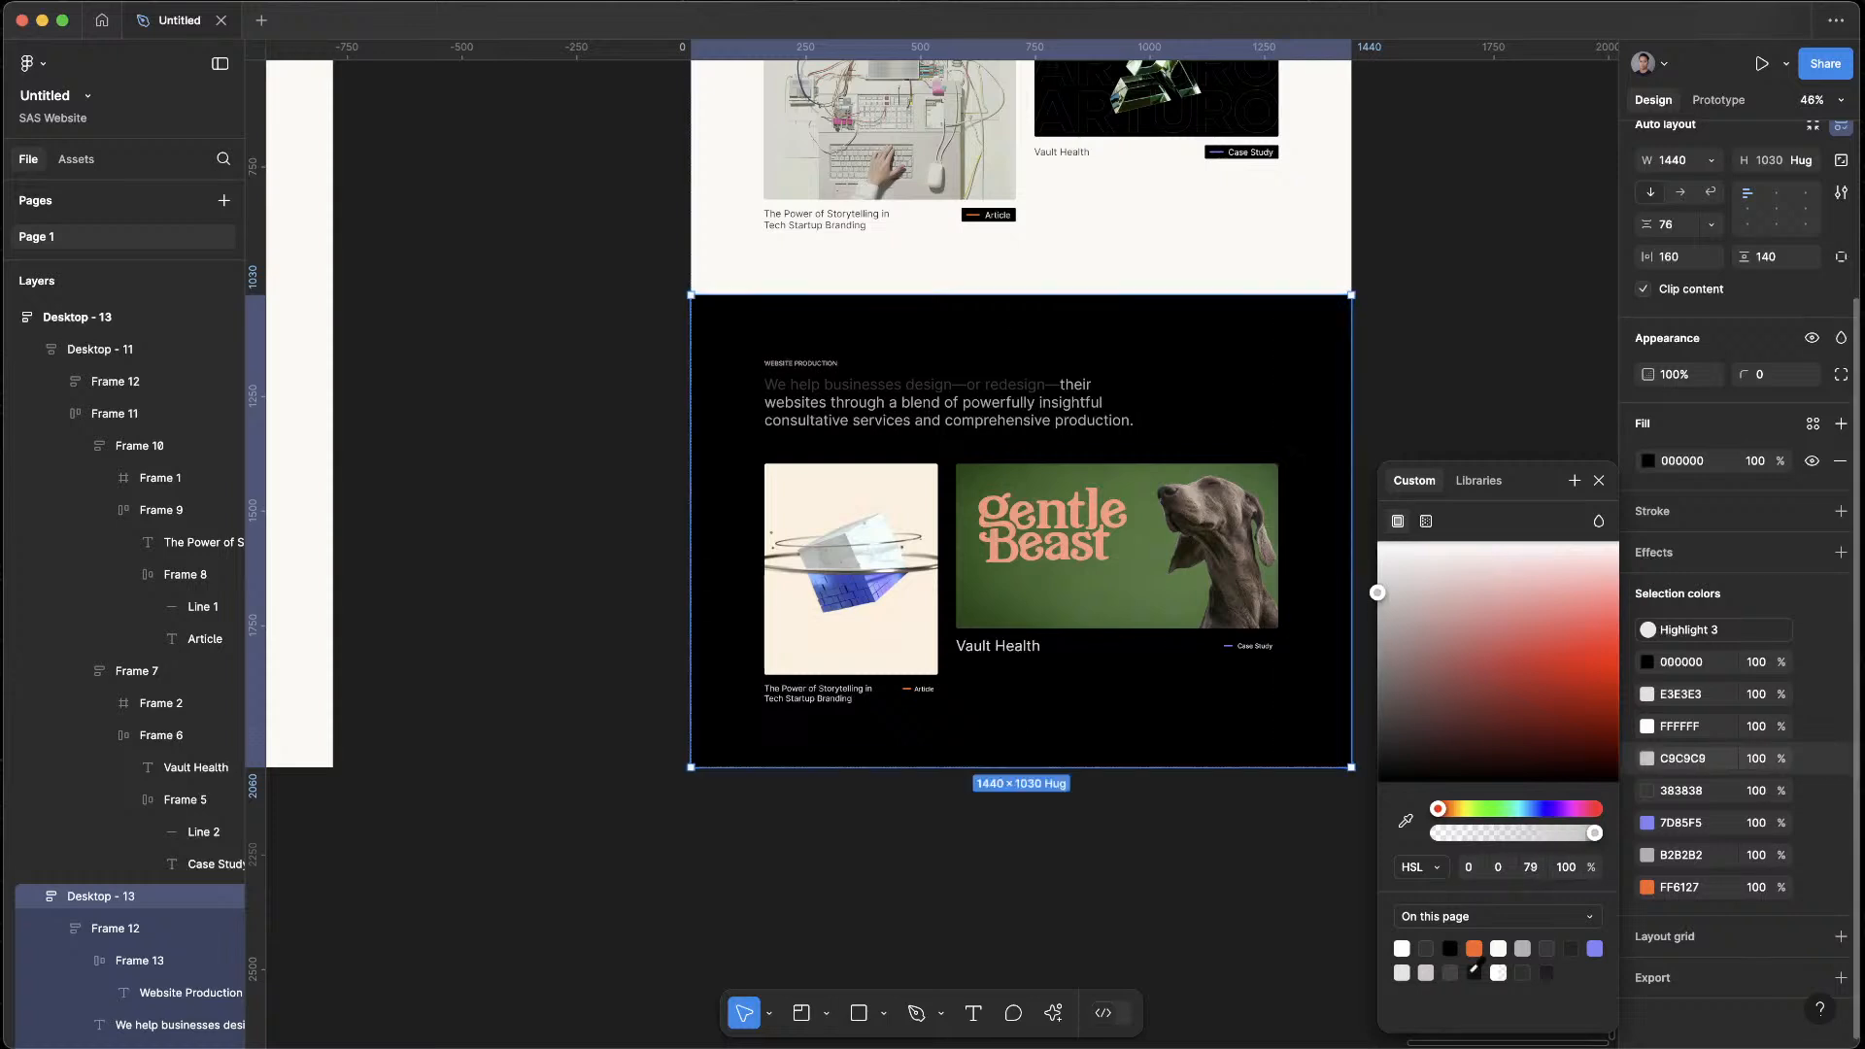
Recolor the highlighted heading text "We help businesses design—or redesign—" in the black section to light green, AEF979
left_click(1649, 789)
left_click_drag(1377, 729, 1307, 511)
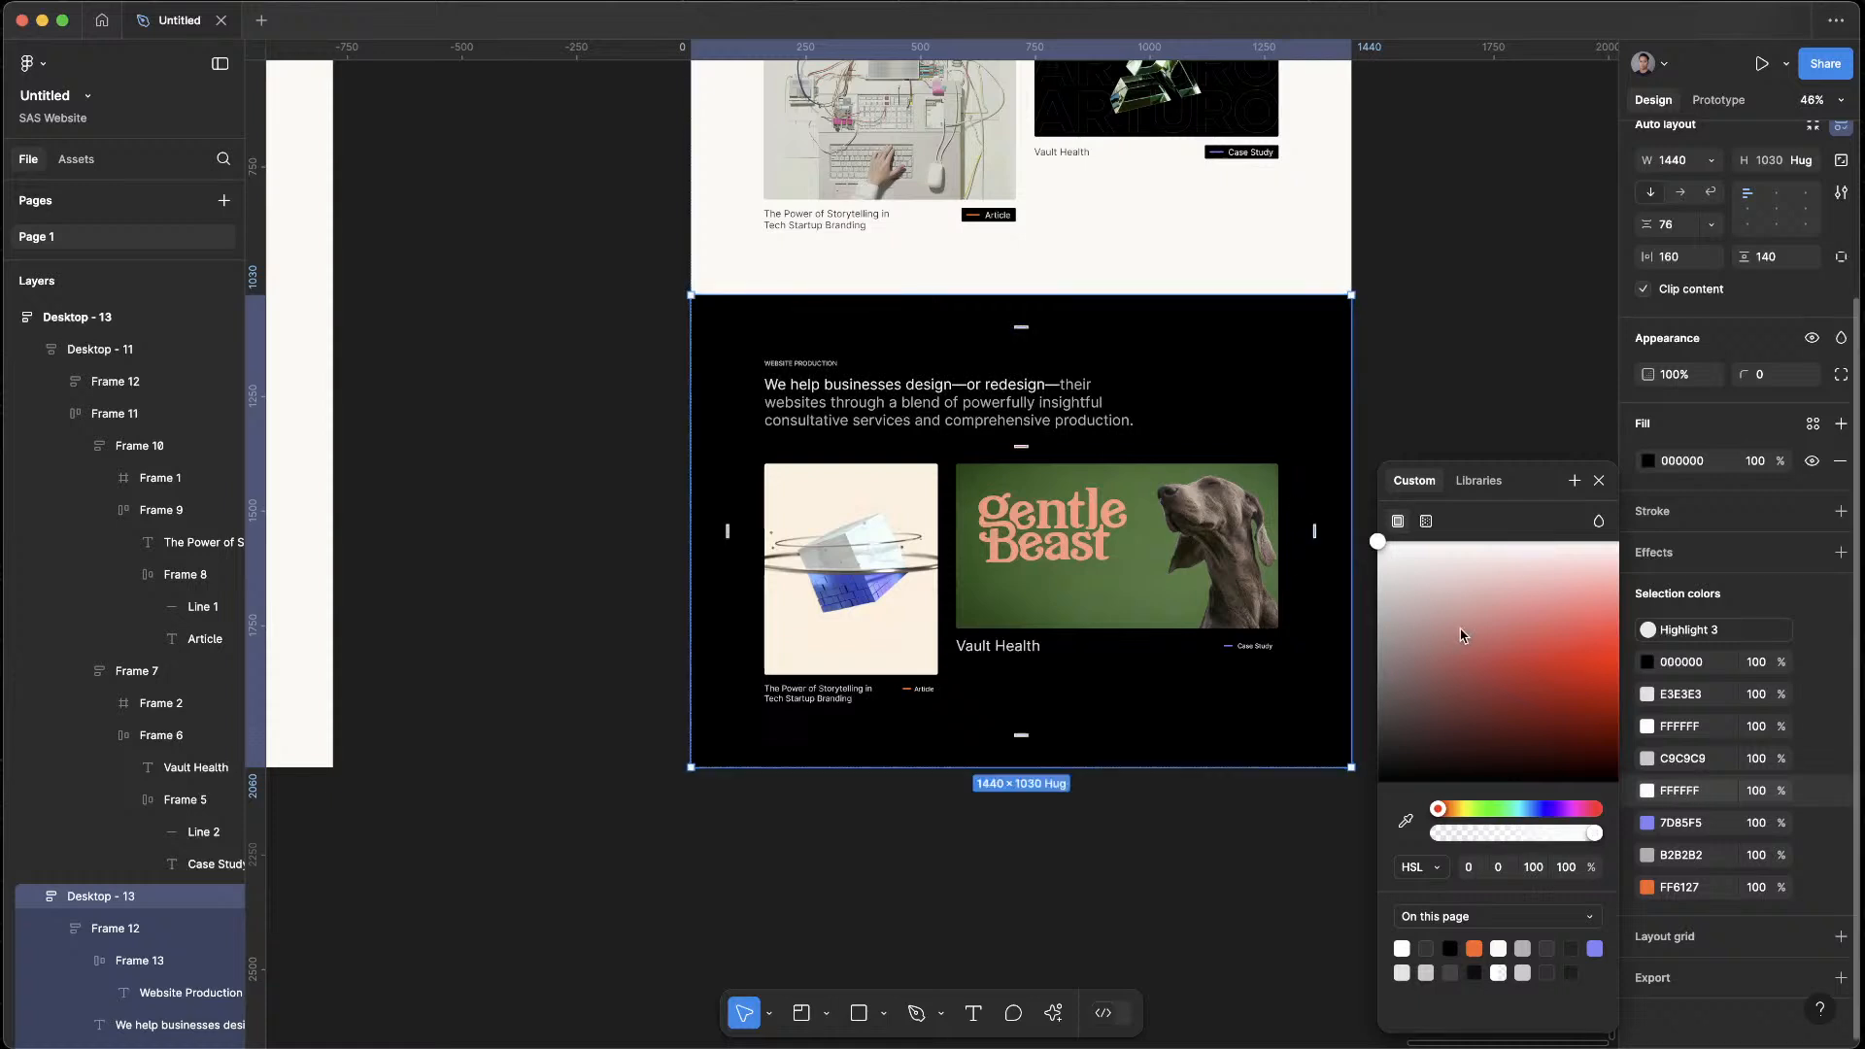
left_click(1475, 948)
left_click_drag(1487, 678, 1519, 590)
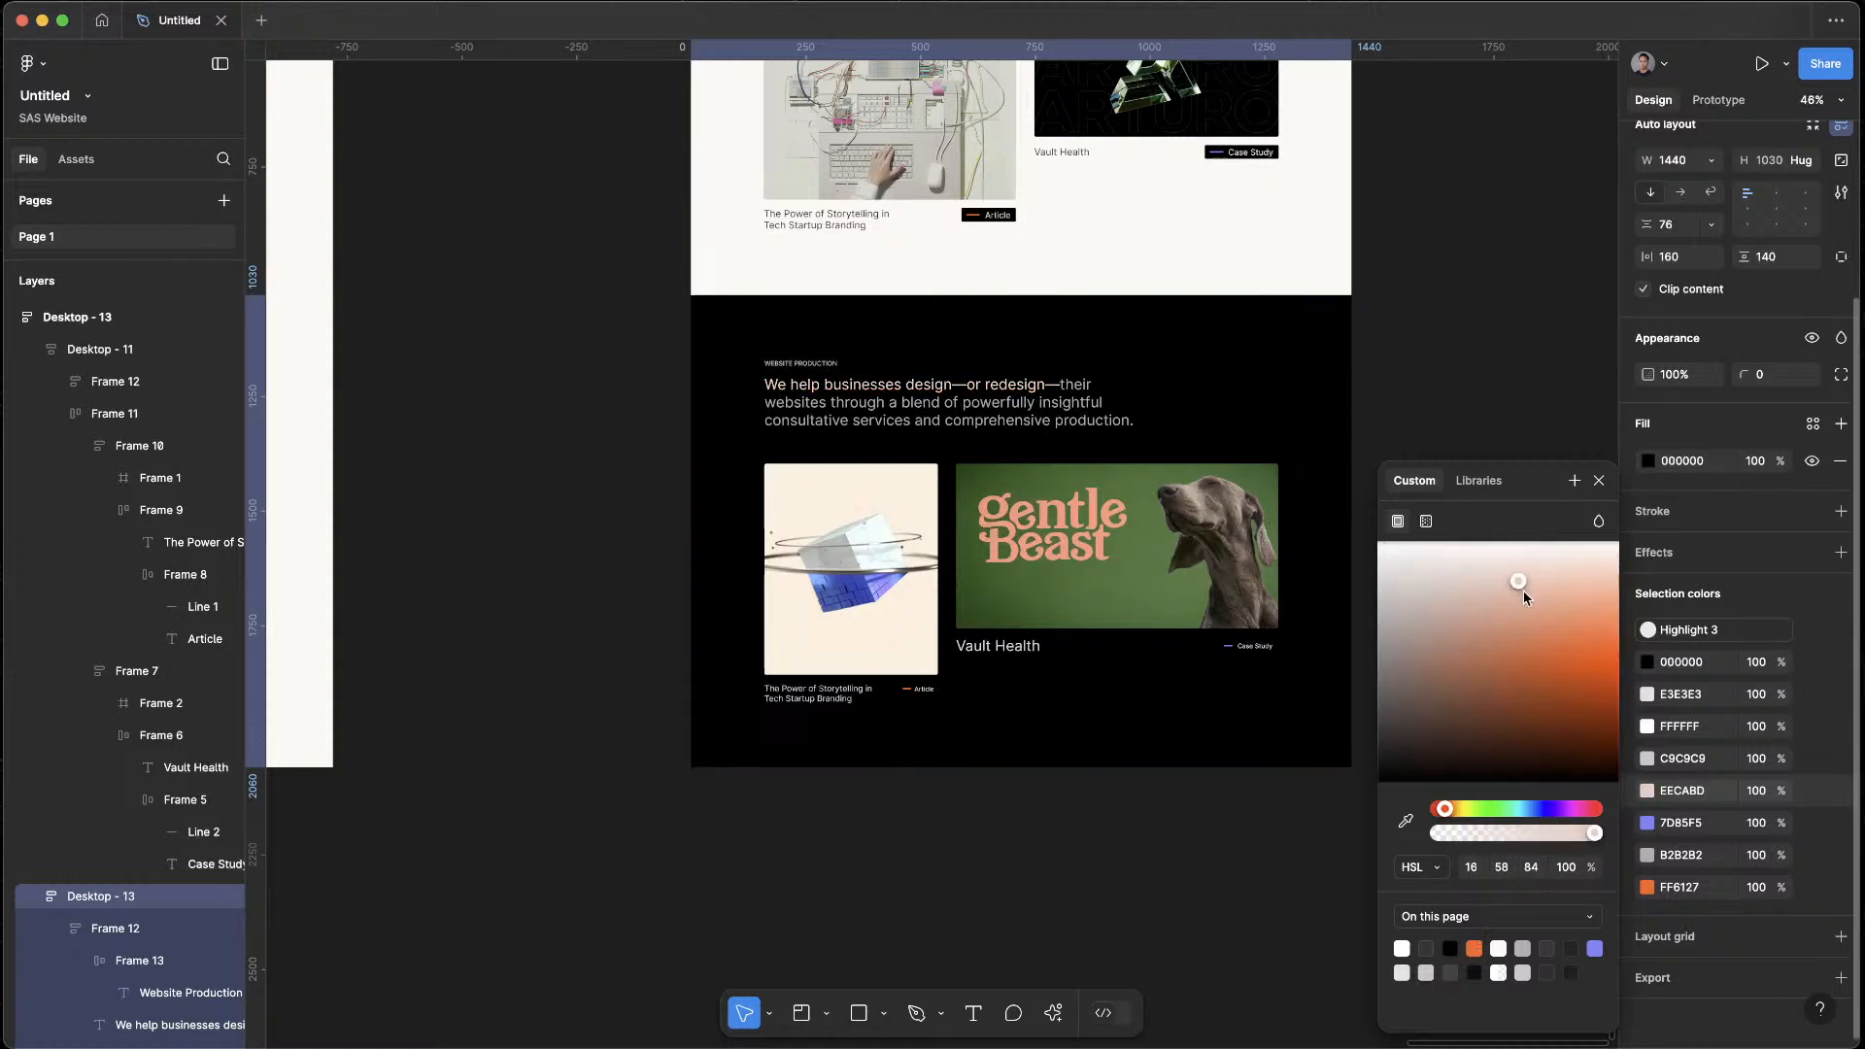
left_click_drag(1498, 823, 1480, 815)
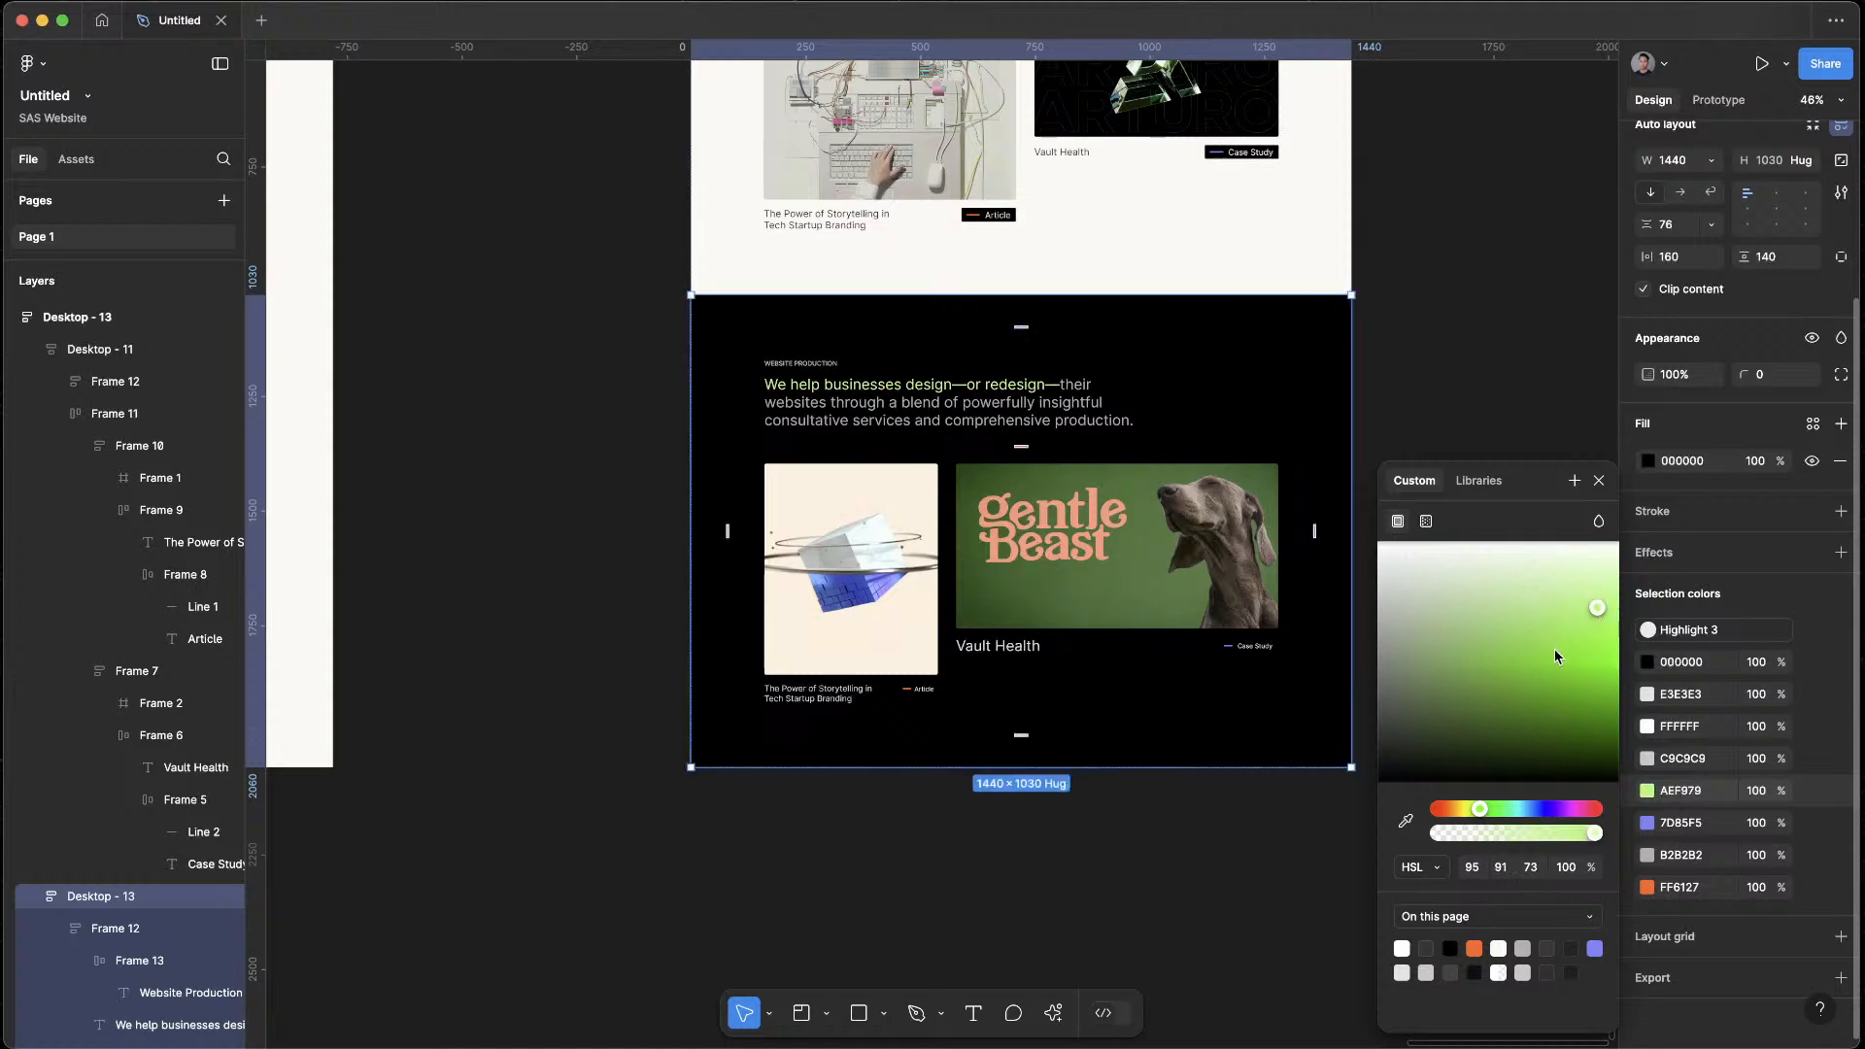
left_click(933, 829)
Preview Desktop - 13 to review the light Branding section against the black Website Production section, and close the preview
scroll(936, 849, "up", 2)
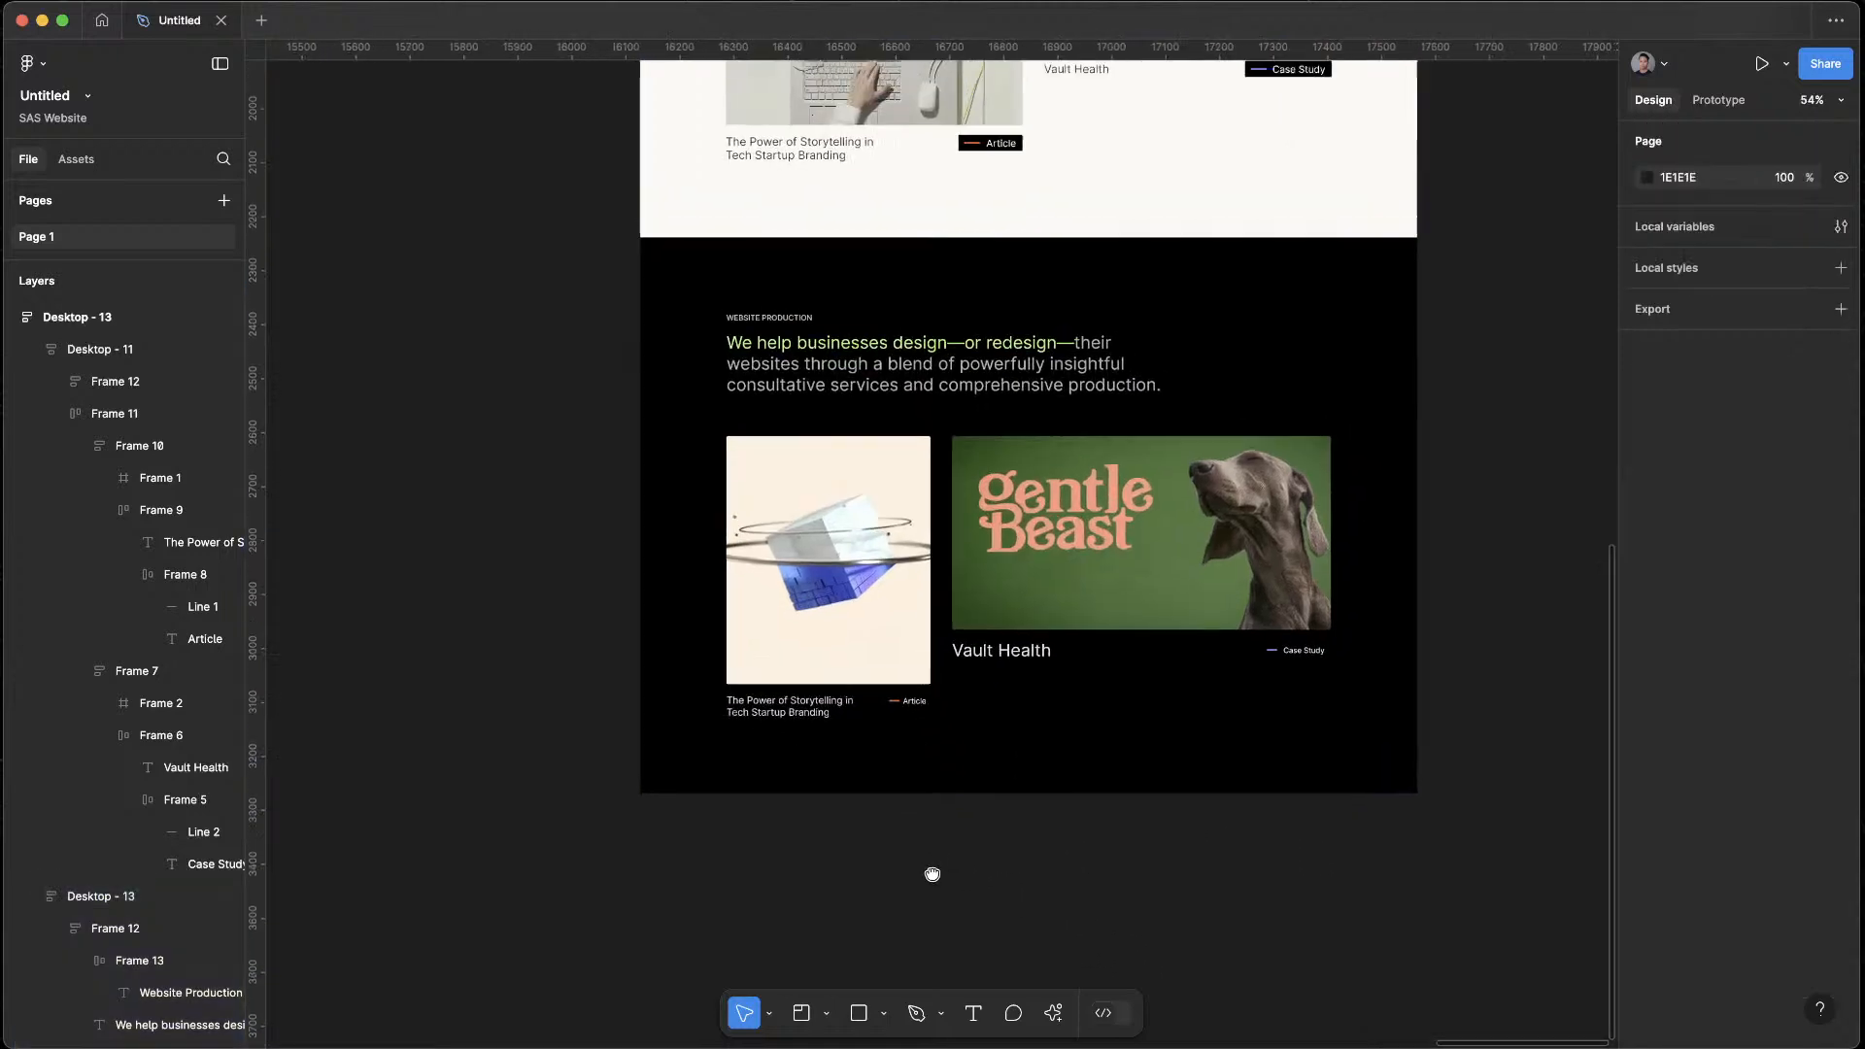
scroll(936, 849, "up", 5)
scroll(1241, 575, "up", 3)
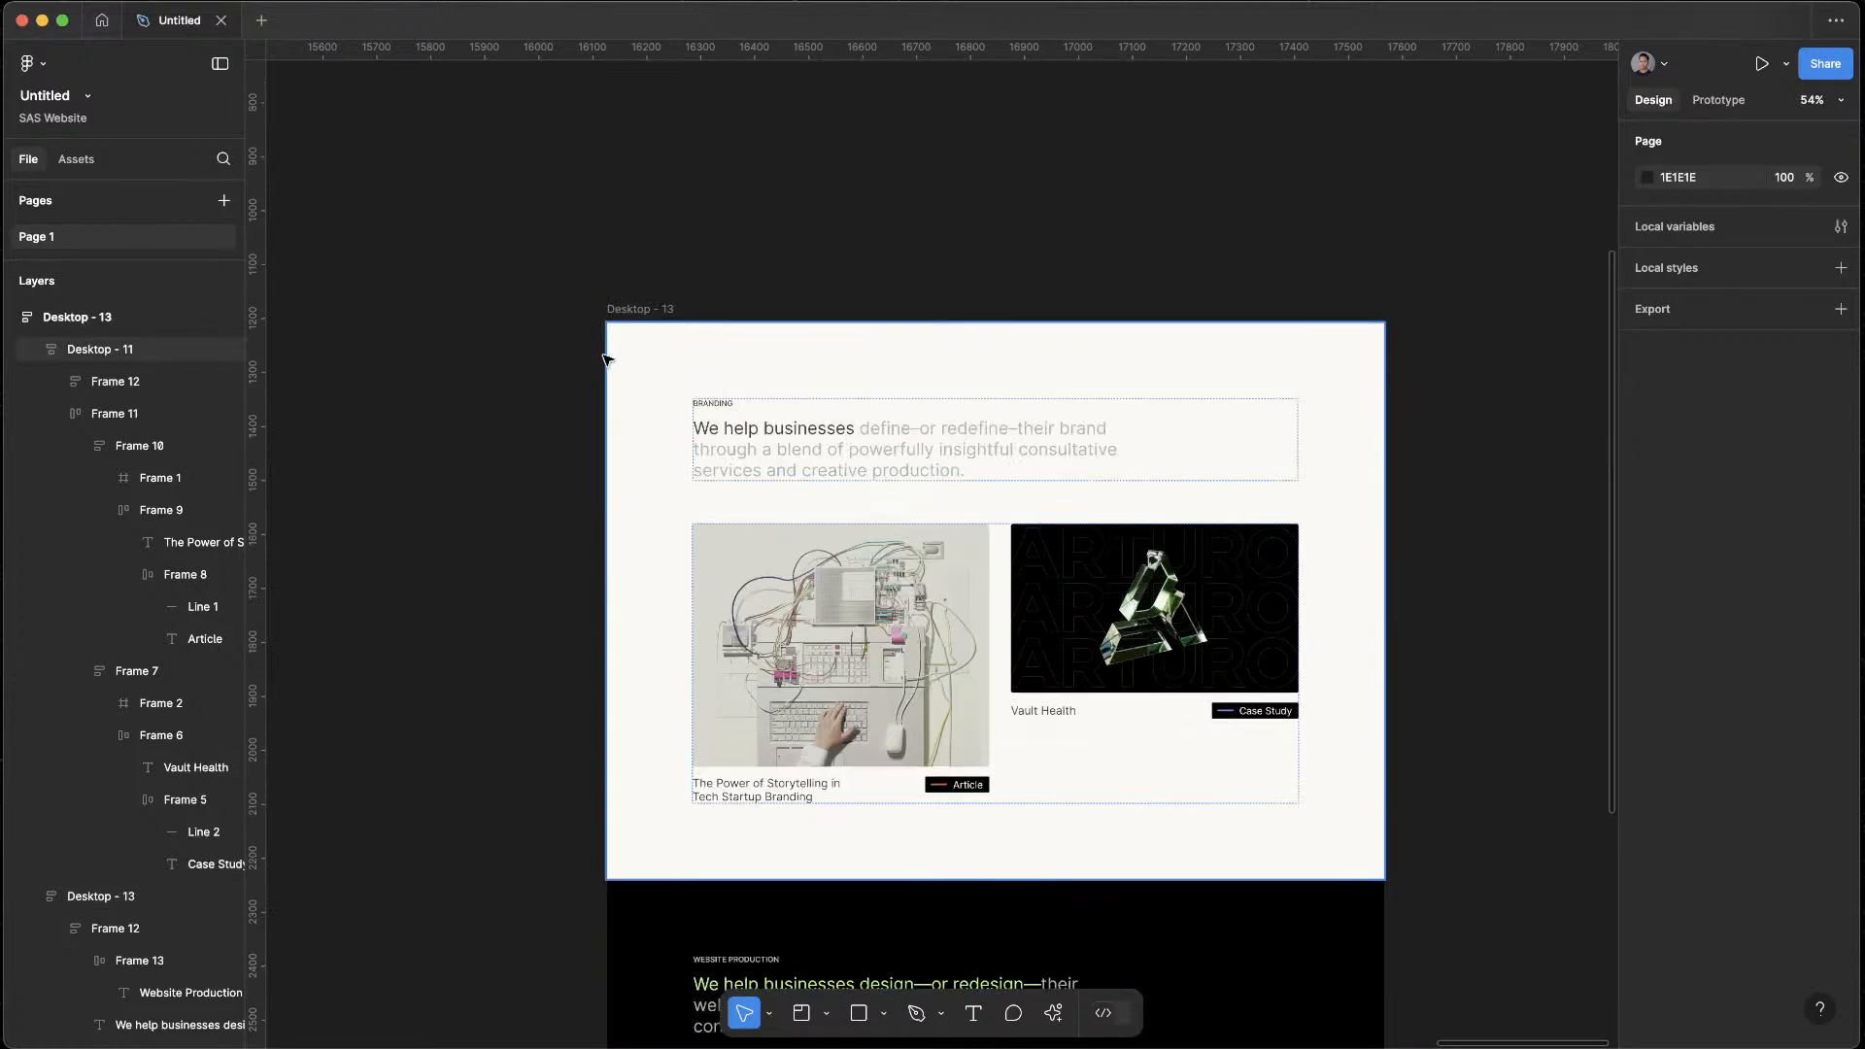
left_click(641, 305)
key("shift+space")
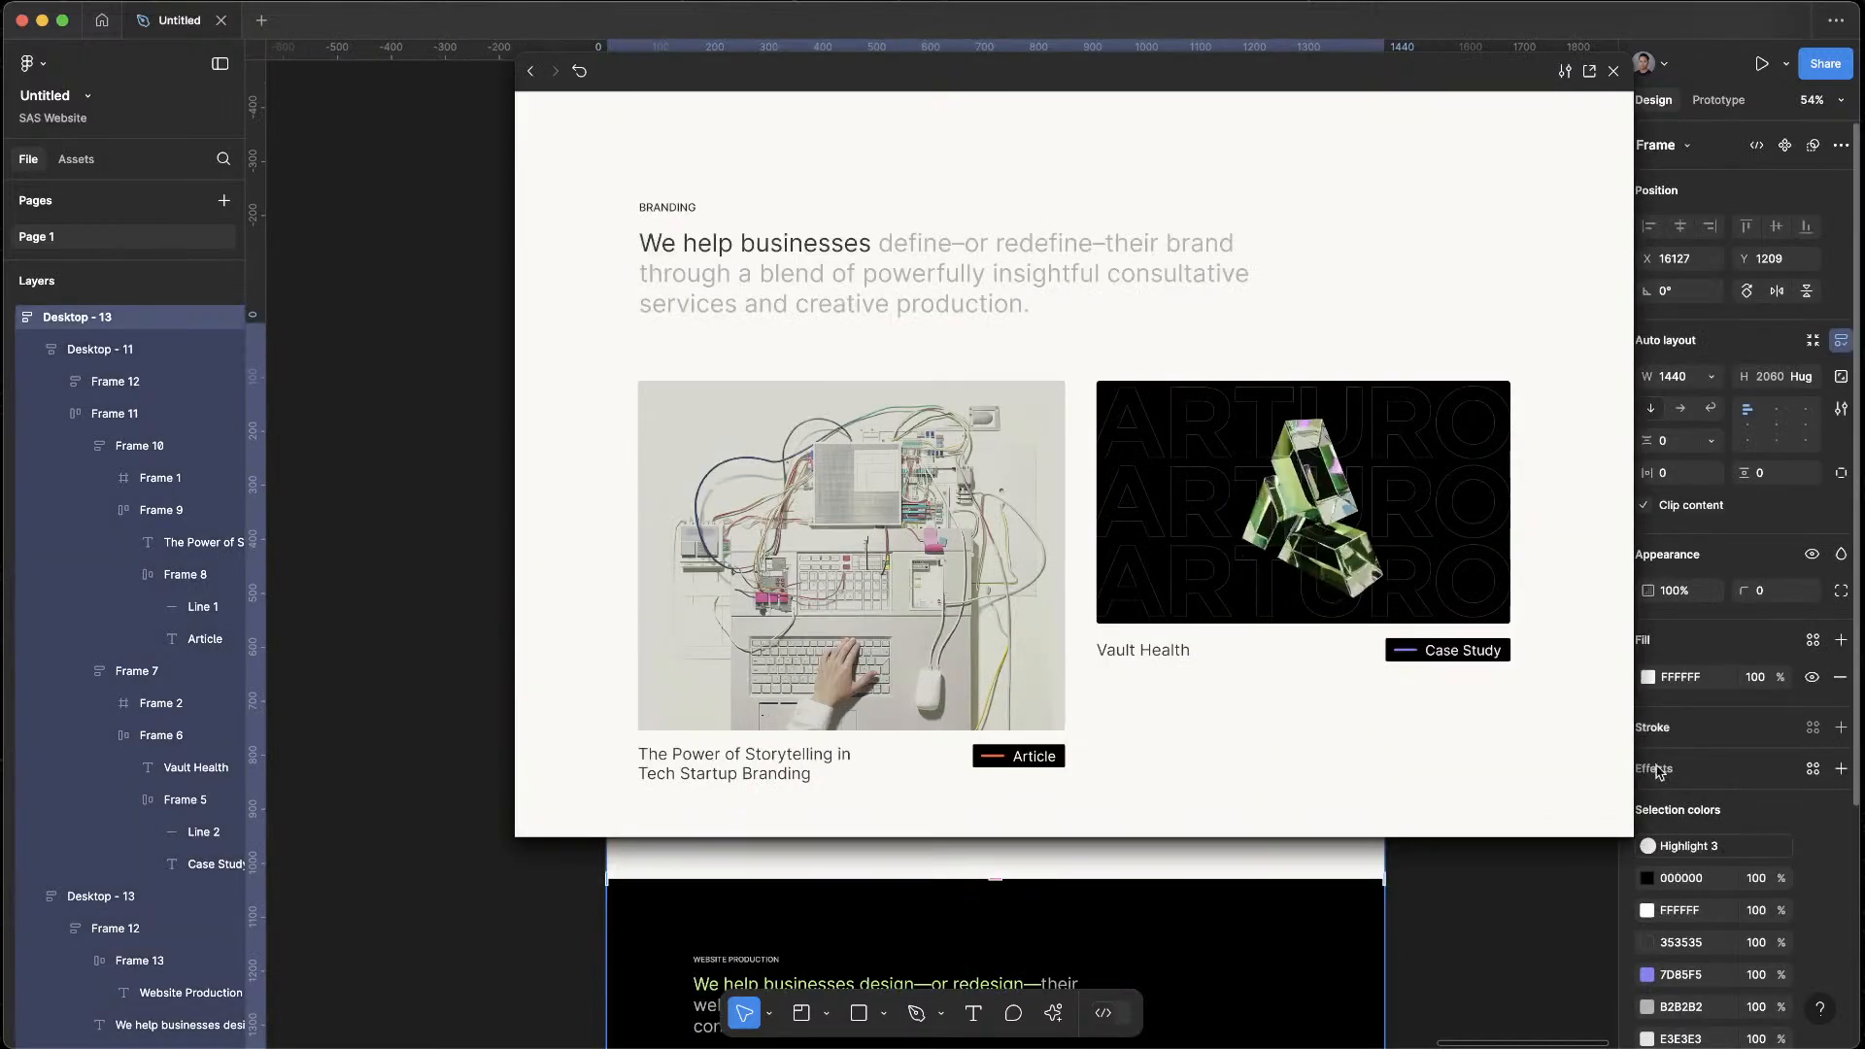
scroll(1525, 719, "down", 2)
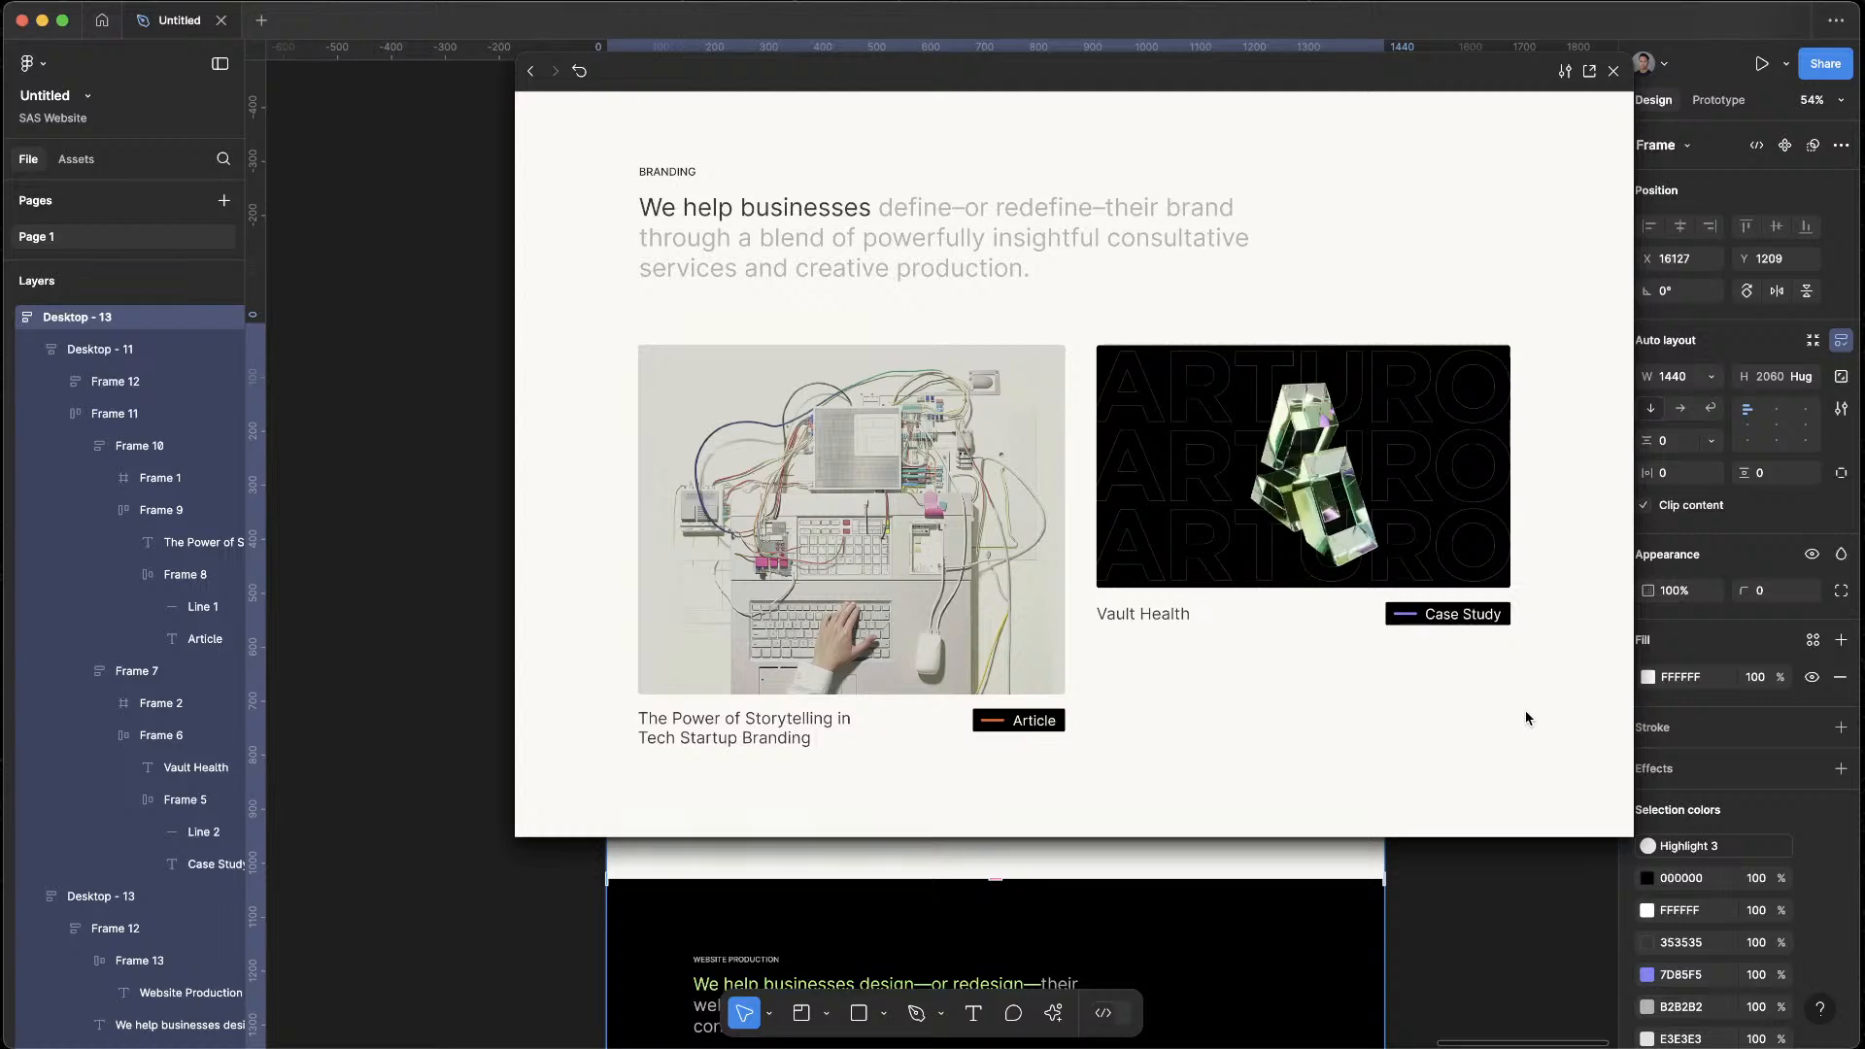
scroll(1526, 719, "up", 2)
scroll(1526, 718, "down", 10)
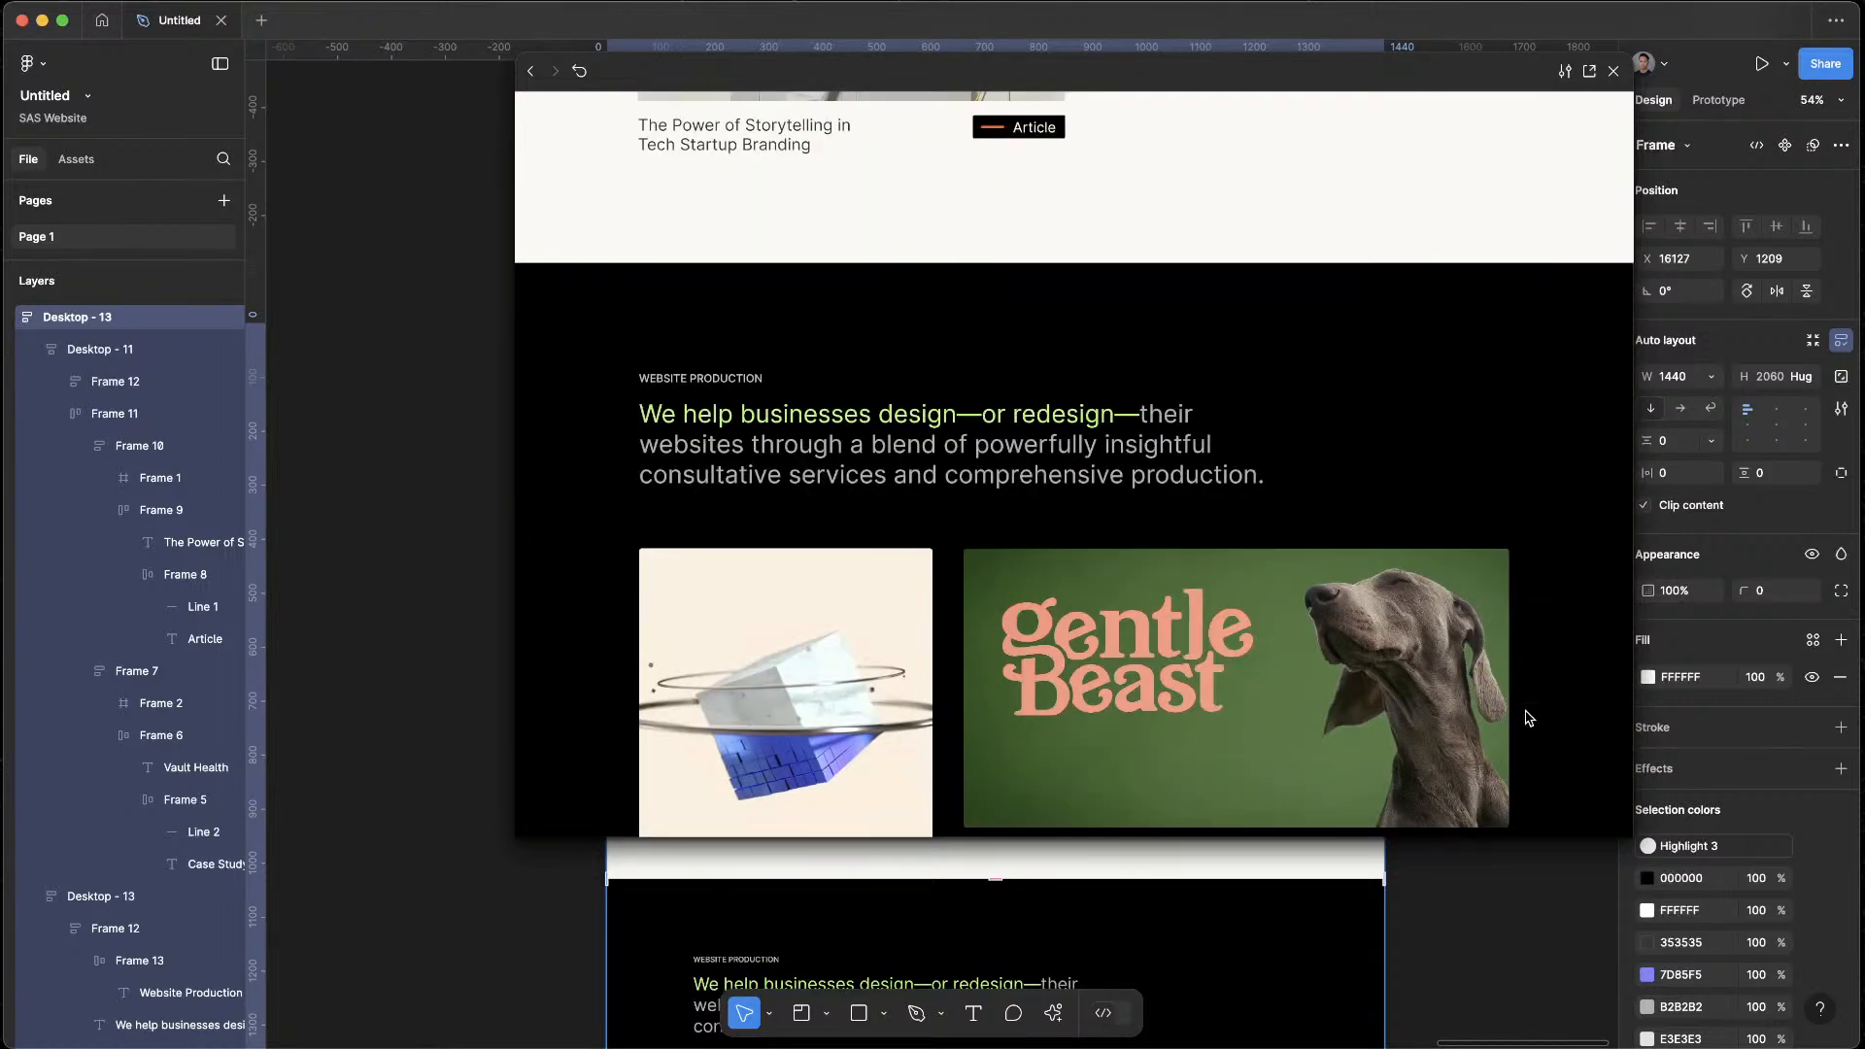
scroll(1528, 719, "down", 4)
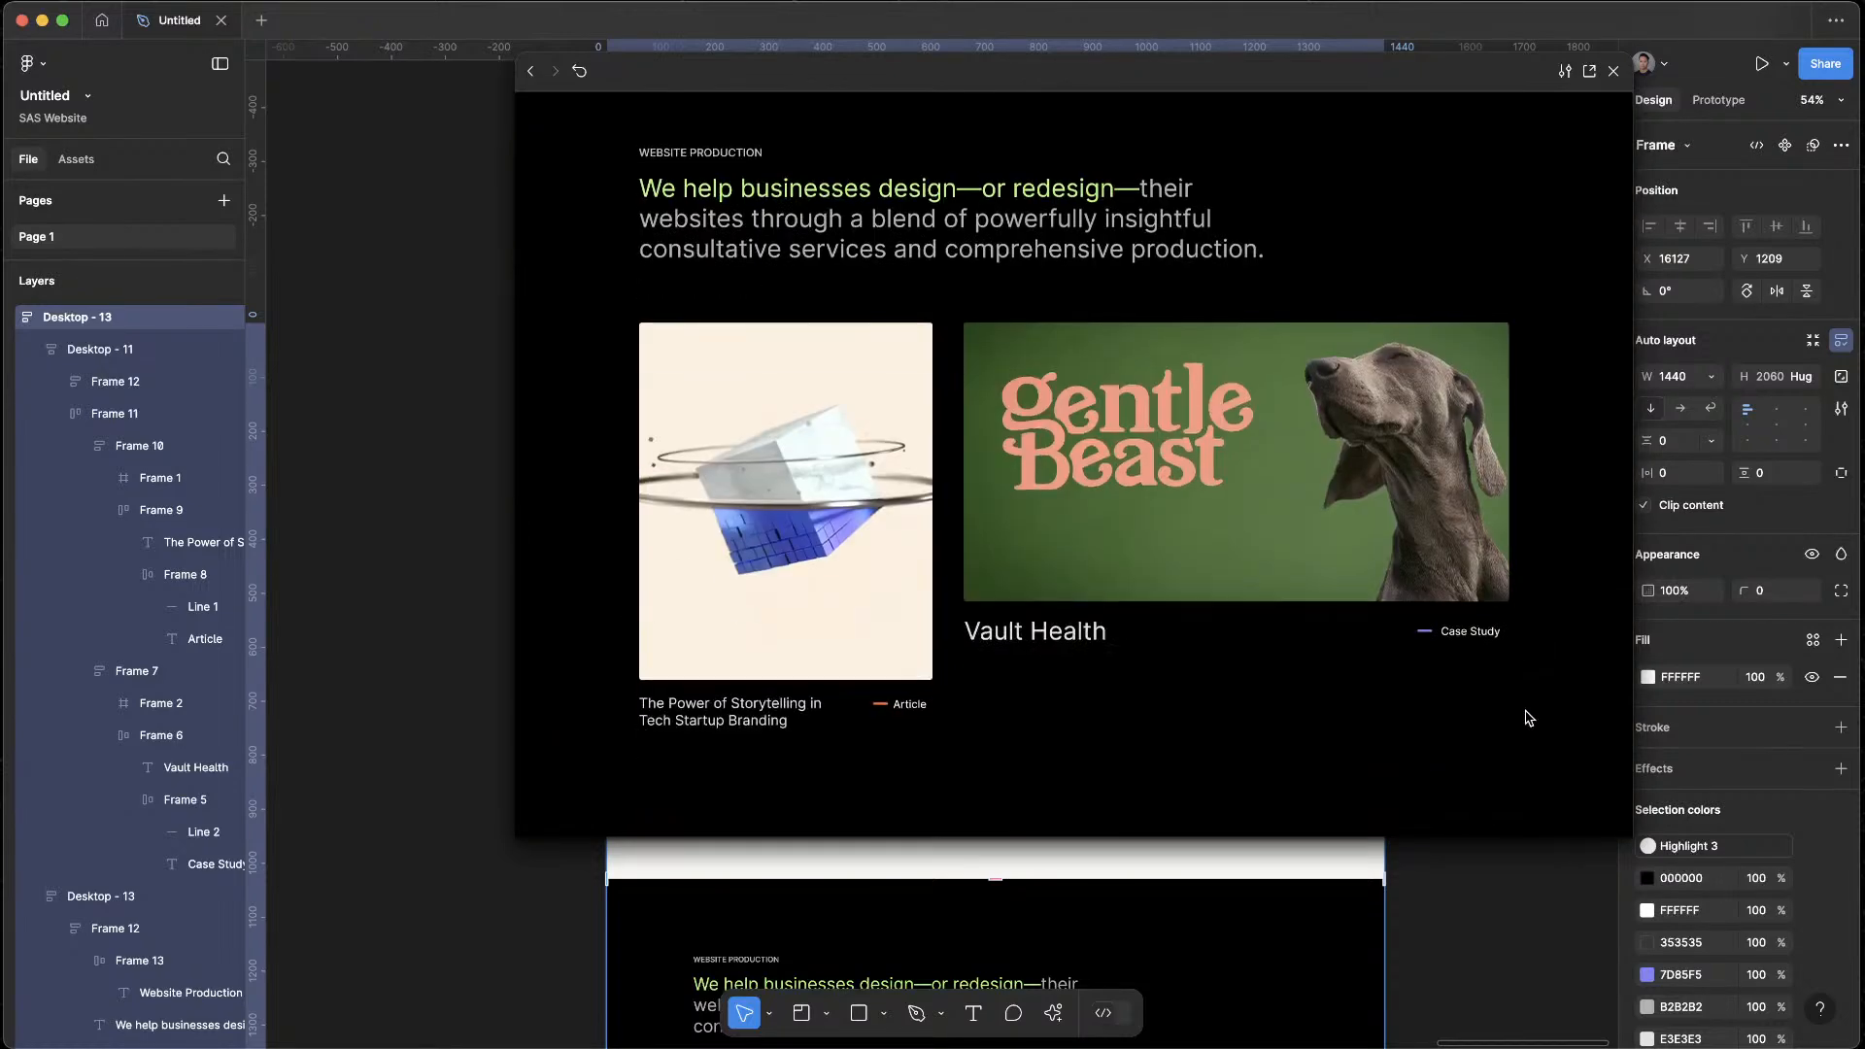
left_click(1614, 73)
Set the fill of both the Case Study and Article tags in the black section to dark gray, 444444
scroll(1486, 796, "down", 6)
left_click(1246, 686)
double_click(1248, 685)
double_click(1248, 686)
double_click(881, 734, "shift")
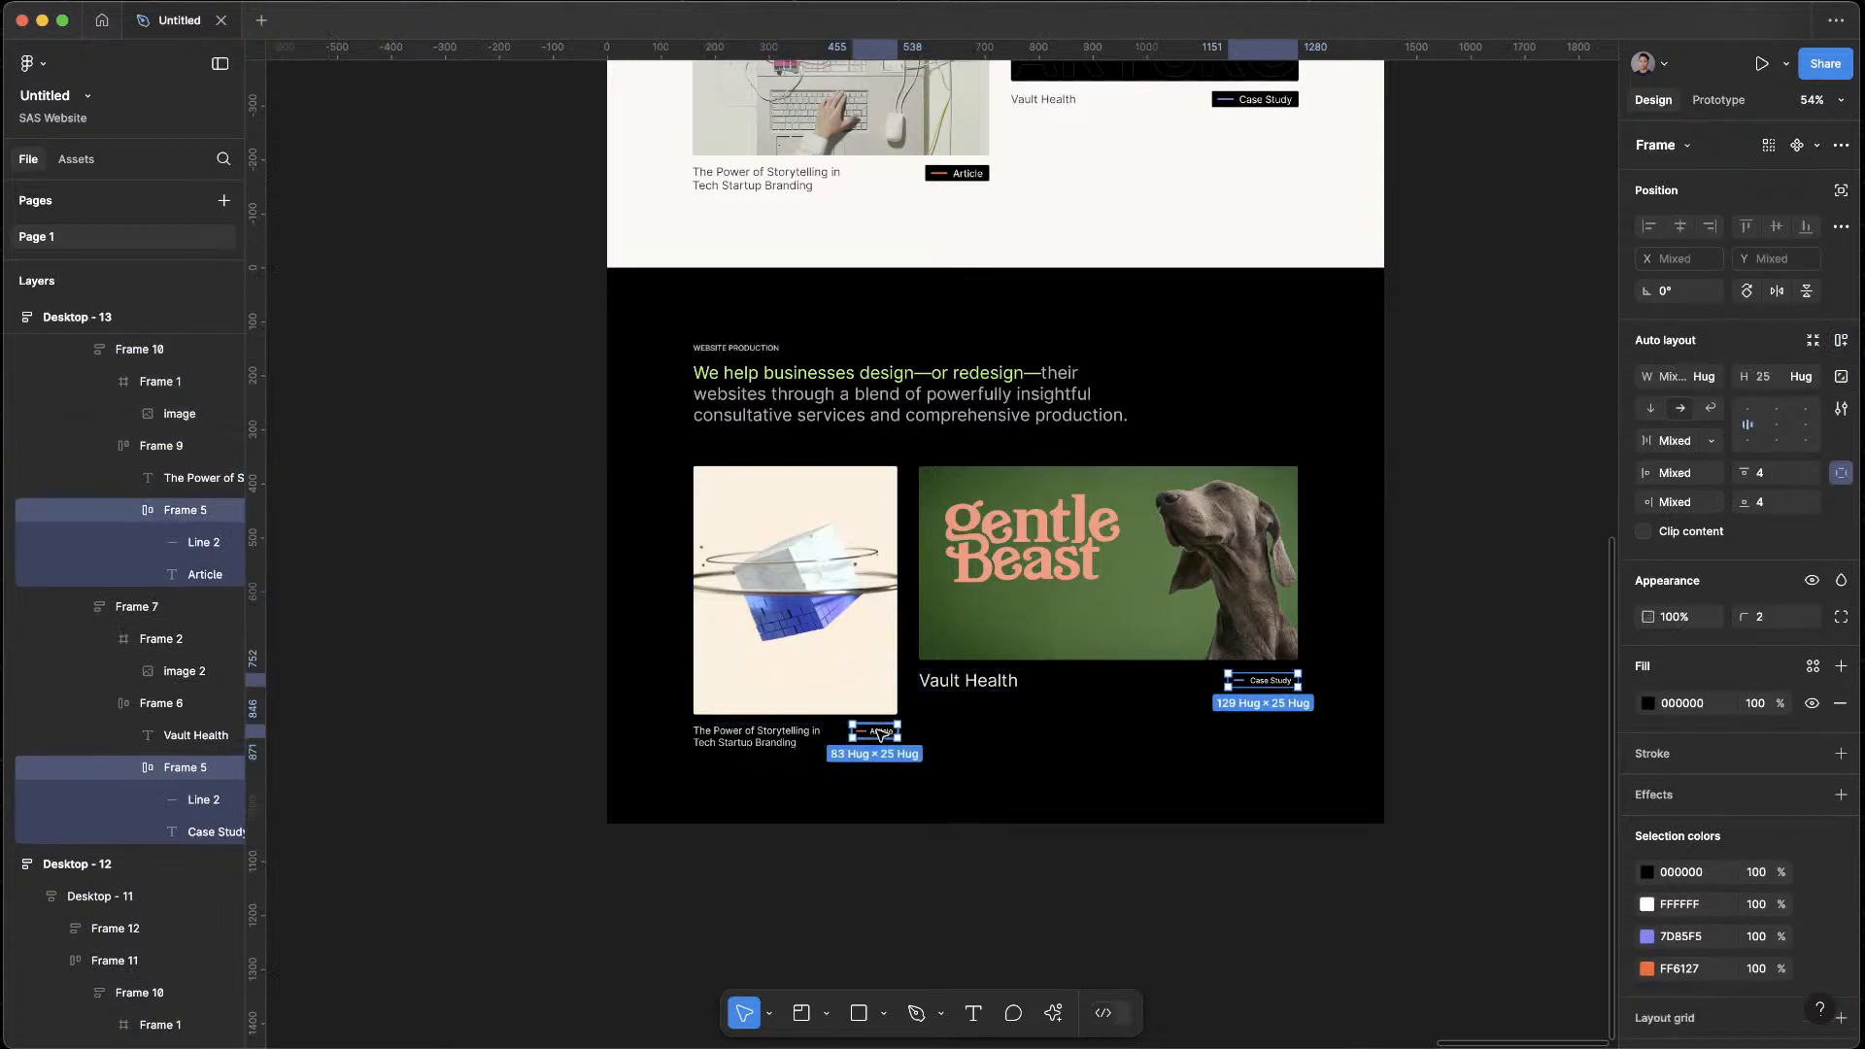
left_click(1648, 703)
left_click_drag(1438, 721, 1266, 660)
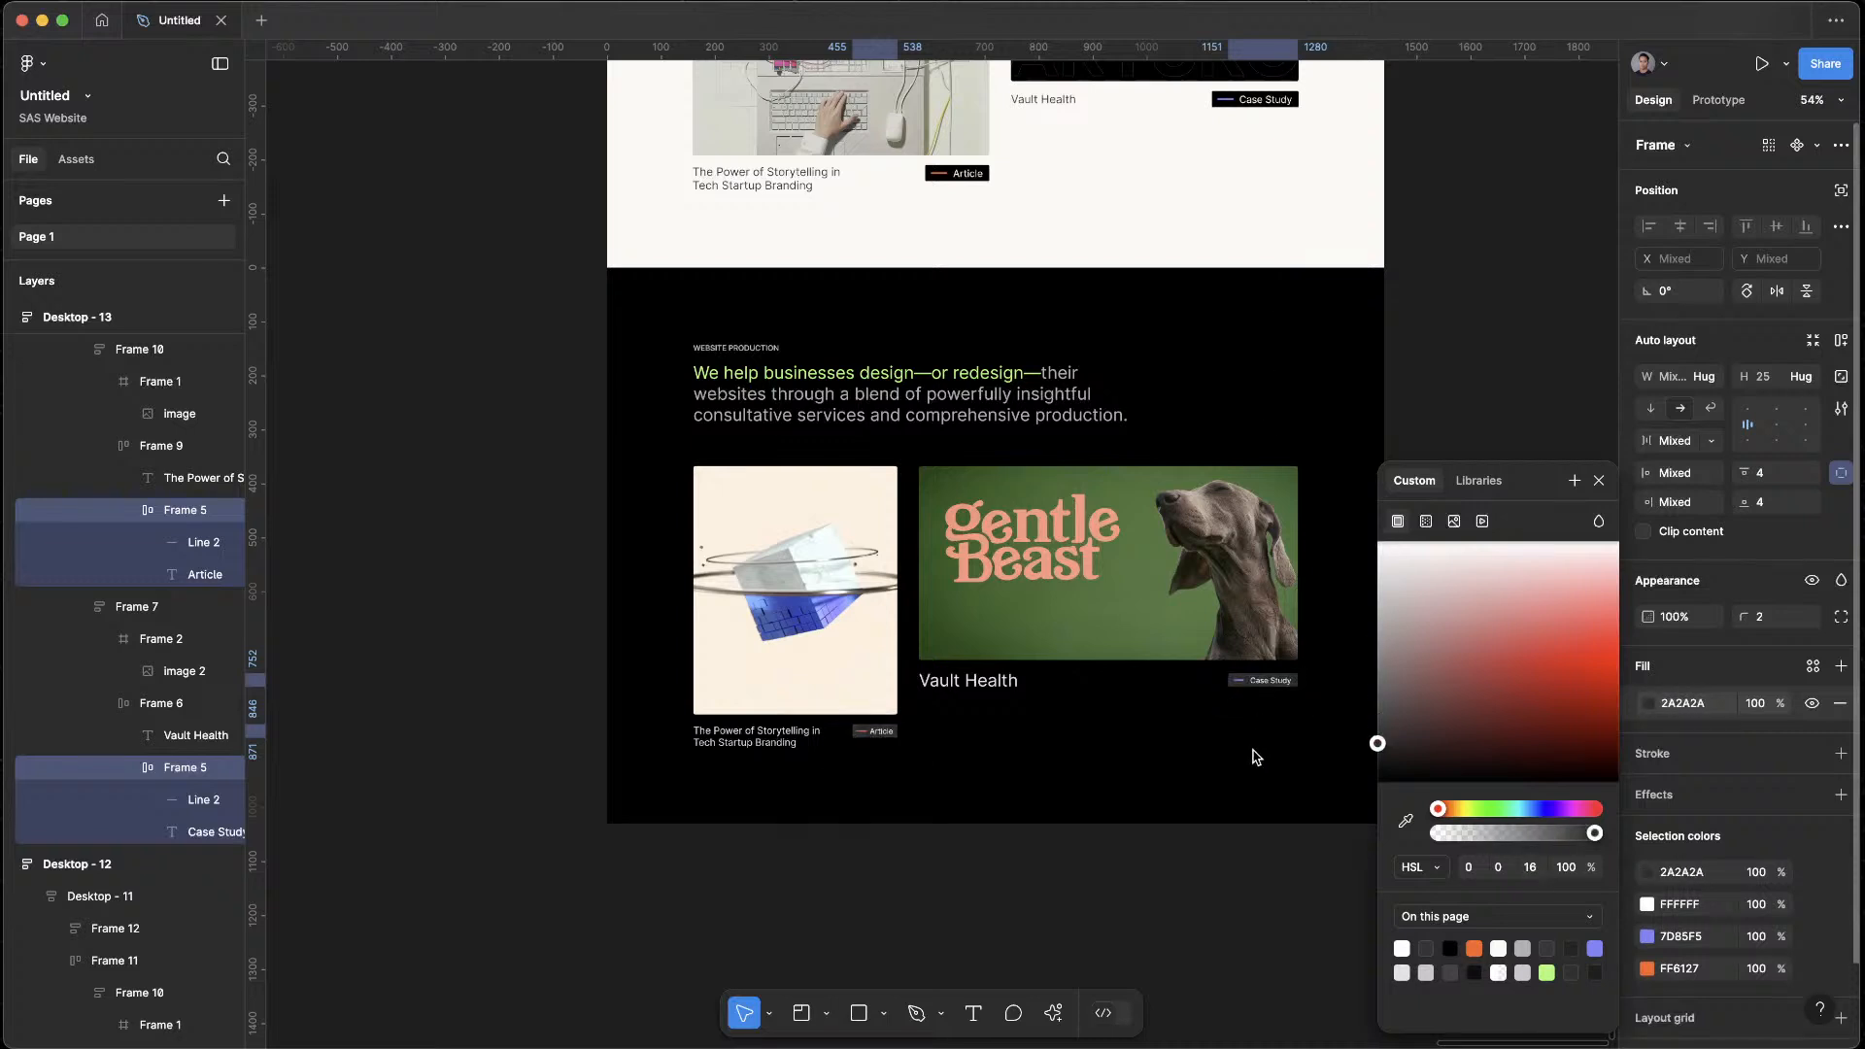
mouse_move(1254, 757)
left_mouse_down()
mouse_move(1239, 370)
mouse_move(1246, 720)
left_mouse_up()
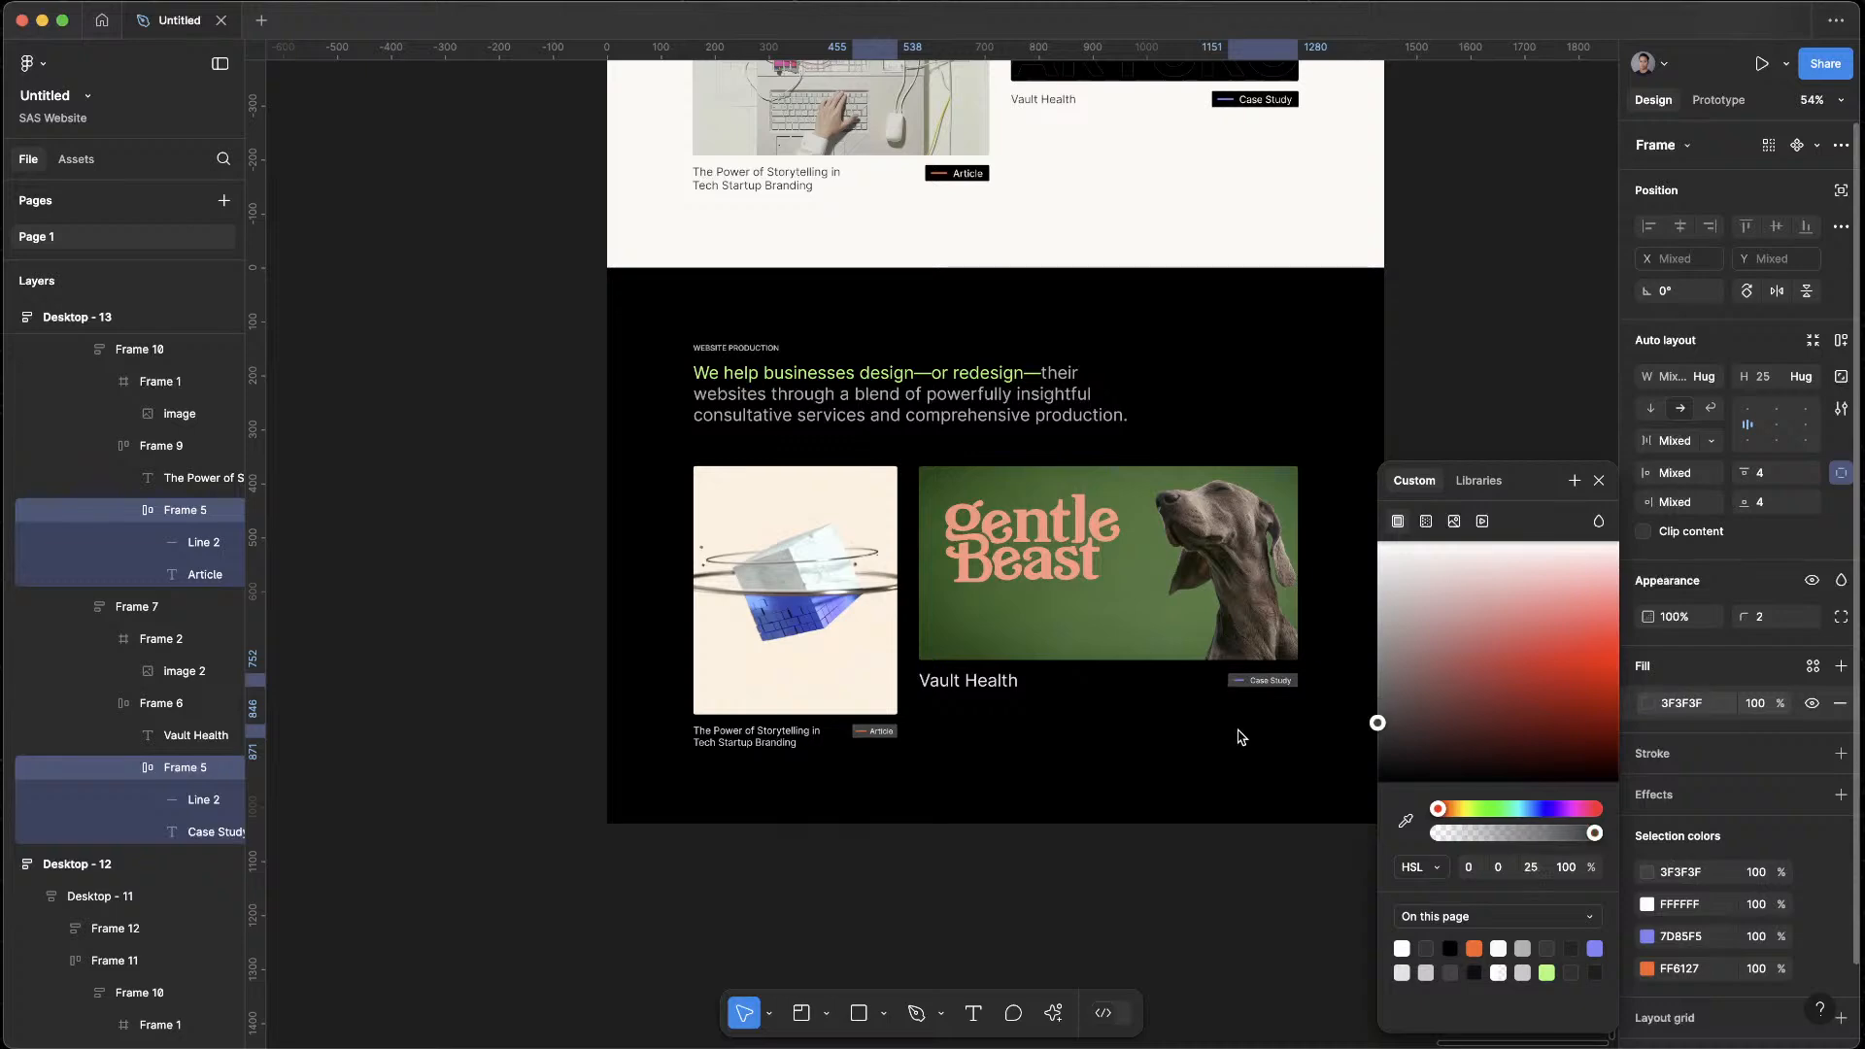
left_click(1205, 896)
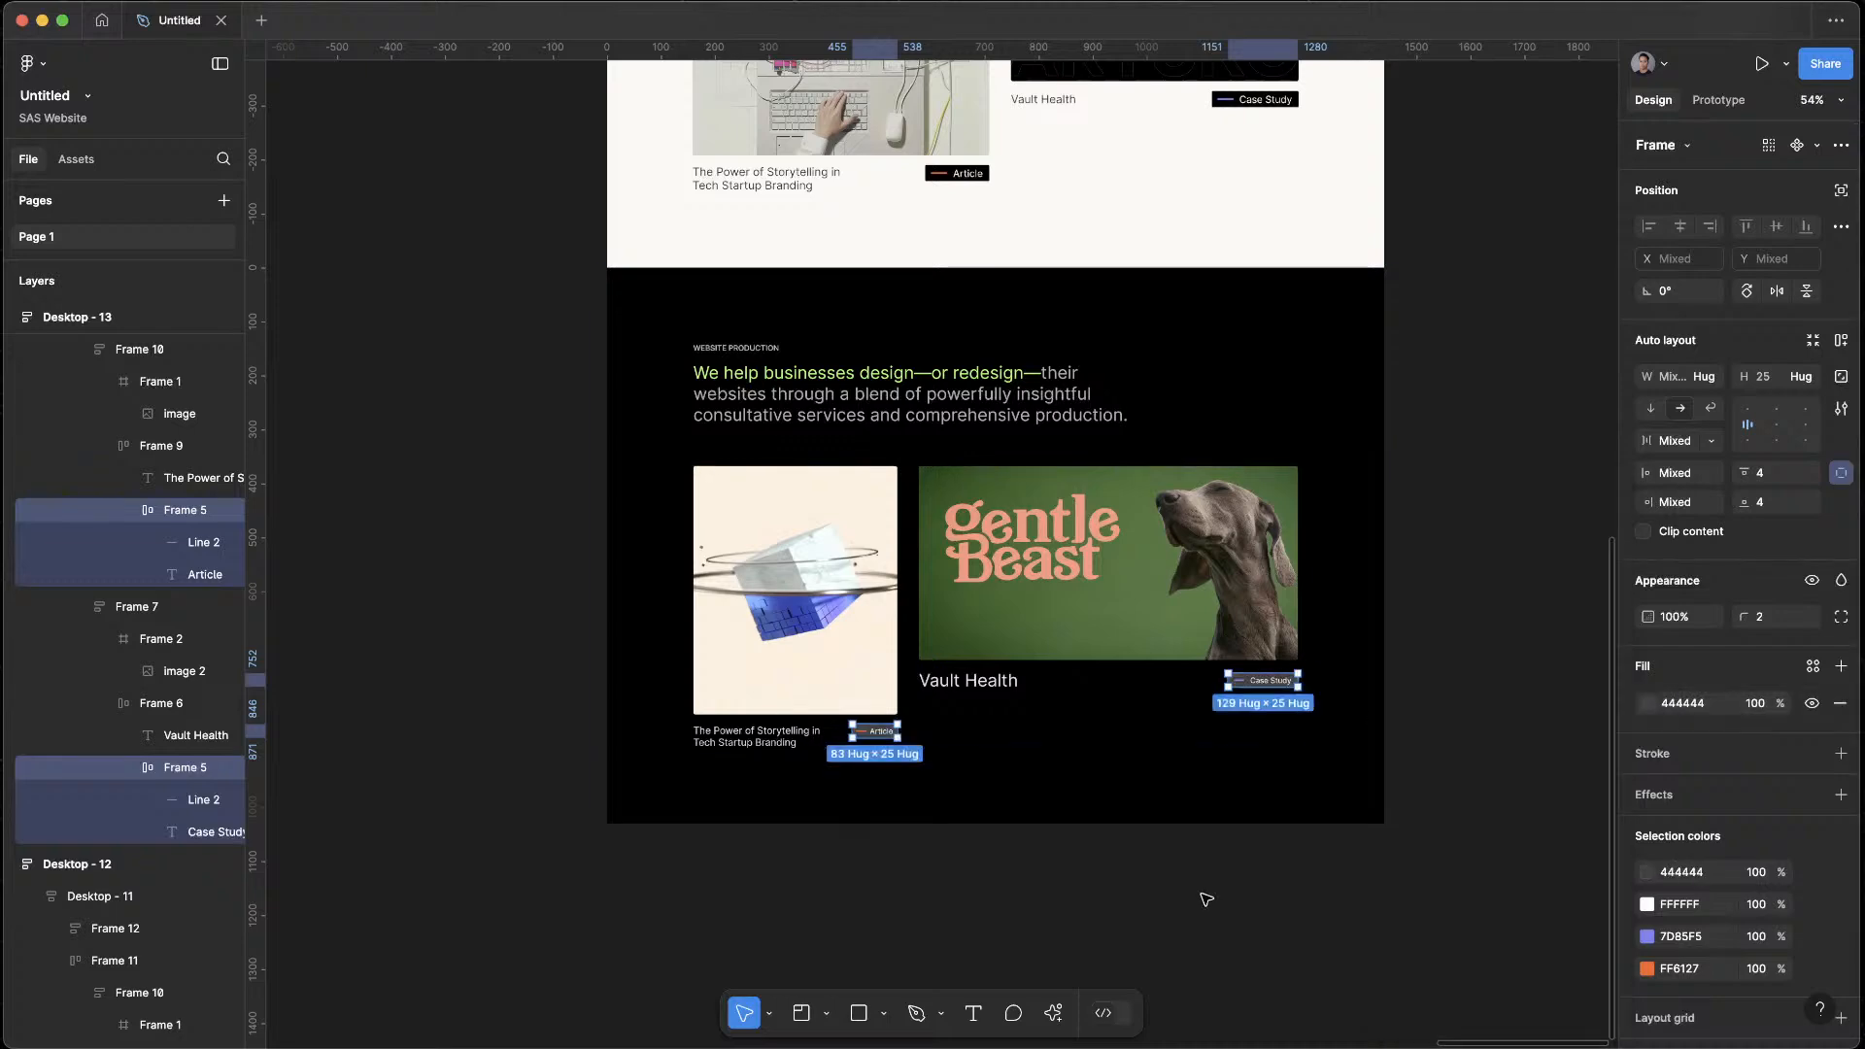
Compare the three page variations and inspect the size and auto layout settings of Desktop - 13's sections
scroll(1329, 894, "down", 2)
scroll(1341, 923, "up", 2)
scroll(1442, 464, "down", 5)
scroll(1452, 459, "up", 1)
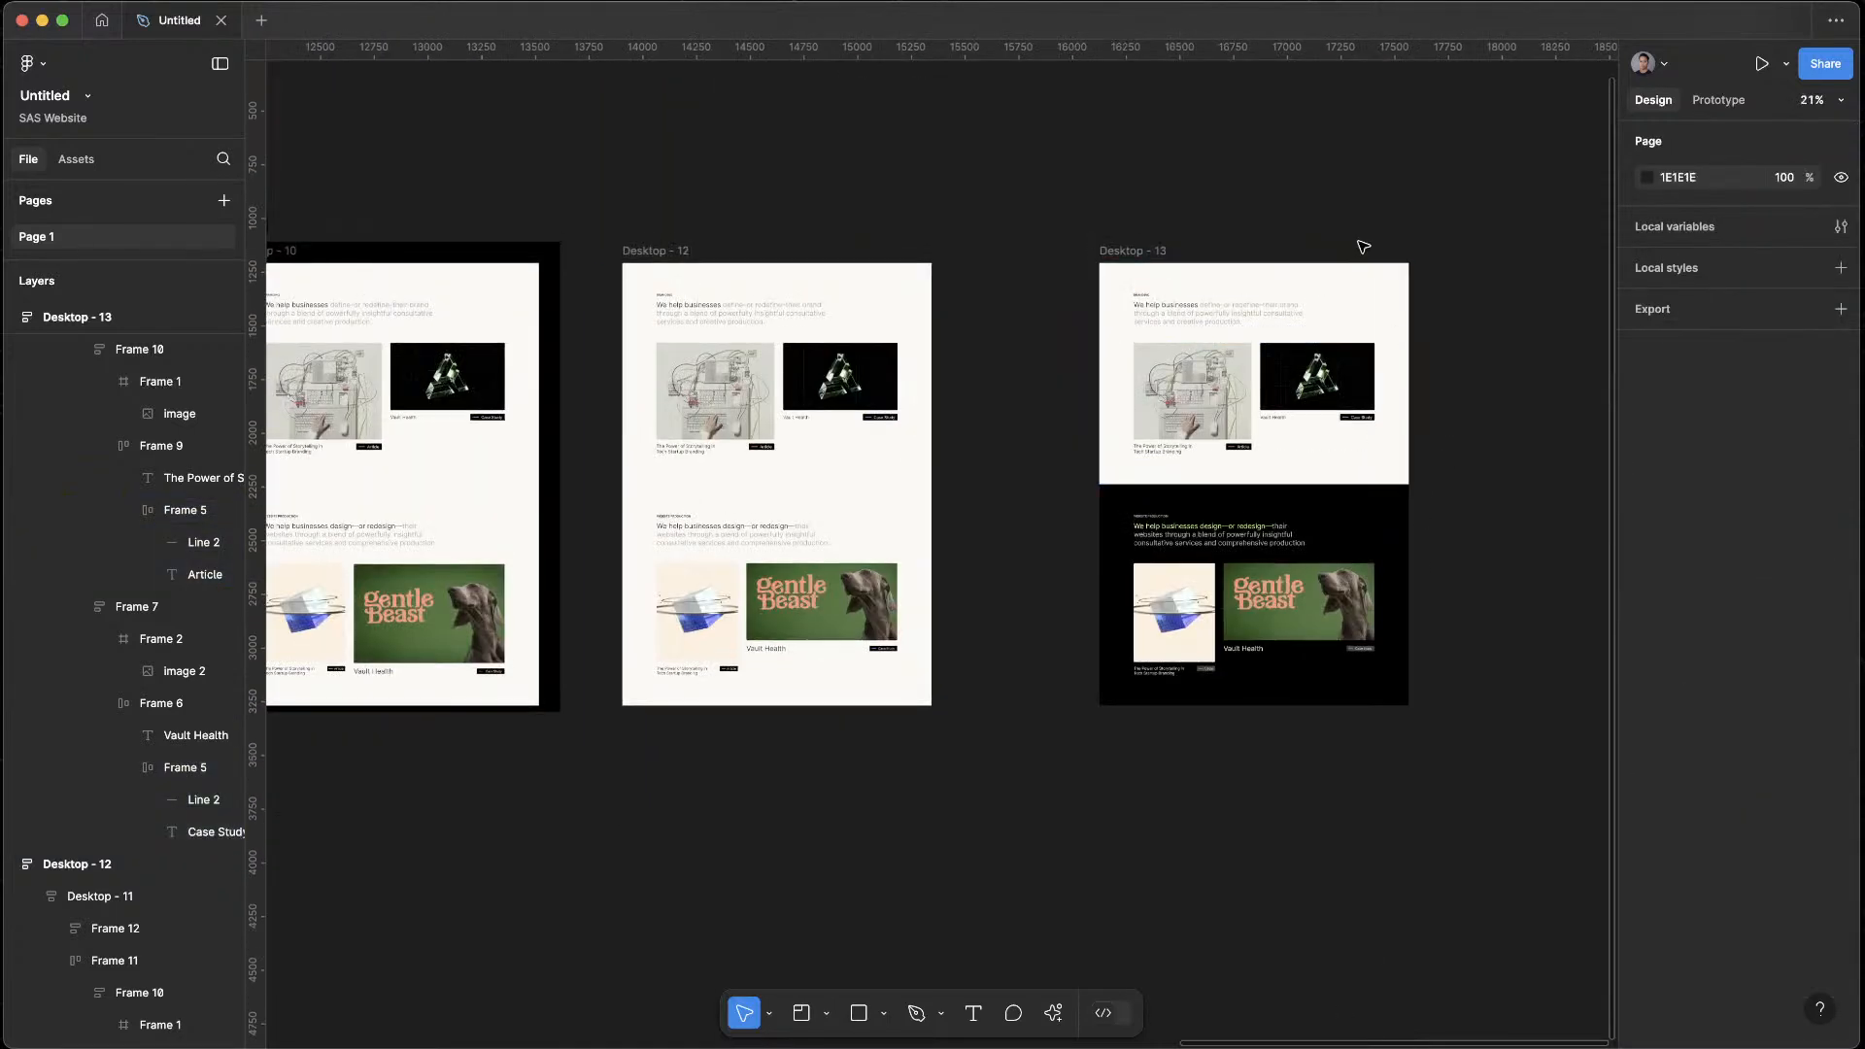
left_click(1336, 537)
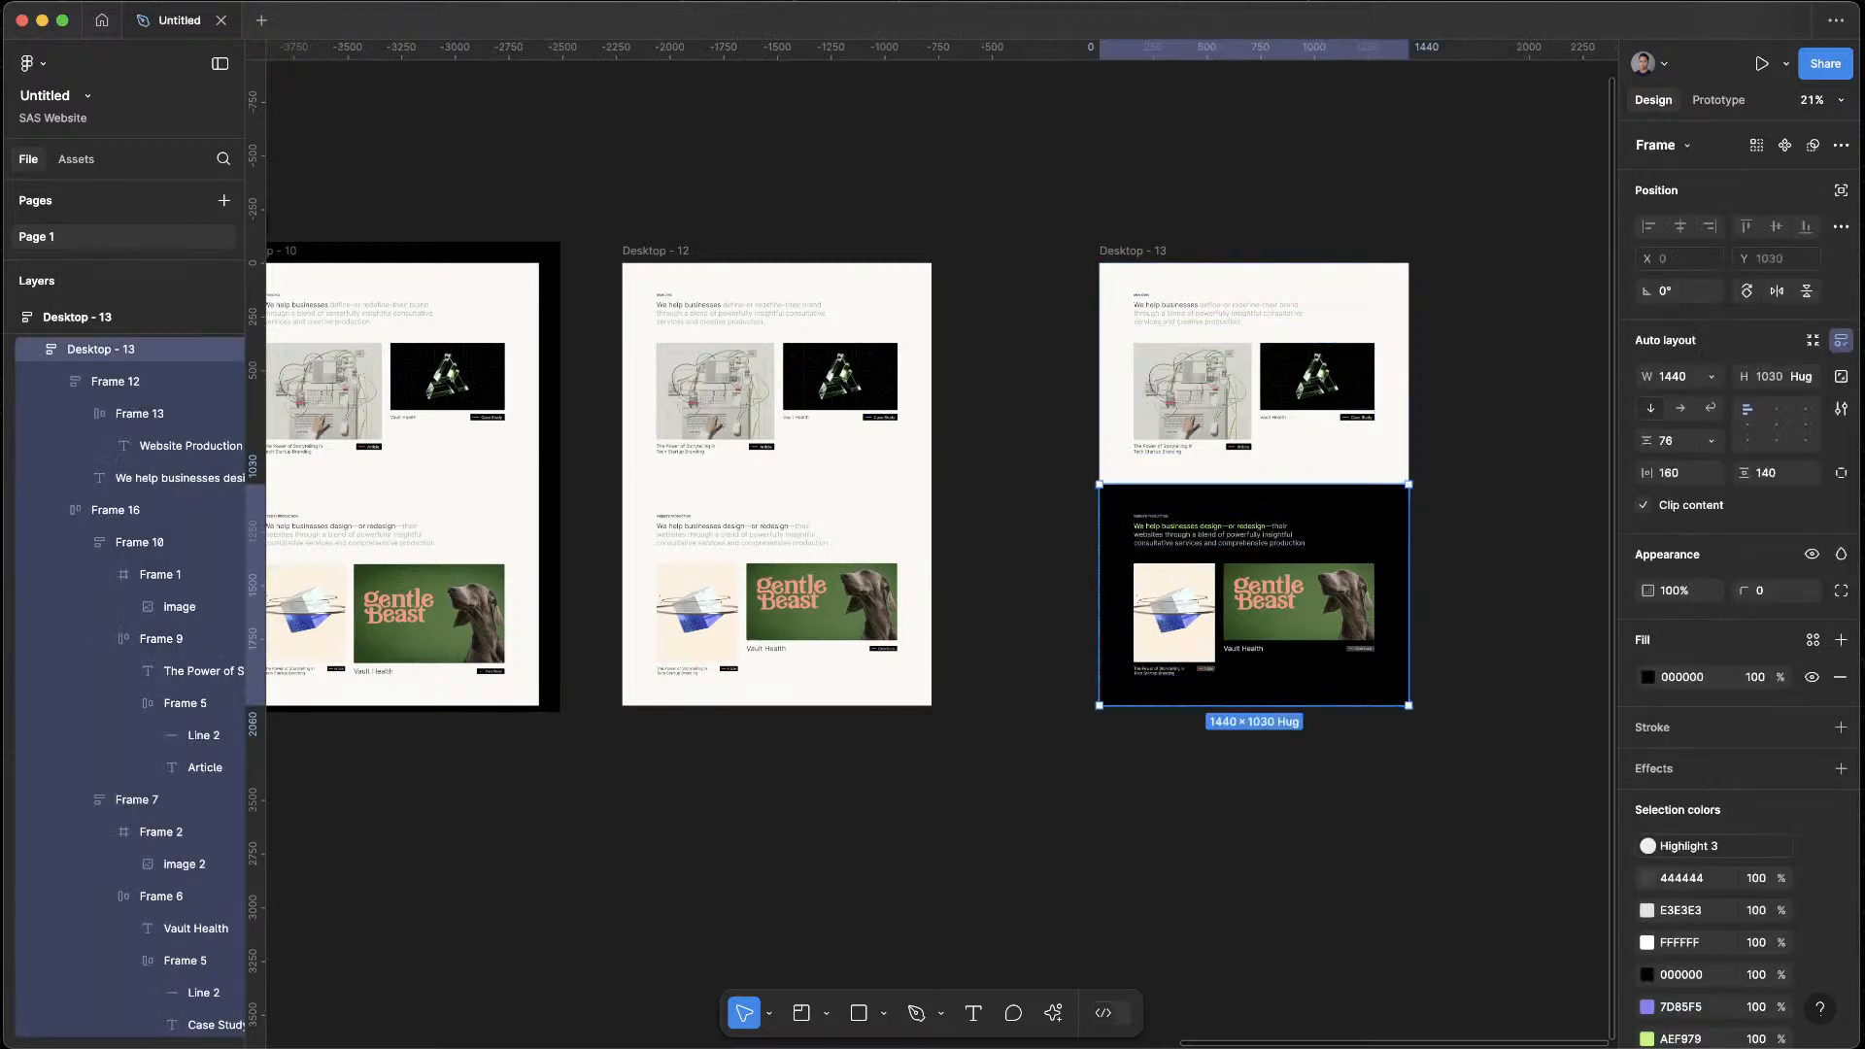
left_click(1292, 285)
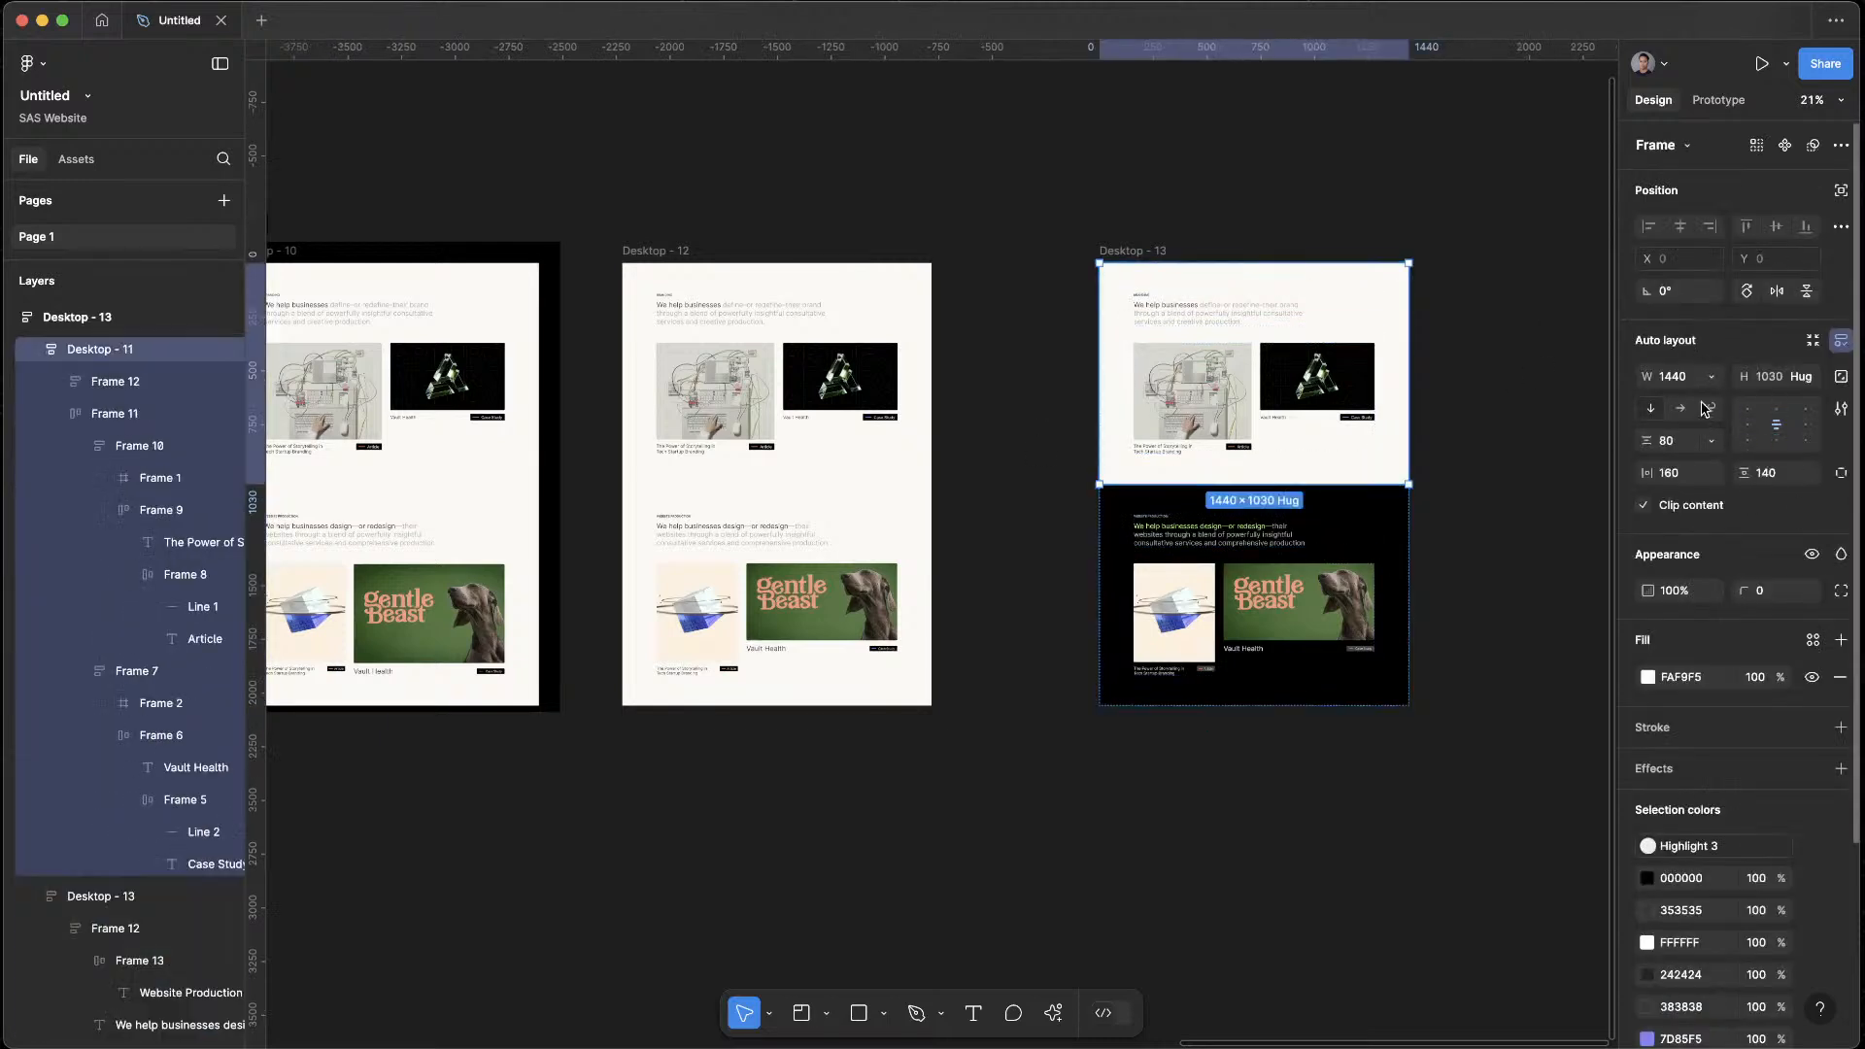
left_click(1813, 379)
left_click(1730, 379)
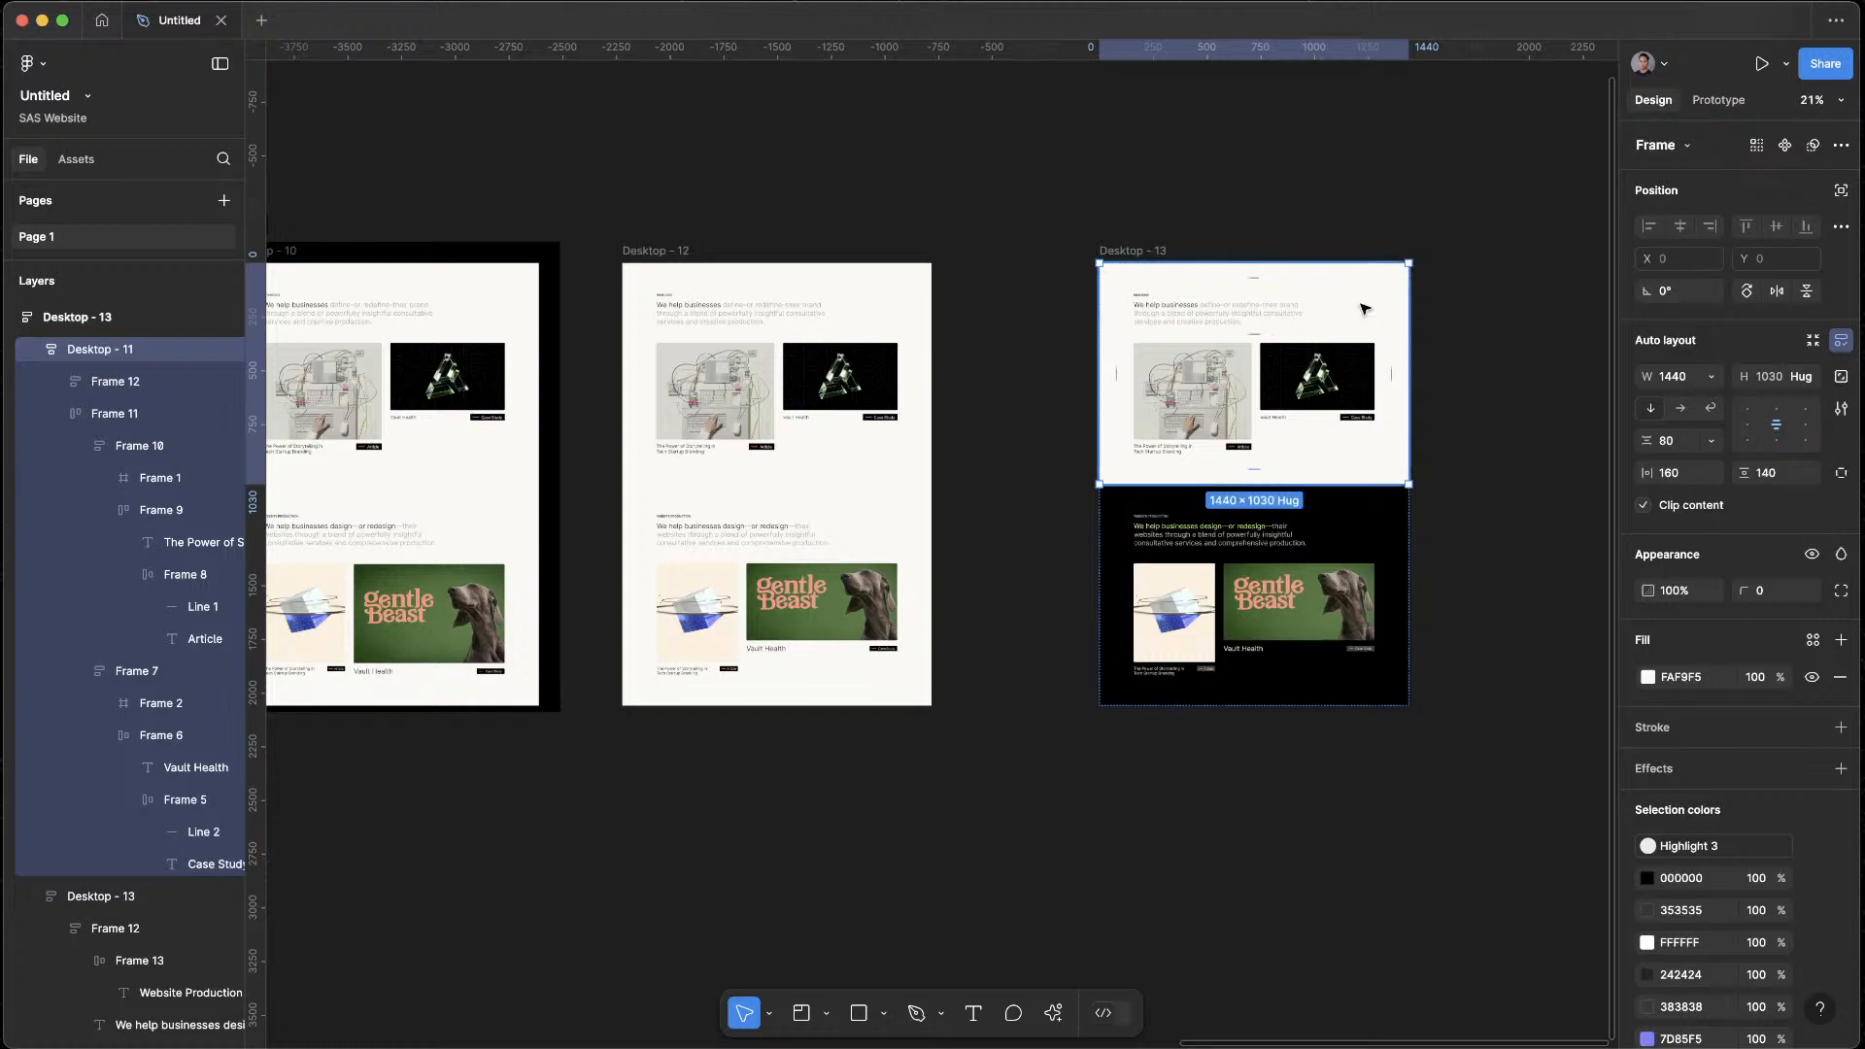
left_click(1331, 303)
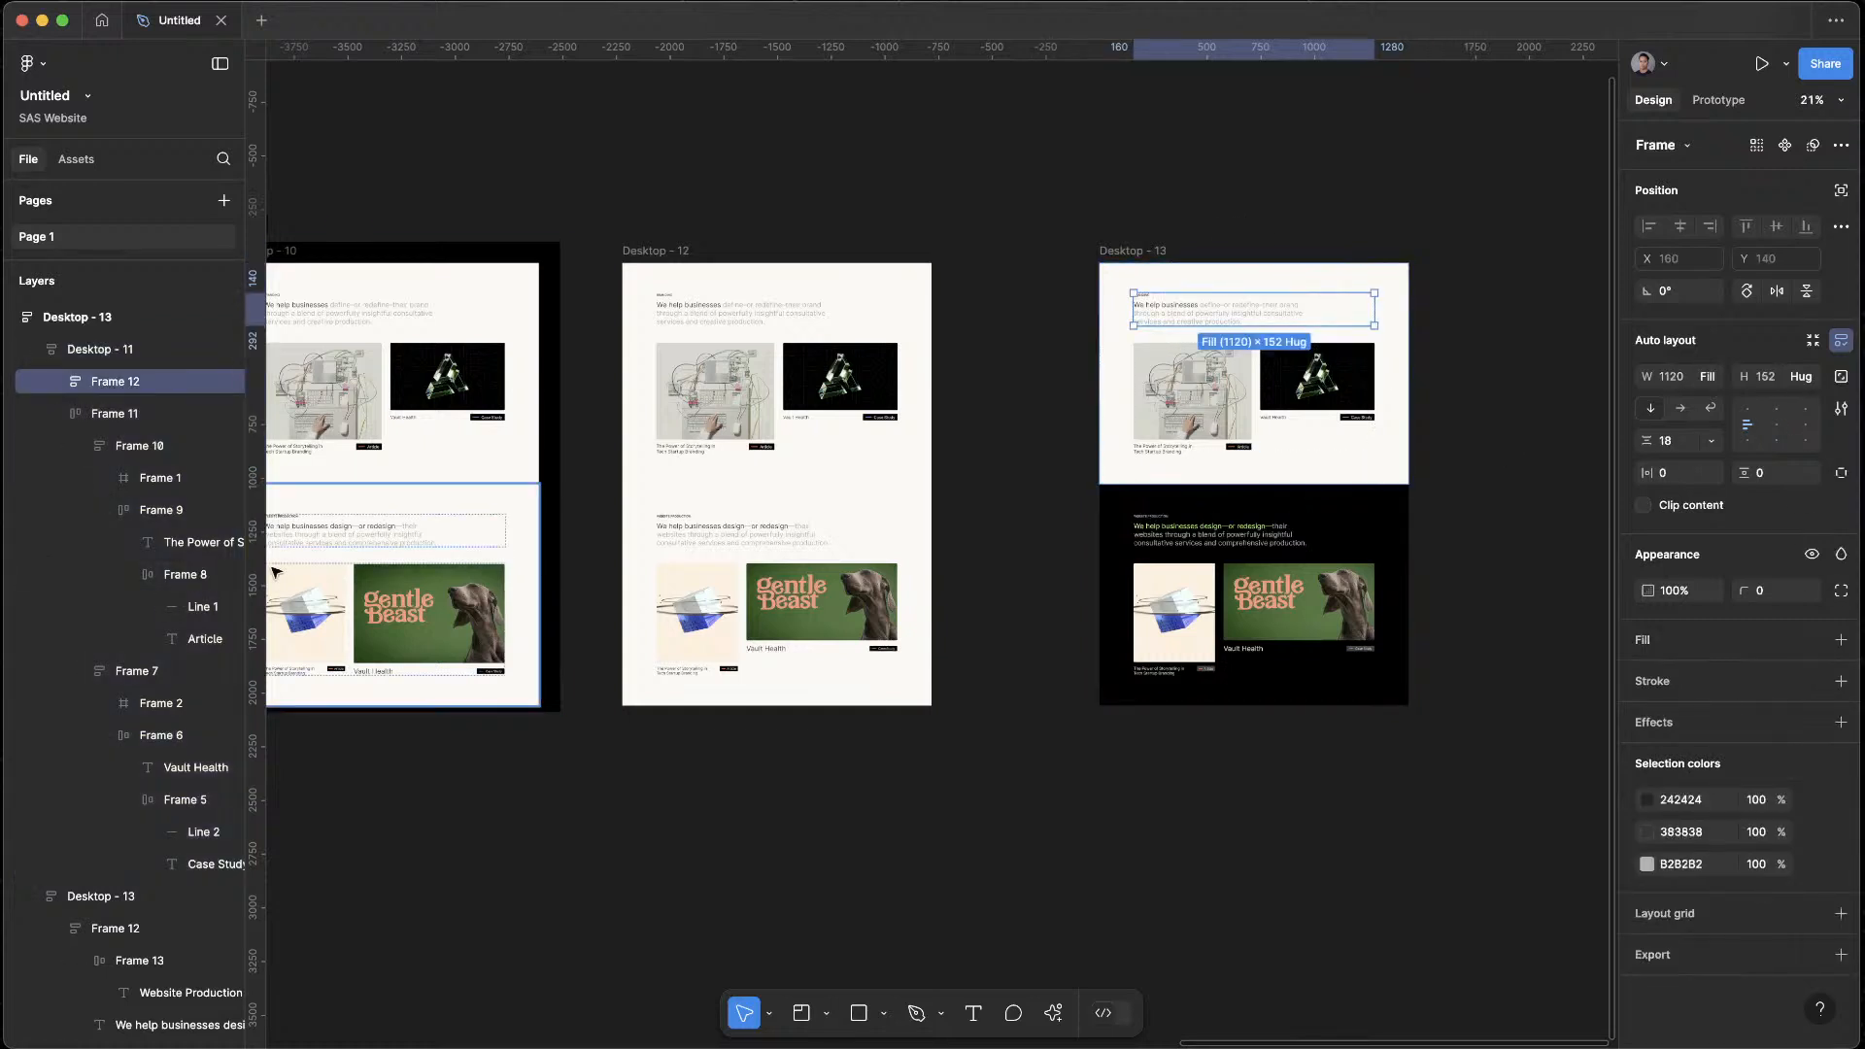
Preview Desktop - 13, shrink the preview window, review the light and black sections in it, and close the preview
left_click(73, 320)
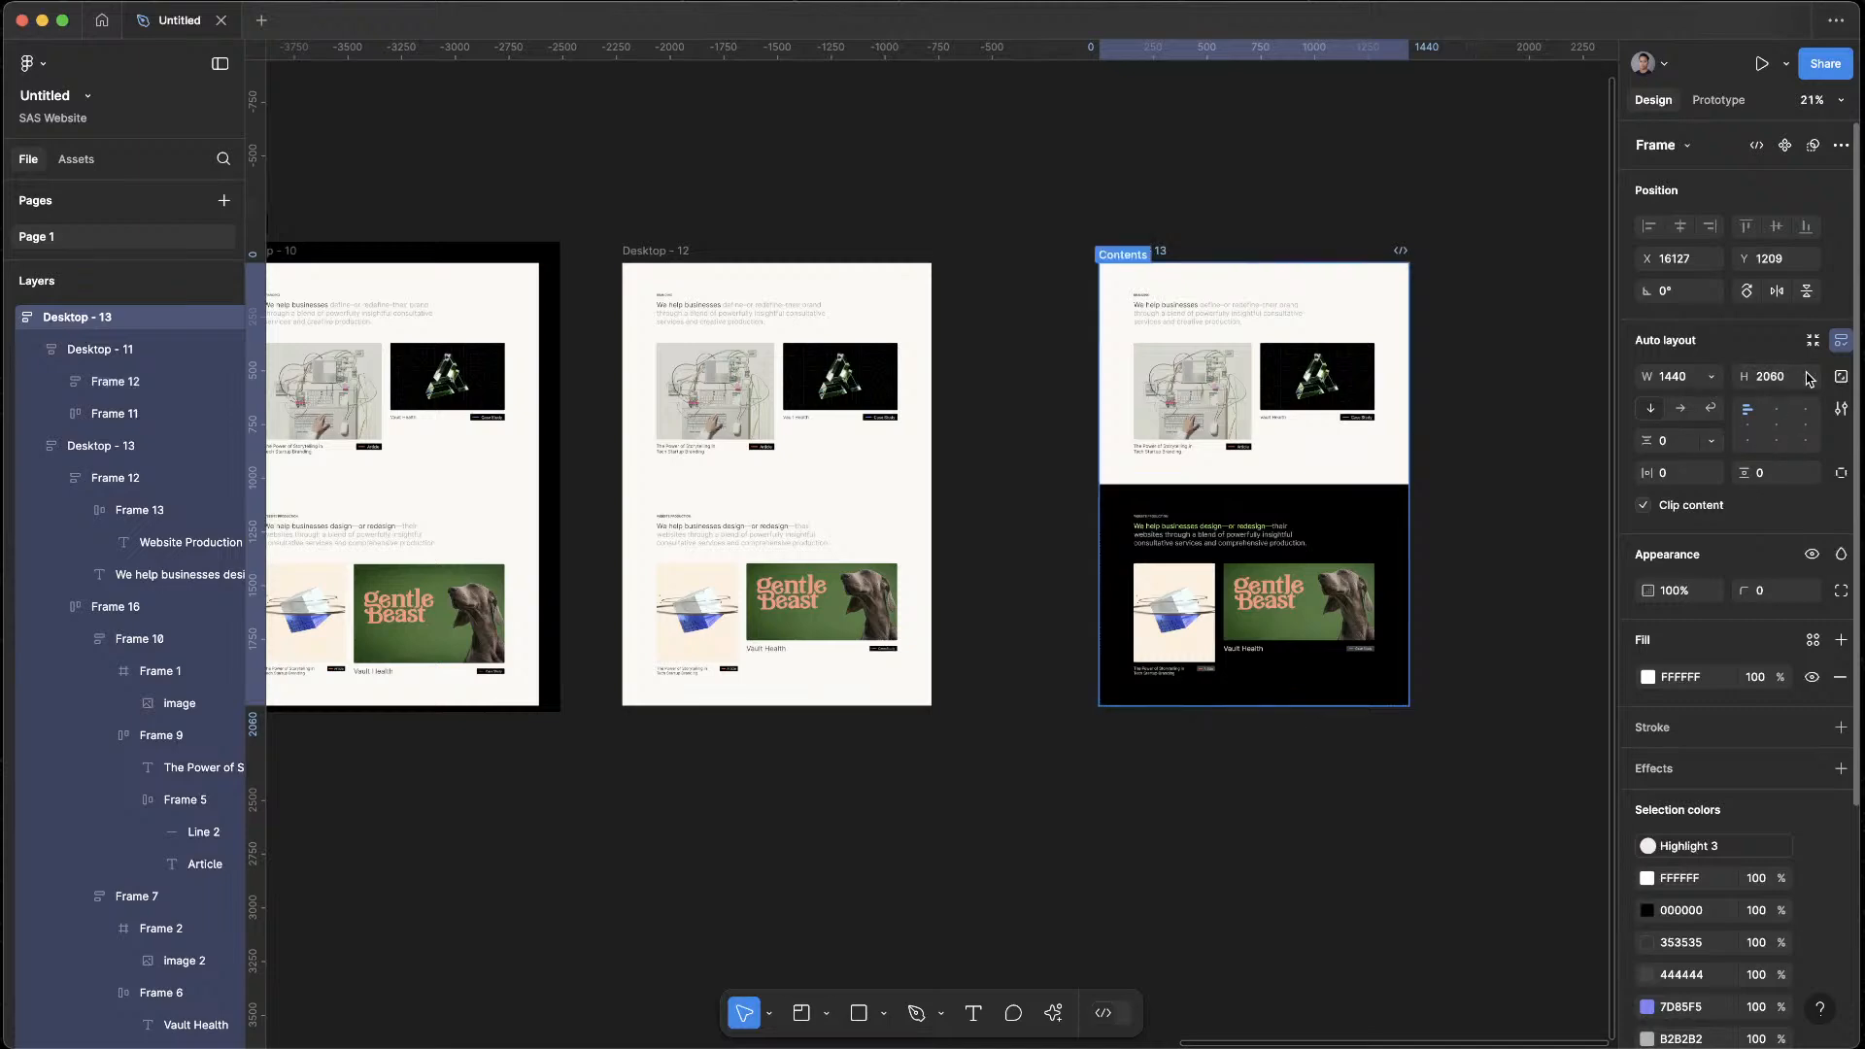
left_click(1248, 286)
key("shift+2")
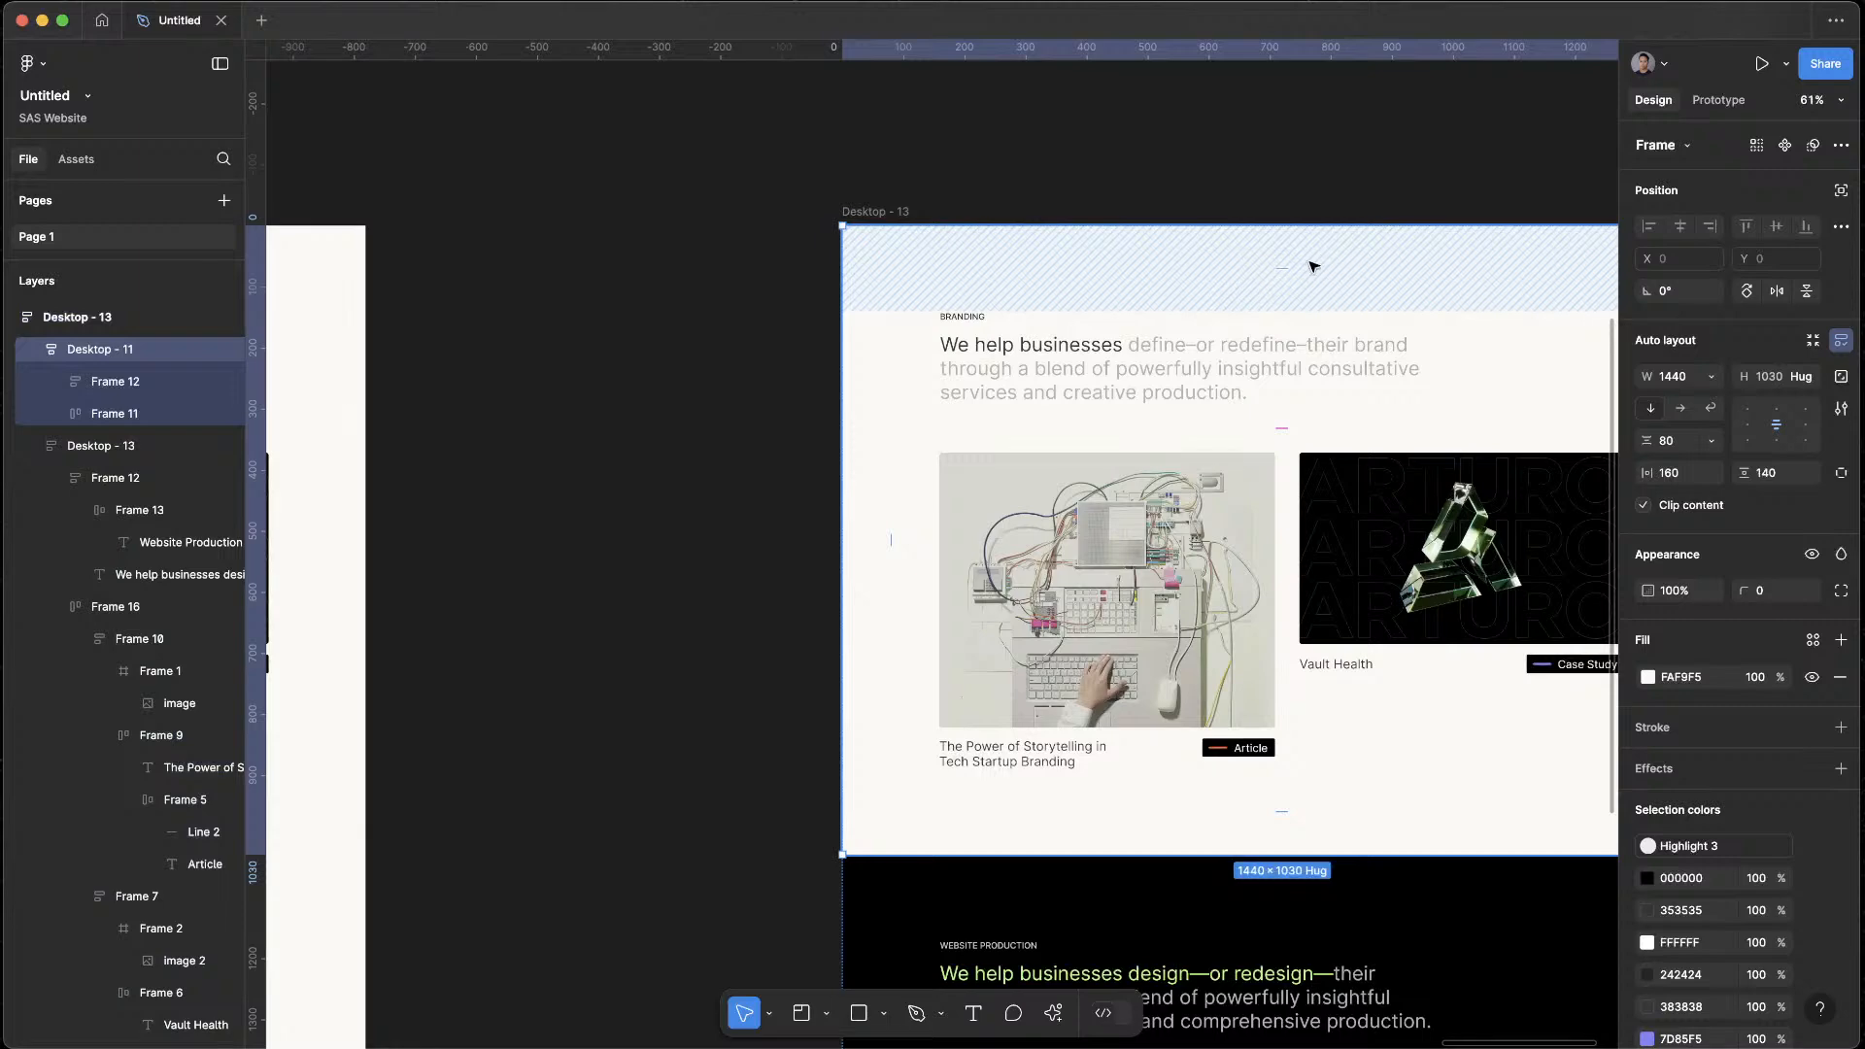
left_click(867, 212)
key("shift+space")
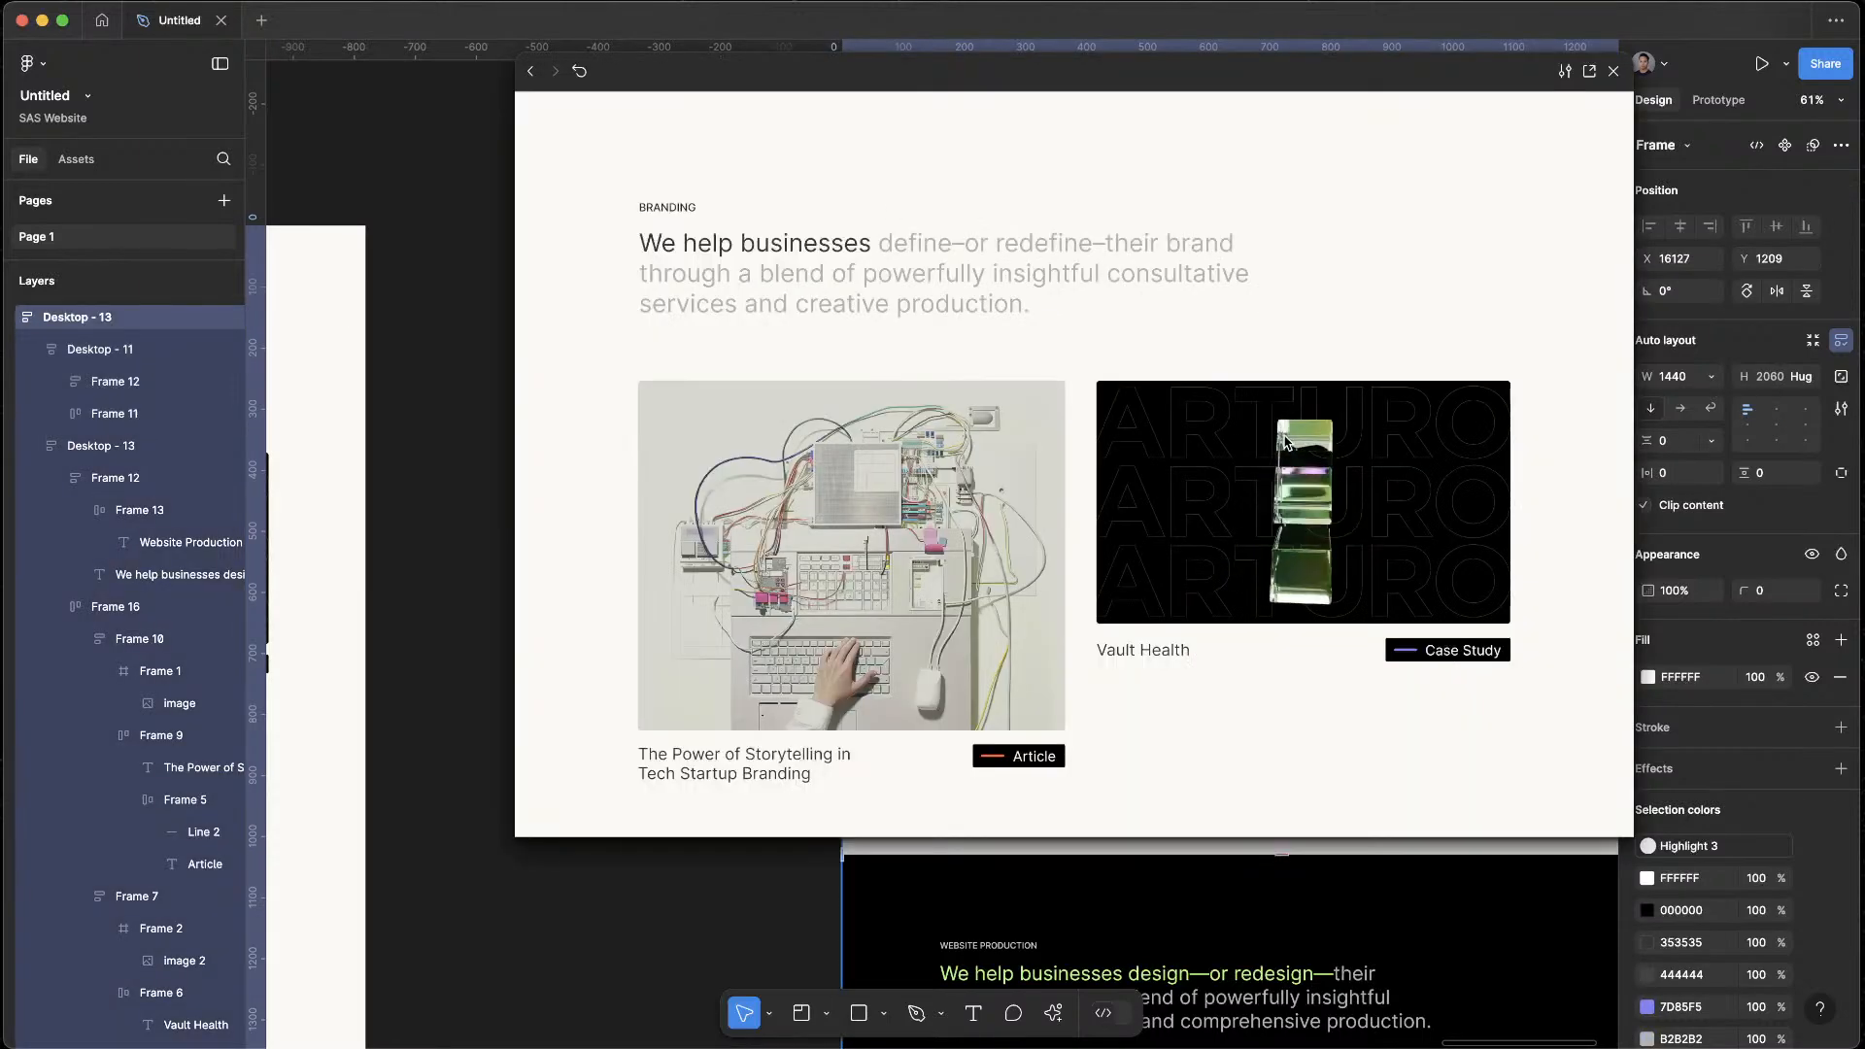
scroll(1390, 580, "down", 2)
scroll(1393, 583, "up", 2)
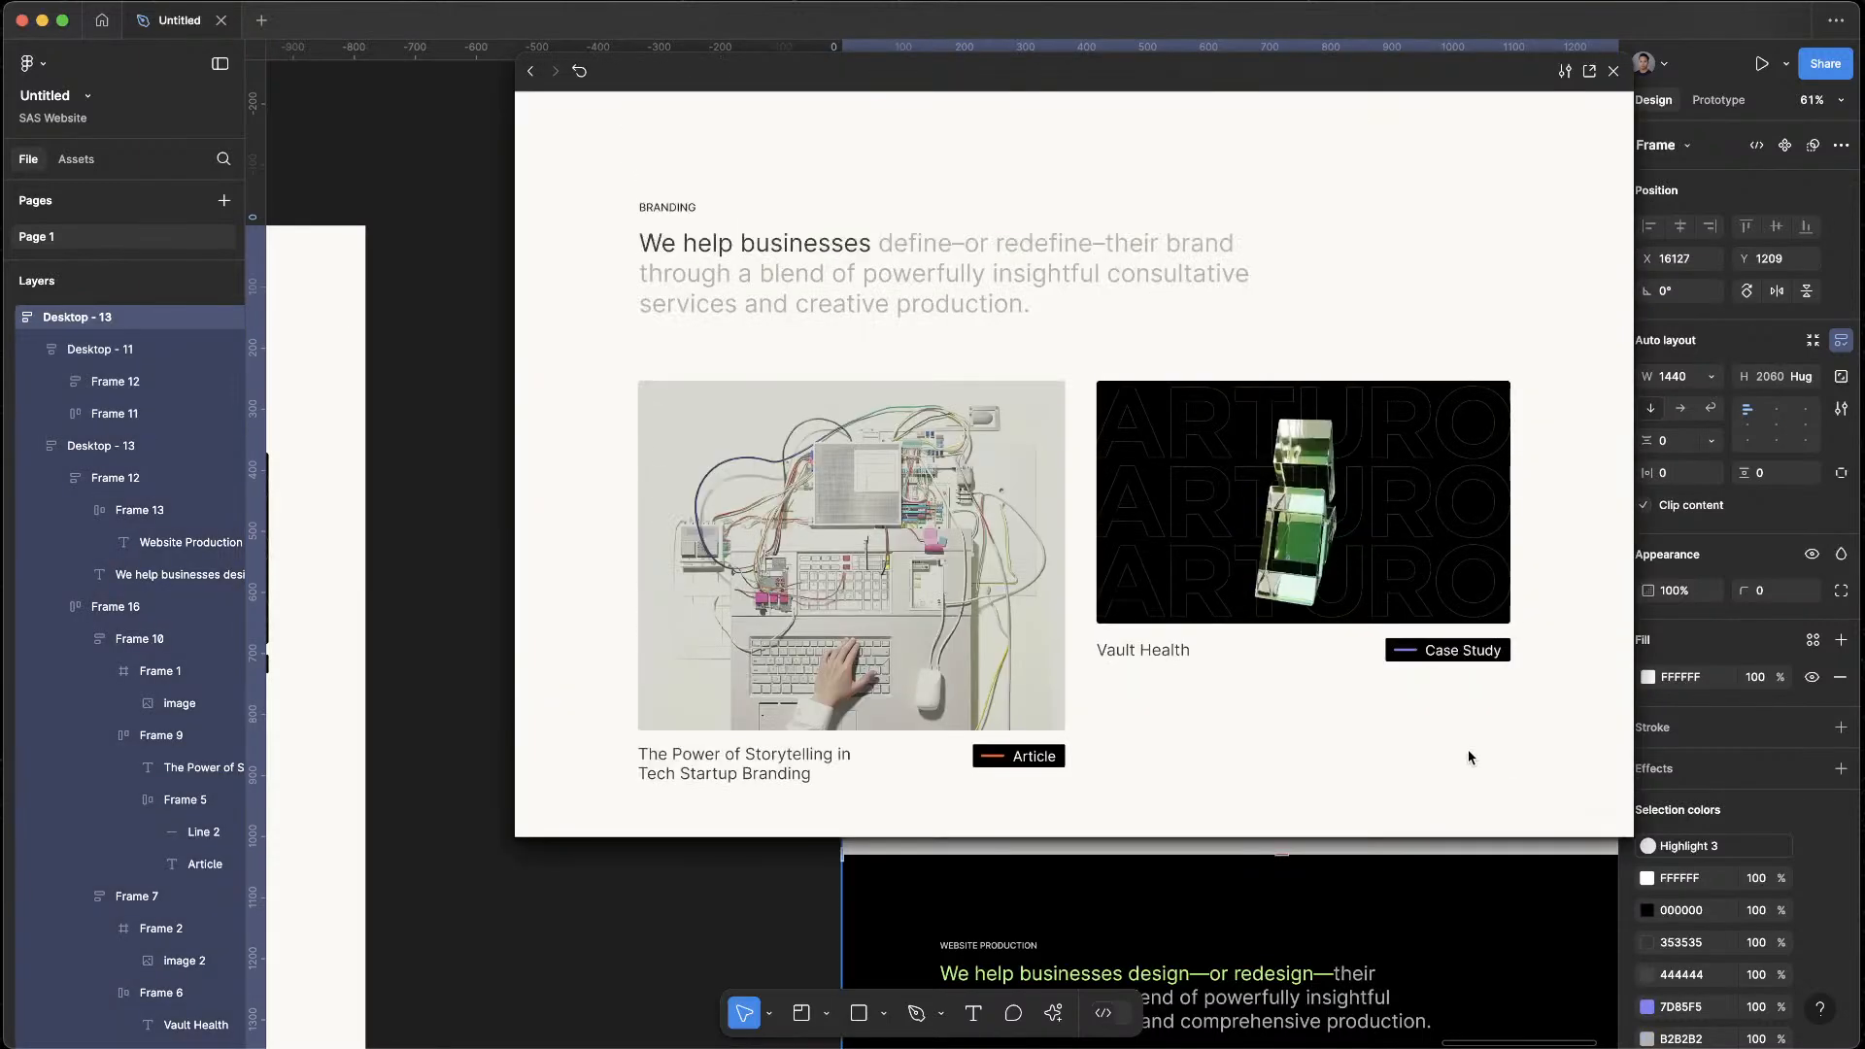
scroll(1511, 807, "down", 1)
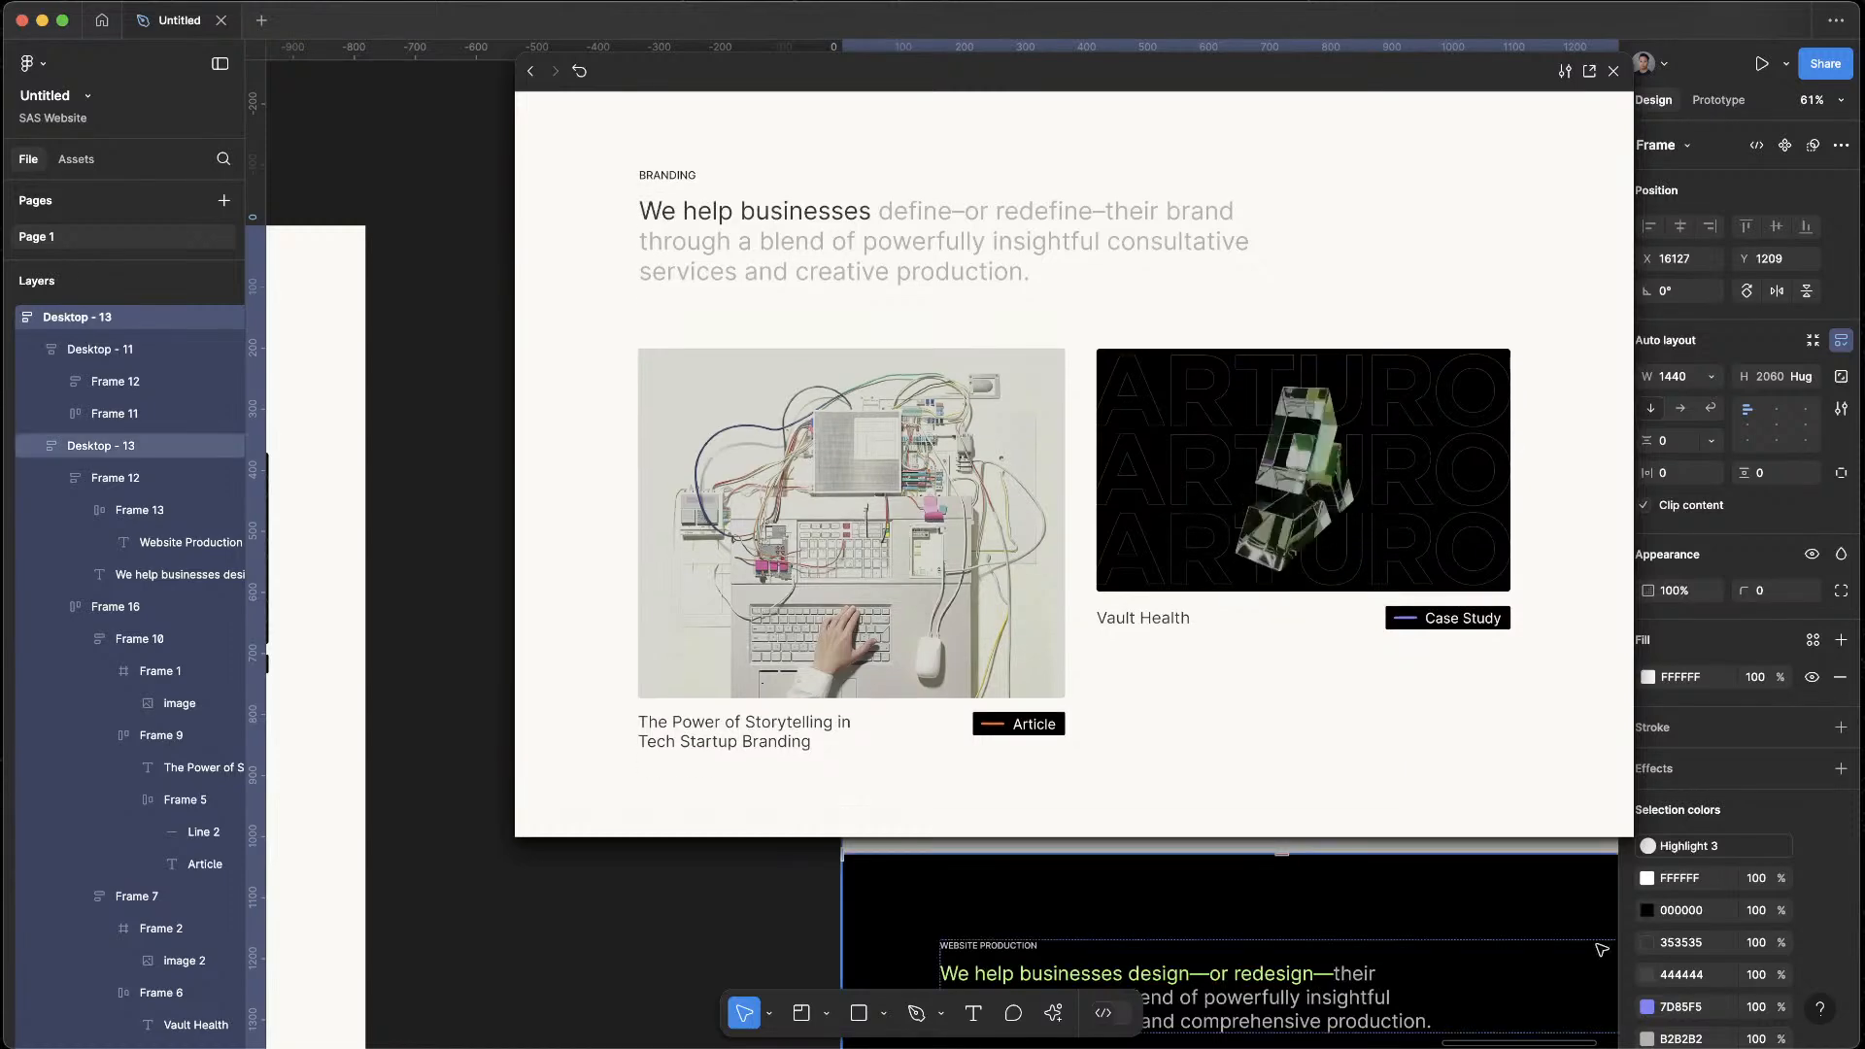
left_click_drag(1632, 840, 1461, 755)
scroll(1383, 685, "down", 2)
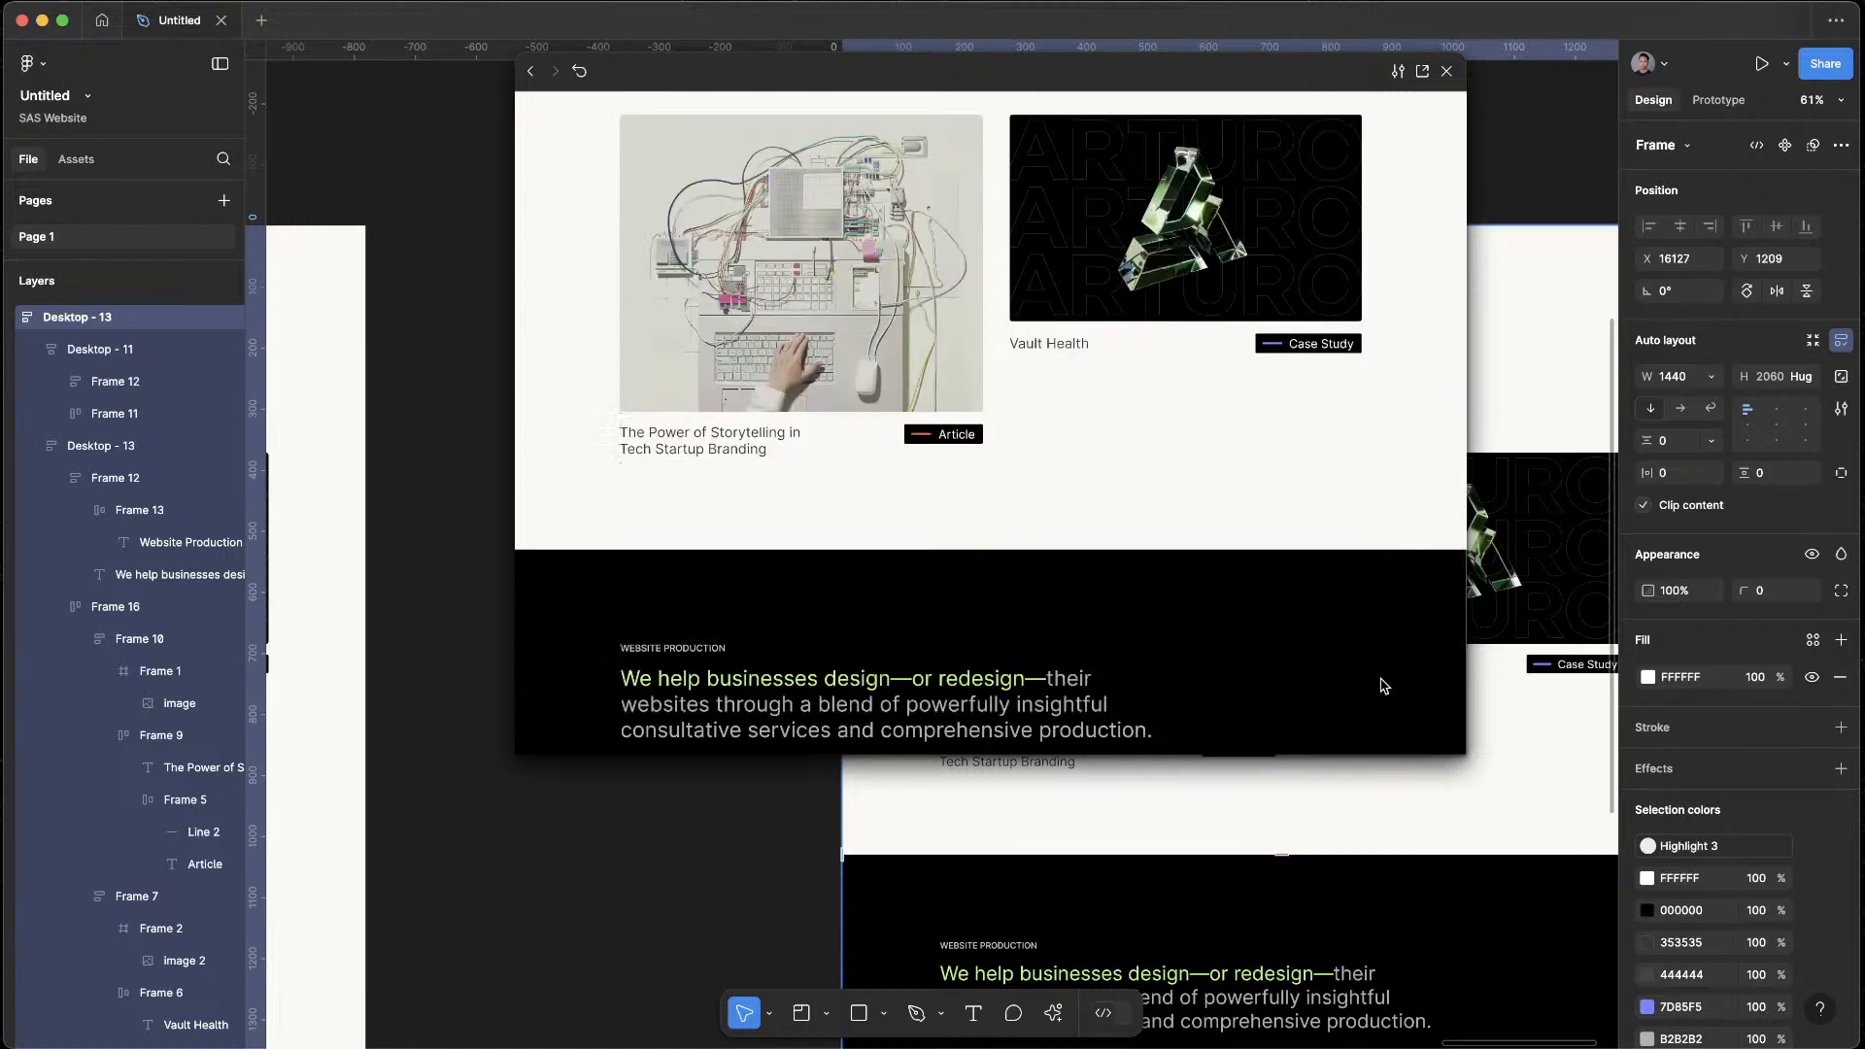
scroll(1383, 686, "up", 2)
scroll(1383, 685, "down", 5)
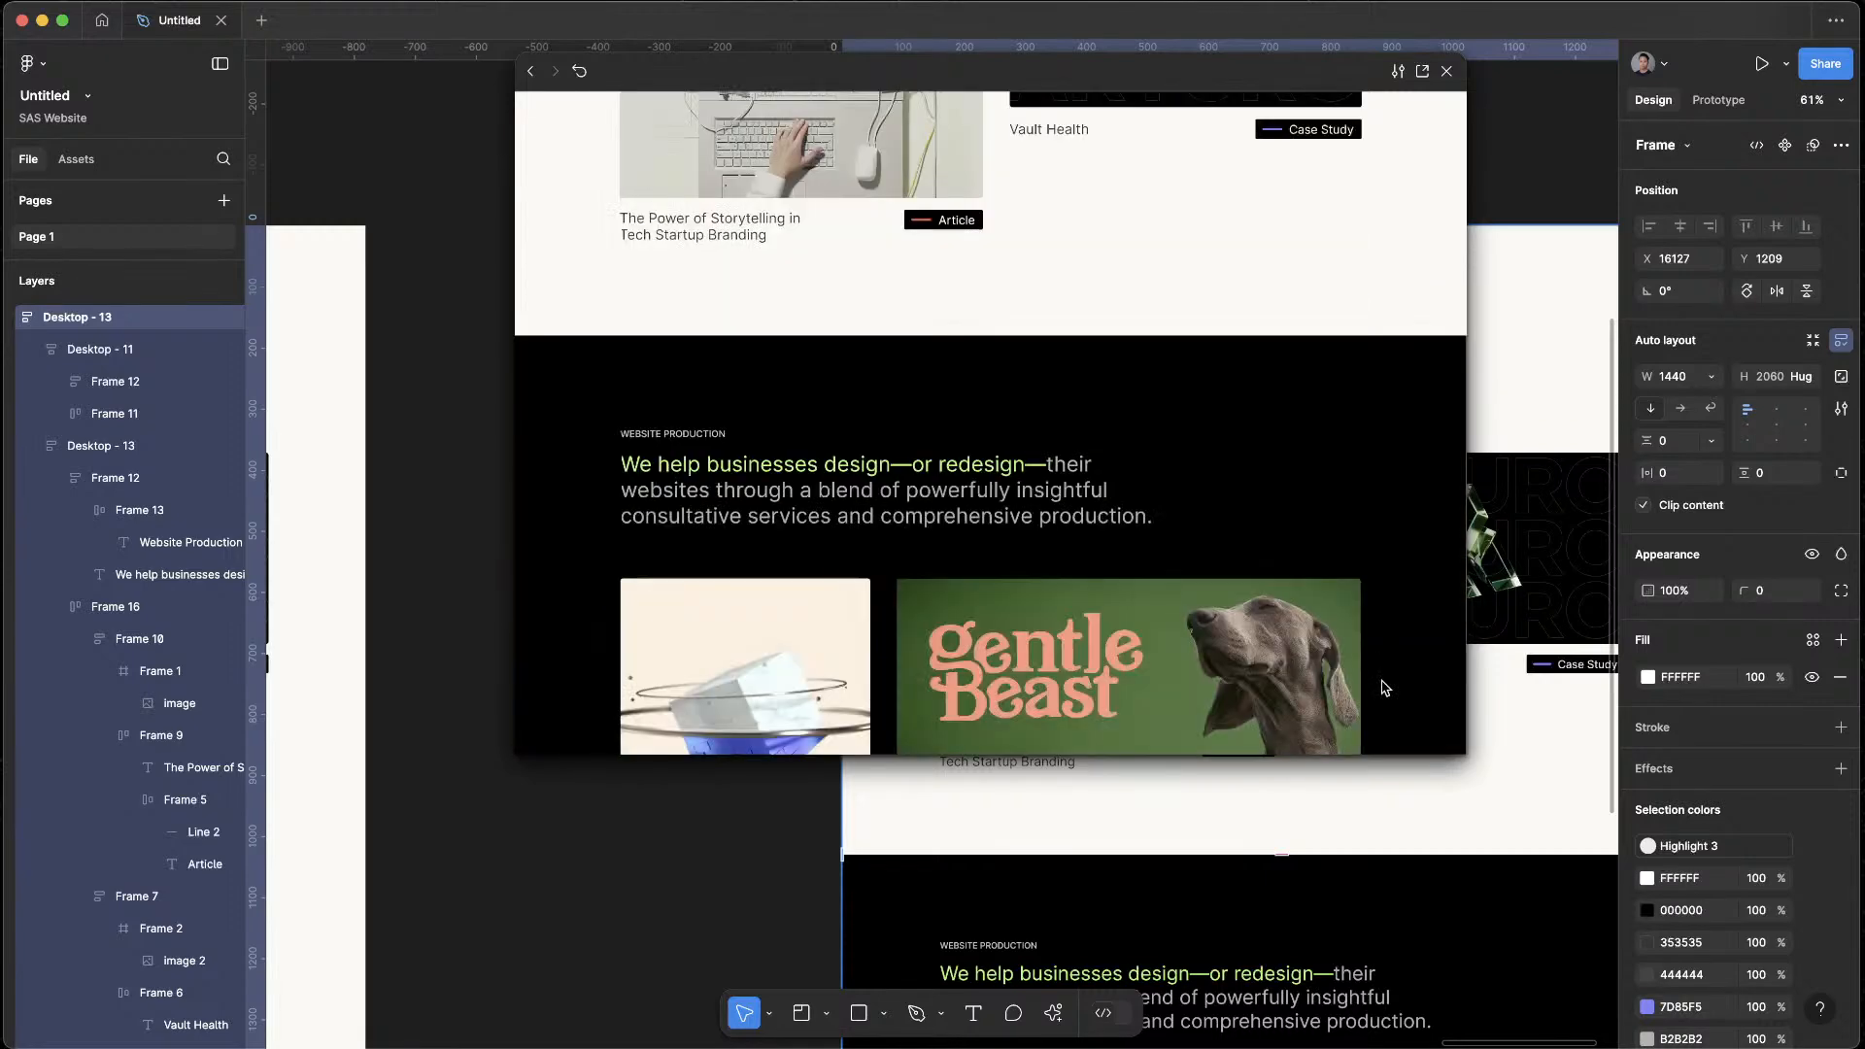
scroll(1383, 686, "down", 3)
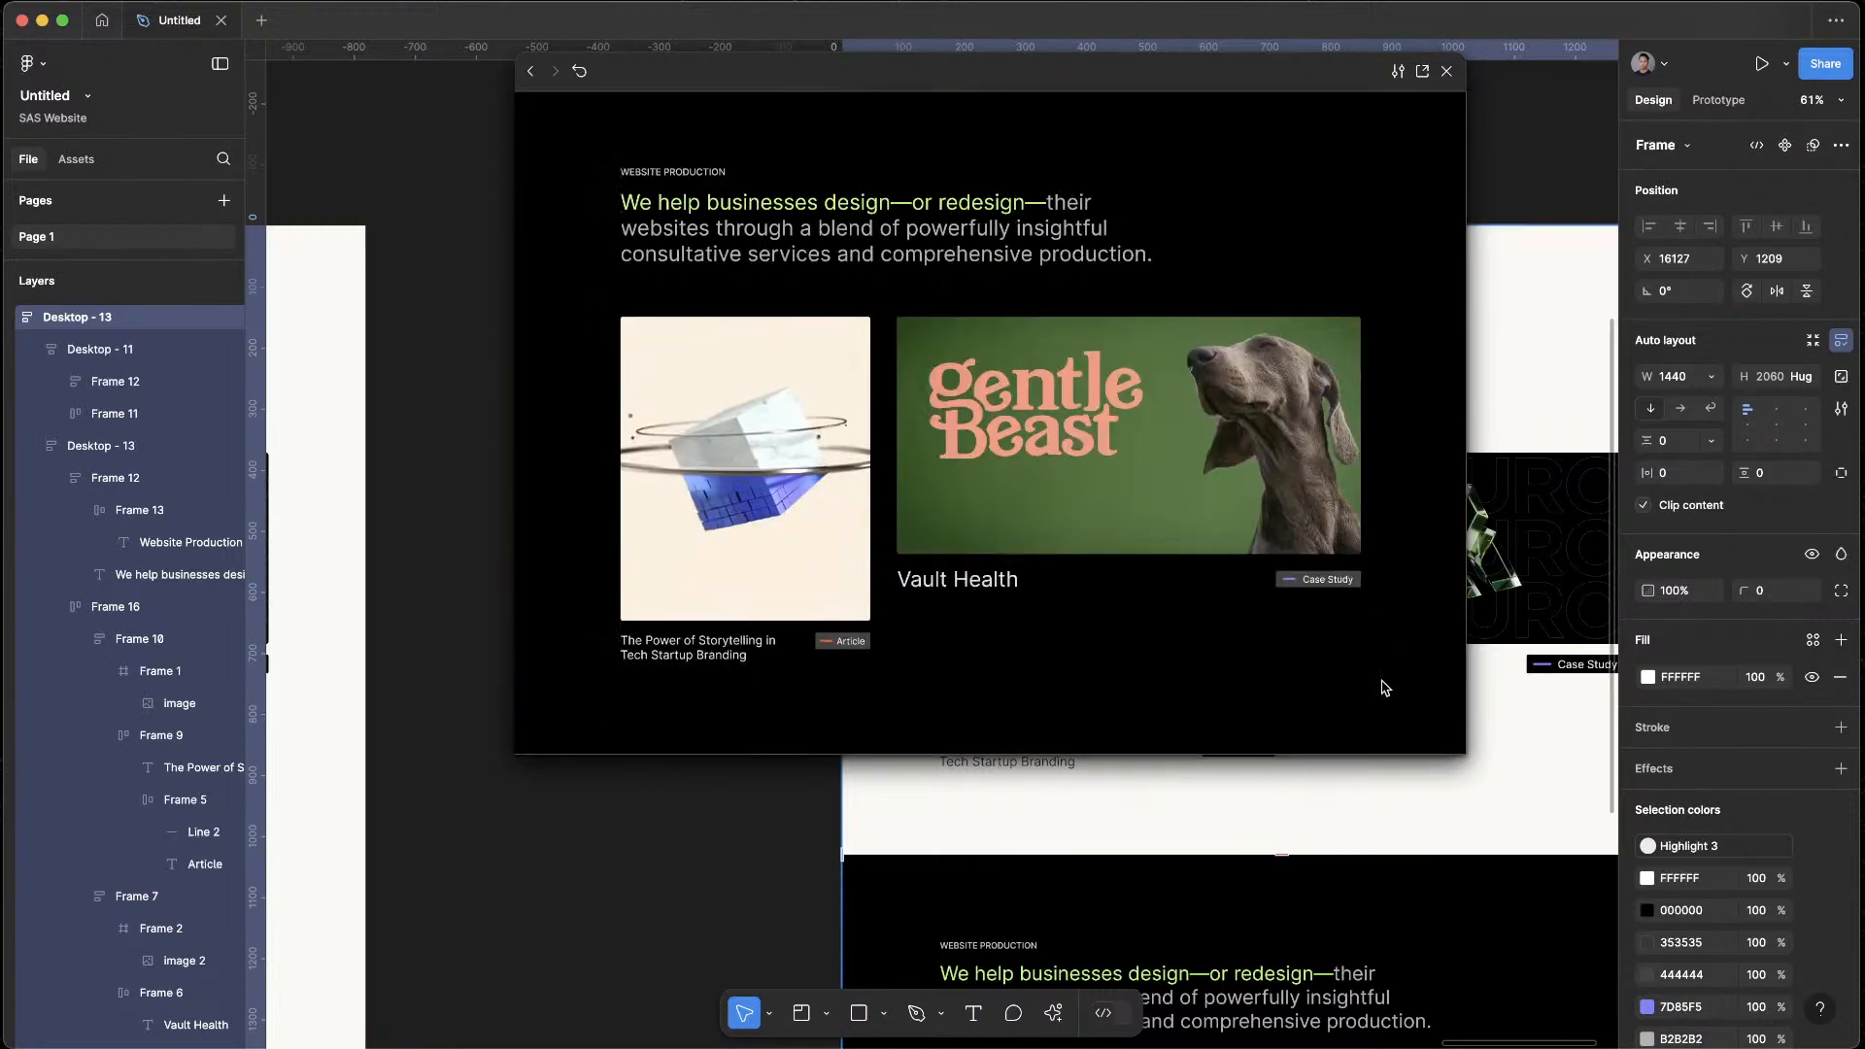
scroll(1386, 688, "up", 7)
scroll(1386, 688, "down", 7)
left_click(1447, 71)
scroll(1480, 460, "down", 5)
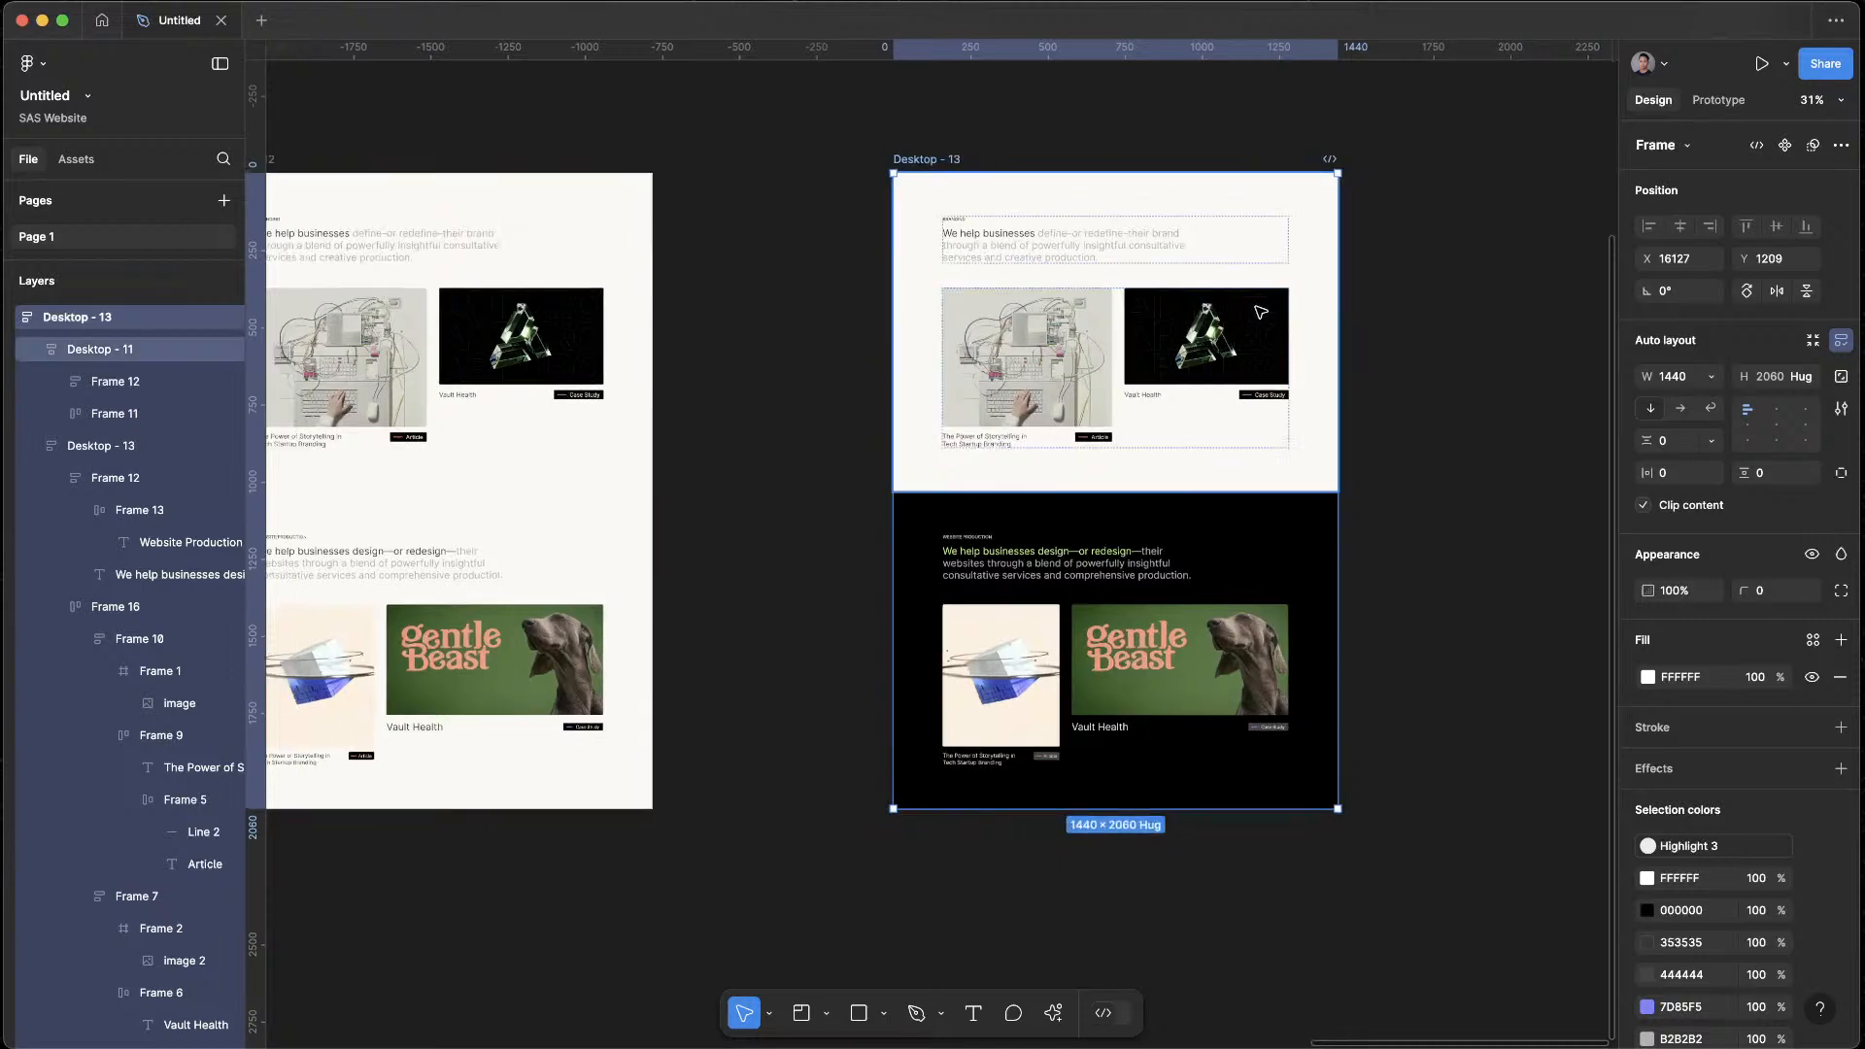
Duplicate the light Branding section inside Desktop - 13 and arrange the stack so the black section sits between the two light ones
left_click(1480, 460)
scroll(1374, 400, "right", 2)
scroll(1345, 345, "down", 2)
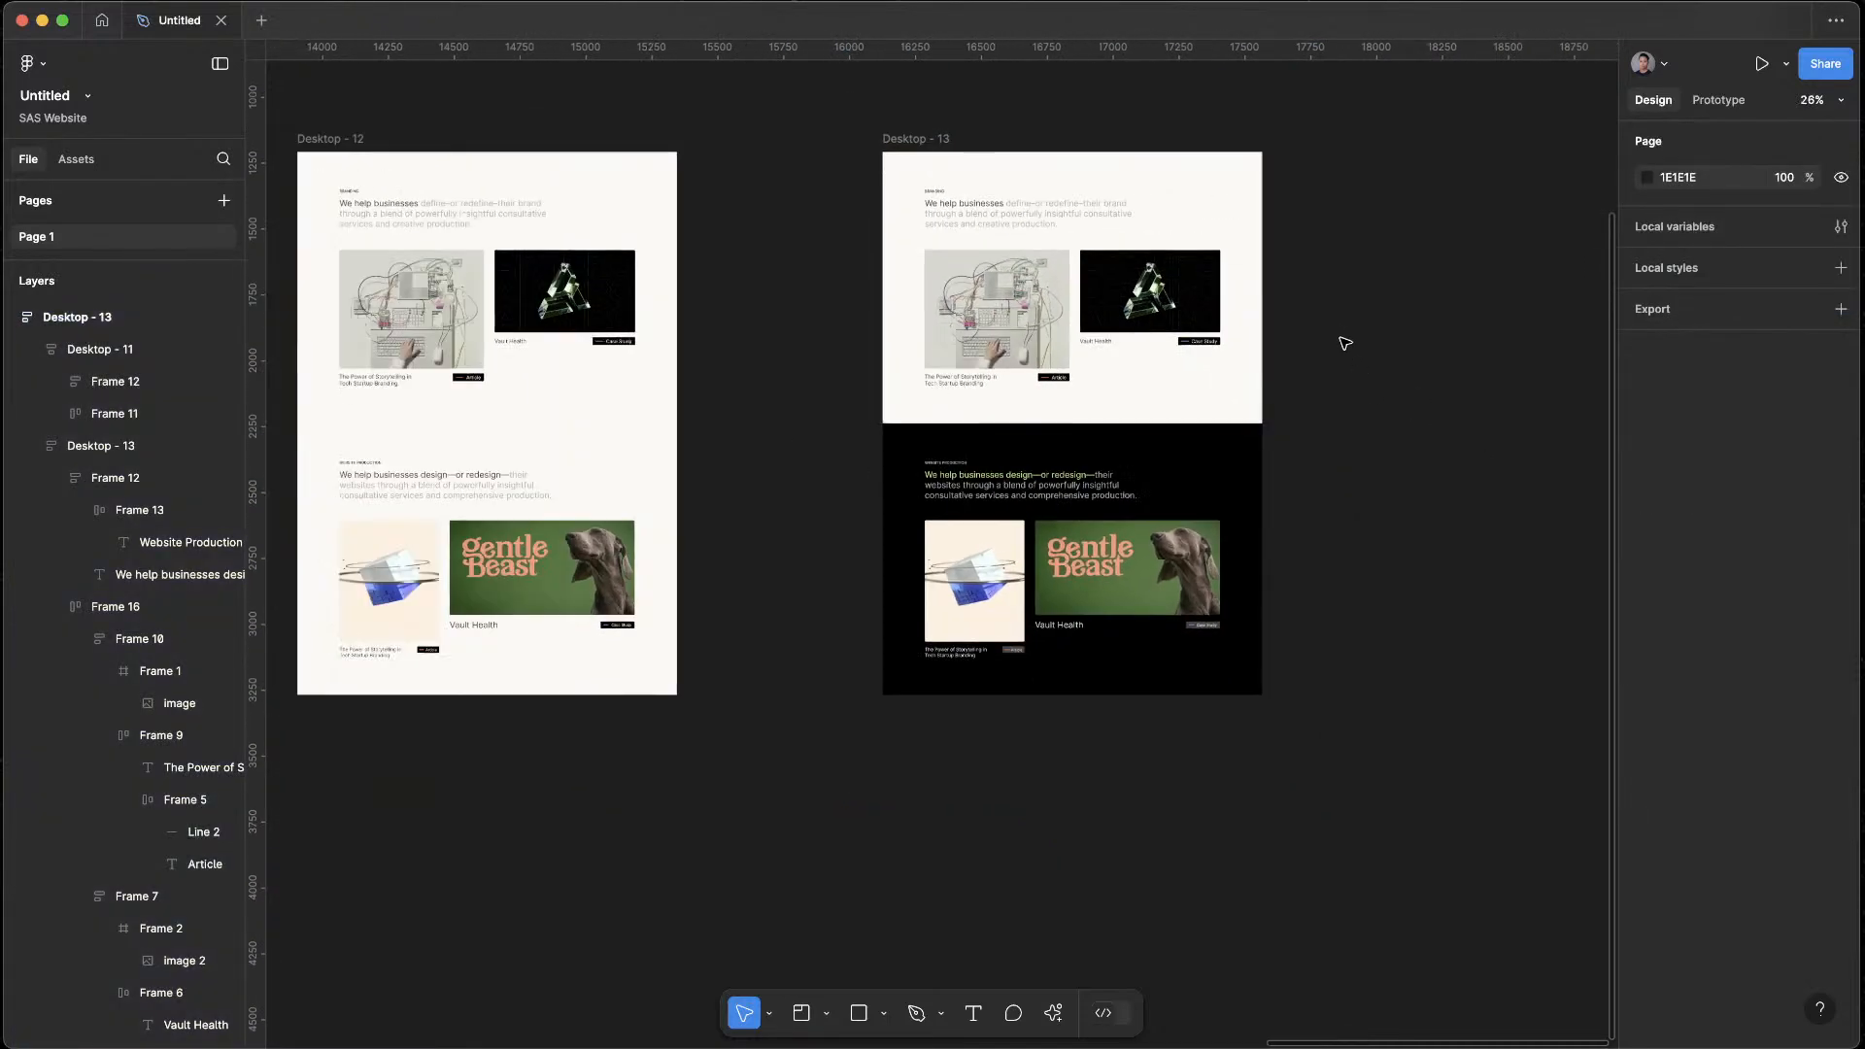
scroll(1344, 346, "down", 3)
scroll(1318, 185, "up", 10)
scroll(1377, 433, "down", 5)
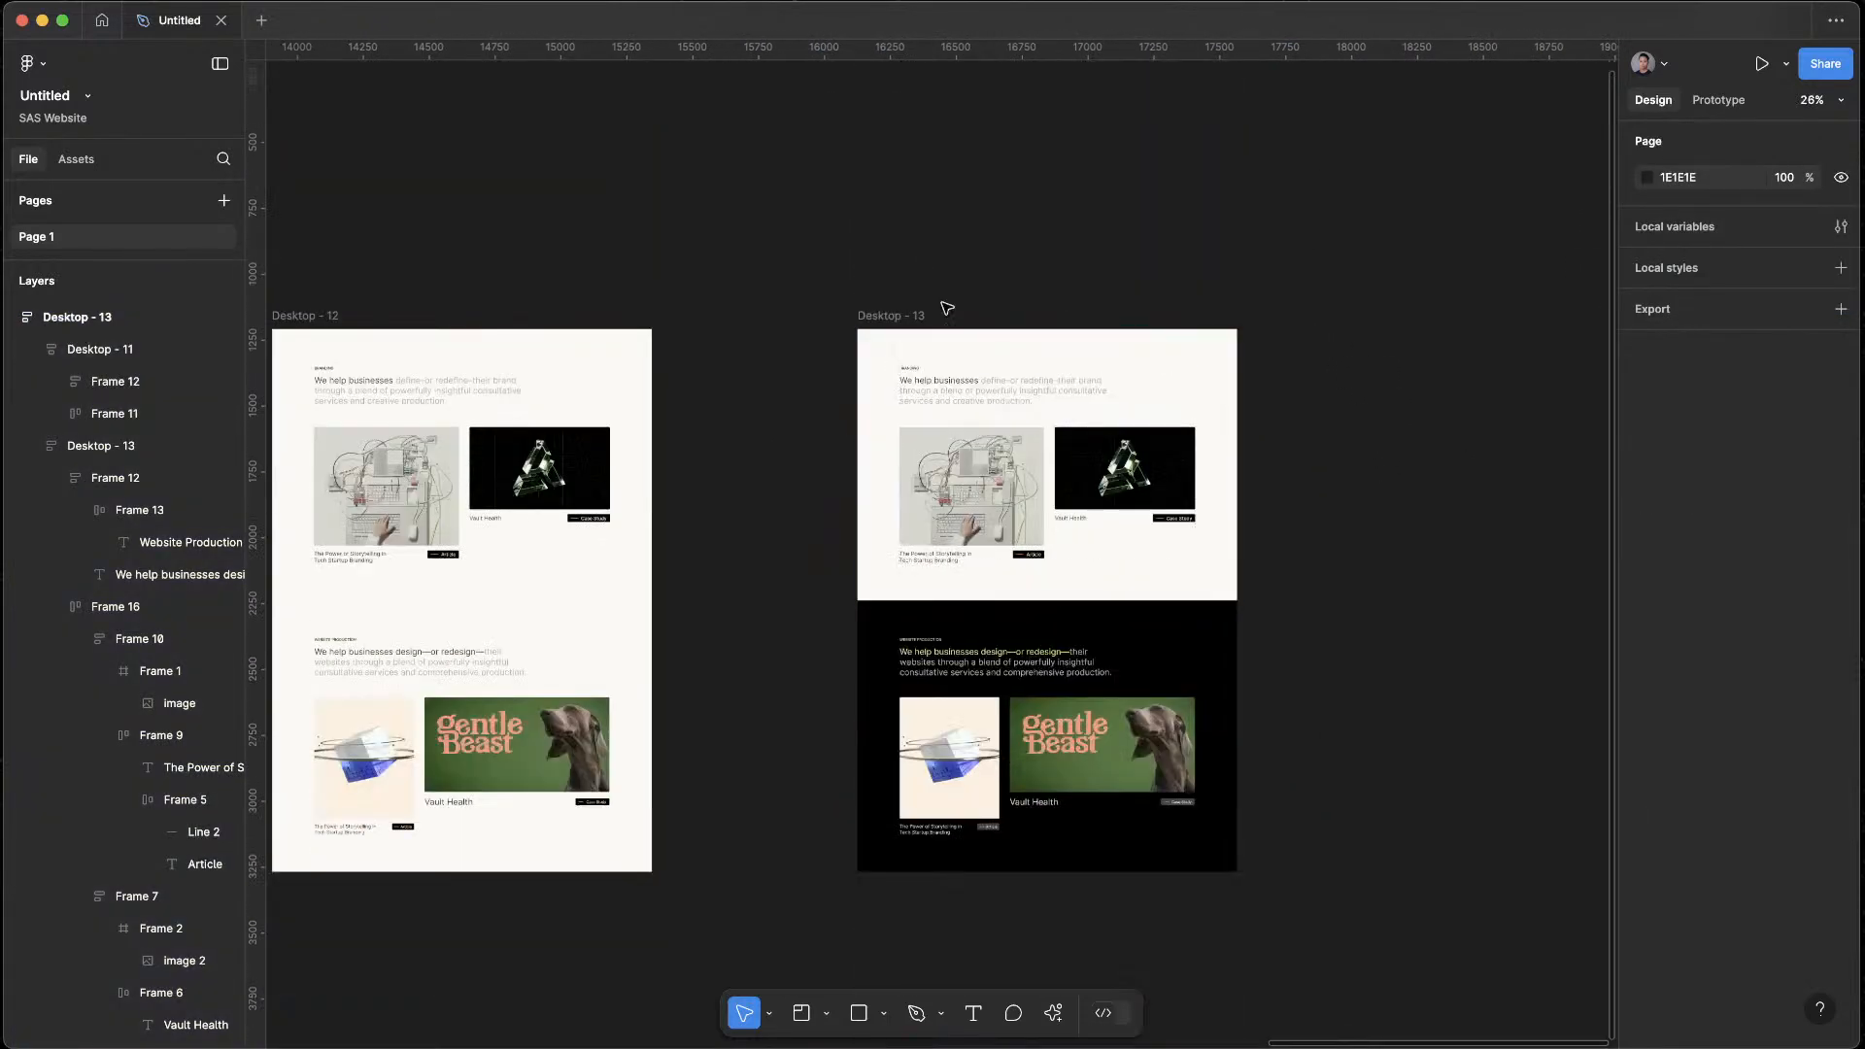
left_click(909, 318)
scroll(1297, 236, "down", 5)
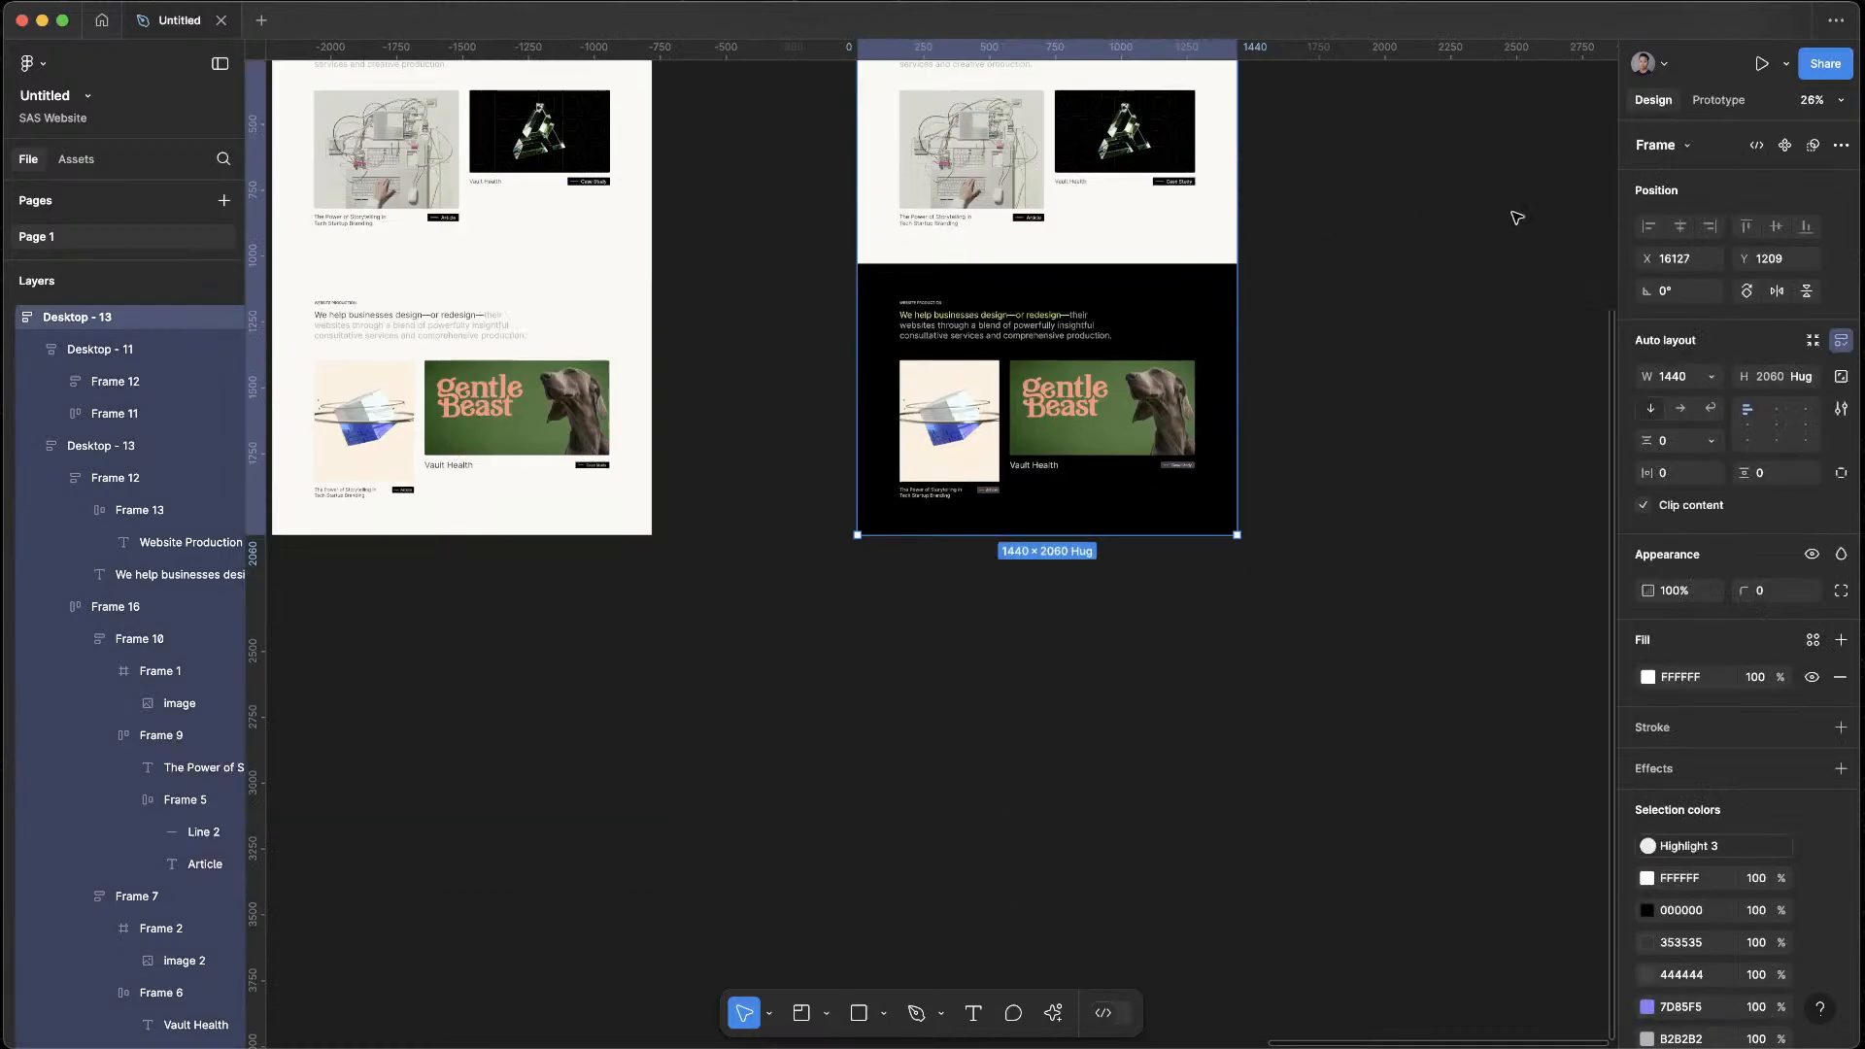
left_click(1195, 186)
key("ctrl+d")
left_click_drag(1125, 682, 1127, 417)
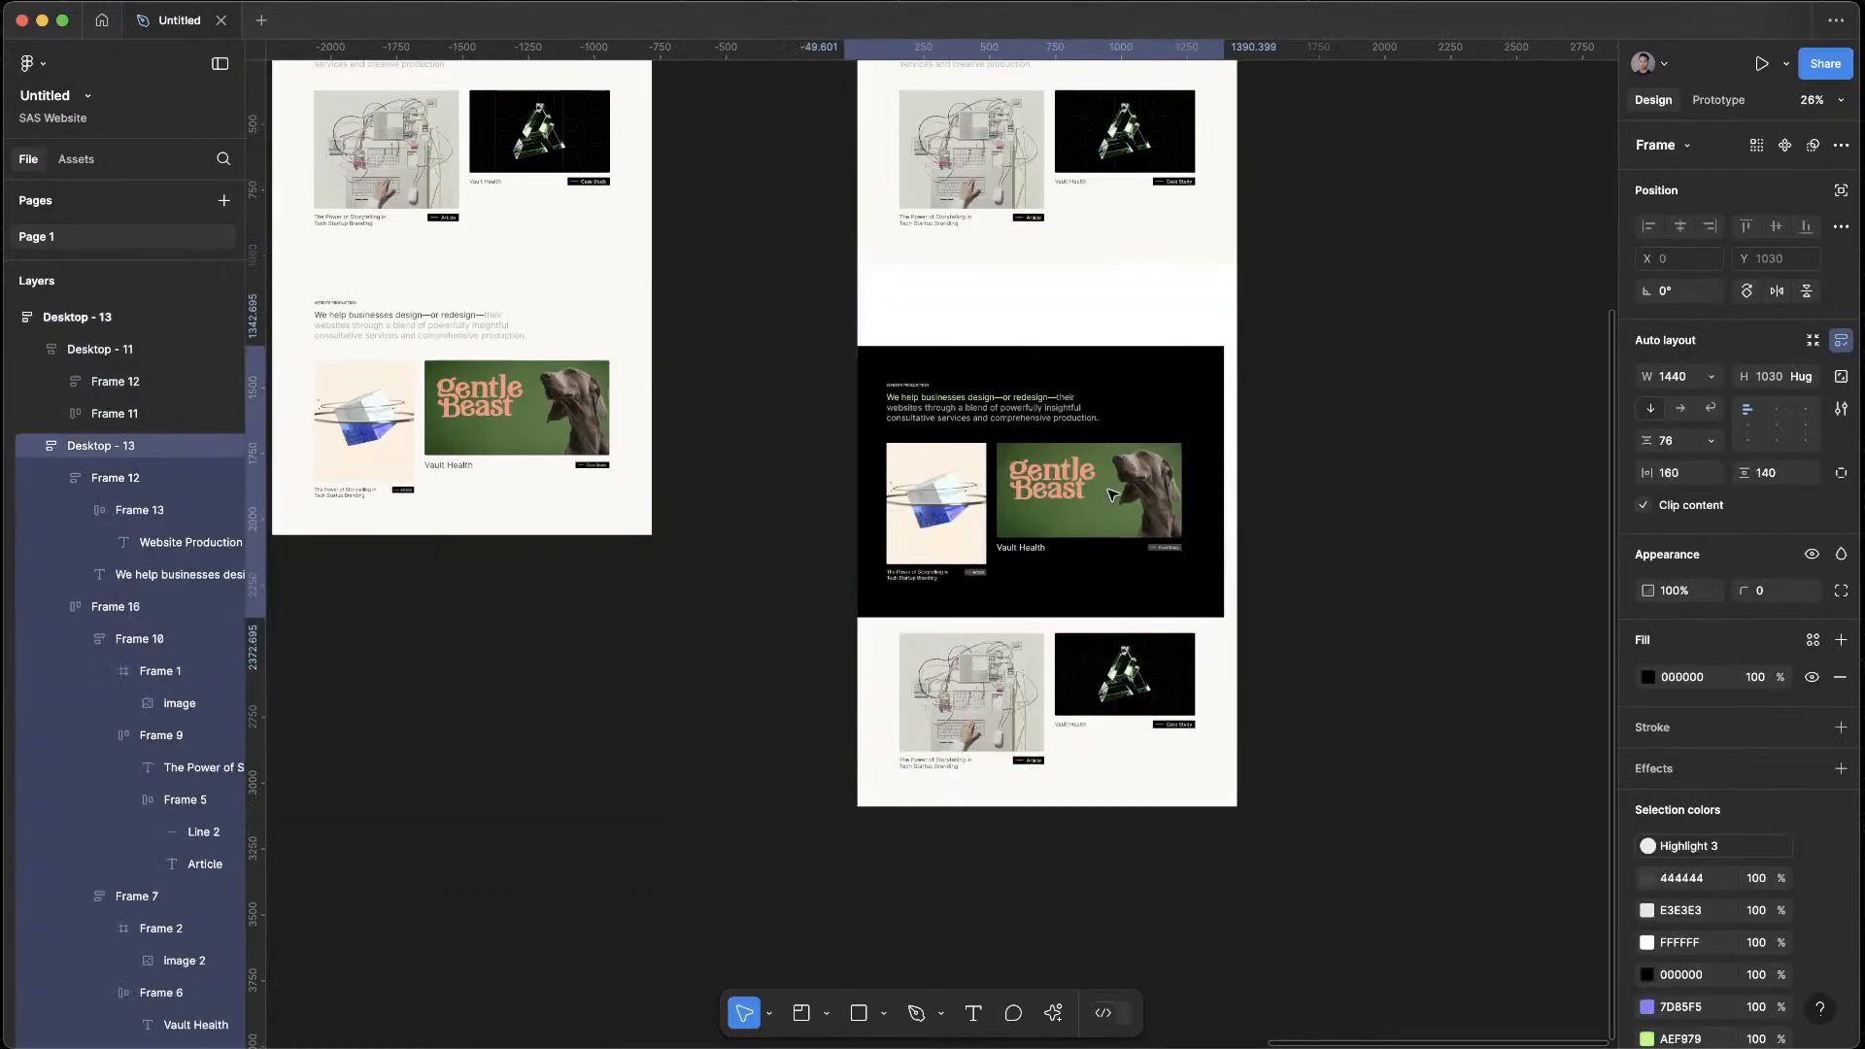
left_click(1328, 499)
scroll(1328, 499, "up", 2)
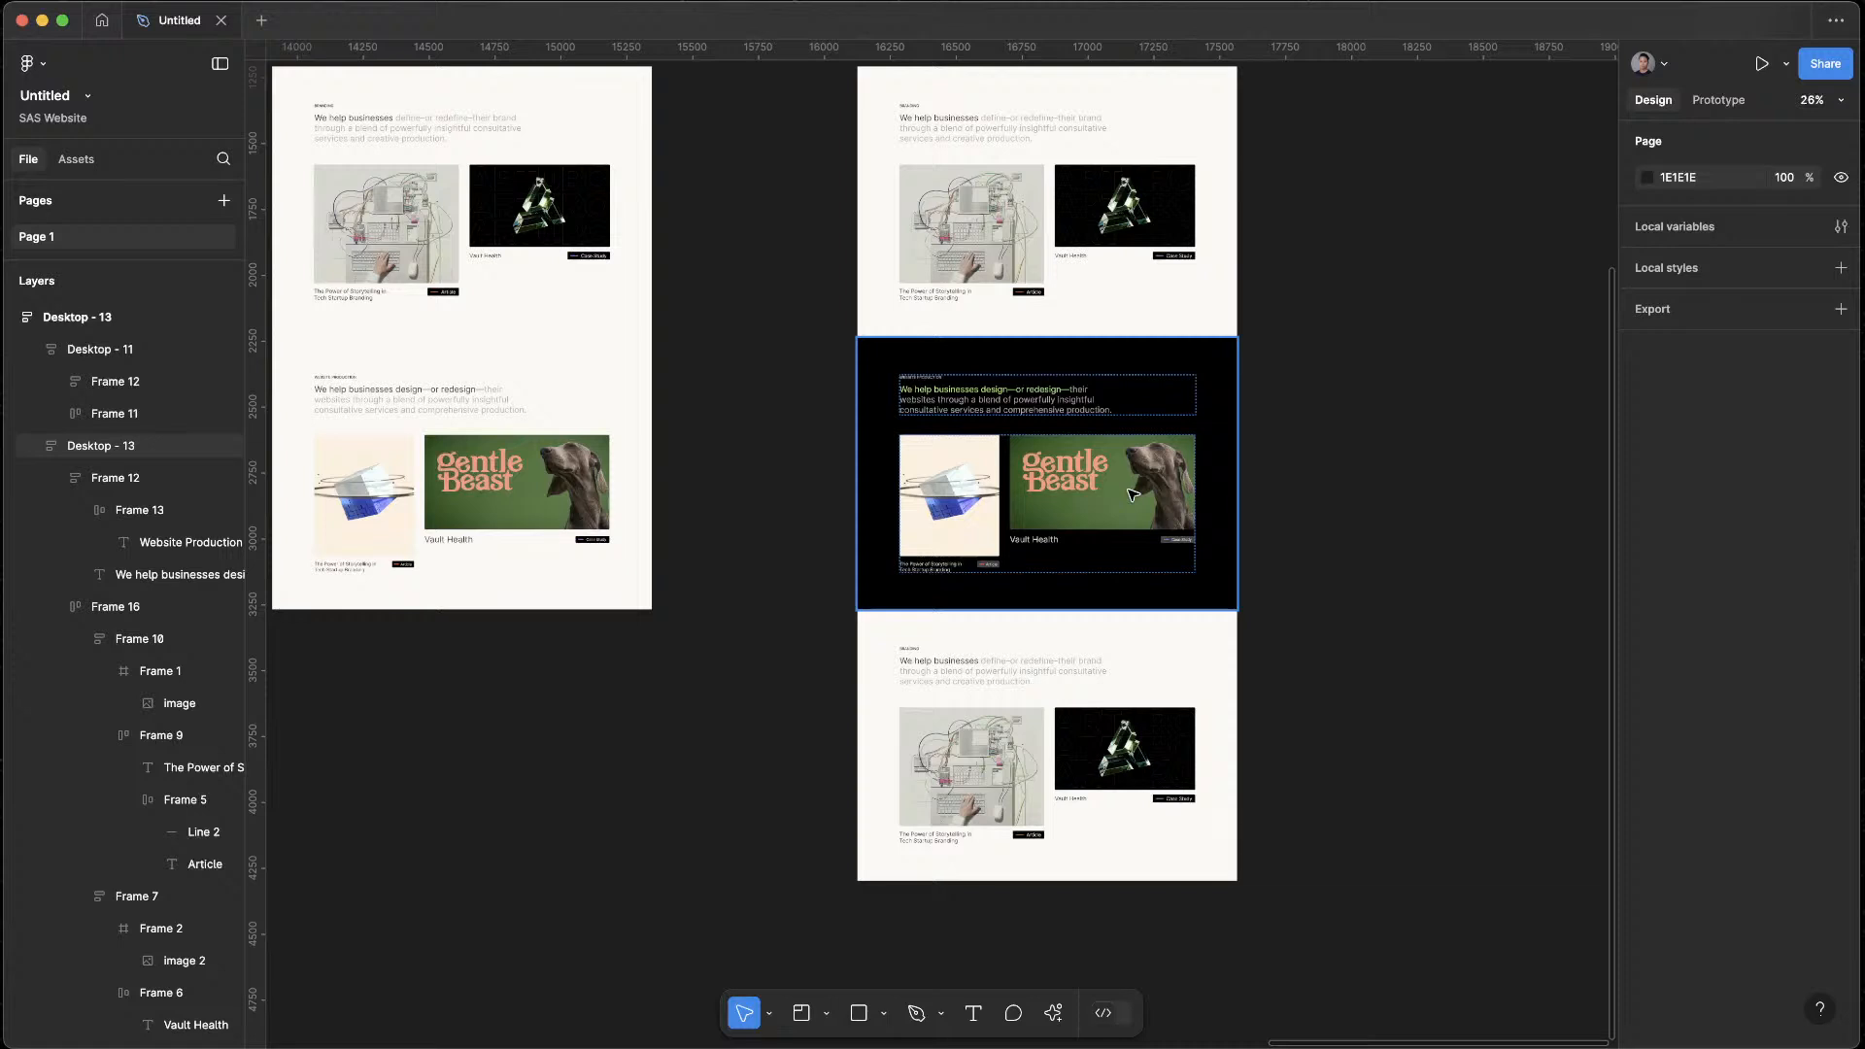
Change the small label above the first section's heading in Desktop - 13 to STRATEGY
left_click(1046, 193)
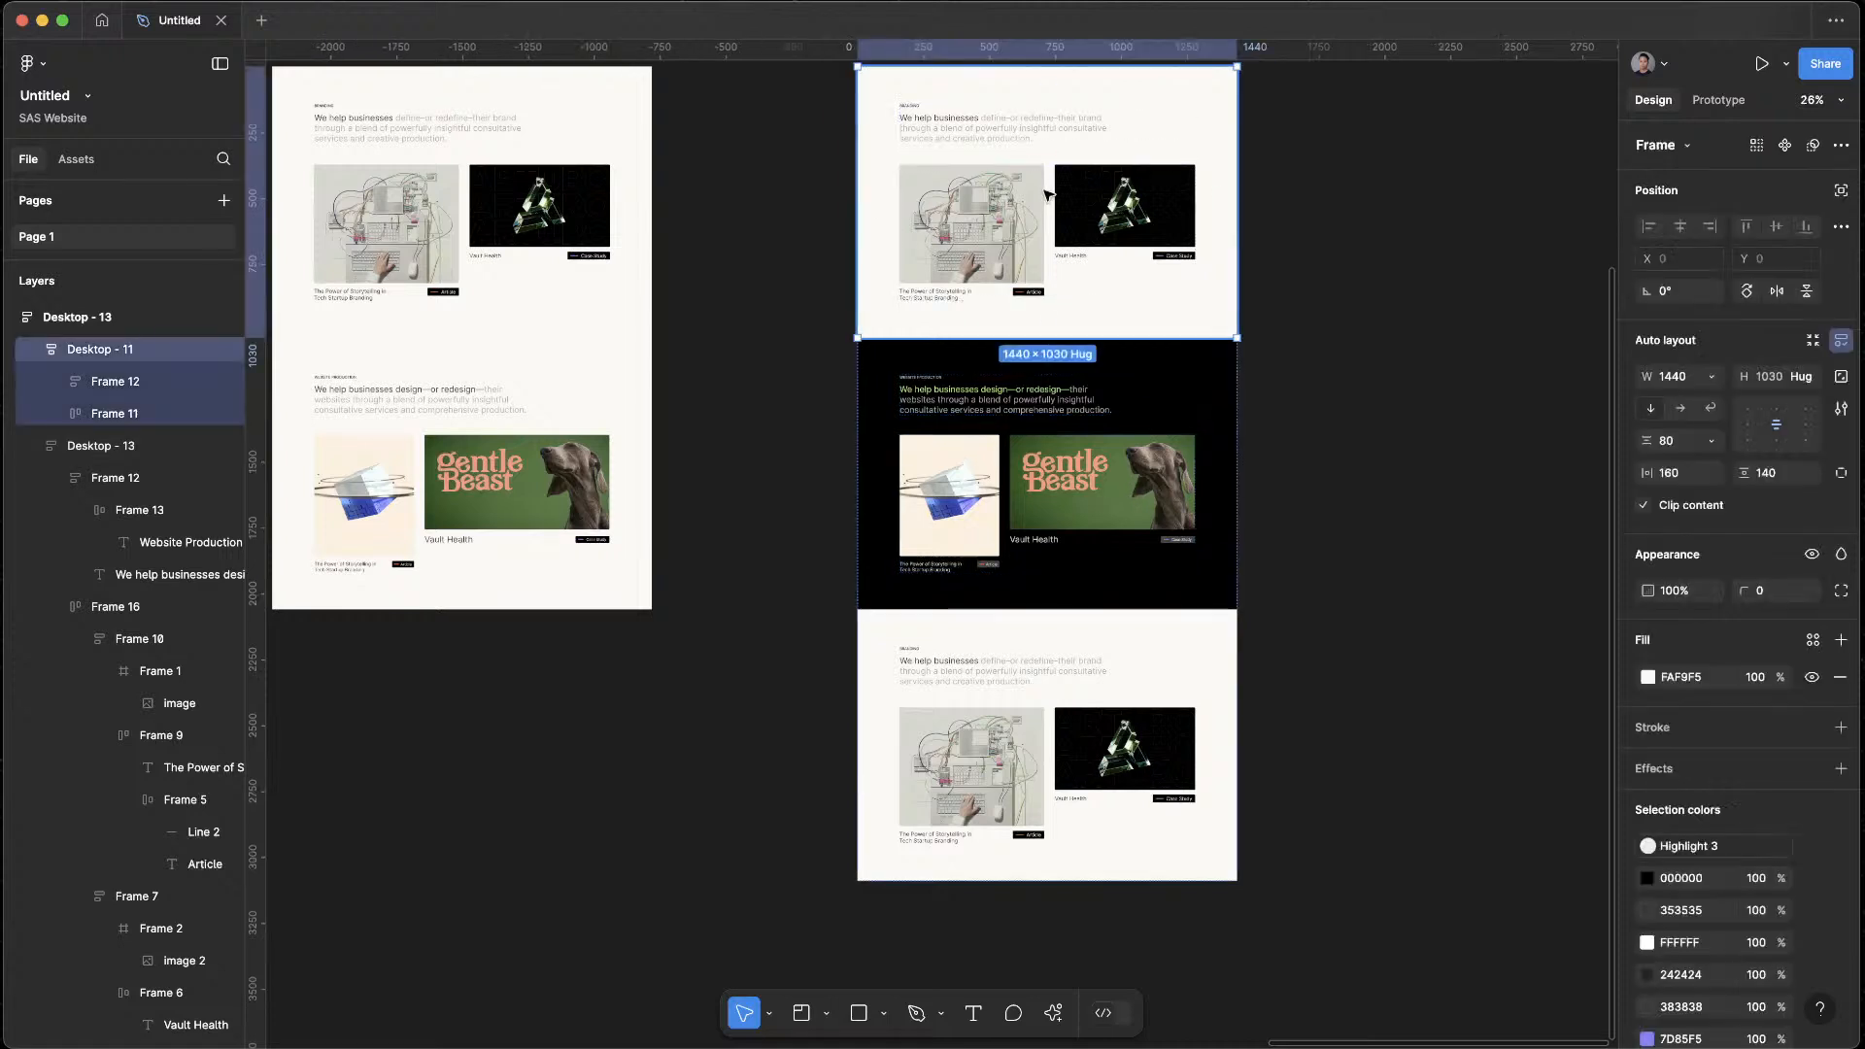
left_click(1091, 429)
left_click(1136, 729)
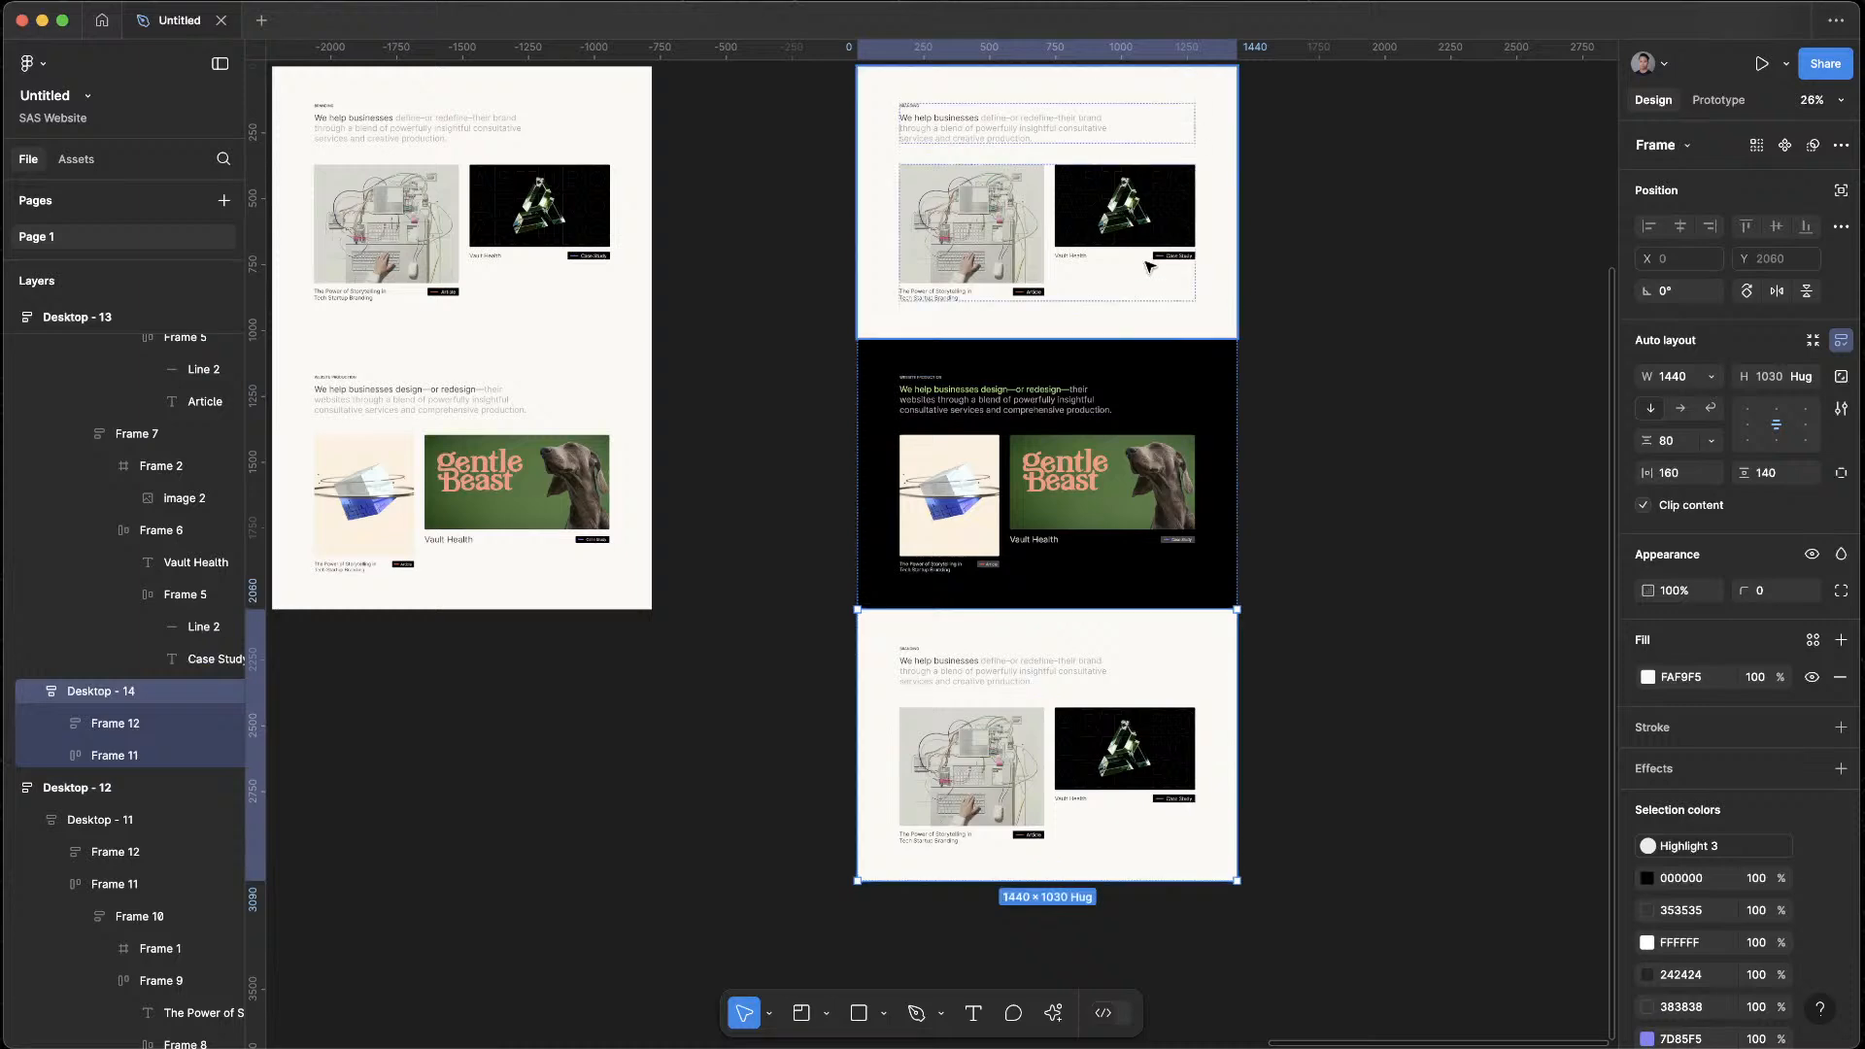
scroll(991, 137, "up", 5)
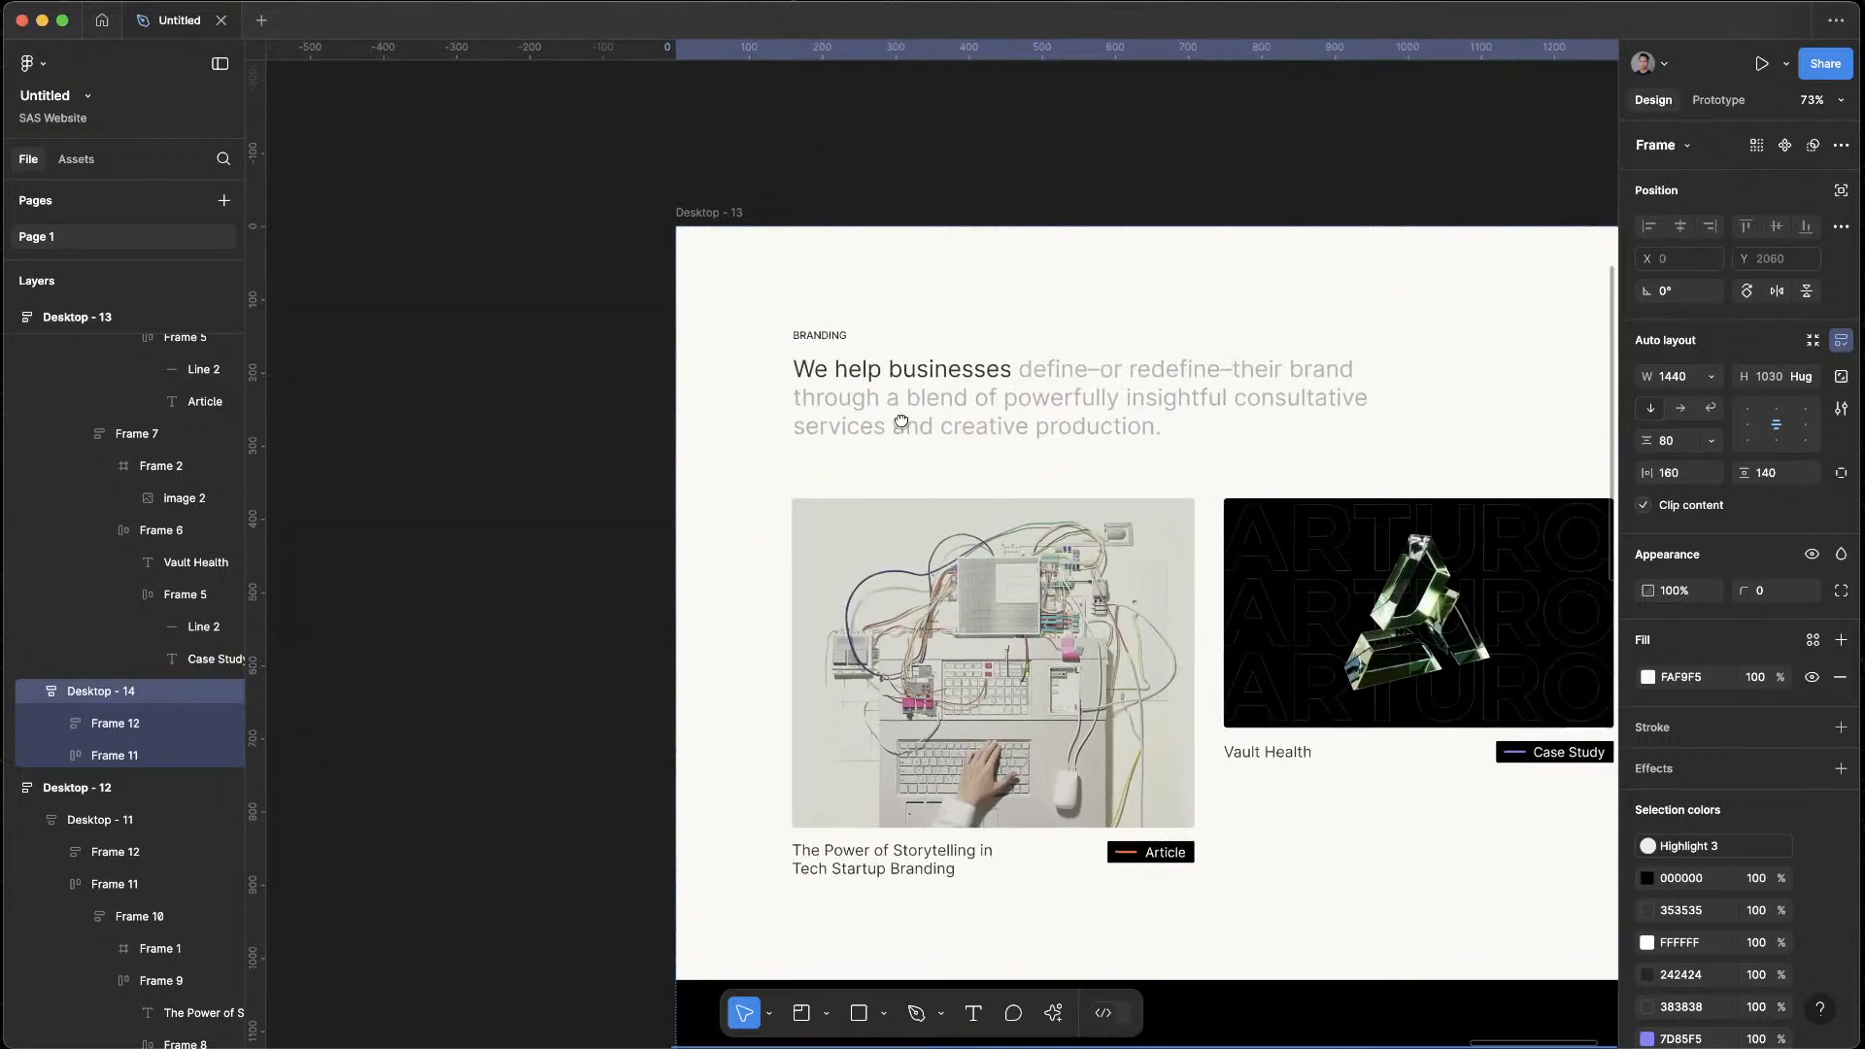
key("t")
double_click(830, 337)
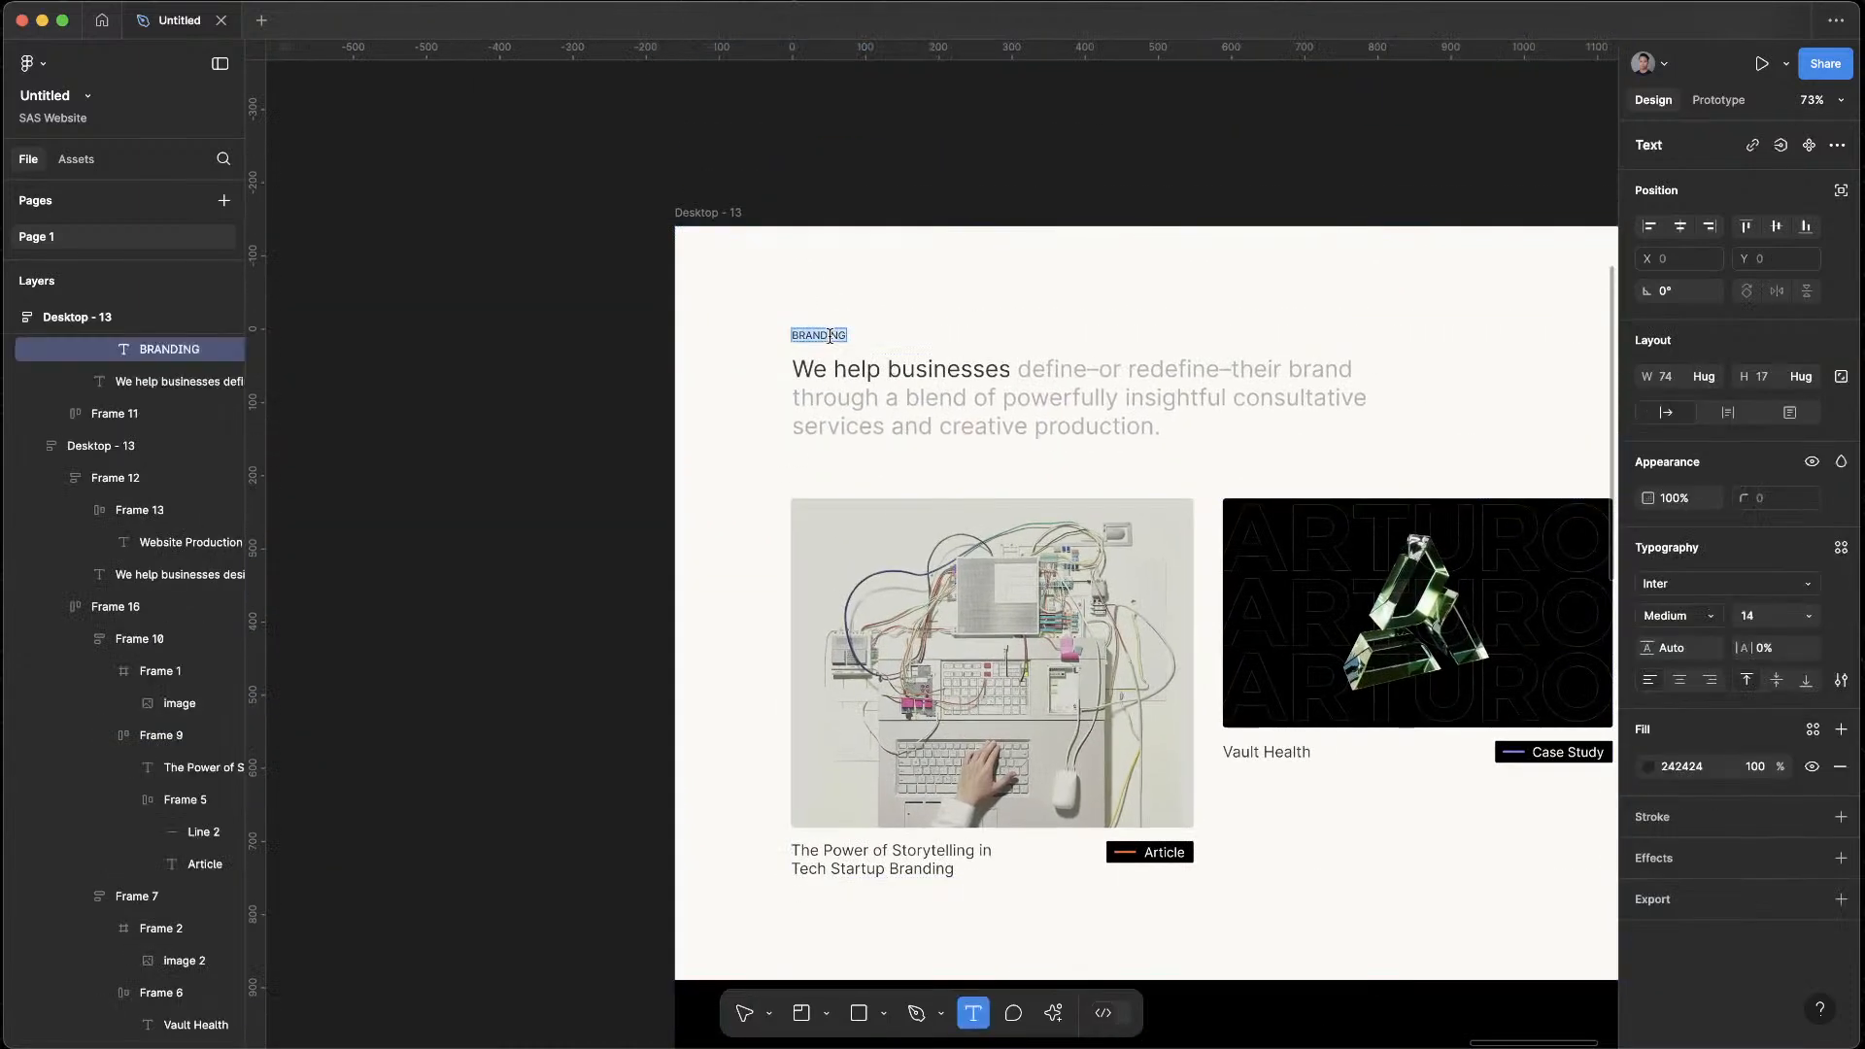
type("STRATEGY")
key("Escape")
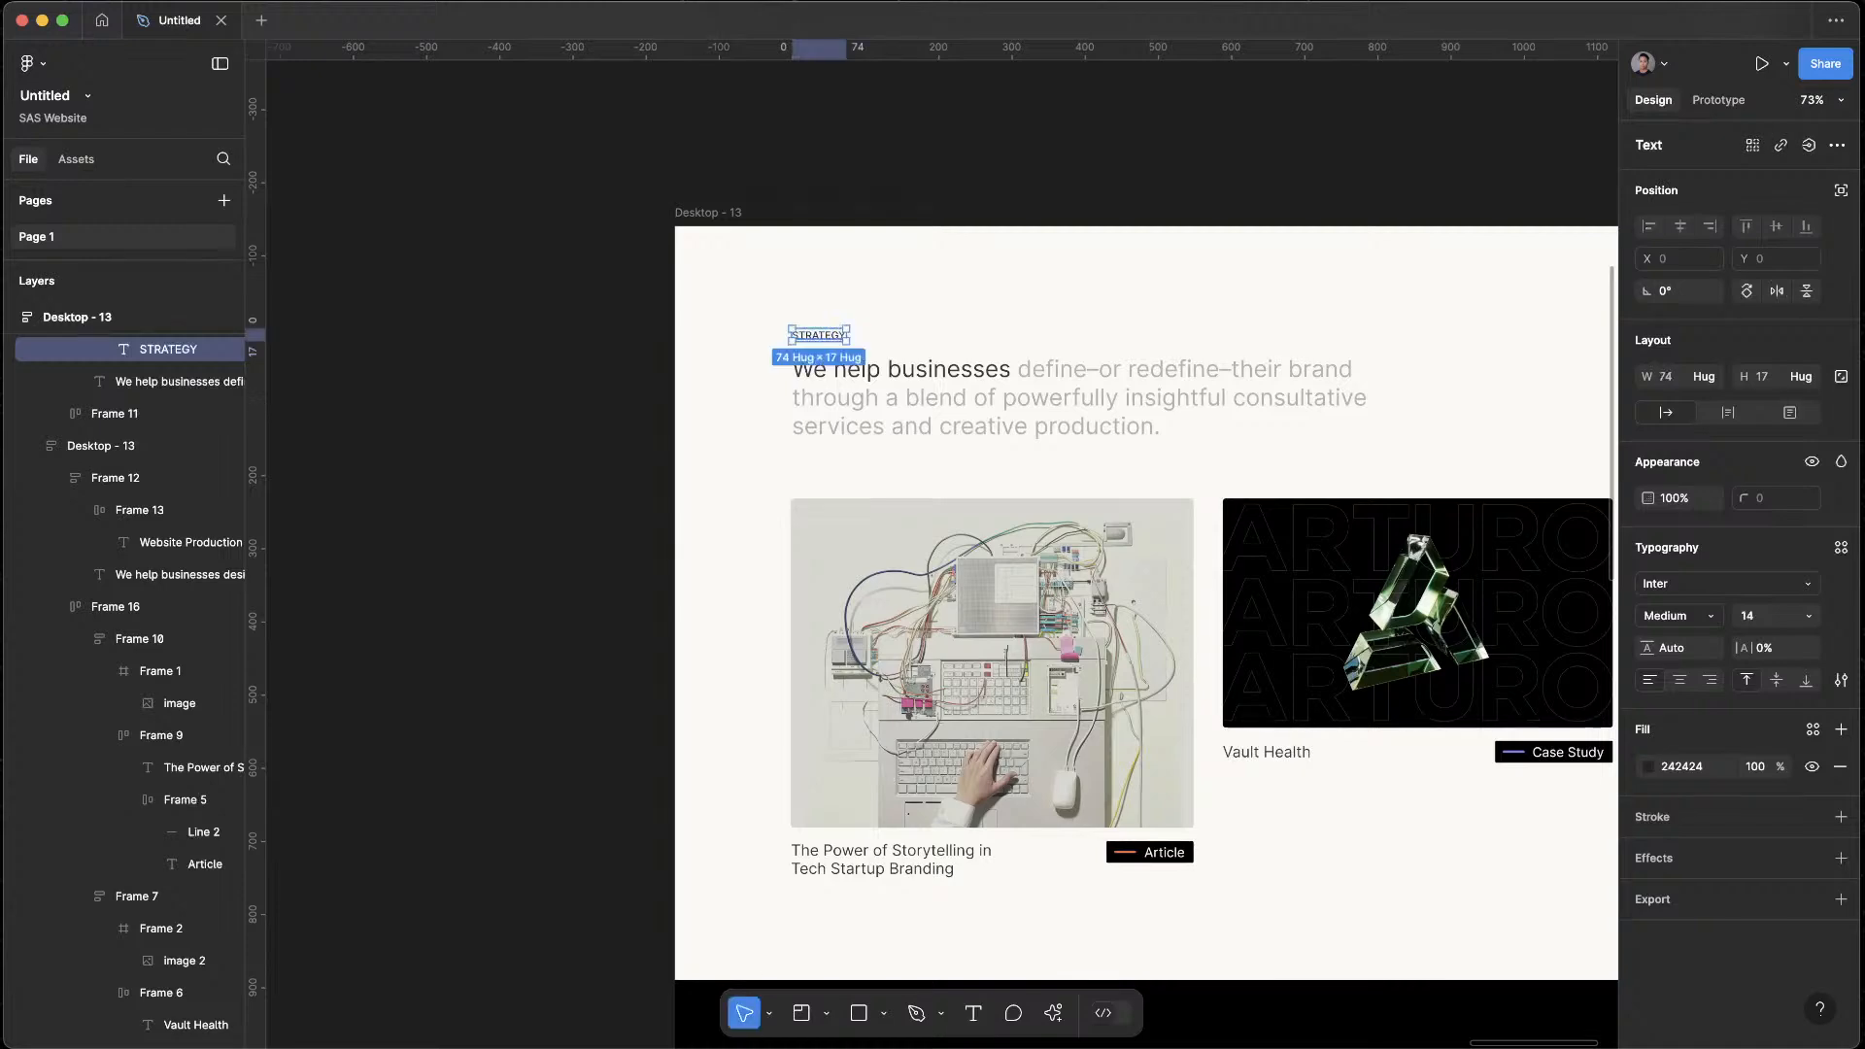
Inspect the Website Production label, the last light section and the black section's heading text in Desktop - 13
scroll(832, 496, "down", 6)
left_click(843, 523)
left_click(843, 523)
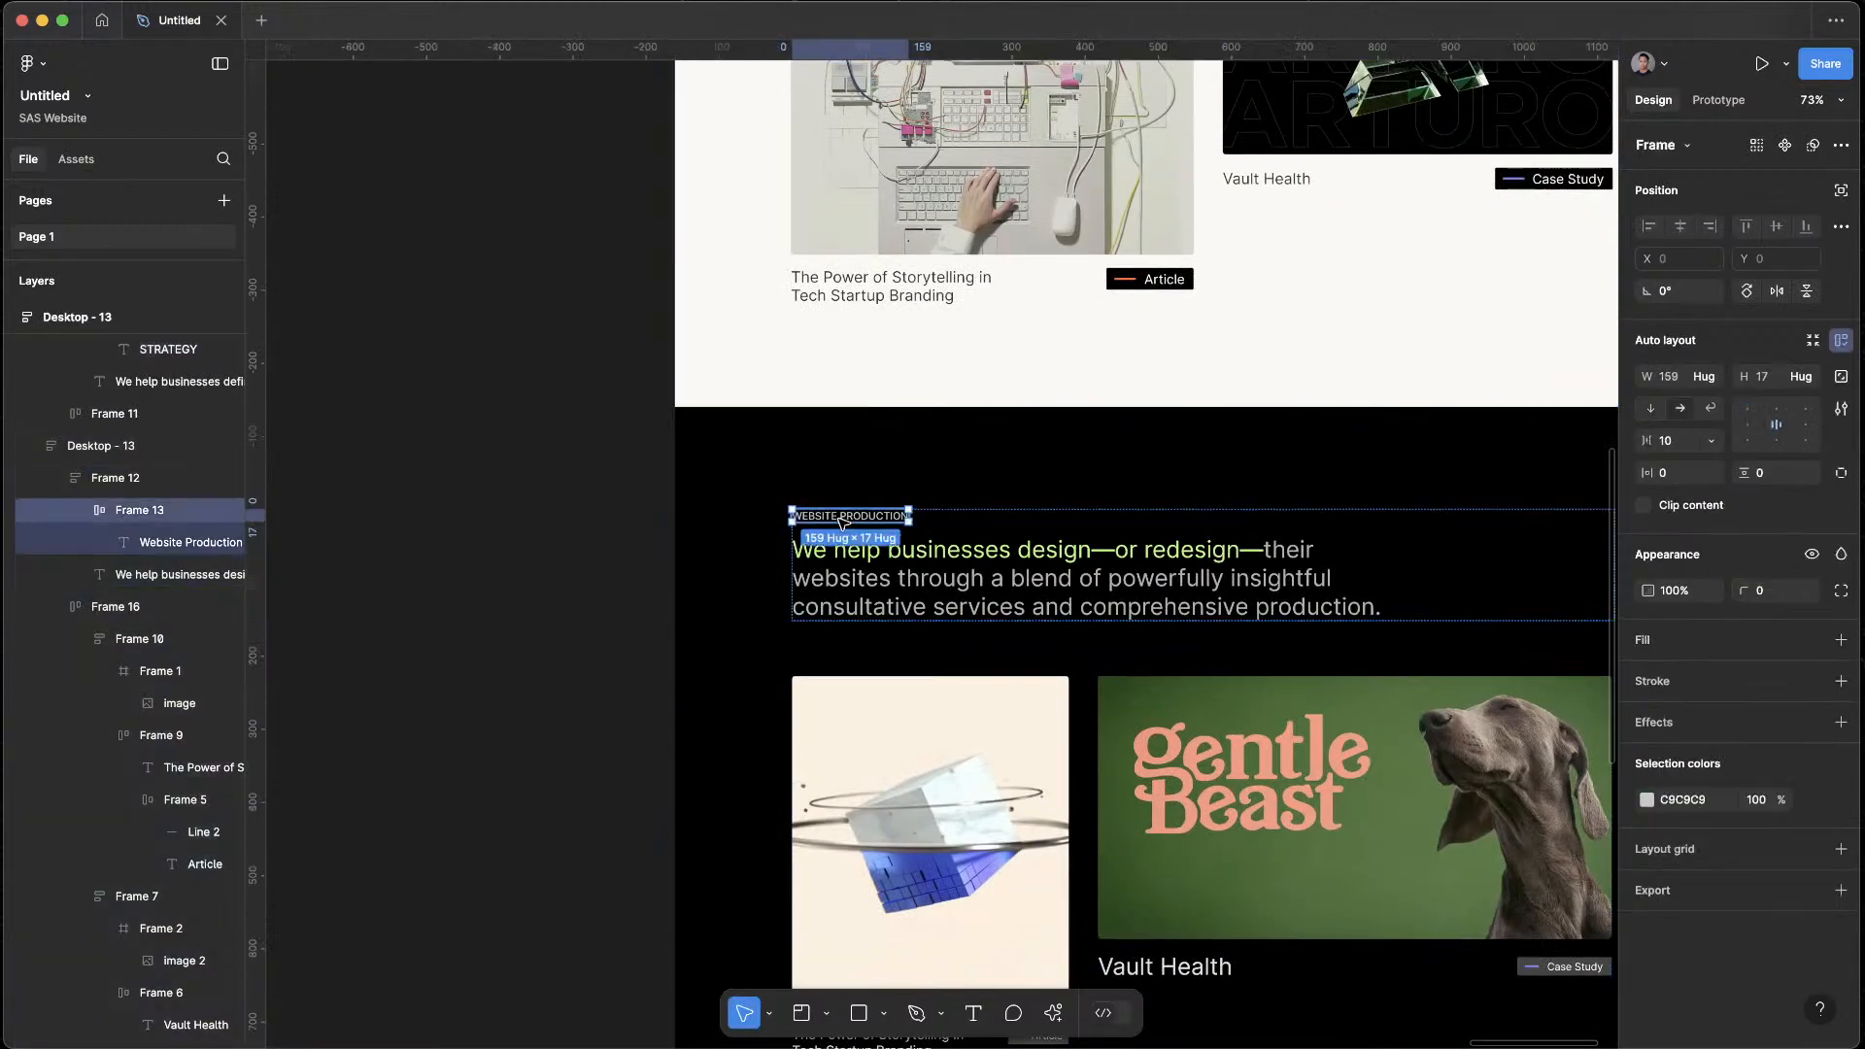
left_click(844, 523)
key("Escape")
scroll(844, 522, "down", 5)
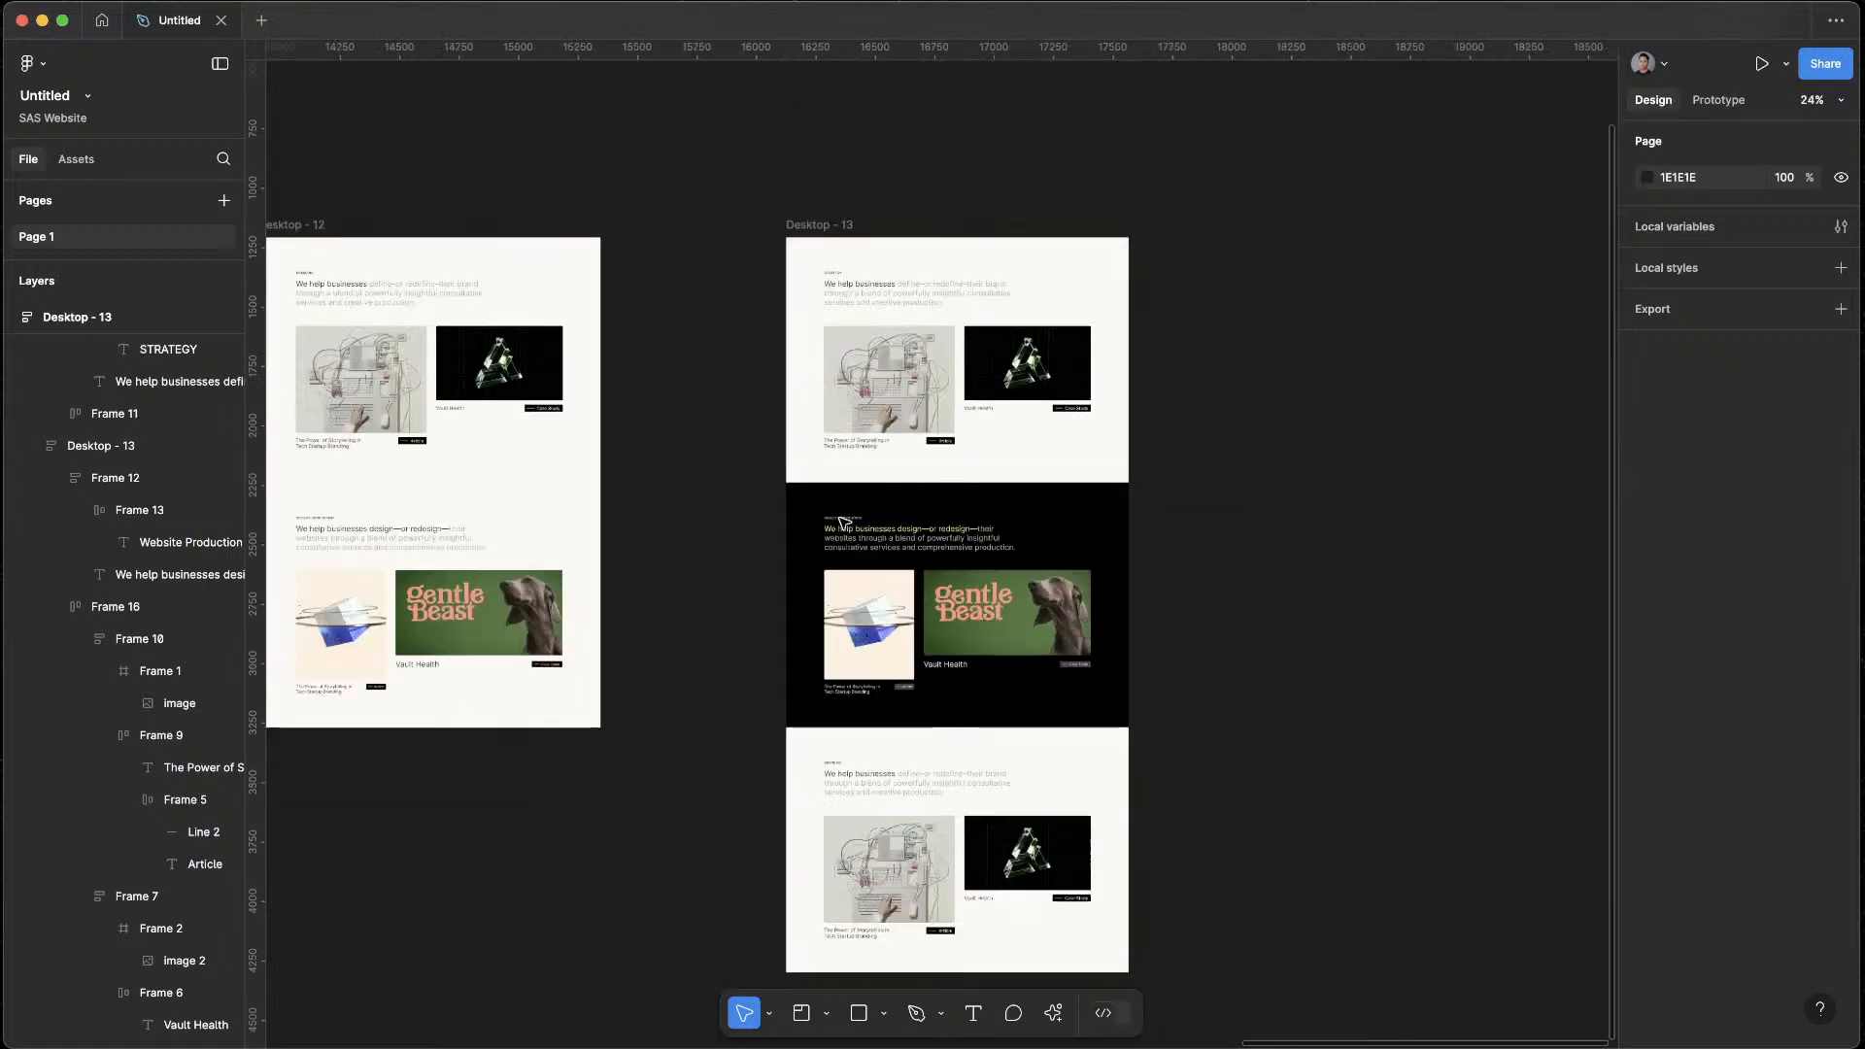
left_click(867, 801)
scroll(868, 802, "up", 1)
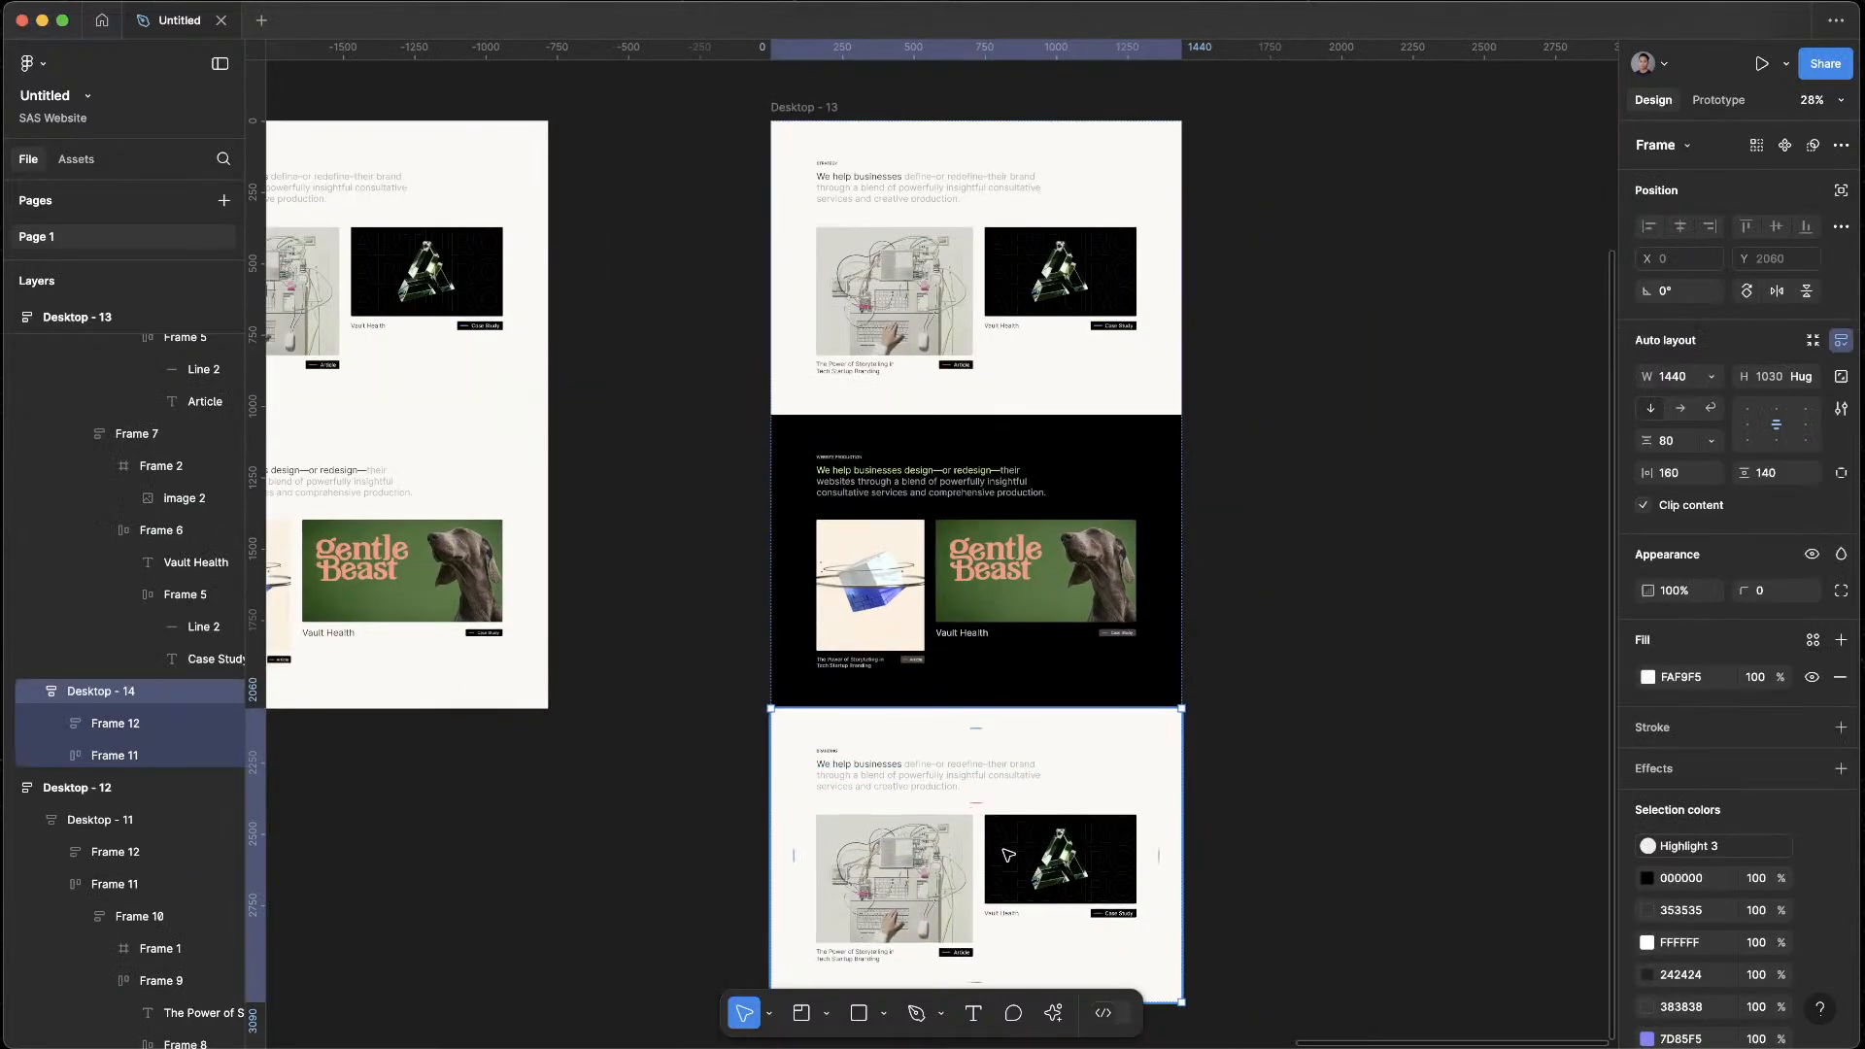
key("t")
left_click(961, 478)
key("super+a")
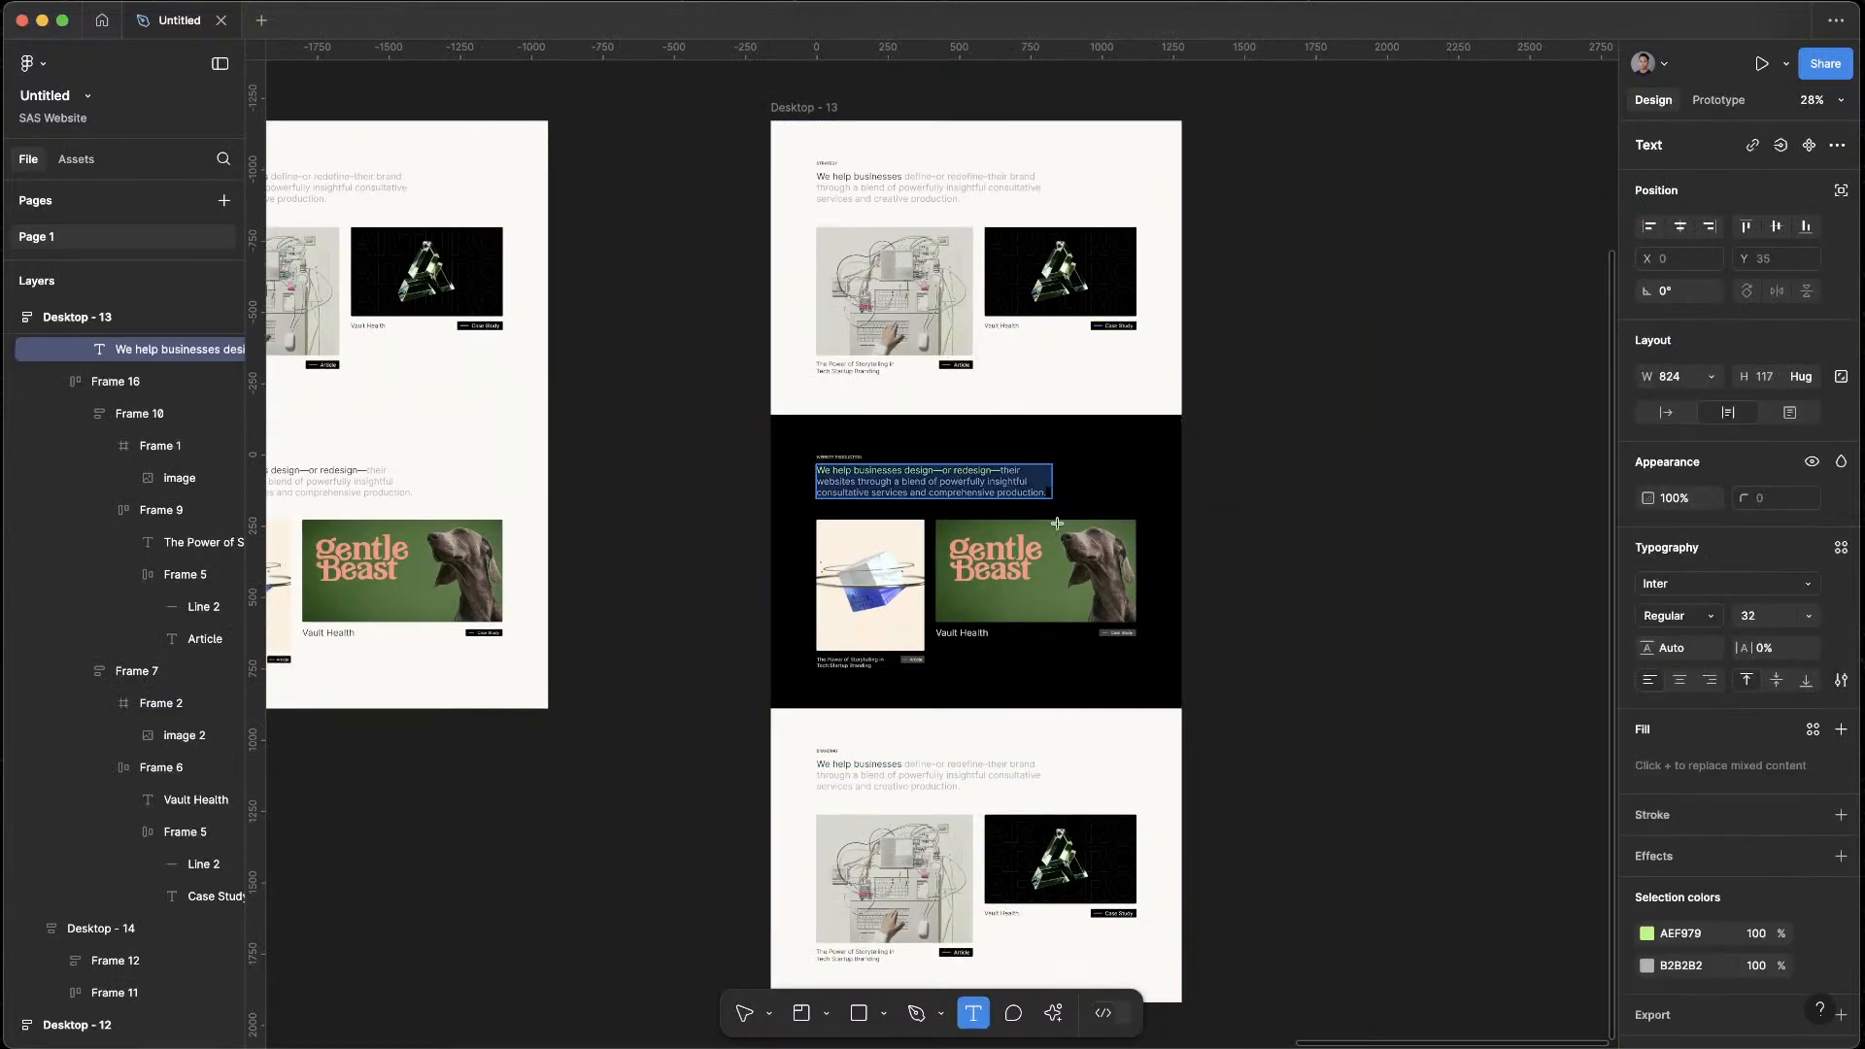
key("Escape")
Review the three stacked sections of Desktop - 13 up close and alongside the other page variations
scroll(905, 626, "down", 2)
scroll(903, 622, "up", 3)
scroll(904, 622, "down", 4)
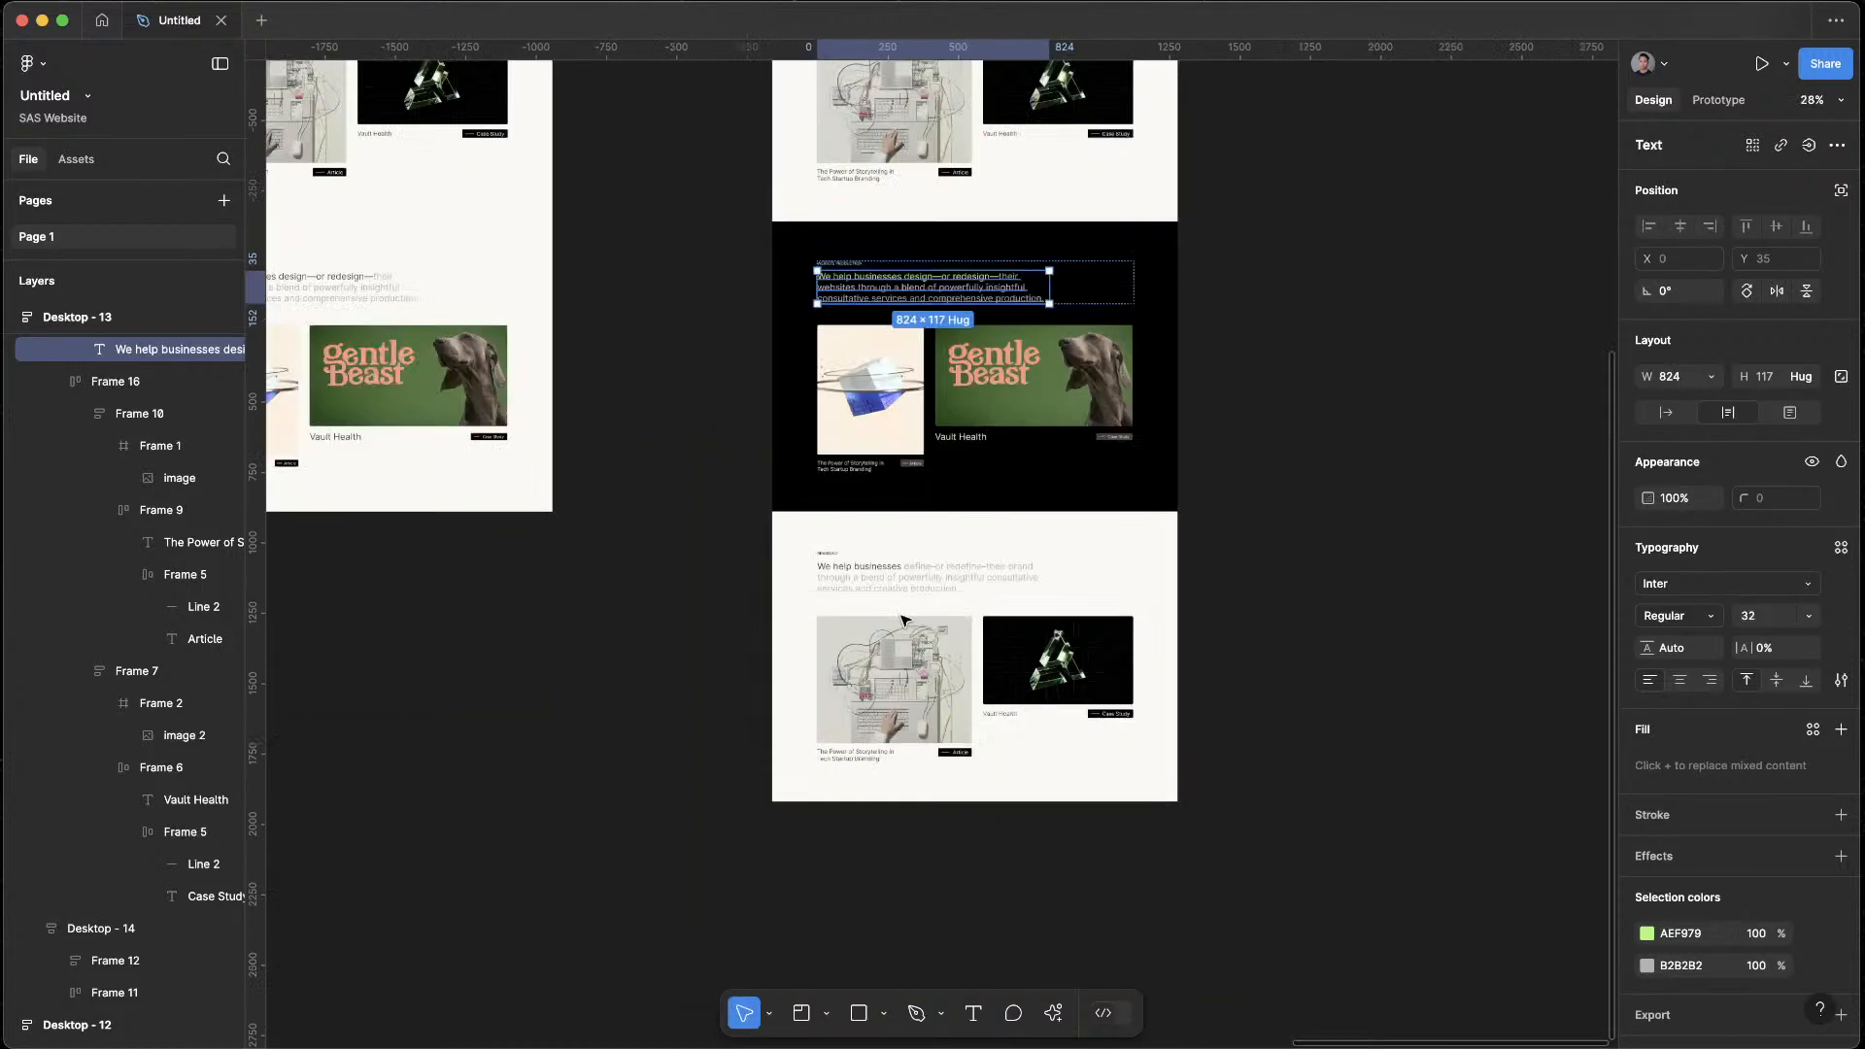
left_click(1272, 507)
scroll(883, 452, "up", 4)
scroll(905, 511, "down", 3)
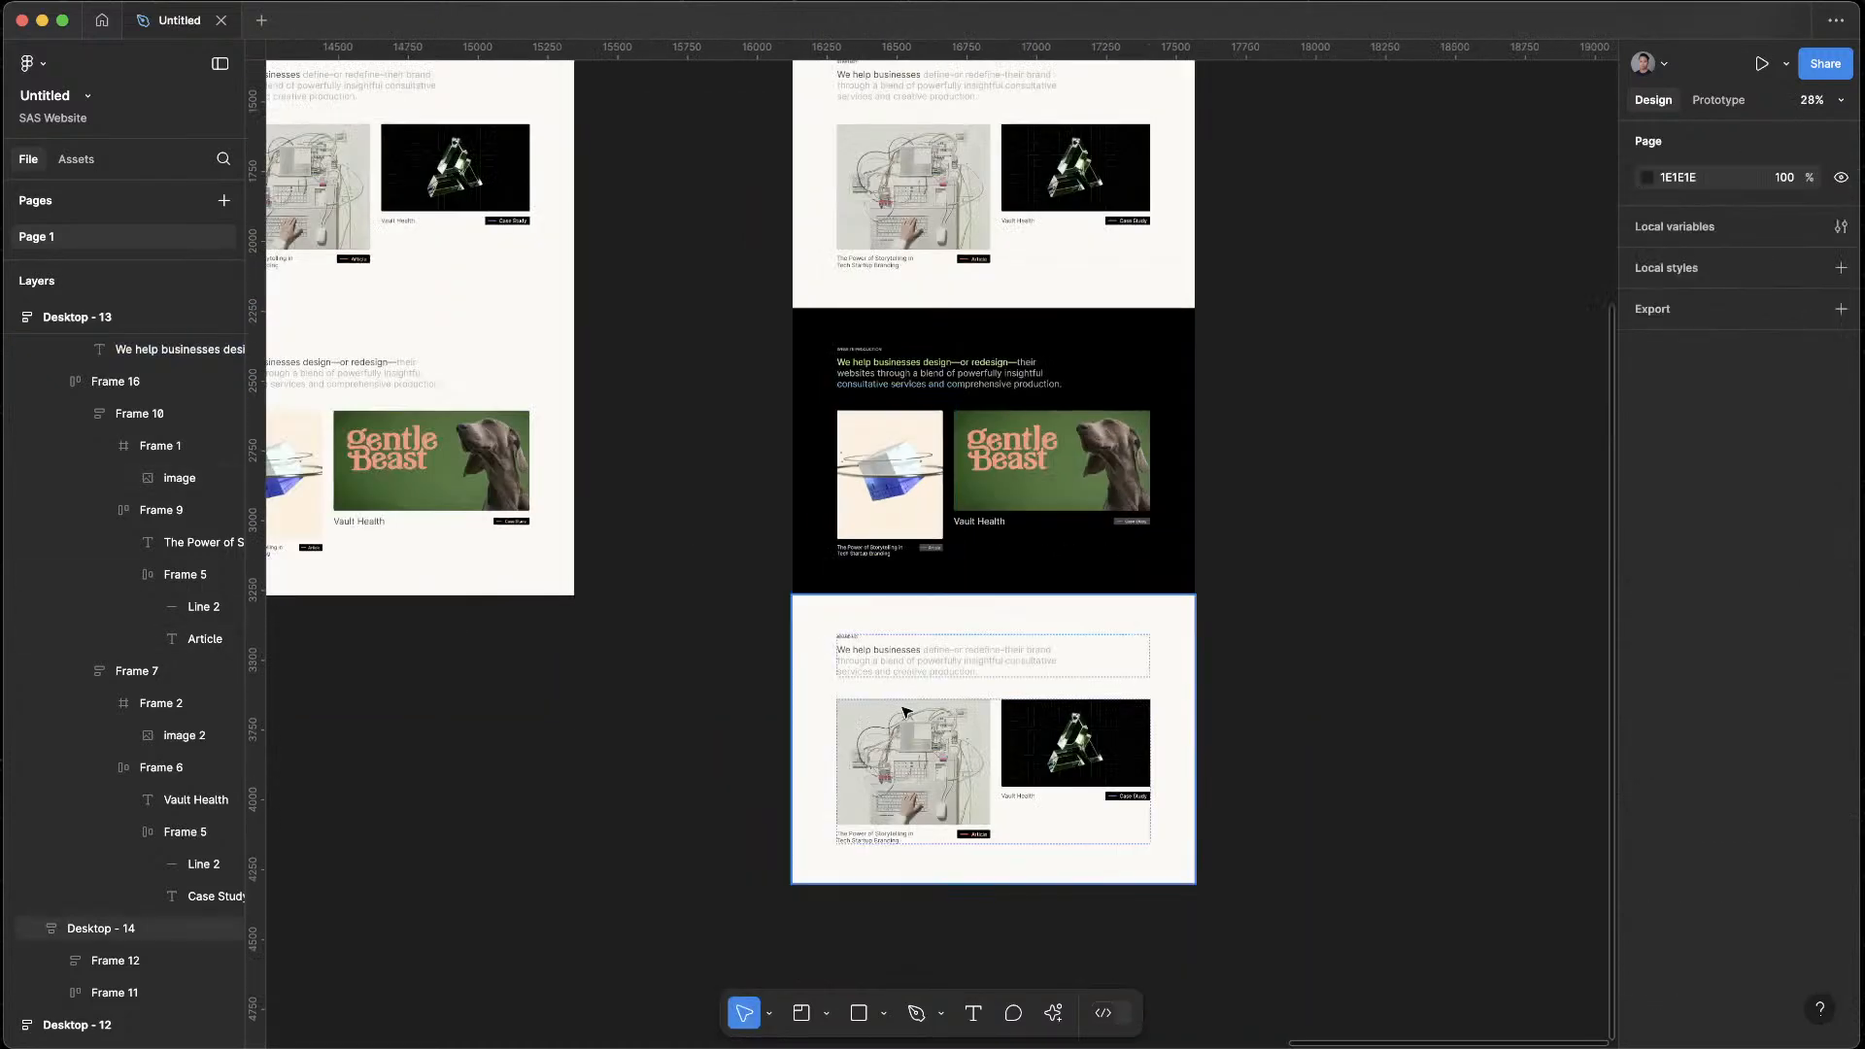
scroll(907, 710, "down", 2)
scroll(1295, 514, "up", 2)
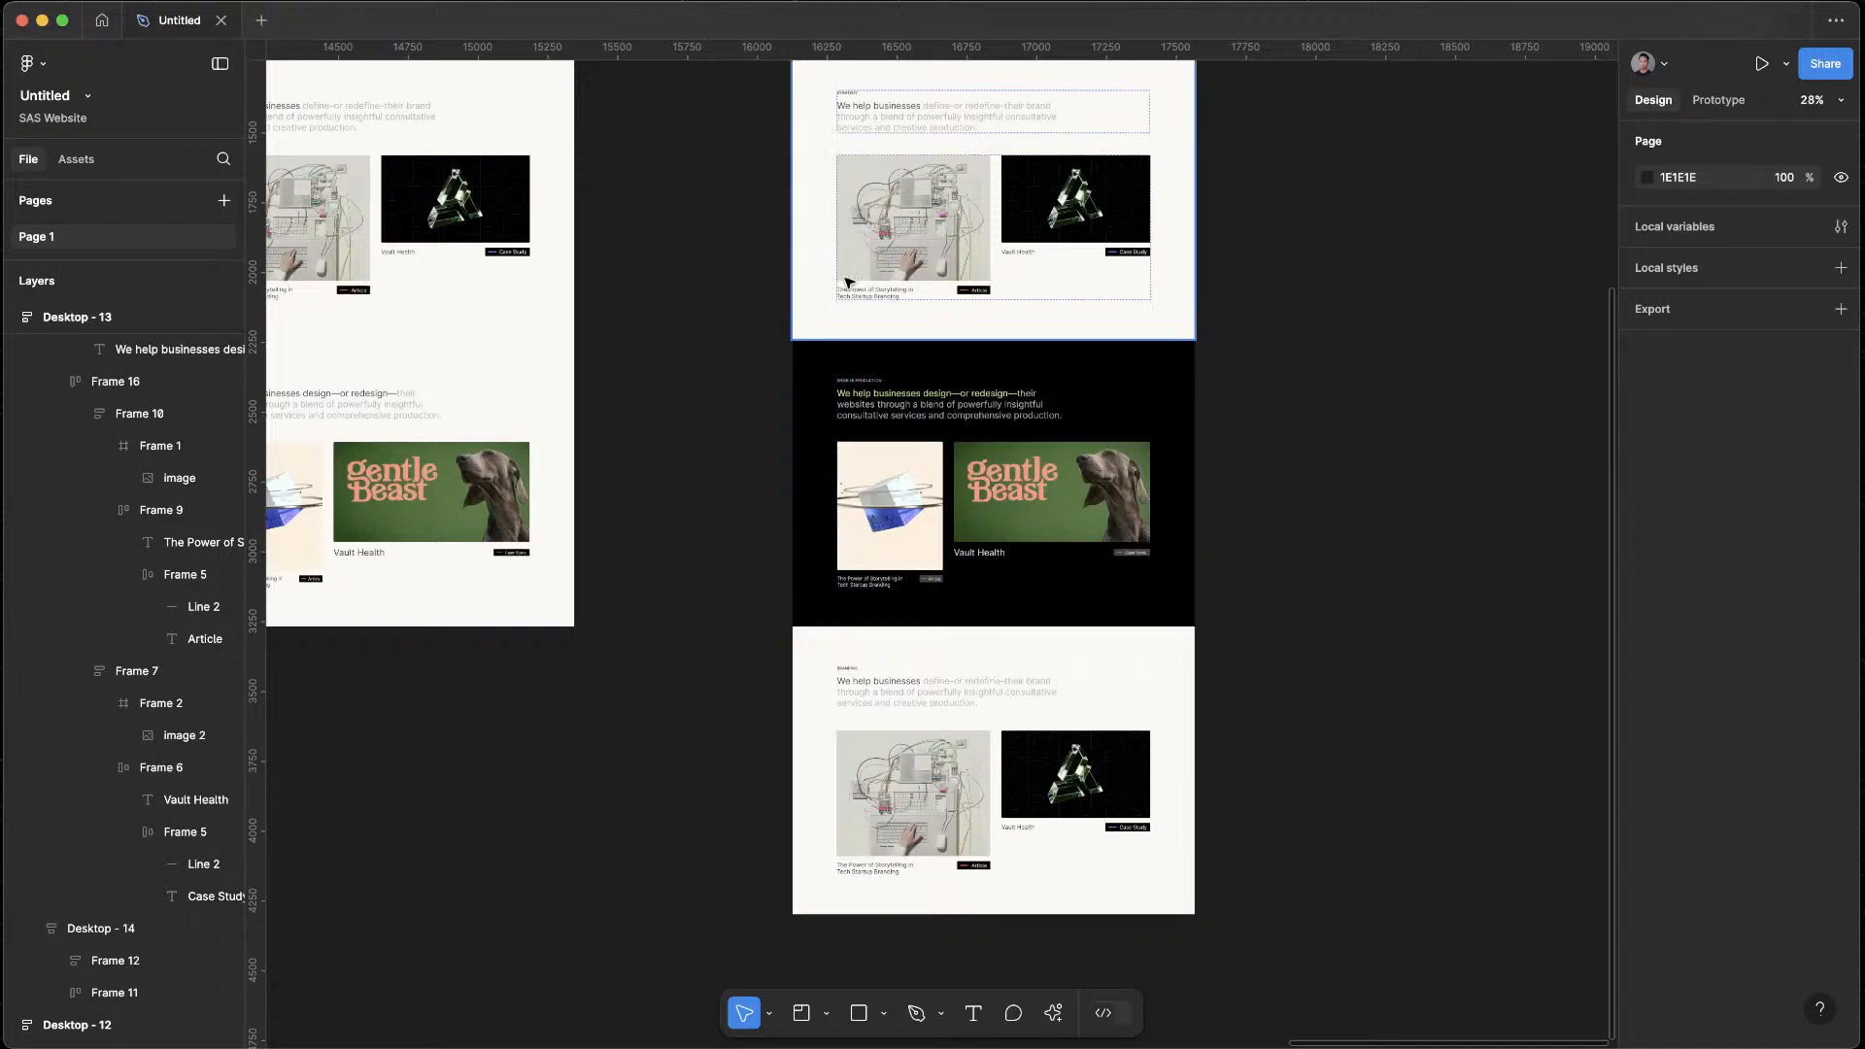
scroll(1083, 207, "up", 2)
scroll(875, 265, "up", 3)
scroll(1300, 707, "down", 5)
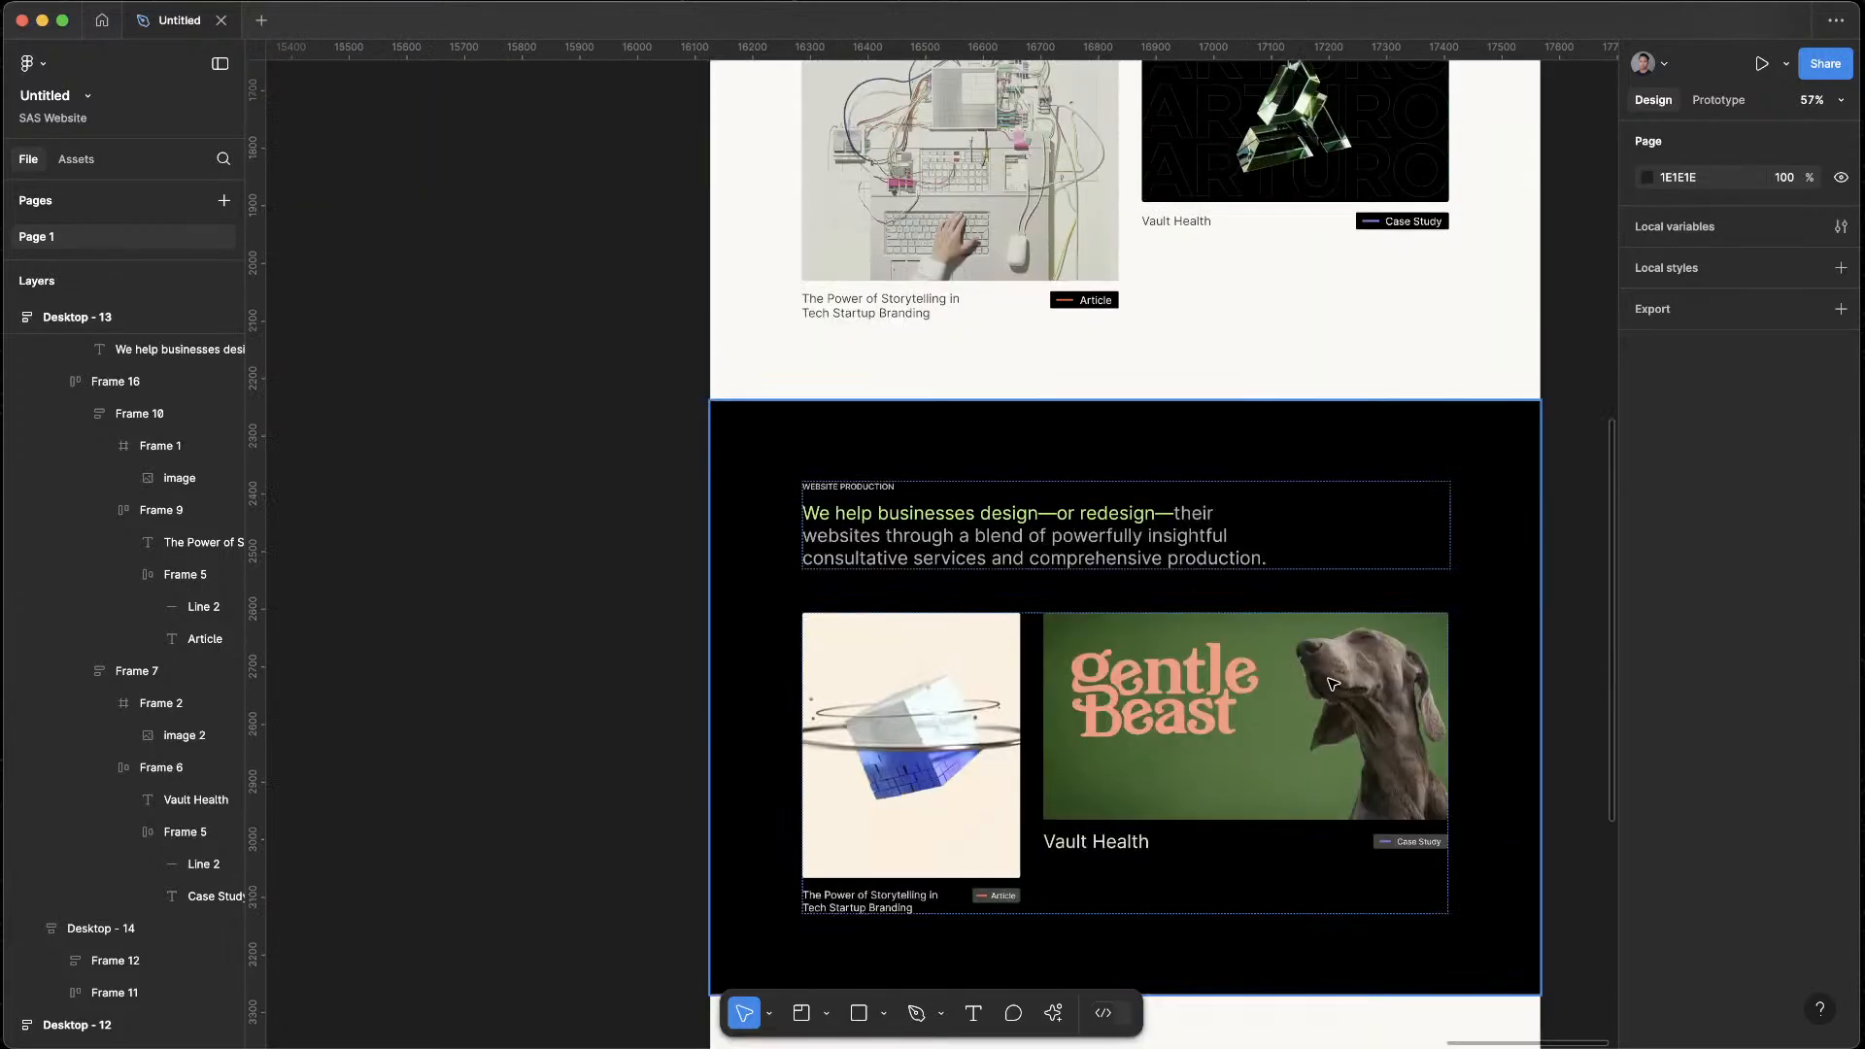
scroll(1321, 680, "down", 3)
scroll(1310, 683, "down", 6)
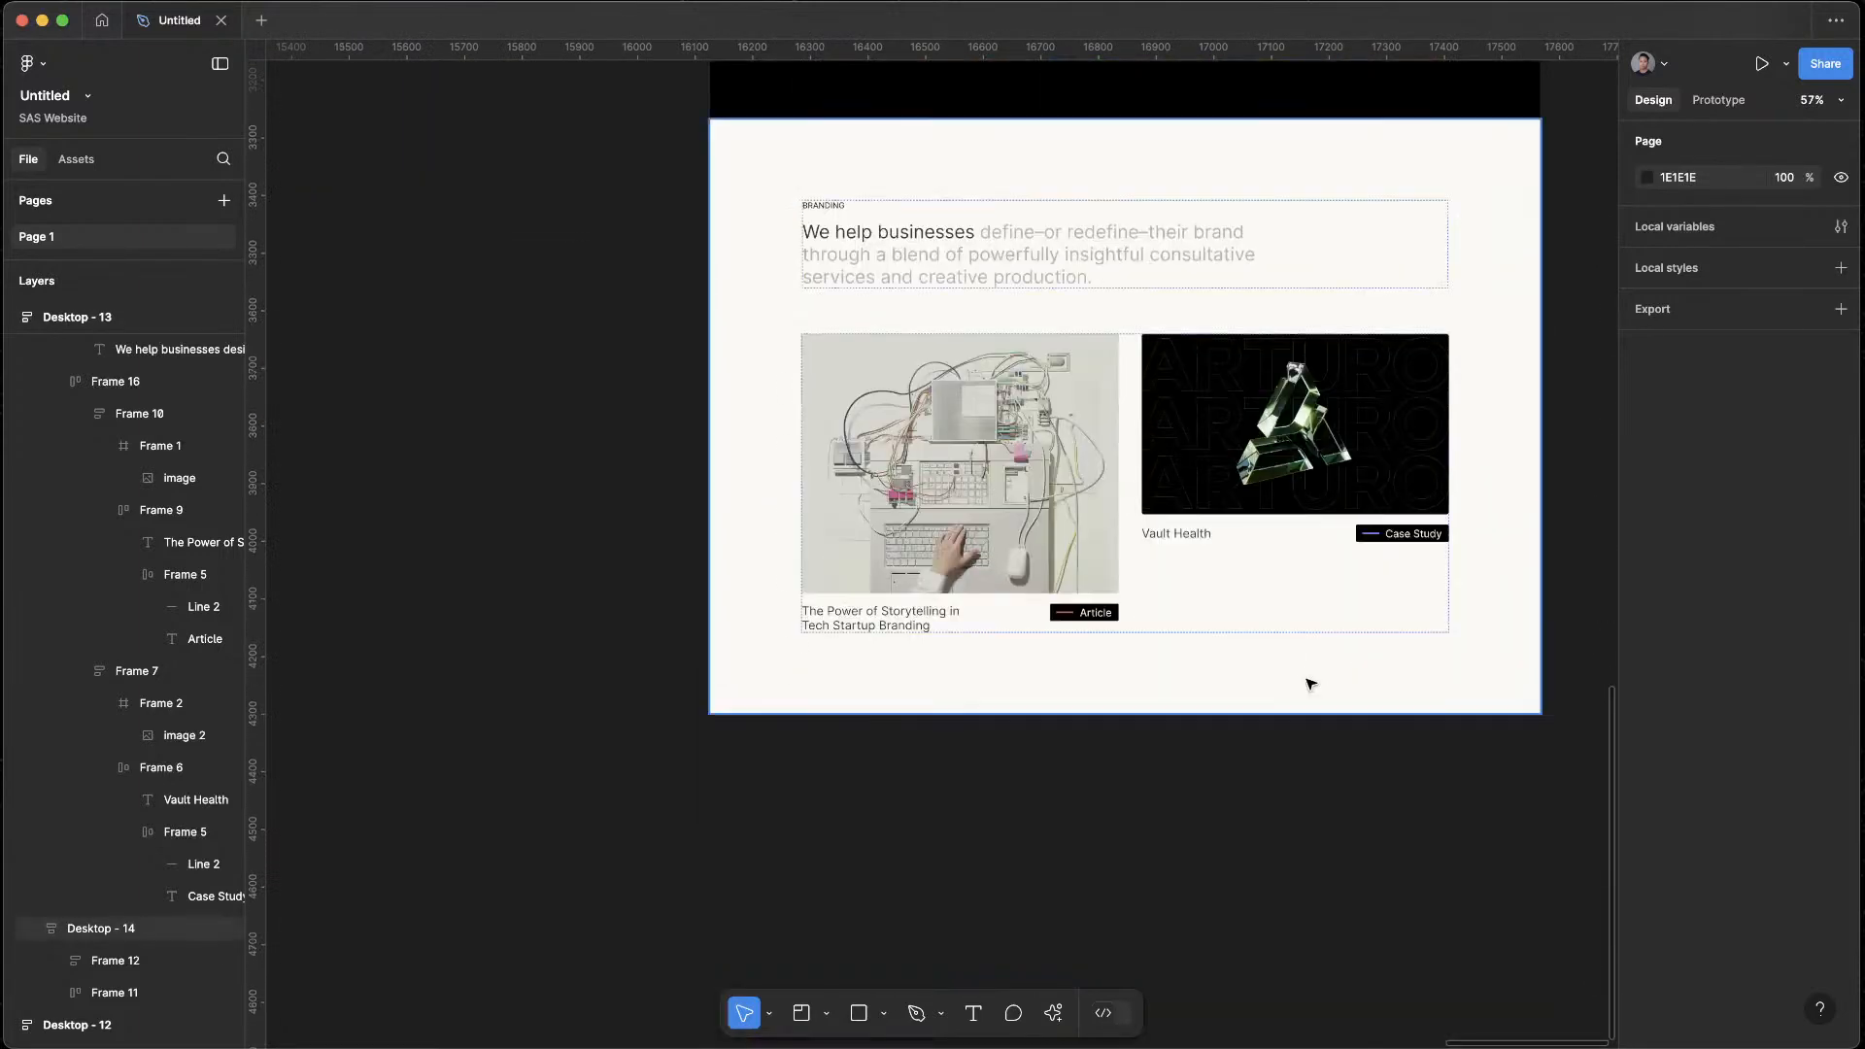
scroll(1310, 684, "up", 10)
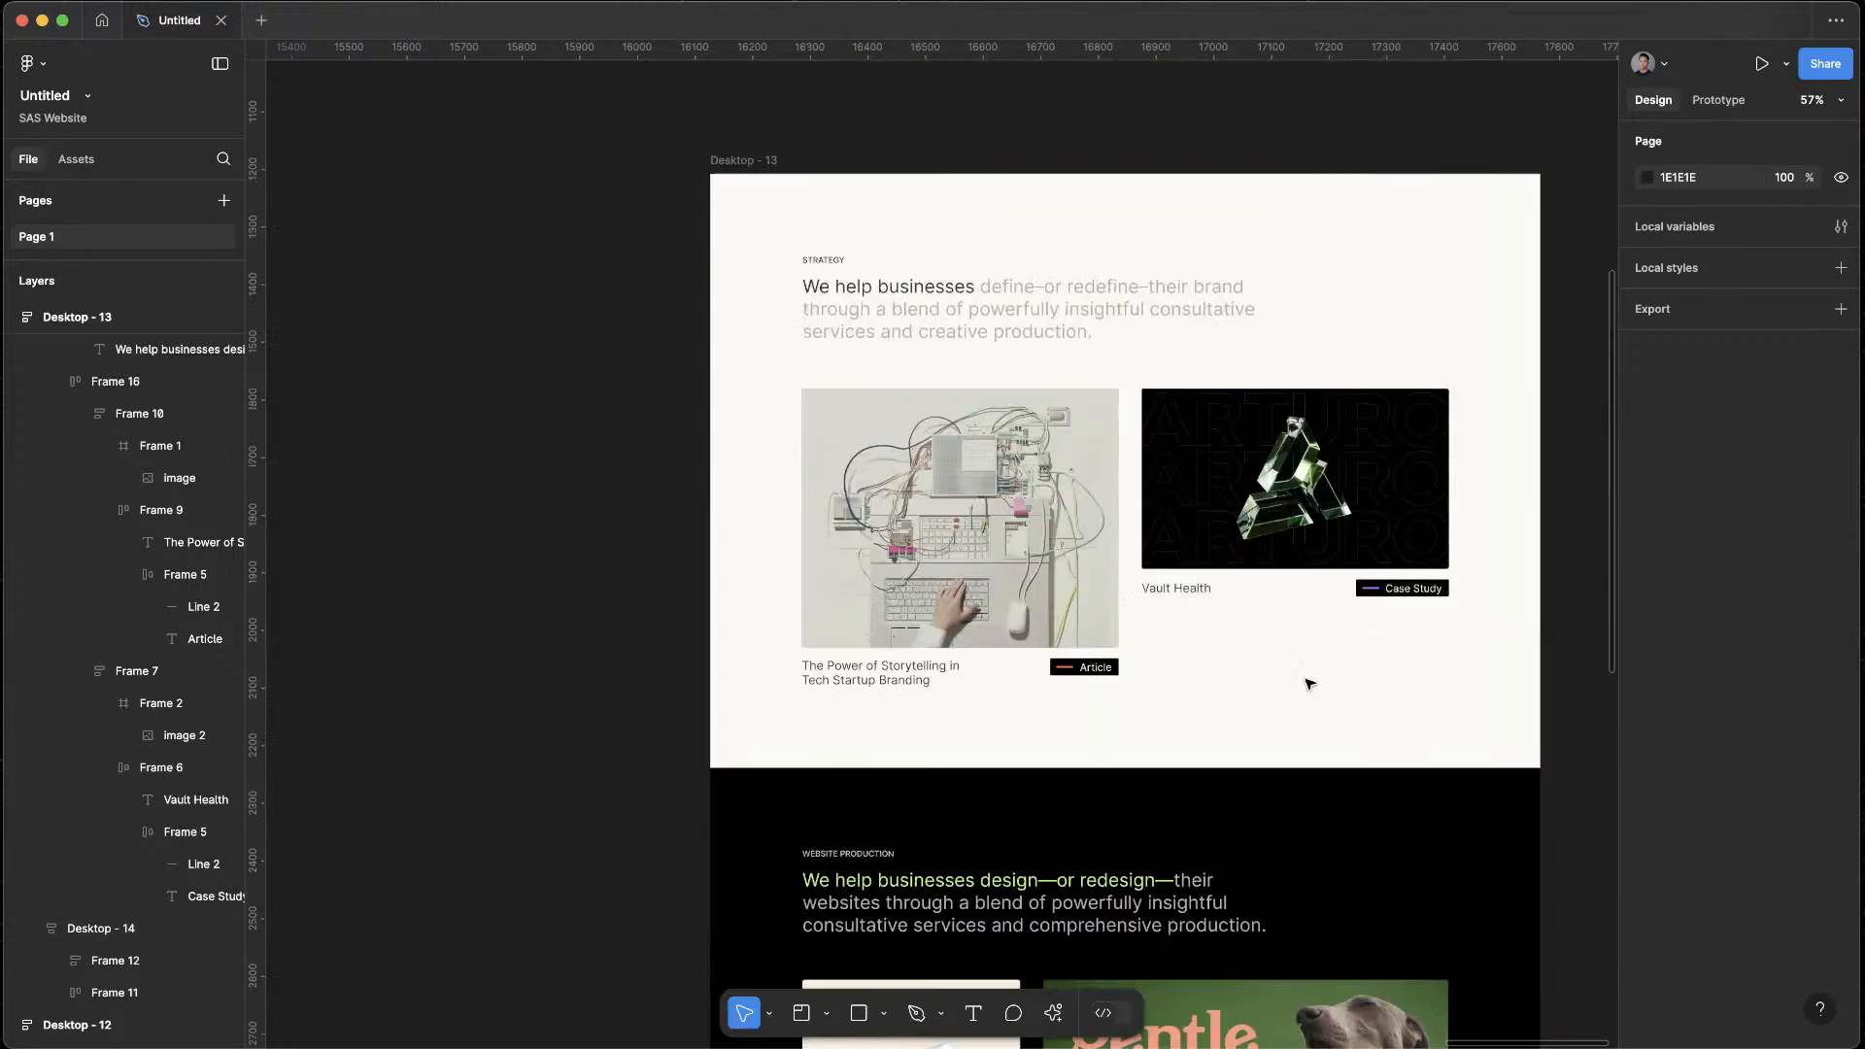
scroll(1324, 636, "up", 2)
scroll(1377, 737, "down", 10)
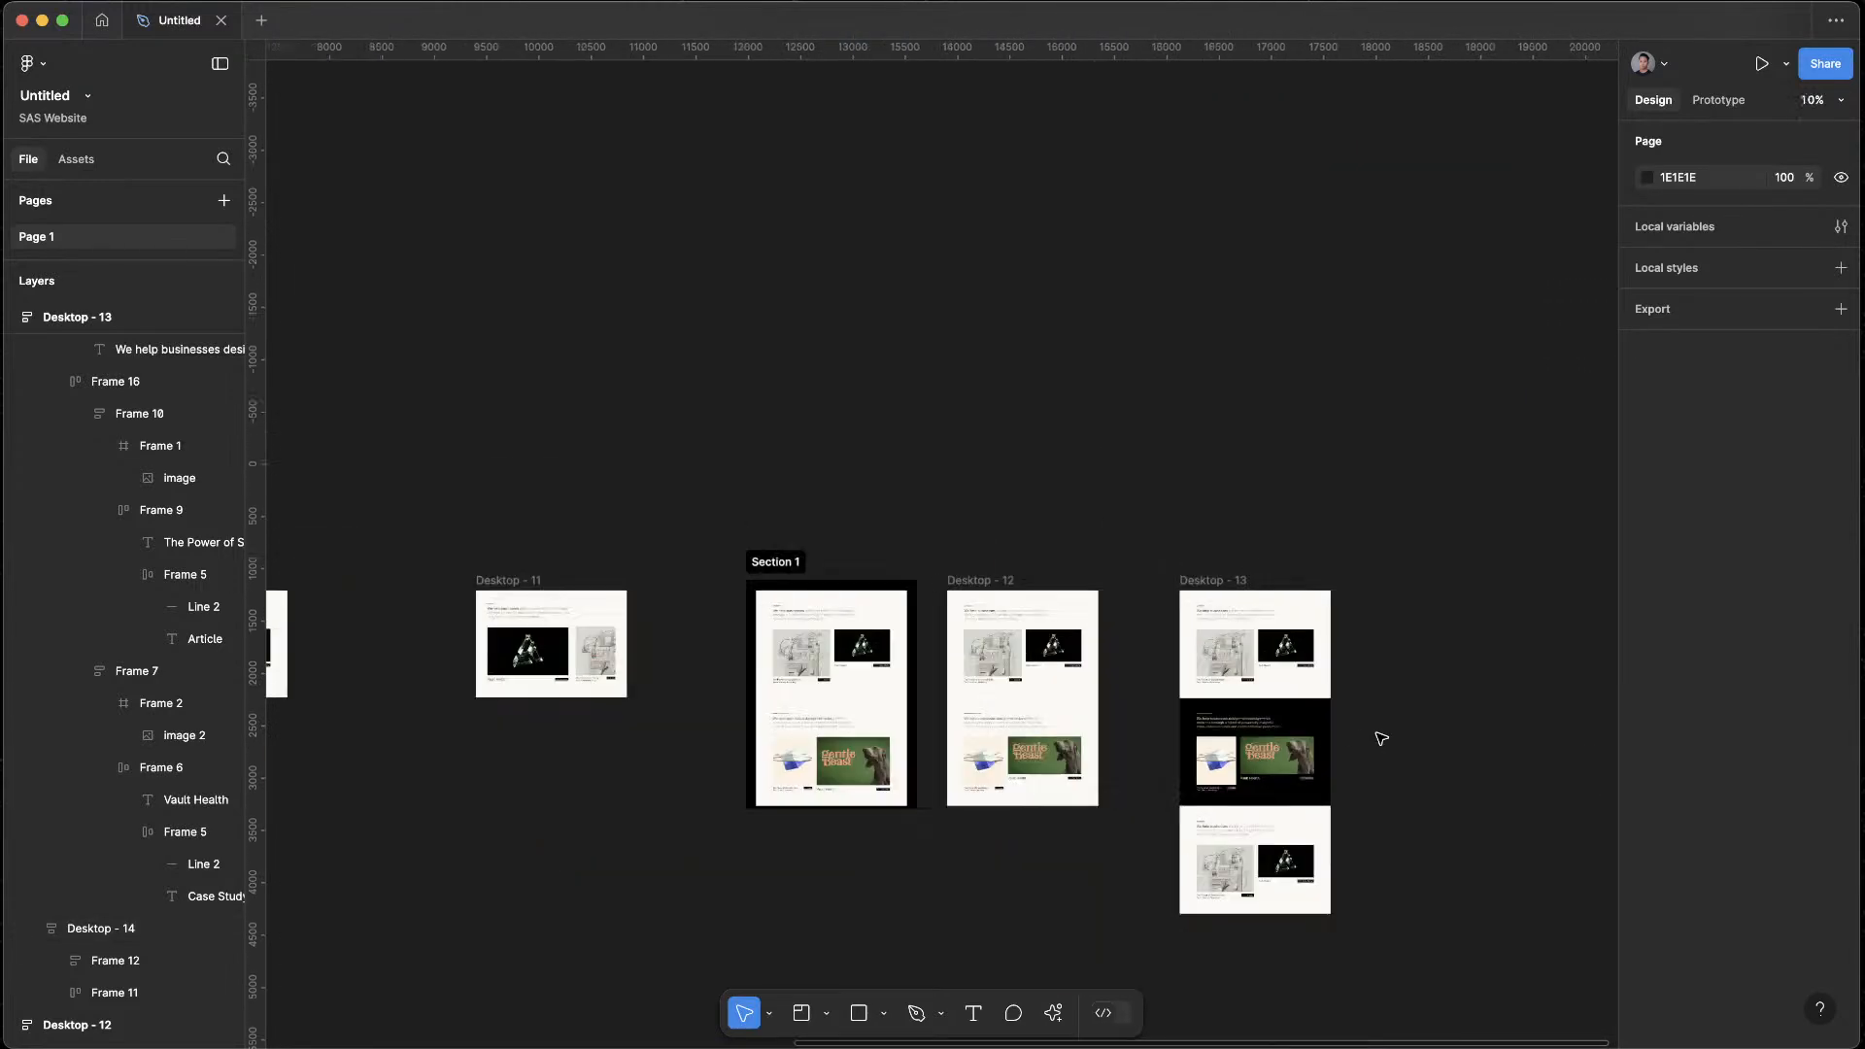
scroll(1125, 392, "down", 2)
Switch to the browser, open the Awwwards page and look through the Recent Sites of the Day for design references
key("ctrl+Up")
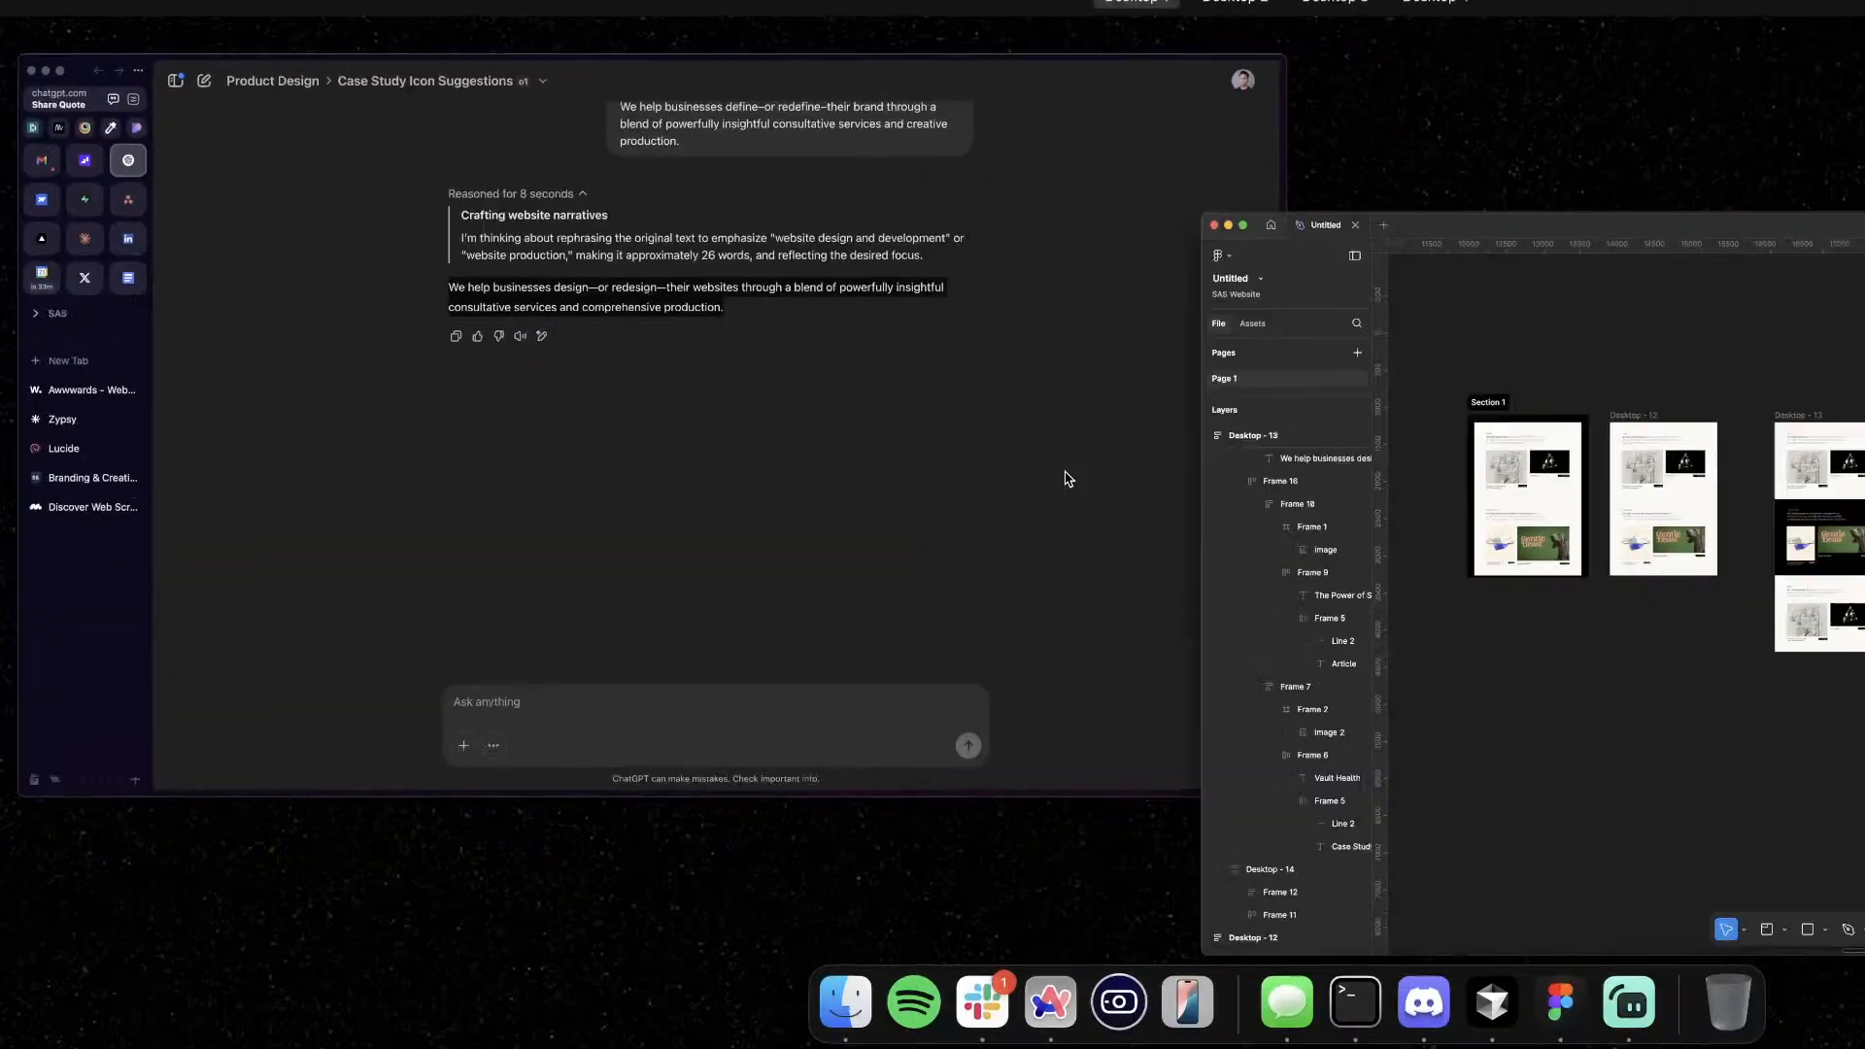
left_click(1041, 362)
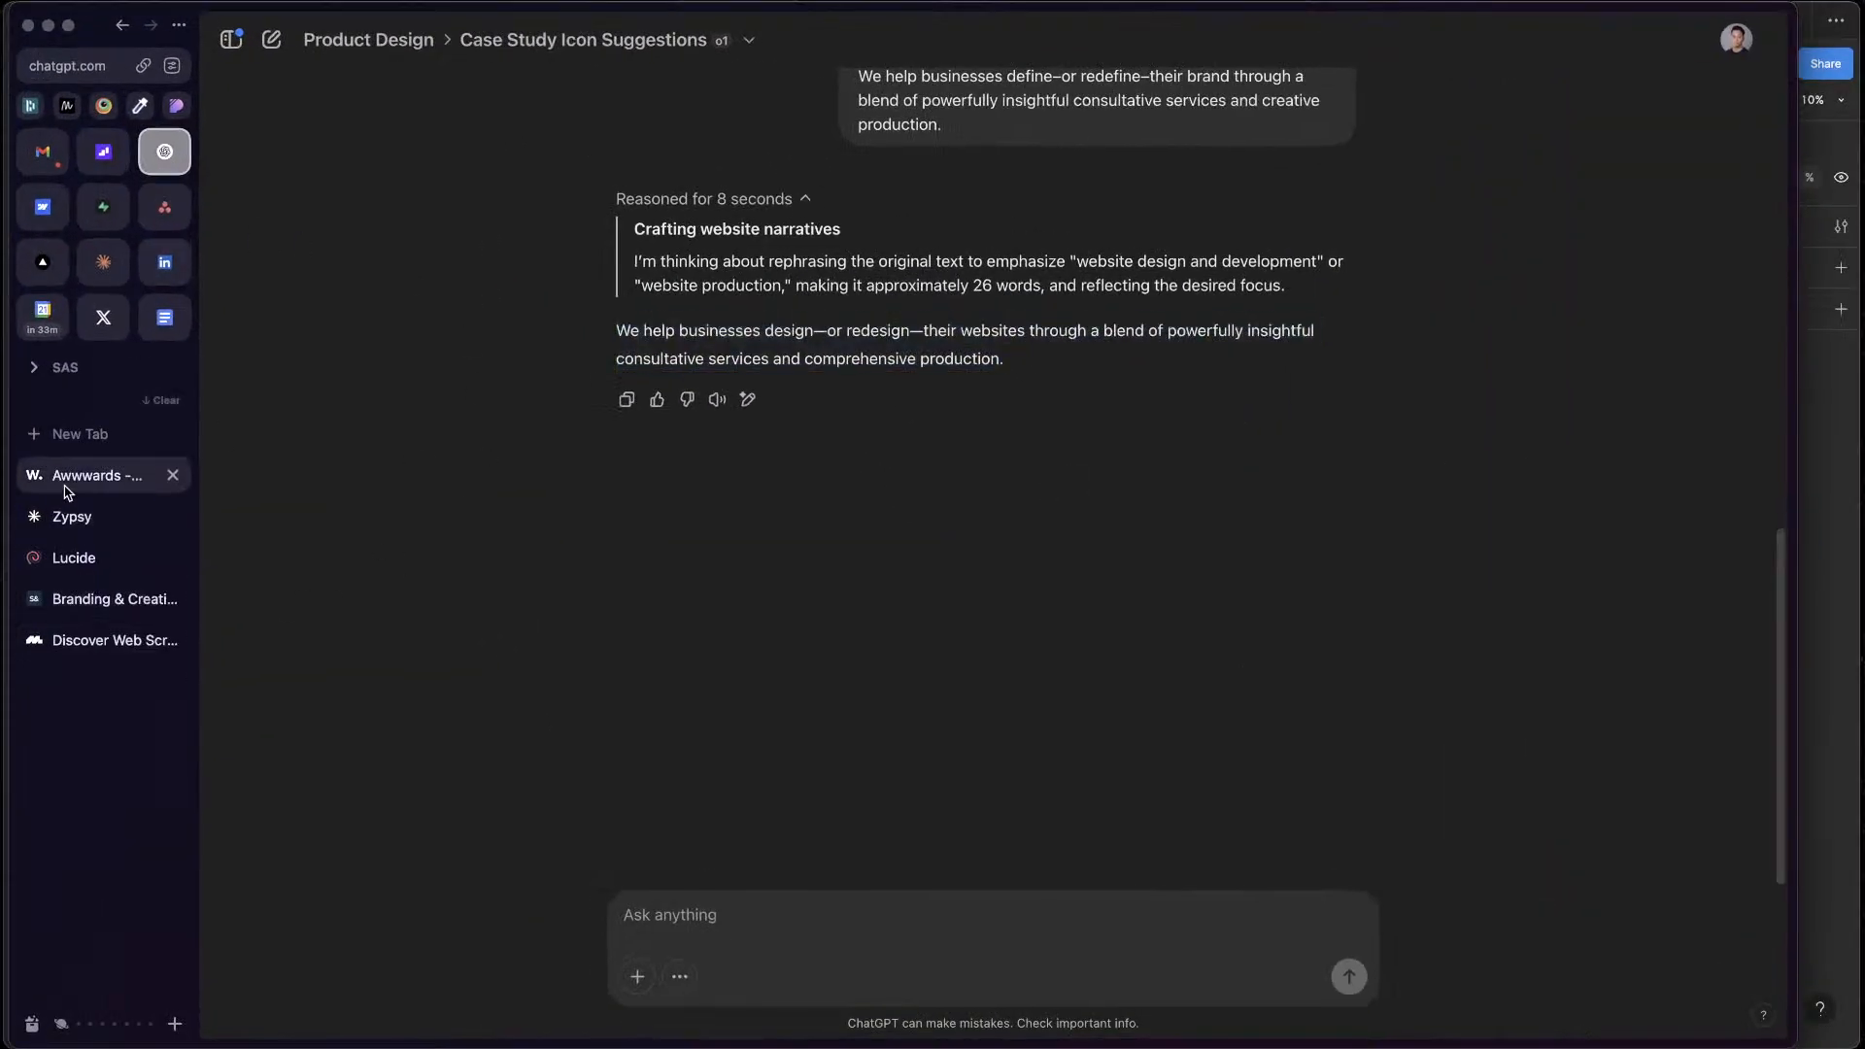
left_click(78, 480)
scroll(1397, 746, "down", 4)
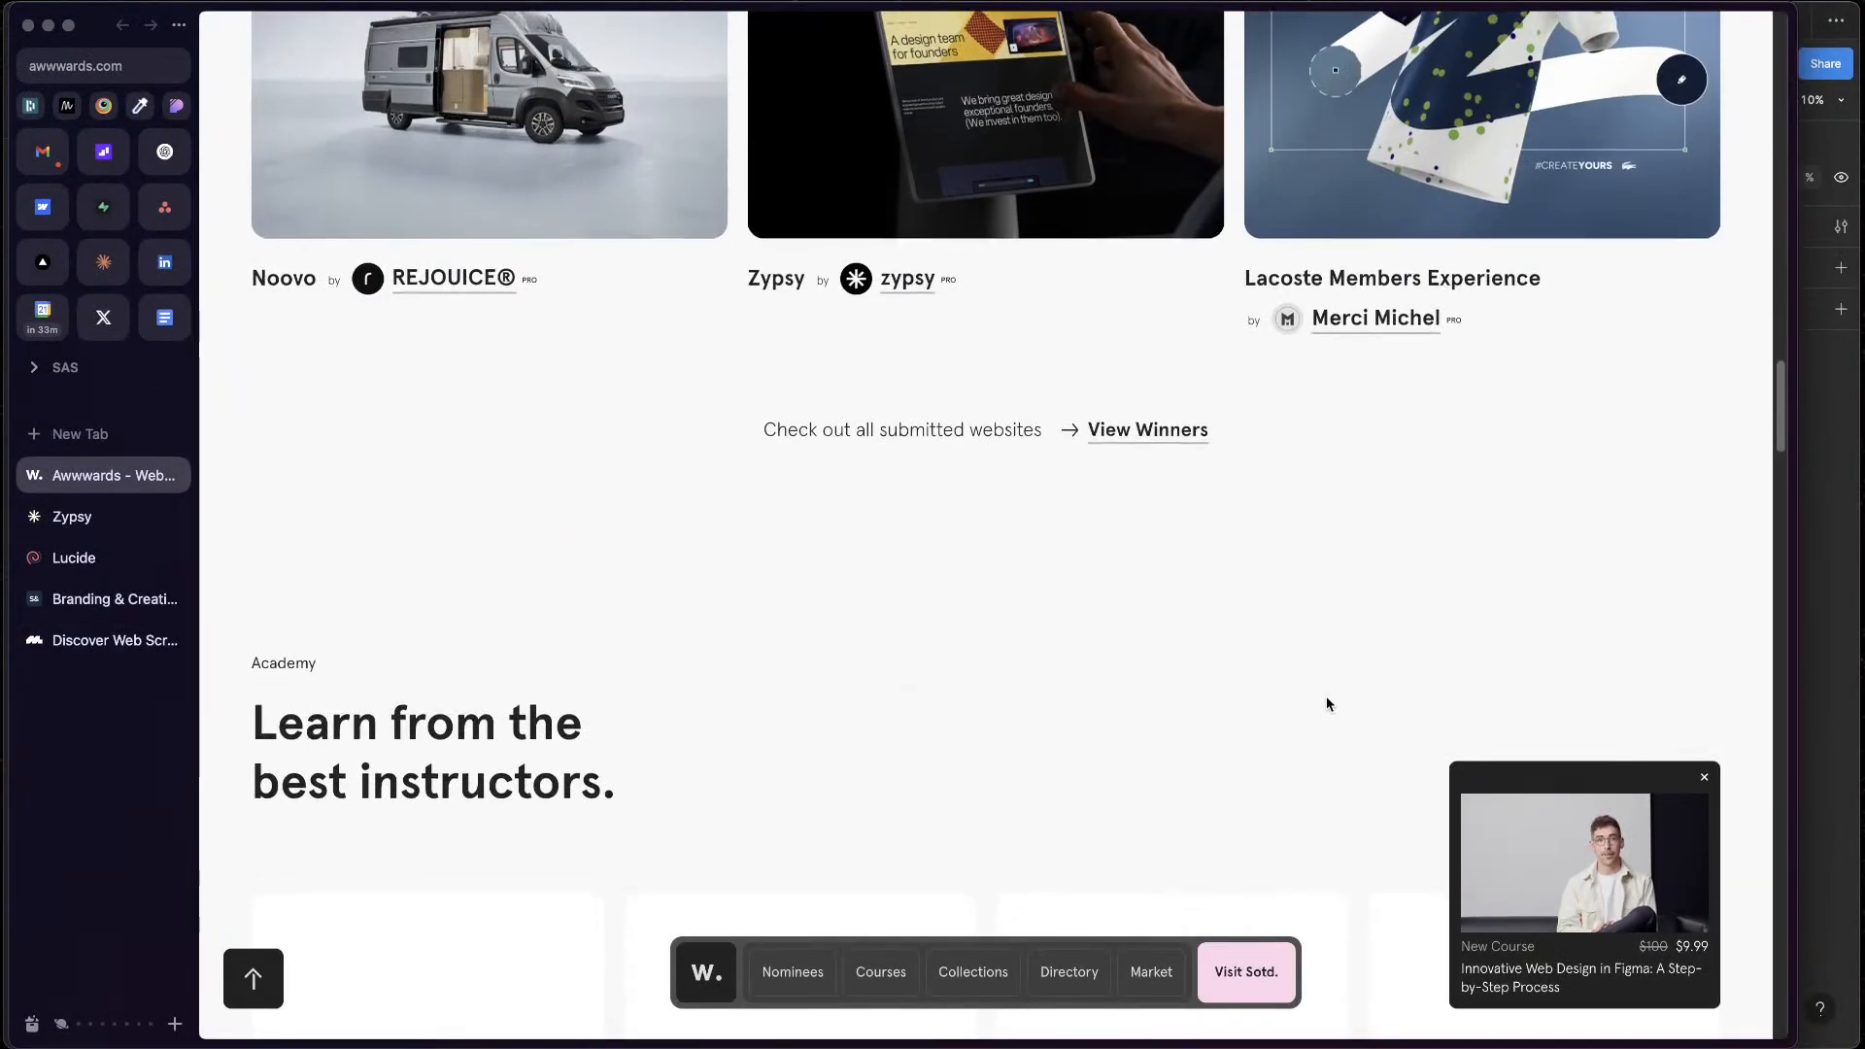
scroll(960, 630, "up", 10)
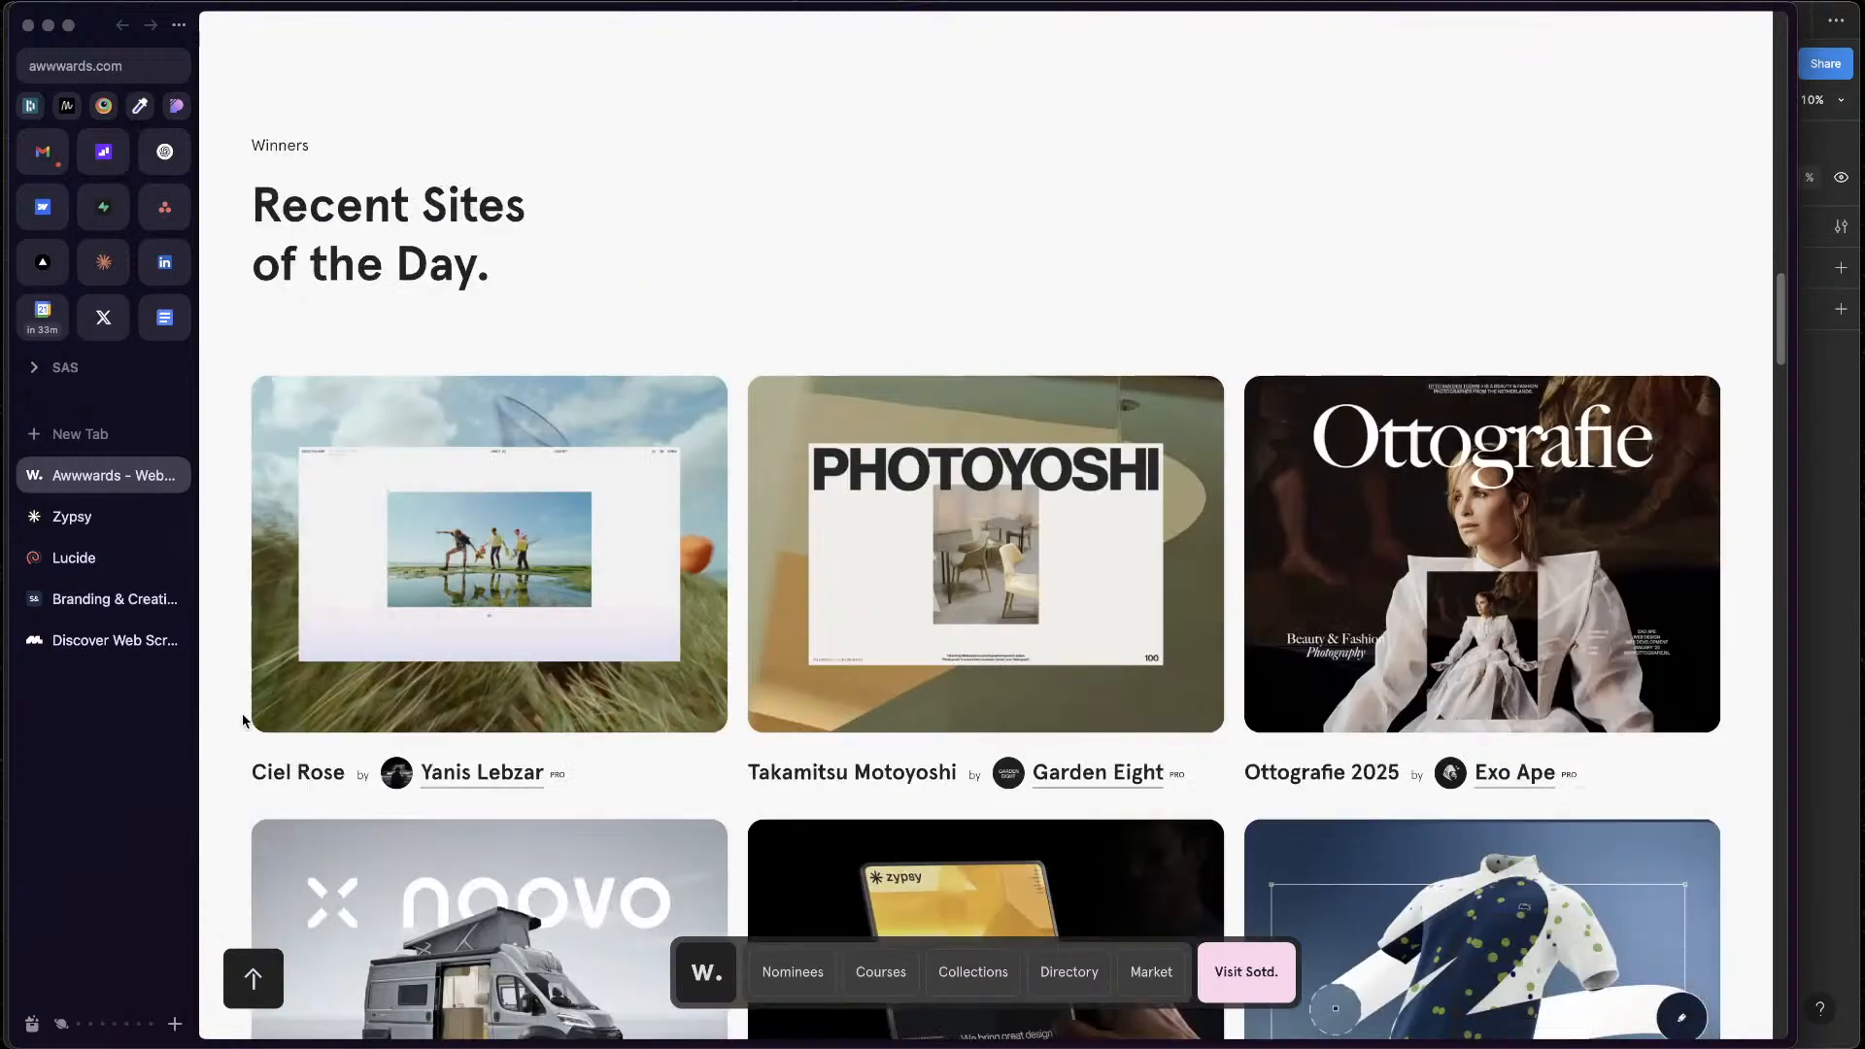
scroll(960, 630, "down", 11)
scroll(959, 630, "up", 15)
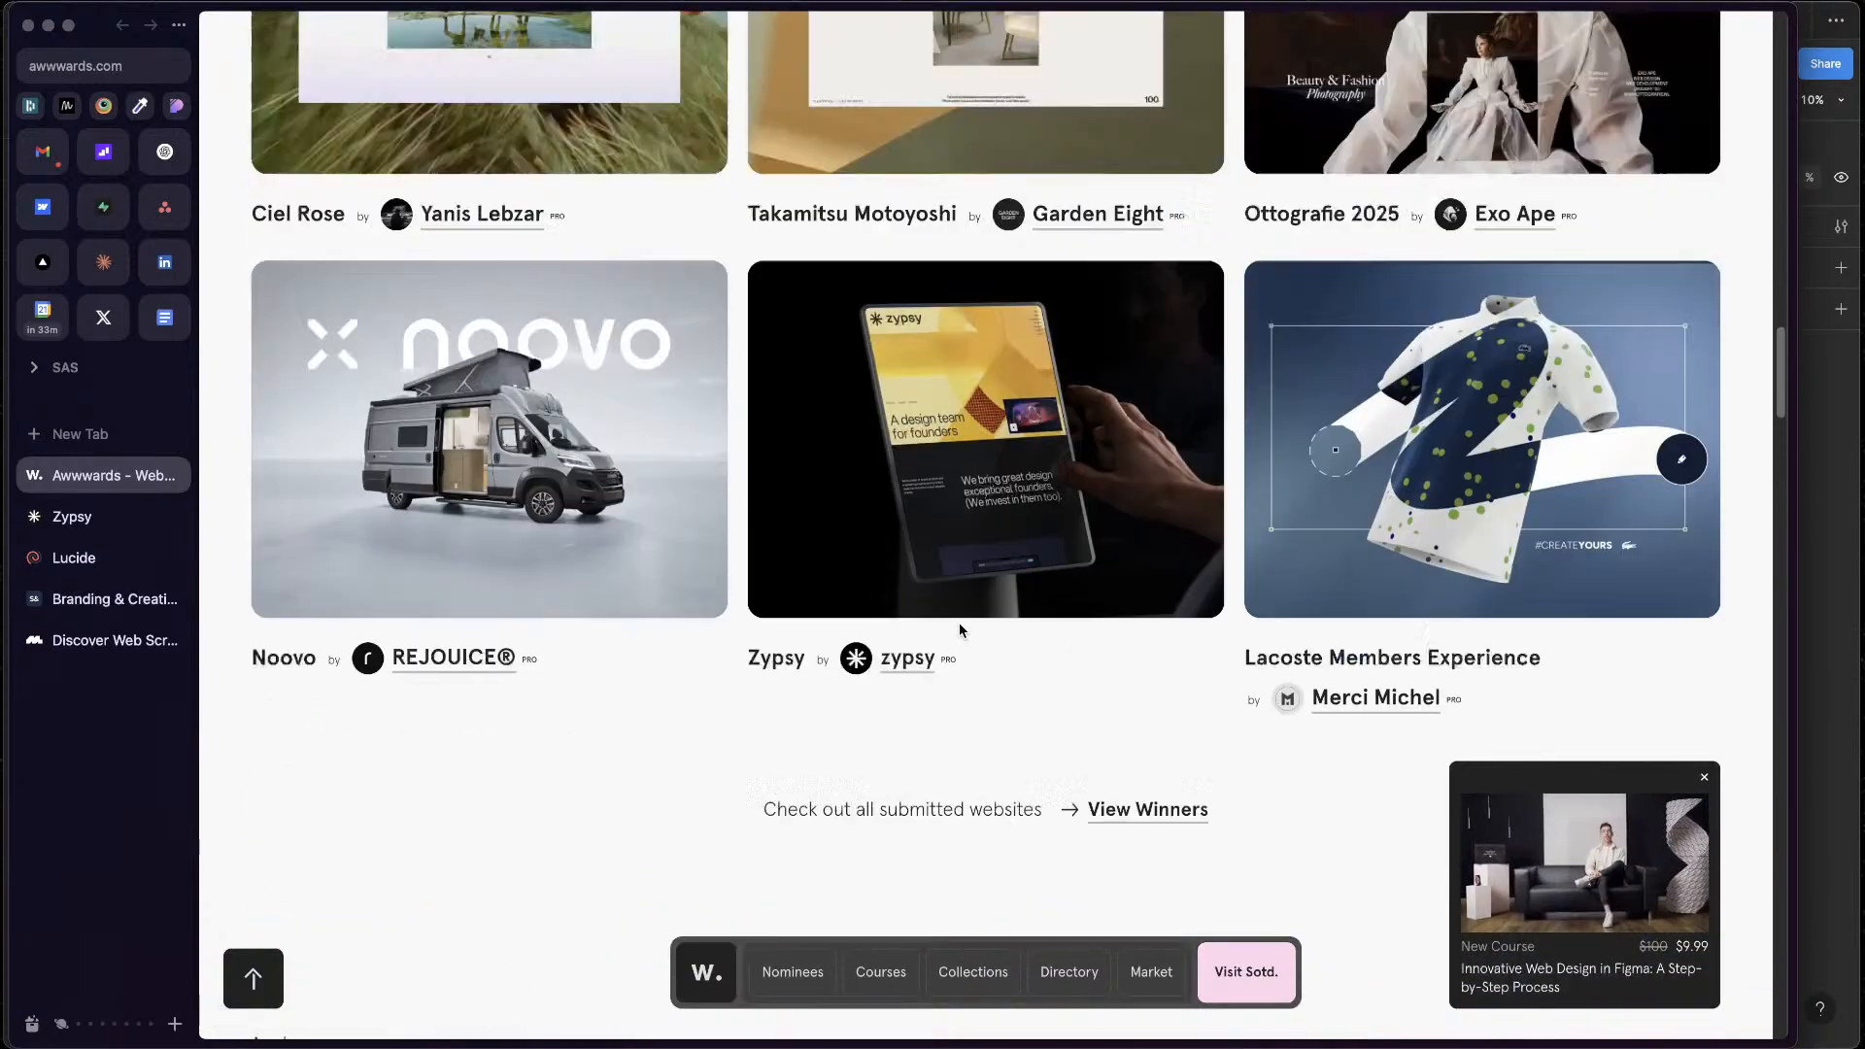
Open the Awwwards Collections page and look through its inspiration collections, from Built with Angular to Dark Mode in Websites and Apps
scroll(956, 629, "up", 4)
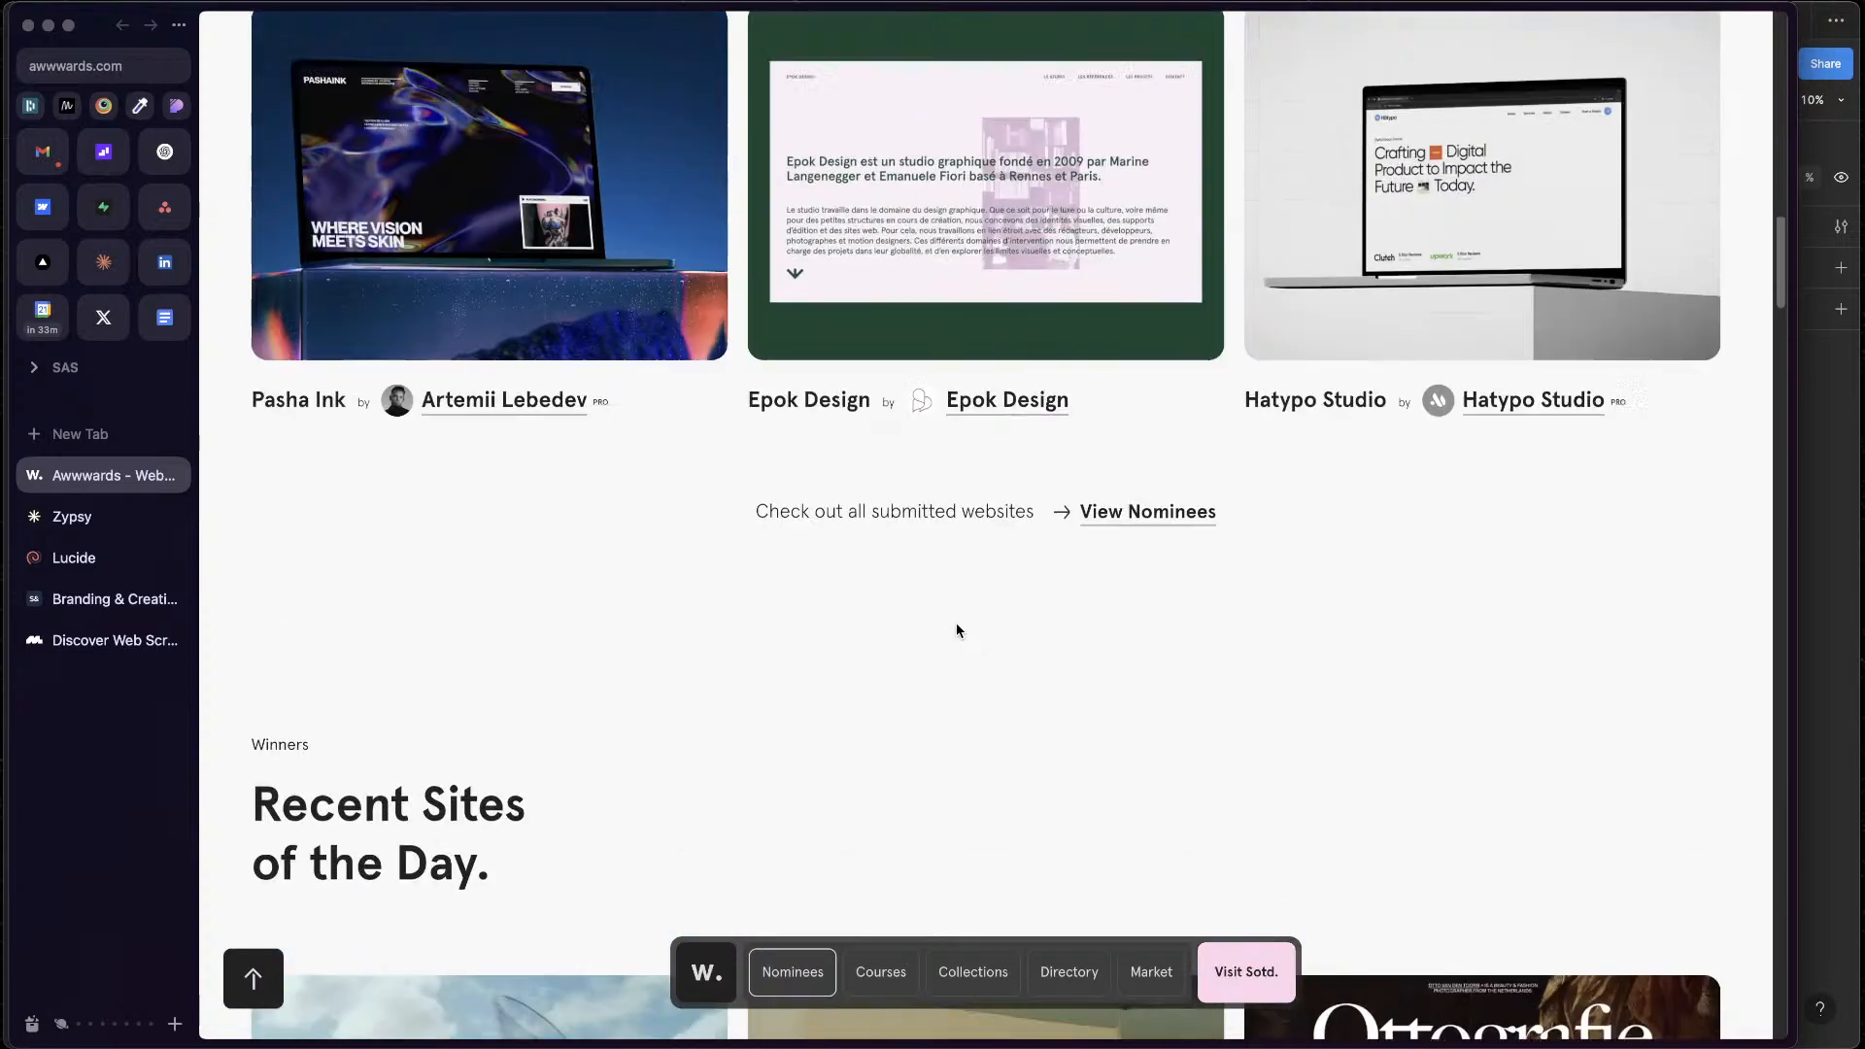
scroll(533, 537, "up", 20)
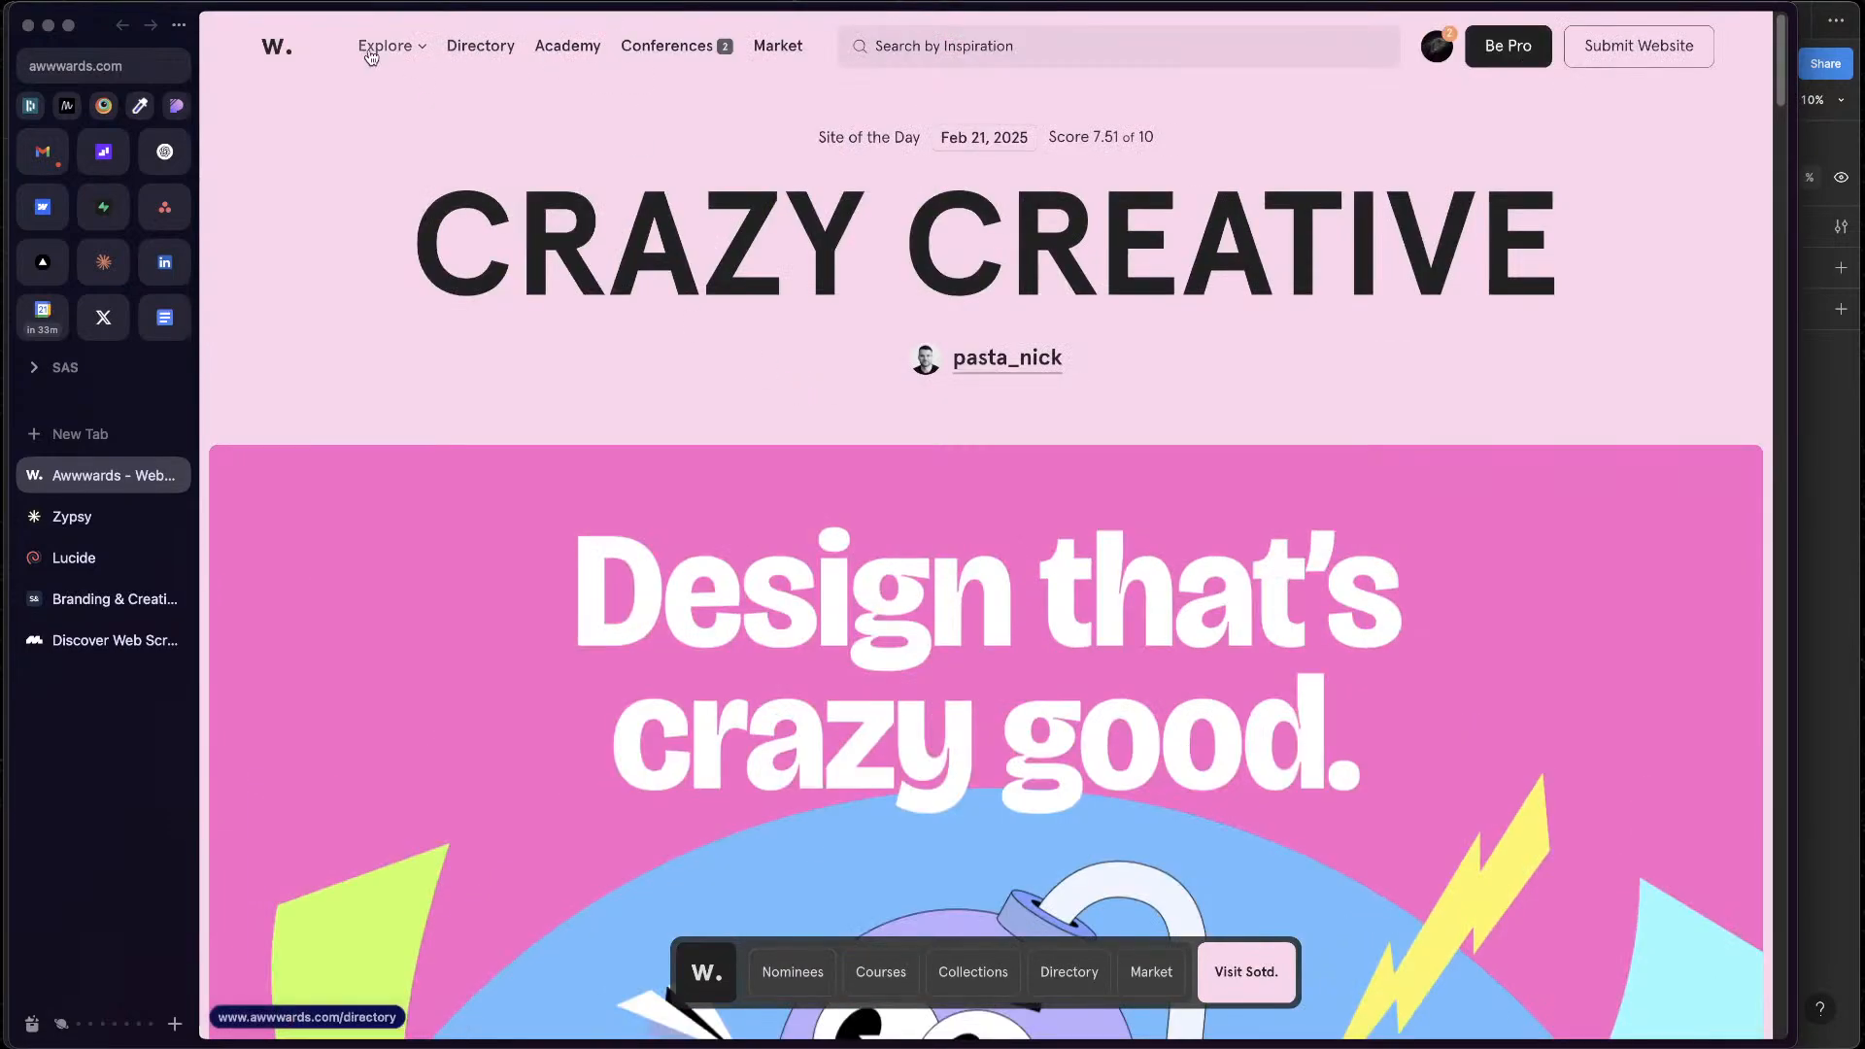
left_click(370, 56)
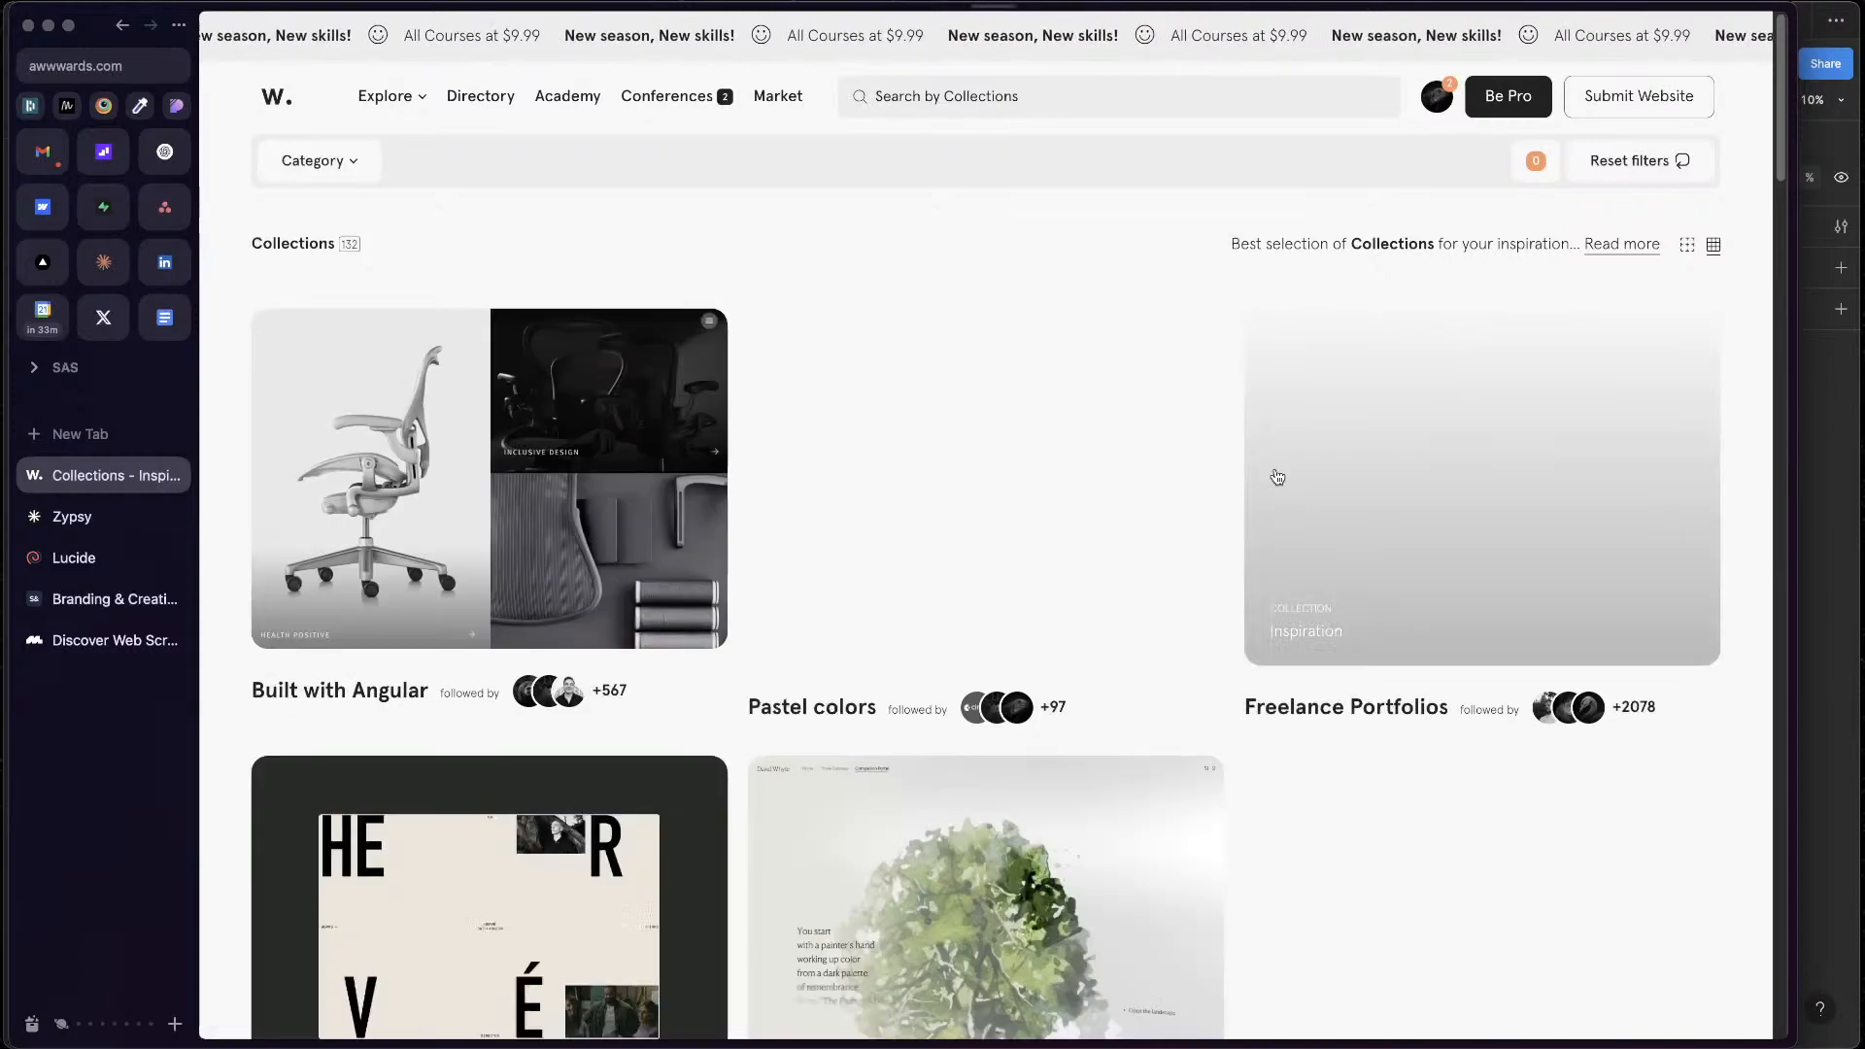
scroll(1175, 828, "down", 7)
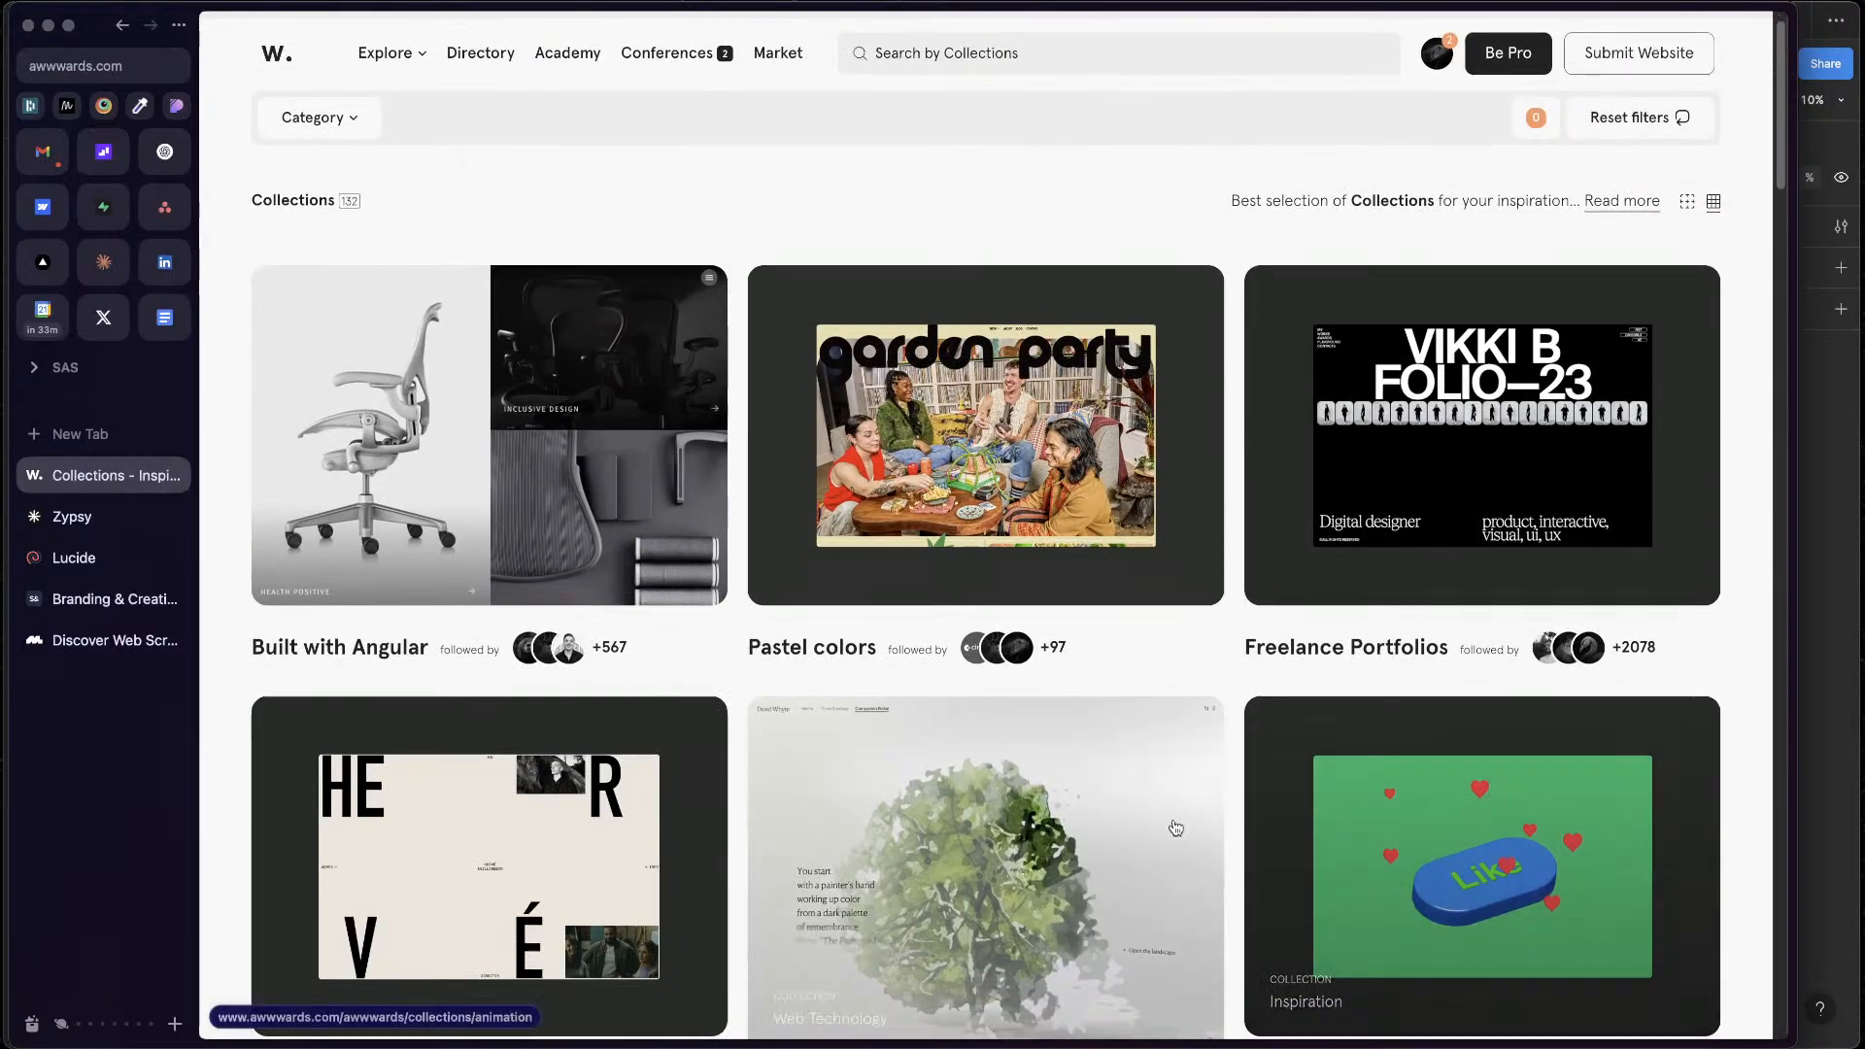
scroll(1175, 828, "down", 10)
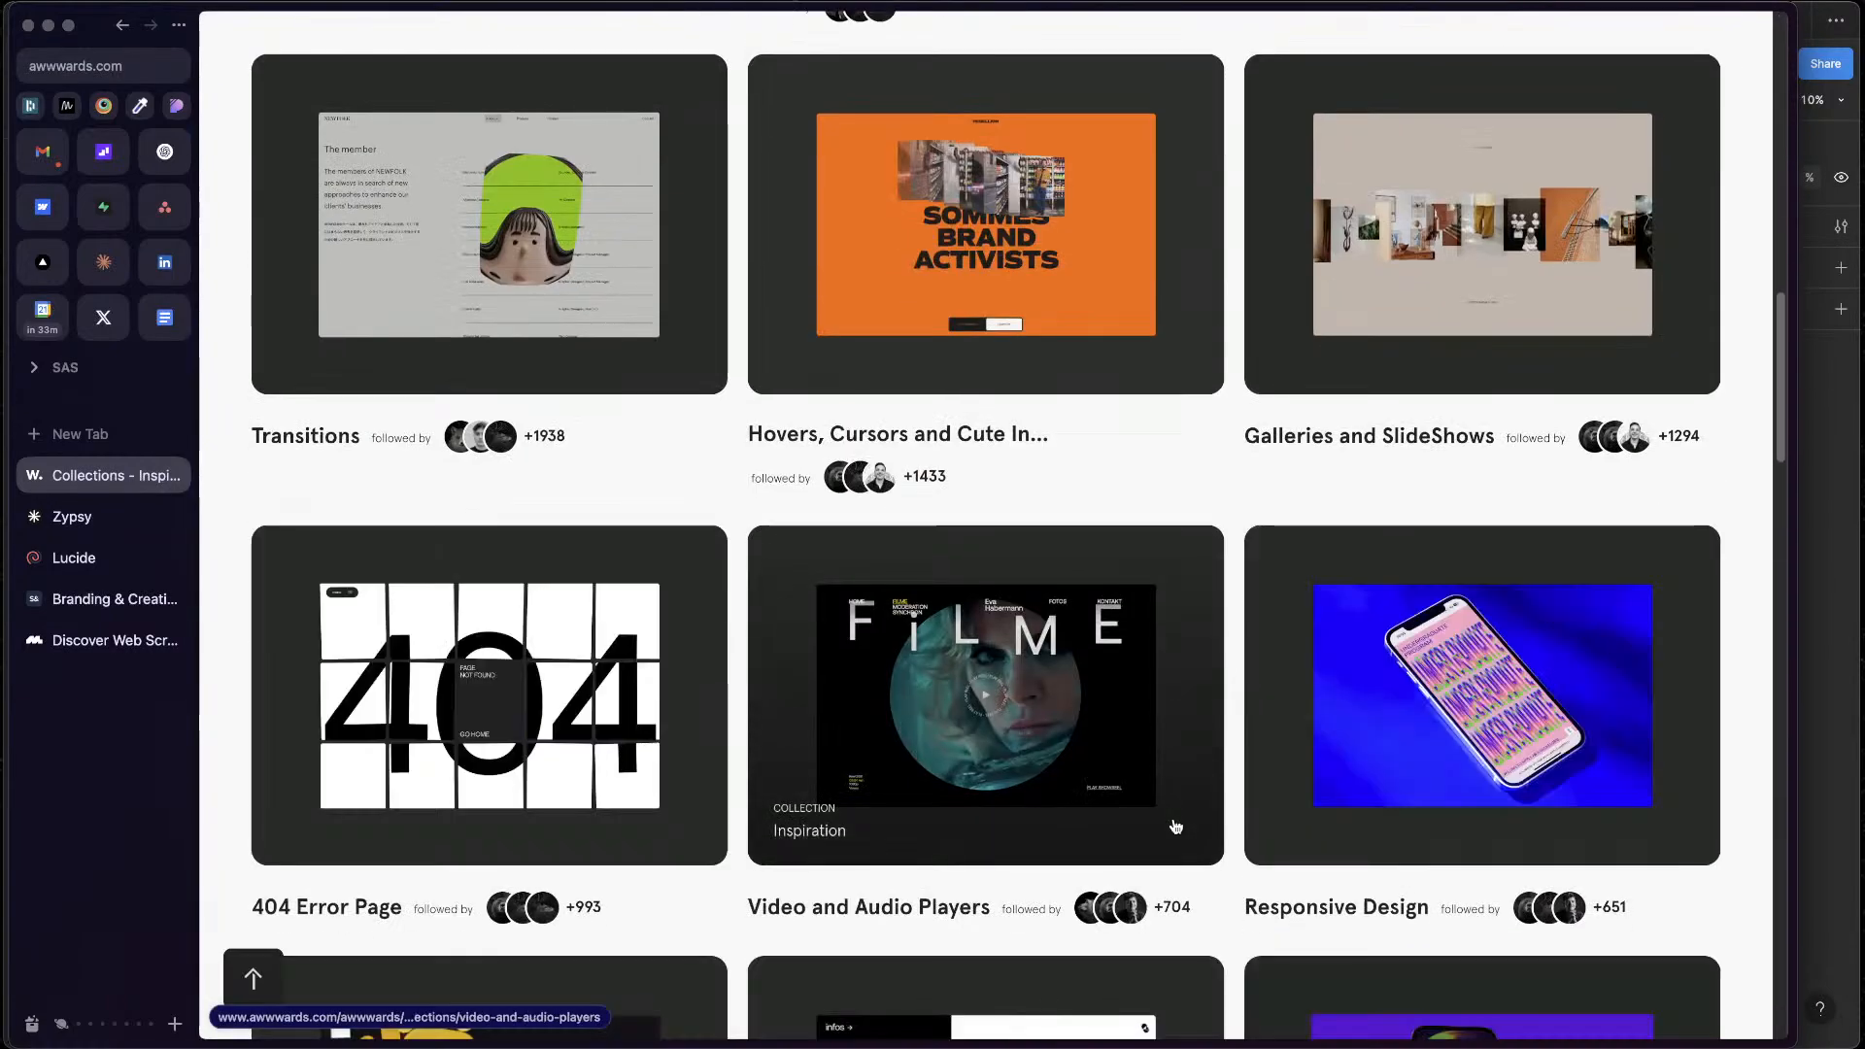
scroll(1176, 828, "down", 9)
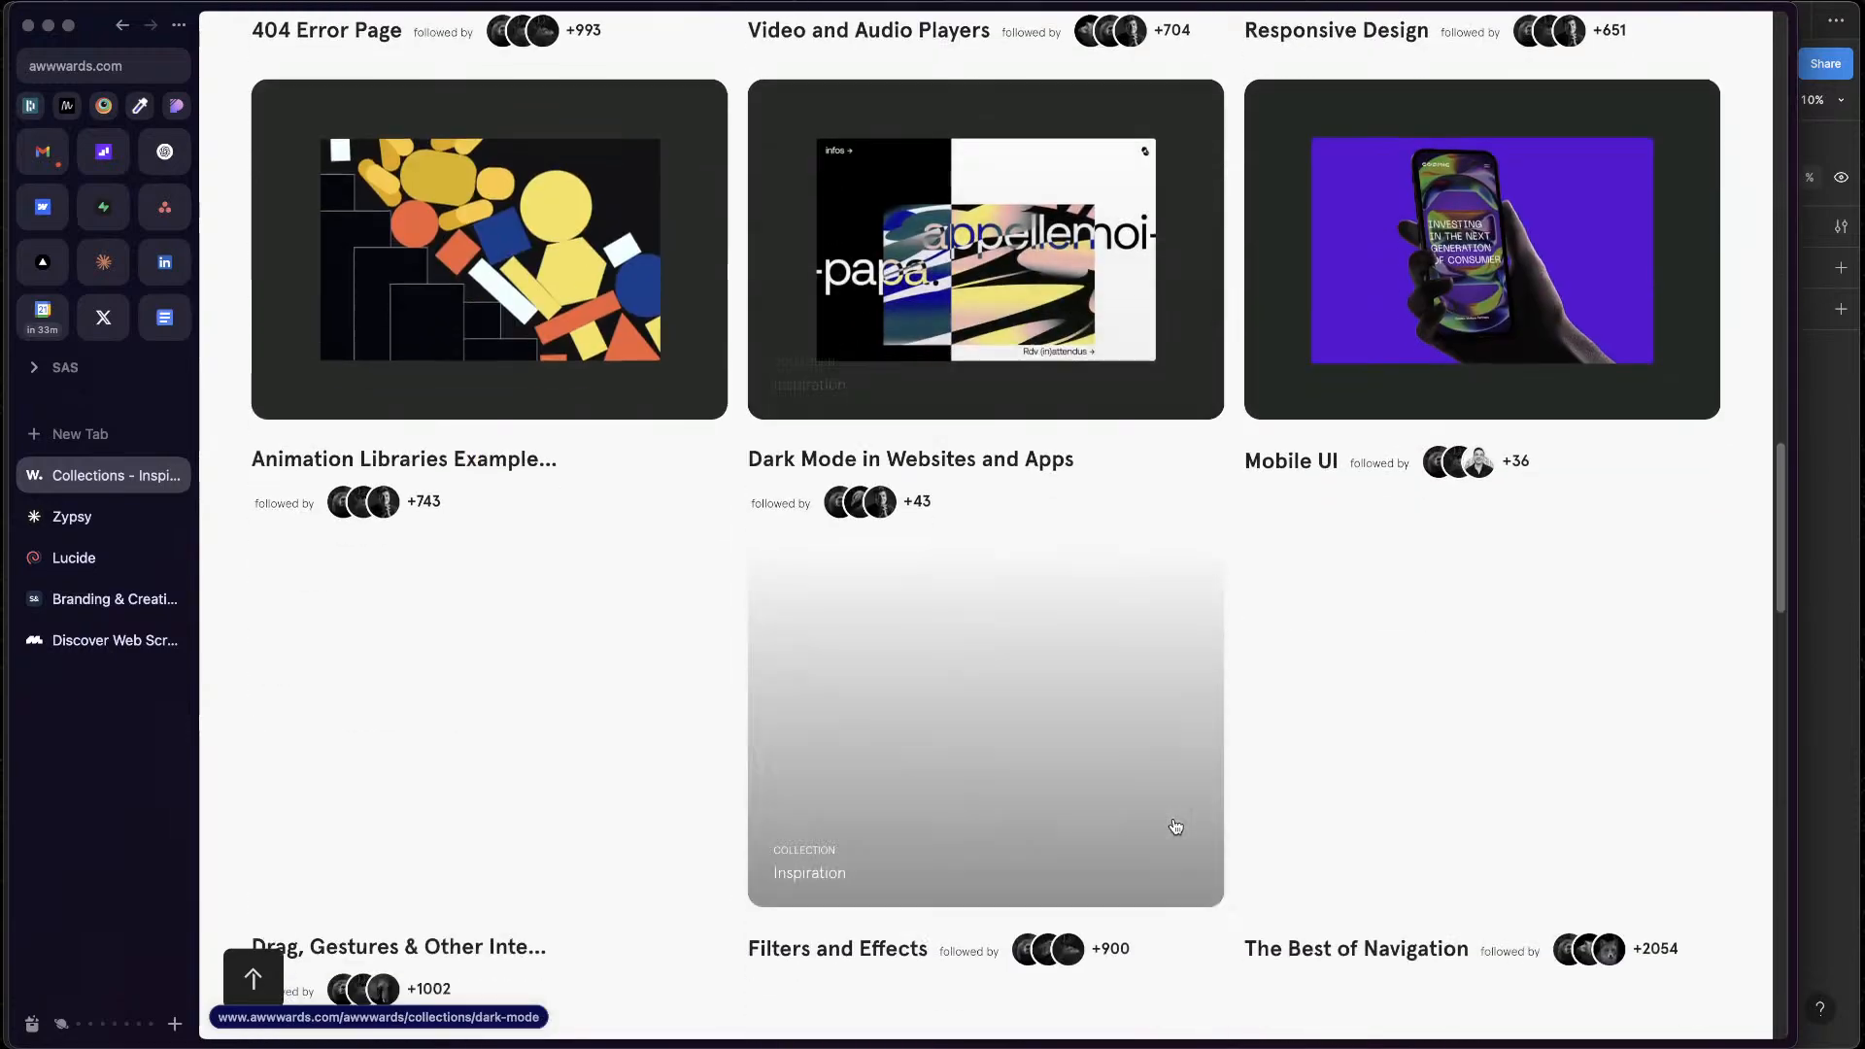
Switch to the live Suits & Sandals homepage and review its footer, the brand consultancy section and the "Relationships are everything." section with review cards
key("ctrl+Tab")
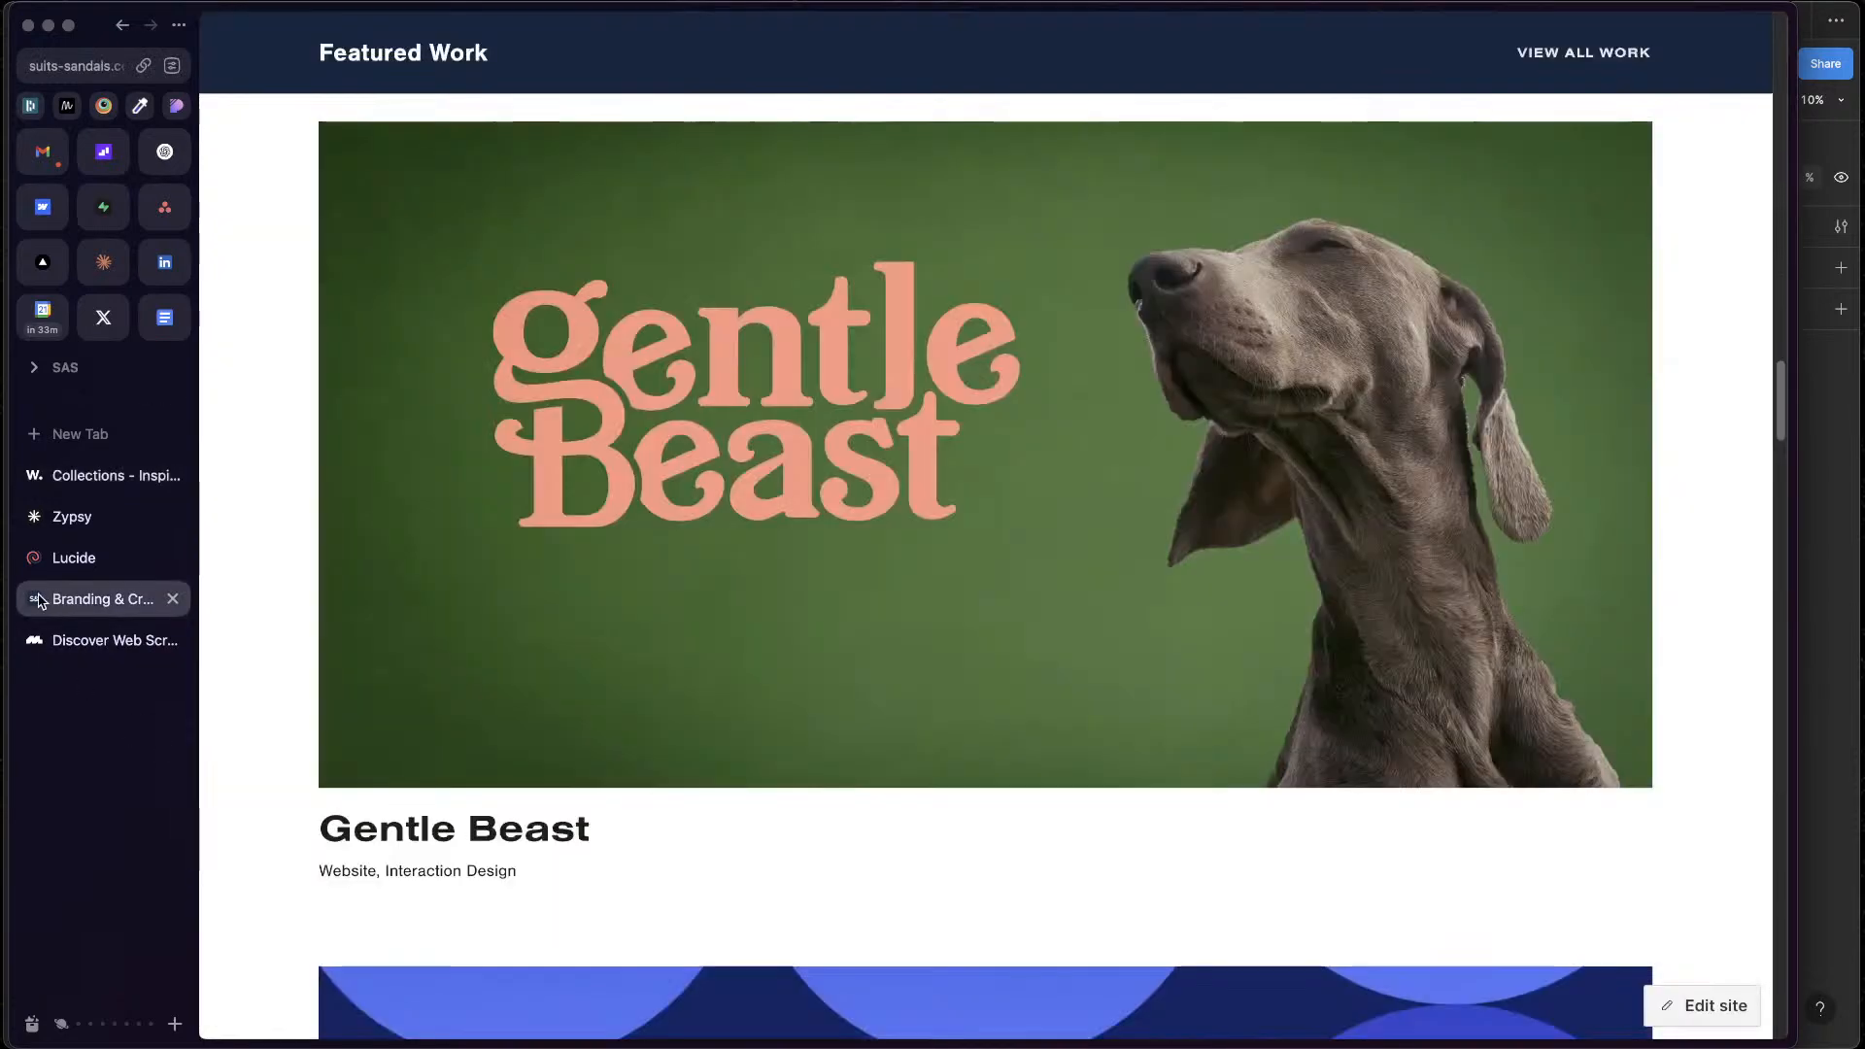
scroll(1162, 616, "down", 15)
scroll(1163, 619, "up", 5)
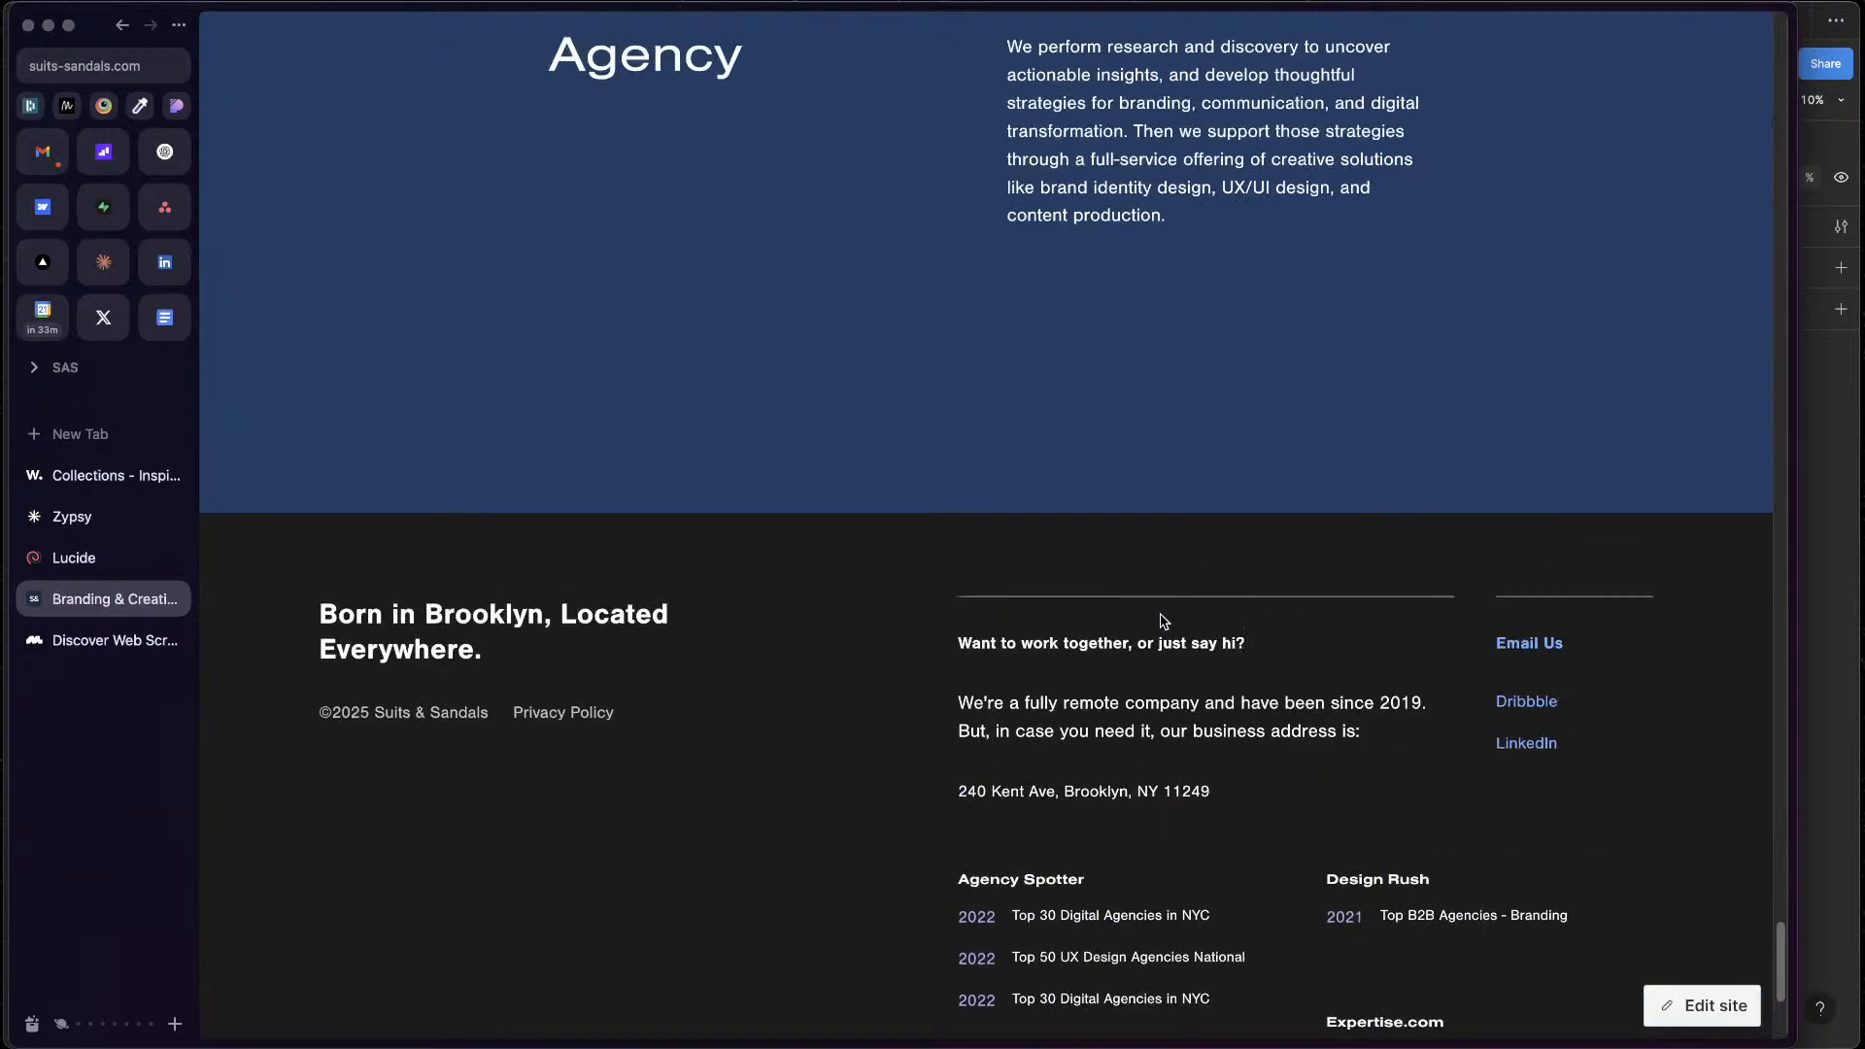
scroll(1161, 618, "up", 8)
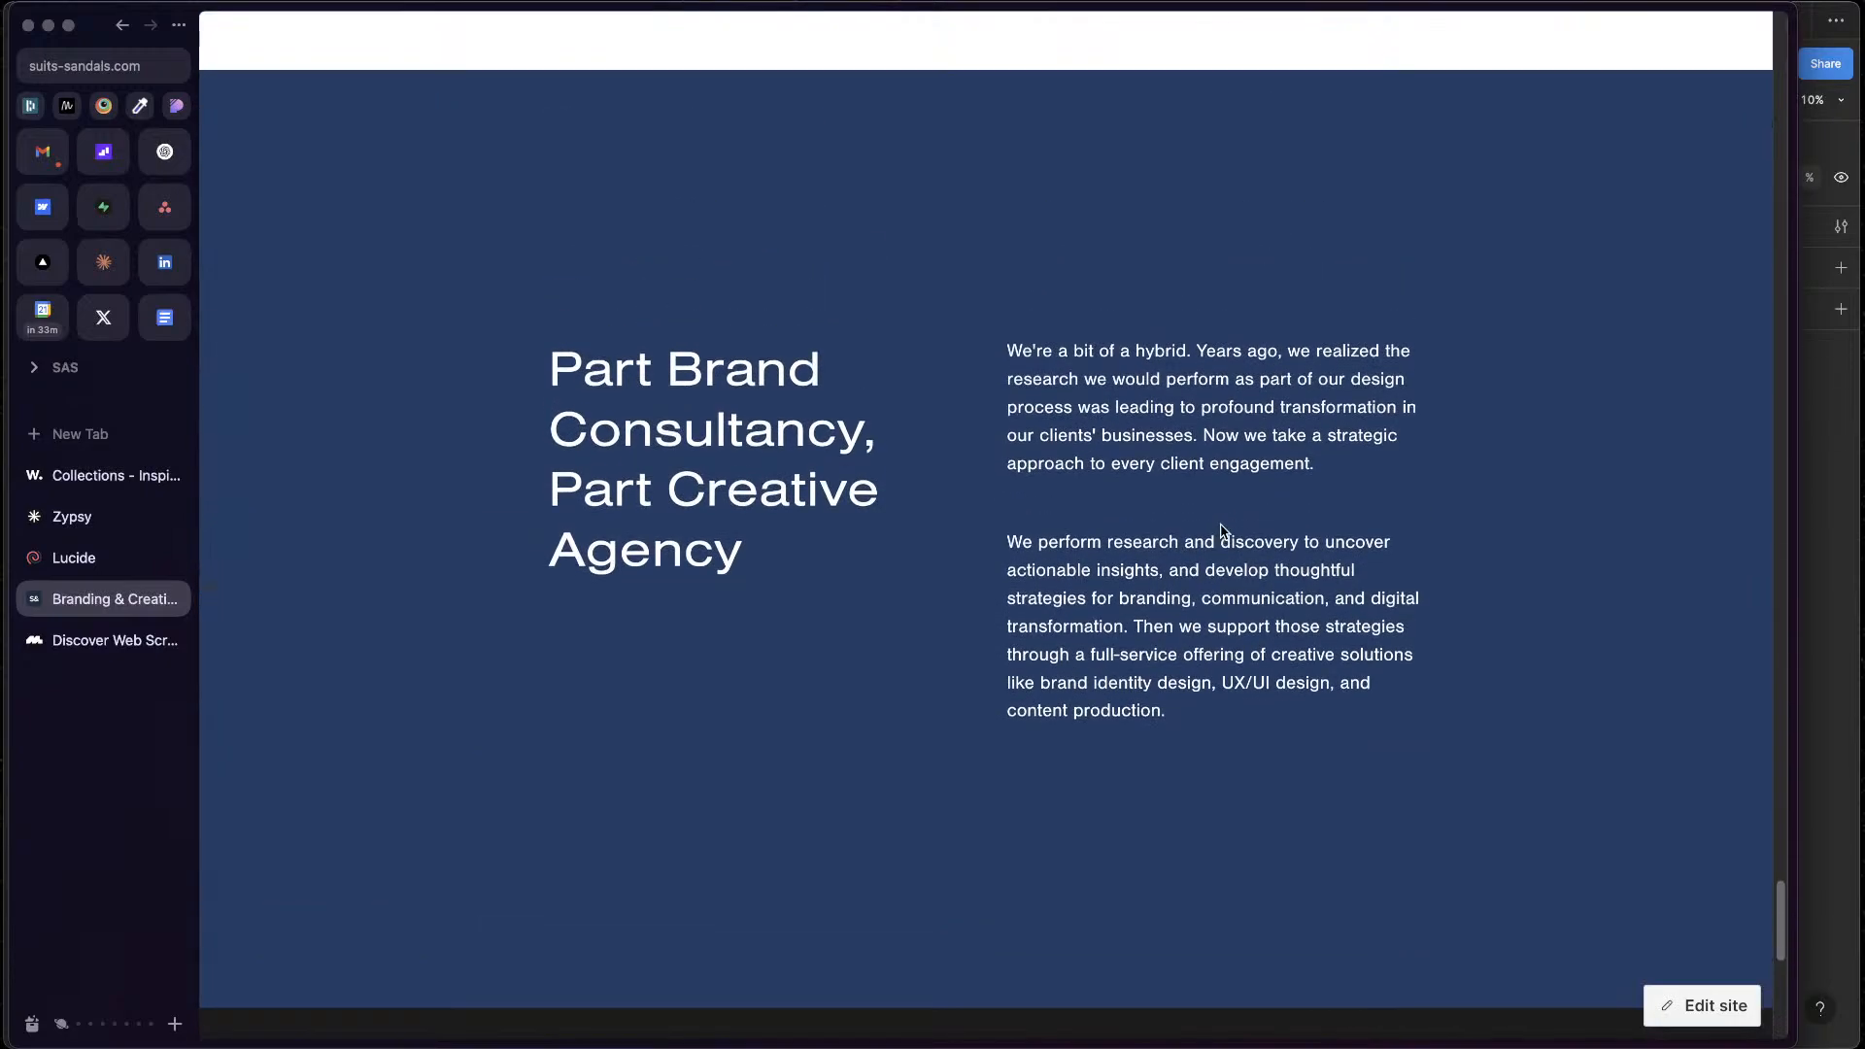
scroll(1348, 568, "up", 20)
scroll(1344, 579, "down", 10)
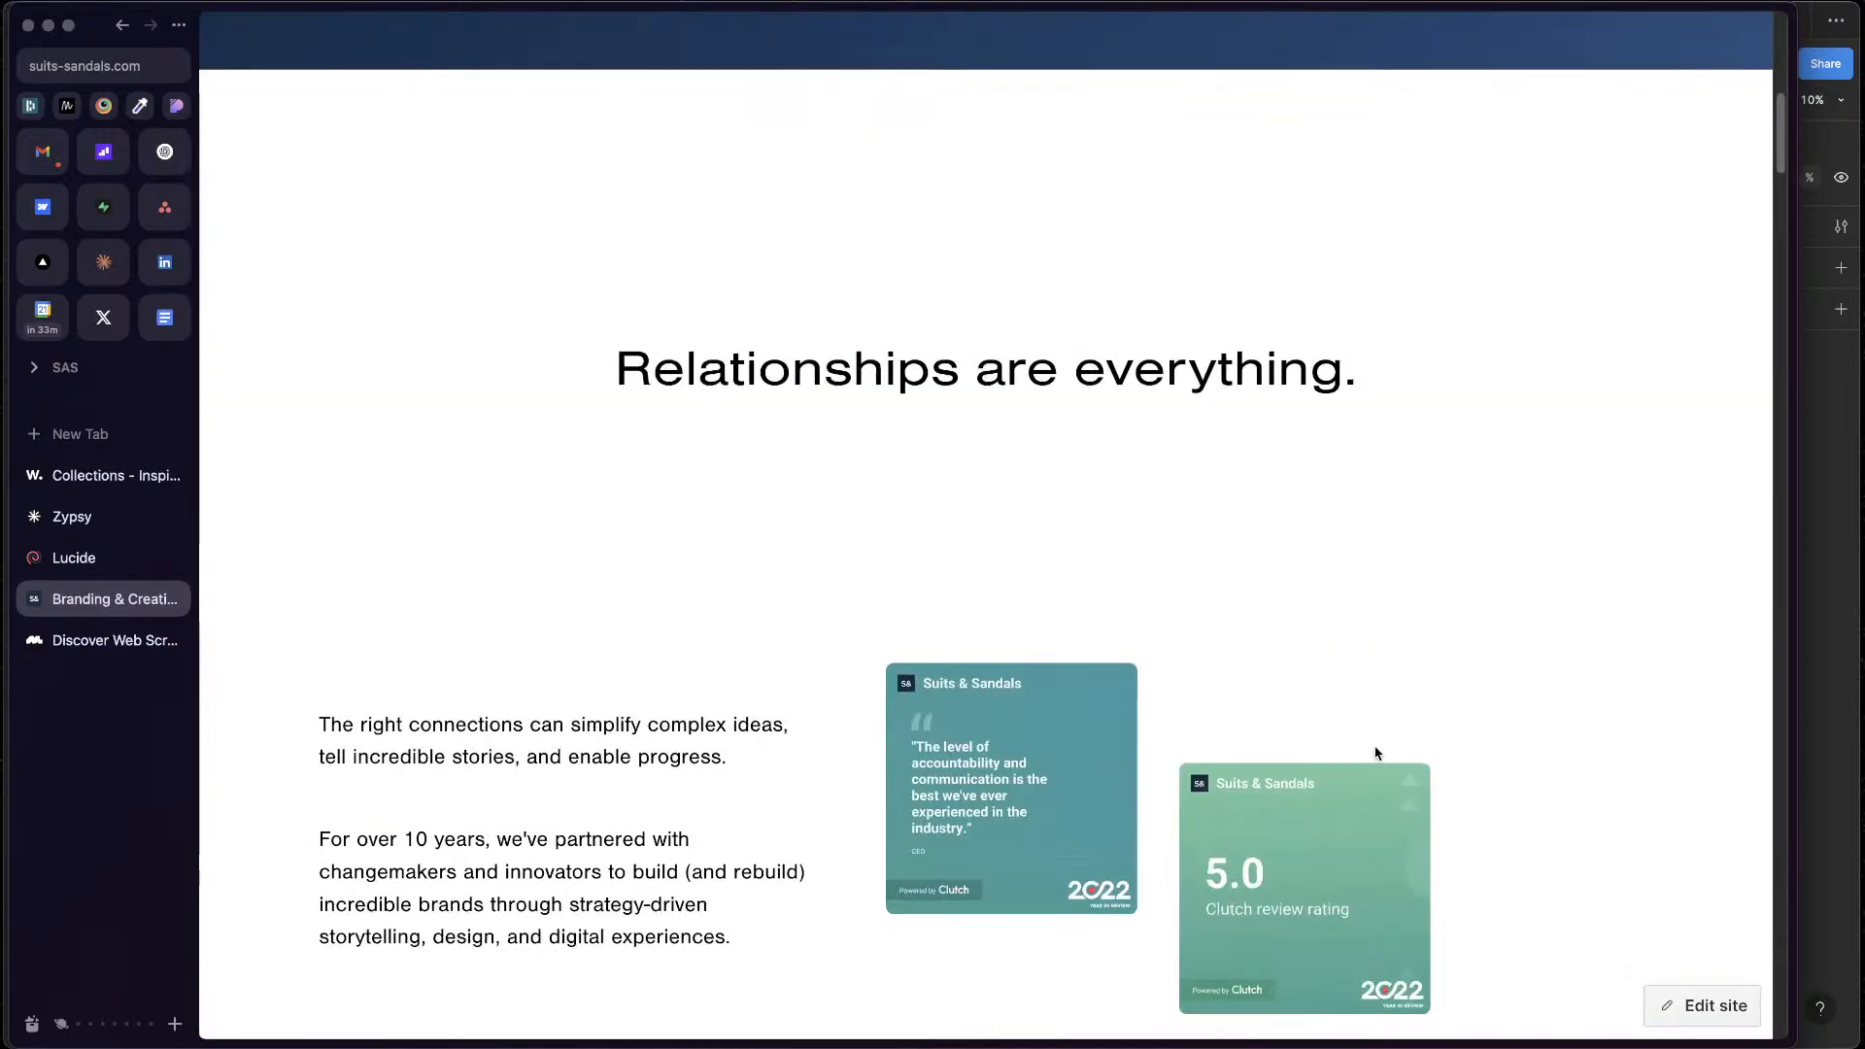
scroll(1378, 753, "down", 9)
scroll(1377, 754, "up", 7)
scroll(1435, 709, "down", 2)
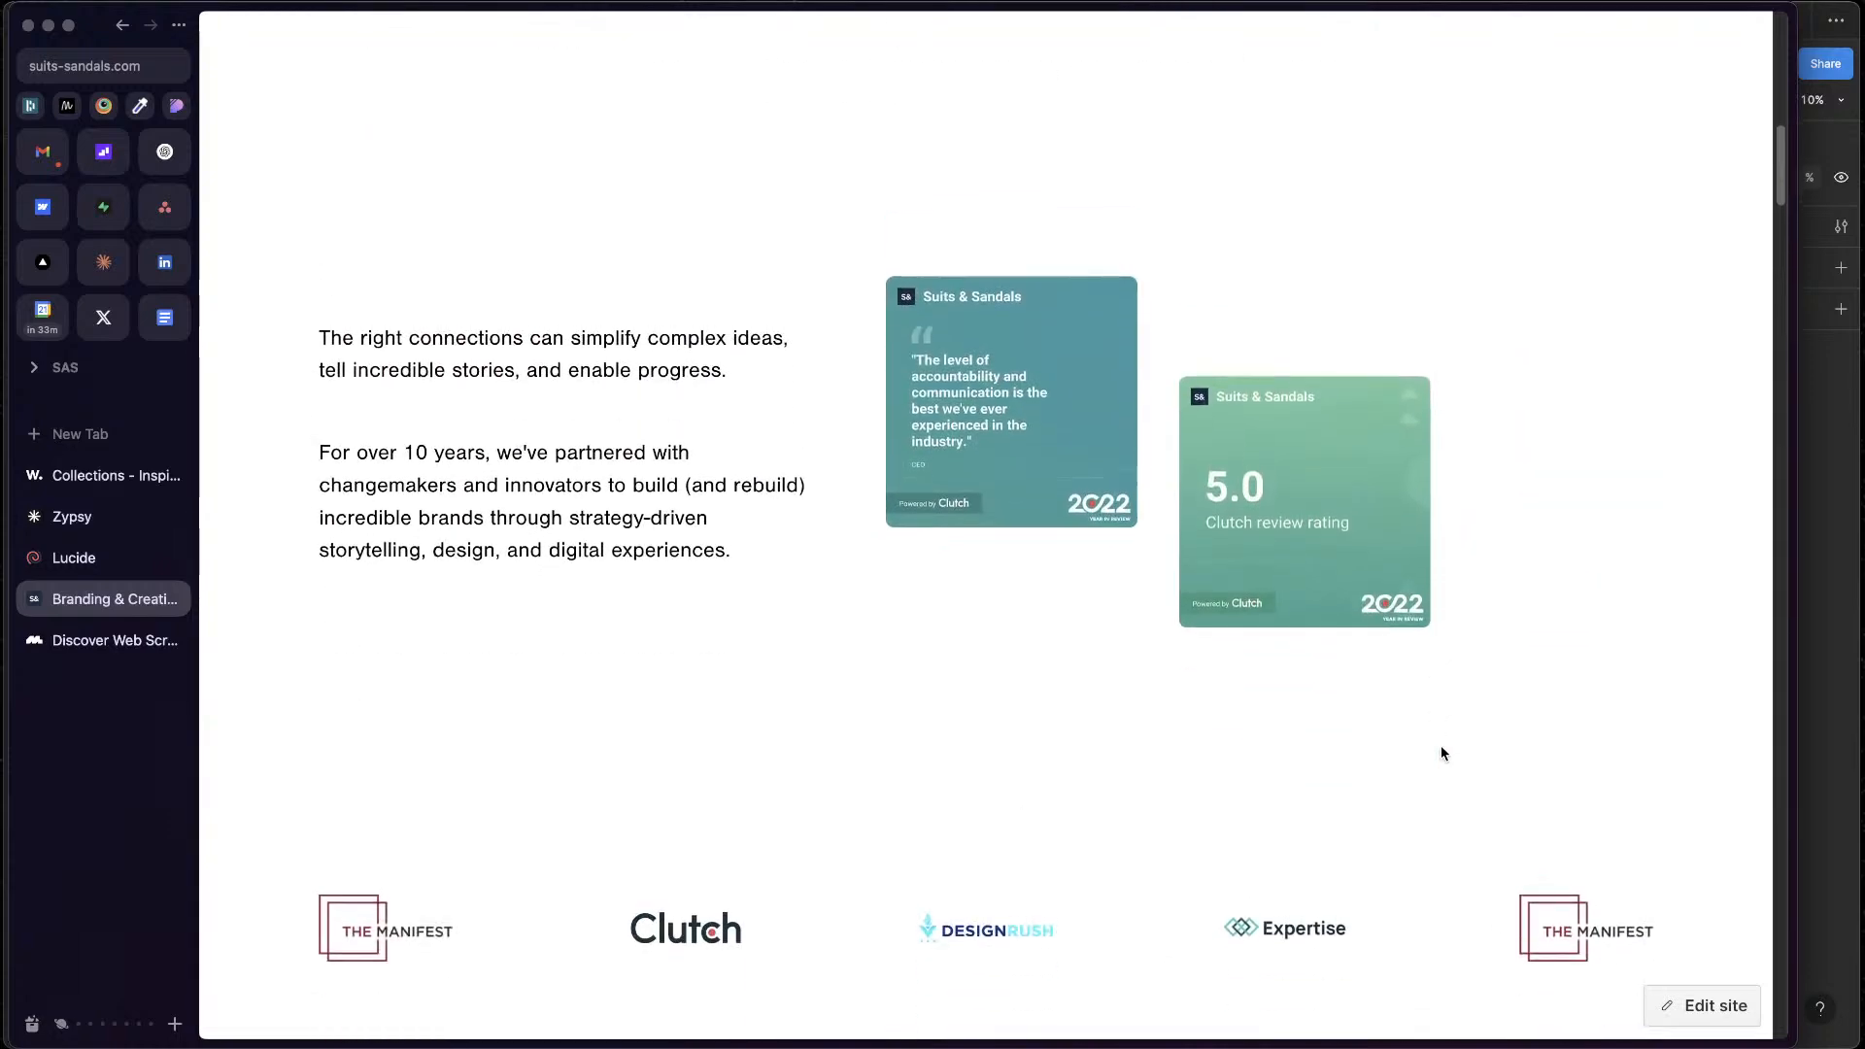
scroll(1442, 748, "up", 4)
scroll(1442, 750, "down", 2)
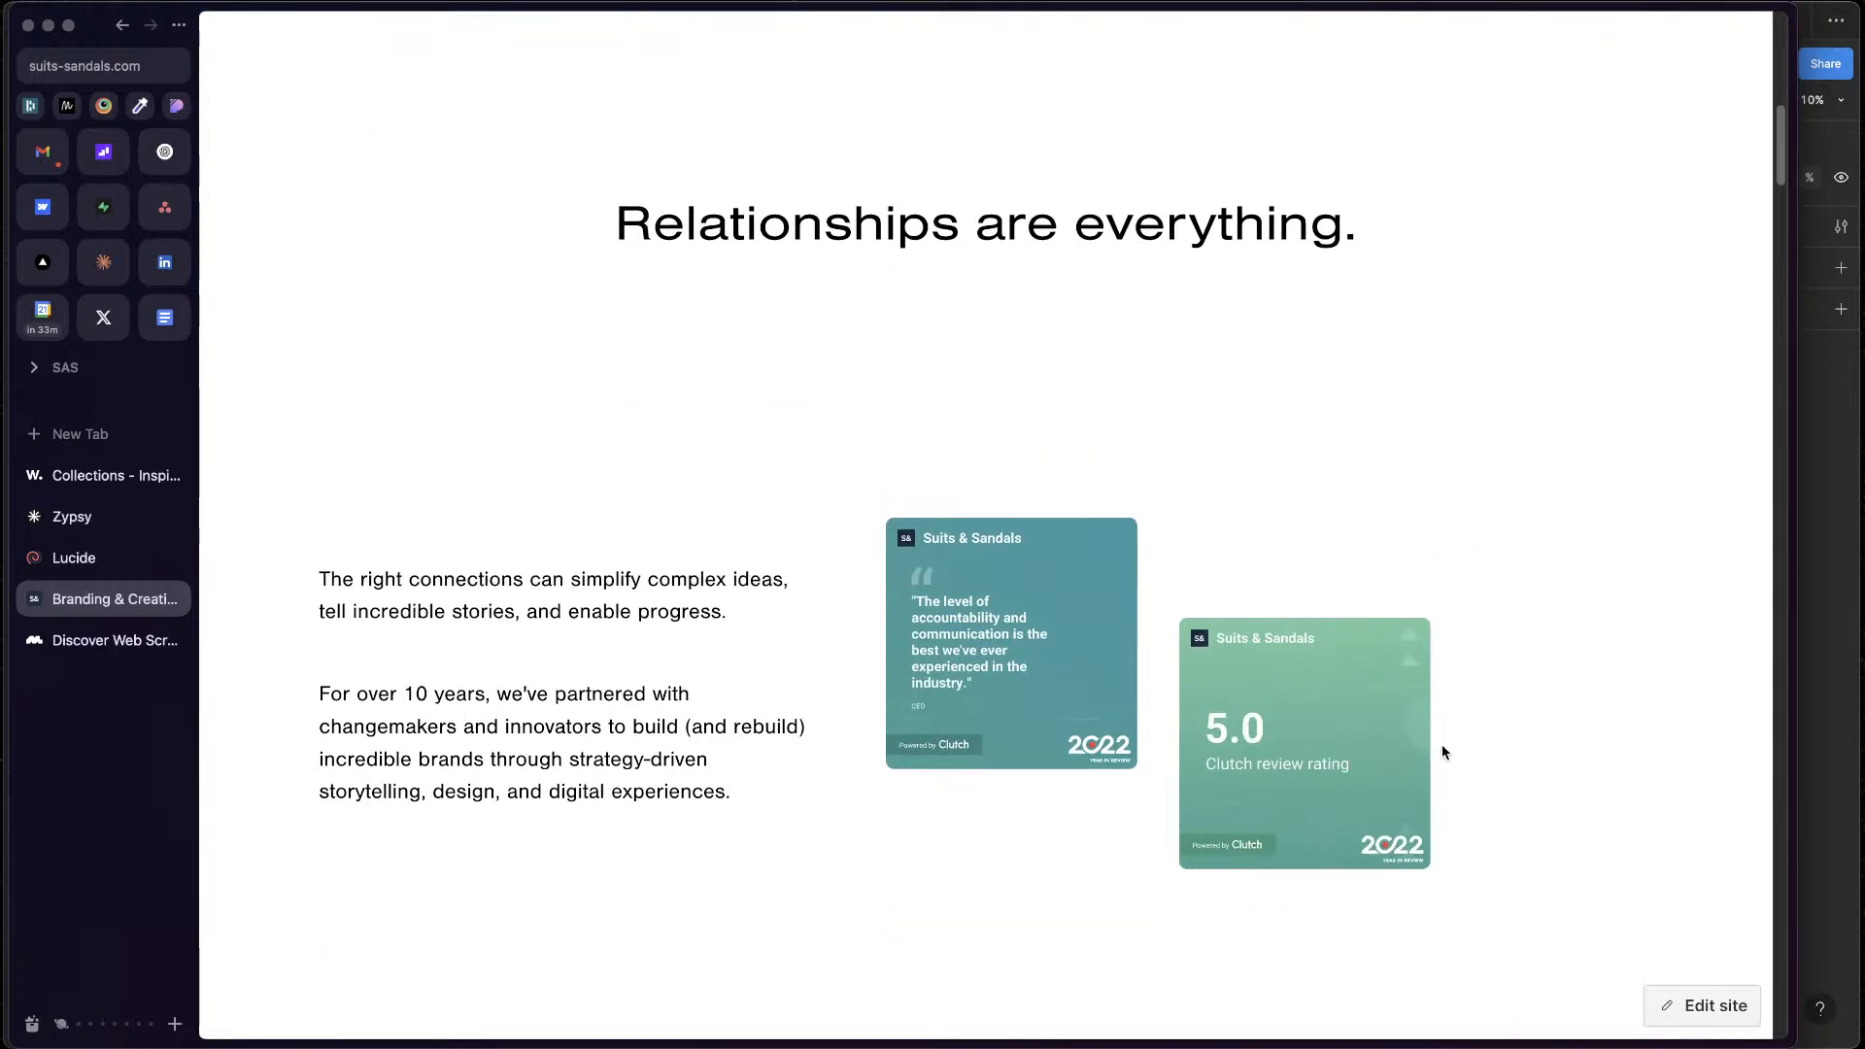
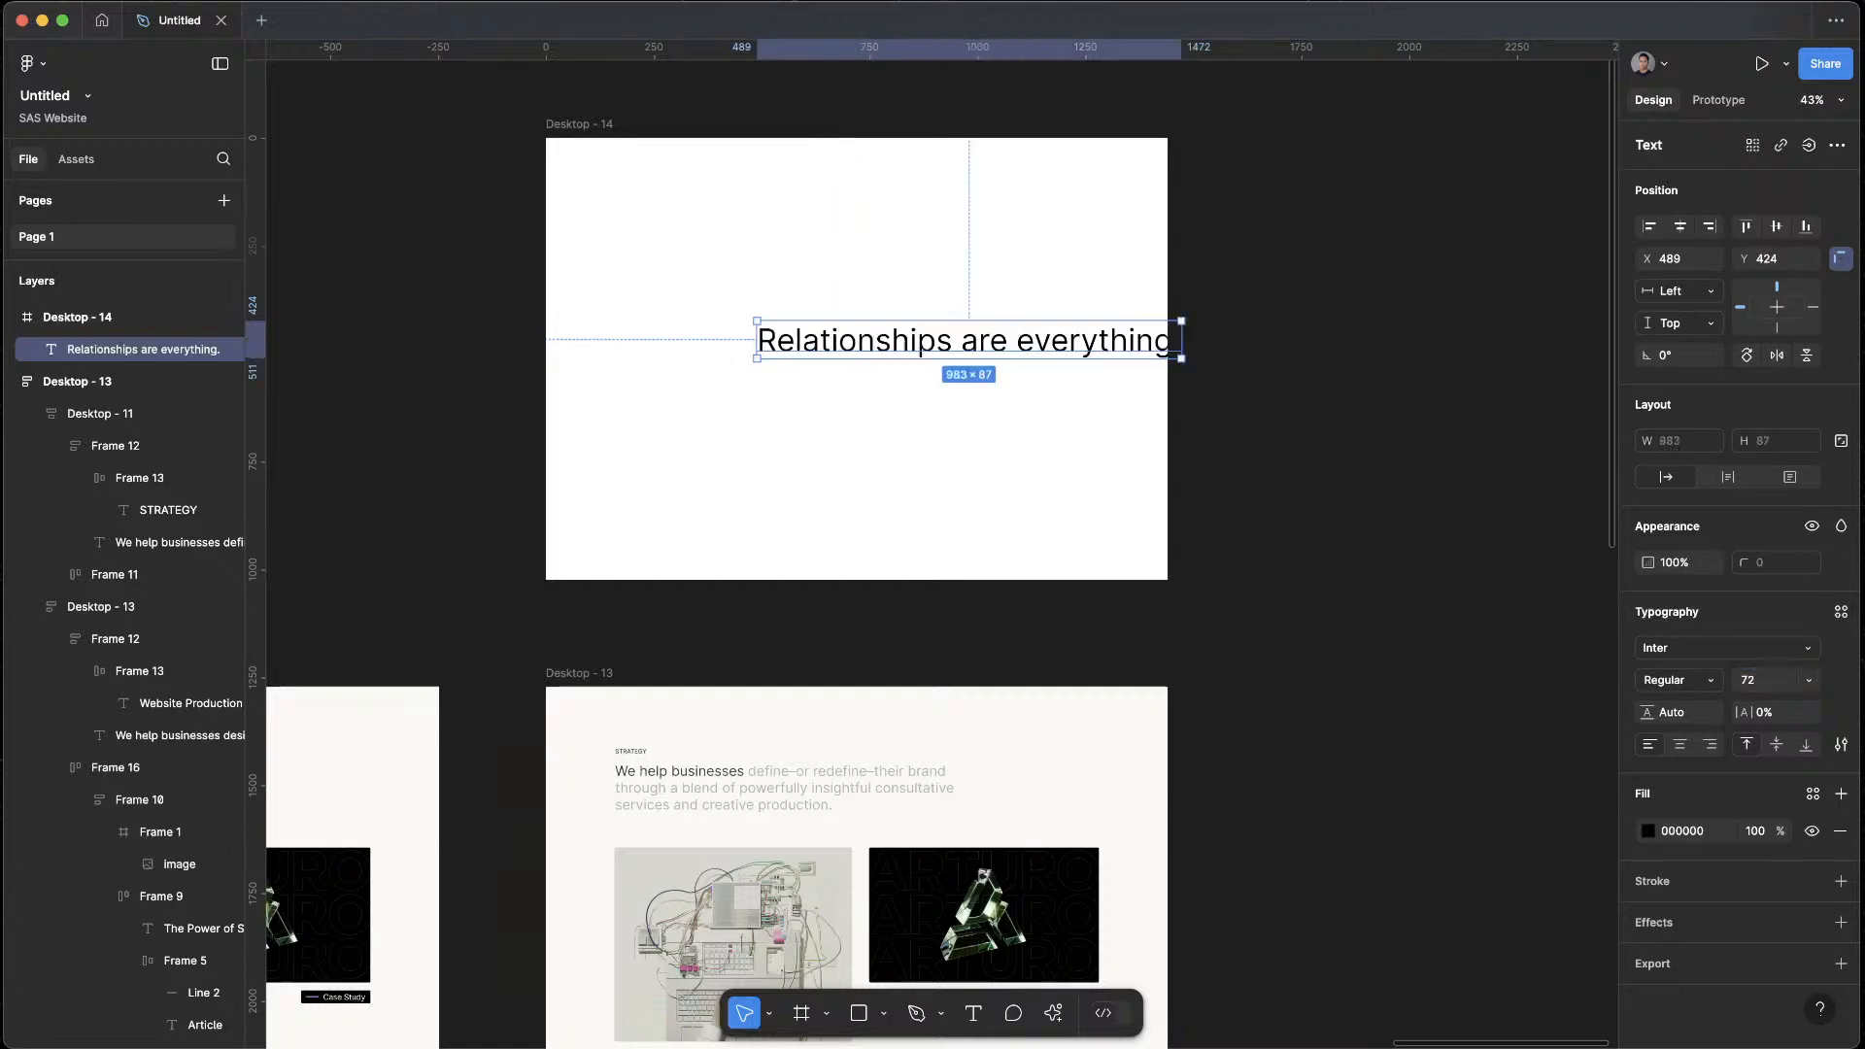
Move the "Relationships are everything." heading to the middle of the Desktop - 14 frame
left_click(1211, 405)
left_click_drag(1054, 340, 942, 348)
left_click(1295, 523)
scroll(1287, 548, "down", 4)
scroll(1288, 546, "down", 3)
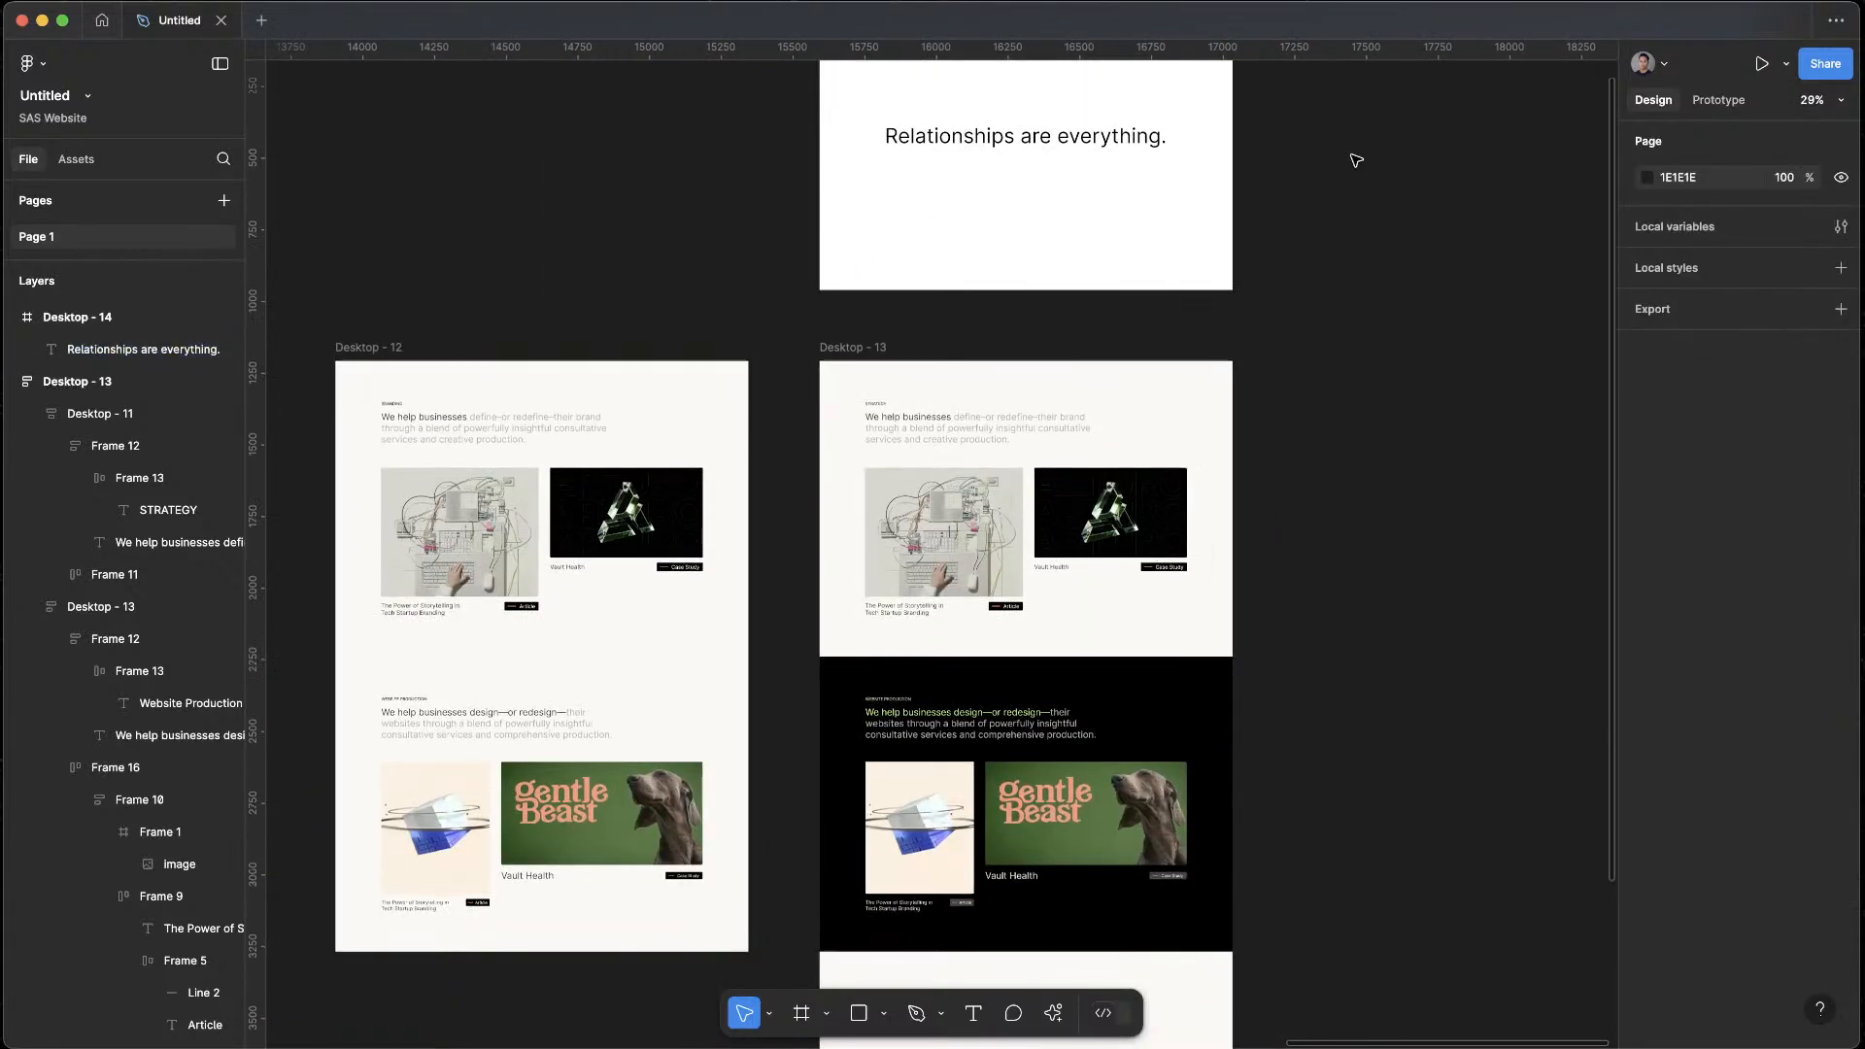
scroll(1353, 205, "up", 4)
scroll(1357, 475, "down", 4)
Switch to the Suits & Sandals homepage in the browser and copy the teal Clutch quote card image
key("ctrl+Up")
left_click(799, 527)
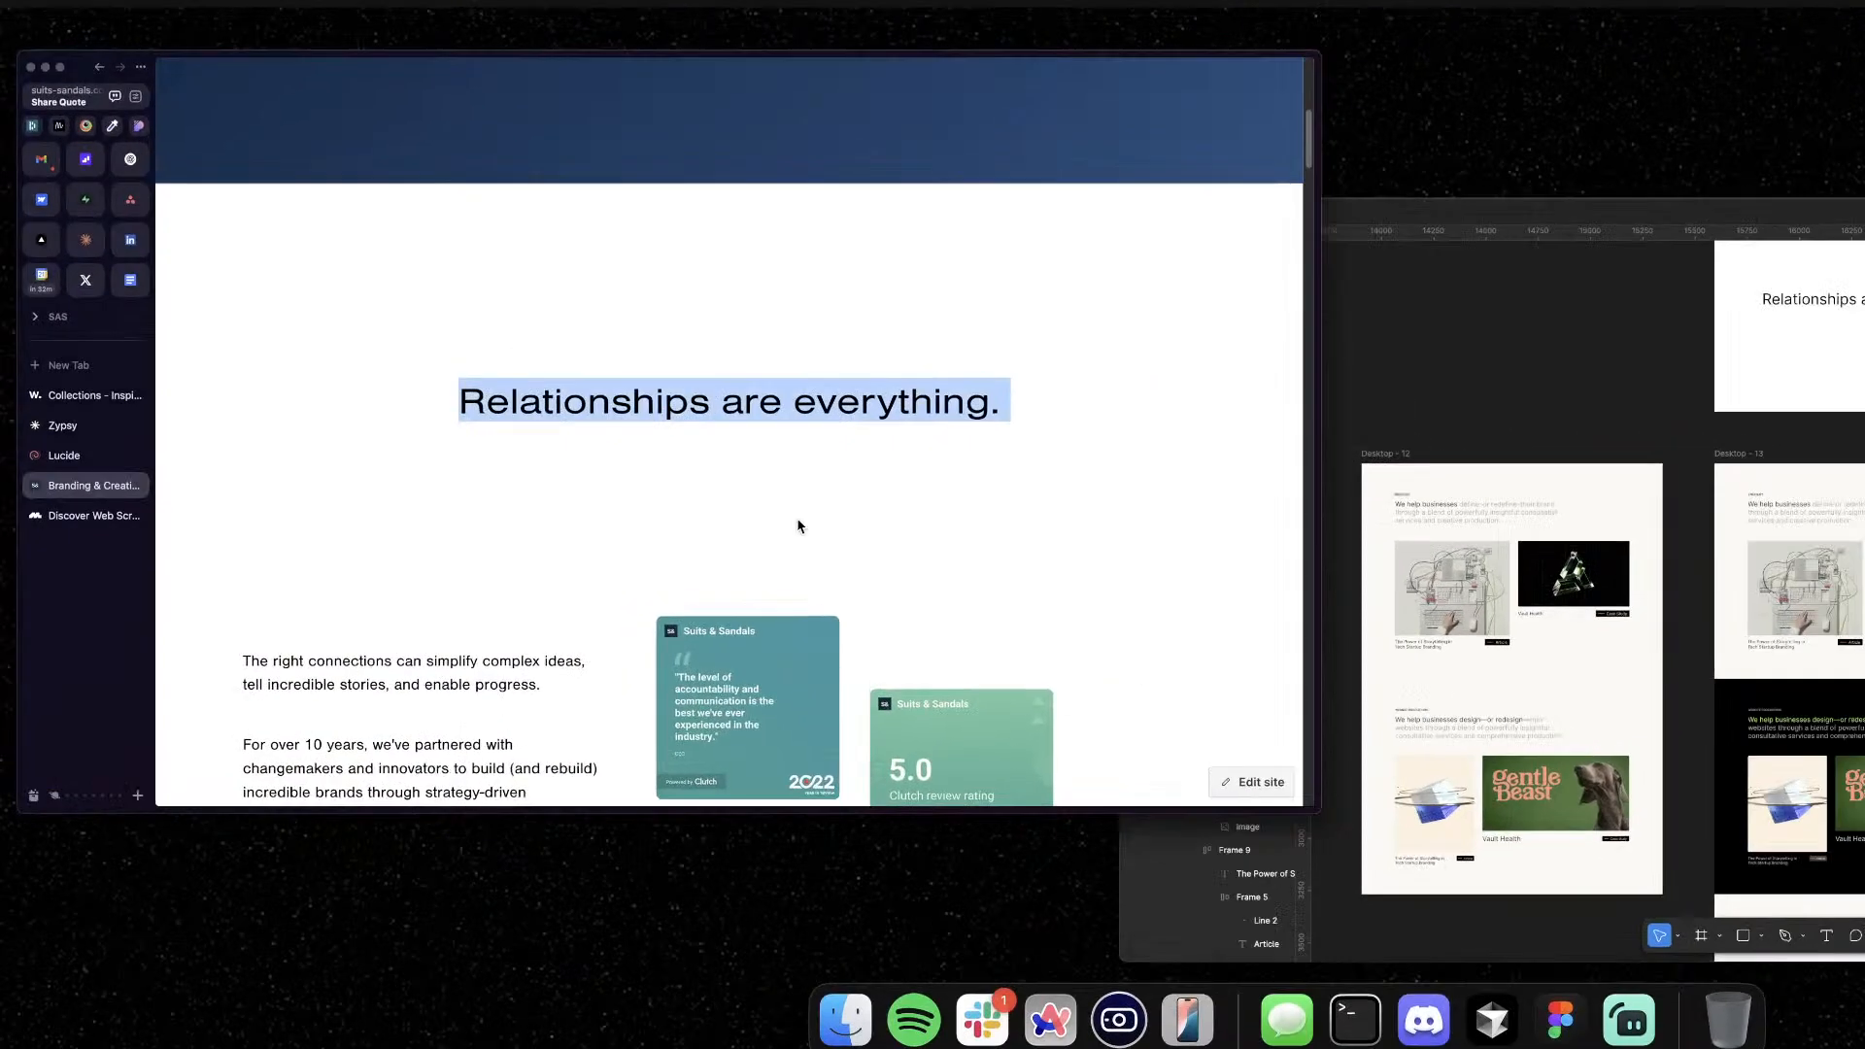
scroll(802, 541, "down", 8)
scroll(802, 541, "up", 3)
right_click(1053, 316)
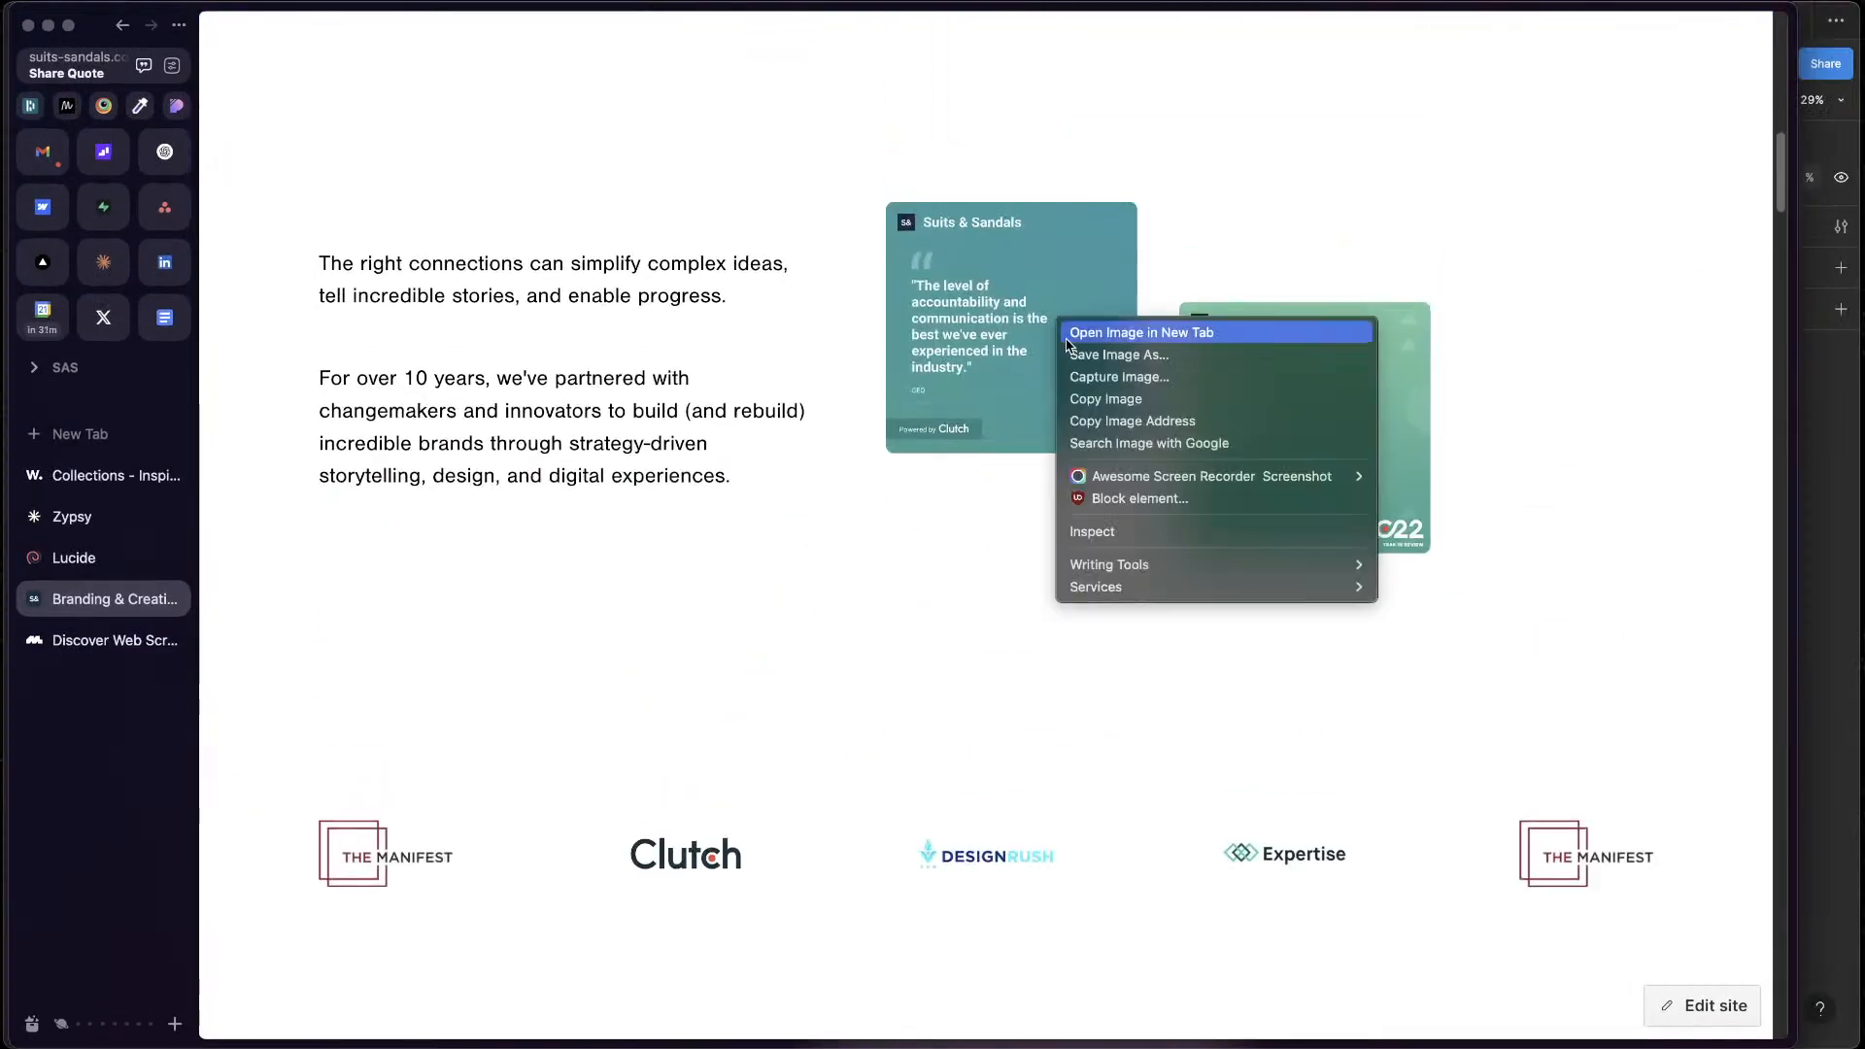
left_click(1126, 404)
Switch back to Figma, paste the quote card into Desktop - 14 and place it under the right end of the heading
key("ctrl+Up")
left_click(1345, 395)
scroll(1345, 395, "up", 3)
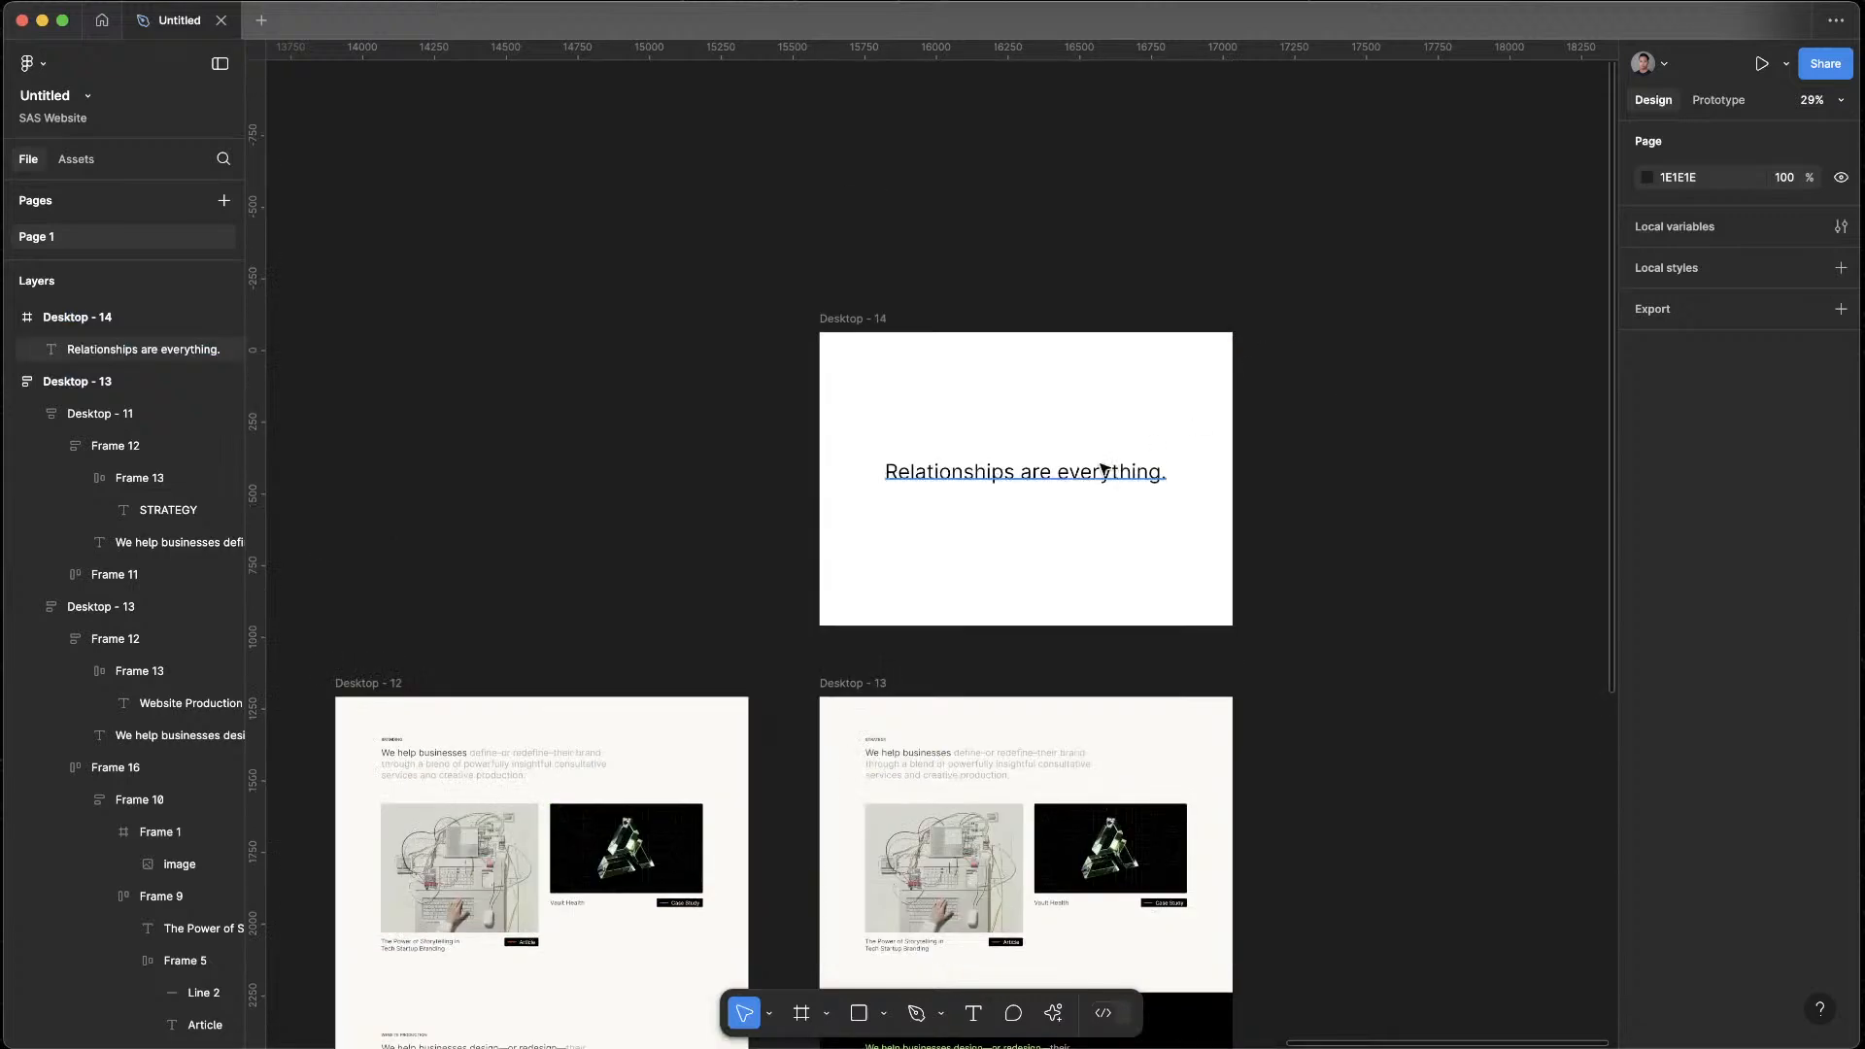
left_click(889, 345)
key("ctrl+v")
left_click(1268, 344)
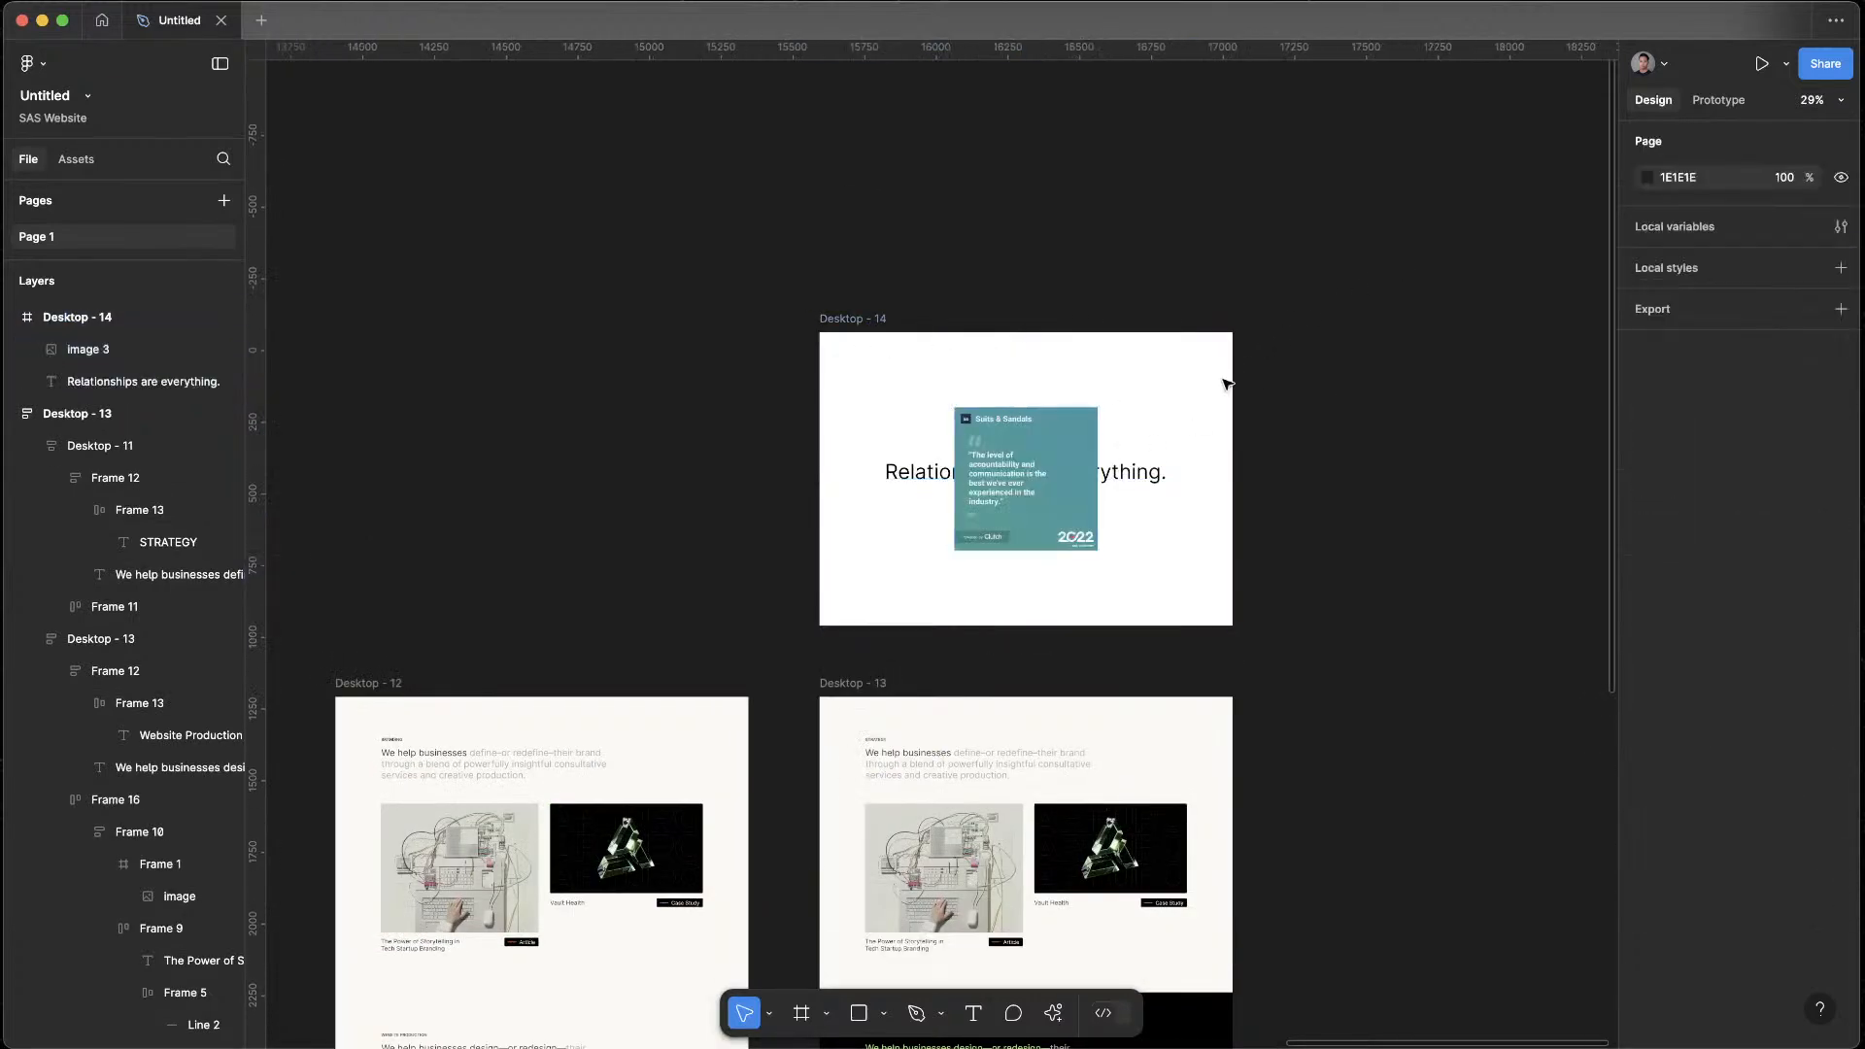
left_click_drag(1041, 468, 1146, 553)
left_click(1333, 569)
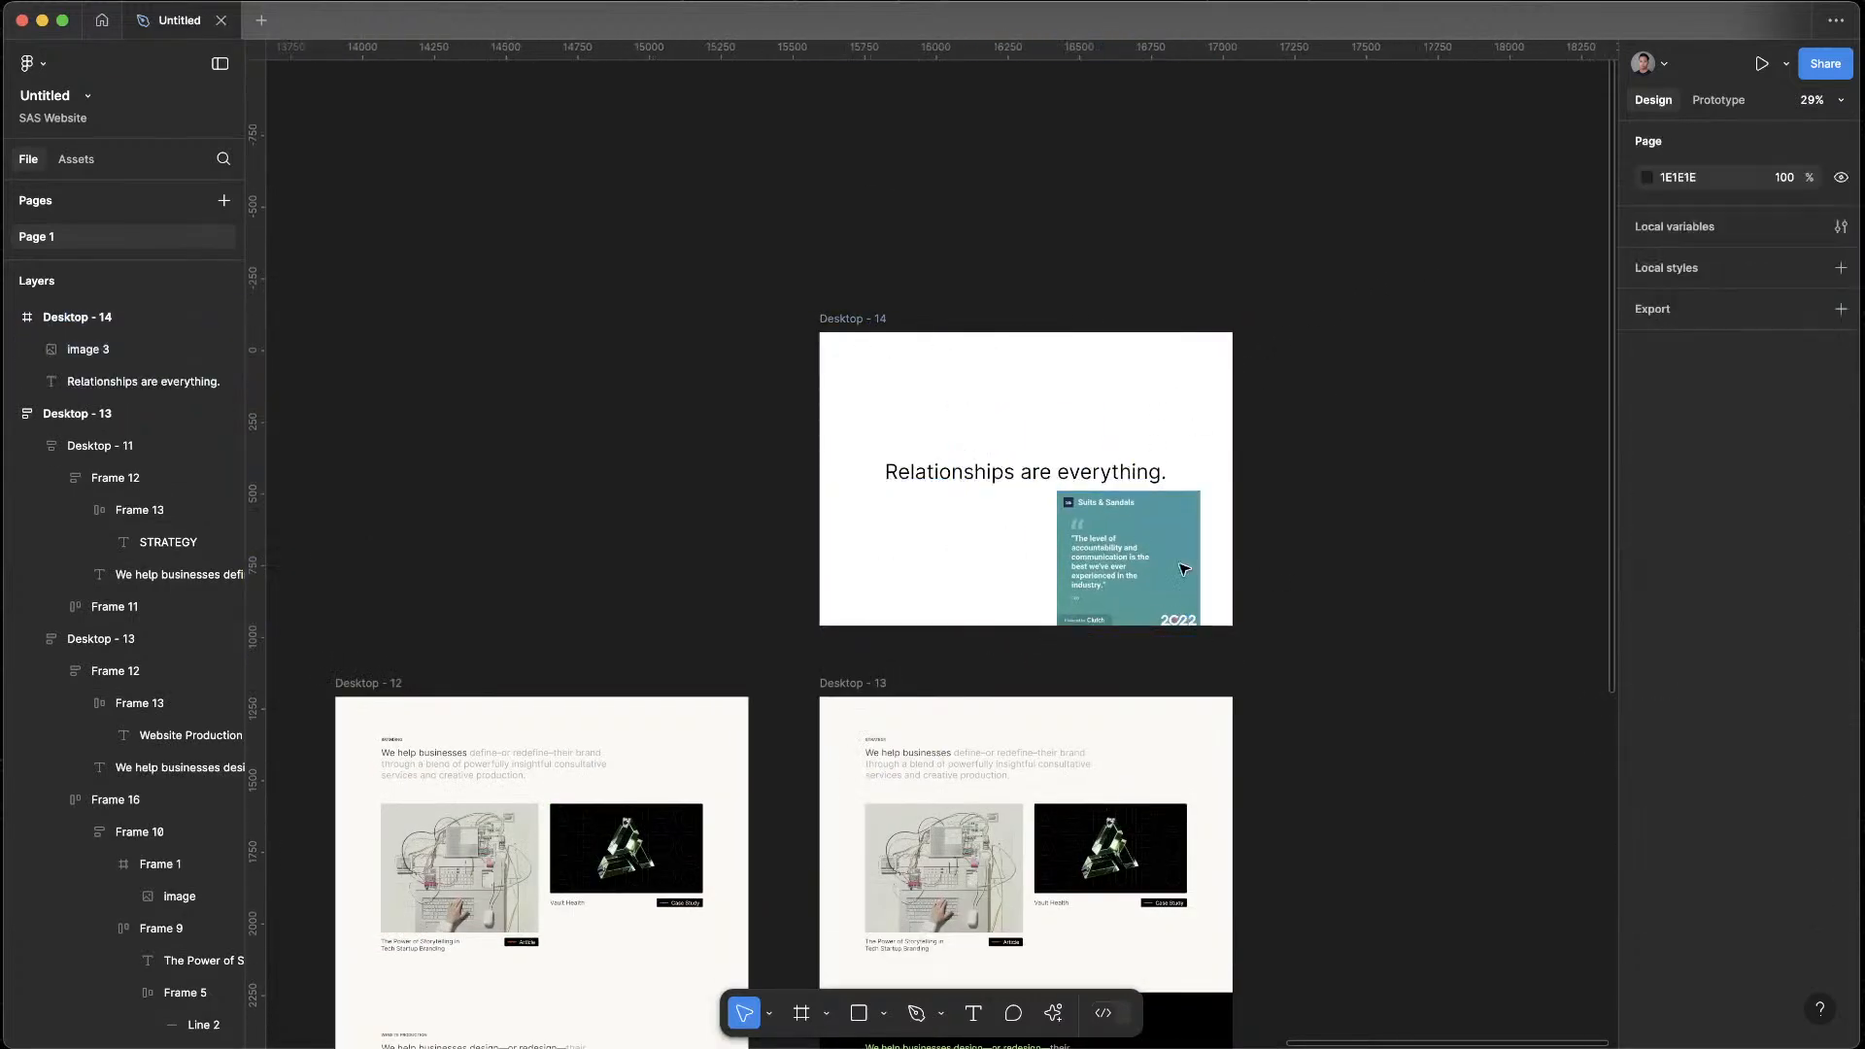
Give the quote card a corner radius of 10 and scale it down to 366 × 366
left_click(1181, 566)
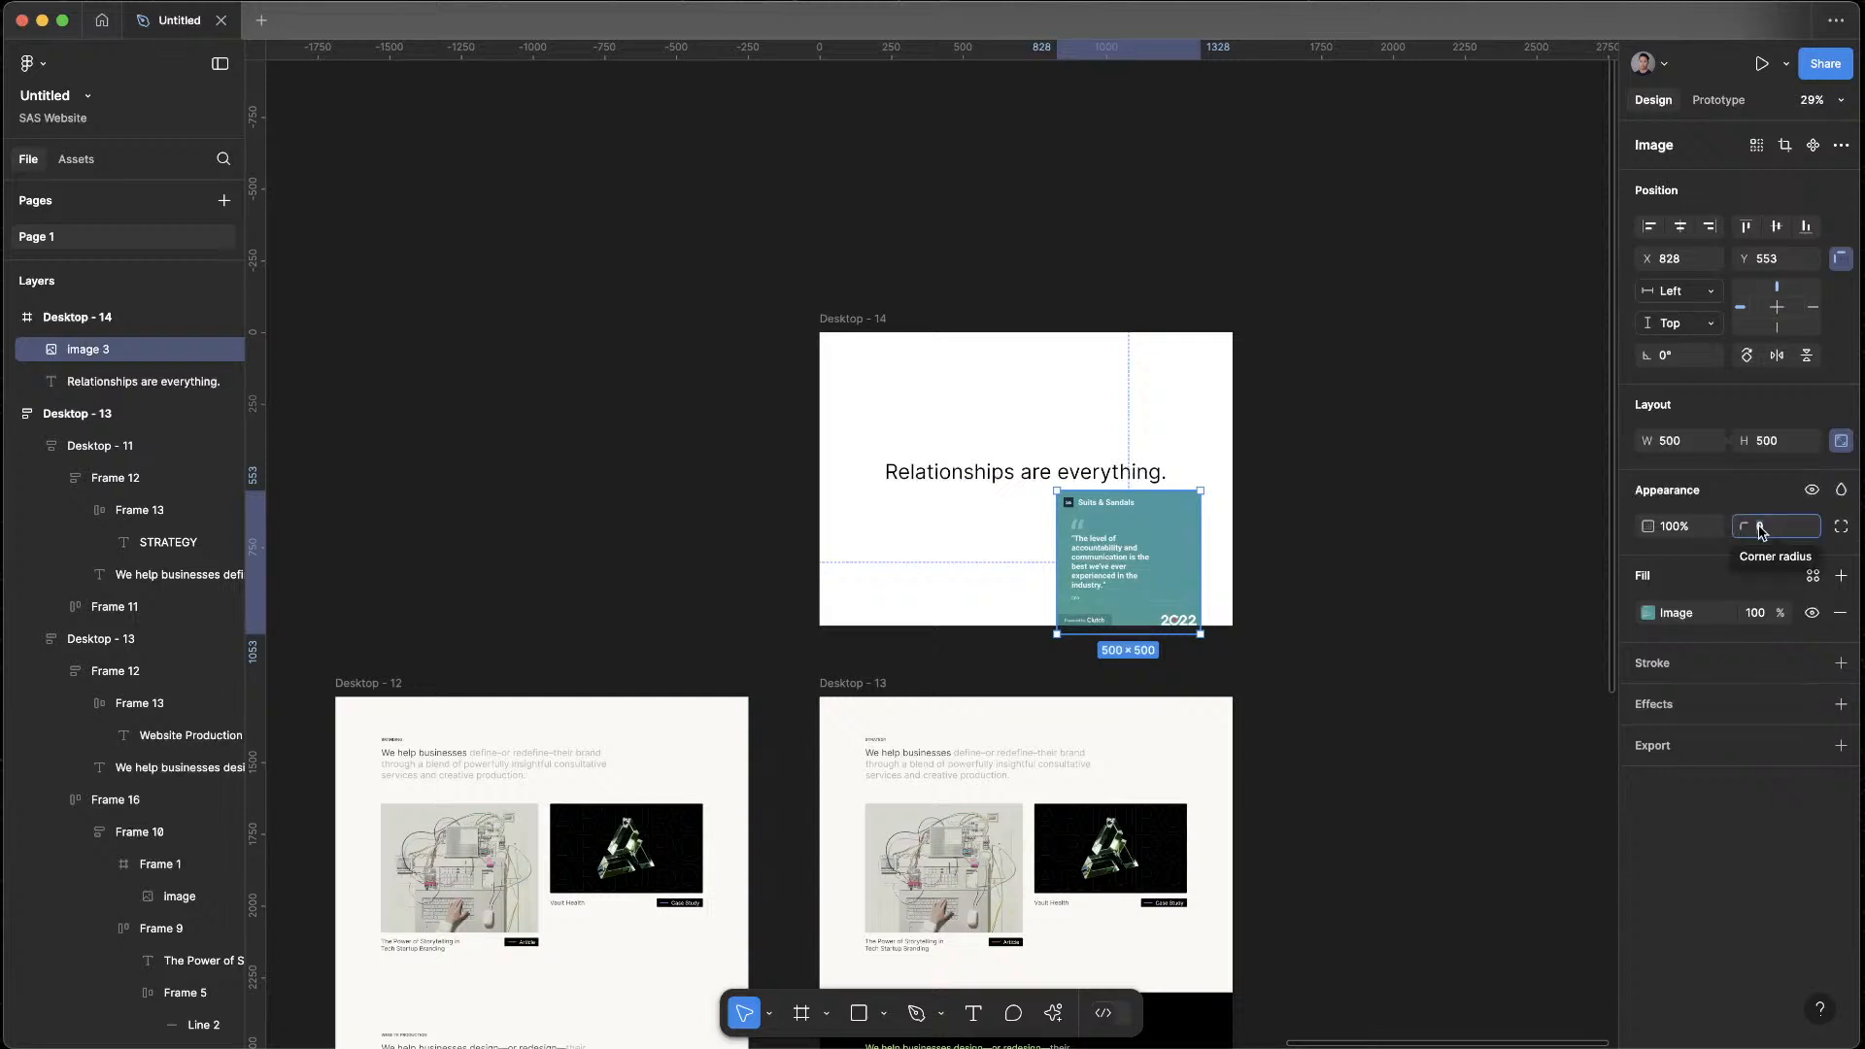
type("10")
left_click(1583, 477)
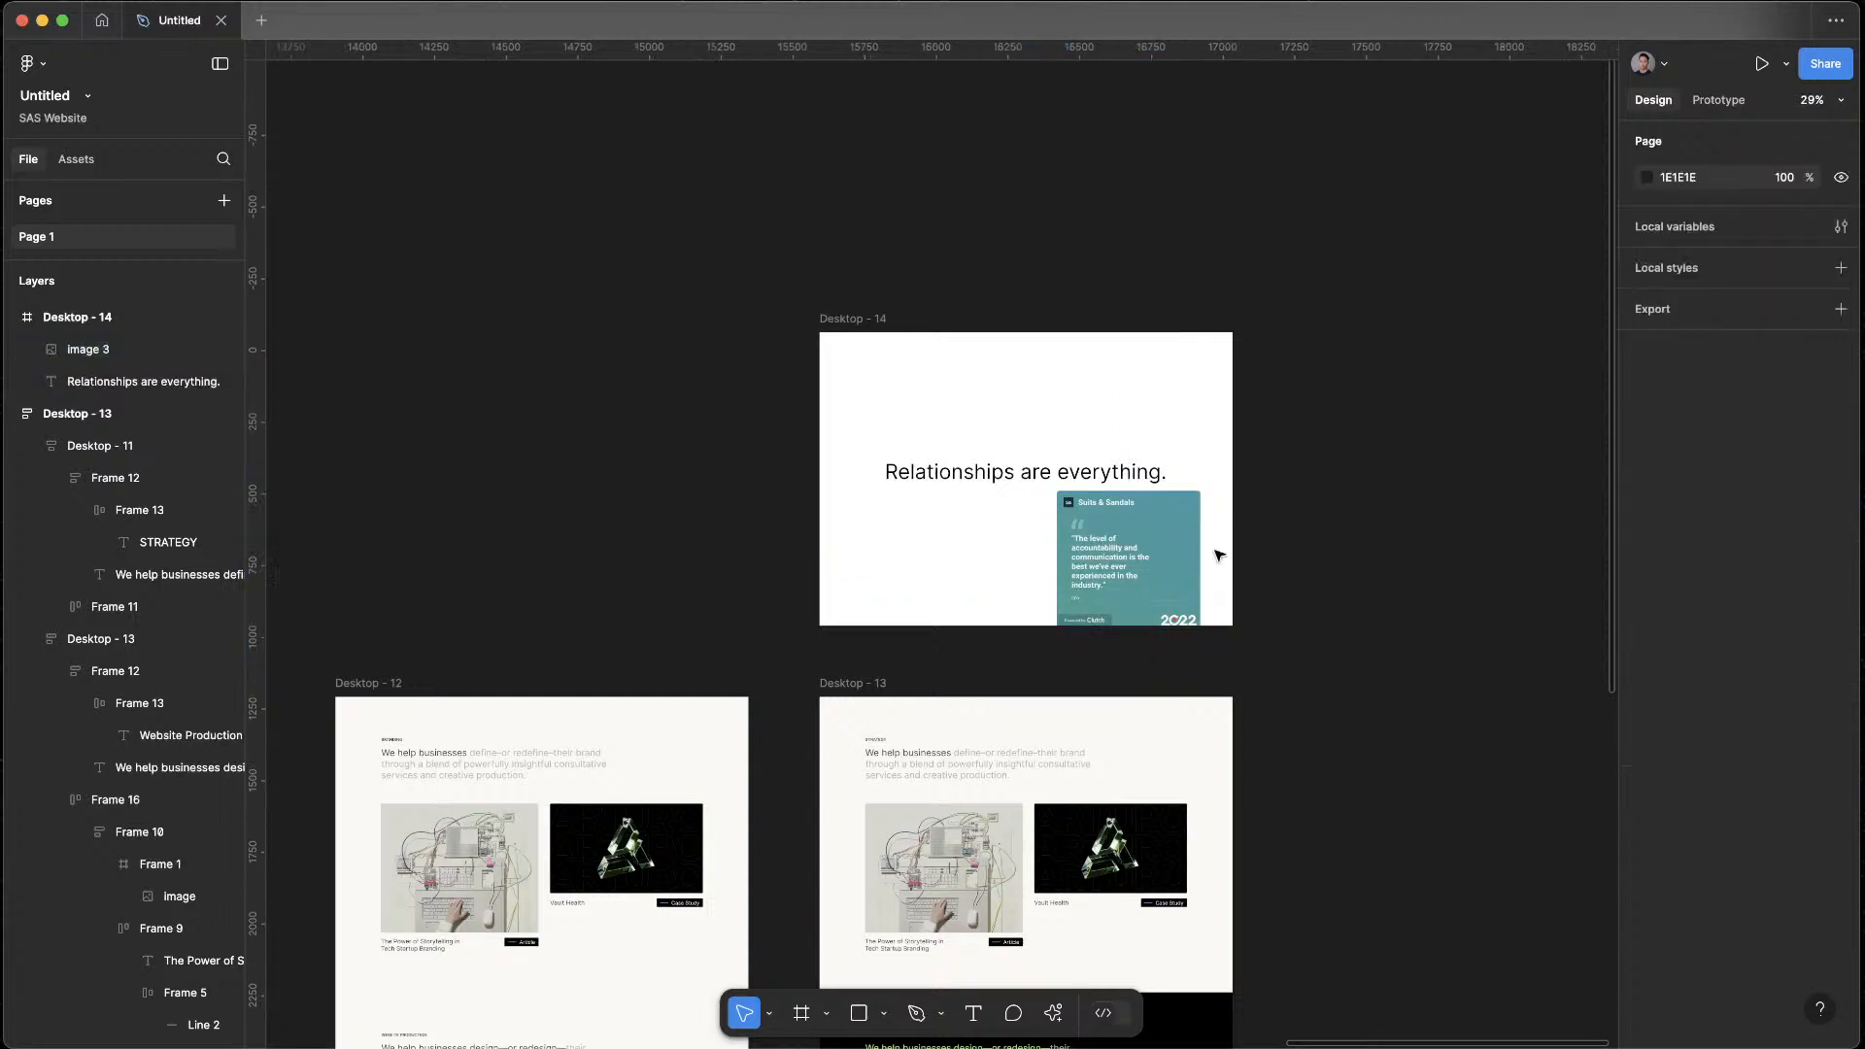
left_click(1178, 570)
left_click_drag(1201, 624, 1157, 594)
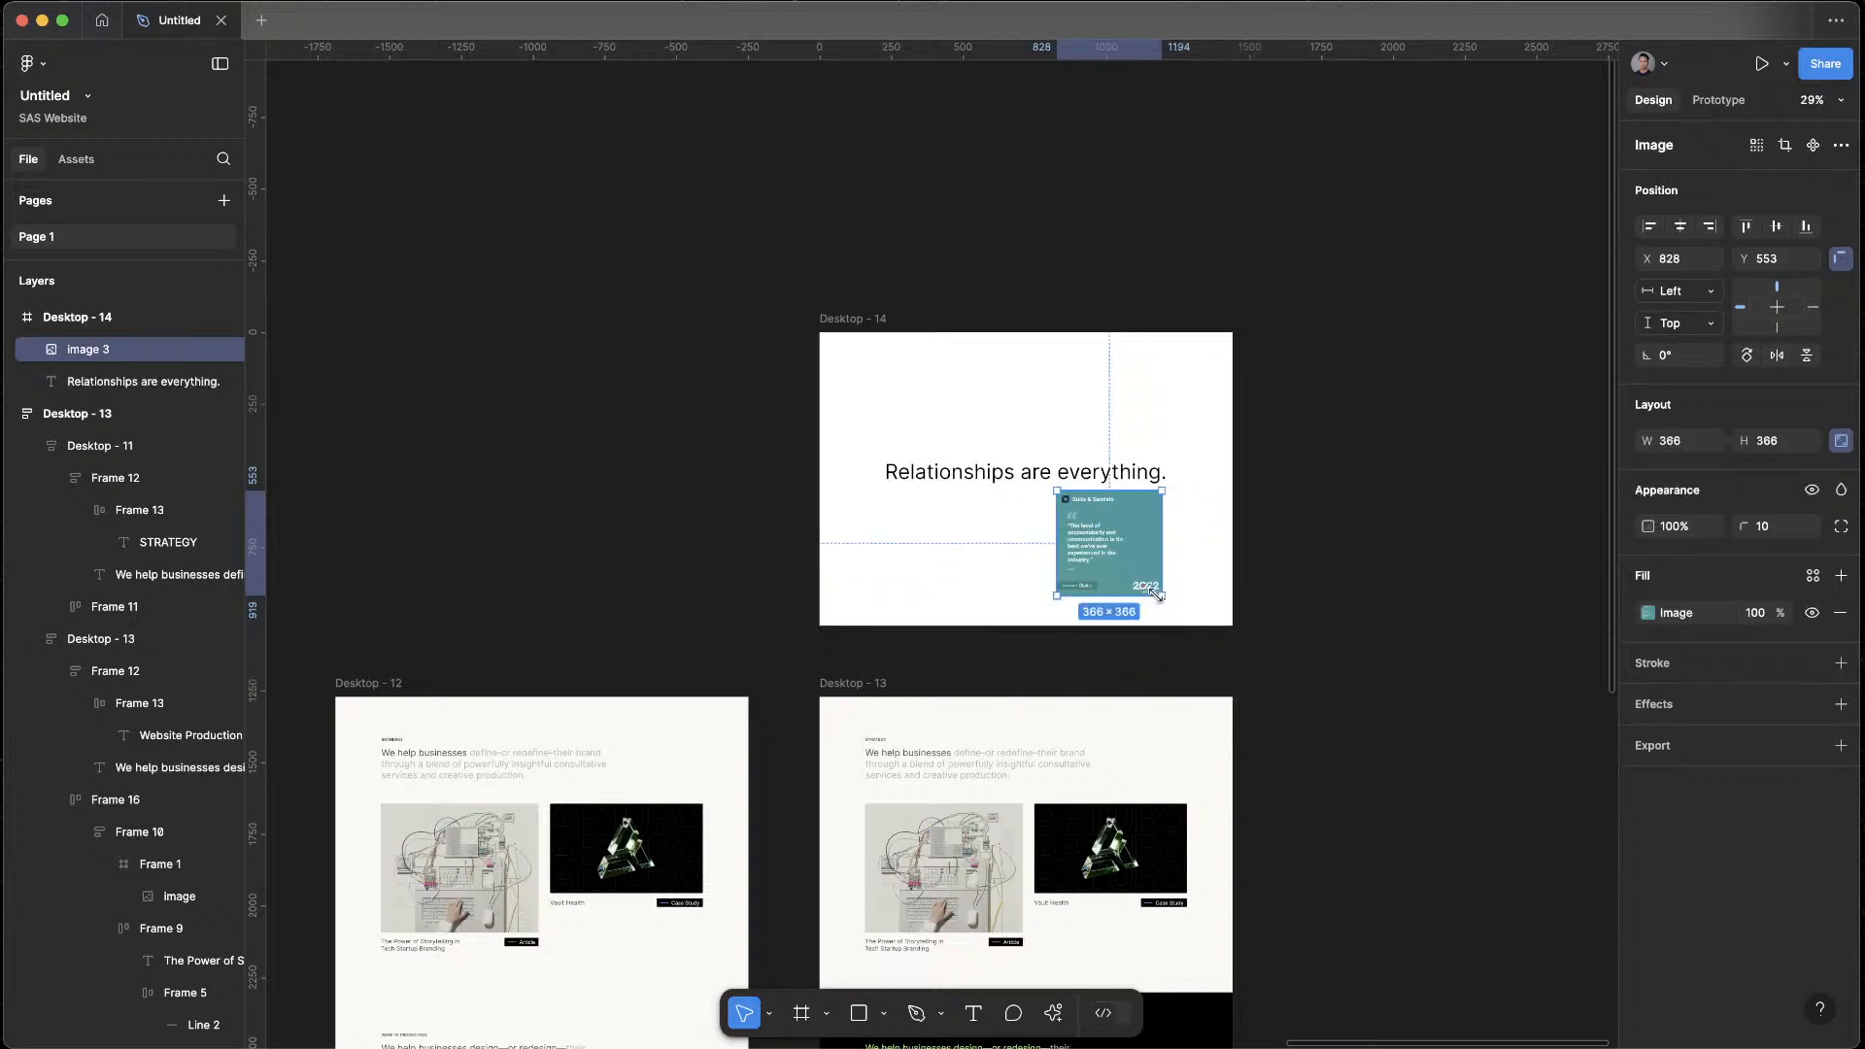
left_click(1359, 688)
Move the quote card slightly down and right, to X 875, Y 600 in the Desktop - 14 frame
scroll(1114, 608, "up", 5)
left_click(1106, 485)
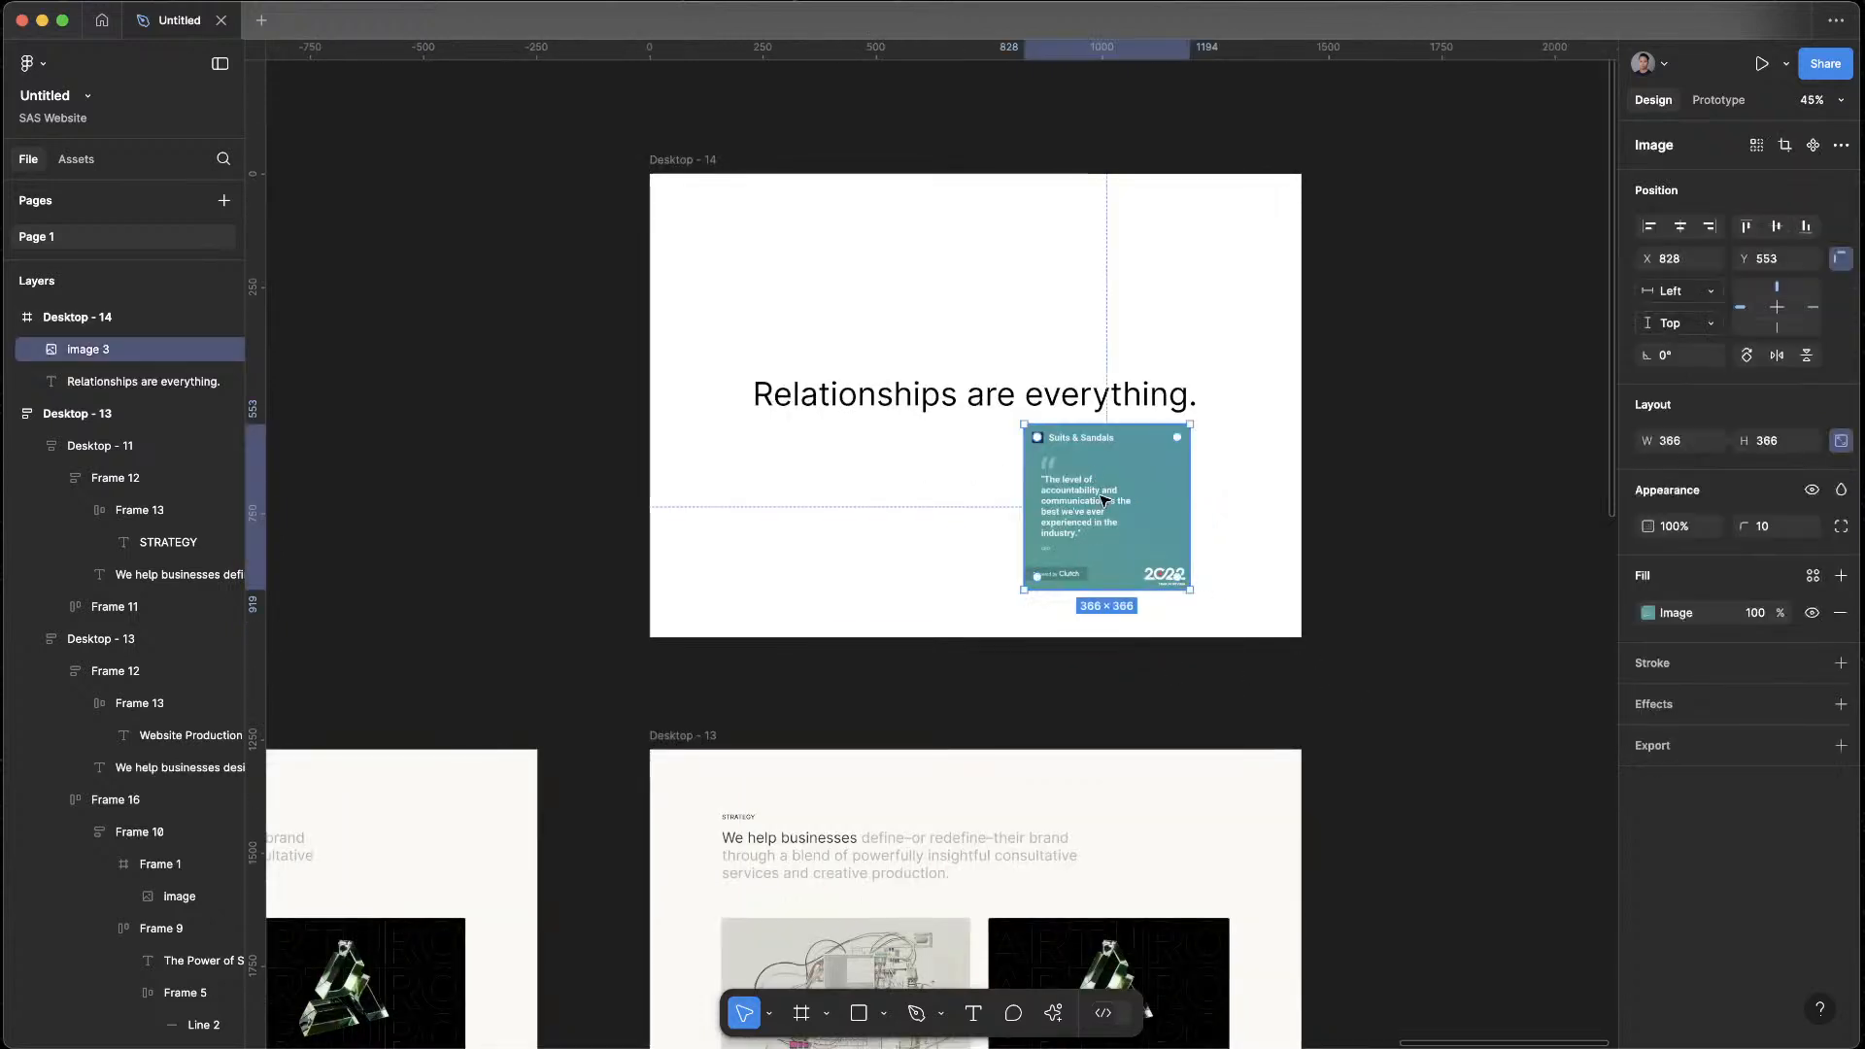
mouse_move(1107, 484)
left_mouse_down()
mouse_move(1122, 526)
mouse_move(1128, 505)
left_mouse_up()
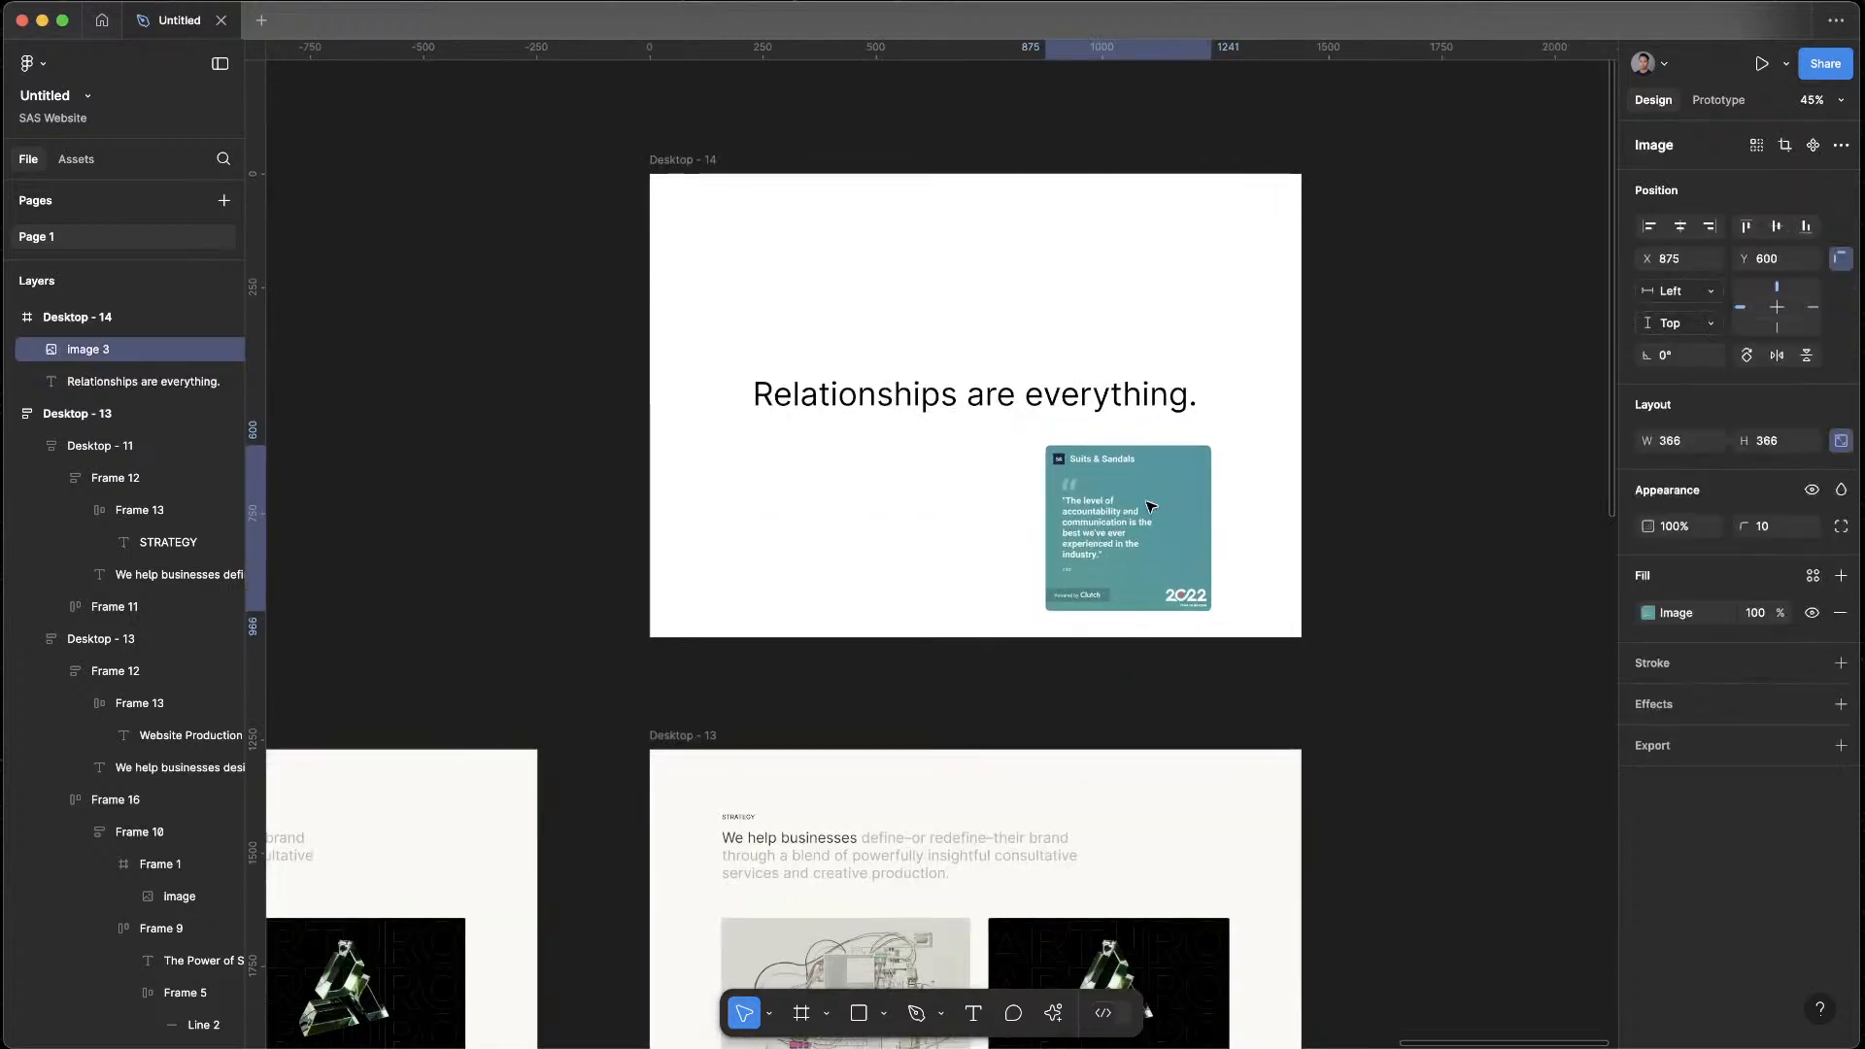
left_click(1402, 525)
Review Desktop - 14 next to the other page frames and delete the quote card image from it
scroll(1402, 526, "down", 6)
left_click_drag(1402, 526, 693, 425)
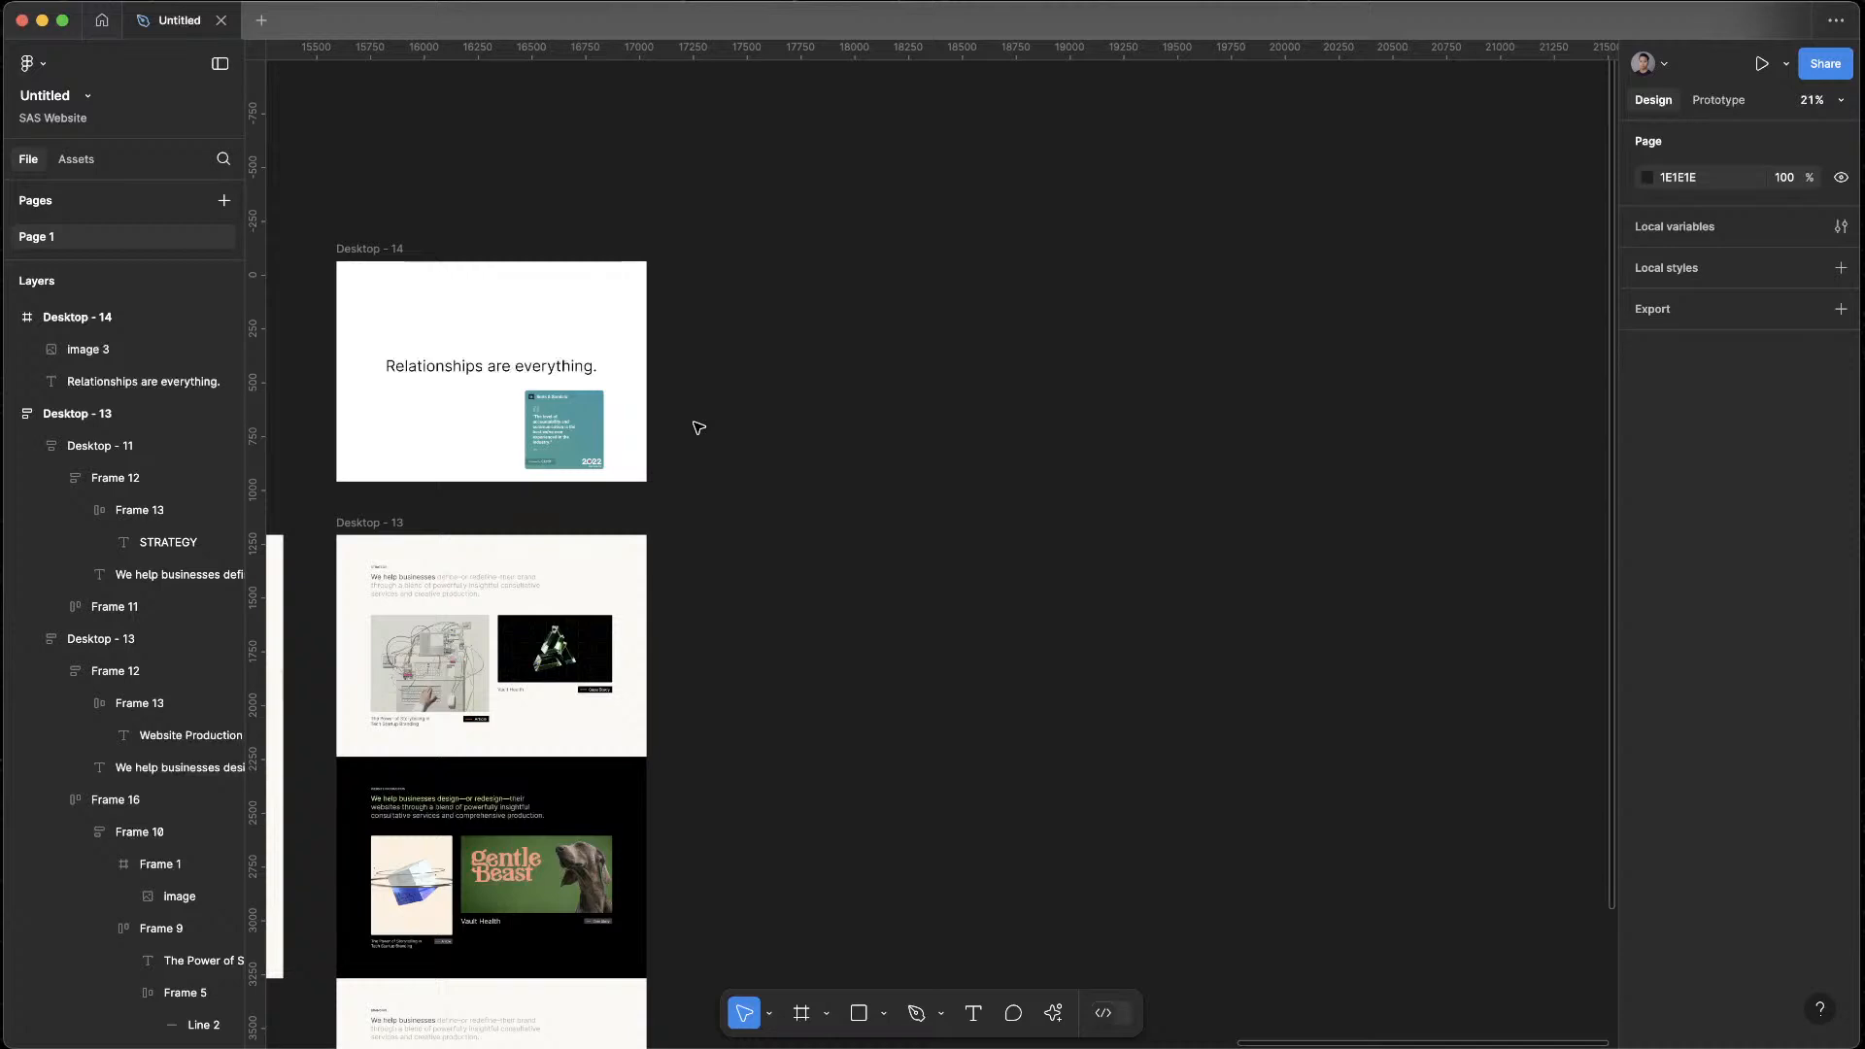
left_click_drag(713, 428, 986, 478)
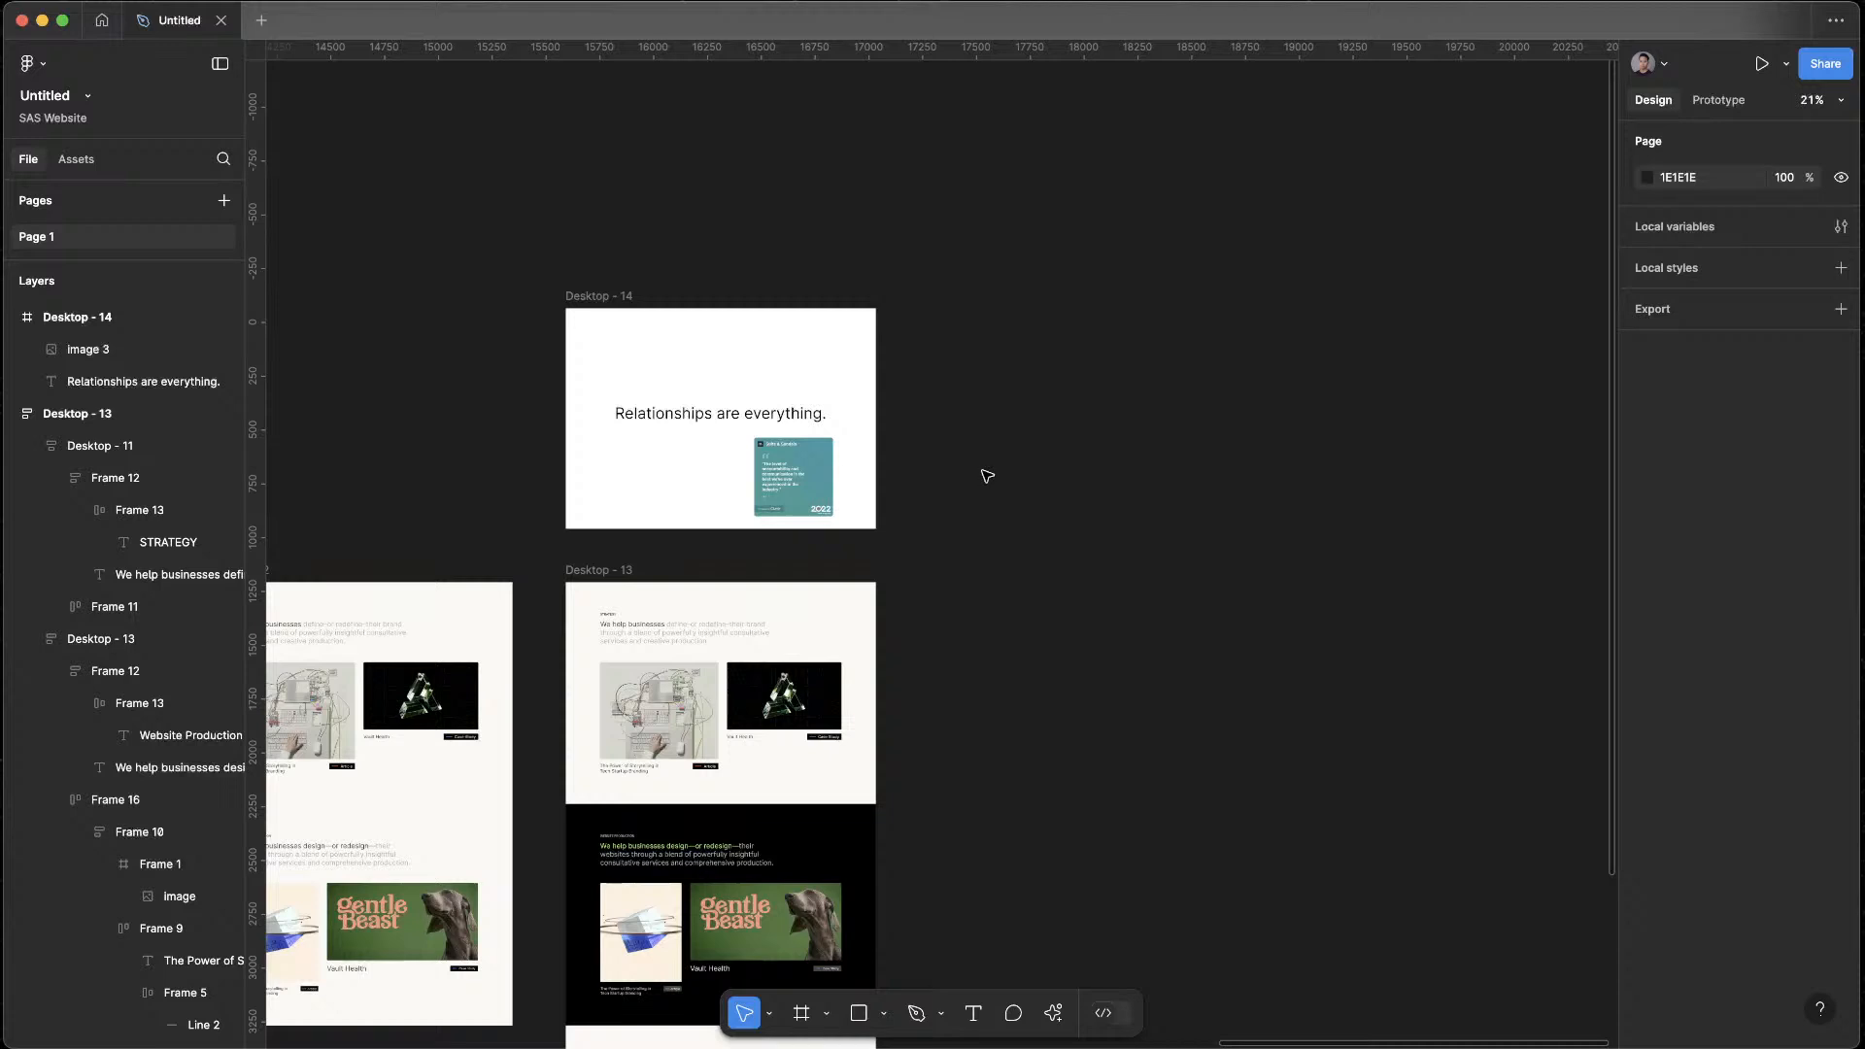
left_click_drag(987, 476, 1219, 478)
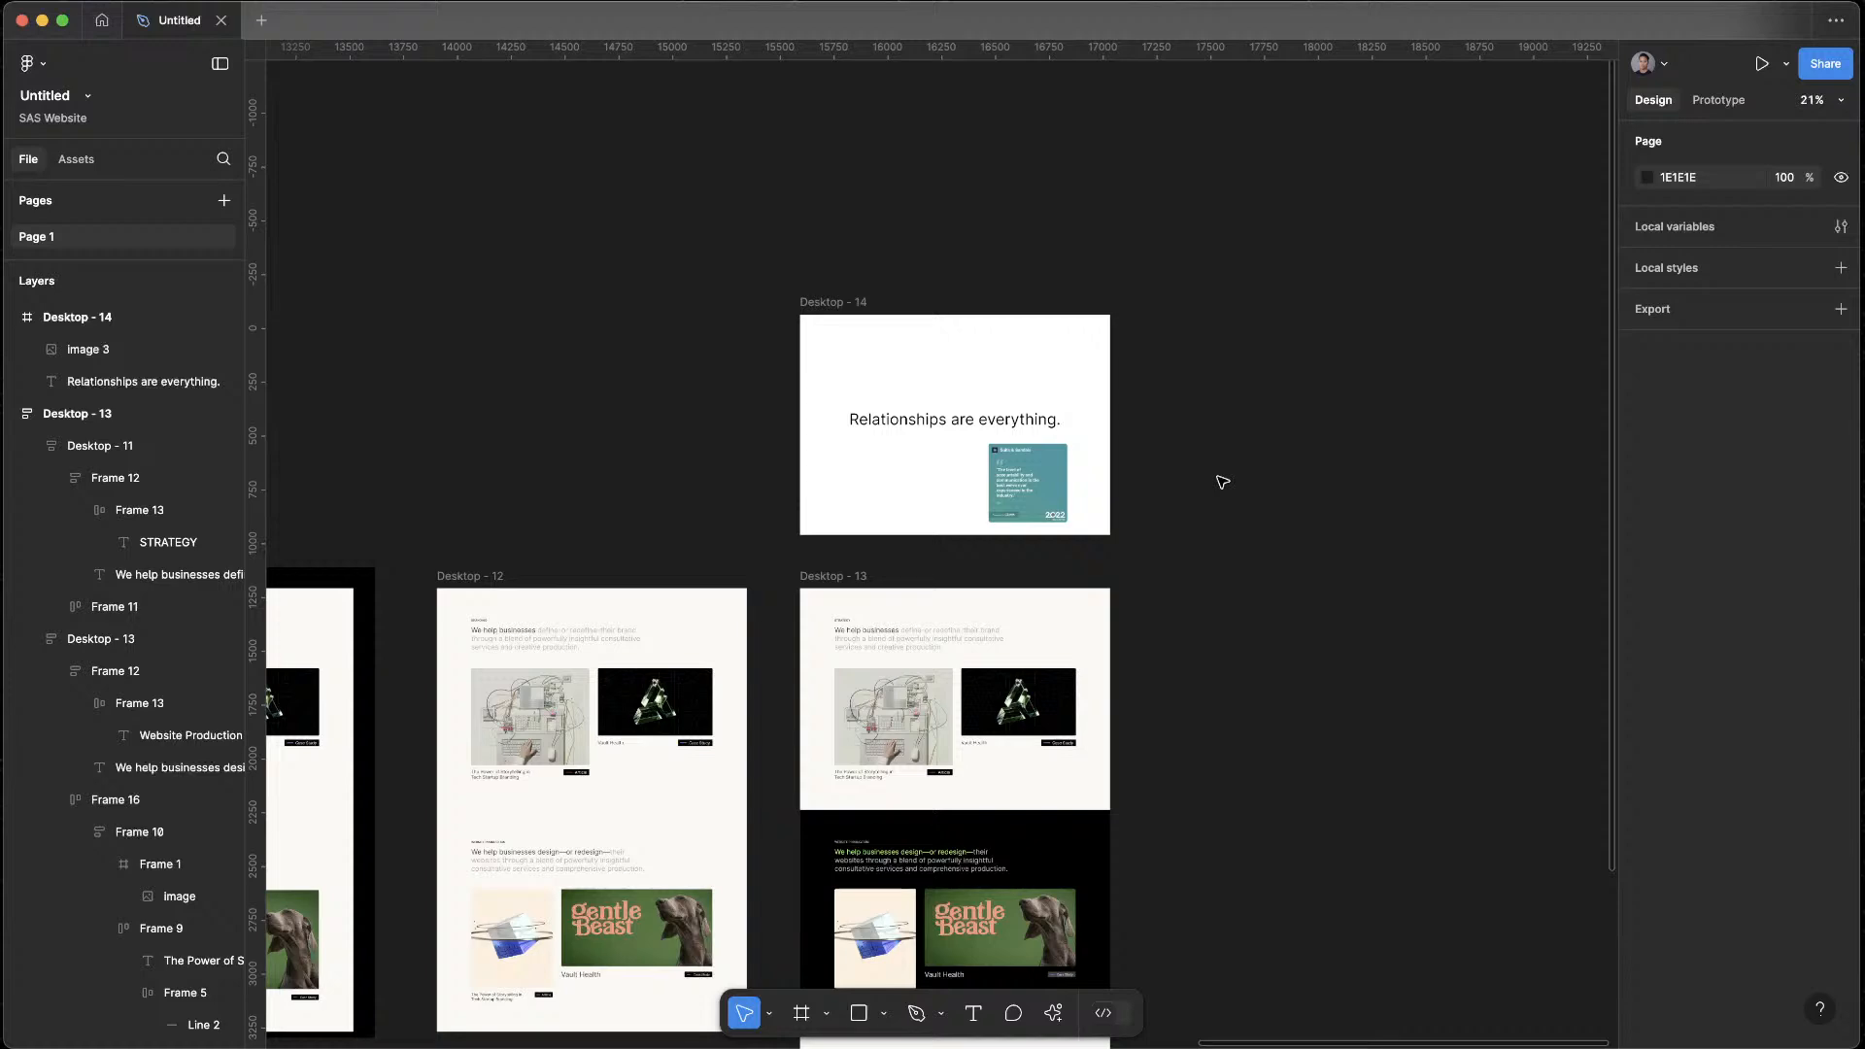
scroll(991, 486, "up", 10)
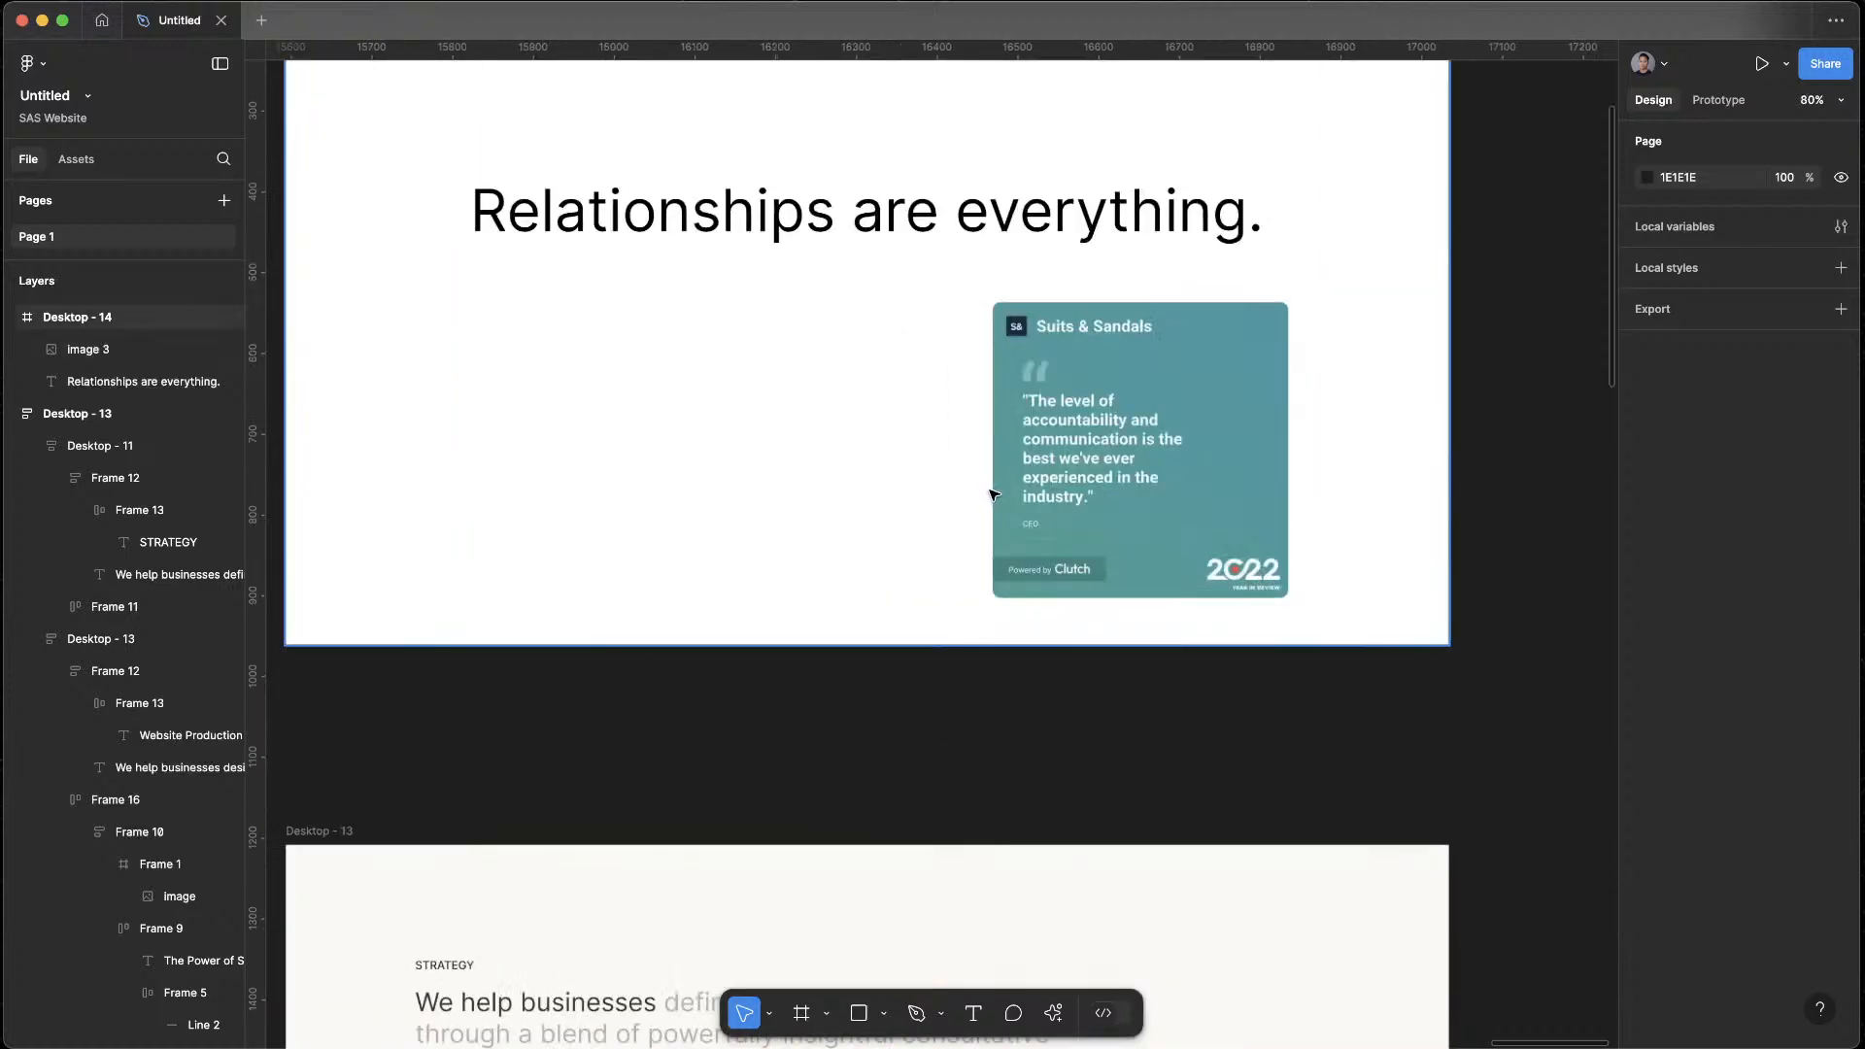
scroll(1279, 442, "down", 5)
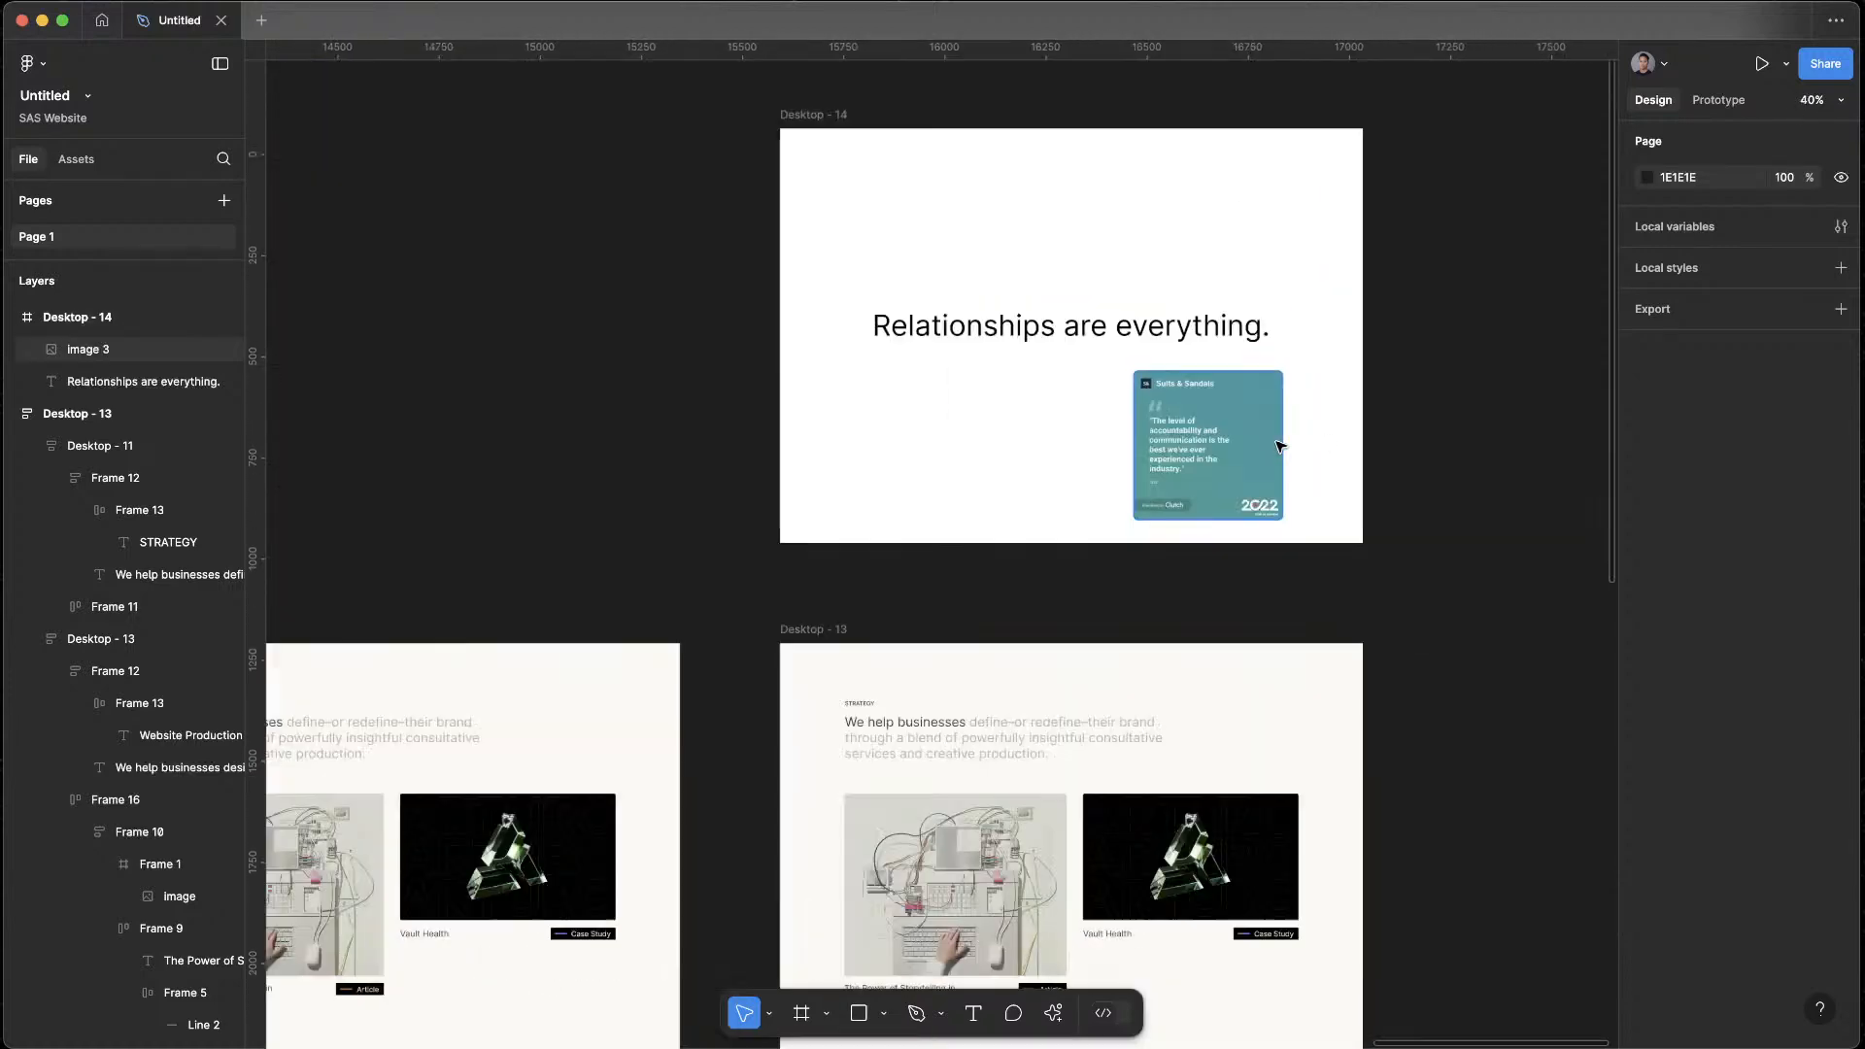
left_click(1222, 444)
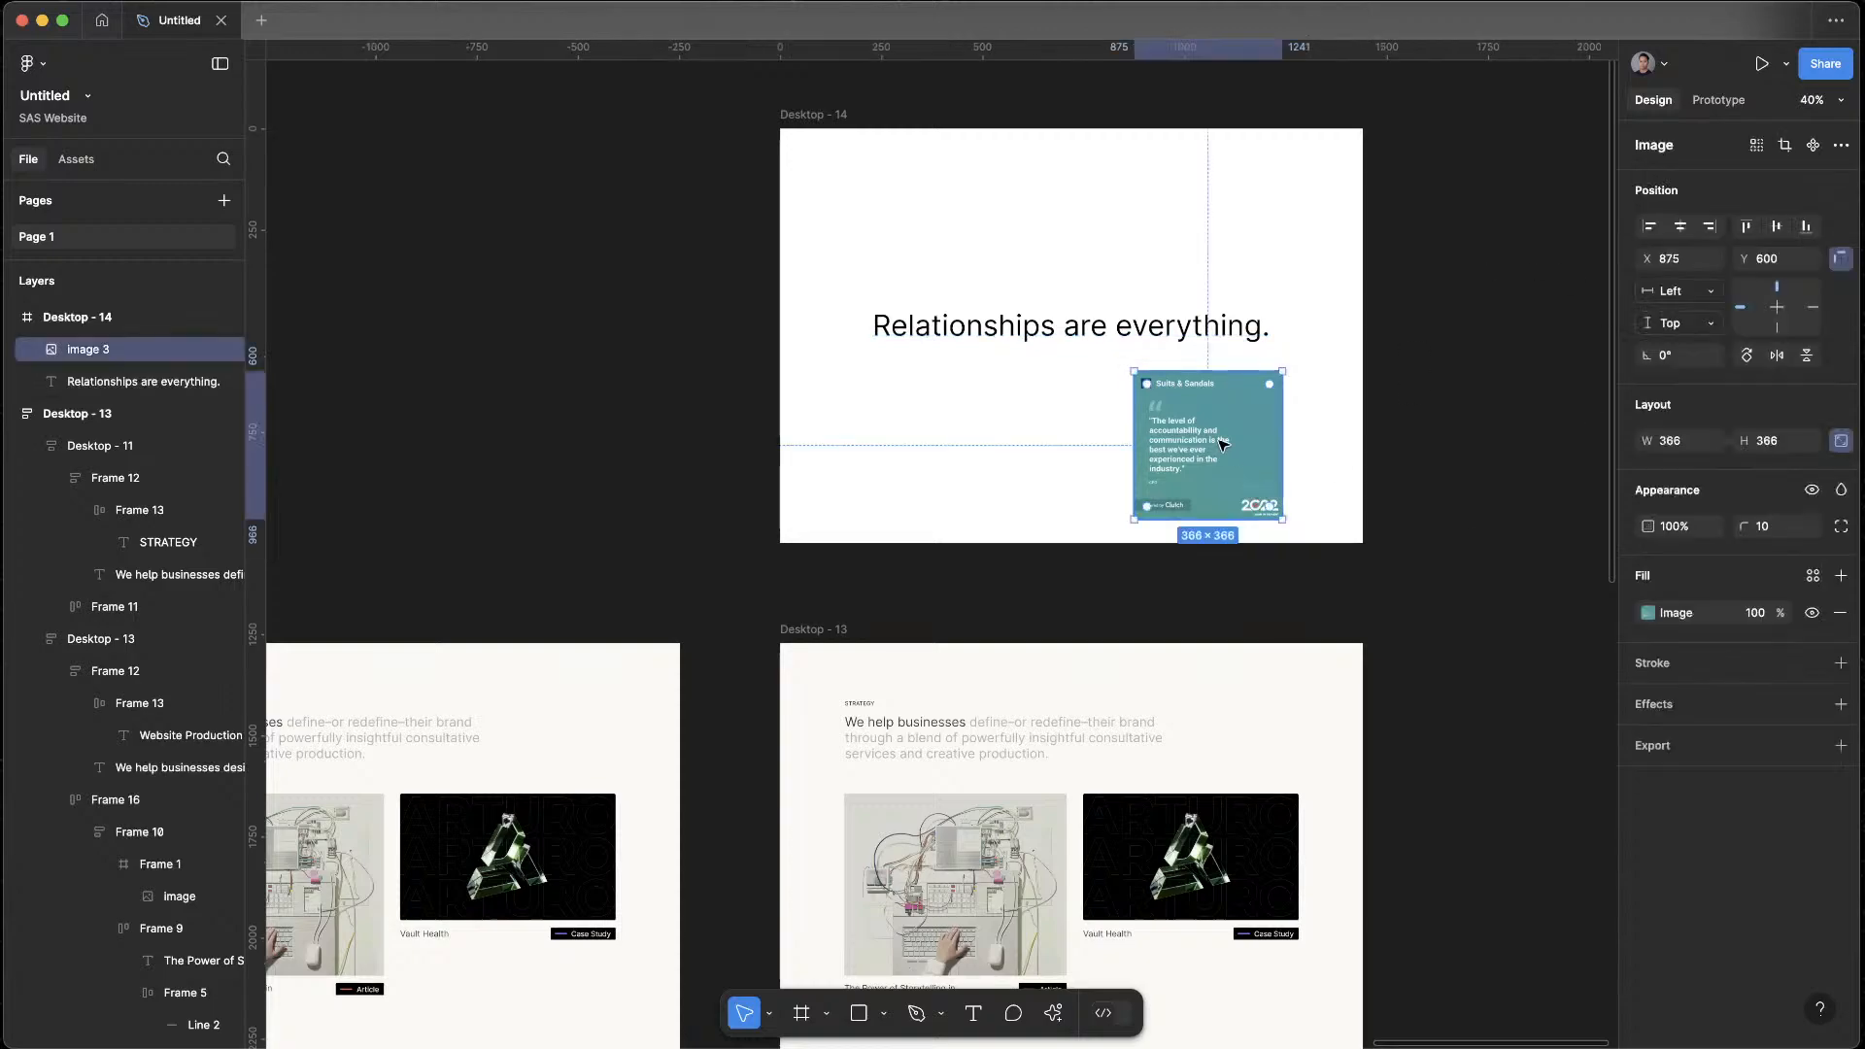
key("Delete")
Switch to the browser, open the Mobbin page and look through its "cards filter sort" screens
key("super+Tab")
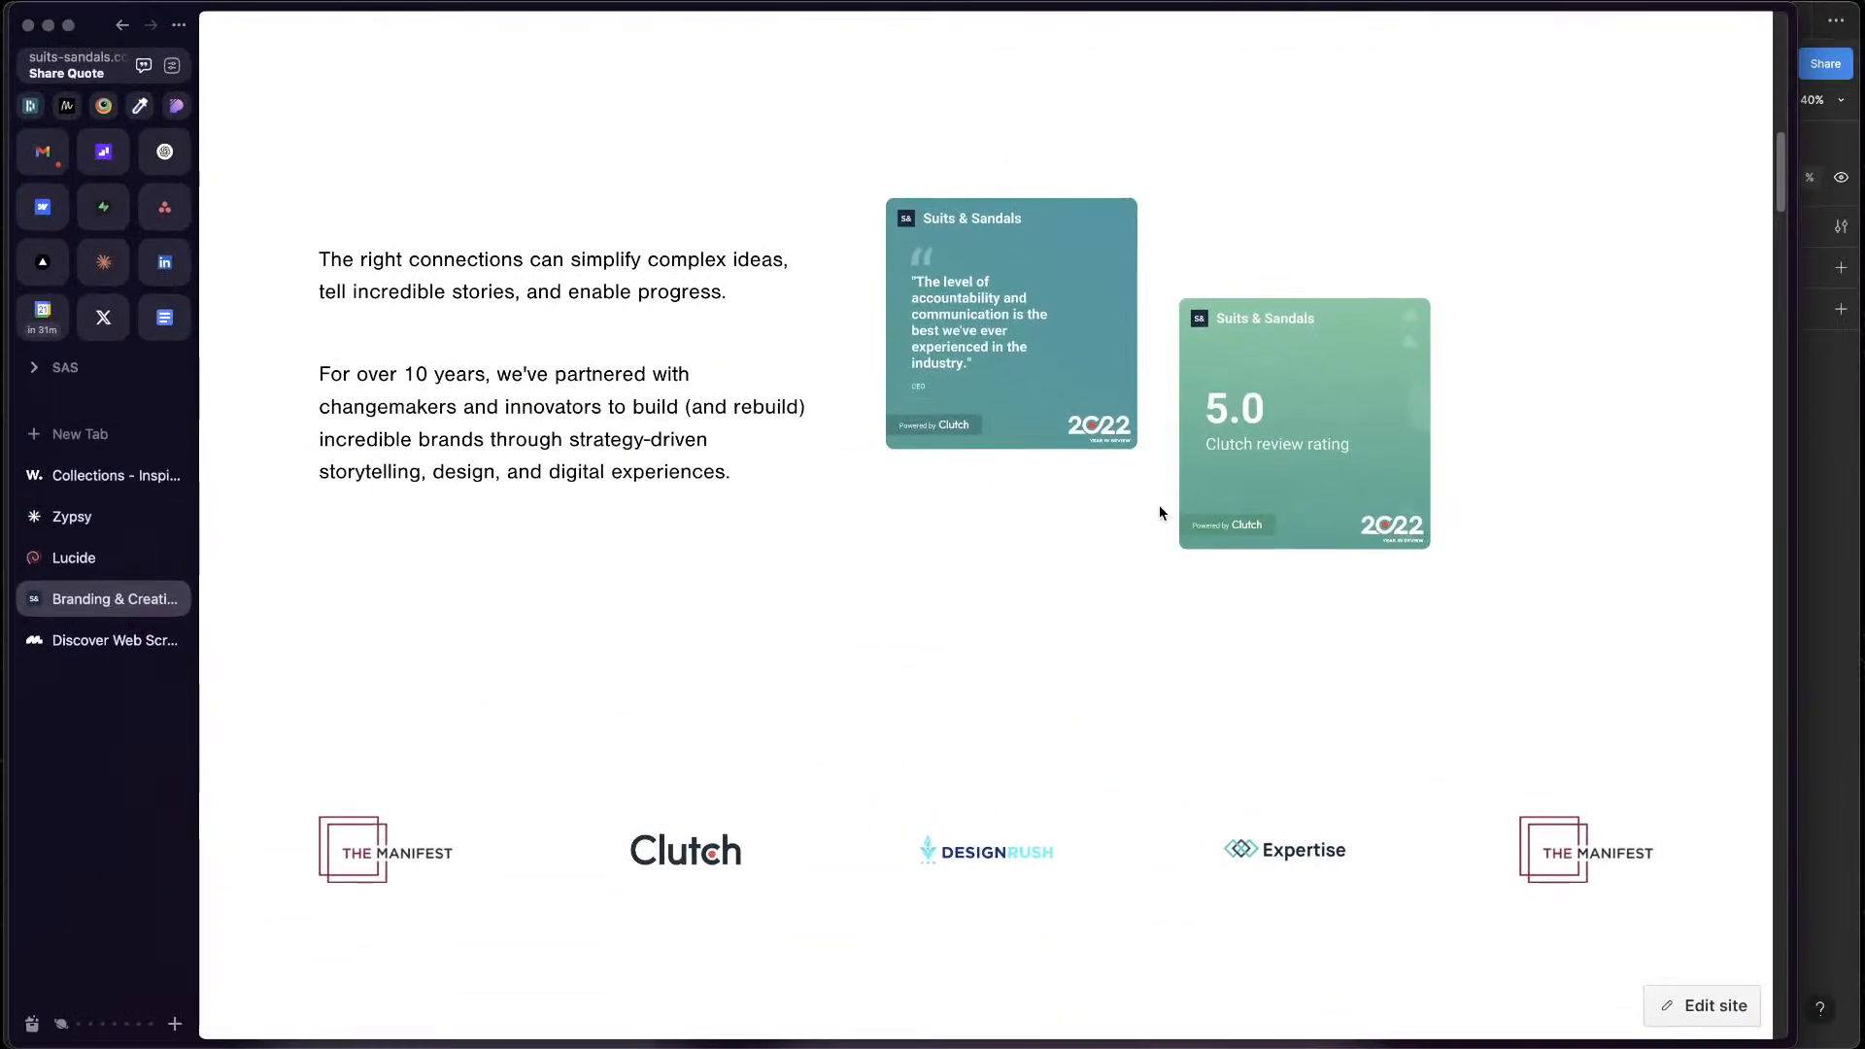
scroll(420, 168, "up", 12)
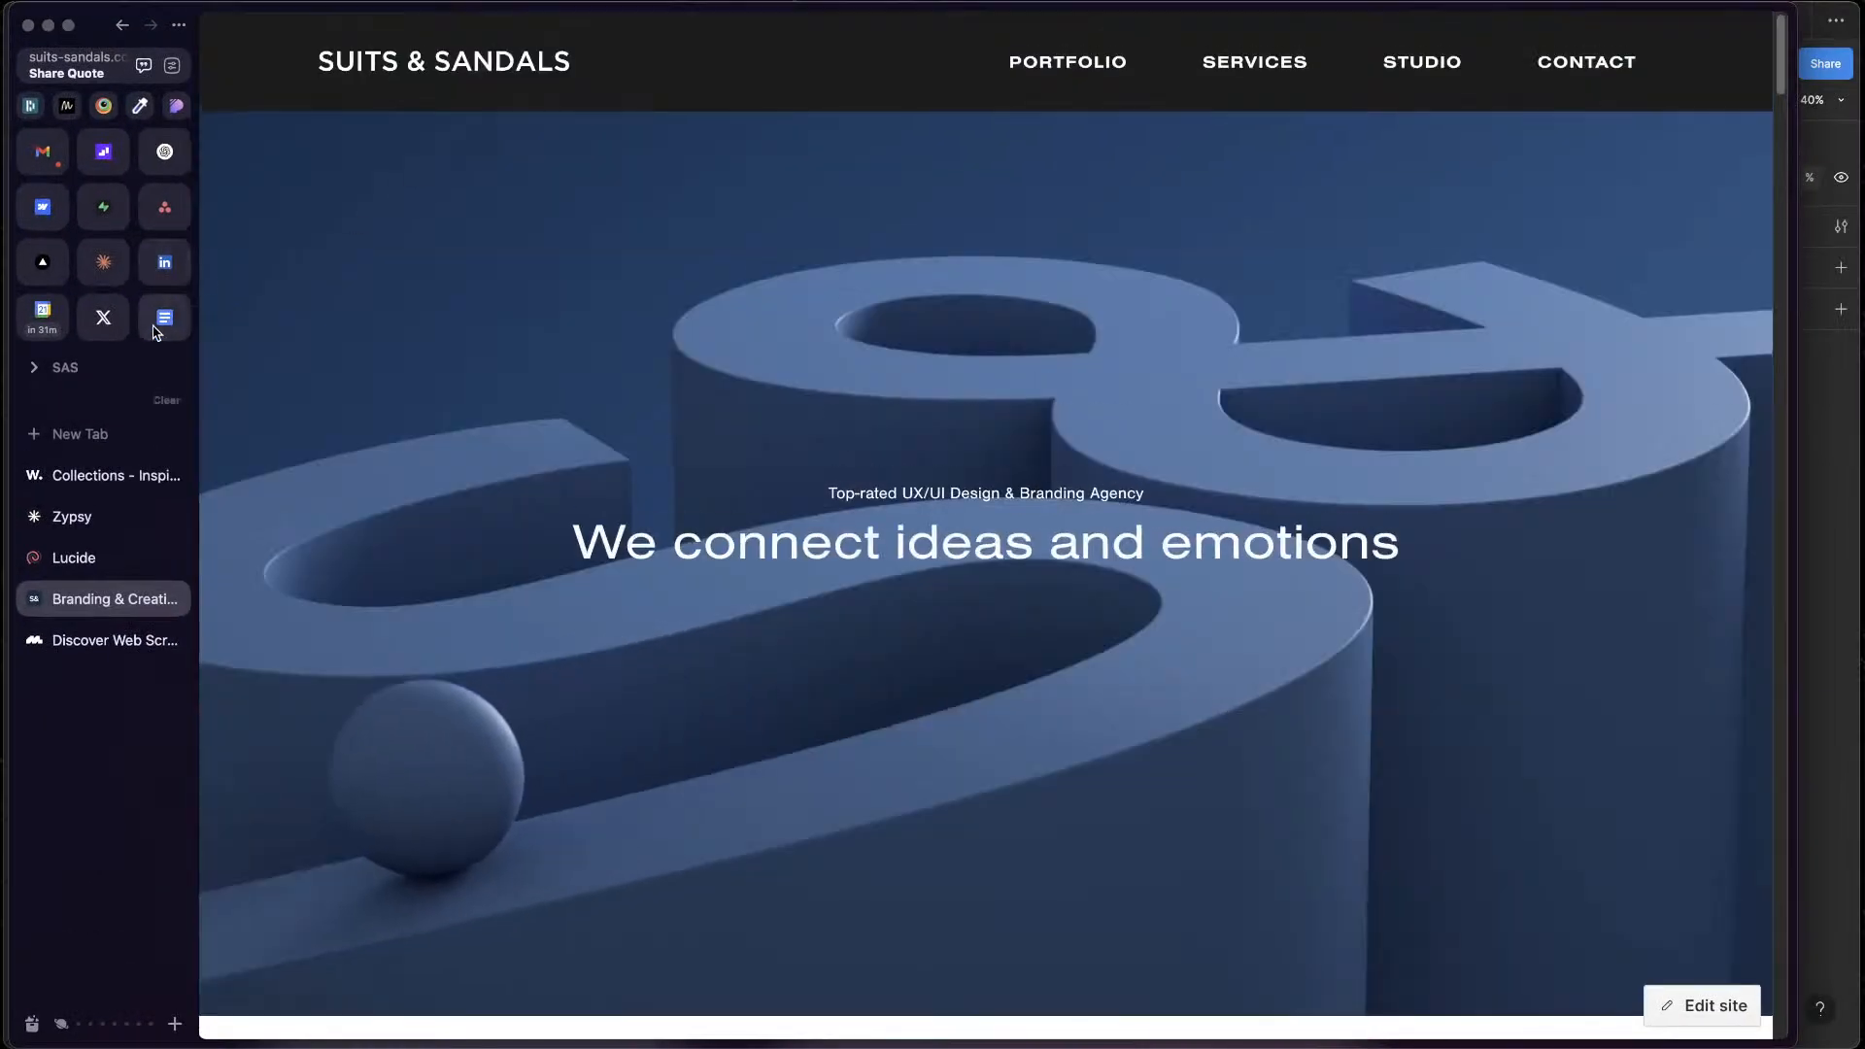
left_click(81, 646)
scroll(1075, 739, "down", 8)
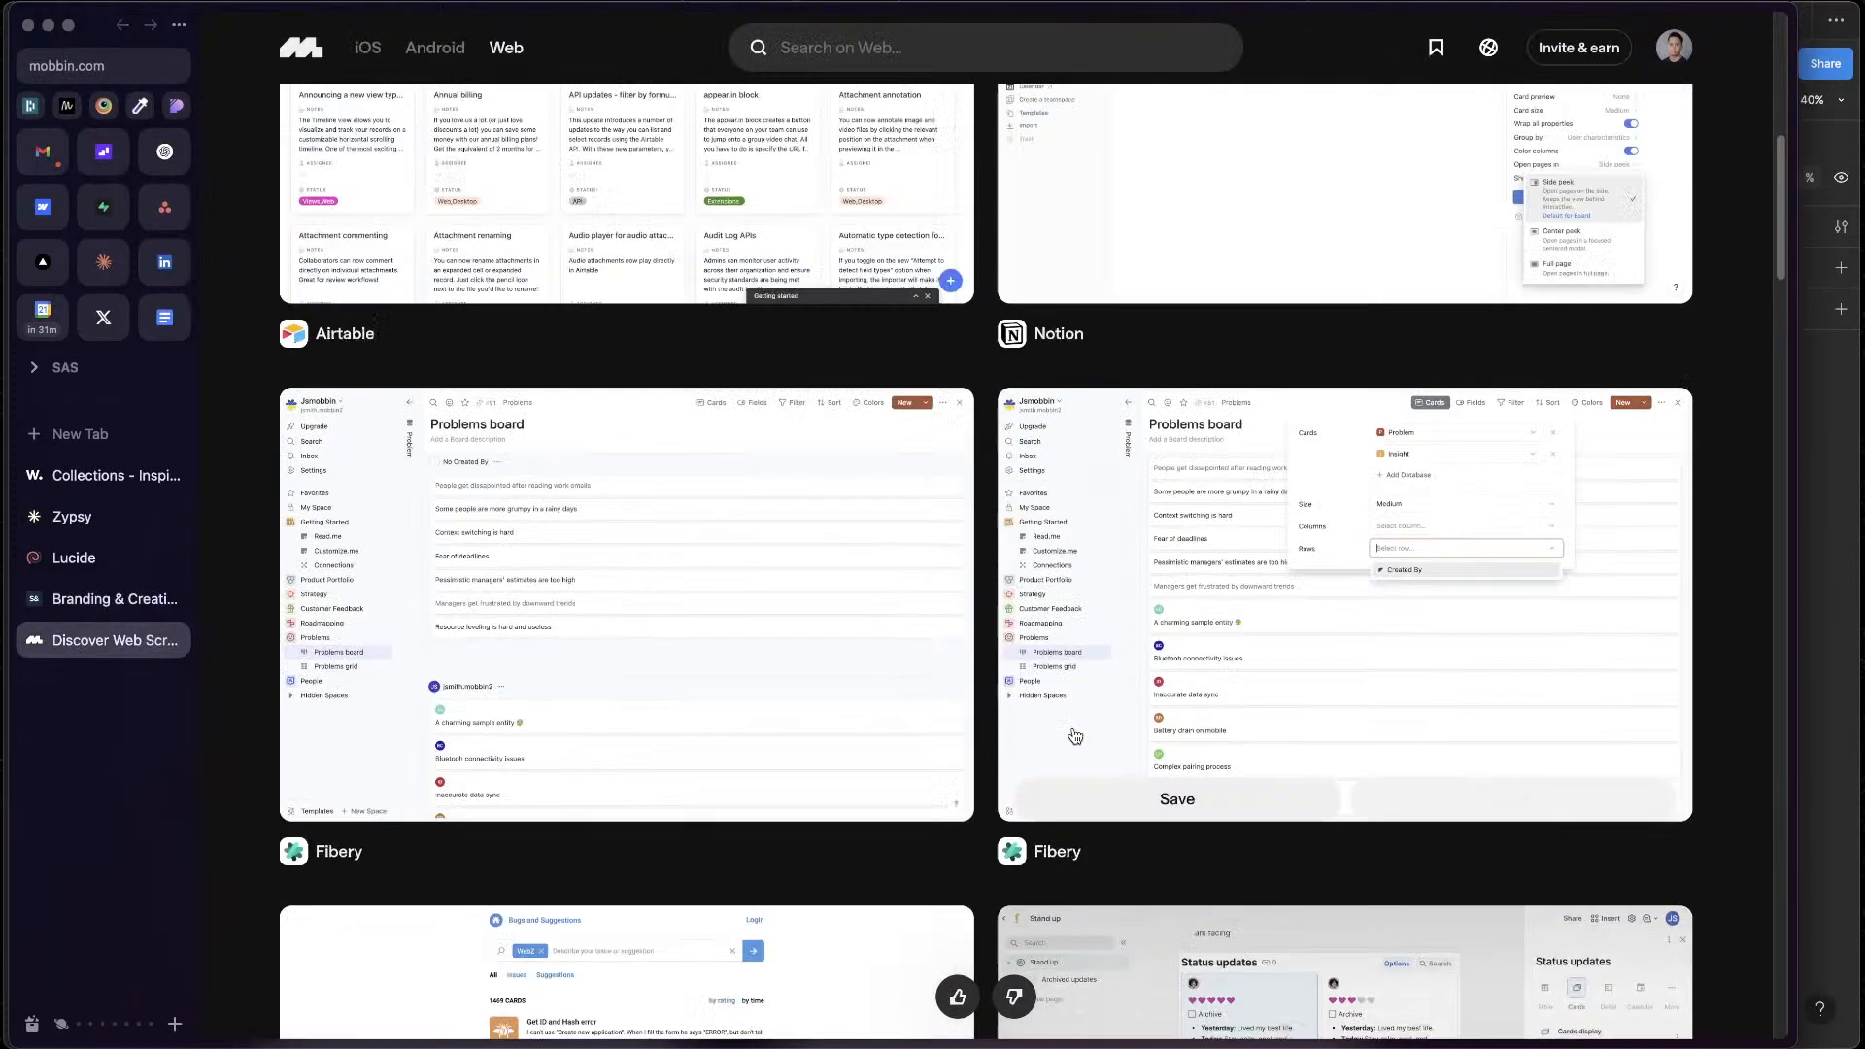
scroll(1074, 738, "up", 8)
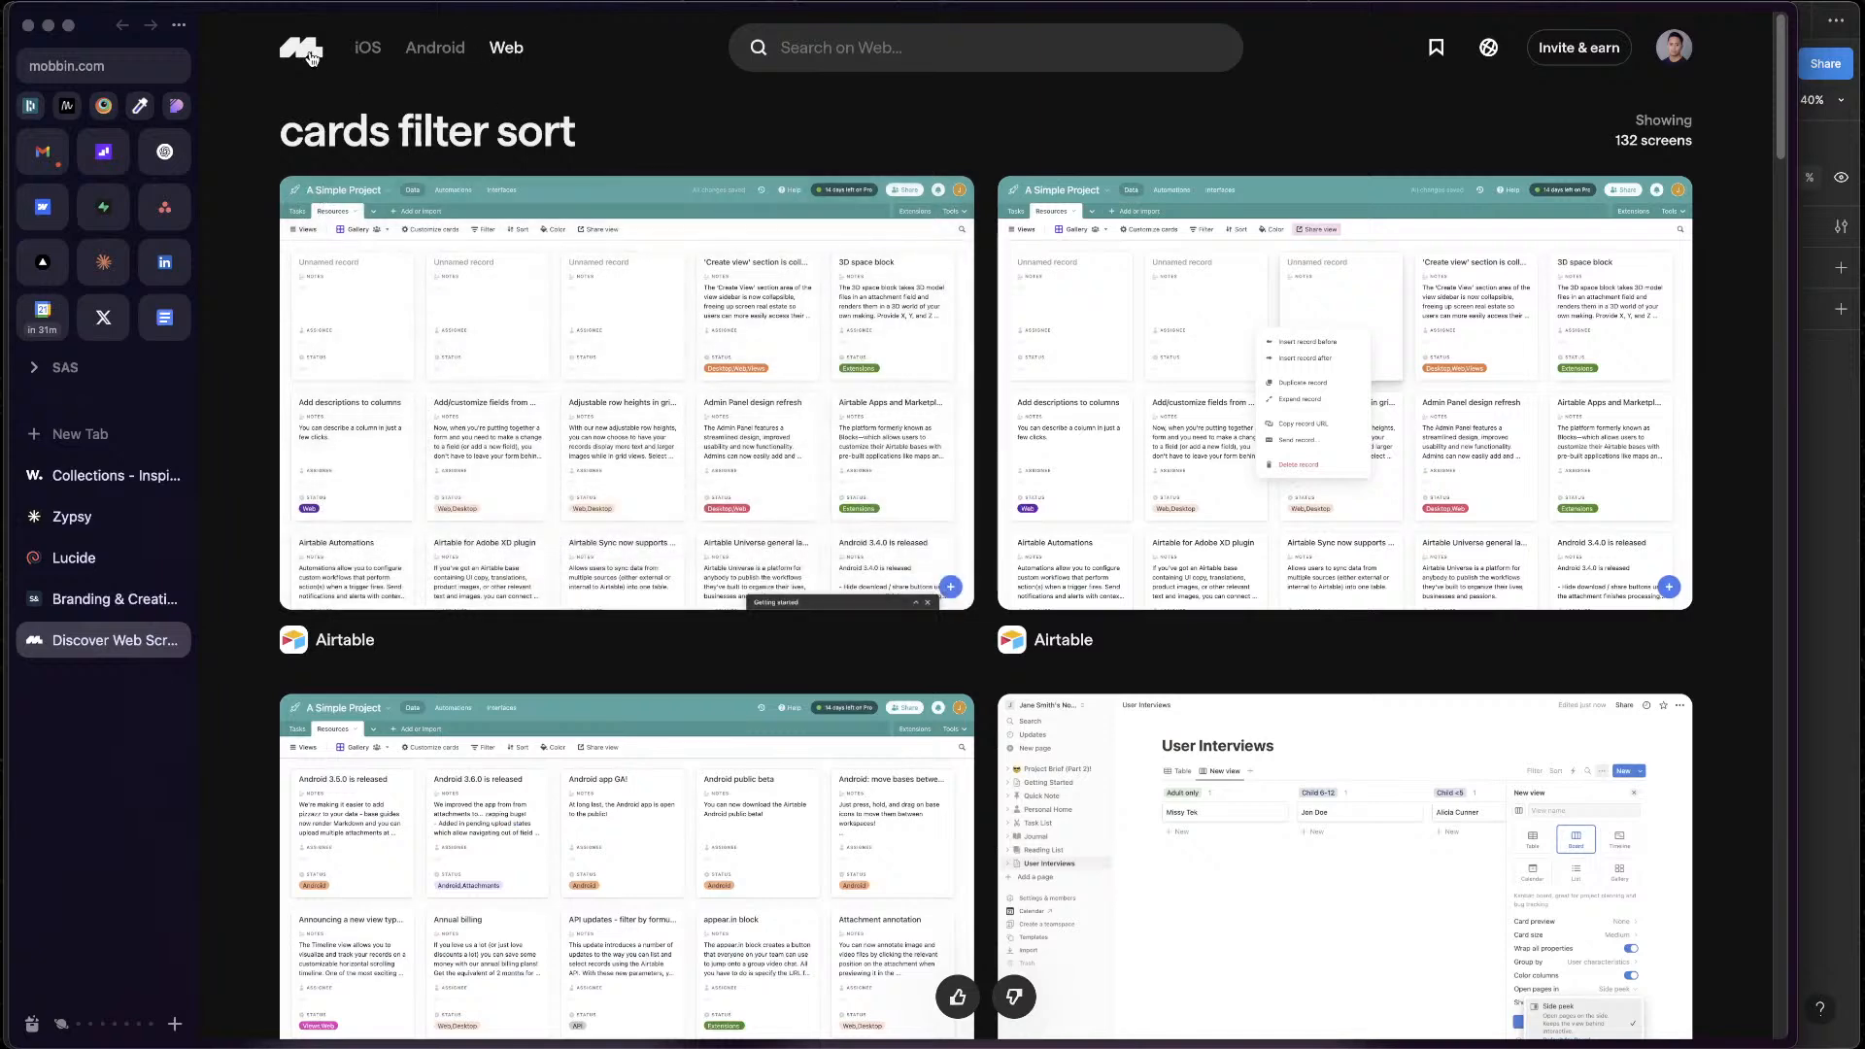
Open Mobbin's Discover page, show its Marketing Pages and look through the landing page examples
left_click(310, 56)
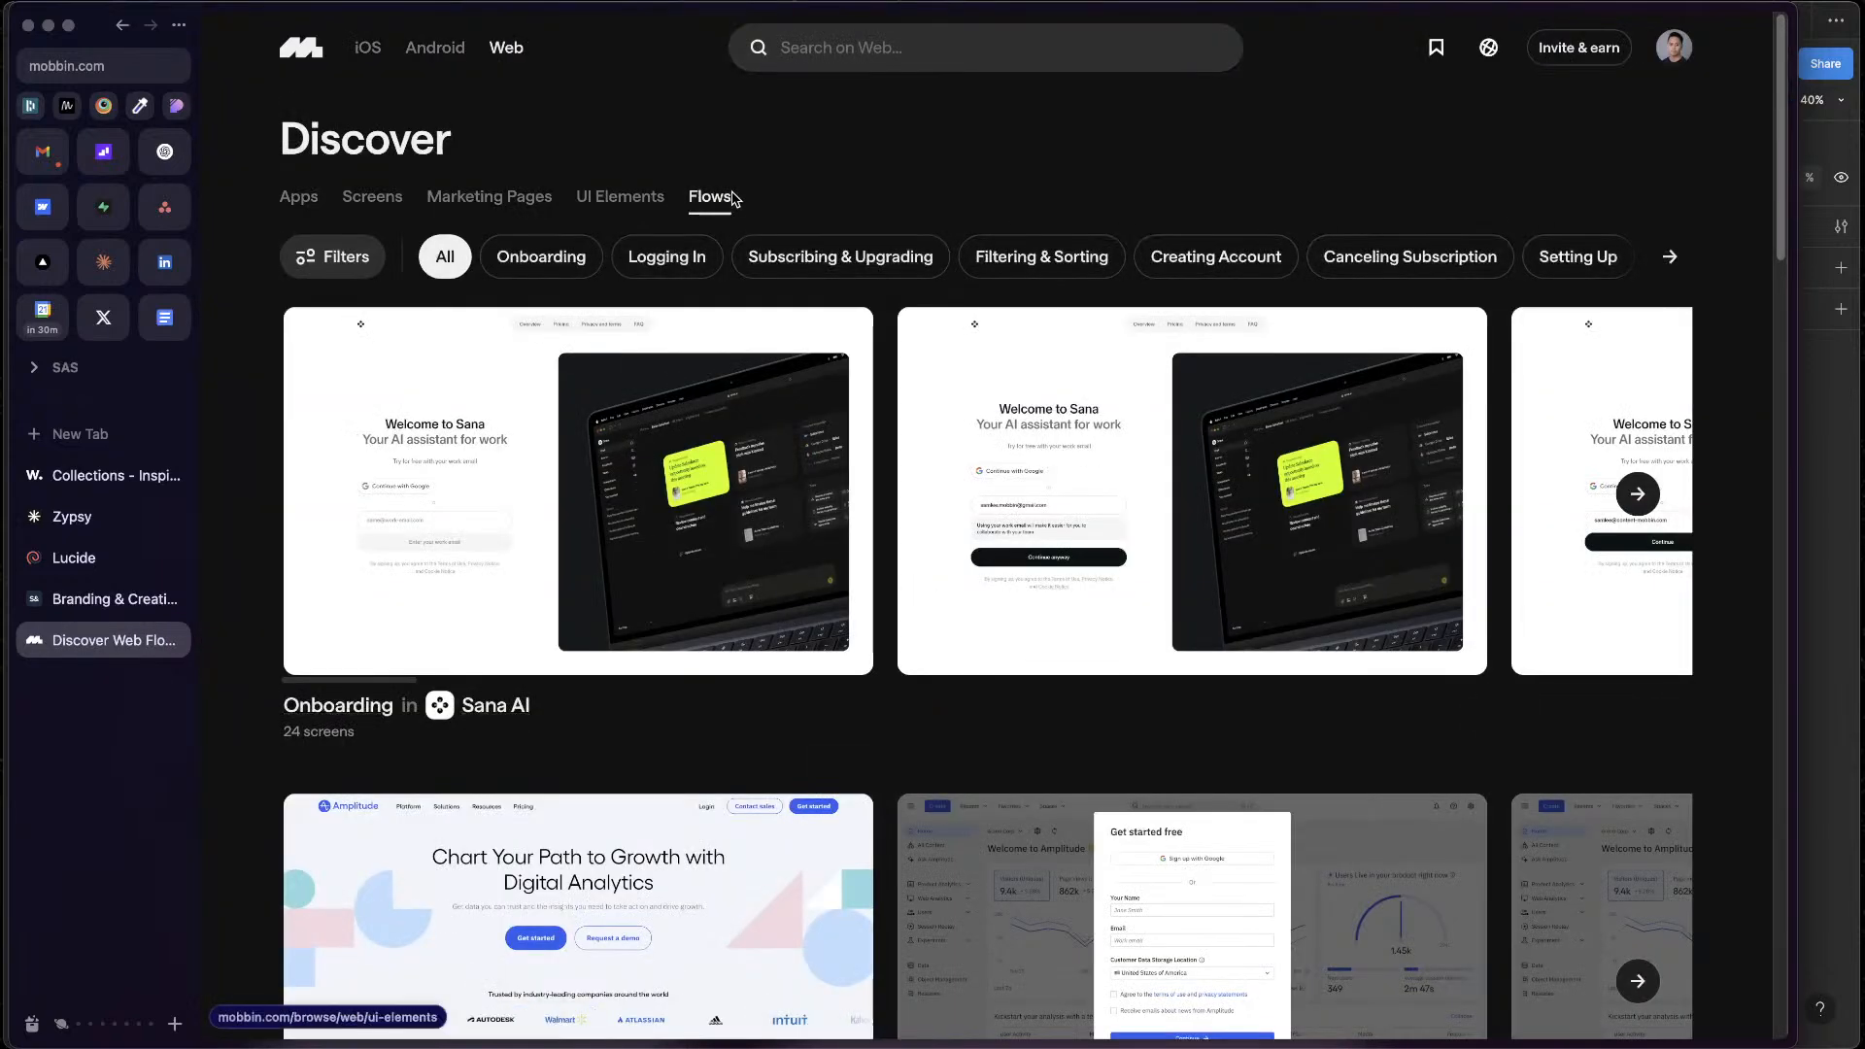
left_click(488, 197)
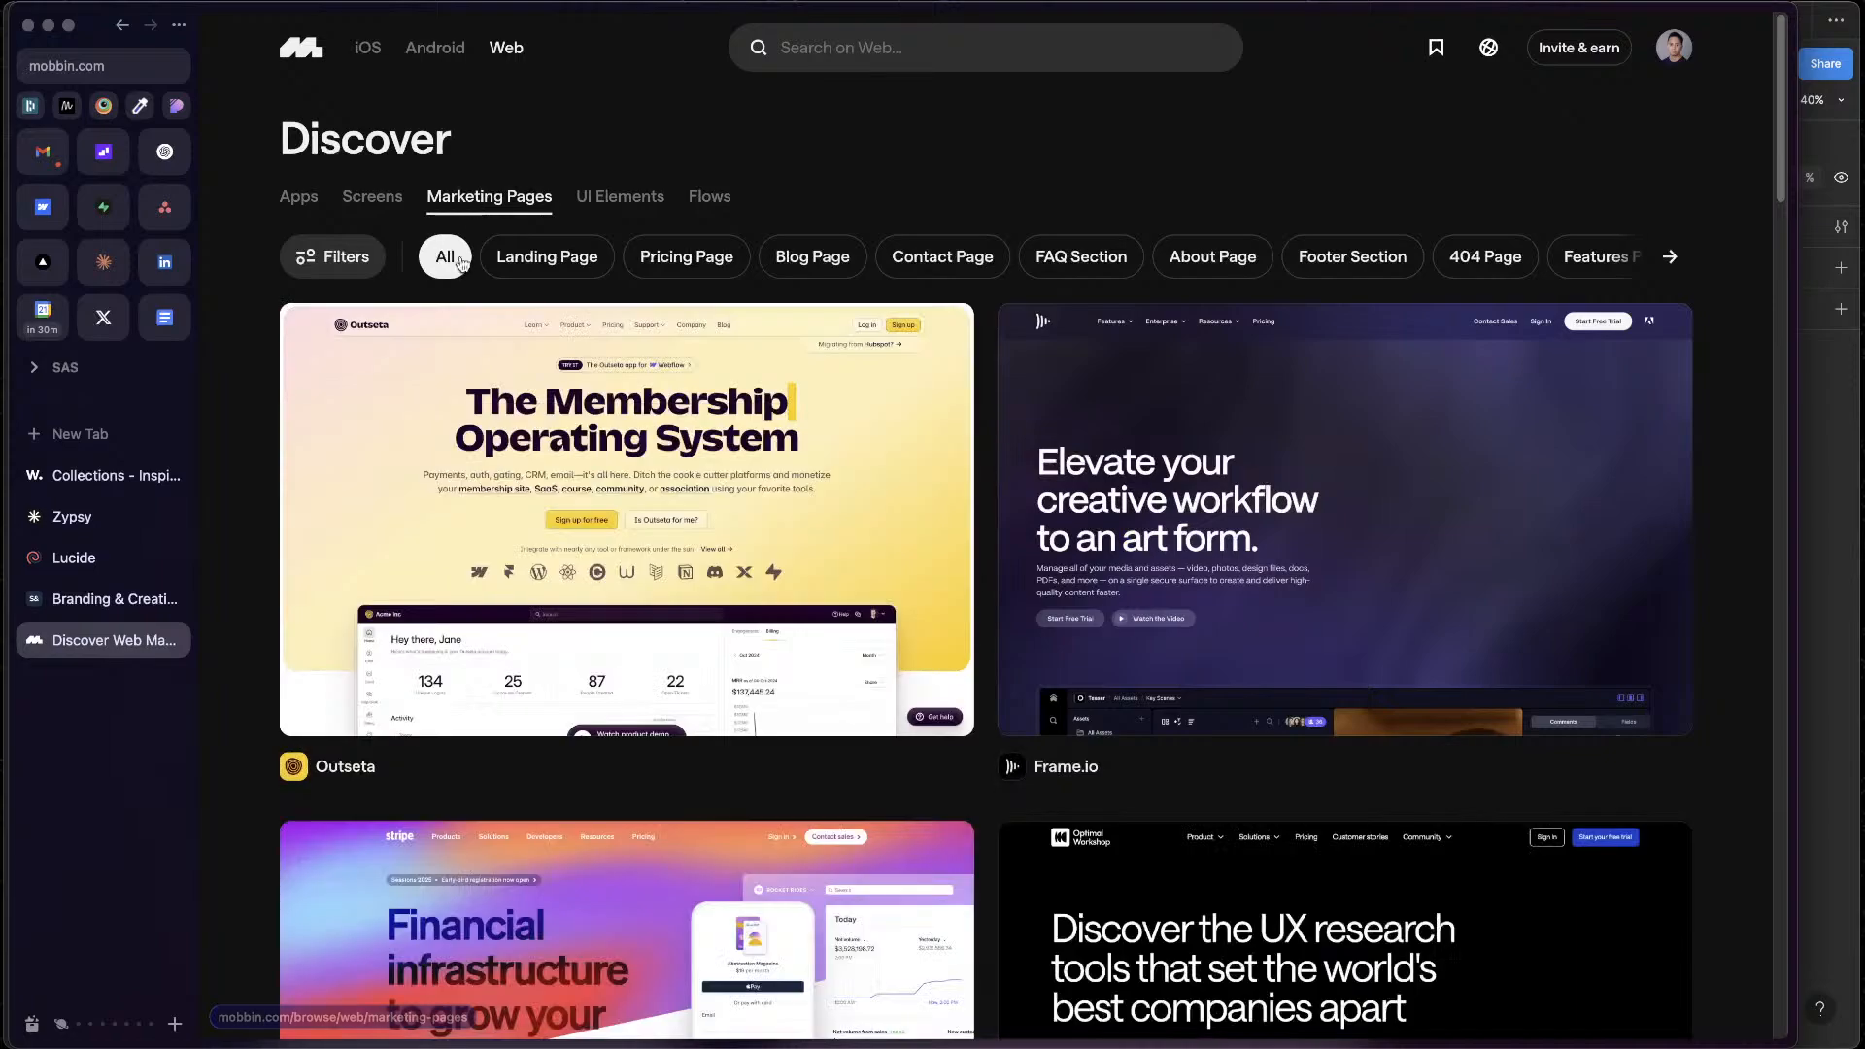
mouse_move(1302, 742)
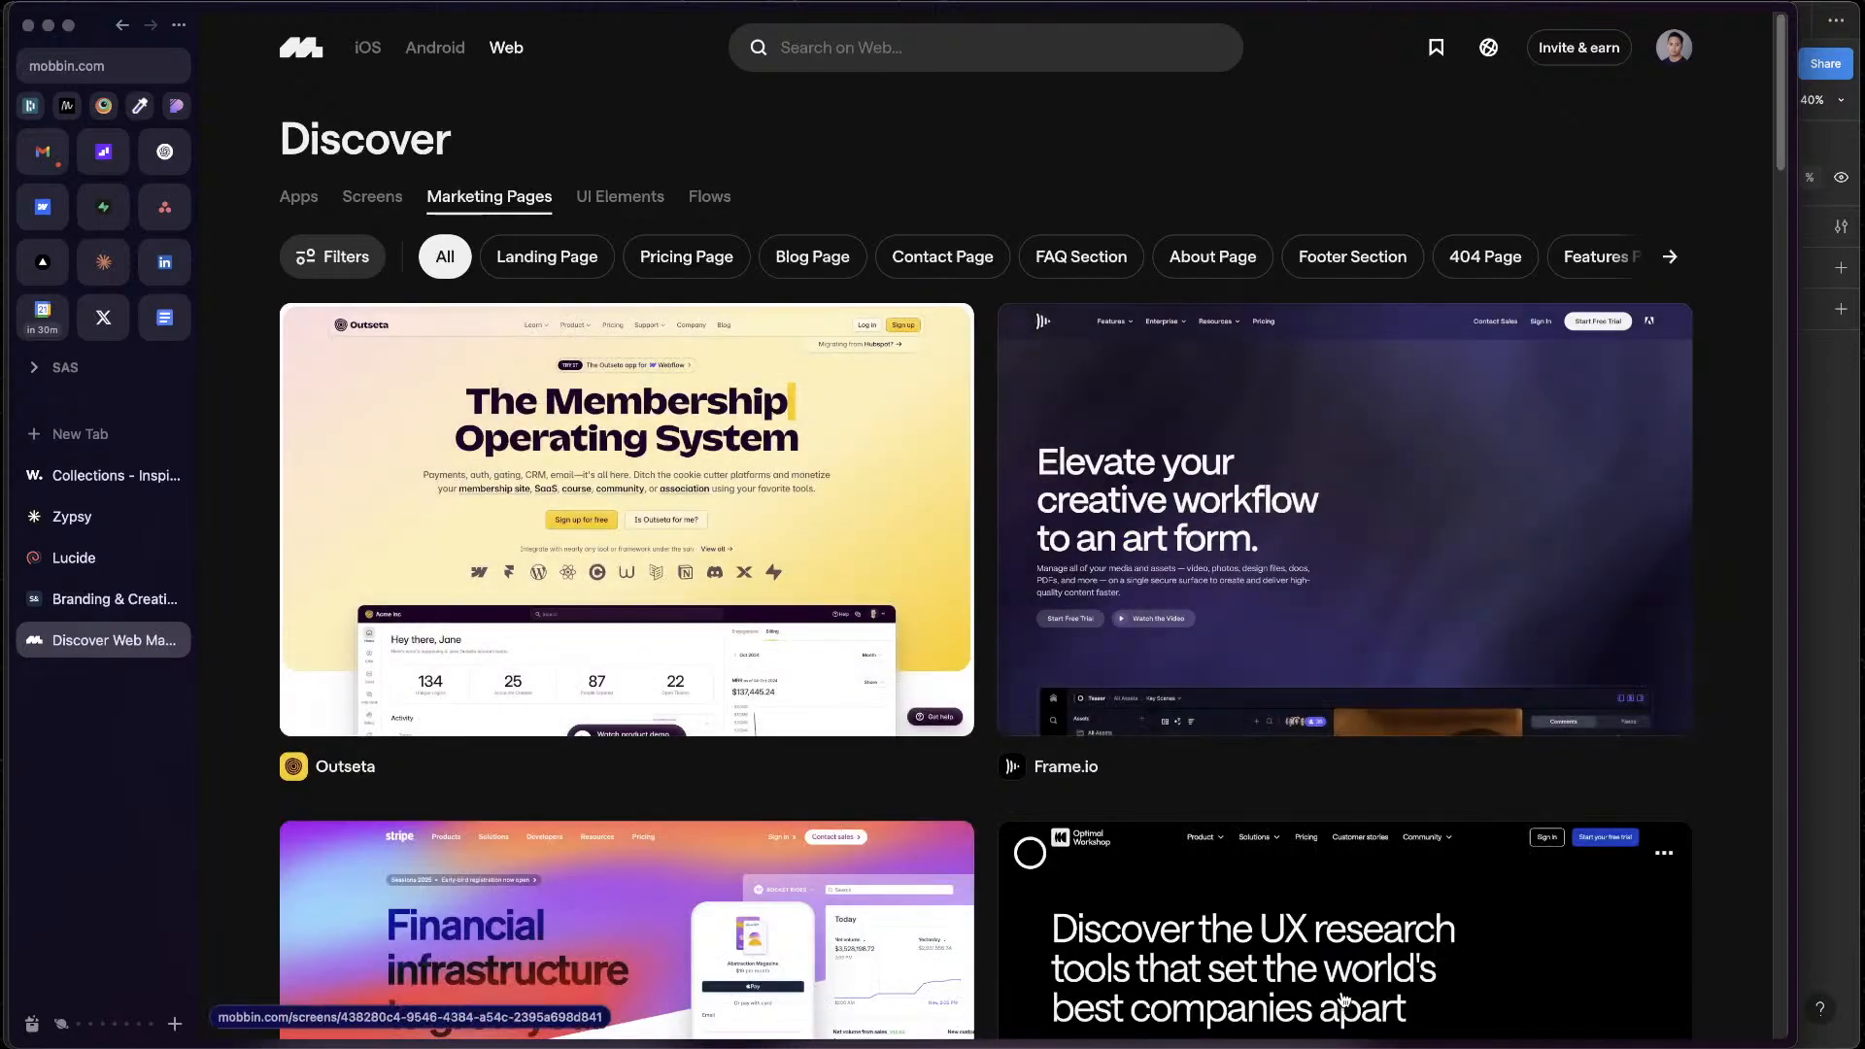
scroll(1344, 1001, "down", 10)
scroll(1344, 991, "up", 5)
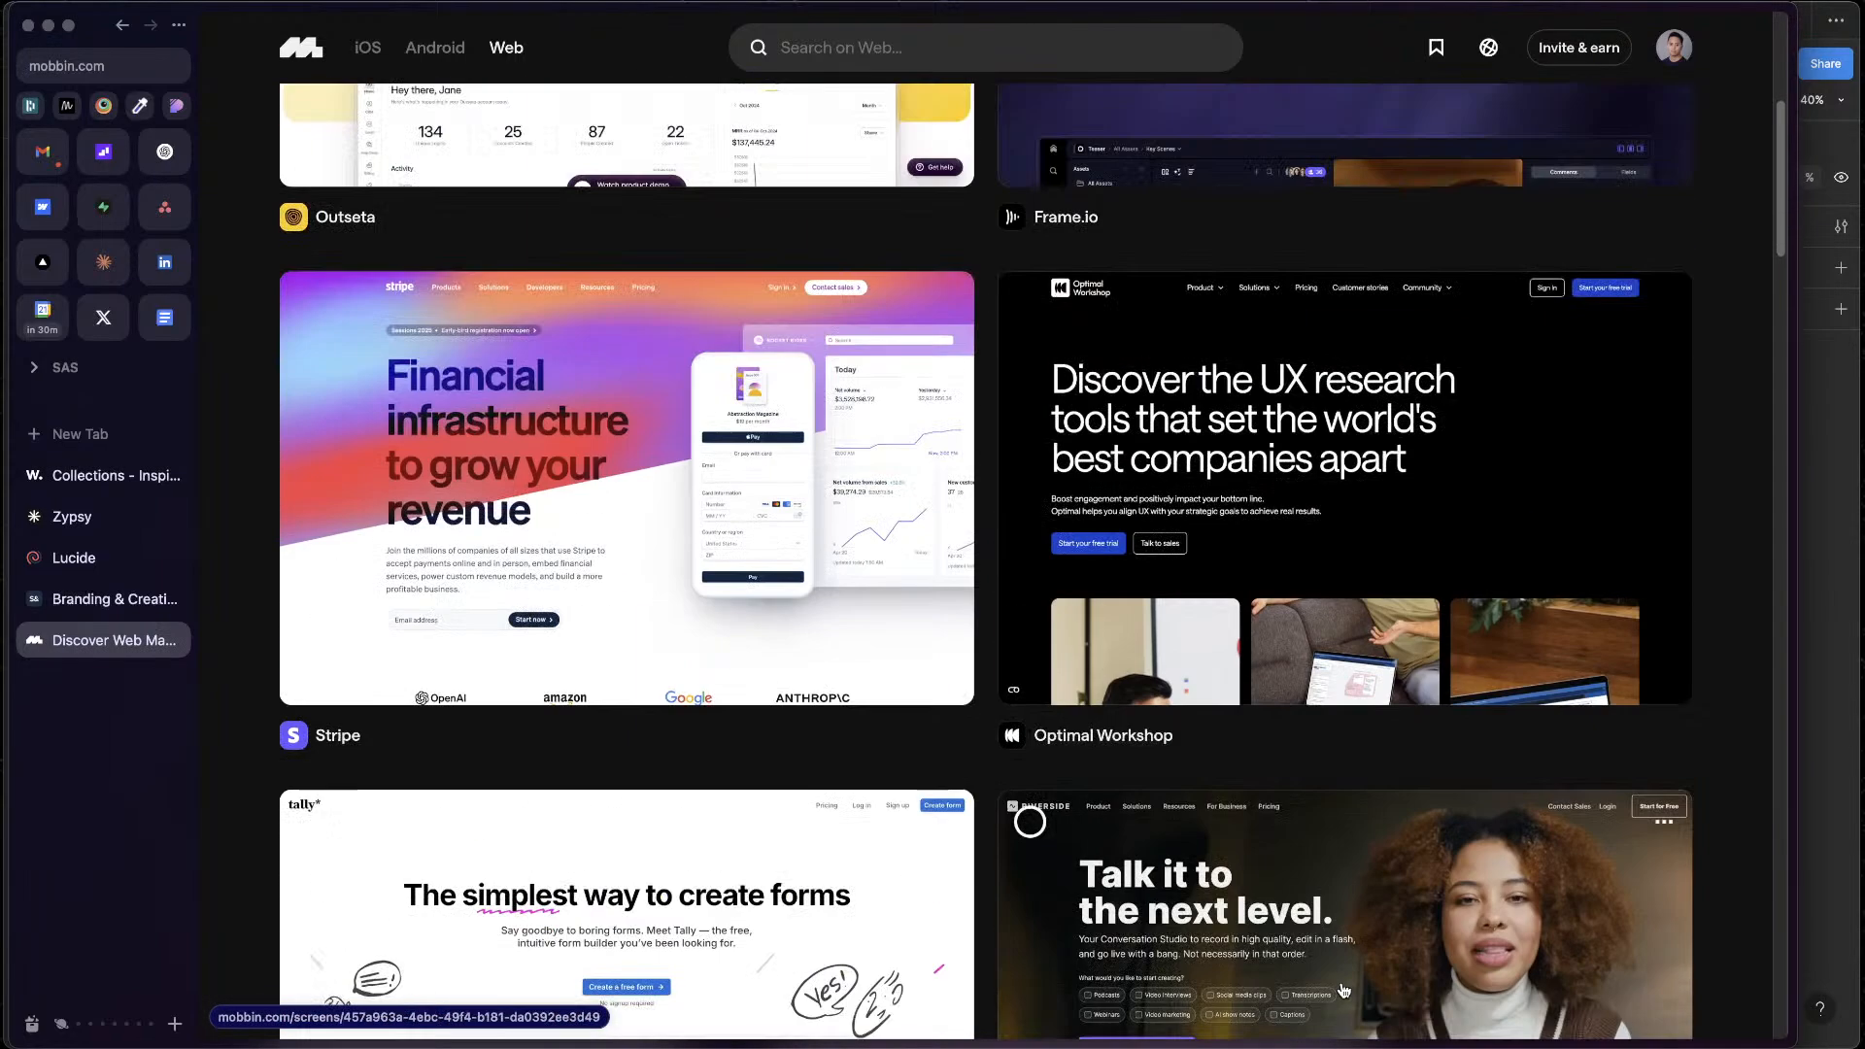
scroll(1343, 991, "down", 10)
scroll(1344, 991, "up", 8)
mouse_move(1386, 433)
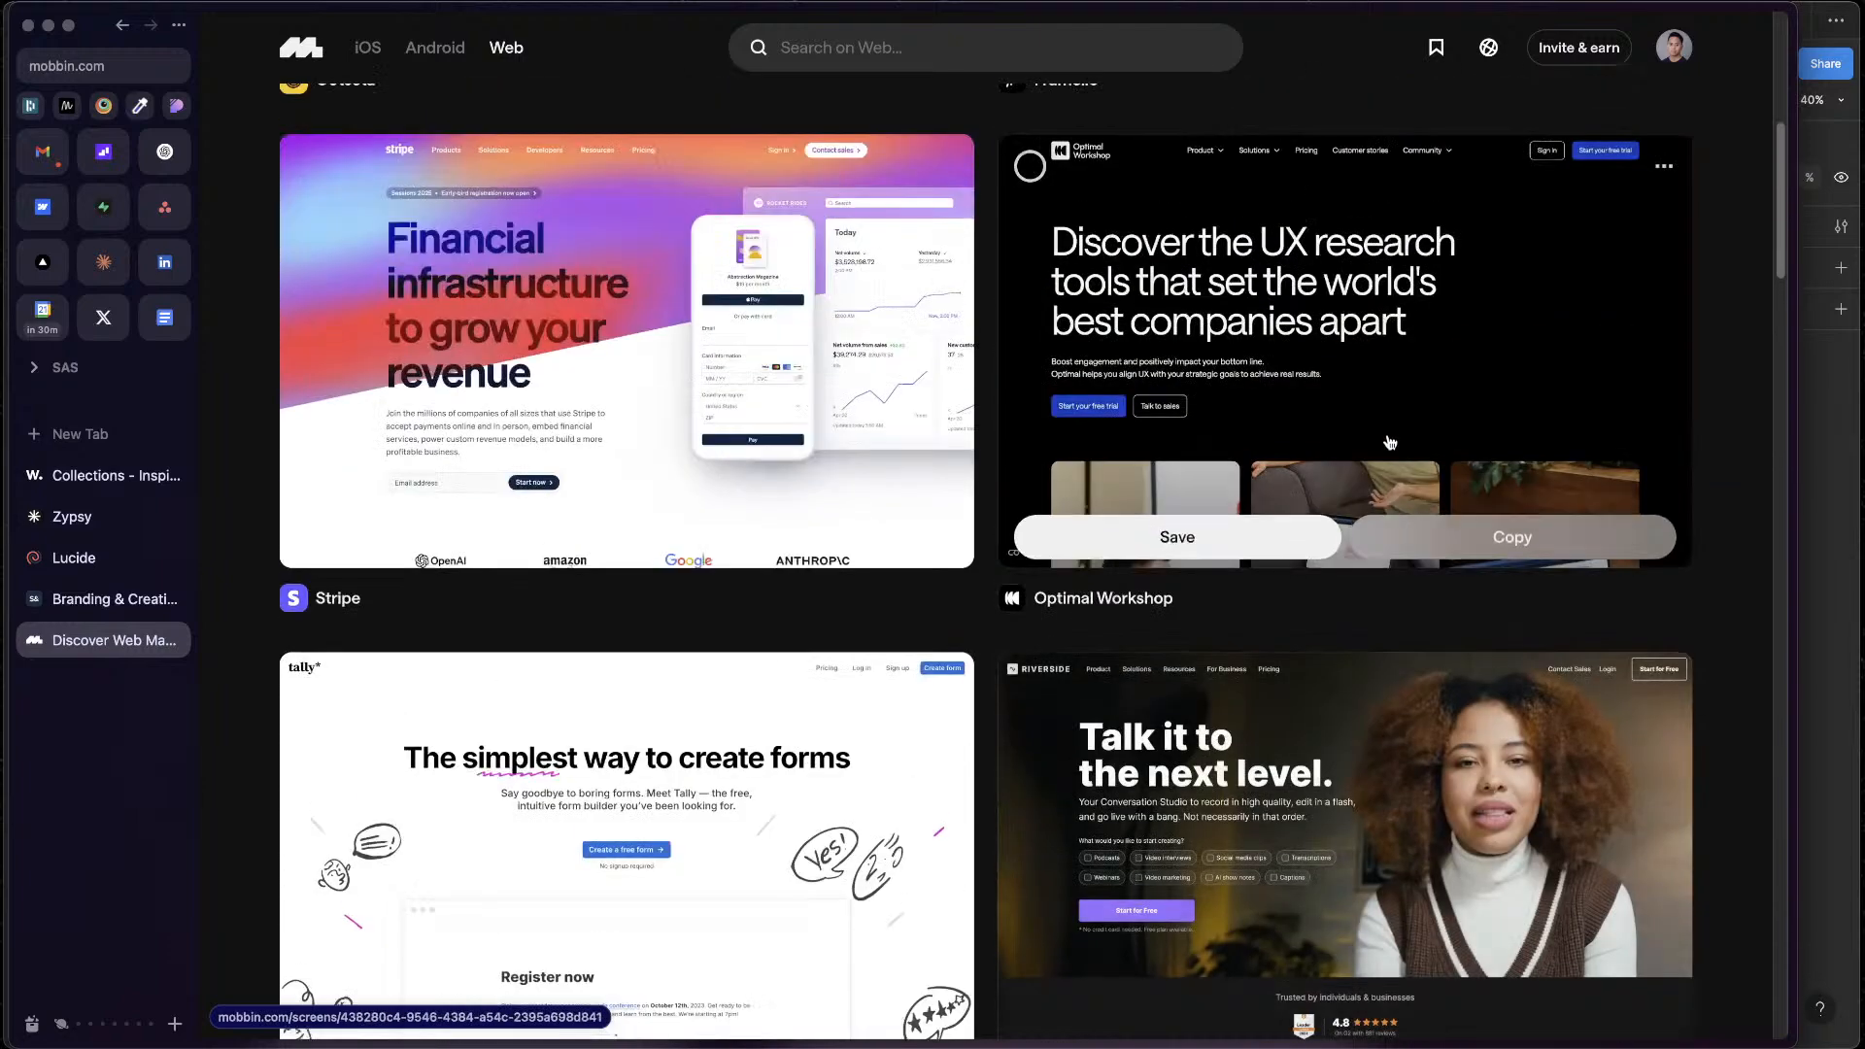
Open the Optimal Workshop landing page preview, compare it with the neighbouring Tally example and preview its related landing page screens
left_click(1194, 355)
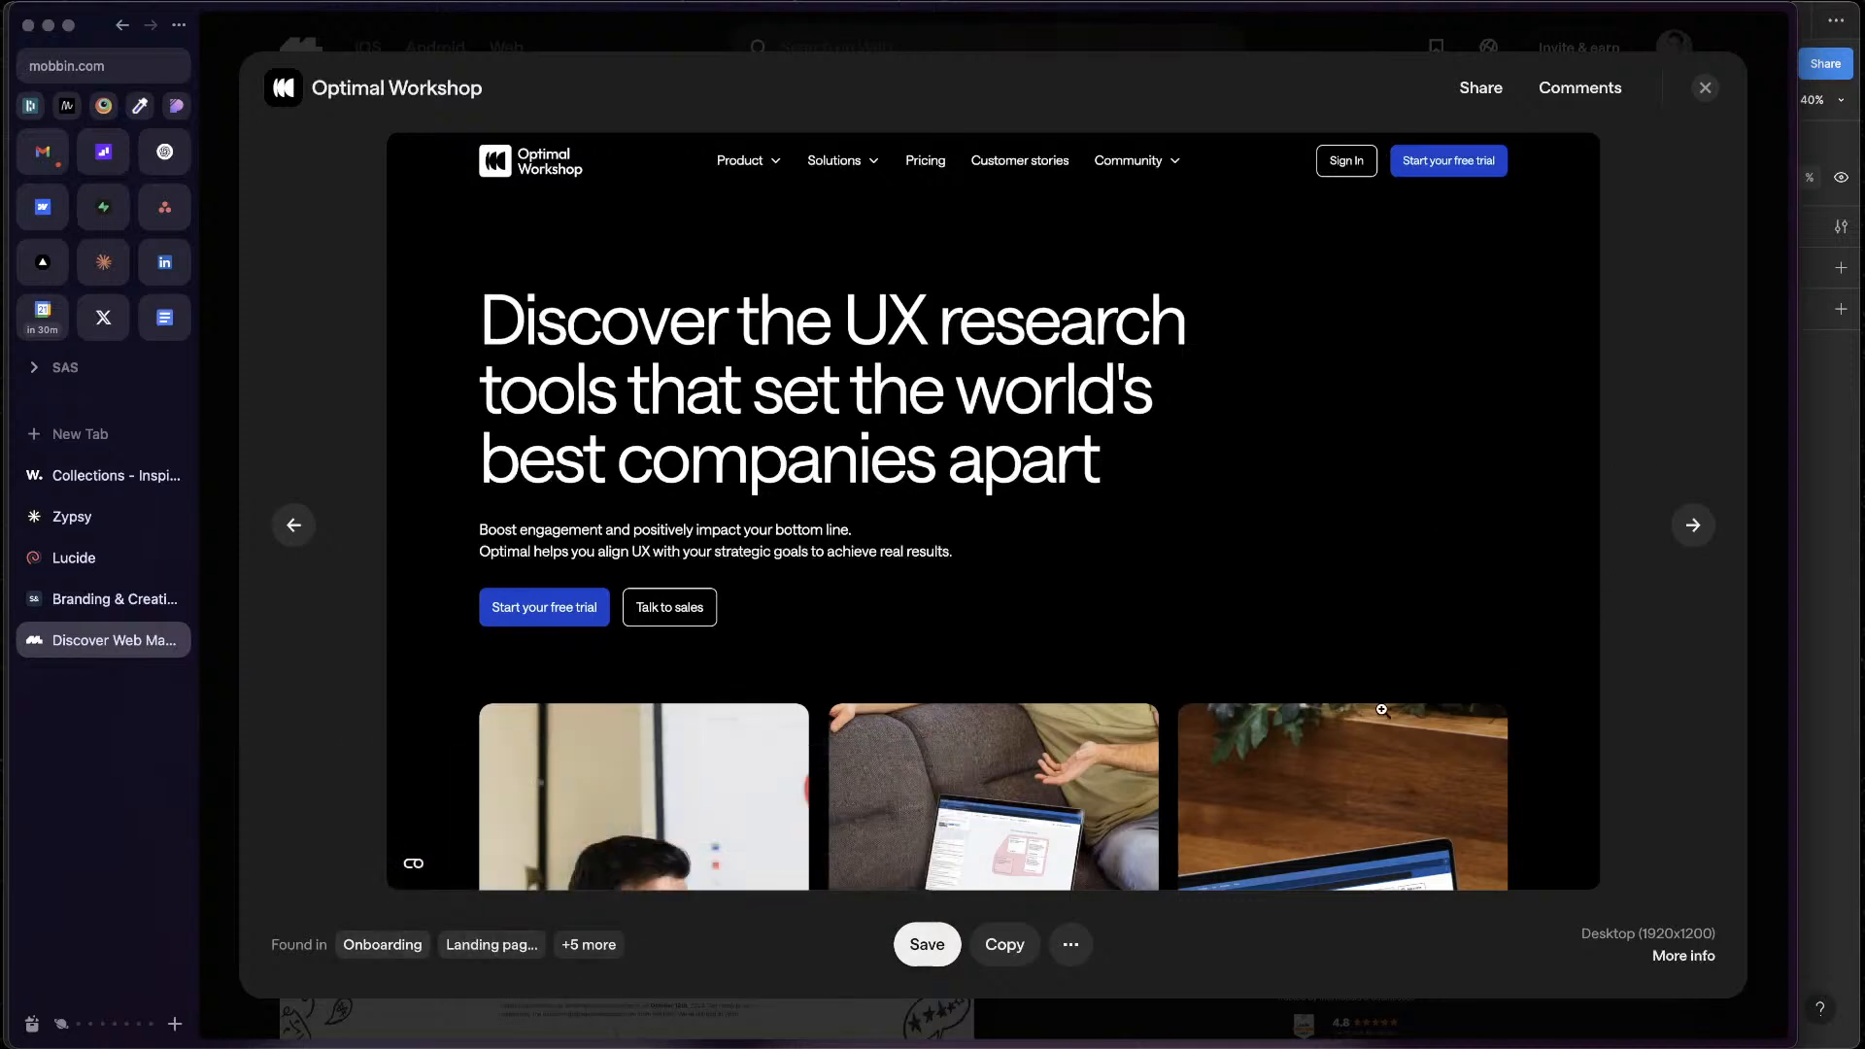
left_click(1694, 525)
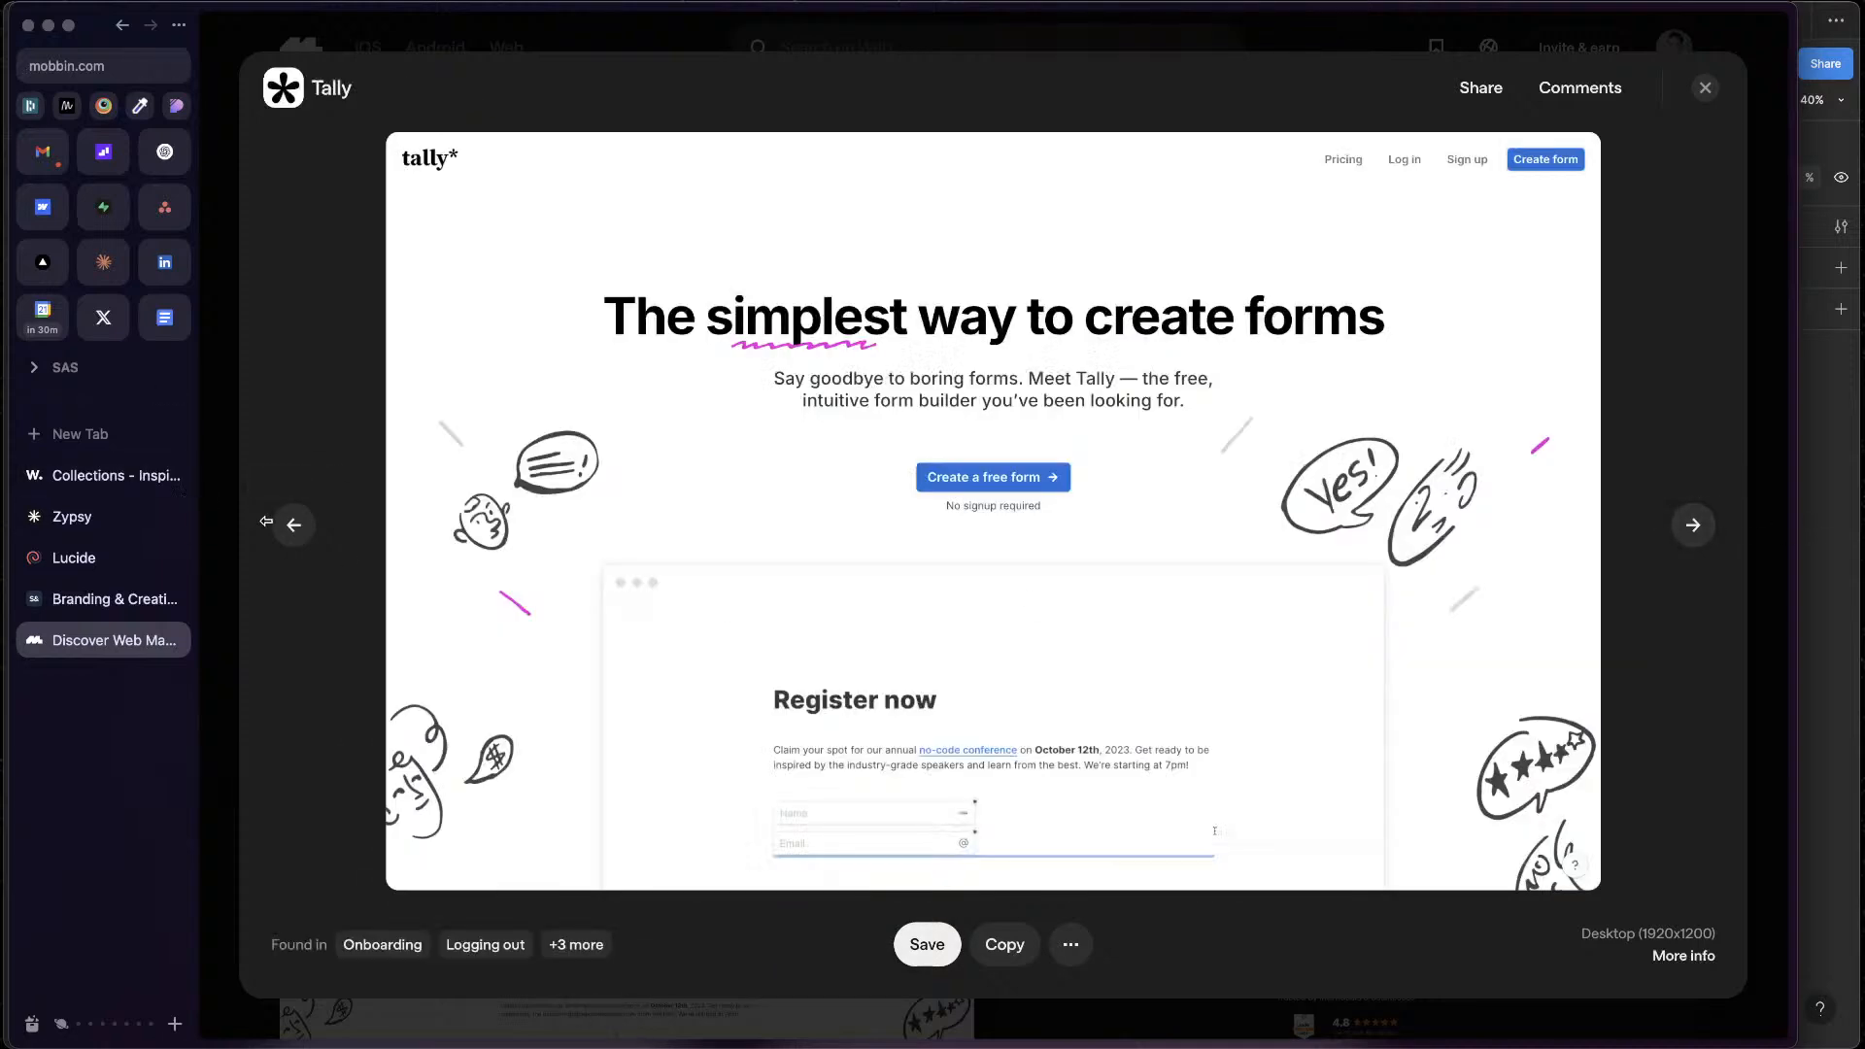
left_click(294, 525)
left_click(1082, 525)
left_click(921, 645)
mouse_move(460, 961)
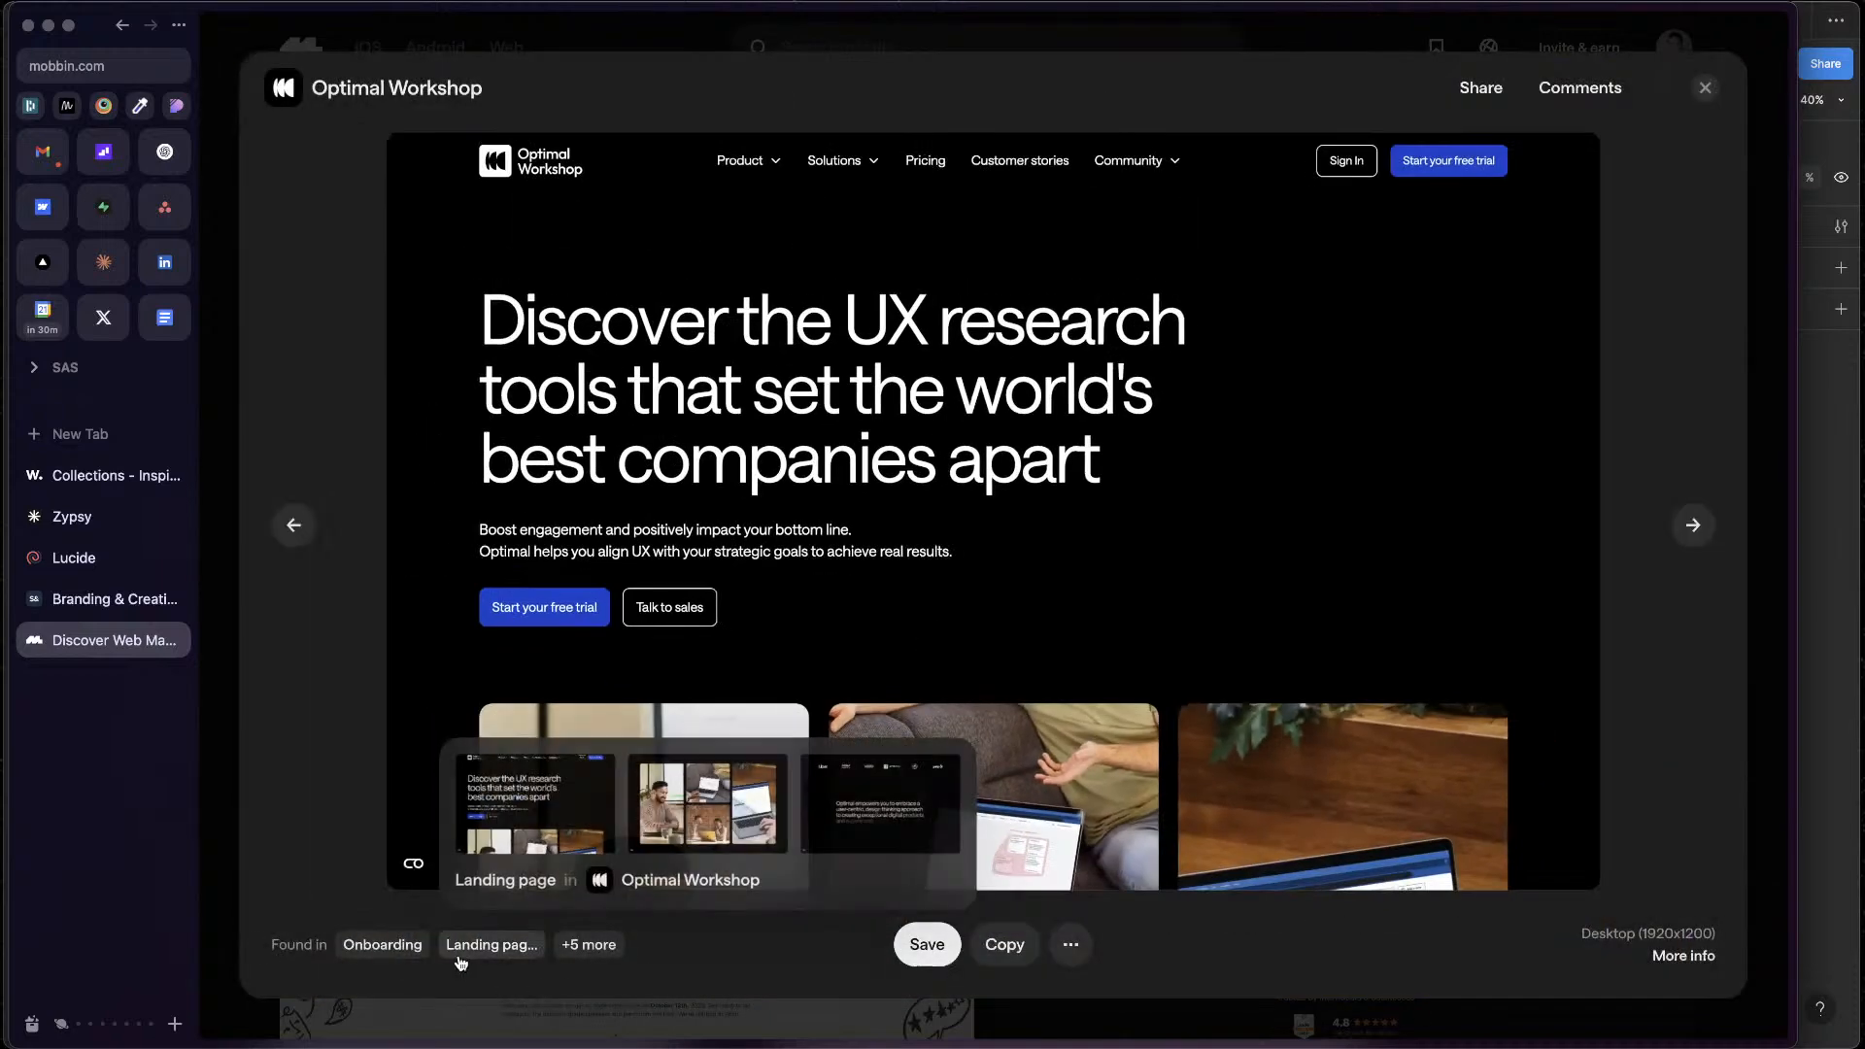
Open Optimal Workshop's app page on Mobbin and look through its screens and marketing pages
left_click(422, 97)
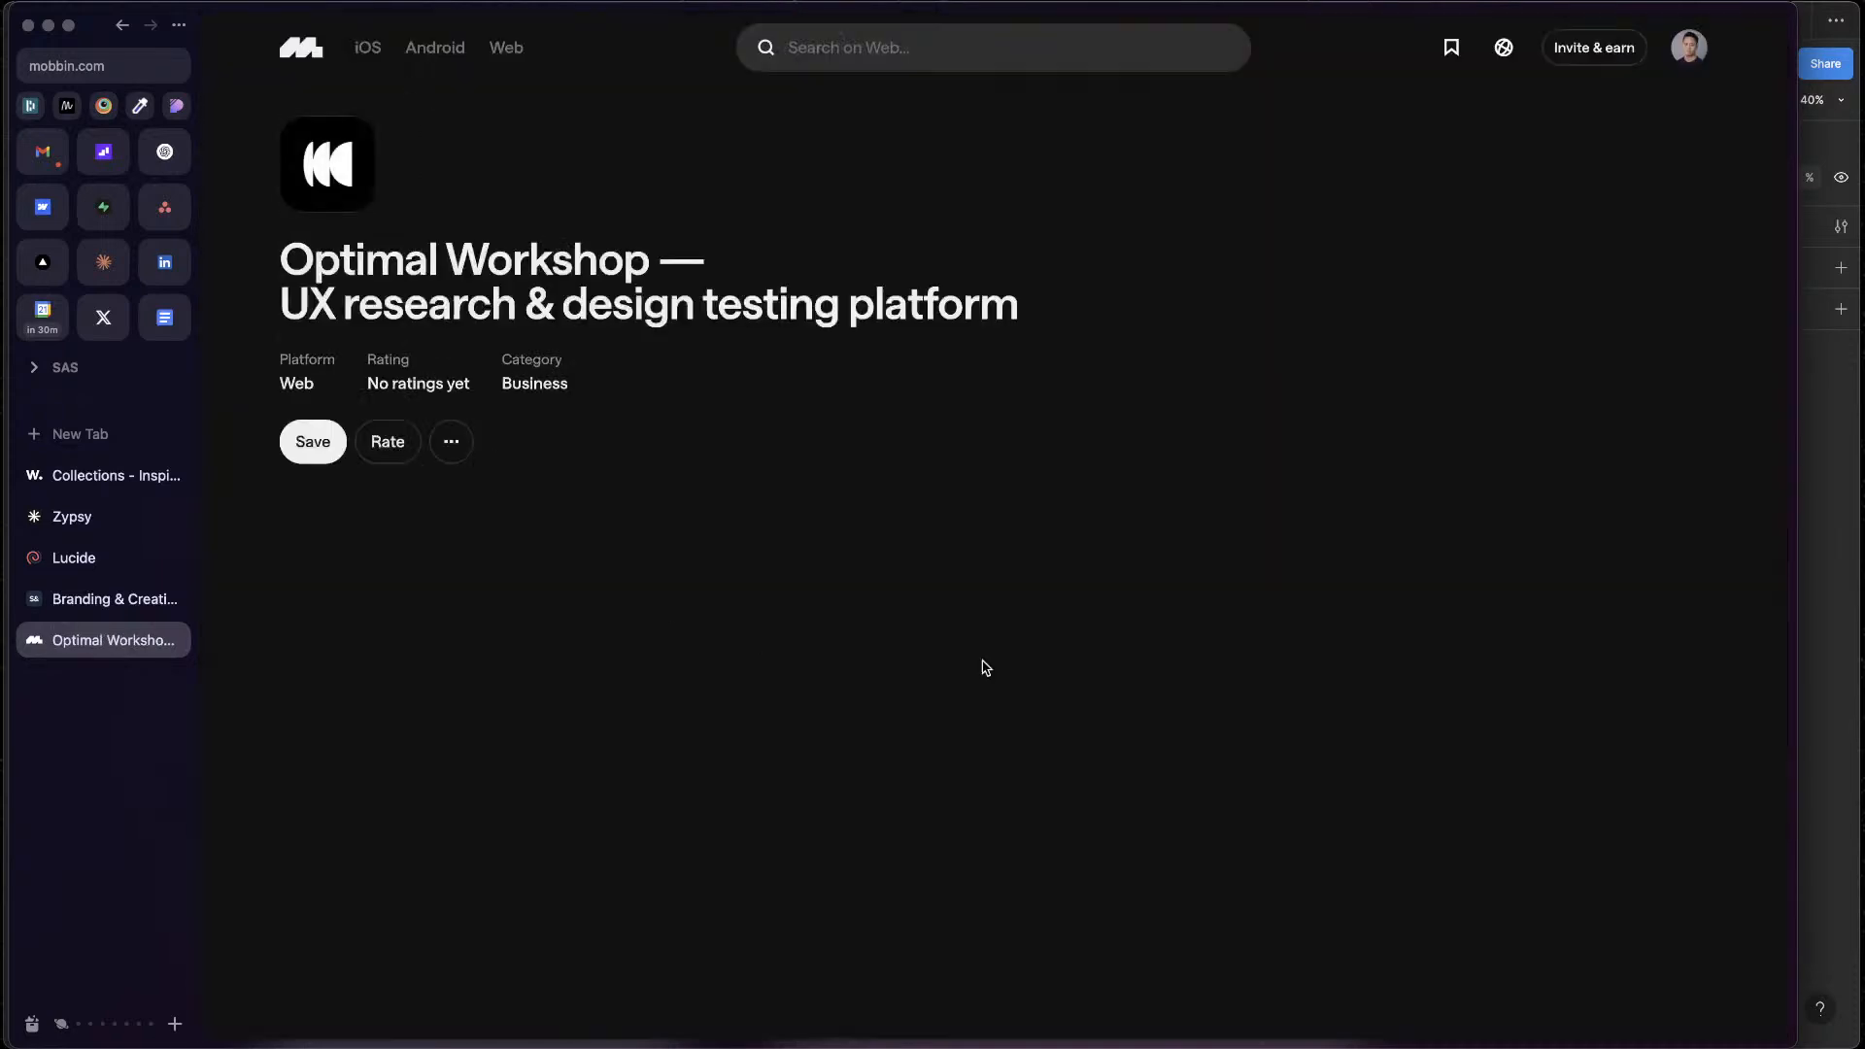
scroll(1098, 362, "down", 4)
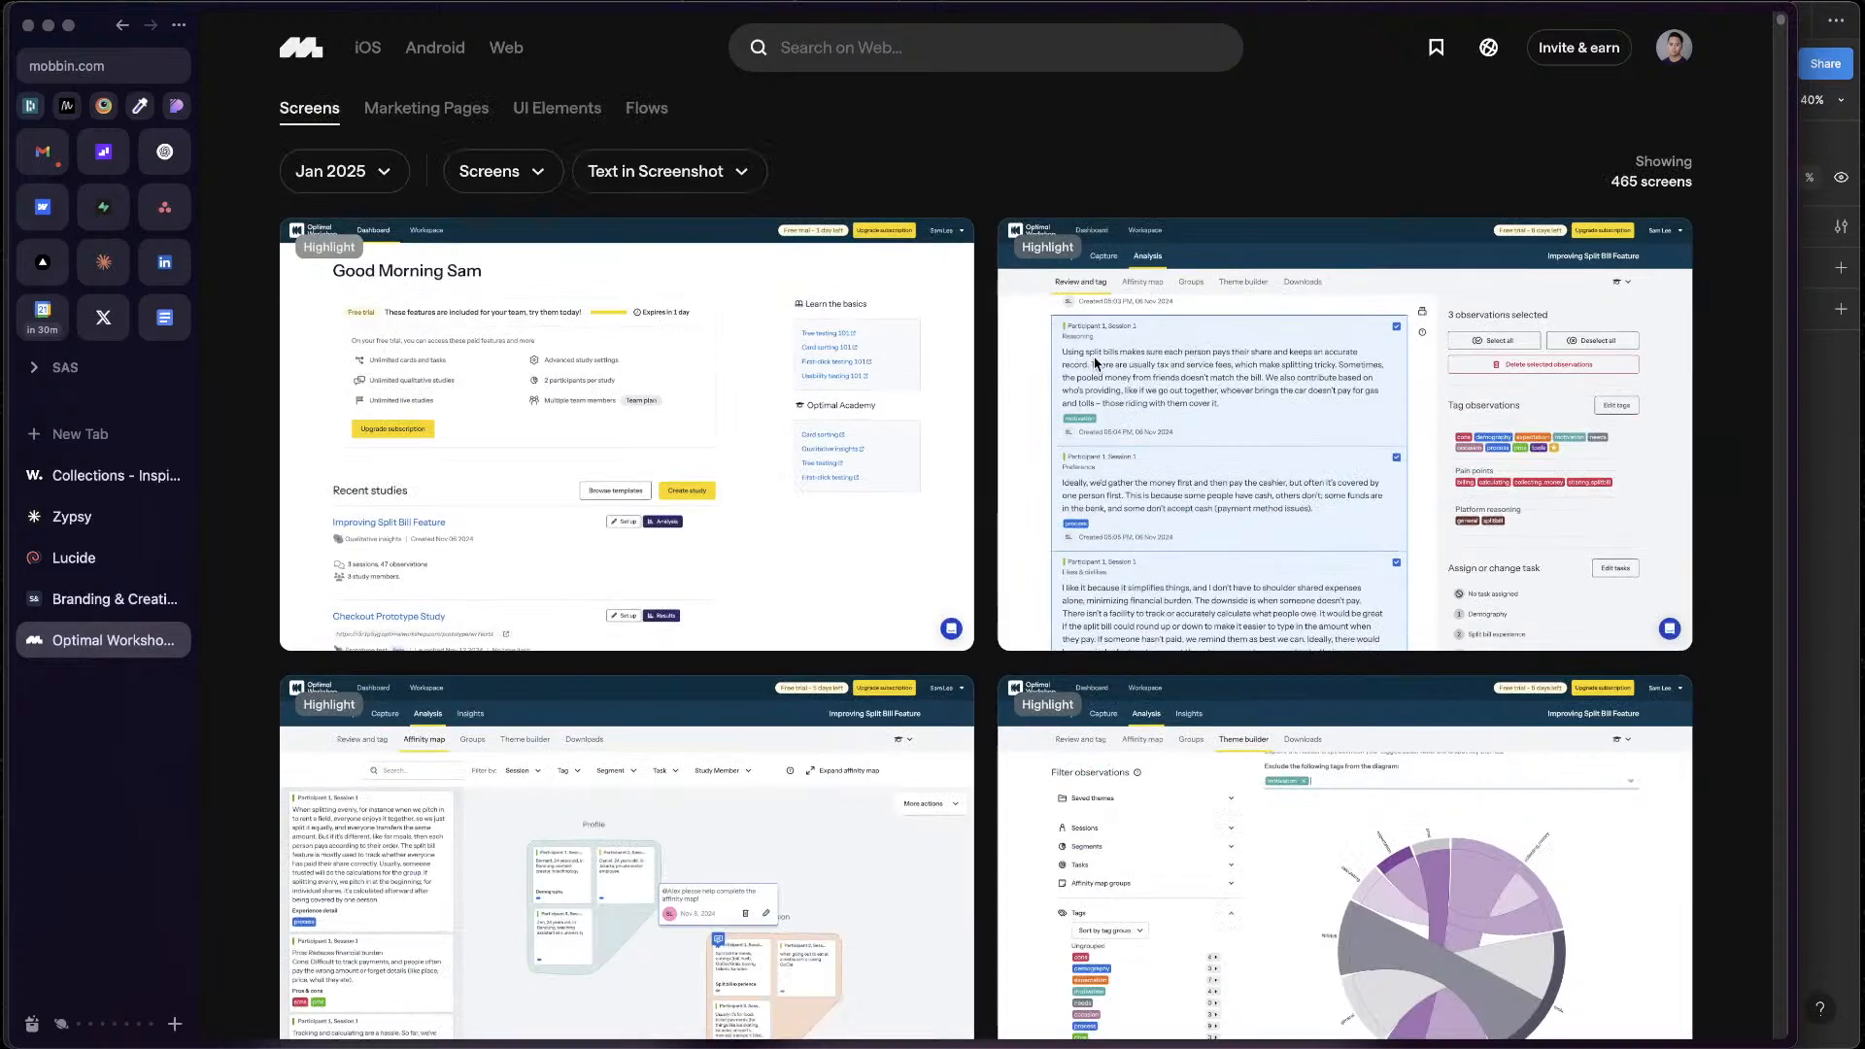
scroll(1099, 363, "up", 4)
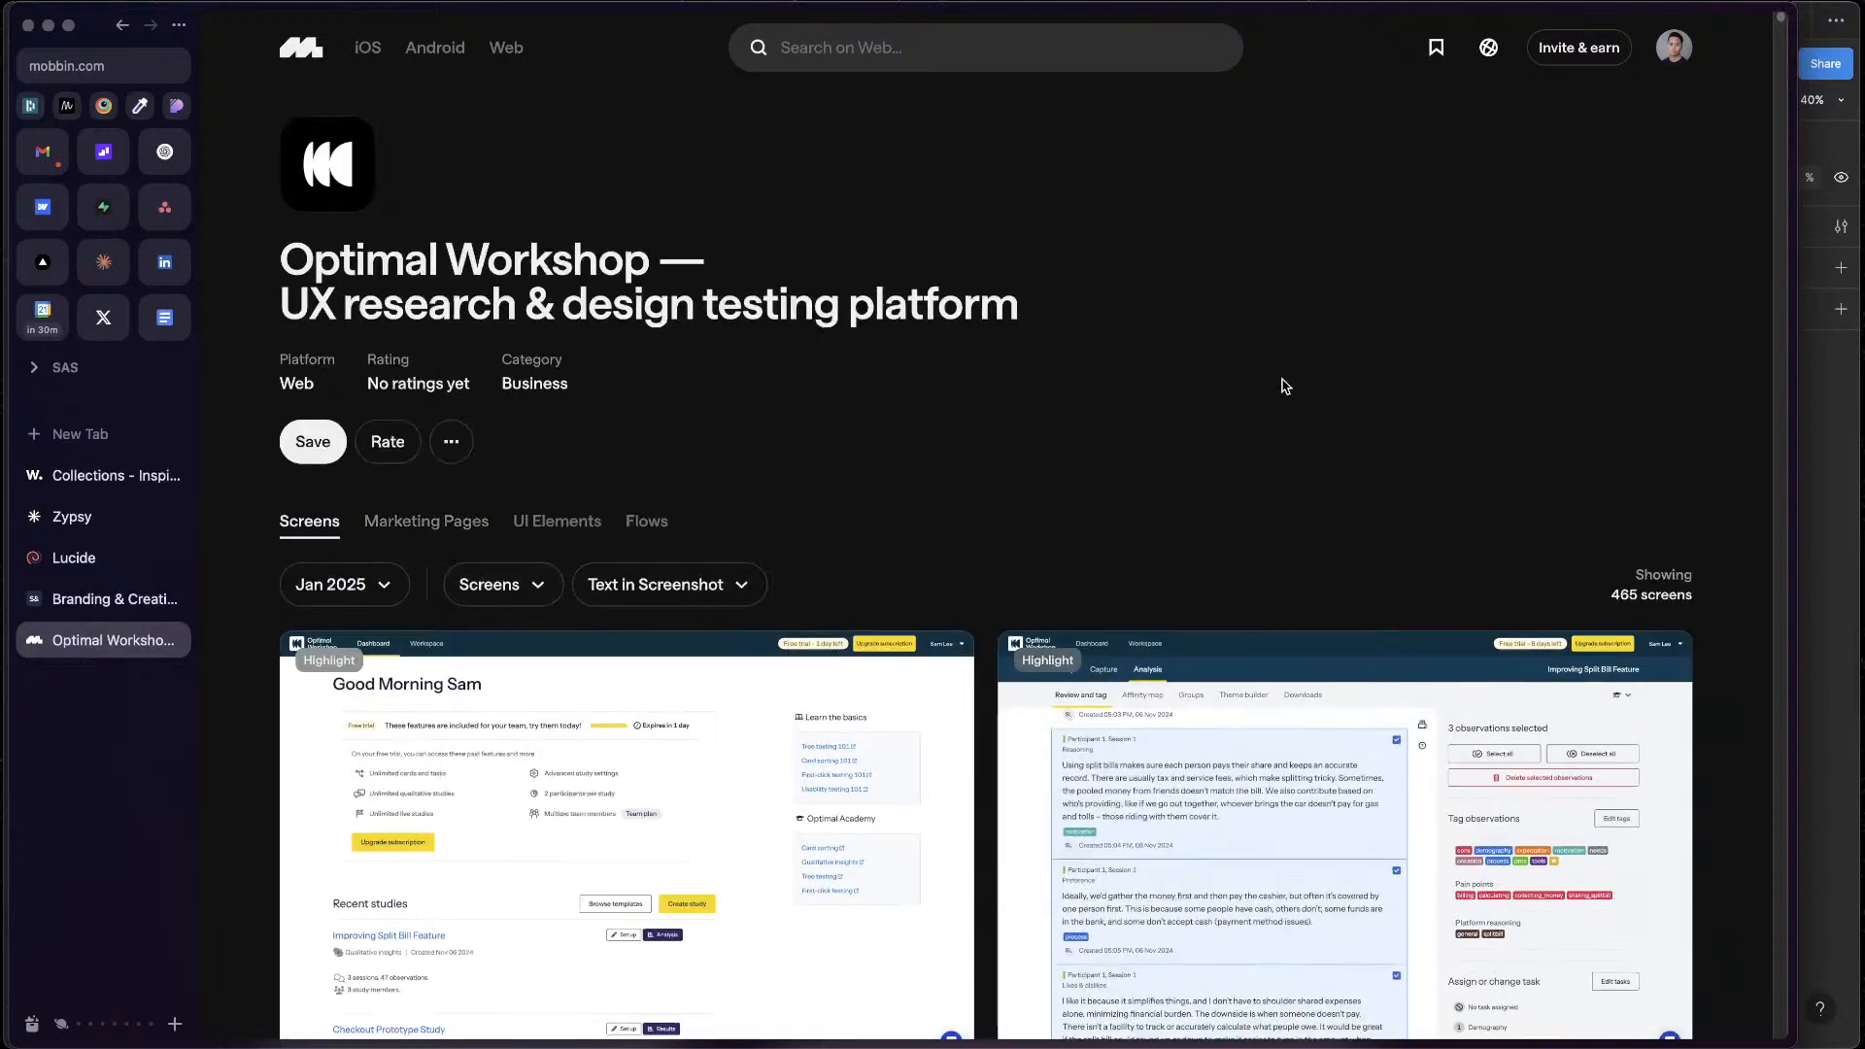
left_click(409, 525)
scroll(1169, 454, "down", 7)
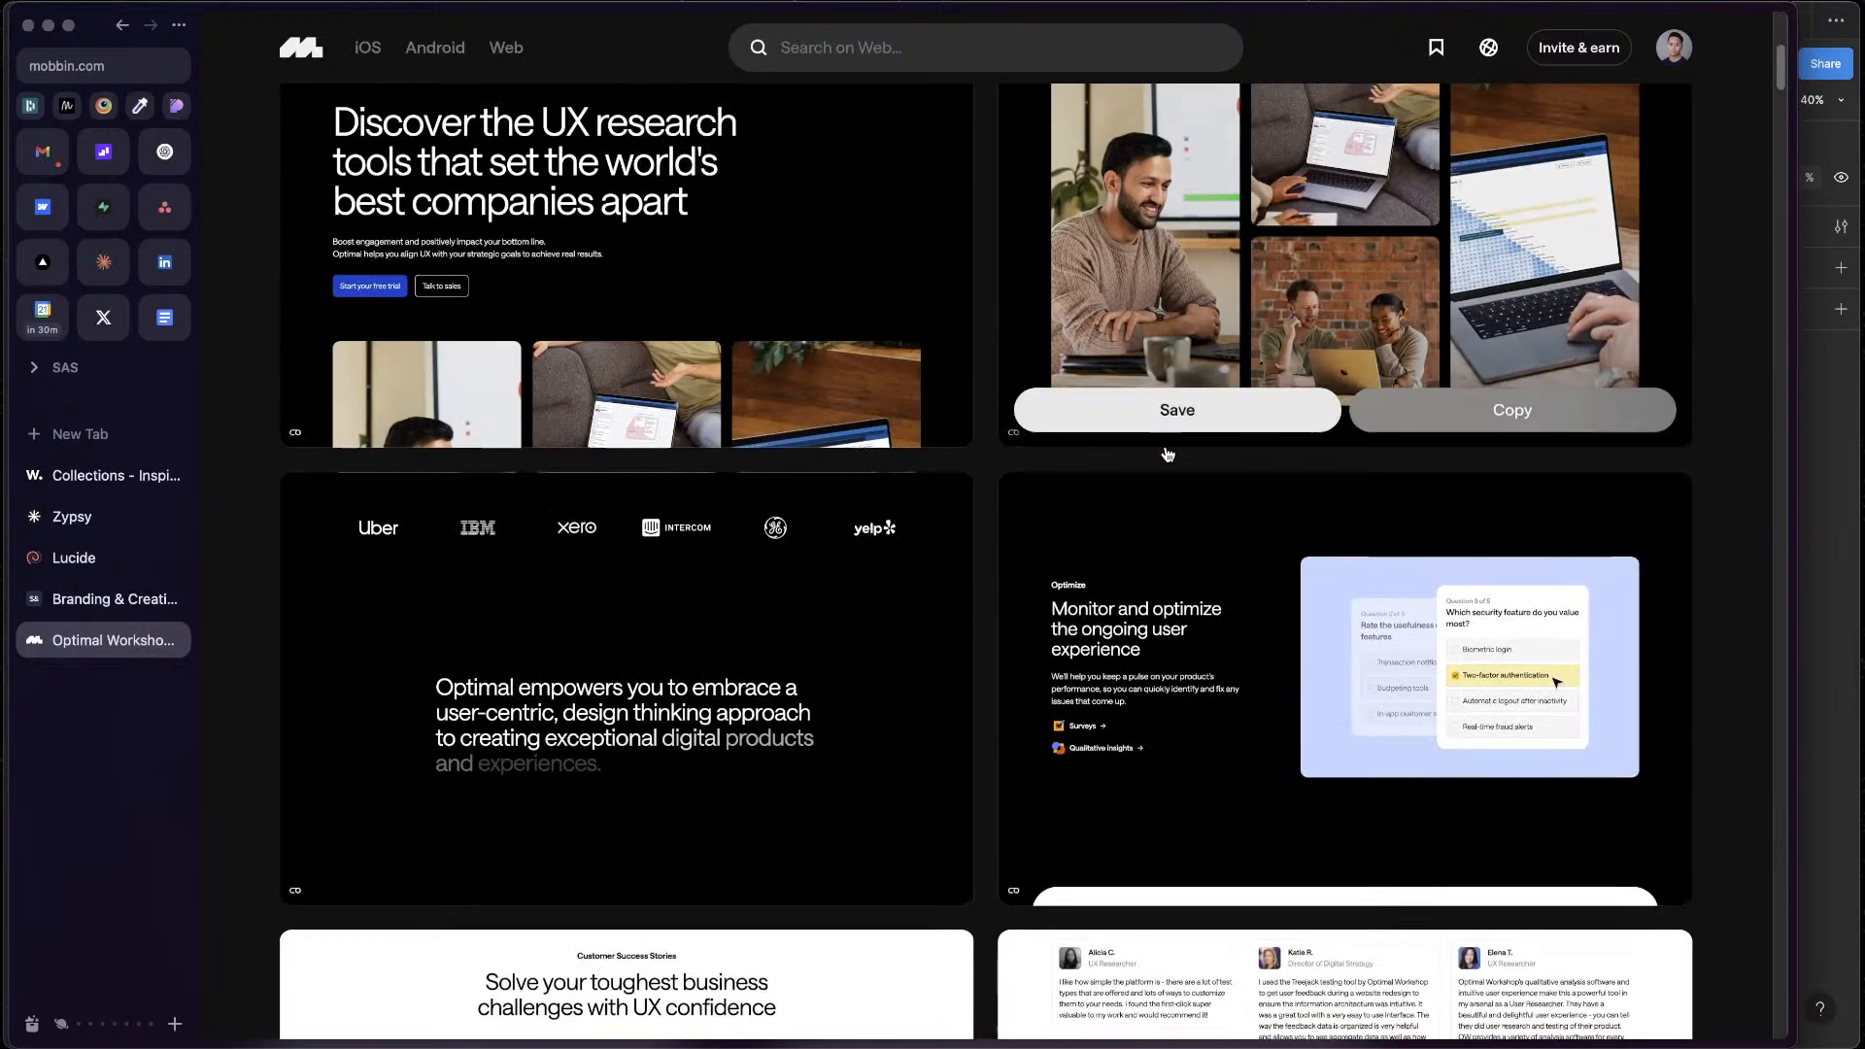
scroll(1237, 670, "up", 3)
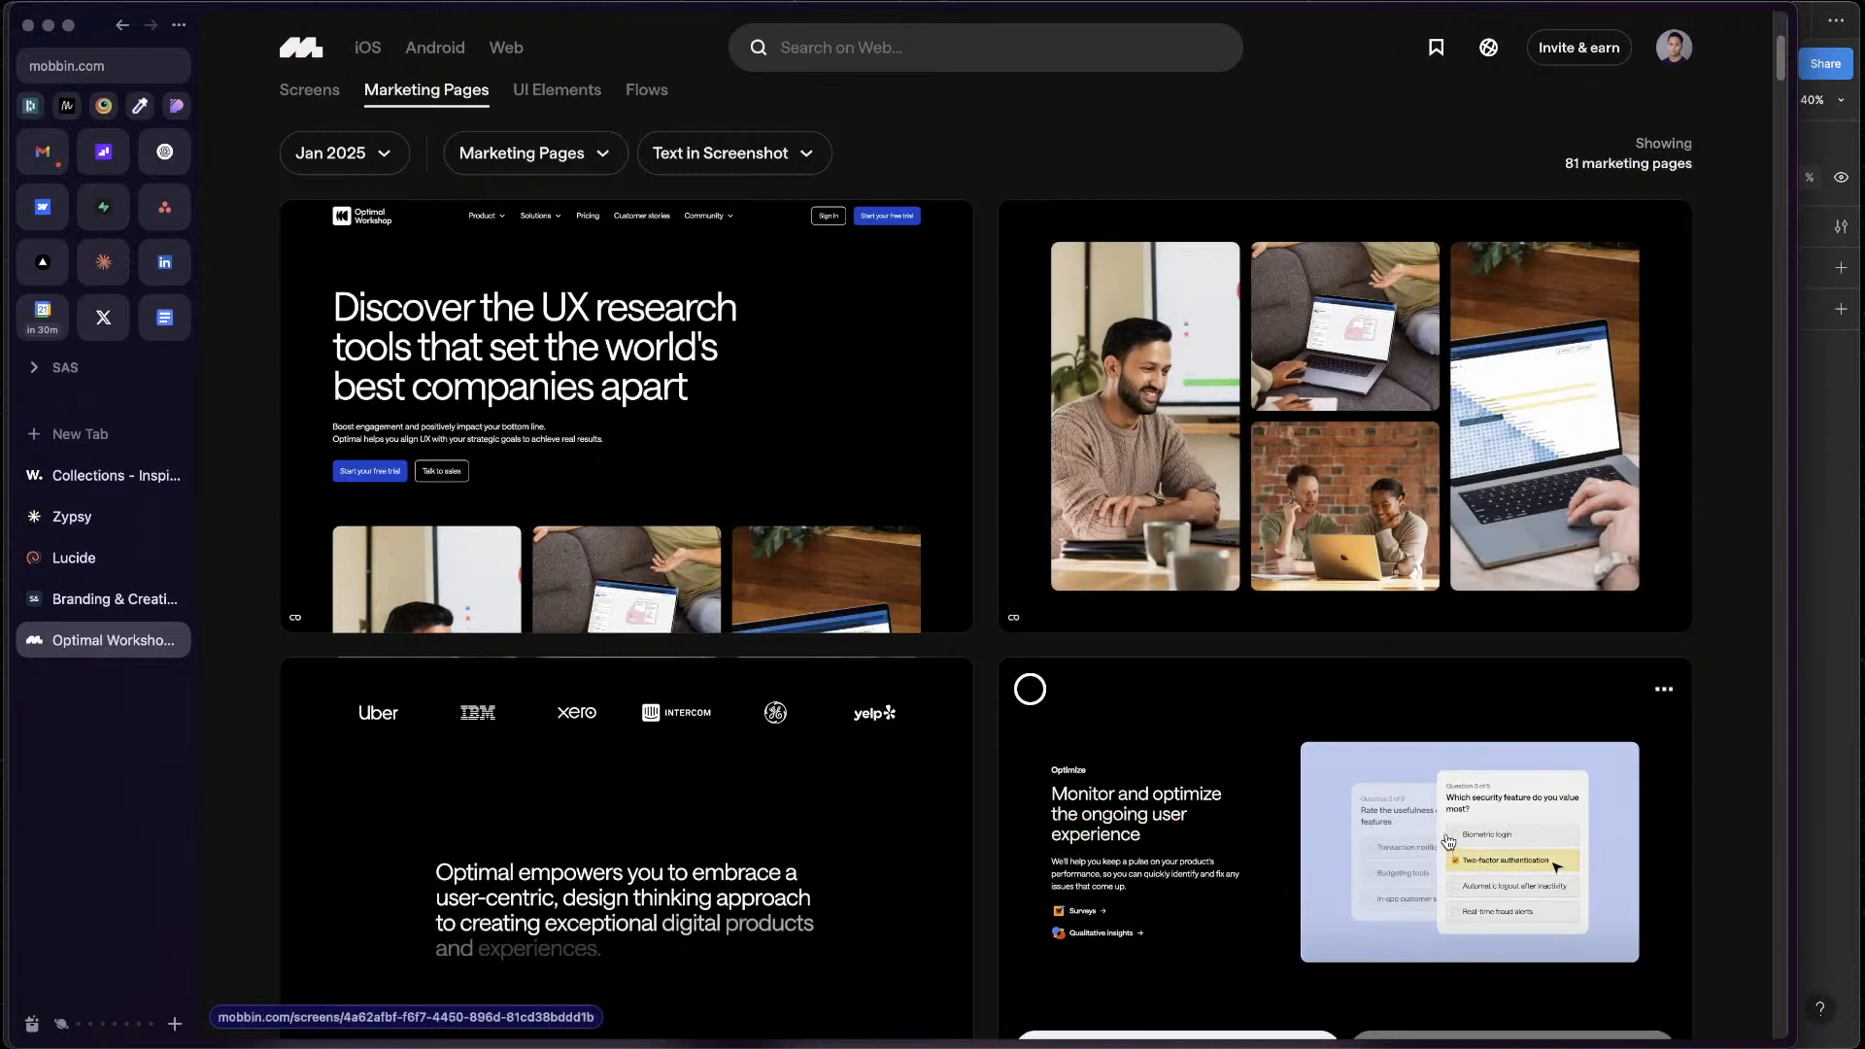
scroll(1449, 841, "down", 11)
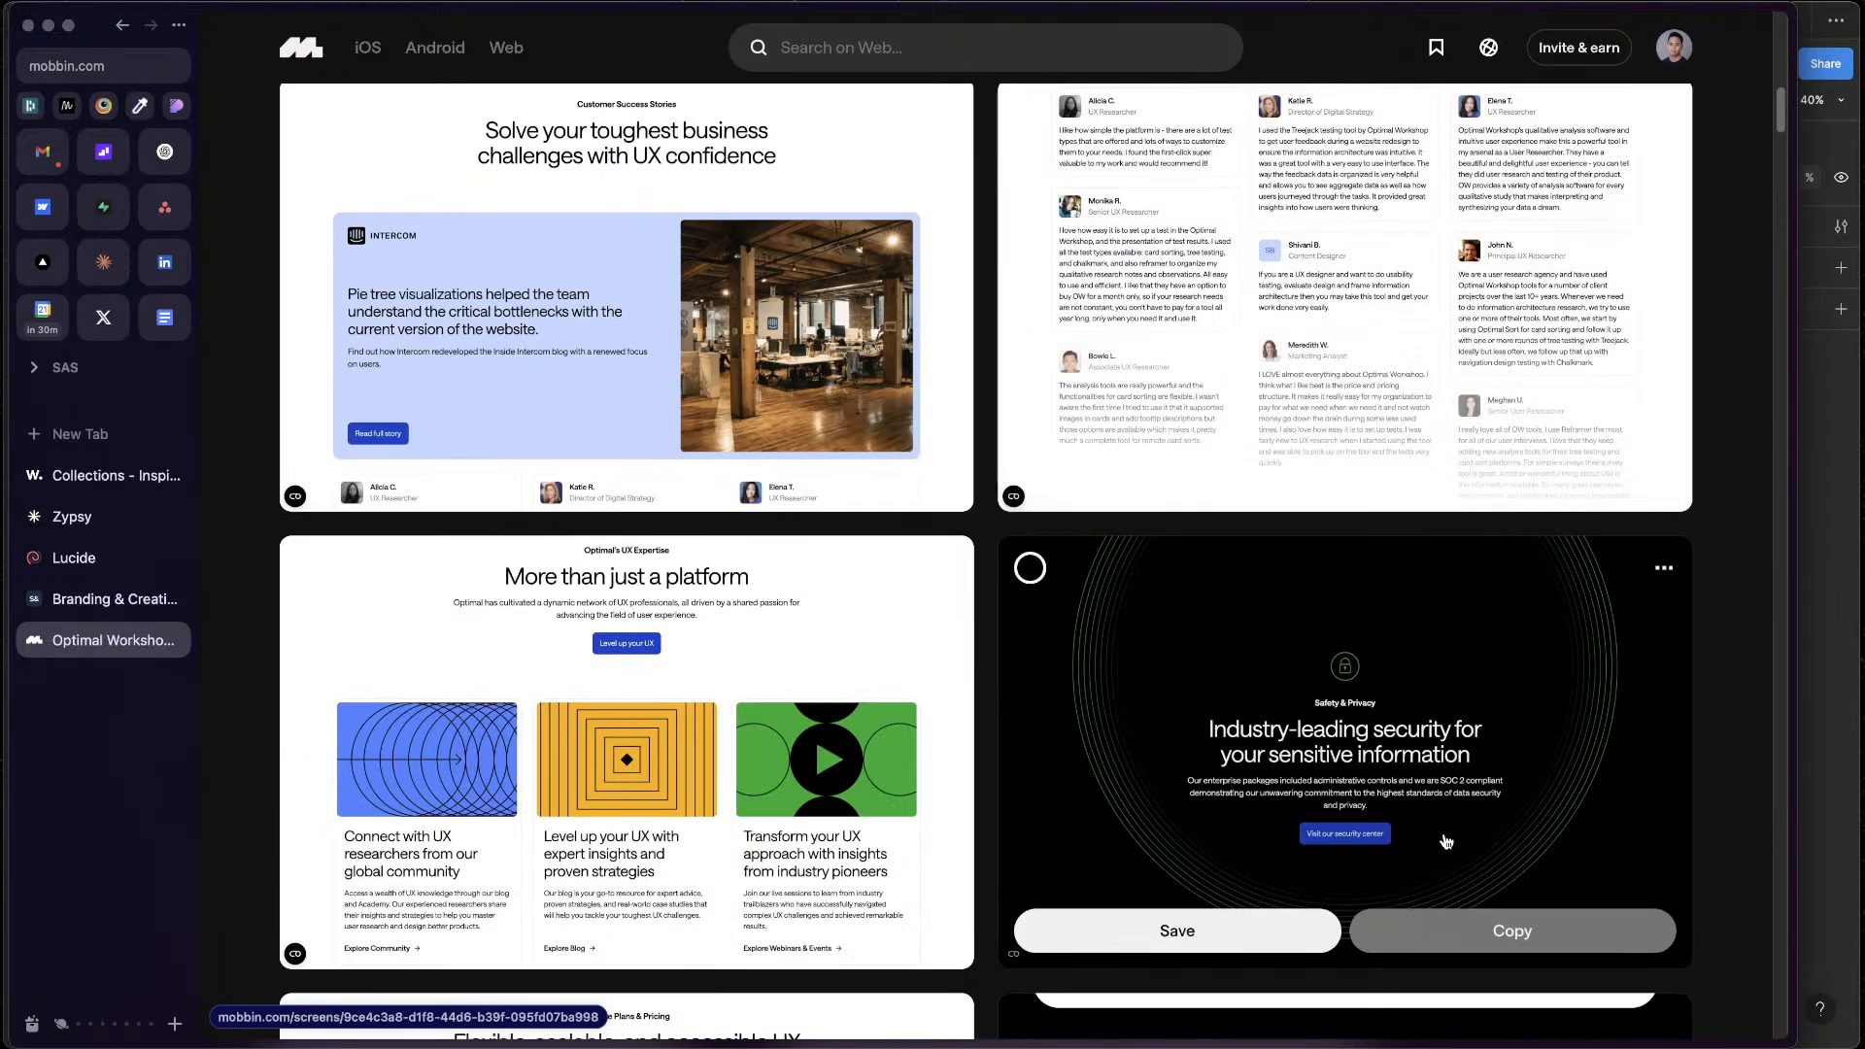
Look through Optimal Workshop's marketing pages on Mobbin, from the security and pricing sections to the templates, and return to the hero examples
scroll(1447, 841, "down", 4)
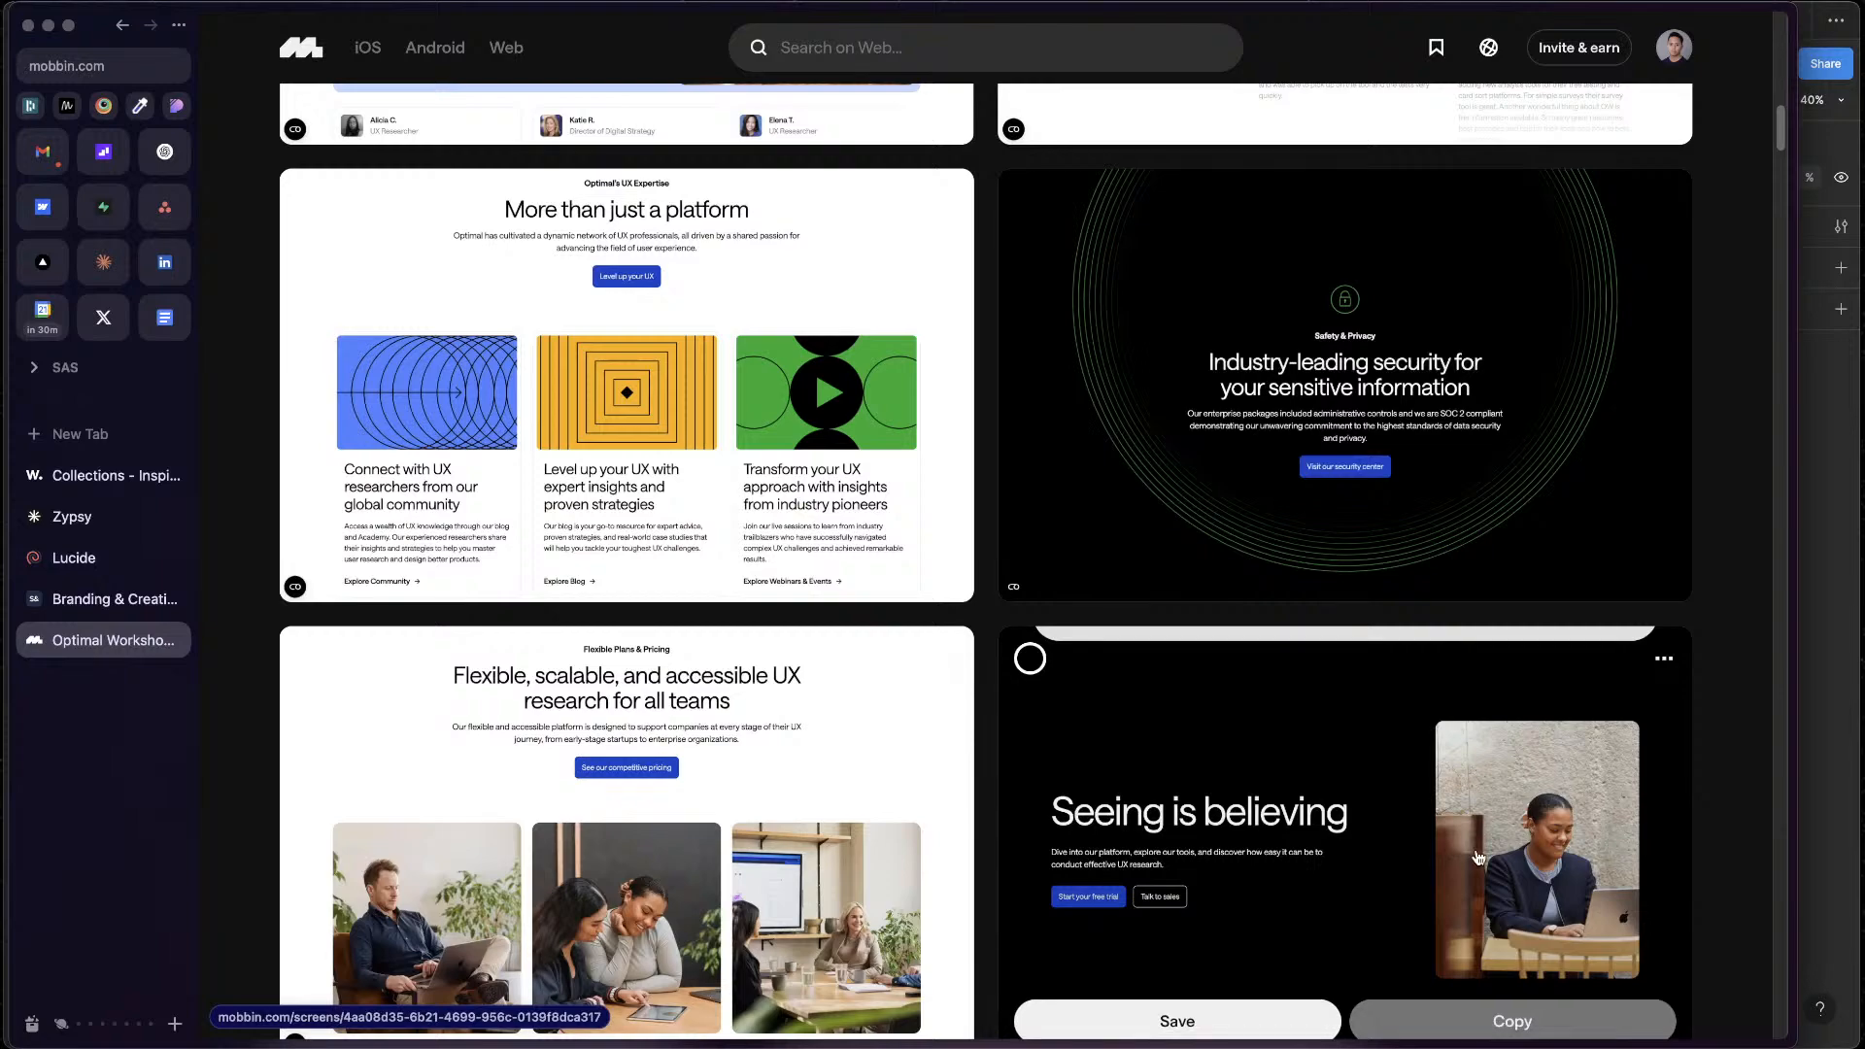
scroll(1479, 846, "down", 4)
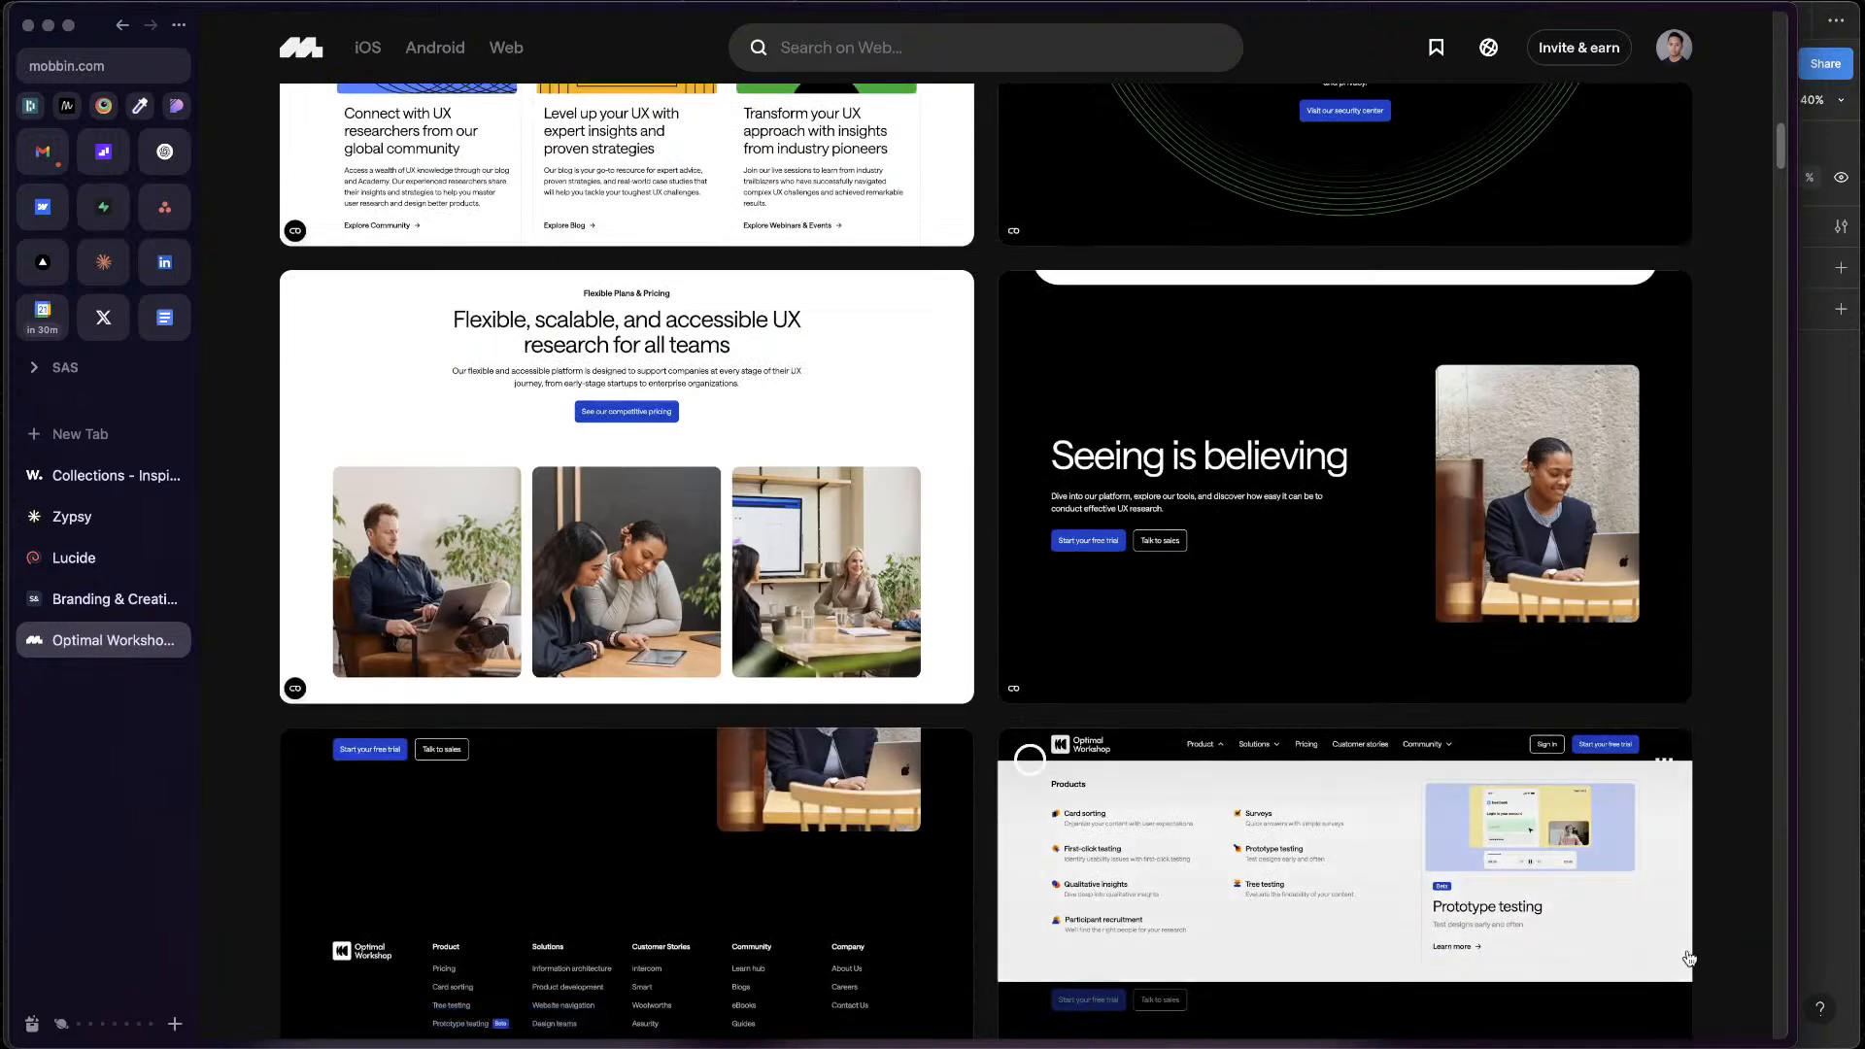
scroll(1690, 957, "up", 10)
scroll(1689, 962, "up", 3)
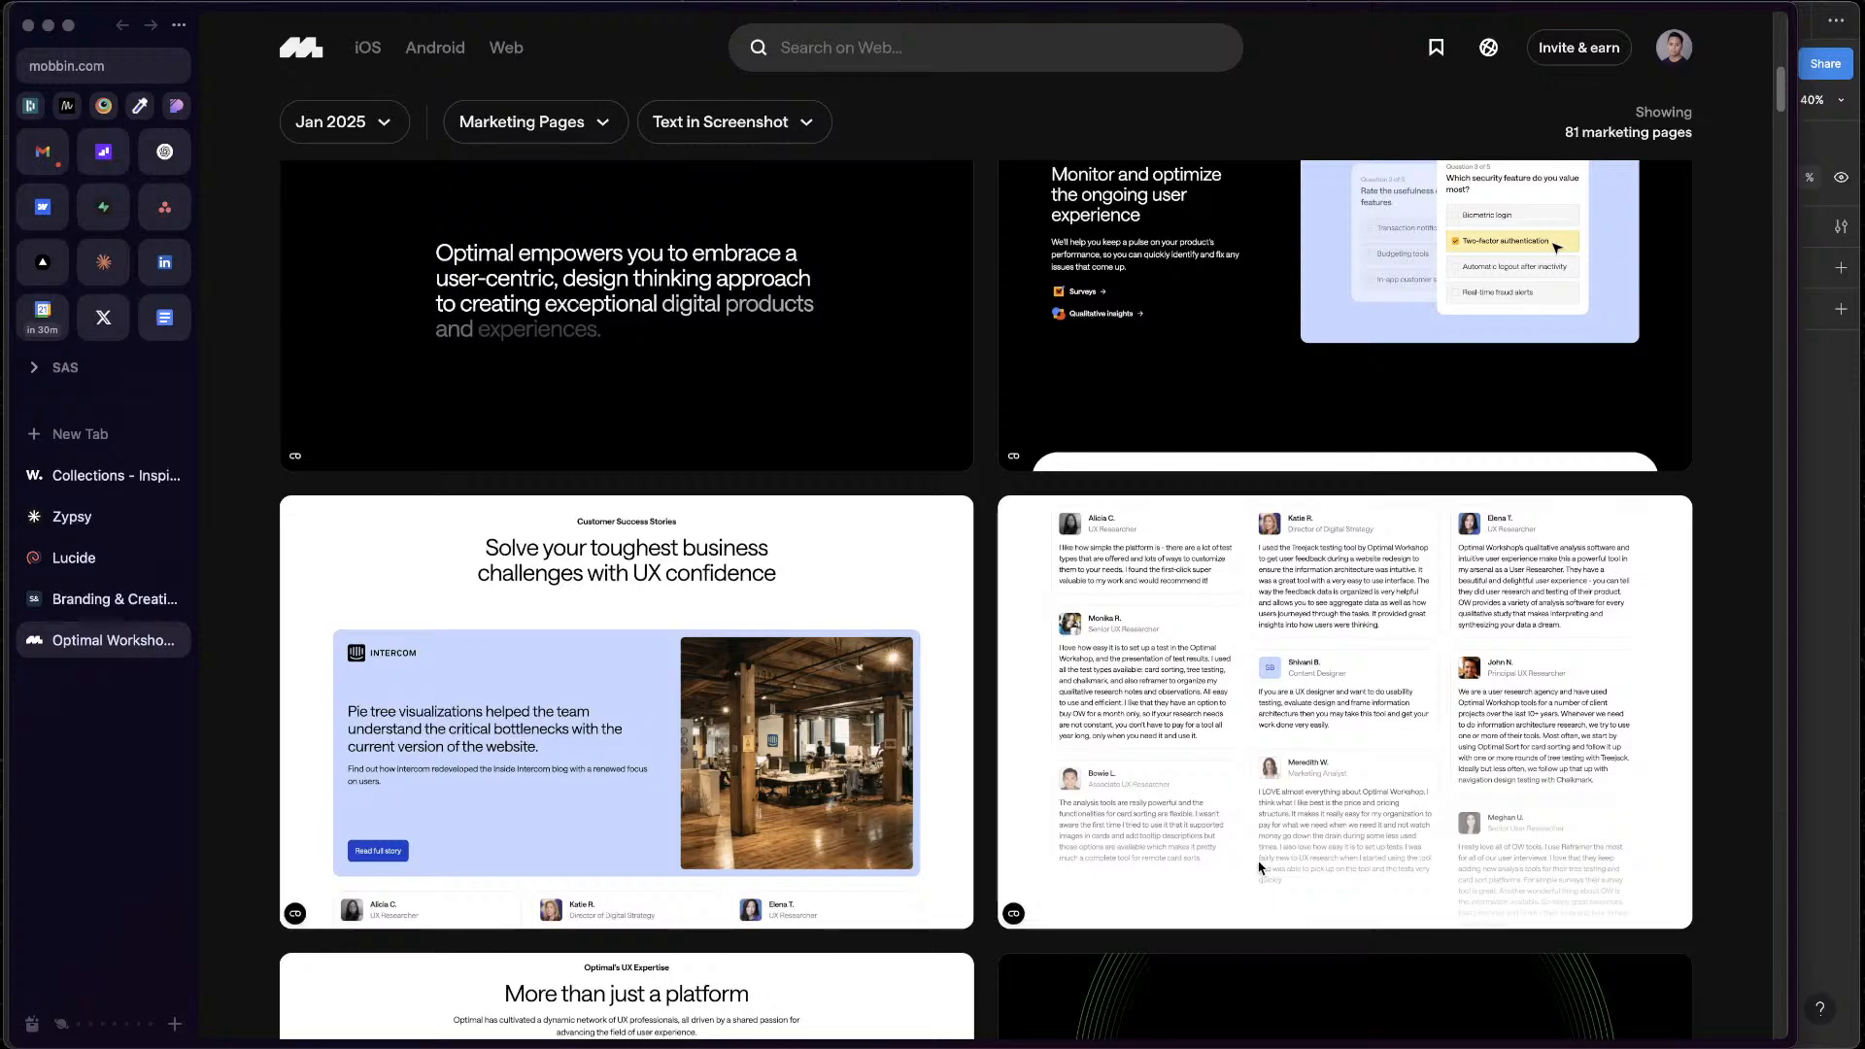
scroll(1267, 753, "down", 10)
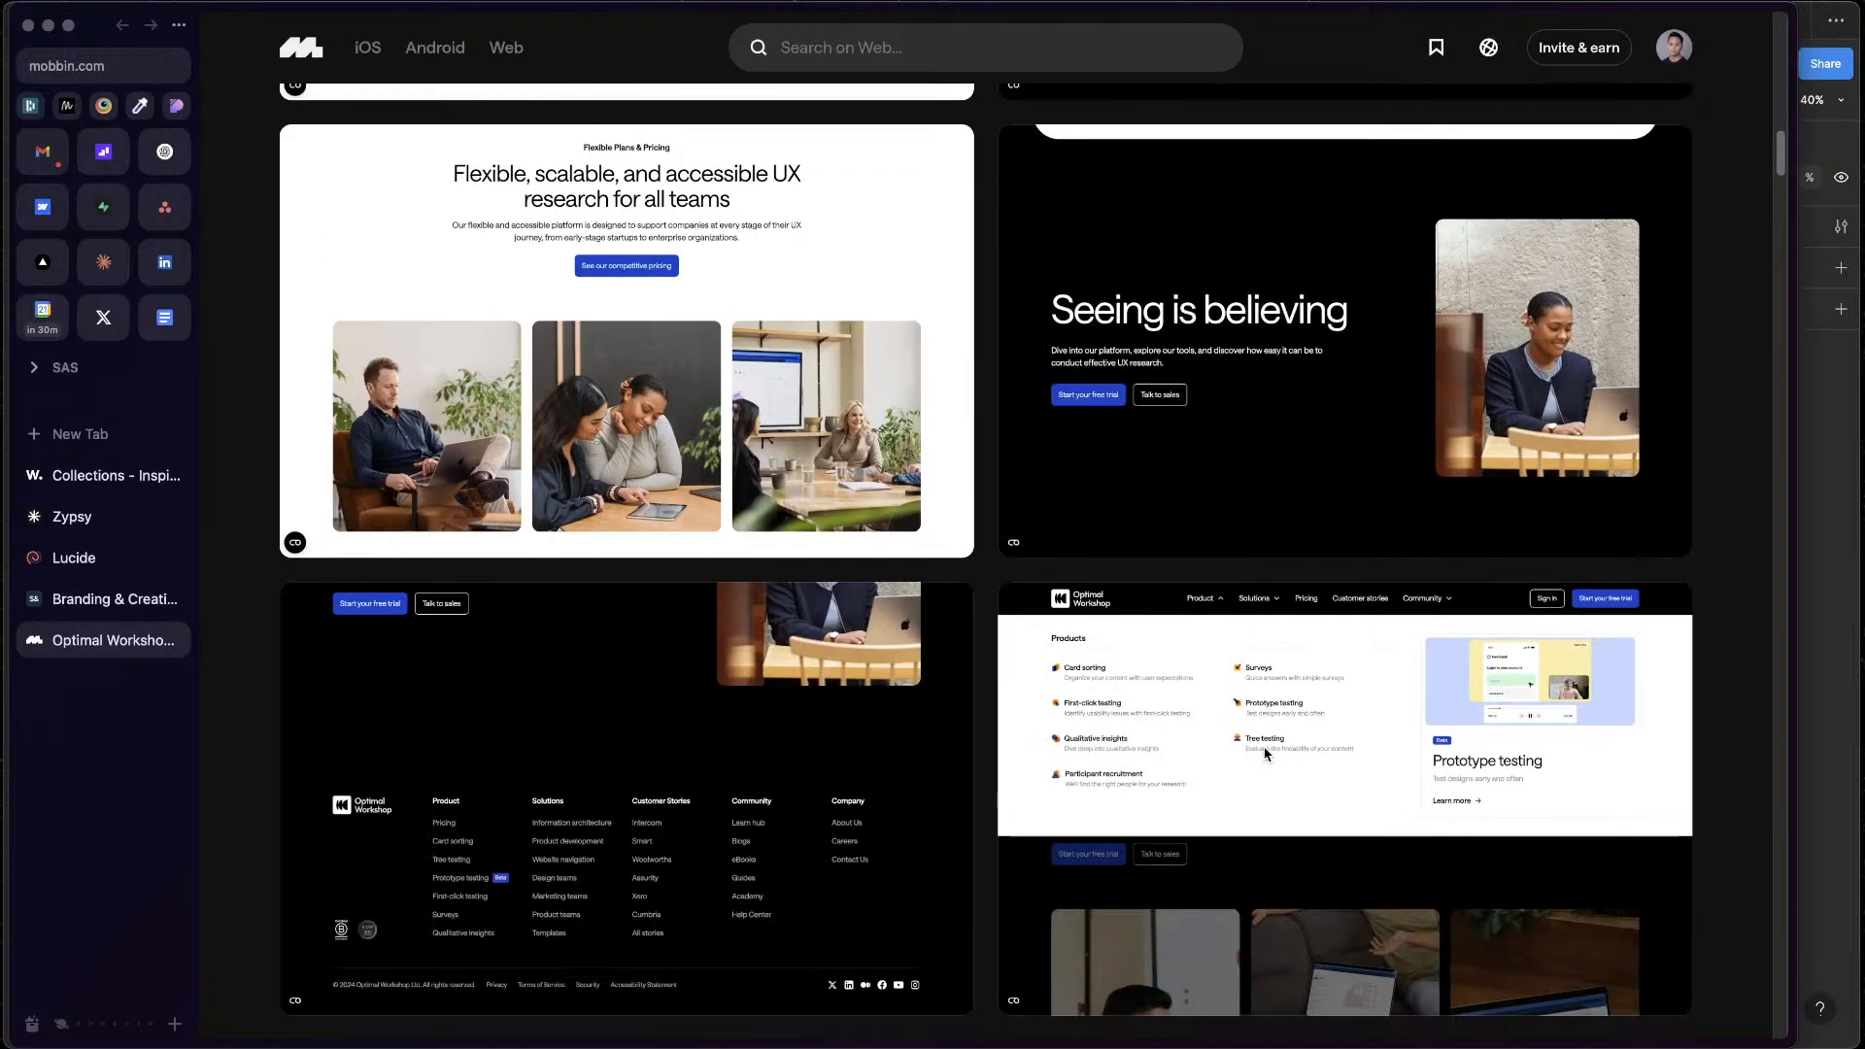
scroll(1267, 753, "down", 10)
scroll(1267, 753, "down", 7)
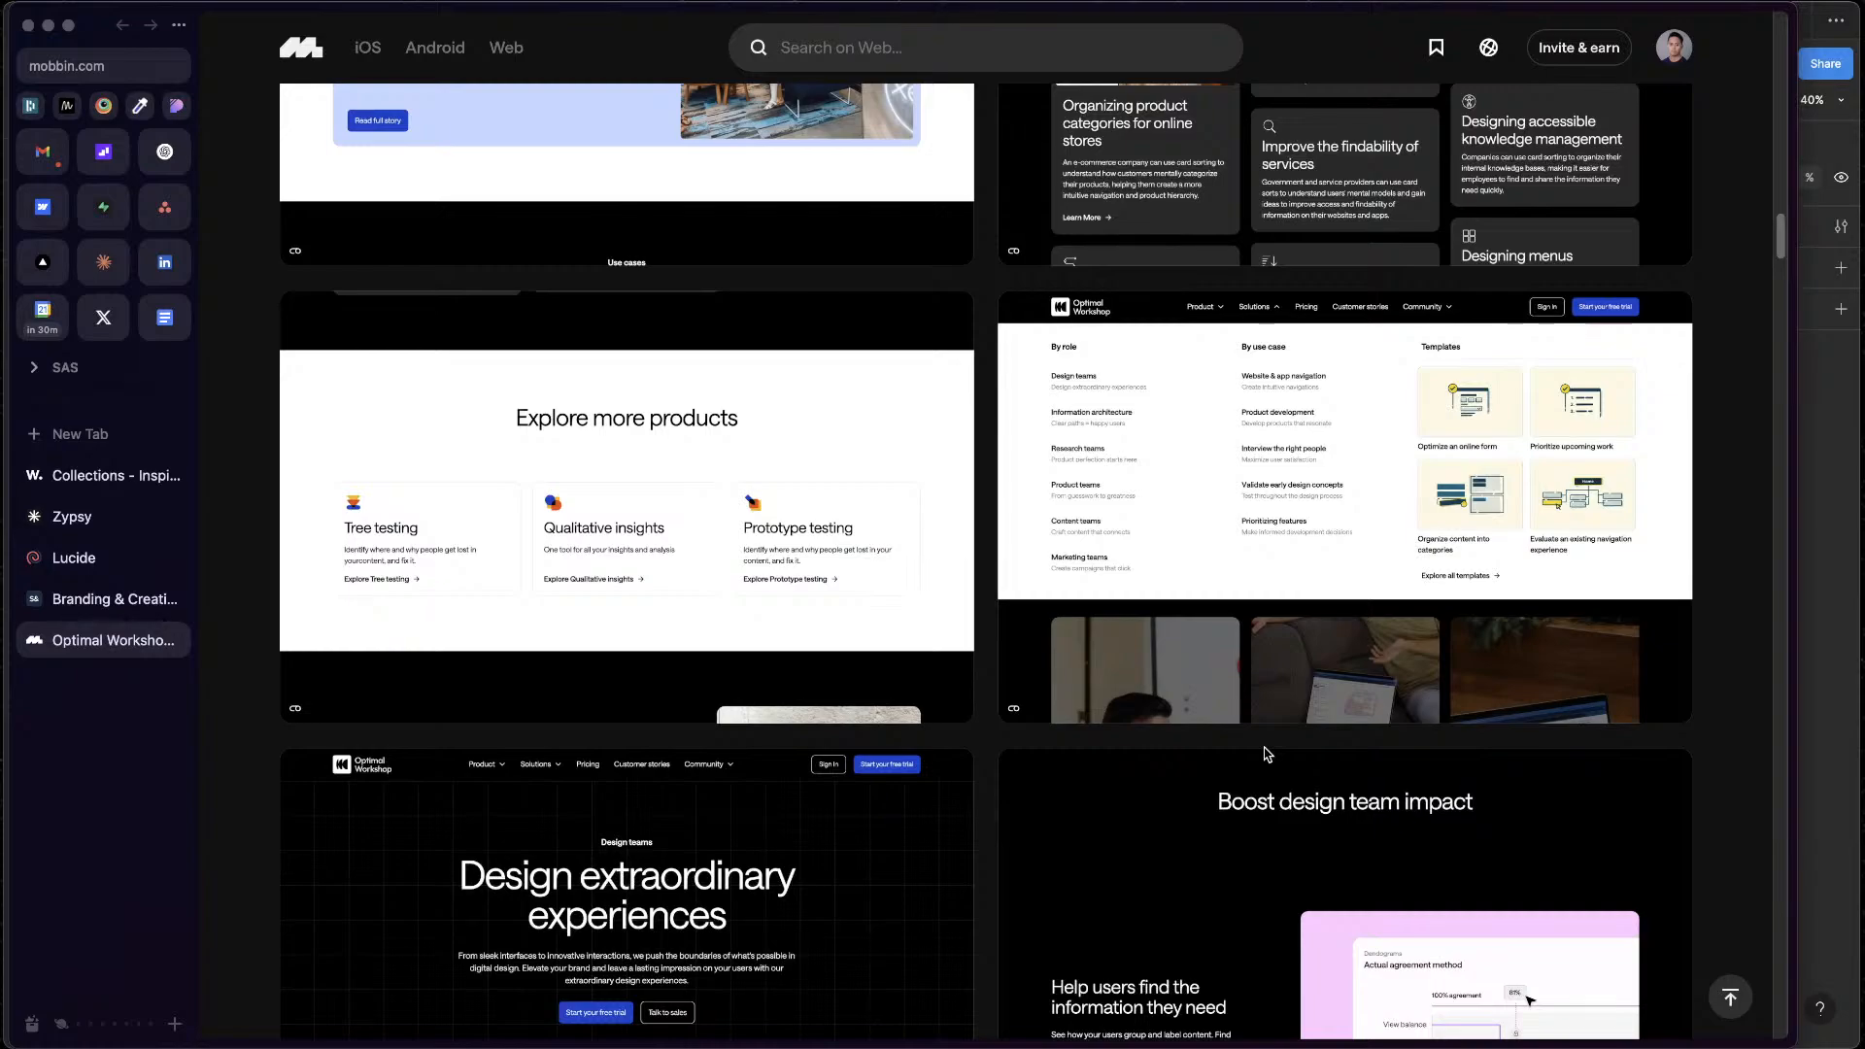
scroll(1267, 753, "down", 5)
scroll(1256, 749, "up", 4)
scroll(1256, 749, "down", 10)
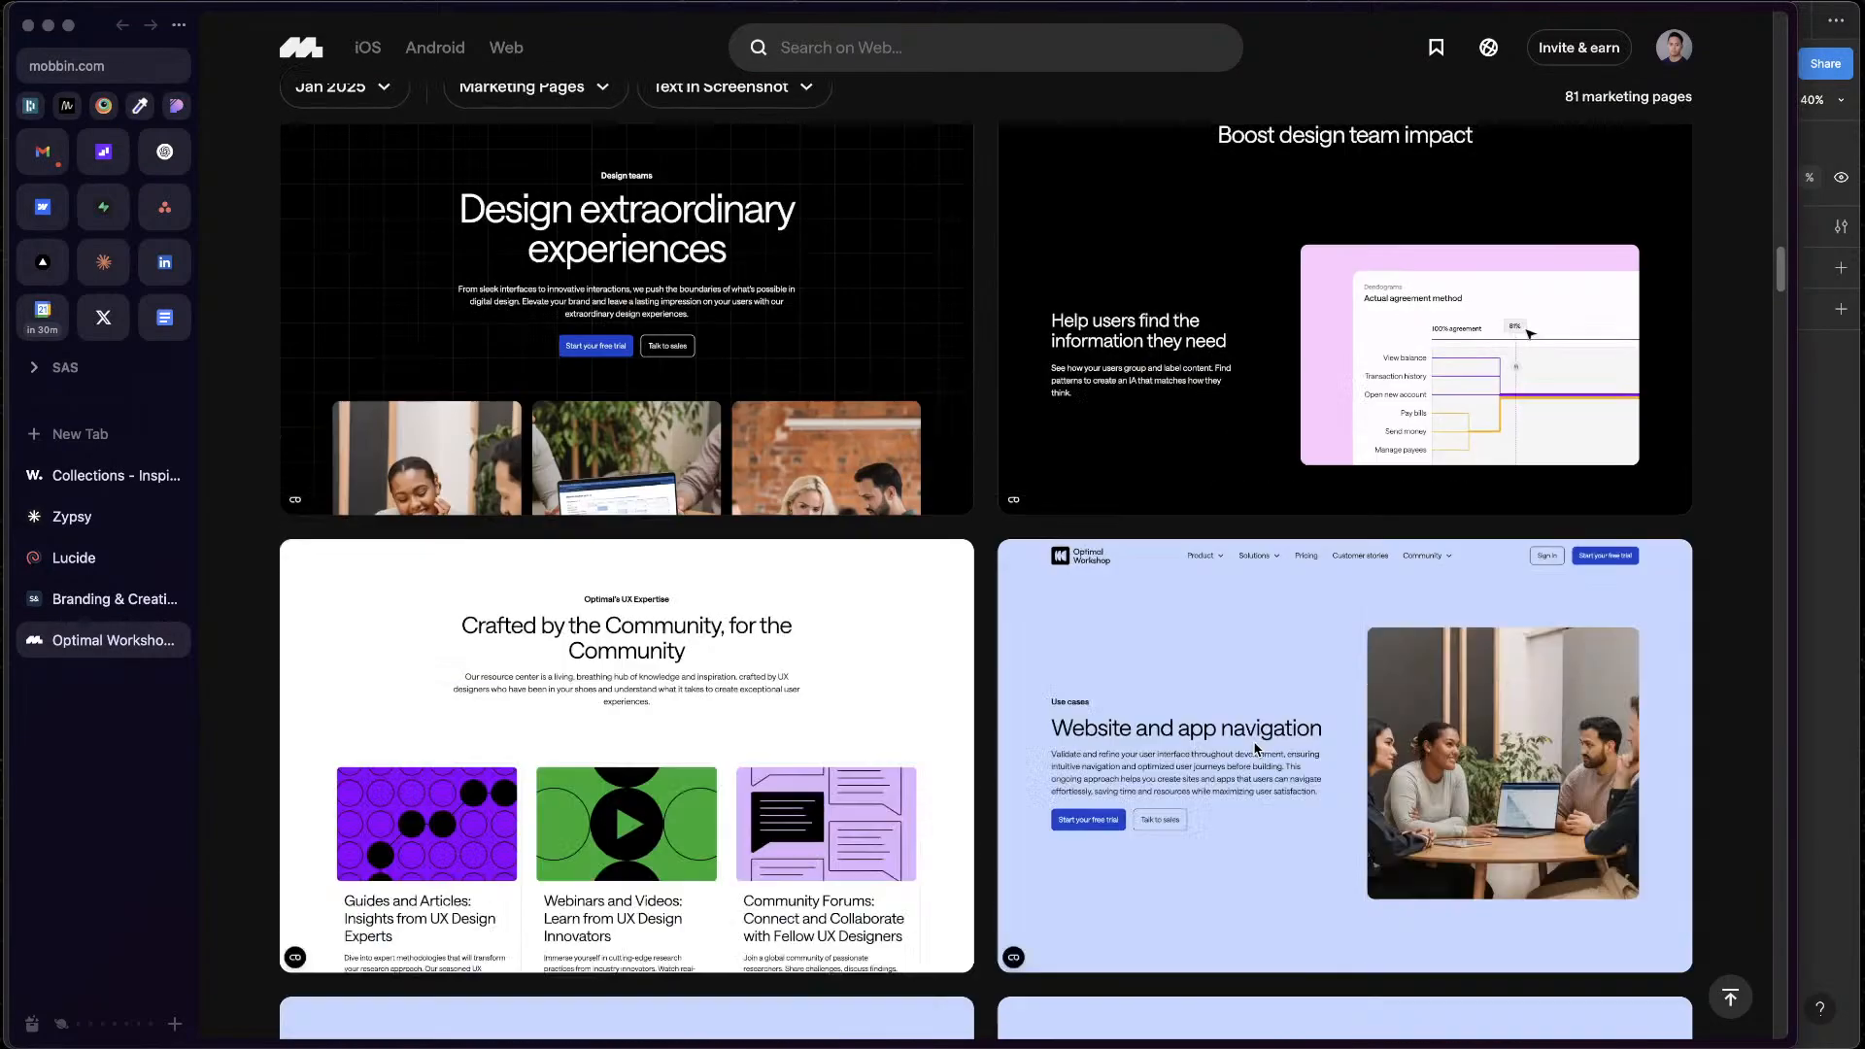
scroll(1256, 749, "down", 15)
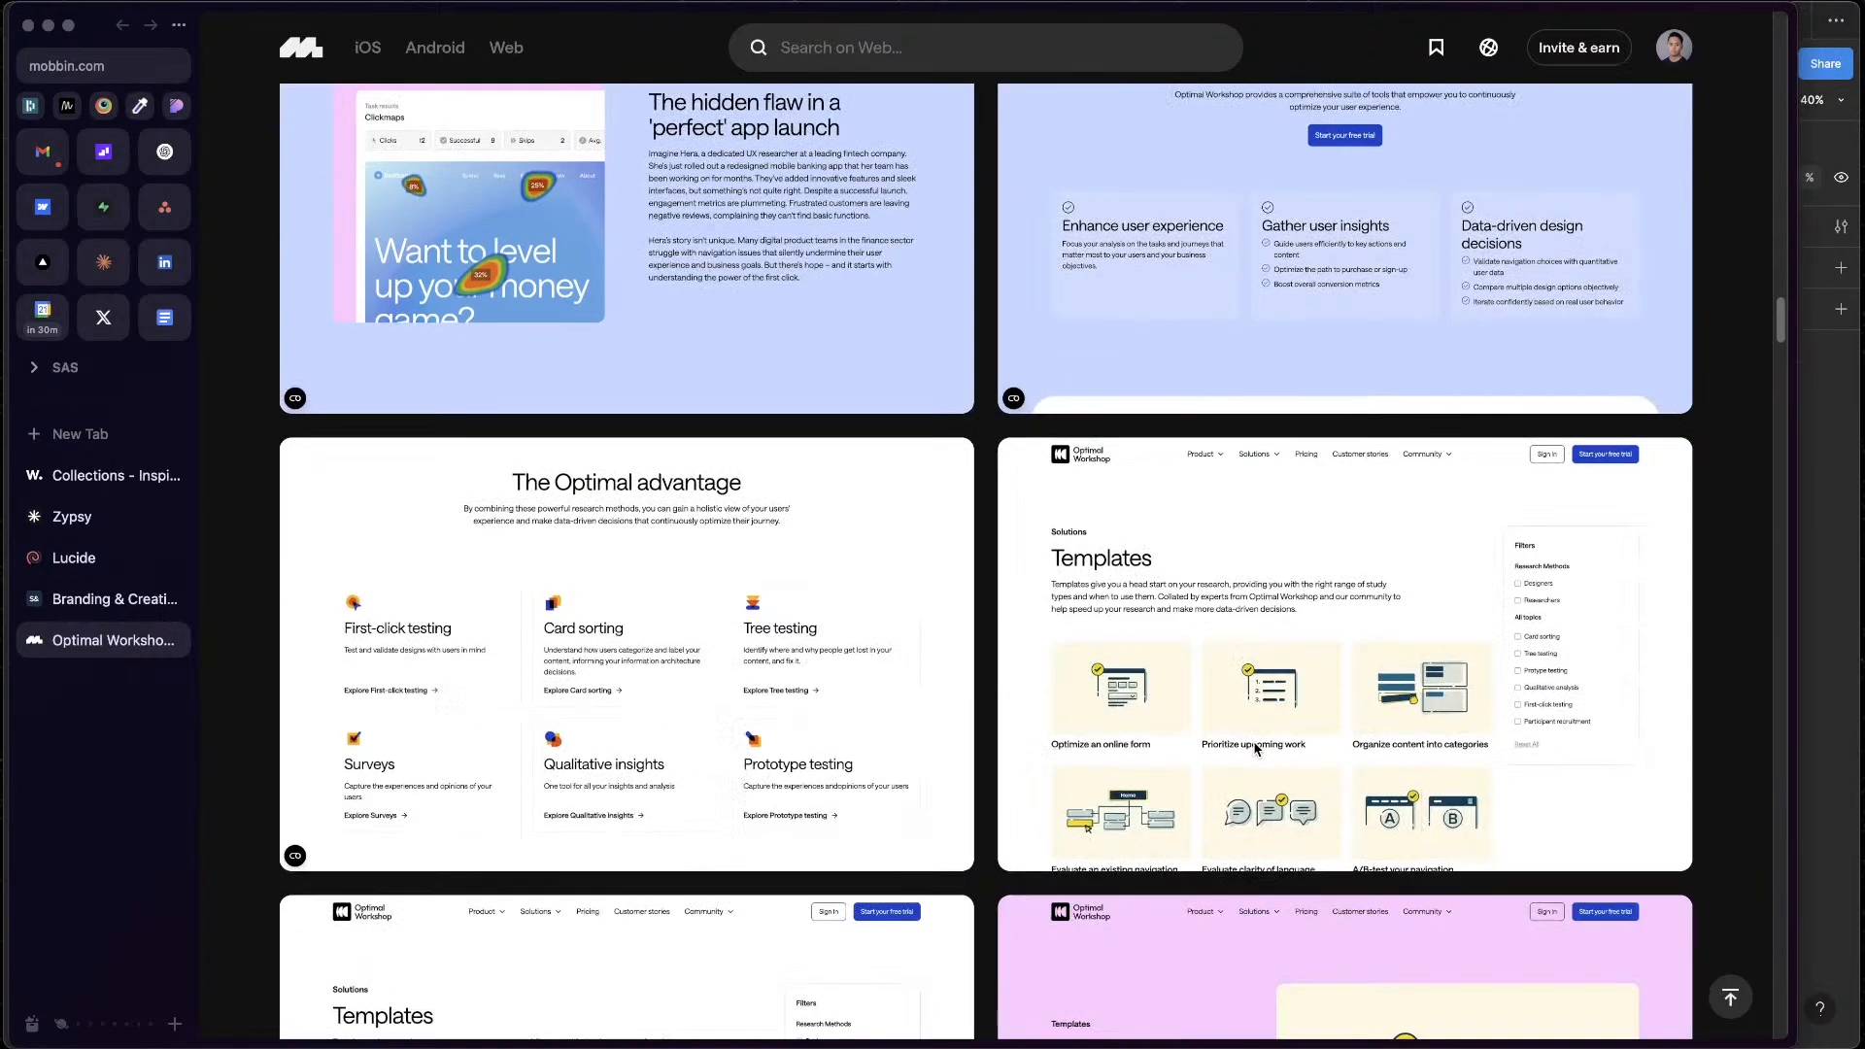
scroll(1258, 749, "up", 20)
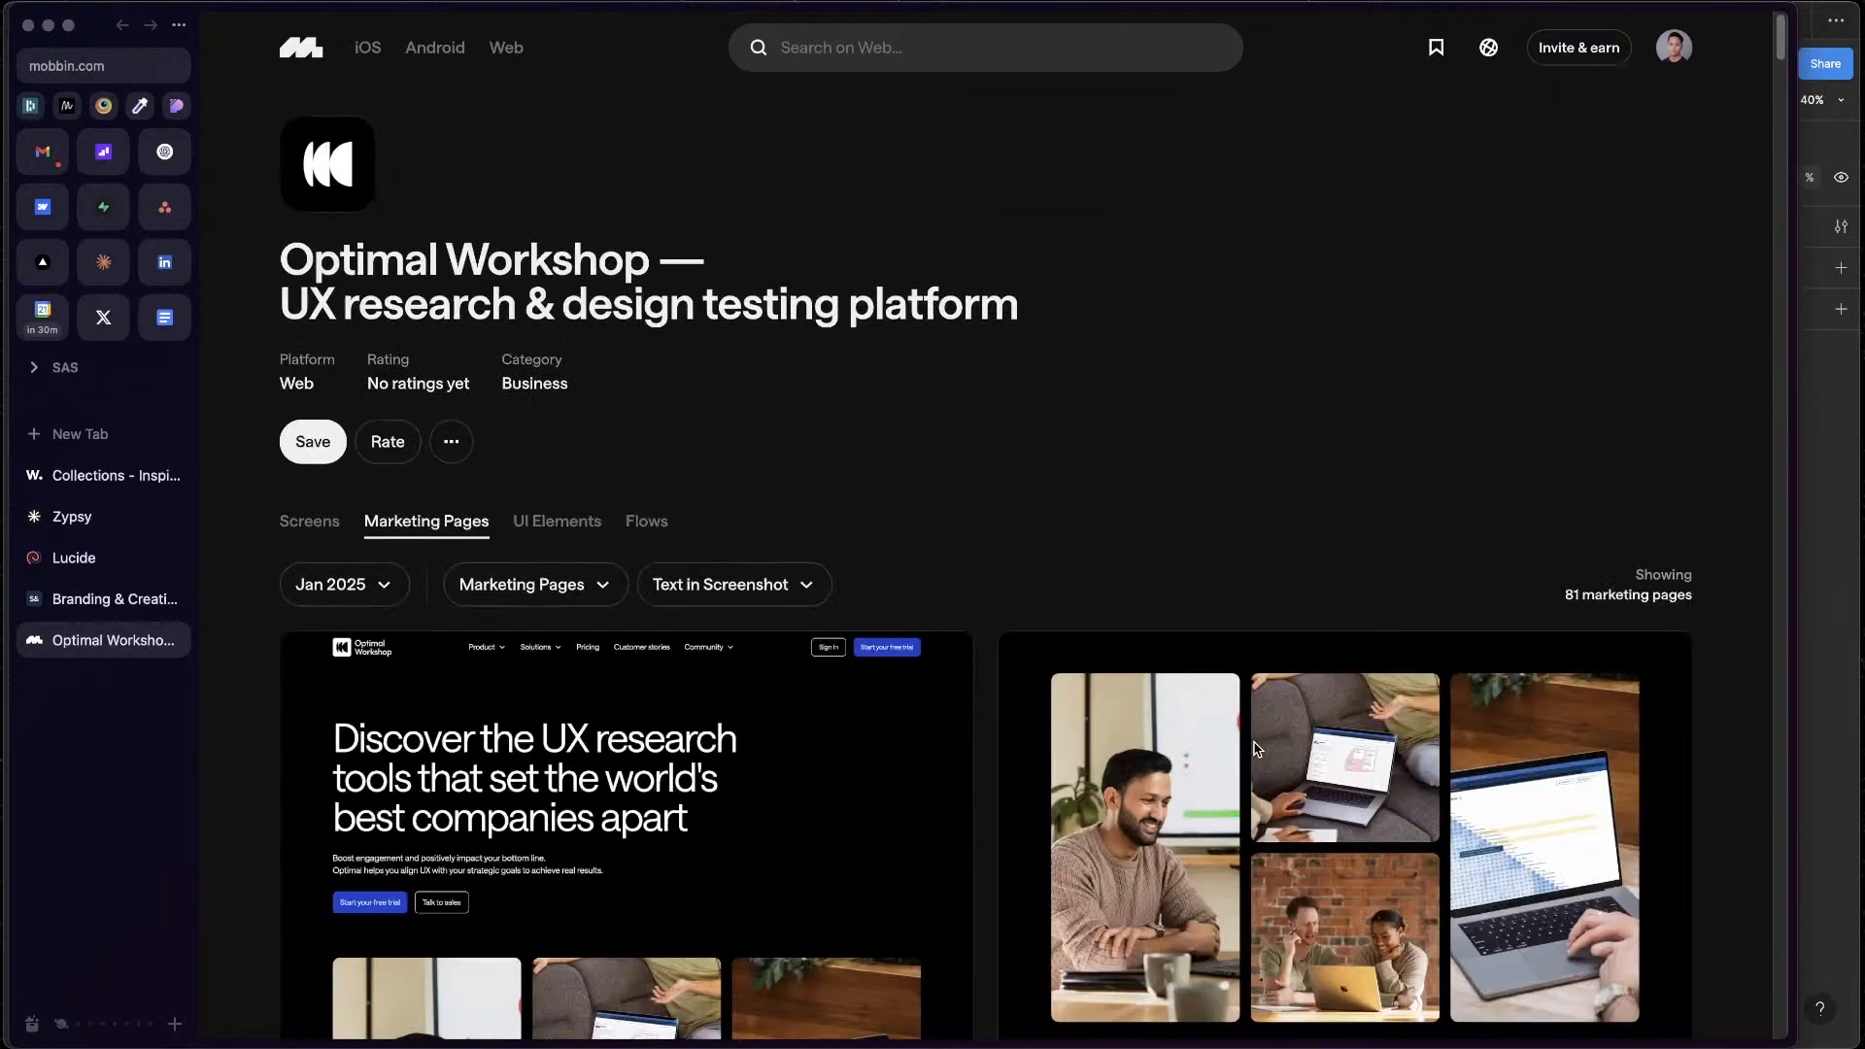
scroll(1258, 749, "down", 6)
scroll(1258, 749, "up", 3)
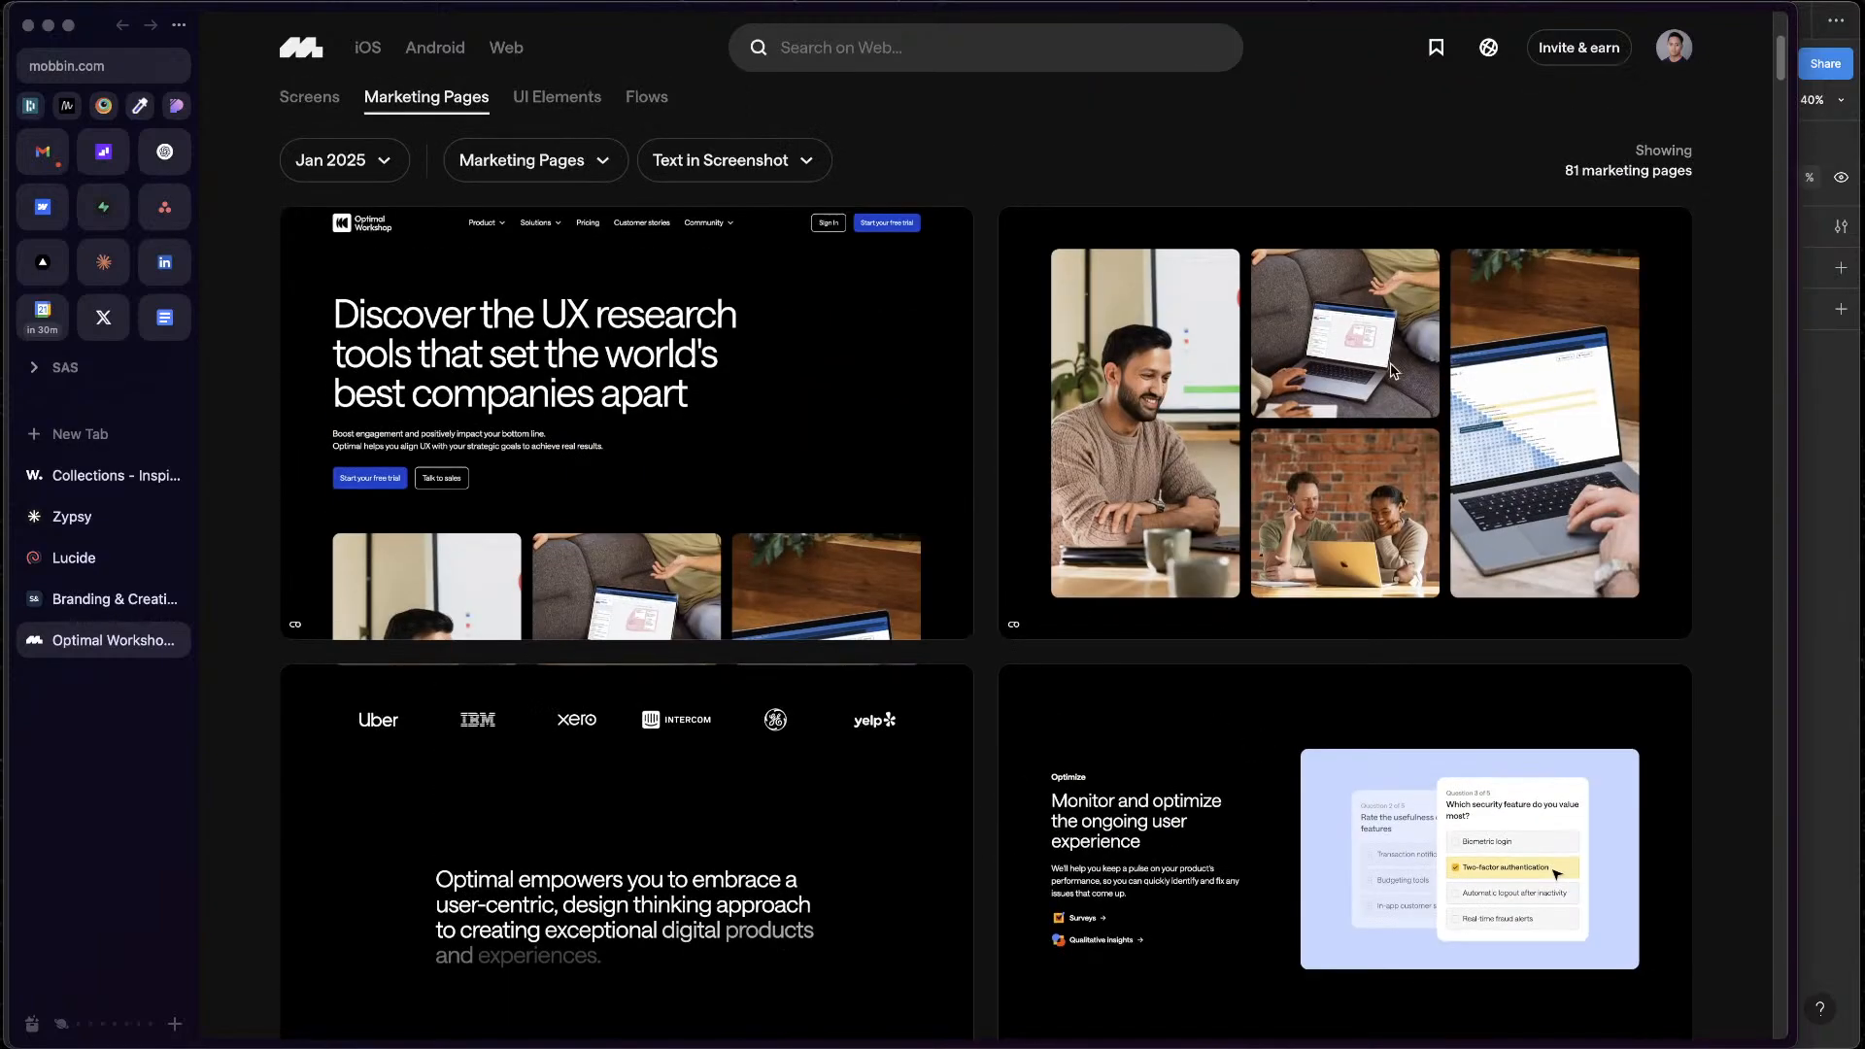
Switch to Figma and draw a frame about 279 × 331 in the upper left of Desktop - 14, with corner radius 5
key("ctrl+Up")
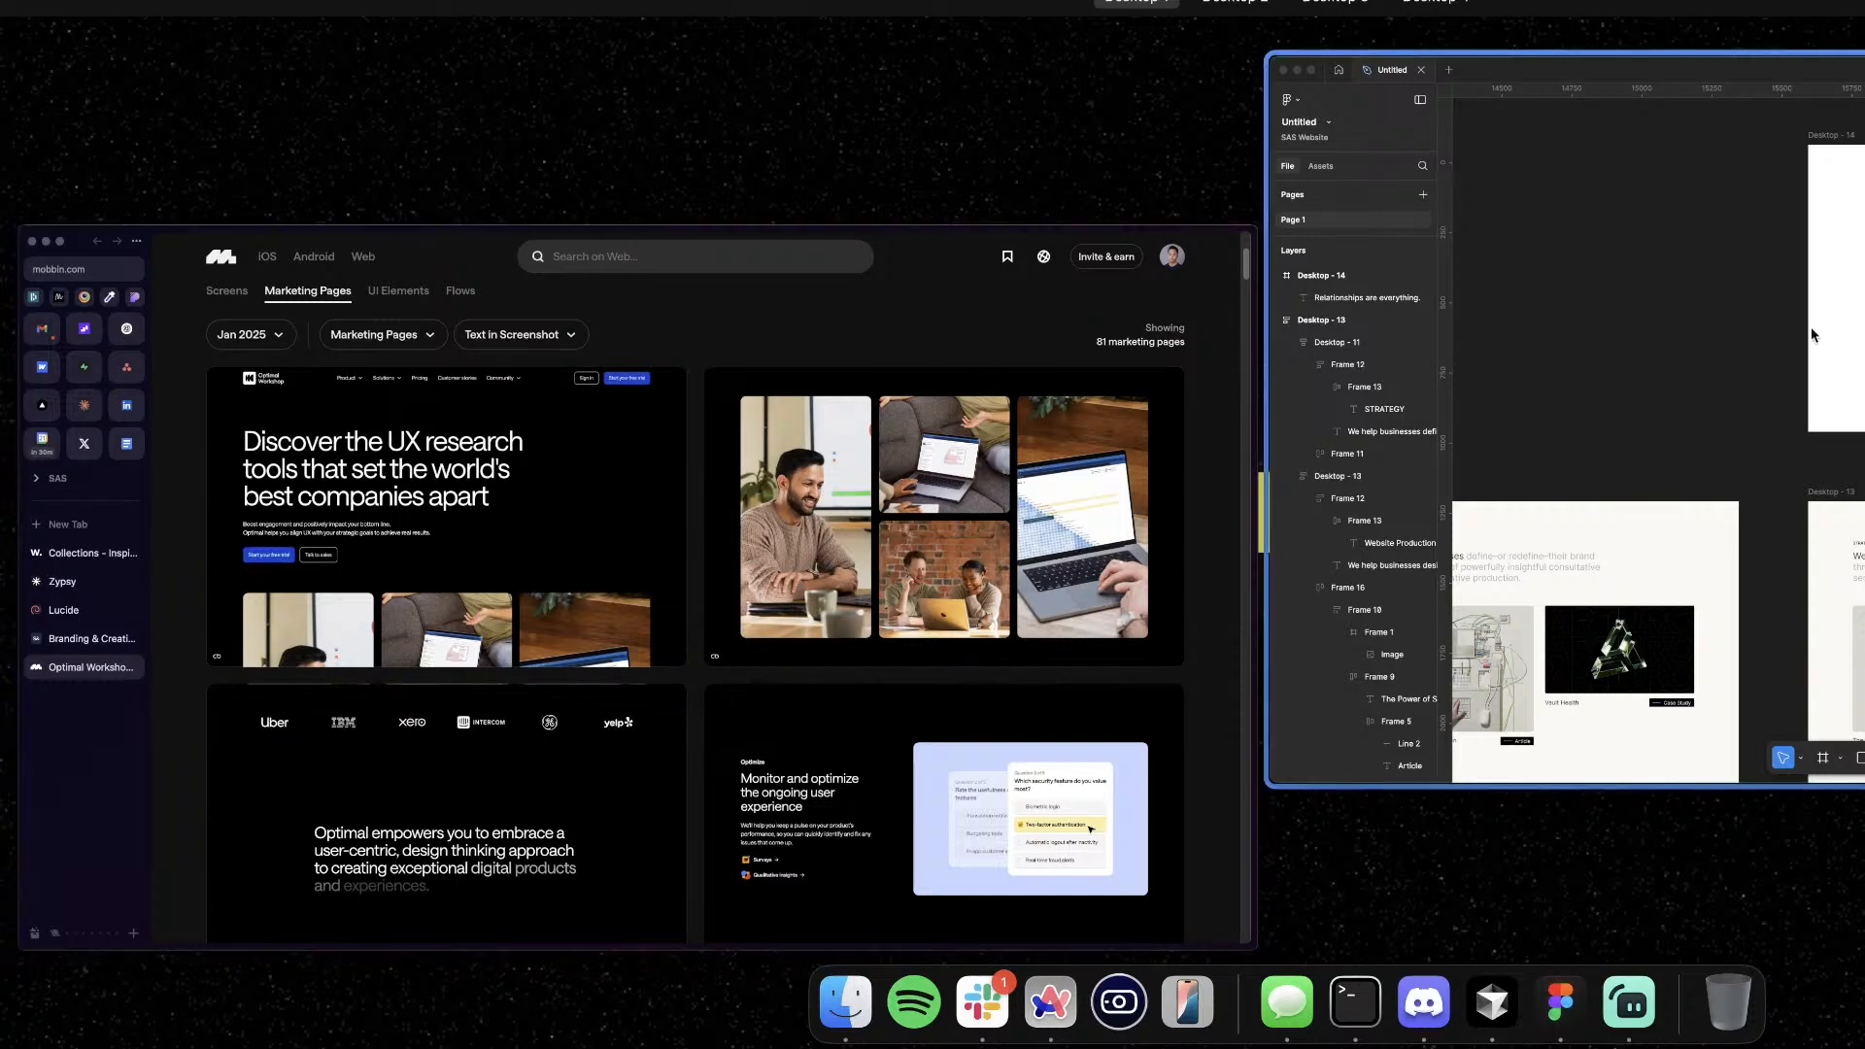
left_click(1457, 729)
scroll(1436, 708, "down", 2)
scroll(1432, 628, "right", 3)
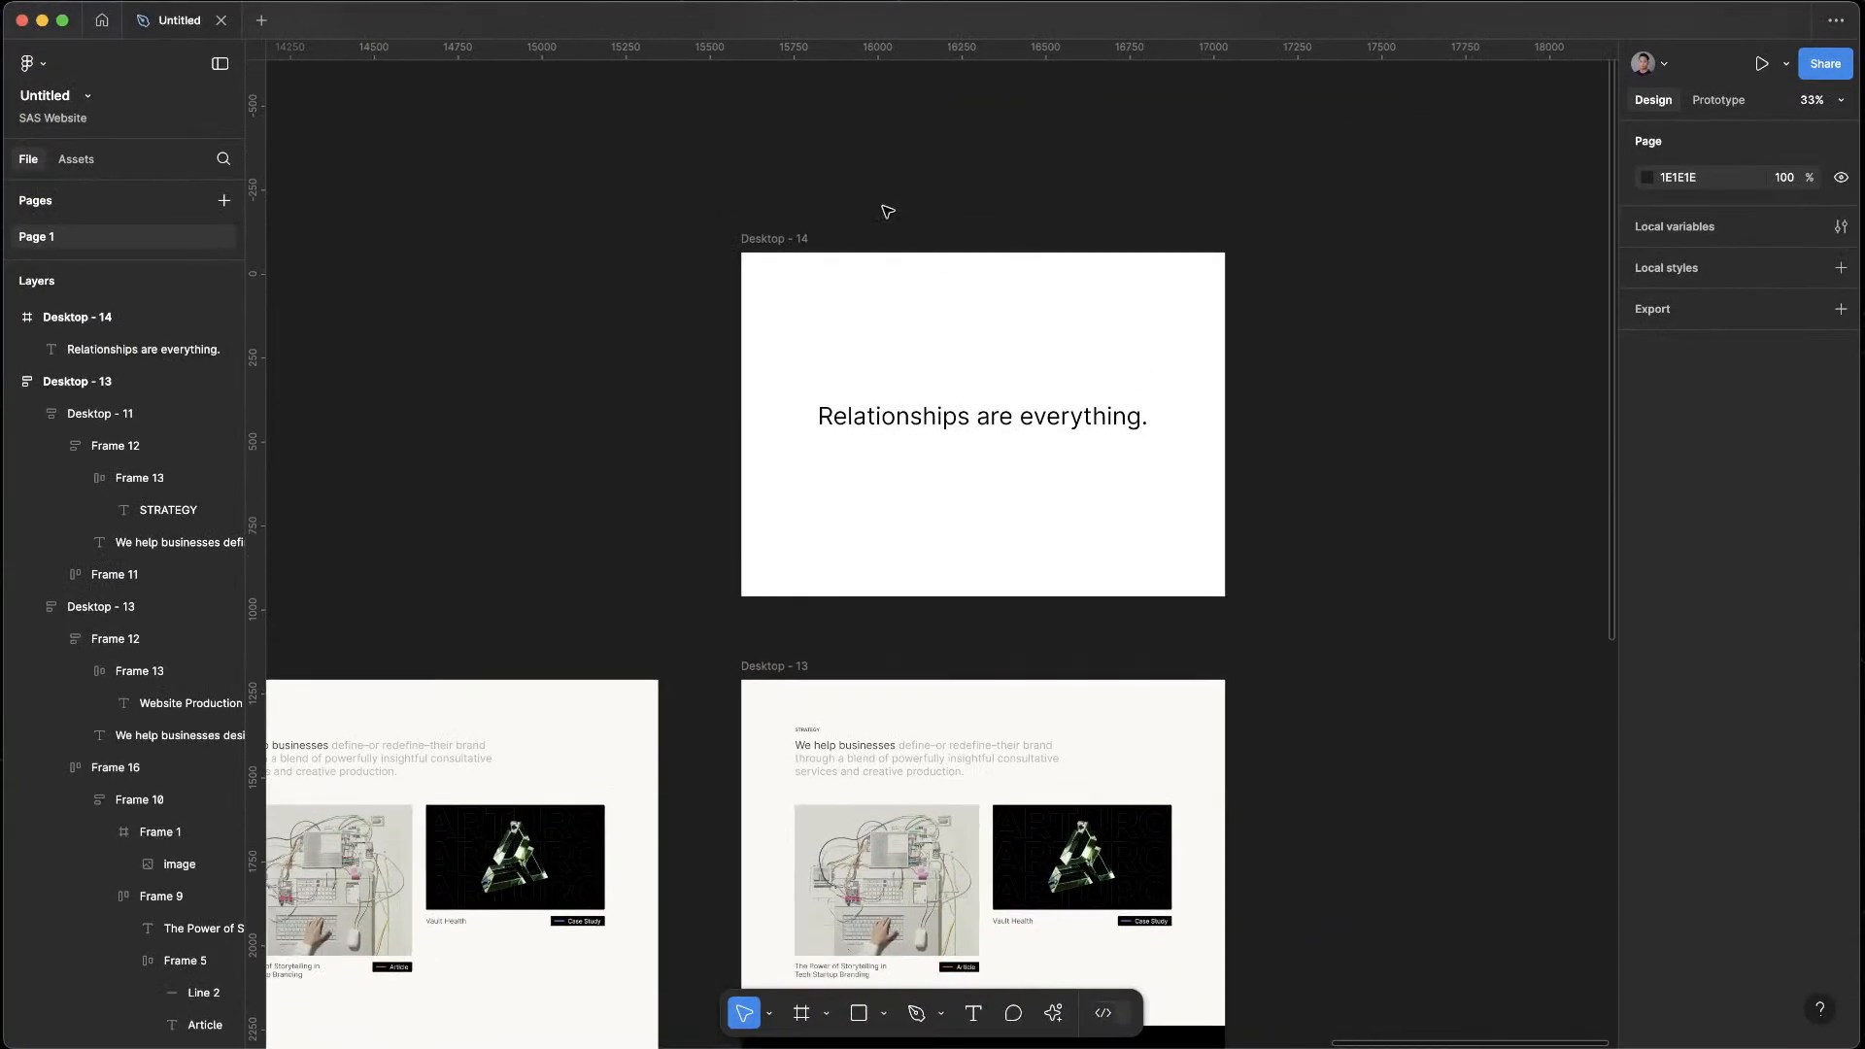
key("f")
left_click_drag(784, 290, 878, 401)
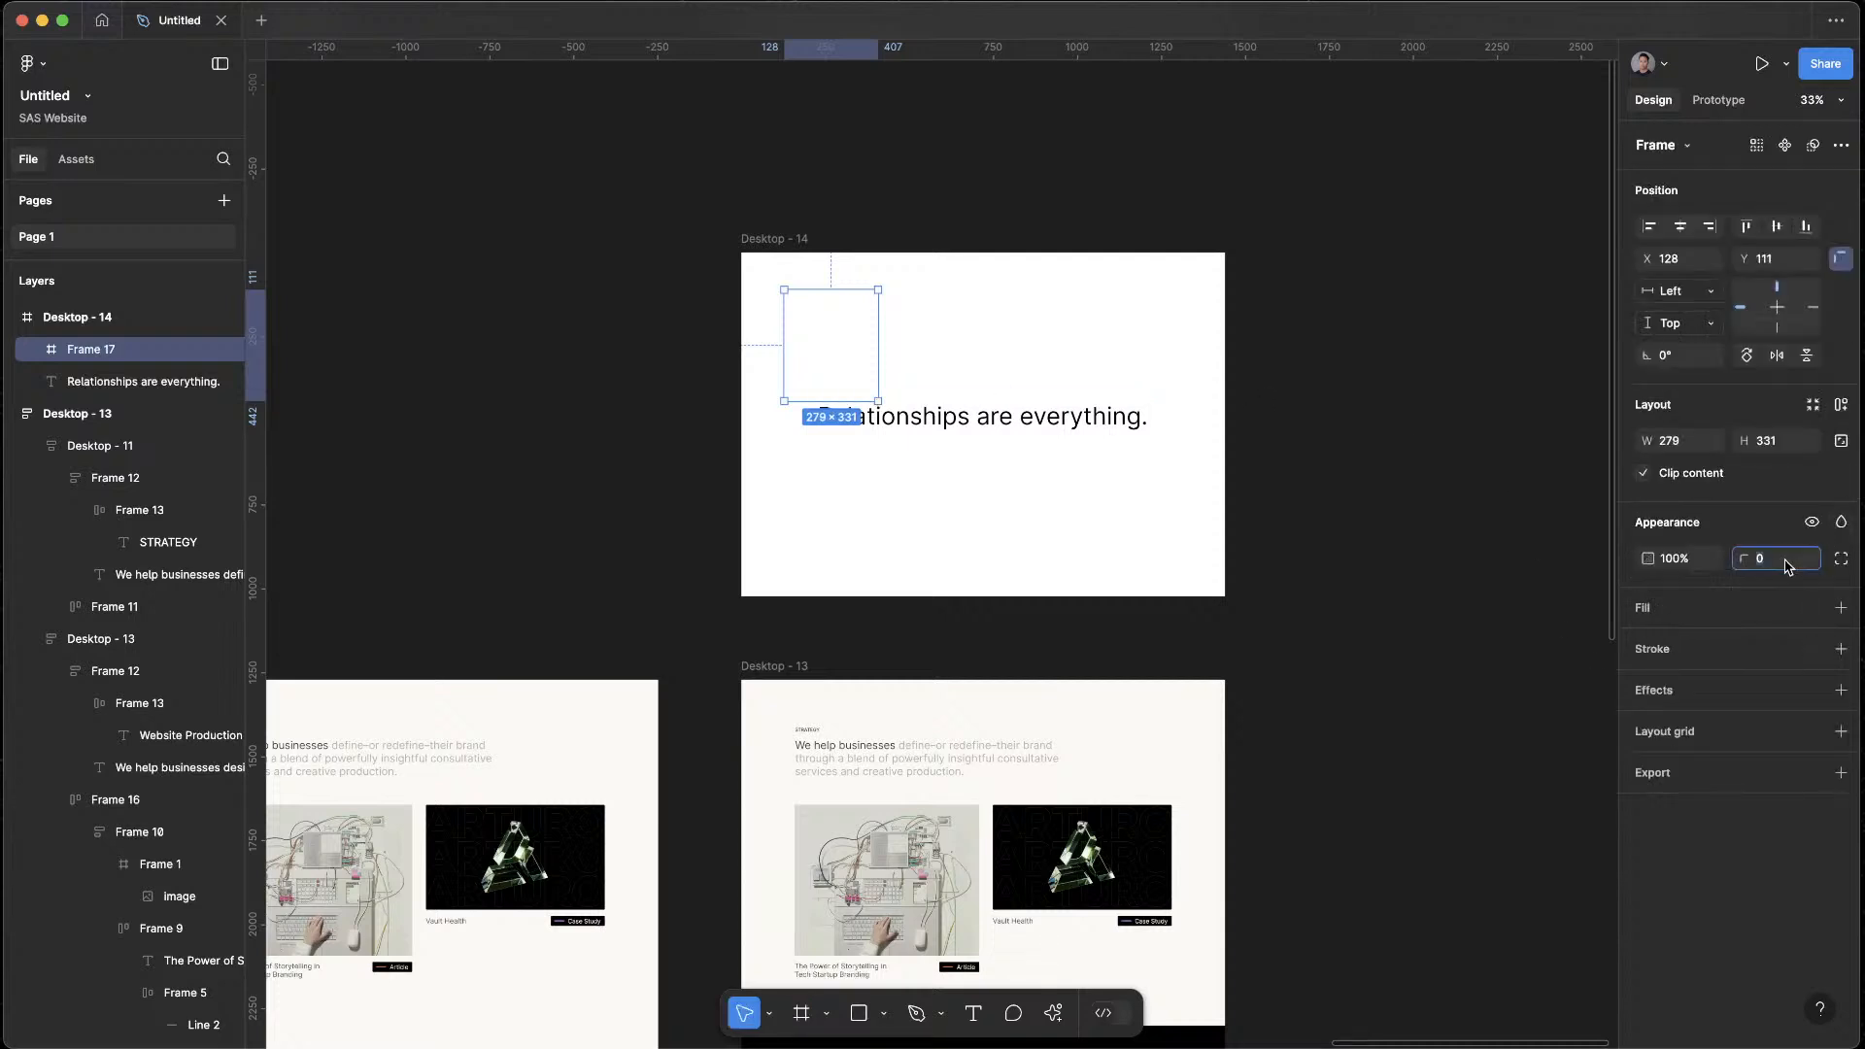
type("5")
key("Return")
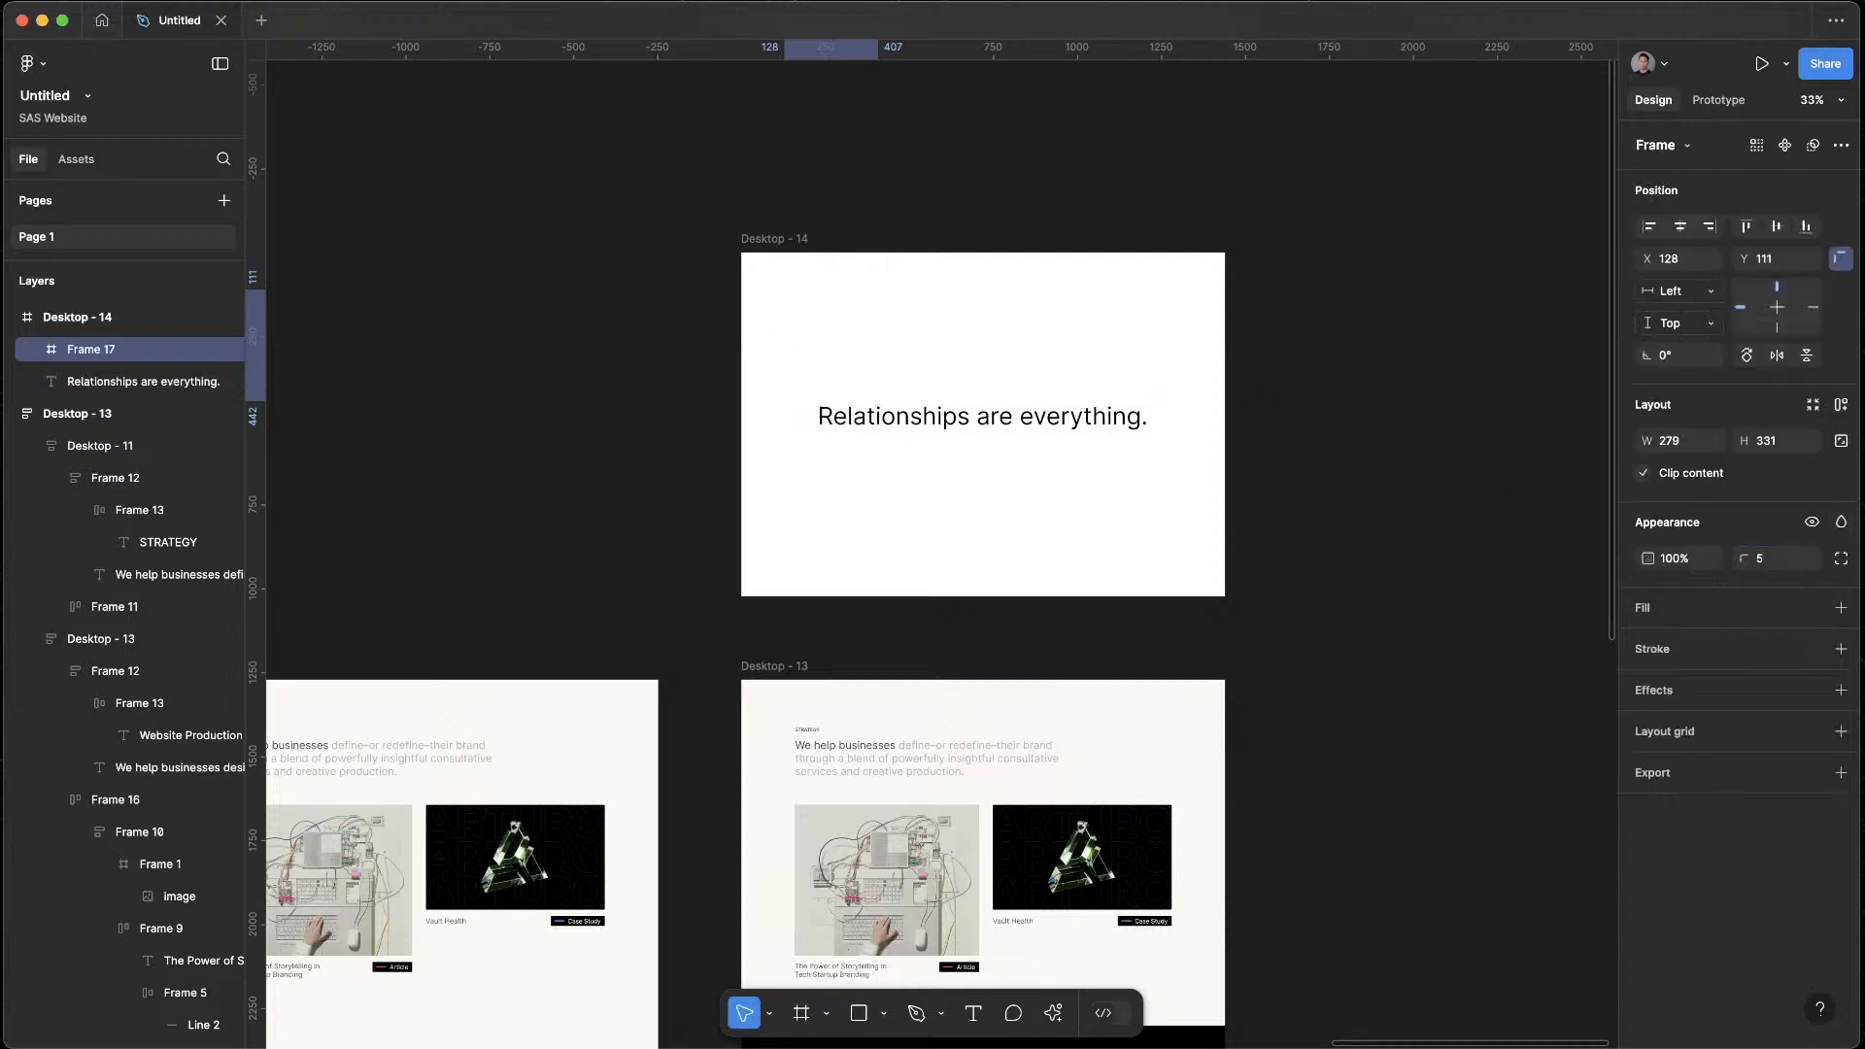
Give the new placeholder frame a solid grey 919191 fill
left_click(1841, 607)
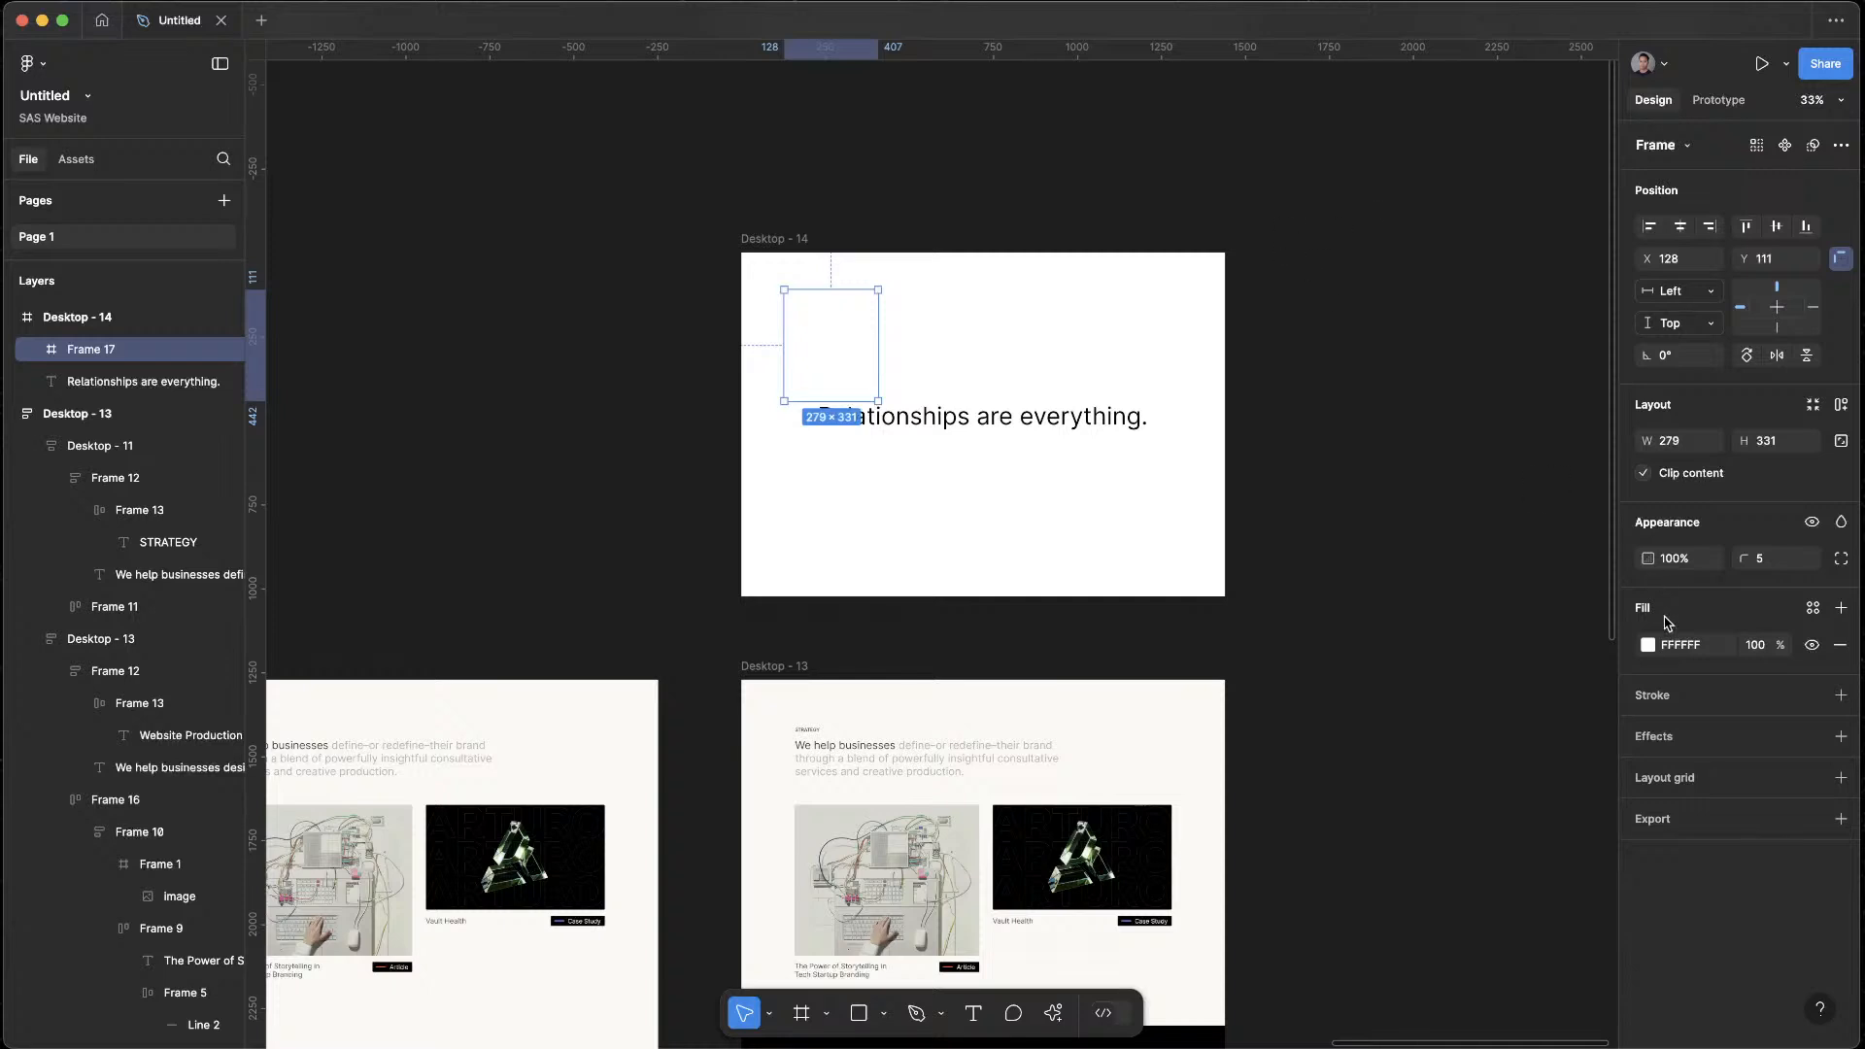
left_click(1647, 645)
left_click_drag(1445, 649, 1212, 843)
left_click(1277, 273)
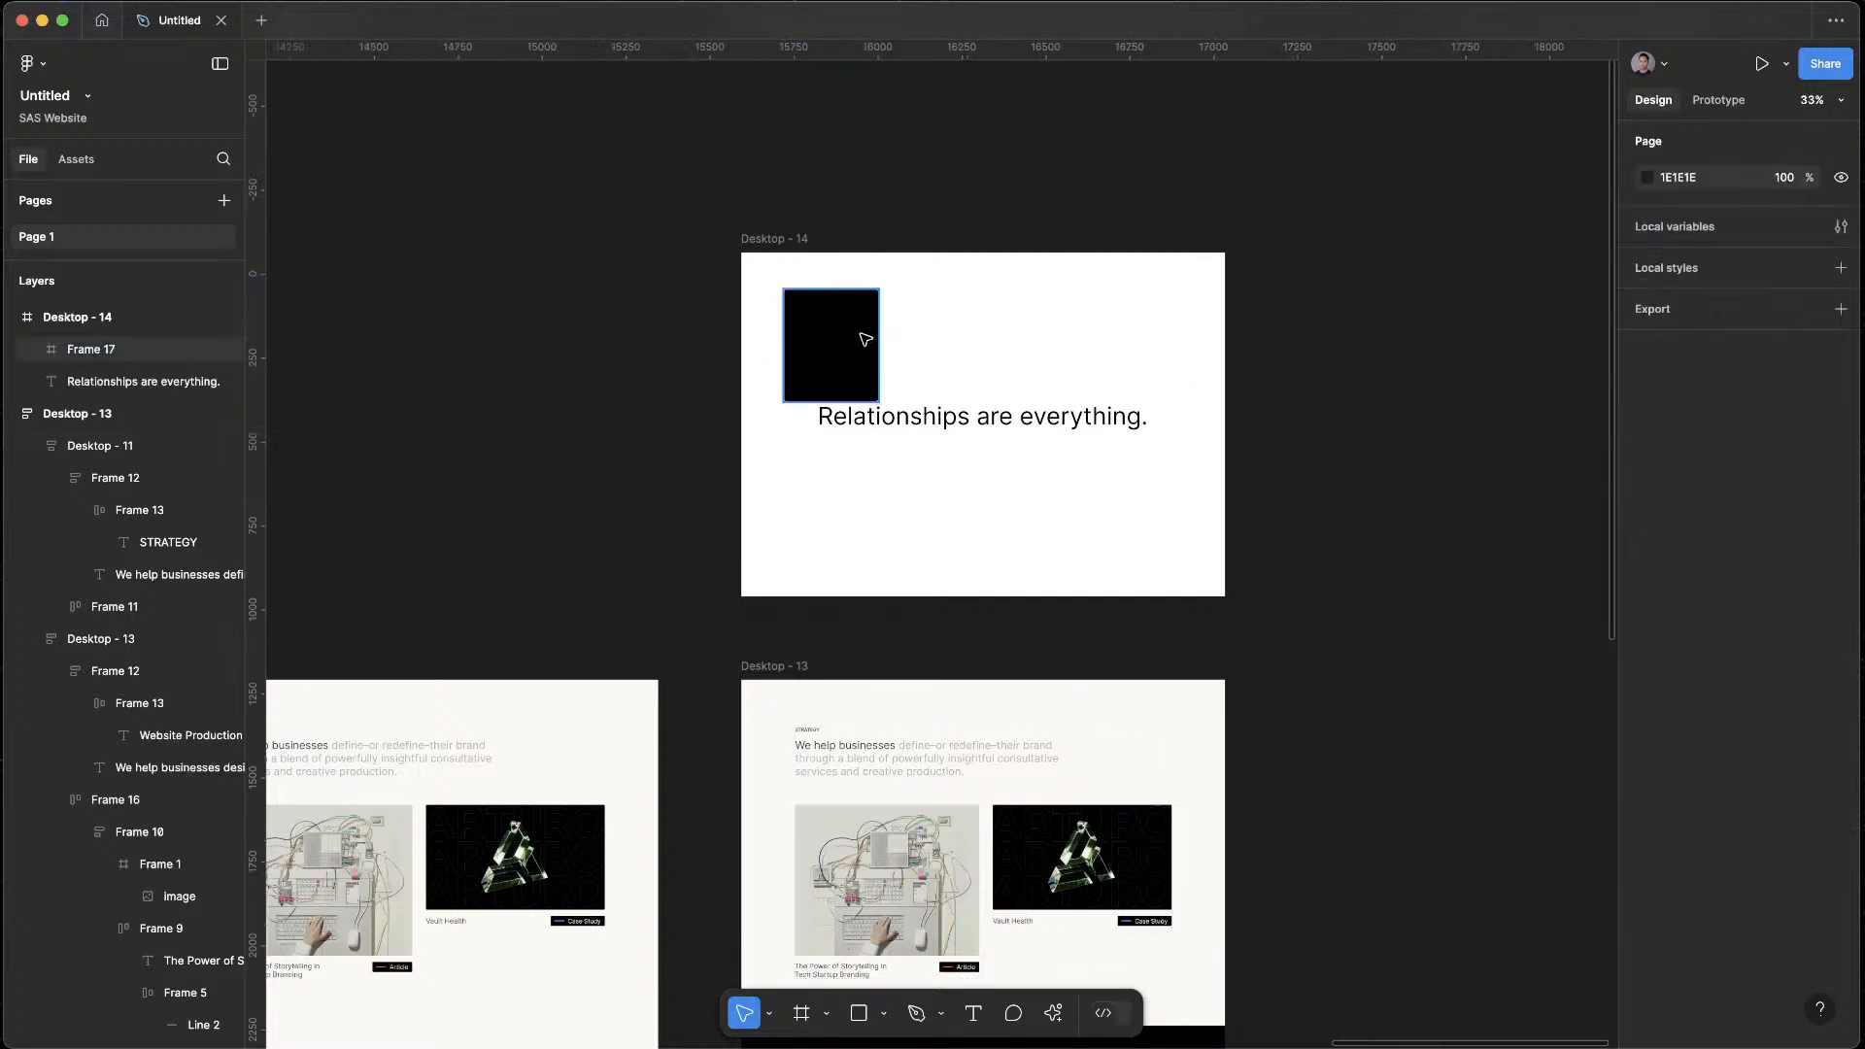
mouse_move(861, 336)
left_mouse_down()
mouse_move(836, 313)
mouse_move(842, 411)
mouse_move(838, 302)
mouse_move(868, 340)
left_mouse_up()
left_click(1647, 646)
left_click_drag(1390, 699, 1333, 661)
left_click(1317, 263)
Bring the "Relationships are everything." text to the front of Desktop - 14
right_click(1007, 433)
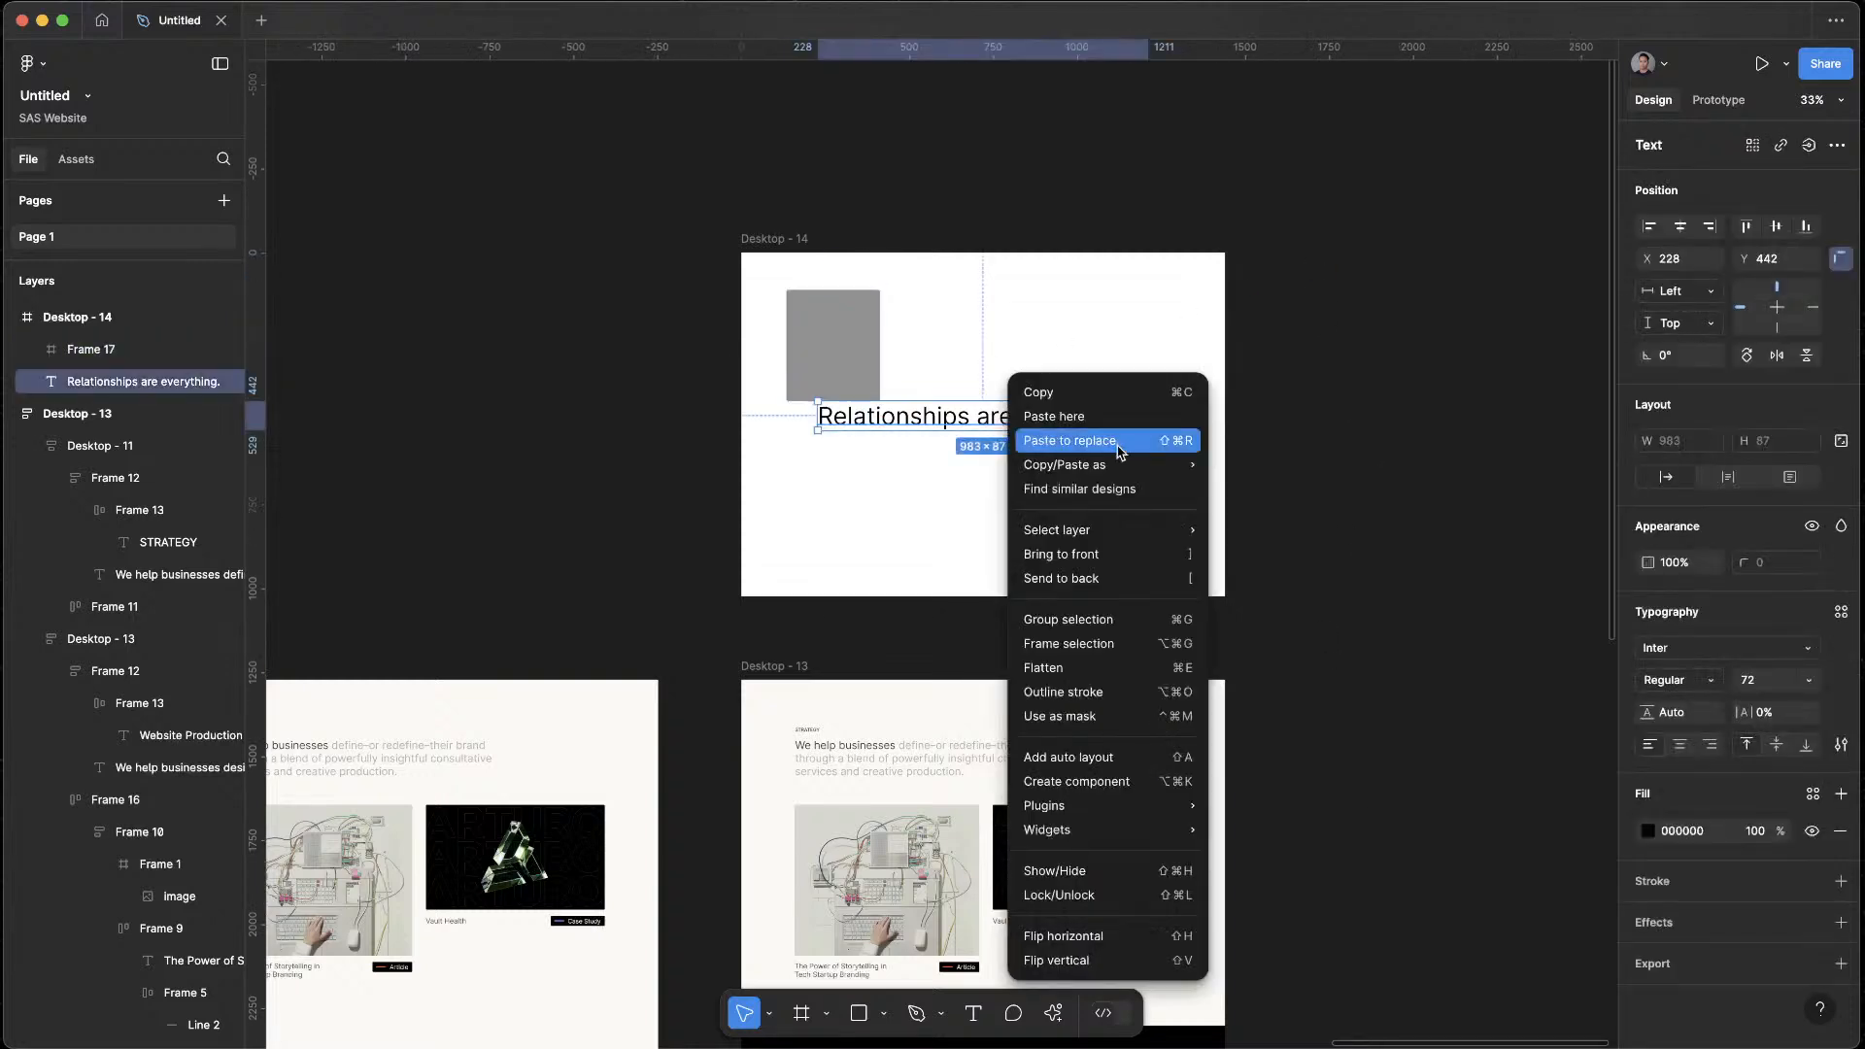
left_click(1101, 557)
left_click(1206, 440)
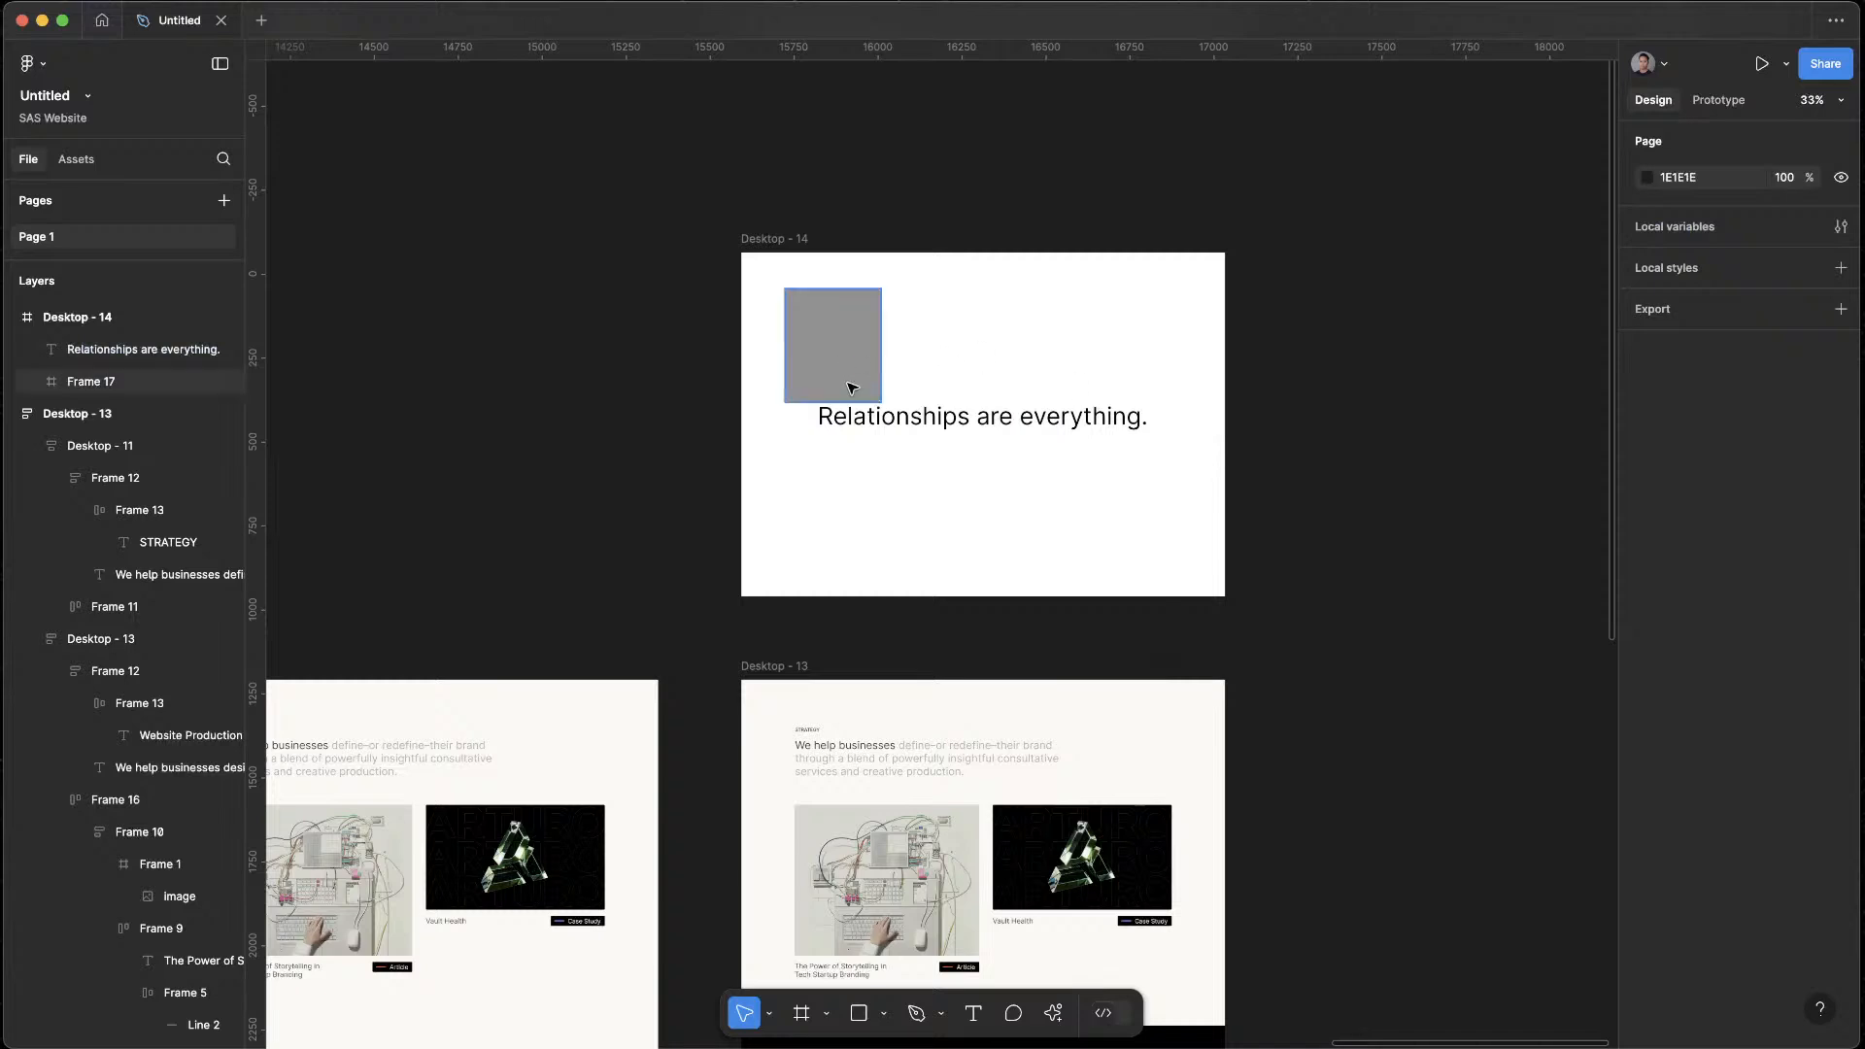
Arrange two copies of the grey placeholder at the upper right and lower left of Desktop - 14, and shrink the upper-right one
left_click_drag(849, 381, 1135, 328)
left_click(1494, 431)
scroll(1111, 483, "left", 3)
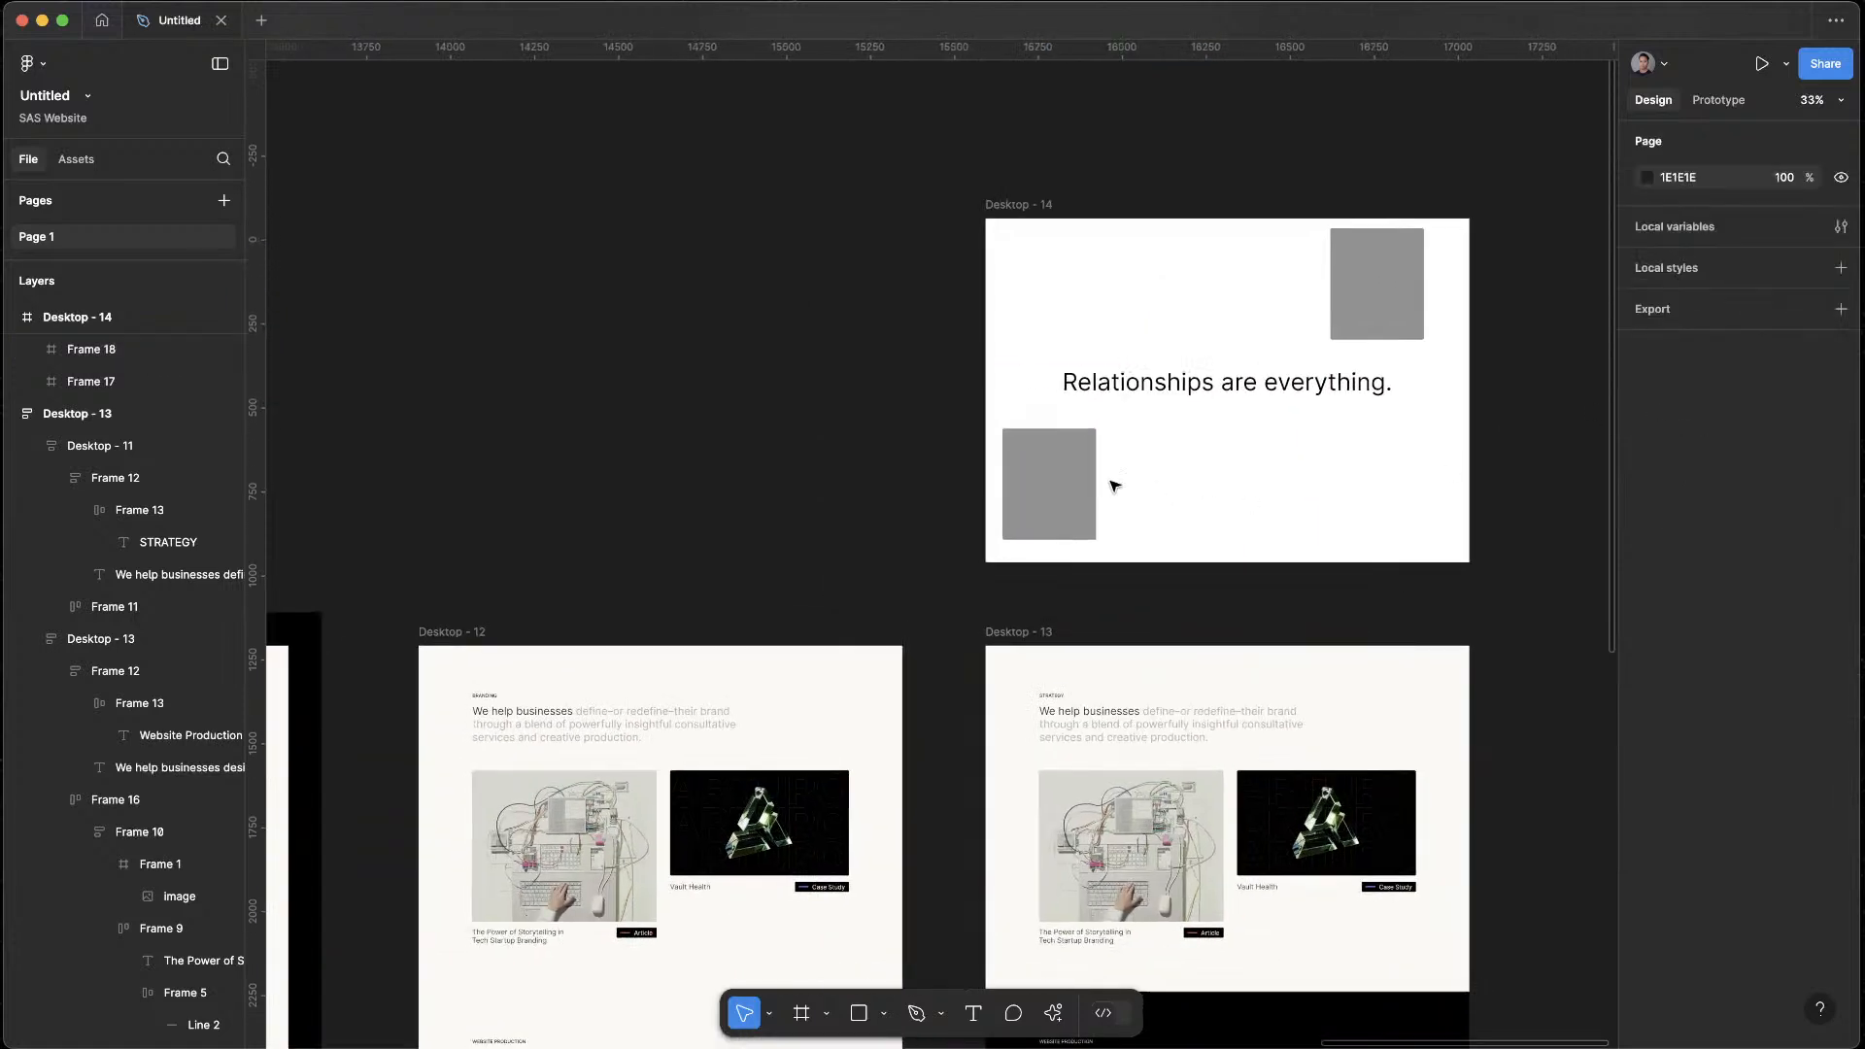
left_click(1389, 272)
left_click_drag(1436, 235, 1425, 248)
left_click(1498, 559)
Shrink the lower-left grey placeholder to about 237 × 281
scroll(1499, 559, "right", 3)
scroll(1498, 560, "up", 1)
left_click(913, 544)
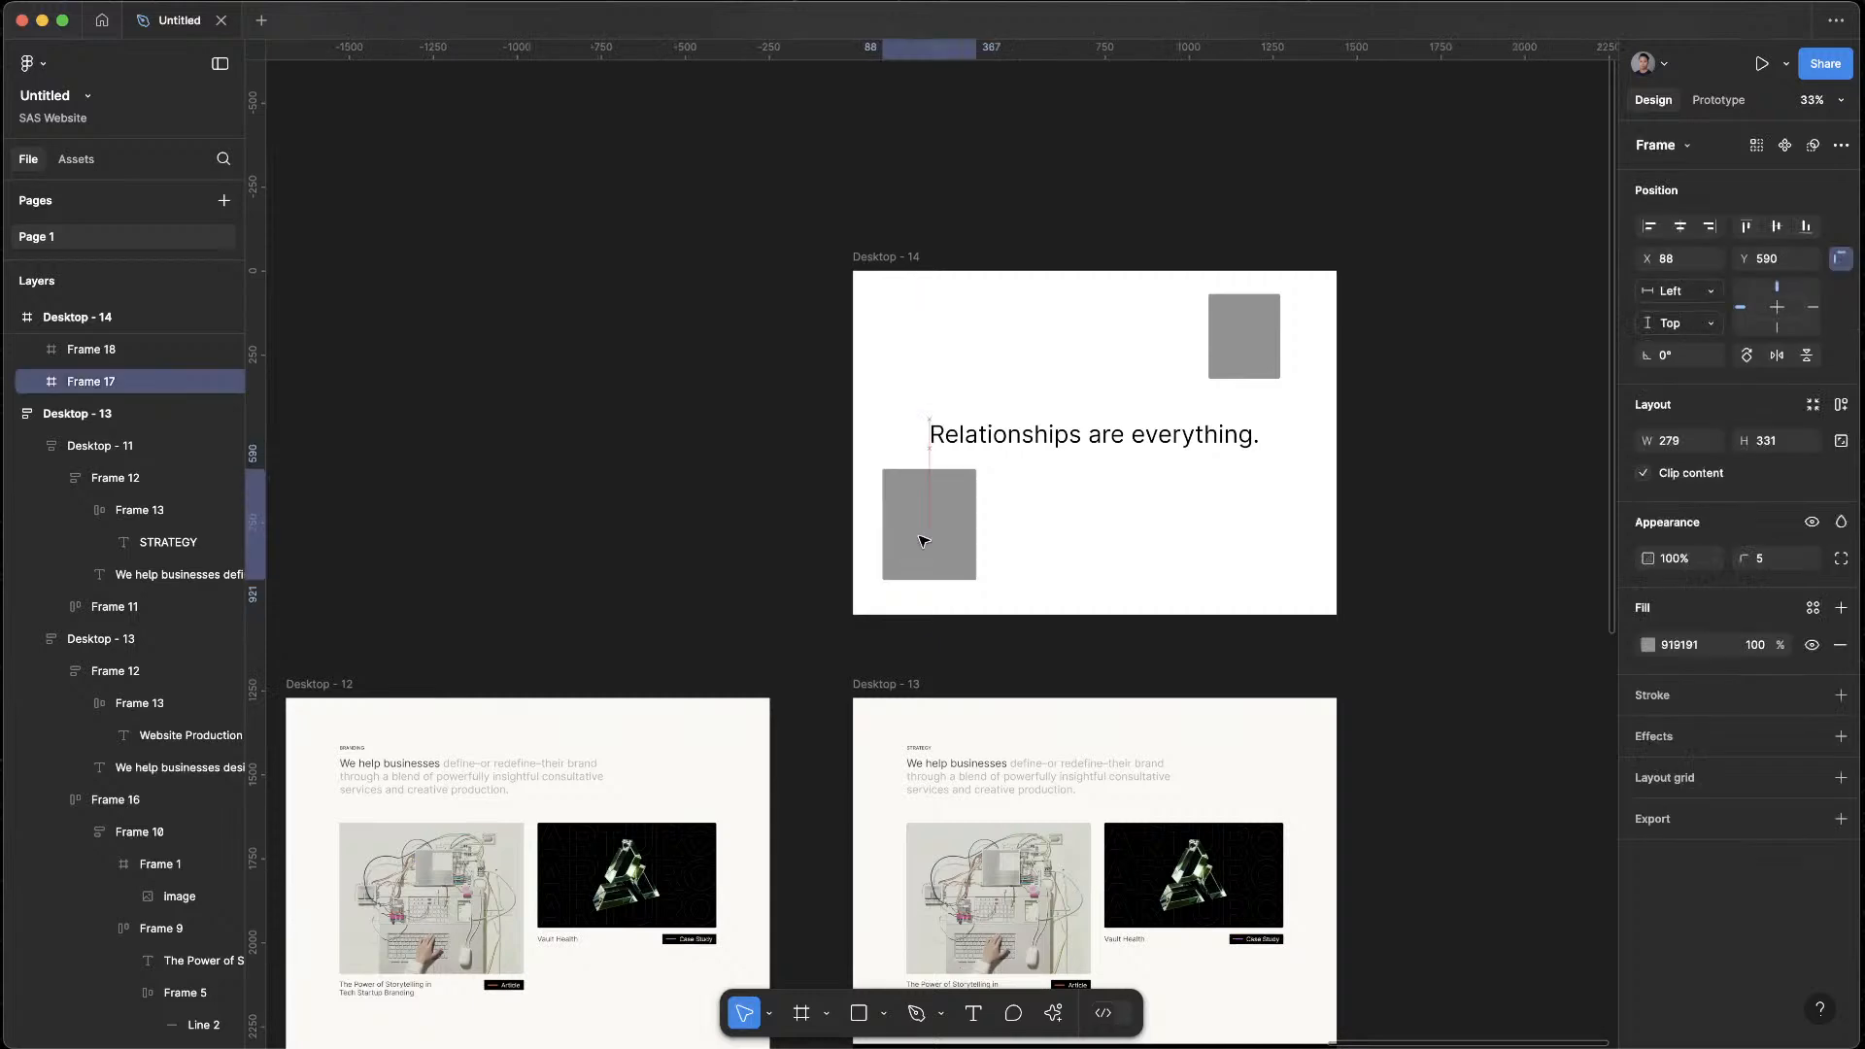
left_click_drag(977, 581, 957, 563)
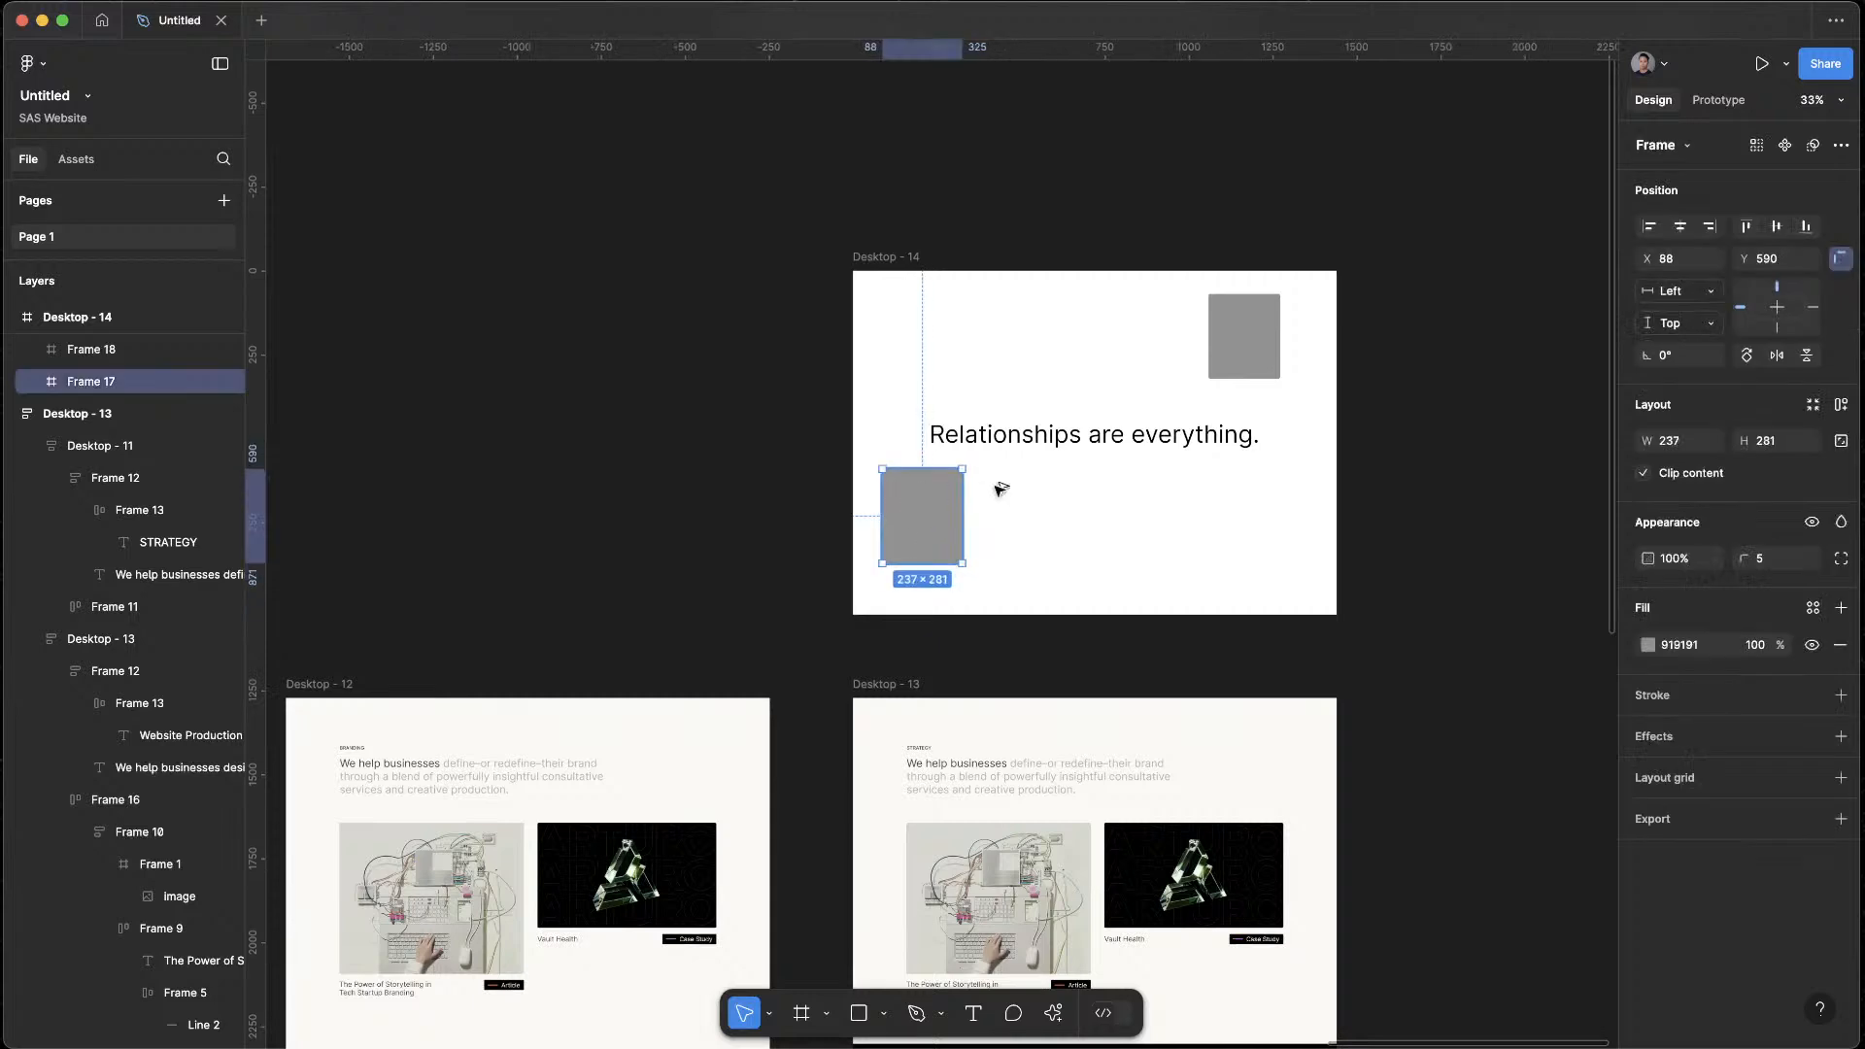
Copy the lower-left placeholder to the top edge of Desktop - 14 and place a larger copy overlapping the bottom edge
left_click_drag(900, 492, 1038, 290, "alt")
left_click(1429, 438)
left_click_drag(923, 503, 1249, 527, "alt")
left_click(1416, 521)
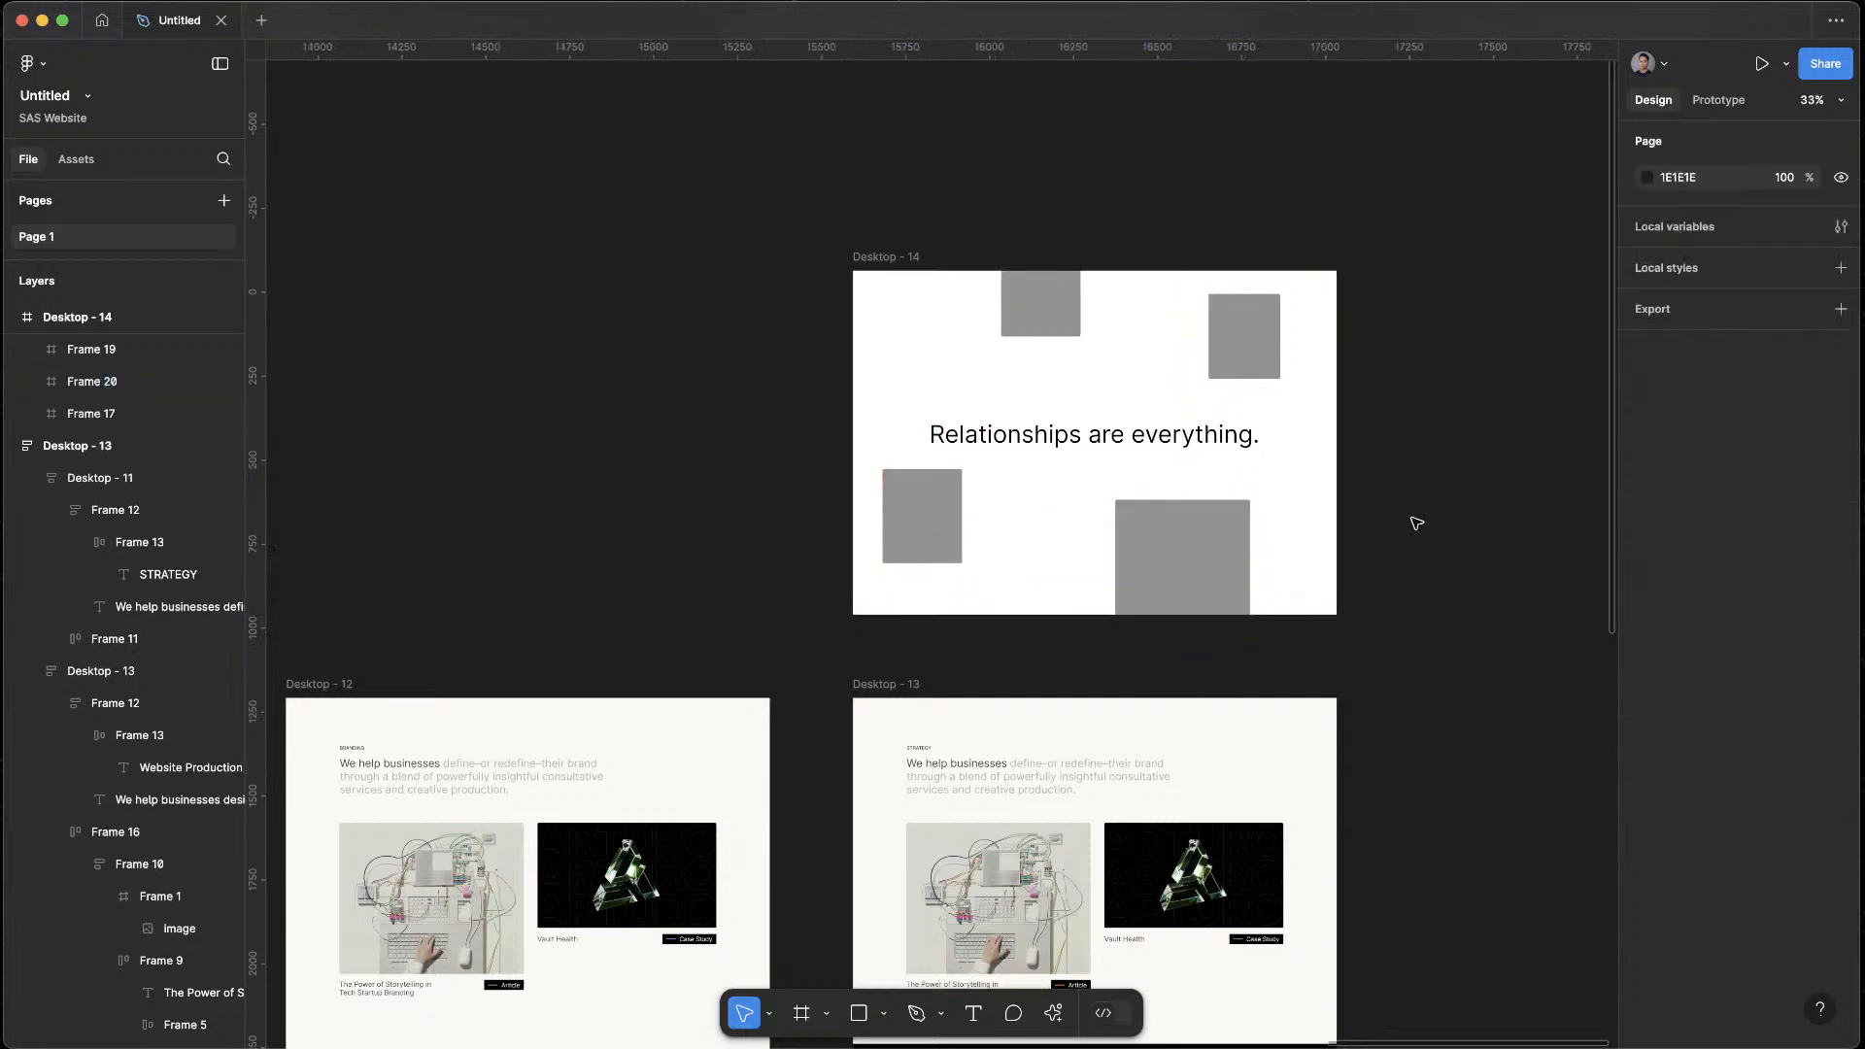
Move the lower-left placeholder partly past the left edge of Desktop - 14 and shift the upper-right one slightly outward
left_click_drag(947, 521, 896, 500)
left_click(1448, 446)
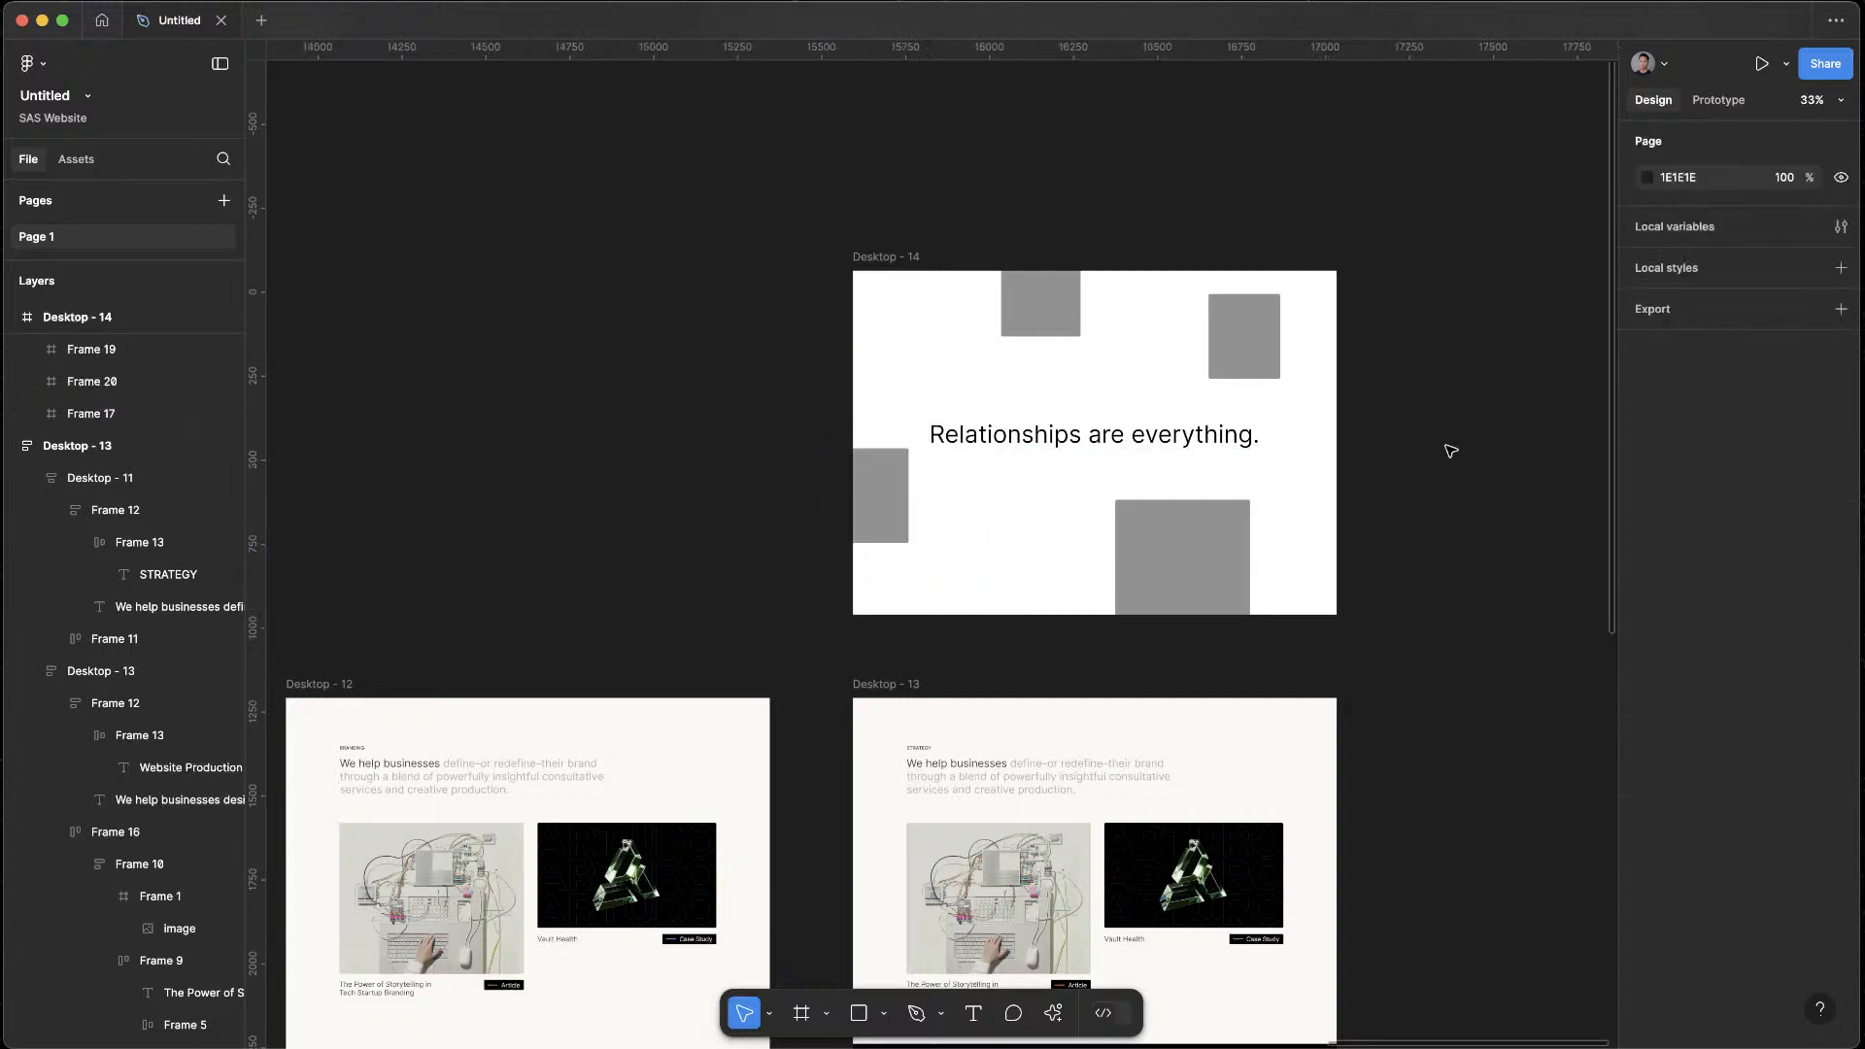
left_click_drag(1250, 359, 1259, 355)
left_click(1353, 458)
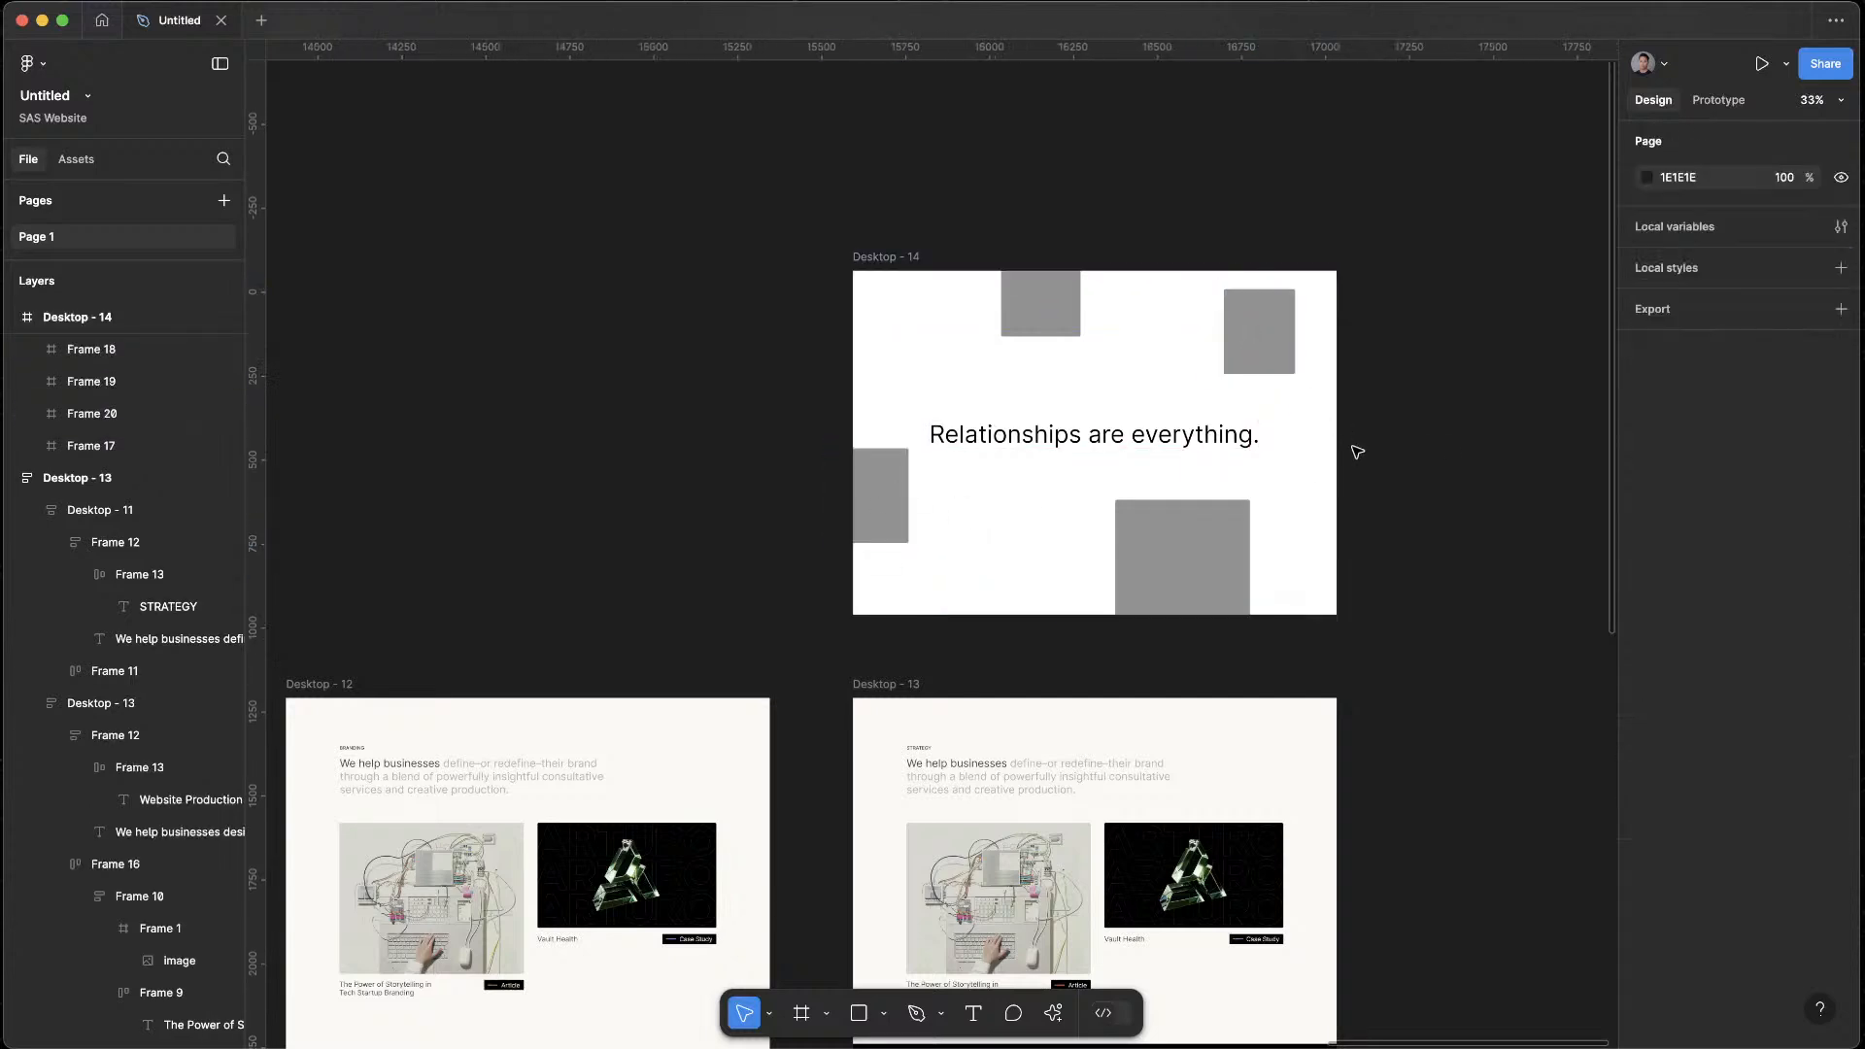
Shrink the top-edge placeholder to about 158 × 187 and enlarge the left-edge placeholder slightly
scroll(1357, 446, "up", 5)
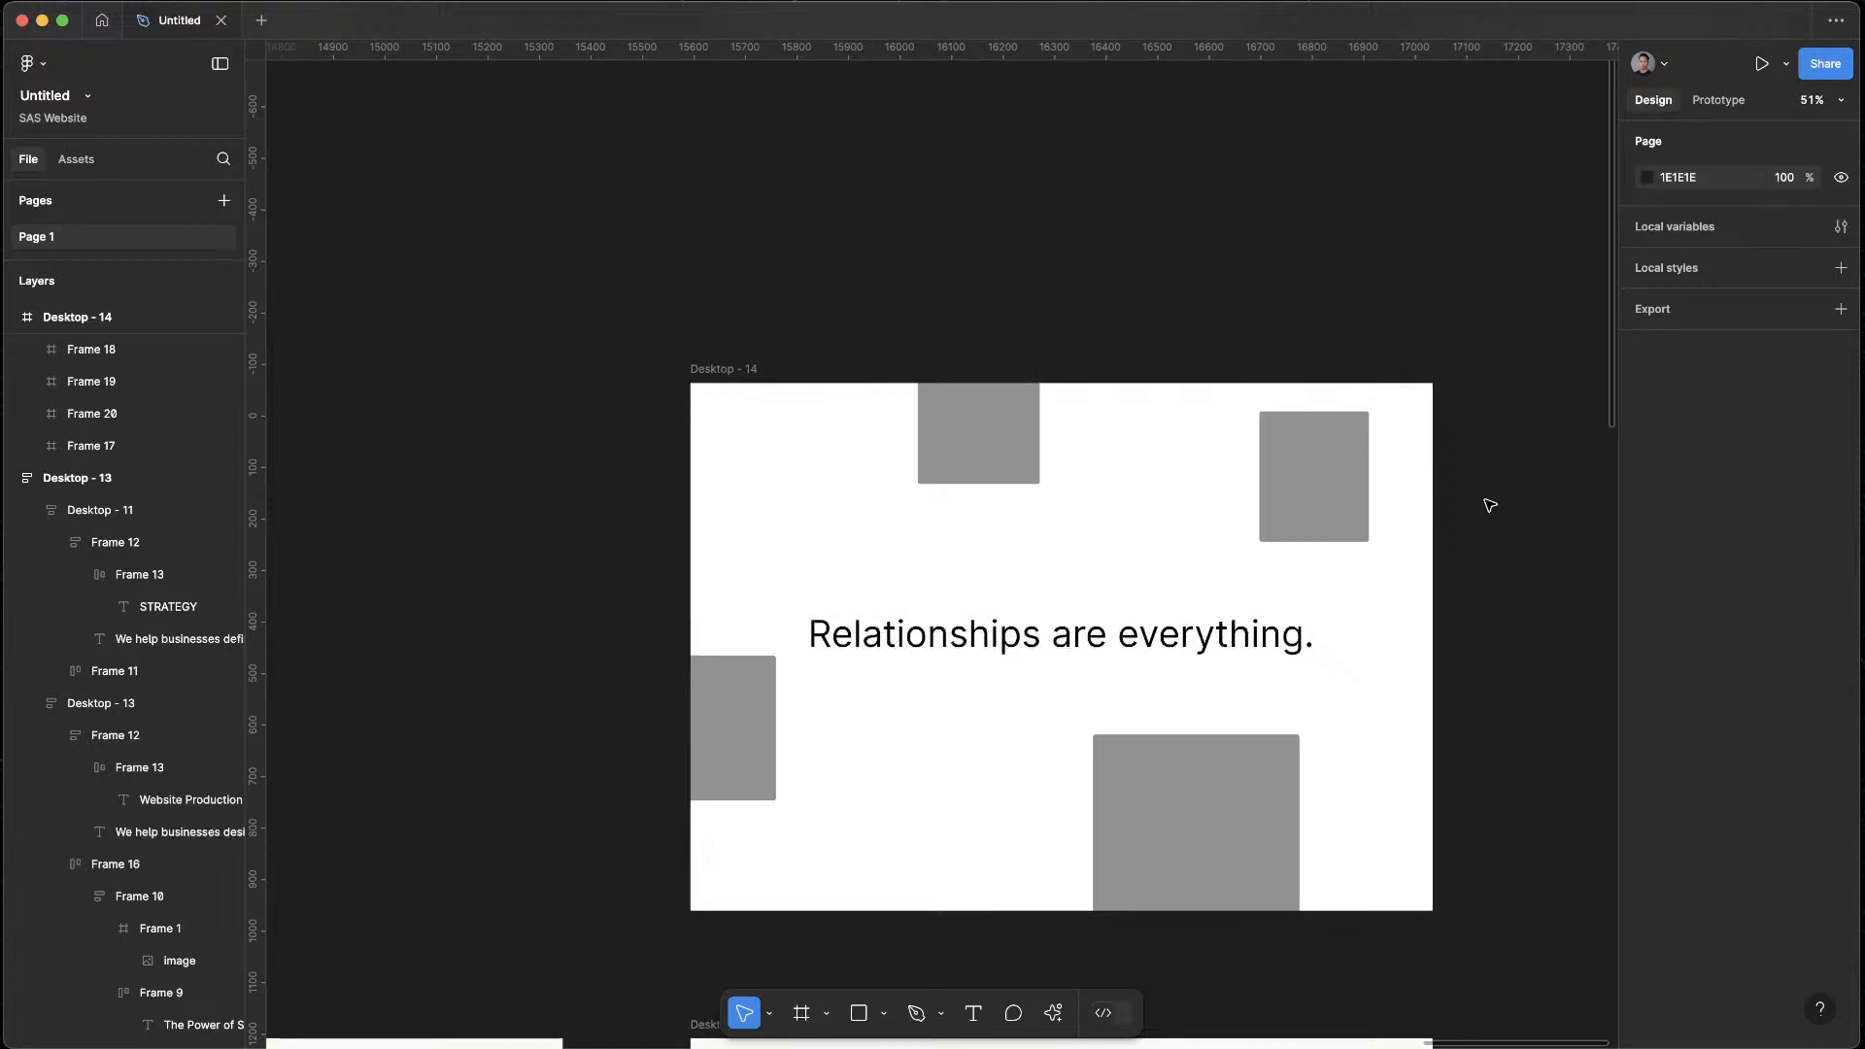
left_click_drag(983, 441, 981, 435)
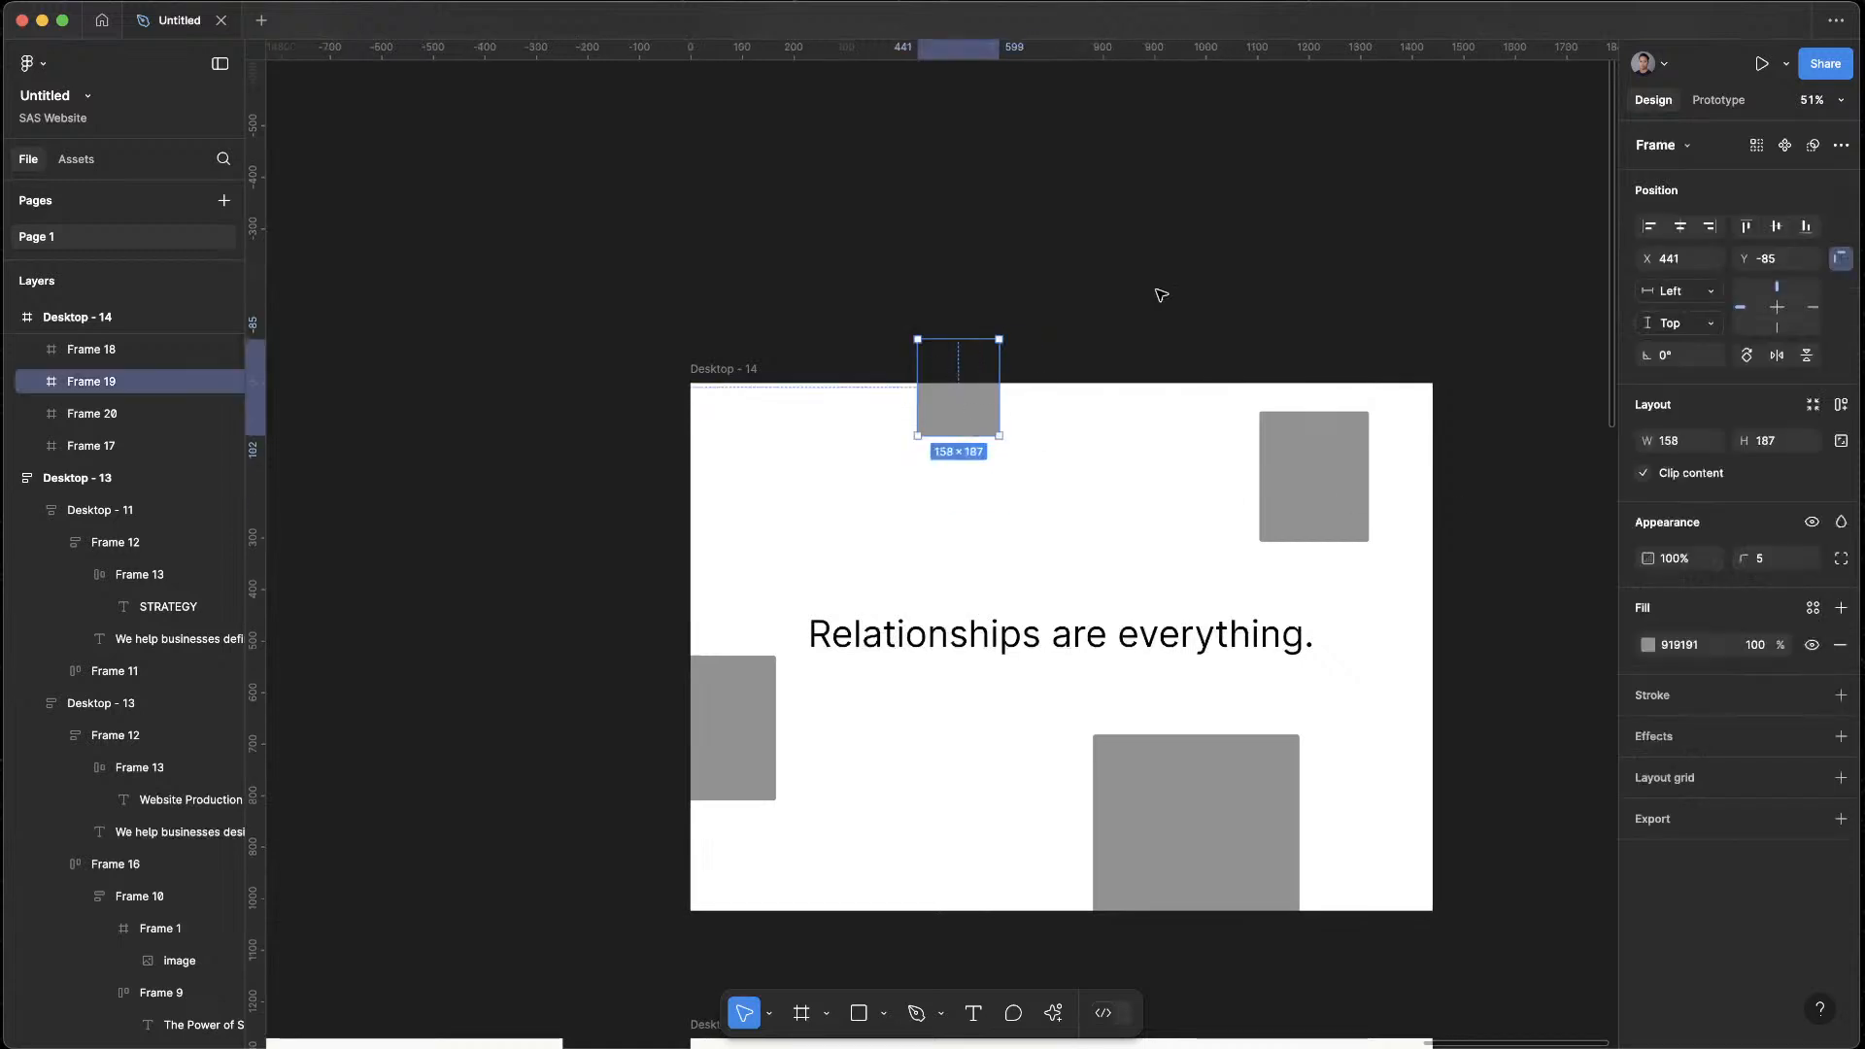
left_click(1213, 295)
scroll(1215, 296, "down", 1)
left_click(762, 717)
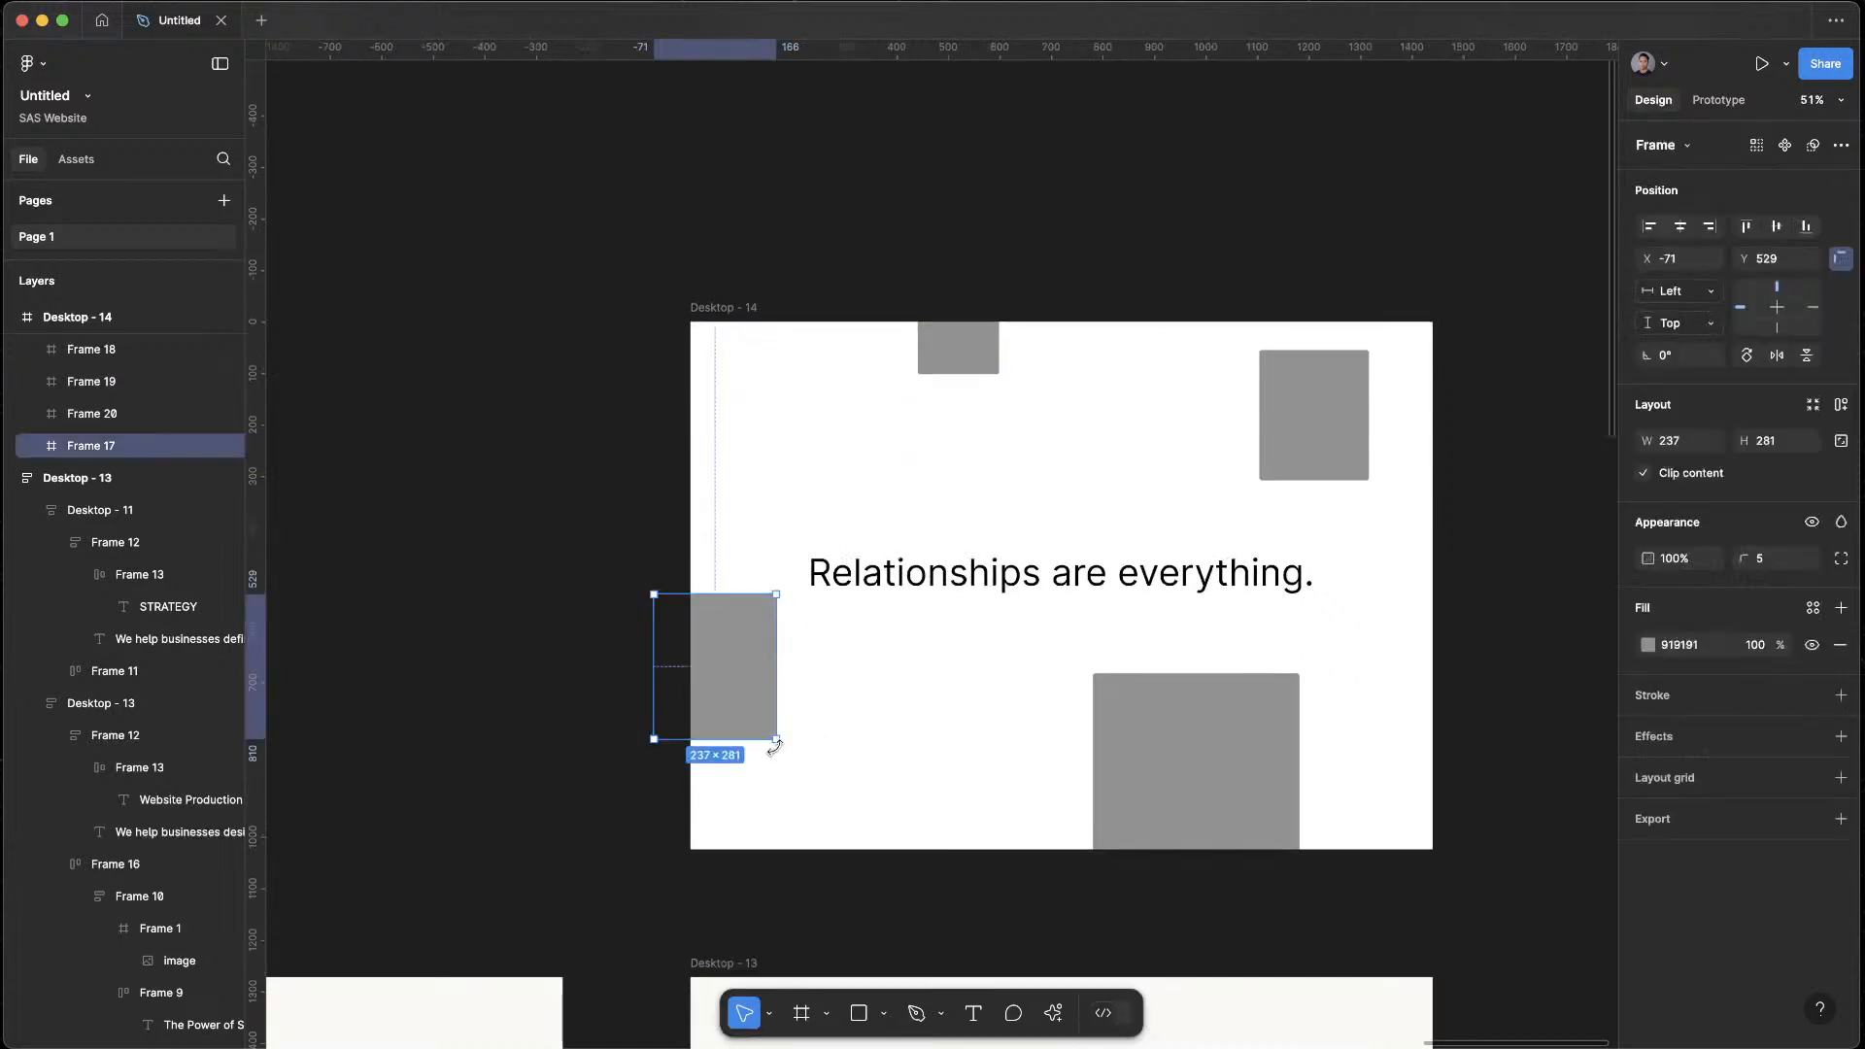
left_click_drag(775, 744, 788, 754)
left_click(1186, 383)
Set the corner radius of all four grey placeholders in Desktop - 14 to 10
scroll(1289, 282, "down", 3)
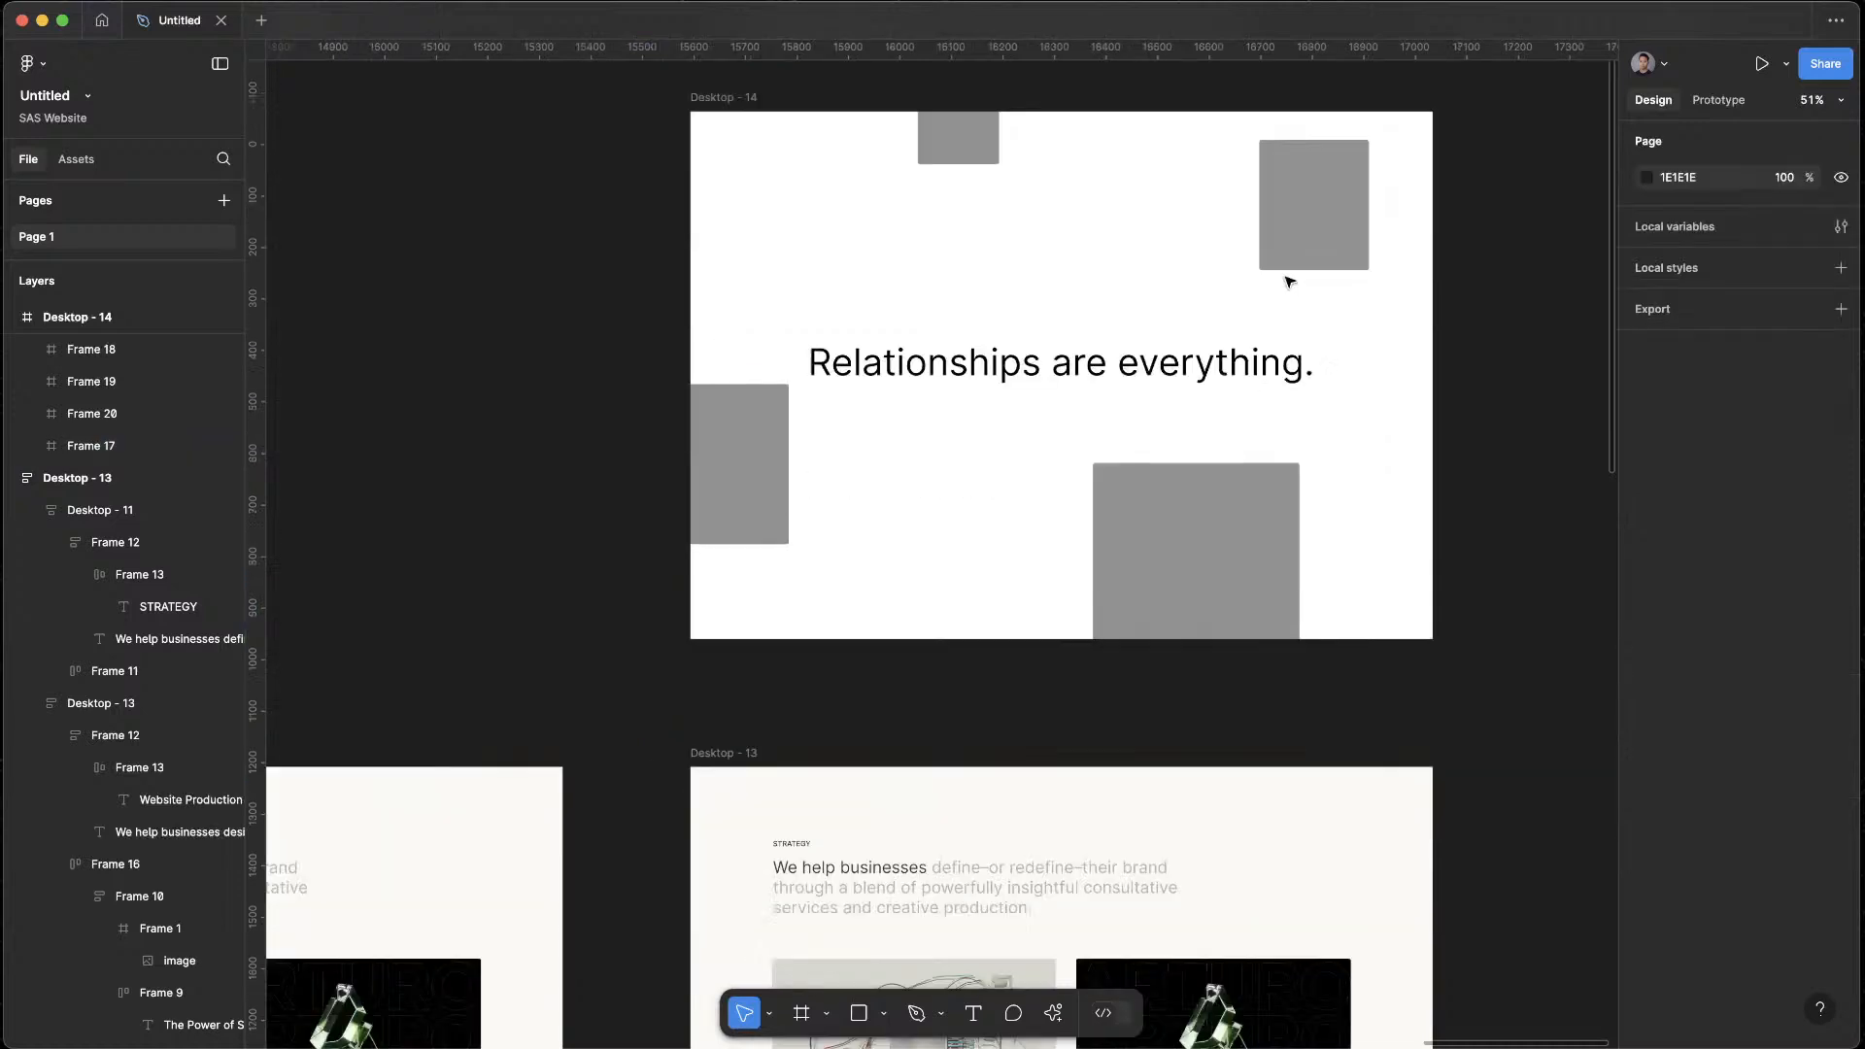
scroll(1565, 695, "up", 1)
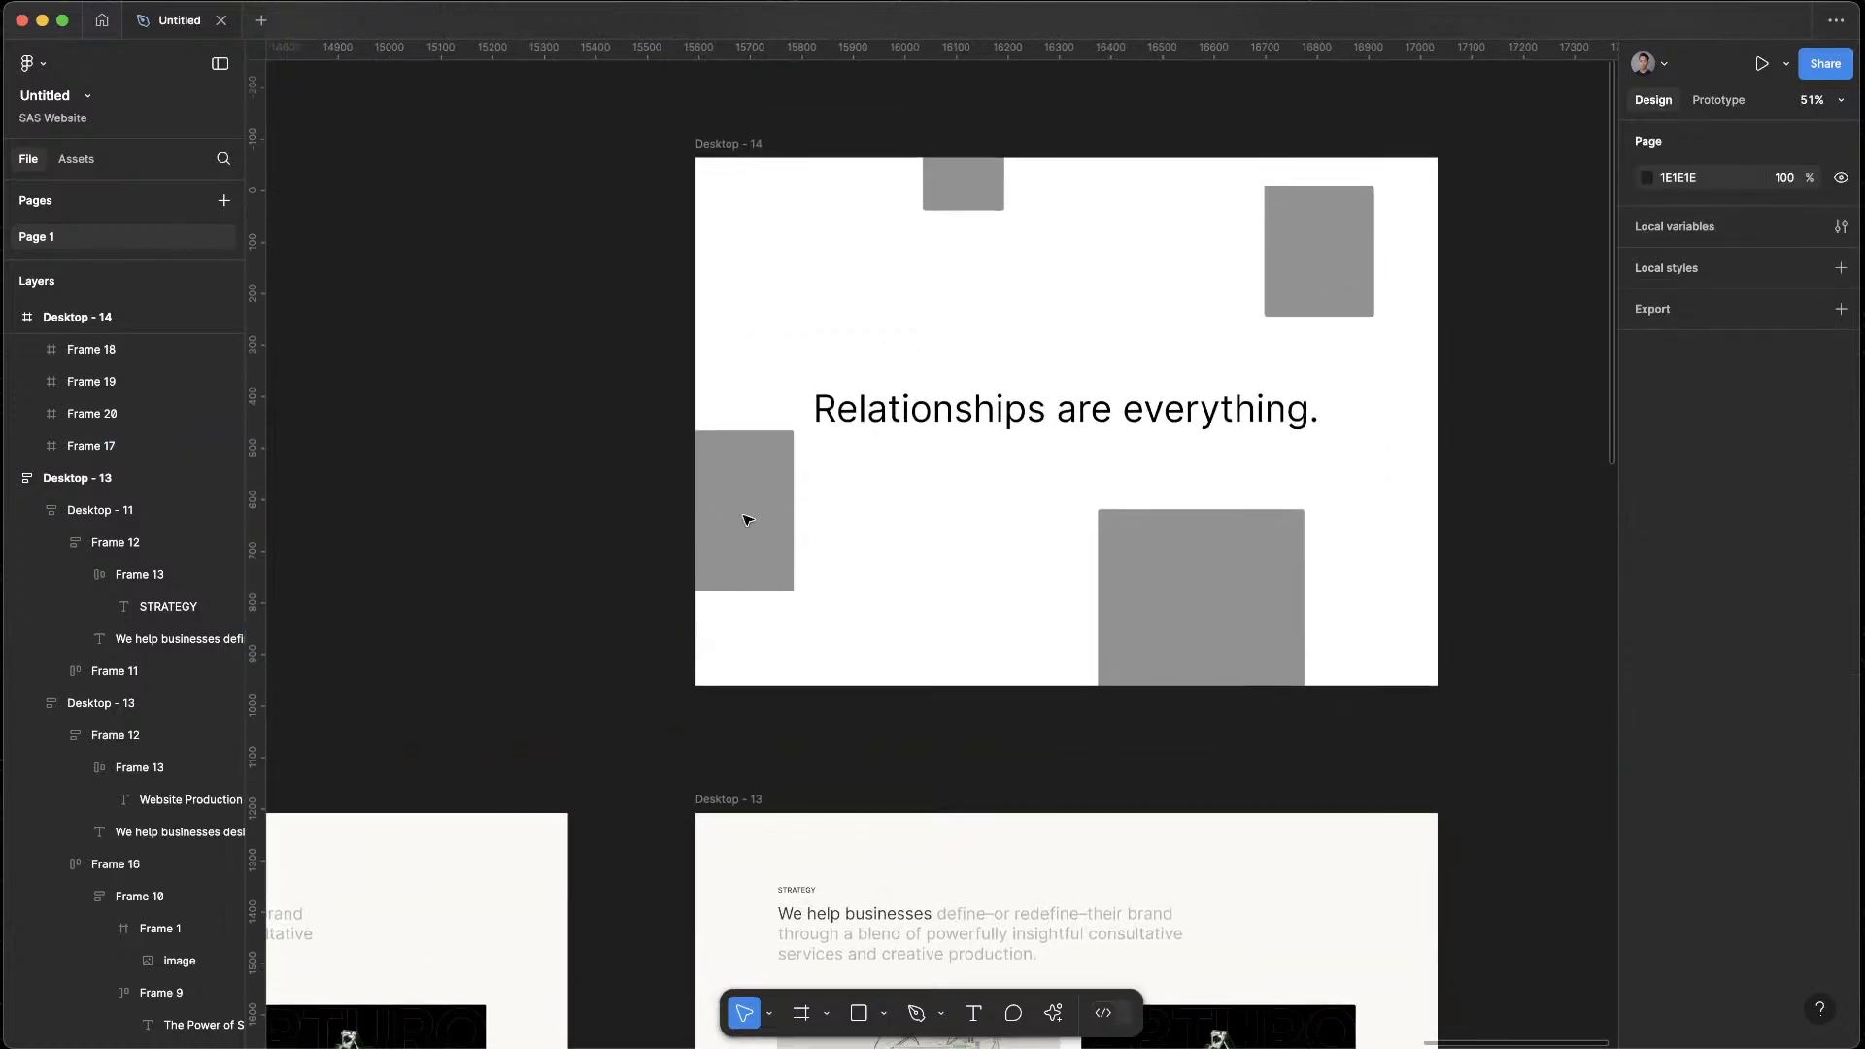
left_click(747, 519)
left_click(1166, 544, "shift")
left_click(1283, 301, "shift")
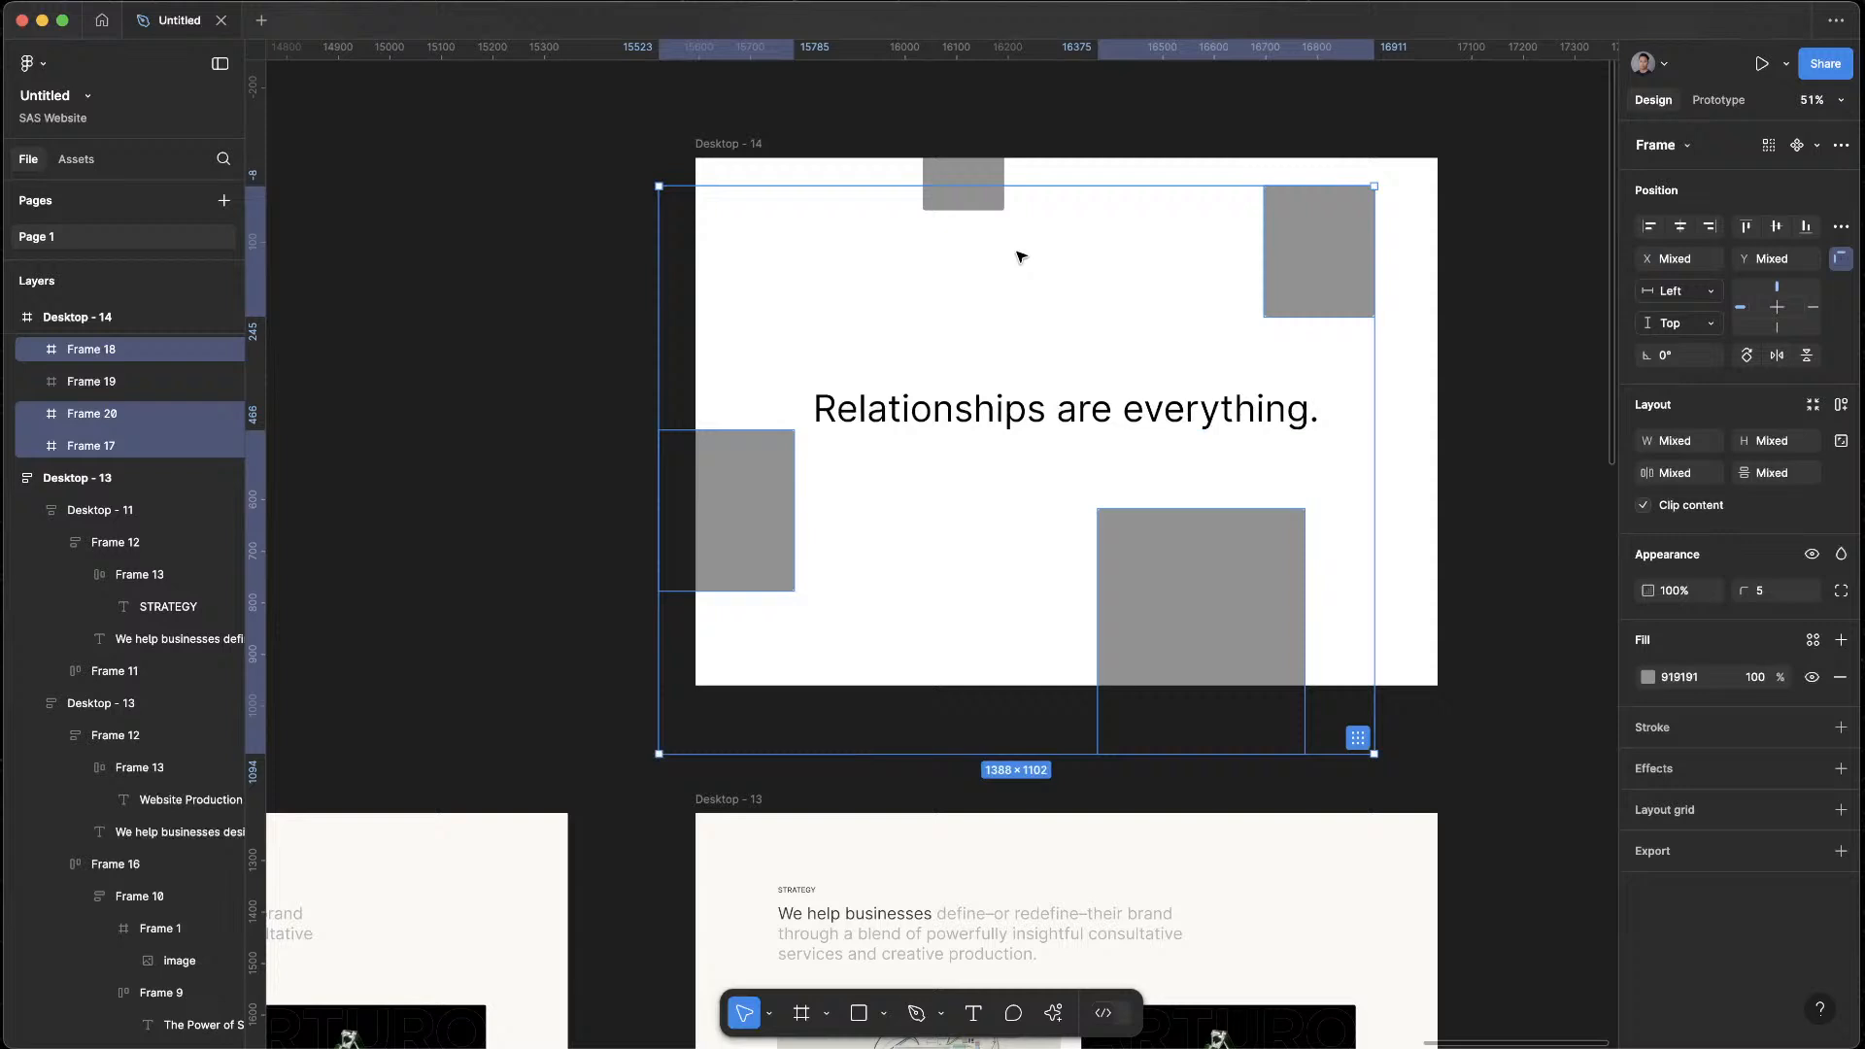
left_click(961, 201, "shift")
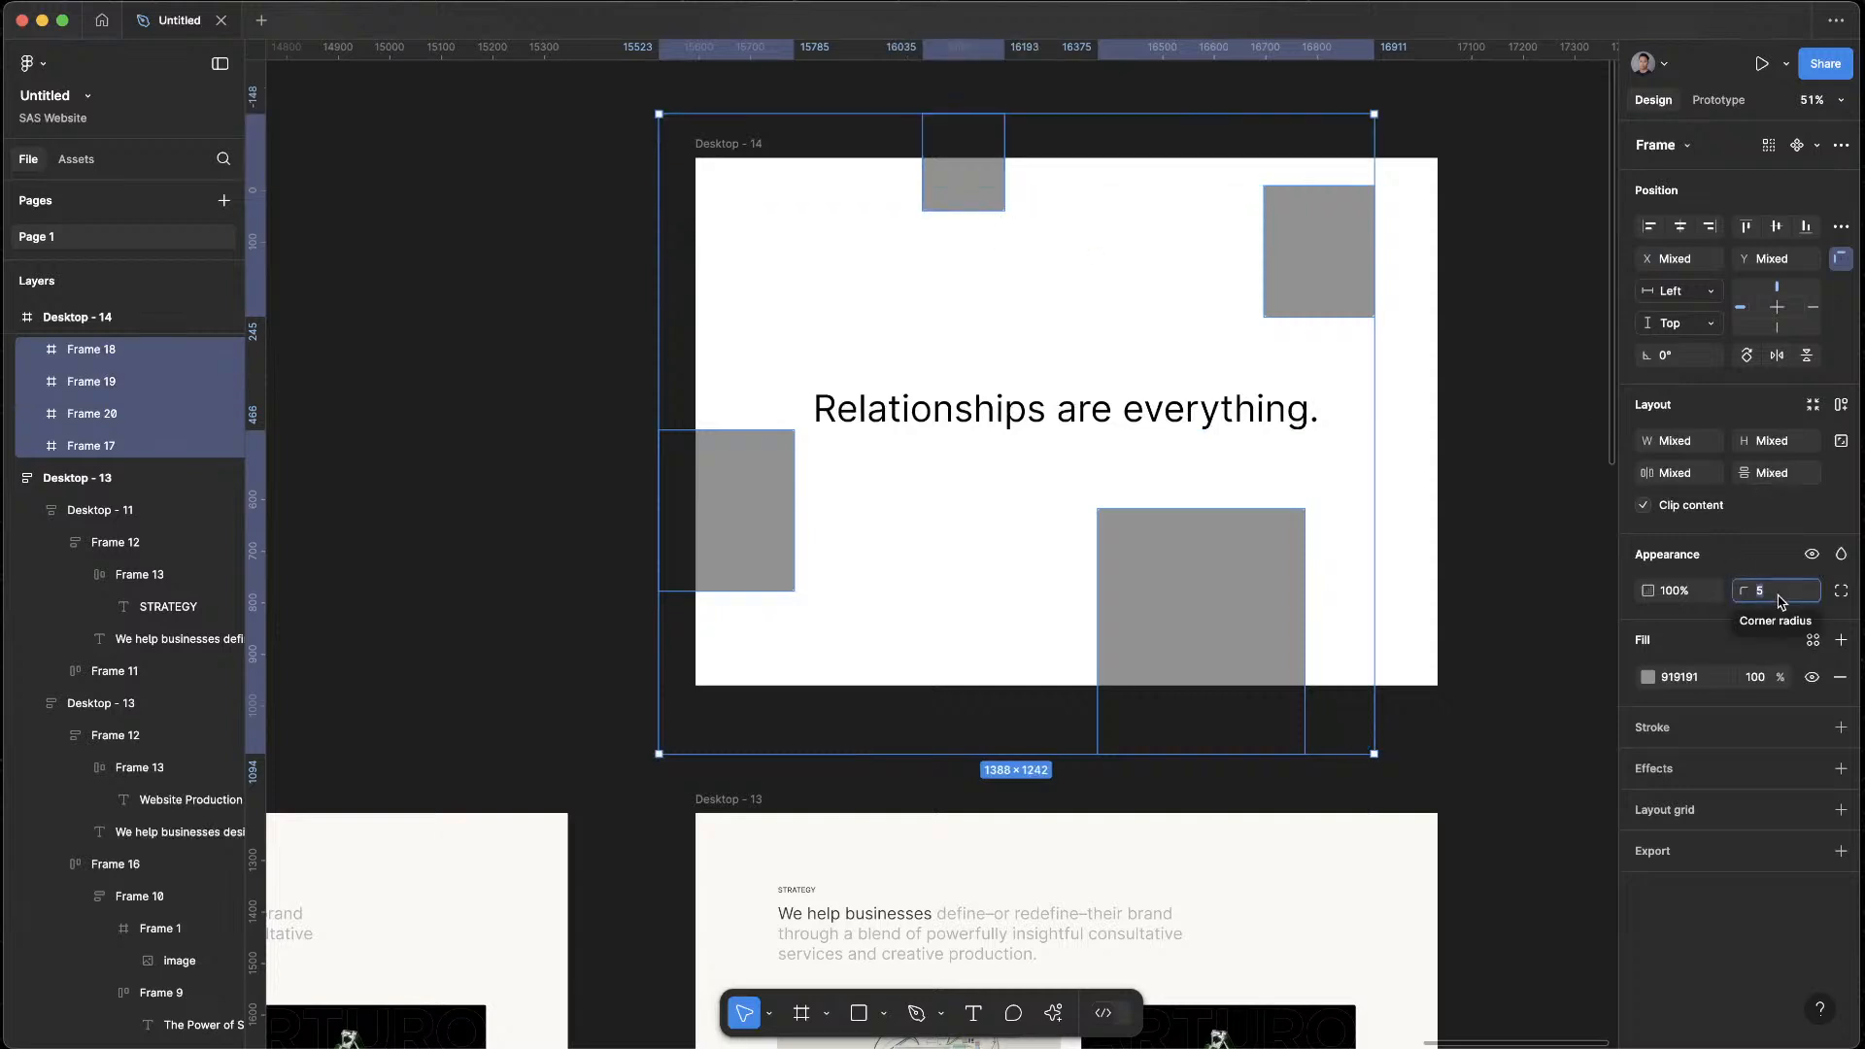
type("10")
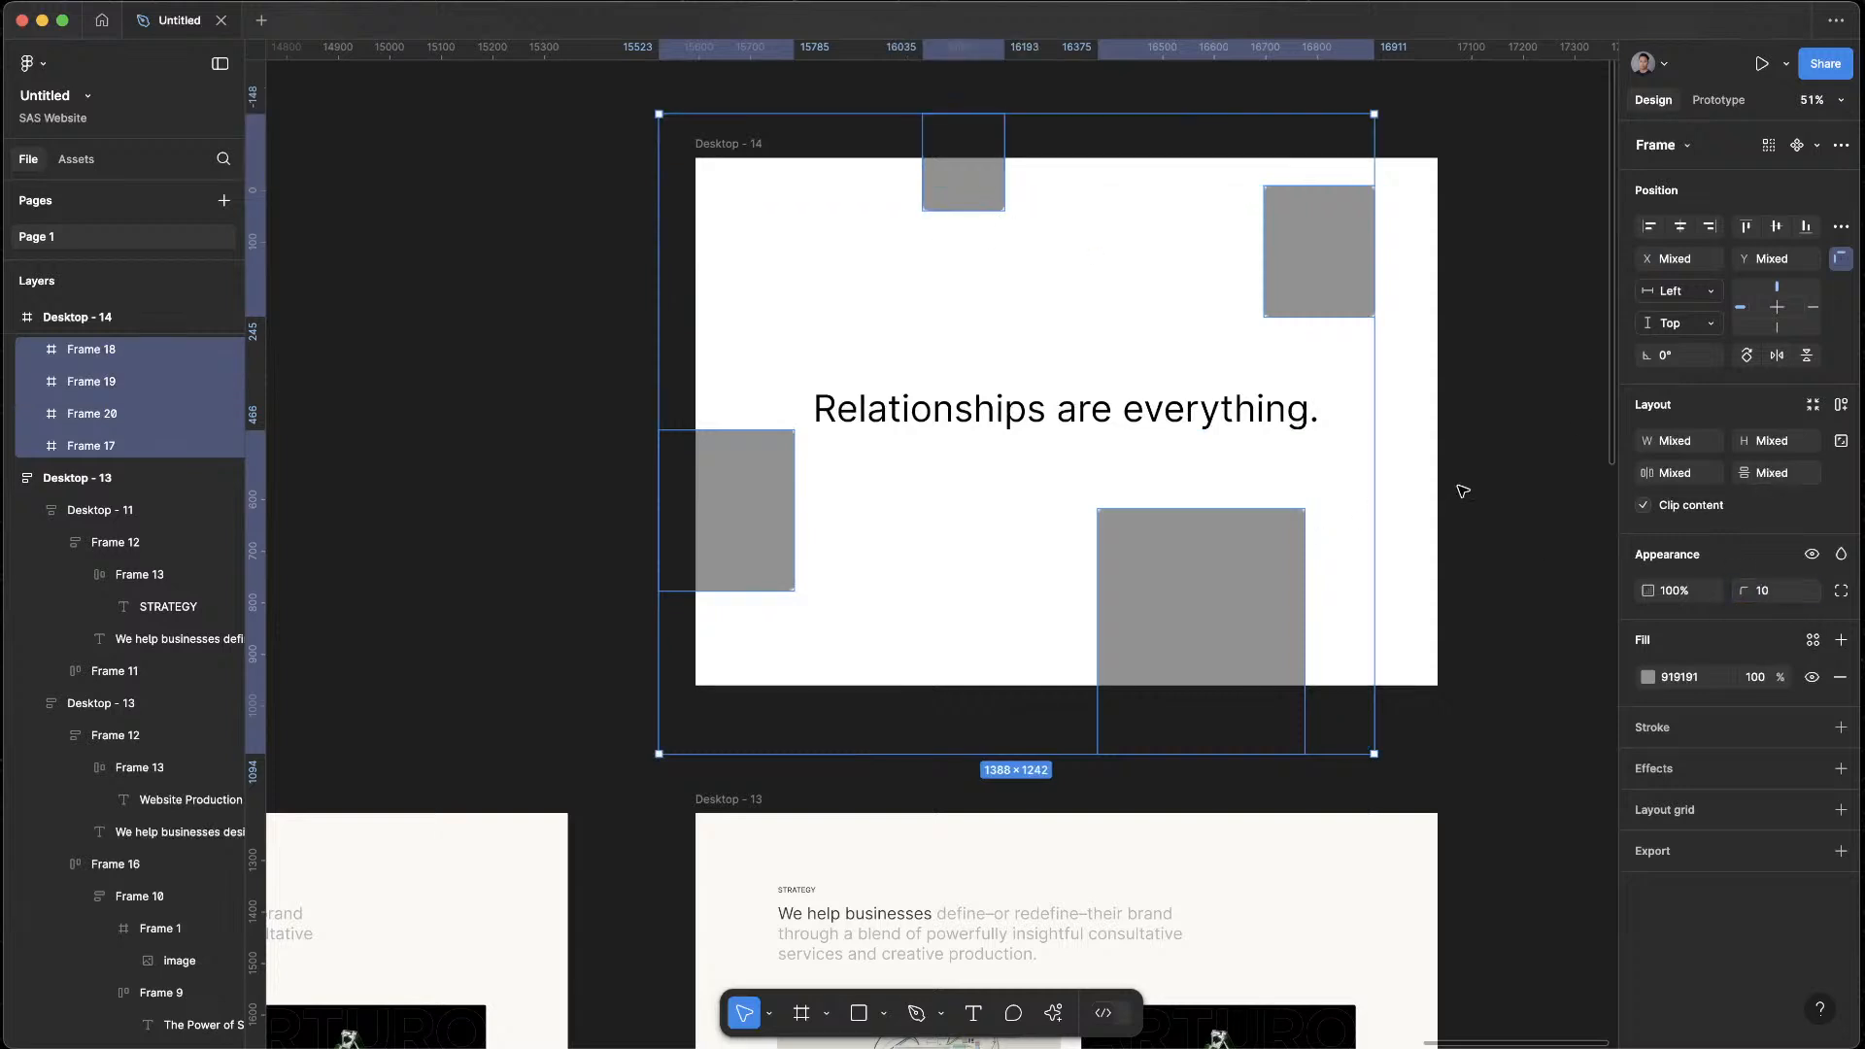
left_click(1463, 491)
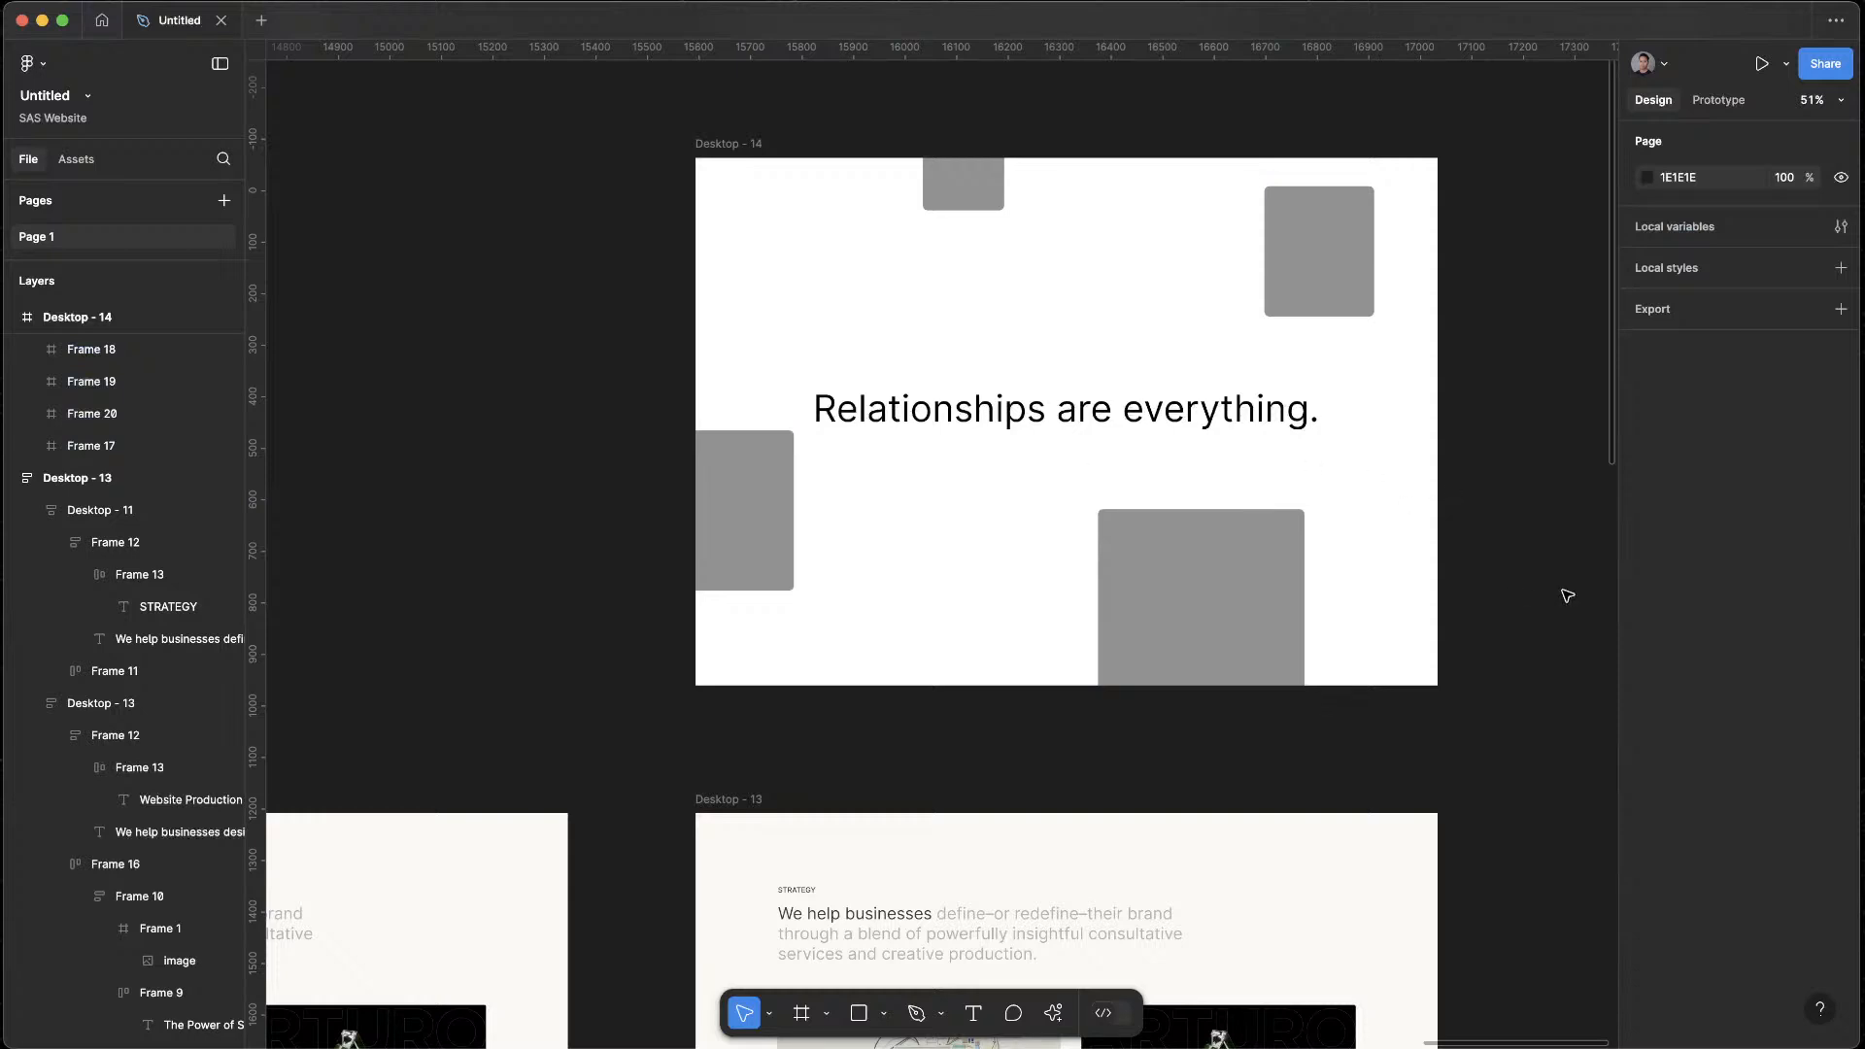
Try enlarging the bottom placeholder to about 2183 × 2585 so it covers the whole Desktop - 14 frame, and revert it
left_click(1240, 591)
scroll(1432, 383, "right", 5)
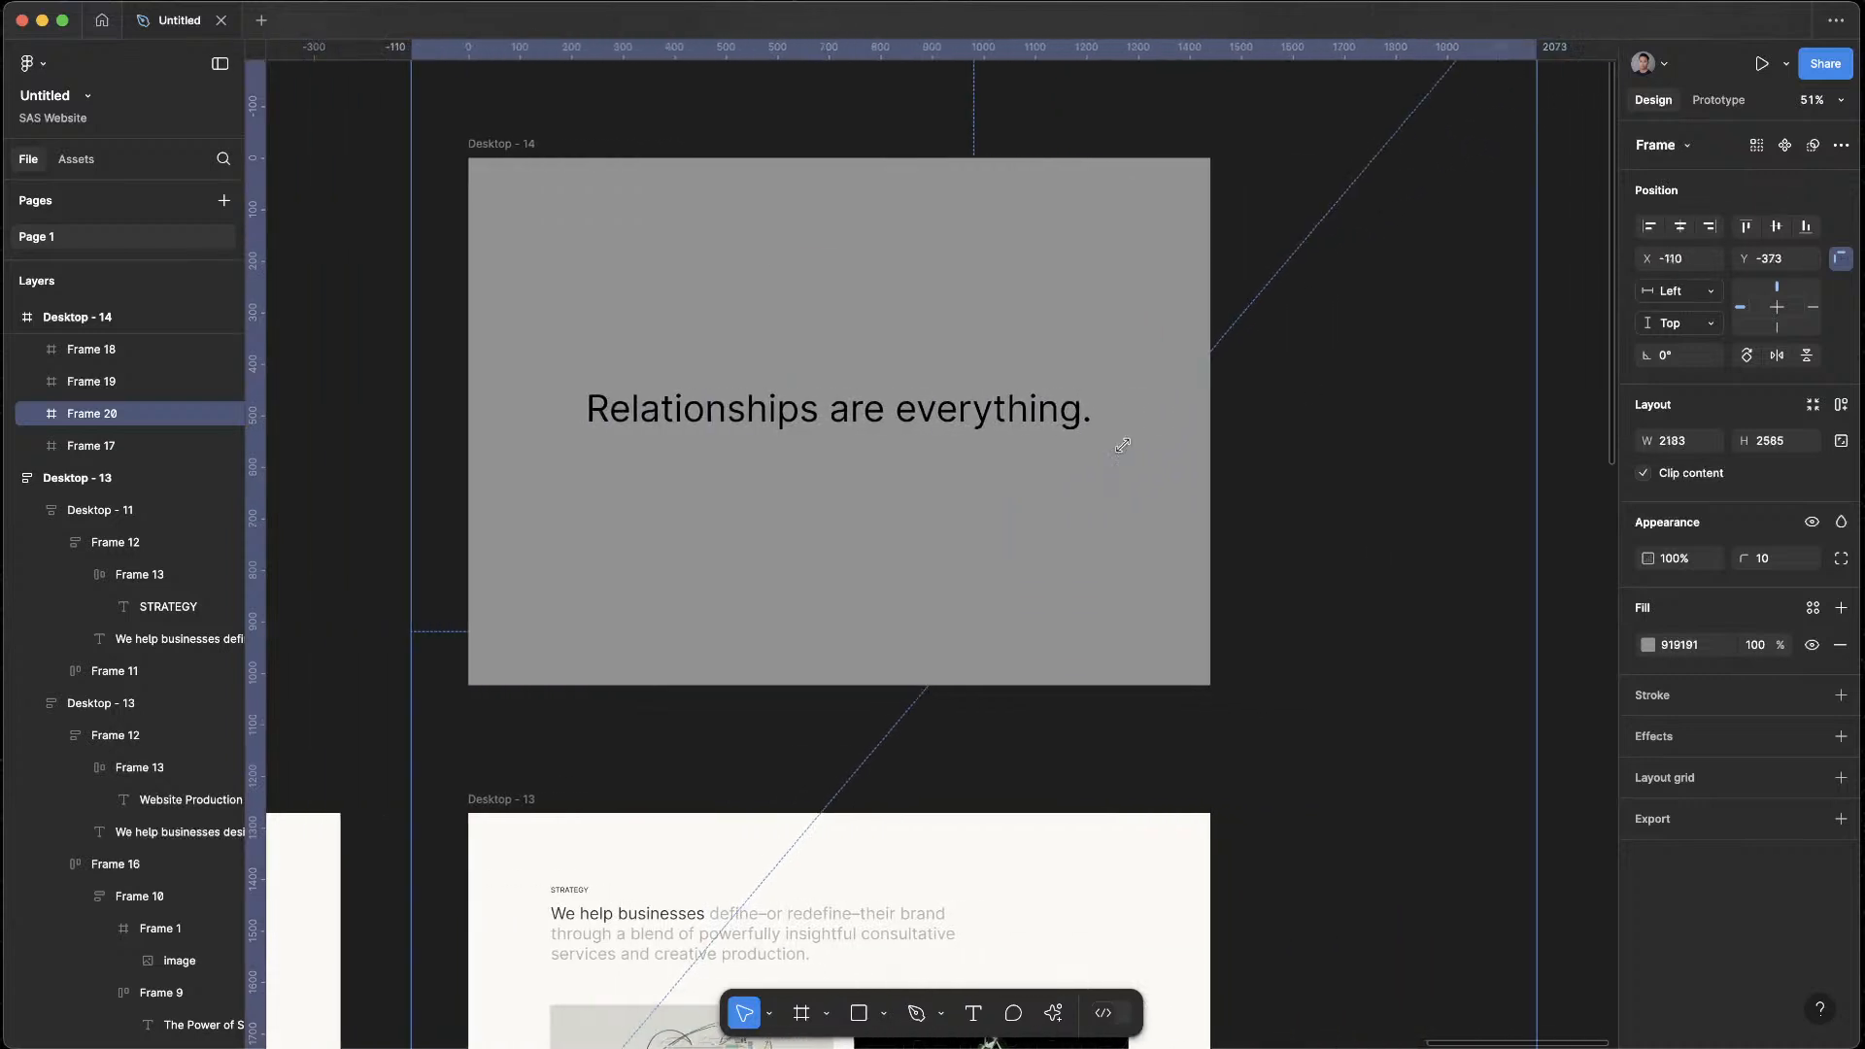
left_click(1463, 316)
scroll(1383, 515, "down", 4)
scroll(1360, 497, "left", 1)
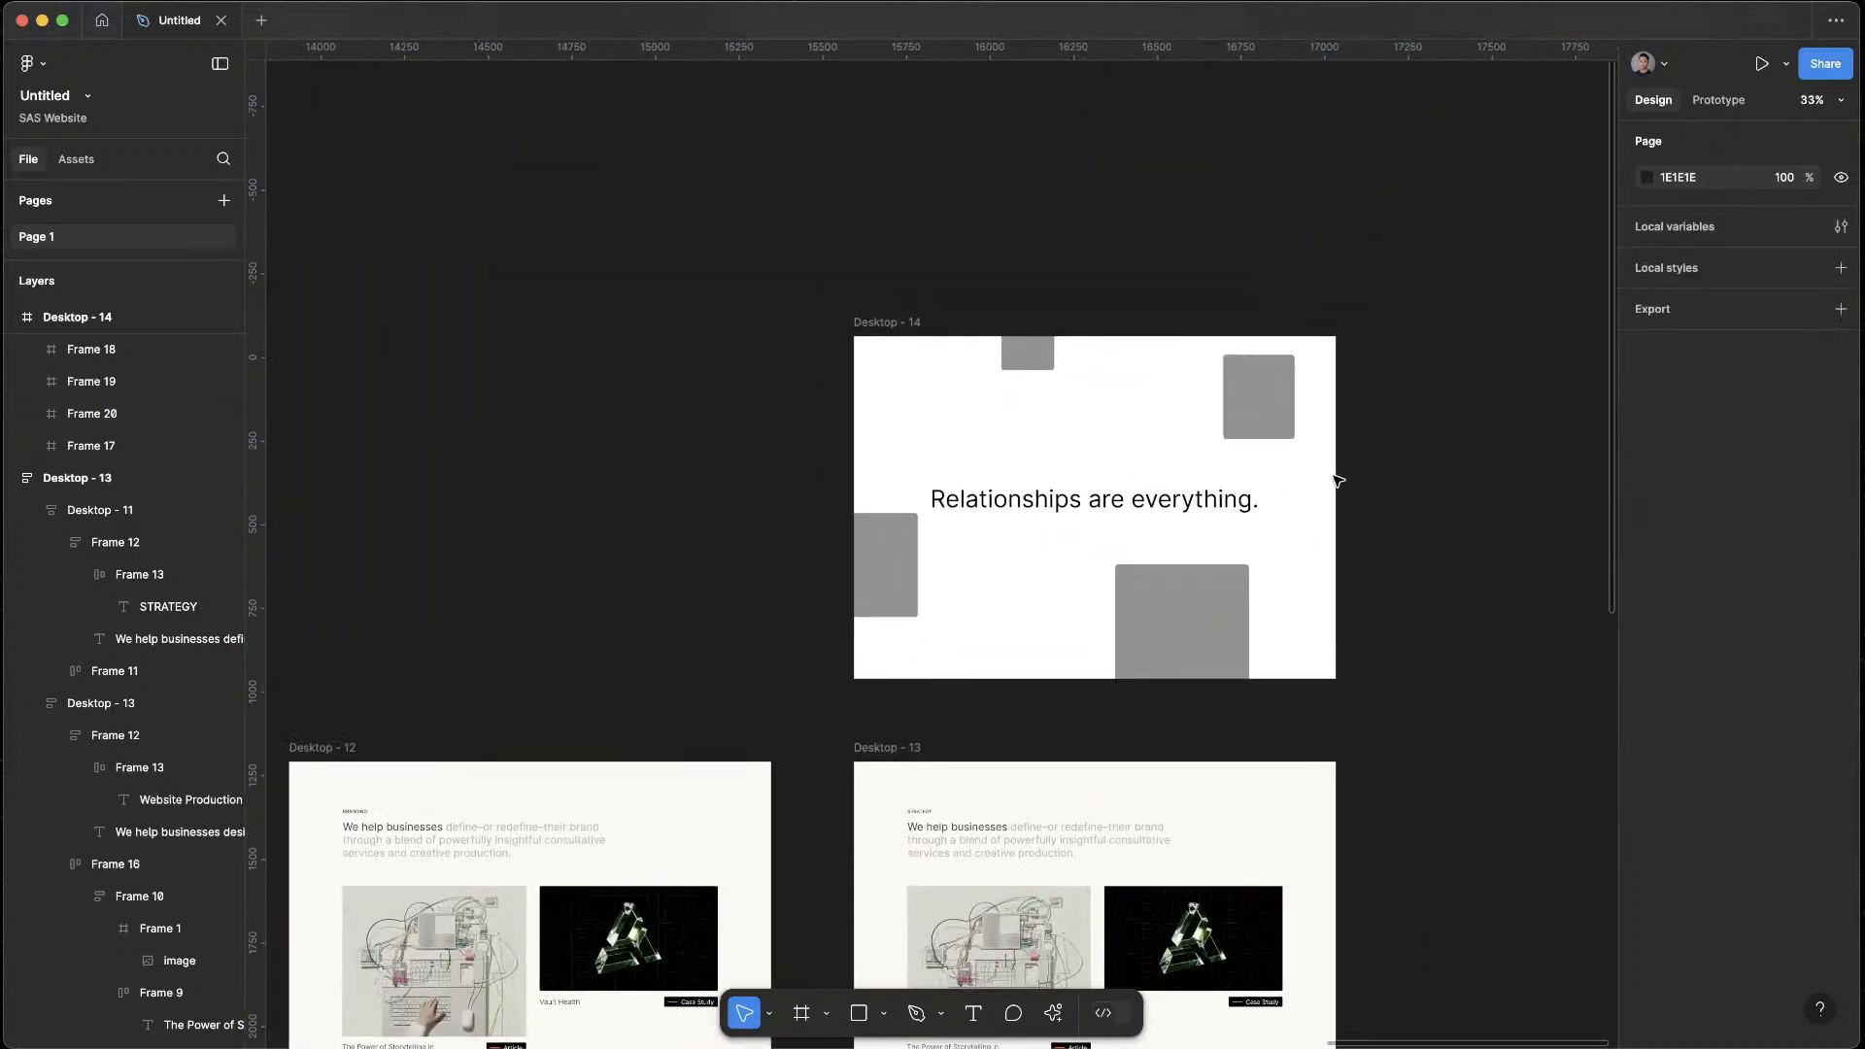
Centre the "Relationships are everything." heading vertically in Desktop - 14 and nudge the left-edge placeholder slightly down
left_click(1185, 511)
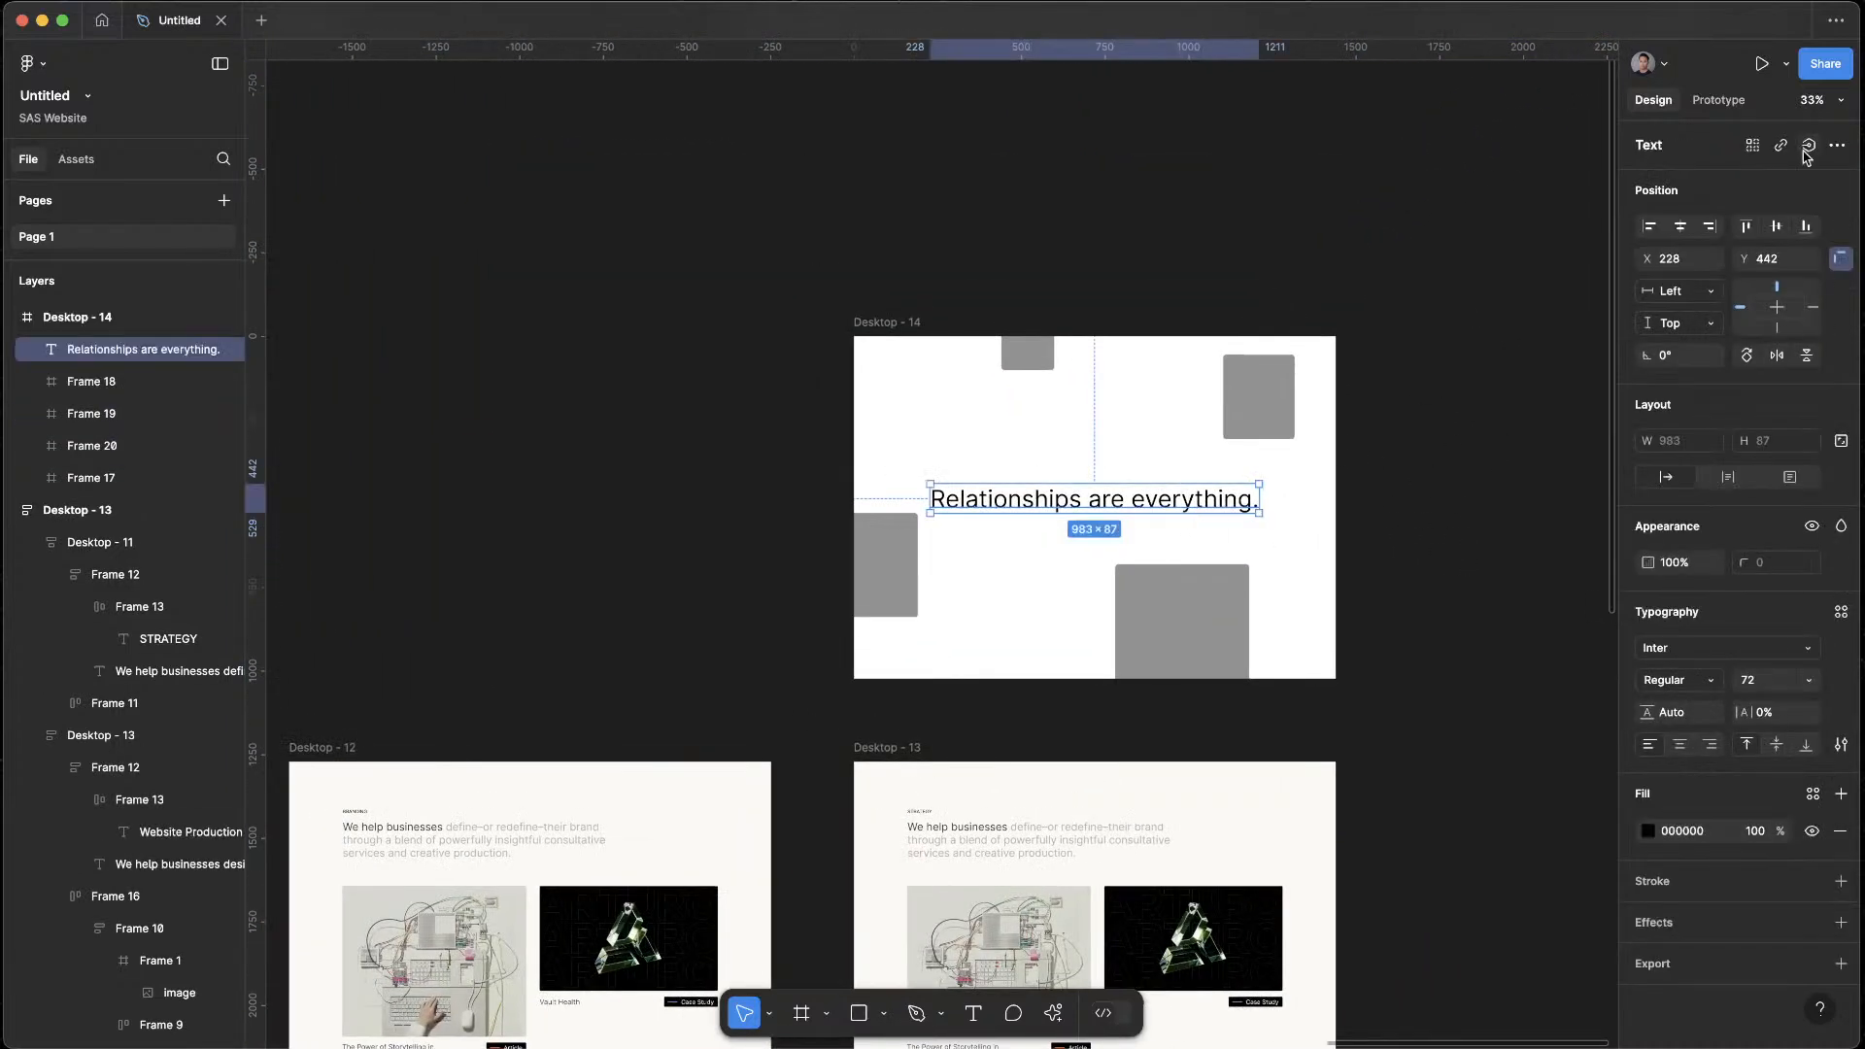
left_click(1776, 226)
left_click(1432, 525)
mouse_move(896, 560)
left_mouse_down()
mouse_move(898, 637)
mouse_move(891, 586)
left_mouse_up()
left_click(1466, 535)
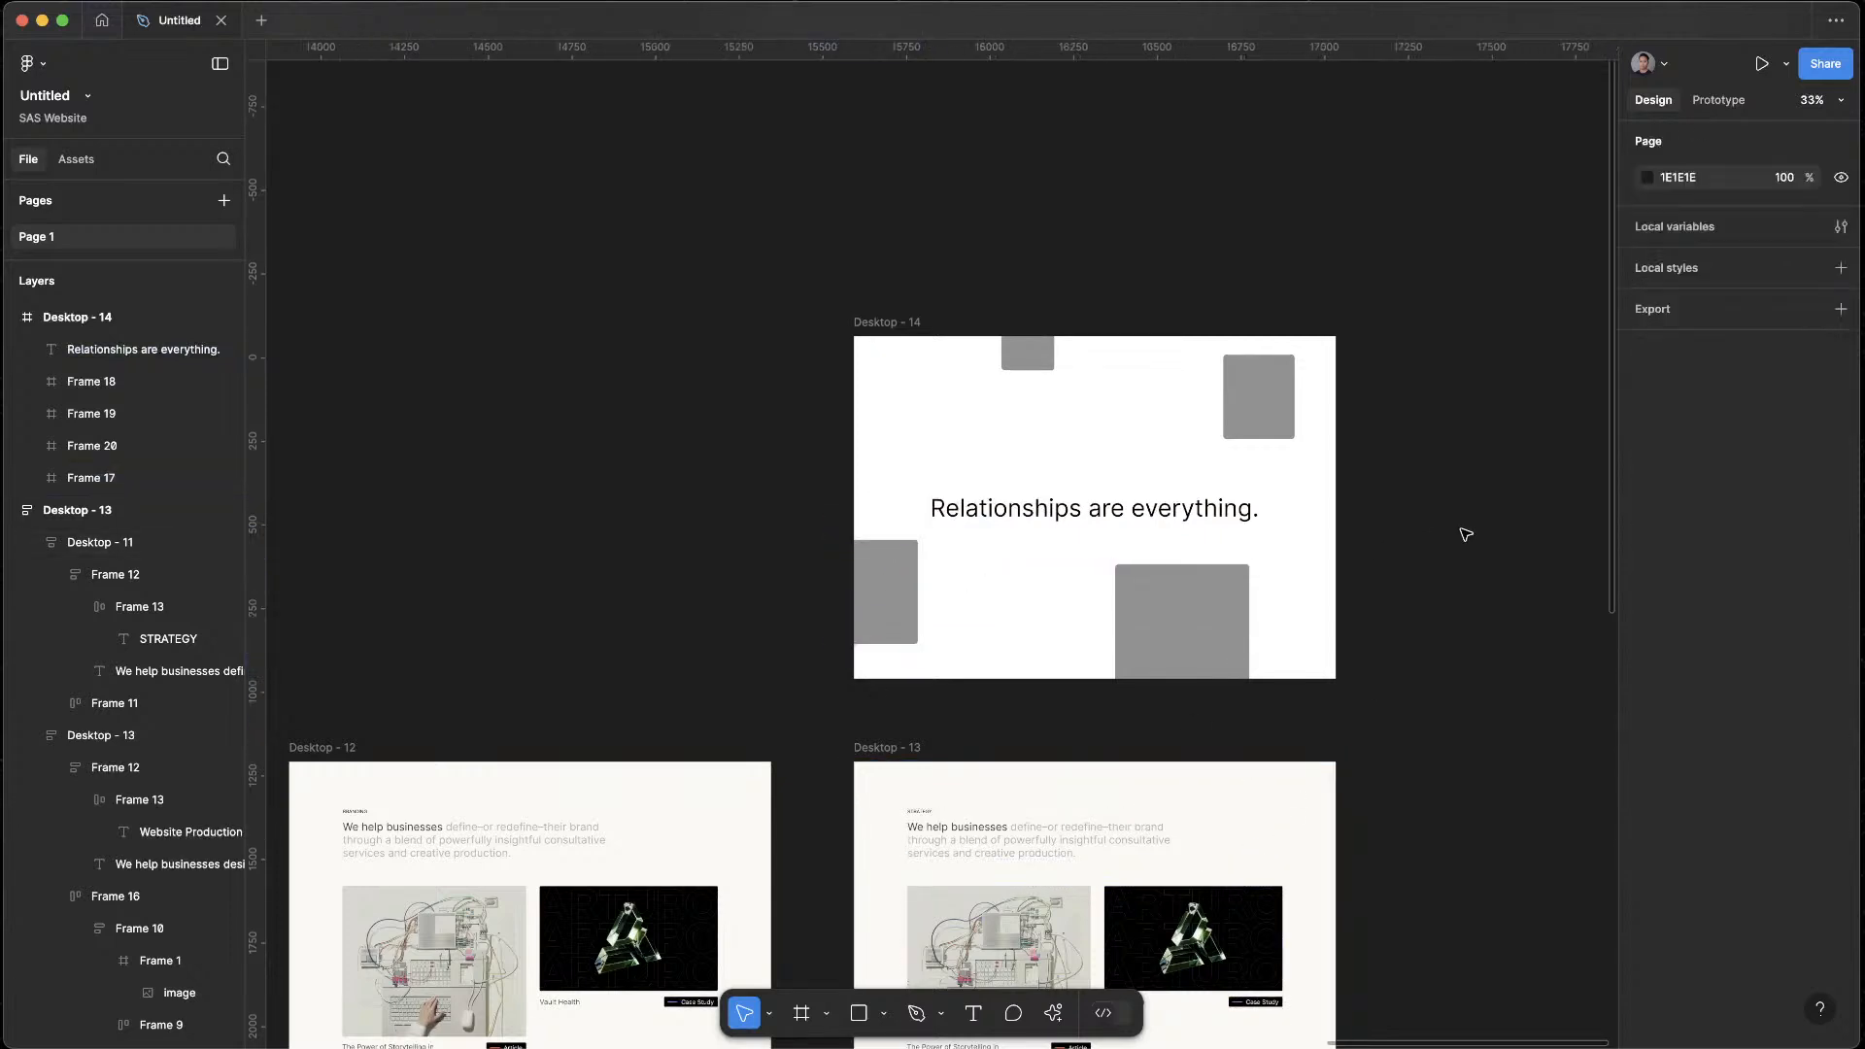
Move the left-edge placeholder up to the upper-left area of Desktop - 14 and shrink it to about 227 × 269
scroll(1341, 421, "up", 4)
left_click_drag(1357, 420, 1503, 307)
left_click_drag(805, 565, 804, 316)
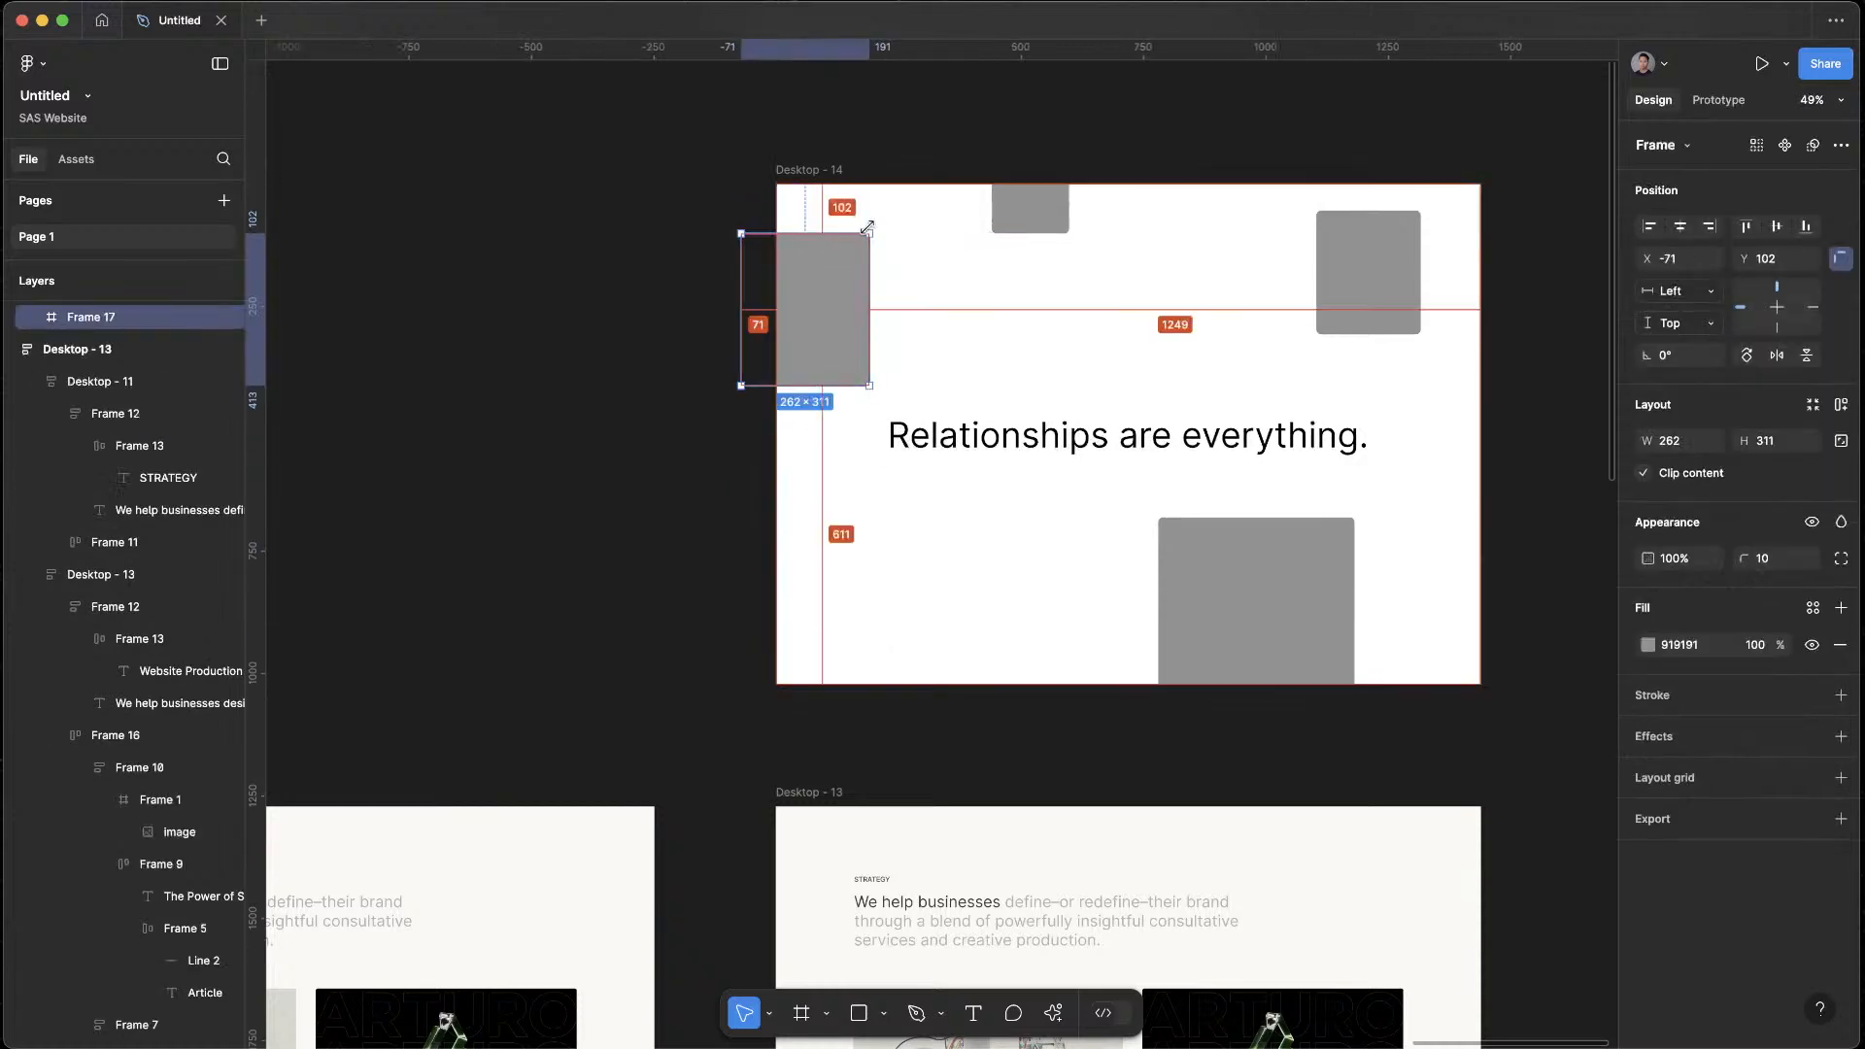
left_click_drag(869, 233, 872, 394)
mouse_move(836, 326)
left_mouse_down()
mouse_move(820, 499)
mouse_move(820, 281)
mouse_move(819, 311)
left_mouse_up()
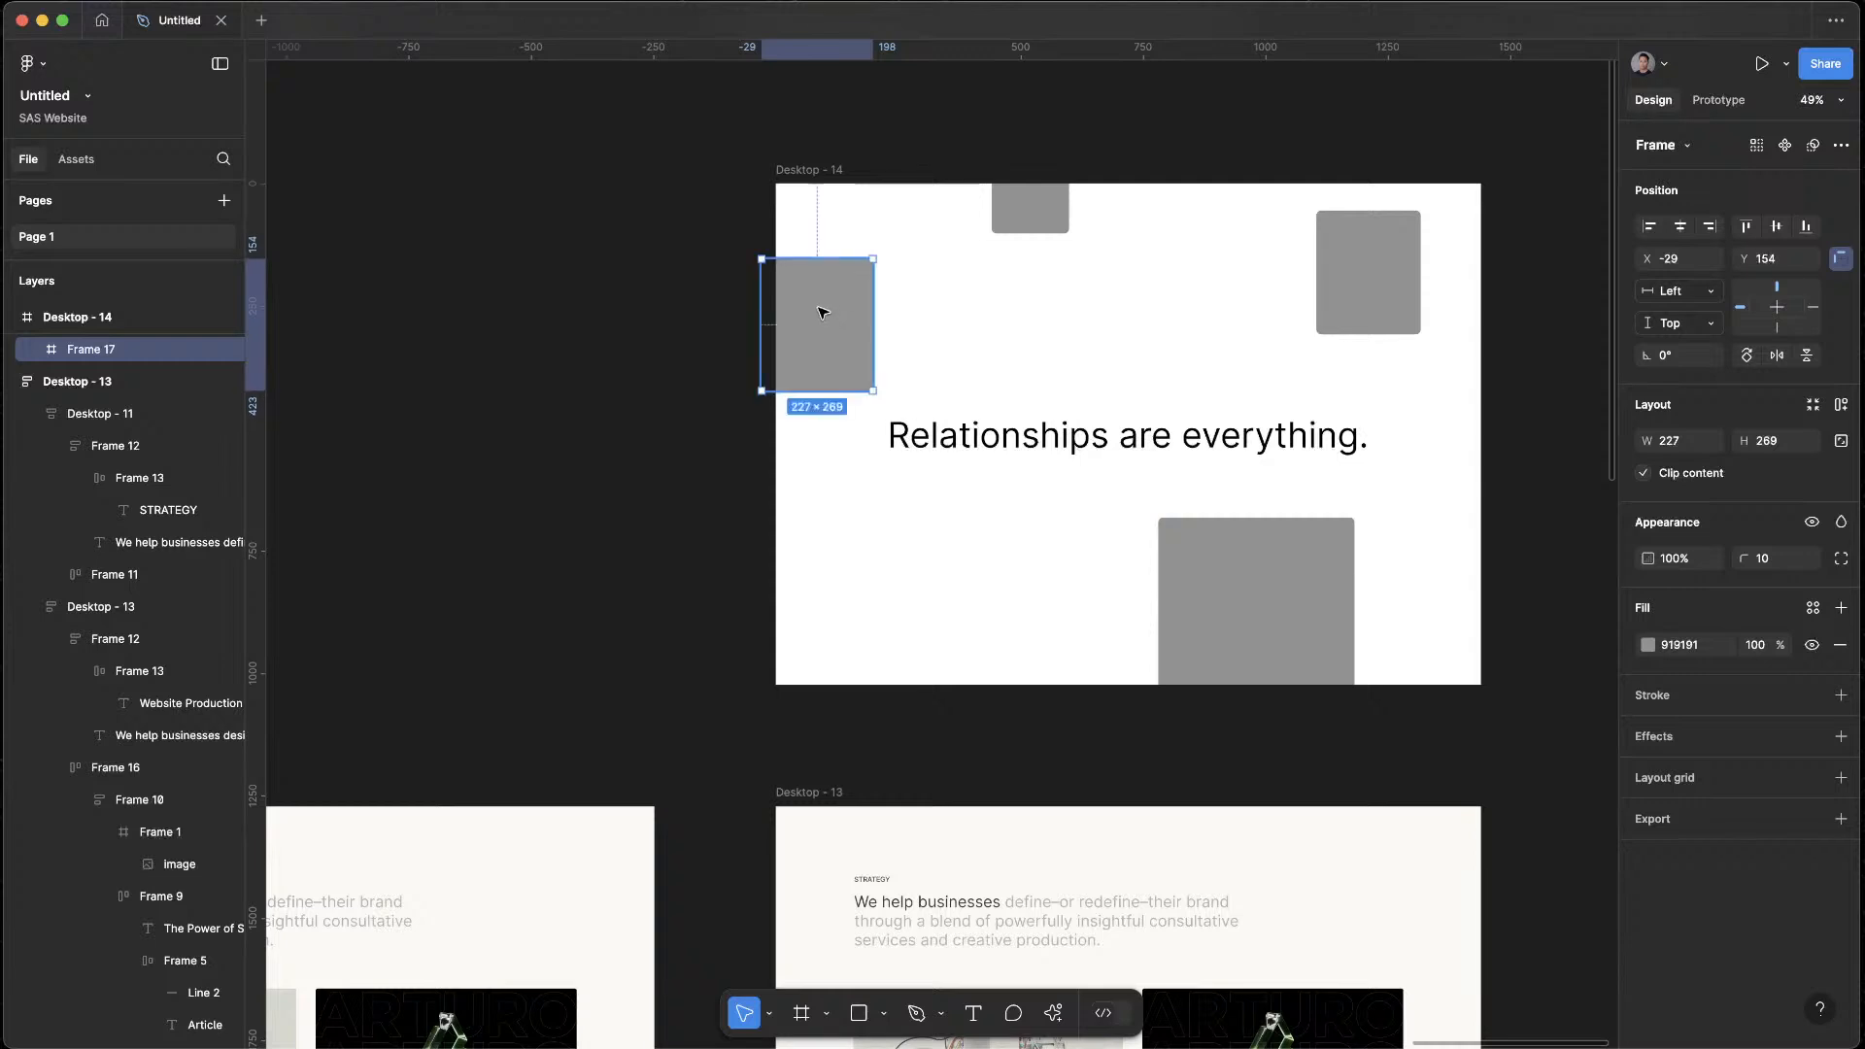
Duplicate the large bottom placeholder to the lower left of Desktop - 14 and shrink the copy to about 195 × 231
left_click_drag(1302, 619, 969, 542)
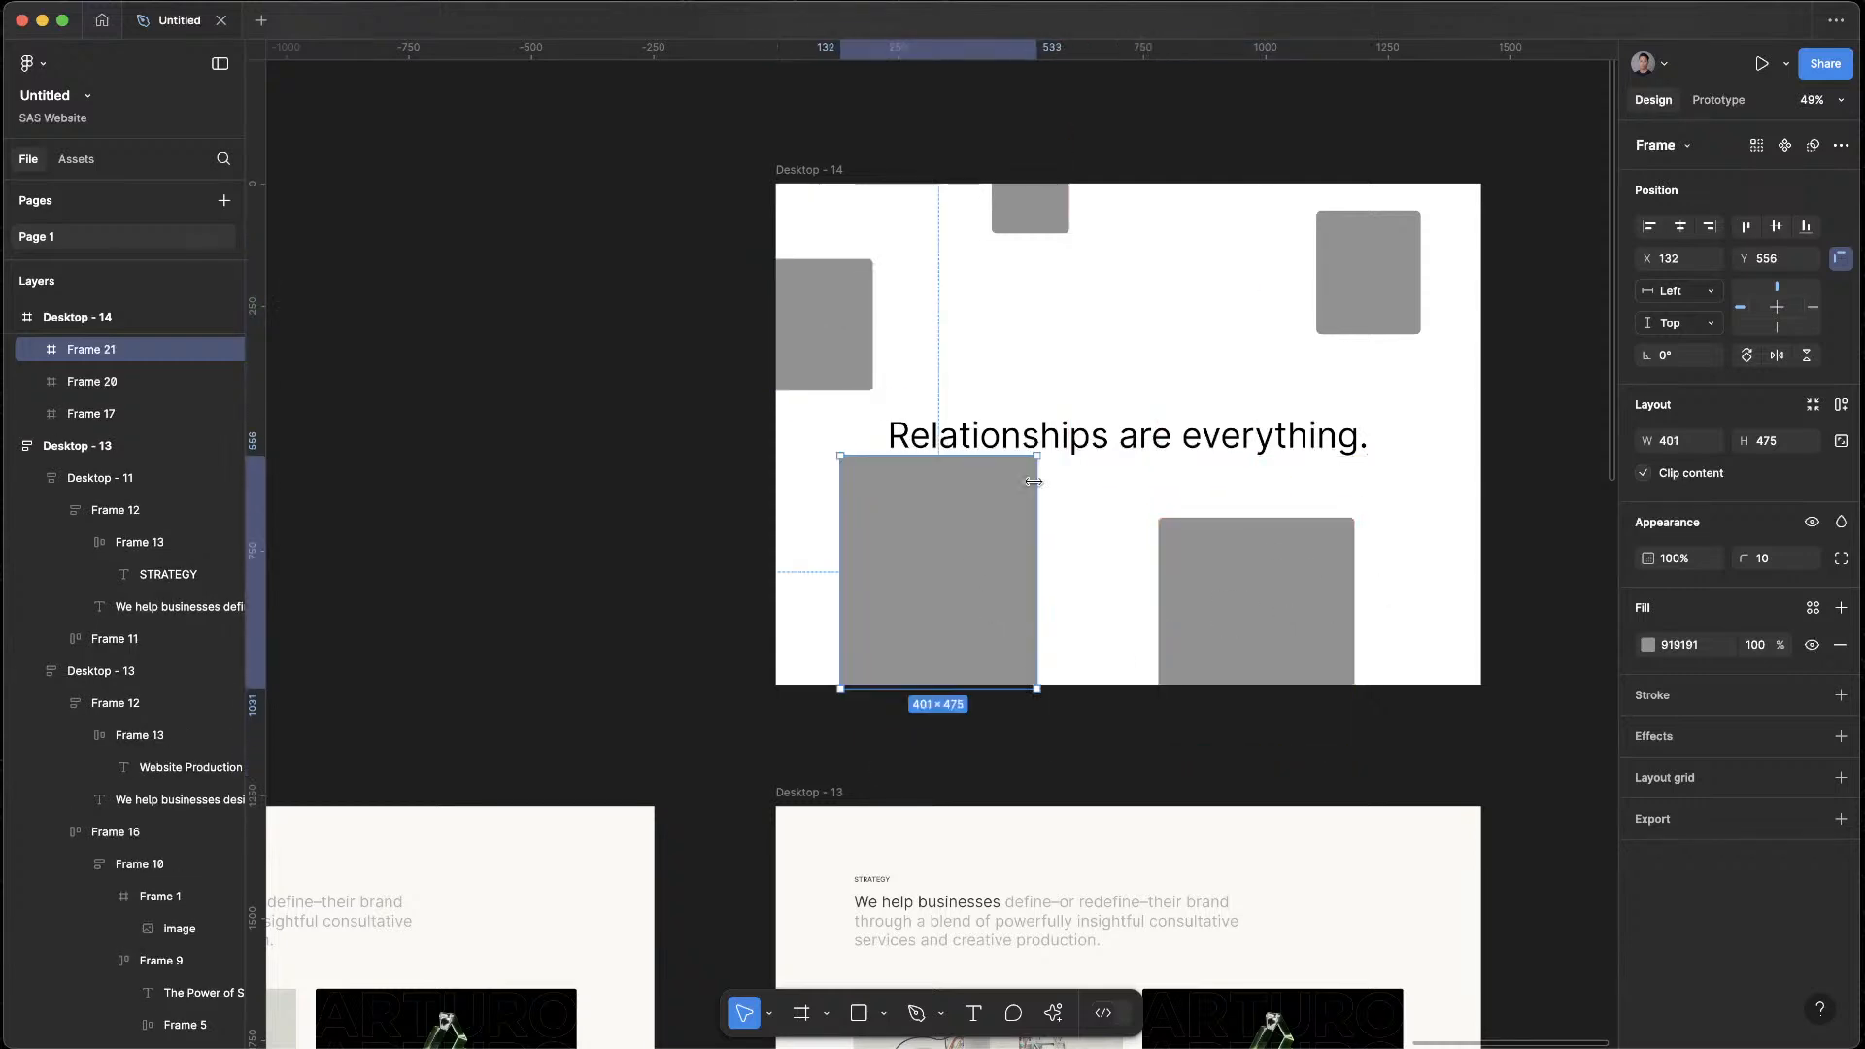
left_click_drag(1033, 482, 1026, 573)
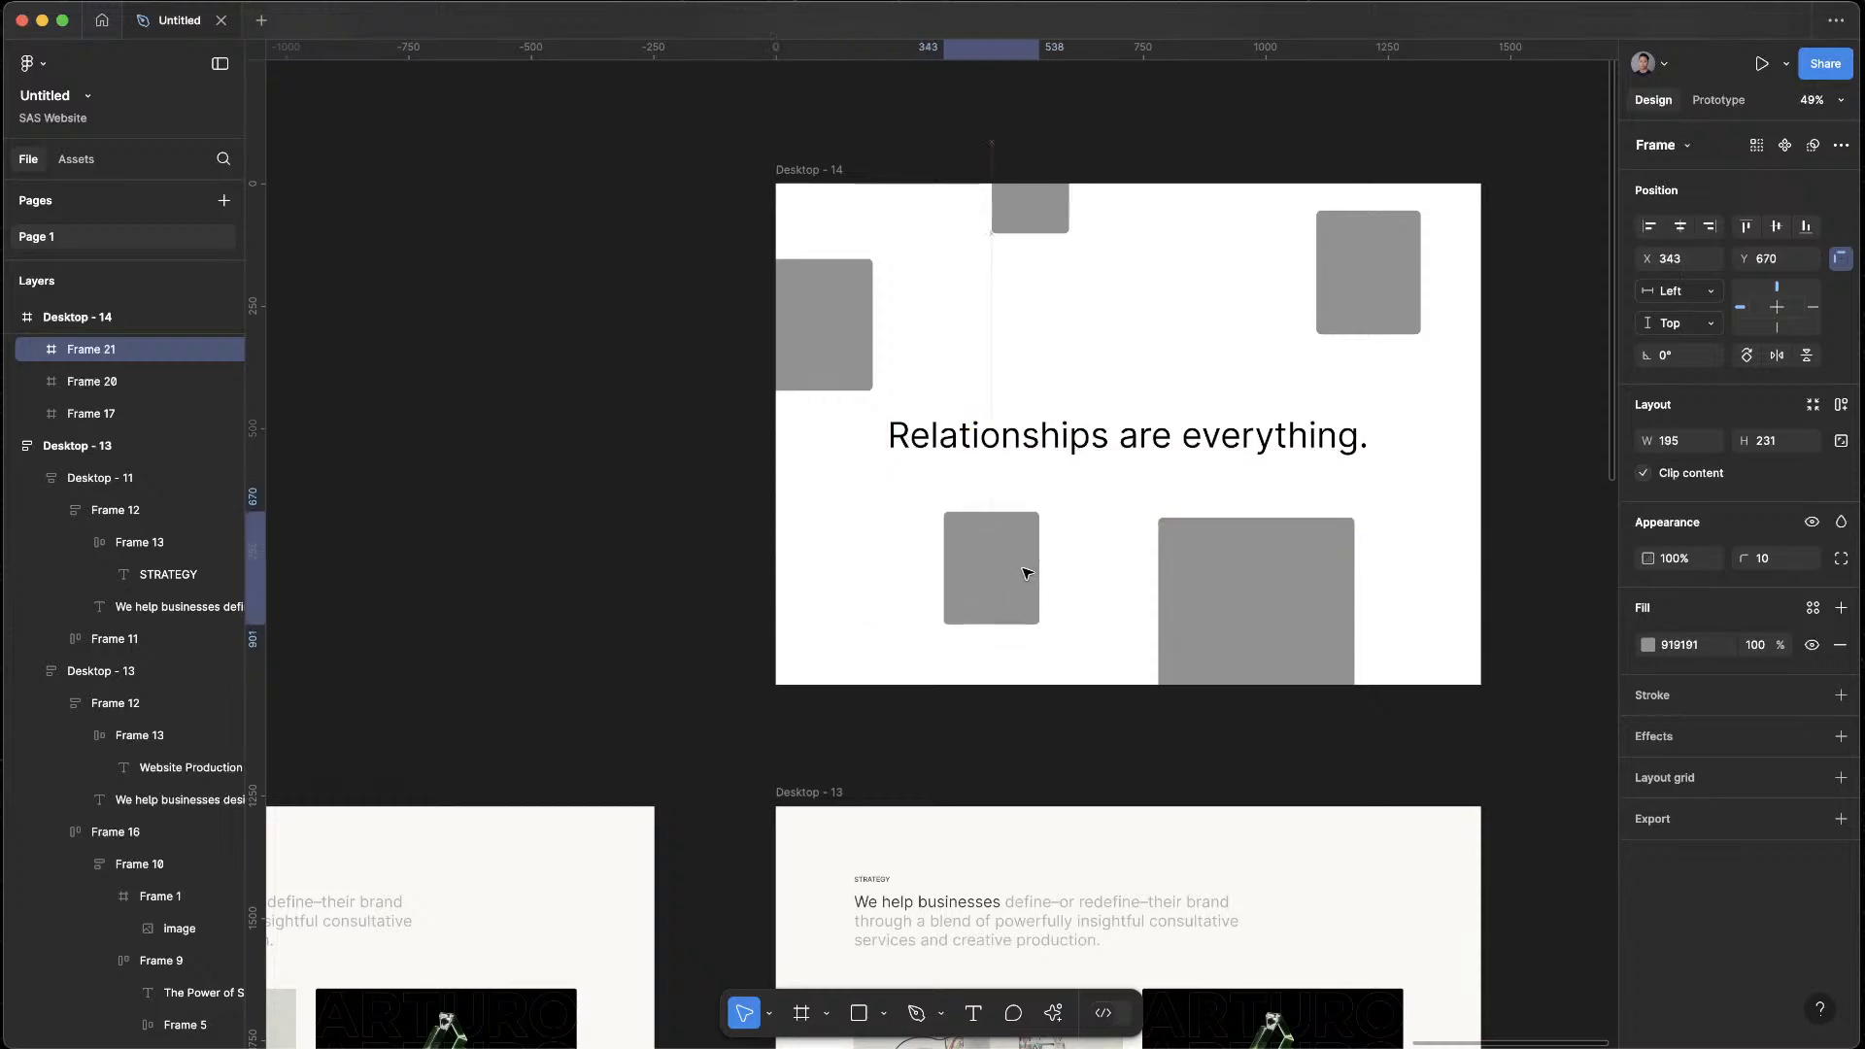
left_click(1490, 415)
Switch to the browser, look through the Optimal Workshop marketing pages on Mobbin for section ideas, and return to Figma
scroll(1532, 328, "down", 4)
left_click_drag(1524, 330, 1279, 374)
key("ctrl+Up")
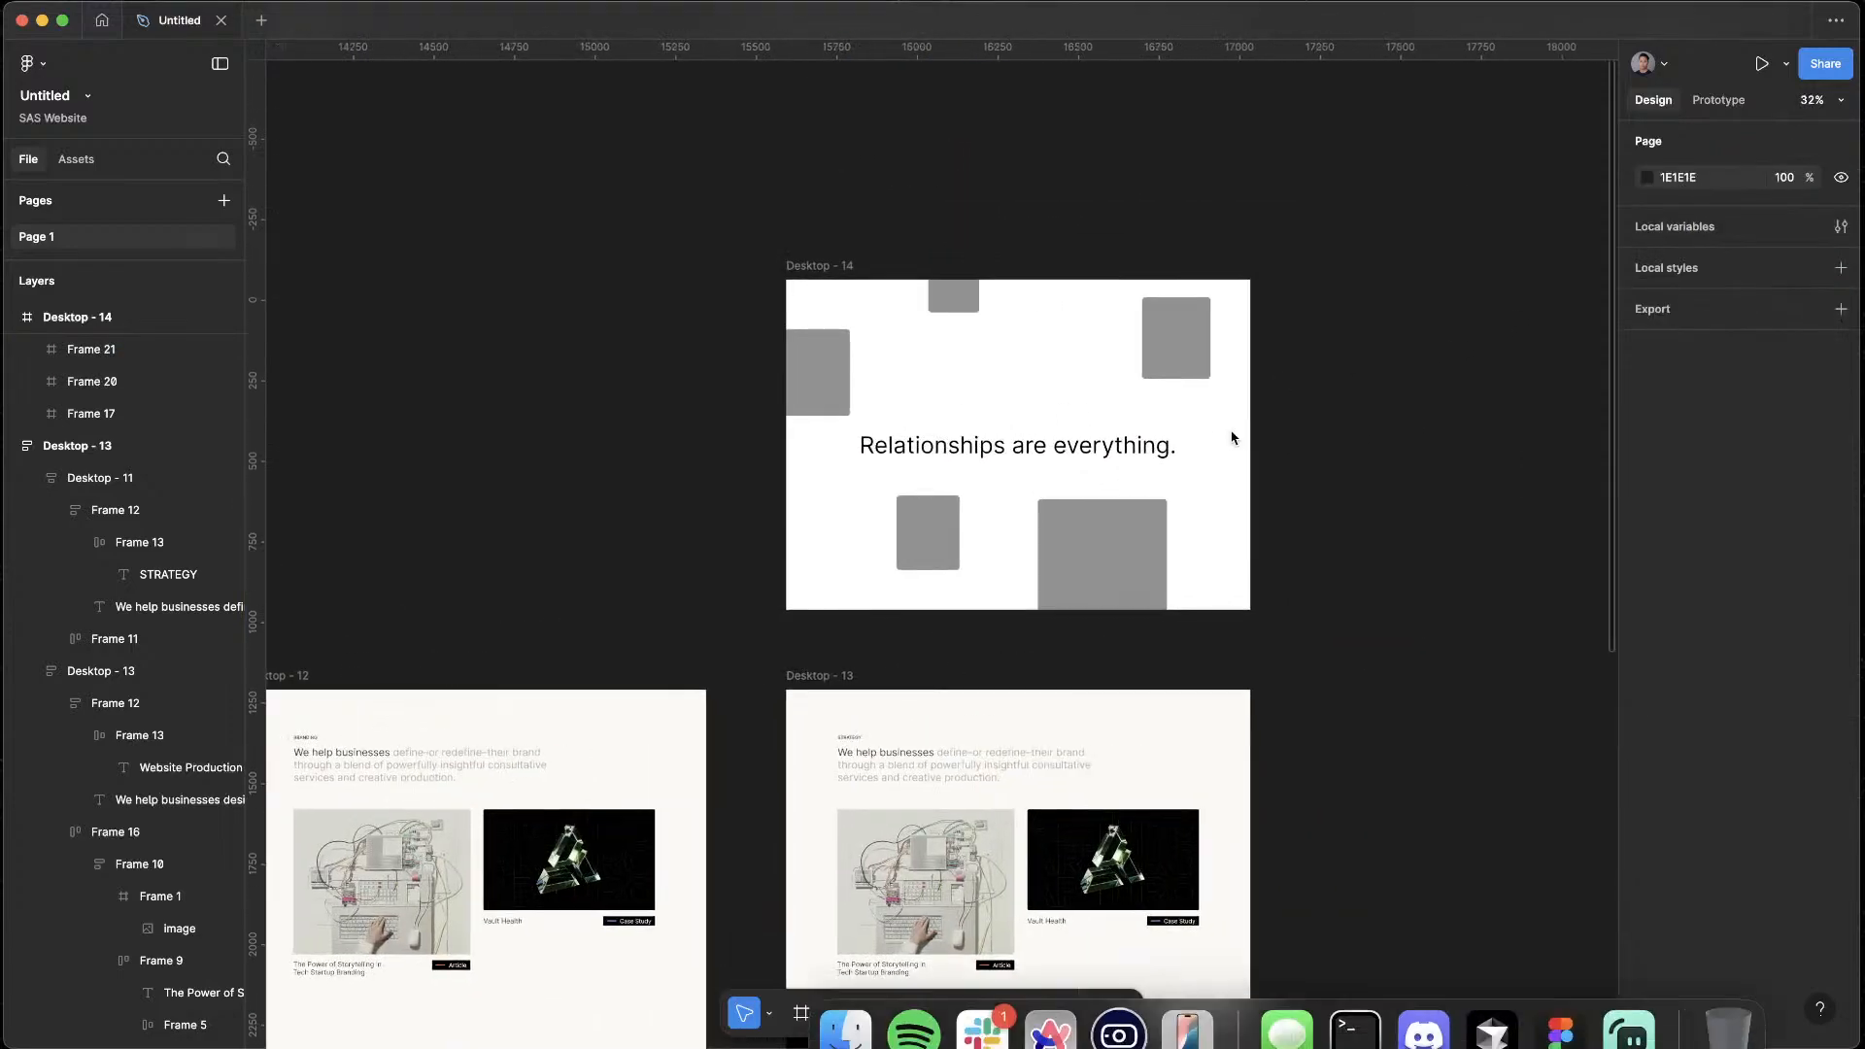
left_click(1067, 482)
scroll(1067, 482, "down", 20)
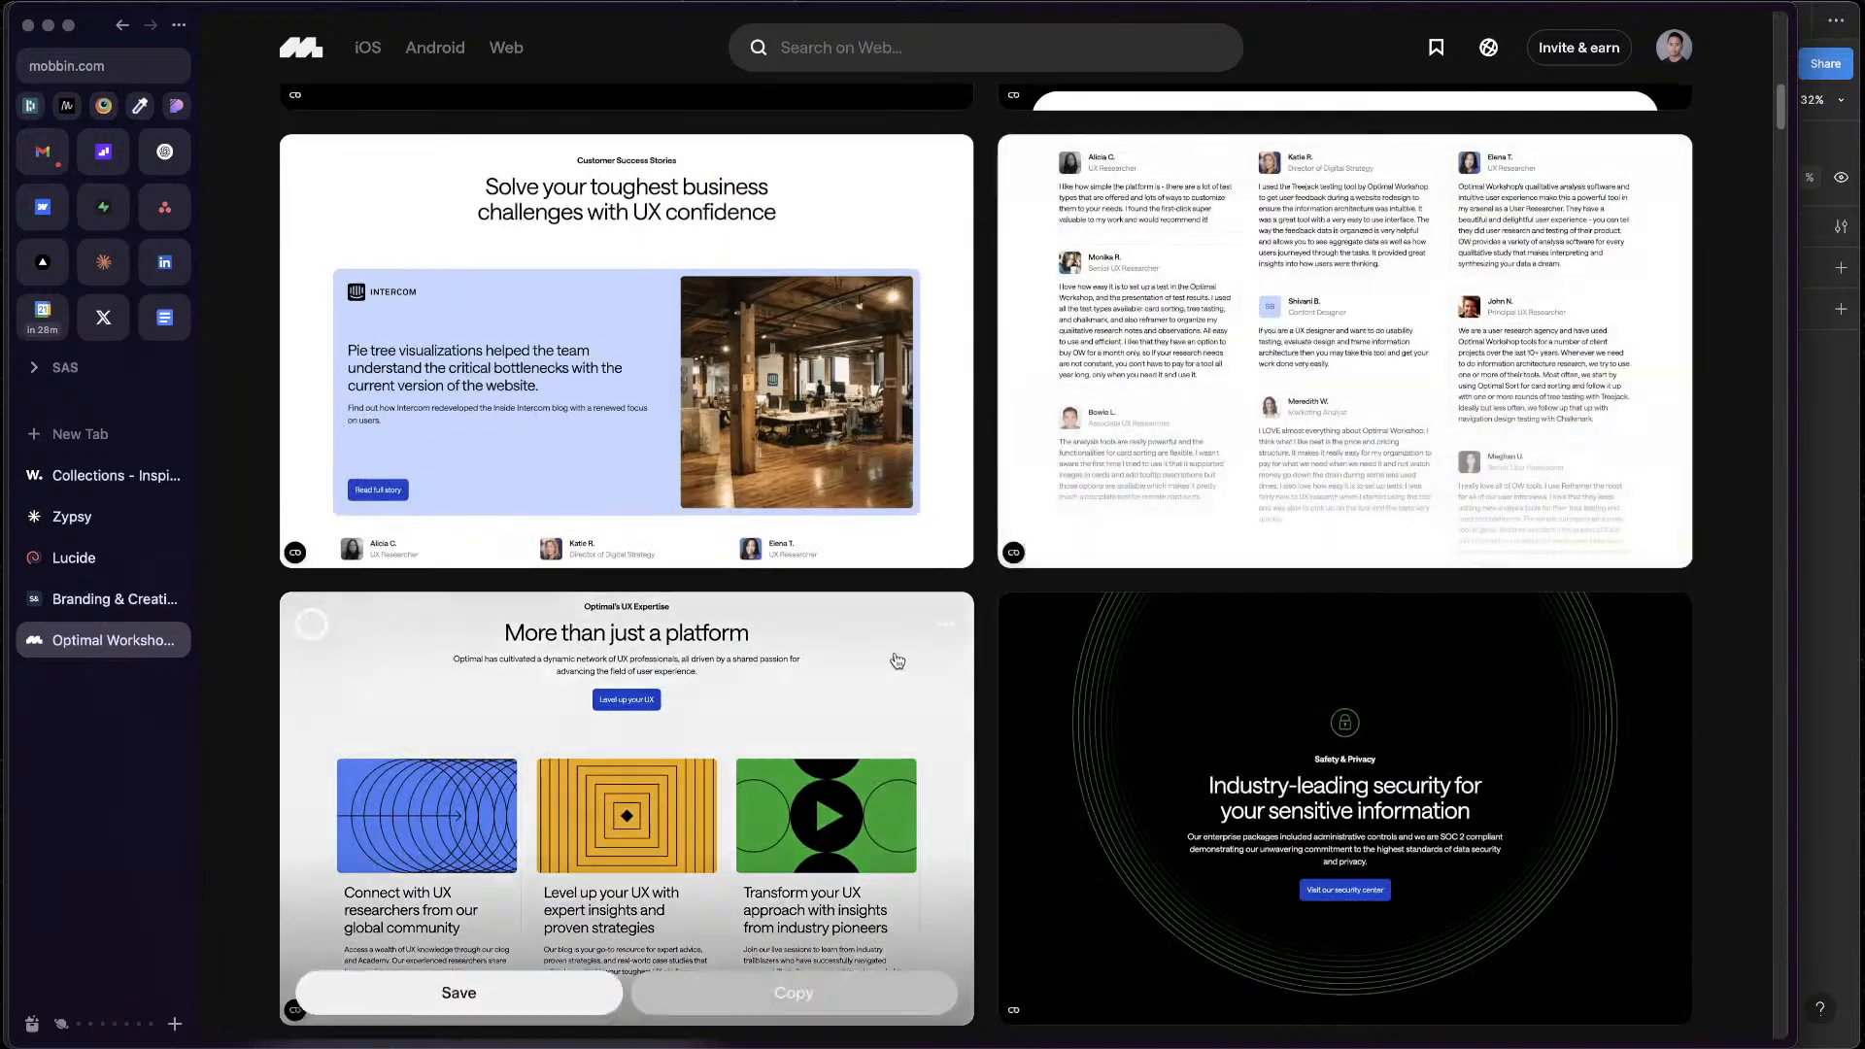
scroll(457, 586, "down", 15)
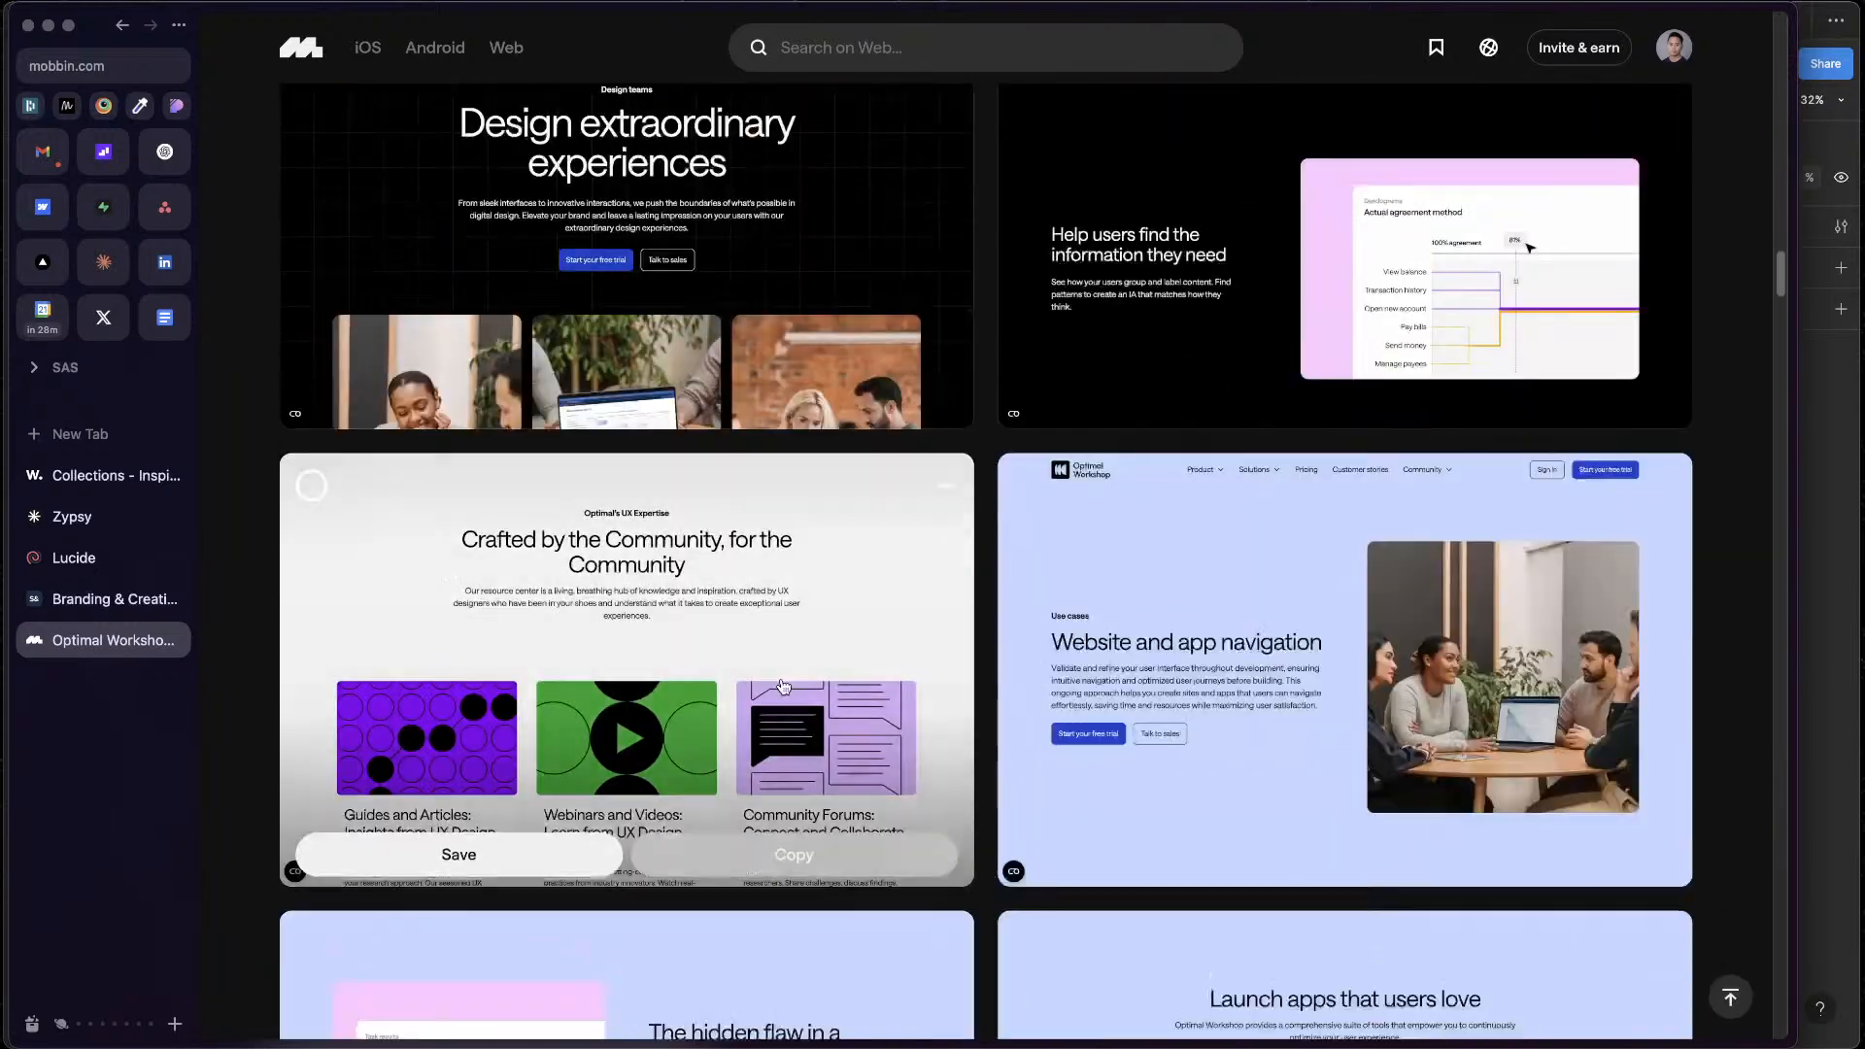
scroll(1124, 838, "down", 20)
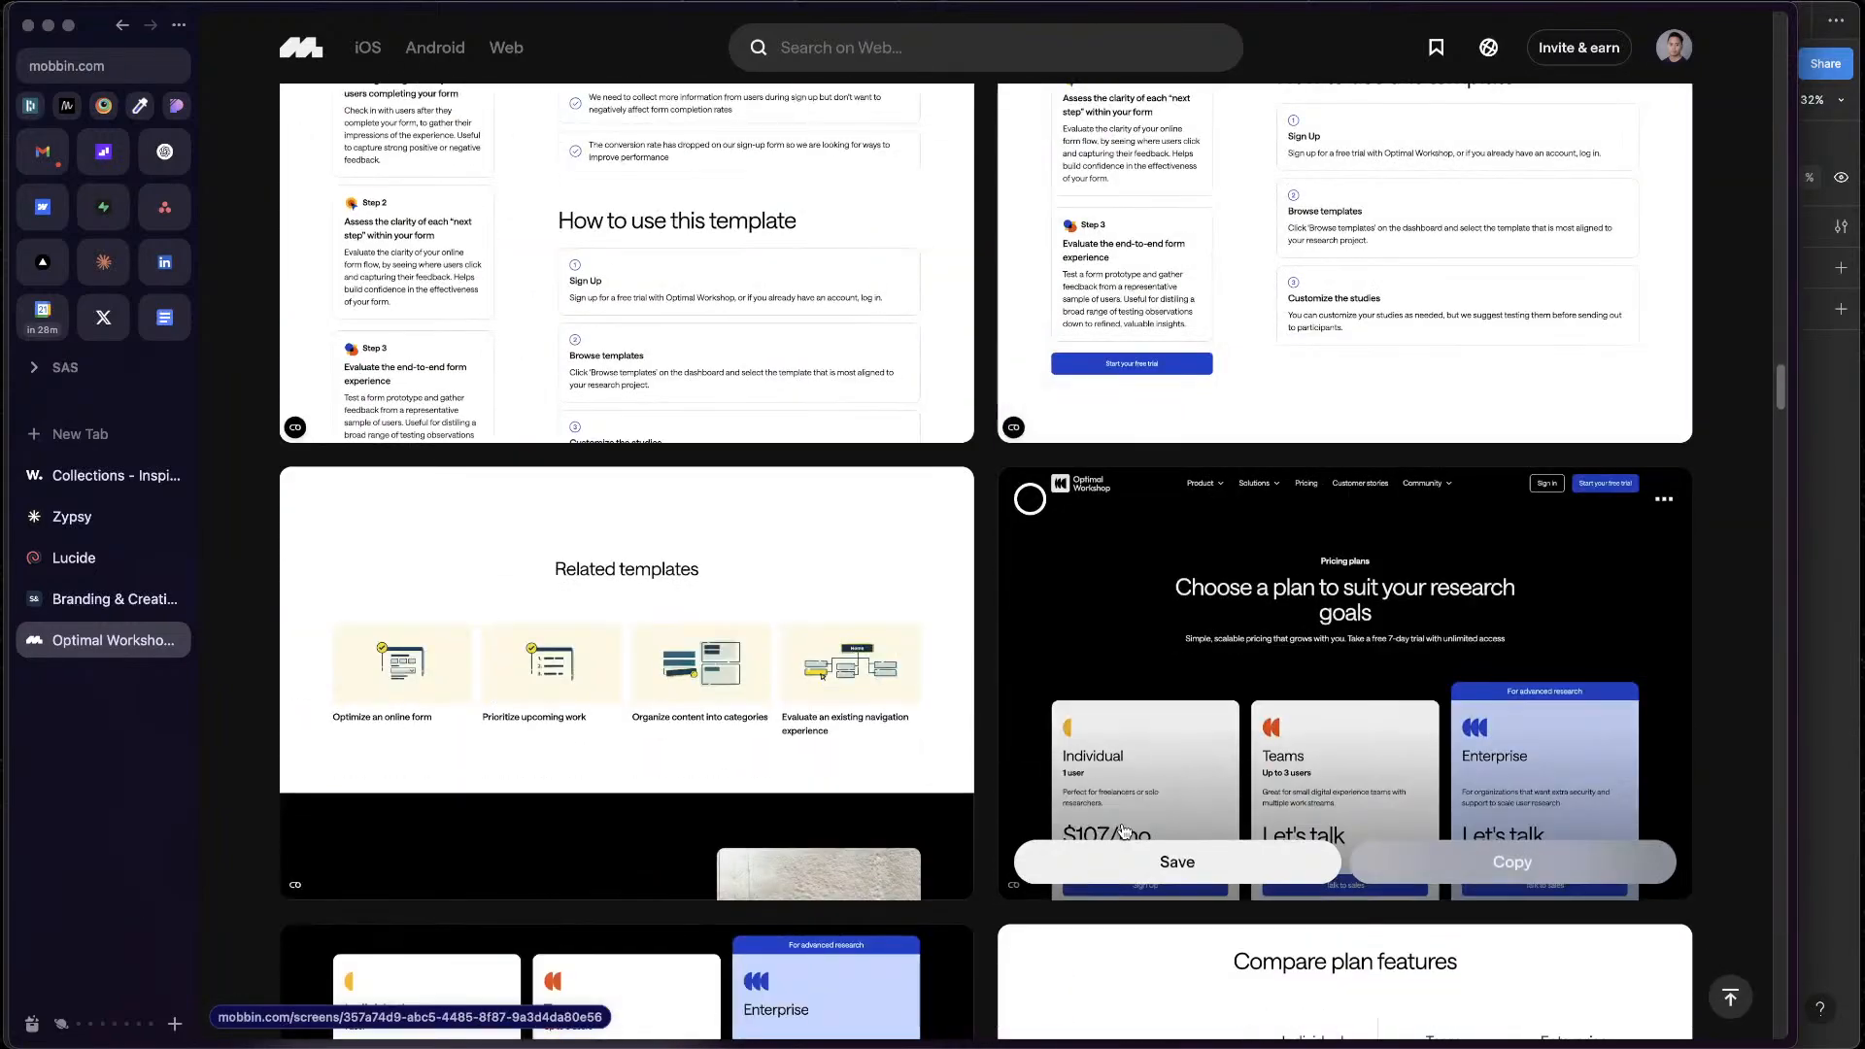
scroll(1113, 859, "down", 5)
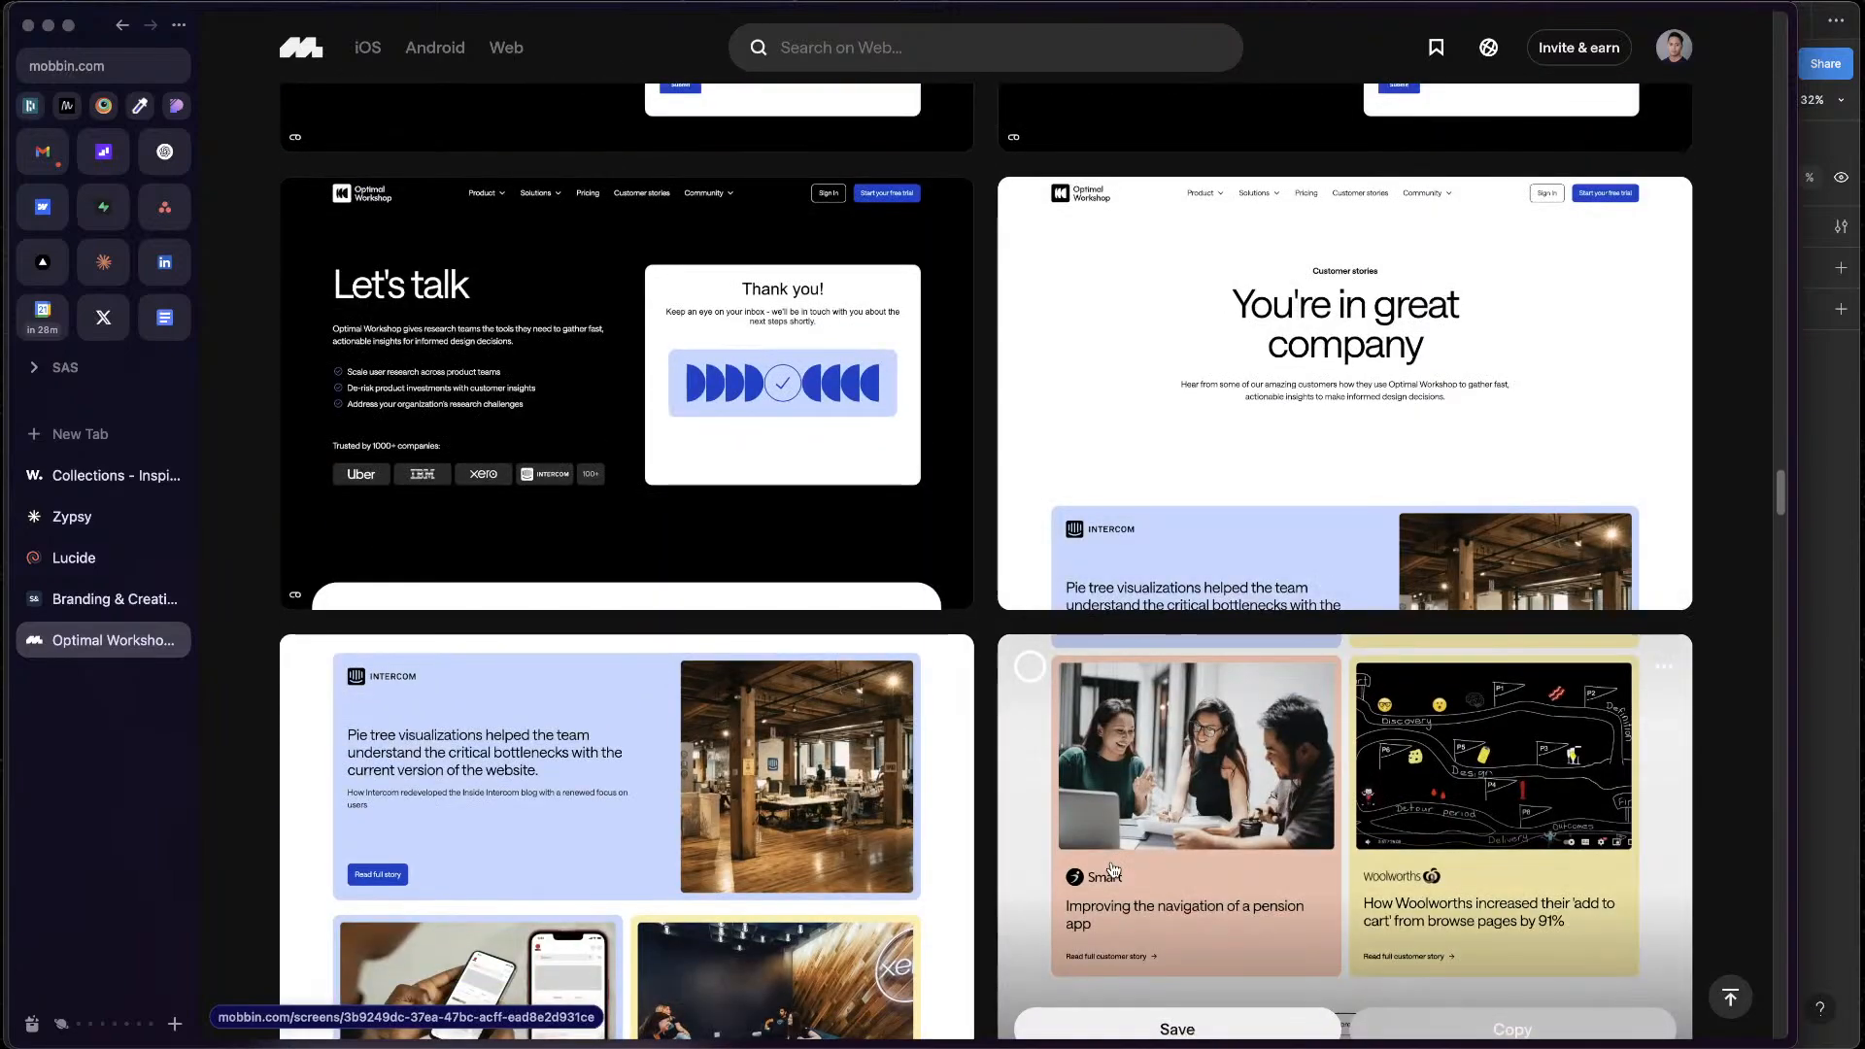
scroll(1113, 868, "up", 20)
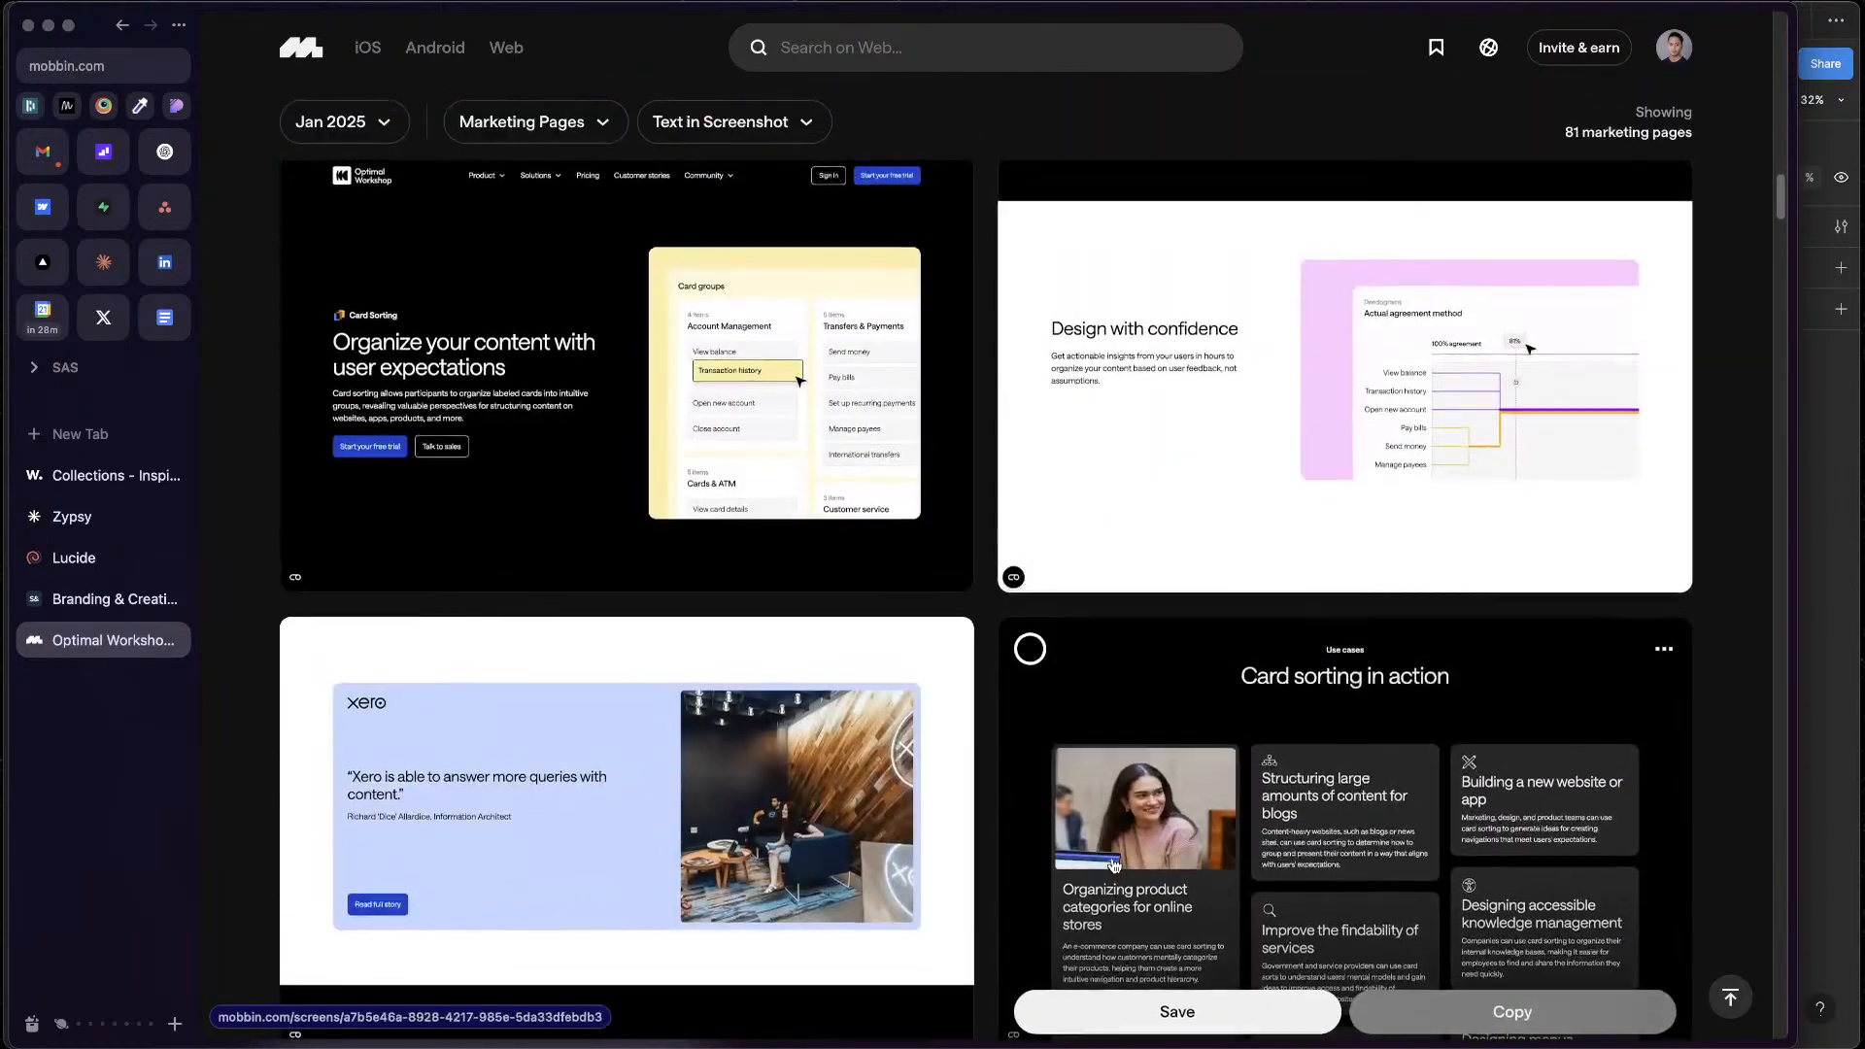
scroll(1114, 864, "up", 5)
key("ctrl+Up")
left_click(1506, 324)
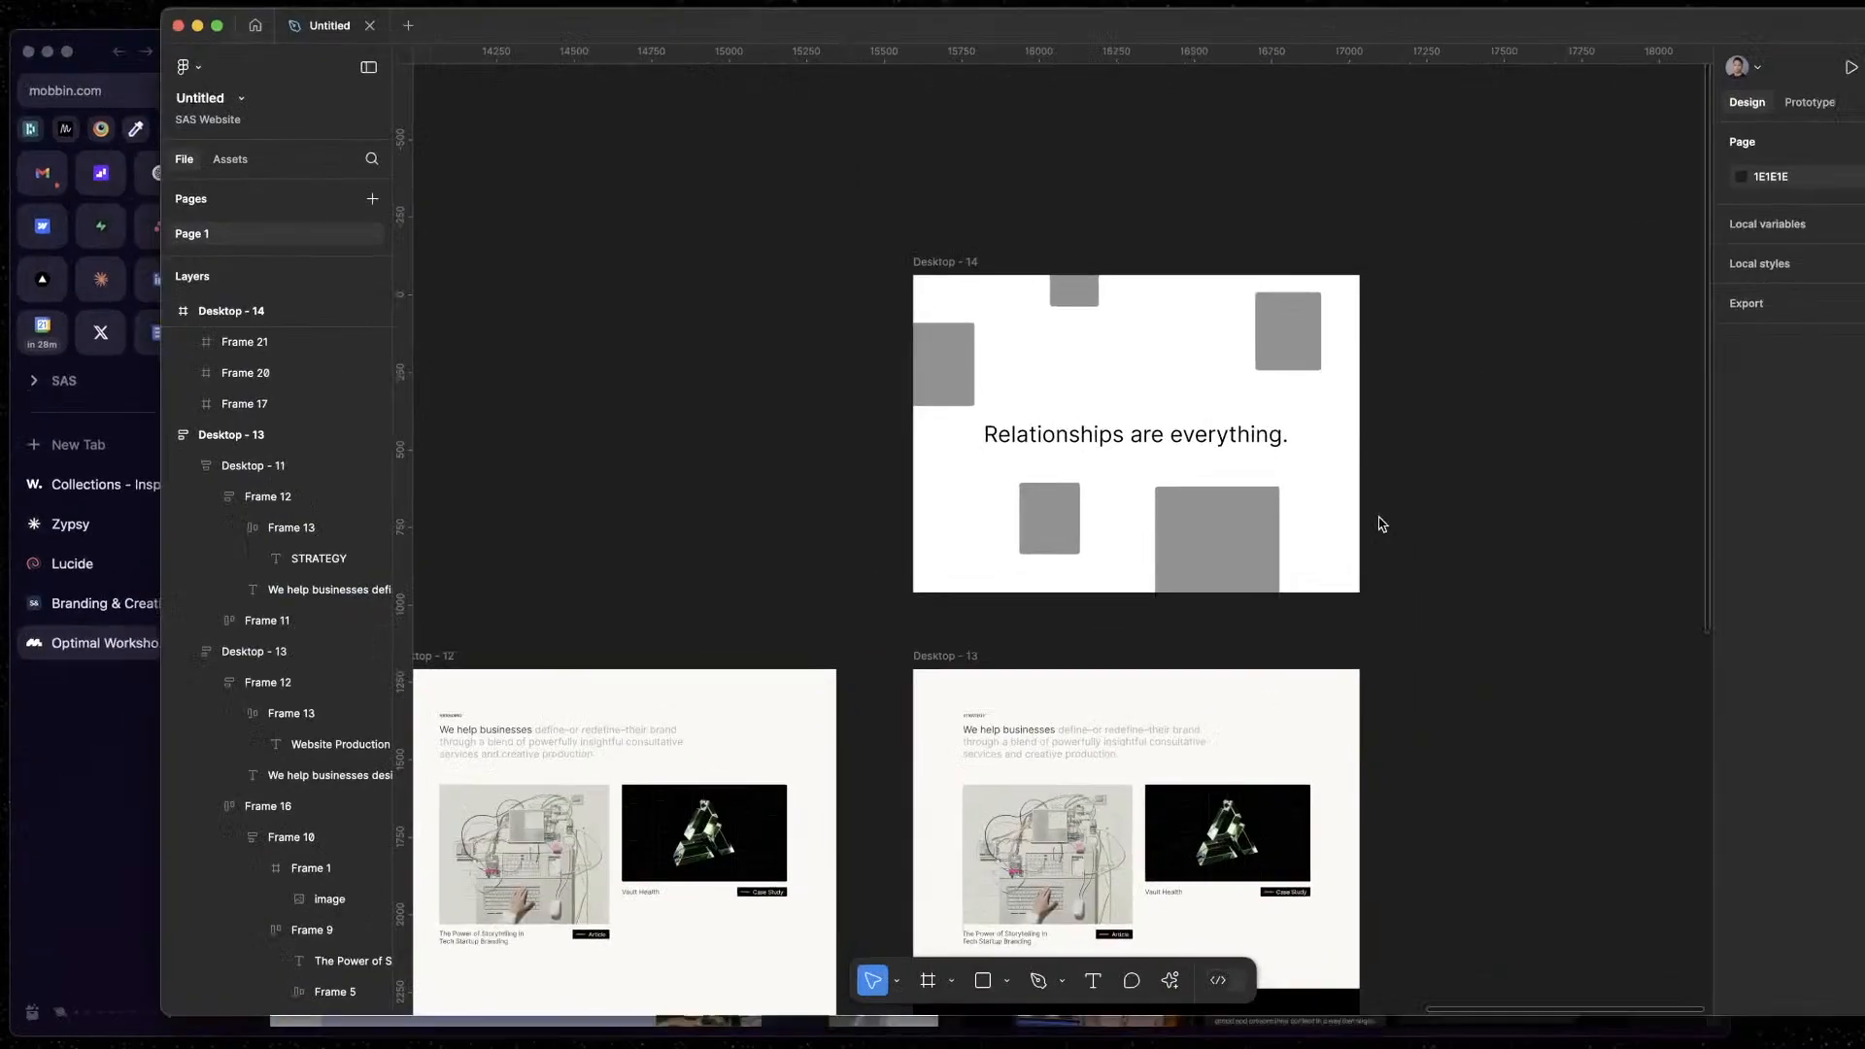
Duplicate the Desktop - 14 frame directly to its right and delete the upper-right placeholder from the copy
scroll(1068, 456, "up", 5)
scroll(1179, 579, "down", 3)
left_click_drag(1178, 579, 1231, 632)
scroll(1457, 619, "up", 1)
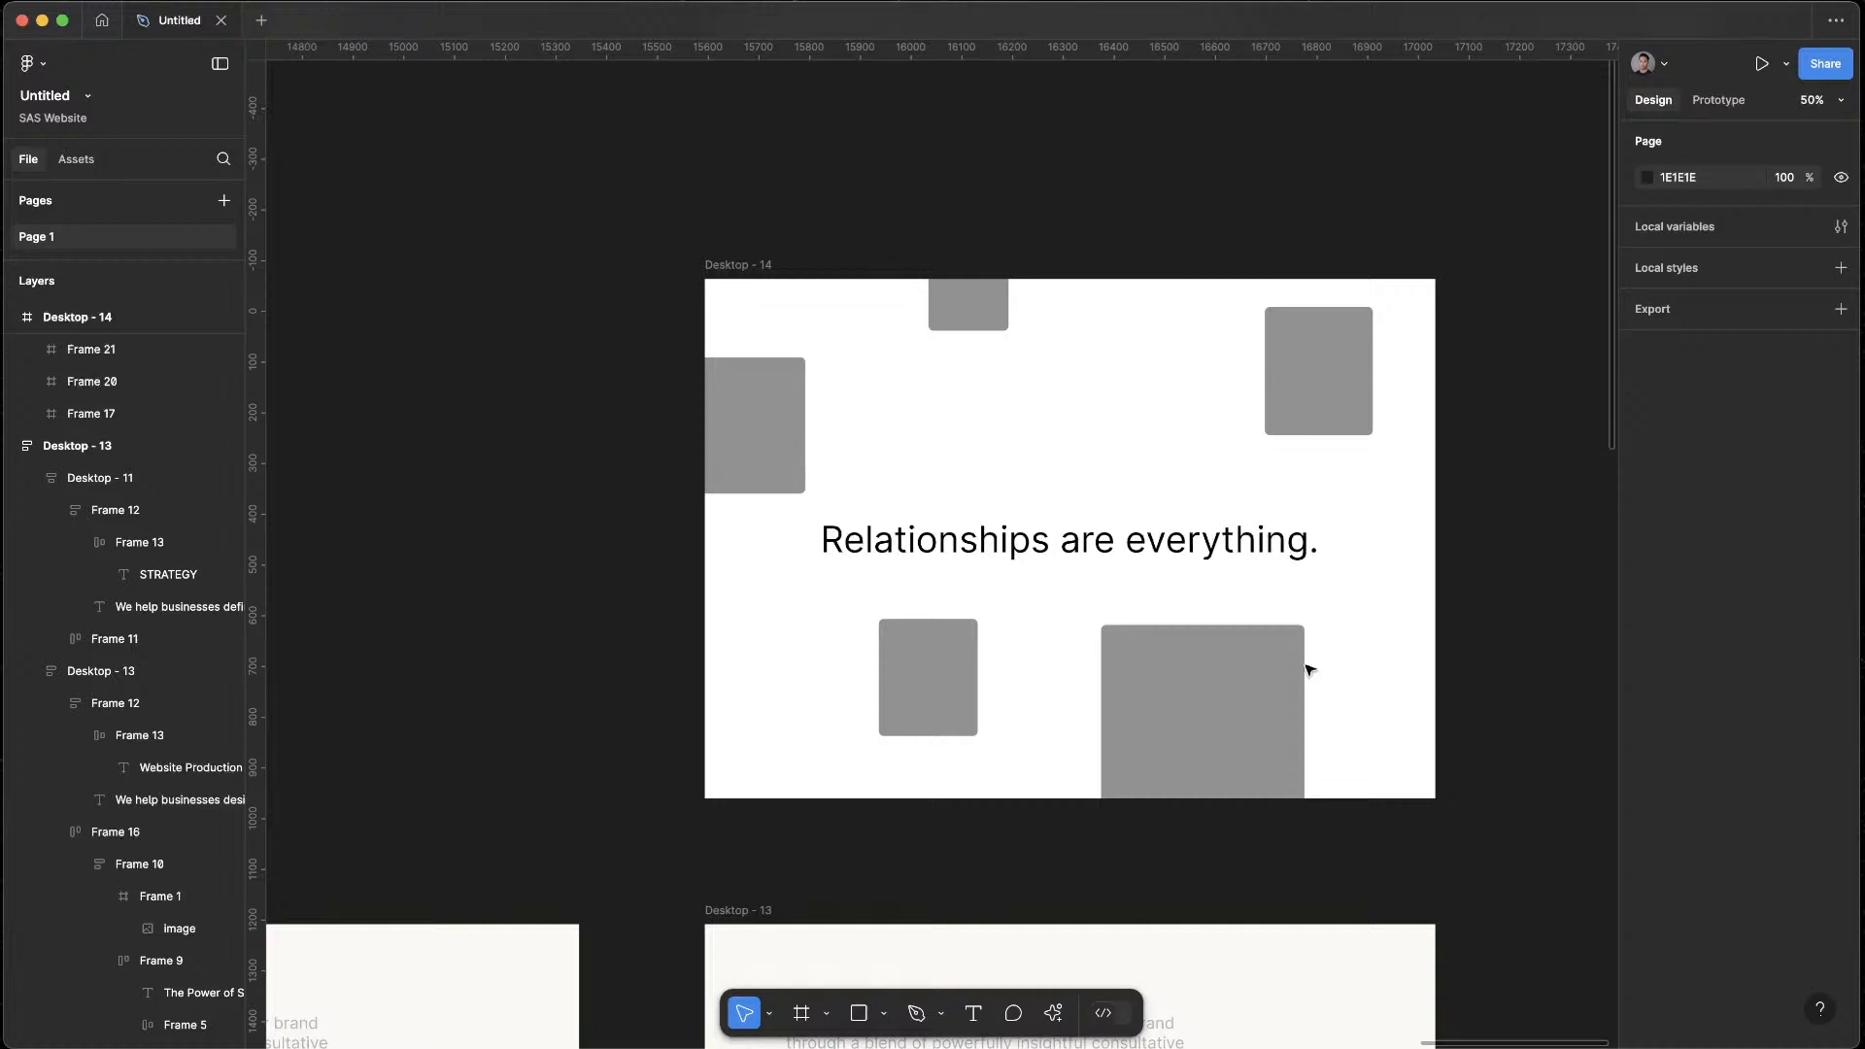
left_click_drag(741, 267, 1488, 272)
left_click(1499, 217)
left_click_drag(1370, 208, 1044, 213)
scroll(1307, 274, "right", 5)
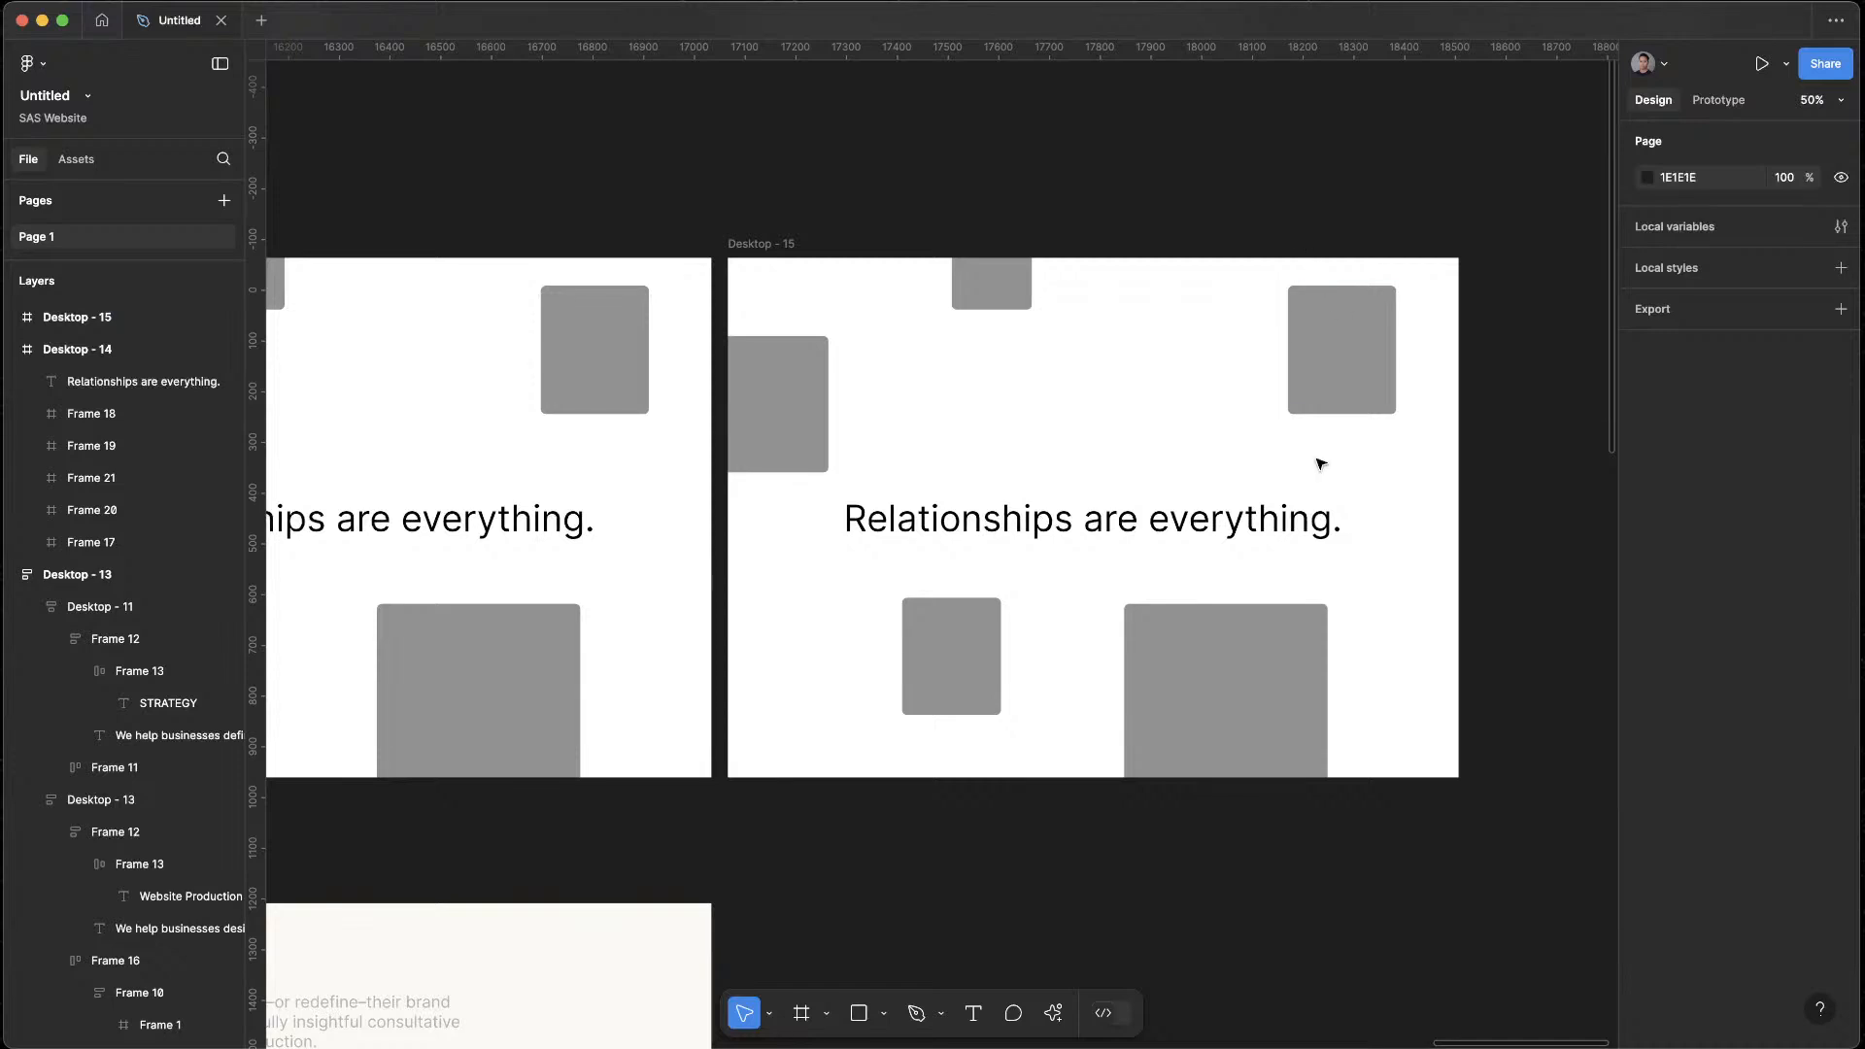
left_click(1372, 299)
key("Delete")
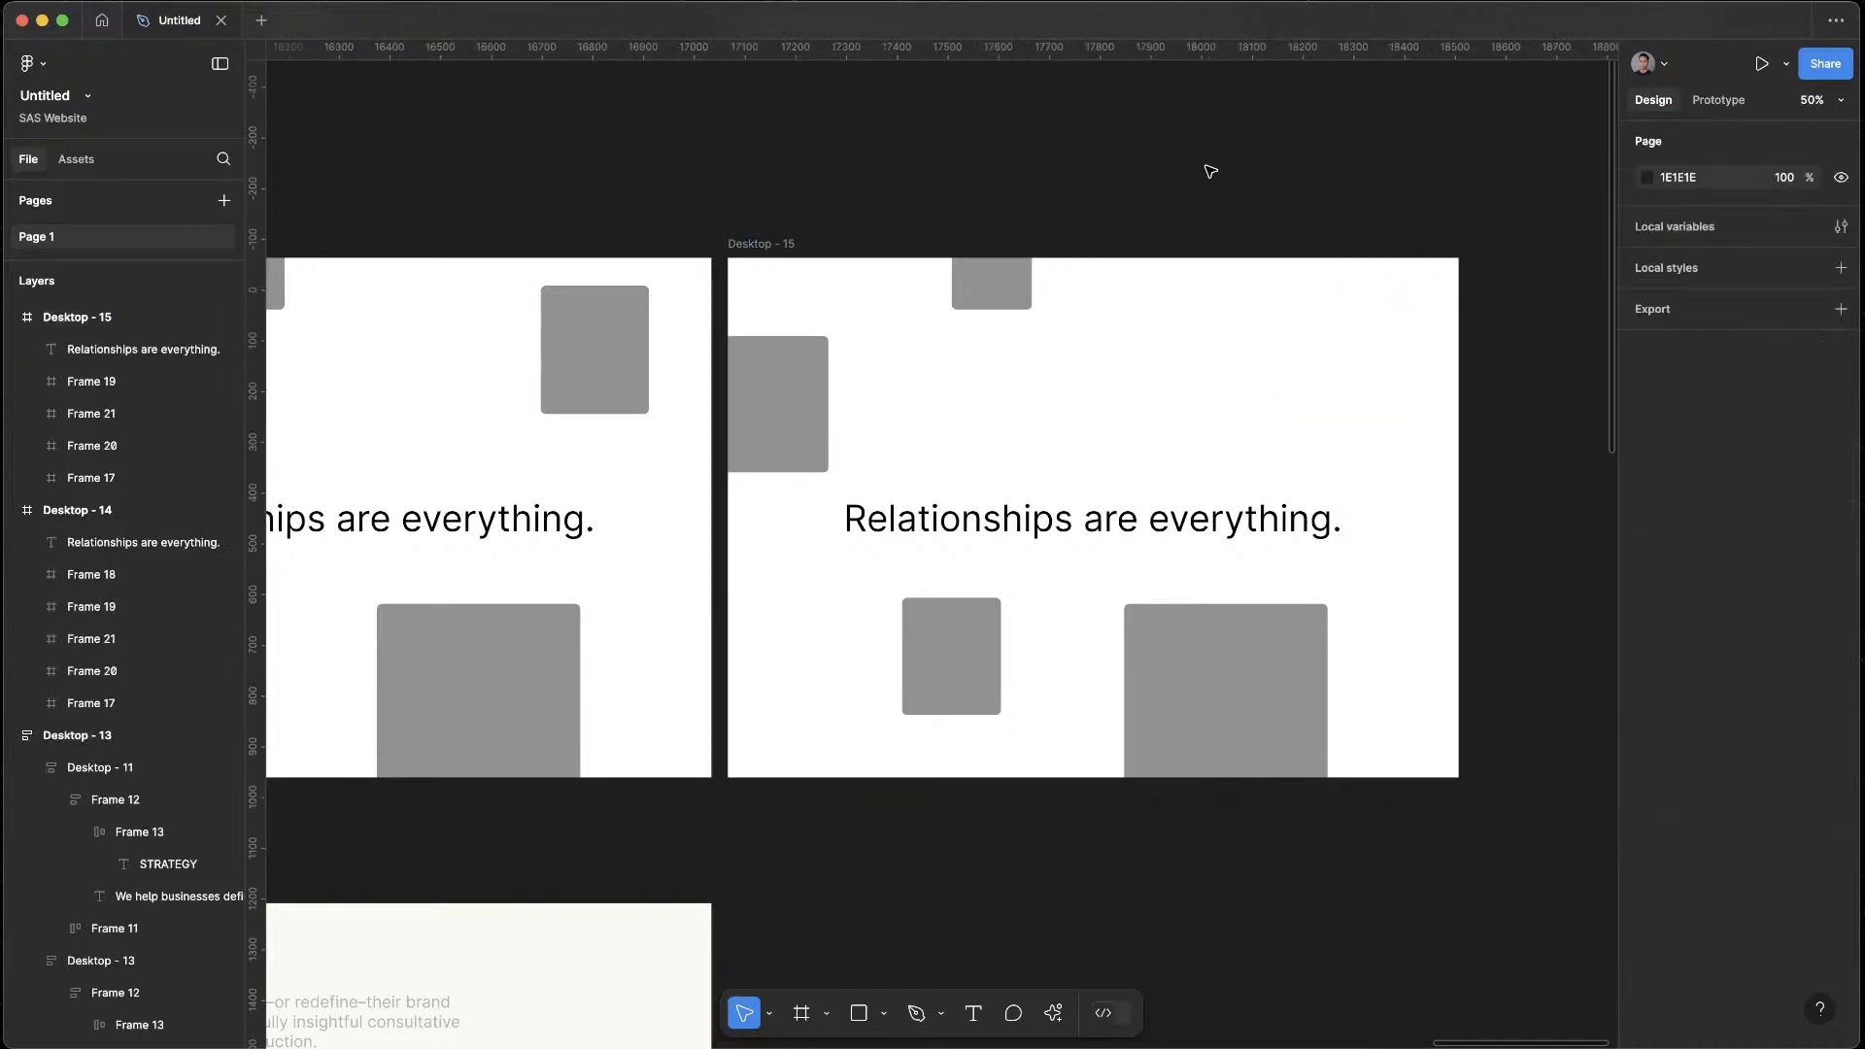
Switch to the browser, review the copy and Clutch cards below "Relationships are everything." on the Suits & Sandals site, and return to Figma
scroll(1208, 171, "down", 5)
scroll(1095, 746, "left", 1)
key("ctrl+Up")
left_click(781, 350)
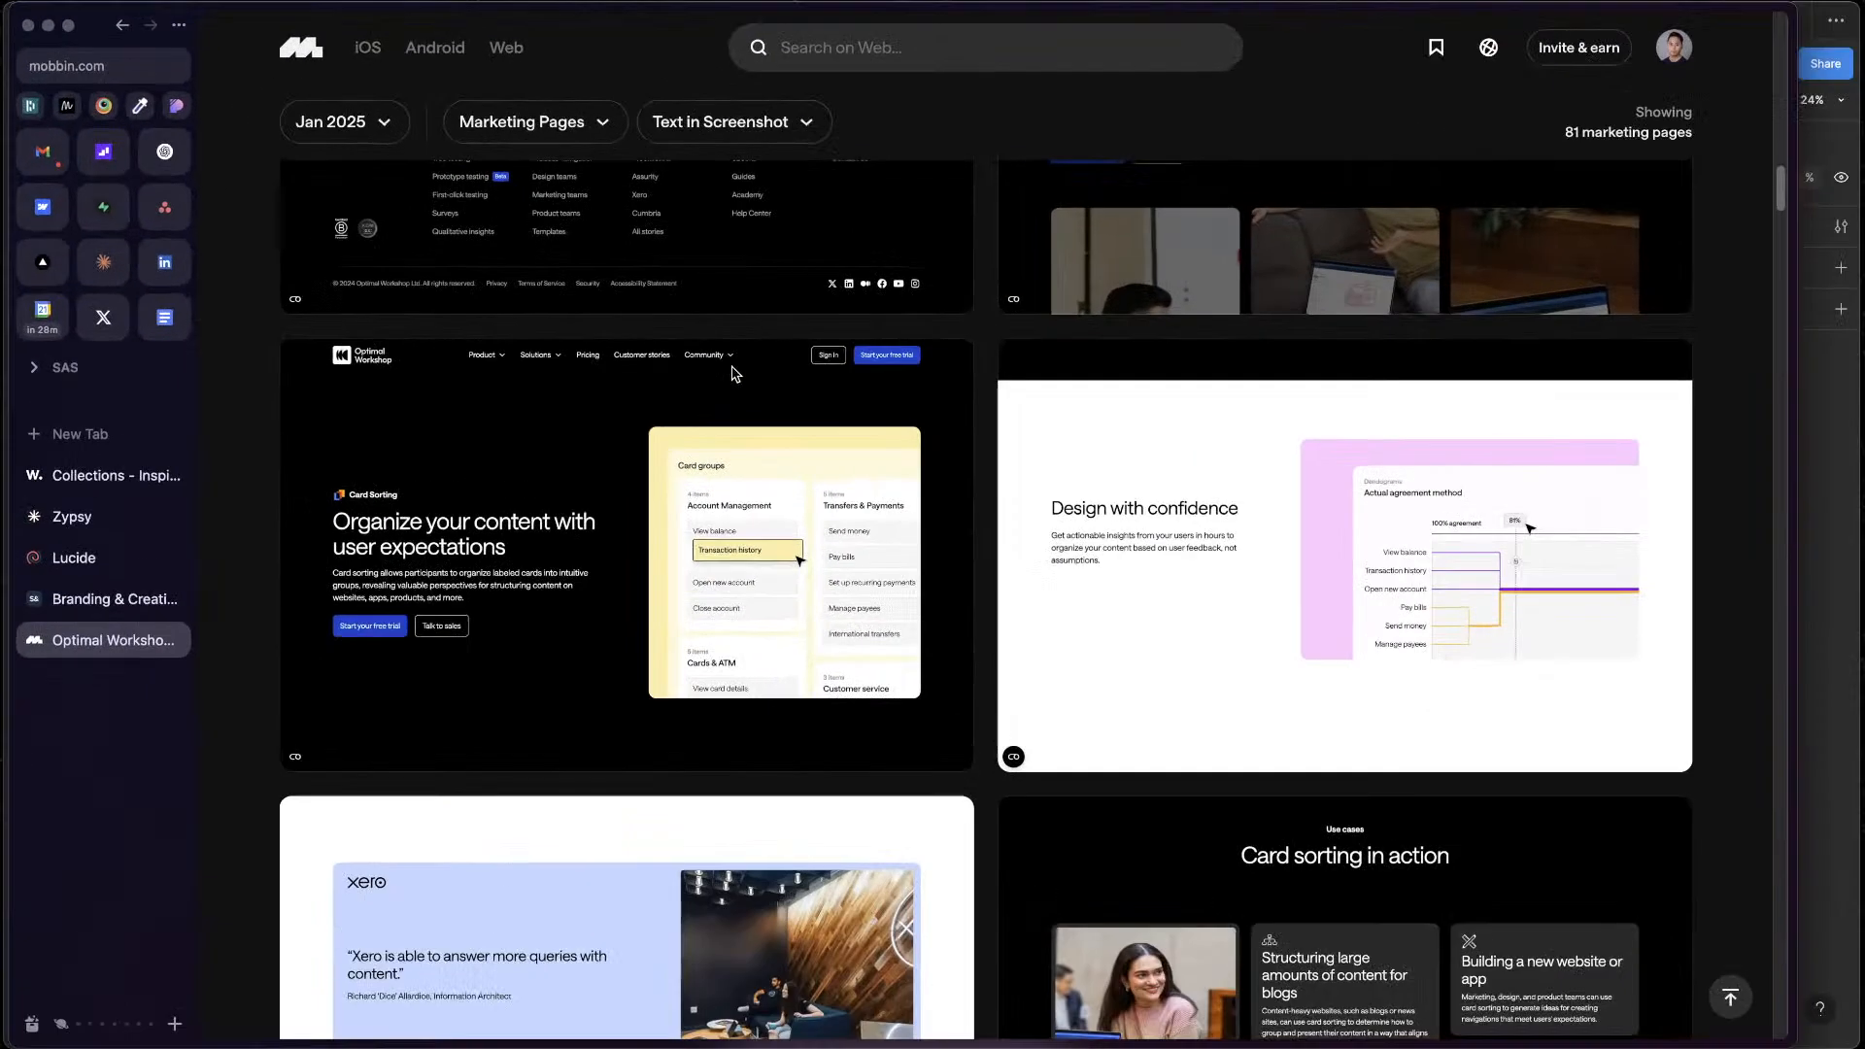
left_click(107, 599)
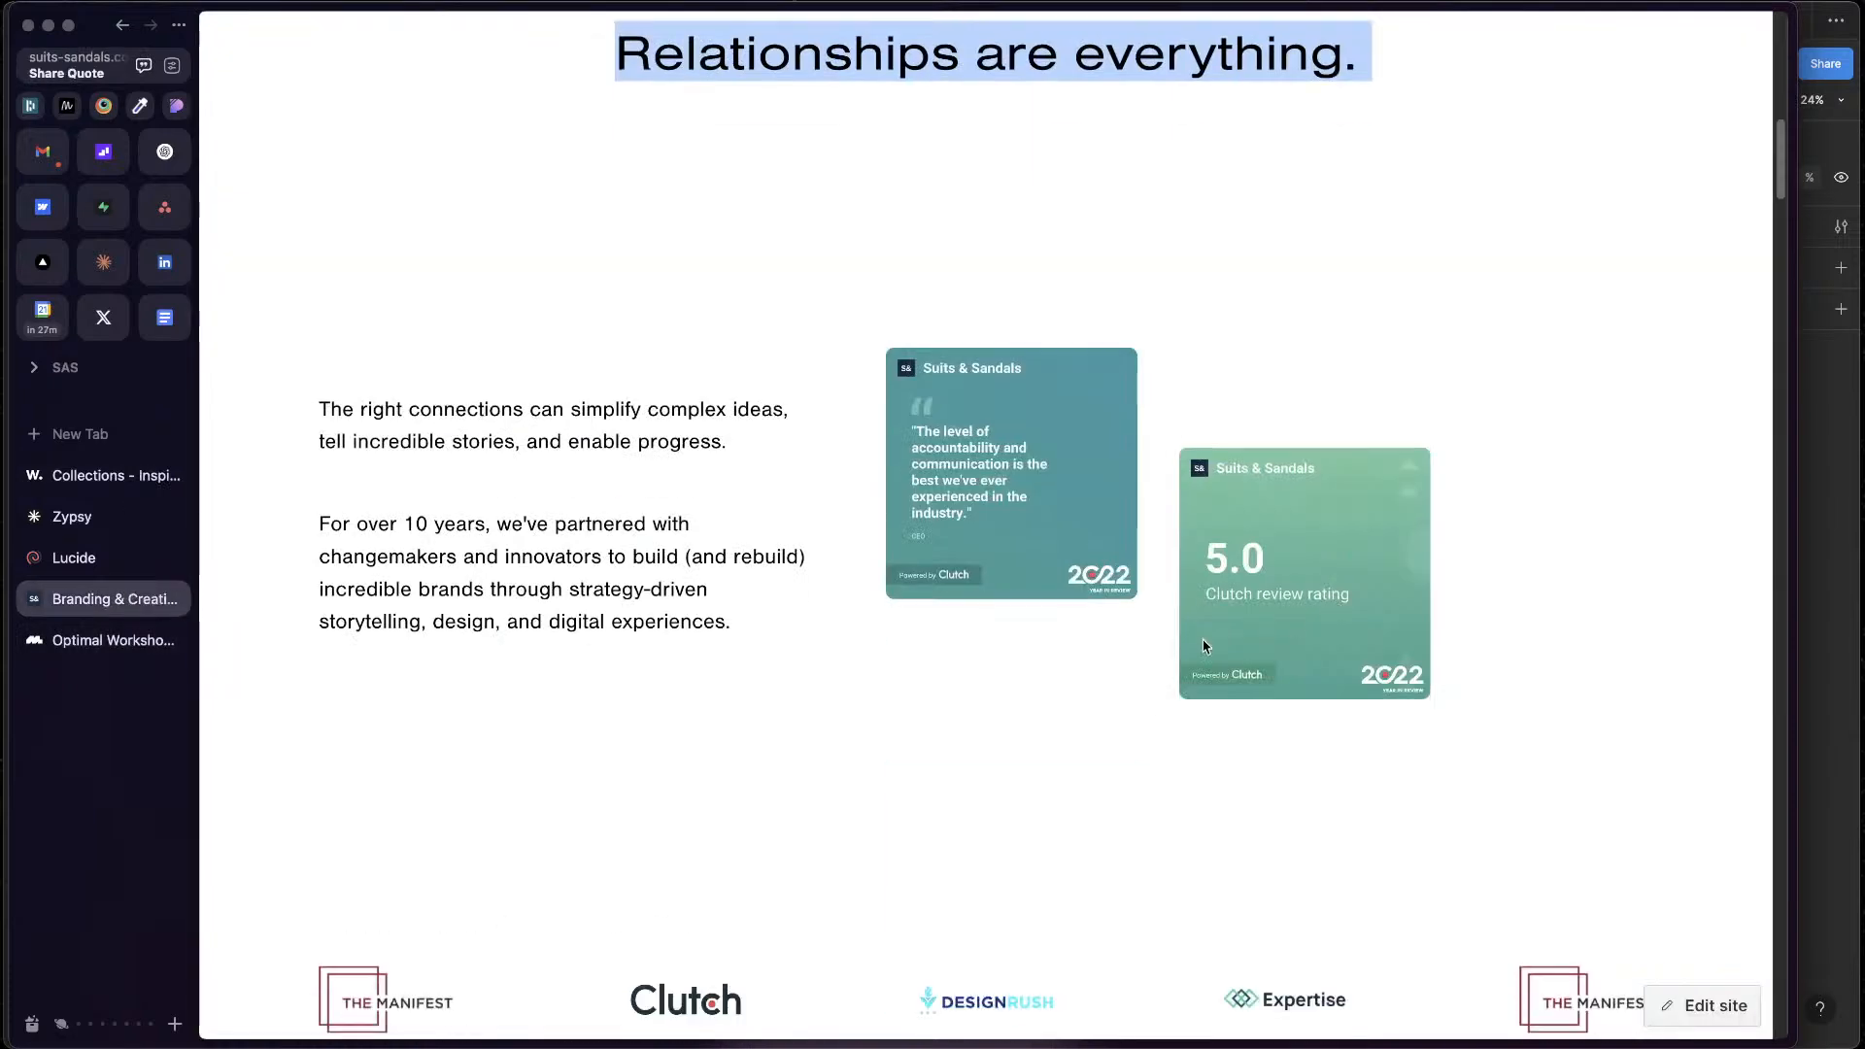
left_click_drag(919, 440, 1036, 550)
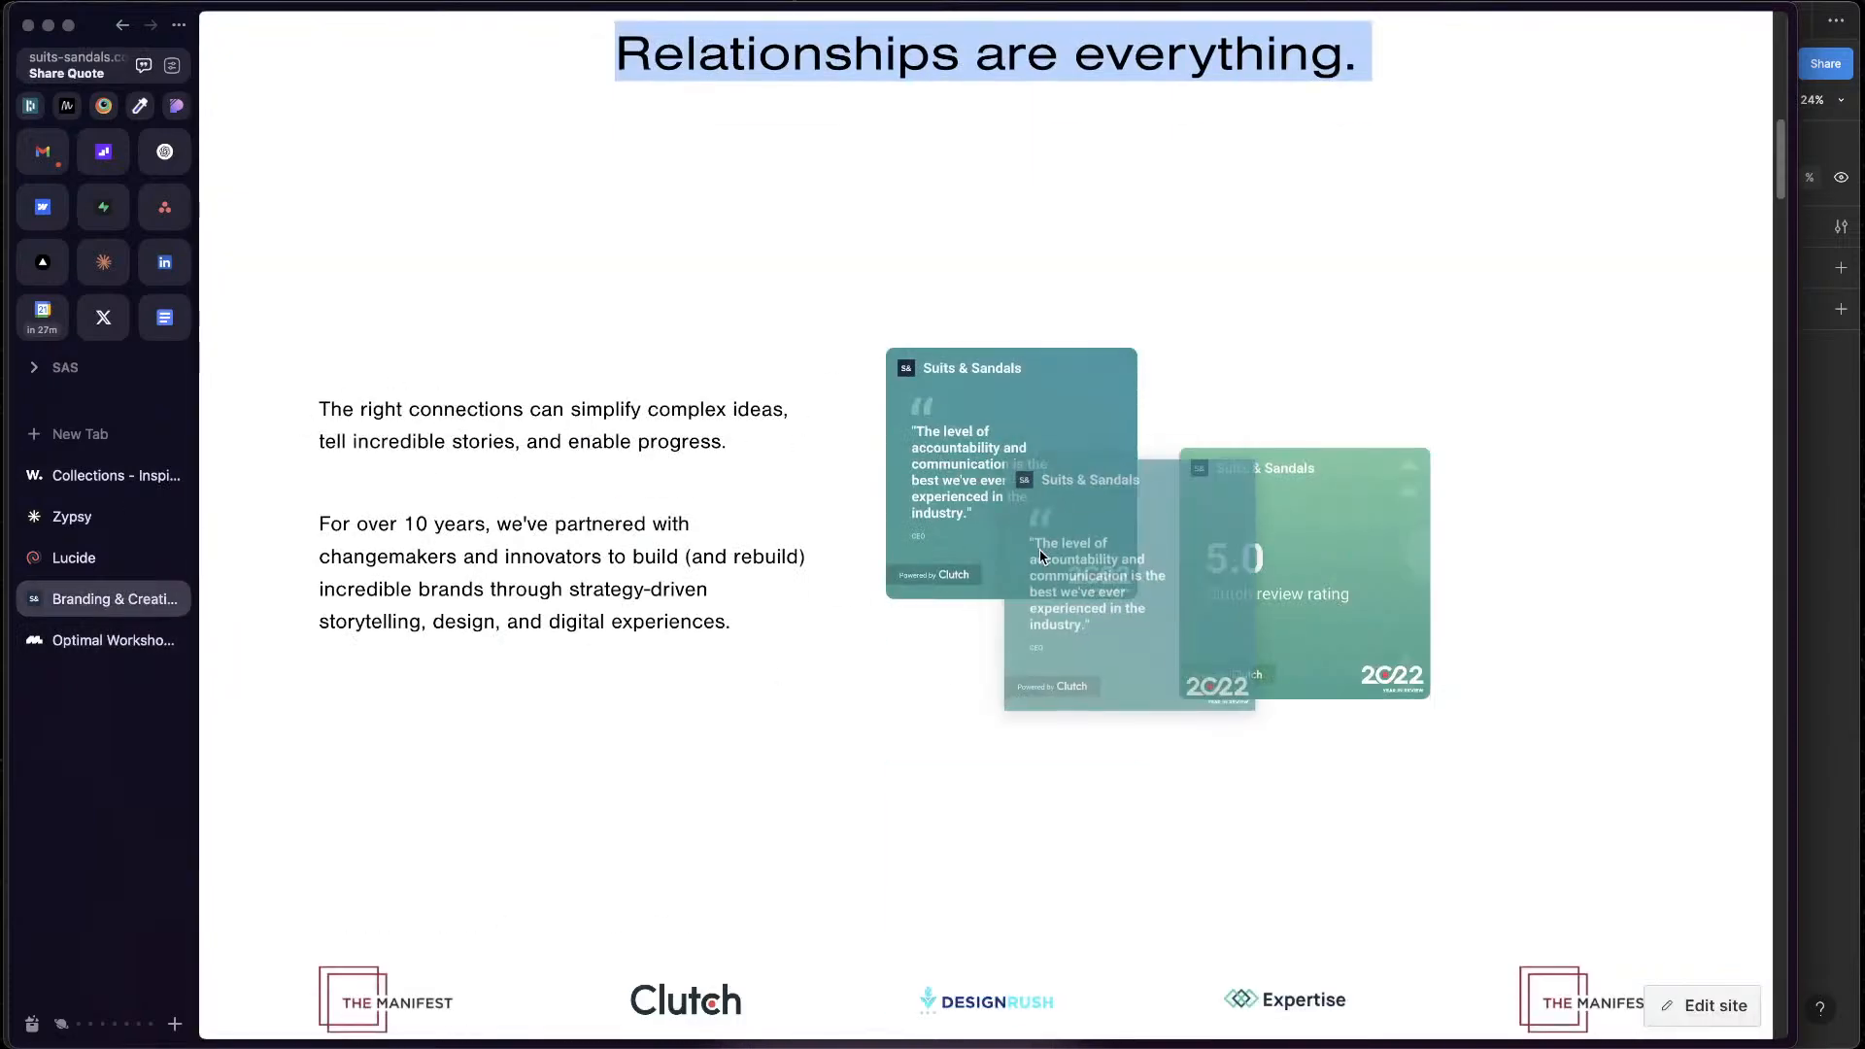
scroll(1031, 875, "down", 9)
scroll(1001, 828, "up", 20)
key("ctrl+Up")
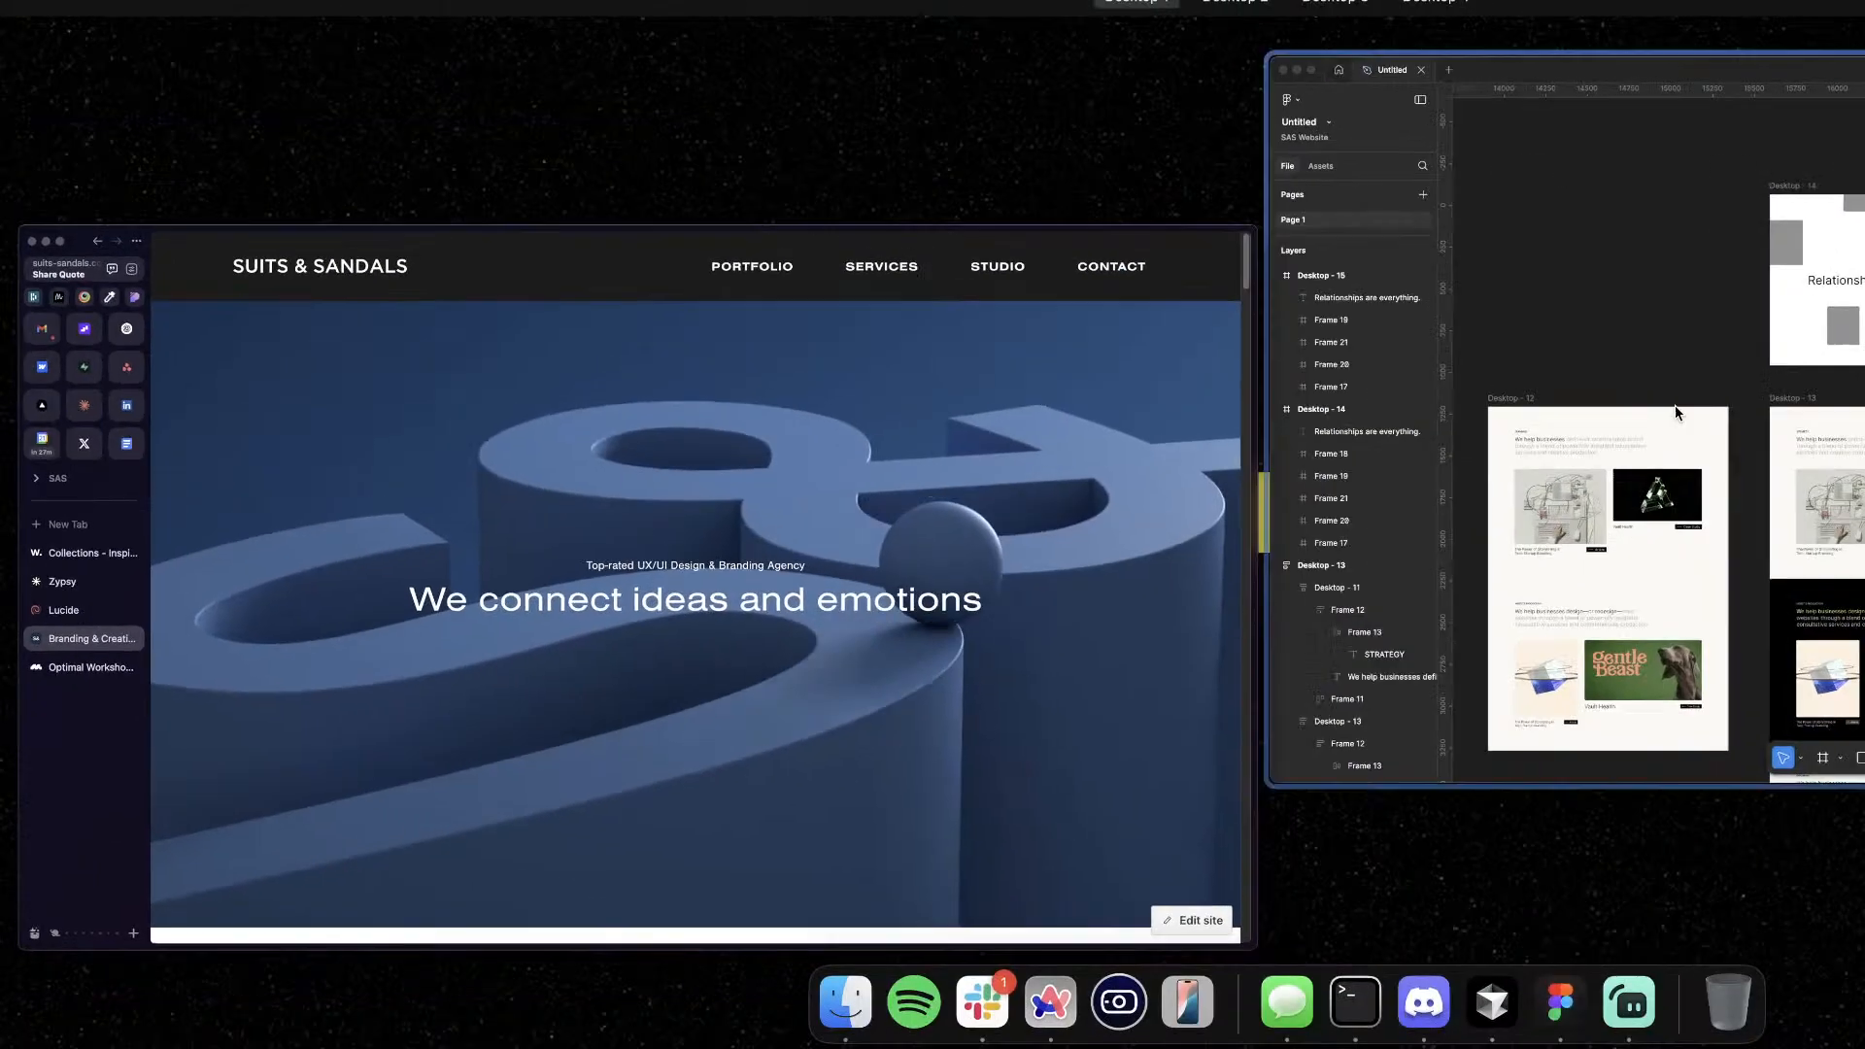
left_click(1674, 405)
Copy the "We help businesses" paragraph from Desktop - 13 into Desktop - 15 and place it above the heading, right of centre
scroll(1229, 708, "down", 15)
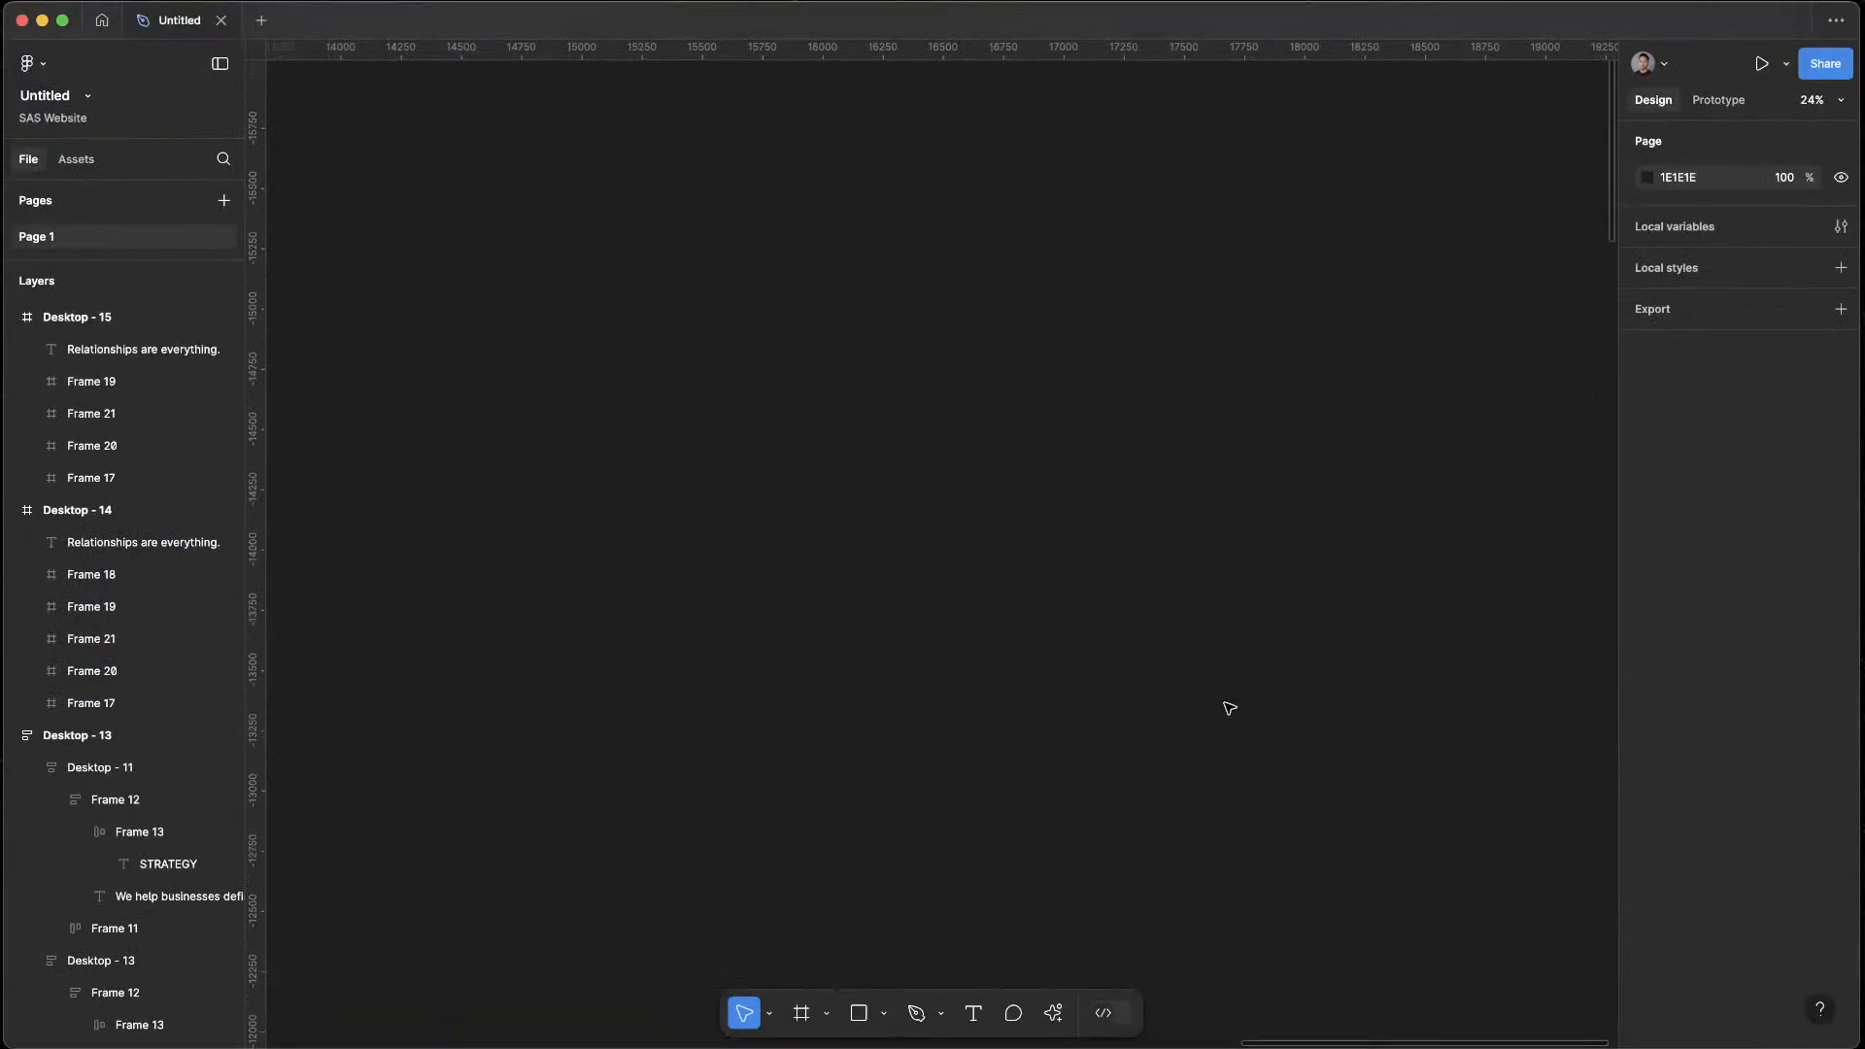
scroll(1160, 670, "down", 20)
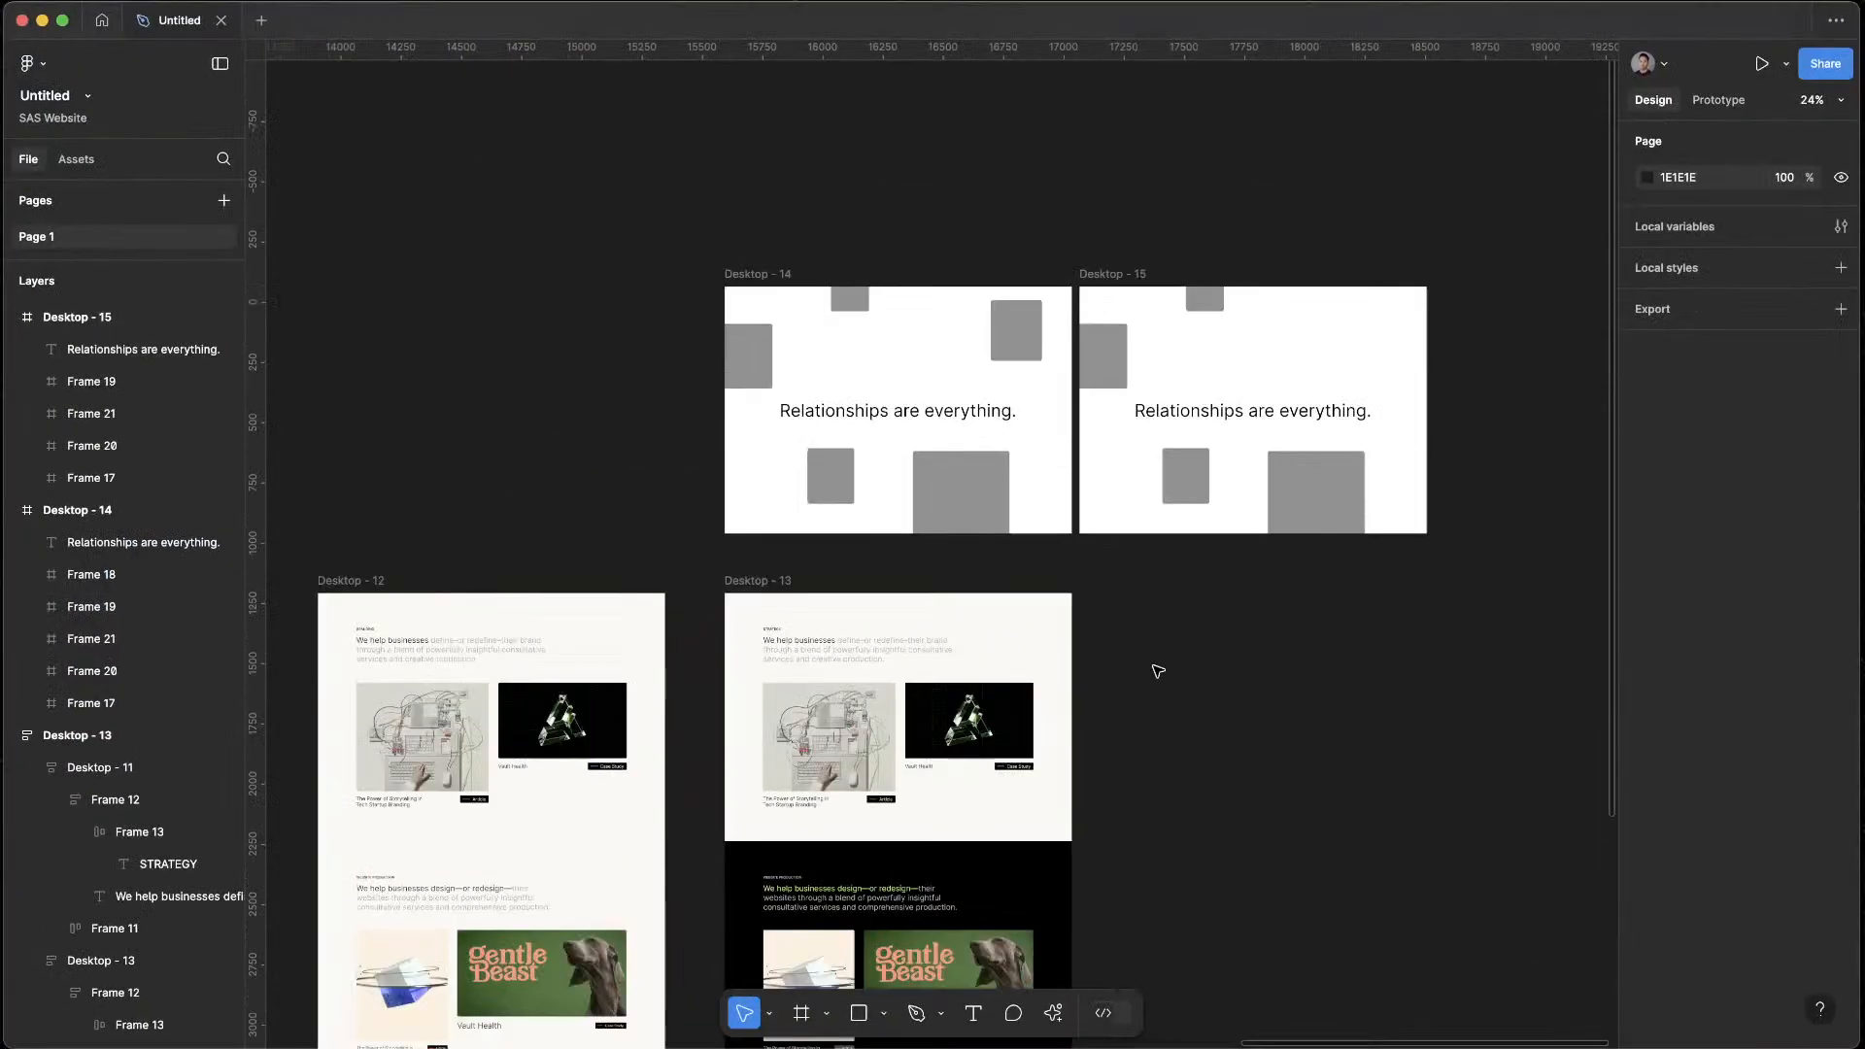
scroll(1157, 667, "up", 1)
left_click(860, 725)
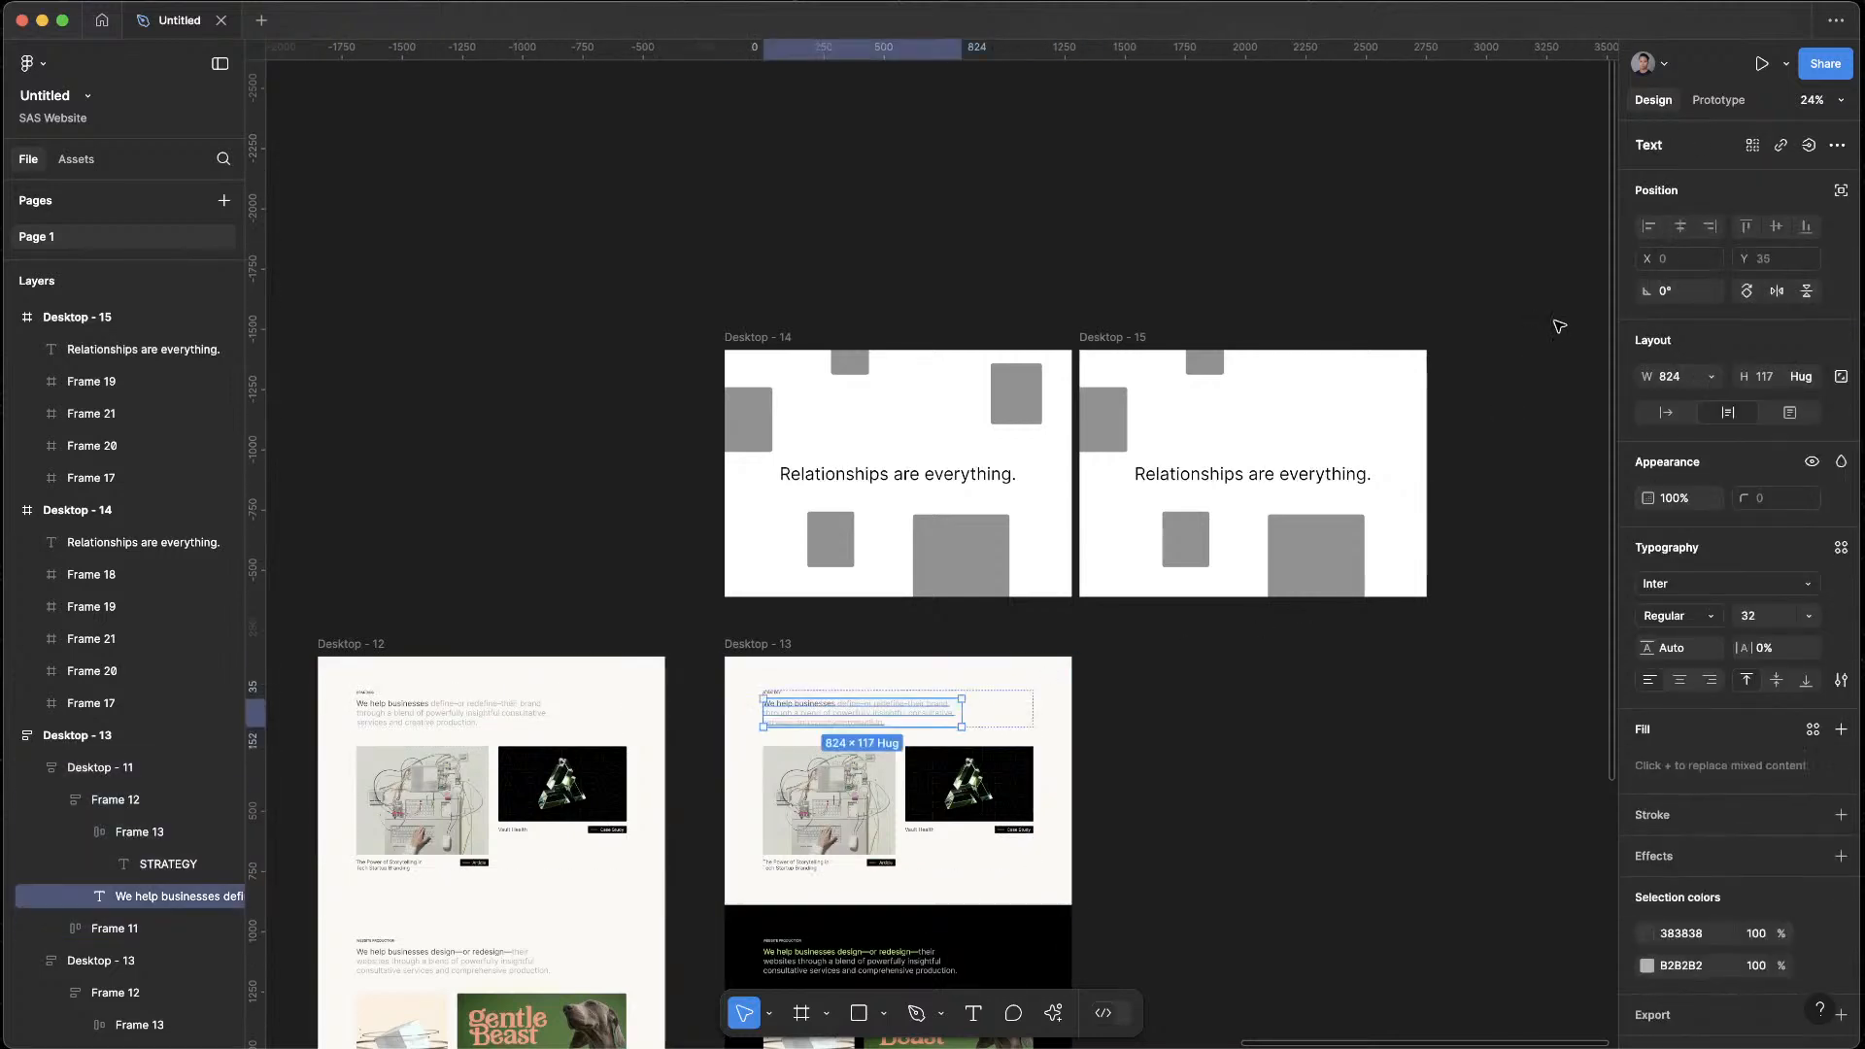
left_click(1559, 325)
left_click(1112, 339)
key("ctrl+v")
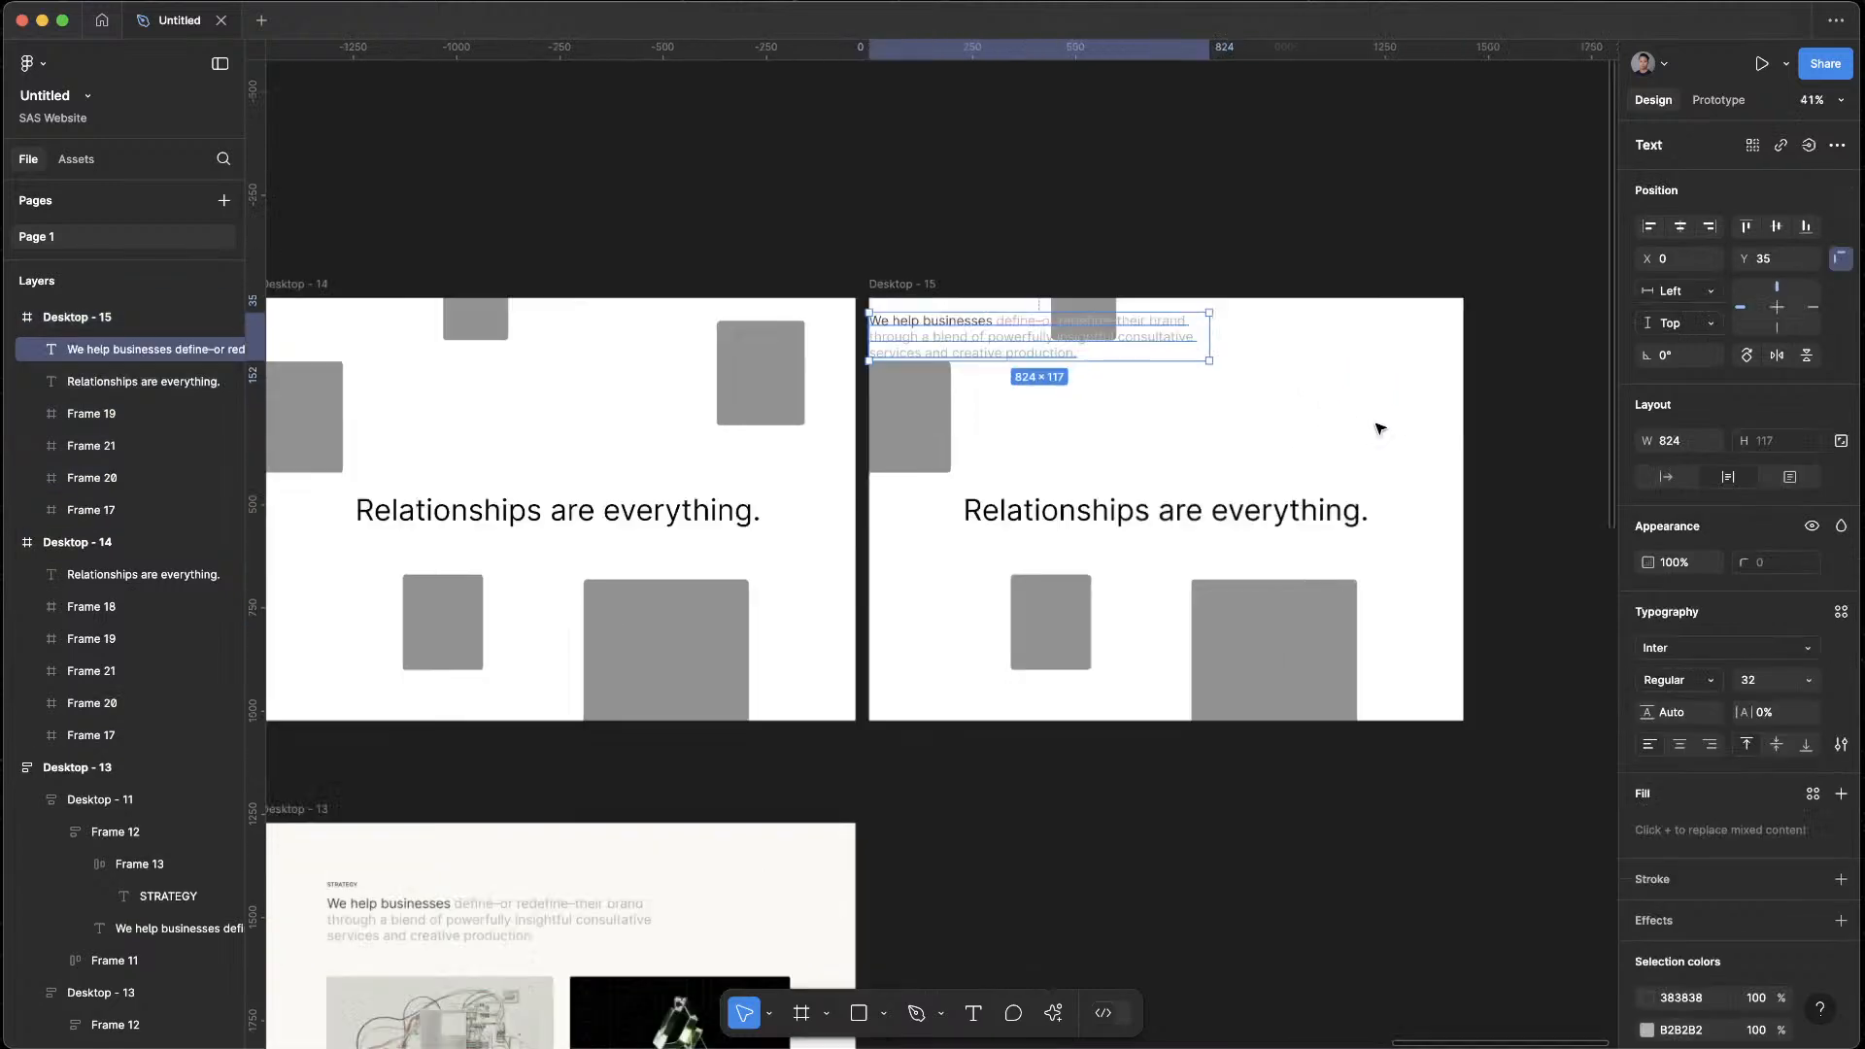
left_click_drag(1082, 337, 1264, 406)
Recolour the pasted paragraph's light grey text to 383838 and narrow its text box to about 605 wide
left_click(1646, 1030)
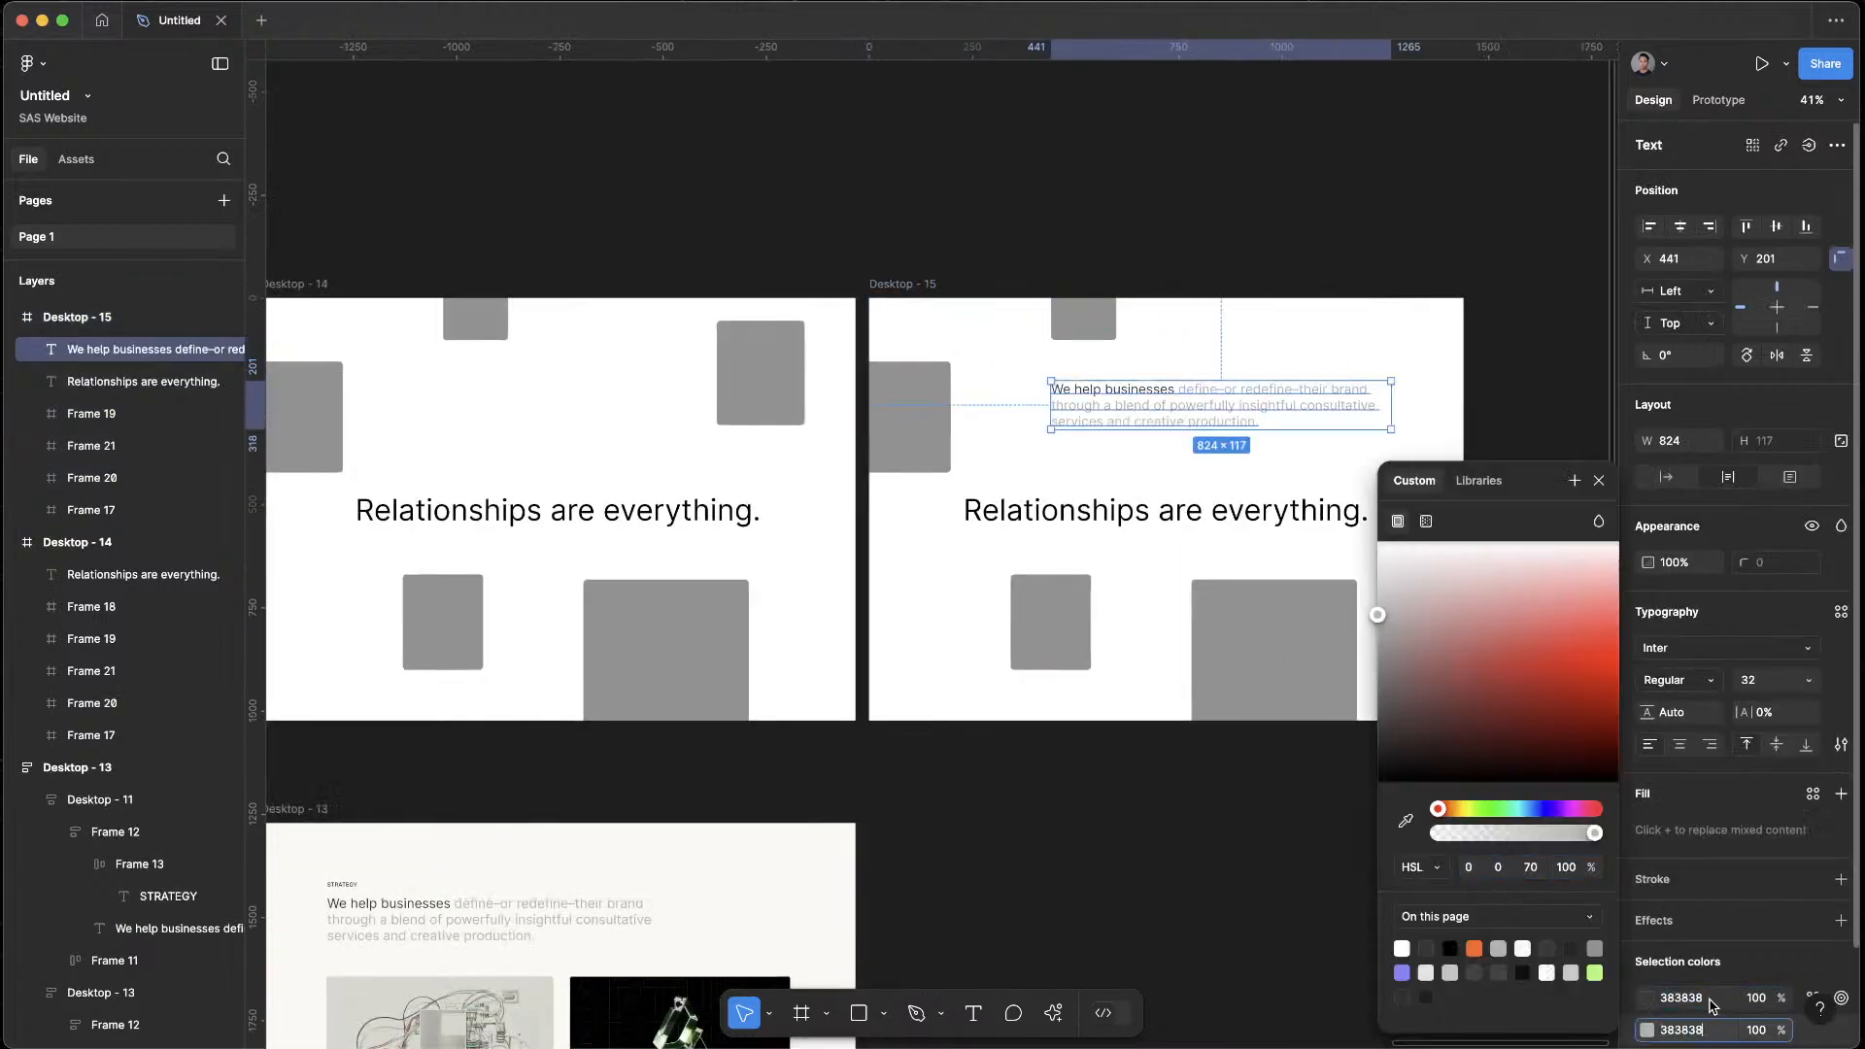
key("Return")
left_click_drag(1039, 407, 1139, 411)
Set the paragraph's font size to 18 and place it, narrowed to about 368 wide, near the upper-right corner of Desktop - 15
left_click(1781, 688)
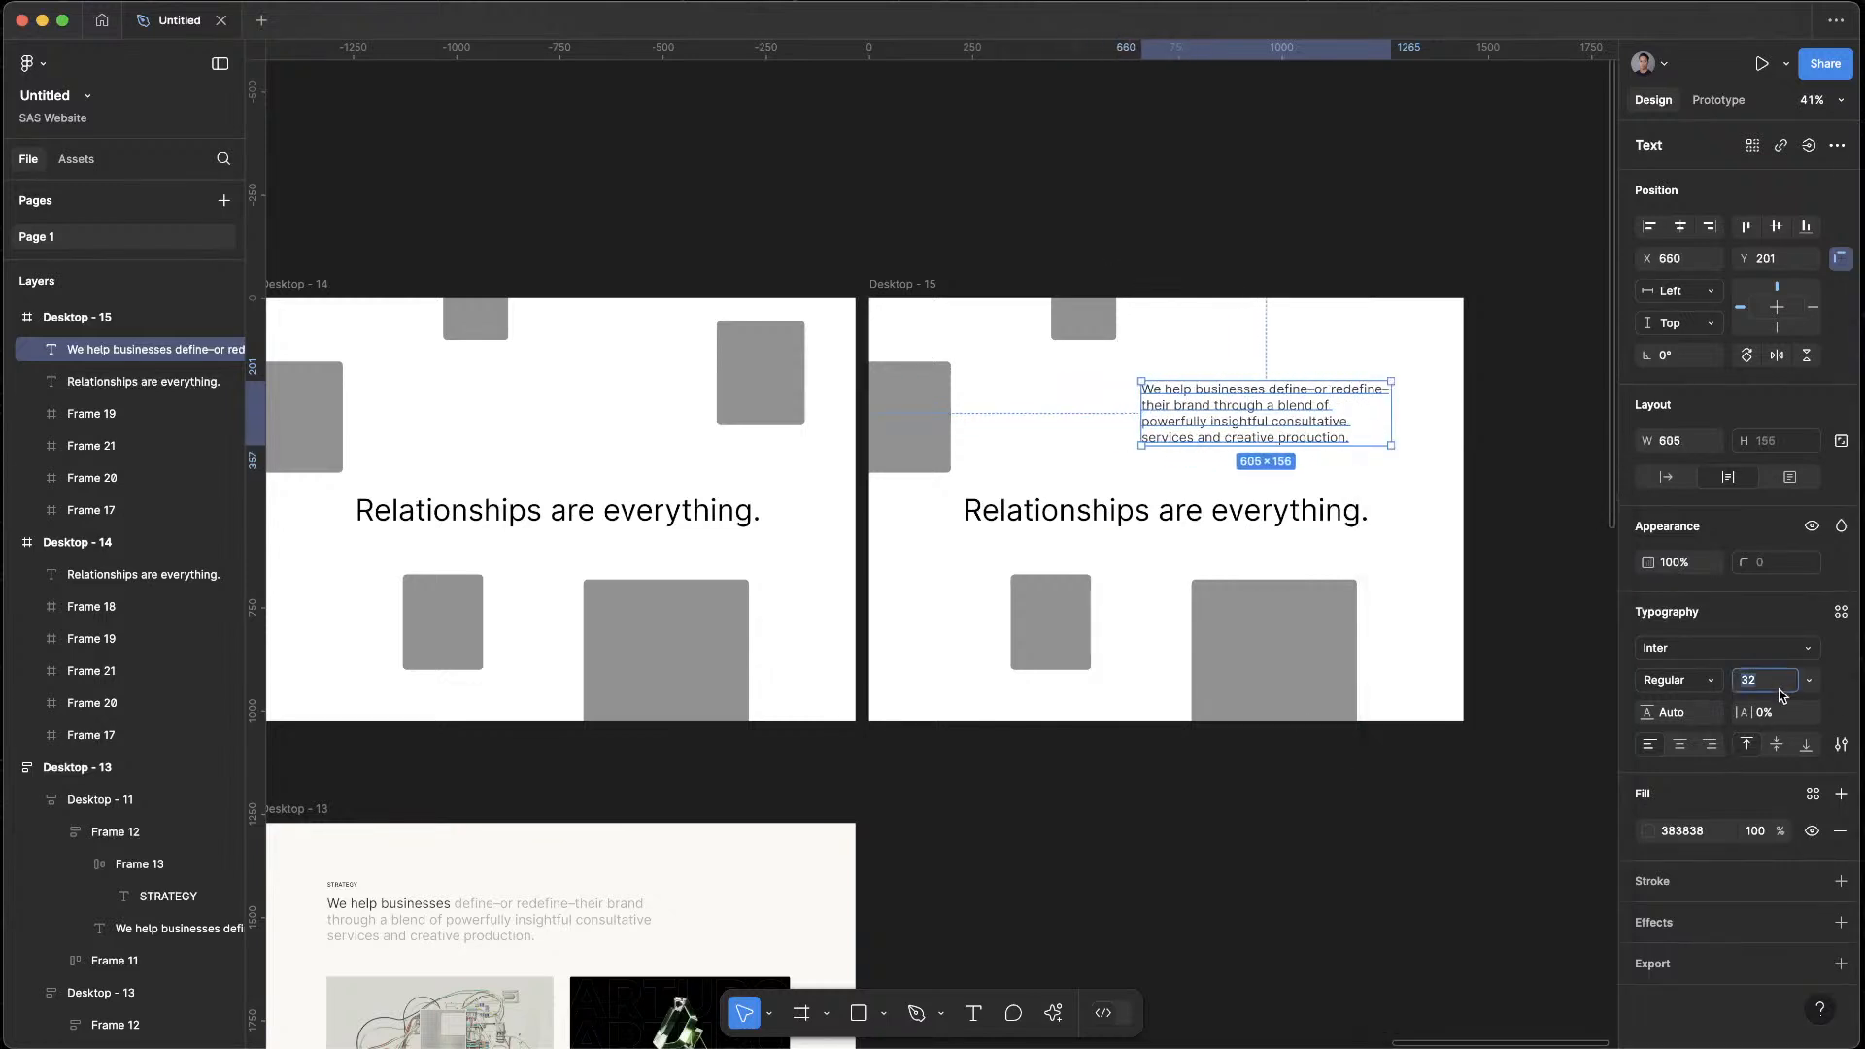
type("18")
key("Return")
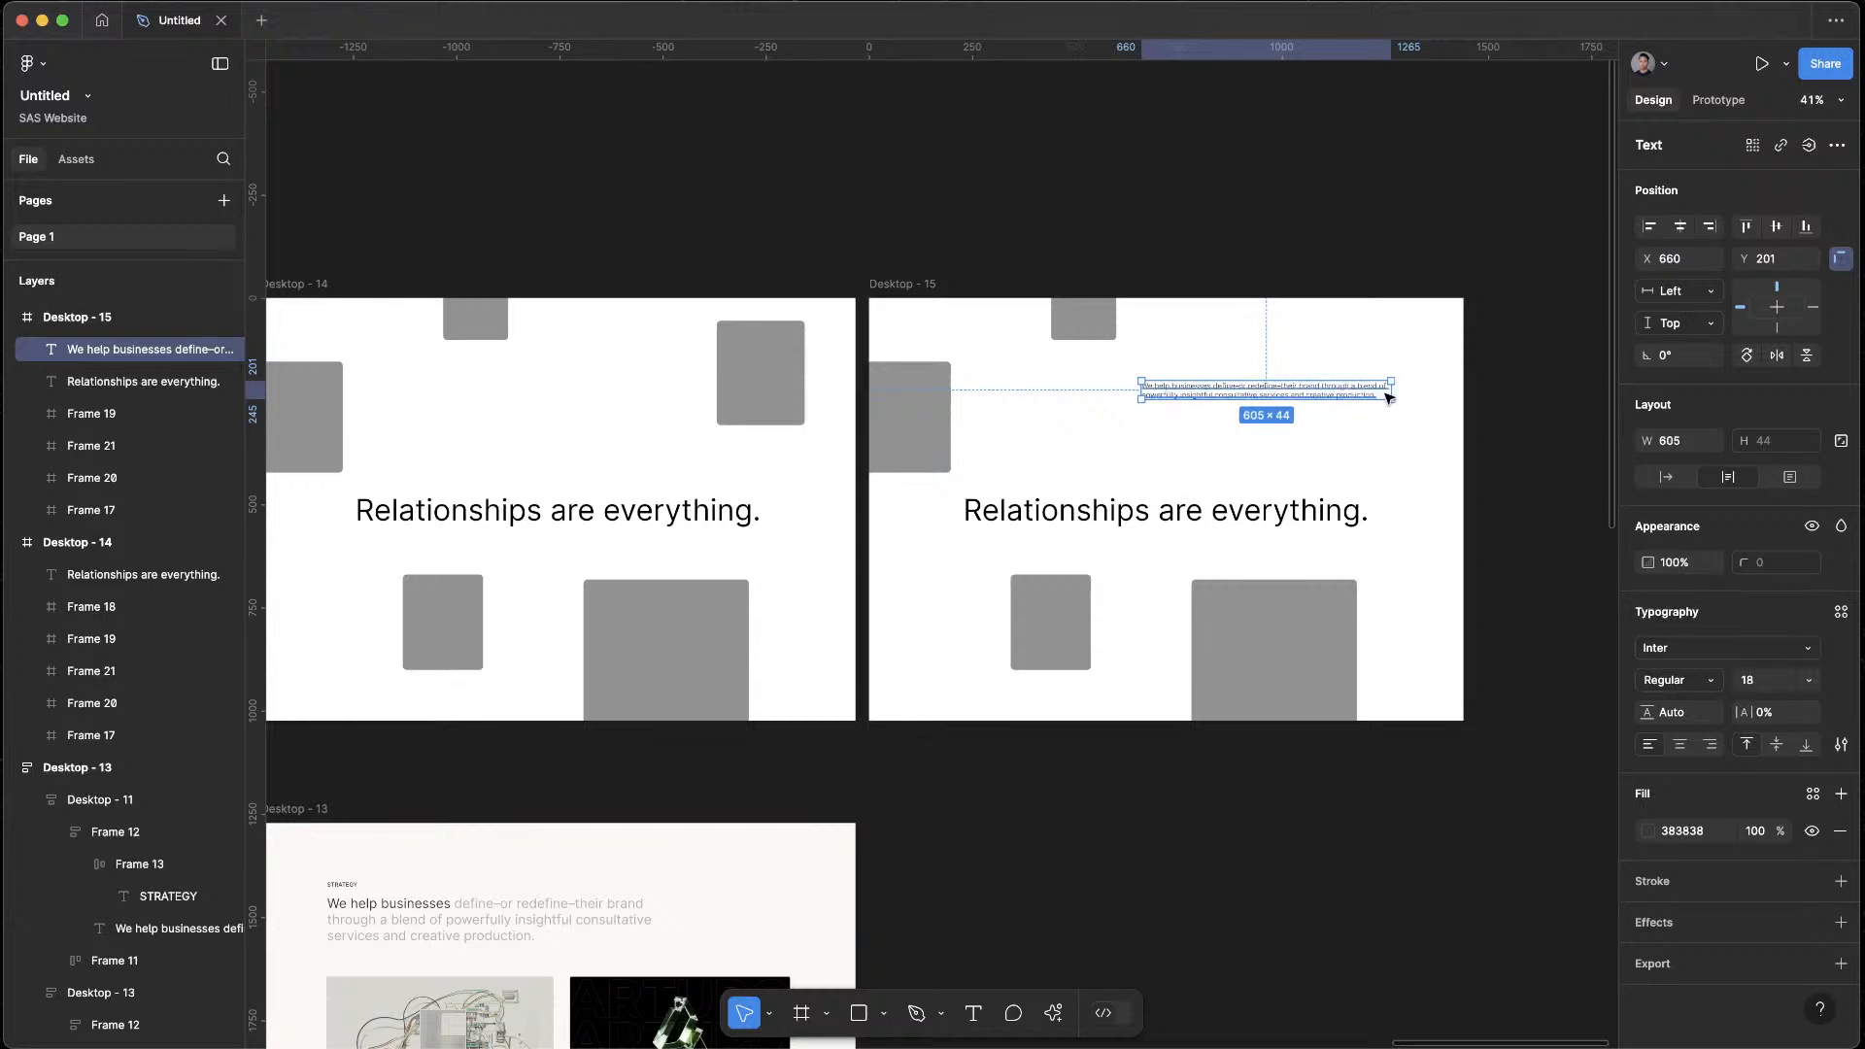
left_click_drag(1394, 391, 1333, 389)
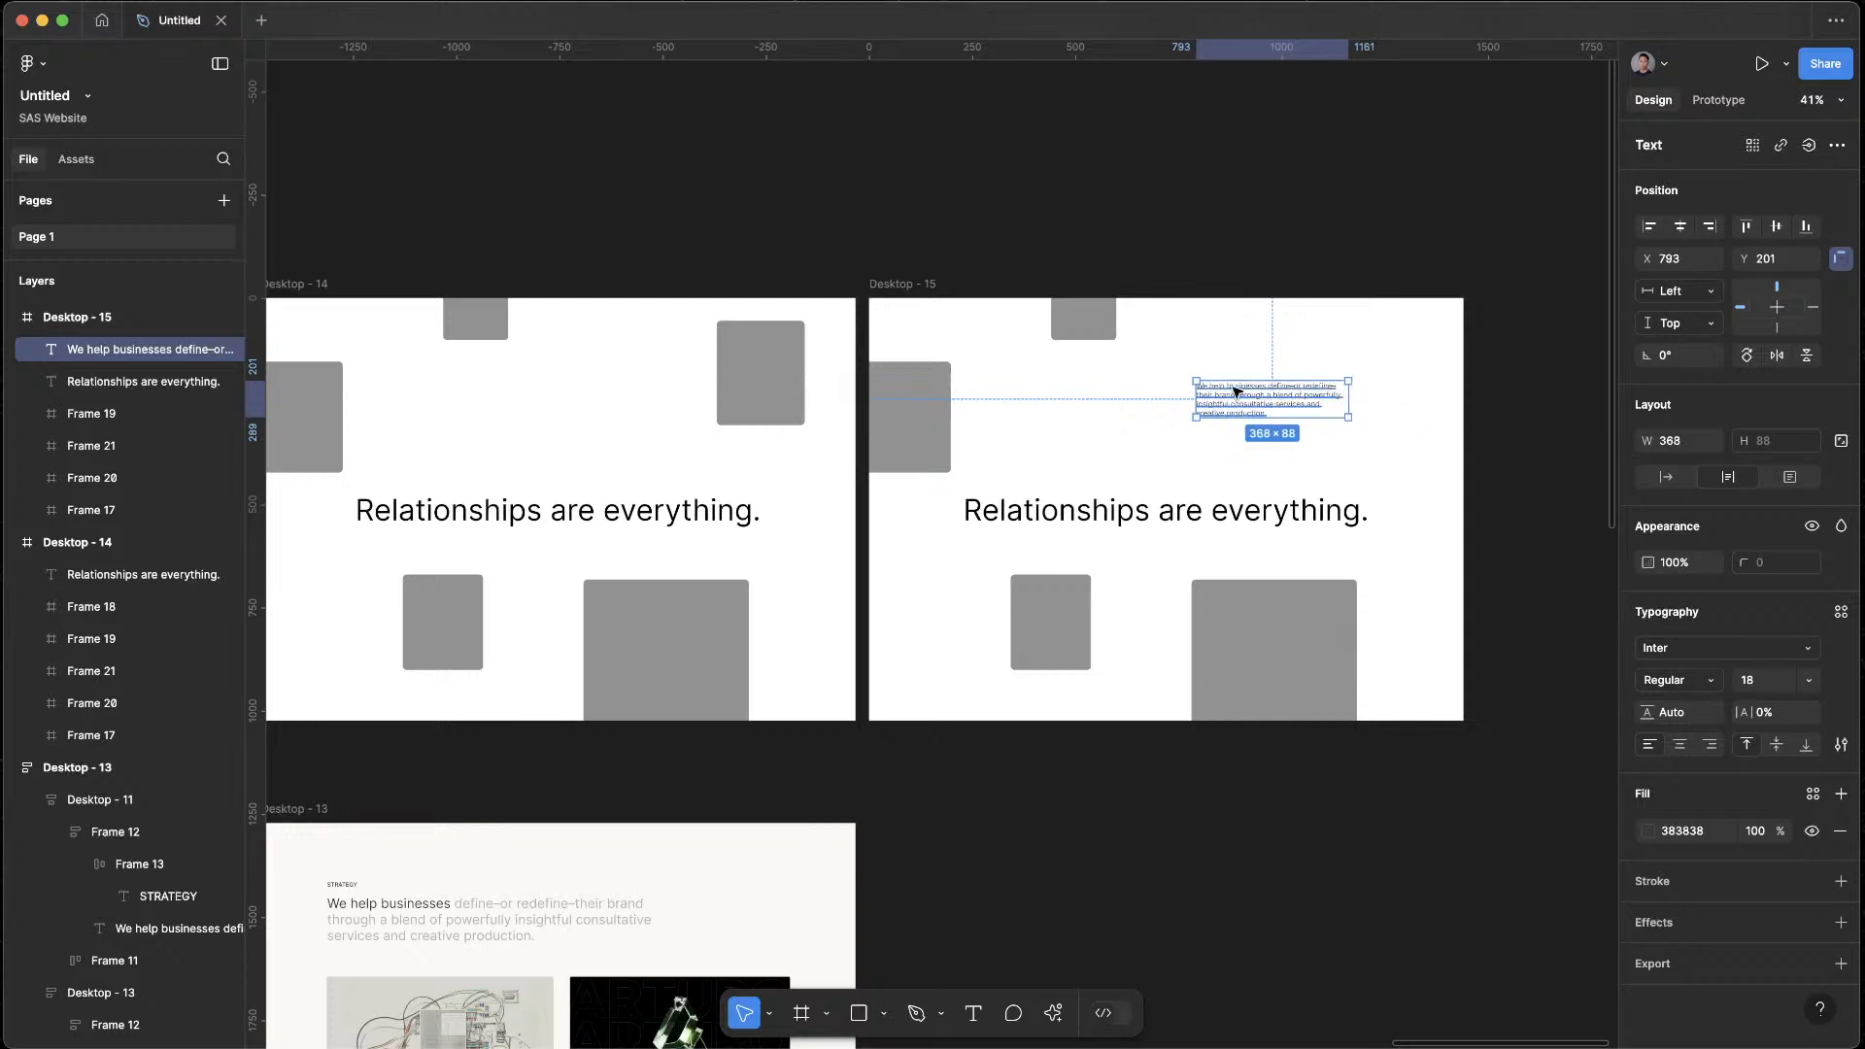
left_click_drag(1270, 399, 1333, 392)
Delete the four remaining grey placeholders from Desktop - 15
left_click(1252, 677)
left_click(1033, 616, "shift")
left_click(930, 406, "shift")
left_click(1111, 323, "shift")
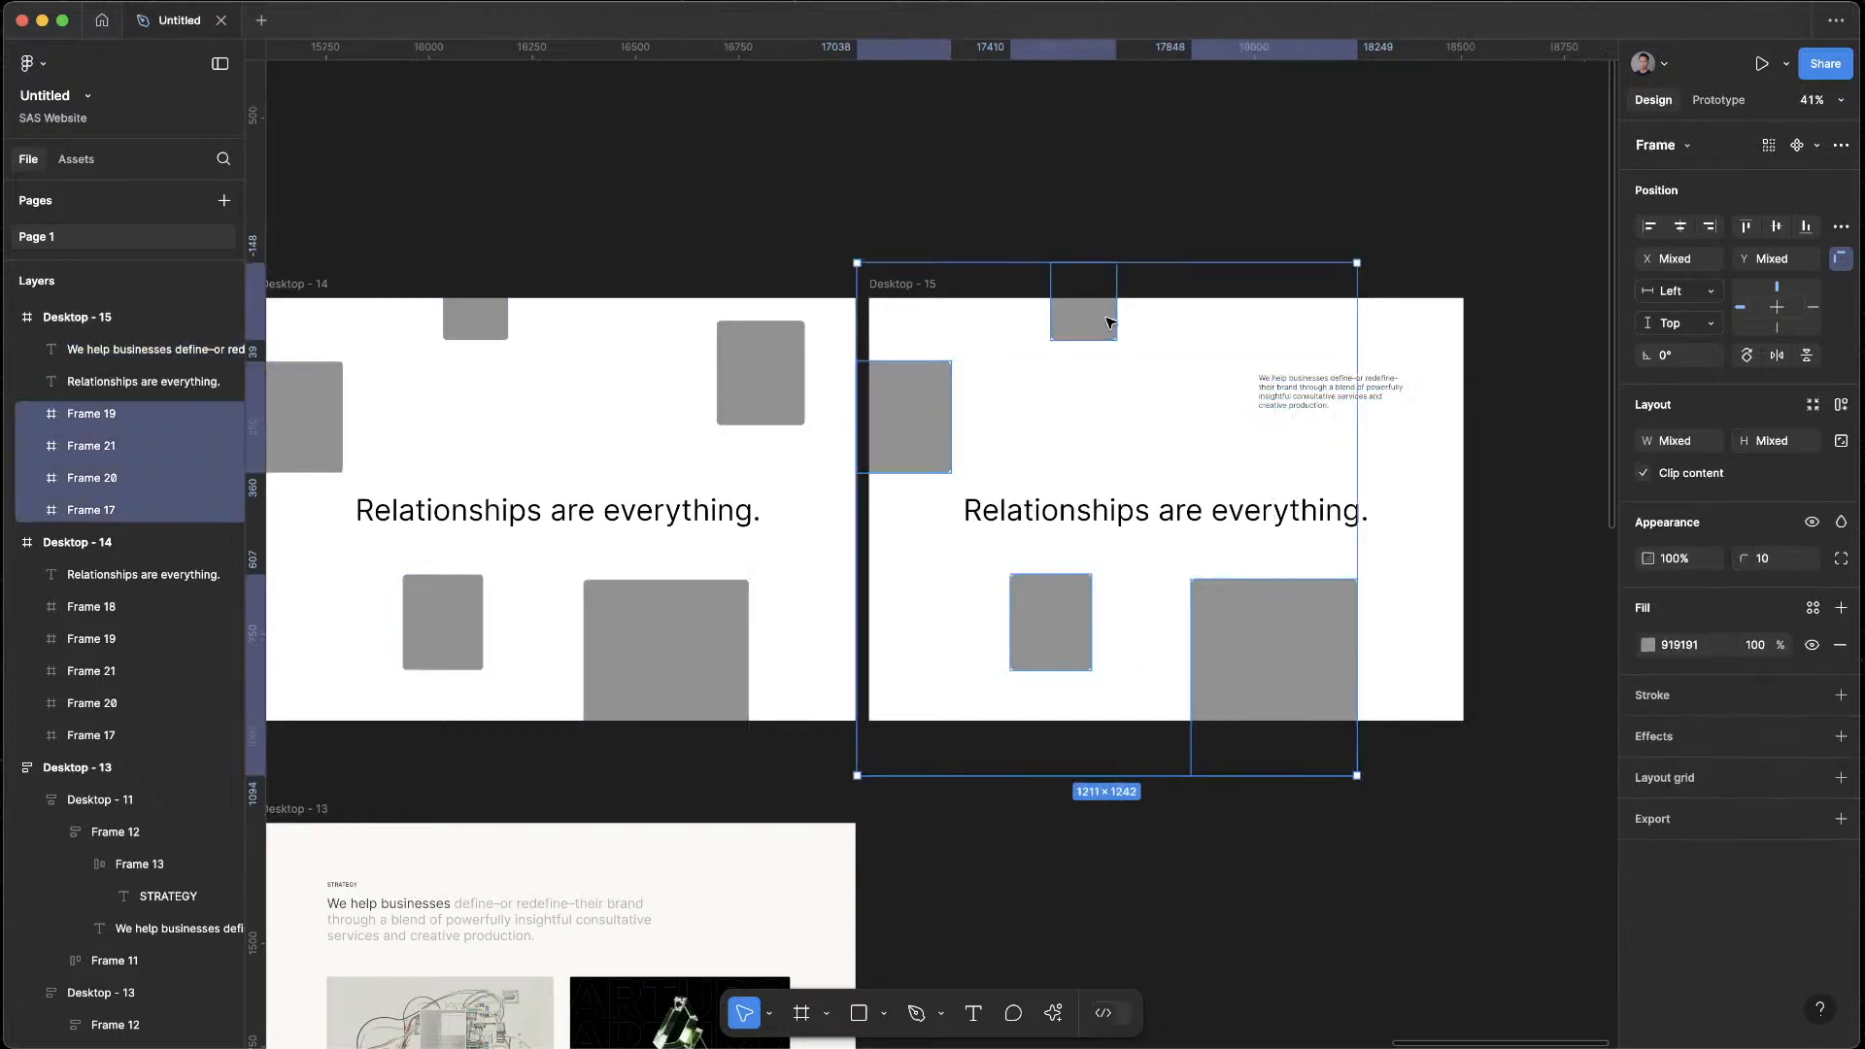
key("Delete")
Set the paragraph's line height to 150% and widen its text box to about 370
left_click(1358, 400)
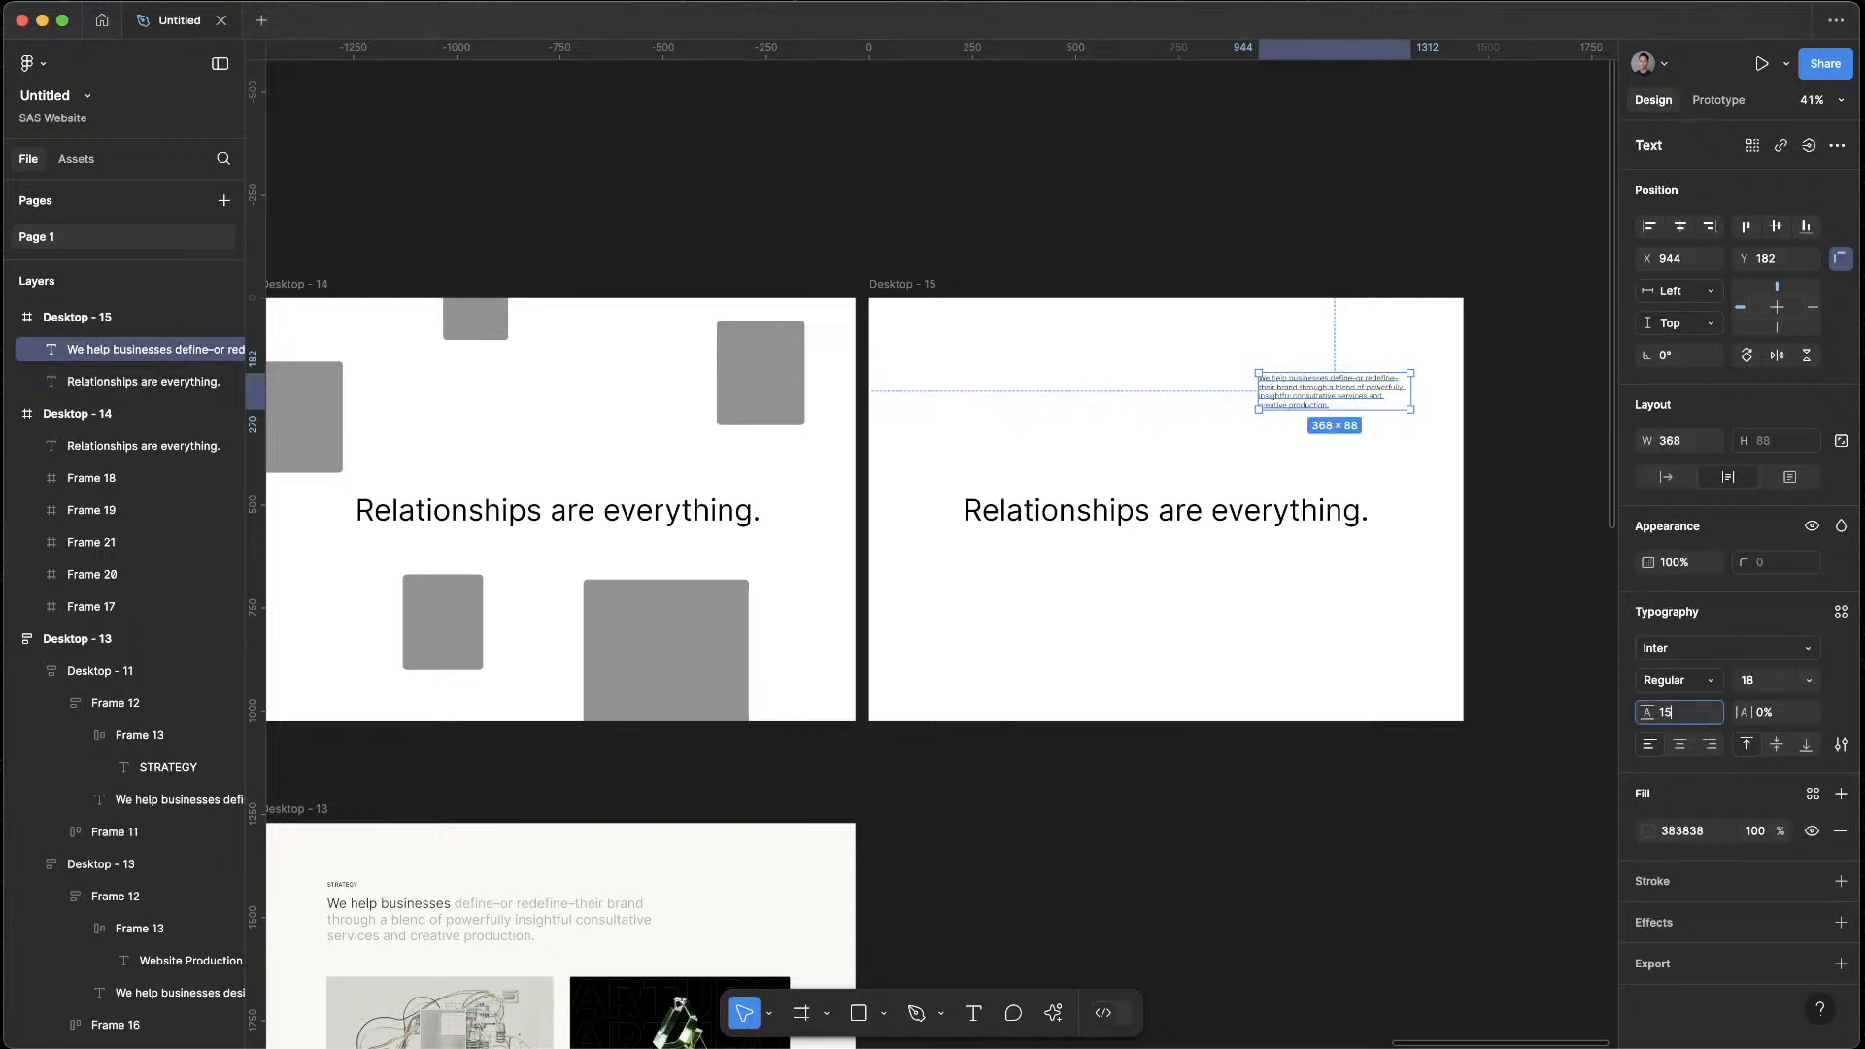
key("Return")
key("Escape")
scroll(1429, 249, "up", 5)
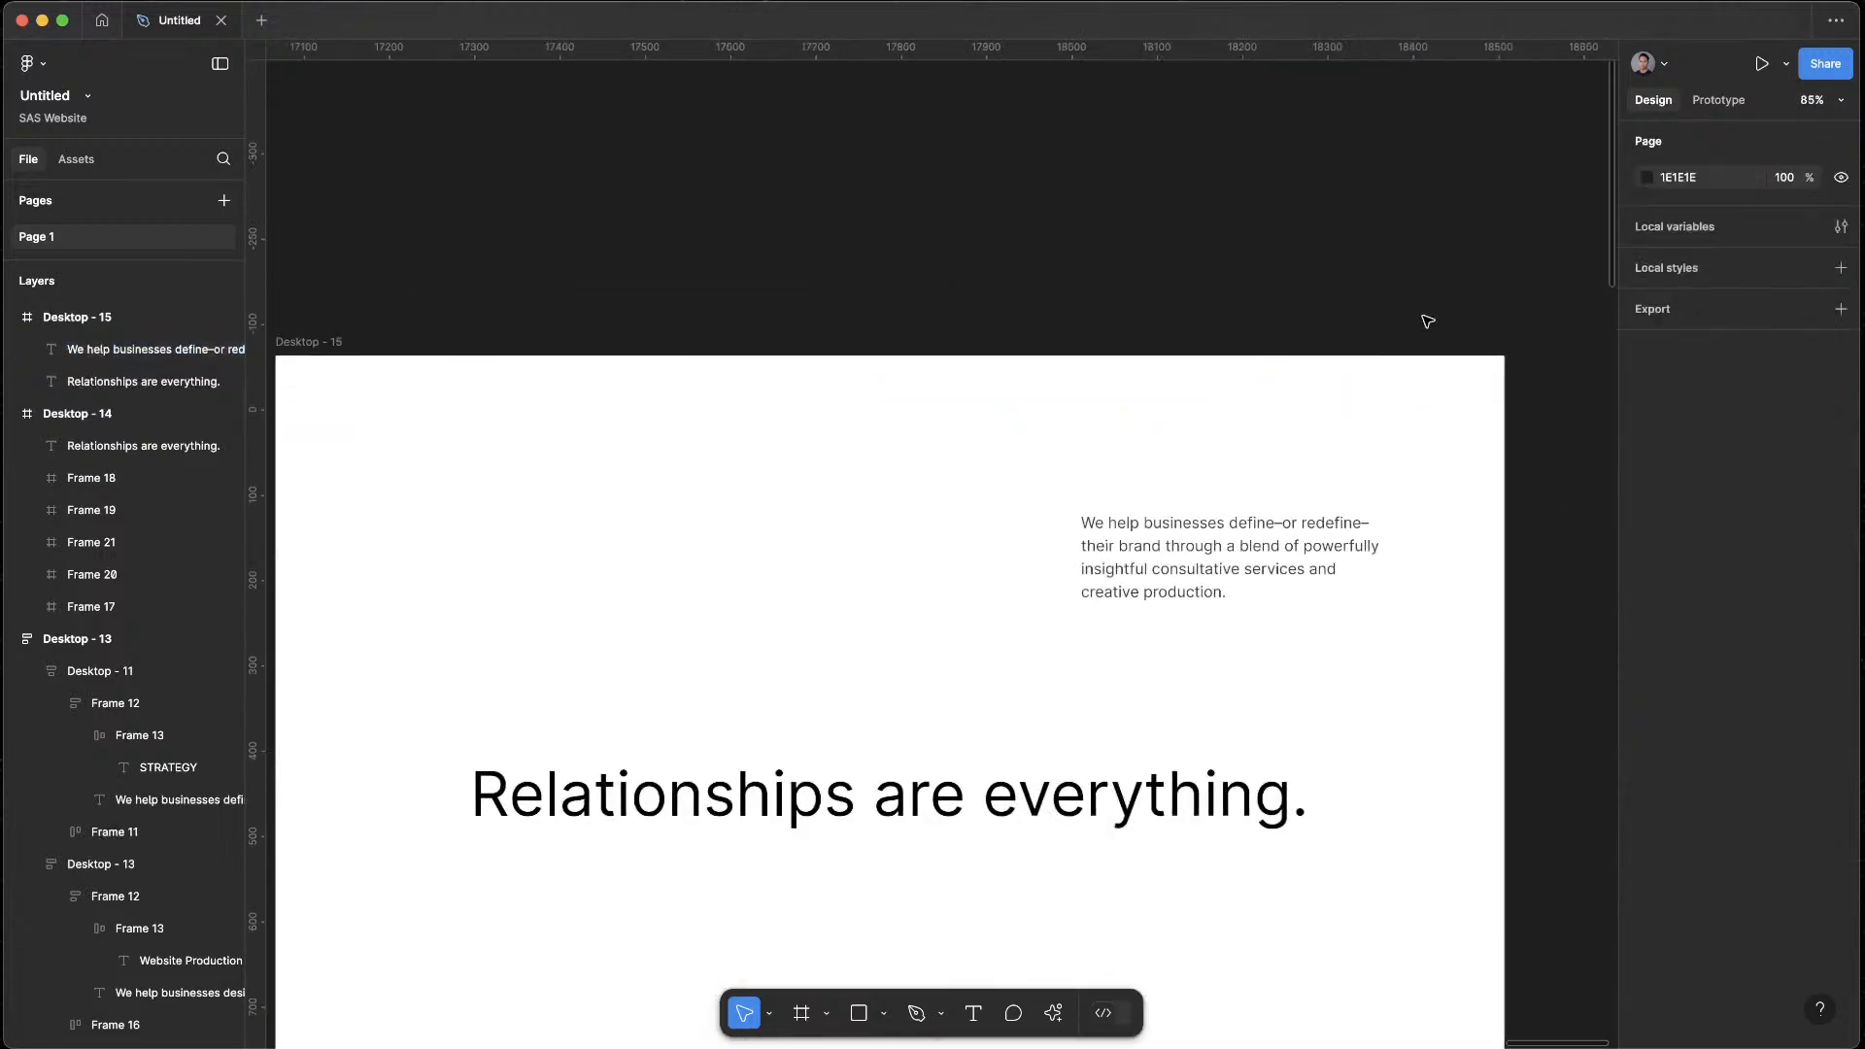
scroll(1432, 300, "down", 3)
scroll(1419, 534, "left", 1)
left_click(1103, 394)
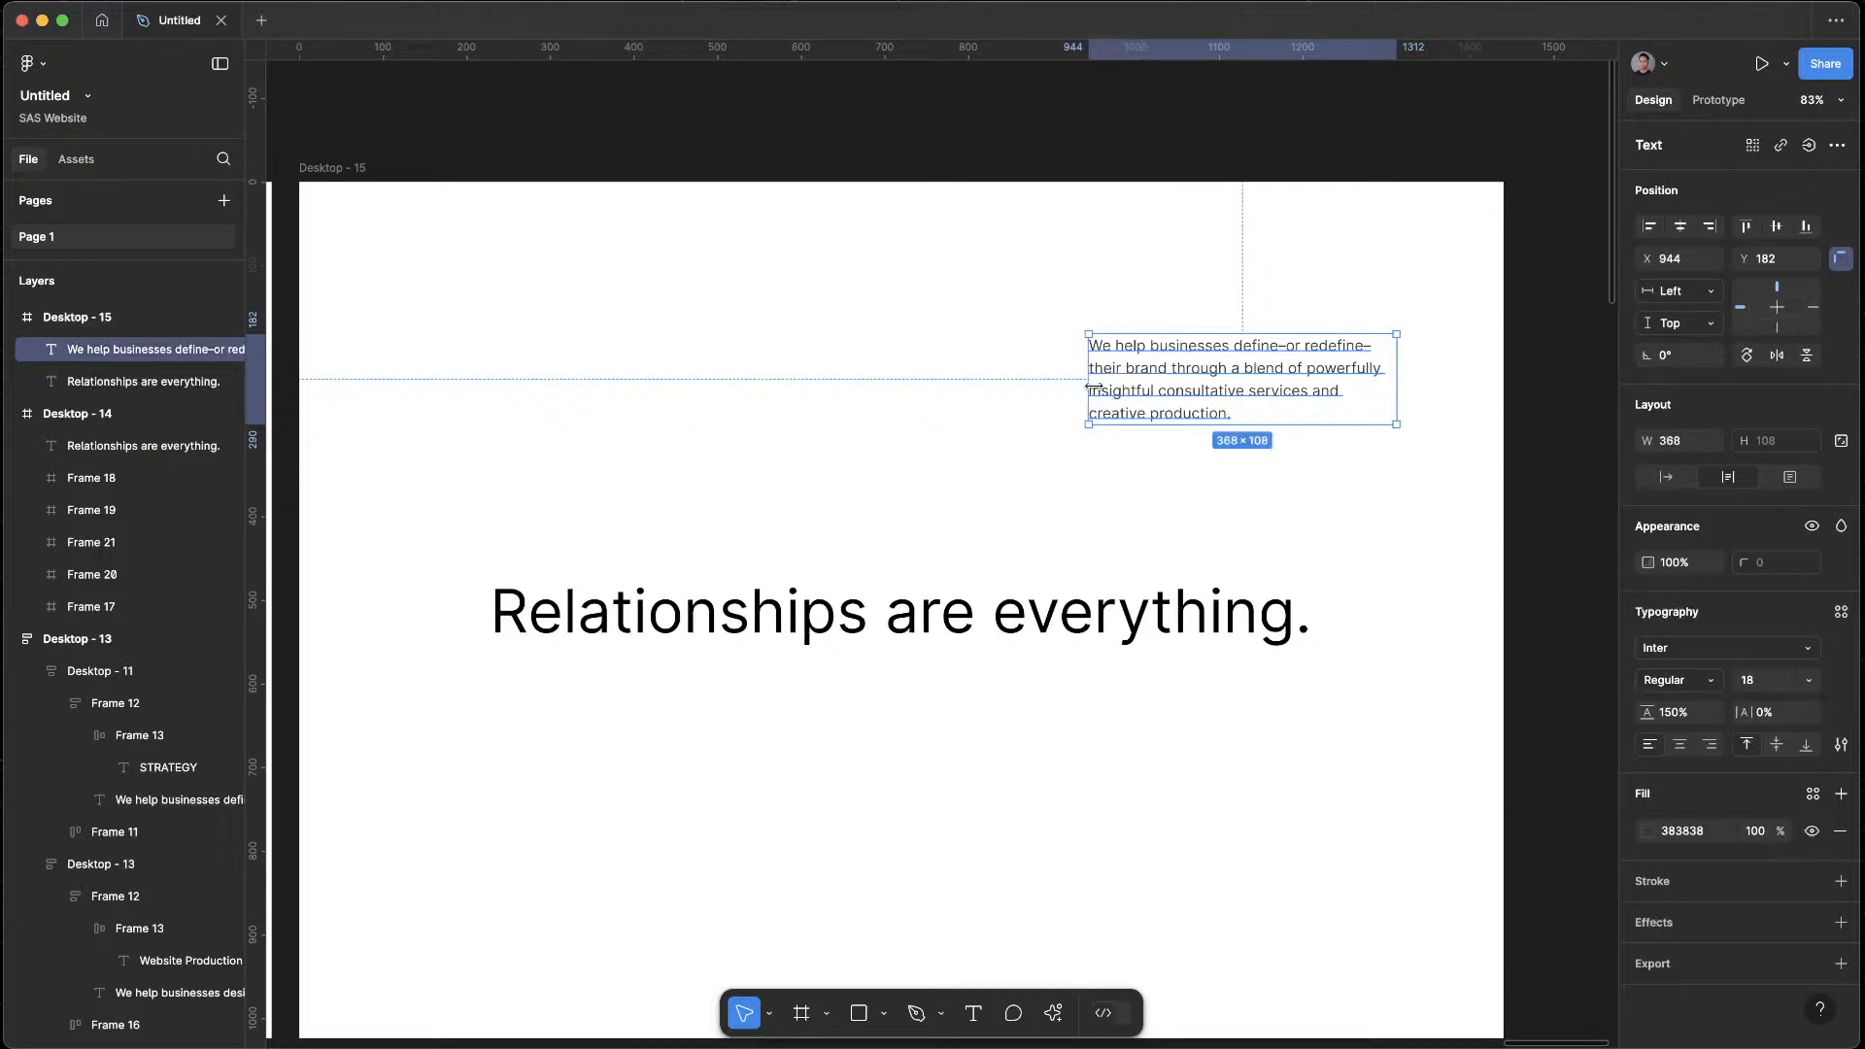
mouse_move(1092, 388)
left_mouse_down()
mouse_move(1015, 387)
mouse_move(1086, 388)
left_mouse_up()
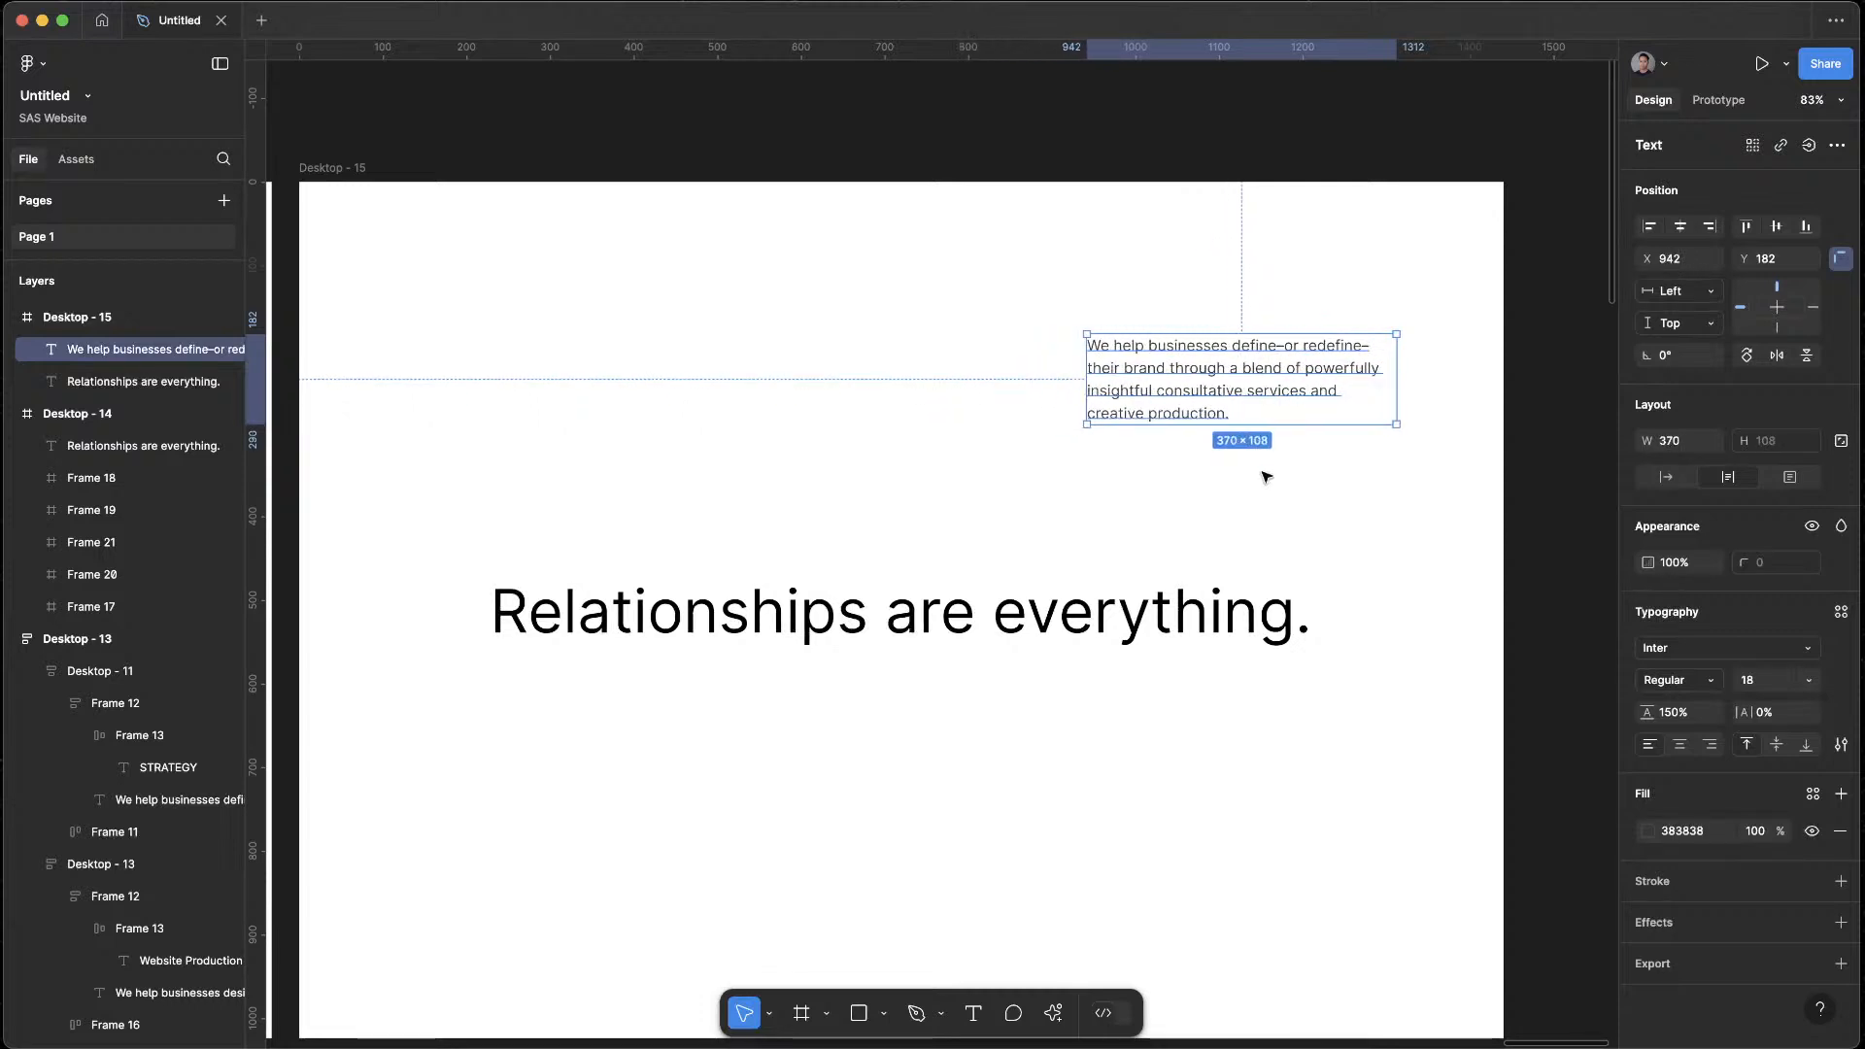
Place copies of the paragraph at the lower-right edge, the lower left and the top-left edge of Desktop - 15
scroll(1266, 476, "down", 4)
scroll(1359, 460, "up", 1)
left_click_drag(1182, 284, 1186, 702)
left_click_drag(760, 615, 762, 575)
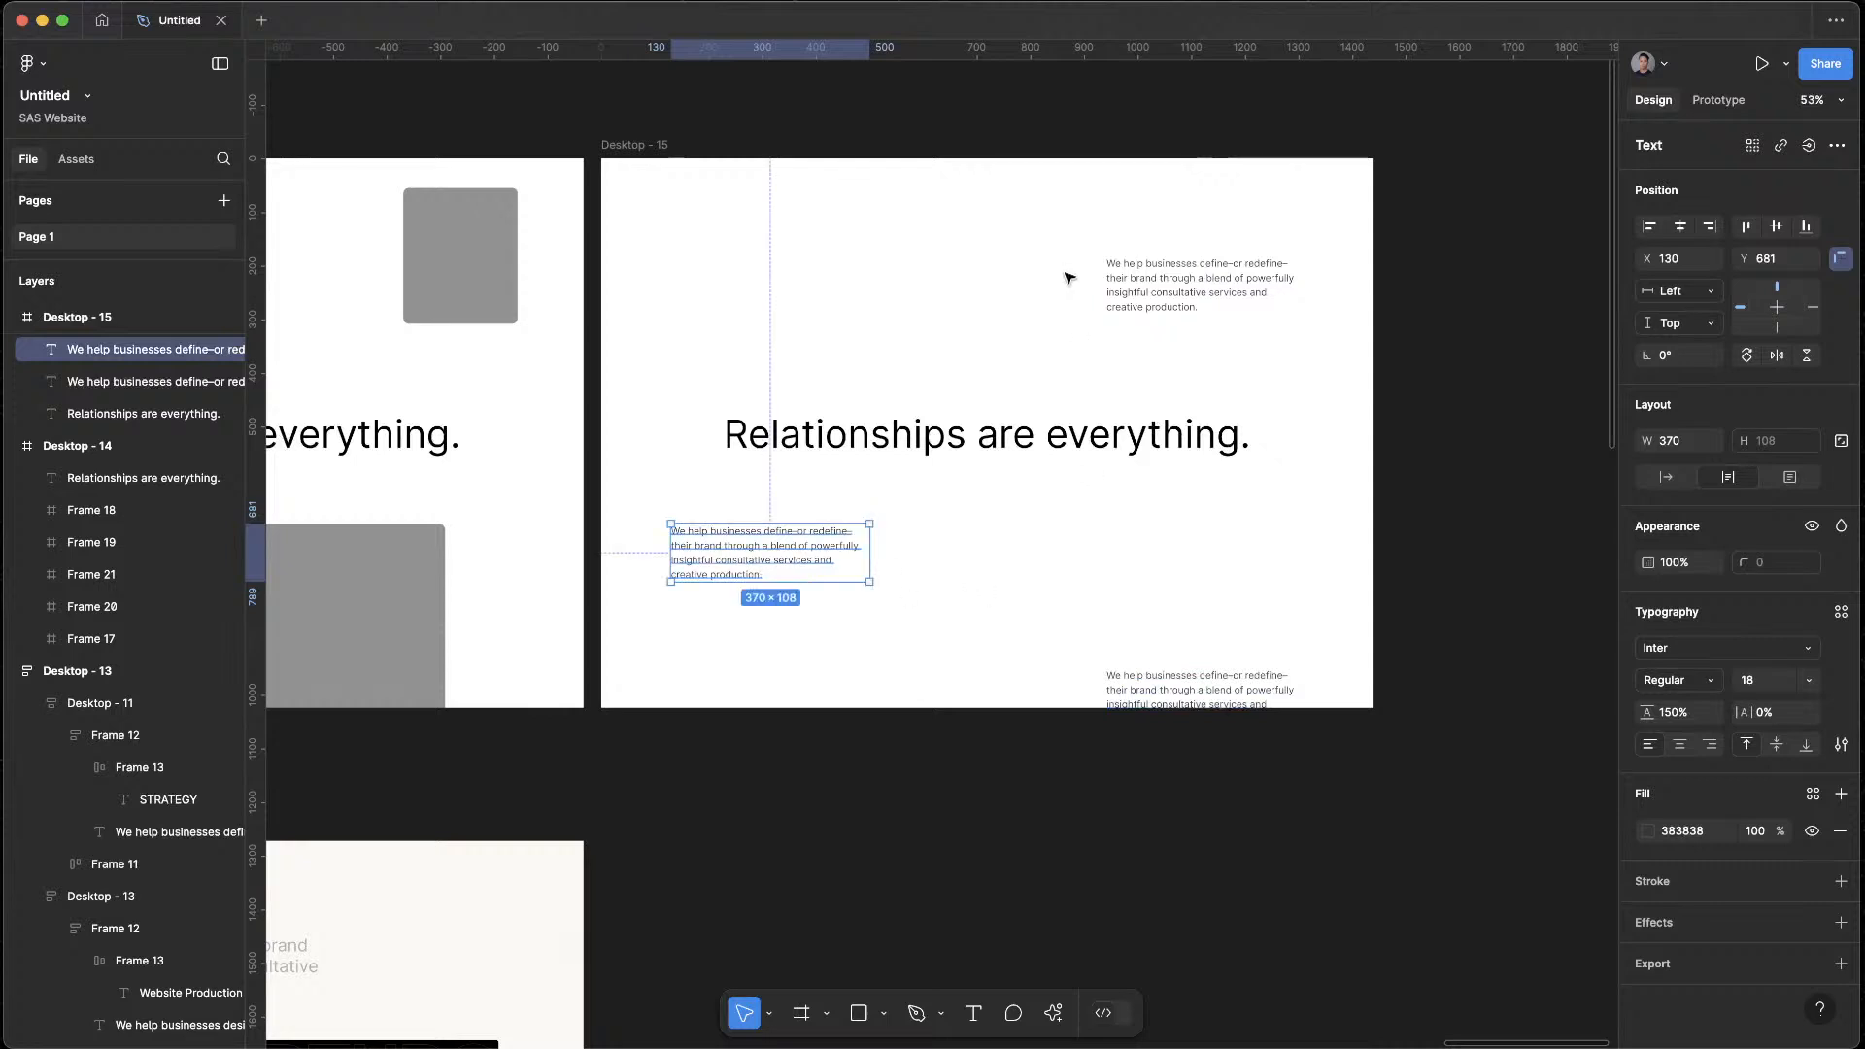
left_click_drag(1139, 292, 691, 174)
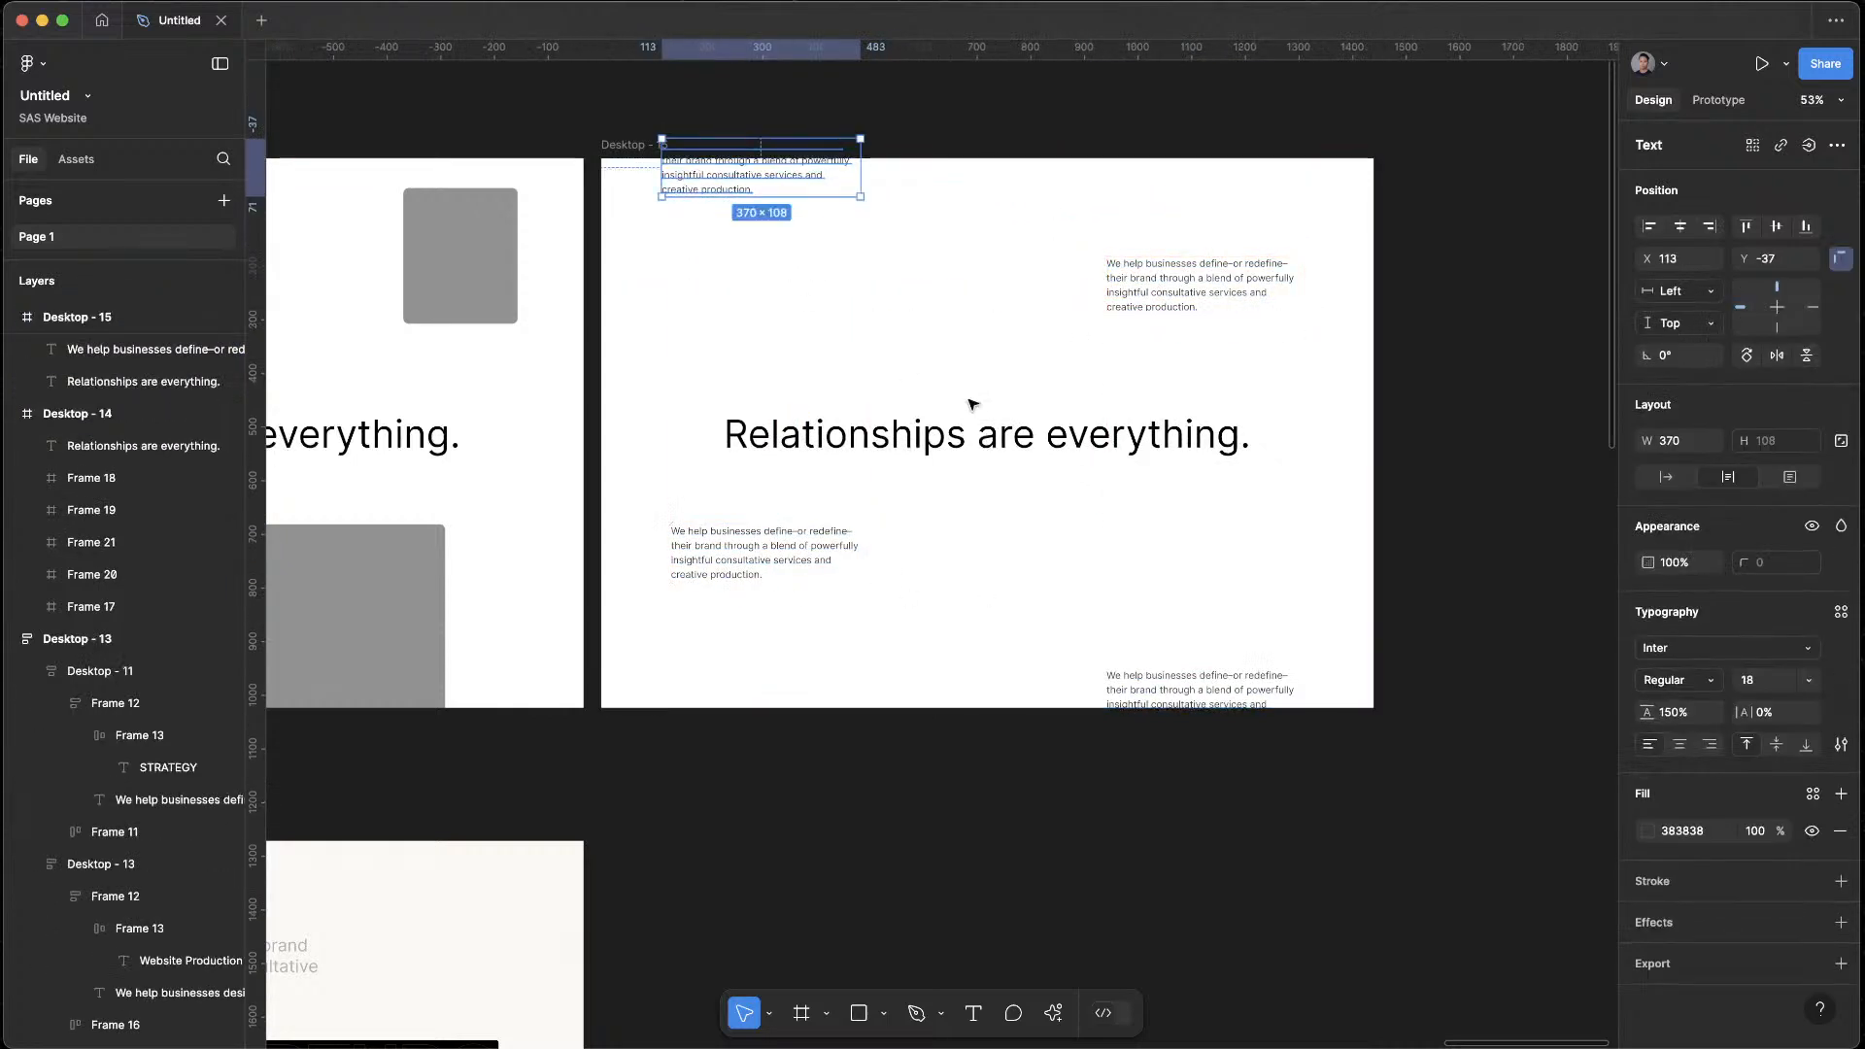
Move the lower-left paragraph of Desktop - 15 further down, about 100 px lower
left_click(971, 403)
scroll(937, 359, "left", 4)
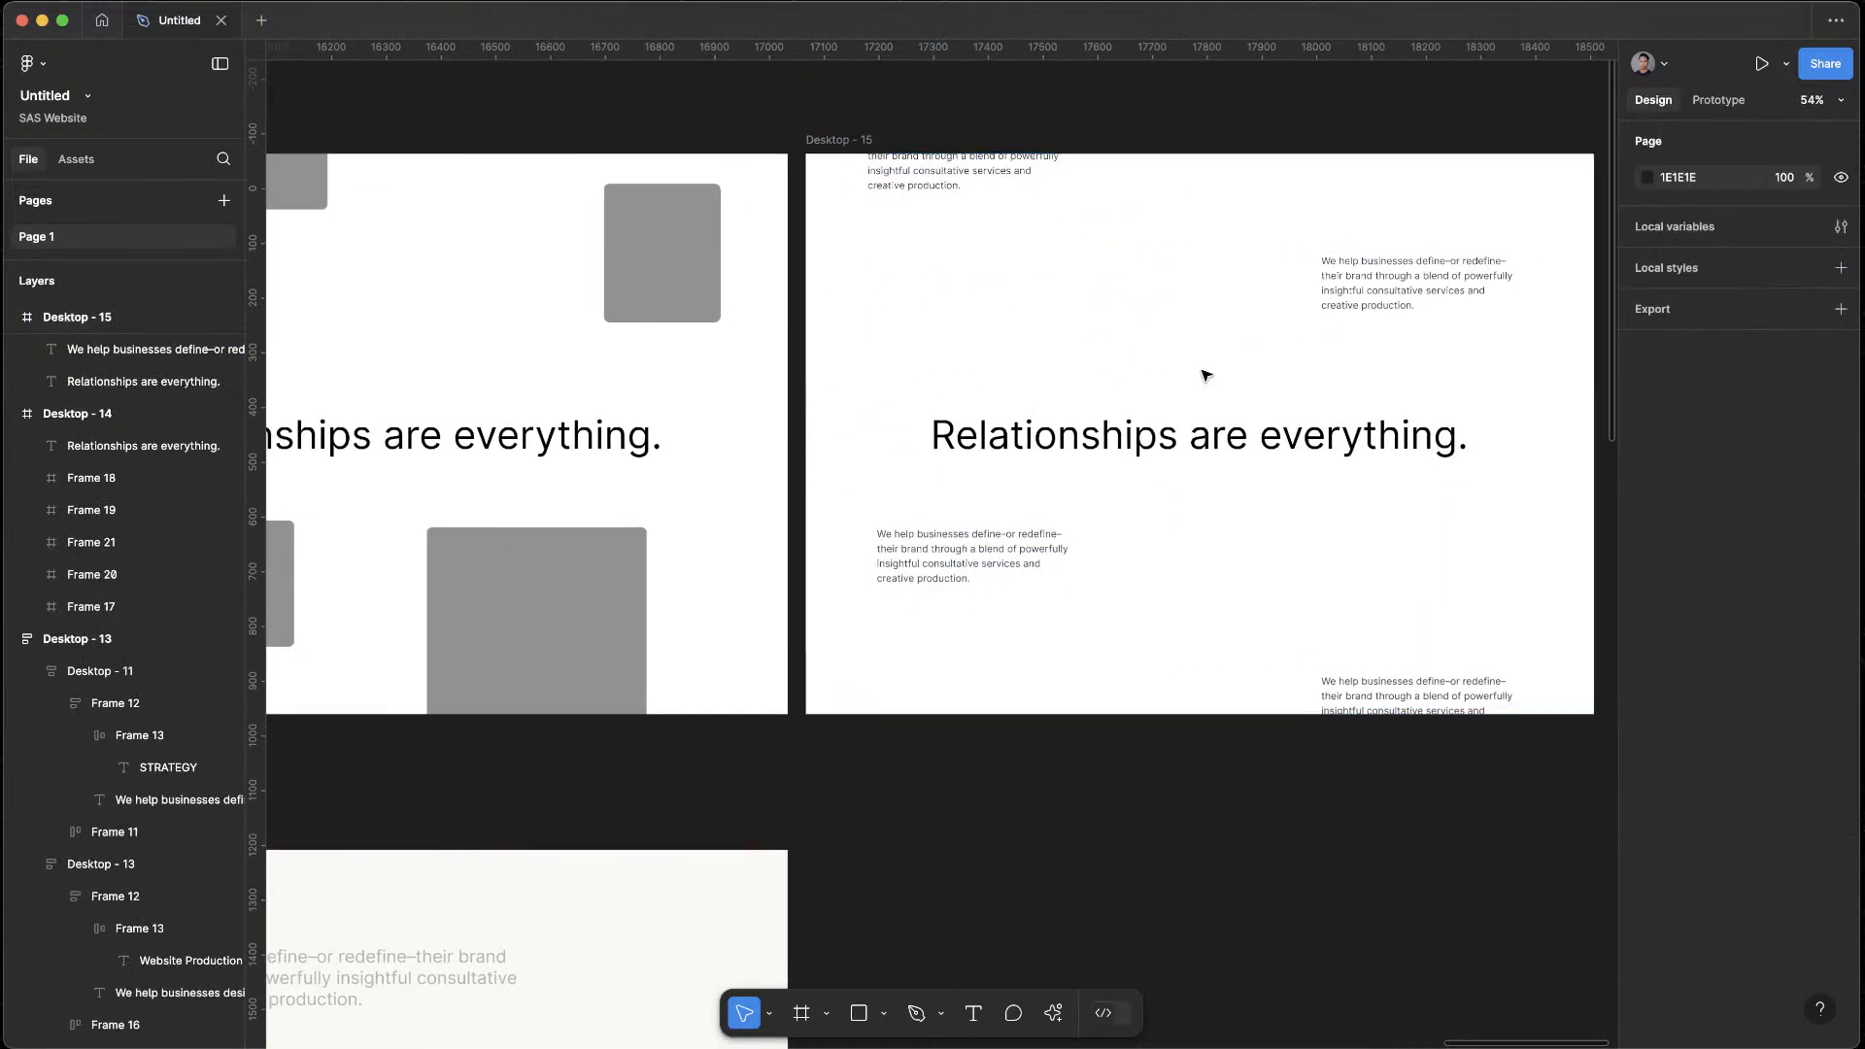
left_click_drag(910, 549, 910, 612)
left_click(916, 533)
scroll(870, 591, "up", 5)
scroll(1029, 587, "down", 5)
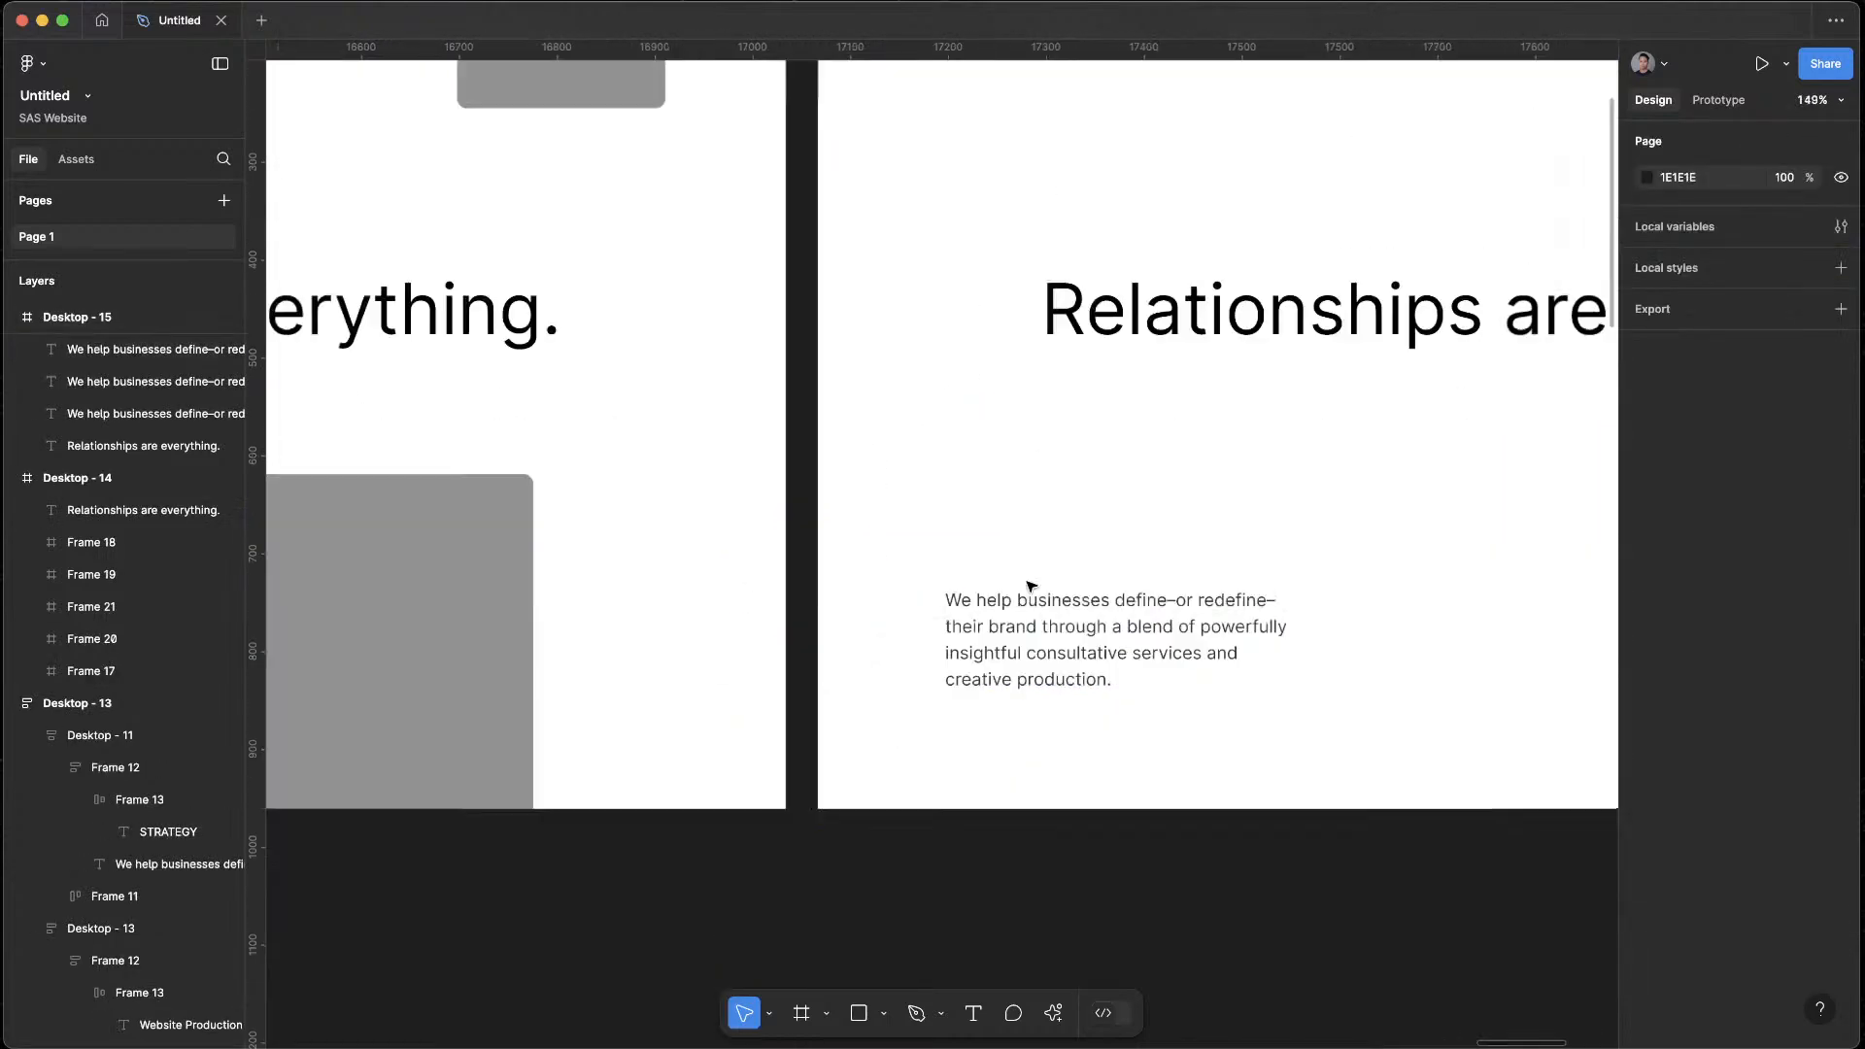
Draw a 40 × 40 frame directly above the lower-left paragraph in Desktop - 15, with a corner radius of 5
scroll(1030, 486, "right", 2)
key("f")
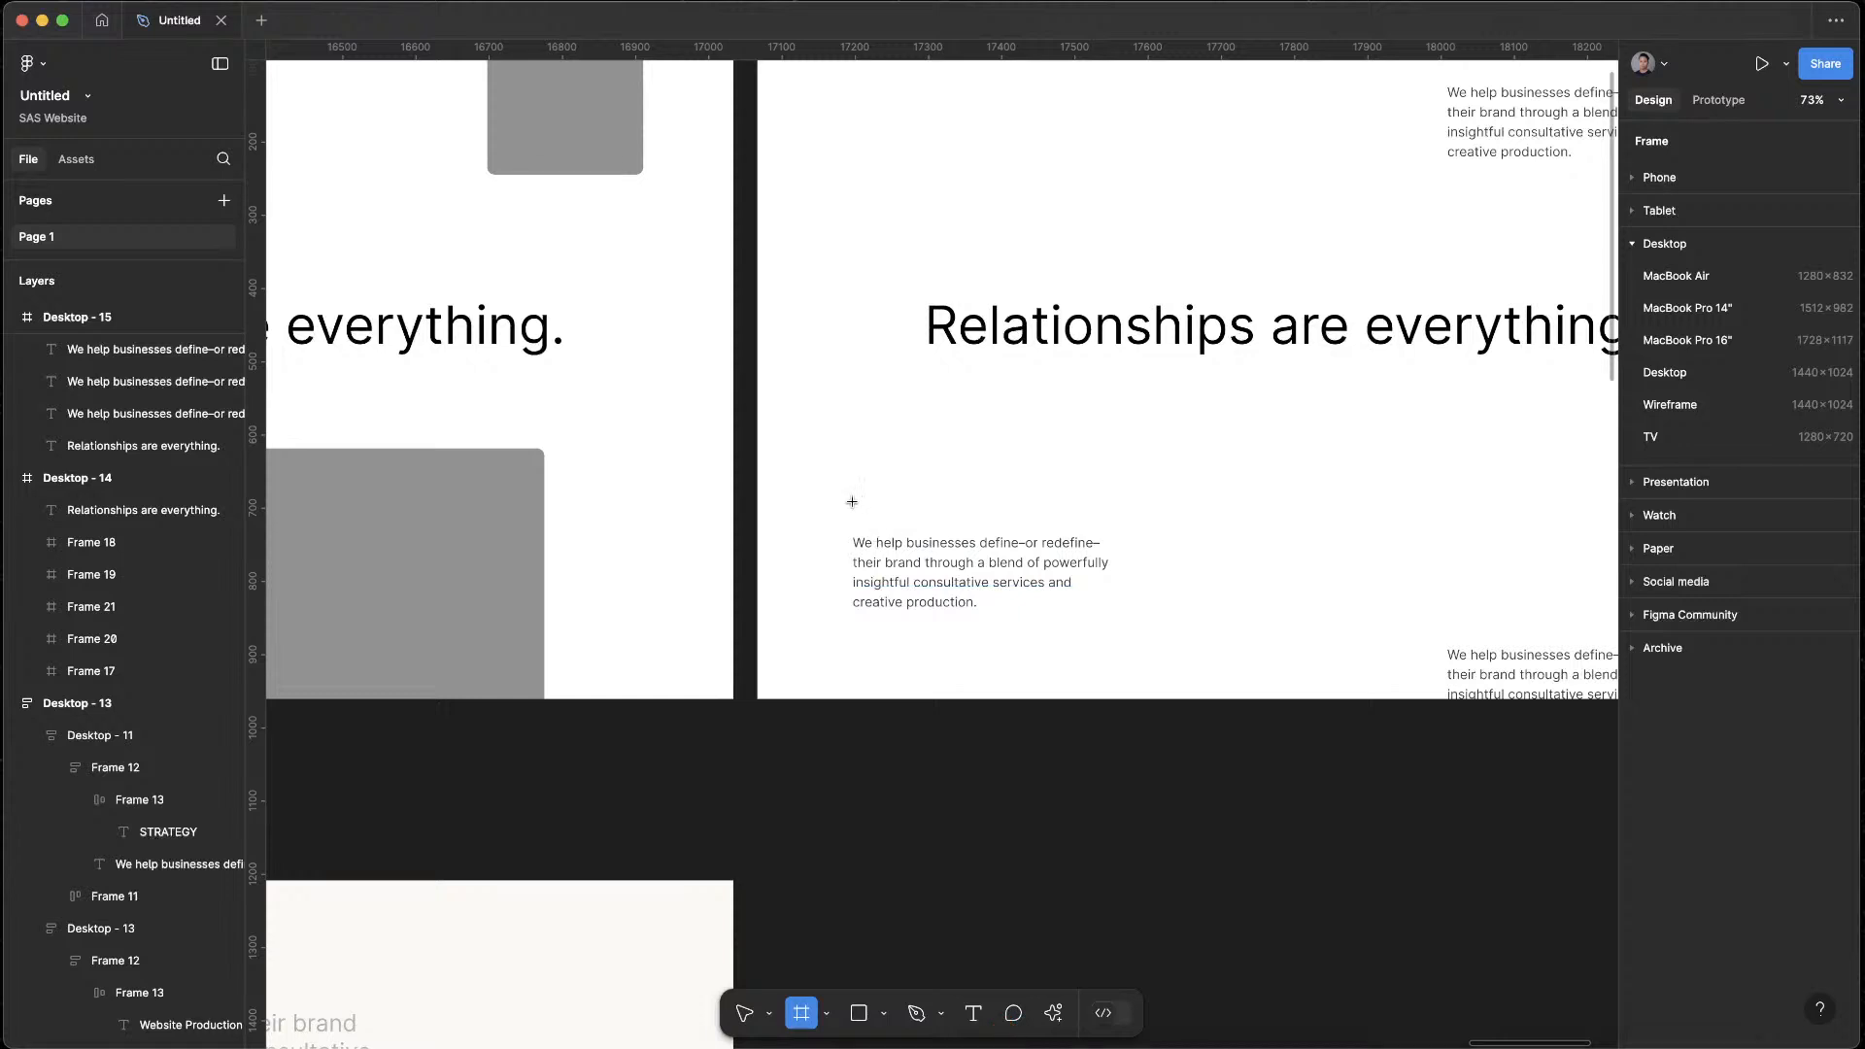
left_click_drag(852, 501, 881, 531)
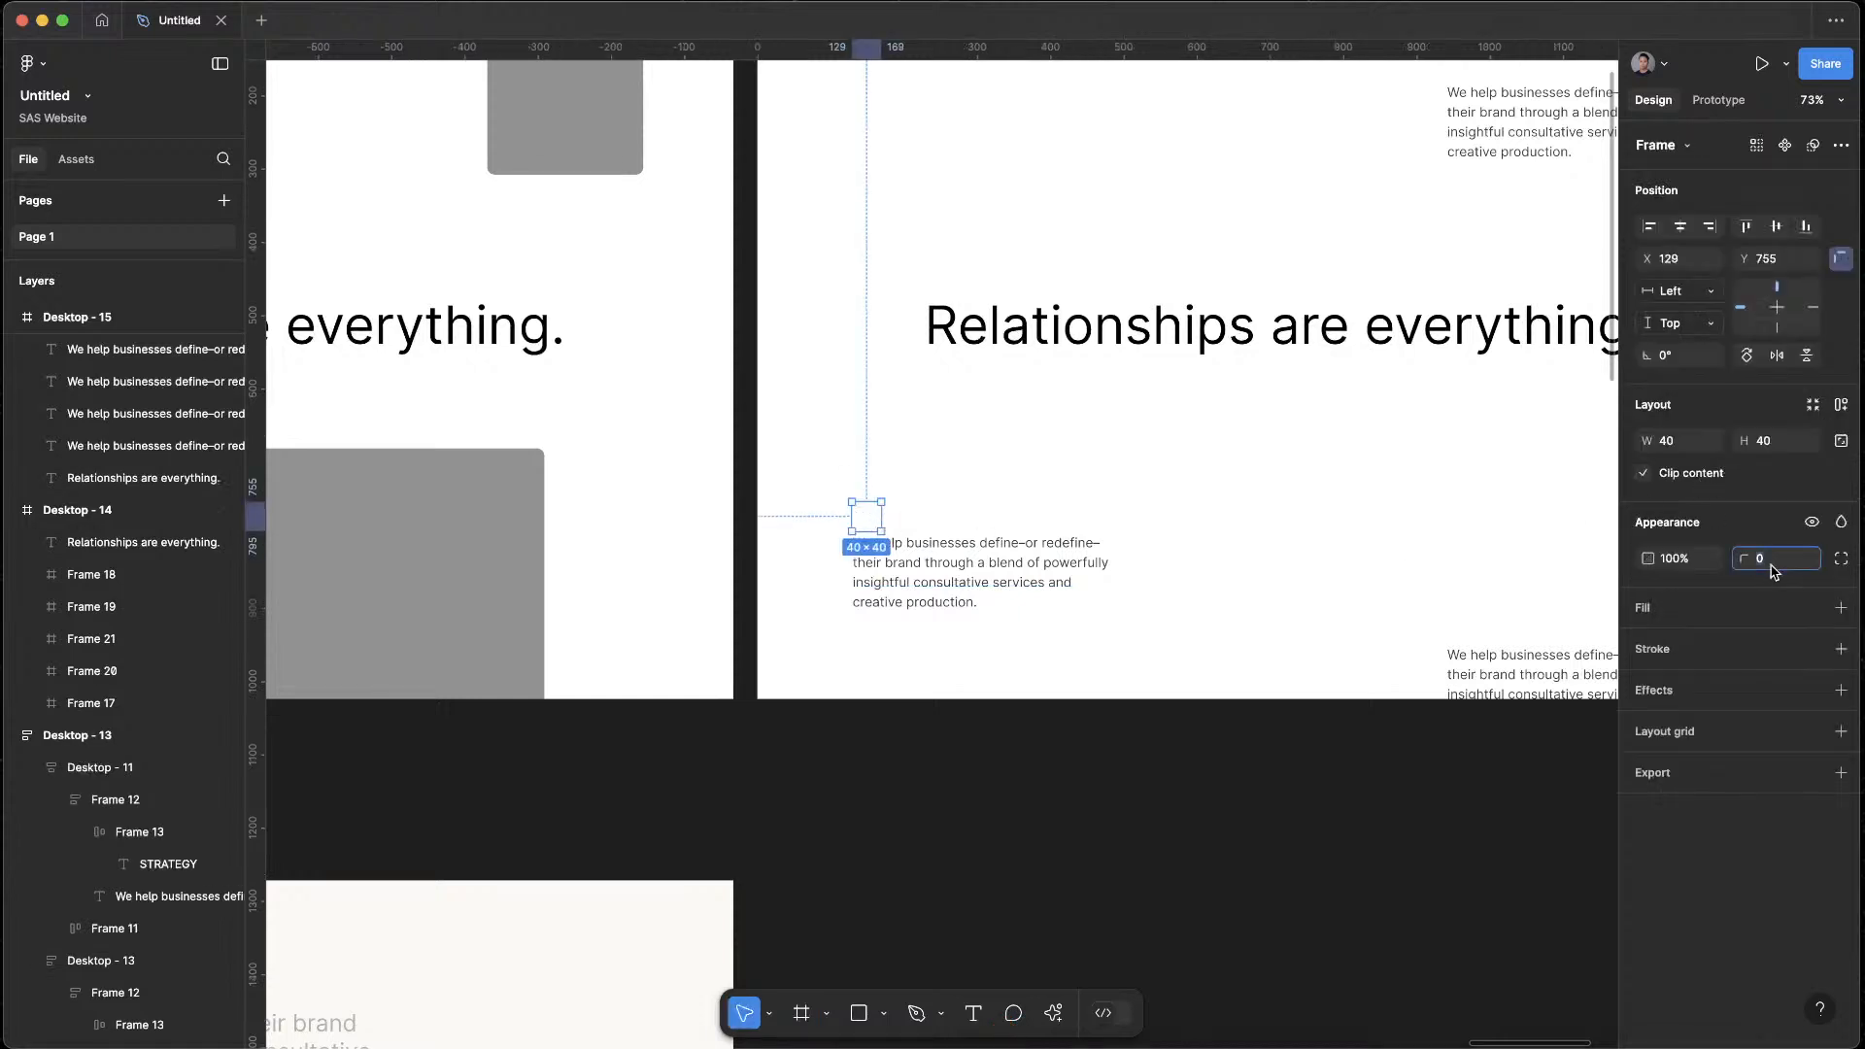
left_click(1813, 607)
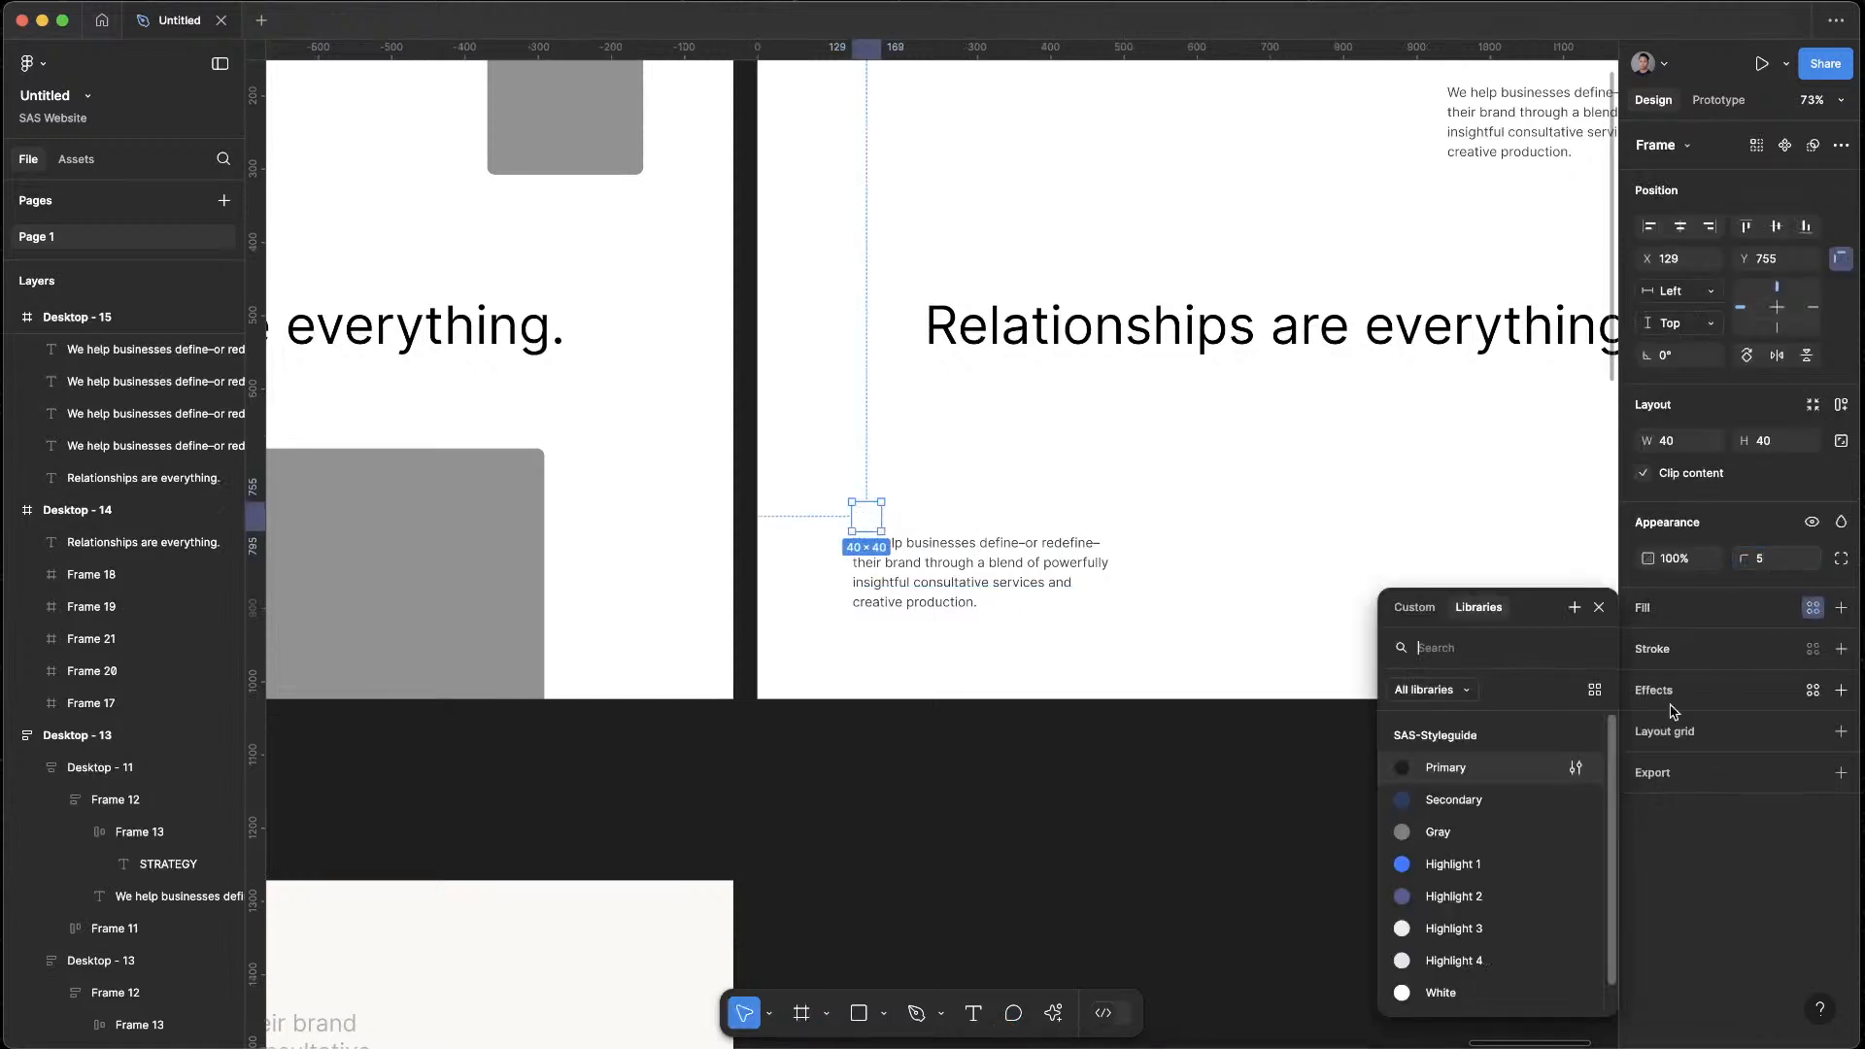
key("Escape")
key("Escape")
Fill the small 40 × 40 frame with the Primary colour from the SAS-Styleguide library
left_click(872, 522)
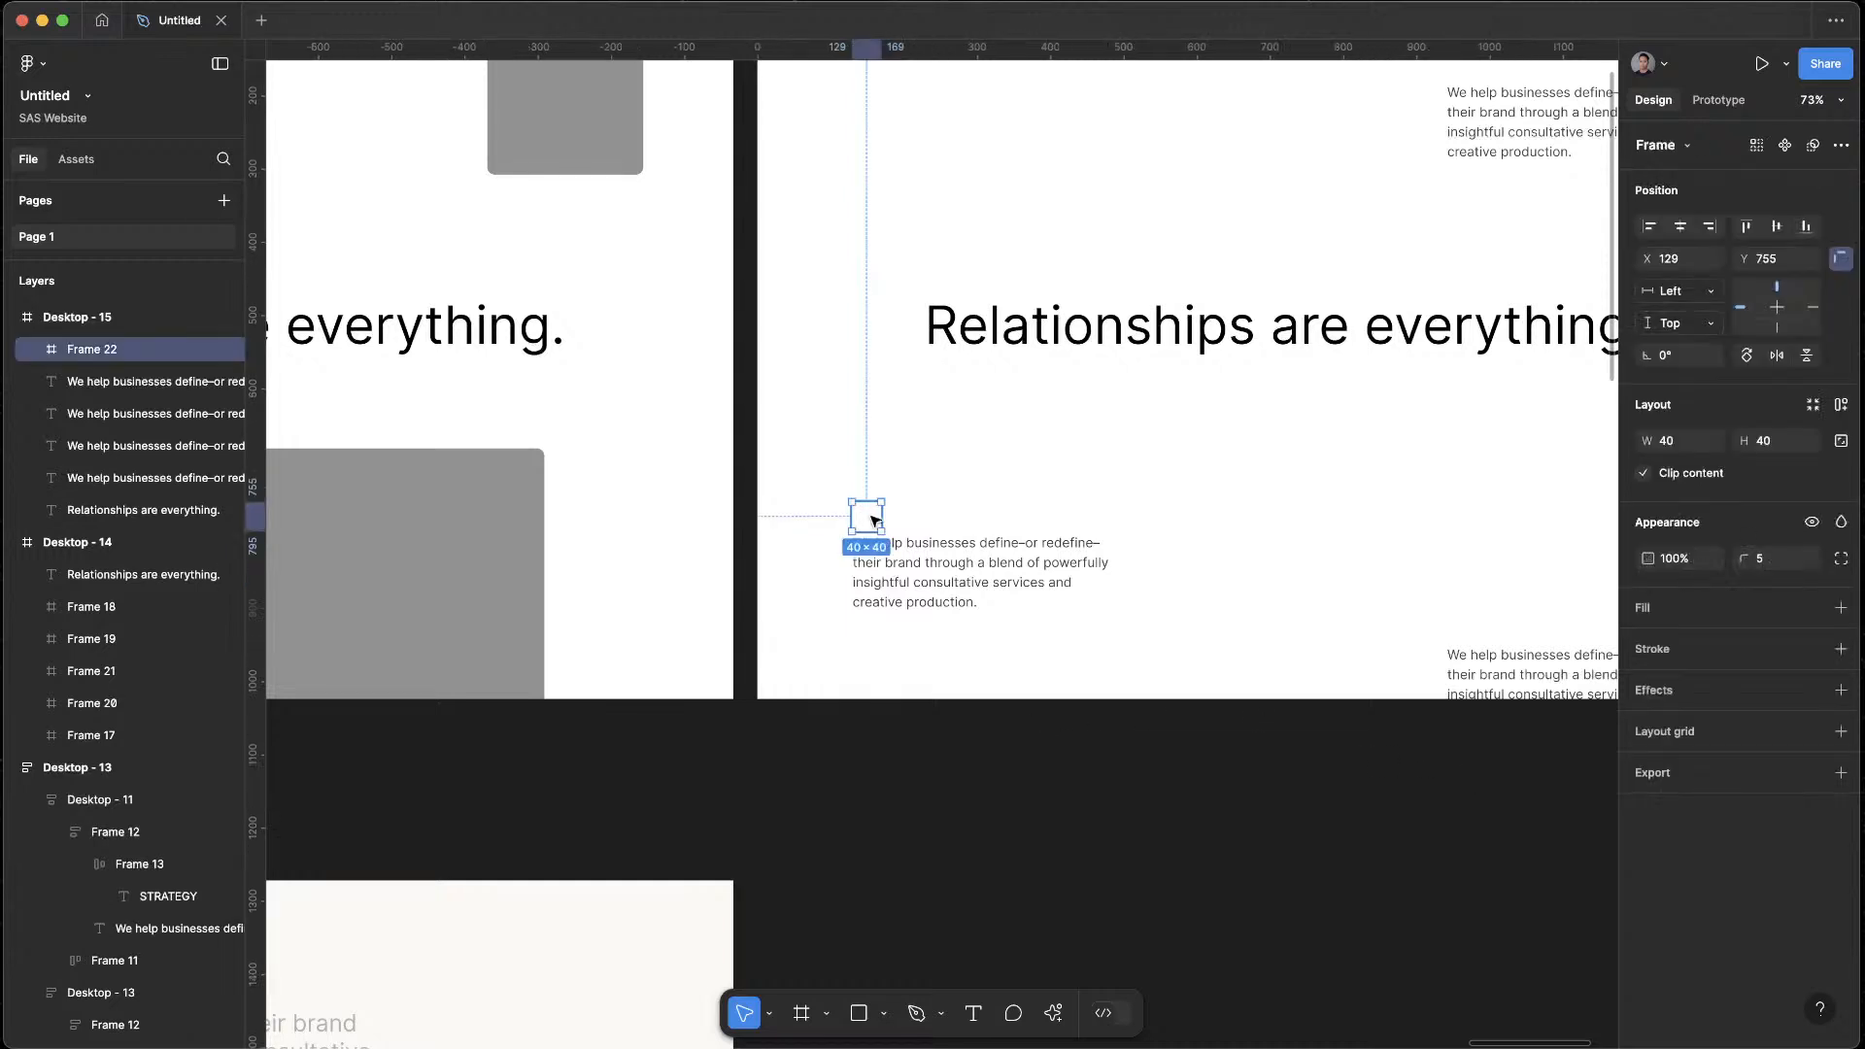
left_click(1812, 607)
left_click(1566, 762)
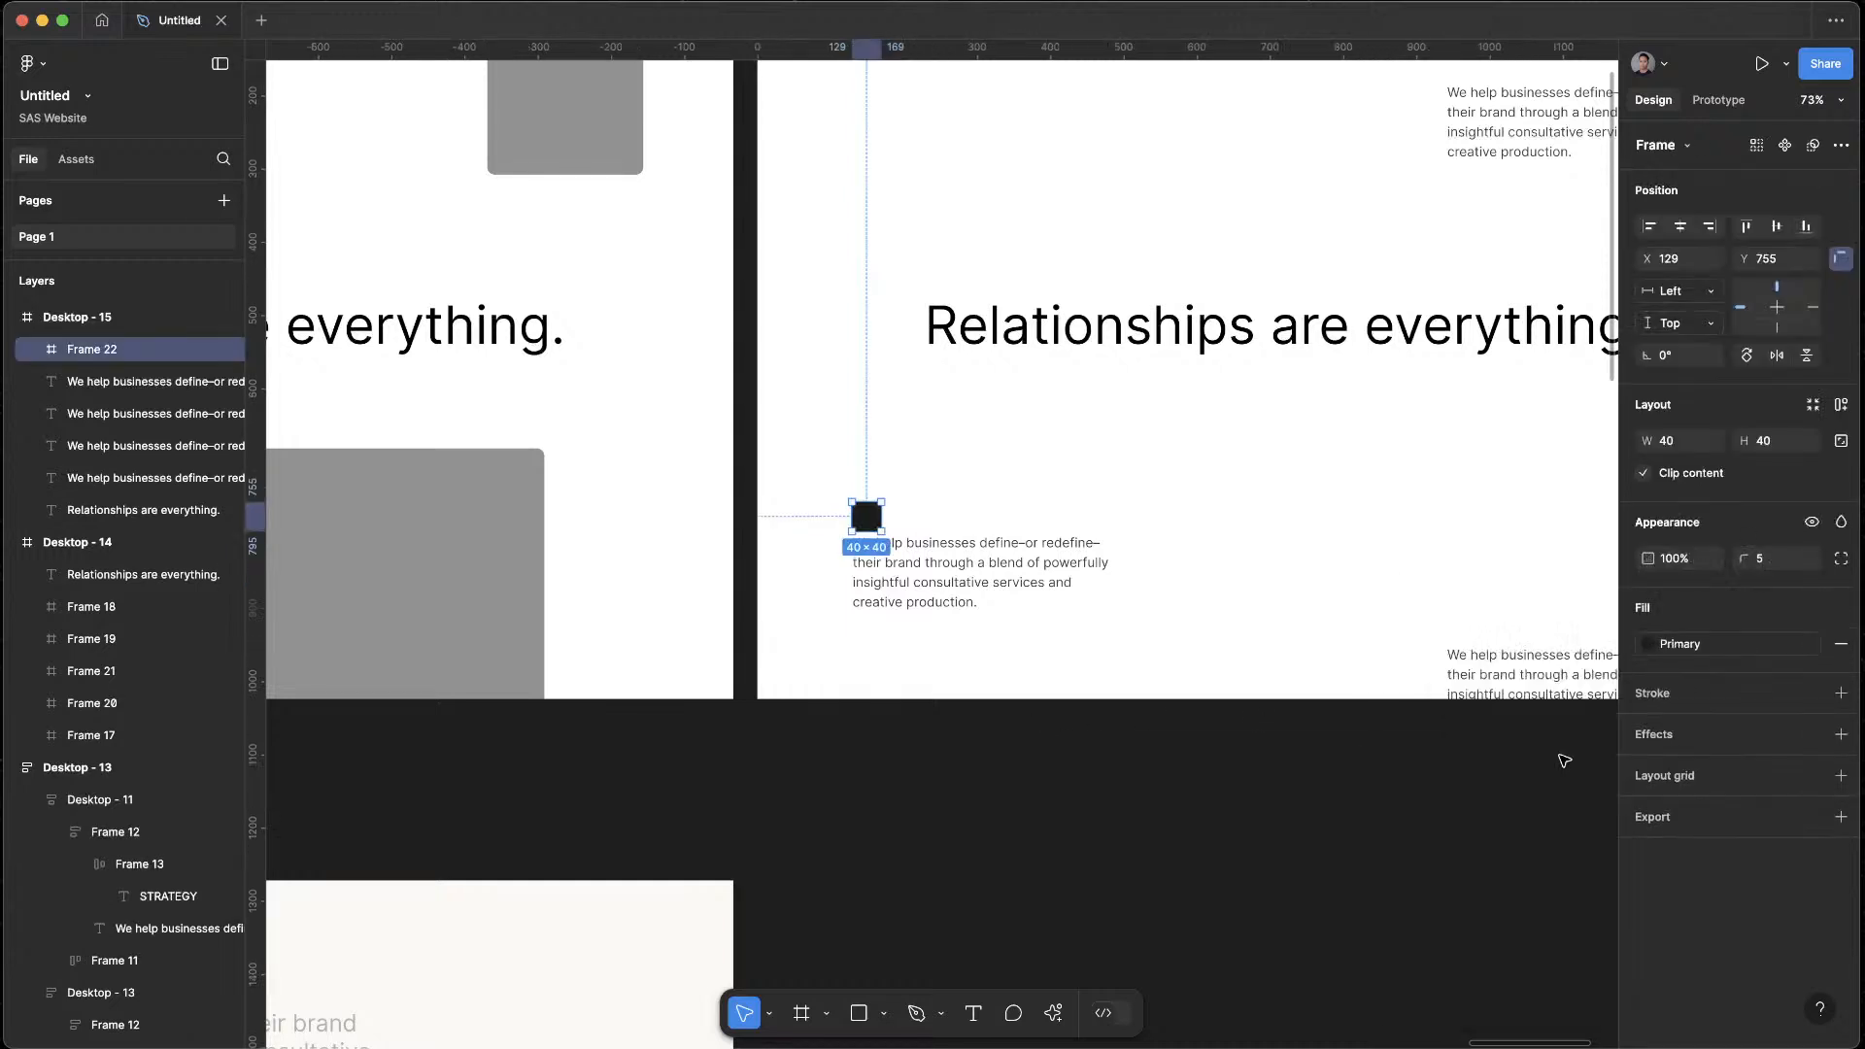
key("Escape")
Move the black square to about X 73, Y 757, just outside the upper-left corner of the lower-left paragraph
left_click_drag(877, 528, 878, 514)
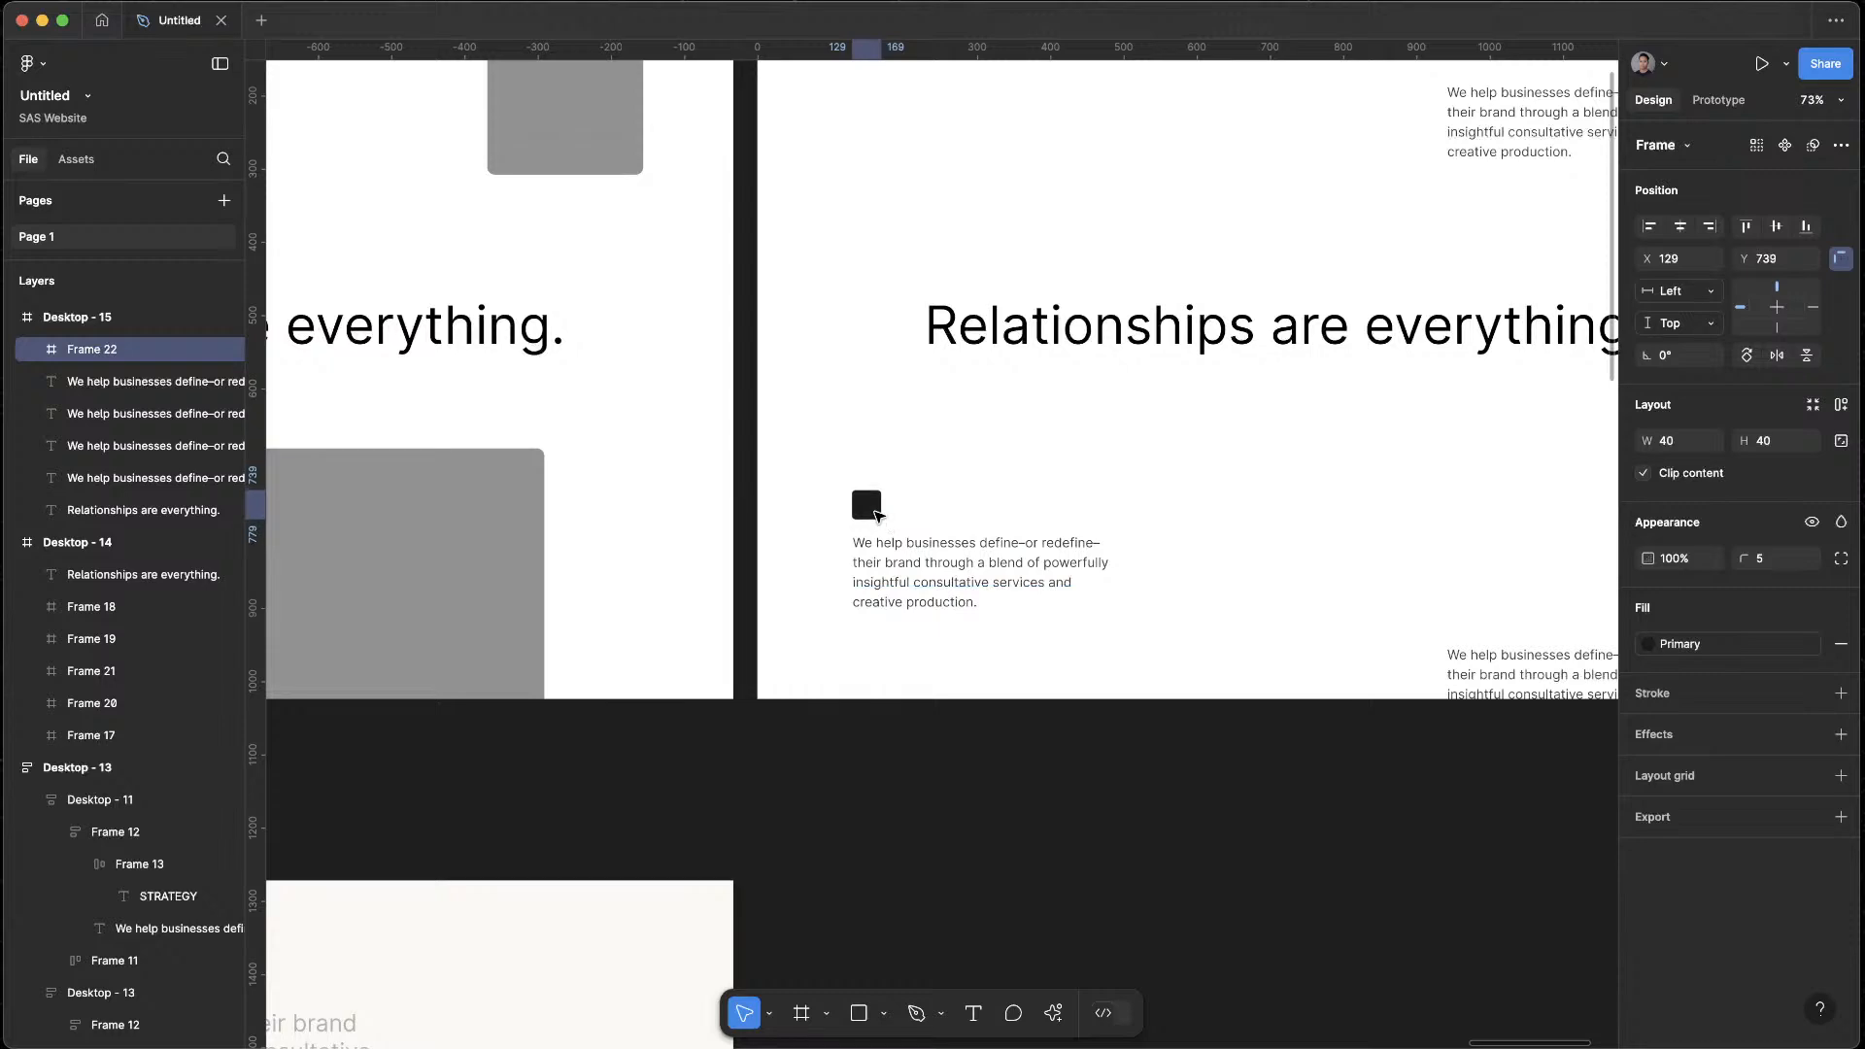
left_click(995, 716)
scroll(1007, 683, "down", 5)
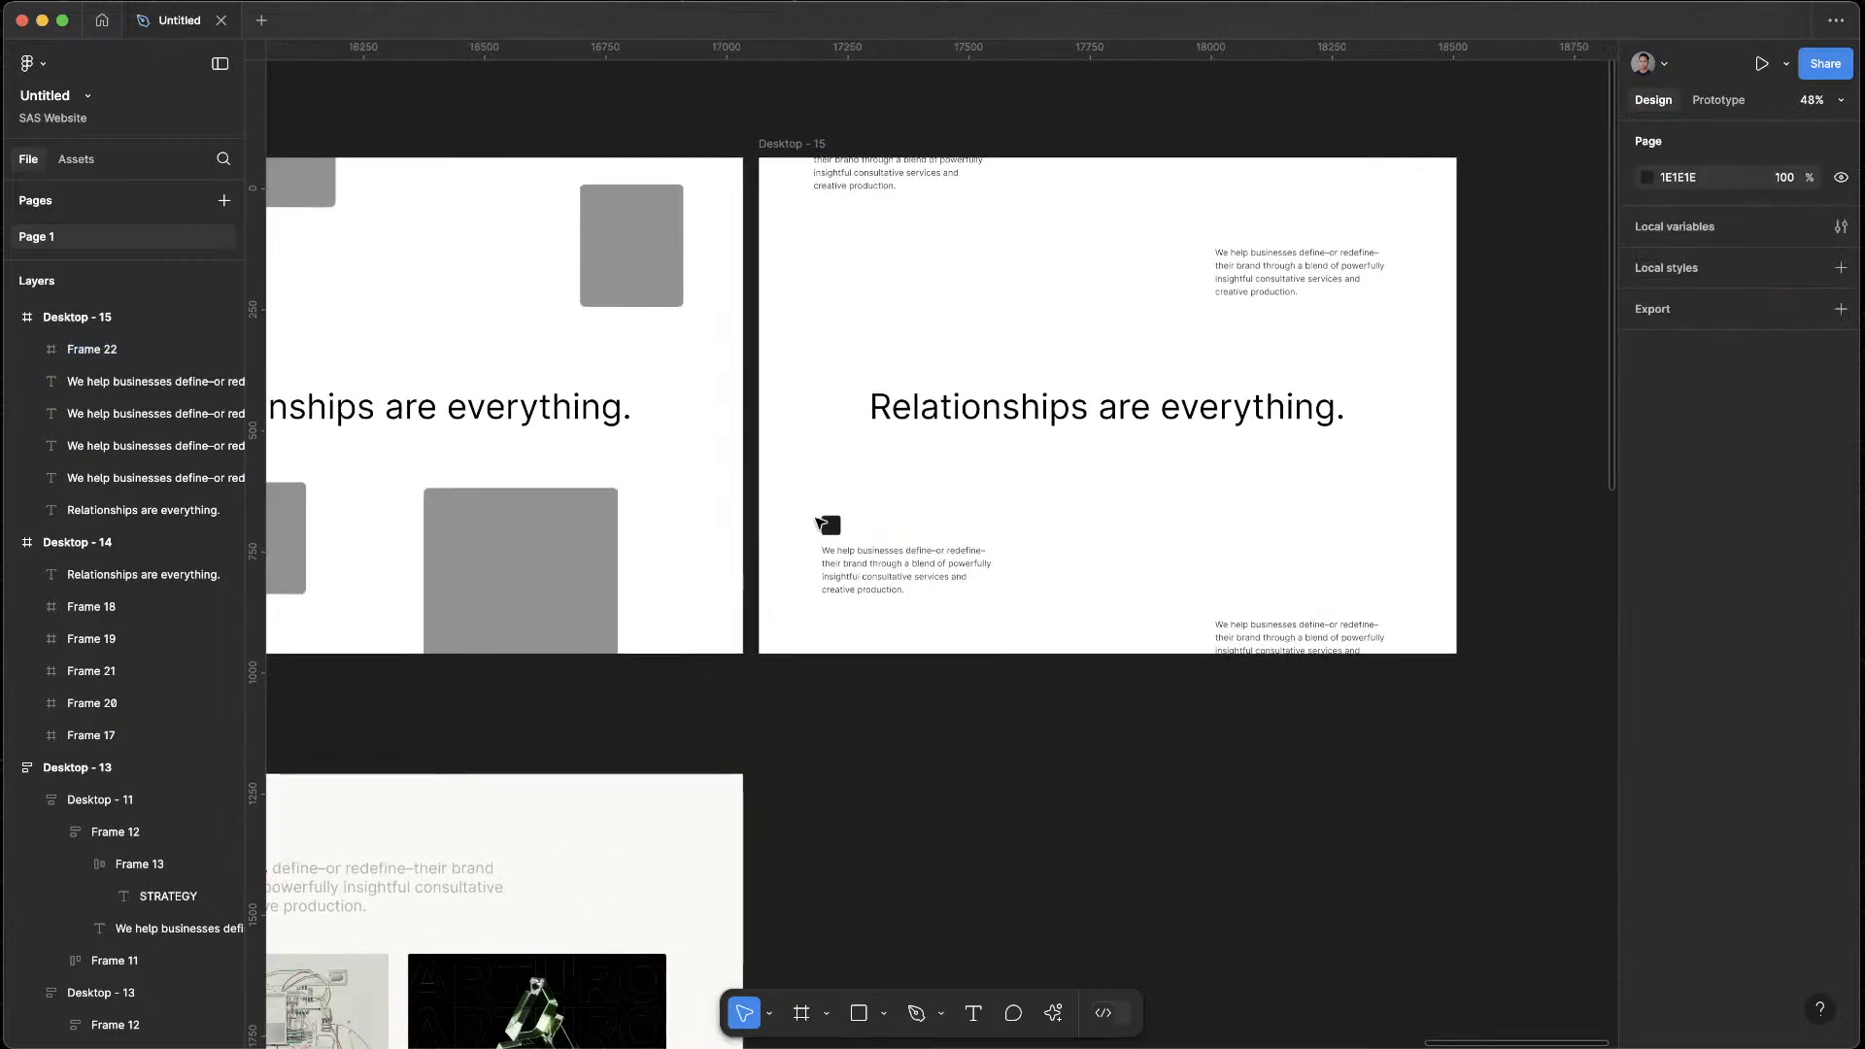
left_click_drag(819, 523, 808, 550)
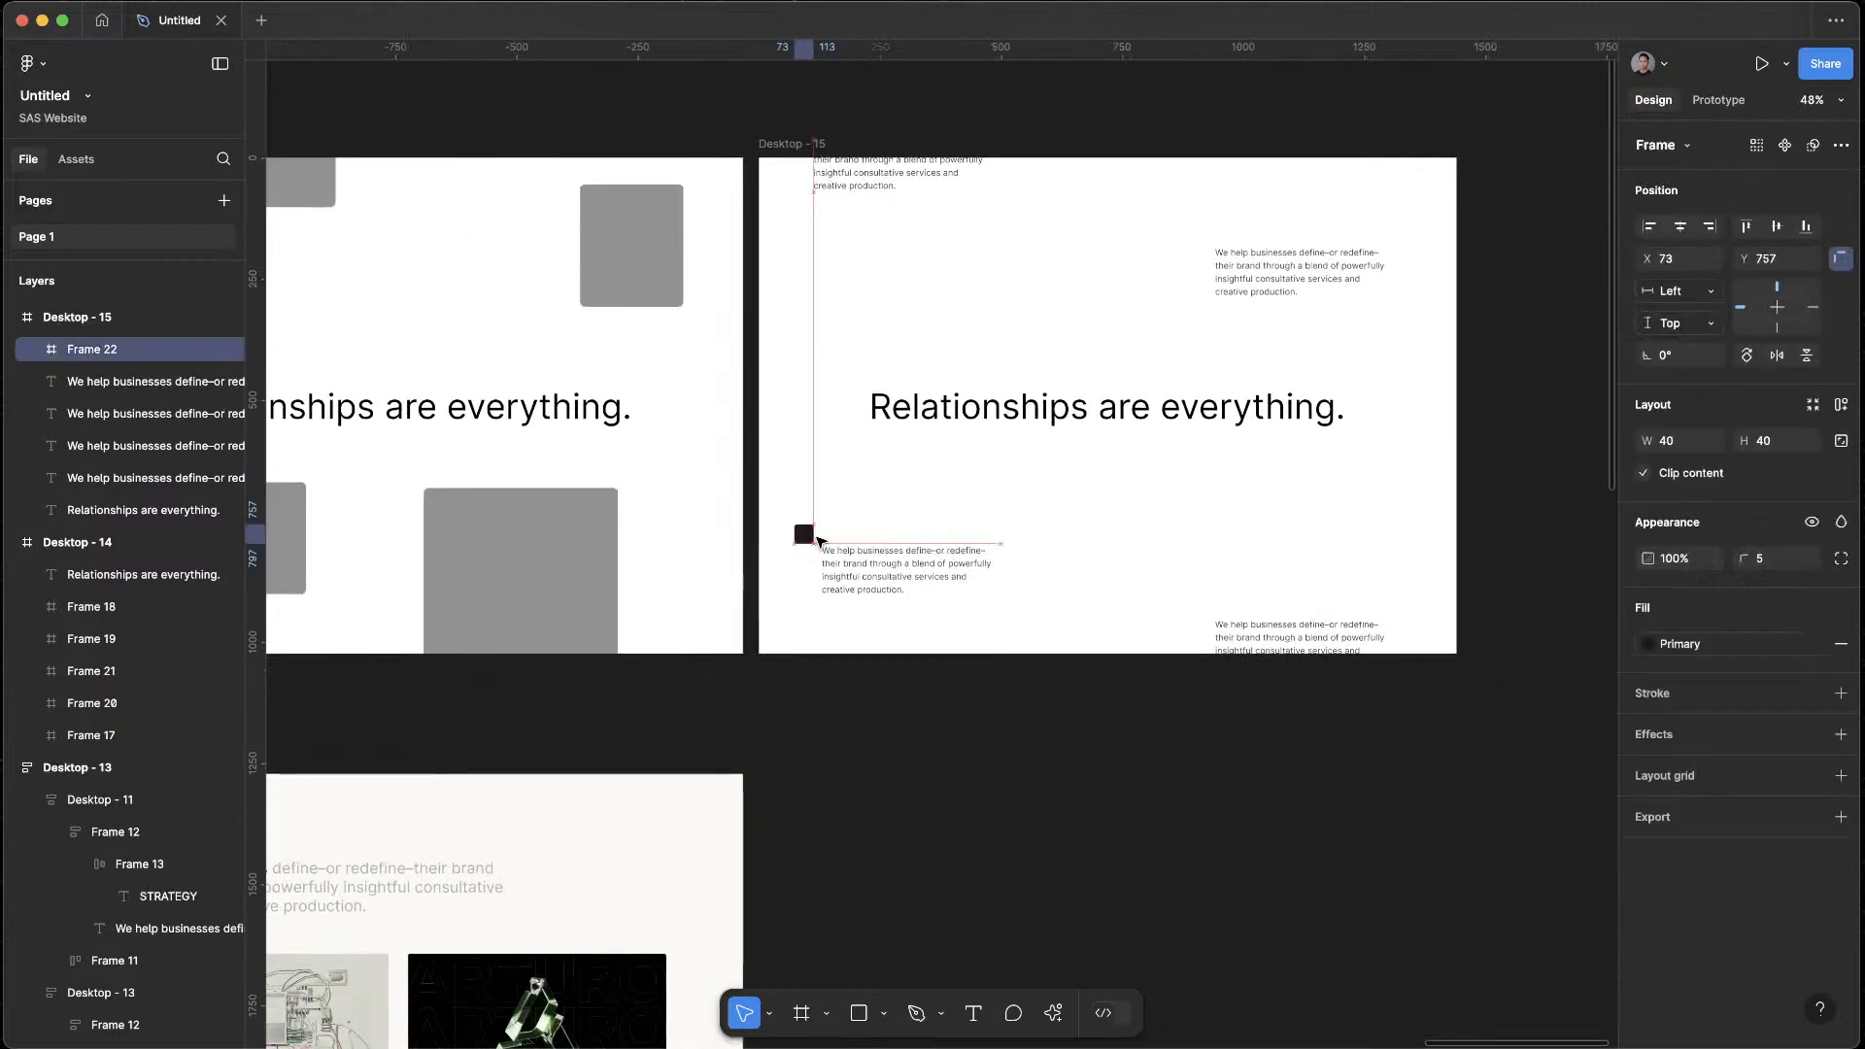
left_click(963, 725)
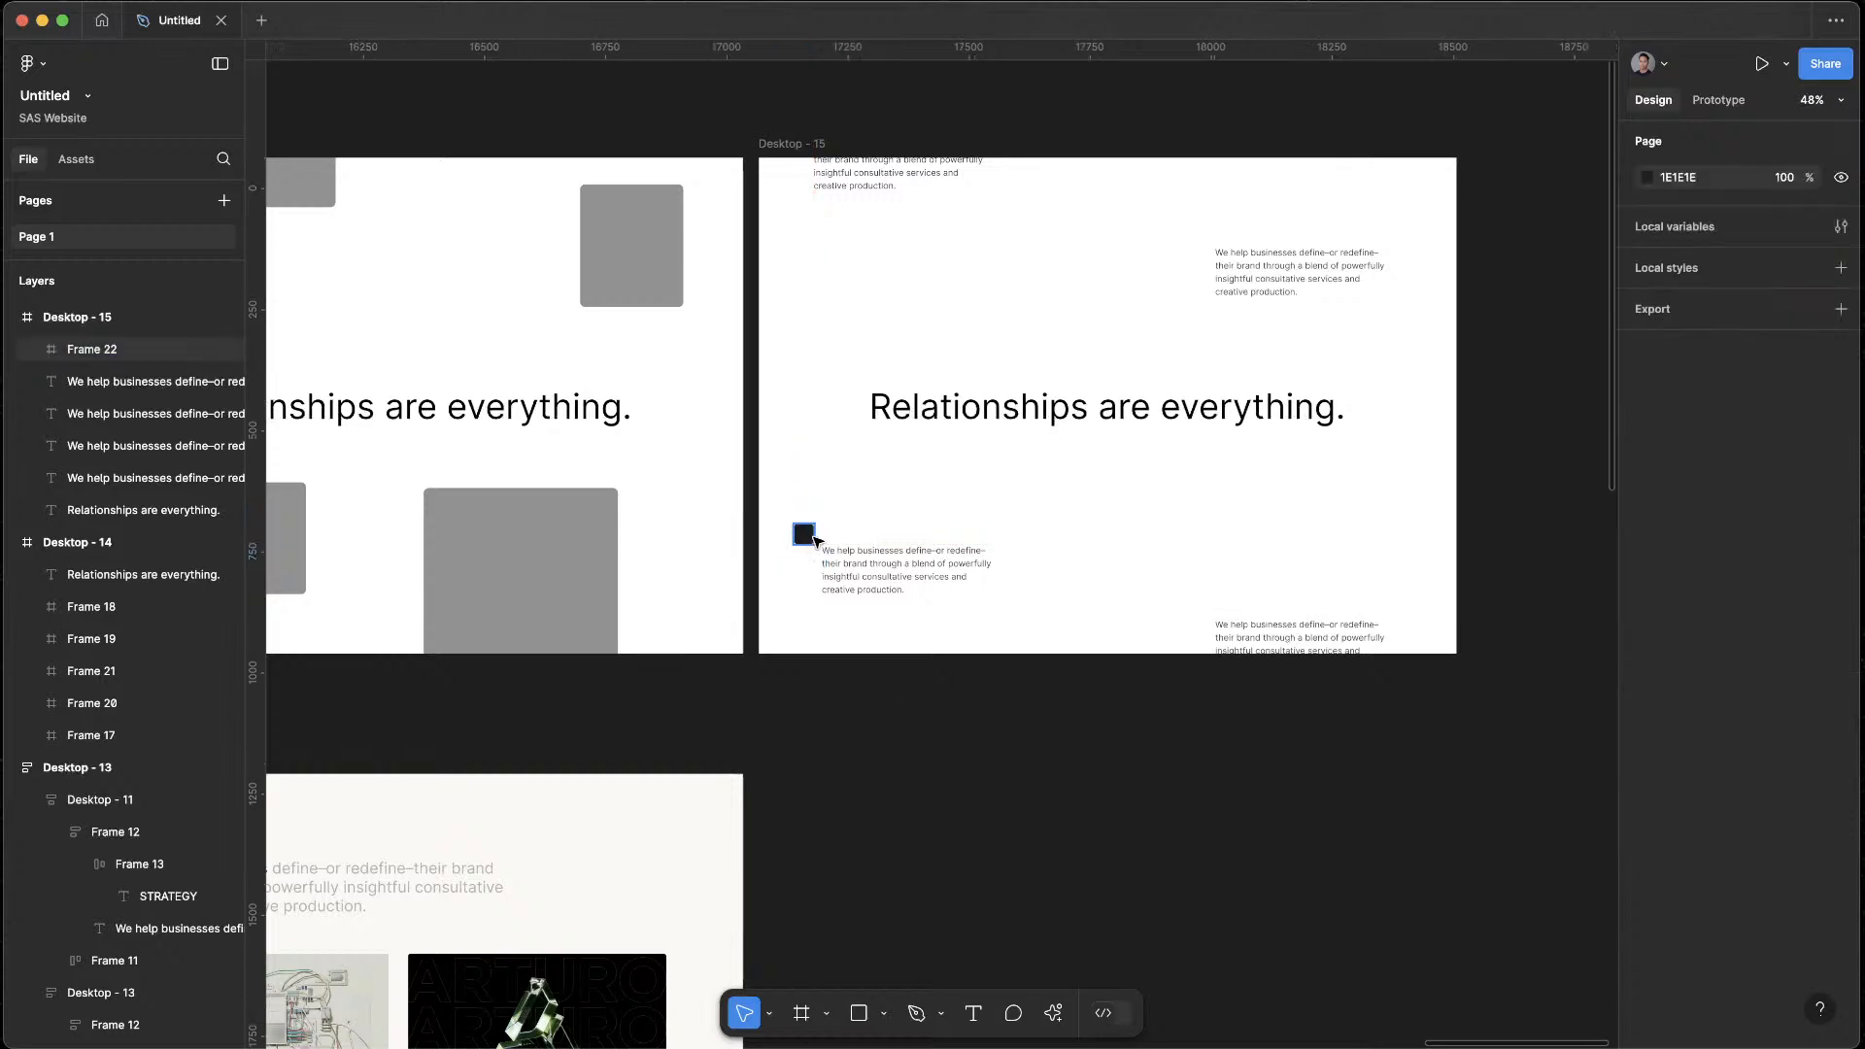
Place copies of the black square at the upper-left corners of the upper-right and lower-right paragraphs, keeping the lower pair at the frame's bottom edge
left_click_drag(814, 540, 1172, 223, "alt")
left_click(1318, 458)
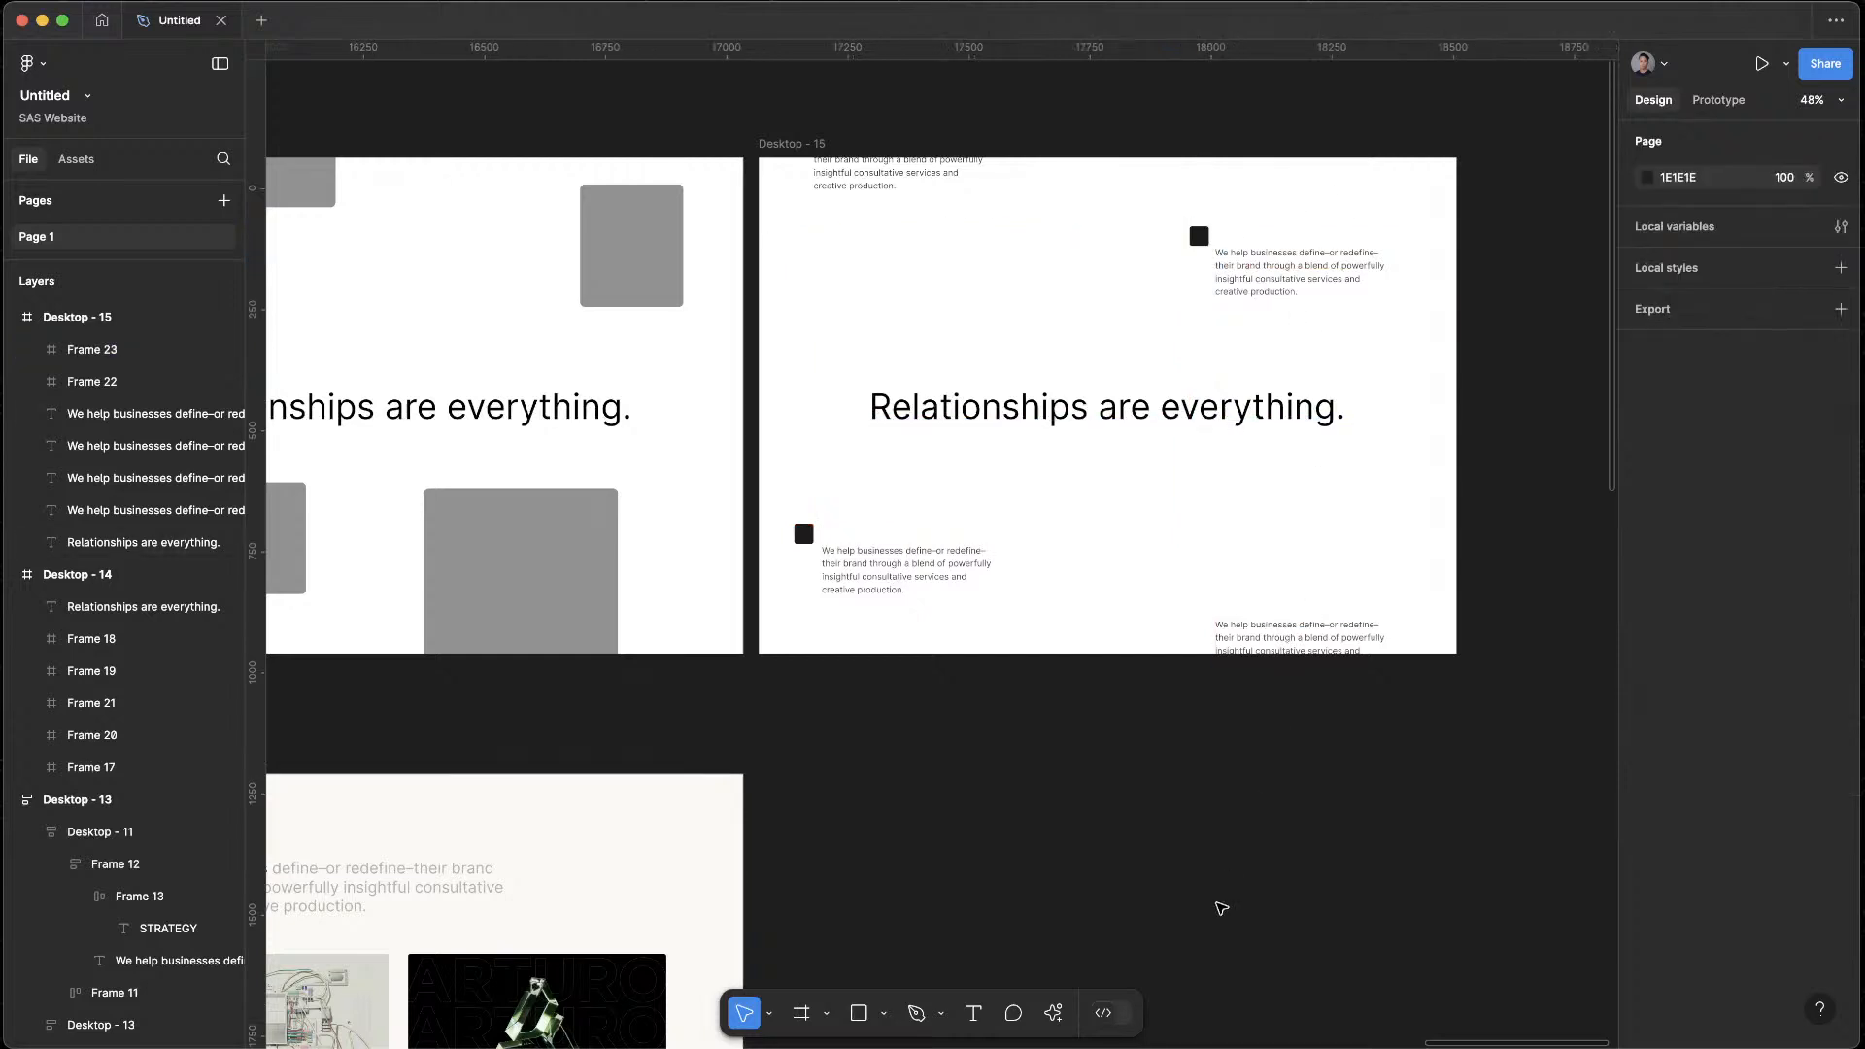
left_click_drag(1308, 639, 1308, 534)
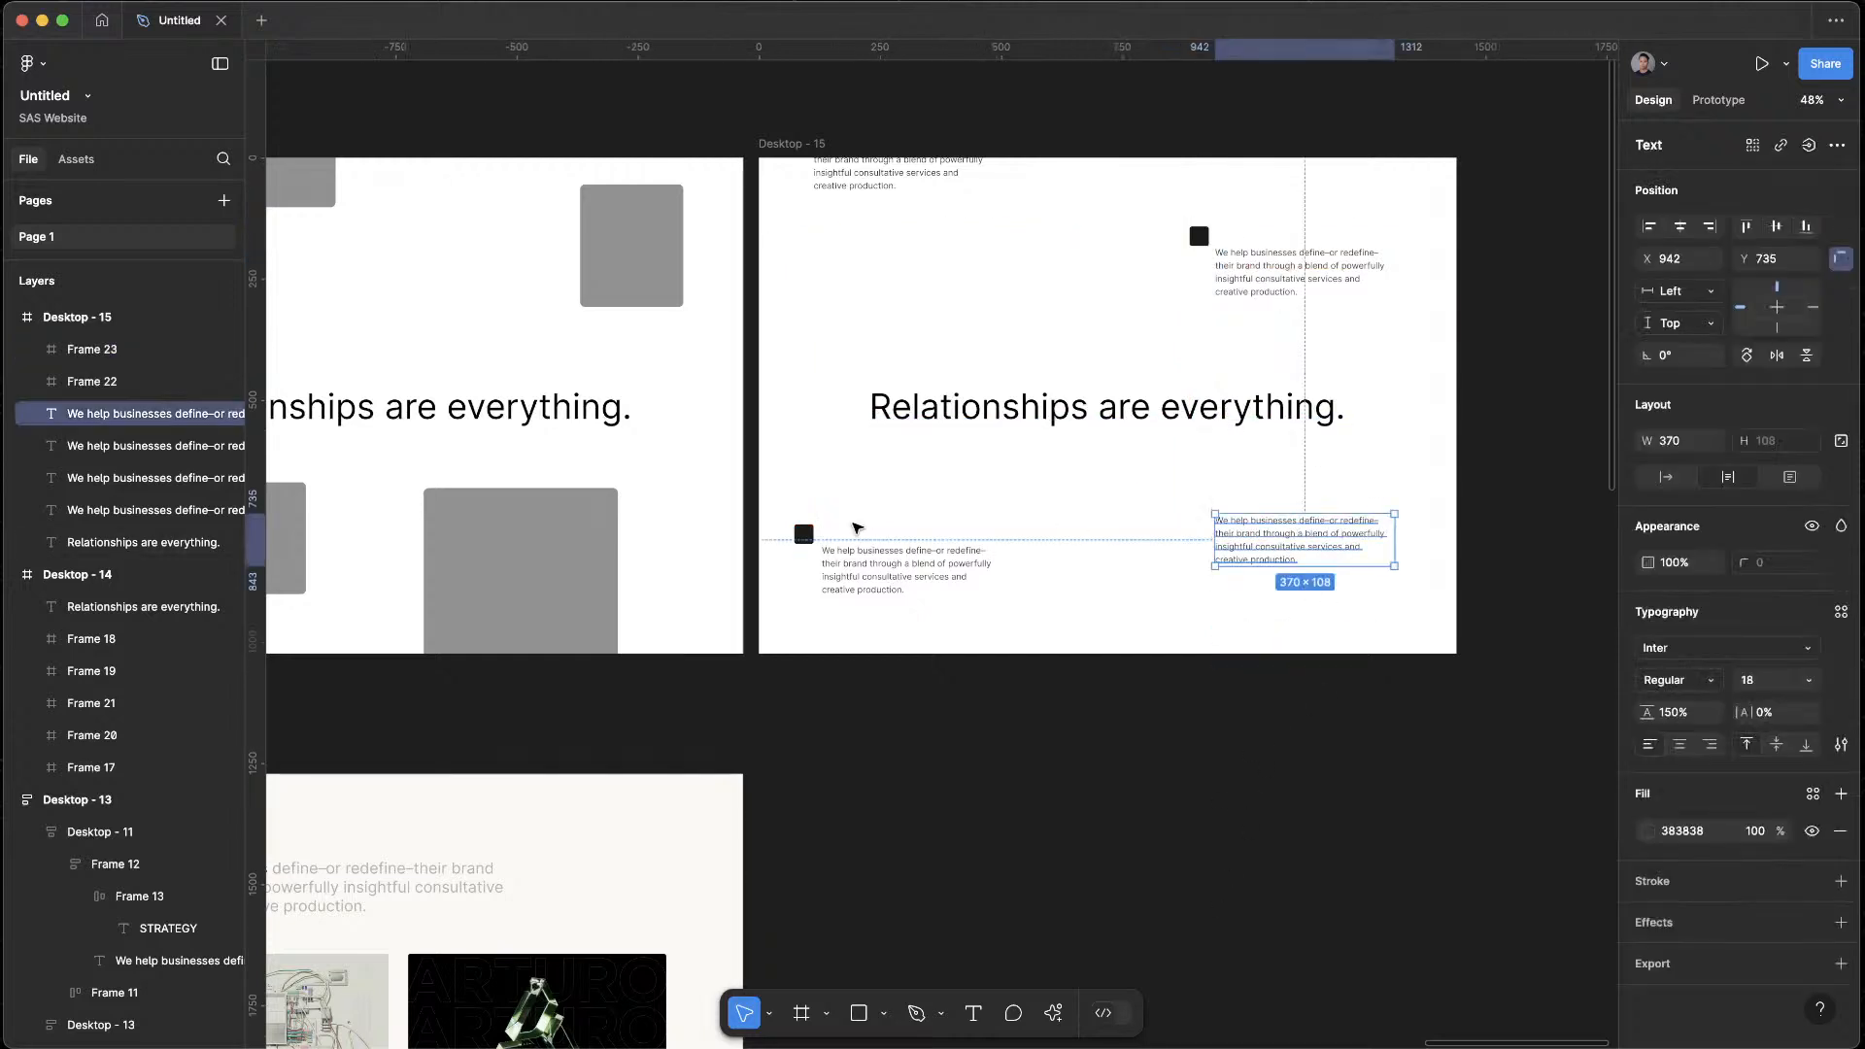
left_click_drag(805, 534, 1200, 498, "alt")
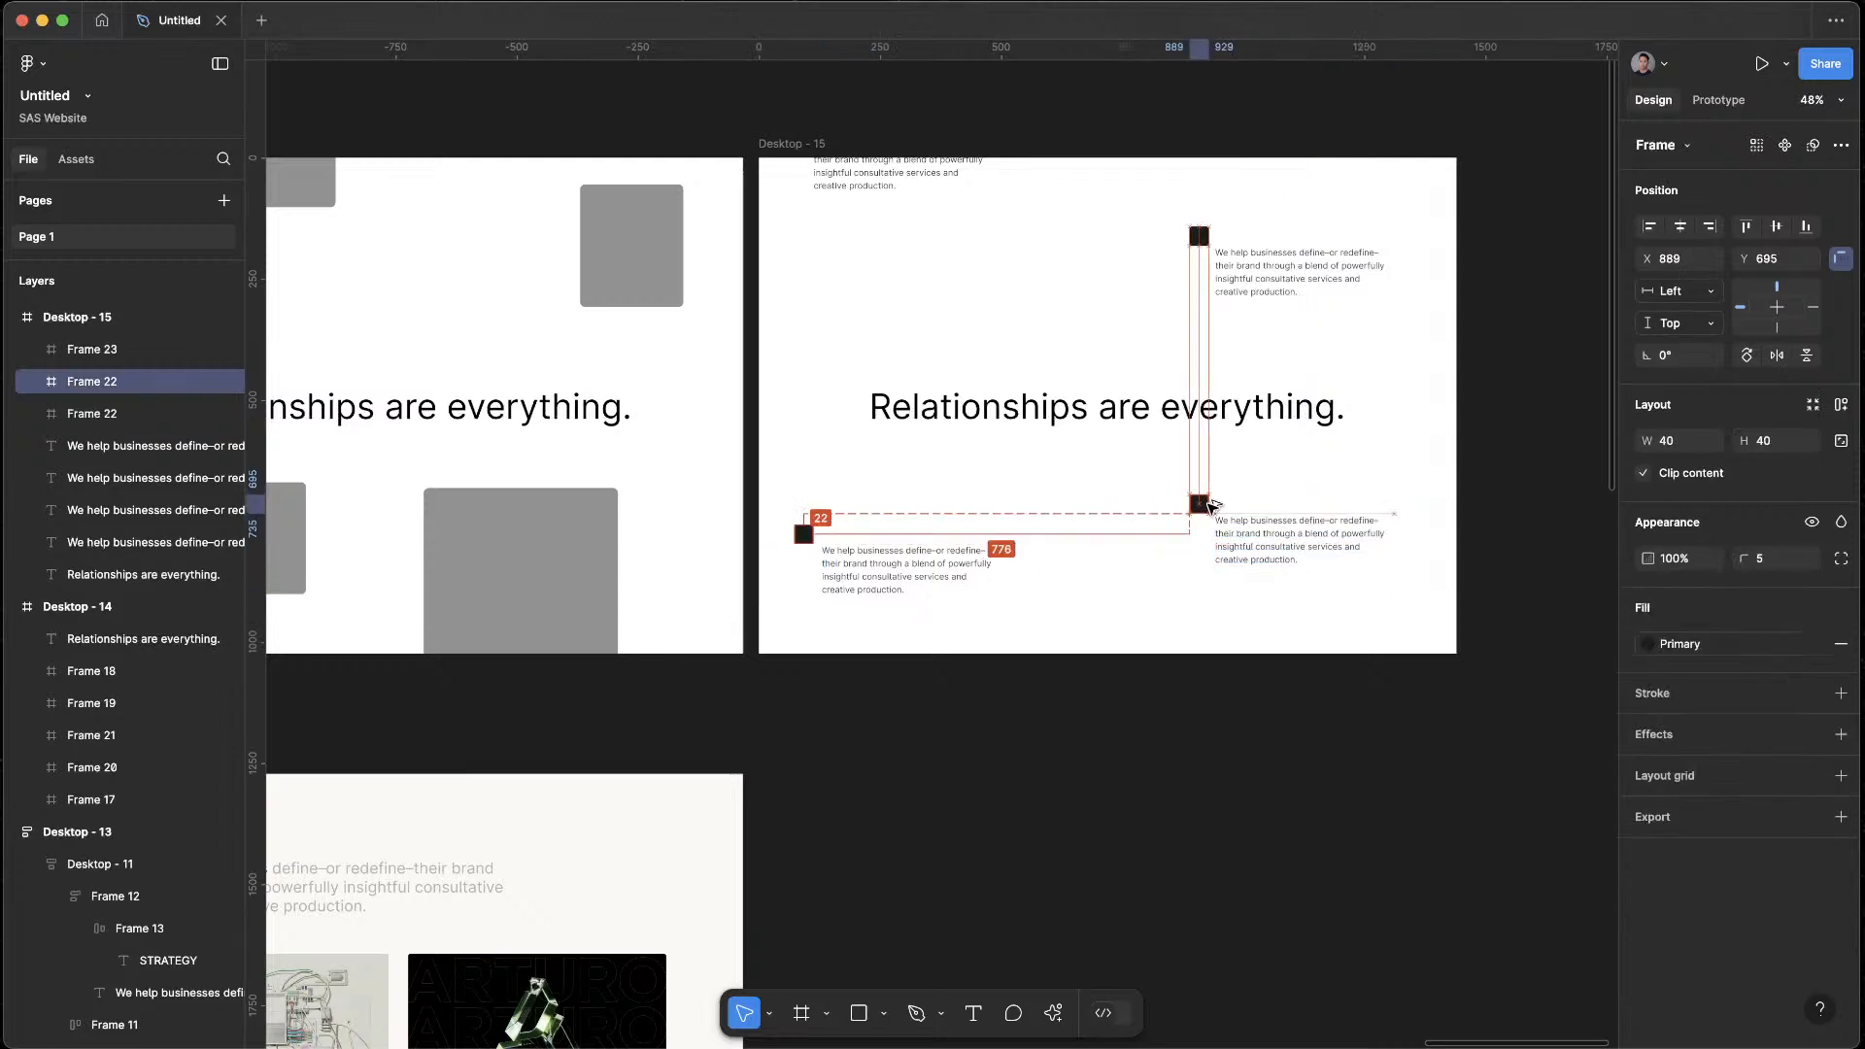
left_click(1283, 545, "shift")
left_click_drag(1282, 545, 1241, 651)
key("Escape")
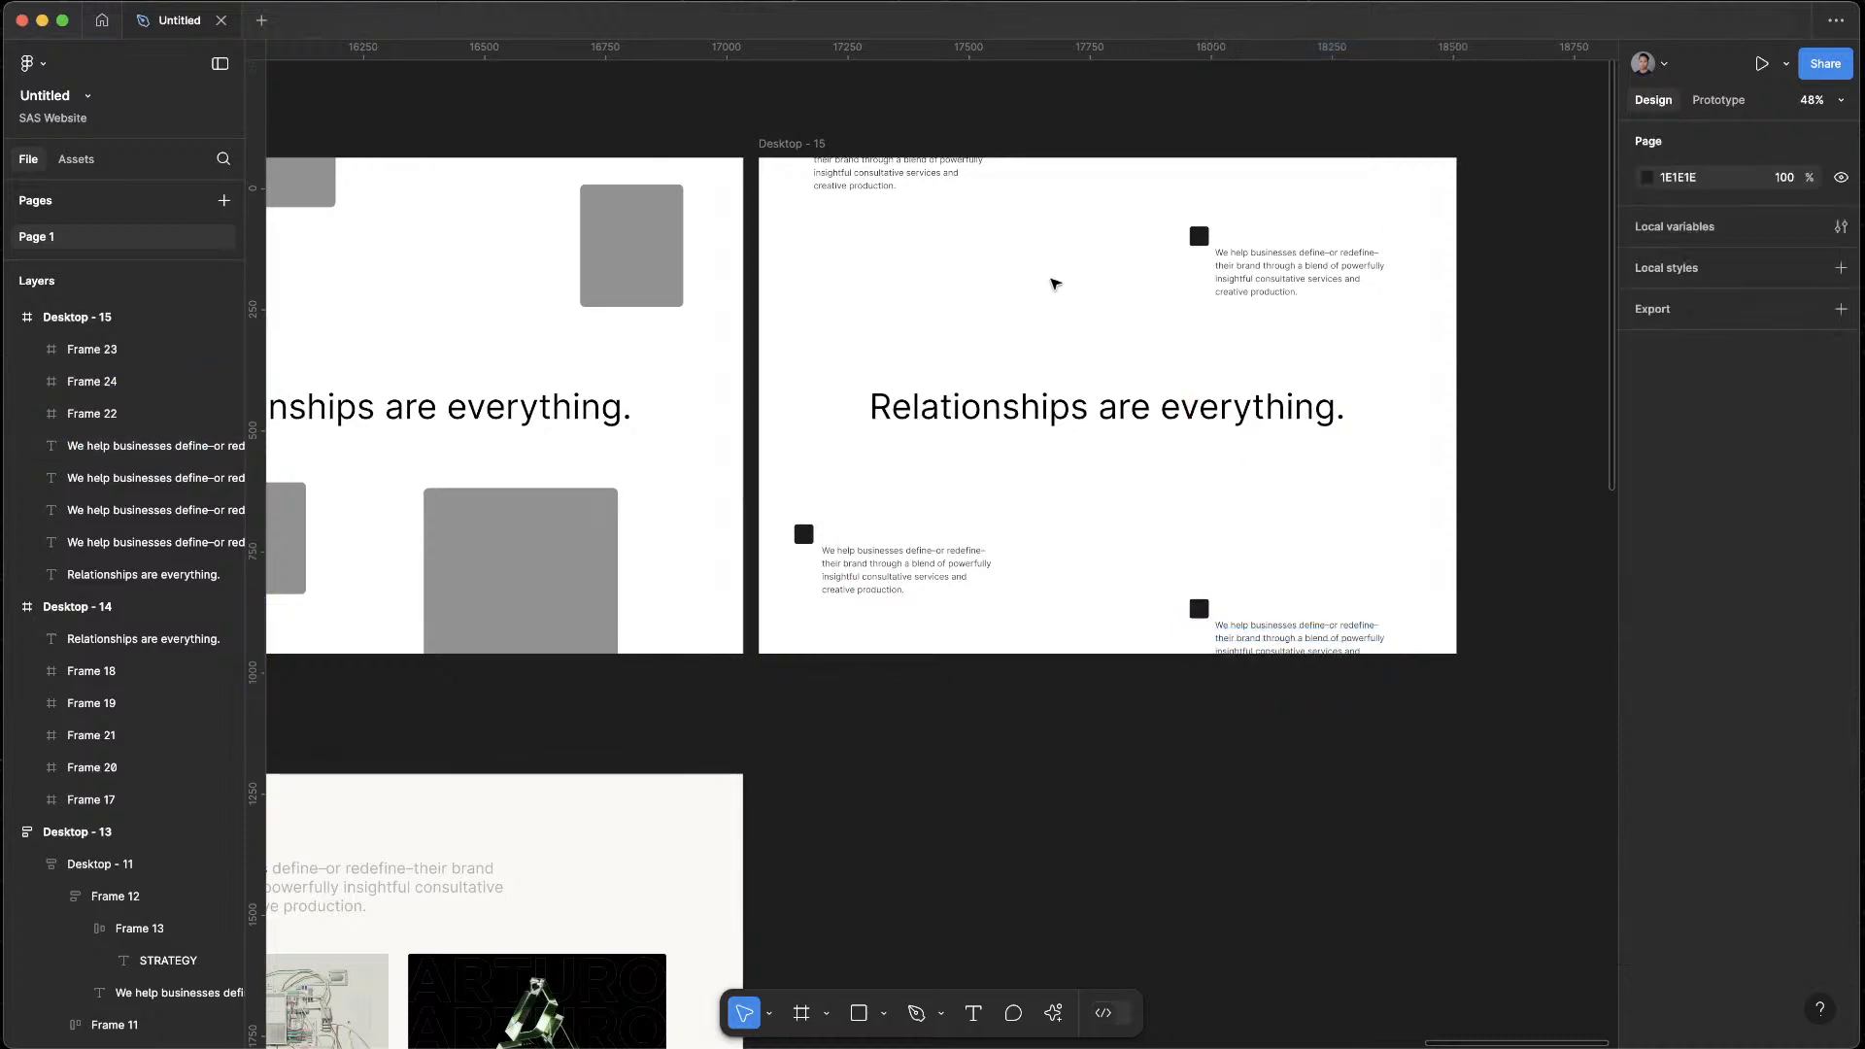
Try resizing the three black squares in Desktop - 15 to 20 × 20
scroll(1084, 273, "up", 4)
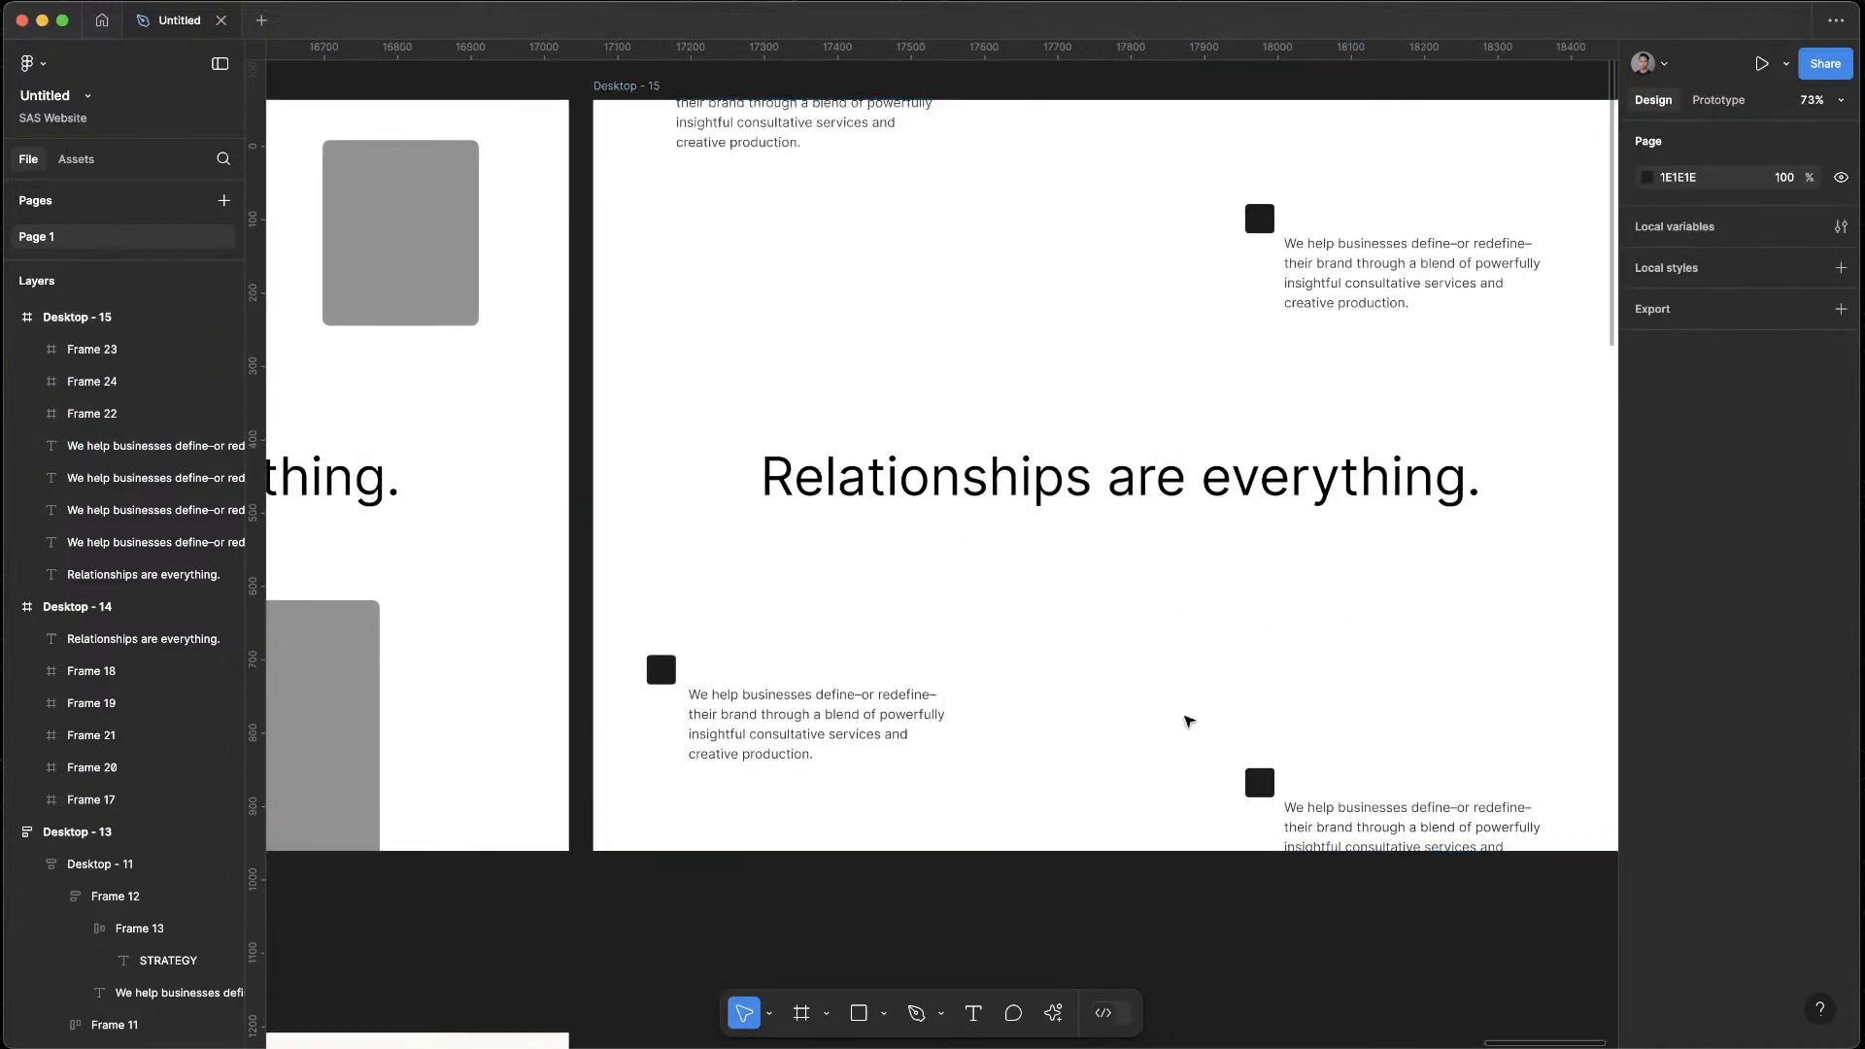
scroll(1142, 735, "down", 1)
scroll(1071, 724, "down", 2)
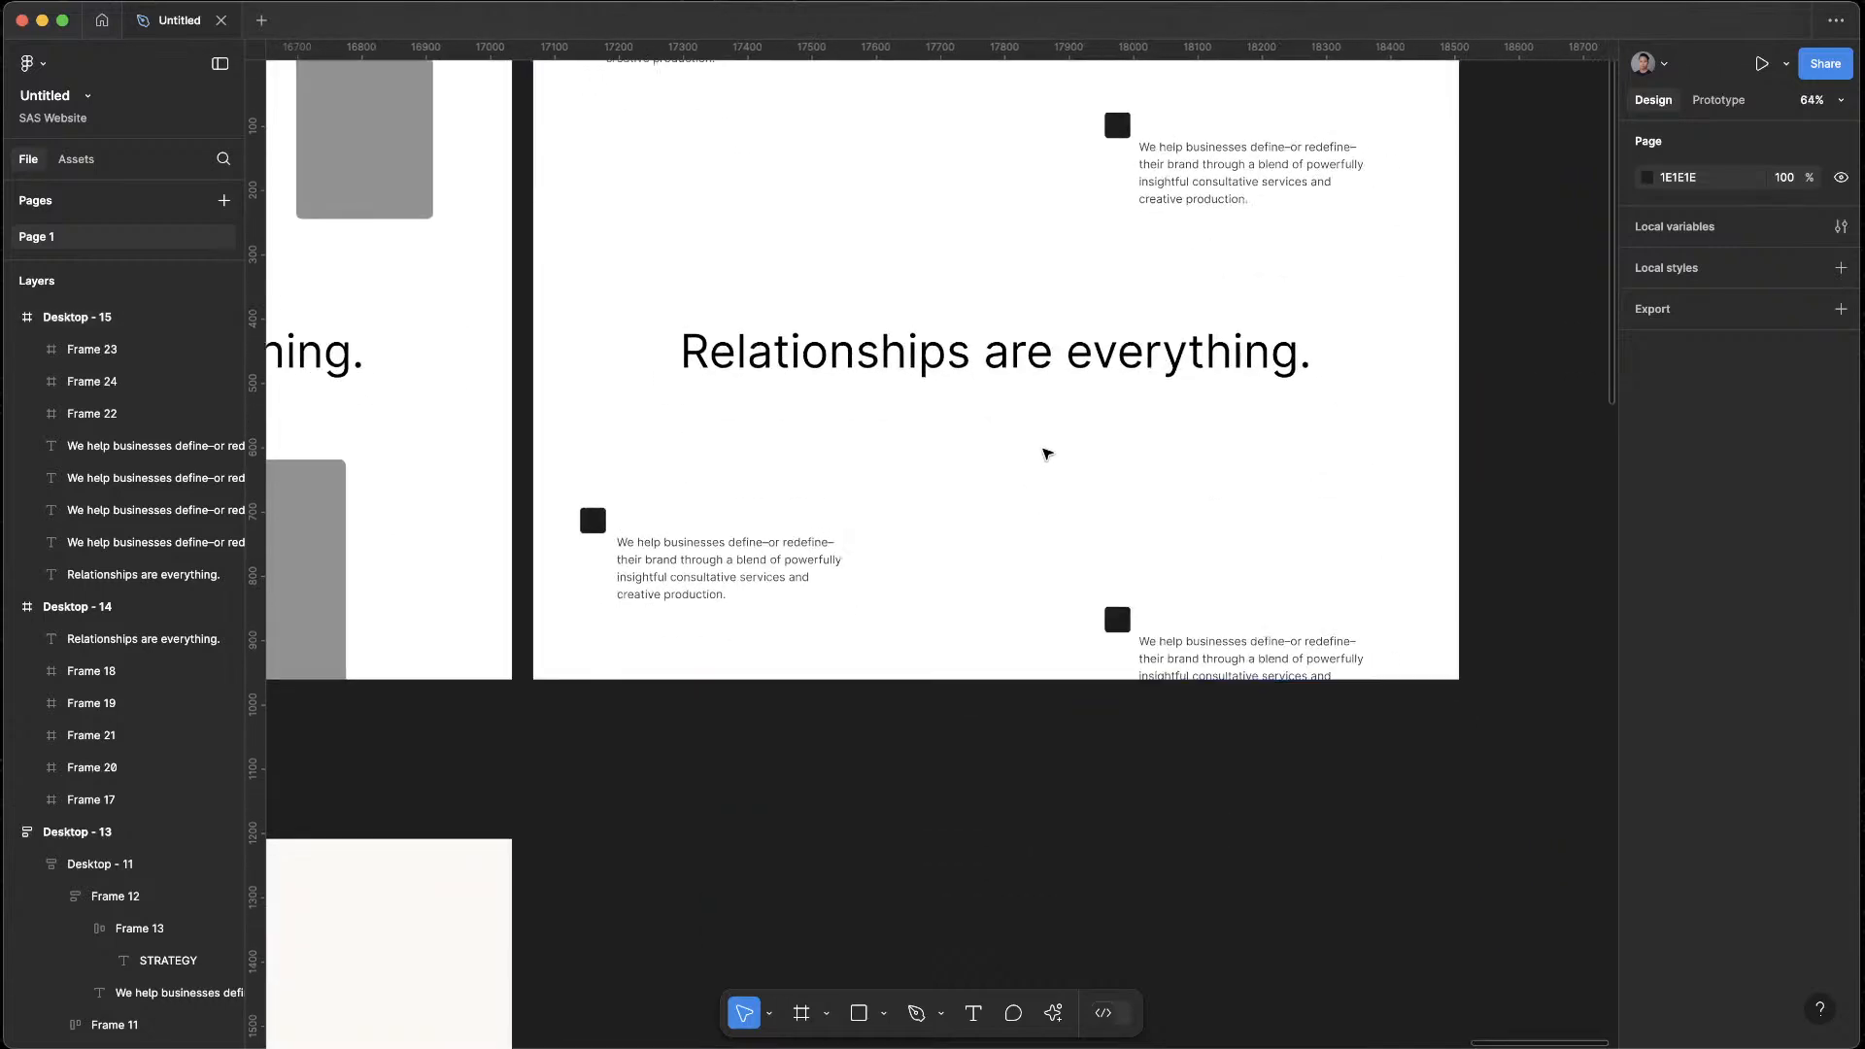
scroll(1056, 152, "up", 3)
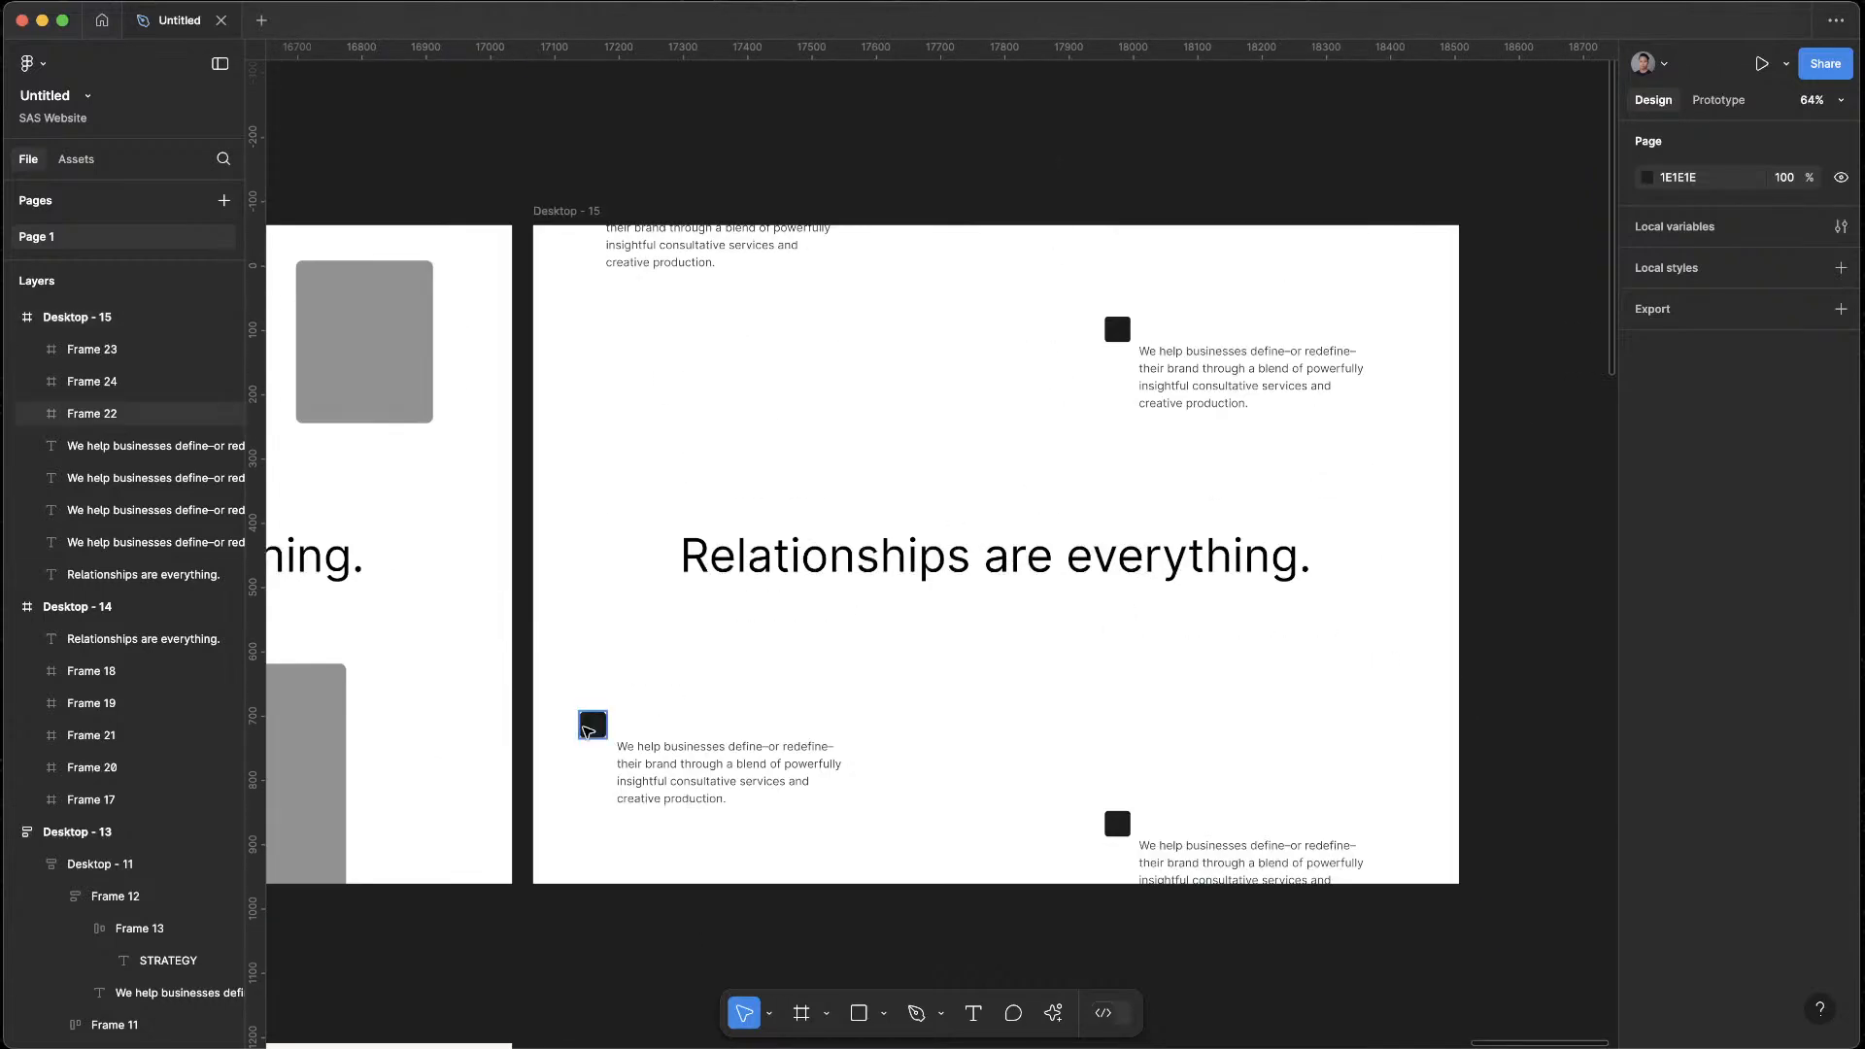
left_click(592, 724)
left_click(1117, 824, "shift")
left_click(1115, 328, "shift")
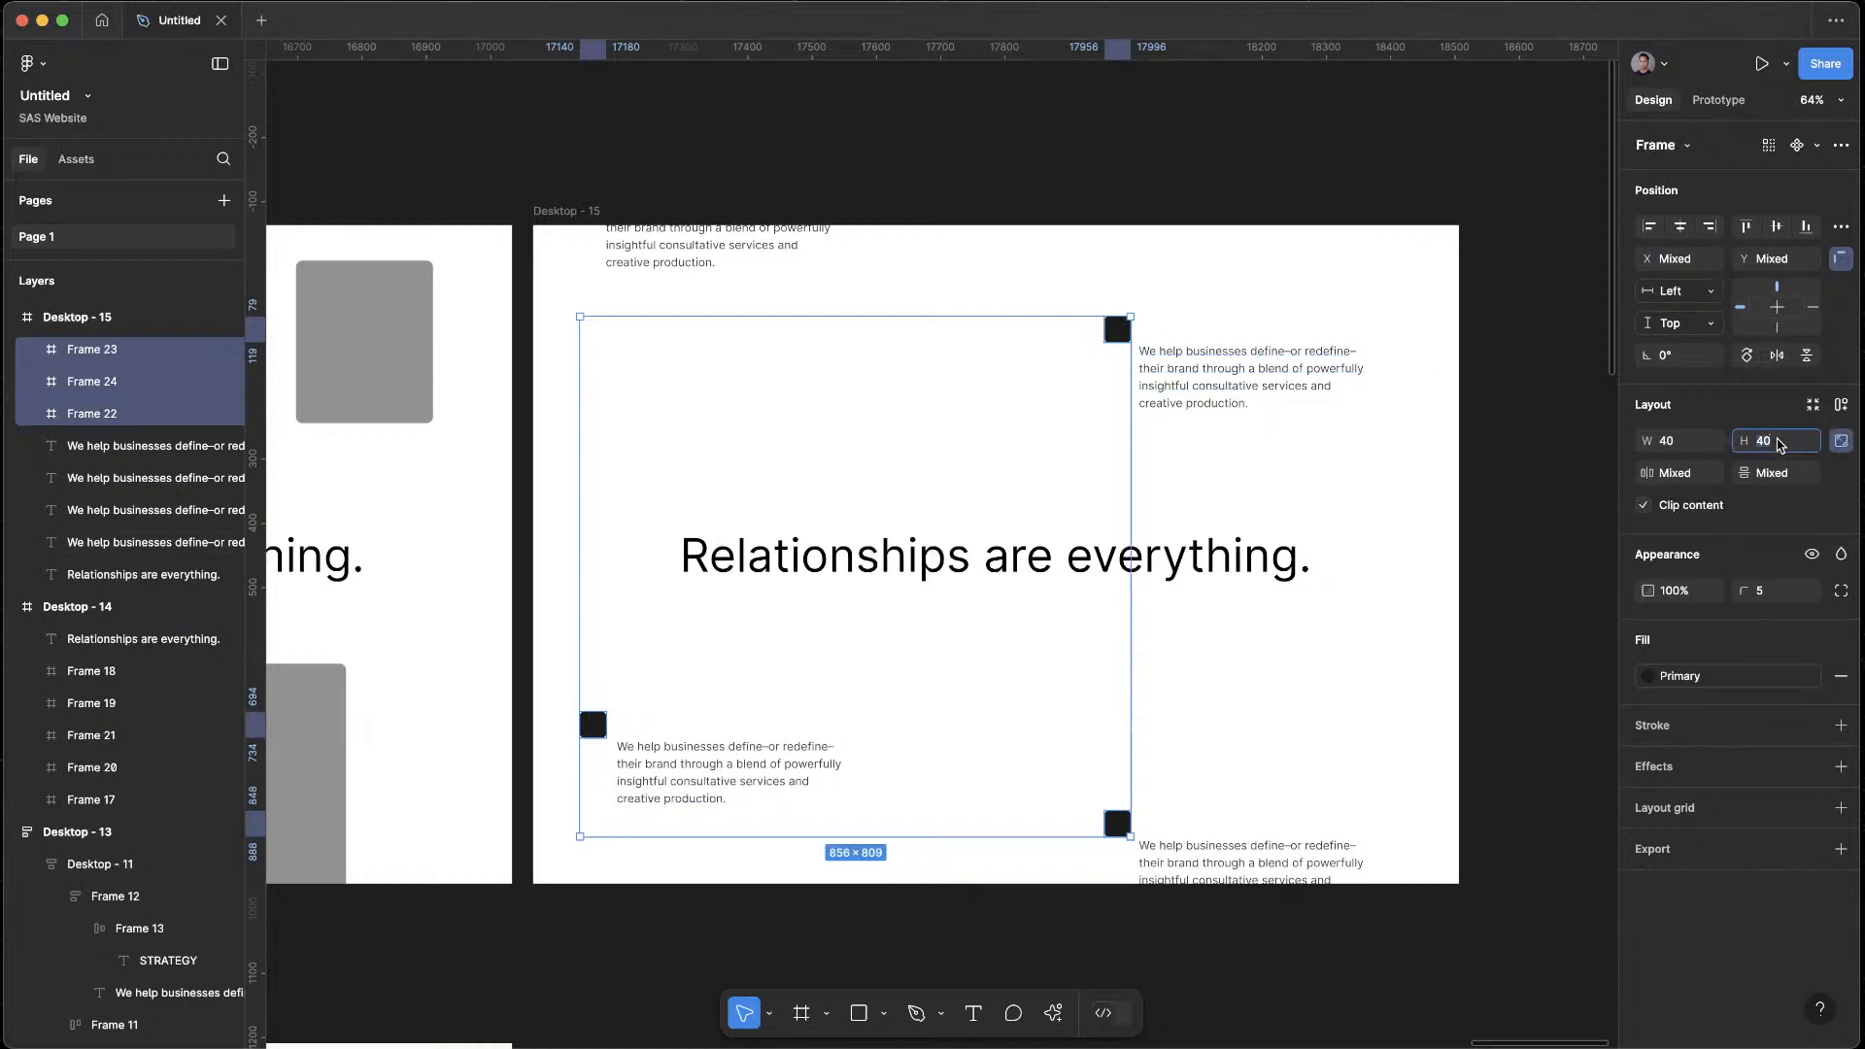
type("20")
key("Return")
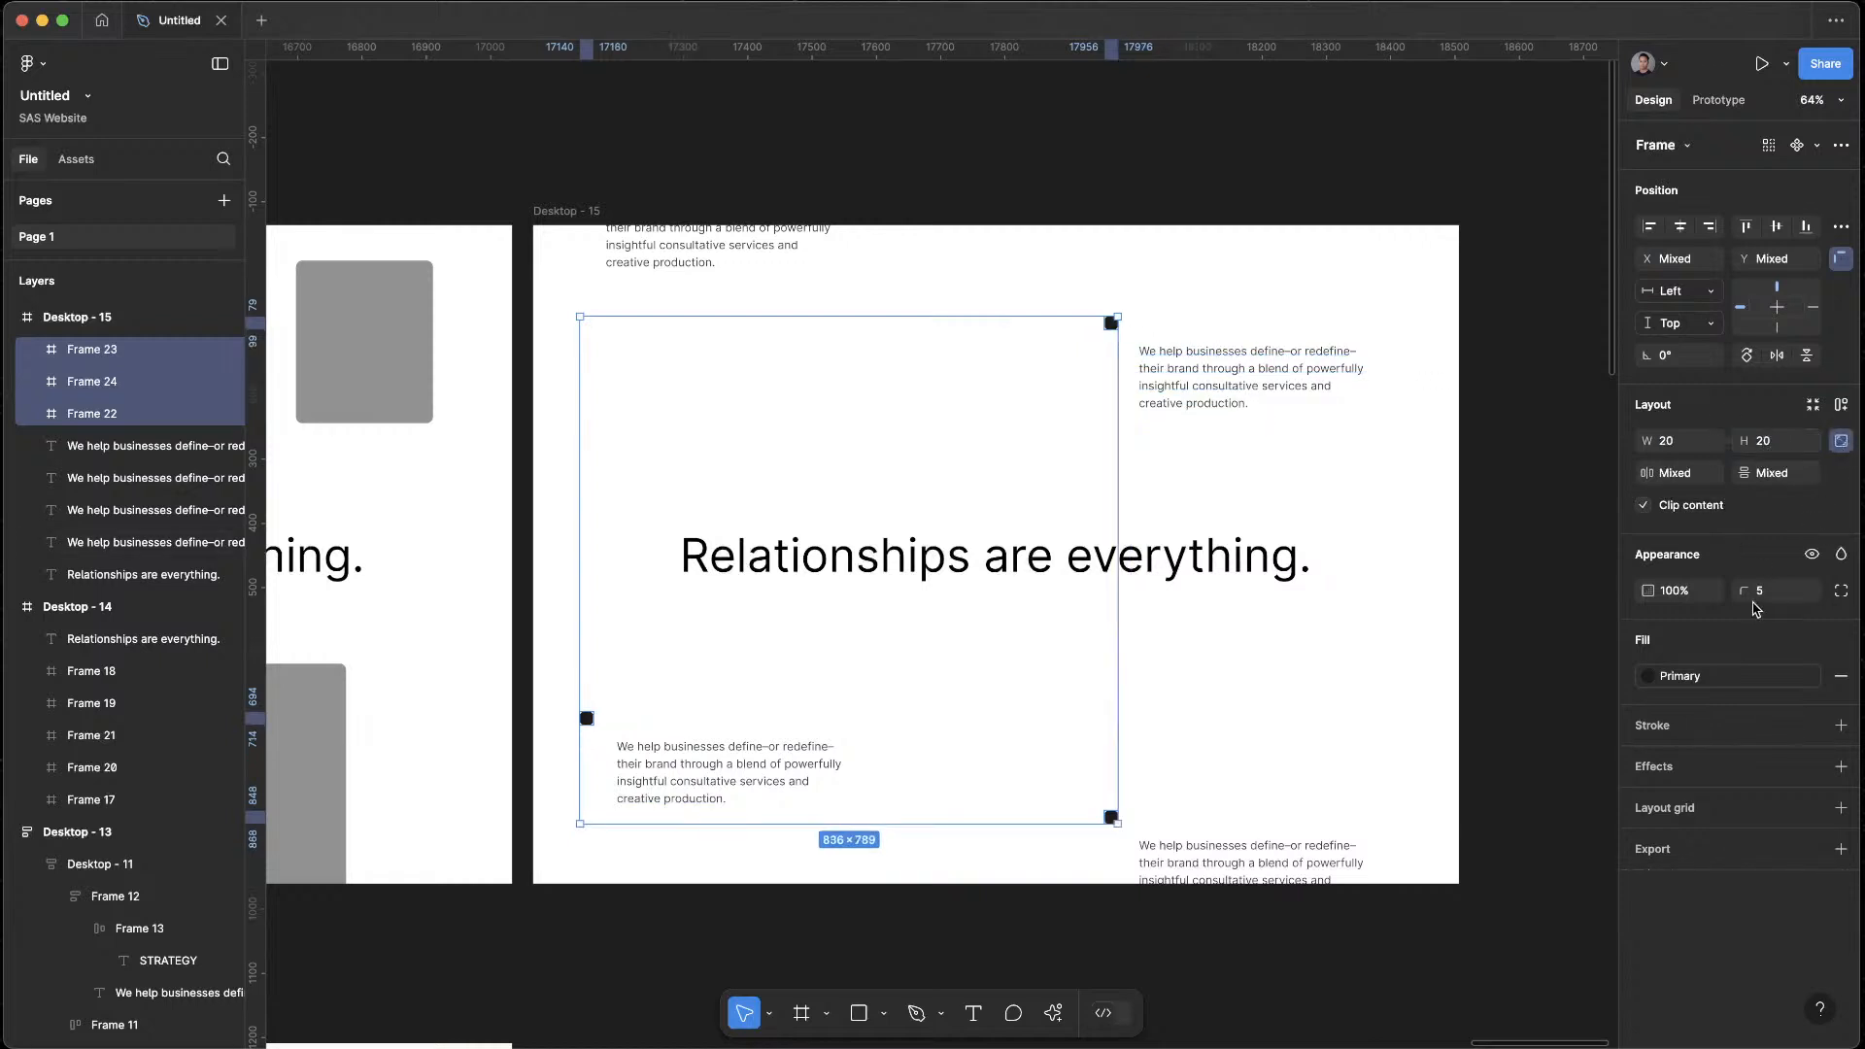
left_click(1390, 862)
scroll(1286, 666, "down", 3)
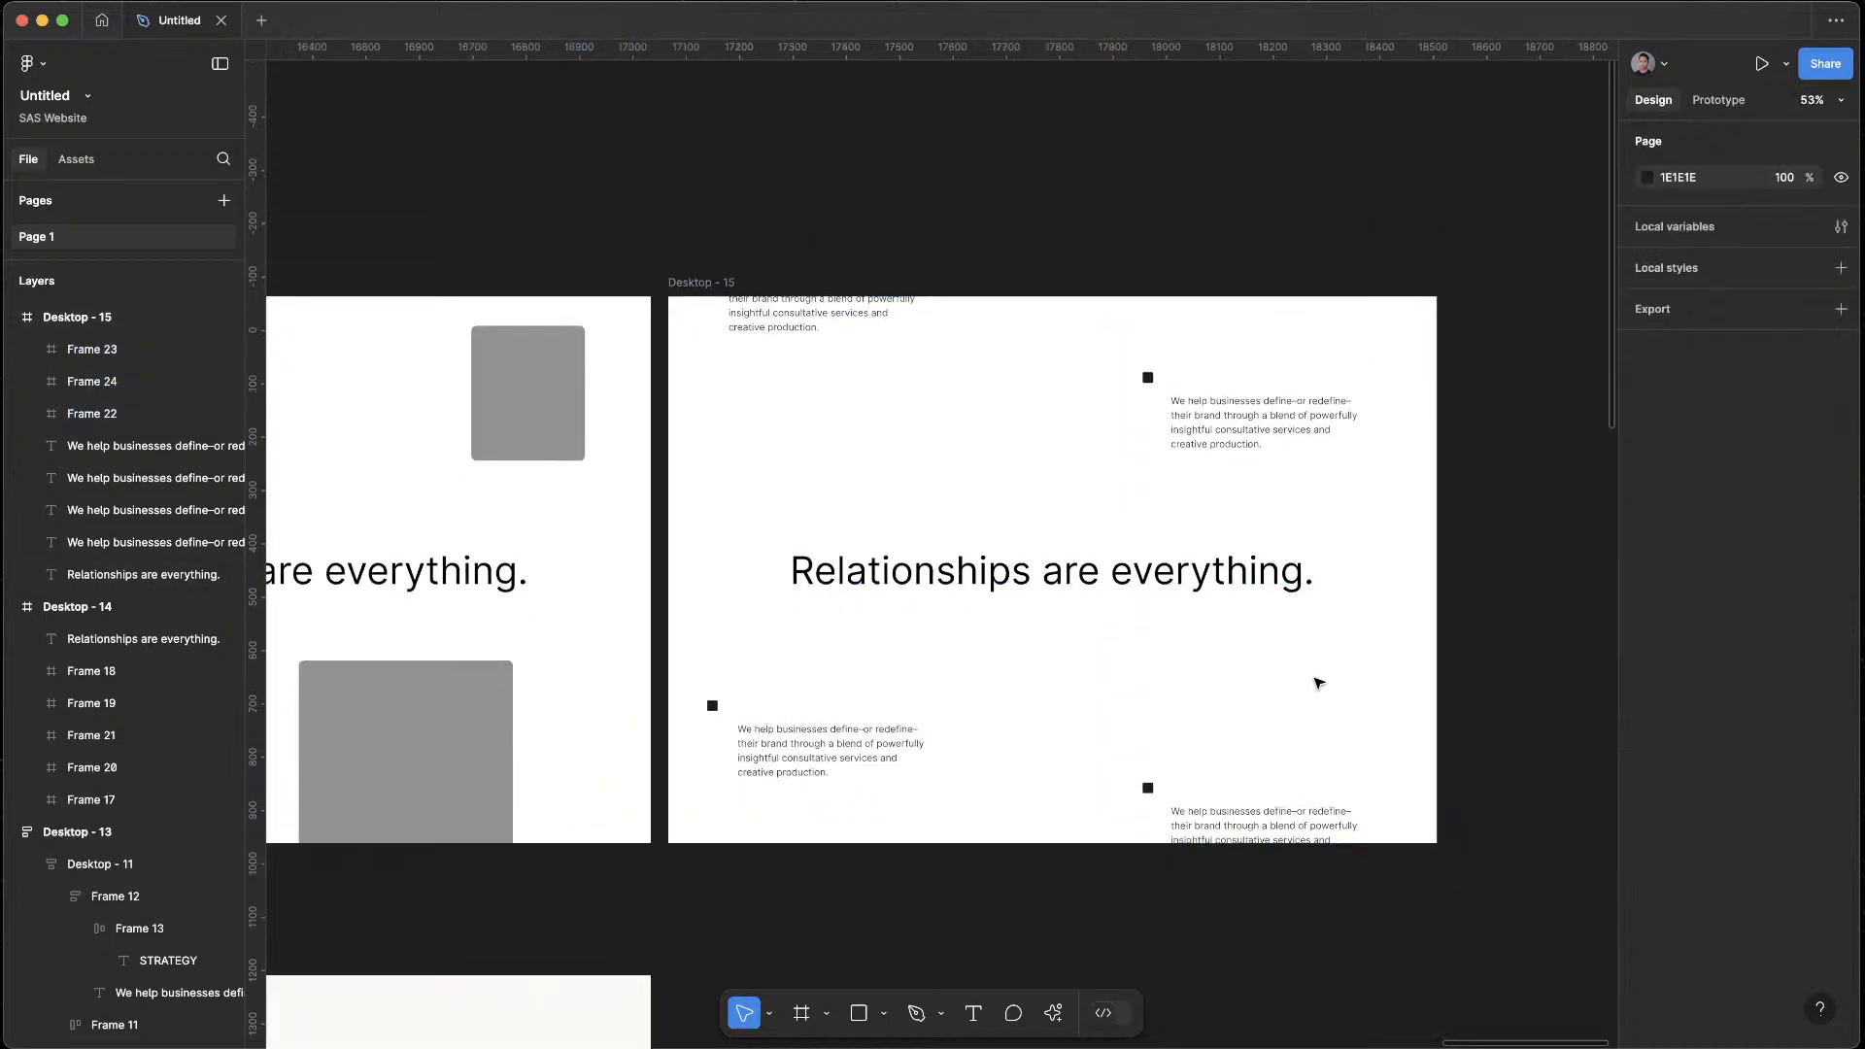
Undo the resizing of the three black squares
key("ctrl+z")
key("ctrl+z")
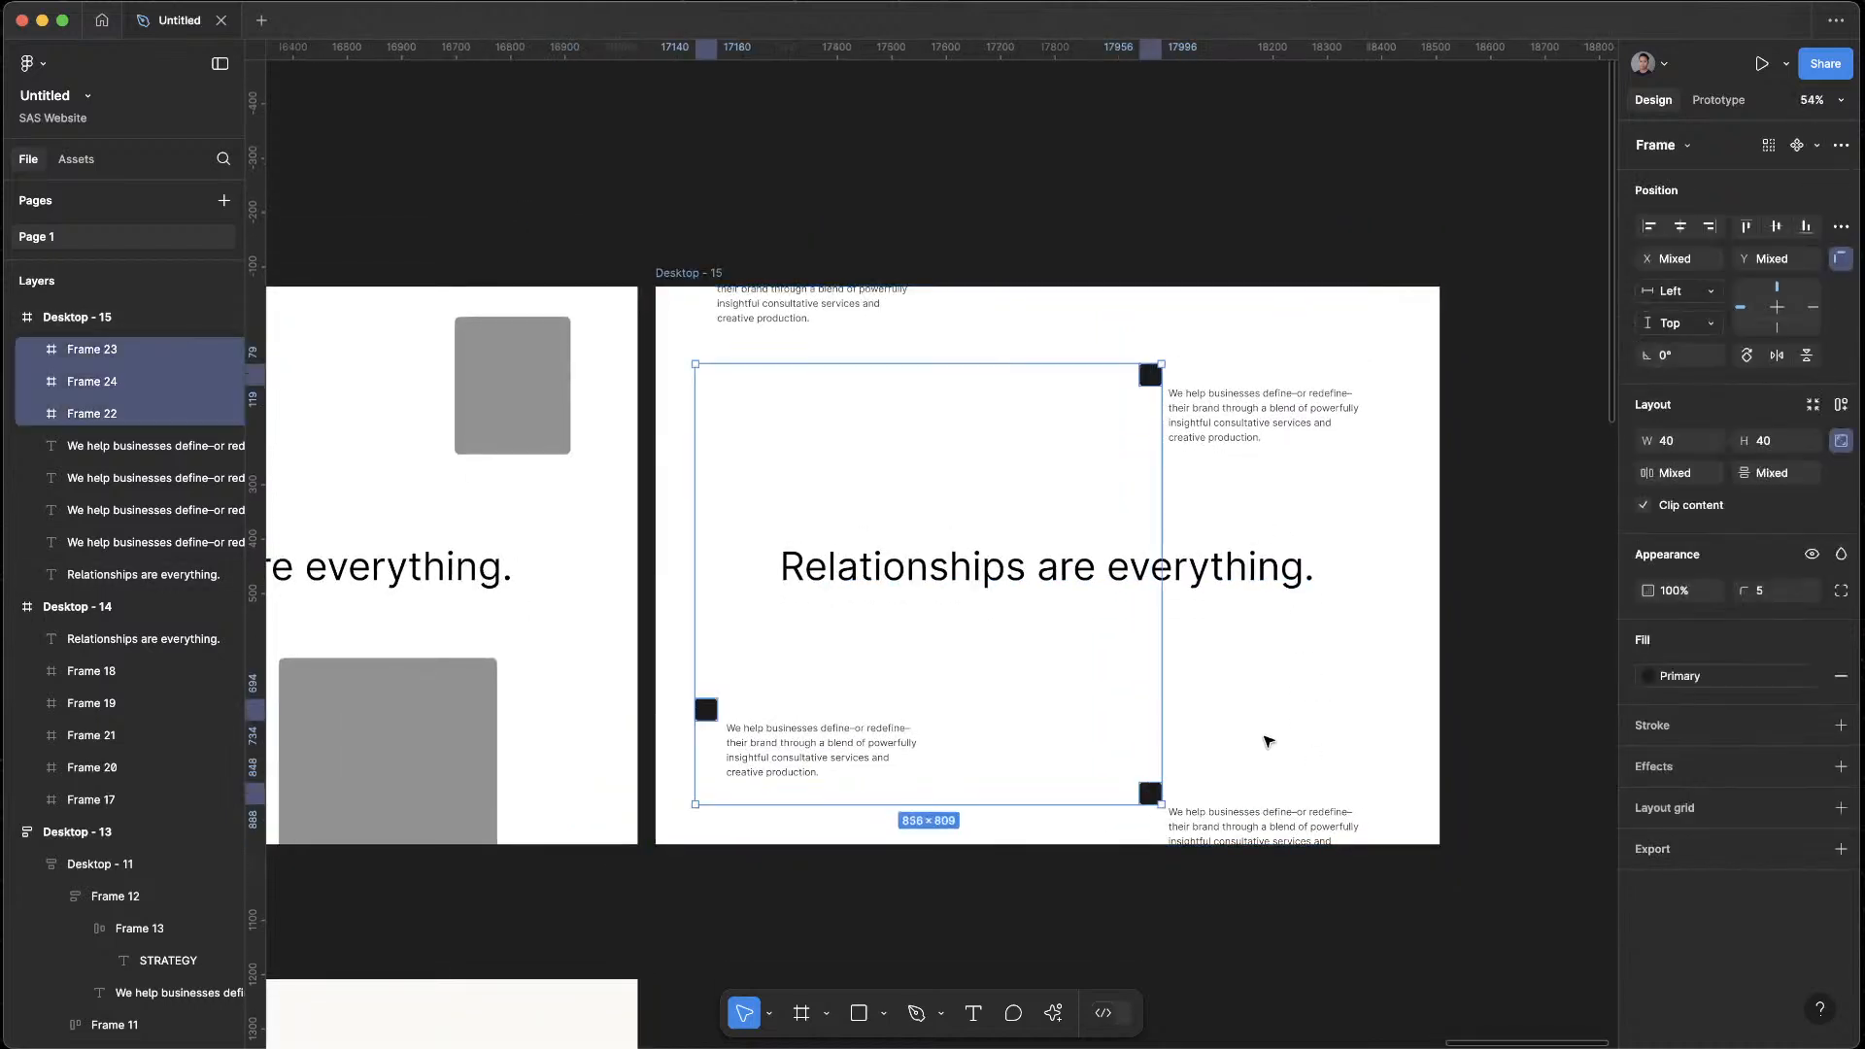
left_click(1405, 717)
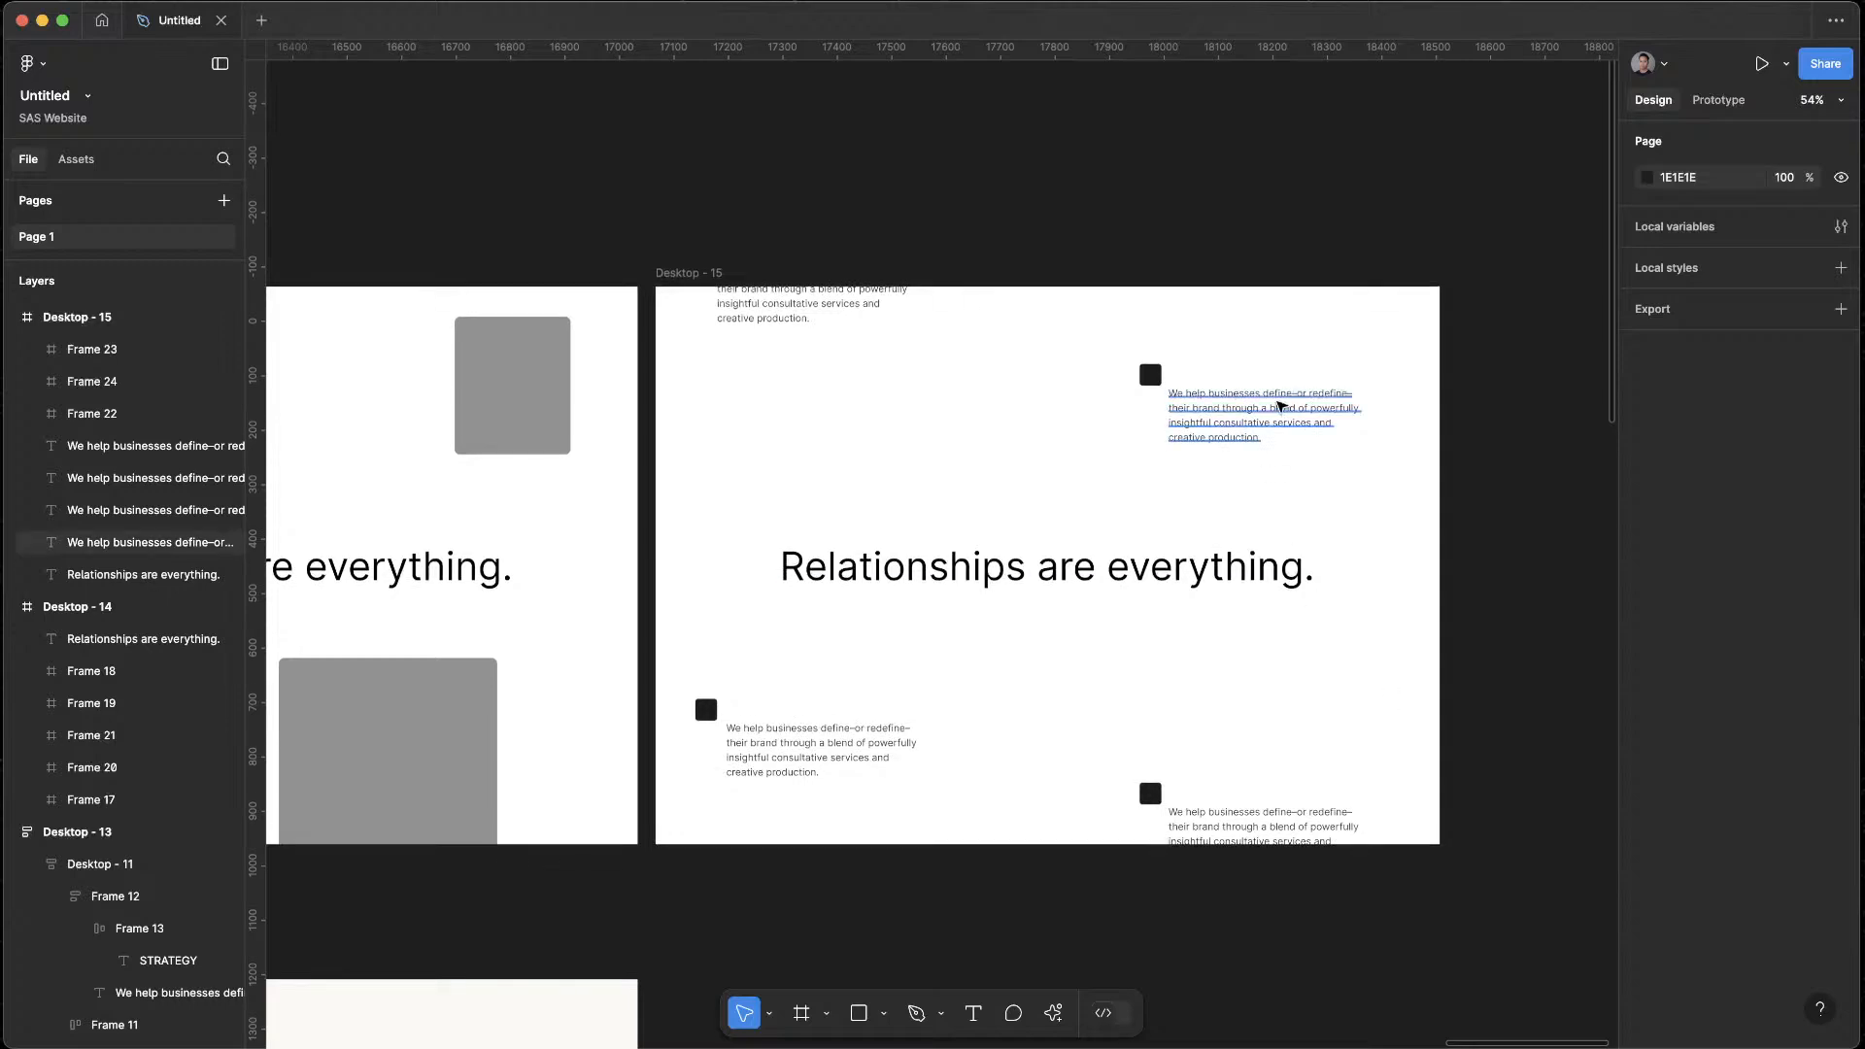
scroll(1195, 689, "down", 5)
scroll(991, 541, "up", 5)
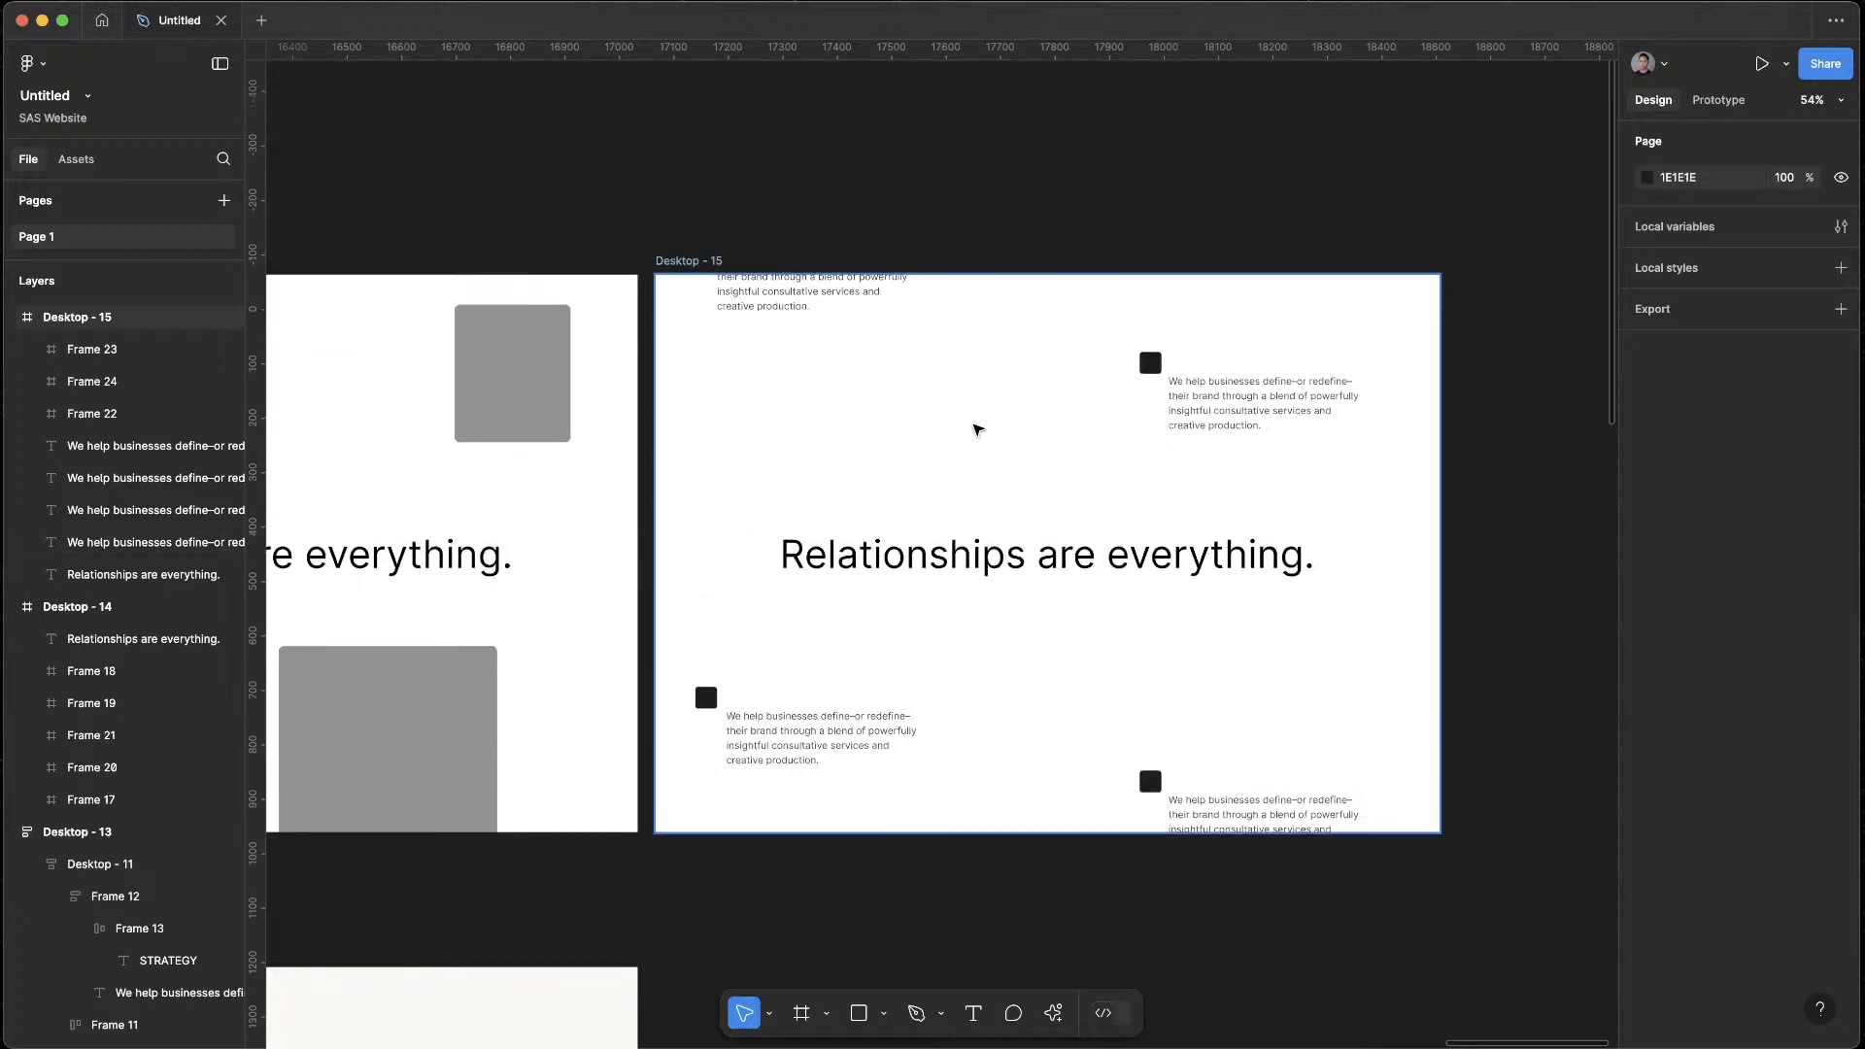
scroll(978, 424, "up", 5)
scroll(1217, 626, "down", 5)
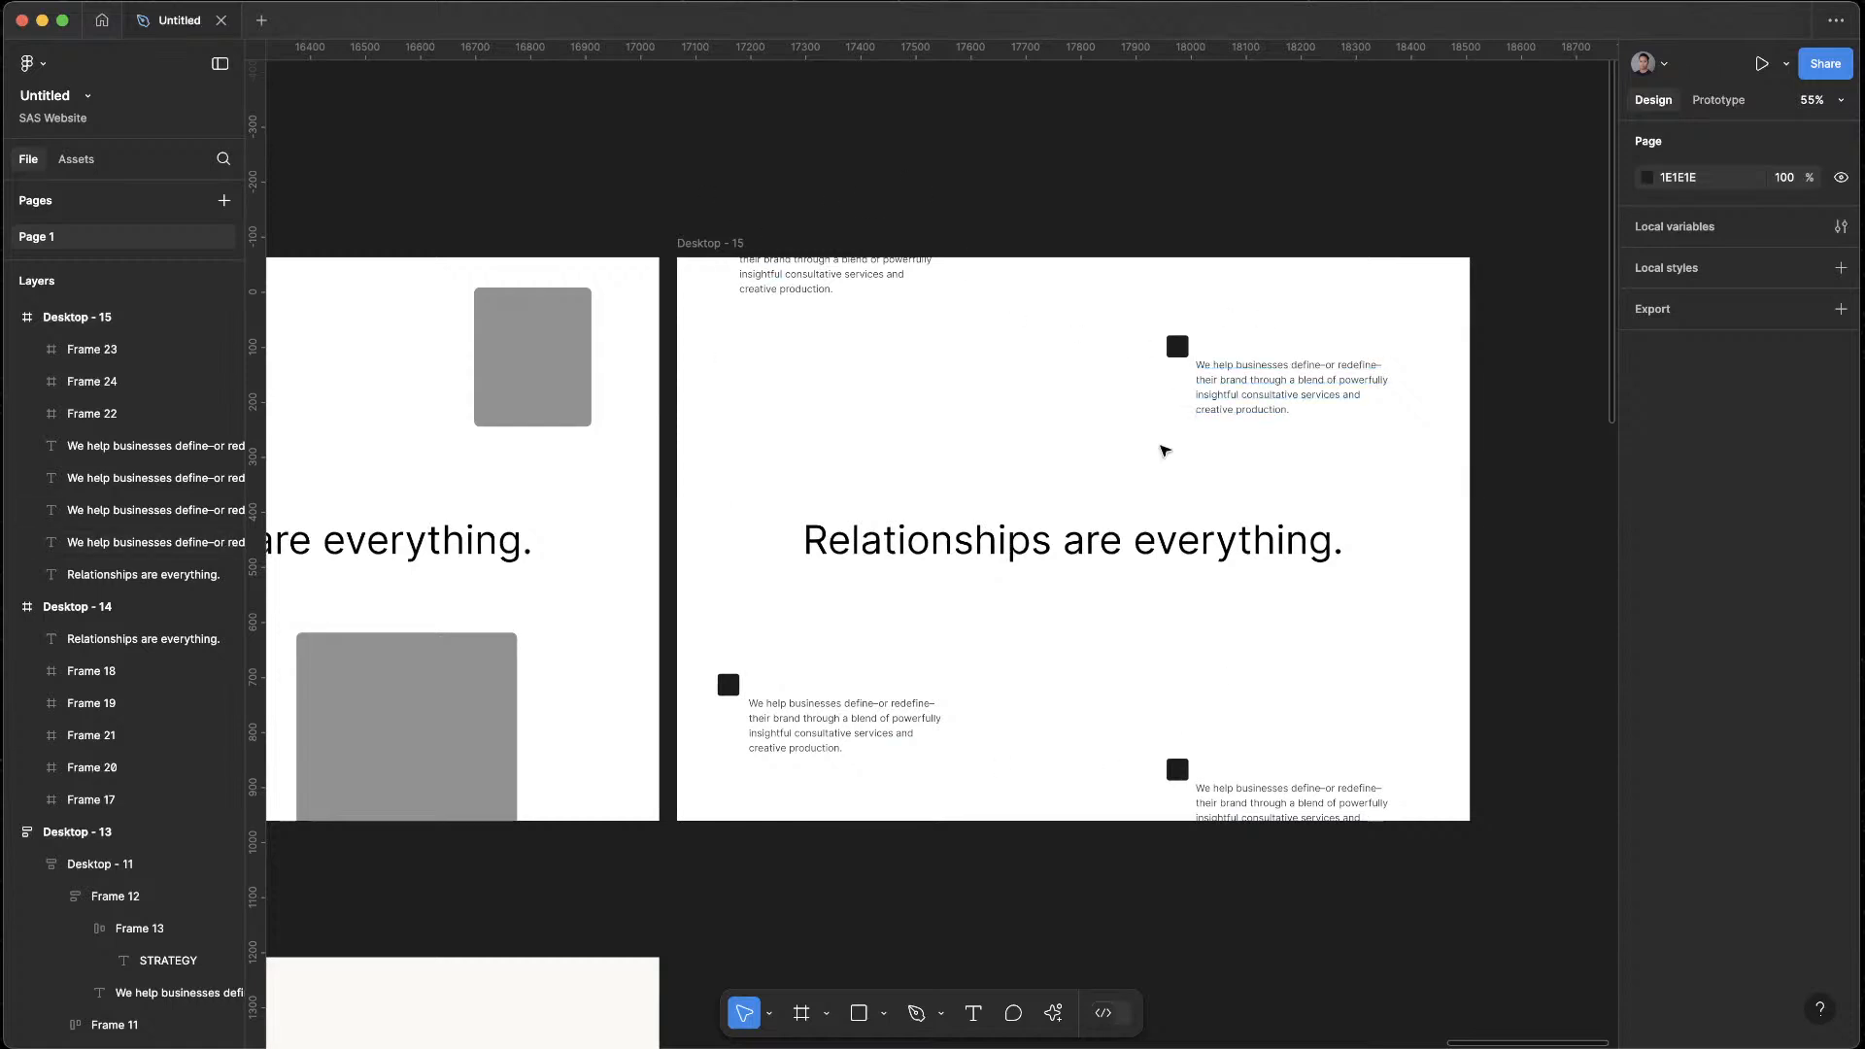
Paste a copy of the Desktop - 15 section into the Desktop - 13 auto layout frame
scroll(972, 437, "down", 10)
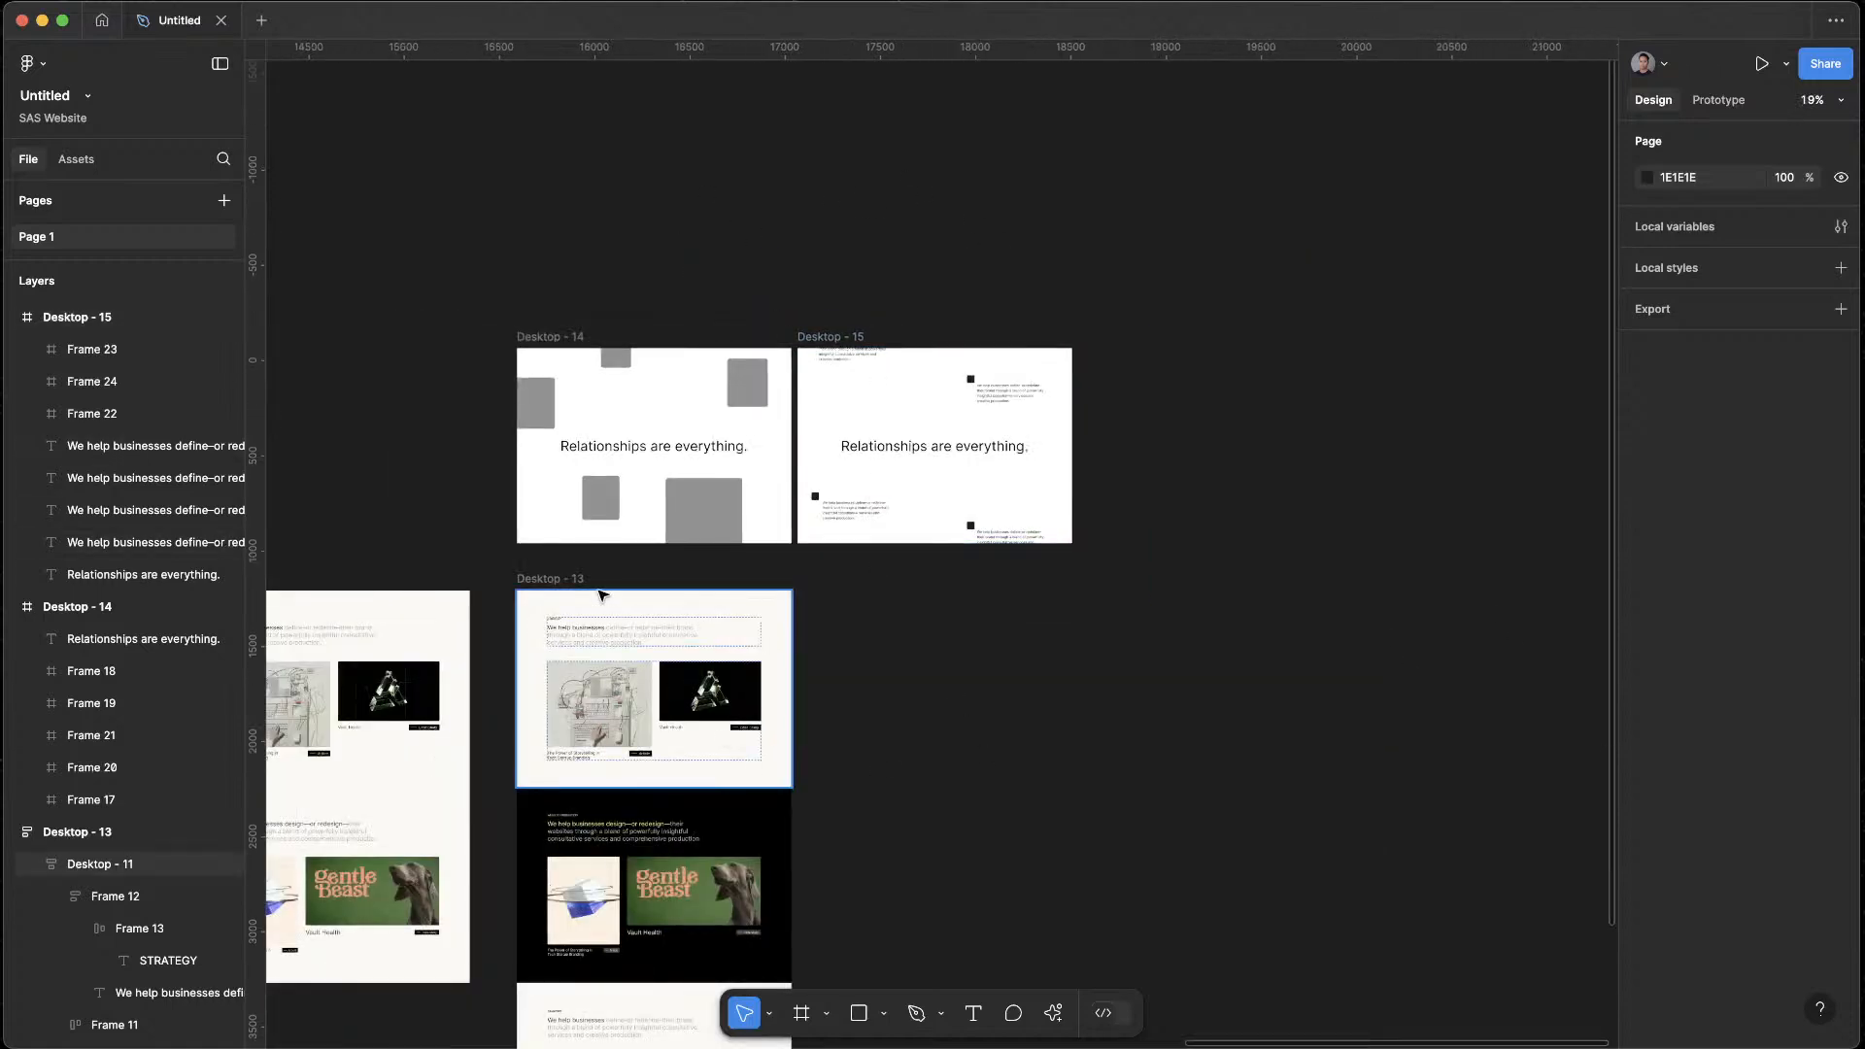
left_click(819, 336)
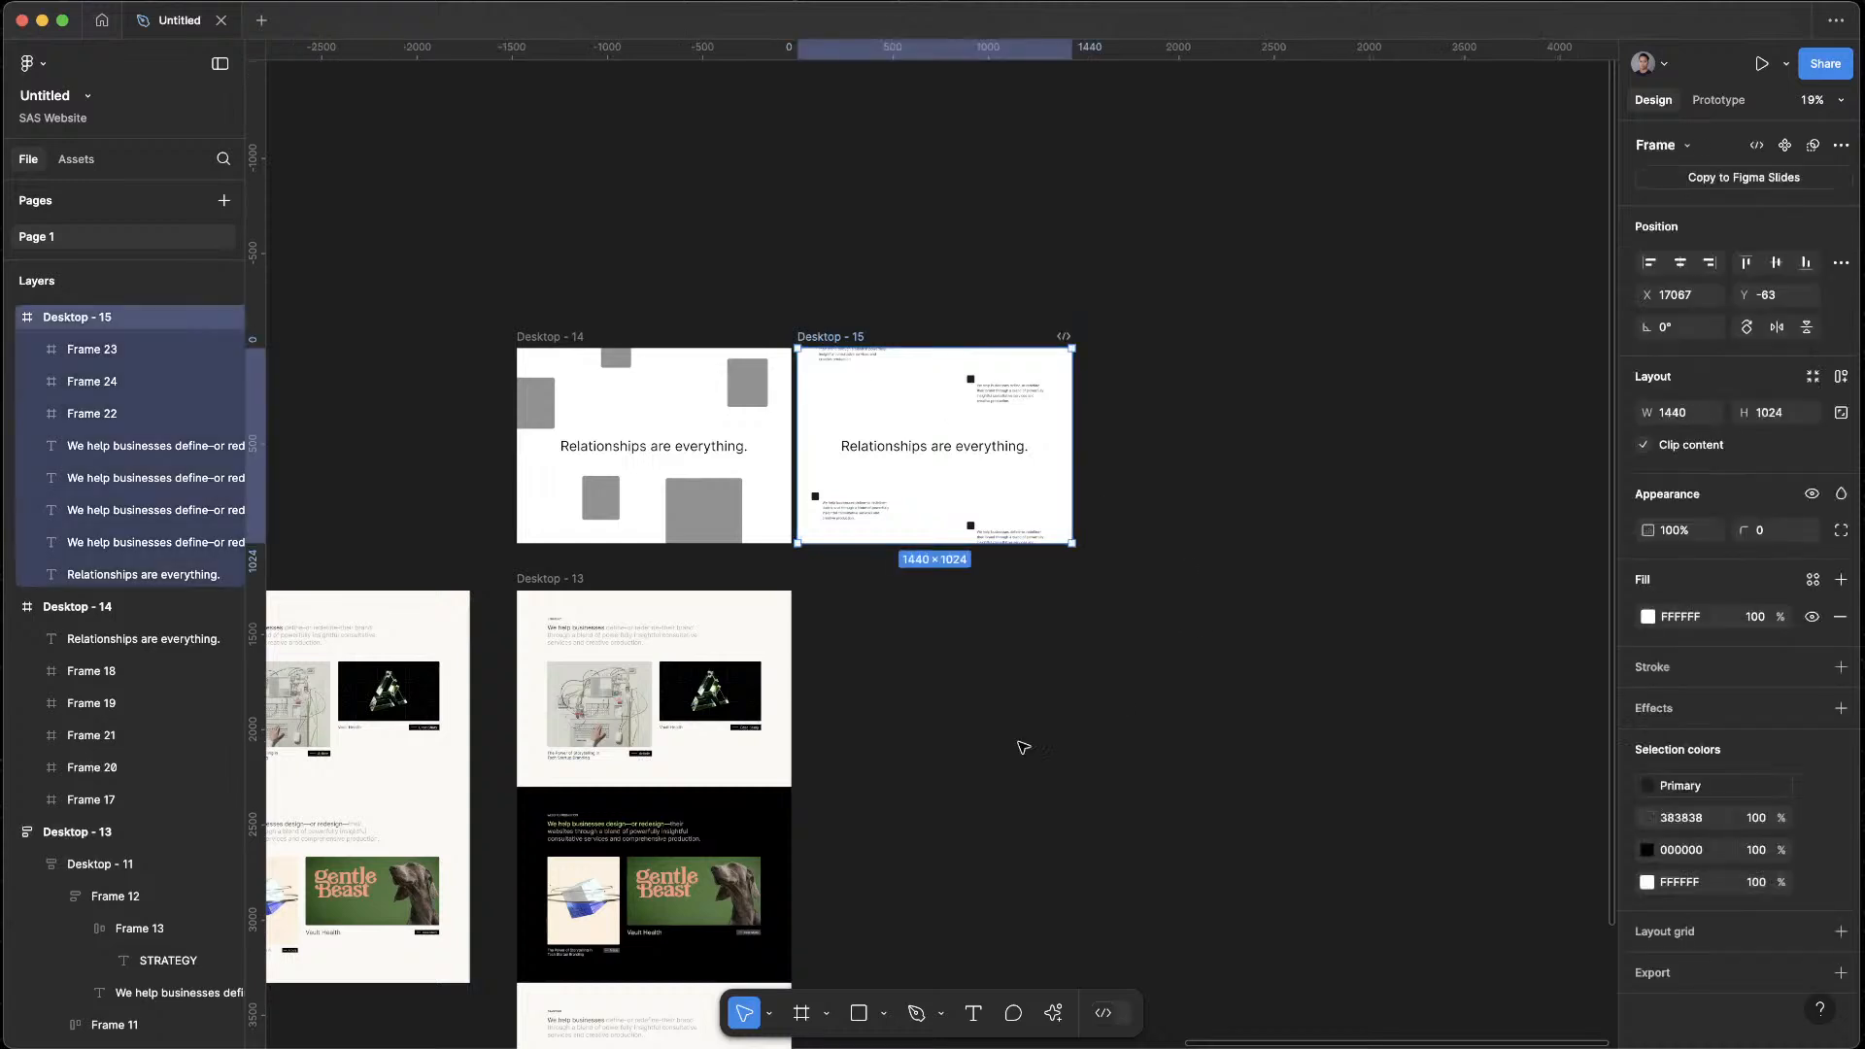
left_click_drag(892, 746, 1441, 634)
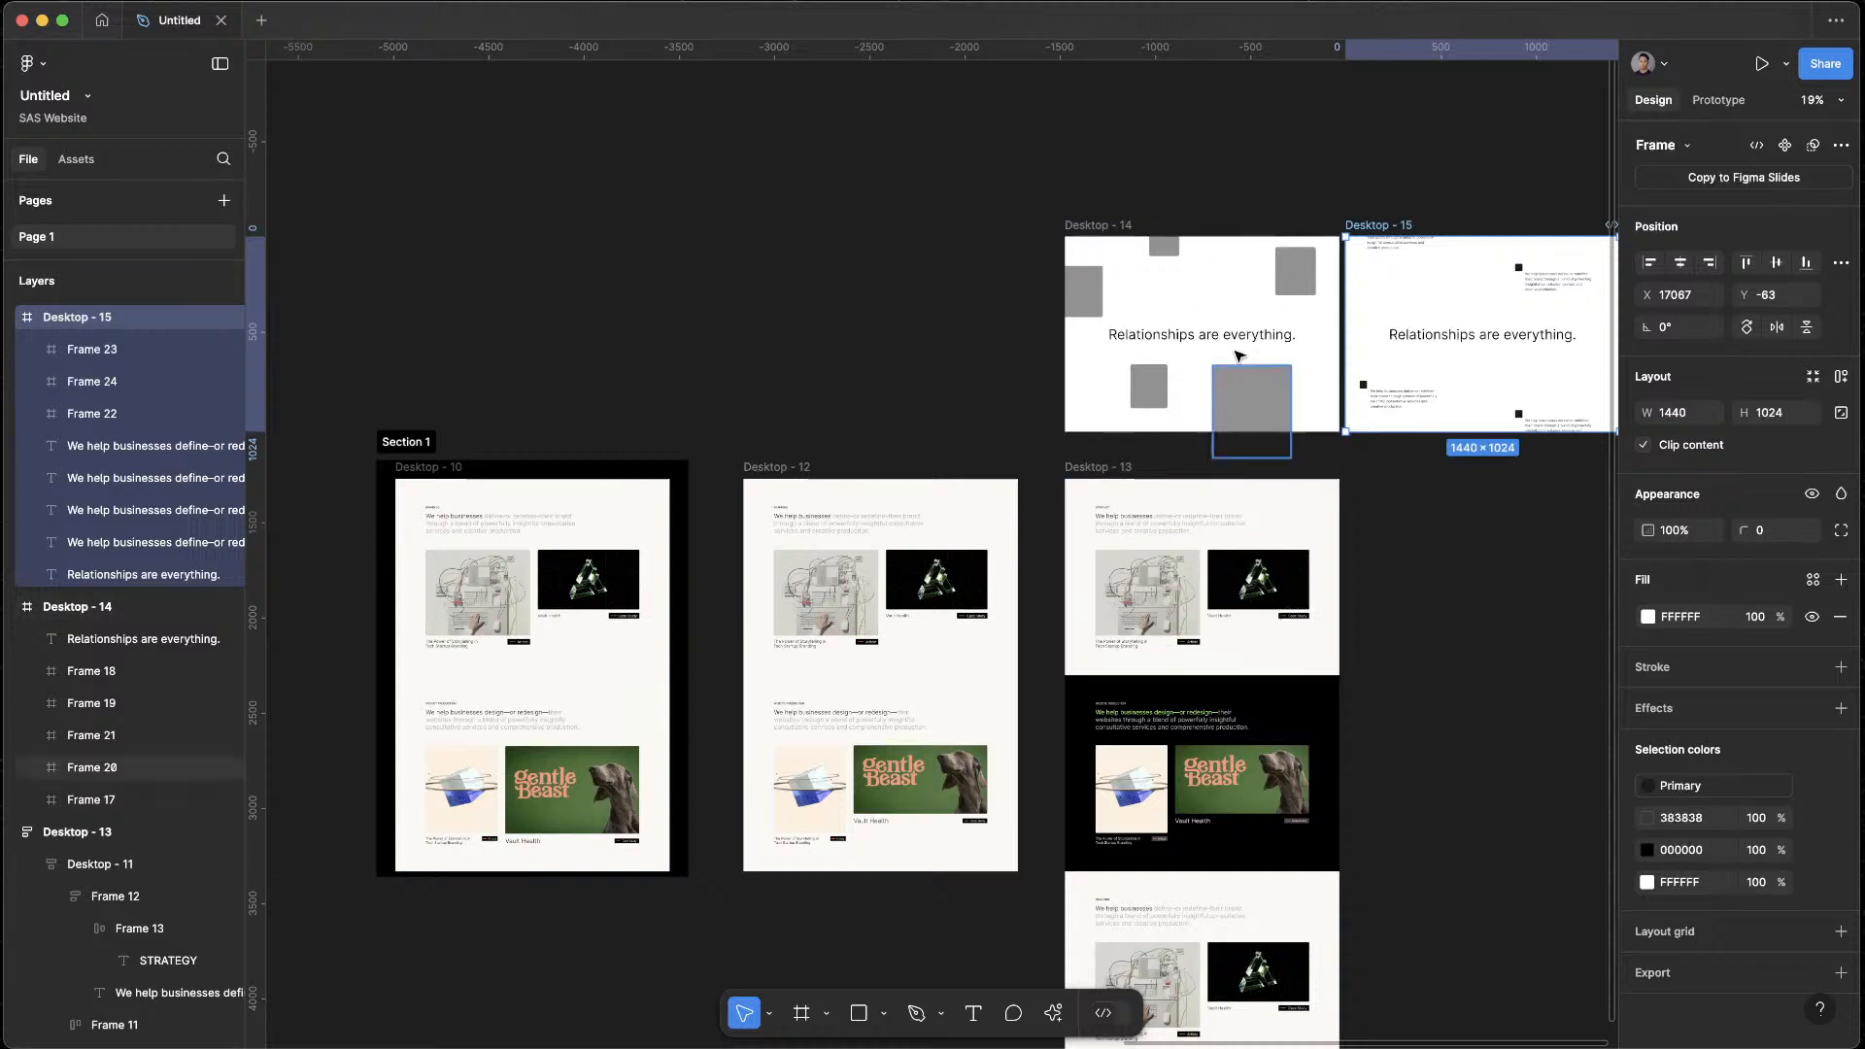
left_click(1096, 466)
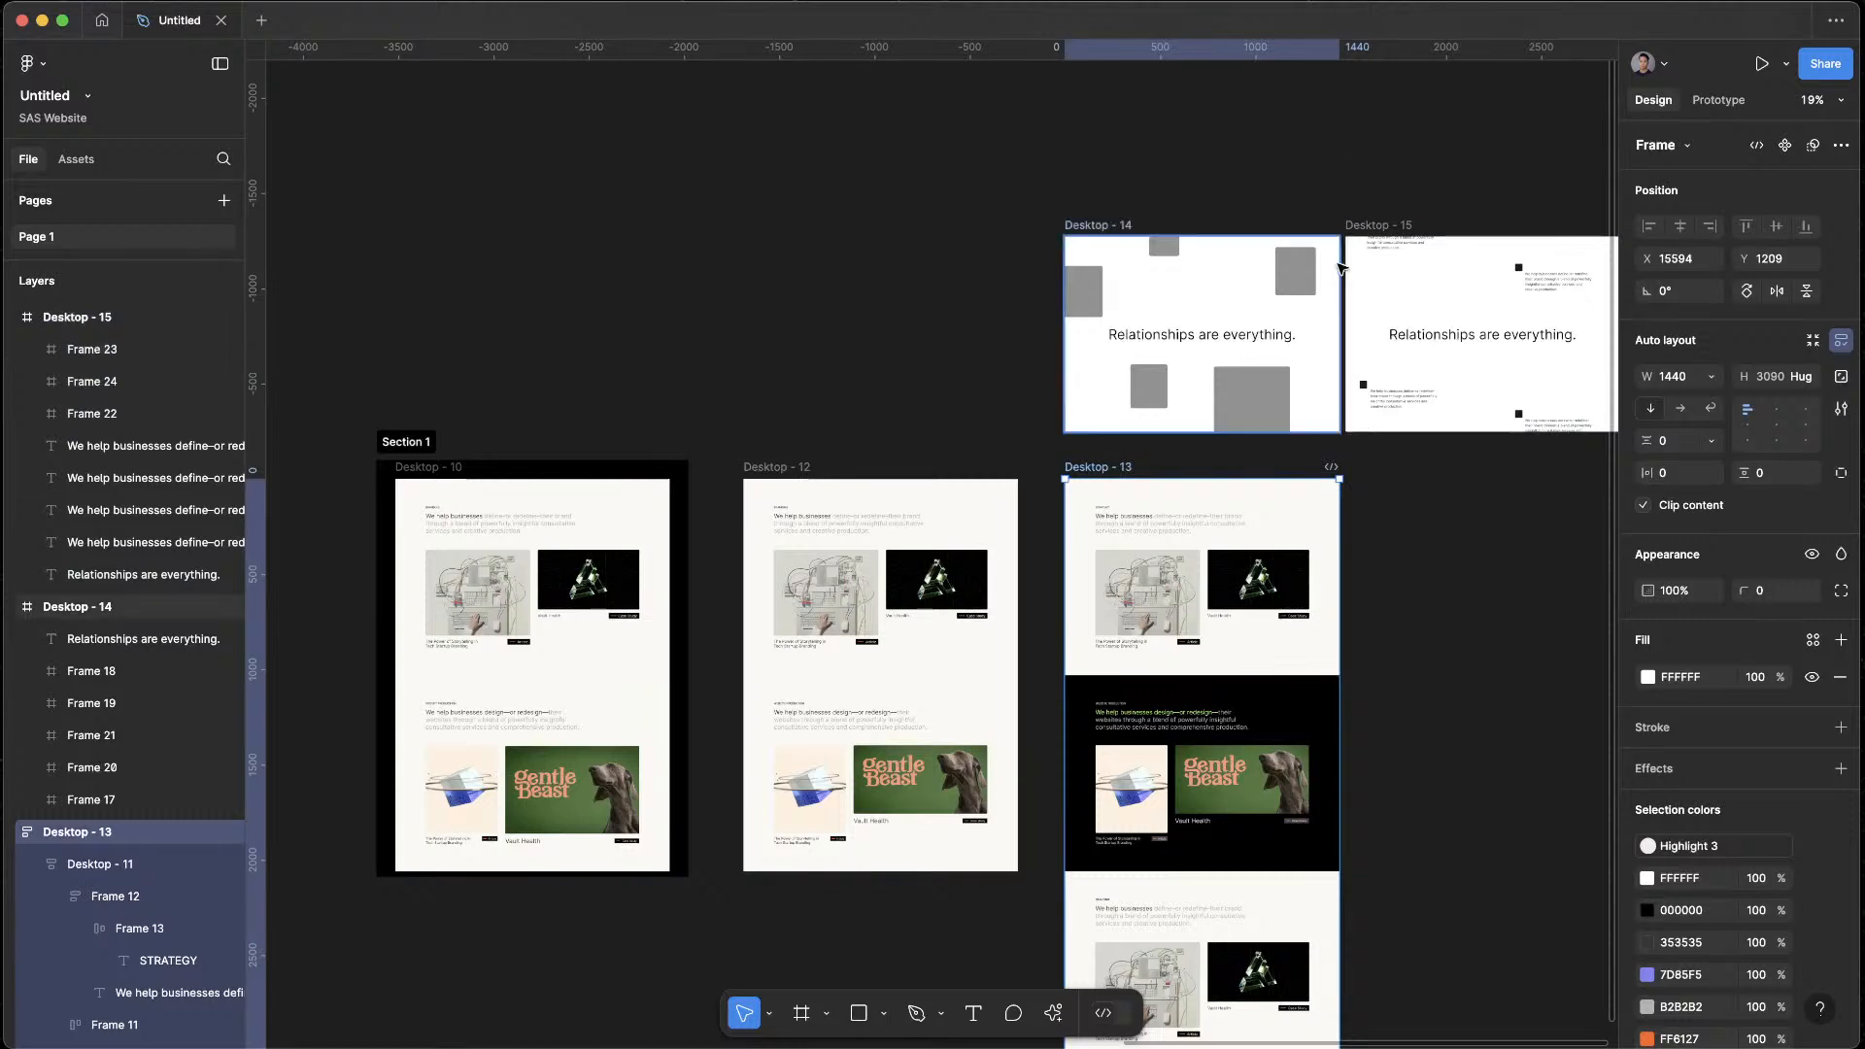
key("super+v")
Move the pasted Desktop - 15 section to the top of Desktop - 13, above the Strategy section
scroll(1232, 733, "down", 3)
left_click_drag(1232, 856, 1243, 526)
left_click(1443, 558)
scroll(1366, 393, "up", 5)
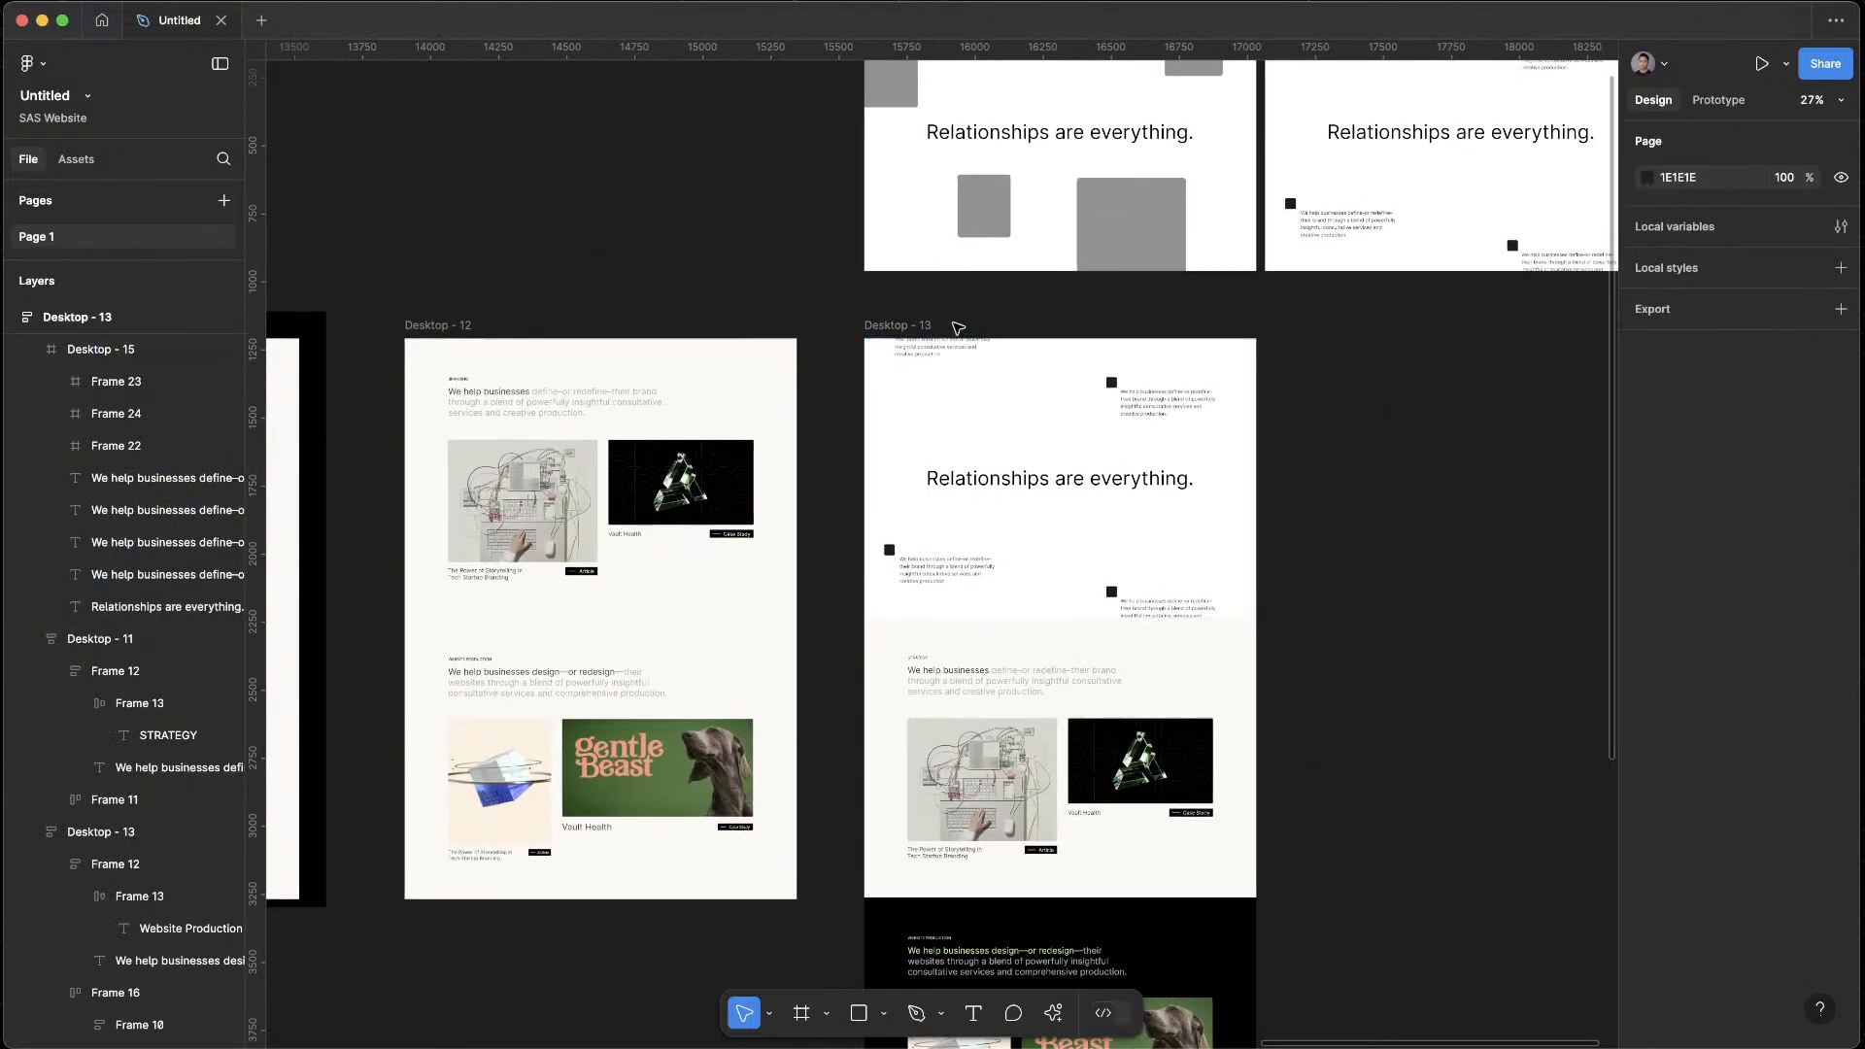
Preview Desktop - 13 in a slightly smaller preview window and check how the new top section leads into the Strategy section
left_click(886, 326)
key("shift+space")
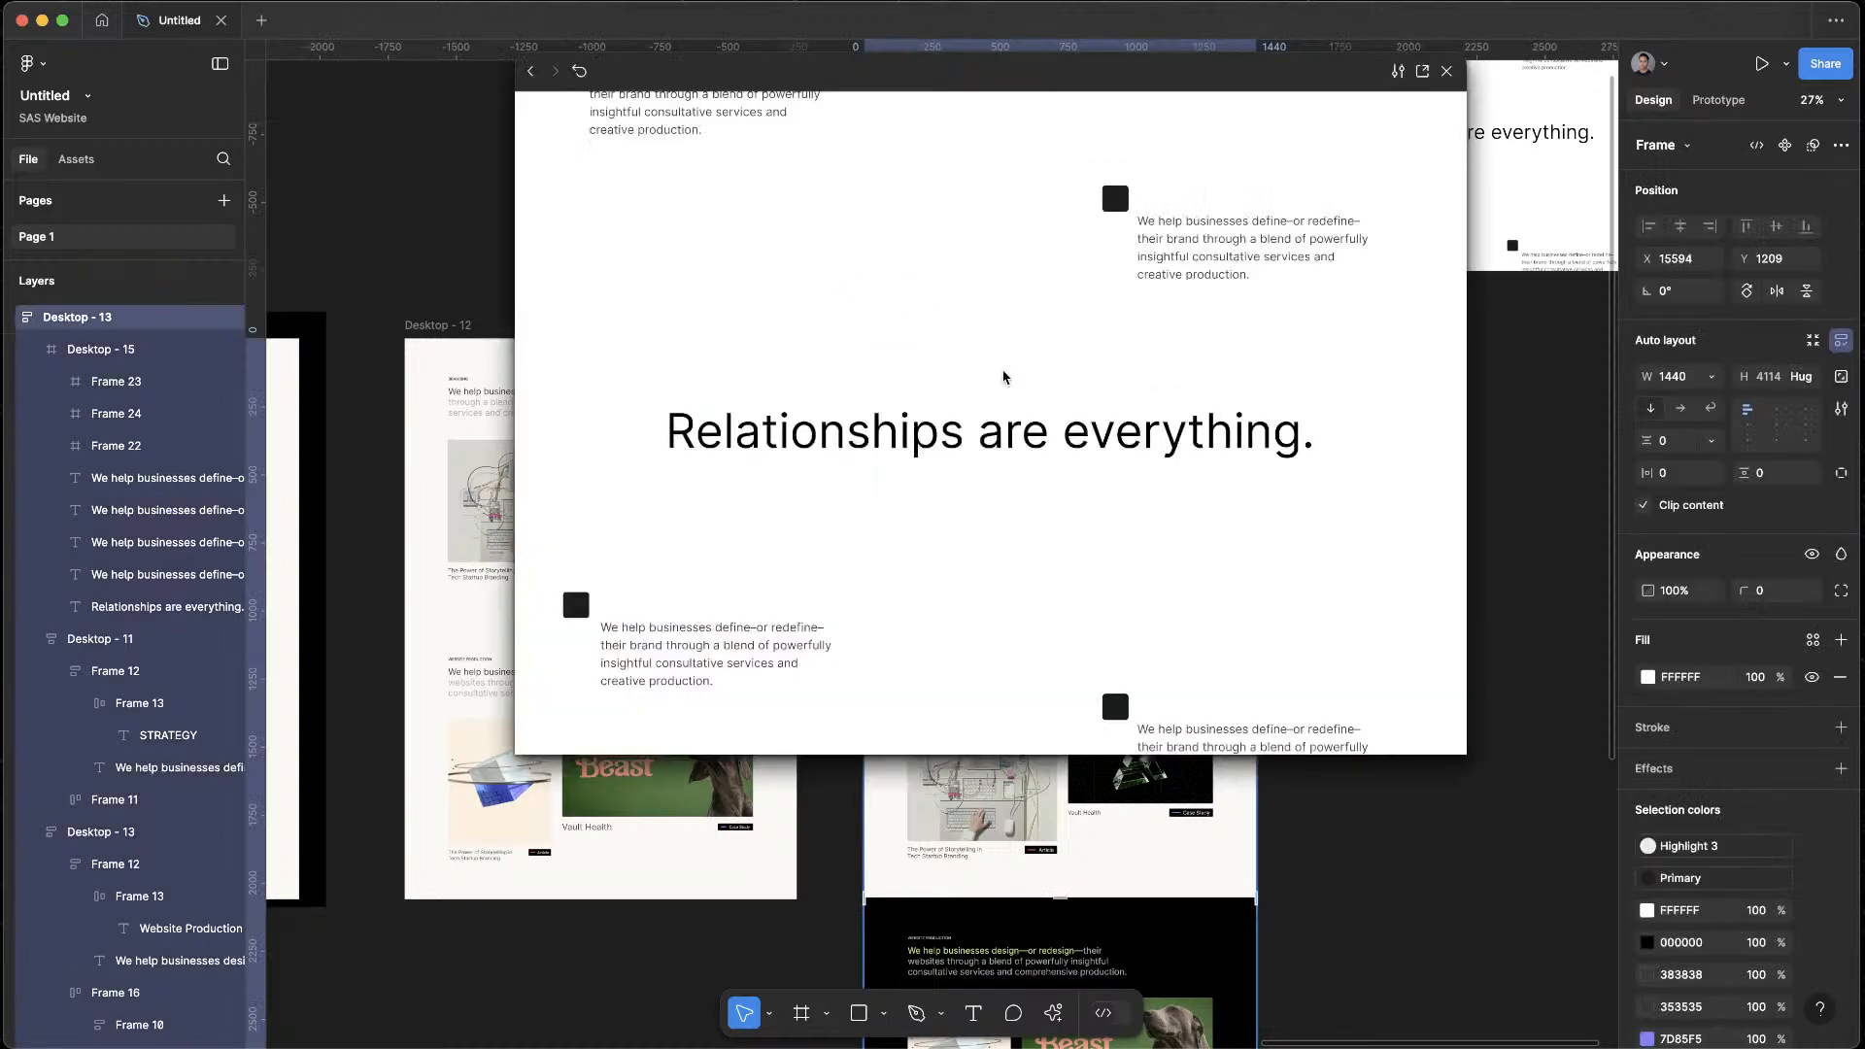
left_click_drag(1468, 755, 1370, 698)
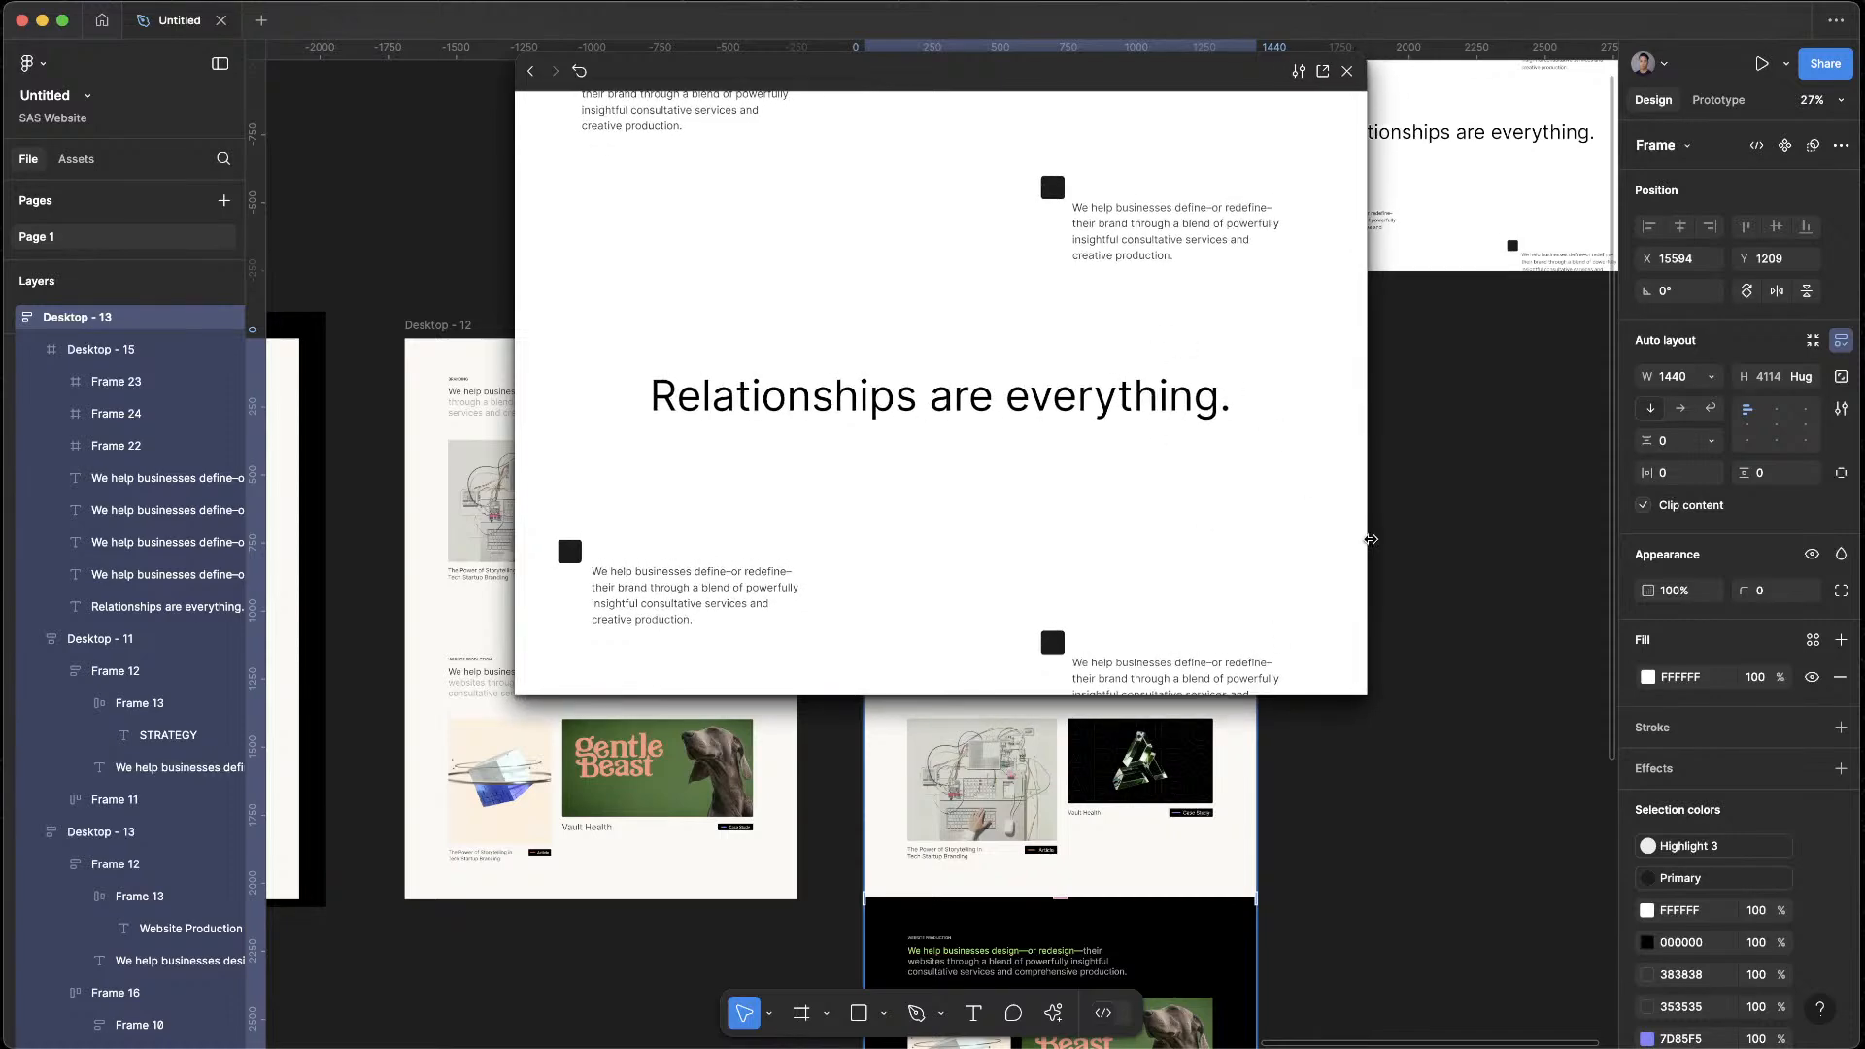
scroll(1296, 580, "down", 10)
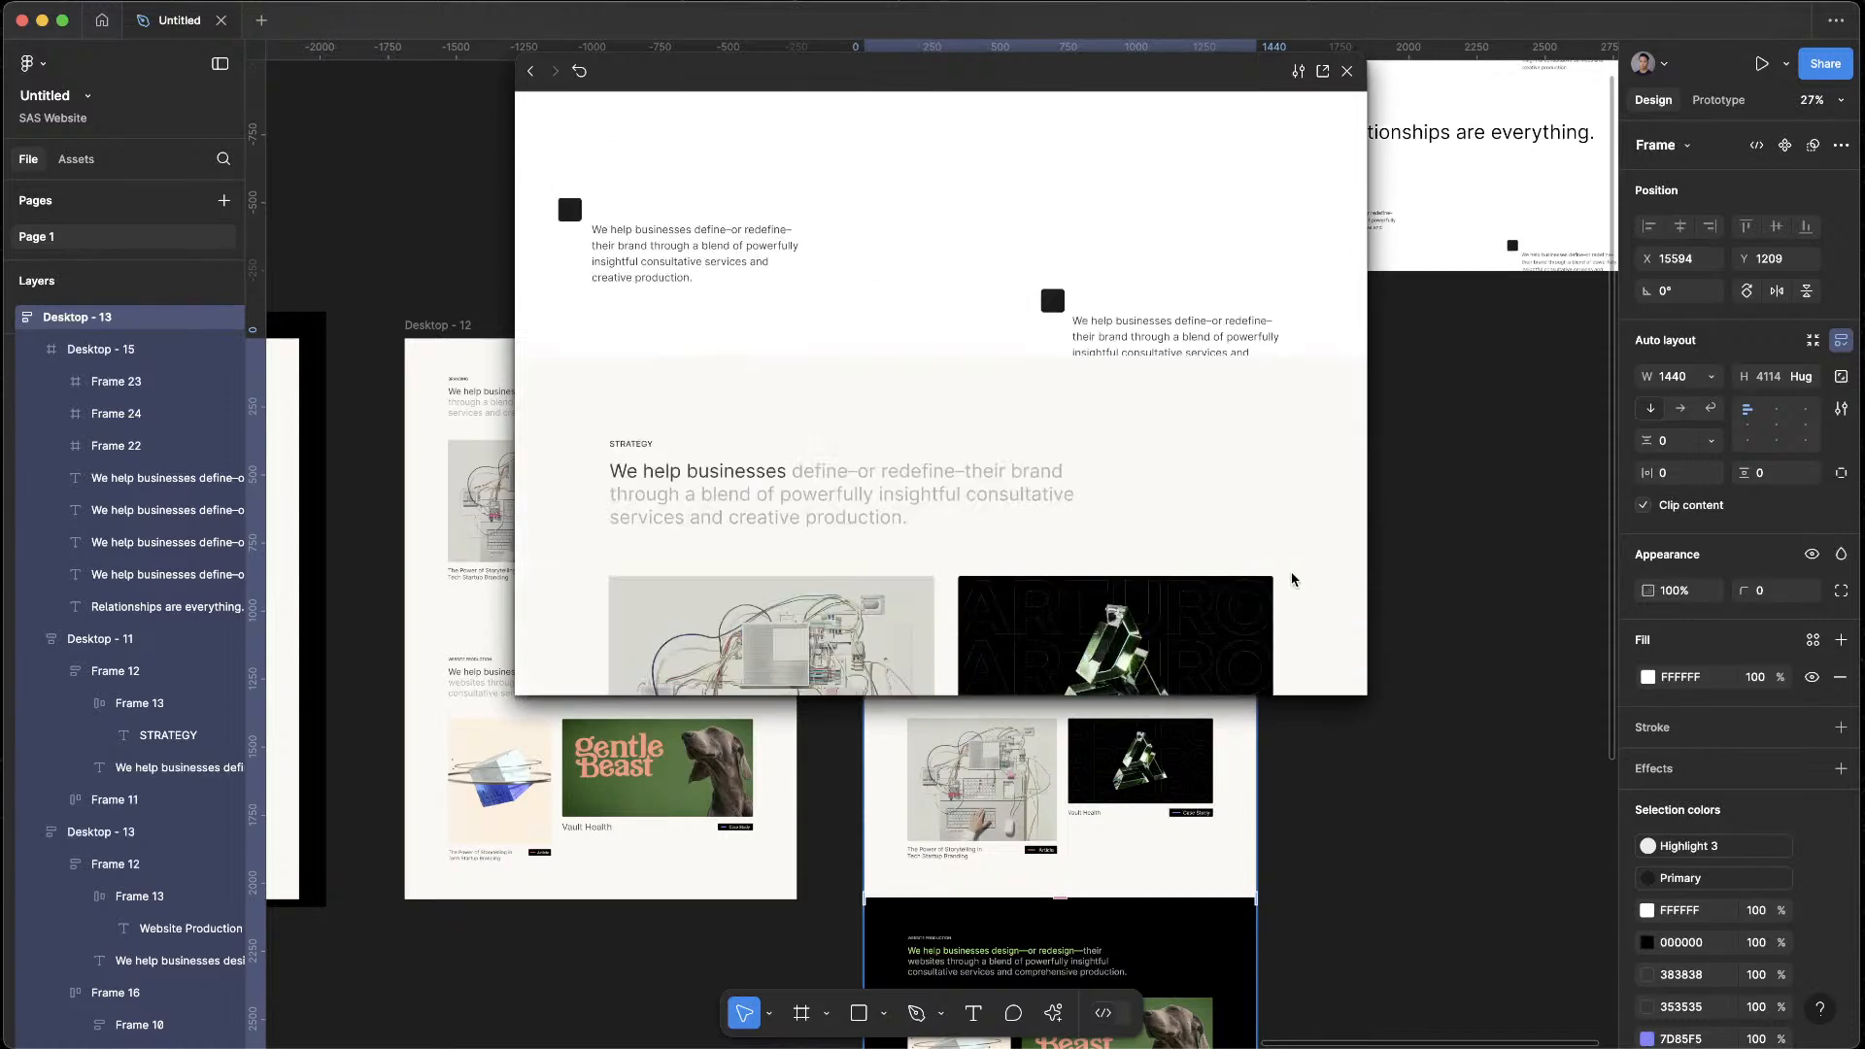
scroll(1291, 580, "up", 3)
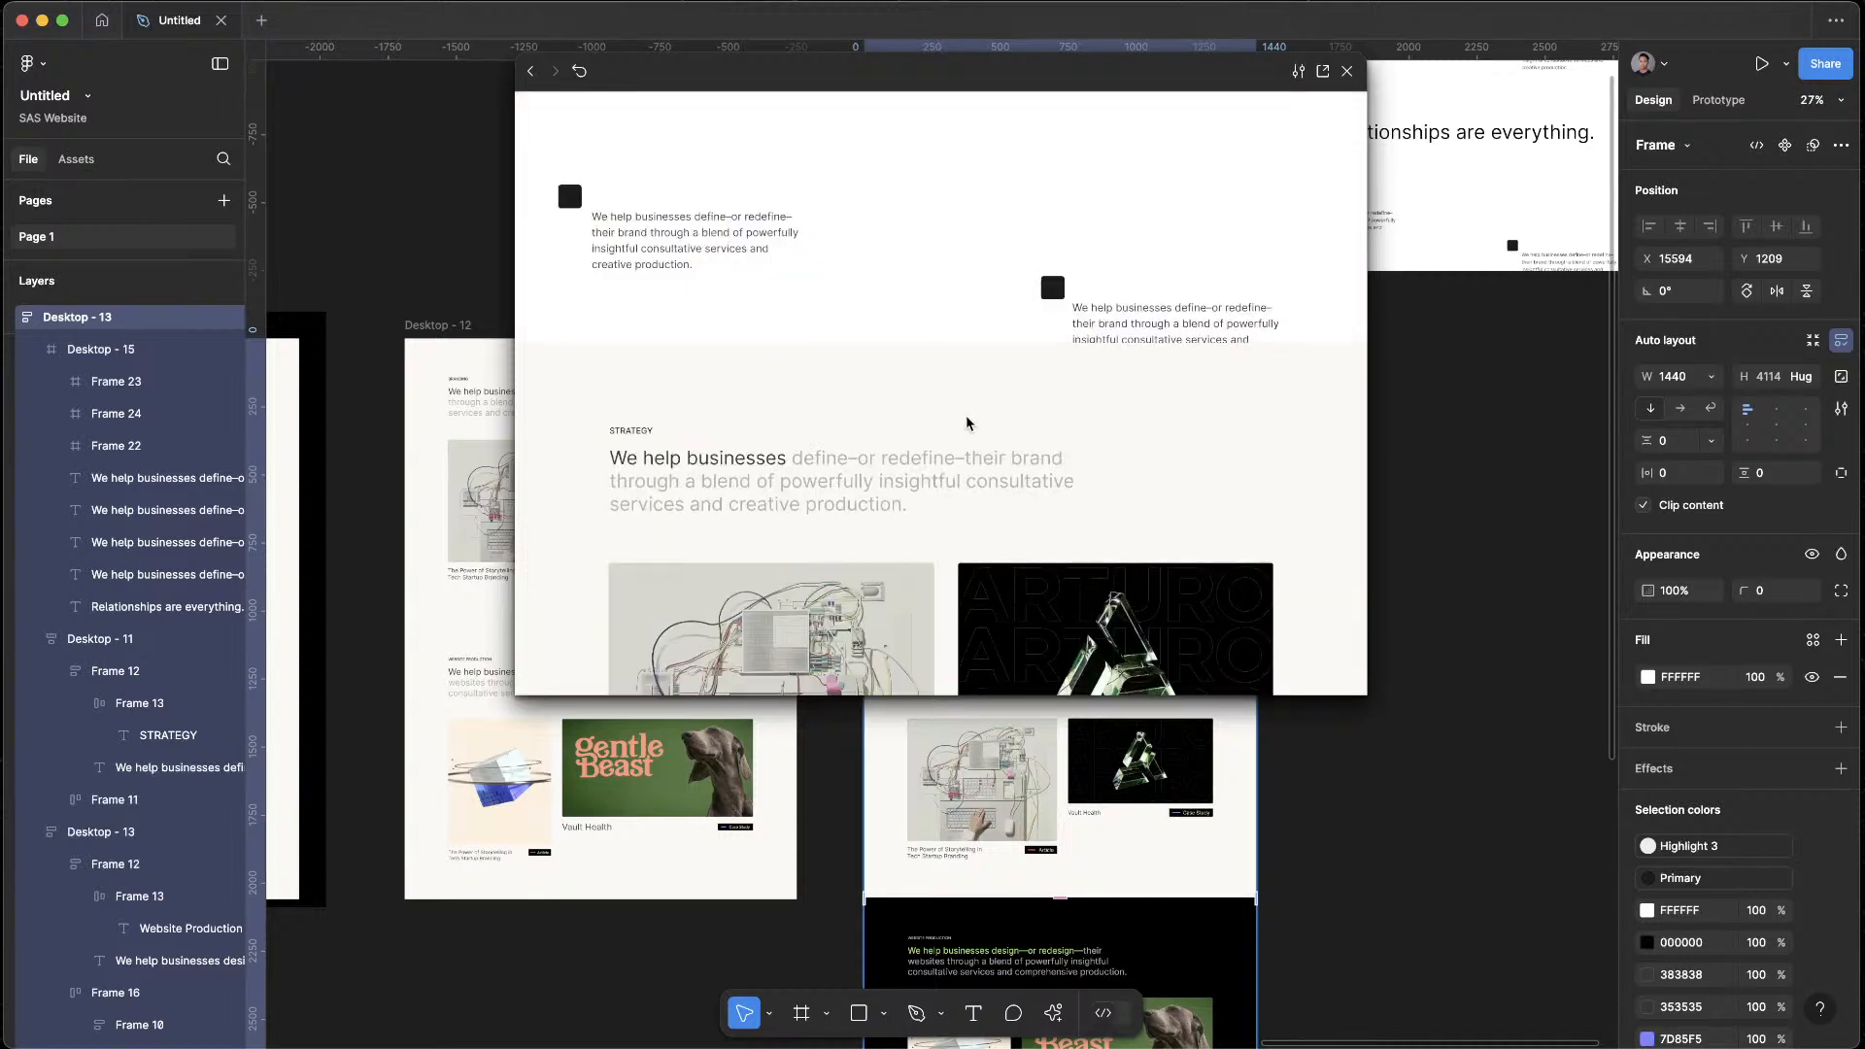
scroll(1057, 452, "up", 4)
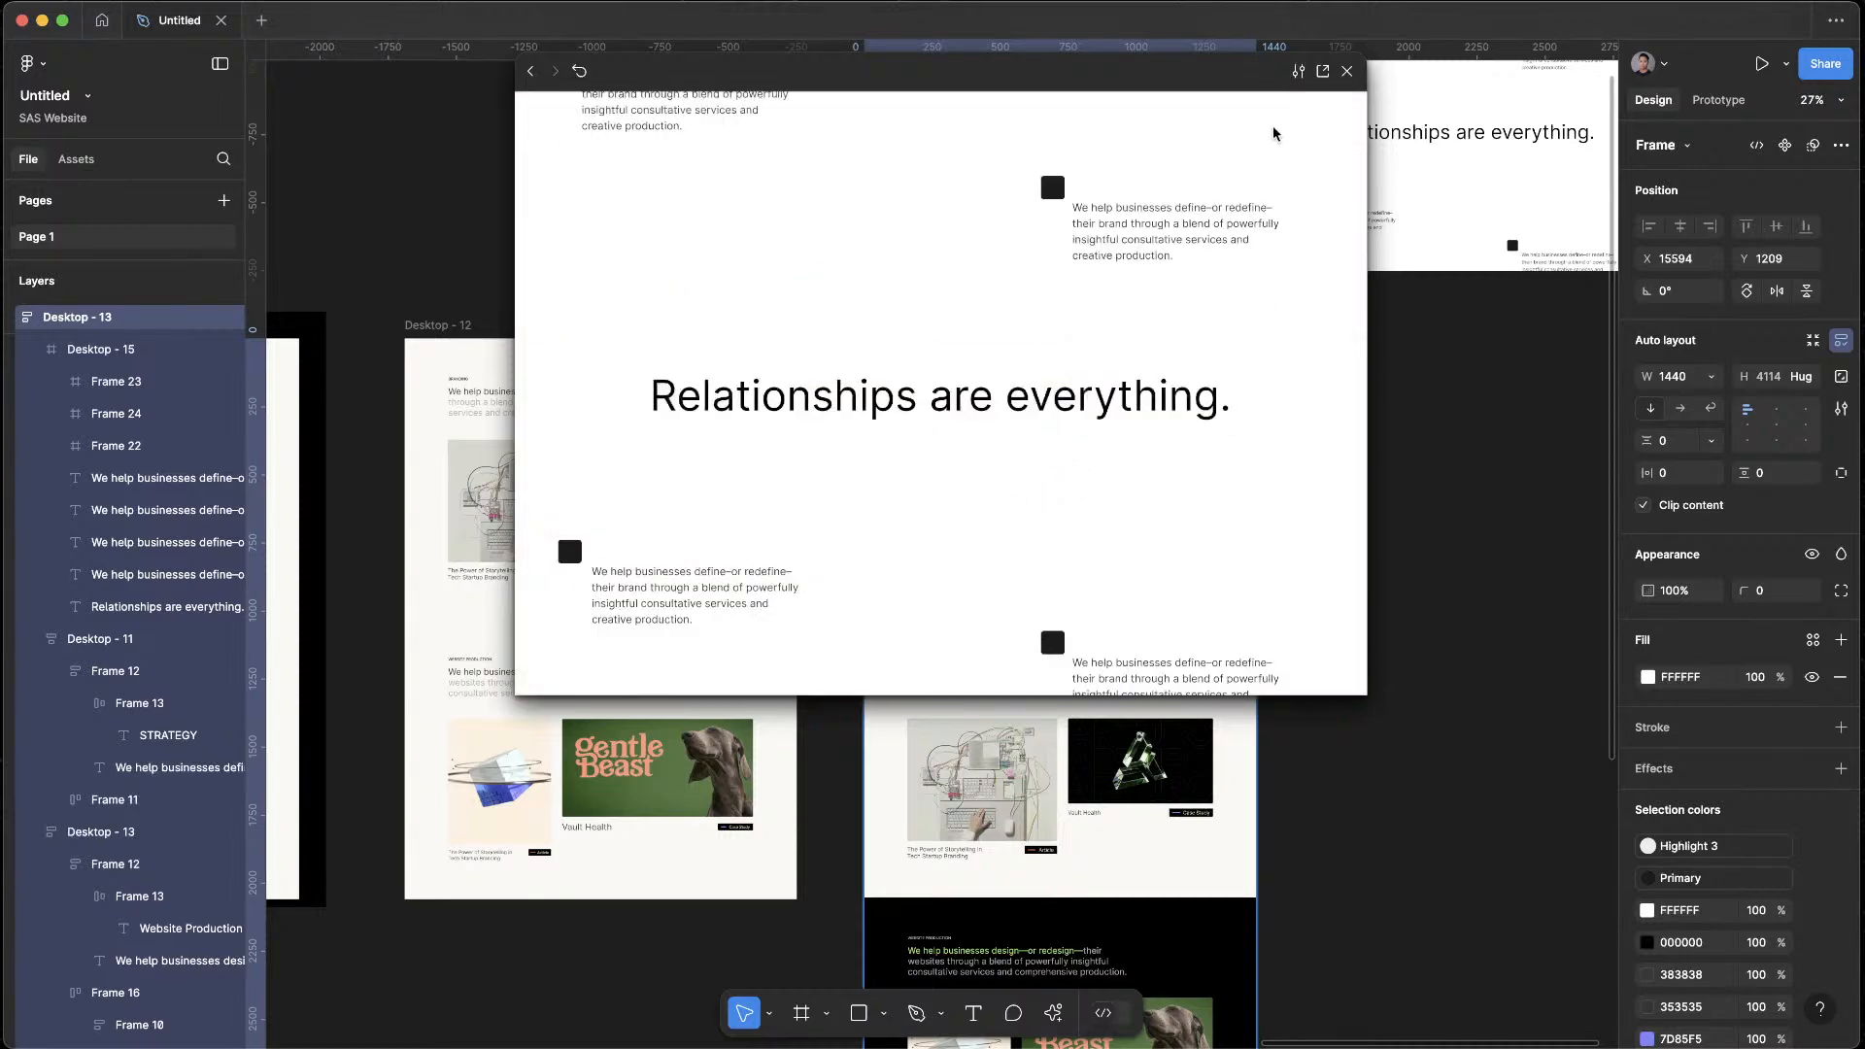
Close the preview and give Desktop - 13's top "Relationships are everything." section the same off-white fill as the Strategy section
left_click(1347, 73)
left_click(1406, 578)
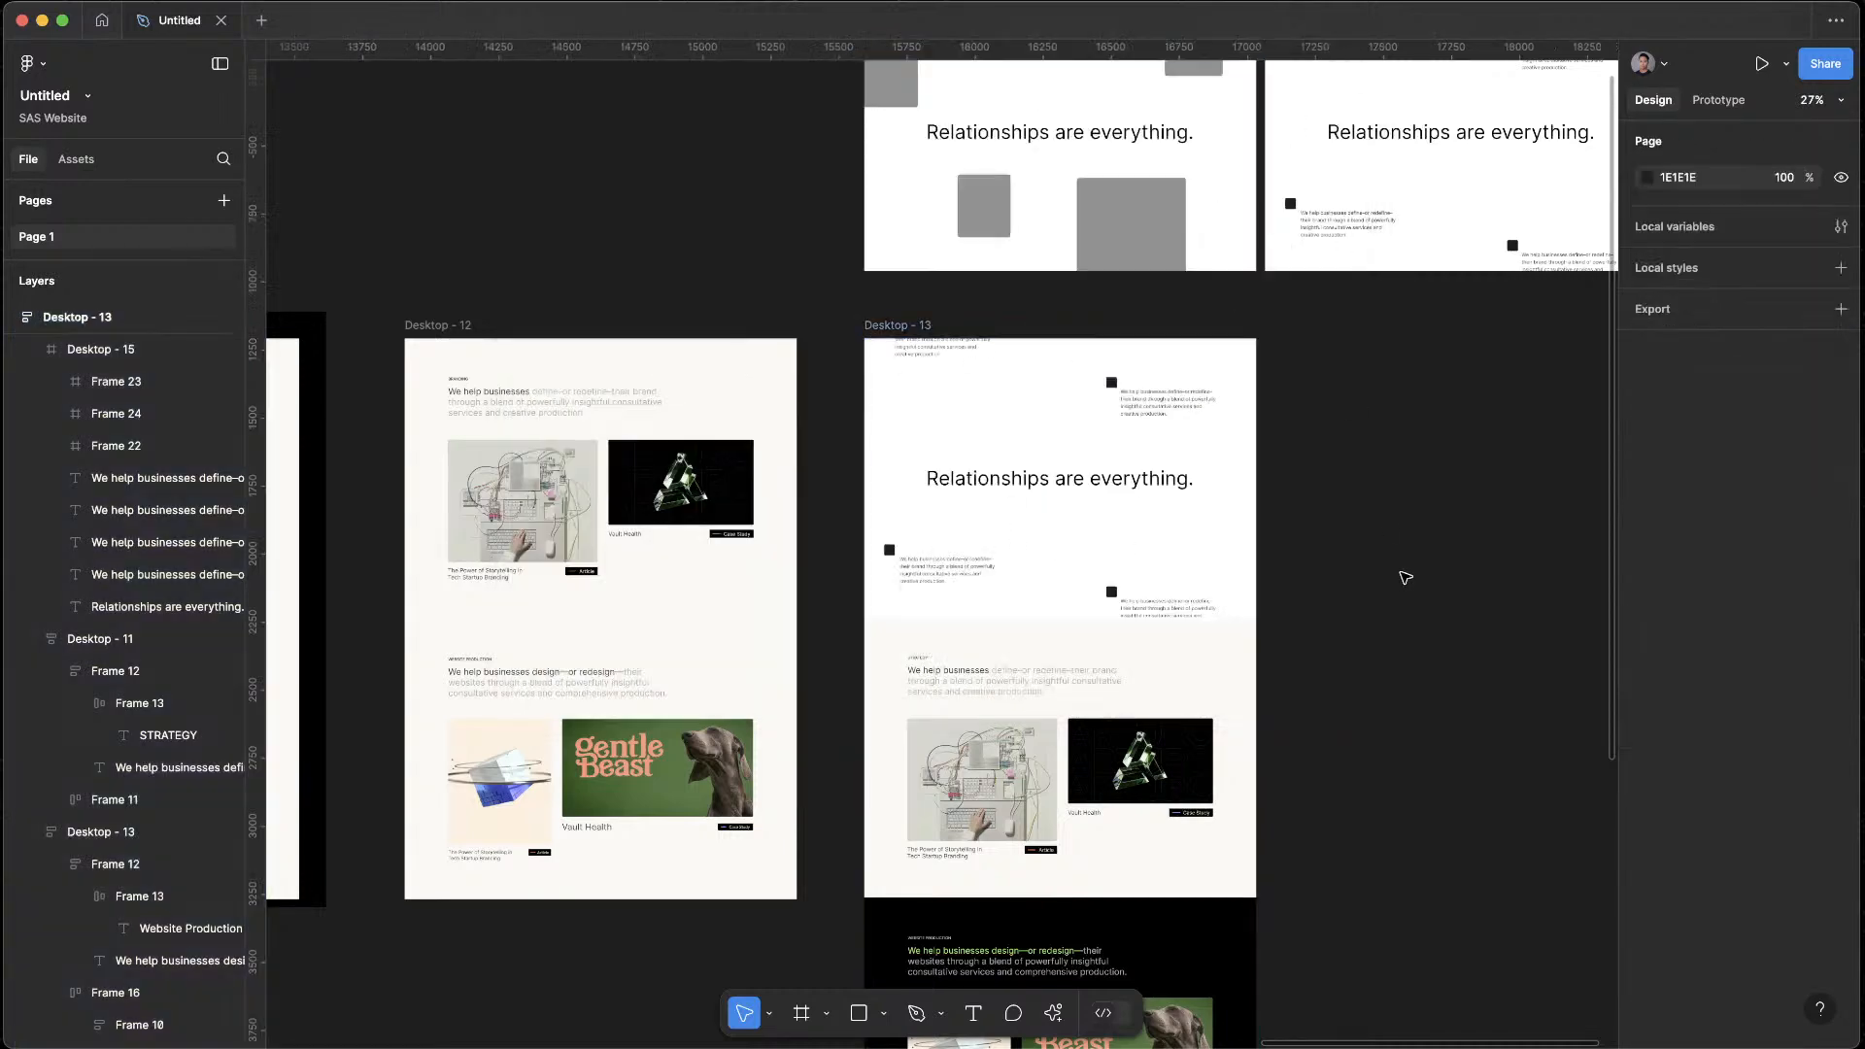
left_click(1202, 675)
left_click(878, 326)
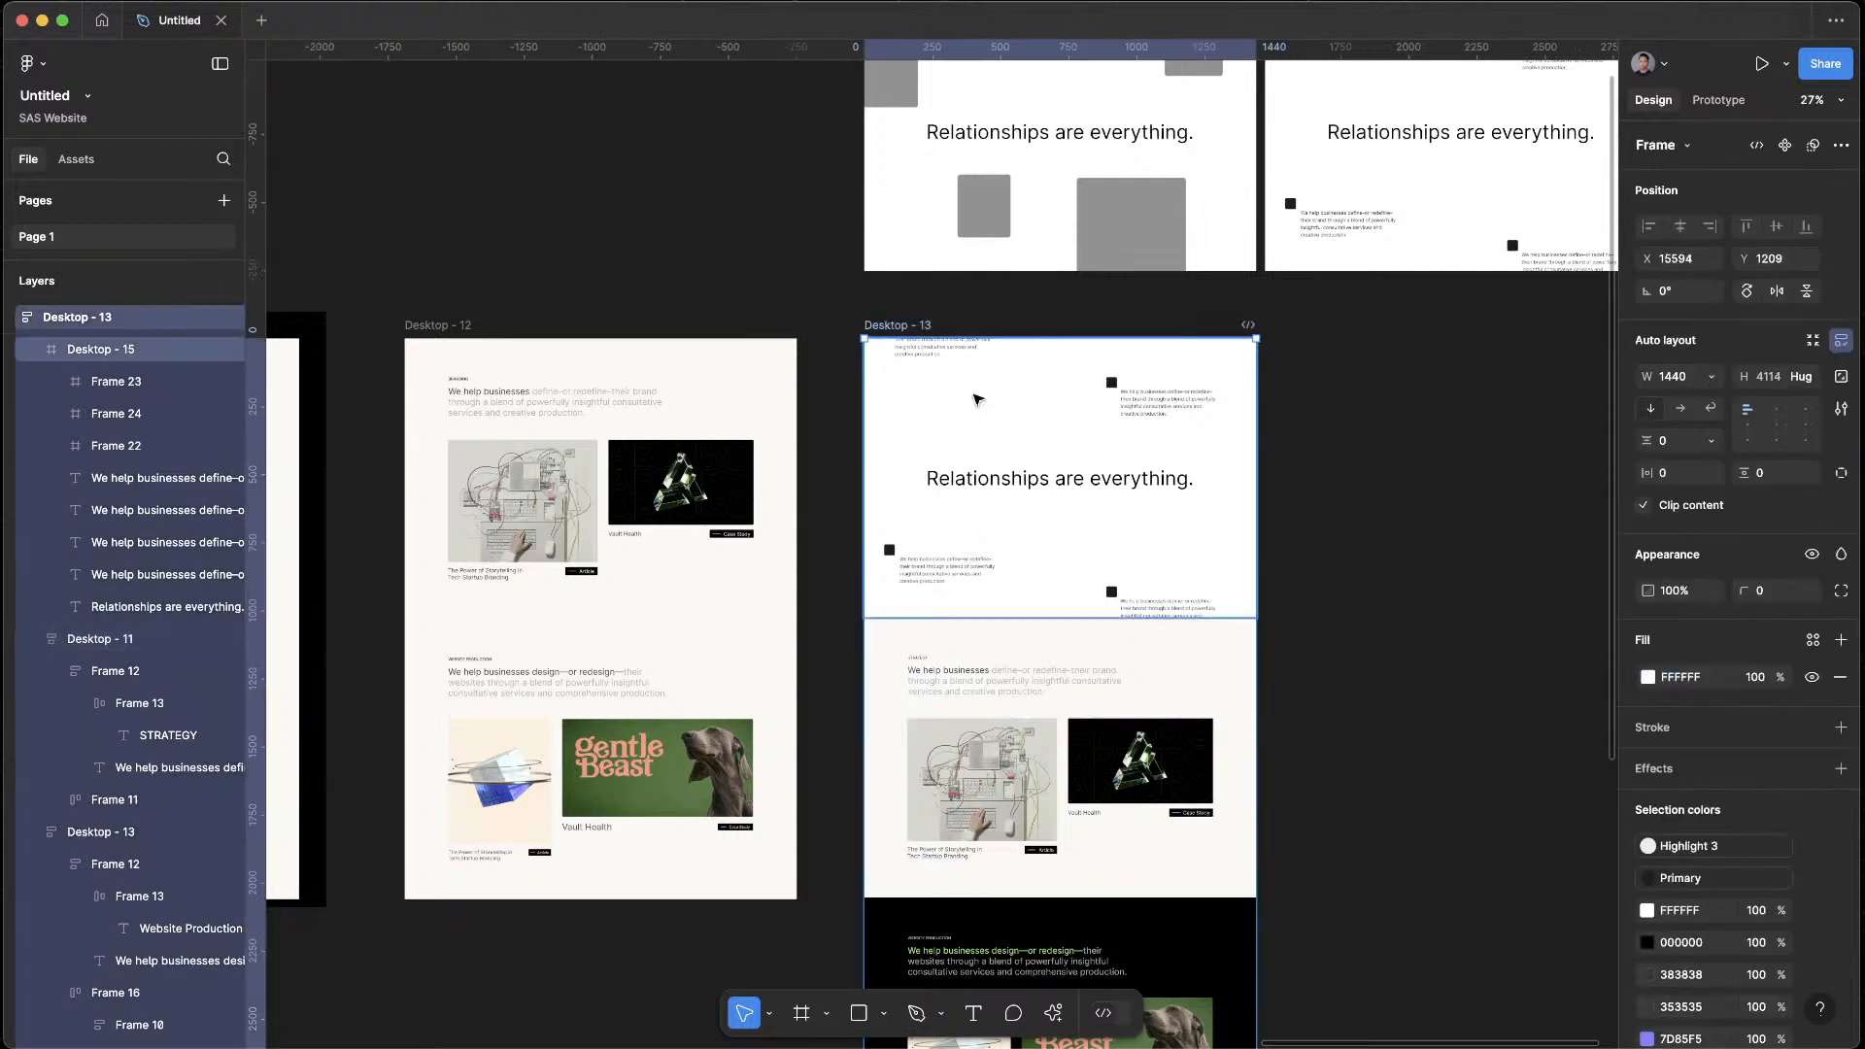
left_click(1117, 528)
left_click(1723, 595)
key("super+v")
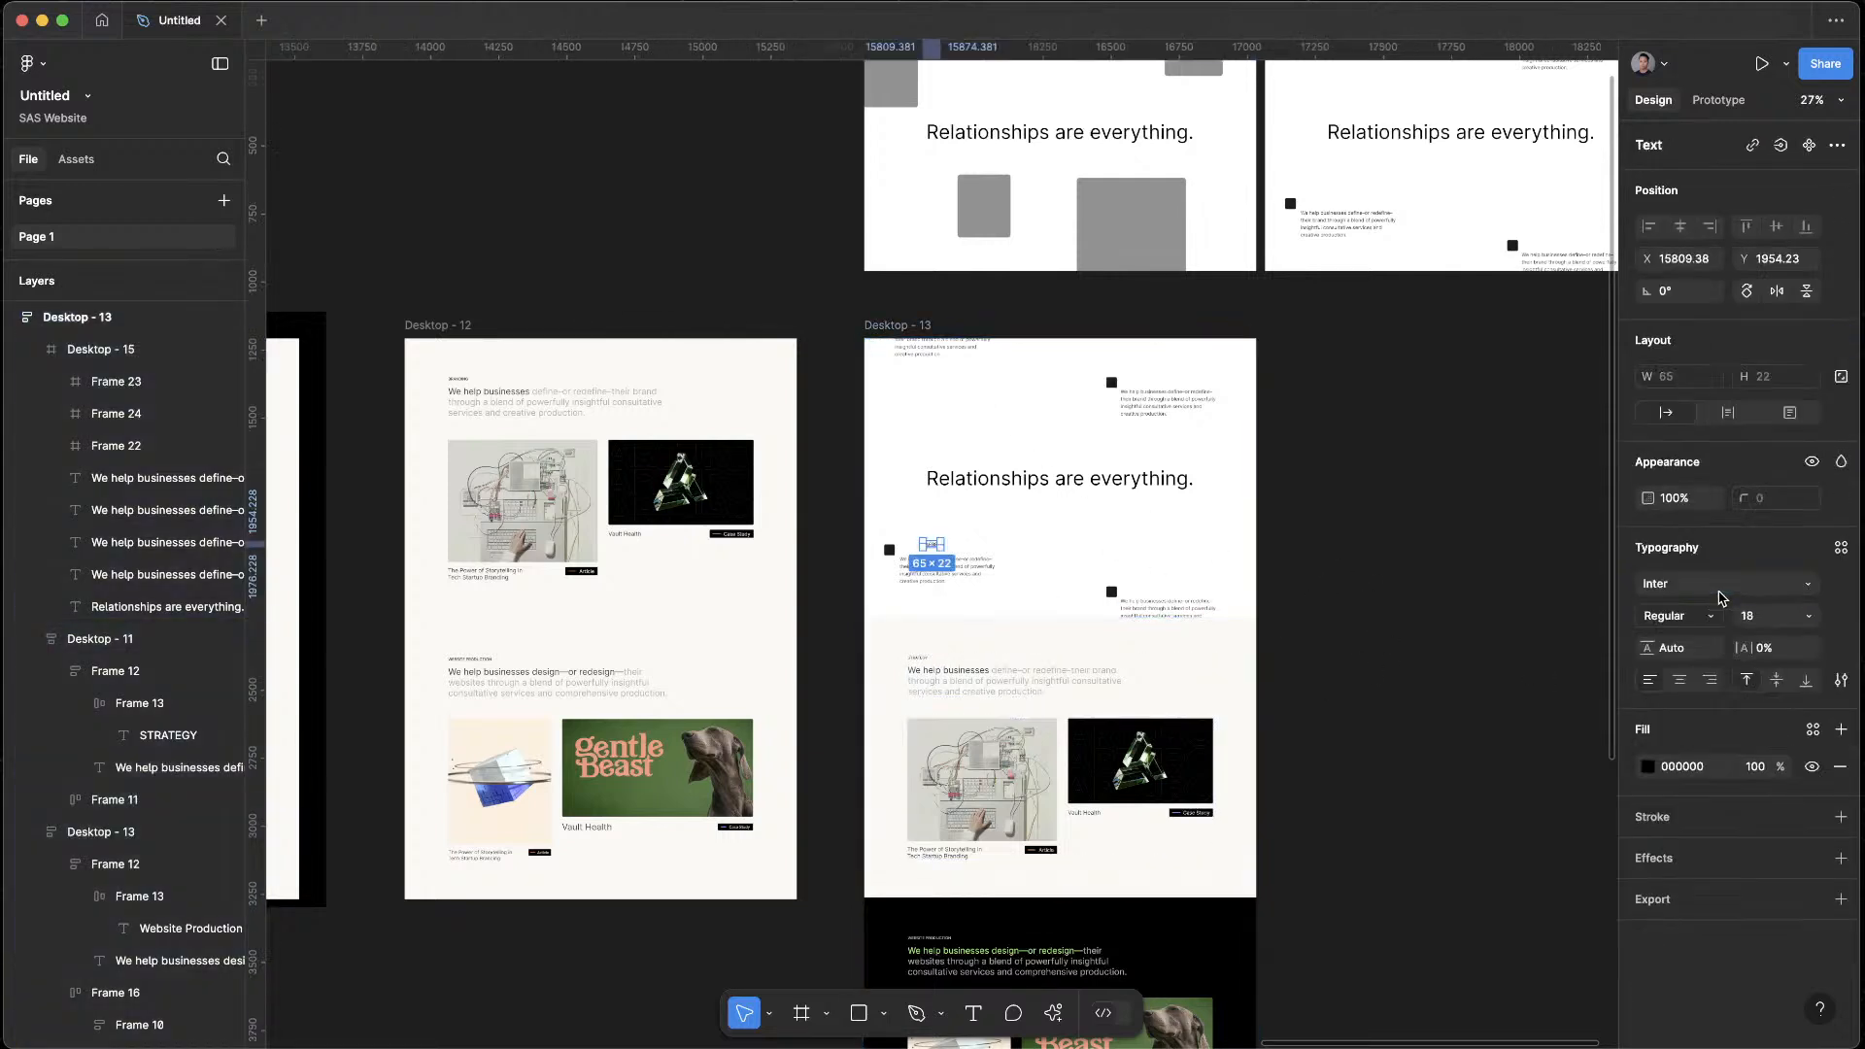
left_click(1720, 587)
key("Escape")
left_click(1118, 530)
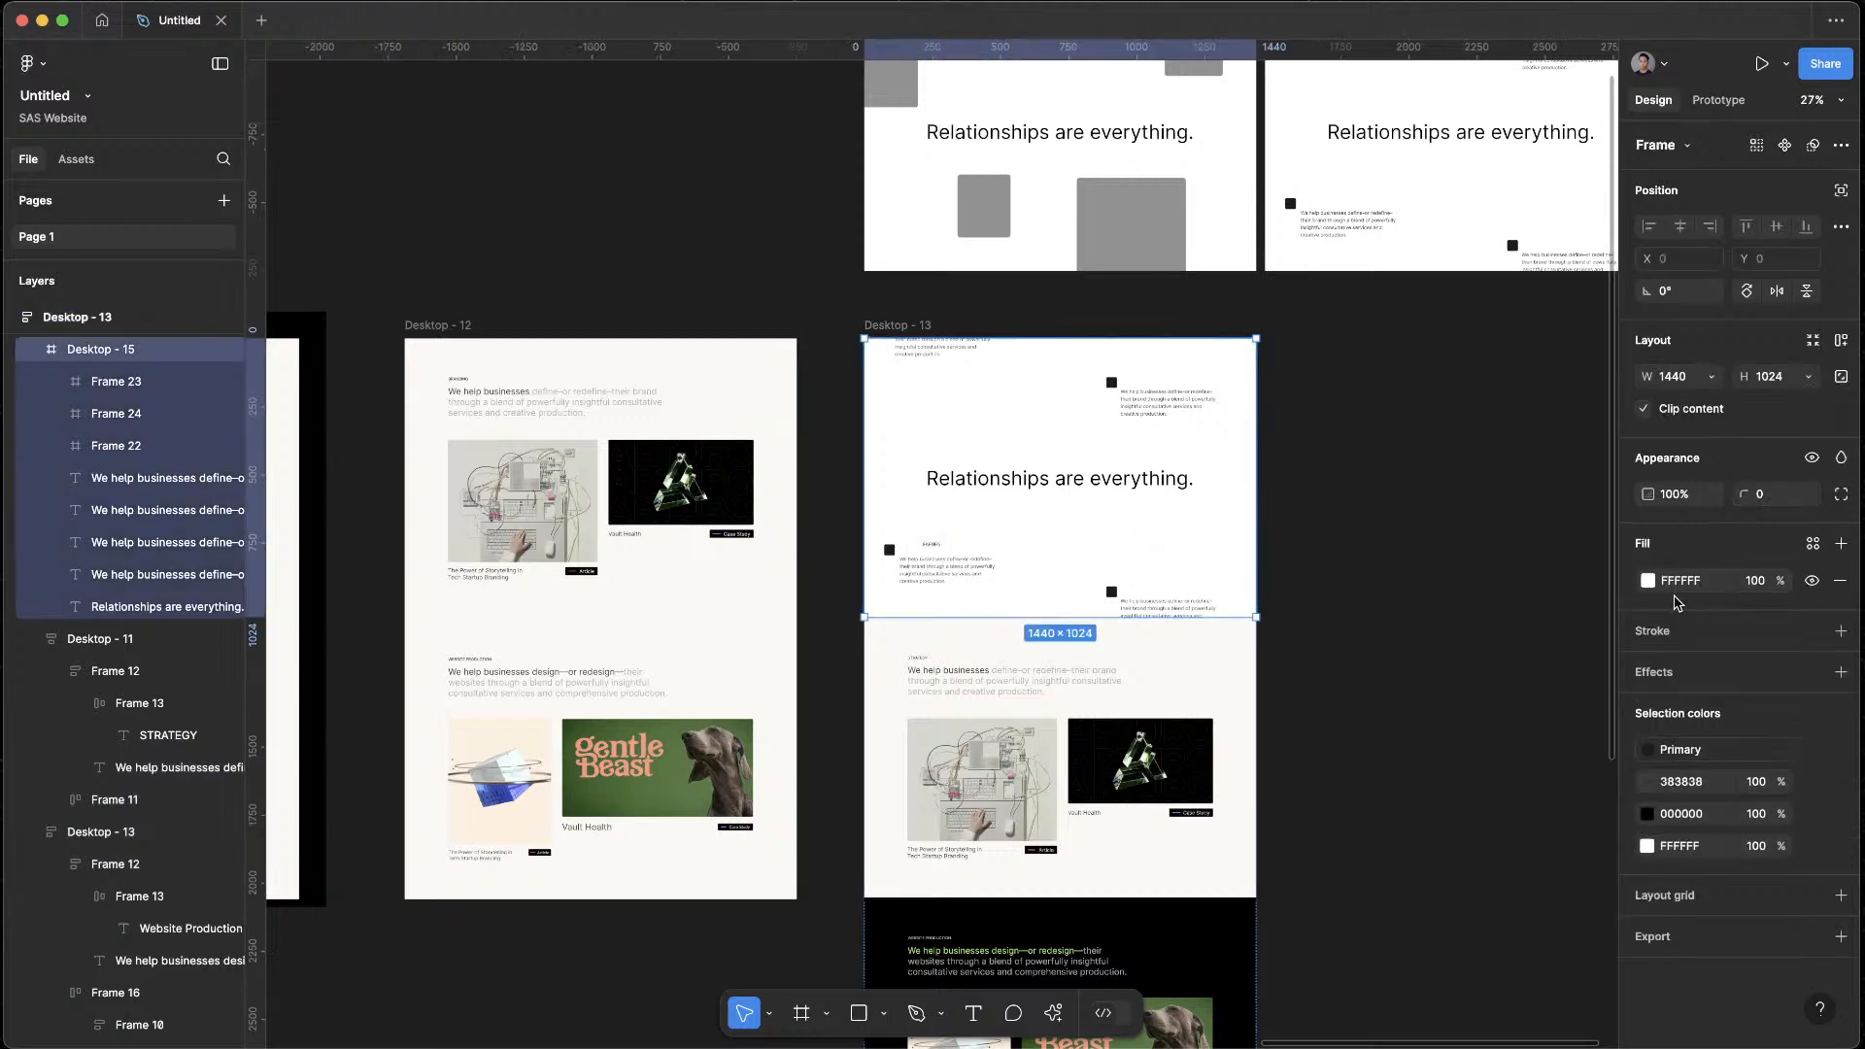
key("super+z")
key("super+z")
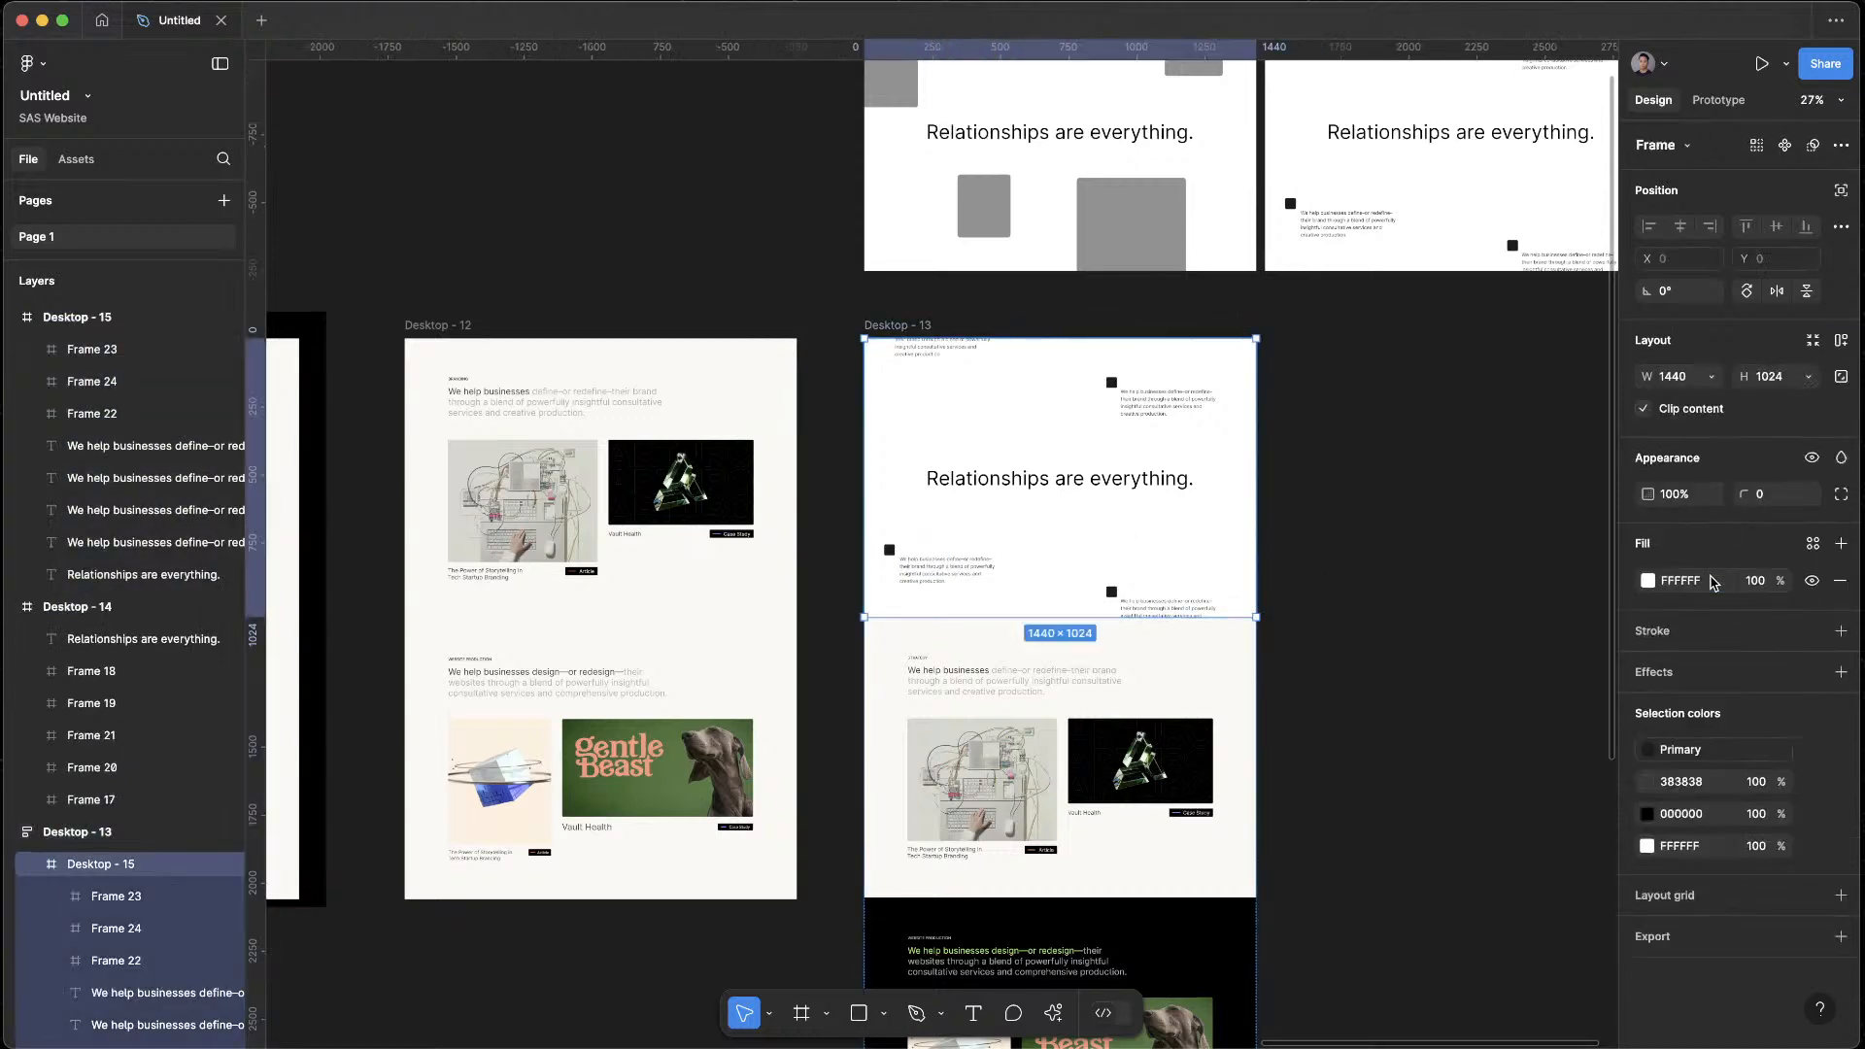
left_click(1334, 506)
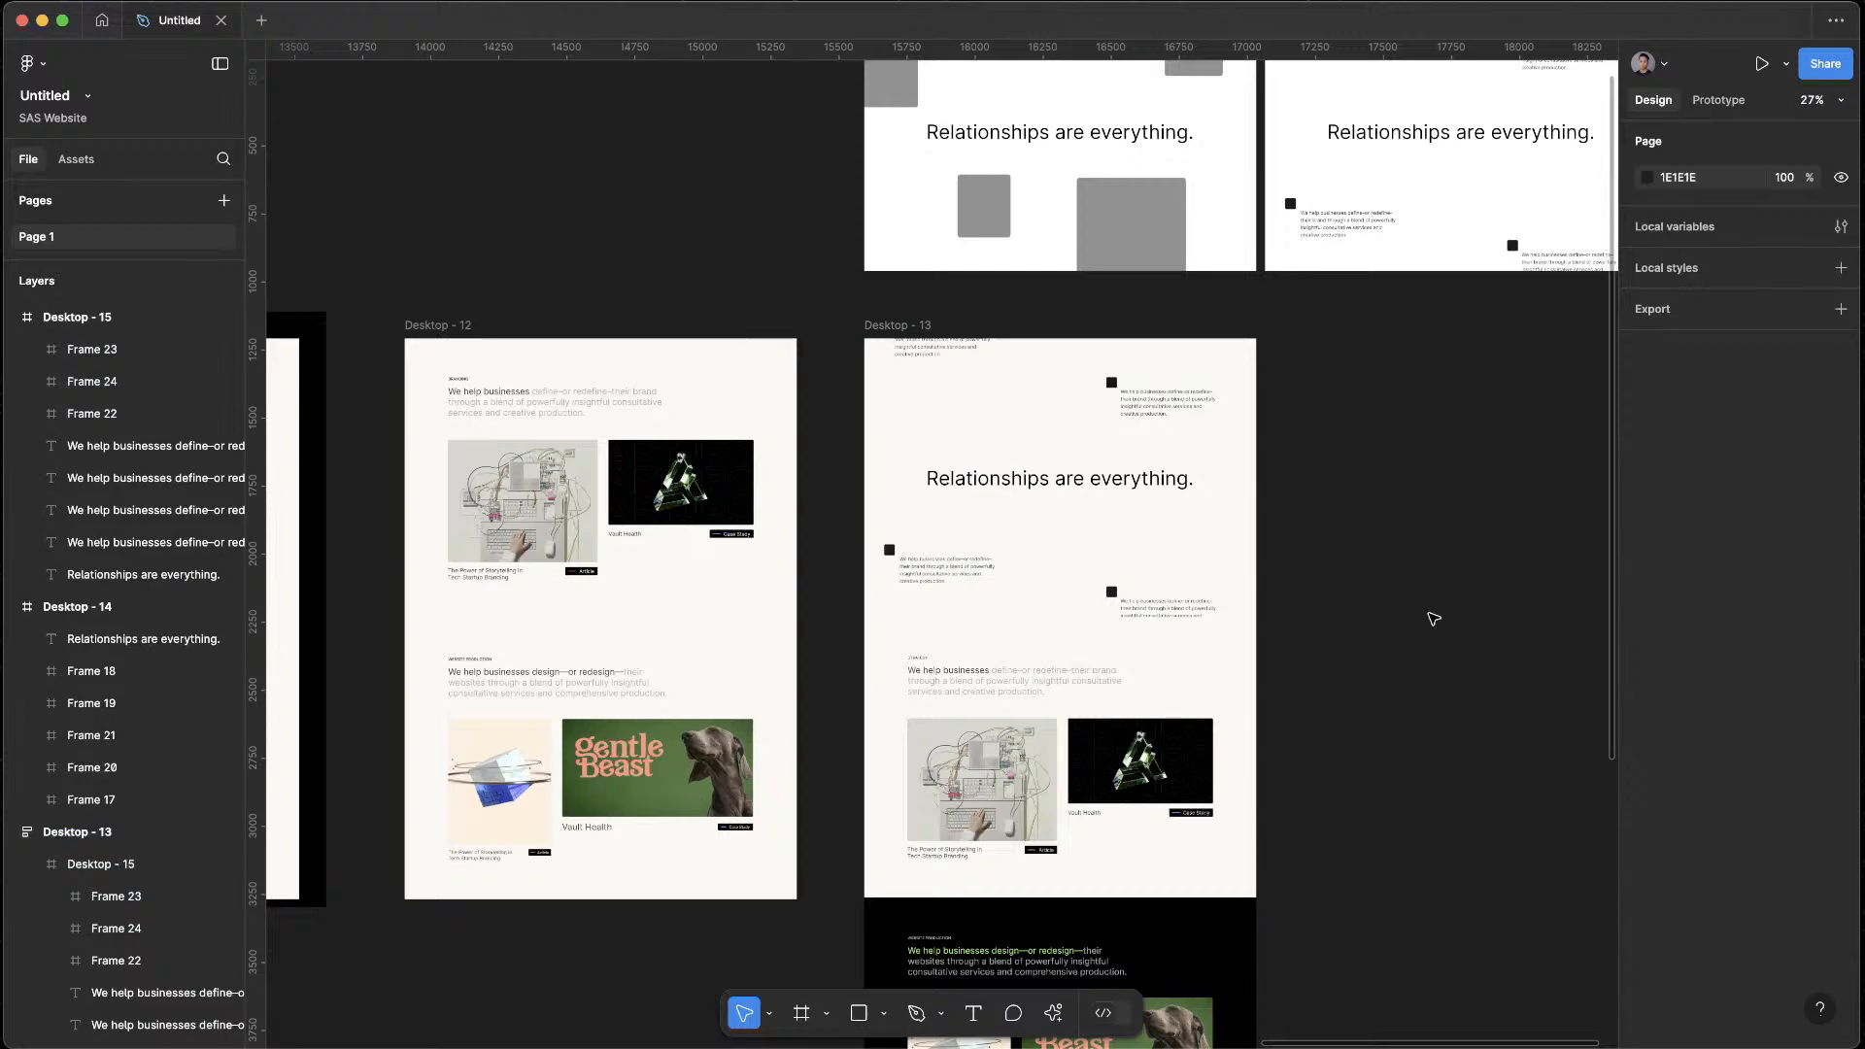
Preview Desktop - 13 and check how the off-white top section leads into the Strategy section
left_click(885, 316)
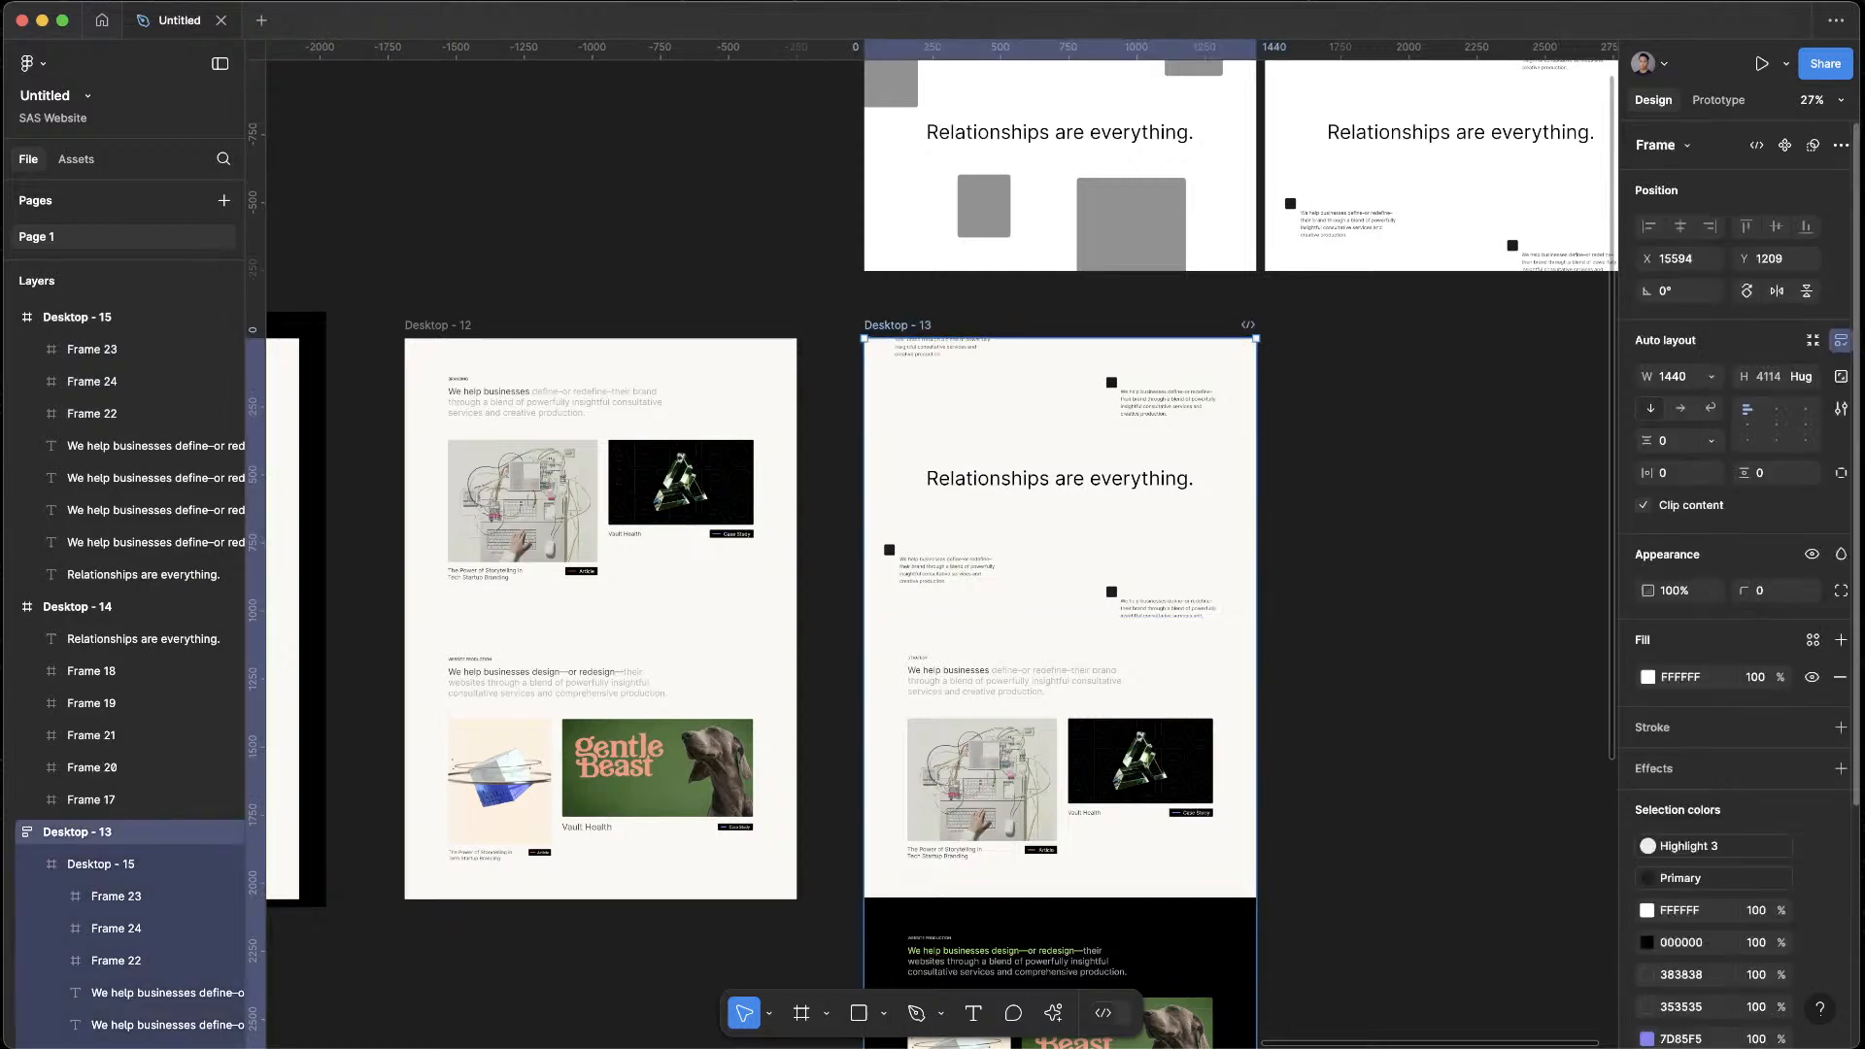
key("shift+space")
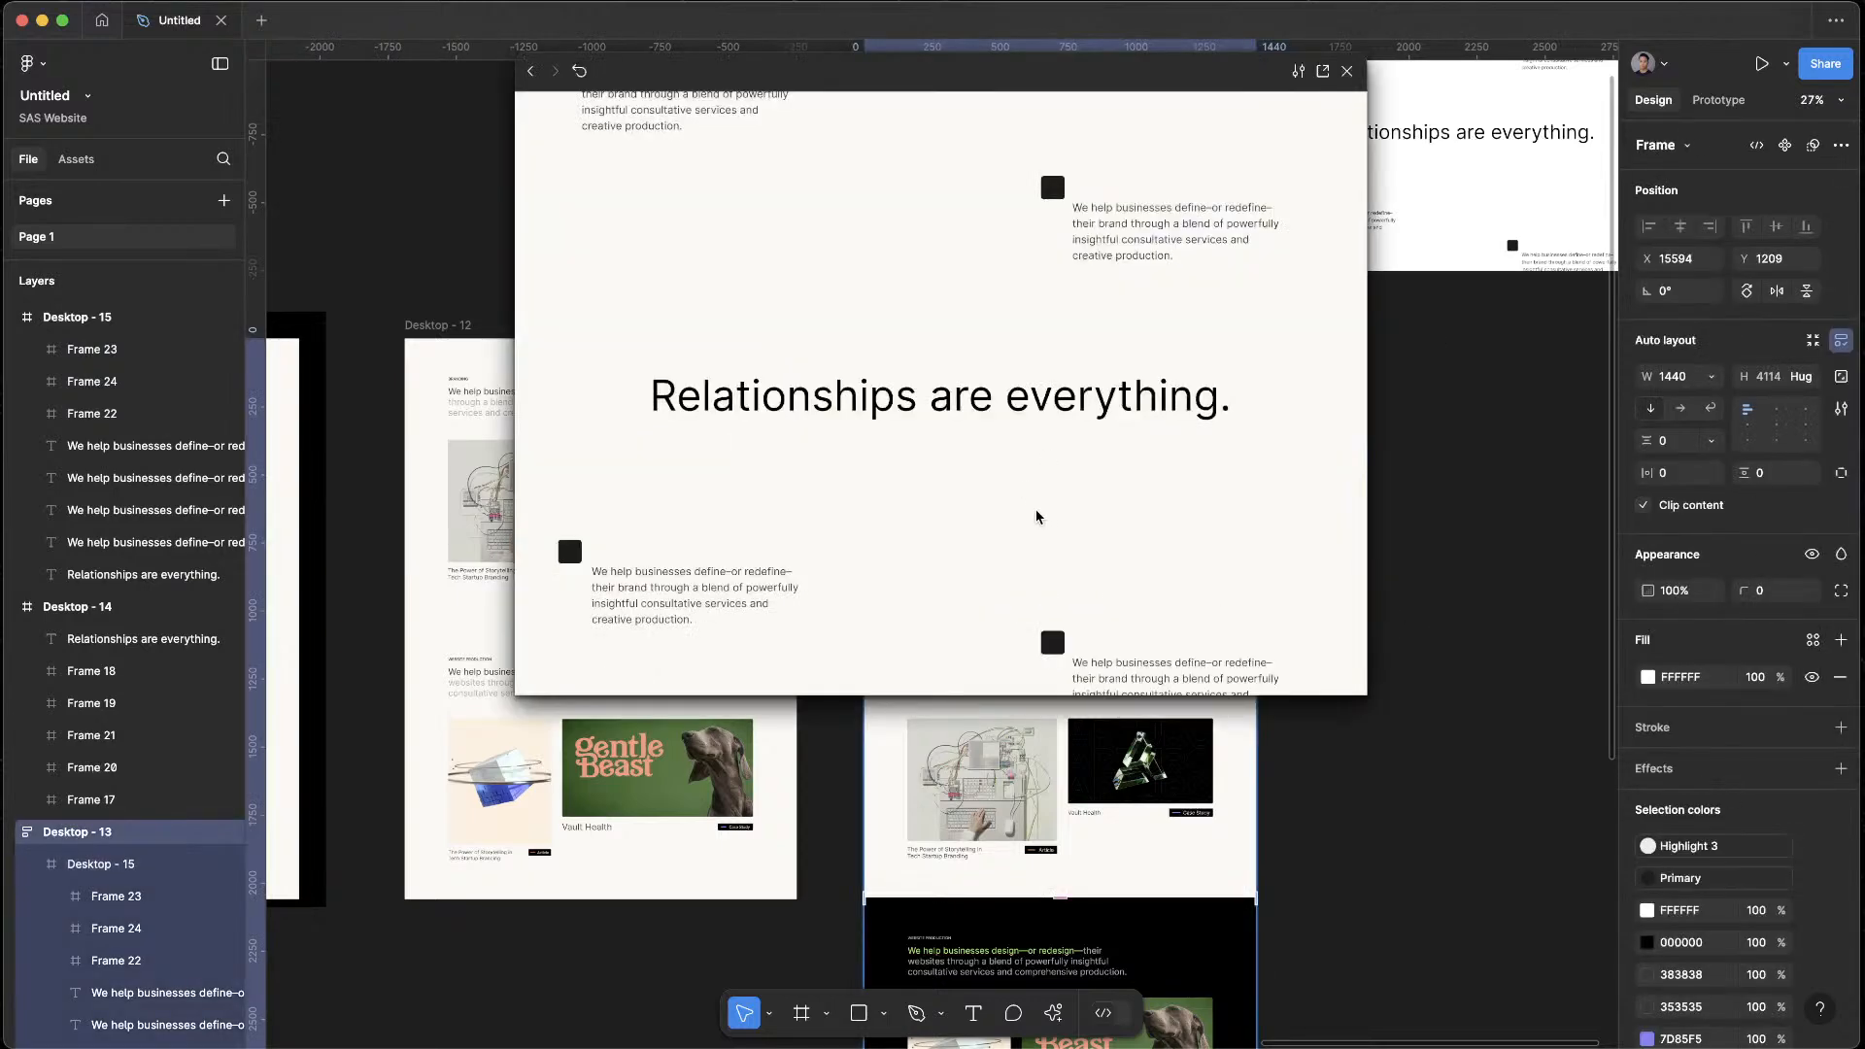
scroll(1038, 511, "down", 5)
scroll(1039, 510, "up", 4)
scroll(1040, 507, "down", 5)
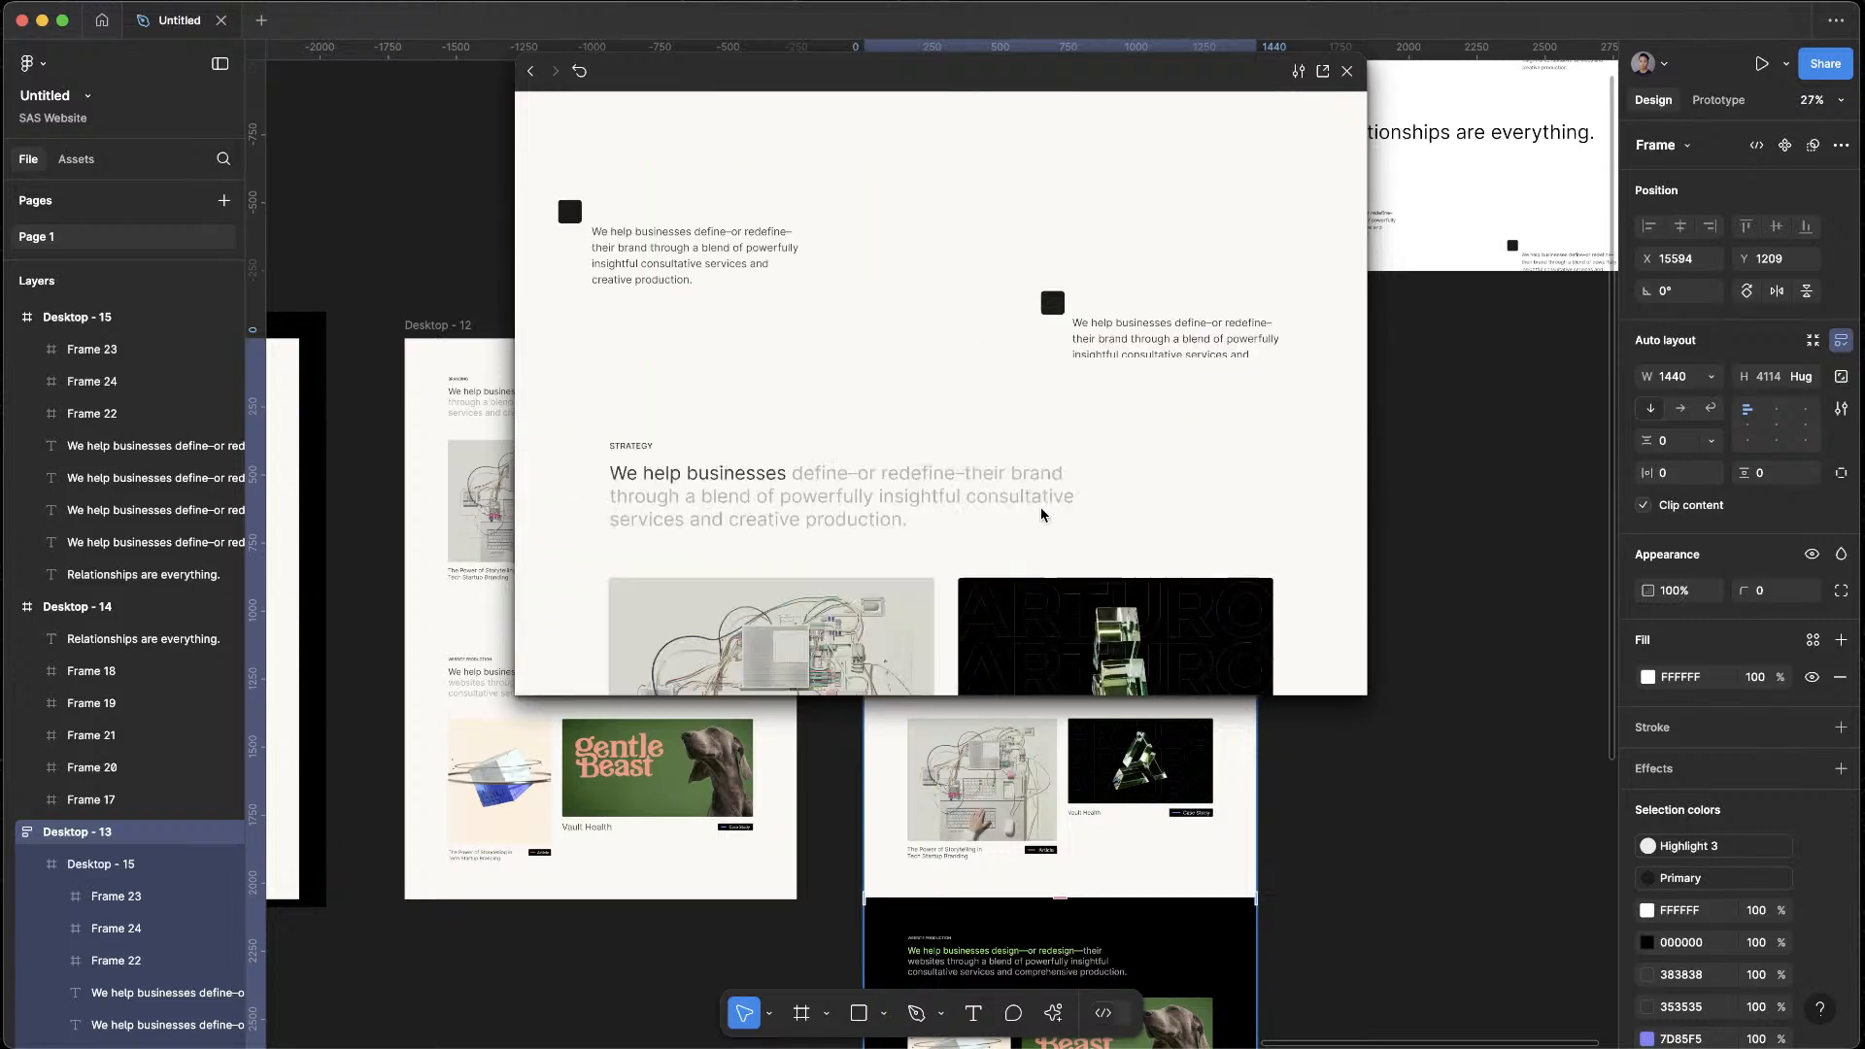
scroll(1041, 513, "down", 2)
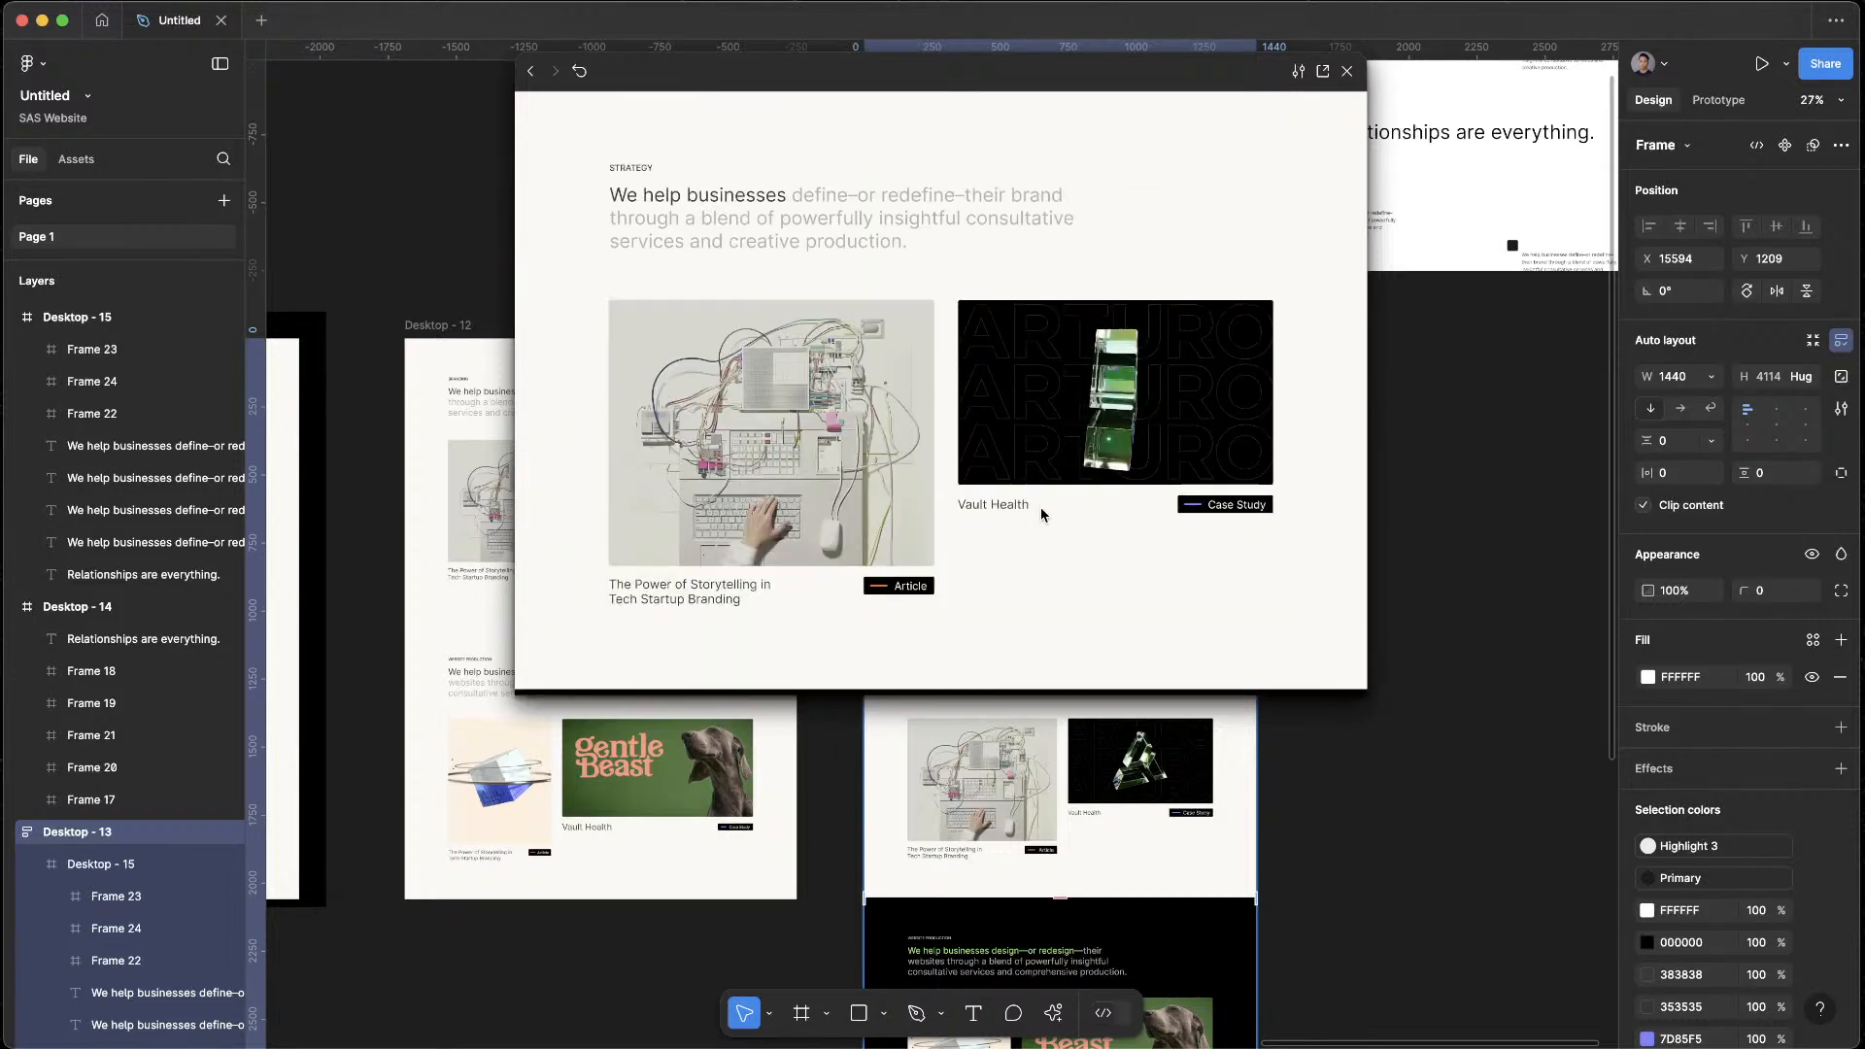
scroll(1042, 514, "down", 5)
scroll(1040, 507, "up", 5)
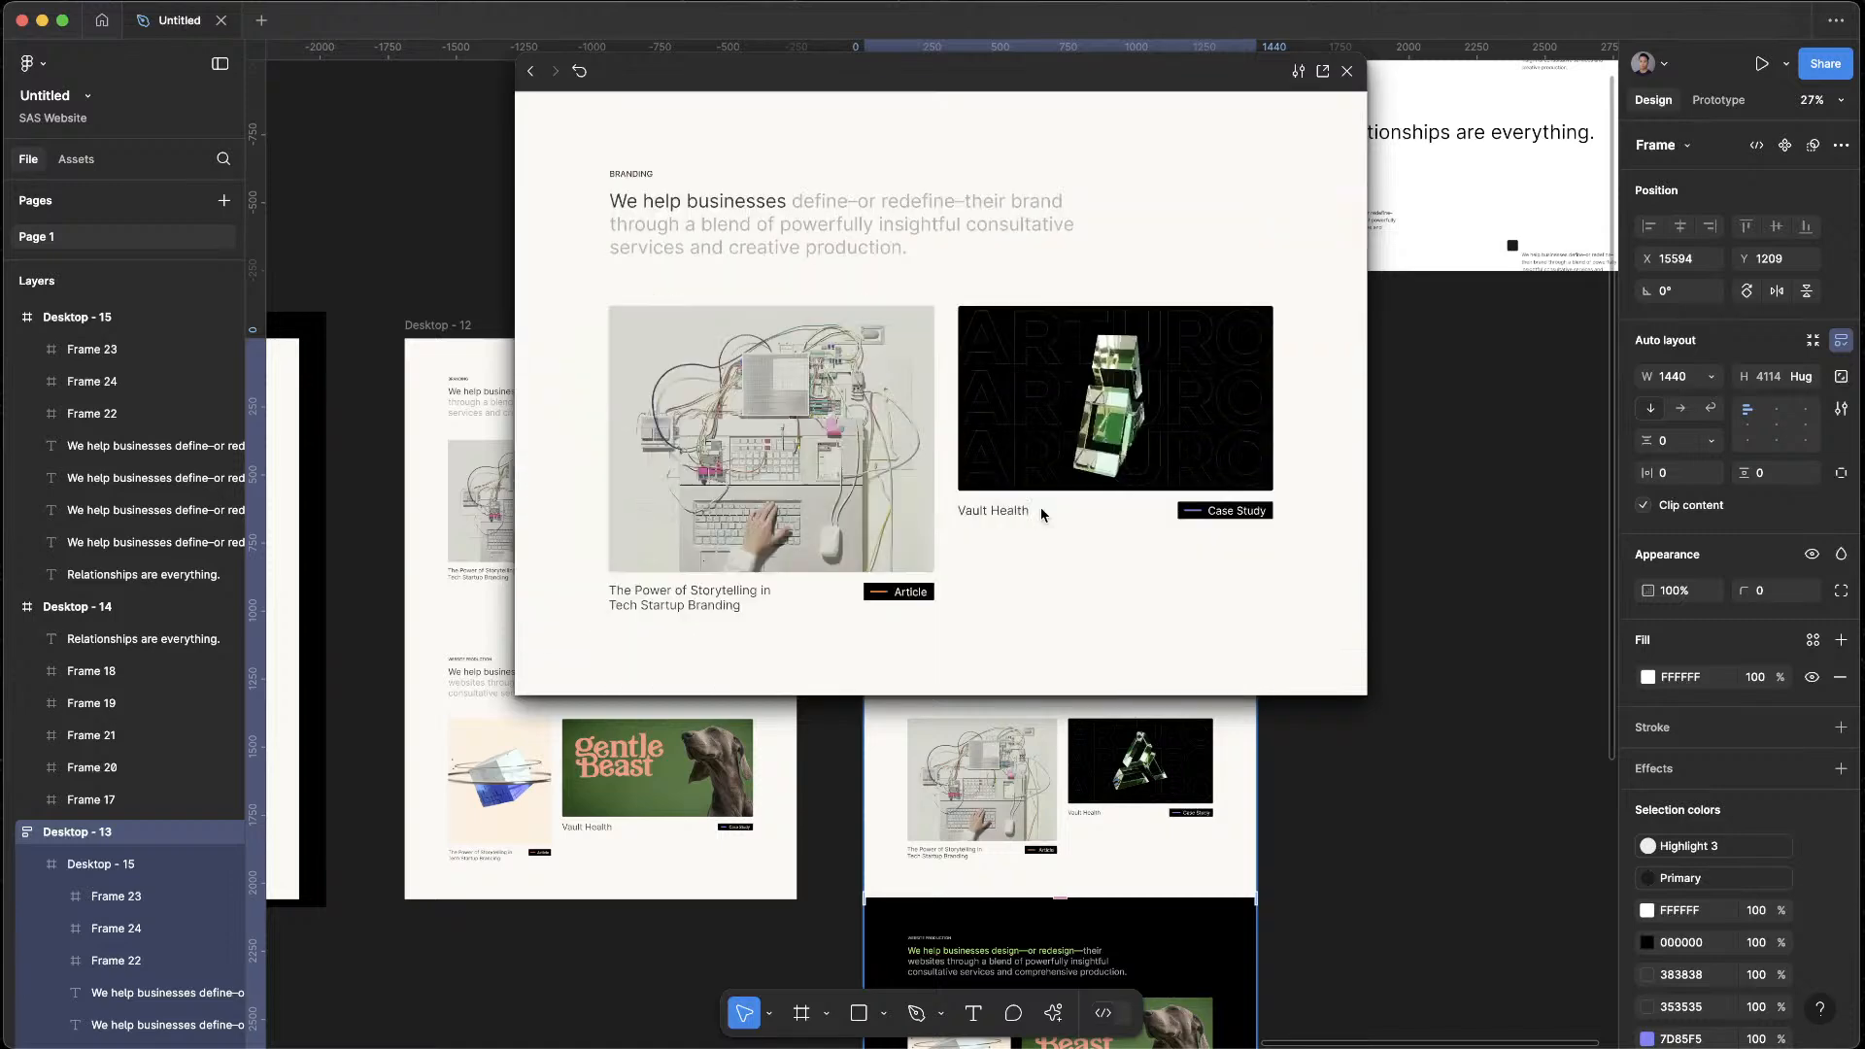
scroll(1041, 507, "down", 3)
scroll(1045, 507, "up", 5)
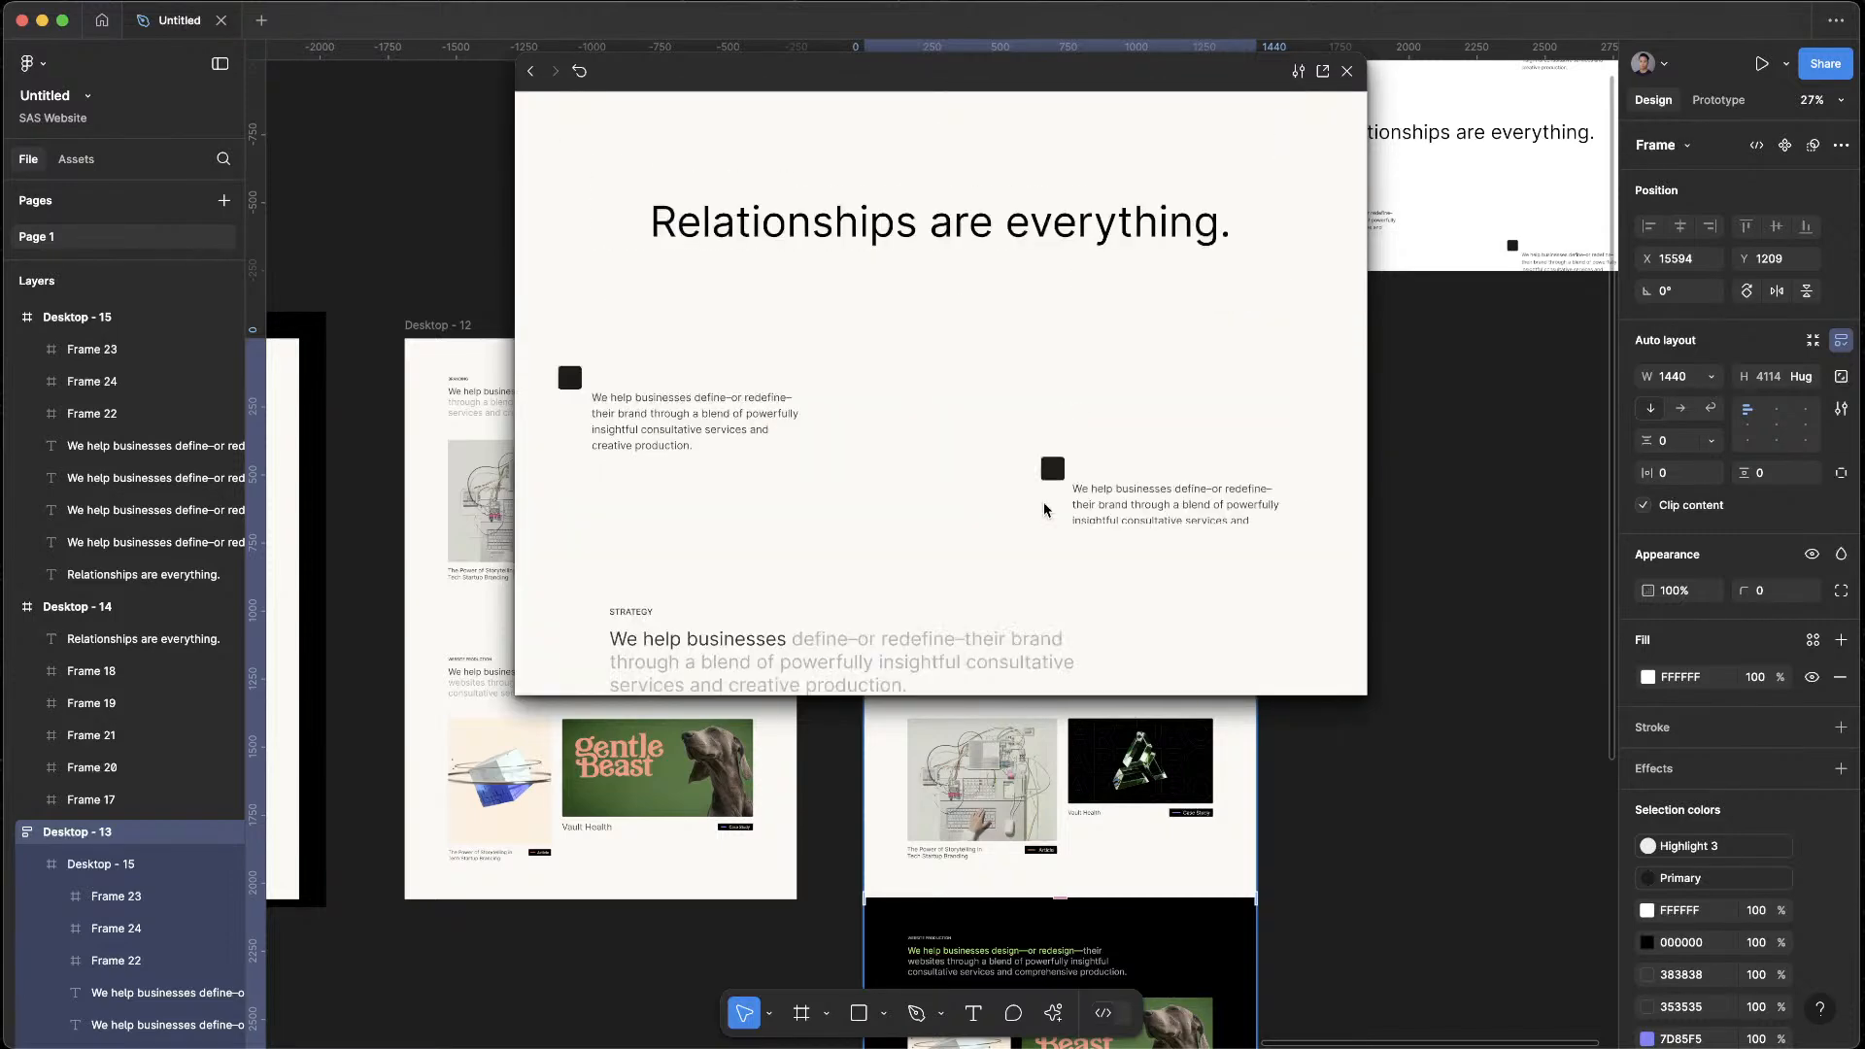
Check the black Website Production section against the Strategy and Branding sections around it, then close the preview
scroll(1044, 507, "down", 6)
scroll(1067, 404, "down", 2)
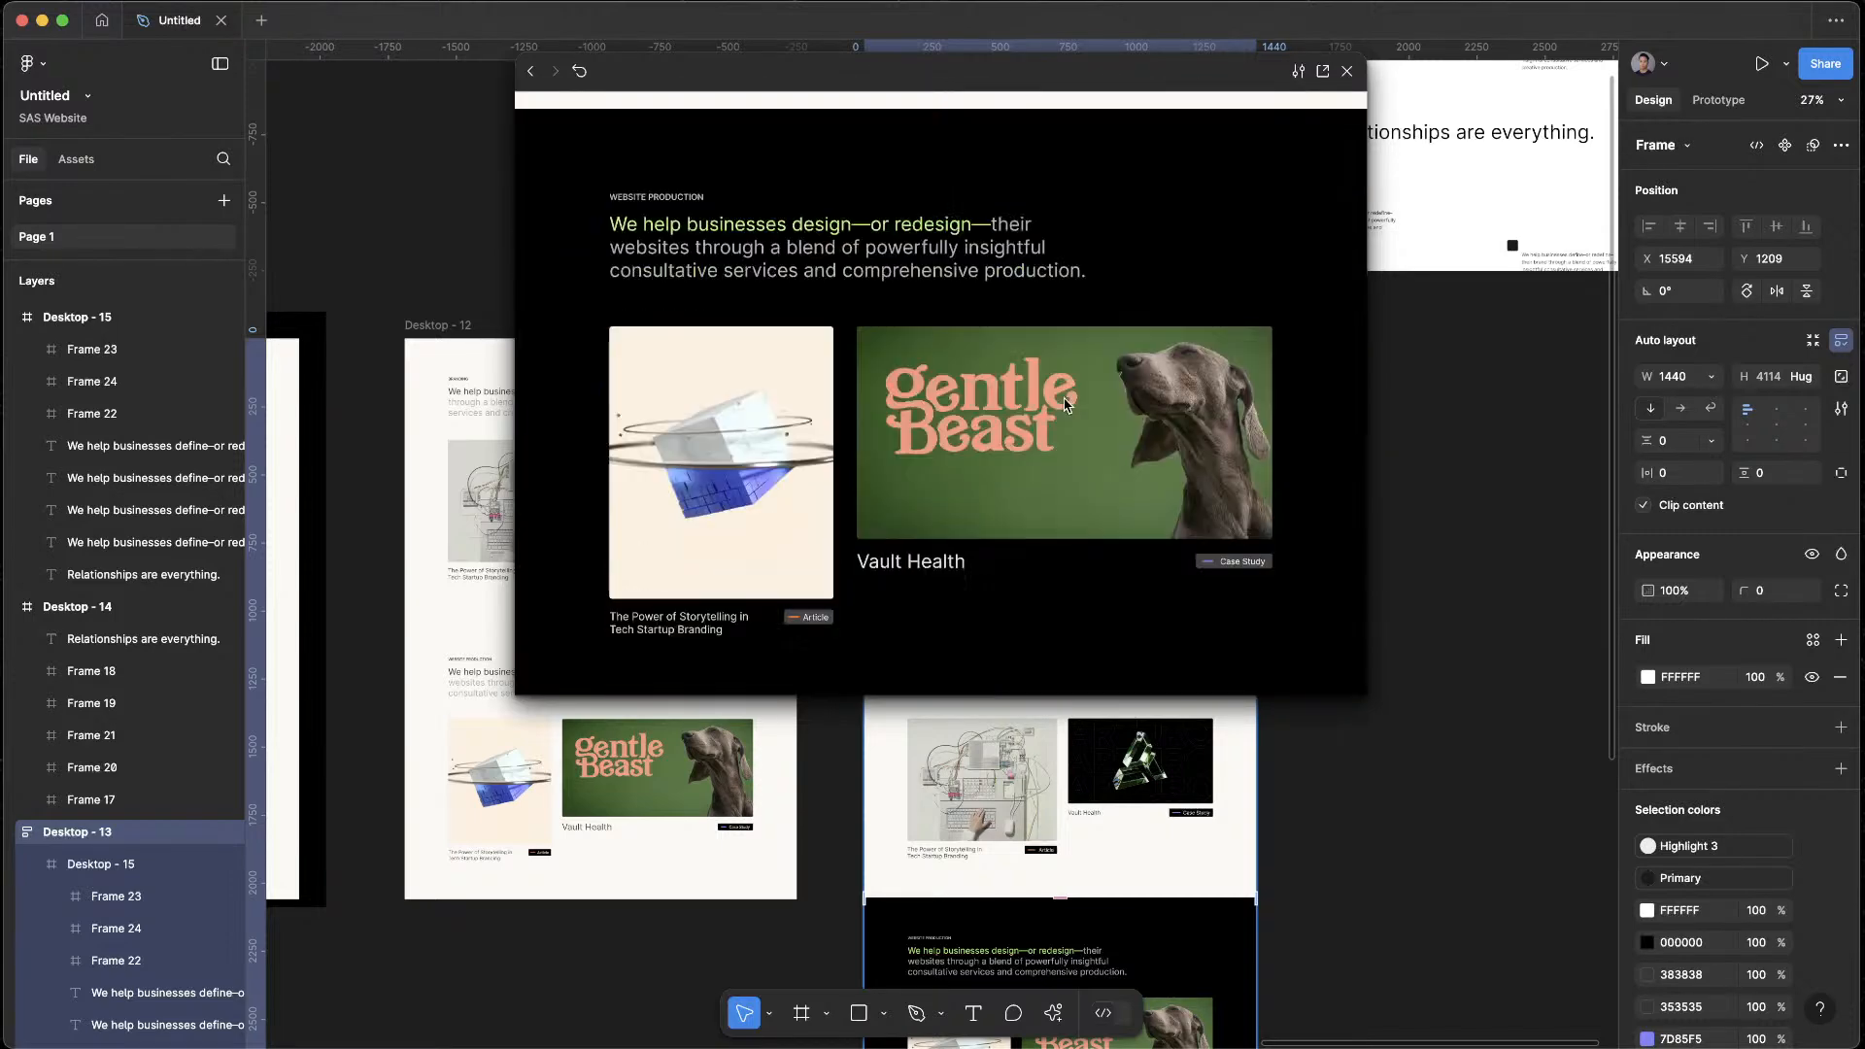
scroll(1030, 224, "down", 1)
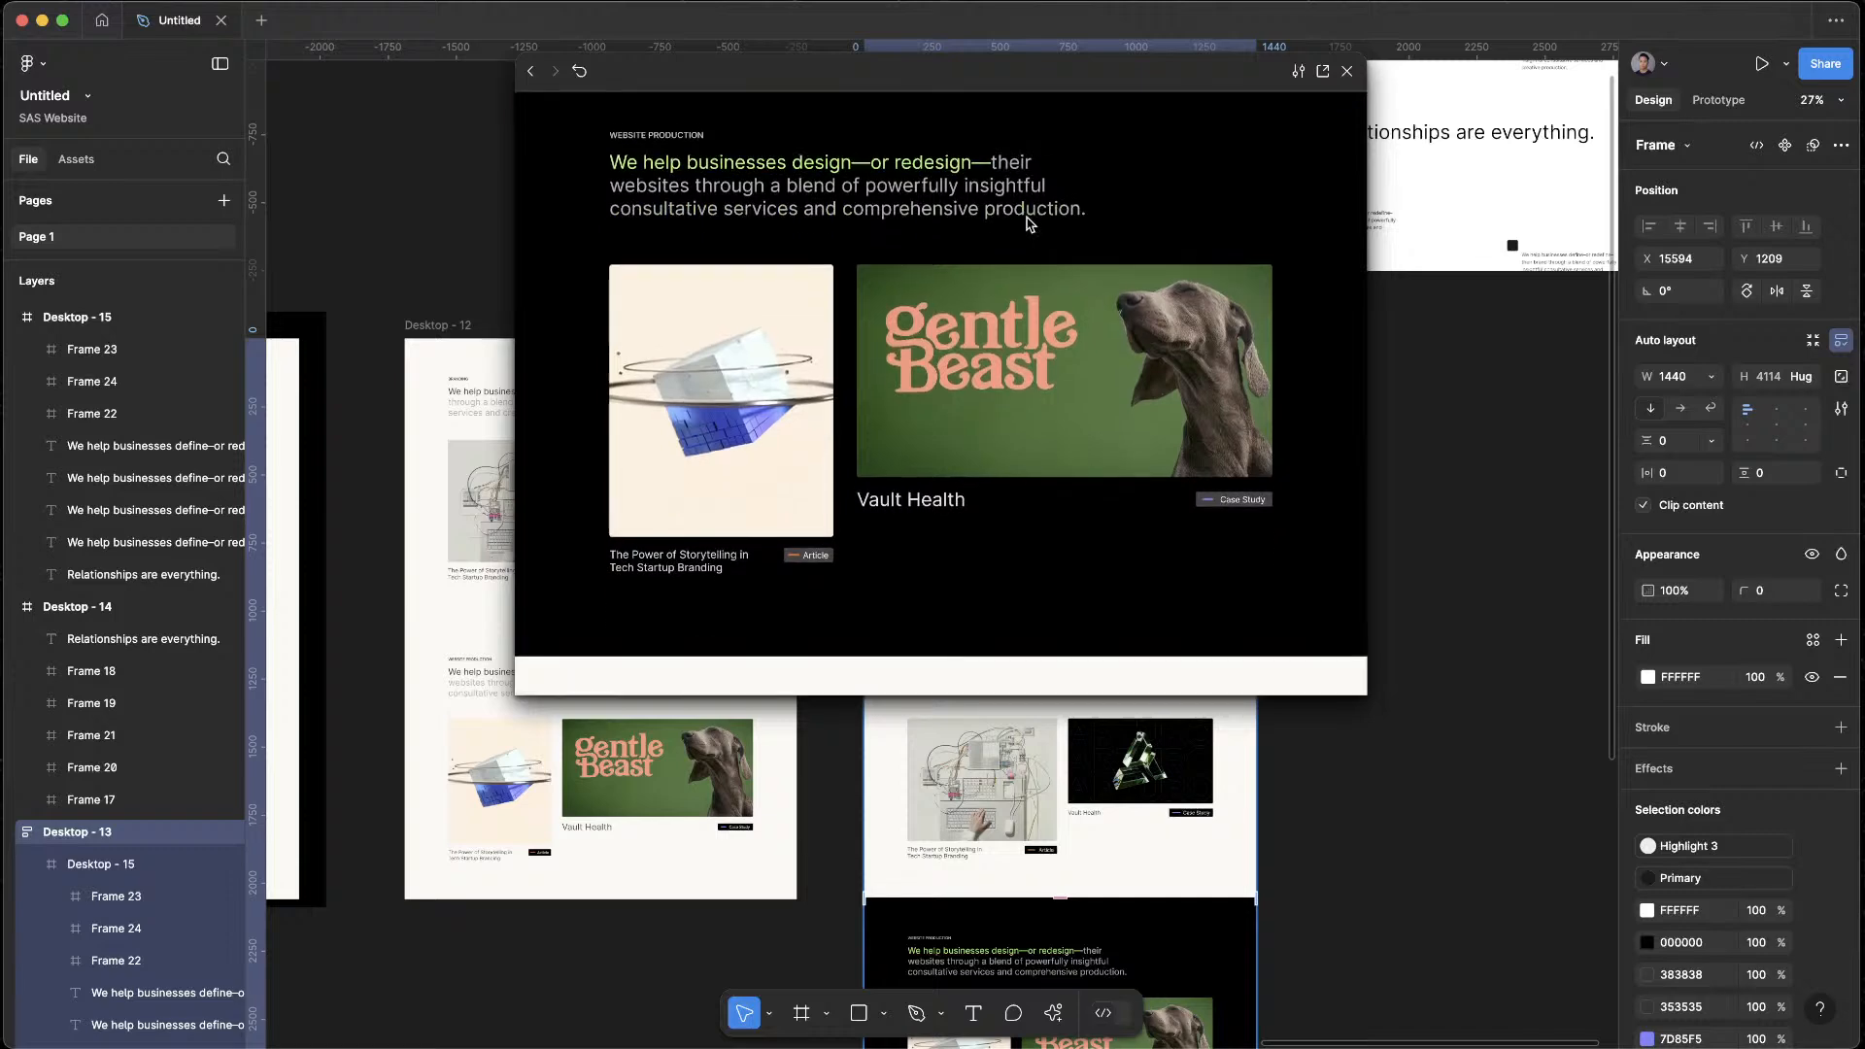
scroll(1034, 330, "up", 3)
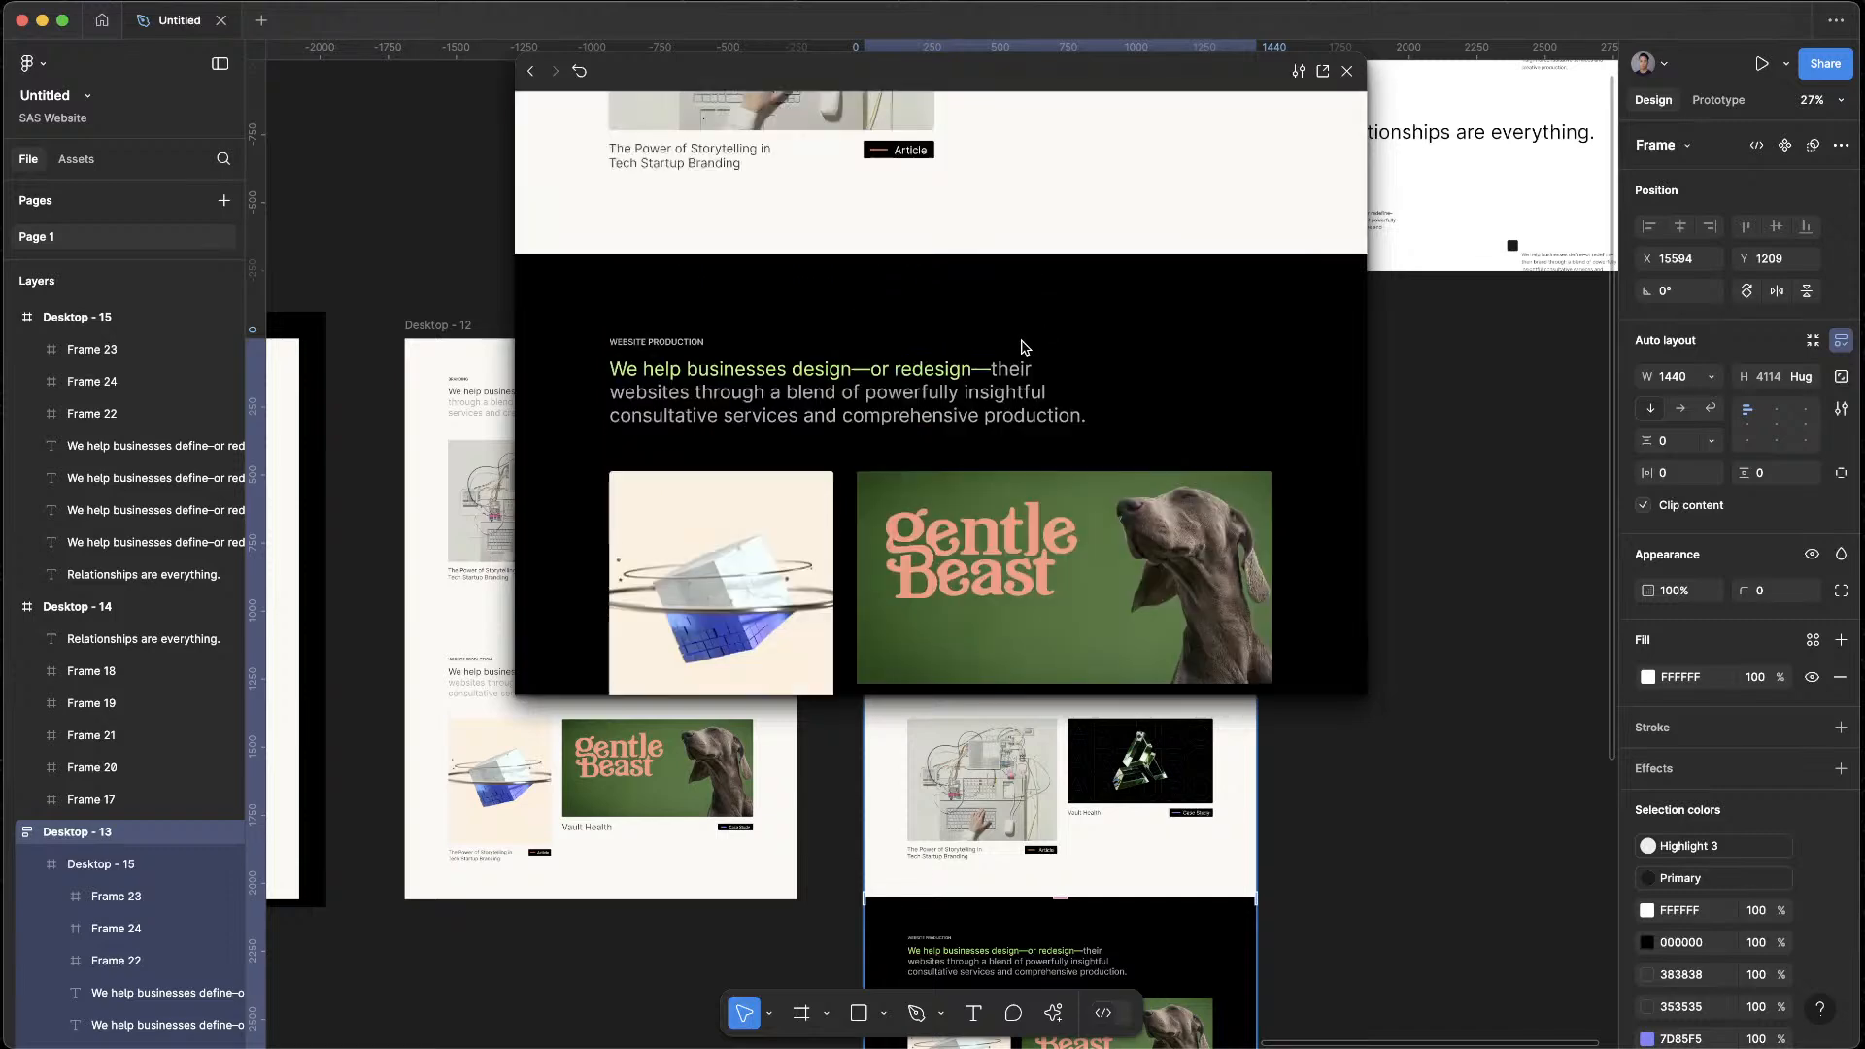
scroll(1025, 347, "down", 8)
scroll(1027, 342, "up", 5)
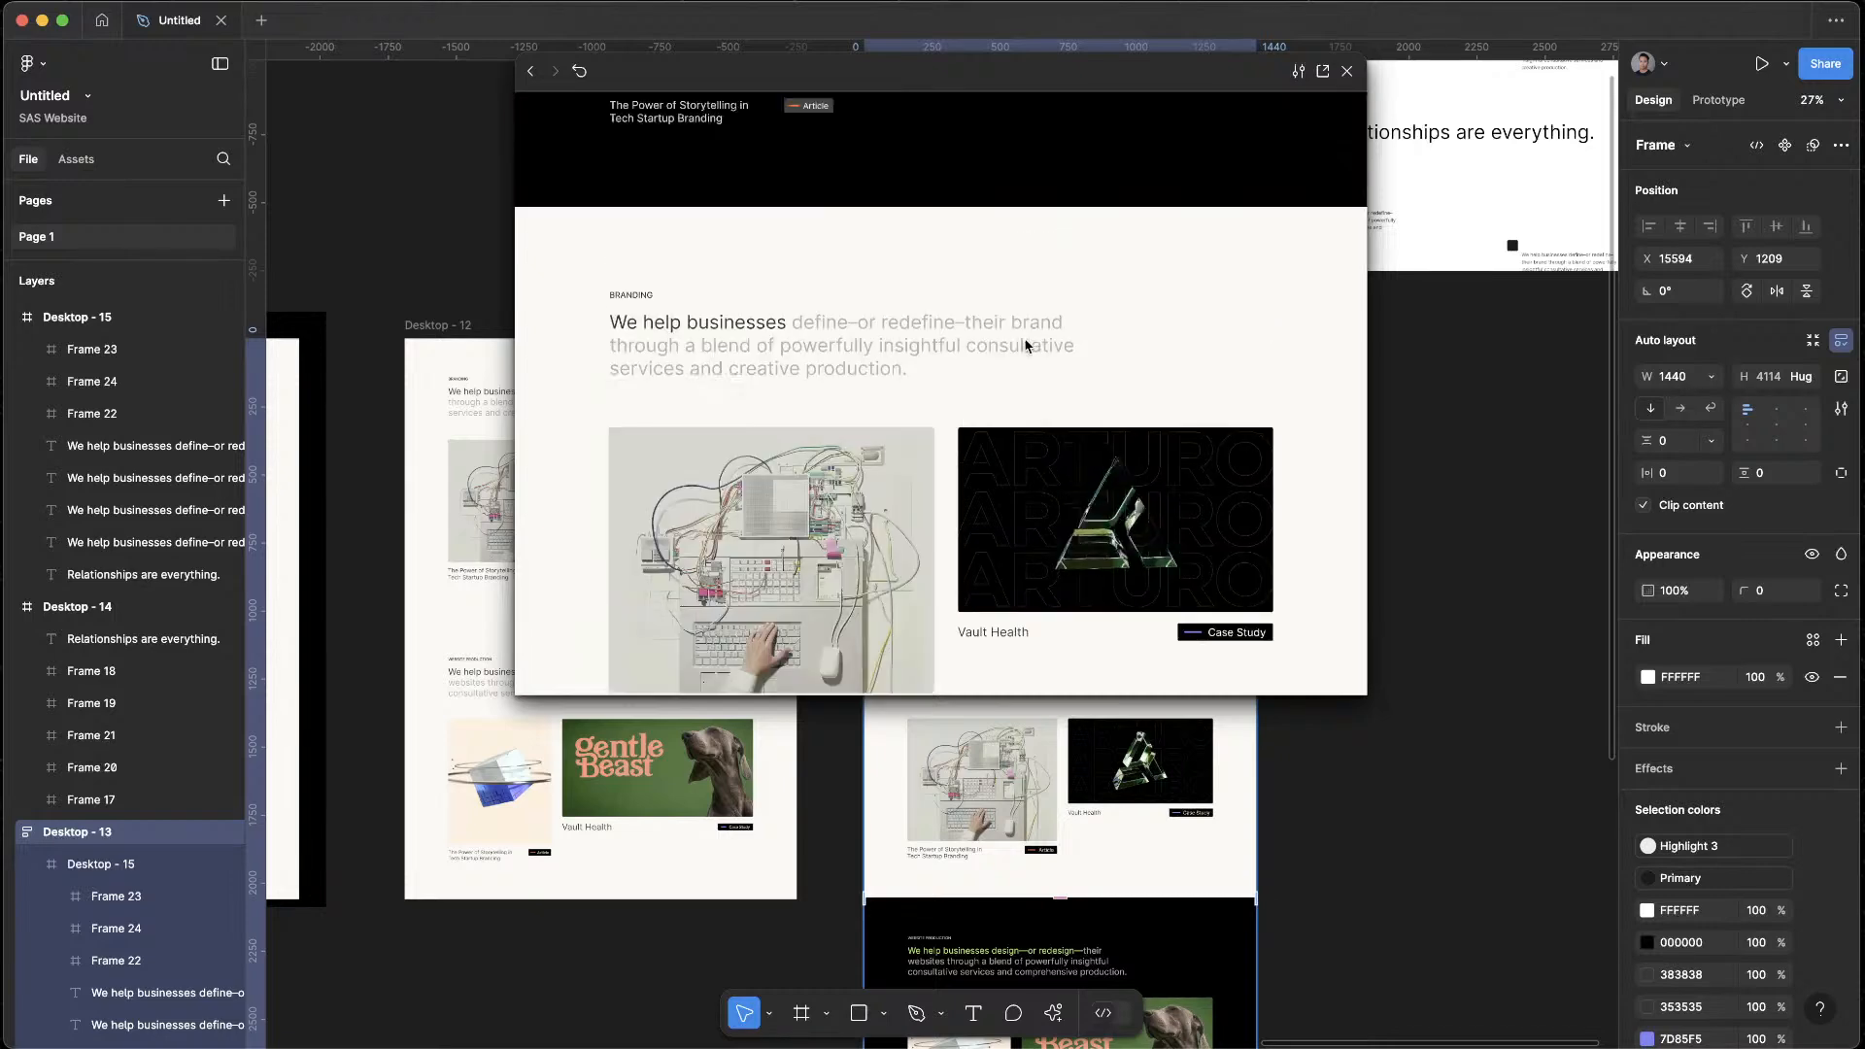
scroll(1031, 342, "up", 8)
left_click(1347, 72)
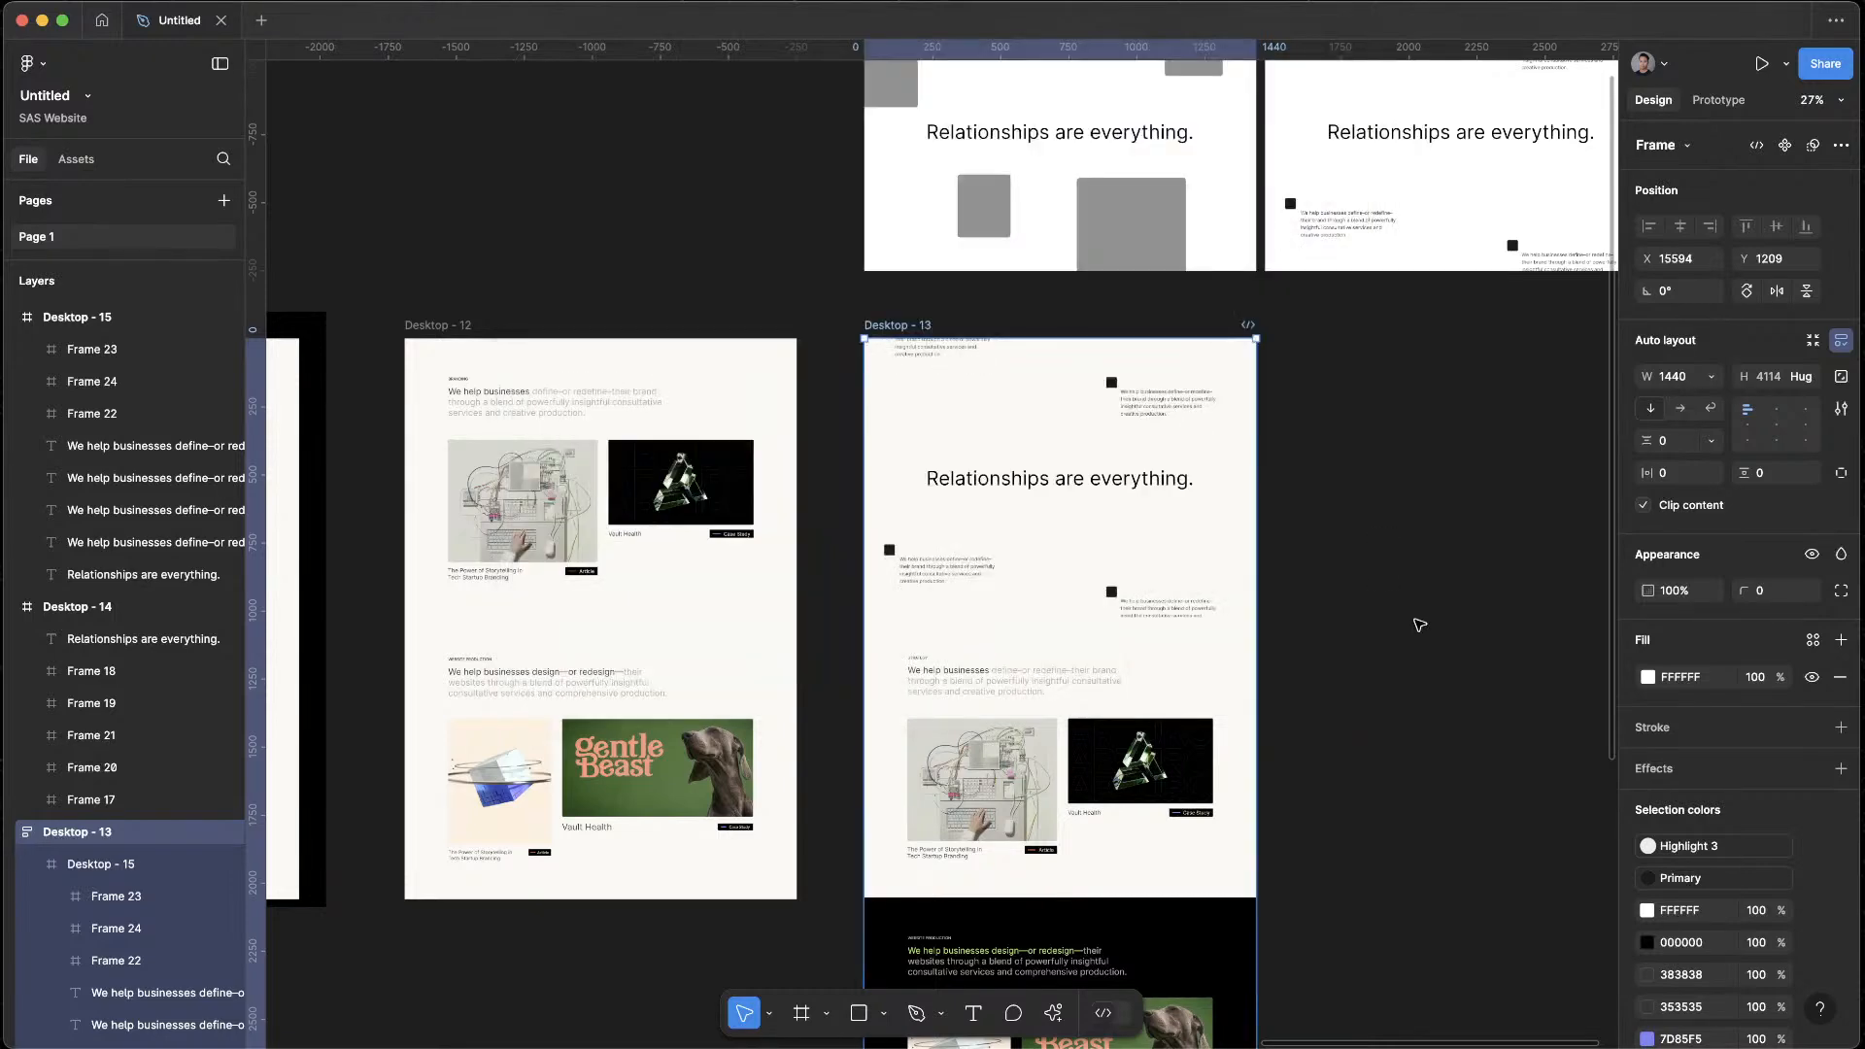
Duplicate the whole Desktop - 13 page frame and place the copy beside the original
left_click(1415, 623)
scroll(1104, 431, "right", 4)
scroll(1105, 431, "down", 2)
left_click_drag(586, 225, 1046, 226)
scroll(1466, 716, "down", 5)
left_click(1466, 716)
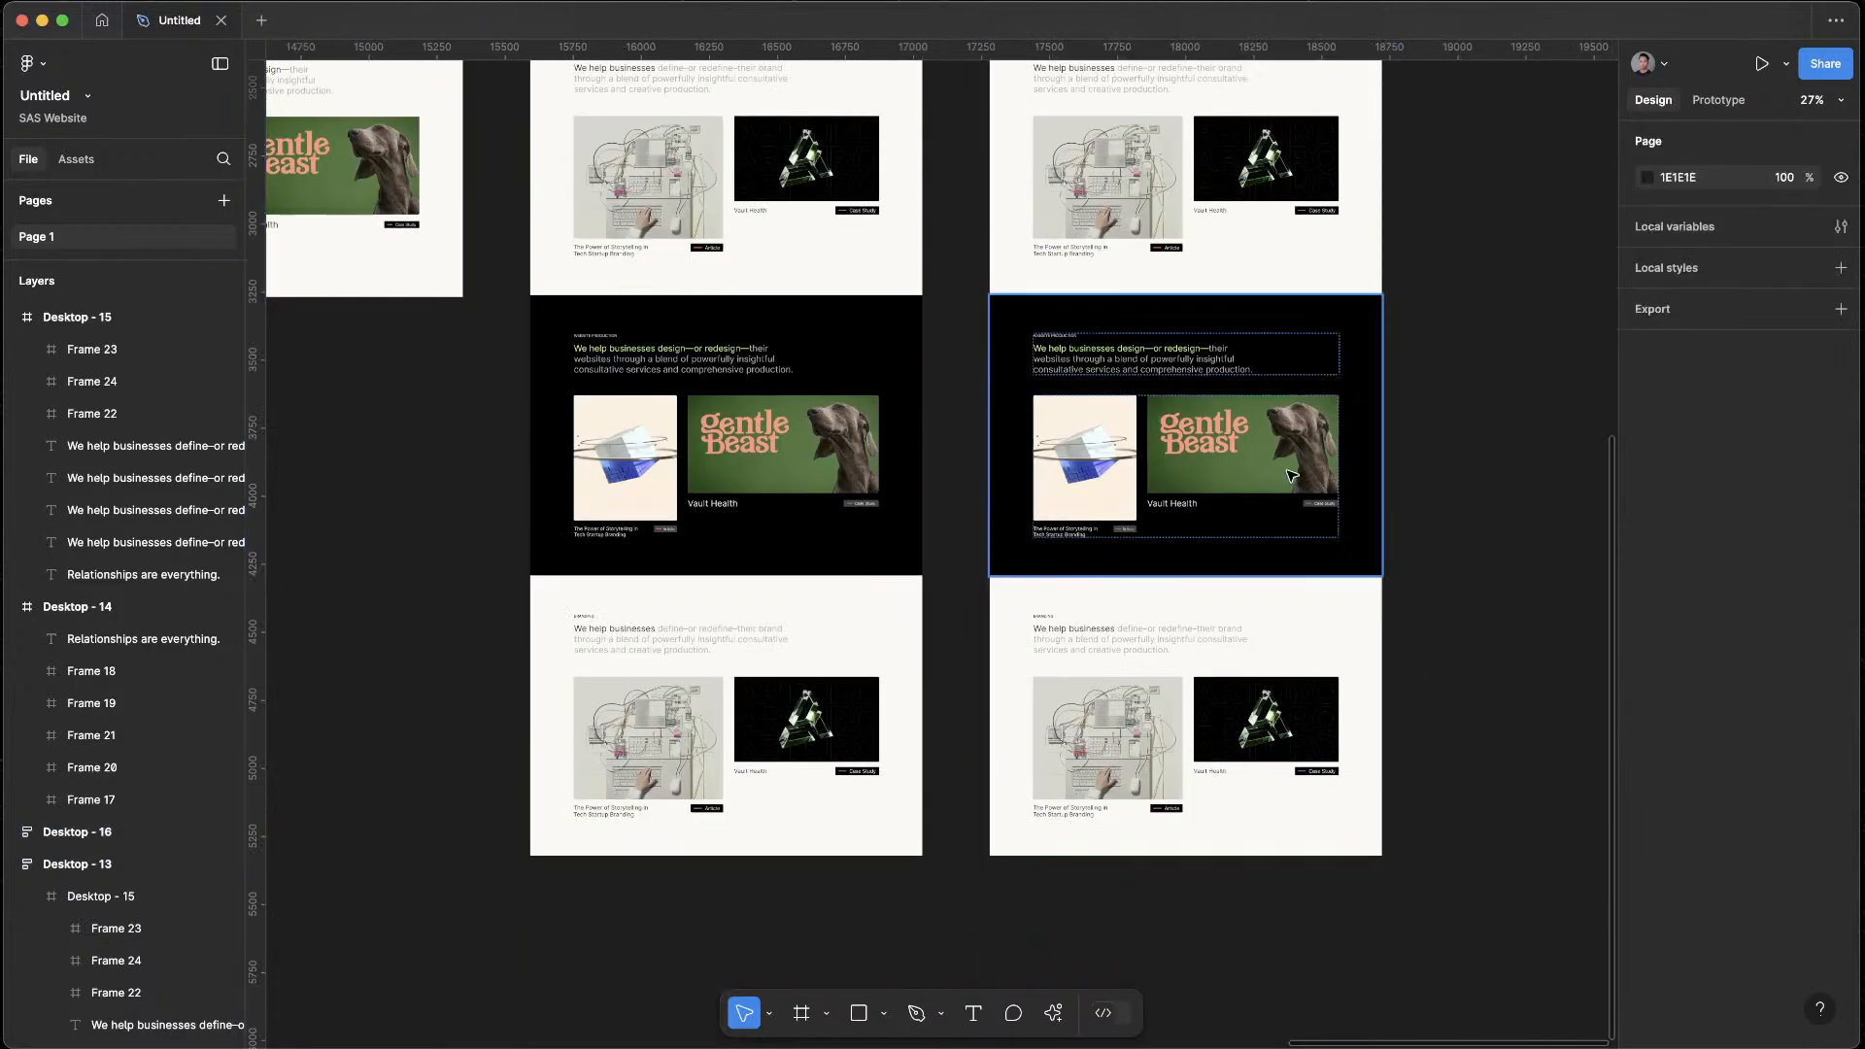
Change the fill of the black Website Production section in the duplicated page to off-white FAF9F5
left_click(1137, 370)
scroll(1295, 346, "up", 3)
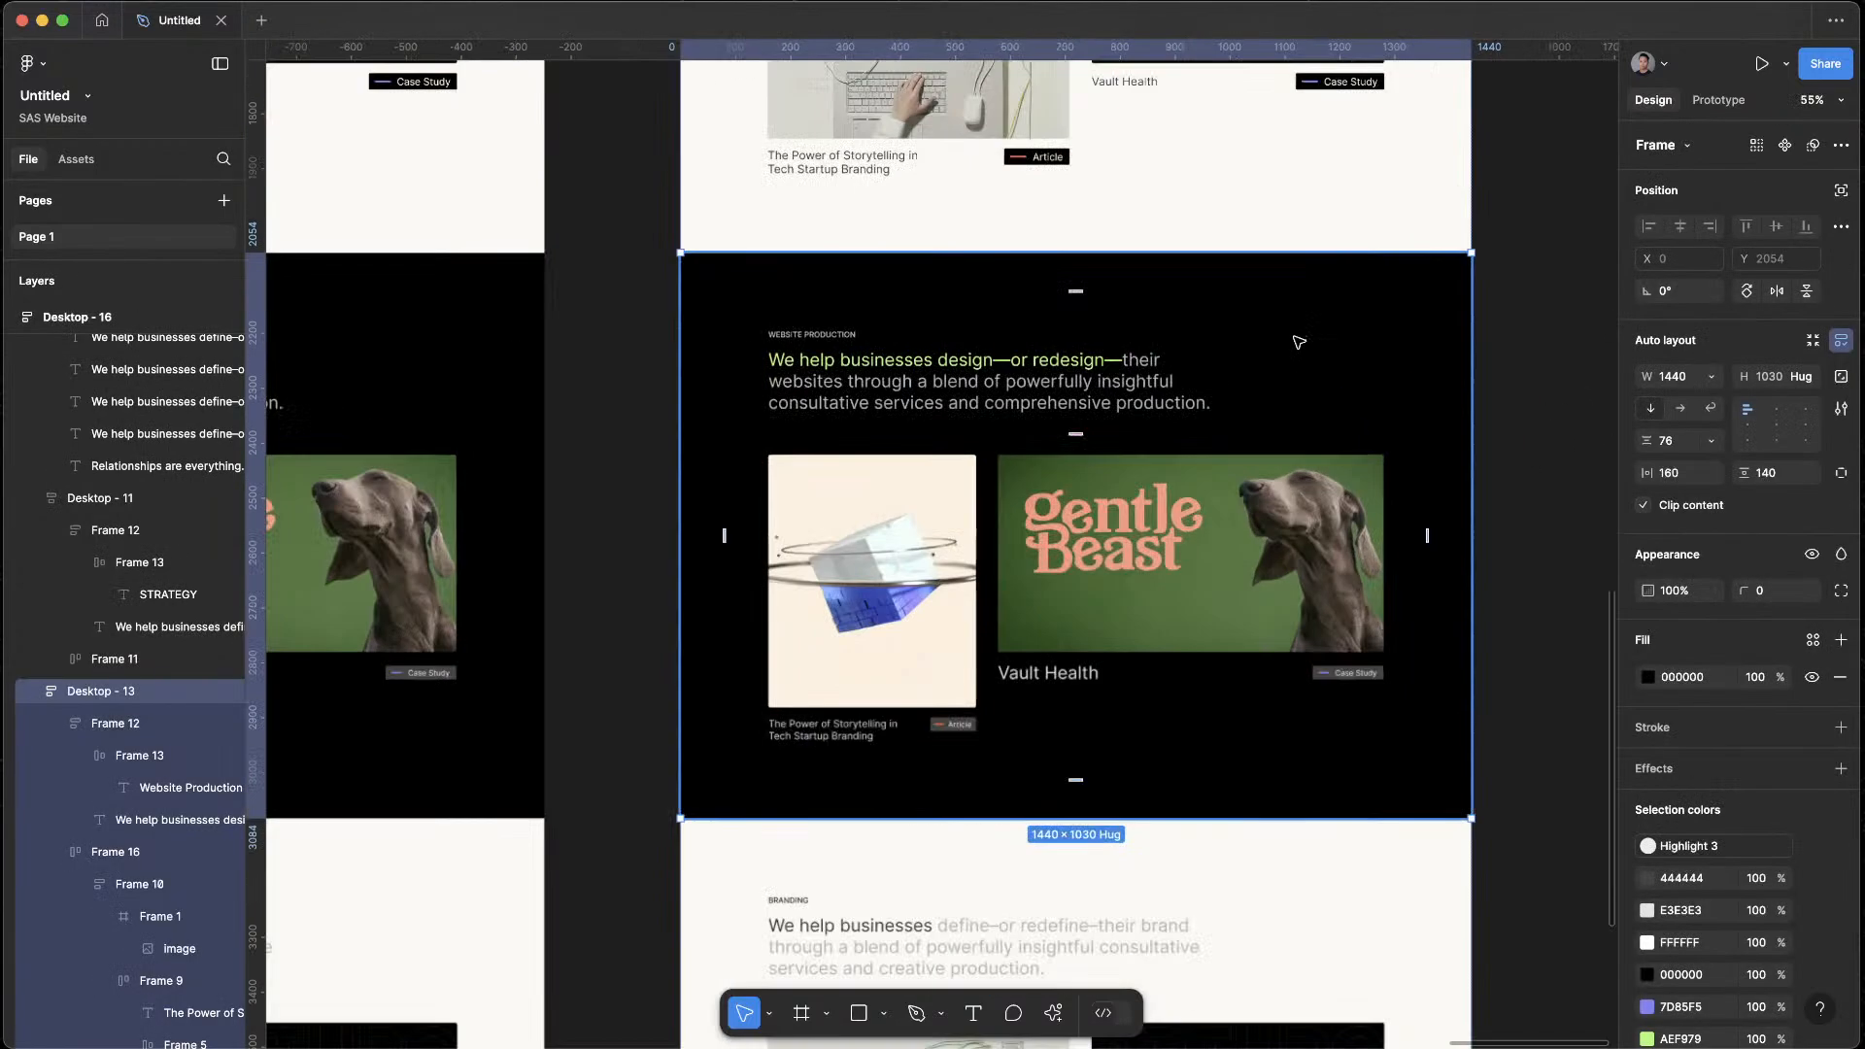
left_click(1641, 679)
left_click_drag(1395, 573, 1263, 561)
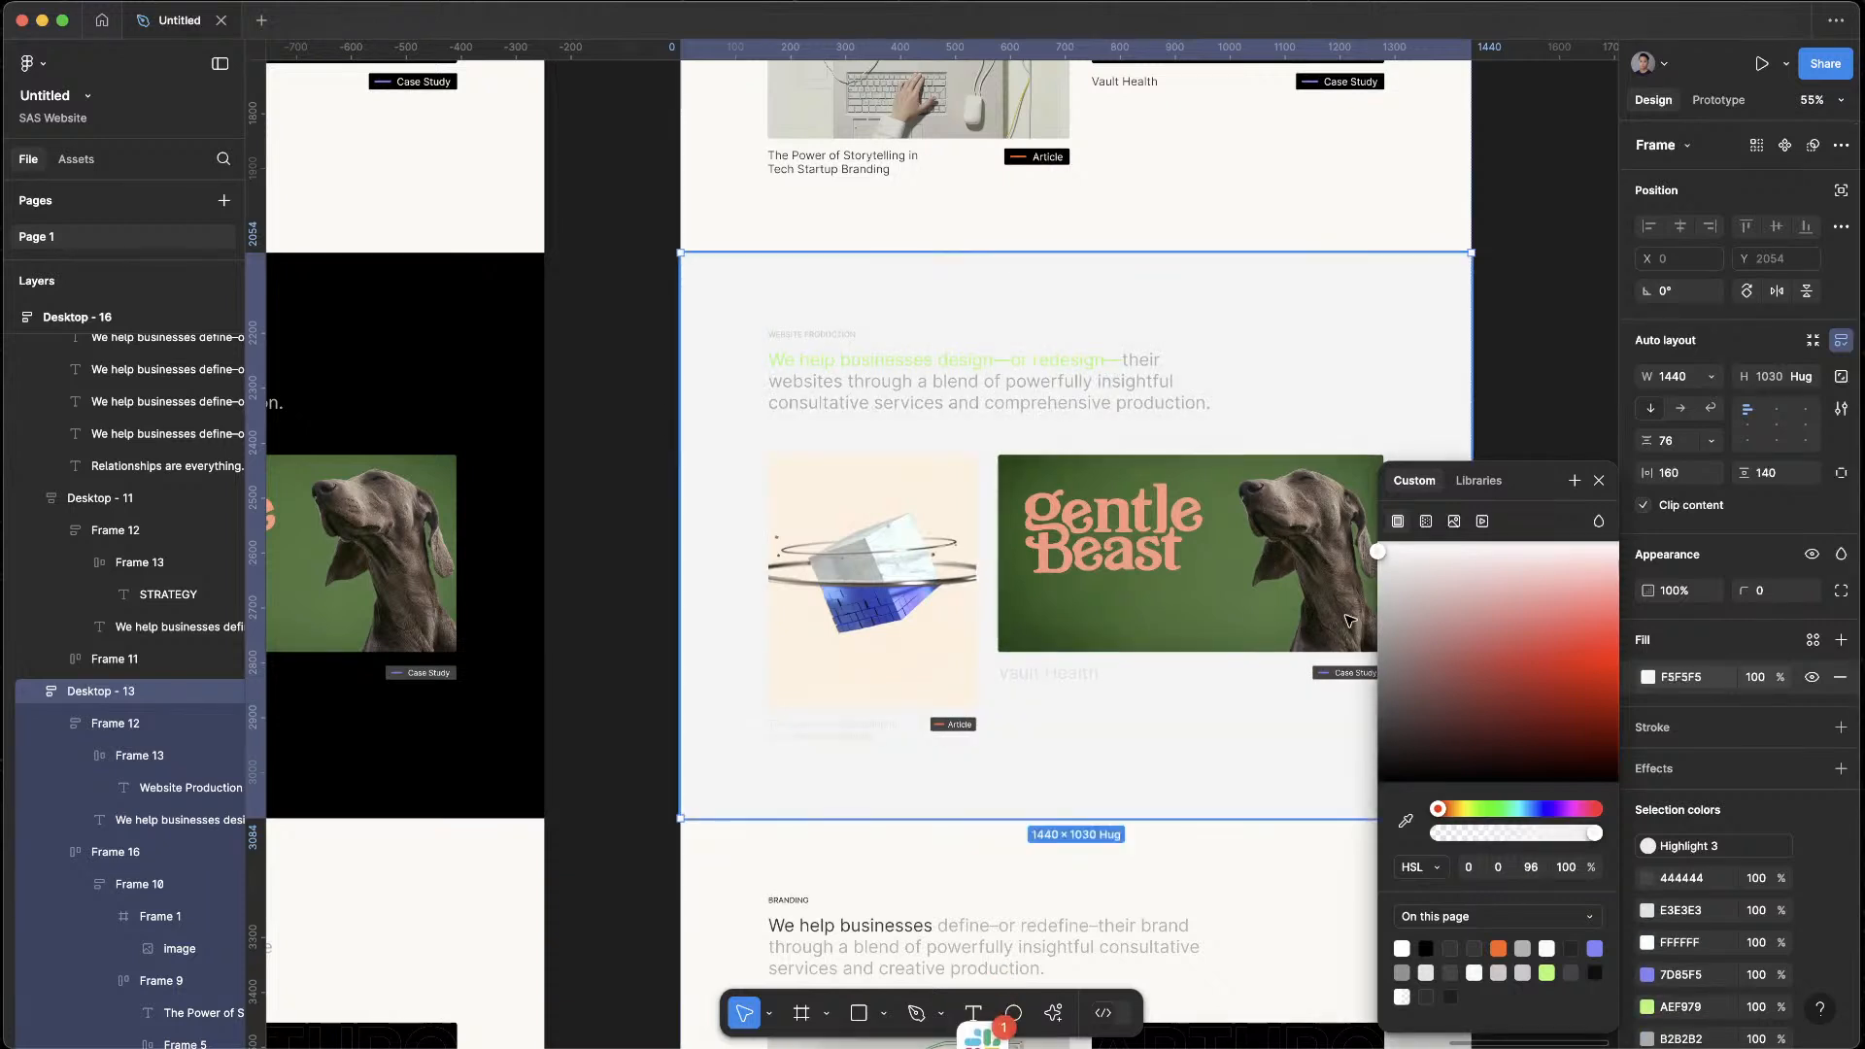
left_click(1436, 867)
left_click(1426, 797)
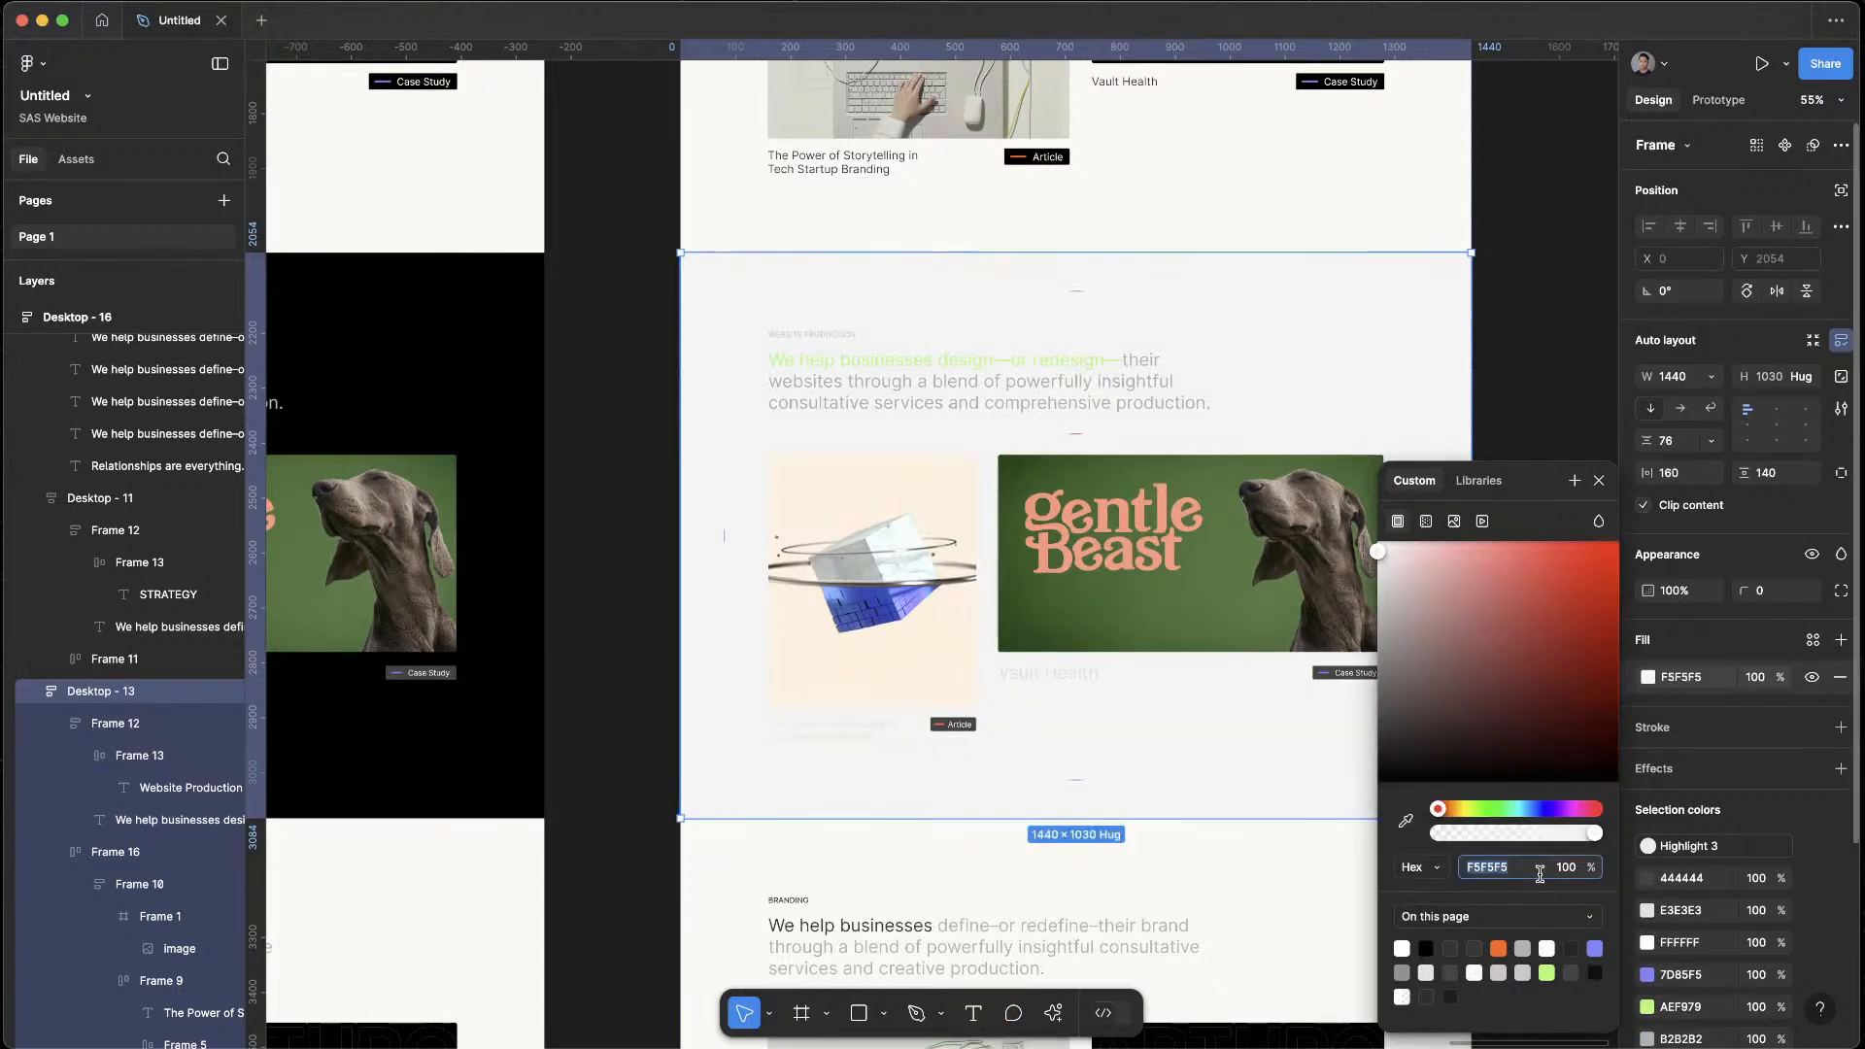
key("Return")
Try a darker beige for the Website Production section's fill using HSL values 48, 30, 90
left_click(1428, 867)
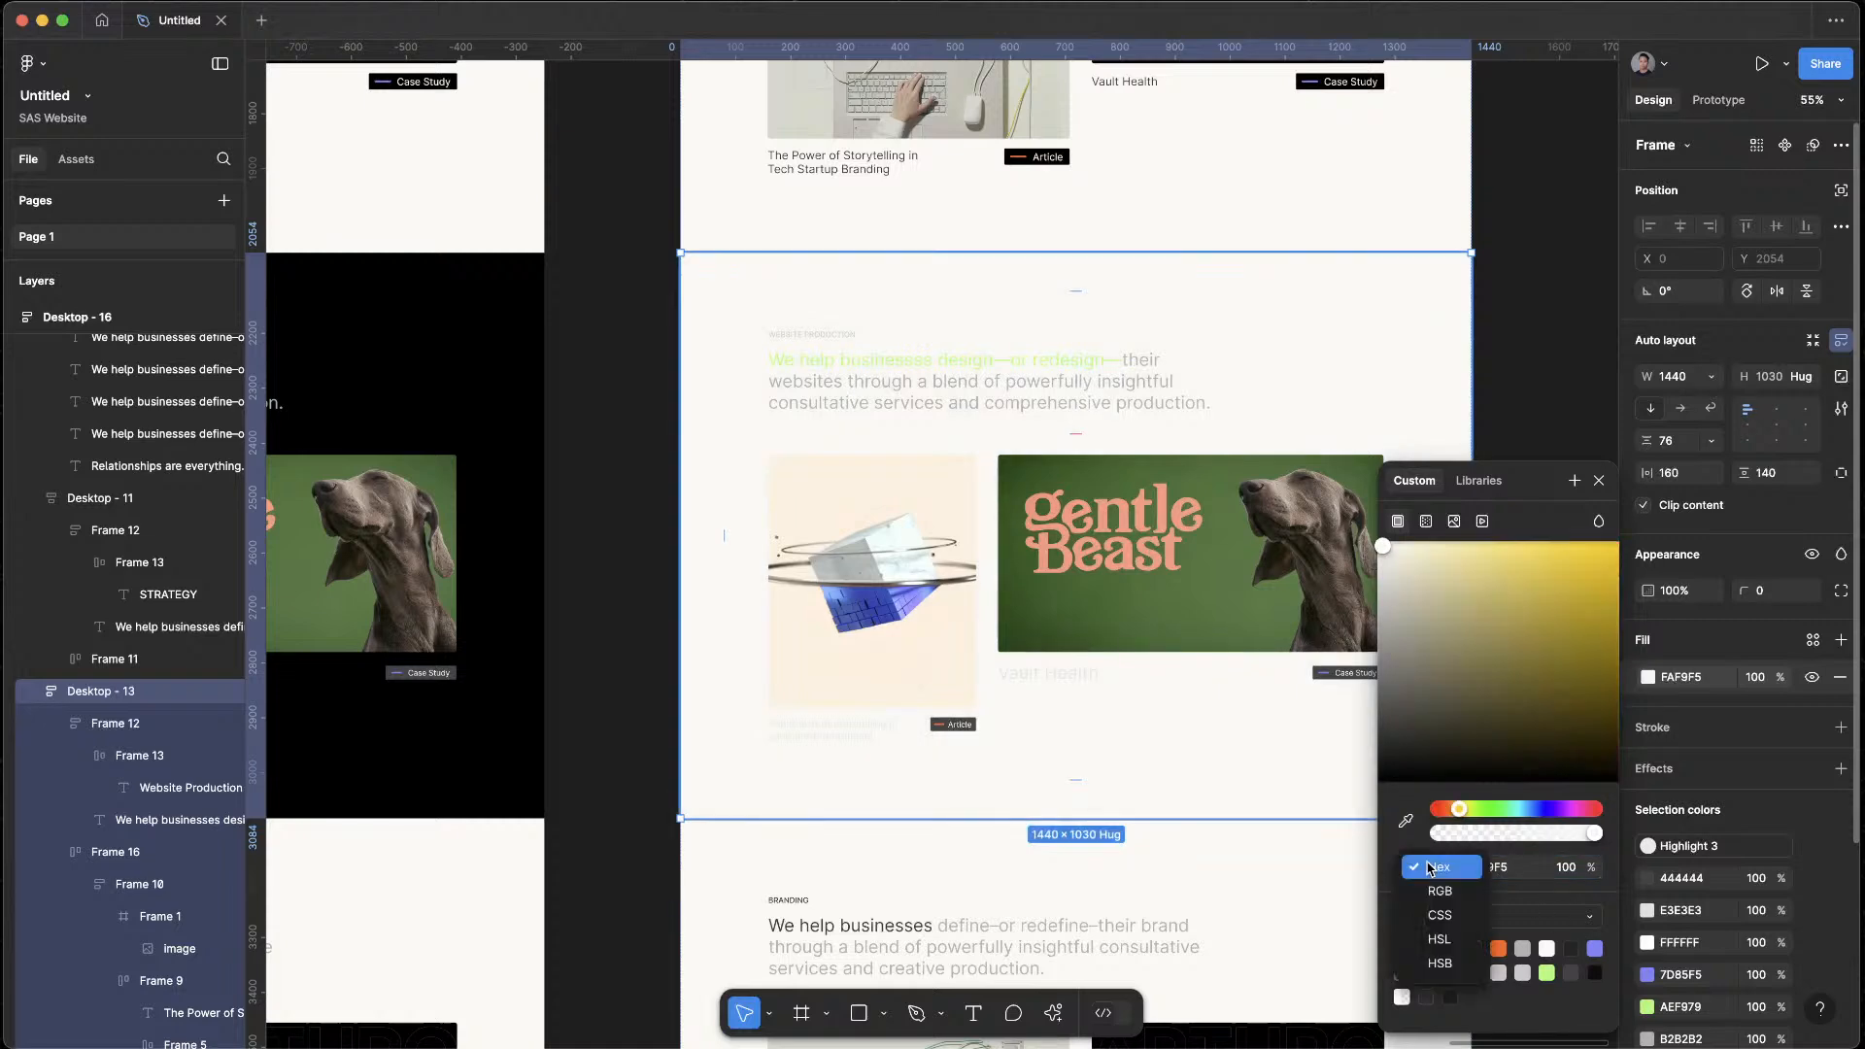
left_click(1446, 933)
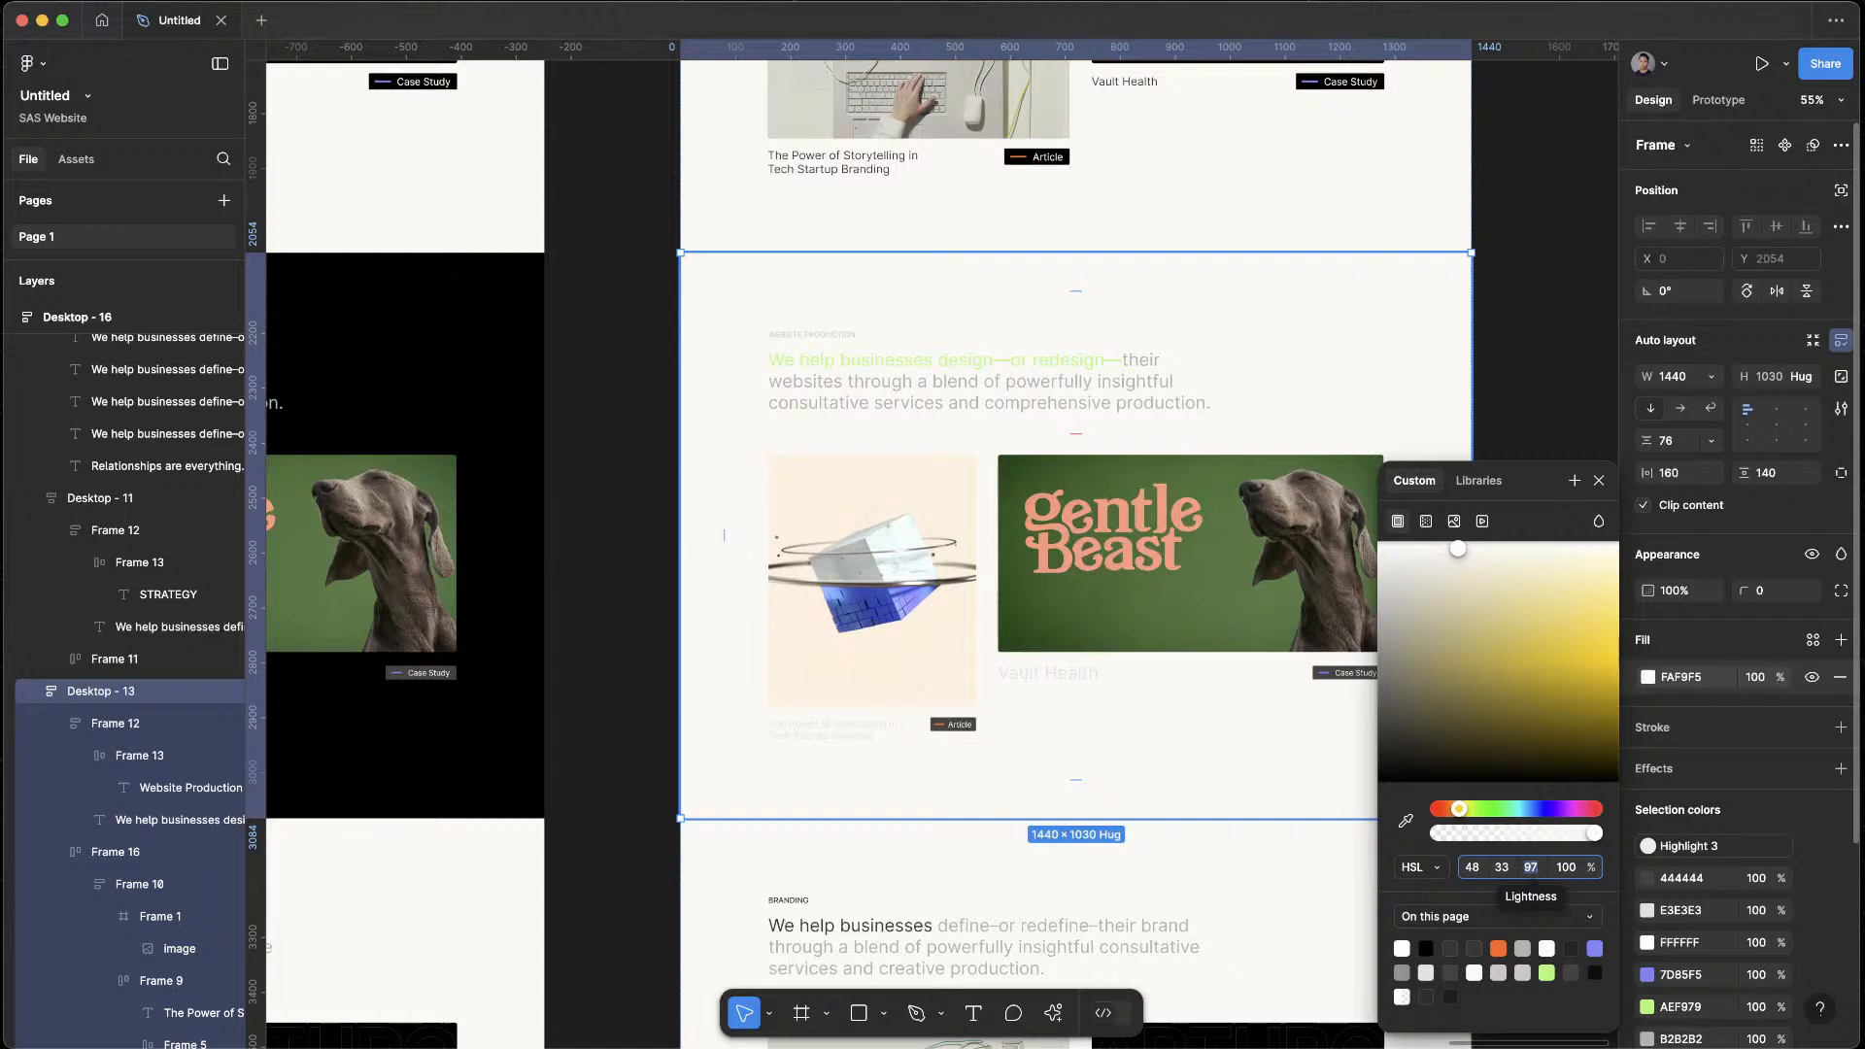
type("87")
key("Return")
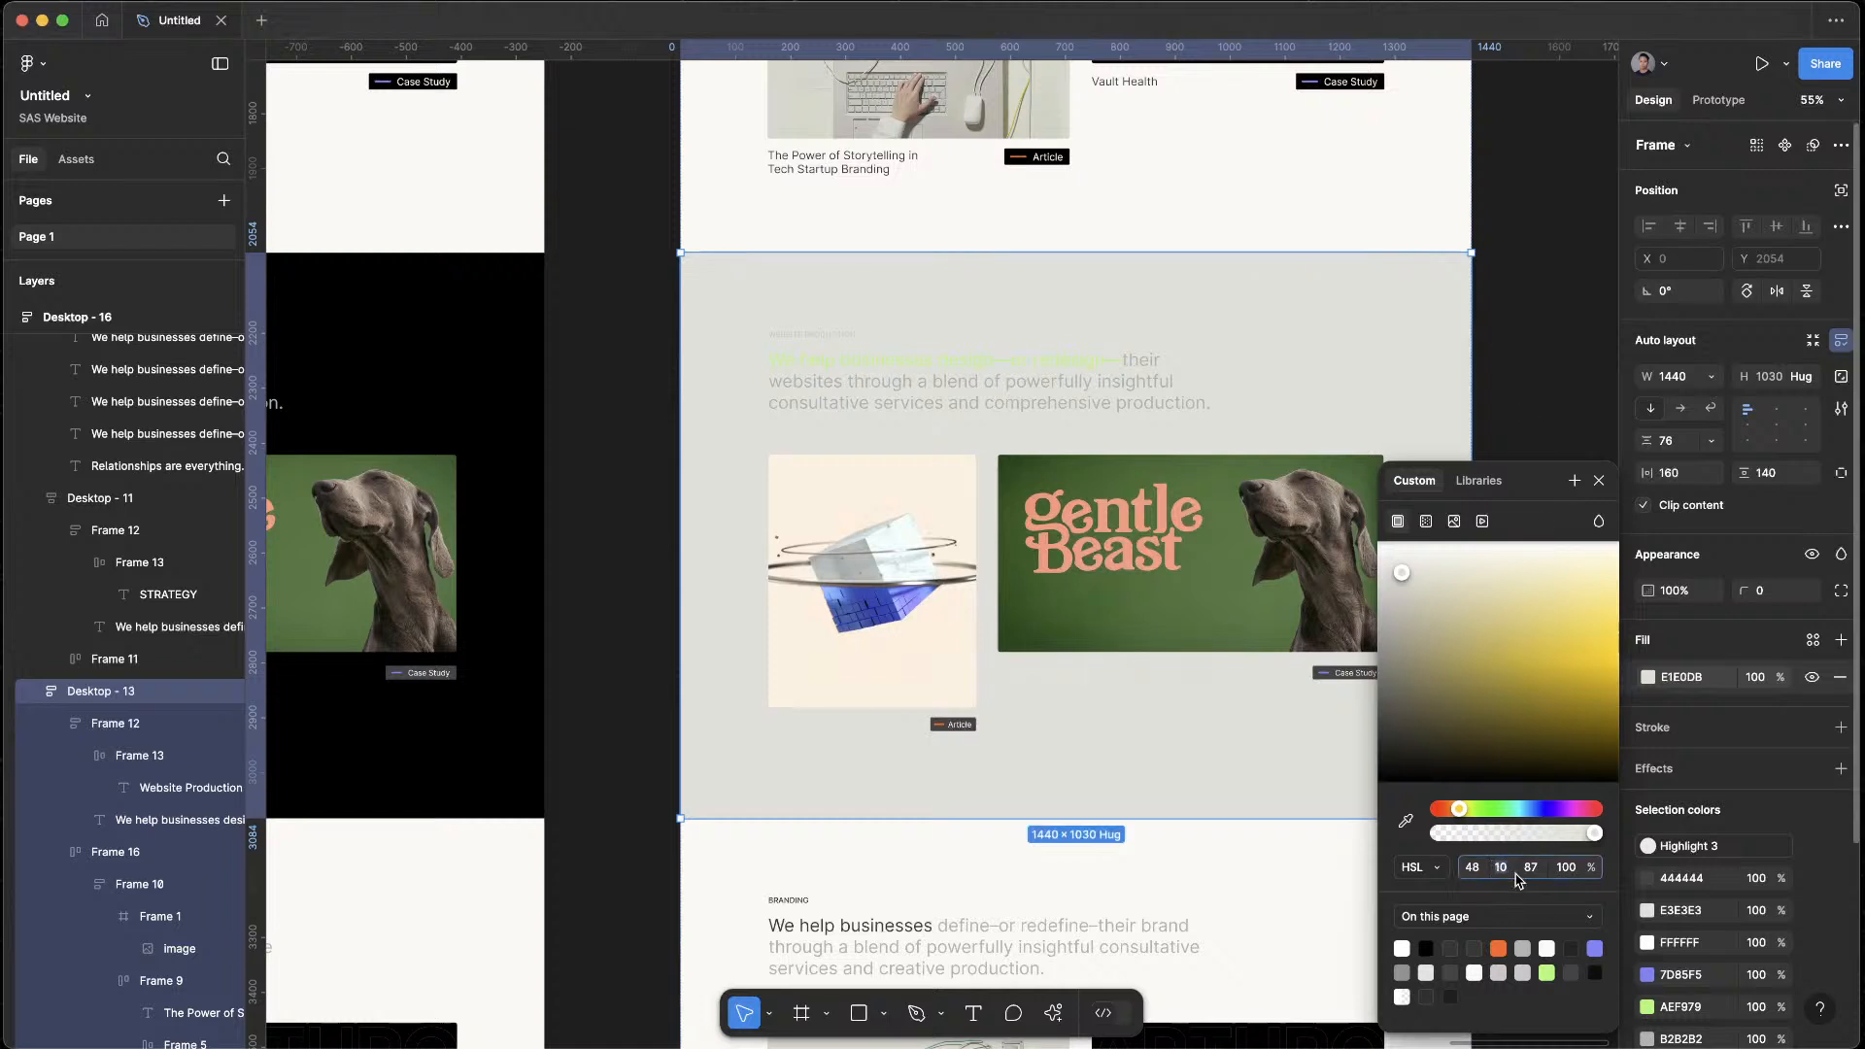
type("15")
key("Return")
type("90")
key("Return")
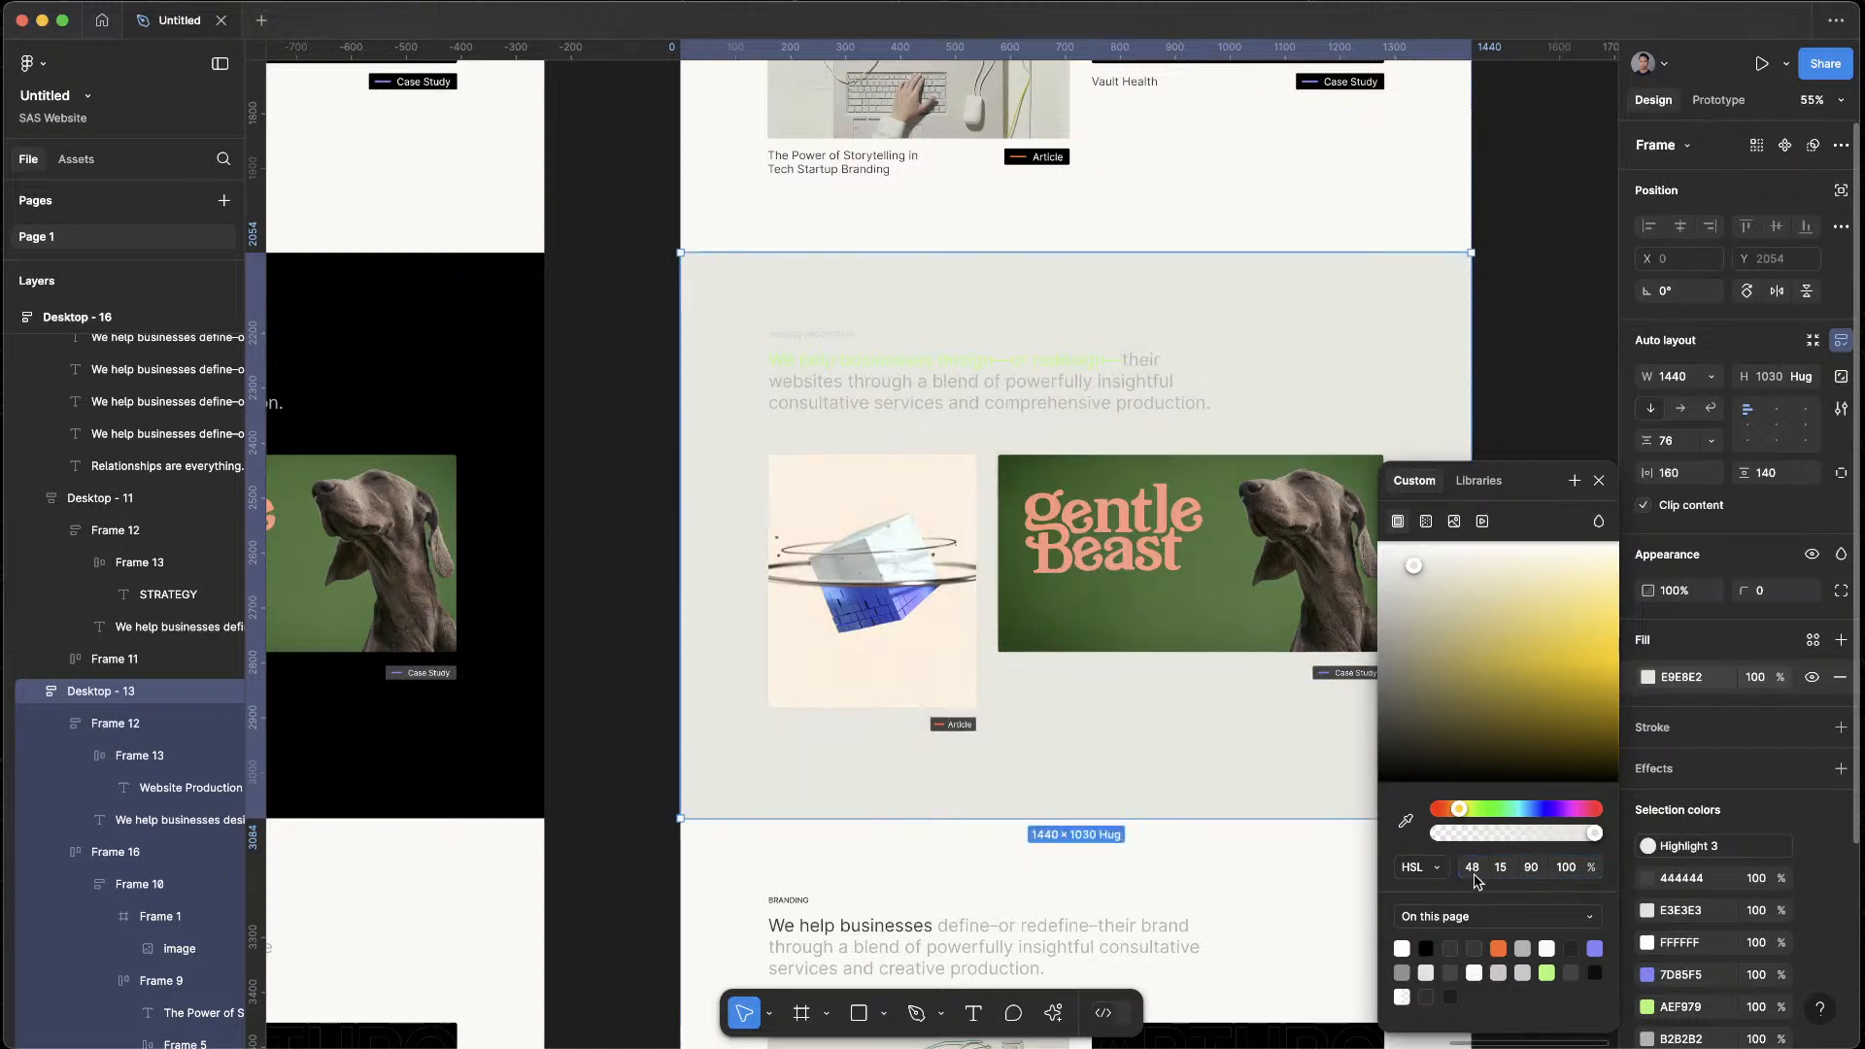
type("30")
key("Return")
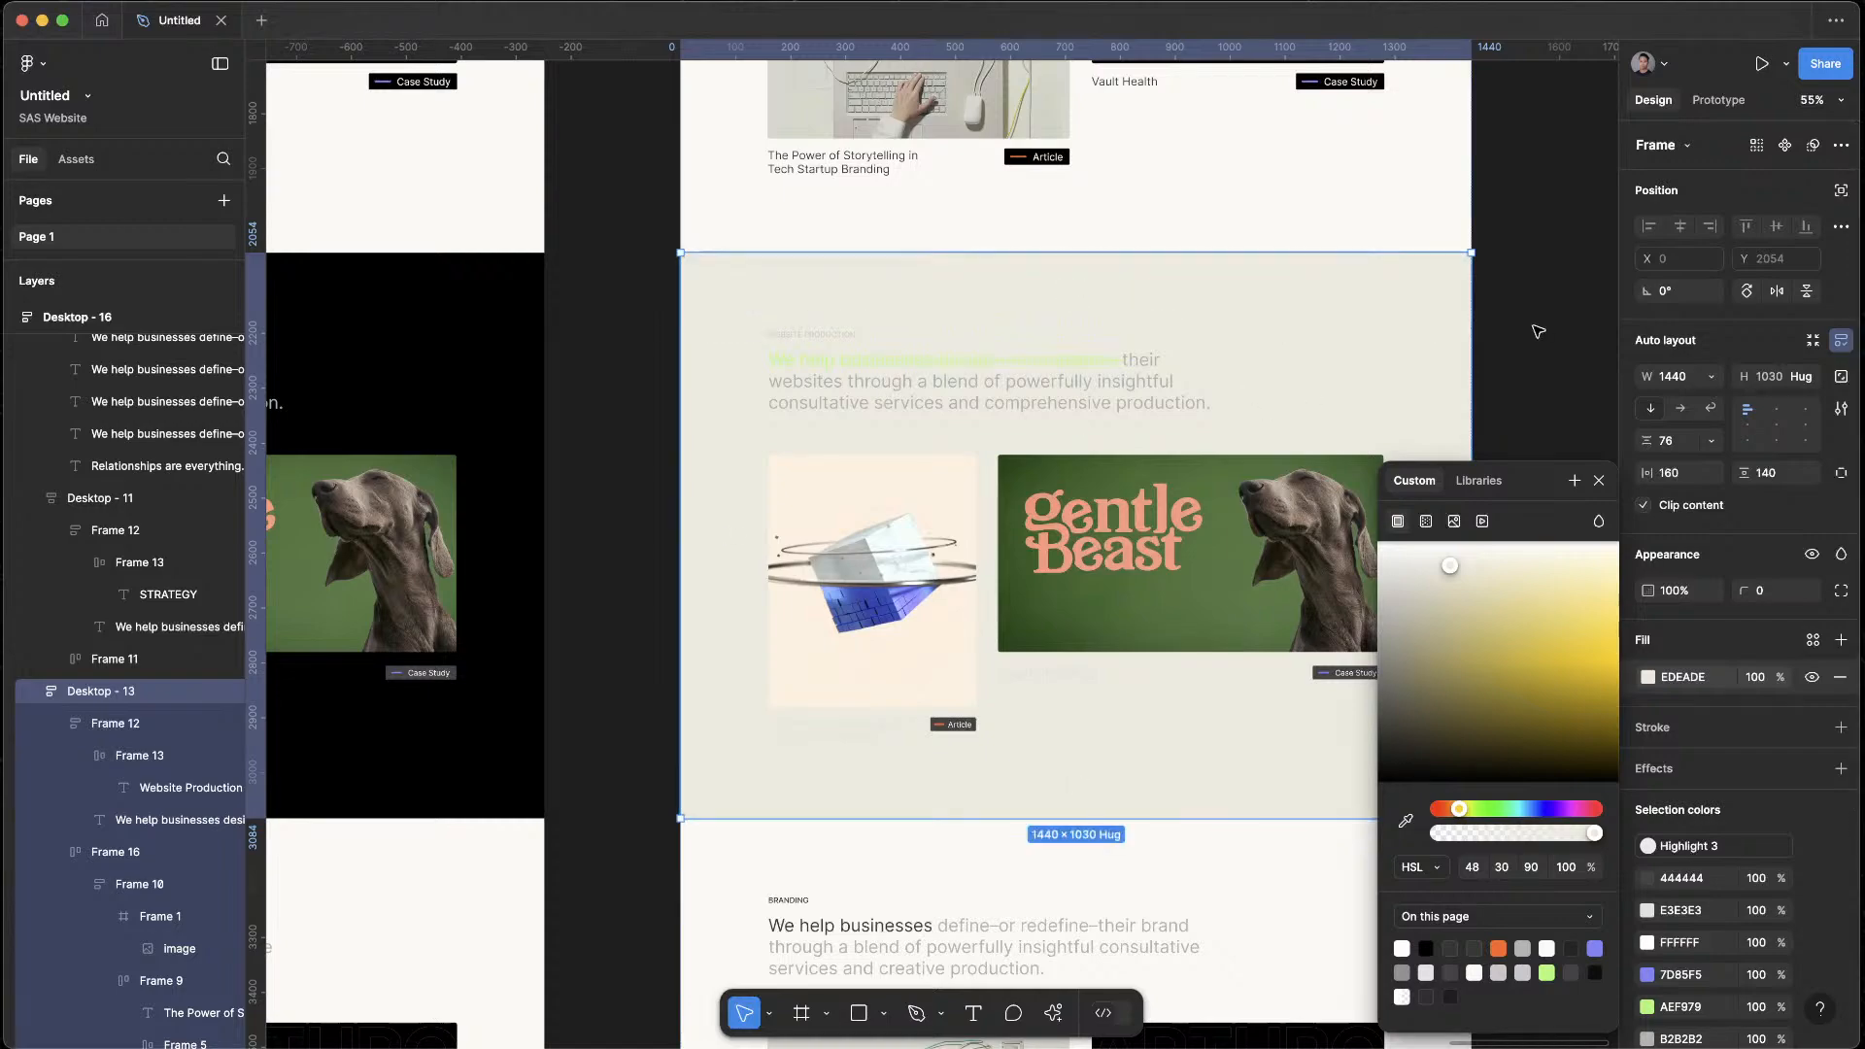
Sample the Strategy section's off-white FAF9F5 with the eyedropper as the Website Production section's fill
scroll(1273, 505, "up", 5)
scroll(1272, 505, "right", 3)
scroll(963, 750, "up", 7)
scroll(963, 680, "down", 10)
scroll(963, 680, "left", 3)
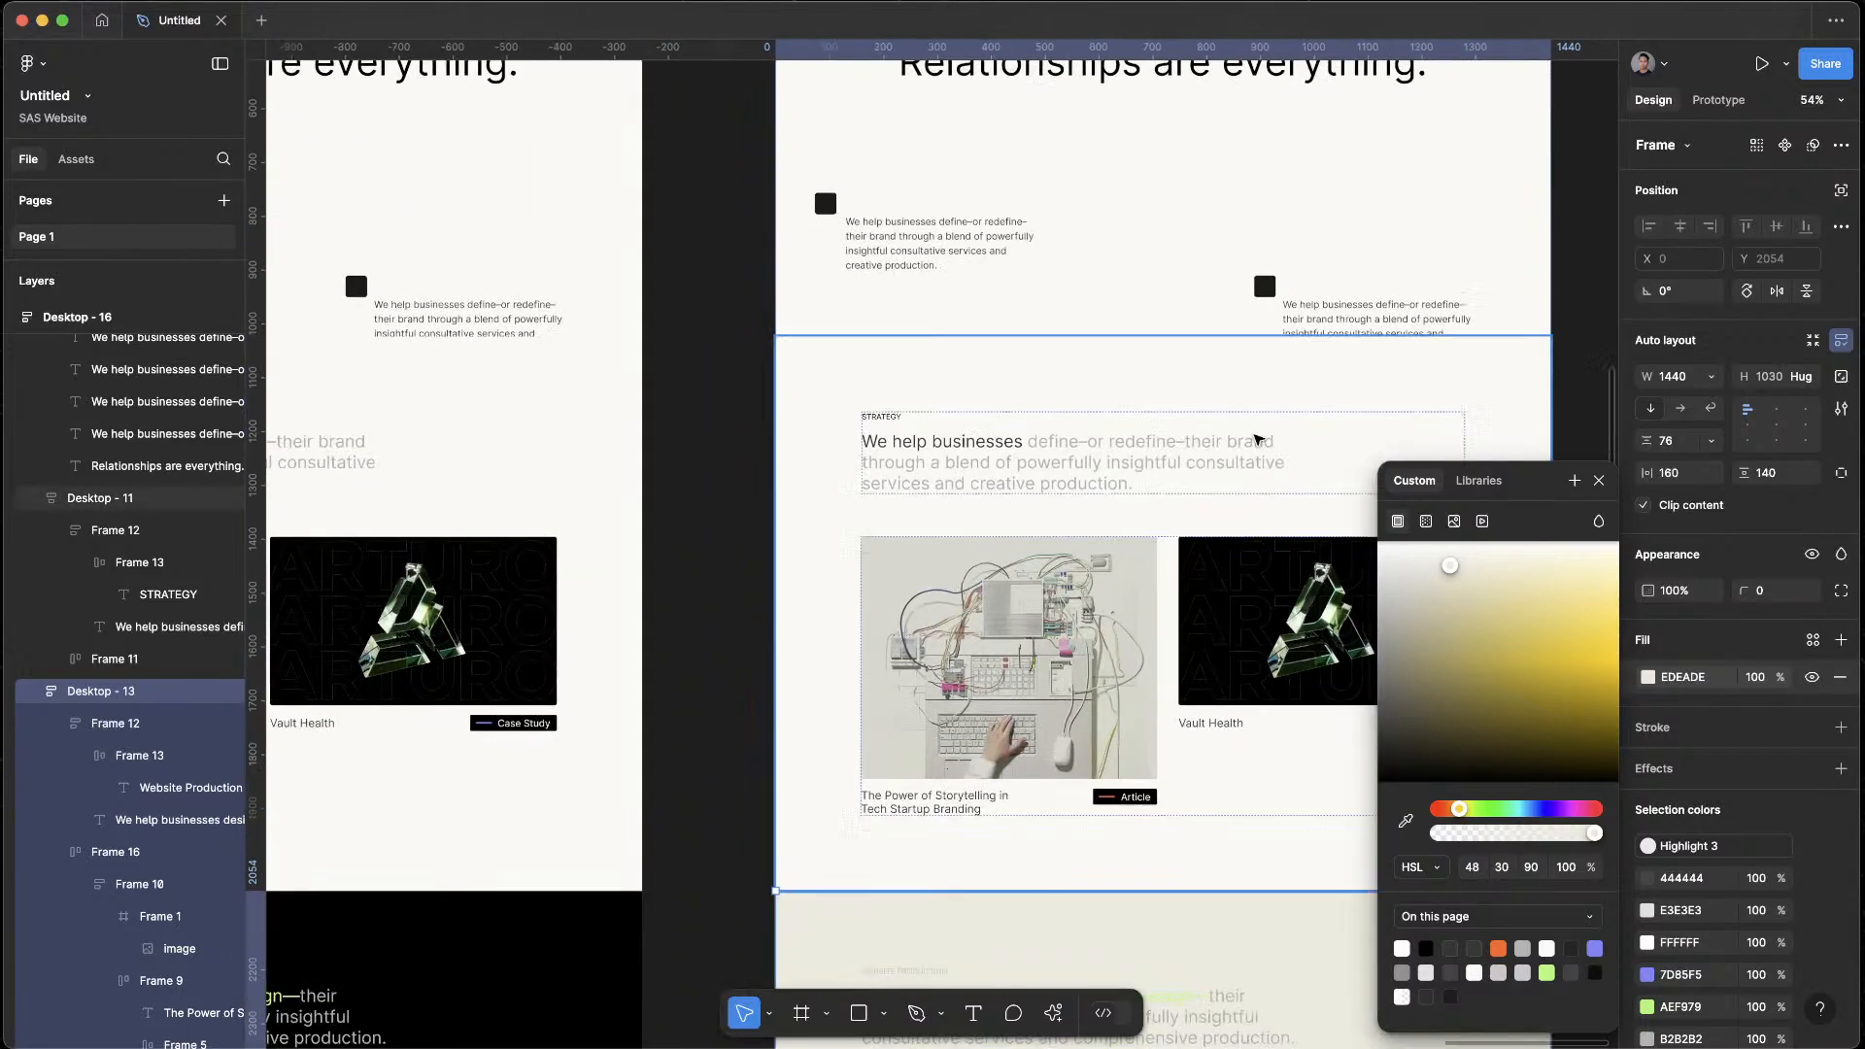
scroll(979, 350, "right", 3)
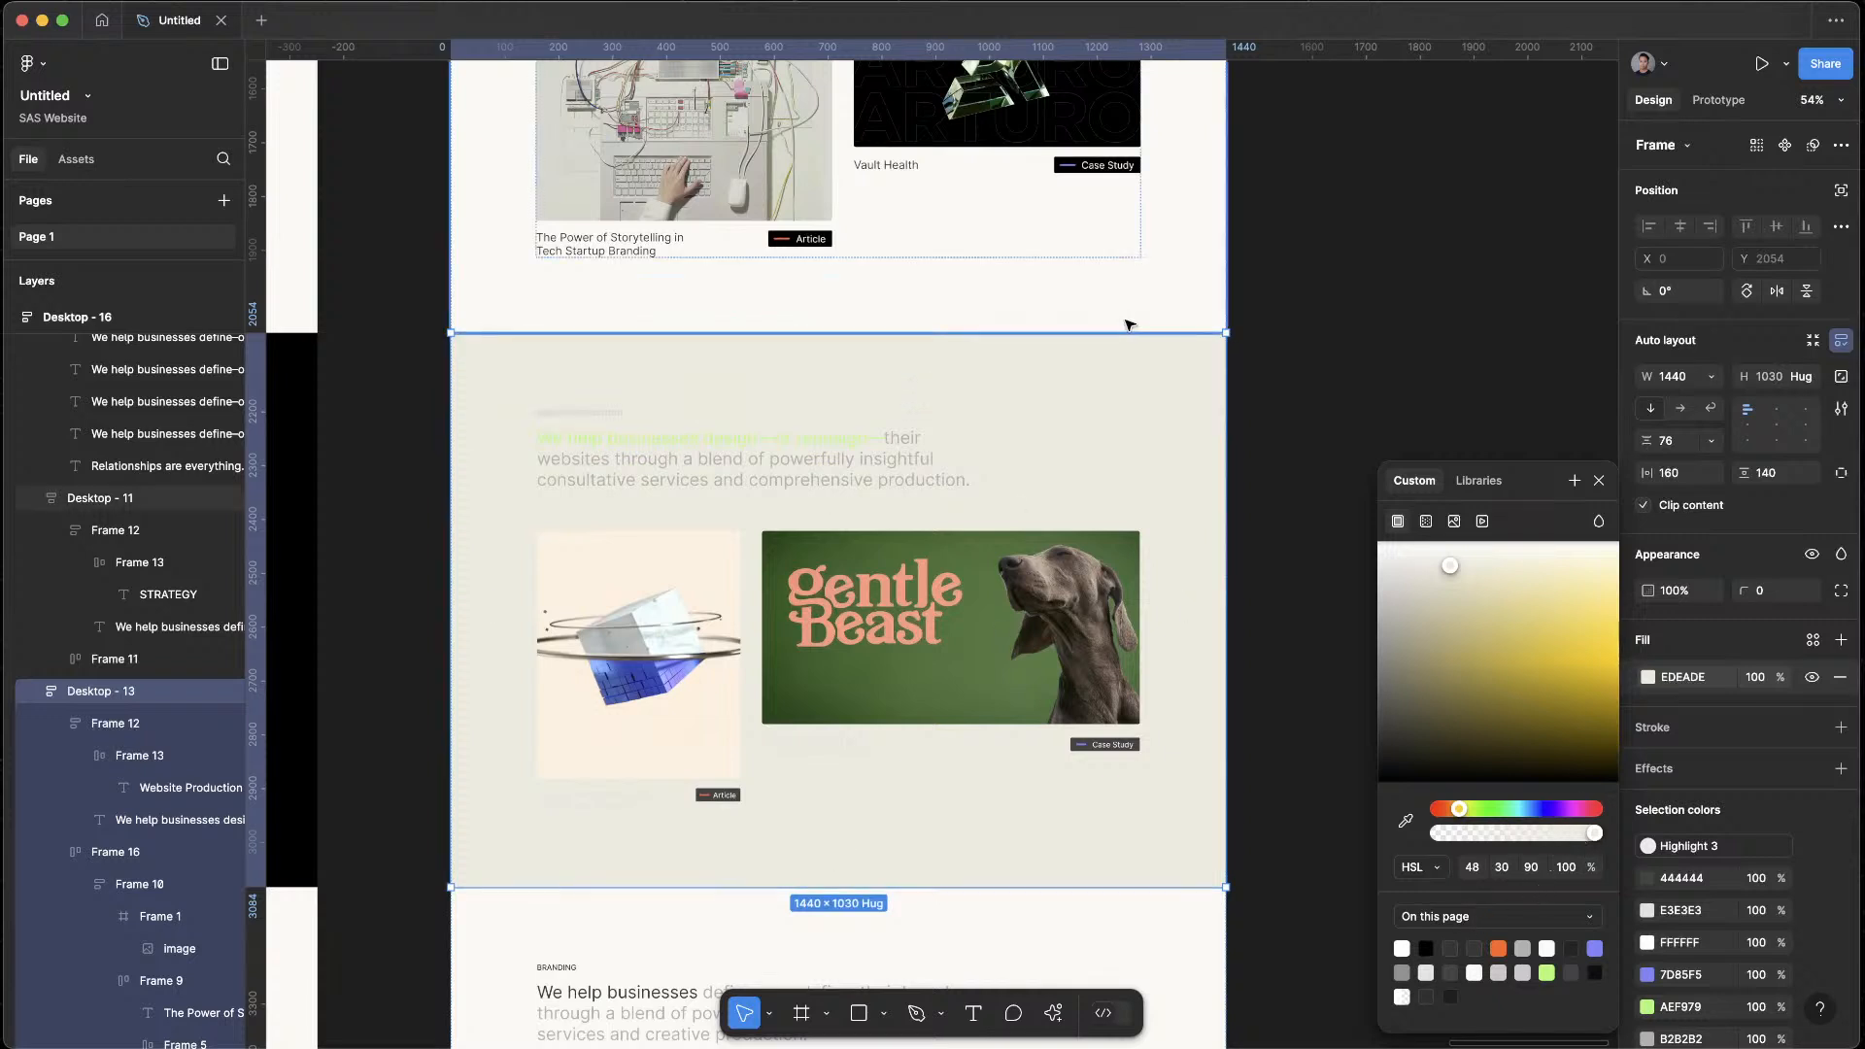
key("i")
left_click(1171, 302)
left_click(1369, 699)
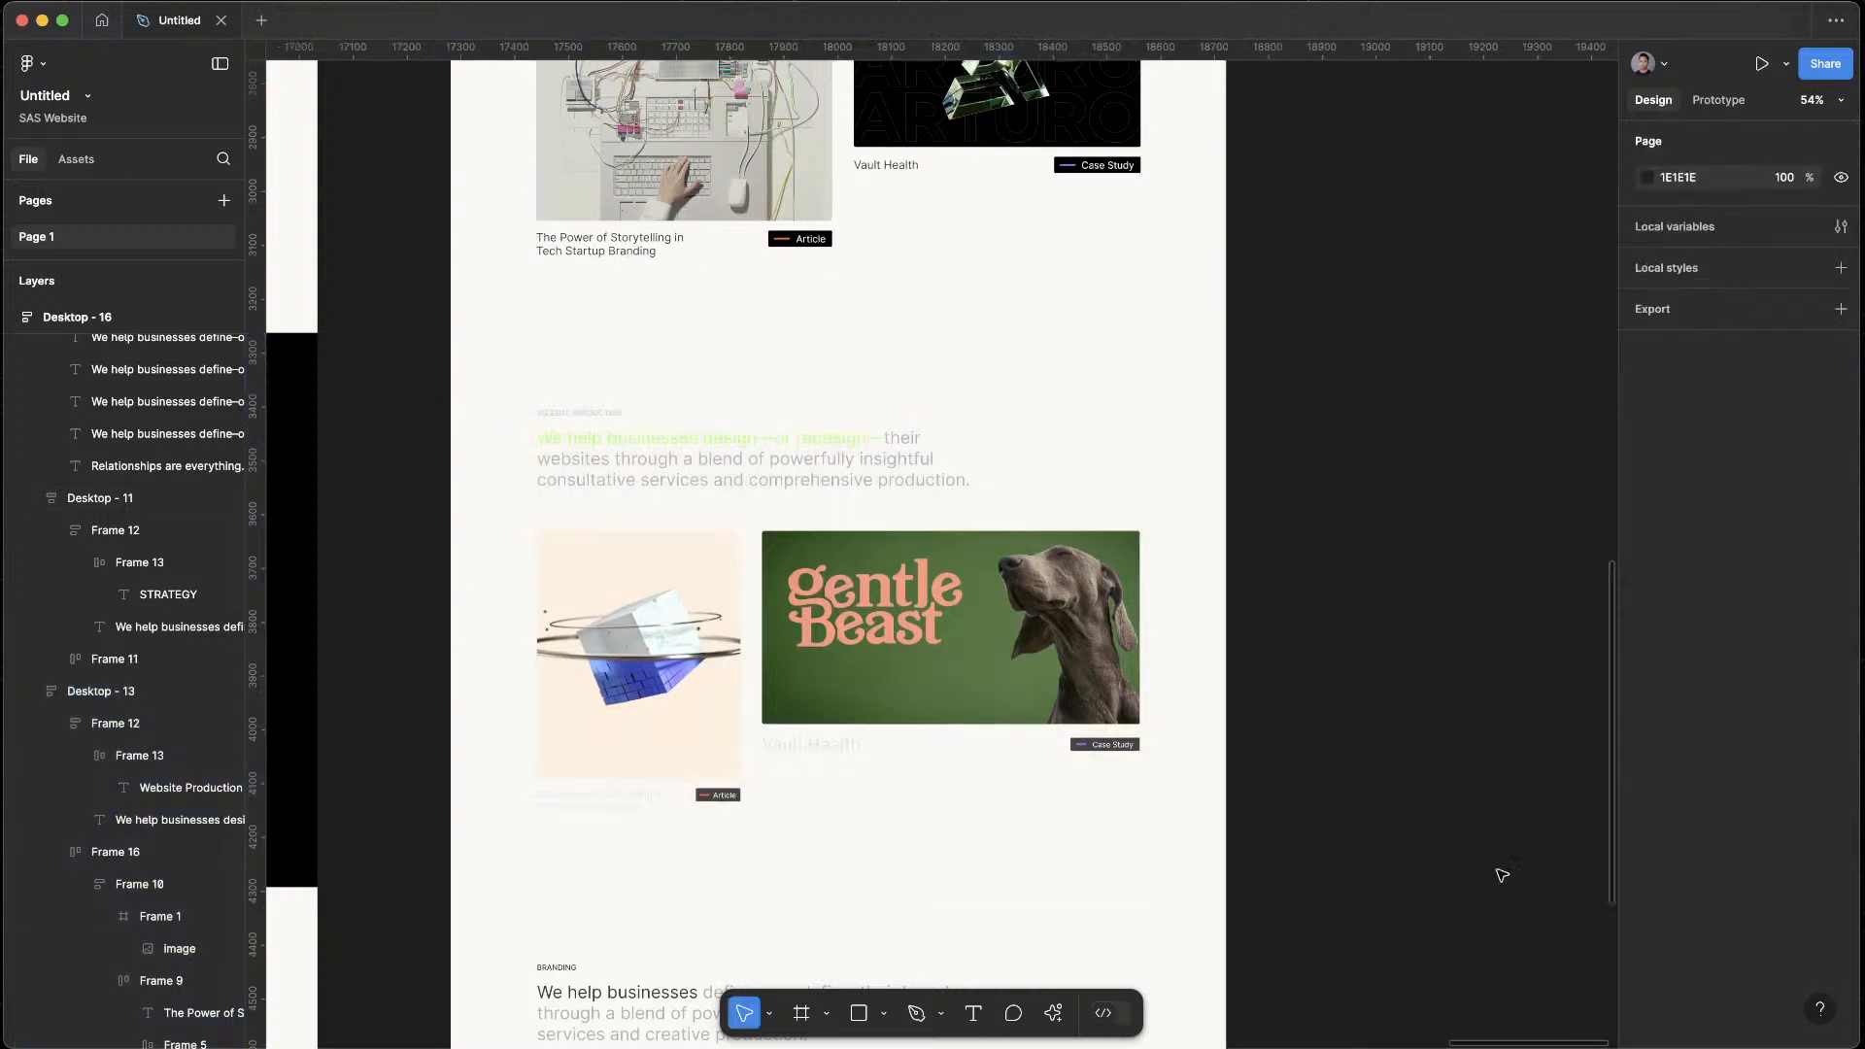
Lower the opacity of the Website Production section's FAF9F5 fill to make the background closer to white
left_click(1090, 436)
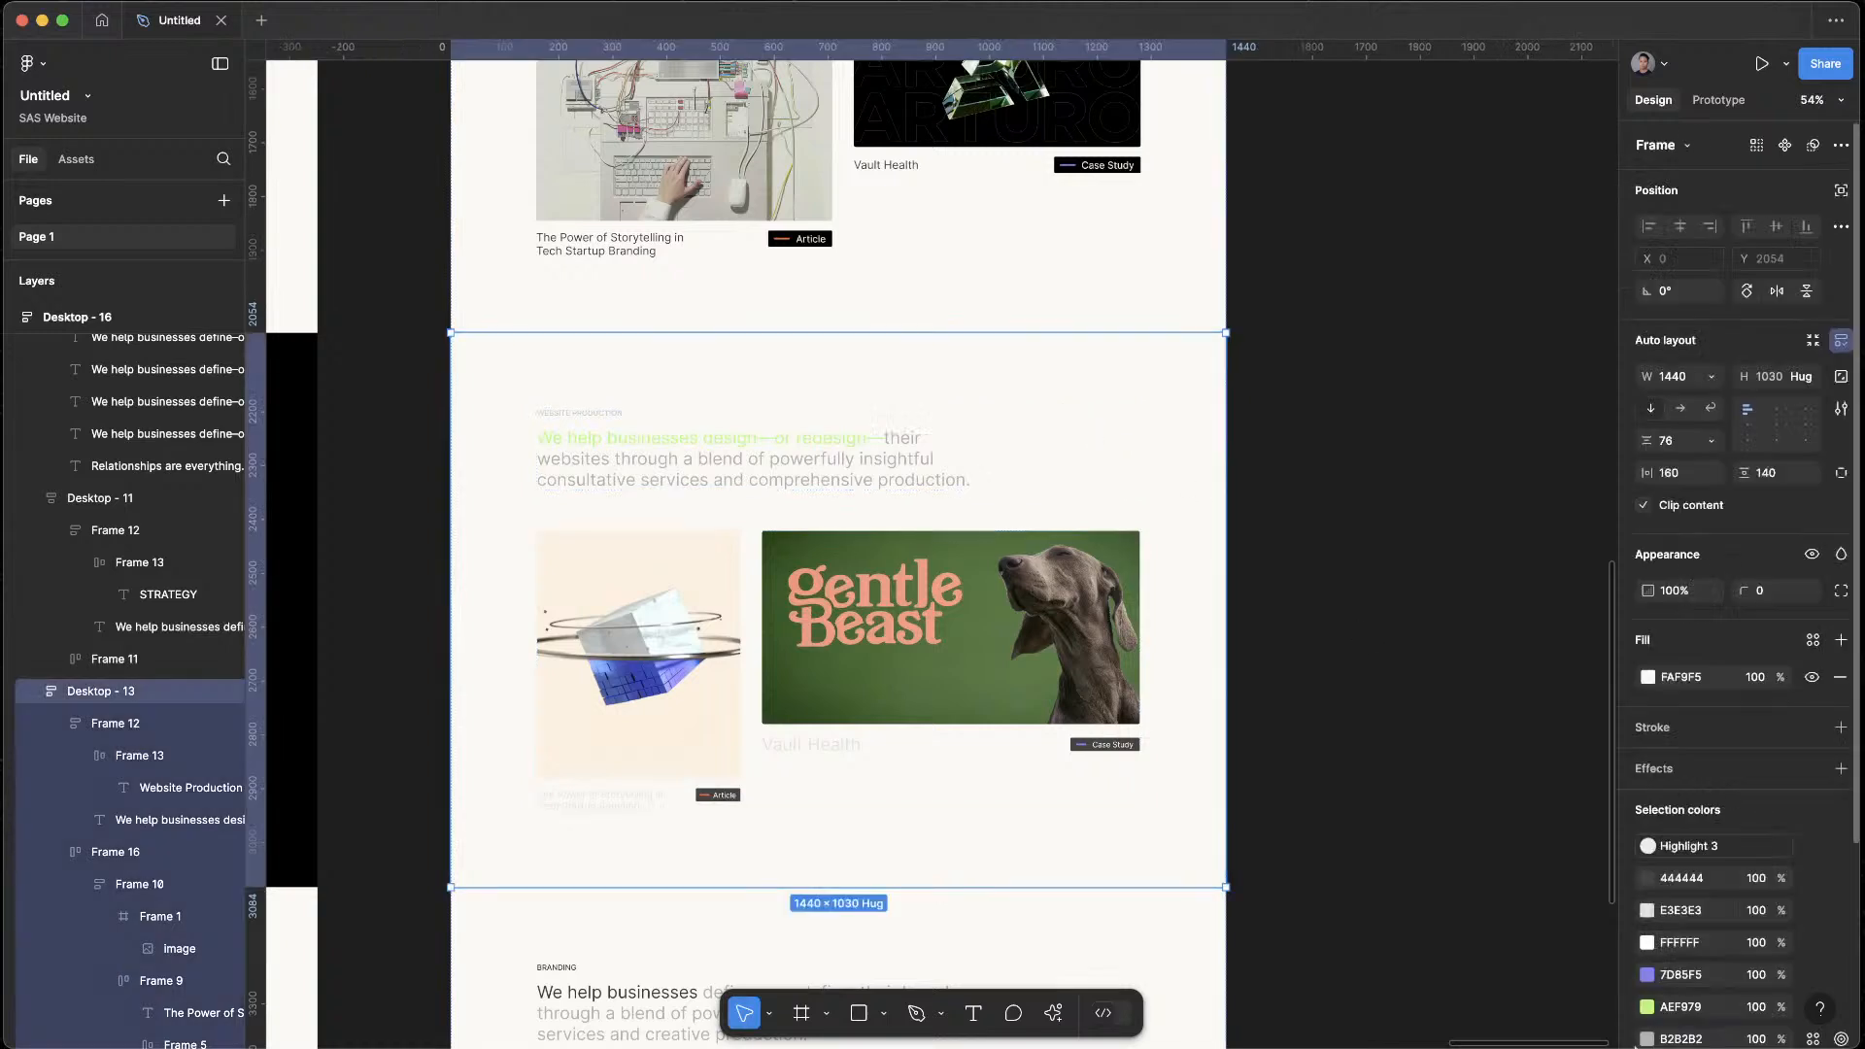
left_click(1647, 680)
left_click_drag(1564, 839, 1312, 845)
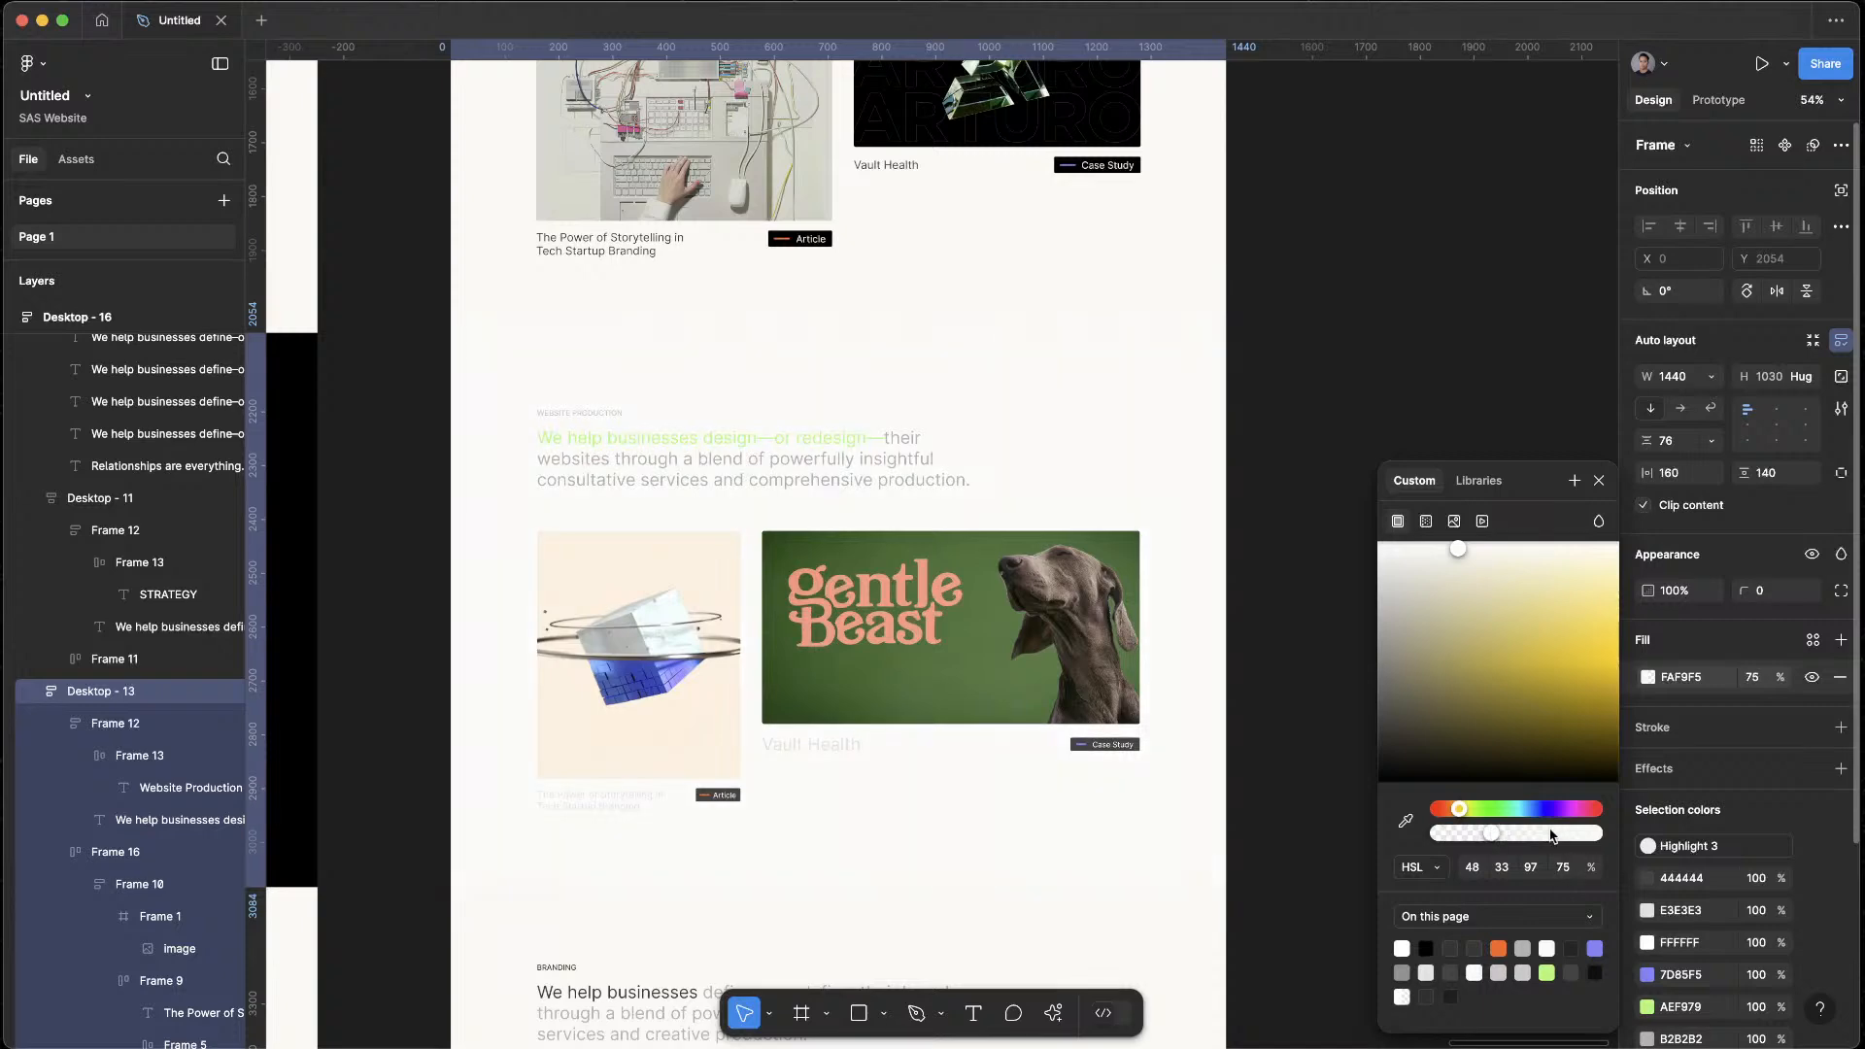
left_click(1249, 708)
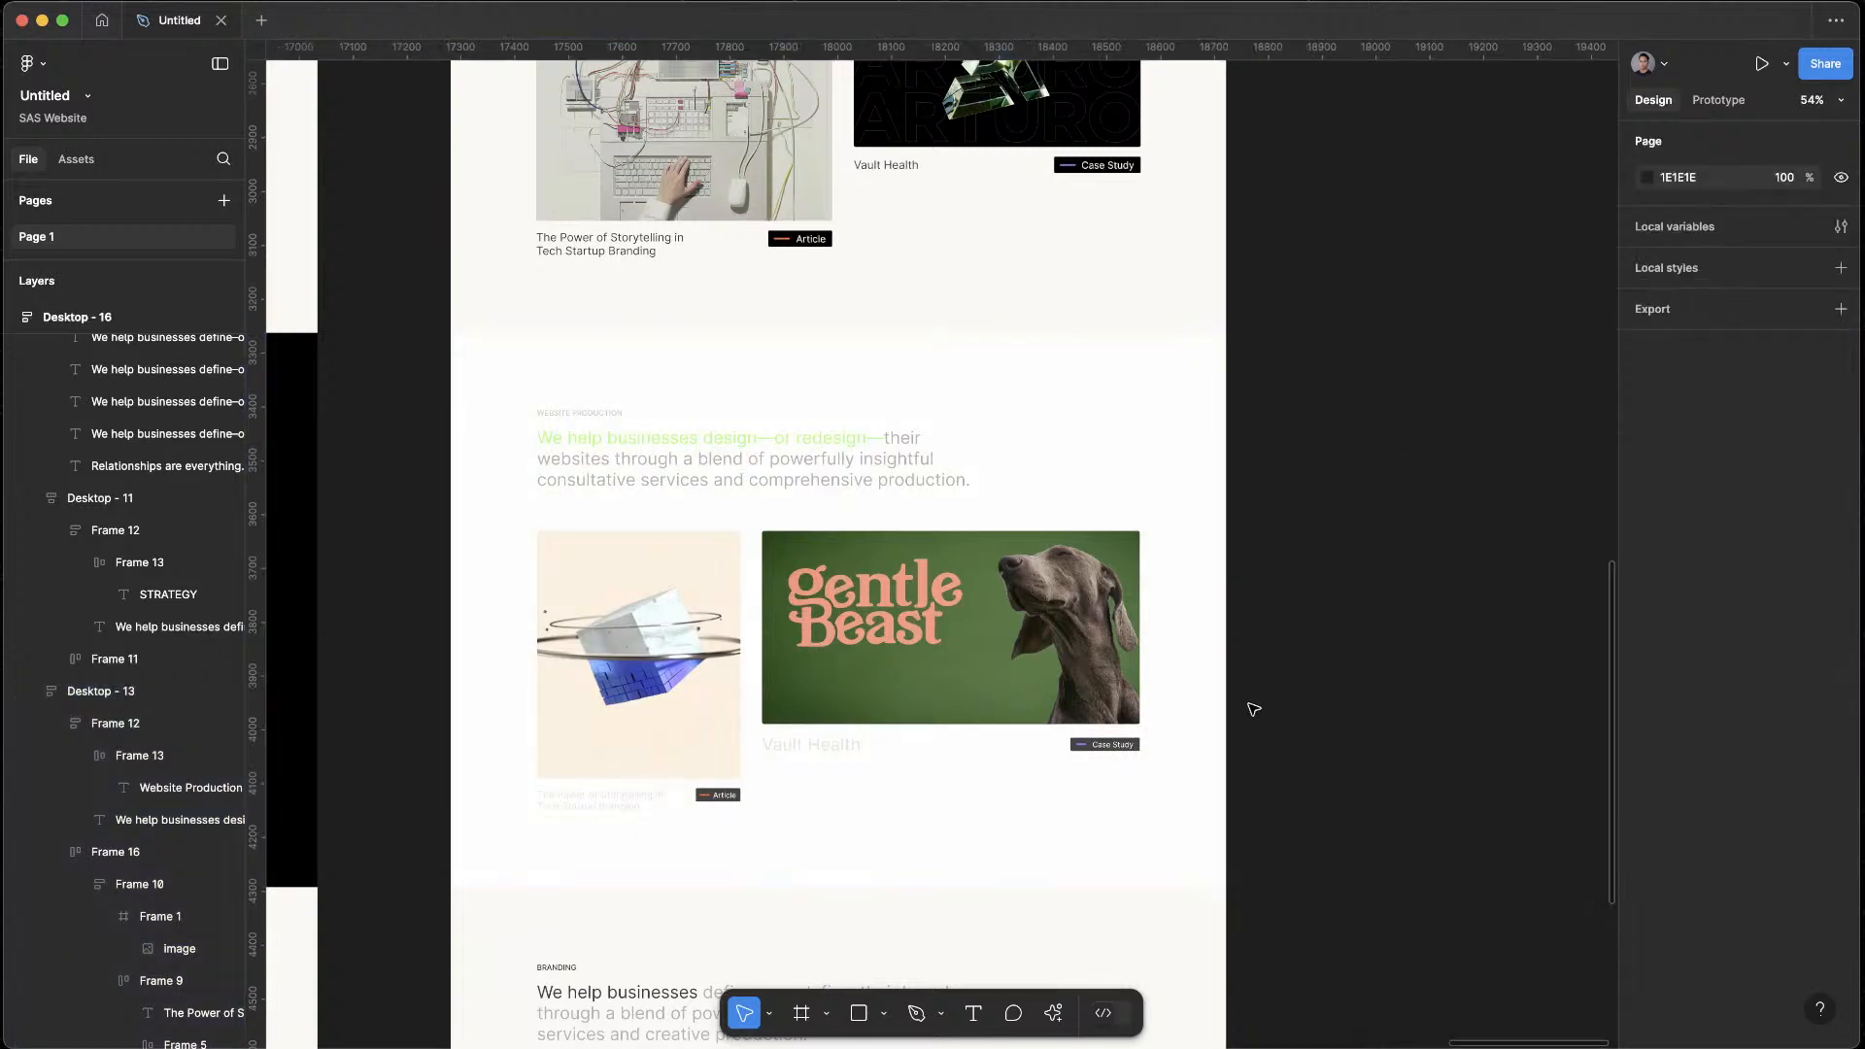
Compare the lighter Website Production section with the Strategy section above it in the duplicated page
scroll(1254, 709, "up", 2)
scroll(1258, 710, "down", 5)
scroll(1258, 710, "up", 5)
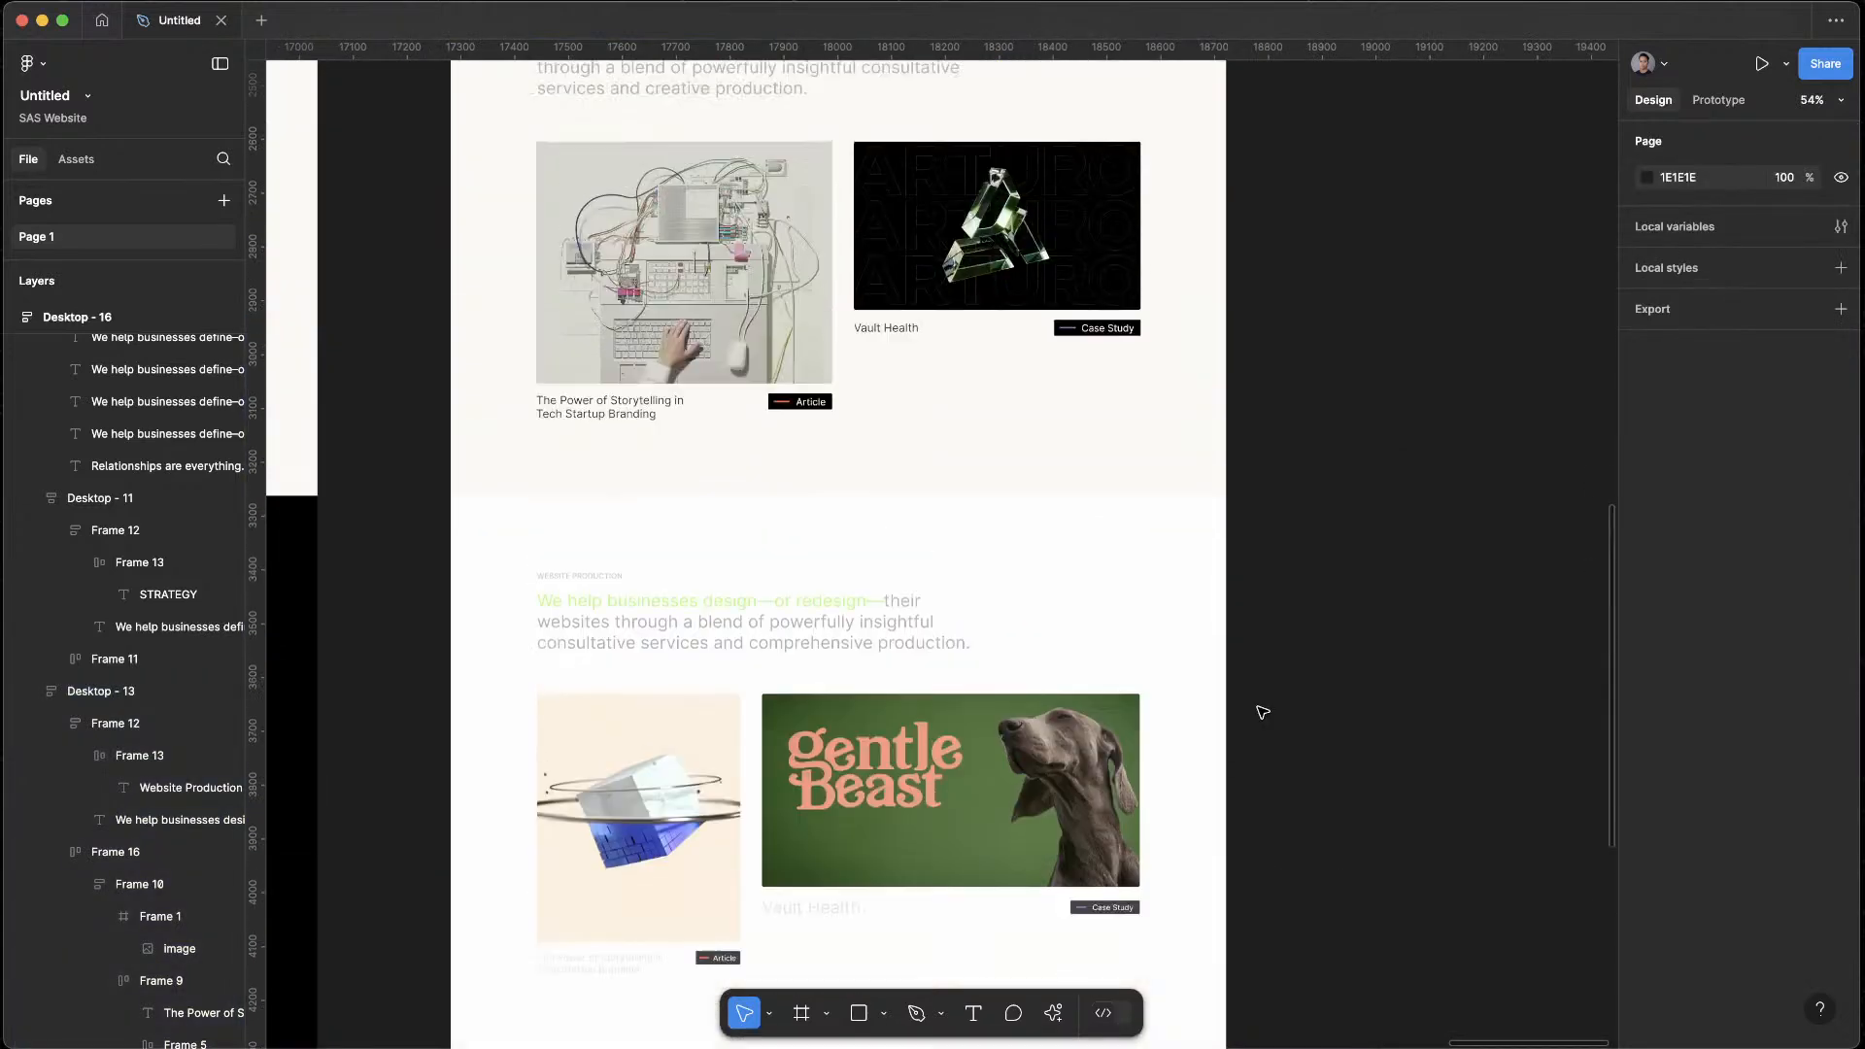
scroll(1262, 714, "up", 5)
scroll(1261, 712, "down", 5)
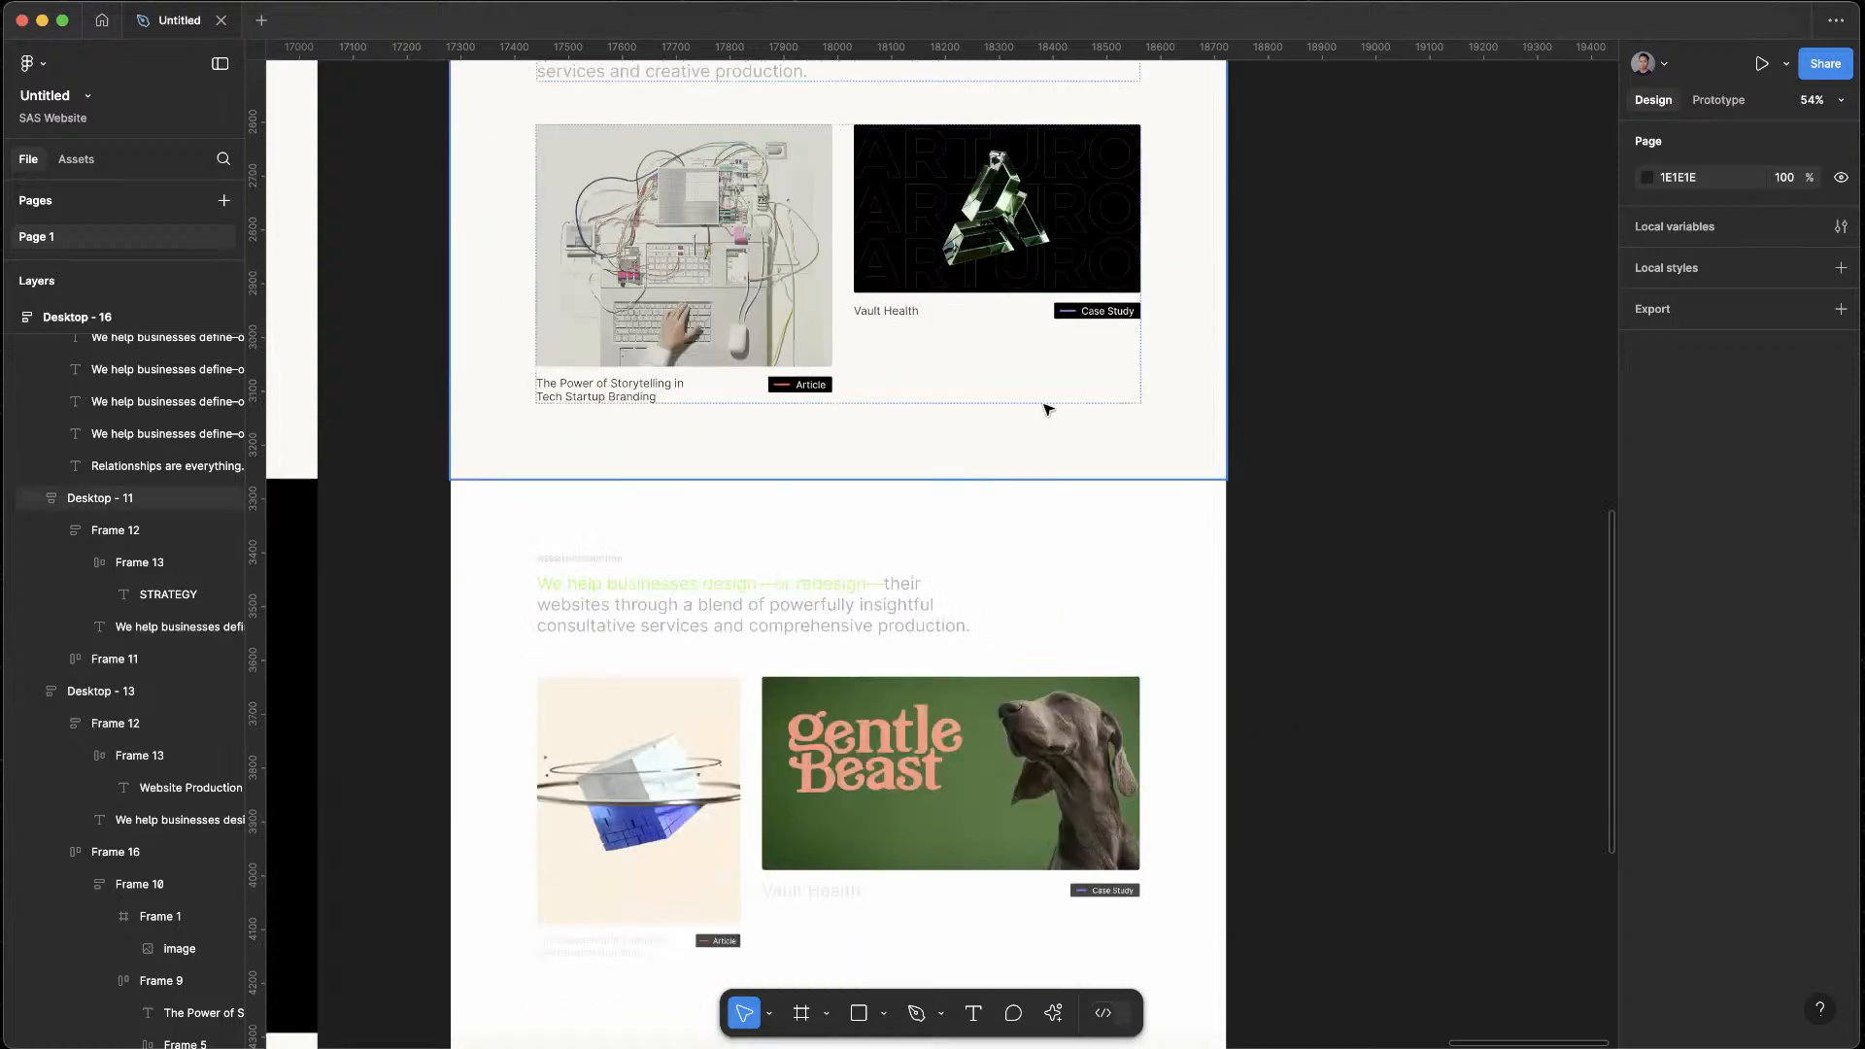
left_click_drag(1421, 611, 1595, 478)
scroll(923, 291, "up", 1)
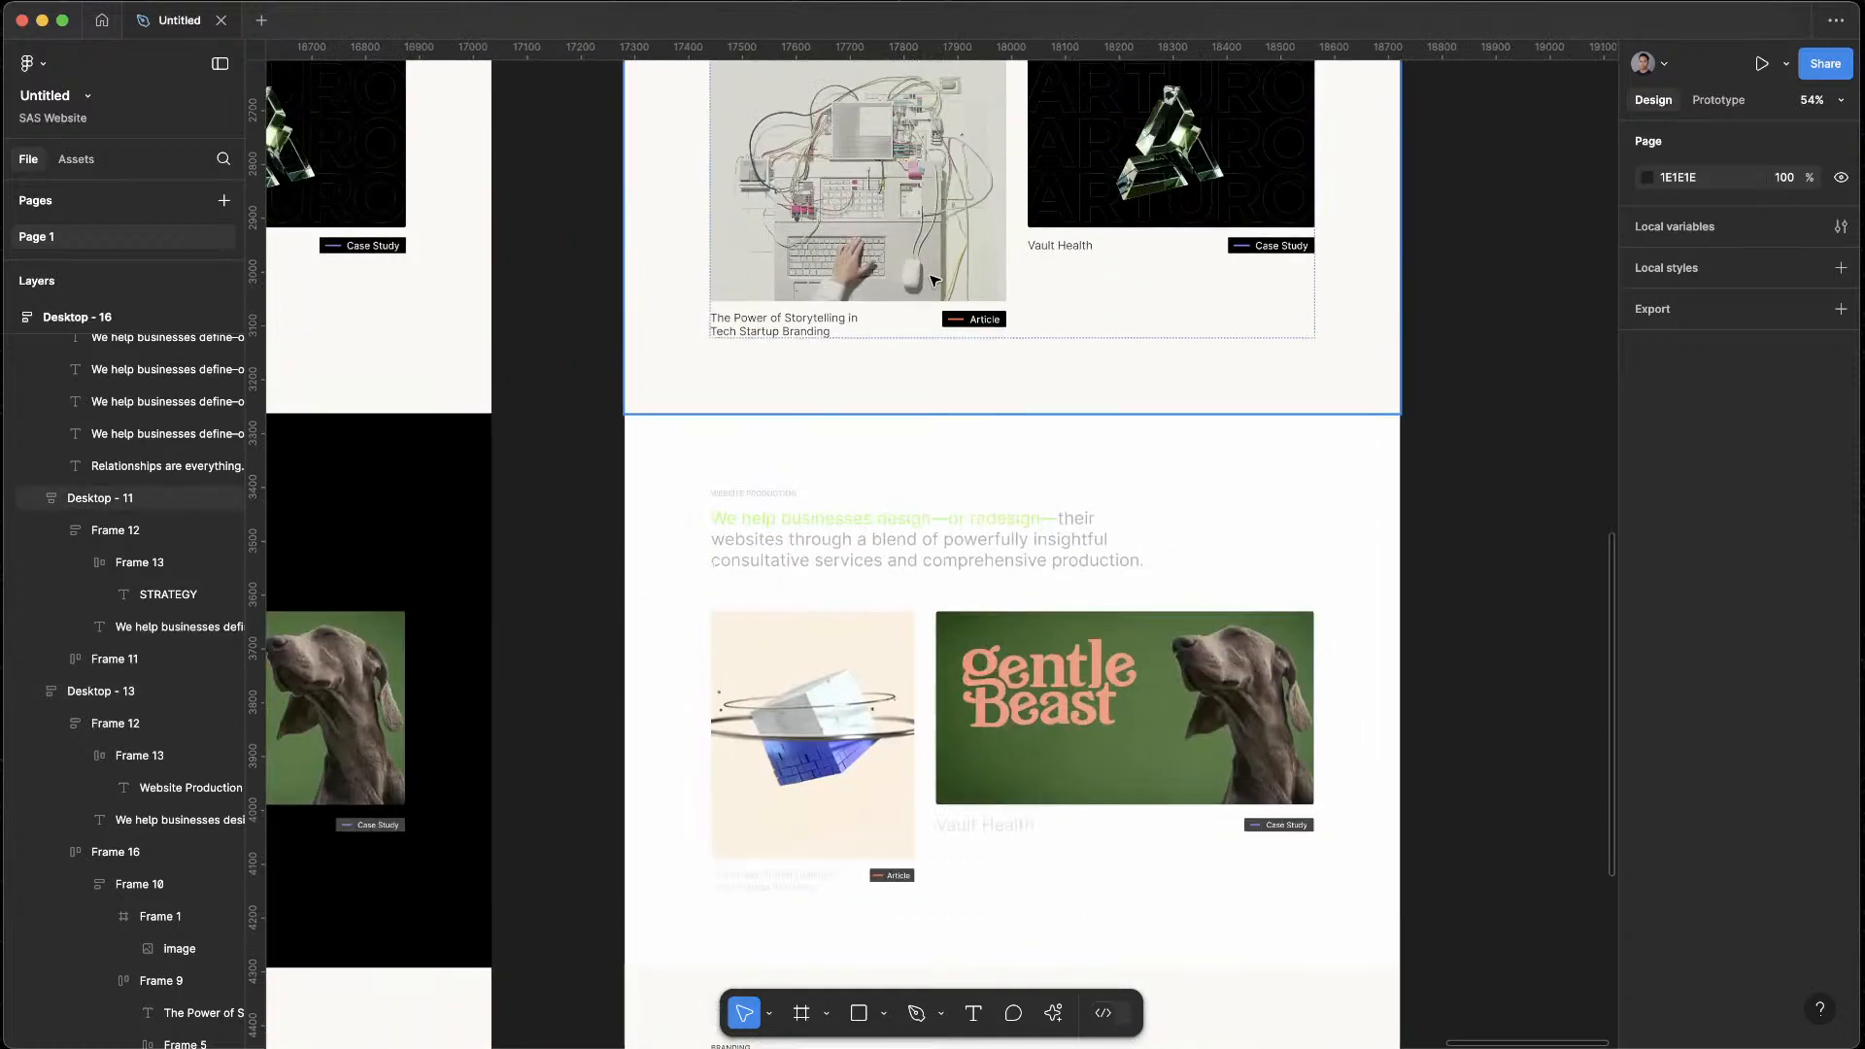
Set the opacity of the Website Production section's FAF9F5 fill to 100% in Desktop - 16
scroll(940, 286, "up", 9)
scroll(983, 398, "down", 4)
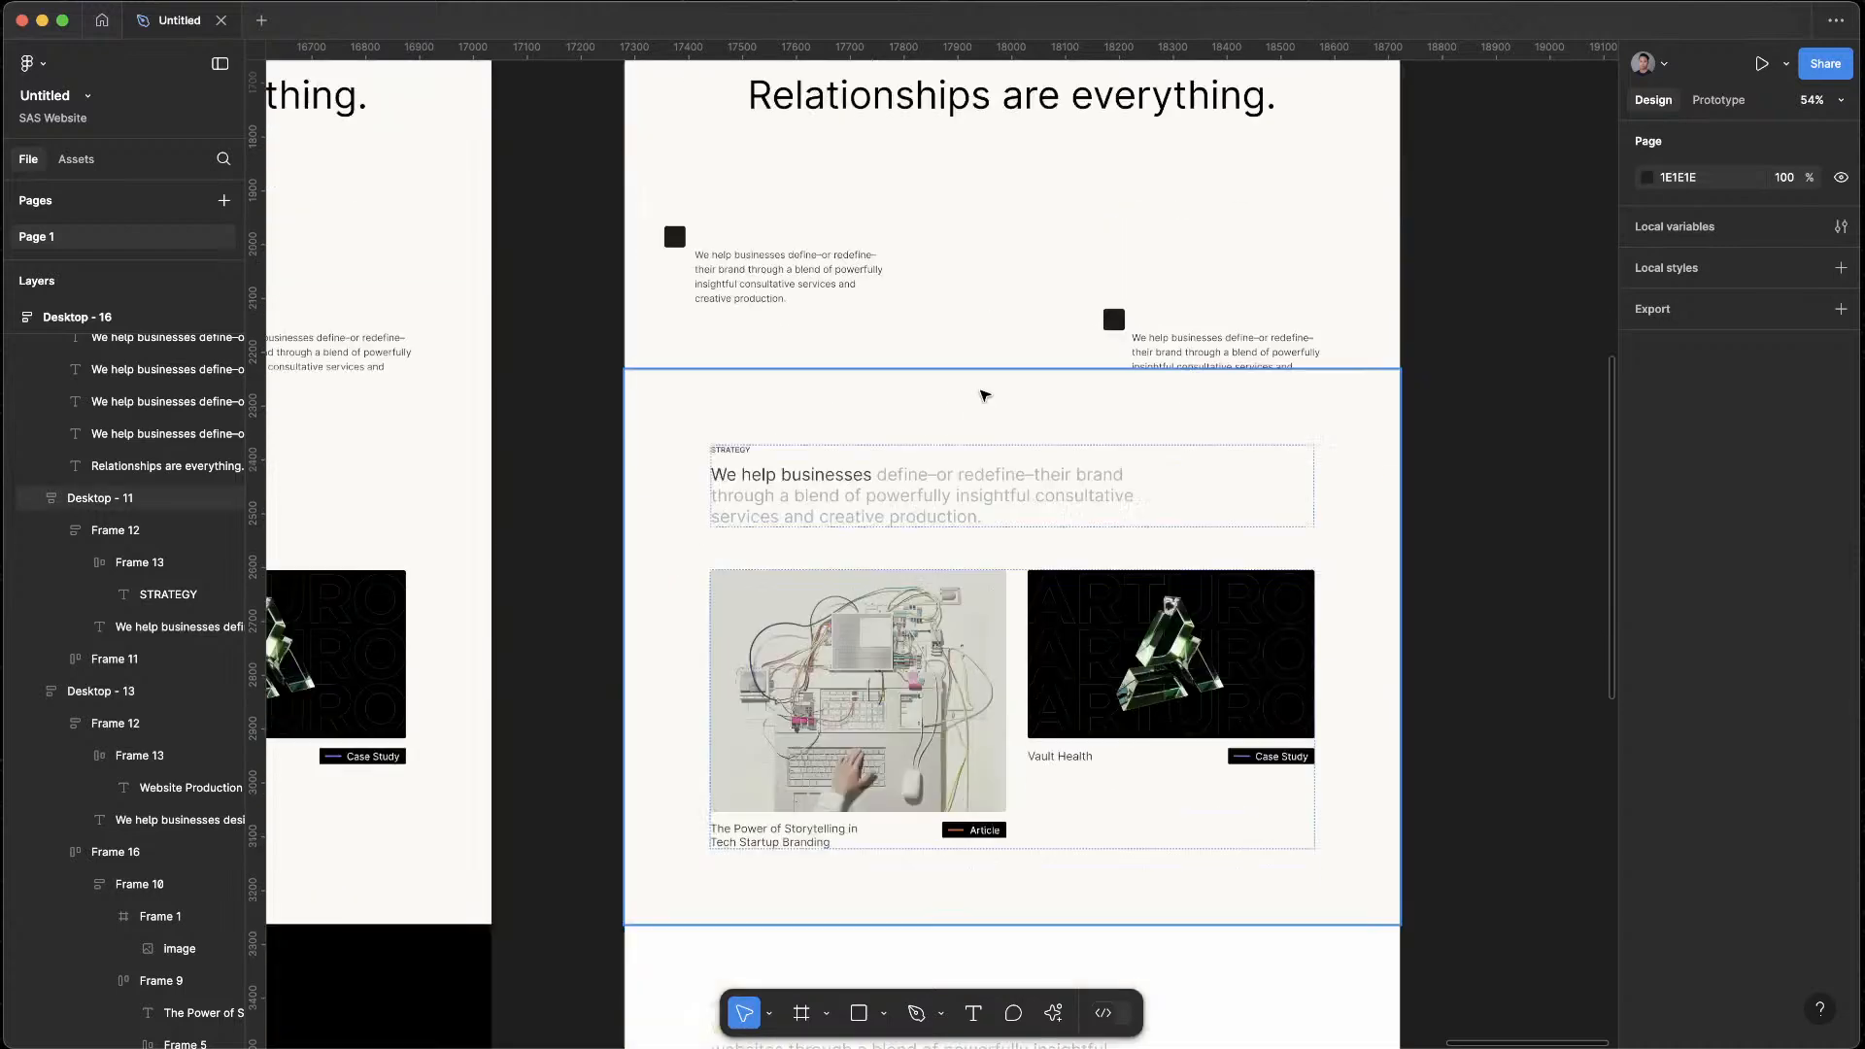
scroll(983, 396, "down", 14)
scroll(1091, 627, "up", 6)
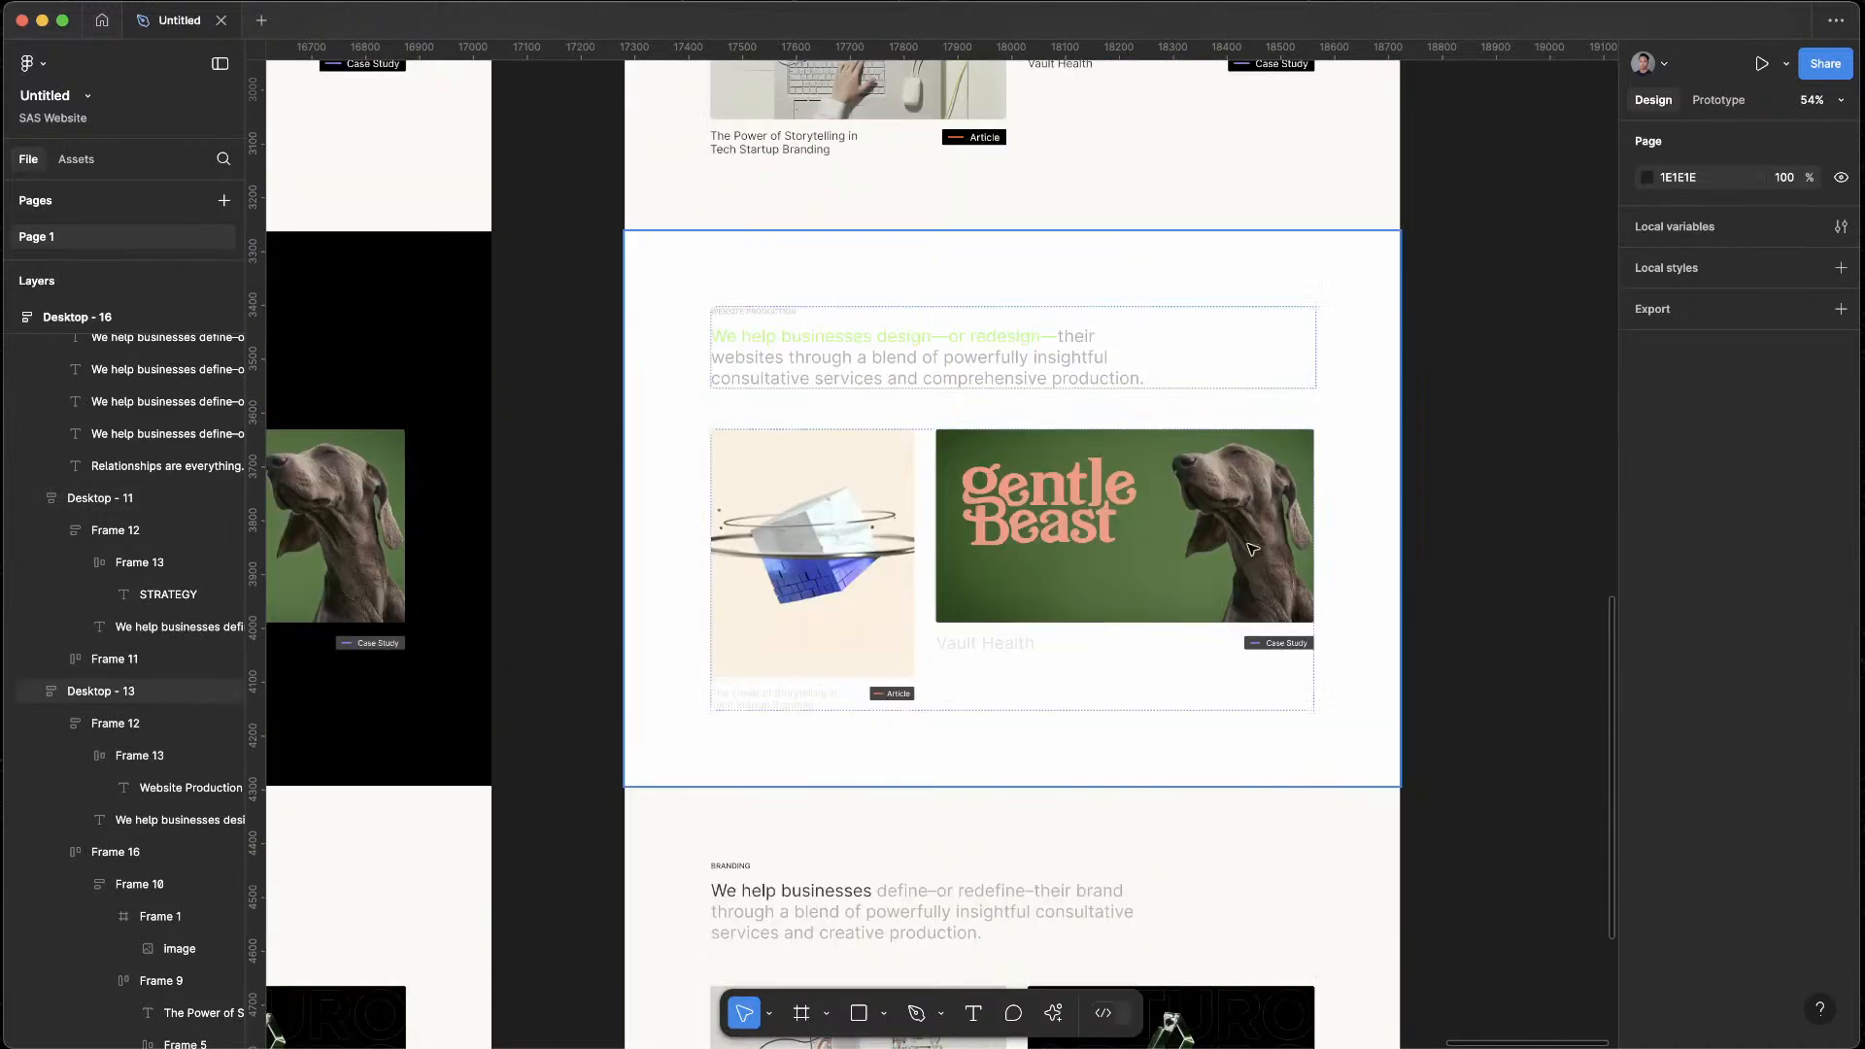
left_click(1379, 394)
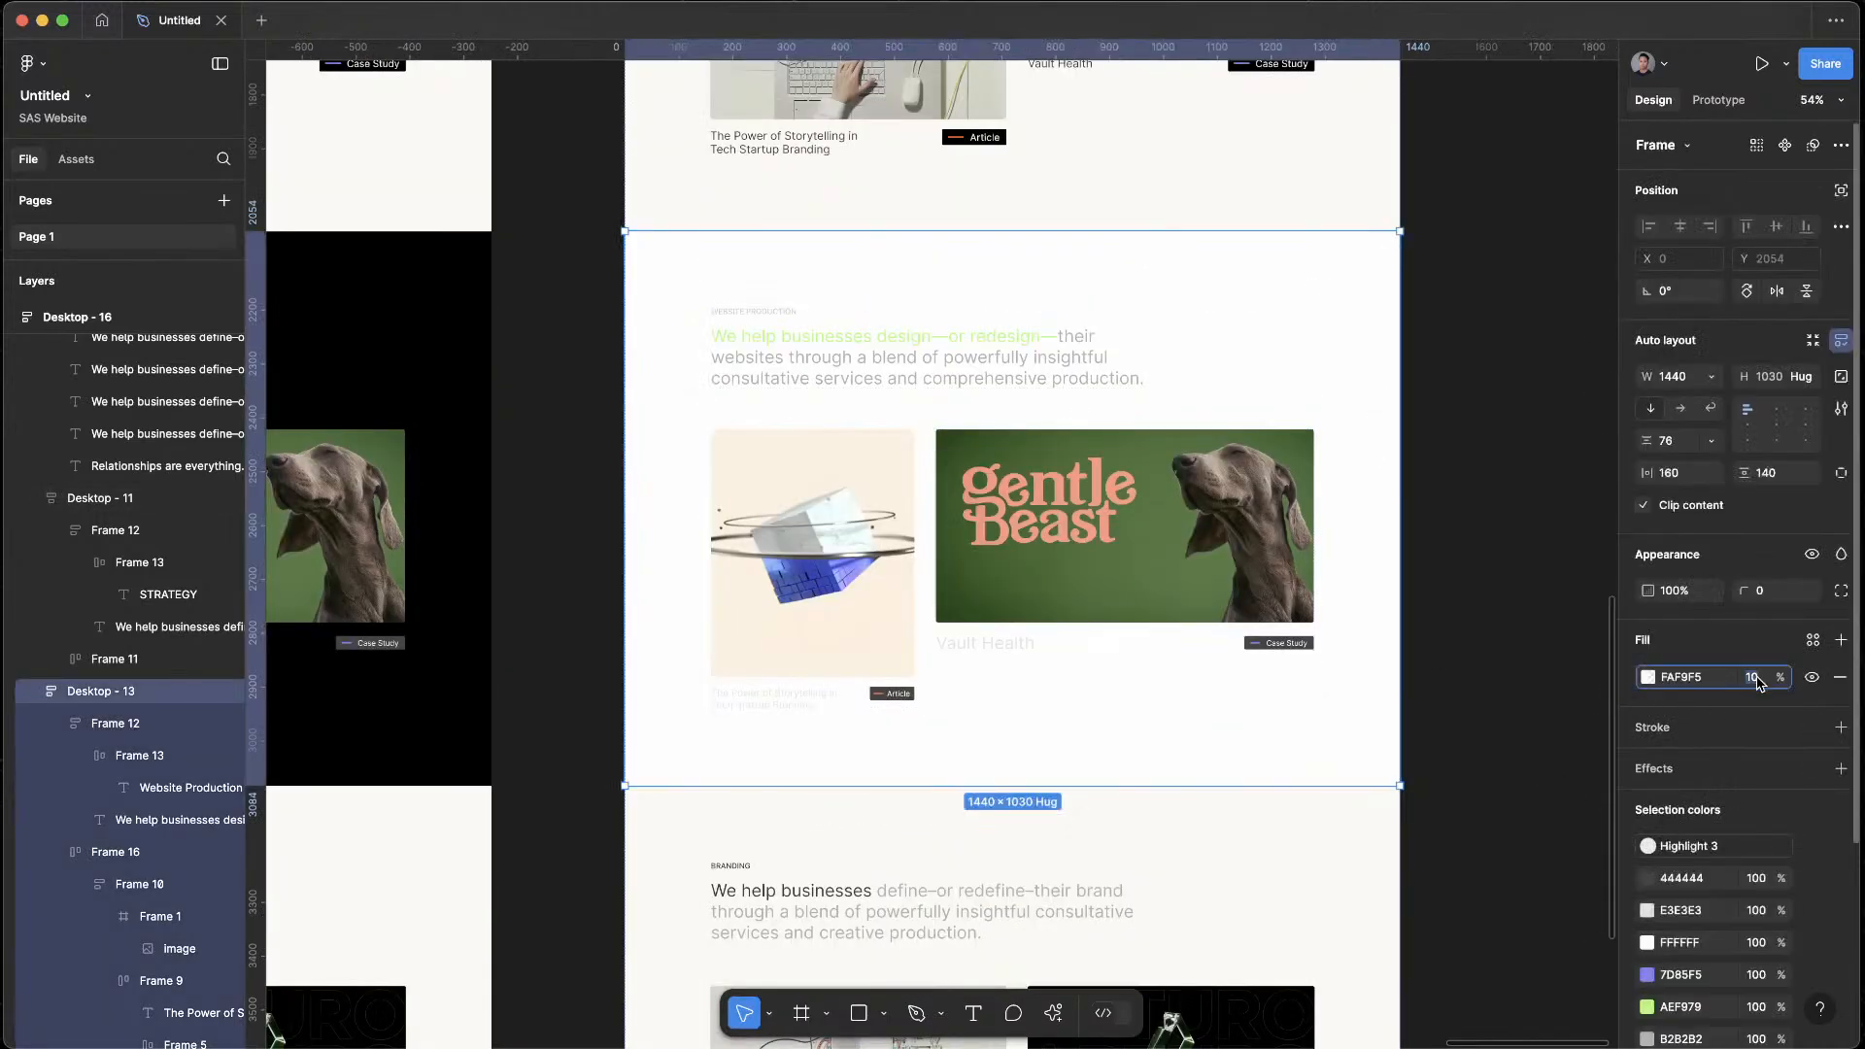
type("100")
key("Return")
left_click(1590, 525)
Compare the off-white Website Production section in Desktop - 16 with the black version in Desktop - 13
scroll(1361, 398, "down", 4)
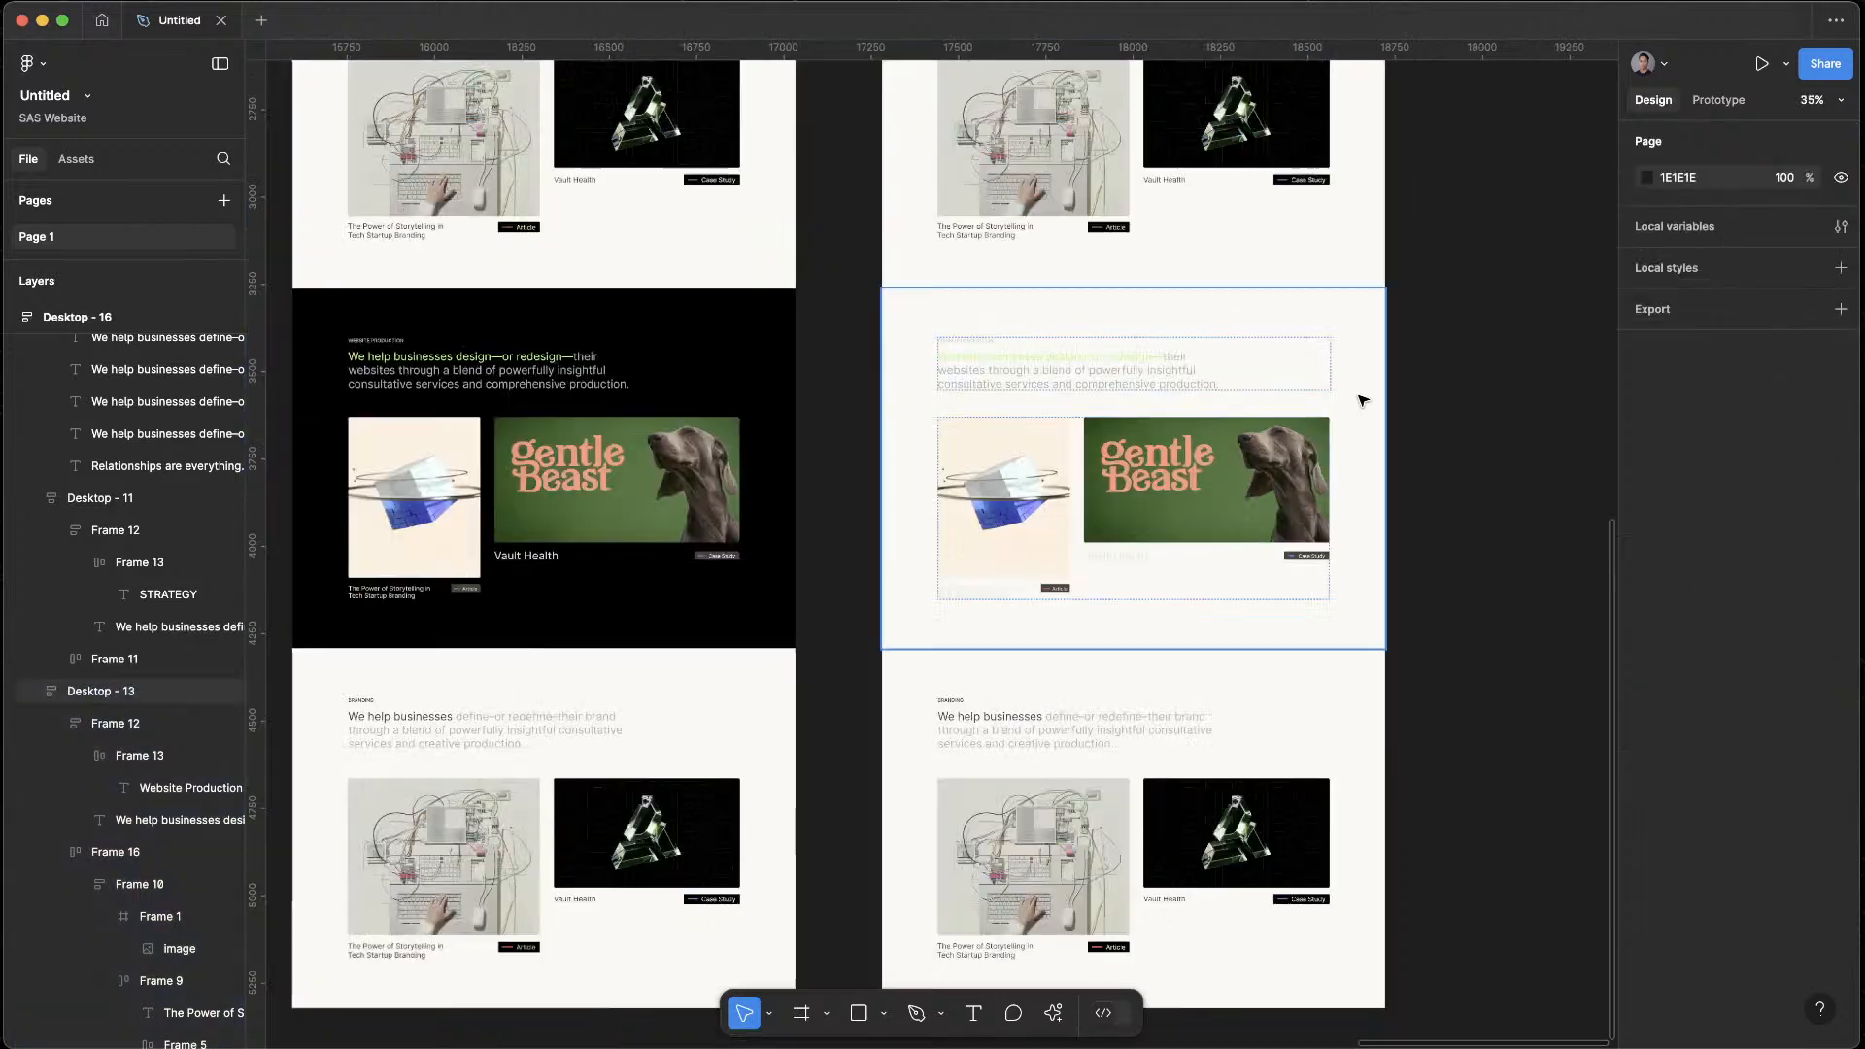
scroll(1409, 603, "up", 2)
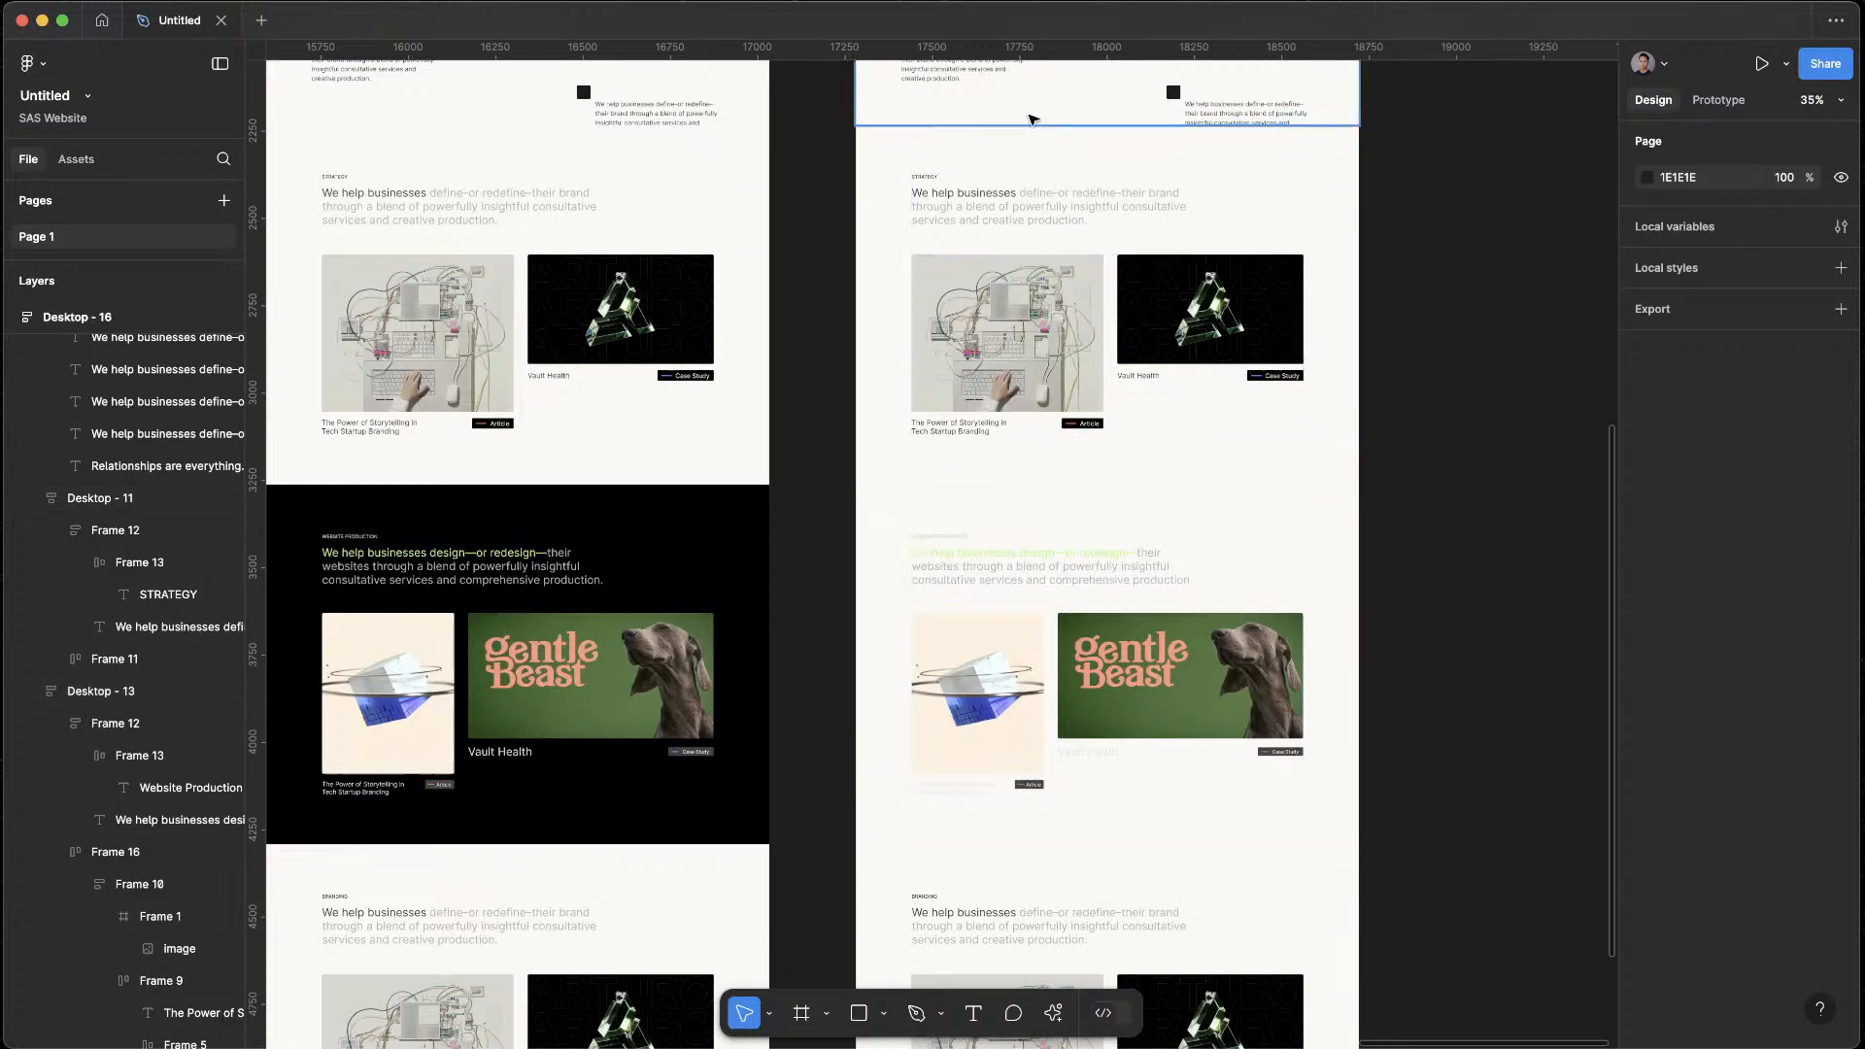
scroll(1232, 695, "up", 4)
scroll(1172, 658, "down", 1)
left_click(1011, 716)
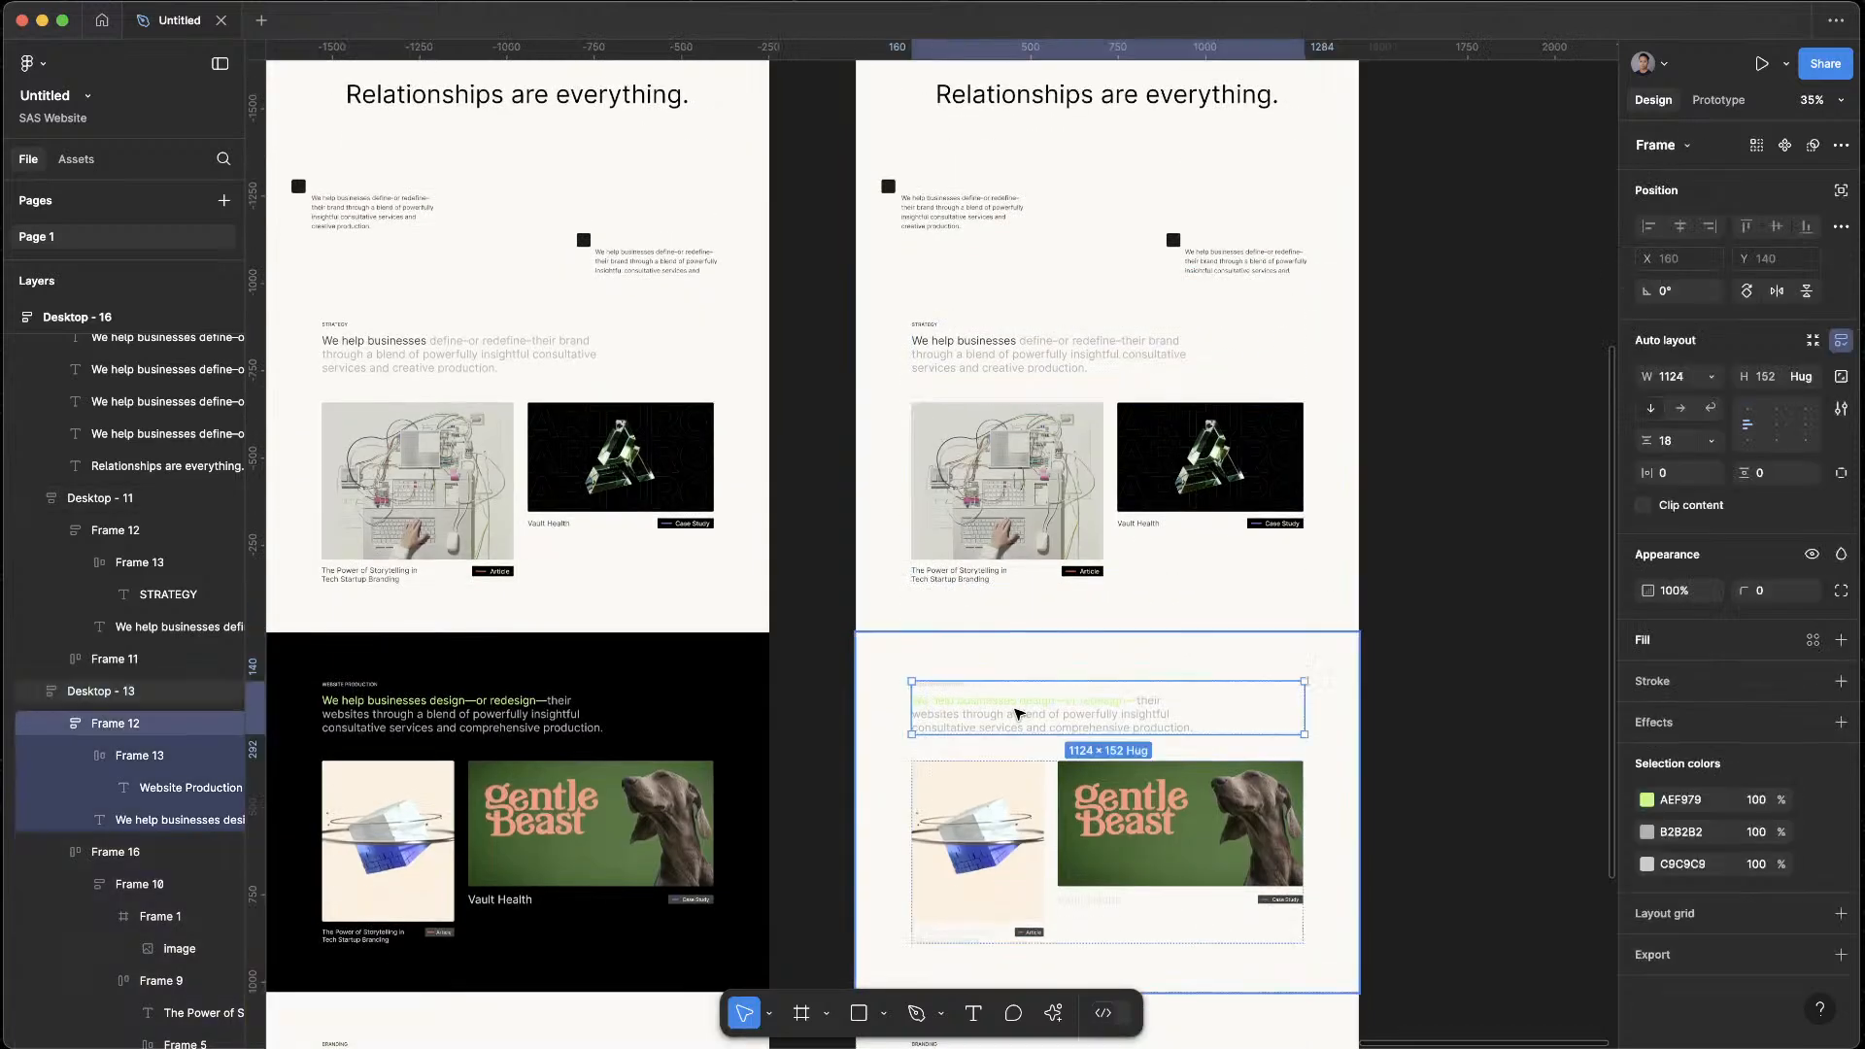
scroll(1117, 768, "down", 5)
left_click(1426, 721)
scroll(909, 707, "down", 5)
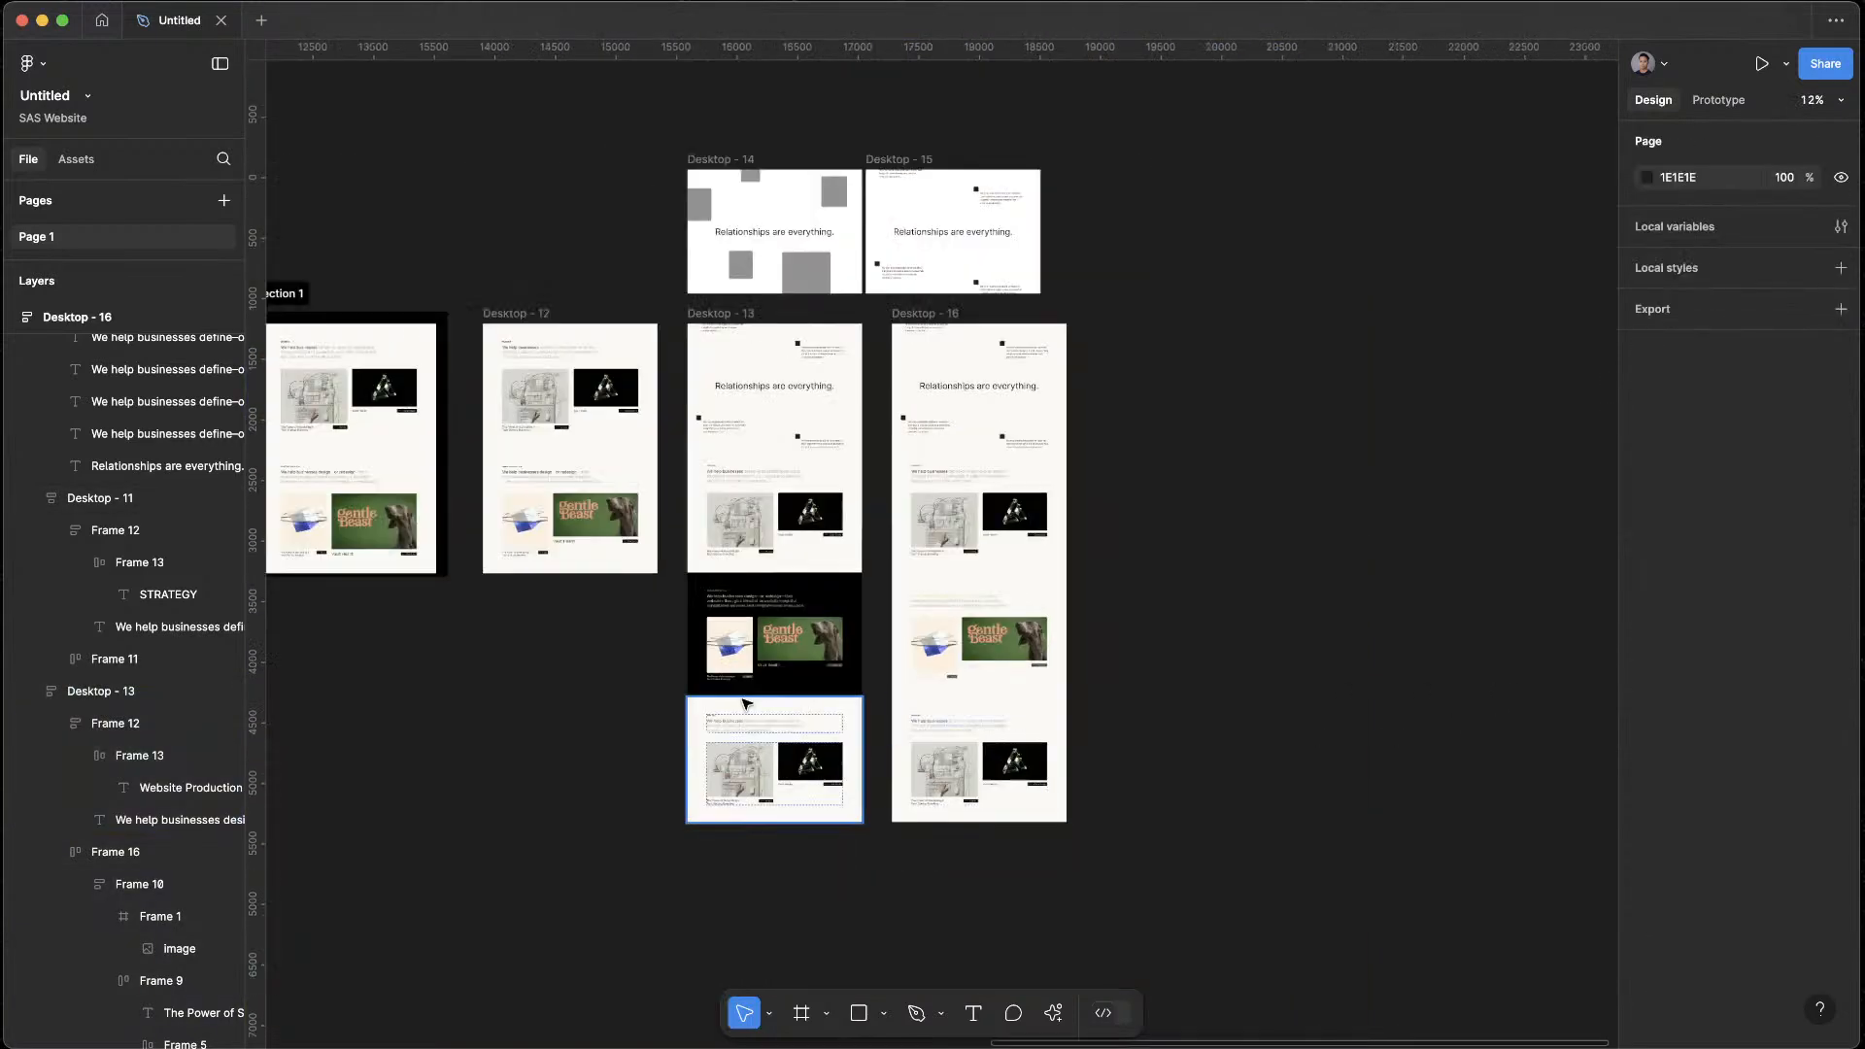
Replace the Website Production section in Desktop - 16 with a copy of Desktop - 12's light version, placed between the Strategy and Branding sections
scroll(745, 699, "left", 2)
left_click(746, 457)
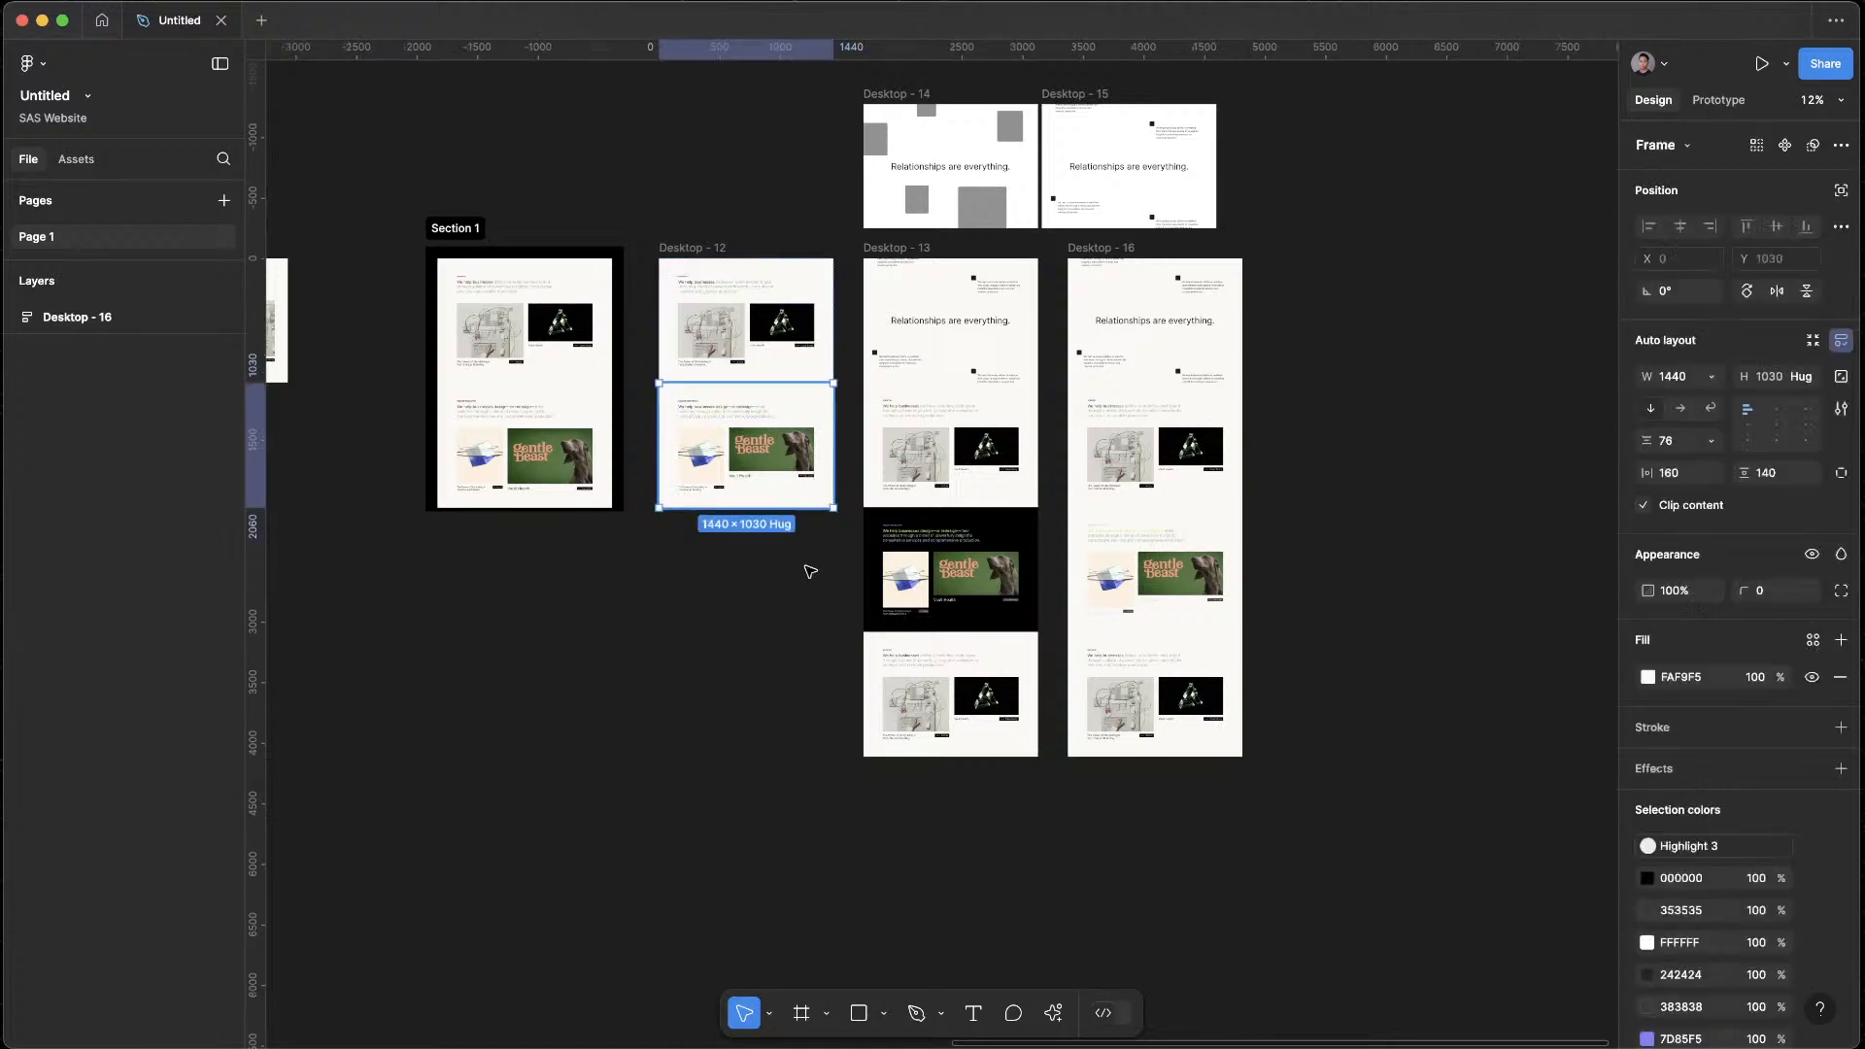
left_click(1387, 545)
left_click(1187, 614)
key("Delete")
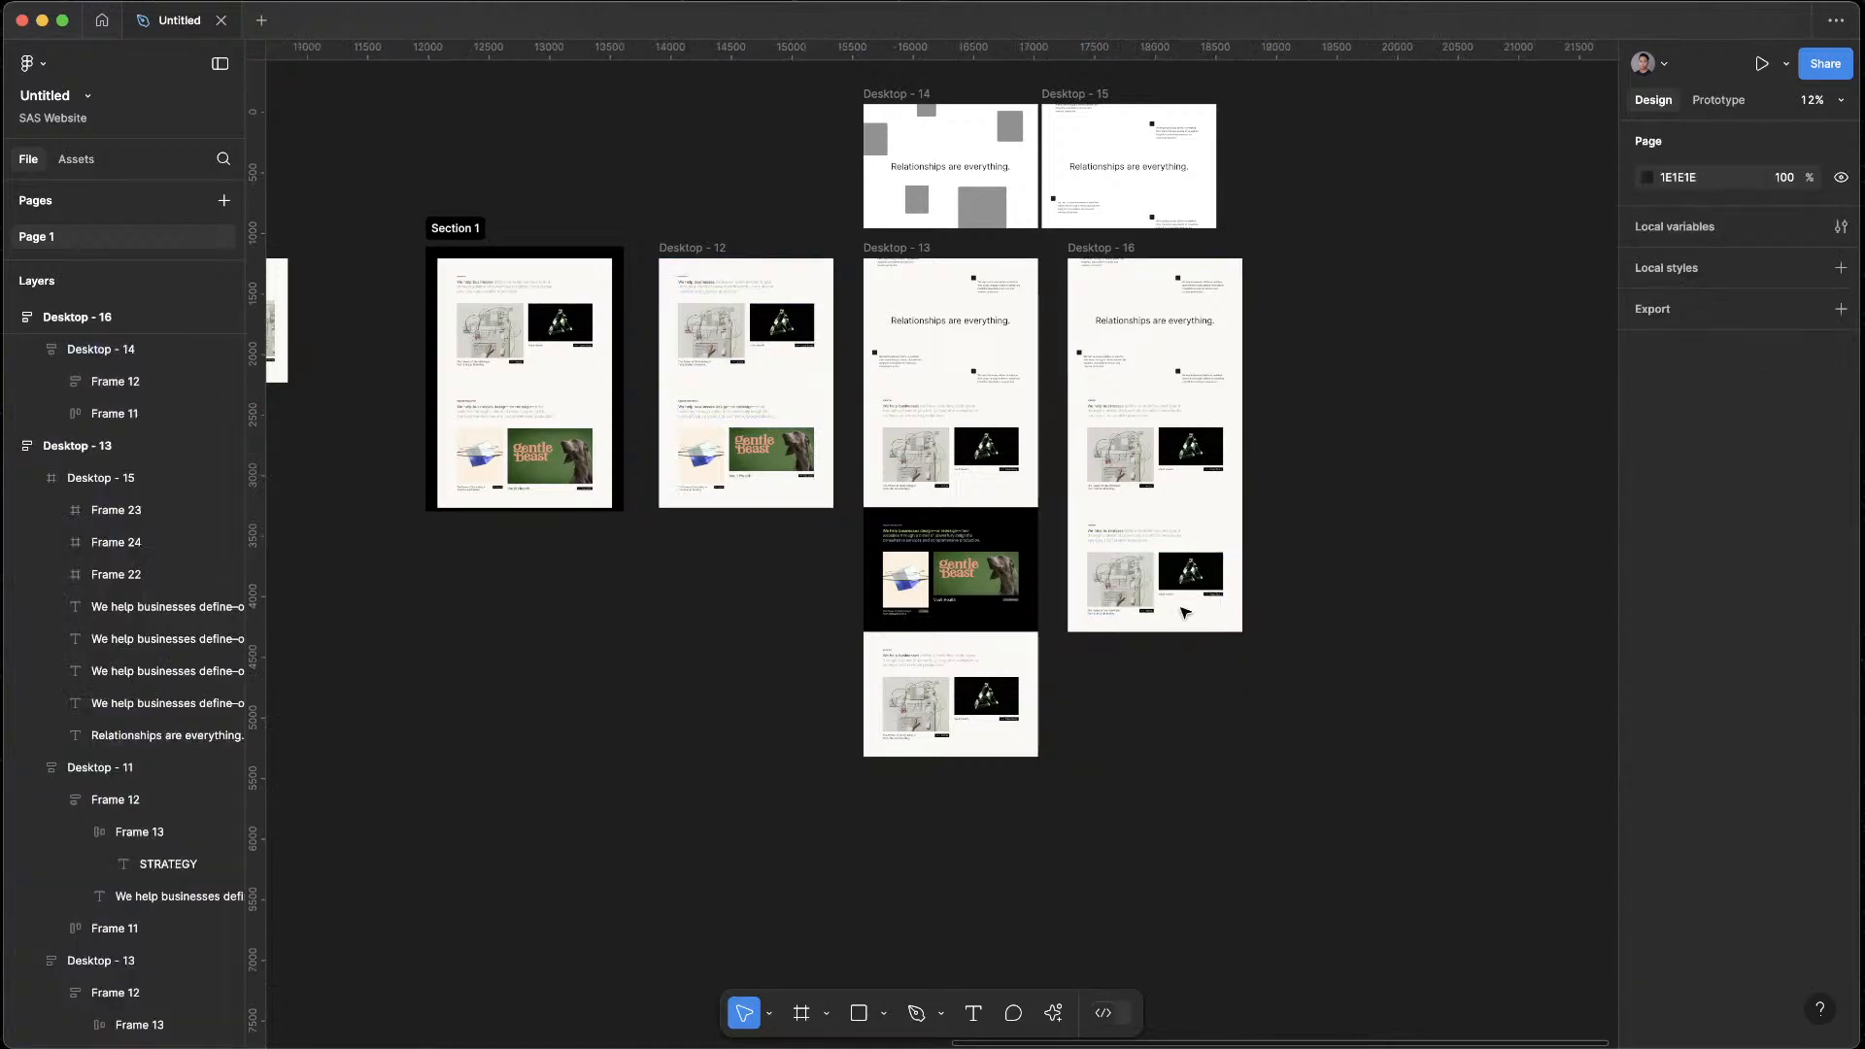
left_click(1127, 250)
key("ctrl+z")
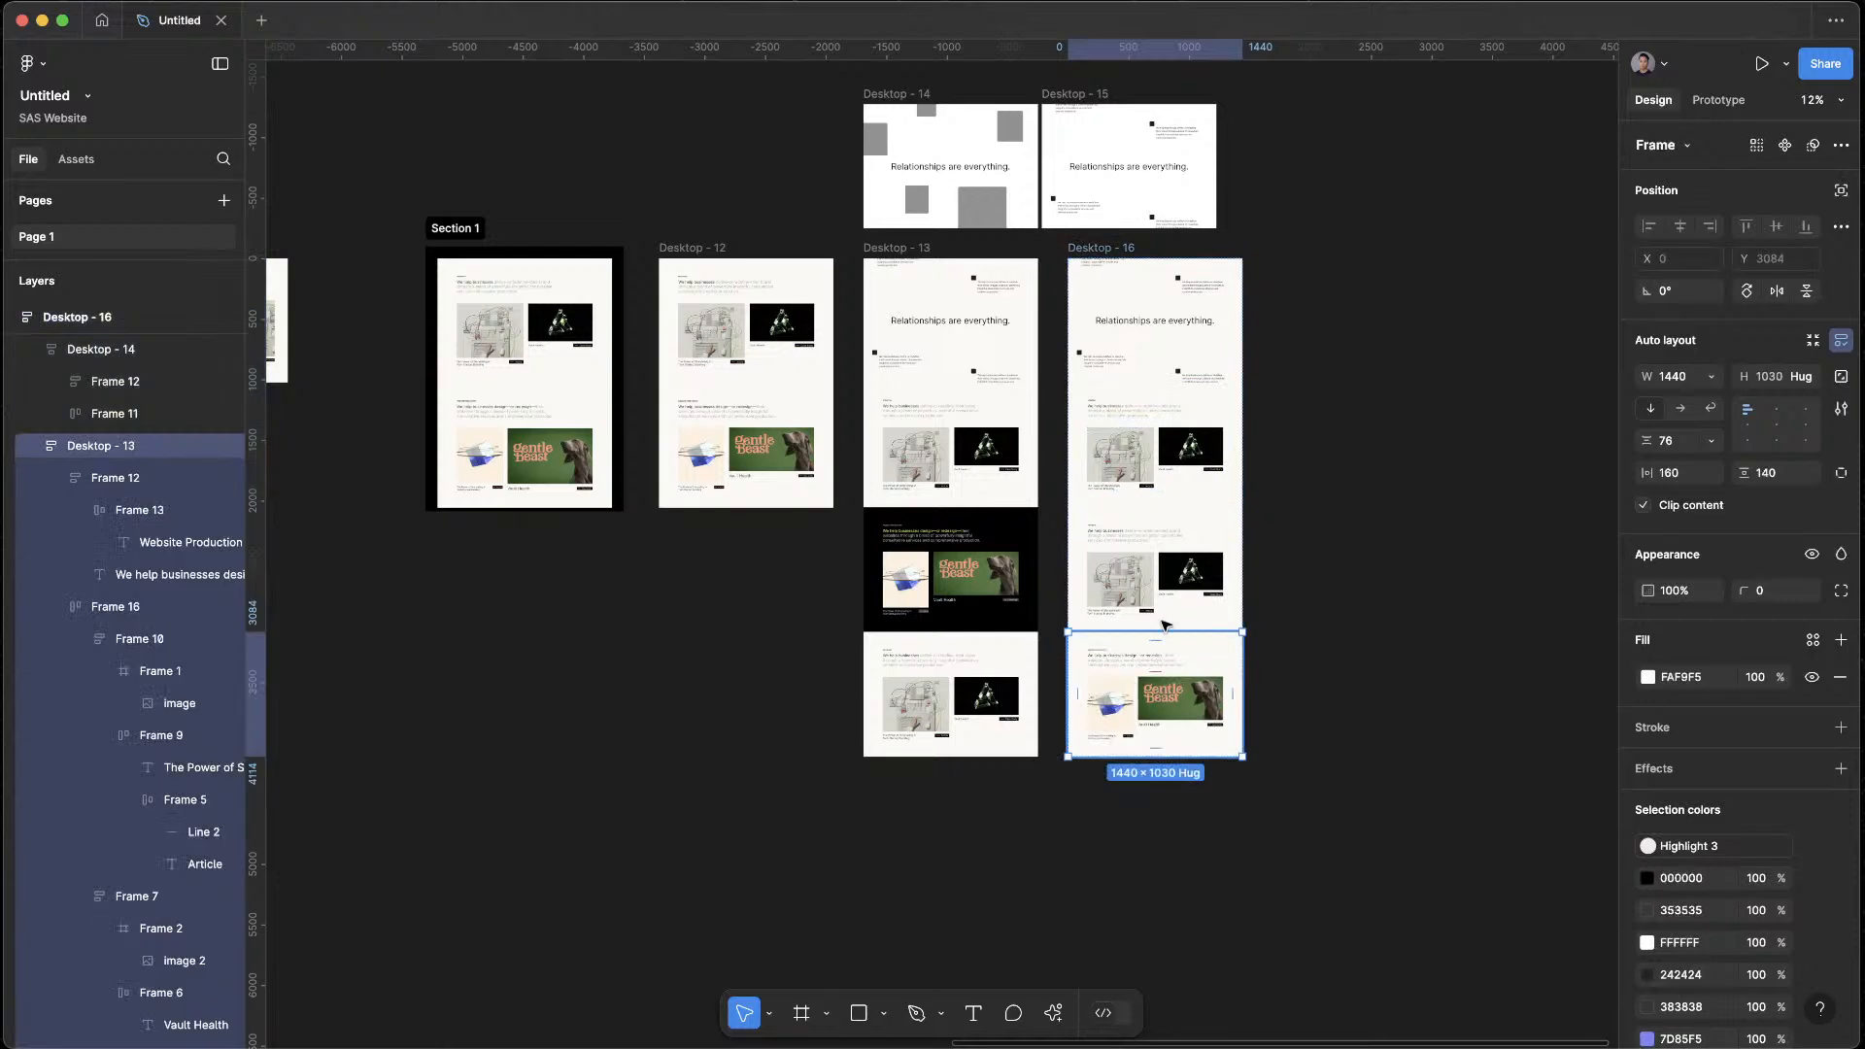
left_click(1282, 608)
scroll(1258, 530, "up", 10)
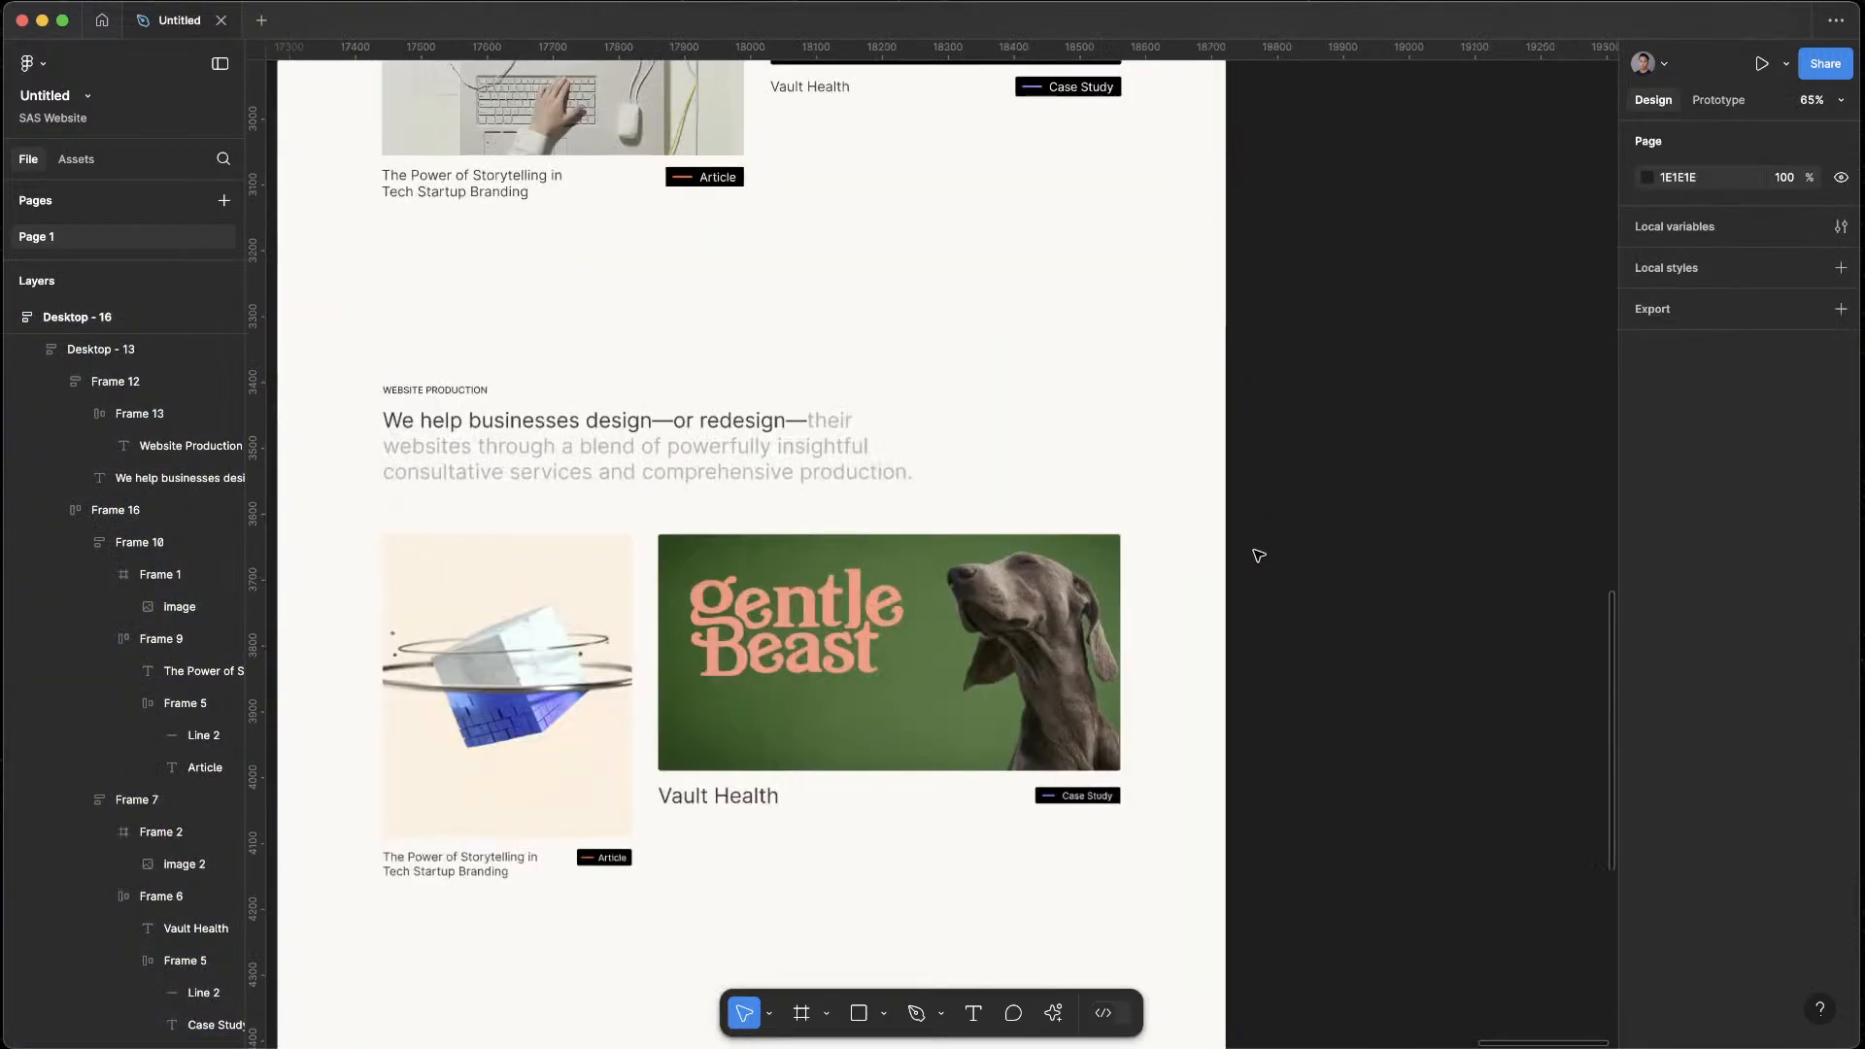
Check how the replaced Website Production section matches its neighbouring sections' fill in Desktop - 16
scroll(1374, 500, "down", 5)
scroll(1344, 501, "down", 4)
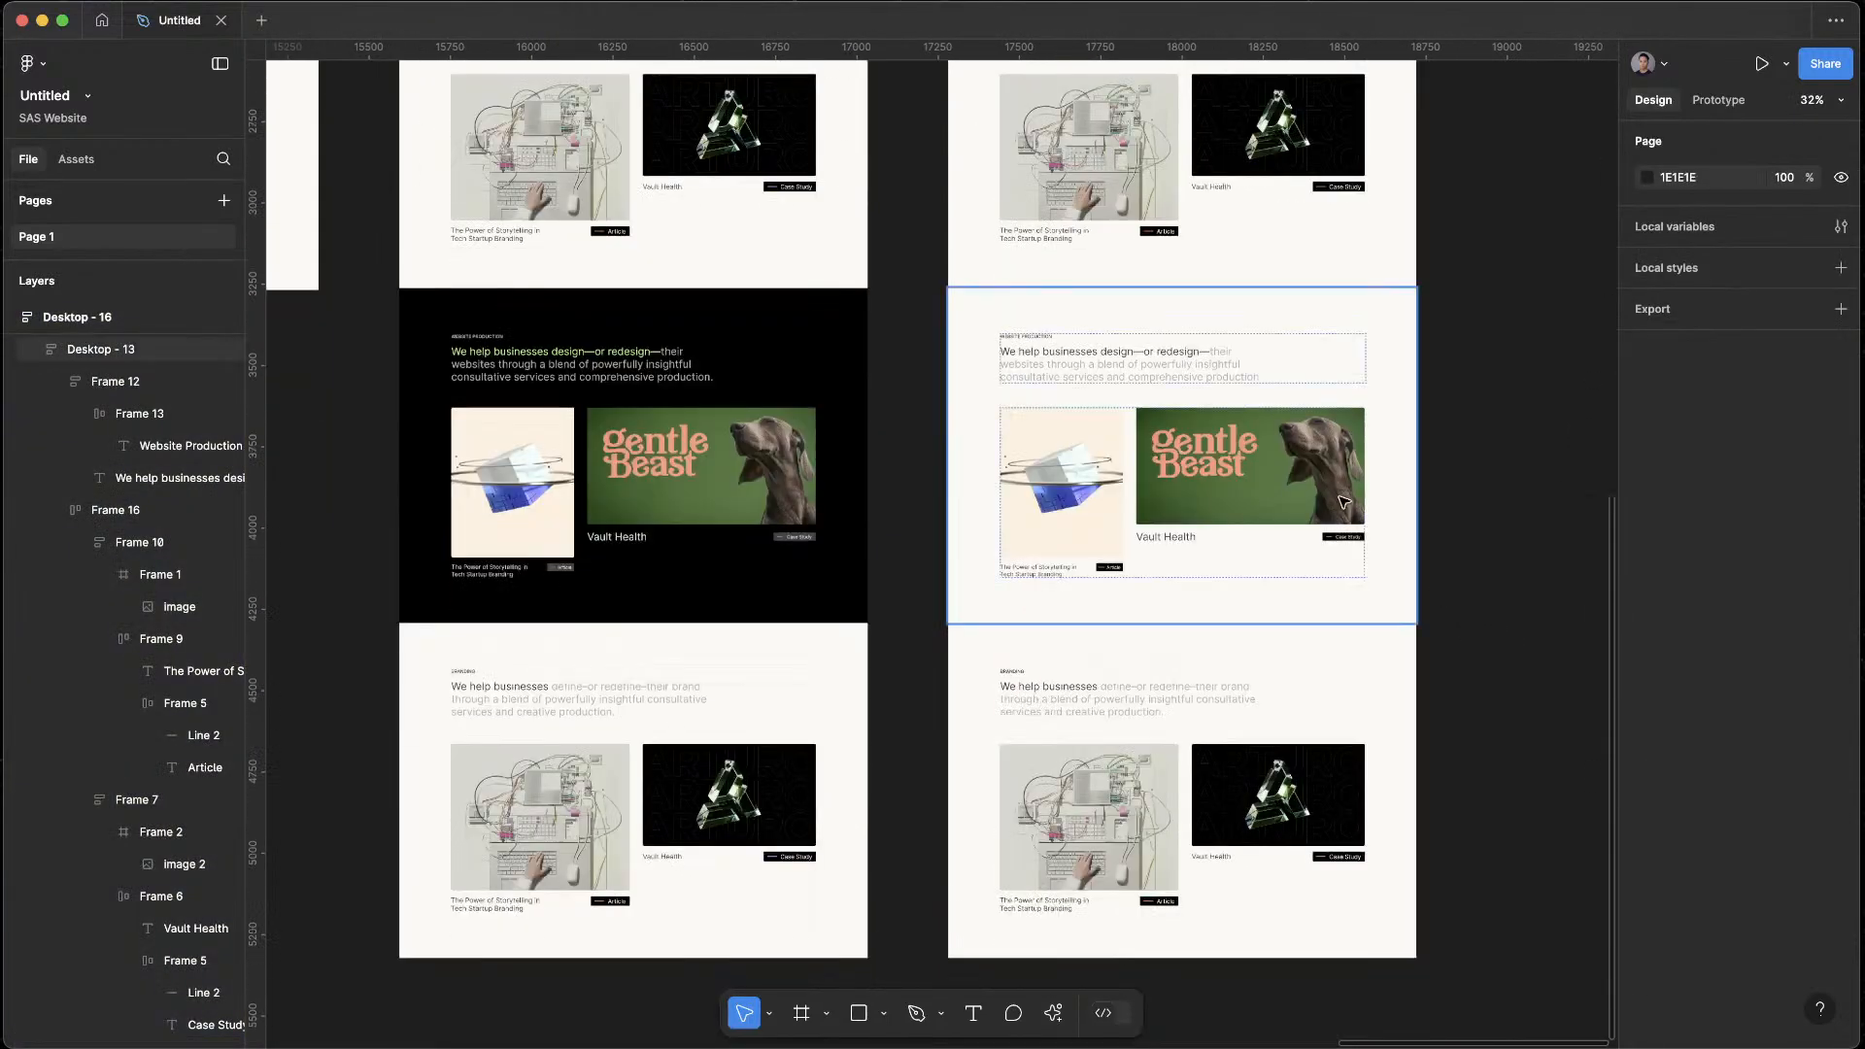
left_click(1312, 472)
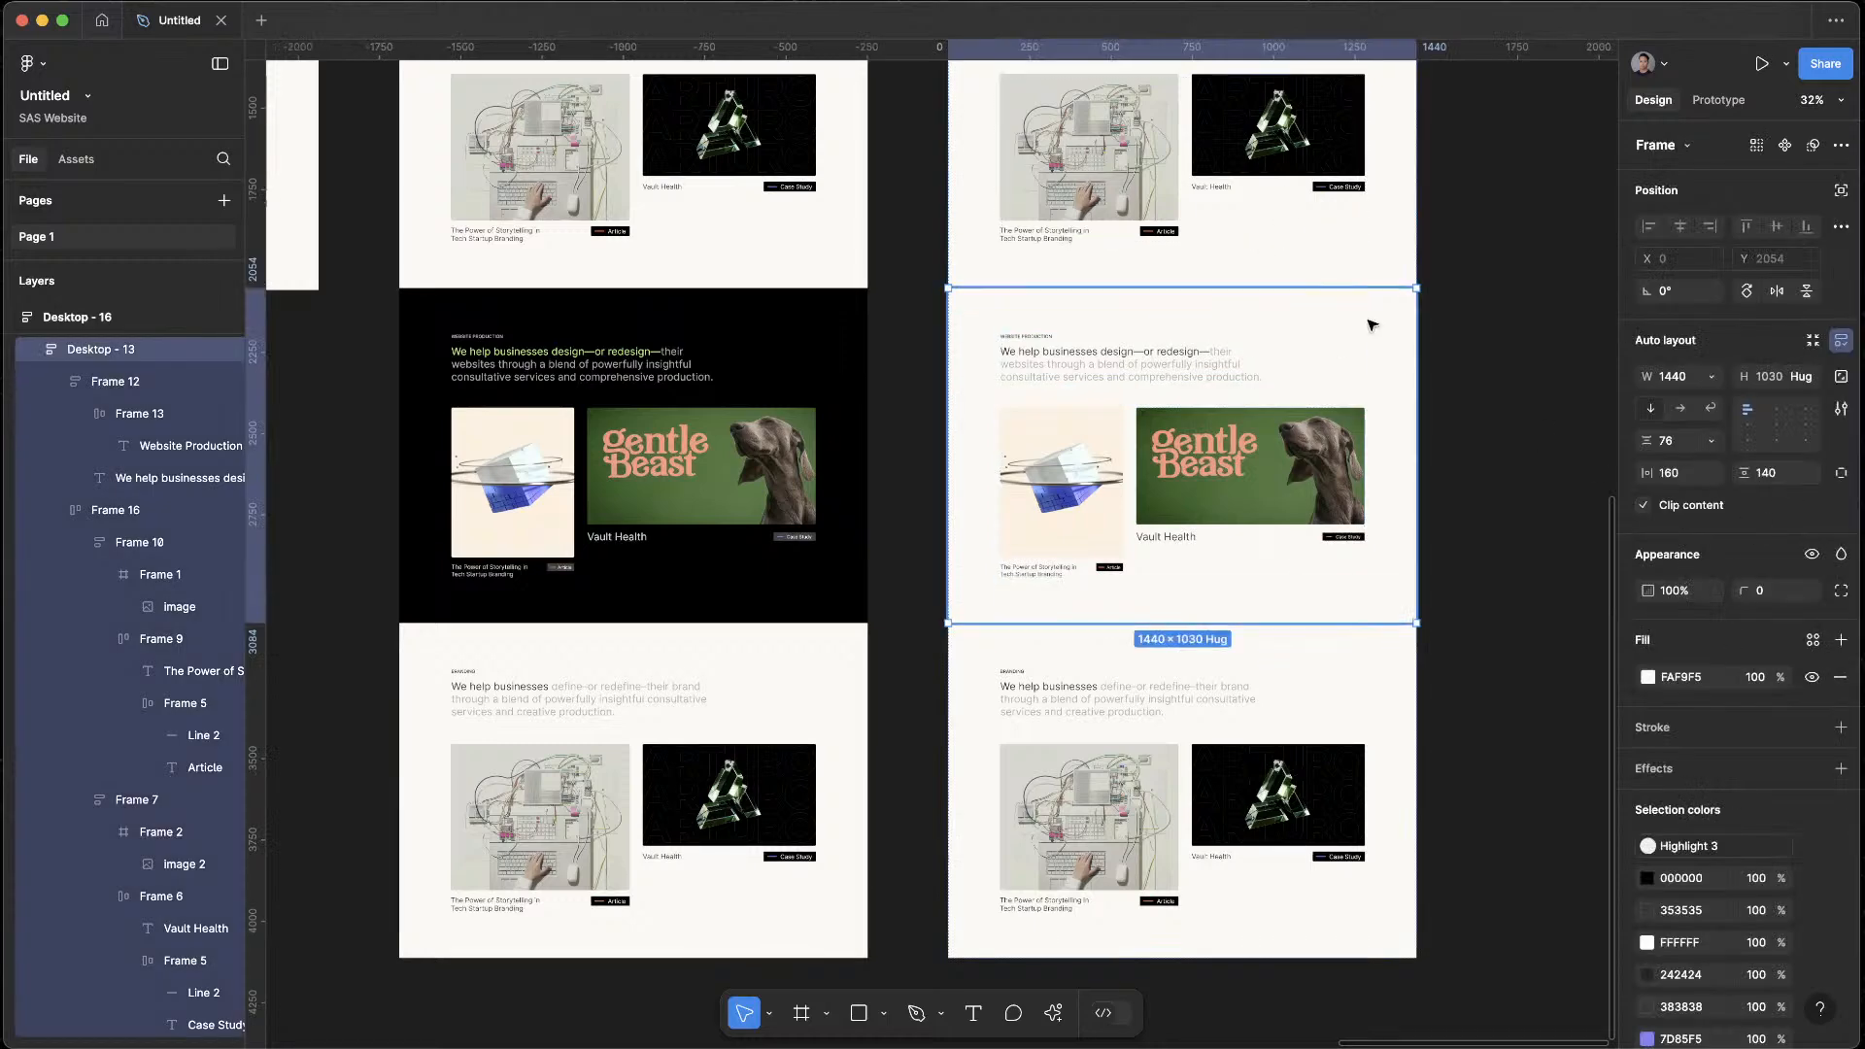
left_click(1328, 241)
left_click(1271, 709)
scroll(1046, 118, "up", 9)
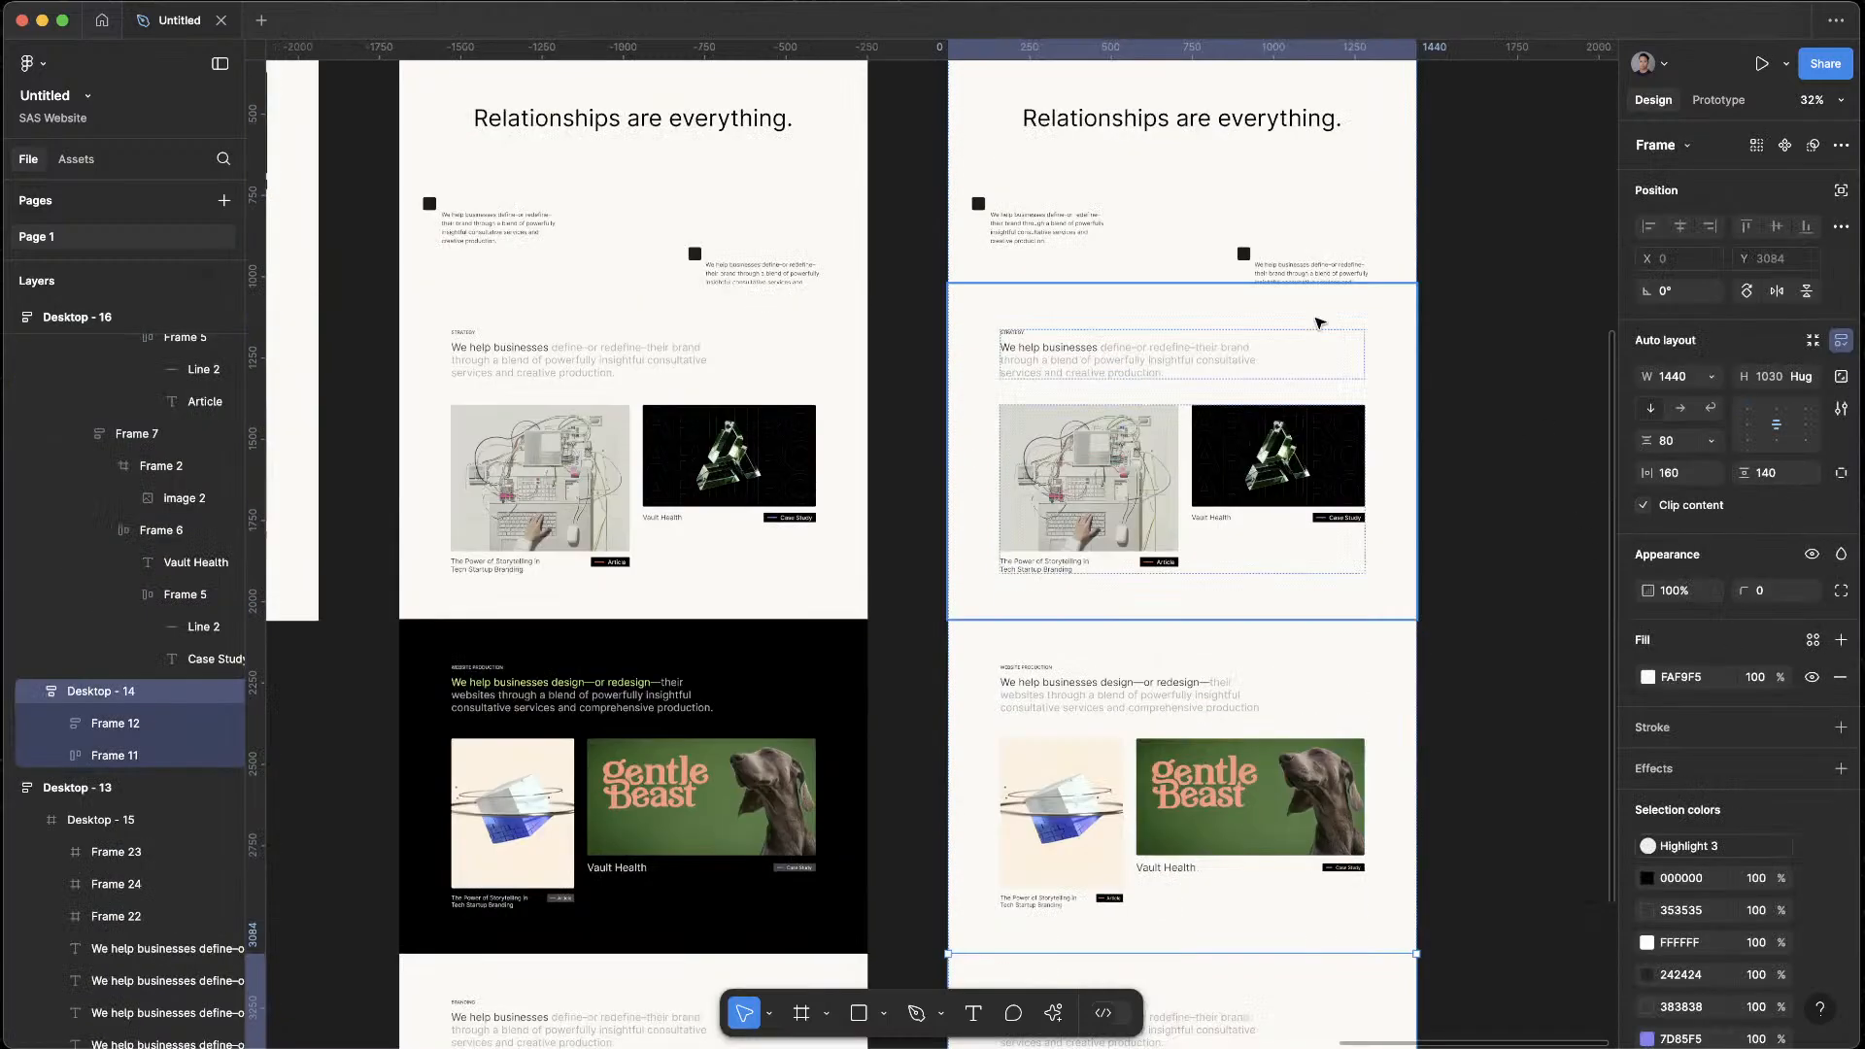
Preview Desktop - 16 as a prototype, review its sections from the opening statement to Branding, and close the preview
left_click(993, 267)
key("shift+space")
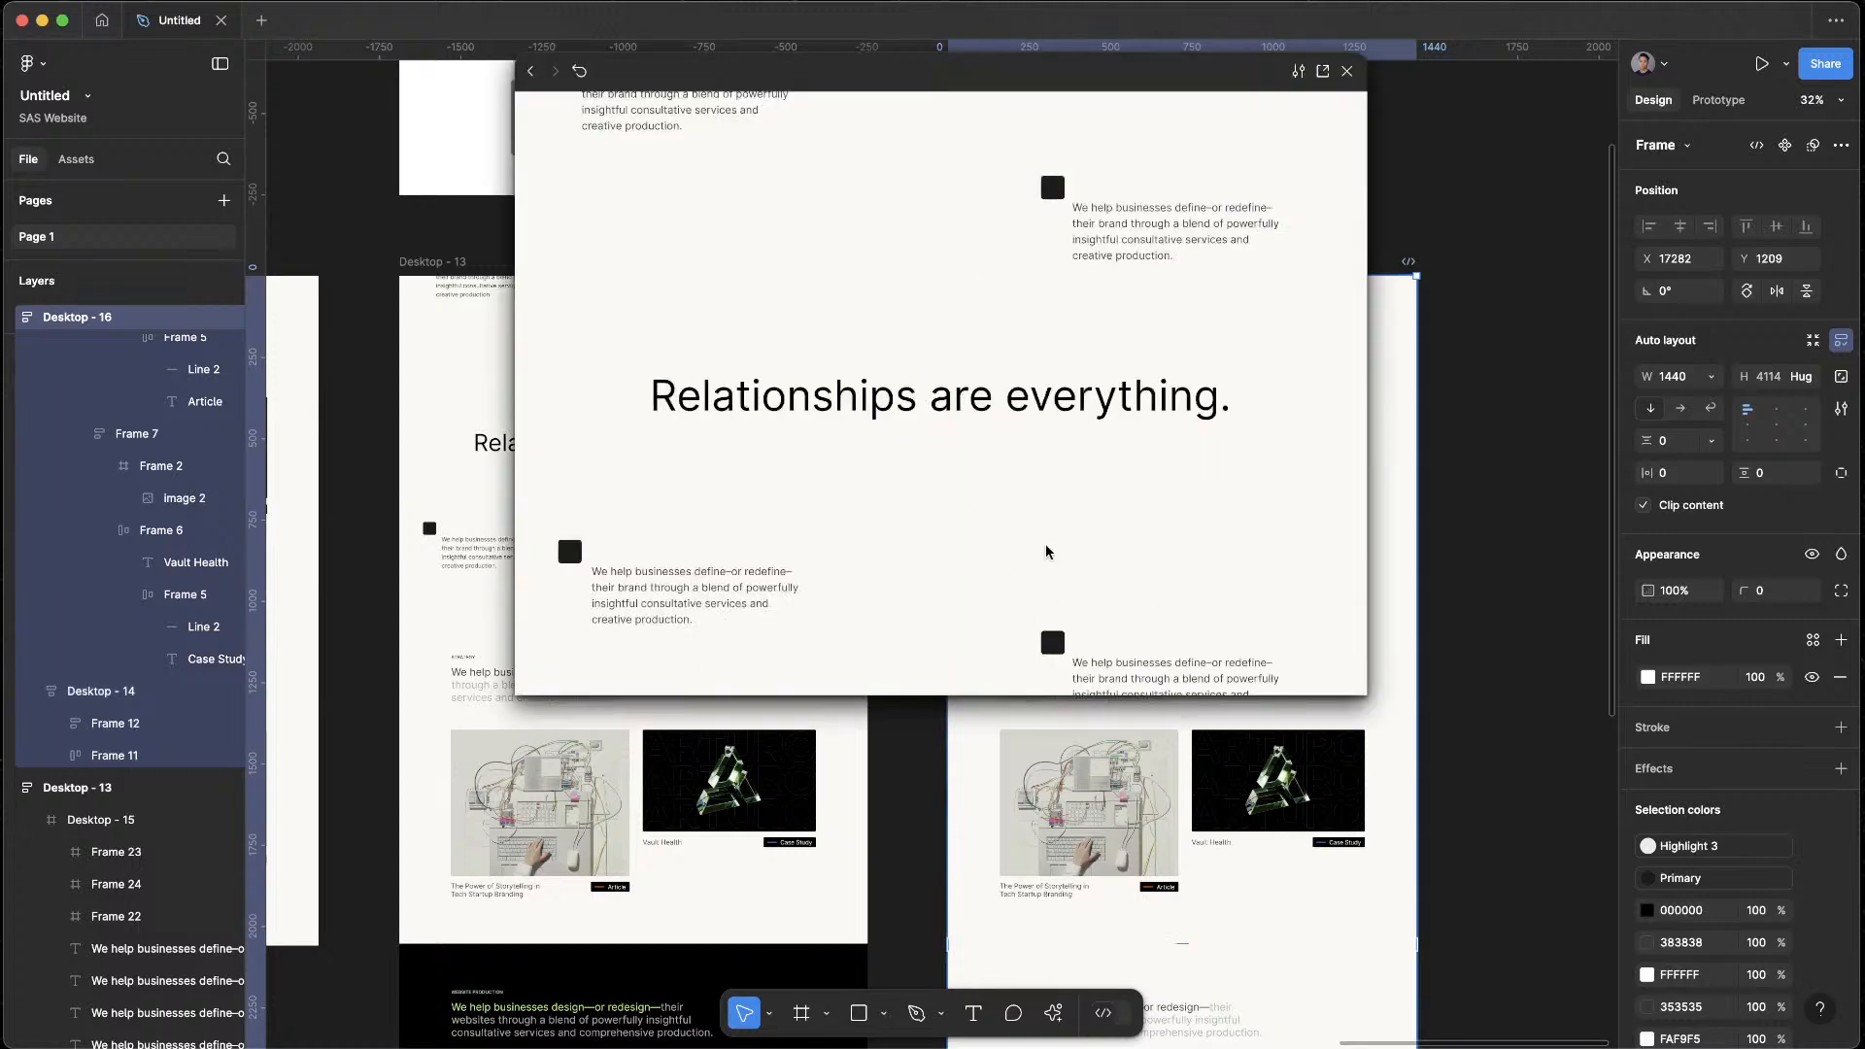
scroll(1046, 552, "down", 5)
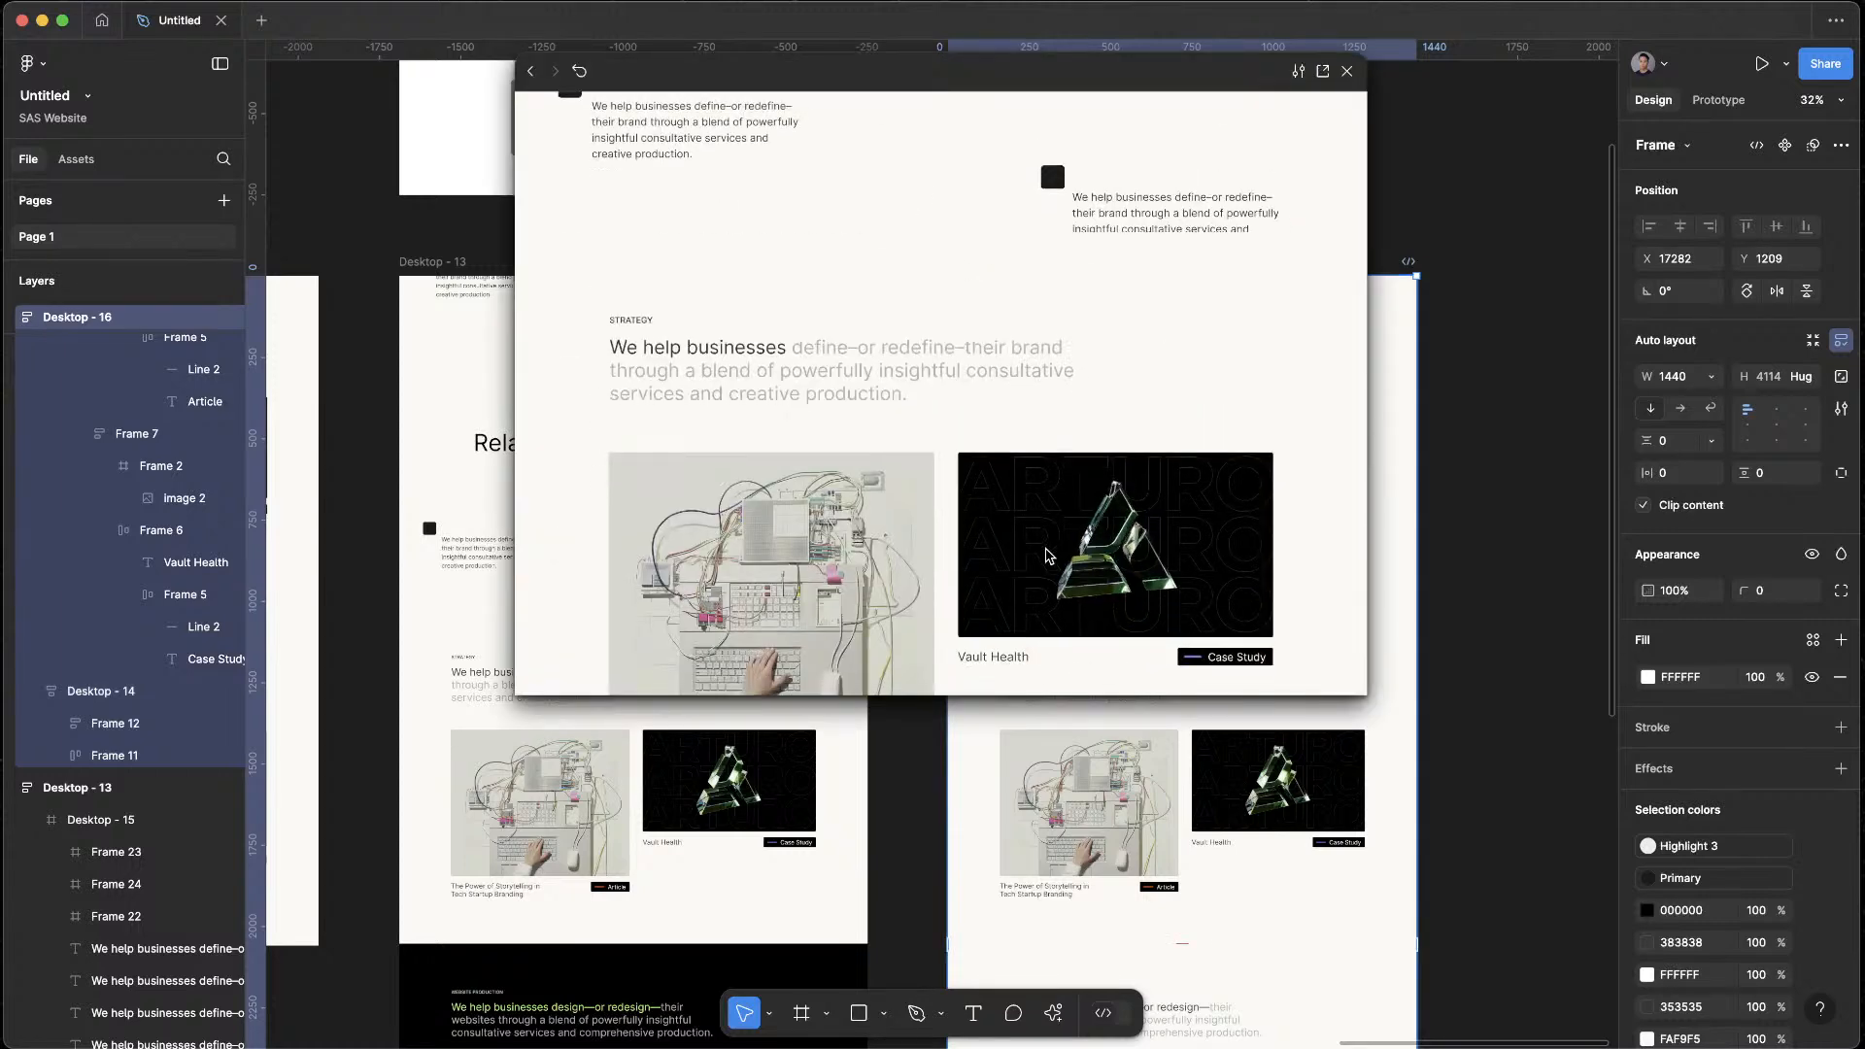
scroll(1045, 553, "down", 10)
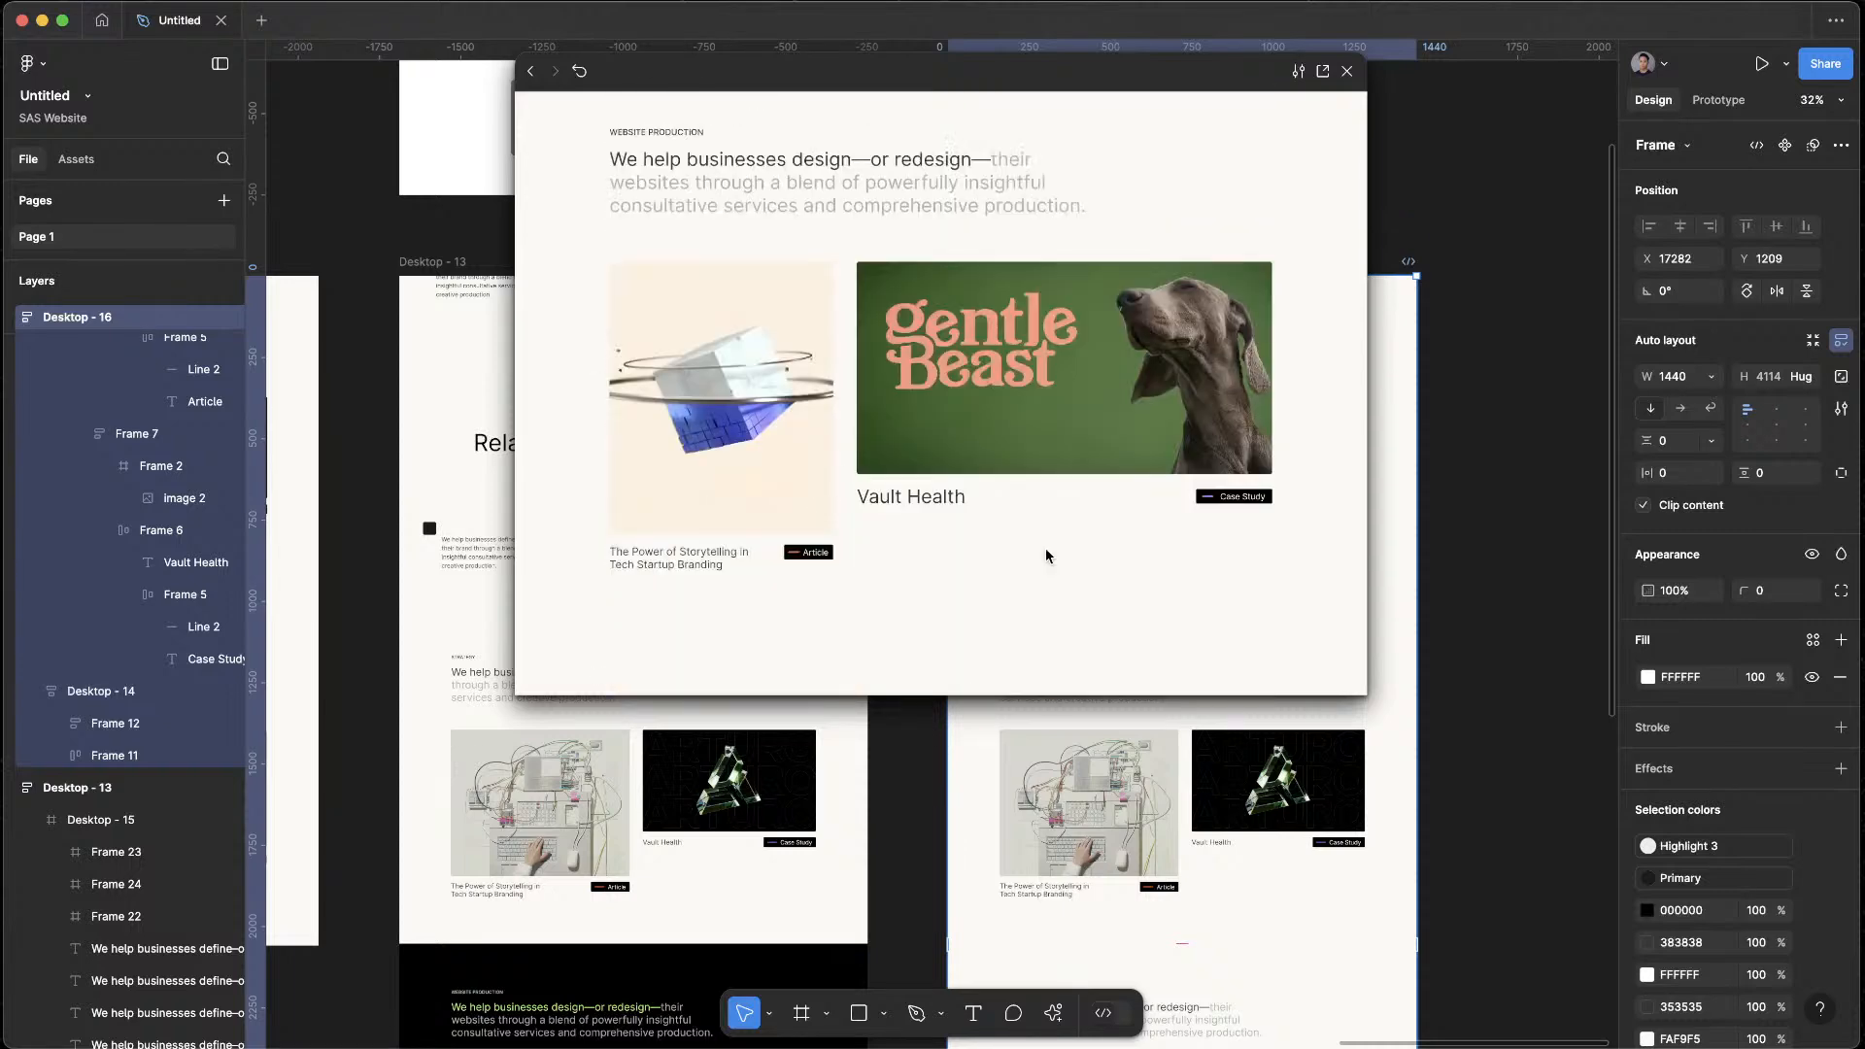
scroll(1046, 555, "down", 8)
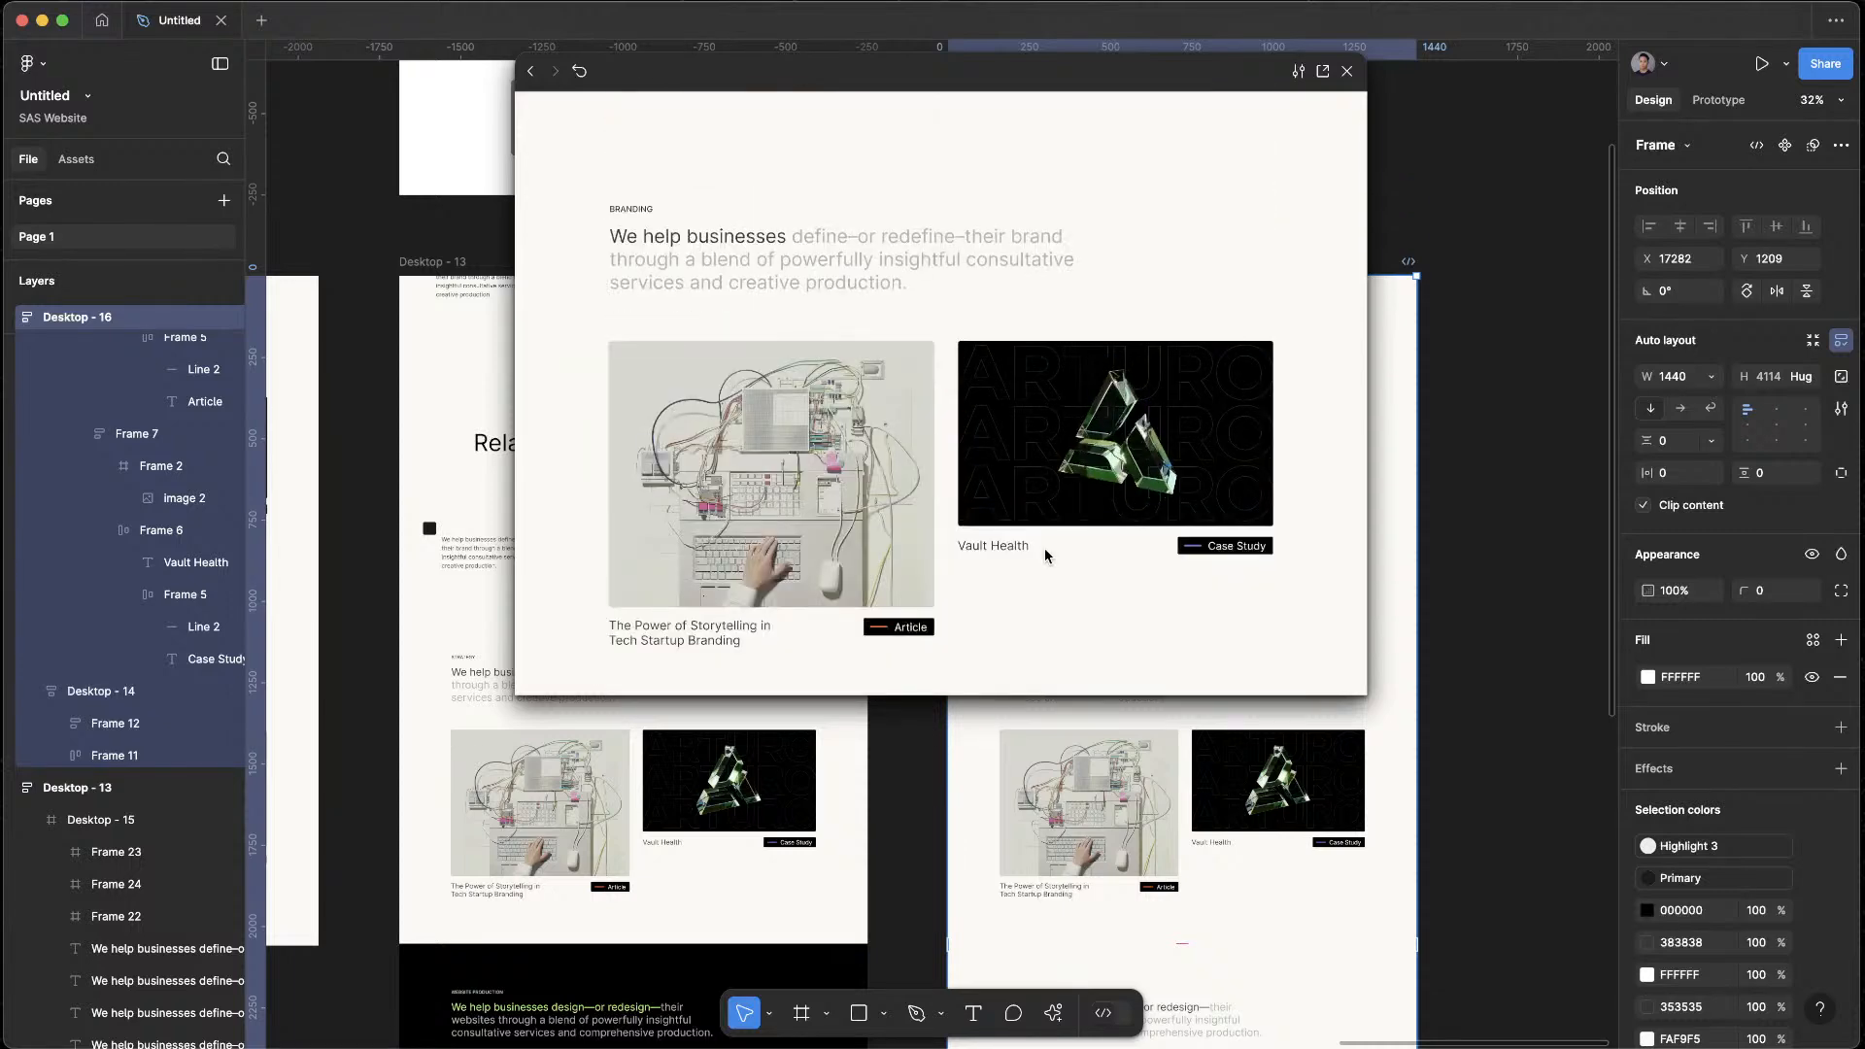
scroll(1042, 552, "down", 3)
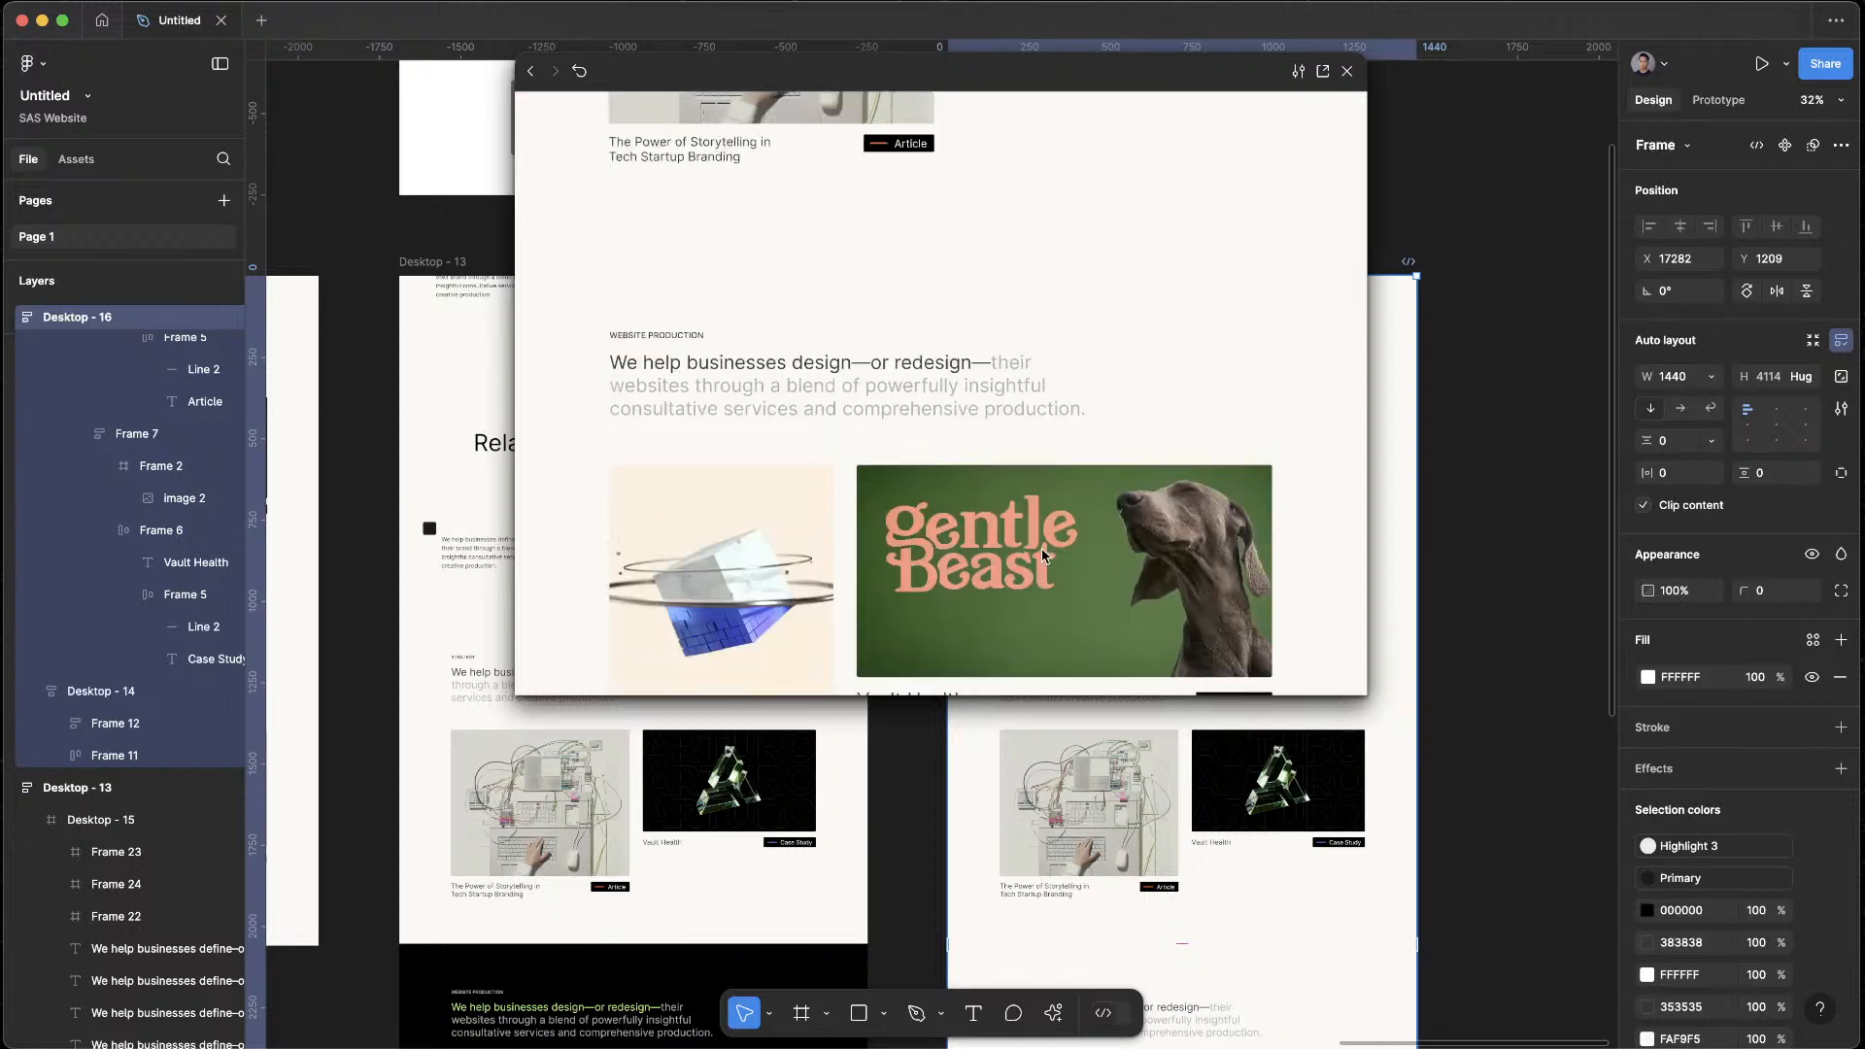
scroll(1042, 556, "up", 8)
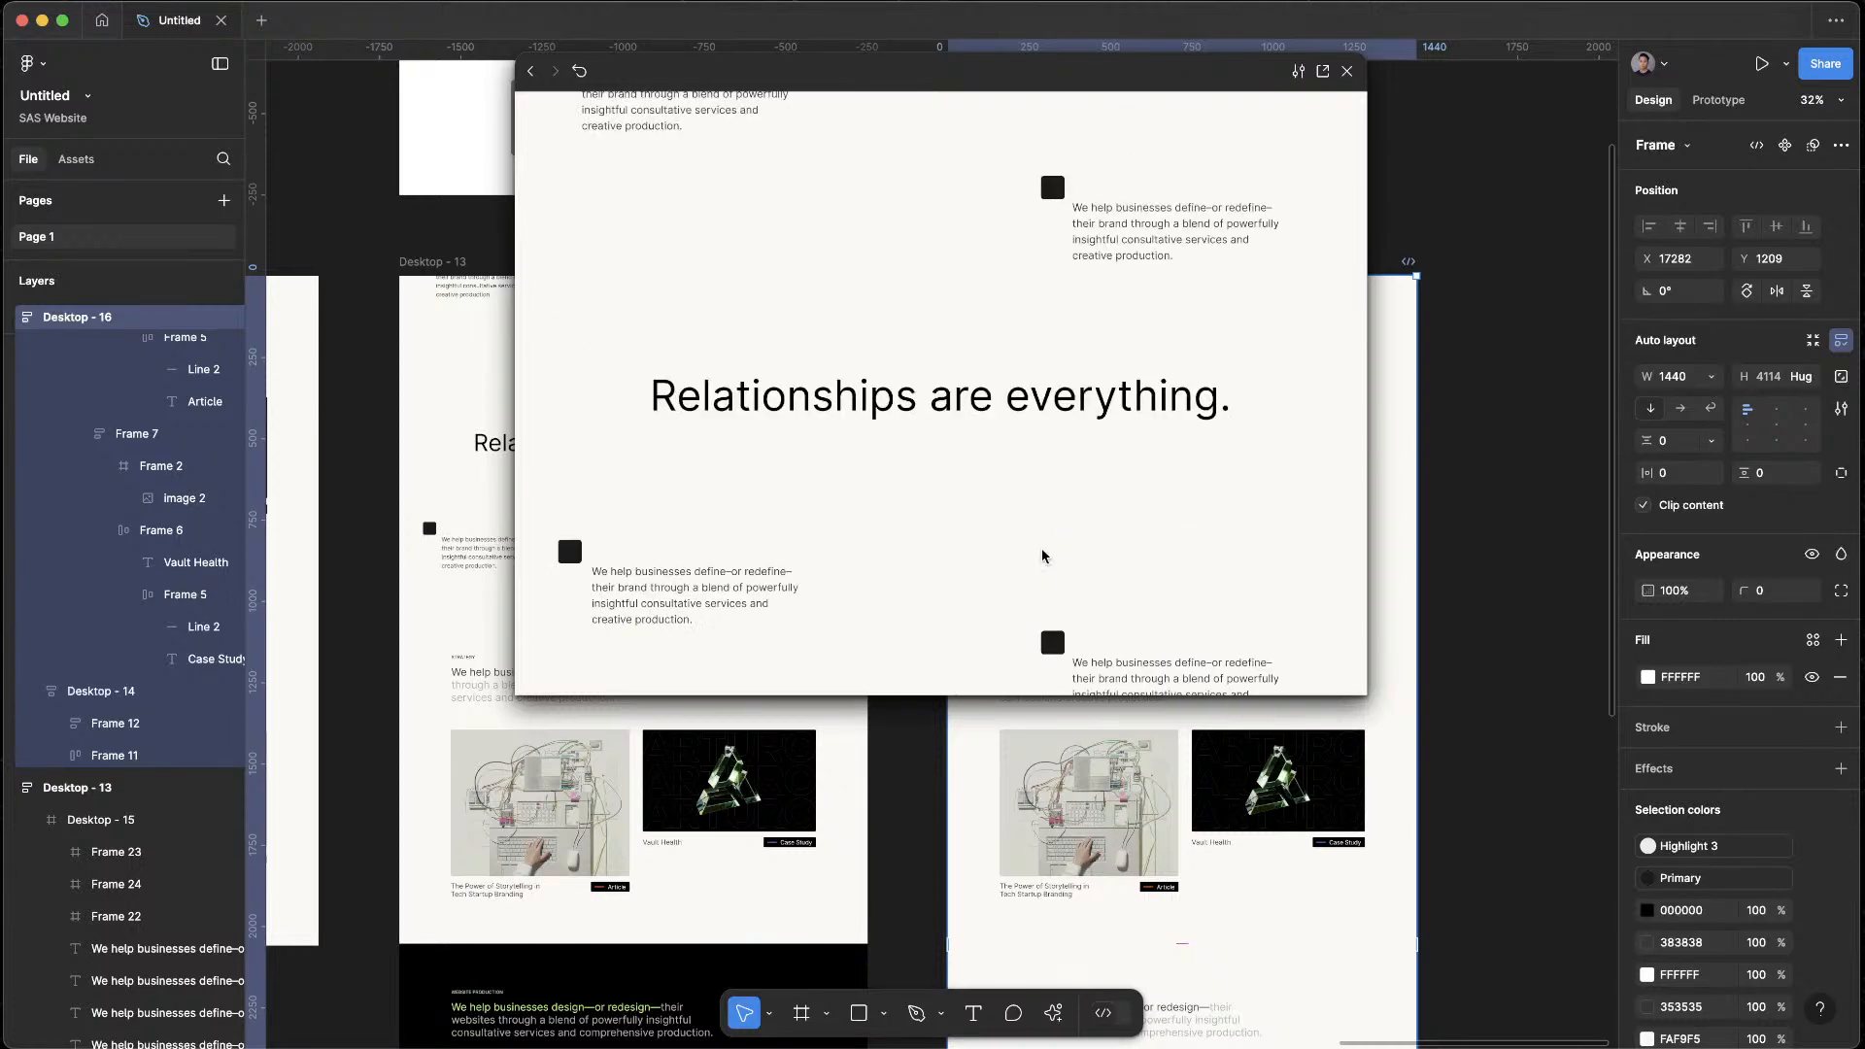
scroll(1043, 556, "down", 8)
scroll(1041, 551, "down", 5)
left_click(1437, 247)
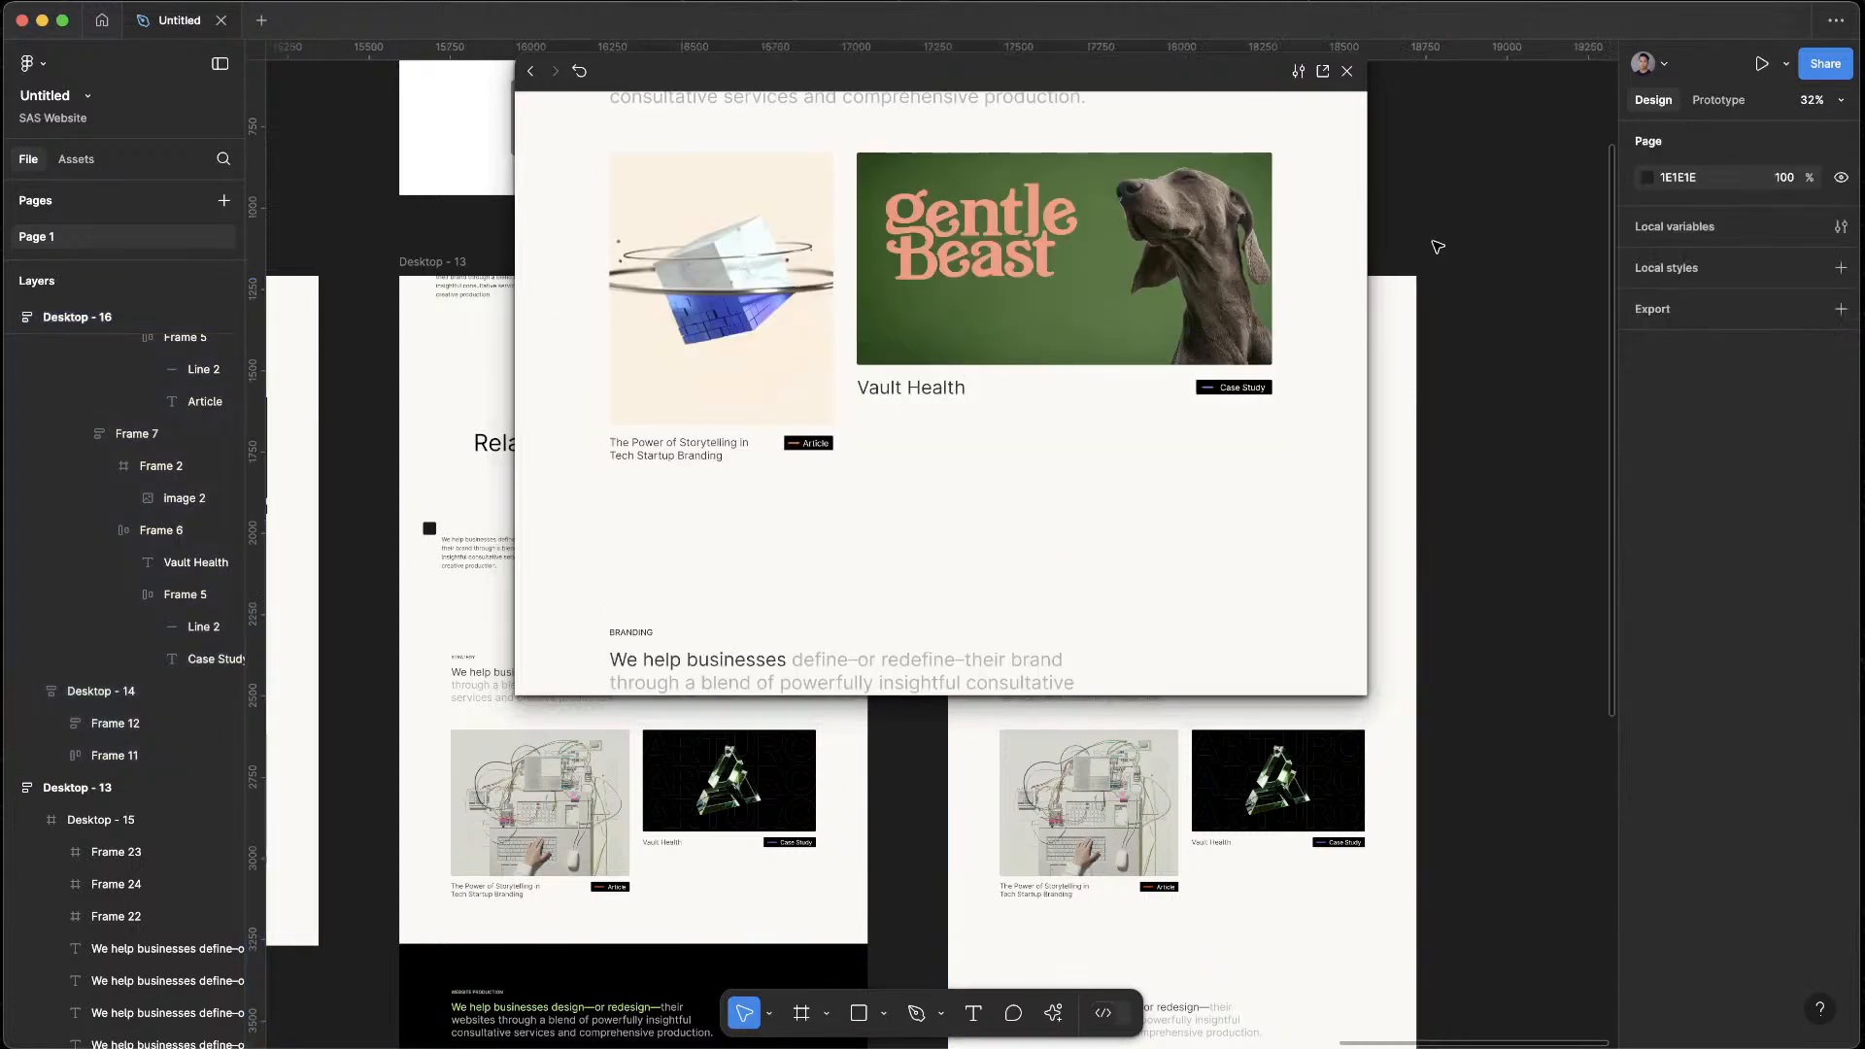
left_click(1347, 71)
Recolour the STRATEGY label in Desktop - 16 with the orange FF6127 already used on the page
scroll(1058, 573, "up", 5)
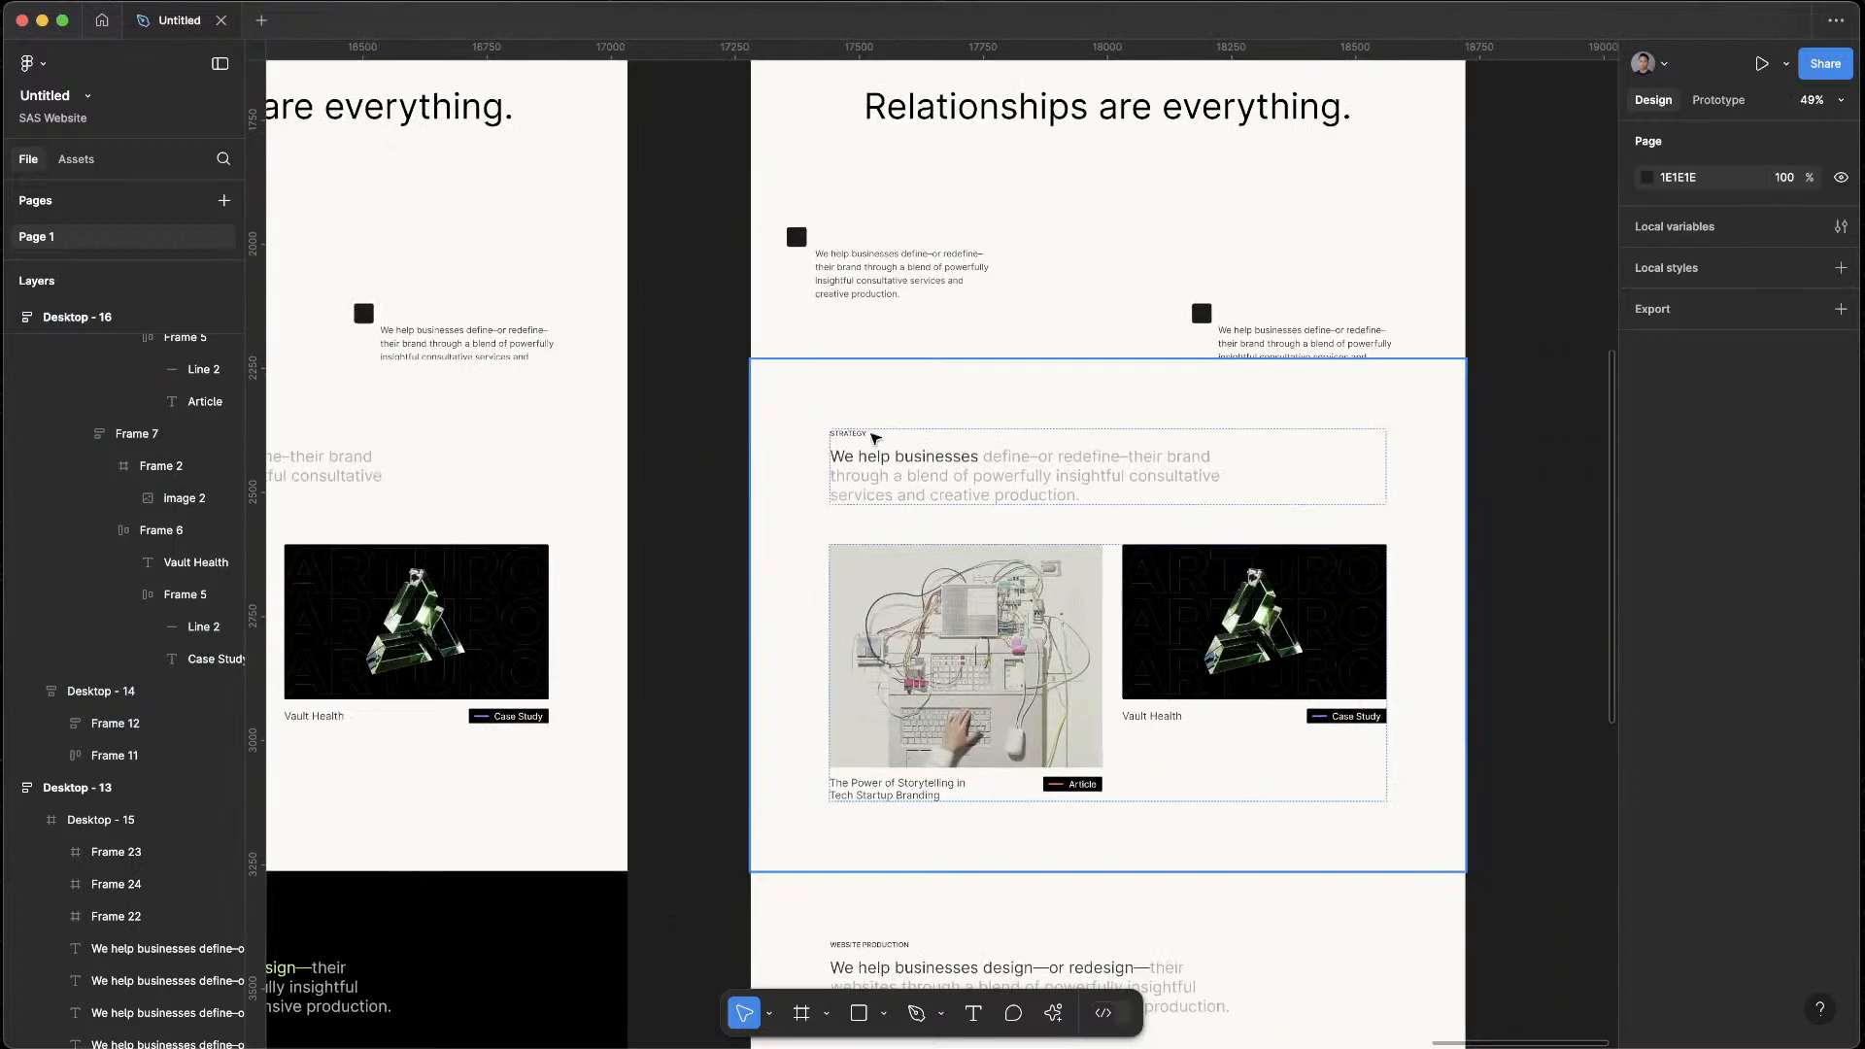
left_click(858, 446)
left_click(855, 437)
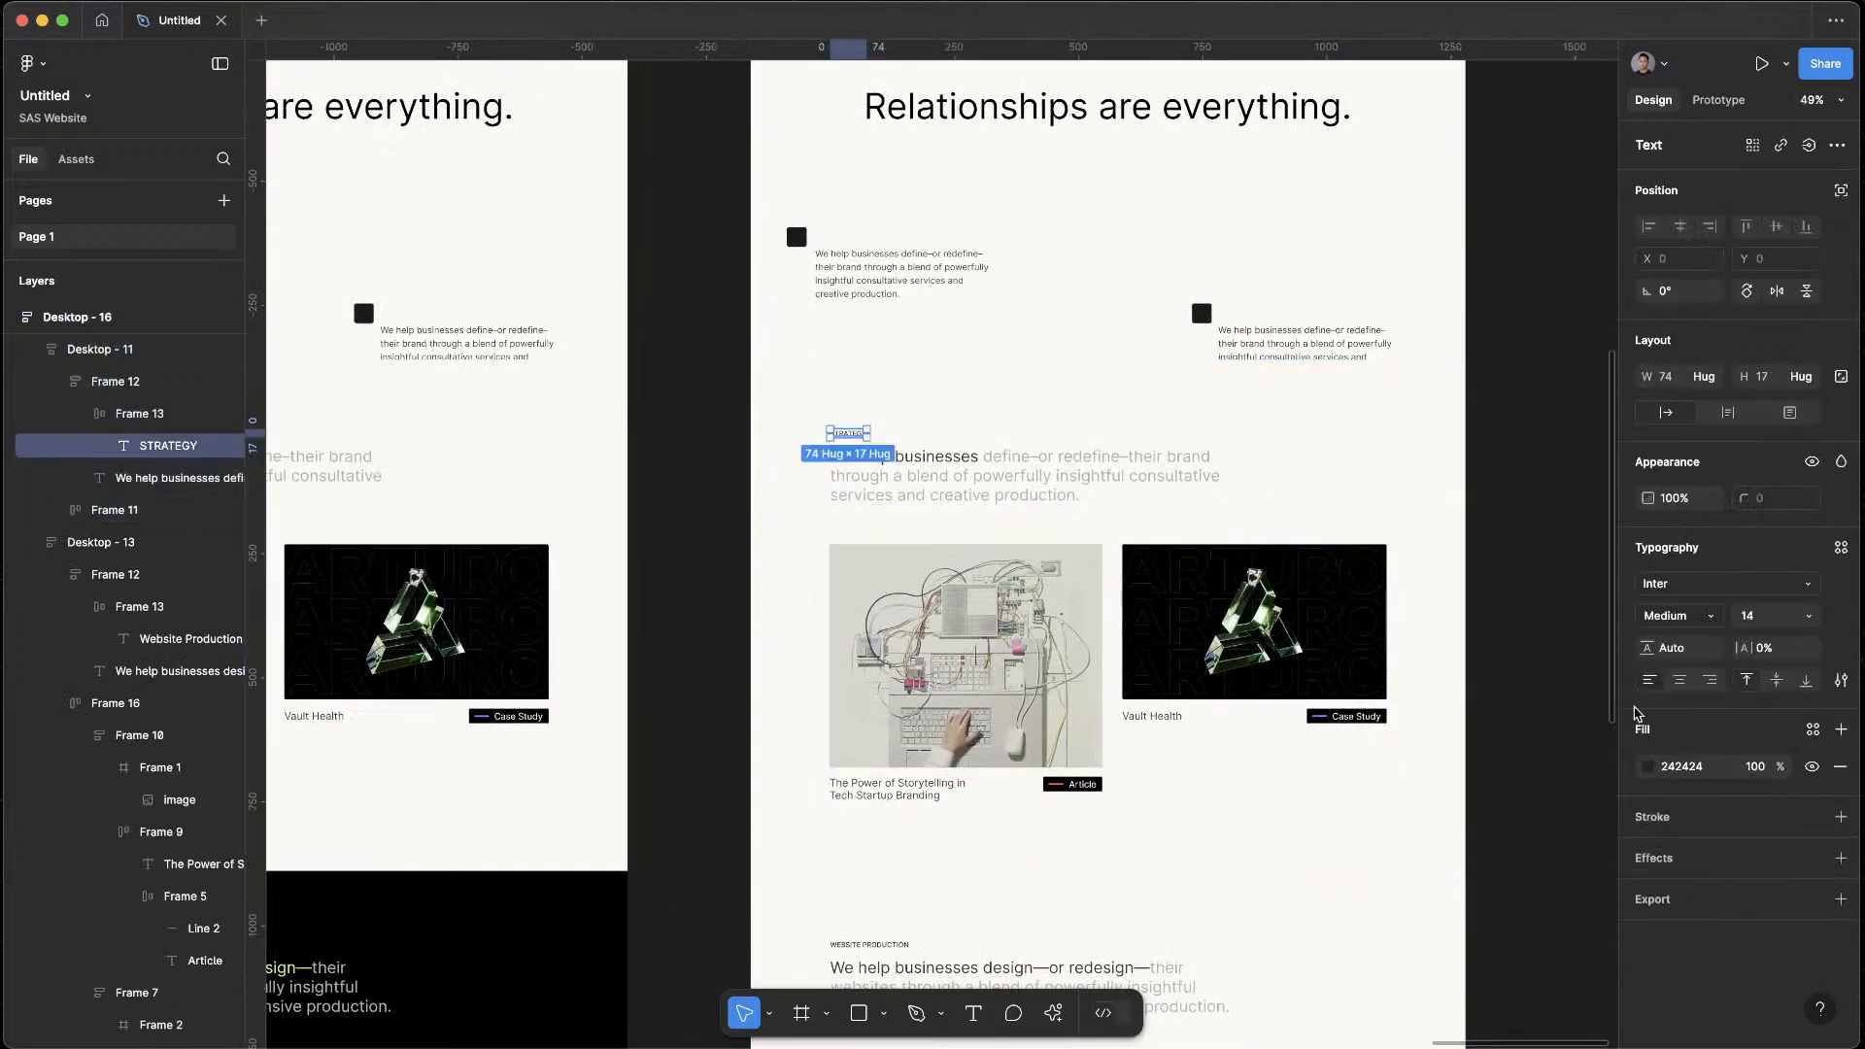
left_click(1648, 768)
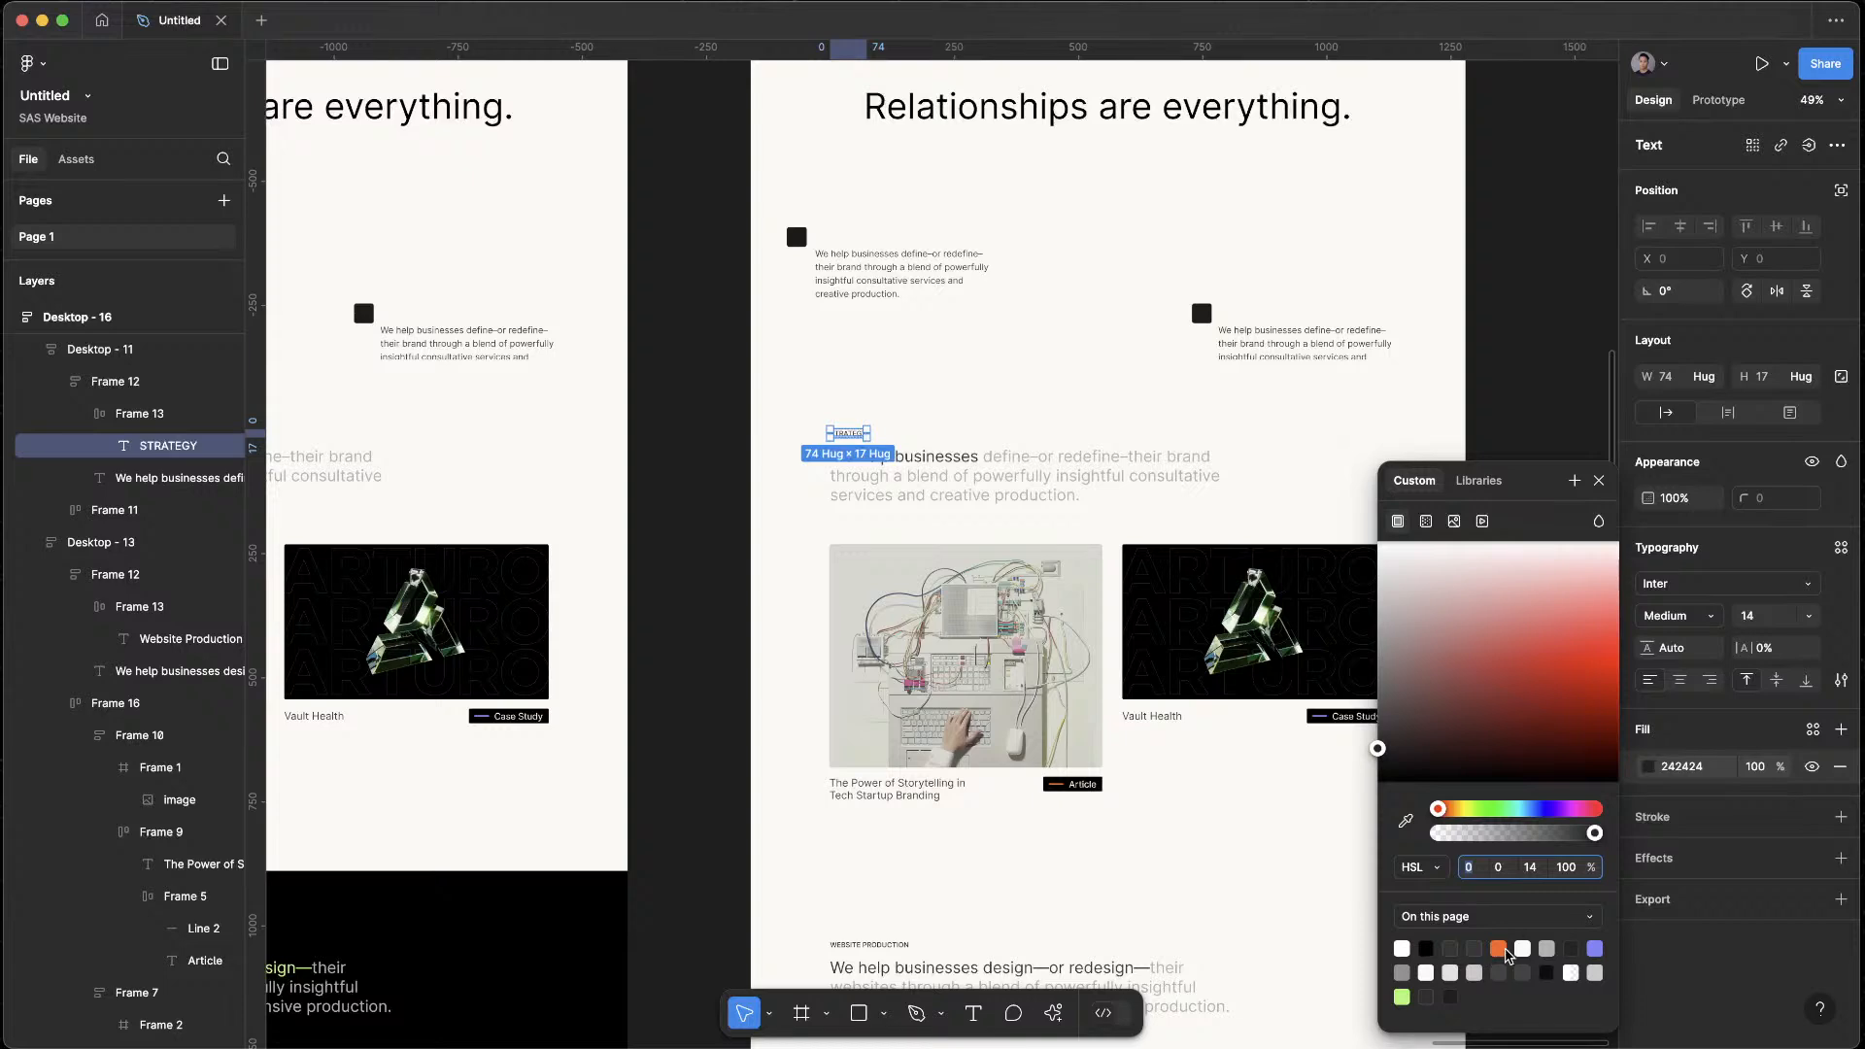
left_click(1500, 948)
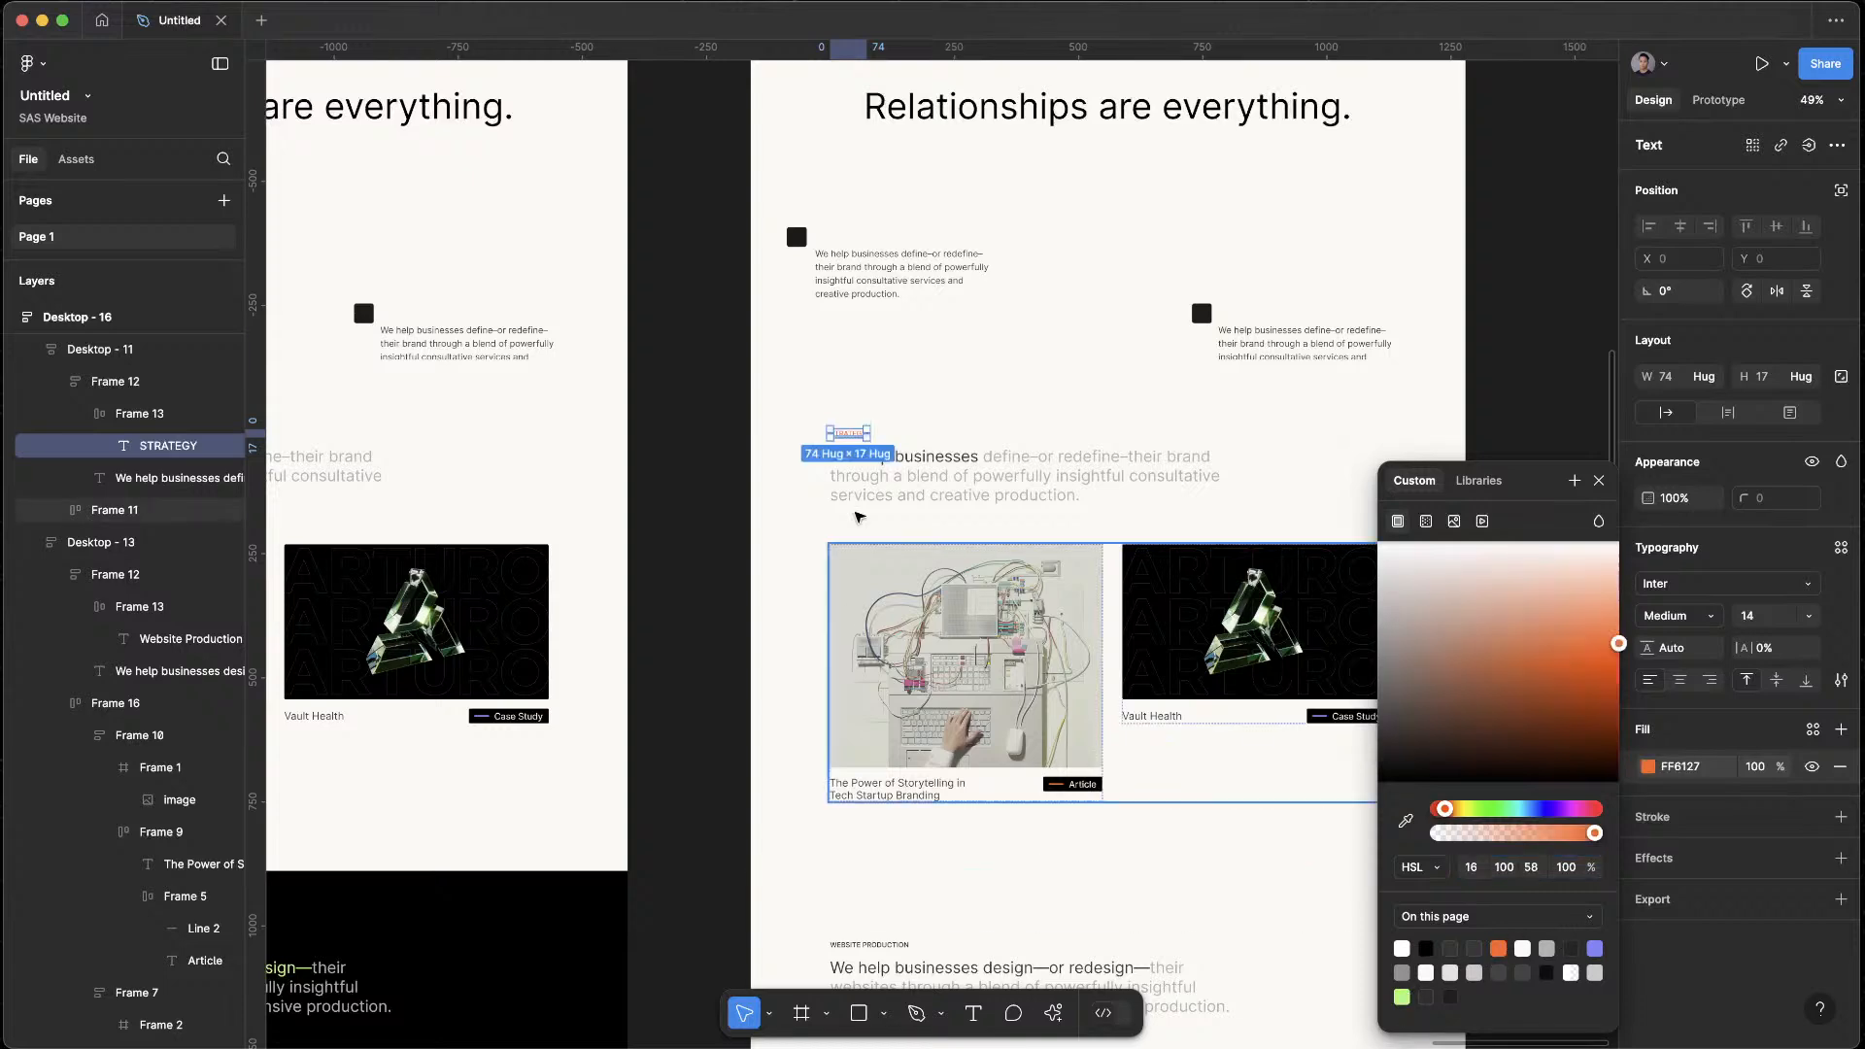
Recolour the WEBSITE PRODUCTION label in Desktop - 16 from the page's purple swatch, deepening it to the blue 3F4AEB
scroll(875, 615, "down", 5)
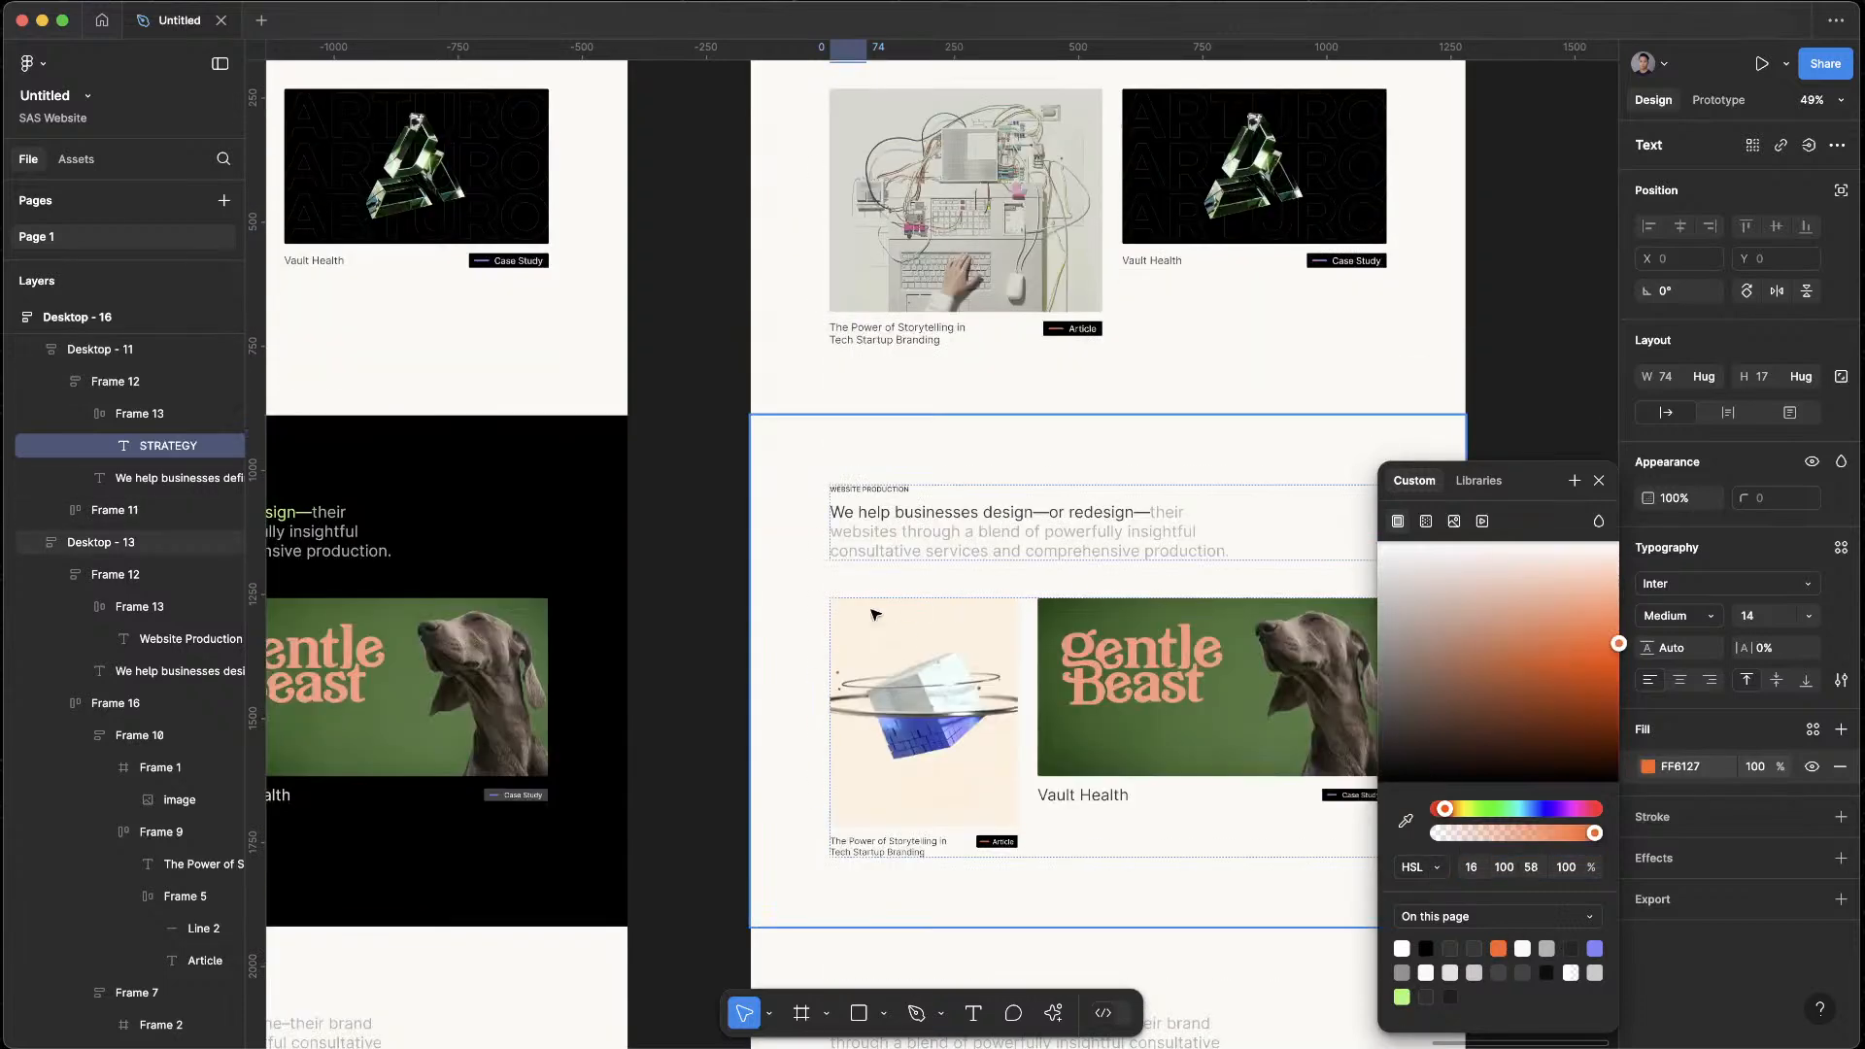
left_click(872, 495)
left_click(872, 491)
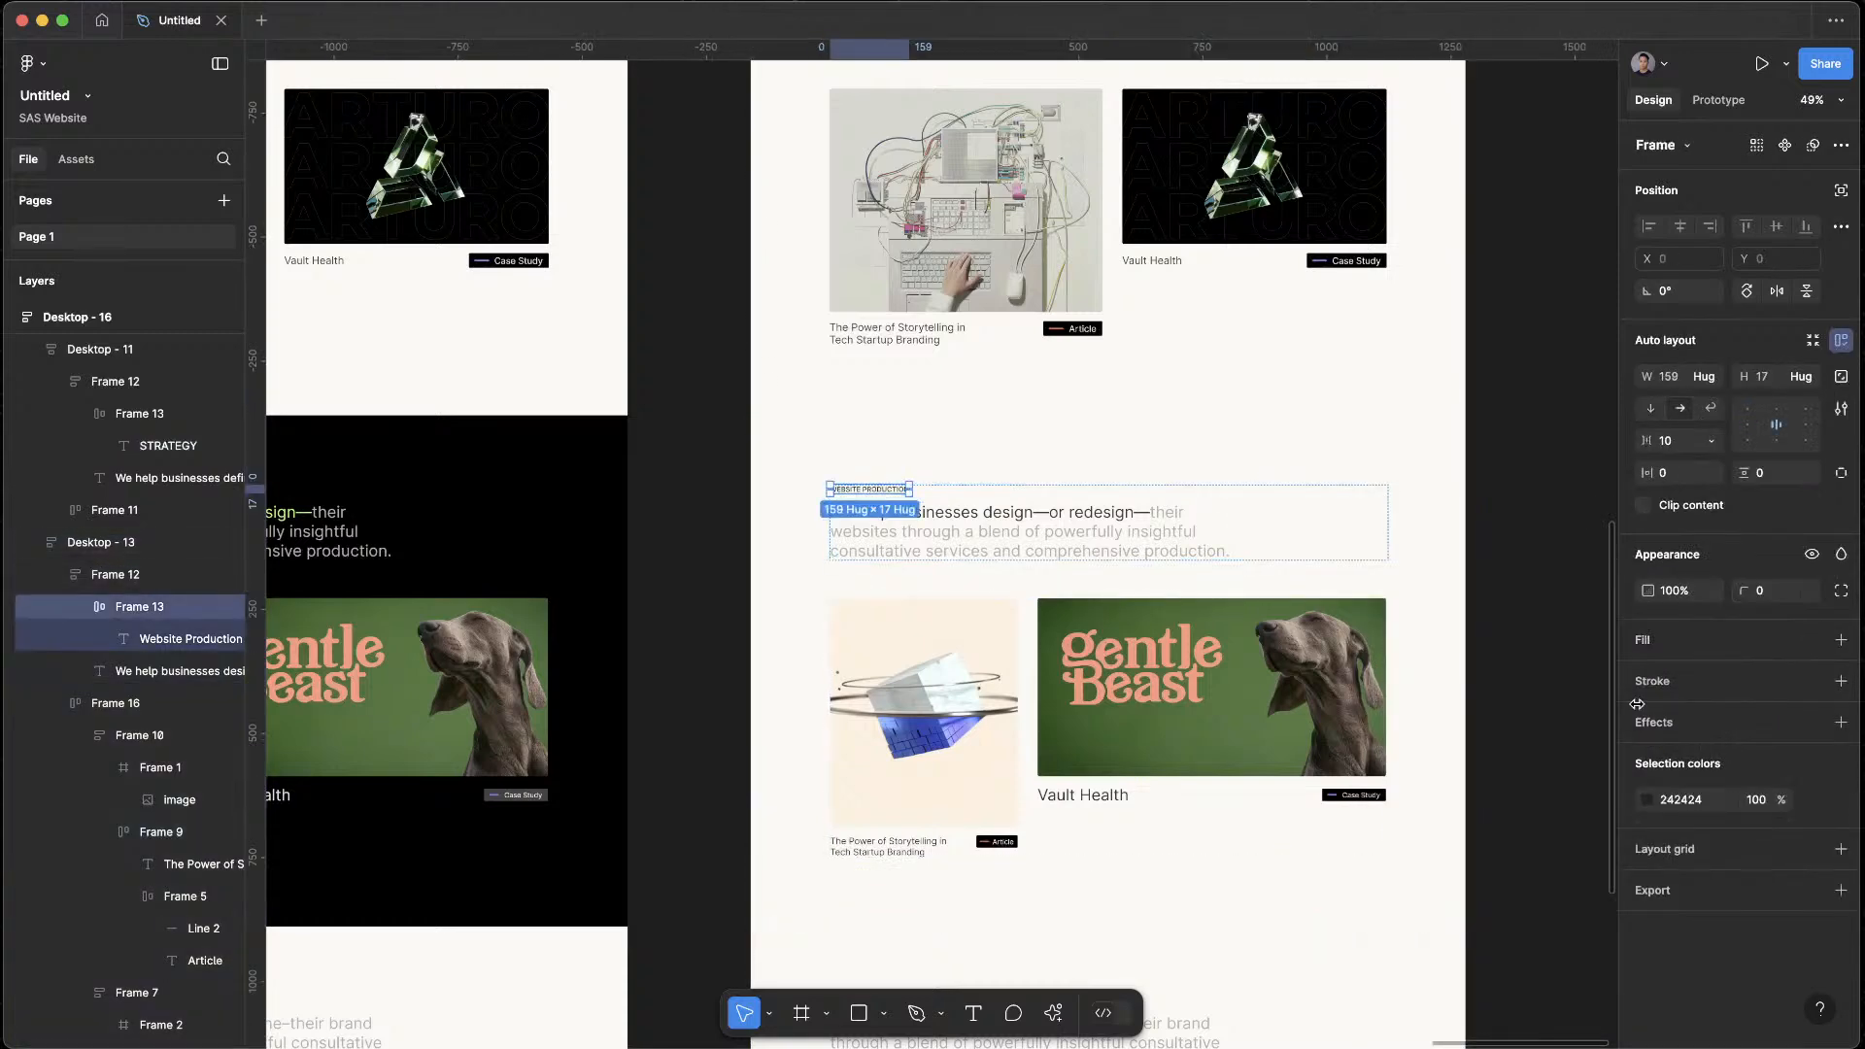
scroll(813, 488, "up", 5)
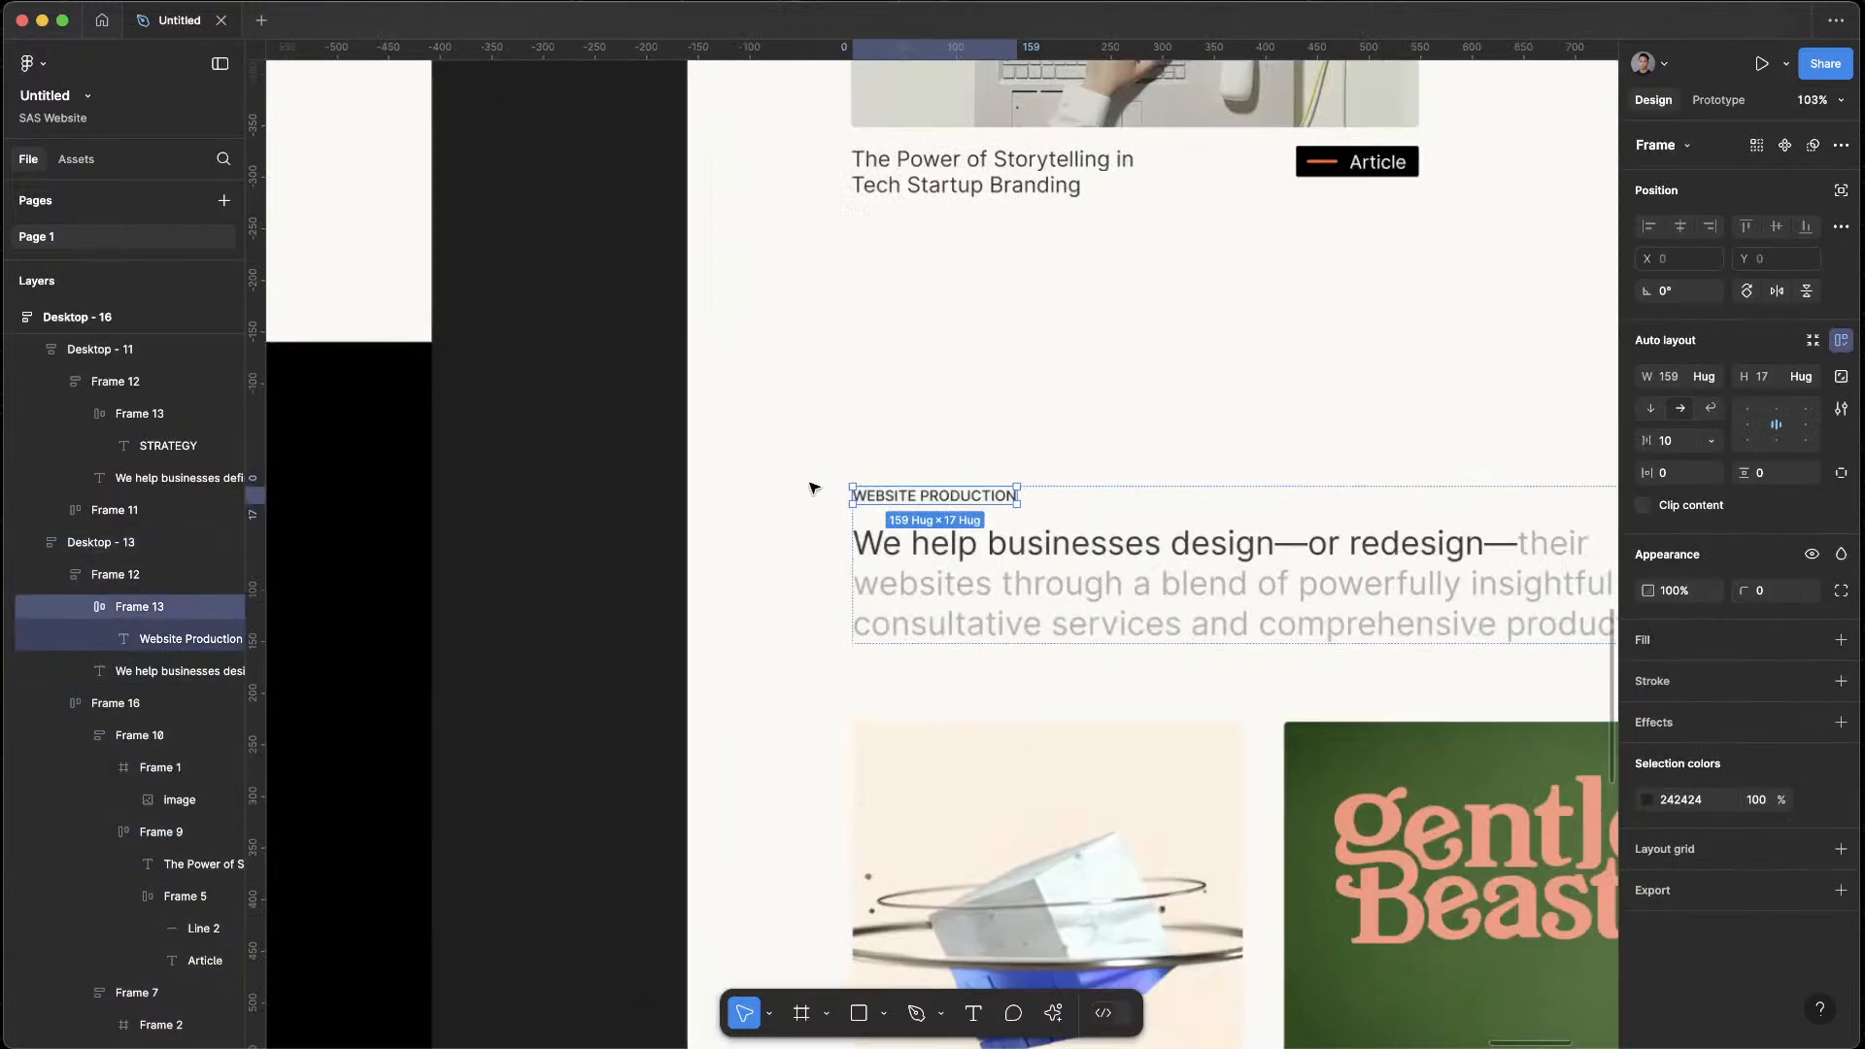
left_click(924, 499)
left_click(1651, 766)
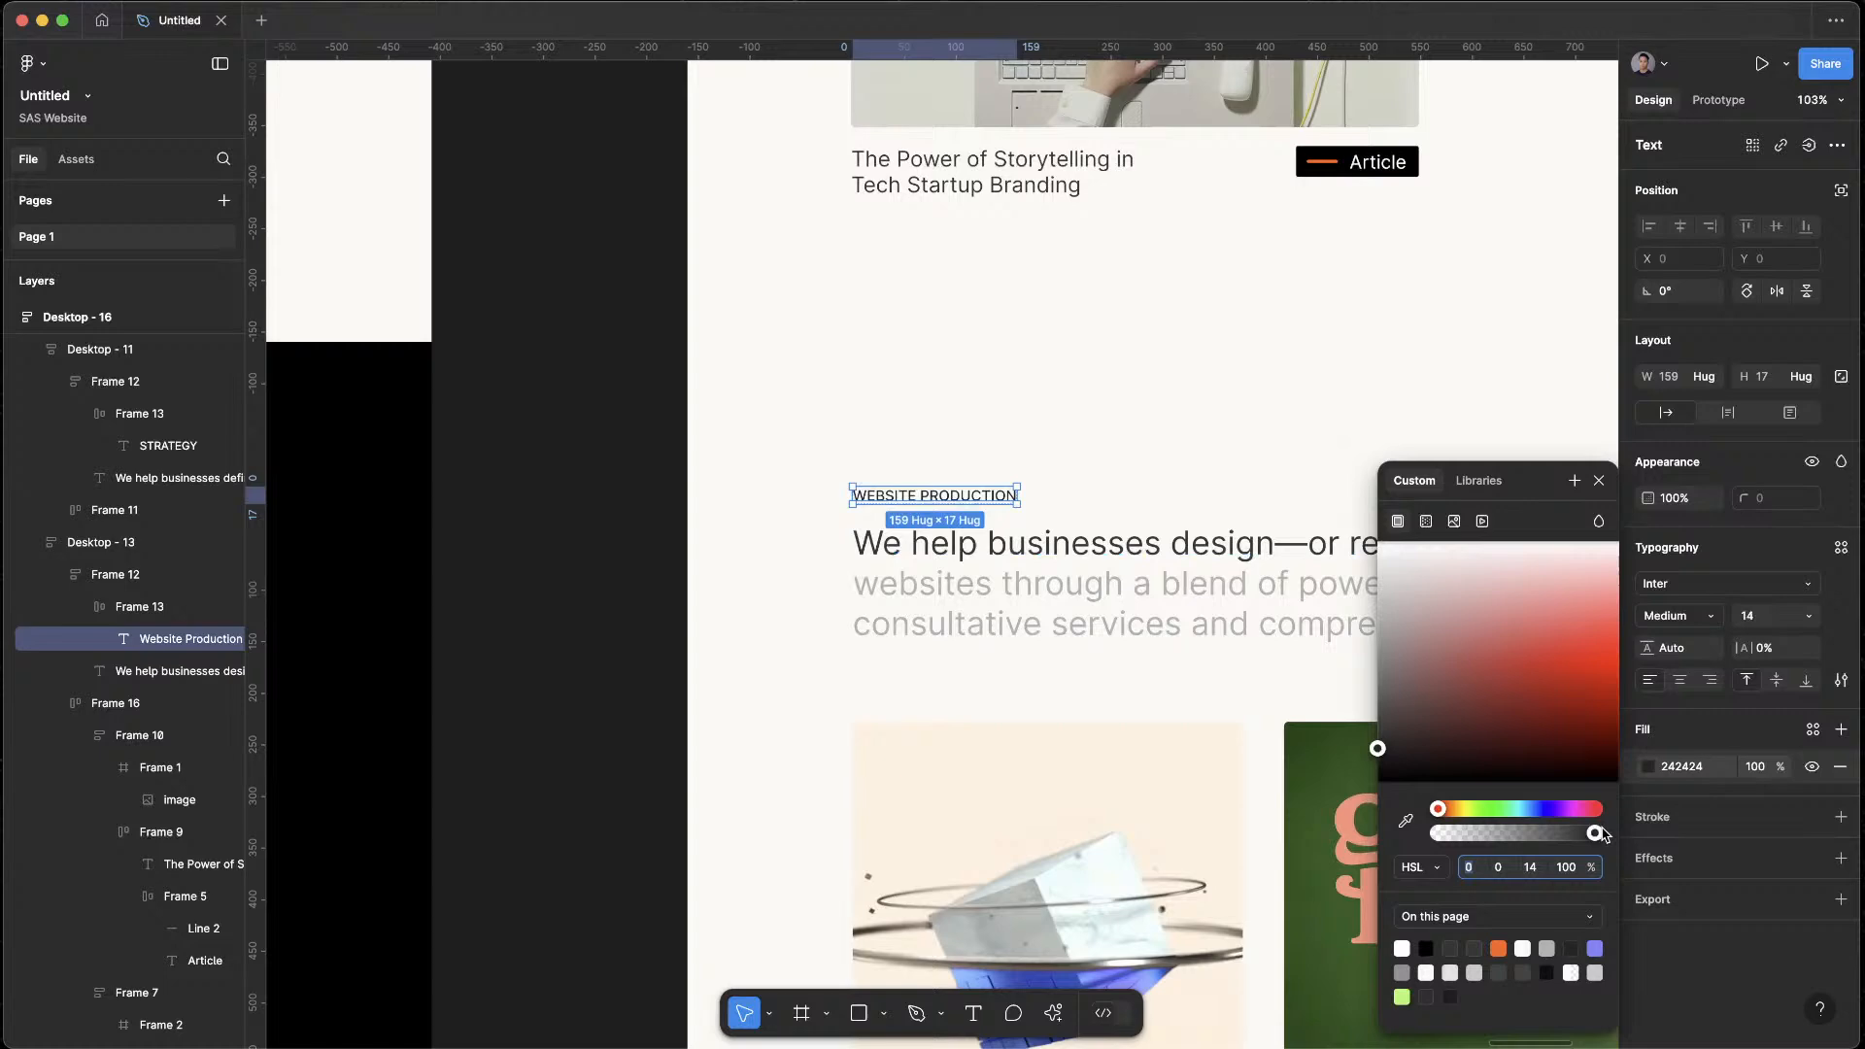
left_click(1595, 948)
left_click(1581, 647)
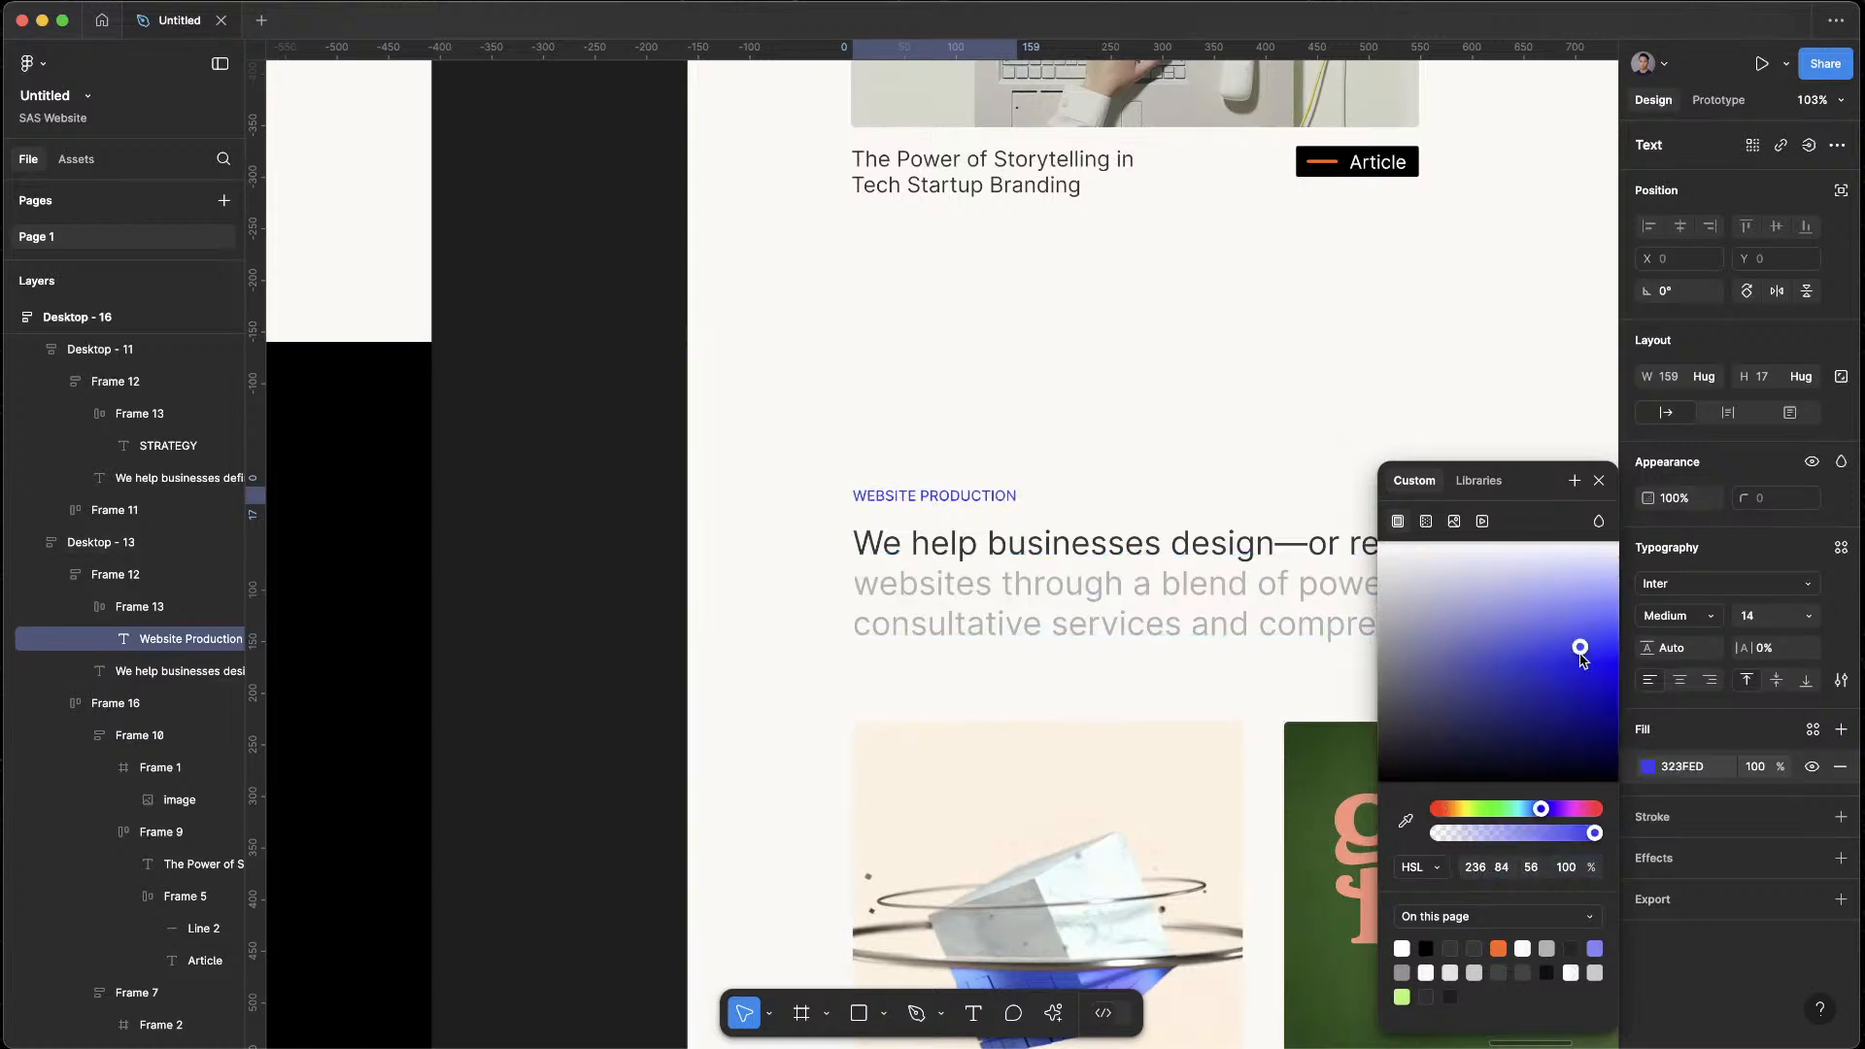
scroll(1011, 651, "down", 5)
scroll(1020, 638, "down", 5)
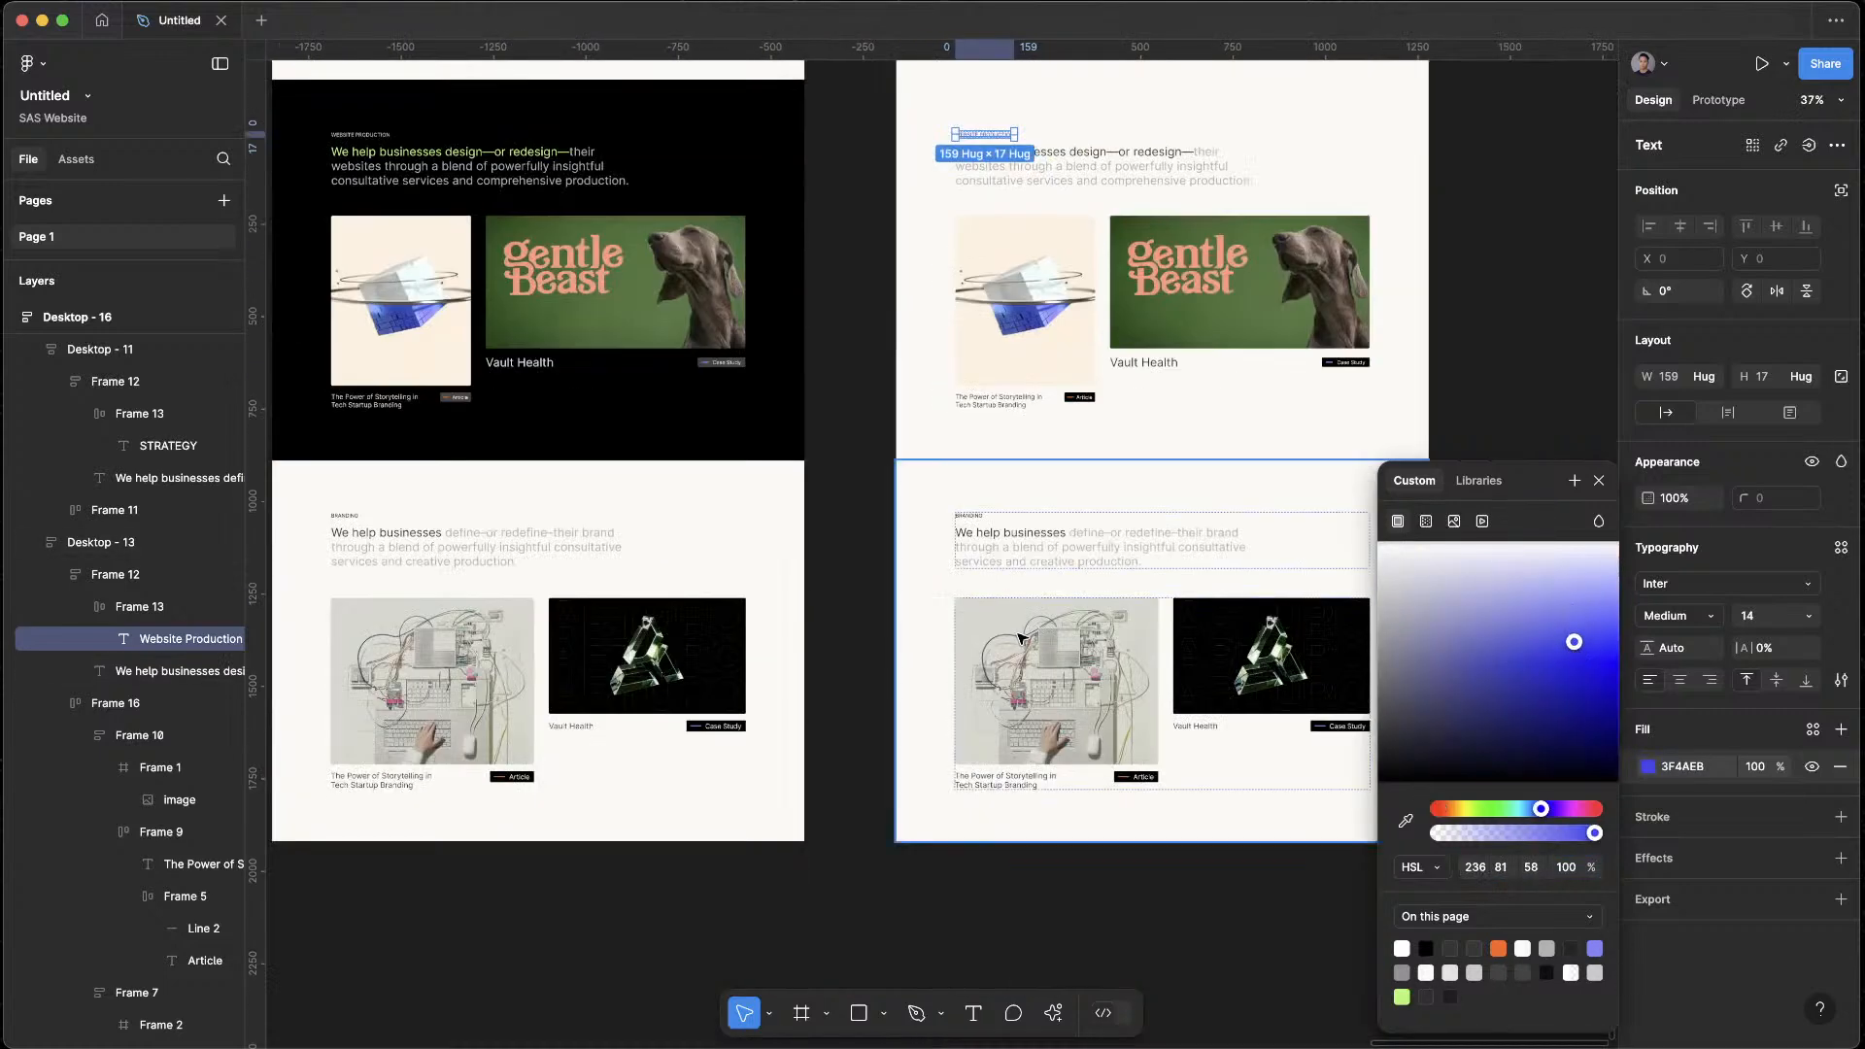
Recolour the BRANDING label in Desktop - 16 with the page's light green AEF979, darkened to about 6EBA37
left_click(981, 522)
double_click(971, 518)
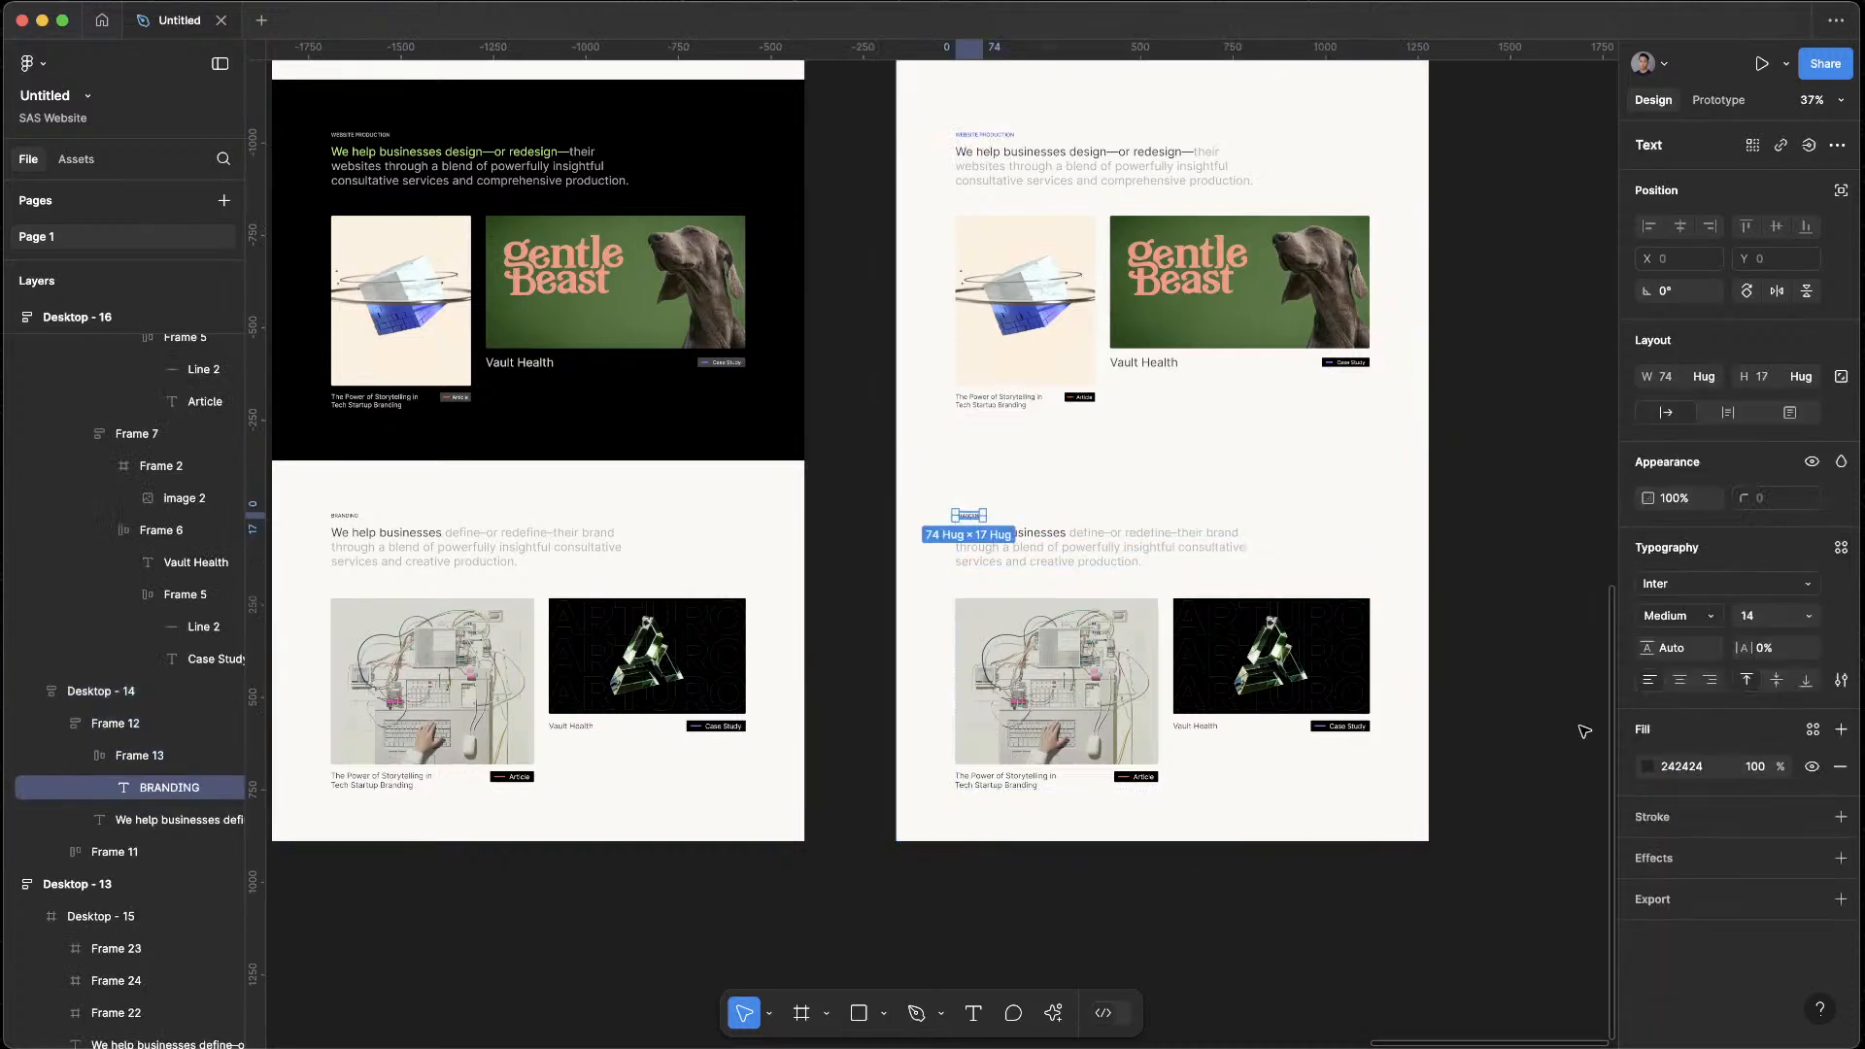
left_click(1648, 767)
left_click(1401, 997)
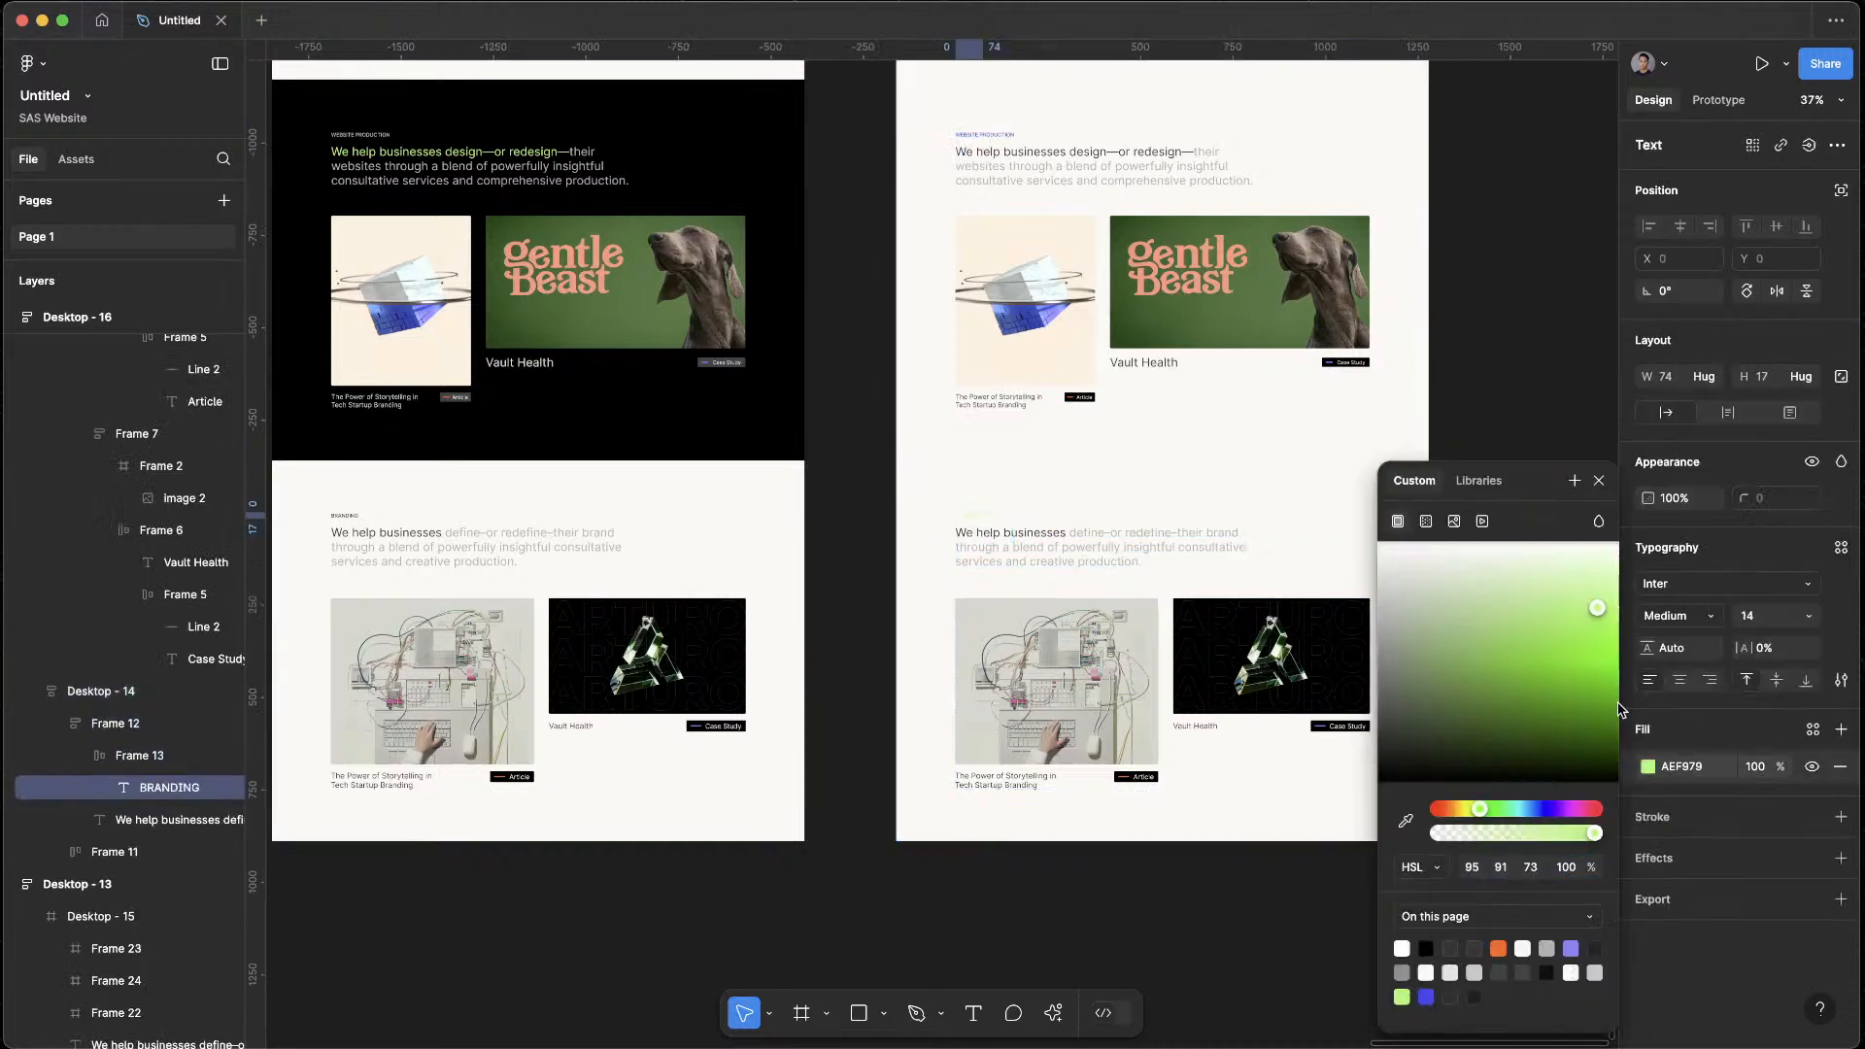
key("Escape")
left_click(1649, 767)
left_click(1548, 732)
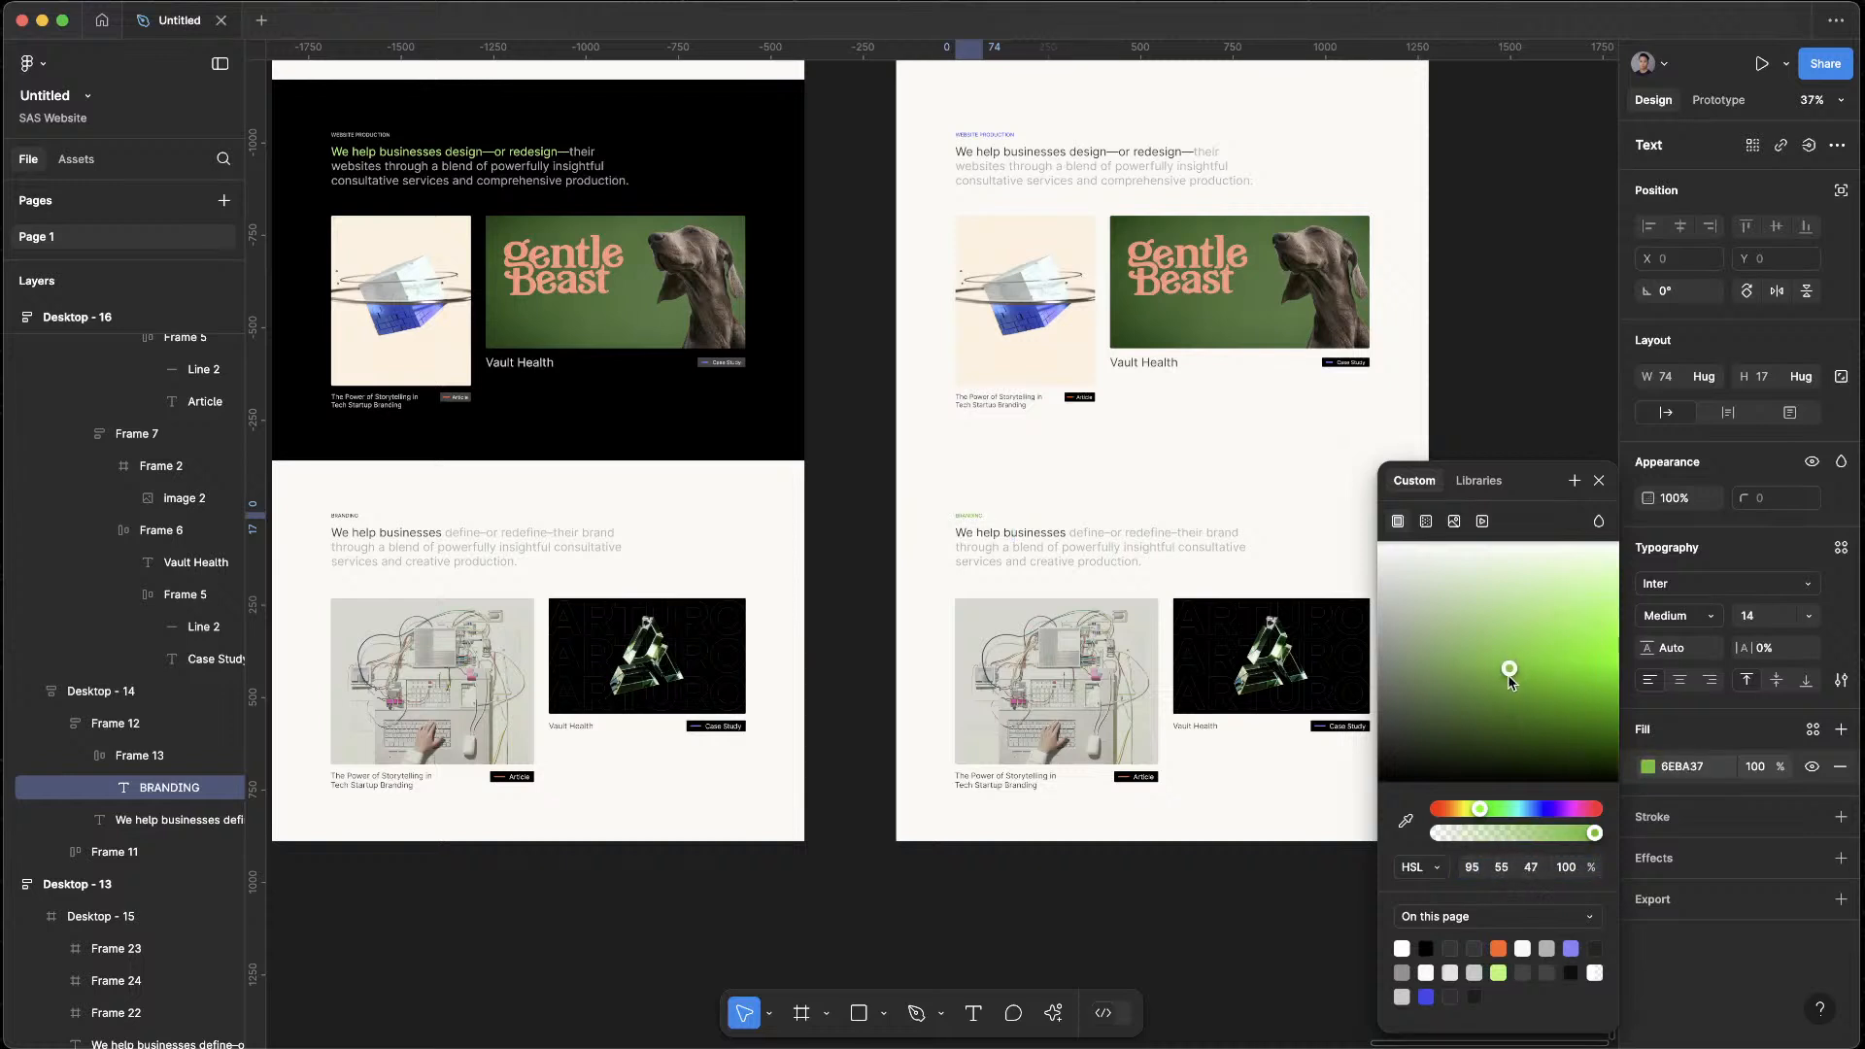
left_click(1535, 255)
scroll(1535, 255, "up", 10)
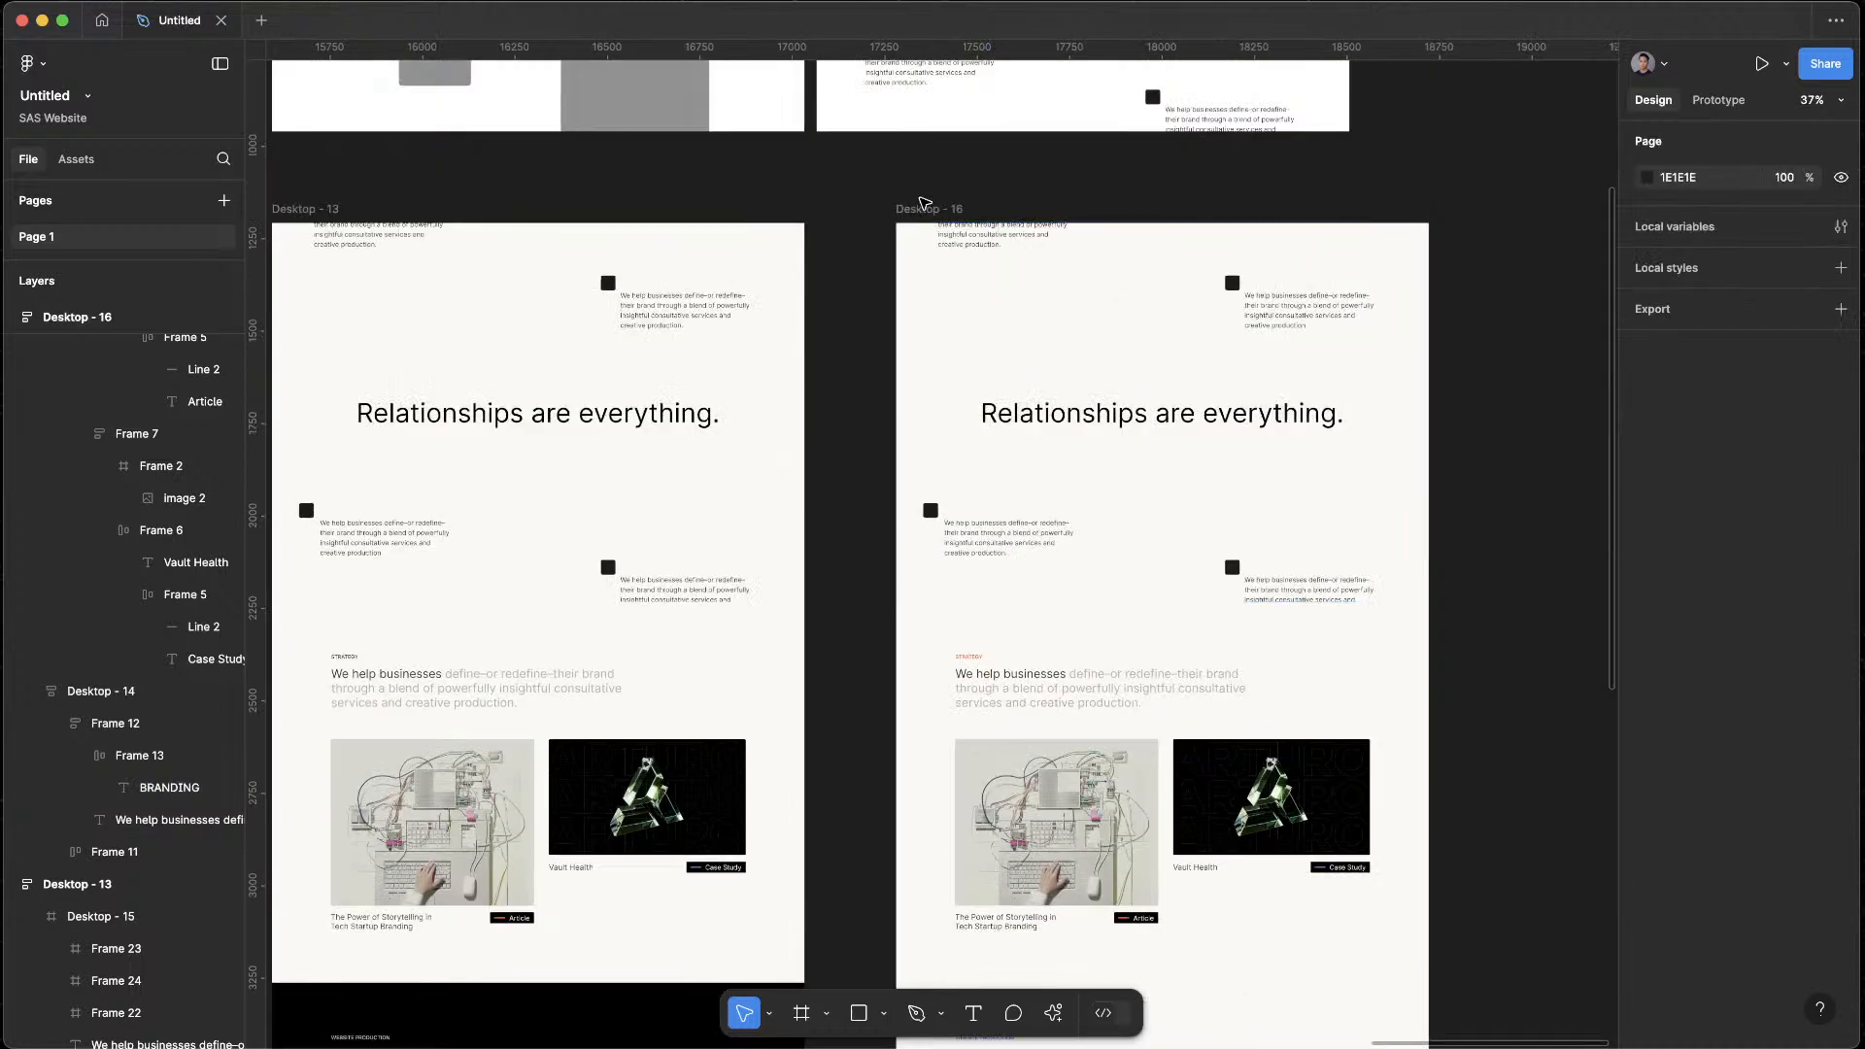
Preview Desktop - 16 as a prototype and check the recoloured STRATEGY, WEBSITE PRODUCTION and BRANDING labels down to the page's end
left_click(925, 209)
key("shift+space")
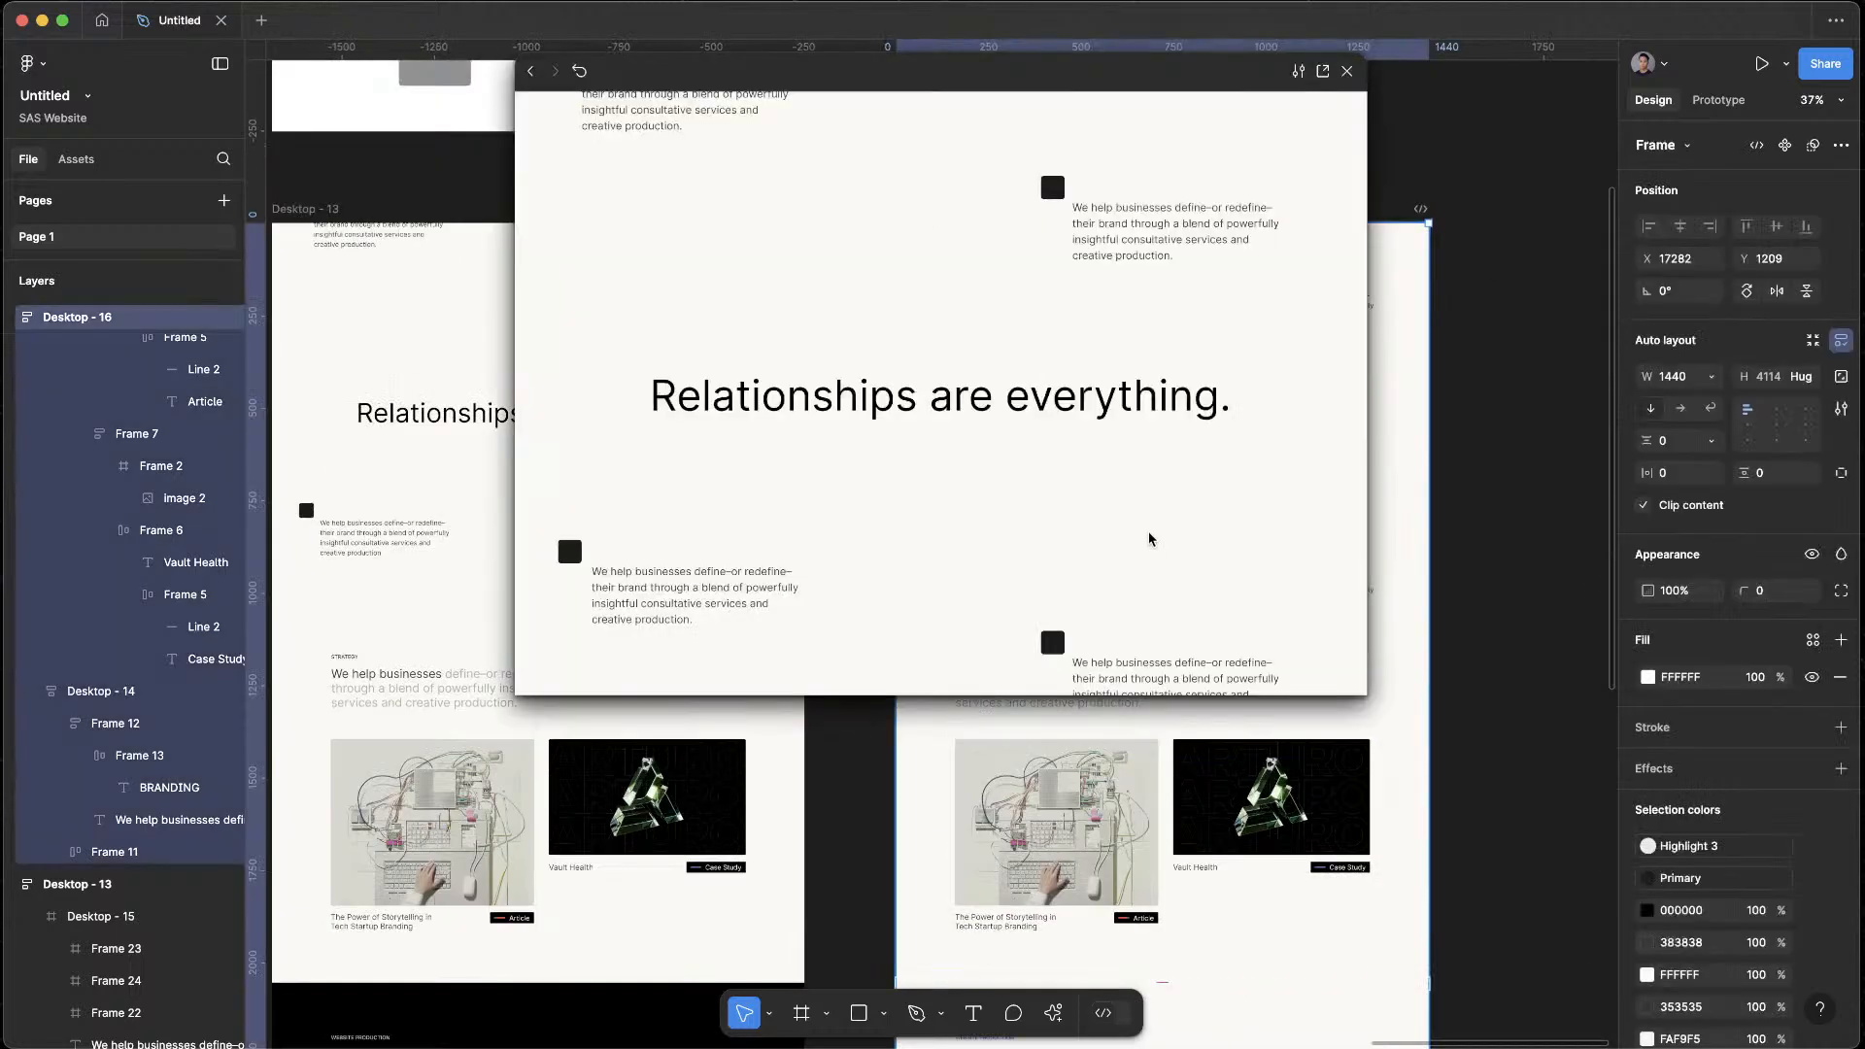
scroll(1149, 539, "down", 5)
scroll(1163, 598, "down", 1)
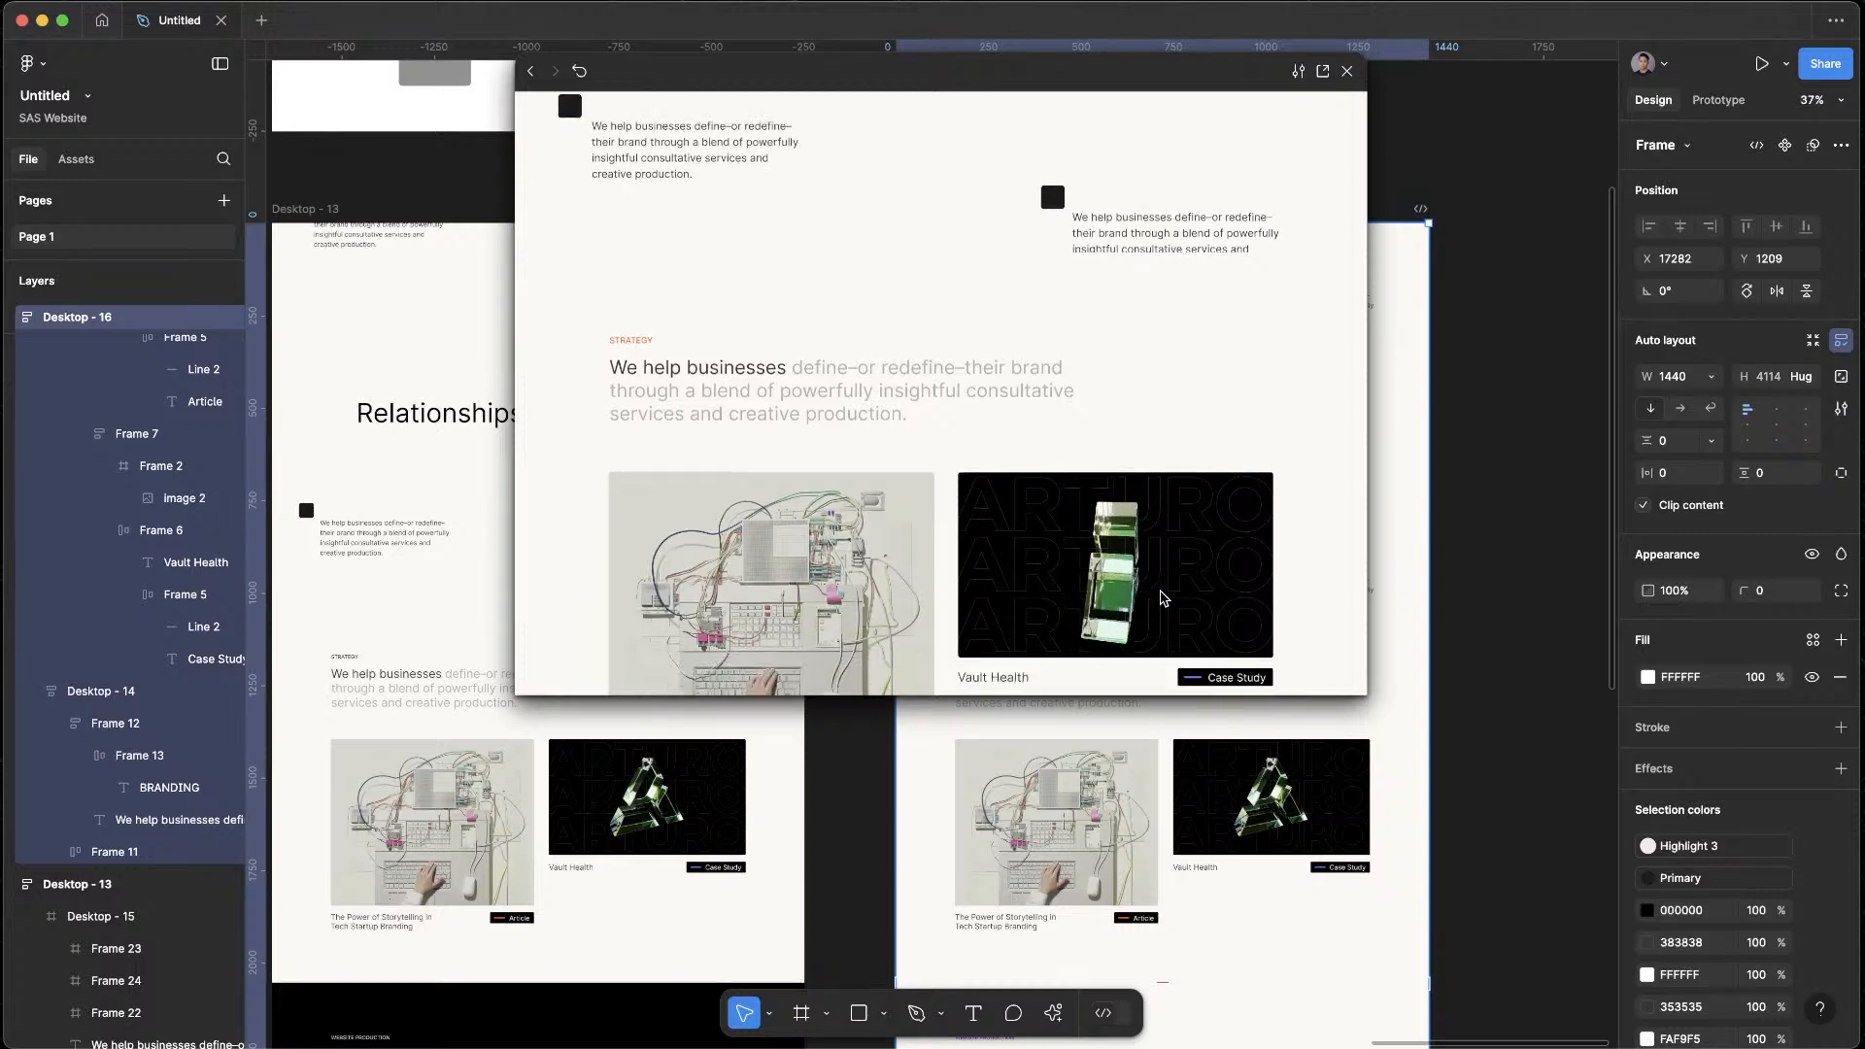
scroll(1163, 597, "down", 3)
scroll(1163, 598, "down", 4)
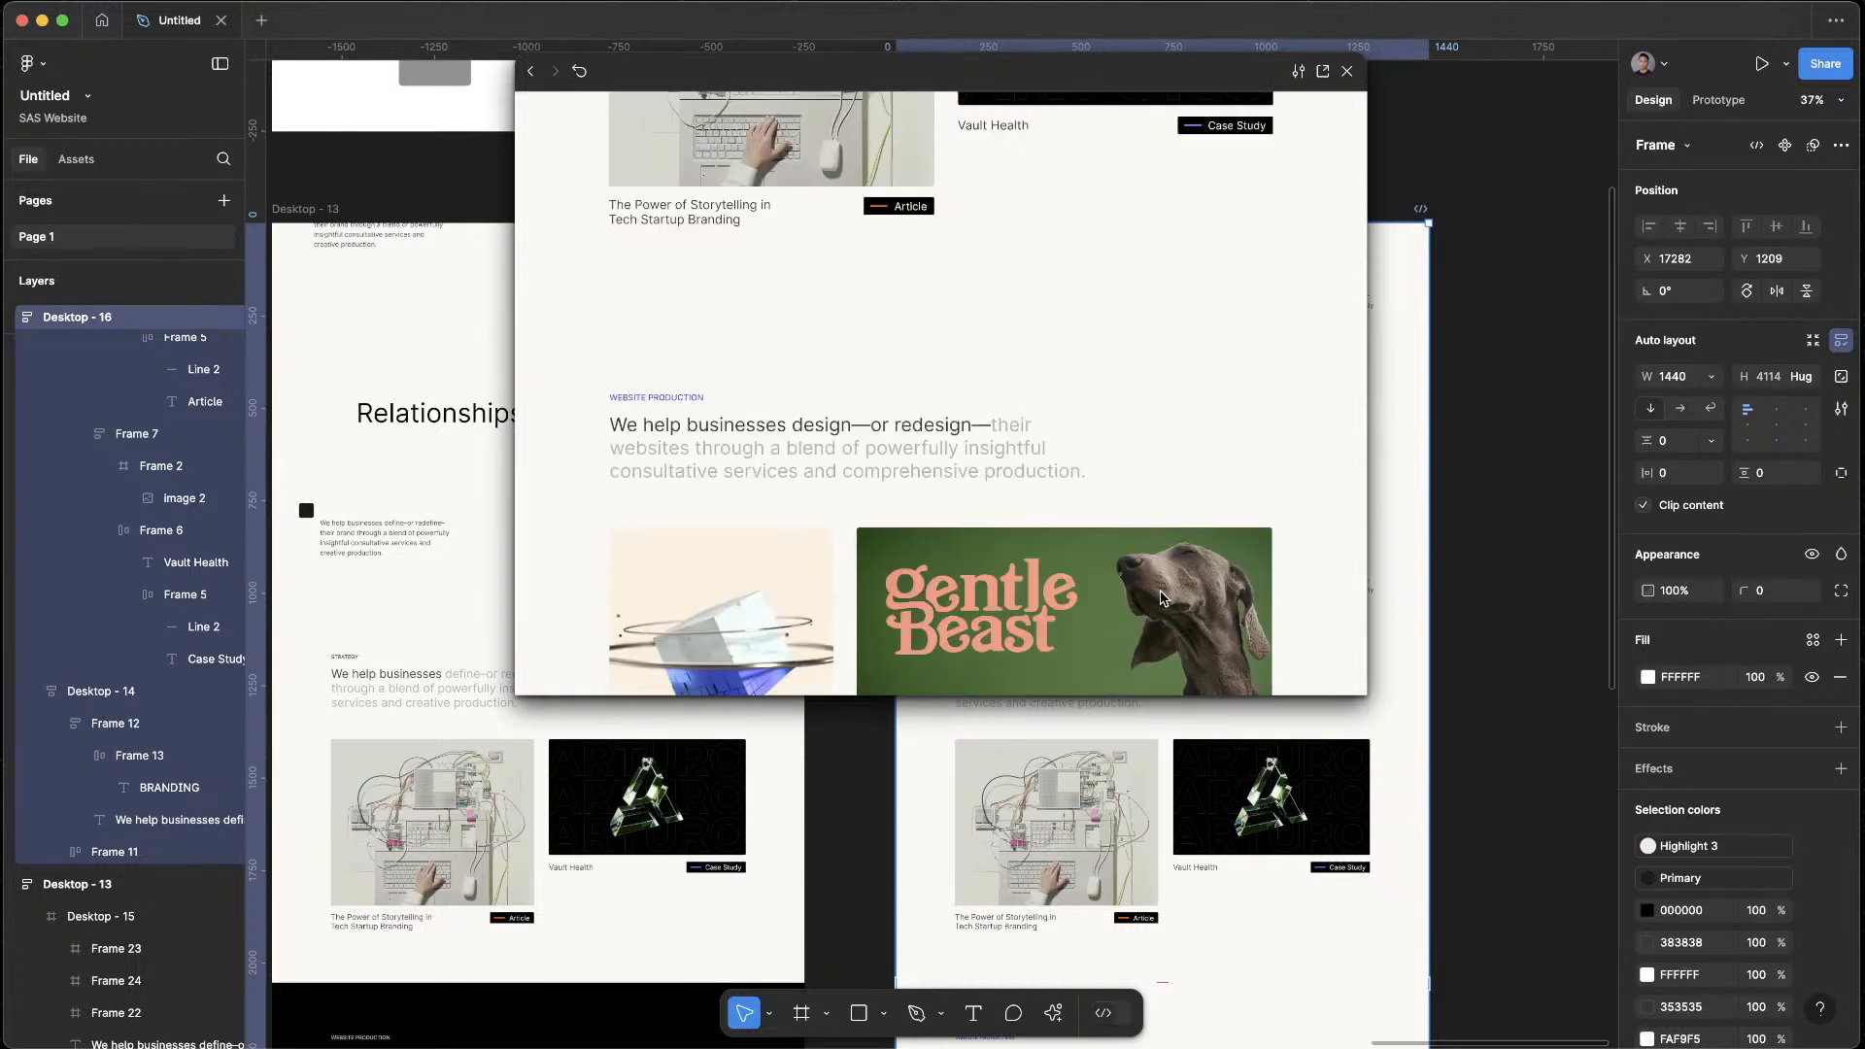
scroll(1163, 598, "down", 1)
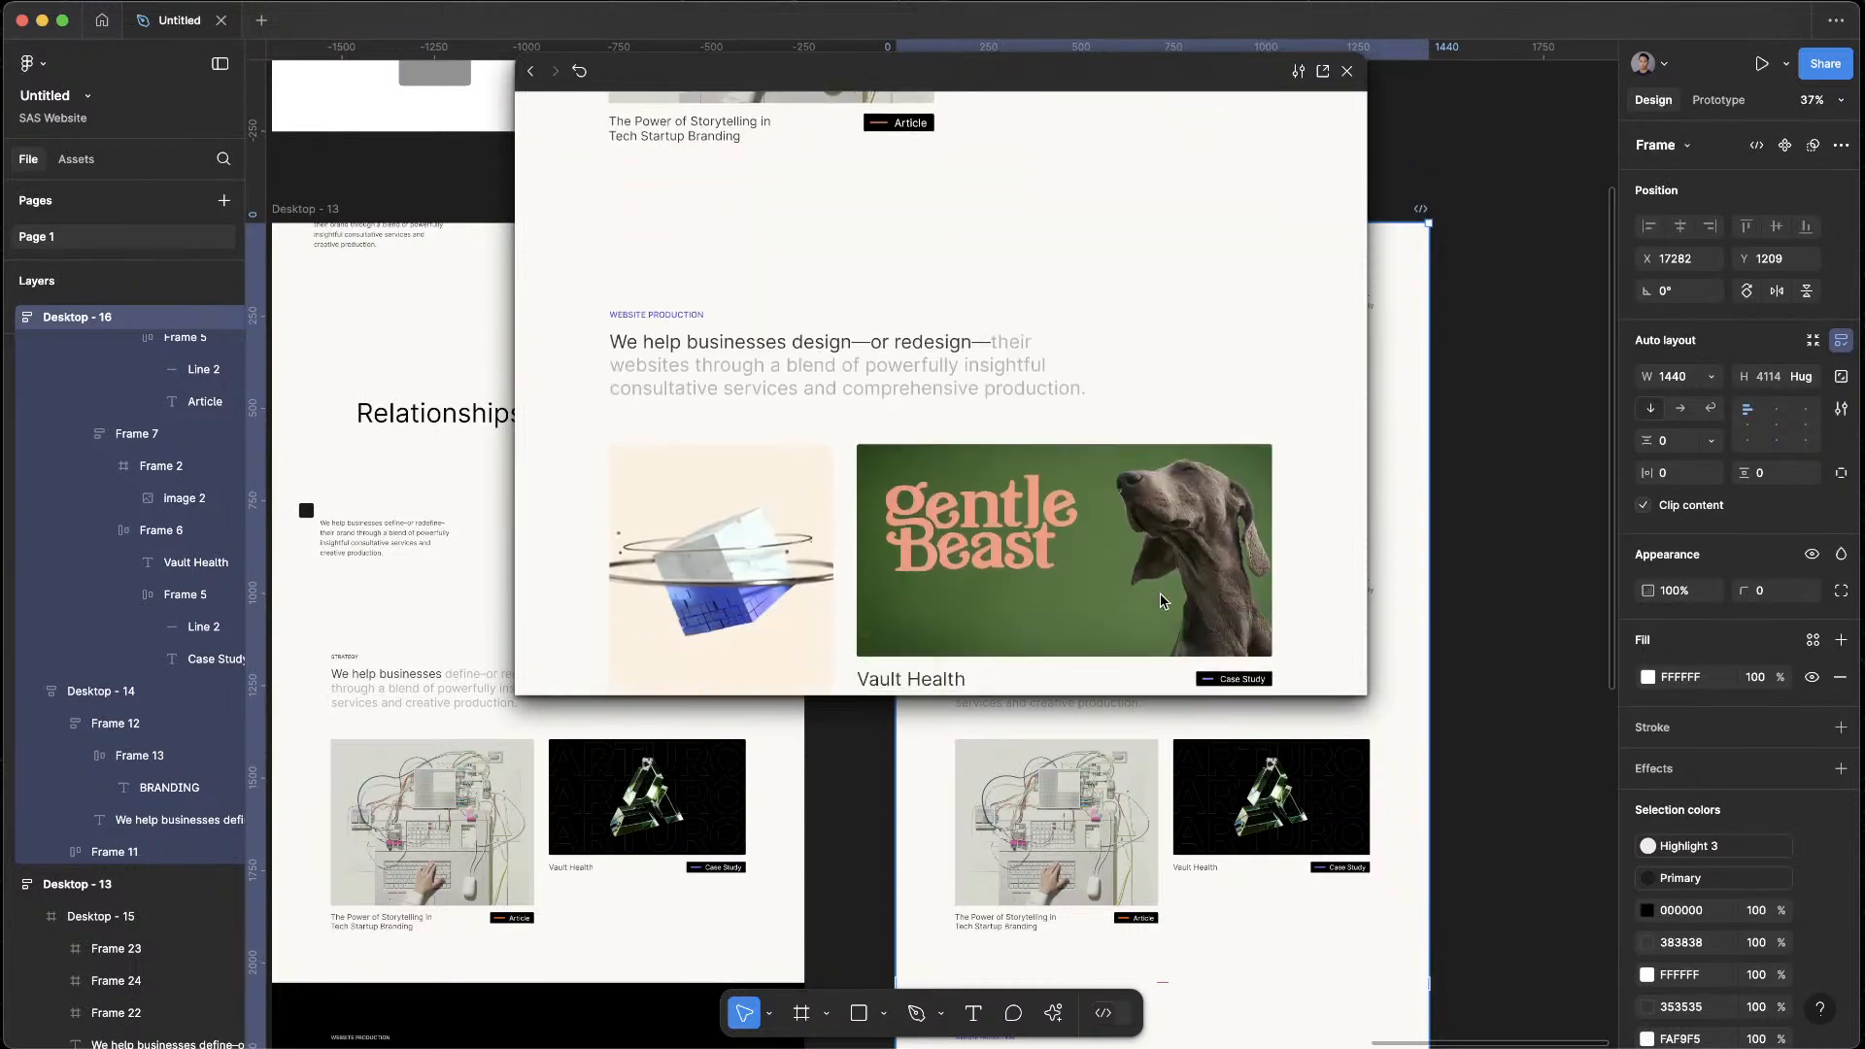
scroll(1162, 599, "down", 6)
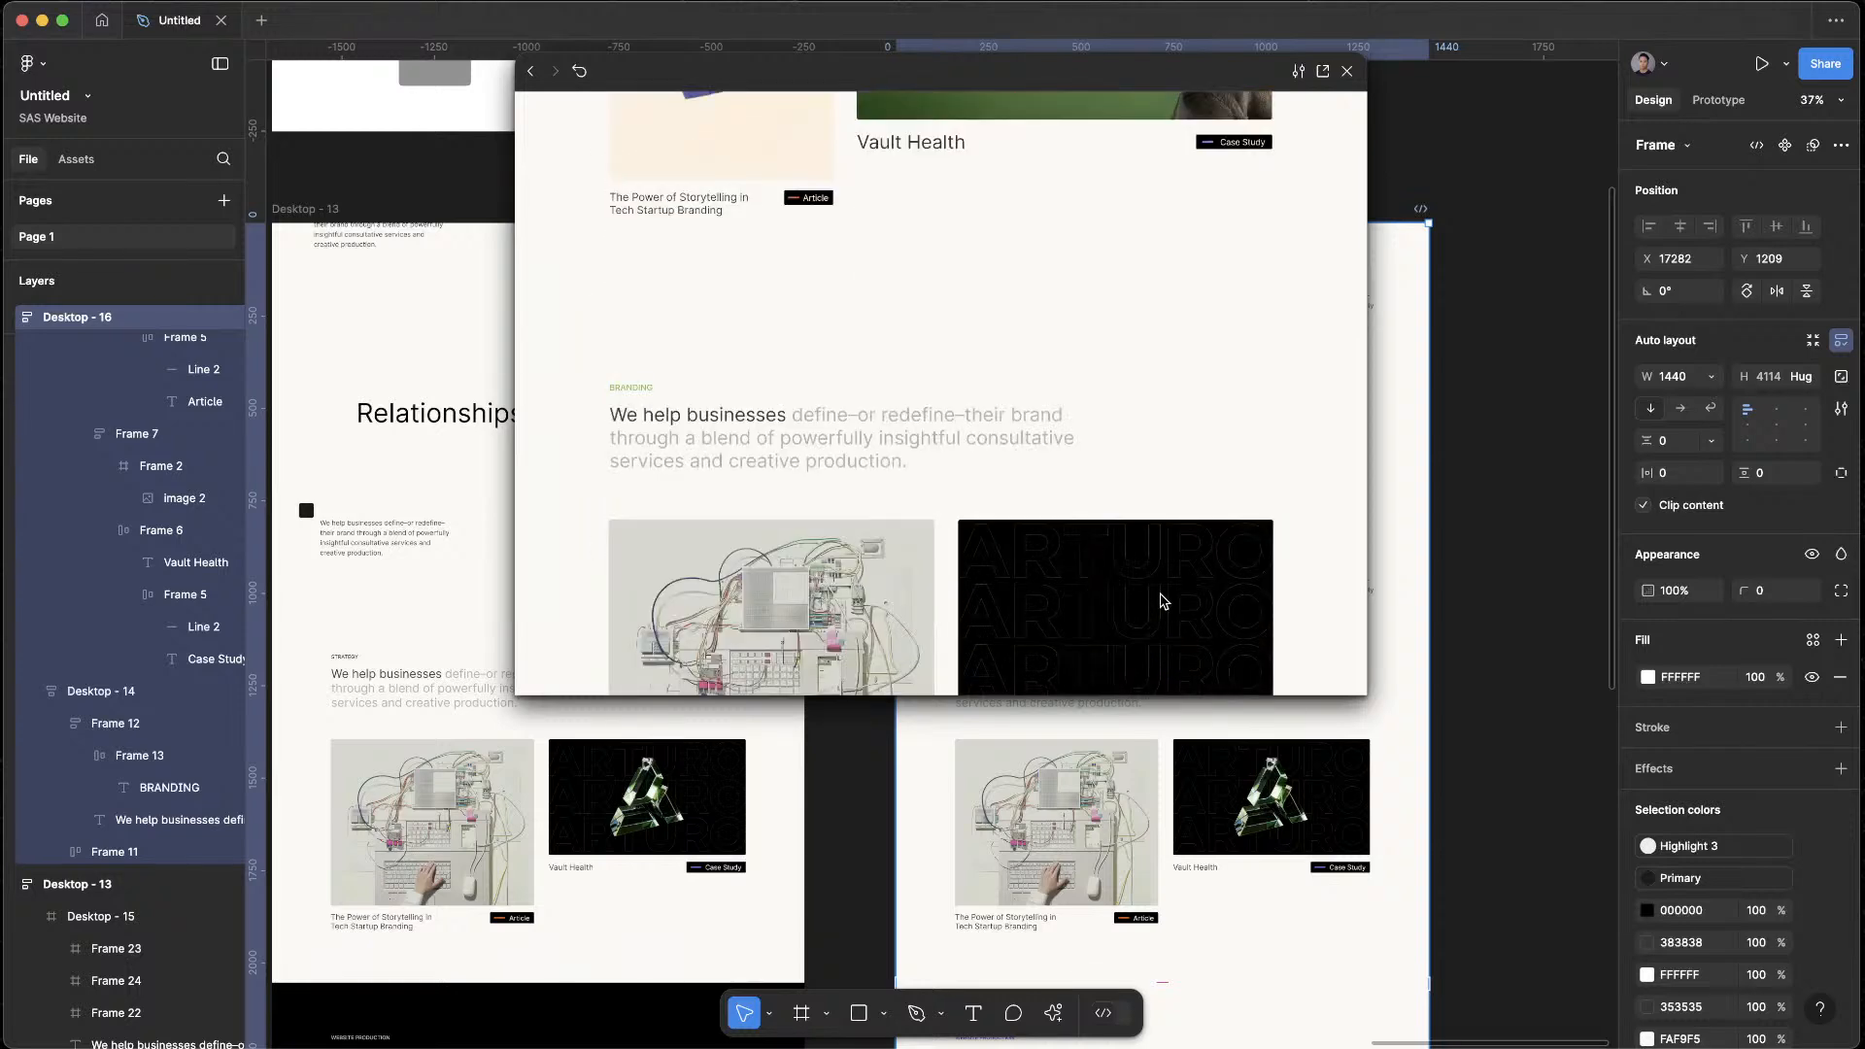
scroll(1162, 600, "down", 3)
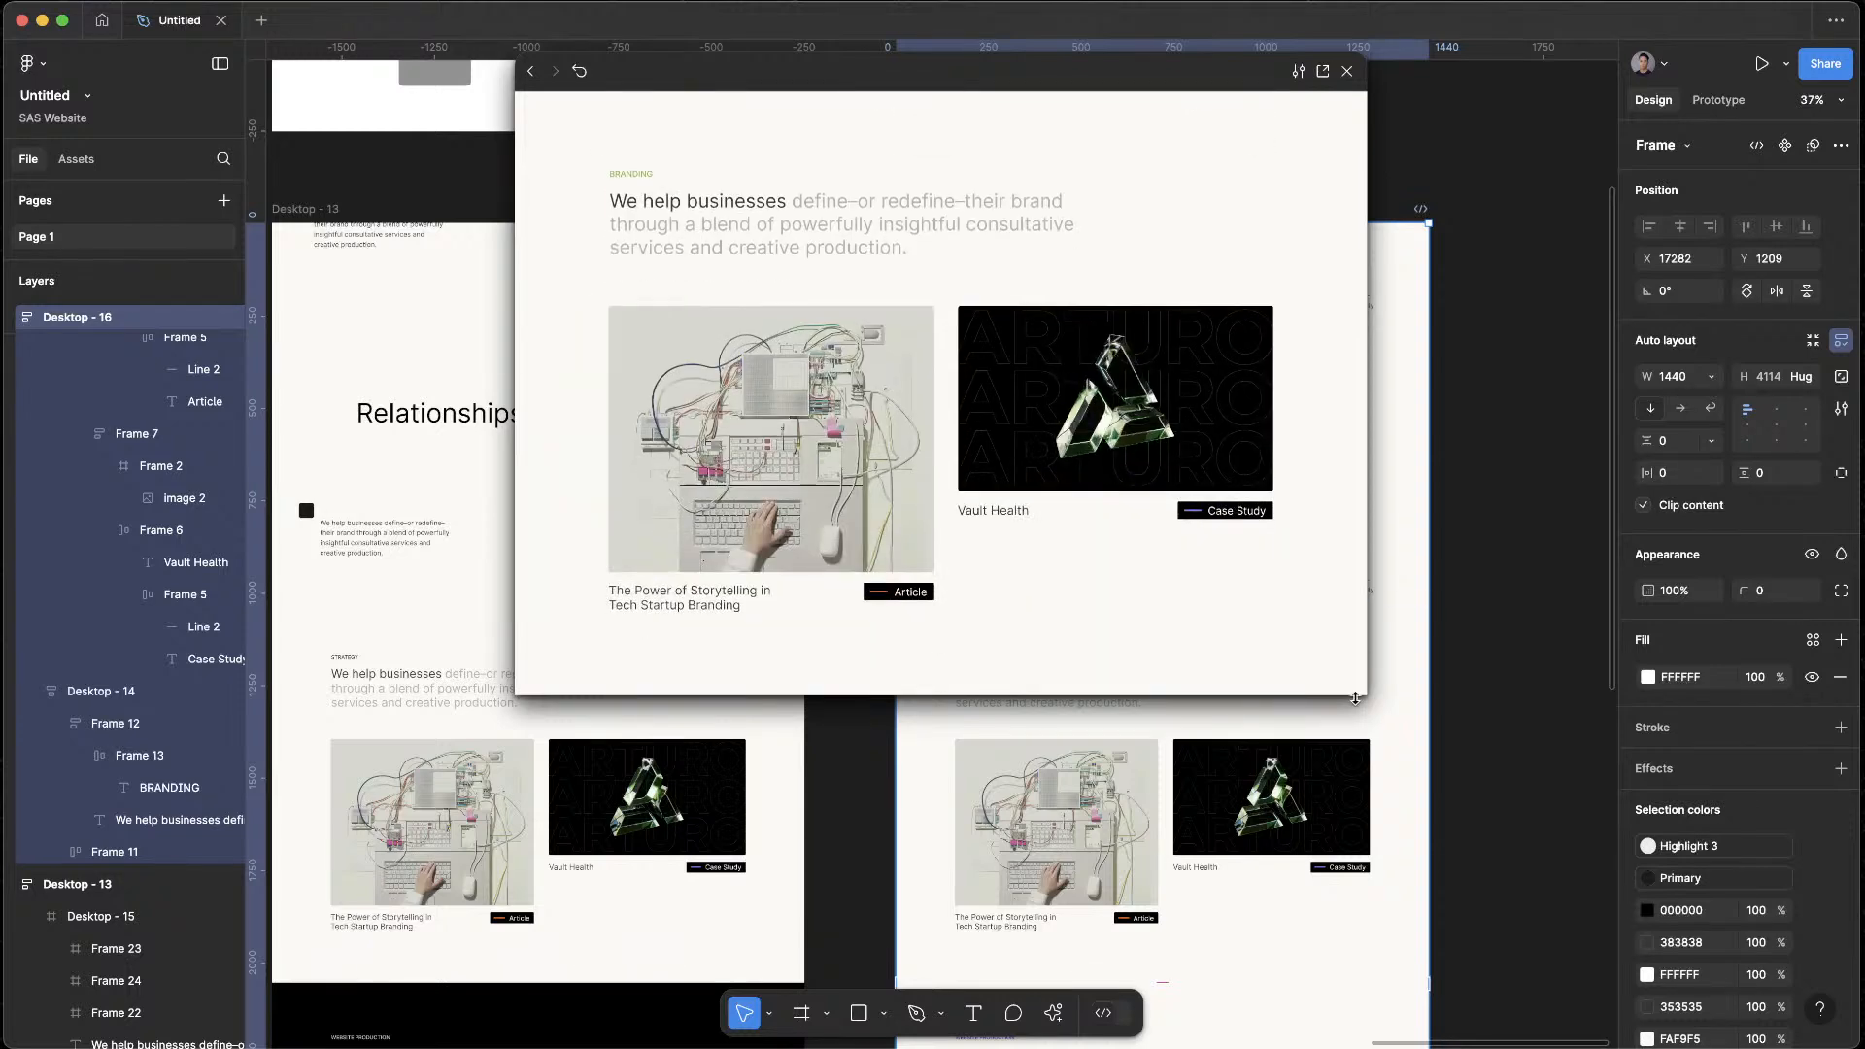
Enlarge the prototype preview window and review the page from the Branding section back up to the Website Production cards
left_click_drag(1368, 697, 1489, 779)
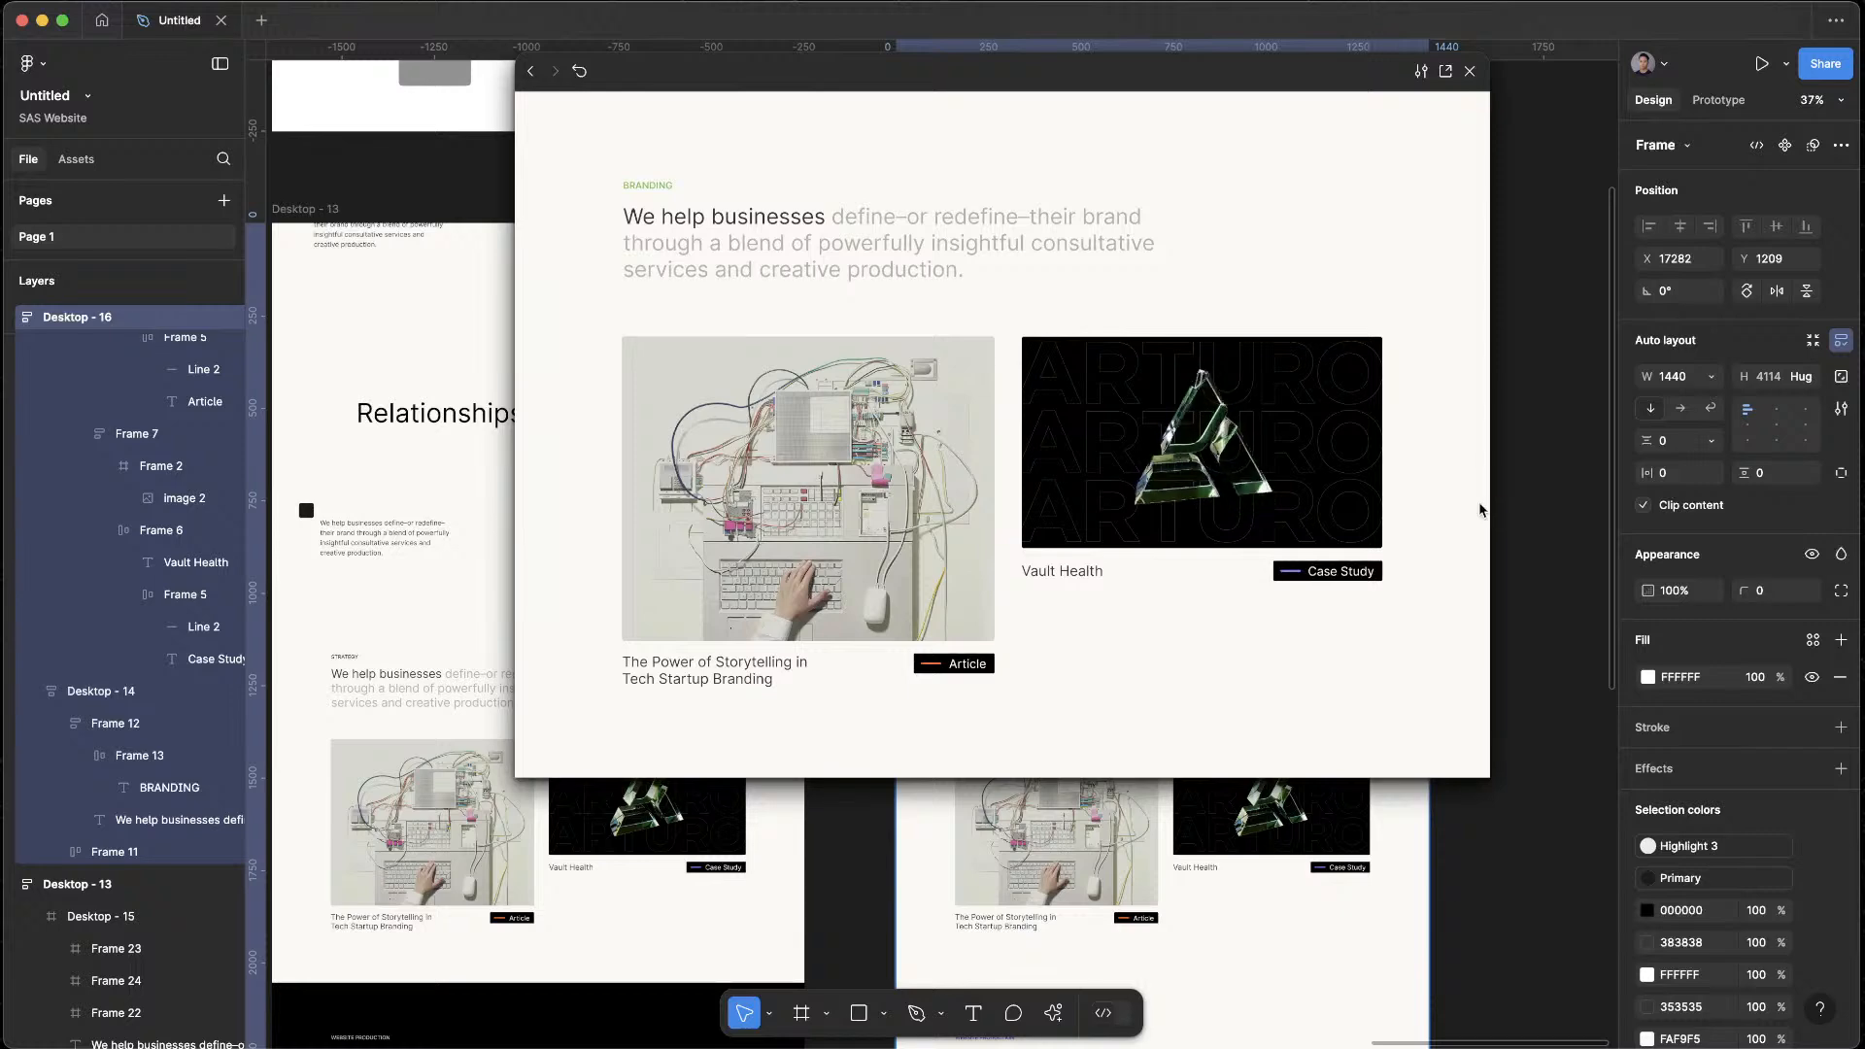
scroll(1475, 508, "up", 3)
scroll(1474, 507, "up", 5)
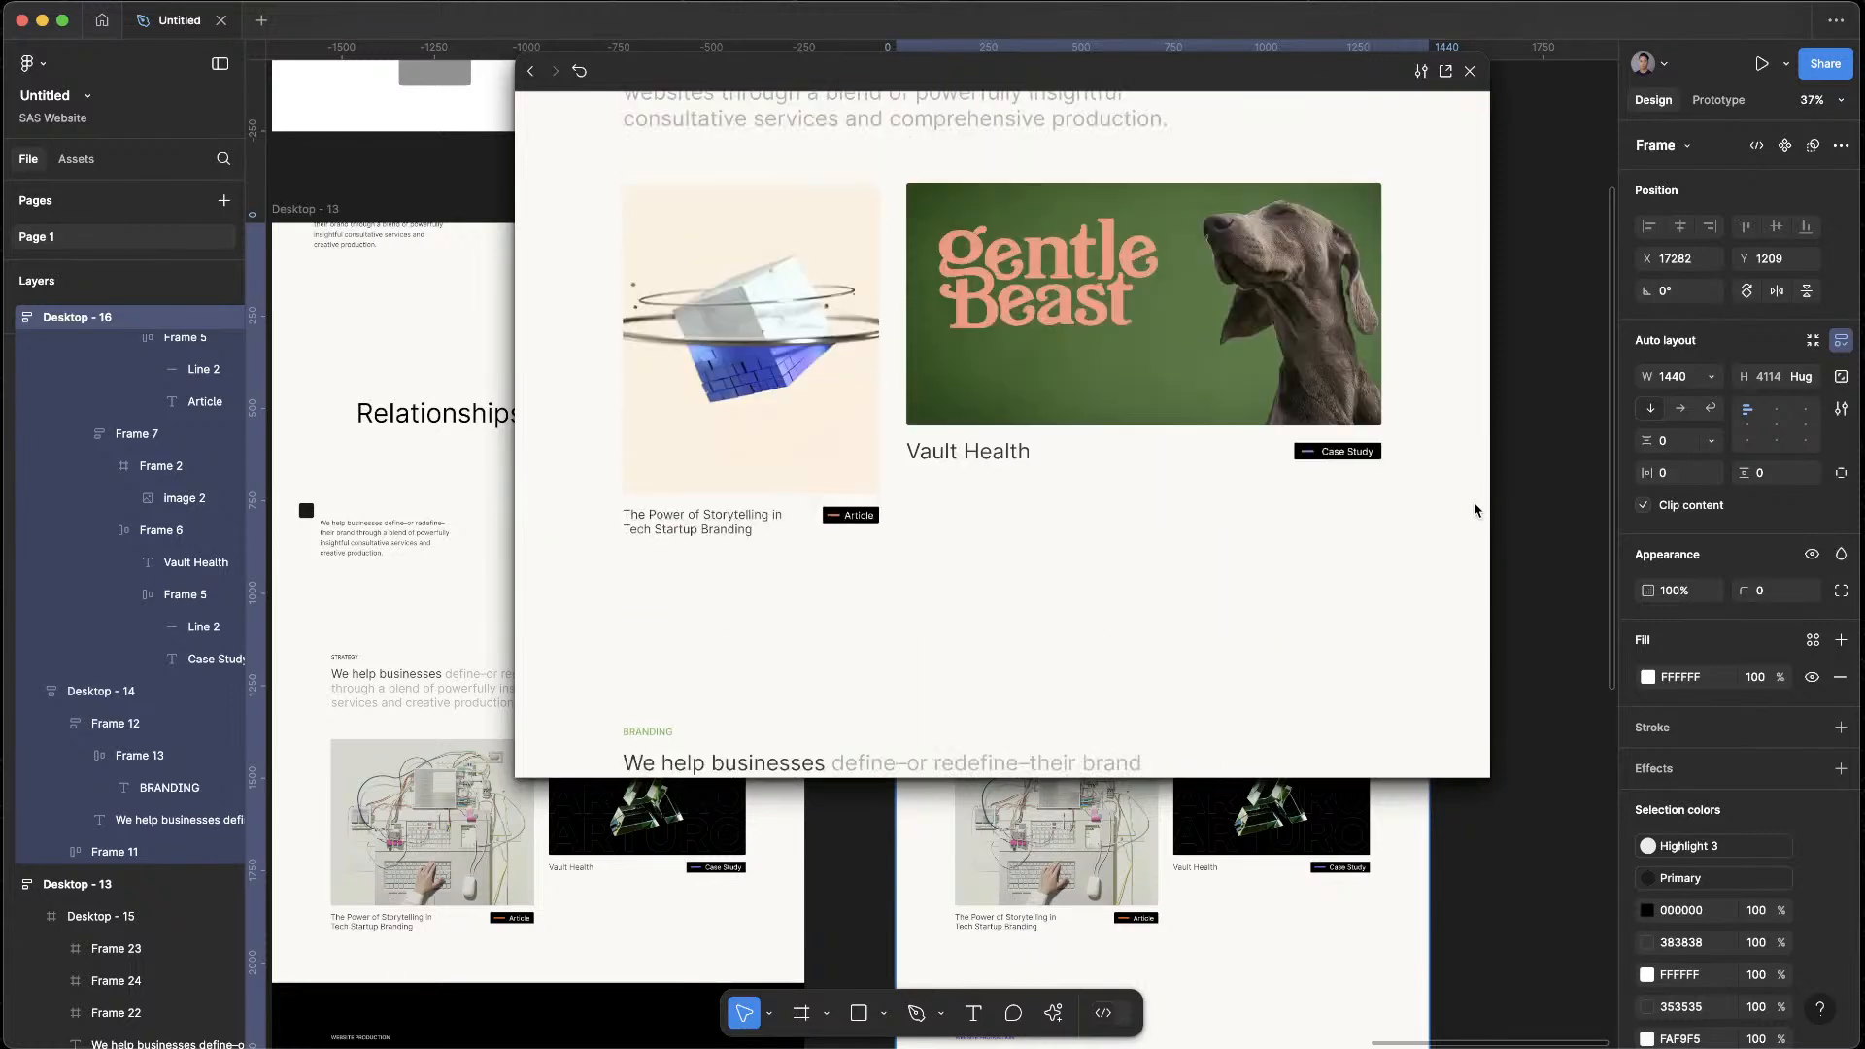